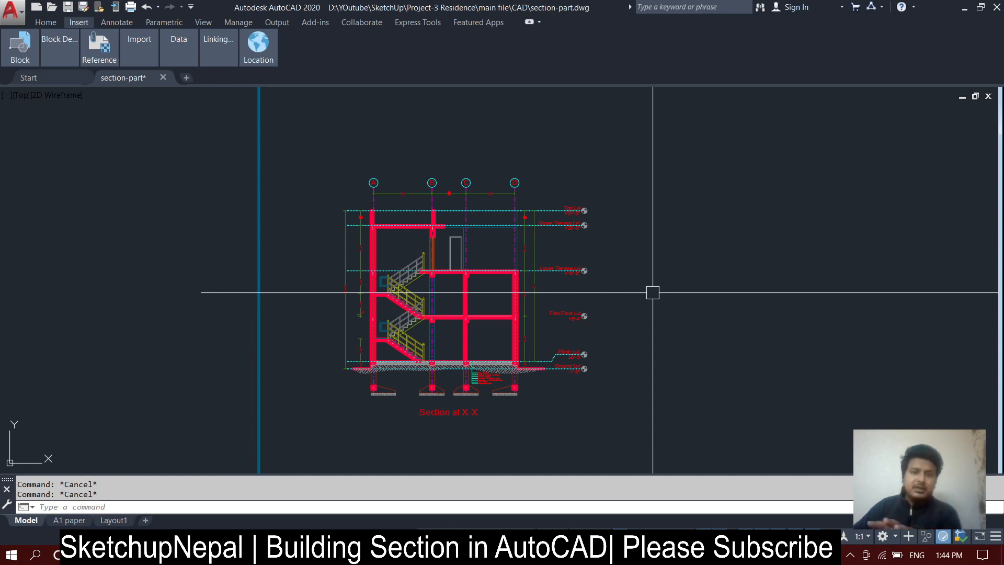
Step: Examine the finished drawing sheet with its floor plans, site plan and the building section at X-X
scroll(510, 230, down, 4)
middle_drag(529, 202, 459, 307)
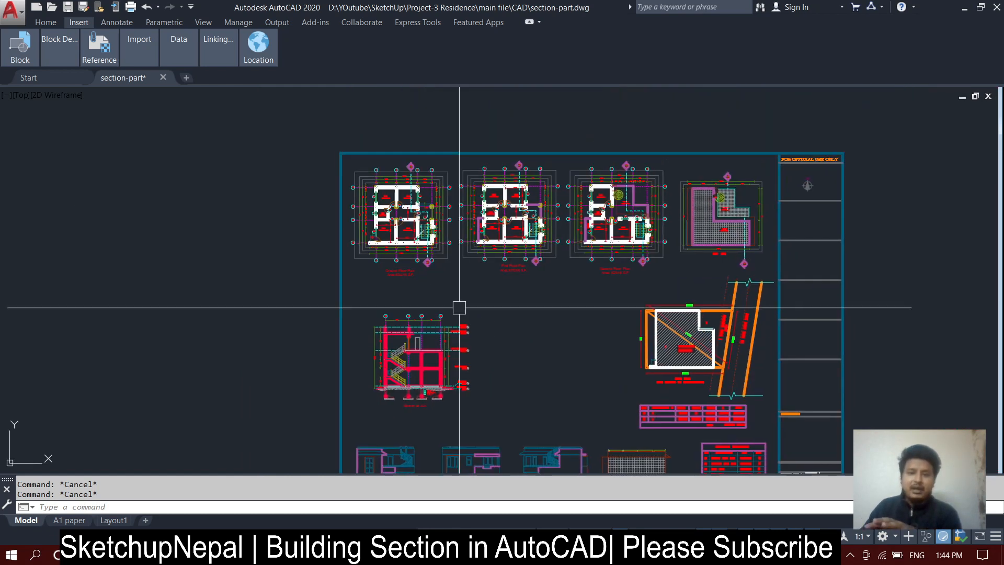
scroll(493, 253, up, 4)
scroll(492, 254, down, 2)
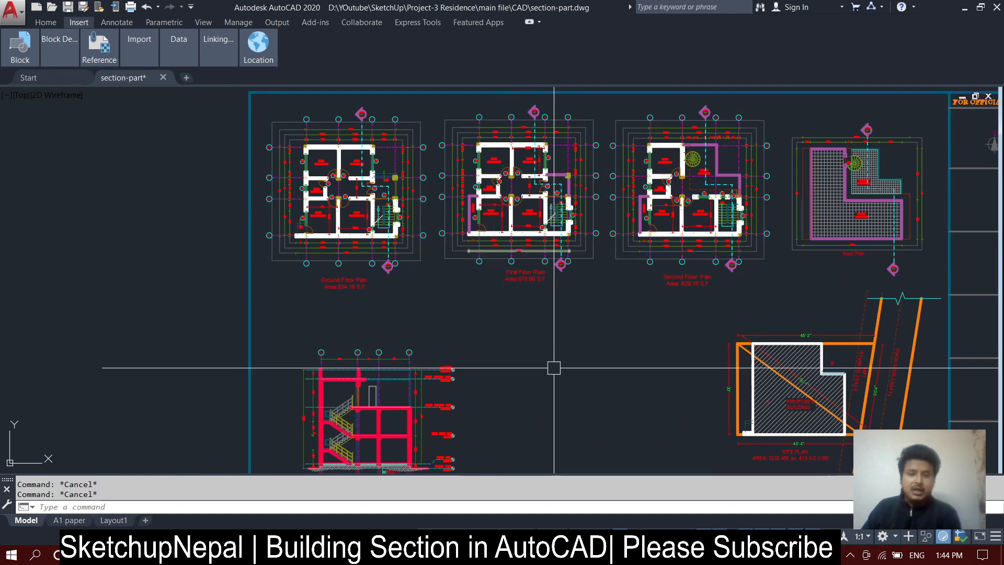
middle_drag(554, 367, 561, 242)
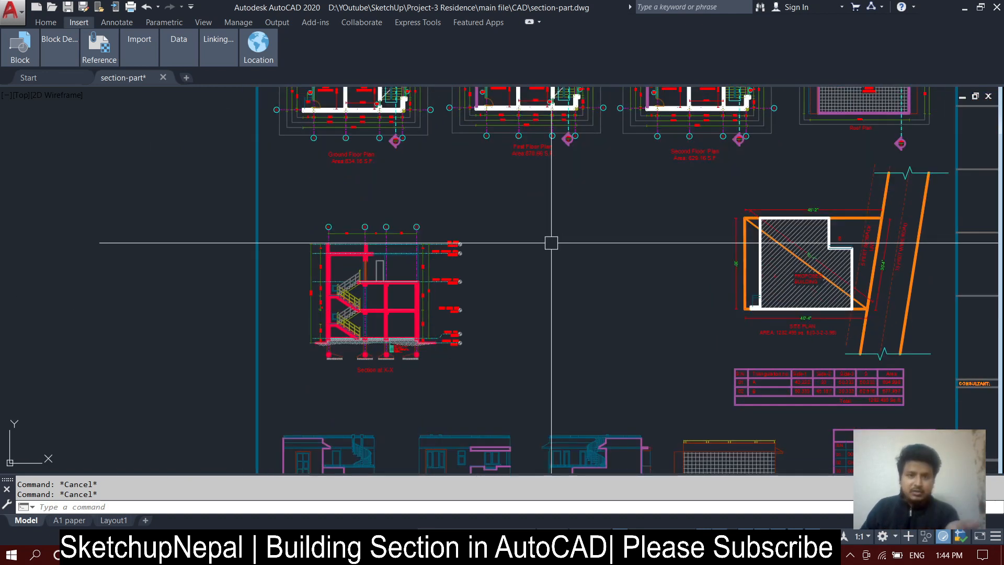
scroll(296, 397, up, 6)
mouse_move(798, 137)
middle_down()
mouse_move(711, 262)
mouse_move(659, 368)
middle_up()
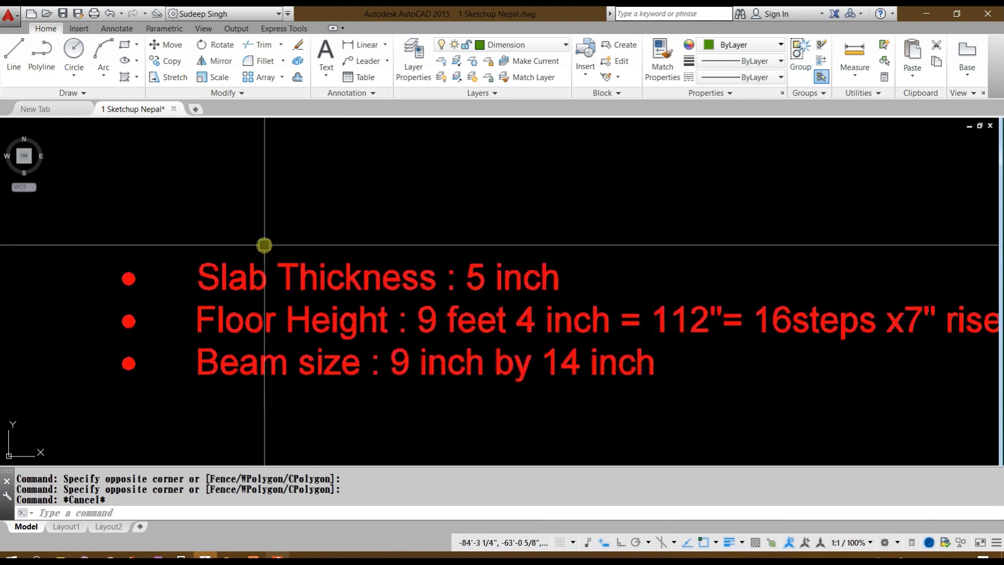
Step: Review the design note giving the slab thickness, floor height with stair risers, and beam size for the section
scroll(265, 242, down, 2)
scroll(355, 242, up, 2)
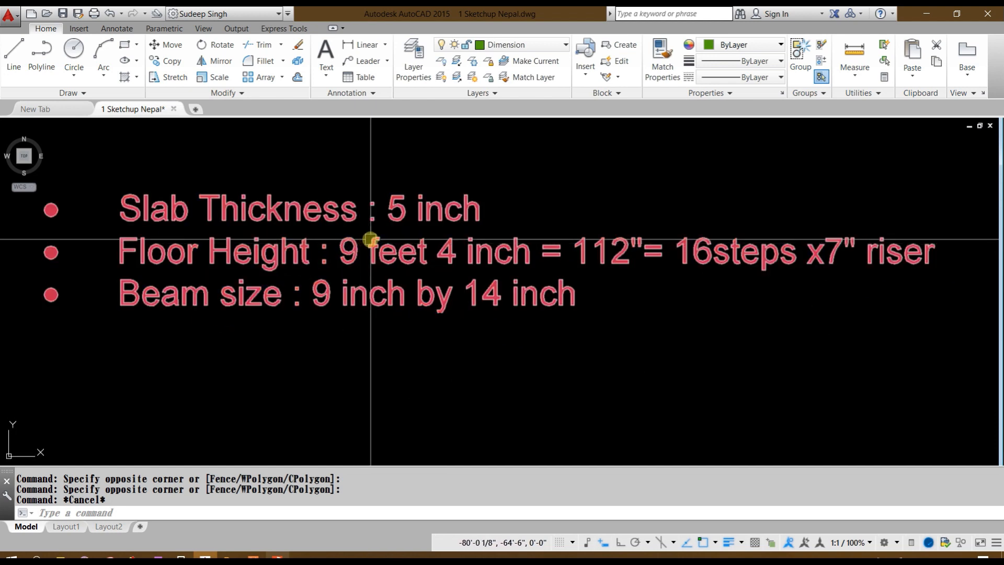
middle_drag(476, 177, 491, 211)
scroll(466, 234, up, 2)
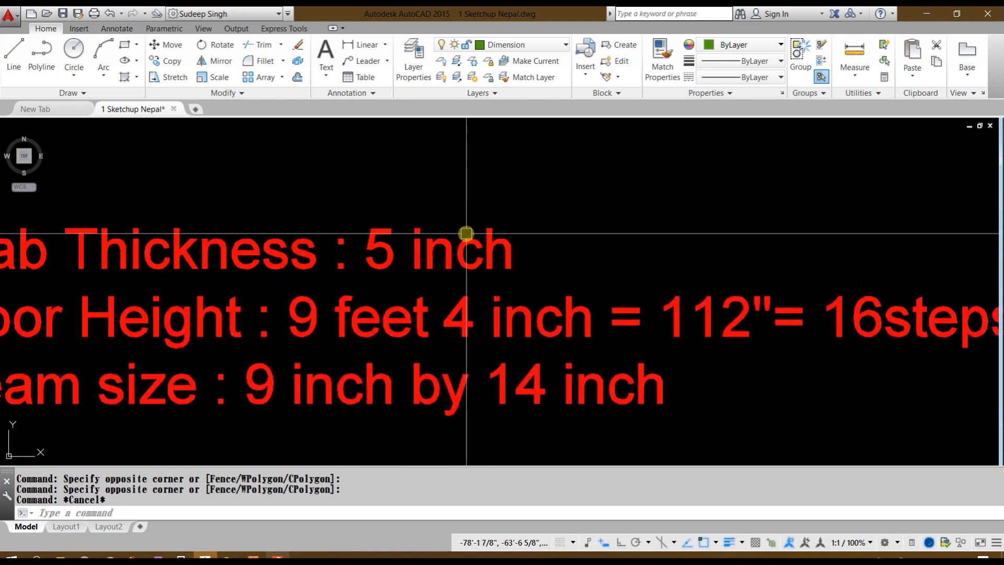
scroll(466, 233, down, 2)
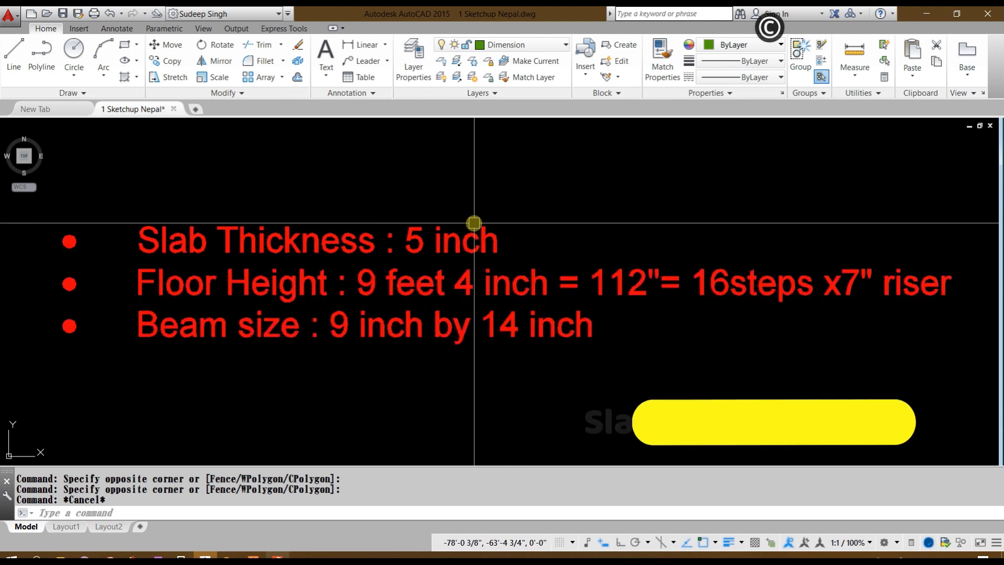
scroll(406, 242, up, 2)
scroll(439, 238, down, 2)
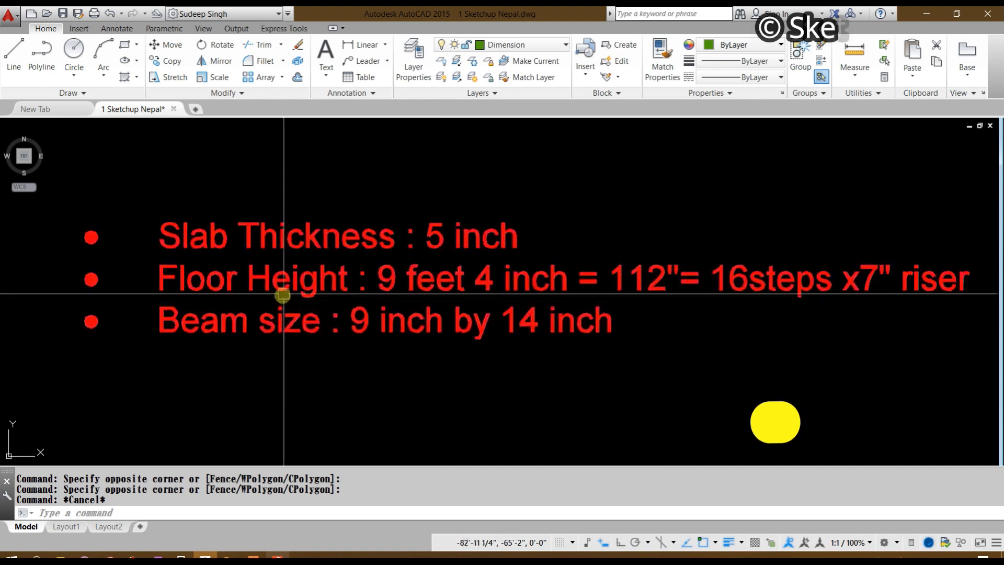
middle_drag(507, 303, 450, 319)
middle_drag(711, 332, 539, 334)
scroll(534, 317, up, 2)
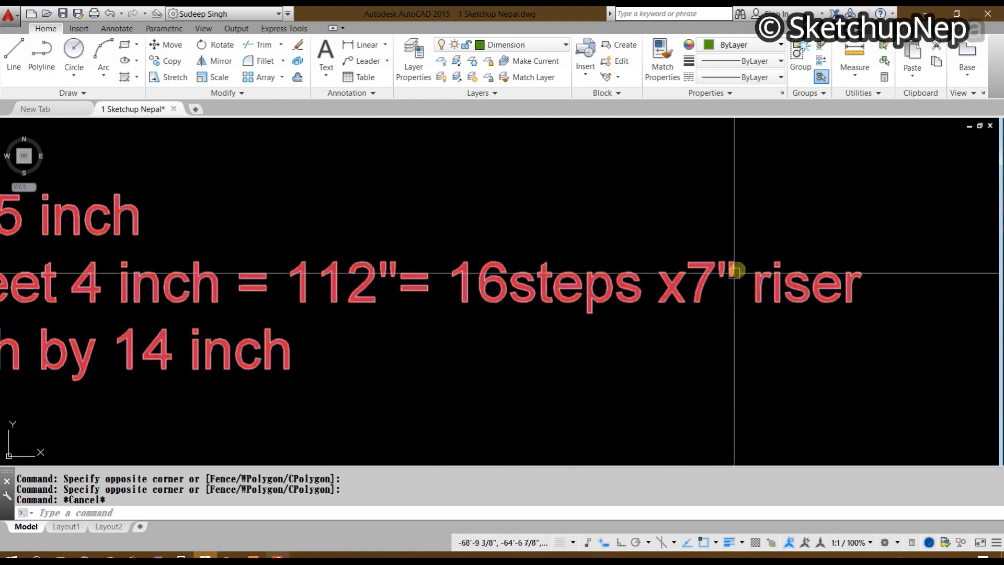
scroll(477, 325, down, 2)
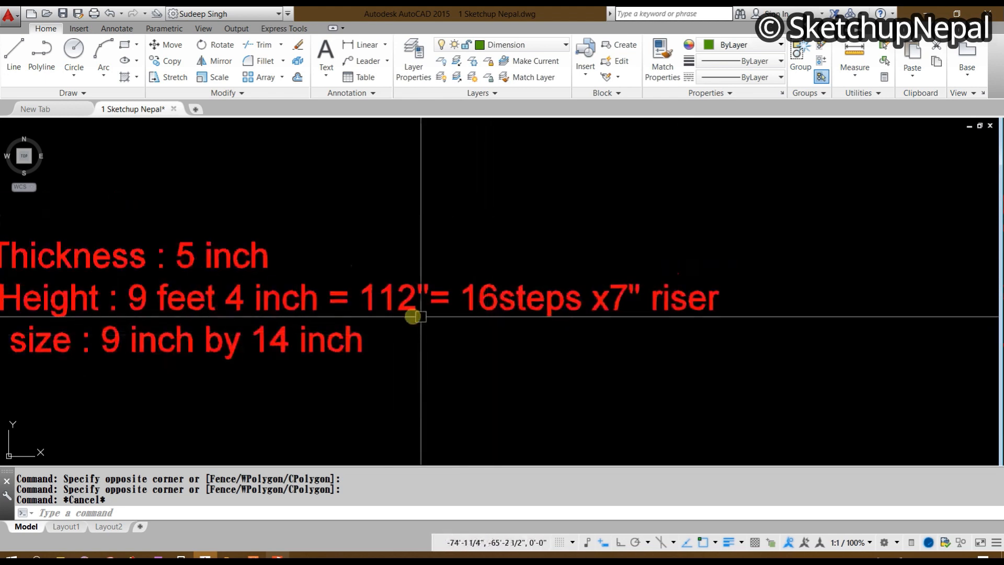
middle_drag(301, 334, 459, 328)
scroll(224, 300, up, 2)
mouse_move(202, 345)
middle_down()
mouse_move(224, 300)
mouse_move(293, 310)
mouse_move(316, 350)
middle_up()
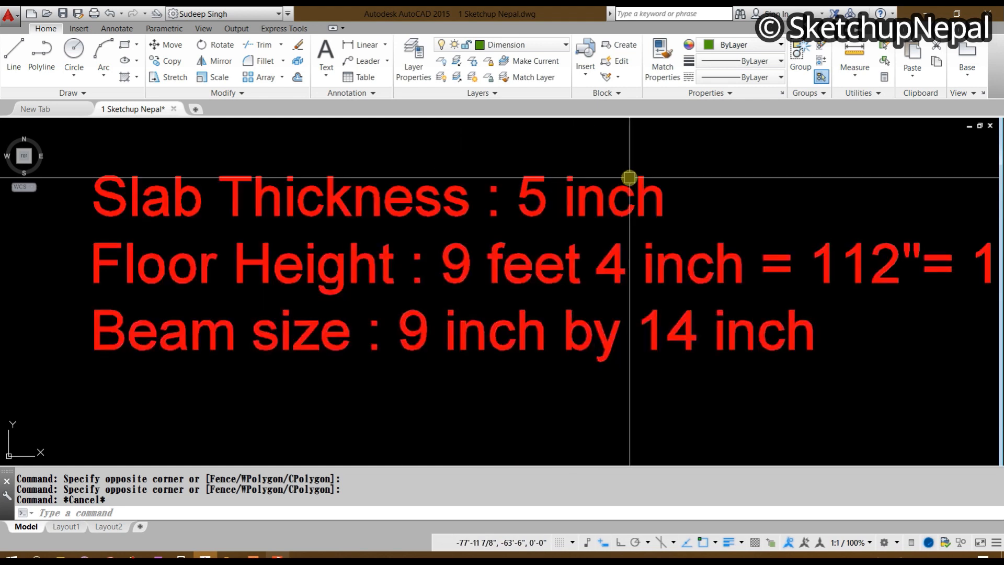
scroll(664, 166, down, 4)
click(679, 157)
click(496, 276)
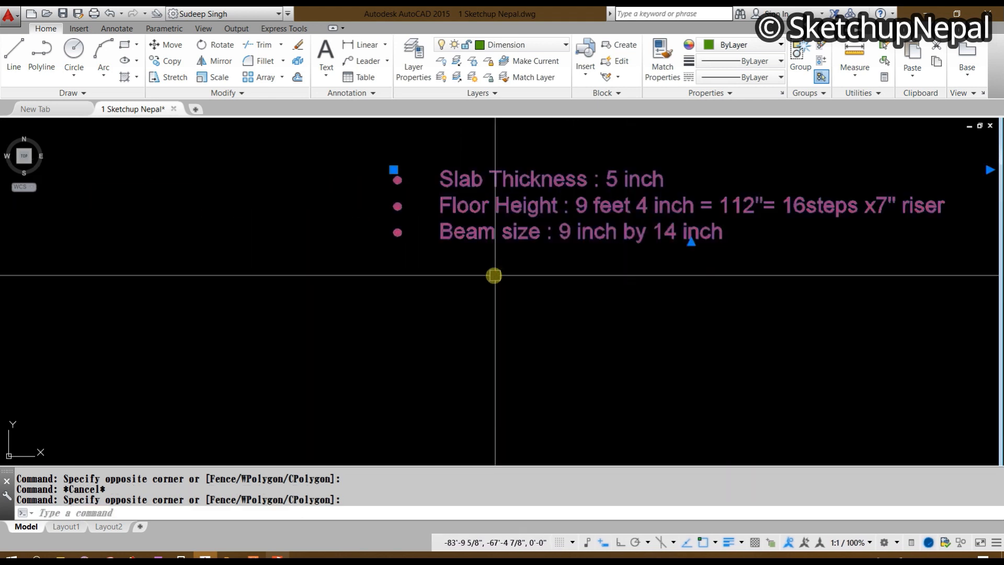
middle_drag(615, 231, 405, 290)
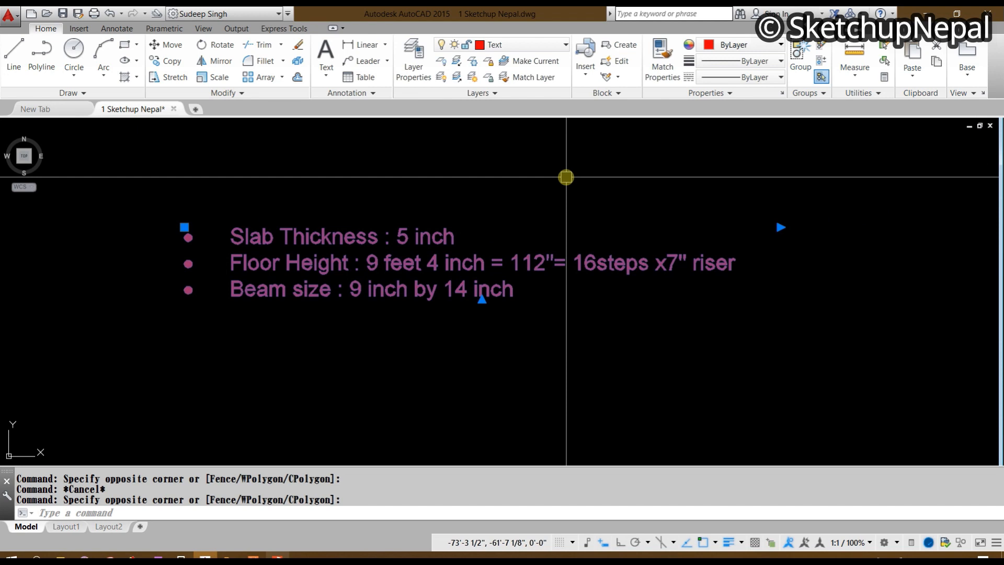
key(Escape)
scroll(395, 260, up, 2)
scroll(431, 224, down, 2)
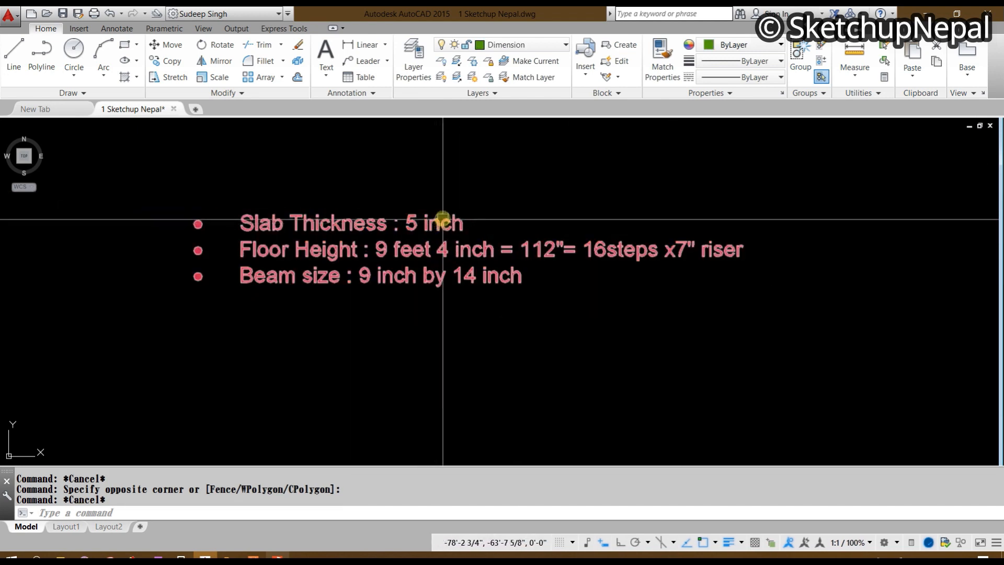
Step: Switch to the reference PDF sketchupnepal-project-3 in Nitro Pro, examine Section at X-X from footings to parapet, and return to the AutoCAD drawing
click(278, 556)
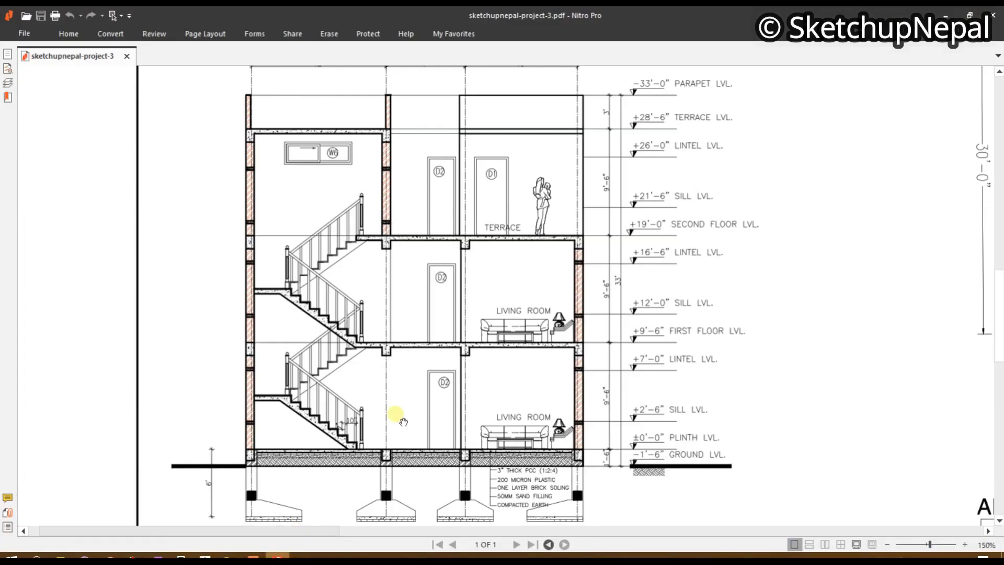
scroll(410, 321, down, 3)
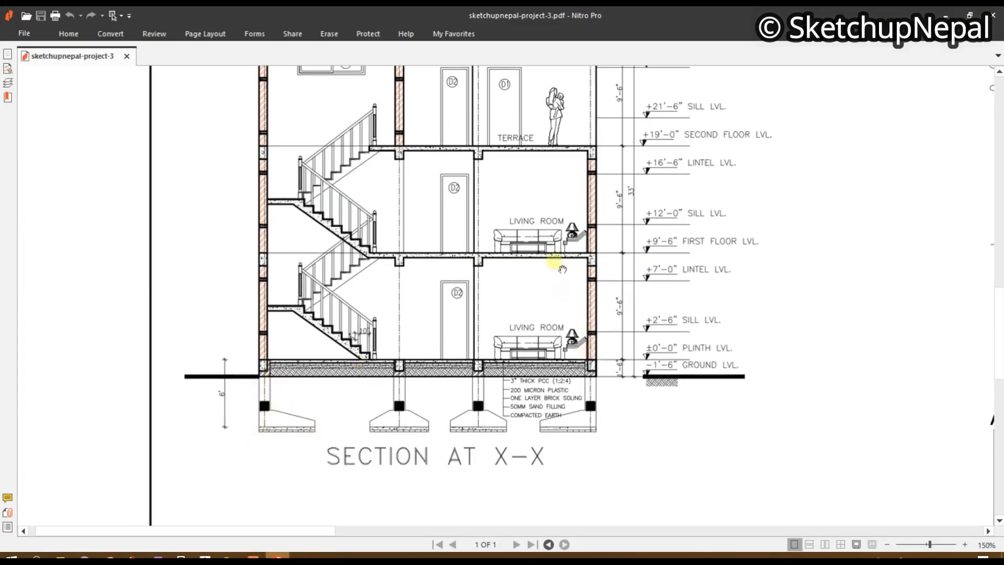
scroll(421, 251, up, 2)
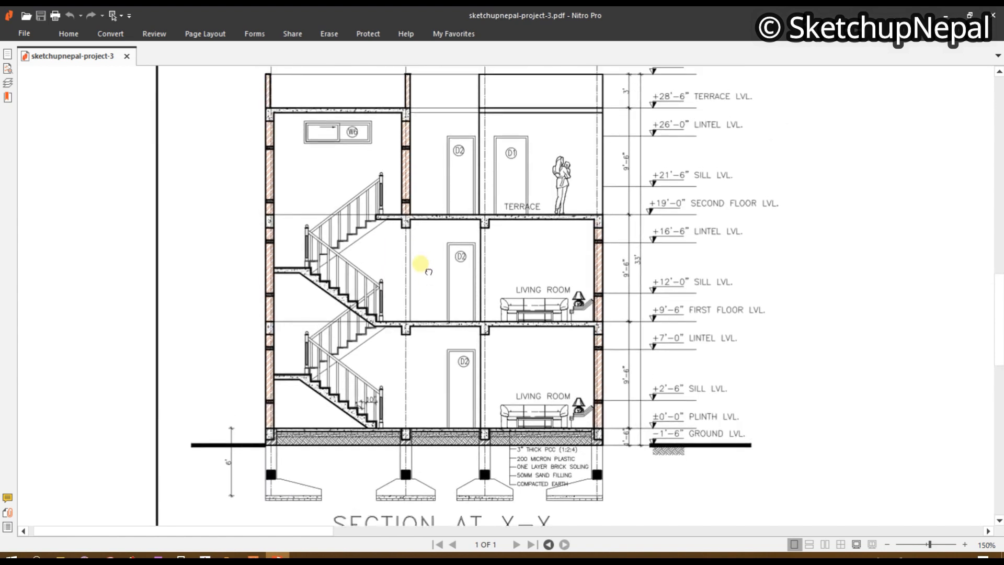
drag(429, 271, 423, 290)
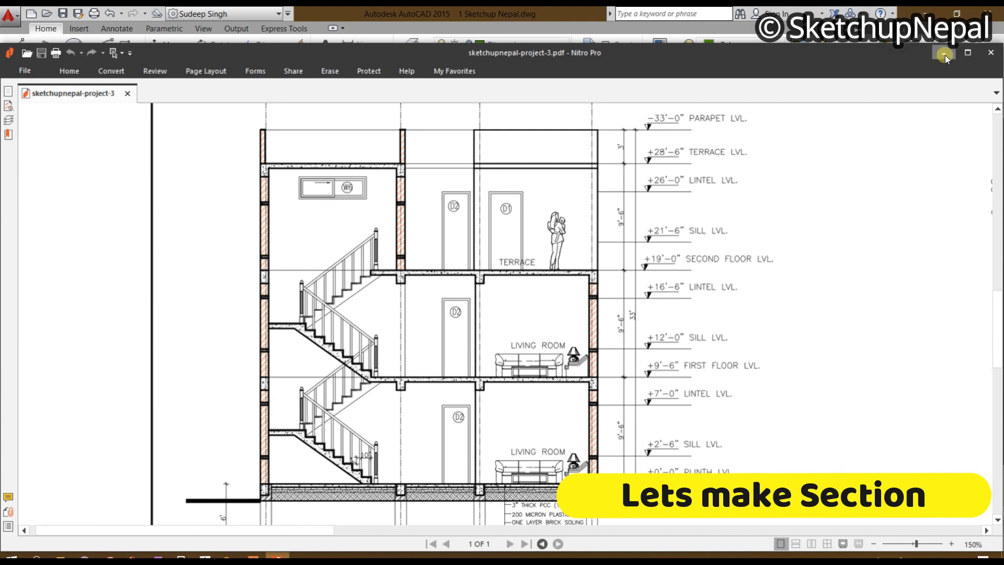
click(944, 54)
Step: Examine the path of the section X line and its markers through the ground floor plan and the neighbouring plans
scroll(451, 270, down, 15)
middle_drag(444, 256, 421, 251)
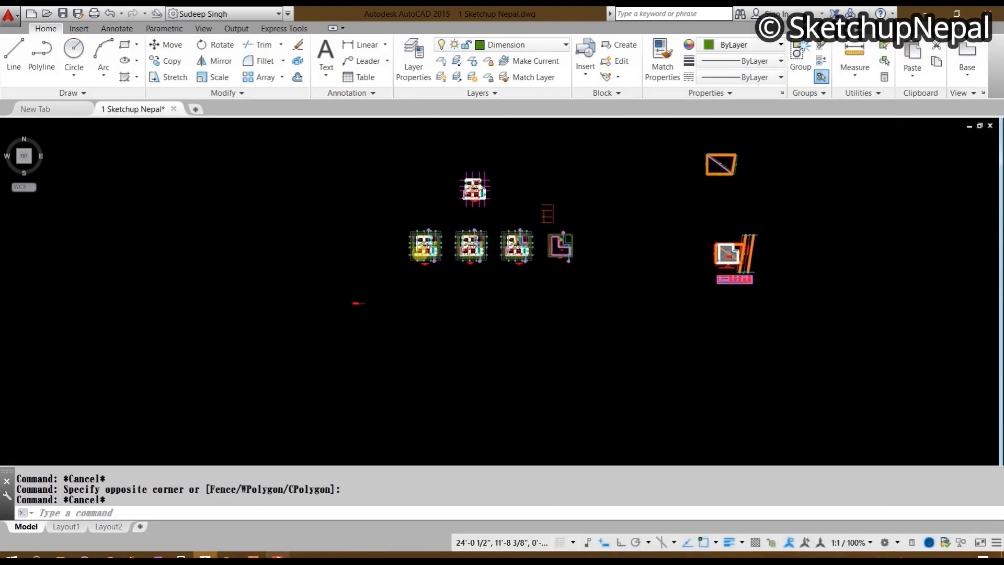
scroll(421, 248, up, 10)
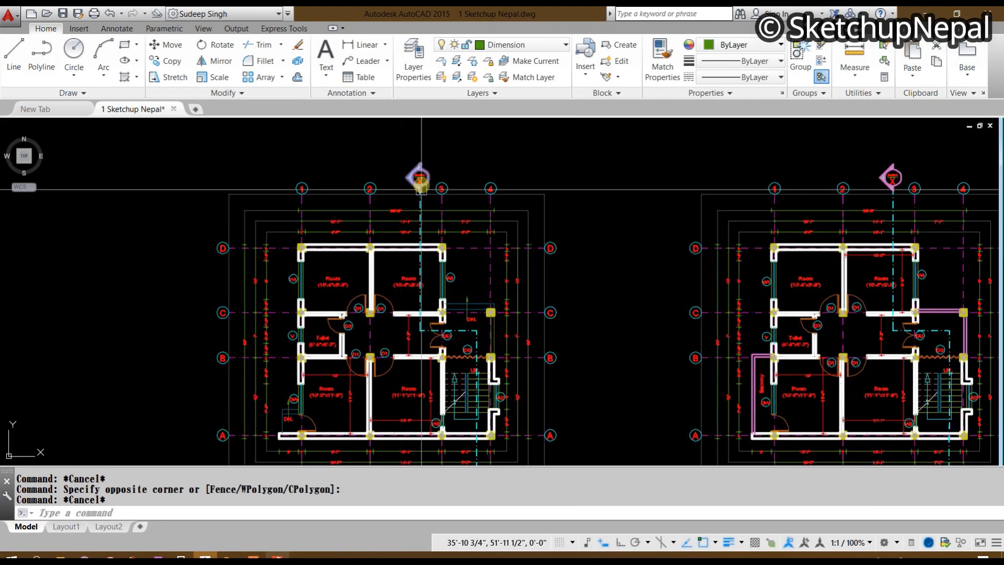
middle_drag(408, 333, 422, 228)
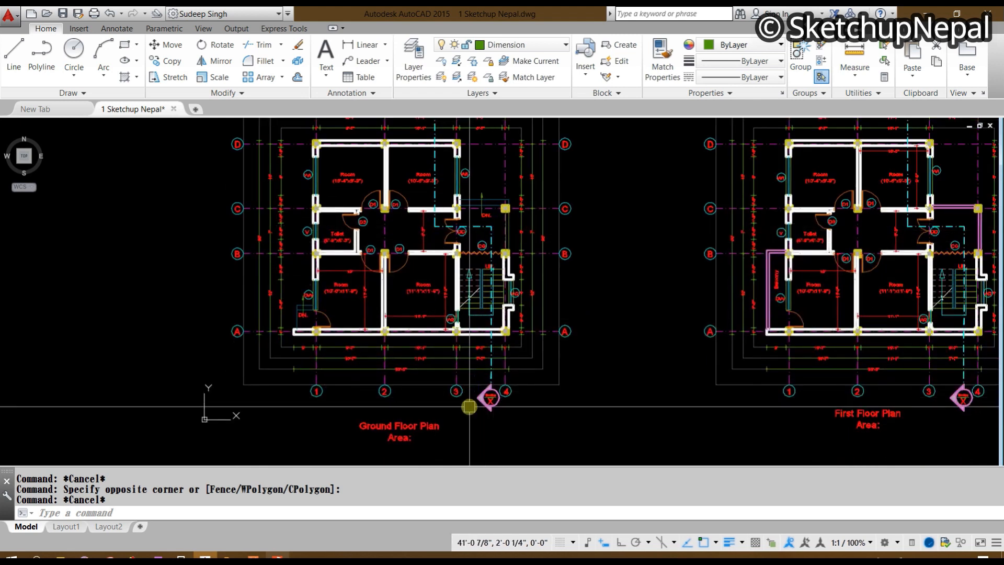
scroll(400, 241, down, 5)
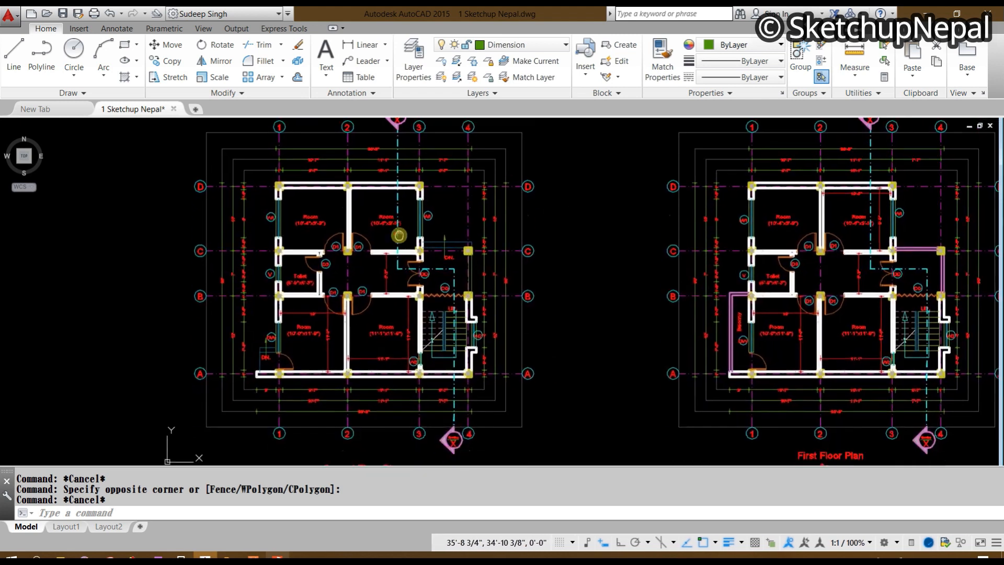
middle_drag(439, 267, 375, 226)
scroll(374, 226, down, 6)
mouse_move(468, 239)
middle_down()
mouse_move(408, 248)
mouse_move(426, 289)
middle_up()
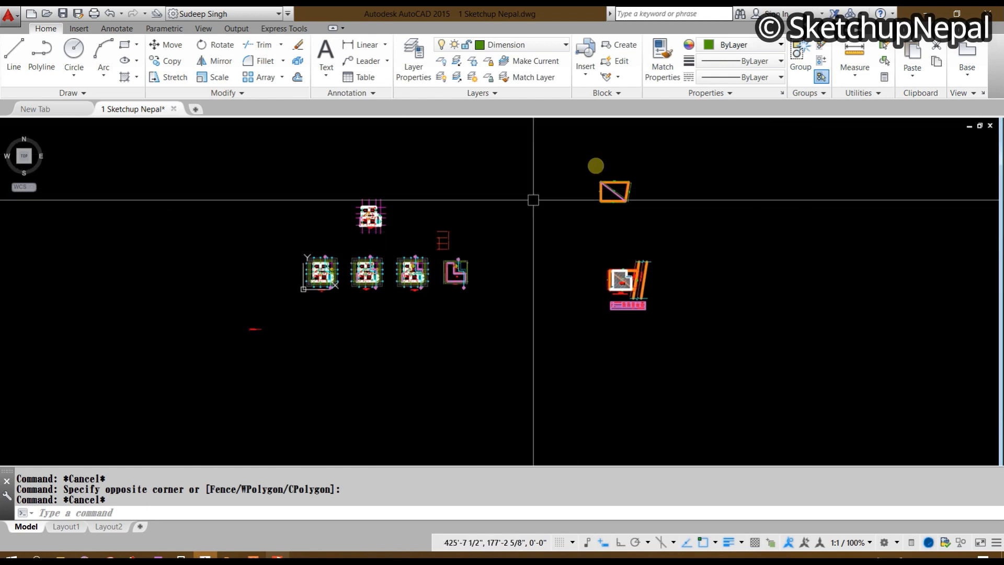
Step: Copy the entire ground floor plan, with its dimensions, section line and title, to the empty area below and left of the existing plans
scroll(314, 291, up, 9)
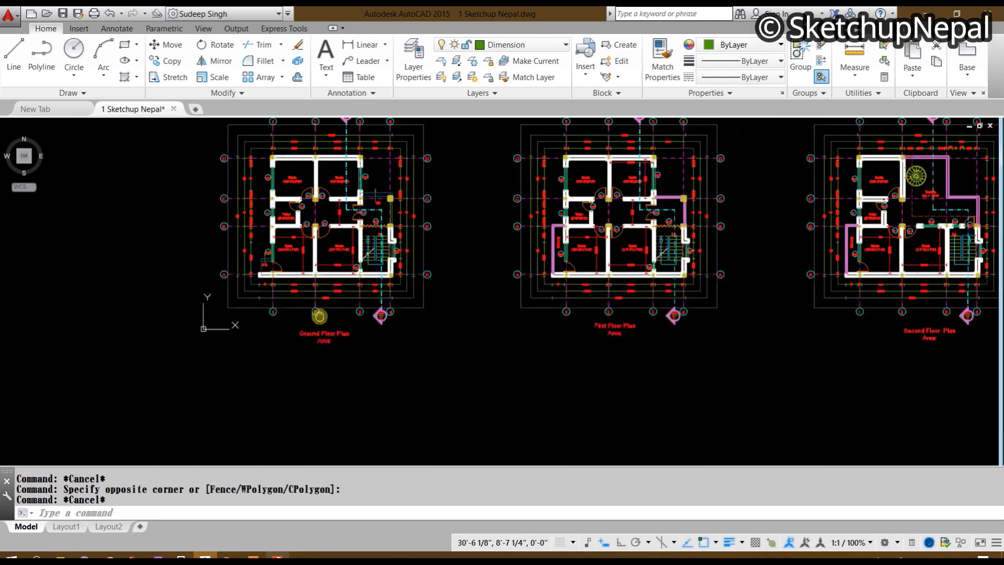
scroll(321, 192, down, 2)
click(239, 164)
click(399, 353)
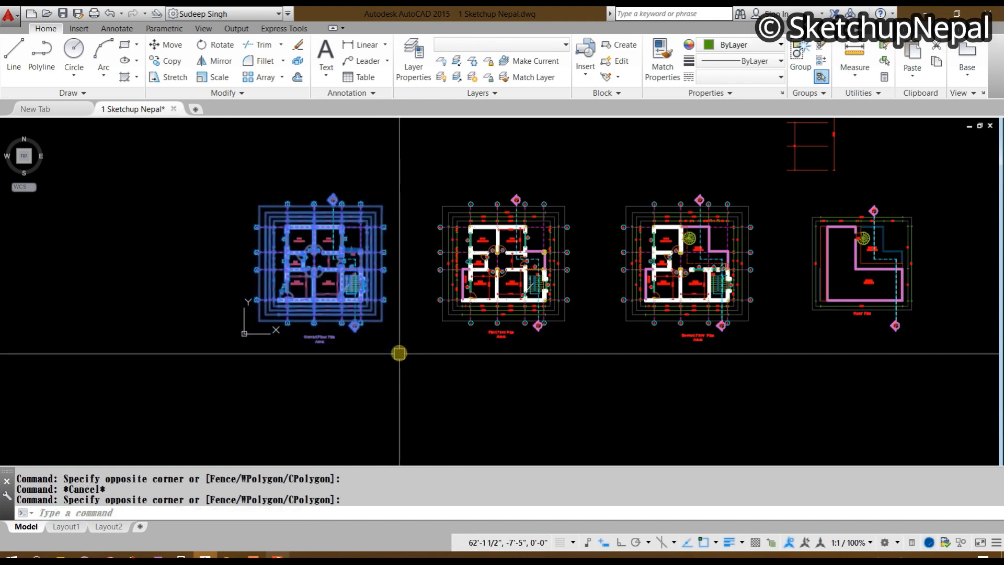
text(c)
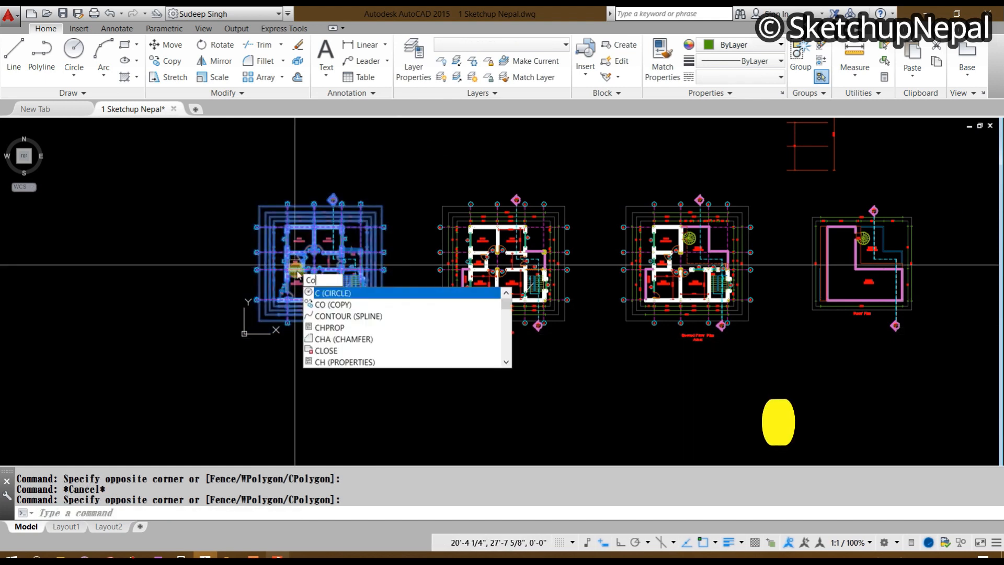
text(o)
key(Return)
click(342, 258)
scroll(363, 173, down, 6)
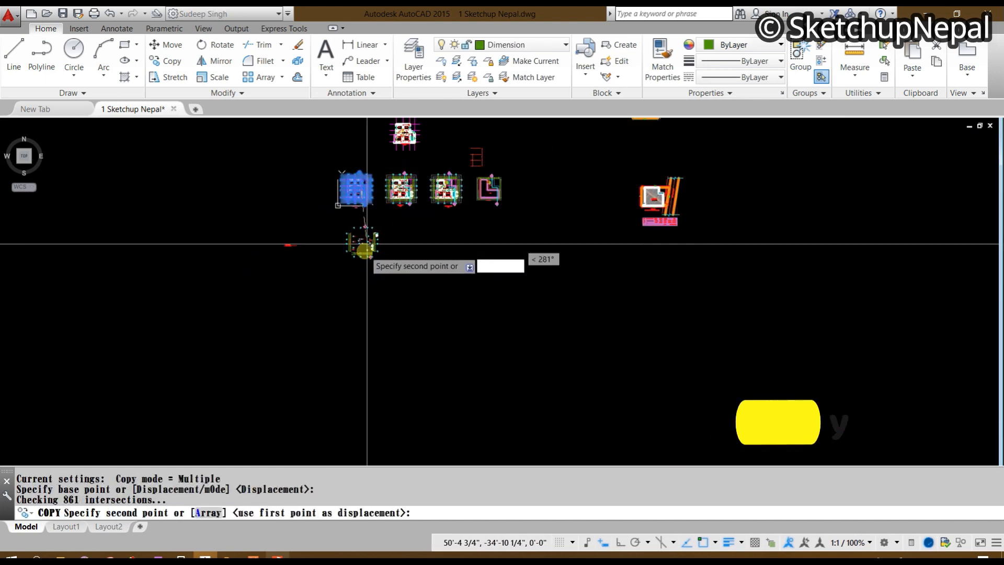
middle_drag(360, 211, 362, 322)
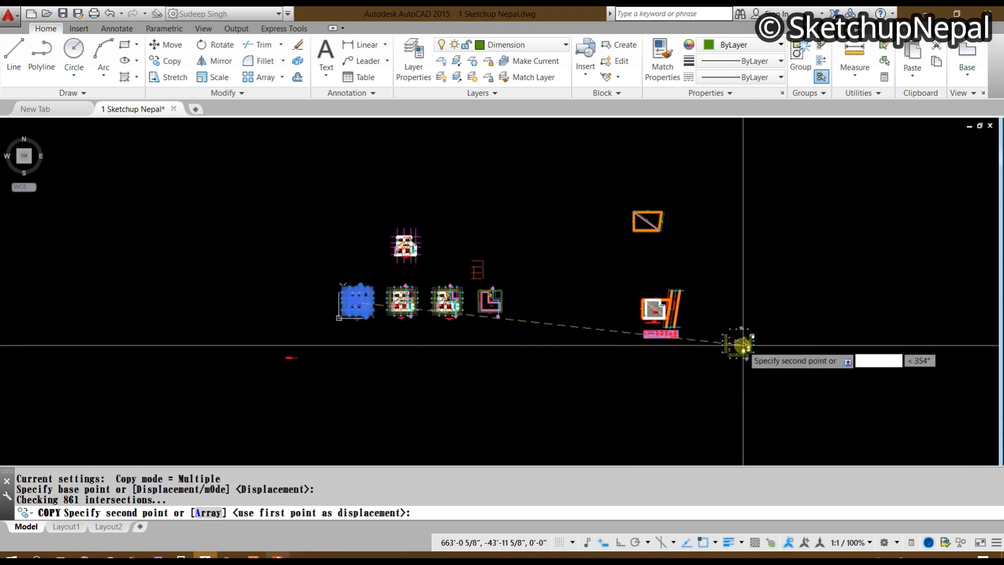
mouse_move(301, 299)
middle_down()
mouse_move(577, 298)
mouse_move(521, 164)
middle_up()
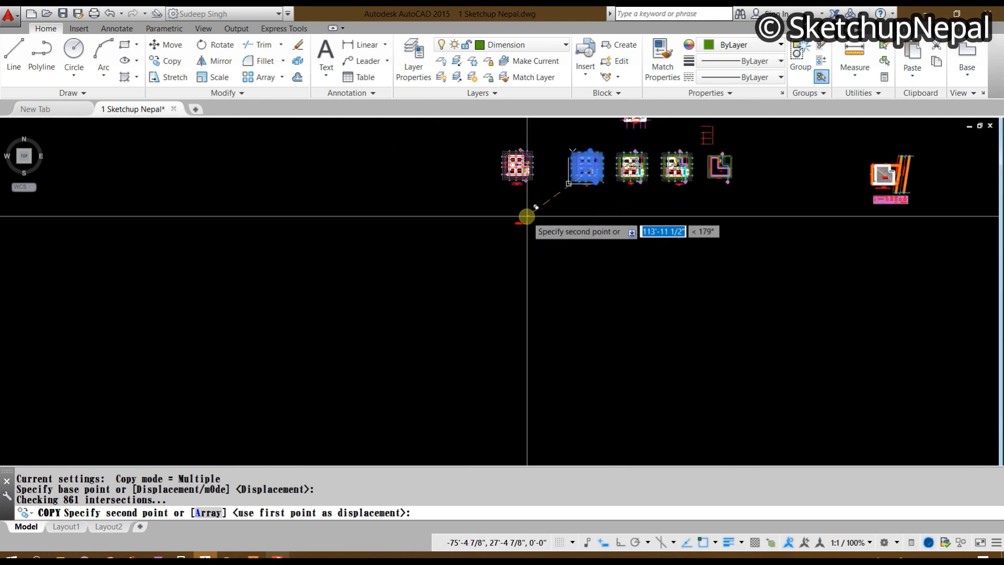
click(264, 293)
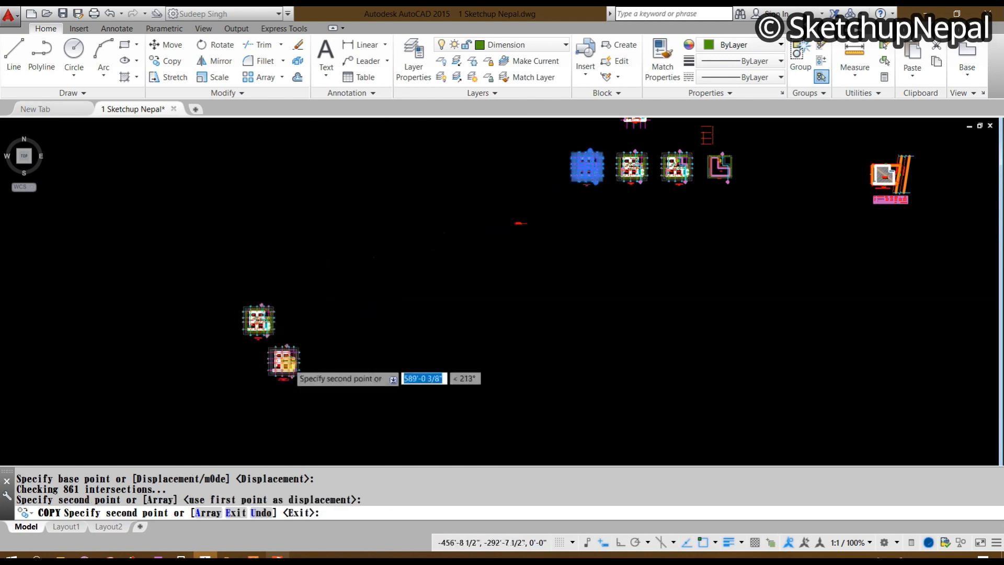
key(Escape)
scroll(291, 368, up, 4)
scroll(190, 229, up, 2)
middle_drag(208, 233, 267, 231)
scroll(280, 216, up, 4)
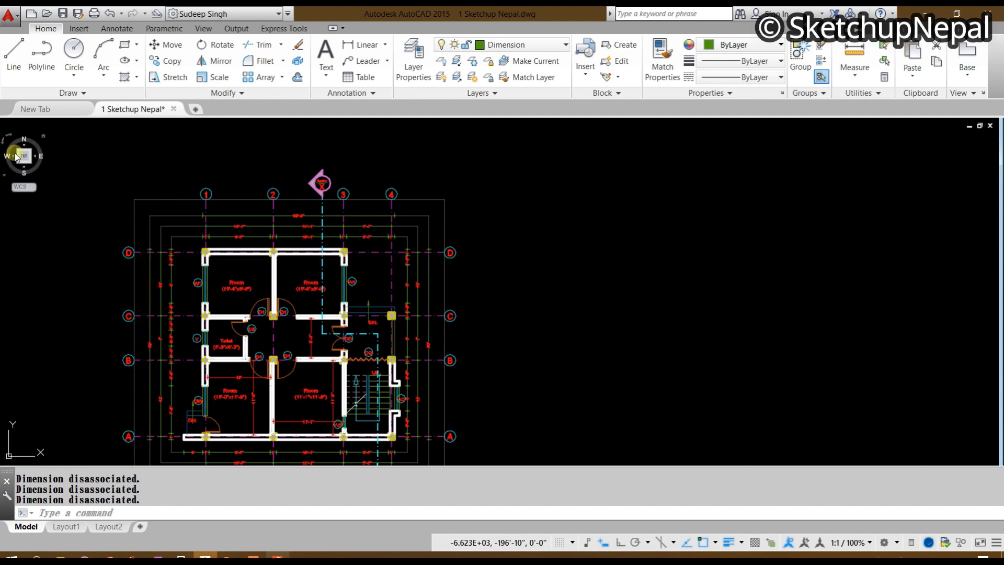
scroll(309, 274, down, 7)
click(188, 210)
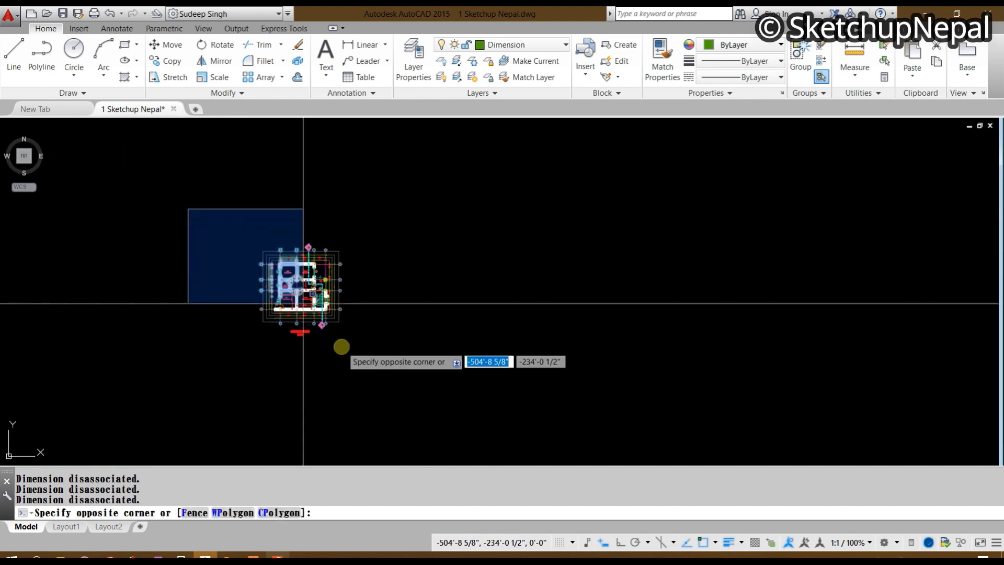
scroll(234, 296, up, 6)
key(Escape)
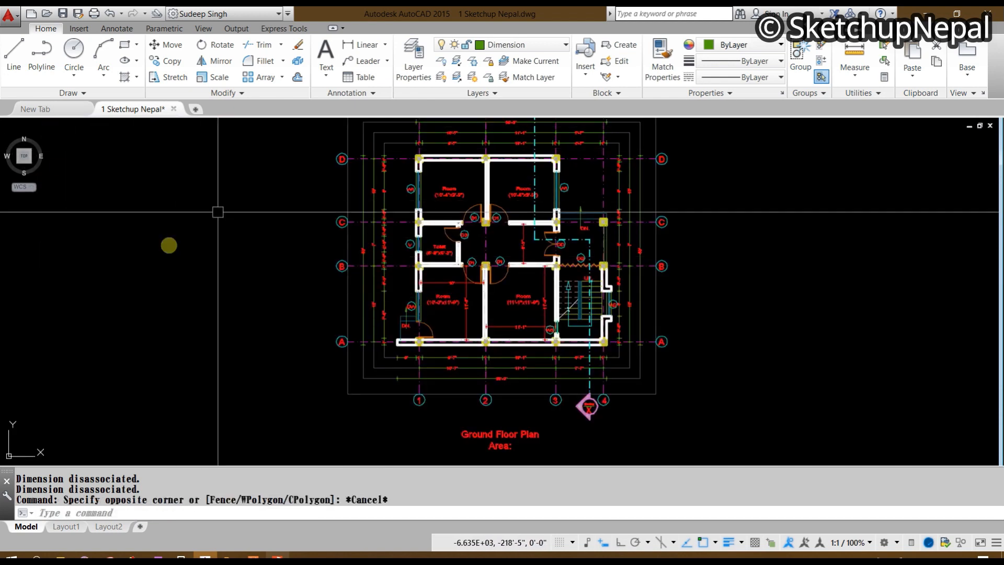
Step: Rotate the entire copied ground floor plan by 270° about a point on its outer edge, with Ortho on
scroll(102, 217, down, 6)
click(105, 139)
click(262, 340)
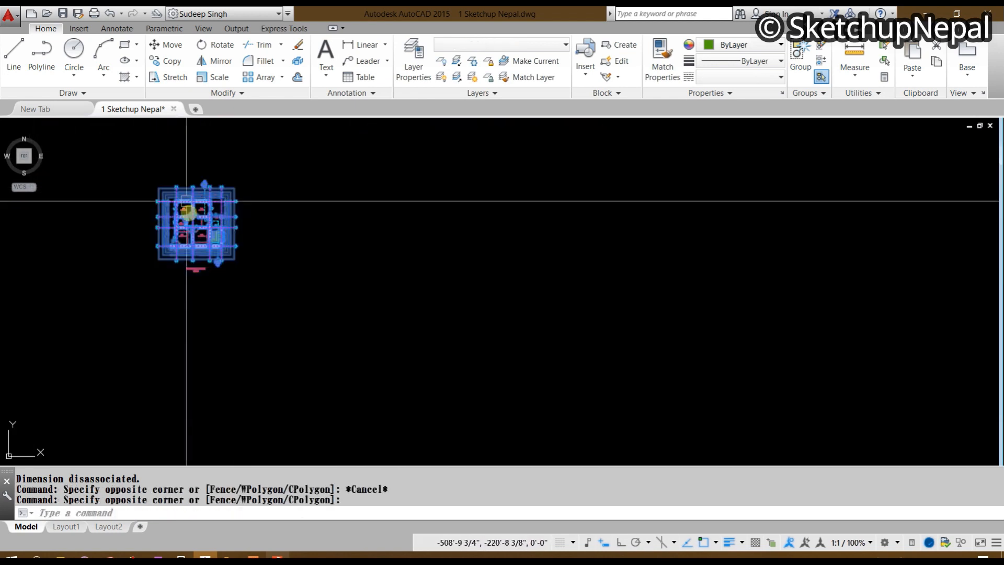
scroll(190, 206, up, 8)
middle_drag(194, 209, 292, 379)
scroll(292, 379, down, 2)
scroll(329, 290, up, 6)
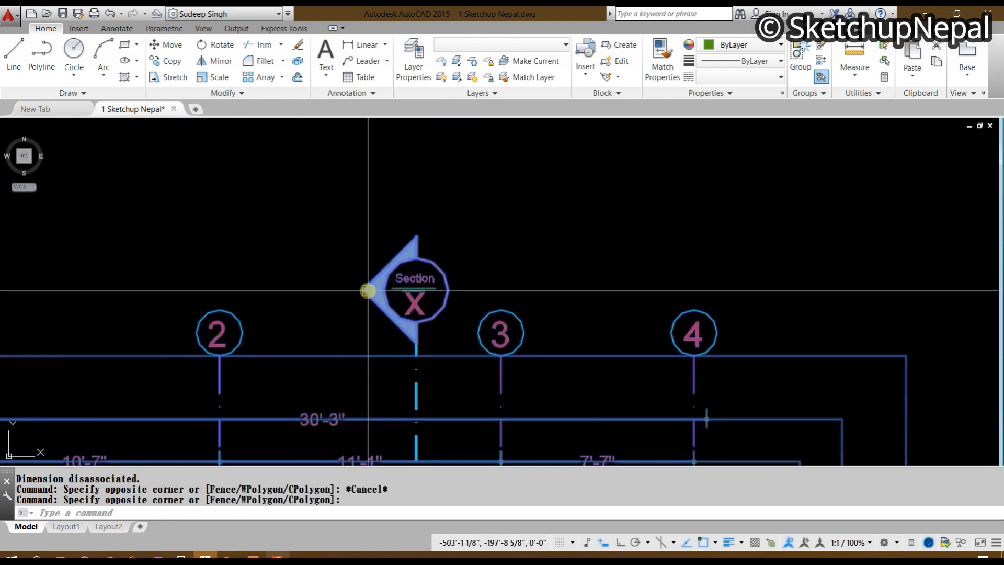
scroll(450, 216, down, 4)
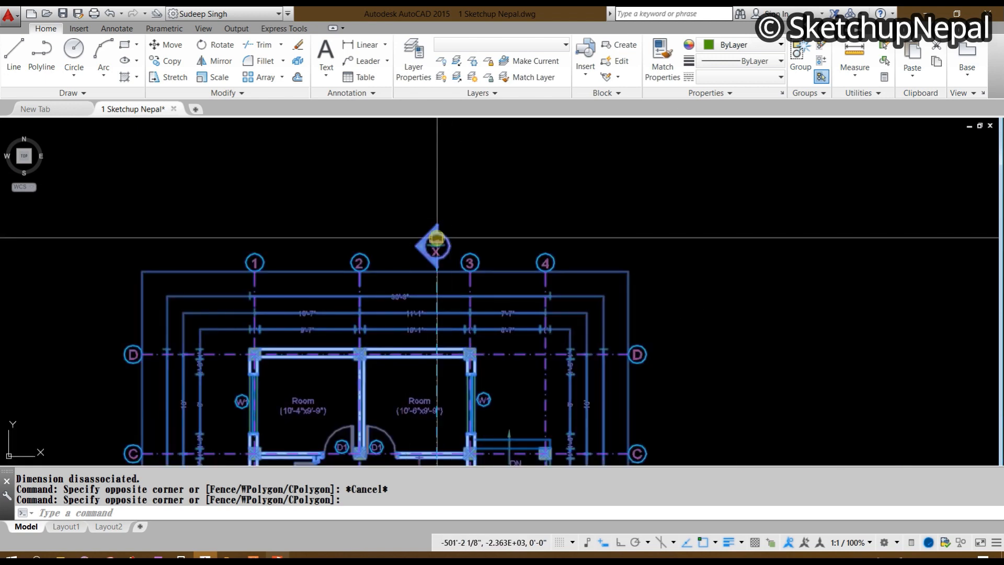
scroll(439, 246, up, 4)
scroll(394, 242, down, 10)
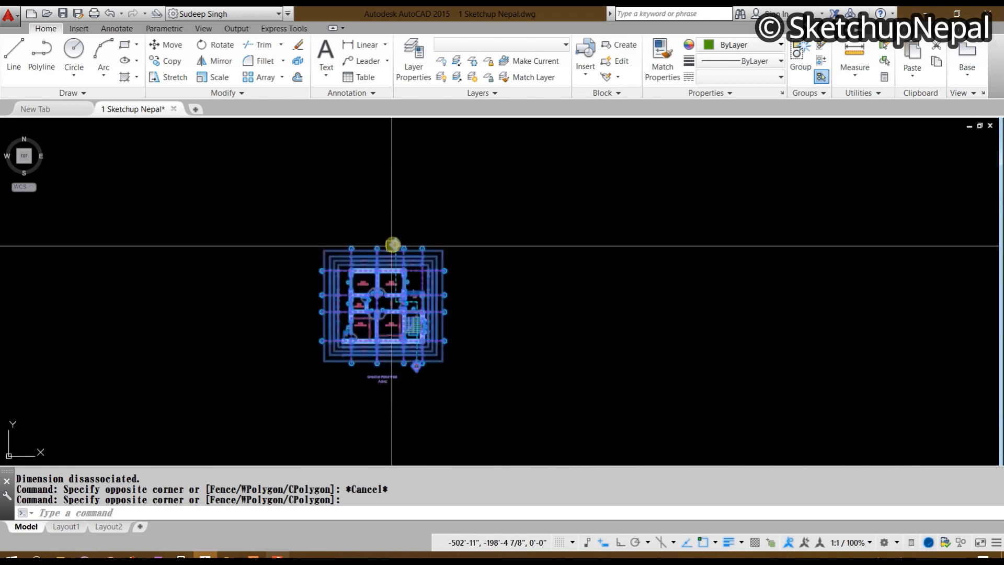
text(r)
key(Return)
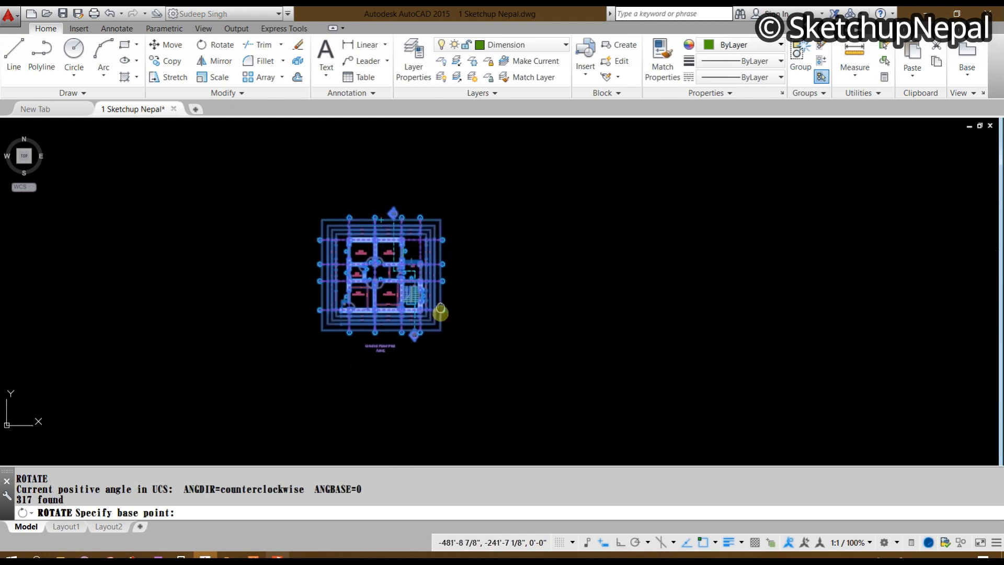
click(442, 249)
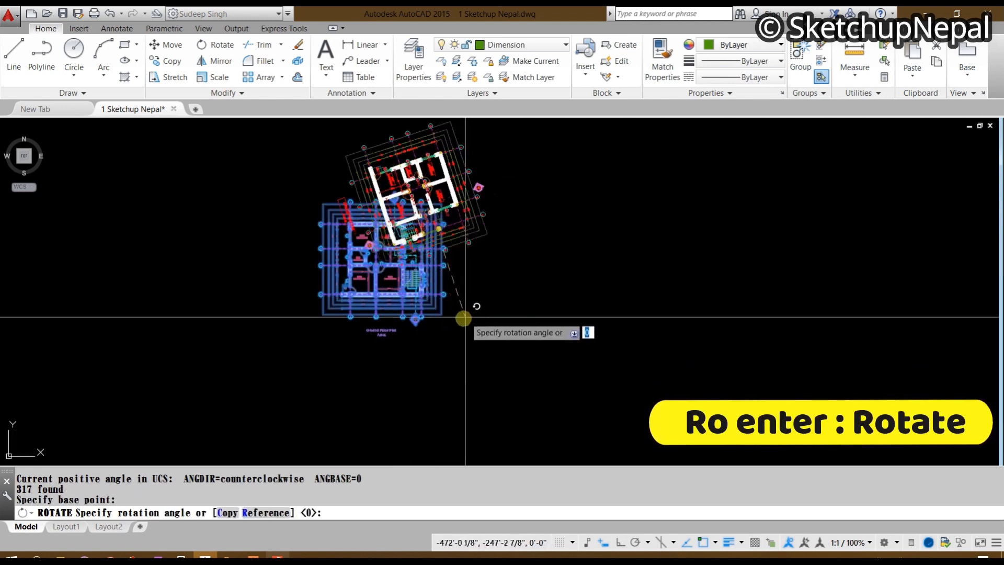
key(F8)
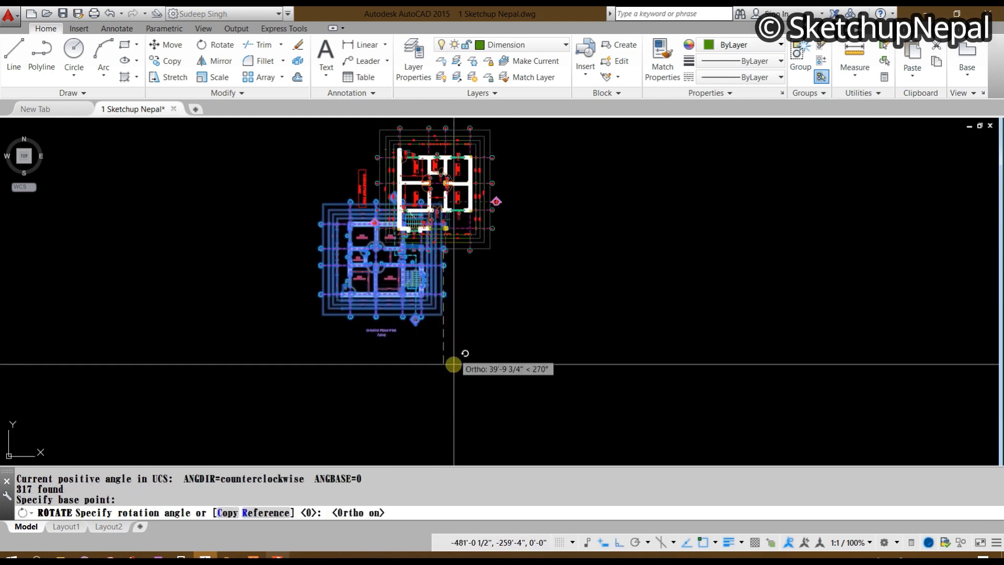
click(451, 379)
Step: Examine the rotated ground floor plan and the path of section line X through its rooms, door DD and staircase
scroll(509, 206, up, 5)
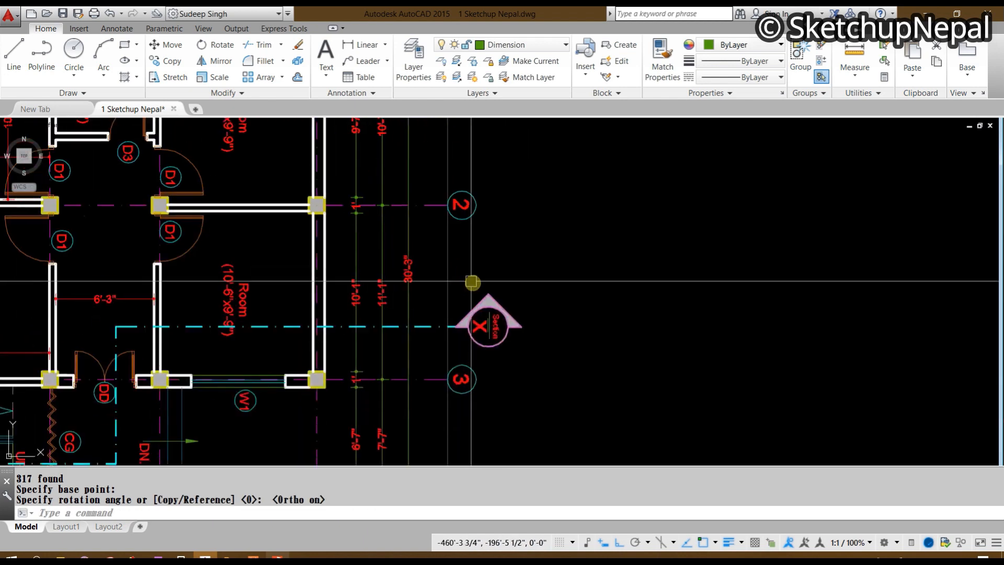
scroll(467, 299, down, 7)
scroll(358, 240, up, 5)
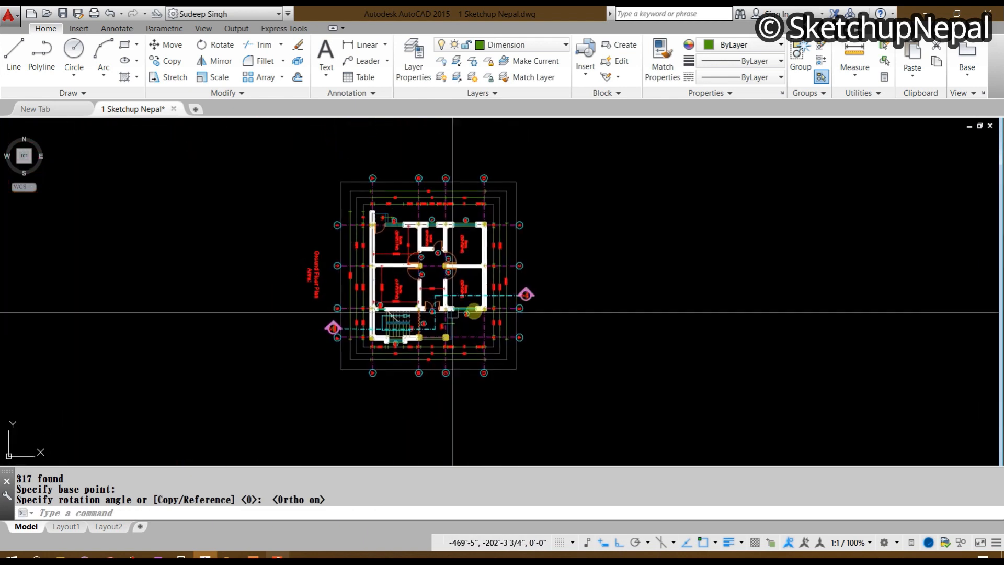
key(Escape)
scroll(390, 321, down, 4)
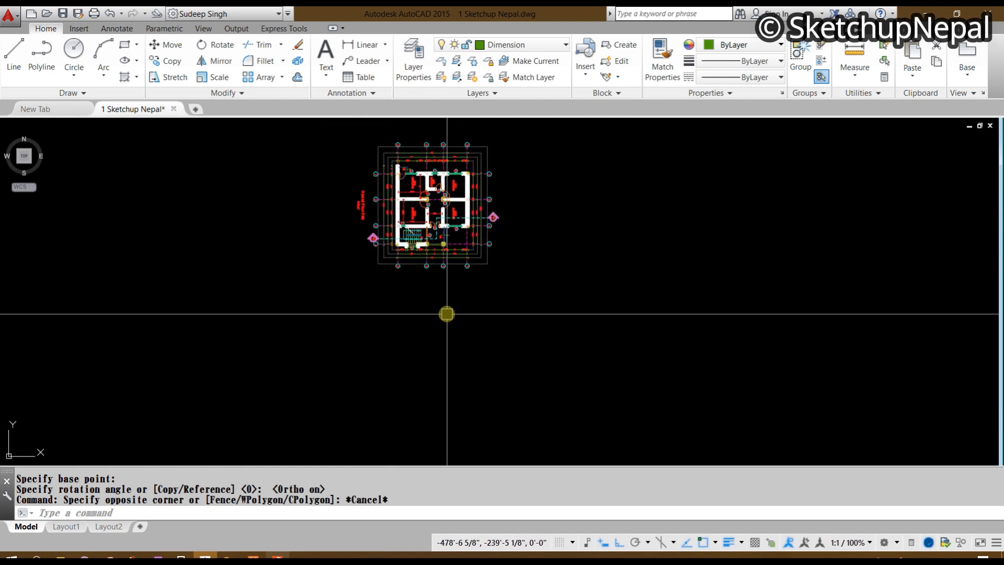
scroll(440, 285, up, 4)
scroll(422, 265, down, 4)
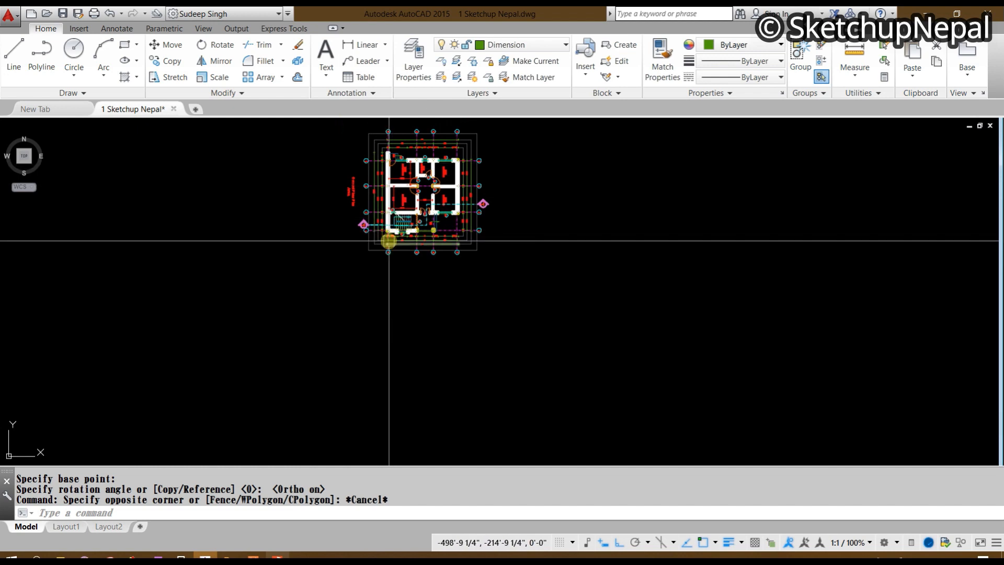
scroll(389, 241, up, 6)
scroll(386, 220, down, 3)
scroll(387, 265, up, 2)
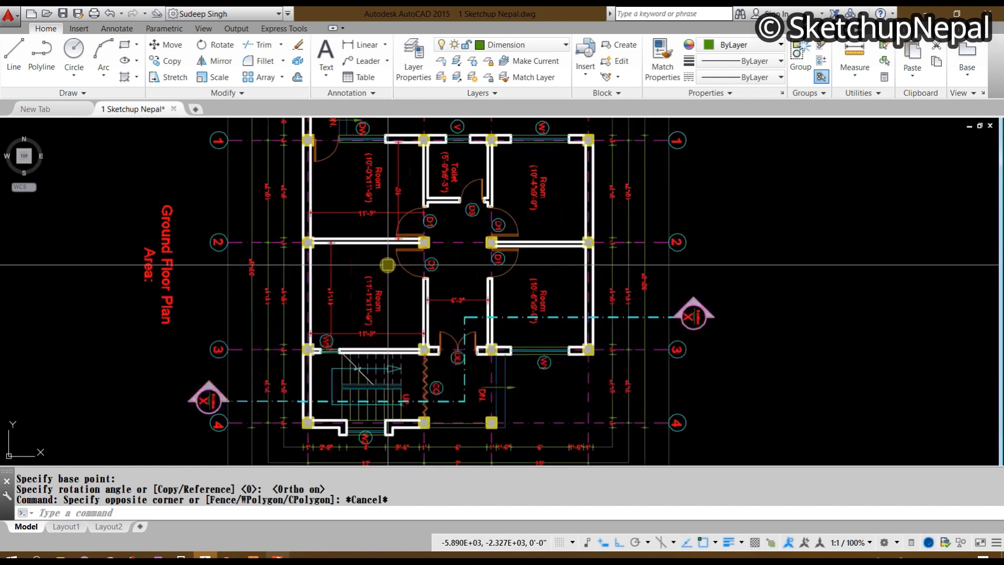
middle_drag(528, 228, 568, 243)
scroll(410, 363, up, 2)
middle_drag(410, 363, 423, 266)
scroll(424, 266, down, 4)
scroll(399, 306, up, 4)
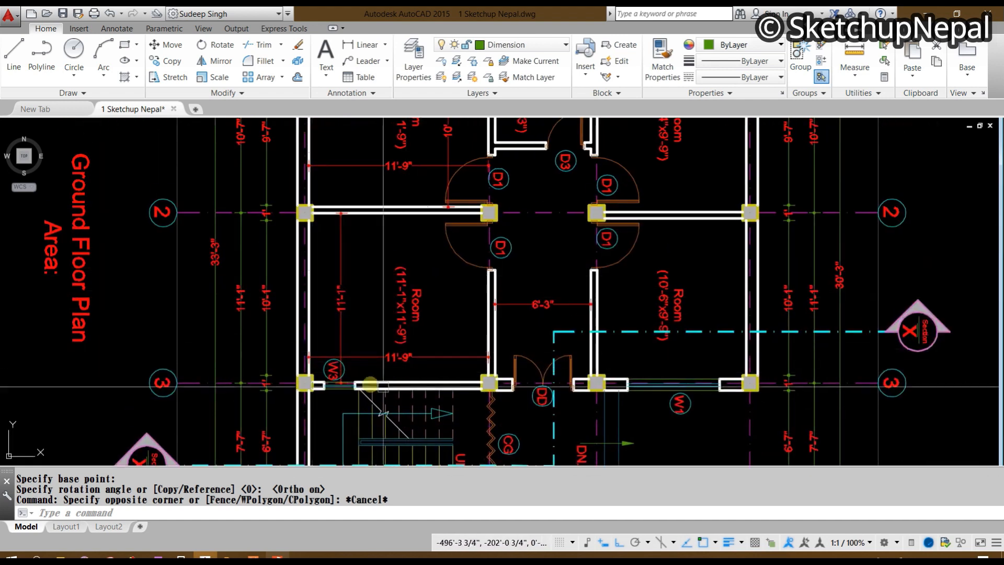
middle_drag(489, 225, 484, 289)
scroll(518, 315, down, 4)
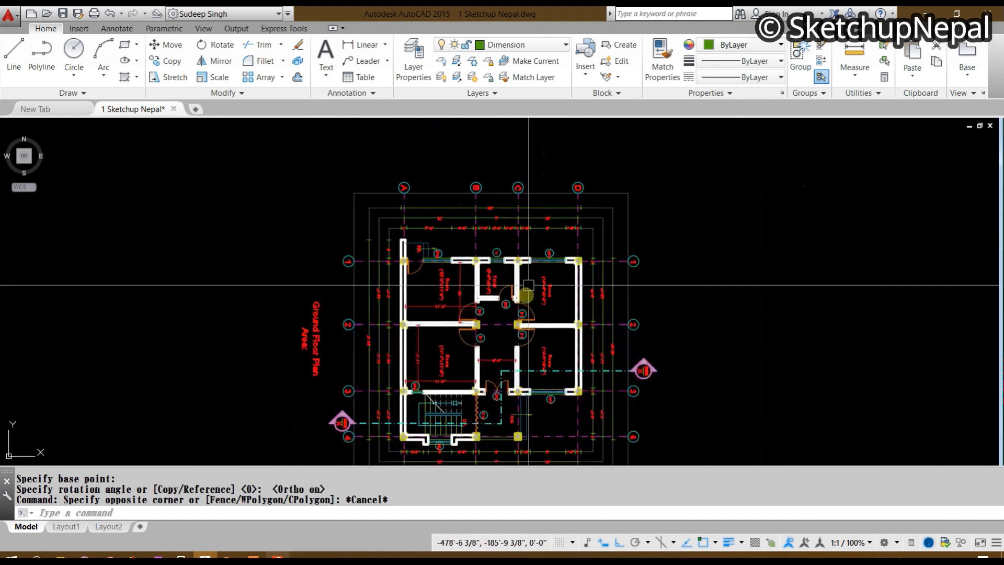
Step: Lock the cl layer of the grid centre lines and test the lock by selecting the centre line of grid C
scroll(422, 264, up, 4)
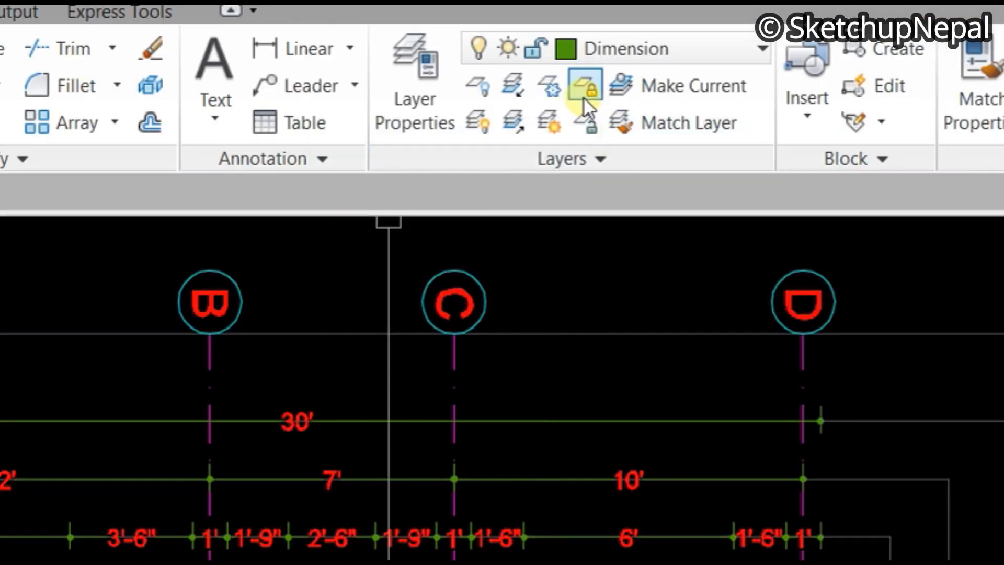
click(585, 96)
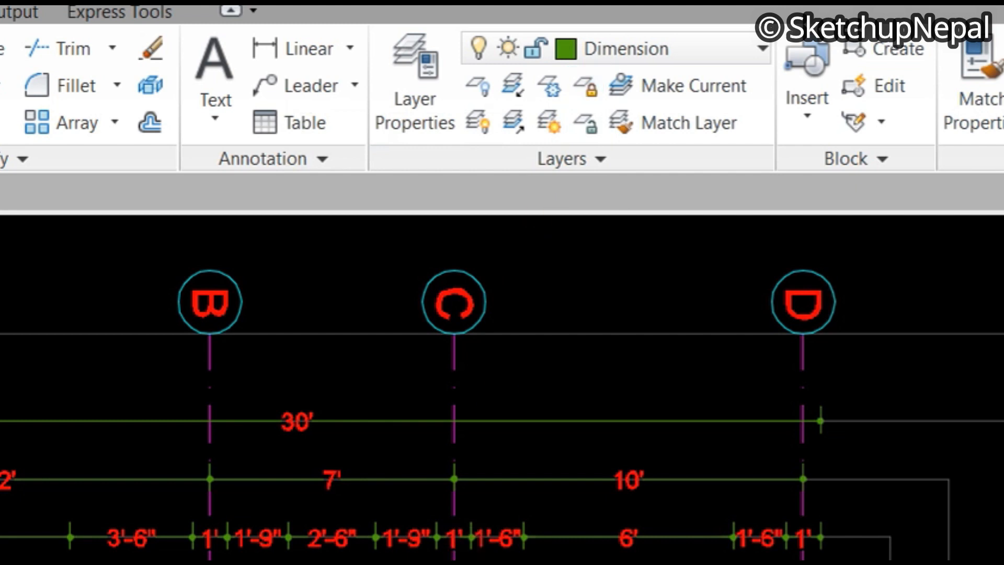
click(454, 479)
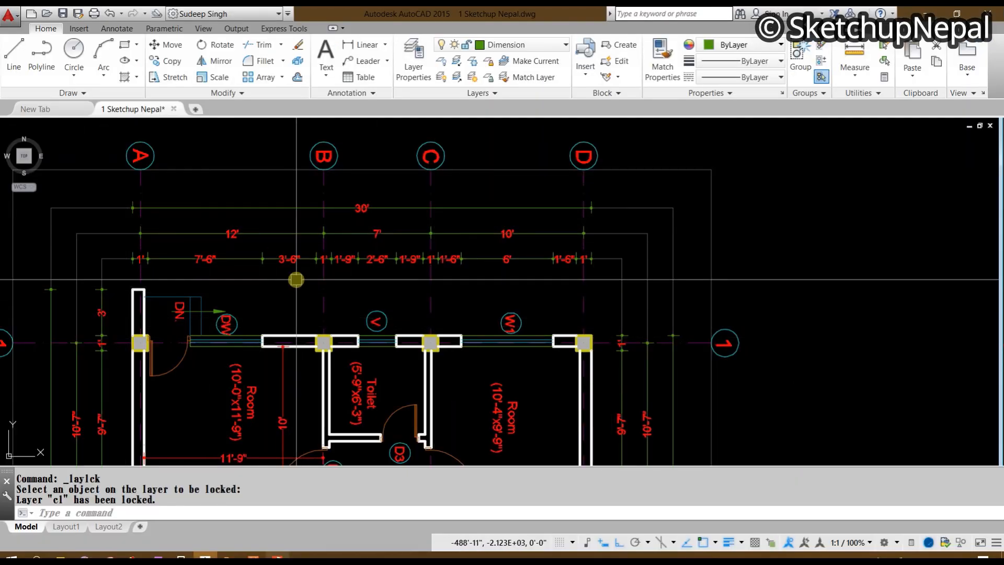
scroll(175, 334, up, 2)
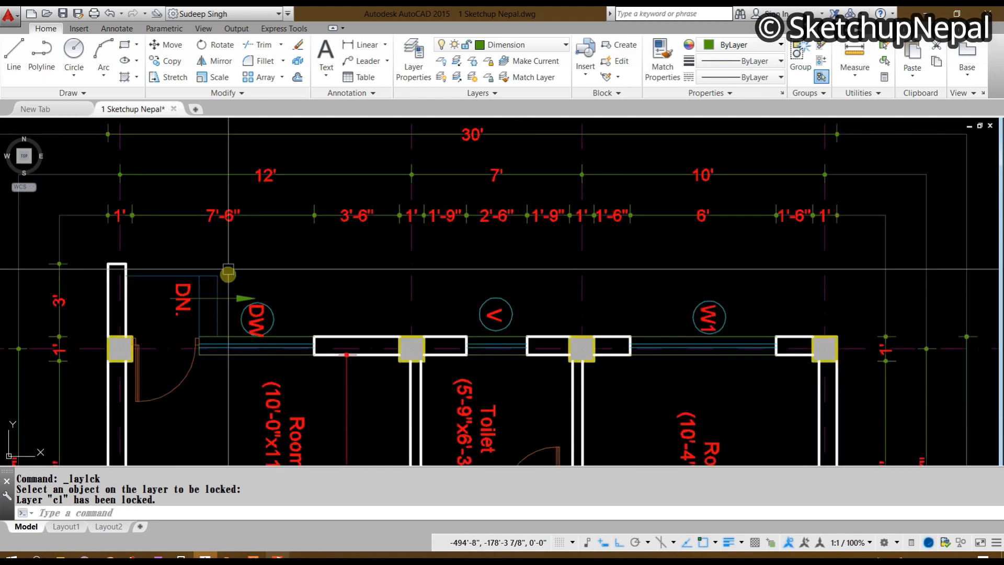
scroll(607, 281, up, 2)
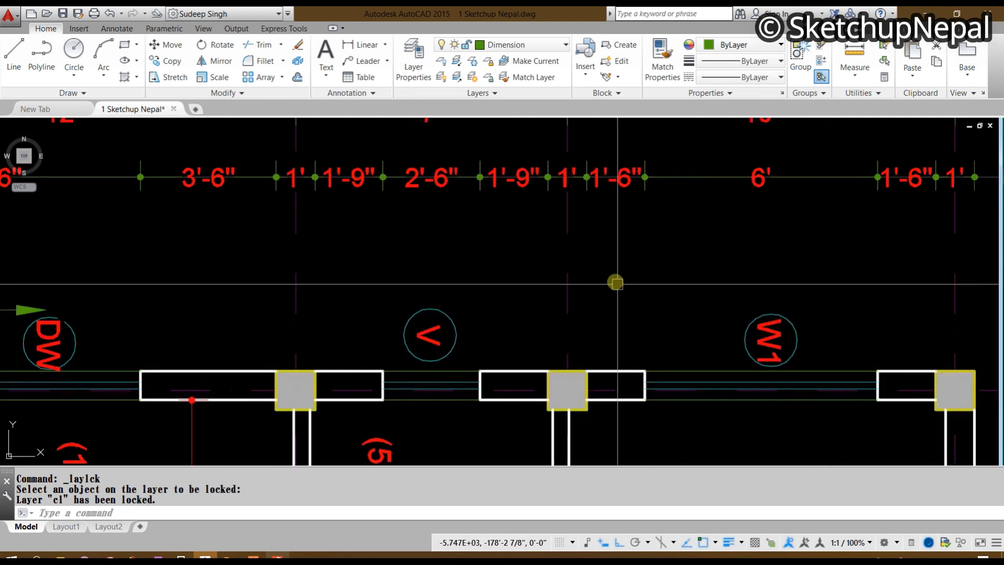
click(617, 282)
click(544, 258)
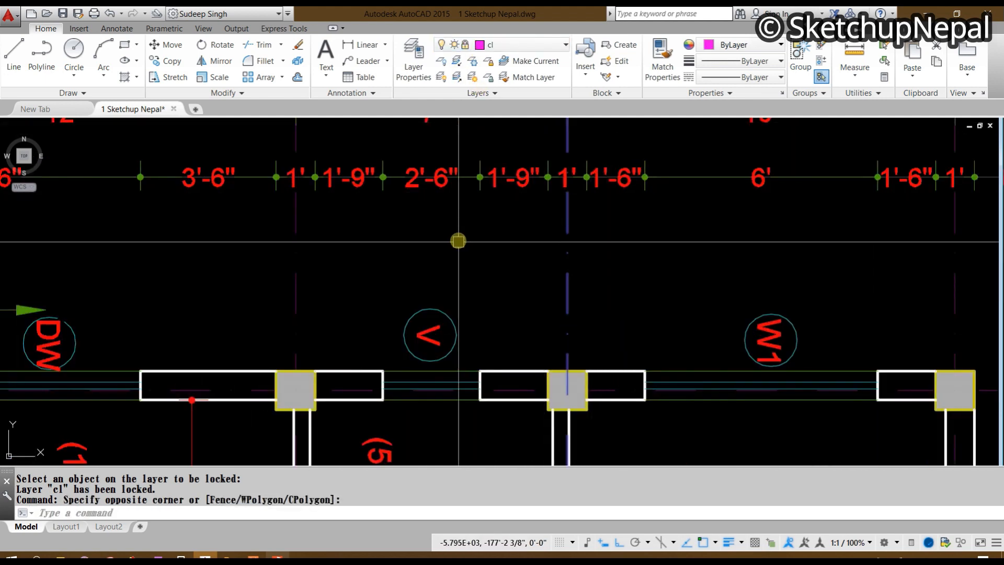
scroll(459, 238, down, 4)
key(Escape)
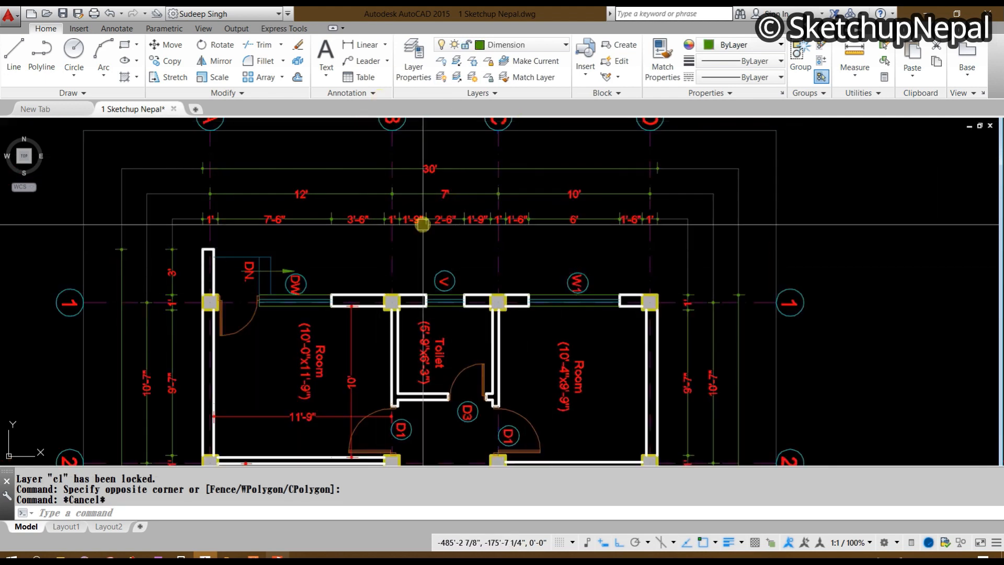
Step: Examine which walls, doors and windows of the rotated plan lie along section line X and which lie towards grid 1
scroll(423, 225, down, 3)
middle_drag(448, 307, 457, 191)
scroll(466, 238, up, 3)
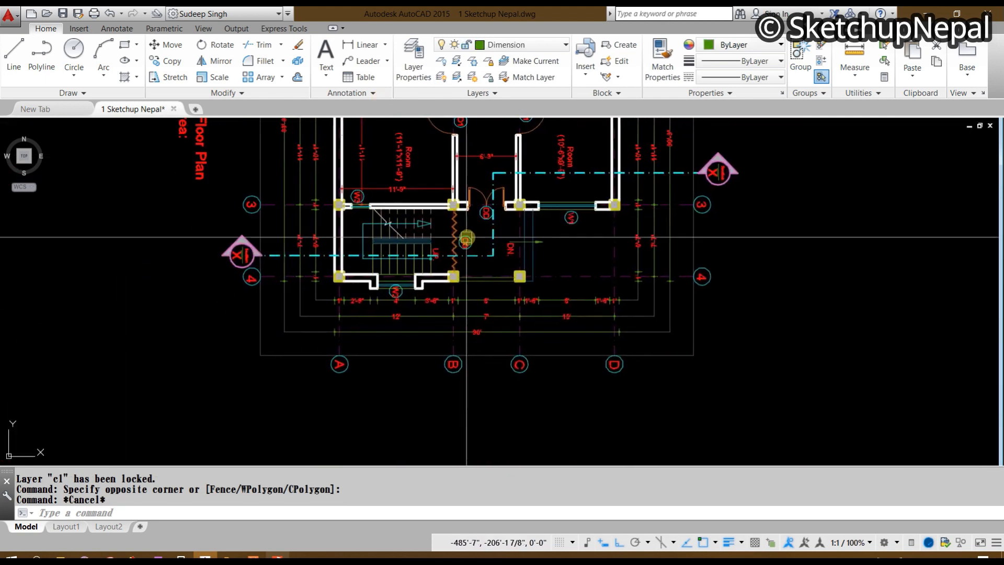
middle_drag(278, 219, 274, 408)
scroll(524, 295, up, 2)
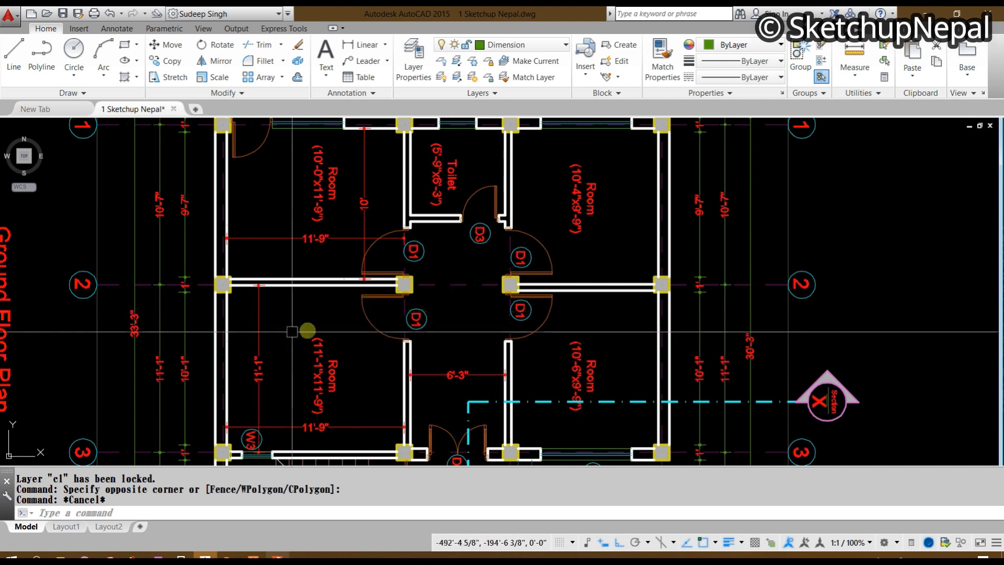
middle_drag(557, 339, 560, 404)
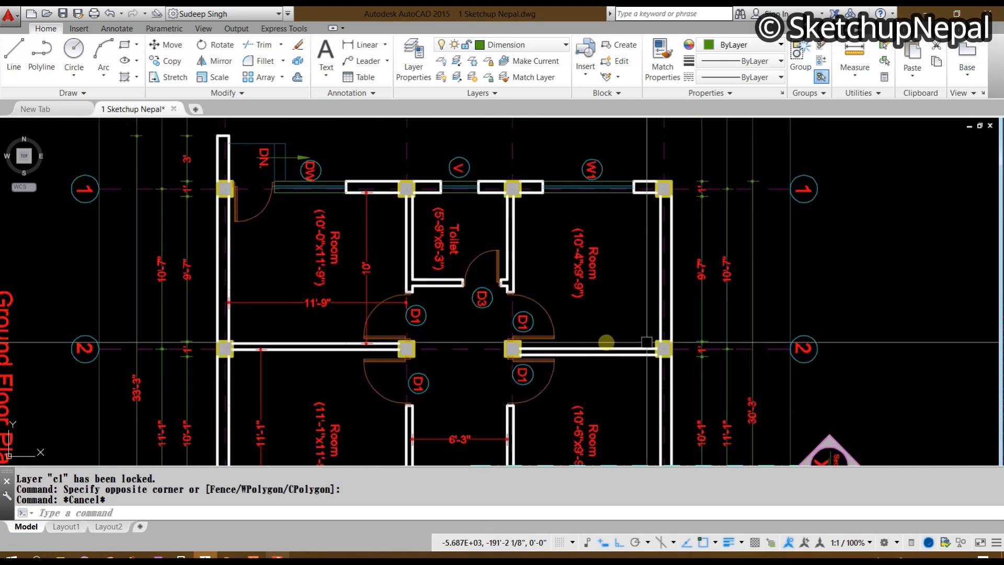
Step: Erase the grid 1 portion of the rotated plan, including its walls, openings, labels, grid bubbles and surrounding dimensions
middle_drag(744, 260, 757, 284)
scroll(817, 366, down, 2)
click(808, 338)
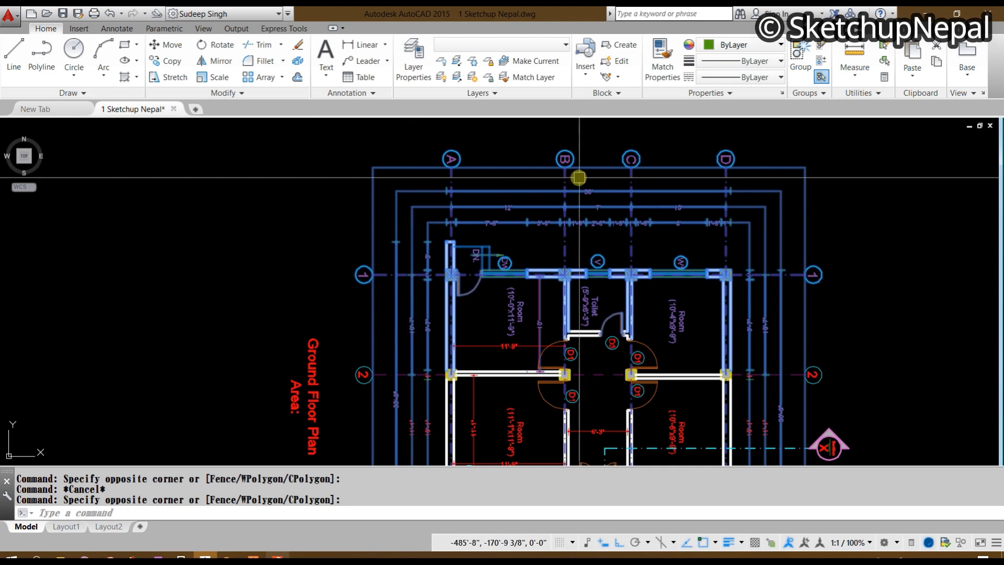
middle_drag(579, 175, 544, 197)
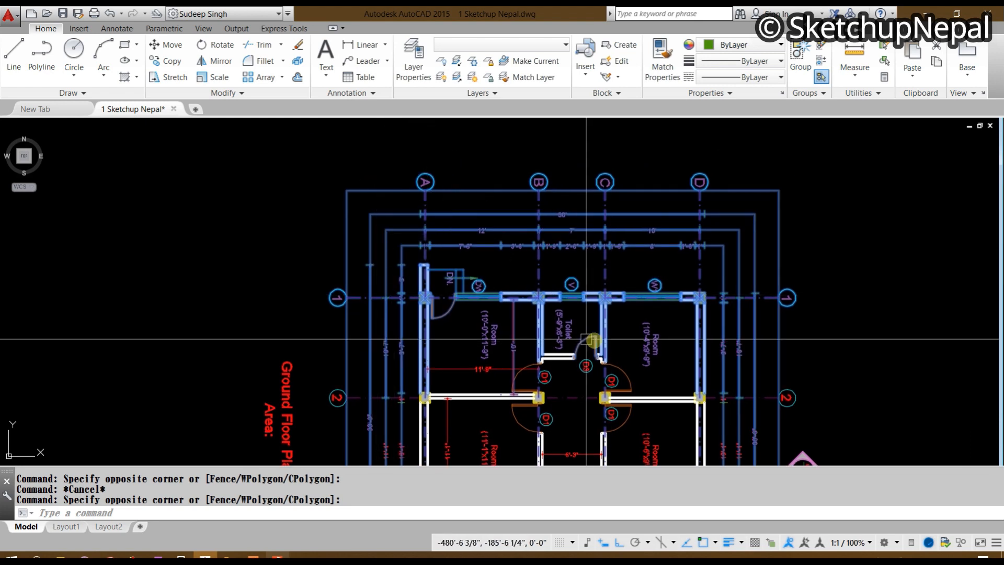
middle_drag(394, 249, 280, 223)
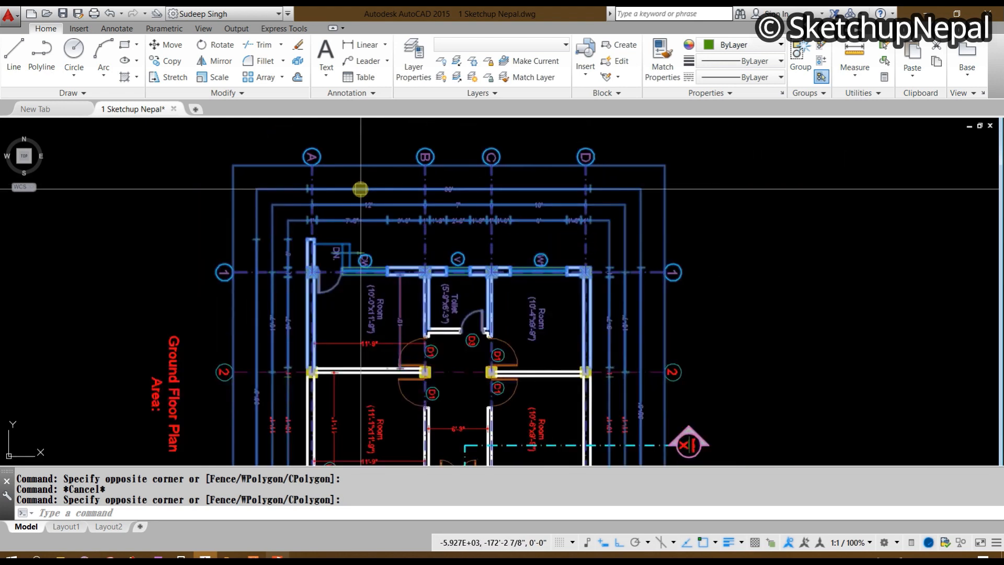
scroll(365, 204, up, 2)
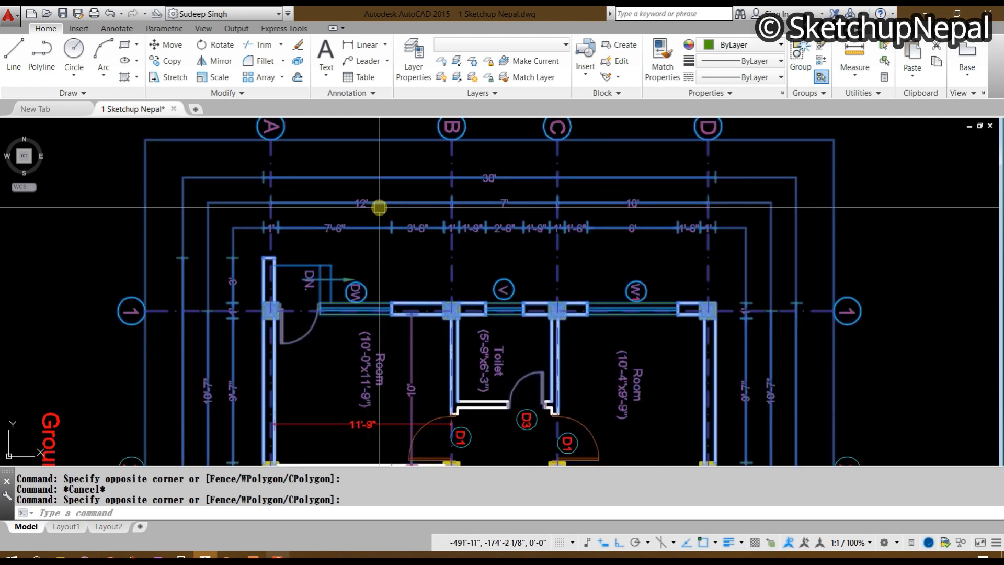
key(Delete)
scroll(404, 222, down, 4)
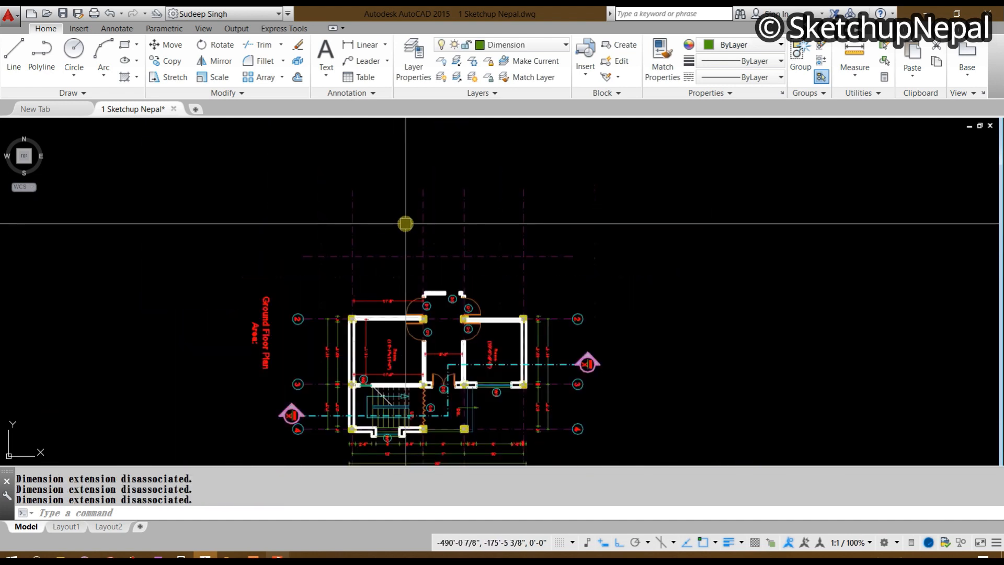
Step: Erase the dimension strings between grid D and bubbles 2 to 4, excluding section line X from the selection
middle_drag(460, 195, 492, 135)
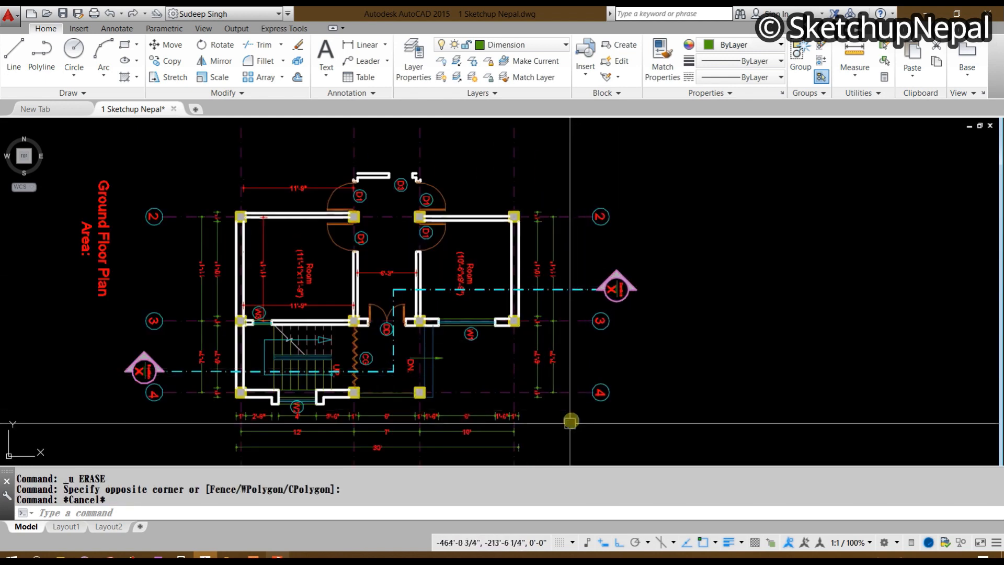
scroll(564, 314, up, 2)
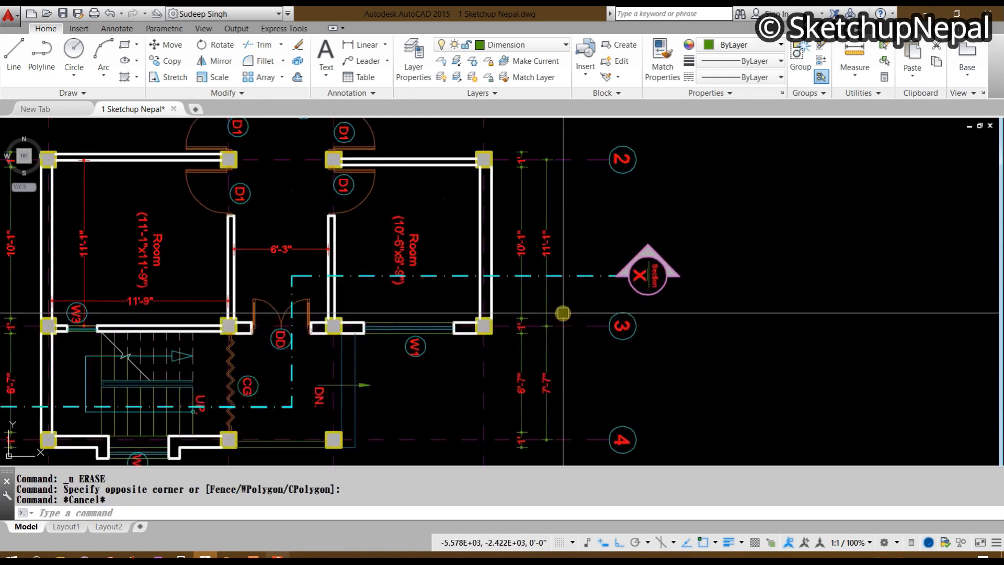
scroll(580, 319, down, 4)
click(590, 405)
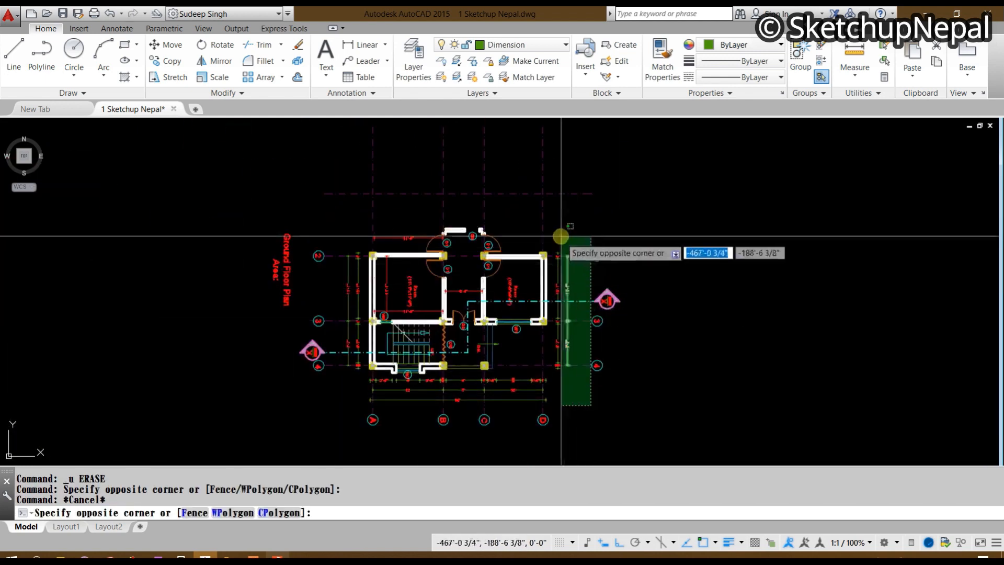
click(560, 233)
scroll(572, 303, up, 7)
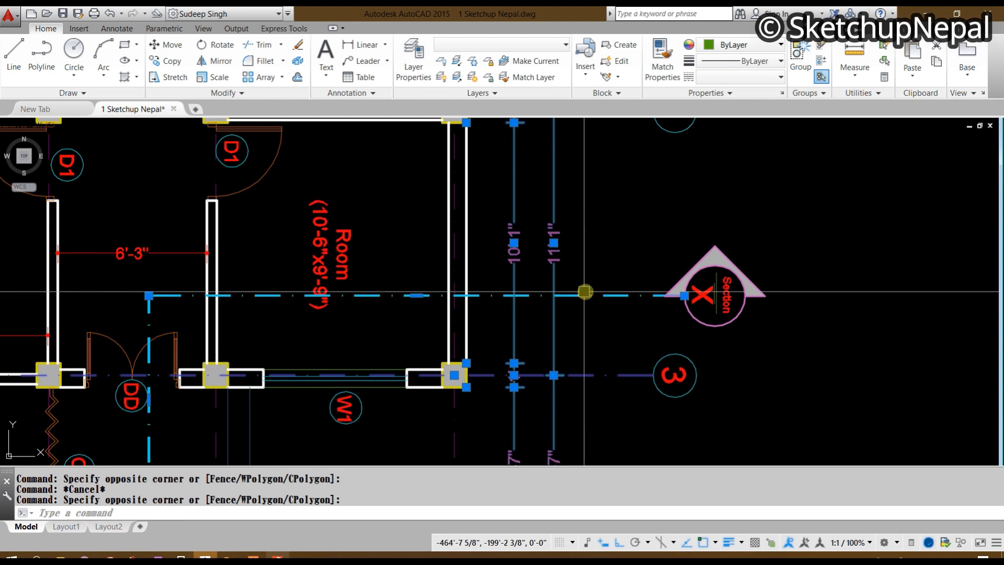
click(621, 323)
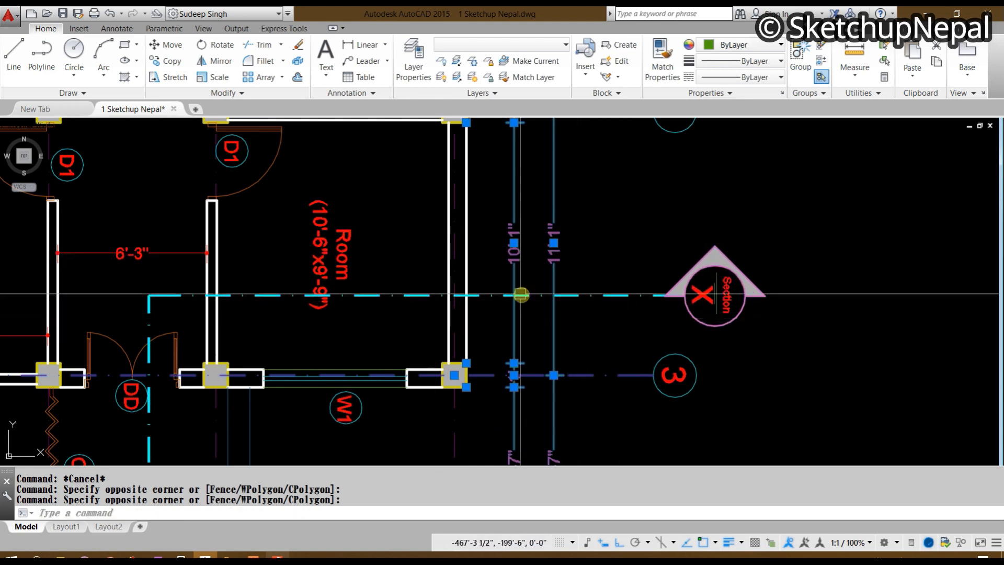
scroll(521, 295, down, 4)
scroll(426, 241, up, 2)
key(Delete)
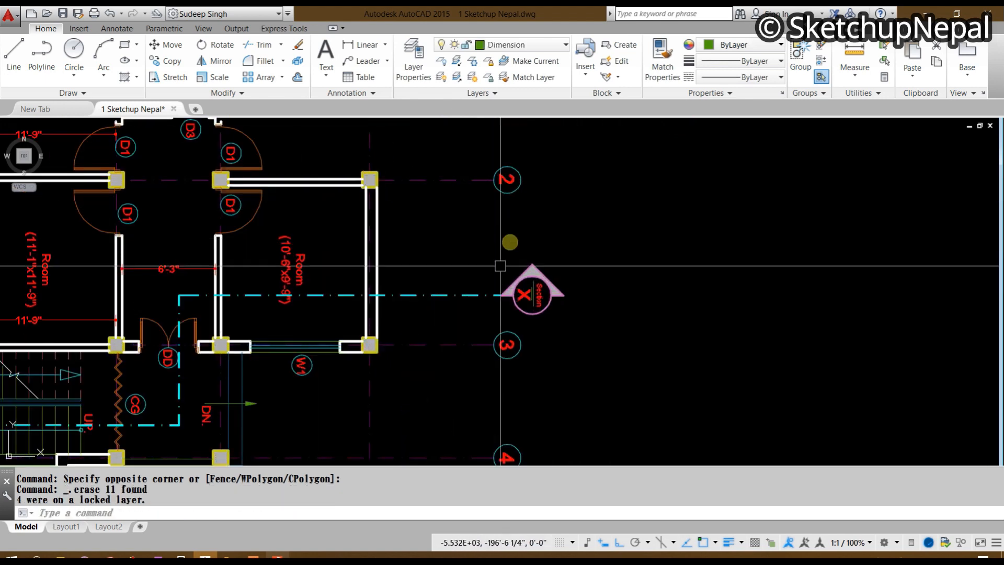
Step: Erase the dimension strings between grid A and bubbles 2 to 4 of the rotated plan
scroll(500, 266, down, 2)
scroll(558, 314, up, 5)
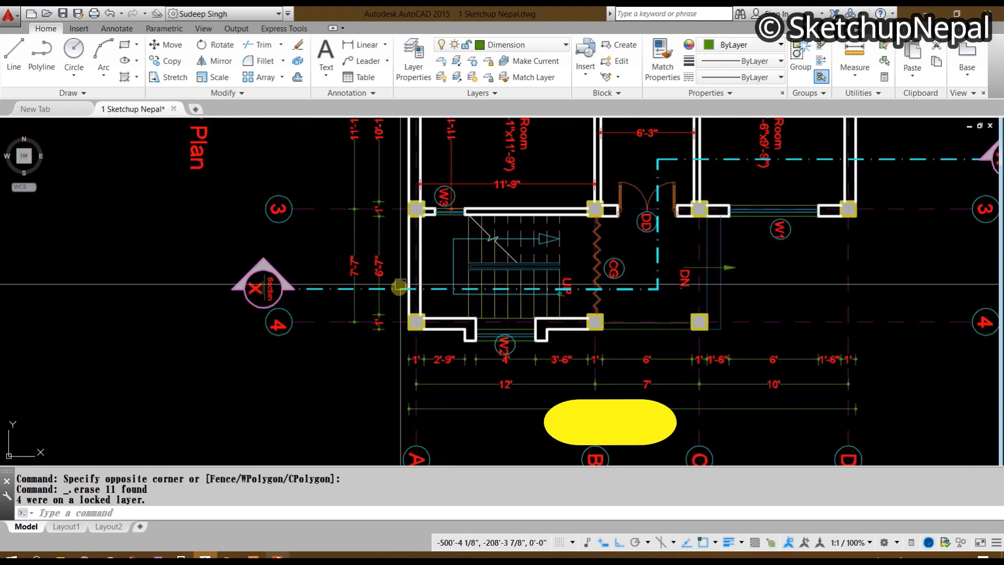
scroll(396, 268, up, 2)
middle_drag(391, 260, 388, 392)
click(378, 361)
click(312, 169)
scroll(313, 169, down, 4)
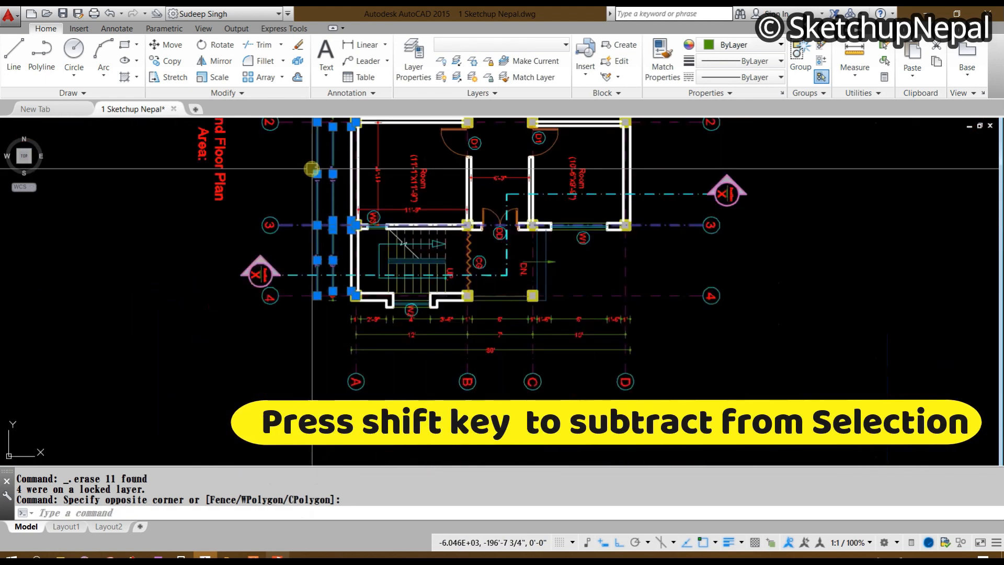
key(Delete)
Step: Erase the dimension strings between grid 4 and bubbles A to D
scroll(625, 366, up, 4)
click(623, 310)
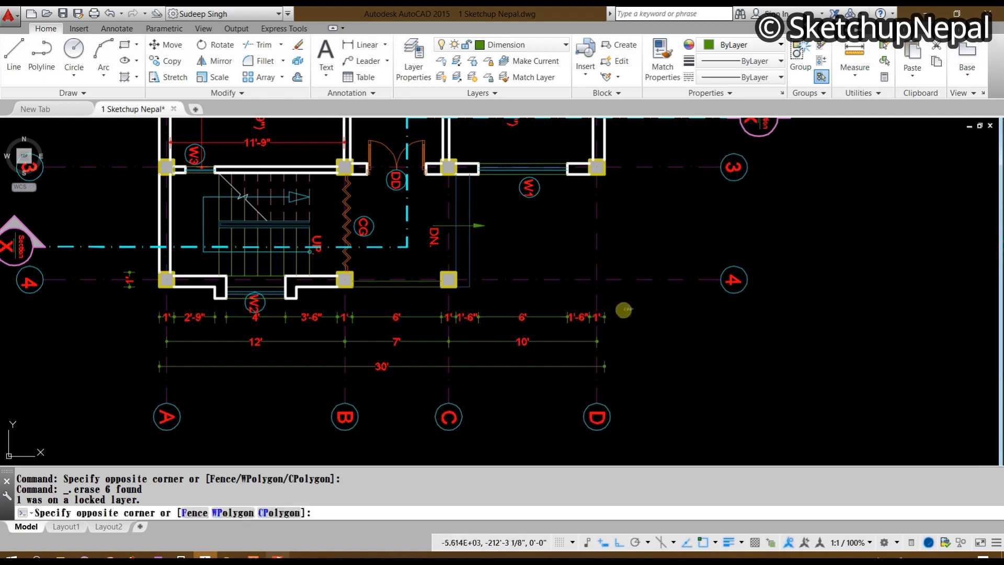
click(108, 379)
key(Delete)
Step: Erase the room label and the wall-to-wall dimension beside it in the room between grids A and B
scroll(300, 332, down, 2)
mouse_move(301, 332)
middle_down()
mouse_move(308, 399)
mouse_move(374, 426)
middle_up()
scroll(377, 320, up, 2)
click(370, 243)
click(260, 291)
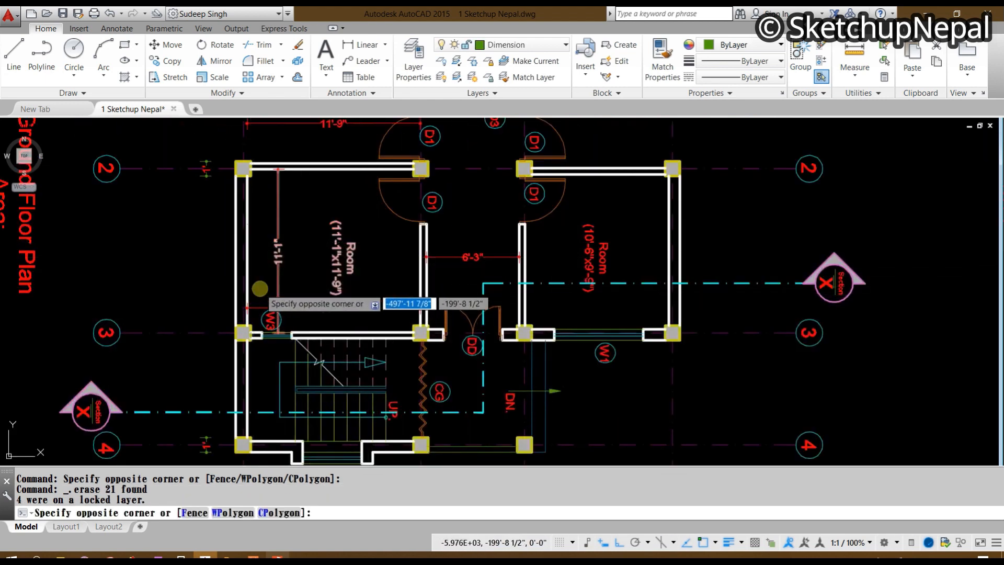
key(Delete)
click(601, 234)
key(Escape)
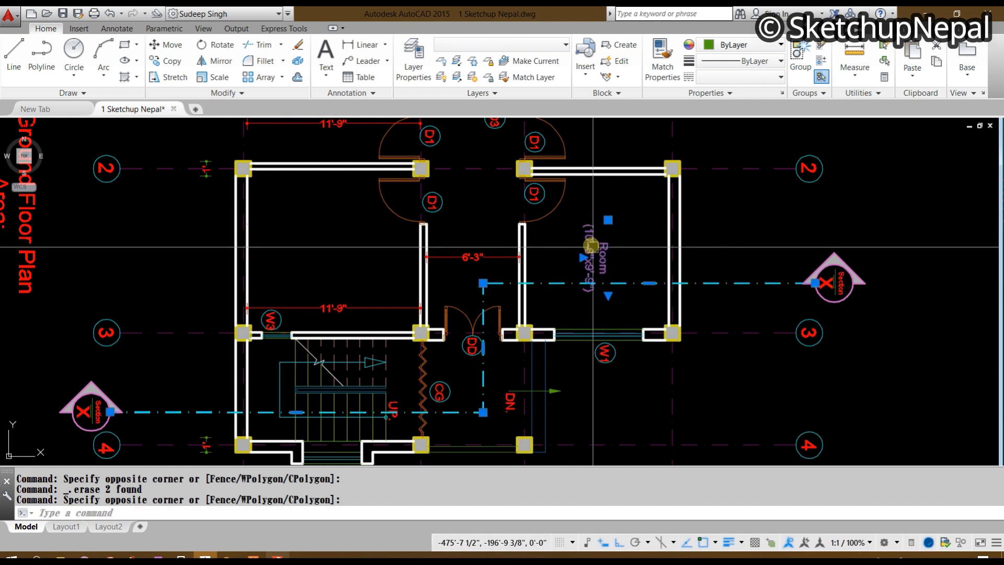
Step: Erase the D3 door tag in the passage between grids B and C
scroll(591, 249, down, 2)
middle_drag(541, 192, 527, 317)
scroll(527, 317, up, 2)
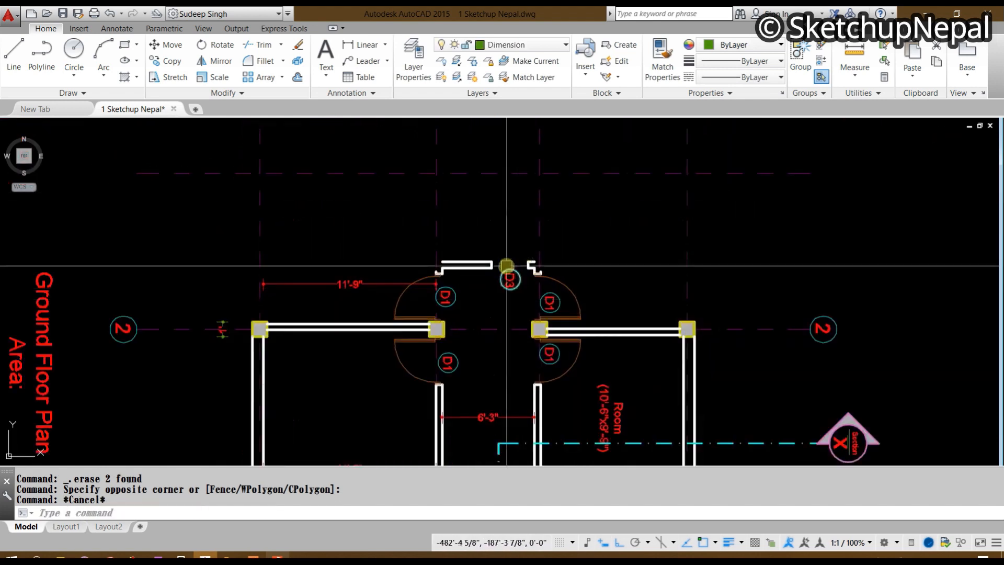
scroll(513, 260, up, 3)
scroll(448, 304, down, 3)
middle_drag(463, 400, 455, 315)
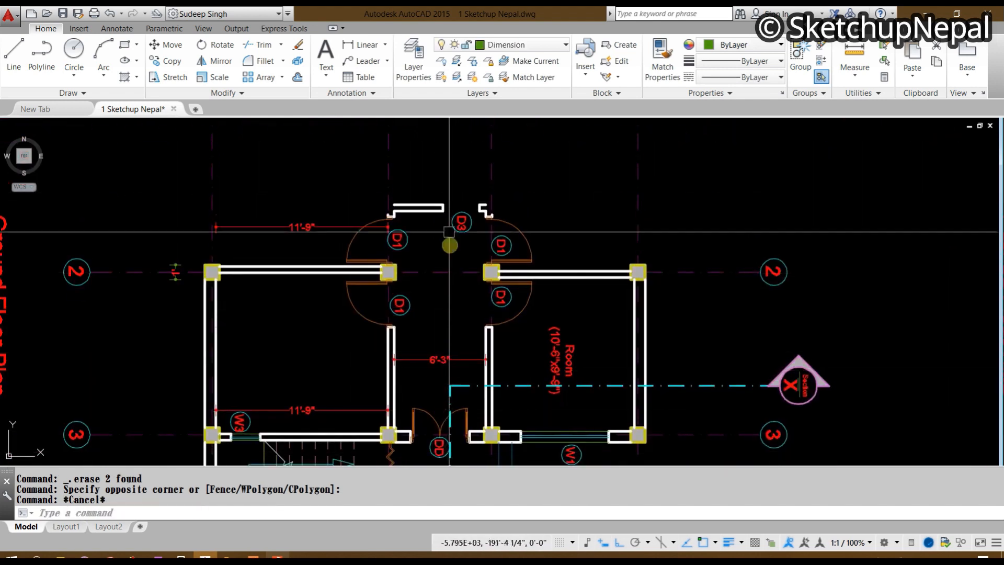
scroll(448, 243, up, 5)
middle_drag(473, 152, 447, 244)
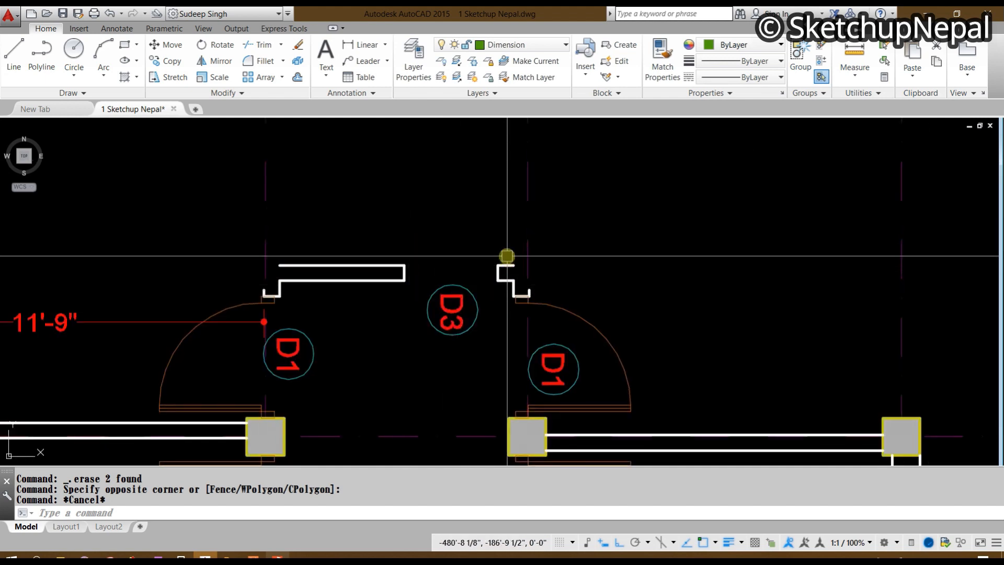
click(472, 343)
click(451, 258)
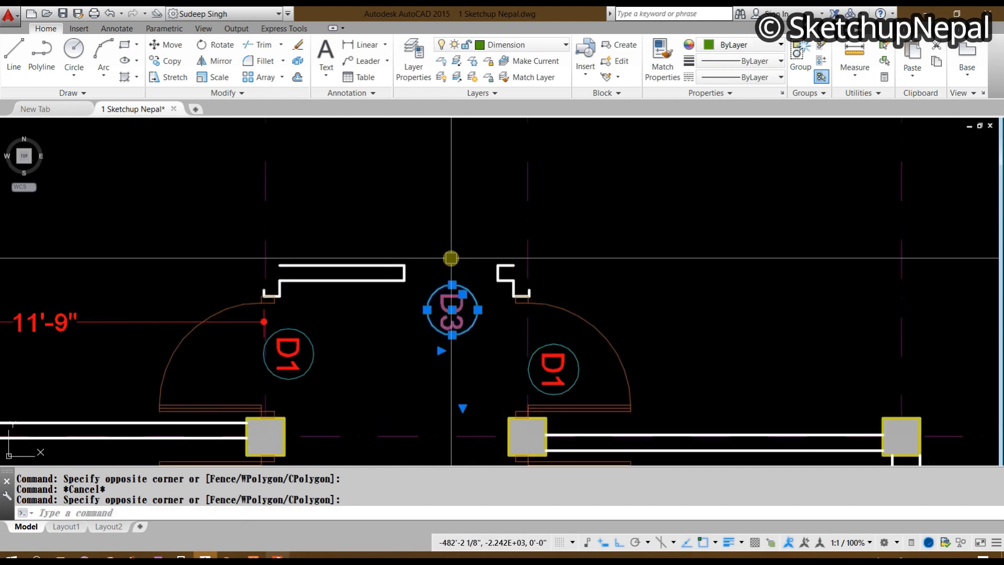
key(Delete)
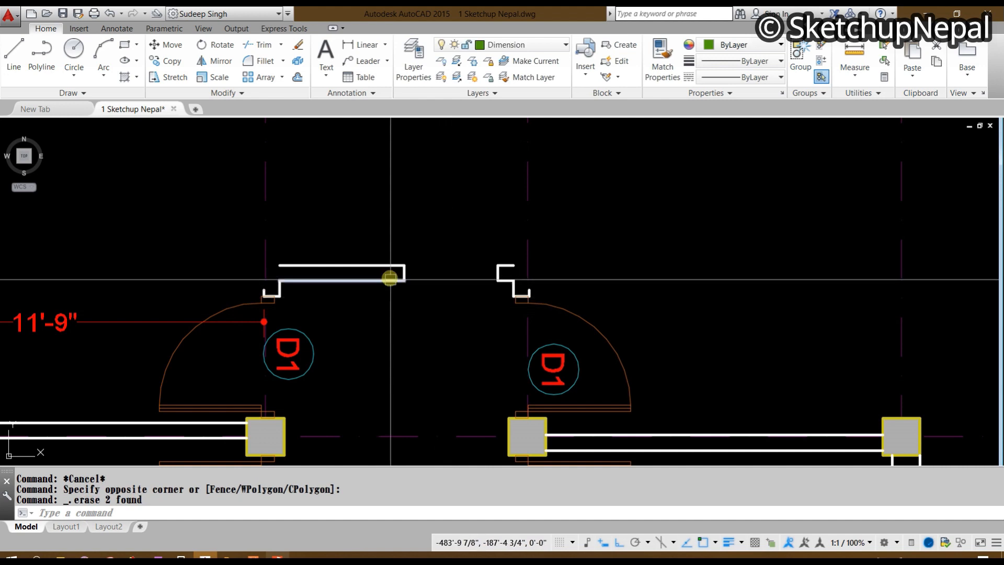
Step: Erase the Ground Floor Plan title and area text beside the rotated plan
scroll(392, 293, down, 5)
mouse_move(384, 352)
middle_down()
mouse_move(405, 279)
mouse_move(465, 404)
mouse_move(478, 392)
mouse_move(471, 275)
middle_up()
middle_drag(655, 399, 658, 331)
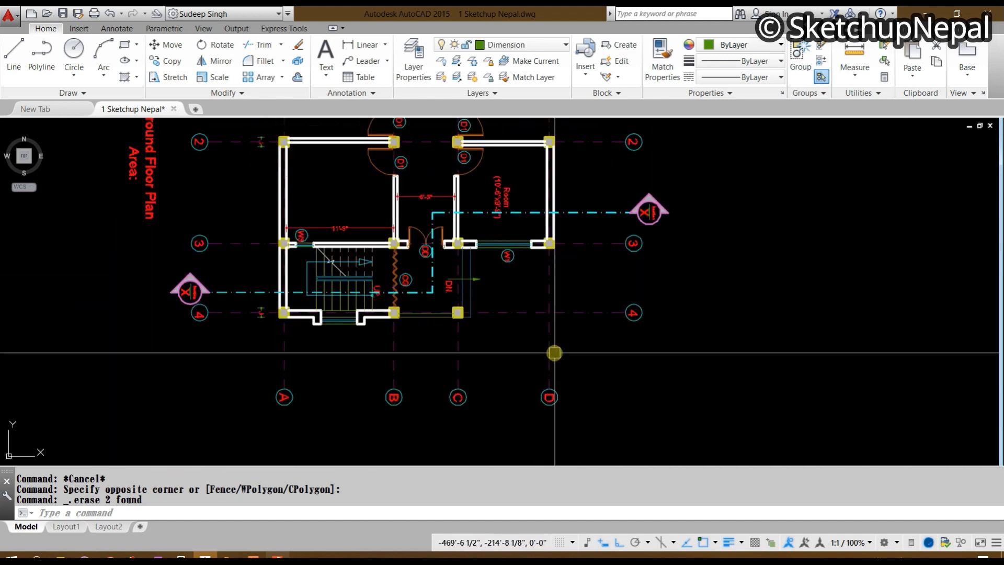
middle_drag(267, 221, 352, 364)
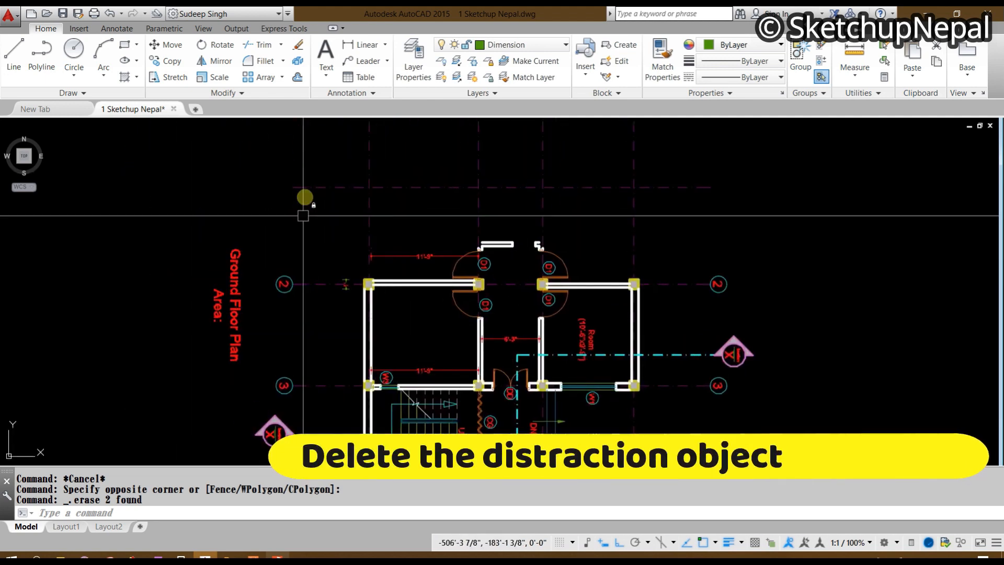
middle_drag(398, 252, 498, 305)
scroll(358, 349, up, 2)
click(359, 350)
click(247, 384)
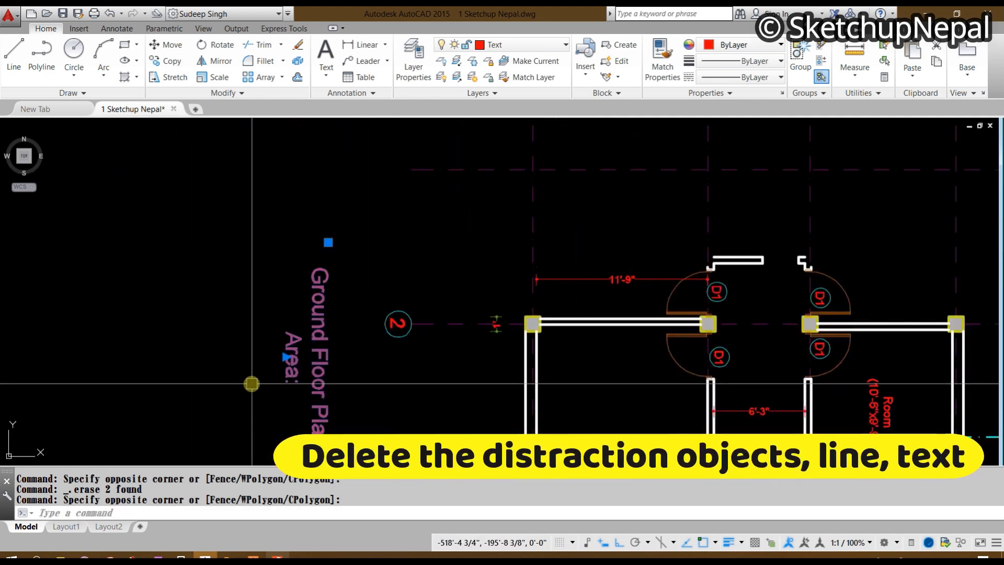
key(Delete)
scroll(392, 238, down, 5)
scroll(506, 235, up, 3)
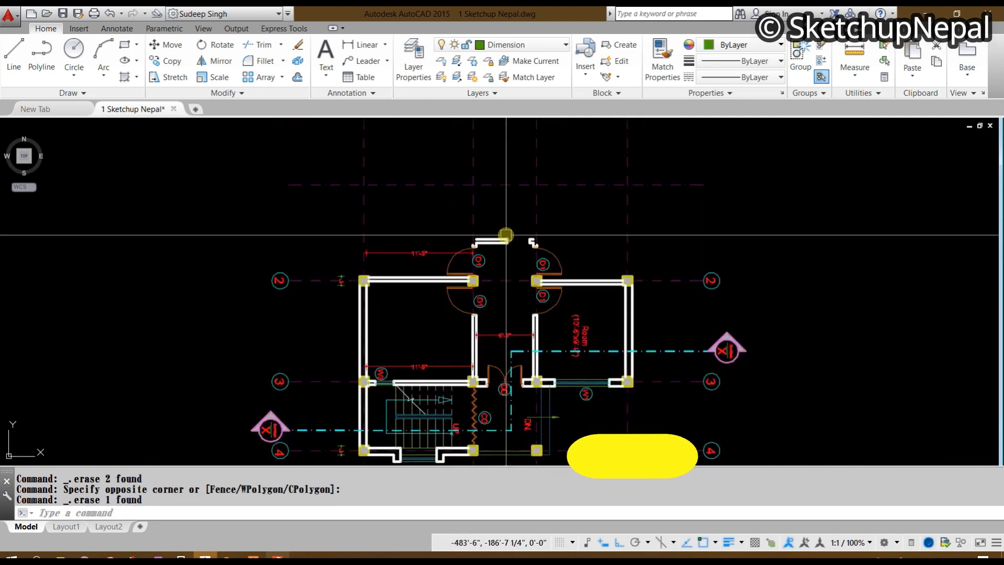
Step: Open the Viewports dialog and preview the Two: Vertical and Two: Horizontal standard configurations
middle_drag(506, 236, 397, 164)
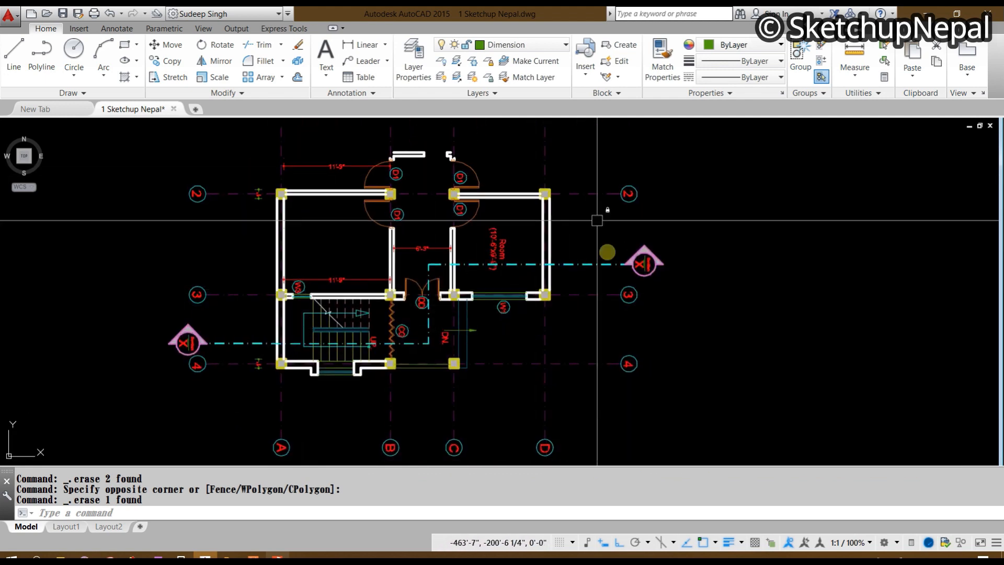
scroll(371, 253, down, 5)
middle_drag(349, 398, 428, 265)
scroll(291, 389, down, 5)
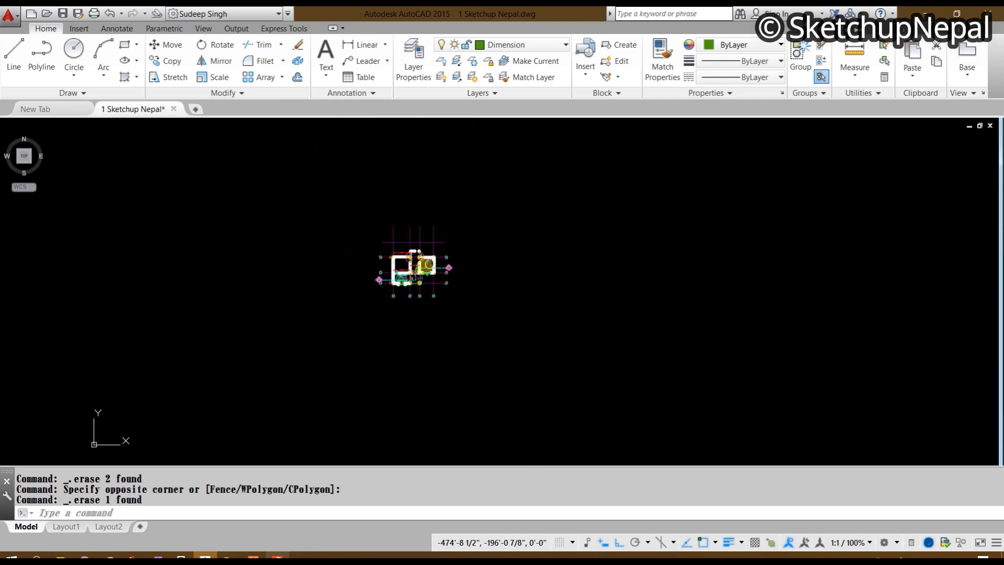
scroll(435, 252, up, 5)
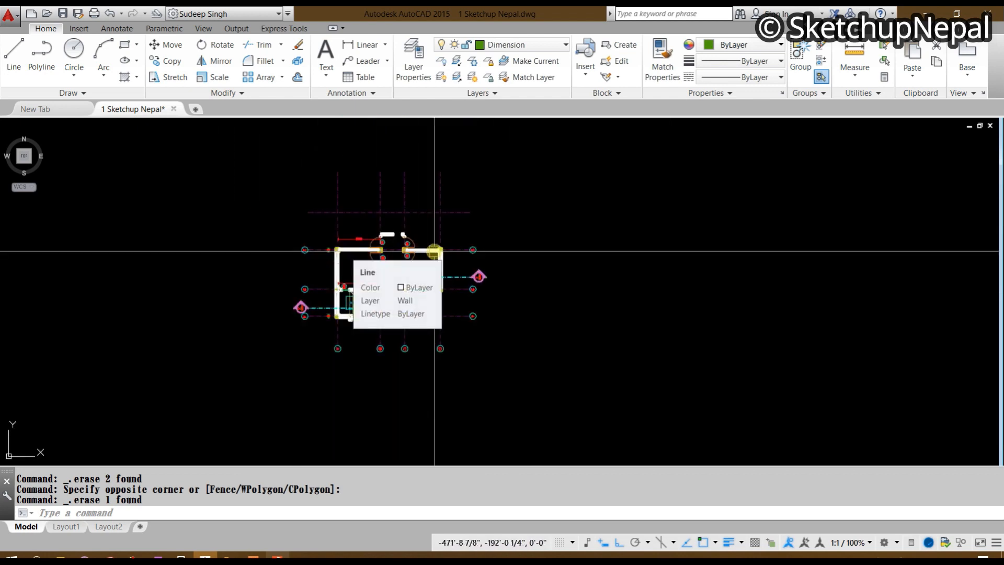
text(viewp)
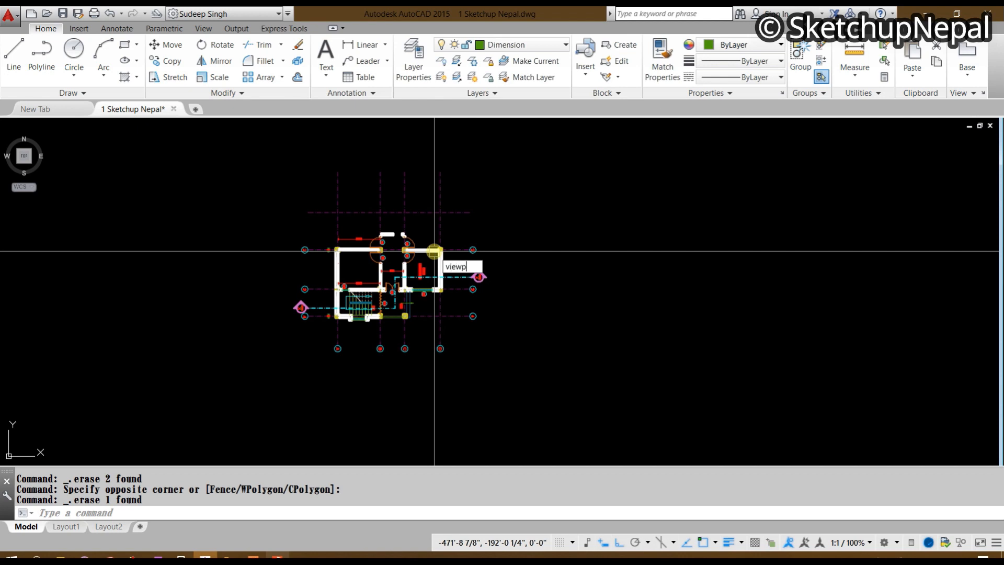
key(Return)
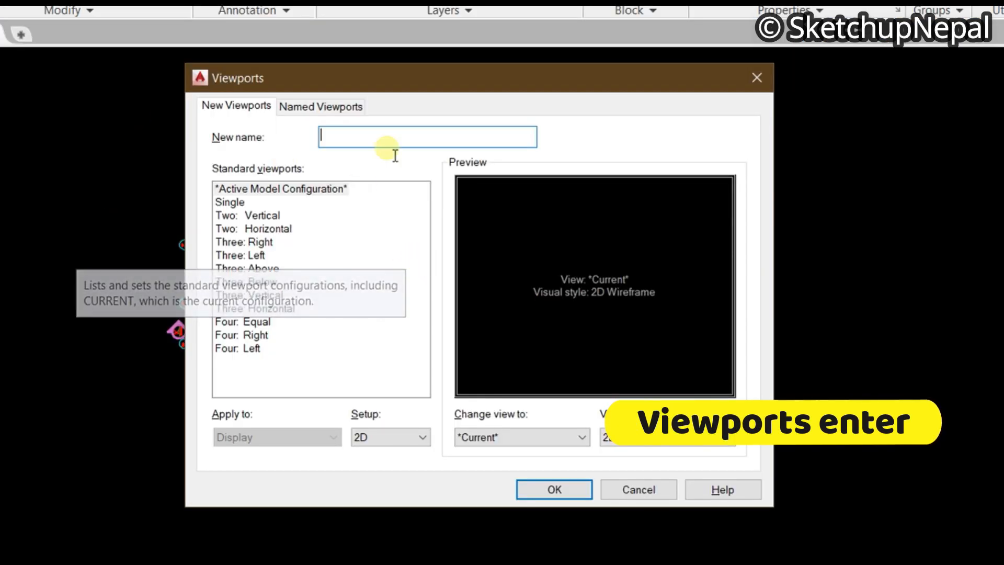
click(261, 216)
click(265, 228)
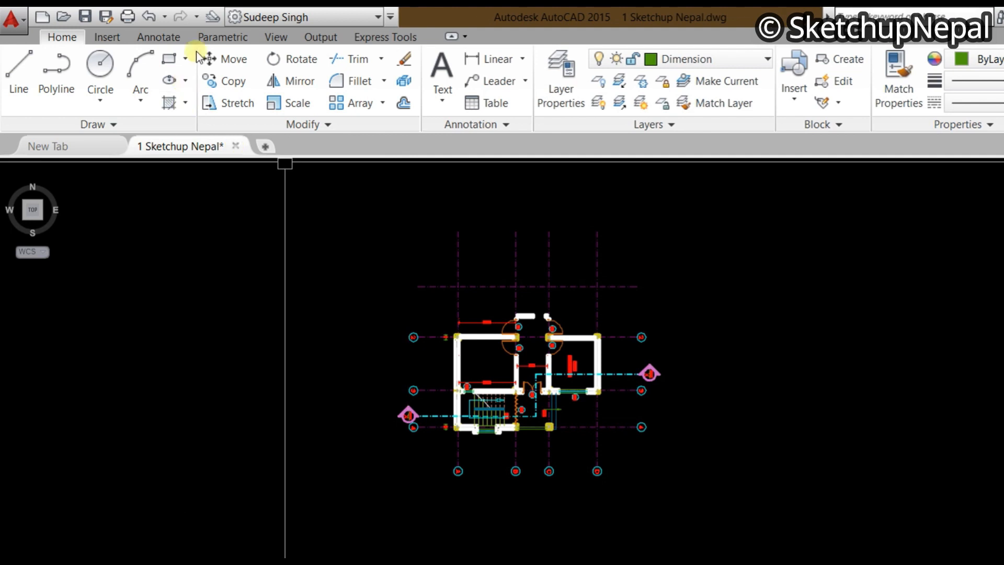
Step: Try the Two: Vertical and Two: Horizontal viewport configurations in model space
click(270, 38)
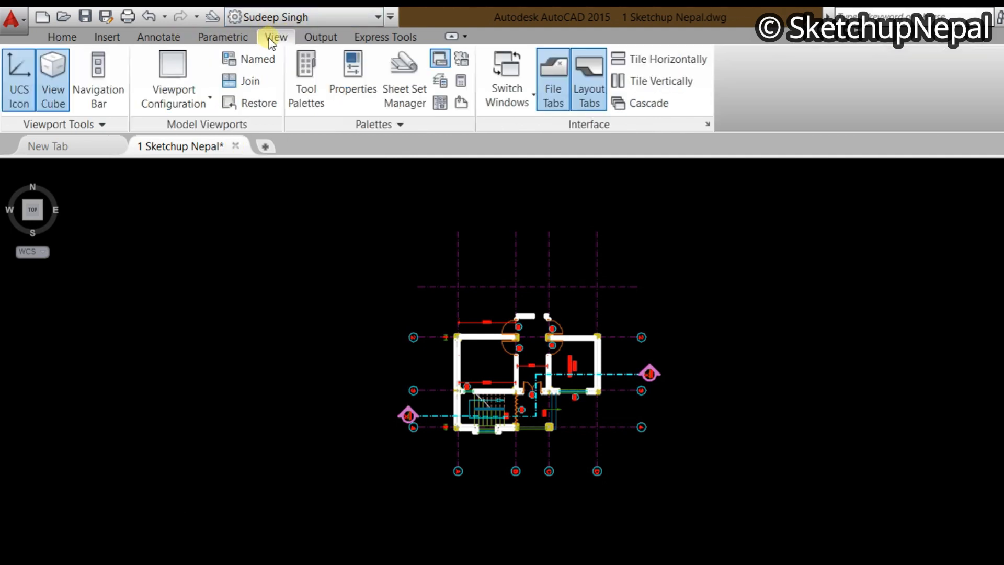
click(191, 94)
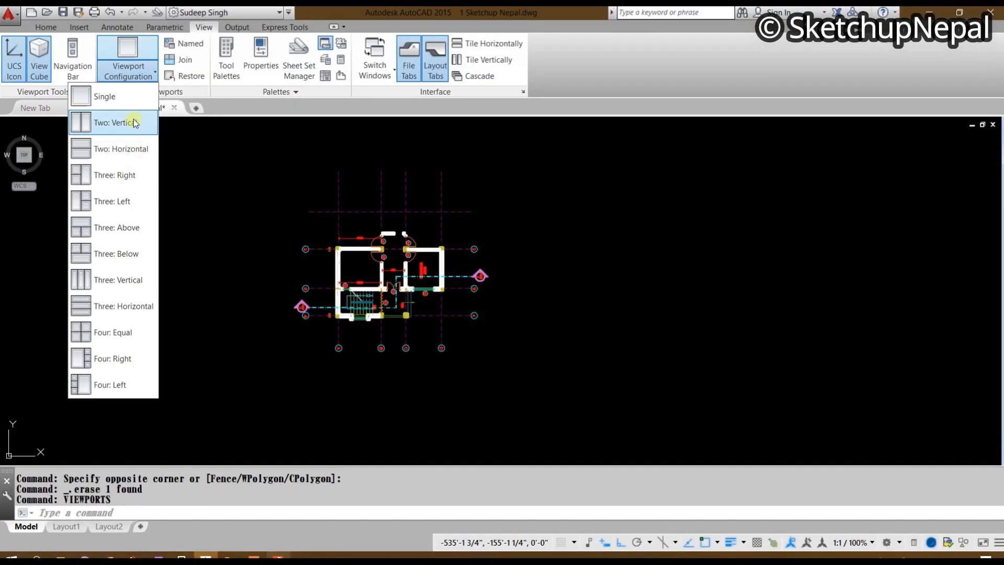
click(156, 166)
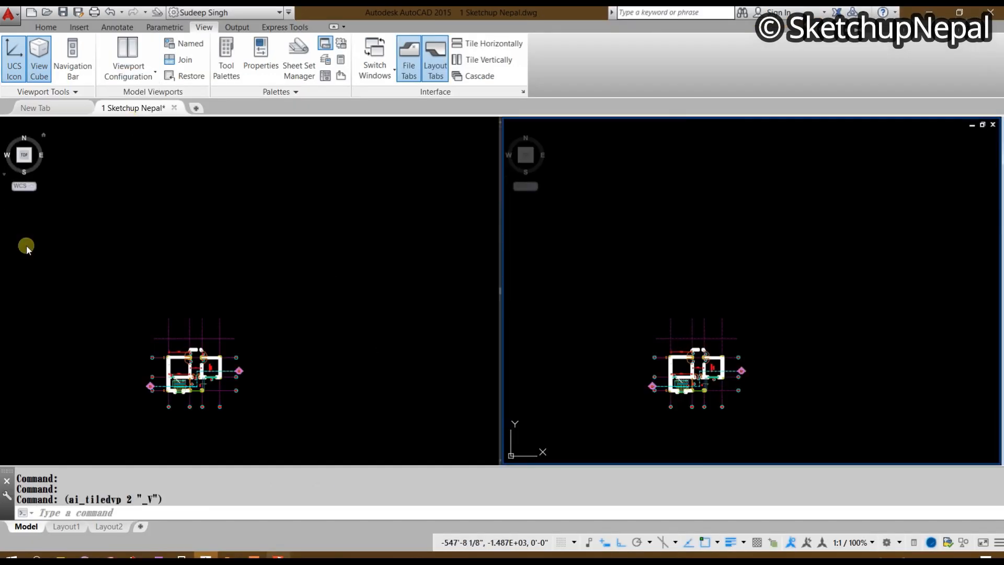
click(108, 65)
click(124, 150)
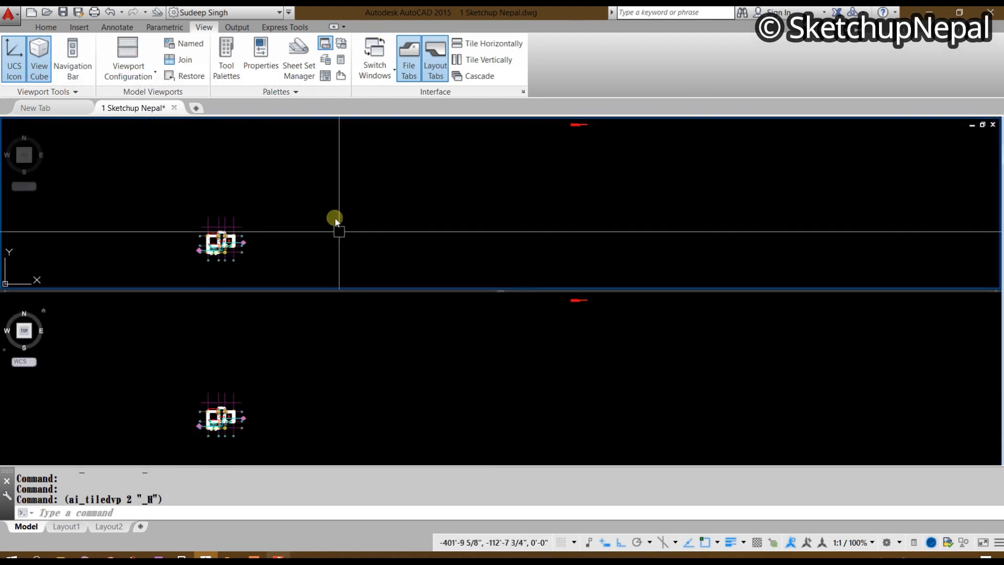
Step: Set the model viewports to Two: Vertical and frame the rotated plan in one of them
click(128, 57)
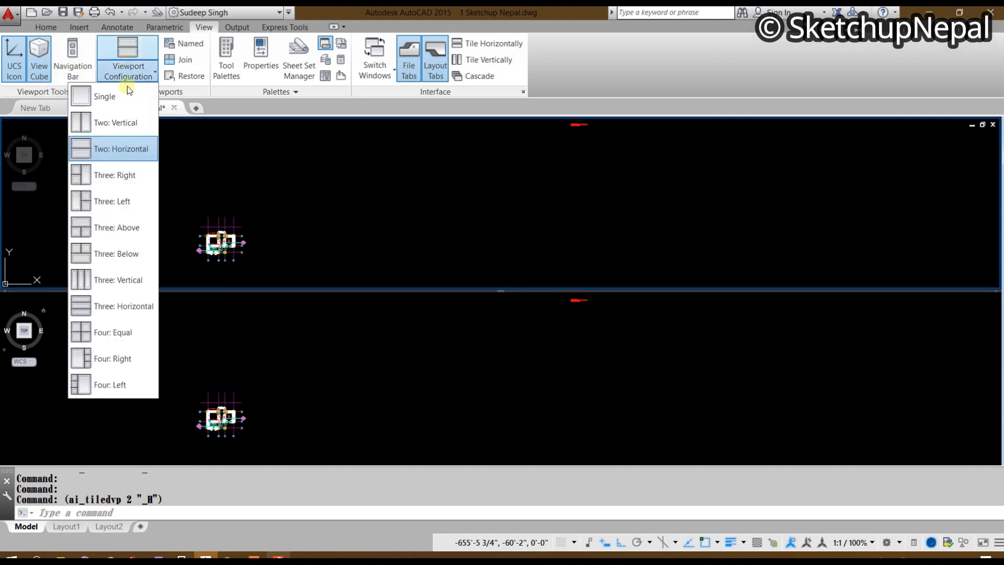
click(123, 127)
click(339, 381)
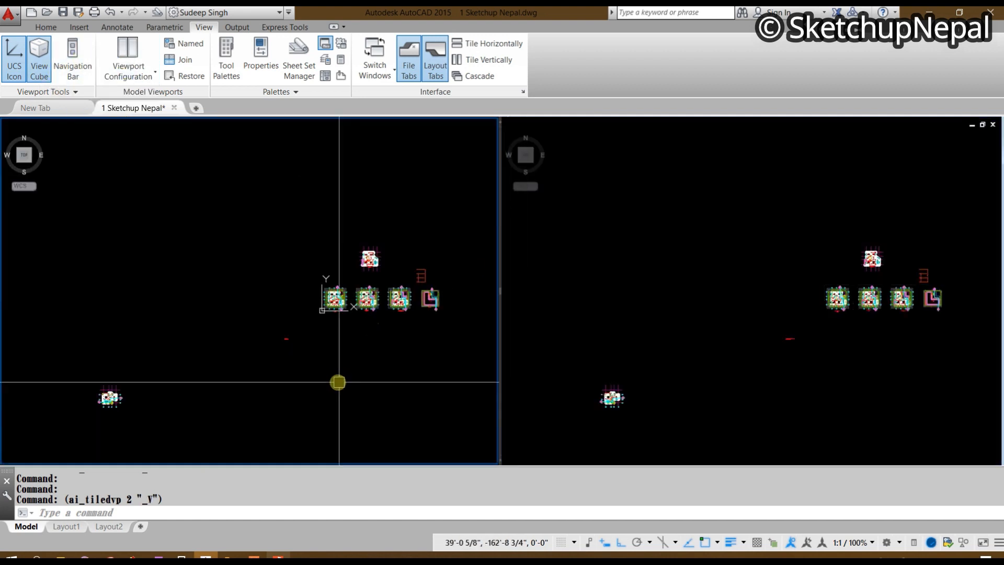
middle_drag(240, 355, 514, 241)
scroll(426, 286, up, 12)
middle_drag(256, 168, 418, 251)
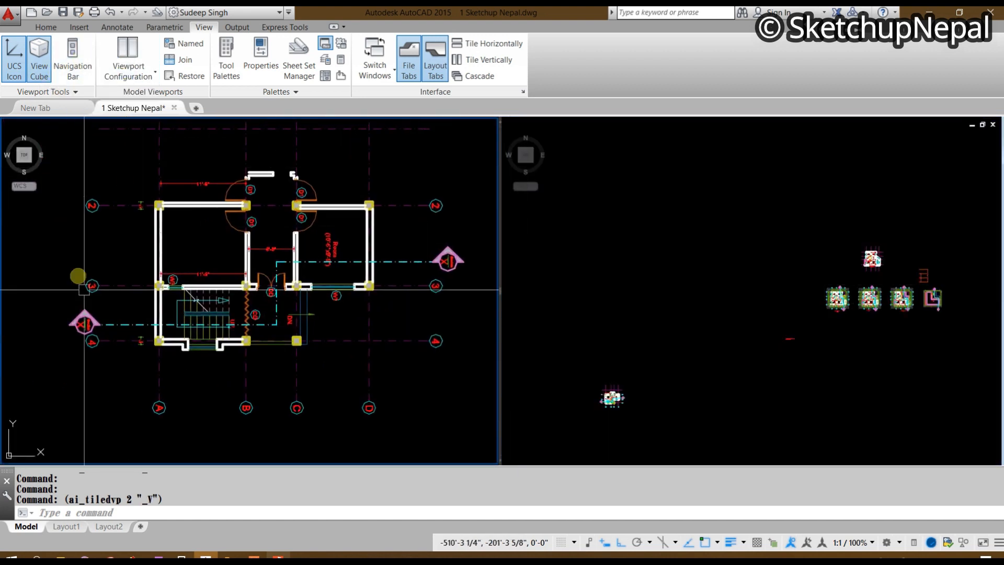
middle_drag(309, 340, 287, 361)
Step: Show an empty drawing area in the second viewport and reactivate the viewport containing the rotated plan
click(708, 372)
middle_drag(627, 399, 712, 168)
scroll(755, 378, down, 5)
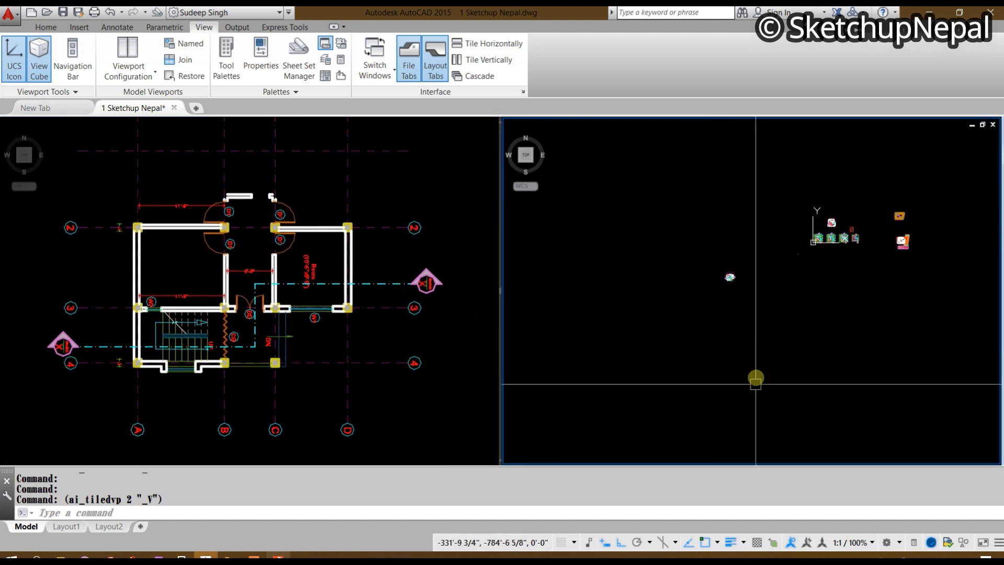
scroll(752, 417, up, 5)
mouse_move(750, 416)
middle_down()
mouse_move(819, 315)
mouse_move(359, 325)
middle_up()
click(343, 411)
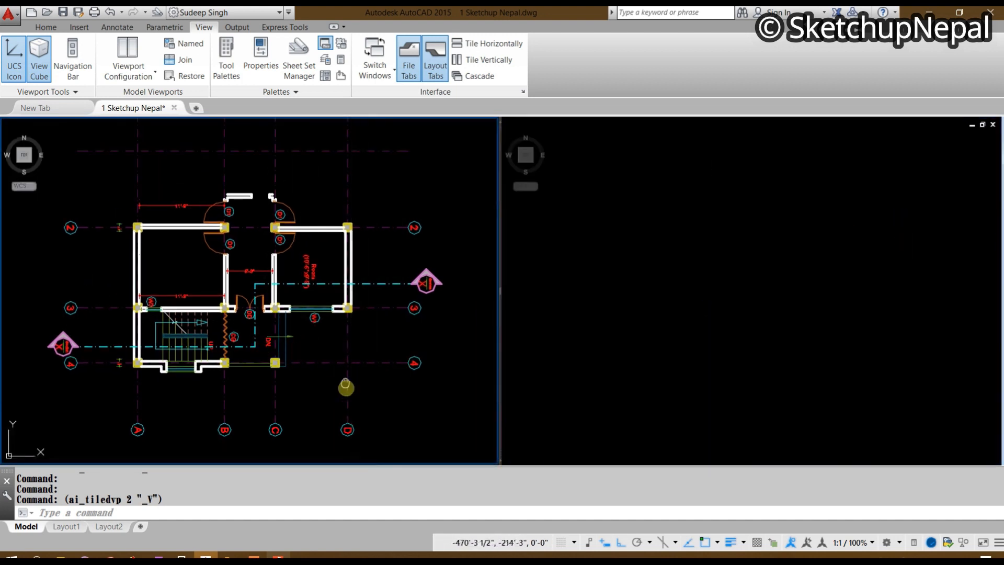
middle_drag(345, 386, 346, 377)
Step: Open the layer manager and create a new layer named Guide
click(44, 26)
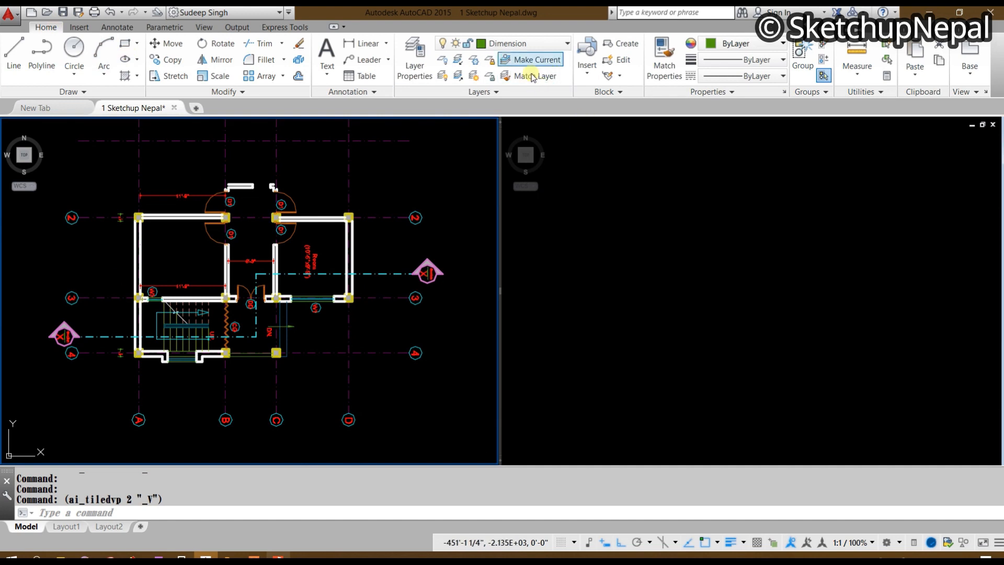
click(536, 46)
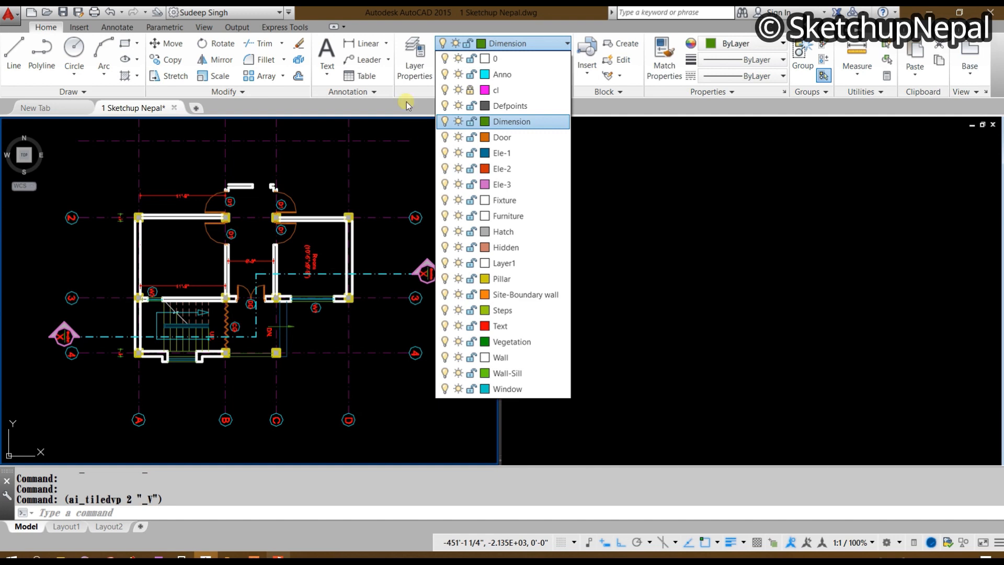
click(416, 73)
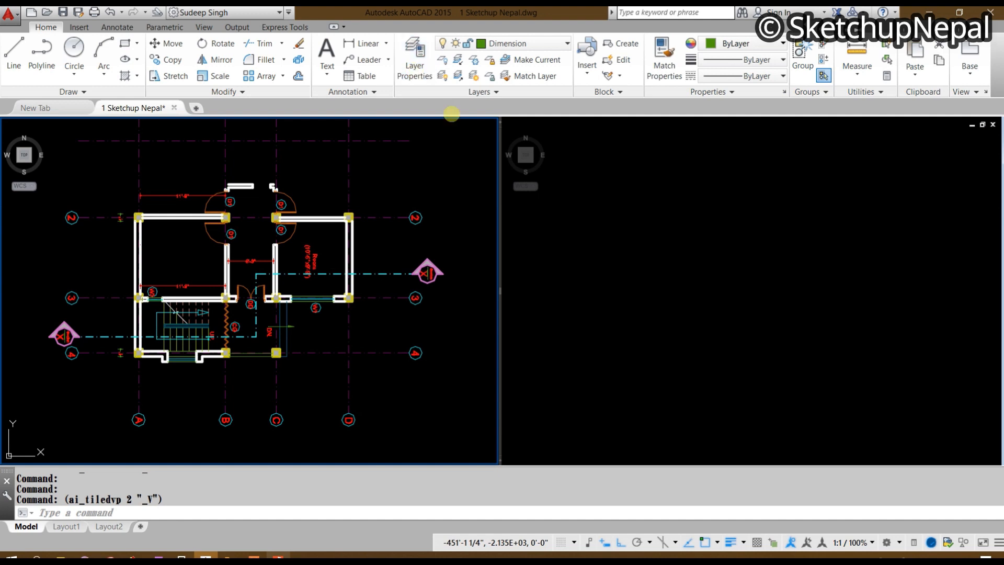
click(413, 67)
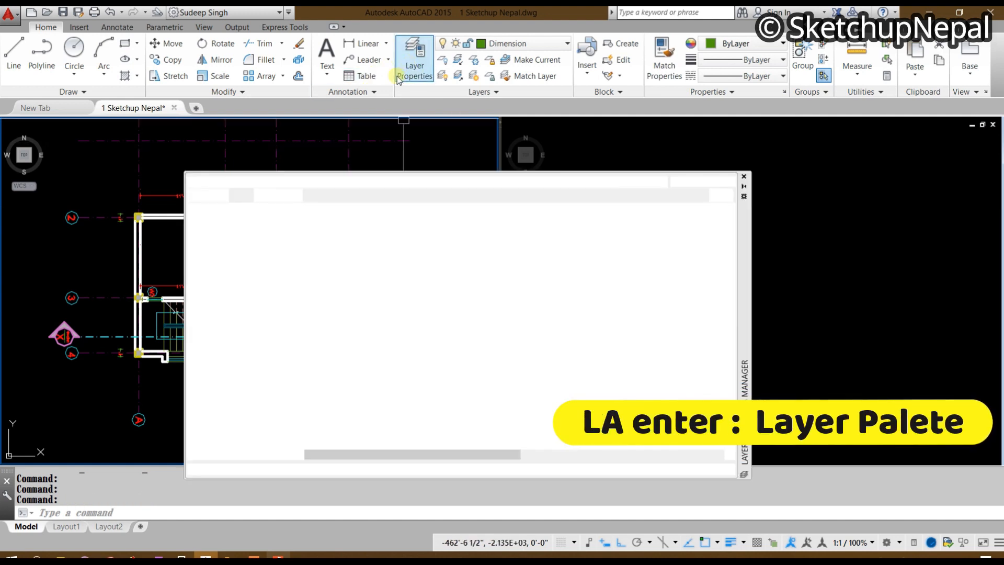
drag(749, 257, 766, 187)
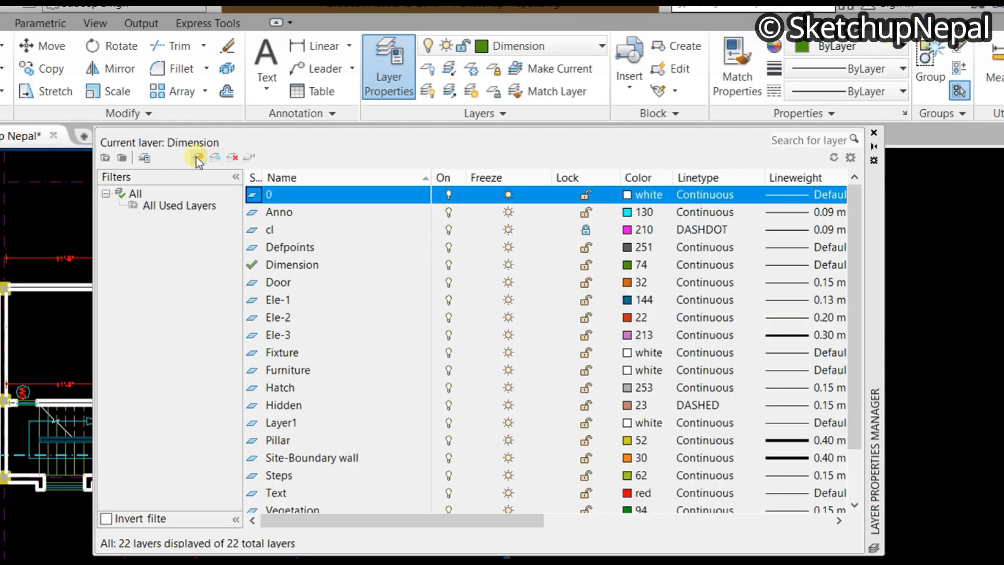
click(196, 157)
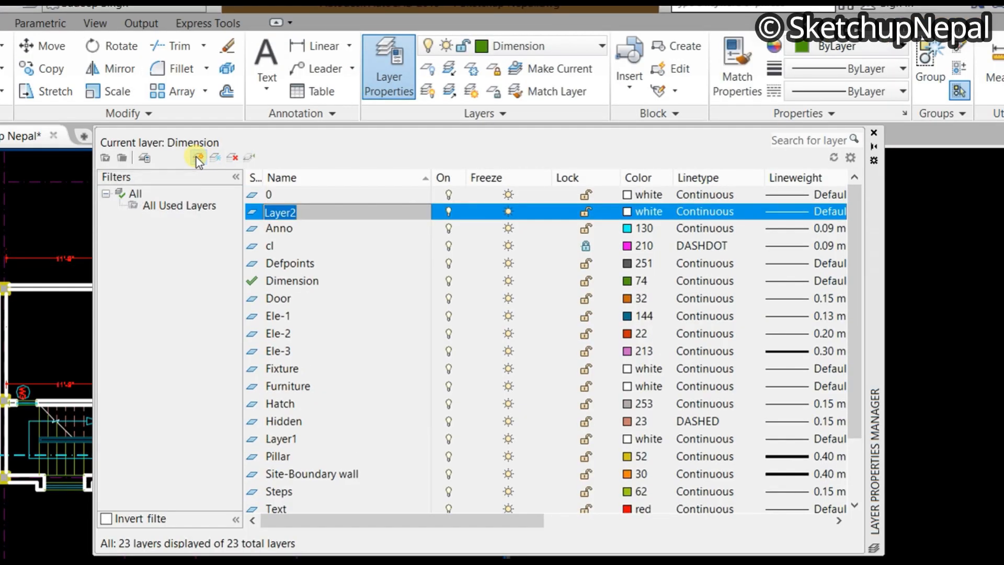
text(GUid)
Step: Set the Guide layer's colour to 120 and its lineweight to 0.09 mm
click(628, 212)
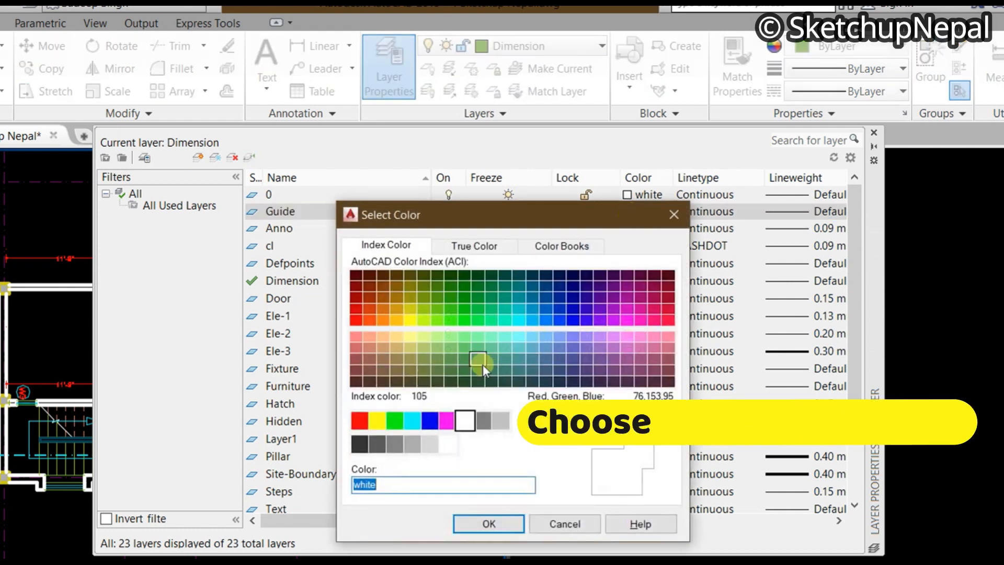
click(505, 320)
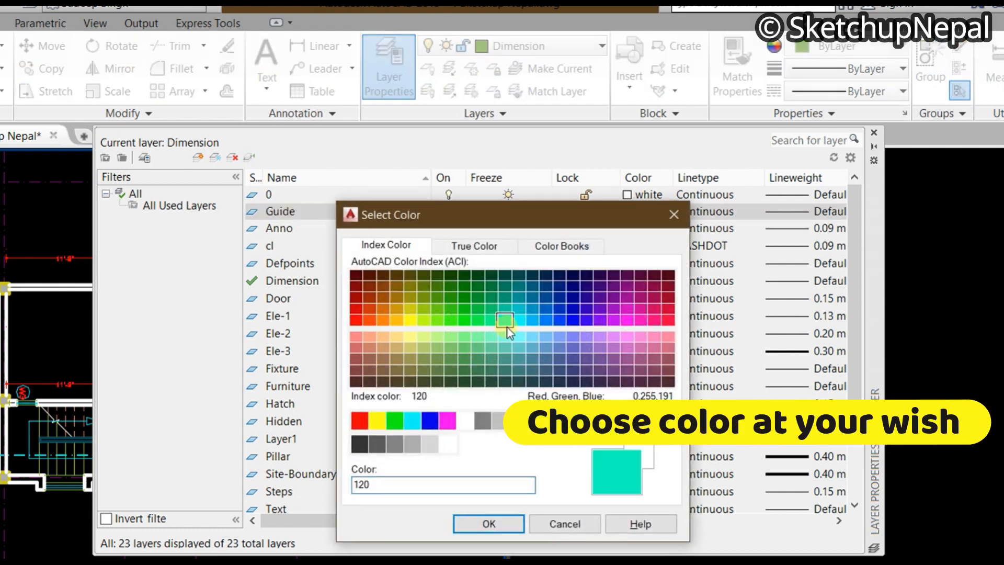
click(492, 517)
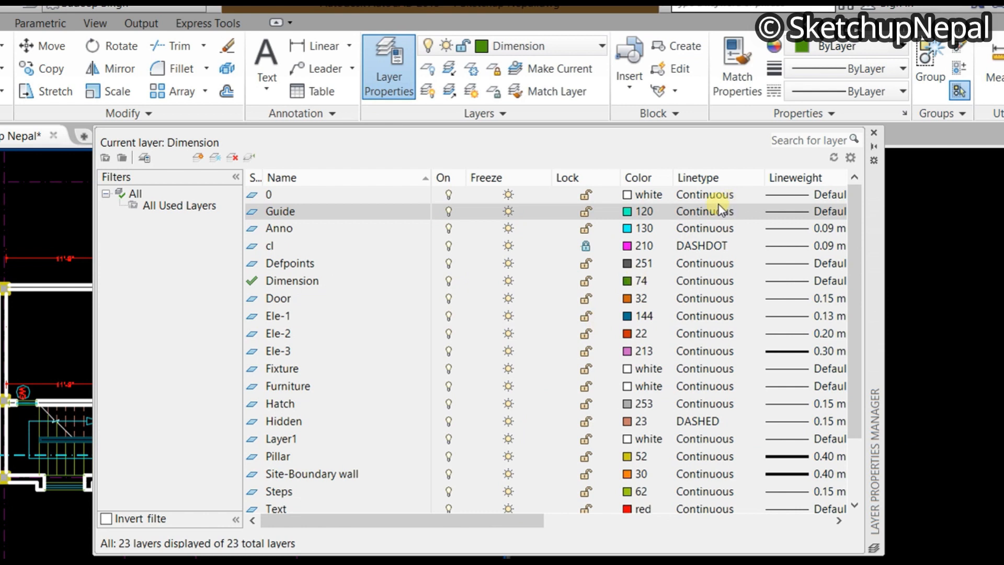
click(808, 214)
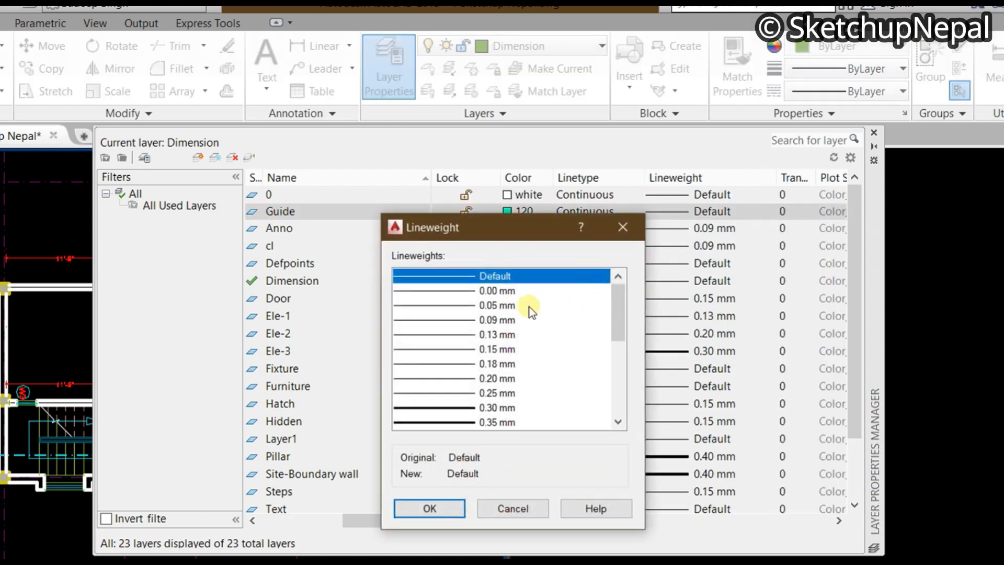
click(478, 319)
click(447, 515)
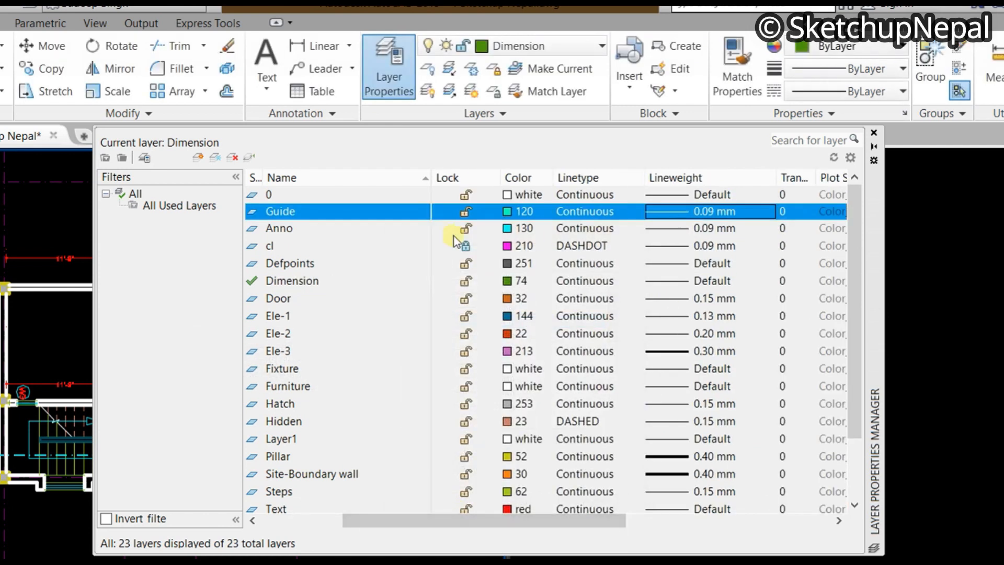
Step: Create a layer named Section-Cut with colour 240 and a 0.40 mm lineweight
click(201, 157)
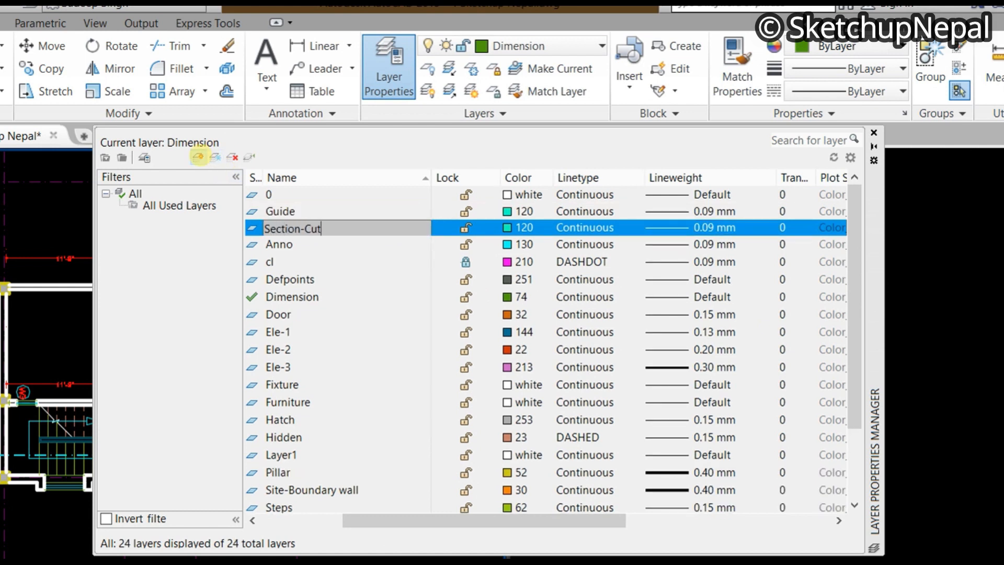
click(511, 228)
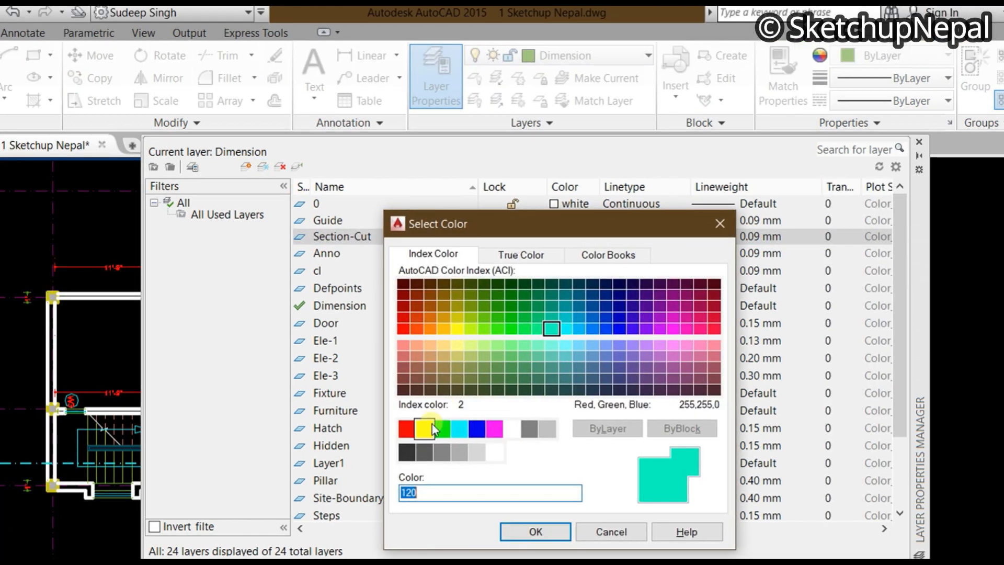
click(442, 428)
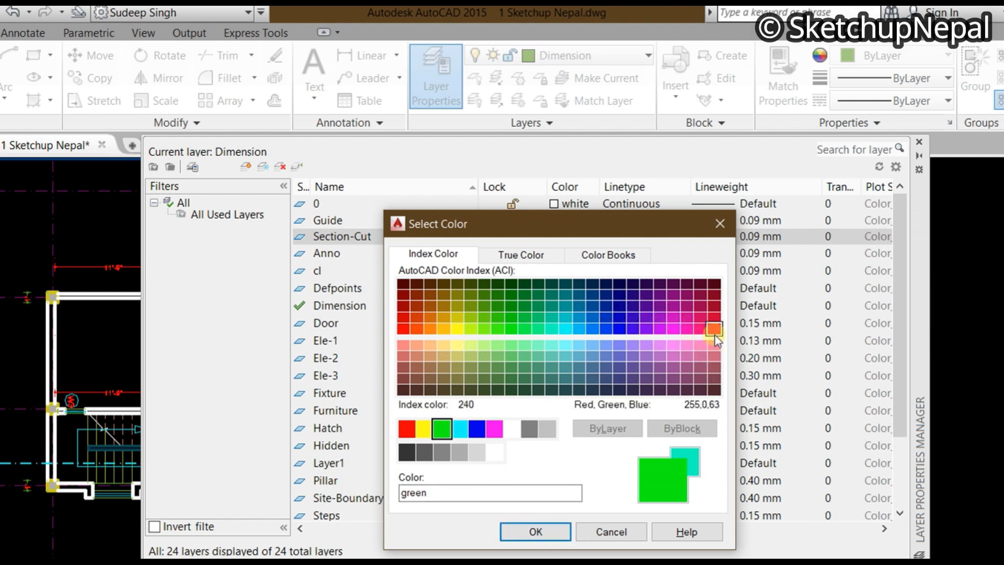
click(547, 527)
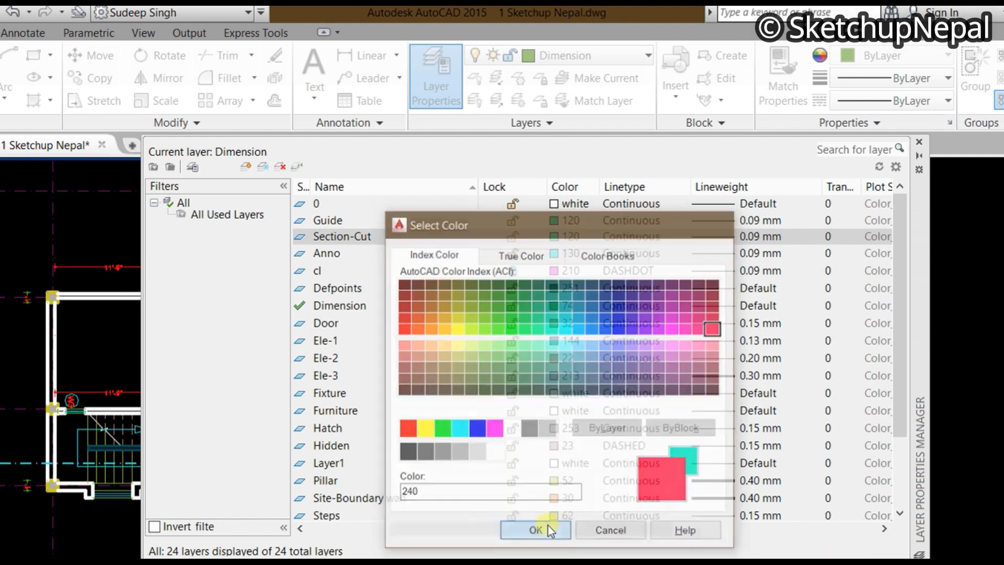
click(768, 240)
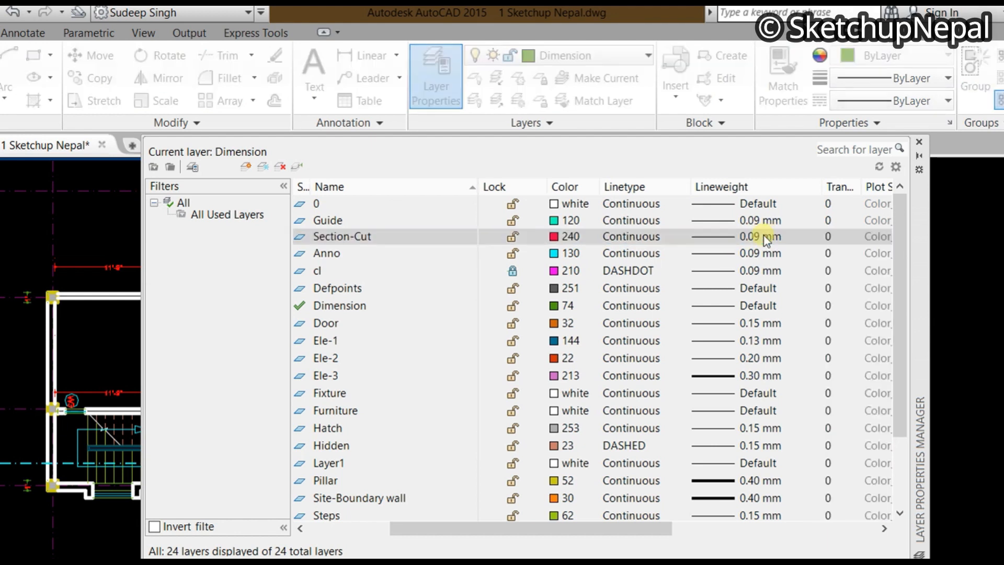
scroll(545, 429, down, 1)
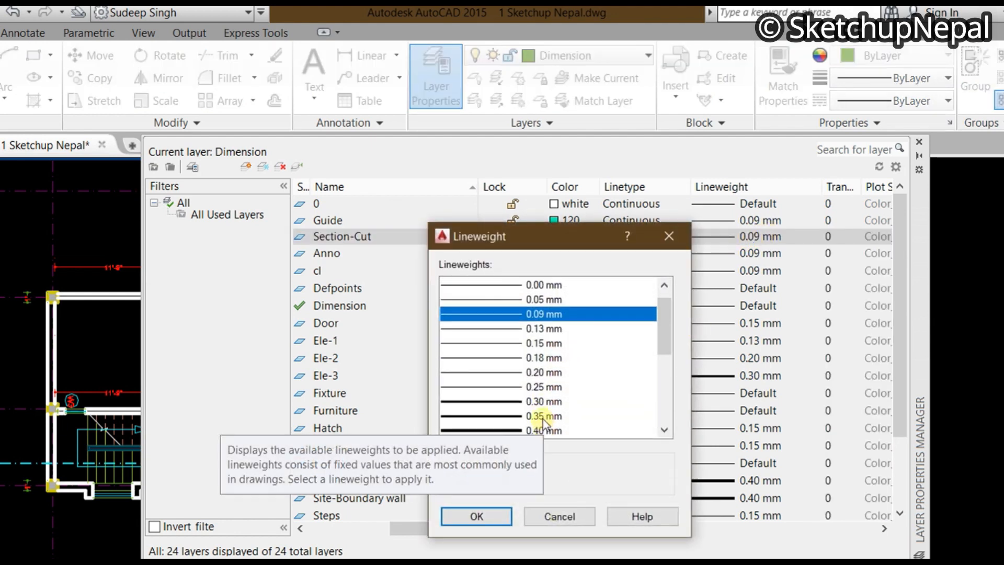
click(546, 427)
click(480, 514)
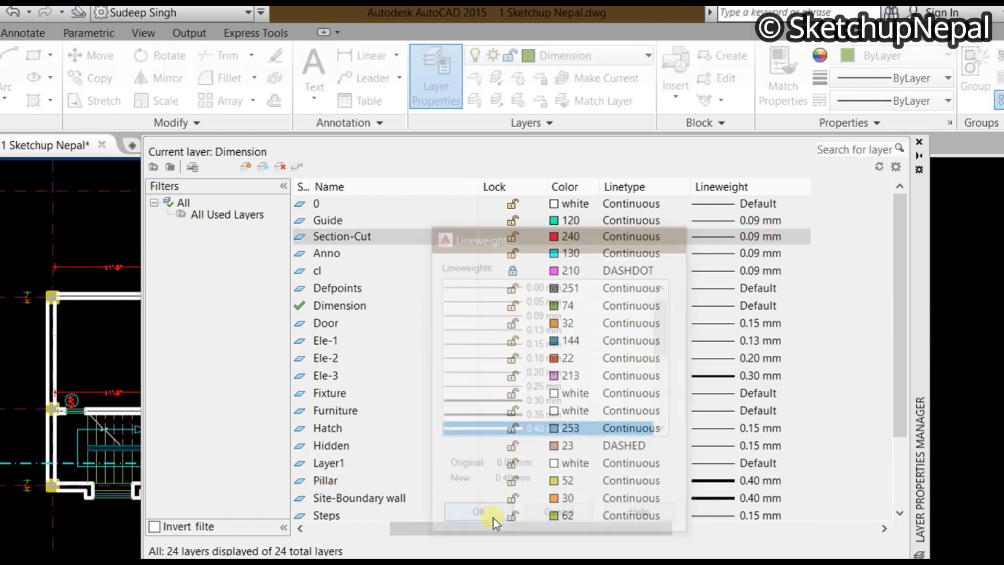
Step: Make Guide the current layer and close the layer manager
click(329, 221)
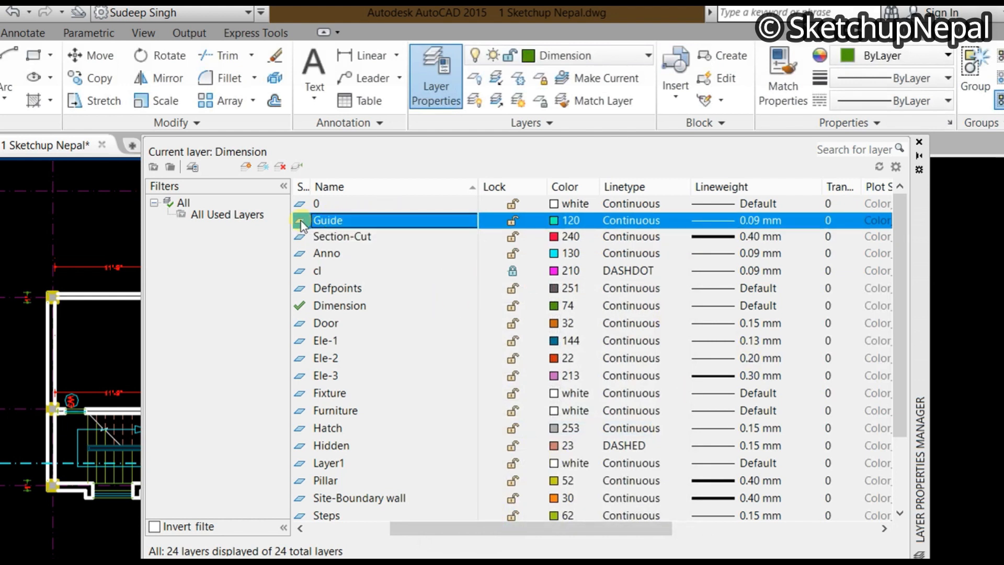
double_click(301, 221)
scroll(643, 252, down, 1)
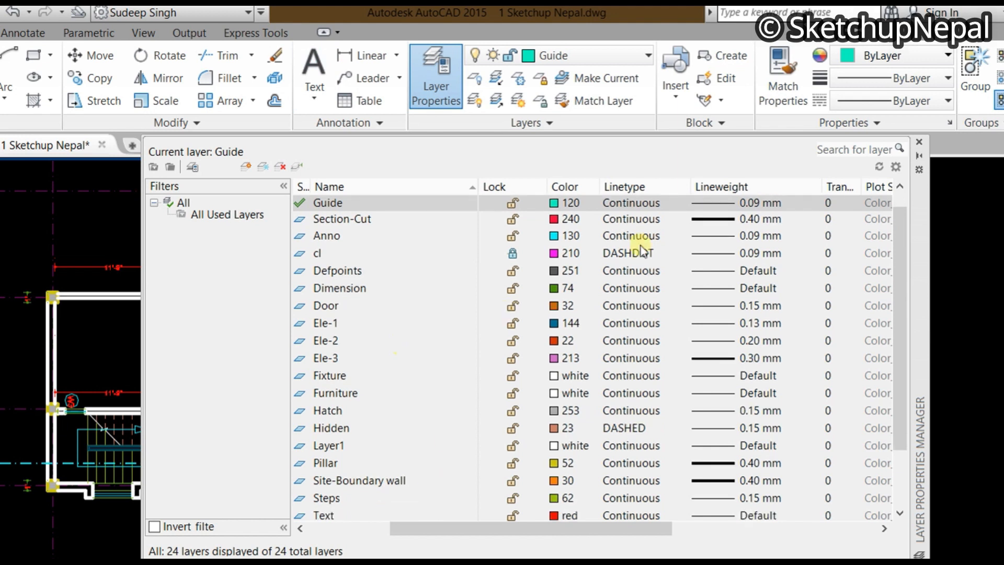
click(438, 72)
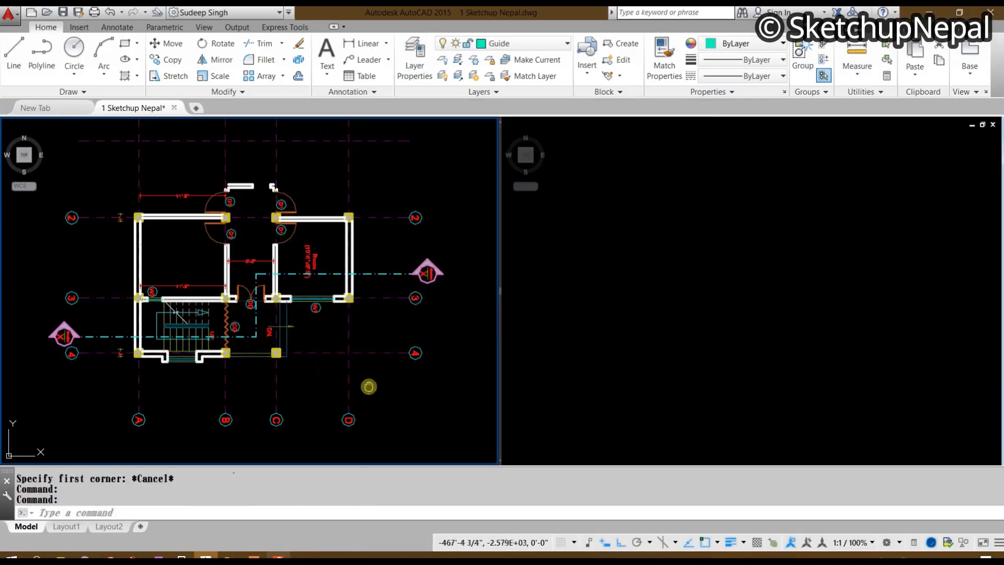
Step: Draw vertical construction lines through the outer faces of the plan's end walls at grids A and D
mouse_move(369, 386)
middle_down()
mouse_move(365, 298)
mouse_move(365, 348)
middle_up()
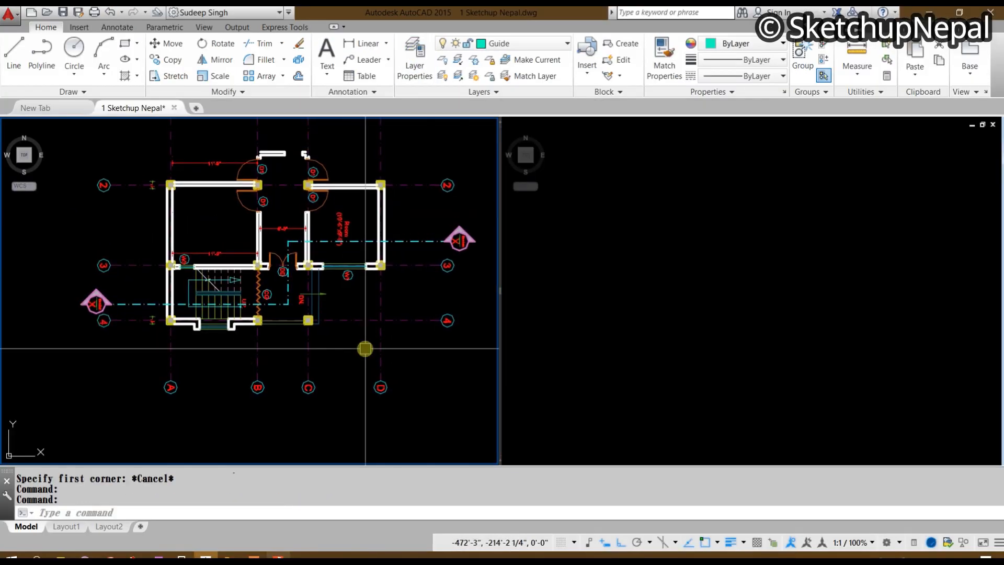
key(Return)
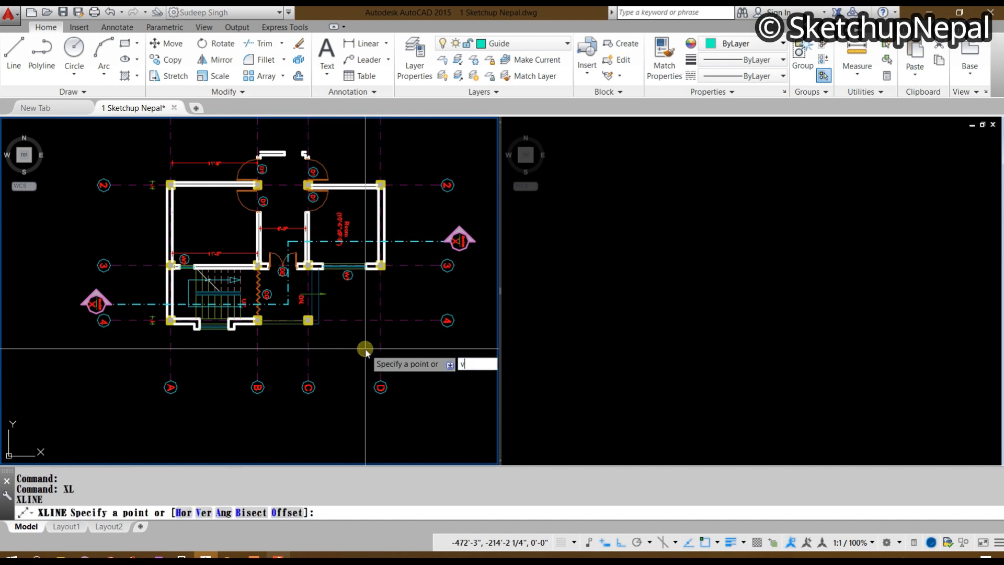
key(Return)
scroll(156, 335, up, 4)
click(182, 316)
scroll(186, 316, down, 6)
middle_drag(342, 335, 299, 381)
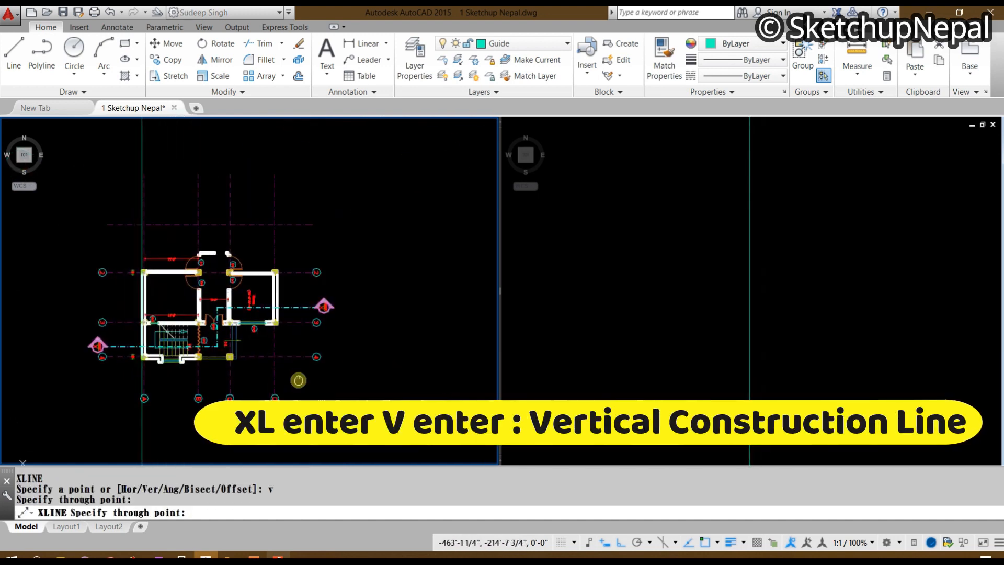
scroll(305, 329, up, 6)
click(202, 303)
scroll(321, 276, down, 6)
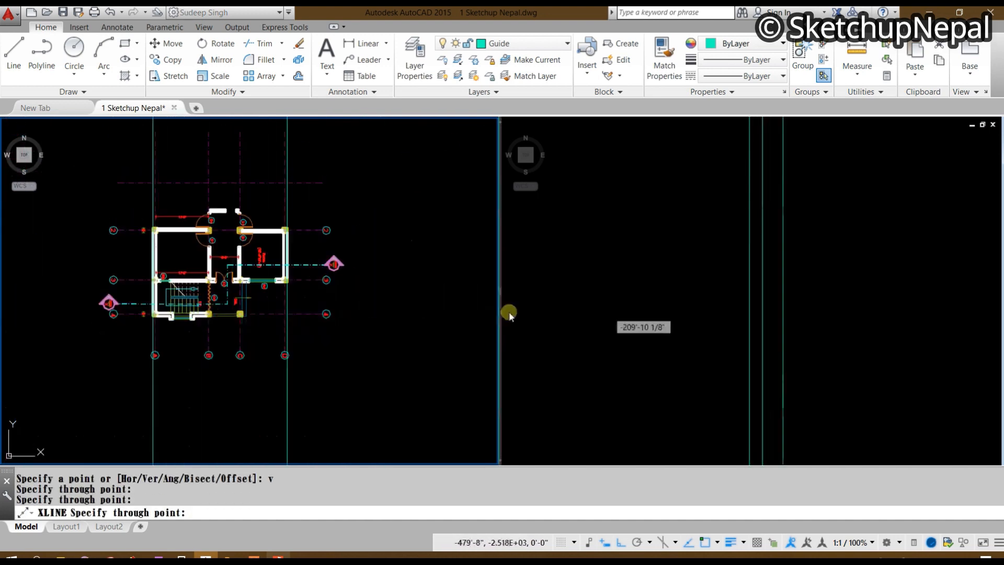
key(Escape)
Step: Frame the rotated plan and the empty area below it in both viewports
click(629, 331)
scroll(630, 332, down, 4)
middle_drag(469, 339, 332, 371)
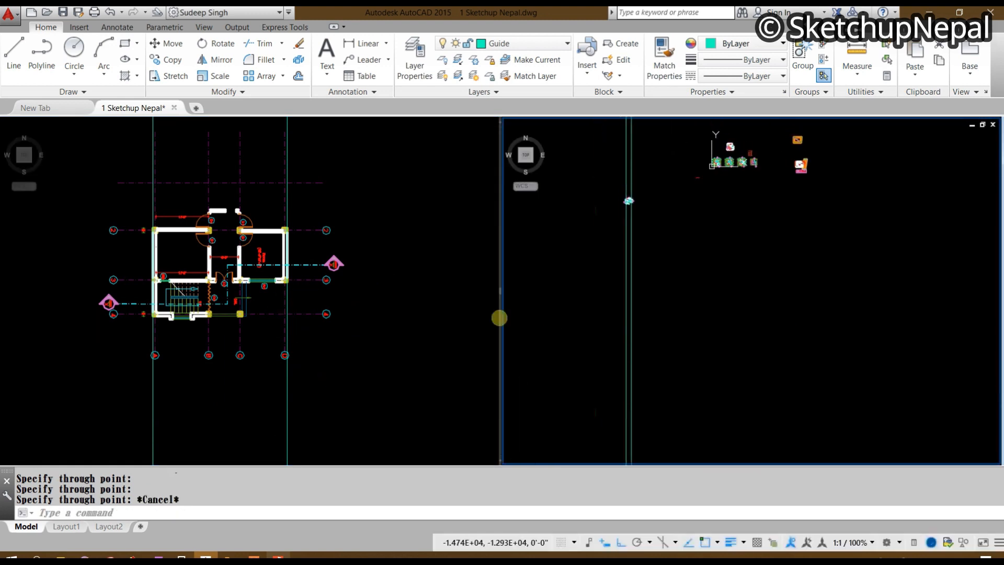
key(Escape)
click(689, 266)
scroll(613, 222, up, 4)
middle_drag(613, 222, 607, 330)
key(Escape)
scroll(643, 299, up, 5)
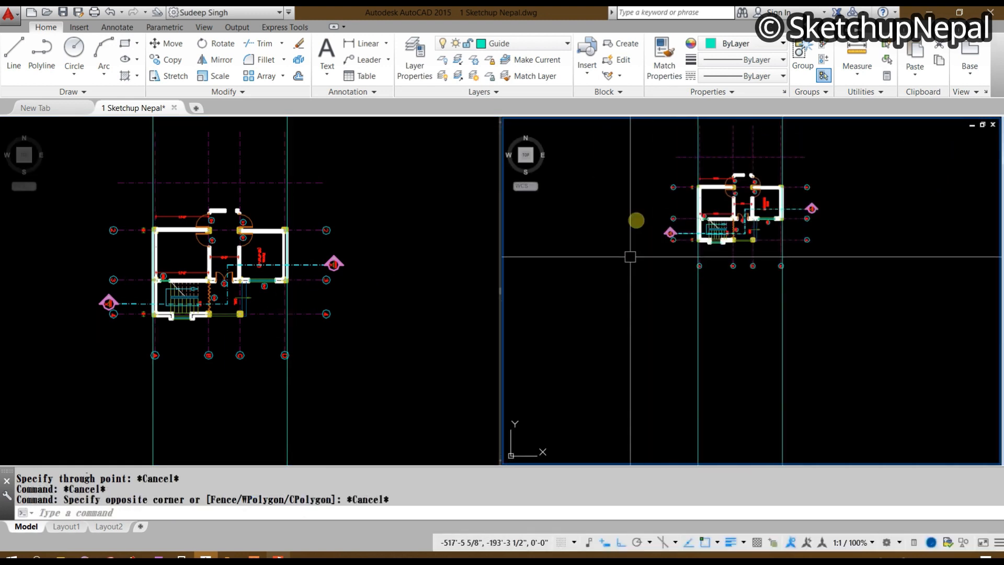
middle_drag(774, 344, 748, 209)
scroll(749, 209, down, 4)
click(331, 313)
scroll(331, 314, down, 4)
middle_drag(330, 314, 346, 157)
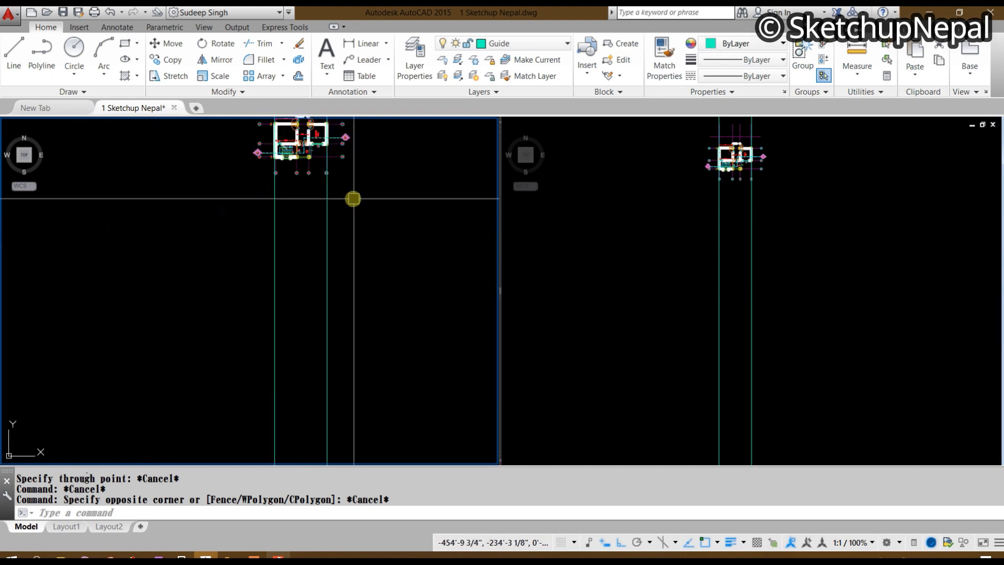
Step: In the second viewport, draw a horizontal line across both vertical construction lines in the empty area below the plan
click(882, 297)
text(l)
key(Return)
click(671, 347)
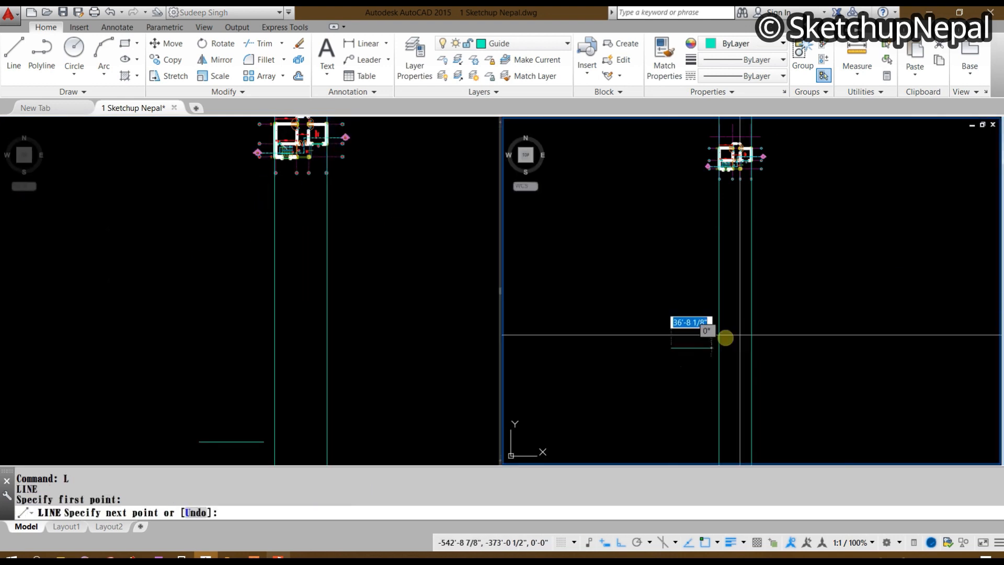
click(806, 323)
key(Escape)
scroll(702, 332, up, 4)
middle_drag(701, 331, 821, 319)
Step: In the plan viewport, draw vertical construction lines through the centres of the columns at grids A and B
click(356, 289)
middle_drag(362, 189, 369, 366)
scroll(345, 313, up, 8)
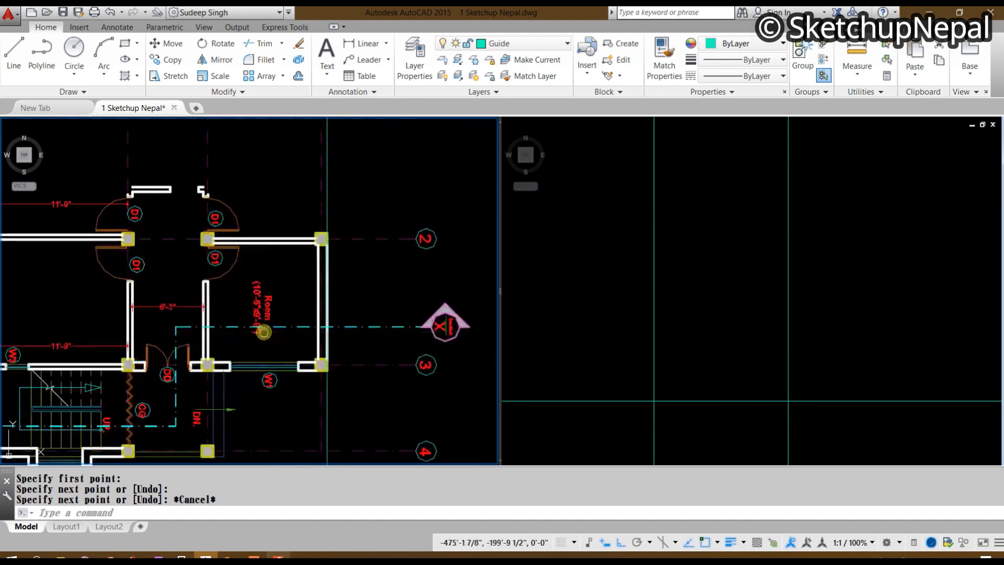
middle_drag(262, 331, 335, 254)
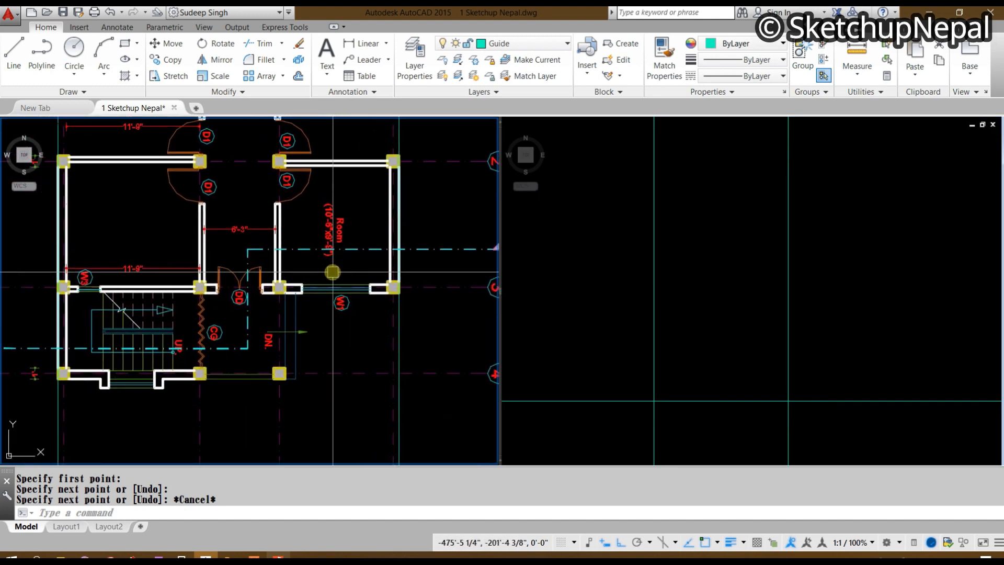
middle_drag(316, 325, 317, 281)
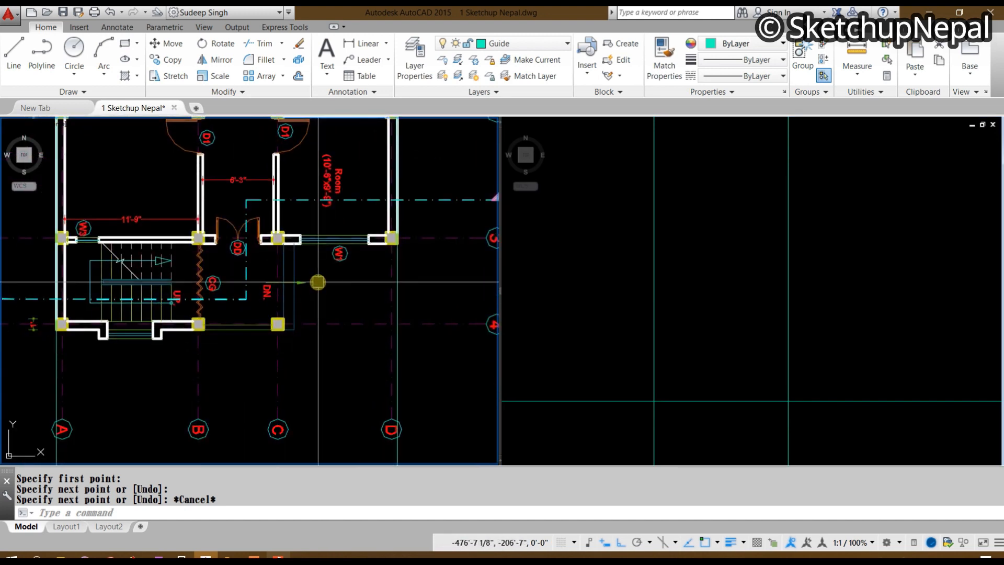
text(XL)
key(Return)
text(v)
key(Return)
scroll(29, 324, up, 6)
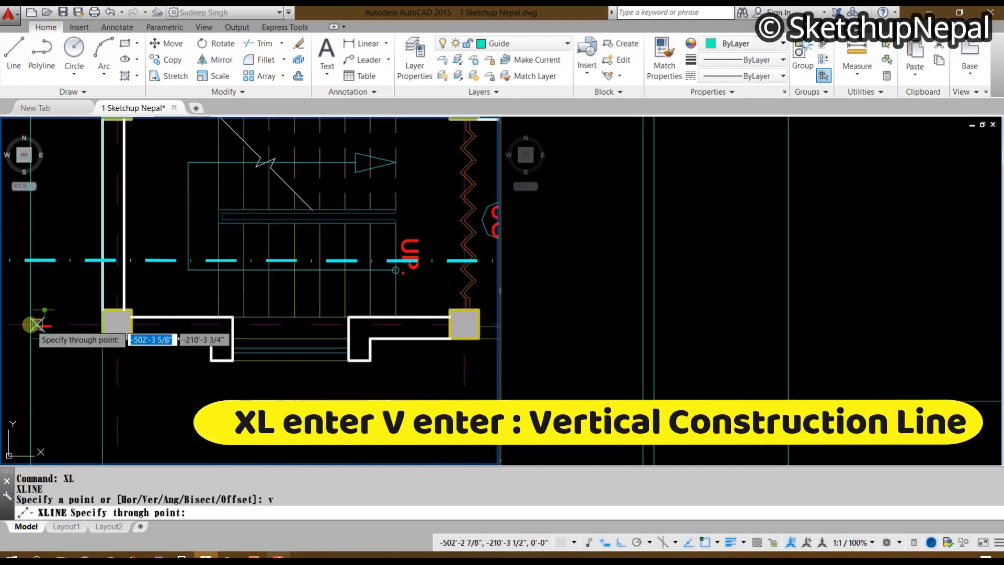
scroll(278, 298, down, 5)
scroll(144, 265, up, 5)
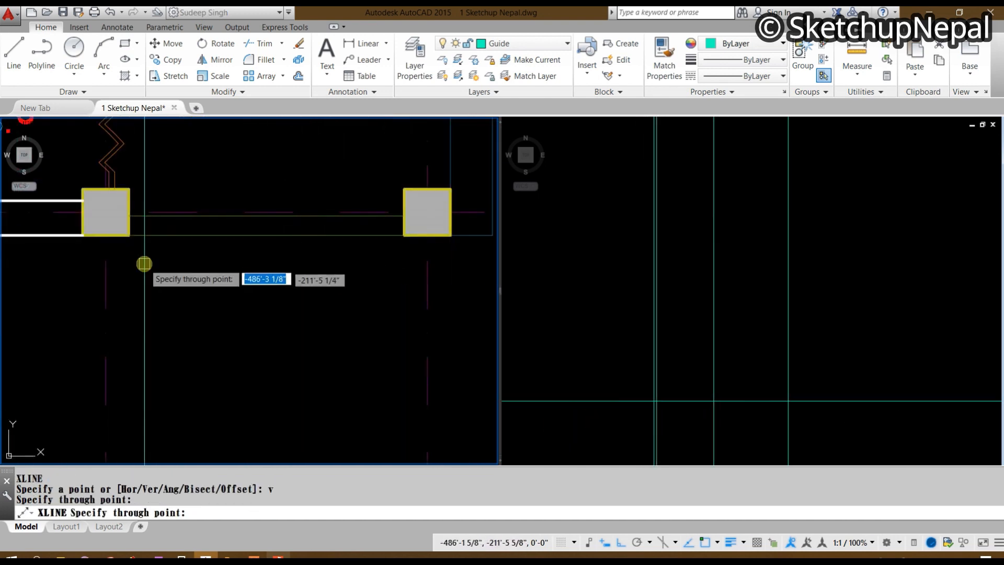
click(106, 234)
Step: Continue with vertical construction lines through the centres of the columns at grids C and D, and finish the command
scroll(242, 339, down, 3)
scroll(298, 325, up, 3)
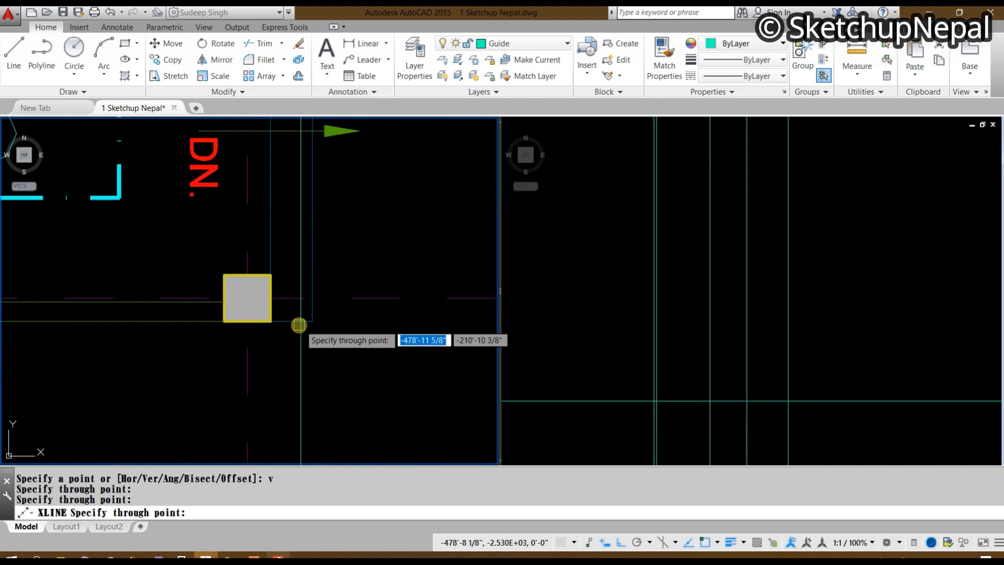
click(248, 320)
scroll(262, 340, down, 3)
scroll(266, 351, up, 3)
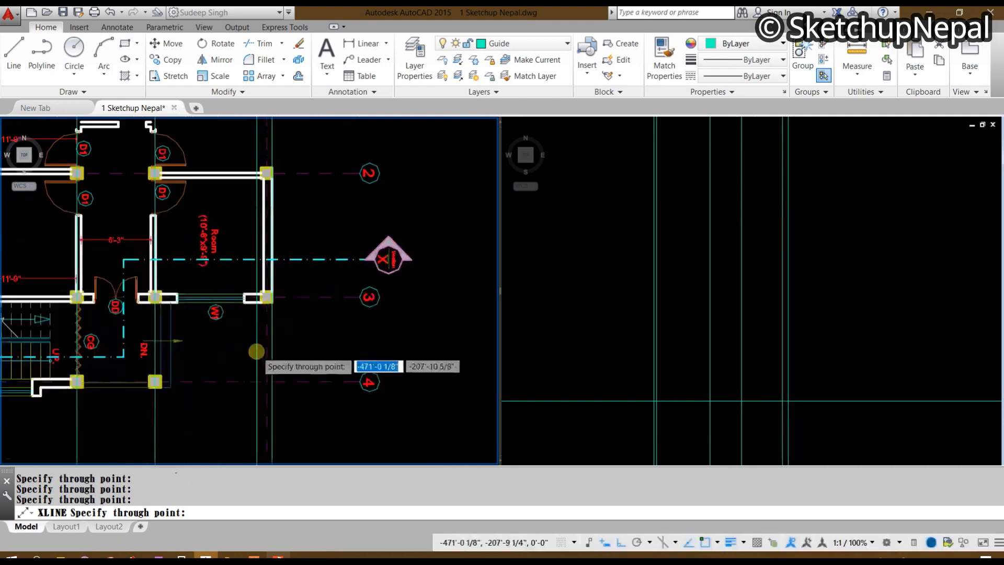
click(280, 231)
key(Escape)
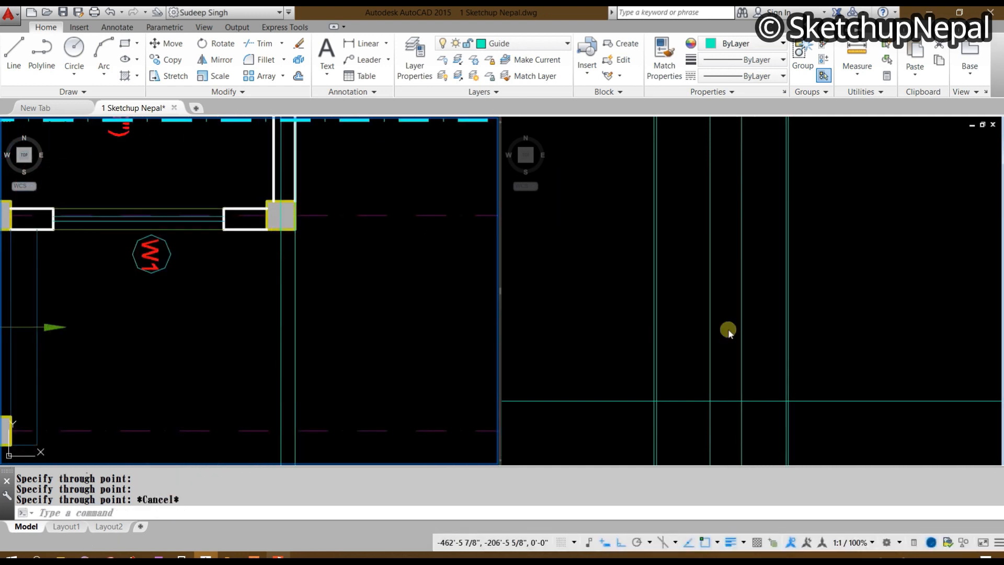
Step: In the second viewport, select the four vertical construction lines through the column centres and move them to the cl layer
click(674, 337)
scroll(671, 340, up, 4)
scroll(632, 283, up, 2)
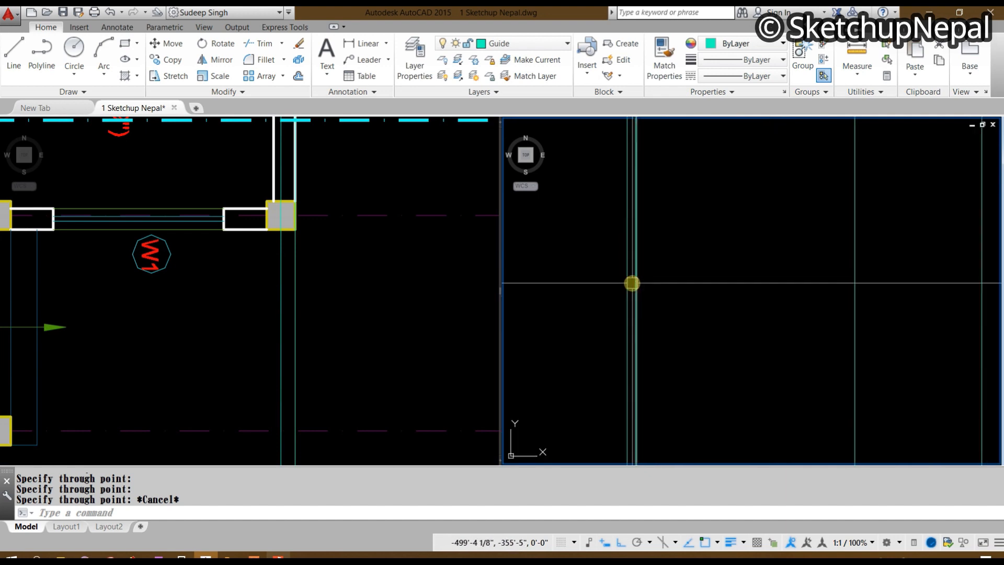
middle_drag(931, 296, 788, 277)
click(753, 286)
click(704, 318)
scroll(728, 303, down, 3)
middle_drag(727, 303, 712, 265)
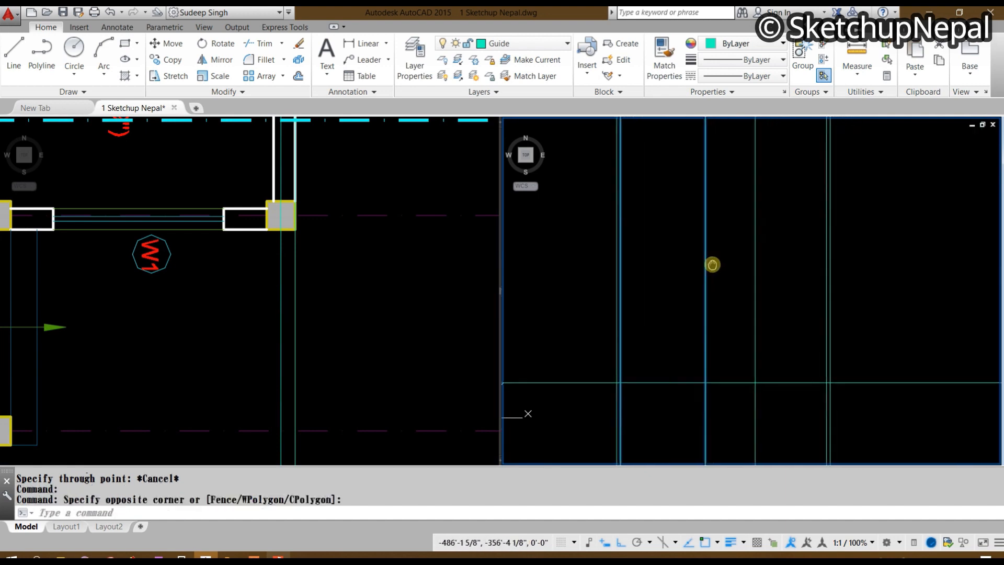
click(782, 283)
click(726, 330)
scroll(831, 333, up, 4)
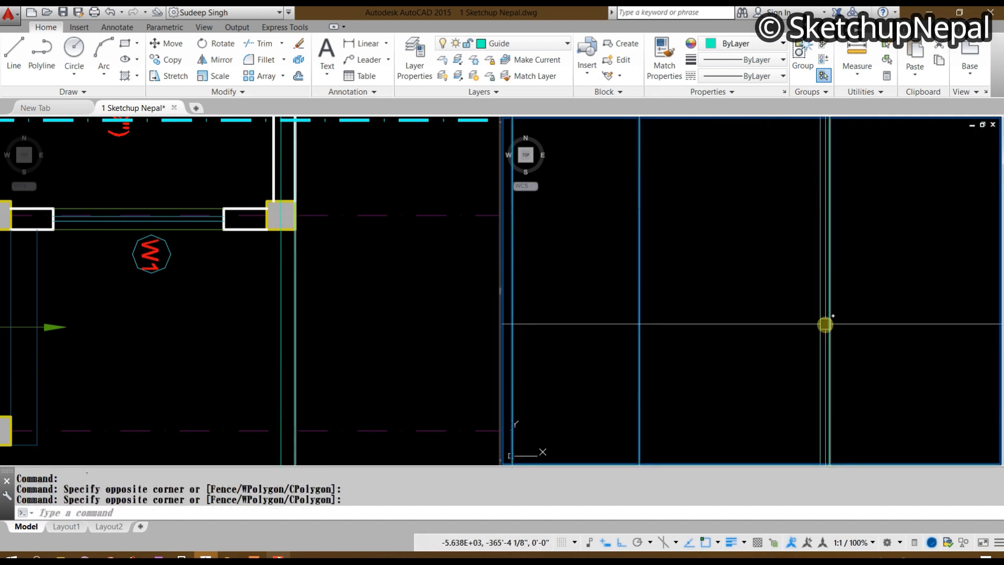
click(820, 321)
click(522, 43)
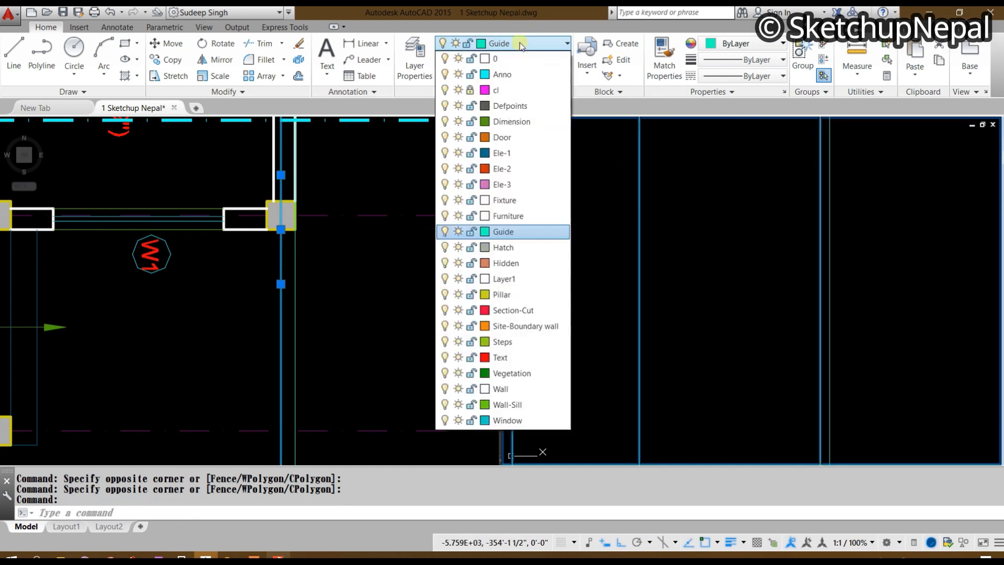
click(502, 90)
scroll(728, 267, down, 3)
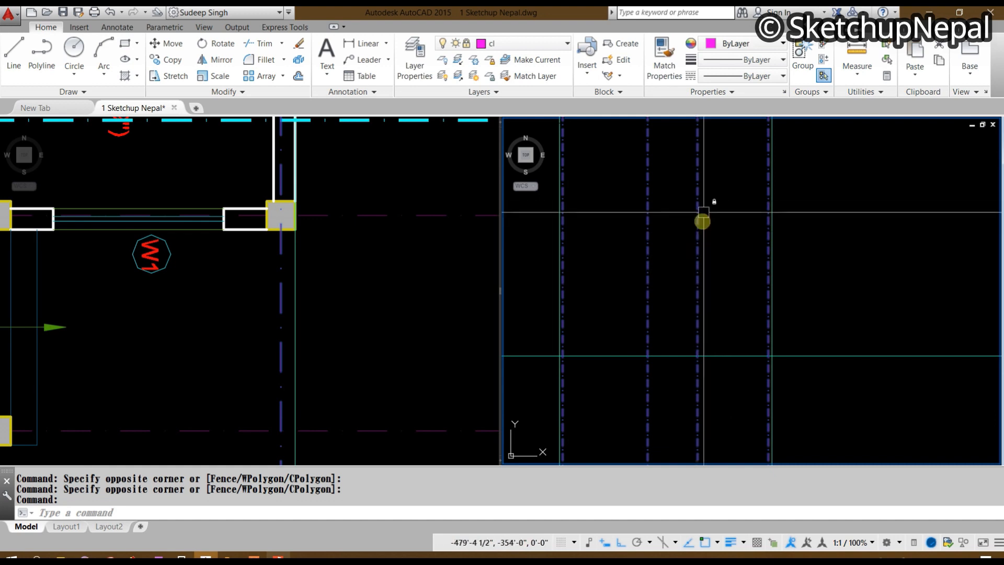
Step: Try to set the linetype of the four vertical grid centre lines to Continuous
scroll(701, 232, up, 4)
scroll(719, 256, down, 2)
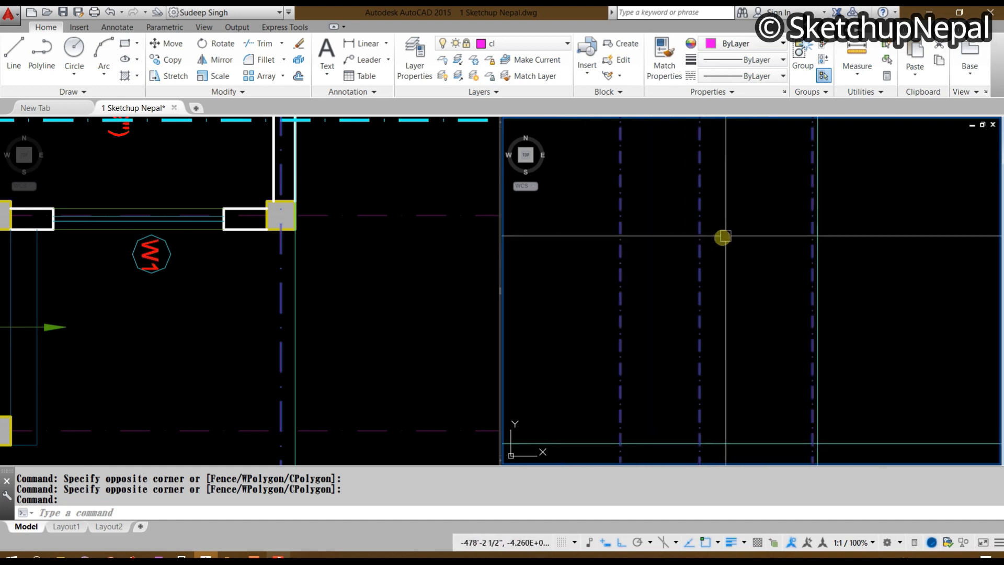
middle_drag(704, 209, 683, 207)
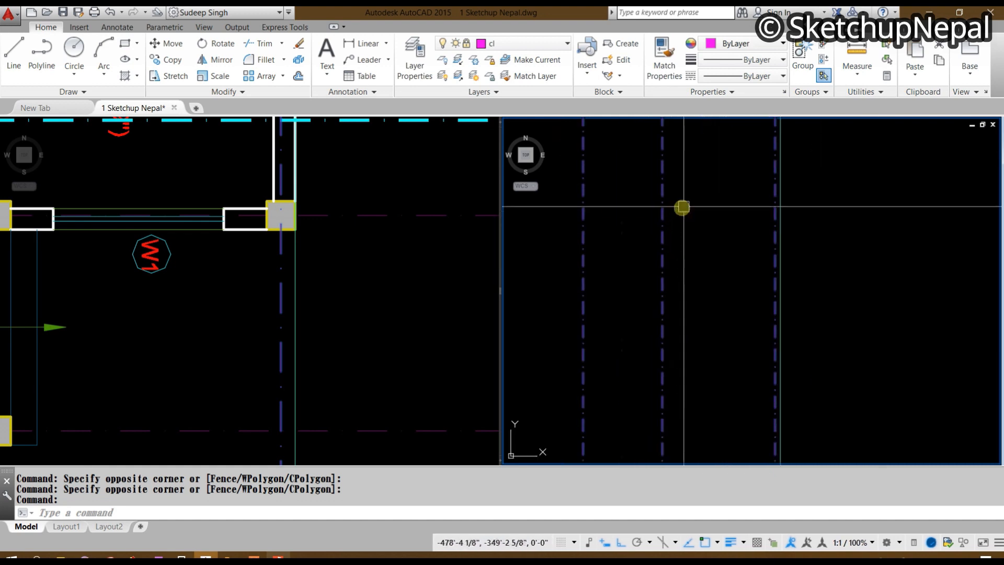
click(743, 75)
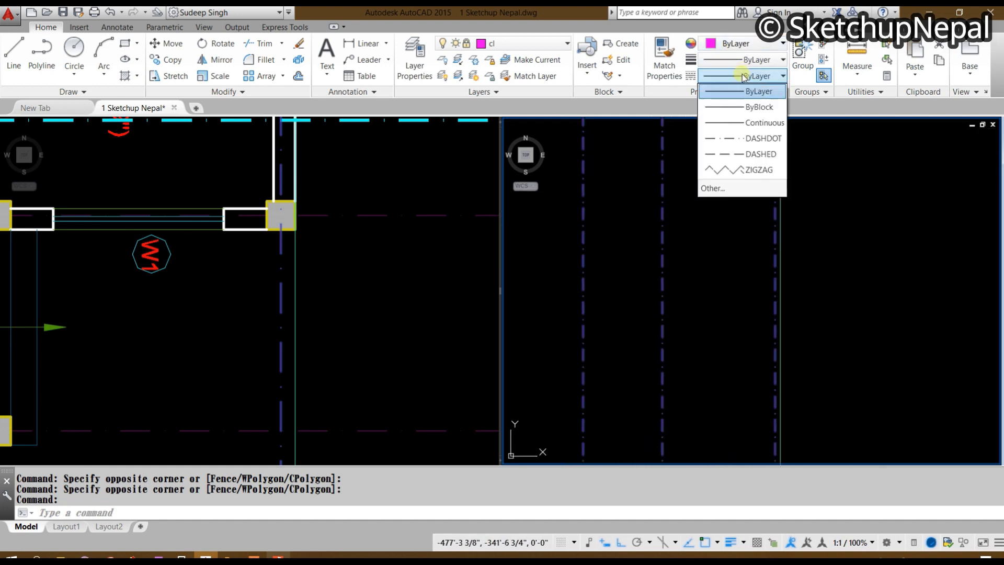
click(754, 123)
click(584, 298)
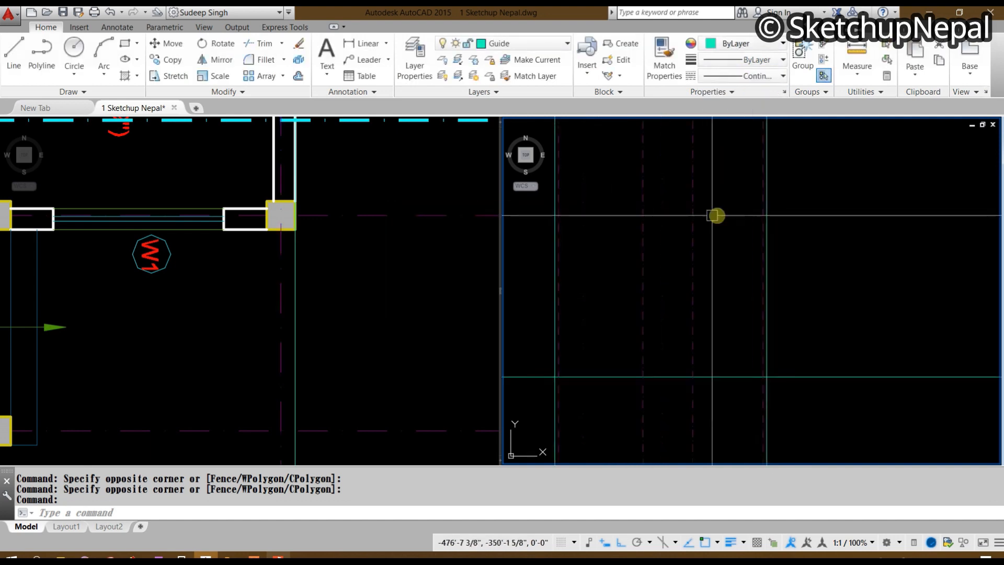
Step: Unlock the cl layer and set the linetype of the four vertical grid centre lines to Continuous
click(490, 78)
click(648, 231)
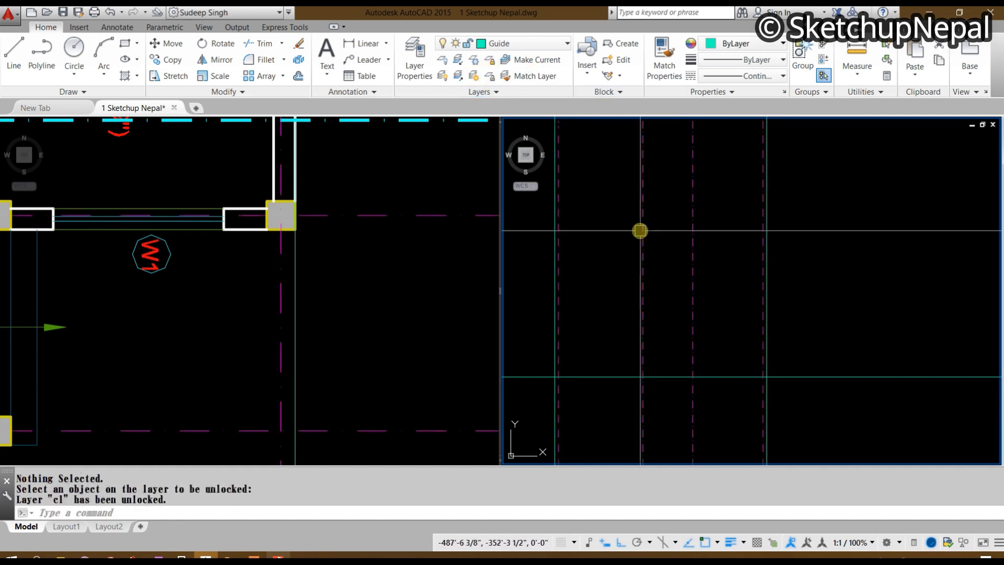
scroll(749, 276, up, 3)
click(785, 264)
click(750, 262)
click(563, 330)
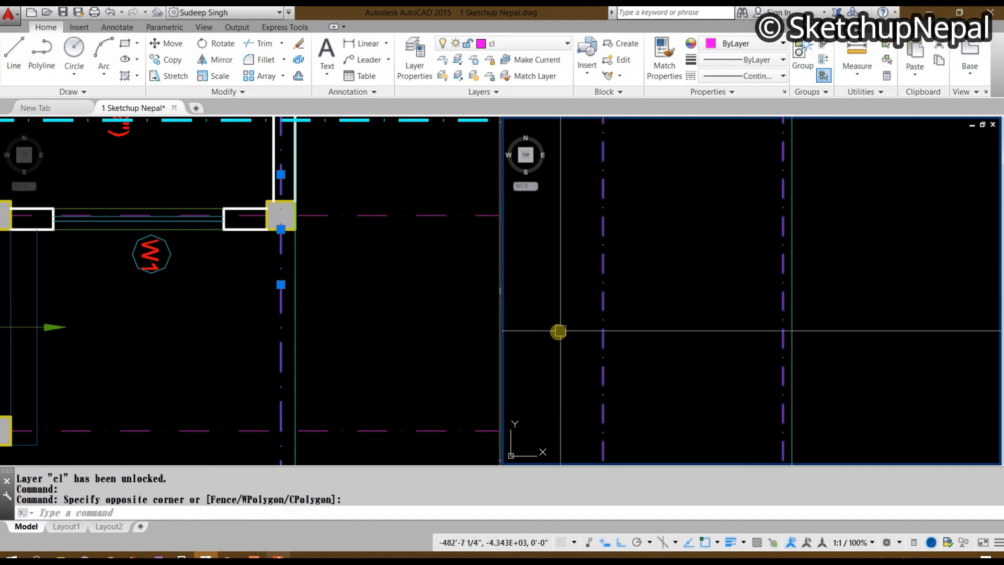
scroll(560, 330, down, 2)
middle_drag(562, 329, 699, 298)
click(652, 272)
middle_drag(603, 299, 645, 340)
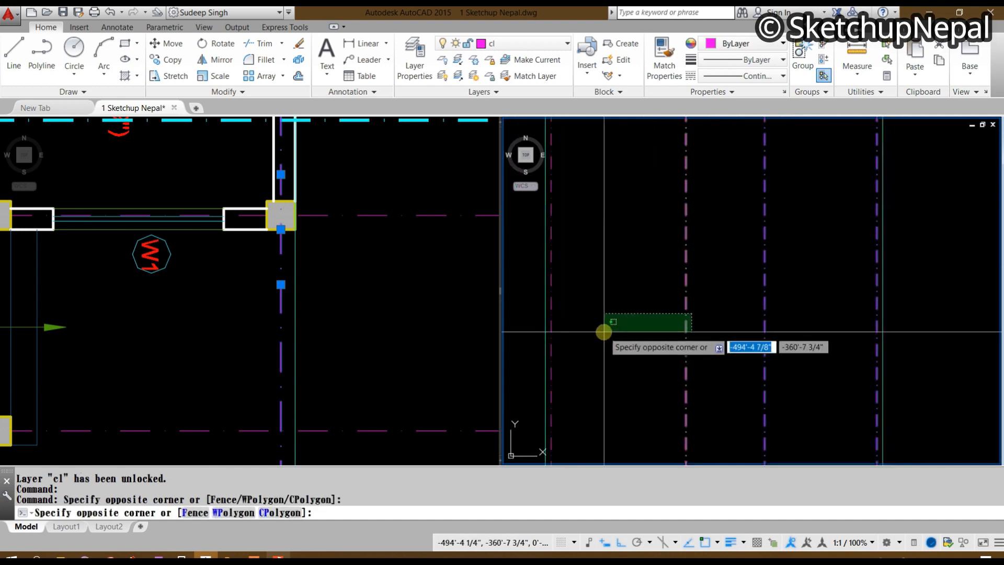
click(603, 332)
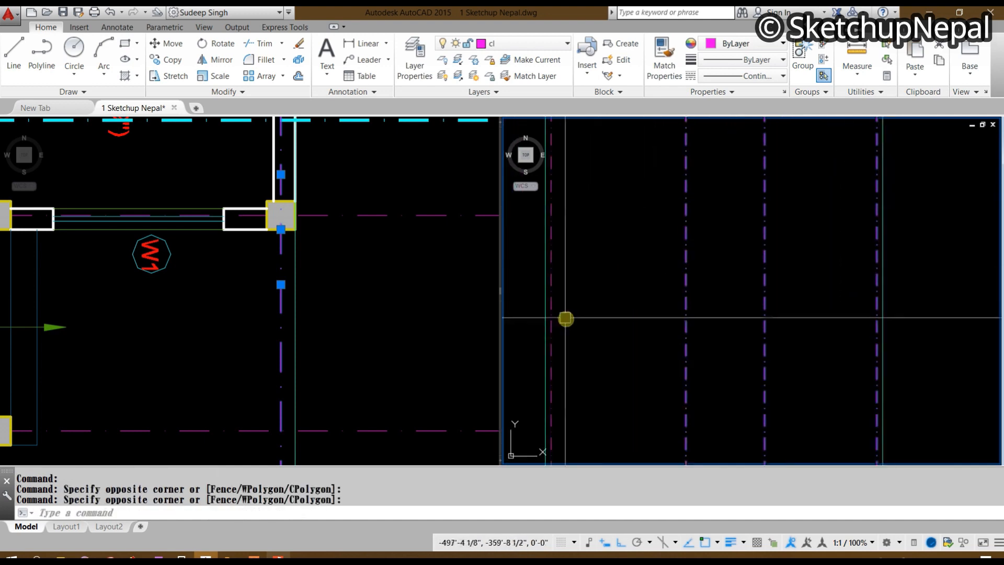
click(755, 77)
click(755, 106)
scroll(682, 218, down, 2)
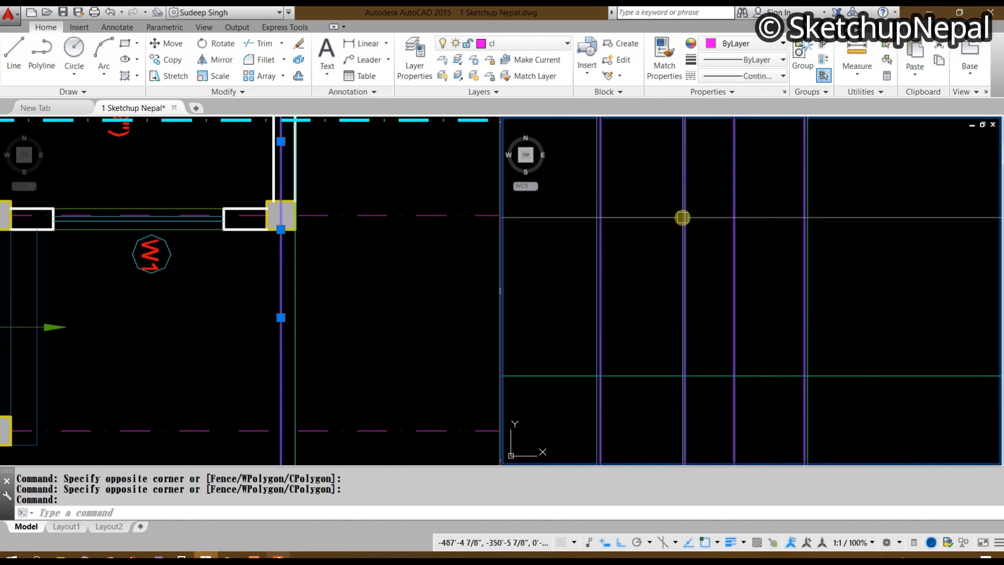
key(Escape)
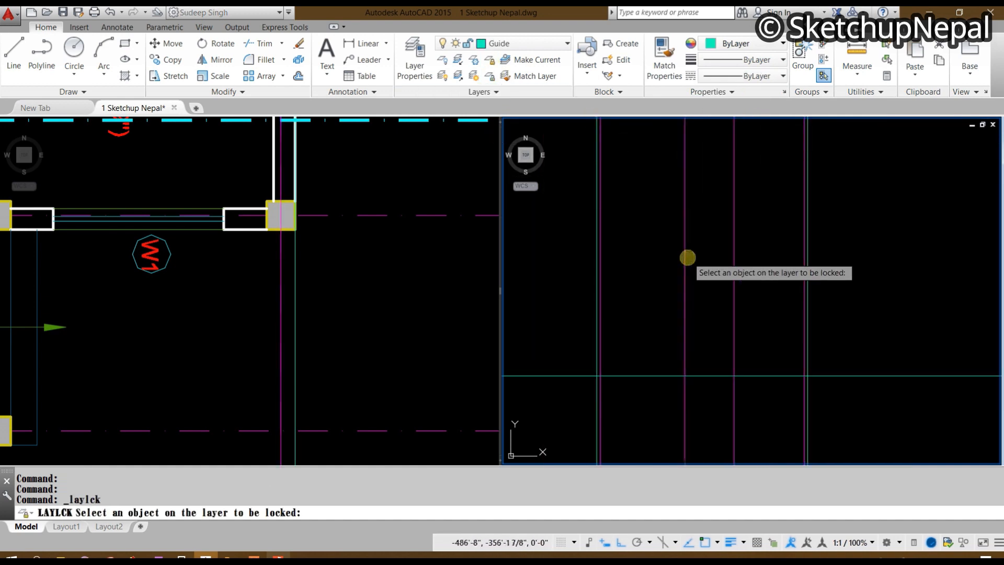
Step: Lock the cl layer by picking one of the vertical grid centre lines
click(685, 257)
scroll(701, 293, down, 3)
middle_drag(692, 399, 652, 373)
scroll(683, 238, down, 3)
scroll(634, 251, up, 3)
scroll(691, 307, down, 2)
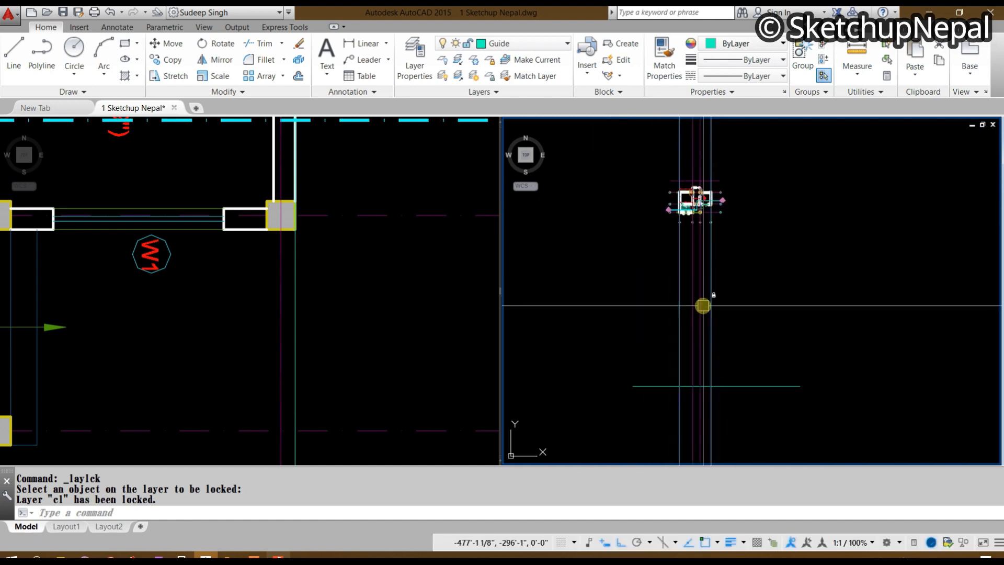
scroll(708, 298, up, 4)
key(Escape)
scroll(712, 340, down, 4)
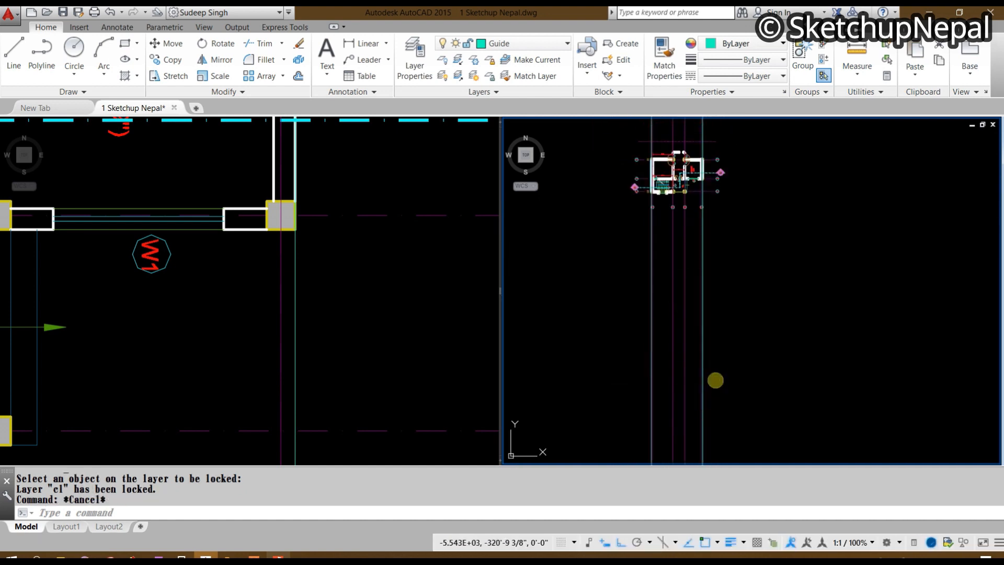
scroll(720, 328, up, 4)
text(L)
key(Return)
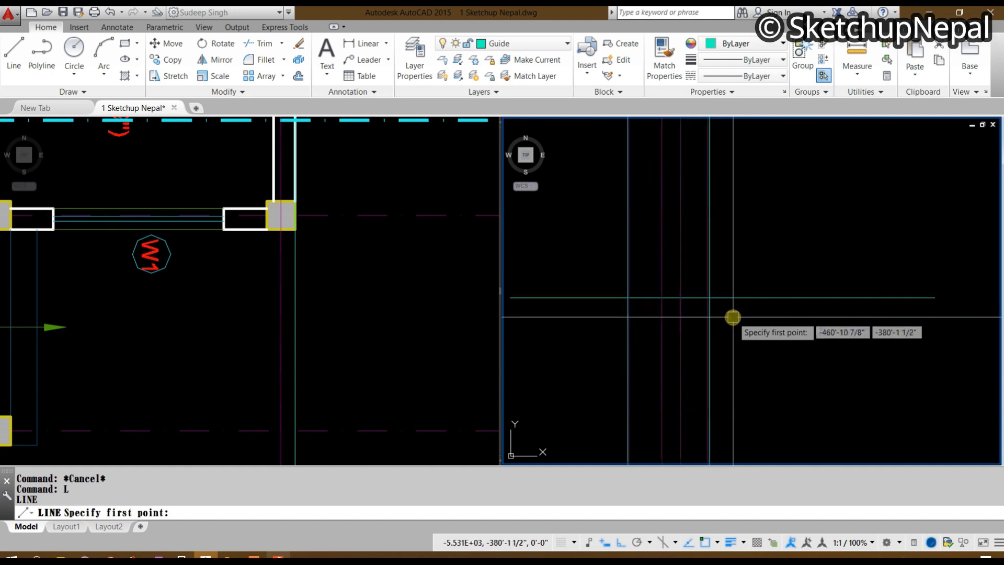
key(Escape)
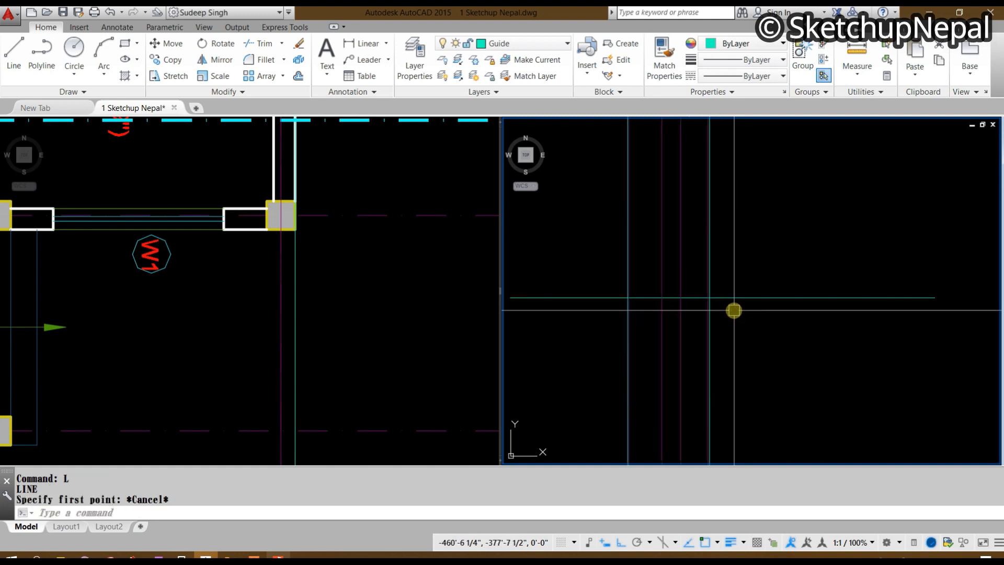
Step: Unlock the cl layer by picking one of the vertical grid centre lines
click(491, 78)
scroll(720, 351, up, 2)
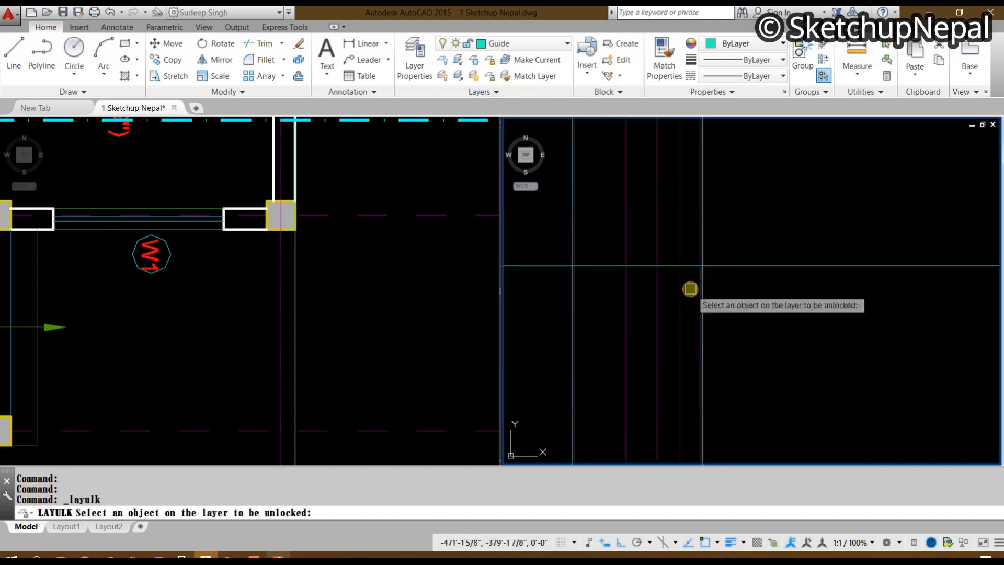
click(653, 292)
key(Escape)
Step: Trim all vertical guide and grid centre lines below the horizontal line, using that line as the cutting edge
text(tr)
key(space)
click(731, 266)
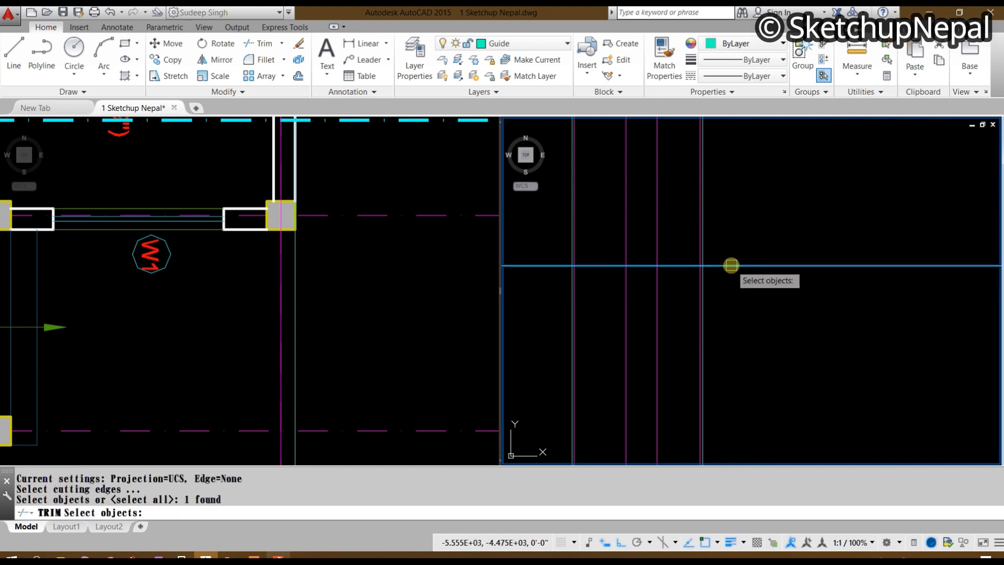
key(space)
click(805, 330)
click(547, 332)
middle_drag(653, 252, 678, 383)
scroll(678, 383, up, 2)
key(Escape)
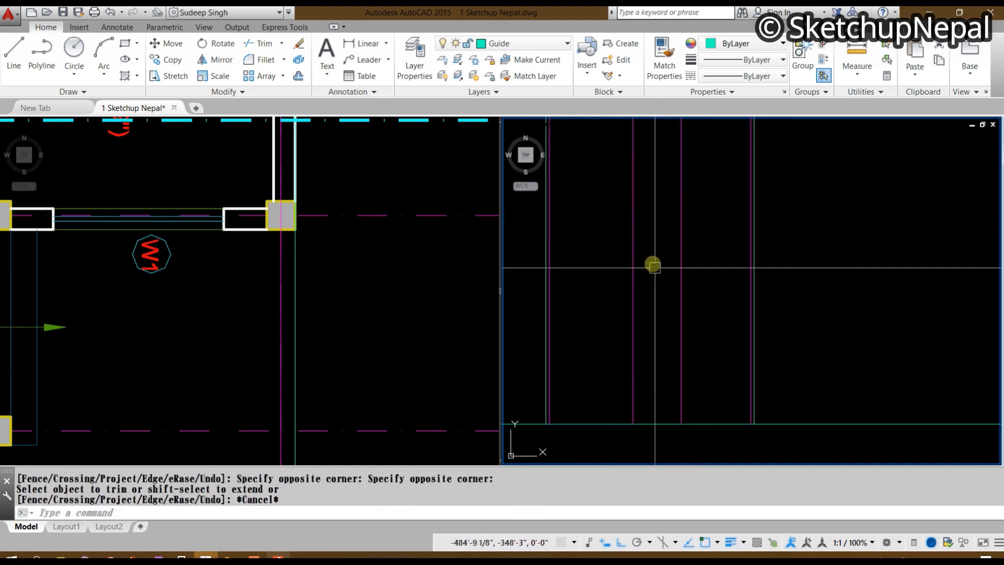
click(146, 332)
key(Escape)
click(406, 360)
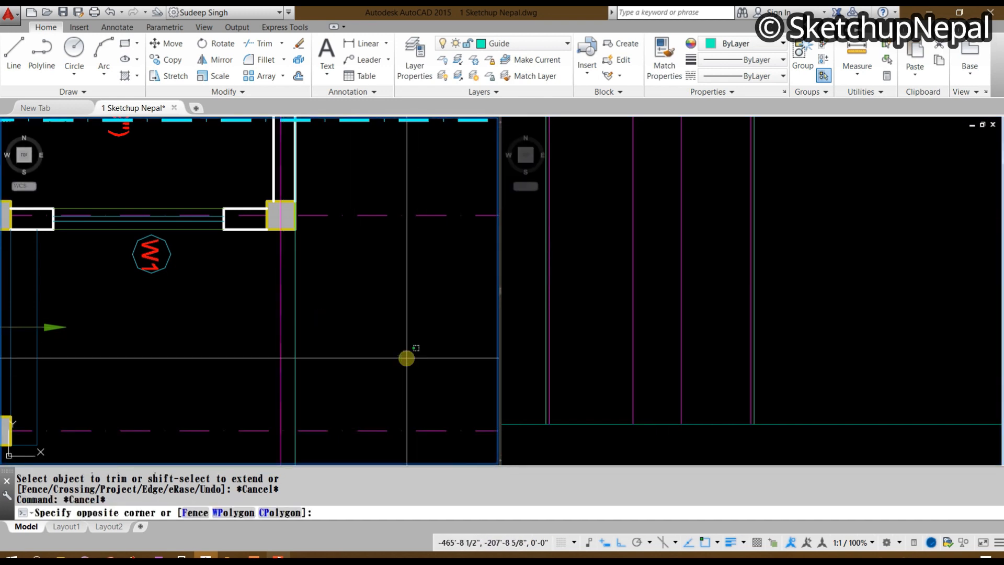
key(Escape)
Step: Offset the horizontal base line upward by 1'6 to mark the plinth level
click(607, 412)
middle_drag(618, 423, 693, 345)
click(638, 397)
click(589, 449)
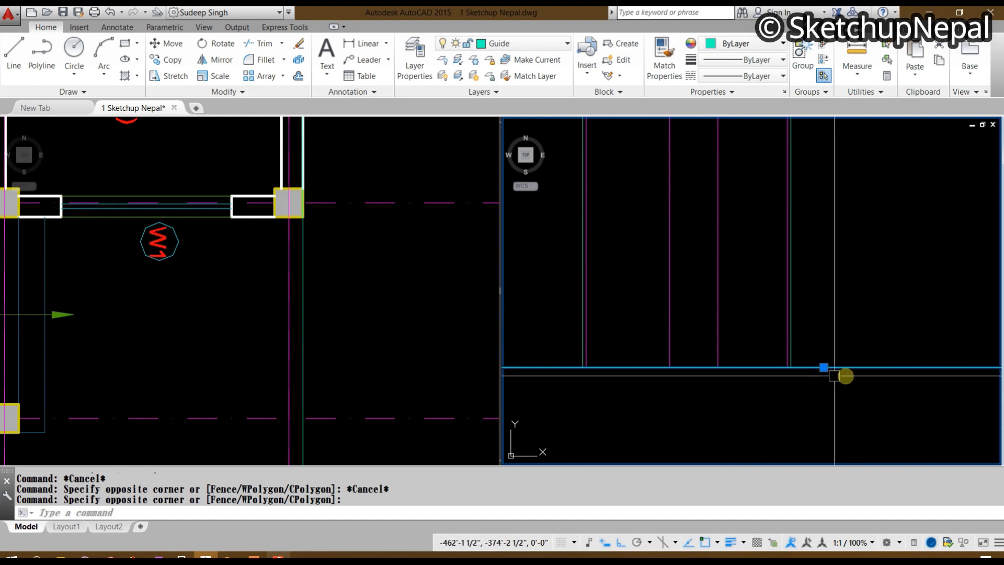
middle_drag(756, 382, 755, 415)
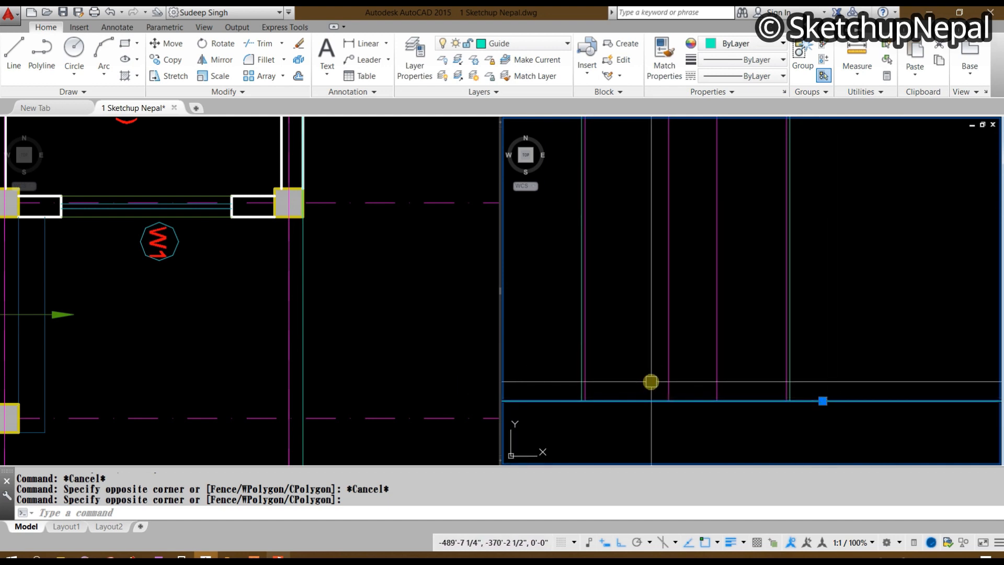
key(Return)
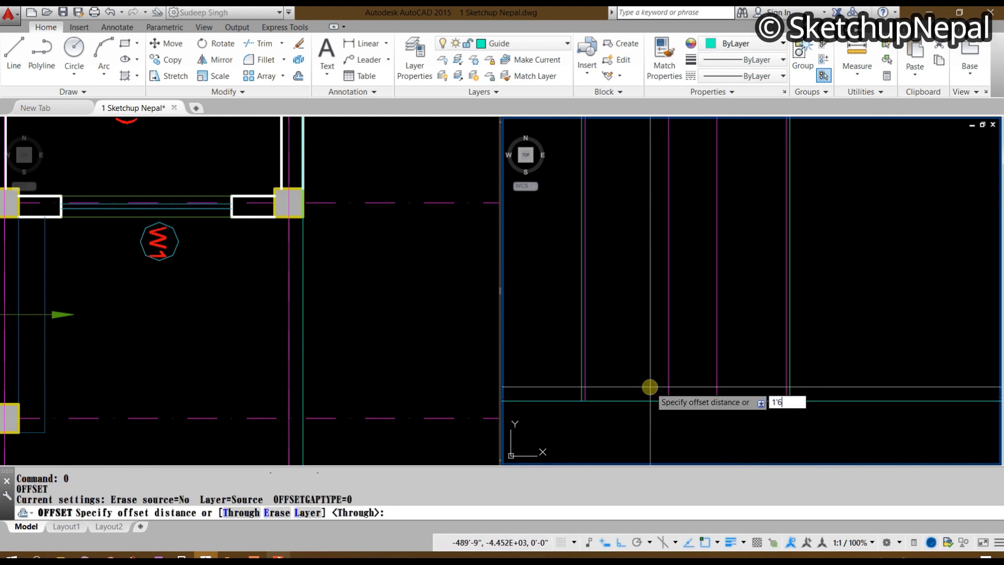
key(Return)
click(663, 401)
click(663, 341)
key(Escape)
Step: Trim the plinth line's overhangs beyond both outer vertical wall guides, using those guides as the cutting edges
middle_drag(639, 404, 688, 386)
text(tr)
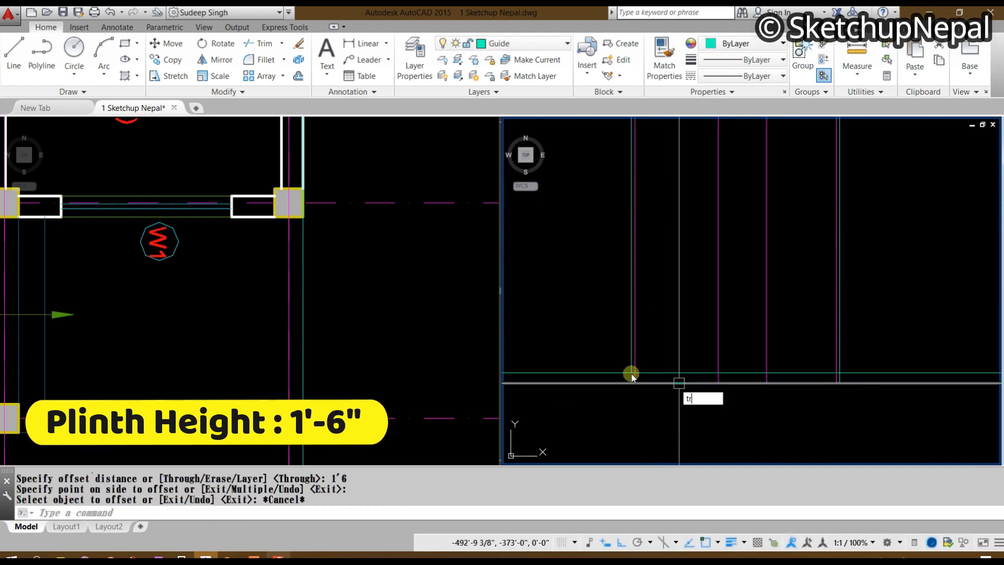
key(Return)
click(841, 400)
middle_drag(843, 401, 785, 377)
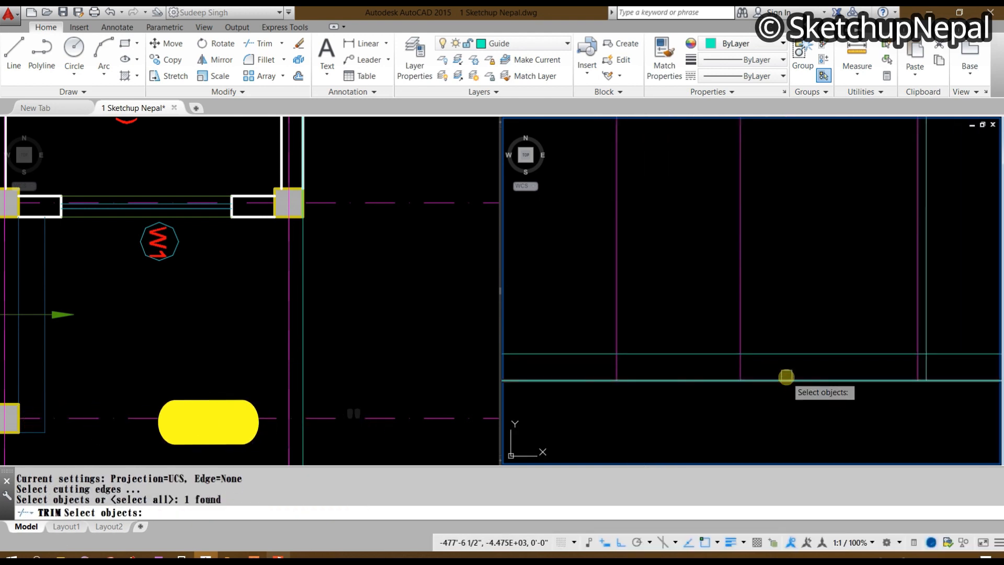
click(927, 335)
scroll(927, 336, down, 3)
middle_drag(929, 338, 810, 337)
key(Return)
click(825, 335)
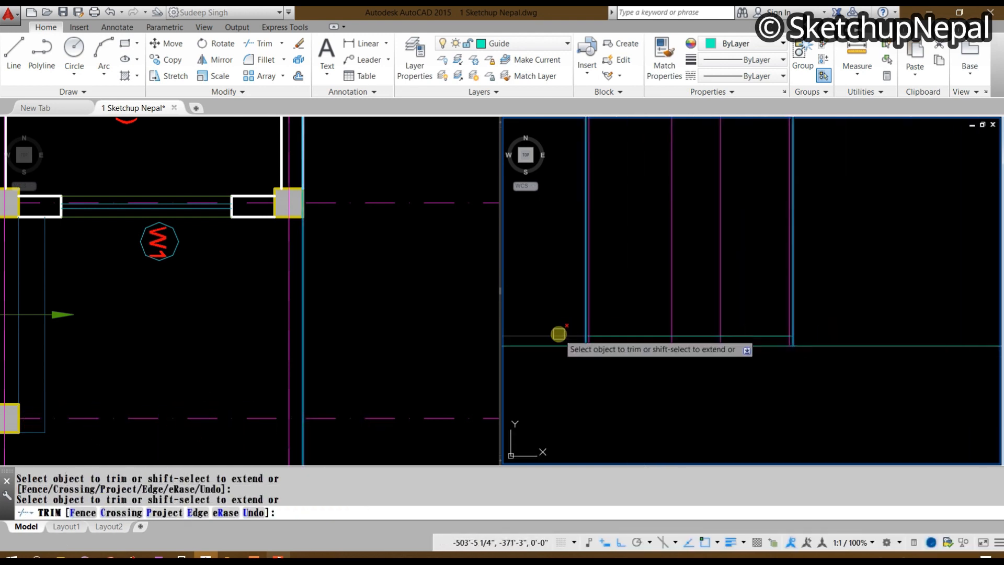
middle_drag(664, 331, 652, 383)
key(Escape)
click(627, 393)
key(Escape)
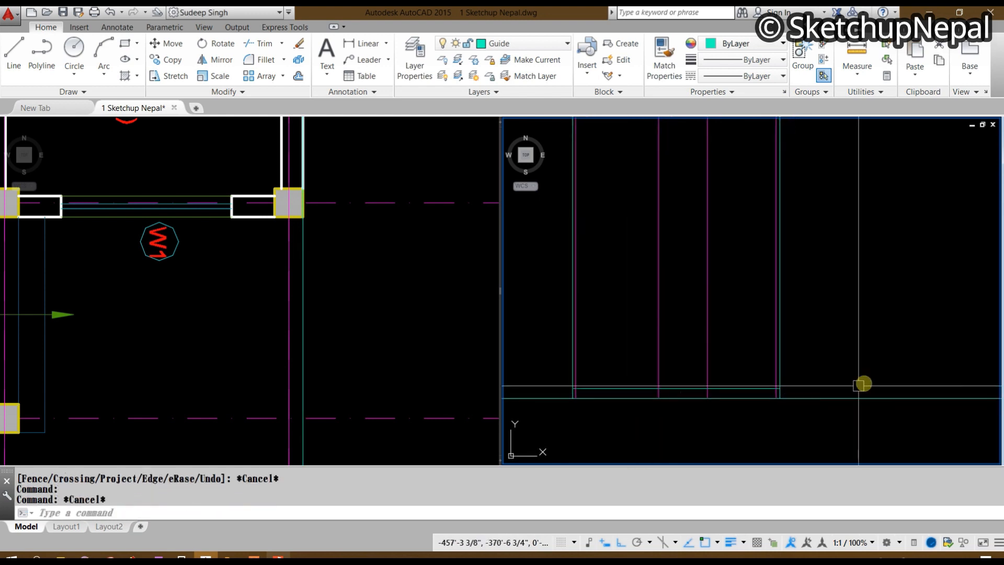
Step: Draw a horizontal level line from the plinth line's left end past the right wall guide and stretch its start beyond the left guide
text(l)
key(Return)
click(567, 387)
middle_drag(931, 352, 796, 383)
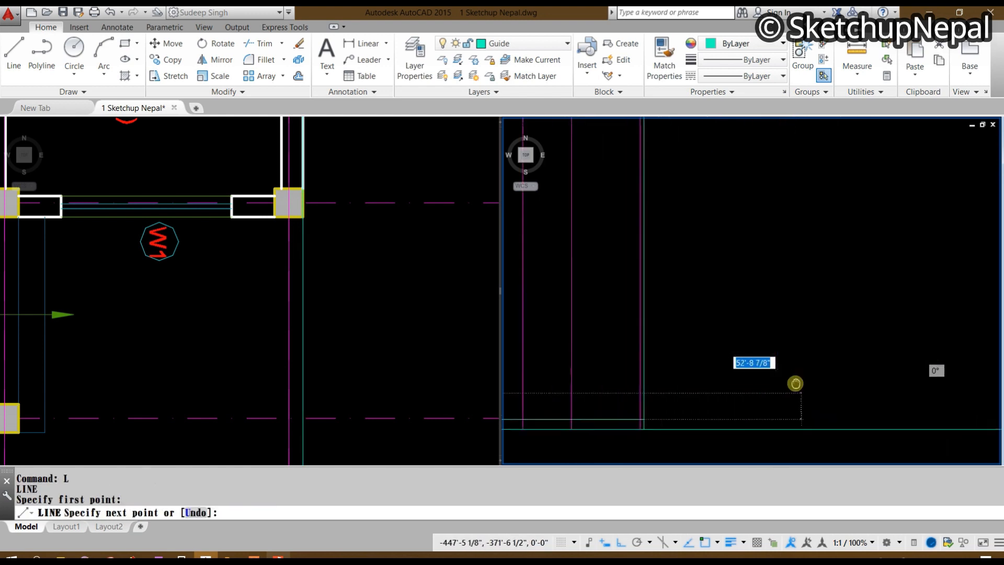
scroll(796, 383, down, 2)
click(951, 322)
key(Escape)
scroll(831, 381, up, 1)
click(744, 406)
middle_drag(744, 406, 978, 371)
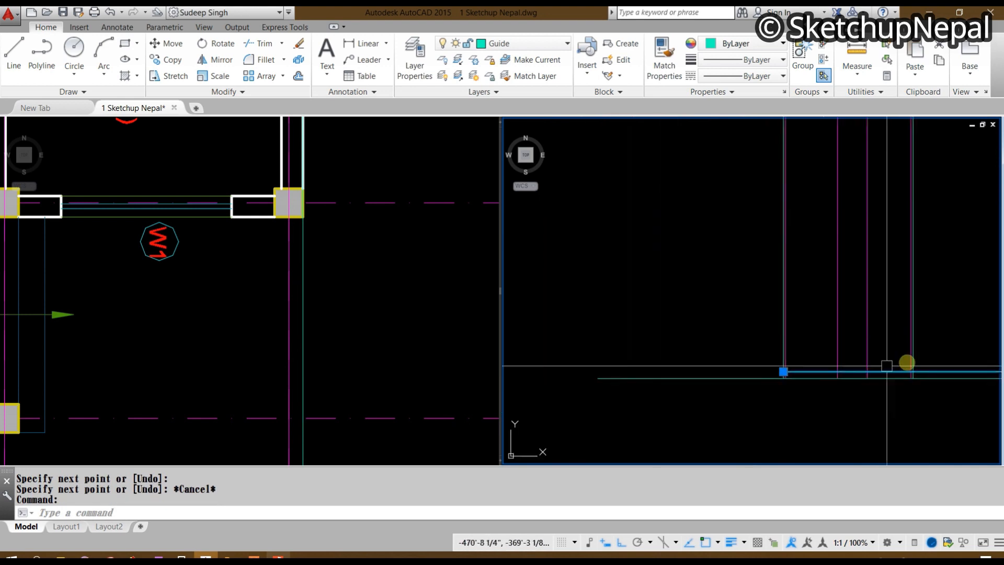
click(784, 372)
key(Escape)
middle_drag(761, 368, 657, 374)
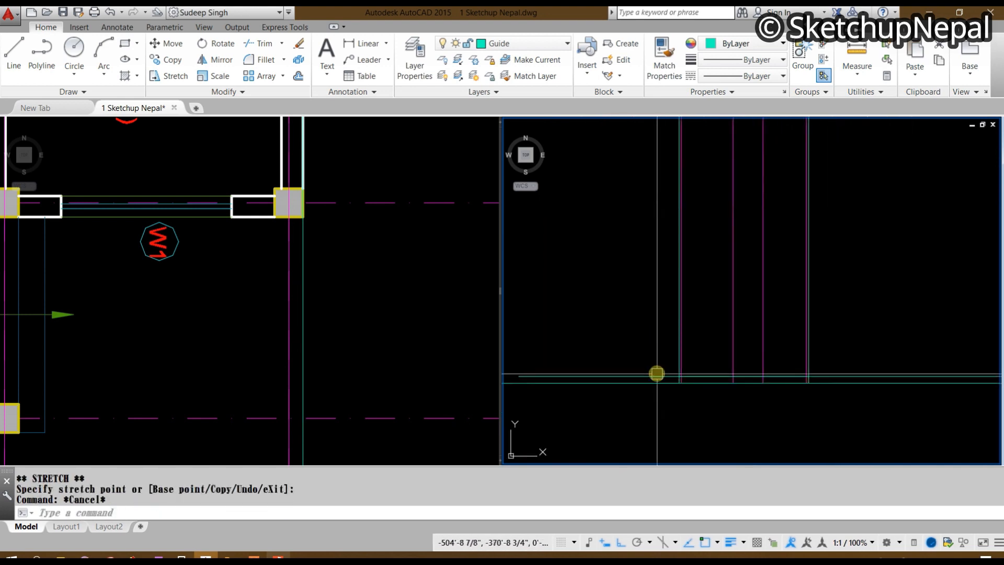
Step: Set the linetype of the long plinth level line to DASHED
click(657, 374)
click(754, 76)
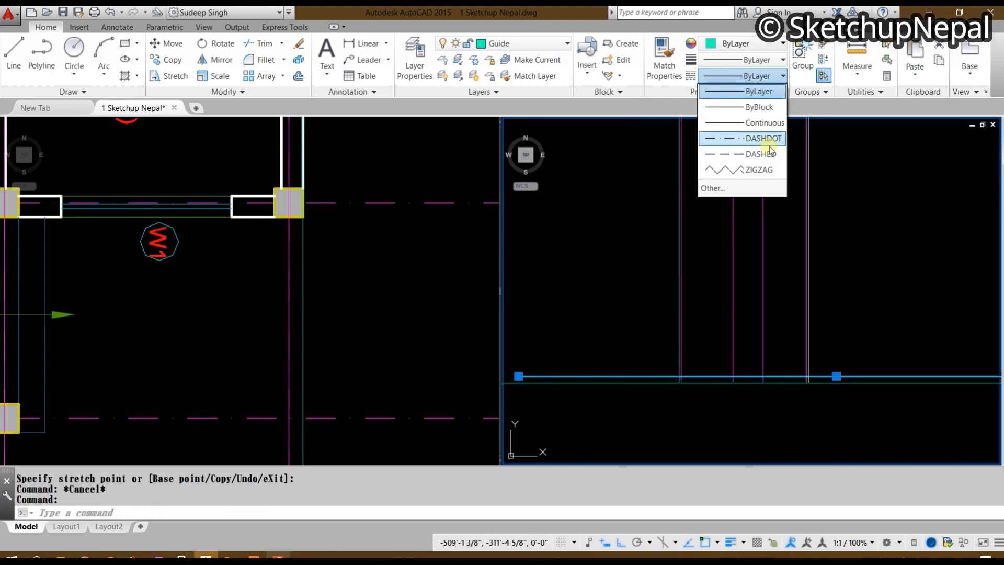
click(763, 154)
scroll(751, 276, up, 2)
key(Escape)
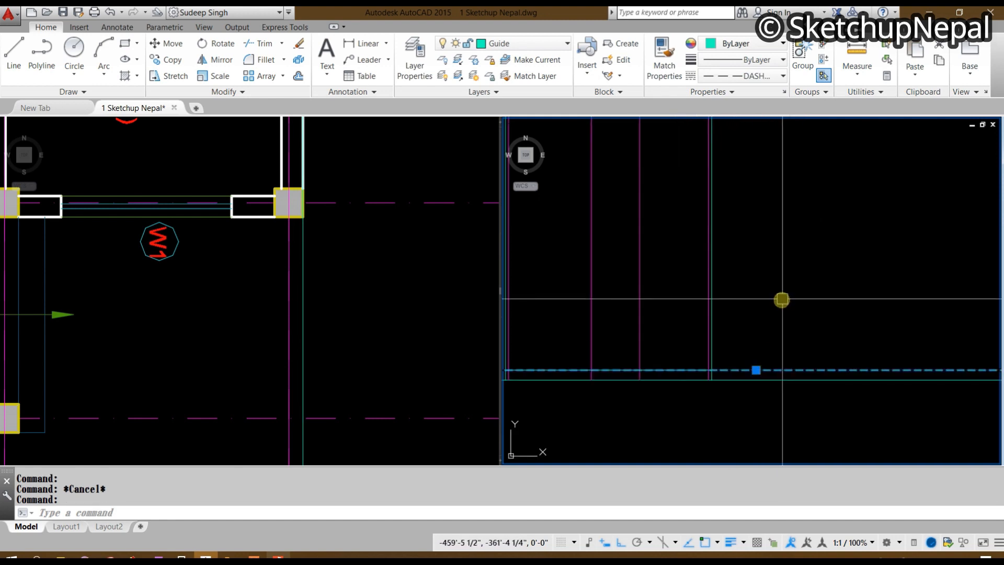
Step: Offset the dashed plinth level line upward by 9'6 to mark the first floor level
text(o)
key(Return)
text(9')
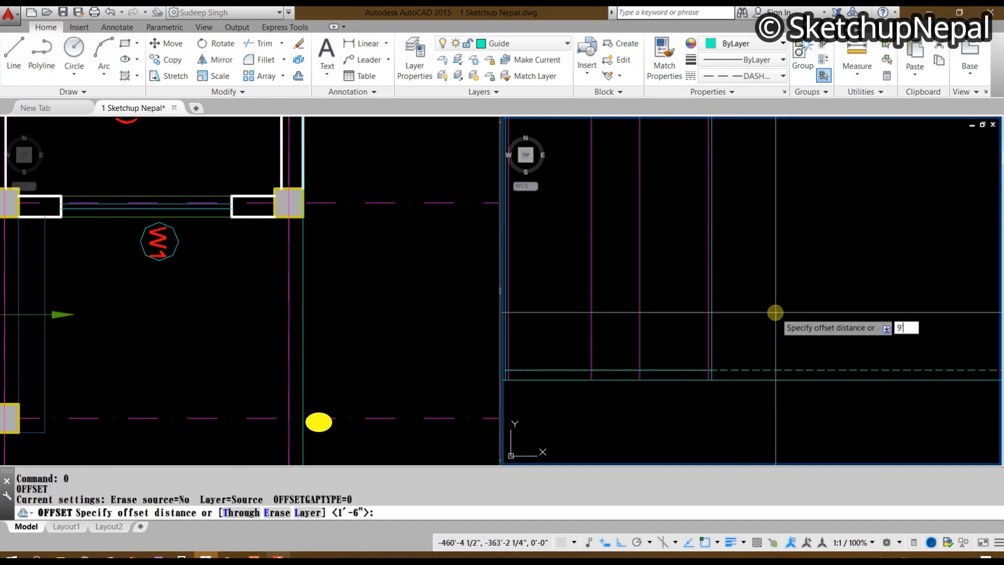
text(6)
key(Return)
middle_drag(779, 246, 787, 272)
click(787, 254)
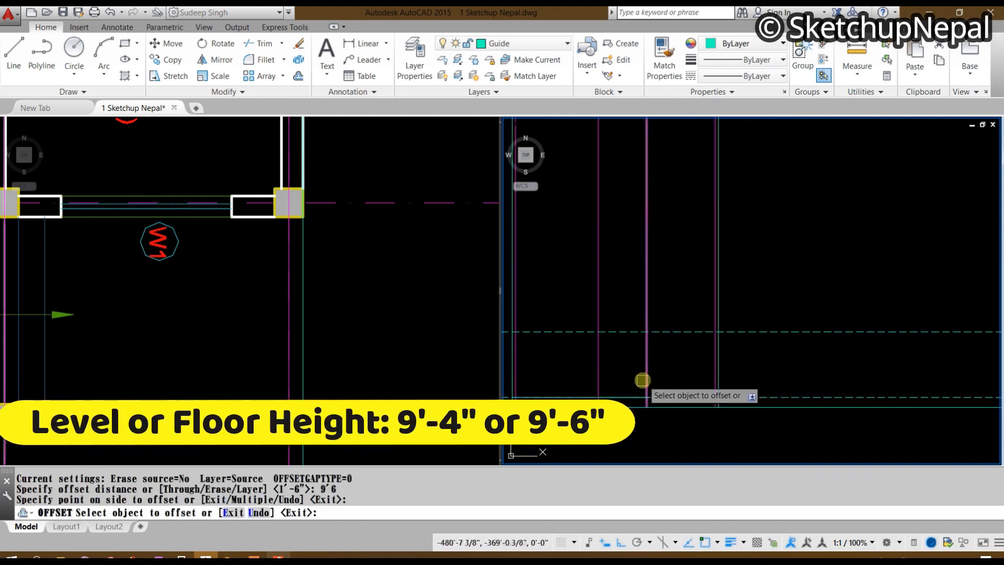
Step: Offset the topmost dashed level line upward by the same floor height twice to mark the second floor and terrace levels
middle_drag(616, 351, 724, 341)
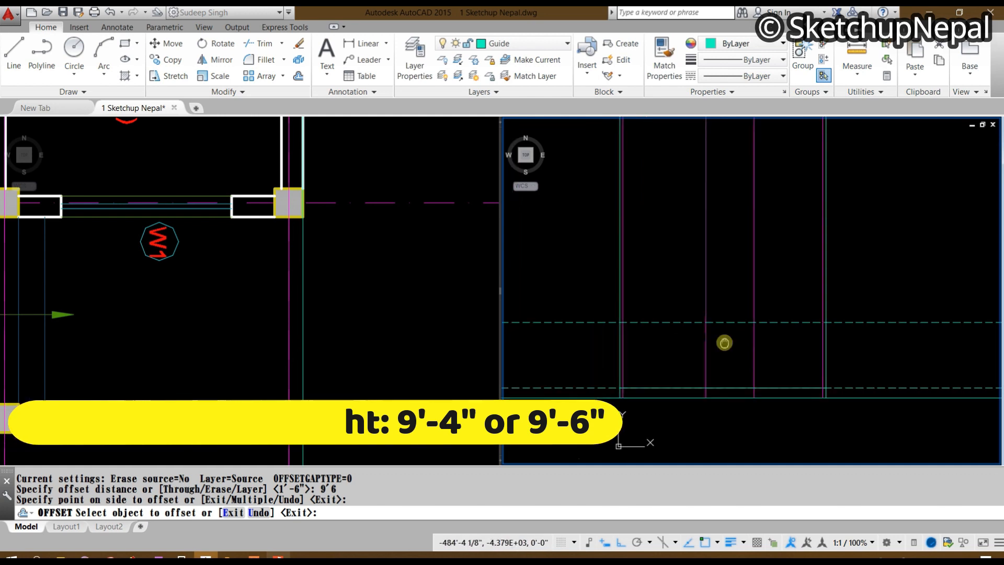
click(869, 326)
click(861, 247)
scroll(849, 393, down, 4)
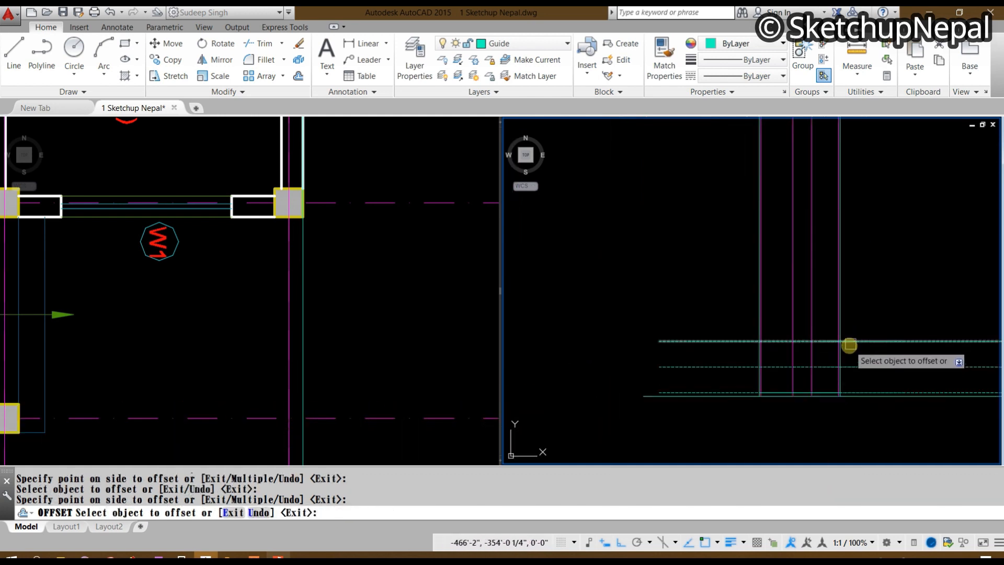
click(863, 341)
click(887, 249)
key(Escape)
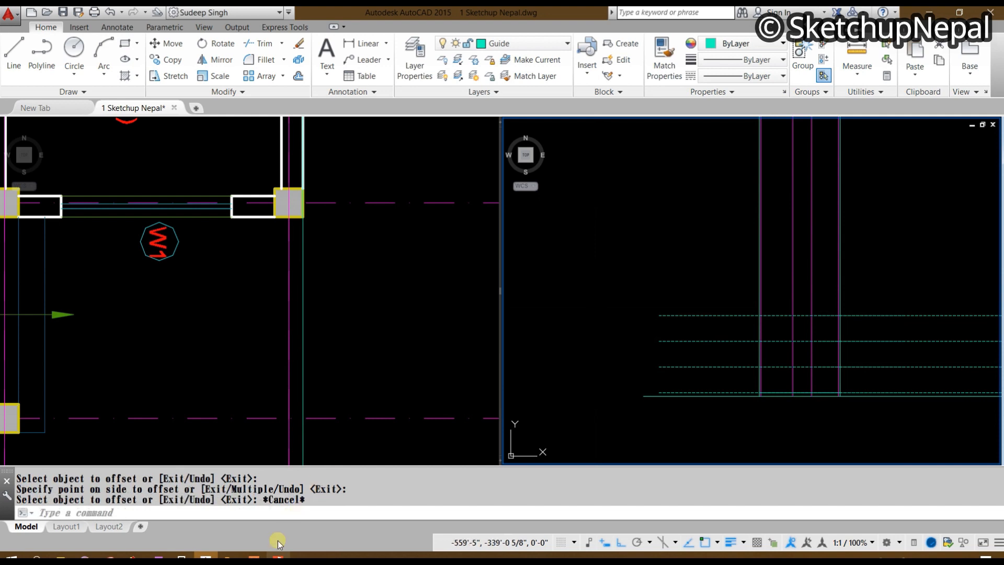
Step: Switch to the reference PDF in Nitro Pro to examine the section's levels and slabs, and return to the AutoCAD drawing
click(277, 559)
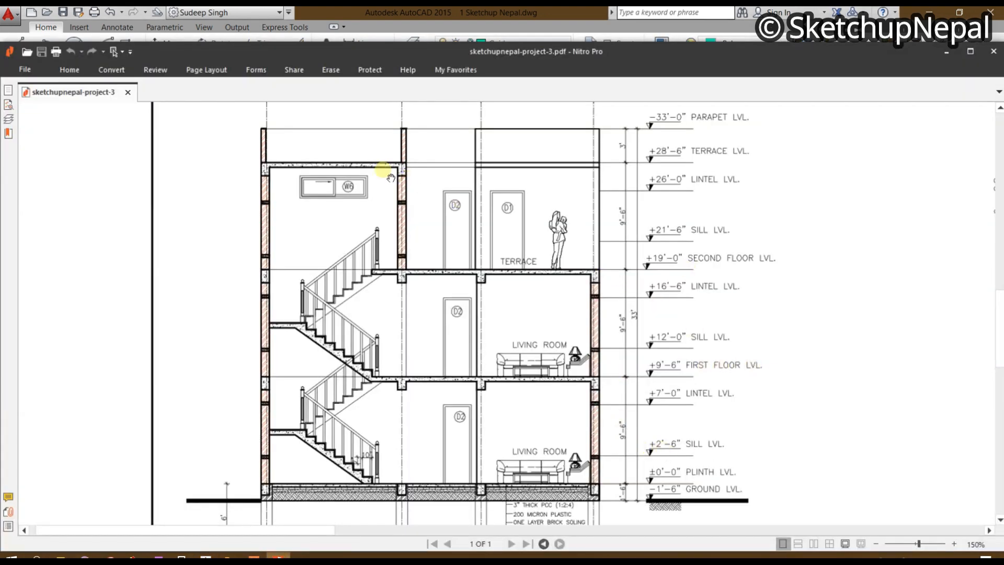
click(929, 12)
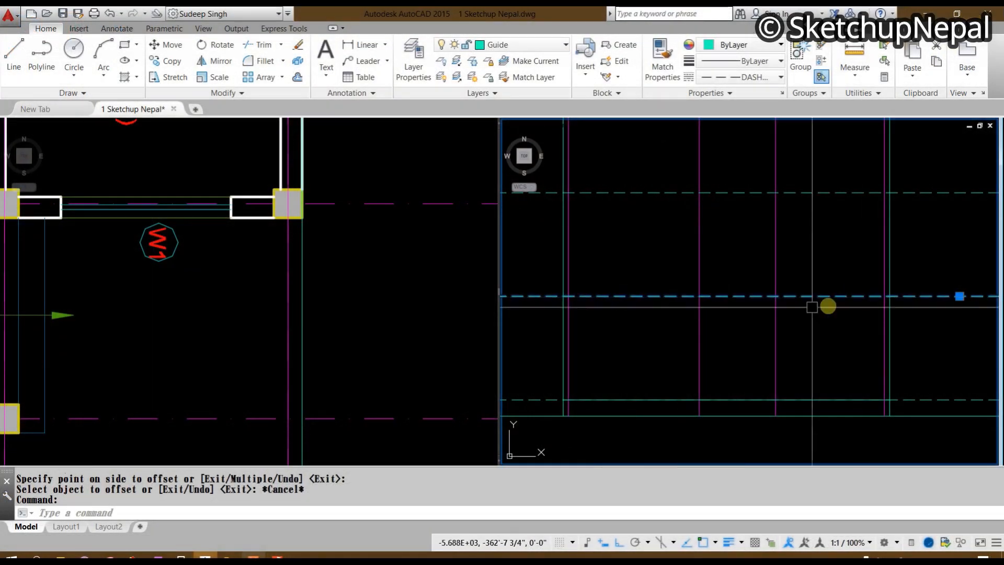
key(Escape)
Step: Draw a line along the first floor level from the left outer wall guide to the right outer wall guide
middle_drag(674, 316, 680, 316)
text(L)
key(Return)
scroll(578, 317, up, 5)
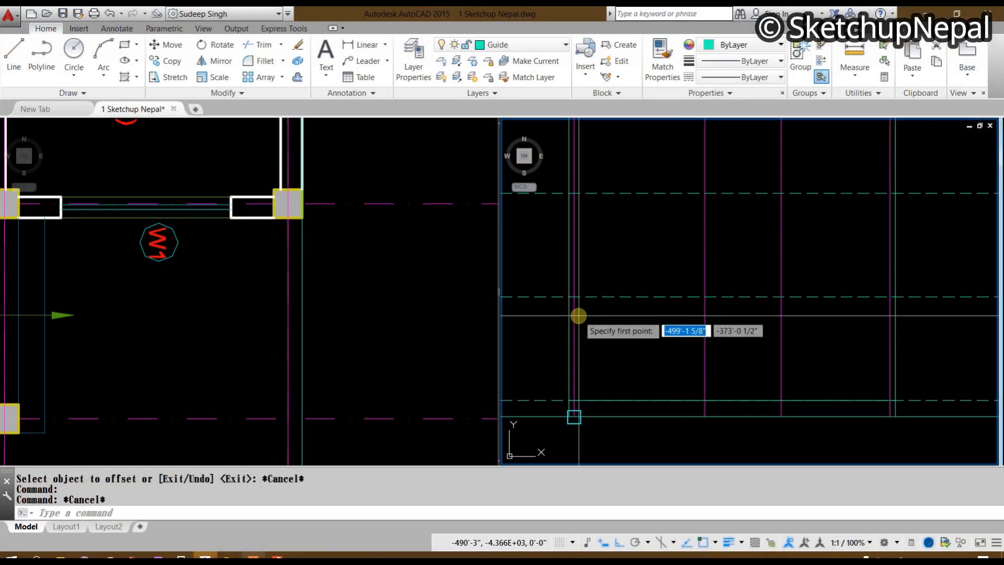
click(594, 294)
scroll(856, 347, down, 2)
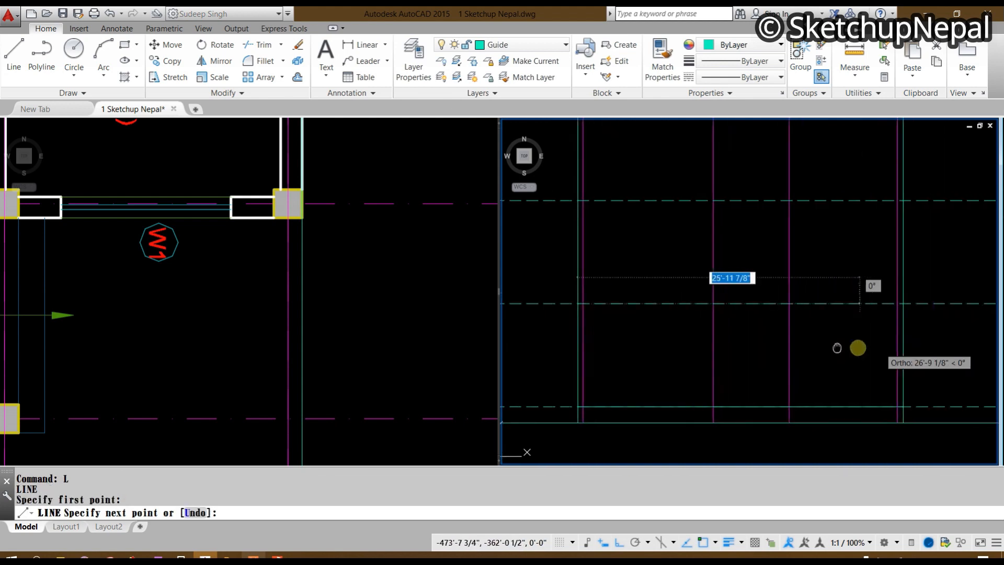
click(668, 303)
key(Escape)
Step: Move the new first floor line to the Section-Cut layer
click(631, 303)
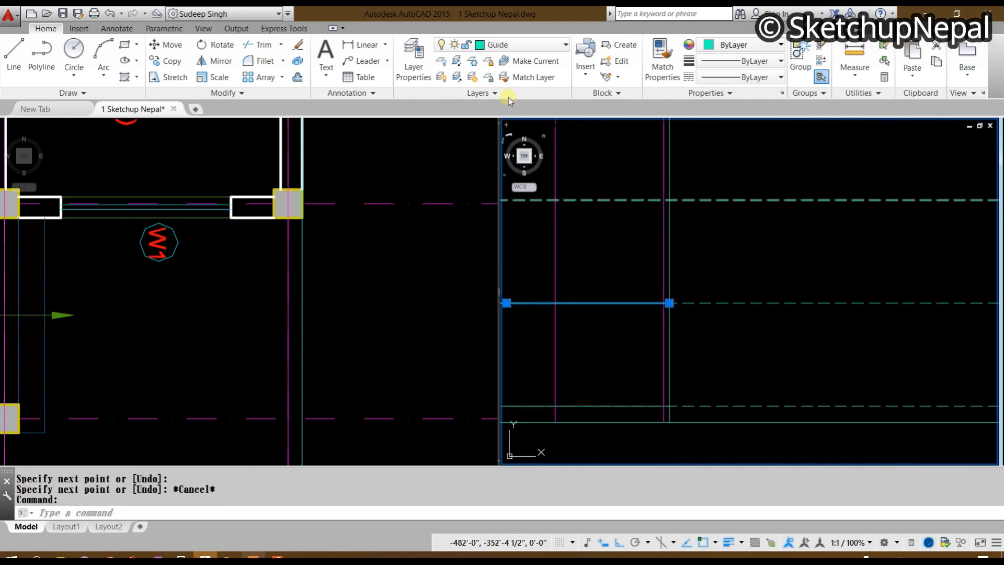
click(529, 44)
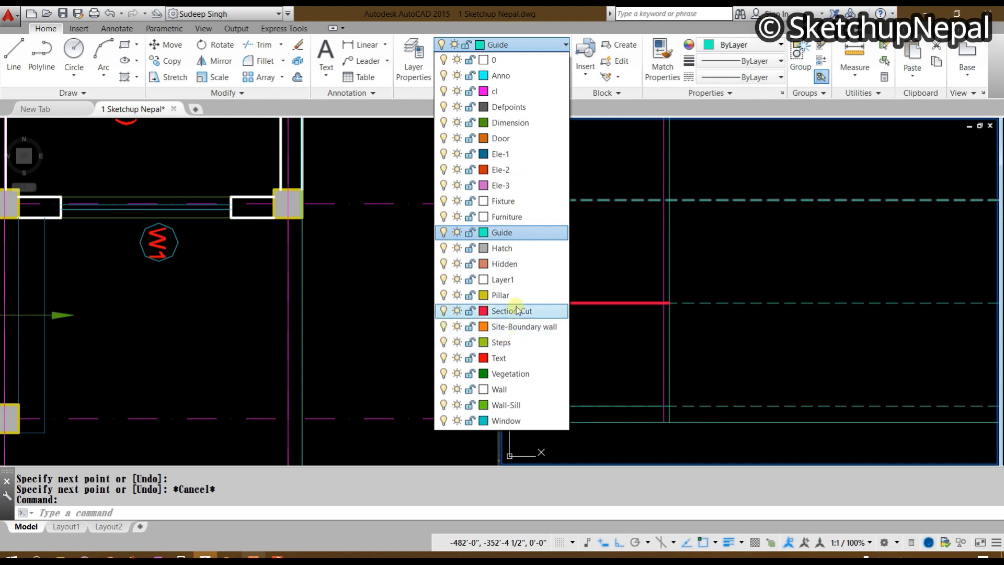
click(516, 311)
scroll(678, 339, up, 2)
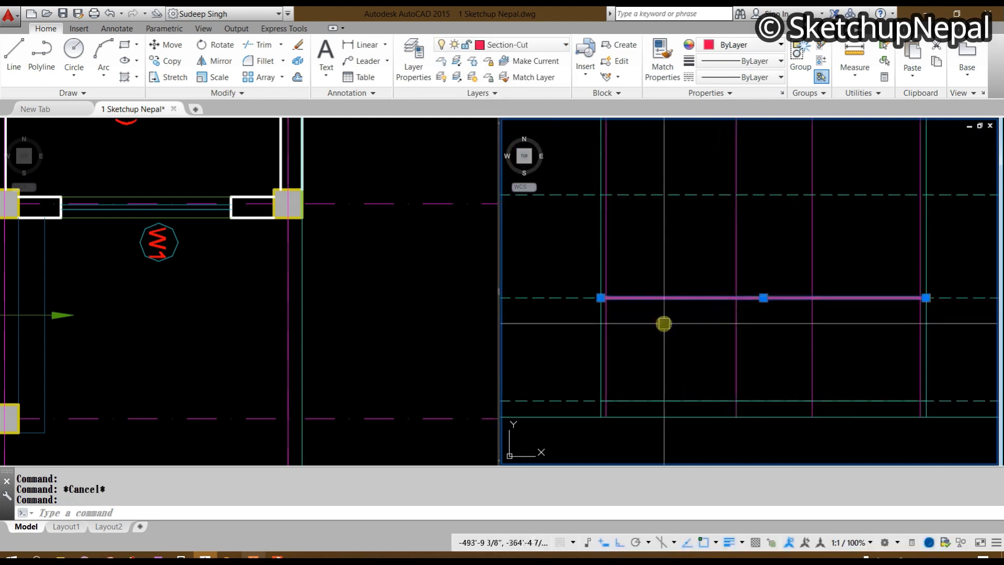
Step: Offset the first floor Section-Cut line downward by 5 inches to form the slab thickness
text(o)
key(Return)
text(5)
key(Return)
click(668, 298)
click(668, 341)
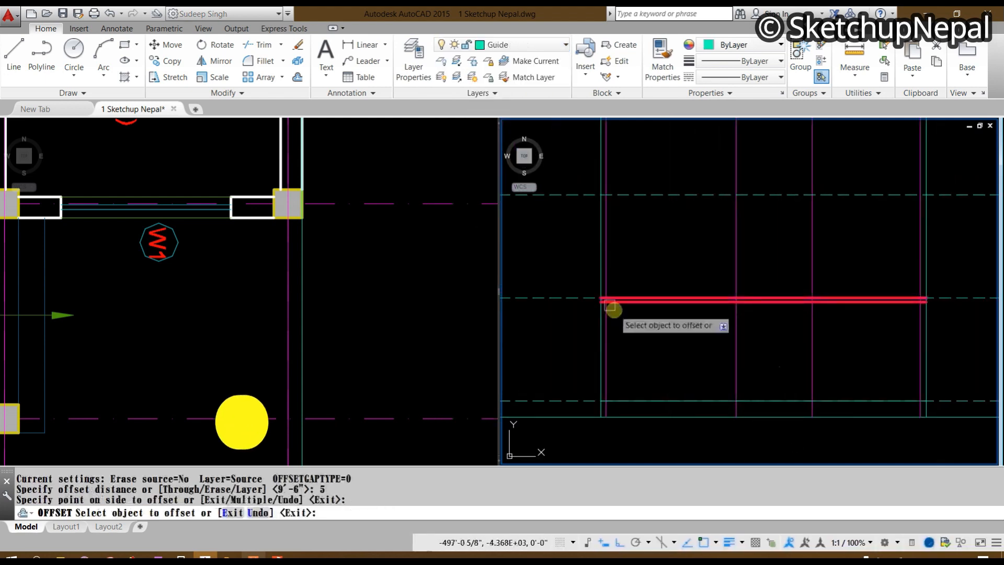
scroll(601, 325, up, 3)
scroll(641, 312, down, 3)
middle_drag(758, 336, 663, 328)
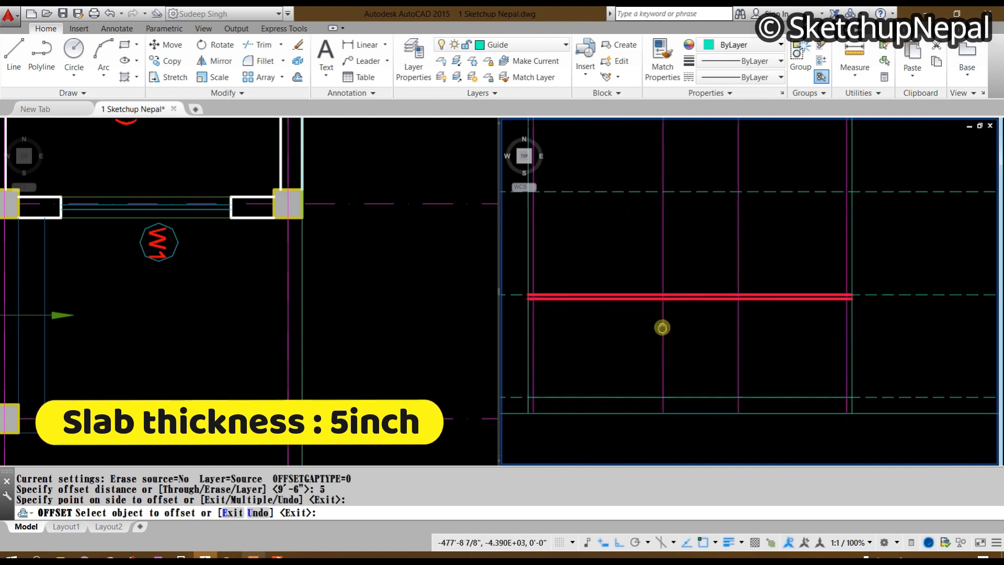
middle_drag(636, 280, 664, 352)
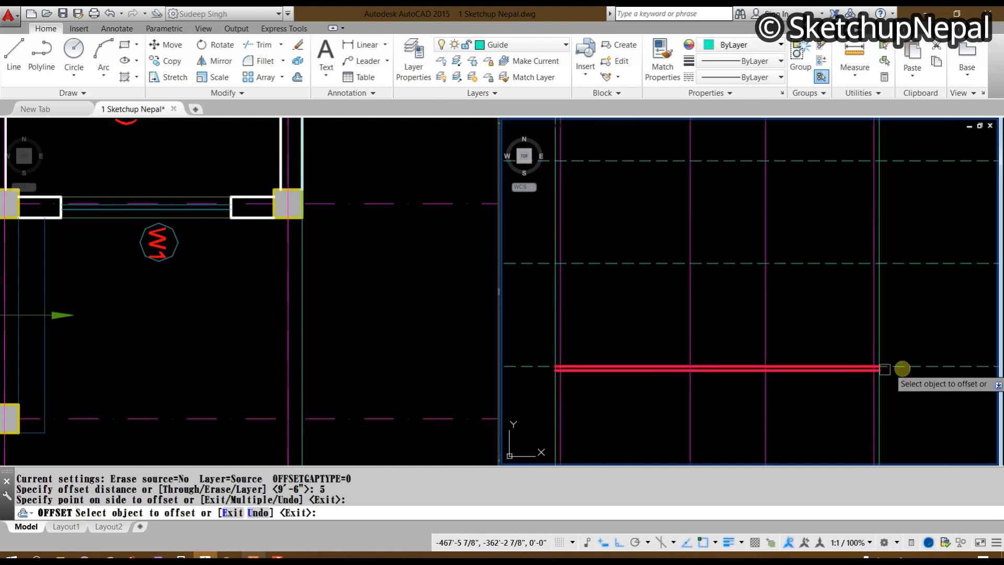
middle_drag(706, 176, 730, 296)
middle_drag(787, 387, 765, 261)
scroll(756, 185, down, 2)
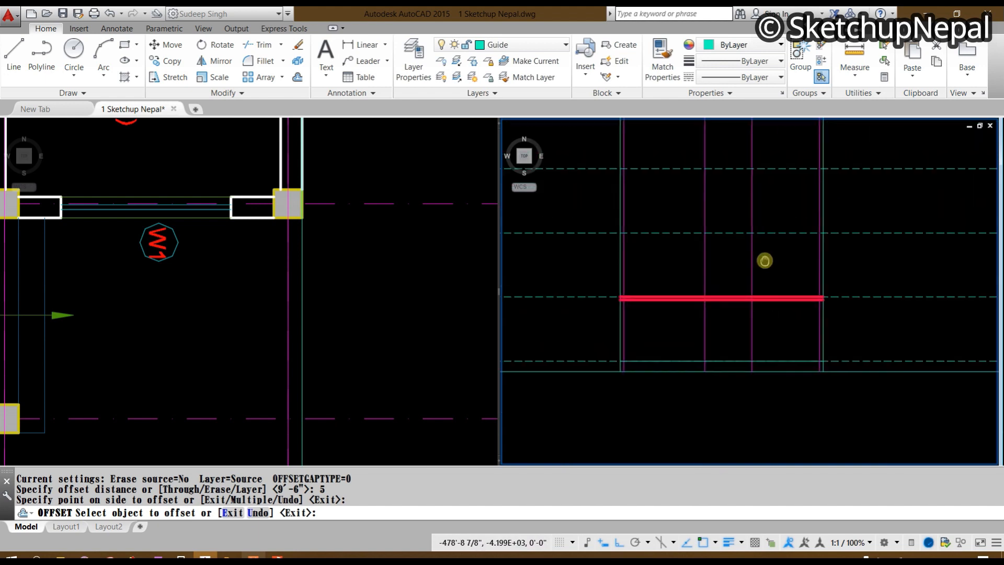
key(Escape)
Step: Examine the slab's left end in the section and the matching wall and pillar at grid 4 in the plan
scroll(758, 311, up, 4)
scroll(789, 343, down, 1)
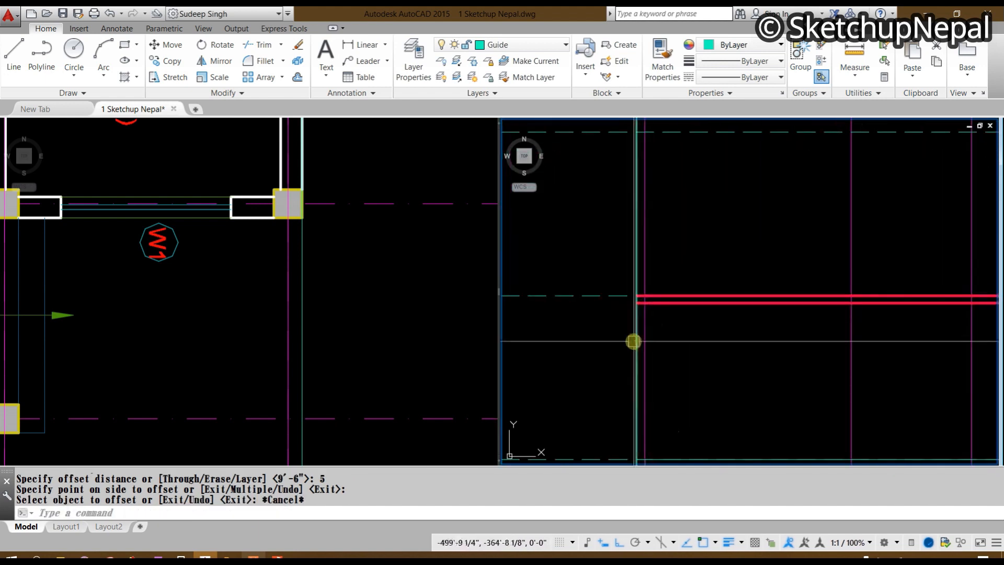
mouse_move(822, 331)
middle_down()
mouse_move(652, 334)
mouse_move(811, 321)
middle_up()
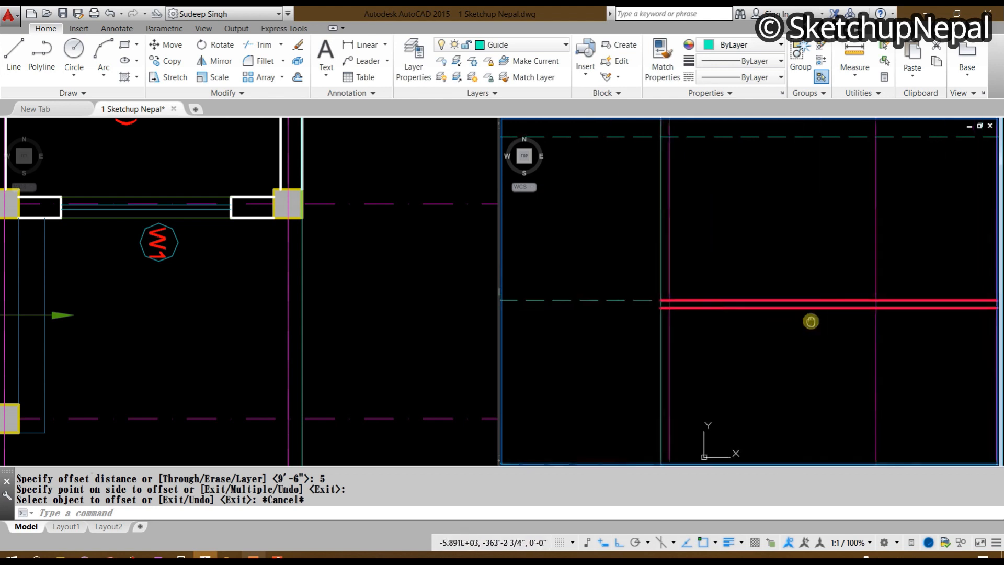
scroll(810, 320, down, 1)
click(325, 275)
scroll(325, 275, down, 2)
scroll(325, 275, down, 3)
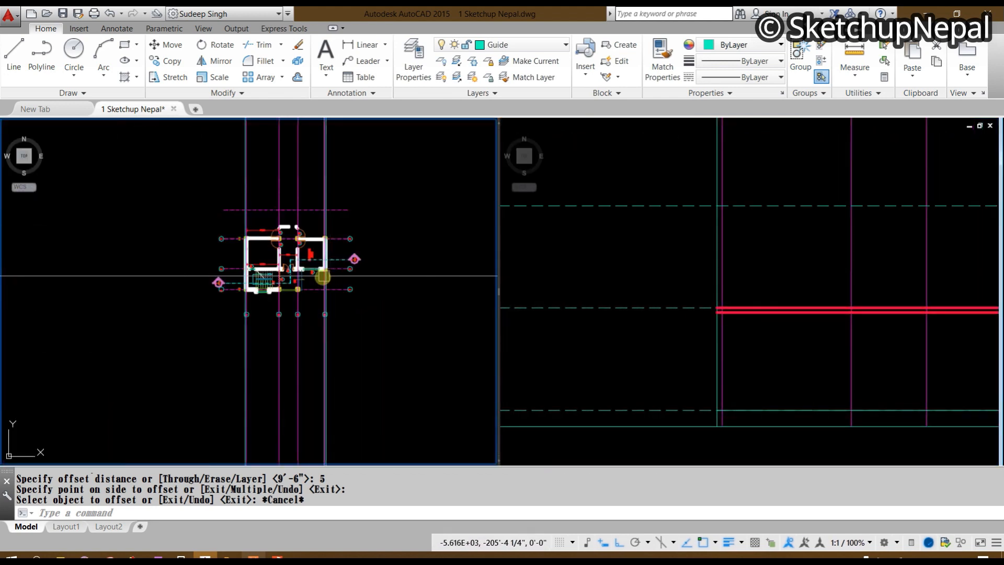
scroll(233, 276, up, 4)
scroll(259, 324, up, 1)
scroll(299, 308, up, 2)
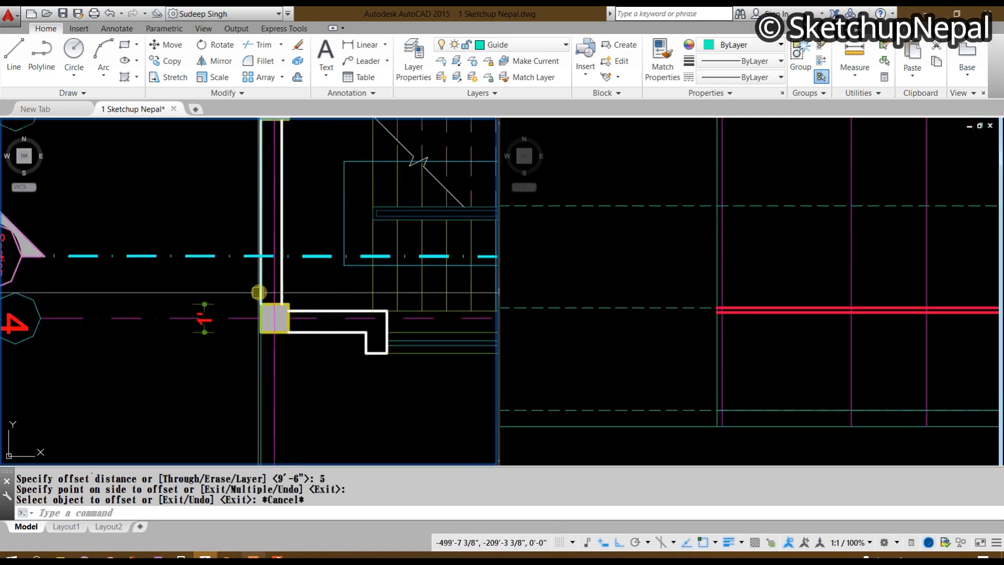
Step: Draw the left beam outline as a polyline from the slab's top-left corner, 14 down, 9 right and up to the slab's underside
click(749, 353)
key(Escape)
scroll(744, 353, up, 4)
middle_drag(751, 339, 780, 323)
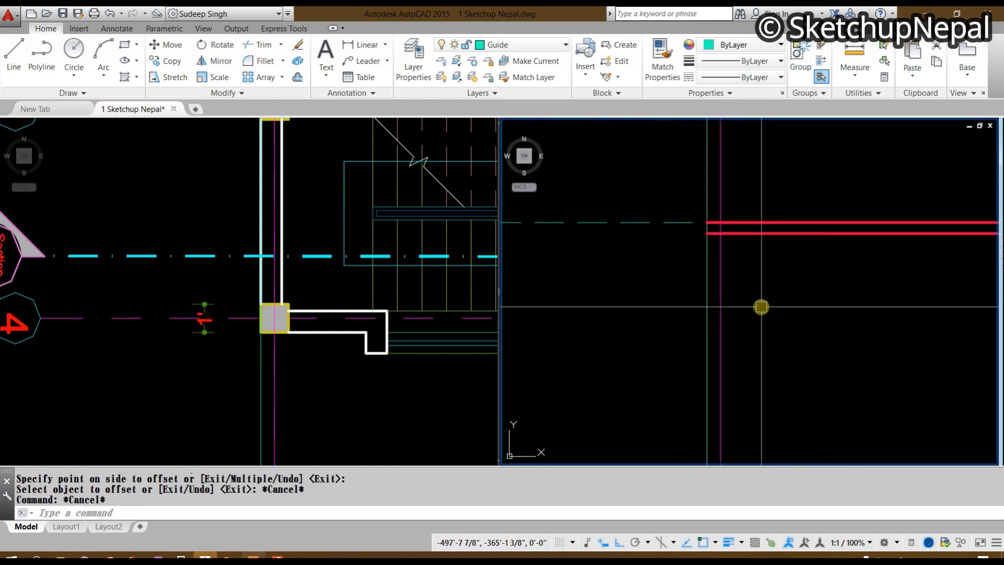
text(pl)
key(Return)
click(707, 222)
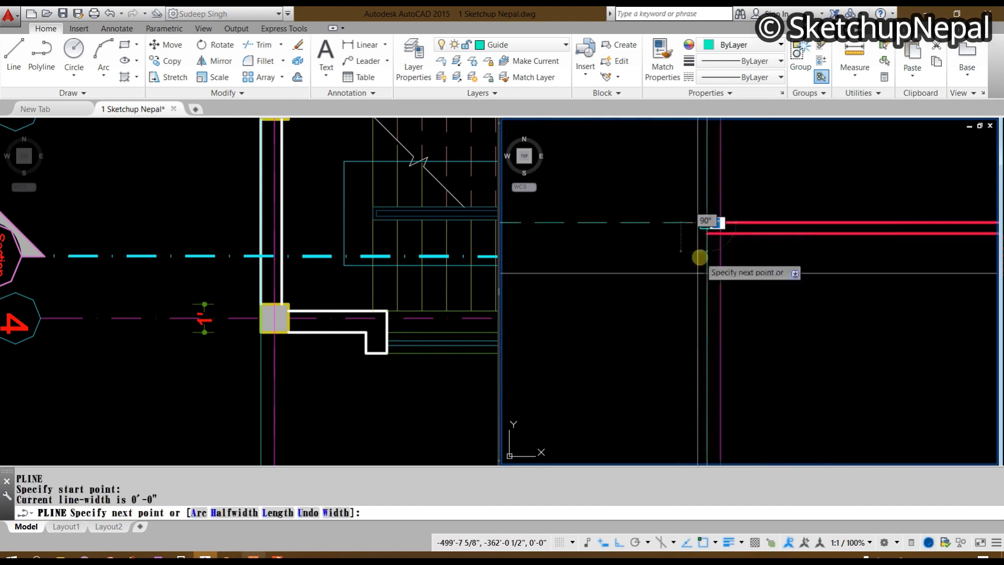
key(Return)
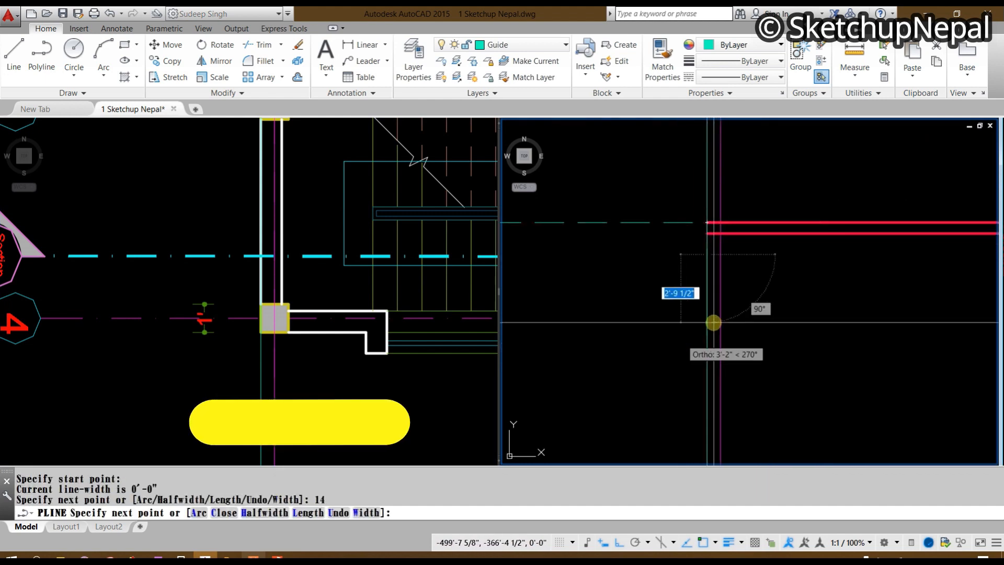
key(Return)
scroll(764, 246, up, 4)
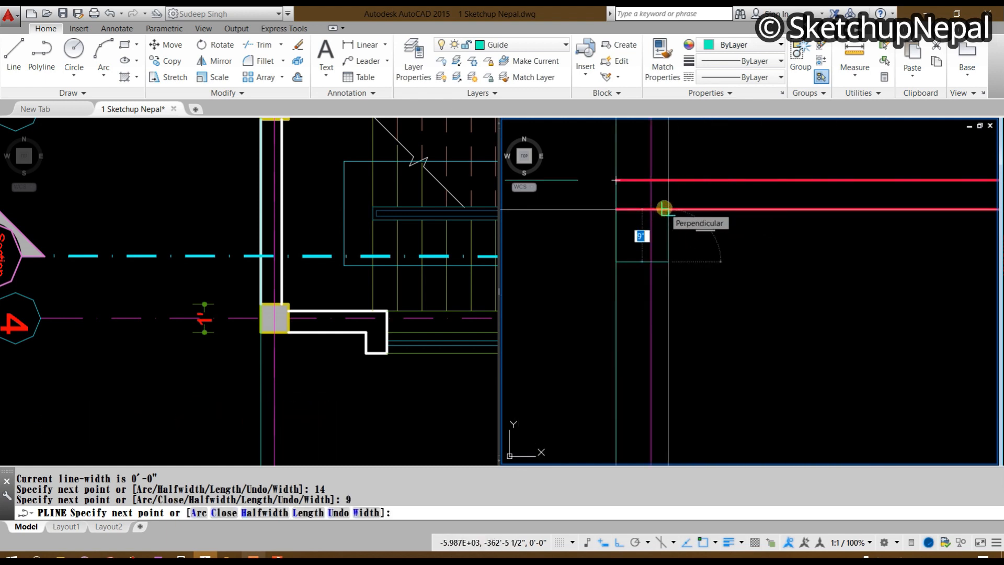
click(667, 209)
key(Escape)
Step: Match the beam outline's properties to the slab's lower Section-Cut line
click(701, 208)
click(695, 201)
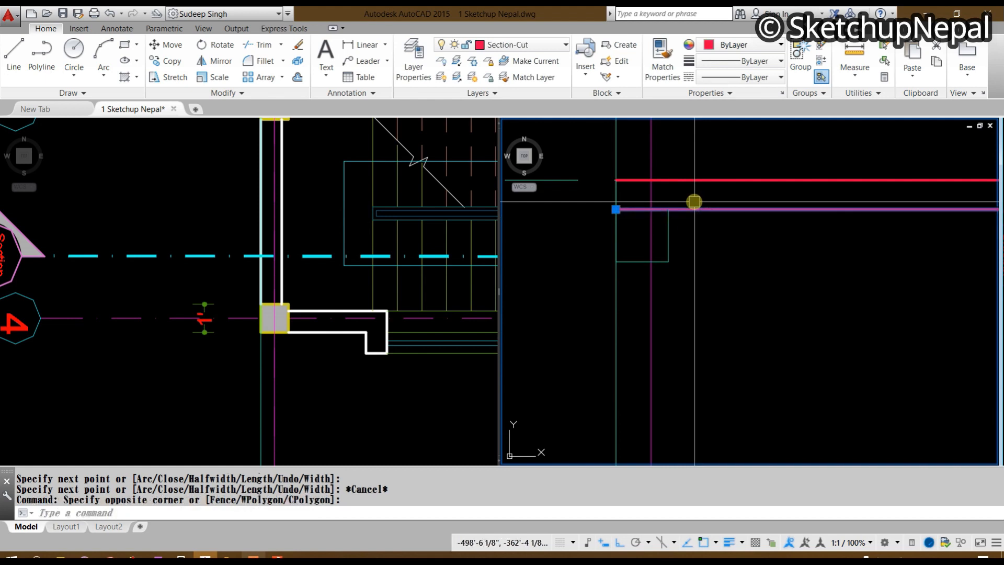
key(Return)
click(669, 228)
key(Escape)
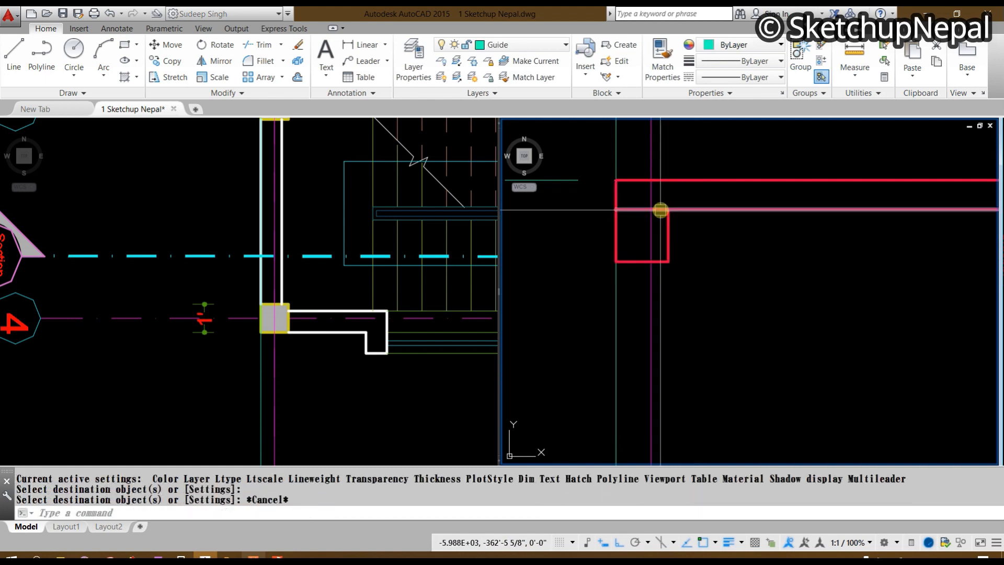
Step: Shorten the slab's lower line by moving its left end to the right side of the left beam
scroll(662, 209, up, 2)
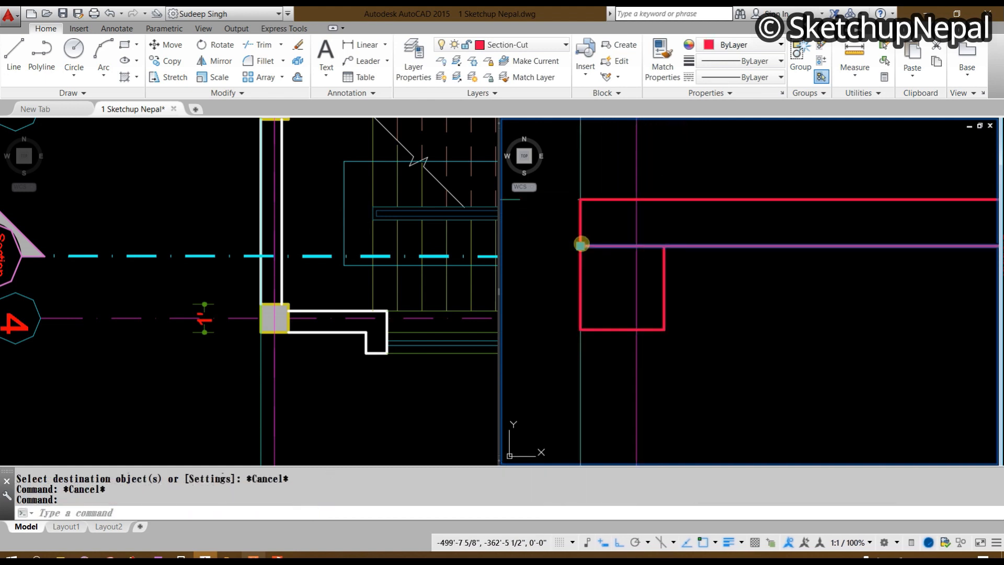
click(580, 246)
click(664, 245)
key(Escape)
Step: Examine the centre line of the columns beside the staircase in the plan and its matching line in the section
scroll(627, 207, down, 4)
middle_drag(710, 261, 647, 304)
scroll(775, 268, up, 3)
middle_drag(749, 252, 676, 302)
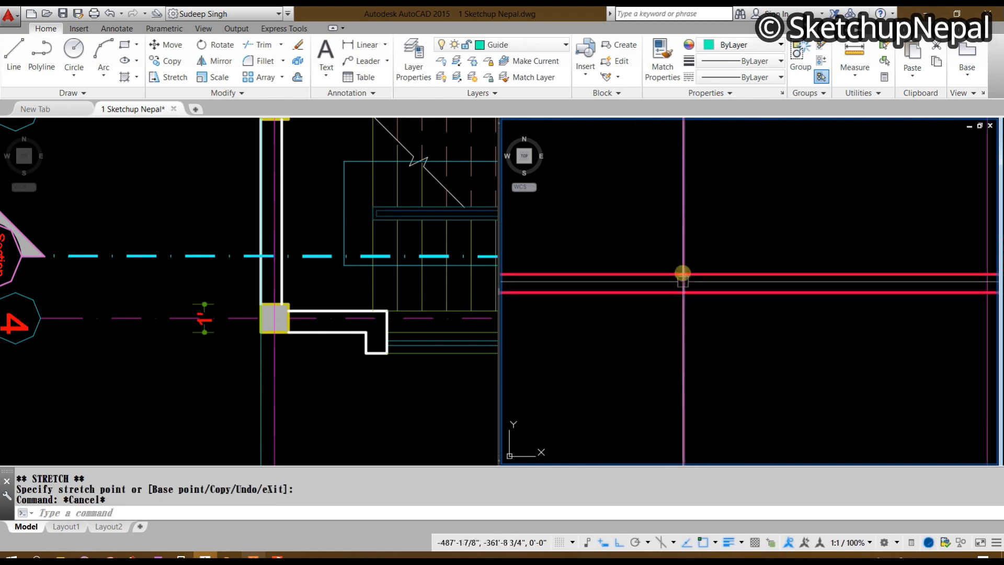
scroll(682, 272, down, 4)
click(280, 347)
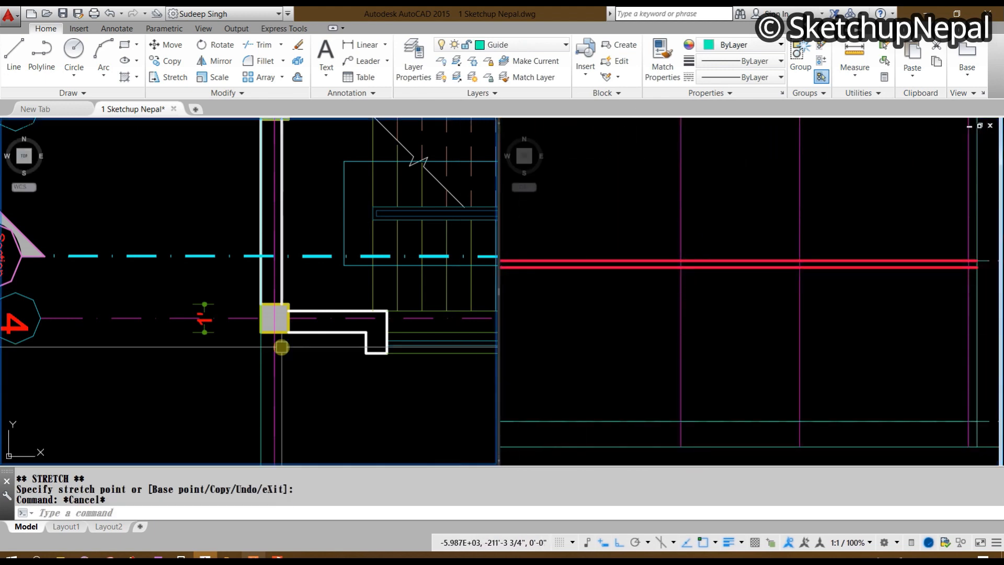
scroll(280, 347, down, 5)
middle_drag(346, 356, 247, 336)
scroll(246, 335, up, 5)
key(Escape)
click(297, 365)
scroll(304, 254, down, 5)
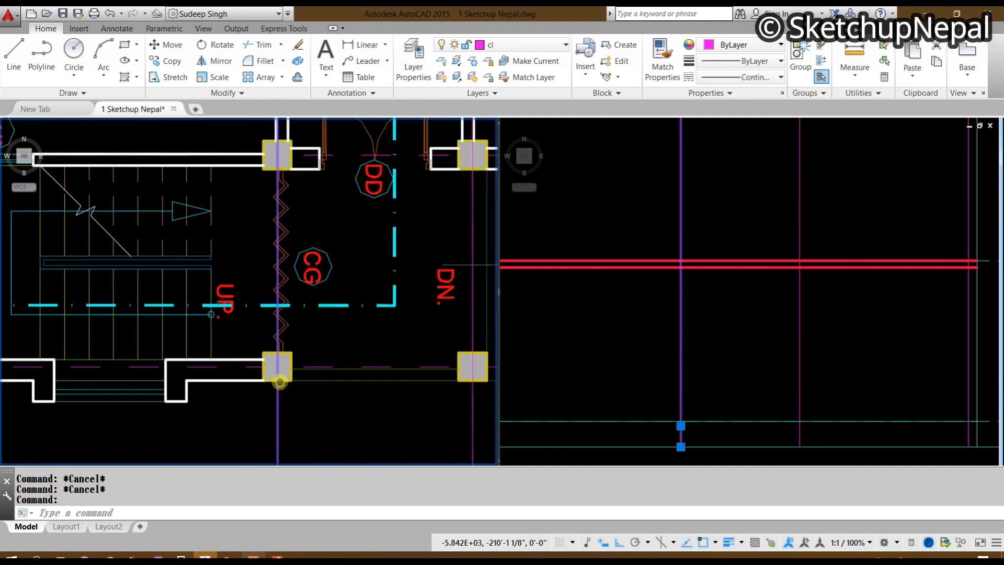
scroll(283, 377, up, 3)
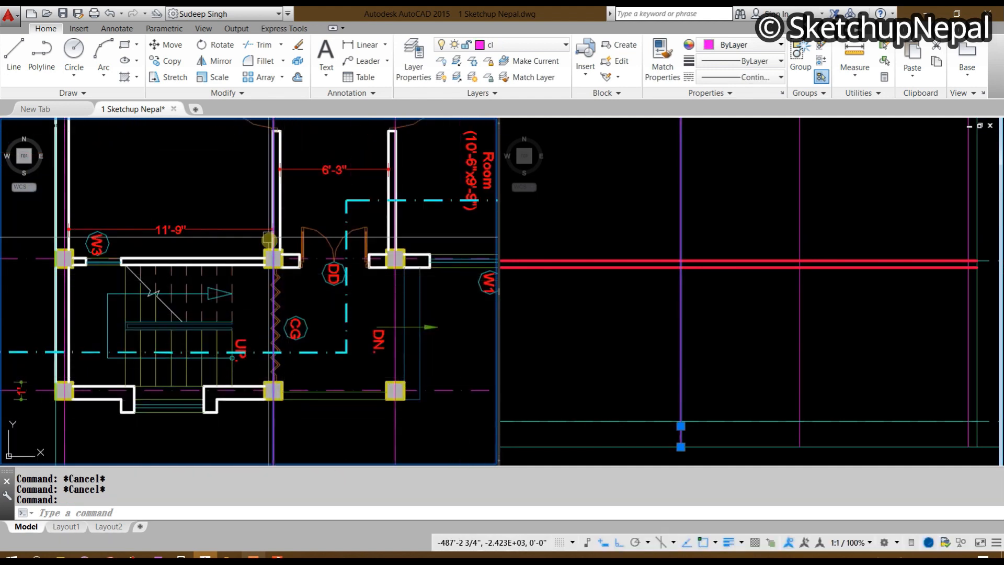
click(694, 340)
key(Escape)
scroll(687, 284, up, 4)
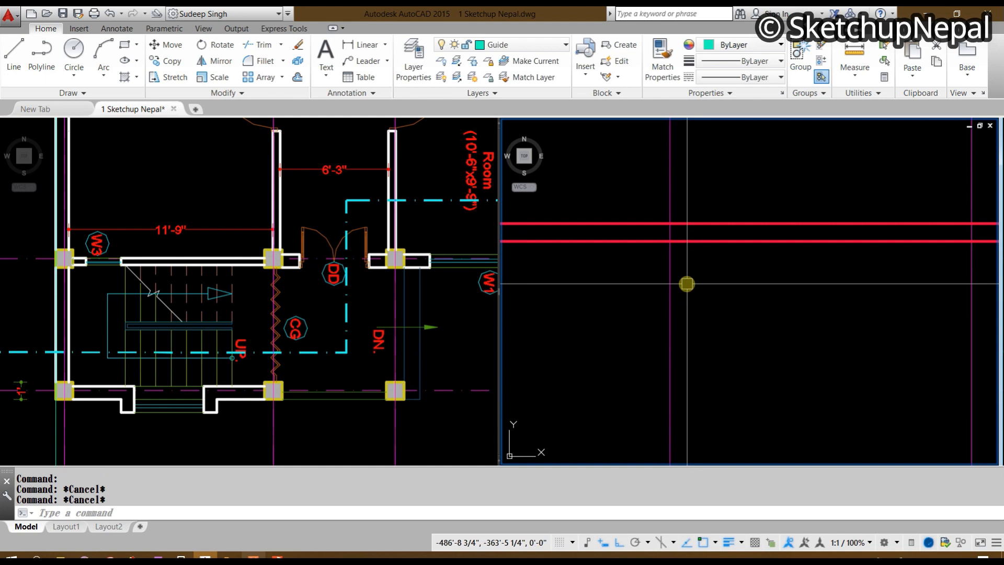
key(Return)
key(Escape)
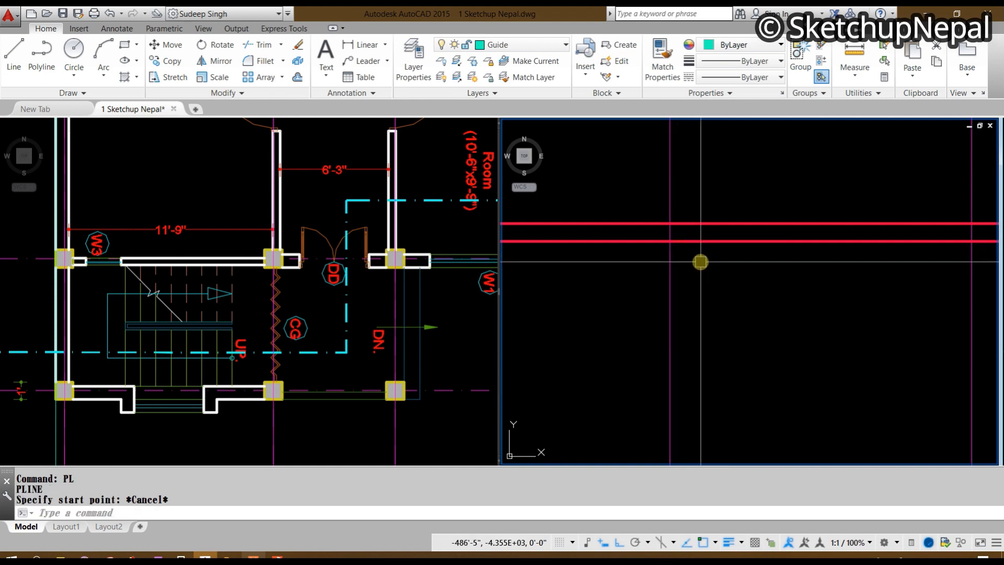
key(Return)
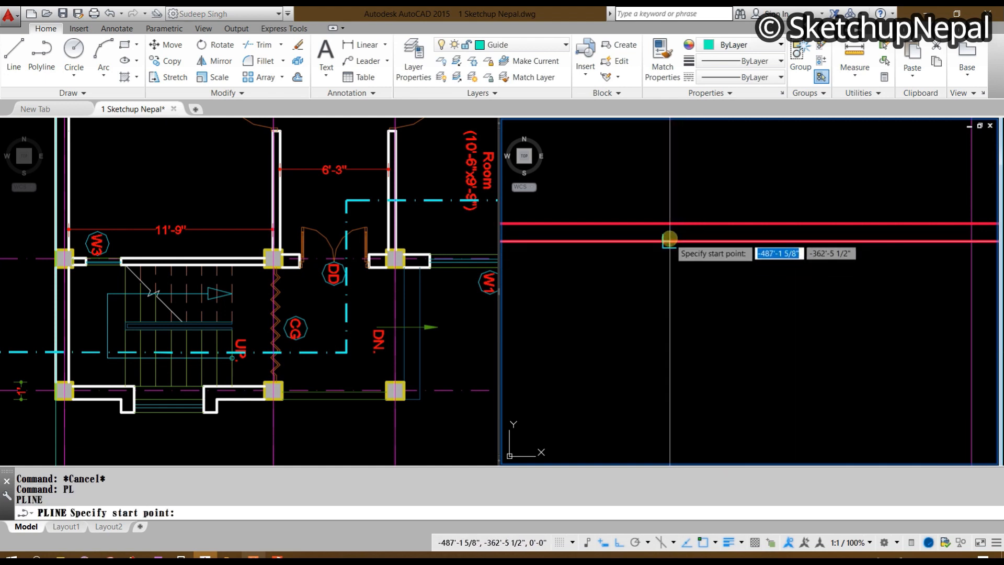
click(670, 241)
key(Escape)
click(699, 302)
click(631, 302)
text(o)
key(Return)
text(9)
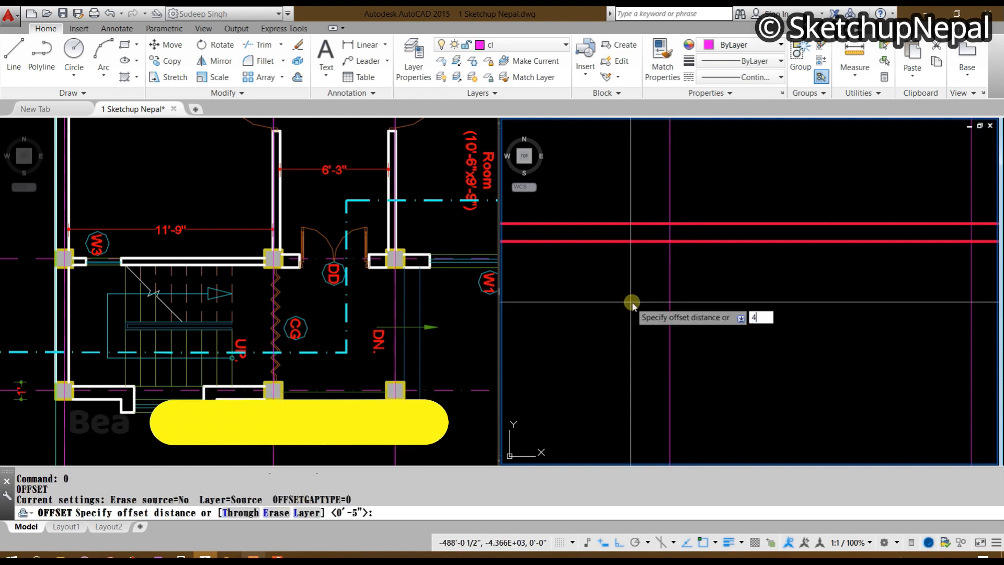
text(4,5)
key(Return)
key(Escape)
Step: Offset the staircase-side column centre line by 4.5 inches to both sides for the second beam's width
click(695, 276)
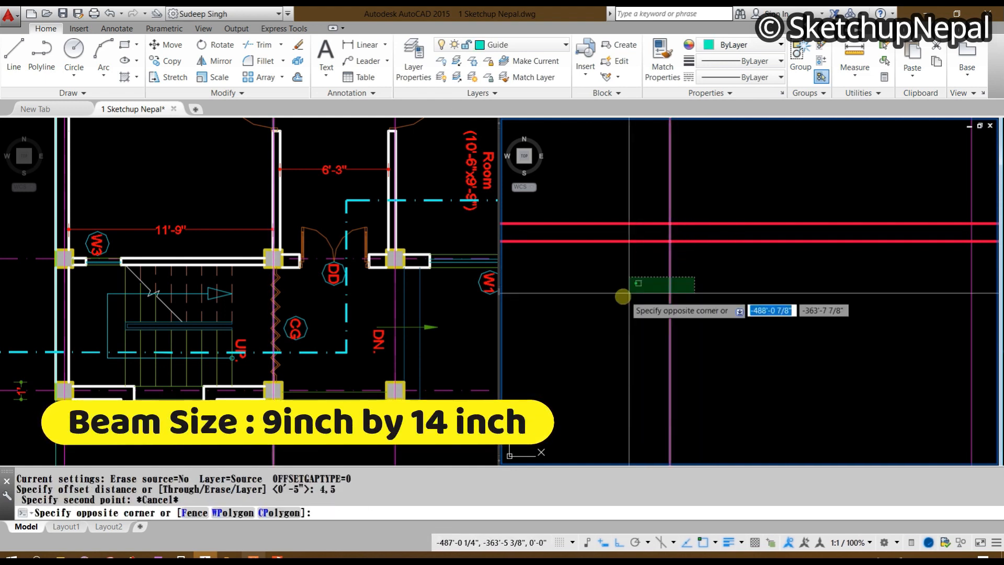
click(621, 297)
text(o)
key(Return)
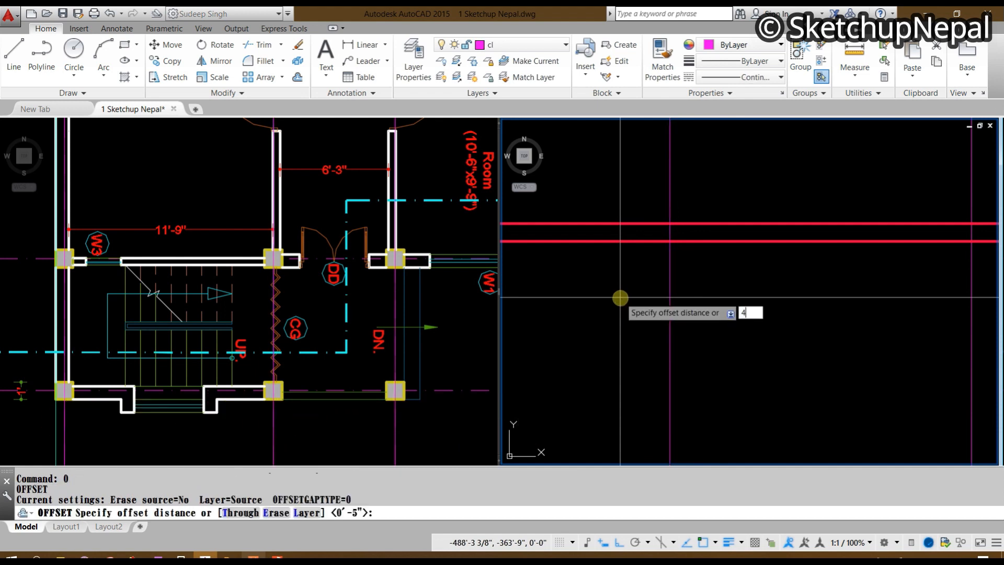
text(4.5)
key(Return)
click(711, 291)
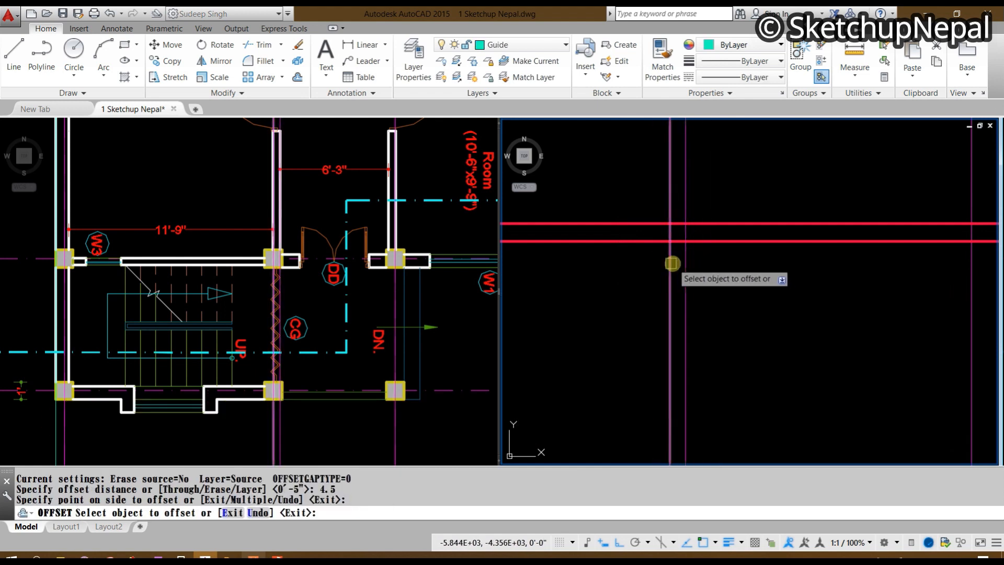
click(670, 264)
click(619, 266)
key(Escape)
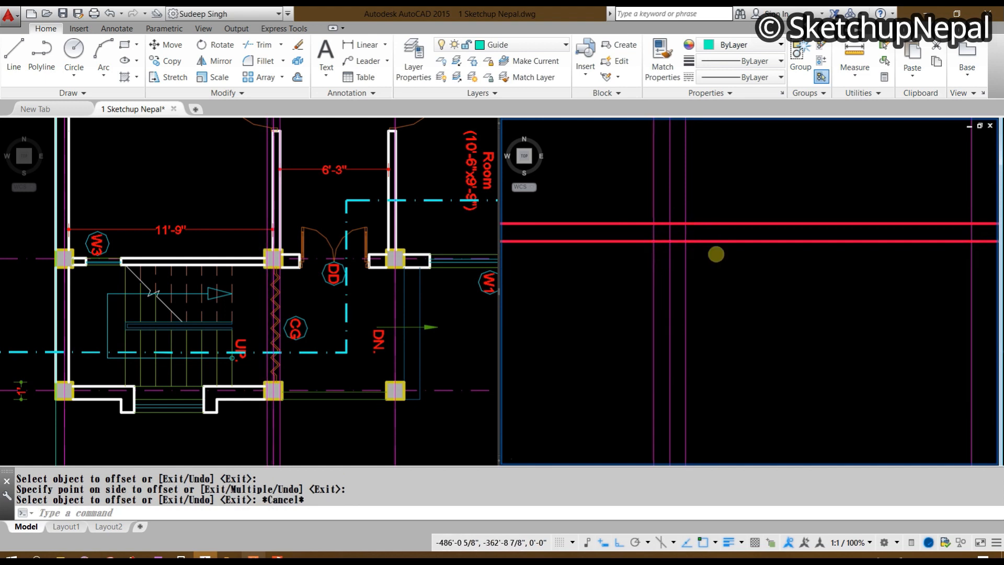
Step: Offset the slab's top line downward by 14 inches to set the second beam's depth
scroll(711, 246, up, 2)
click(697, 205)
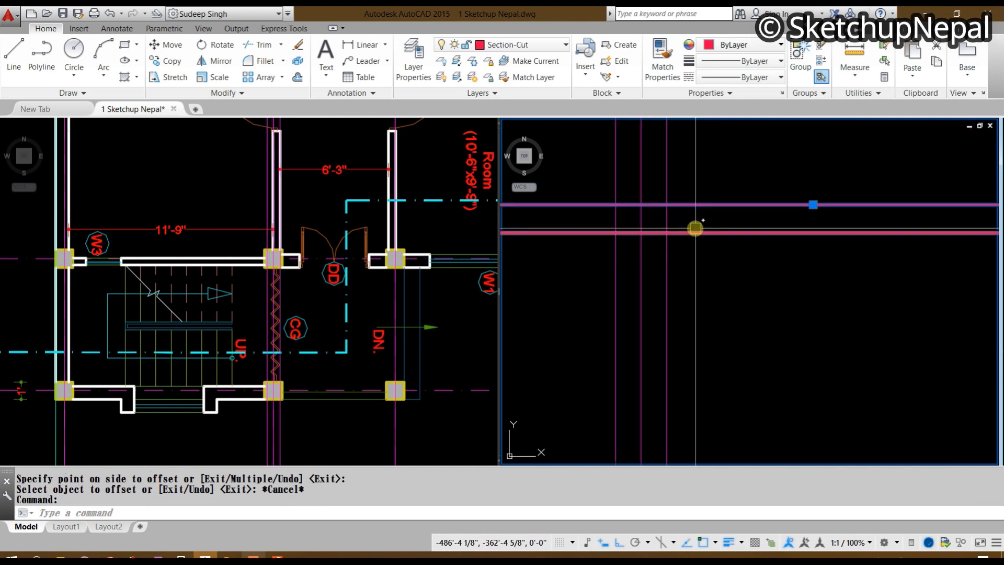
text(o)
key(Return)
text(14)
key(Return)
click(709, 234)
click(706, 375)
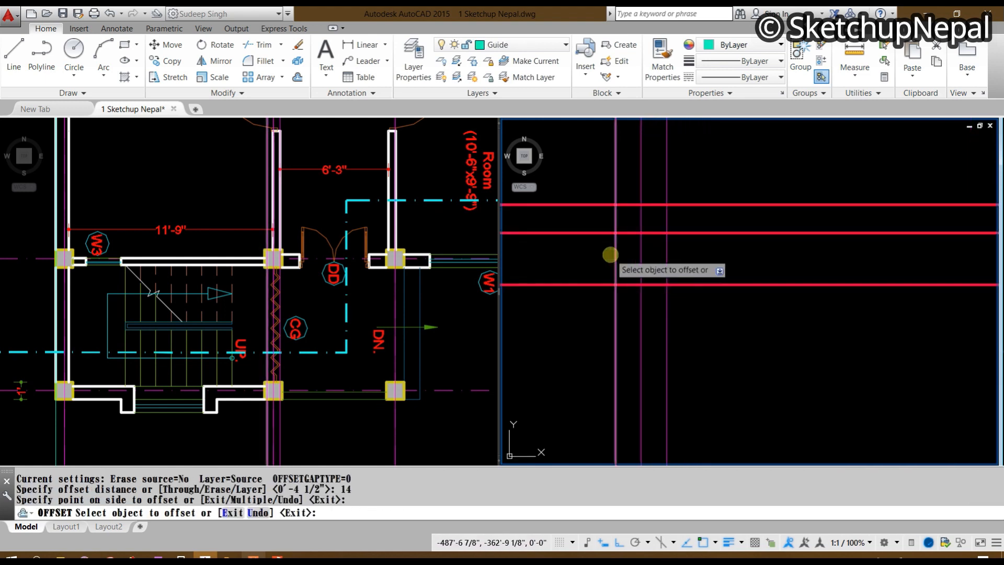
Step: Fillet the second beam's bottom line with both offset side lines into square corners
key(Escape)
text(f)
key(Return)
click(616, 264)
click(624, 283)
key(Return)
click(667, 264)
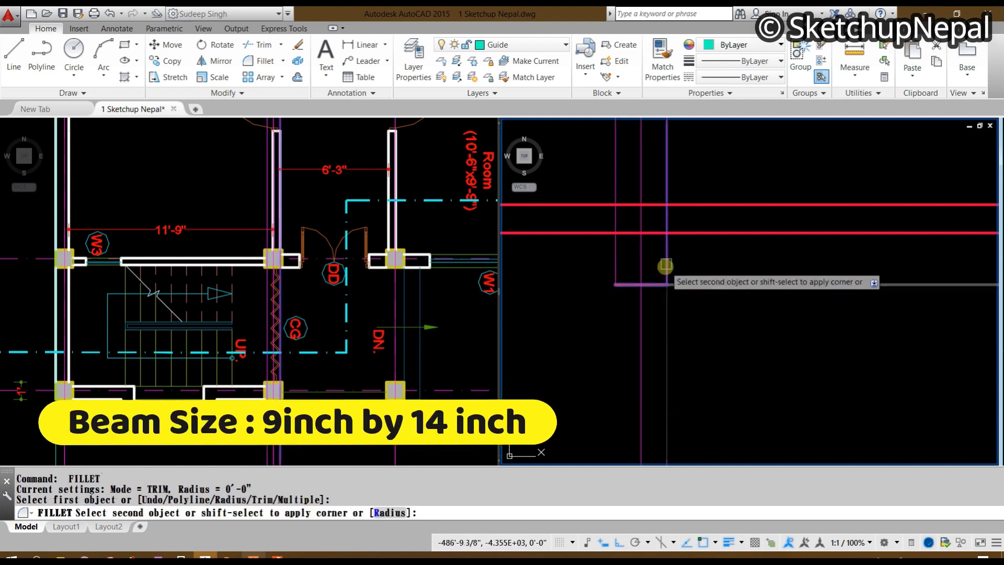
click(657, 284)
key(Escape)
Step: Trim the second beam's two side lines above the slab's top line
text(tr)
key(Return)
click(671, 207)
key(Return)
click(665, 194)
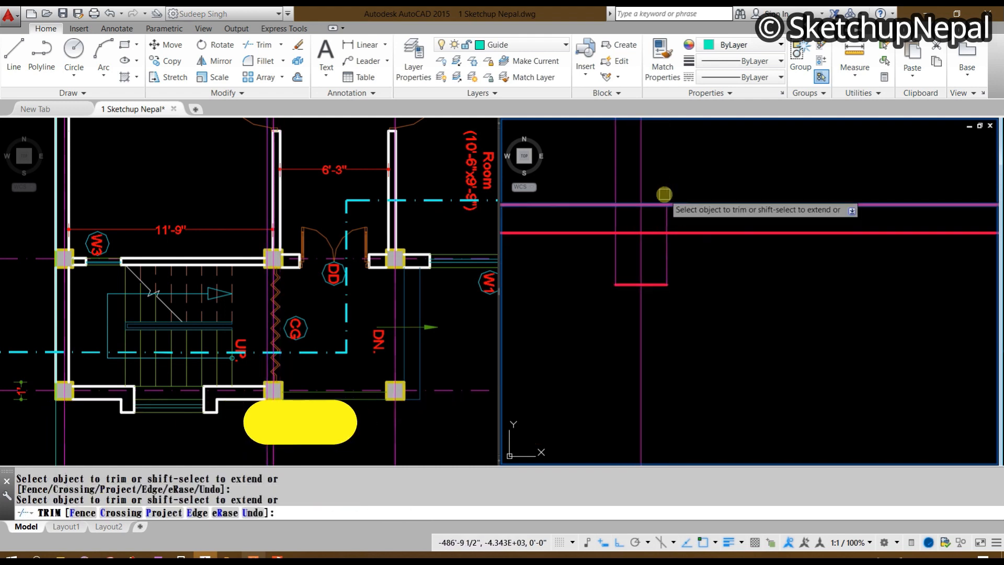
click(607, 184)
click(622, 188)
key(Escape)
Step: Trim the beam side lines within the slab thickness and the slab's lower line between the beam sides
text(tr)
key(Return)
key(Return)
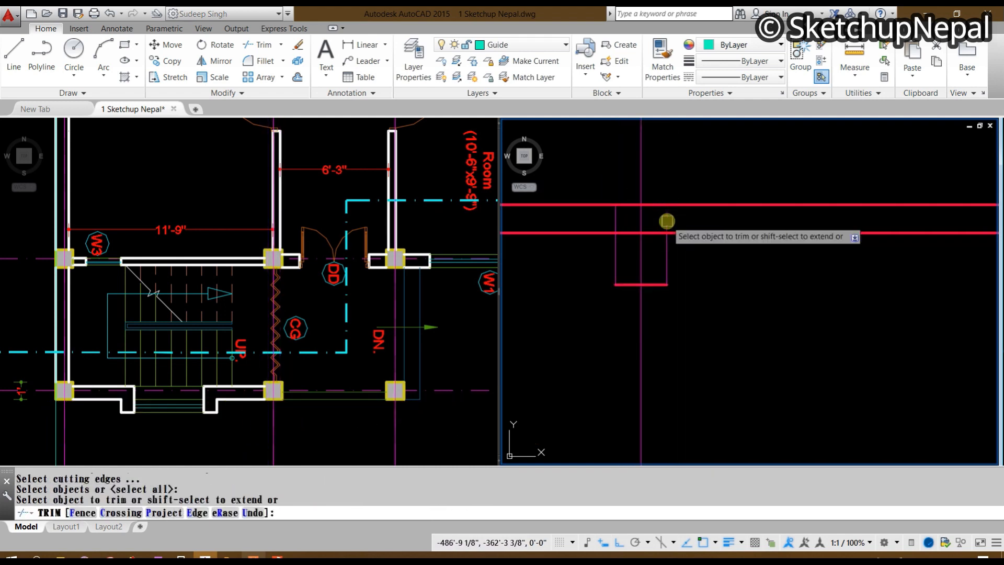
click(667, 220)
click(615, 221)
key(Escape)
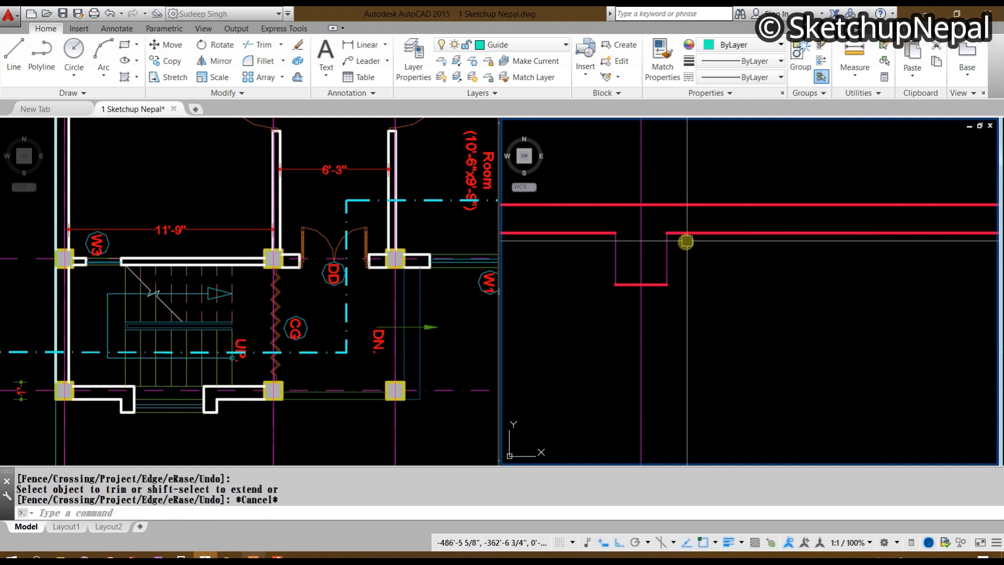
Step: Match the second beam's outline to the properties of the slab's lower Section-Cut line
click(685, 239)
key(Return)
click(586, 157)
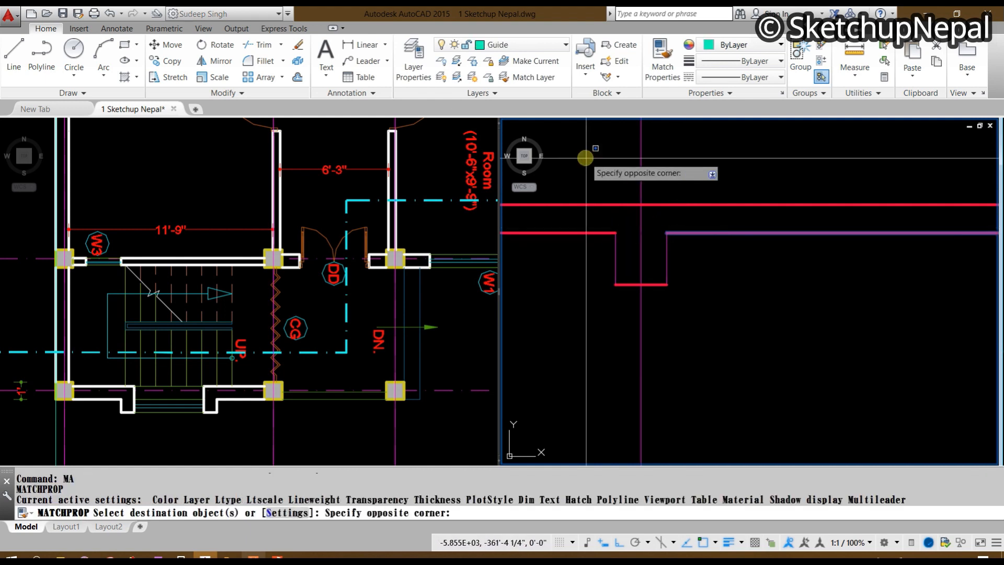
click(751, 311)
key(Escape)
Step: Try a rectangle over the second beam from its bottom corner to the slab's underside
scroll(745, 312, down, 4)
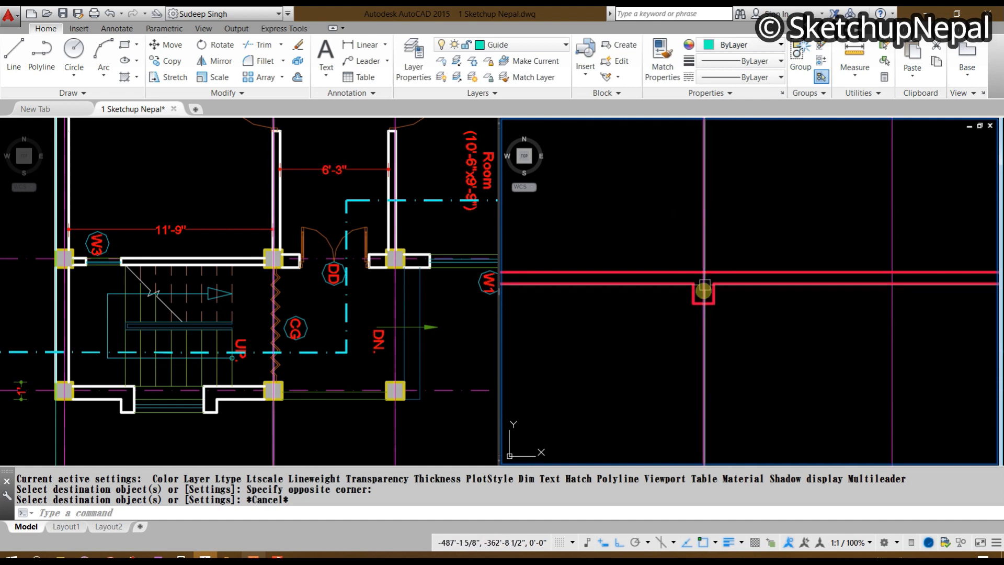
click(285, 340)
scroll(283, 338, up, 2)
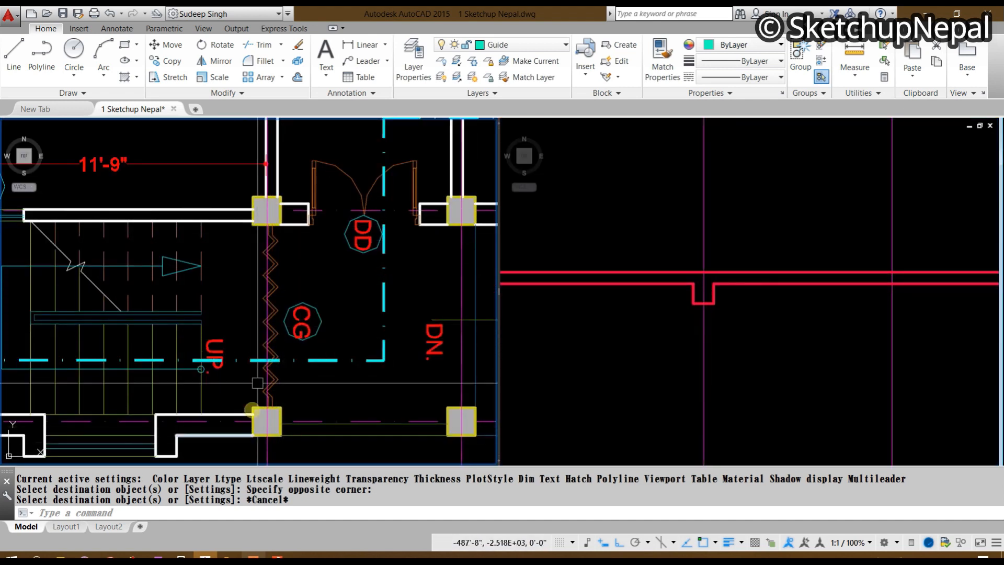
key(Escape)
click(753, 335)
scroll(748, 324, up, 2)
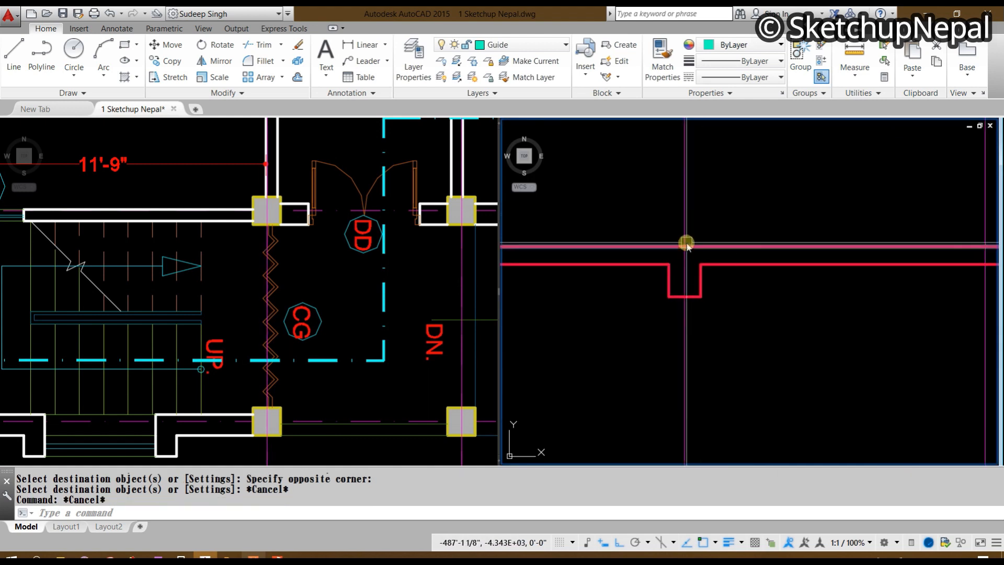
text(rec)
key(Return)
click(669, 297)
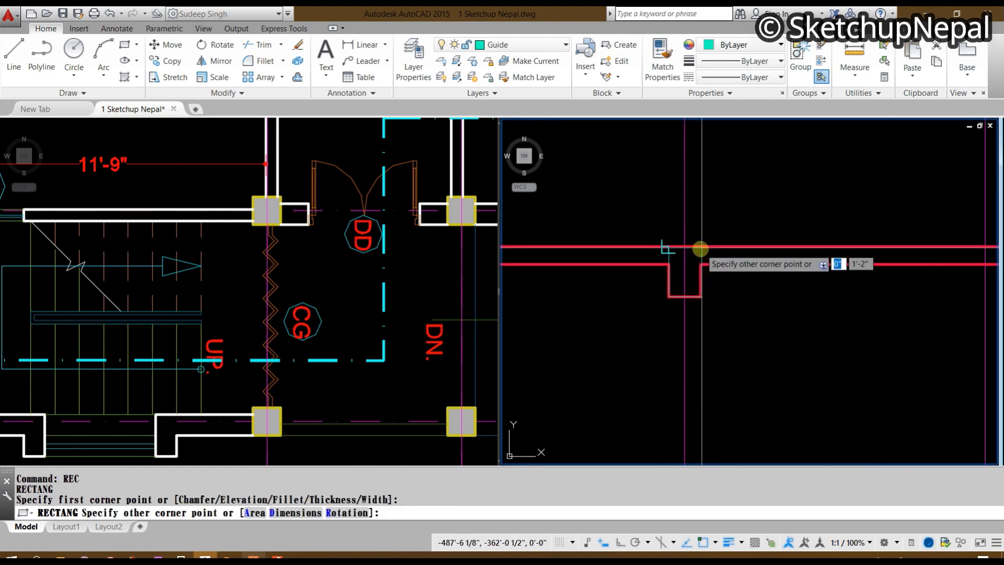
scroll(704, 260, up, 2)
key(Escape)
Step: Stretch the trial rectangle's upper edge to the slab's top line and erase the rectangle
click(669, 262)
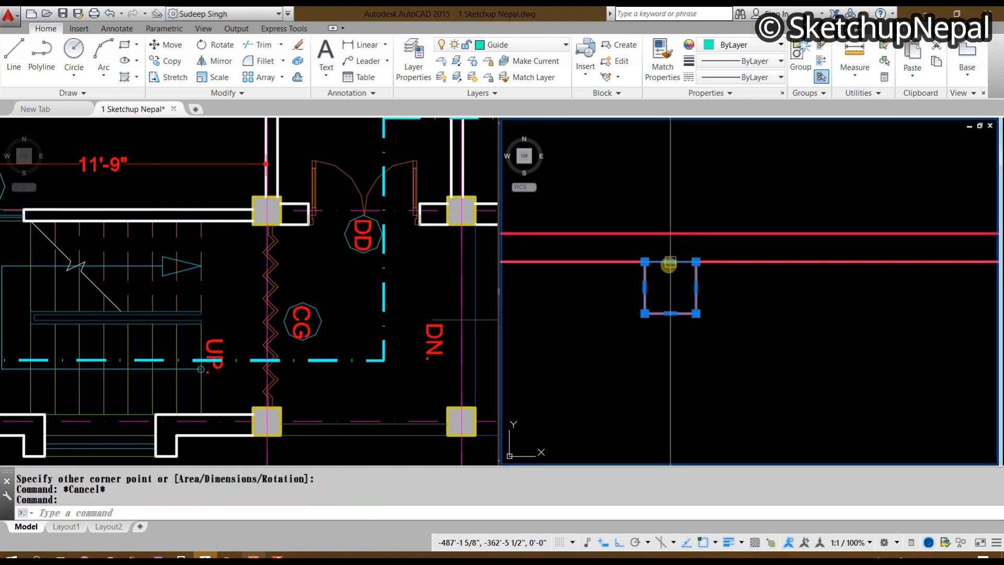
click(670, 261)
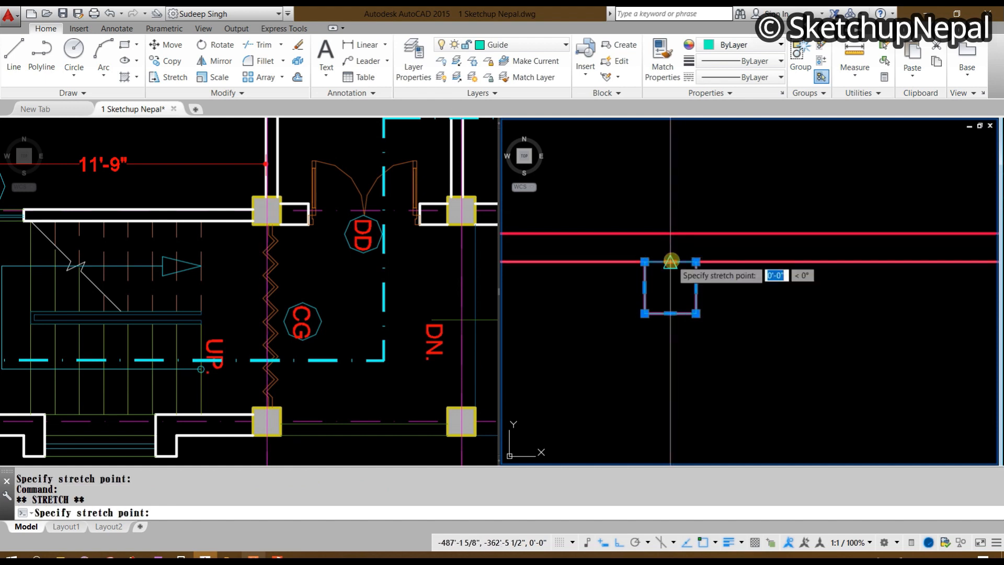
click(670, 233)
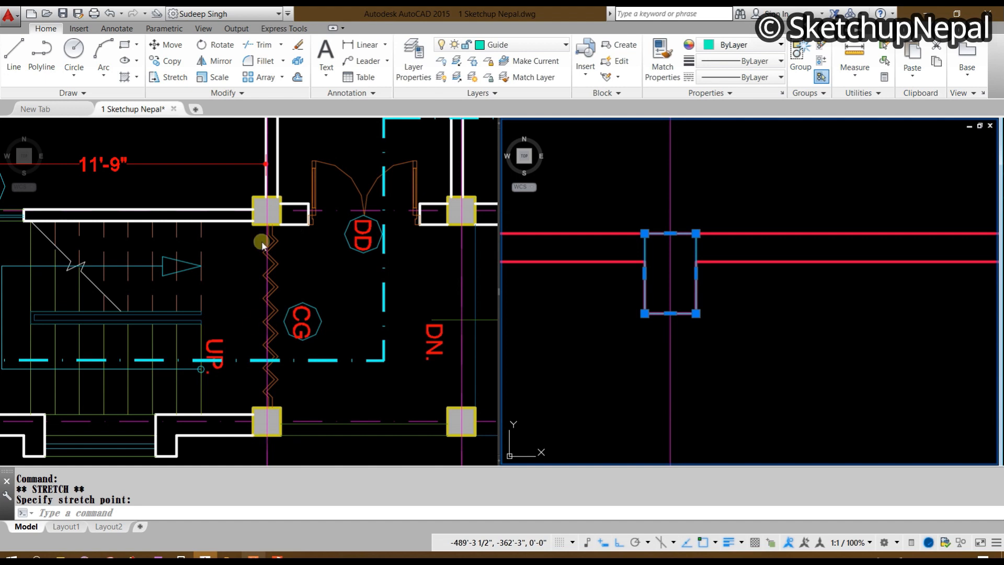
key(Escape)
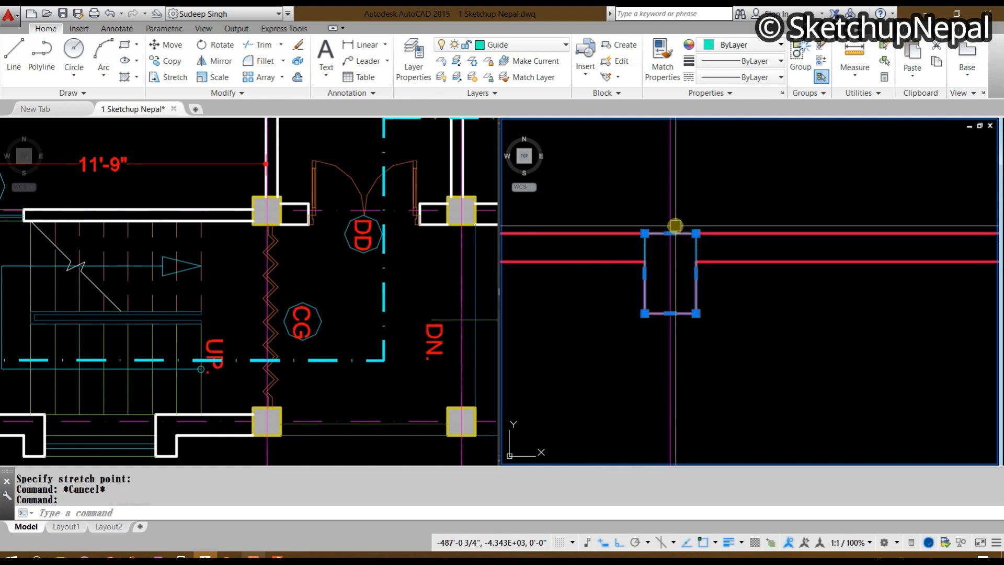
key(Delete)
Step: Copy the second beam's three outline lines from the bottom line's midpoint to the next column centre line
scroll(686, 235, down, 2)
middle_drag(773, 284, 722, 309)
scroll(596, 288, up, 1)
click(641, 281)
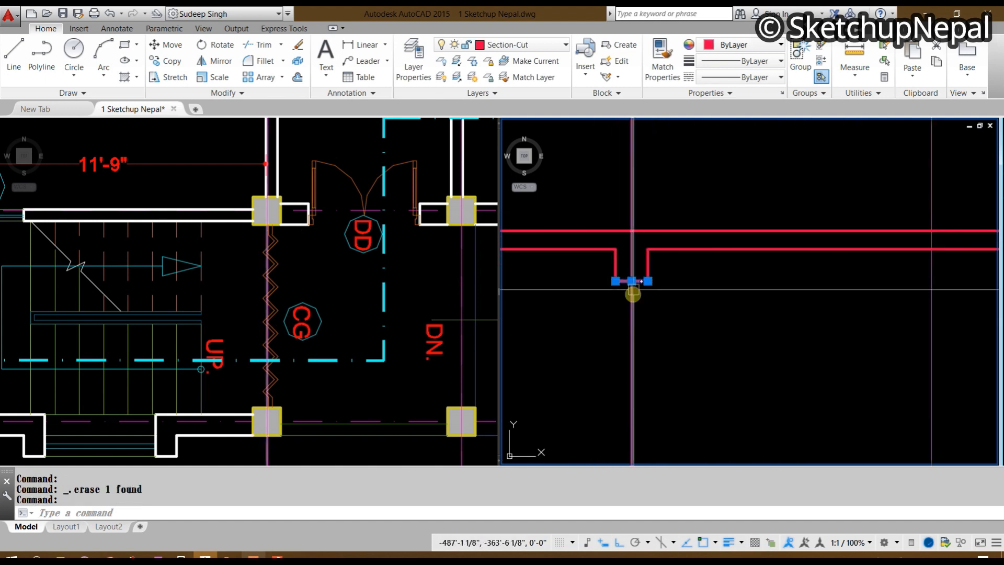
scroll(636, 273, up, 2)
click(654, 262)
click(621, 267)
click(599, 268)
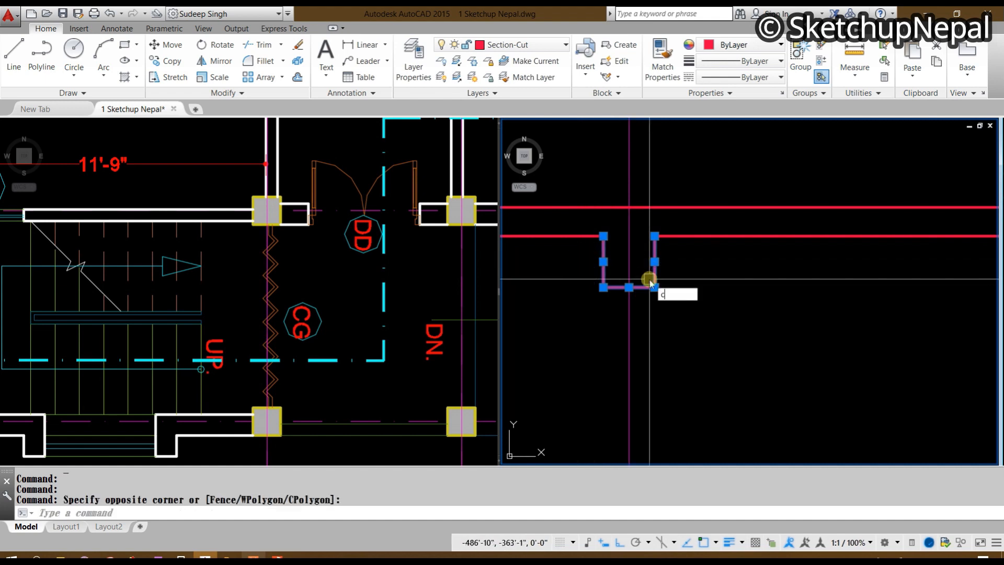
key(Return)
click(629, 287)
scroll(712, 291, up, 2)
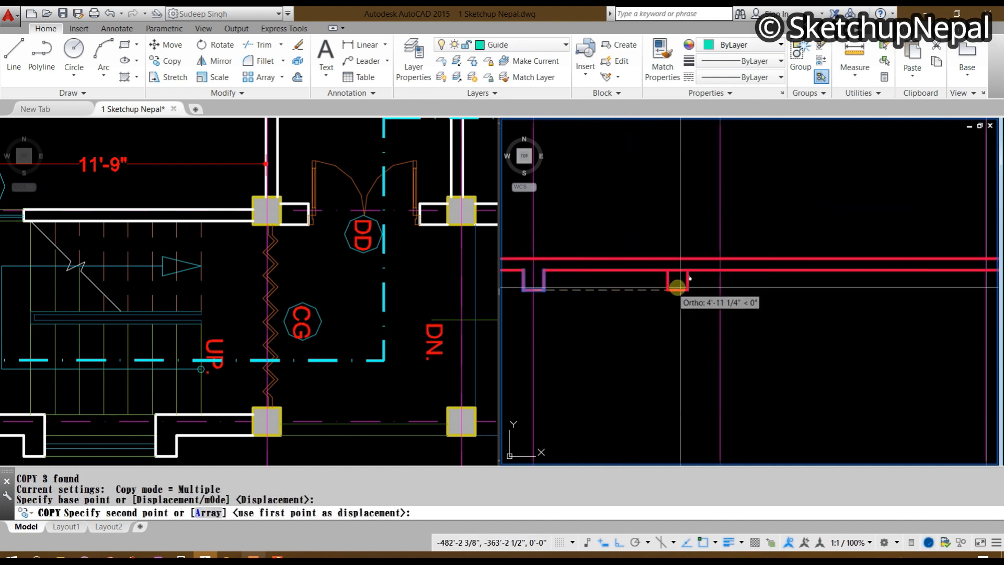
key(Escape)
Step: Examine the columns and walls around the entrance and the adjoining room in the plan for further beam positions
middle_drag(448, 337, 322, 227)
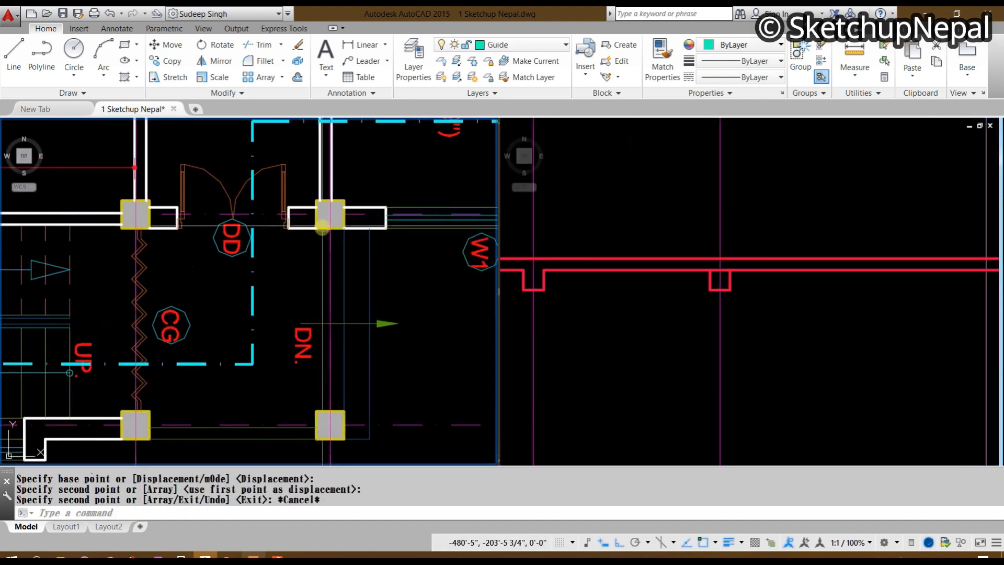
click(779, 327)
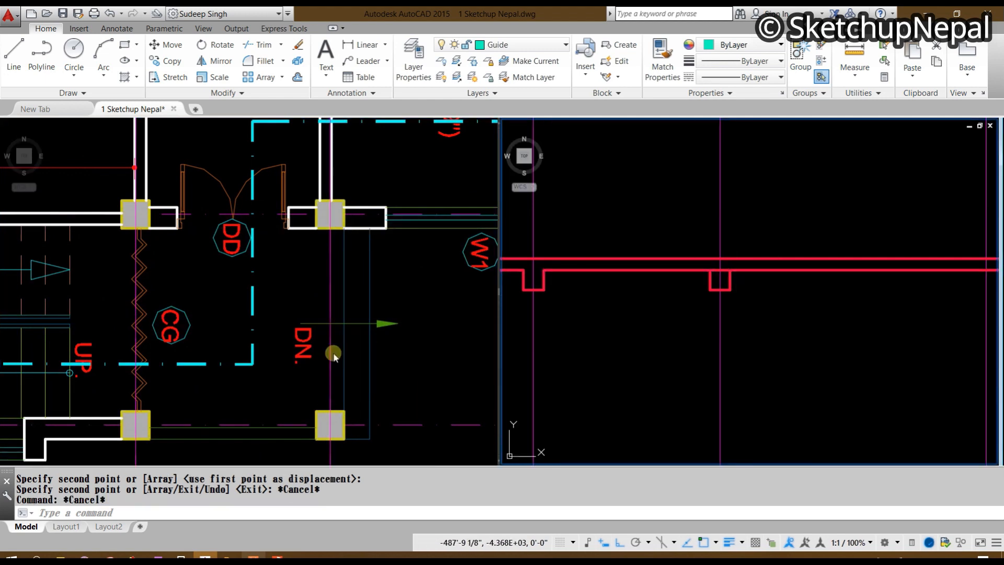
scroll(360, 257, down, 2)
middle_drag(353, 257, 308, 340)
click(309, 281)
scroll(276, 252, down, 2)
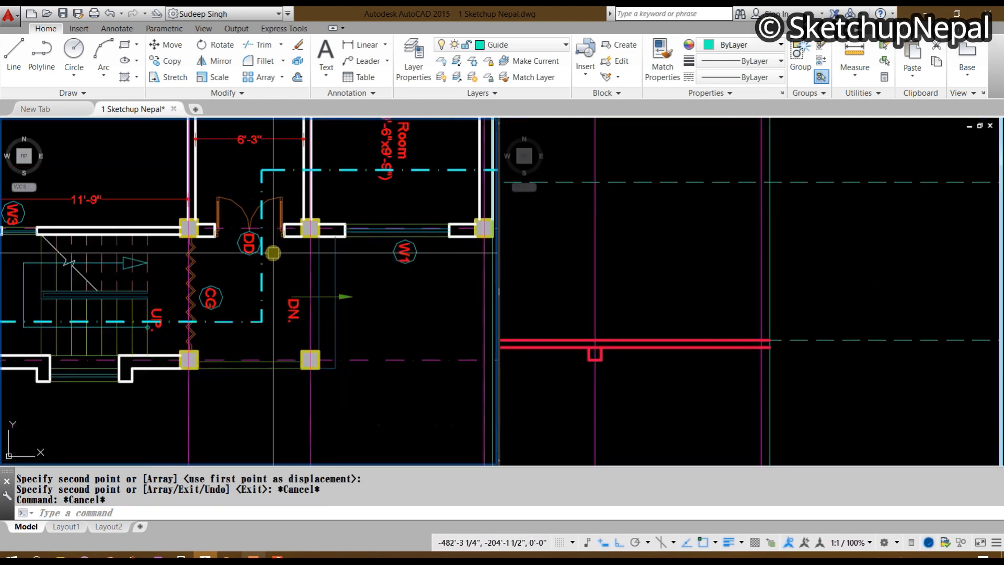
middle_drag(272, 262, 209, 393)
middle_drag(382, 298, 381, 323)
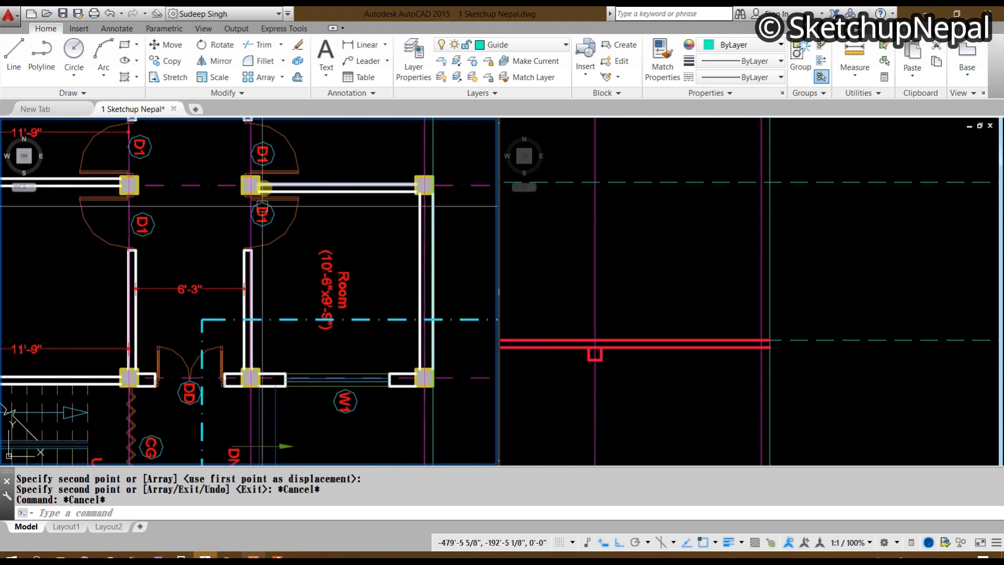
Step: Draw a polyline for the edge beam from the slab's end corner: 14 inches down, 9 inches inward, up to the slab's underside
click(667, 300)
scroll(701, 283, down, 2)
mouse_move(733, 262)
middle_down()
mouse_move(745, 235)
mouse_move(725, 271)
middle_up()
click(370, 237)
middle_drag(390, 253, 311, 254)
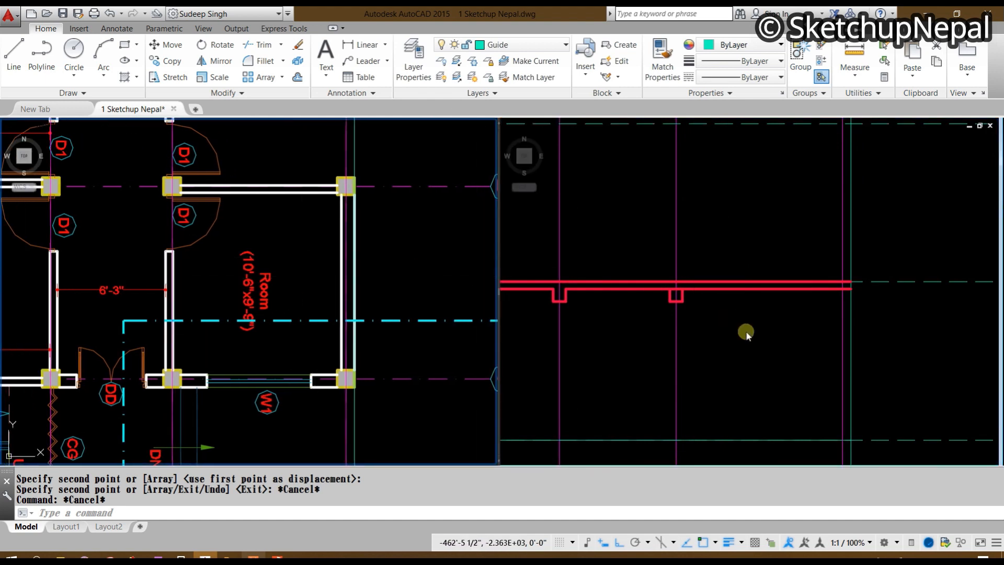
click(800, 338)
middle_drag(820, 338, 961, 338)
mouse_move(756, 335)
middle_down()
mouse_move(896, 334)
mouse_move(575, 312)
middle_up()
scroll(857, 309, up, 4)
key(Escape)
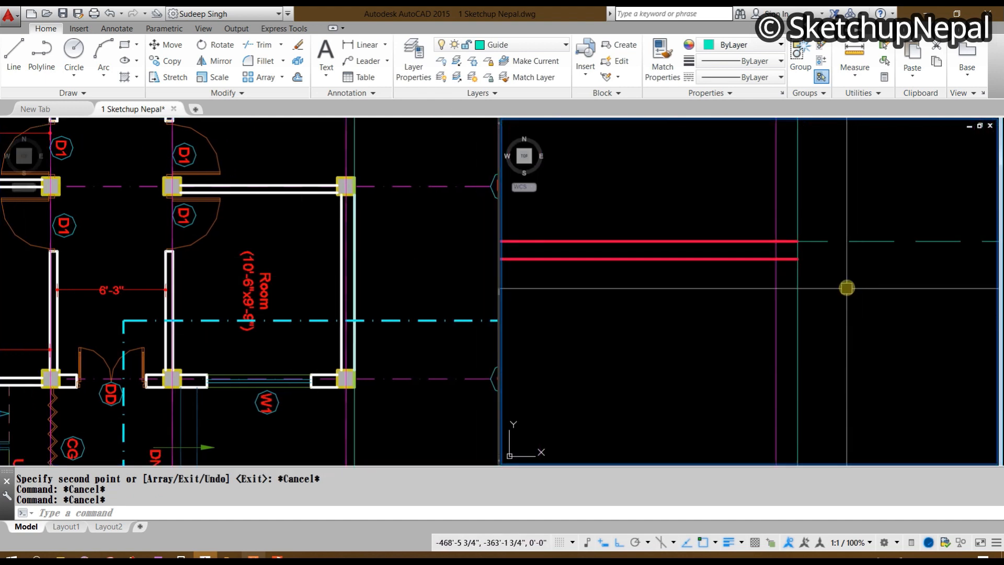
text(pl)
key(Return)
click(797, 241)
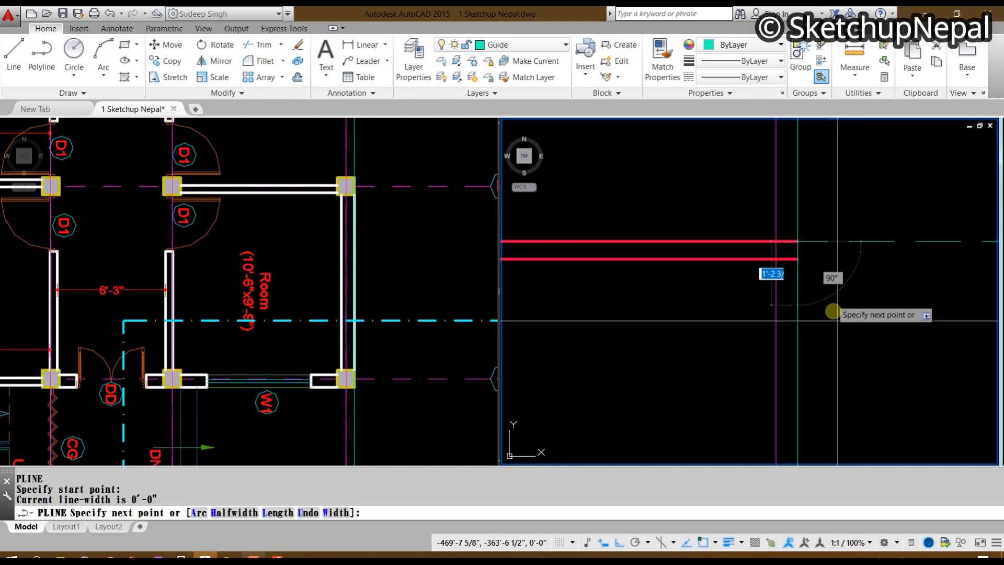
key(Return)
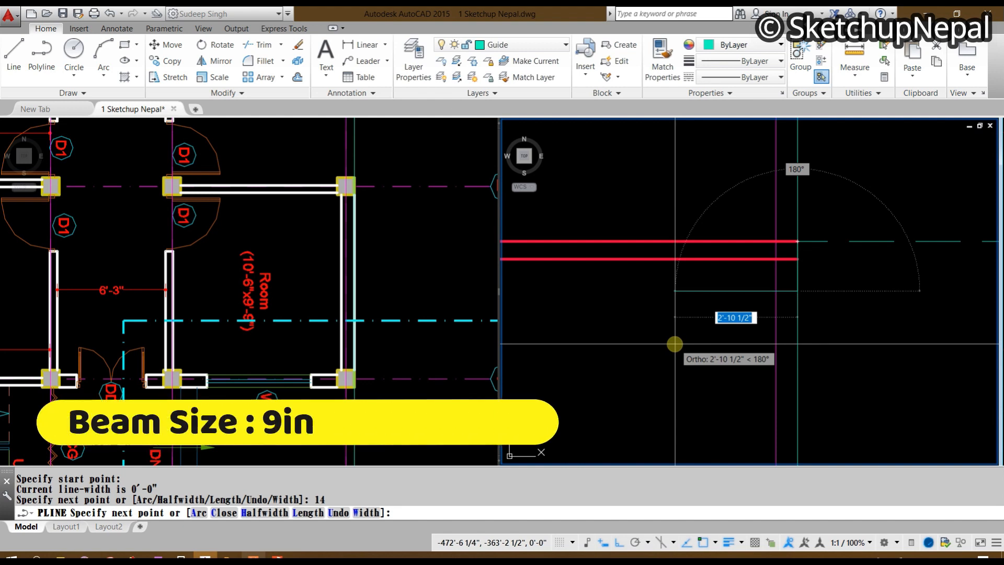
key(Return)
scroll(755, 278, up, 3)
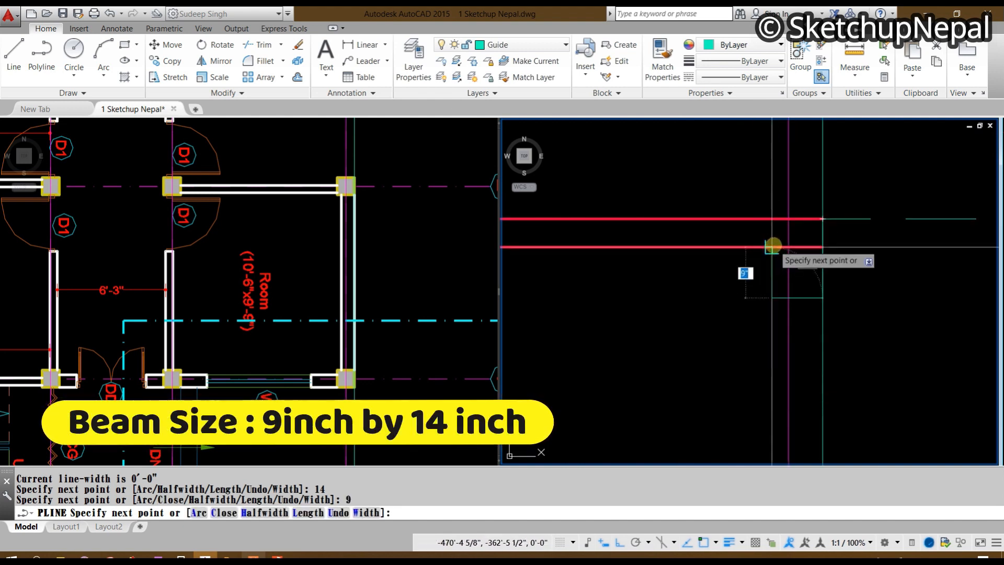
key(Escape)
Step: Trim the slab's underside line where it crosses the new edge beam
scroll(805, 247, up, 4)
text(tr)
key(Return)
key(Return)
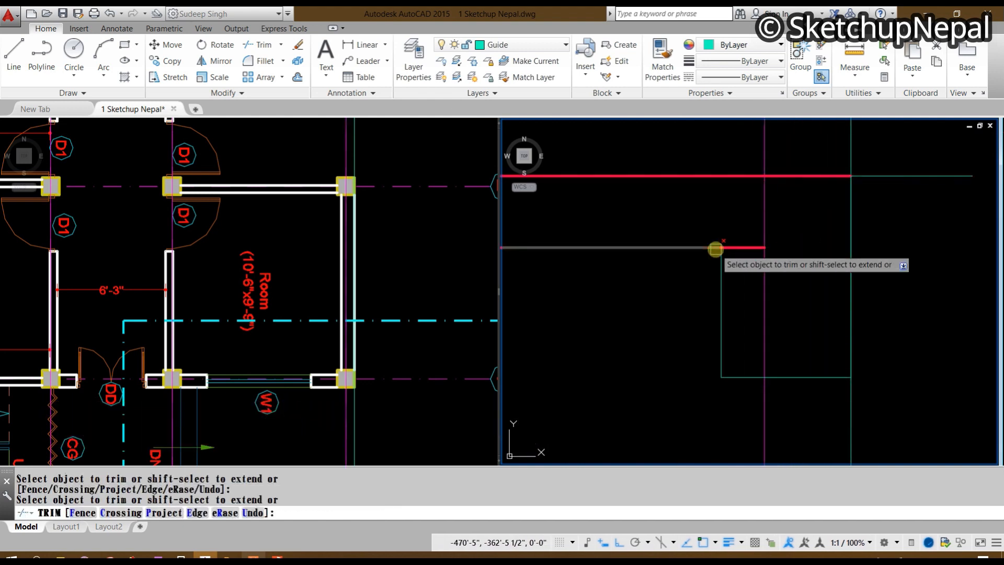
key(Escape)
Step: Match the edge beam outline's properties to the slab's section-cut top line
click(829, 179)
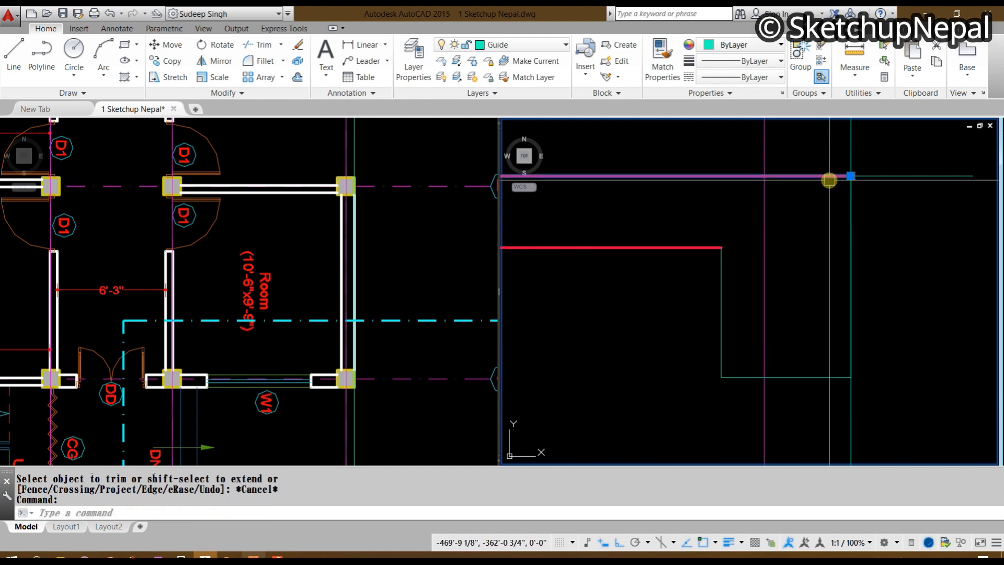
scroll(825, 189, down, 4)
text(ma)
key(Return)
click(771, 162)
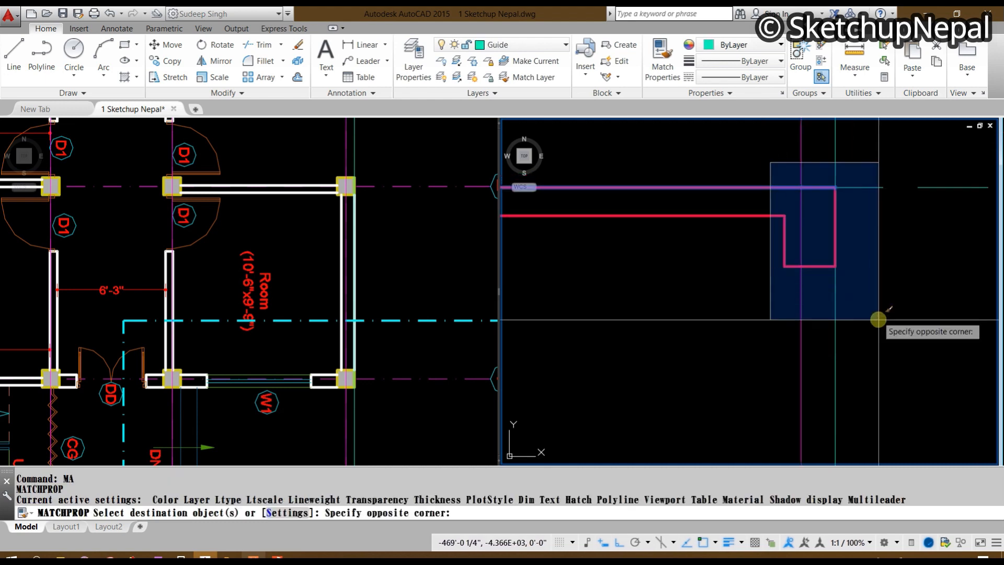
click(879, 319)
key(Escape)
Step: Trim the slab's underside line across the opening of the third beam
middle_drag(885, 214, 846, 281)
scroll(845, 307, down, 4)
middle_drag(858, 337, 939, 339)
scroll(811, 307, up, 4)
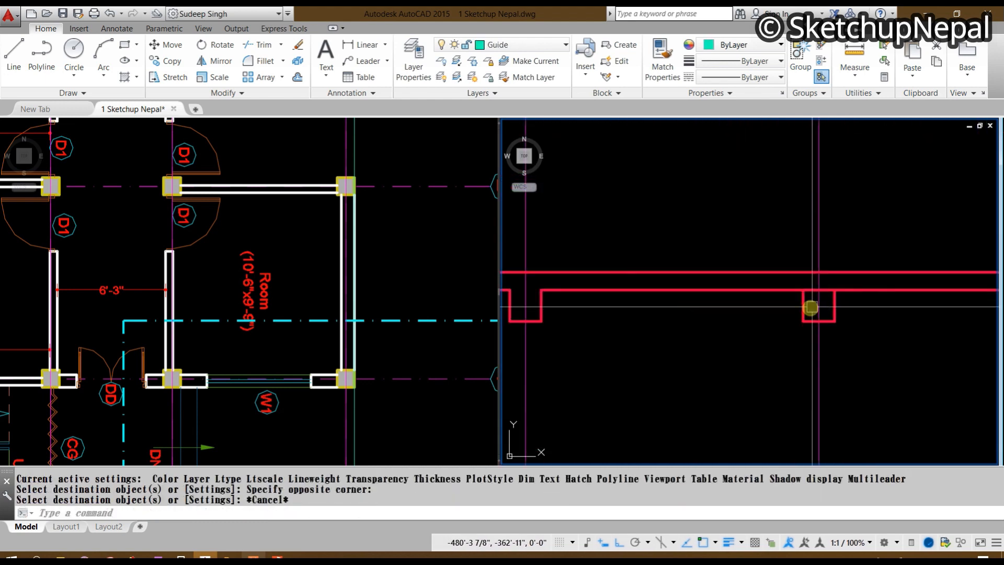
key(Escape)
text(tr)
key(Return)
key(Return)
click(832, 282)
scroll(789, 318, down, 4)
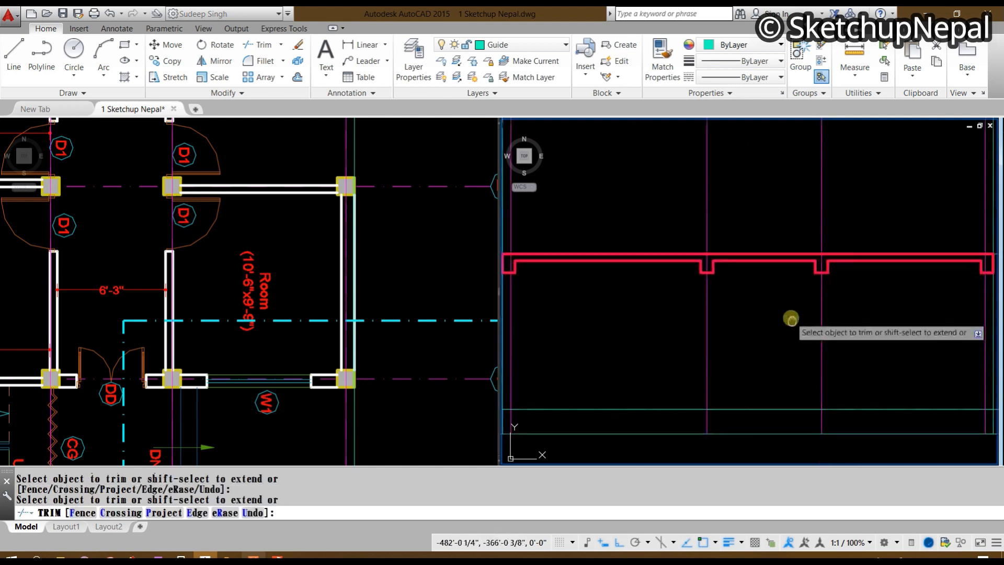
key(Escape)
Step: Copy the complete slab with its beams from its end corner to the next two floor level lines above
scroll(721, 321, down, 4)
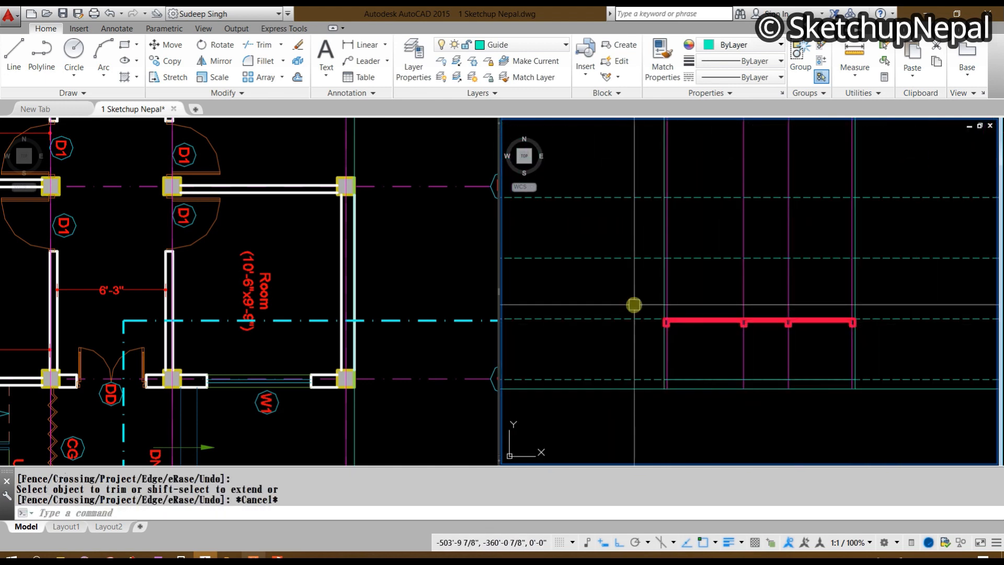
click(634, 307)
click(884, 341)
scroll(868, 375, up, 7)
middle_drag(868, 375, 900, 390)
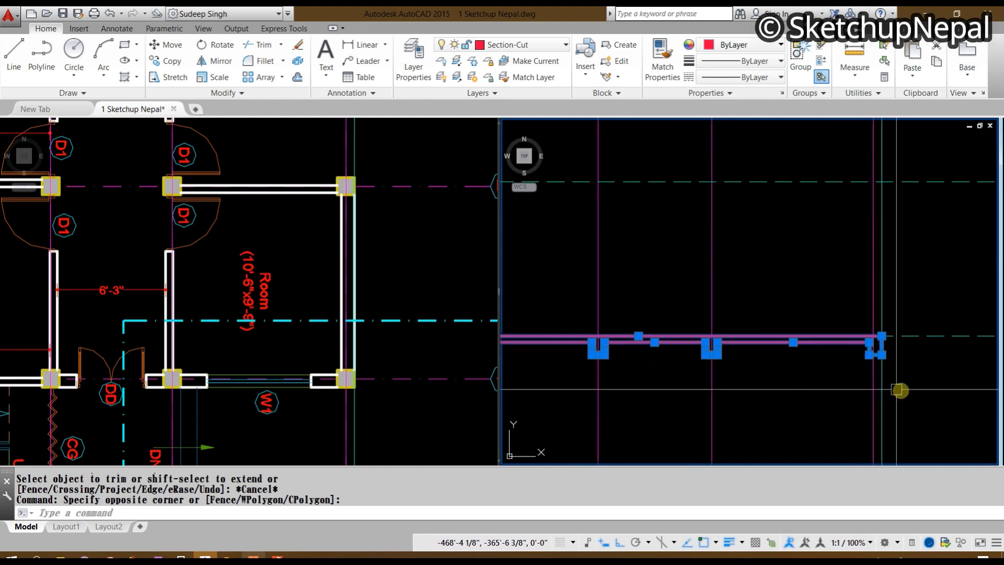
key(Return)
scroll(888, 350, up, 3)
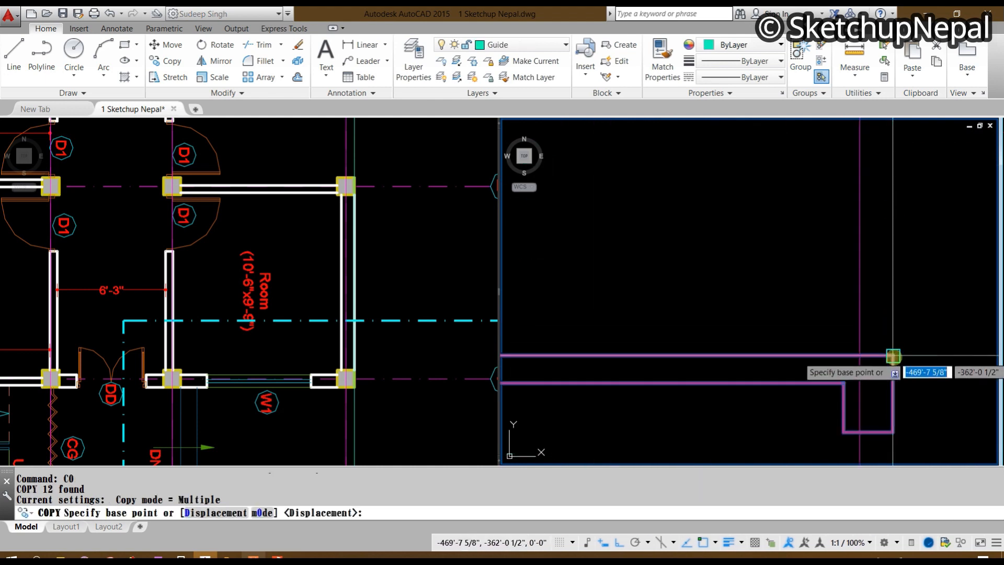
click(893, 356)
scroll(893, 355, down, 4)
middle_drag(892, 356, 875, 394)
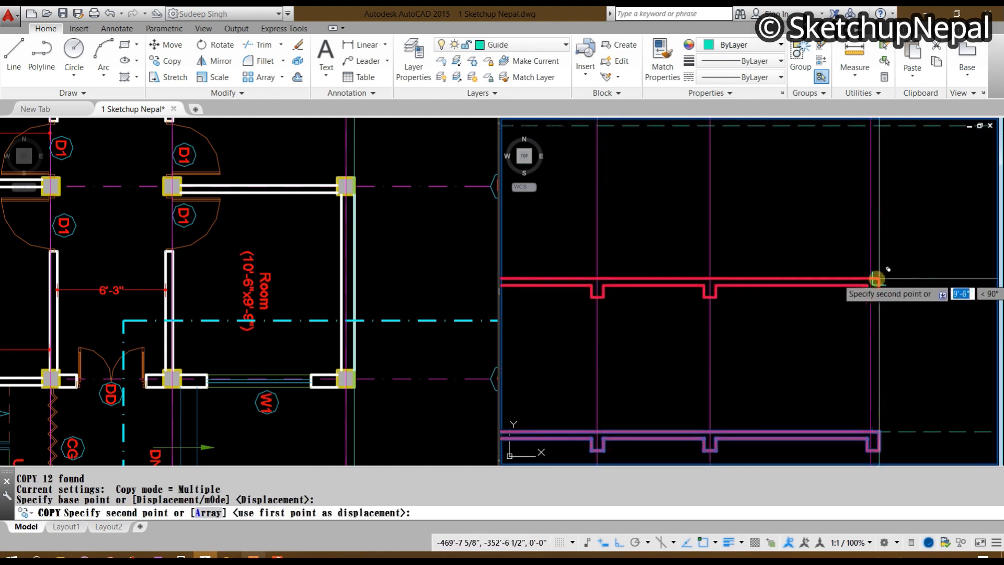
click(878, 280)
scroll(876, 293, down, 4)
scroll(811, 287, up, 4)
scroll(845, 290, down, 2)
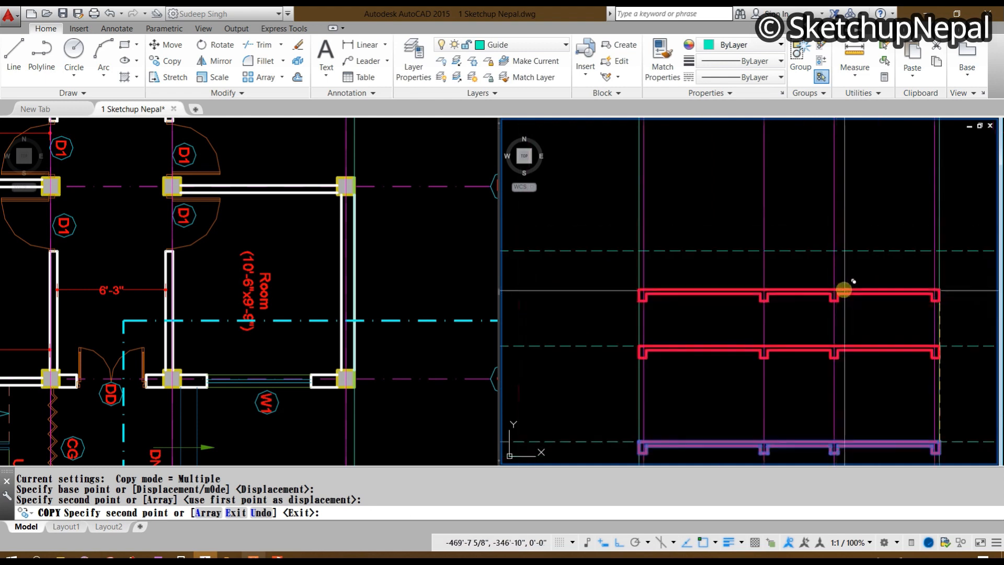
middle_drag(896, 303, 813, 322)
key(Escape)
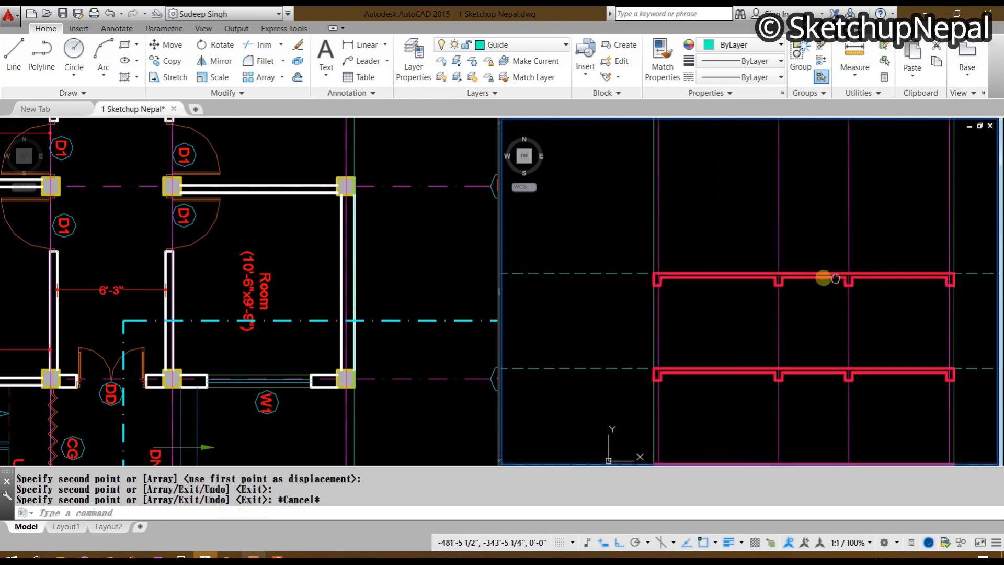
Step: Erase the last two beams and the underside segment between them from the uppermost slab copy
scroll(823, 278, up, 5)
scroll(753, 259, down, 4)
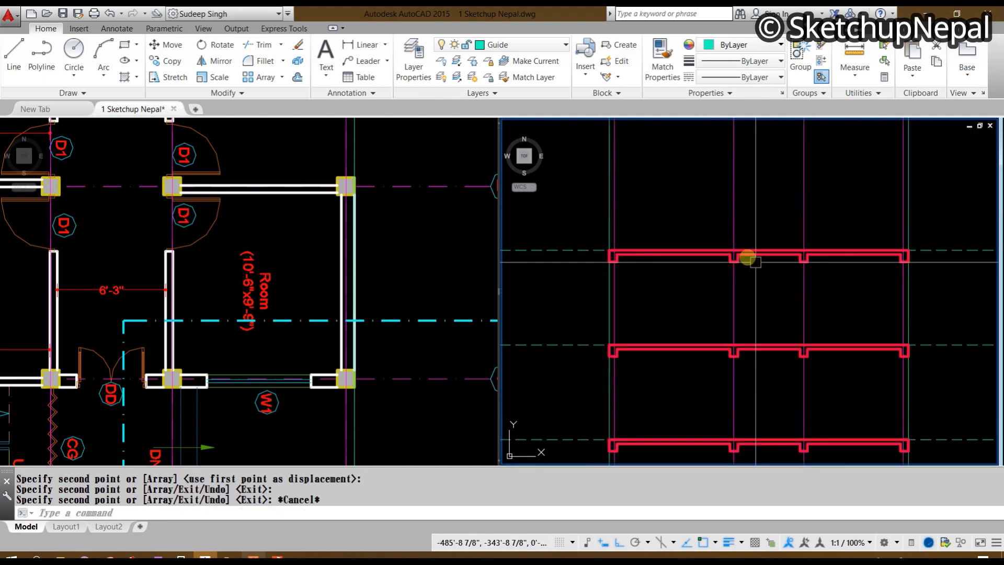
mouse_move(759, 271)
middle_down()
mouse_move(755, 235)
mouse_move(749, 259)
middle_up()
scroll(730, 239, up, 2)
middle_drag(806, 218, 687, 234)
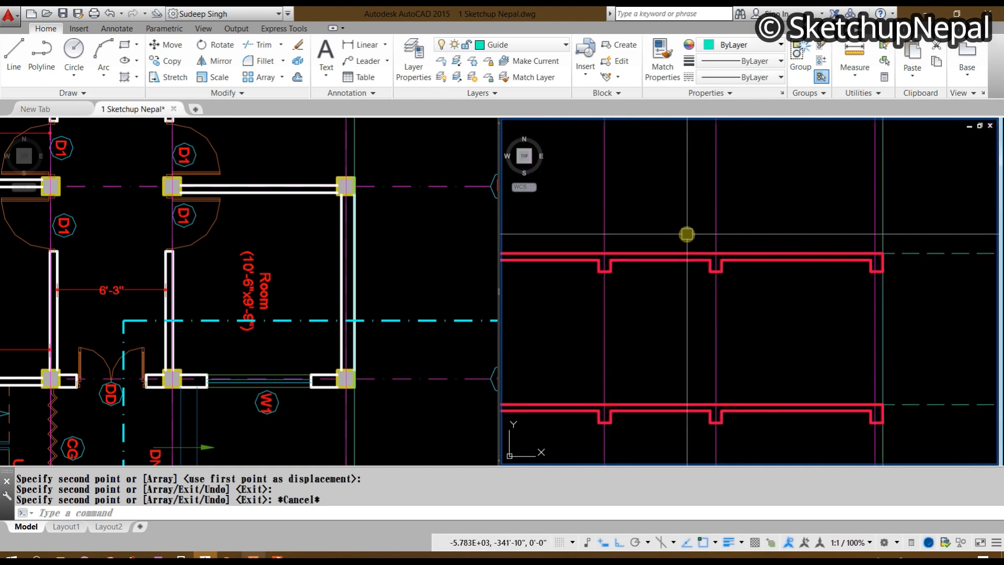
click(687, 235)
click(941, 296)
key(Delete)
middle_drag(643, 293, 704, 303)
scroll(639, 267, up, 4)
scroll(653, 267, down, 4)
click(682, 262)
click(651, 248)
scroll(679, 203, up, 2)
click(624, 212)
click(720, 327)
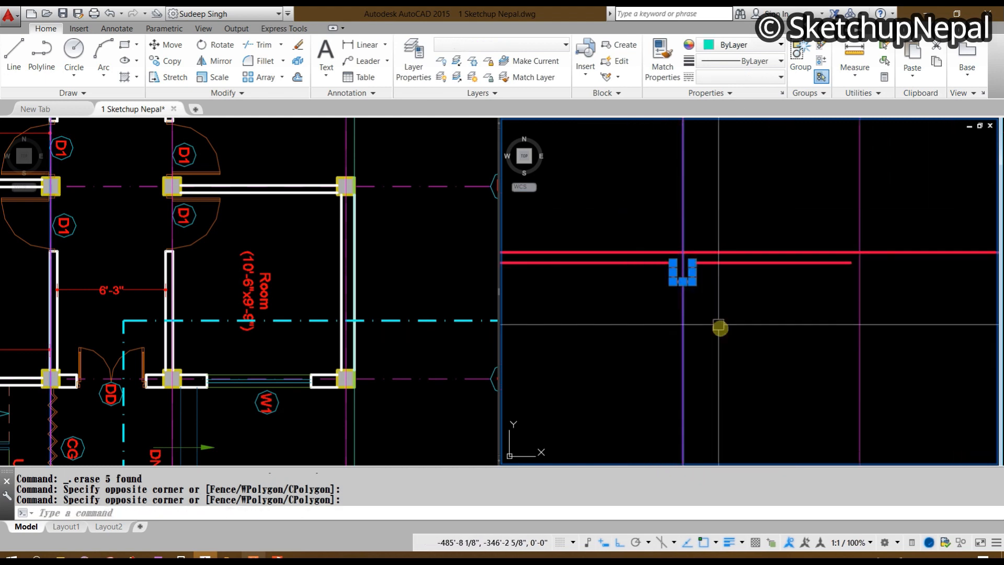
key(Escape)
Step: Examine the terrace floor plan around door D2 and the neighbouring columns for the wall and column positions at the section line
click(281, 206)
scroll(281, 207, down, 8)
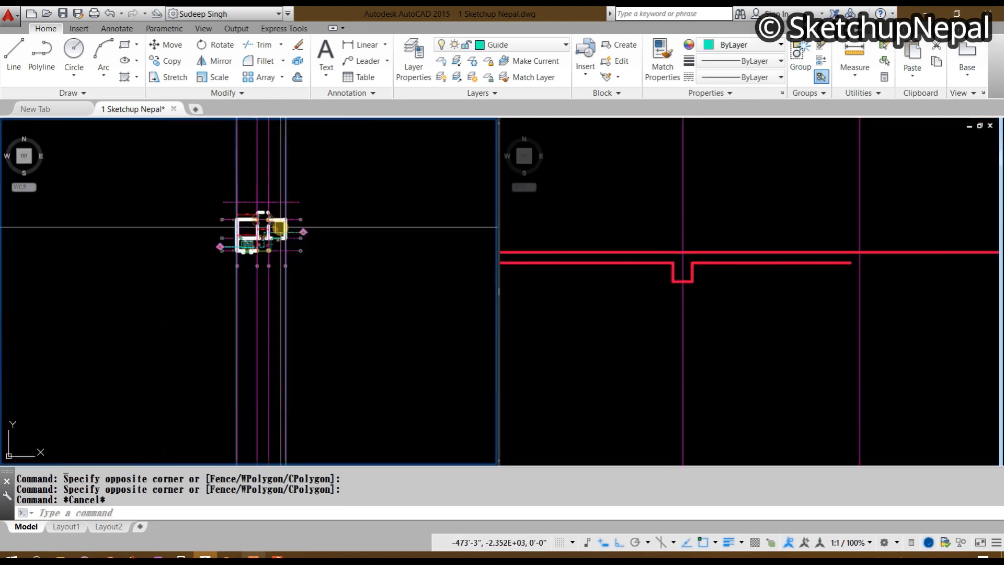
middle_drag(280, 229, 219, 278)
scroll(274, 283, down, 5)
scroll(347, 265, up, 5)
scroll(359, 215, up, 6)
middle_drag(359, 214, 268, 328)
scroll(320, 329, down, 4)
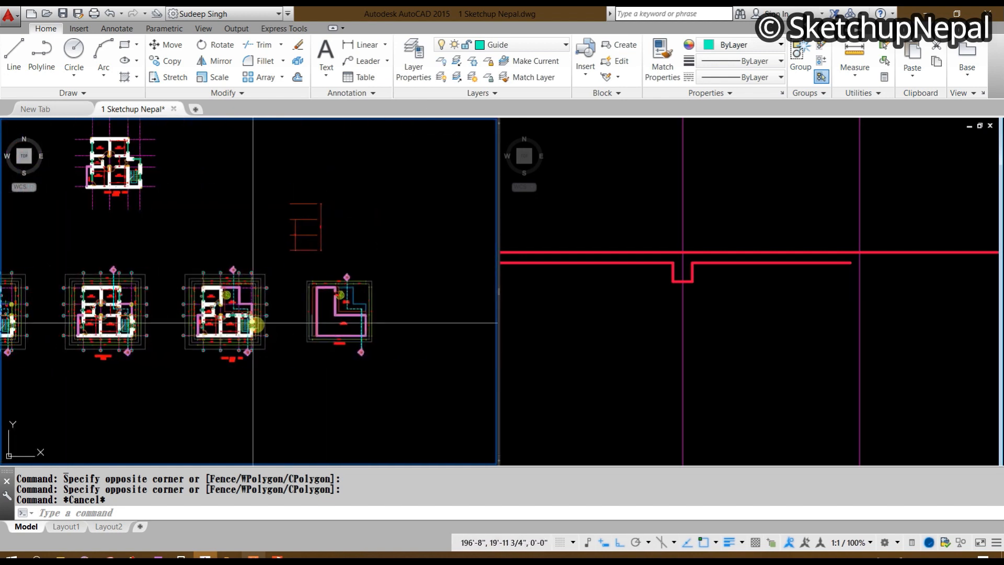
scroll(245, 314, up, 10)
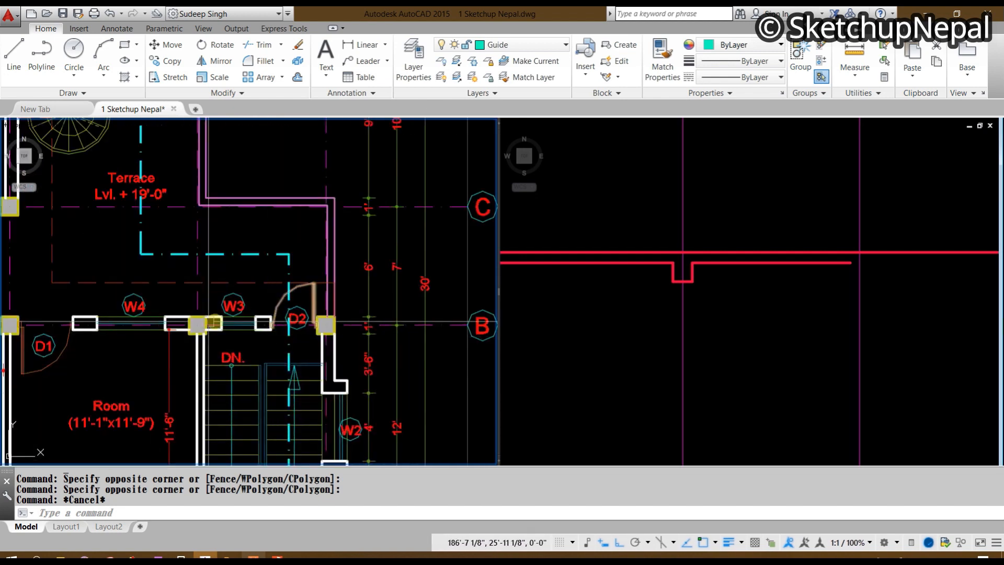
scroll(189, 320, up, 2)
scroll(411, 316, up, 4)
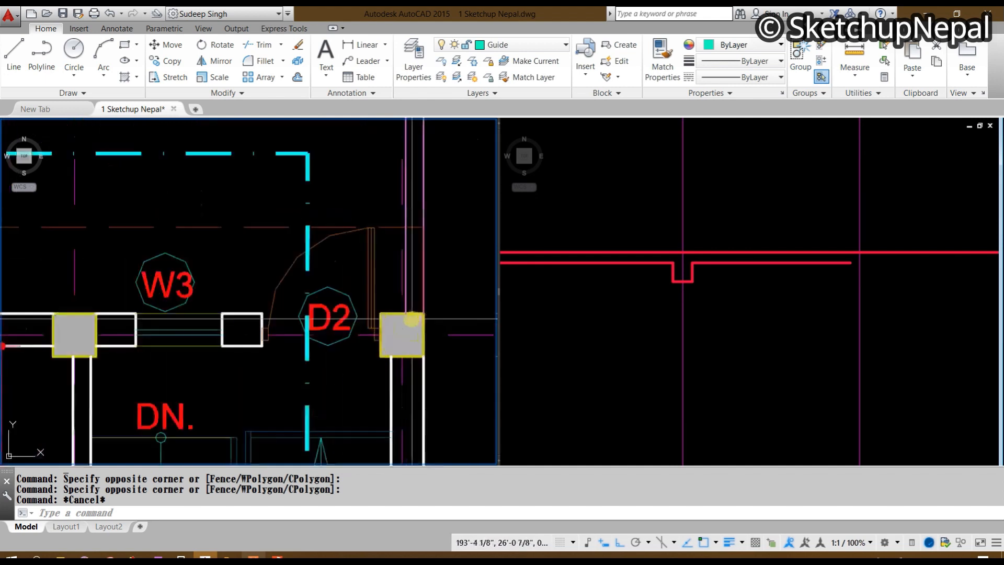
Step: Offset the second beam's column centre line 6 inches to both sides
click(687, 269)
scroll(687, 268, up, 4)
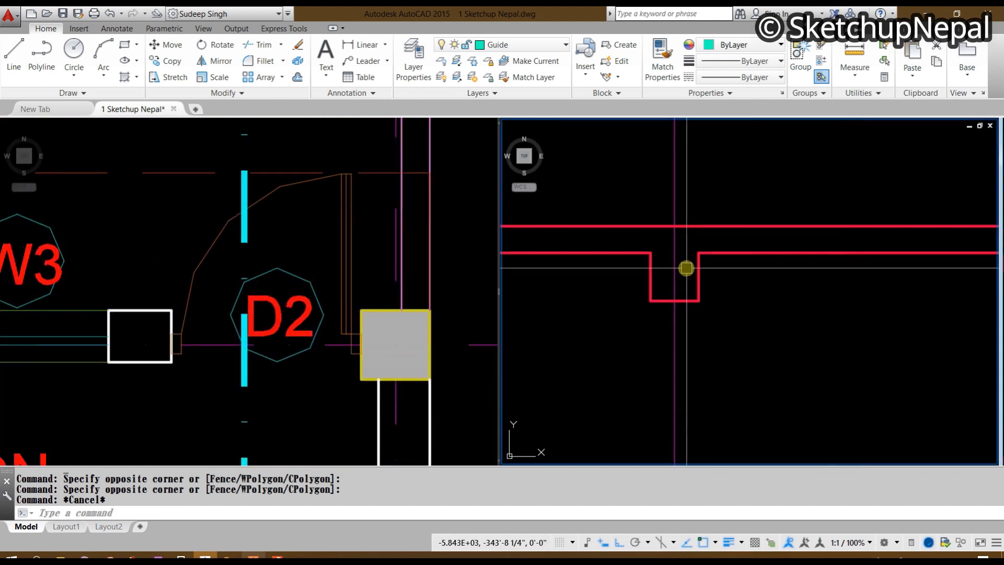
scroll(676, 265, down, 4)
key(Escape)
scroll(677, 266, up, 2)
click(677, 268)
key(Escape)
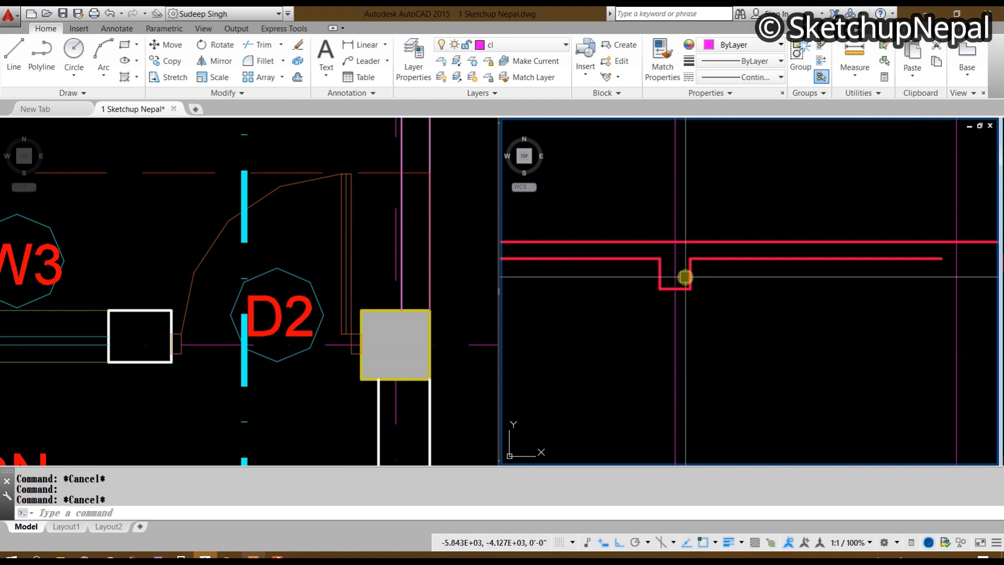
click(640, 349)
text(o)
key(Return)
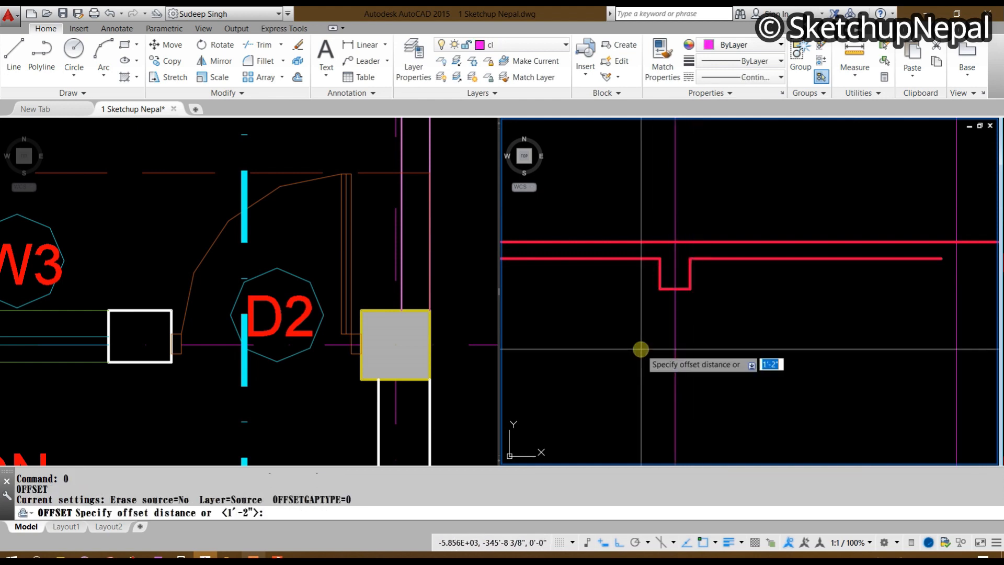
key(Return)
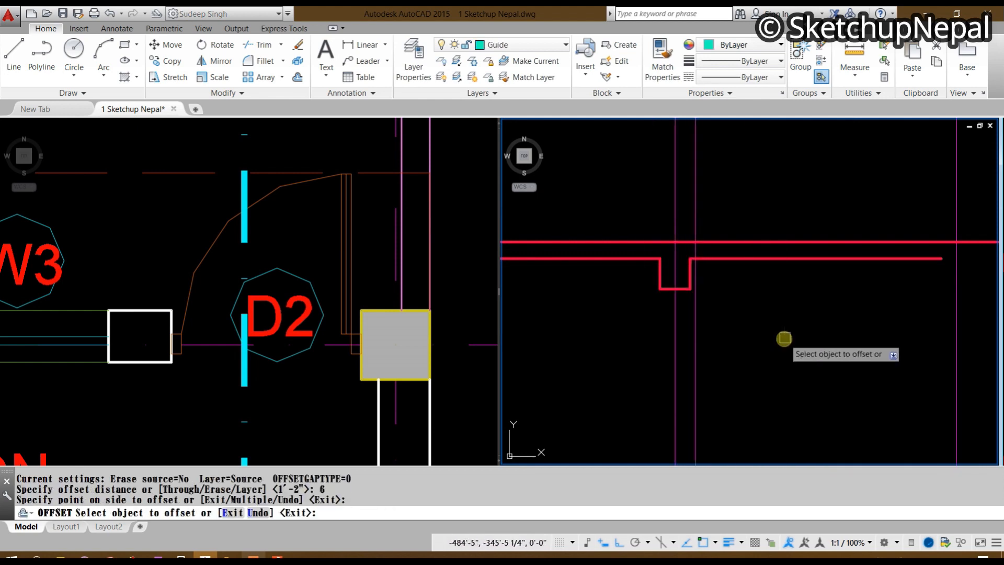
click(674, 329)
click(600, 334)
key(Escape)
Step: Trim away the part of the right column face line above the uppermost slab's underside
scroll(675, 277, up, 4)
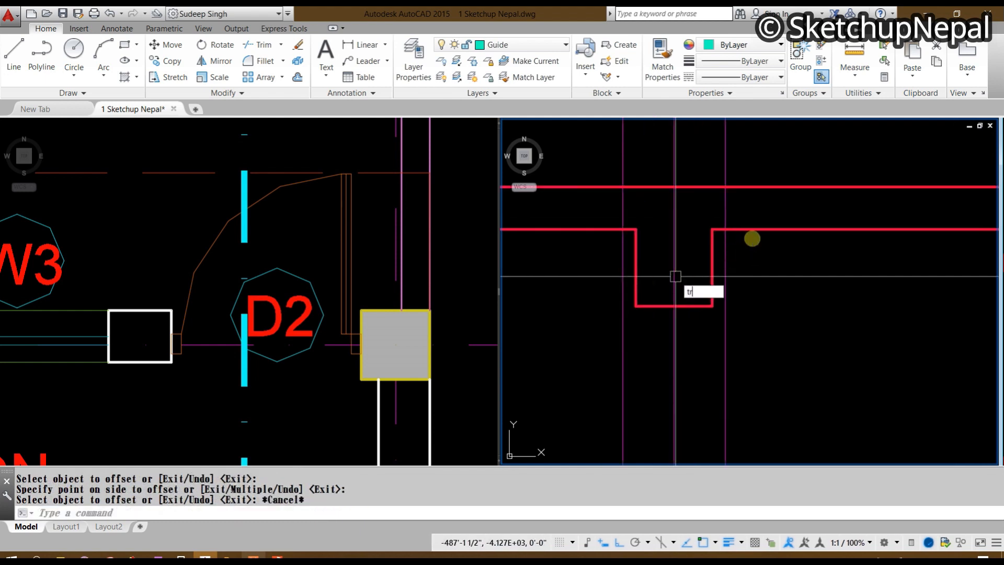
key(Return)
click(754, 230)
key(Return)
click(756, 216)
click(712, 208)
scroll(650, 199, up, 3)
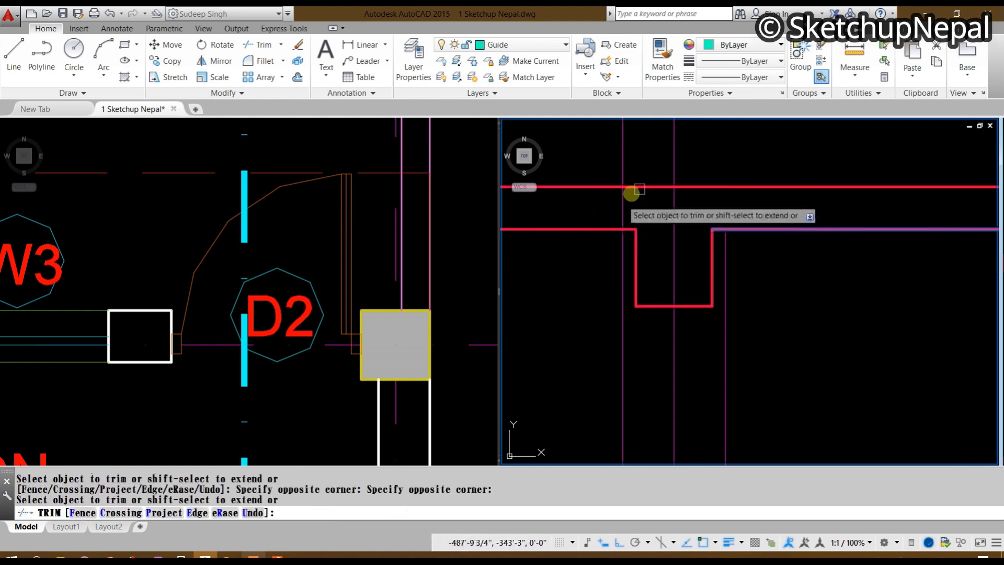
key(Escape)
Step: Trim the left column face line within the uppermost slab's thickness and erase its remainder above the slab
key(Return)
key(Return)
click(649, 192)
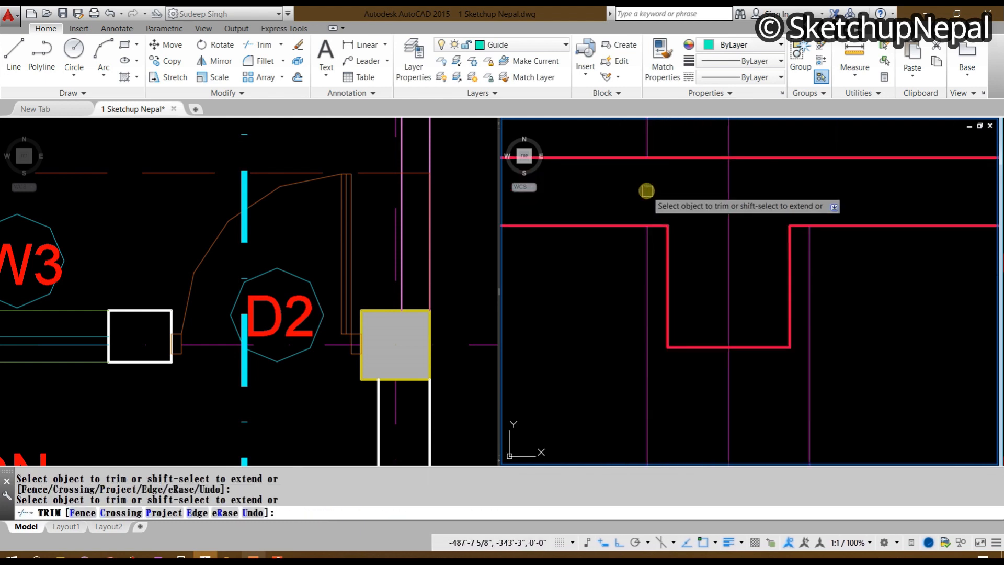
key(Escape)
scroll(647, 273, down, 6)
click(650, 210)
scroll(653, 185, down, 4)
key(Delete)
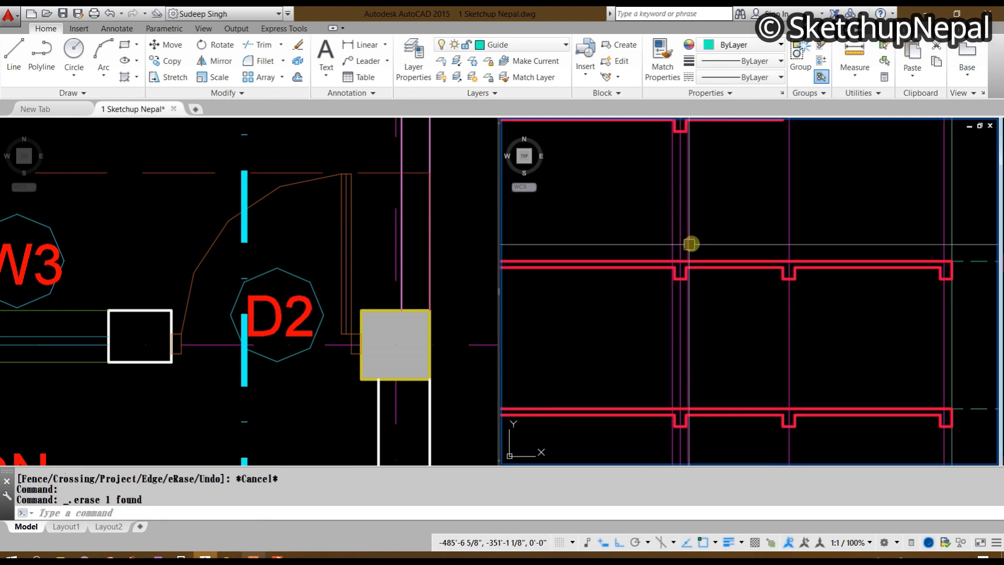
Step: Trim both column face lines where they pass through the middle slab's thickness
scroll(690, 295, up, 4)
key(Escape)
key(Return)
key(Return)
click(670, 271)
middle_drag(520, 283, 696, 286)
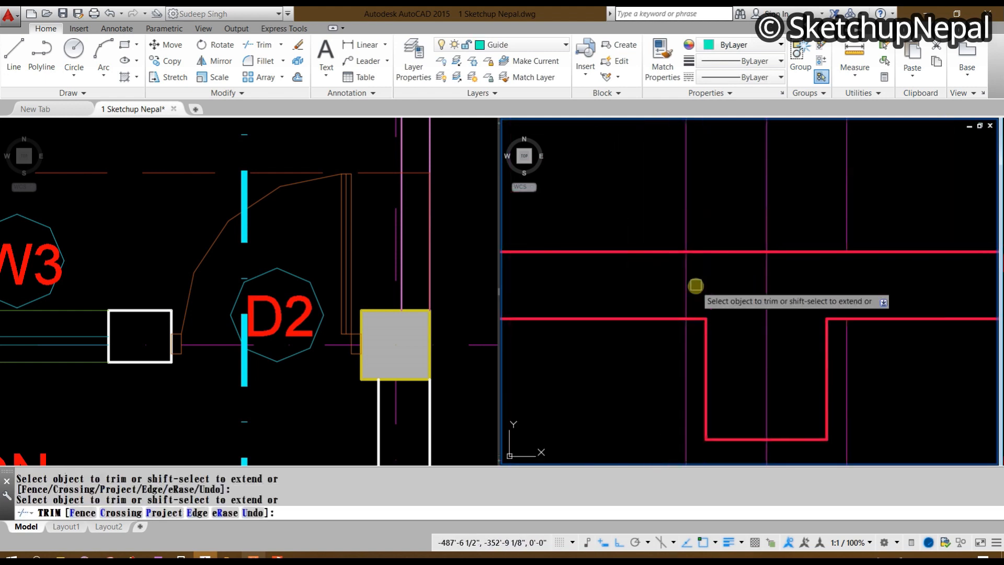
click(678, 271)
scroll(678, 260, down, 6)
key(Escape)
Step: Put the two column face lines above the middle slab on the Ele-1 layer
click(680, 223)
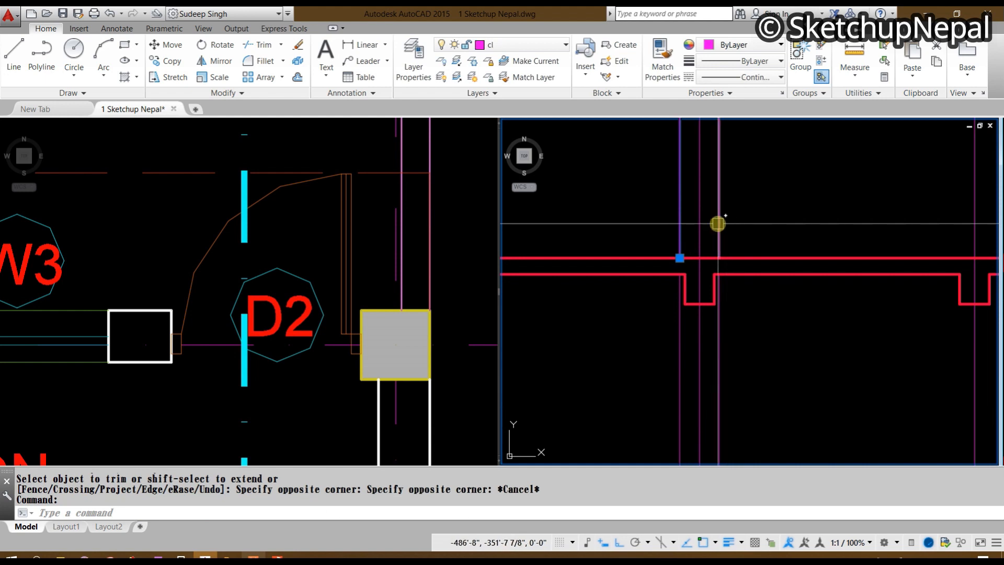
click(529, 45)
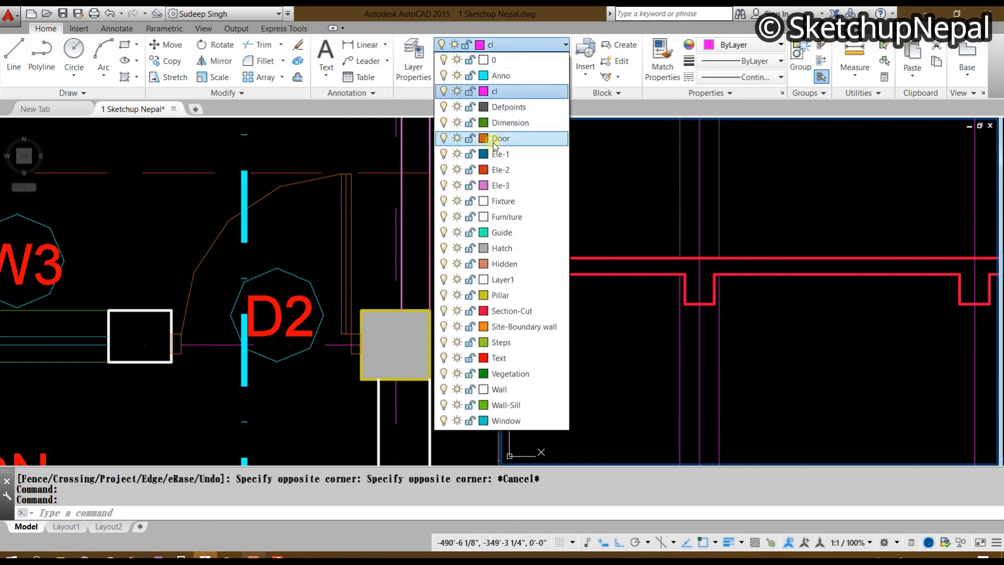
click(502, 158)
key(Escape)
Step: Match the properties of the Ele-1 column face line above the middle slab onto the two column face lines below it
click(720, 220)
middle_drag(745, 326, 748, 230)
text(ma)
key(Return)
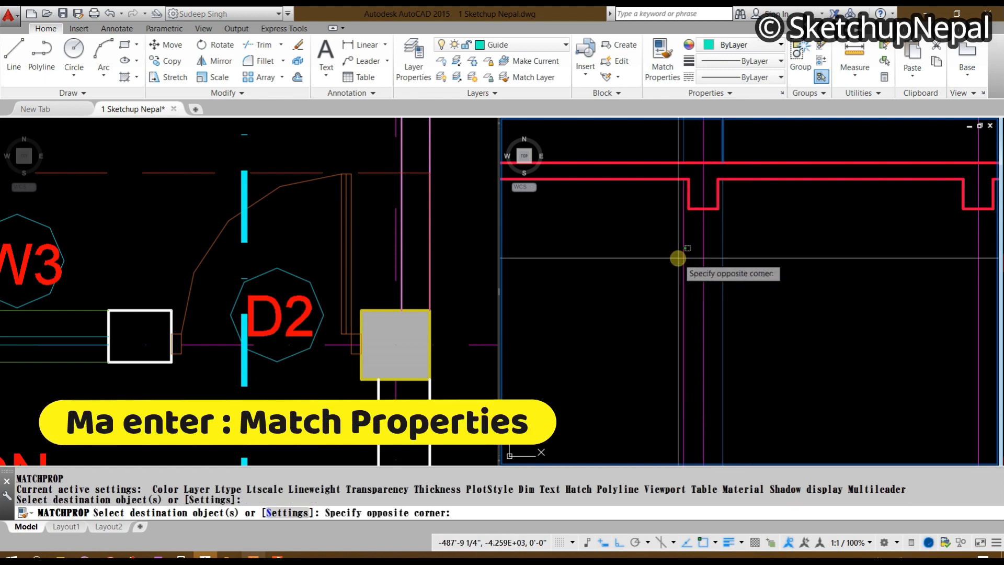
click(679, 265)
click(684, 271)
scroll(693, 252, down, 2)
middle_drag(712, 317, 771, 252)
key(Escape)
Step: Trim both column face lines where they pass through the lowest slab's thickness
scroll(708, 362, up, 2)
scroll(715, 237, up, 4)
text(tr)
key(Return)
key(Return)
click(737, 184)
scroll(746, 209, down, 4)
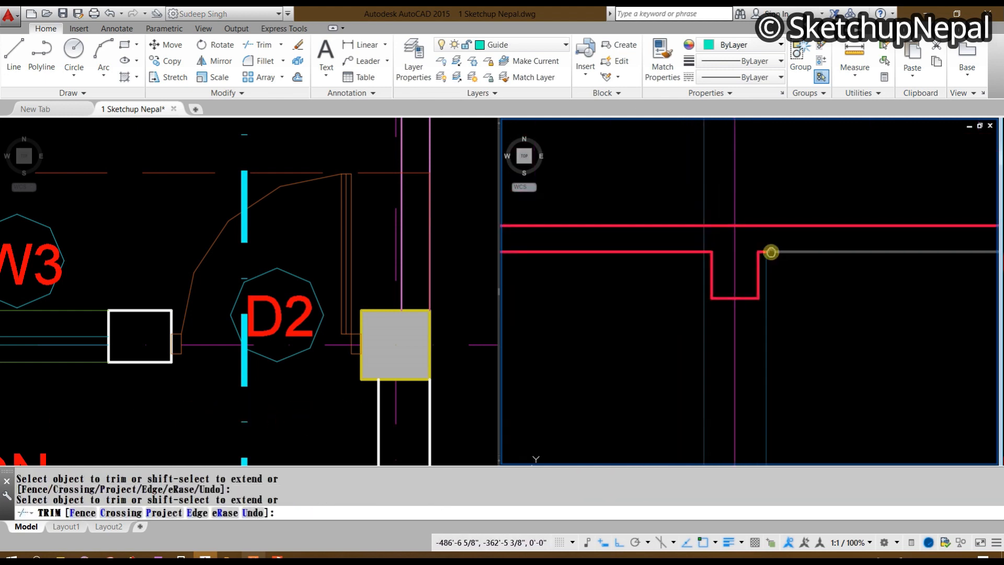
scroll(711, 251, up, 4)
click(693, 210)
scroll(693, 210, down, 6)
middle_drag(777, 359, 775, 258)
scroll(775, 259, up, 2)
key(Escape)
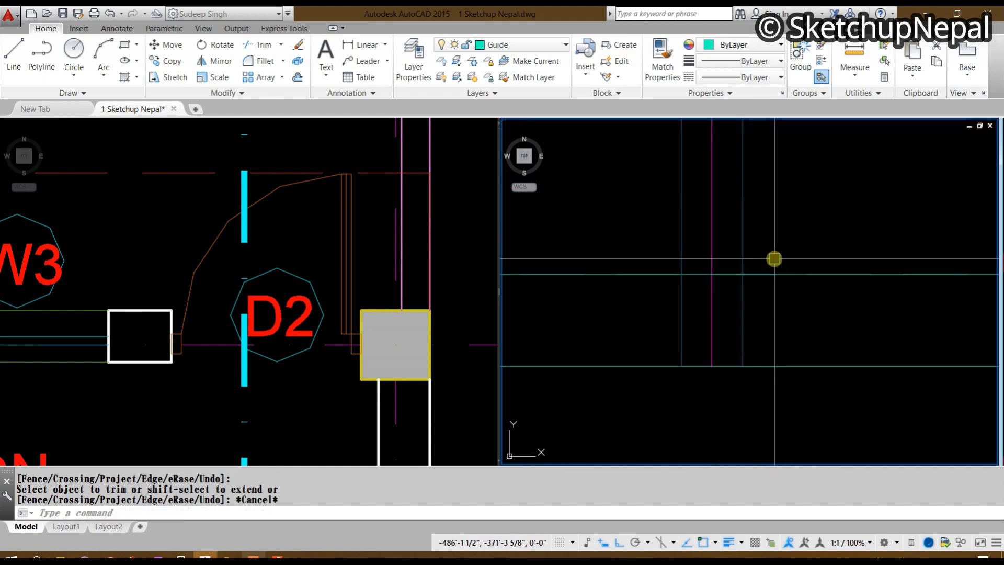
Step: Trim away both column face lines below the dashed plinth level line, using that line as the cutting edge
text(tr)
key(Return)
click(764, 274)
key(Return)
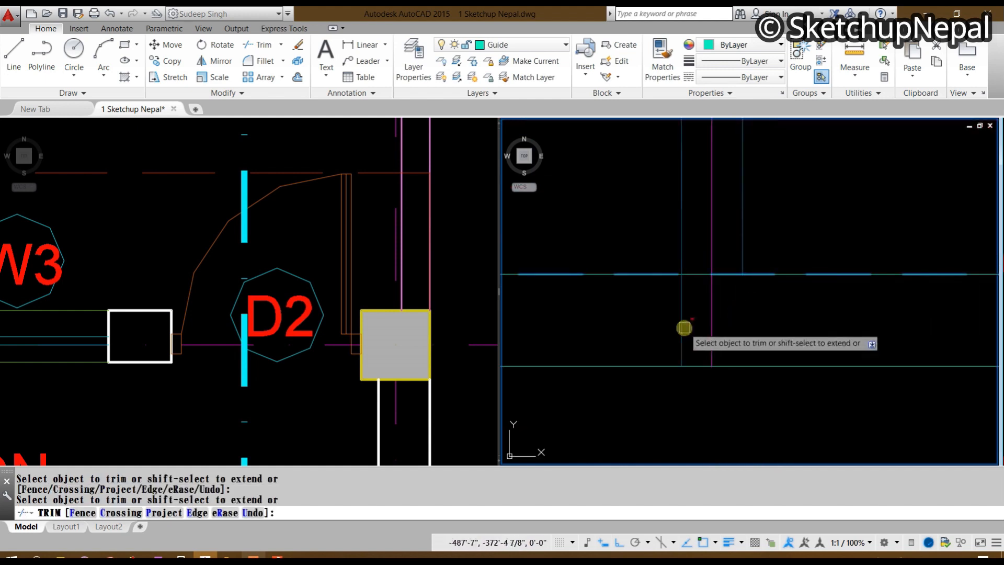
click(684, 328)
scroll(684, 325, down, 6)
key(Escape)
middle_drag(717, 264, 673, 307)
key(Escape)
Step: Offset the left column face line below the middle slab by 1' to make the missing right face line
scroll(672, 308, up, 4)
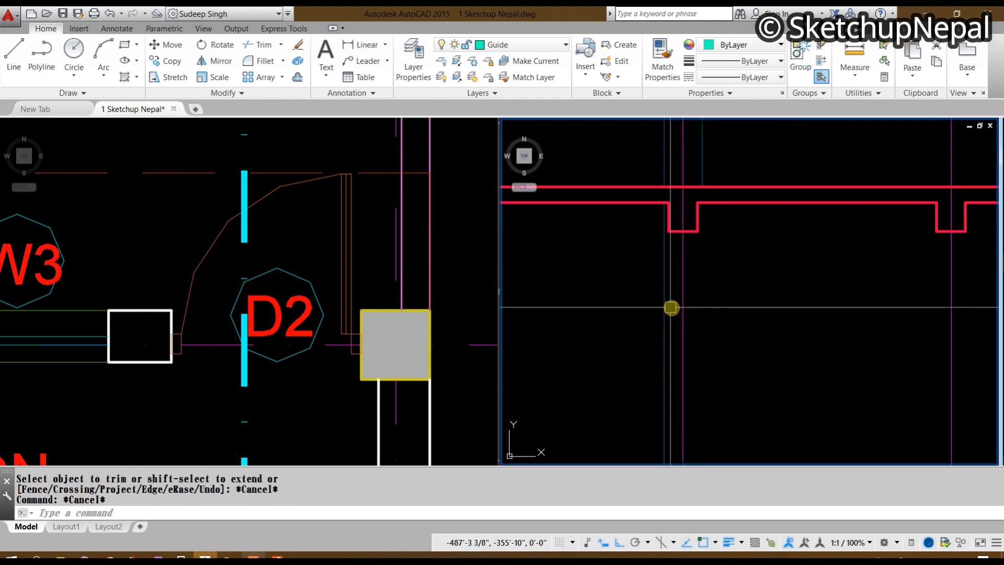
text(o)
key(Return)
text(1)
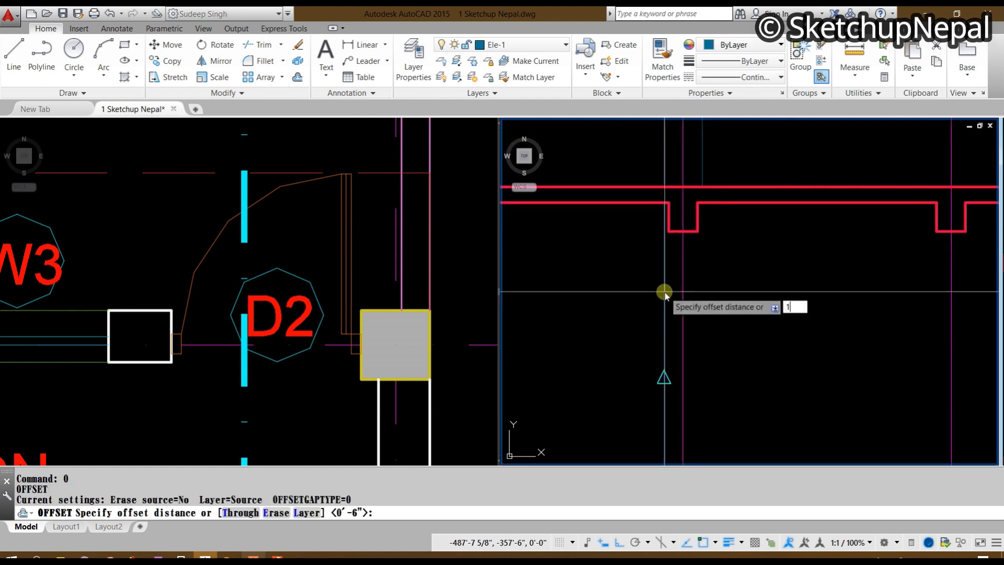
key(Return)
click(771, 291)
key(Escape)
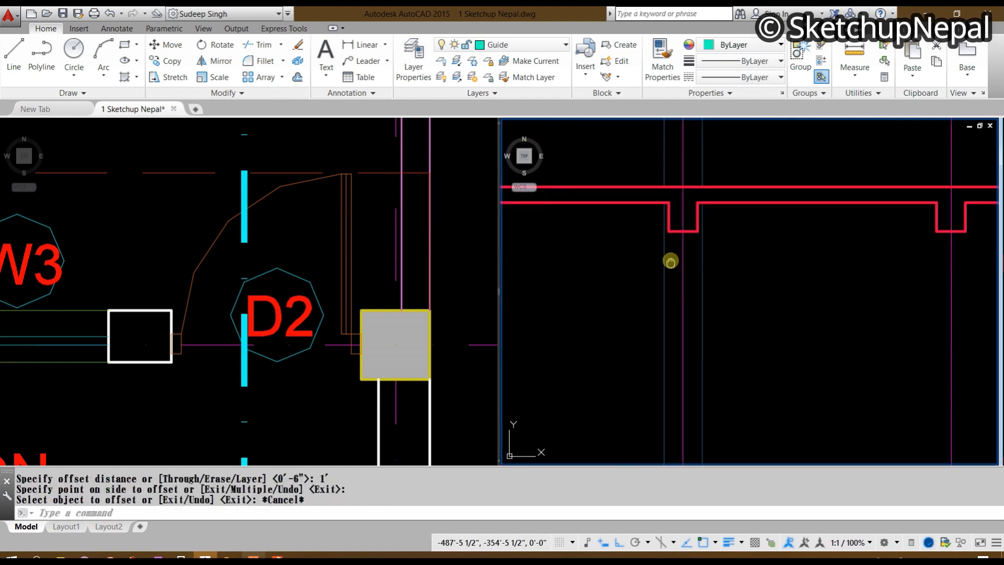
Step: Move the uppermost slab's second beam outline horizontally so its right side lines up with the column's right face
middle_drag(671, 262, 650, 362)
scroll(650, 362, down, 5)
scroll(659, 253, up, 5)
scroll(656, 300, up, 3)
key(Escape)
key(Escape)
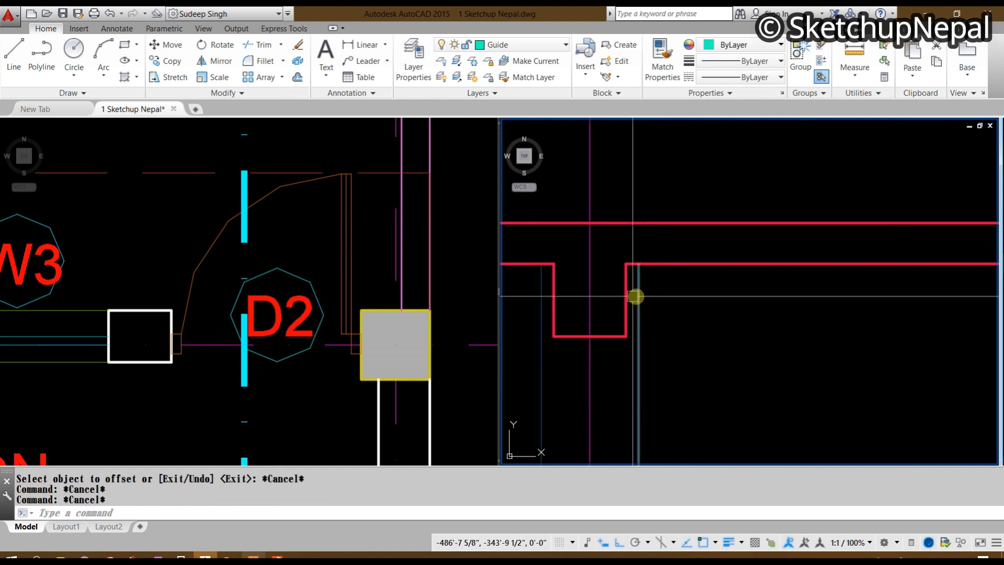
click(555, 291)
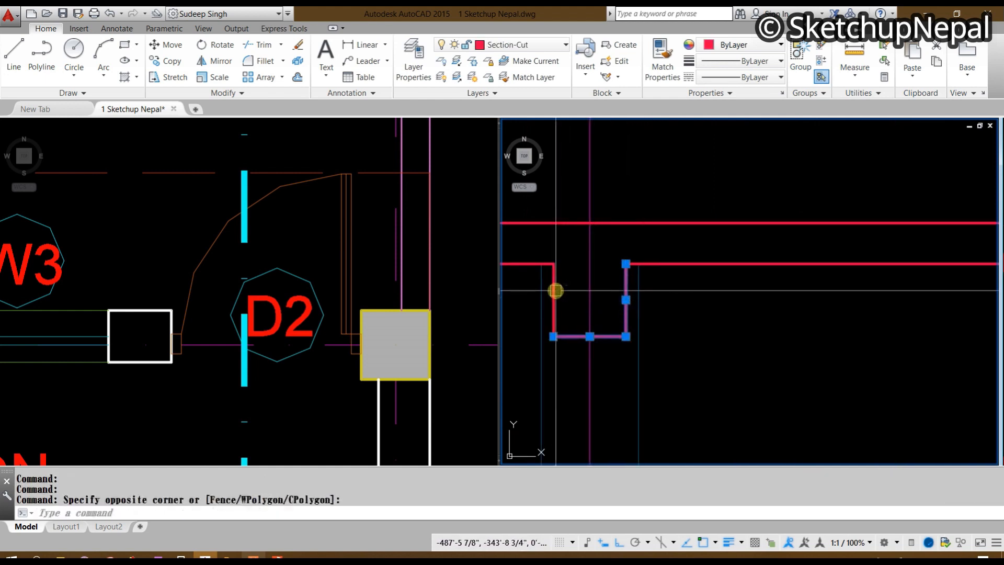
scroll(599, 287, up, 2)
text(m)
key(Return)
scroll(600, 286, up, 2)
click(666, 228)
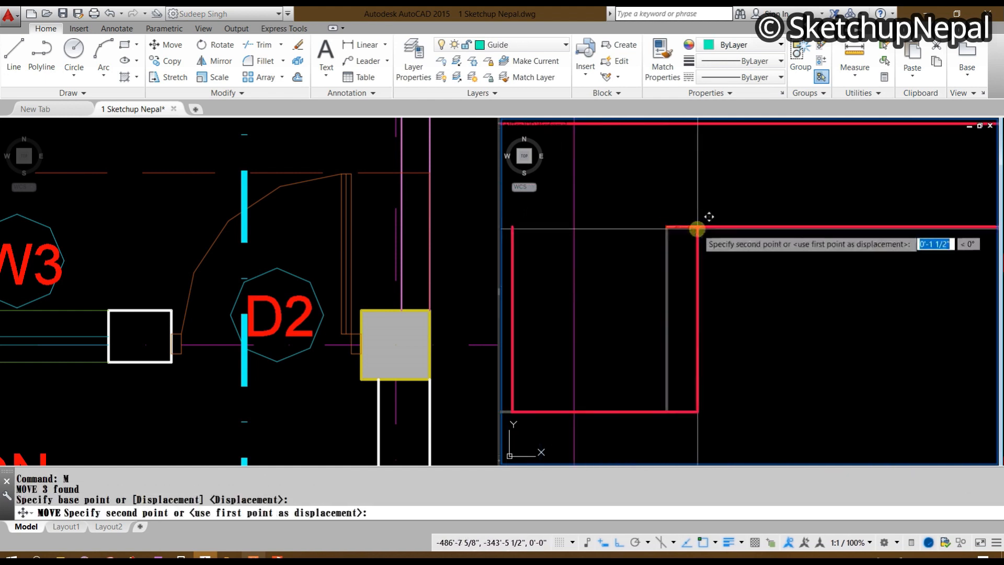
click(698, 228)
Step: Stretch the slab underside right of the moved beam to its corner and fillet the left underside to the beam's left side
key(Escape)
click(680, 226)
key(Escape)
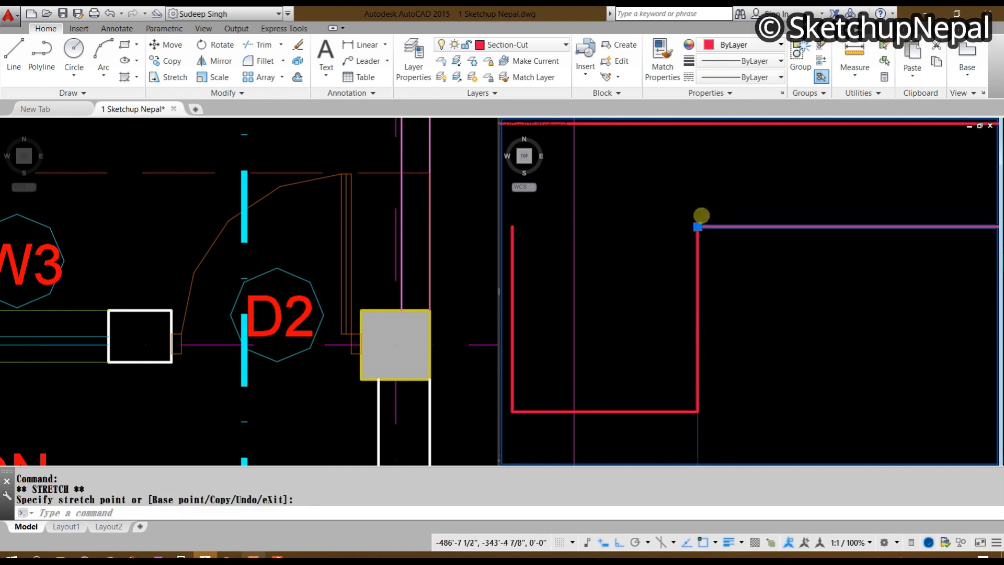
scroll(637, 233, down, 3)
text(f)
key(Return)
click(622, 217)
click(654, 226)
scroll(661, 220, down, 4)
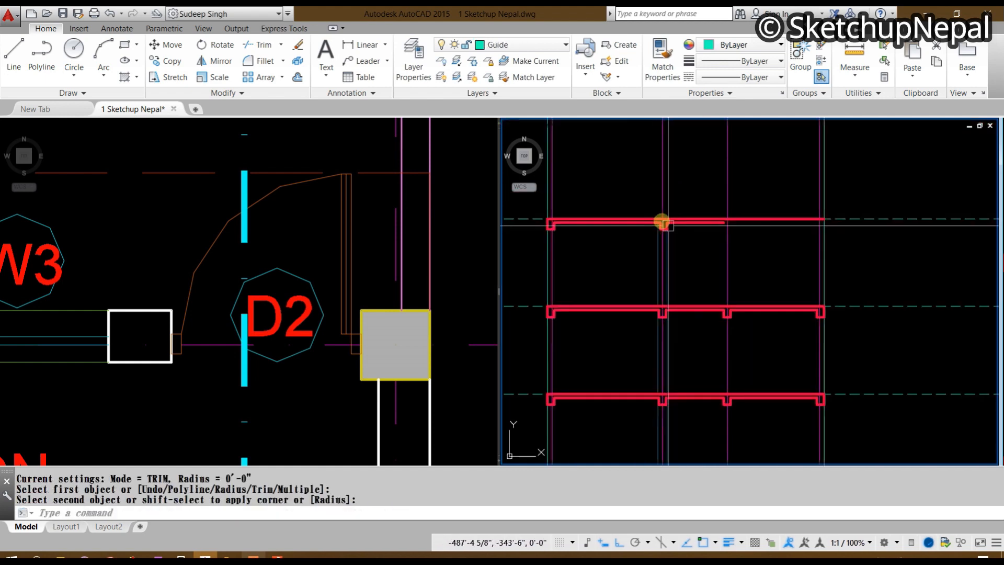
scroll(624, 319, up, 4)
scroll(625, 319, down, 2)
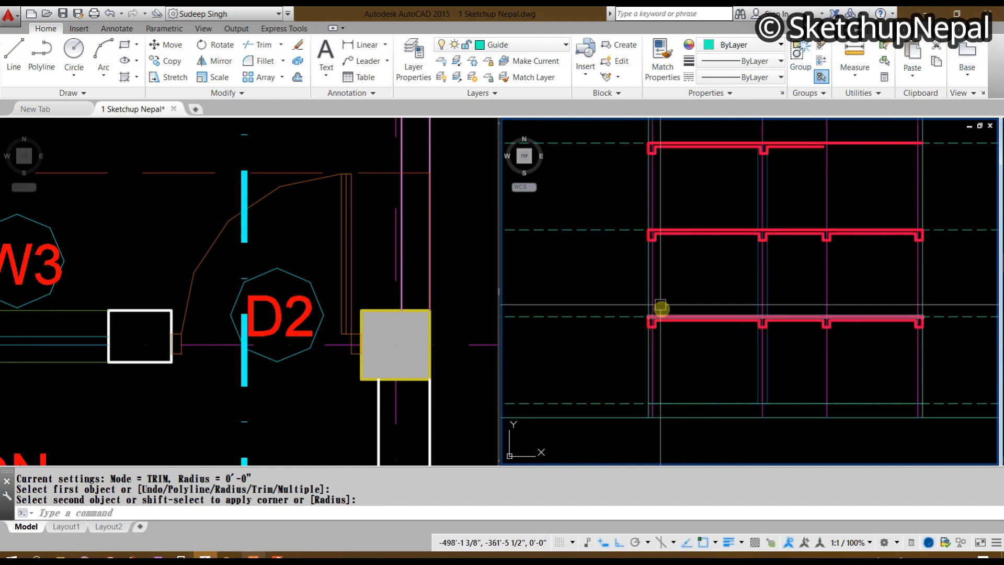
Step: Draw a vertical line from the moved beam's upper right corner to the slab top, and fillet the top line to end there
middle_drag(882, 311, 865, 395)
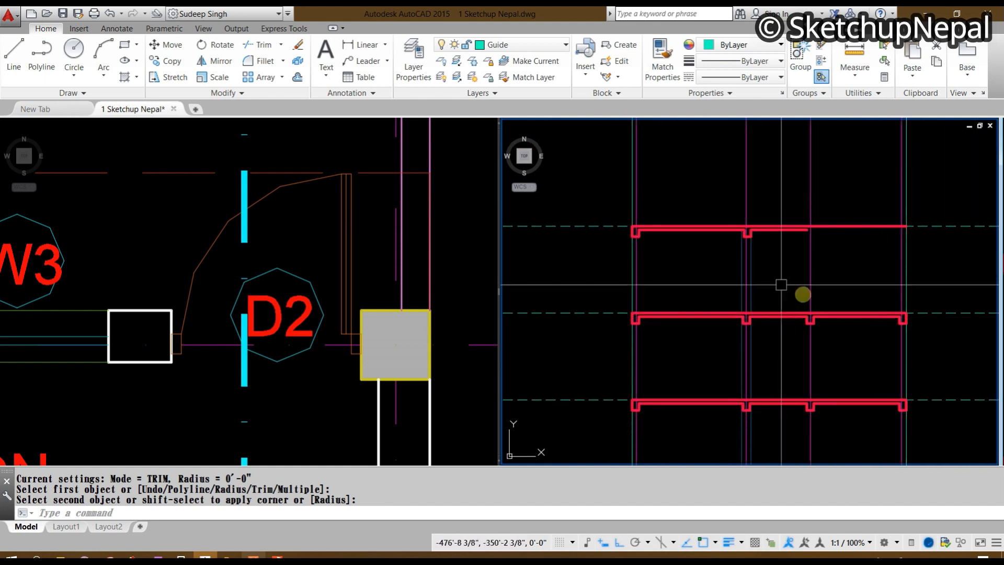
scroll(782, 285, up, 8)
key(Escape)
key(Escape)
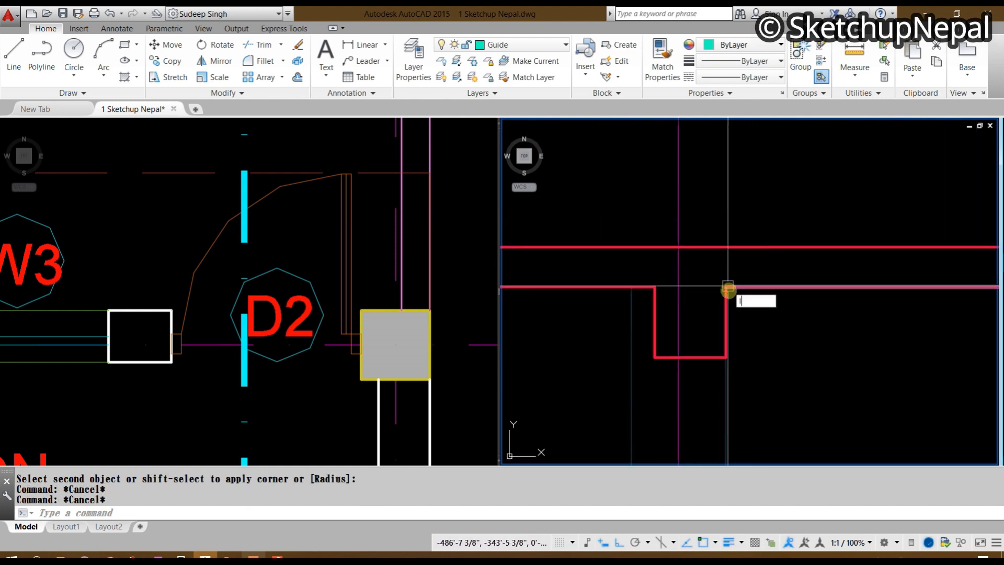
key(Return)
click(727, 287)
text(f)
key(Return)
click(718, 247)
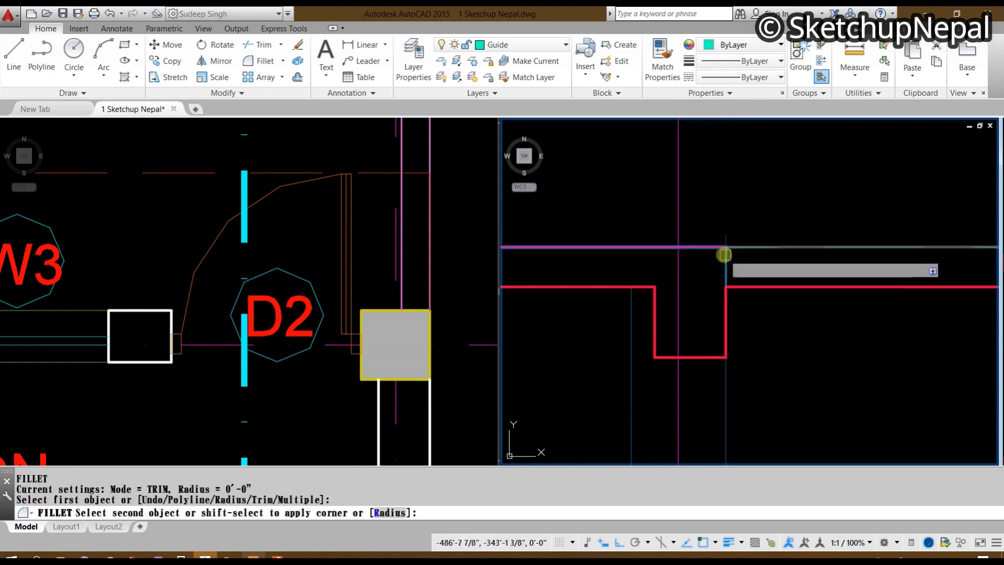
click(725, 255)
key(Escape)
Step: Erase the uppermost slab's underside line to the right of the moved beam
text(f)
key(Return)
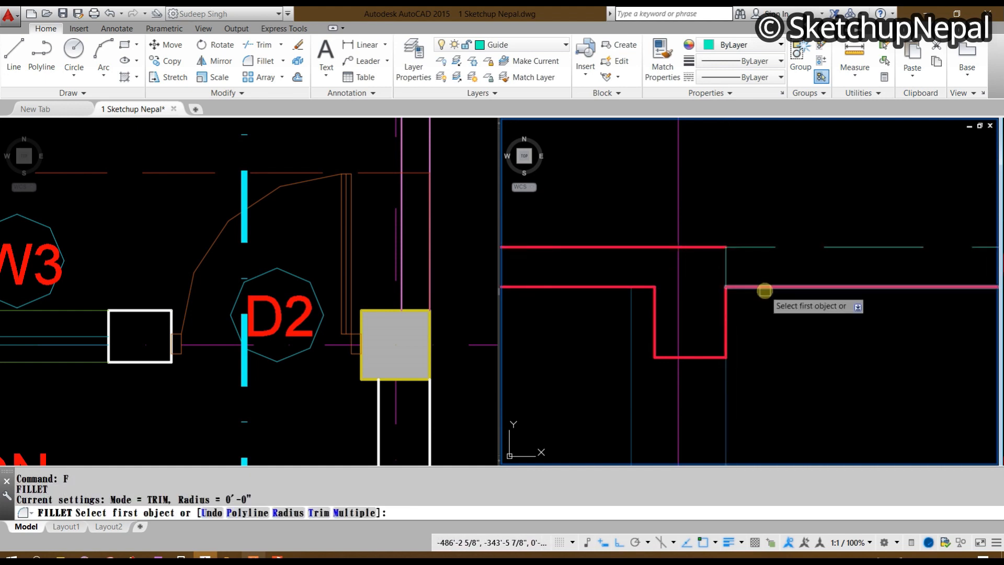
key(Escape)
click(764, 286)
key(Delete)
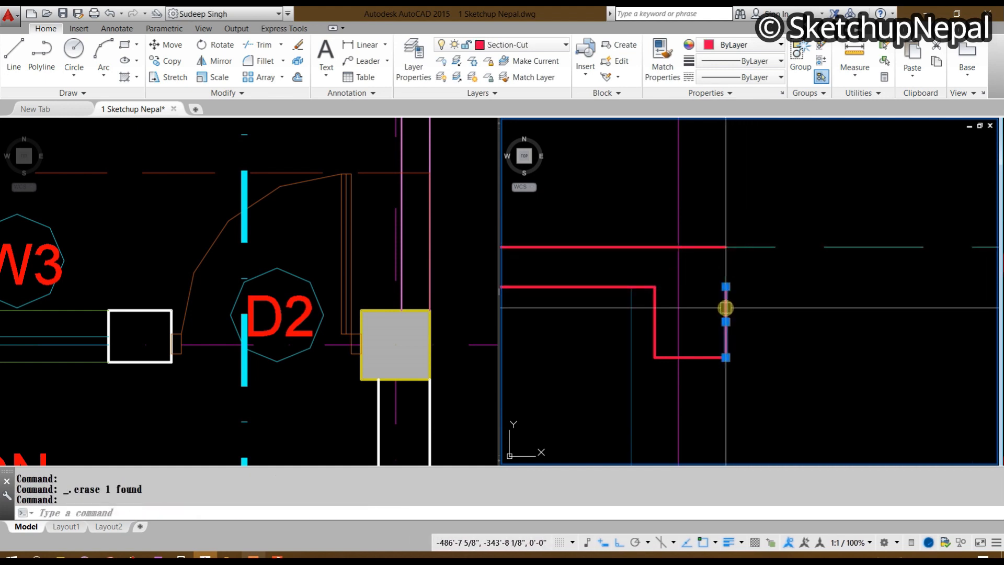
Step: Match the properties of the beam's right side onto the short vertical line closing the uppermost slab's end
text(ma)
key(Return)
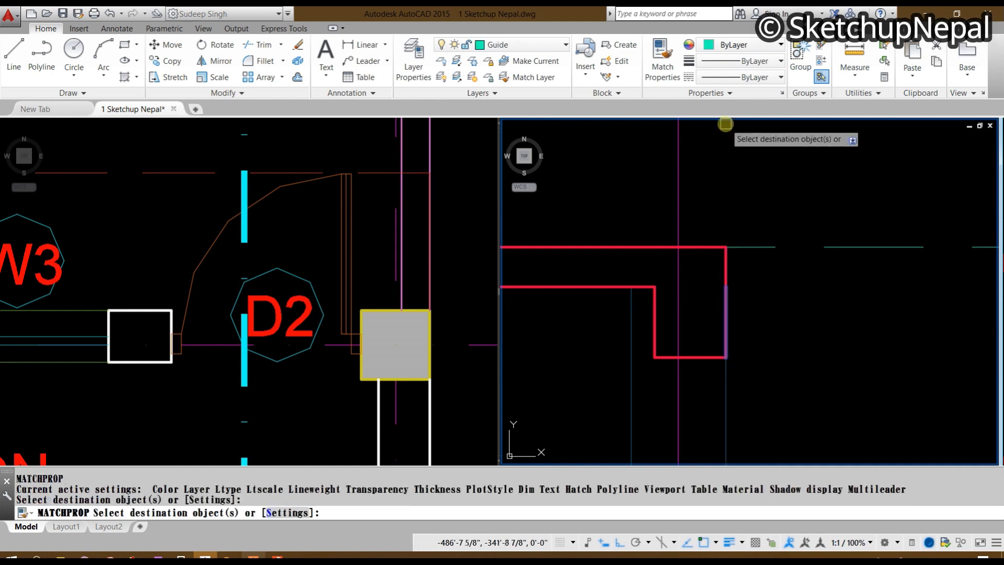
scroll(748, 209, down, 3)
key(Escape)
Step: Review the slabs, beams and column lines across all storeys of the section
middle_drag(753, 220, 734, 305)
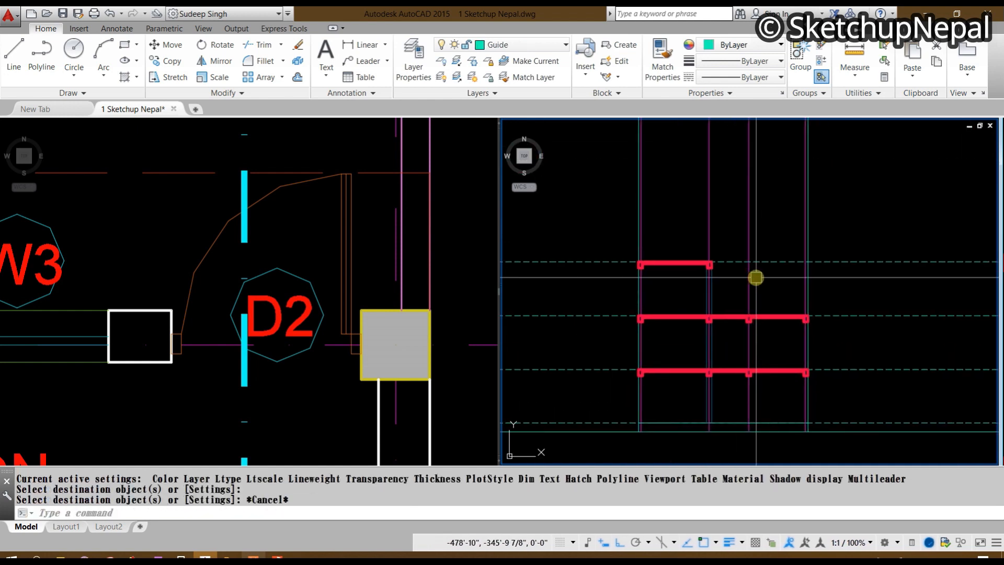
middle_drag(743, 348, 724, 318)
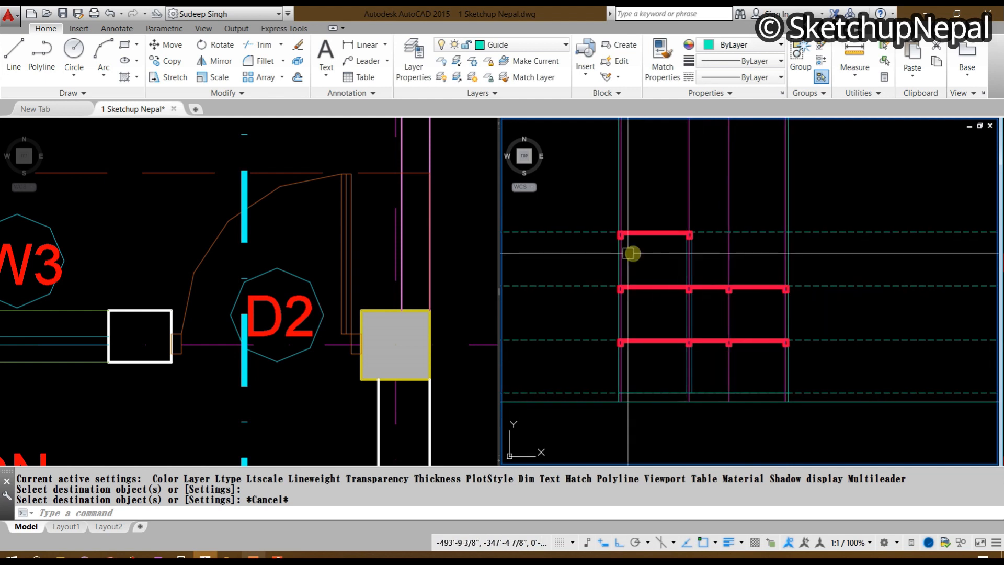
scroll(652, 251, up, 2)
mouse_move(695, 244)
middle_down()
mouse_move(679, 262)
mouse_move(670, 234)
middle_up()
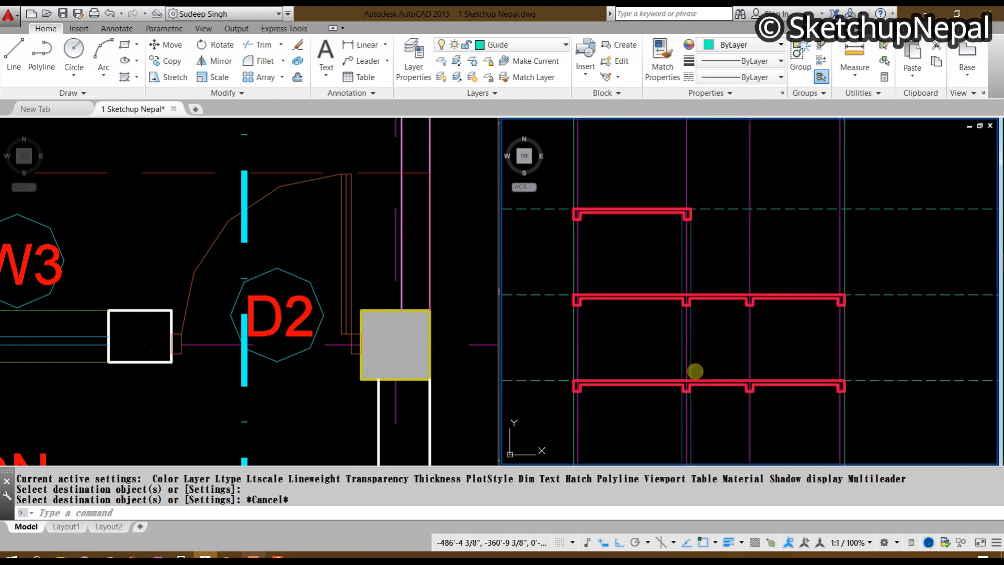
middle_drag(741, 399, 737, 358)
scroll(737, 362, down, 2)
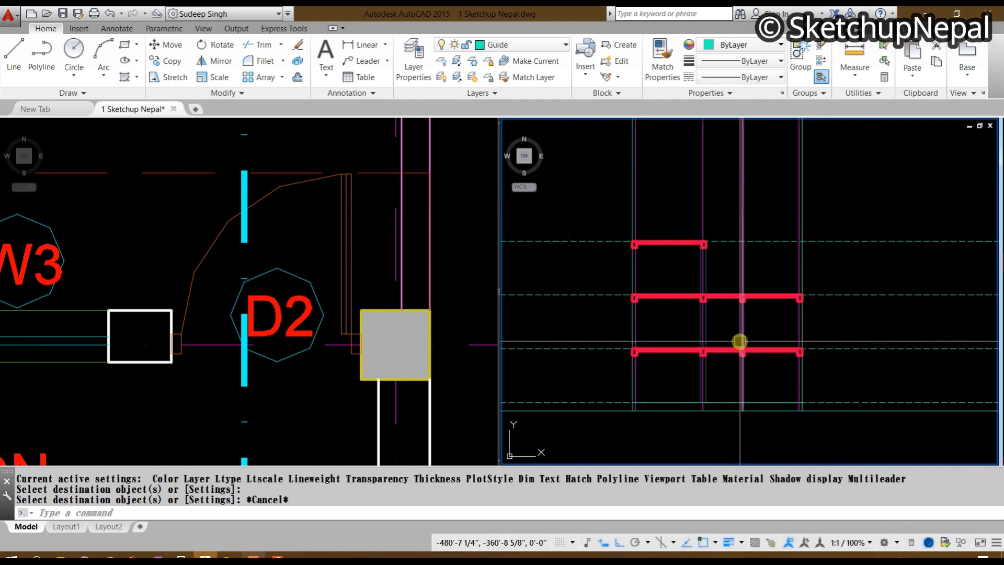
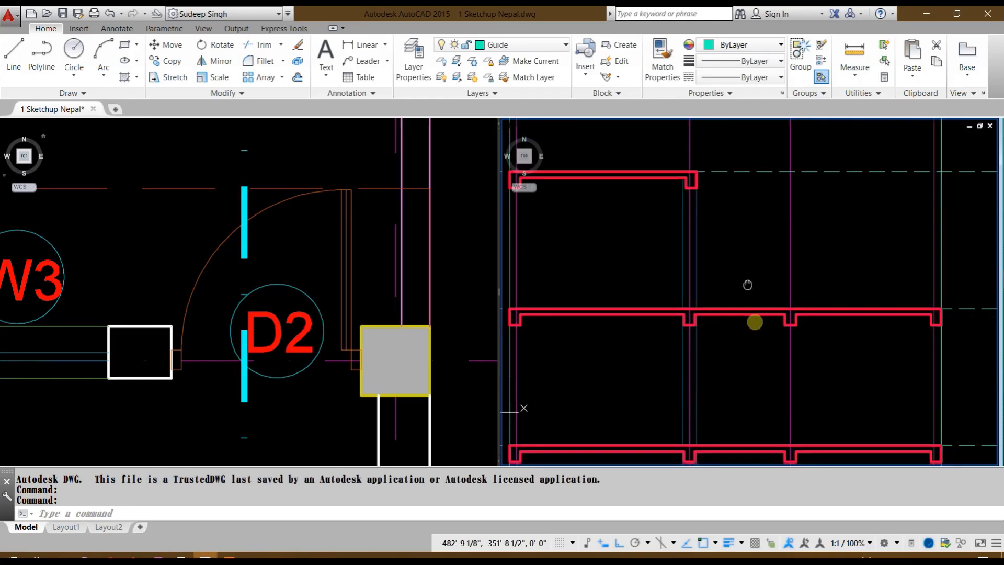
scroll(783, 271, down, 3)
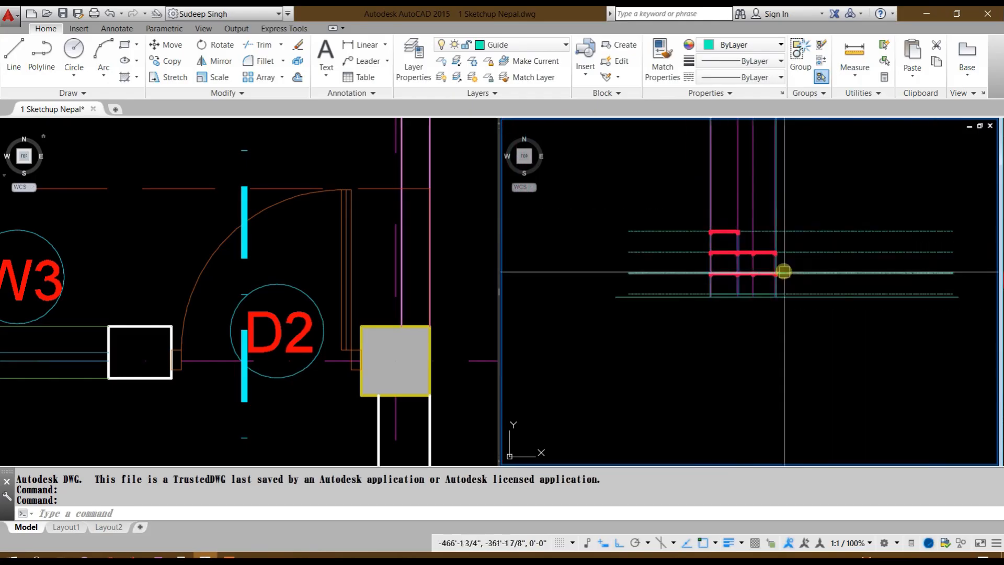
scroll(672, 317, up, 3)
mouse_move(672, 316)
middle_down()
mouse_move(749, 391)
mouse_move(774, 289)
middle_up()
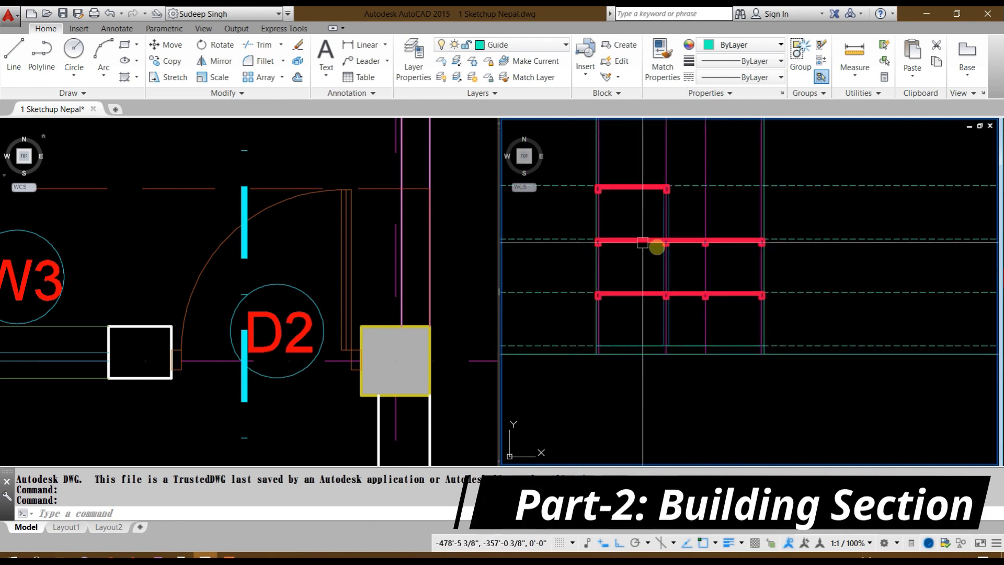
click(583, 153)
click(834, 374)
key(Escape)
Step: Add a vertical linear dimension from the lowest slab's top to the plinth level line beside the section's right edge
scroll(762, 329, up, 3)
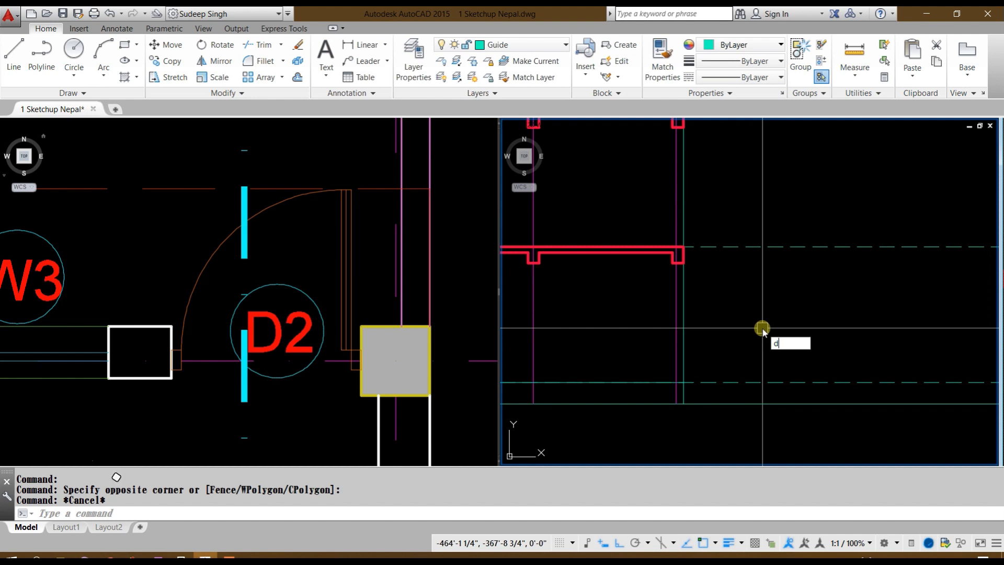
text(li)
key(Return)
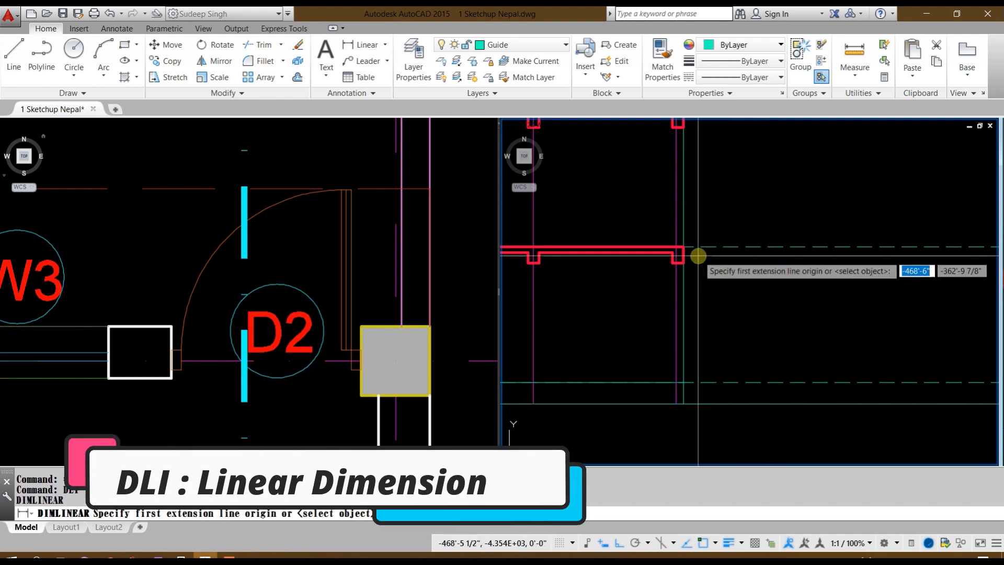
click(683, 247)
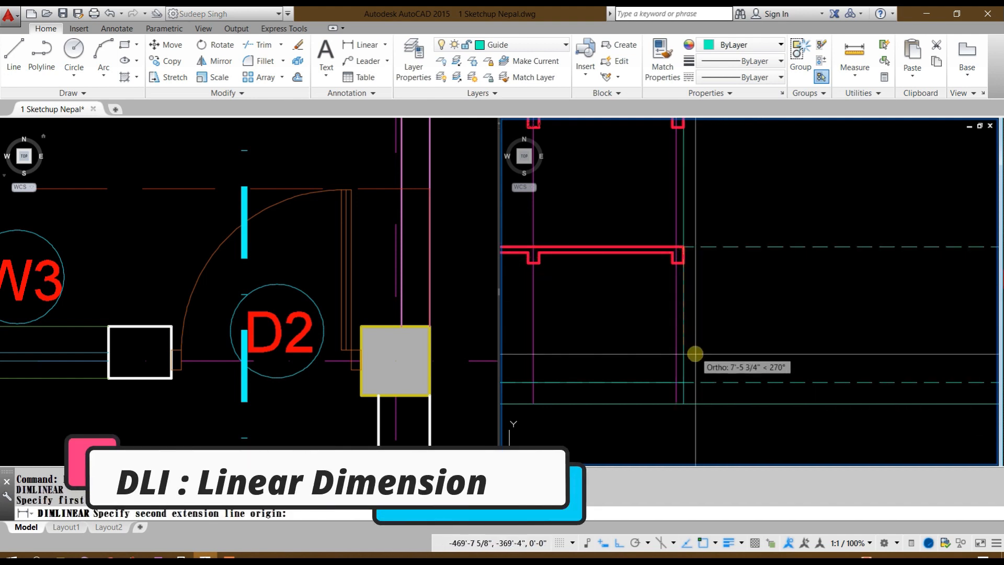
click(684, 383)
scroll(701, 329, up, 5)
click(724, 315)
scroll(724, 313, down, 6)
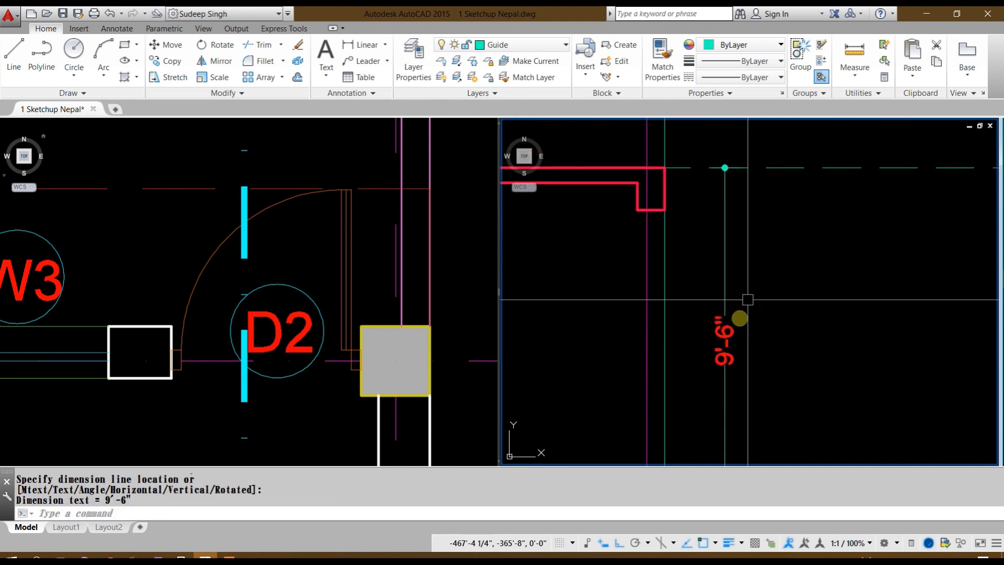
Step: Examine the design notes on slab thickness, floor height and beam size, and compare them with the dimensioned storey
scroll(657, 320, down, 4)
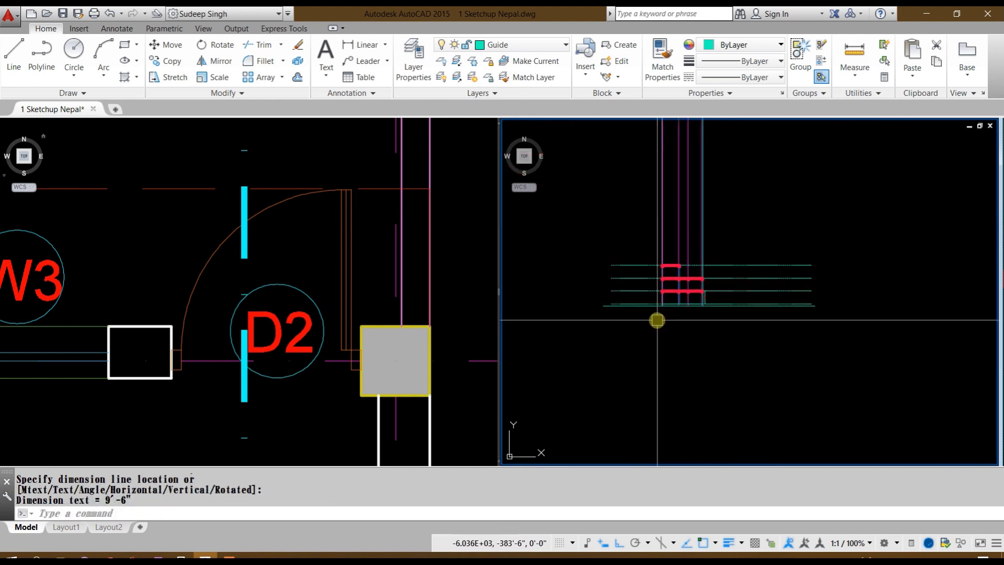
middle_drag(765, 258, 635, 379)
scroll(812, 269, up, 9)
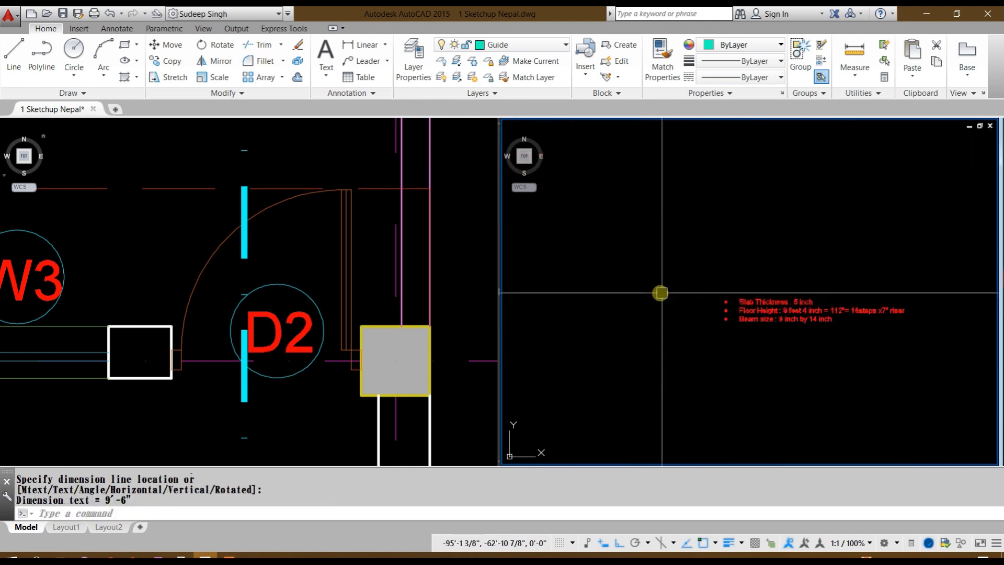
middle_drag(896, 327, 635, 329)
scroll(643, 314, down, 4)
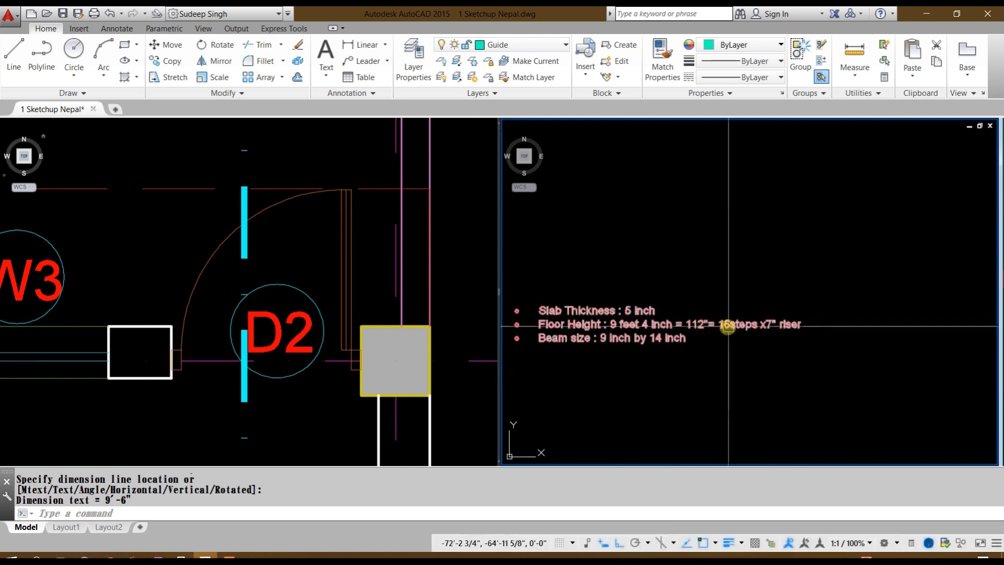
scroll(559, 344, up, 6)
middle_drag(559, 343, 667, 344)
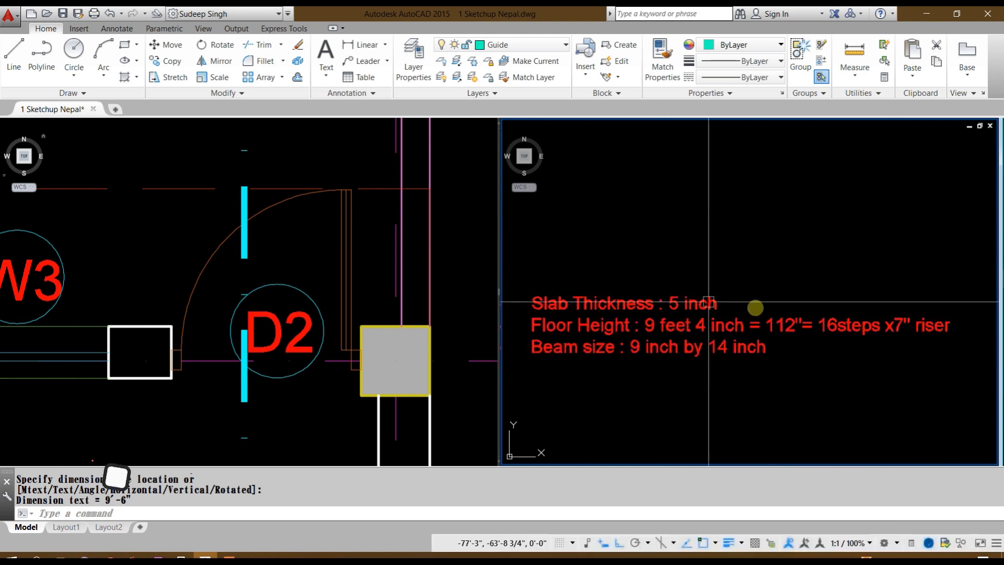
scroll(731, 321, down, 12)
middle_drag(644, 377, 820, 322)
scroll(695, 388, up, 2)
scroll(731, 339, up, 8)
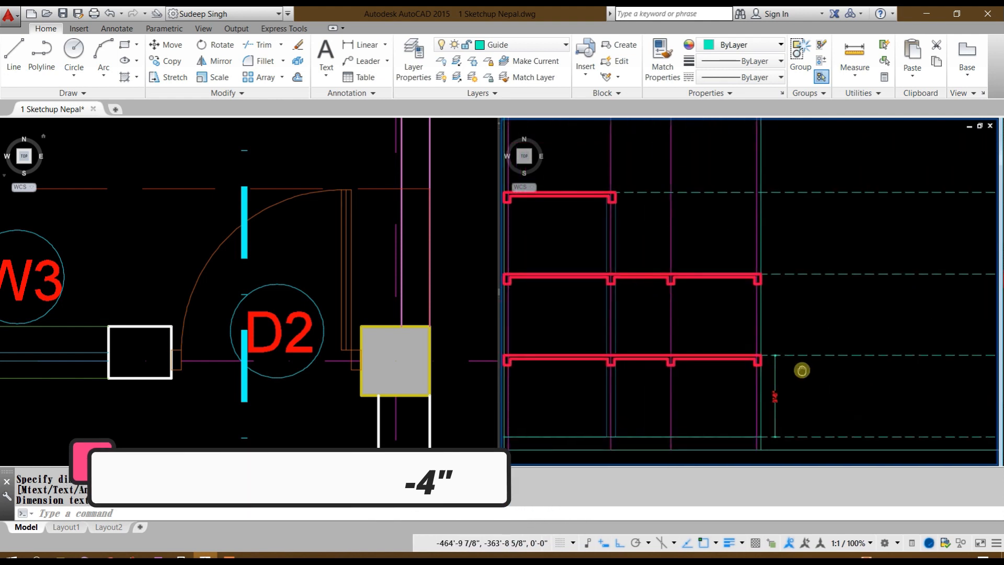
Step: Move the dashed level line at the lowest slab's top straight down by 2 inches
scroll(803, 370, down, 2)
scroll(819, 394, up, 2)
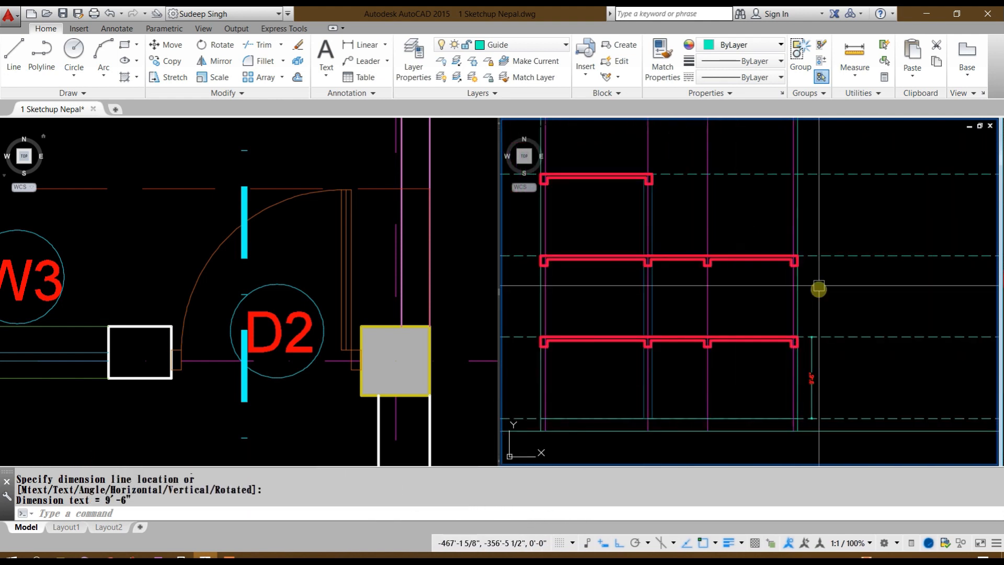
scroll(821, 303, down, 2)
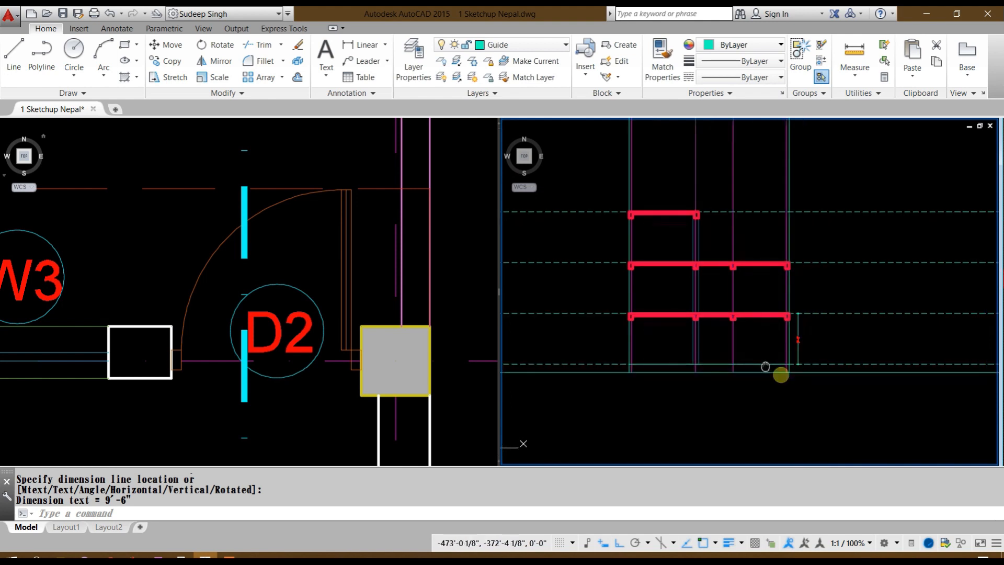
scroll(774, 356, up, 4)
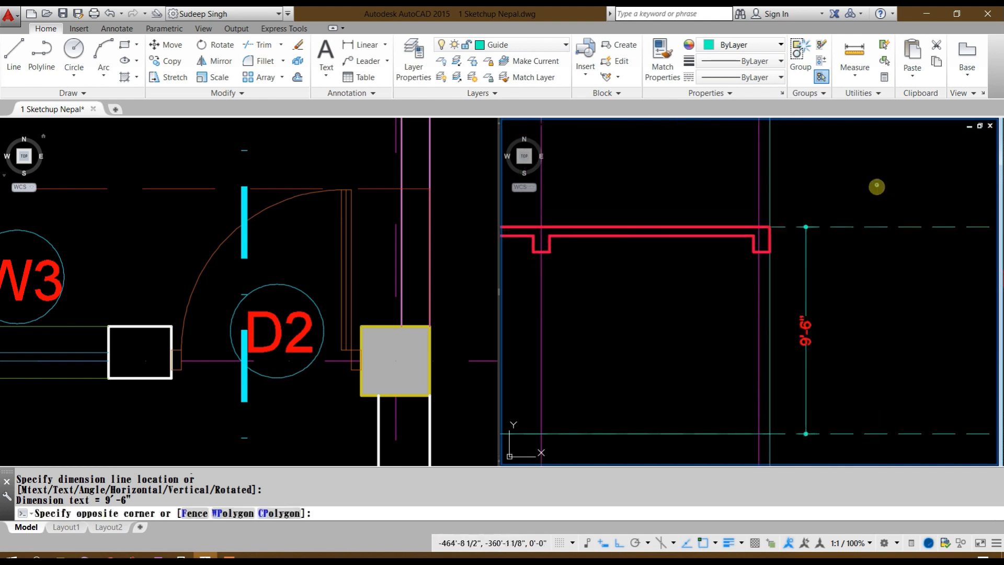
text(m)
key(Return)
click(847, 292)
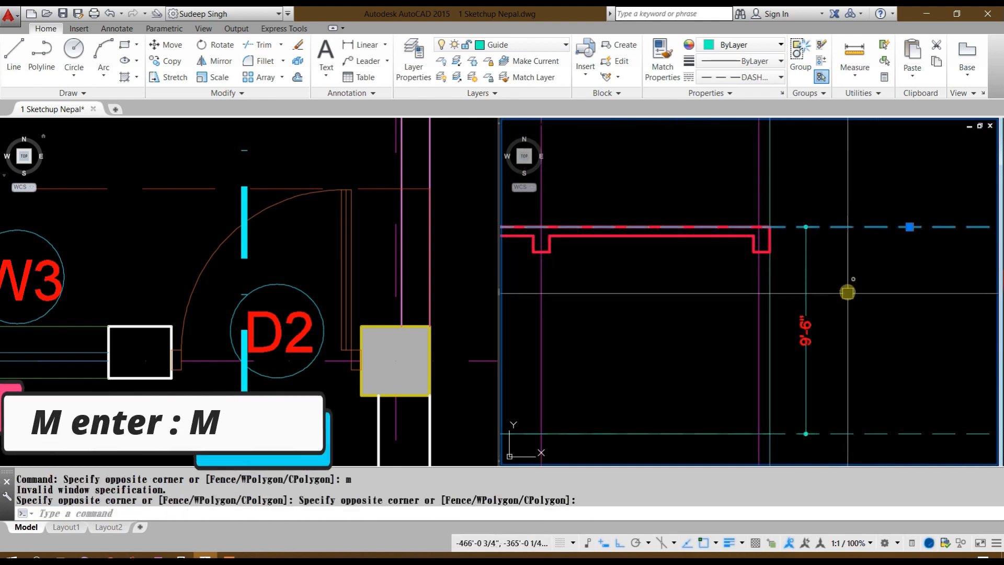
text(M)
key(Return)
click(902, 261)
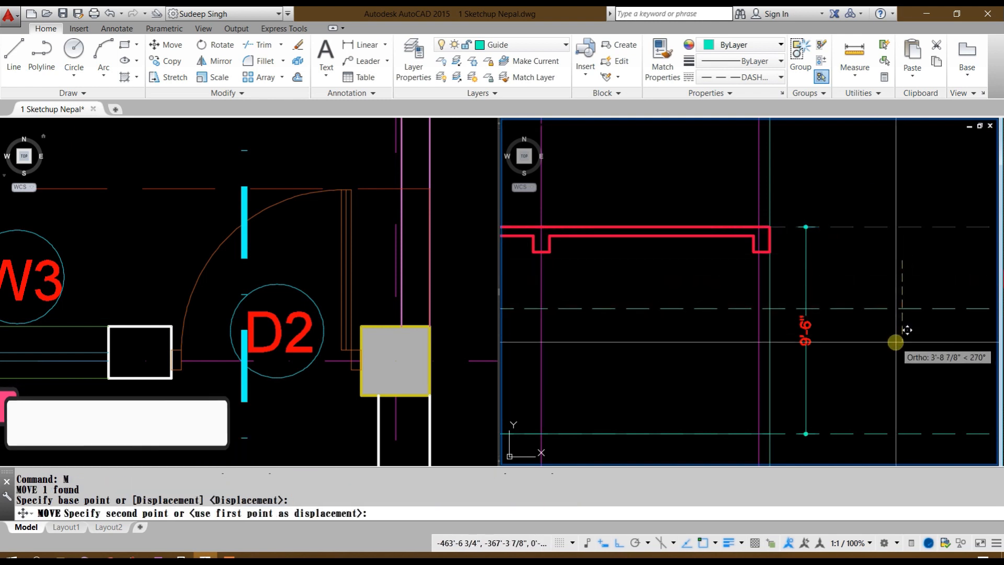
text(2)
key(Return)
Step: Move the lowest slab together with its beams straight down by 2 inches
scroll(804, 229, down, 6)
middle_drag(804, 228, 797, 282)
scroll(821, 327, up, 4)
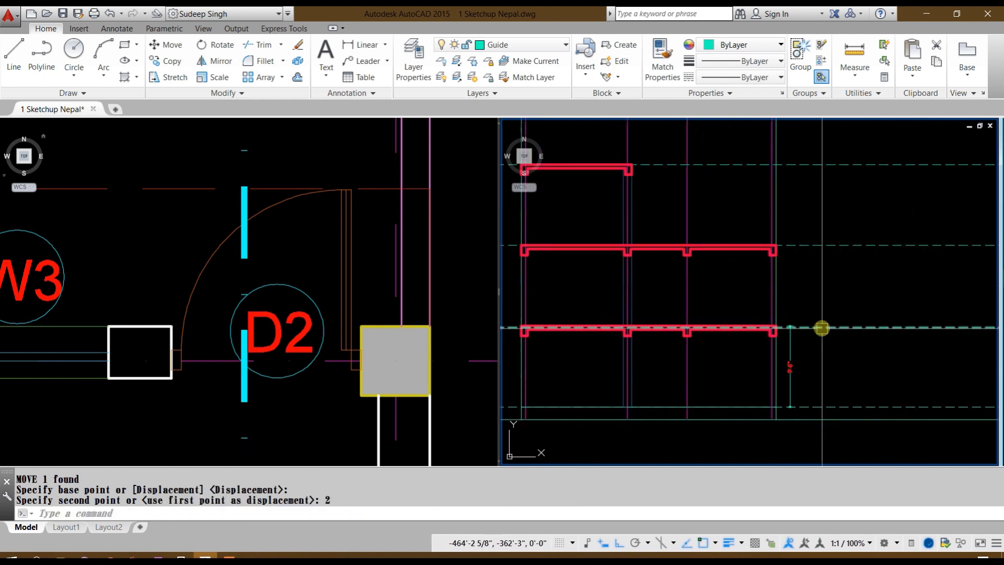
scroll(753, 335, up, 5)
scroll(728, 320, down, 5)
middle_drag(729, 319, 803, 312)
middle_drag(648, 313, 694, 318)
click(539, 288)
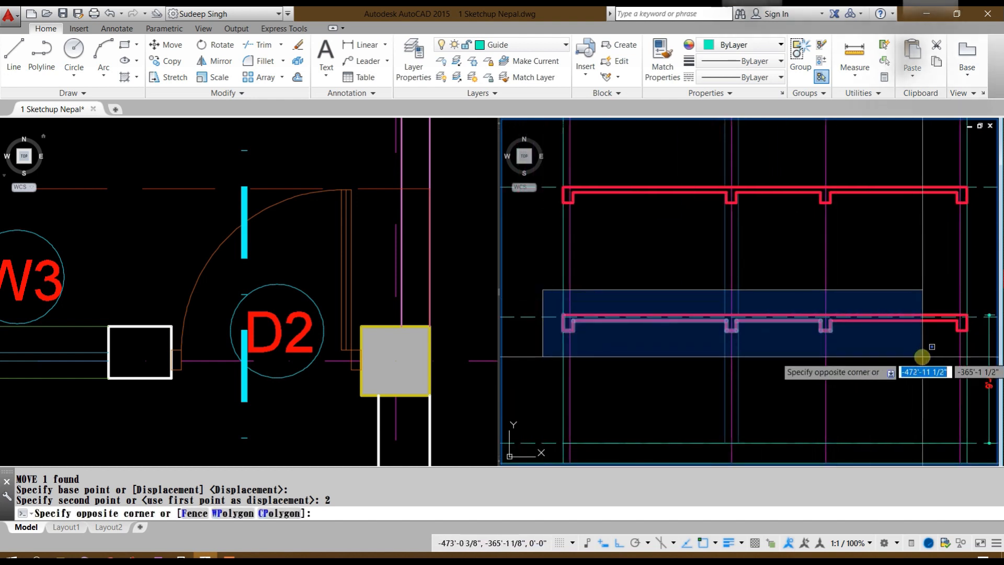
click(944, 355)
scroll(740, 325, up, 5)
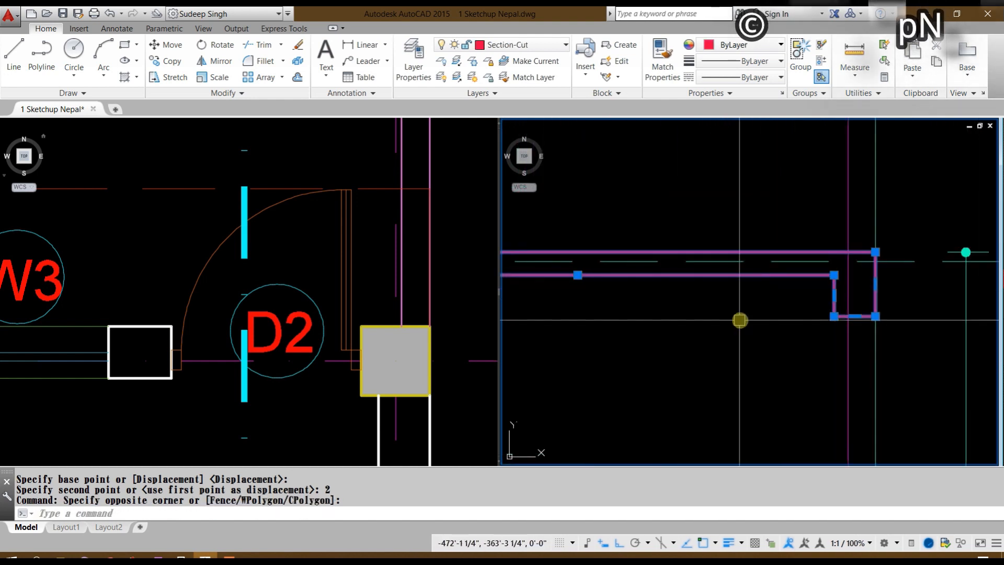
text(M)
key(Return)
click(711, 182)
text(2)
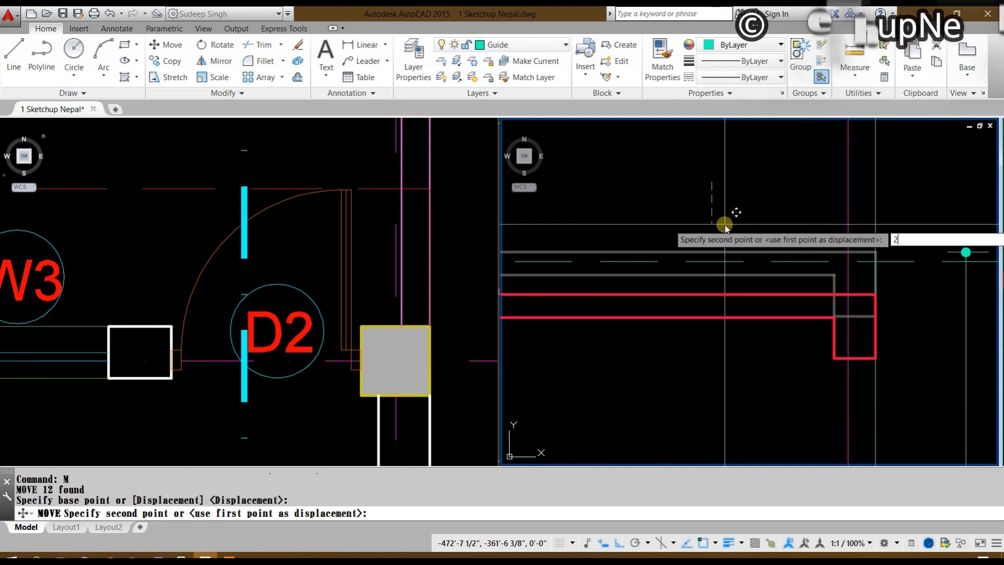
key(Return)
scroll(728, 228, down, 6)
middle_drag(729, 228, 800, 287)
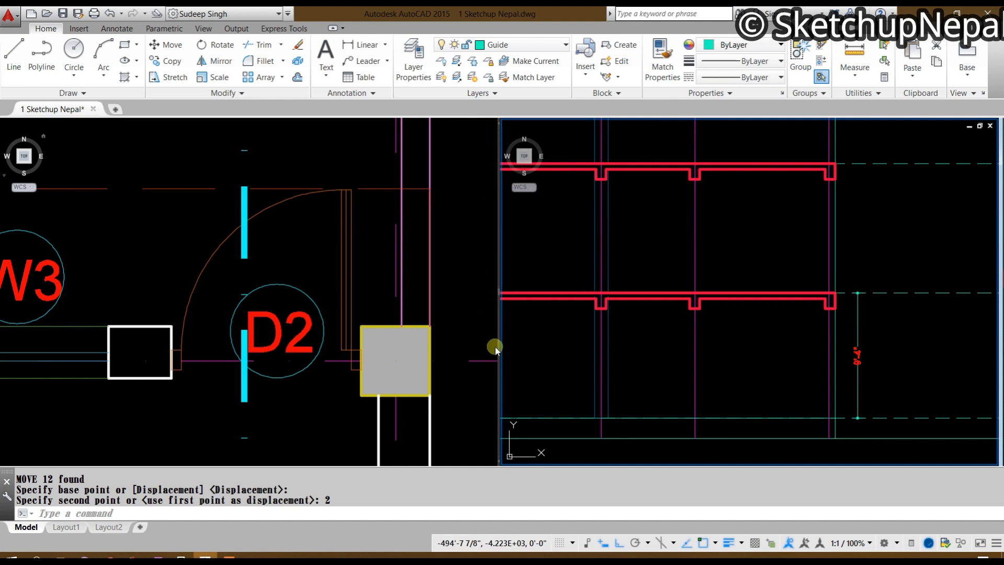
Step: Widen the section drawing's viewport by shifting the divider over the floor plan view
drag(500, 295, 359, 295)
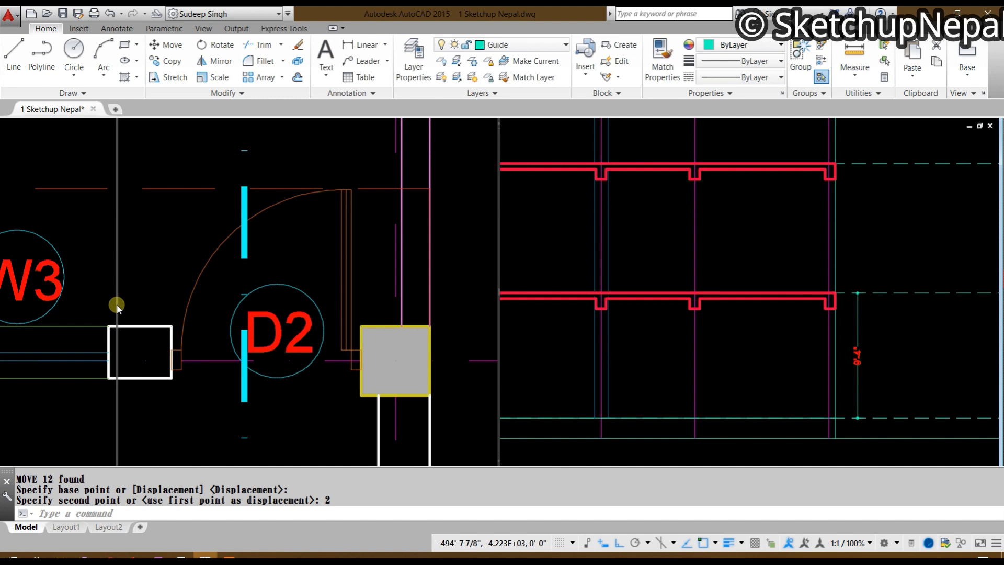
drag(117, 306, 116, 304)
middle_drag(695, 226, 751, 308)
key(Escape)
click(821, 340)
click(797, 399)
key(Escape)
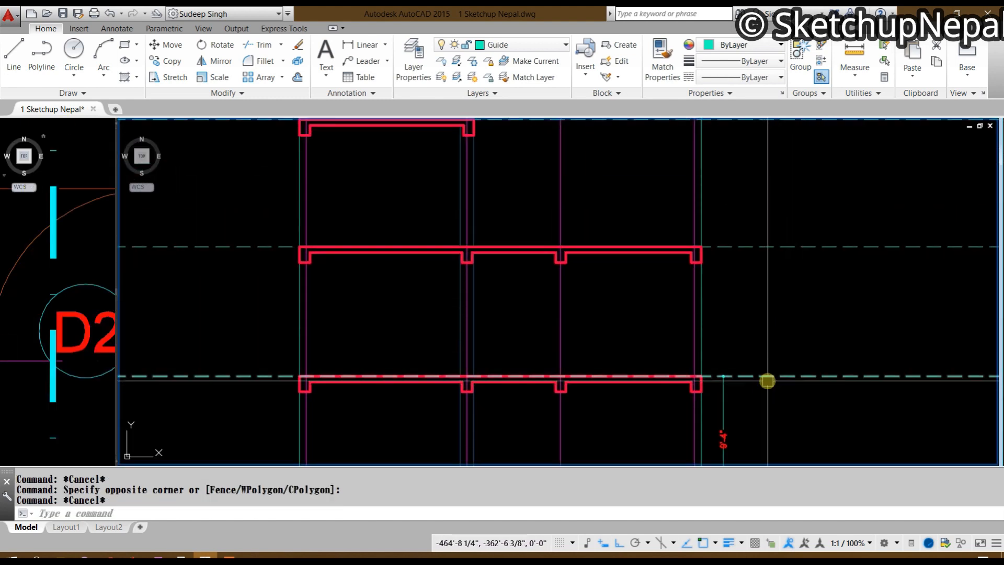
Step: Measure the storey height between the tops of the lowest and middle slabs with a linear dimension, without placing it
scroll(729, 427, up, 2)
middle_drag(730, 428, 684, 293)
scroll(700, 314, down, 2)
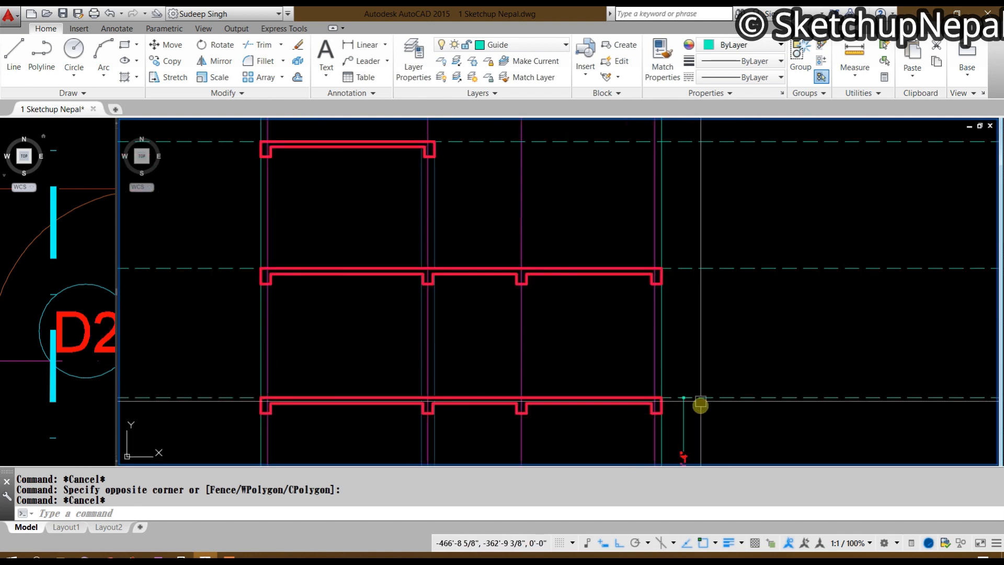
scroll(699, 406, up, 2)
text(li)
key(Return)
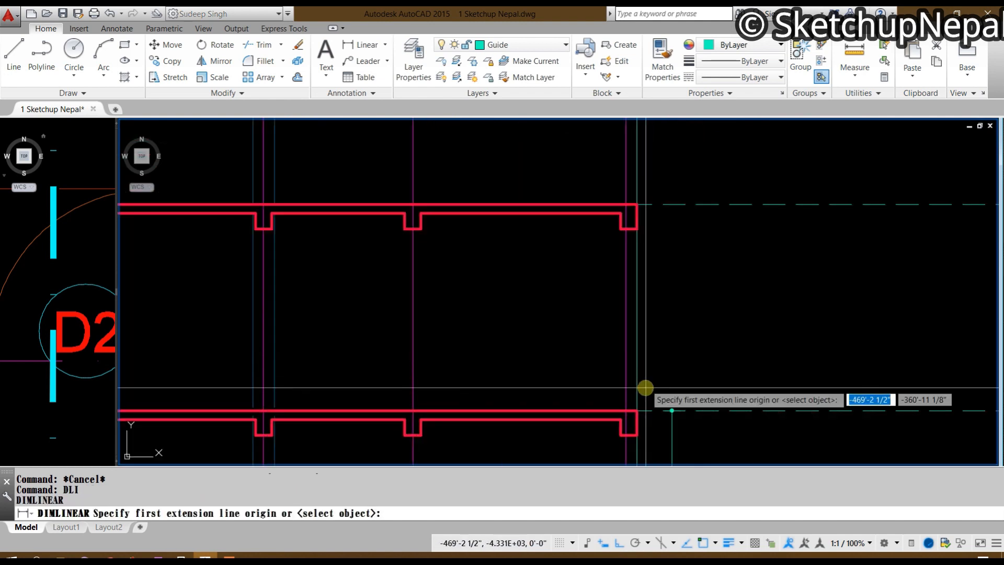
click(637, 410)
click(635, 206)
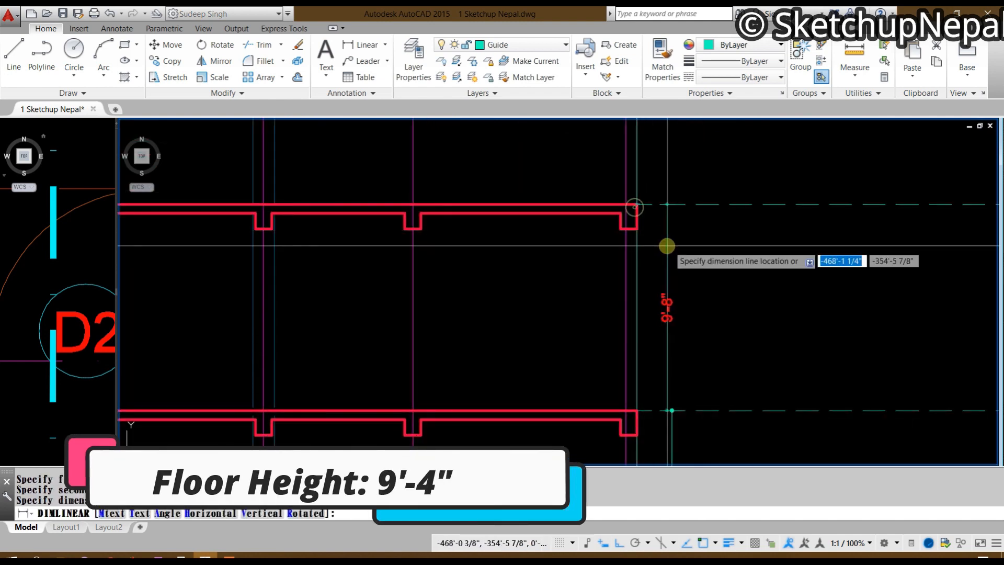
key(Escape)
Step: Move the dashed level line at the middle slab's top straight down by 4 inches
click(739, 168)
click(733, 242)
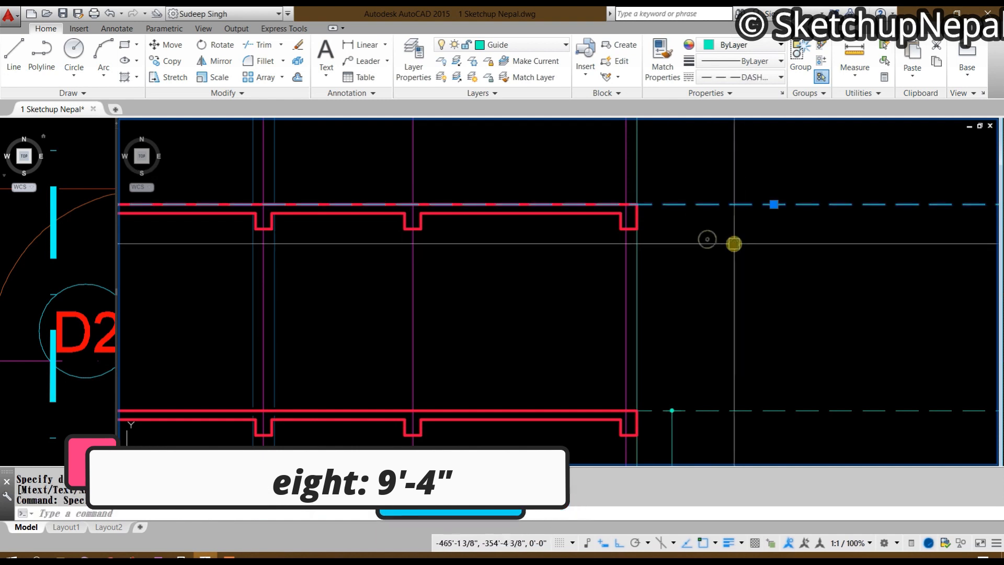
text(m)
key(Return)
click(770, 244)
text(4)
key(Return)
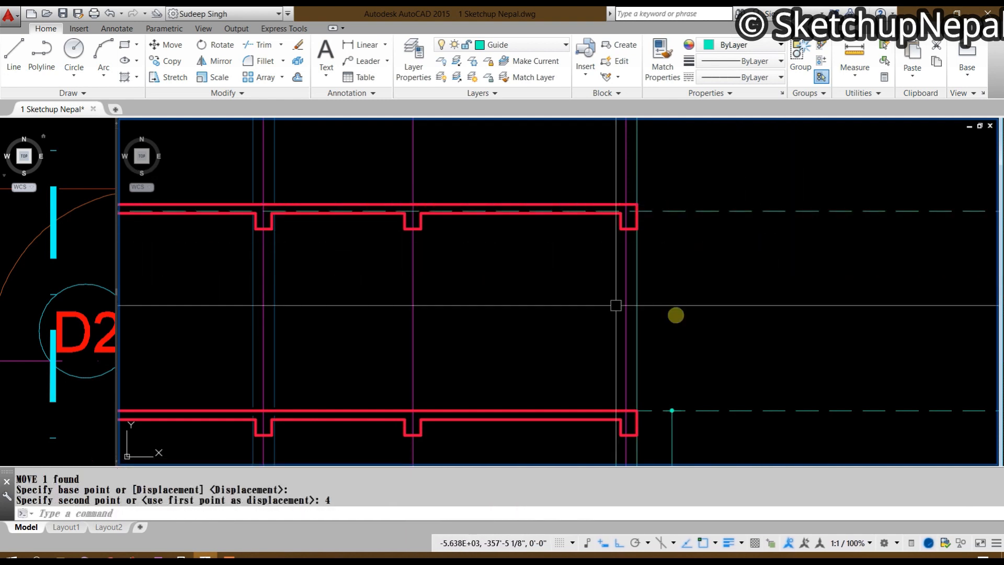
Step: Move the middle slab together with its beams straight down by 4 inches
middle_drag(601, 296, 754, 372)
middle_drag(380, 303, 619, 296)
scroll(331, 229, down, 2)
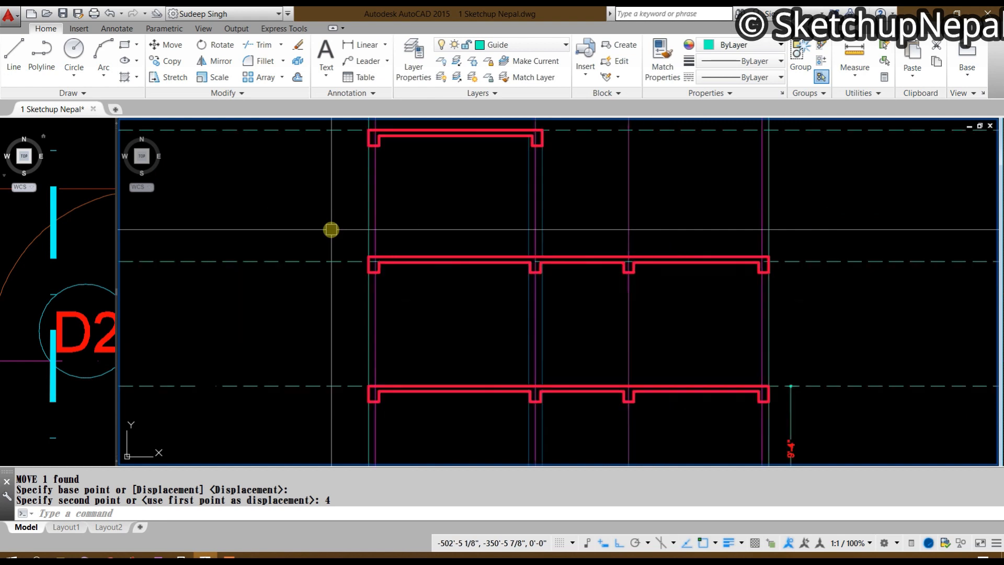
click(332, 227)
click(763, 293)
middle_drag(691, 242, 683, 280)
text(m)
key(Return)
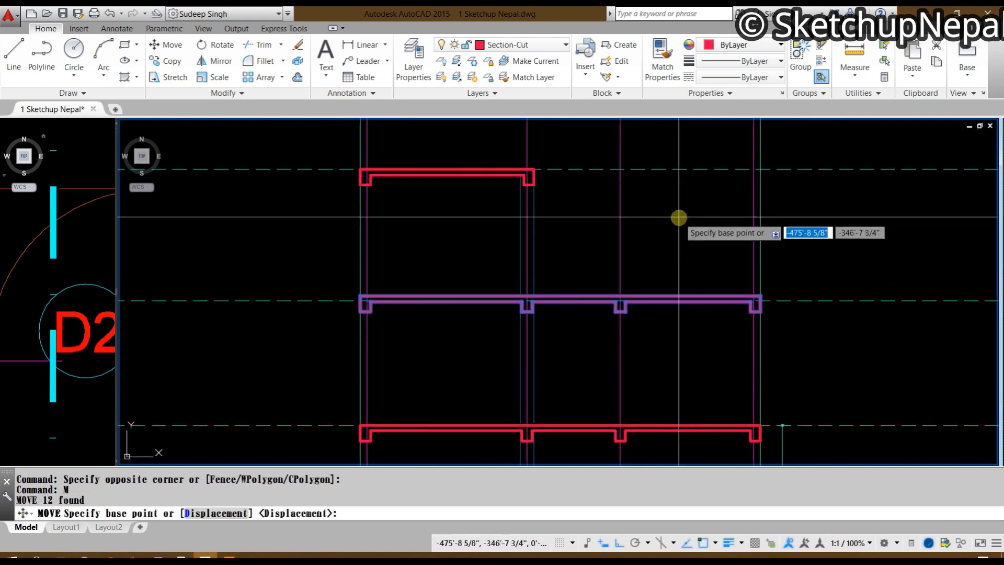
click(681, 228)
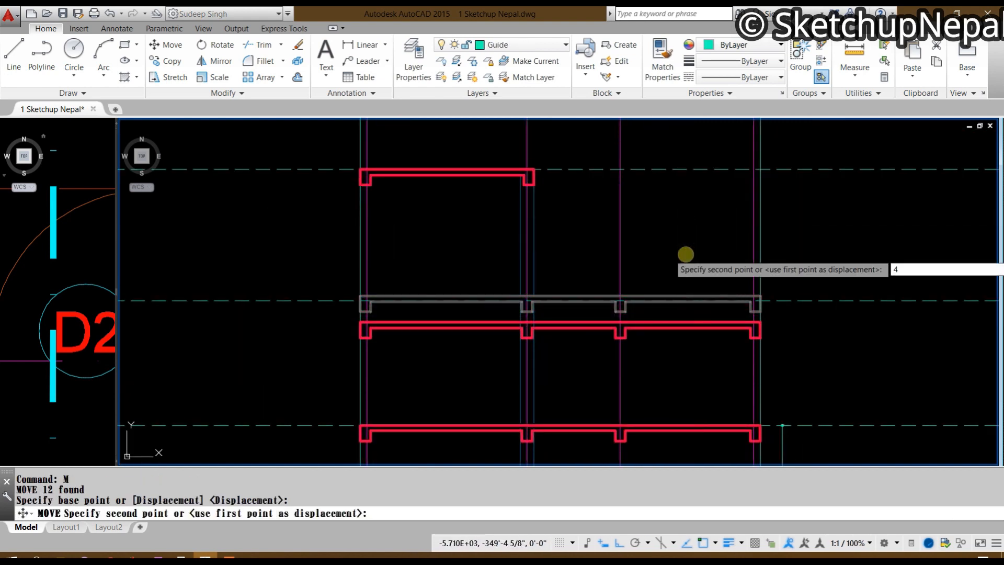
key(Return)
Step: Measure the storey height between the tops of the middle and uppermost slabs with a linear dimension, without placing it
middle_drag(700, 294, 614, 260)
middle_drag(714, 365, 702, 327)
scroll(702, 327, down, 2)
middle_drag(564, 246, 574, 282)
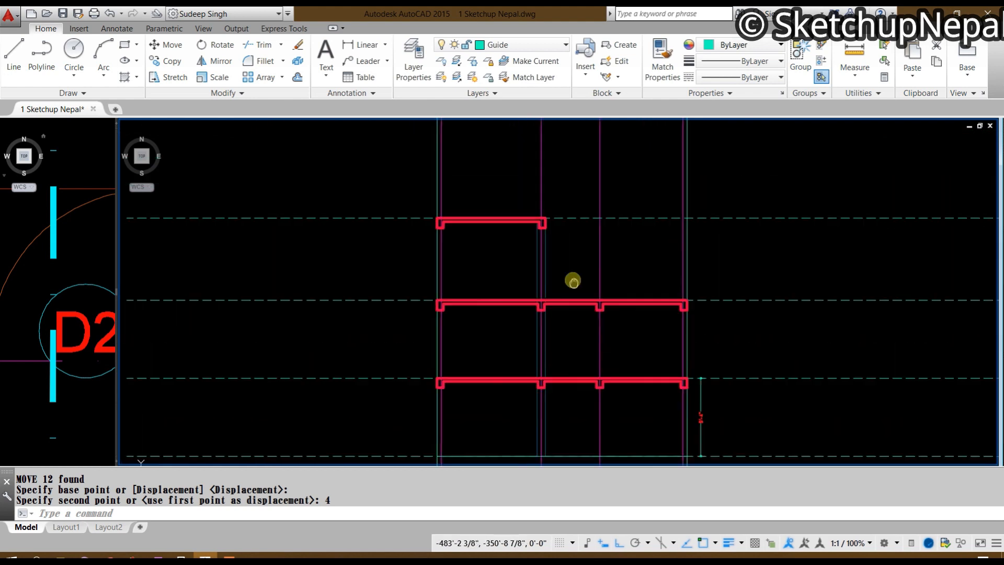
scroll(573, 282, up, 2)
text(DLI)
key(Return)
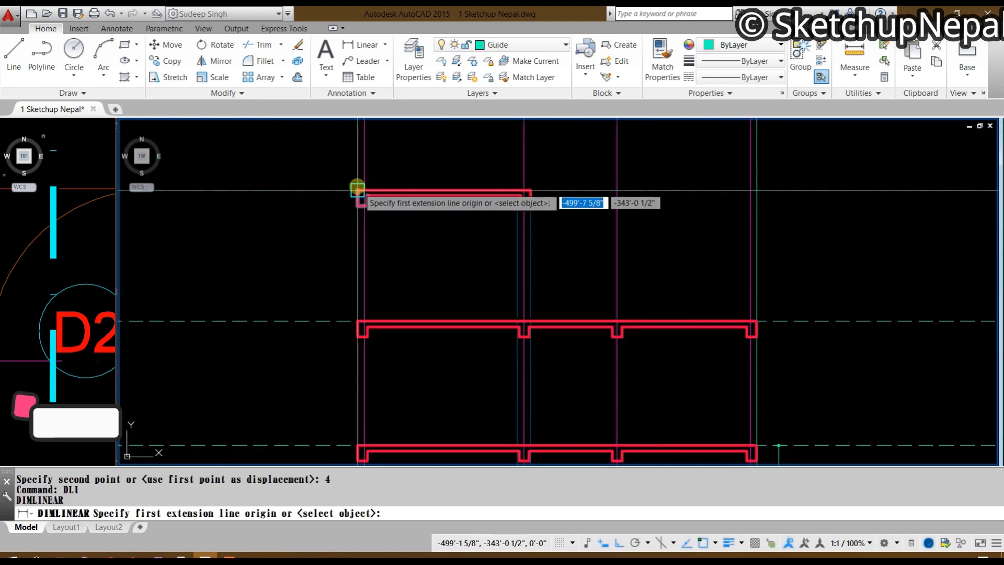
click(357, 187)
click(360, 320)
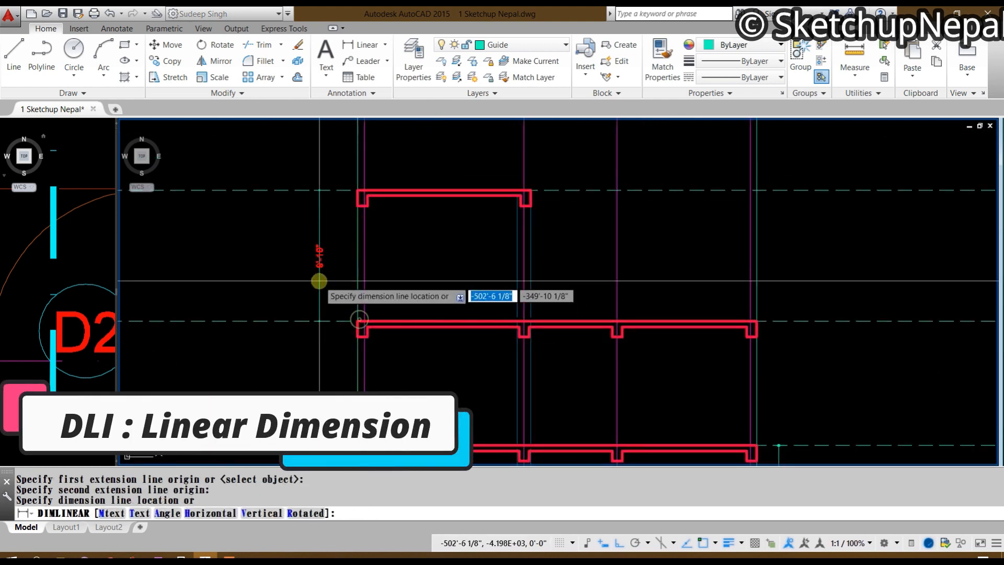
key(Escape)
Step: Move the uppermost slab with its beams and its dashed level line straight down by 6 inches
click(323, 157)
click(636, 231)
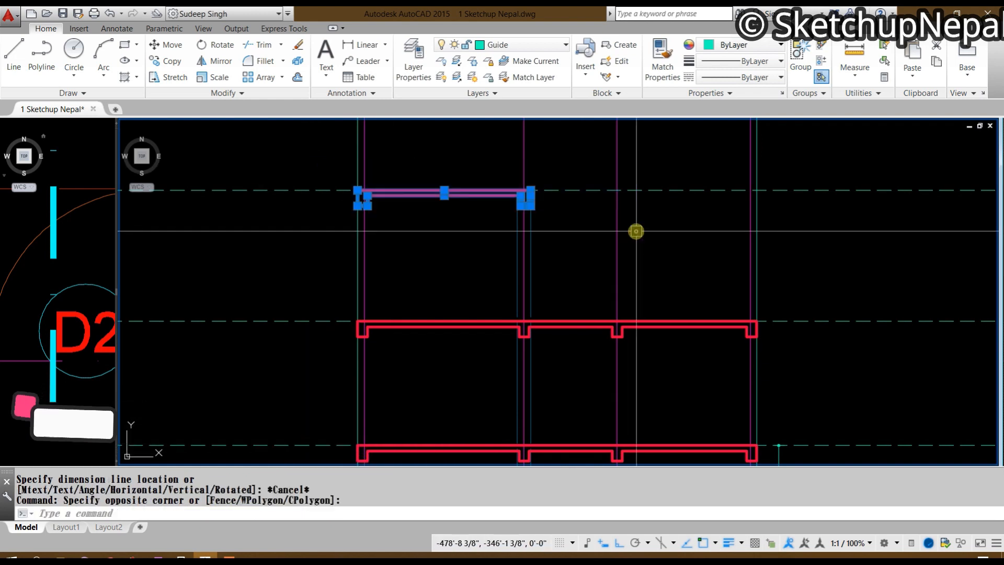
middle_drag(679, 216, 650, 255)
click(660, 215)
click(635, 273)
middle_drag(631, 294, 599, 242)
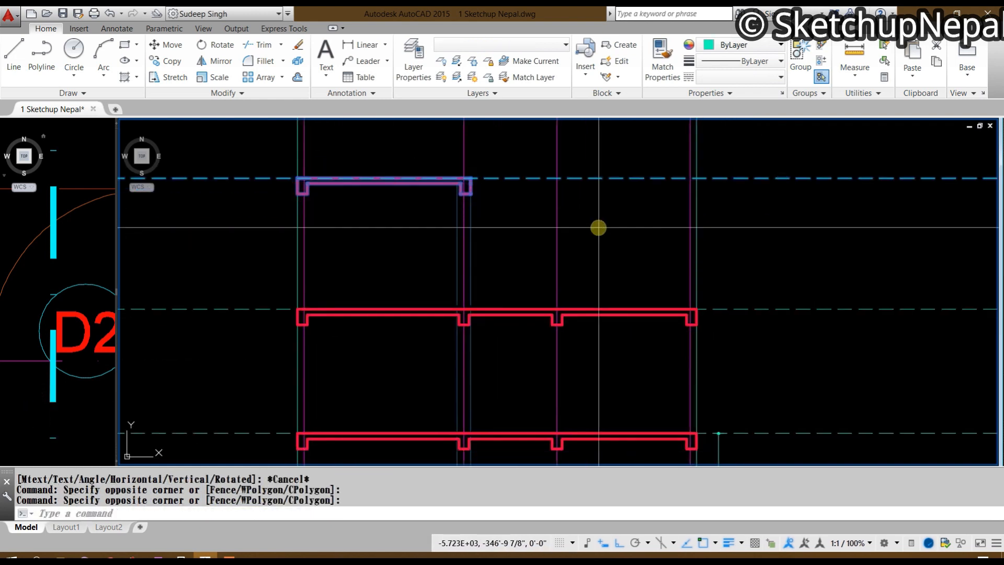
text(m)
key(Return)
click(616, 217)
key(Return)
Step: Add a vertical linear dimension between the tops of the uppermost and middle slabs beside the section's left edge
middle_drag(506, 264, 679, 339)
text(dli)
key(Return)
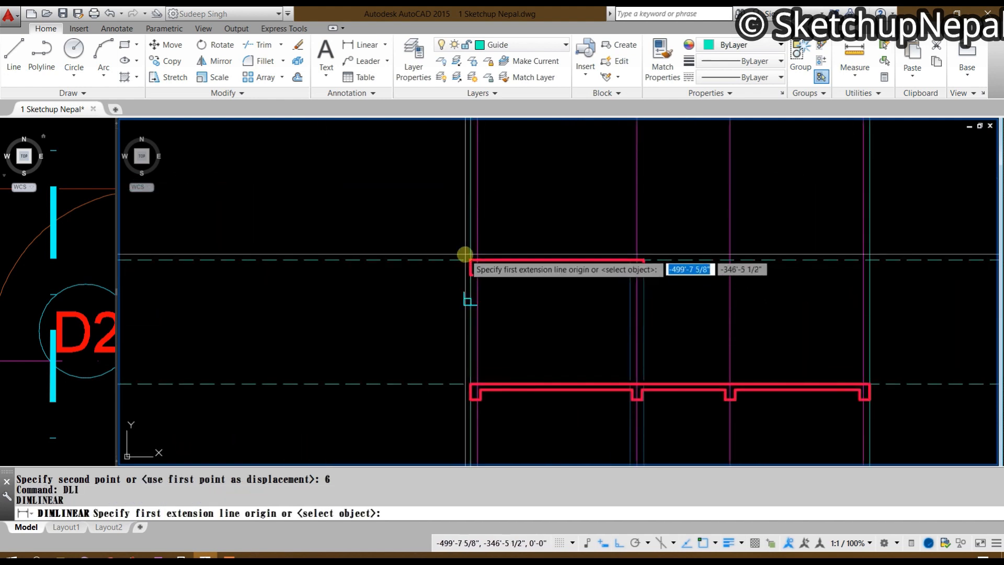
click(464, 259)
key(Escape)
key(Return)
click(471, 260)
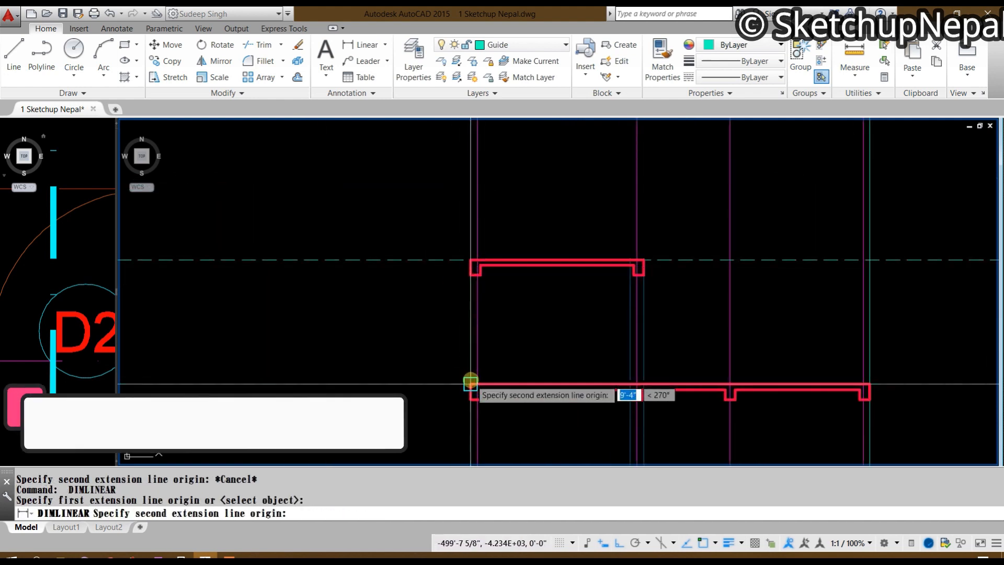
click(470, 383)
scroll(426, 336, up, 2)
click(426, 336)
Step: Add a vertical linear dimension between the tops of the middle and lowest slabs beside the section's left edge
scroll(414, 266, down, 3)
scroll(459, 283, up, 2)
scroll(448, 265, up, 2)
key(Return)
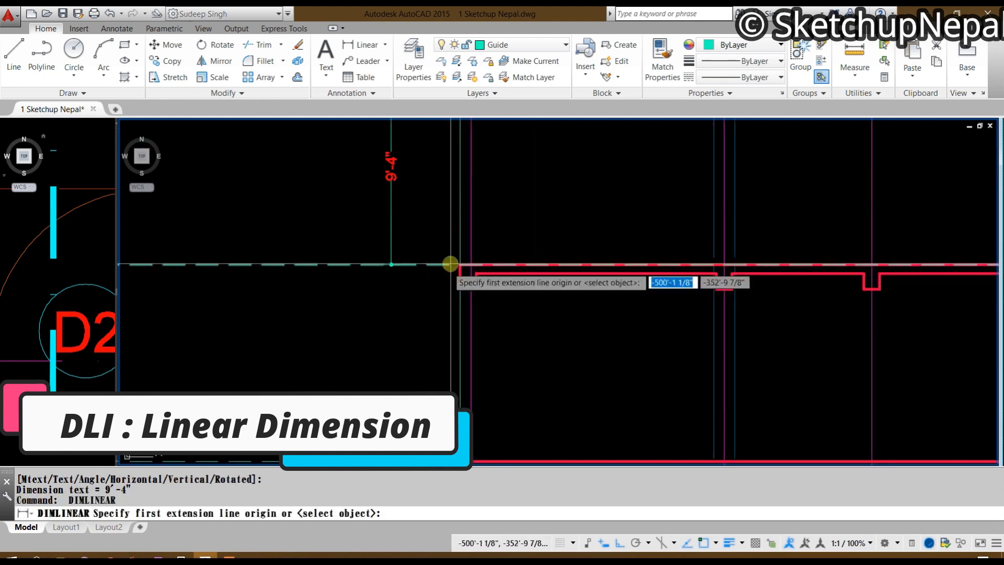
click(458, 265)
scroll(470, 317, up, 2)
click(471, 316)
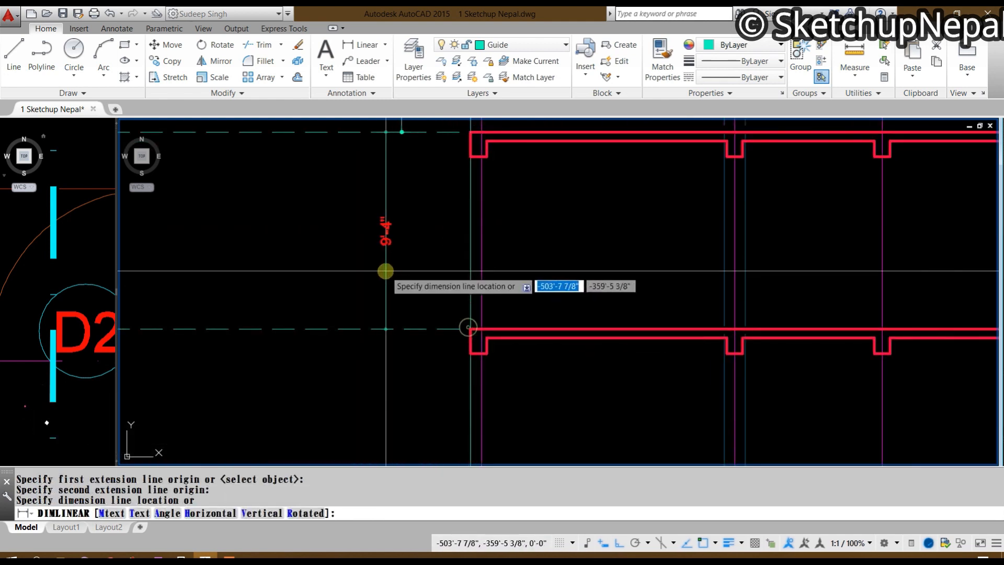
click(385, 271)
Step: Add a vertical linear dimension from the lowest slab's top to the plinth level line beside the section's left edge
scroll(469, 338, down, 2)
scroll(449, 152, up, 2)
key(Return)
click(486, 255)
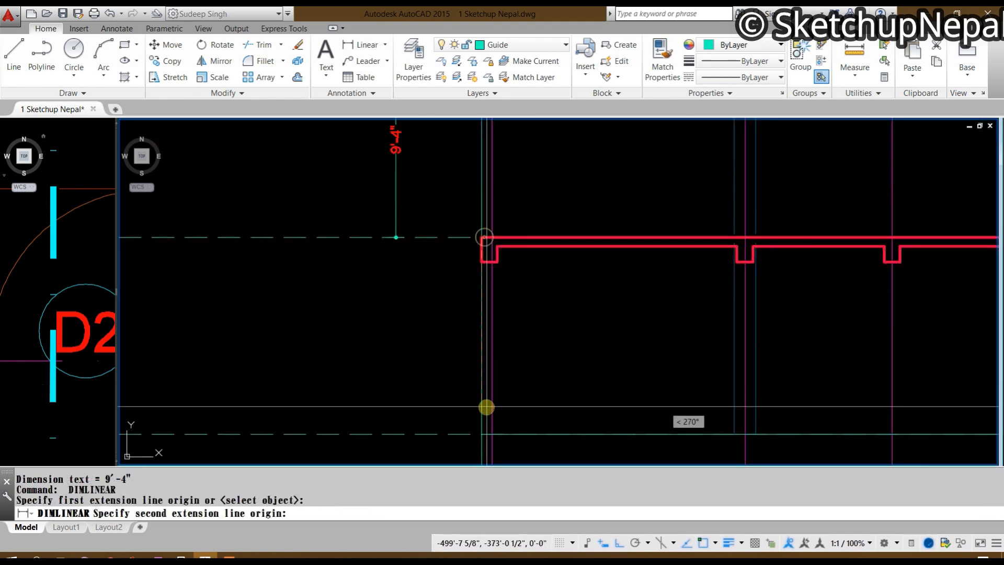
click(482, 435)
click(353, 364)
scroll(370, 285, down, 3)
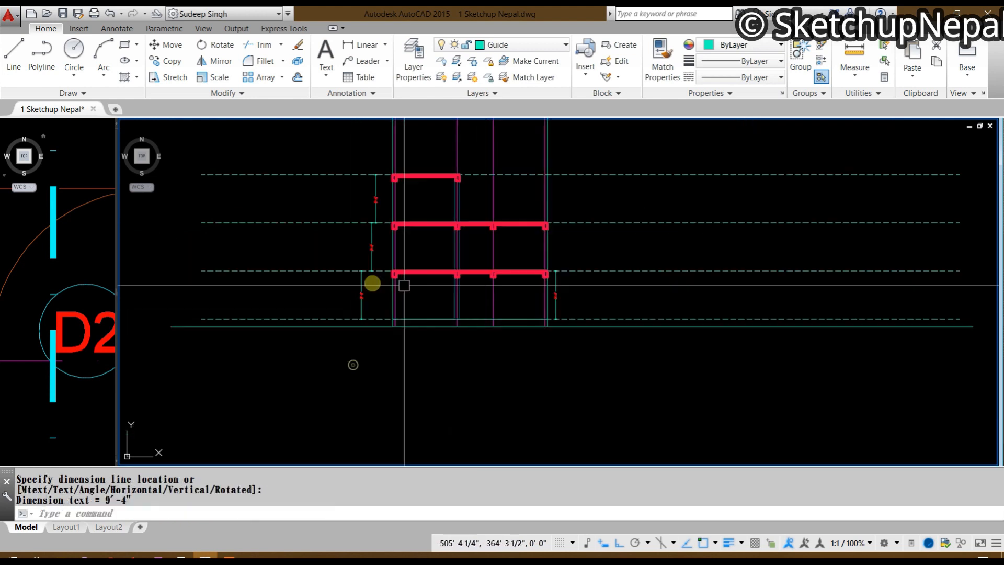
Step: Erase the three vertical storey dimensions beside the section's left edge
middle_drag(567, 279, 630, 370)
scroll(430, 356, up, 2)
click(476, 296)
scroll(455, 314, up, 2)
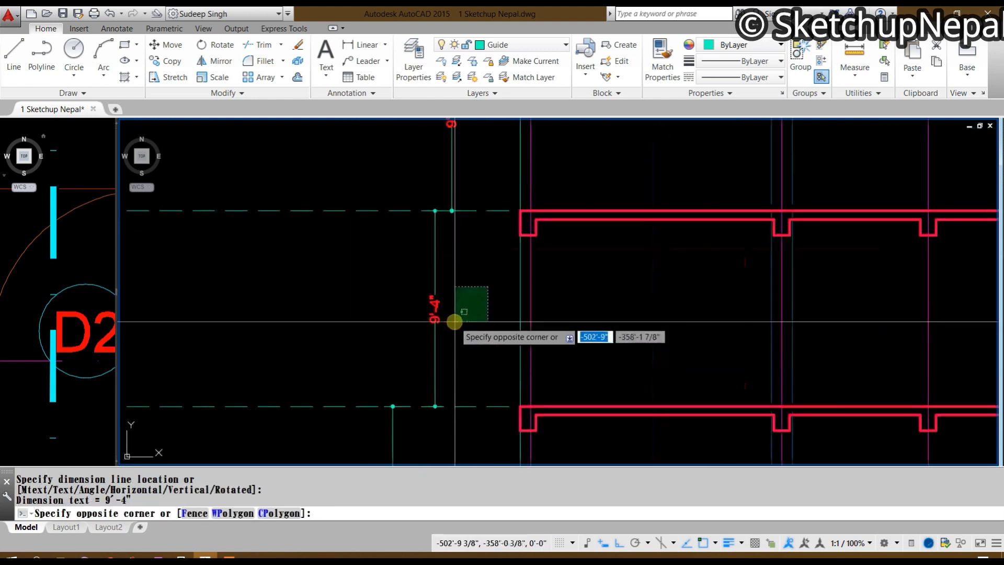
key(Escape)
click(453, 321)
click(361, 345)
scroll(436, 262, down, 4)
key(Delete)
scroll(424, 334, up, 3)
click(432, 340)
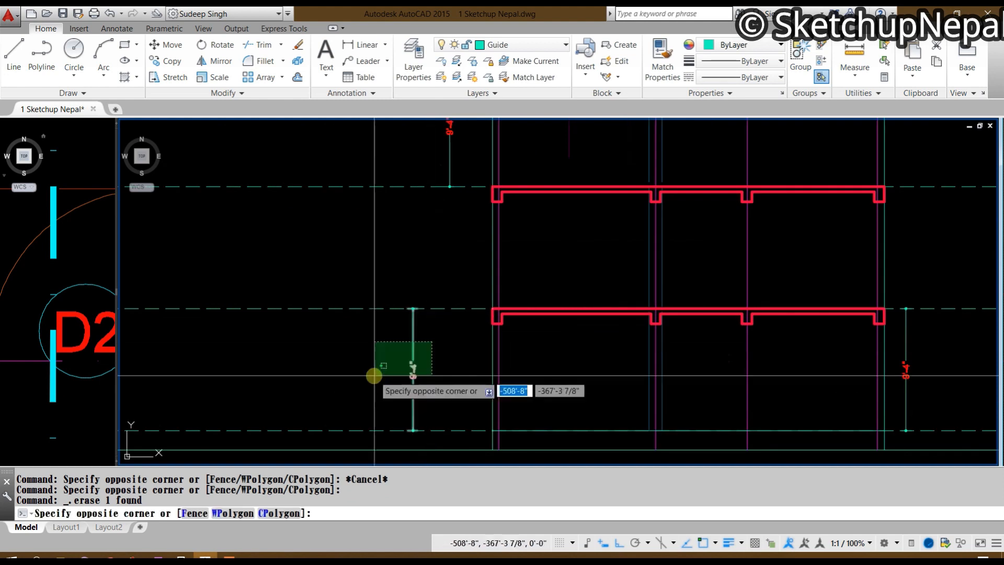
click(374, 377)
key(Delete)
middle_drag(430, 225, 426, 364)
click(456, 251)
click(419, 291)
key(Delete)
scroll(423, 208, down, 4)
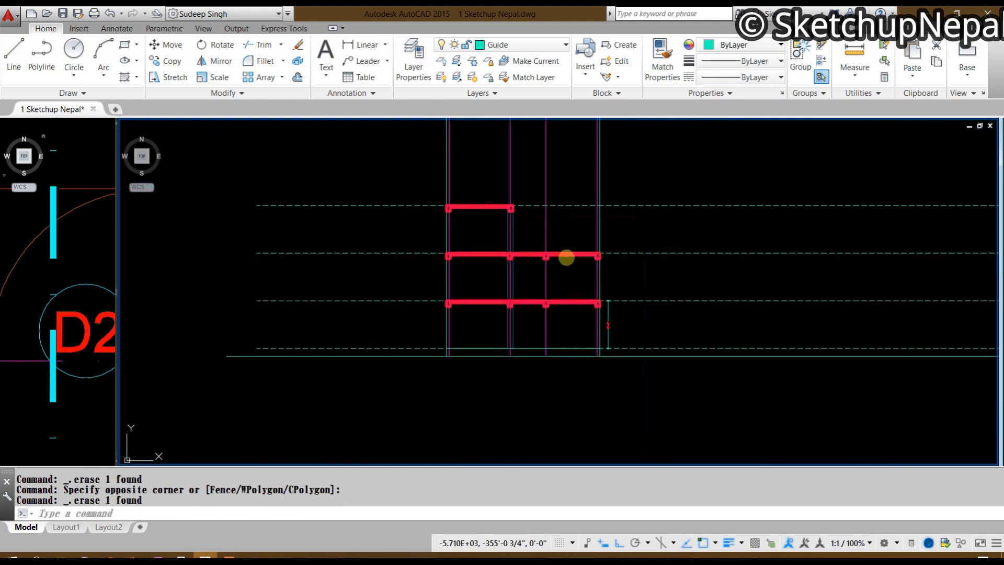
middle_drag(567, 257, 600, 330)
scroll(601, 330, up, 2)
middle_drag(538, 321, 552, 281)
scroll(553, 281, up, 2)
middle_drag(620, 393, 617, 269)
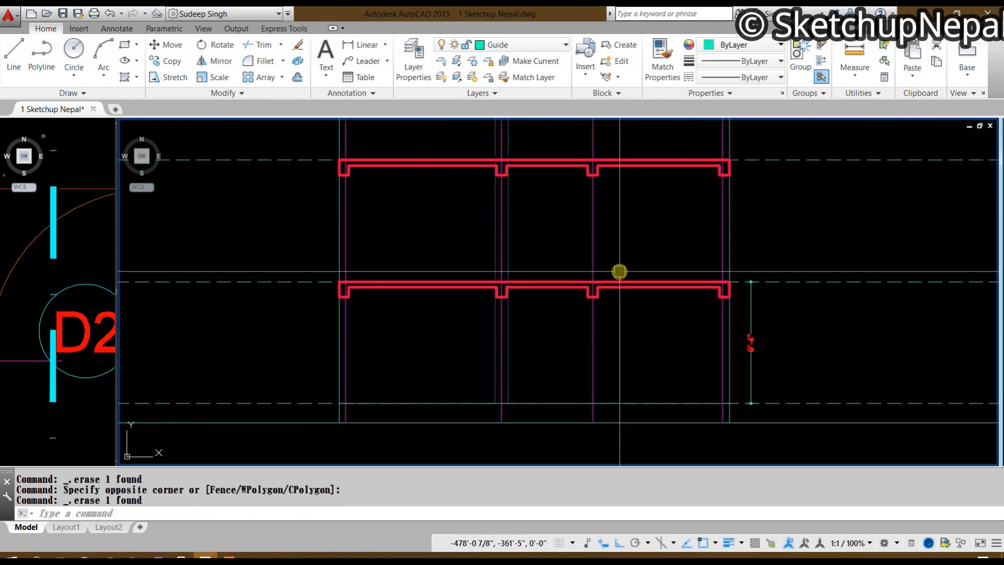
Step: Widen the plan viewport by moving the divider between it and the section viewport
mouse_move(701, 300)
middle_down()
mouse_move(708, 264)
mouse_move(755, 398)
middle_up()
middle_drag(616, 213, 554, 288)
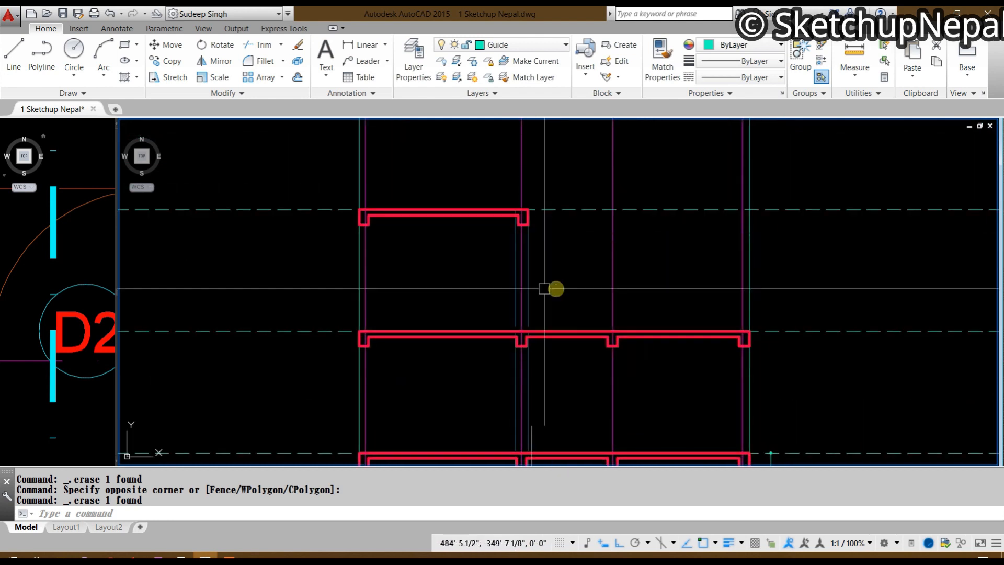
scroll(462, 304, down, 2)
mouse_move(569, 333)
middle_down()
mouse_move(576, 307)
mouse_move(592, 324)
middle_up()
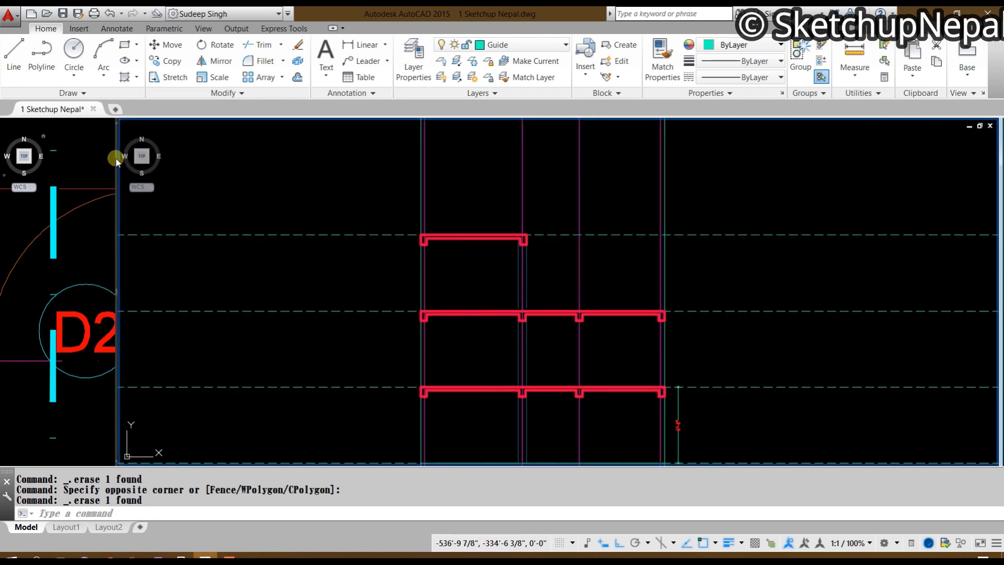
drag(116, 291, 125, 297)
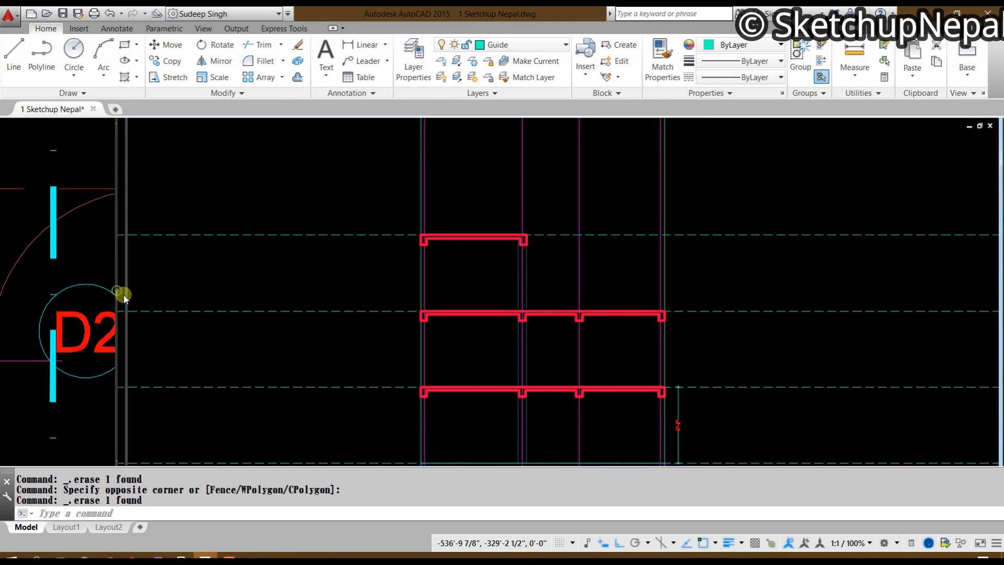
drag(384, 301, 385, 301)
Step: Examine the plan where the X-X section line crosses the exterior wall beside the staircase
middle_drag(180, 314, 198, 298)
click(197, 299)
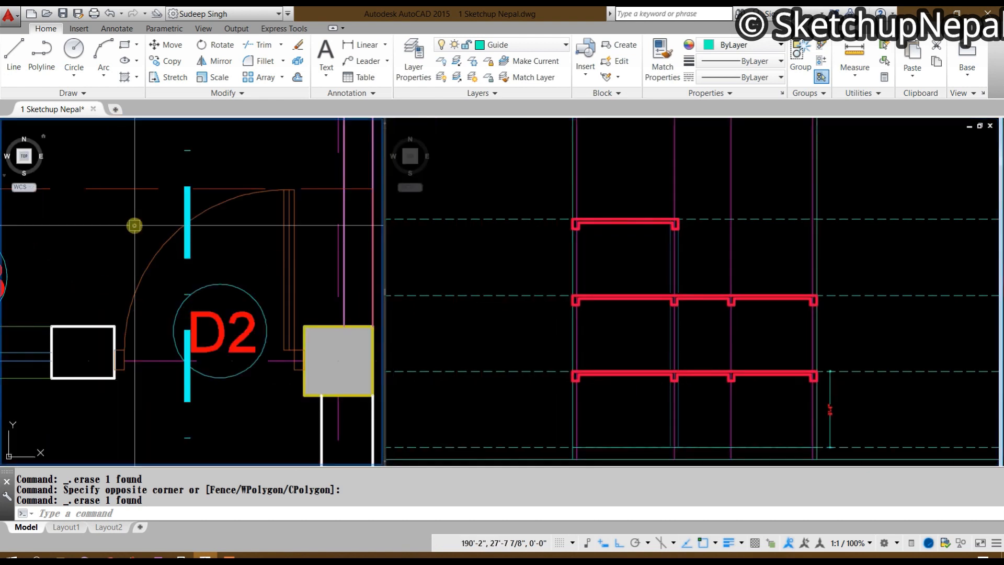
scroll(135, 227, down, 10)
scroll(144, 237, up, 2)
middle_drag(145, 237, 213, 238)
scroll(193, 236, down, 6)
middle_drag(124, 269, 354, 188)
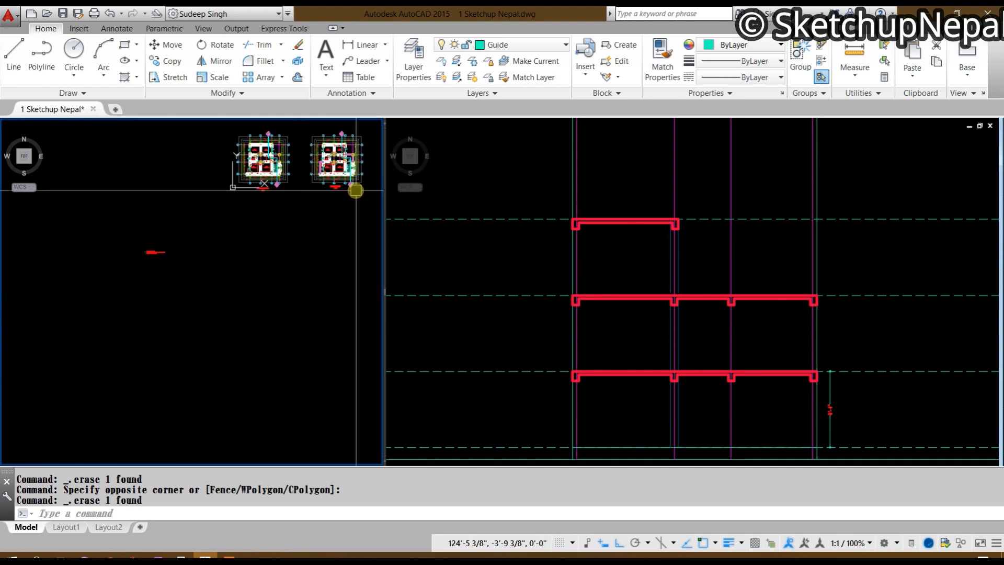
middle_drag(281, 276, 199, 376)
scroll(199, 378, down, 4)
middle_drag(319, 351, 178, 336)
scroll(179, 334, down, 4)
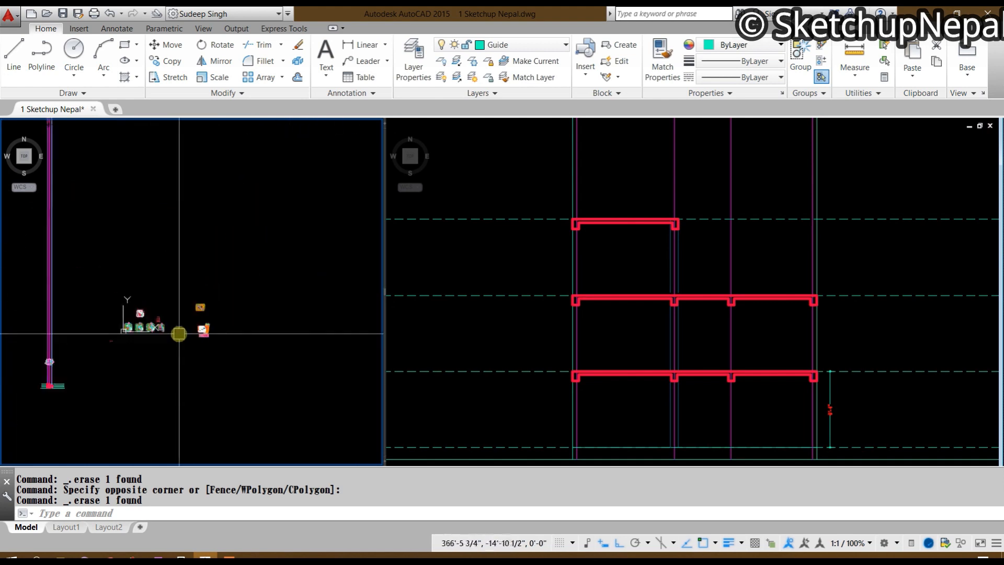
middle_drag(52, 358, 203, 309)
scroll(156, 327, up, 5)
scroll(156, 327, up, 2)
middle_drag(303, 321, 76, 356)
scroll(212, 305, up, 6)
scroll(267, 259, up, 2)
middle_drag(275, 248, 231, 363)
scroll(153, 379, up, 2)
scroll(152, 380, up, 2)
scroll(144, 325, up, 2)
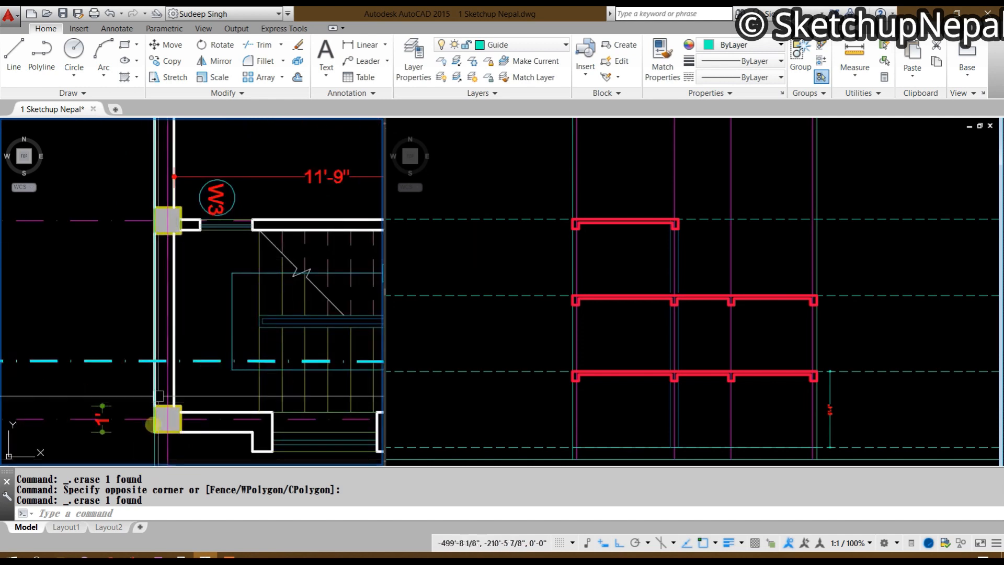
Step: Assign the four dashed horizontal level lines of the section to the Ele-1 layer
click(601, 328)
mouse_move(616, 351)
middle_down()
mouse_move(643, 253)
mouse_move(601, 336)
mouse_move(596, 305)
mouse_move(562, 343)
mouse_move(584, 289)
middle_up()
scroll(643, 253, up, 2)
scroll(574, 334, up, 2)
key(Escape)
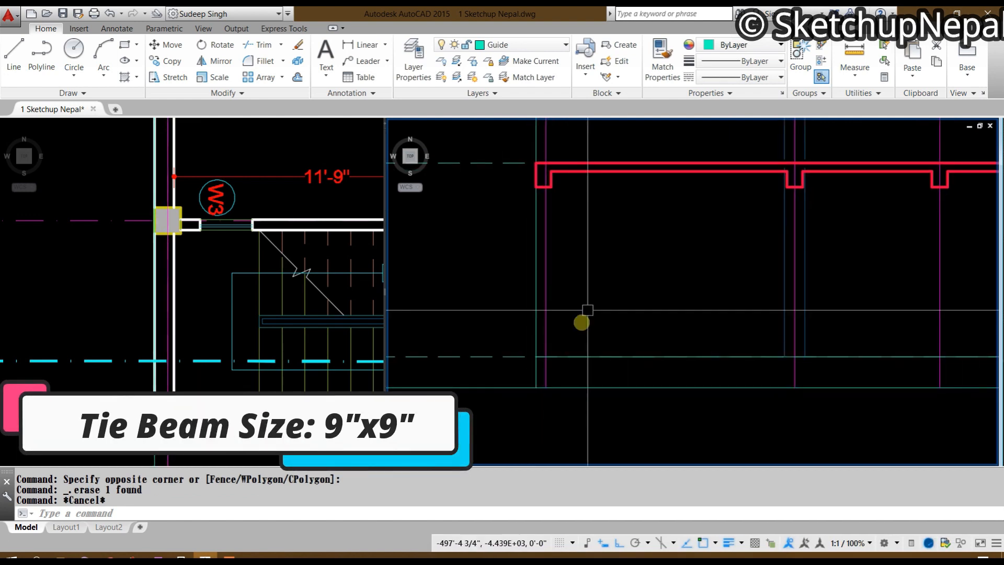
middle_drag(587, 310, 585, 354)
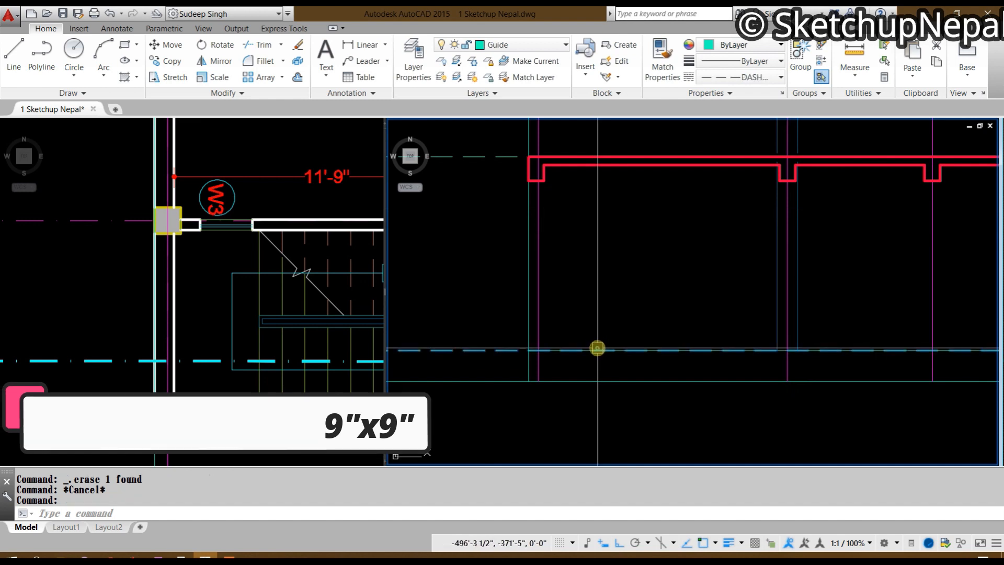
scroll(534, 370, down, 3)
scroll(584, 358, up, 5)
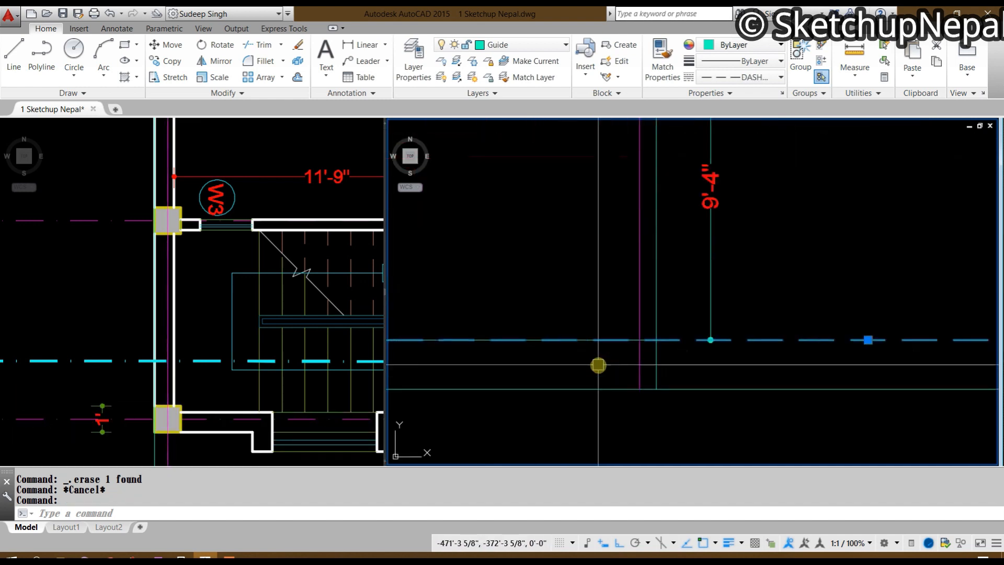
scroll(750, 328, down, 3)
middle_drag(827, 333, 797, 362)
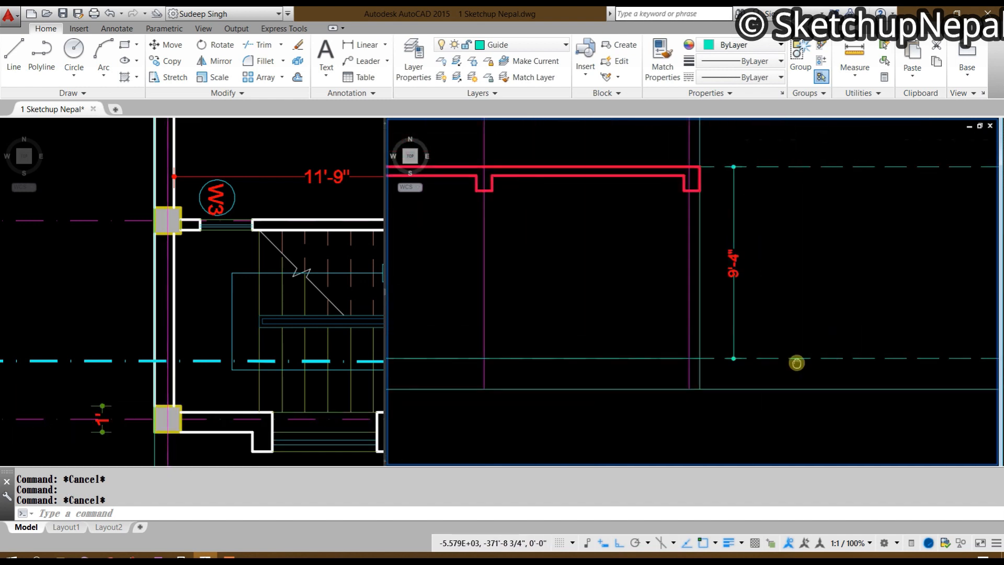
scroll(795, 340, down, 4)
click(771, 231)
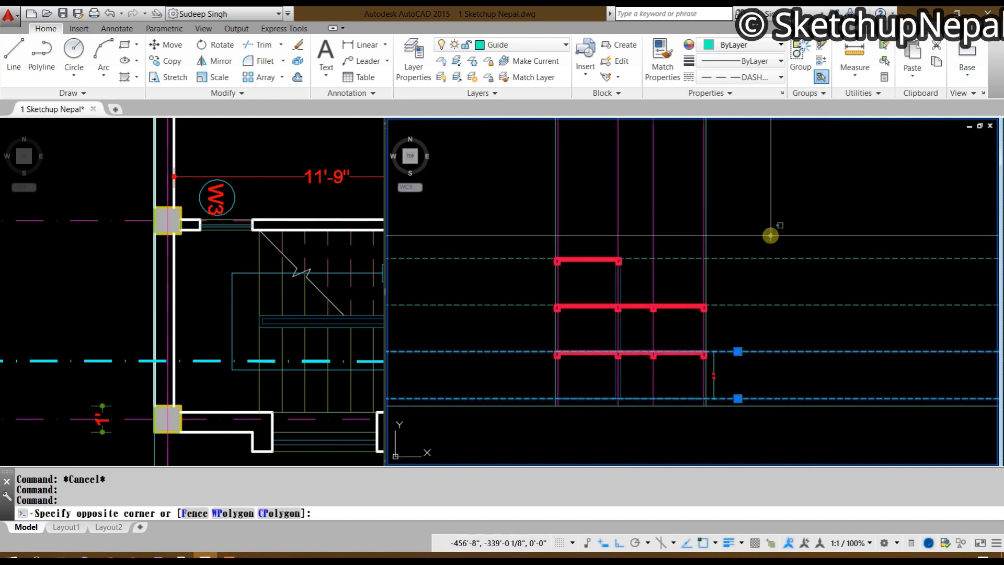
click(762, 311)
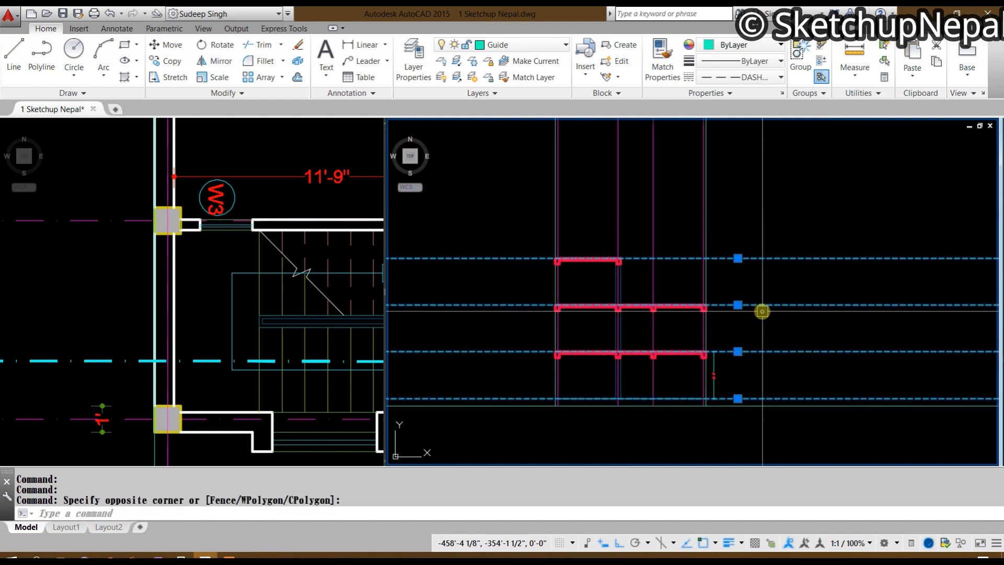
click(506, 44)
click(525, 153)
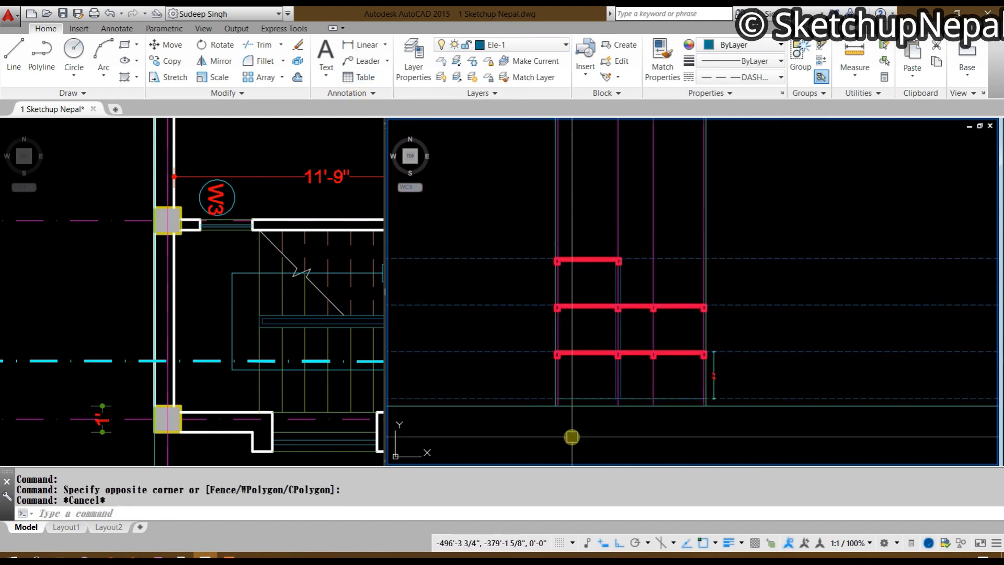
Step: Turn on selection cycling so the overlapping lines at plinth level can be picked separately
scroll(568, 431, up, 8)
scroll(562, 340, up, 5)
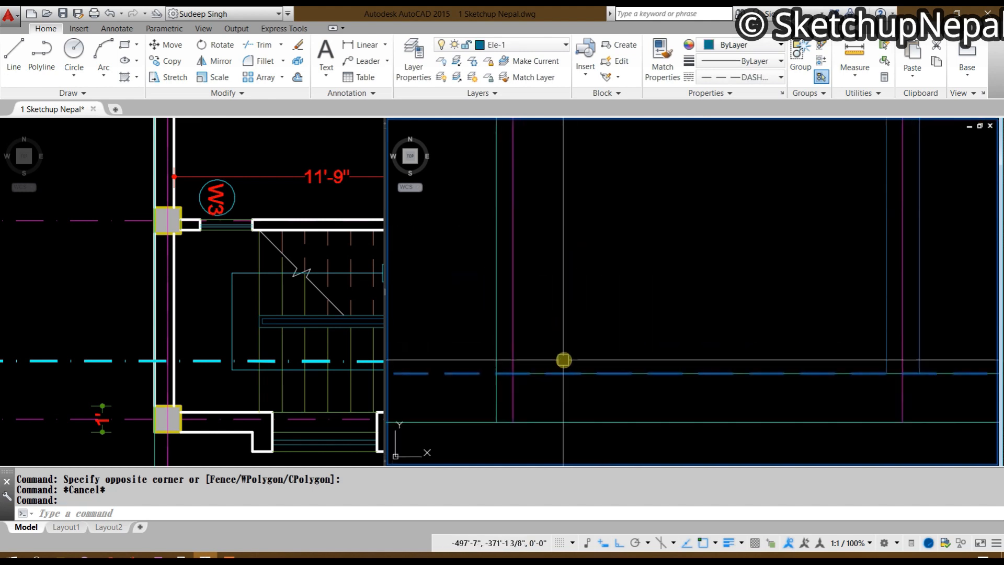
key(Escape)
scroll(532, 394, down, 4)
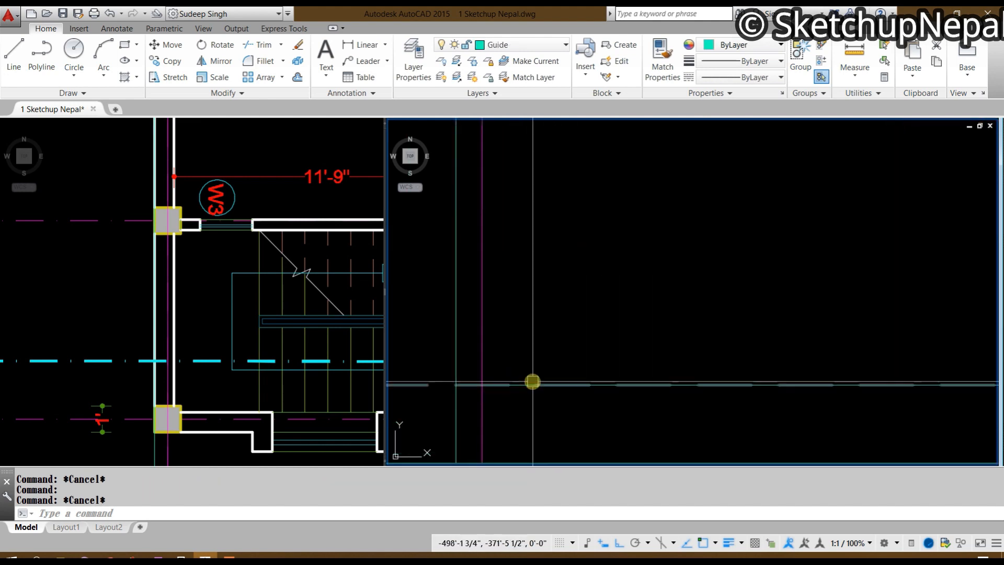
middle_drag(558, 419, 557, 399)
key(Escape)
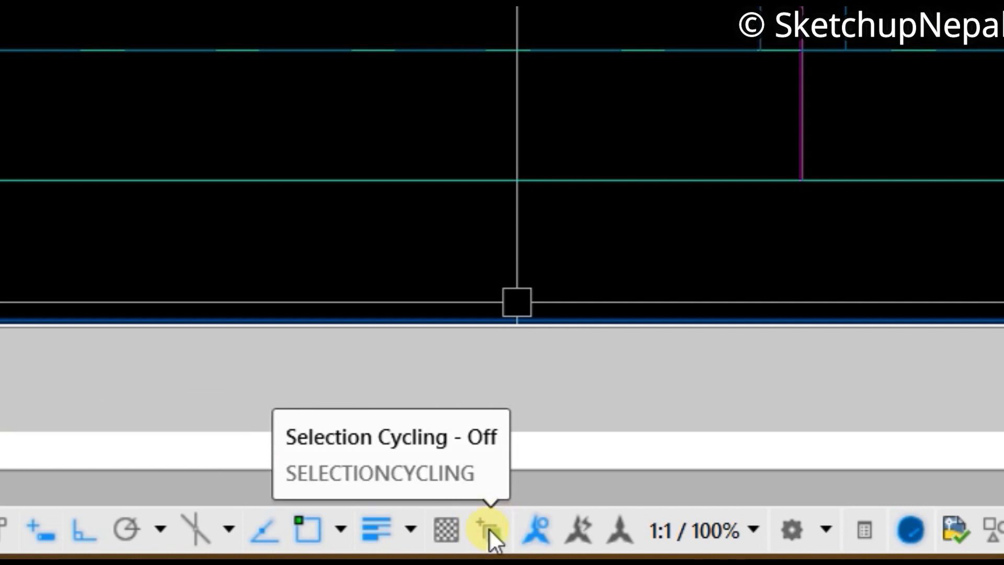
click(490, 530)
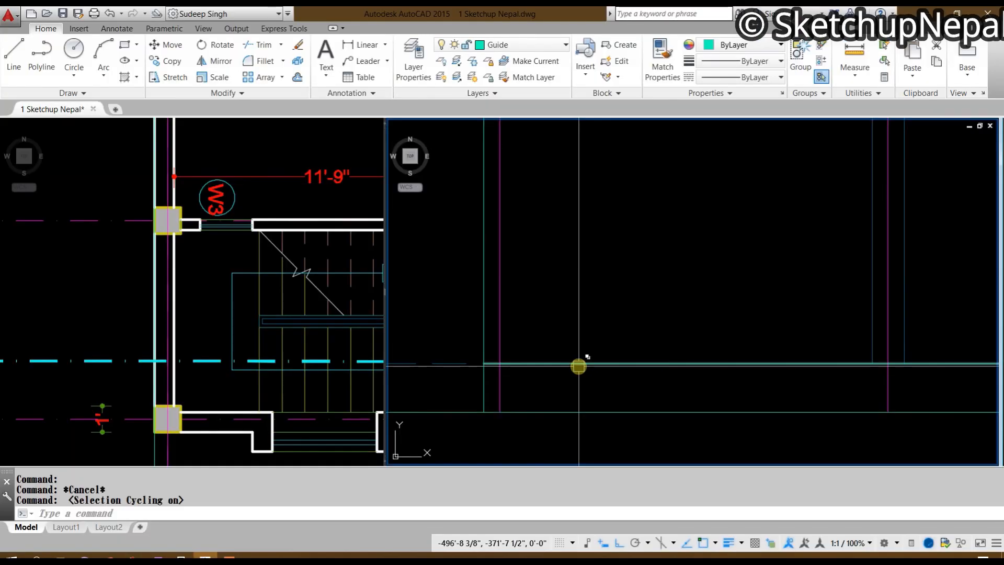
Step: Assign the solid plinth level line to the Section-Cut layer and turn selection cycling off
click(579, 363)
click(619, 407)
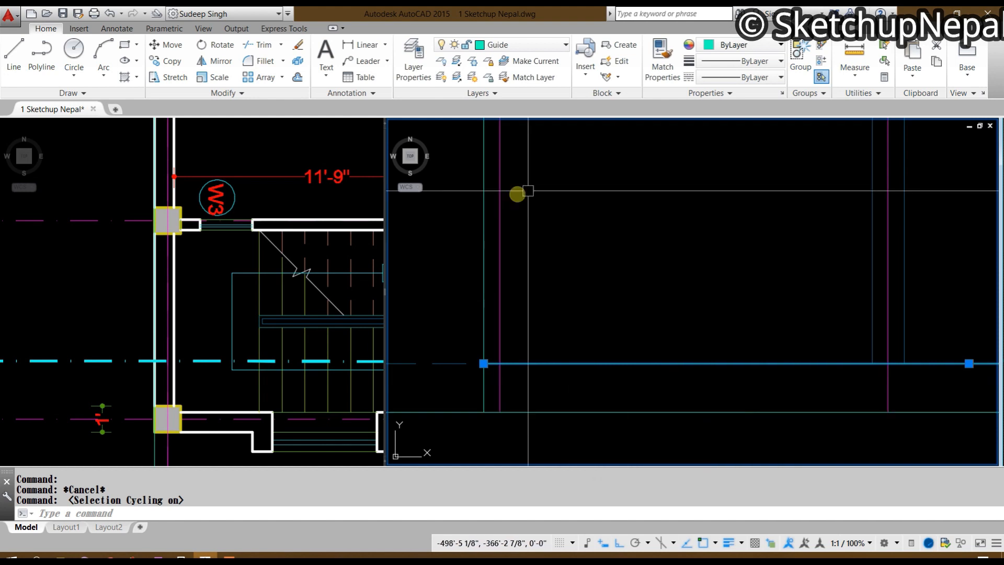
scroll(738, 274, down, 1)
middle_drag(738, 274, 691, 353)
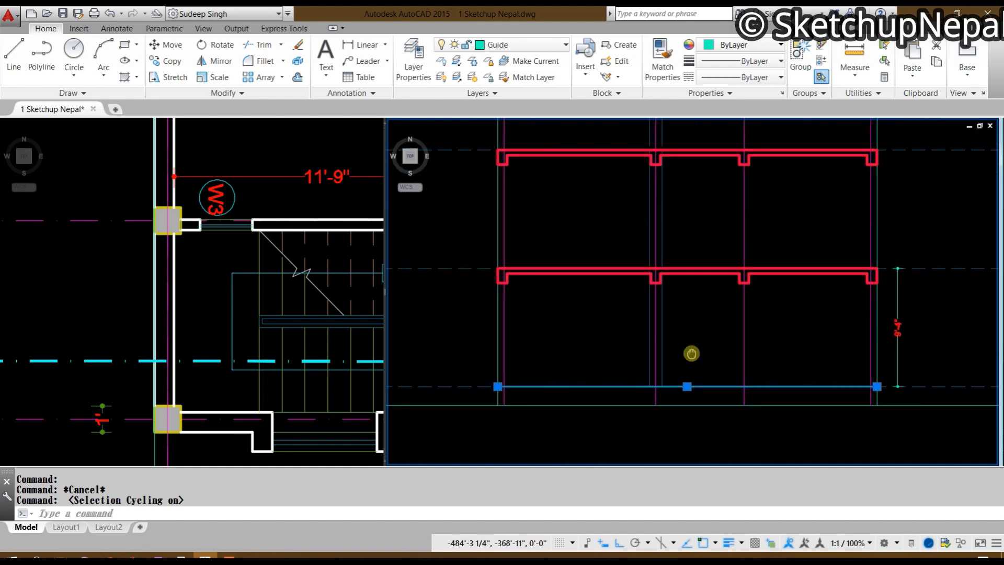
click(523, 47)
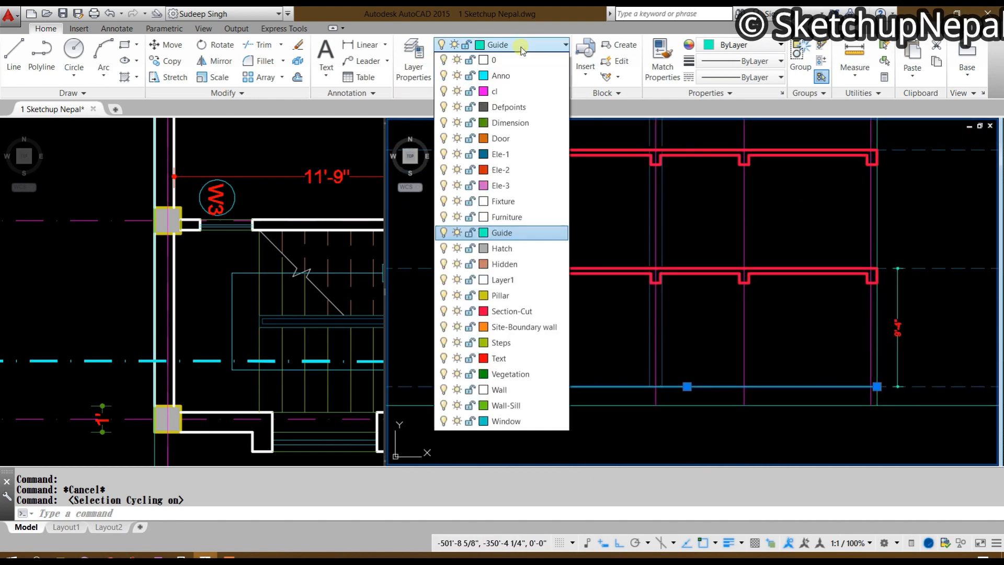
click(534, 313)
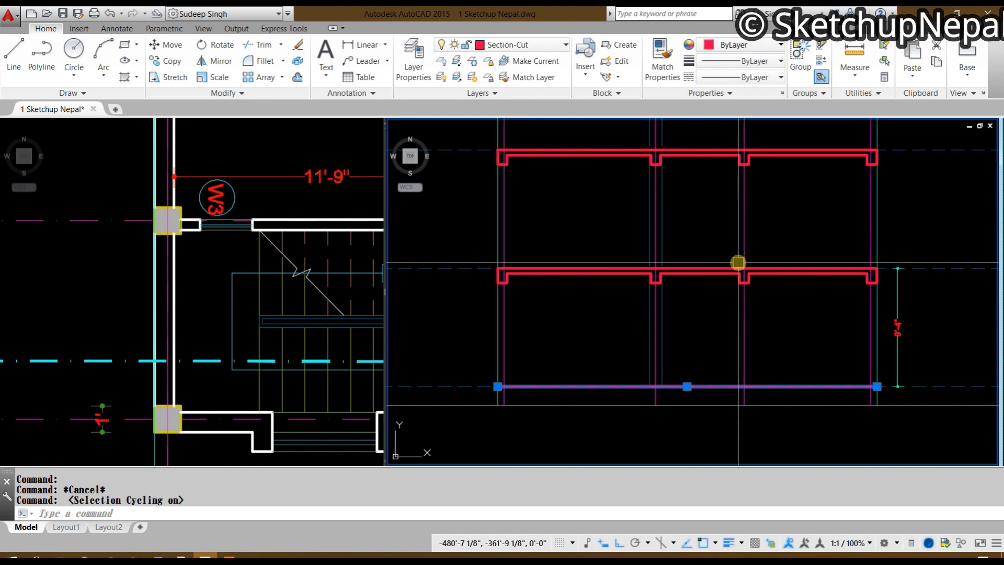
key(Escape)
middle_drag(566, 392, 570, 410)
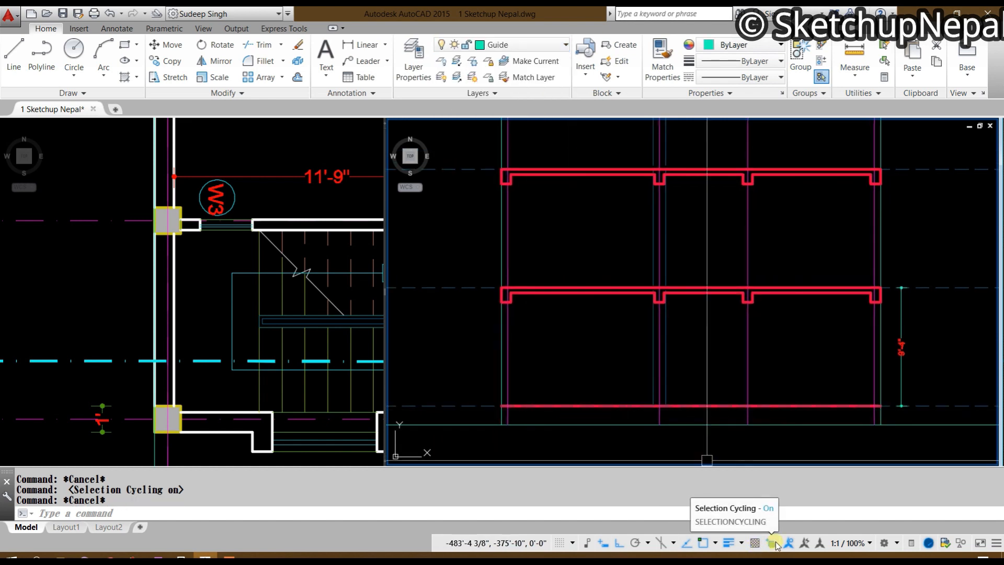
middle_drag(584, 342, 586, 413)
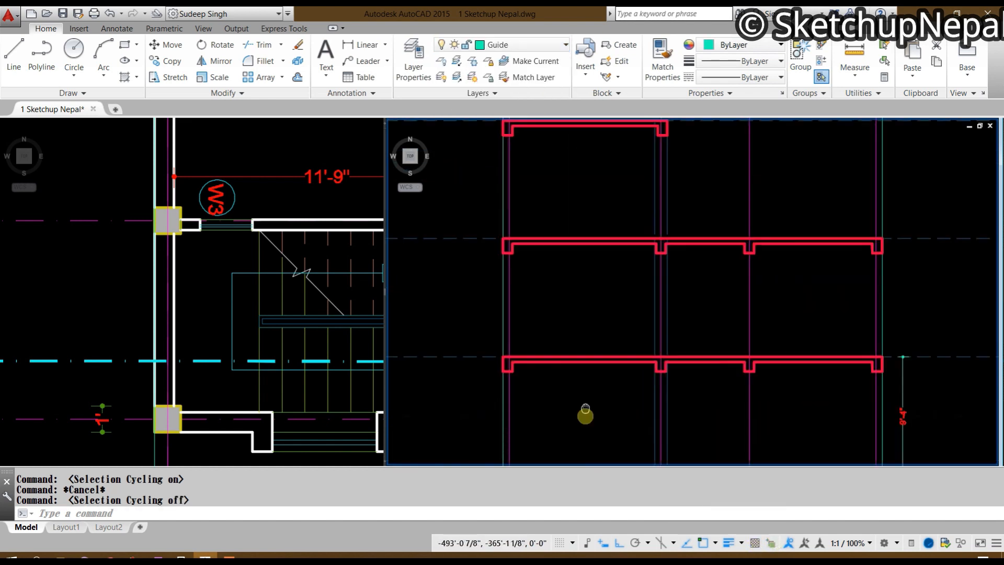
Step: Erase the two vertical guide lines along the section's outer left and right edges
scroll(560, 351, down, 4)
middle_drag(567, 321, 574, 373)
scroll(540, 316, up, 8)
middle_drag(574, 329, 469, 219)
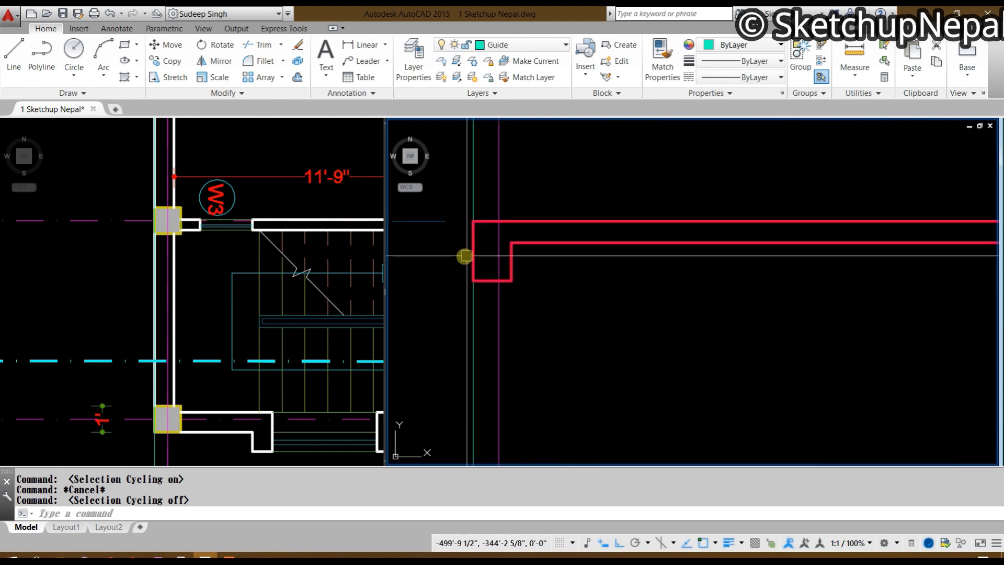
scroll(486, 256, down, 6)
scroll(883, 347, up, 4)
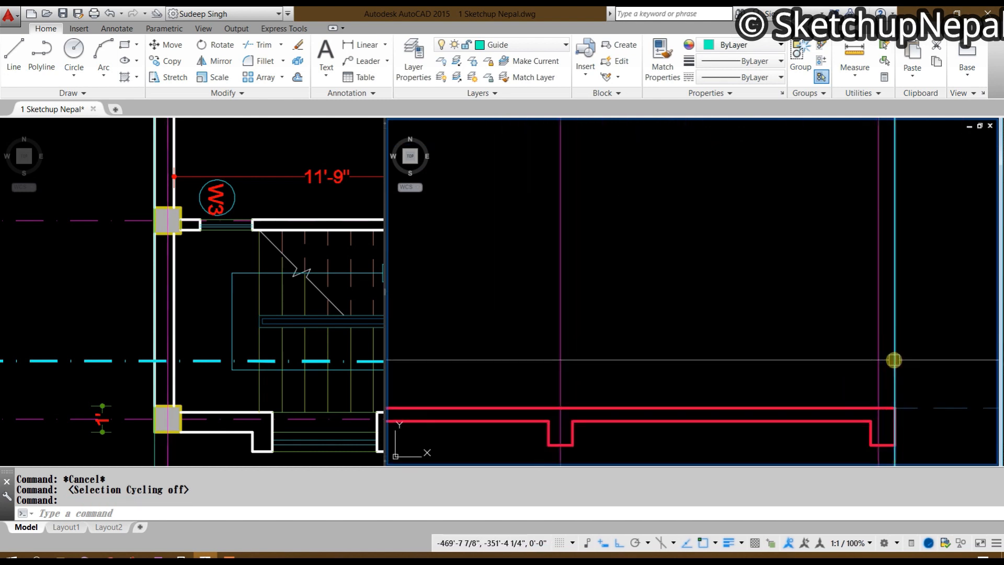
scroll(894, 324, down, 4)
key(Delete)
middle_drag(555, 317, 623, 352)
scroll(581, 336, up, 4)
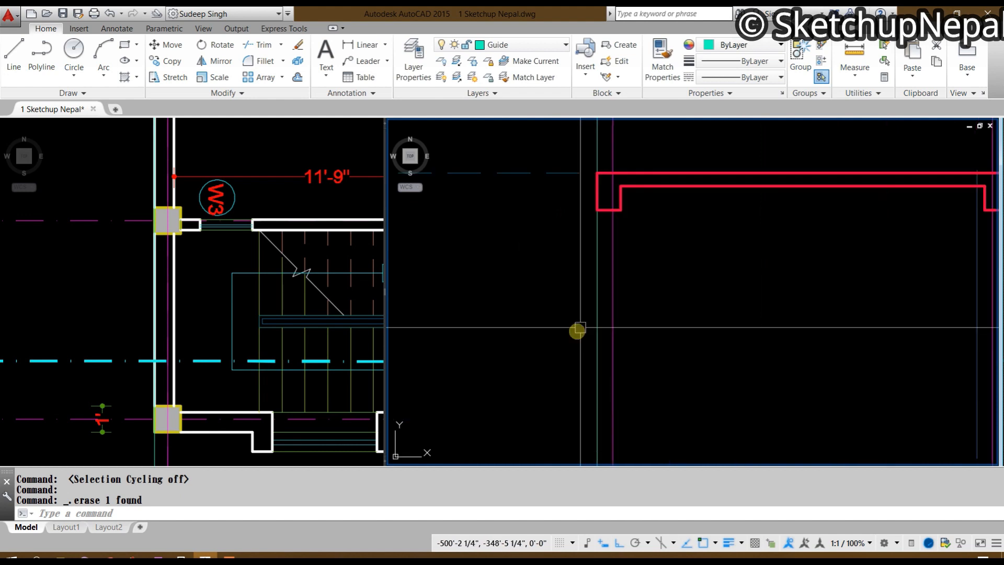
key(Delete)
scroll(586, 230, down, 6)
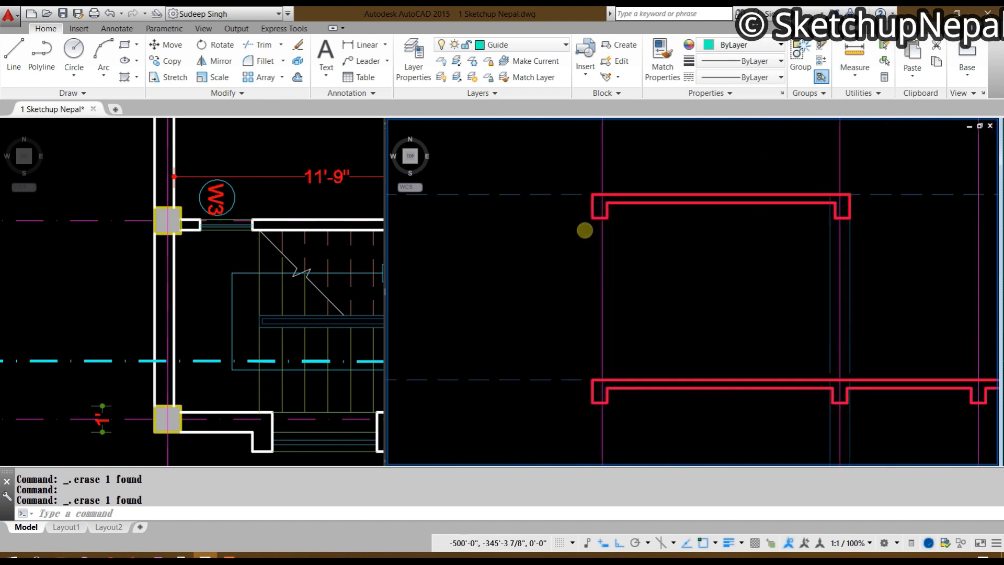
mouse_move(653, 398)
middle_down()
mouse_move(636, 310)
mouse_move(601, 393)
middle_up()
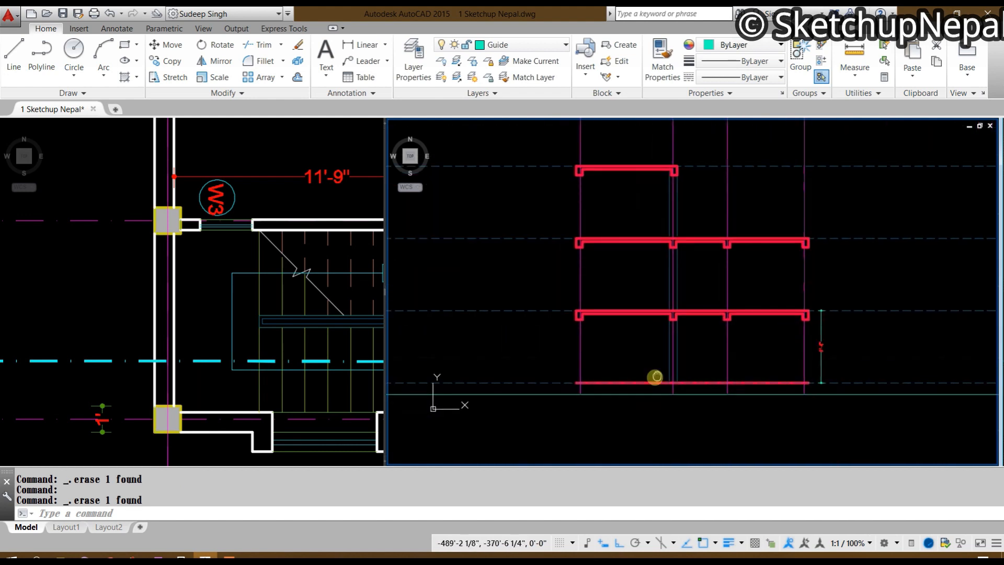
scroll(554, 445, up, 4)
scroll(528, 406, up, 4)
scroll(522, 425, down, 4)
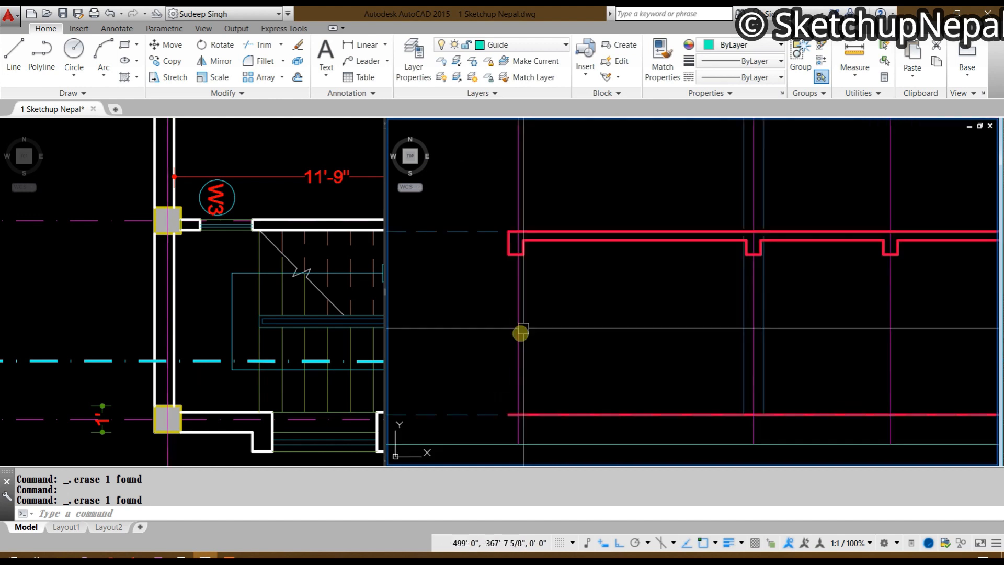
click(656, 347)
key(Escape)
key(Escape)
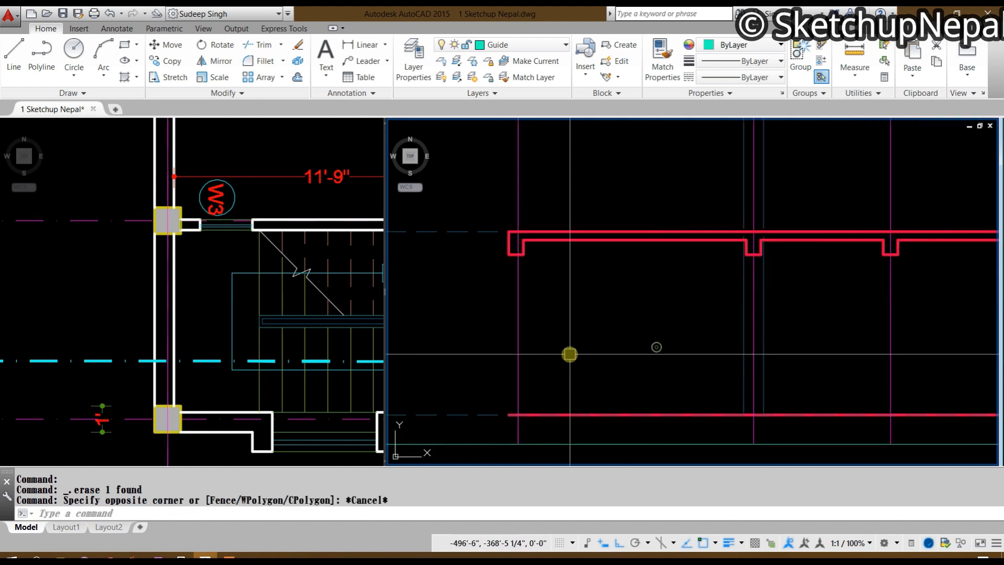
key(Escape)
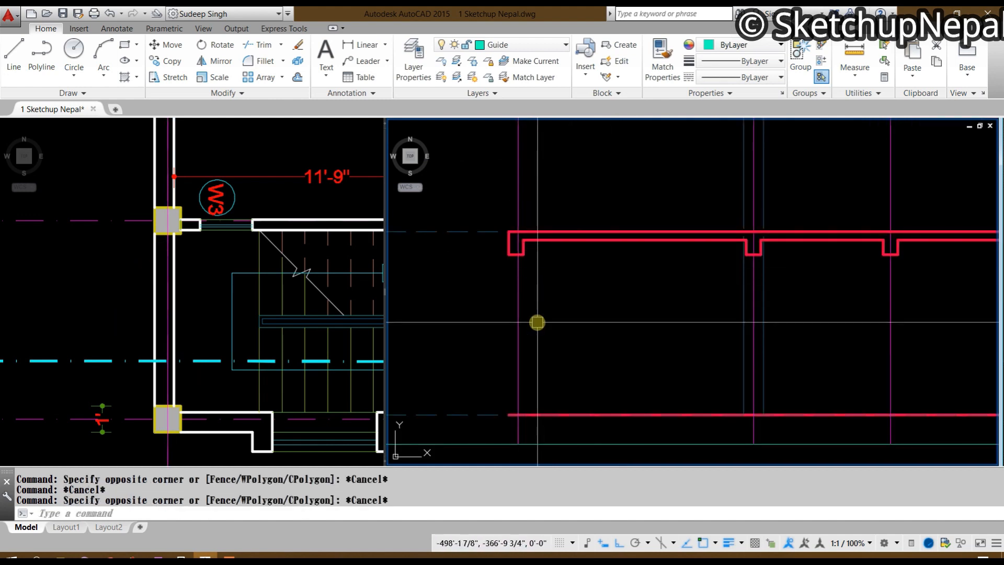
Step: Draw a vertical line from the bottom outer corner of the lowest slab's left beam down to the plinth level line
text(L)
key(Return)
click(508, 254)
scroll(512, 343, up, 3)
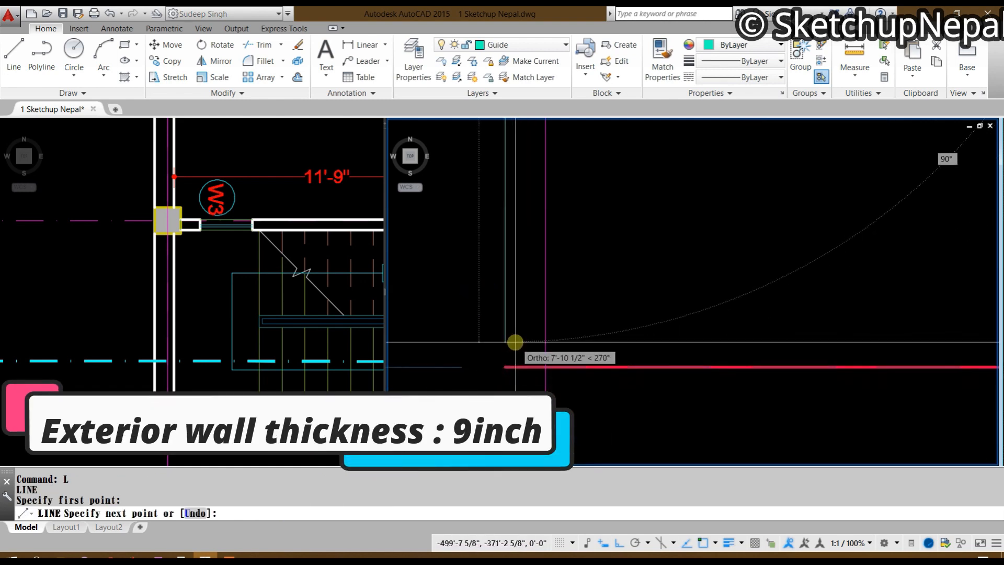
key(Escape)
Step: Offset the ground-floor exterior wall line 9 inches inward to form the wall's inner face
scroll(507, 363, down, 2)
click(488, 344)
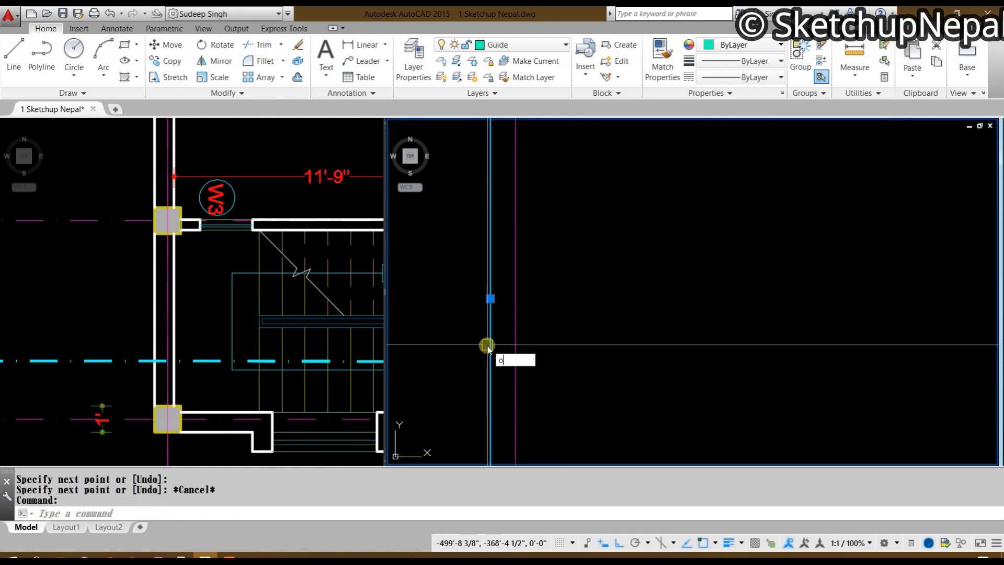
key(Return)
text(9)
key(Return)
click(616, 341)
scroll(616, 343, down, 6)
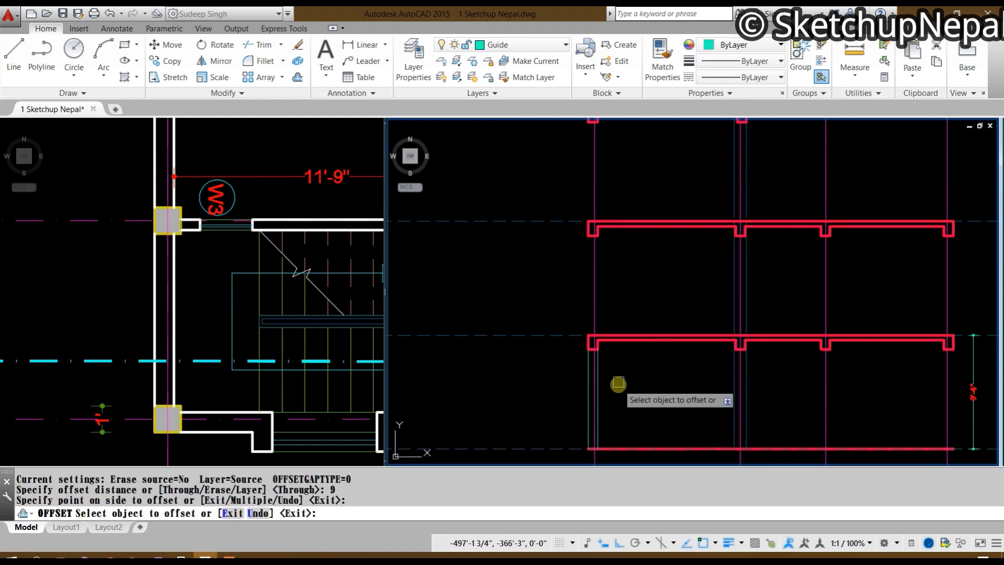
Step: Copy both ground-floor exterior wall lines from the lowest beam's bottom outer corner to the matching beam corners of the two floors above
key(Escape)
scroll(597, 362, up, 4)
click(594, 358)
click(569, 361)
key(Escape)
click(577, 373)
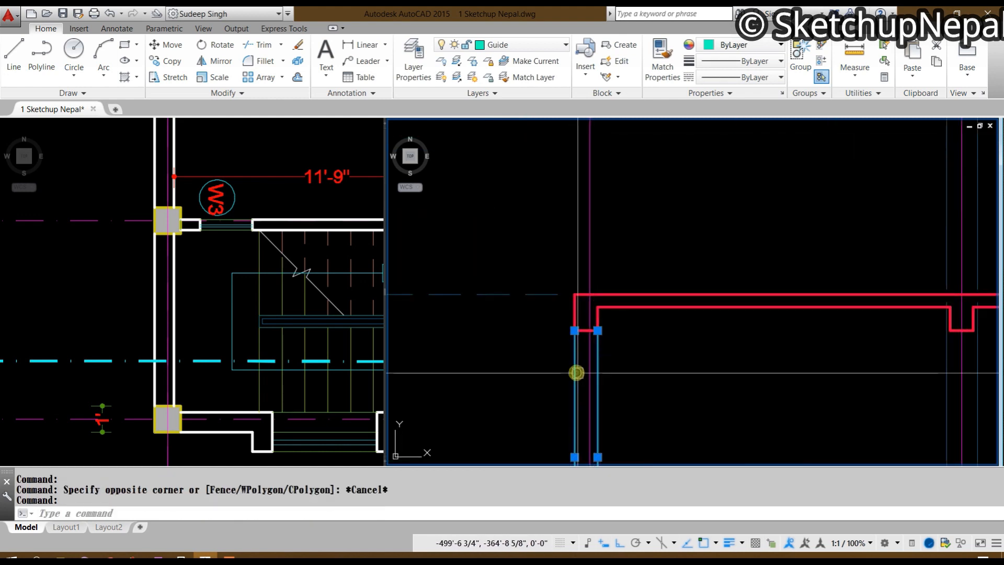
key(Return)
click(575, 330)
middle_drag(575, 133, 552, 310)
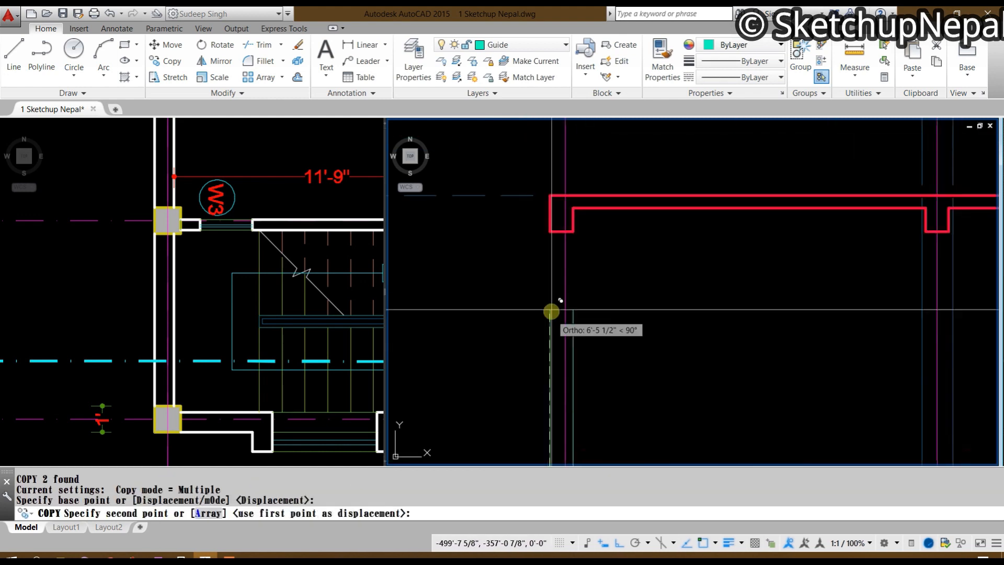
click(549, 232)
middle_drag(549, 232, 501, 253)
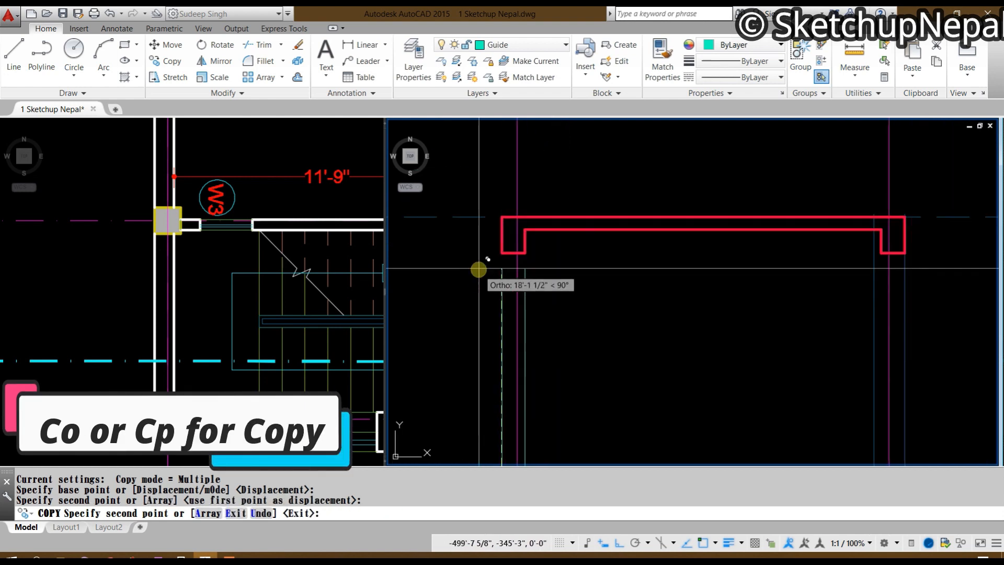
click(501, 253)
key(Escape)
Step: Match the properties of the Section-Cut slab line onto the exterior wall's inner and outer lines on all three floors
scroll(539, 220, down, 6)
scroll(564, 234, up, 6)
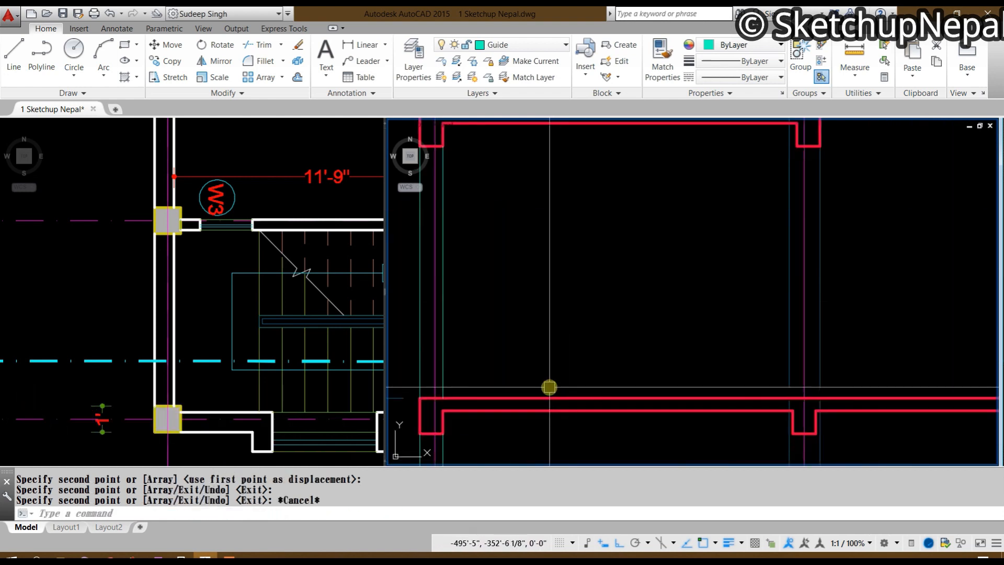
click(547, 395)
middle_drag(547, 359, 682, 354)
text(ma)
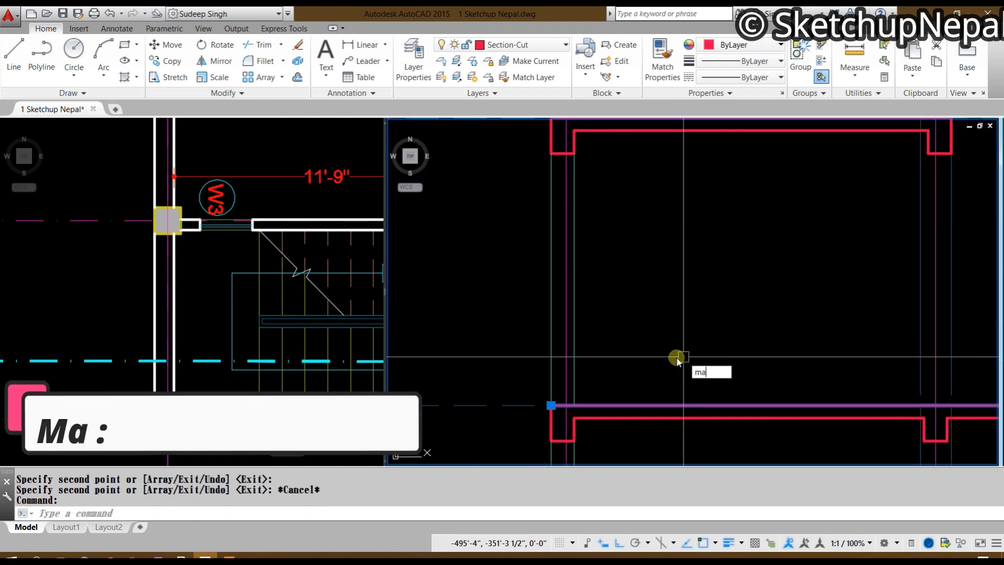
key(Return)
scroll(544, 322, up, 2)
click(552, 310)
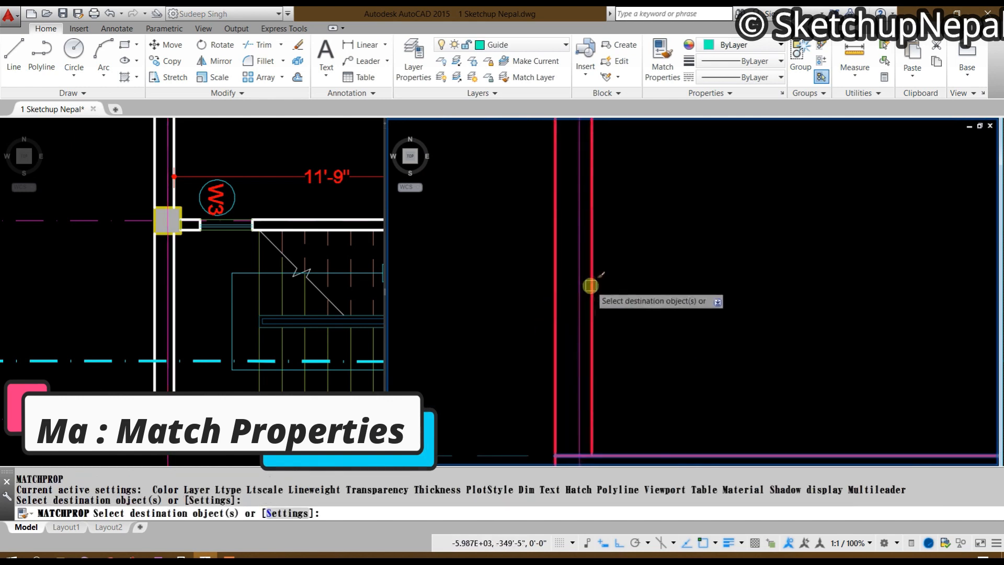
click(590, 285)
scroll(676, 205, down, 6)
scroll(658, 320, up, 4)
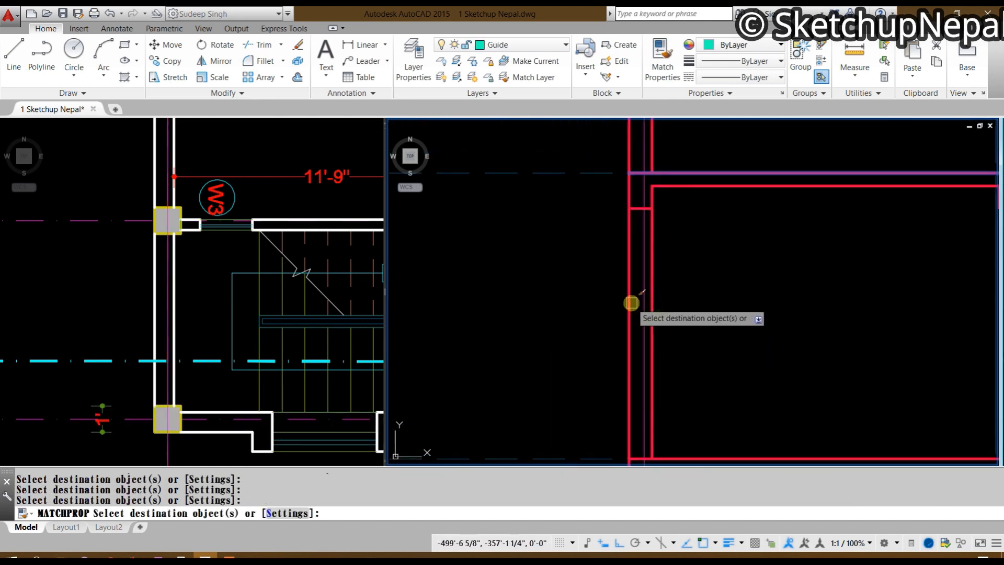
scroll(631, 303, down, 4)
scroll(672, 227, up, 4)
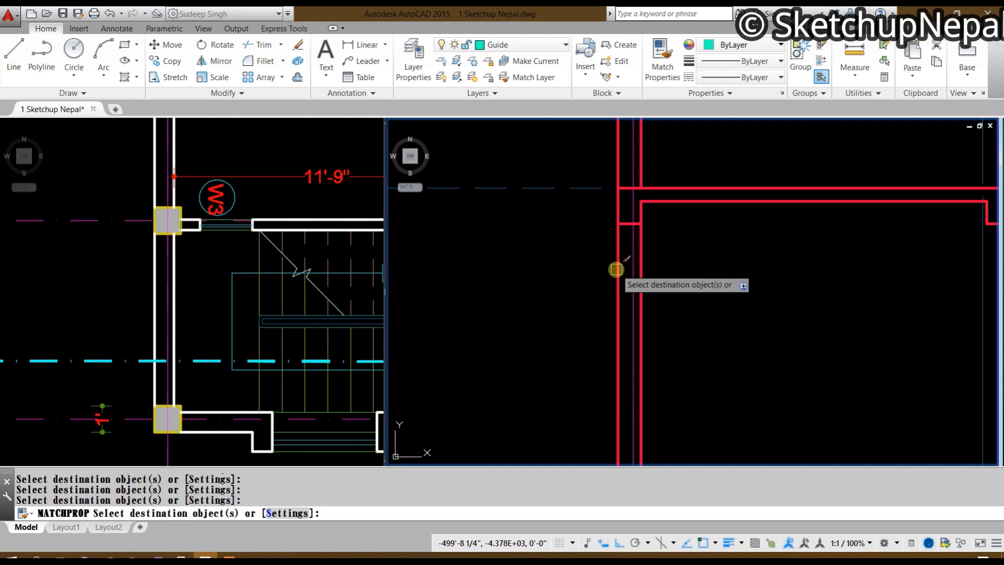
key(Escape)
Step: Examine the section's interior beam positions against the staircase and the CG opening in the floor plan
scroll(654, 251, down, 5)
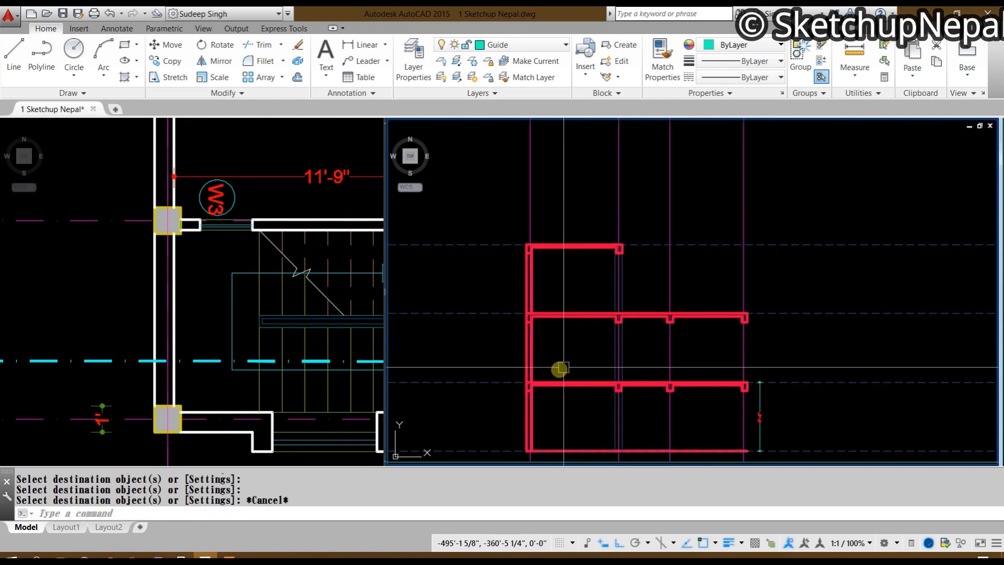
scroll(618, 276, up, 4)
scroll(627, 272, down, 5)
click(298, 314)
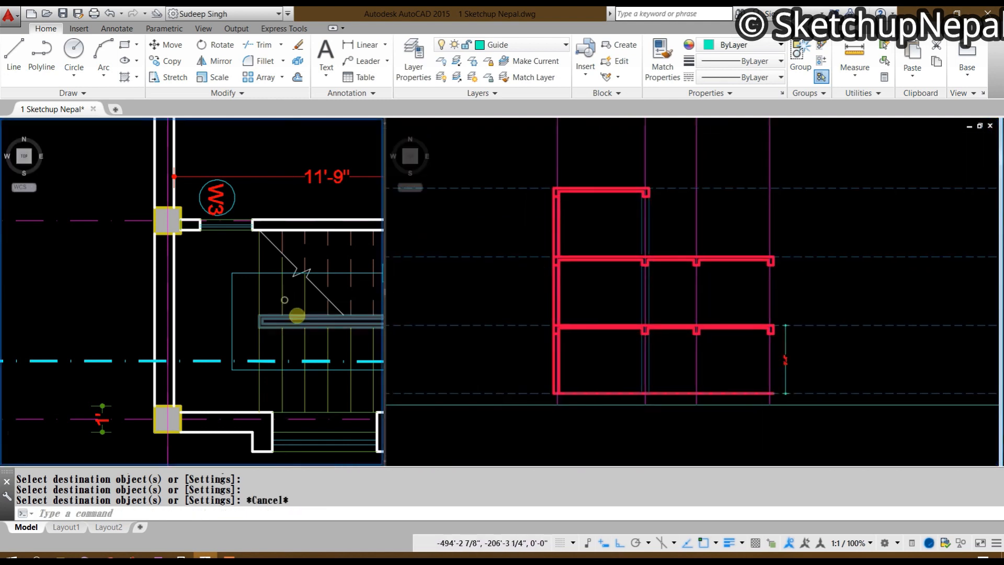
scroll(157, 324, down, 3)
scroll(210, 321, up, 4)
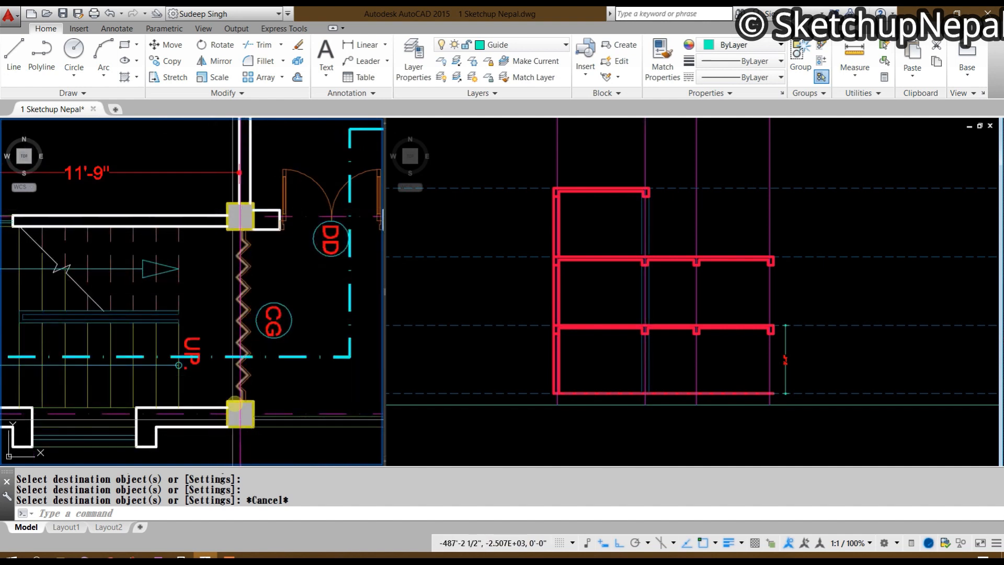
scroll(688, 372, up, 5)
key(Escape)
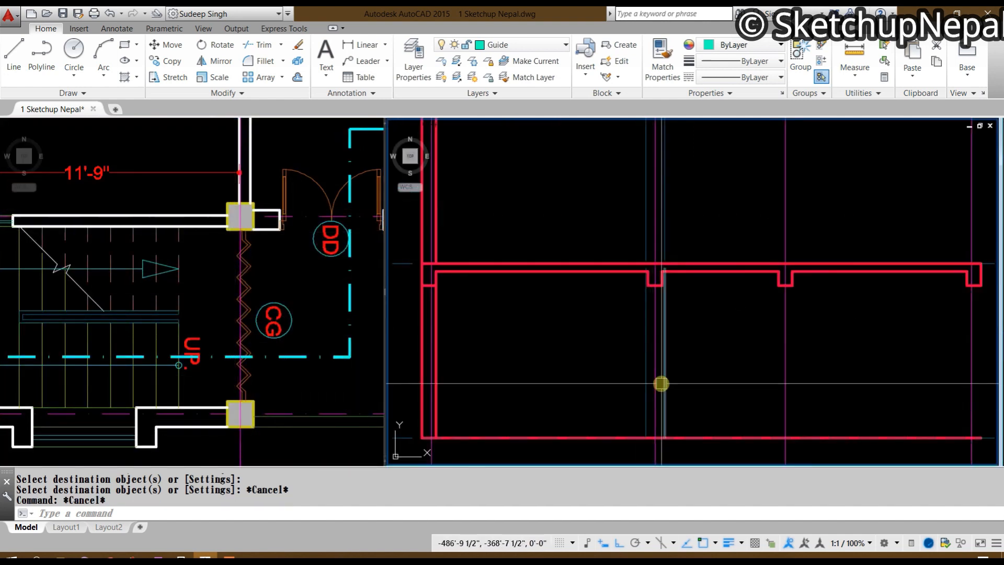
scroll(663, 279, down, 3)
scroll(549, 327, up, 3)
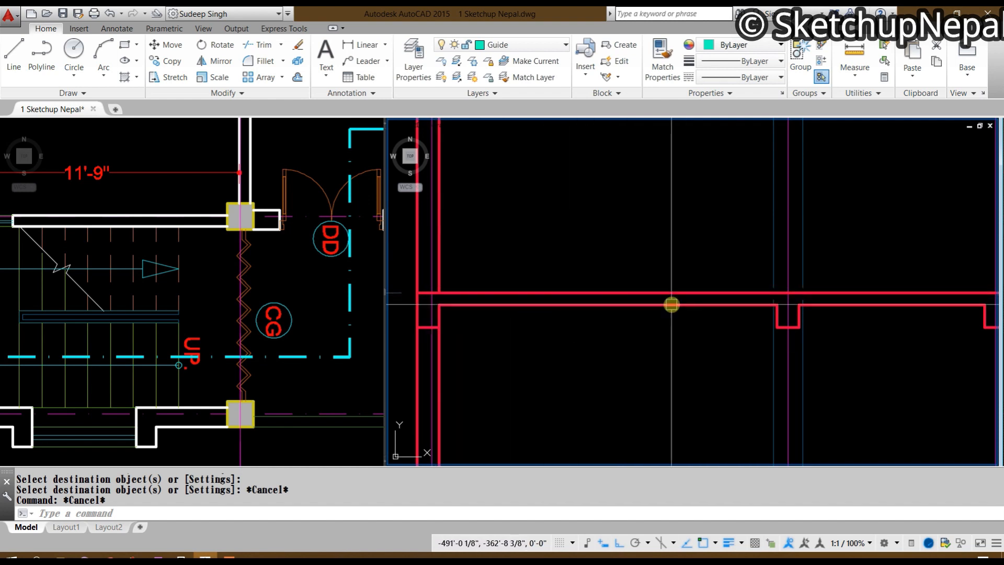
scroll(672, 304, down, 3)
Step: Draw a vertical construction line through the end of the staircase handrail next to the UP label in the floor plan
click(196, 299)
middle_drag(213, 317, 190, 289)
text(xl)
key(space)
text(xl)
key(Return)
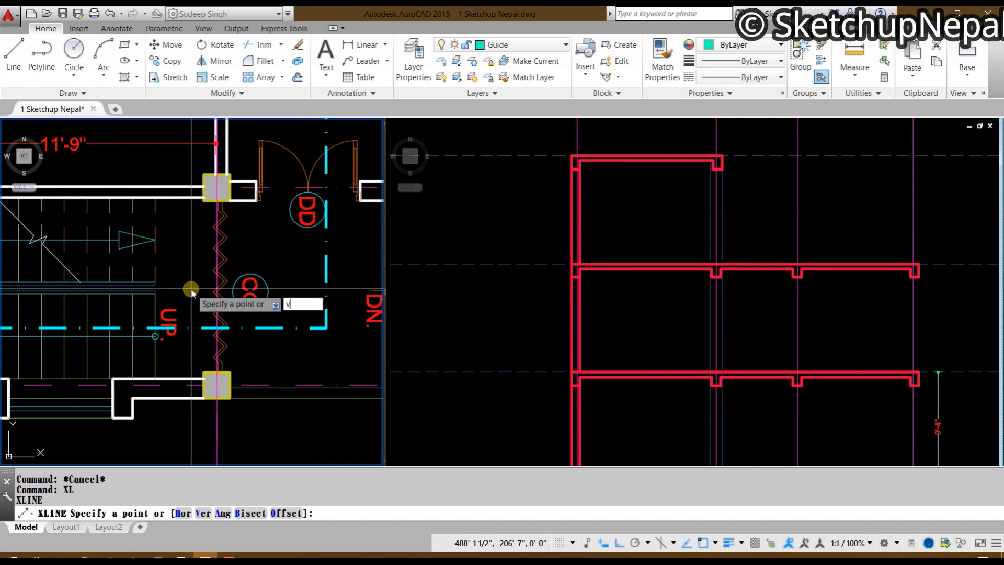
text(v)
key(Return)
scroll(165, 286, up, 4)
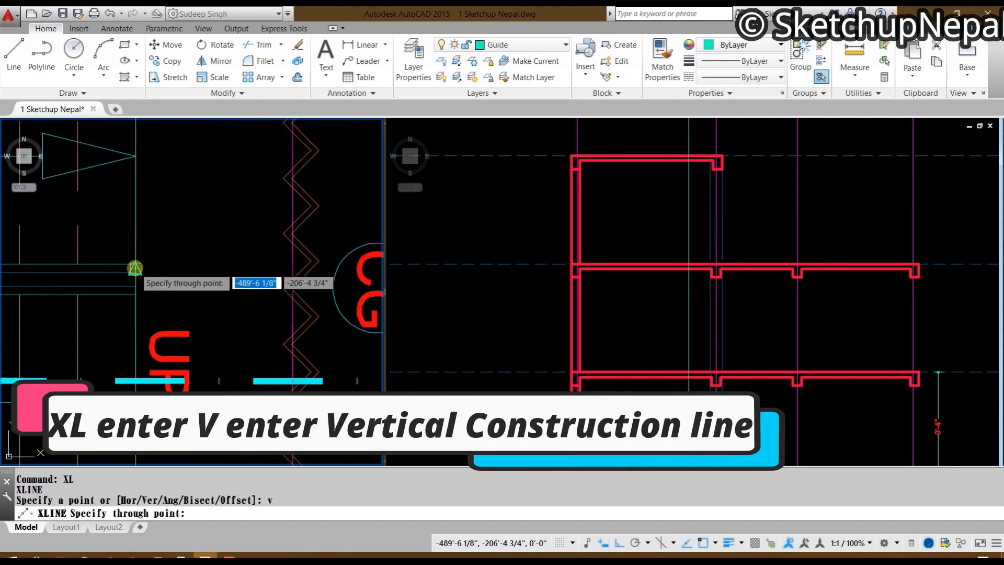
scroll(241, 238, down, 3)
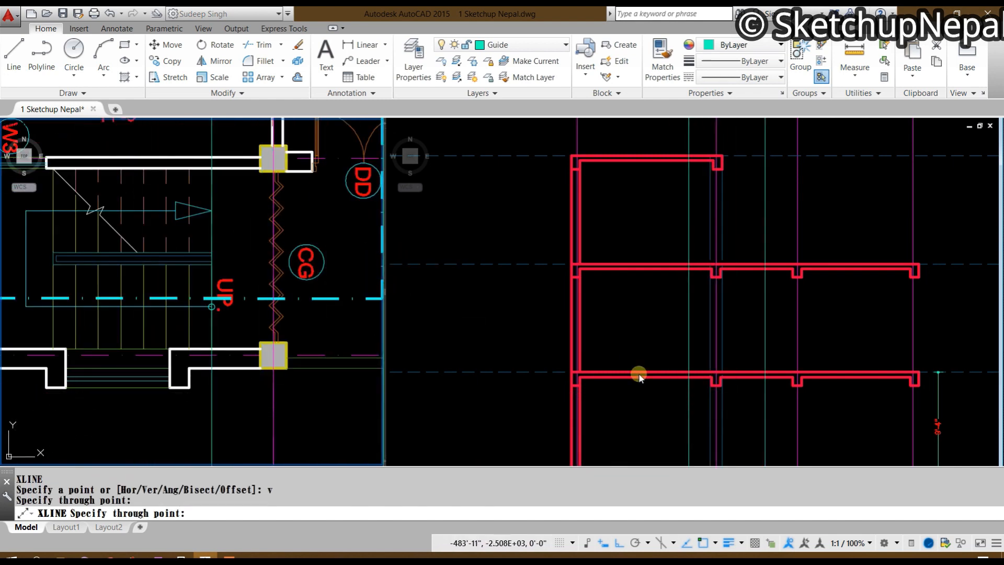
key(Escape)
click(650, 419)
scroll(559, 307, up, 5)
key(Escape)
scroll(610, 351, up, 2)
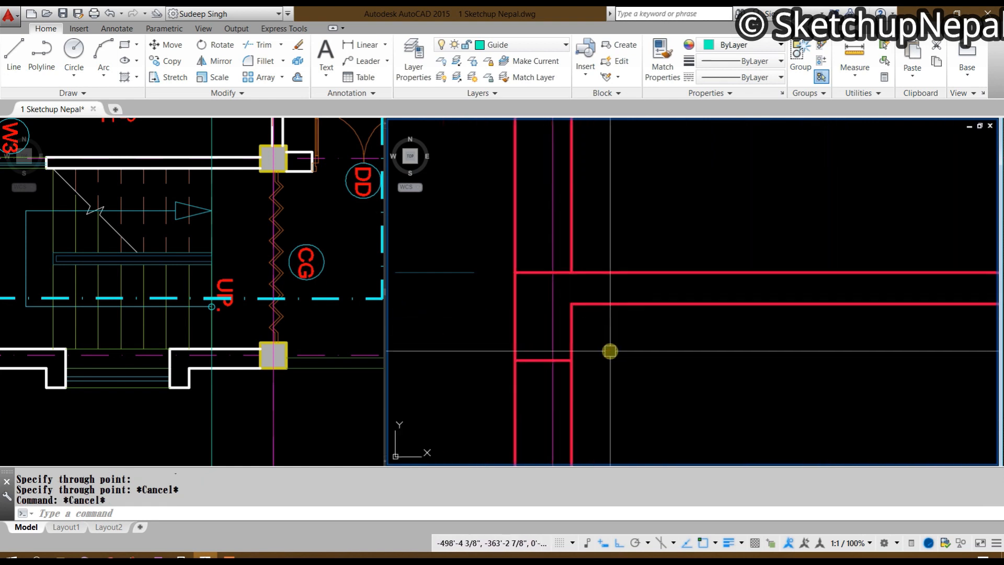
Step: Trim both lines of the lower floor slab at the vertical stair guide line, removing the part towards the left wall
scroll(608, 350, down, 2)
middle_drag(599, 345, 551, 364)
key(Escape)
middle_drag(719, 362, 614, 359)
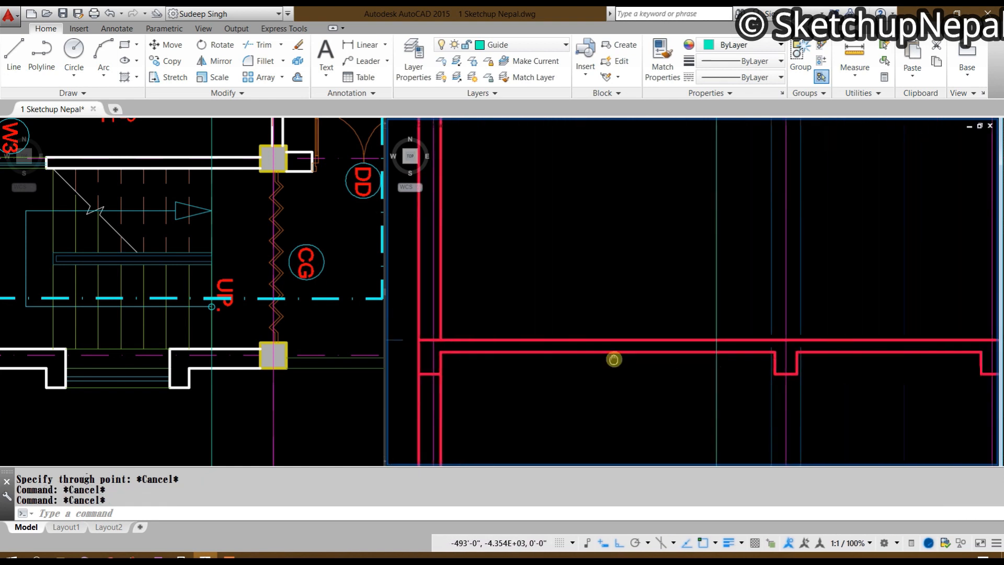
click(710, 308)
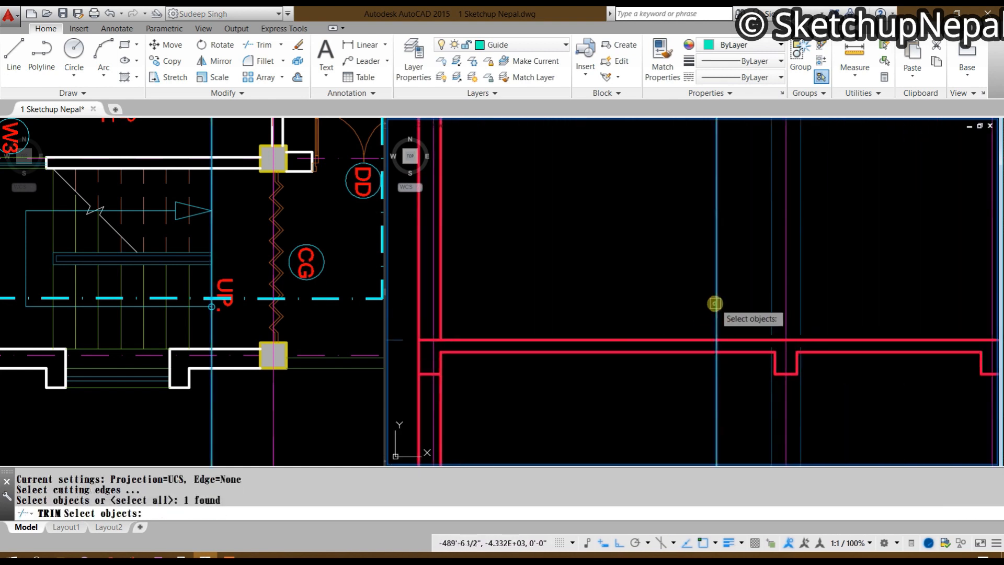
scroll(715, 302, down, 2)
middle_drag(715, 302, 623, 359)
key(Return)
click(593, 360)
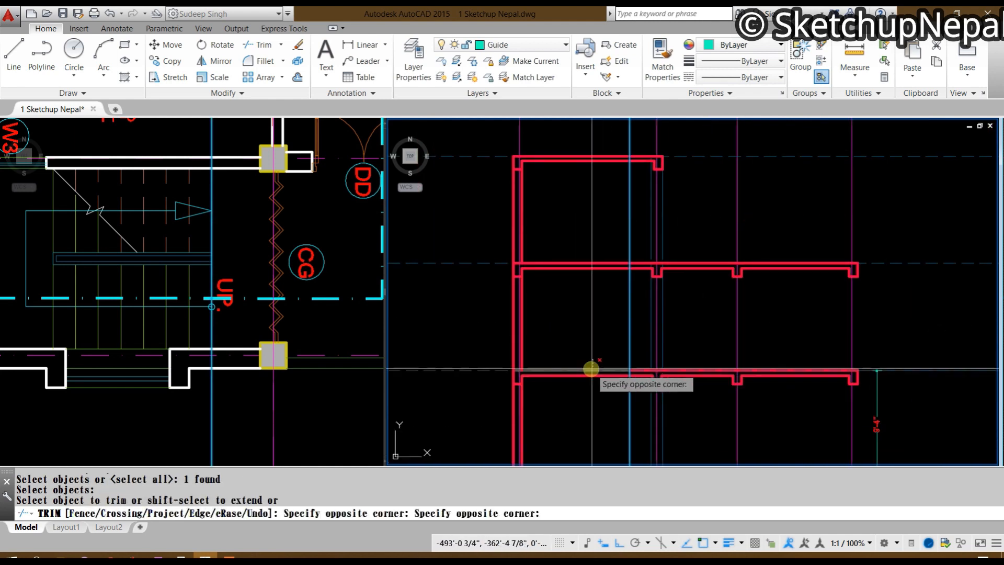
scroll(594, 363, up, 2)
click(595, 403)
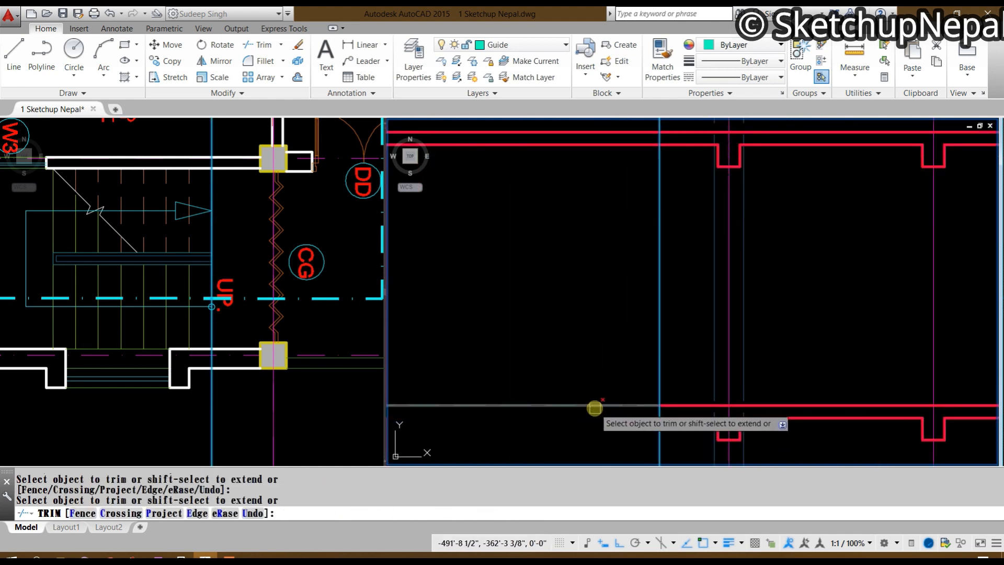
click(595, 408)
Step: Trim both lines of the upper floor slab, just below the roof slab, back to the same vertical guide line
scroll(623, 310, down, 2)
middle_drag(623, 310, 598, 408)
scroll(572, 356, up, 1)
click(573, 337)
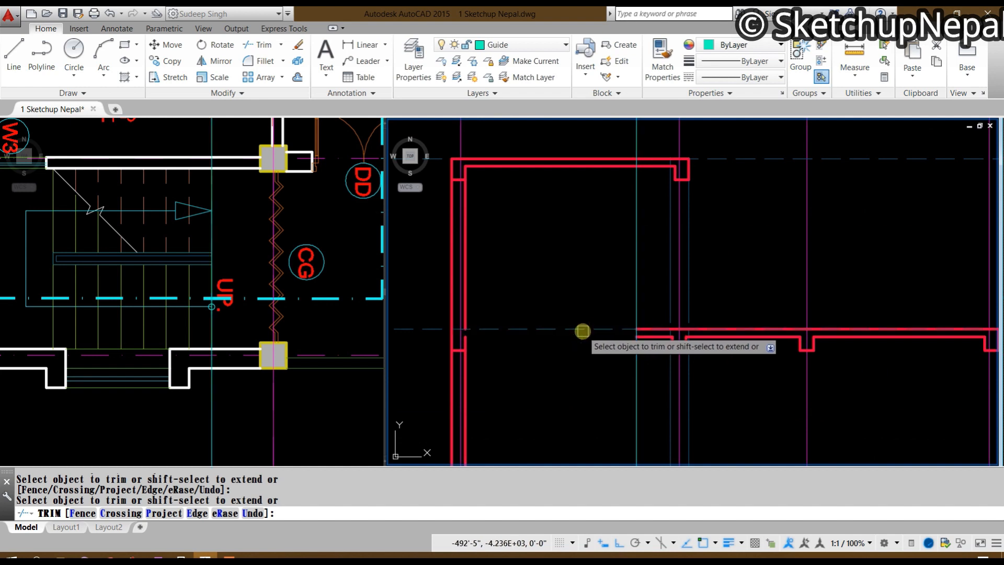
scroll(581, 322, down, 2)
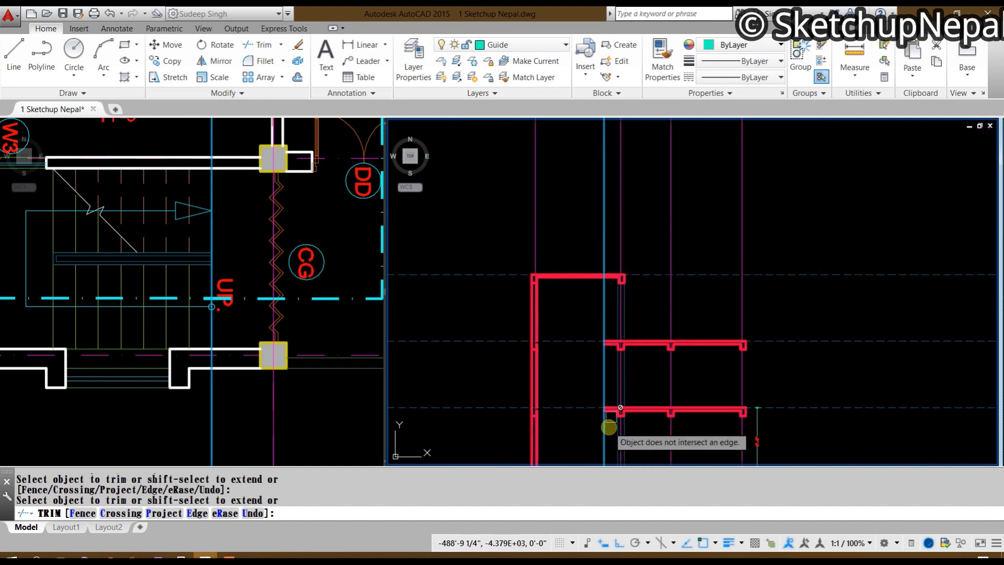
scroll(641, 314, up, 4)
middle_drag(600, 428, 673, 325)
key(Escape)
key(Escape)
Step: Draw a horizontal line across the left wall at the lower floor level, from the inner face to the outer face
scroll(510, 317, up, 4)
scroll(554, 284, up, 2)
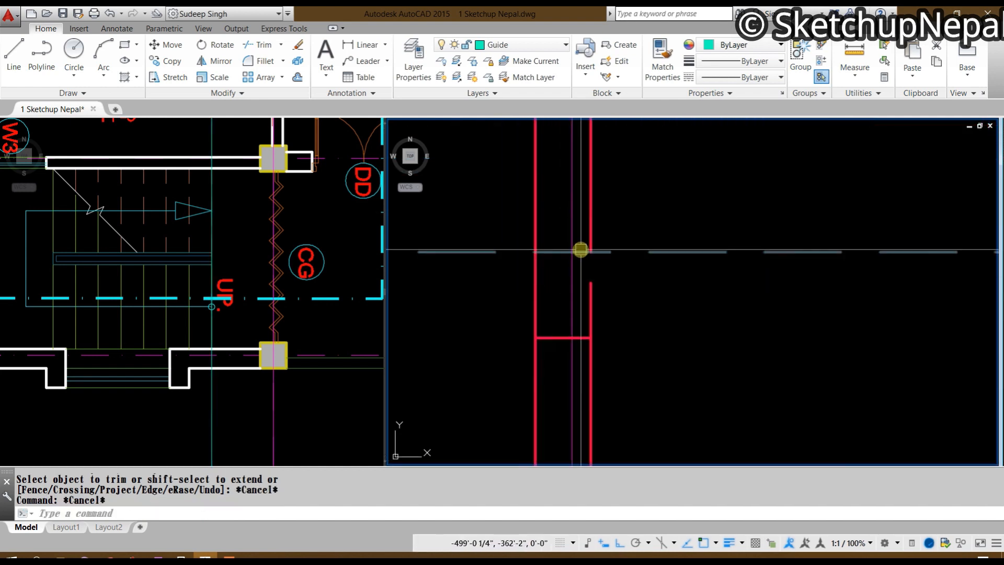
click(590, 285)
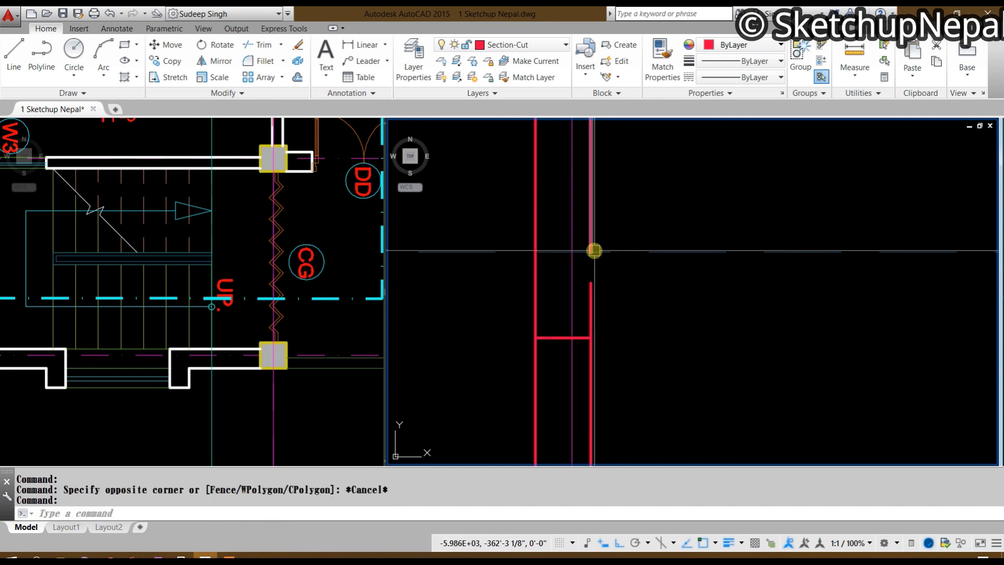
key(Escape)
scroll(594, 250, up, 2)
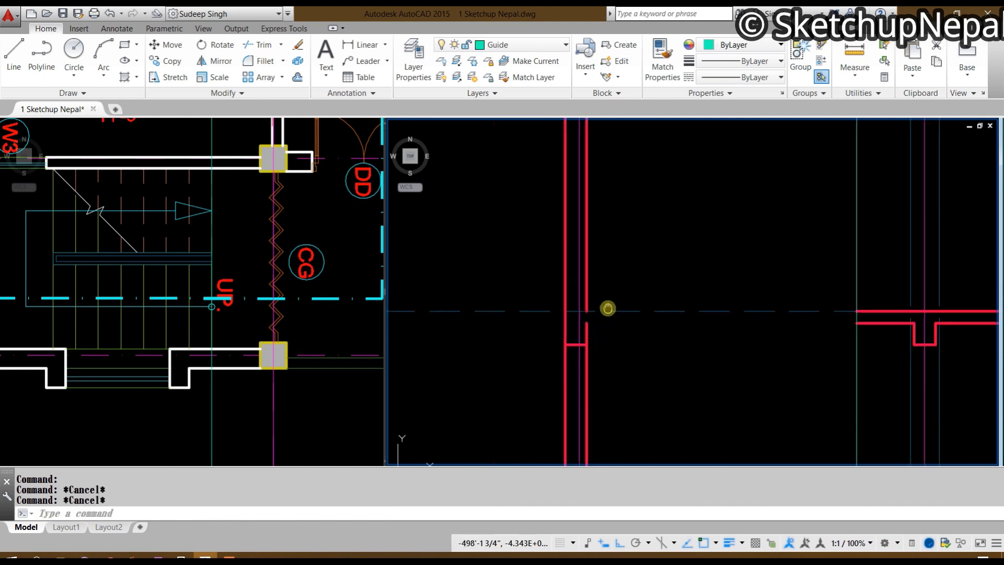
text(L)
key(Return)
scroll(596, 310, down, 1)
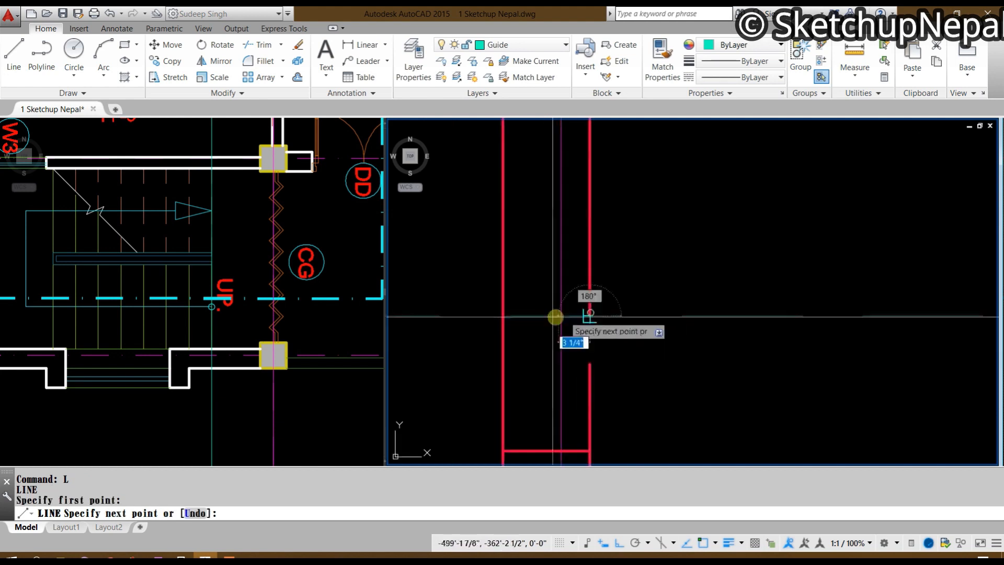
Step: Fillet the new horizontal line with the inner wall line below it to close the gap at the lower floor level
text(f)
key(Return)
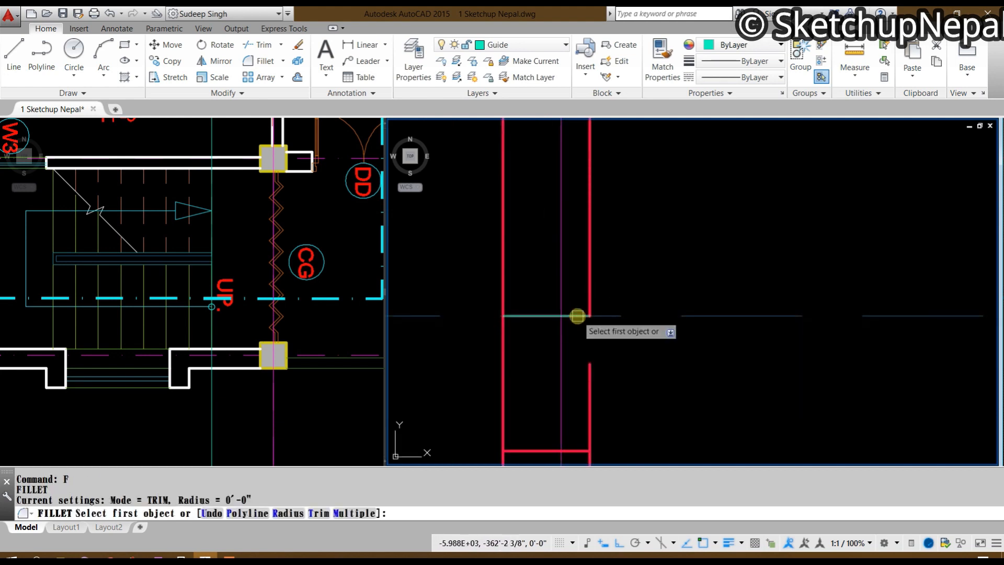
click(578, 316)
key(Escape)
scroll(590, 381, down, 2)
scroll(554, 292, down, 1)
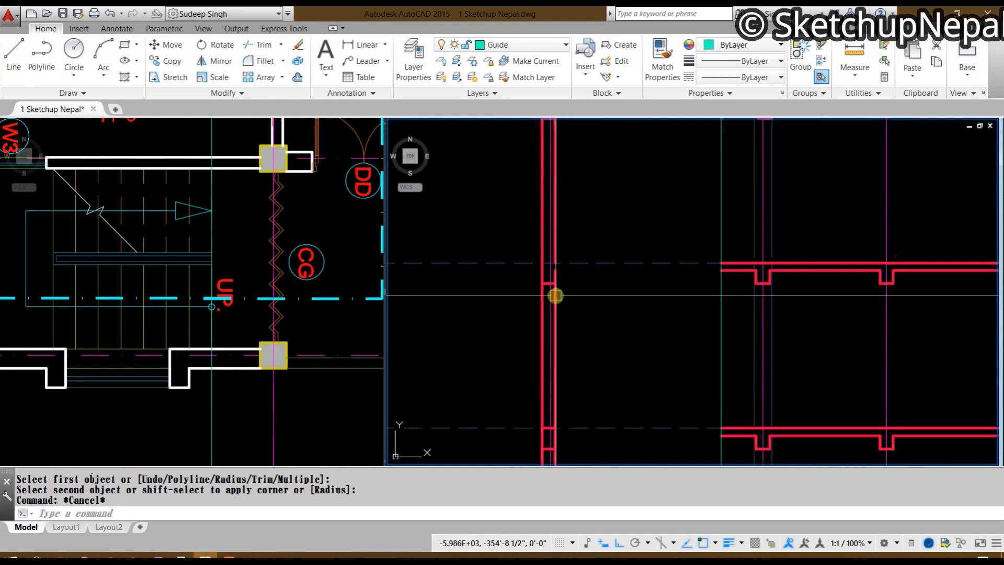
Step: Draw a matching line across the left wall at the upper floor level and fillet it with the inner wall line below
key(Escape)
scroll(550, 229, up, 6)
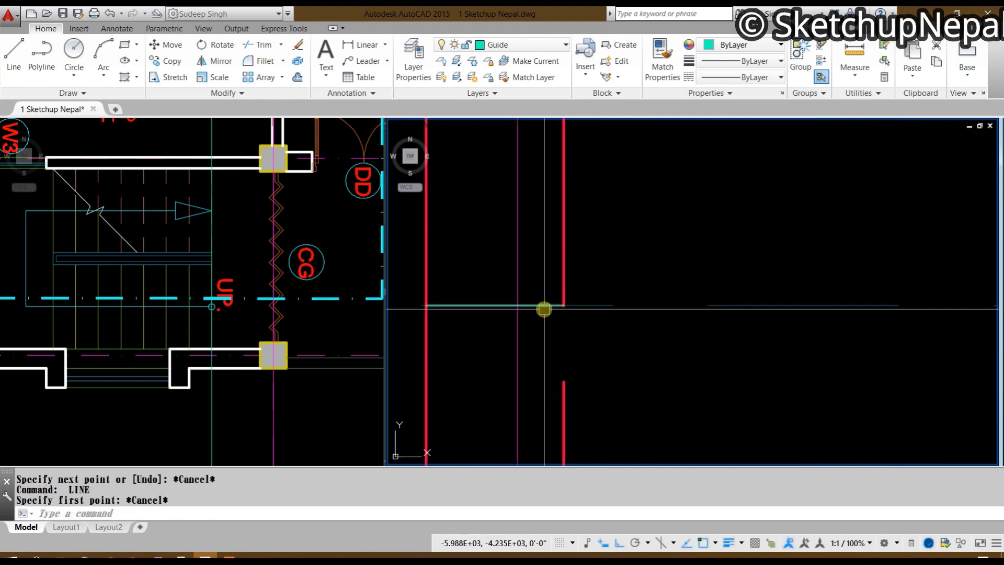
text(f)
key(Return)
click(546, 309)
click(569, 384)
key(Escape)
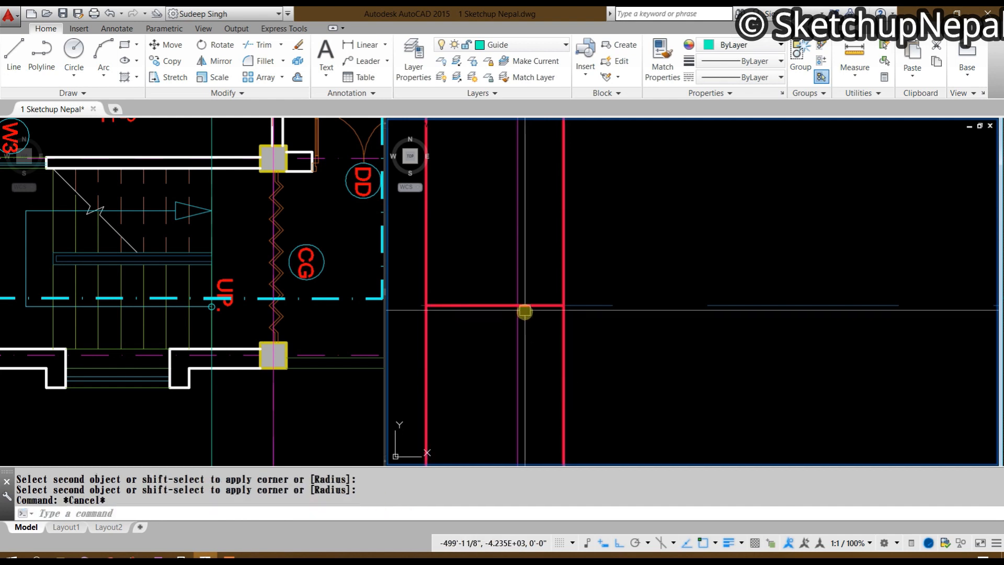
key(Escape)
scroll(544, 324, down, 2)
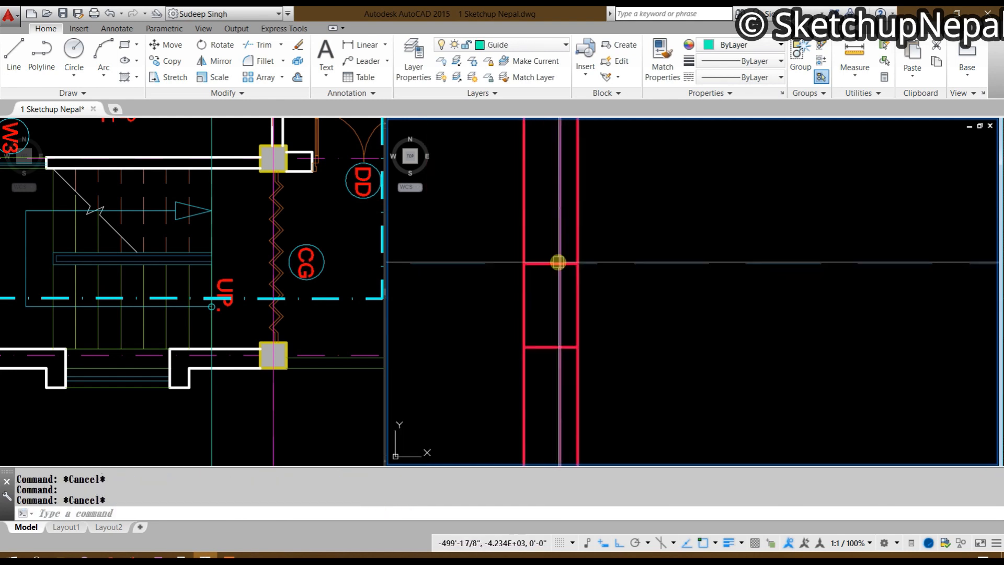
Step: Erase the vertical stair guide line at the cut ends of the floor slabs
middle_drag(558, 262, 544, 372)
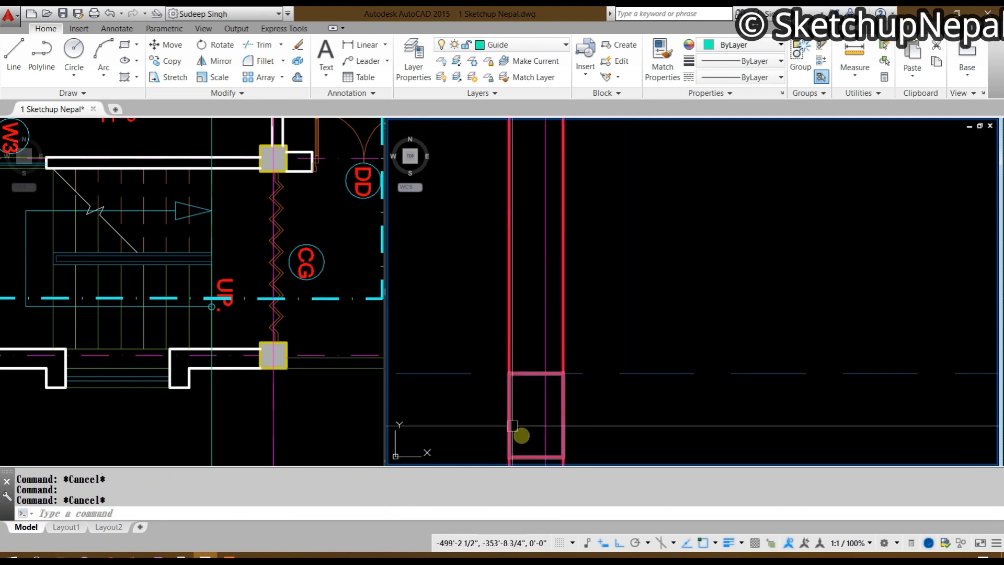
scroll(539, 377, down, 5)
middle_drag(681, 288, 661, 291)
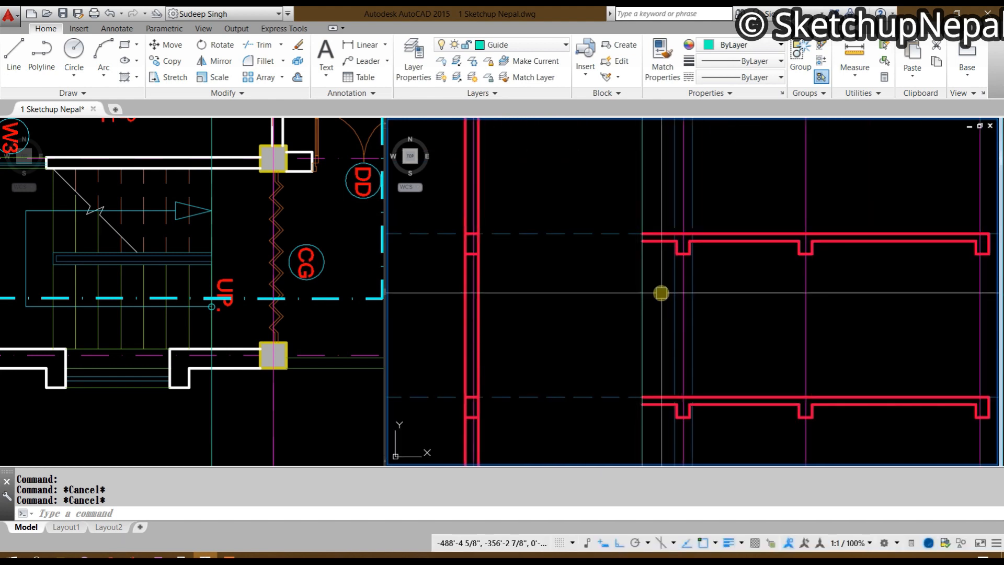
click(620, 306)
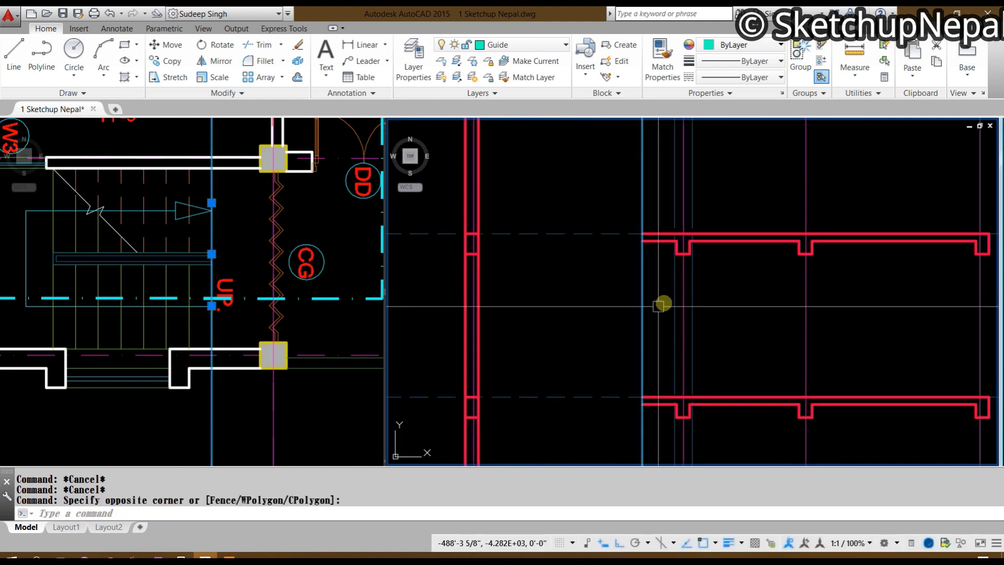
click(643, 298)
click(161, 227)
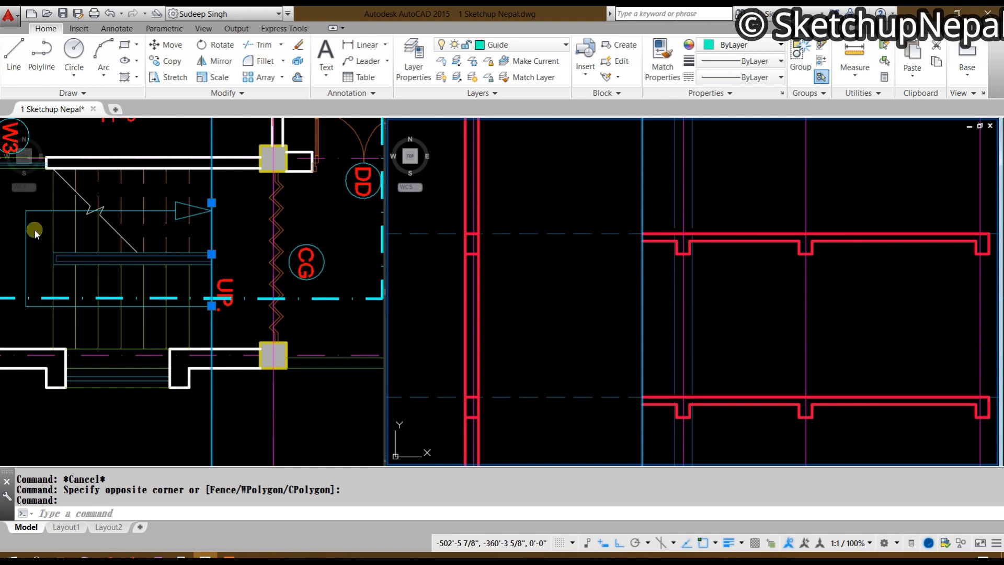
middle_drag(134, 260, 159, 265)
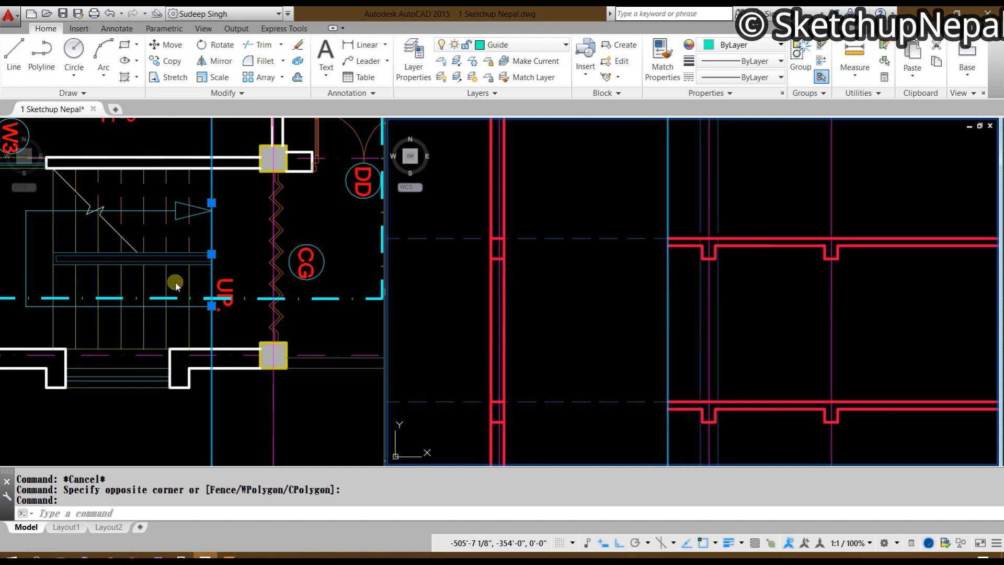
key(Escape)
scroll(666, 271, up, 2)
key(Escape)
click(687, 273)
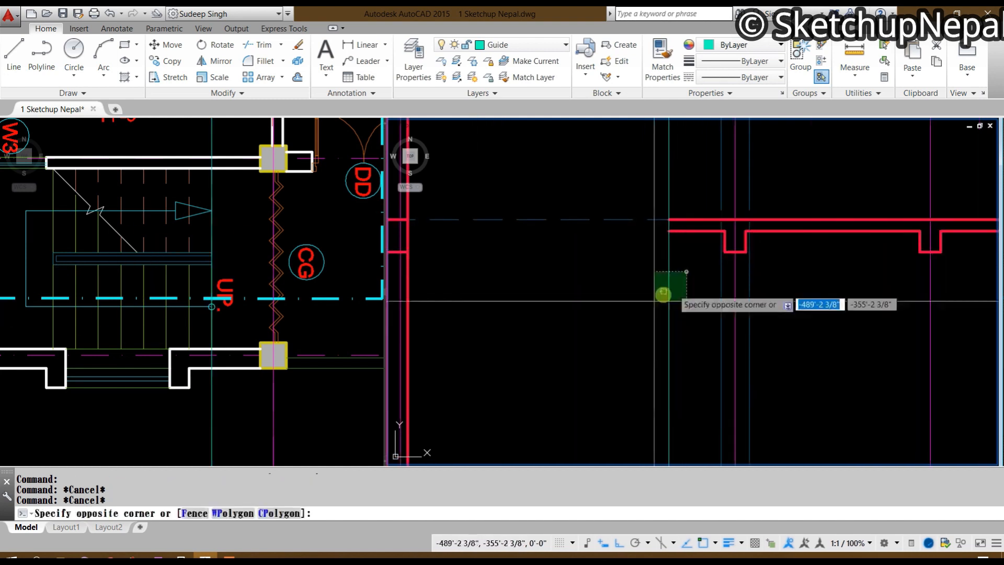
click(633, 297)
key(Delete)
Step: Draw short vertical lines closing the left cut ends of the upper and lower floor slabs
scroll(632, 316, up, 2)
text(L)
key(Return)
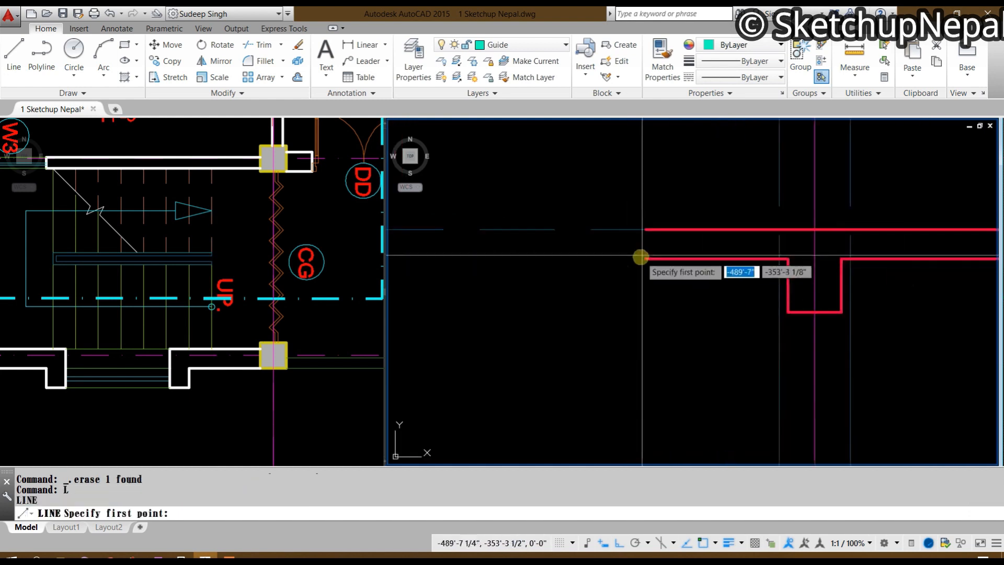
click(646, 231)
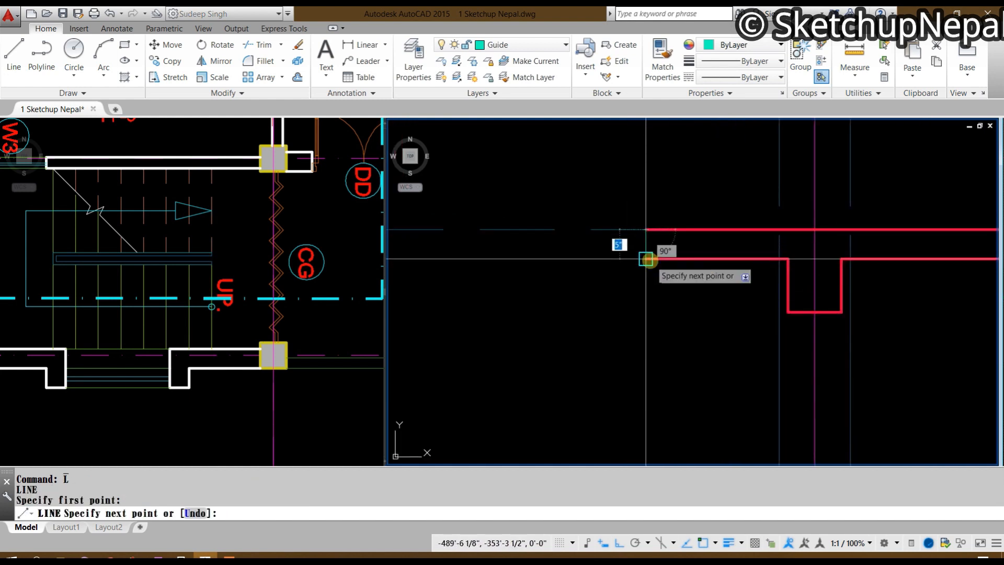
scroll(648, 262, down, 2)
key(Escape)
key(Return)
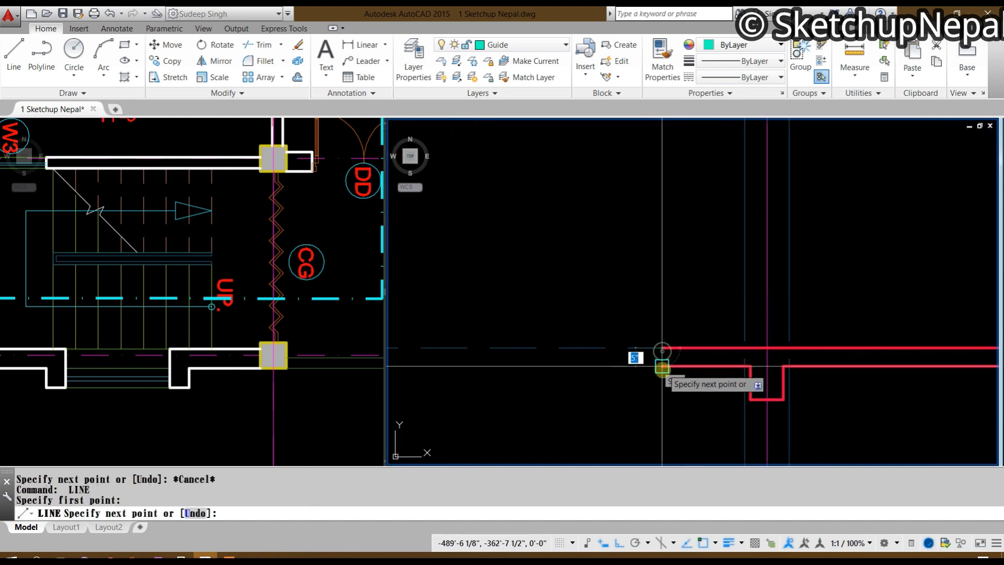
click(662, 367)
scroll(653, 335, down, 2)
key(Escape)
Step: Match the properties of the two slab end lines to the red slab outline
scroll(624, 312, up, 2)
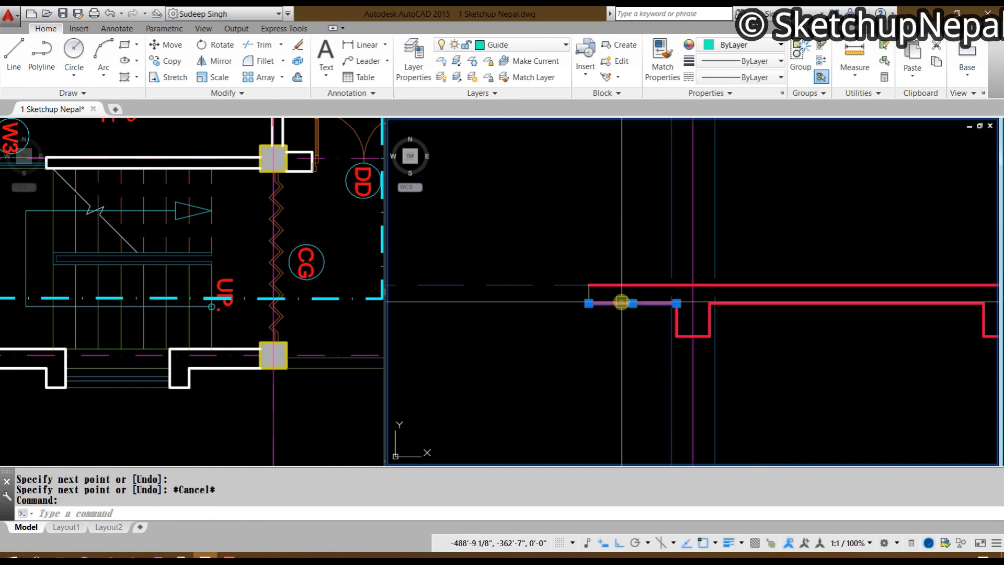
scroll(616, 306, down, 2)
text(ma)
key(Return)
click(570, 256)
click(621, 343)
scroll(617, 337, down, 2)
scroll(612, 371, up, 2)
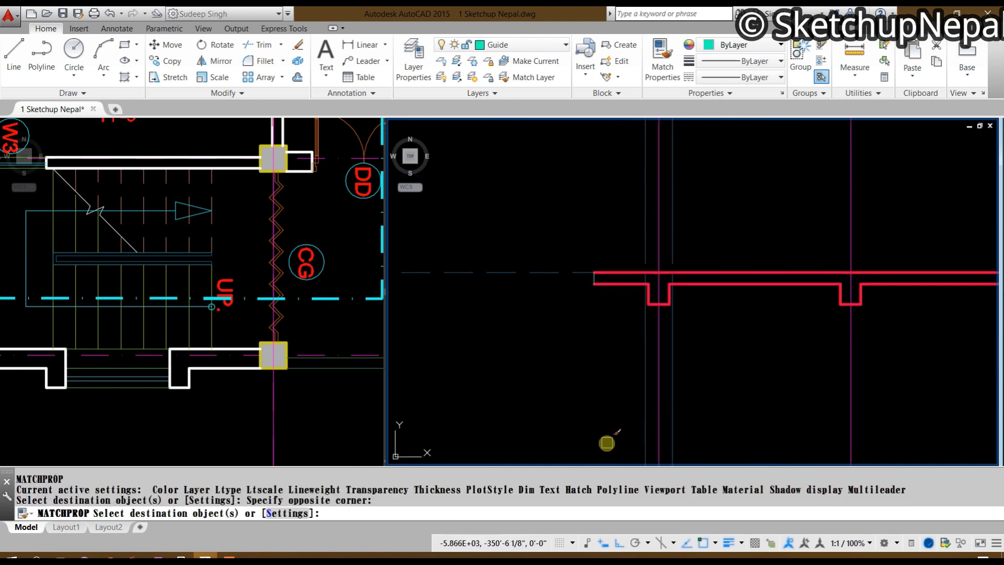
click(568, 220)
click(615, 328)
scroll(614, 336, down, 2)
middle_drag(619, 335, 621, 381)
key(Escape)
Step: Examine where the section line crosses the walls and doorway on the floor plan and compare with the section's beams
mouse_move(650, 461)
middle_down()
mouse_move(669, 307)
mouse_move(500, 414)
middle_up()
middle_drag(779, 360, 656, 357)
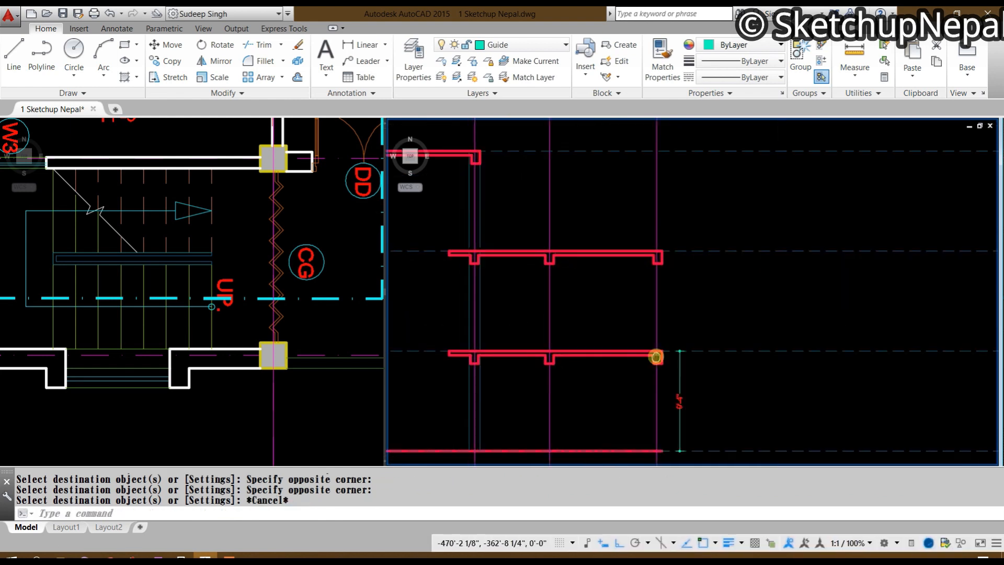
click(227, 319)
scroll(224, 308, down, 5)
middle_drag(223, 283, 179, 345)
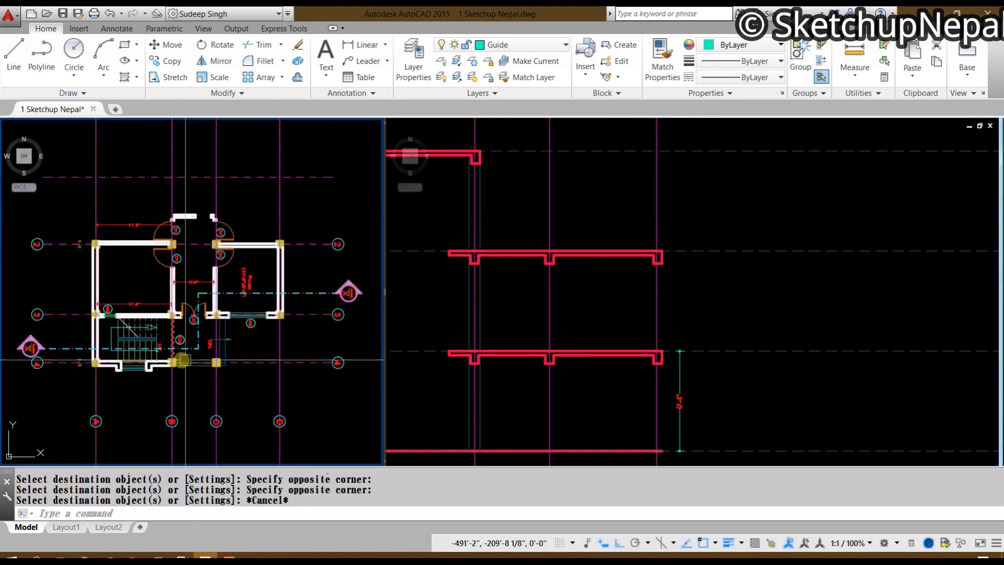
click(756, 389)
middle_drag(754, 389, 771, 355)
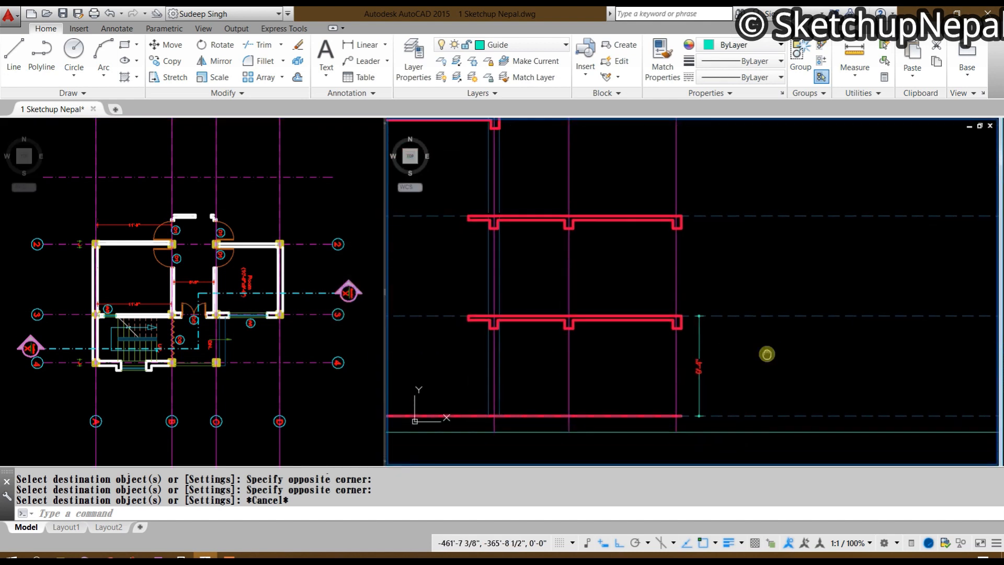
key(Escape)
click(202, 349)
scroll(202, 344, up, 2)
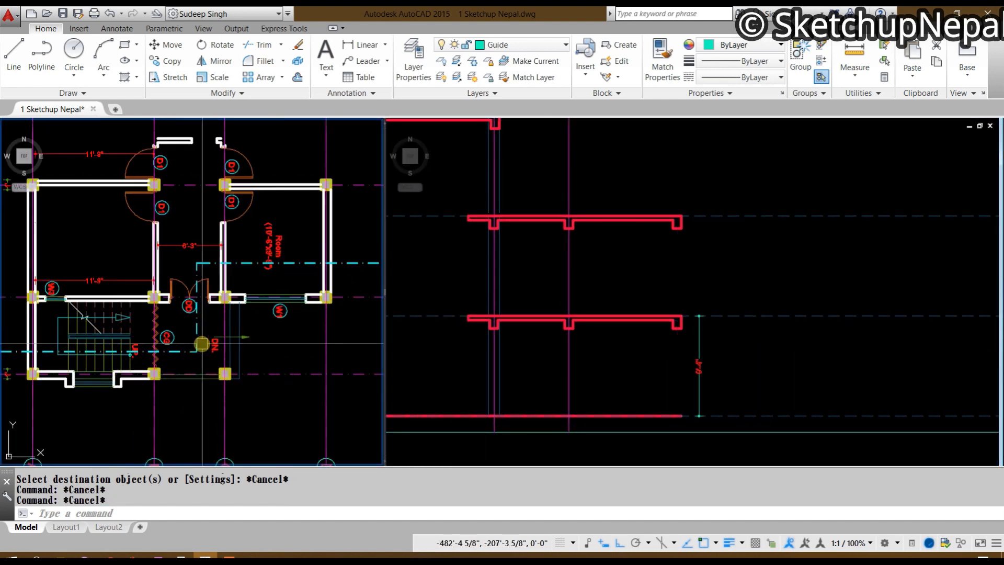
click(583, 359)
key(Escape)
middle_drag(583, 358, 585, 369)
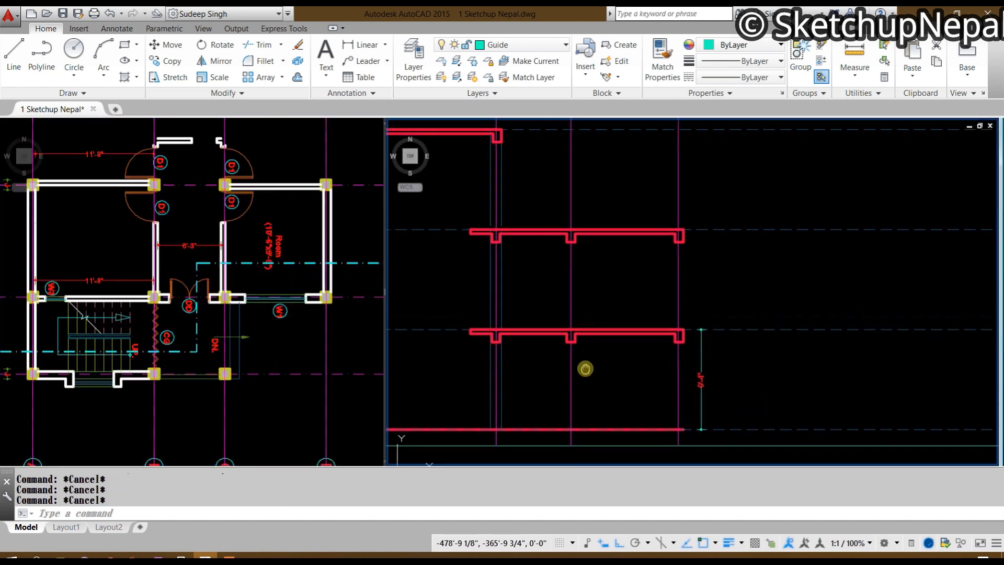
click(250, 276)
scroll(211, 274, up, 4)
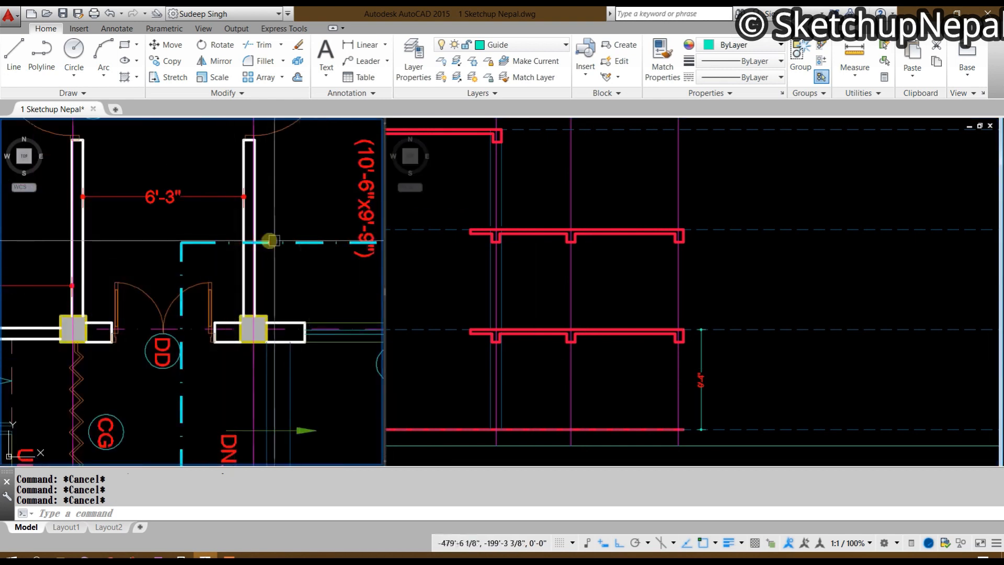
click(607, 403)
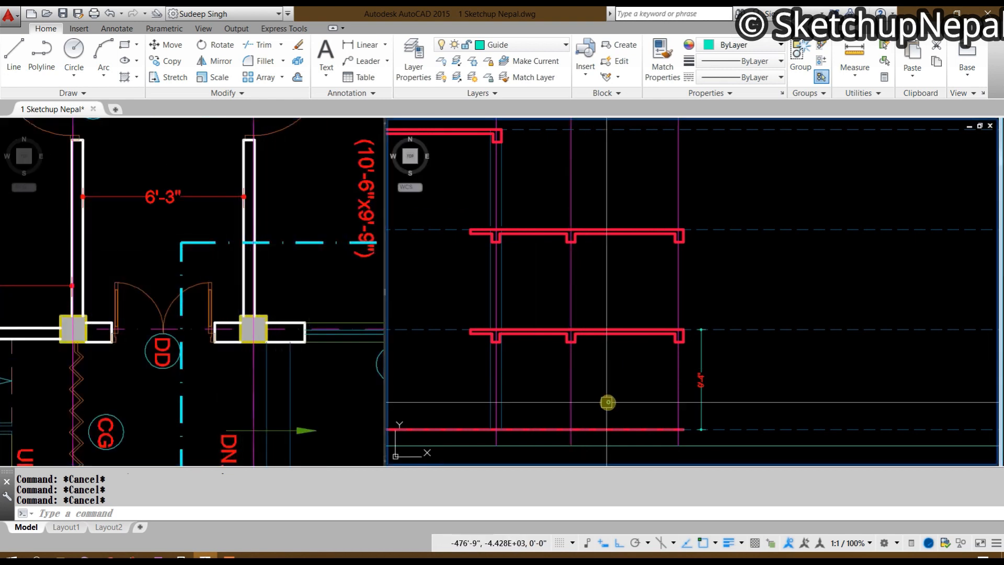
Step: Draw a vertical line from the lower slab's middle beam, at its bottom left corner, down to the ground floor line
scroll(596, 385, up, 2)
middle_drag(597, 385, 617, 365)
text(L)
key(Return)
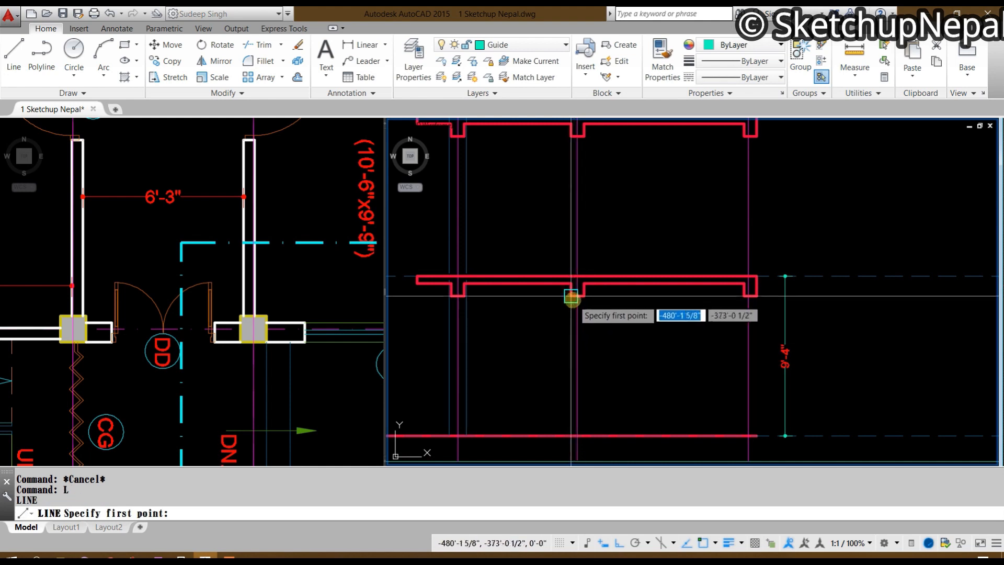
click(570, 295)
scroll(575, 418, up, 4)
click(579, 404)
key(Escape)
scroll(581, 402, down, 4)
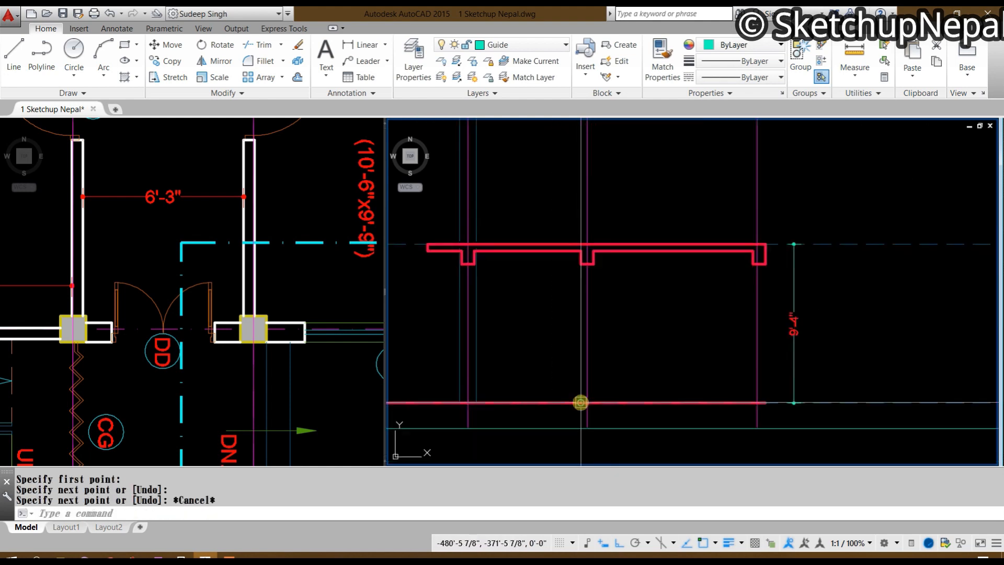
Step: Offset the vertical wall line under the middle beam 5" to the right
text(o)
key(Return)
text(5)
key(Return)
click(690, 339)
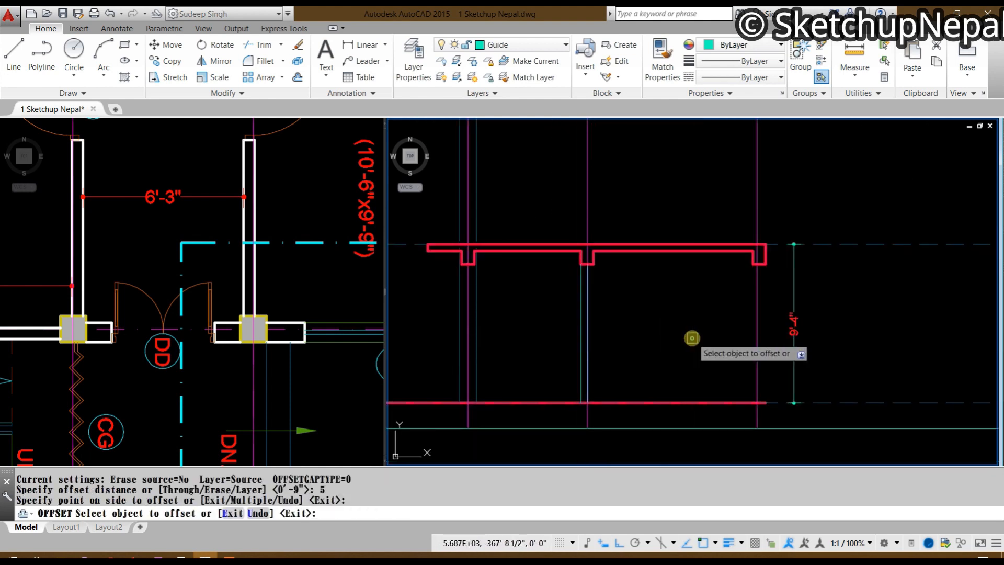
middle_drag(648, 322, 628, 373)
key(Escape)
Step: Match the properties of the two wall lines under the middle beam to the red slab outline
scroll(601, 284, up, 5)
click(604, 281)
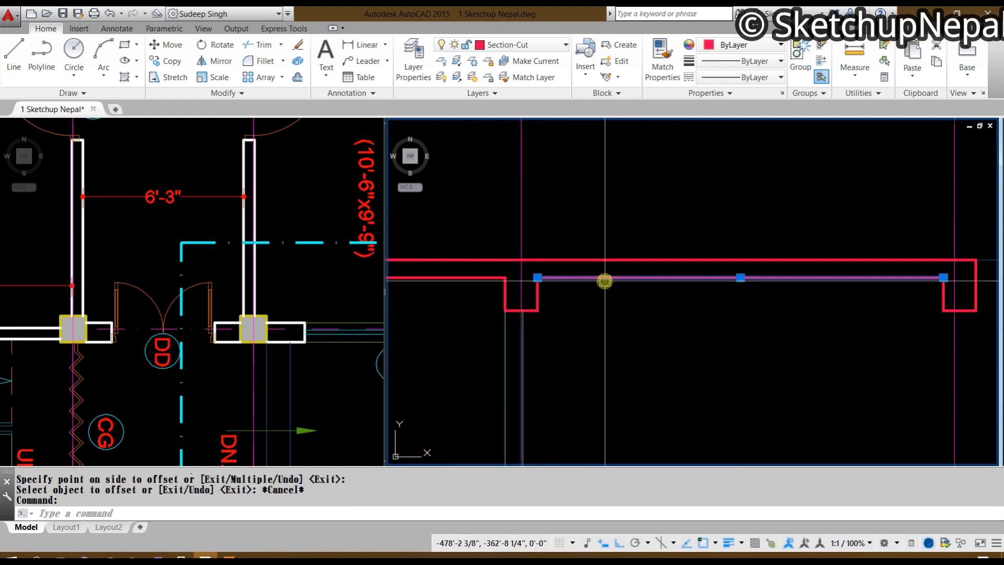
text(ma)
key(Return)
scroll(514, 318, up, 6)
click(547, 311)
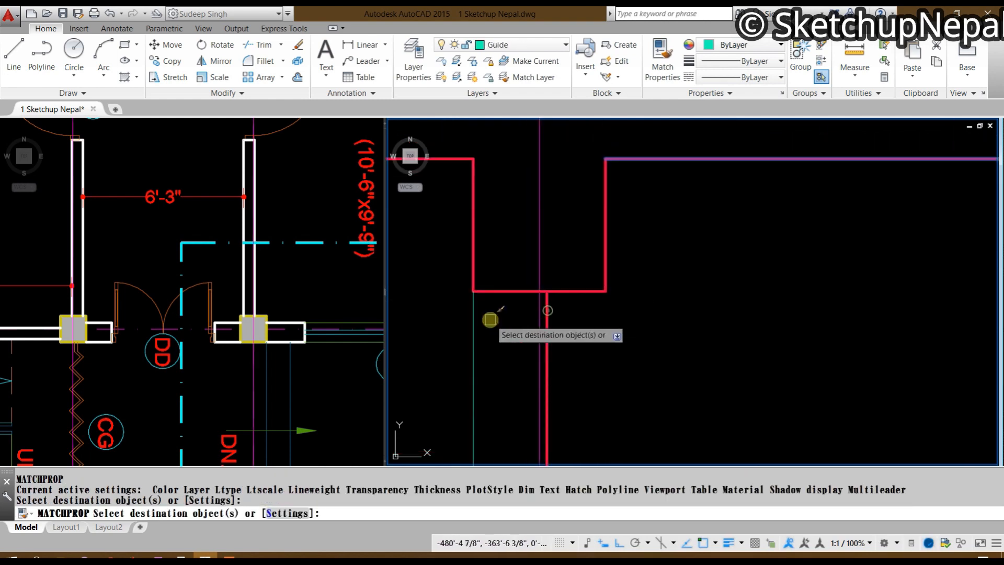
click(476, 322)
key(Escape)
Step: Draw a vertical line from the outer bottom corner of the lower slab's right beam down to the ground floor line
scroll(477, 322, down, 3)
scroll(145, 316, down, 4)
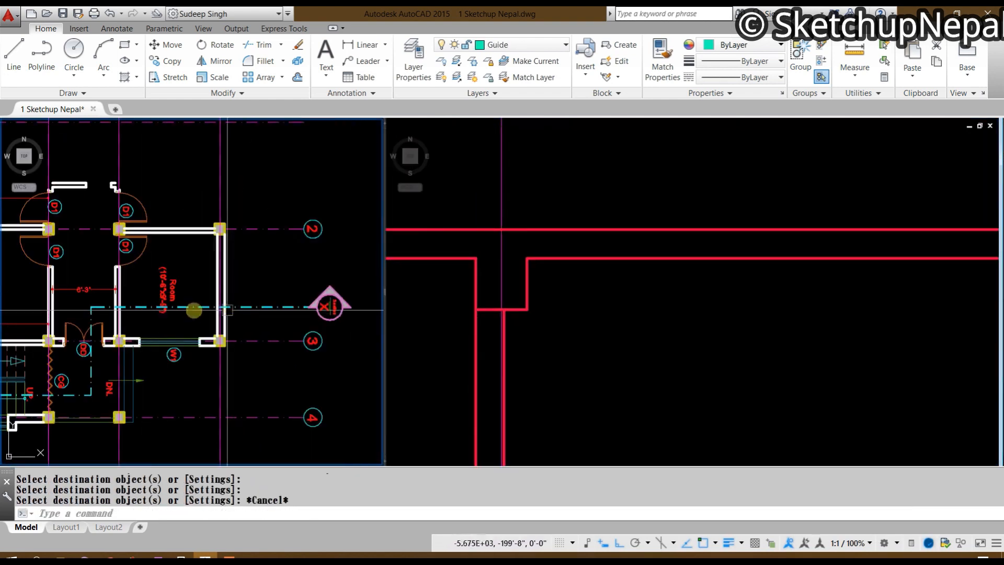
scroll(794, 325, down, 5)
key(Escape)
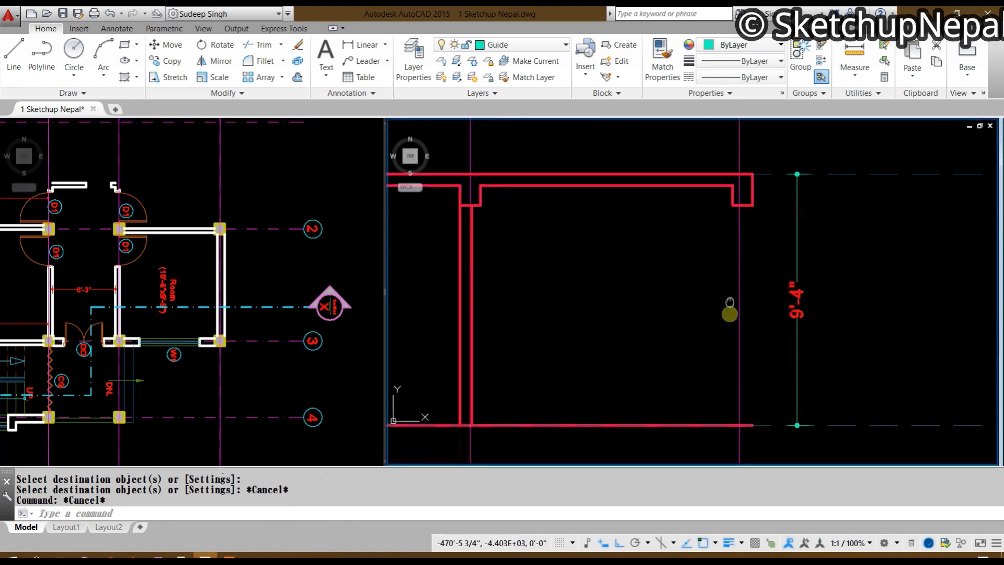
text(l)
key(Return)
click(751, 168)
scroll(753, 359, up, 4)
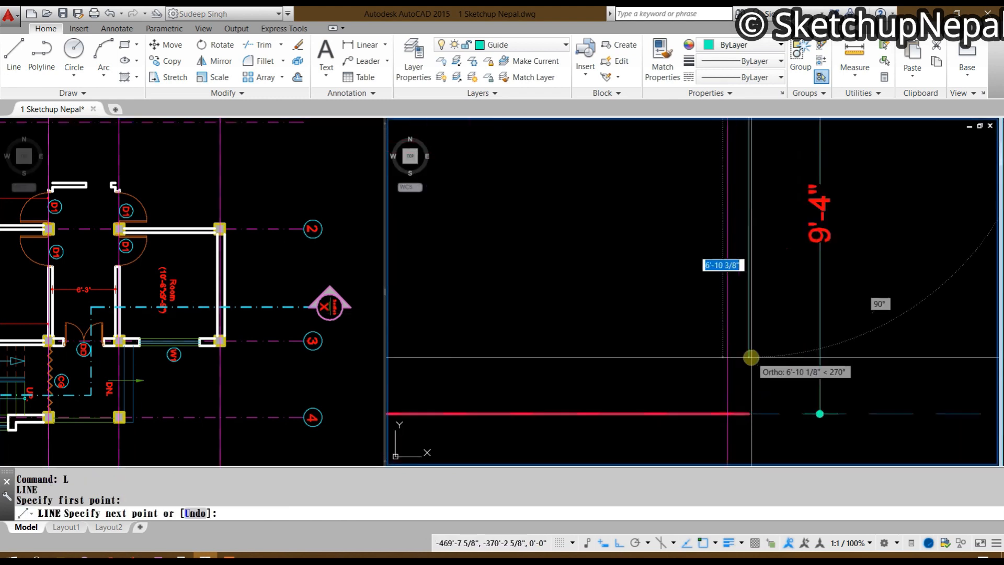
click(747, 446)
key(Escape)
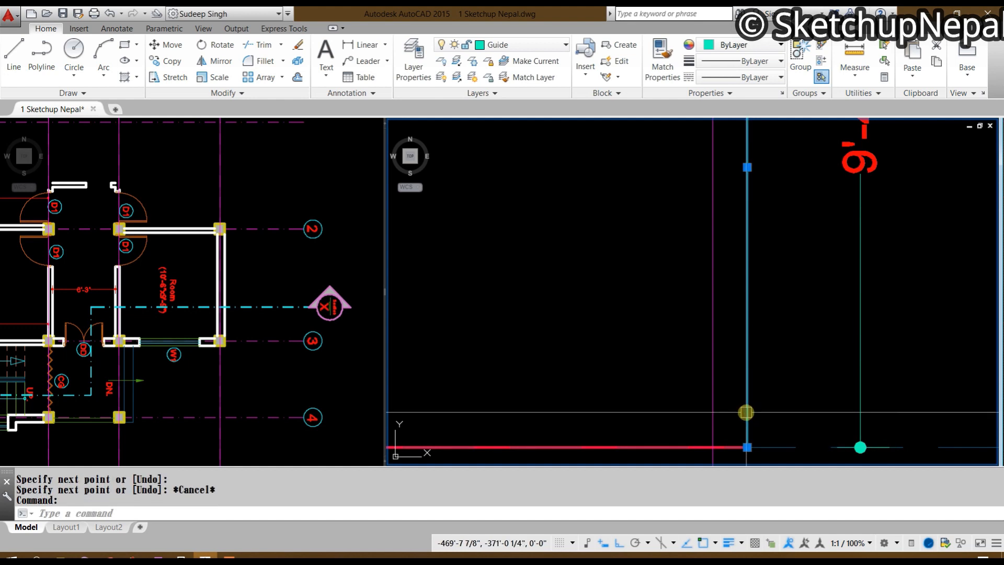
Step: Offset the right outer wall line 9" inward
text(o)
key(Return)
text(9)
key(Return)
click(747, 412)
click(590, 404)
scroll(622, 366, down, 4)
key(Escape)
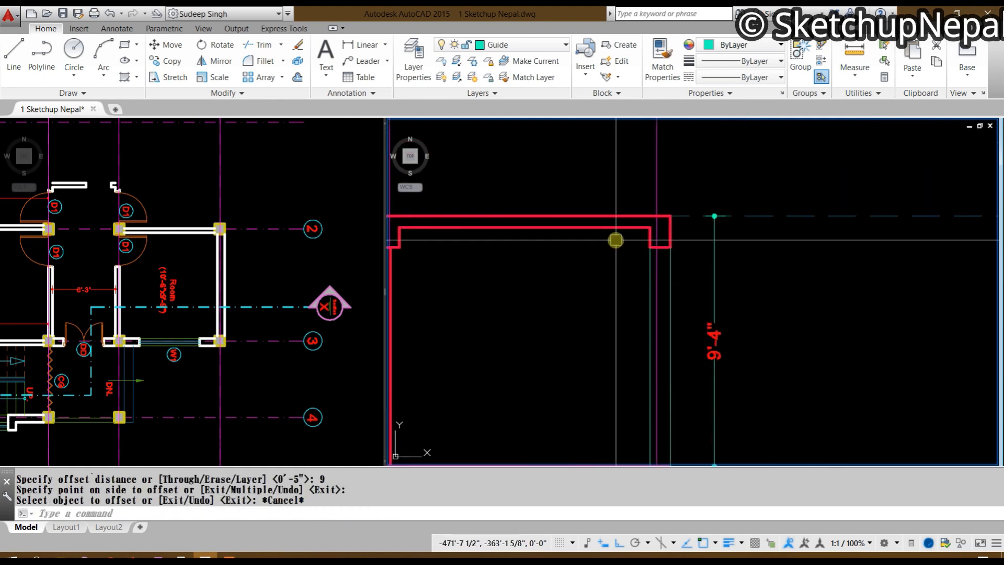
Step: Match the properties of both right outer wall lines to the red slab outline
click(617, 229)
text(ma)
key(Return)
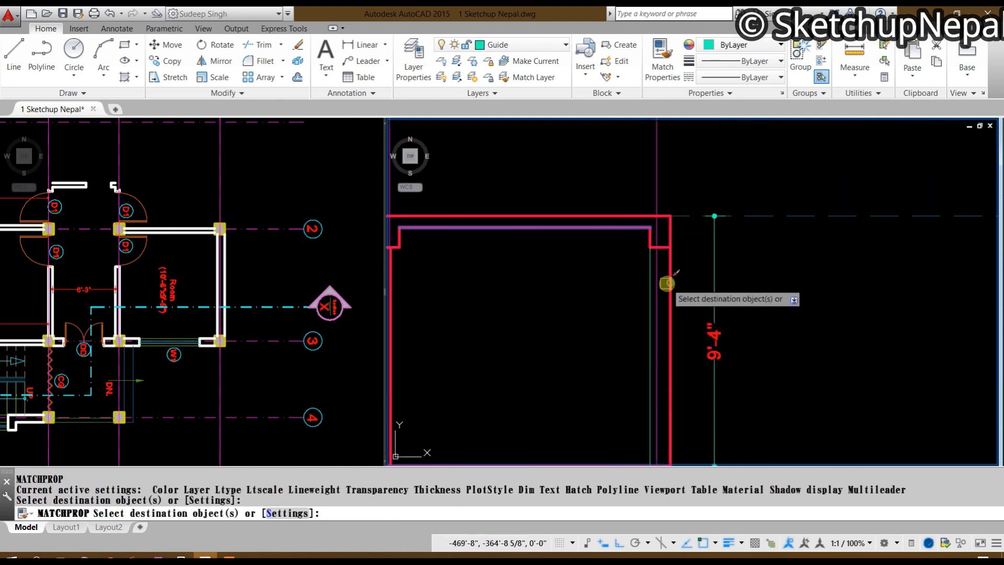
click(649, 293)
key(Escape)
Step: Examine where the section line crosses the walls and door on another floor plan
scroll(648, 293, down, 3)
middle_drag(550, 315, 606, 367)
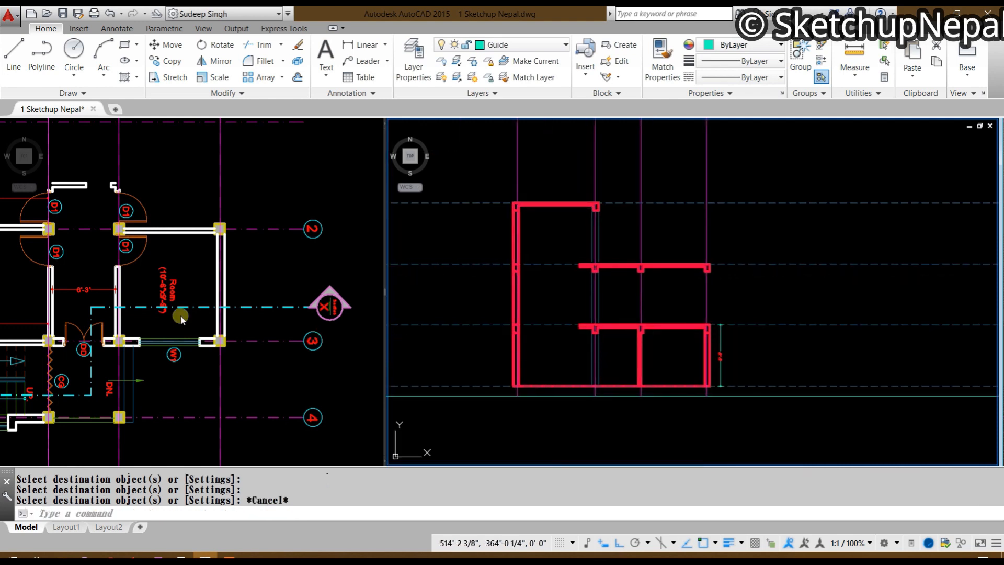
click(181, 317)
scroll(181, 317, down, 2)
scroll(198, 295, down, 3)
scroll(198, 295, up, 10)
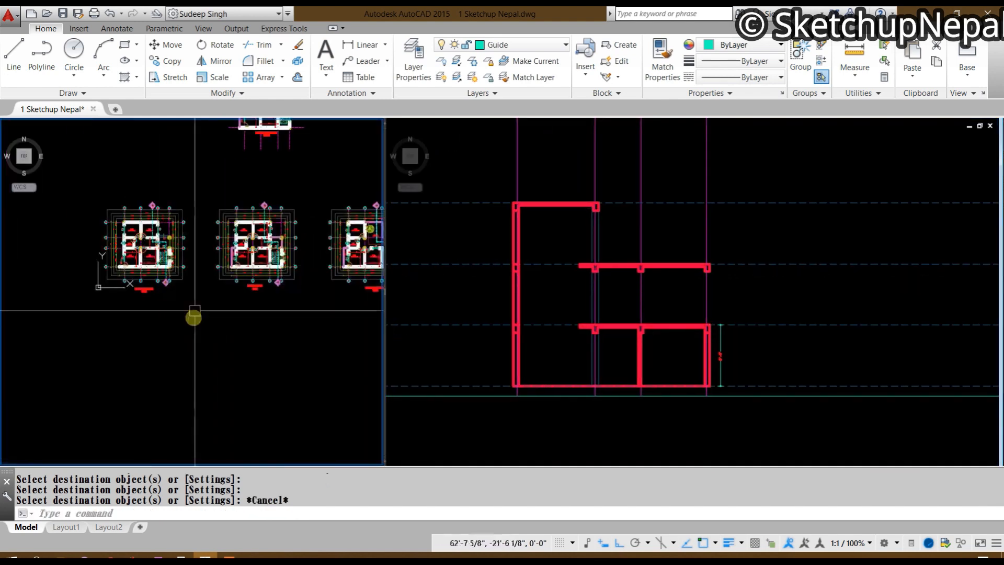
middle_drag(220, 296, 154, 367)
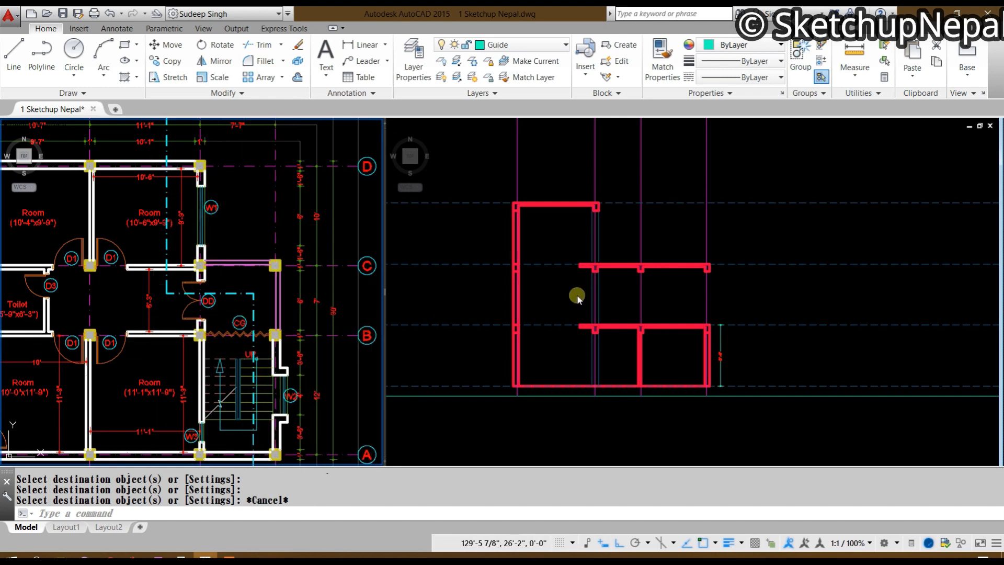
Step: Copy the four middle and right wall lines up one storey, from the lower slab's right beam corner to the upper slab's
click(664, 346)
scroll(645, 331, up, 6)
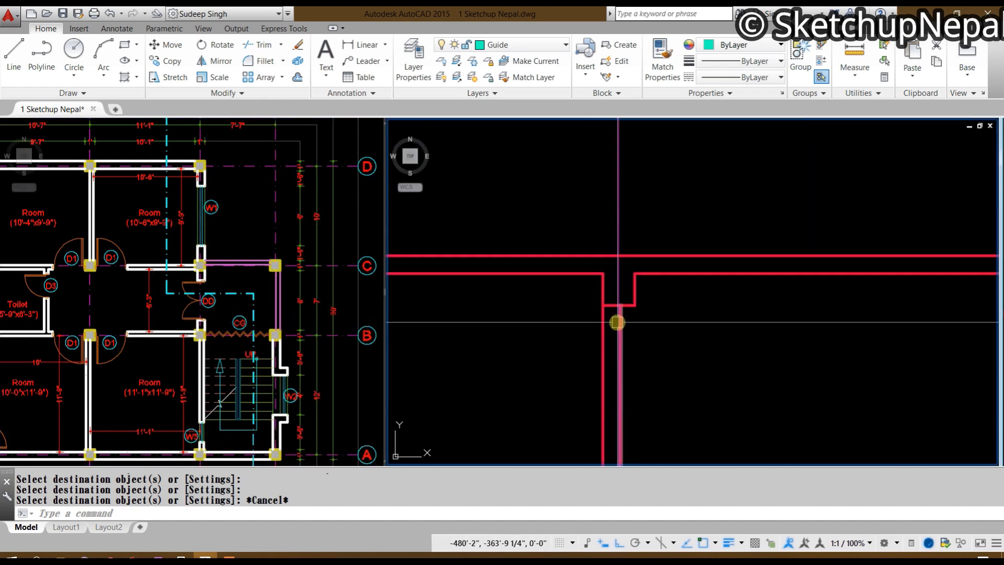
scroll(598, 330, down, 5)
scroll(571, 332, up, 6)
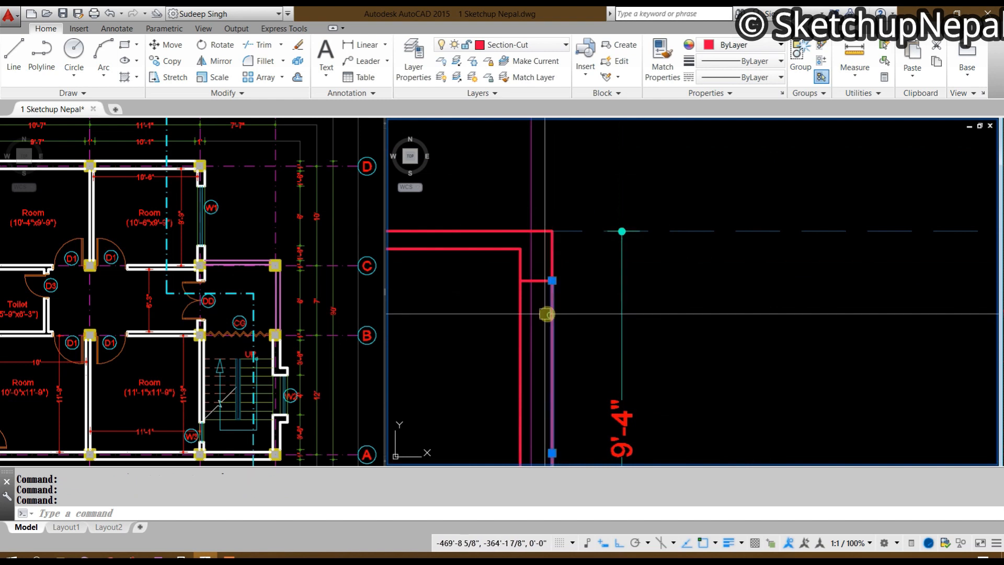
text(o)
key(Return)
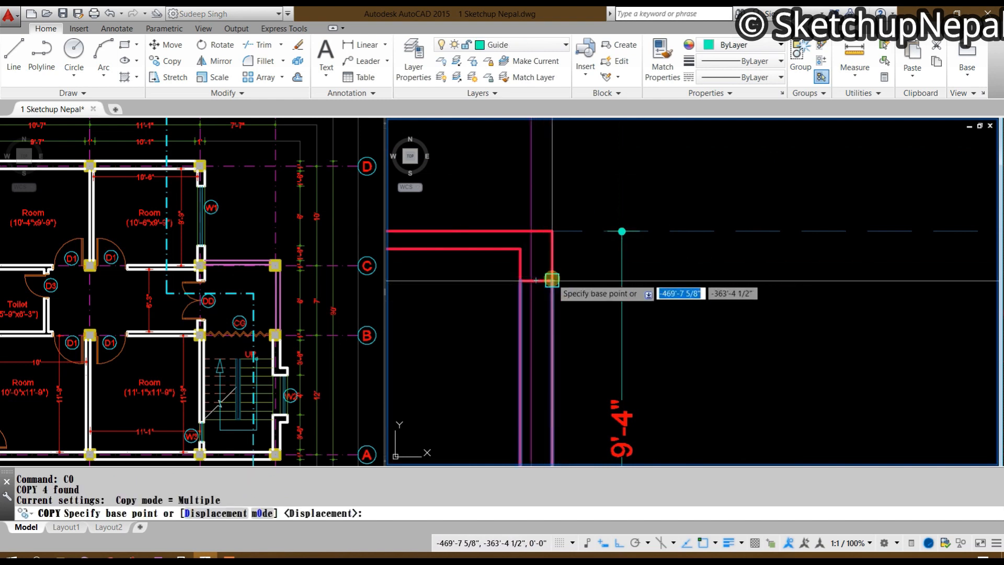
click(552, 280)
scroll(586, 282, down, 3)
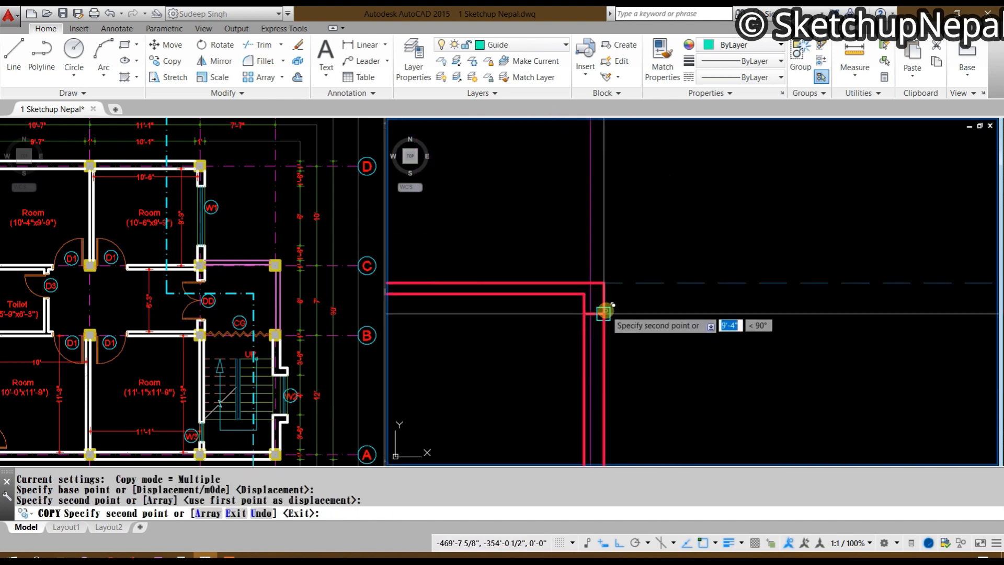
key(Escape)
Step: Examine the top floor plan where the section line passes door D2 into the staircase
scroll(680, 320, down, 4)
scroll(628, 275, up, 4)
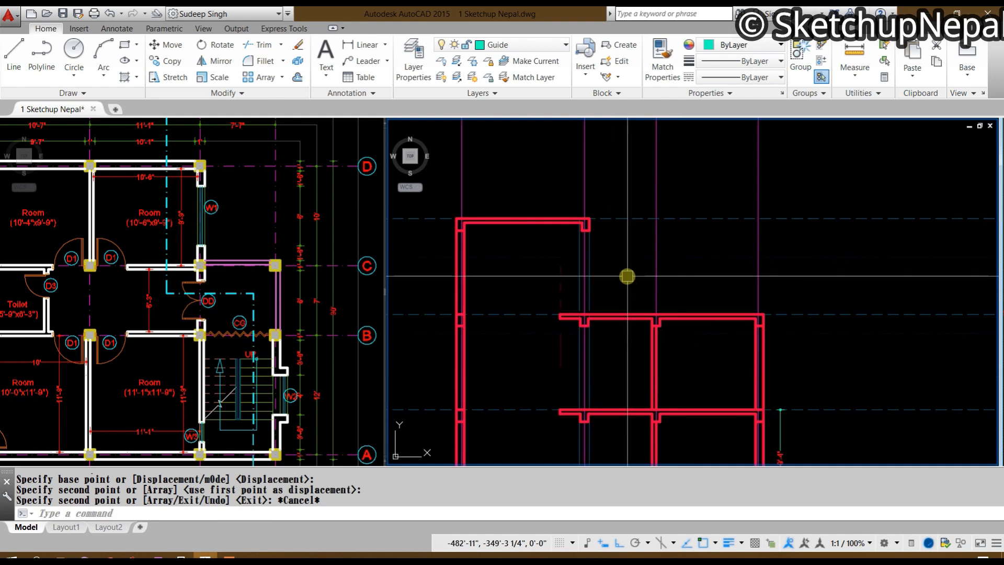
click(250, 309)
scroll(249, 309, down, 5)
scroll(284, 273, up, 5)
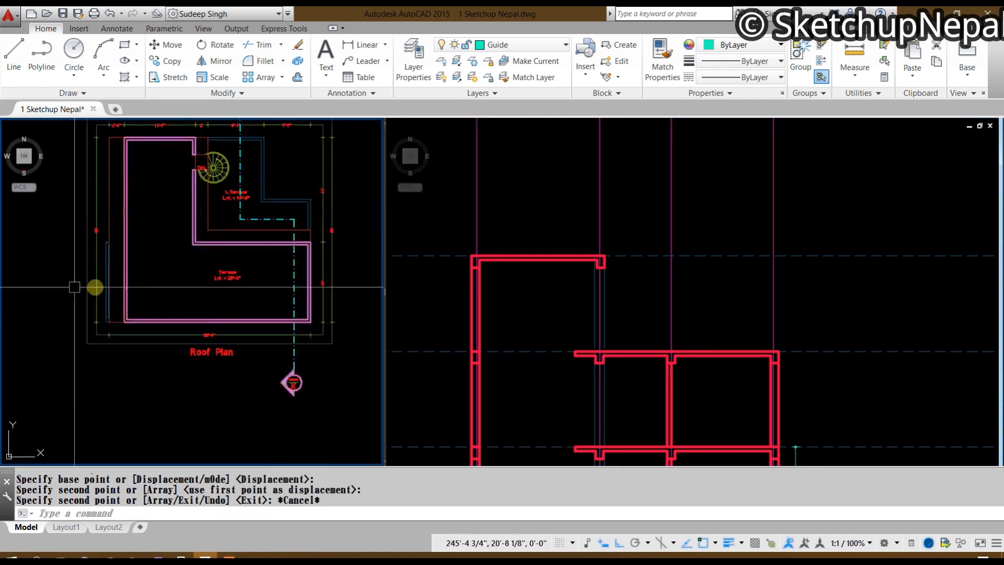
middle_drag(74, 287, 322, 329)
scroll(119, 293, up, 4)
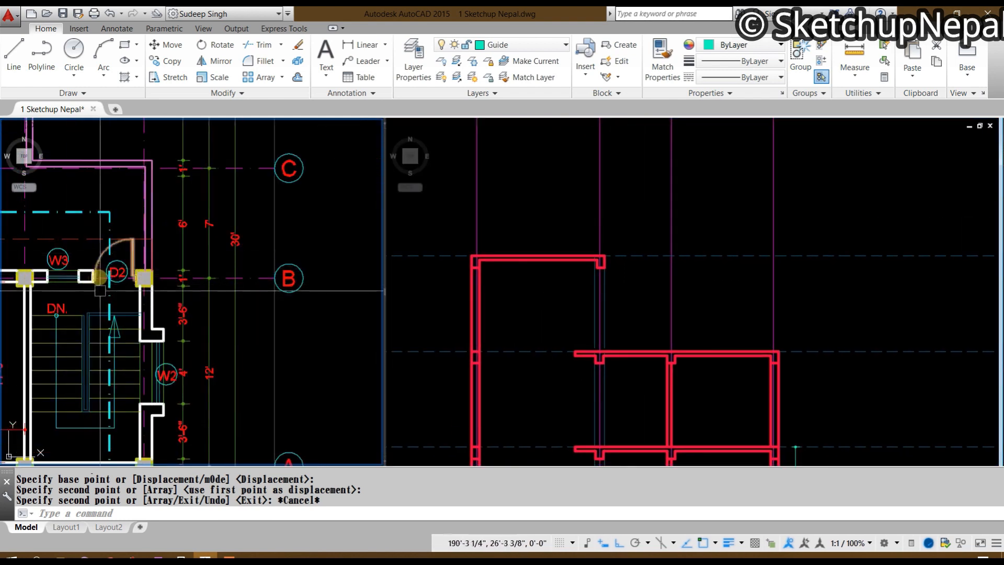
middle_drag(116, 289, 192, 286)
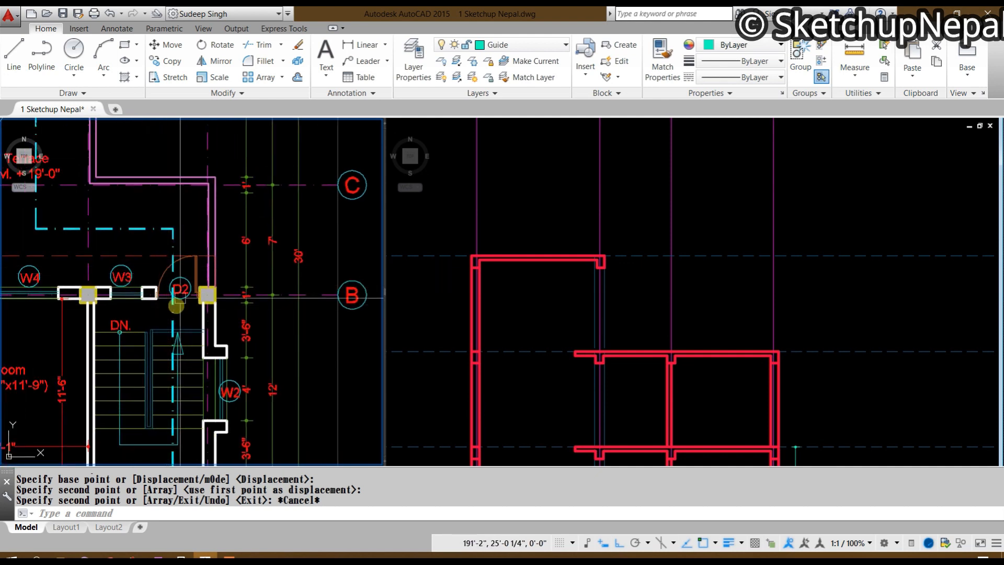
Step: Erase the guide line below the roof beam's outer corner and trim the other guide line at the roof slab's underside
click(600, 316)
scroll(601, 314, up, 3)
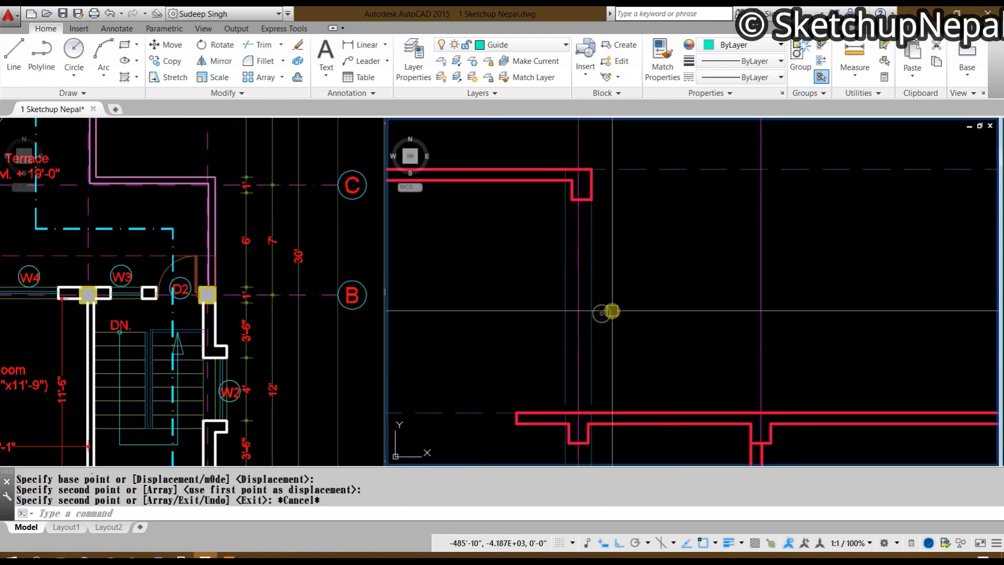
click(595, 267)
key(Delete)
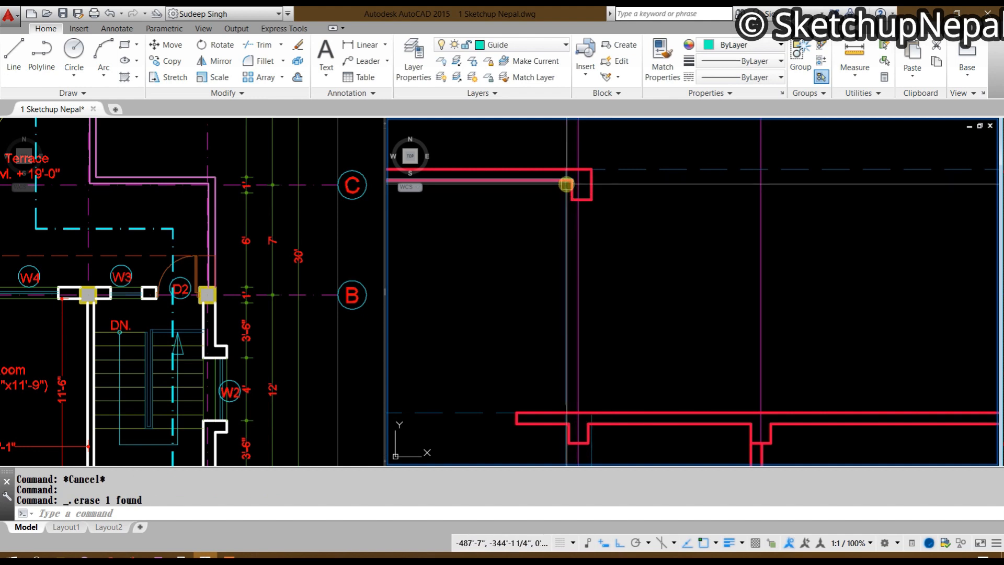
scroll(583, 253, down, 3)
text(tr)
key(Return)
key(Return)
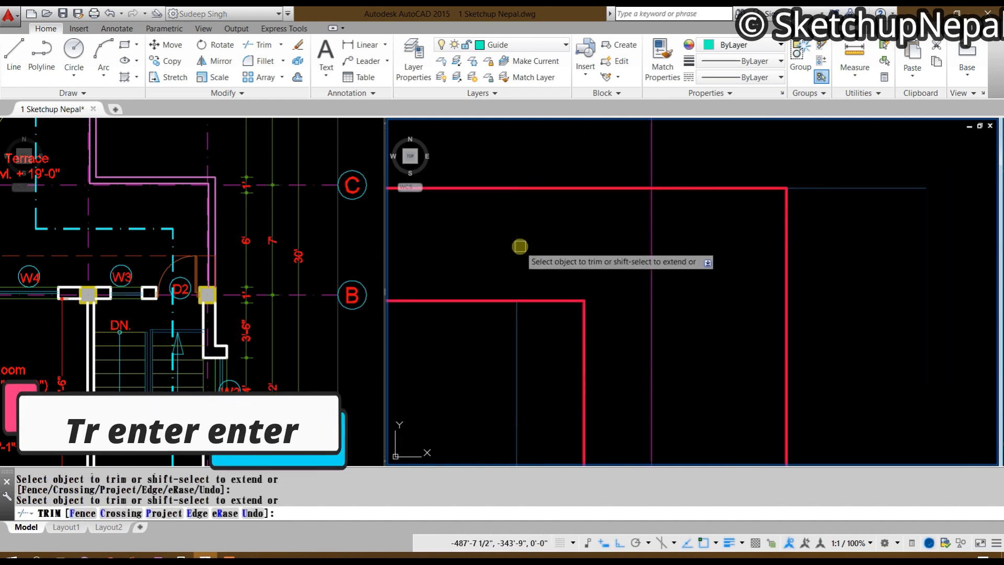
key(Escape)
Step: Extend the remaining guide line under the roof slab down to the slab below
scroll(520, 246, down, 5)
middle_drag(555, 389, 618, 136)
text(ex)
key(Return)
key(Return)
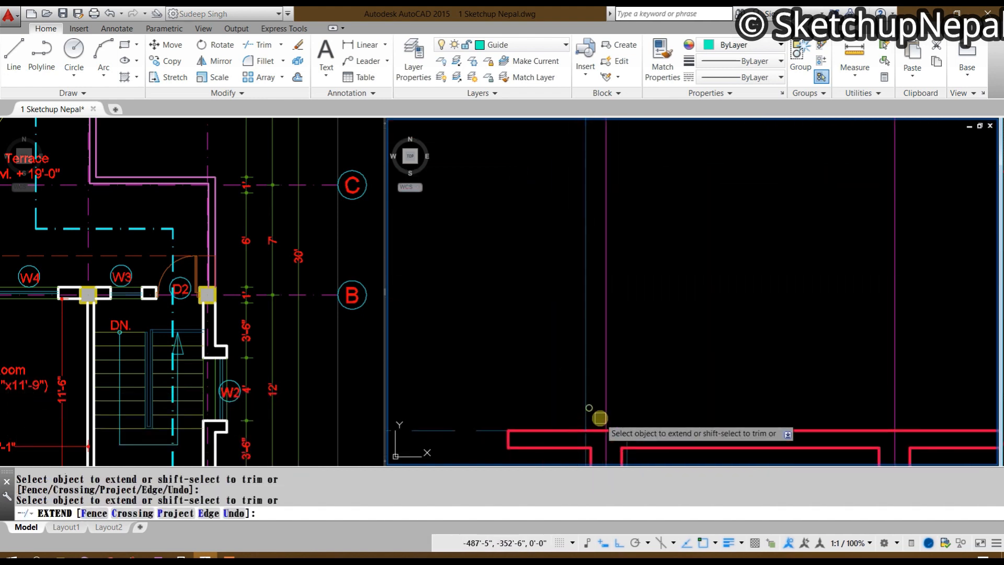
middle_drag(601, 419, 632, 281)
scroll(617, 301, up, 4)
key(Escape)
Step: Trim the guide line where it meets the slab below the roof
text(tr)
key(Return)
key(Return)
click(622, 296)
click(729, 296)
key(Escape)
scroll(711, 306, down, 4)
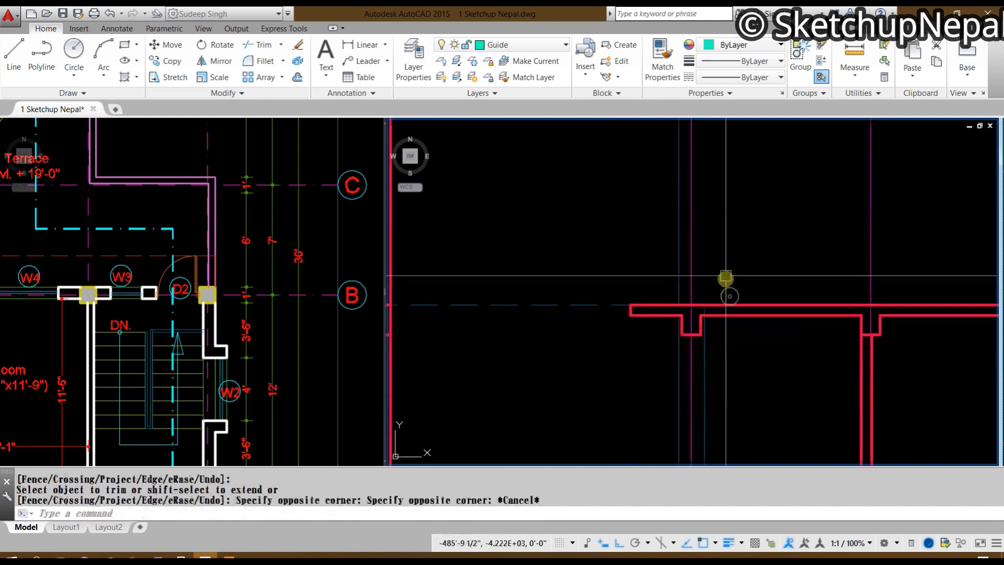
Step: Draw a vertical line from the outer bottom corner of the roof slab's right beam down to the top of the slab below
middle_drag(726, 276, 626, 345)
key(Escape)
text(l)
key(Return)
click(599, 178)
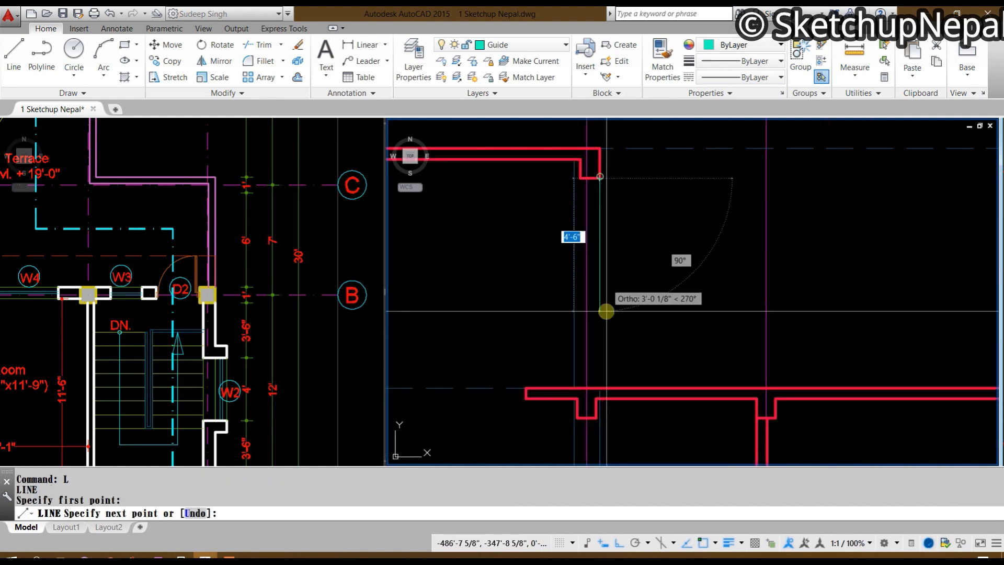
click(597, 387)
key(Escape)
Step: Match the properties of the vertical line under the roof beam to the red slab outline
click(628, 382)
key(Escape)
click(628, 387)
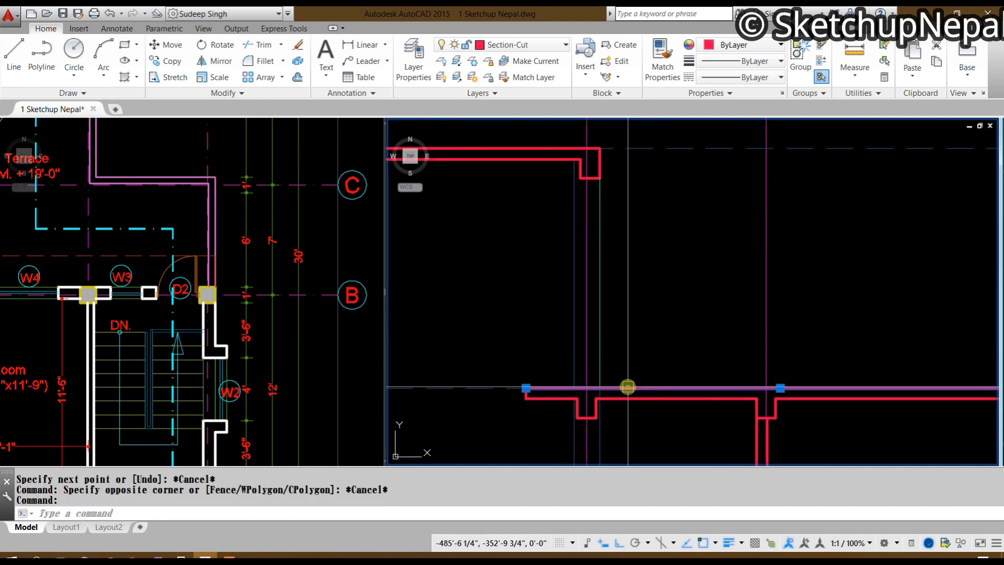
text(ma)
key(Return)
click(599, 336)
key(Escape)
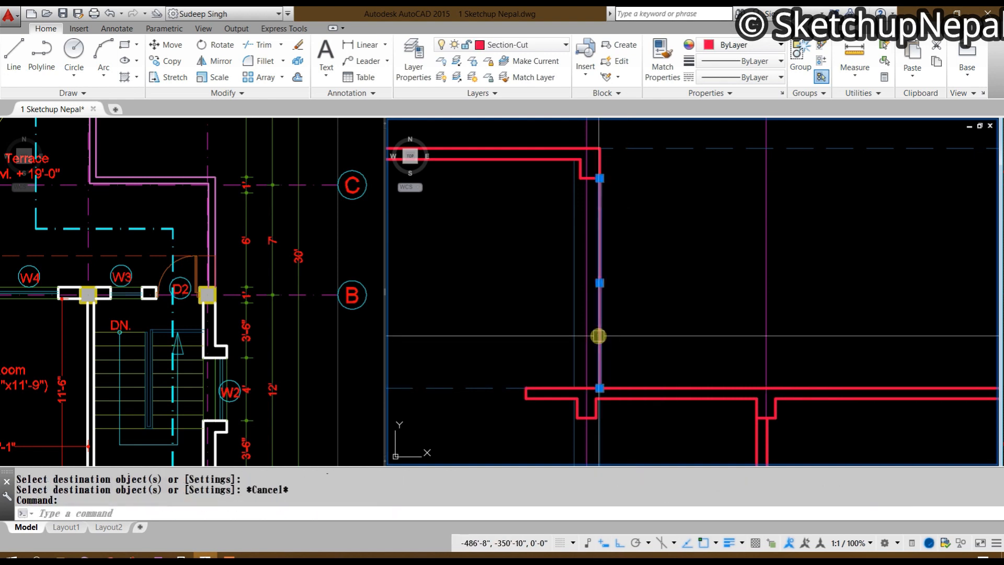
Step: Offset the wall line under the roof beam 9" inward
text(o)
key(Return)
key(Return)
click(599, 336)
click(511, 340)
key(Escape)
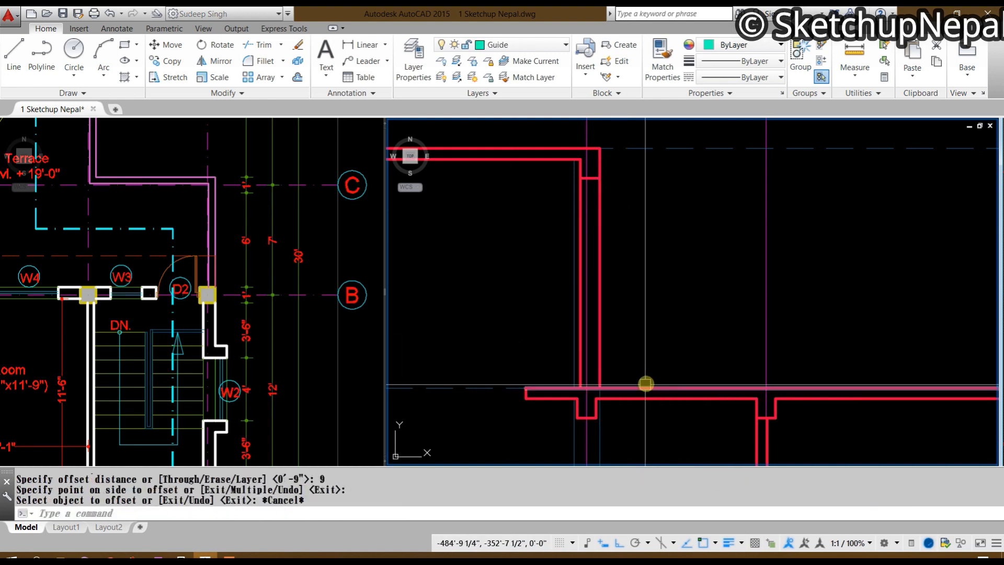
Step: Offset the top line of the slab below the roof 7' upward, across the top-floor wall
click(644, 387)
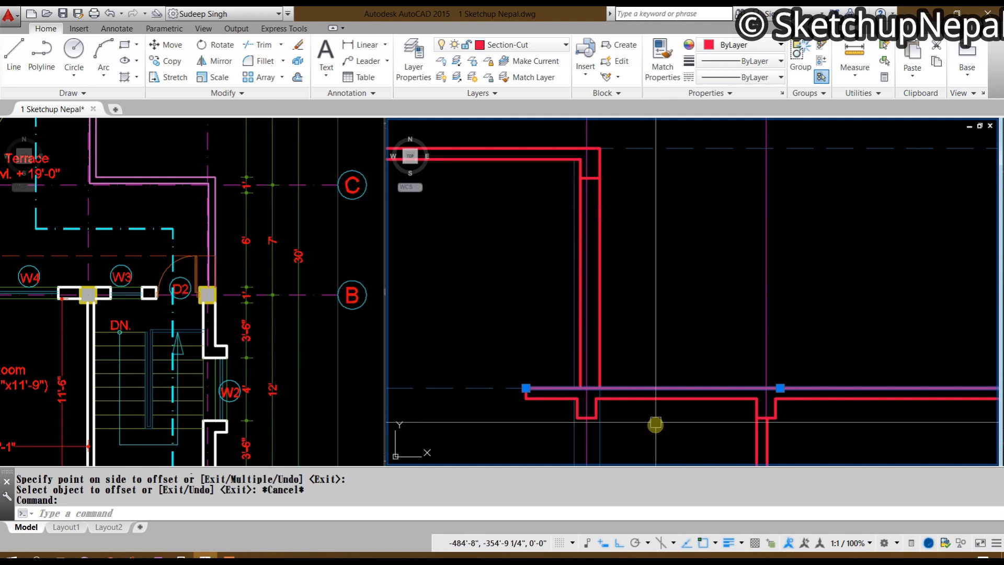
key(Escape)
text(o)
key(Return)
text(7)
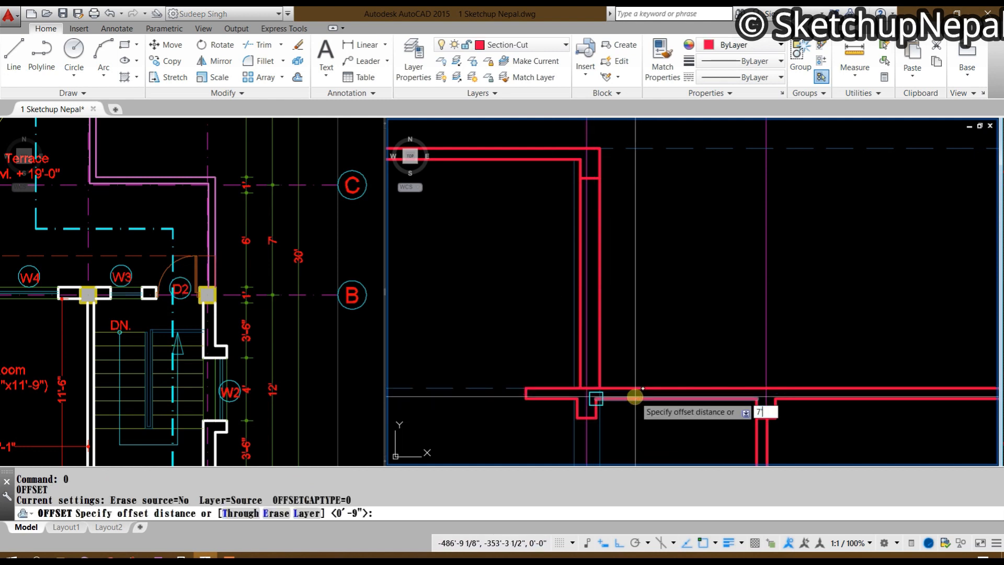
text(')
key(Return)
click(635, 395)
click(655, 282)
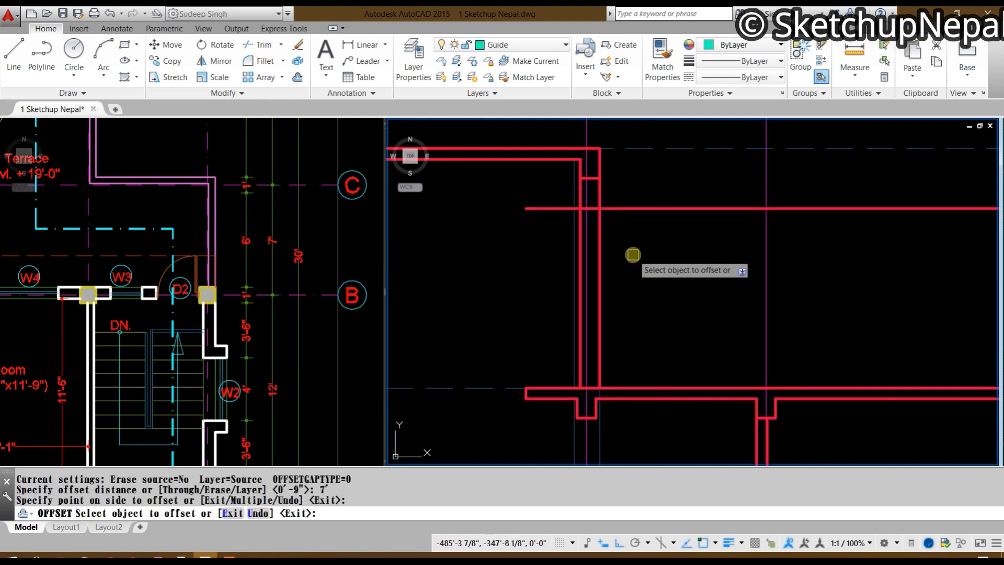
middle_drag(633, 255, 635, 287)
key(Escape)
key(Escape)
key(Escape)
Step: Trim both top-floor wall lines below the horizontal line 7' above the slab to open the doorway
text(tr)
key(Return)
click(632, 244)
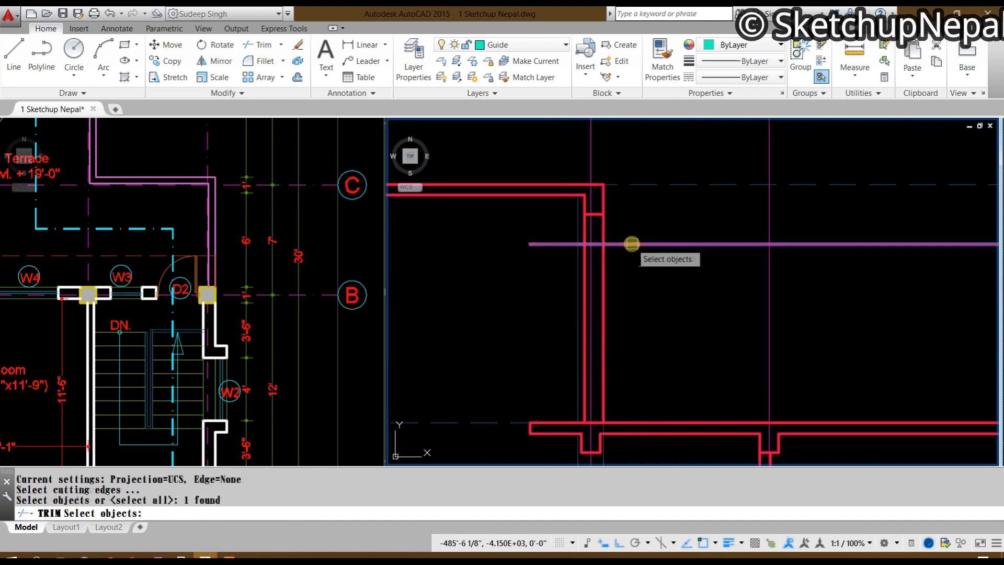
key(Return)
click(606, 261)
click(598, 260)
scroll(587, 269, up, 2)
click(613, 260)
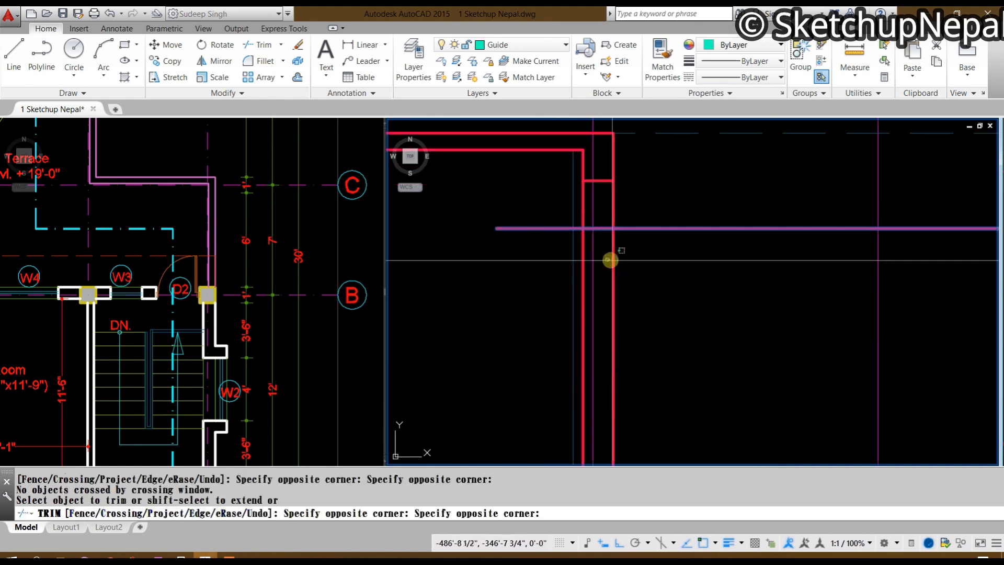
click(609, 260)
click(586, 253)
scroll(588, 219, up, 2)
key(Escape)
Step: Fillet both top-floor wall lines with the horizontal line 7' above the slab to close the wall's lower end
text(f)
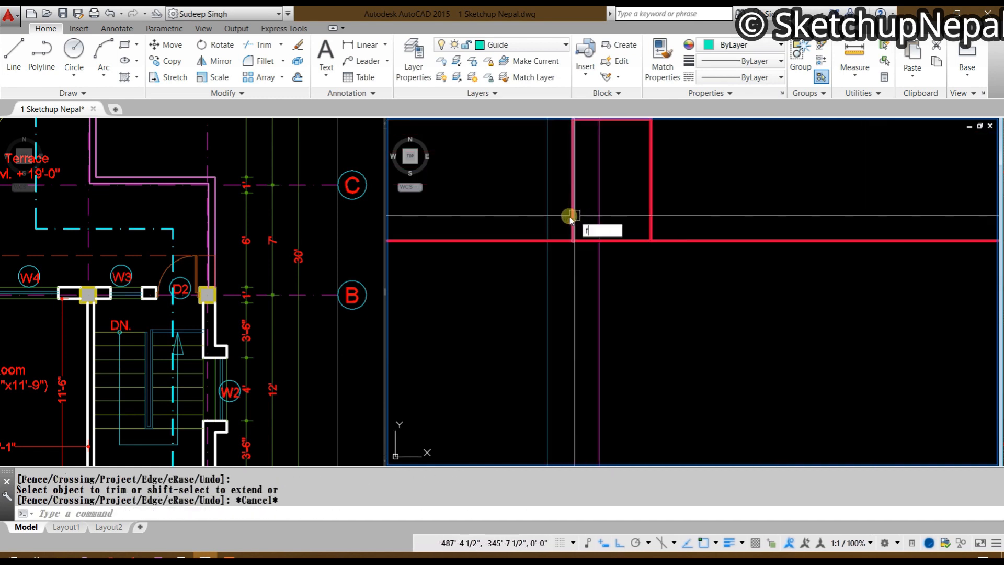
key(Return)
click(572, 222)
click(581, 243)
scroll(634, 273, down, 5)
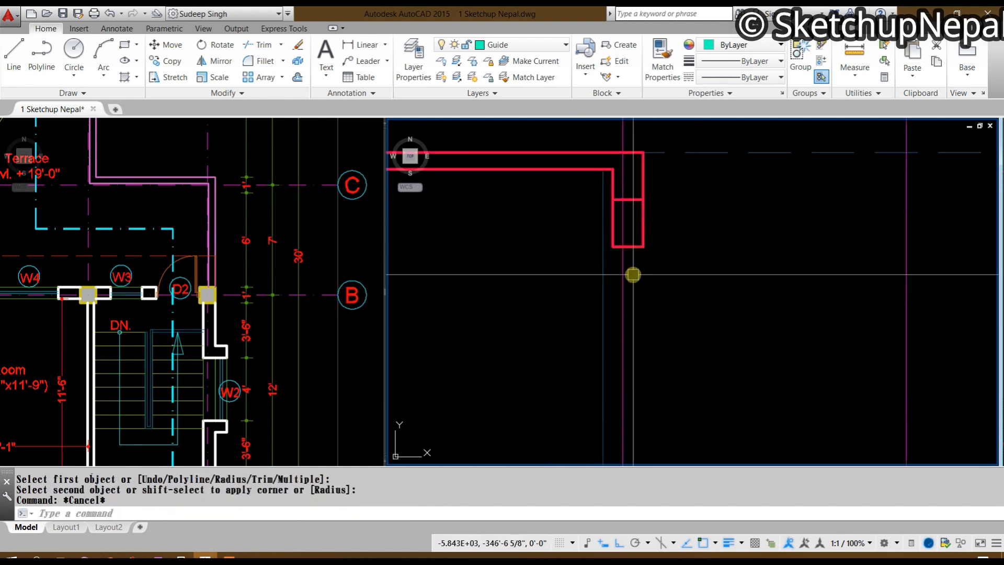
Step: Draw vertical lines from both lower corners of the top-floor wall down to the slab, spanning the door opening
key(Escape)
text(l)
key(Return)
click(617, 254)
scroll(625, 335, up, 3)
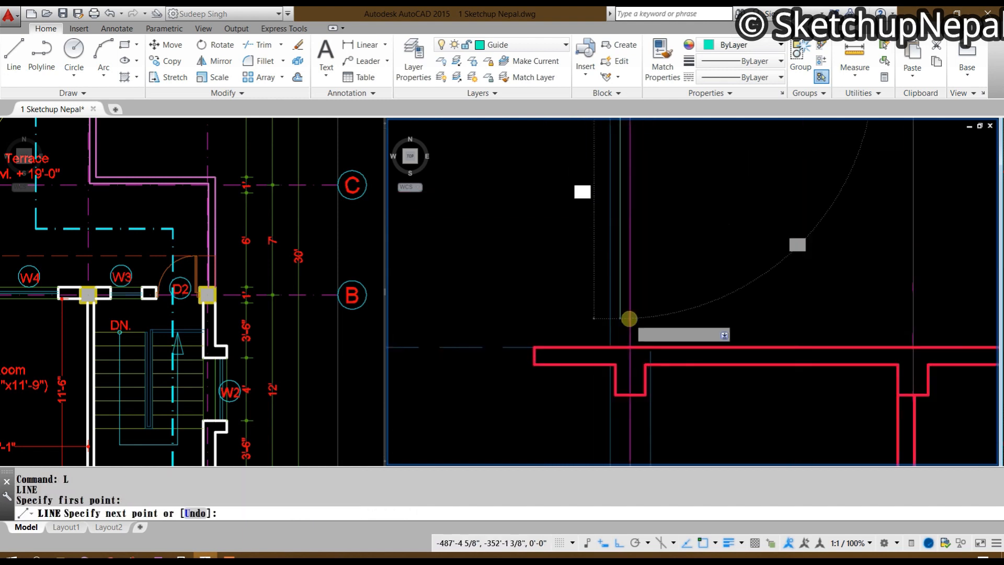
key(Escape)
key(Escape)
scroll(611, 256, down, 3)
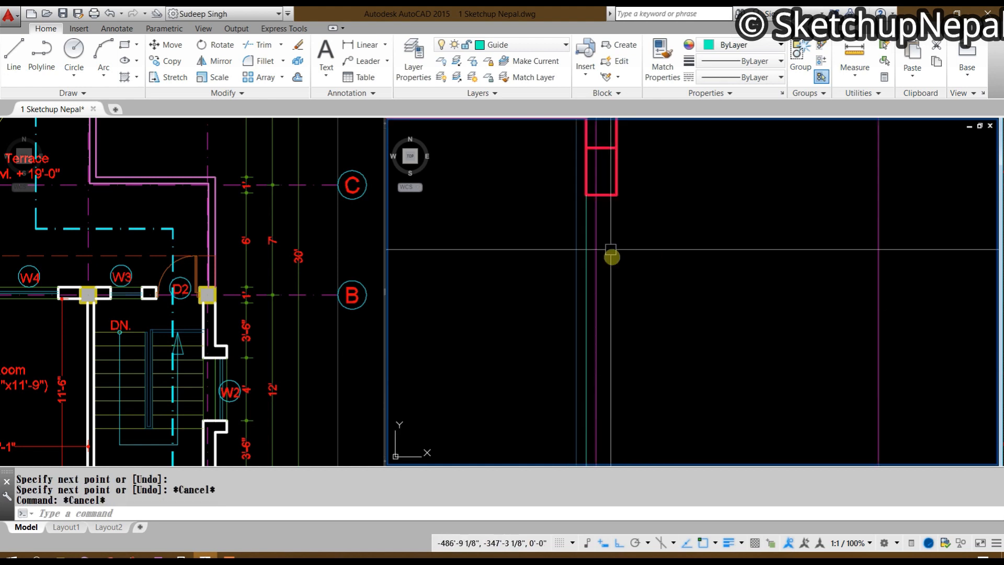
key(Return)
click(617, 220)
middle_drag(634, 399, 632, 228)
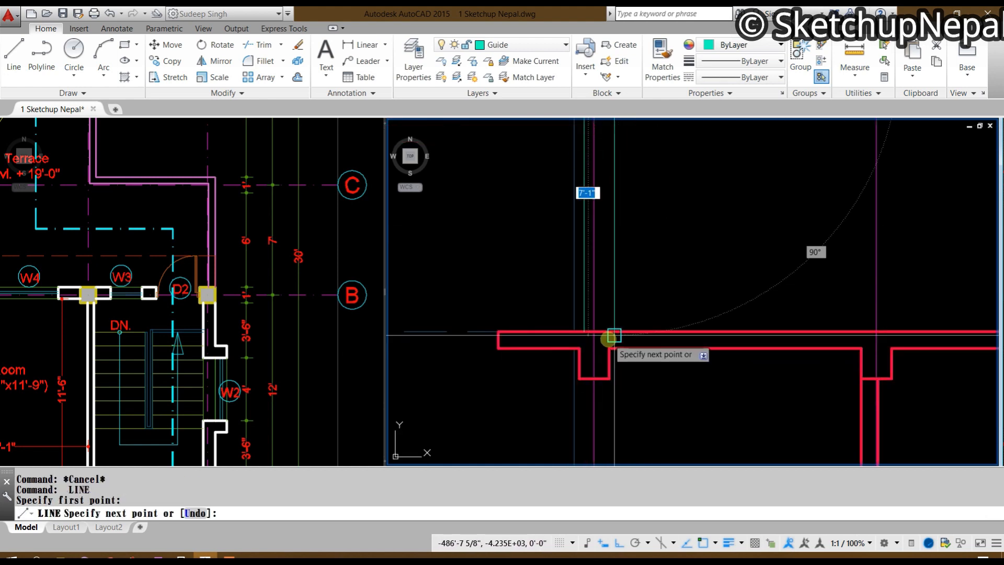
click(613, 337)
key(Escape)
Step: Assign the two vertical lines of the door opening to the Ele-2 layer
click(614, 244)
middle_drag(590, 274, 550, 287)
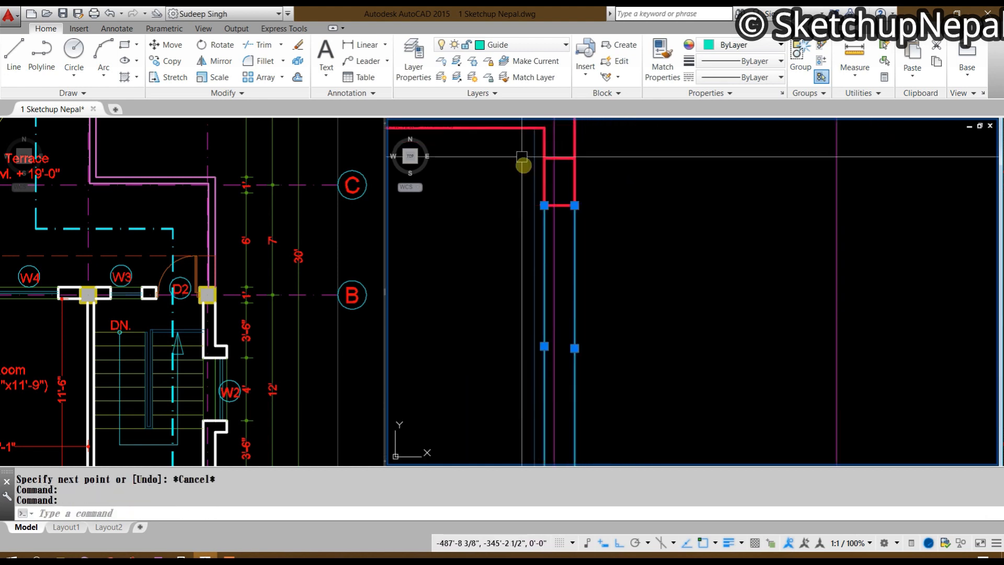
click(542, 45)
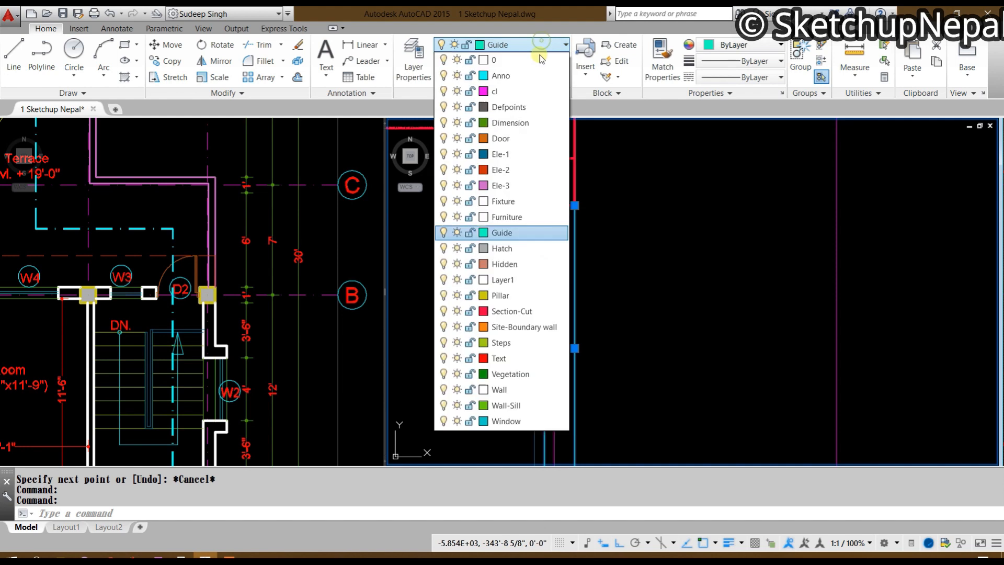
click(517, 175)
key(Escape)
scroll(555, 166, down, 2)
middle_drag(619, 282, 623, 309)
key(Escape)
mouse_move(560, 336)
middle_down()
mouse_move(579, 299)
mouse_move(632, 279)
middle_up()
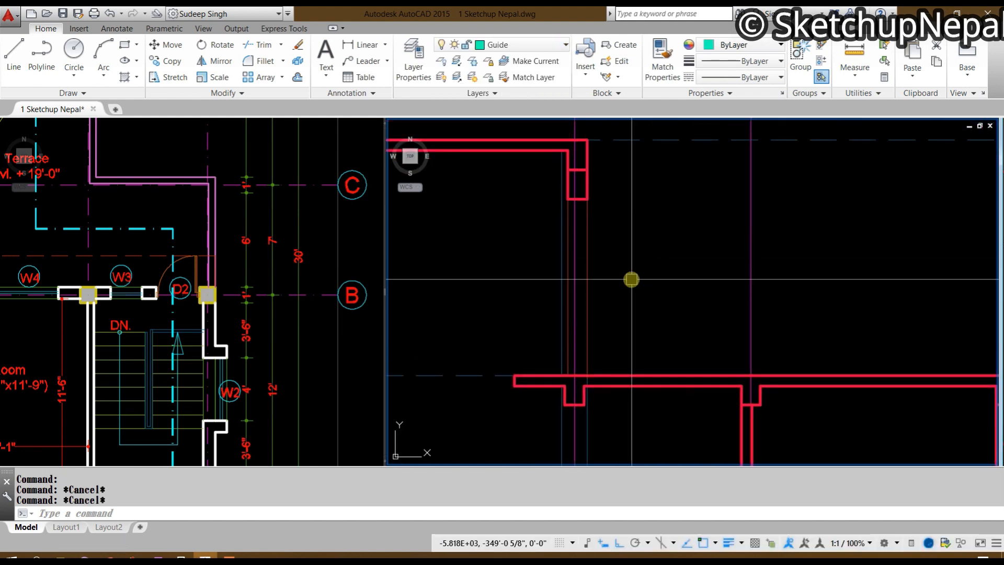
Step: Draw a 3" by 3" square beside the top-floor door opening for the door frame
key(Return)
click(635, 212)
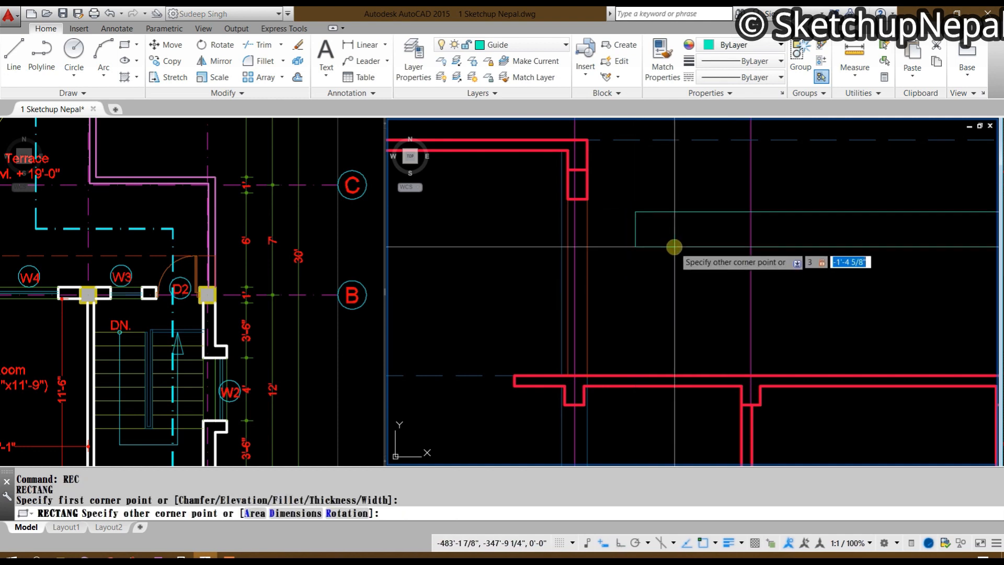
scroll(659, 219, up, 4)
Step: Move the 3" square against the underside of the top-floor wall, centred on the wall's thickness
click(592, 171)
click(639, 234)
middle_drag(639, 235, 663, 318)
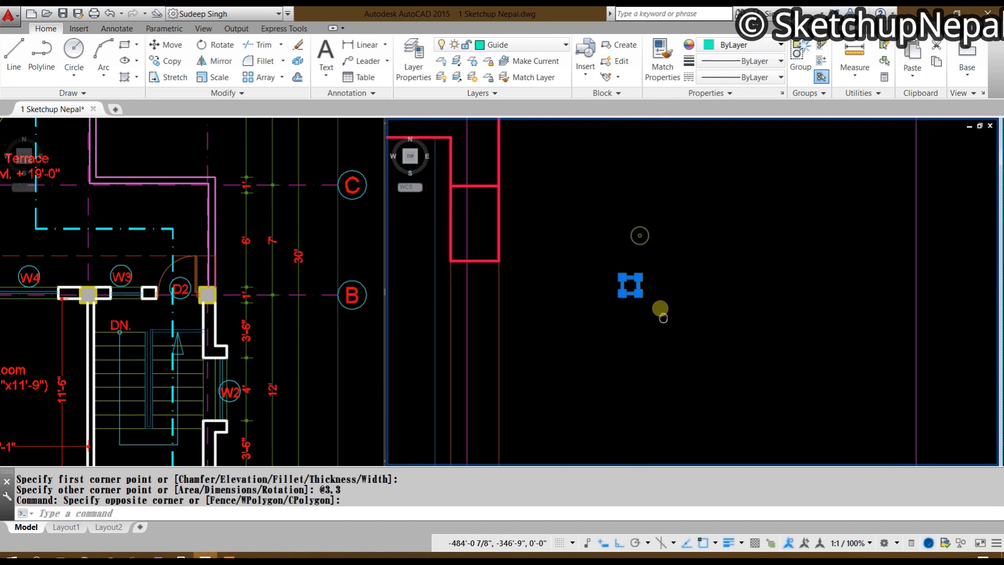
scroll(629, 277, up, 4)
text(m)
key(Return)
click(633, 277)
middle_drag(474, 261, 742, 336)
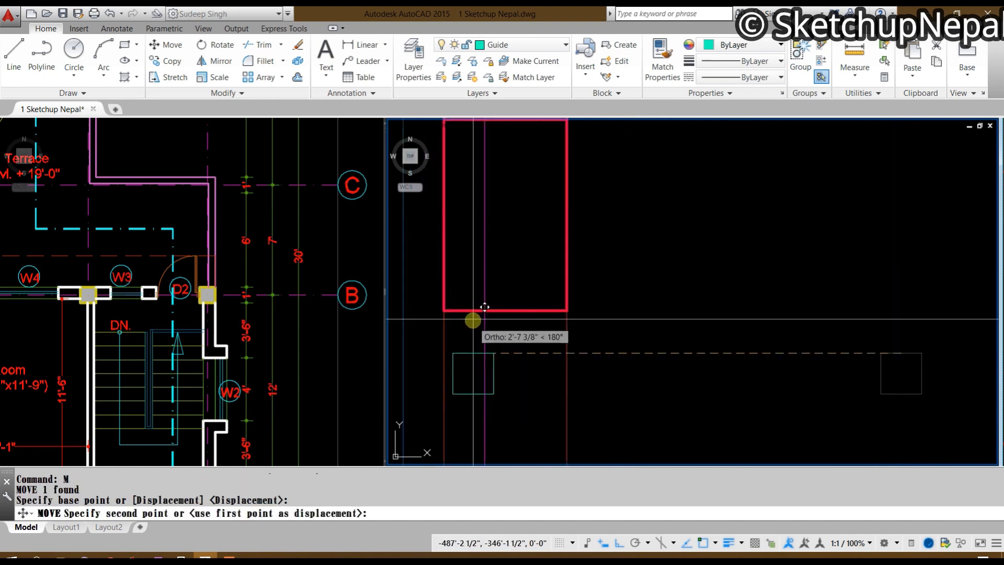
click(513, 311)
key(Escape)
Step: Shift the door frame square slightly toward the wall's outer face along the underside of the wall
click(517, 342)
click(512, 384)
scroll(511, 388, up, 2)
text(m)
key(Return)
click(516, 405)
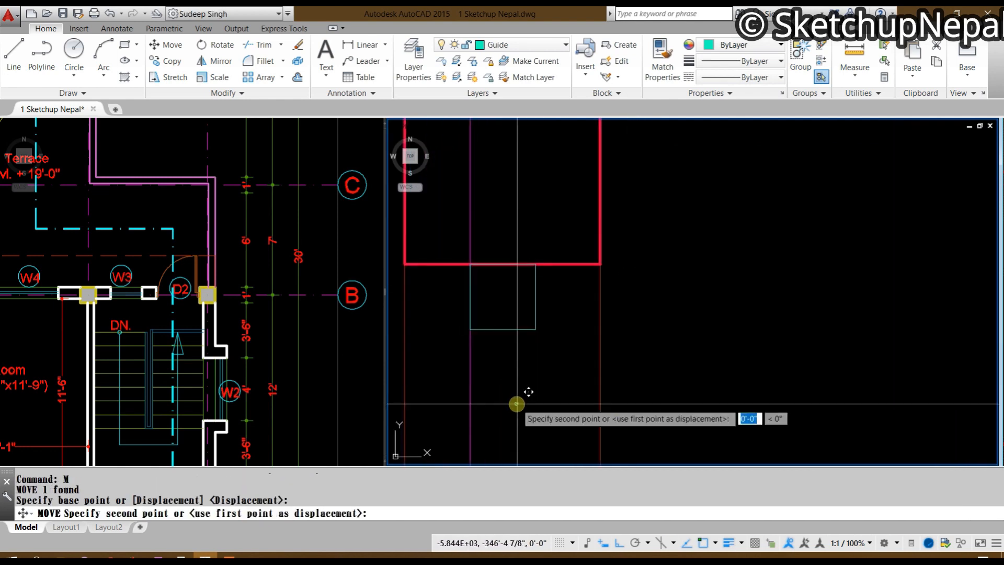
click(532, 394)
key(Escape)
Step: Draw a vertical line from the midpoint of the square's bottom edge down to the slab
scroll(533, 392, down, 4)
middle_drag(562, 387, 569, 280)
scroll(569, 279, down, 4)
text(l)
key(Return)
scroll(557, 267, up, 2)
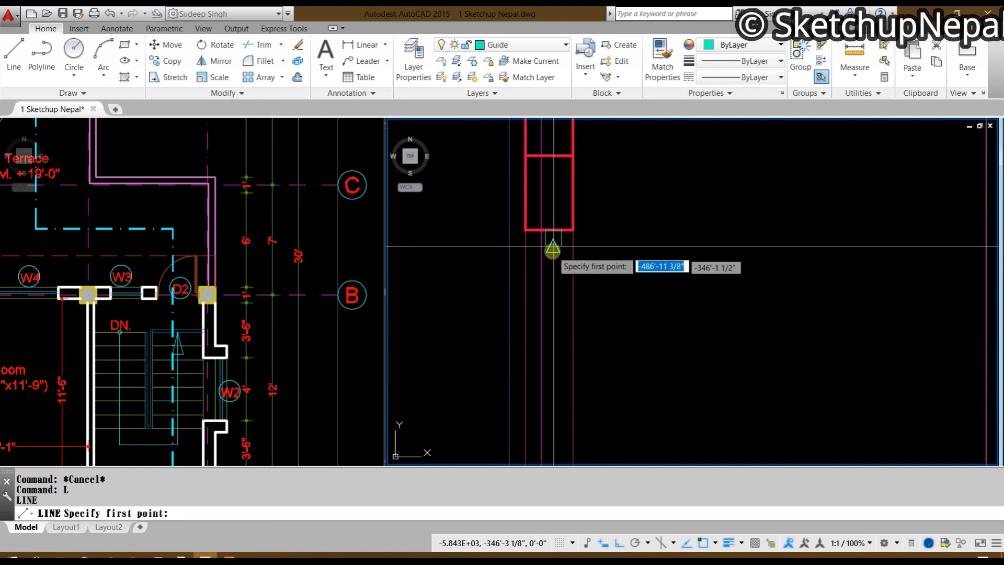
scroll(554, 247, down, 2)
middle_drag(563, 451, 578, 511)
scroll(556, 349, up, 4)
click(593, 384)
key(Escape)
scroll(582, 289, down, 3)
middle_drag(607, 215, 580, 316)
scroll(553, 225, up, 3)
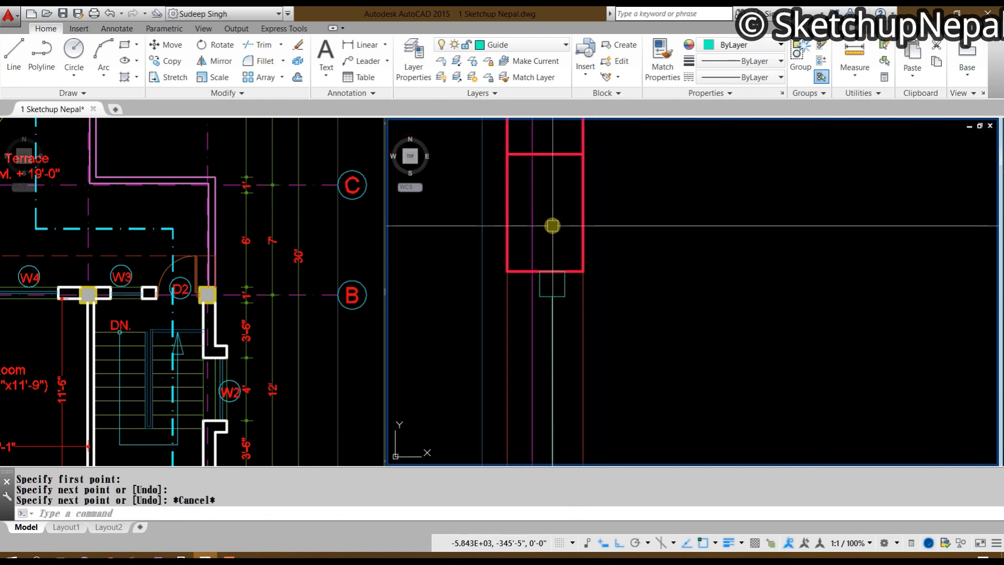
scroll(553, 336, up, 4)
text(l)
key(Return)
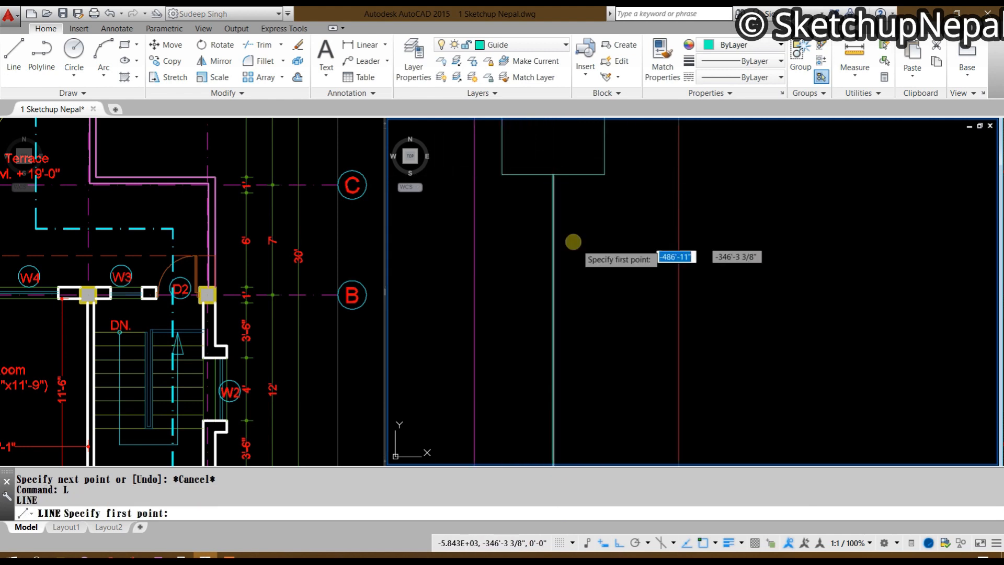
key(Escape)
click(539, 250)
text(o)
key(Return)
key(Escape)
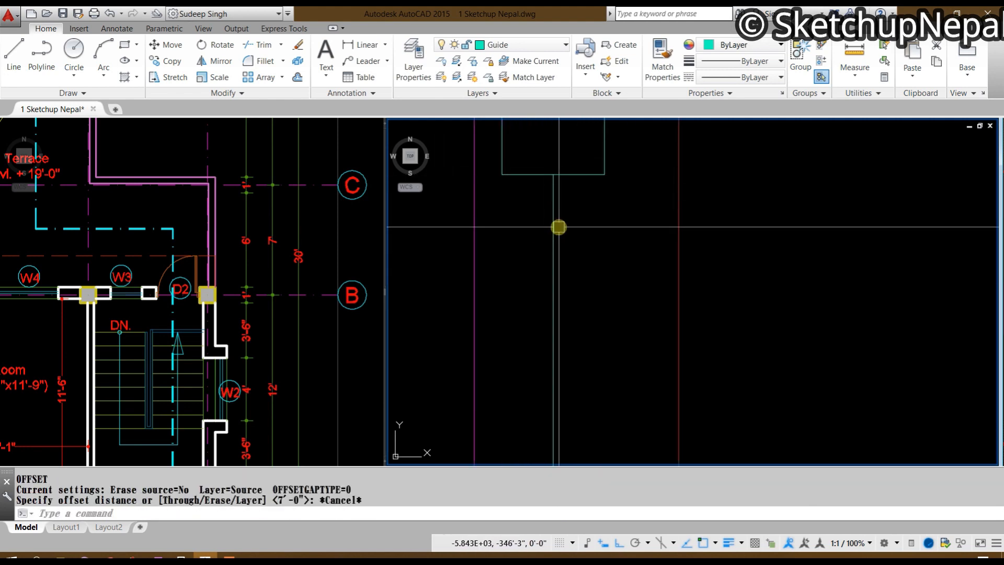
Step: Draw a vertical line from the square's lower right corner down to the slab
key(Return)
click(604, 174)
scroll(609, 170, down, 3)
scroll(631, 183, down, 3)
mouse_move(637, 408)
middle_down()
mouse_move(632, 183)
mouse_move(642, 413)
middle_up()
scroll(635, 281, up, 4)
click(639, 287)
key(Escape)
scroll(638, 287, down, 4)
Step: Draw a vertical line from the square's lower left corner down to the slab
key(Return)
click(578, 251)
scroll(585, 247, down, 4)
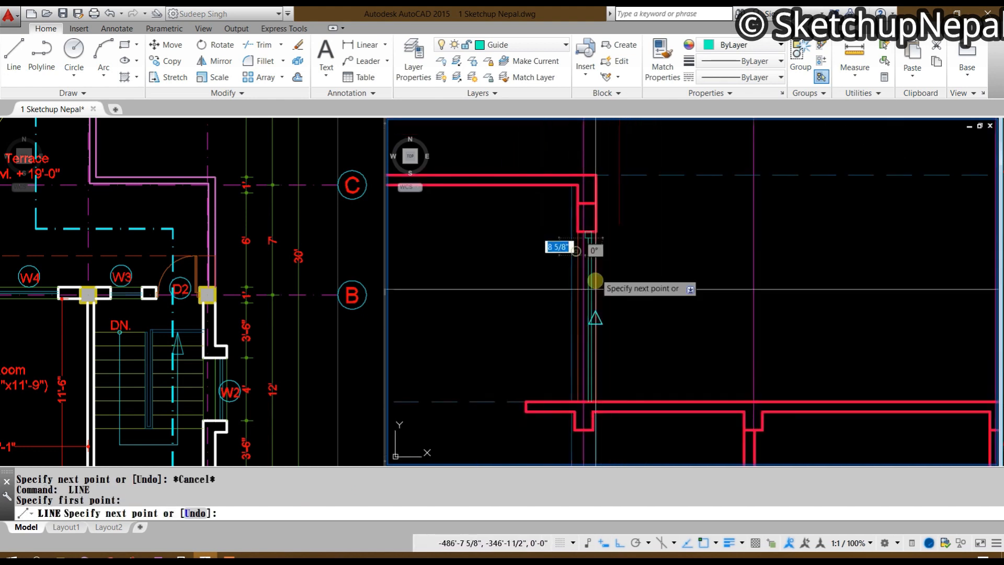
scroll(595, 405, up, 4)
click(553, 403)
key(Escape)
Step: Assign the frame square and the three vertical lines below it to the Door layer
scroll(583, 343, down, 4)
middle_drag(623, 326, 655, 373)
scroll(572, 222, up, 4)
scroll(686, 273, up, 6)
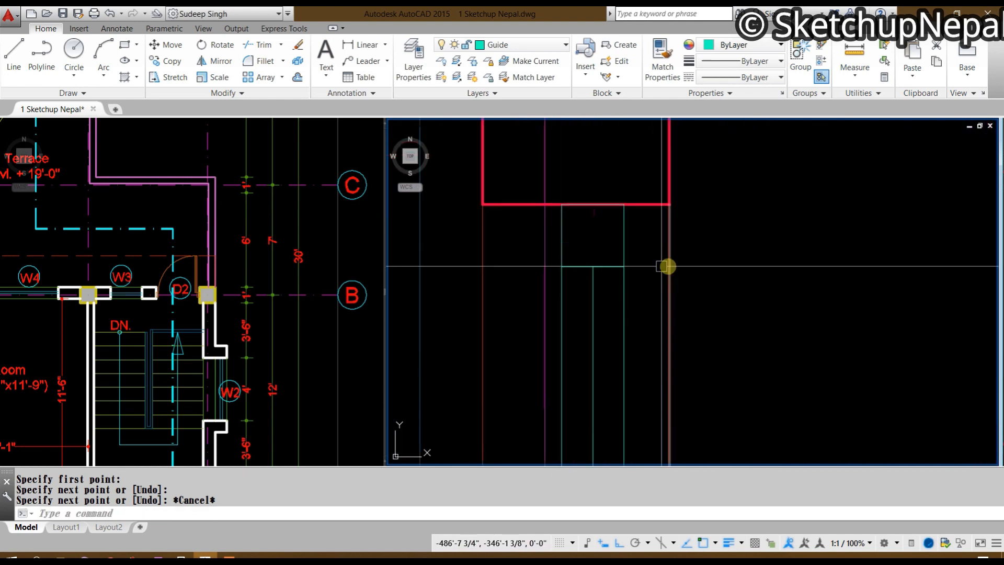
click(647, 247)
click(560, 296)
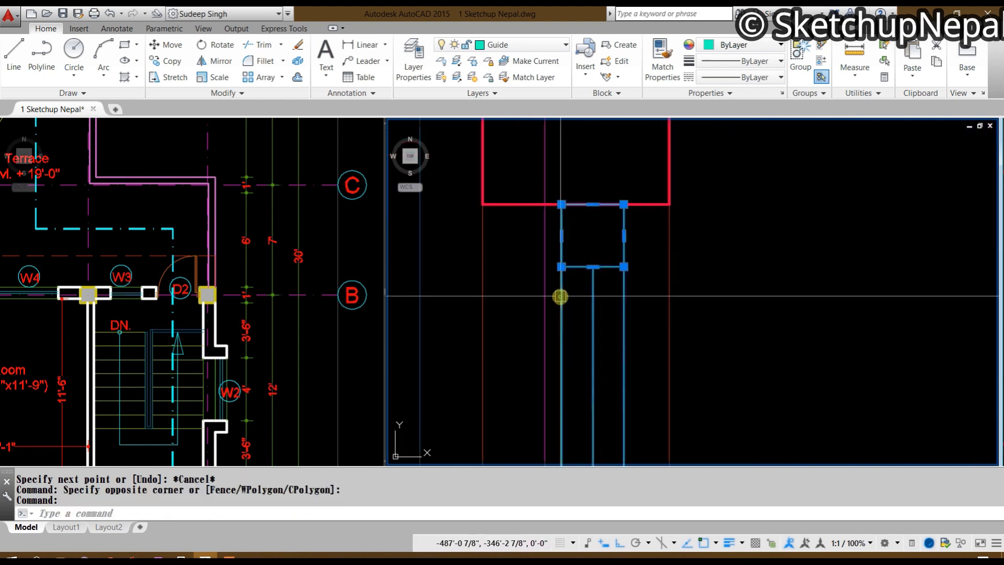
click(521, 47)
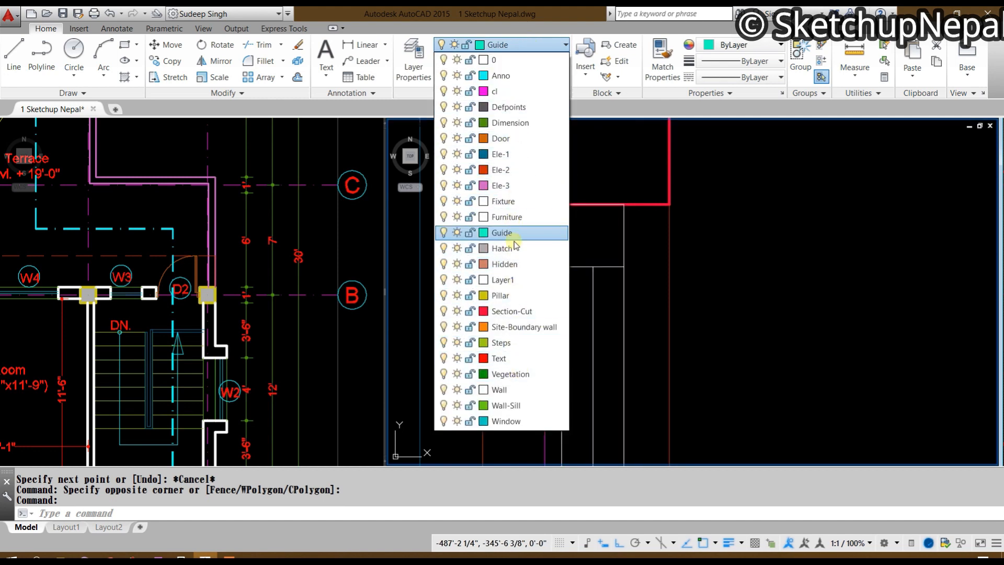
click(517, 143)
scroll(707, 184, down, 6)
key(Escape)
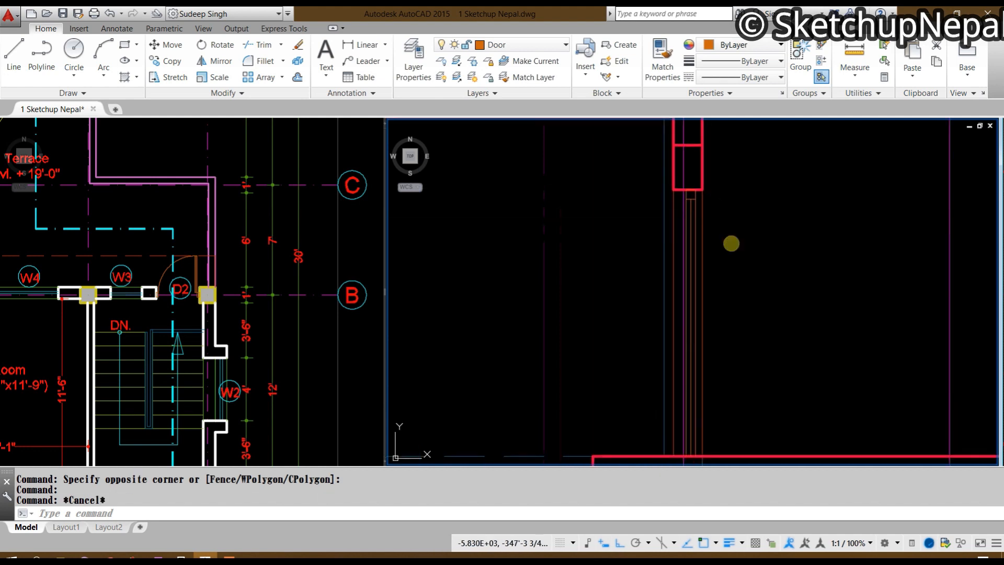
Step: Review the storeys of the cross-section against the ground floor plan and its section line
scroll(607, 276, down, 5)
mouse_move(731, 244)
middle_down()
mouse_move(604, 274)
mouse_move(678, 282)
middle_up()
middle_drag(643, 341, 639, 311)
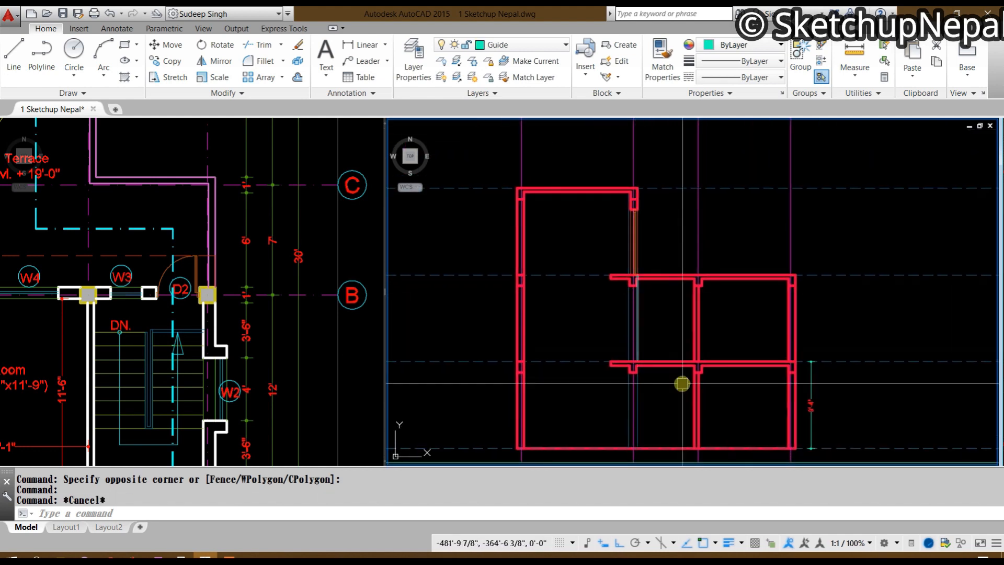
middle_drag(724, 366, 718, 305)
middle_drag(707, 394, 718, 428)
click(264, 324)
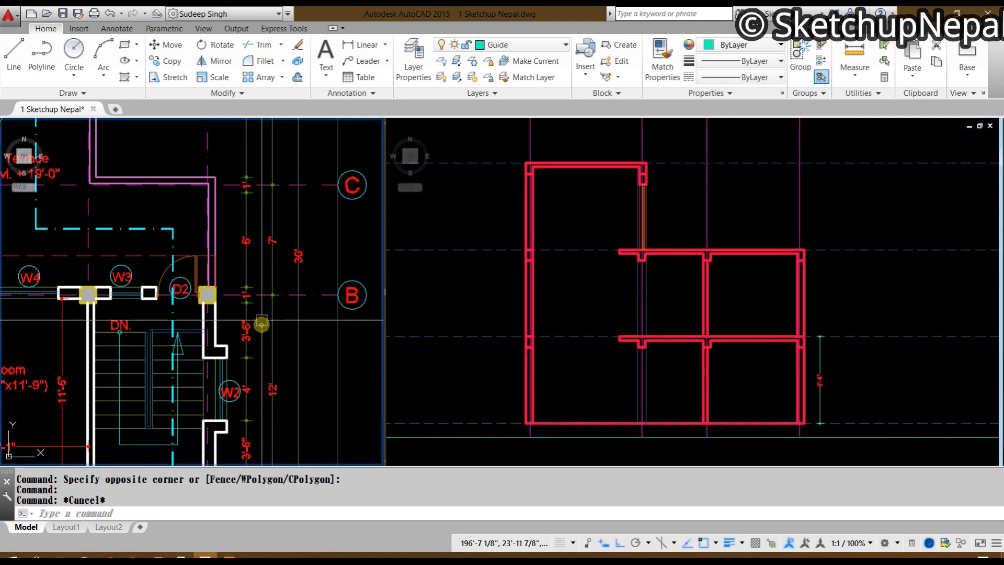
scroll(288, 322, down, 8)
middle_drag(249, 315, 315, 309)
scroll(313, 317, up, 3)
scroll(298, 282, down, 5)
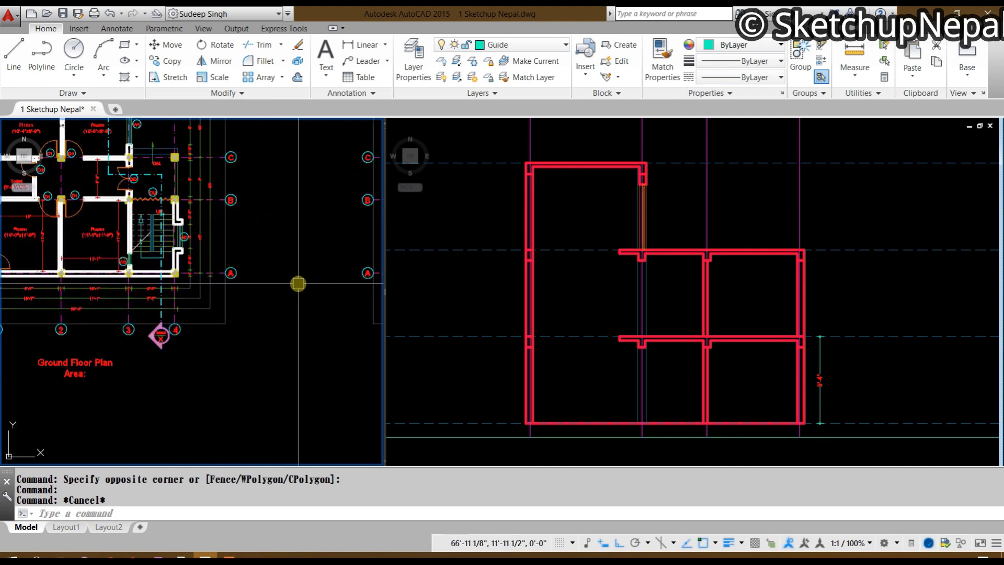
scroll(253, 297, down, 3)
middle_drag(253, 297, 267, 308)
click(609, 309)
scroll(602, 283, down, 3)
scroll(597, 338, up, 3)
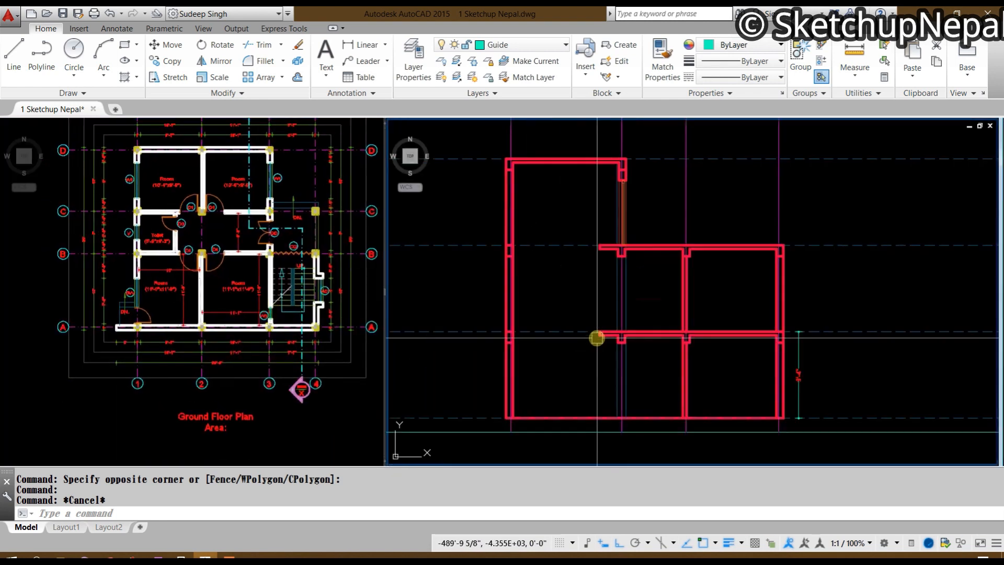
mouse_move(601, 328)
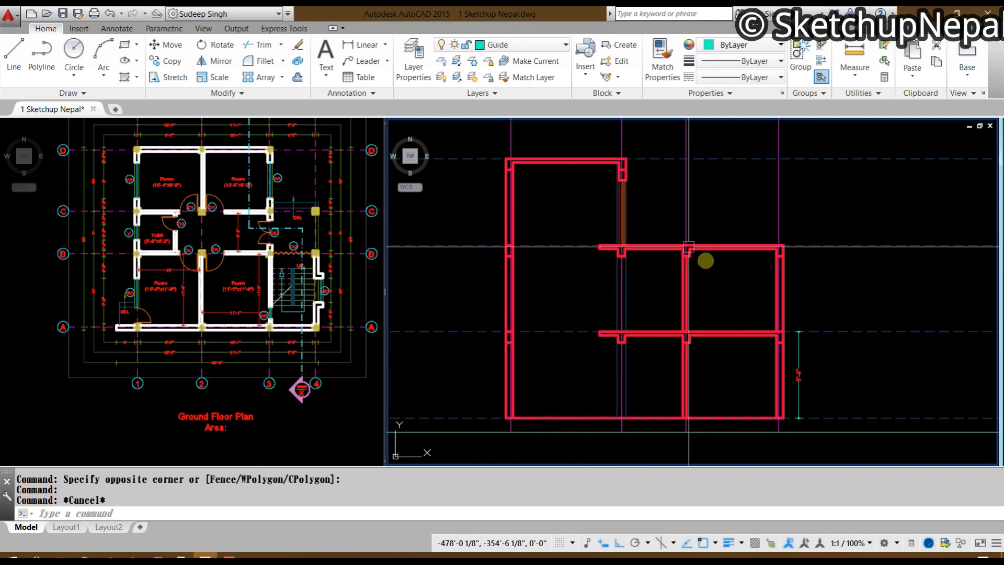
middle_drag(682, 456, 723, 373)
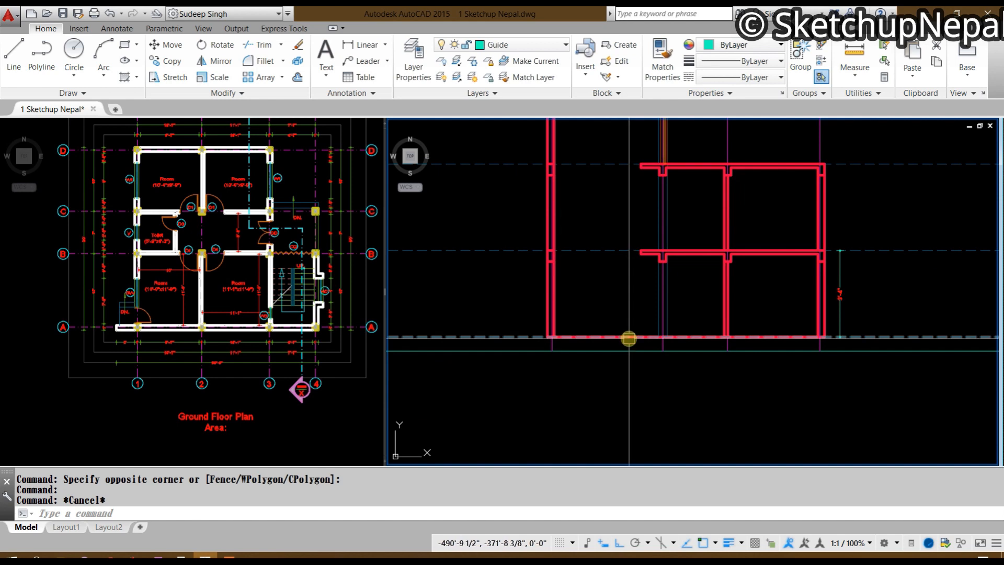
middle_drag(614, 293, 621, 421)
middle_drag(658, 387, 653, 359)
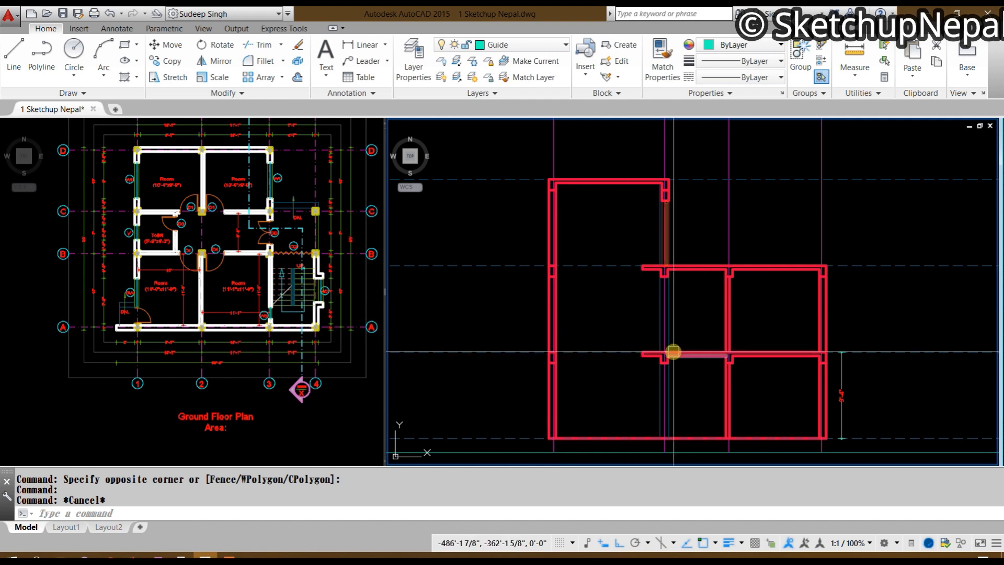
scroll(387, 302, down, 4)
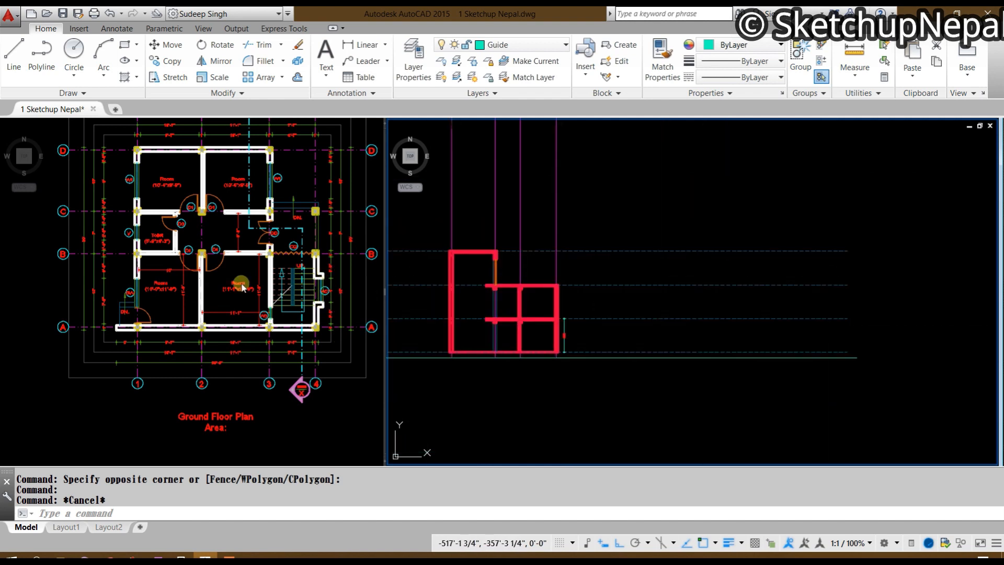
Step: Examine the staircase the section line cuts in the rotated ground floor plan and the matching bay of the cross-section
click(214, 281)
scroll(158, 314, down, 4)
middle_drag(158, 314, 269, 226)
scroll(272, 221, down, 5)
middle_drag(198, 288, 311, 168)
scroll(71, 306, up, 6)
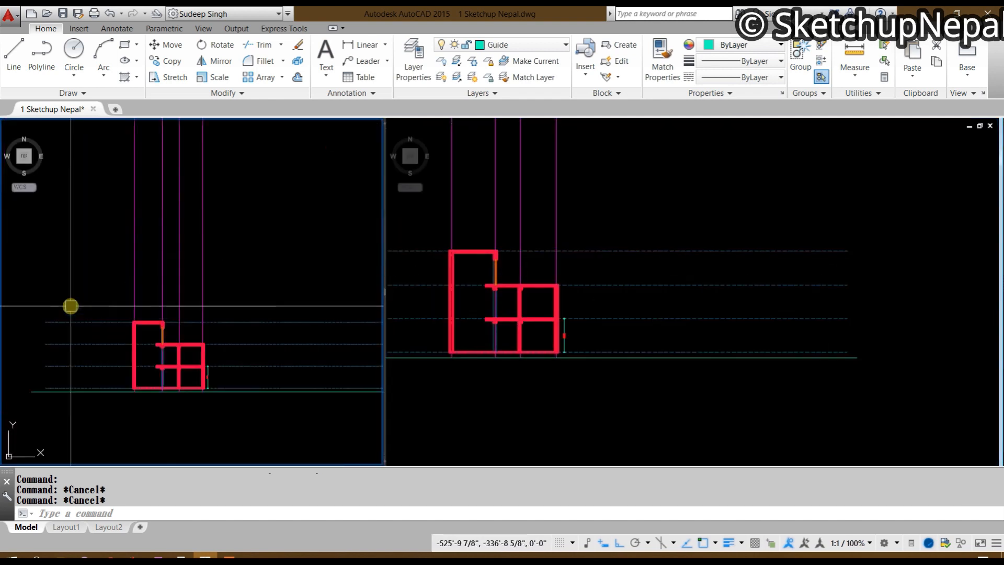
scroll(125, 362, down, 5)
scroll(132, 200, up, 6)
middle_drag(133, 199, 109, 317)
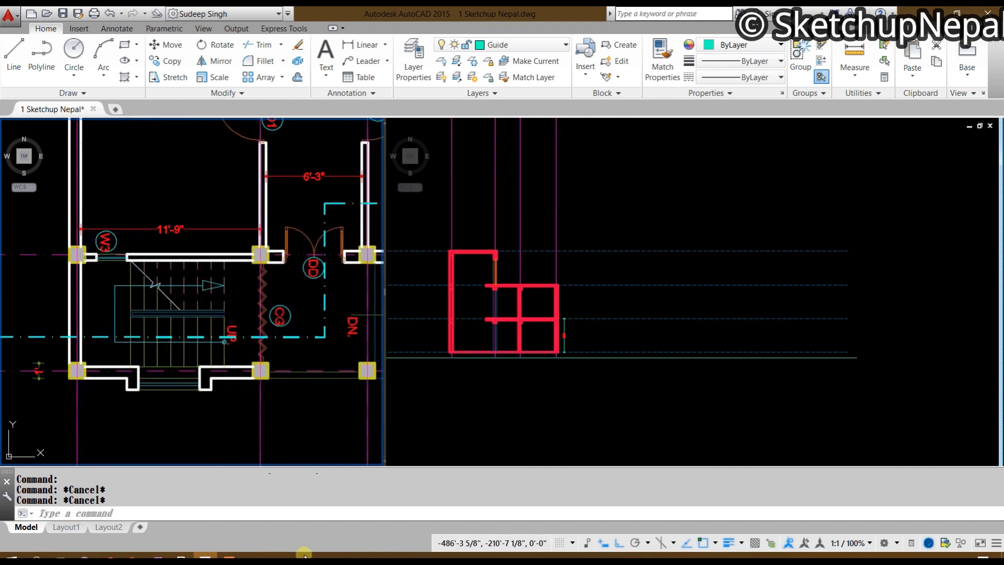
scroll(236, 345, up, 3)
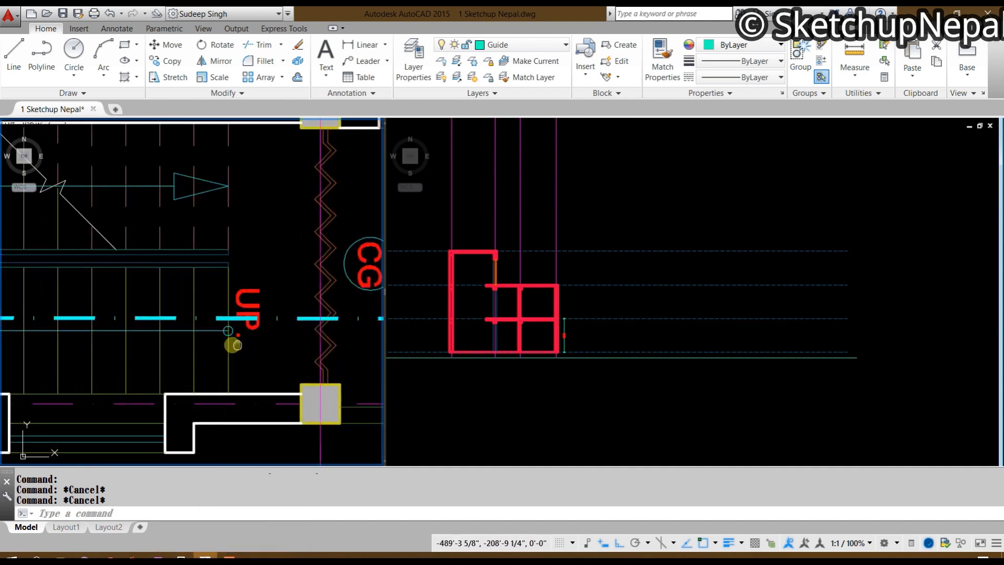
middle_drag(237, 345, 256, 347)
click(566, 370)
scroll(404, 293, up, 2)
middle_drag(404, 293, 531, 298)
scroll(651, 355, up, 4)
middle_drag(651, 355, 695, 374)
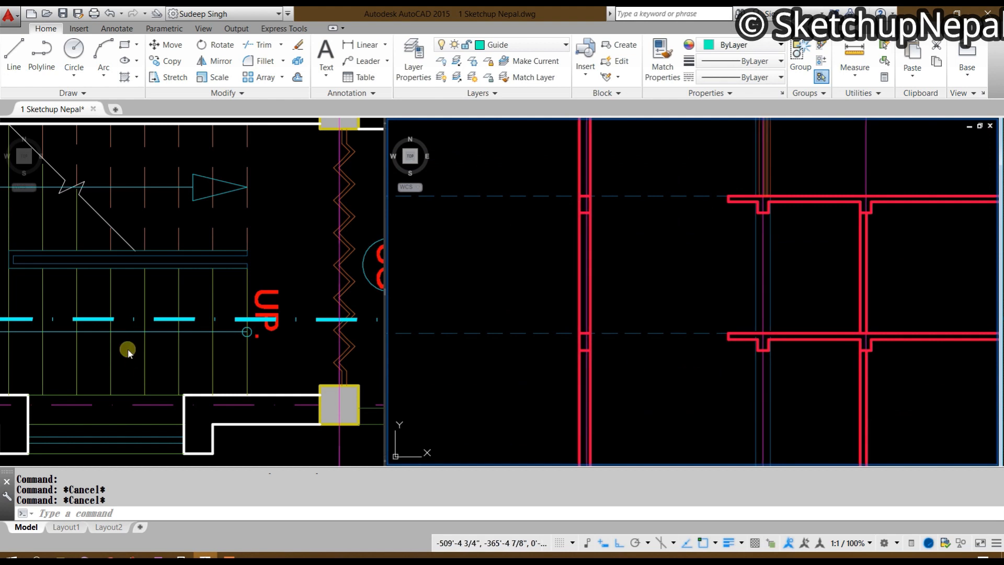
Step: Draw vertical construction lines through both ends of the lower stair flight in the plan, projecting them into the cross-section
scroll(246, 361, down, 2)
click(241, 352)
scroll(239, 350, down, 2)
middle_drag(239, 350, 266, 341)
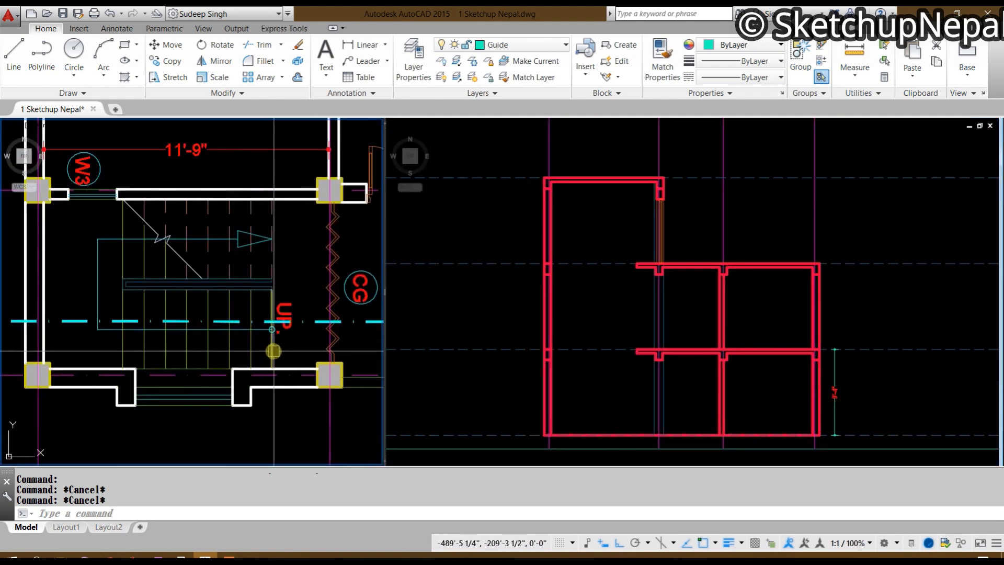
text(xl)
key(Return)
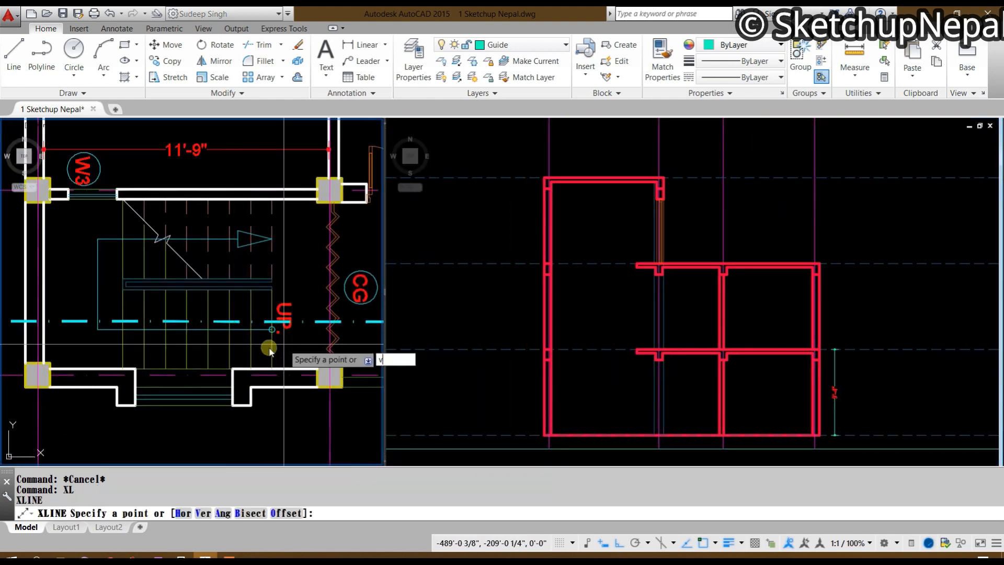
text(v)
key(Return)
click(124, 365)
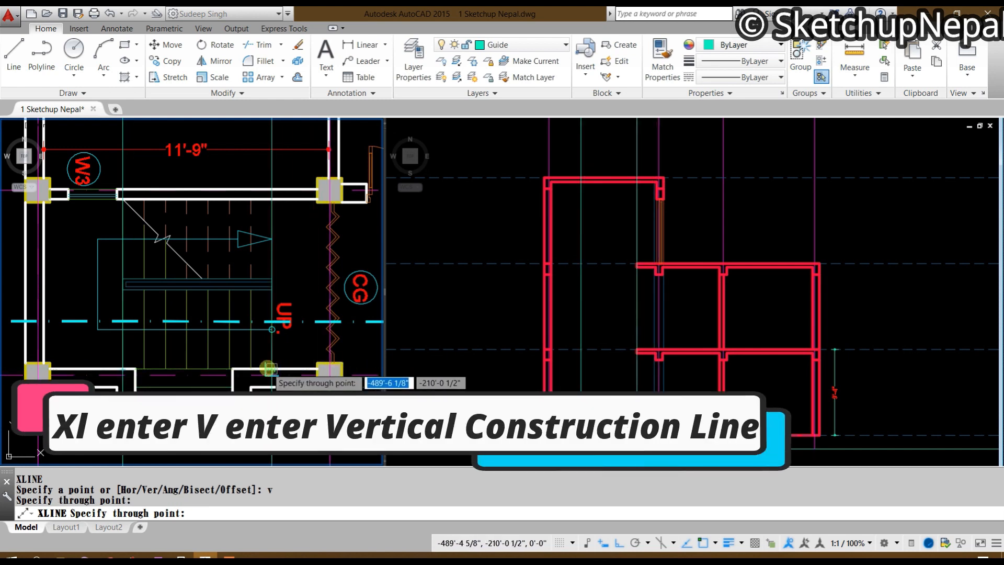
scroll(269, 368, up, 6)
key(Escape)
key(Escape)
key(Escape)
scroll(664, 393, up, 5)
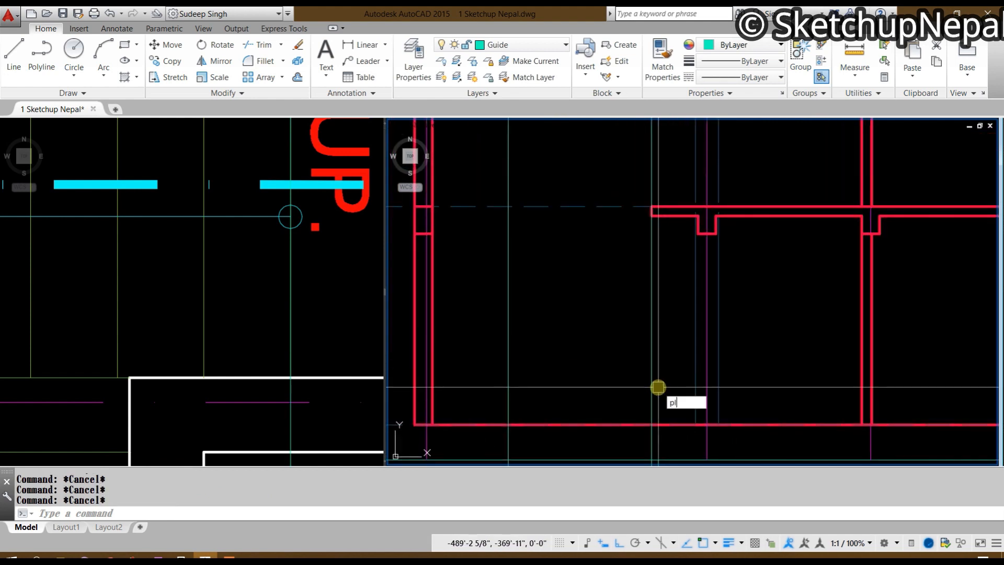
key(Return)
scroll(649, 428, up, 4)
click(655, 420)
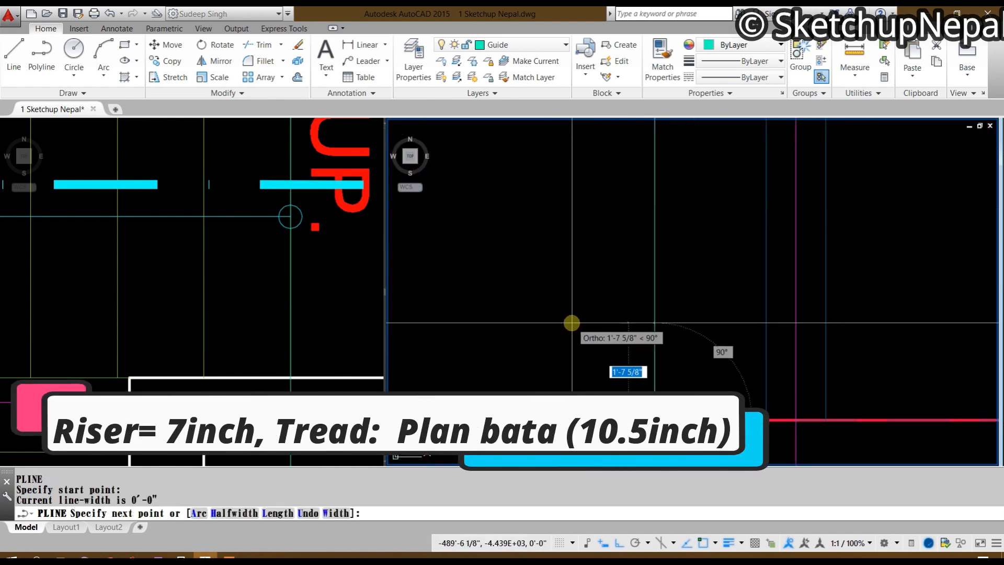
key(Return)
key(Escape)
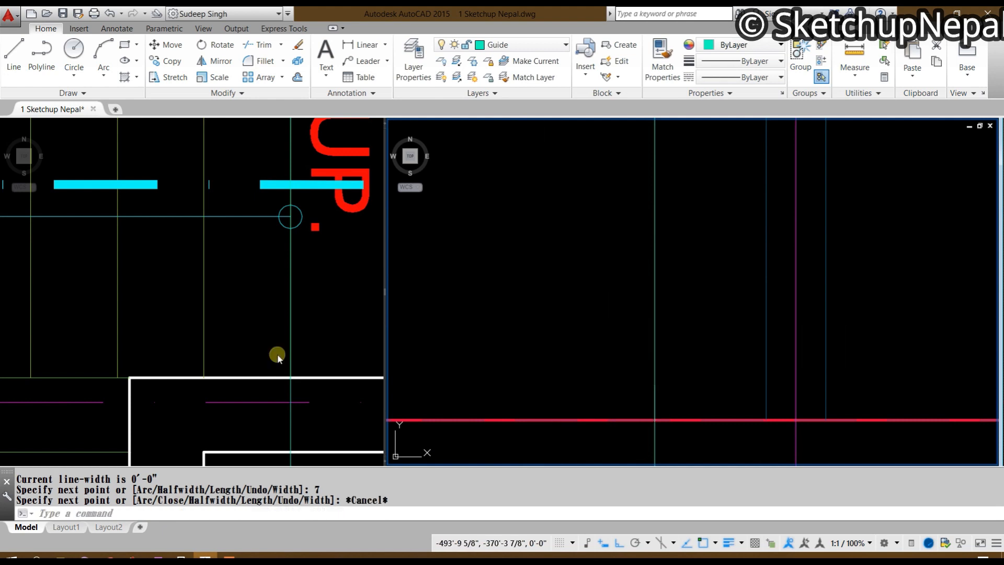
Step: Draw a vertical construction line through the first tread line beyond the start of the flight in the plan
click(167, 342)
text(XL)
key(Return)
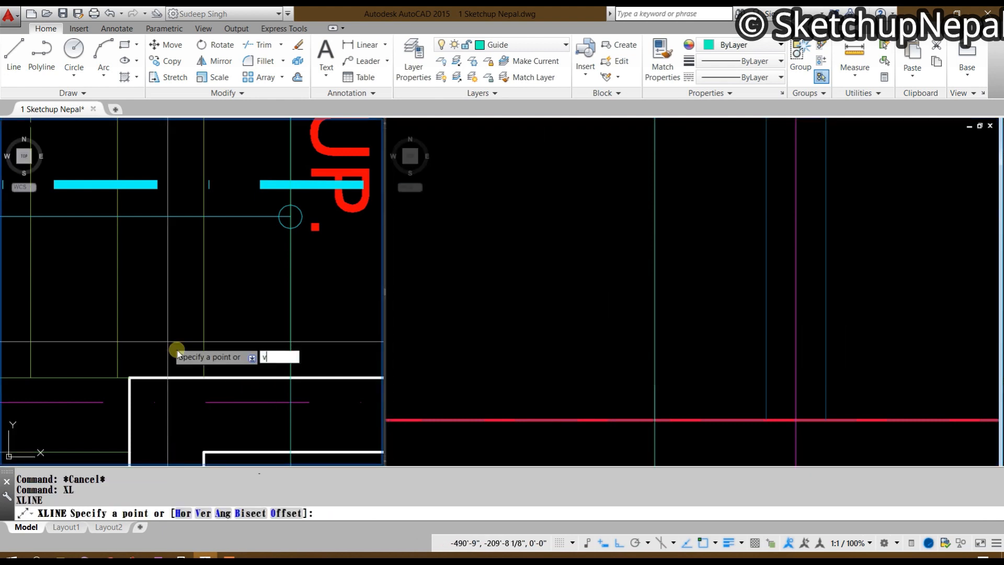
text(v)
key(Return)
key(Escape)
key(Escape)
Step: Draw the first step as a polyline from the floor slab: a 7-inch riser, then a tread reaching the next guide
click(637, 381)
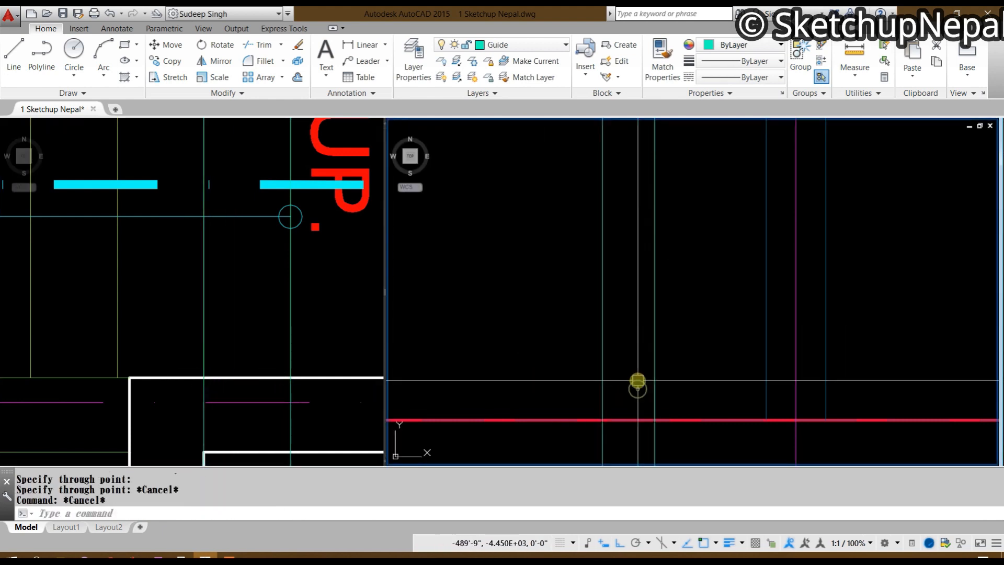
text(pl)
key(Return)
click(654, 419)
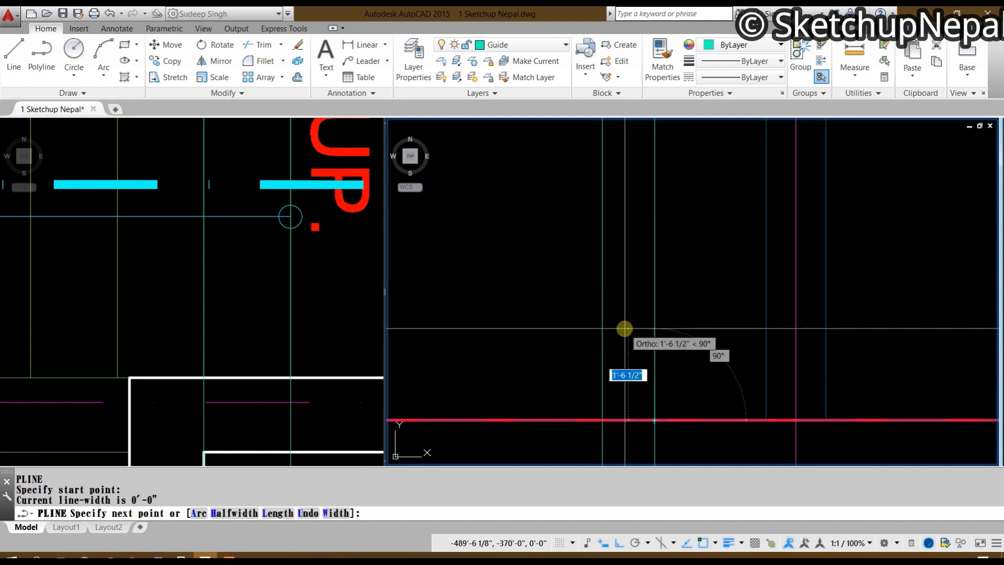
text(7)
key(Return)
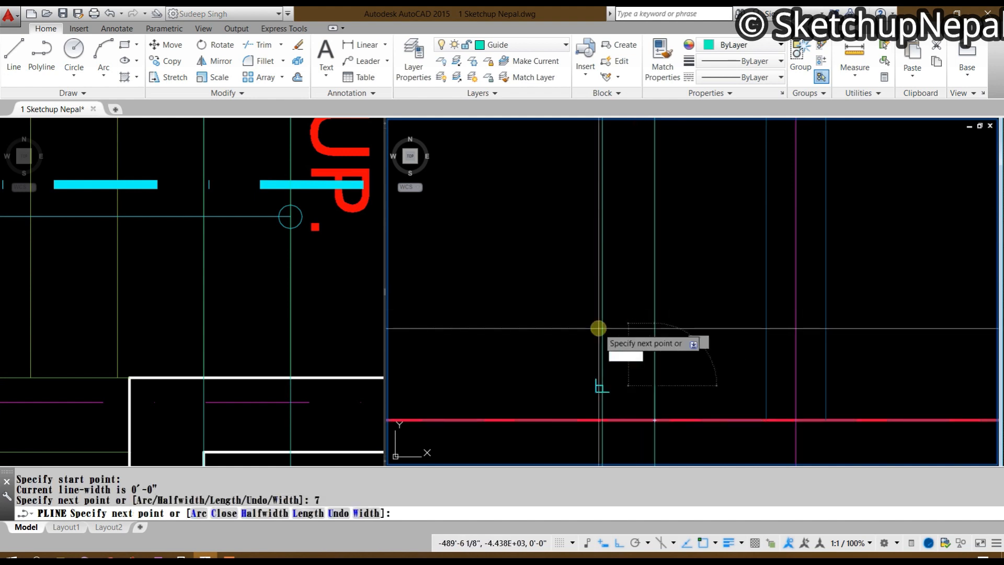
click(601, 381)
key(Escape)
Step: Delete the two vertical guides at the ends of the first step's tread
click(617, 314)
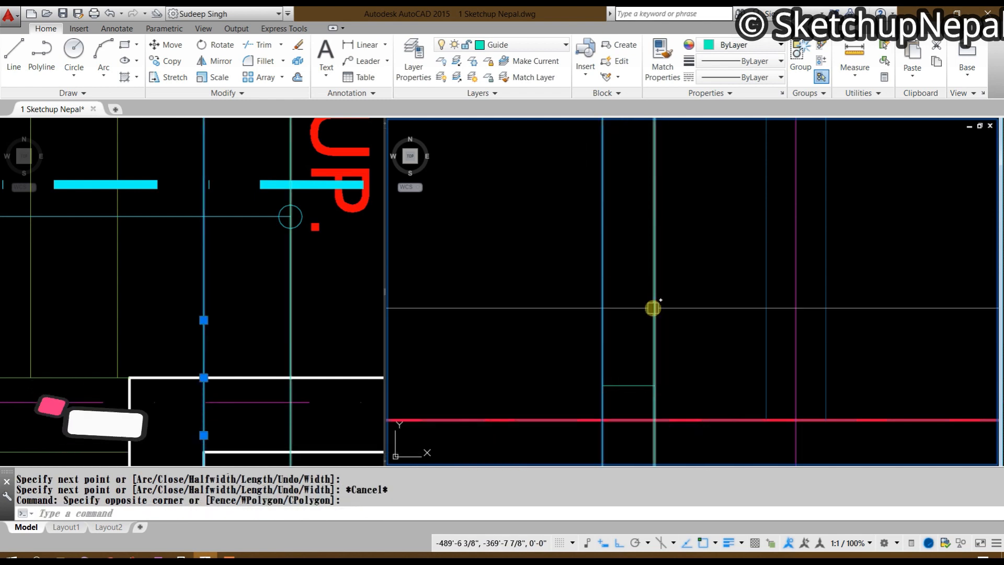
click(654, 306)
key(Delete)
Step: Assign the first step's riser and tread to the Steps layer
click(651, 400)
click(525, 206)
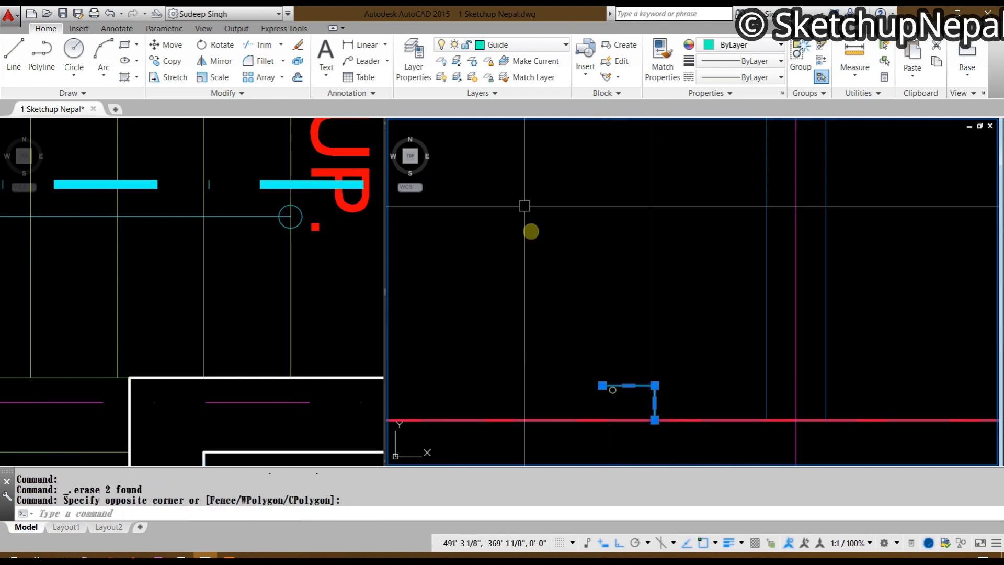
click(504, 49)
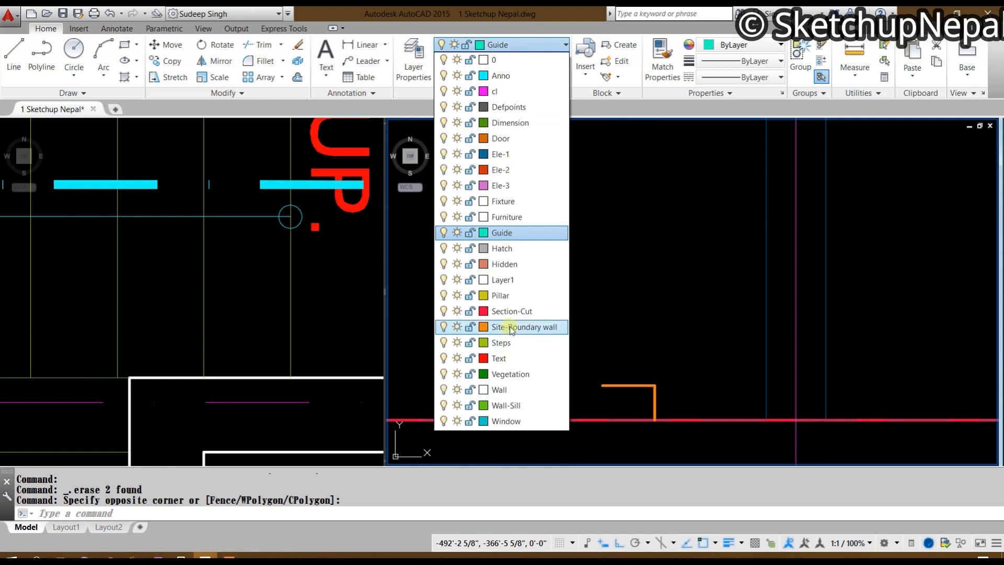
click(507, 344)
middle_drag(724, 381, 758, 381)
key(Escape)
Step: Copy the first step repeatedly end to end, building the lower flight up to the vertical guide at the landing
scroll(776, 384, down, 3)
click(194, 286)
scroll(194, 286, down, 3)
middle_drag(198, 289, 304, 307)
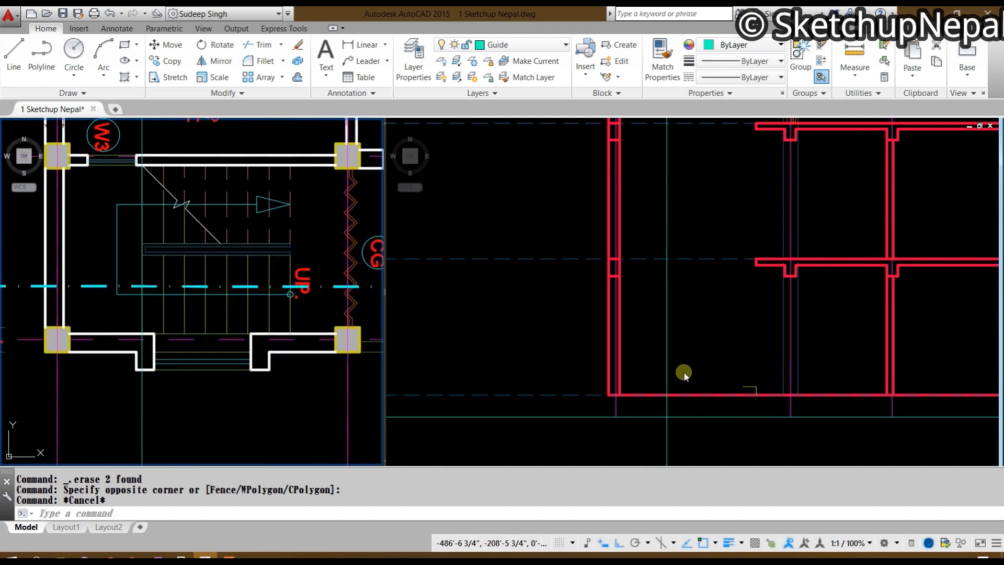
scroll(685, 375, up, 2)
click(732, 371)
scroll(750, 378, up, 6)
scroll(771, 406, down, 6)
scroll(777, 407, up, 6)
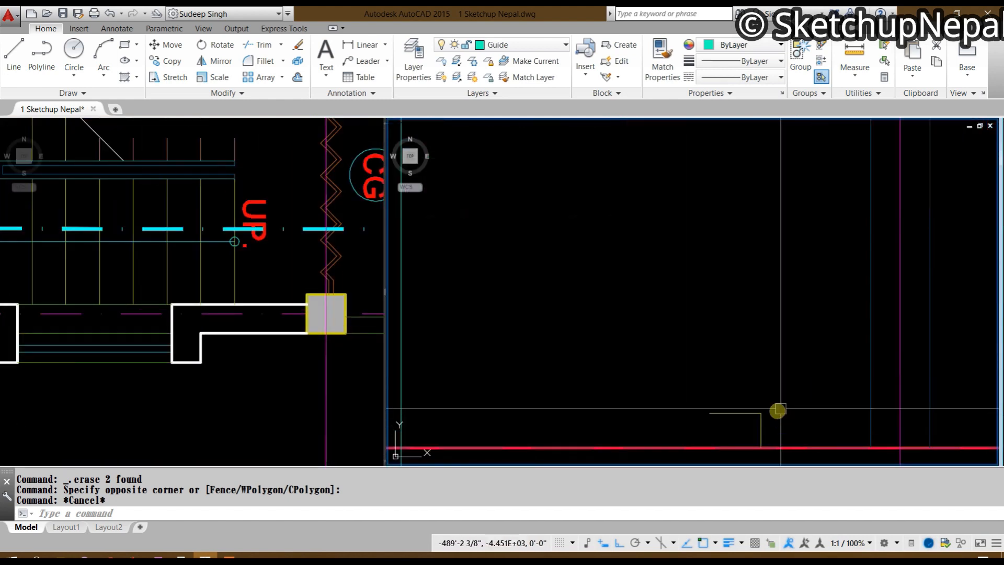
click(778, 411)
click(726, 423)
text(co)
key(Return)
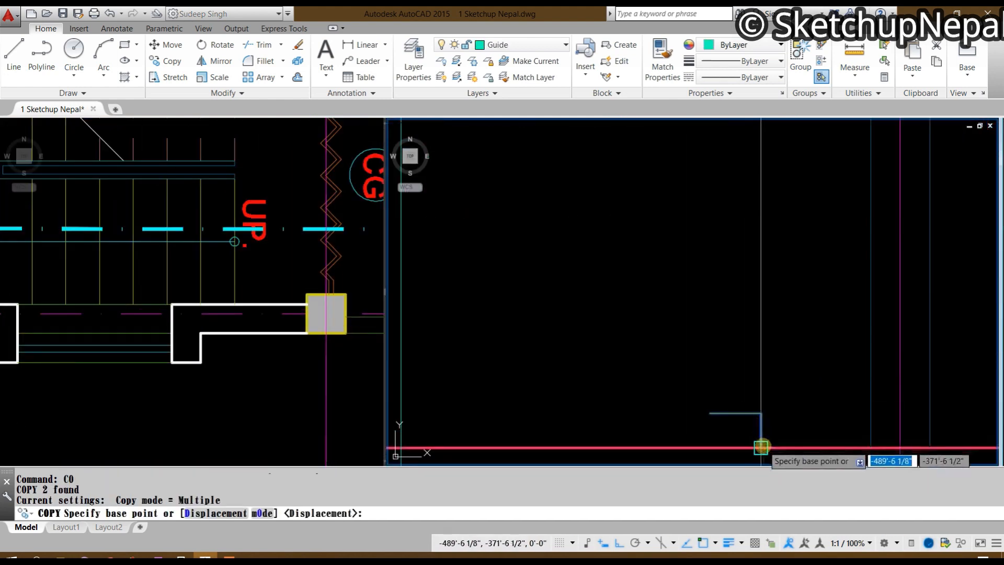
click(710, 414)
click(658, 381)
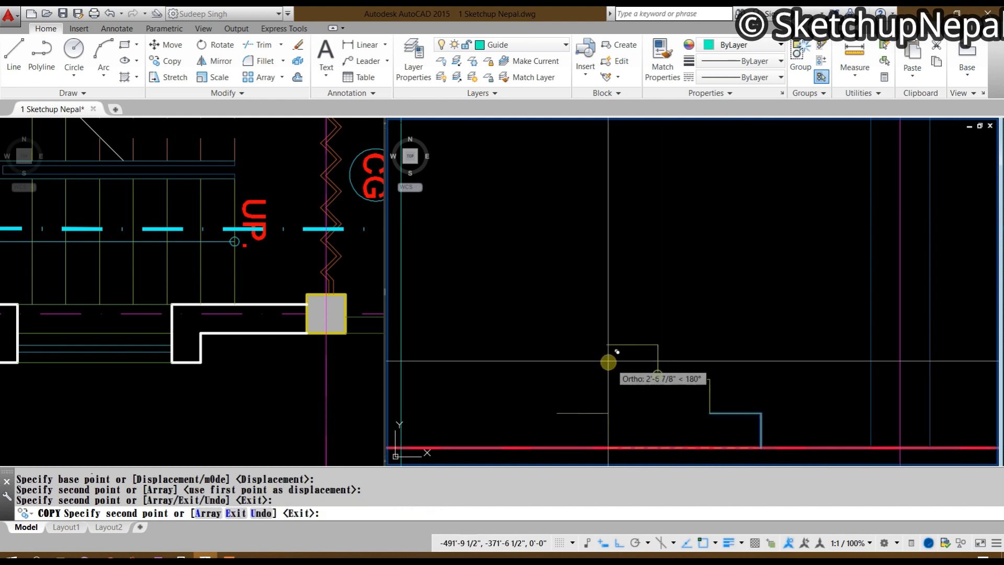
click(607, 344)
middle_drag(607, 346, 715, 406)
click(715, 406)
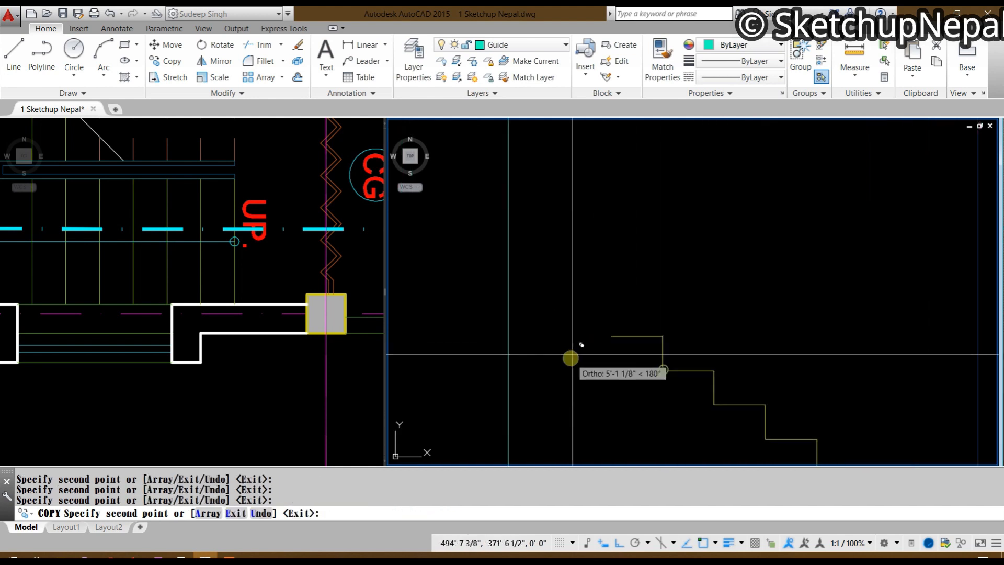
click(559, 301)
key(Escape)
Step: Copy the top step once more so its riser stands on the landing's vertical guide
middle_drag(524, 267, 672, 382)
click(652, 331)
click(642, 353)
text(co)
key(space)
click(668, 381)
click(616, 346)
key(Escape)
Step: Stretch the uppermost tread out to the inner face of the outer wall to form the landing
click(659, 358)
click(652, 377)
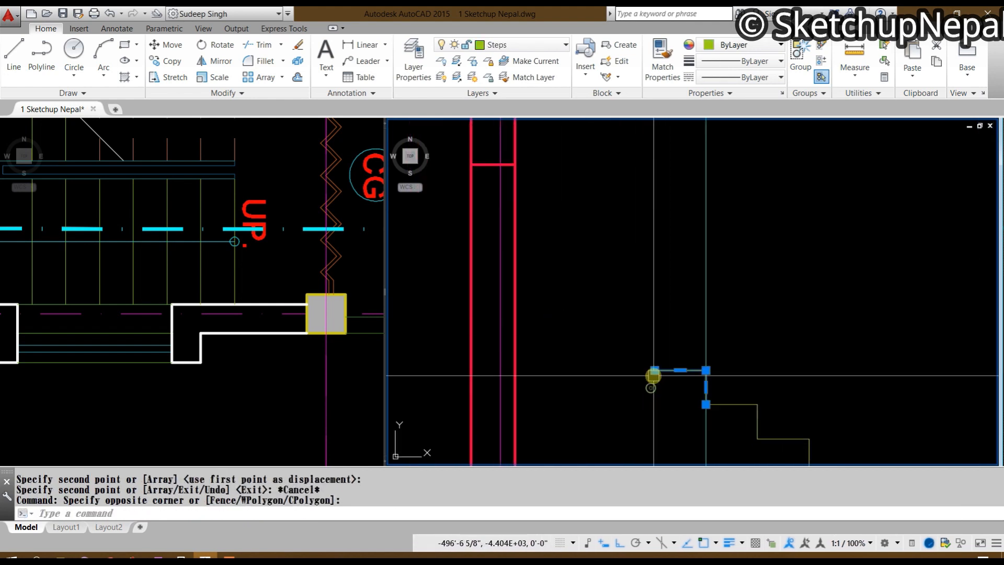
click(655, 364)
click(639, 371)
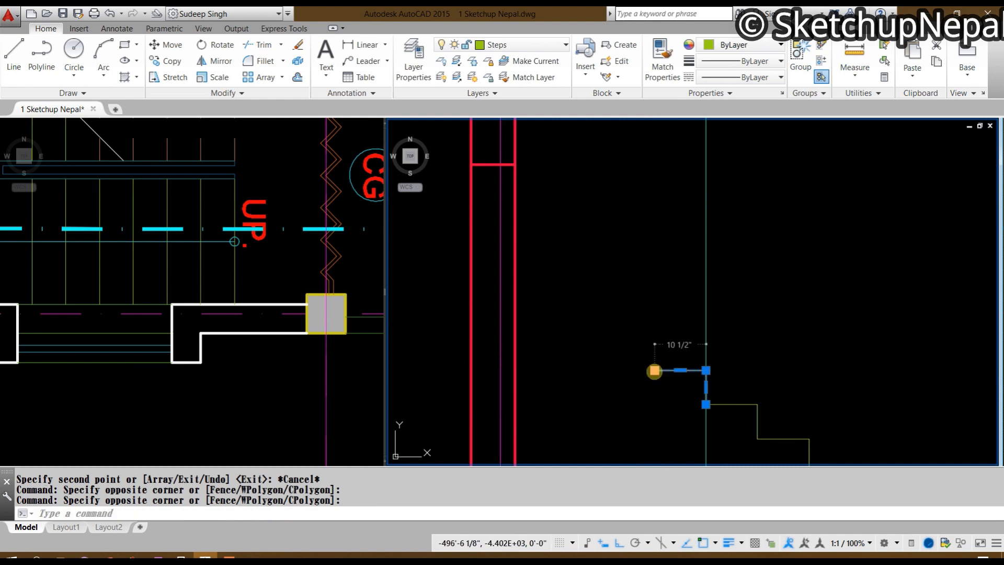
click(654, 371)
key(Escape)
scroll(686, 344, down, 3)
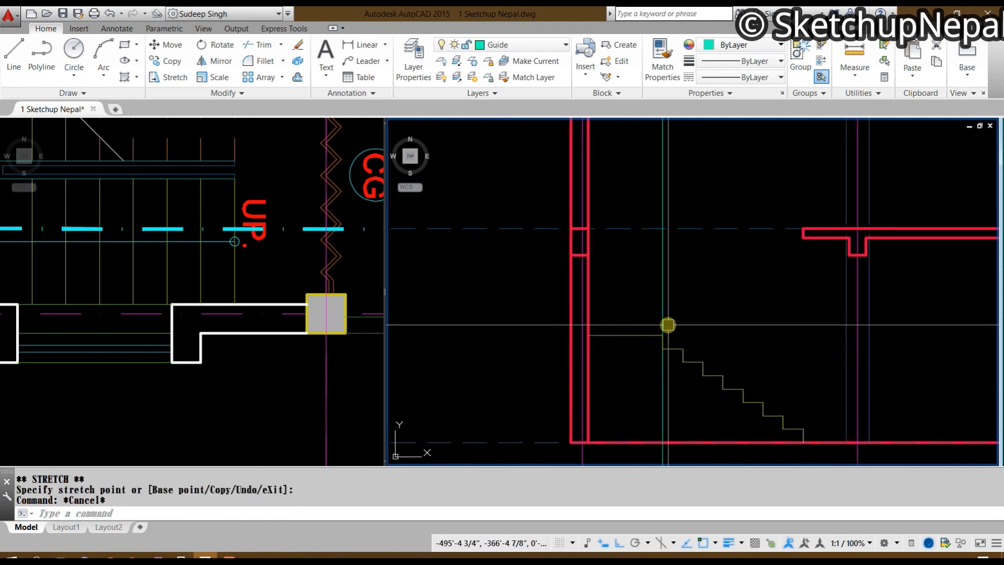
middle_drag(668, 325, 558, 365)
key(Escape)
text(p)
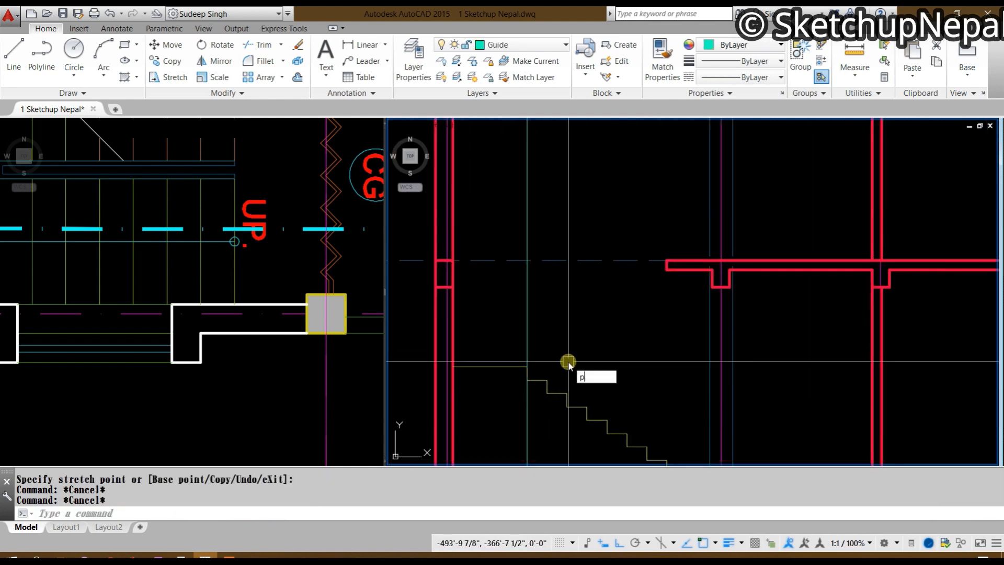
key(Return)
key(Escape)
Step: Draw a vertical construction line through the tread line nearest the landing in the stair plan
click(487, 327)
click(103, 247)
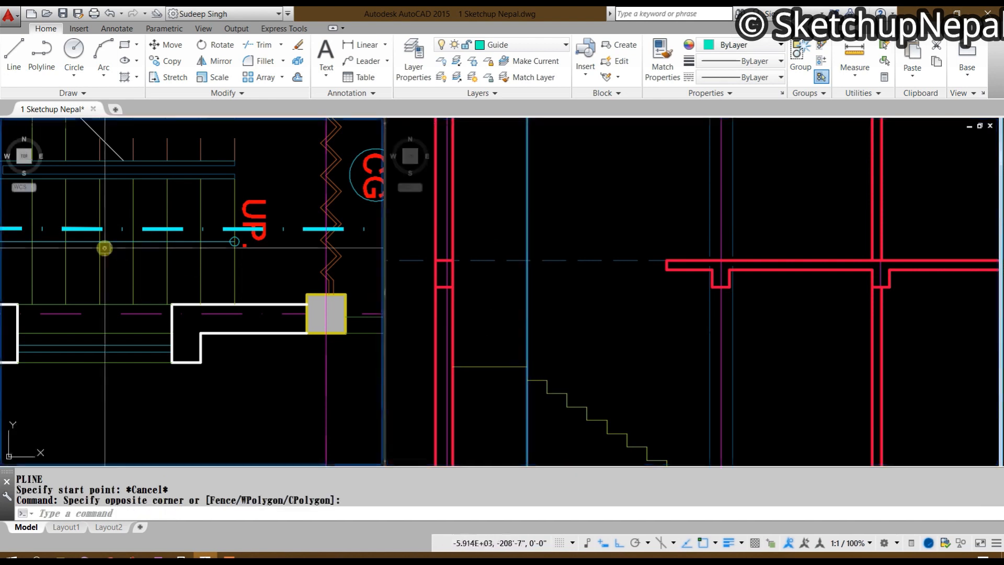
middle_drag(53, 170, 180, 328)
key(Escape)
text(xl)
key(Return)
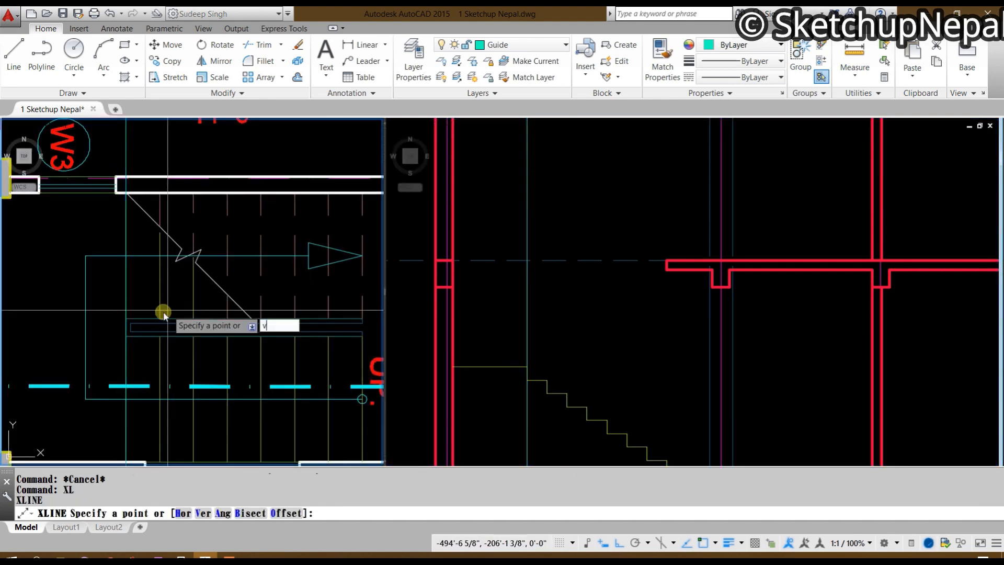
text(v)
key(Return)
scroll(168, 312, up, 3)
scroll(182, 309, up, 2)
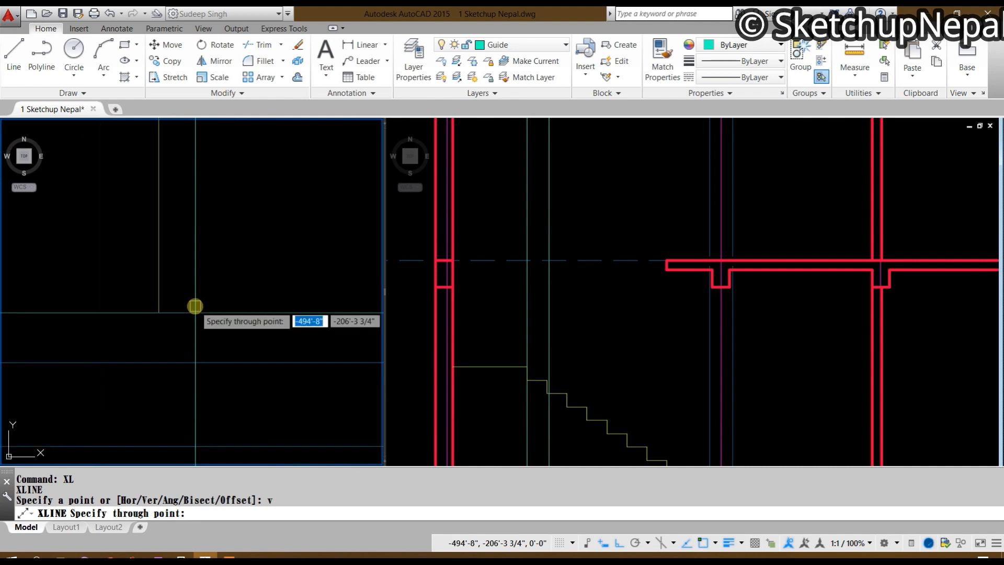
key(Escape)
key(Escape)
Step: Draw the upper flight's first step from the landing's end: a 7-inch riser and a tread to the new guide
click(621, 359)
scroll(628, 360, up, 4)
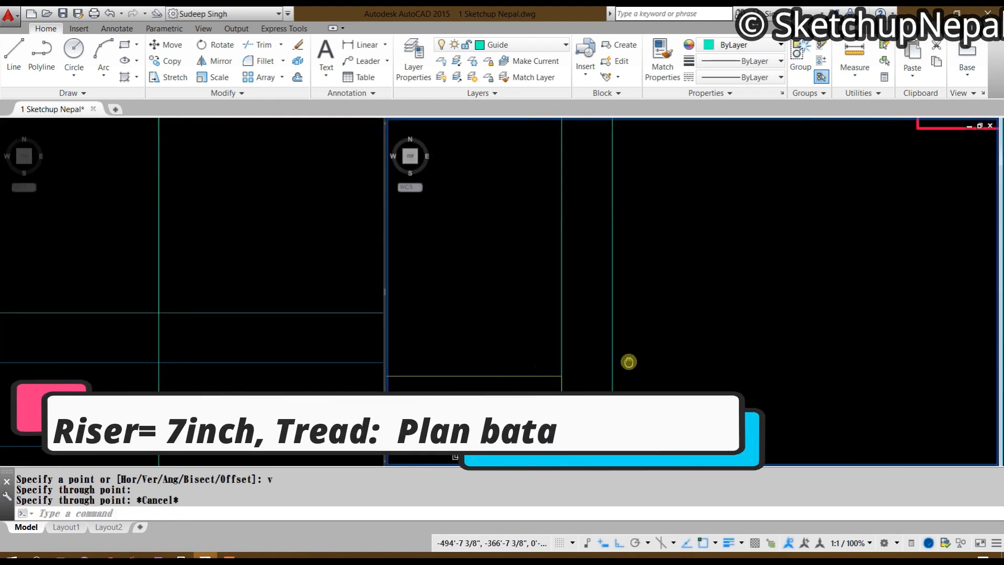
key(Return)
click(562, 375)
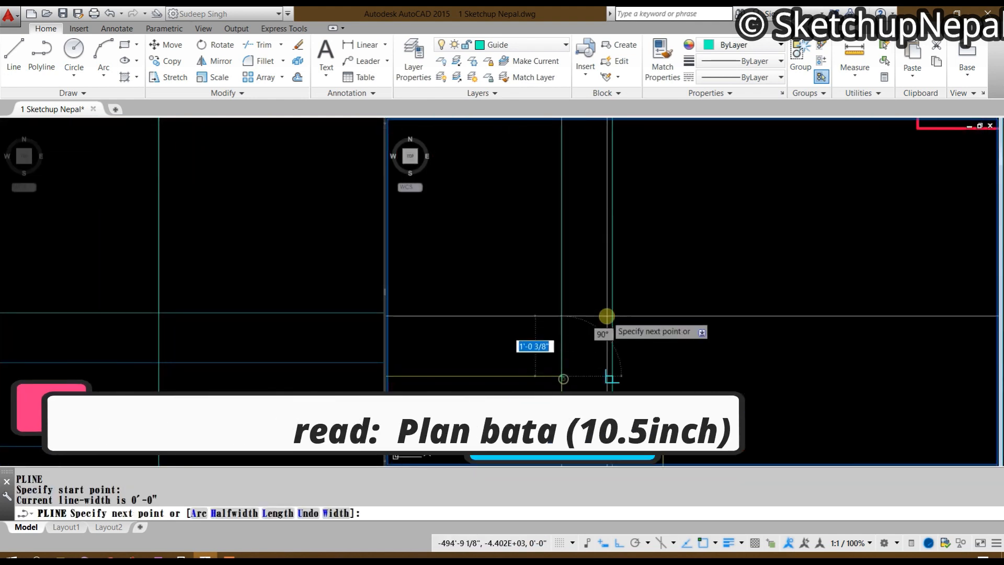
text(7)
key(Return)
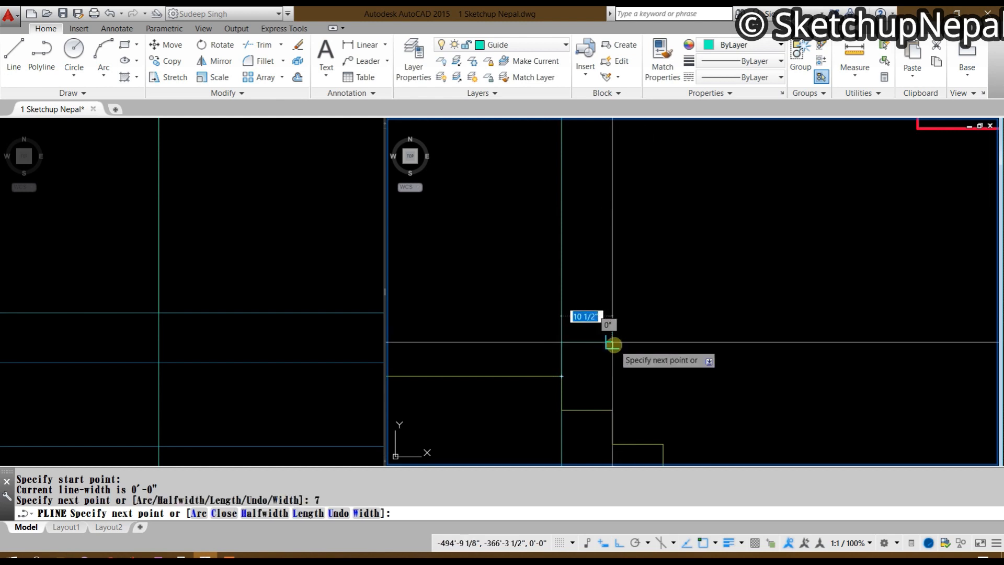
click(612, 342)
key(Escape)
Step: Delete the vertical guide at the outer end of the upper flight's first tread
click(630, 285)
click(601, 287)
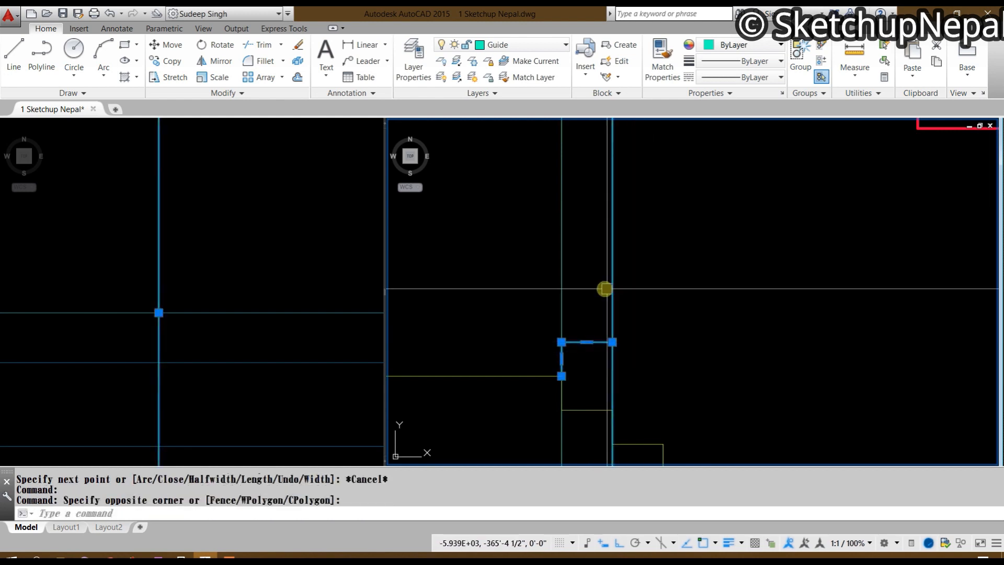
key(Escape)
click(613, 286)
key(Delete)
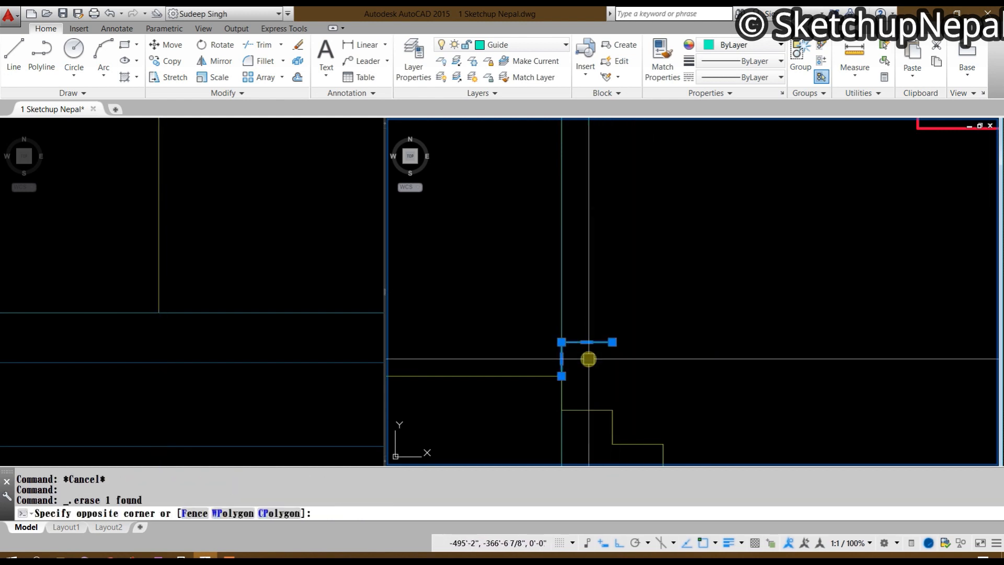
Step: Copy the upper flight's first step repeatedly end to end, up to the edge of the first-floor slab
text(co)
key(Return)
click(561, 376)
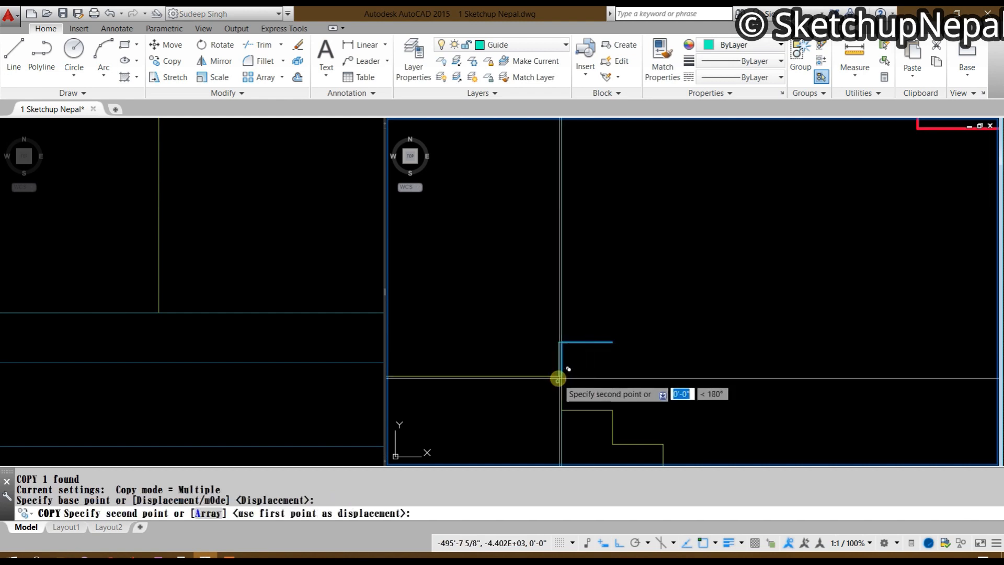
click(612, 342)
click(663, 307)
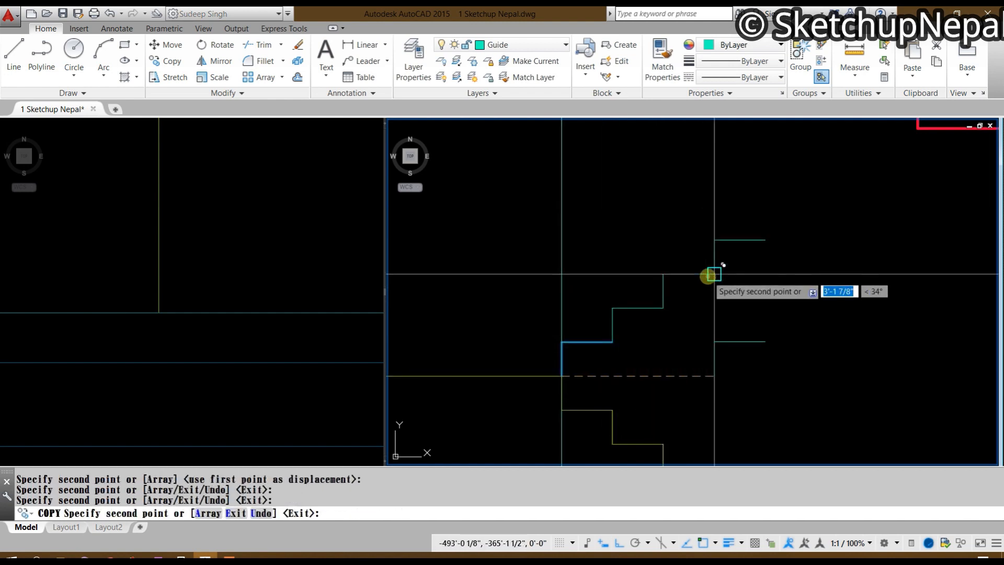
middle_drag(714, 273, 562, 359)
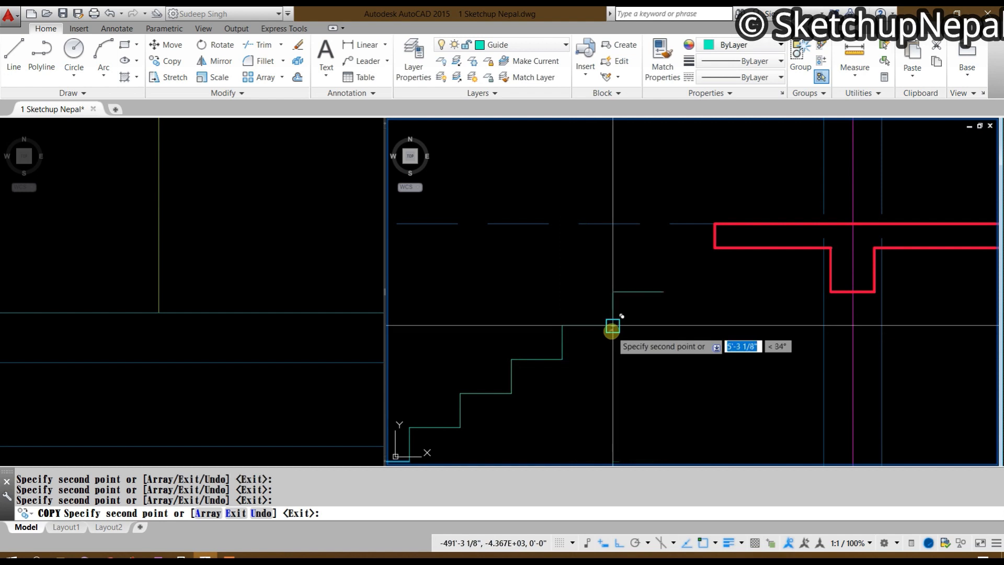
click(665, 293)
click(714, 258)
key(Escape)
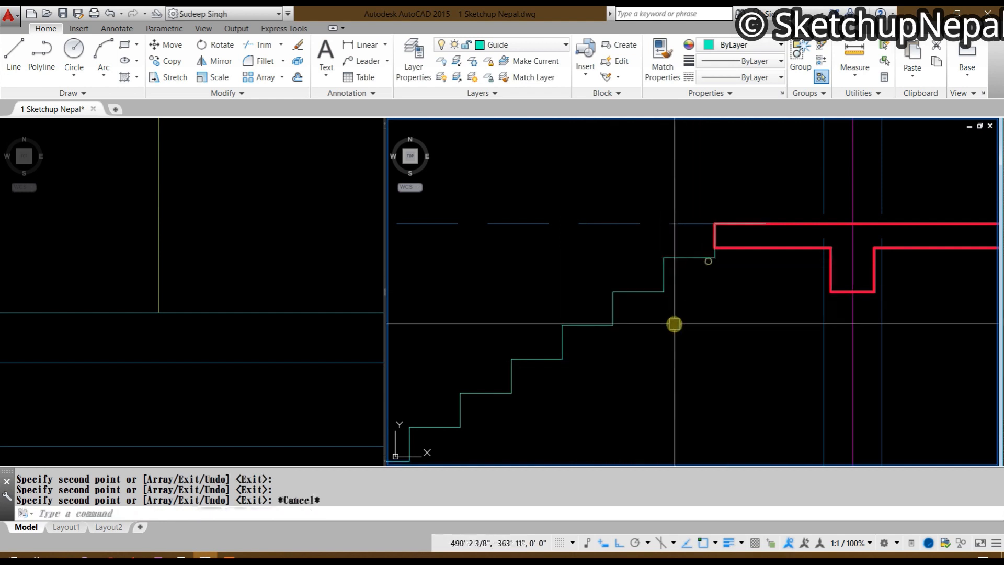
Step: Delete the remaining vertical guide at the edge of the landing
scroll(675, 323, down, 4)
middle_drag(616, 404, 700, 261)
middle_drag(671, 197, 668, 311)
click(668, 298)
click(597, 288)
key(Delete)
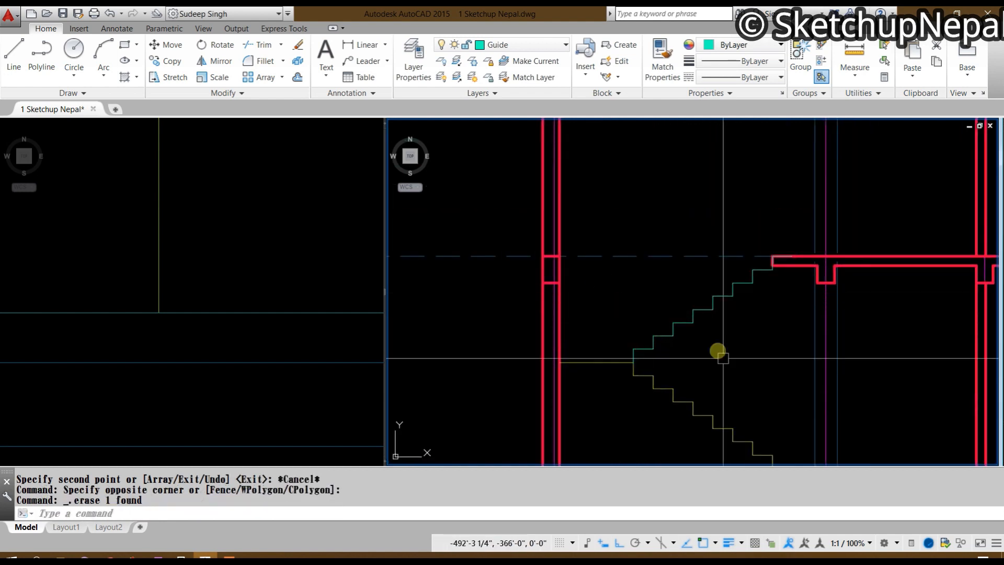
middle_drag(710, 421, 672, 375)
scroll(674, 375, up, 2)
click(631, 318)
click(610, 354)
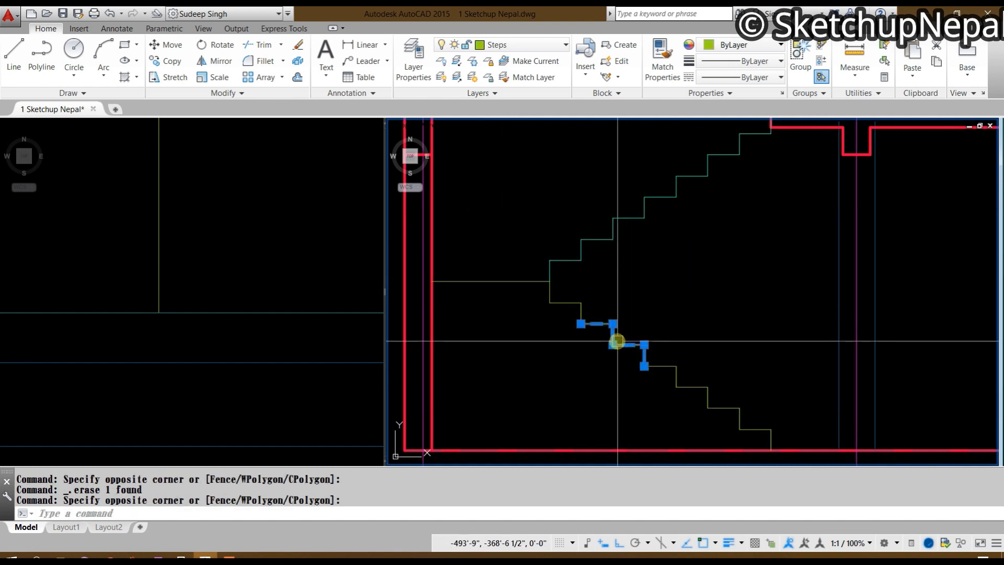
text(ma)
key(Return)
middle_drag(648, 251, 644, 330)
click(583, 279)
click(566, 268)
key(Escape)
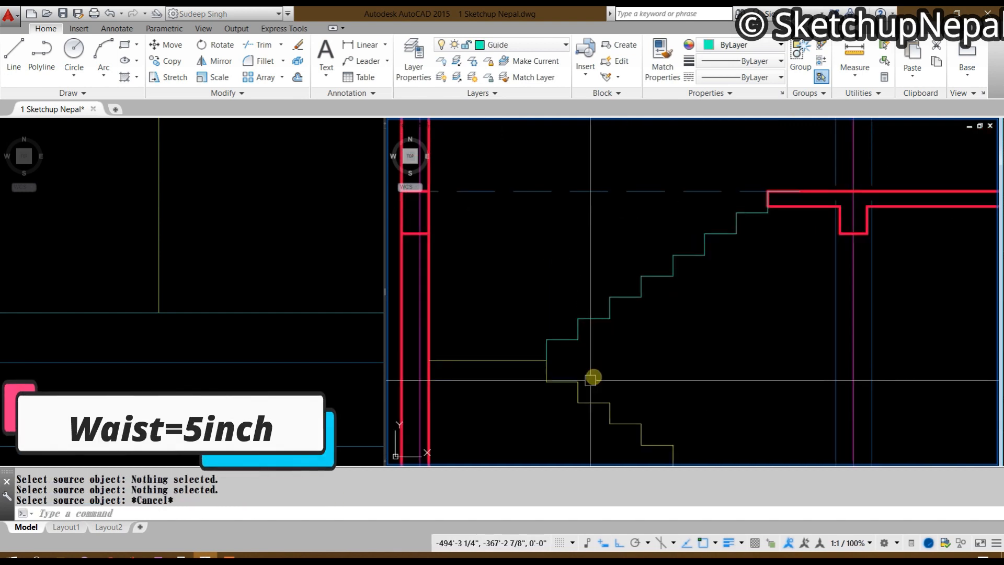
Step: Match the upper flight's steps to the properties of the lower flight's top step
click(578, 396)
text(ma)
key(Return)
click(635, 330)
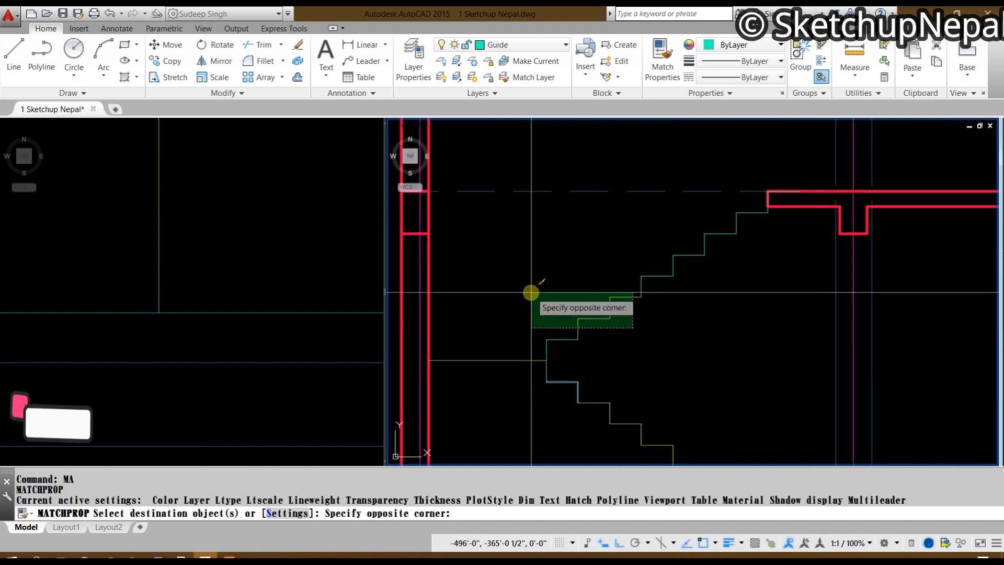
click(531, 291)
click(721, 232)
click(700, 255)
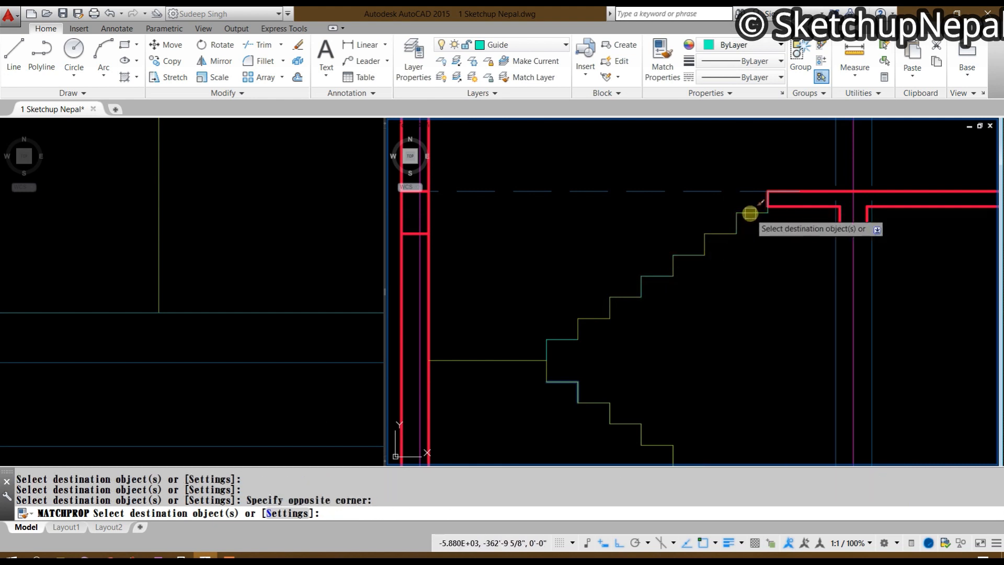
click(675, 345)
click(524, 296)
click(738, 235)
click(605, 340)
key(Escape)
Step: Move the landing line and all of the lower flight's steps to the Section-Cut layer
middle_drag(589, 376, 625, 291)
click(721, 312)
click(598, 384)
click(547, 291)
click(527, 251)
click(784, 366)
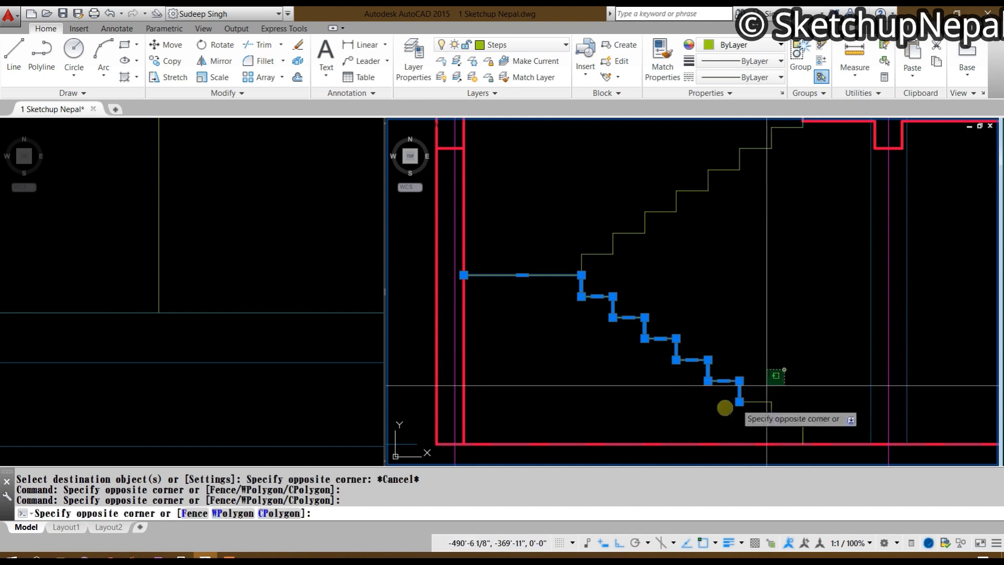
click(702, 420)
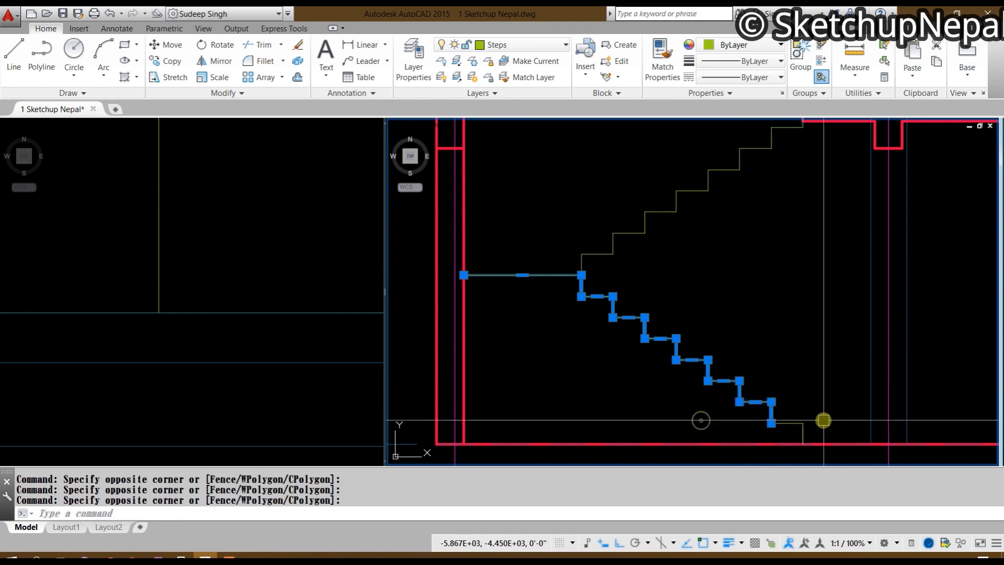
click(534, 48)
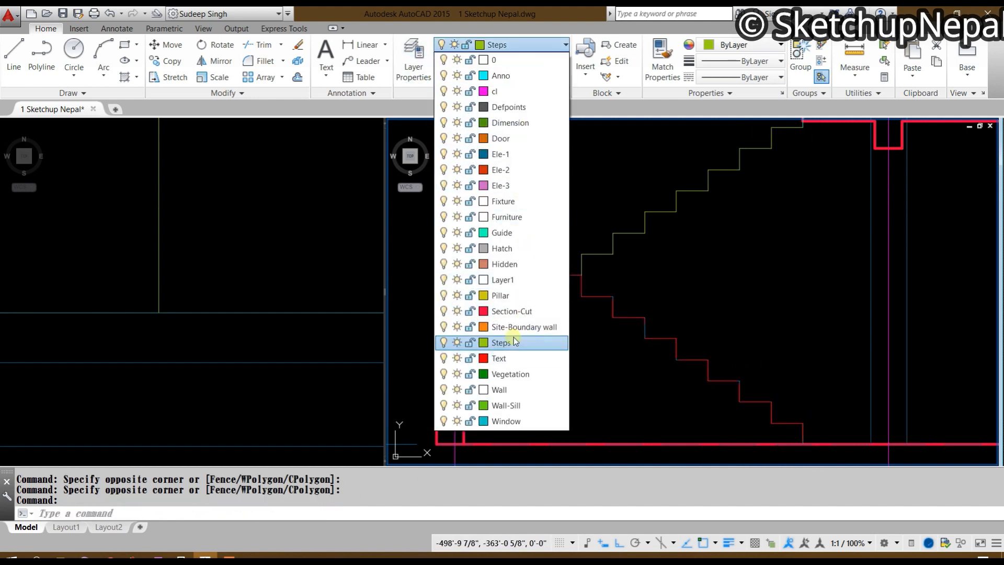
click(527, 312)
key(Escape)
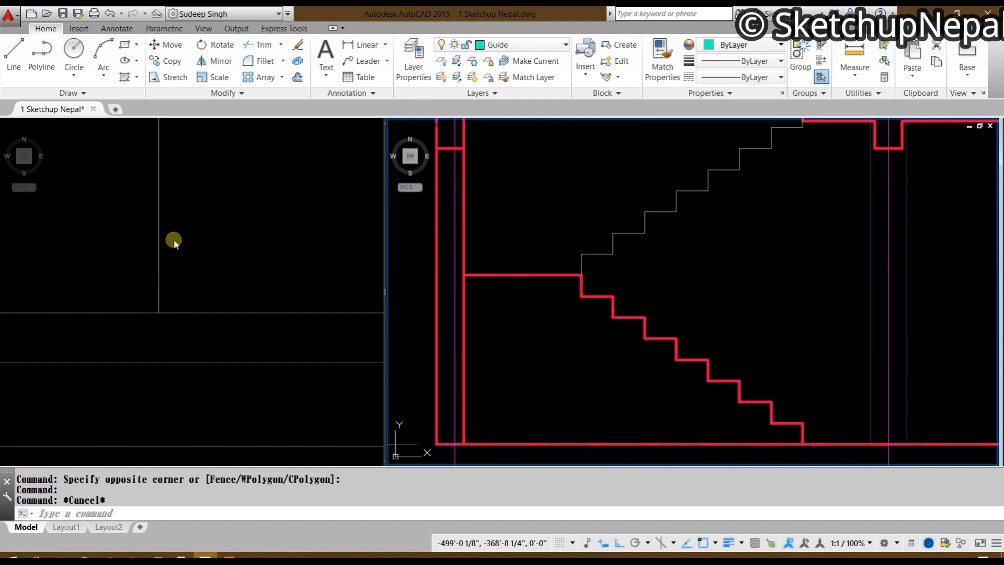
click(172, 239)
scroll(168, 287, up, 2)
scroll(298, 186, down, 2)
middle_drag(320, 265, 180, 275)
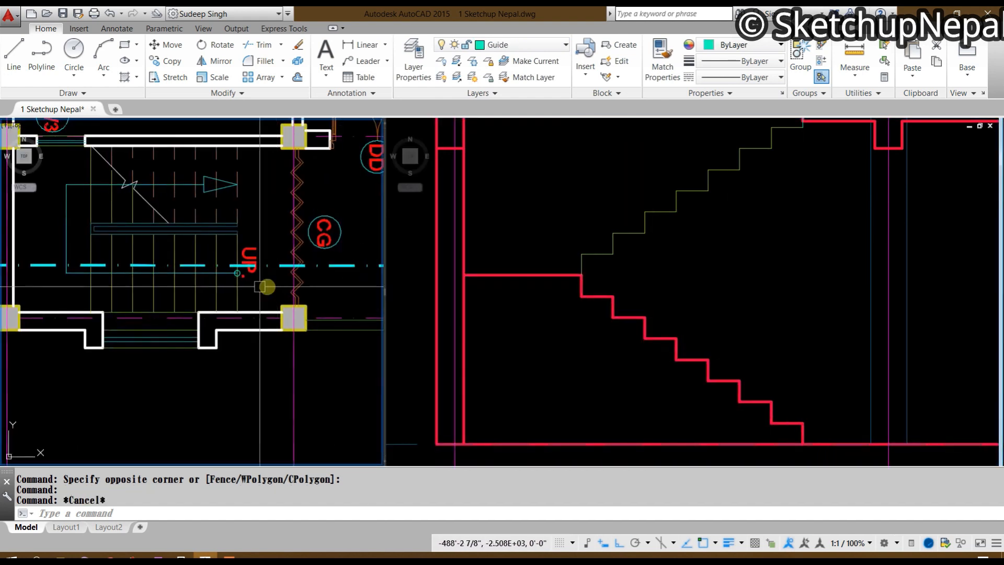
middle_drag(676, 336, 573, 320)
key(Escape)
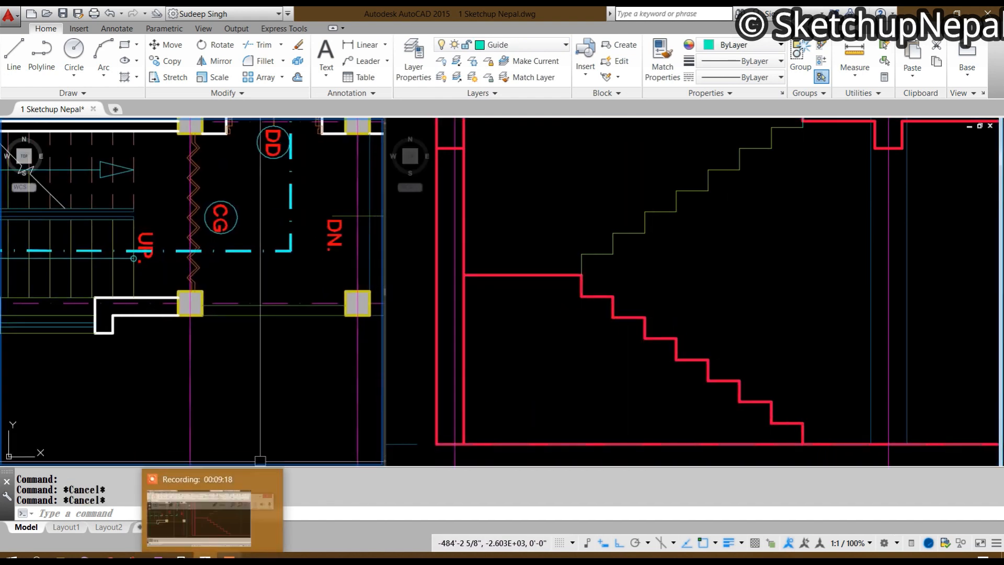
click(230, 557)
click(695, 507)
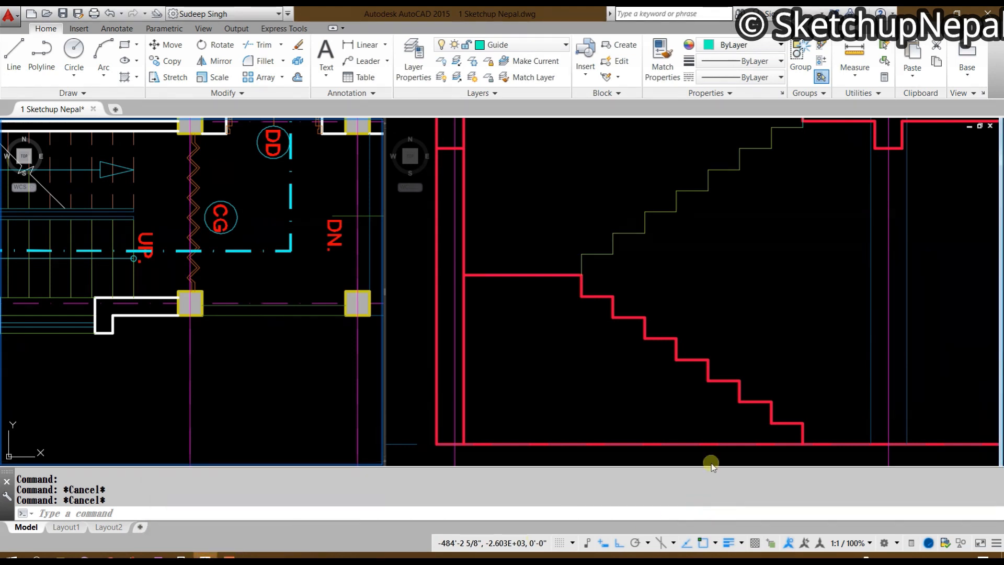
Step: Draw a sloped construction line along the inner corners of the lower flight's steps, starting at the foot of the landing's riser
click(795, 287)
scroll(587, 320, down, 4)
scroll(648, 323, up, 4)
middle_drag(636, 331, 756, 310)
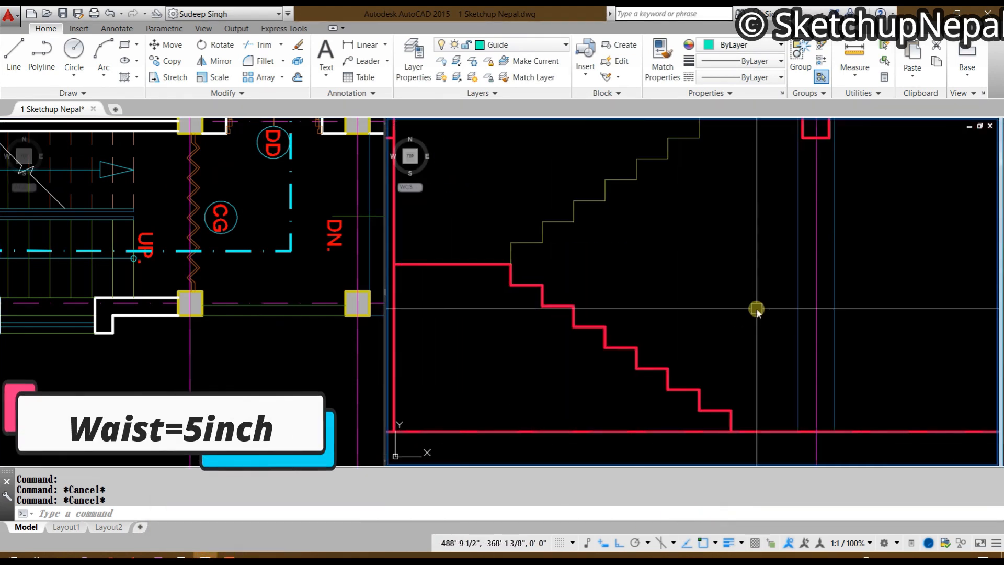
scroll(526, 316, up, 4)
text(l)
key(Return)
middle_drag(525, 314, 561, 299)
click(525, 222)
scroll(517, 220, down, 4)
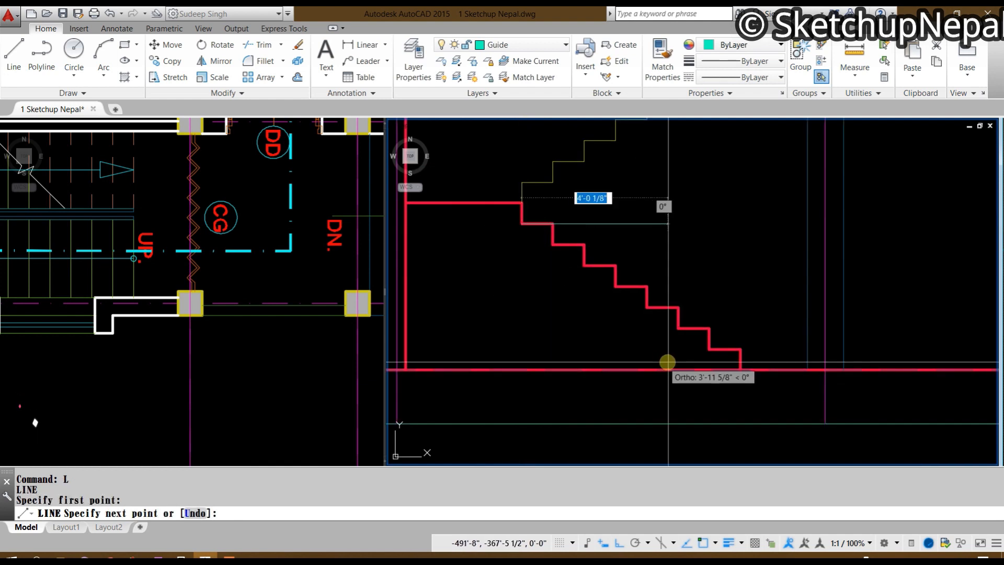
key(Escape)
scroll(605, 266, up, 2)
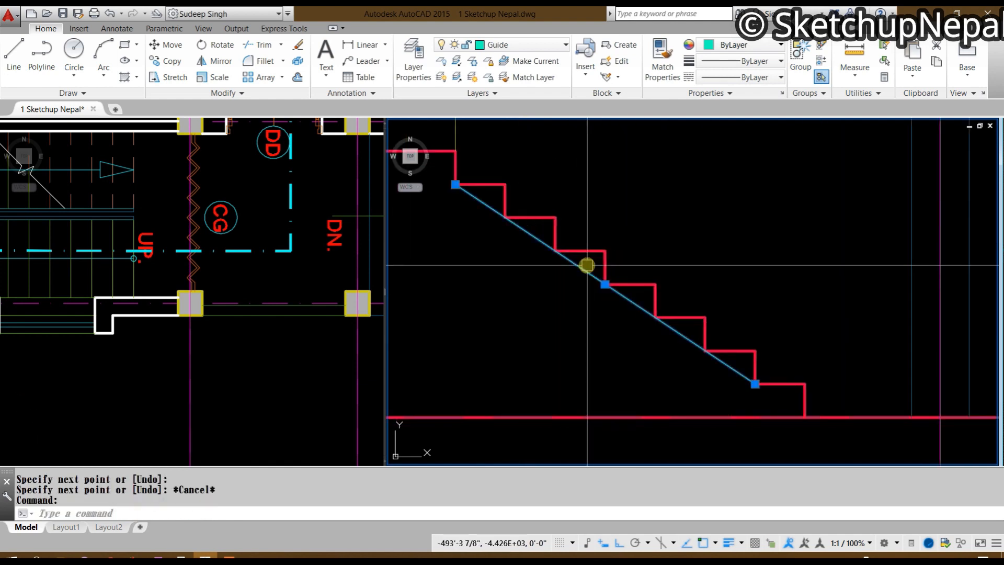
Step: Offset the lower flight's sloped line 5 inches downward to form the waist slab's underside
middle_drag(587, 265, 747, 316)
text(o)
key(Return)
text(5)
key(Return)
click(745, 319)
click(640, 357)
mouse_move(640, 357)
middle_down()
mouse_move(631, 327)
mouse_move(647, 351)
middle_up()
key(Escape)
Step: Explode the landing polyline and offset its horizontal line 5 inches downward for the landing slab's thickness
click(544, 259)
text(x)
key(Return)
click(537, 260)
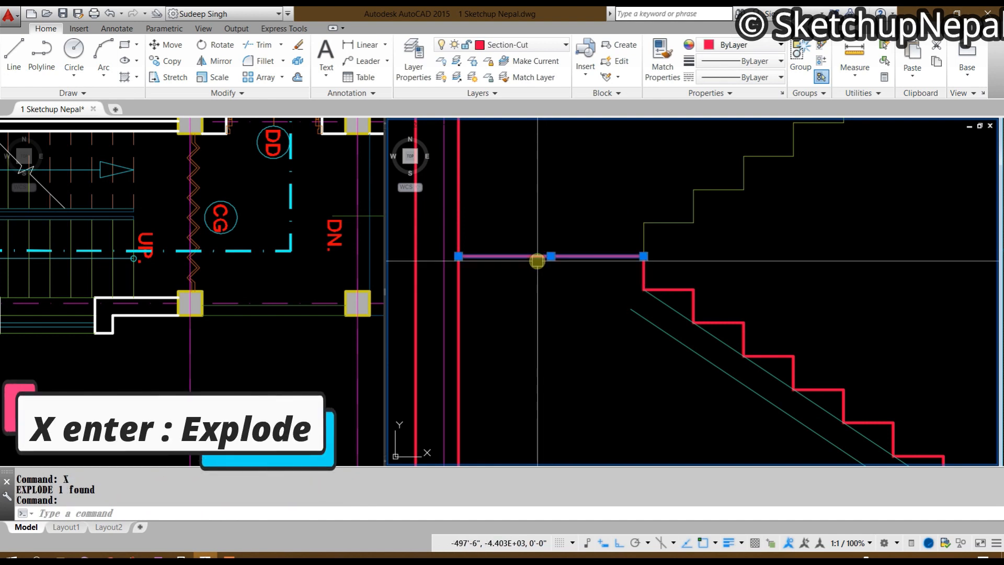
text(o)
key(Return)
text(3)
key(Return)
click(538, 400)
key(Escape)
Step: Fillet the landing's underside and the lower flight's waist line into a sharp corner with zero radius
text(f)
key(Return)
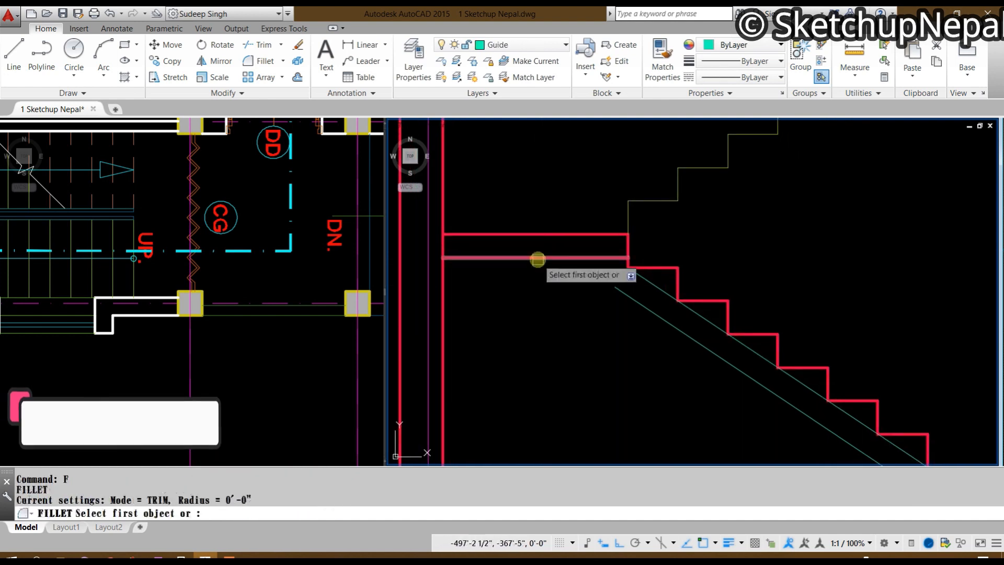
click(537, 258)
click(652, 317)
Step: Extend the lower end of the lower flight's waist line to the ground-floor line
scroll(655, 329, down, 2)
middle_drag(657, 337, 516, 263)
scroll(668, 354, up, 2)
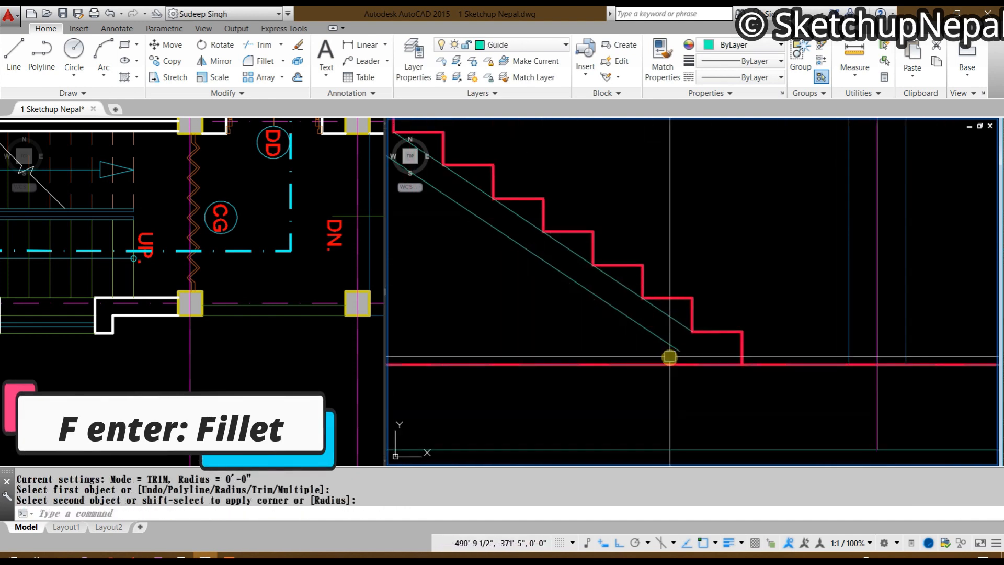
scroll(668, 353, up, 2)
key(Escape)
key(Return)
key(Return)
click(671, 339)
middle_drag(664, 286, 680, 347)
key(Escape)
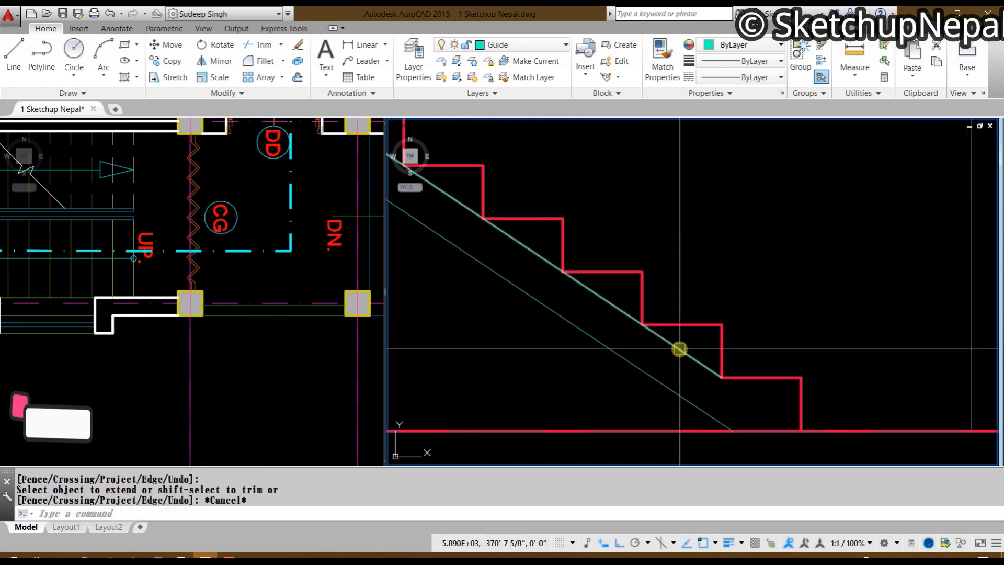
Step: Delete the sloped construction line along the lower flight's inner step corners
click(679, 348)
scroll(680, 347, down, 2)
key(Delete)
Step: Match the lower flight's waist line to the Section-Cut properties of the steps above it
middle_drag(702, 315, 771, 358)
click(627, 316)
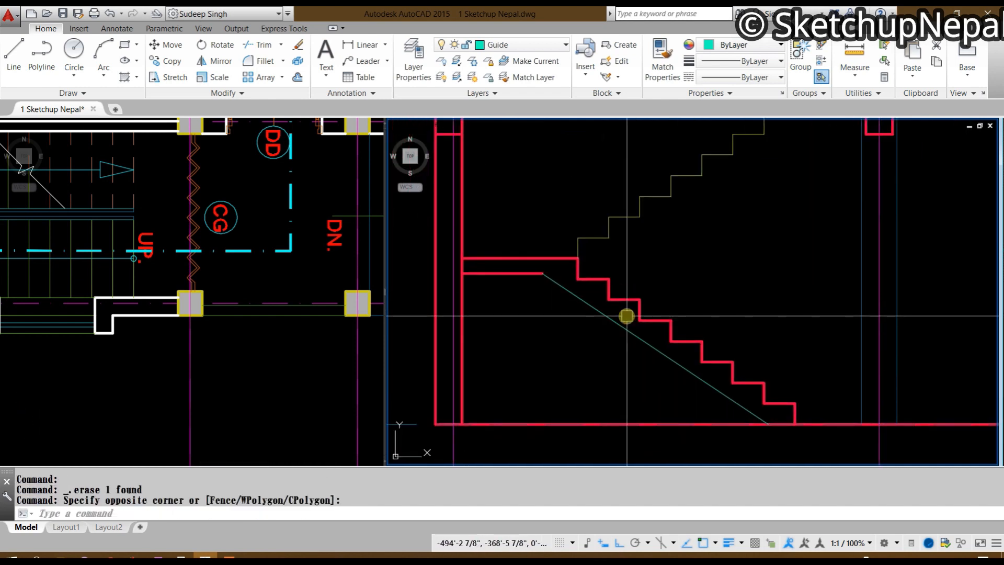
click(631, 296)
text(ma)
key(Return)
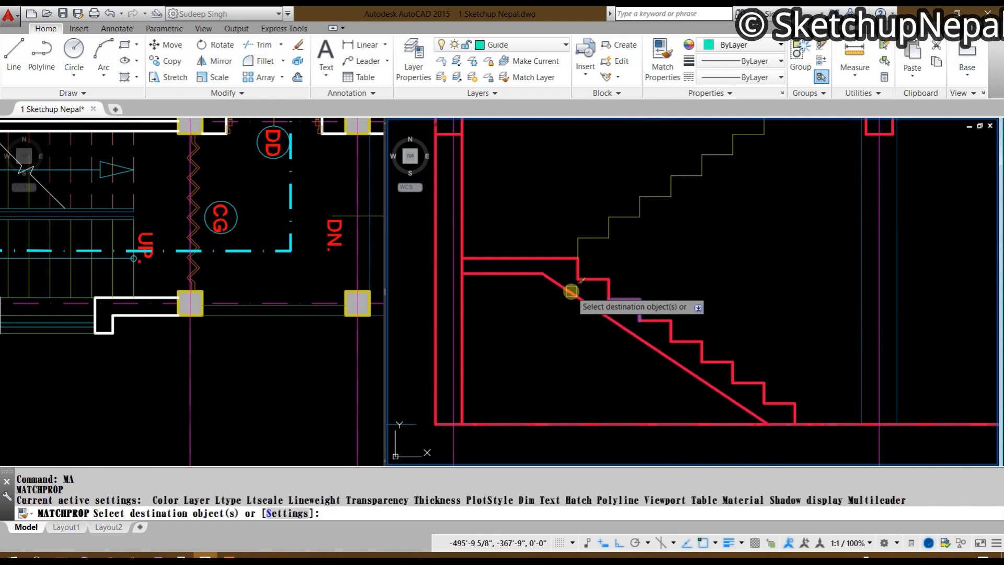
key(Escape)
Step: Extend the landing slab's two horizontal lines through to the outer face of the adjoining wall
scroll(545, 352, up, 4)
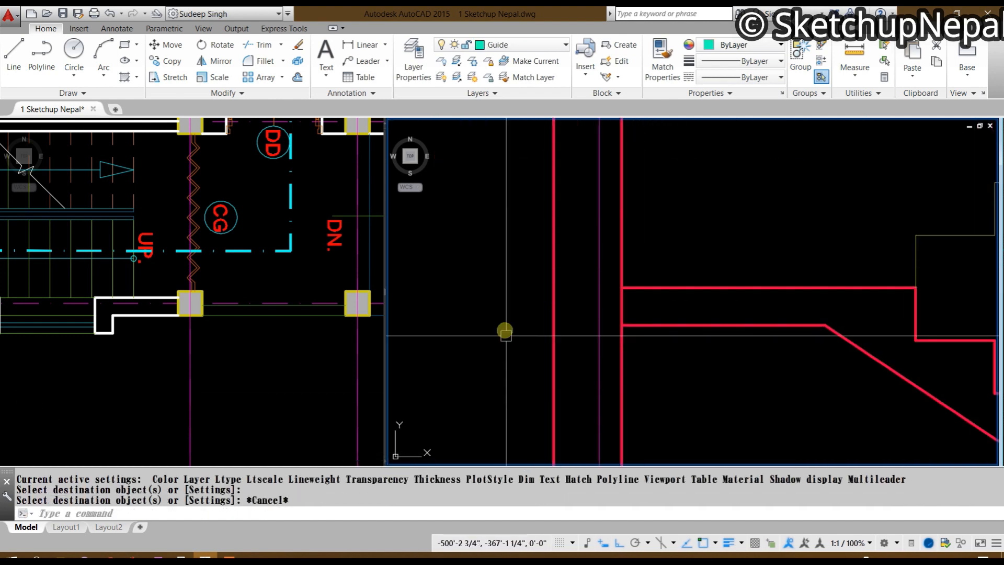
scroll(524, 290, down, 4)
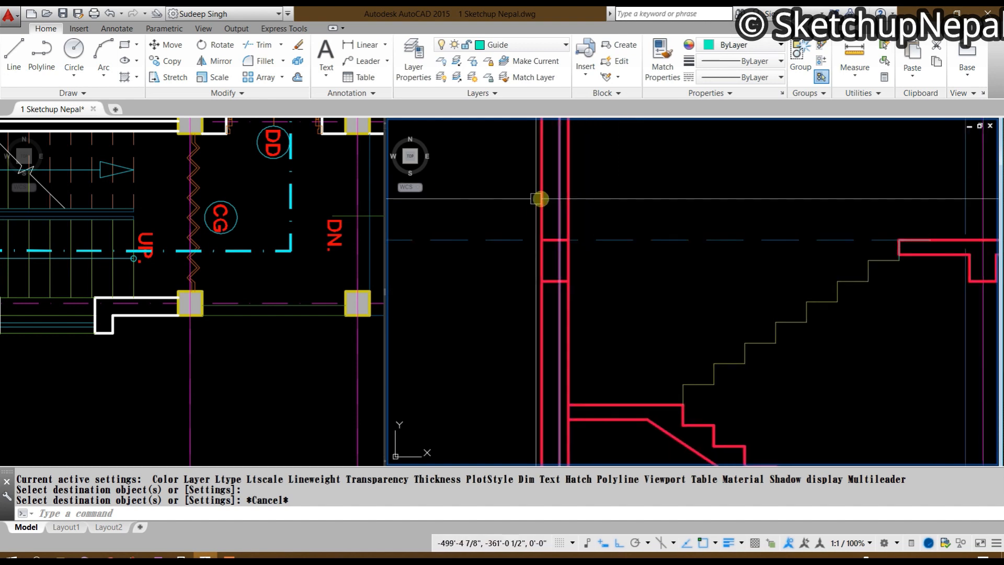
scroll(582, 252, up, 4)
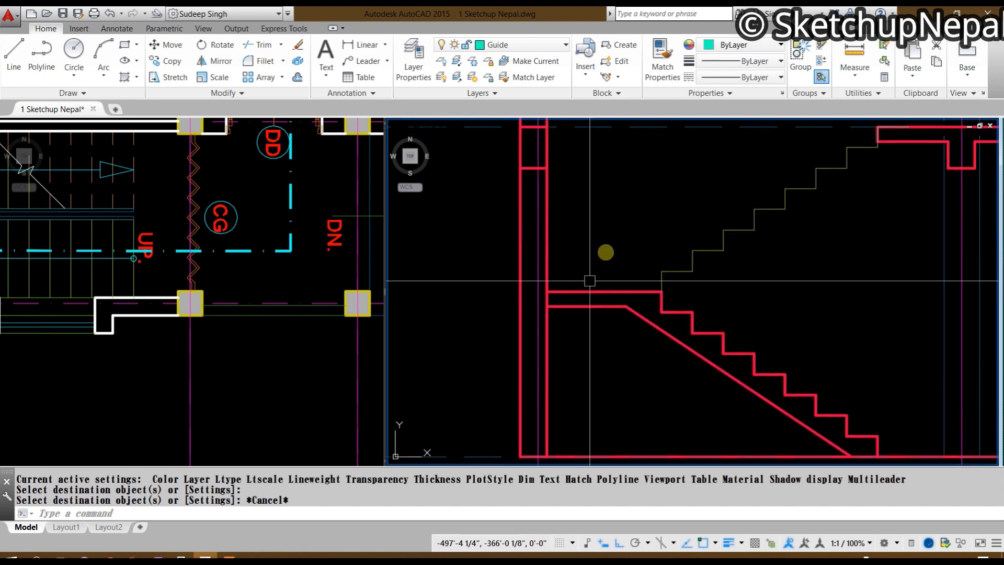
key(Escape)
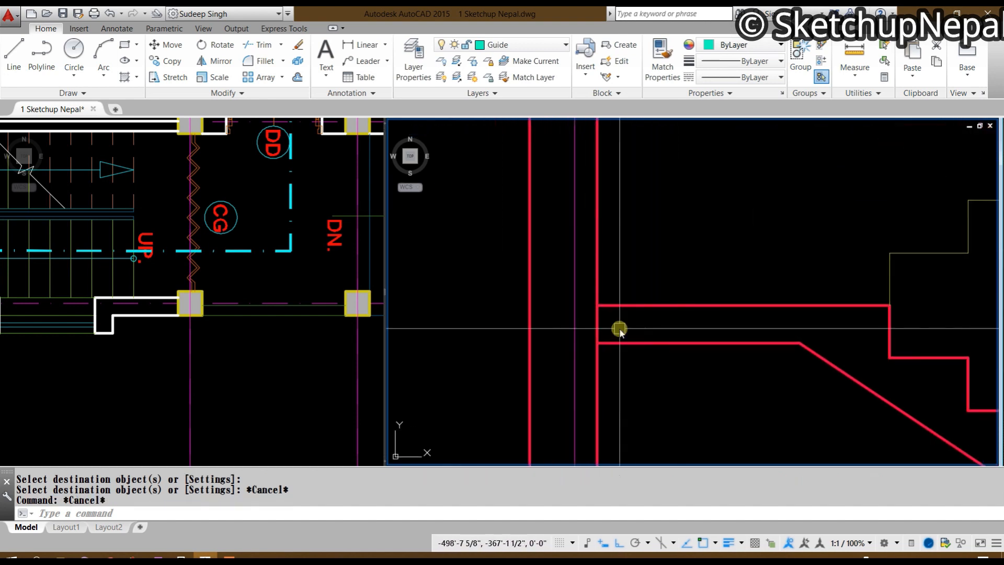
key(Return)
click(530, 327)
key(Return)
drag(675, 277, 651, 404)
key(Escape)
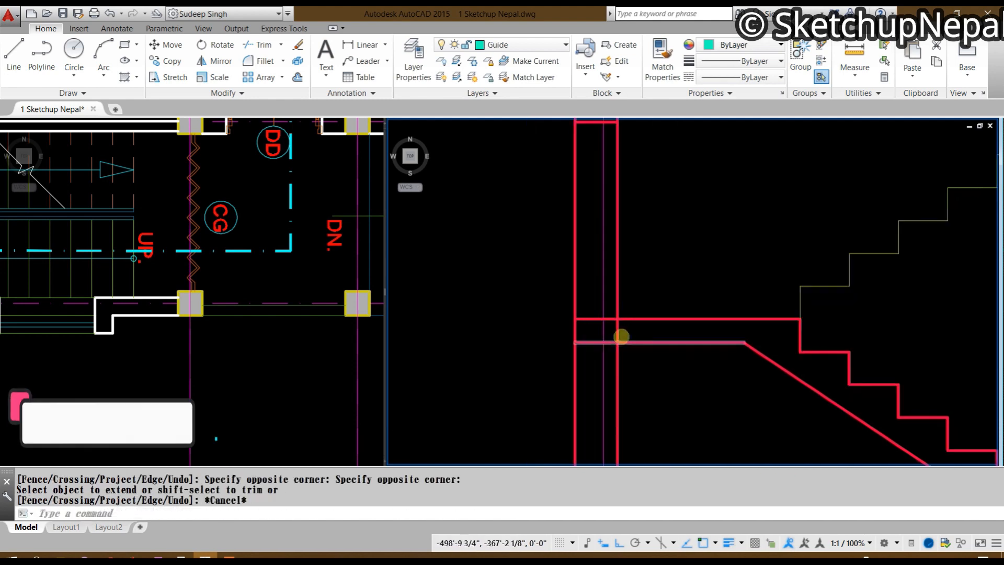
Step: Trim the wall's inner face line where it crosses the landing slab
scroll(615, 331, up, 6)
text(tr)
key(Return)
key(Return)
click(622, 325)
click(639, 326)
scroll(635, 329, down, 10)
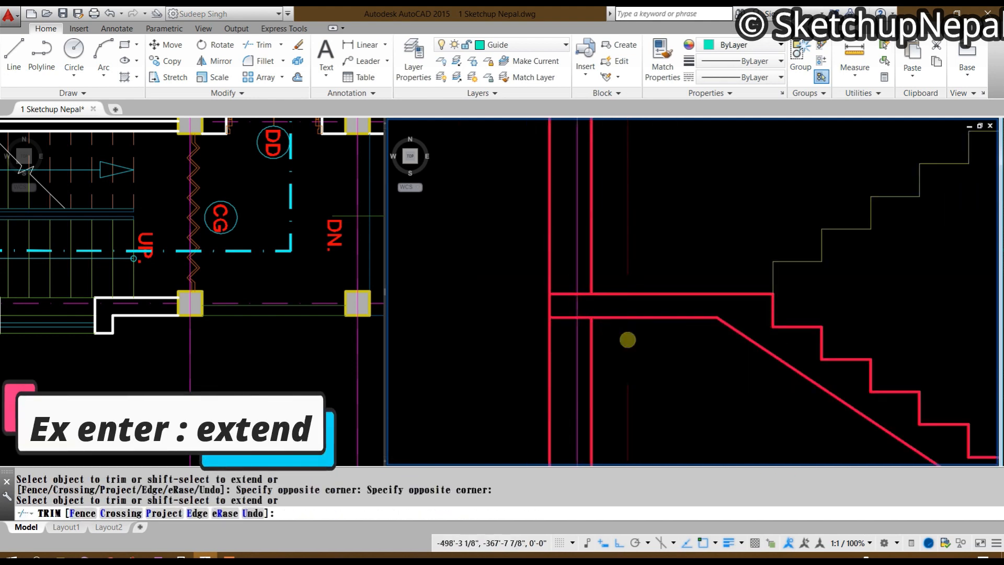
key(Escape)
Step: Draw a sloped construction line along the inner corners of the upper flight's steps, starting at the foot of the second riser
middle_drag(689, 370, 576, 329)
middle_drag(776, 325, 783, 385)
key(Escape)
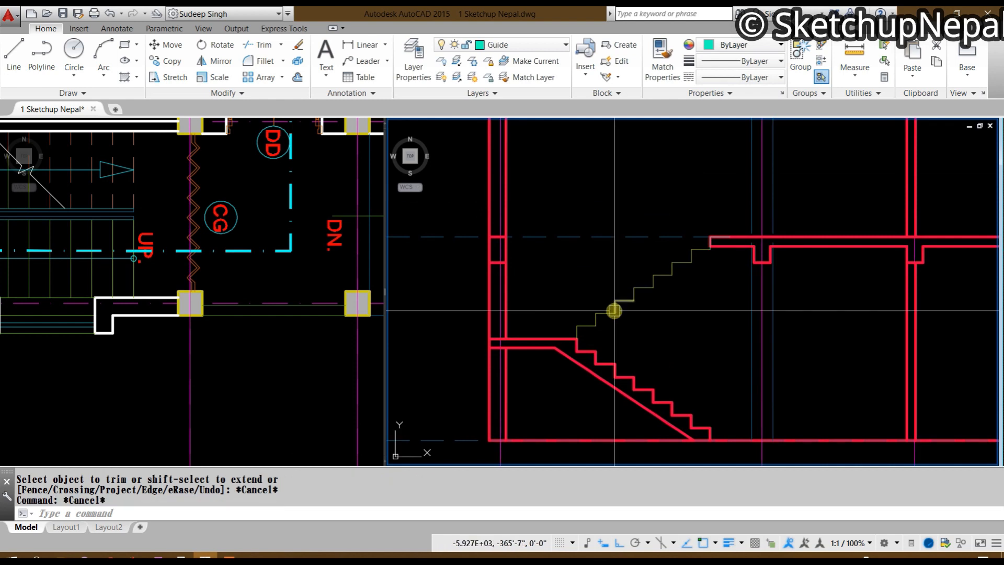
scroll(601, 310, up, 4)
text(l)
key(Return)
scroll(599, 311, up, 2)
click(581, 375)
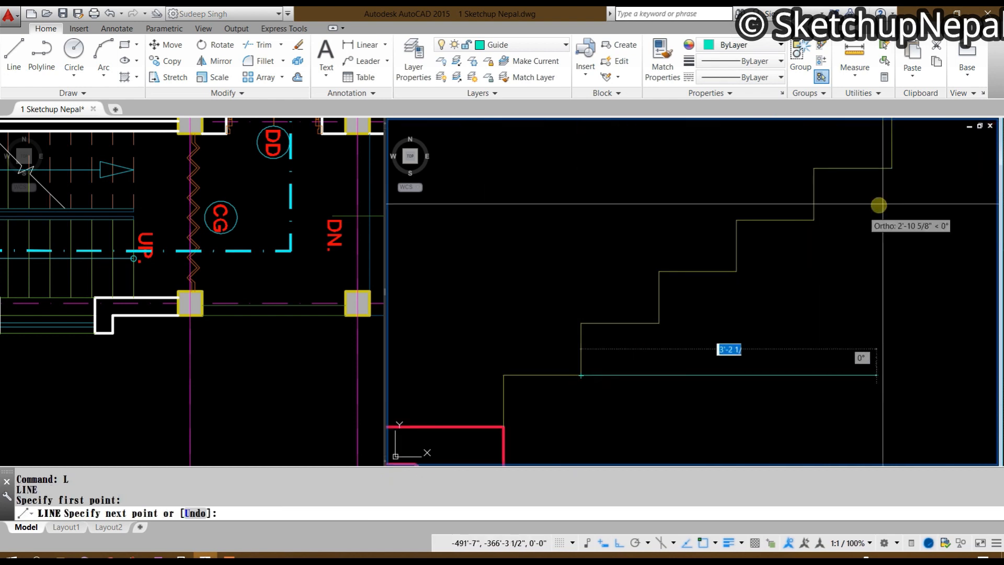
click(892, 169)
key(Escape)
Step: Offset the upper flight's sloped line 5 inches downward to form its waist line
click(852, 199)
scroll(852, 199, down, 6)
text(o)
key(Return)
text(5)
key(Return)
click(851, 238)
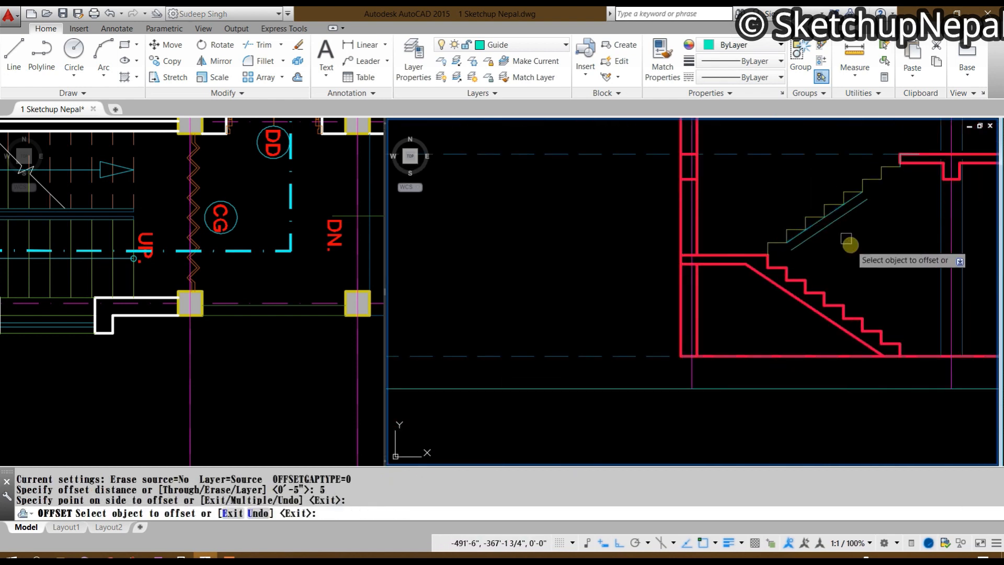
scroll(844, 217, up, 4)
key(Escape)
Step: Extend the upper flight's waist line to the first-floor slab's underside and to the riser below the landing
text(ex)
key(Return)
key(Return)
click(722, 230)
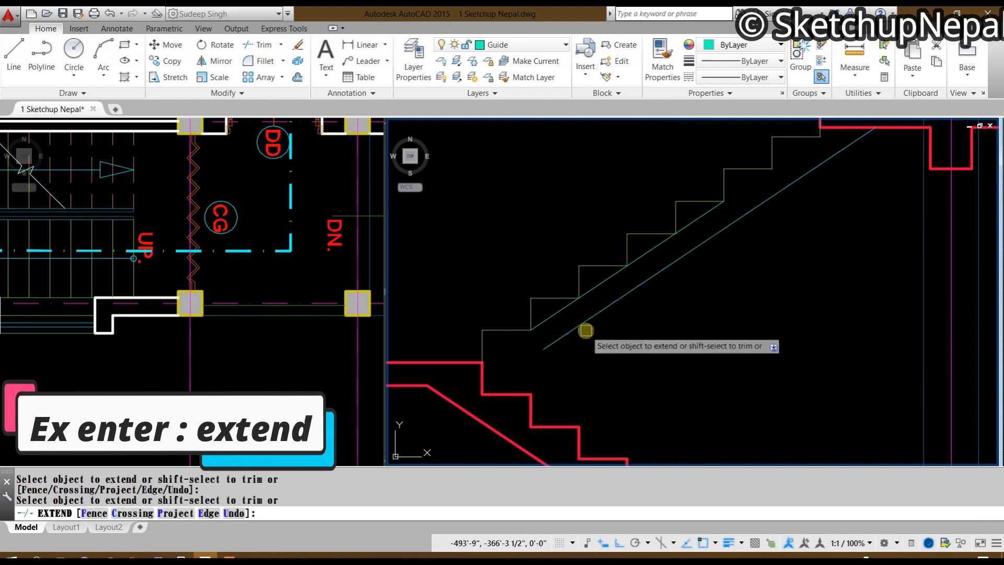
key(Escape)
Step: Delete the sloped construction line along the upper flight's inner step corners
click(556, 312)
scroll(614, 307, down, 3)
key(Delete)
scroll(602, 298, up, 3)
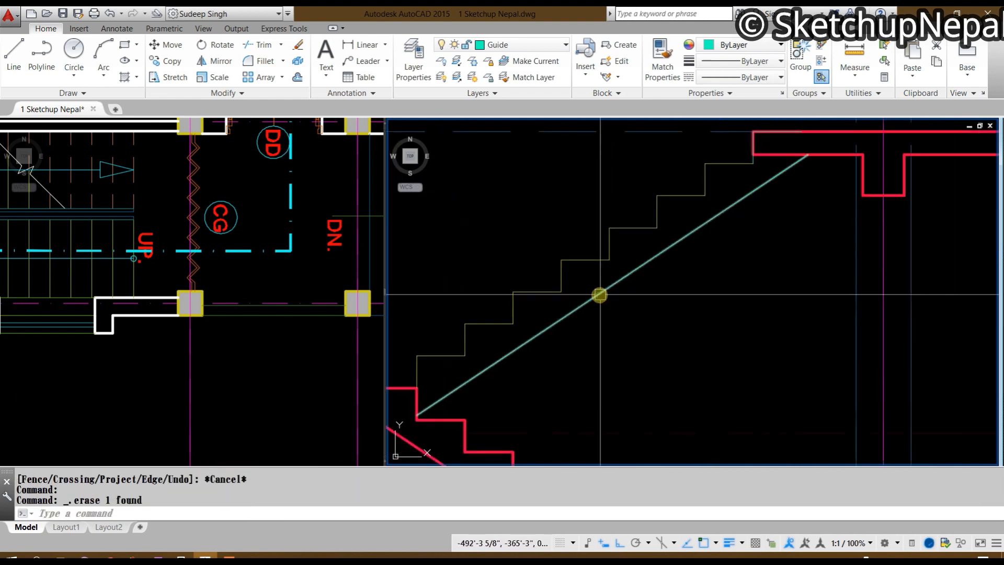
Step: Match the upper flight's waist line to the properties of its steps
click(585, 264)
click(594, 254)
scroll(580, 239, down, 6)
text(ma)
key(Return)
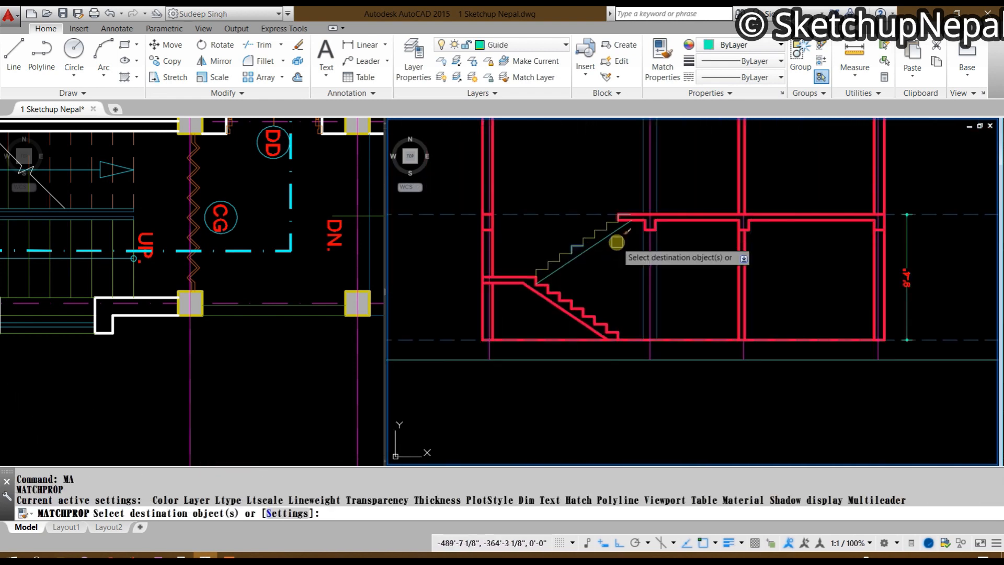
key(Escape)
Step: Copy both flights, the landing slab and the waist lines up one floor, aligning the first-floor beam's corner with the beam above
scroll(569, 329, up, 3)
scroll(614, 338, down, 3)
scroll(508, 283, up, 2)
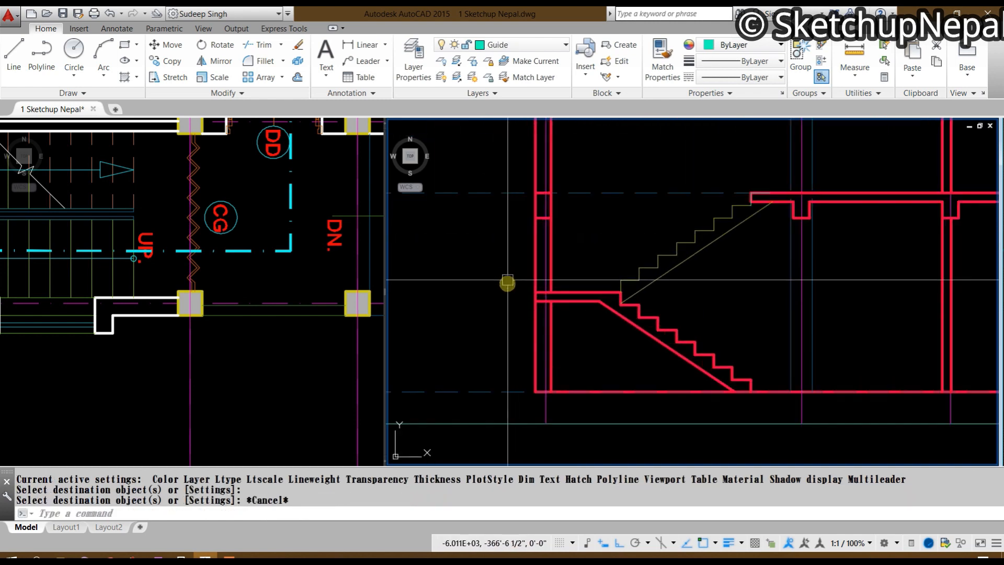
click(758, 398)
middle_drag(692, 287, 674, 354)
click(673, 355)
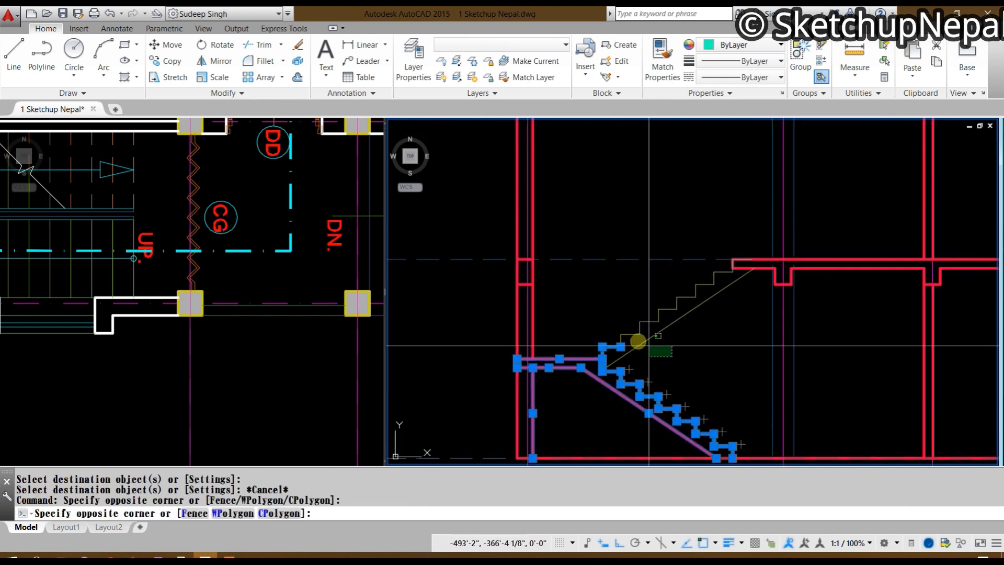
click(613, 305)
scroll(717, 316, up, 2)
scroll(717, 316, down, 4)
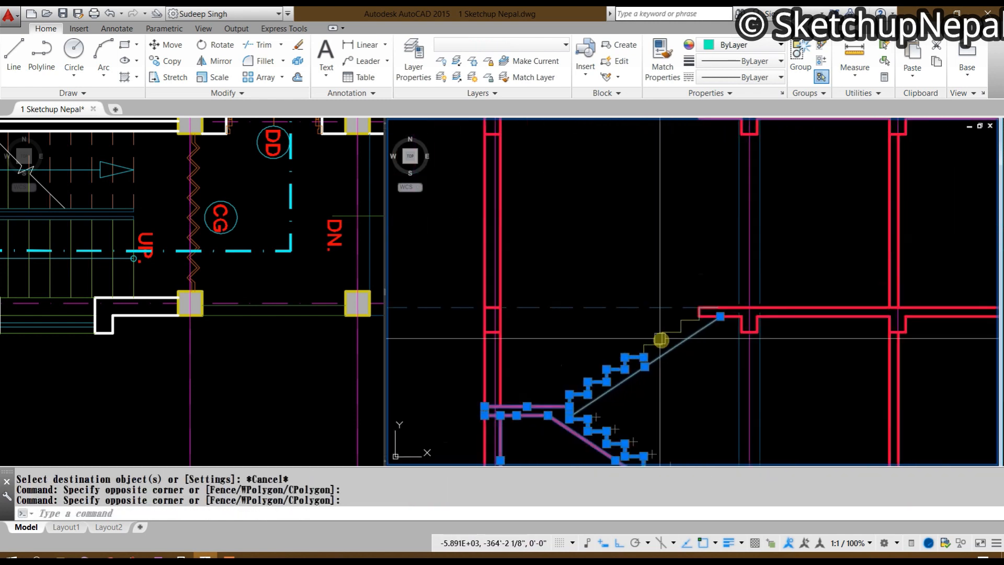
click(699, 370)
scroll(645, 373, up, 2)
middle_drag(645, 377, 682, 326)
click(713, 321)
click(641, 432)
middle_drag(674, 248, 707, 183)
scroll(623, 325, up, 2)
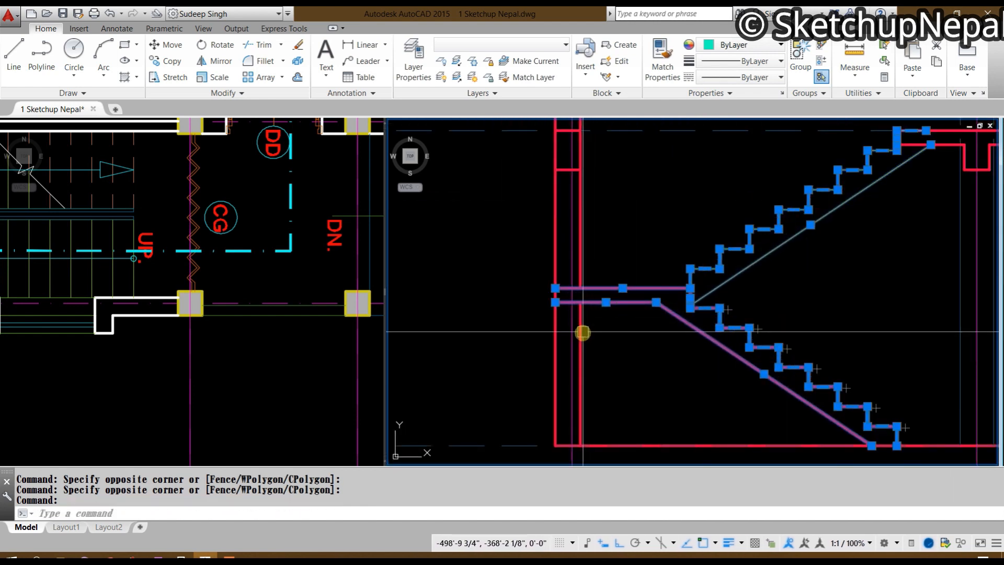
scroll(584, 335, down, 4)
scroll(693, 337, up, 4)
middle_drag(694, 339, 670, 476)
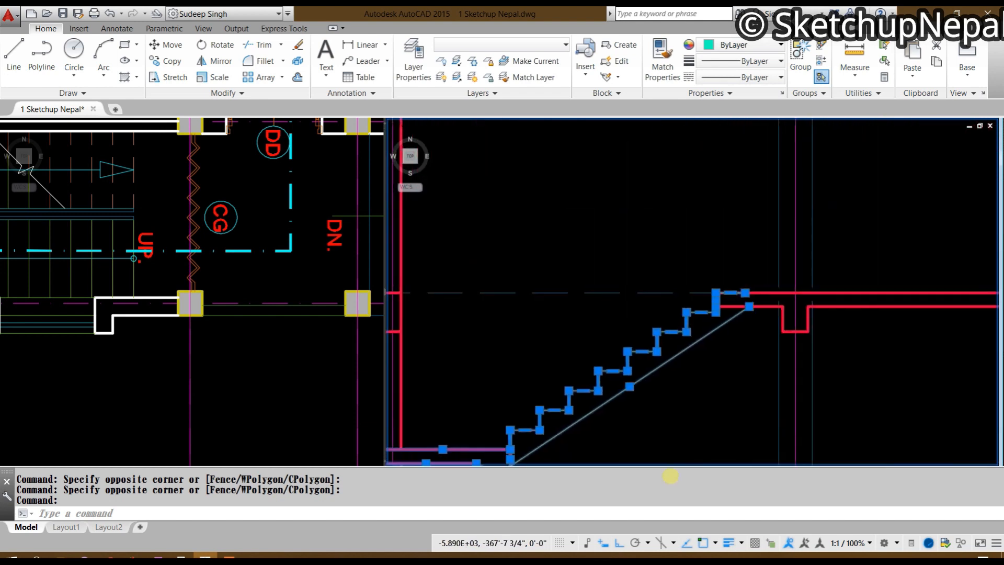
scroll(681, 266, down, 3)
scroll(693, 346, up, 2)
middle_drag(625, 328, 594, 437)
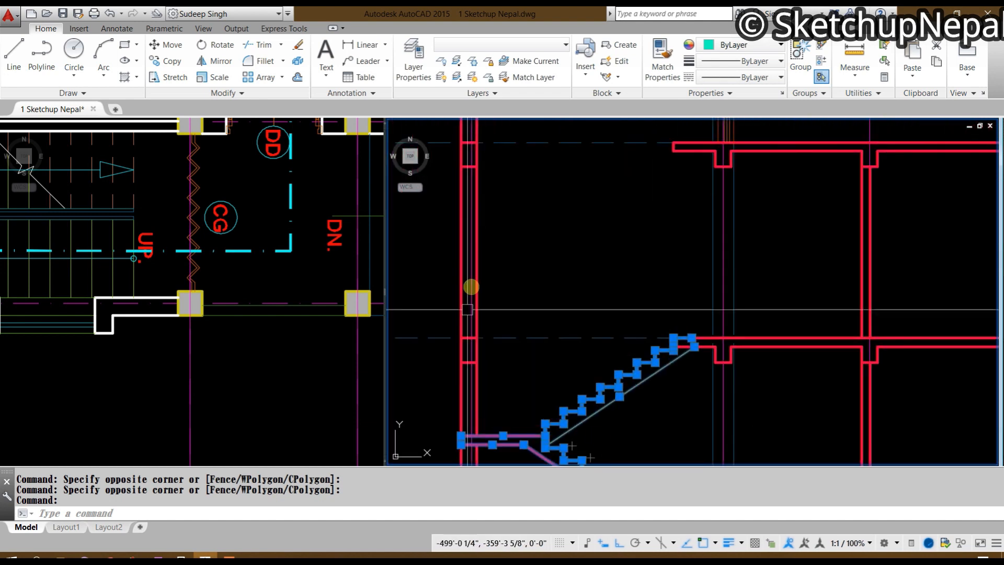
middle_drag(664, 338, 560, 404)
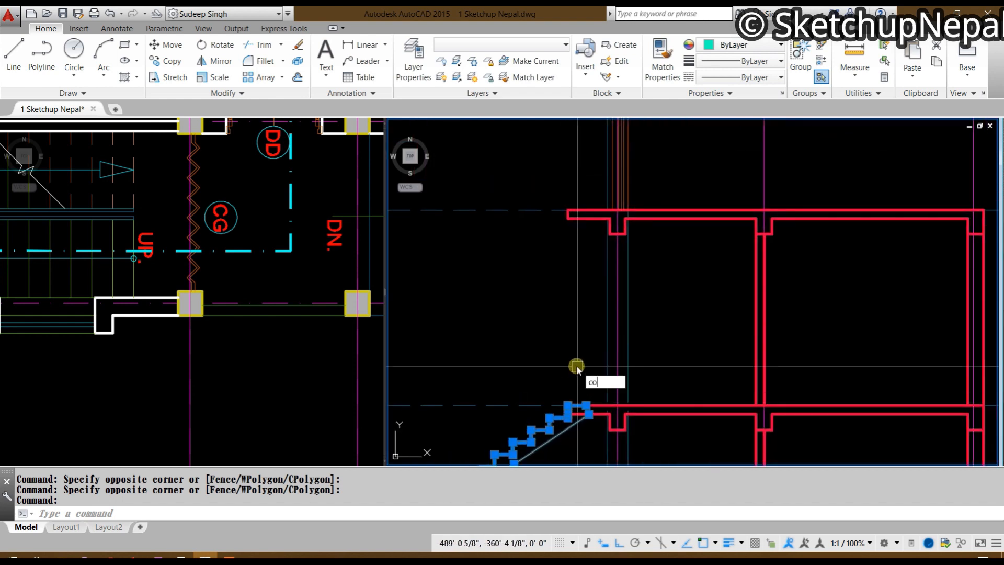
key(Return)
scroll(563, 444, up, 4)
scroll(568, 370, down, 6)
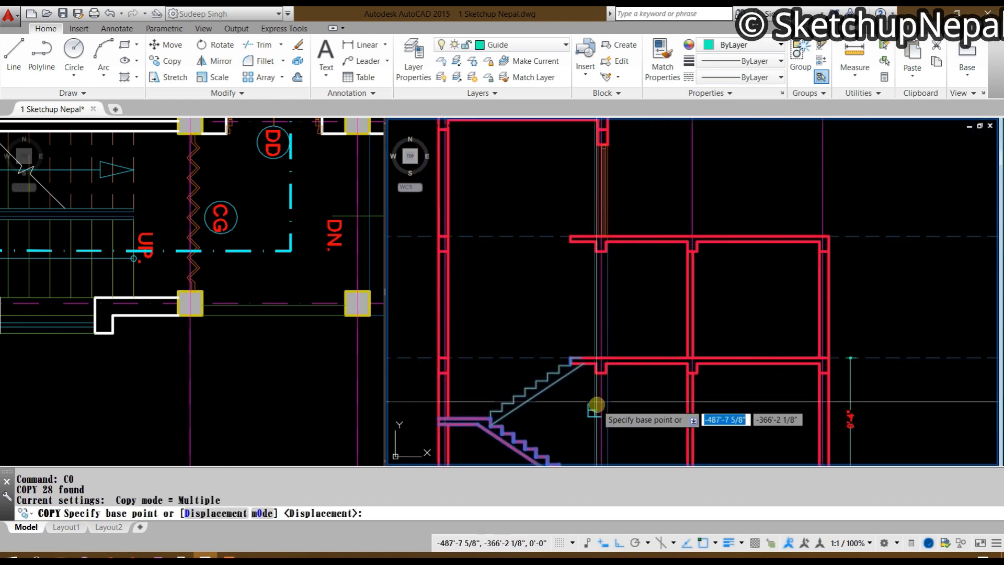
scroll(591, 385, up, 6)
click(627, 348)
scroll(626, 347, down, 4)
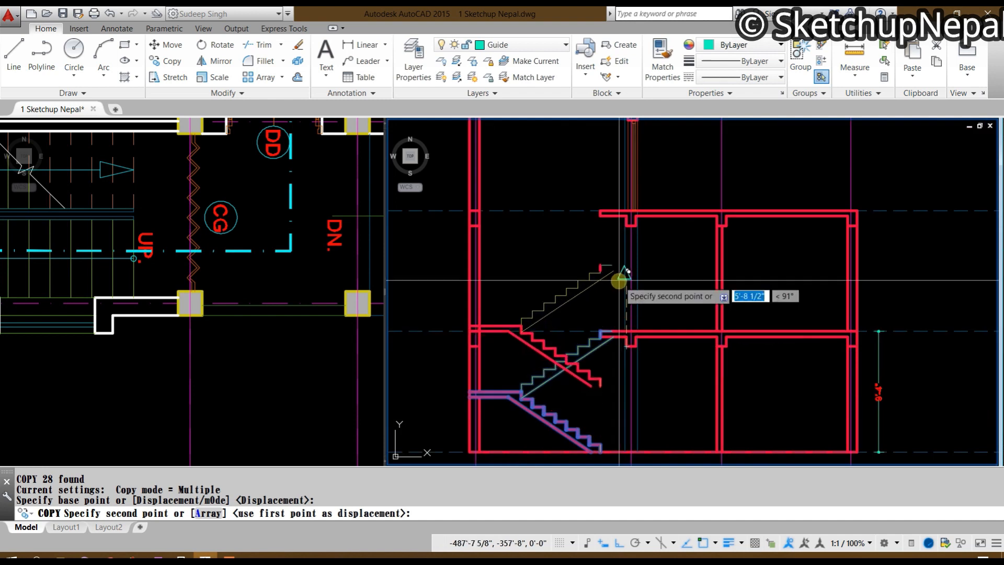
scroll(617, 274, up, 7)
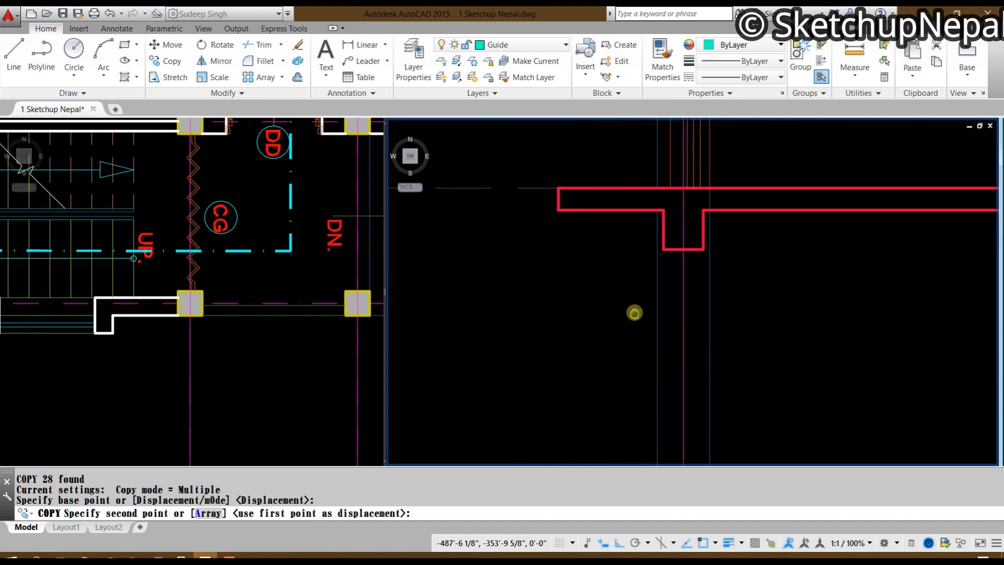
click(661, 257)
scroll(659, 266, down, 4)
key(Escape)
Step: Delete the two selected lines at the open end of the upper slab above the copied staircase
scroll(633, 261, up, 5)
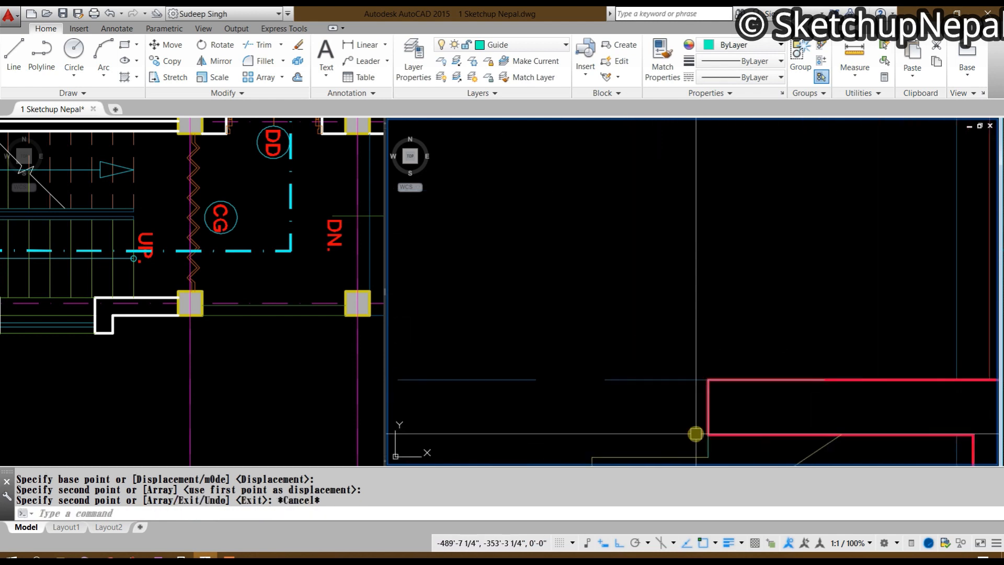
scroll(695, 434, up, 2)
click(715, 404)
middle_drag(710, 415, 629, 360)
click(607, 281)
scroll(643, 293, up, 3)
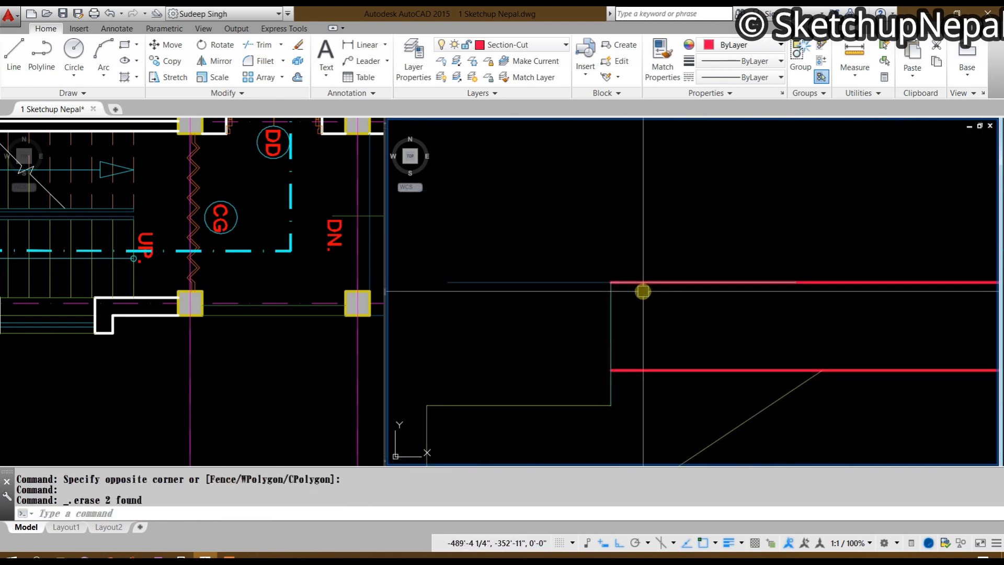
Step: Trim the copied top riser between the upper slab's top edge and its underside
scroll(629, 318, down, 4)
scroll(631, 320, up, 4)
key(Escape)
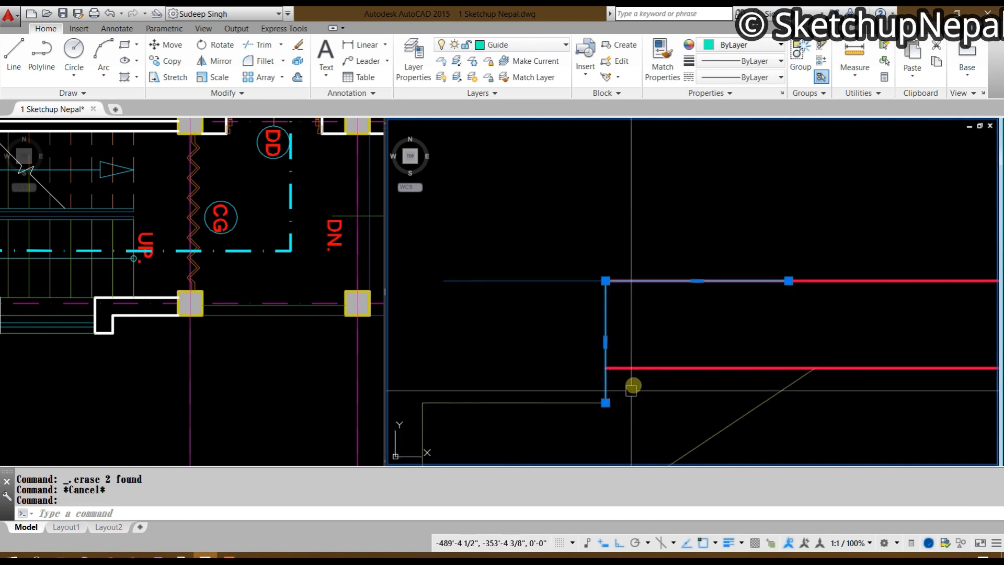
key(Escape)
key(space)
key(space)
click(614, 320)
click(600, 315)
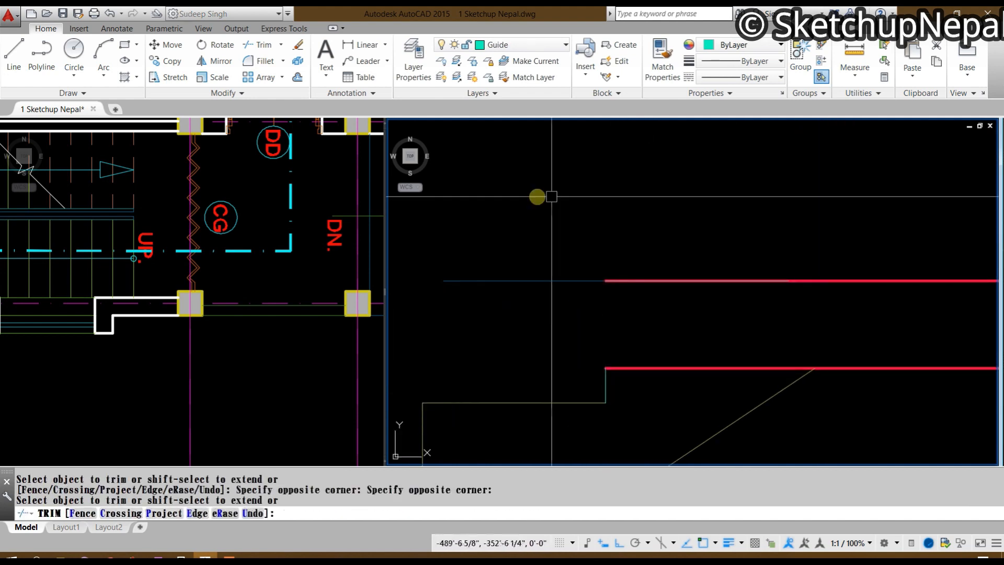
key(Escape)
Step: Draw a vertical line closing the upper slab's end from its top edge to its underside
text(l)
key(space)
click(605, 279)
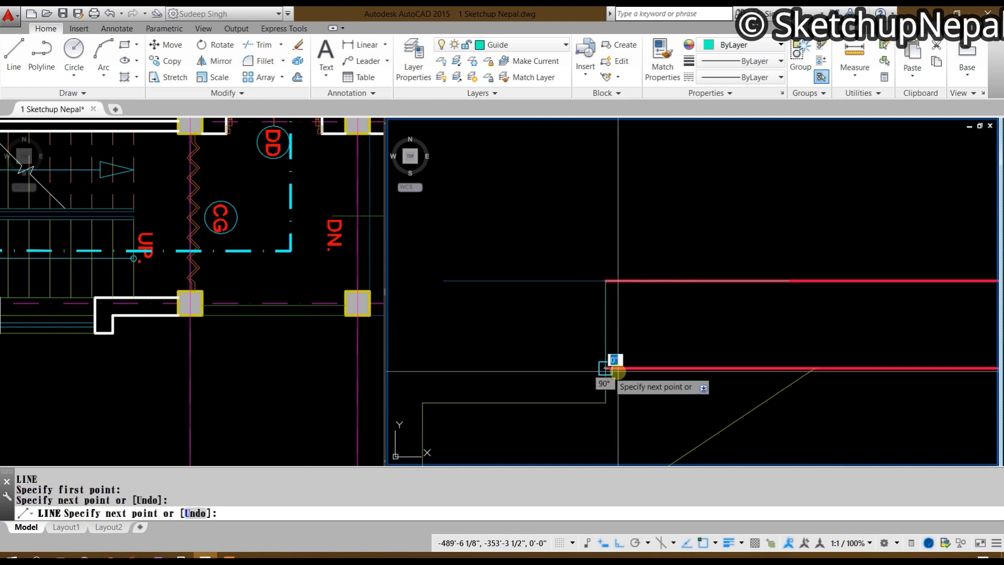
click(605, 368)
key(Escape)
Step: Match the new slab end line to the properties of the upper slab's underside line
click(675, 365)
text(ma)
key(Return)
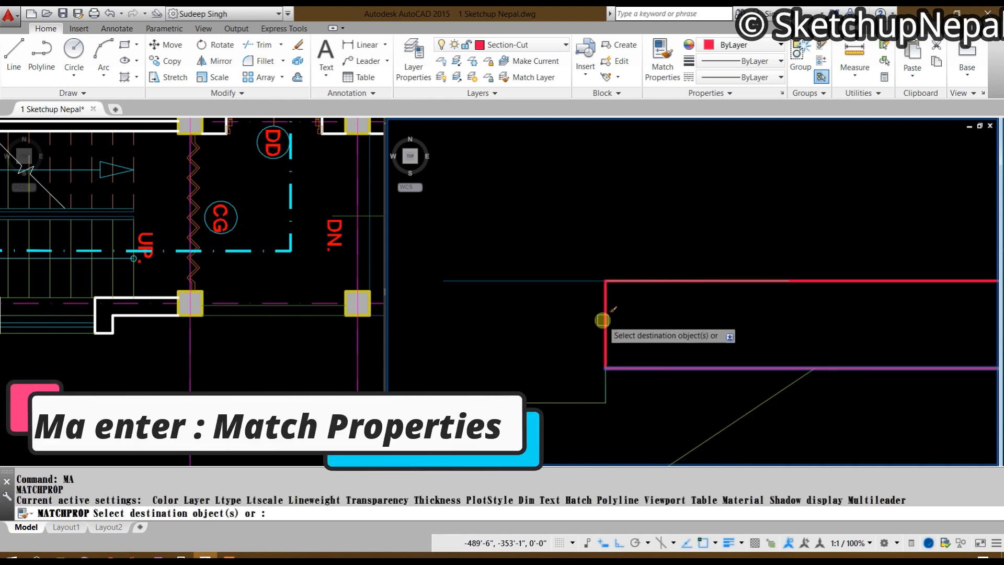
click(601, 316)
key(Escape)
Step: Try to trim the lines at the first-floor slab's end where the copied staircase lands
scroll(581, 230, down, 5)
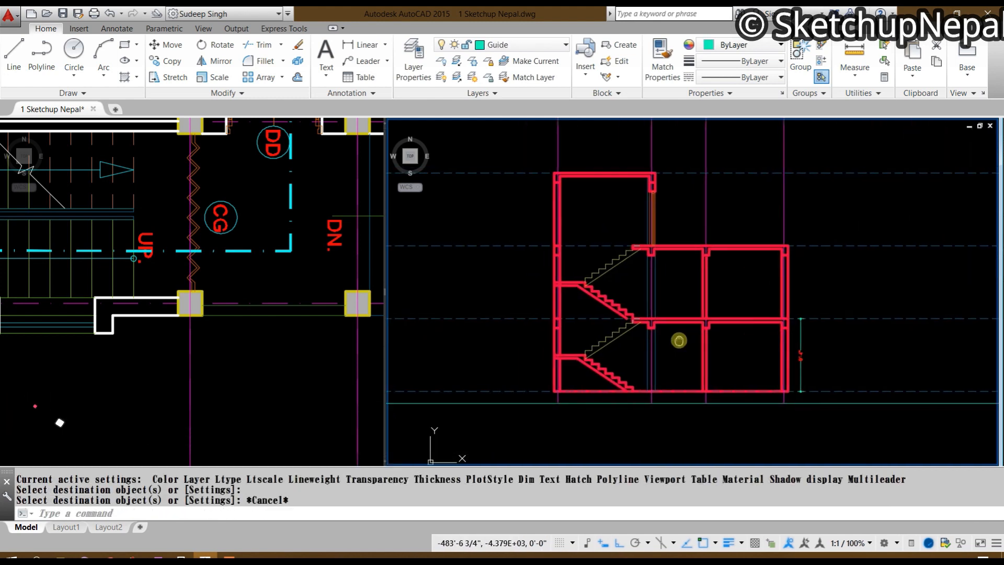
scroll(652, 328, up, 6)
scroll(651, 327, up, 5)
key(Escape)
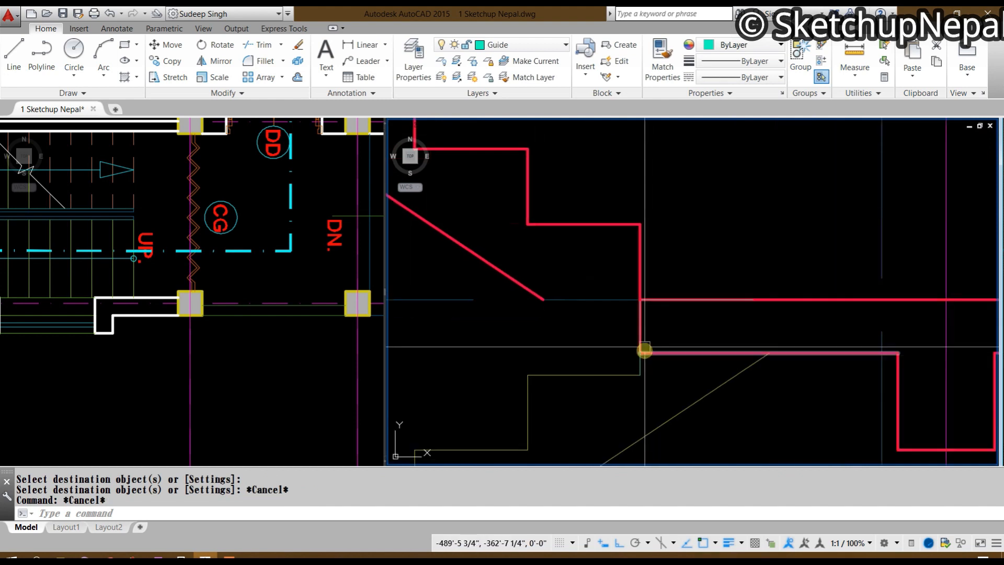
scroll(644, 372, up, 4)
key(Escape)
text(tr)
key(Return)
key(Return)
click(632, 253)
scroll(637, 313, down, 4)
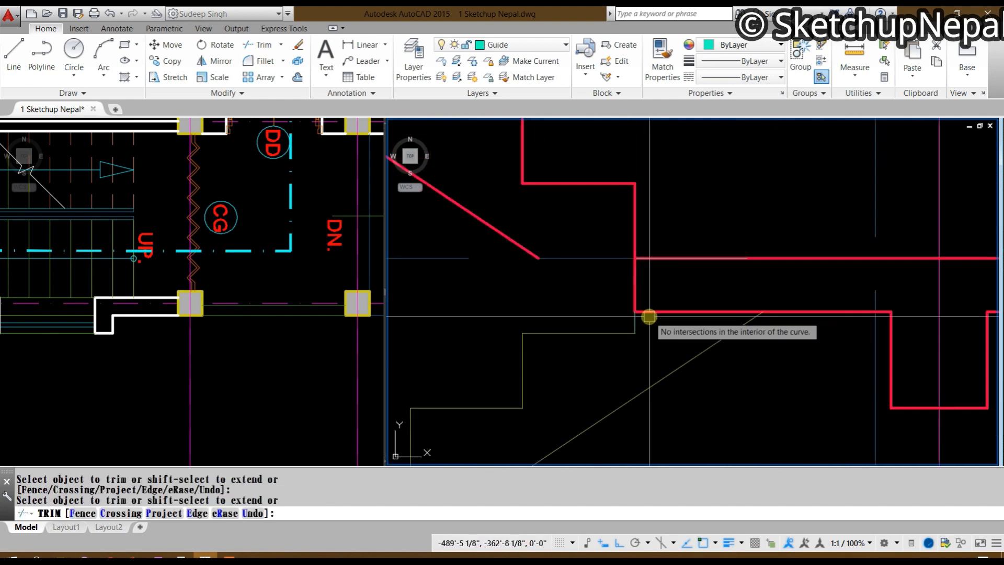
middle_drag(648, 316, 642, 381)
key(Escape)
key(Escape)
Step: Fillet the copied lower flight's waist line with the first-floor slab's underside to form a sharp corner
text(f)
key(Return)
click(488, 292)
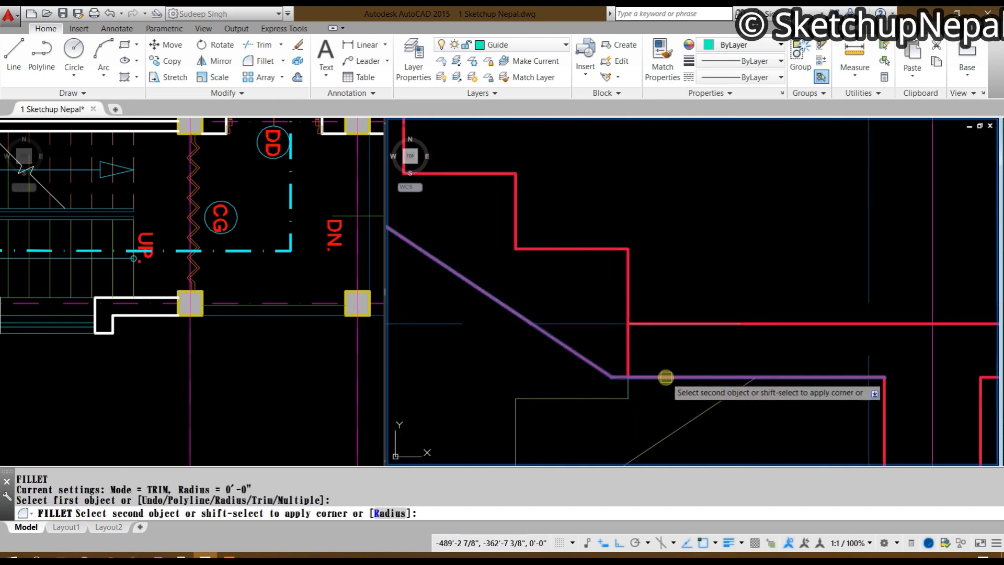
click(656, 376)
key(Escape)
Step: Delete the first-floor slab's vertical end line and the overlapping short segment on its top edge
text(tr)
key(Return)
key(Return)
click(624, 347)
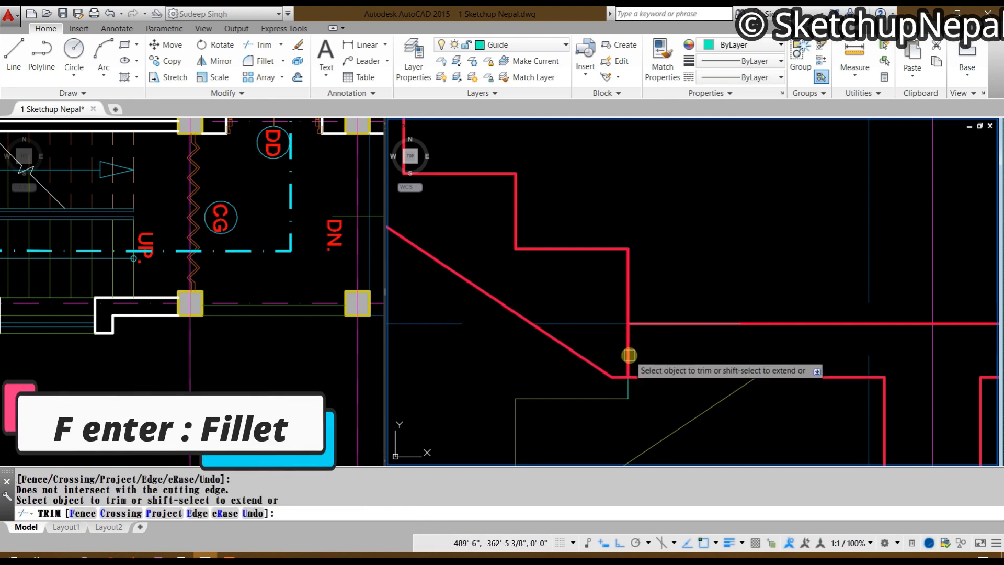
key(Escape)
click(628, 356)
key(Delete)
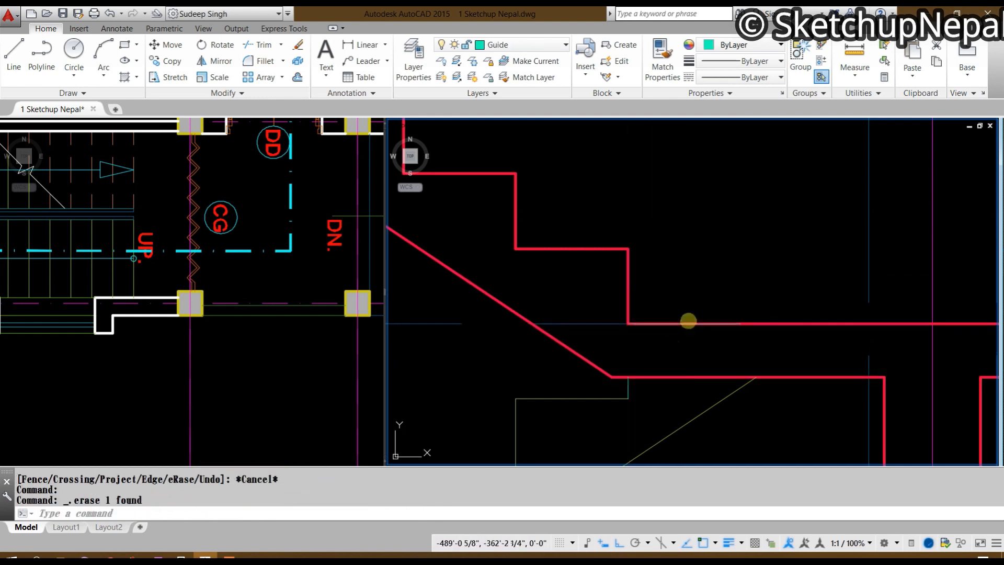
click(688, 321)
key(Delete)
Step: Examine the staircase section across both floors and the matching doors and walls in the floor plan
scroll(690, 261, down, 5)
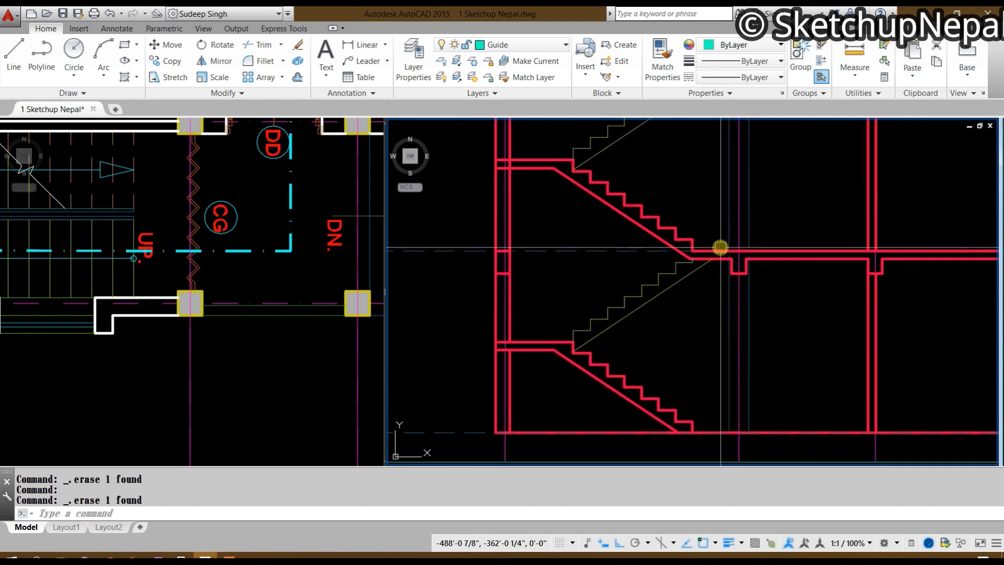
scroll(580, 359, down, 5)
middle_drag(666, 330, 693, 338)
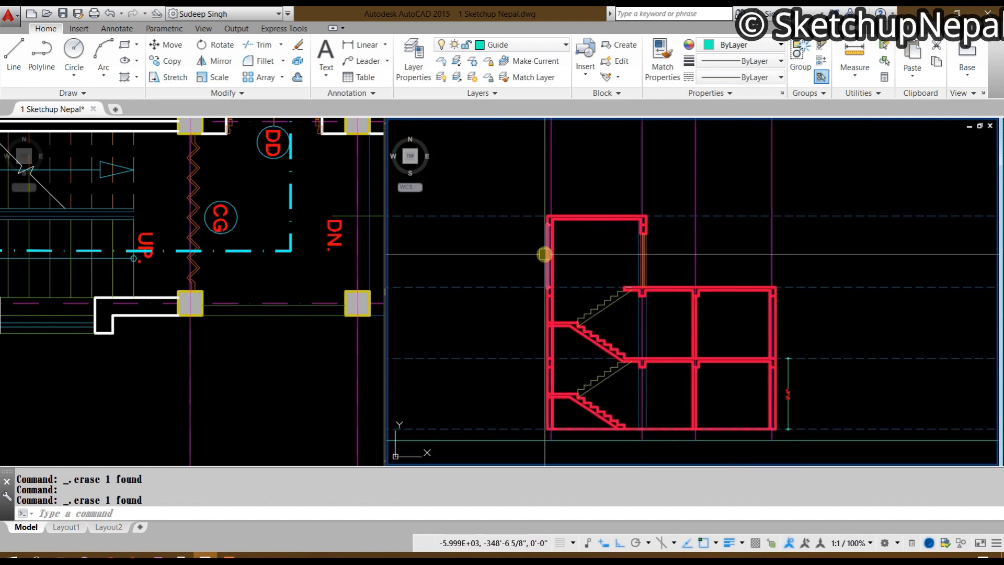
middle_drag(599, 356, 609, 288)
scroll(625, 309, up, 4)
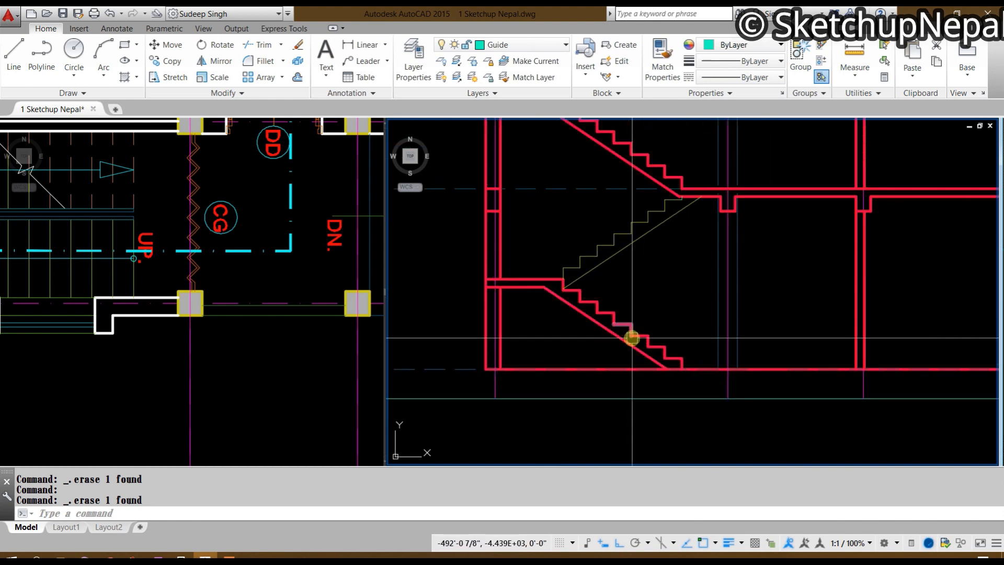
scroll(637, 266, down, 4)
scroll(567, 350, up, 2)
middle_drag(690, 251, 641, 430)
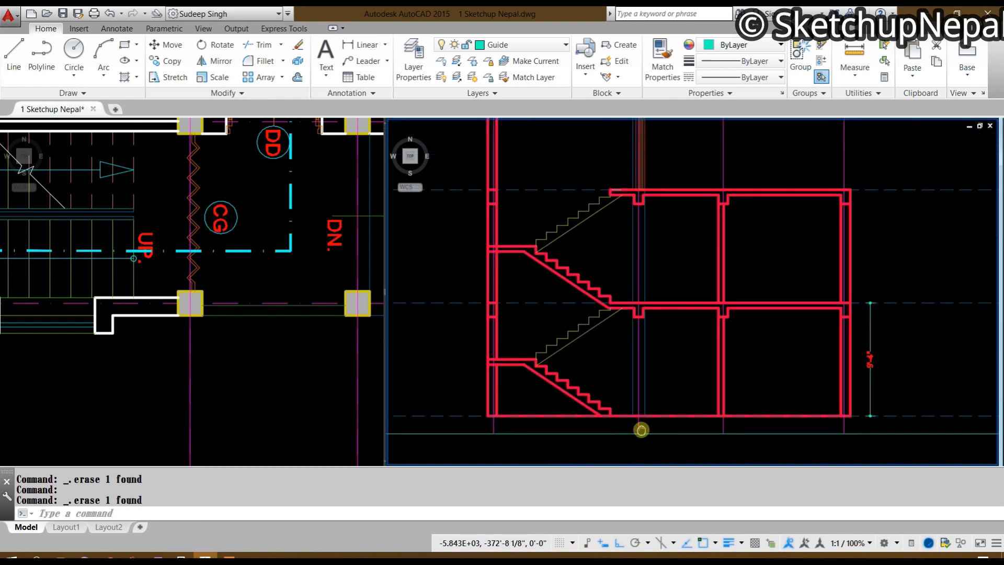
middle_drag(775, 353, 807, 391)
scroll(736, 275, up, 2)
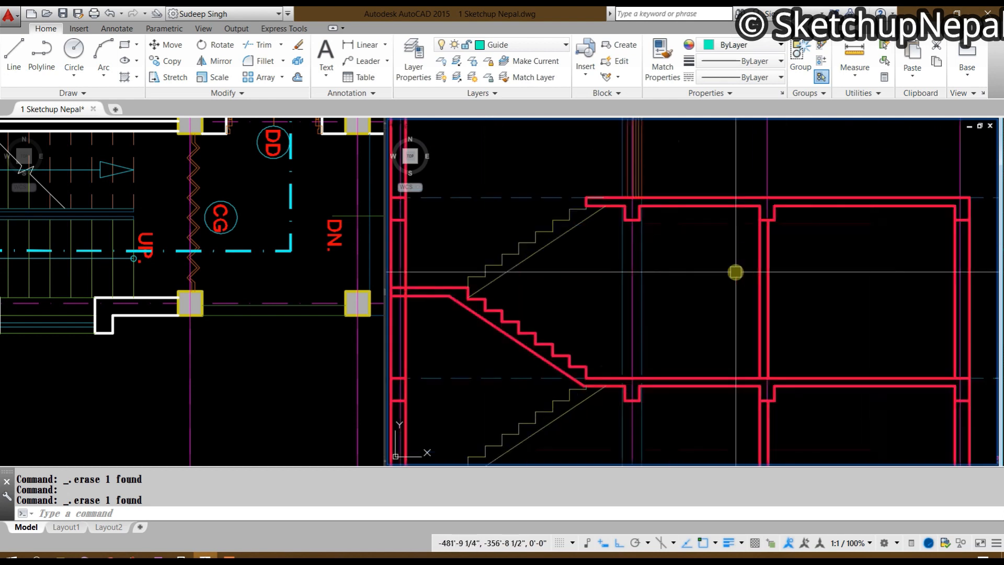
click(245, 271)
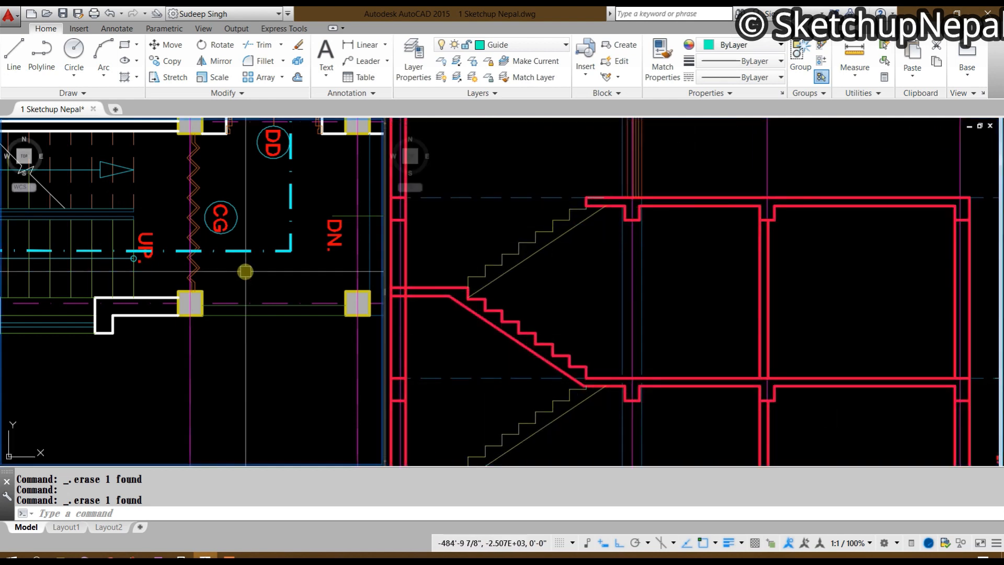
scroll(245, 261, down, 2)
middle_drag(240, 226, 193, 424)
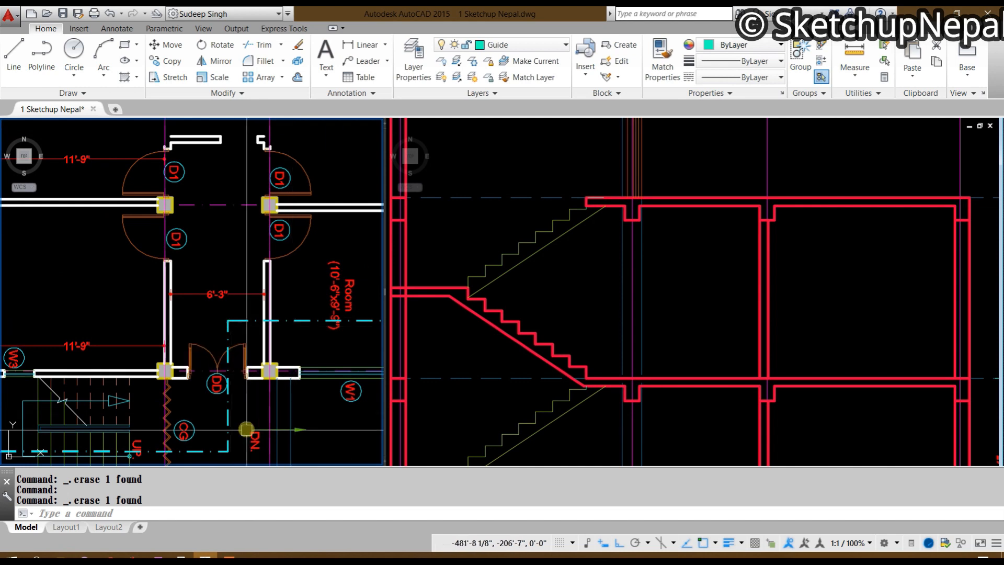
middle_drag(236, 123, 222, 254)
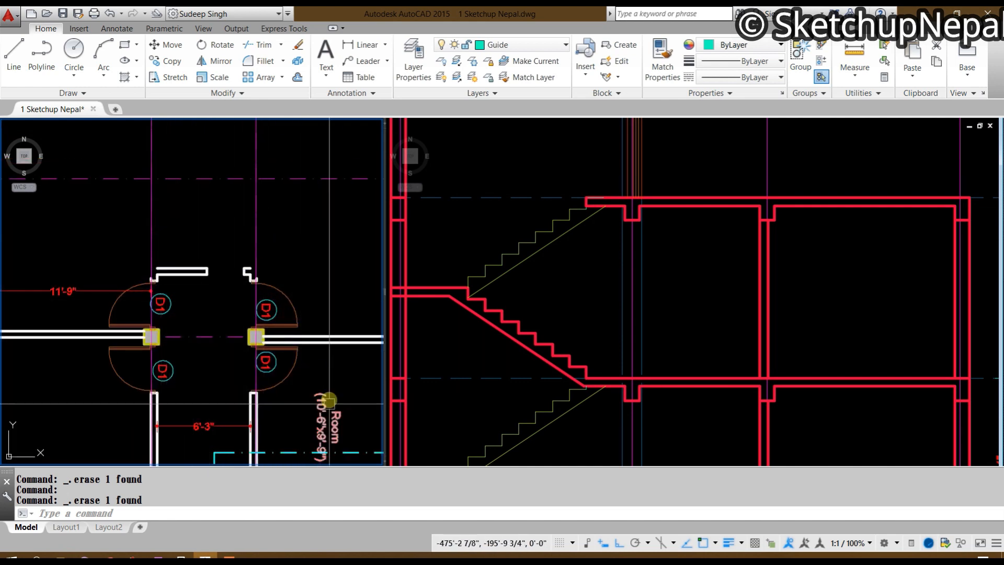
scroll(762, 413, down, 4)
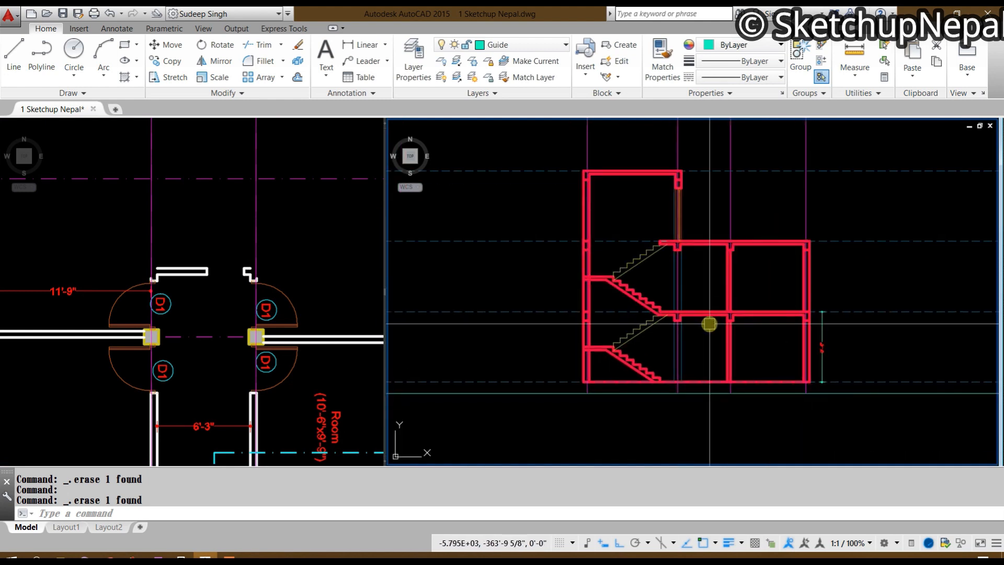
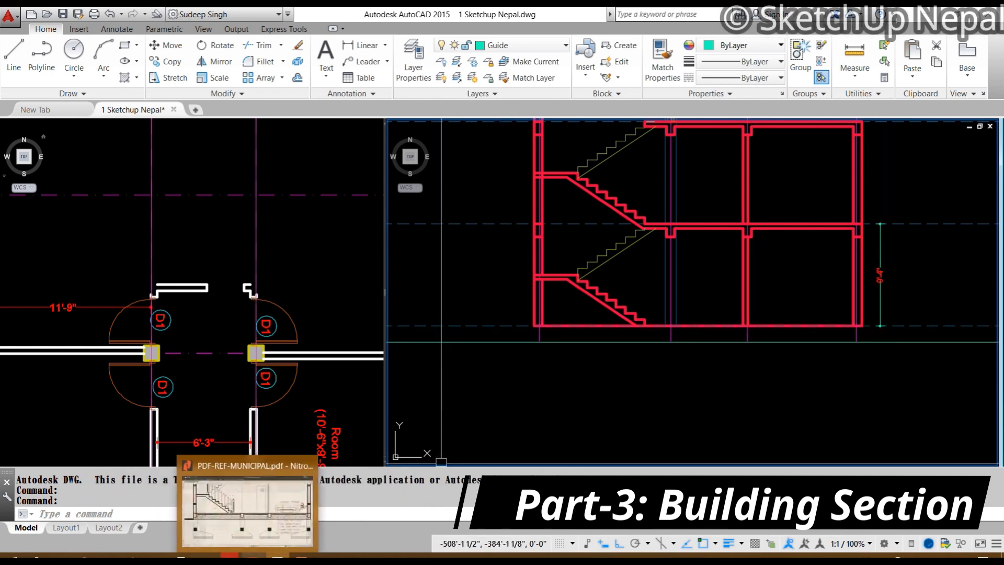
Step: Switch to PDF-REF-MUNICIPAL.pdf in Nitro Pro to examine the foundation and floor layers, and return to the AutoCAD section
click(246, 557)
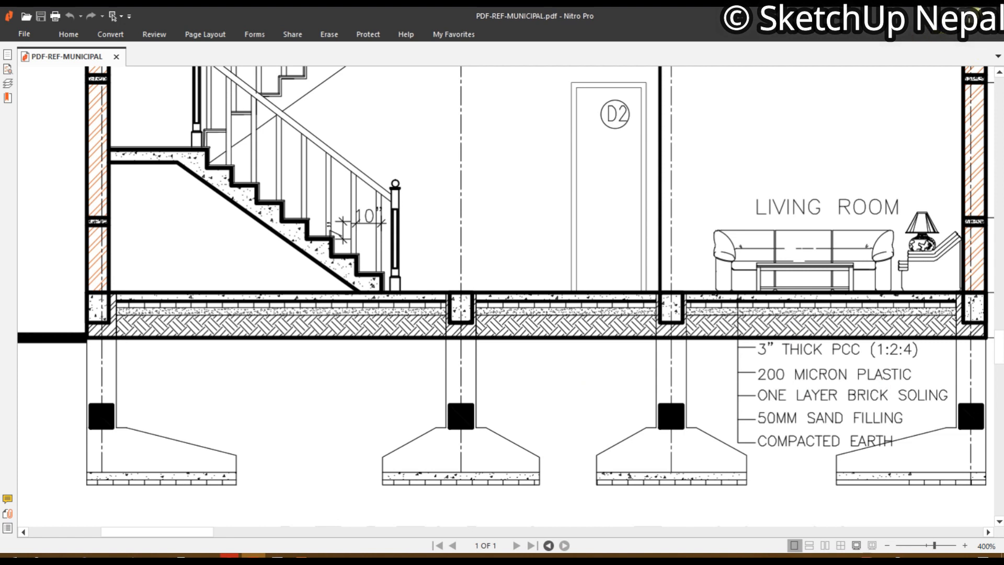
key(alt+Tab)
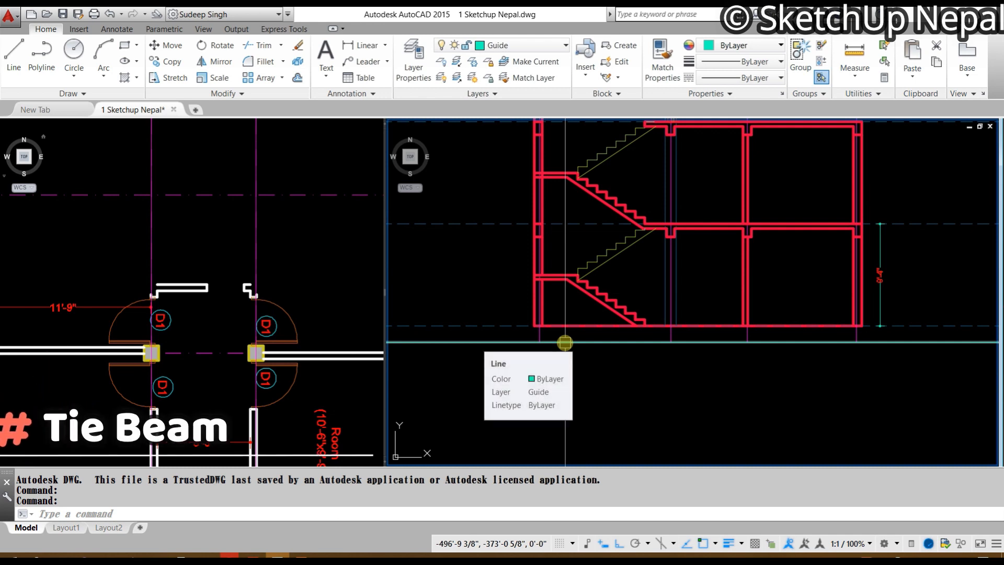
middle_drag(676, 366, 640, 355)
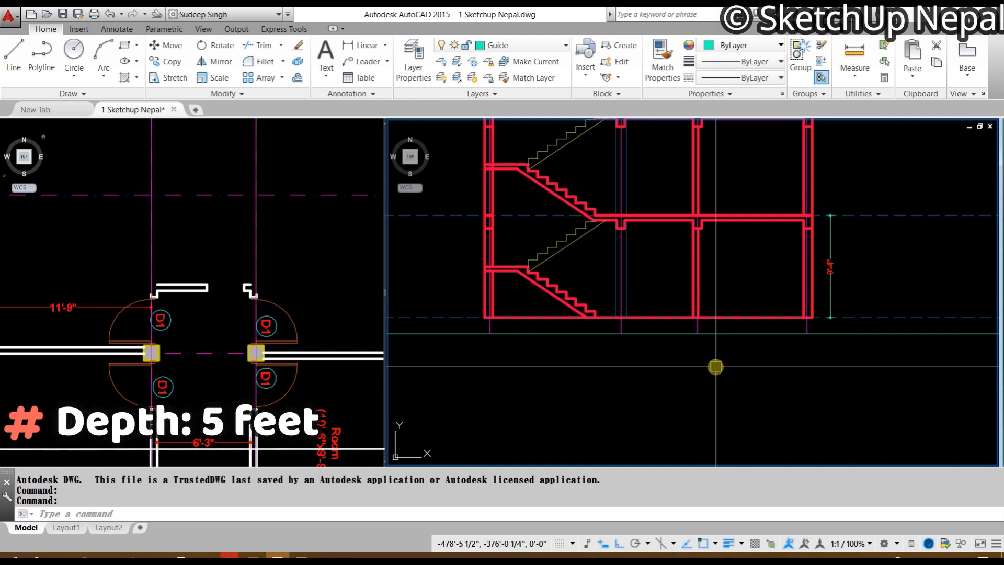
Step: Offset the horizontal ground guide line below the section 5' downward to mark the foundation depth
click(889, 335)
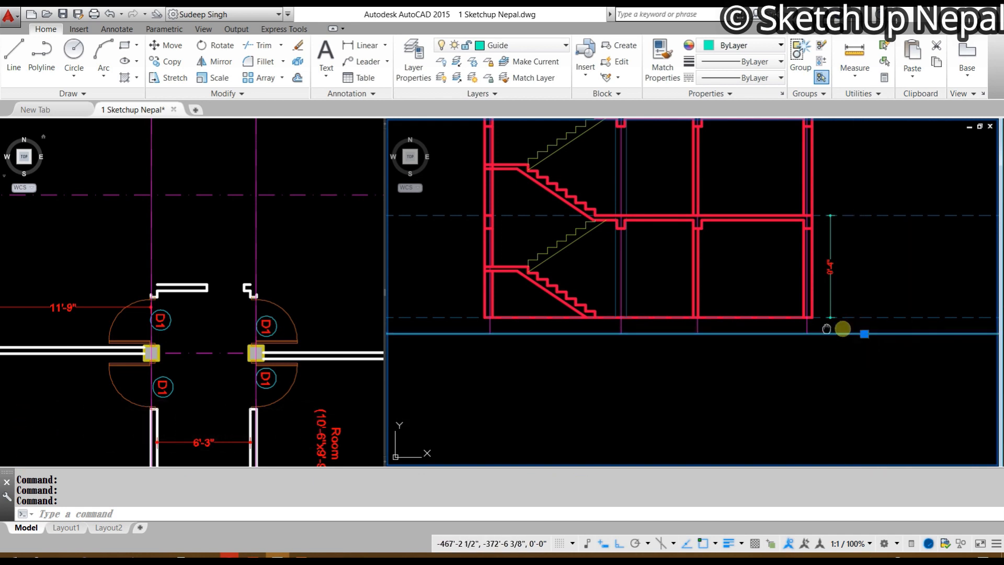
middle_drag(843, 328, 717, 332)
scroll(870, 377, up, 2)
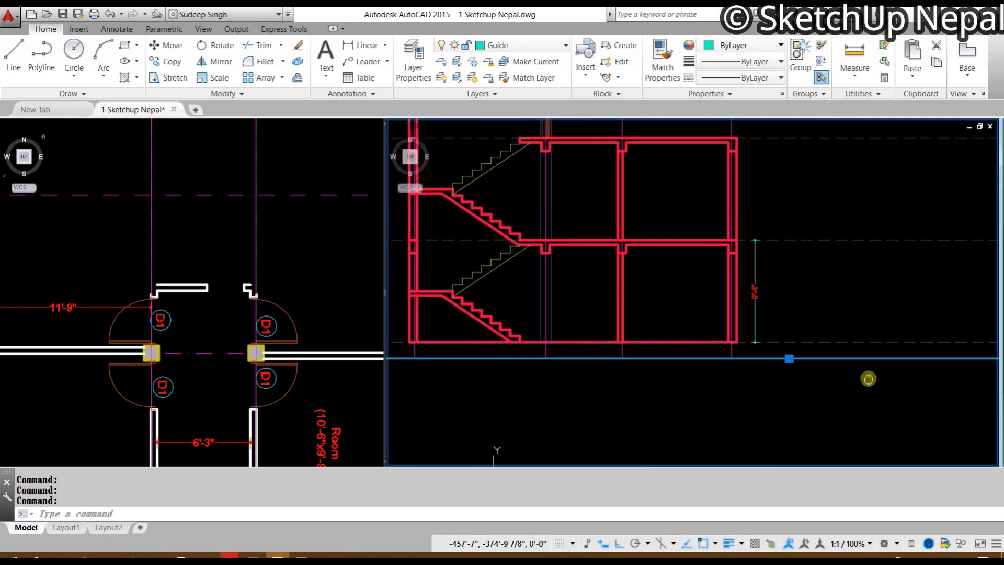
scroll(742, 365, up, 3)
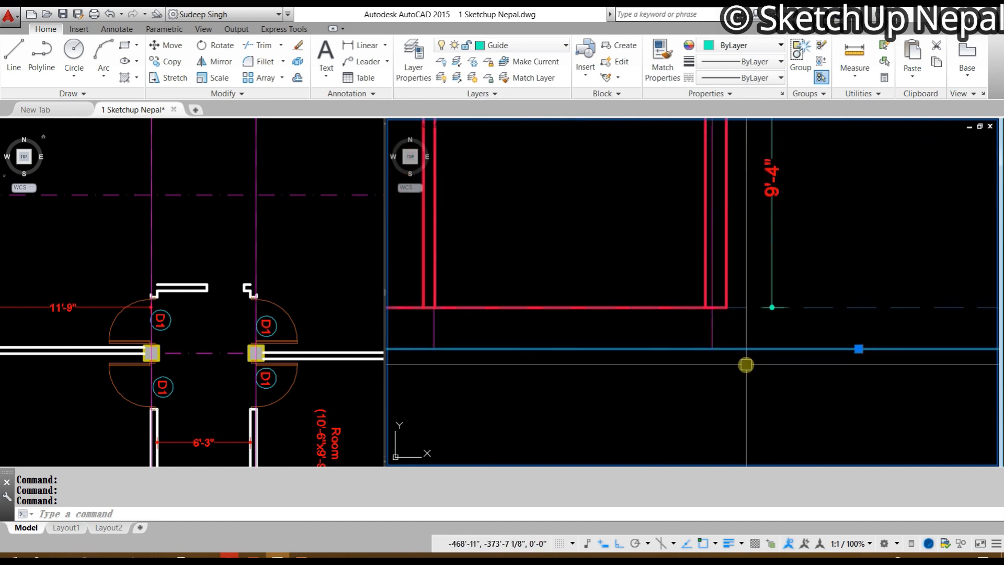
key(Return)
text(5)
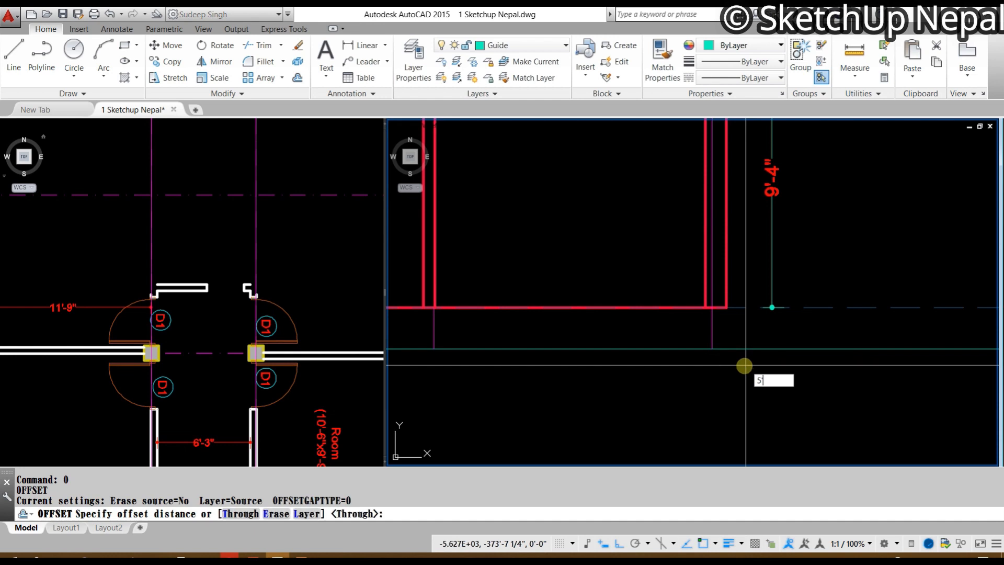
key(Return)
scroll(736, 410, down, 3)
middle_drag(735, 410, 731, 294)
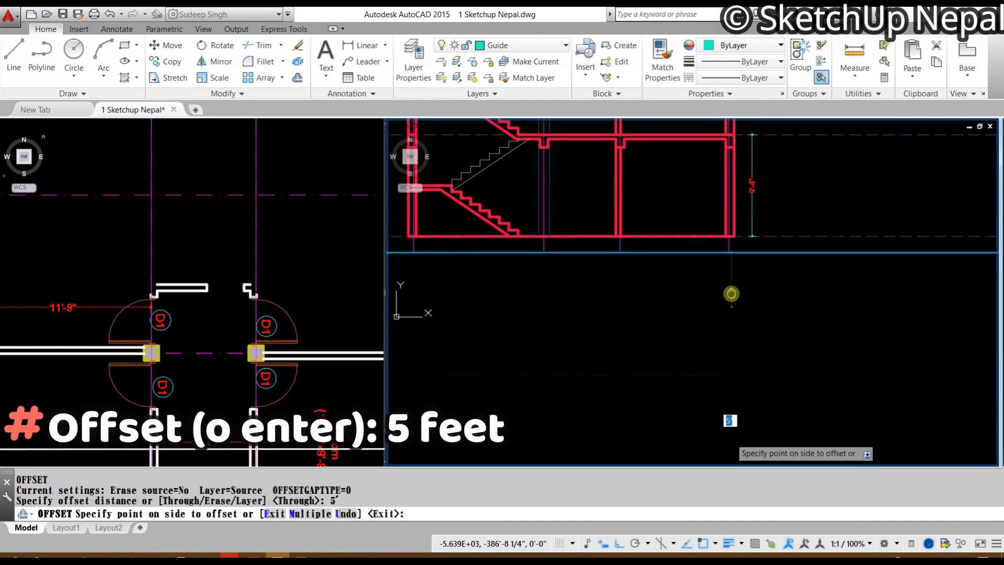
click(748, 378)
key(Escape)
scroll(741, 357, up, 2)
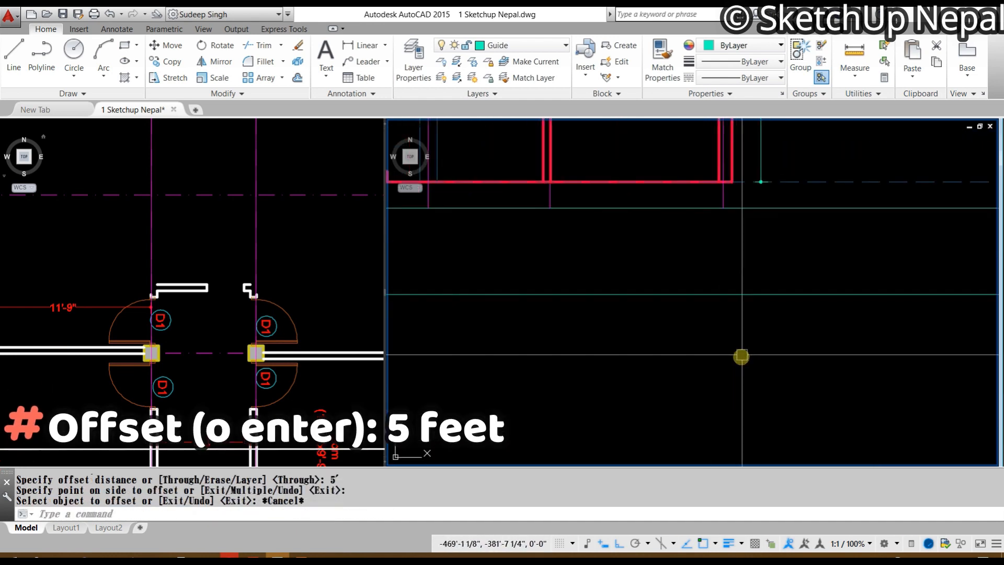
Step: Extend the four vertical centre lines under the section down to the lower foundation guide line
text(ex)
key(Return)
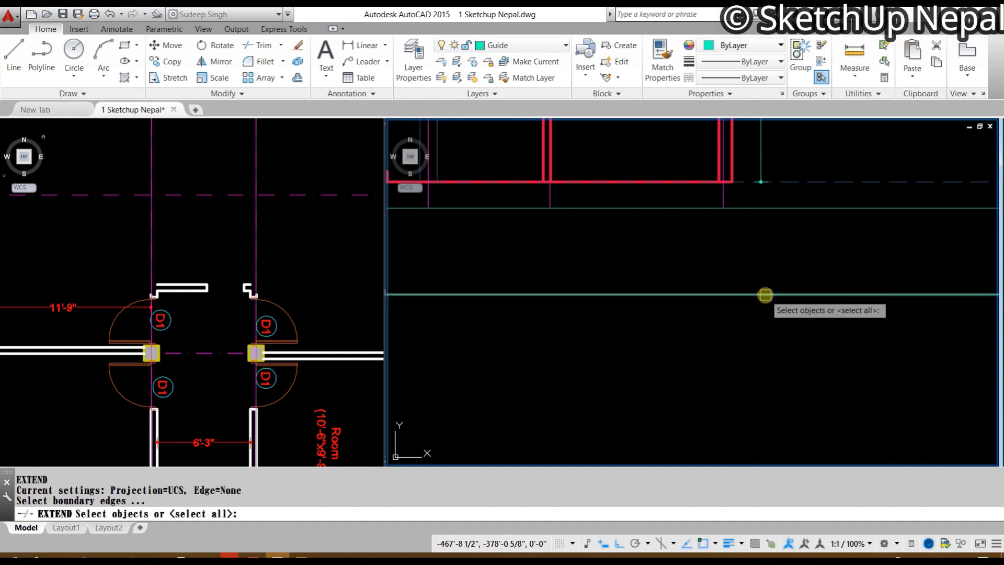
click(765, 295)
middle_drag(716, 230, 784, 325)
key(Return)
click(792, 285)
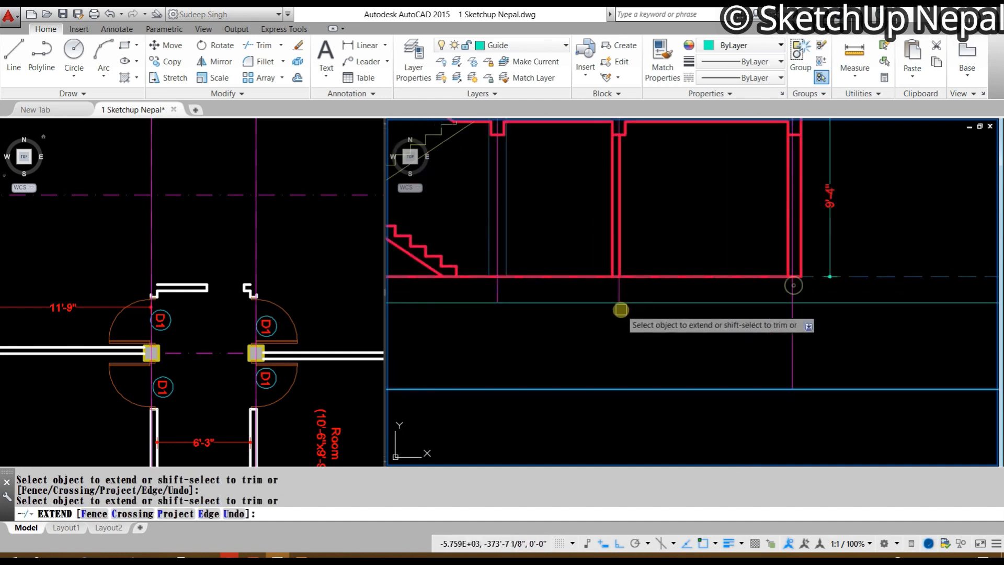
click(620, 309)
middle_drag(497, 292, 774, 389)
click(465, 289)
scroll(534, 308, down, 4)
key(Escape)
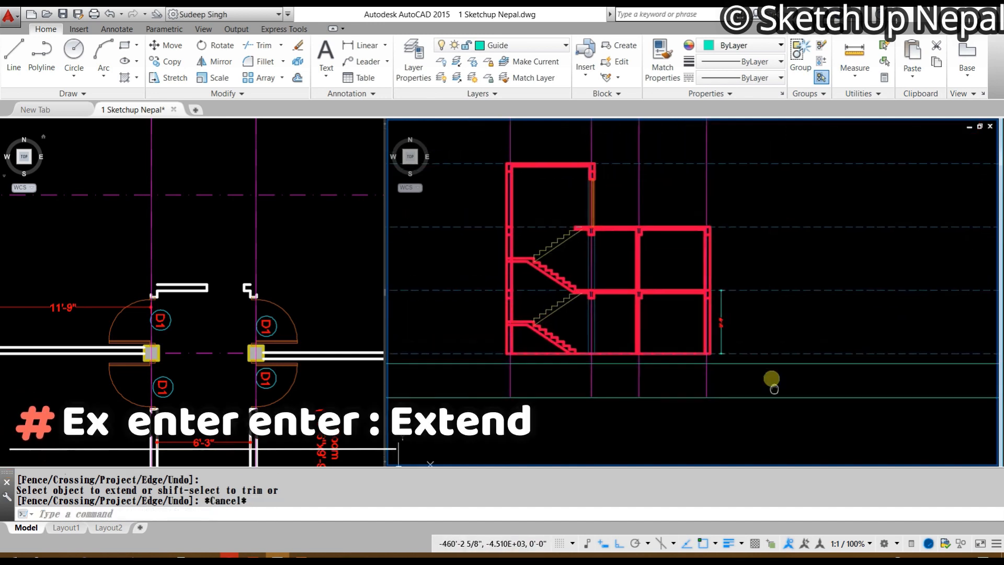
Step: Offset the interior wall's centre line 6" to both sides to form the column's edges
scroll(724, 403, up, 4)
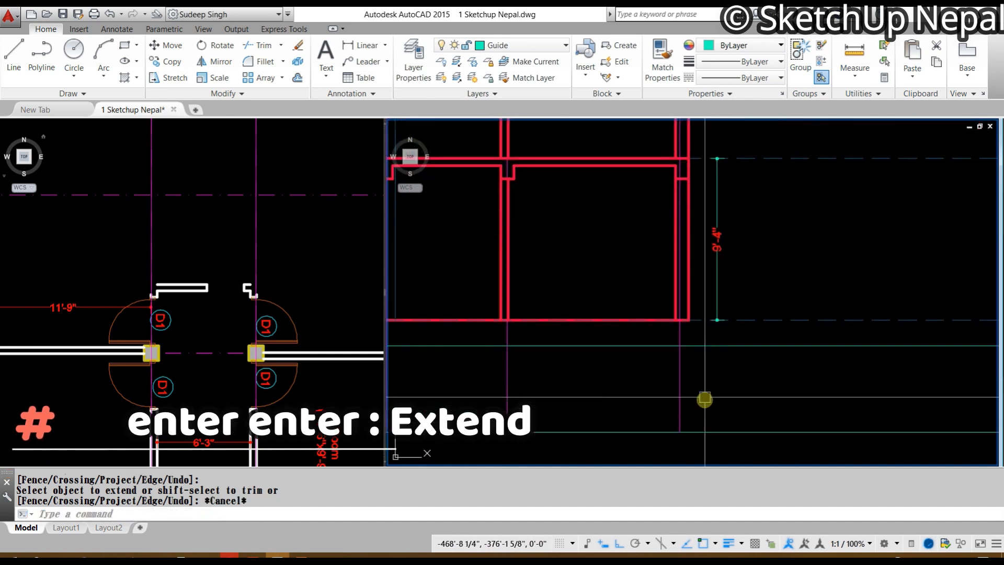
middle_drag(703, 354, 798, 335)
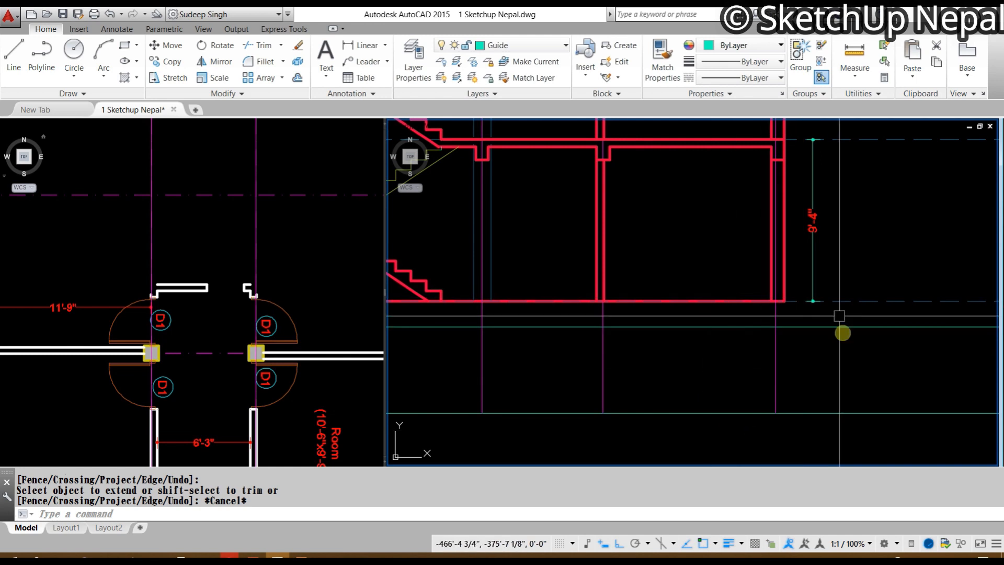
middle_drag(513, 368, 628, 347)
scroll(682, 330, up, 2)
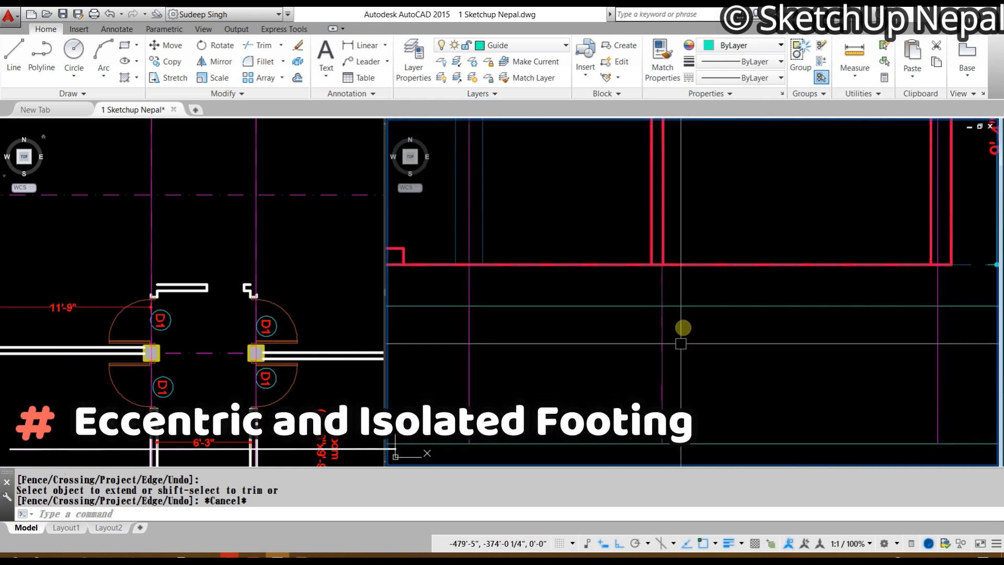
click(612, 373)
click(684, 323)
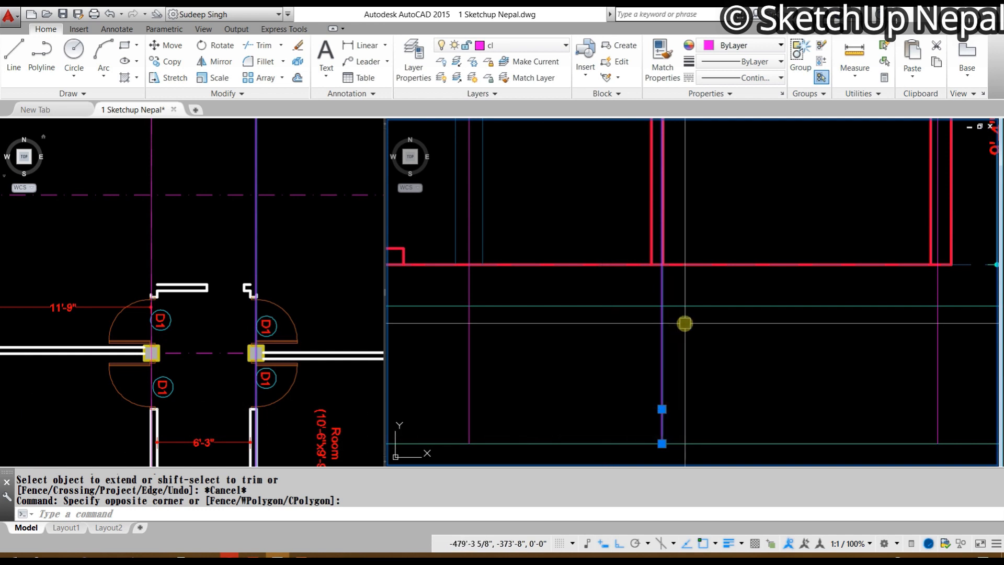
text(O)
key(Return)
key(Return)
click(760, 332)
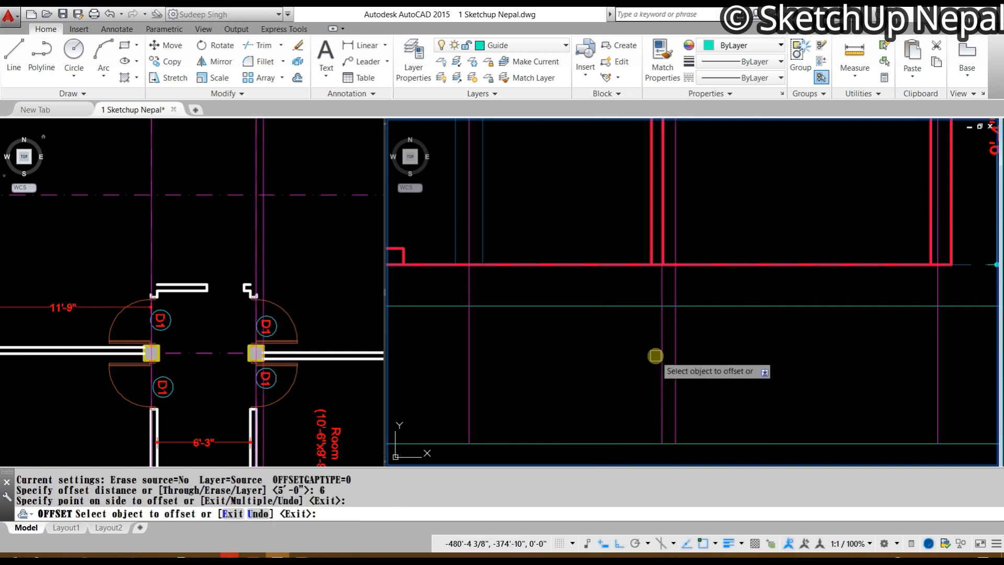
click(655, 356)
click(563, 364)
click(661, 370)
click(578, 382)
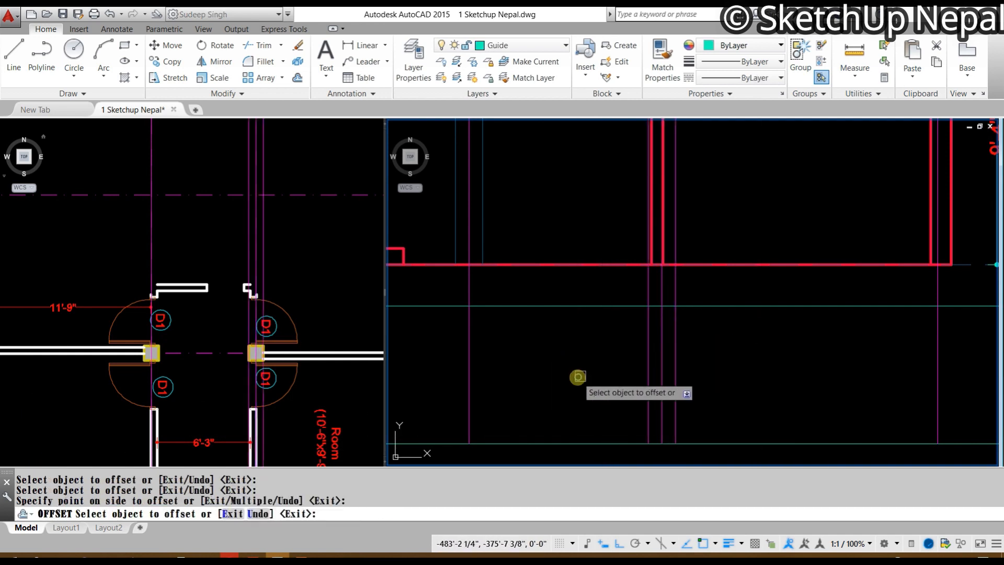
key(Escape)
Step: Trim the two offset column lines above the ground-floor level line
text(tr)
key(Return)
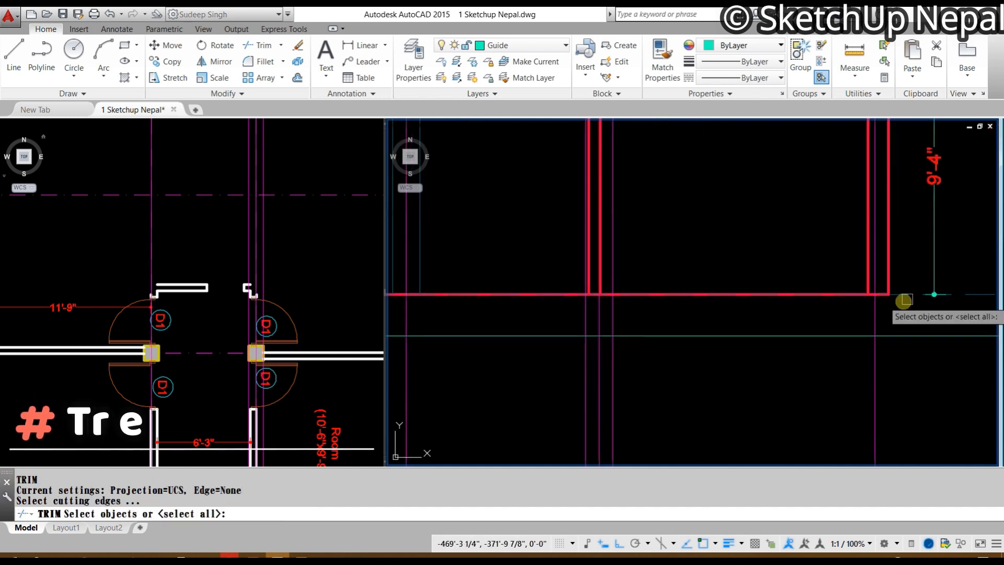
click(913, 293)
key(Return)
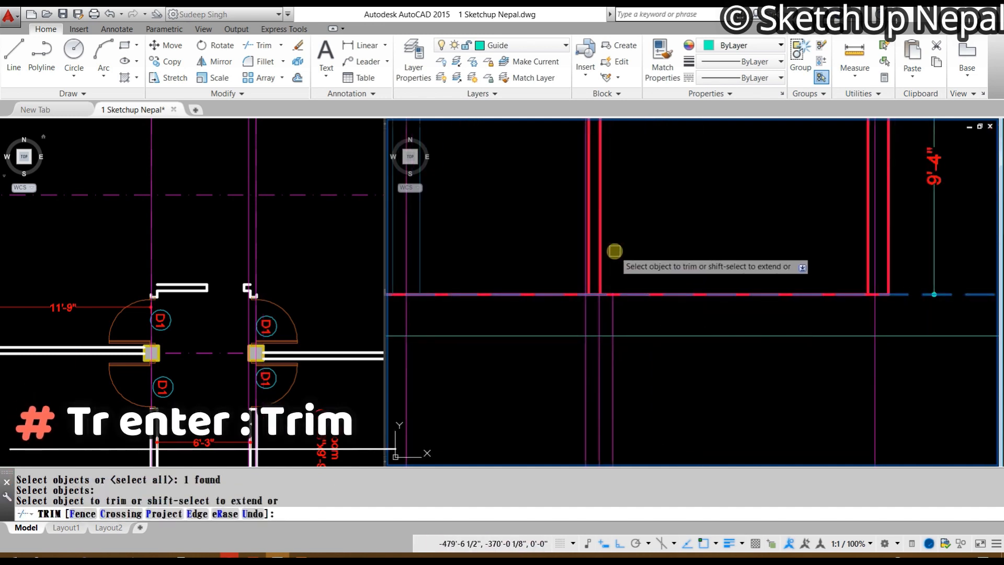
scroll(607, 261, up, 4)
scroll(601, 262, down, 6)
key(Escape)
Step: Put the two column edge lines below the ground floor on the Ele-2 layer
middle_drag(692, 327, 703, 355)
scroll(669, 285, up, 2)
click(647, 340)
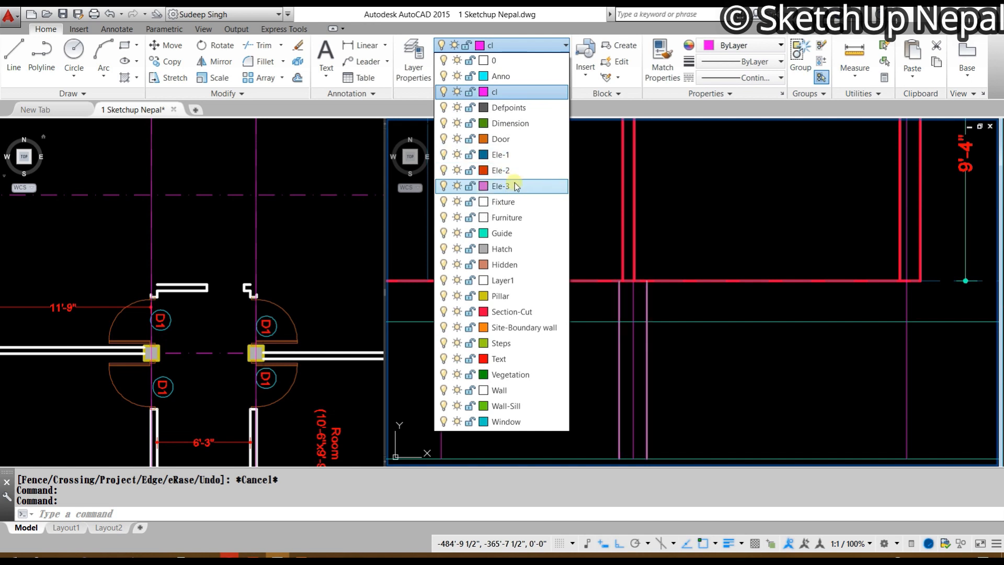
click(514, 171)
key(Escape)
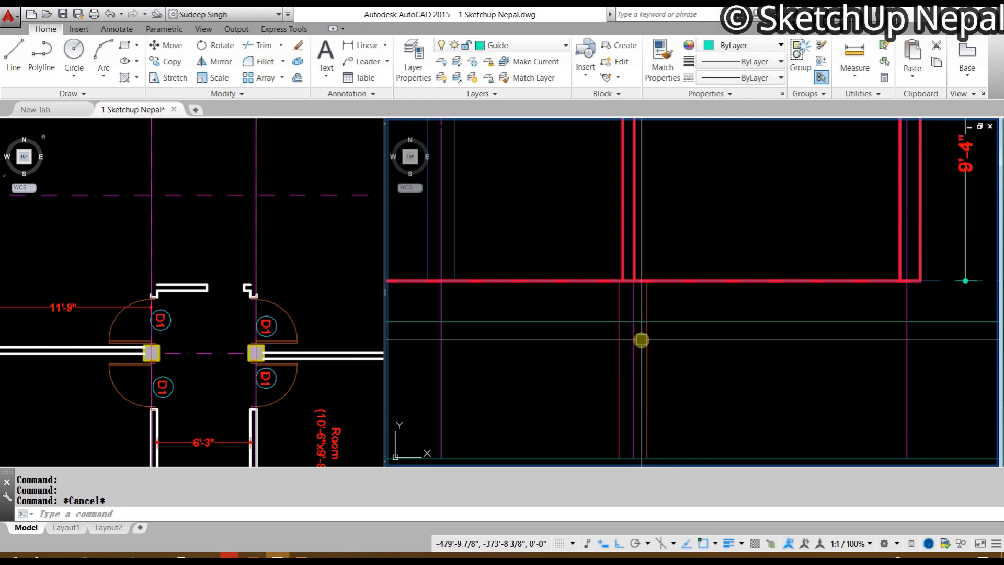
Step: Examine the columns and walls along the section line in the floor plan against the section's column positions
click(219, 281)
scroll(219, 282, down, 8)
scroll(230, 314, up, 6)
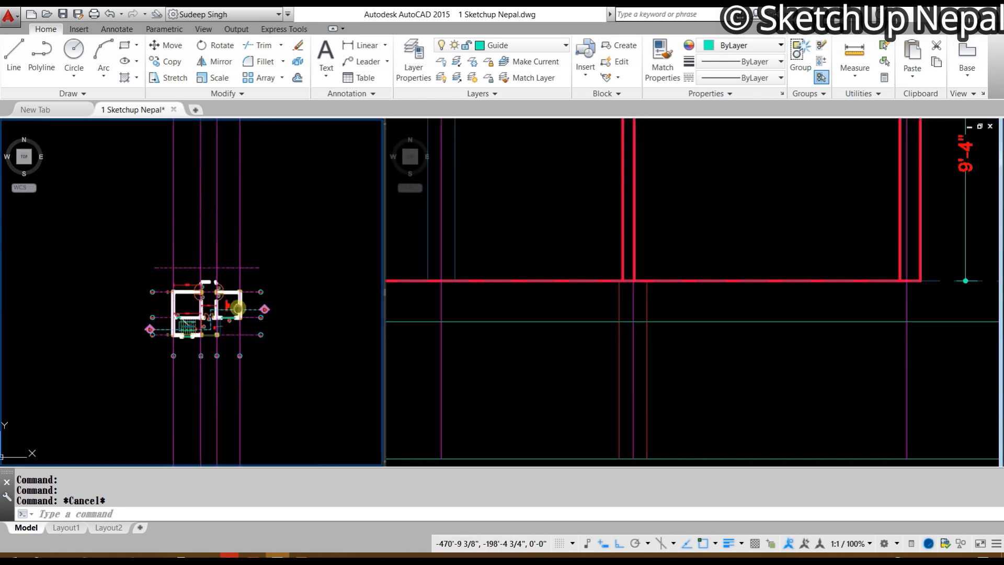
scroll(230, 338, up, 3)
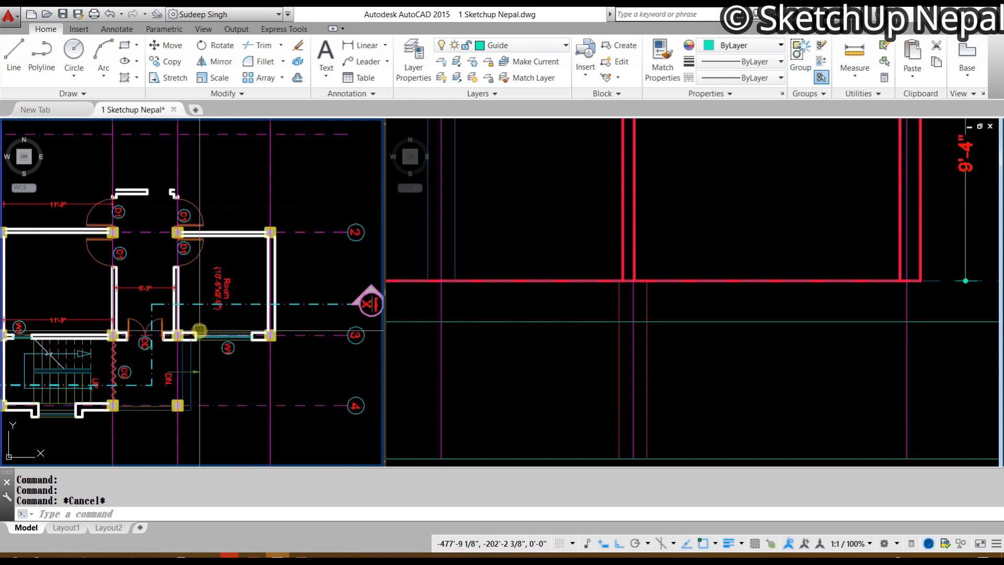
click(762, 345)
scroll(762, 346, down, 5)
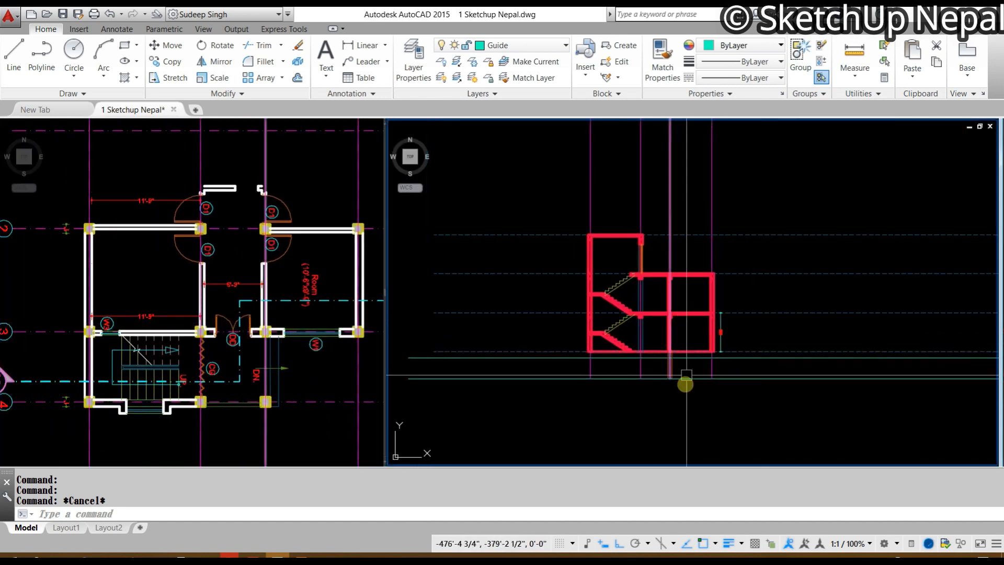
click(307, 288)
scroll(265, 307, up, 6)
scroll(259, 311, down, 2)
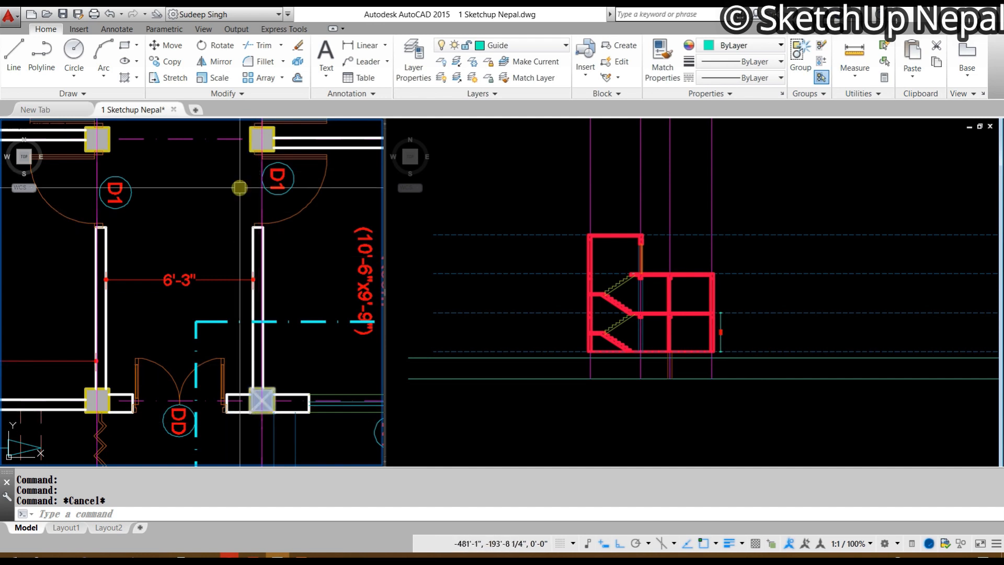
middle_drag(281, 214, 265, 272)
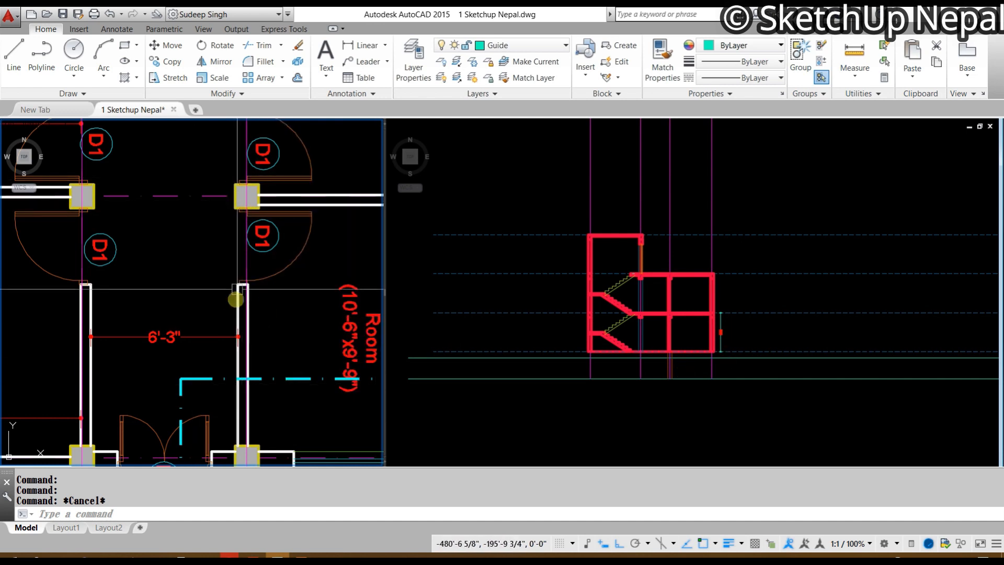
click(695, 341)
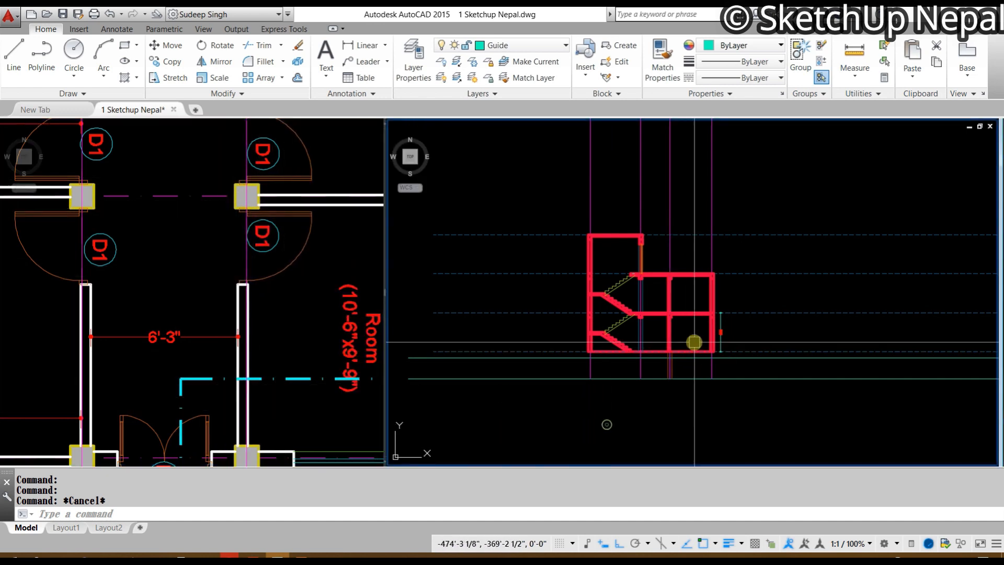
scroll(654, 367, up, 8)
middle_drag(669, 308, 689, 339)
key(Escape)
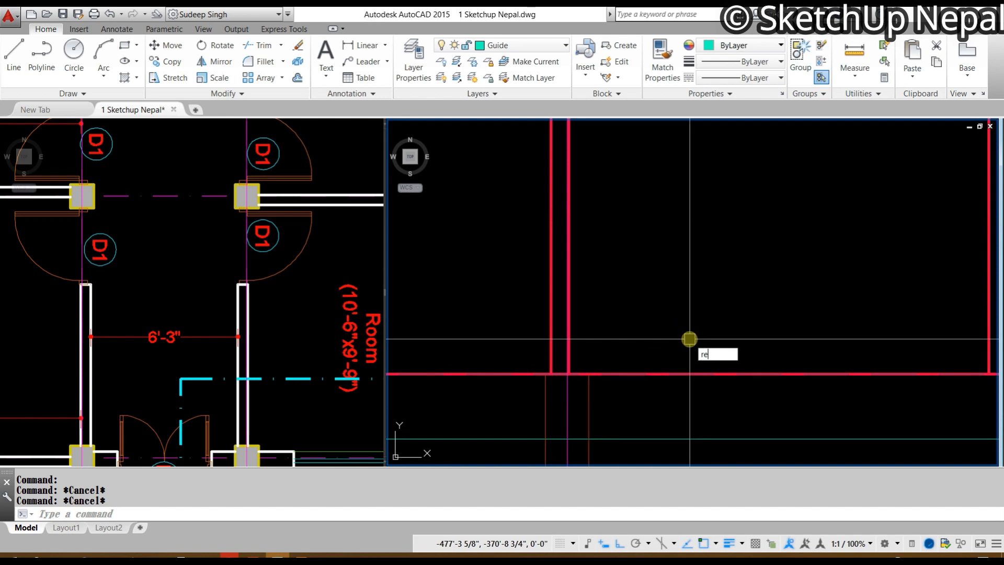
text(rec)
key(Return)
click(641, 225)
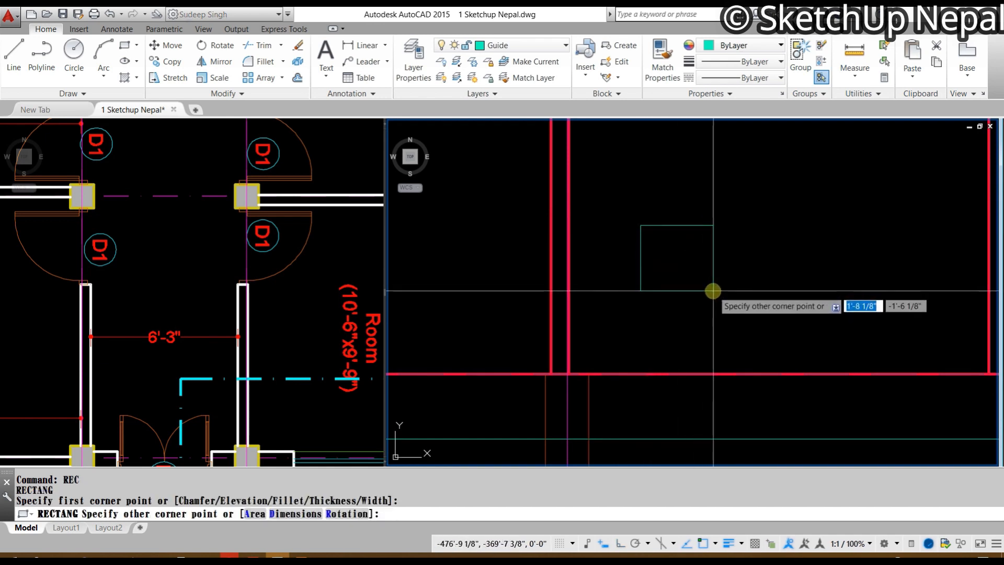
key(Escape)
key(Escape)
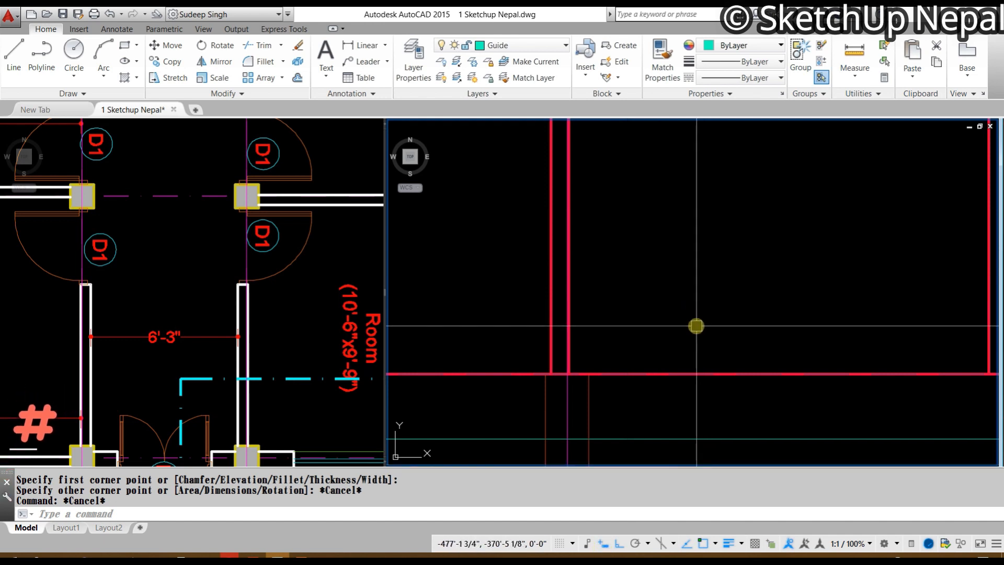
Step: Draw a 9" by 9" rectangle for the tie beam in the empty space beside the interior wall
text(rec)
key(Return)
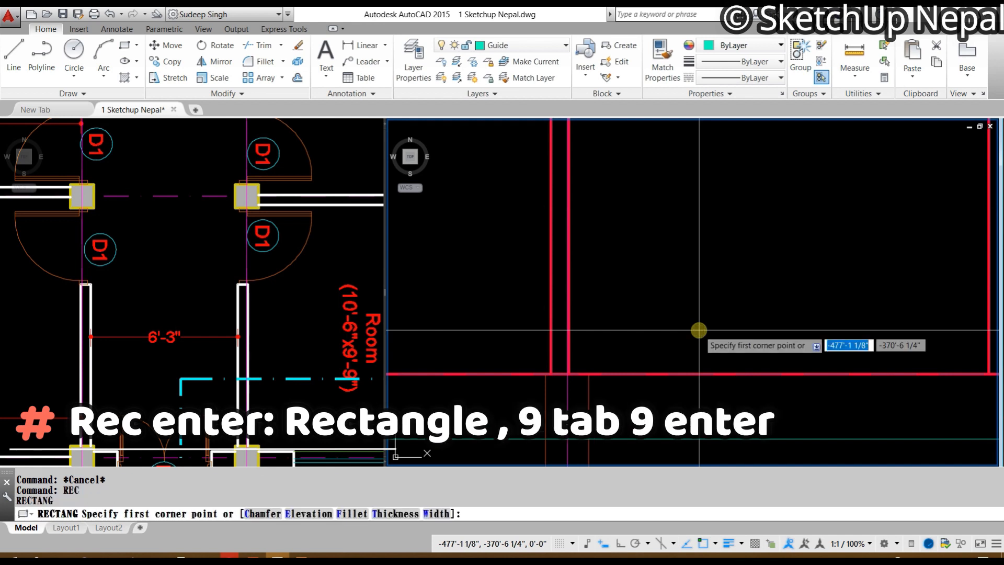
click(591, 195)
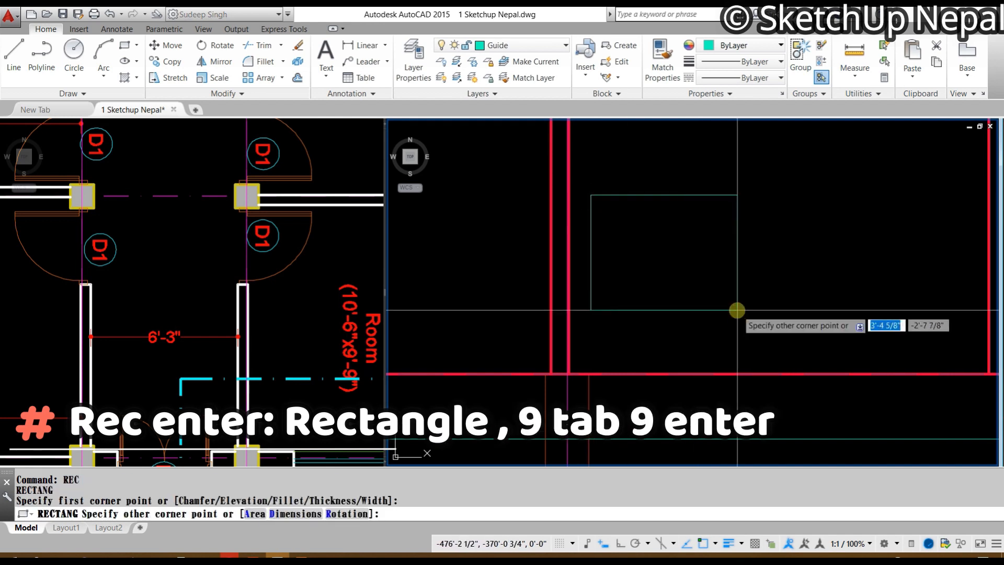
key(Tab)
key(Return)
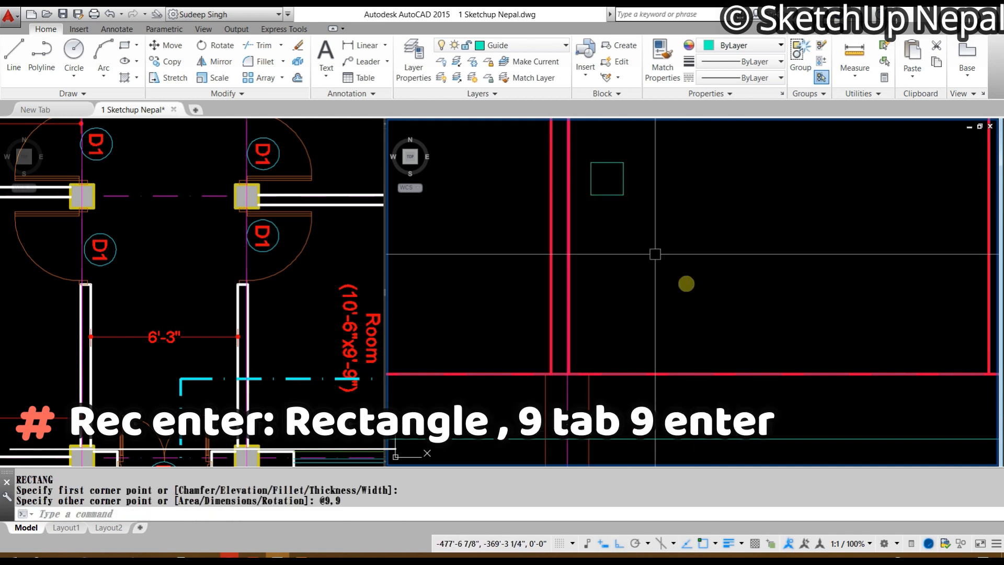
Step: Move the 9" square by its bottom midpoint to where the column's centre line meets the ground guide line
scroll(631, 157, up, 2)
middle_drag(630, 157, 628, 293)
click(635, 257)
click(595, 350)
middle_drag(599, 365, 620, 298)
text(m)
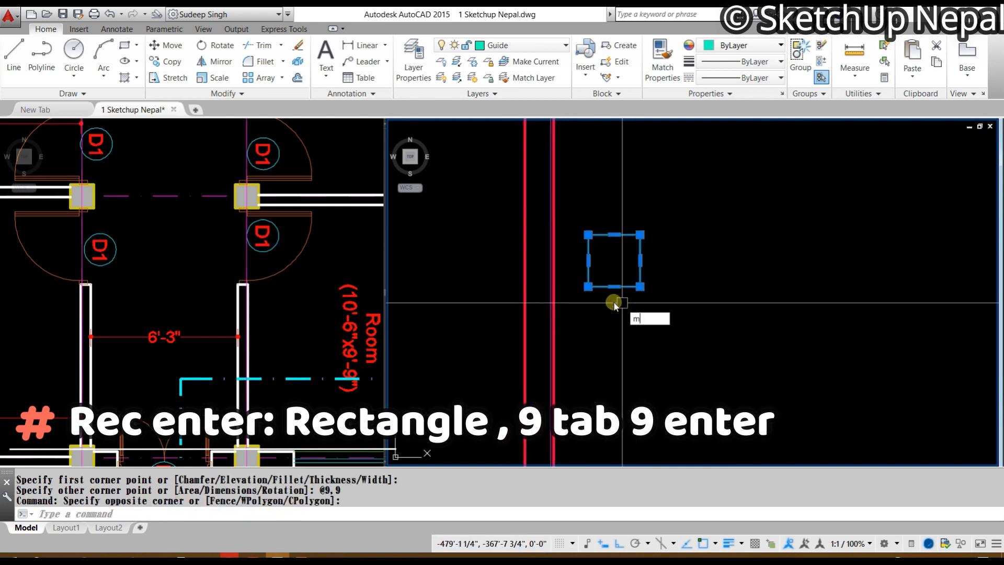
key(Return)
click(613, 286)
scroll(695, 213, down, 4)
scroll(642, 390, up, 4)
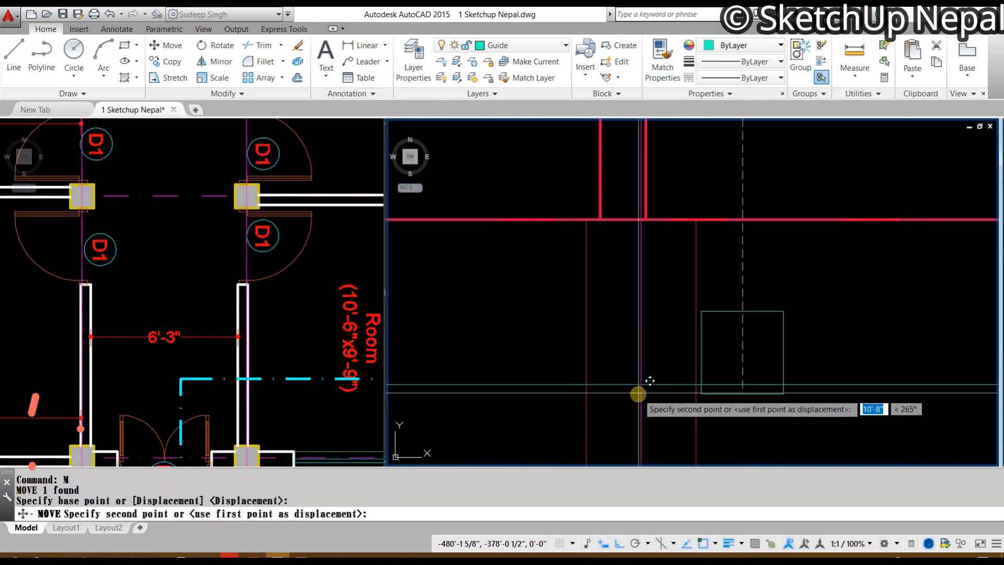
key(Escape)
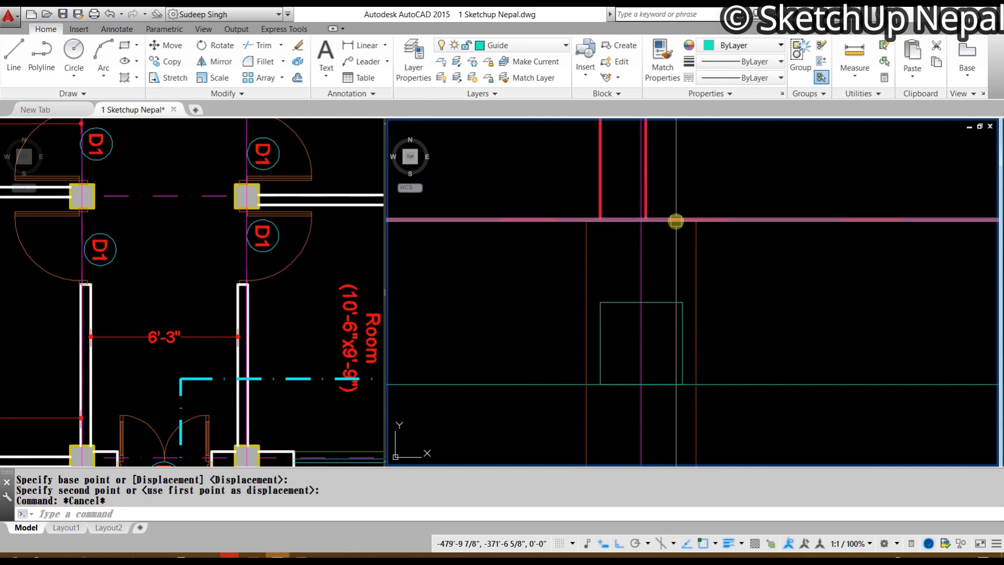
Step: Match the 9" tie beam square's properties to the red Section-Cut wall line above it
click(674, 222)
key(Escape)
click(648, 190)
text(ma)
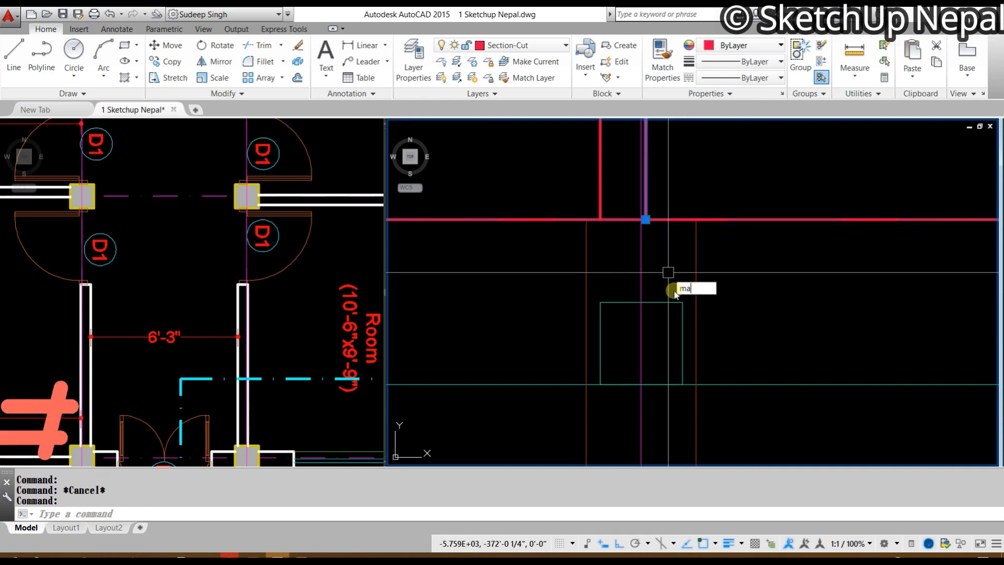
key(Return)
click(673, 301)
key(Escape)
Step: Move the tie beam square by its top midpoint up to the ground floor line at the wall's edge
click(671, 285)
click(659, 345)
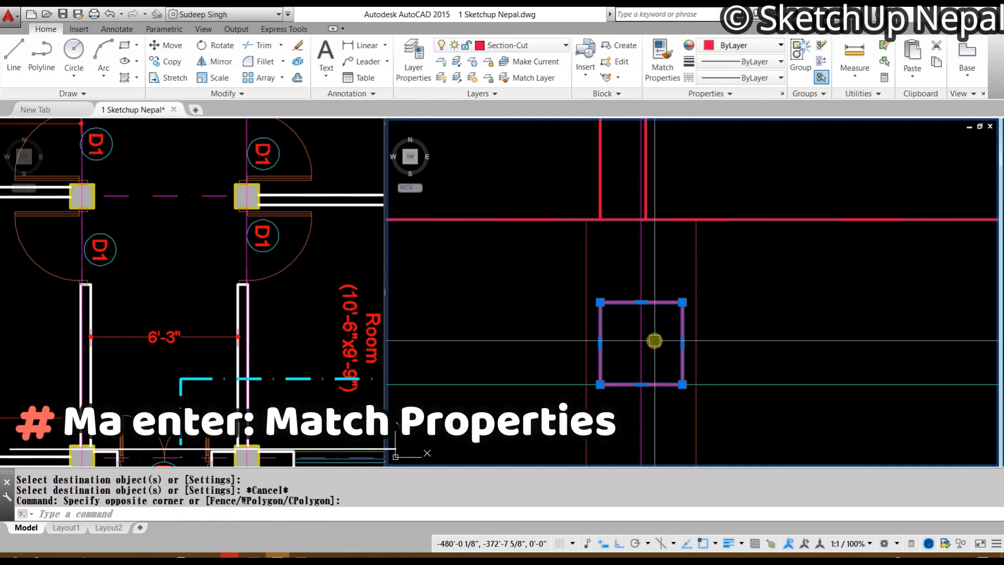
text(m)
key(Return)
click(642, 303)
click(646, 223)
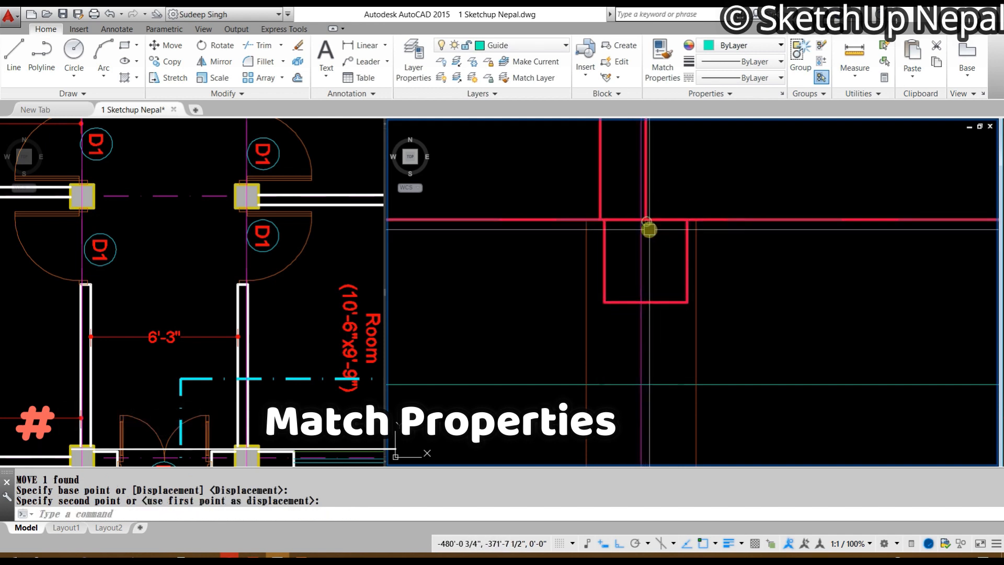
Step: Move the tie beam square sideways by its bottom midpoint onto the column's centre line
middle_drag(647, 226, 632, 293)
click(650, 371)
scroll(646, 377, up, 2)
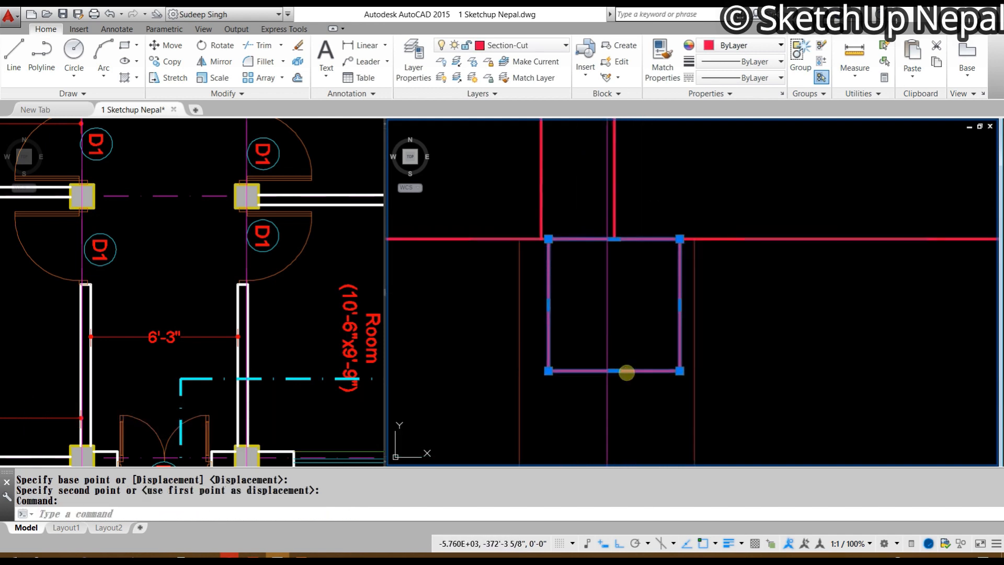
text(m)
key(Return)
click(615, 372)
click(612, 371)
scroll(614, 371, up, 2)
click(632, 372)
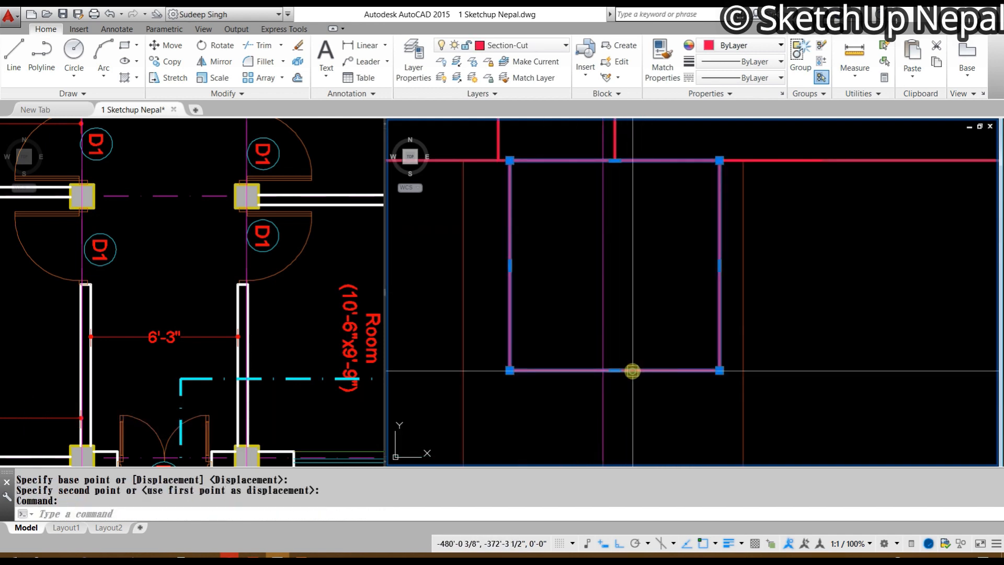
key(Escape)
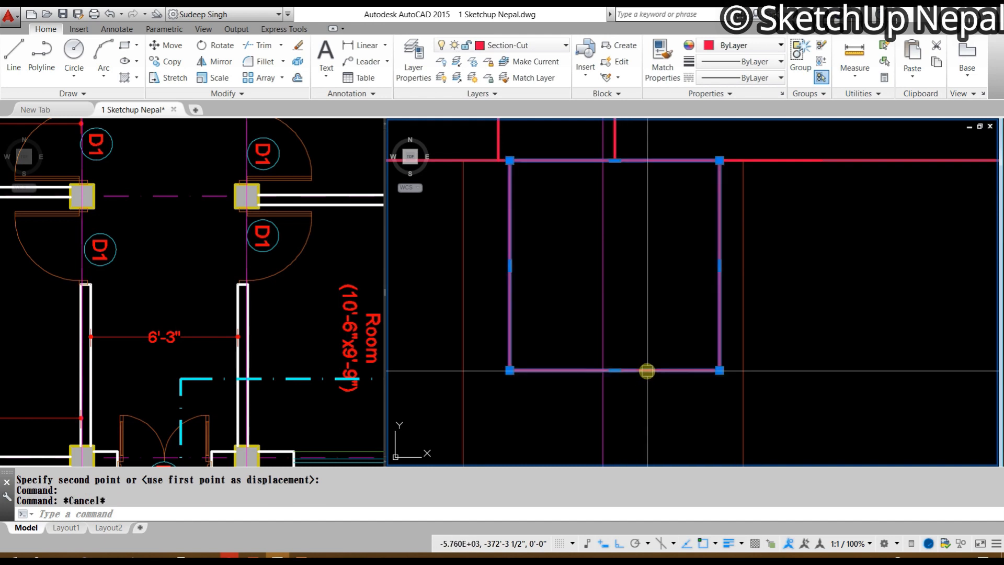
text(m)
key(Return)
click(615, 371)
click(603, 372)
scroll(616, 363, down, 5)
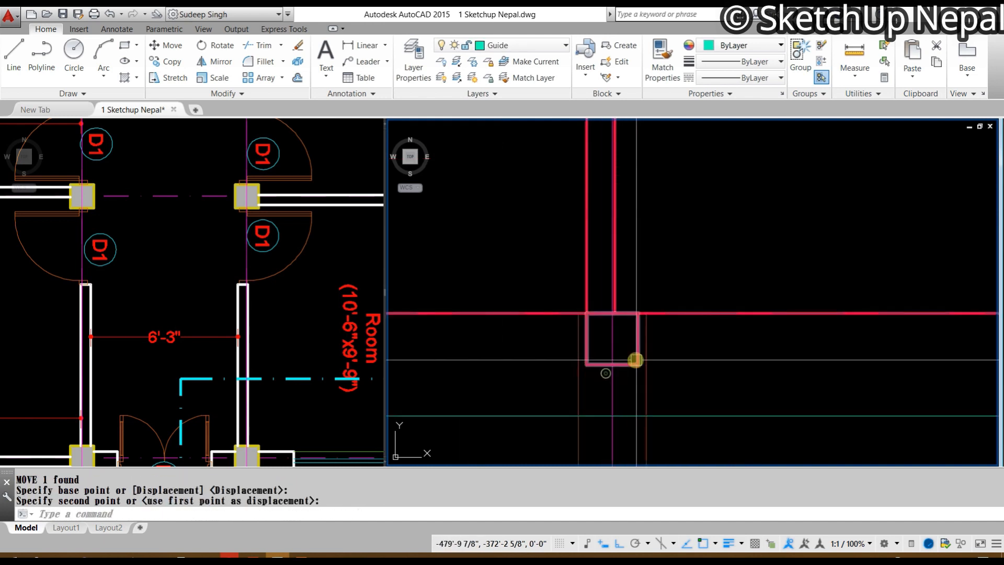
Step: Copy the tie beam square by its bottom midpoint to the neighbouring column's centre line on the staircase side
click(637, 360)
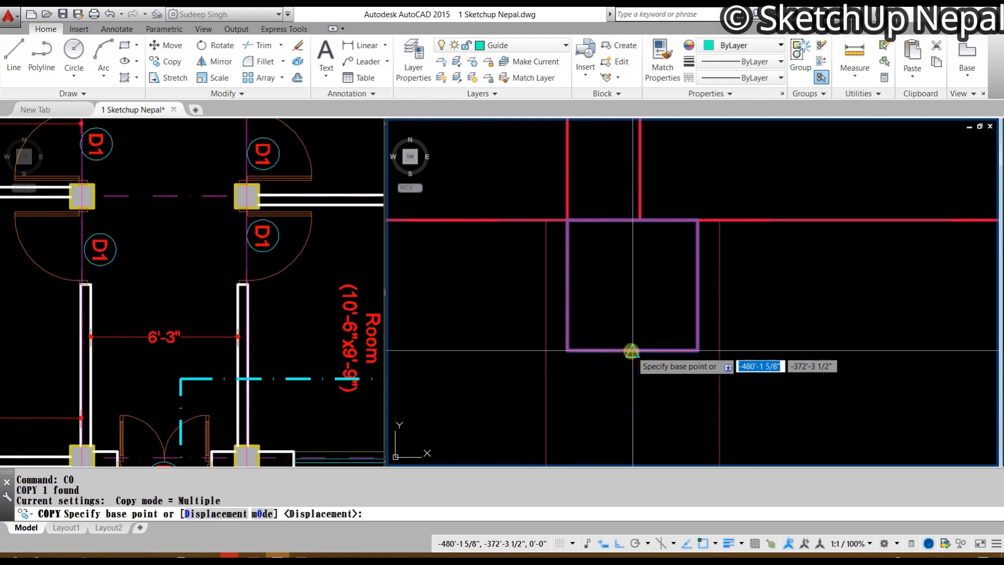
scroll(736, 351, down, 7)
scroll(555, 340, up, 4)
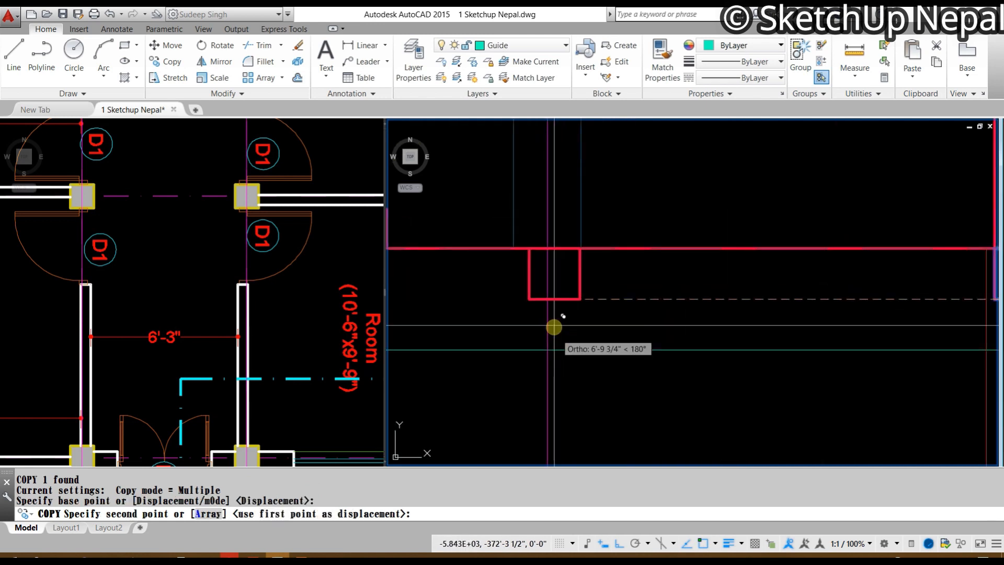
click(549, 299)
key(Escape)
Step: Copy the new tie beam square by its bottom-left corner to just beside the outer wall at the staircase end
drag(576, 293, 568, 307)
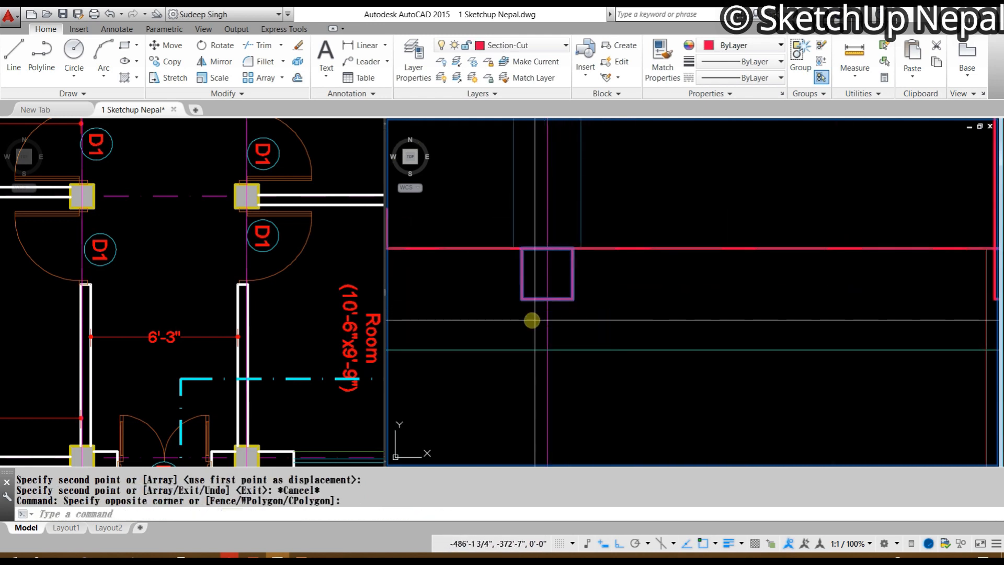
text(co)
key(Return)
click(521, 300)
scroll(648, 298, down, 5)
scroll(682, 332, up, 5)
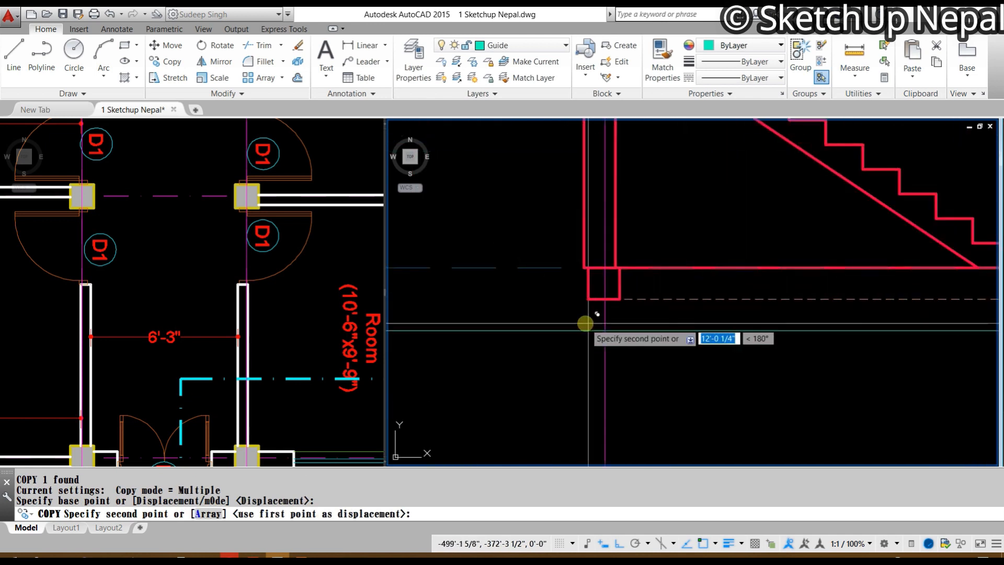
click(562, 312)
key(Escape)
Step: Move the copied square by its top-left corner to the bottom outer corner of the staircase-end wall
scroll(571, 290, up, 4)
drag(582, 287, 565, 325)
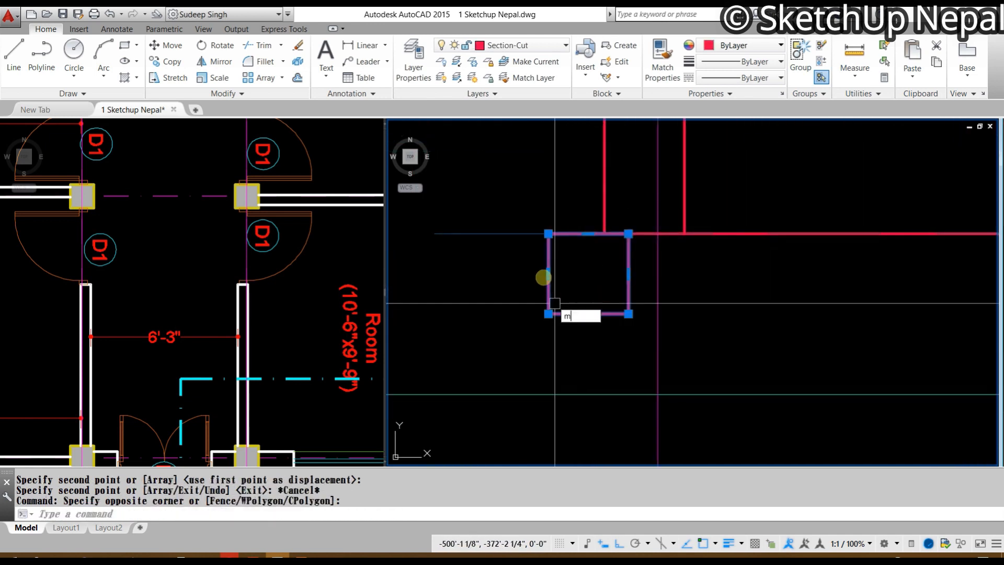
text(m)
key(Return)
click(549, 234)
click(605, 234)
key(Escape)
Step: Copy the staircase-end tie beam square by its top-right corner to the bottom outer corner of the opposite outer wall
drag(619, 268, 578, 292)
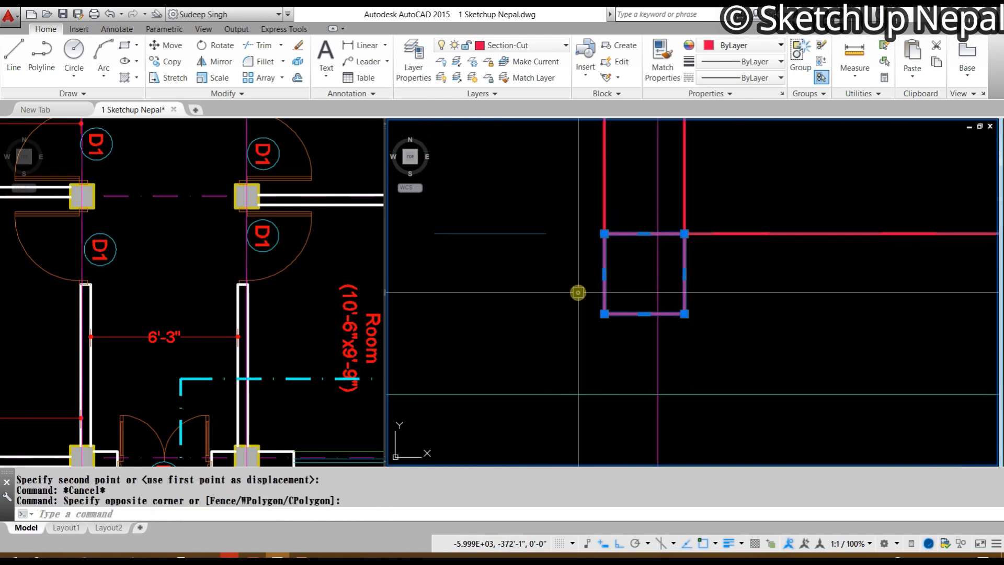
text(co)
key(Return)
click(684, 234)
scroll(590, 289, down, 4)
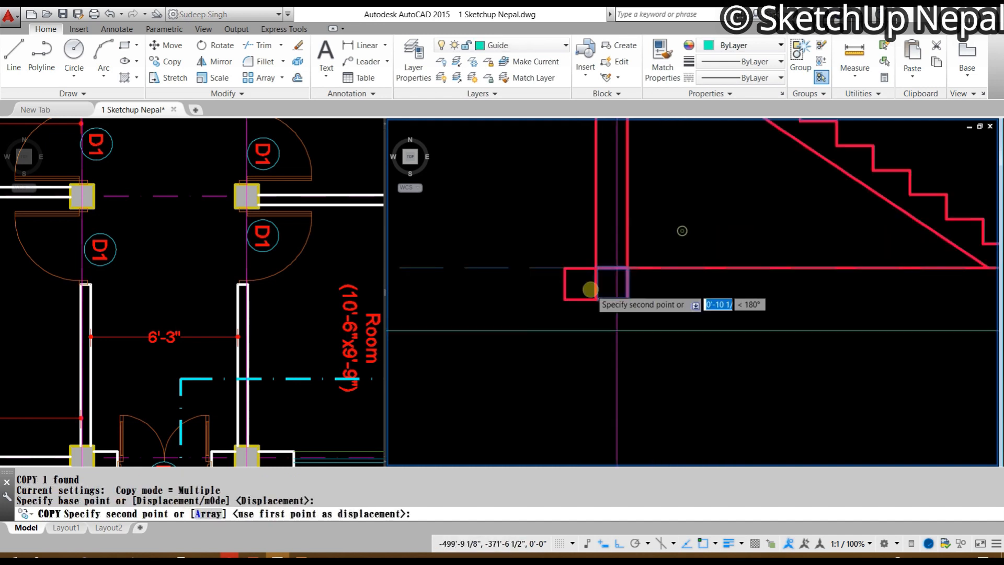
scroll(708, 307, down, 3)
scroll(621, 324, up, 5)
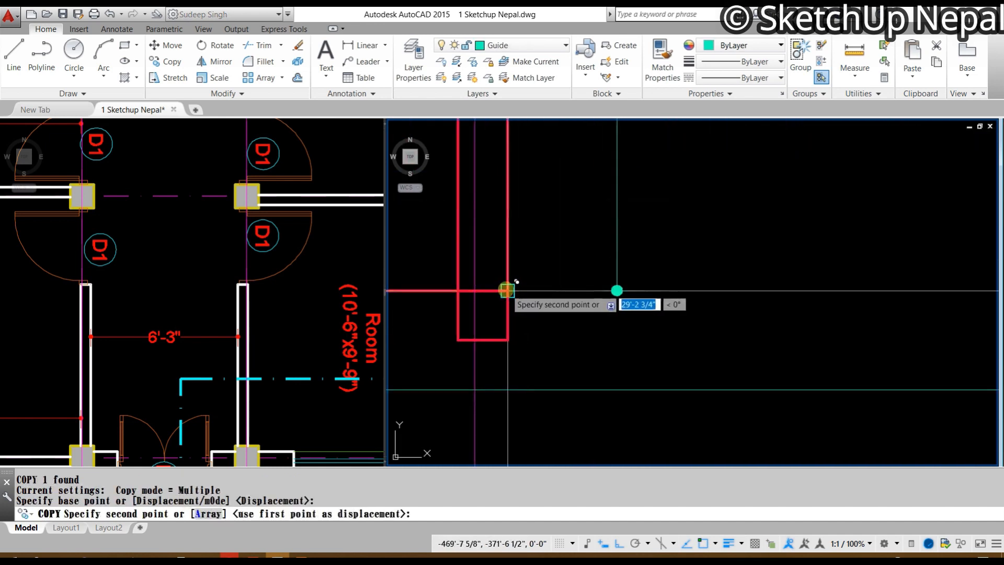
click(507, 290)
key(Escape)
Step: Offset the lowest foundation guide line 6" upward for the footing's base thickness
scroll(544, 334, down, 4)
middle_drag(559, 348, 845, 271)
middle_drag(561, 330, 647, 314)
middle_drag(569, 297, 616, 312)
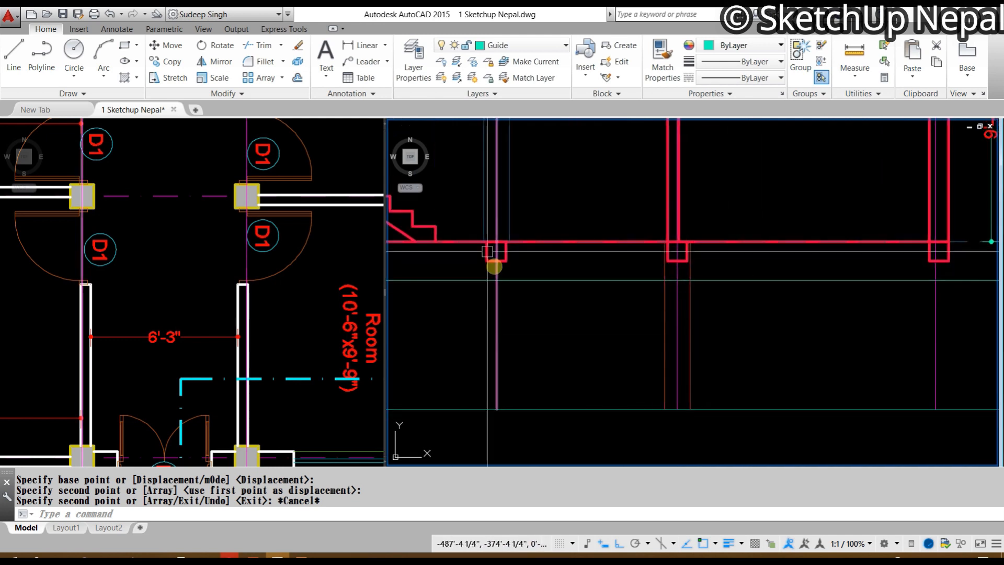
mouse_move(710, 374)
middle_down()
mouse_move(701, 317)
mouse_move(671, 379)
middle_up()
scroll(690, 324, up, 2)
scroll(675, 273, down, 2)
middle_drag(654, 293, 605, 340)
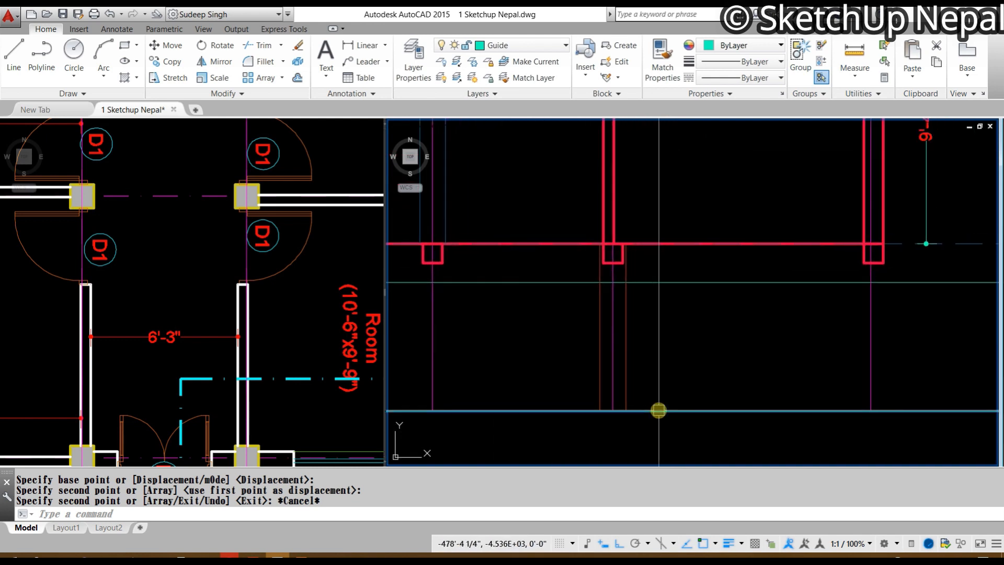
key(Return)
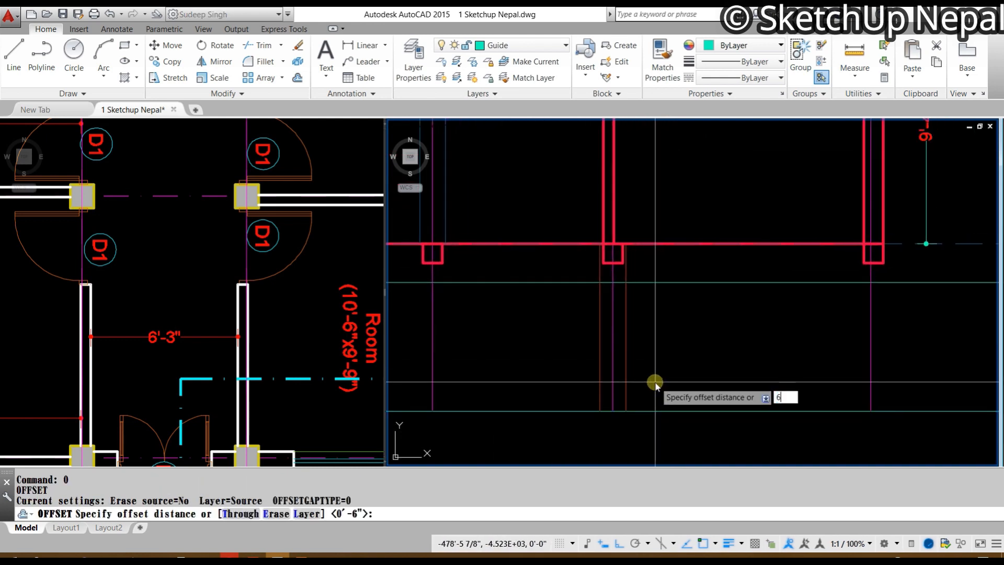
key(Return)
click(668, 341)
key(Escape)
Step: Offset the interior column's centre line 2'6" to both sides to mark the footing width
scroll(645, 416, up, 2)
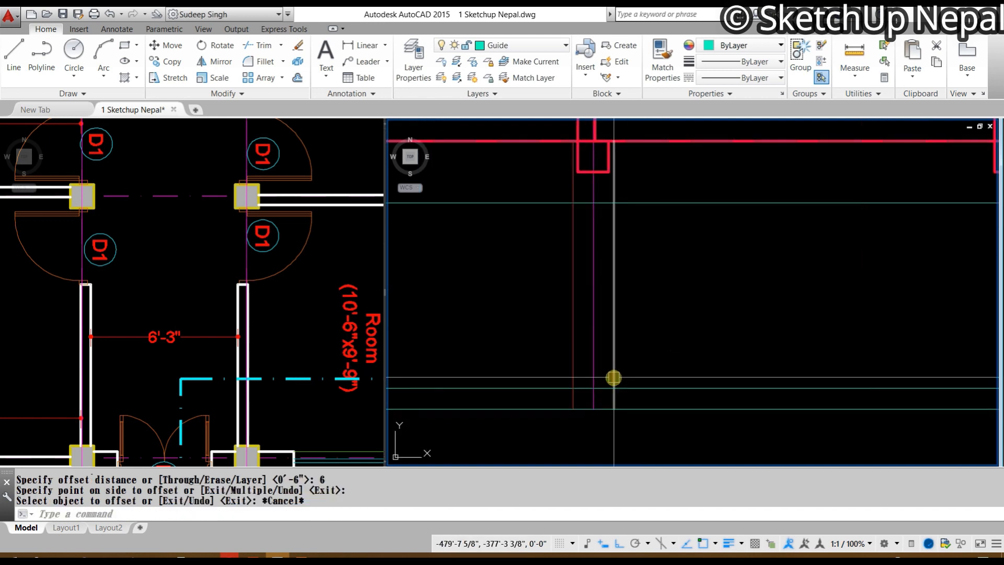
middle_drag(637, 375, 650, 397)
key(Escape)
click(608, 416)
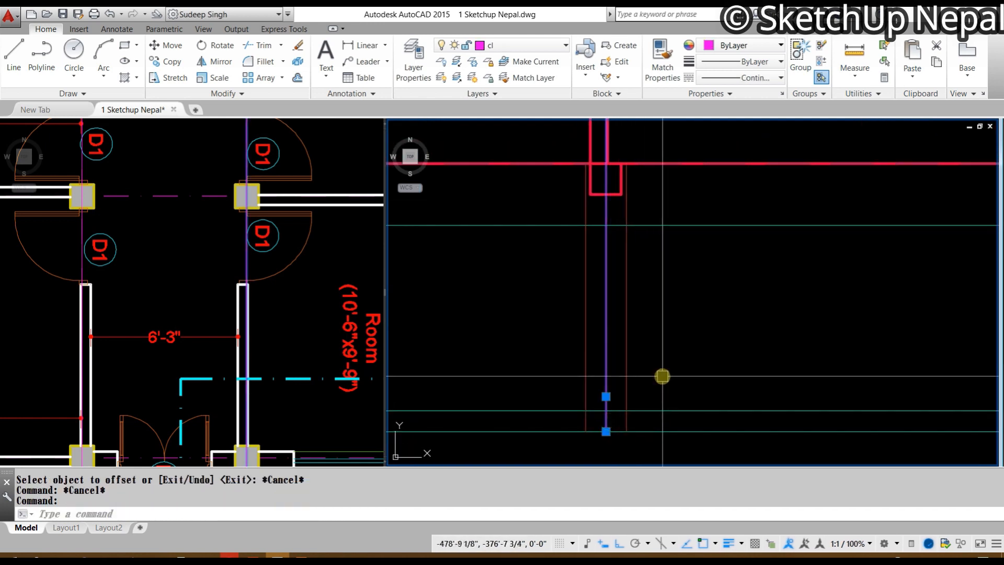
text(o)
key(Return)
key(Return)
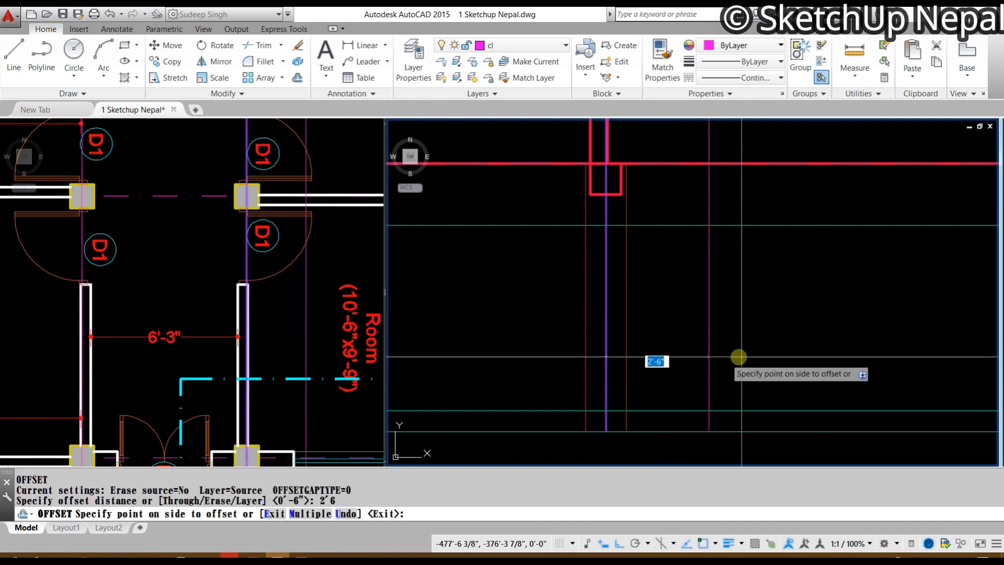
click(738, 354)
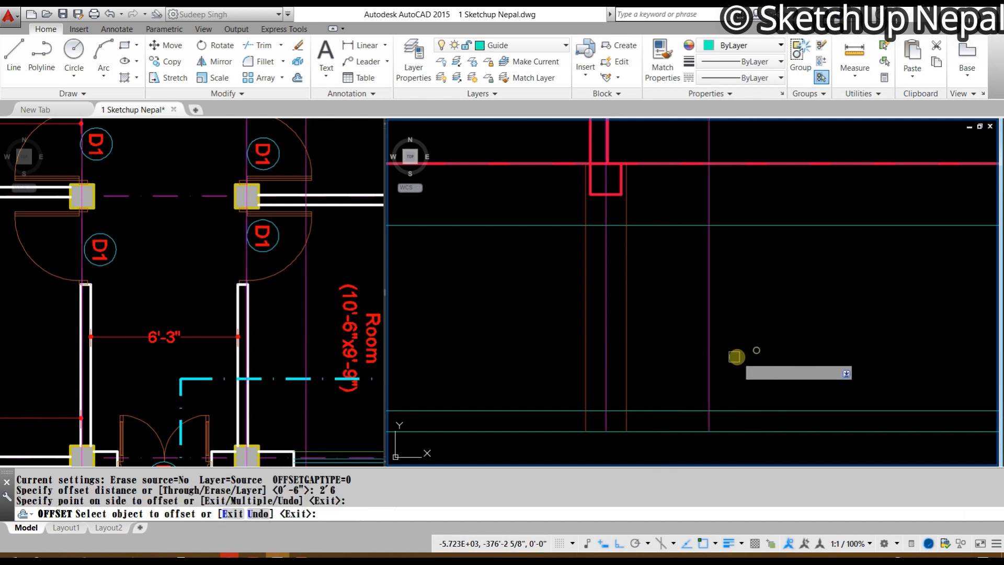
click(601, 392)
click(481, 363)
middle_drag(572, 407, 601, 374)
key(Escape)
Step: Trim the two lowest guide lines to the left of the left footing width line
text(tr)
key(Return)
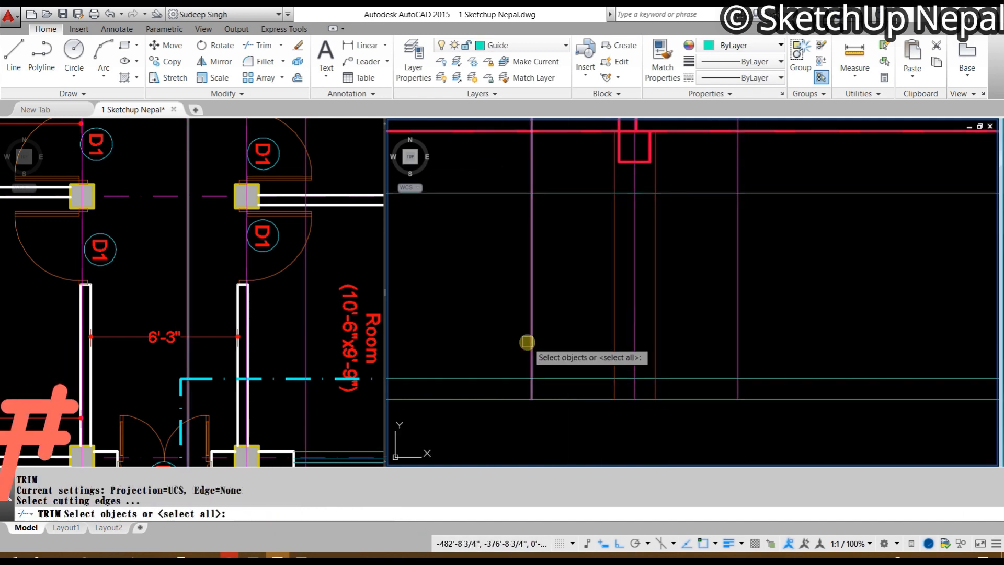
click(527, 341)
key(Return)
click(509, 336)
click(490, 435)
click(850, 345)
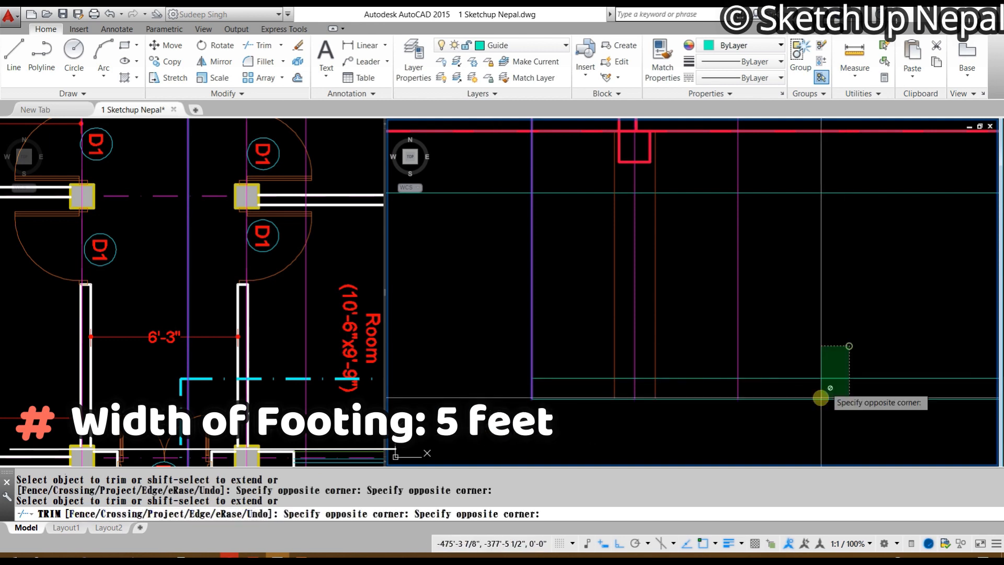
click(821, 398)
key(Escape)
Step: Trim the two lowest guide lines beyond the right footing width line
key(Return)
click(735, 353)
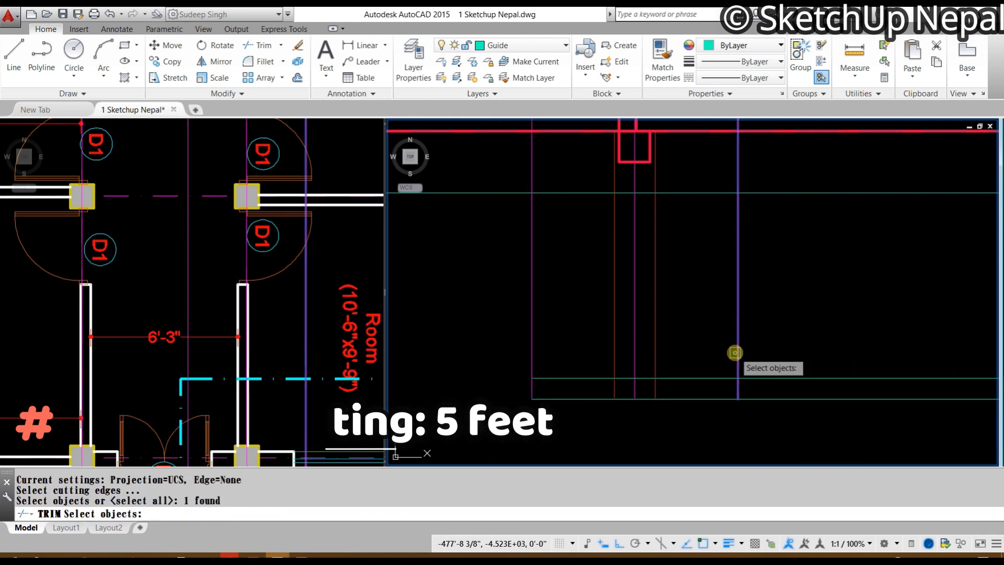
key(Return)
click(782, 335)
click(766, 410)
key(Escape)
Step: Delete the two vertical footing width lines on either side of the column
click(724, 335)
click(568, 326)
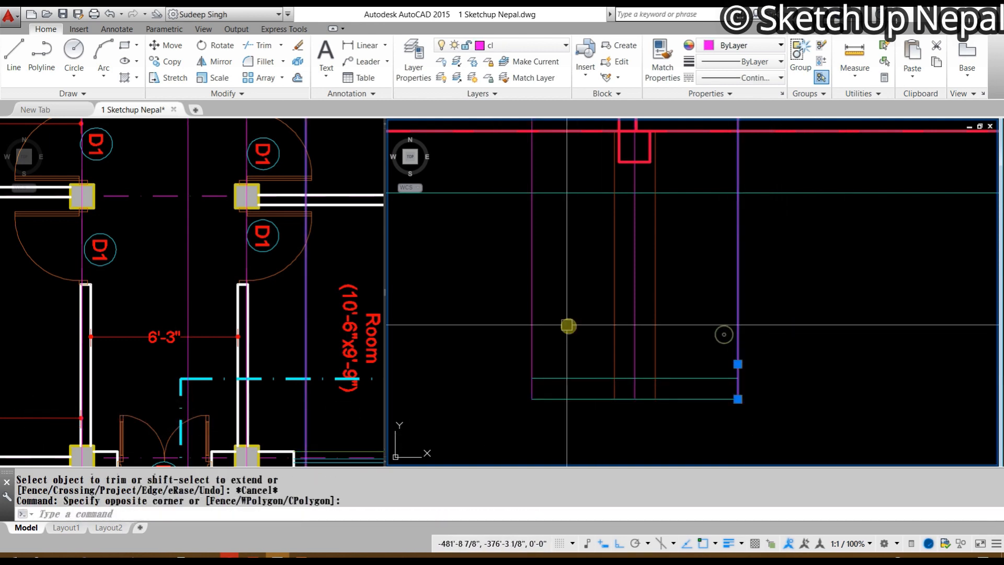
click(490, 342)
key(Delete)
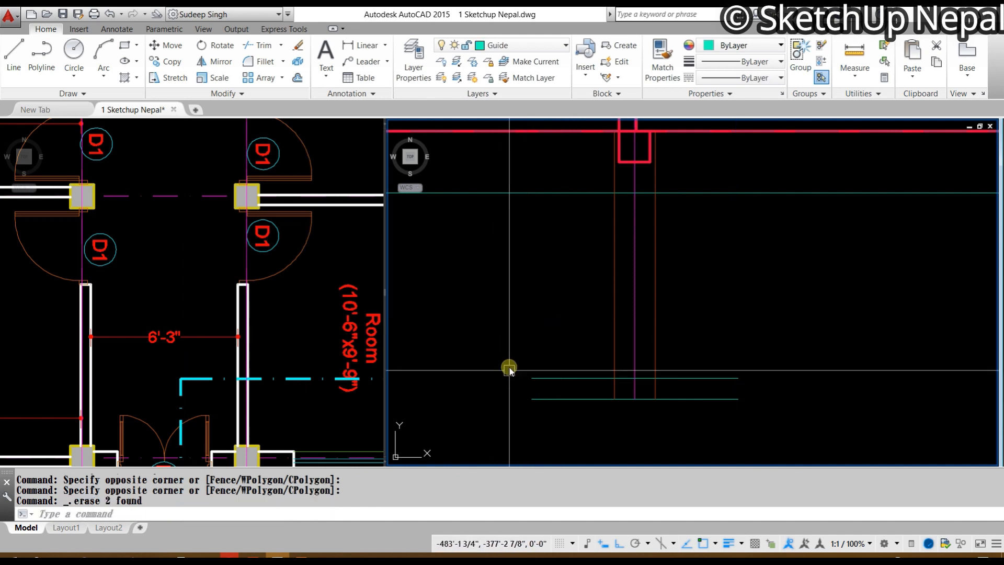
scroll(508, 383, up, 2)
text(l)
key(Return)
click(548, 374)
key(Escape)
Step: Draw a vertical line closing the right end of the footing between its upper and lower lines
mouse_move(807, 383)
middle_down()
mouse_move(641, 370)
mouse_move(681, 379)
middle_up()
text(l)
key(Return)
click(708, 360)
click(708, 393)
key(Escape)
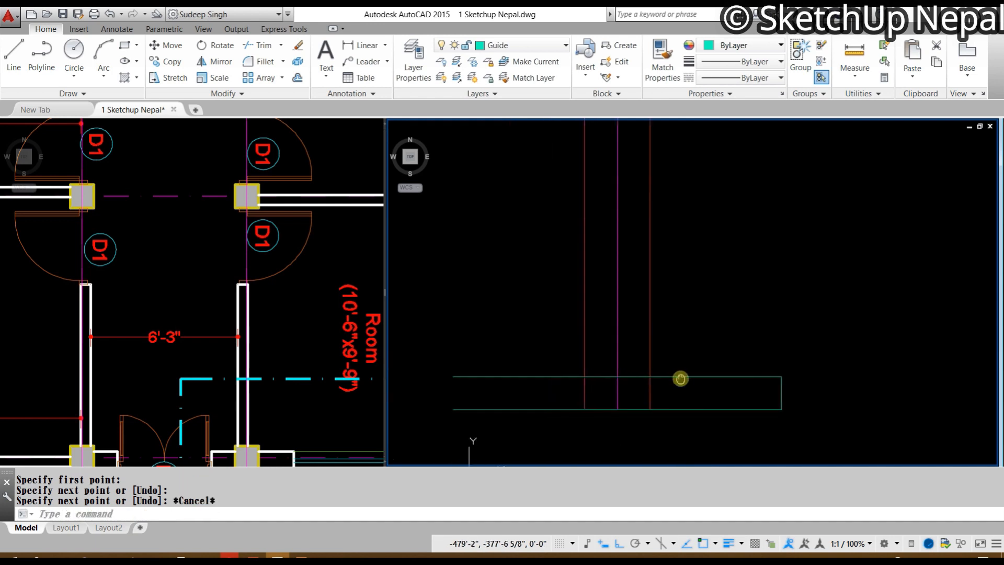
Step: Trim the footing's upper and lower lines back to the column's right edge line, leaving only the right half
key(Return)
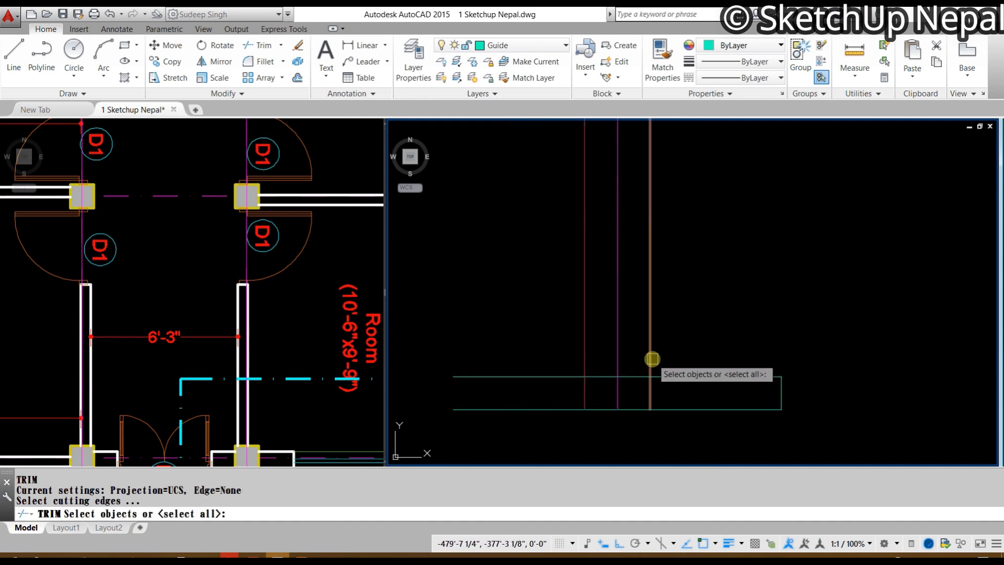
click(650, 359)
key(Return)
key(Escape)
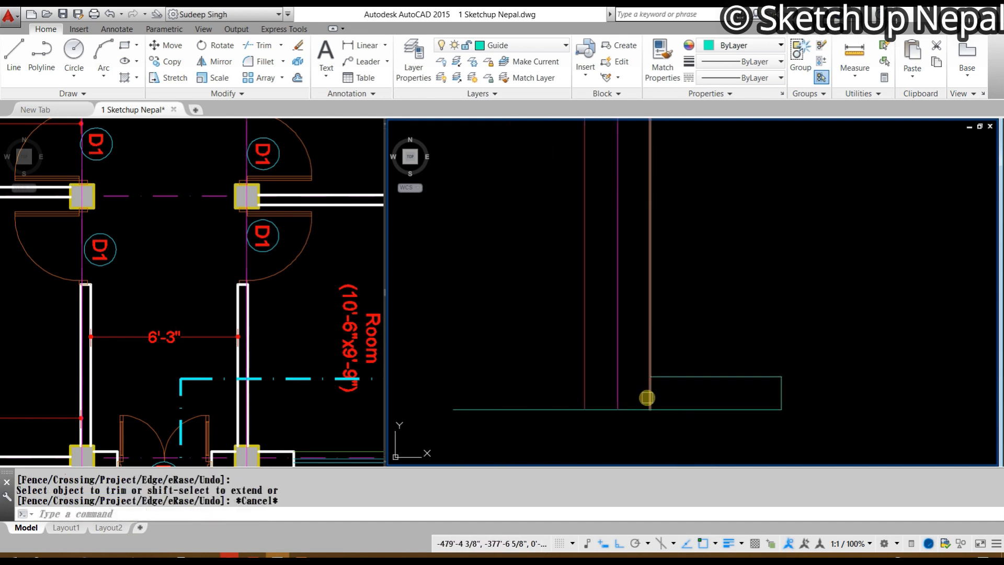
key(Return)
click(648, 397)
key(Return)
click(583, 418)
click(545, 398)
key(Escape)
Step: Offset the footing's upper line 1' upward
click(768, 345)
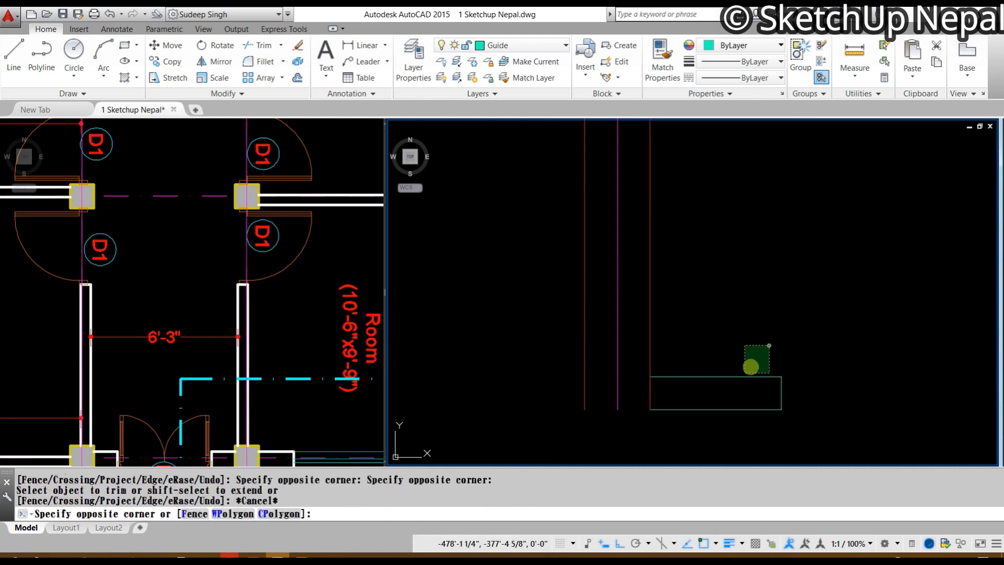
click(720, 388)
middle_drag(692, 389, 596, 405)
key(Escape)
click(666, 397)
text(o)
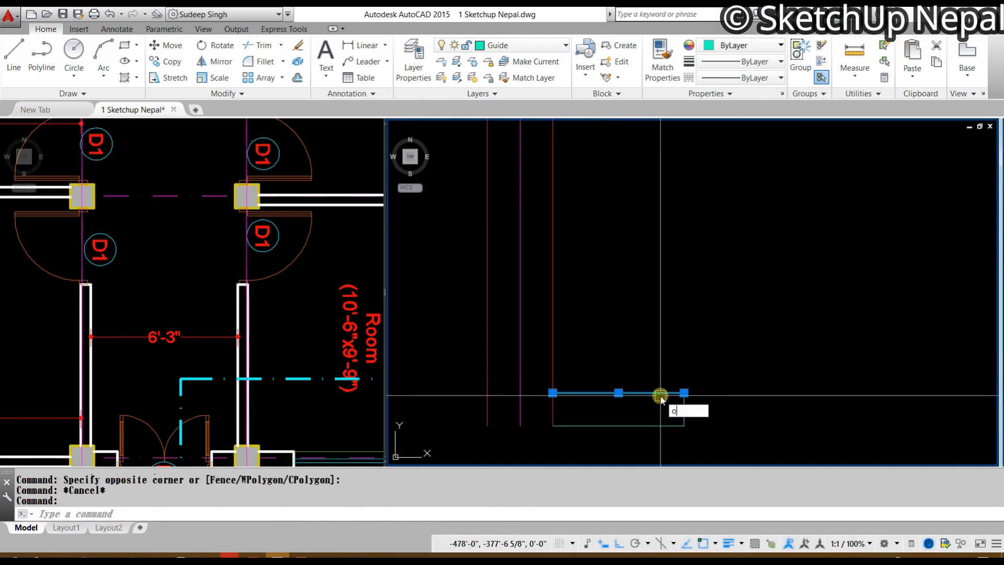
key(Return)
text(1)
key(Return)
click(660, 395)
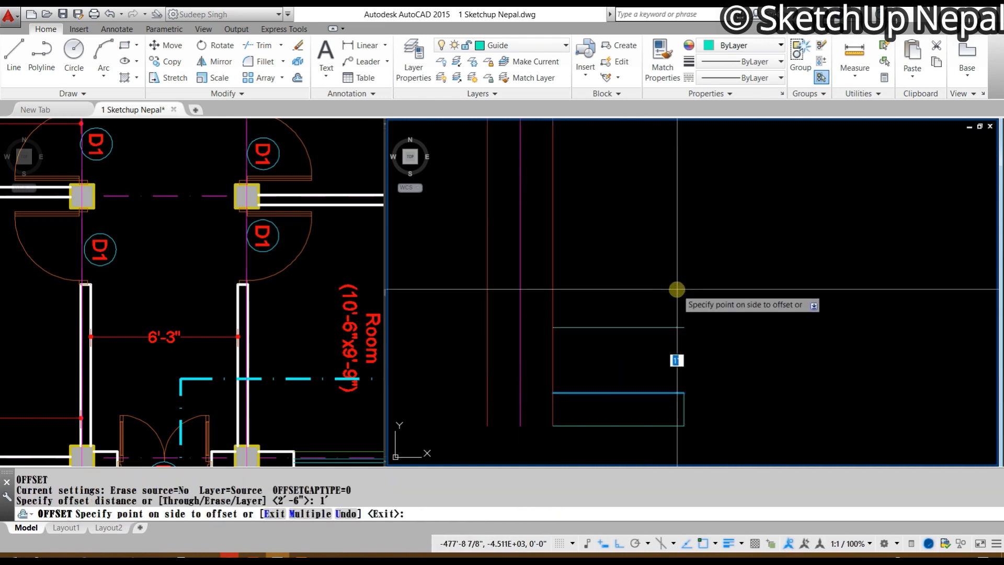
click(677, 282)
key(Escape)
Step: Offset the column's right edge line 4" outward over the footing
click(552, 303)
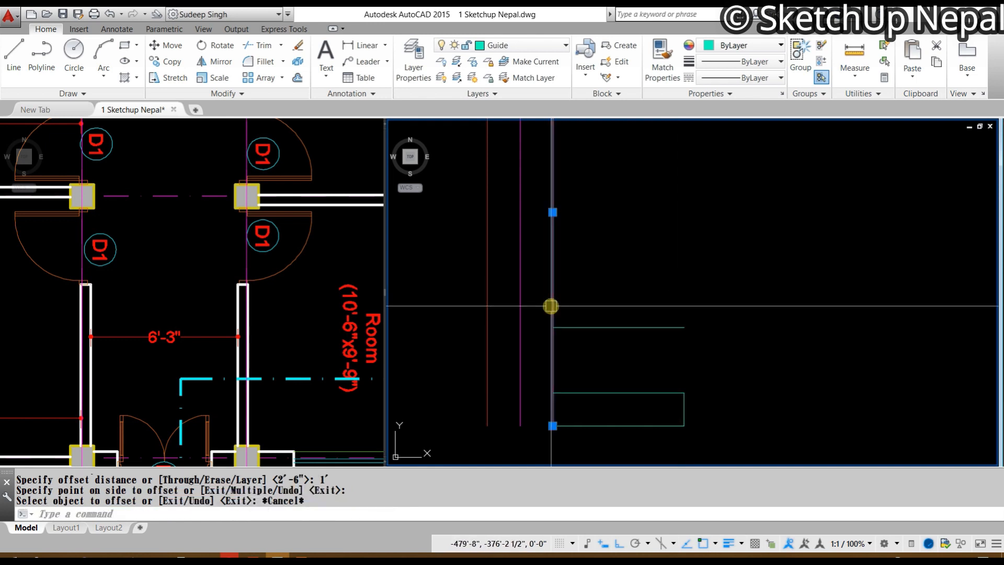
text(o)
key(Return)
text(4)
key(Return)
click(643, 284)
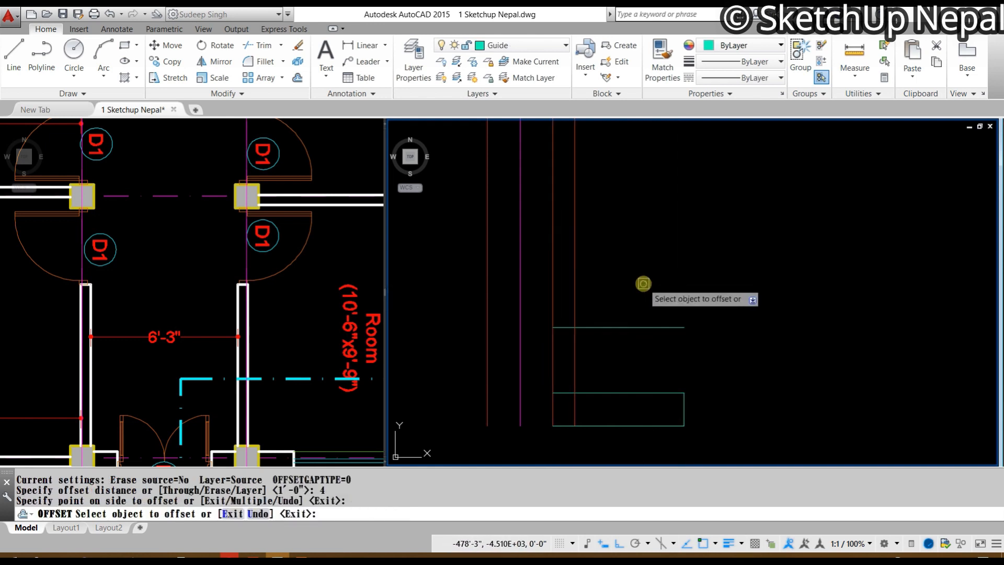
Step: Draw a sloping line from the footing block's upper outer corner up to where the 4" and 1' offset lines cross
key(Escape)
key(Escape)
key(Return)
click(690, 390)
key(Escape)
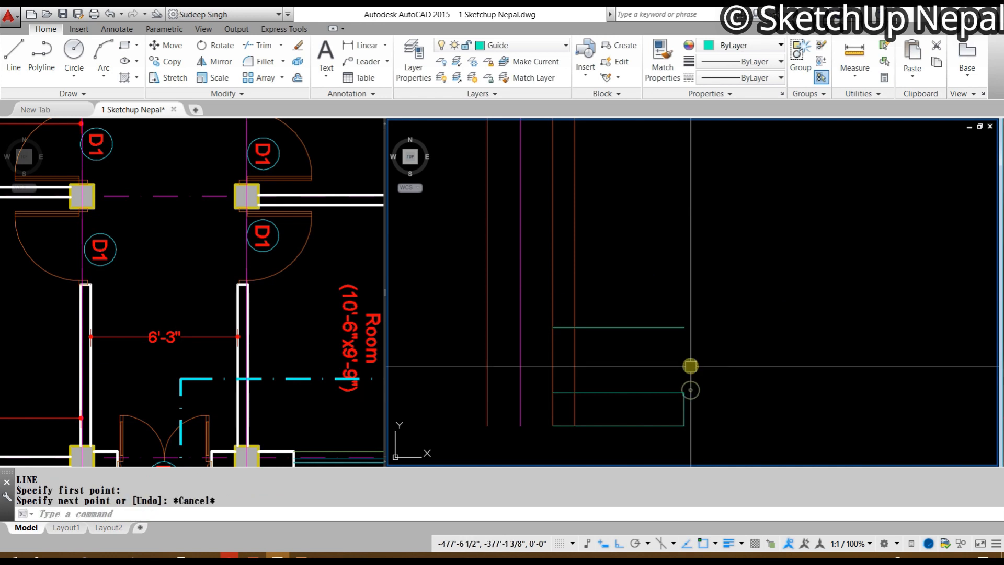
key(Return)
click(689, 394)
key(Escape)
key(Return)
click(683, 391)
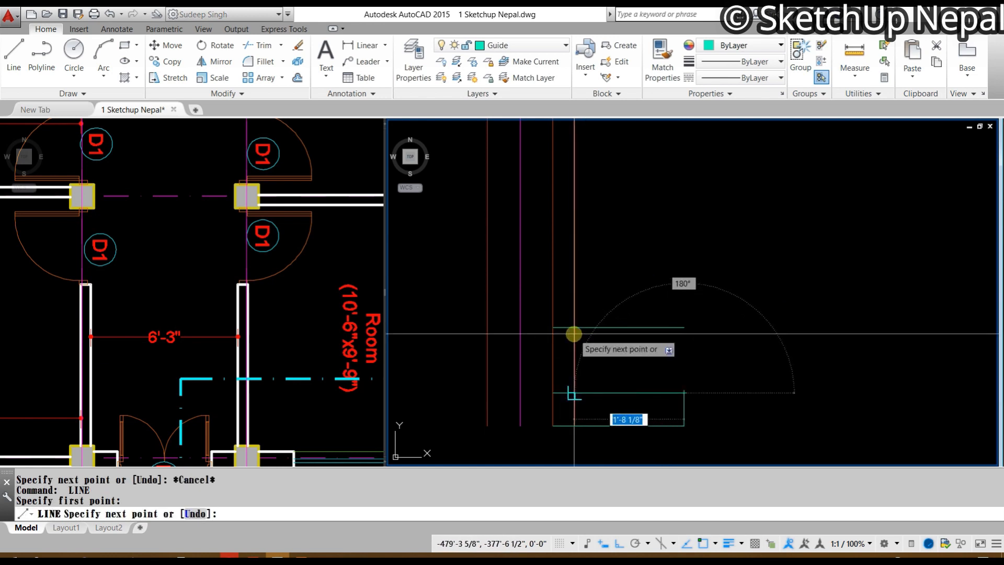
click(575, 328)
key(Escape)
Step: Erase the 4" column offset line and fillet the footing's short top line to the sloping line
click(574, 300)
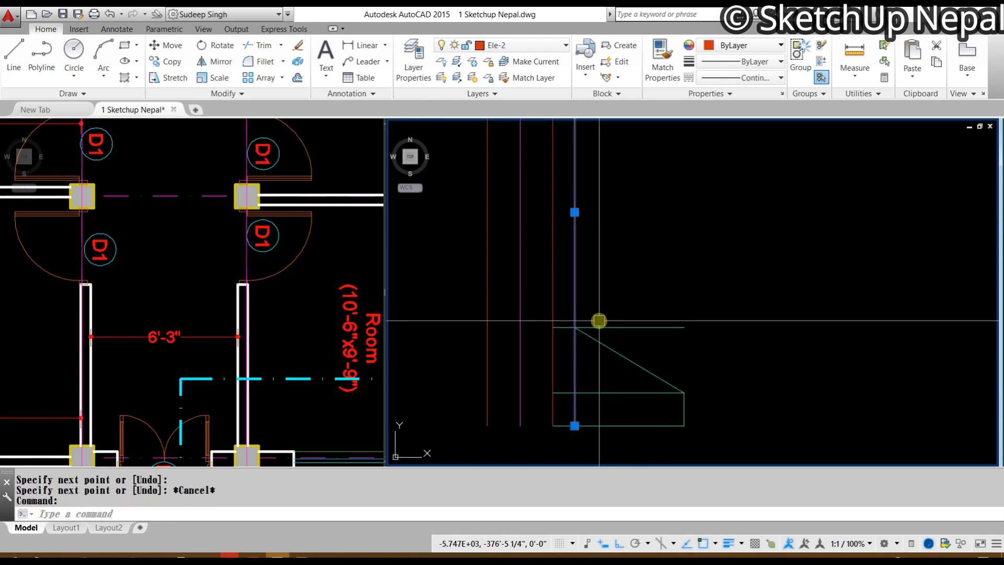
key(Delete)
text(f)
key(Return)
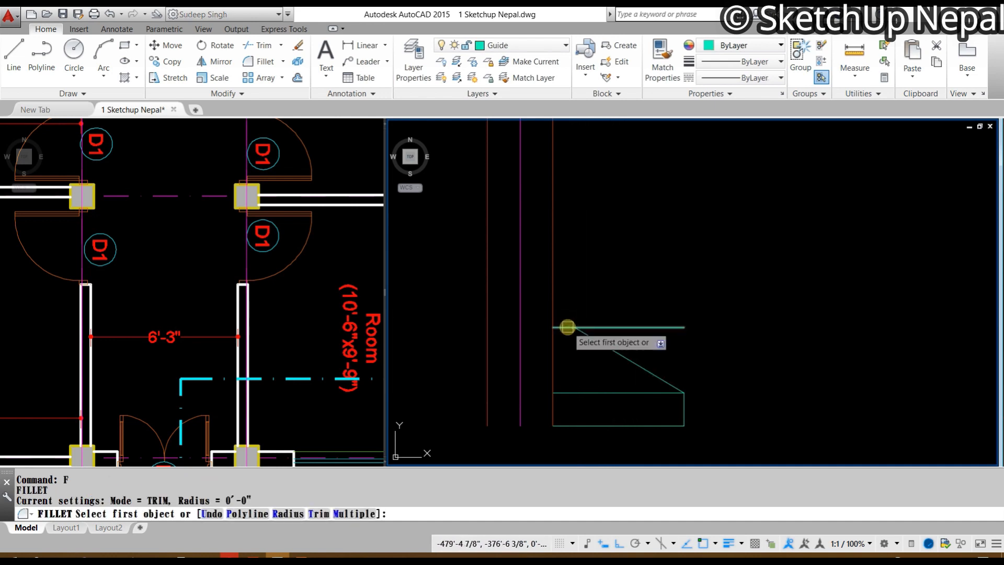
click(567, 328)
key(Escape)
Step: Erase the horizontal line inside the half footing and join its four outline segments into one polyline
click(635, 393)
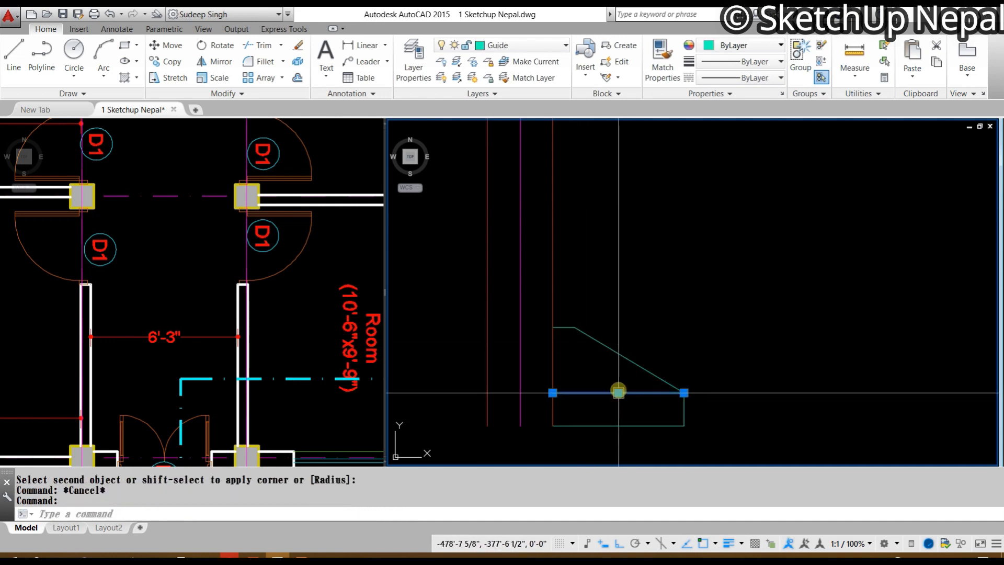
key(Delete)
click(715, 327)
click(605, 433)
scroll(582, 322, up, 2)
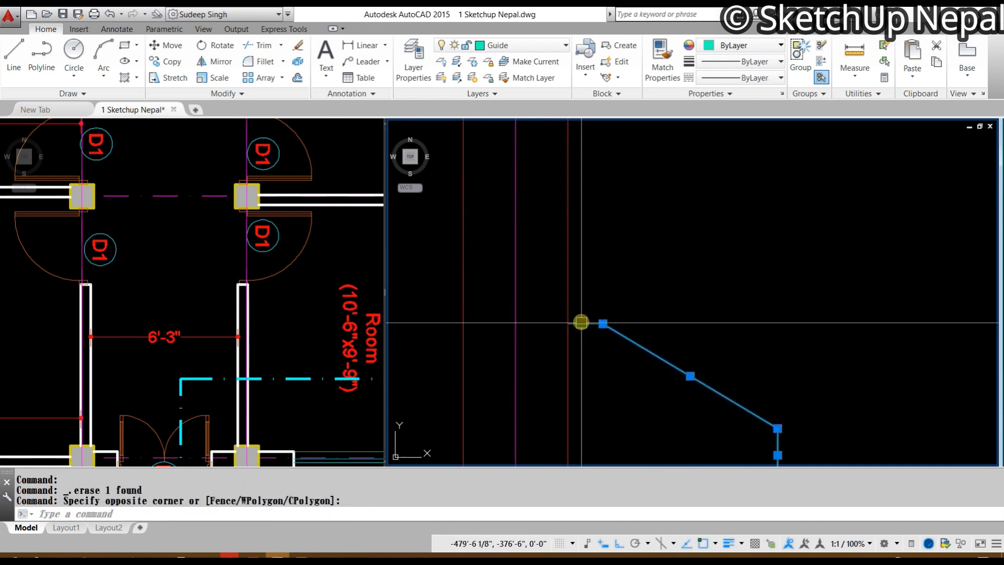
scroll(581, 322, down, 4)
text(j)
key(Return)
Step: Mirror the half-footing polyline about the column's centre axis, keeping the source object
click(739, 253)
click(700, 371)
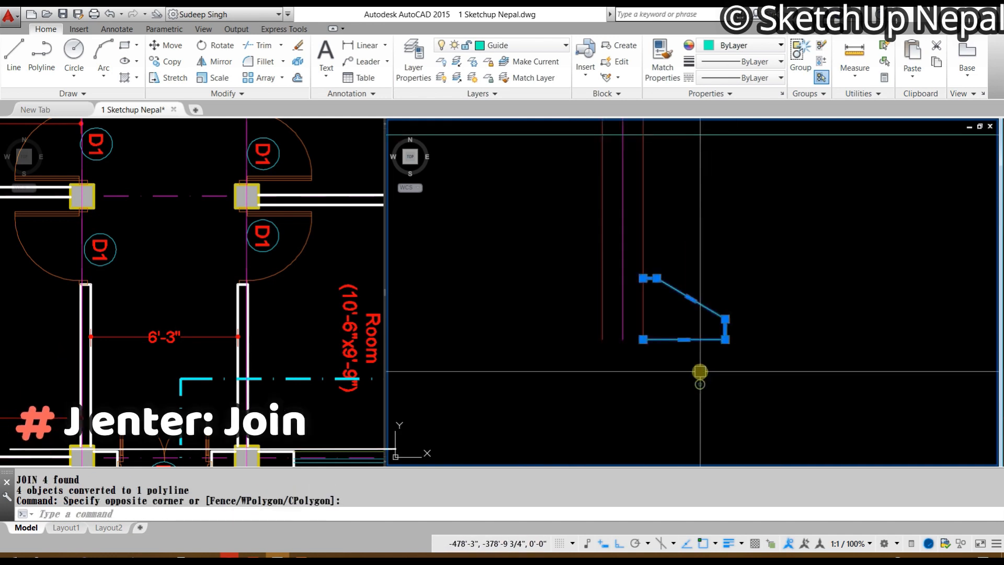
text(mi)
key(Return)
click(634, 340)
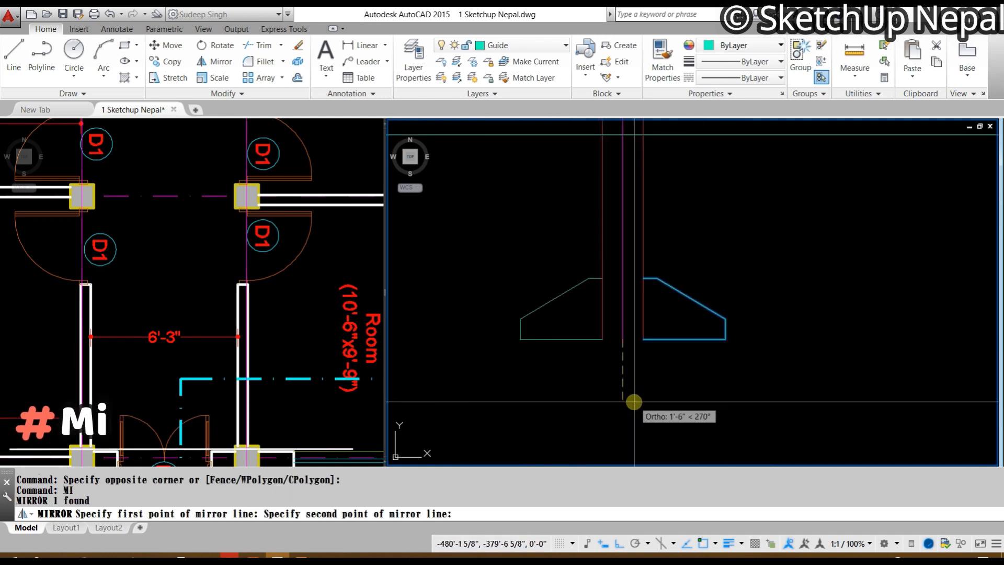
click(634, 402)
text(n)
key(Return)
scroll(621, 348, up, 4)
key(Escape)
Step: Stretch the lower inner end of the mirrored half footing across the column to meet the other half's base
click(534, 330)
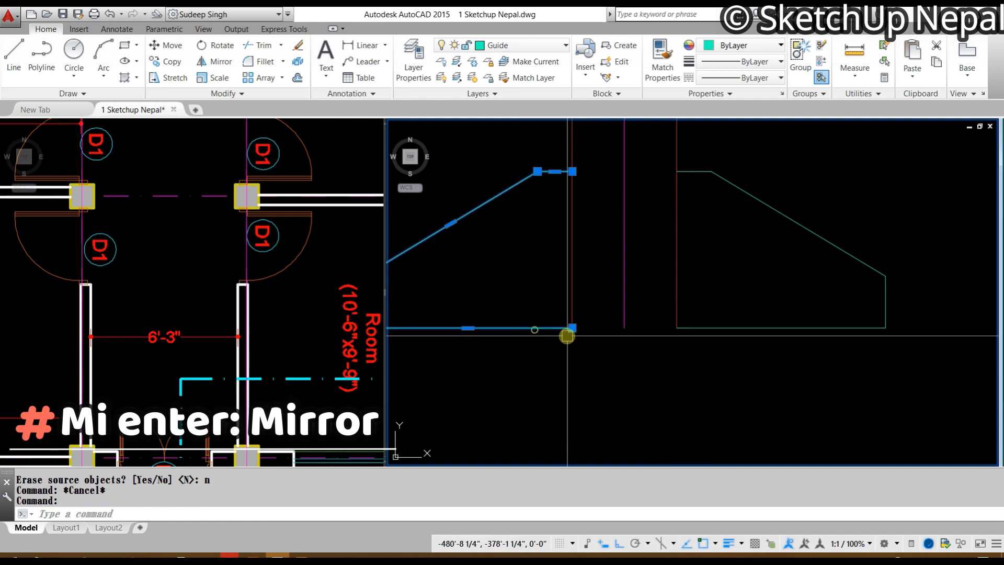
click(570, 330)
scroll(677, 330, down, 5)
key(Escape)
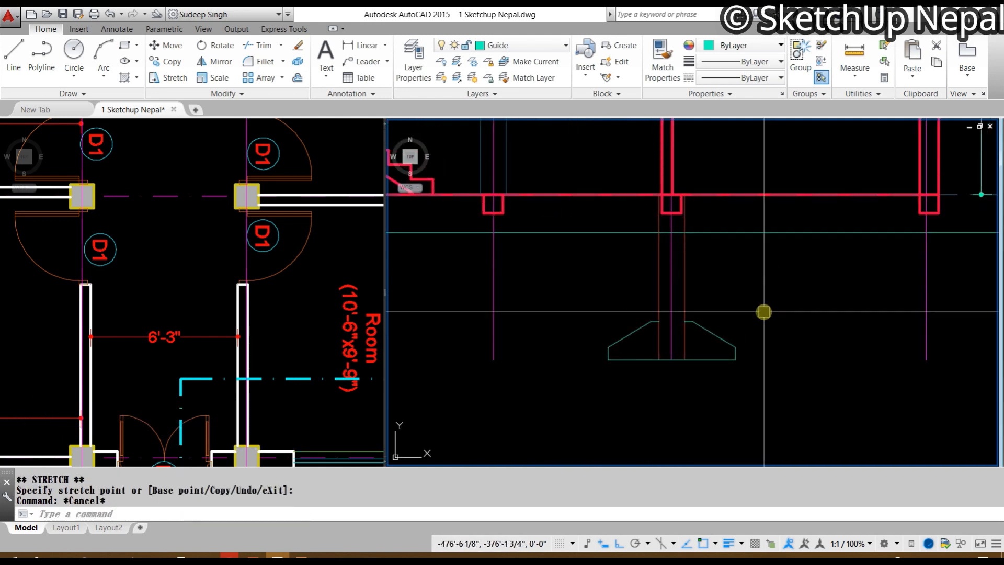
Step: Trim both column edge lines away inside the footing, below its top edge
key(Escape)
text(tr)
key(Return)
key(Return)
click(678, 322)
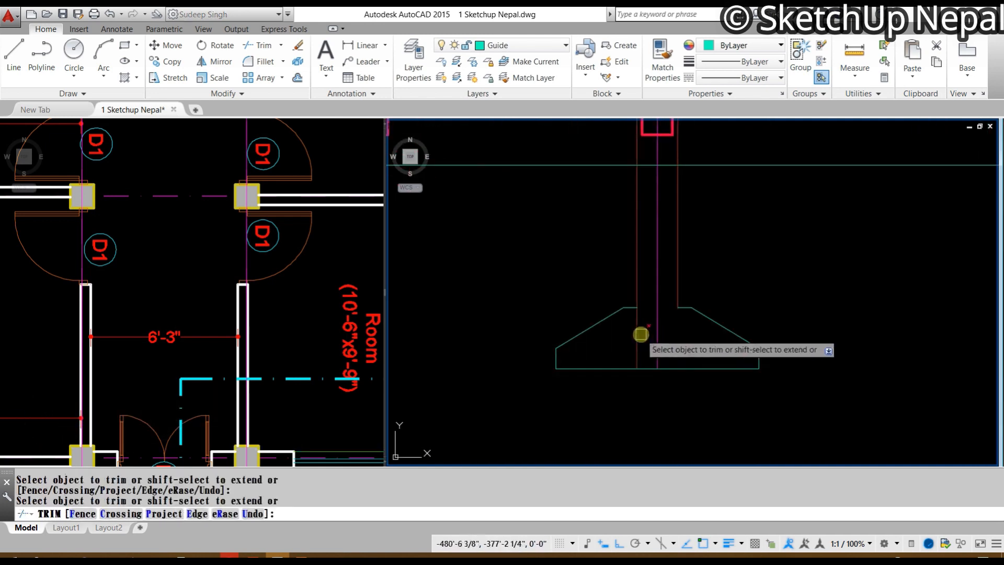
middle_drag(643, 327, 632, 398)
key(Escape)
Step: Copy the tie beam square beneath the floor line 5' straight down along the column axis into the footing
scroll(629, 382, up, 4)
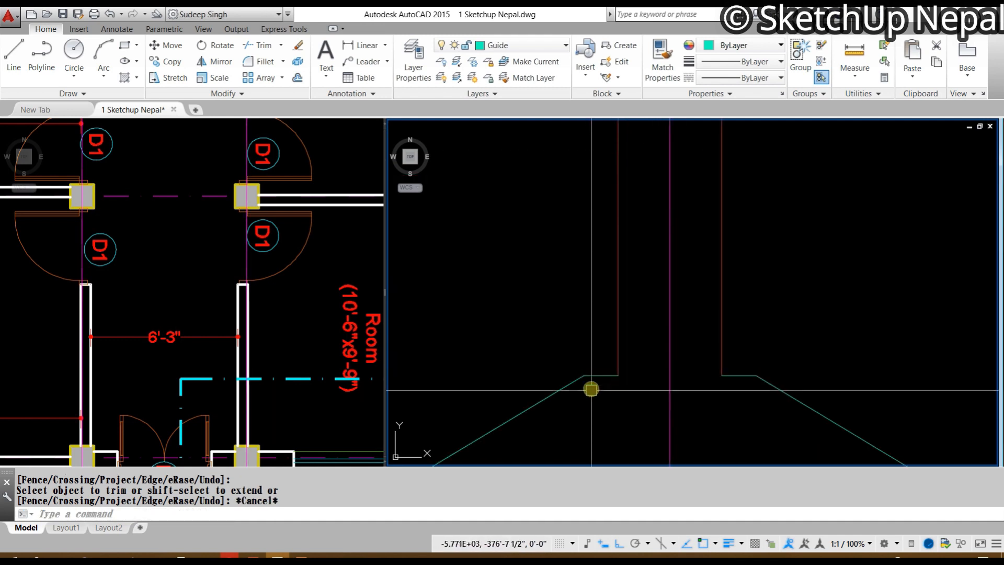
scroll(692, 415, down, 4)
mouse_move(691, 415)
middle_down()
mouse_move(671, 363)
mouse_move(683, 433)
middle_up()
scroll(650, 338, up, 4)
click(695, 289)
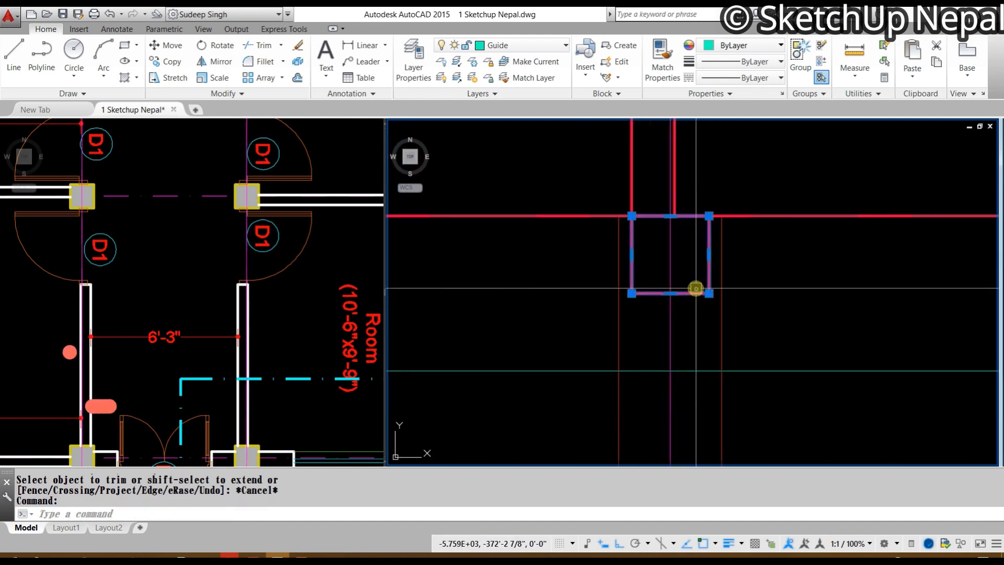
text(co)
key(Return)
click(670, 292)
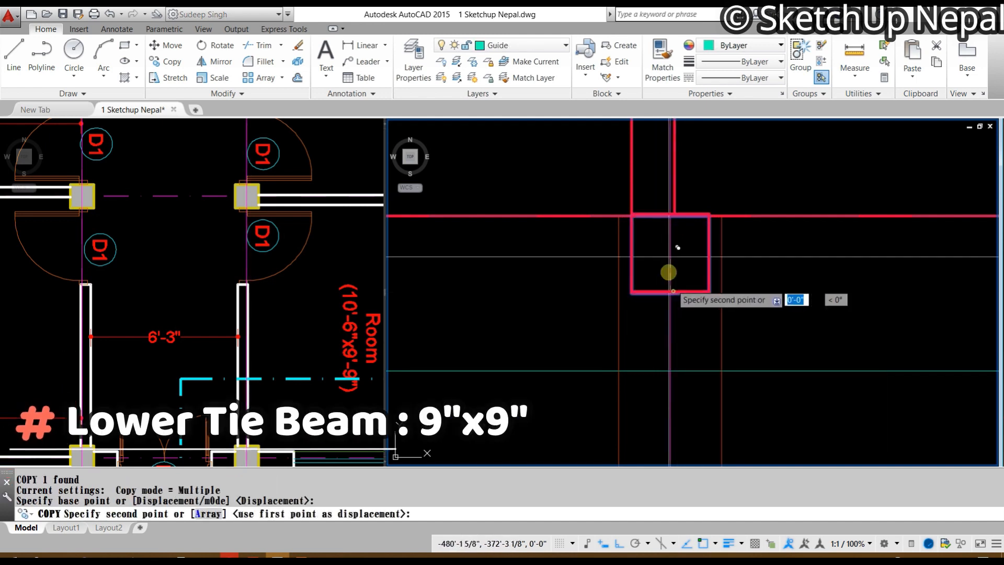
scroll(677, 248, down, 3)
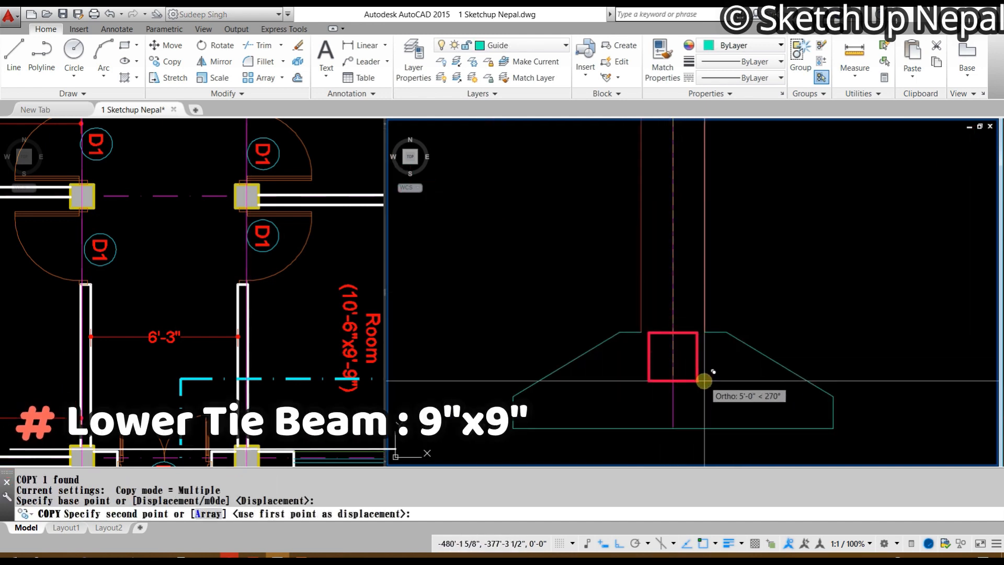
click(704, 381)
key(Escape)
Step: Move the copied tie beam so its top-right corner meets the corner between the column edge and the footing top
scroll(701, 335, up, 3)
click(680, 334)
scroll(682, 332, up, 2)
text(m)
key(Return)
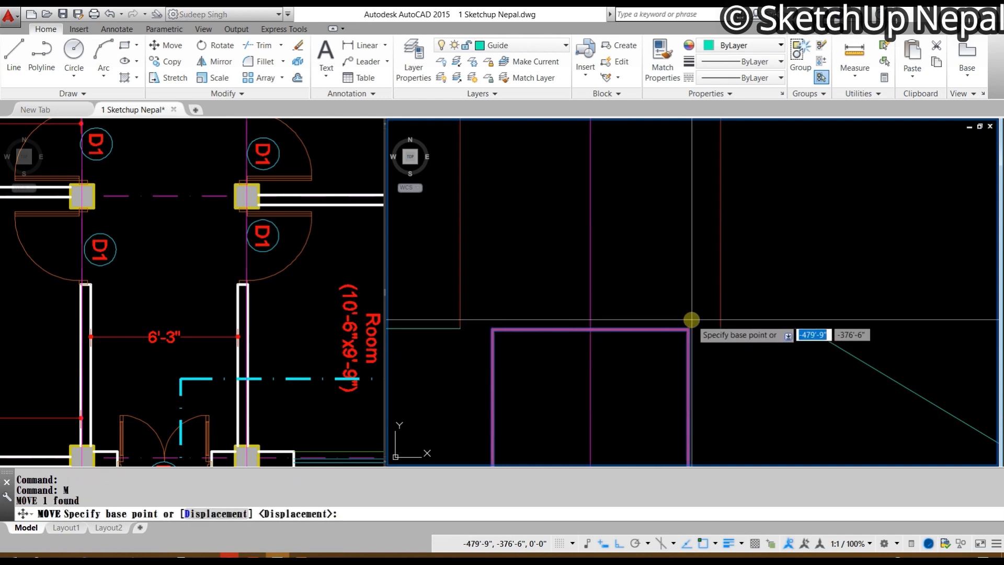
click(689, 328)
click(722, 327)
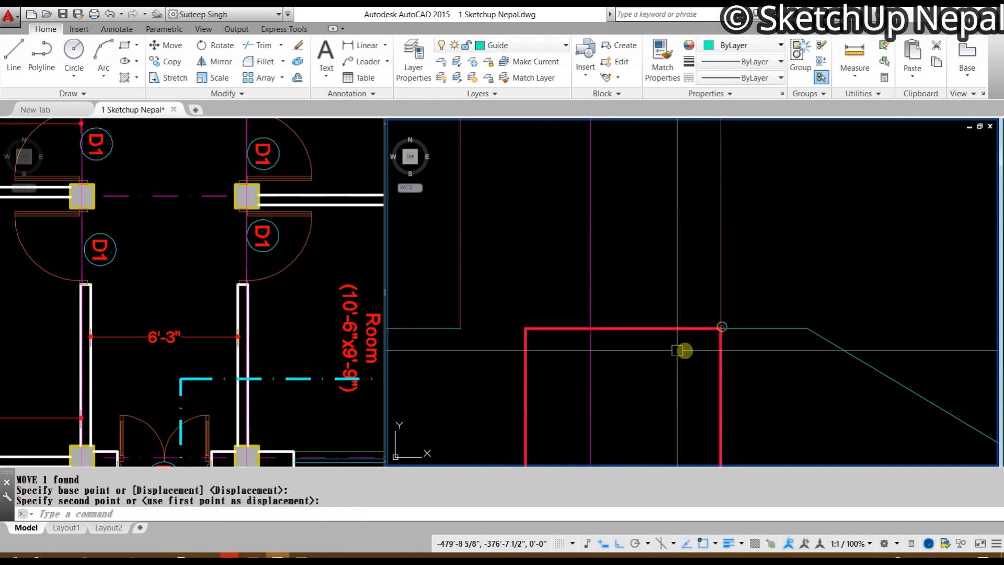
Step: Move the lower tie beam sideways by its top midpoint to centre it on the column axis
key(Escape)
click(683, 314)
click(652, 378)
text(m)
key(Return)
click(628, 331)
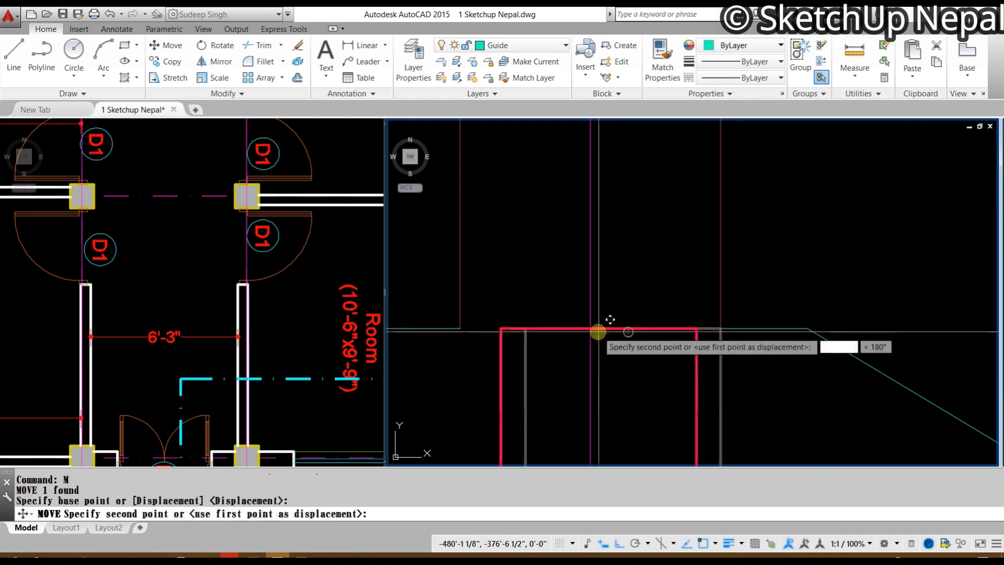
key(Escape)
Step: Match the properties of the column's edge line onto both footing halves
scroll(633, 273, down, 3)
click(631, 273)
text(ma)
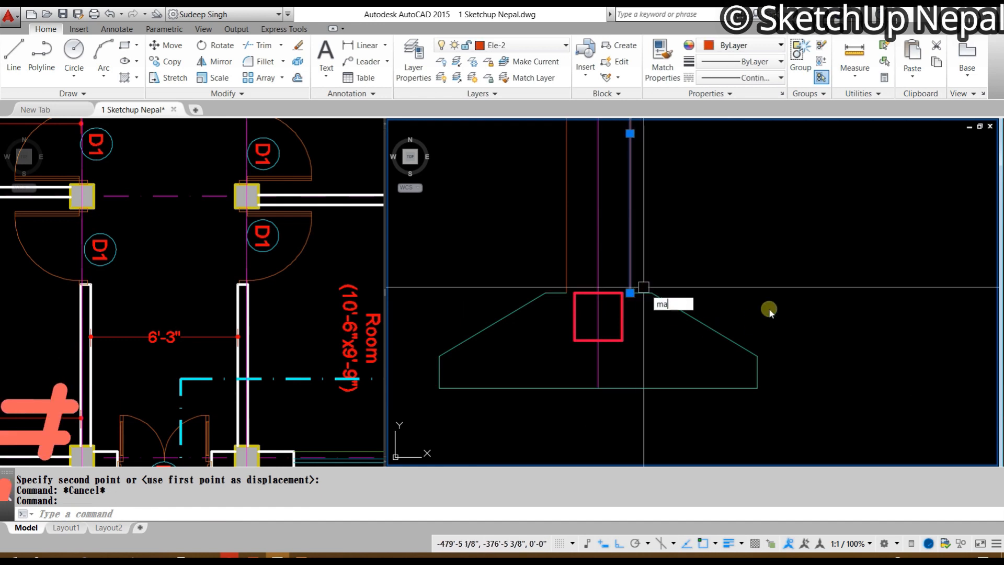
key(Return)
click(822, 273)
click(706, 406)
click(537, 411)
click(454, 273)
key(Escape)
scroll(657, 317, down, 4)
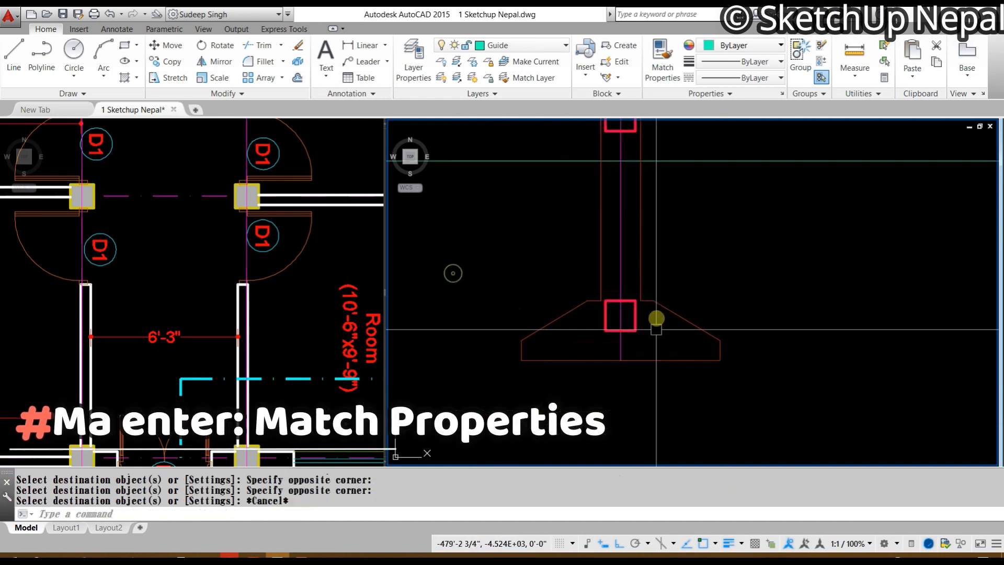
scroll(655, 384, up, 2)
click(616, 307)
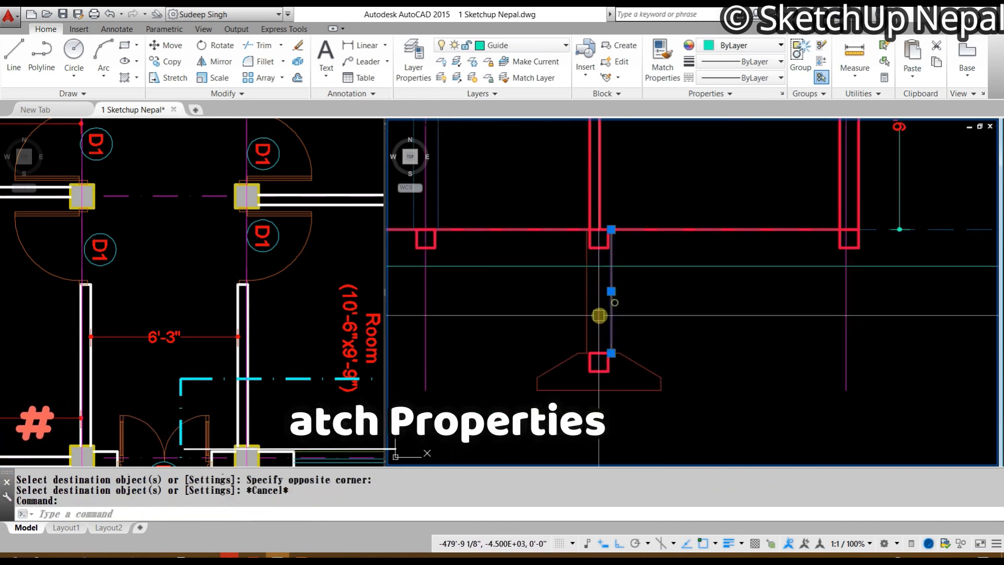
click(587, 307)
click(559, 364)
click(571, 390)
scroll(571, 392, up, 2)
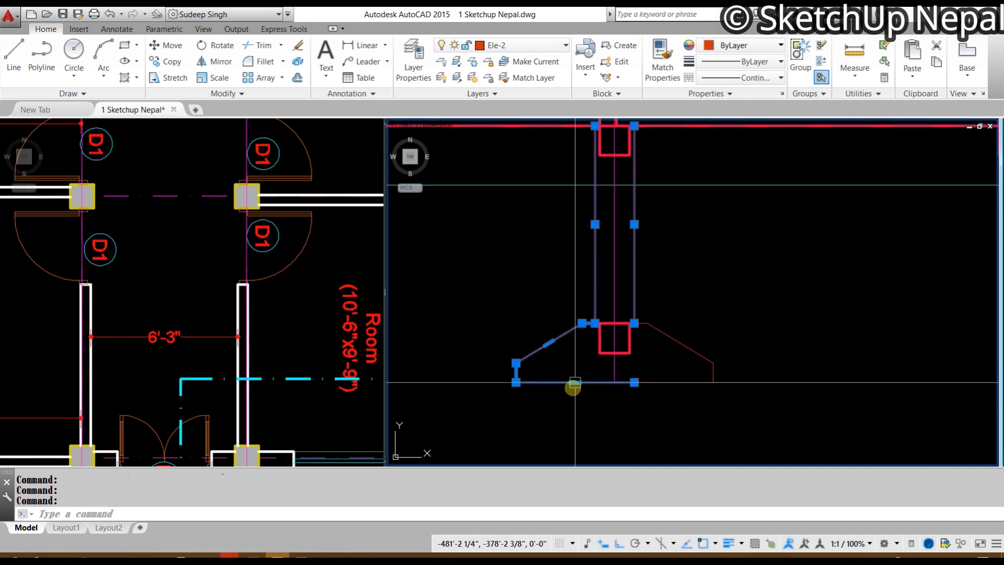
key(Escape)
key(Escape)
key(Escape)
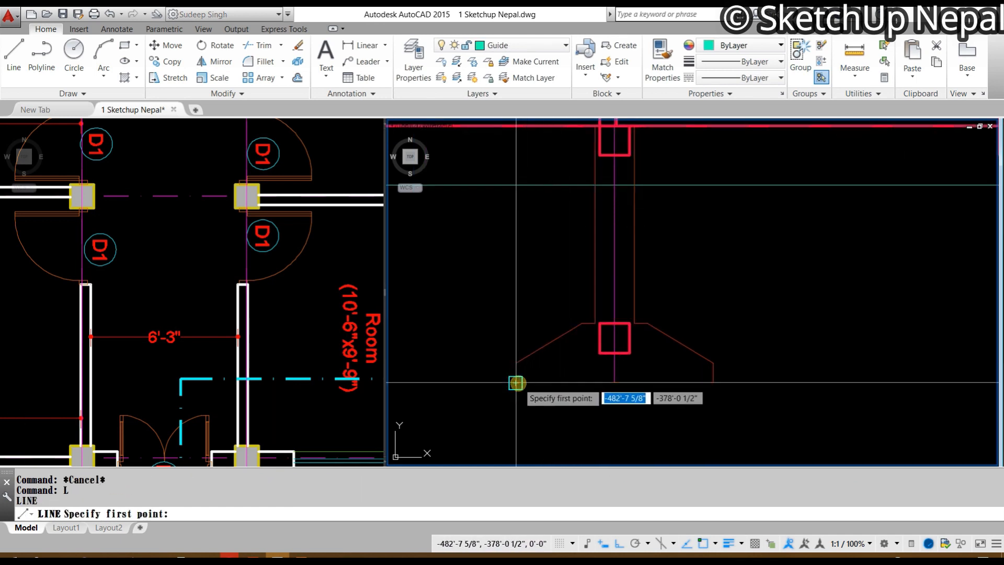
Step: Draw a line along the footing's full base from its left lower corner to its right lower corner
click(516, 383)
click(712, 385)
key(Escape)
Step: Try offsetting the footing's base line 4" downward and erase the resulting line
click(658, 383)
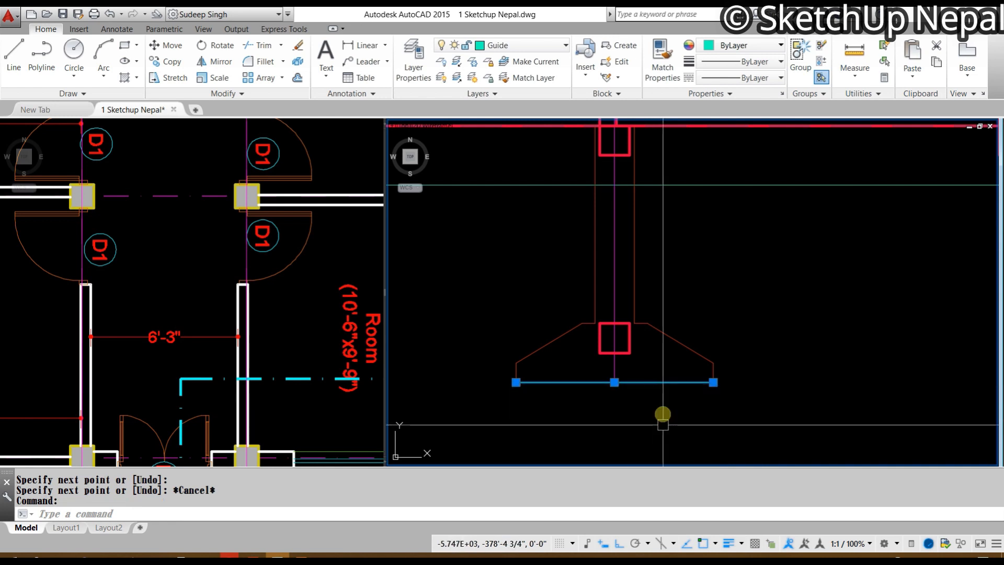
text(o)
key(Return)
text(4)
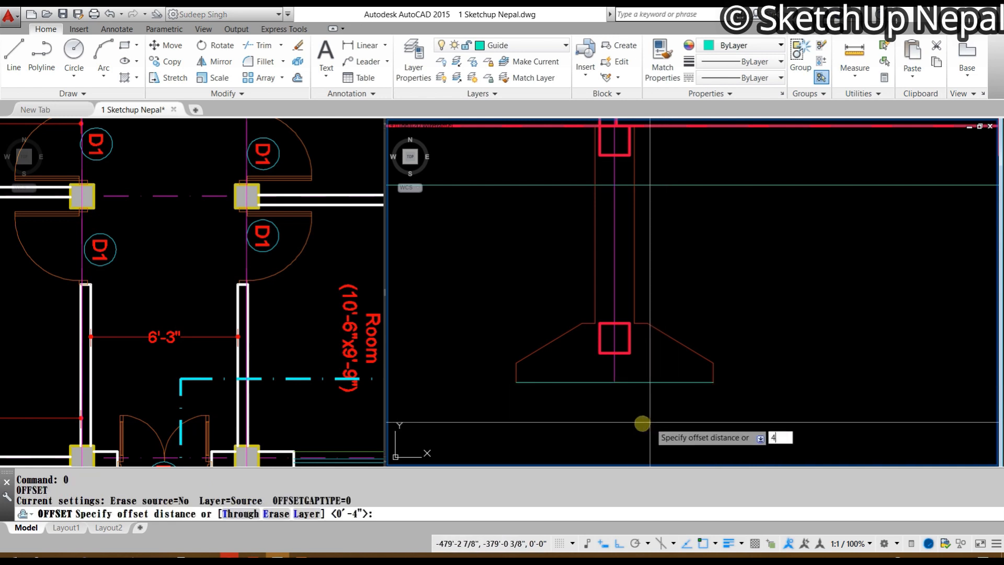
key(Return)
scroll(610, 415, up, 2)
click(607, 410)
key(Escape)
click(641, 384)
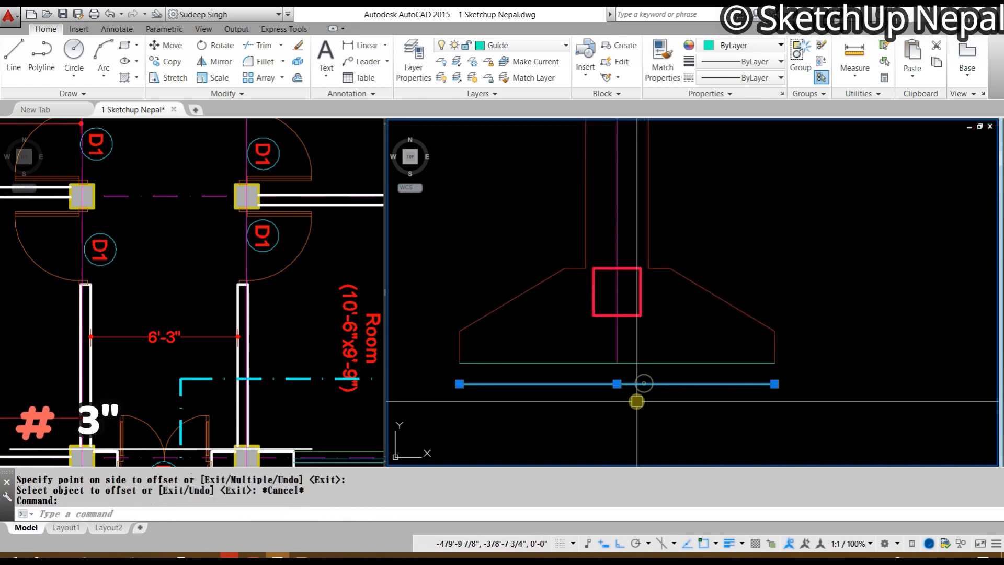
key(Delete)
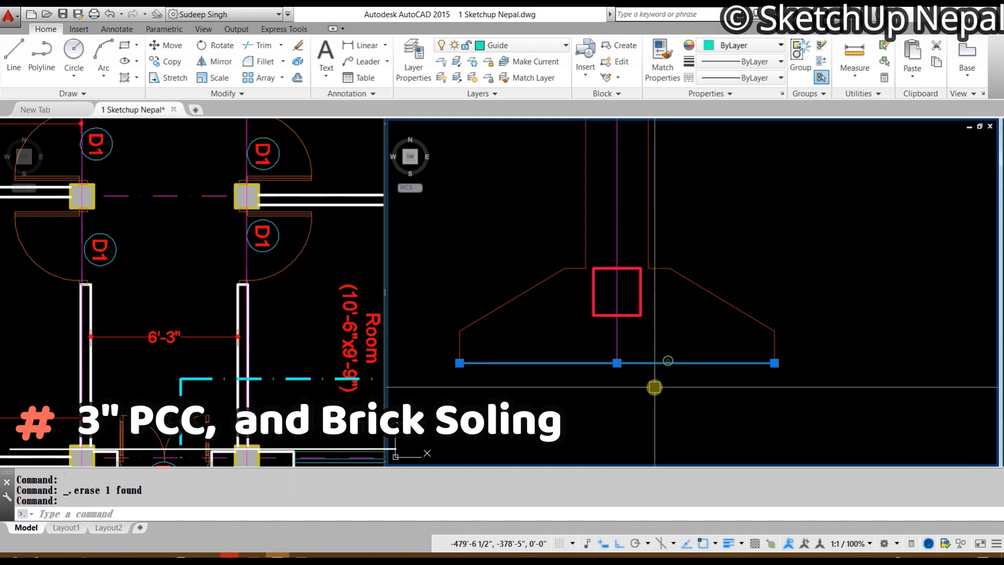
Step: Offset the footing's base line 3" downward to form the PCC layer
text(o)
key(Return)
text(3)
key(Return)
click(647, 410)
key(Escape)
Step: Offset the lower PCC line 2 1/2" downward to form the brick soling layer
click(675, 386)
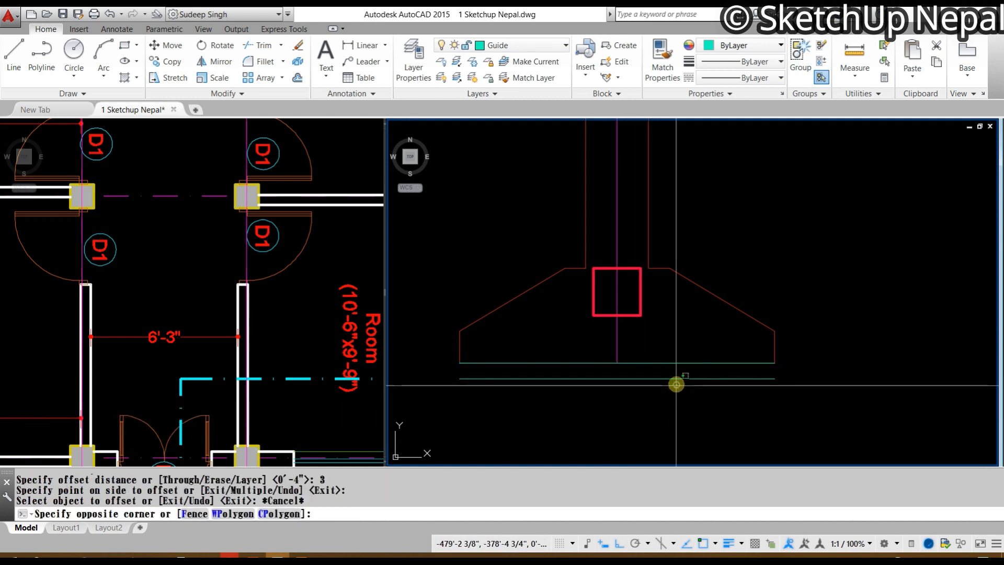
click(661, 374)
text(2)
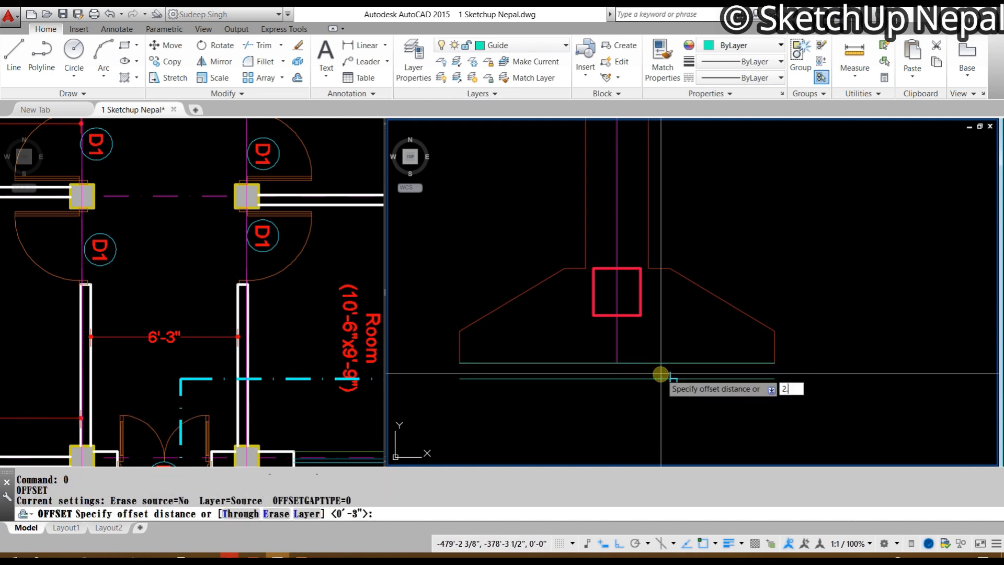
key(Return)
click(660, 378)
click(654, 411)
key(Escape)
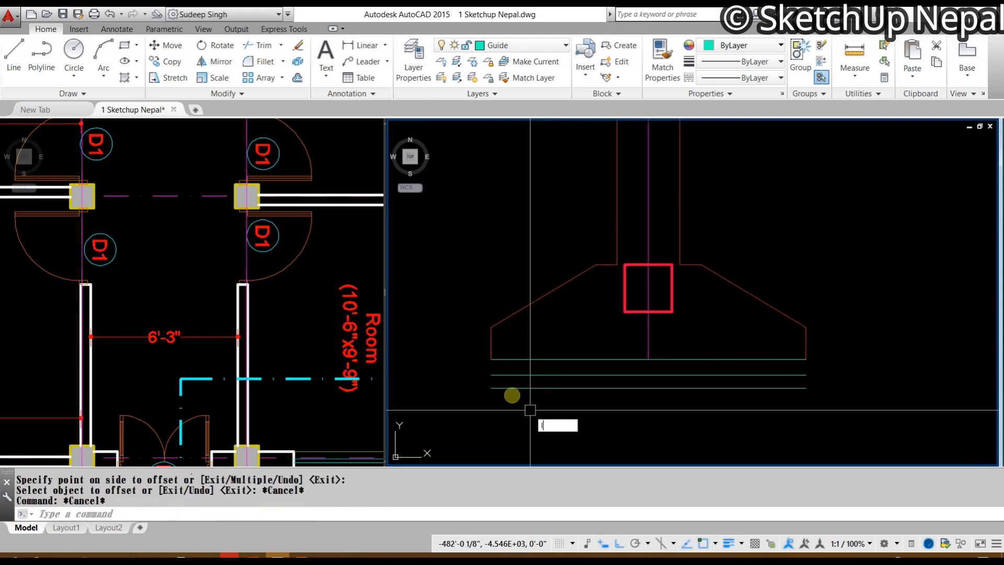
Step: Draw vertical lines closing both ends of the PCC and soling layers, and erase the duplicate guide line on the footing's base
key(Return)
click(492, 360)
click(491, 388)
key(Escape)
key(Return)
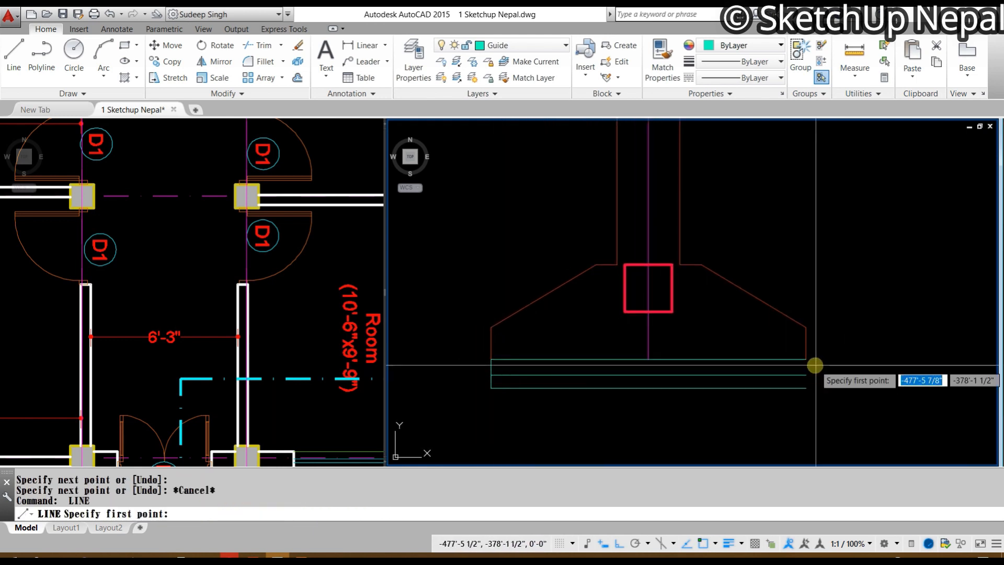
click(806, 360)
click(806, 388)
key(Escape)
click(789, 360)
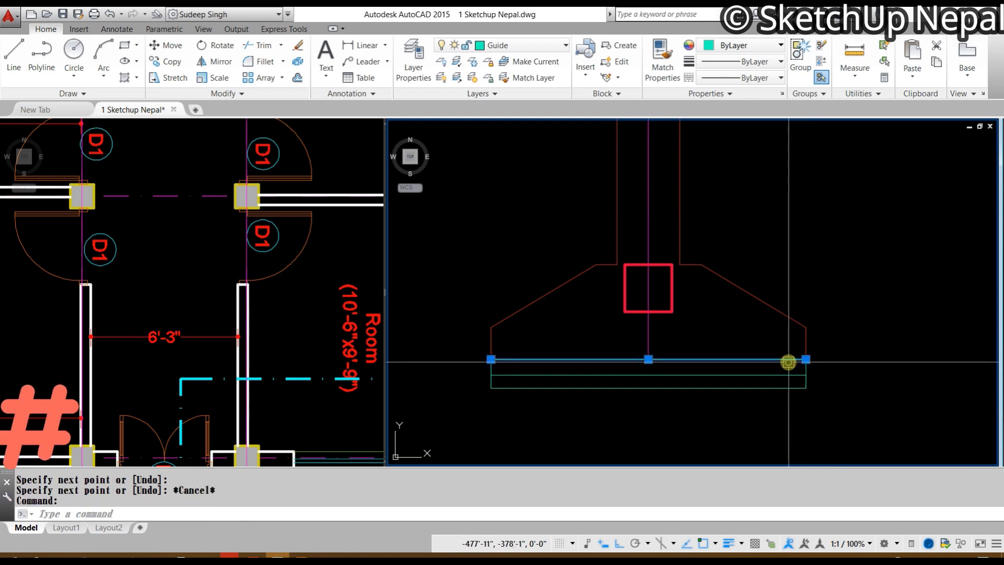
key(Delete)
Step: Offset the left end line of the PCC and soling layers 9" inward
mouse_move(663, 377)
middle_down()
mouse_move(661, 331)
mouse_move(684, 334)
mouse_move(703, 404)
middle_up()
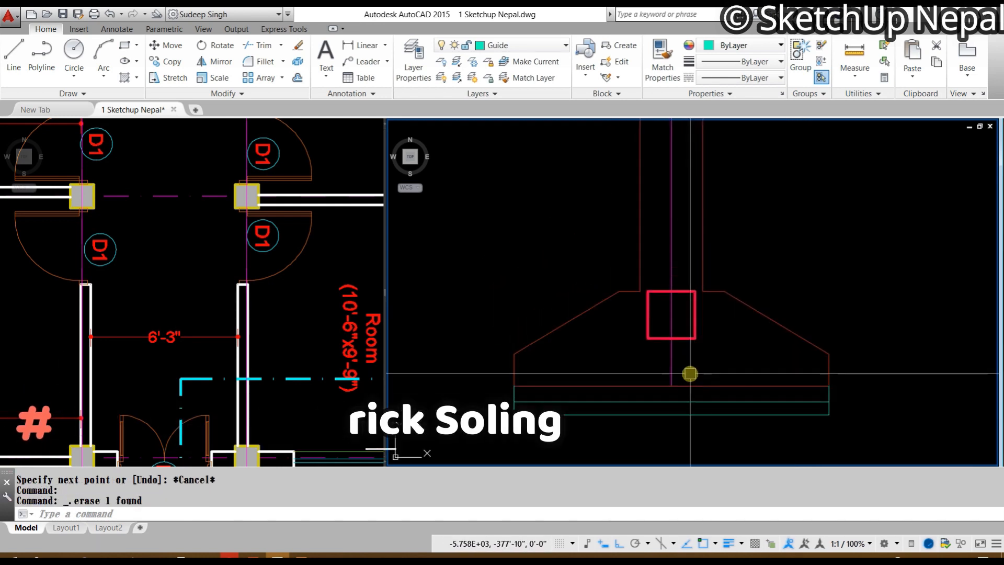
scroll(708, 303, down, 2)
scroll(527, 305, up, 4)
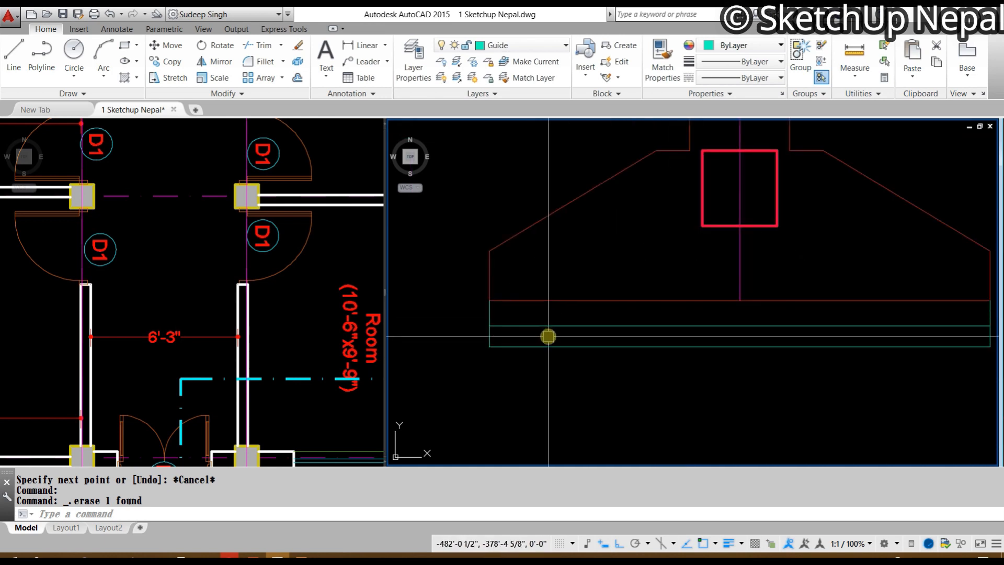
click(489, 340)
text(o)
key(Return)
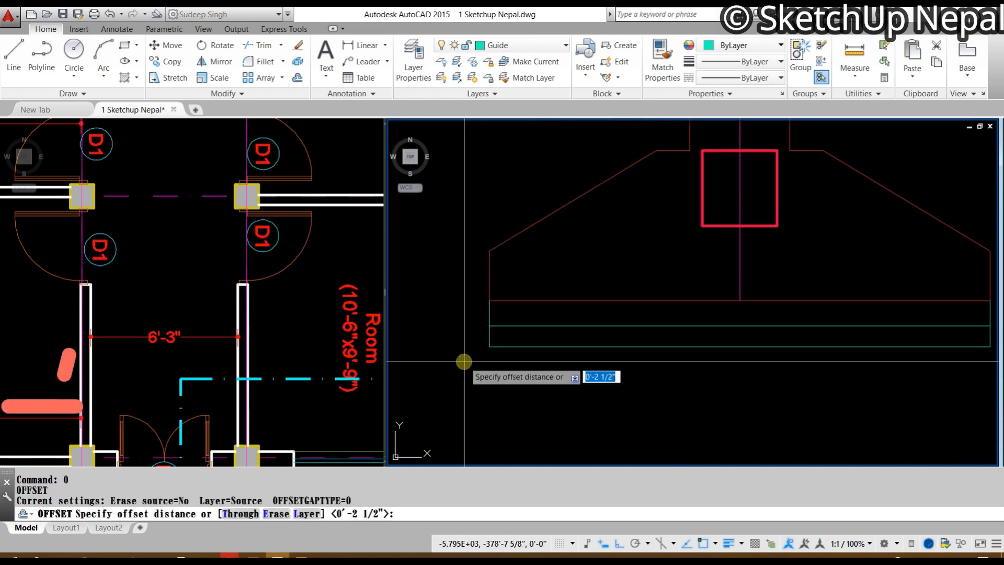
text(9)
key(Return)
click(605, 387)
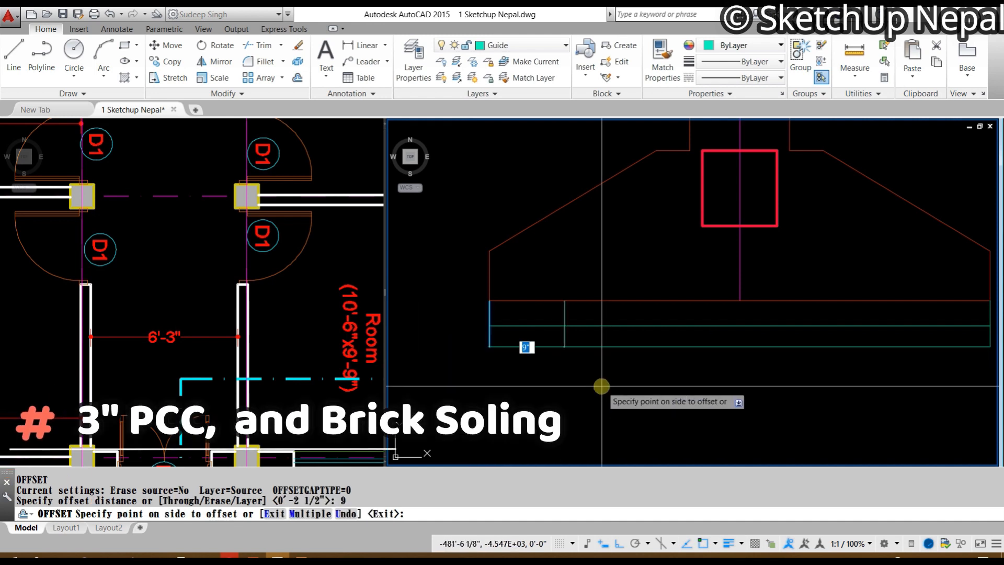
key(Escape)
Step: Trim away the part of the offset line crossing the PCC layer, keeping it only within the brick soling
scroll(565, 305, up, 2)
text(tr)
key(Return)
key(Return)
click(562, 318)
key(Escape)
Step: Offset the brick divider repeatedly to the right at 9" spacing, using the Multiple option, along the whole soling layer
click(568, 346)
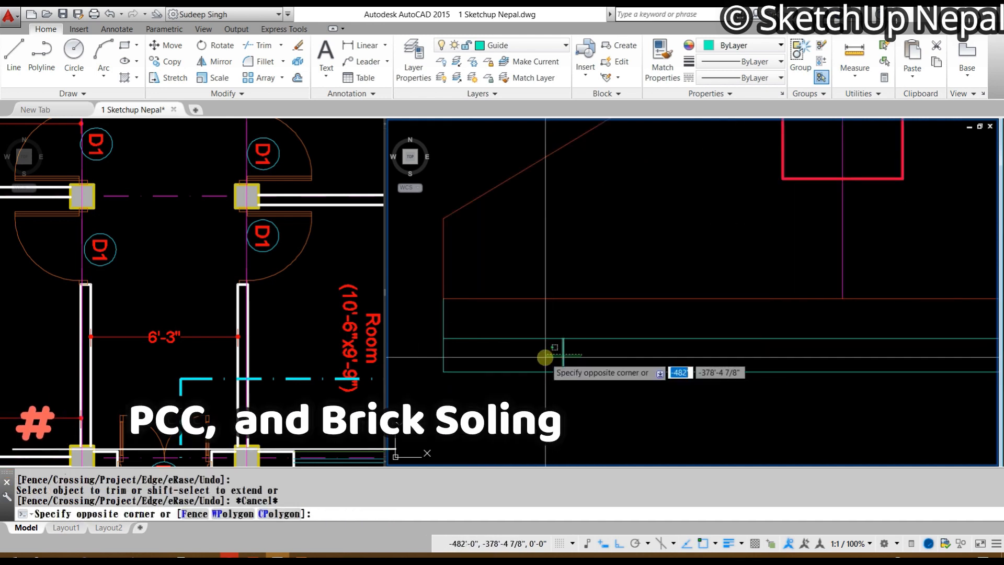
click(545, 357)
text(o)
key(Return)
text(9)
key(Return)
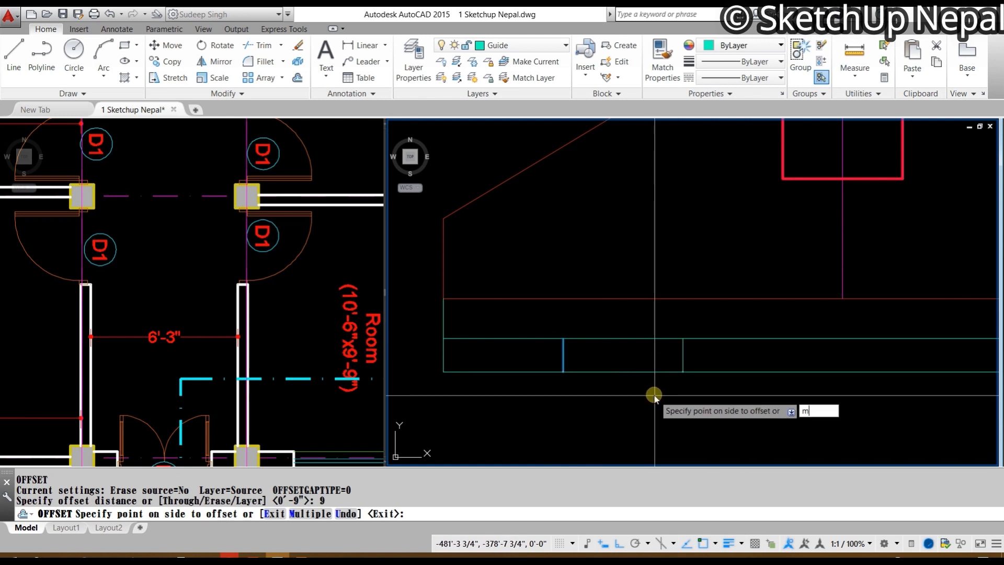
text(m)
key(Return)
scroll(654, 395, down, 3)
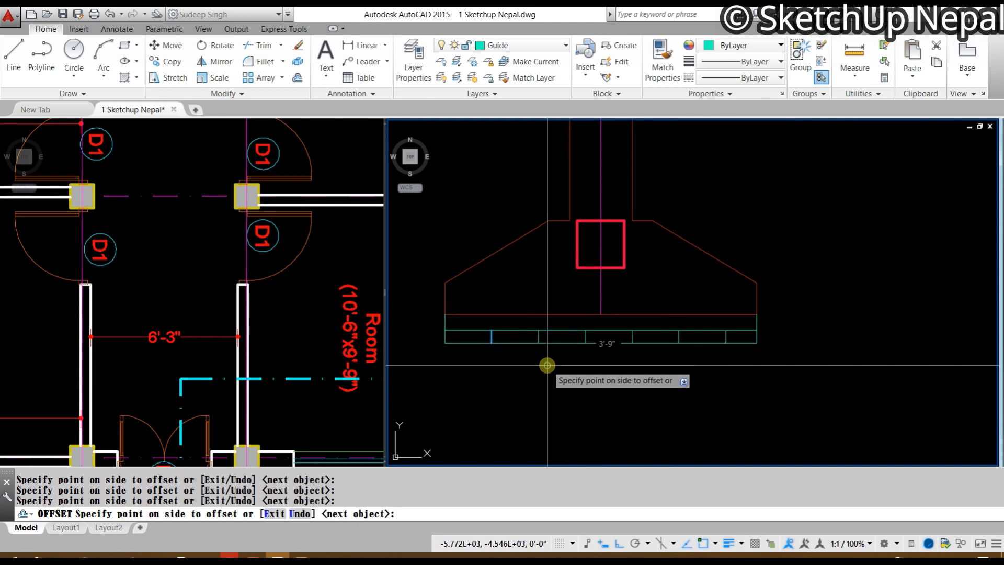
click(547, 365)
key(Return)
scroll(803, 334, up, 2)
key(Escape)
Step: Move the PCC outline and the brick soling lines to the Hatch layer
middle_drag(631, 337, 841, 335)
middle_drag(616, 364, 625, 377)
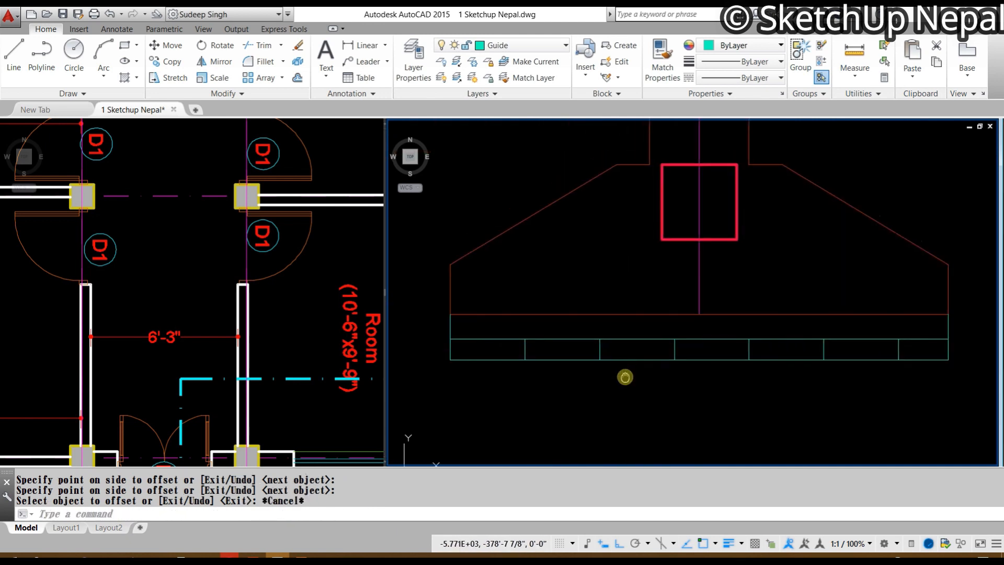
click(971, 360)
click(450, 402)
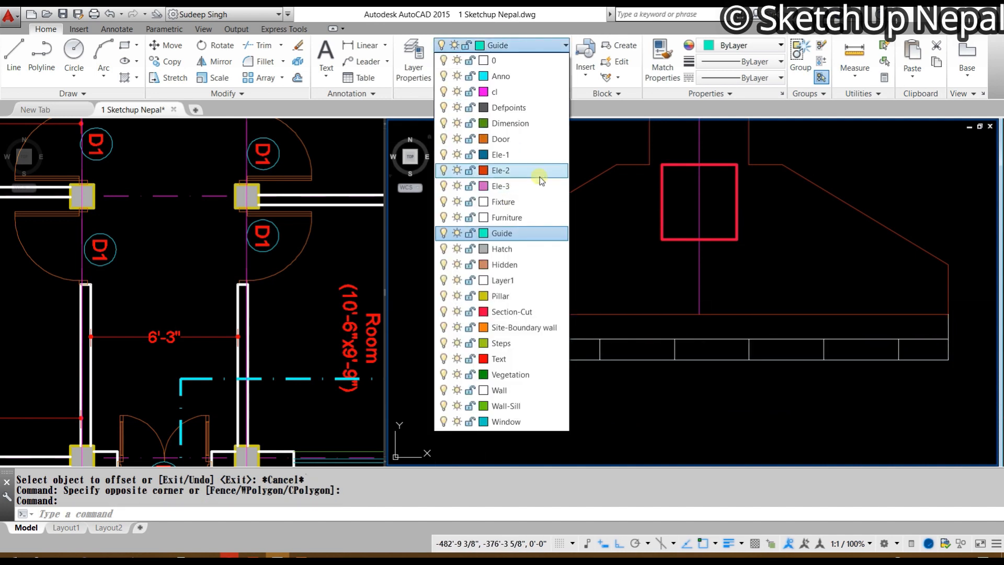
click(502, 249)
key(Escape)
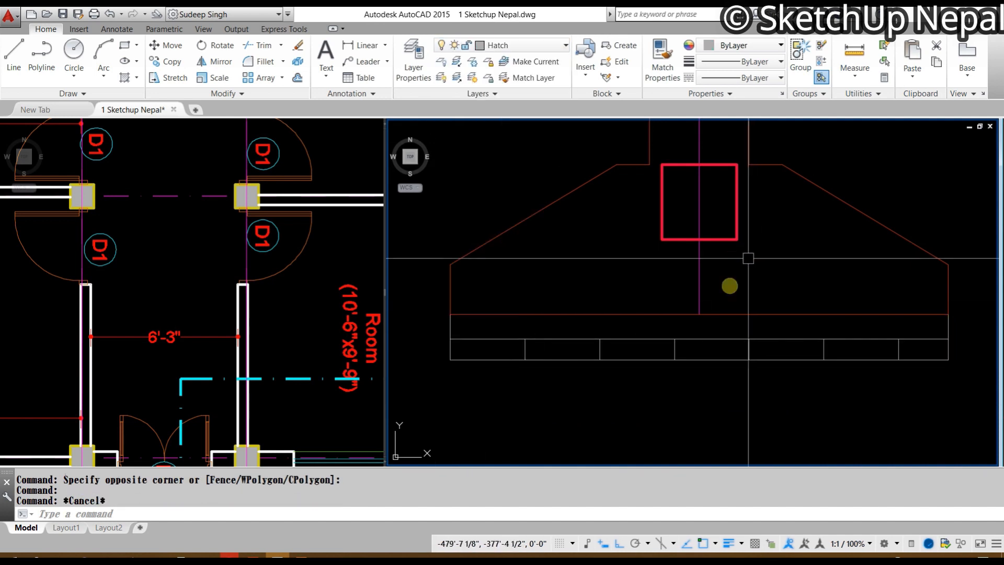
Step: Hatch the PCC layer beneath the footing with the AR-CONC pattern by picking an internal point
middle_drag(641, 328, 656, 364)
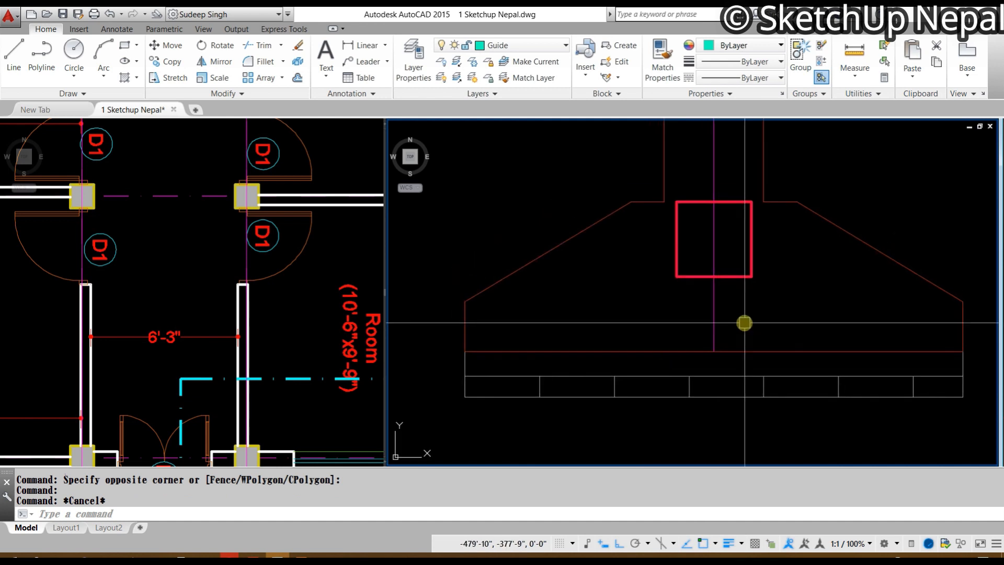
scroll(733, 323, down, 4)
middle_drag(715, 356, 677, 313)
scroll(589, 291, up, 4)
key(Escape)
key(Escape)
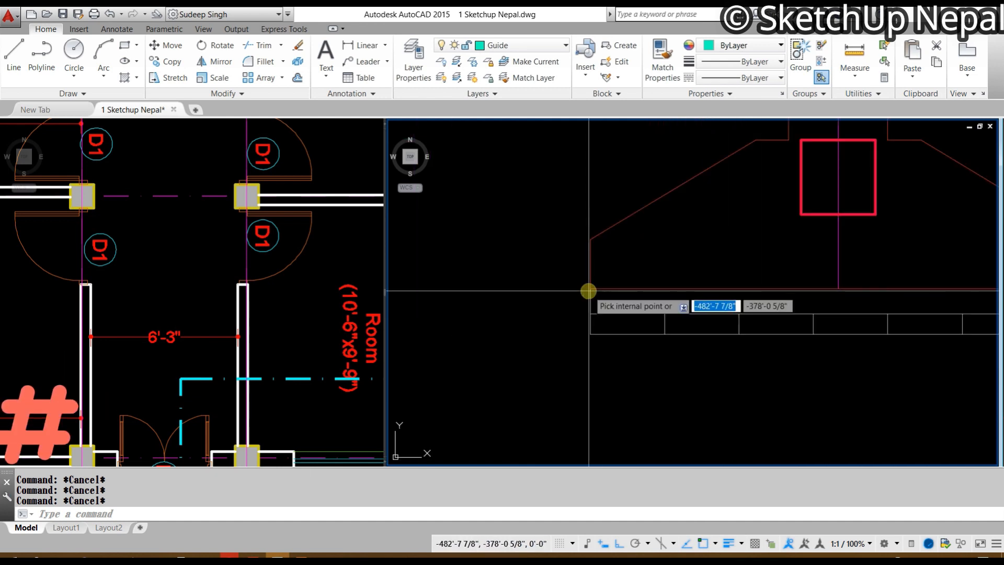
text(h)
key(Return)
scroll(683, 292, down, 2)
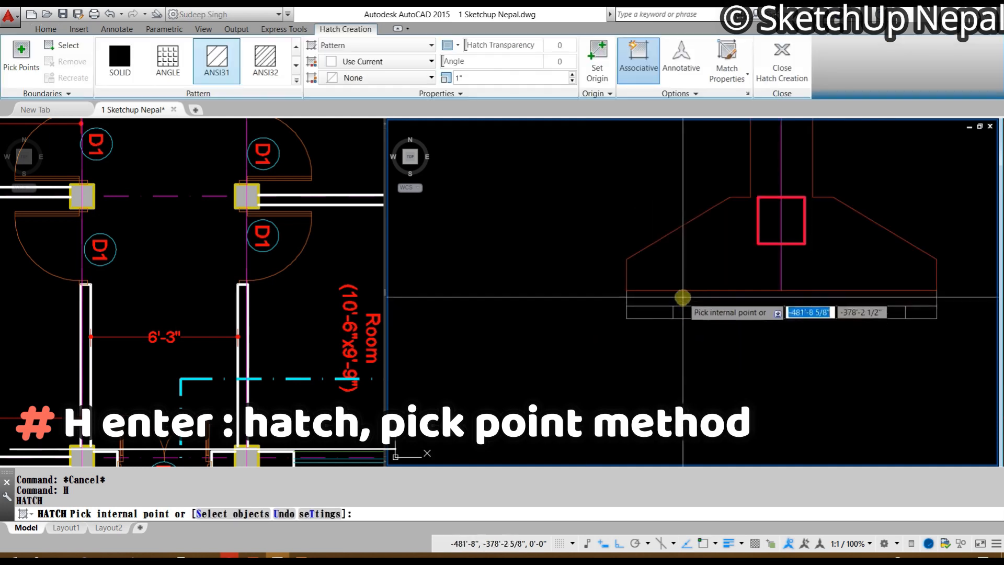
scroll(683, 297, up, 2)
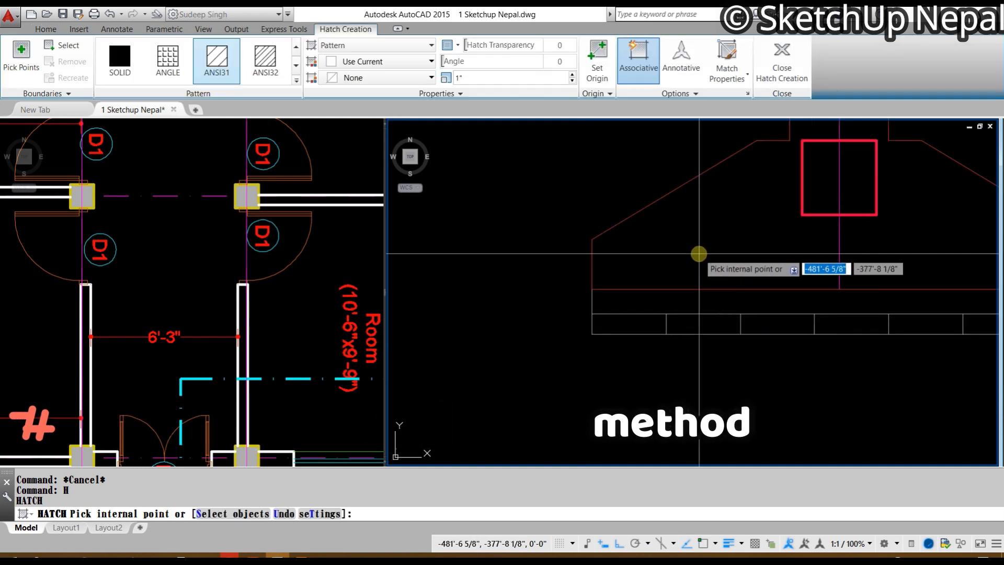
scroll(698, 254, down, 1)
middle_drag(699, 254, 643, 345)
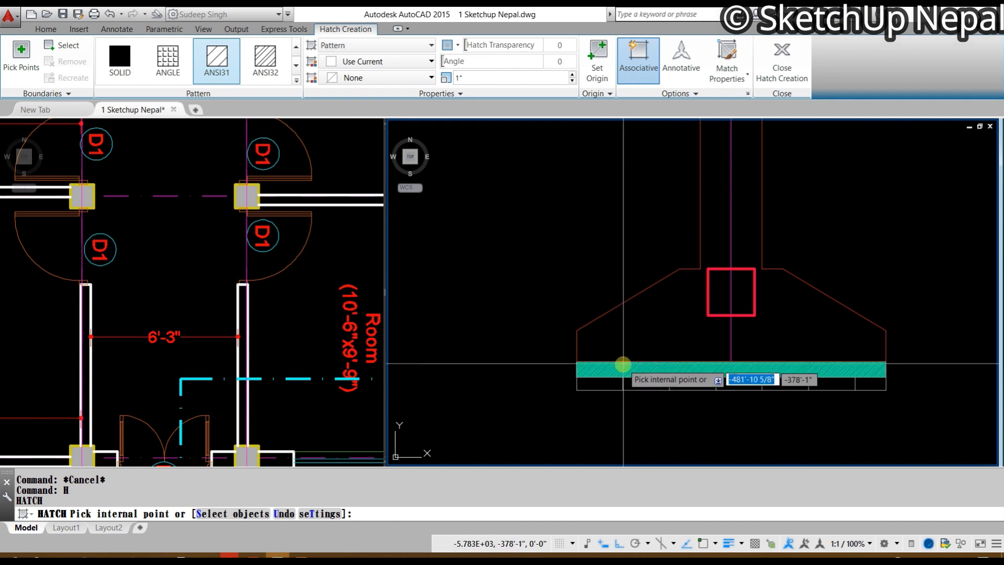
click(296, 79)
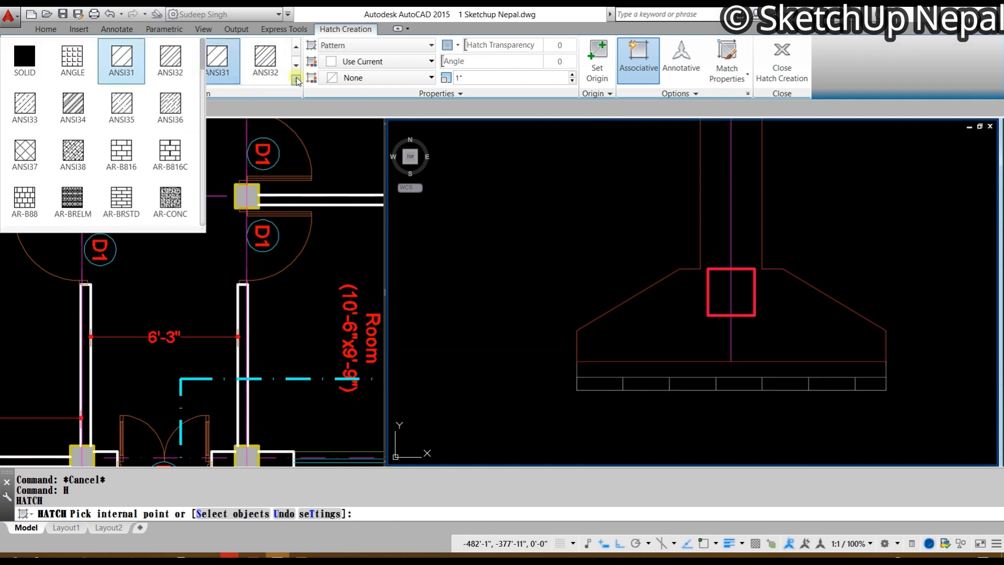
click(169, 204)
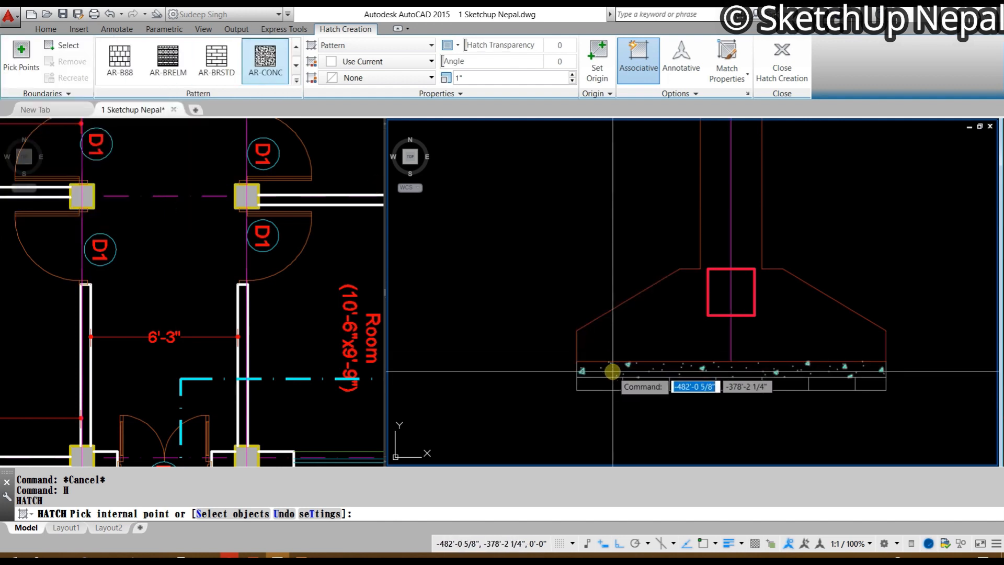
click(21, 50)
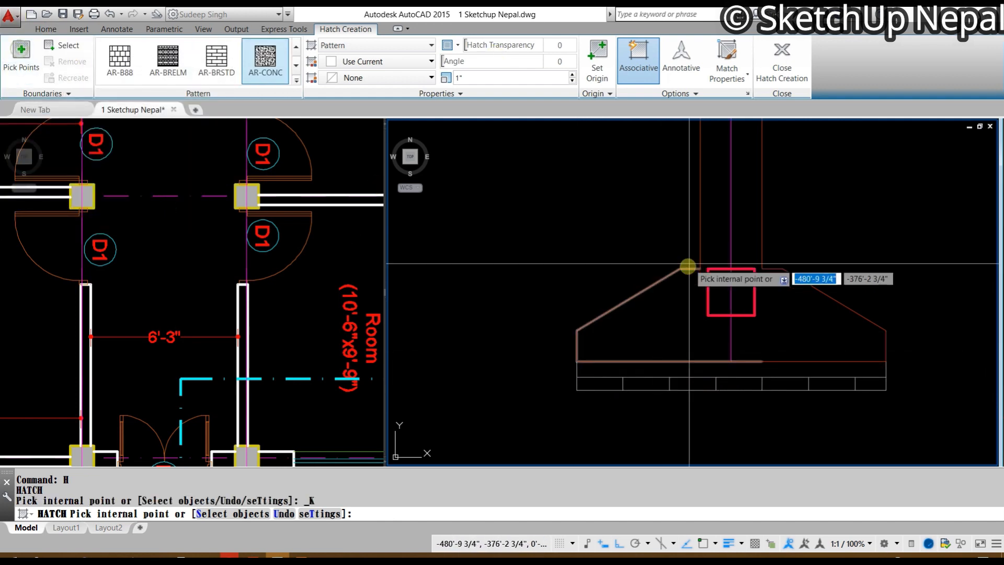
click(753, 362)
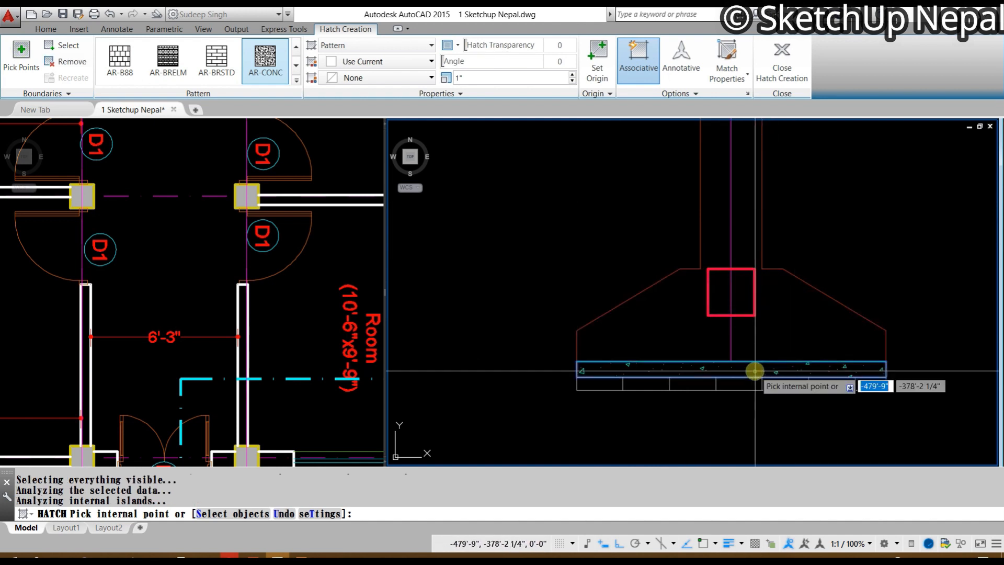
key(Return)
Step: Move the PCC's concrete hatch to the Hatch layer
scroll(666, 364, up, 4)
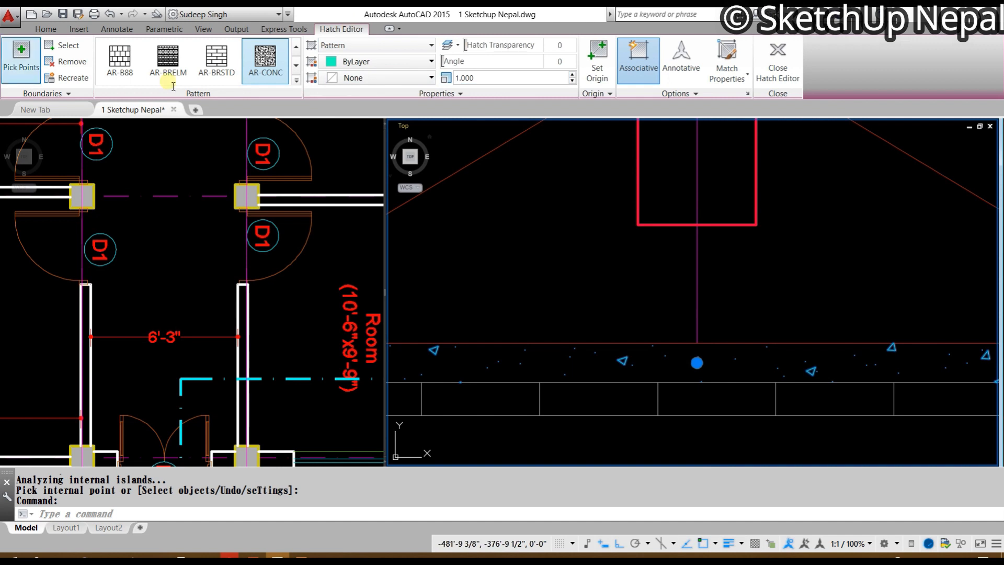
click(46, 29)
click(486, 47)
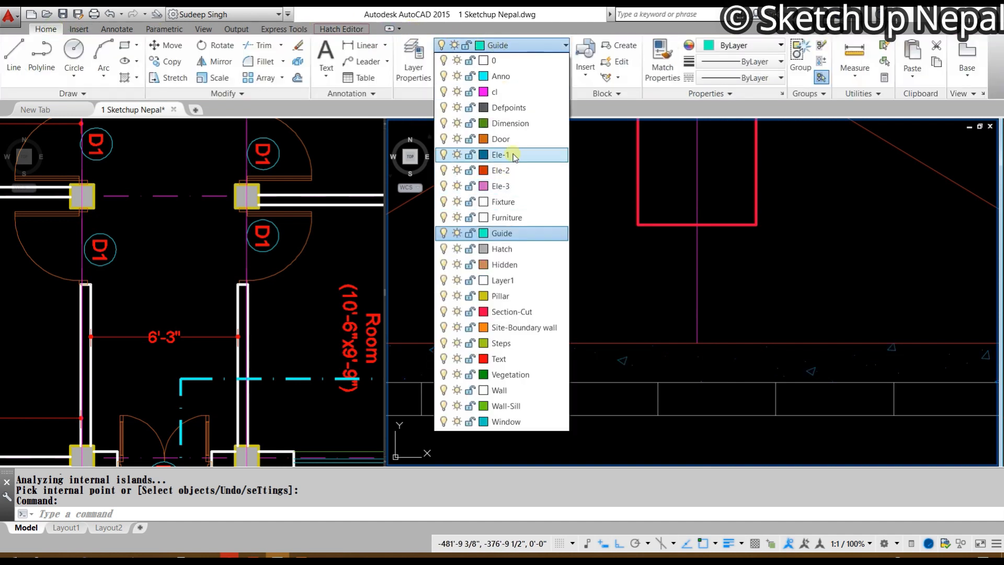
click(501, 248)
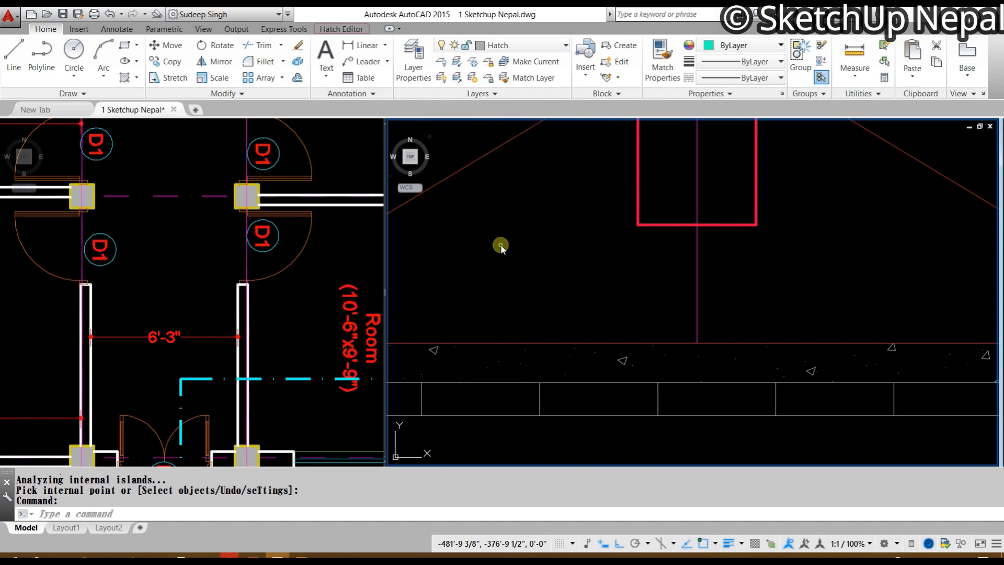
Step: Set the PCC hatch's pattern scale to 0.5
click(345, 30)
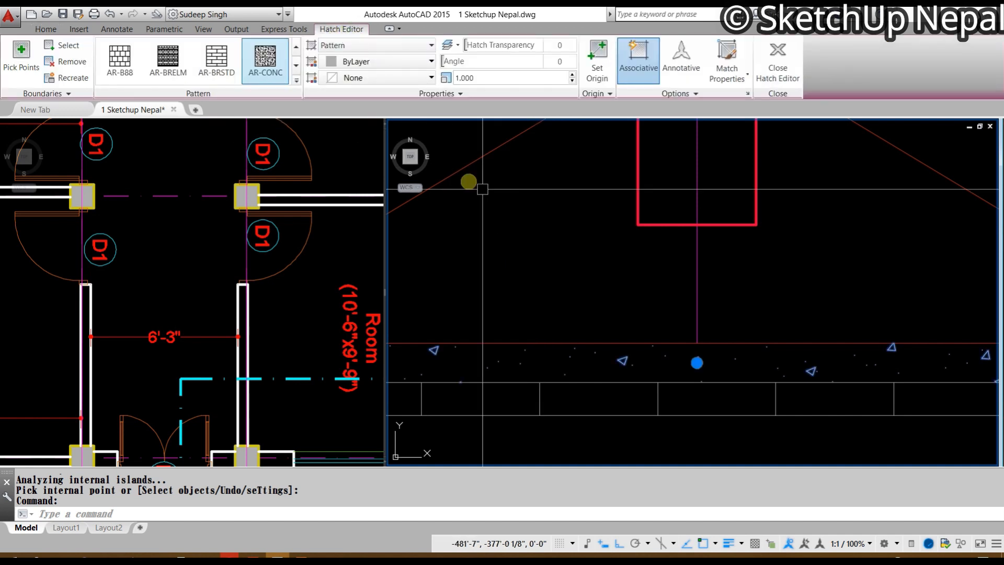
scroll(565, 376, down, 3)
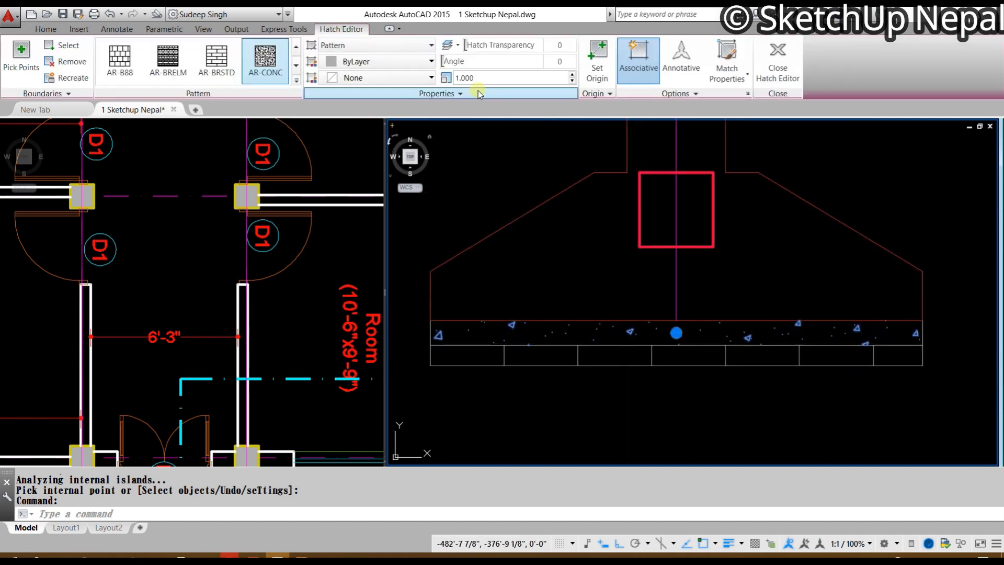
text(0.7)
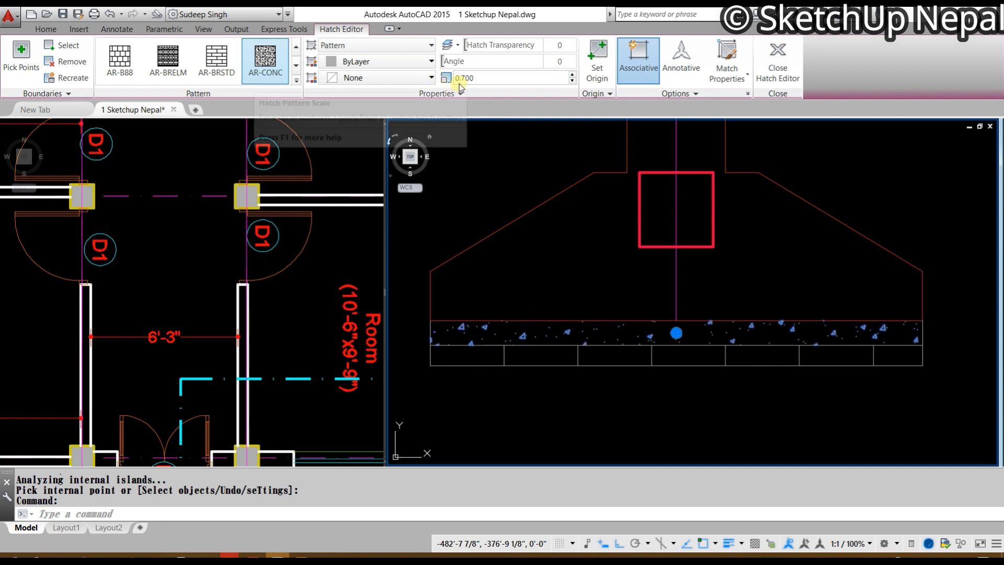
key(Return)
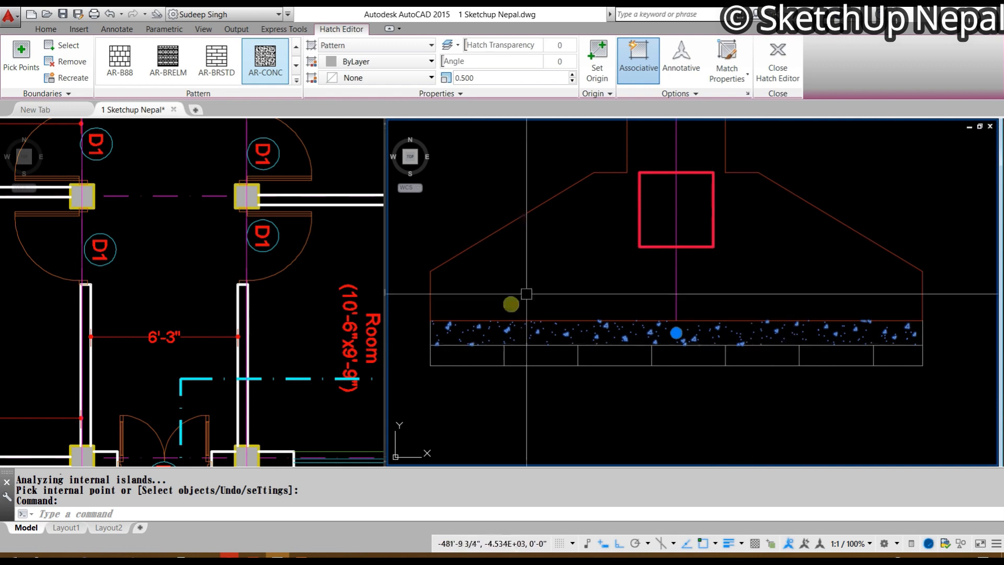
scroll(677, 266, down, 4)
middle_drag(684, 254, 638, 356)
key(Escape)
Step: Copy the complete column, tie beam, footing, PCC and soling from the column centre line onto the neighbouring column's centre line to the left
scroll(715, 302, down, 4)
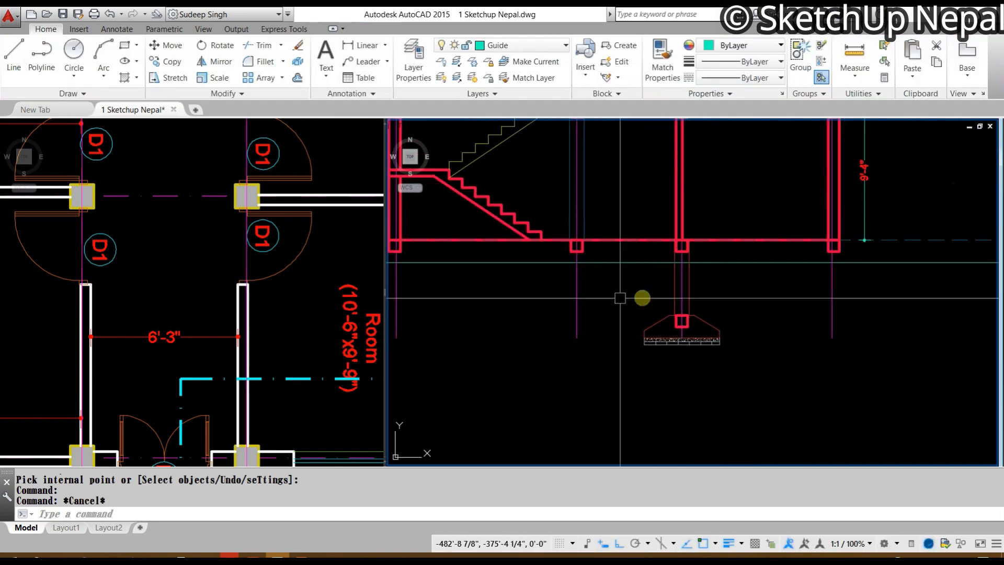
scroll(709, 352, up, 2)
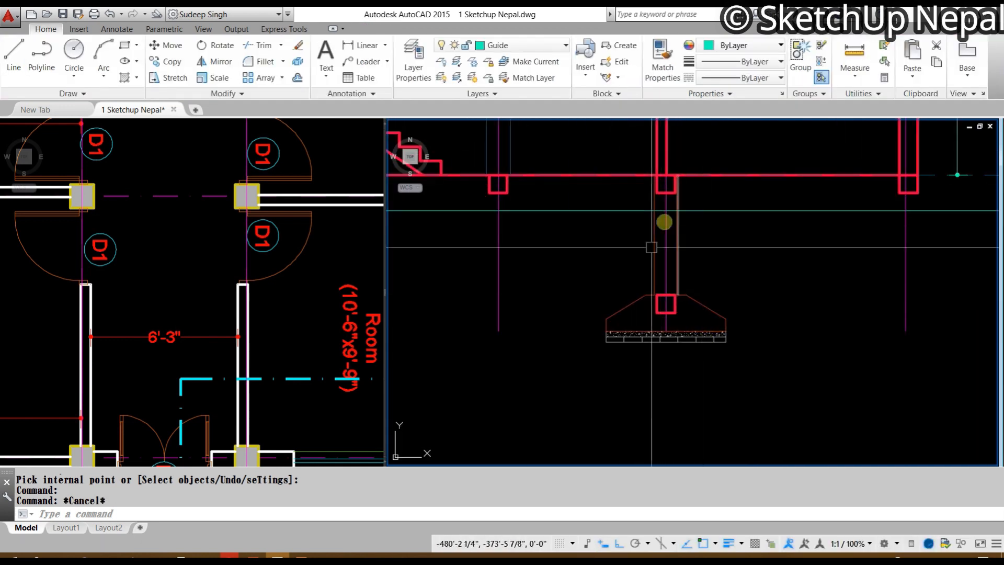
scroll(659, 225, up, 2)
click(649, 181)
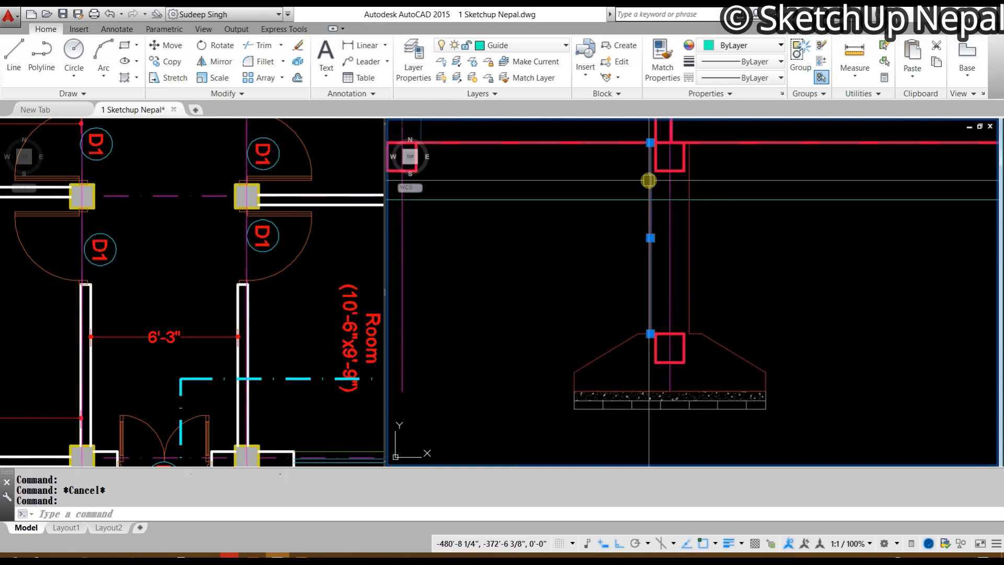
click(518, 283)
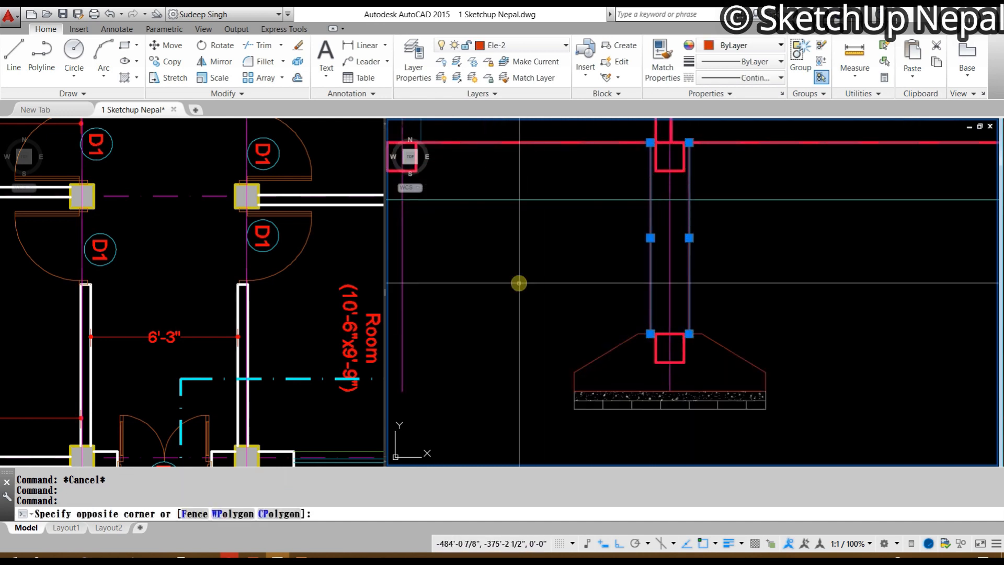
click(834, 444)
text(Co)
key(space)
scroll(691, 167, up, 3)
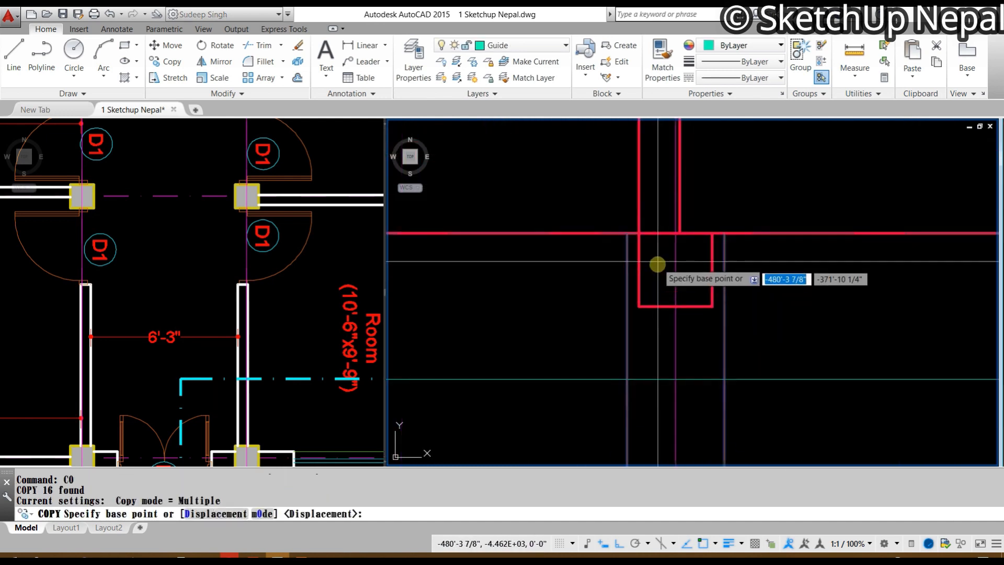
click(673, 233)
scroll(673, 249, down, 5)
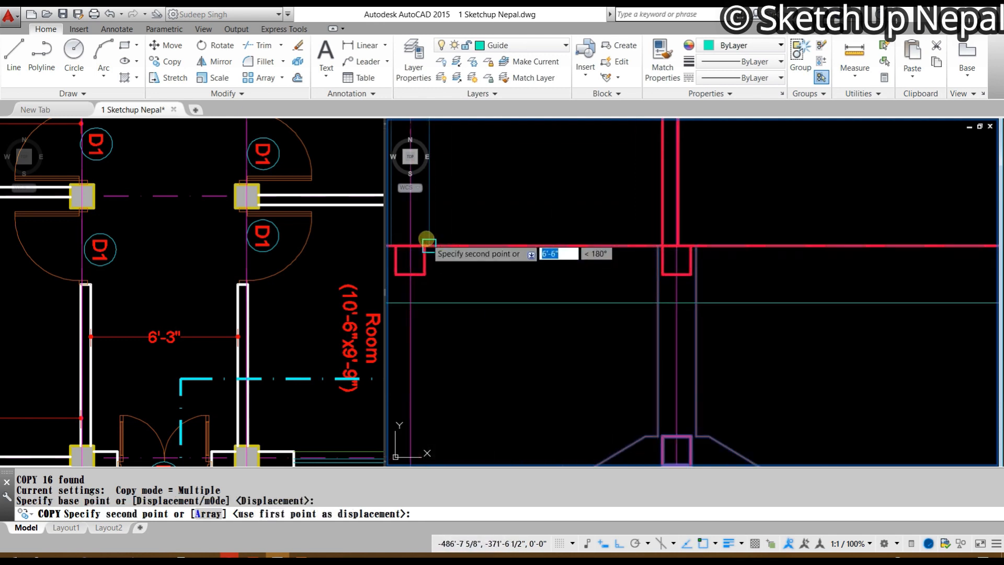
scroll(426, 242, up, 5)
click(644, 237)
scroll(639, 170, down, 3)
key(Escape)
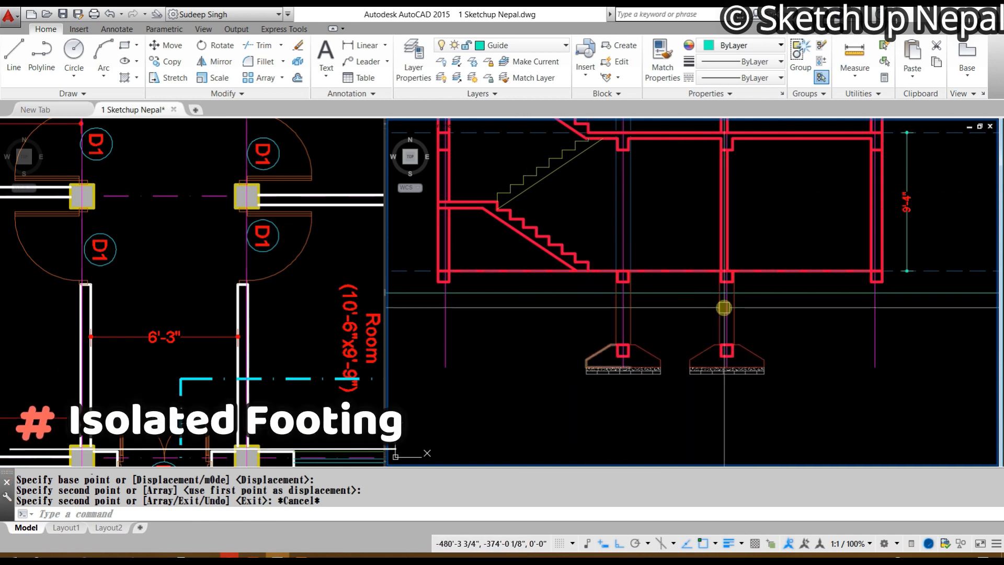
Step: Draw a vertical guide line down from the outer bottom corner of the rightmost plinth beam to below footing level
mouse_move(878, 322)
middle_down()
mouse_move(760, 322)
mouse_move(739, 302)
middle_up()
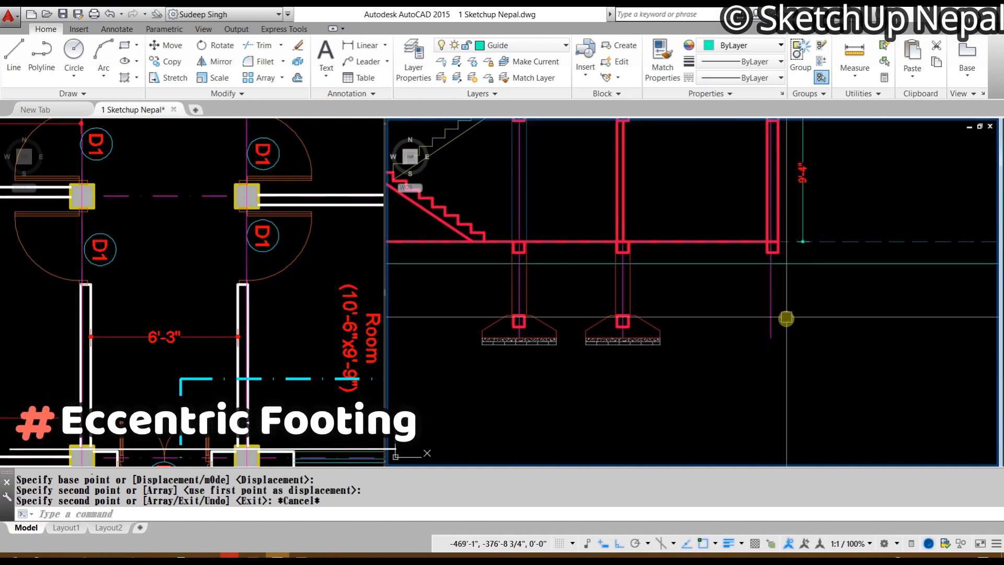
scroll(787, 318, up, 3)
key(Escape)
key(Escape)
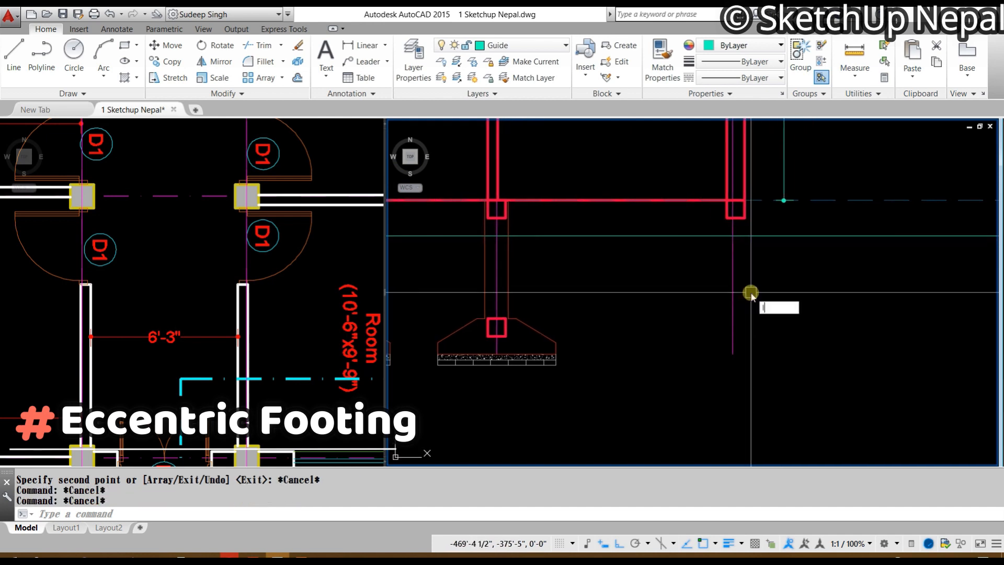
text(l)
key(Return)
click(746, 219)
click(770, 415)
key(Escape)
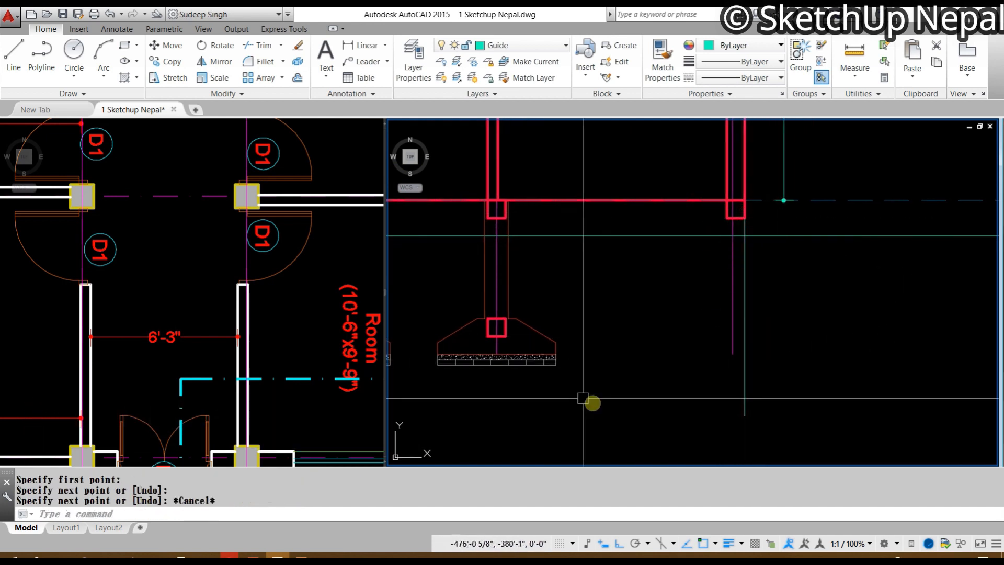
Step: Draw a horizontal guide line from the isolated footing's bottom corner across the rightmost column's axis
key(Return)
scroll(555, 355, up, 4)
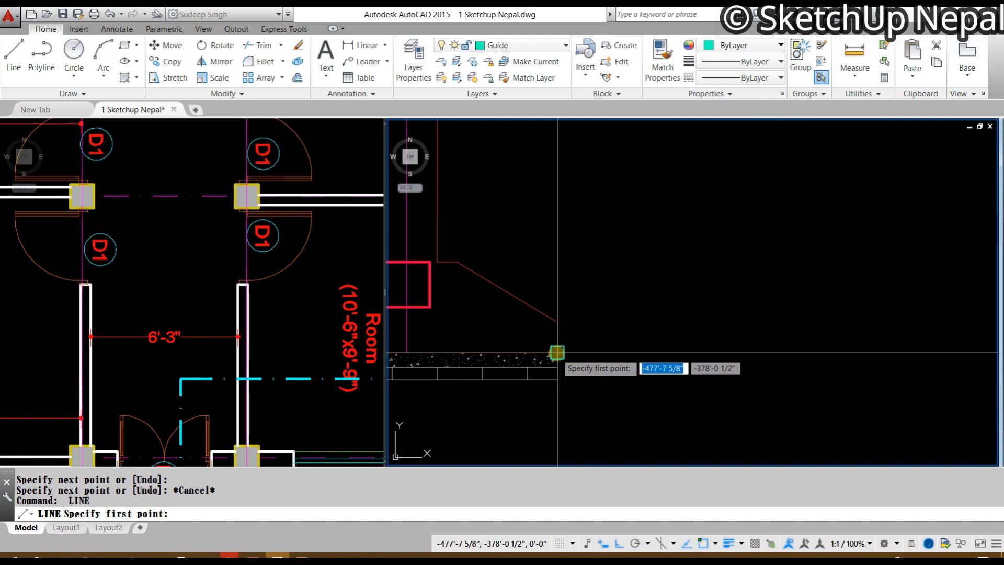
click(556, 354)
scroll(556, 354, down, 8)
click(758, 348)
key(Escape)
scroll(621, 348, up, 4)
middle_drag(701, 317, 707, 334)
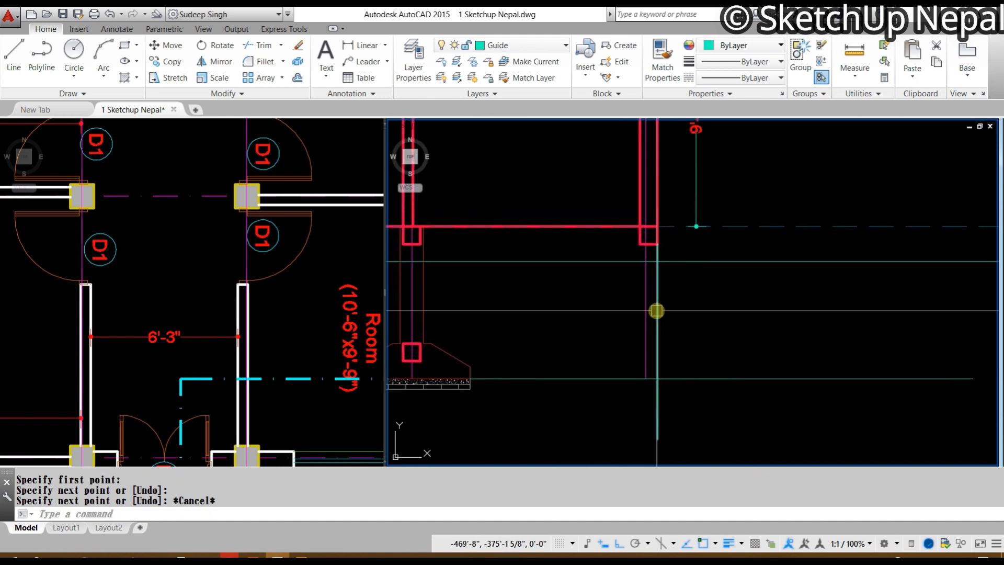
Step: Offset the rightmost column's outer vertical guide line 1' inward to form the column's inner face
text(o)
key(Return)
text(1')
key(Return)
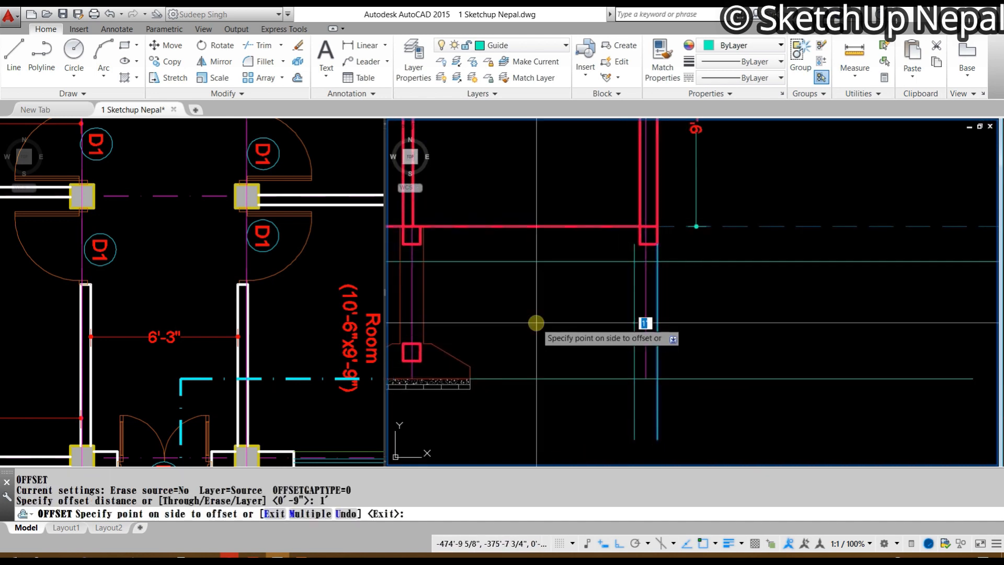
click(535, 322)
middle_drag(608, 299, 612, 340)
key(Escape)
key(Escape)
Step: Trim the part of the column's inner face line that projects above the ground-level guide line
scroll(633, 308, up, 4)
text(tr)
key(Return)
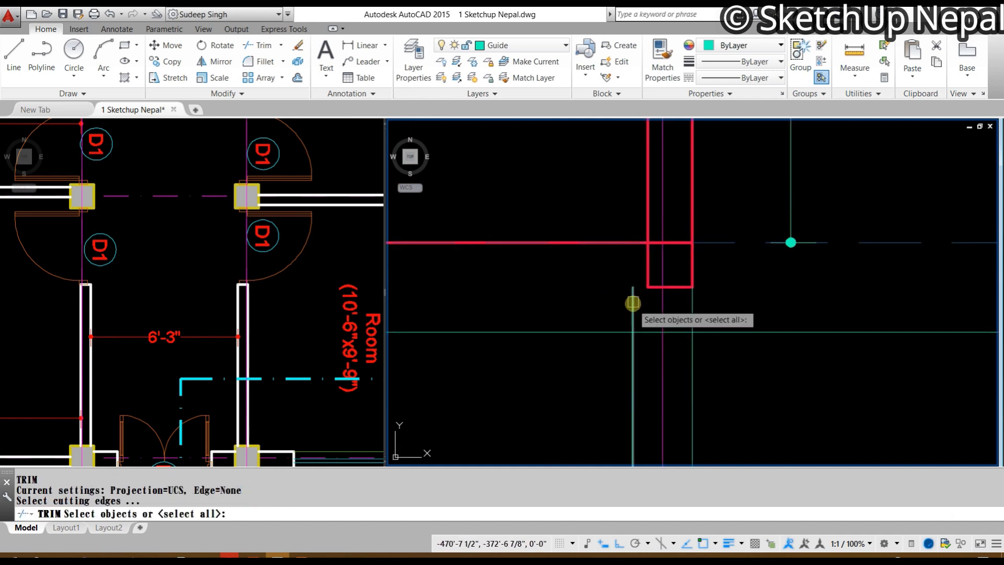
key(Return)
click(633, 300)
scroll(699, 388, down, 4)
key(Escape)
middle_drag(700, 387, 692, 300)
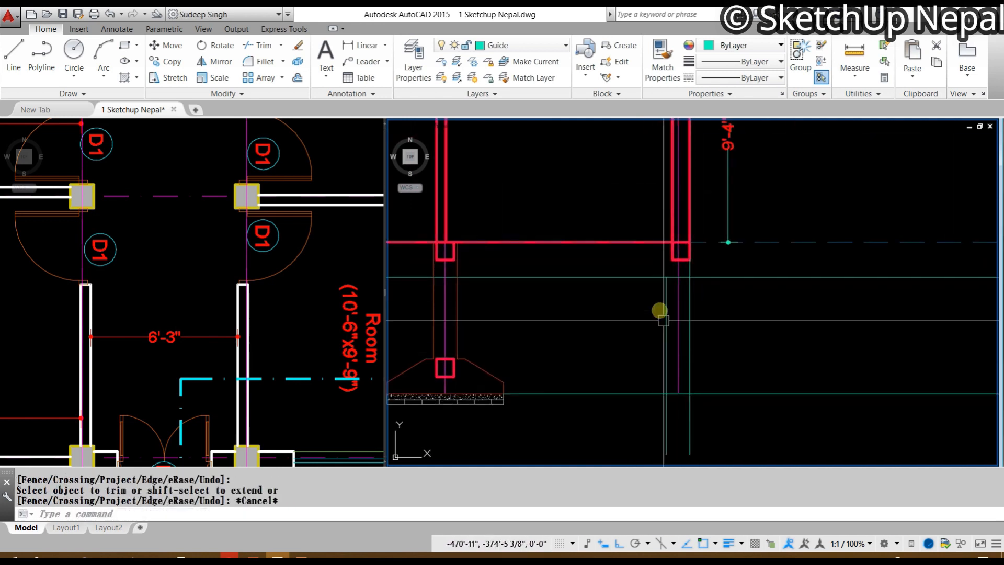
Step: Draw a horizontal guide line from the top level of the isolated footing across the rightmost column
middle_drag(679, 381, 684, 375)
key(Escape)
text(l)
key(Return)
click(468, 357)
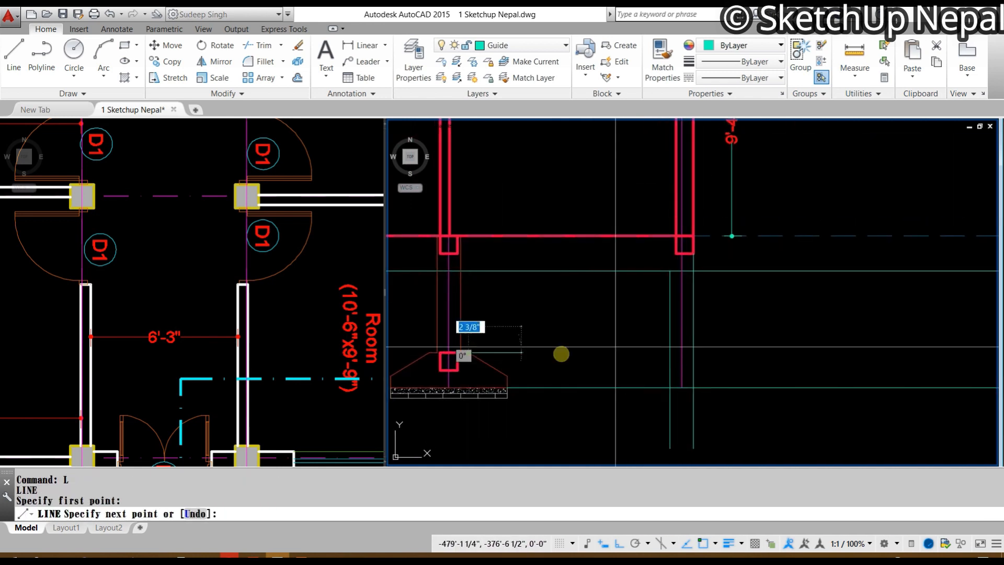
click(815, 314)
key(Escape)
key(Escape)
Step: Offset the column's inner face line 4" inward to mark the top edge of the eccentric footing
scroll(677, 355, up, 2)
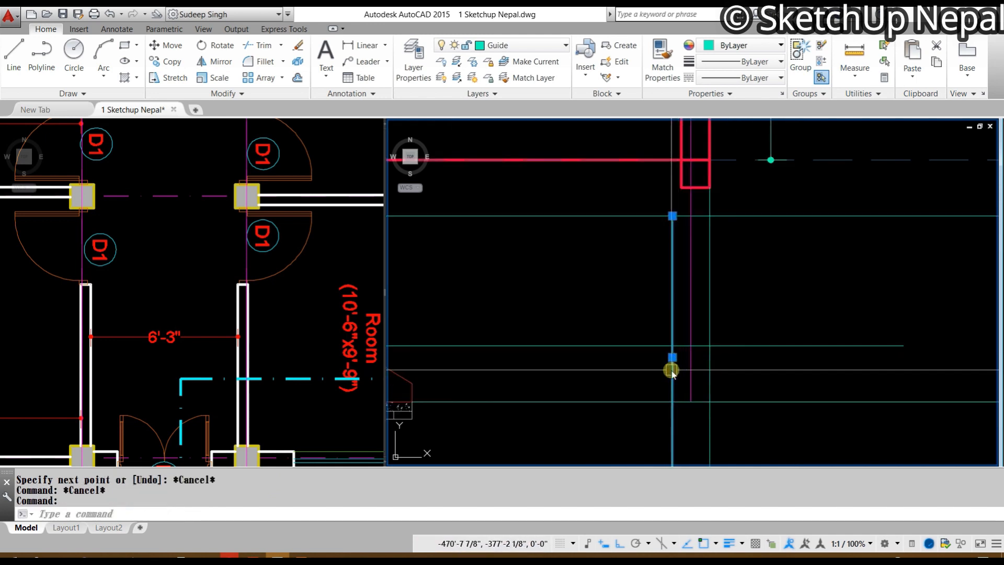
text(o)
key(Return)
text(4)
key(Return)
click(634, 375)
key(Escape)
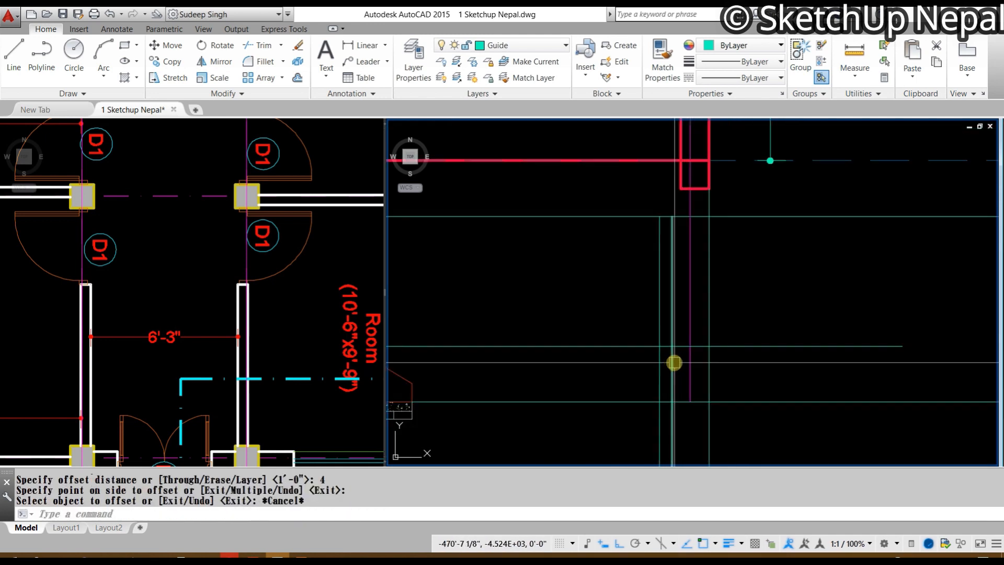
Step: Trim the 4" offset line above the footing's top-level guide line
scroll(675, 345, up, 2)
text(tr)
key(Return)
key(Return)
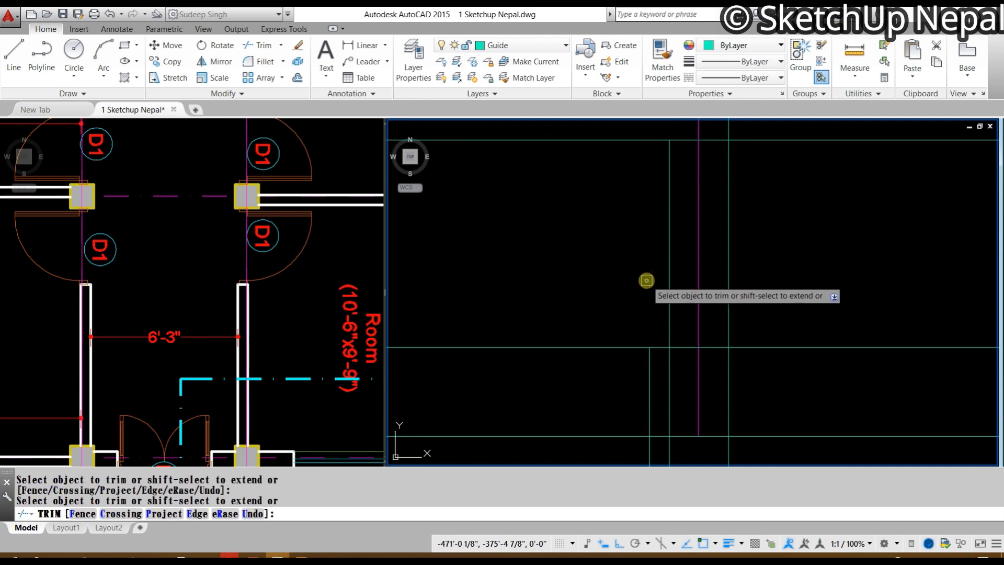
middle_drag(659, 371, 709, 299)
key(Escape)
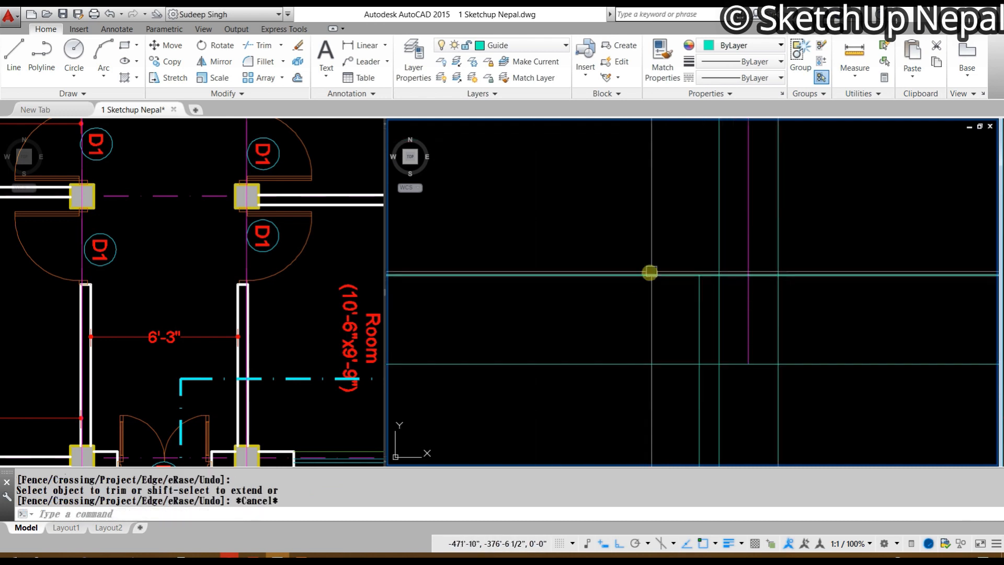
Step: Offset the footing's top-level guide line 1' downward
text(o)
key(Return)
text(1')
key(Return)
click(640, 276)
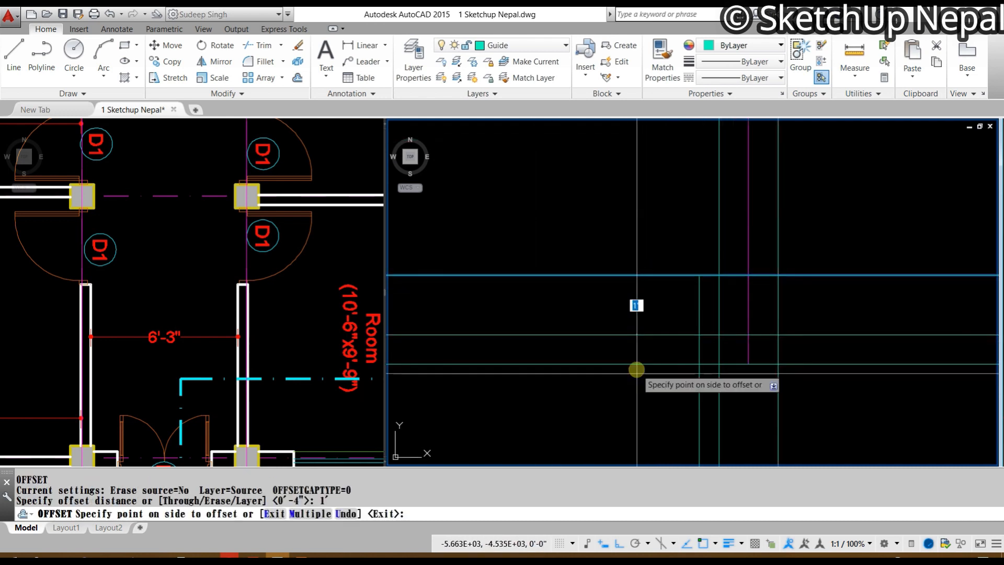
click(634, 390)
key(Escape)
key(Escape)
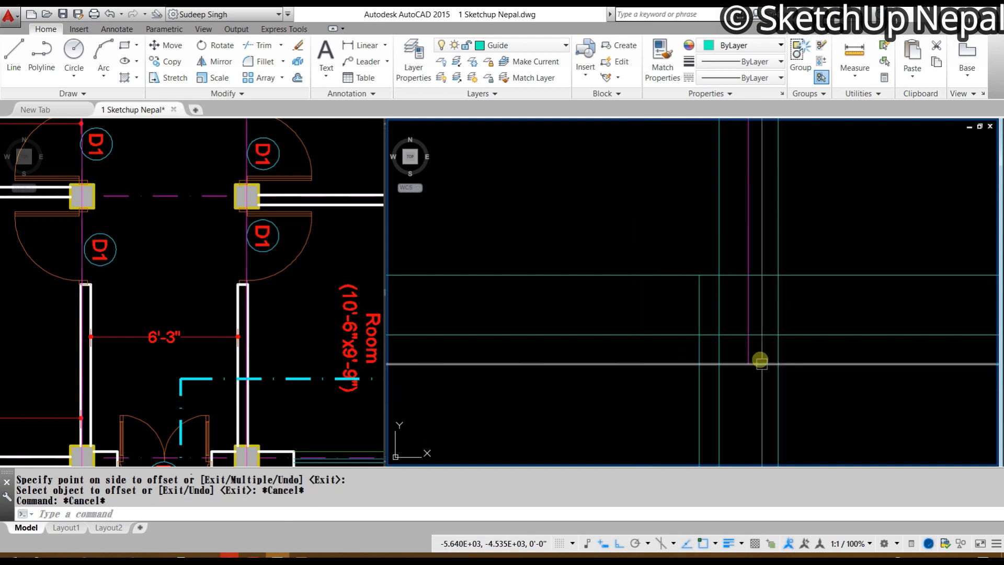
Step: Offset the column's outer vertical line 5' inward to set the eccentric footing's width
click(779, 403)
text(o)
key(Return)
text(5)
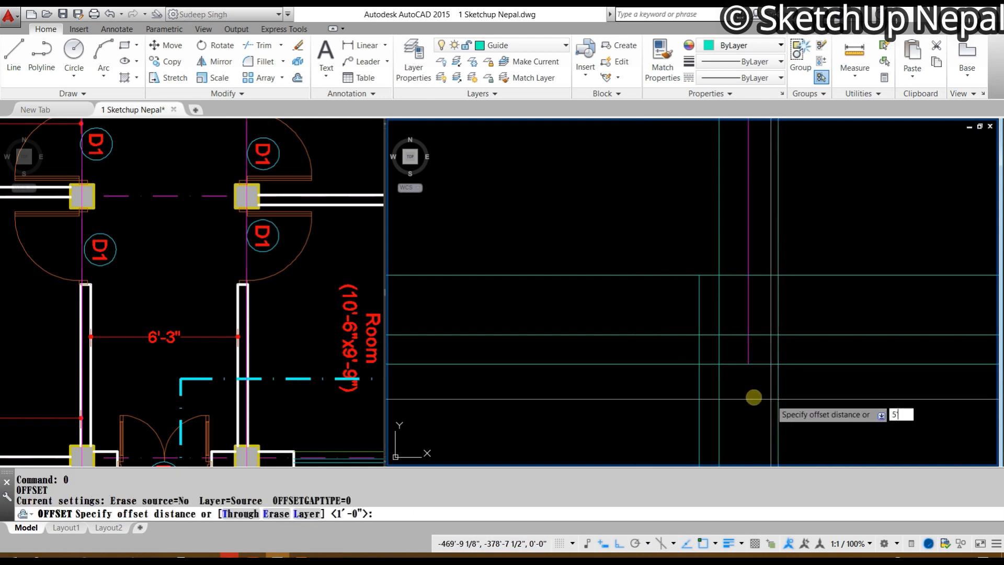
key(Return)
scroll(626, 377, down, 2)
middle_drag(626, 377, 655, 320)
click(628, 396)
key(Escape)
Step: Trim the horizontal footing guide lines that extend beyond the 5' width line on its inner side
text(tr)
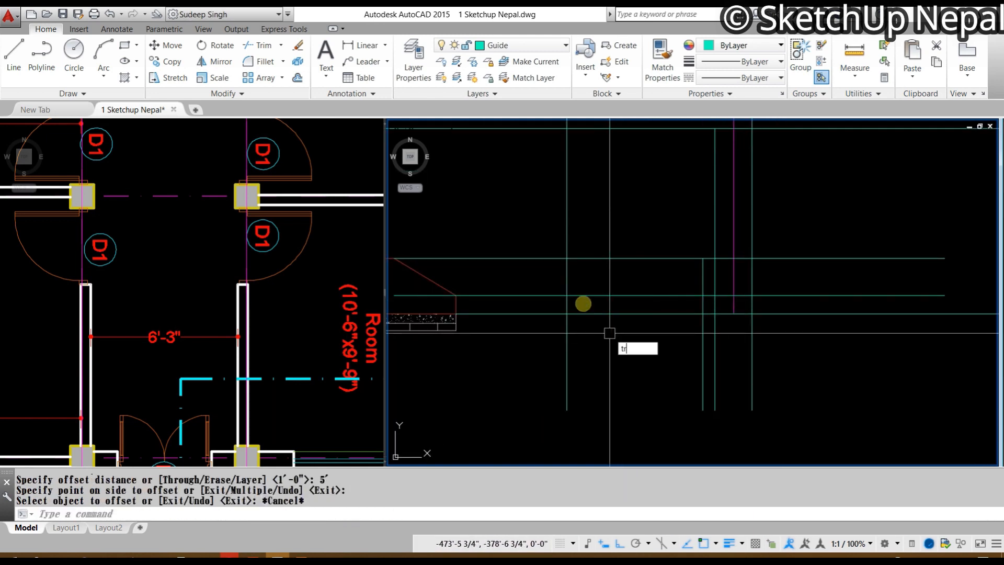
key(Return)
click(566, 233)
key(Return)
click(523, 208)
click(526, 390)
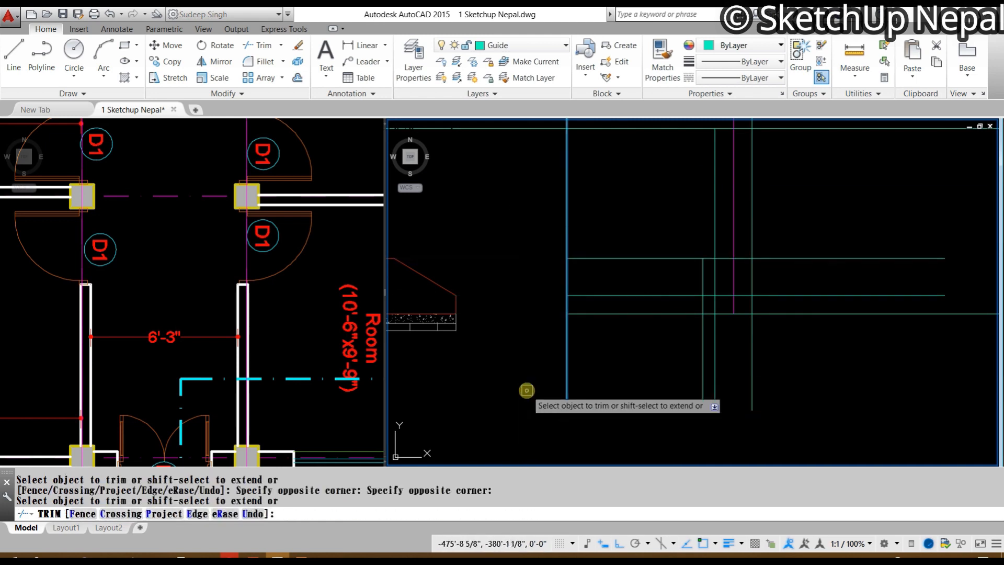
key(Escape)
middle_drag(596, 289, 543, 314)
Step: Draw the footing's sloping edge from the top of the 4" offset line to the 5' width line at the middle level
key(Escape)
text(l)
key(Return)
scroll(619, 301, up, 2)
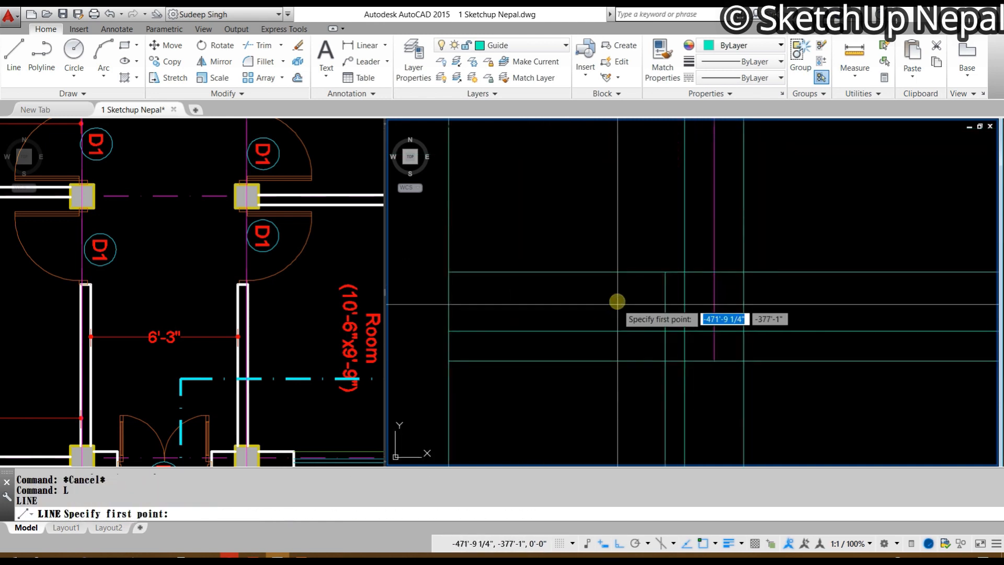
click(665, 272)
click(448, 331)
key(Escape)
Step: Delete the vertical guide line that marks the footing's 5' width
click(463, 192)
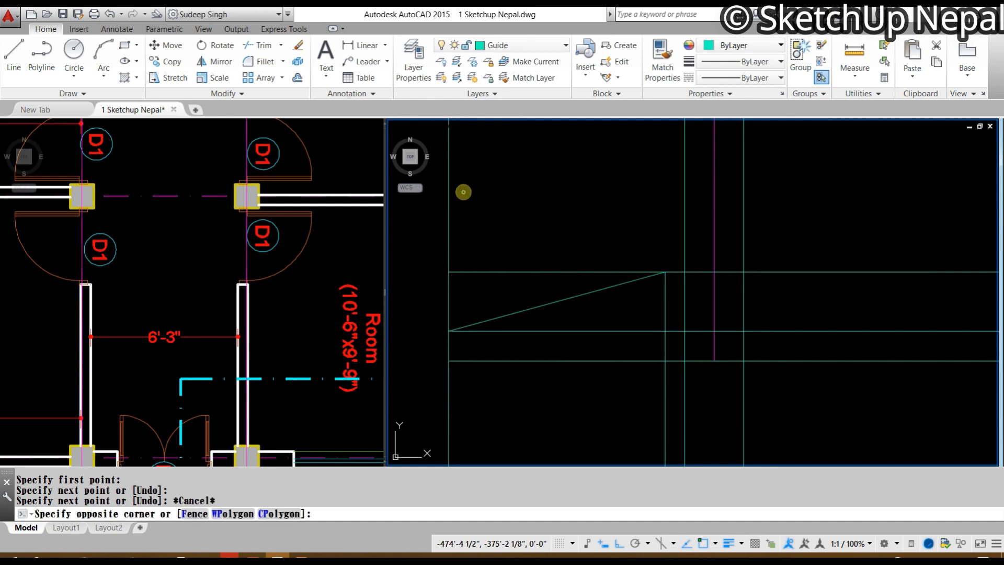
click(441, 233)
key(Delete)
scroll(568, 241, down, 2)
middle_drag(567, 242, 603, 283)
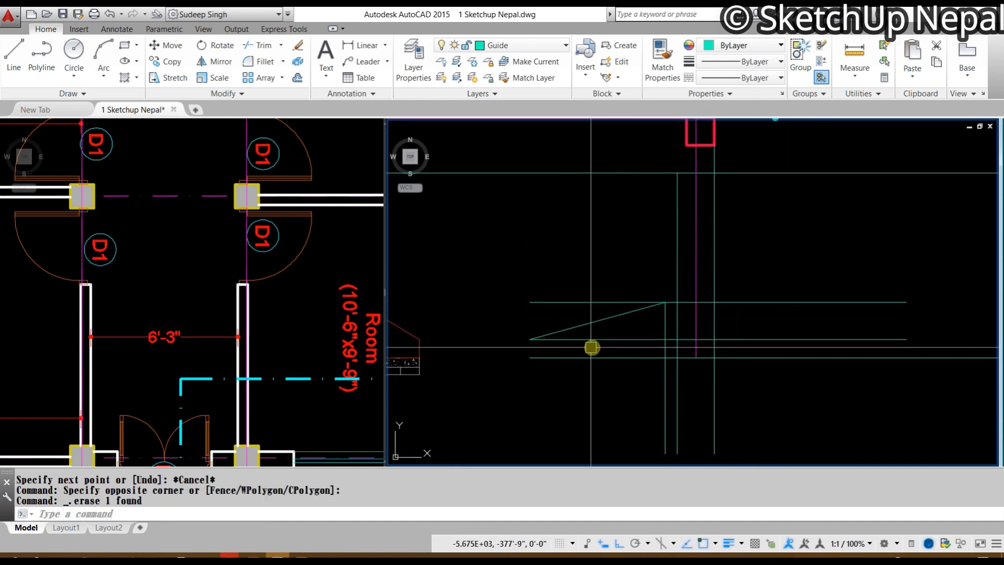
Step: Draw the vertical end edge from the slope's lower end down to the base line and join the corner with Fillet
key(Escape)
scroll(590, 348, up, 2)
text(l)
key(space)
click(493, 334)
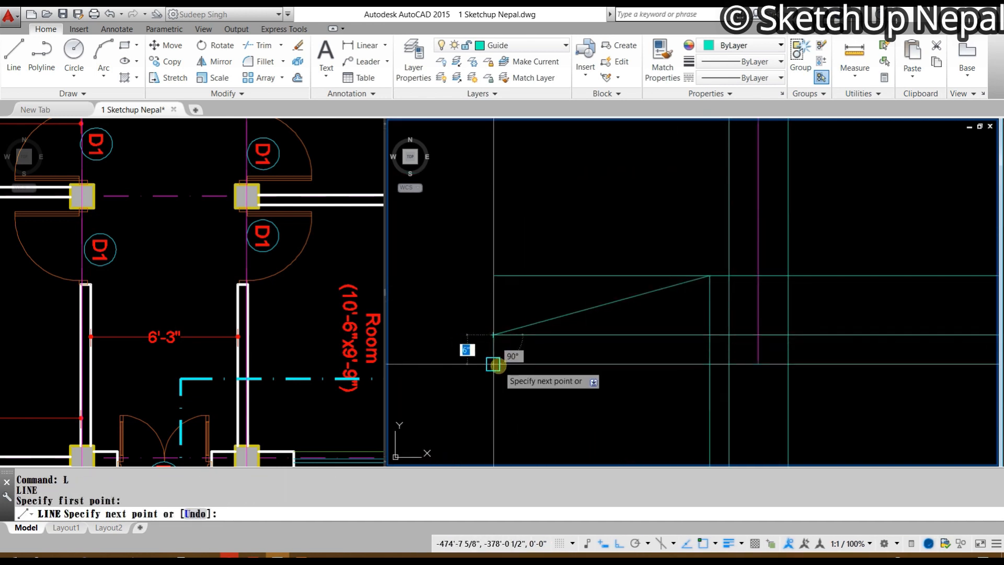
click(493, 364)
key(Escape)
text(f)
key(space)
click(492, 349)
key(Escape)
Step: Delete the footing's top-level guide line and the 4" offset vertical guide line
click(550, 290)
click(539, 259)
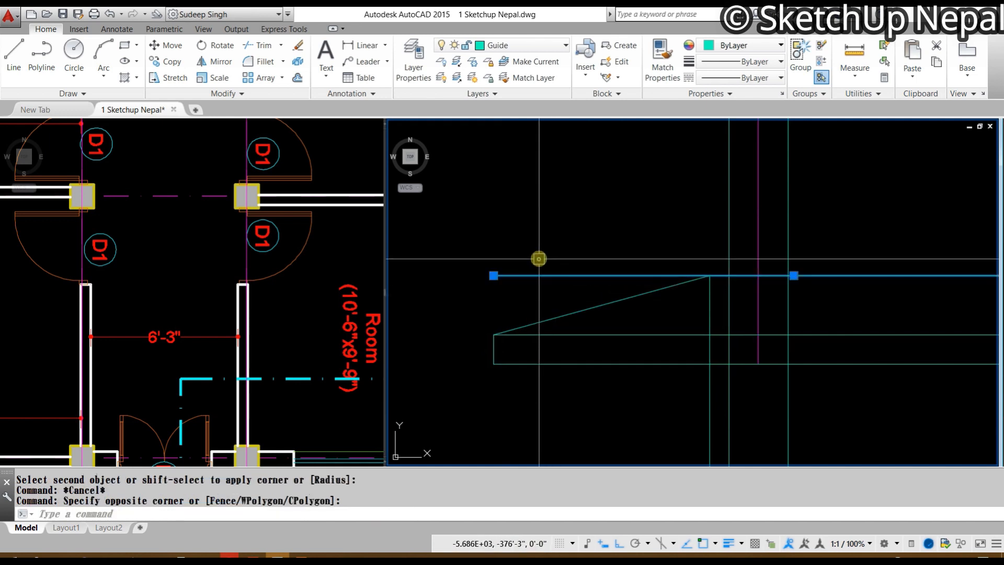
key(Delete)
middle_drag(830, 266, 766, 250)
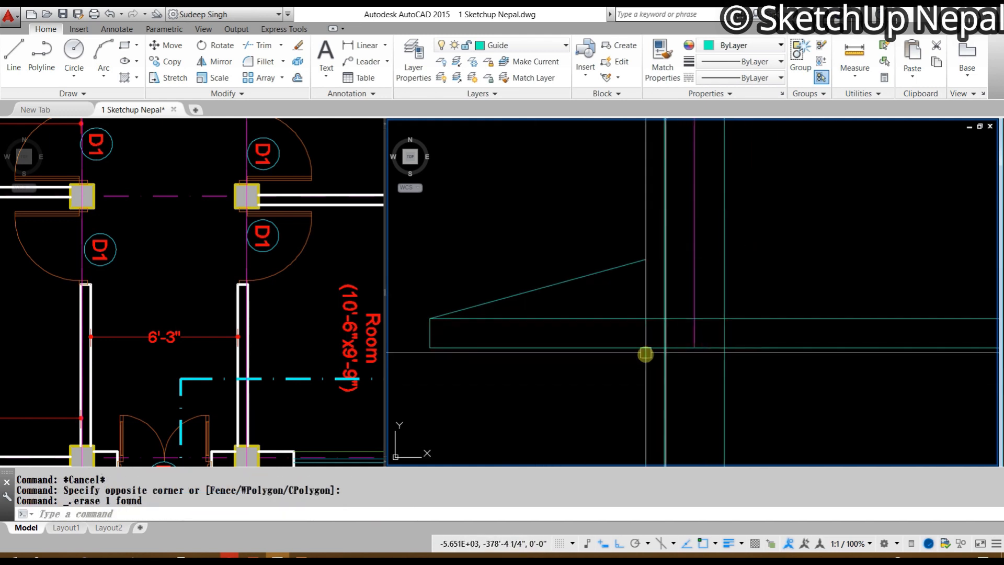
click(646, 367)
middle_drag(659, 352, 744, 397)
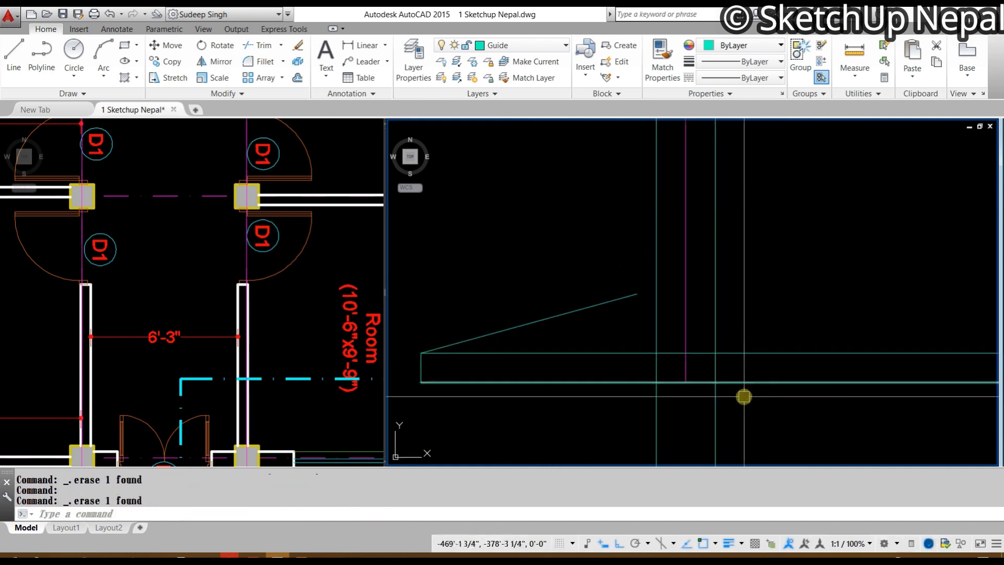
Step: Trim both column face lines below the footing's upper horizontal line
key(Escape)
key(Escape)
text(tr)
key(space)
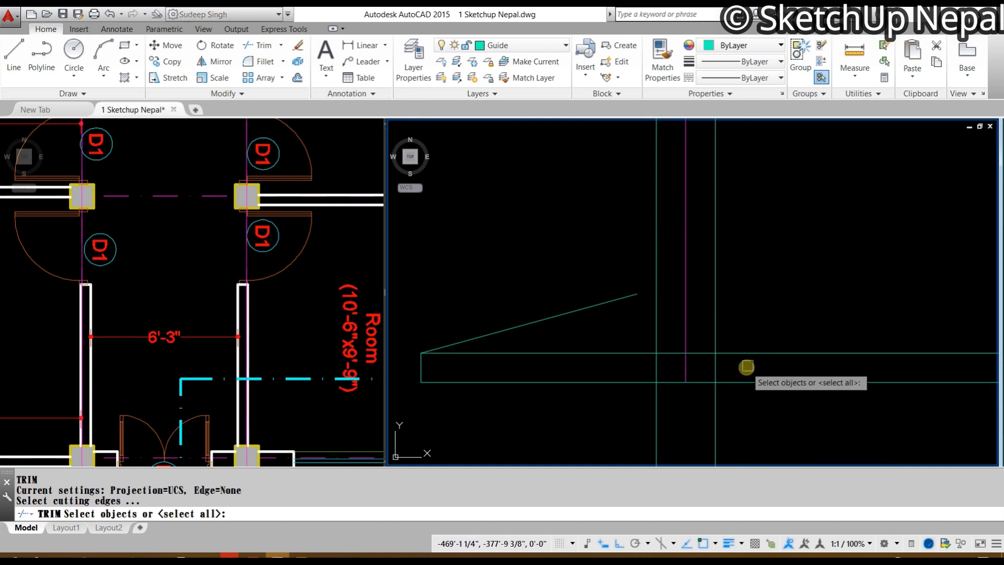
click(753, 353)
middle_drag(739, 420, 741, 330)
key(space)
click(789, 371)
click(582, 406)
key(Escape)
middle_drag(674, 288, 652, 331)
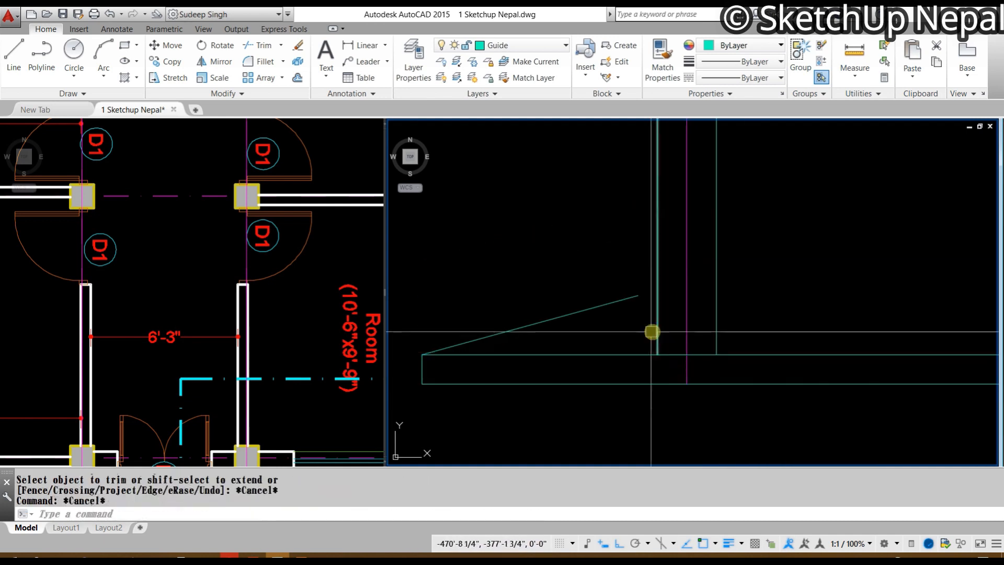
Step: Draw the short horizontal footing top from the slope's upper end to the column's inner face
text(l)
key(space)
click(656, 299)
key(Escape)
scroll(769, 321, down, 3)
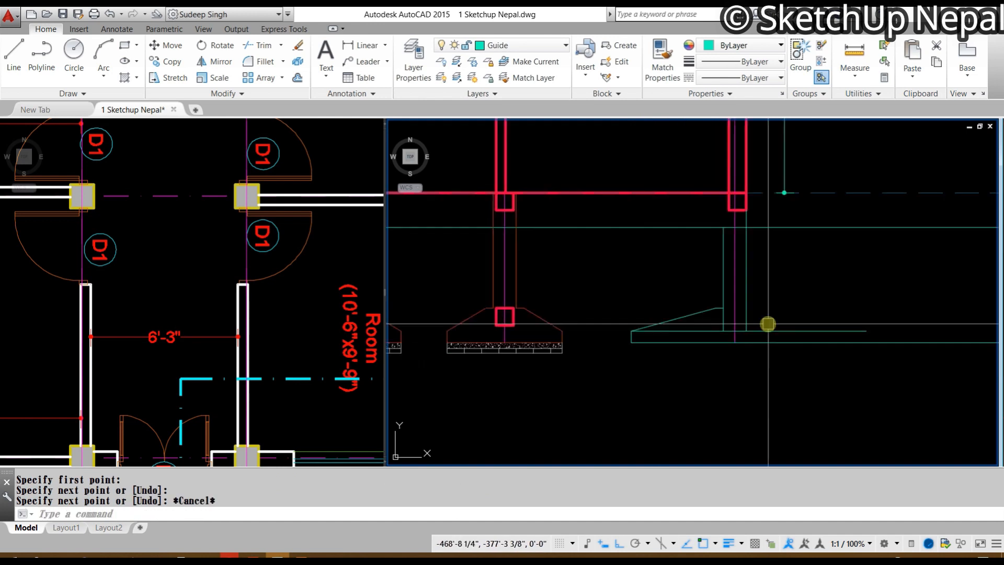
Step: Draw a vertical line continuing the column's outer face from the footing's upper horizontal line to its base line
middle_drag(746, 340, 748, 357)
key(Escape)
scroll(748, 358, up, 3)
text(l)
key(space)
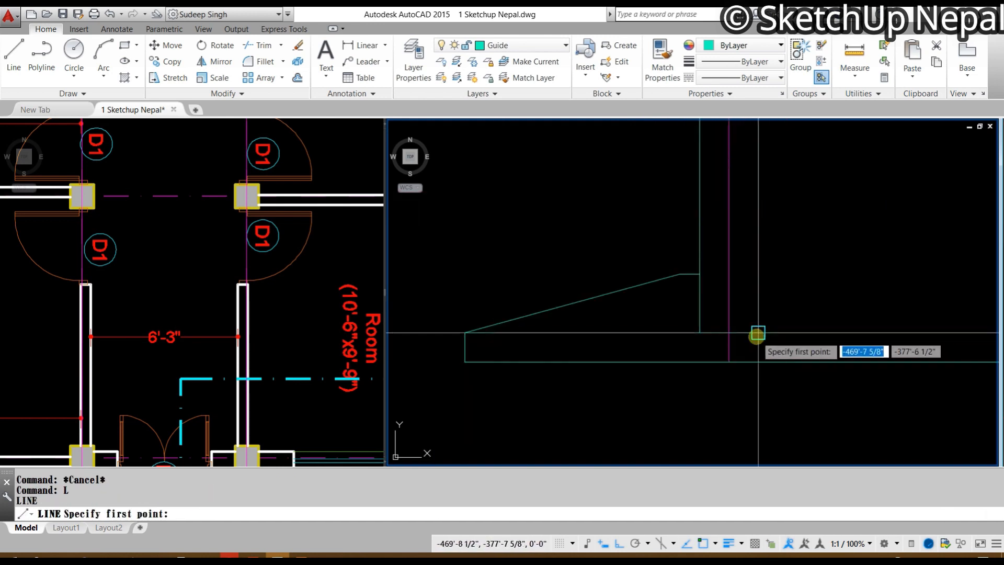
click(758, 333)
click(758, 359)
key(Escape)
scroll(811, 291, down, 3)
scroll(813, 292, up, 3)
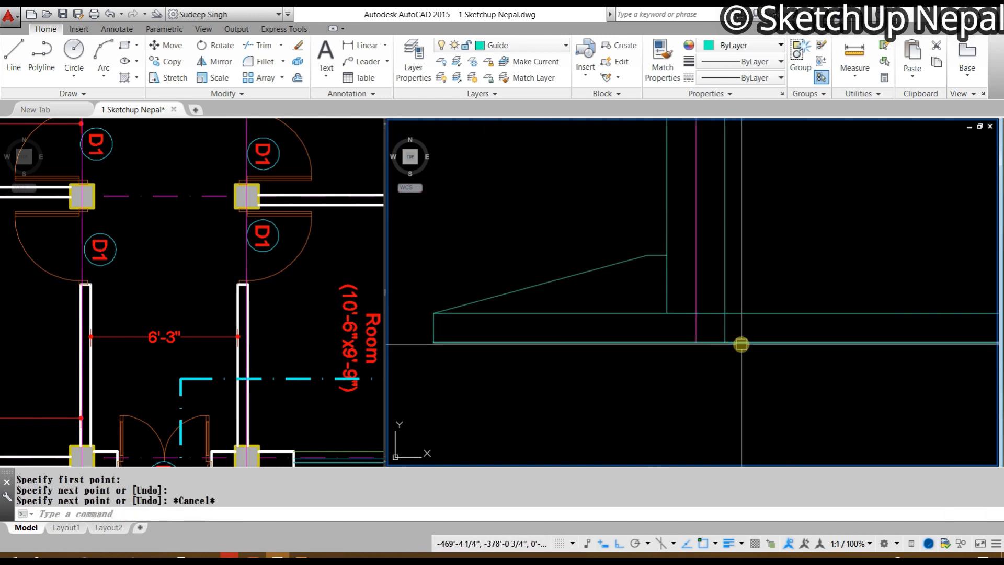
Step: Trim both horizontal footing lines beyond the column's outer face
key(space)
click(725, 330)
key(space)
click(755, 305)
click(762, 378)
key(Escape)
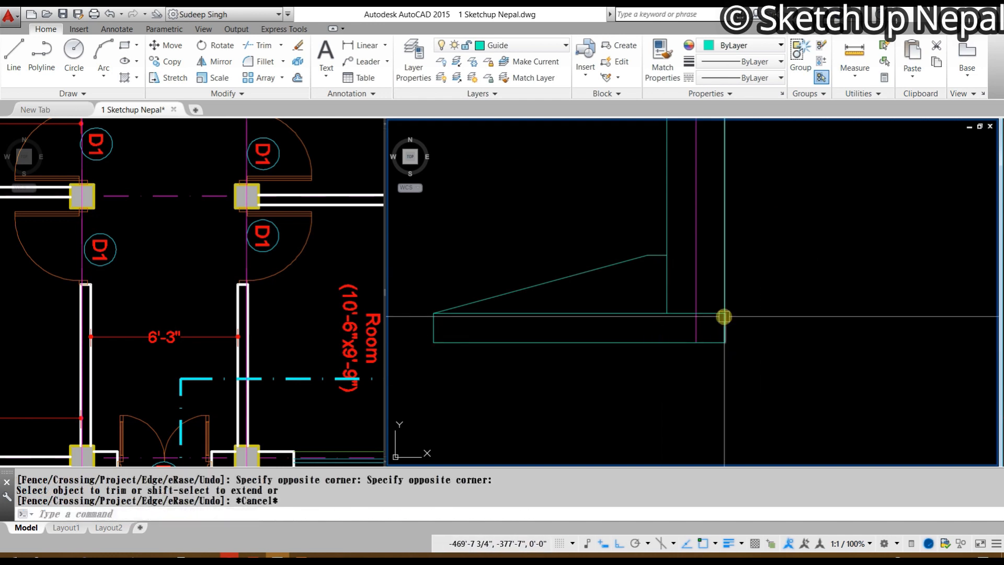
Step: Trim the horizontal line between the column faces and the inner column face line below the footing's top
scroll(703, 319, up, 3)
text(tr)
key(space)
click(722, 303)
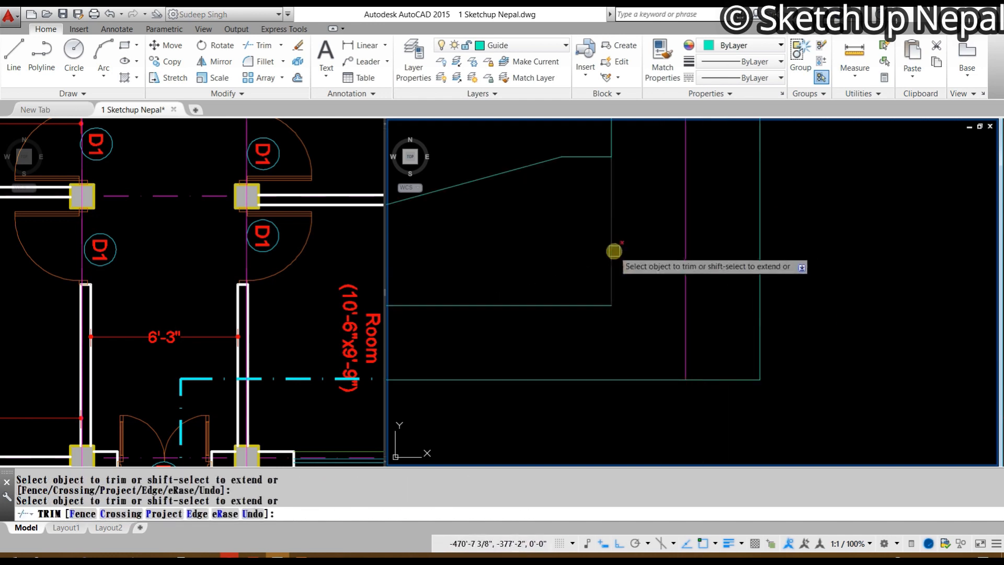
click(614, 251)
scroll(628, 259, down, 2)
middle_drag(646, 257, 805, 316)
key(Escape)
click(637, 328)
key(Escape)
Step: Extend the eccentric footing's inner horizontal line to the column's centre line
scroll(639, 327, down, 4)
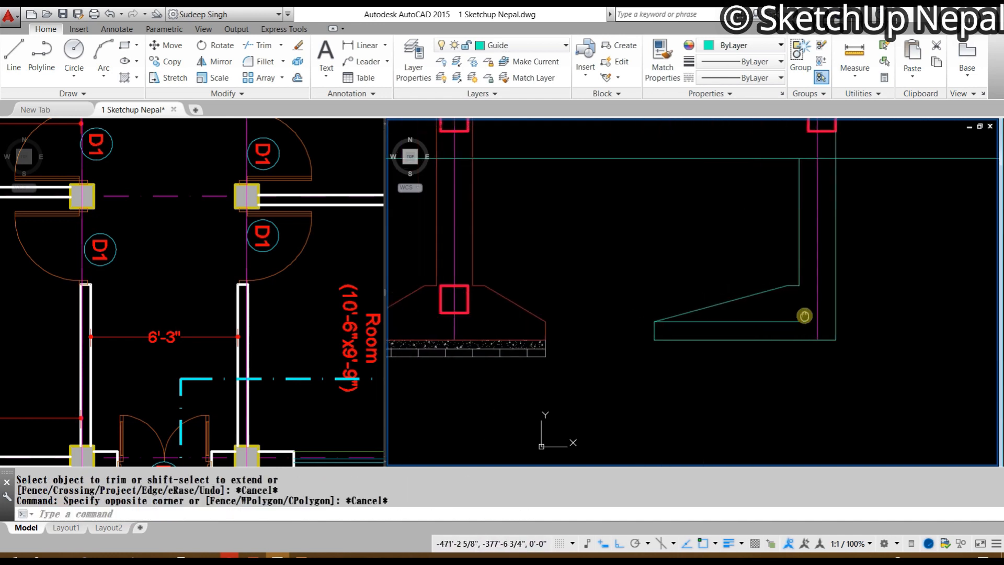
text(ex)
key(space)
key(space)
scroll(796, 316, down, 2)
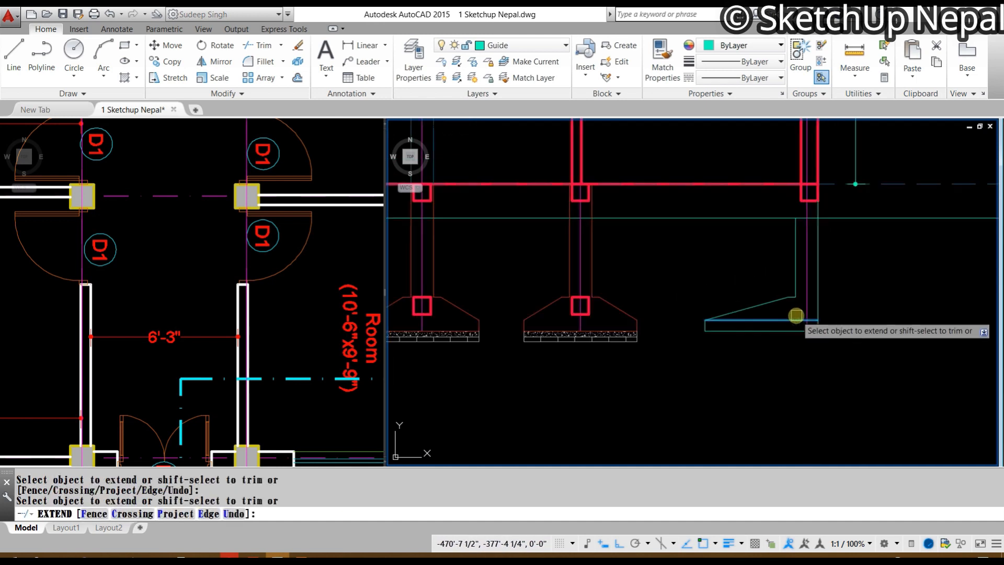
scroll(798, 318, up, 2)
scroll(803, 321, down, 1)
middle_drag(804, 321, 833, 321)
key(Escape)
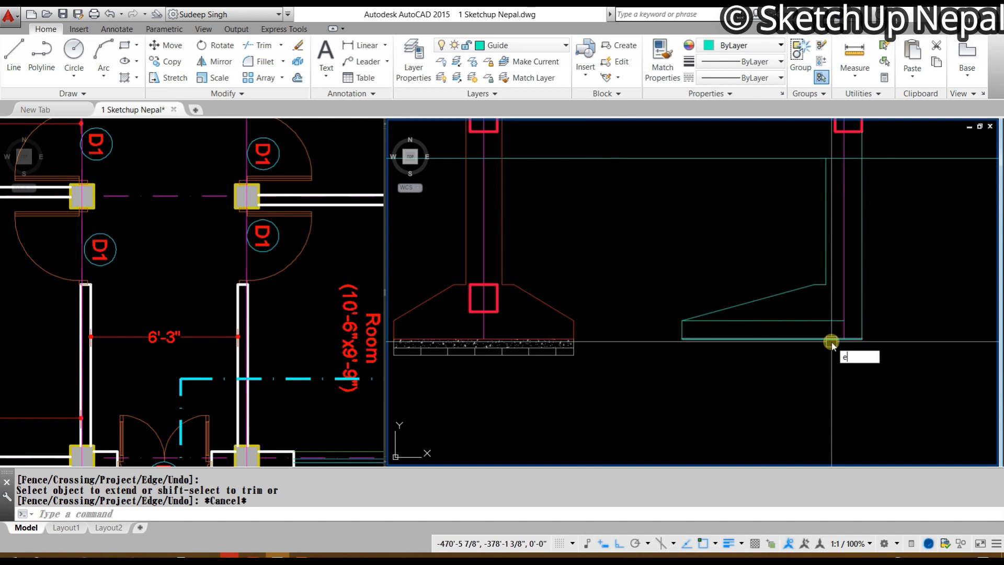
Step: Extend the eccentric footing's inner horizontal line to the column's outer face
key(space)
key(space)
click(834, 320)
key(Escape)
Step: Measure the vertical edge height of the eccentric footing with a linear dimension, without placing it
text(d)
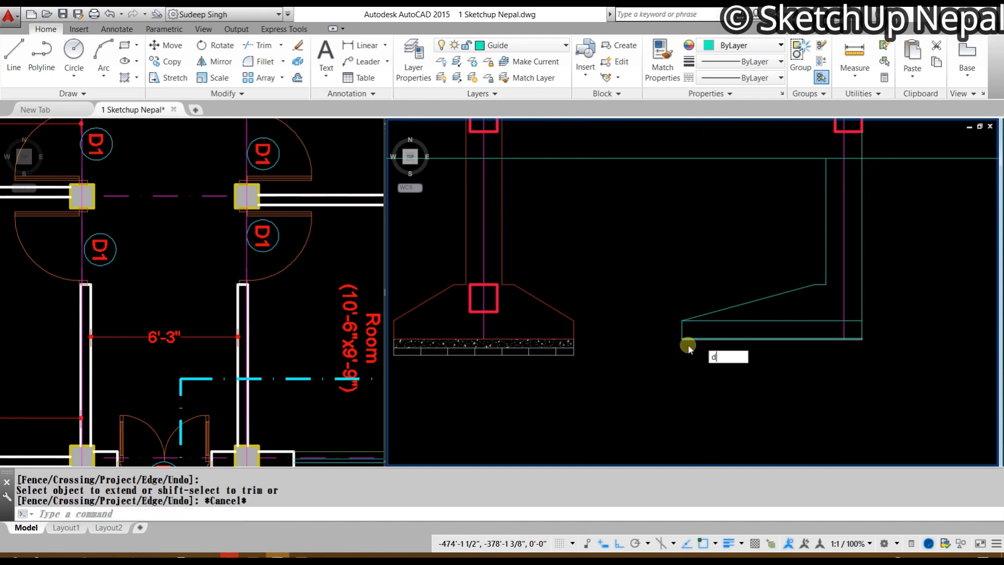
text(li)
scroll(689, 345, up, 1)
key(space)
click(675, 308)
click(673, 335)
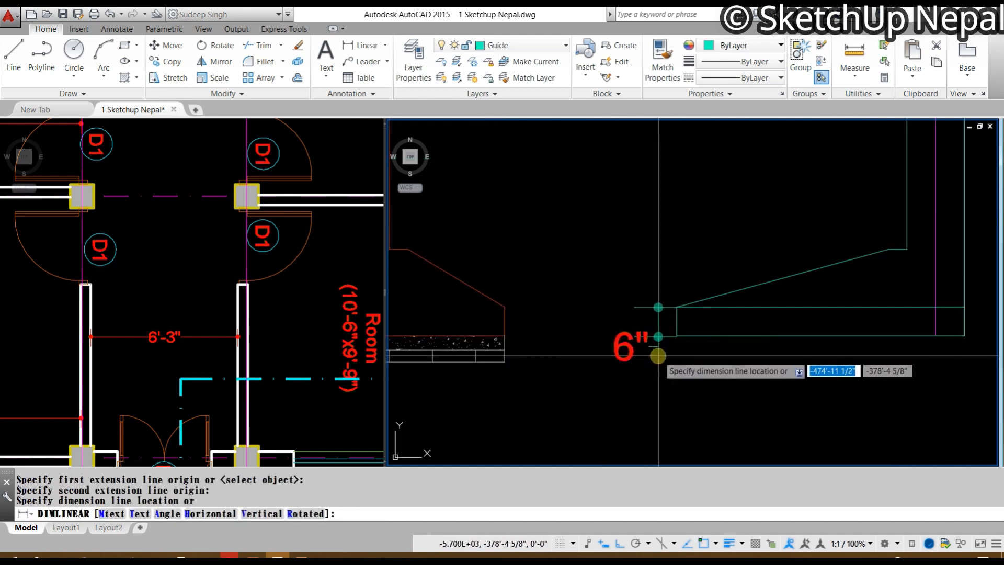
key(Escape)
Step: Measure the vertical rise of the eccentric footing's sloped part with a linear dimension, without placing it
middle_drag(774, 298, 714, 318)
key(space)
click(829, 271)
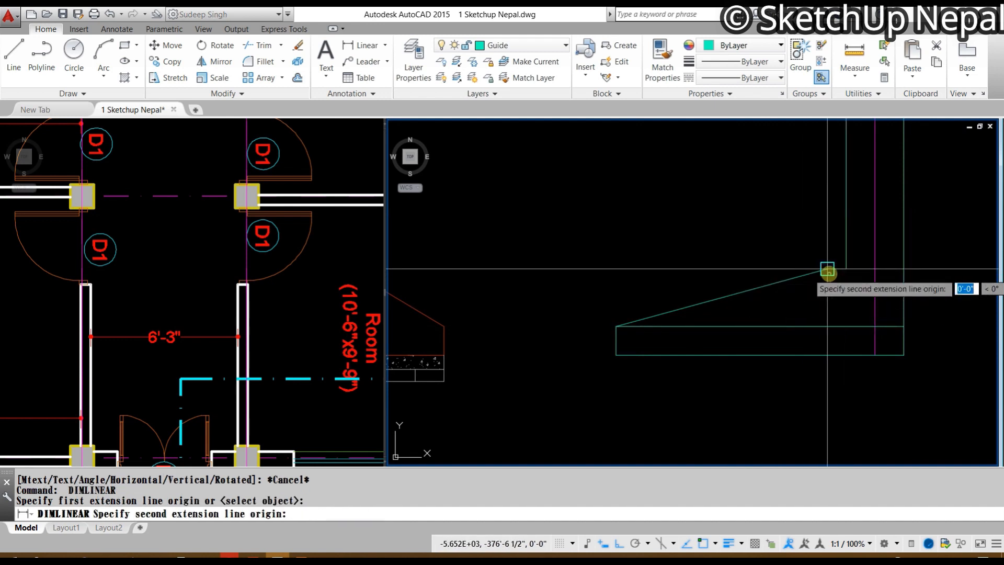
click(826, 322)
key(Escape)
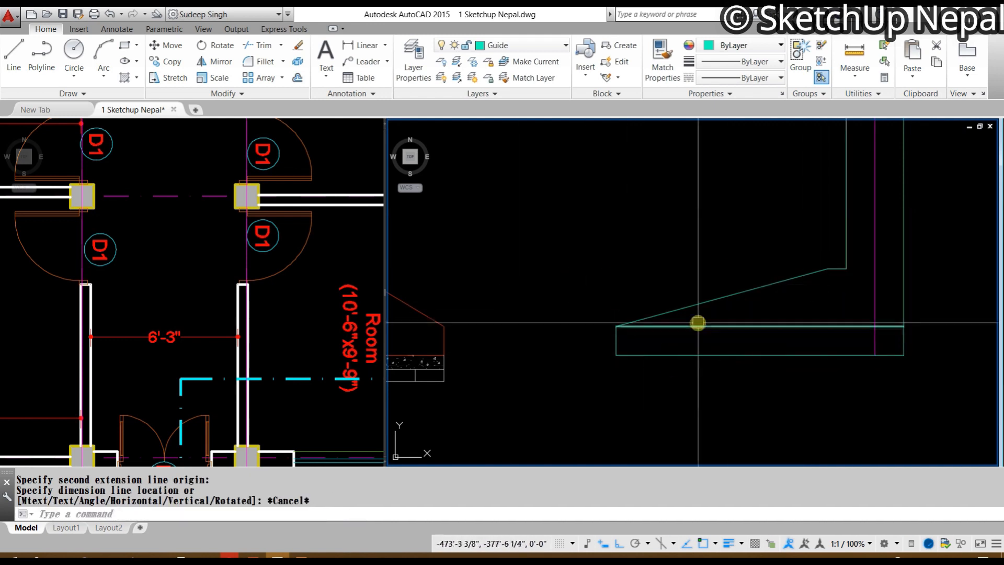
Step: Delete the inner horizontal line between the eccentric footing's slope and its base line
click(688, 326)
key(Delete)
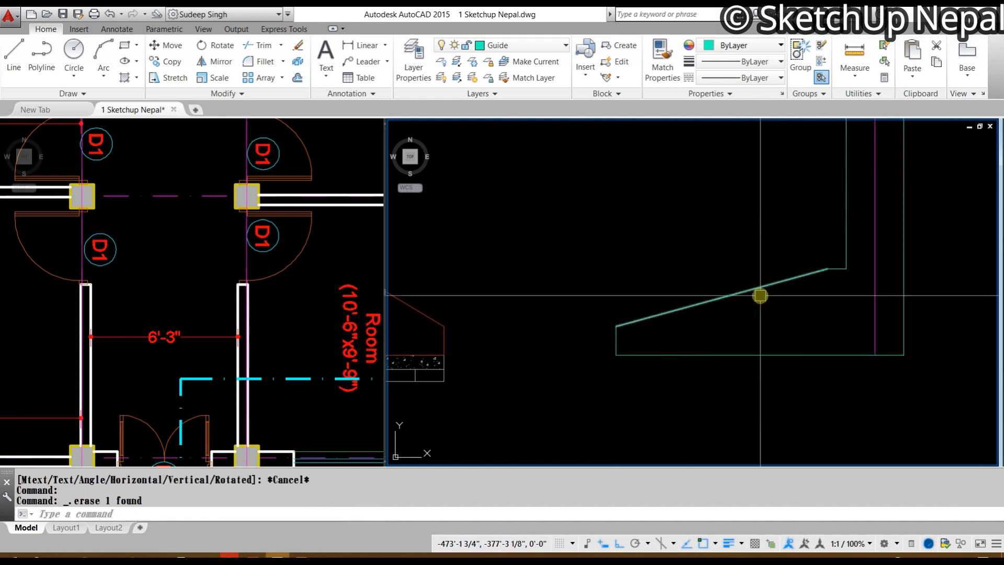
Step: Copy the square beam section from the isolated footing to the eccentric footing, placing its top midpoint on the column's centre line at the footing's top
scroll(760, 296, down, 2)
middle_drag(826, 302, 906, 342)
scroll(538, 393, up, 4)
click(619, 300)
text(c)
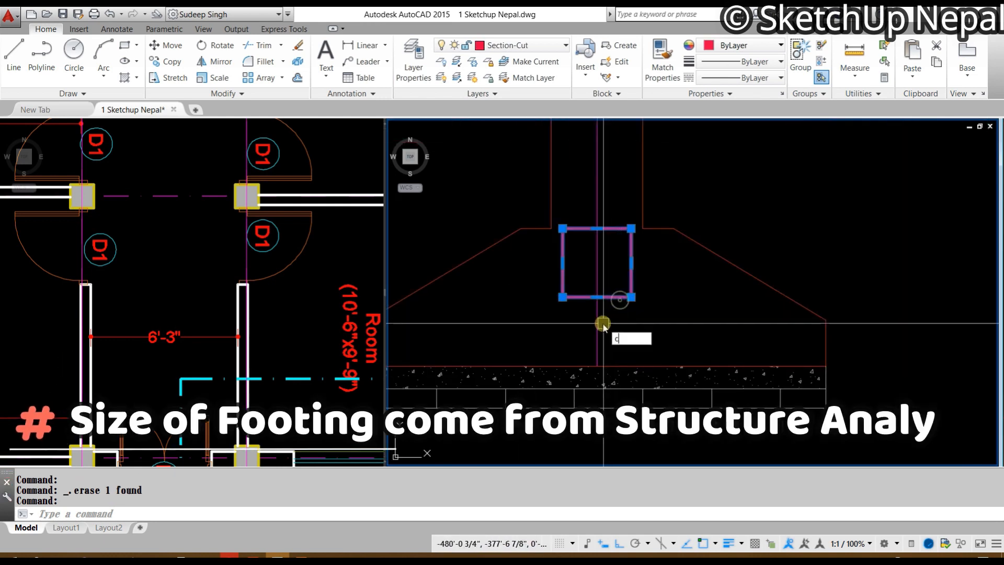
key(Return)
middle_drag(610, 255, 591, 335)
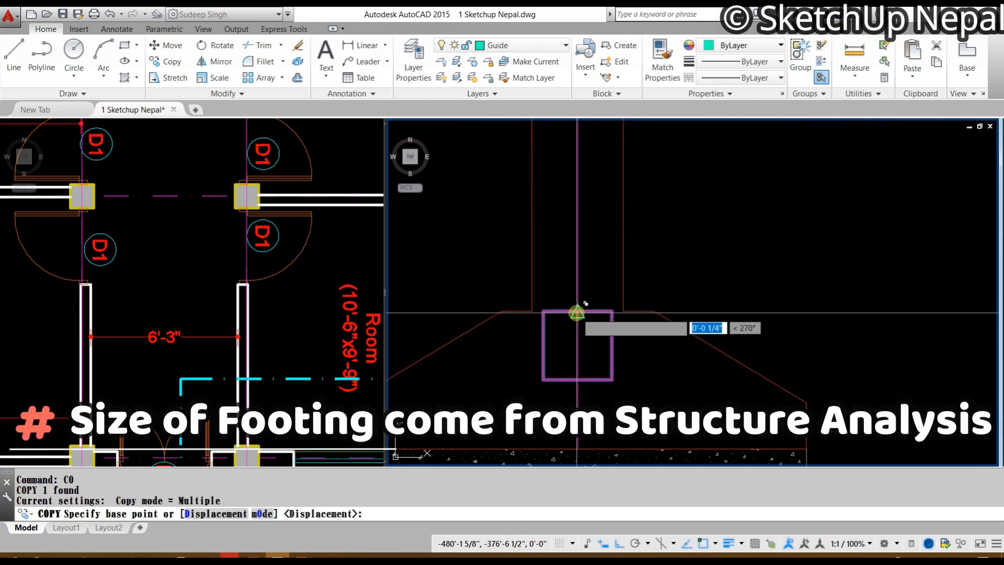
click(578, 312)
scroll(576, 316, down, 4)
middle_drag(888, 321, 695, 319)
scroll(696, 319, up, 2)
click(718, 314)
key(Escape)
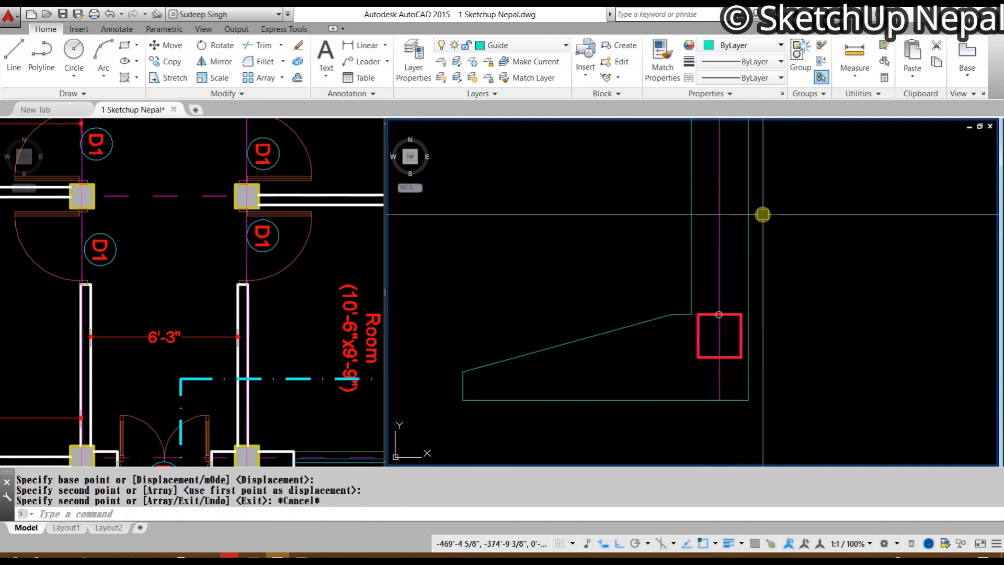
middle_drag(586, 369, 645, 352)
scroll(645, 352, down, 2)
middle_drag(586, 343, 665, 343)
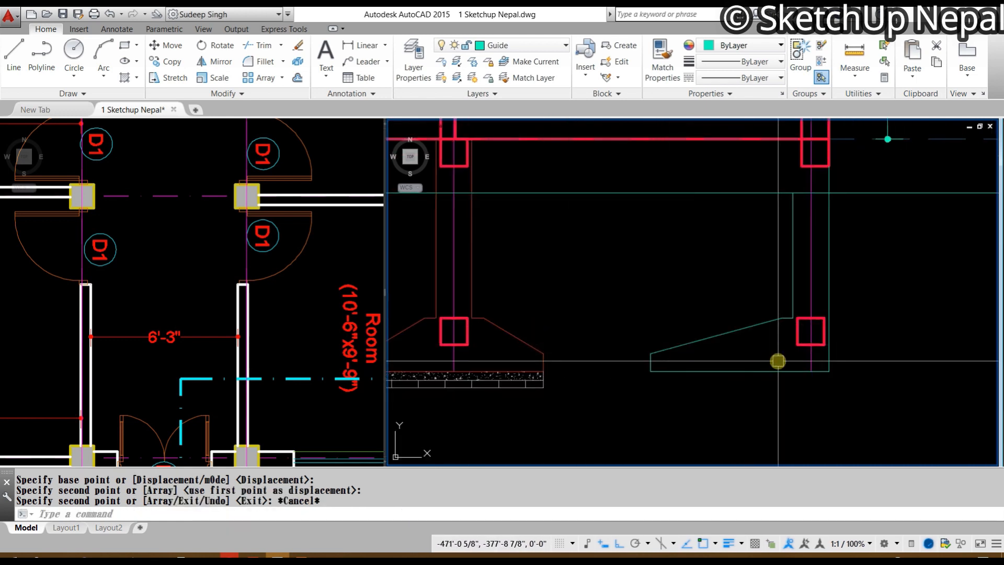
middle_drag(778, 360, 811, 316)
click(695, 334)
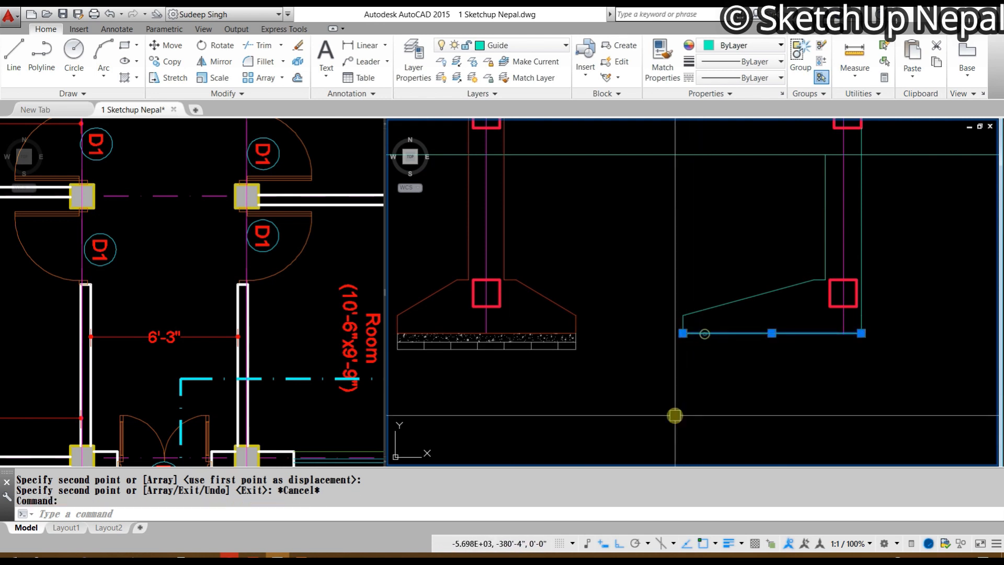
key(Return)
key(Escape)
Step: Copy the isolated footing's hatched PCC and brick soling layers, using their upper corner as base point, to beneath the eccentric footing
scroll(607, 326, up, 3)
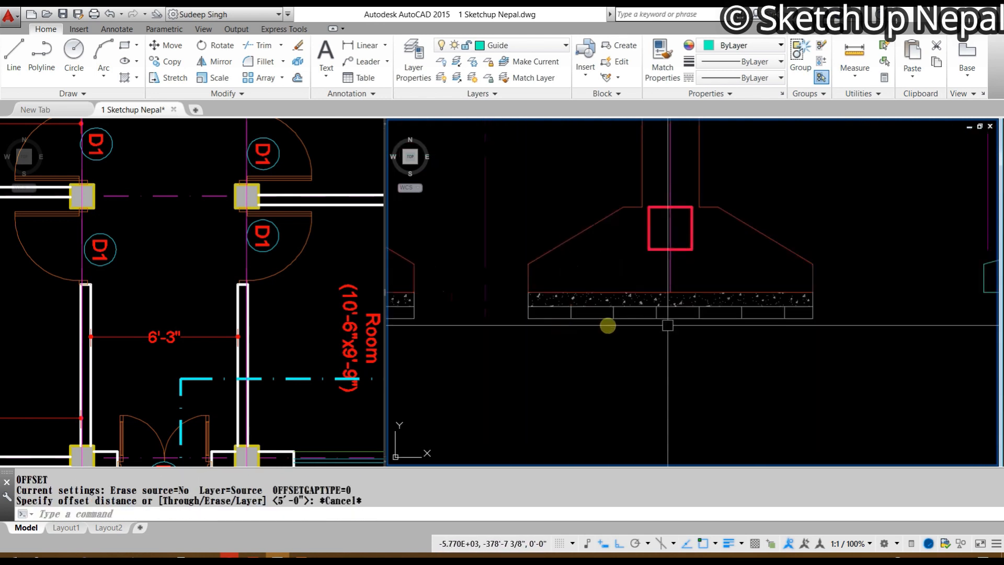
click(851, 305)
click(506, 380)
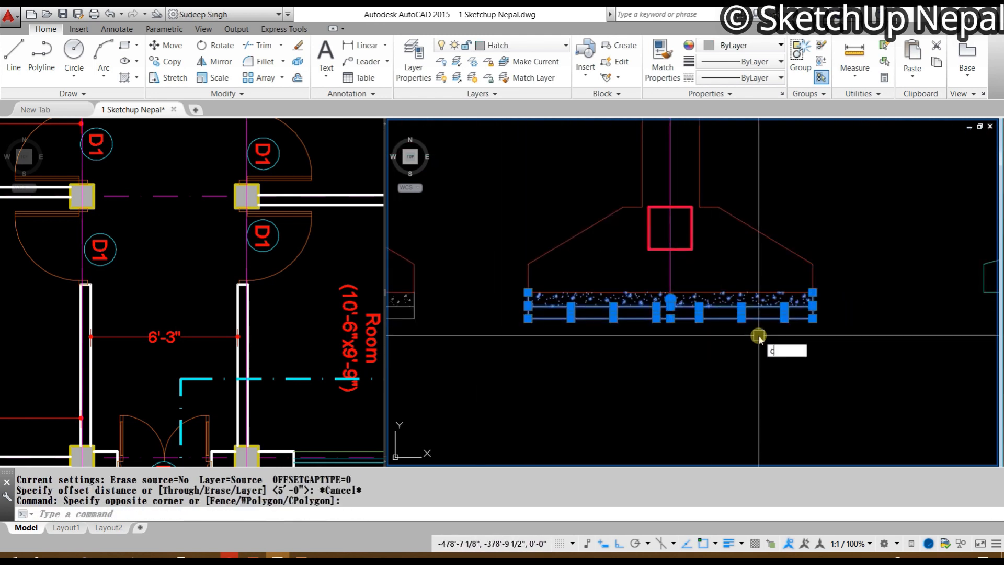
key(Return)
click(528, 292)
middle_drag(965, 318, 713, 318)
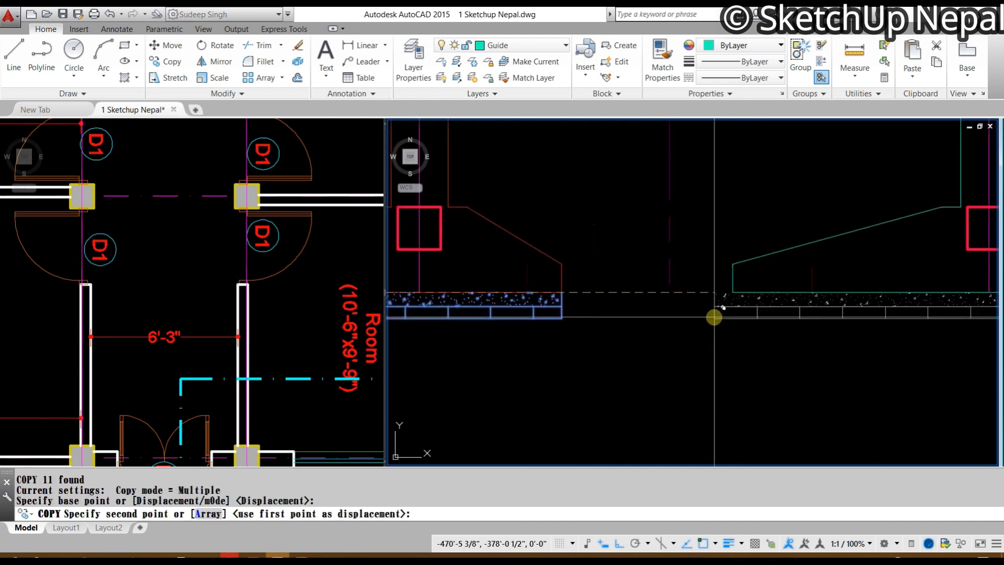
Step: Place the copied concrete and brick soling layers beneath the right end footing
click(733, 292)
key(Escape)
scroll(753, 292, down, 3)
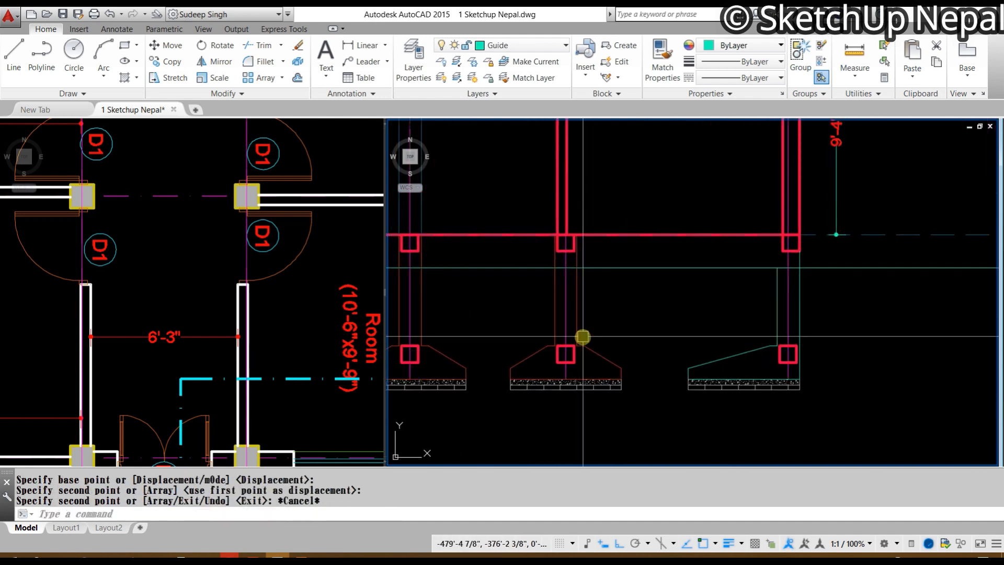
Step: Match the properties of the middle footing's column line onto the right end footing's column lines and sloped top
text(ma)
key(Return)
middle_drag(776, 302, 690, 328)
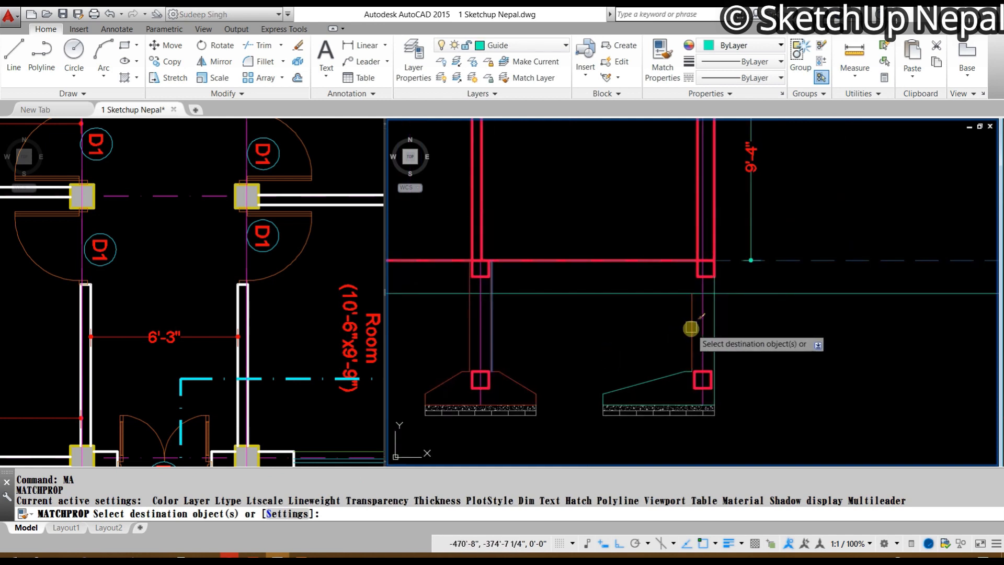
click(692, 324)
click(706, 324)
click(673, 374)
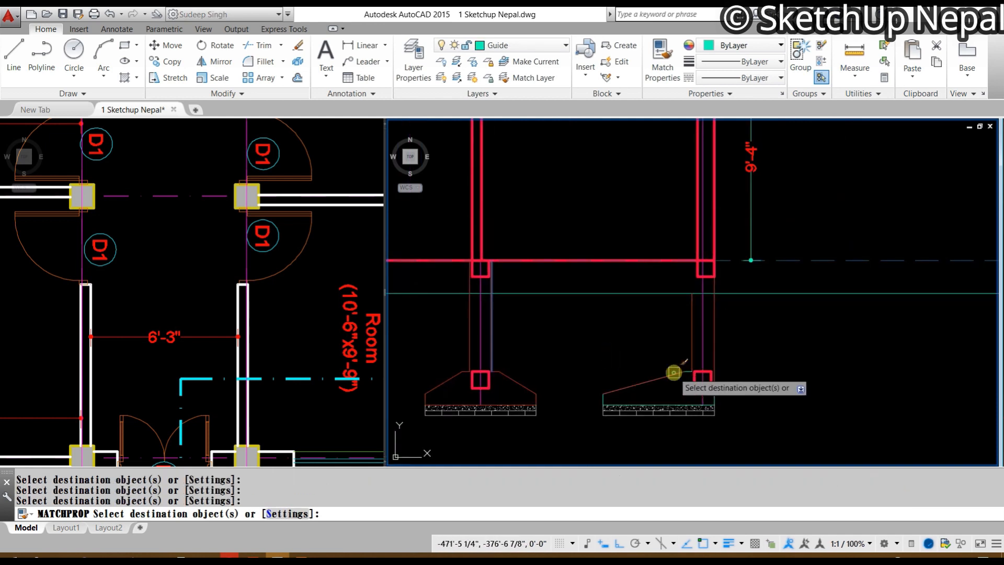
Step: Match the same properties onto the remaining base, side and short top lines of the right end footing
scroll(627, 397, up, 4)
scroll(842, 406, up, 4)
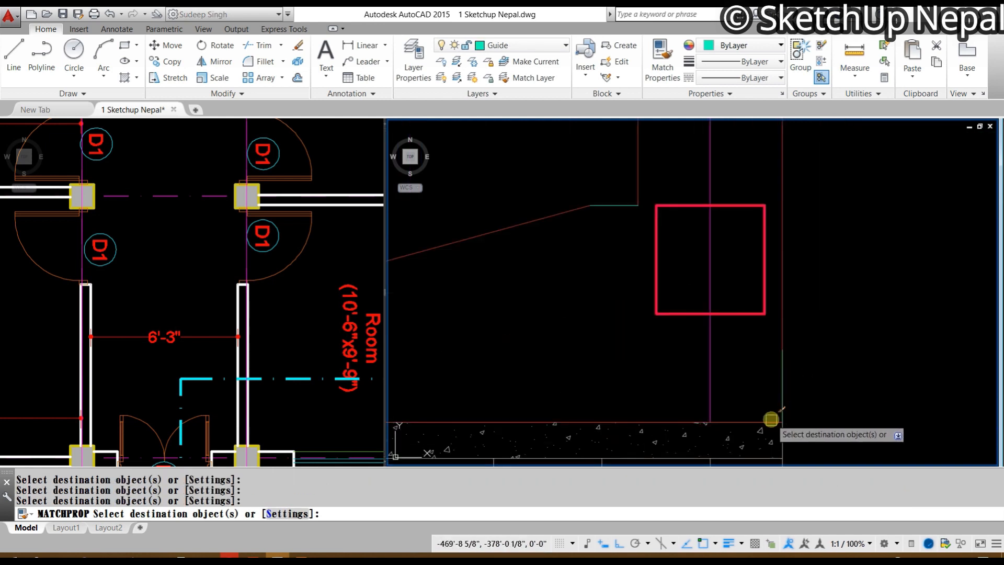
scroll(777, 362, down, 6)
middle_drag(802, 334, 805, 381)
scroll(720, 369, up, 4)
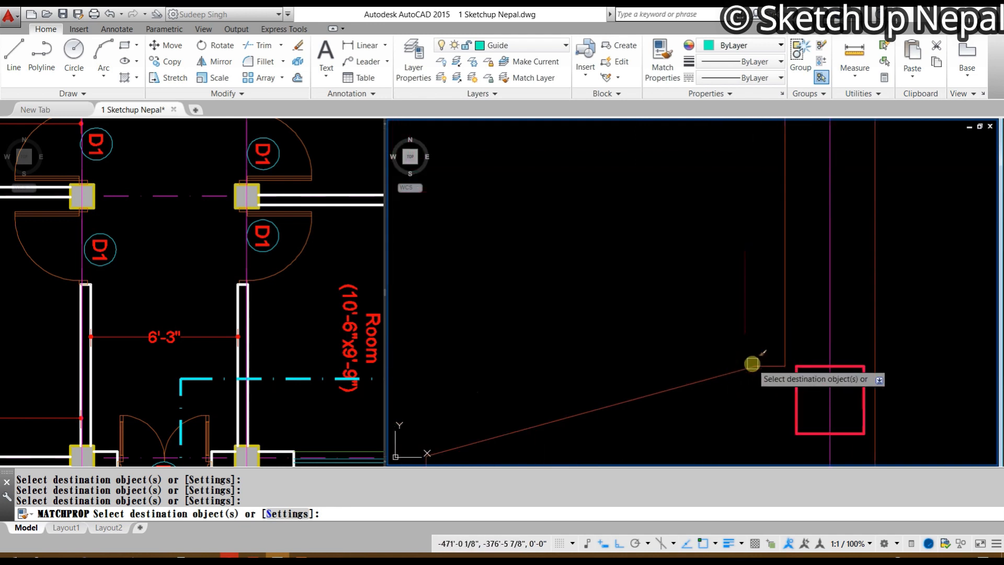
click(767, 365)
key(Escape)
click(301, 555)
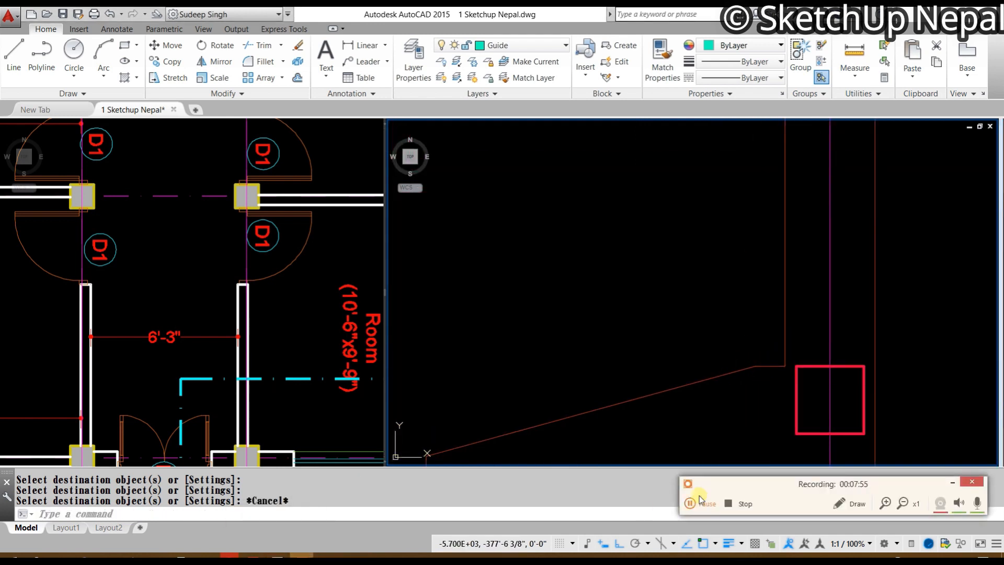
scroll(769, 257, down, 5)
click(769, 264)
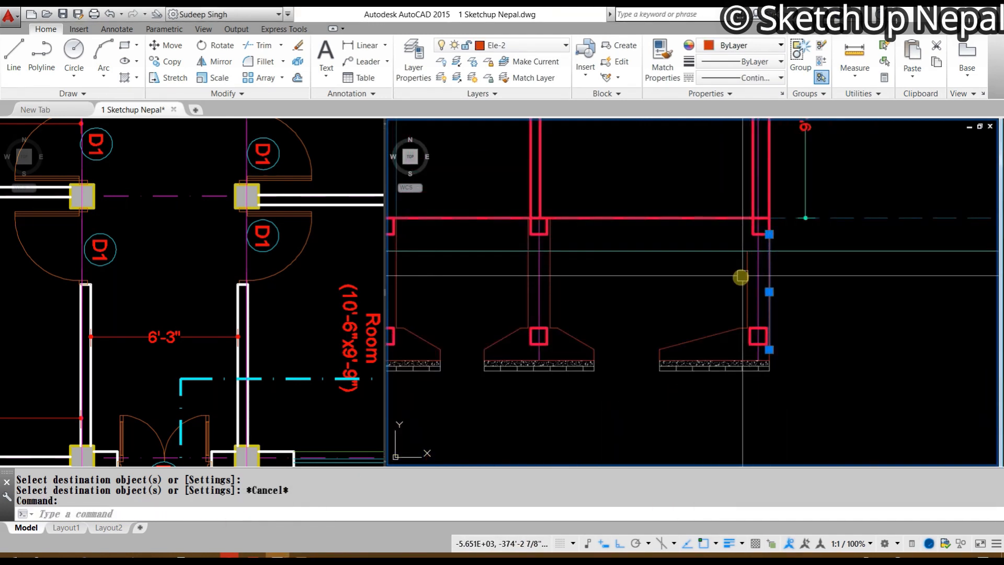
click(747, 277)
click(647, 306)
click(829, 422)
text(c)
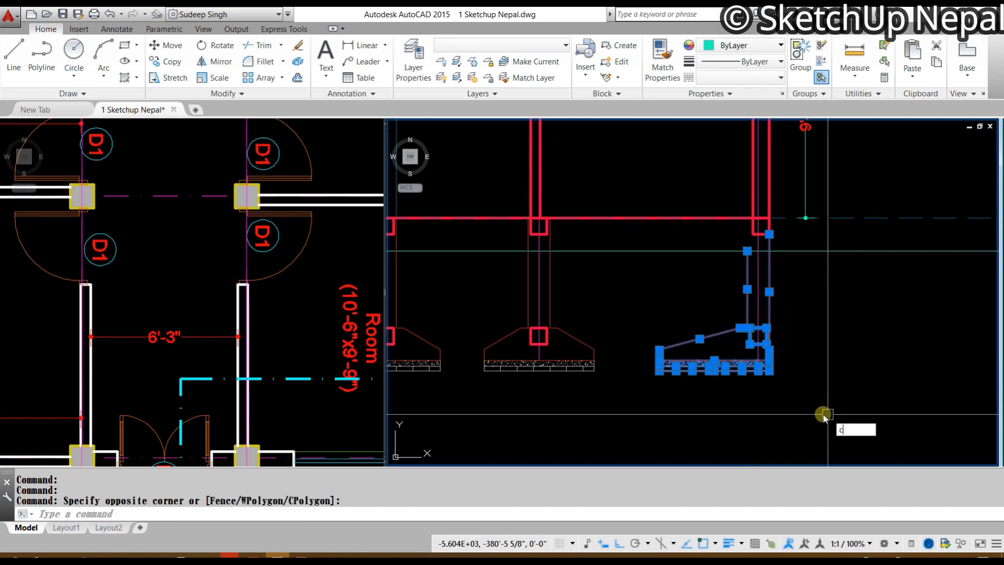
text(o)
key(Return)
scroll(814, 343, down, 3)
scroll(737, 335, up, 3)
key(Escape)
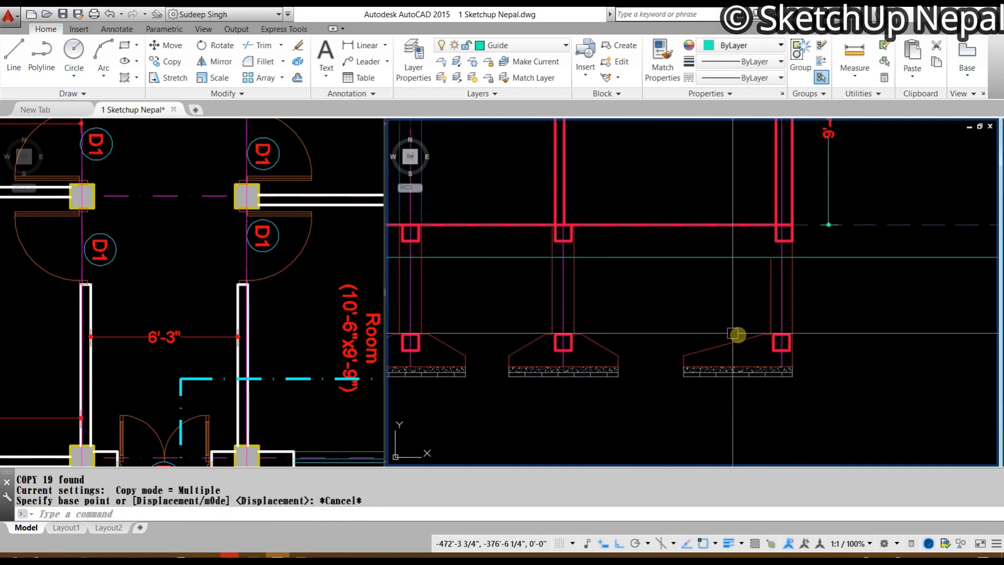
Step: Mirror the complete right end footing with its column lines about a vertical line mid-building to the left end column, keeping the source objects
click(651, 285)
click(800, 382)
click(770, 275)
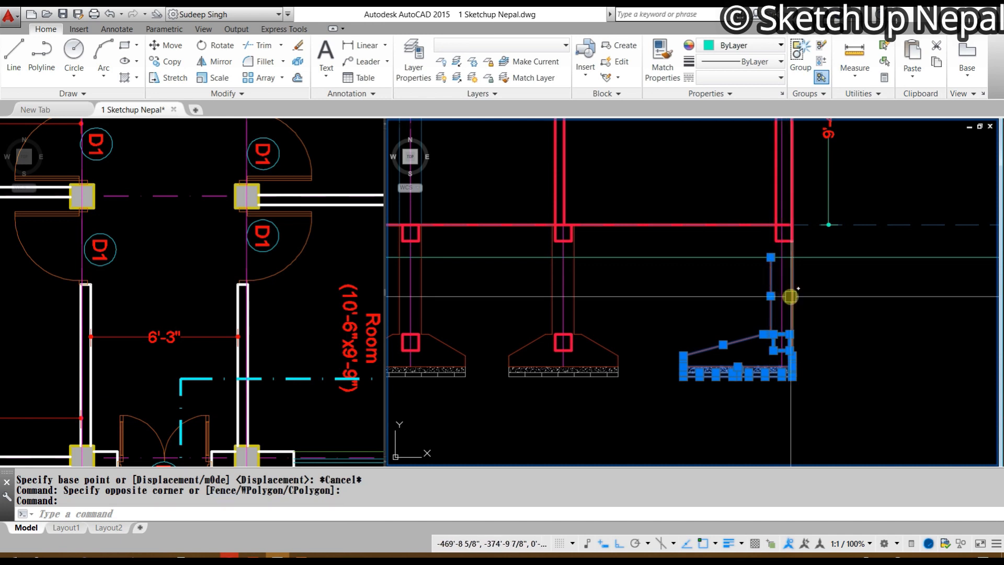
click(791, 297)
key(Return)
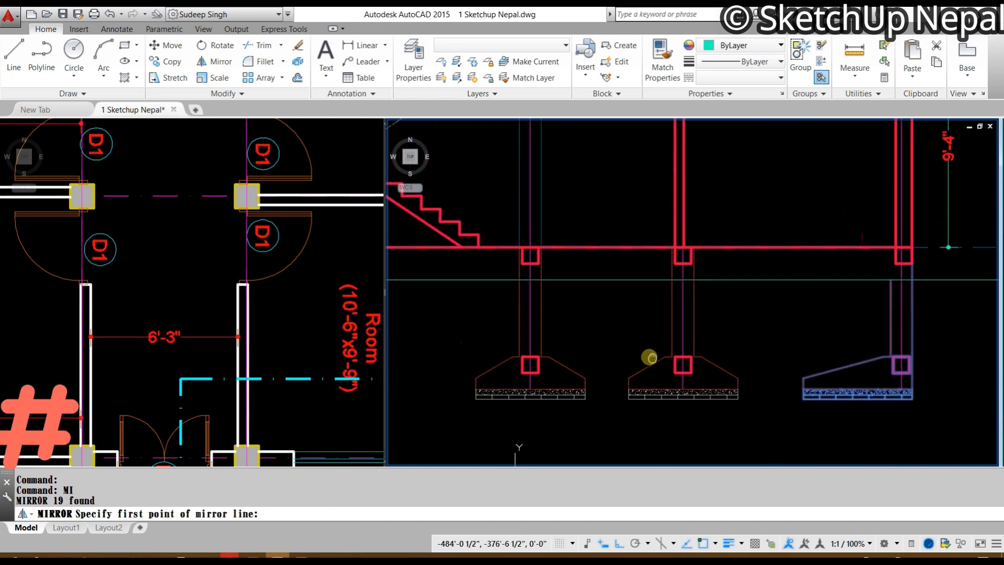
scroll(605, 251, down, 4)
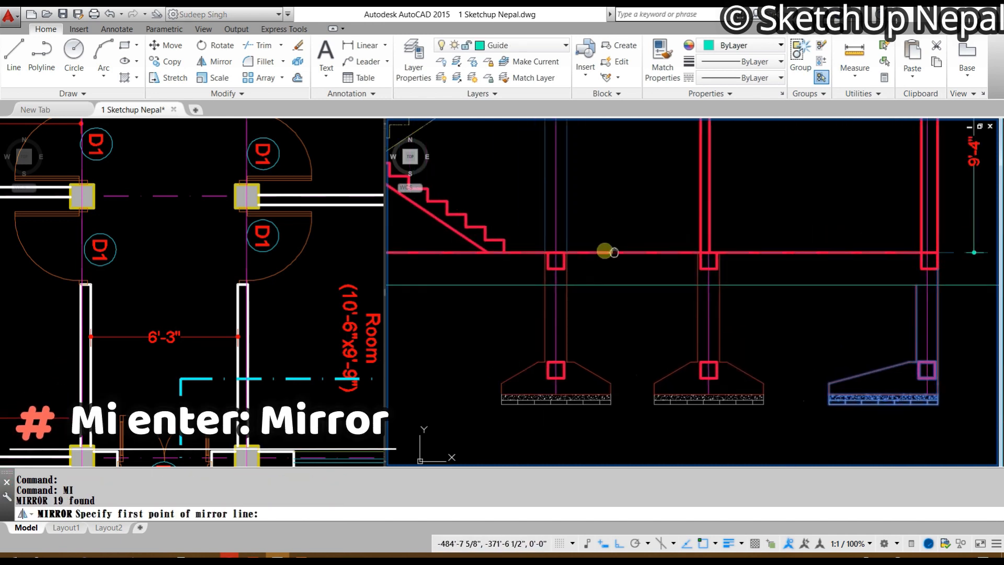
click(692, 259)
click(694, 432)
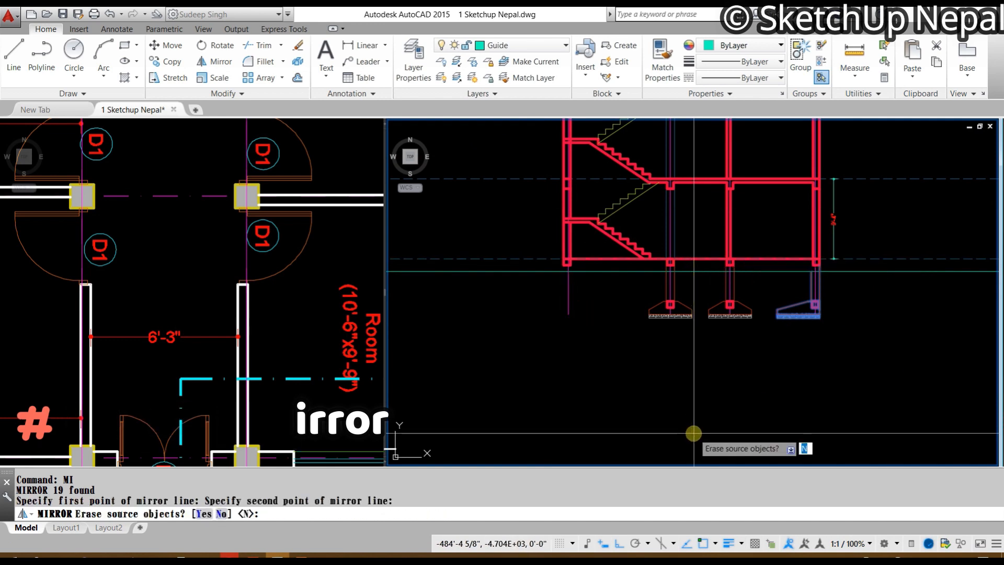
text(n)
key(Return)
scroll(612, 339, up, 3)
key(Escape)
middle_drag(716, 272, 603, 300)
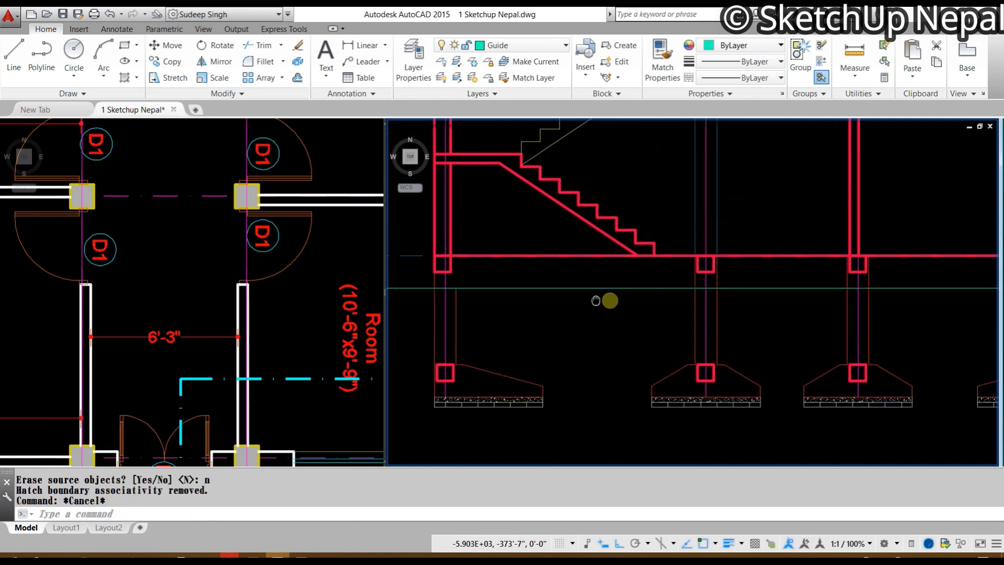
Step: Save the drawing under the new name 2 Sketchup Nepal.dwg in the CAD file folder
scroll(646, 305, down, 2)
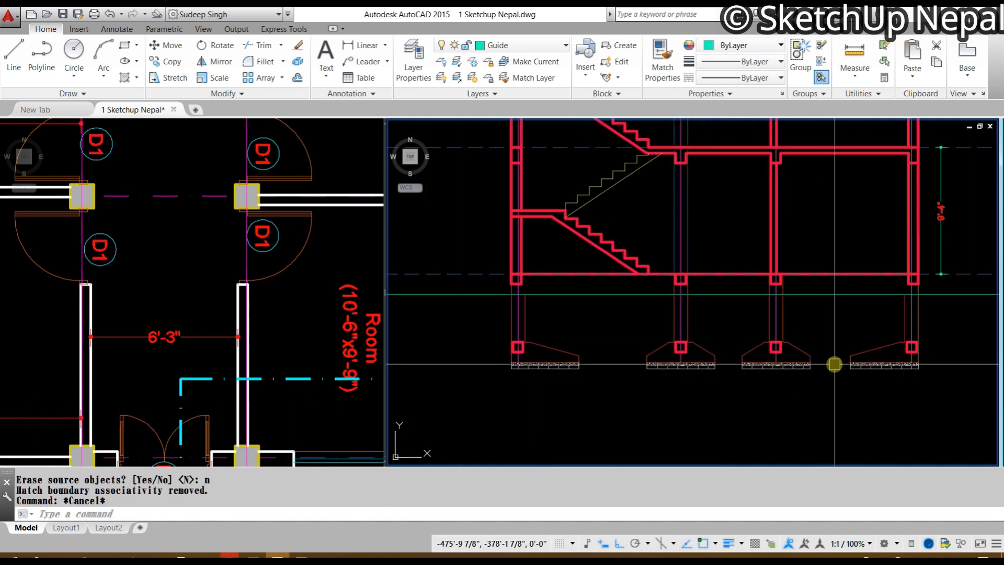
middle_drag(828, 364, 800, 385)
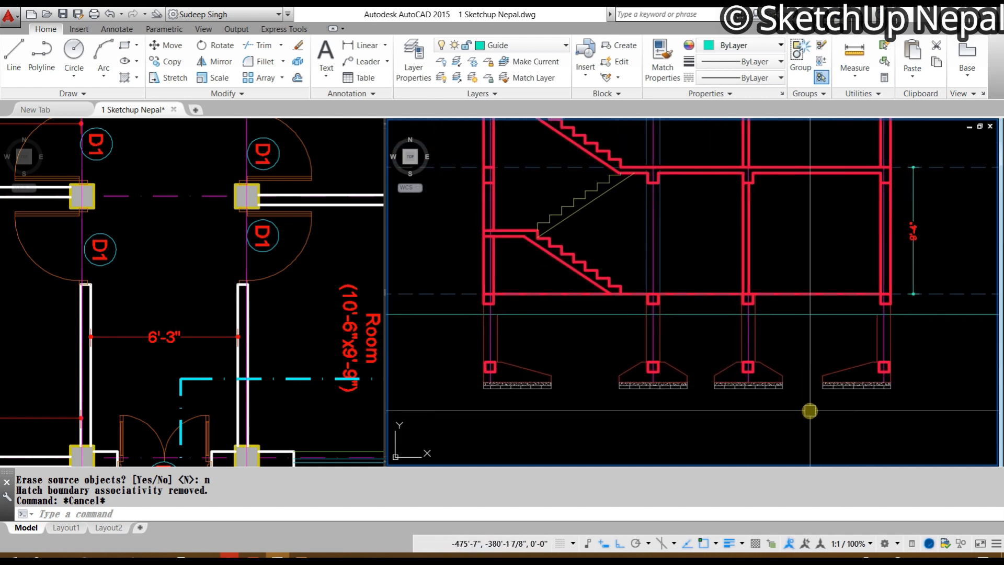
click(12, 17)
click(40, 174)
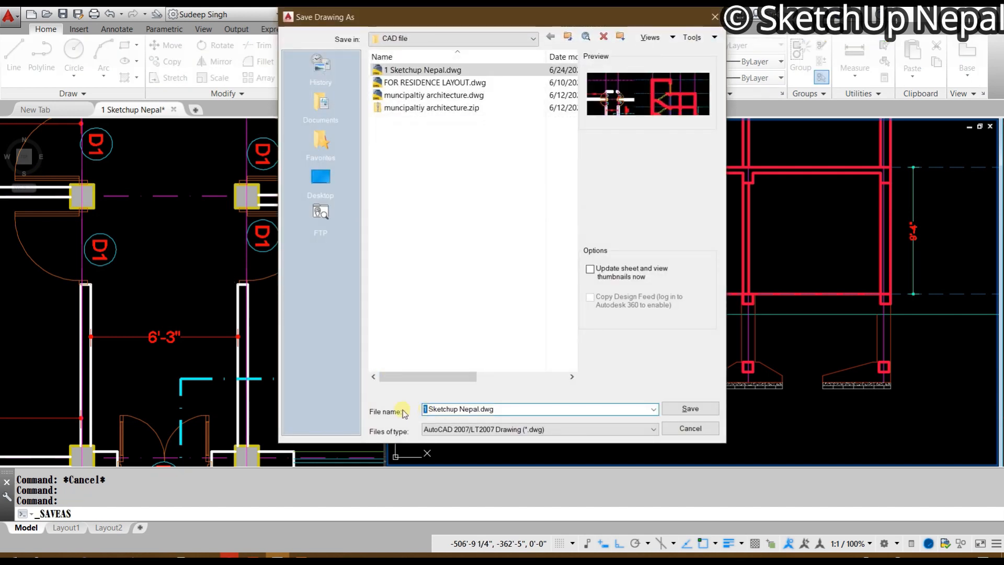
click(690, 408)
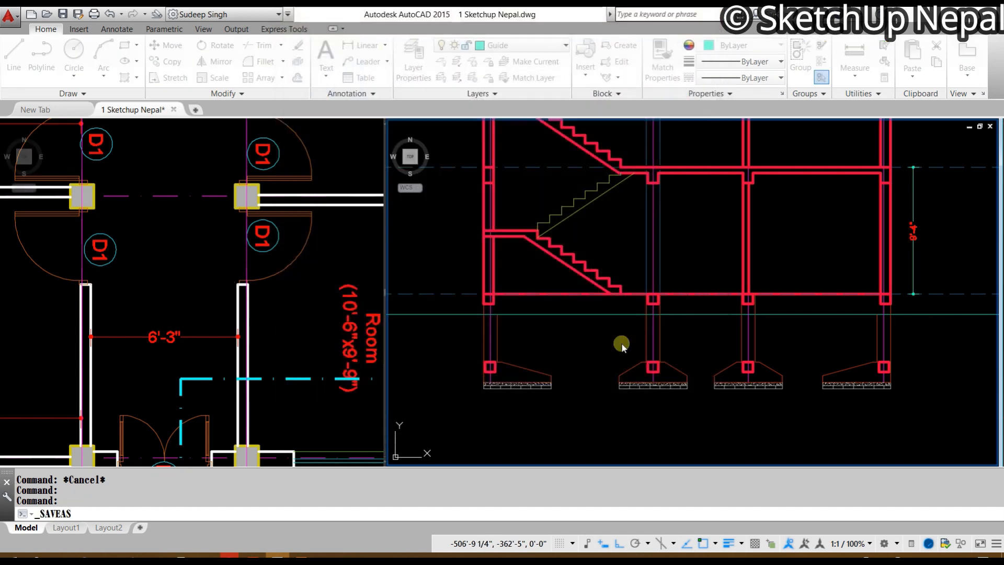
Step: Trim the ground line outside the outer face of the right end column
middle_drag(611, 333, 531, 352)
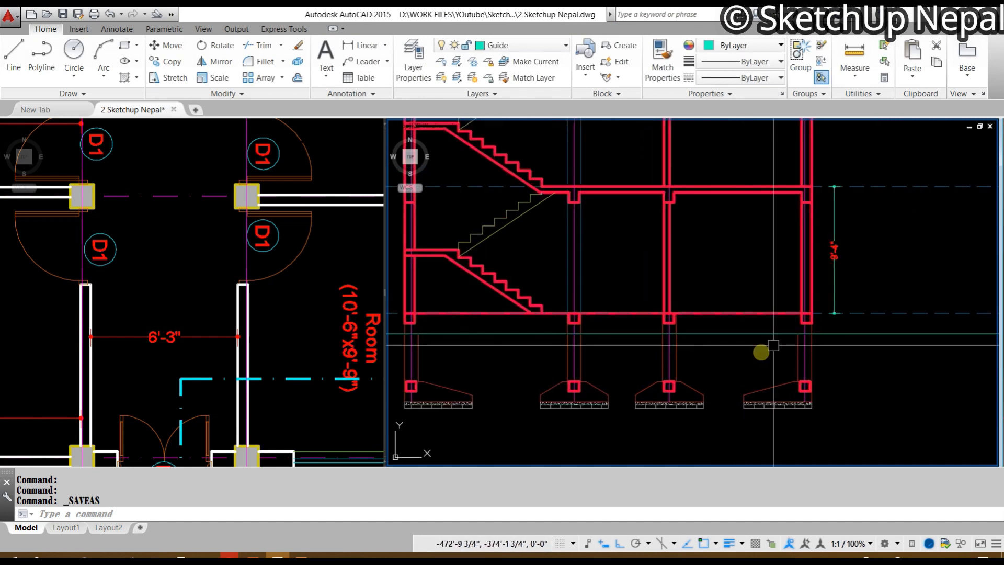
scroll(761, 336, up, 4)
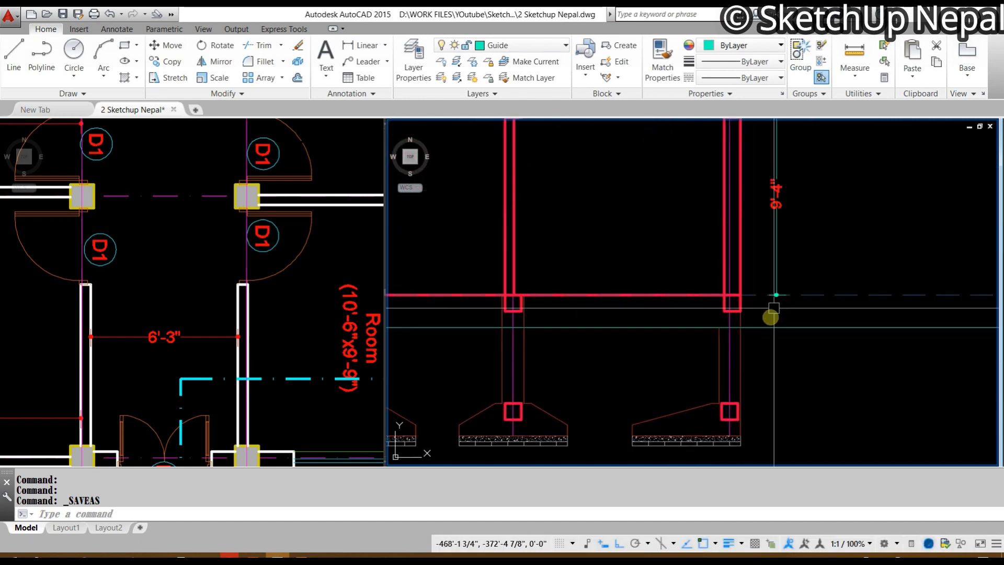
scroll(754, 338, up, 2)
text(tr)
key(Return)
click(735, 339)
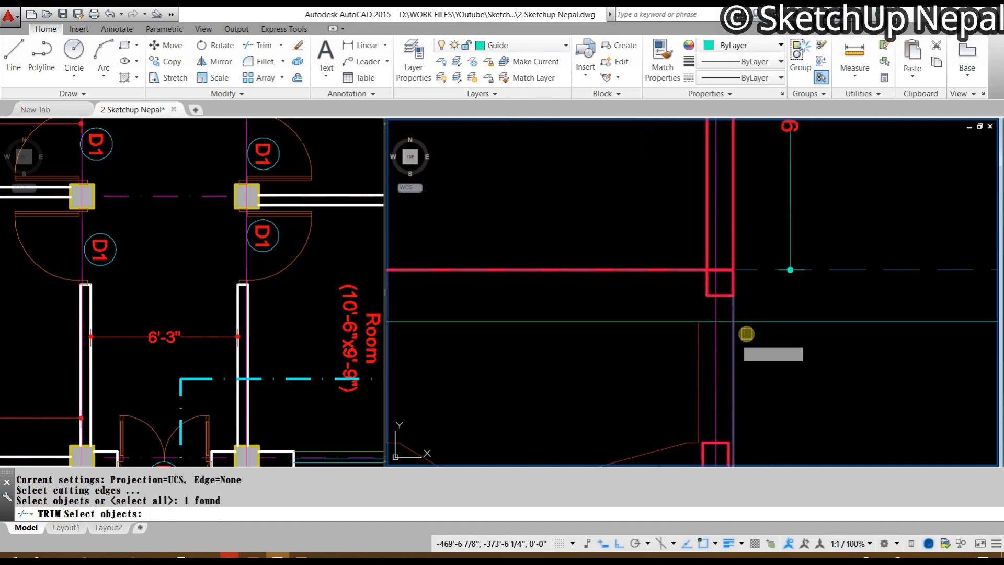
key(Return)
click(769, 321)
scroll(769, 320, down, 2)
scroll(770, 321, down, 2)
key(Escape)
key(Escape)
key(Escape)
scroll(576, 336, up, 3)
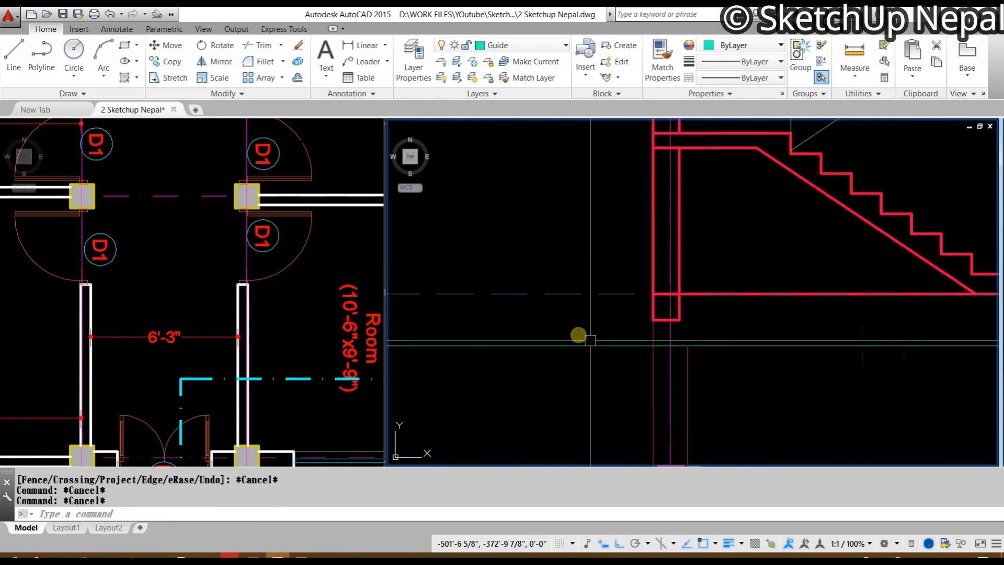
text(te cor)
key(Return)
double_click(639, 378)
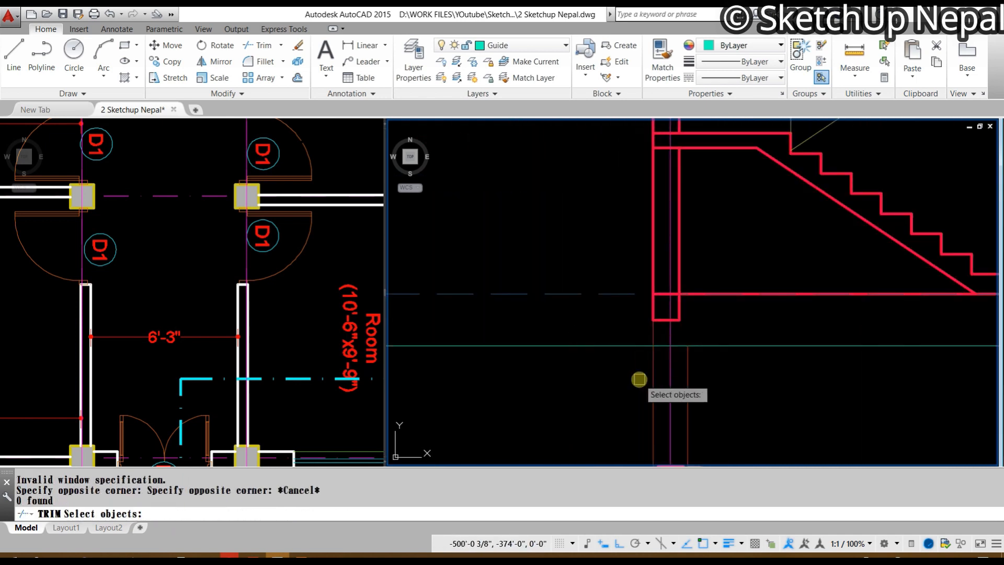
key(Escape)
Step: Trim the ground line outside the outer face of the left end column
text(tr)
key(Return)
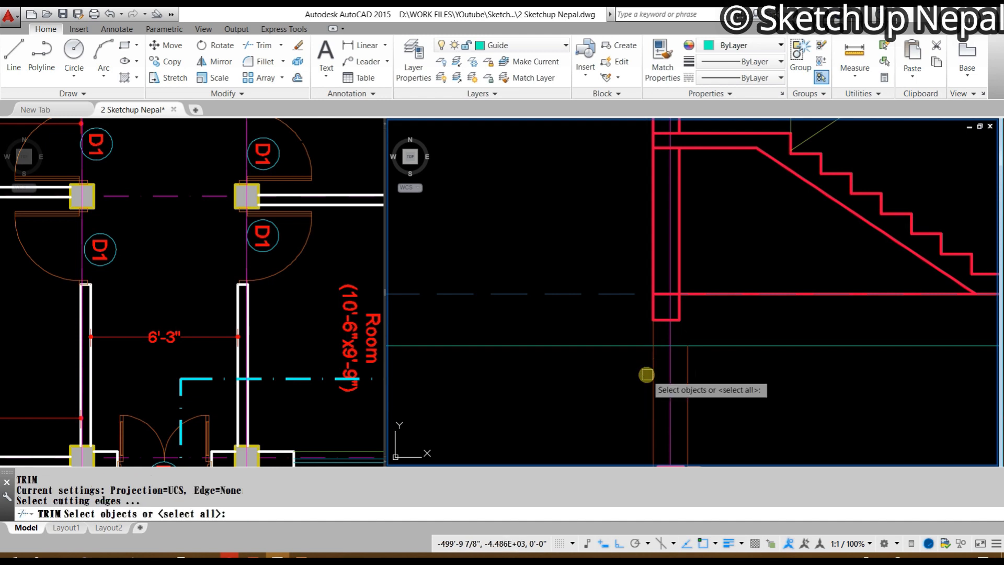
click(647, 372)
key(Return)
middle_drag(615, 384, 501, 329)
key(Escape)
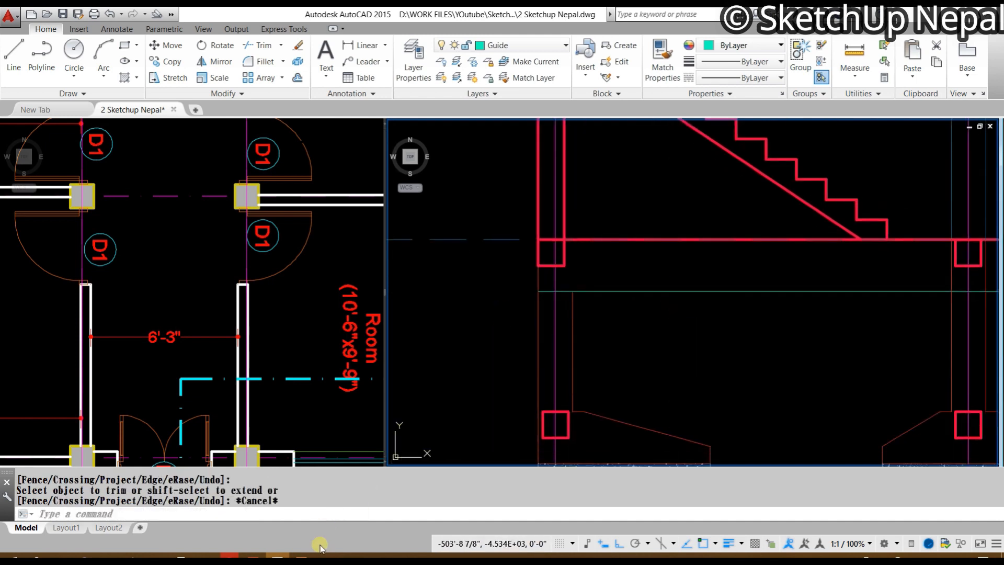
click(699, 530)
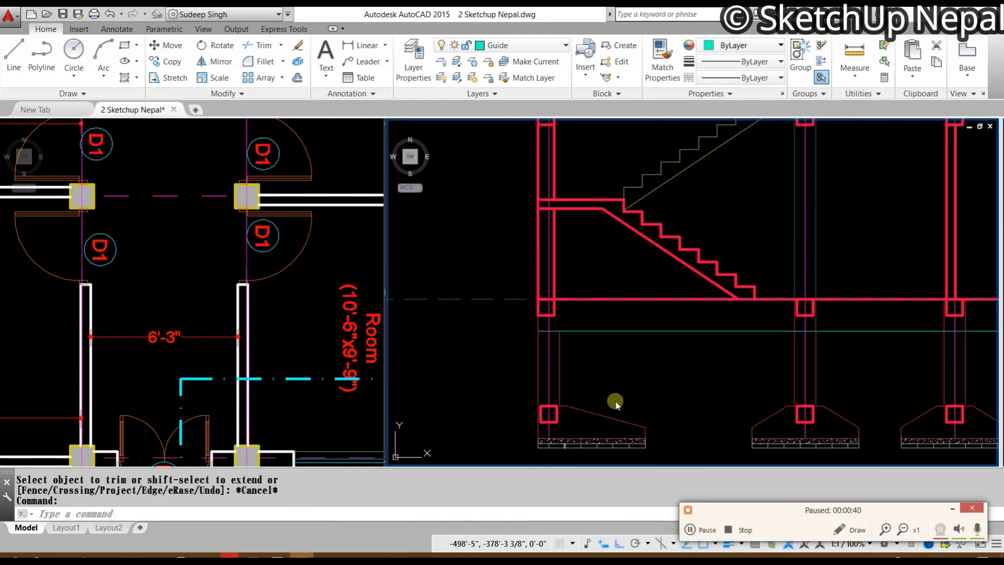
click(631, 339)
middle_drag(631, 340, 666, 339)
key(Escape)
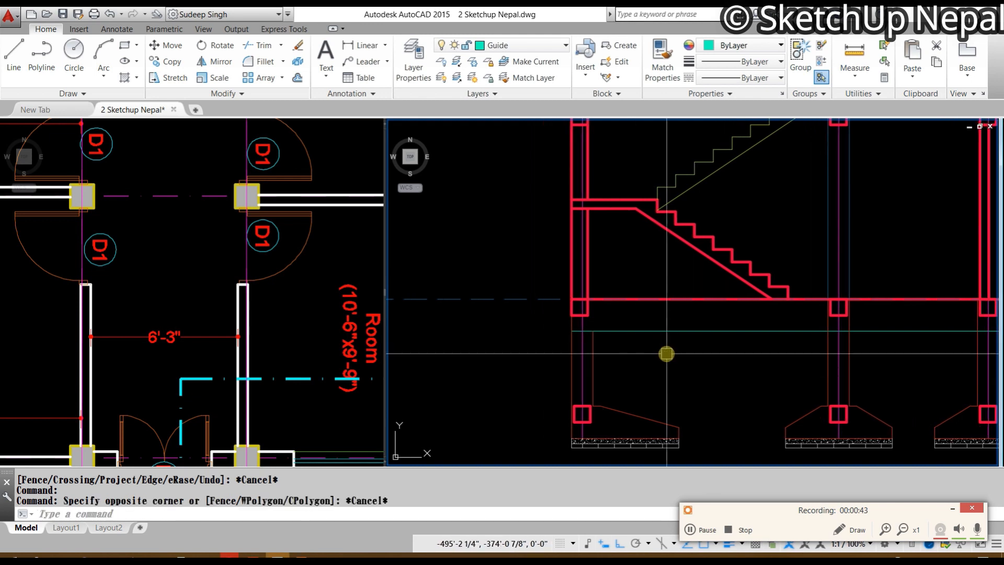
Step: Draw a polyline from the left plinth beam's outer bottom corner down to the ground line and about 3'-8" outward
text(PL)
key(Return)
scroll(564, 293, up, 6)
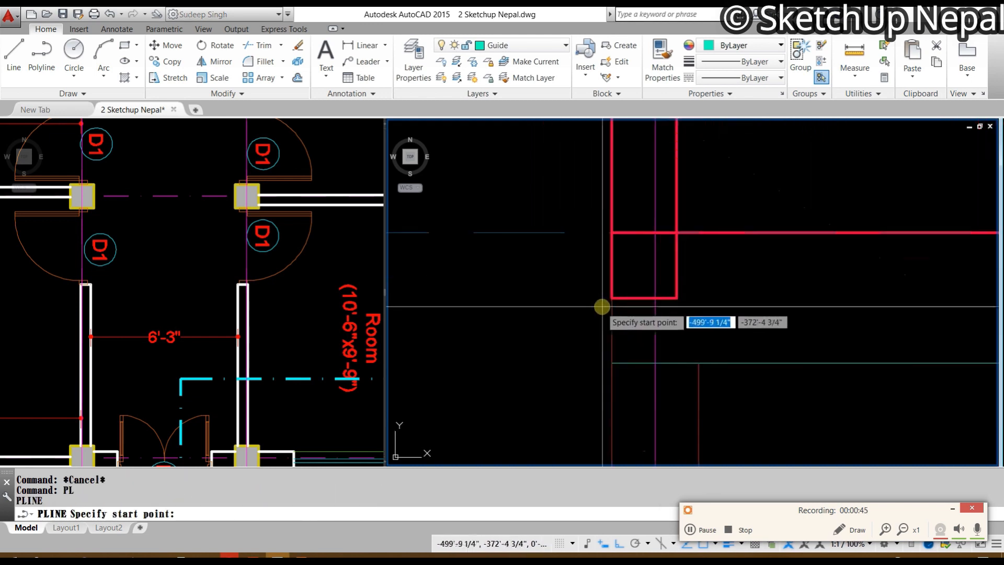
click(612, 298)
click(618, 365)
scroll(615, 362, down, 6)
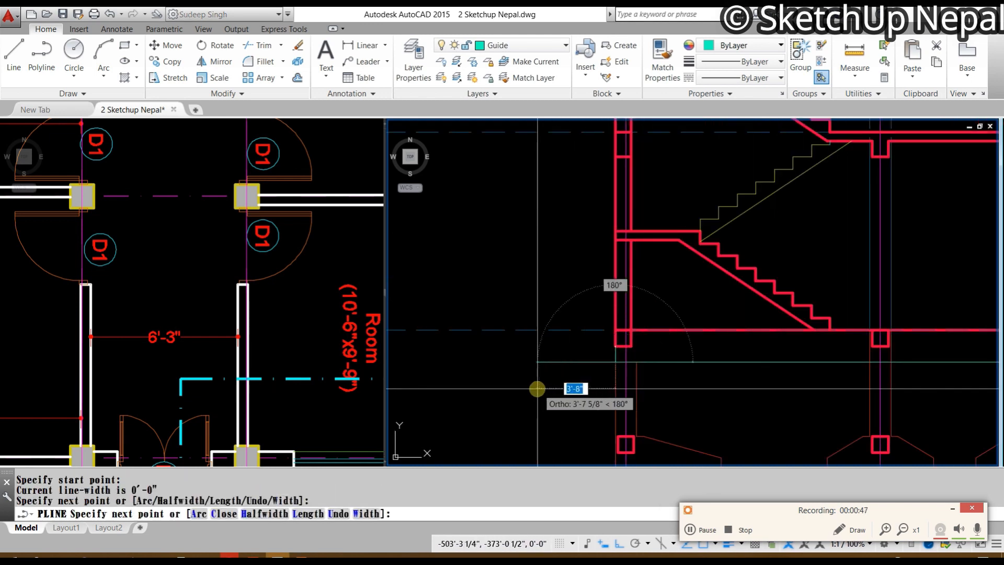
click(535, 388)
key(Escape)
Step: Match the Section-Cut properties of the left wall line onto the new outer ground polyline
scroll(612, 374, up, 4)
click(632, 234)
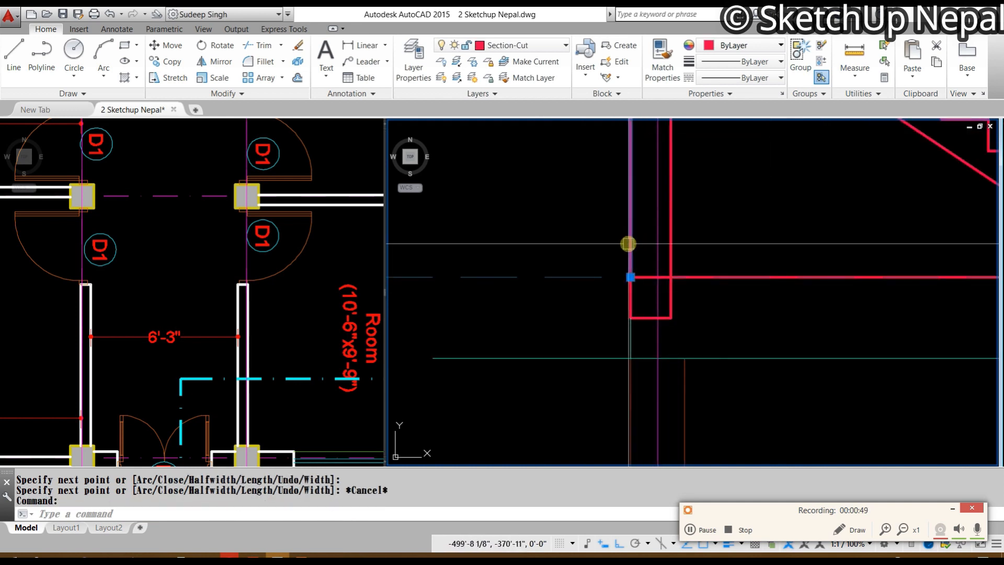
text(ma)
key(Return)
click(561, 359)
key(Escape)
scroll(488, 350, down, 6)
key(Escape)
Step: Draw a polyline at the right end column from the floor line's outer corner down to the ground line and outward
scroll(803, 354, up, 2)
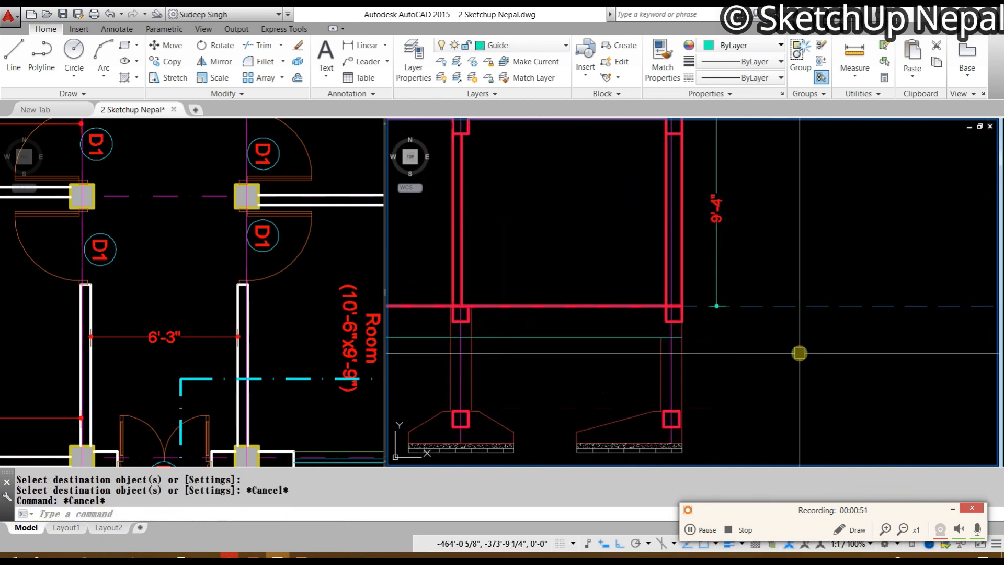
text(pl)
key(Return)
scroll(700, 350, up, 2)
click(675, 265)
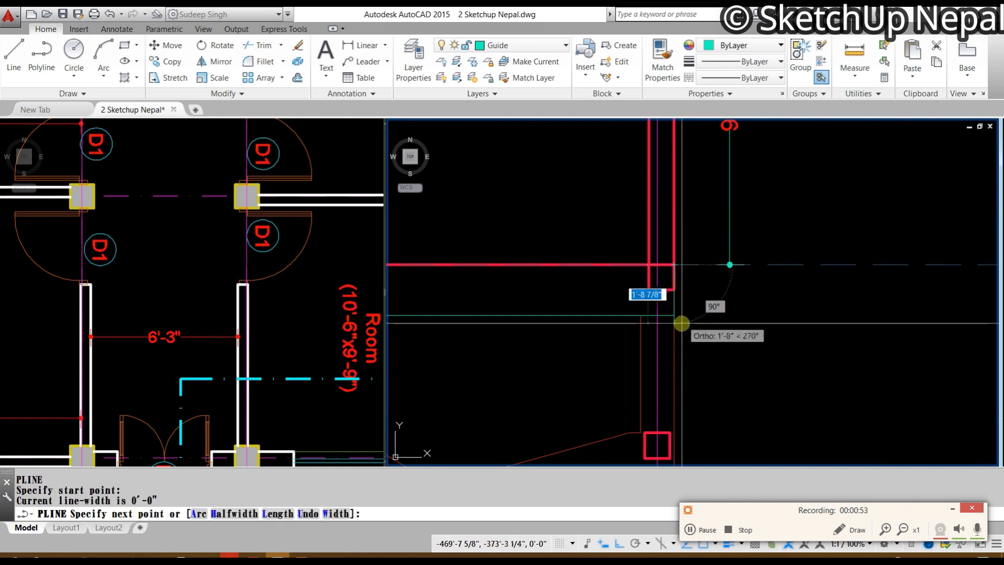
click(674, 317)
scroll(675, 317, down, 4)
click(748, 335)
key(Escape)
Step: Match the section-cut properties of the right wall line onto the right outer ground polyline
scroll(682, 329, up, 2)
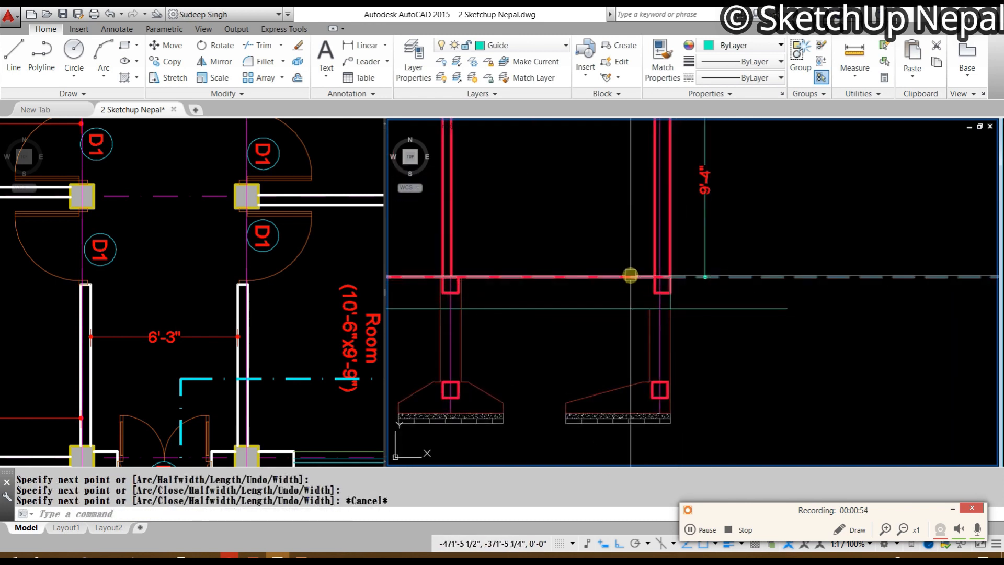
text(ma)
key(Return)
click(719, 309)
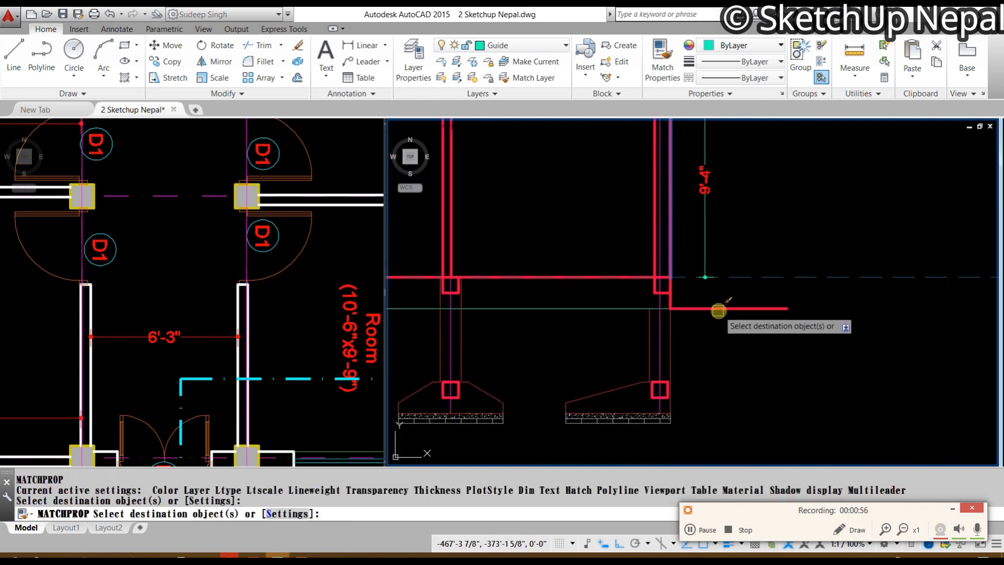
key(Escape)
scroll(679, 310, down, 2)
middle_drag(706, 308, 762, 371)
middle_drag(648, 391, 932, 377)
scroll(715, 362, up, 2)
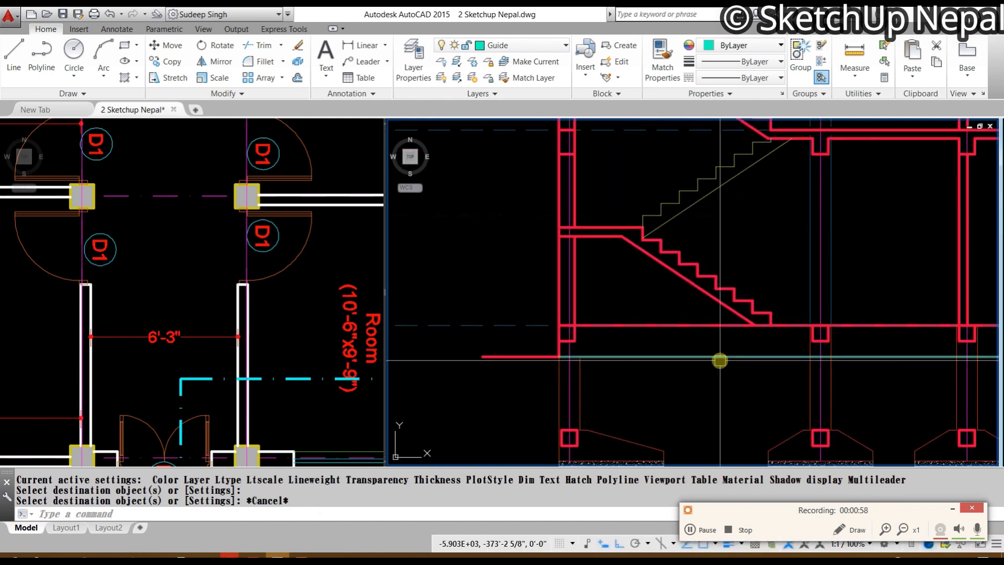
Step: Erase the Guide-layer horizontal line running along ground level beneath the plinth beams
click(720, 358)
key(Delete)
mouse_move(712, 389)
middle_down()
mouse_move(550, 342)
mouse_move(583, 342)
middle_up()
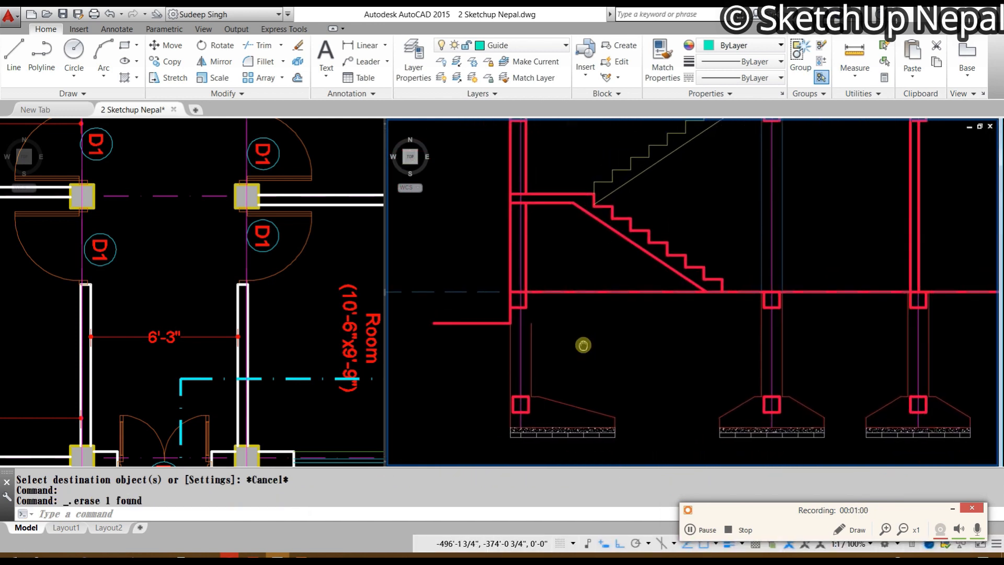
scroll(569, 293, up, 2)
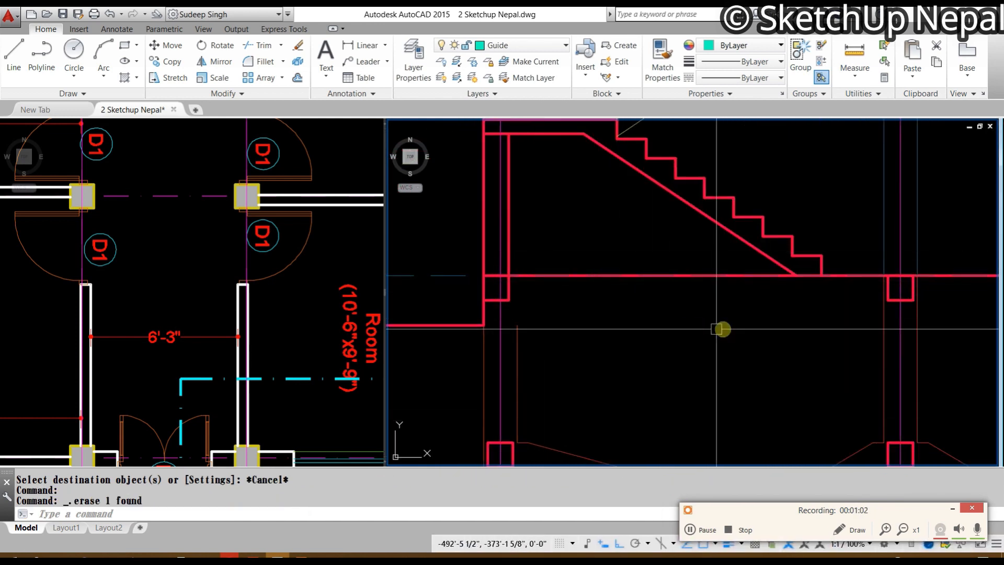
Step: Erase the dashed level line overlapping the section's ground floor line
scroll(722, 329, down, 2)
middle_drag(564, 321, 625, 359)
key(Escape)
scroll(451, 320, up, 3)
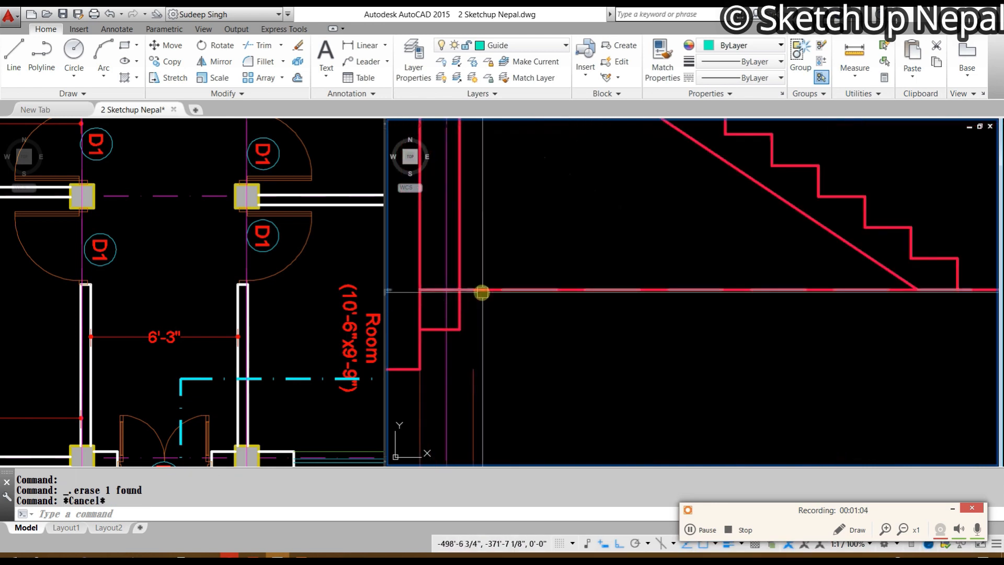
click(482, 290)
scroll(513, 347, down, 3)
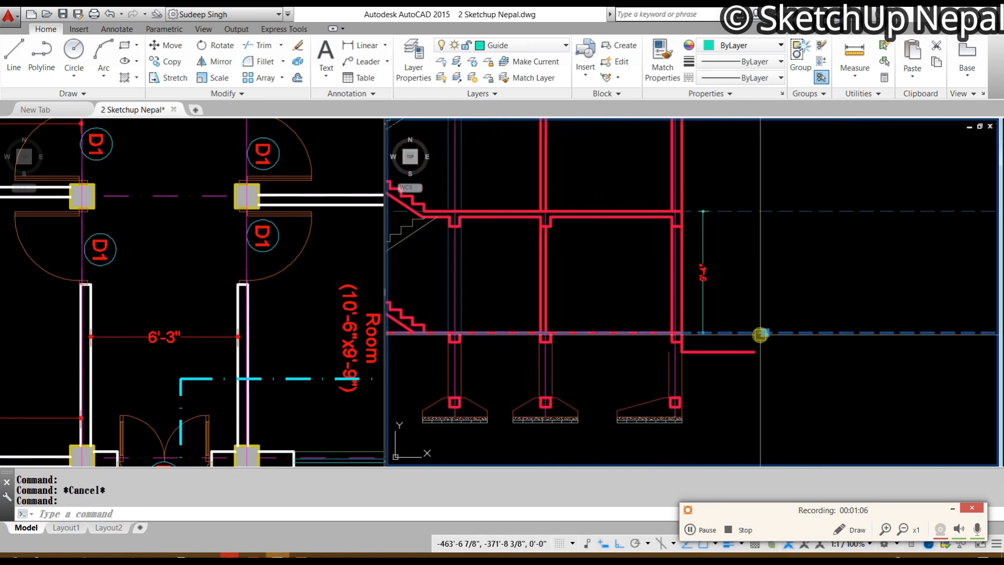
key(Delete)
scroll(739, 387, up, 5)
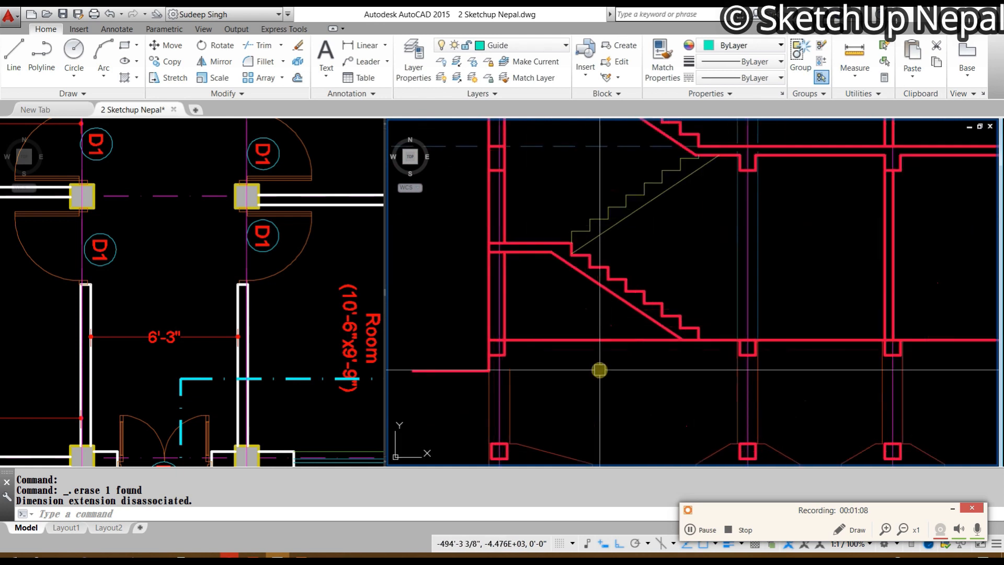
Step: Offset the Section-Cut ground floor line upward by 1/2" for the floor finish
scroll(563, 377, down, 3)
scroll(680, 314, up, 2)
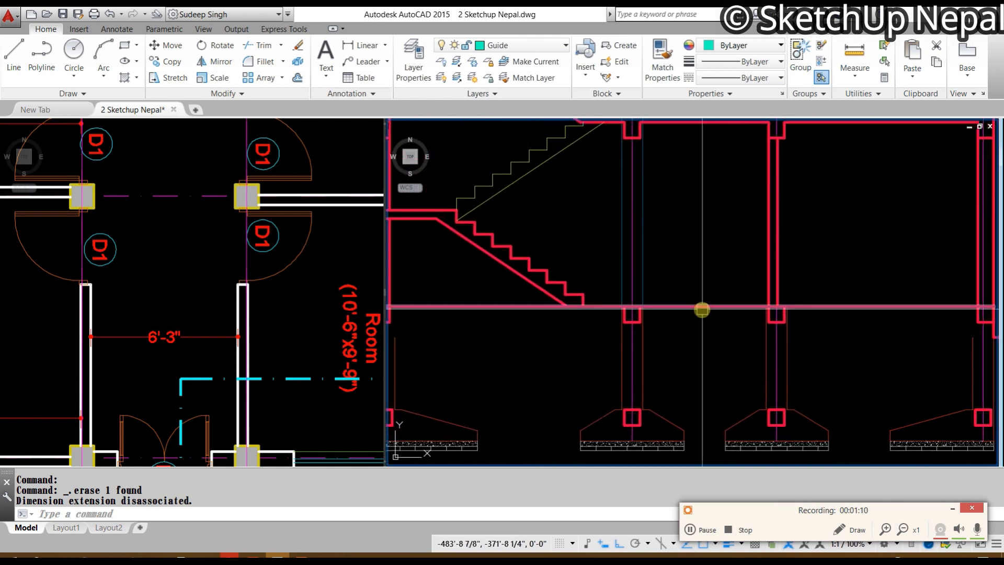
click(702, 308)
text(o)
key(Return)
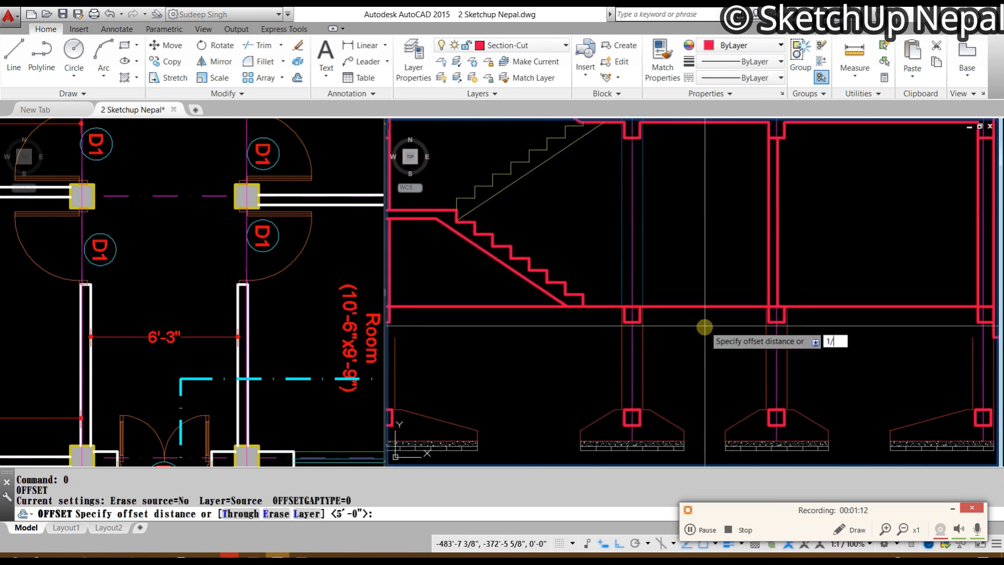
text(1/2)
key(Return)
click(708, 240)
scroll(645, 294, up, 6)
key(Escape)
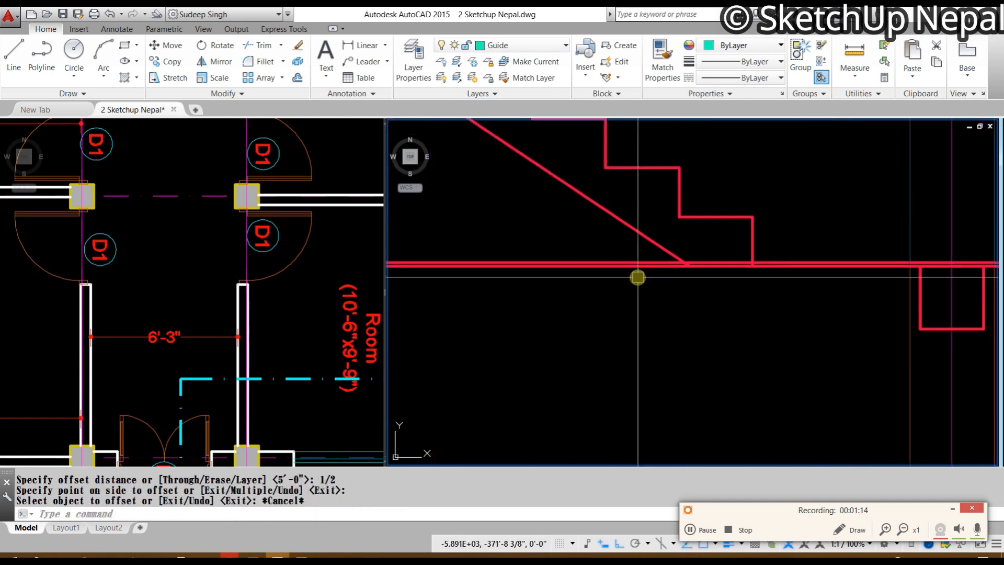
Step: Trim the upper finish line where it crosses the stair foot and the cut walls
text(tr)
key(Return)
key(Return)
scroll(807, 231, down, 3)
scroll(568, 343, up, 5)
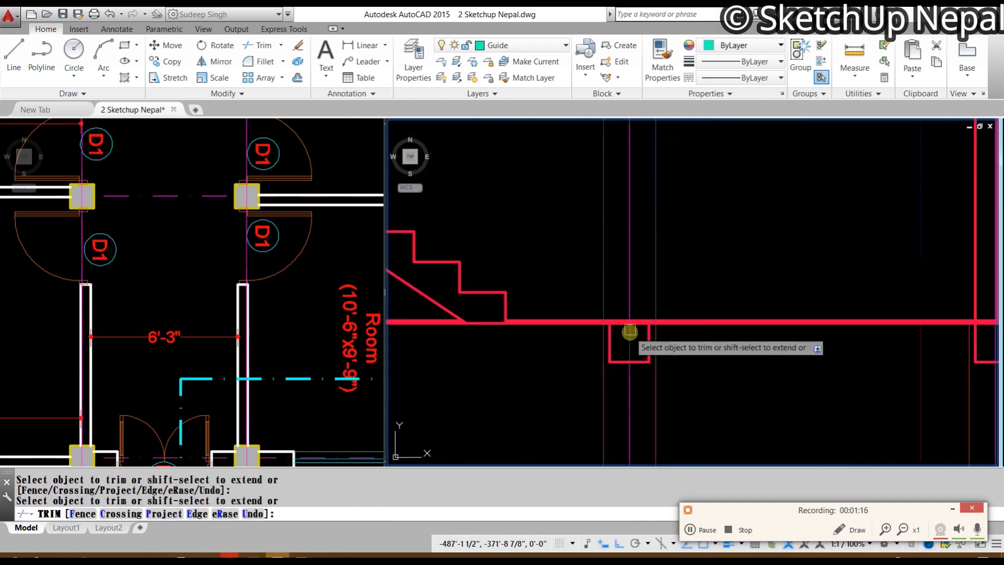
scroll(641, 313, down, 5)
middle_drag(807, 357, 628, 358)
scroll(678, 316, up, 4)
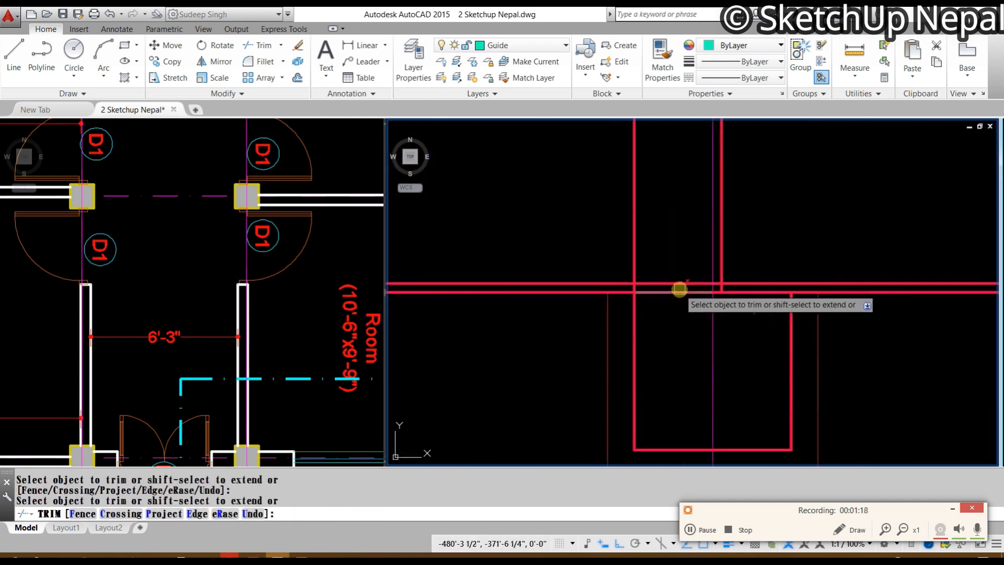
middle_drag(751, 342, 679, 303)
scroll(650, 251, up, 6)
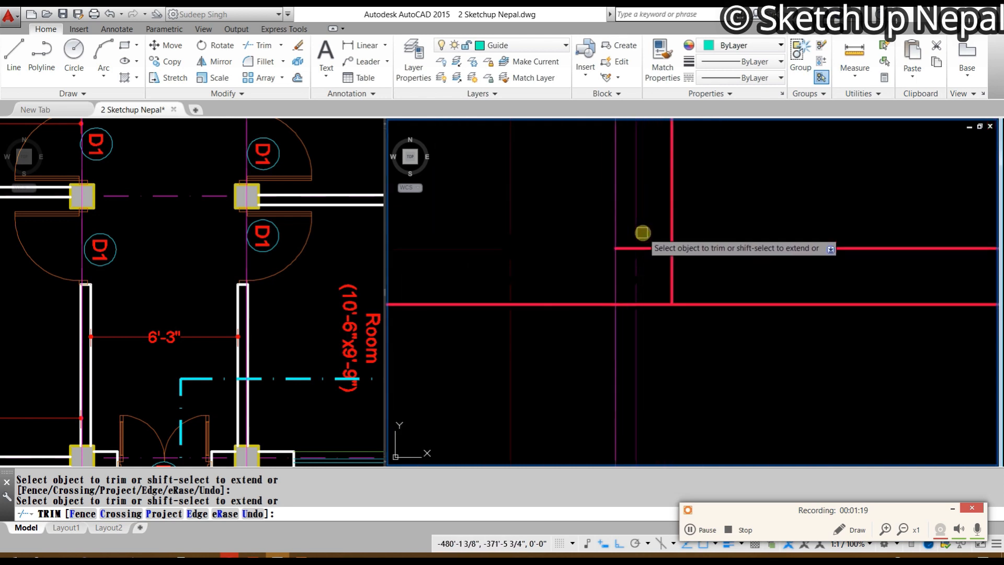
click(641, 249)
scroll(637, 277, down, 6)
scroll(659, 325, down, 5)
scroll(829, 332, up, 6)
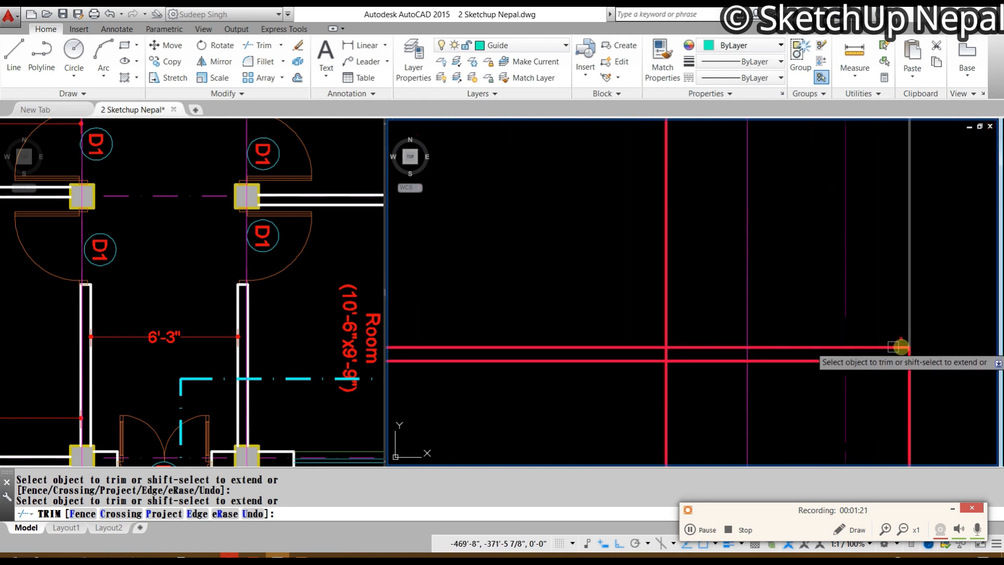
key(Escape)
Step: Put the upper finish line segment beside the right end wall on the Hatch layer
click(627, 347)
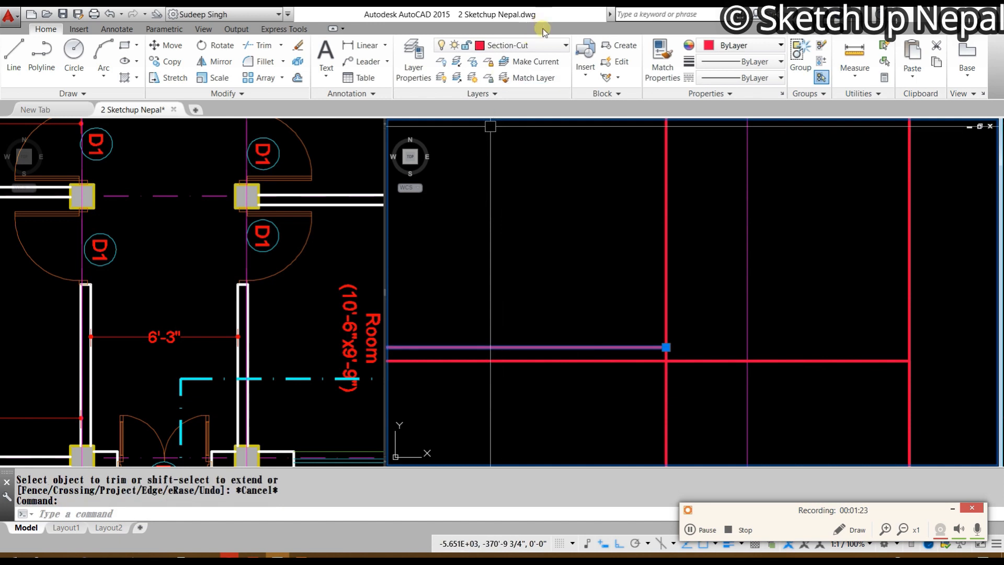
click(550, 48)
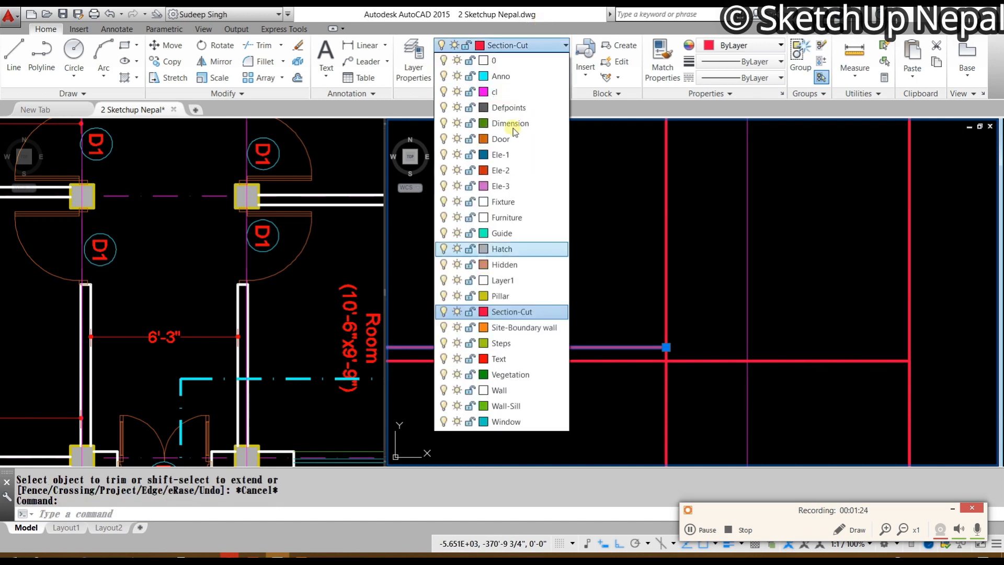
click(517, 250)
scroll(674, 278, down, 6)
mouse_move(494, 322)
middle_down()
mouse_move(952, 323)
mouse_move(903, 342)
middle_up()
scroll(708, 317, up, 5)
key(Escape)
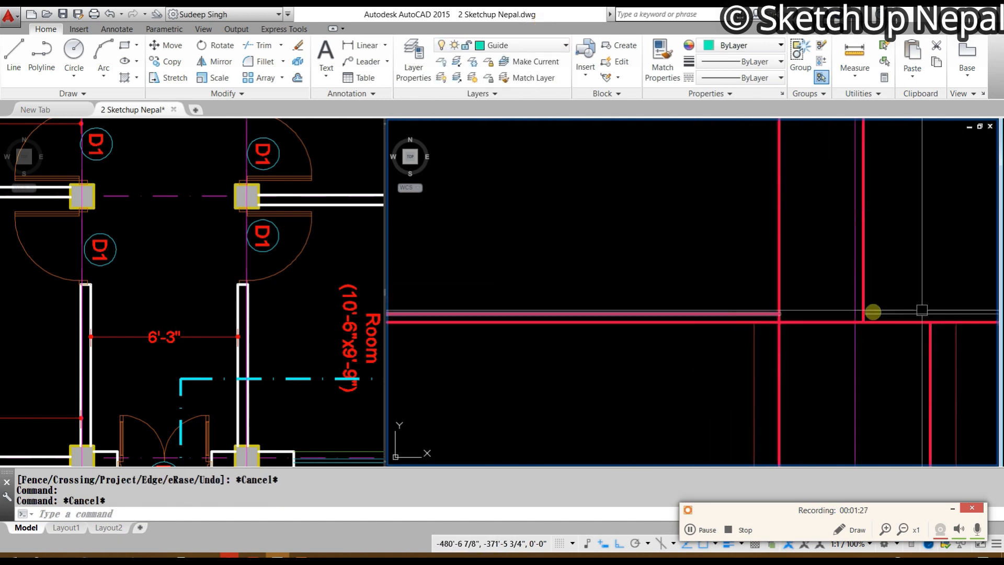
Step: Match the Hatch-layer properties of the finish line onto the remaining upper finish segments up to the stair
text(ma)
key(space)
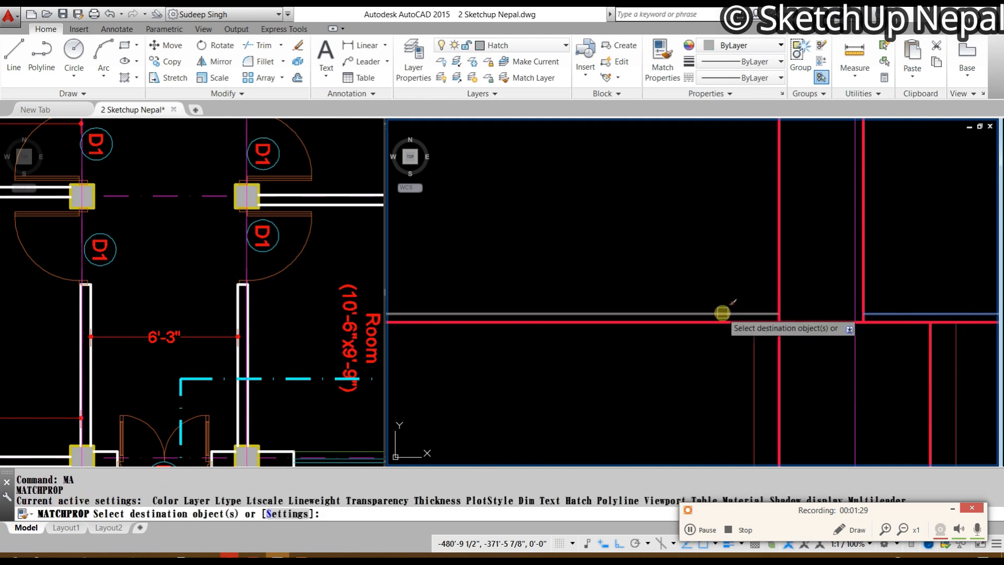
click(722, 314)
scroll(764, 283, down, 7)
mouse_move(528, 322)
middle_down()
mouse_move(811, 375)
mouse_move(700, 337)
middle_up()
scroll(700, 337, up, 5)
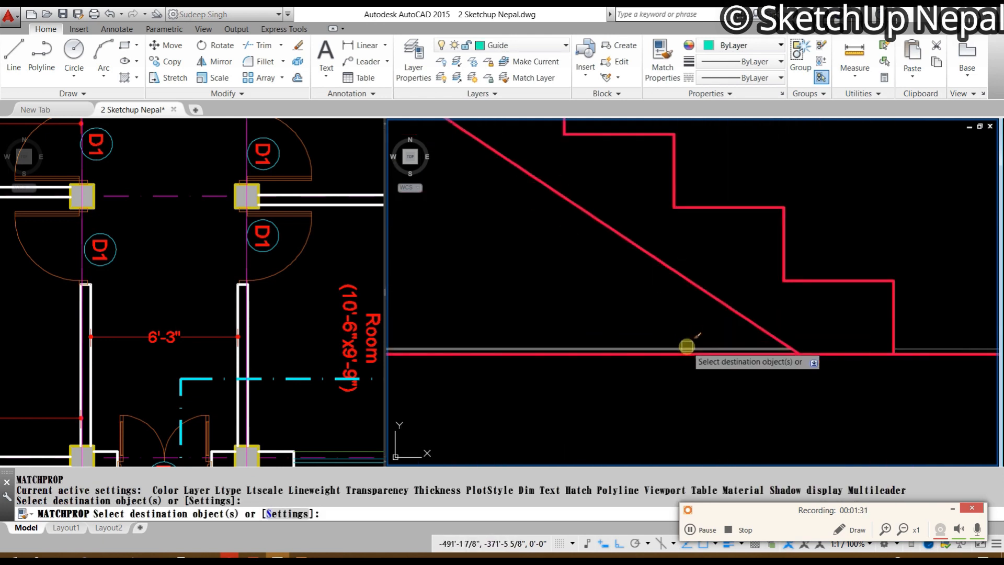
click(687, 347)
scroll(713, 348, down, 5)
key(Escape)
Step: Offset the ground floor line downward by 3/4" for the cement screeding
scroll(609, 354, up, 6)
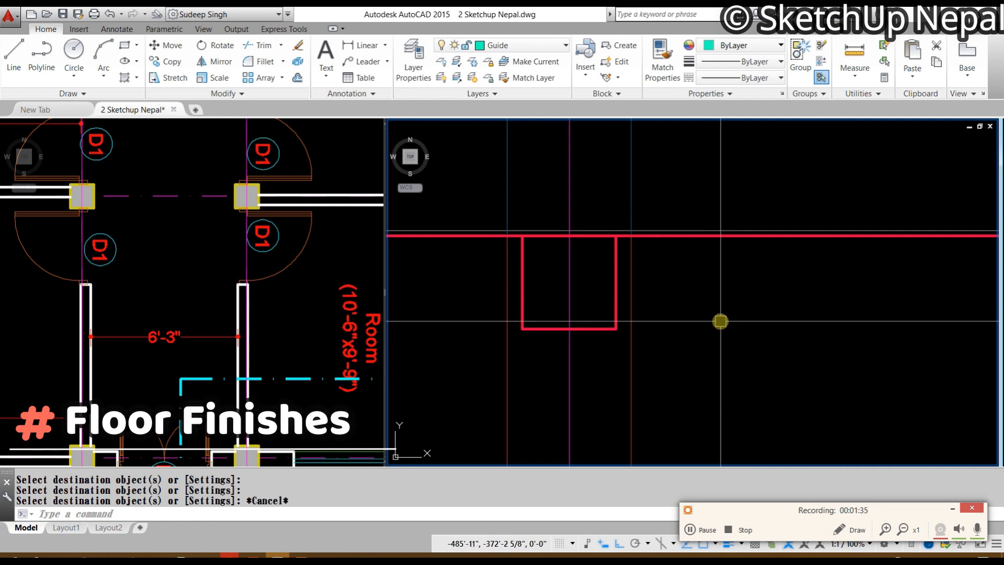
scroll(627, 251, up, 3)
click(682, 216)
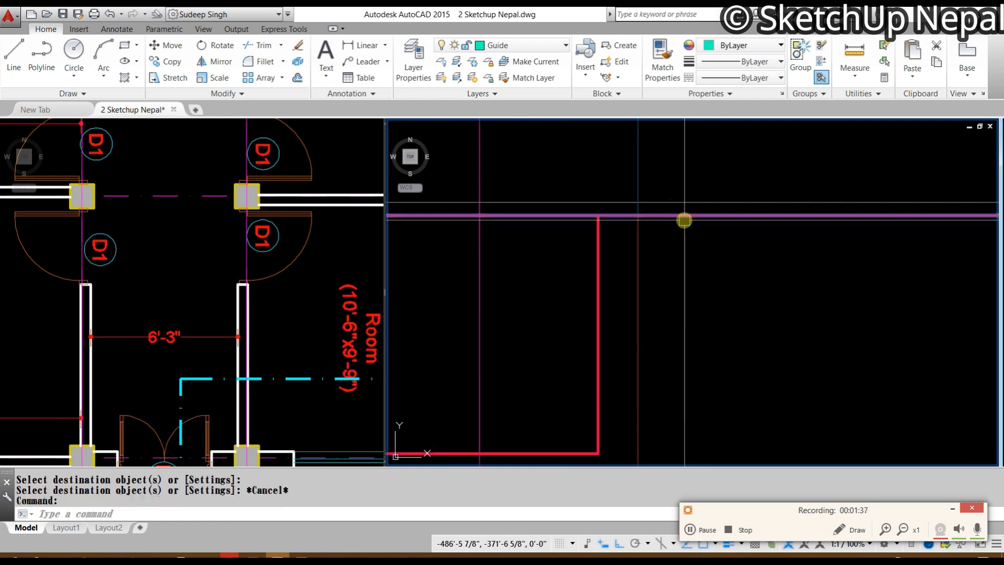
scroll(685, 274, down, 3)
text(o)
key(space)
text(3/4)
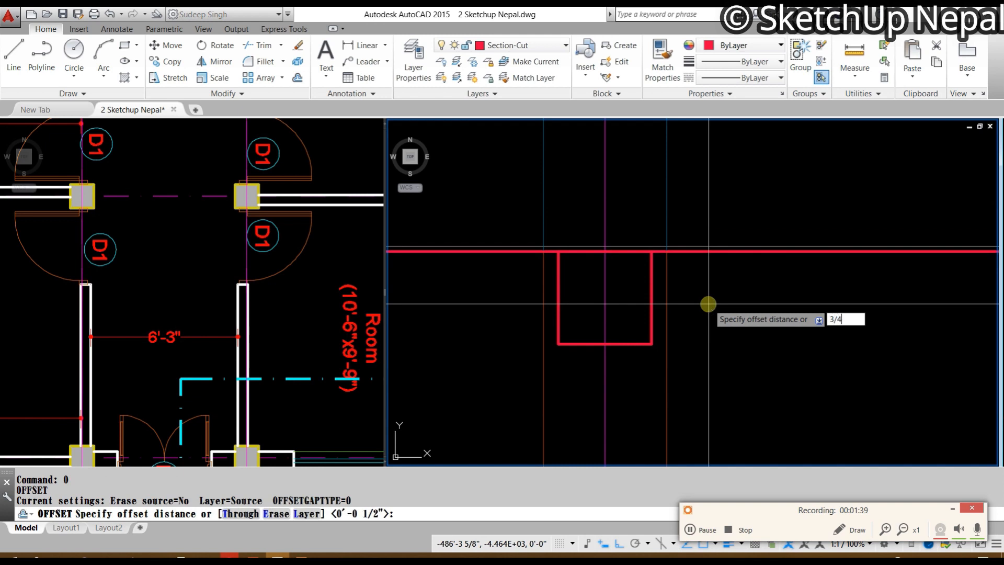
key(space)
click(733, 353)
key(Escape)
scroll(706, 239, up, 3)
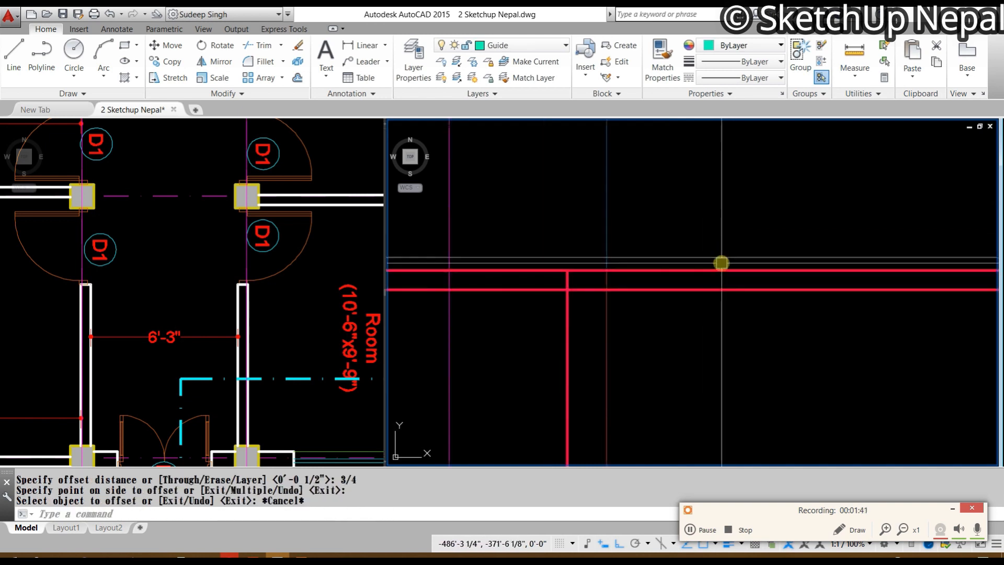
Step: Match the Hatch-layer properties of the upper finish line onto the screeding line
click(721, 263)
click(706, 241)
text(ma)
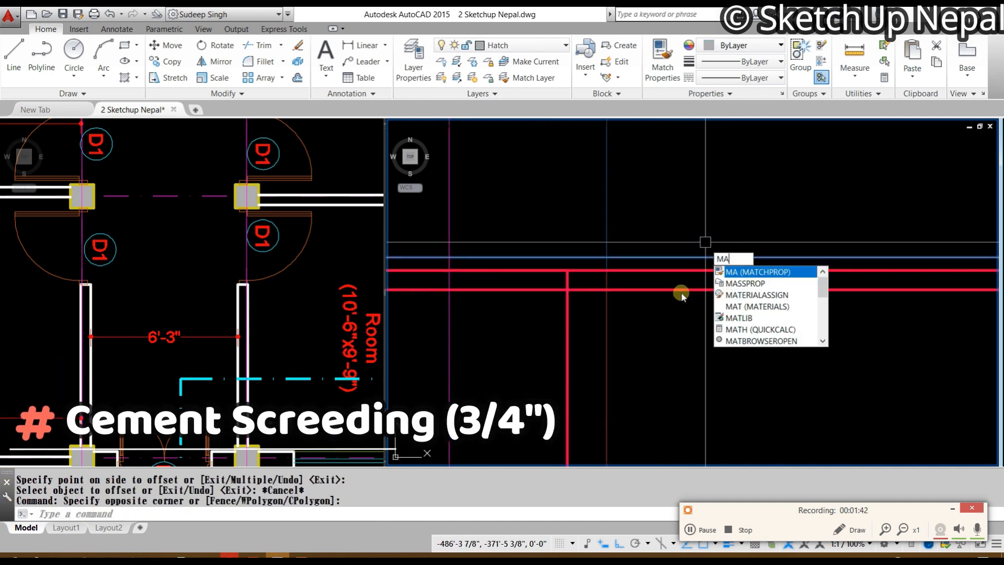
key(space)
click(683, 293)
scroll(685, 288, down, 4)
key(Escape)
middle_drag(607, 311, 724, 343)
scroll(724, 342, up, 2)
Step: Trim the screeding line inside the plinth beam next to the staircase
text(tr)
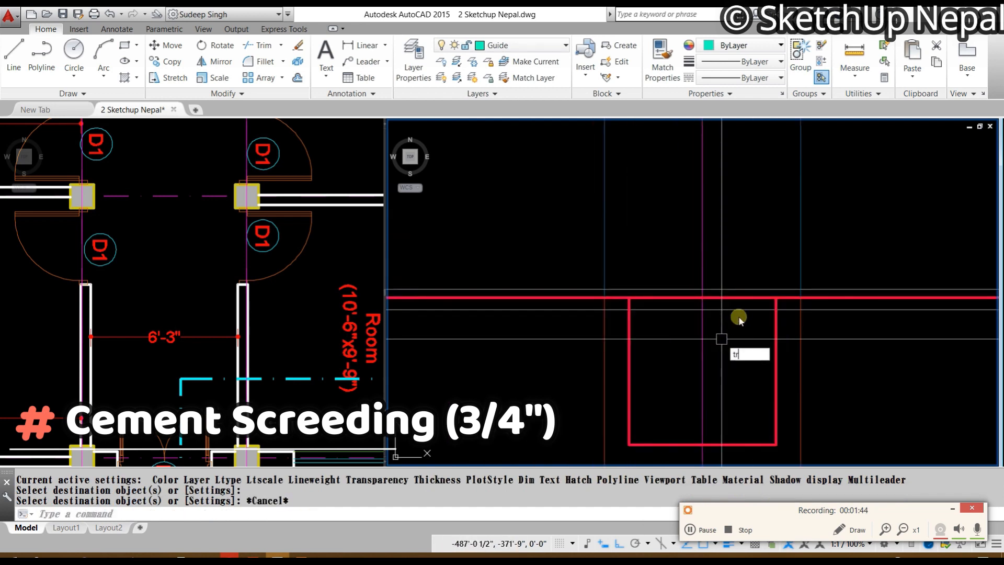
key(space)
key(space)
click(673, 309)
scroll(625, 309, up, 2)
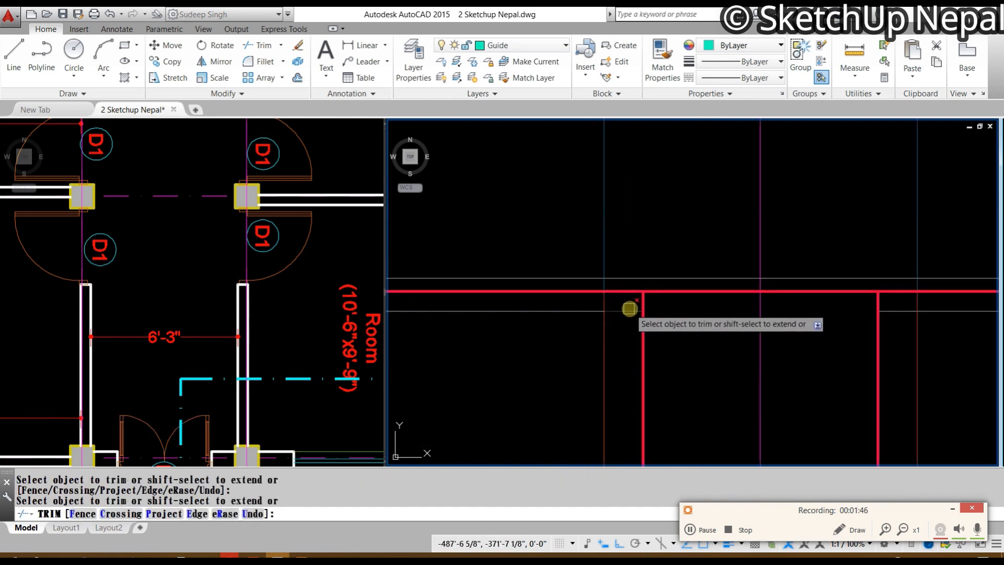
scroll(628, 308, down, 4)
middle_drag(686, 381, 877, 341)
scroll(822, 265, up, 6)
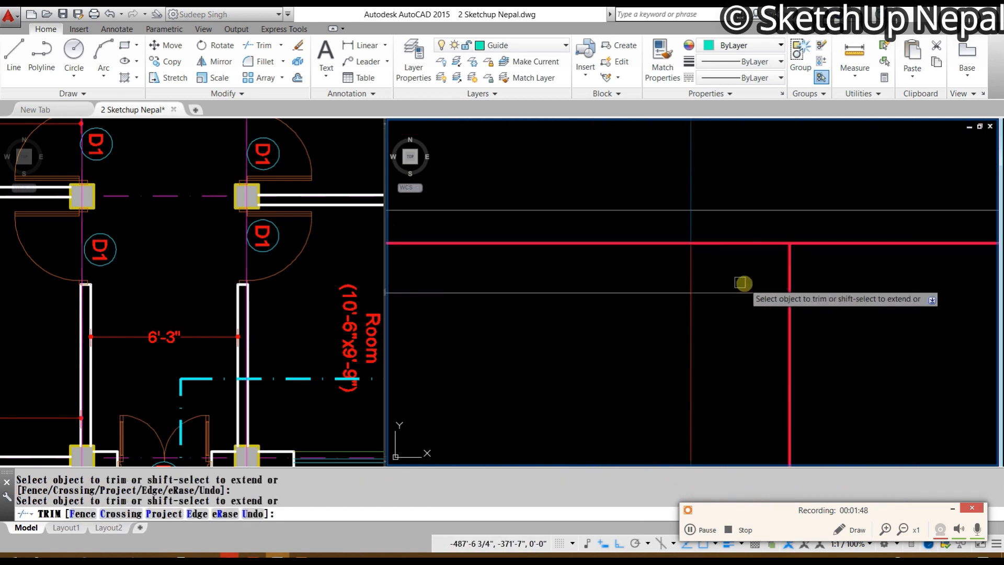
Step: Trim the column edge lines between the floor line and the screeding line beside the plinth beam
click(685, 267)
click(684, 267)
scroll(717, 267, down, 3)
scroll(732, 266, up, 3)
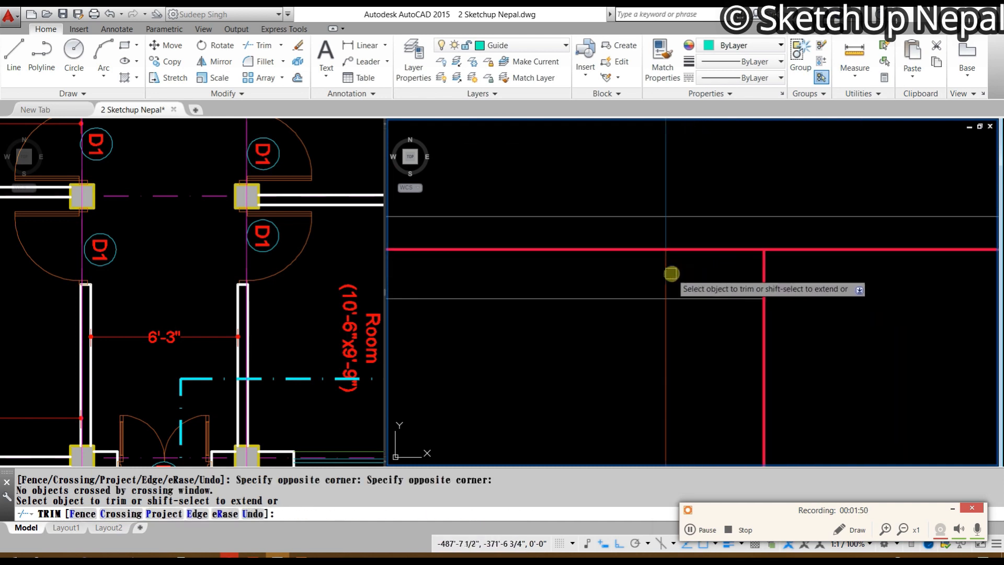
click(659, 274)
click(691, 282)
middle_drag(936, 275, 454, 295)
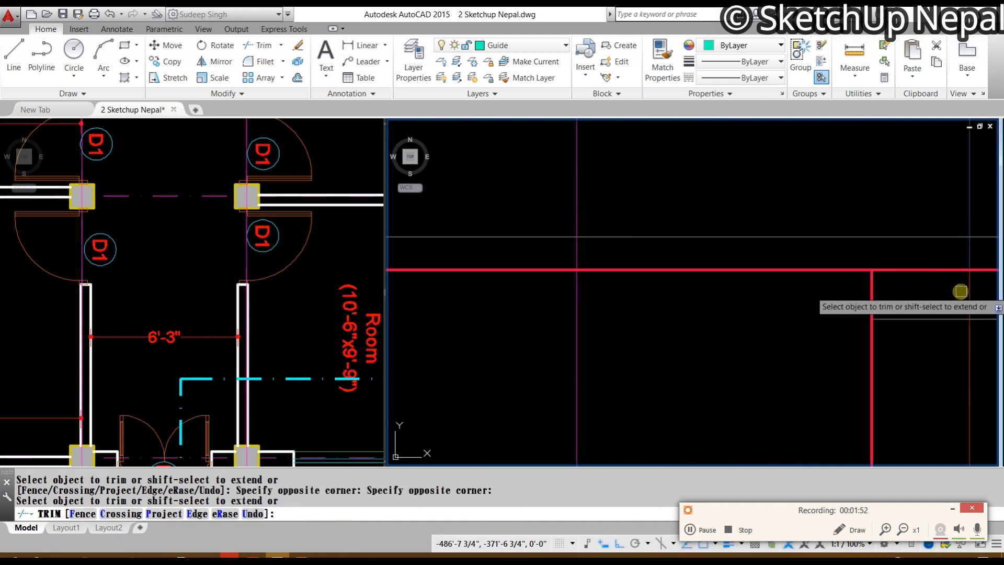
scroll(863, 321, down, 4)
Step: Trim the upper finish and screeding lines inside the left end wall and its plinth beam
scroll(634, 322, up, 6)
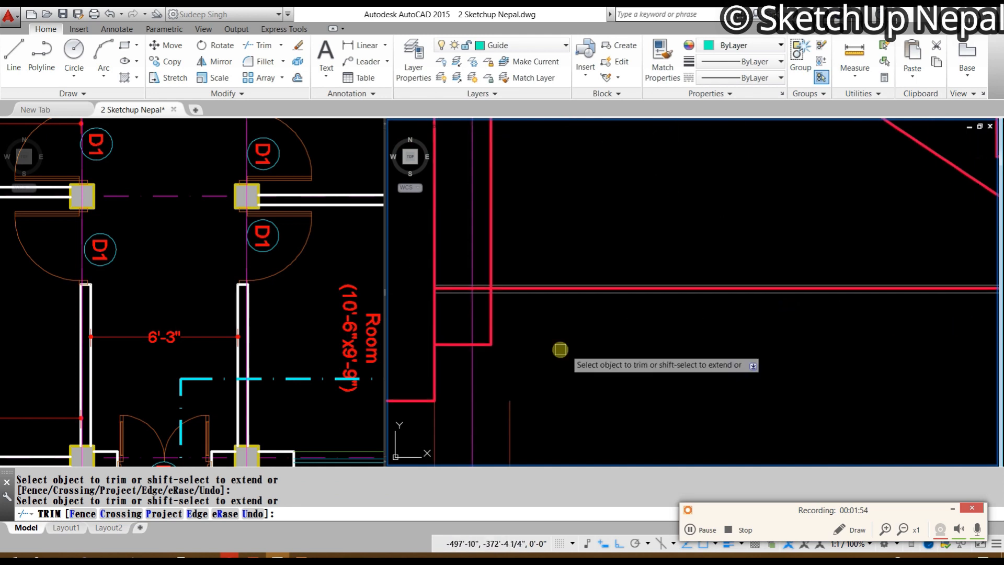
scroll(442, 300, up, 1)
click(471, 263)
click(593, 267)
scroll(570, 304, down, 4)
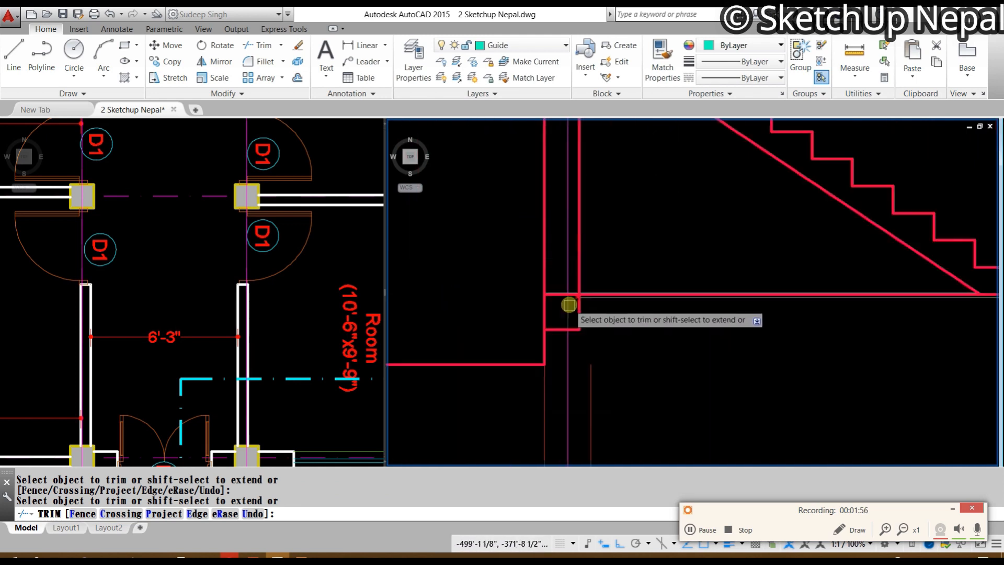
scroll(572, 316, up, 1)
scroll(567, 281, up, 4)
click(500, 263)
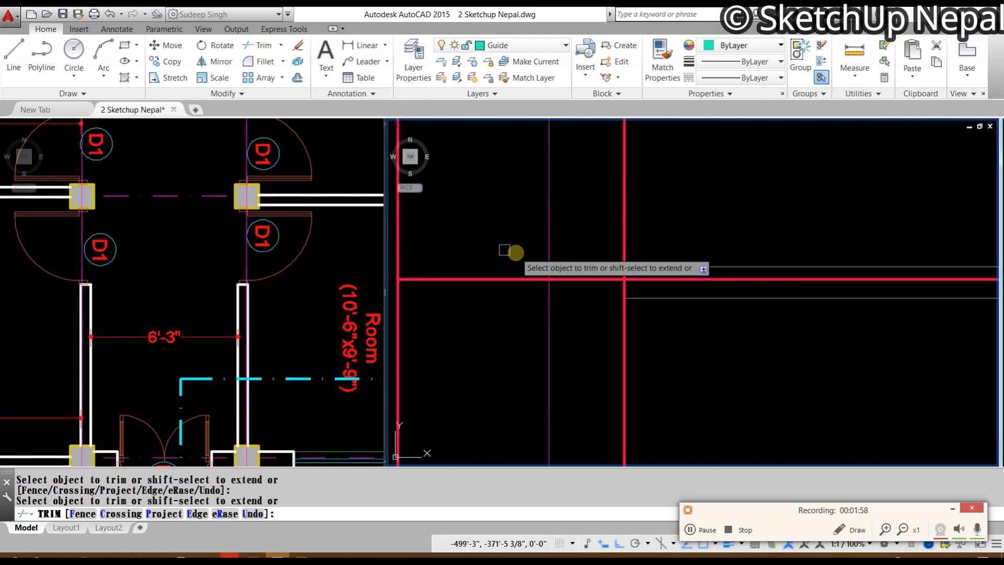
Step: Trim the screeding line inside the right end wall's plinth beam
scroll(676, 361, down, 5)
scroll(425, 341, up, 6)
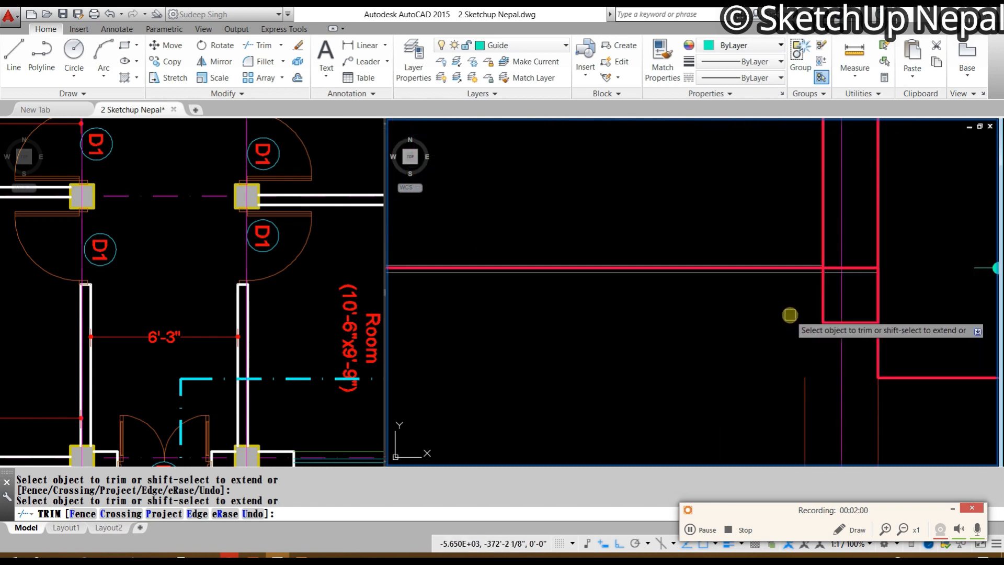
scroll(832, 287, up, 4)
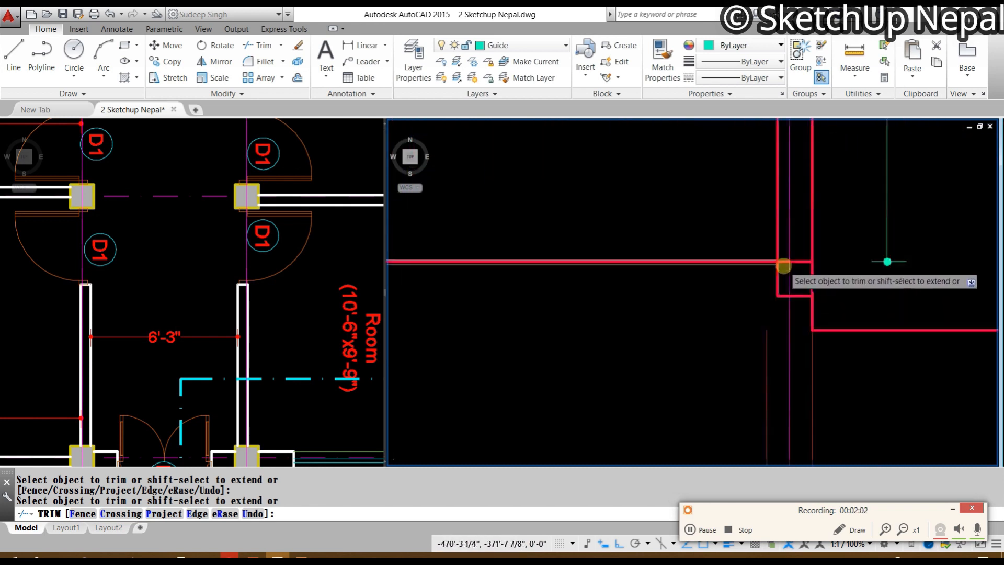
scroll(784, 314, down, 5)
scroll(677, 311, up, 6)
key(Escape)
Step: Offset the screeding line of the staircase bay 3" downward to form the PCC layer
scroll(682, 338, up, 2)
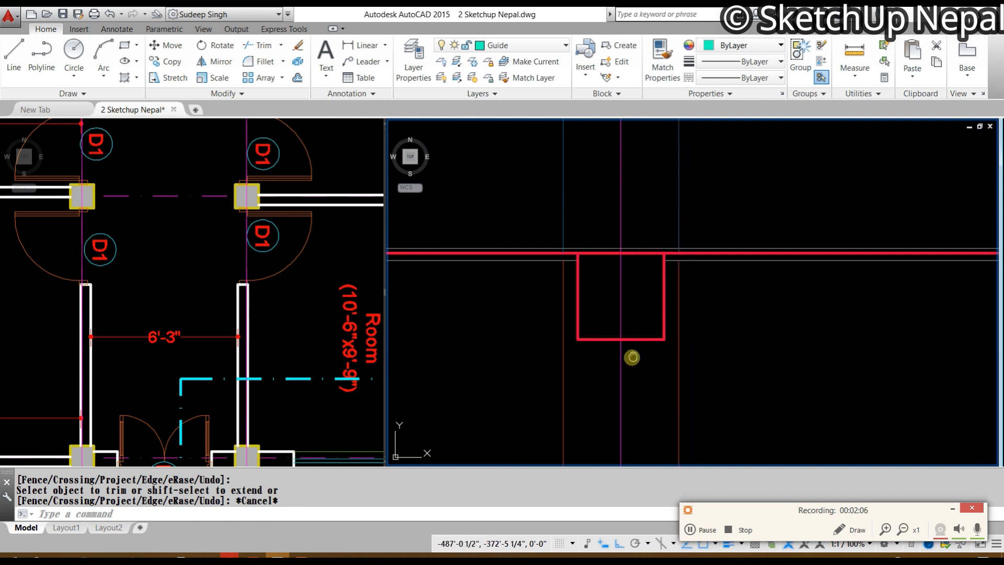
middle_drag(632, 357, 813, 373)
scroll(664, 314, up, 2)
click(679, 255)
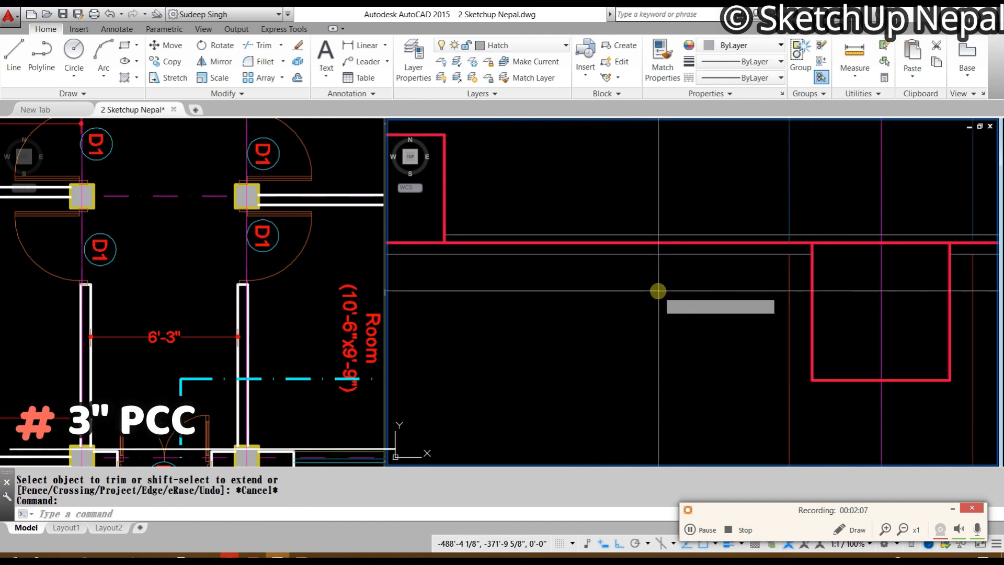
text(o)
key(Return)
text(3)
key(Return)
click(656, 255)
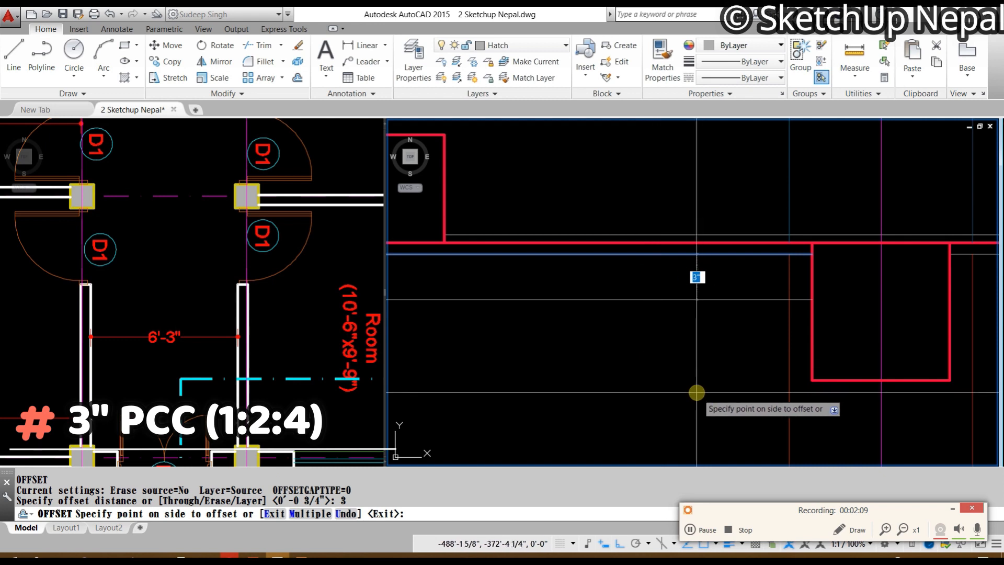
click(688, 383)
Step: Offset the screeding line across the middle and right bays 3" downward for the PCC layer
scroll(661, 266, down, 4)
middle_drag(751, 301, 600, 324)
scroll(601, 321, up, 2)
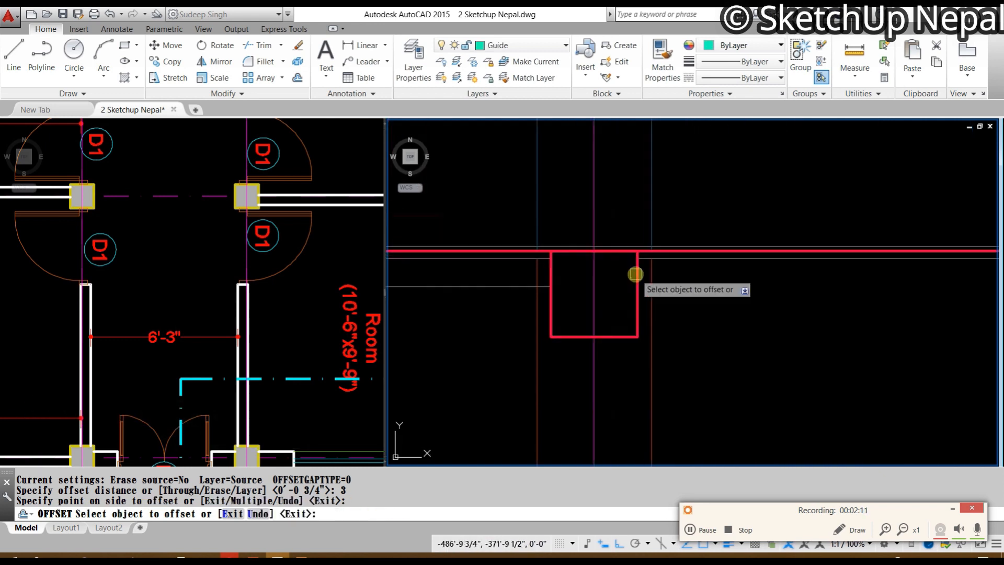
click(679, 257)
click(679, 339)
scroll(697, 332, down, 3)
scroll(616, 284, up, 3)
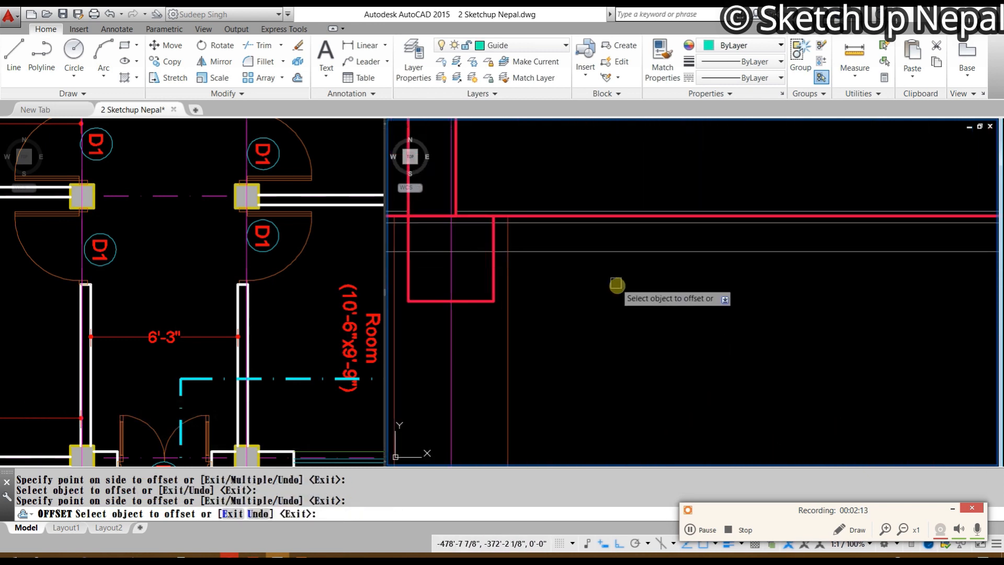
scroll(632, 332, down, 3)
scroll(708, 370, up, 3)
middle_drag(708, 369, 693, 371)
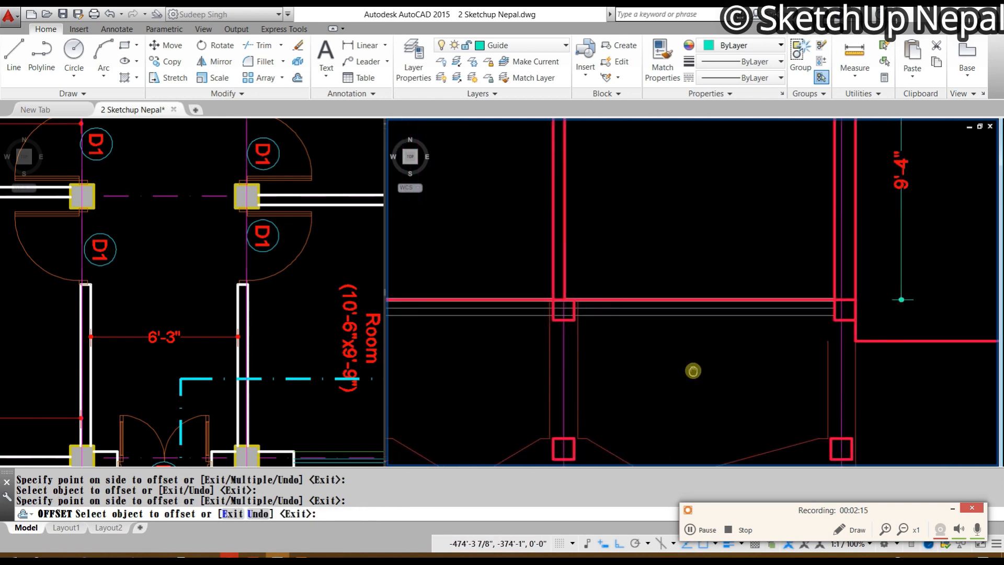
Step: Trim the left column edge line from the floor line down through the offset lines beside the interior wall's plinth beam
key(Escape)
scroll(500, 314, up, 5)
scroll(625, 313, up, 2)
text(tr)
key(space)
key(space)
scroll(762, 294, up, 2)
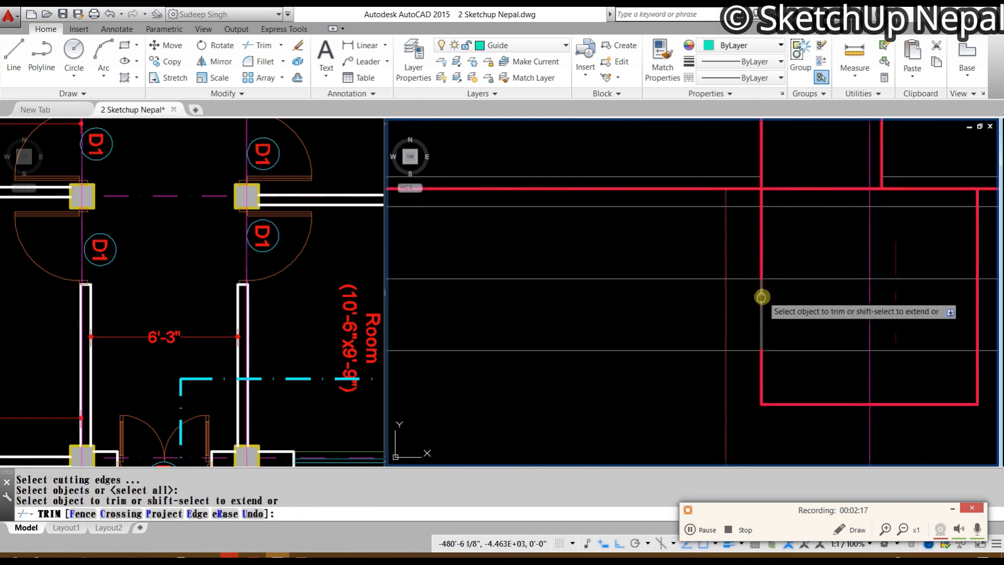
middle_drag(762, 296, 647, 300)
scroll(605, 193, up, 2)
click(621, 216)
scroll(622, 220, down, 1)
click(622, 273)
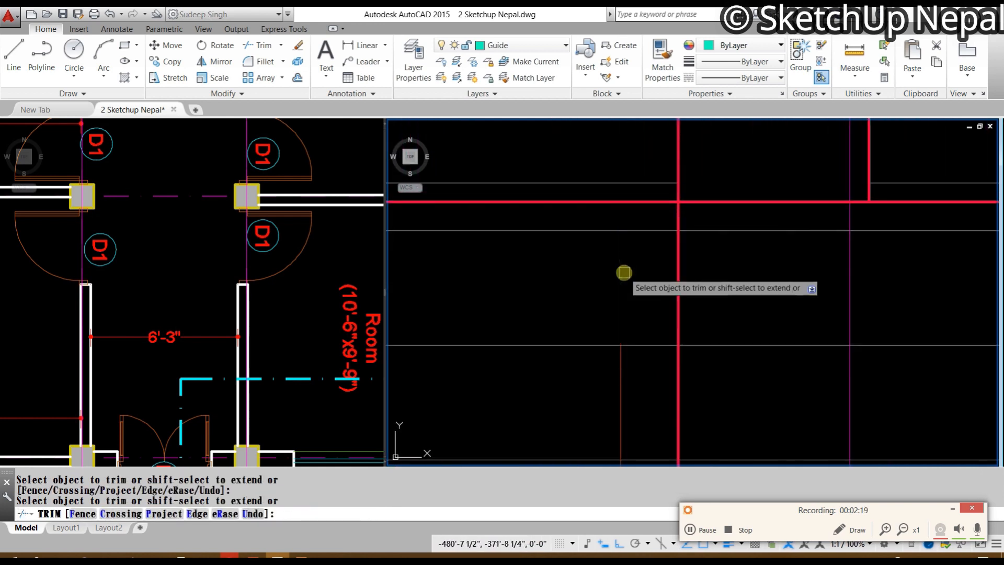
middle_drag(621, 350, 618, 226)
click(614, 295)
Step: Trim the right column edge line through the floor layers beside the interior wall's plinth beam
scroll(619, 283, down, 3)
middle_drag(621, 282, 576, 283)
scroll(684, 242, up, 4)
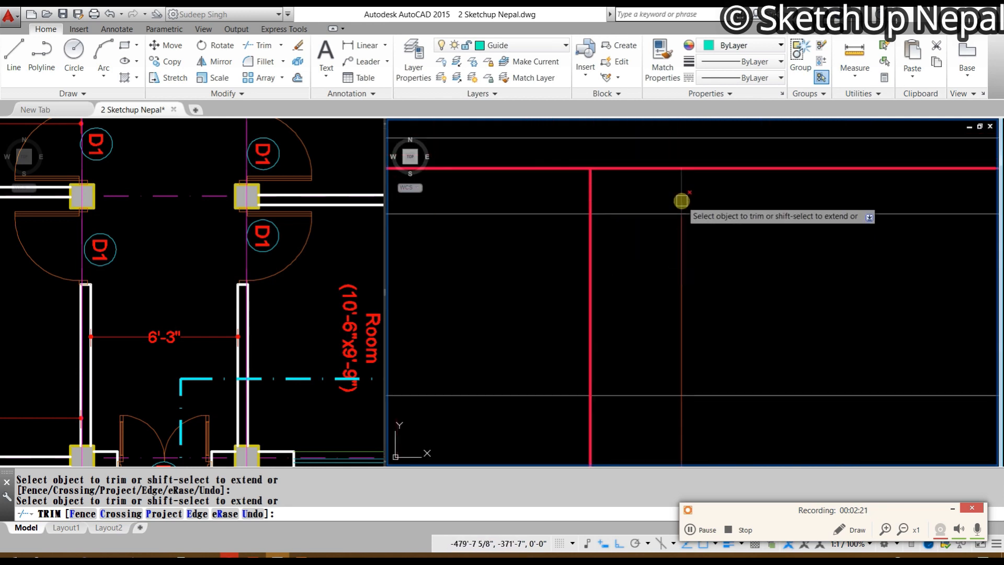
scroll(681, 197, up, 1)
click(681, 195)
scroll(683, 195, down, 3)
click(685, 232)
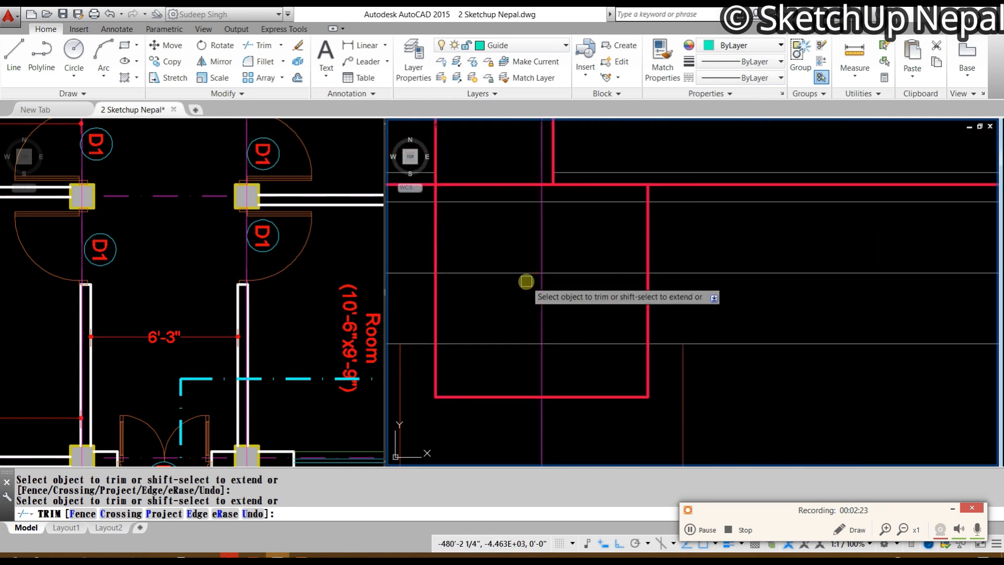
Step: Trim the two lower offset lines inside the interior wall's plinth beam
click(585, 353)
click(564, 320)
click(493, 354)
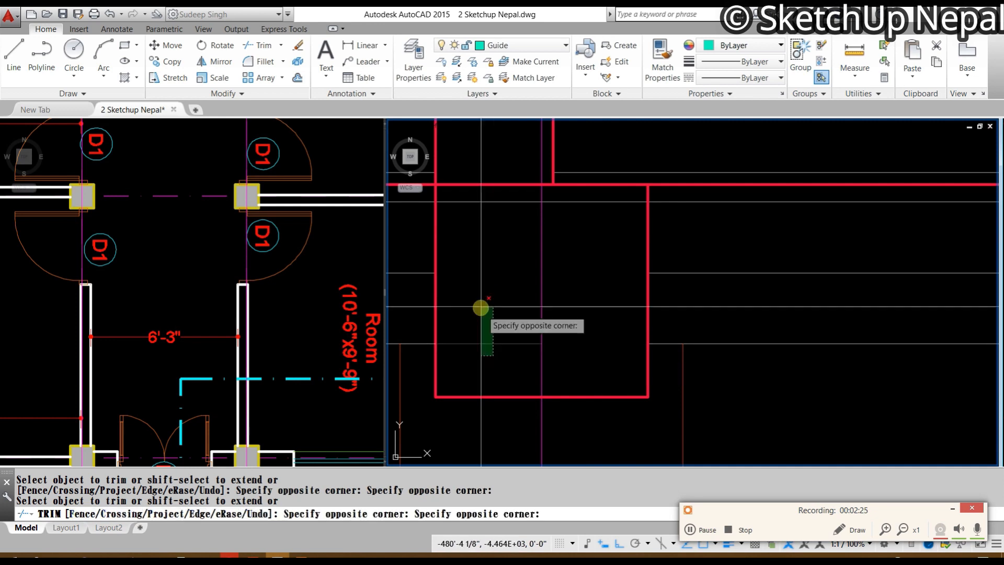
click(479, 306)
scroll(539, 260, down, 6)
middle_drag(710, 324, 897, 342)
middle_drag(523, 340, 893, 336)
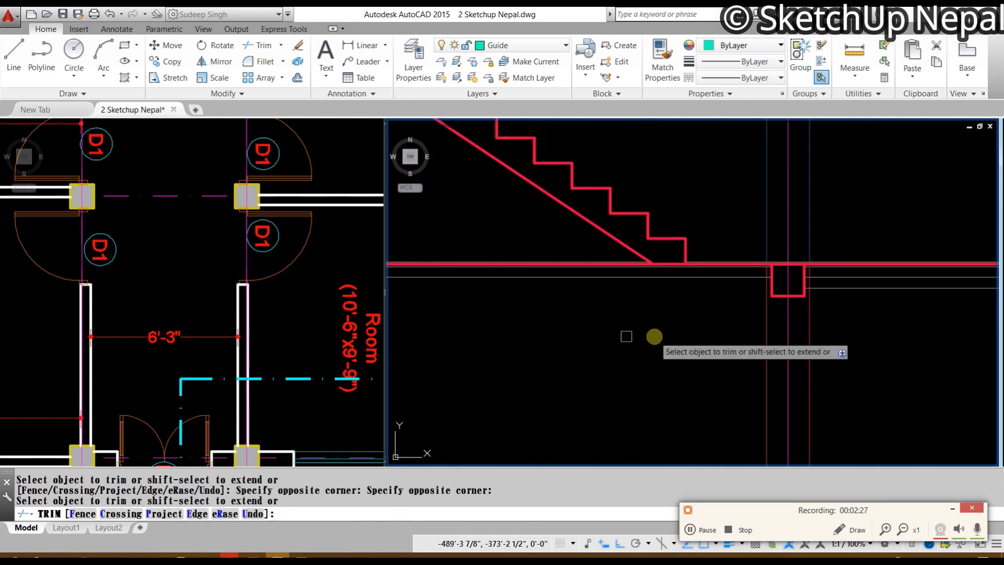
middle_drag(553, 334, 524, 340)
key(Escape)
Step: Erase the extra line below the PCC layer in the middle and right bays
click(605, 285)
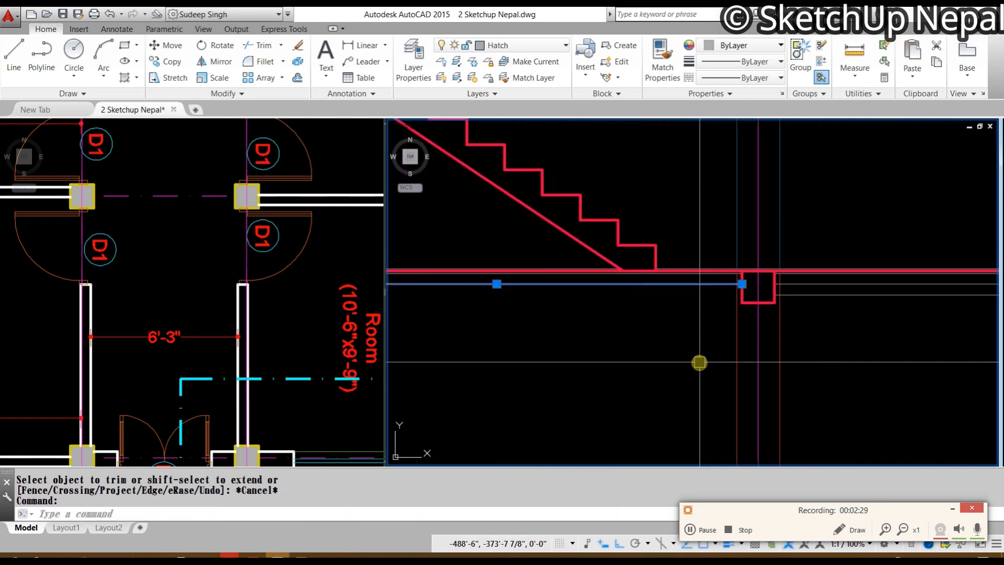
middle_drag(701, 361, 614, 338)
key(Escape)
click(722, 310)
key(Escape)
click(768, 302)
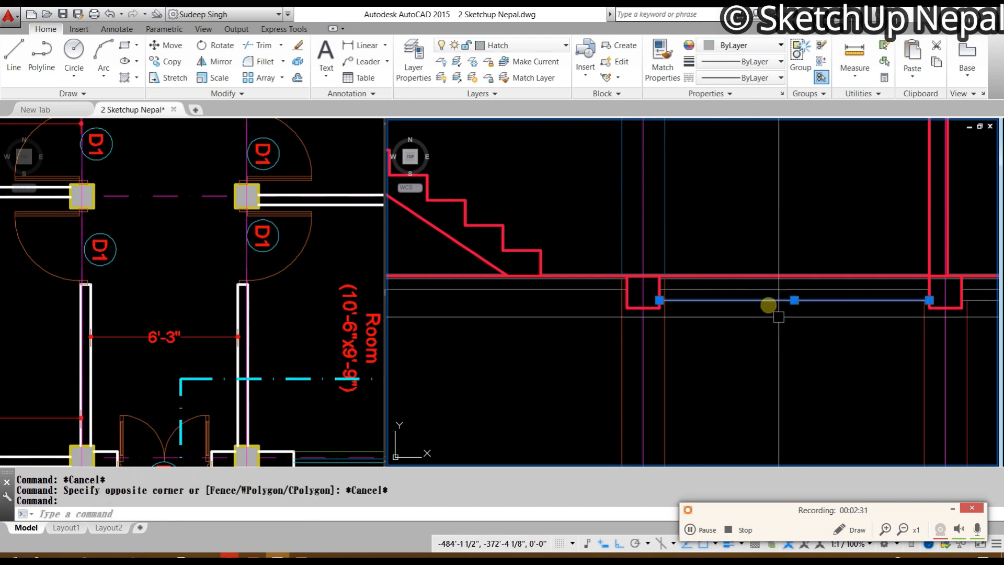
middle_drag(829, 336, 598, 335)
key(Delete)
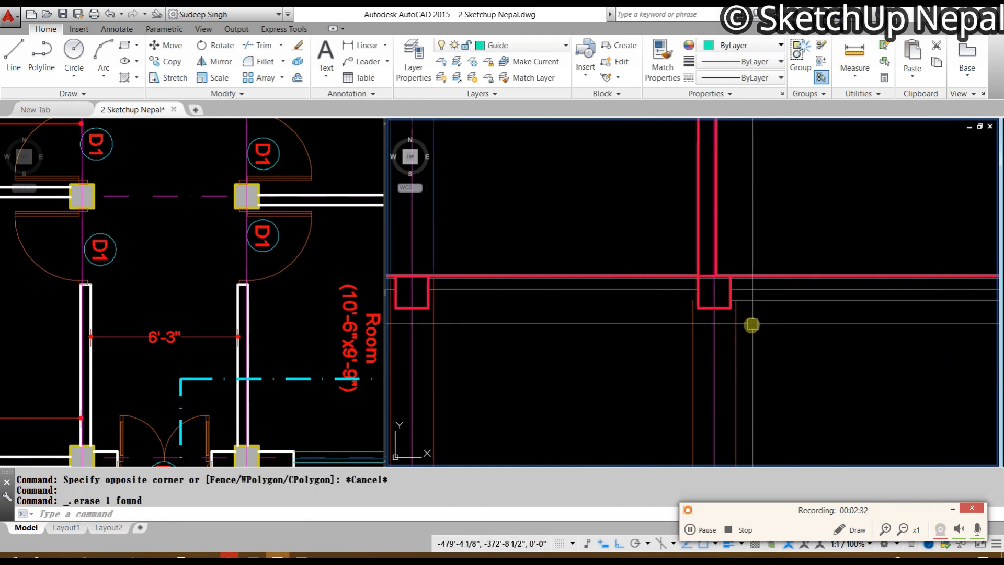
click(777, 301)
key(Delete)
Step: Trim the screeding line inside the interior wall's plinth beam
mouse_move(859, 345)
middle_down()
mouse_move(470, 352)
mouse_move(714, 365)
middle_up()
scroll(602, 309, up, 7)
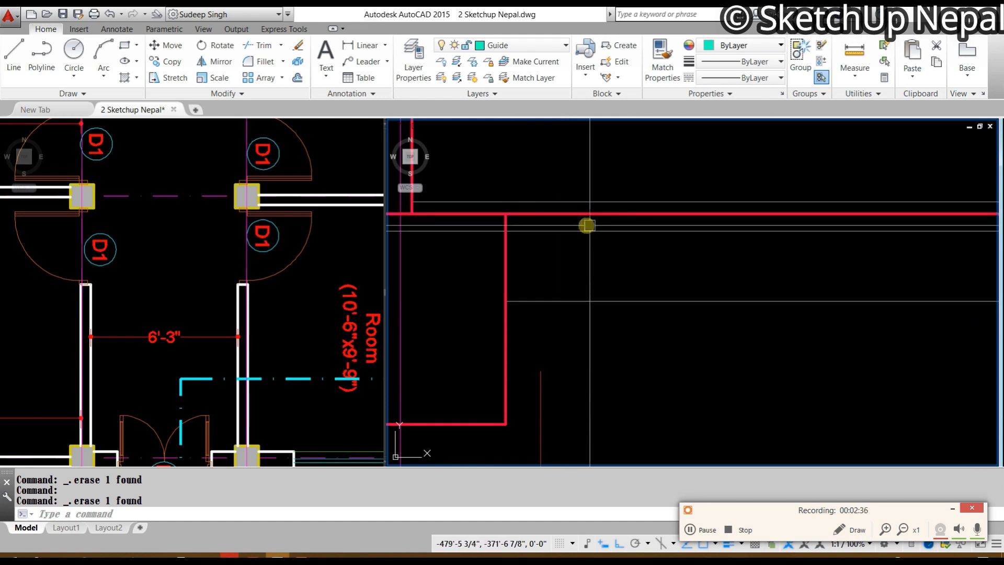
middle_drag(604, 229, 772, 302)
key(Escape)
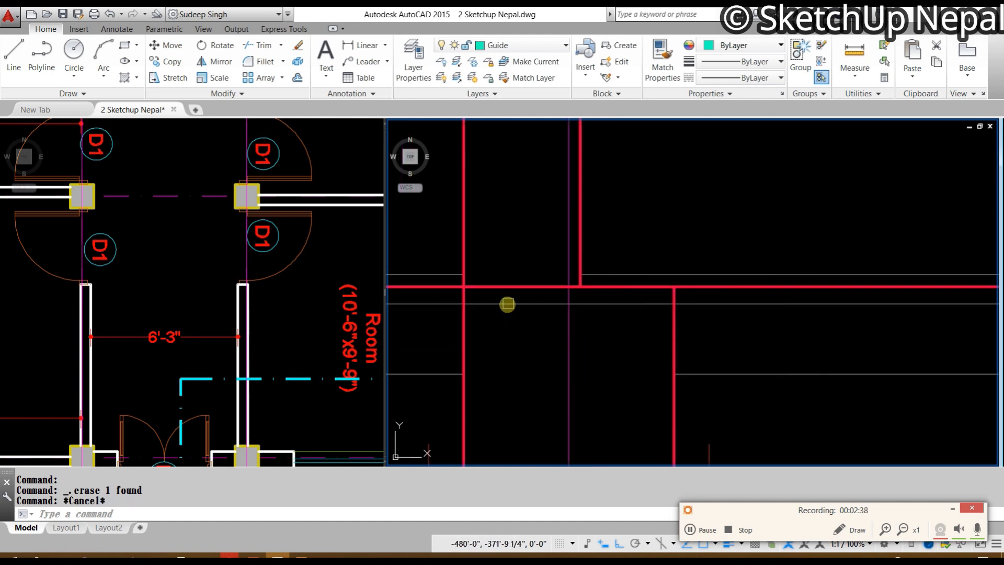
text(tr)
key(Return)
key(Return)
click(508, 304)
click(605, 302)
scroll(615, 302, down, 3)
key(Escape)
middle_drag(602, 309, 498, 246)
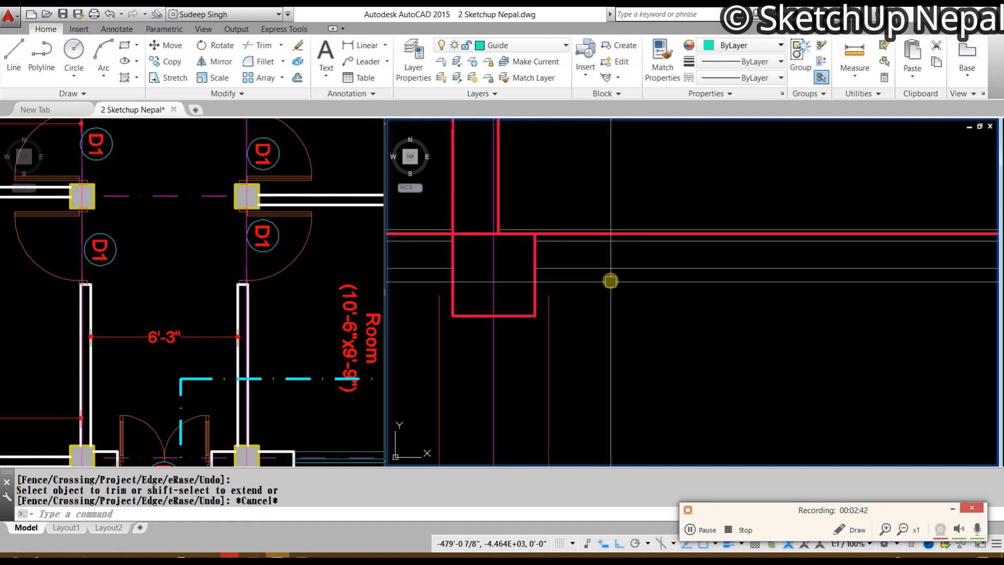
Step: Offset the PCC bottom lines on both sides of the interior wall's plinth beam 1/2" downward for the plastic sheet
middle_drag(666, 357, 697, 302)
scroll(696, 300, down, 3)
scroll(656, 284, up, 3)
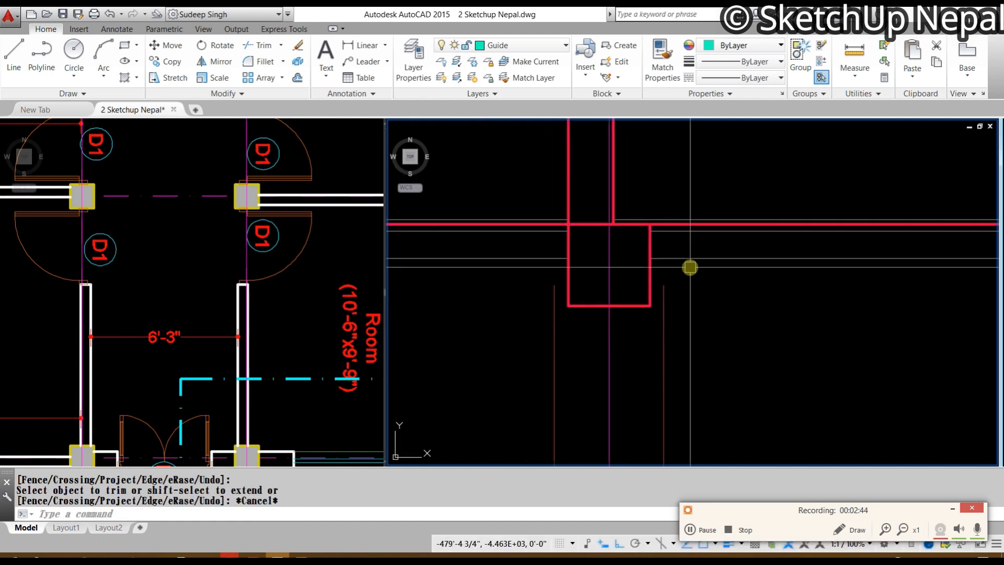
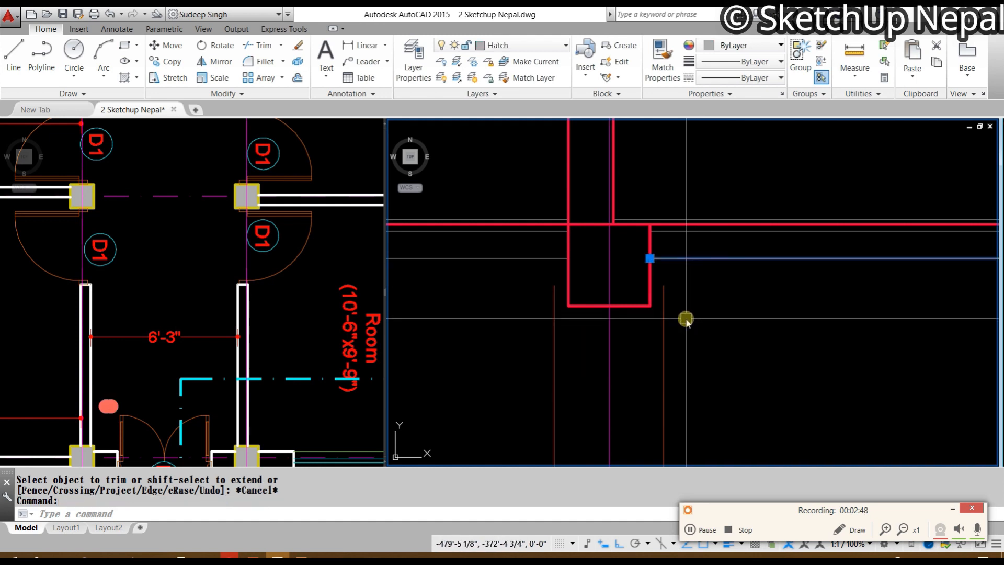
key(Return)
text(1/)
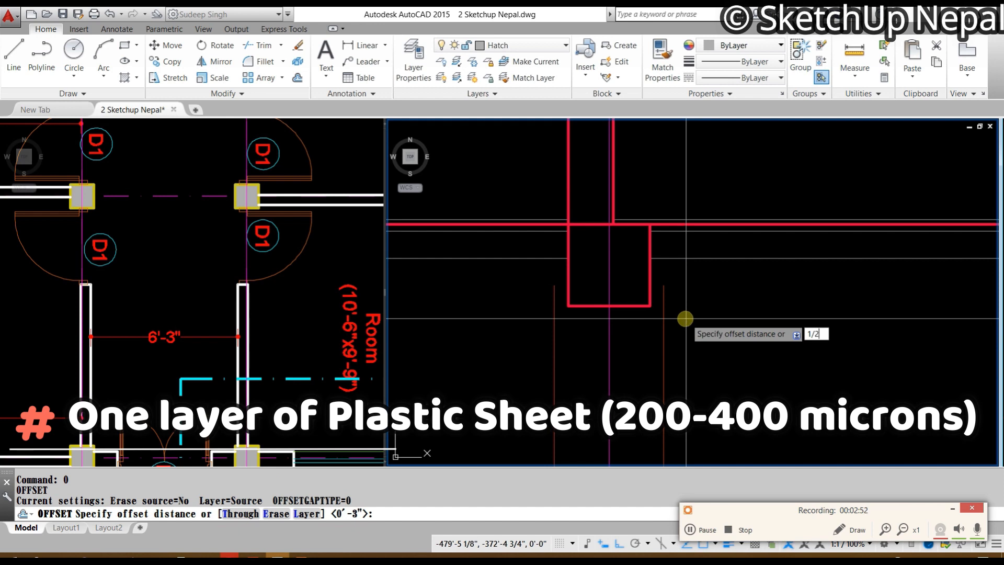
text(2)
key(Return)
click(706, 379)
click(513, 262)
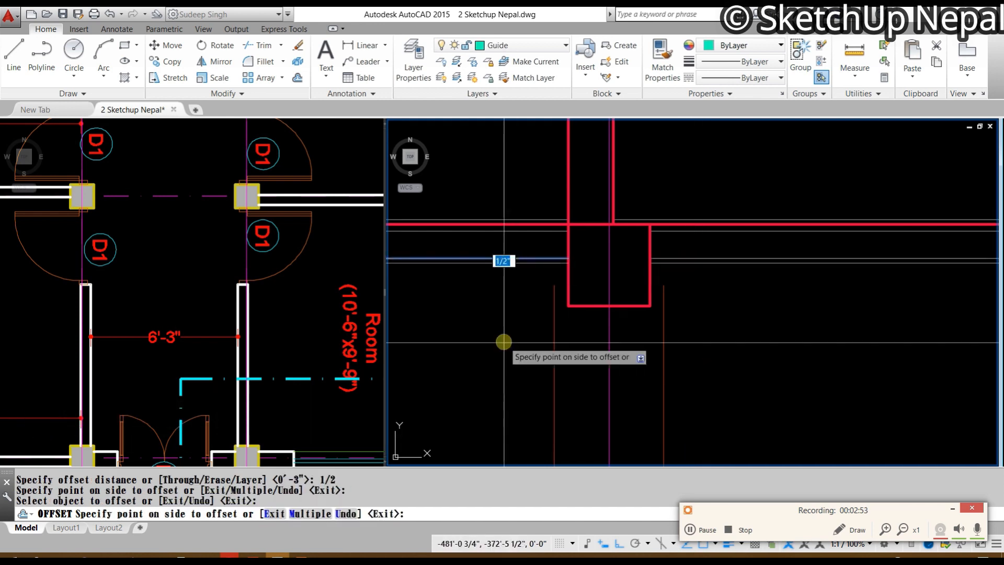
click(505, 343)
Step: Offset the PCC bottom line of the staircase bay 1/2" downward for the plastic sheet
scroll(733, 297, down, 2)
scroll(736, 296, down, 4)
middle_drag(736, 296, 486, 290)
scroll(682, 309, up, 4)
scroll(724, 327, down, 4)
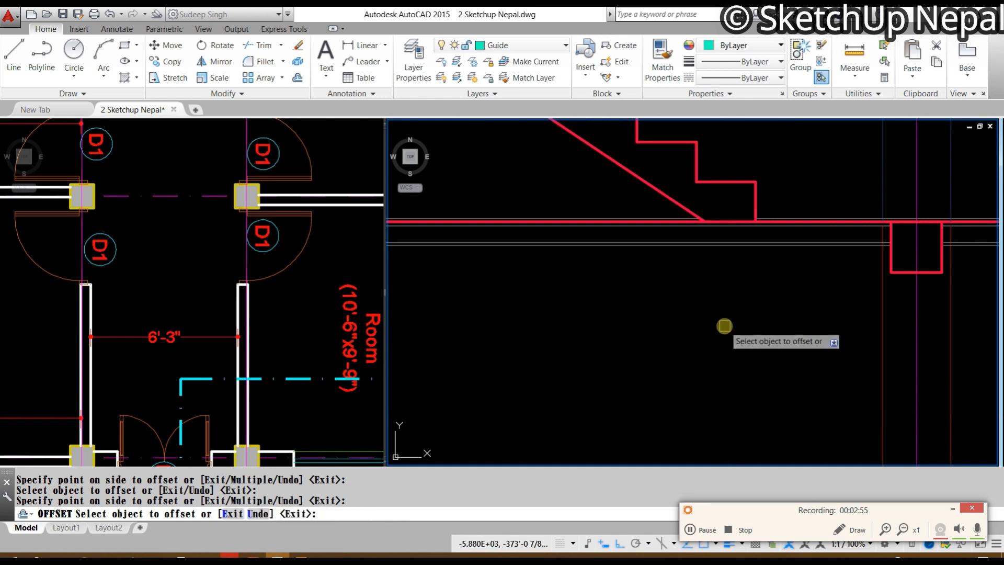
middle_drag(740, 339, 400, 355)
scroll(689, 315, up, 5)
middle_drag(974, 311, 897, 330)
scroll(710, 290, down, 7)
scroll(664, 343, up, 5)
key(Escape)
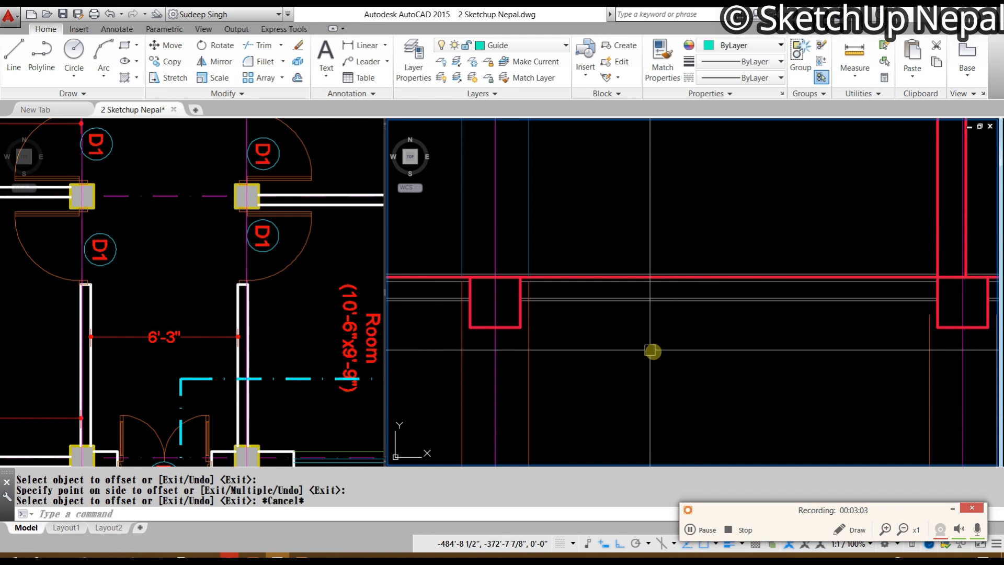
Step: Try offsetting the middle bay's plastic sheet line 2.5" downward for the flat brick soling
scroll(578, 322, up, 5)
key(Escape)
click(518, 273)
middle_drag(533, 348, 652, 350)
key(space)
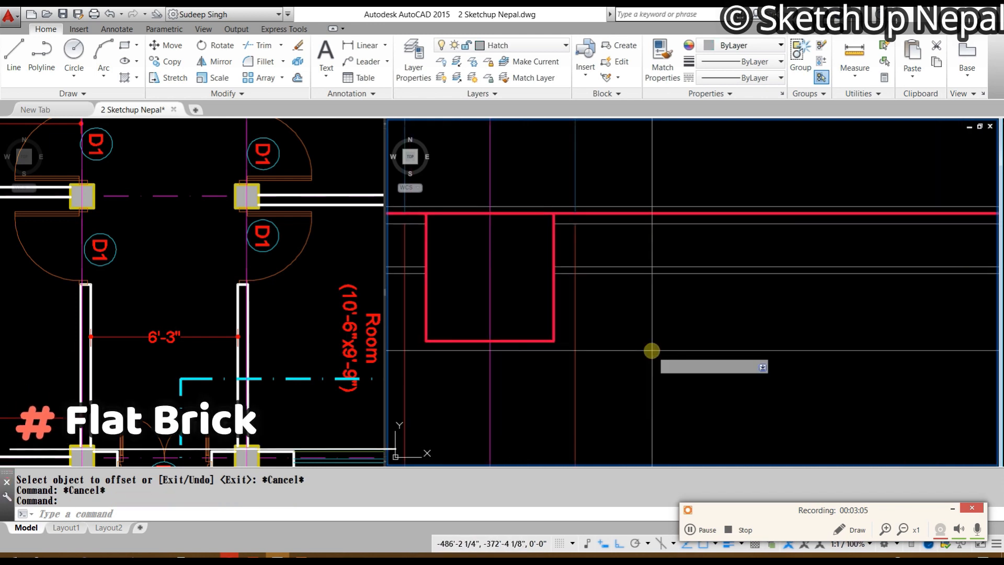
text(2.5)
key(Return)
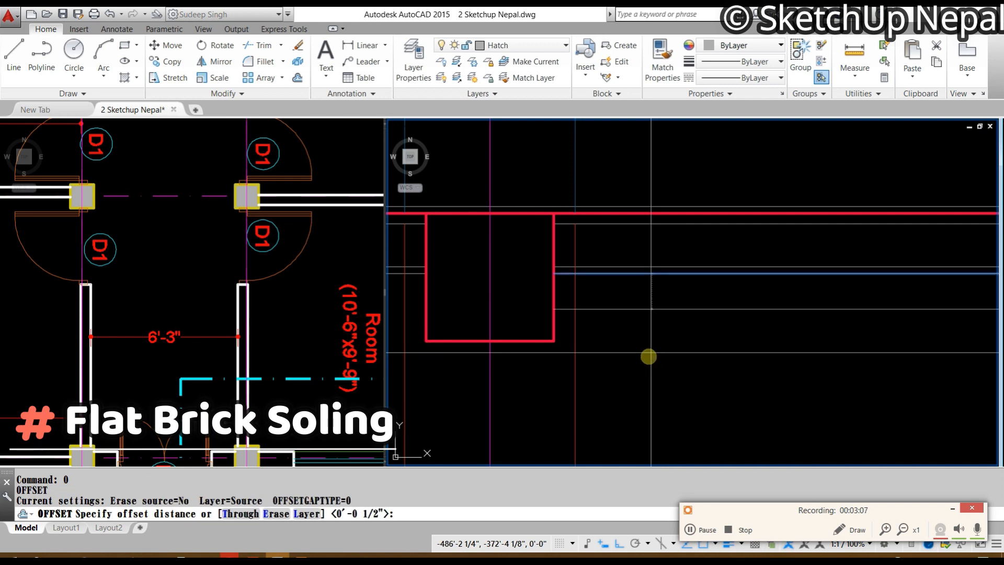
click(646, 370)
middle_drag(643, 378, 735, 378)
key(Escape)
click(720, 315)
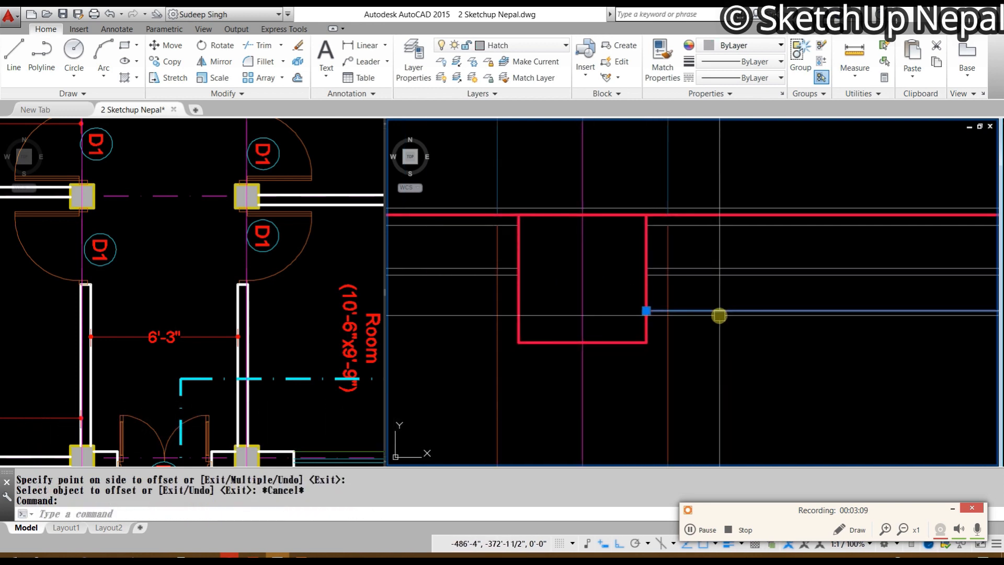
key(Delete)
Step: Offset the plastic sheet lines of the middle and staircase bays 2" downward for the flat brick soling
click(713, 275)
text(o)
key(Return)
text(2)
key(Return)
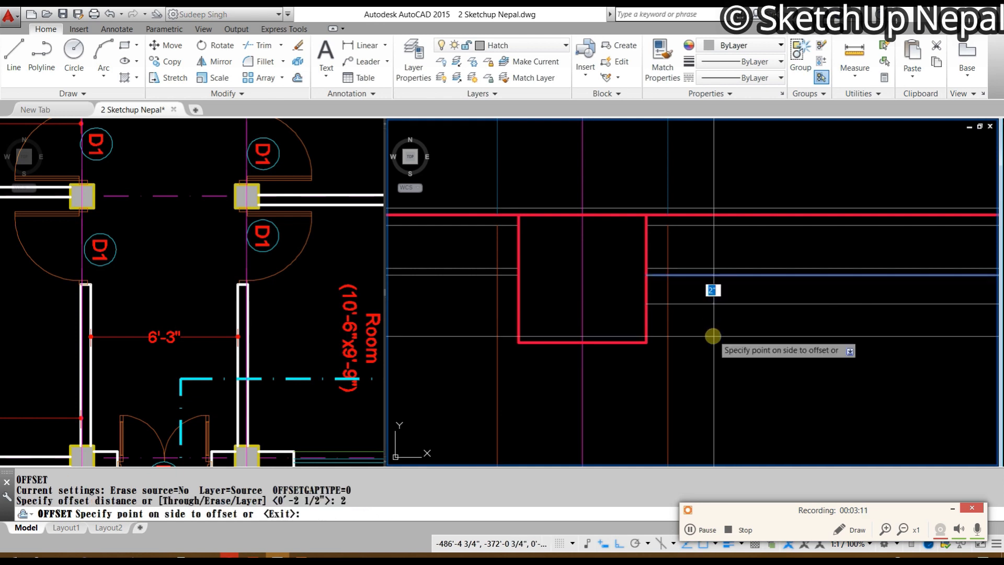
click(711, 361)
middle_drag(320, 348, 538, 334)
click(634, 275)
click(632, 370)
Step: Offset the right bay's plastic sheet line 2" downward for the flat brick soling
scroll(640, 346, down, 6)
scroll(477, 300, up, 3)
scroll(478, 301, down, 3)
middle_drag(863, 335, 539, 335)
scroll(779, 289, up, 3)
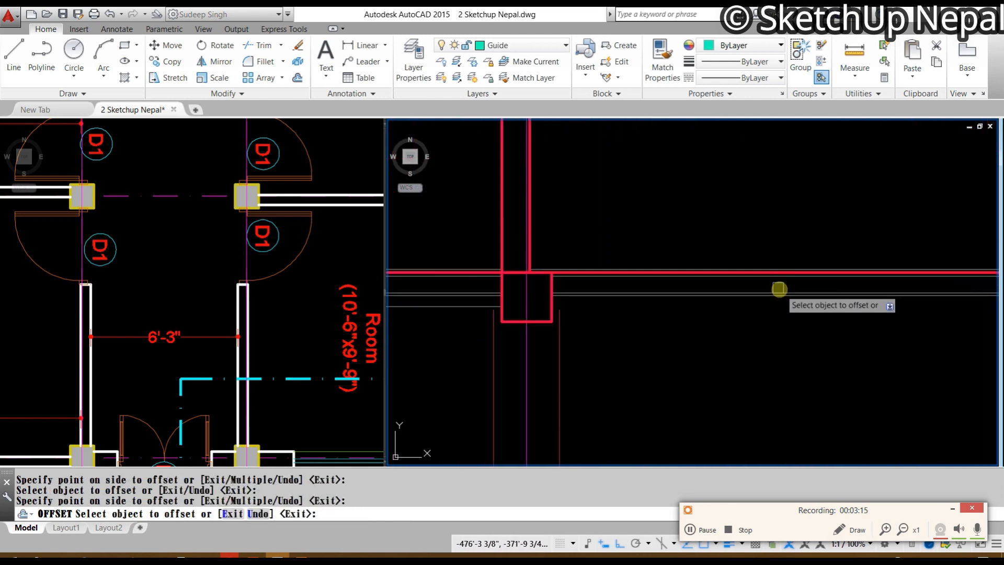
scroll(779, 289, up, 4)
click(589, 314)
click(632, 323)
scroll(679, 374, down, 8)
middle_drag(677, 388, 811, 392)
mouse_move(464, 394)
middle_down()
mouse_move(531, 397)
mouse_move(455, 396)
middle_up()
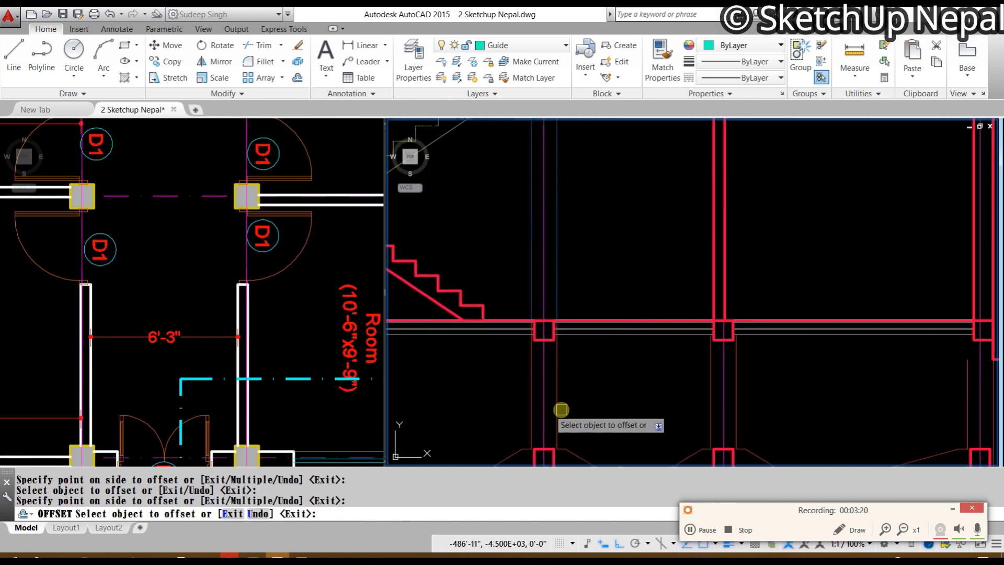
Step: Offset the brick soling bottom lines of the middle and staircase bays 1.5" downward
scroll(586, 380, up, 3)
key(Escape)
click(558, 257)
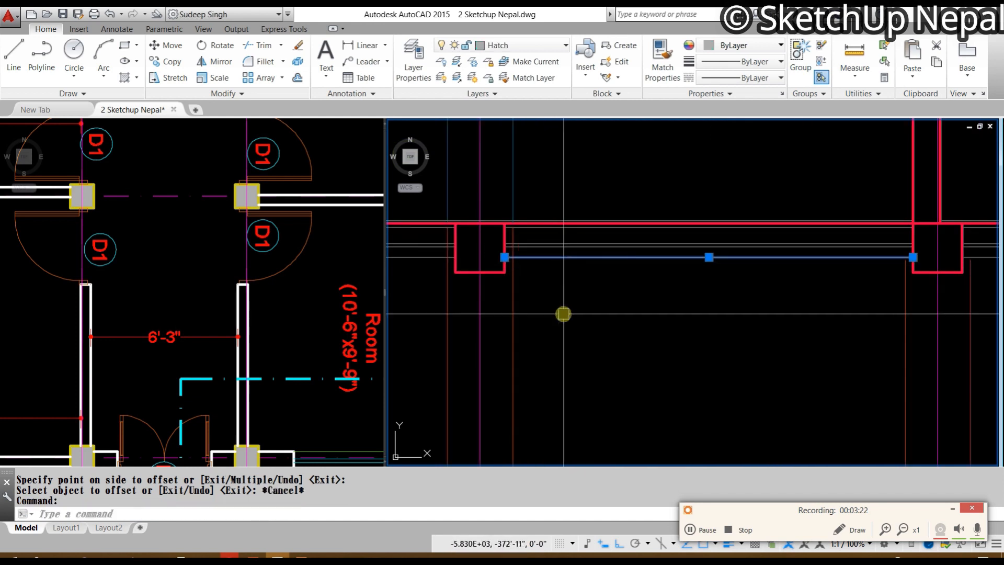
key(Return)
text(1.5)
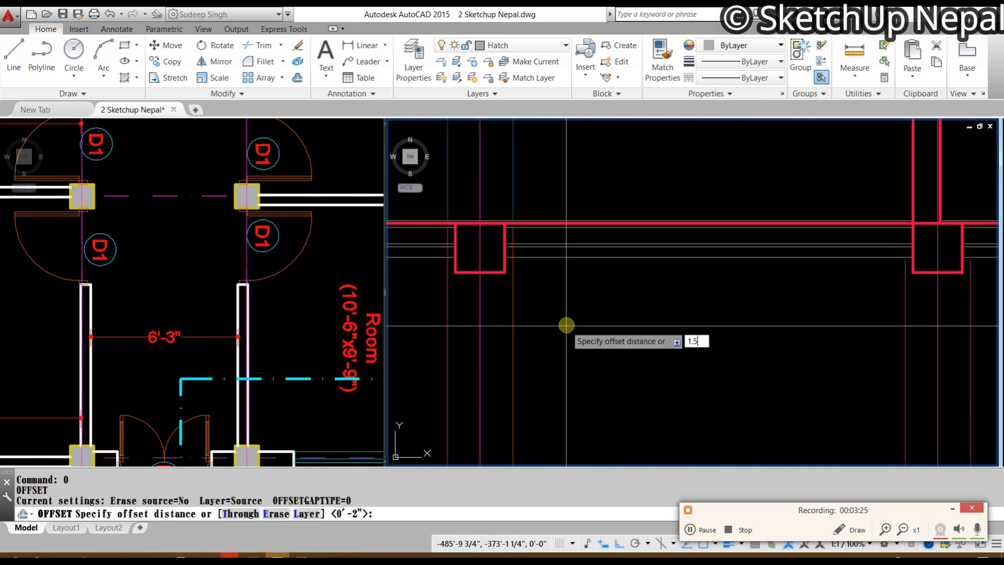
key(Return)
click(567, 256)
click(566, 353)
middle_drag(437, 290, 642, 344)
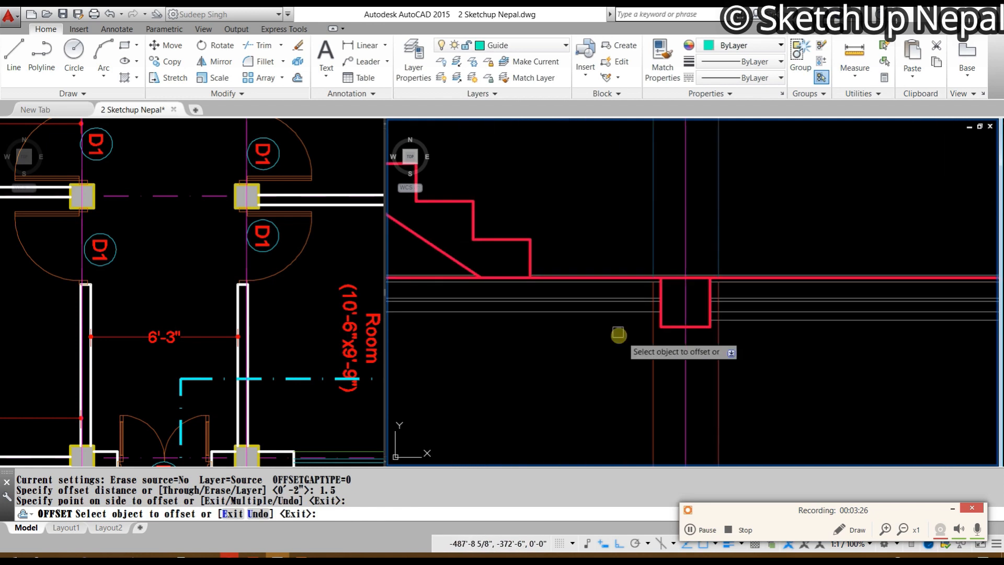
click(620, 313)
click(612, 346)
Step: Offset the right bay's brick soling bottom line 1.5" downward
middle_drag(541, 377, 774, 369)
middle_drag(502, 375, 857, 367)
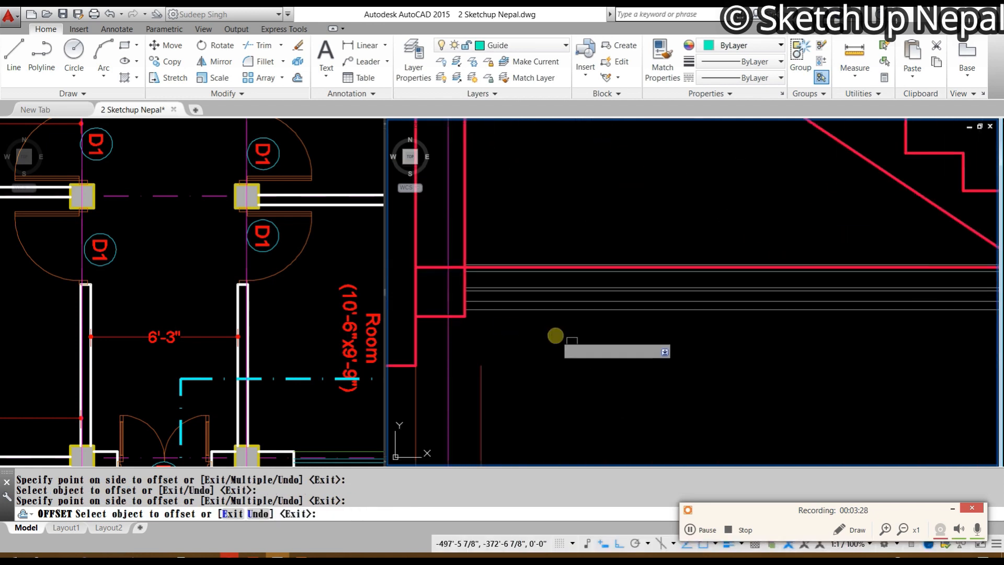
scroll(558, 338, down, 4)
middle_drag(785, 364, 434, 365)
scroll(796, 342, up, 4)
click(769, 300)
click(748, 354)
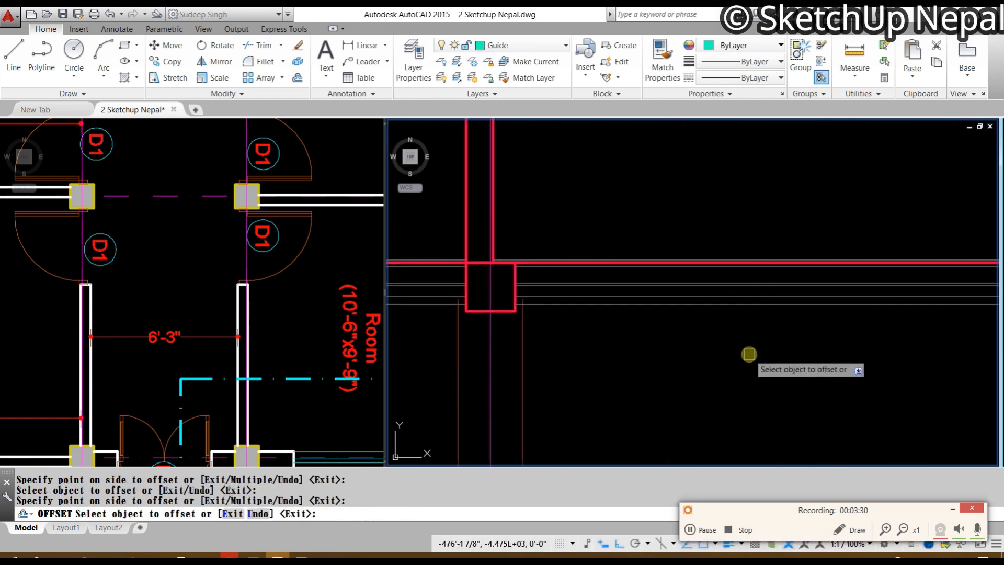
Step: Start a soil-line polyline outside the left wall below ground level, running level past the left column and sloping up beneath the staircase bay
scroll(748, 354, down, 6)
mouse_move(748, 354)
middle_down()
mouse_move(673, 354)
mouse_move(770, 353)
middle_up()
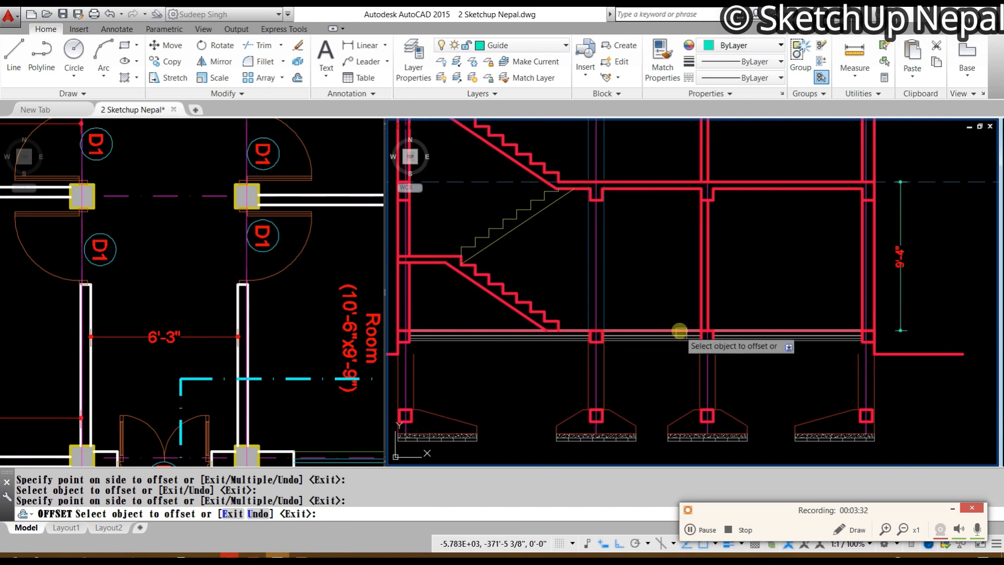
key(Escape)
key(Escape)
scroll(582, 358, up, 4)
text(p)
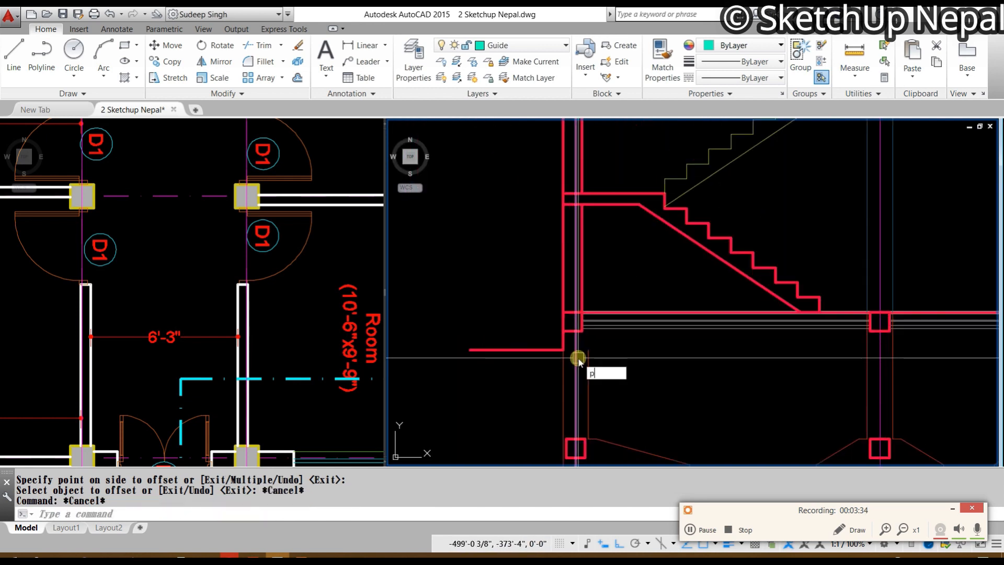
text(l)
key(Return)
scroll(511, 386, up, 2)
click(434, 362)
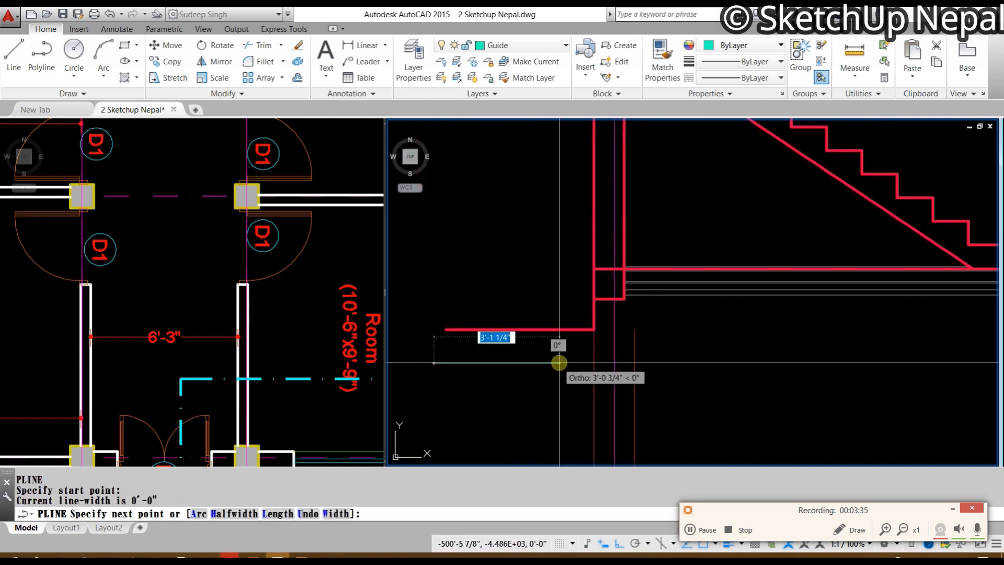
click(677, 372)
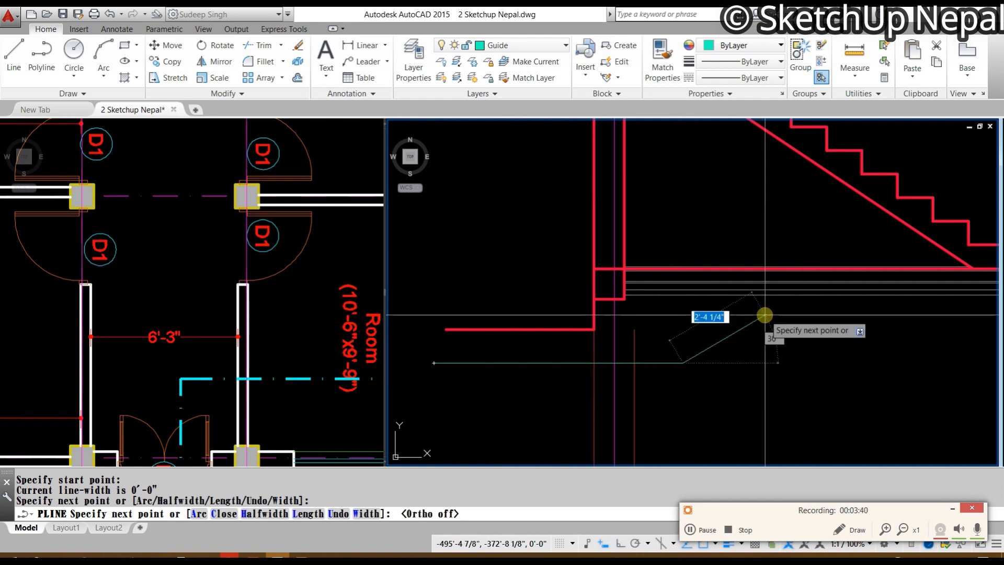
click(794, 341)
middle_drag(794, 341, 556, 339)
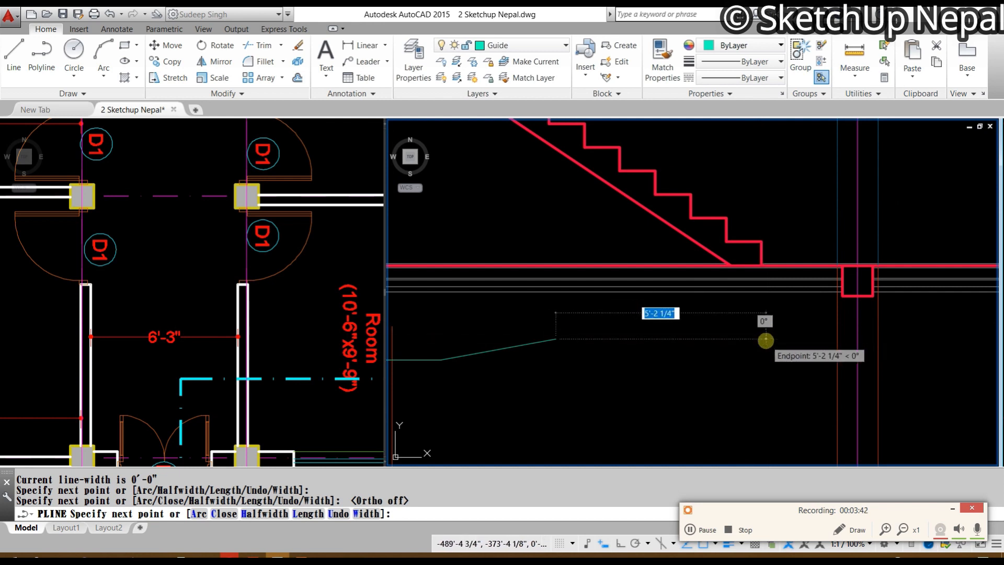
Step: Continue the soil-line polyline beneath the middle and right bays, ending at the right wall's corner with the outside ground line
click(766, 341)
middle_drag(808, 349, 580, 348)
click(678, 347)
middle_drag(824, 342, 580, 340)
click(721, 358)
middle_drag(867, 338, 519, 297)
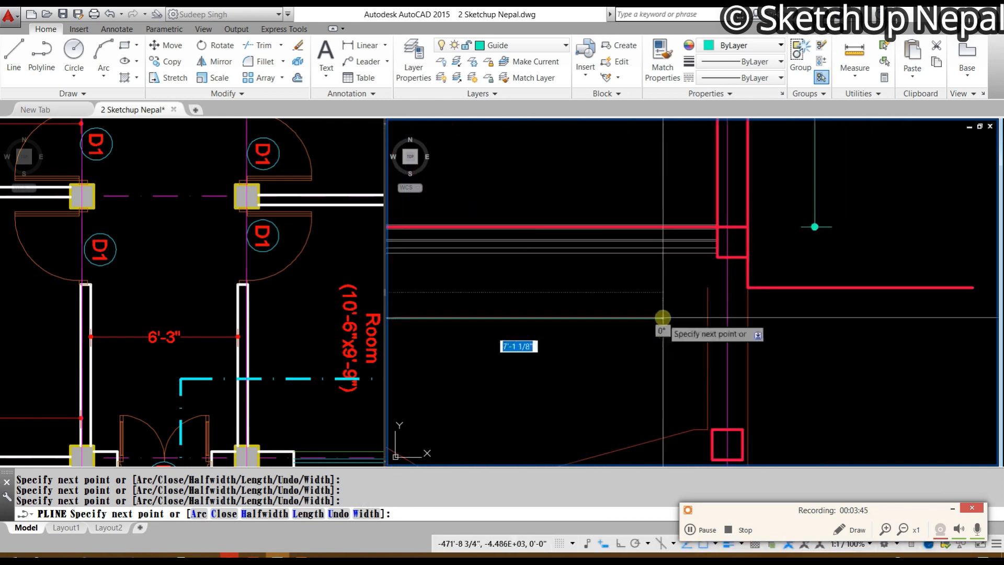
click(660, 309)
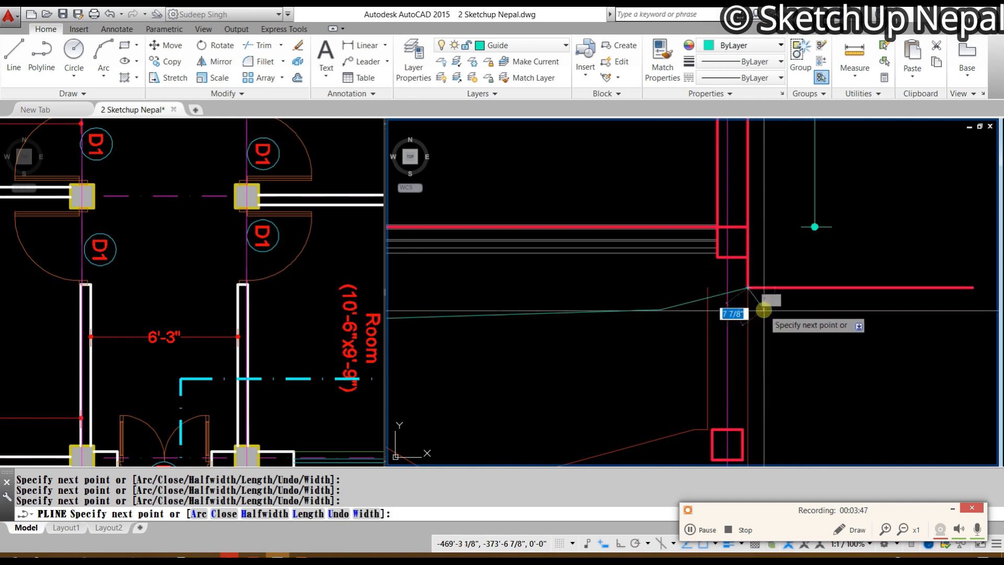
scroll(764, 310, down, 5)
key(Escape)
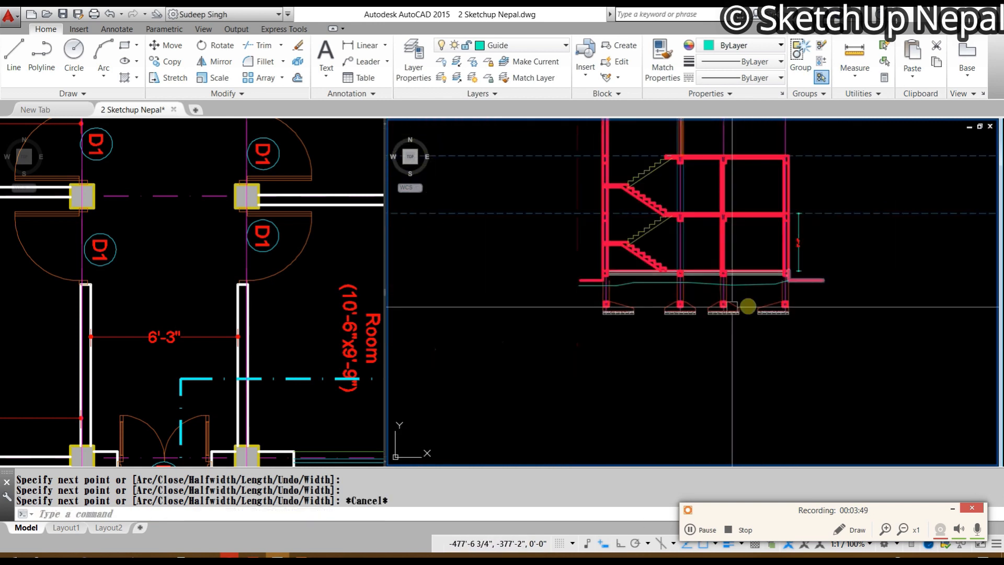
Step: Convert the soil line's sloping segment beside the left column into an upward-bulging arc
scroll(732, 307, up, 3)
click(644, 266)
scroll(568, 307, up, 3)
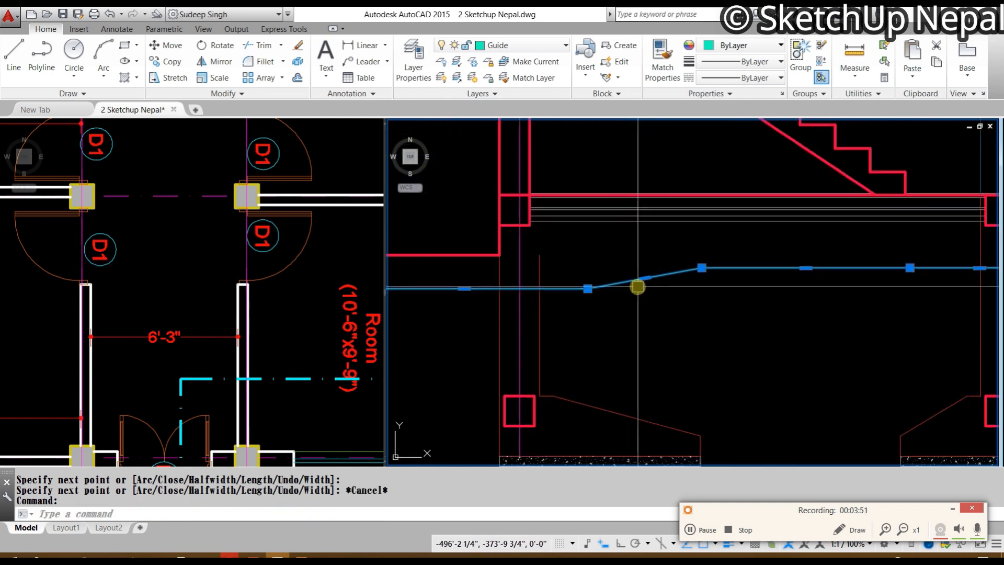
scroll(649, 278, up, 2)
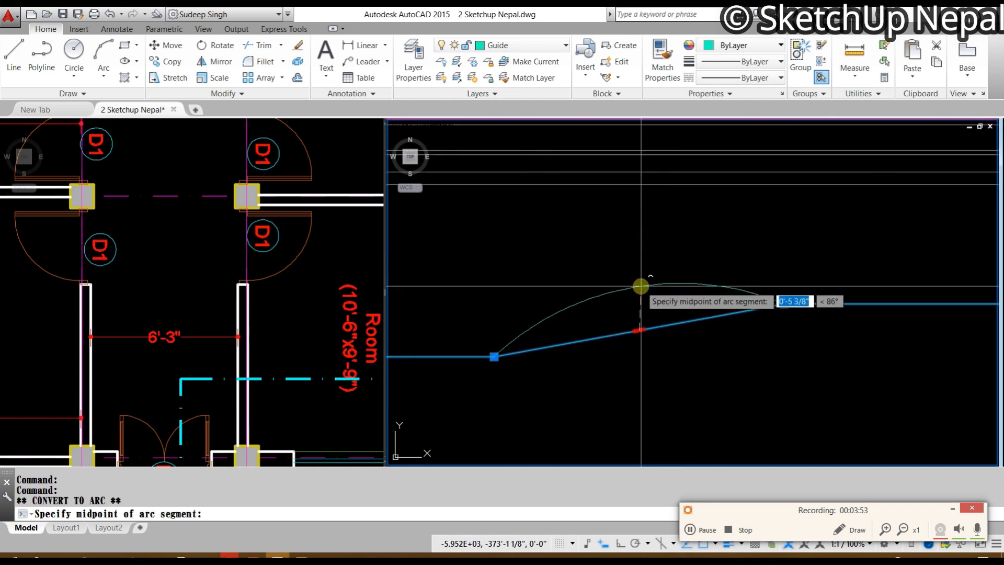
scroll(634, 276, down, 2)
scroll(589, 321, up, 1)
click(595, 299)
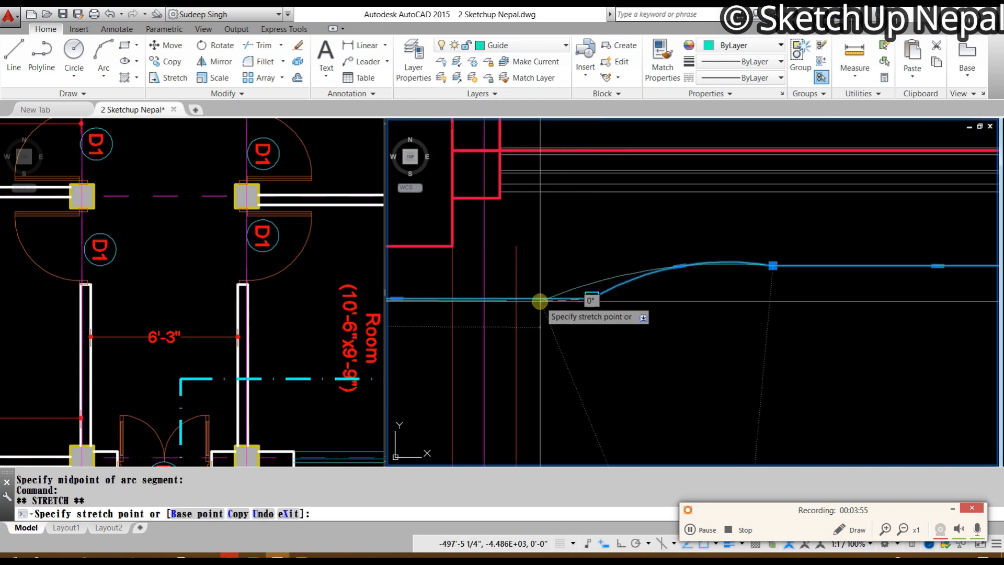
click(594, 299)
Step: Convert the level soil-line segment beneath the staircase bay into an upward-bulging arc
middle_drag(714, 310, 459, 319)
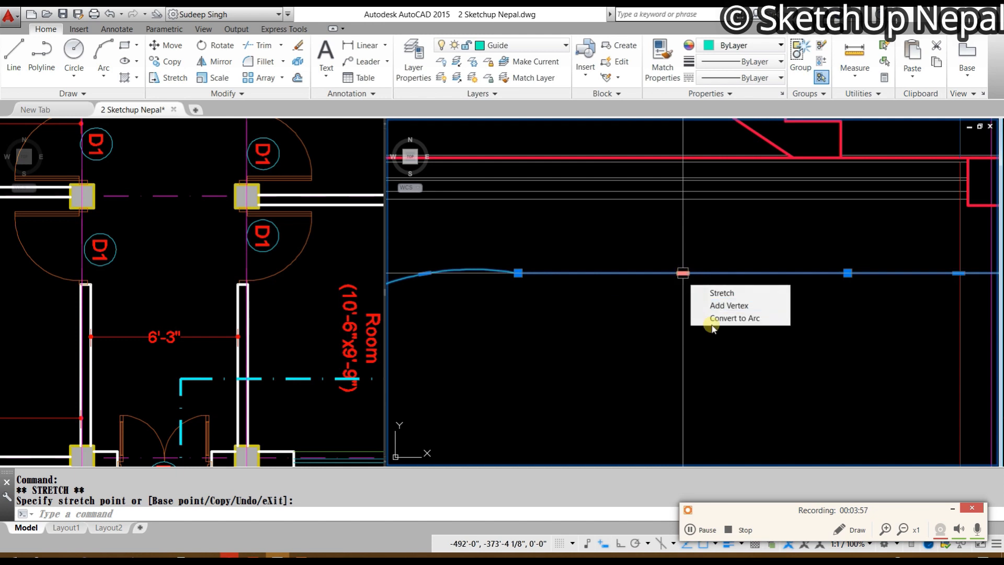
click(712, 320)
key(Escape)
scroll(743, 272, down, 3)
scroll(656, 301, up, 2)
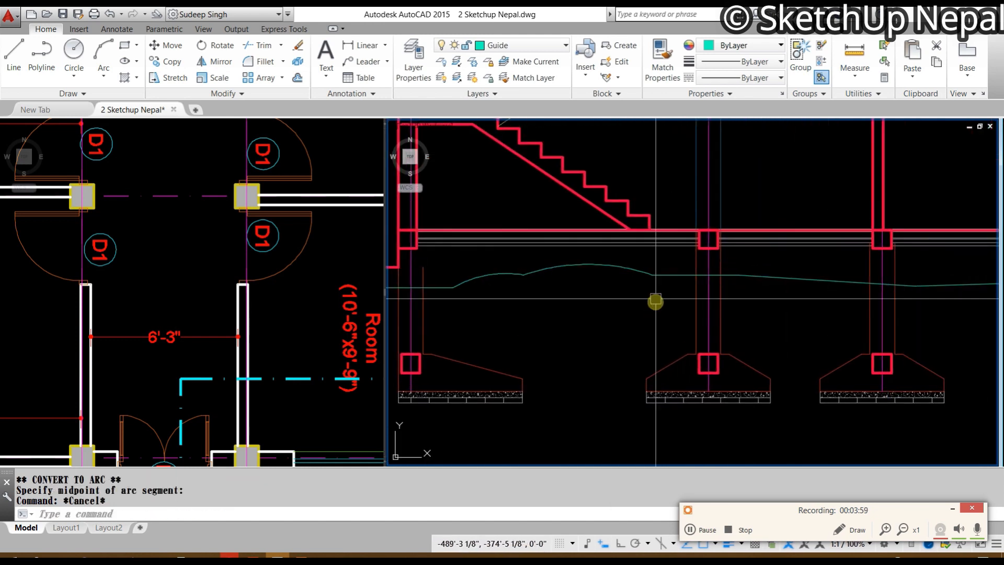
Step: Remove the vertex between the soil line's two arcs under the staircase bay and convert the merged segment into one upward arc
scroll(531, 275, up, 2)
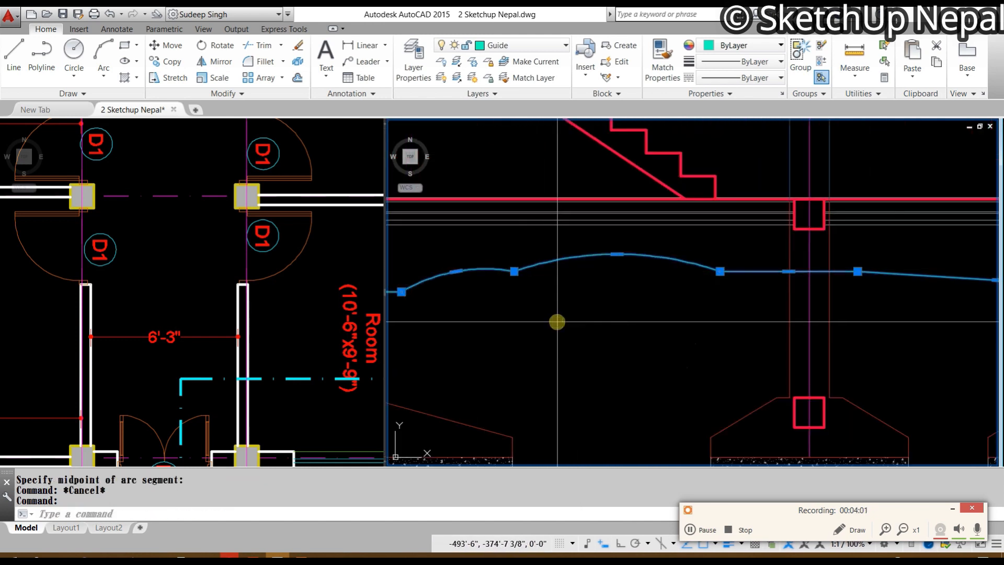
key(Escape)
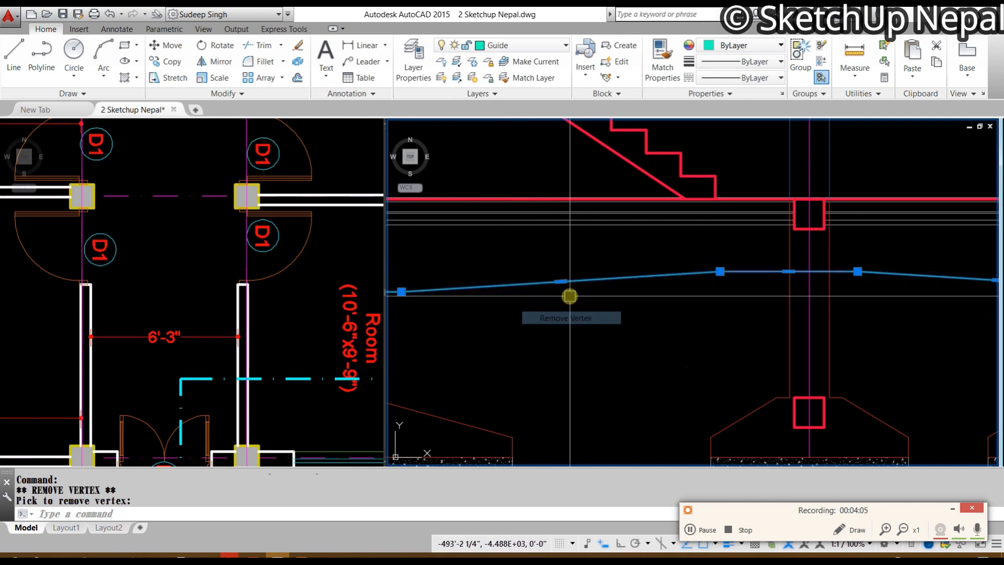
scroll(570, 296, down, 4)
scroll(565, 308, up, 2)
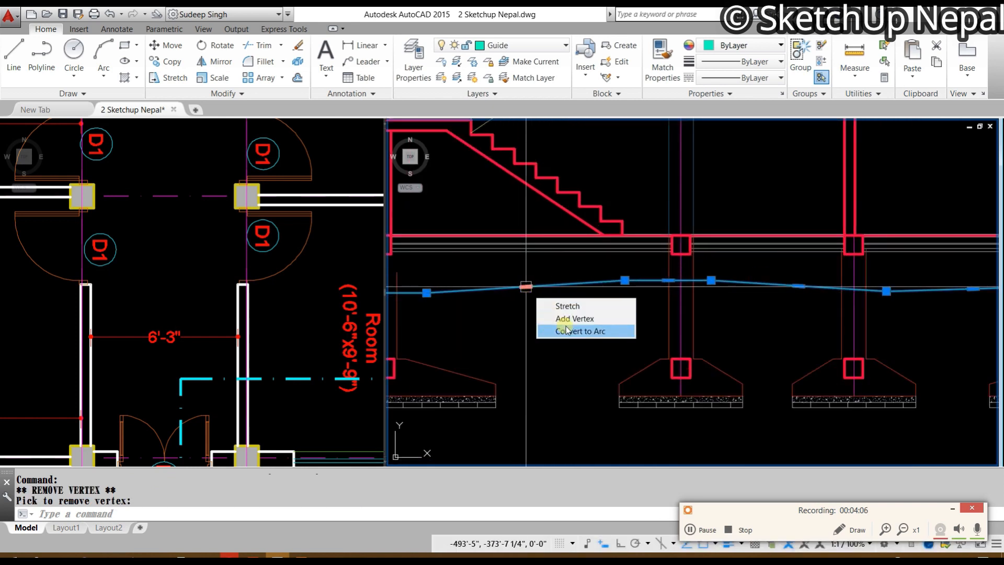
click(567, 332)
key(Escape)
Step: Convert the soil-line segment beneath the middle bay into a shallow upward arc
scroll(742, 291, up, 5)
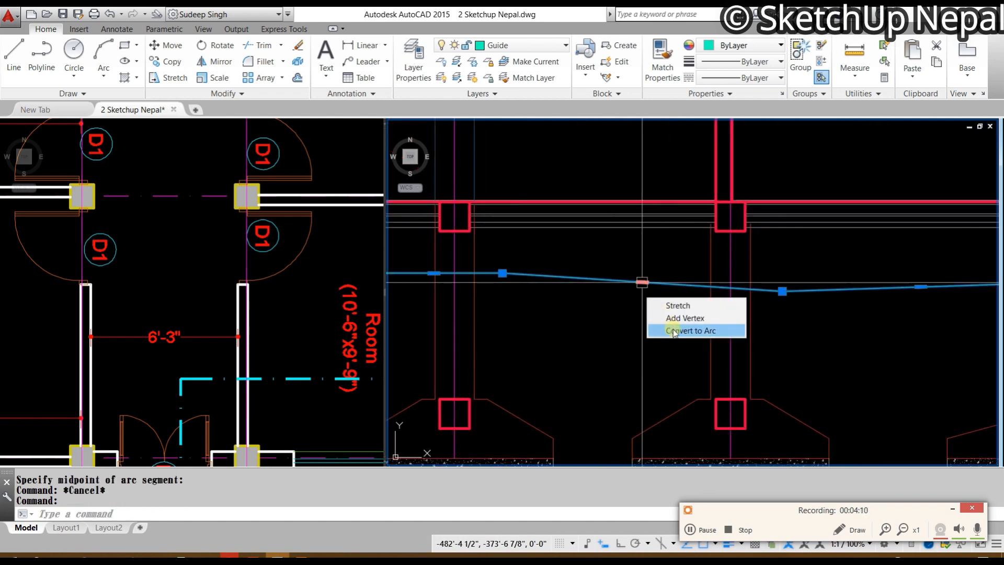
click(674, 331)
click(651, 271)
key(Escape)
scroll(657, 262, down, 3)
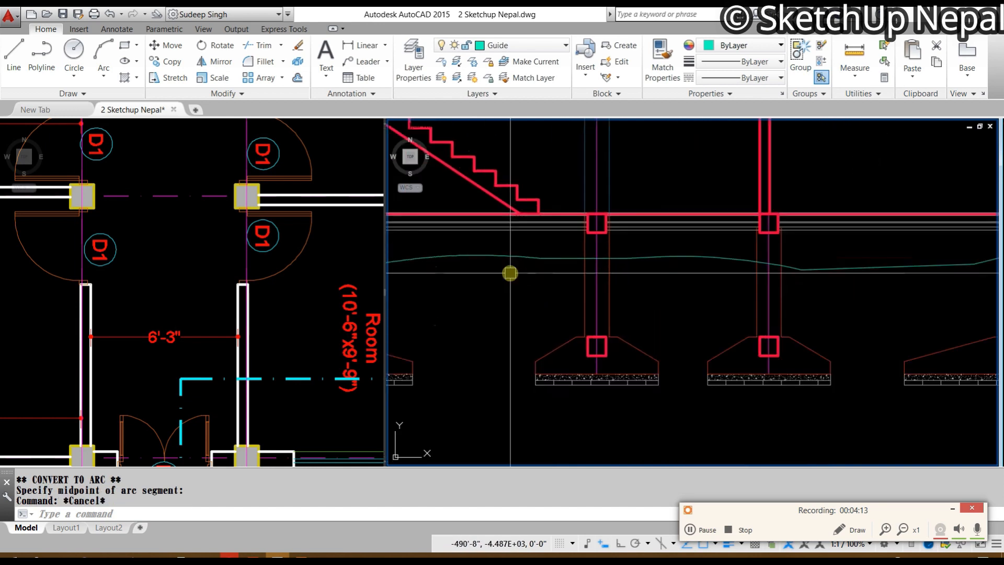
Step: Stretch the soil-line vertex on the staircase side of the second column to smooth the curve
scroll(509, 273, up, 2)
click(559, 248)
click(534, 233)
key(Escape)
scroll(606, 293, down, 2)
scroll(523, 259, up, 2)
click(576, 257)
click(574, 275)
key(Escape)
scroll(581, 278, down, 2)
Step: Stretch the soil-line vertex beside the third column farther into the right bay
click(637, 298)
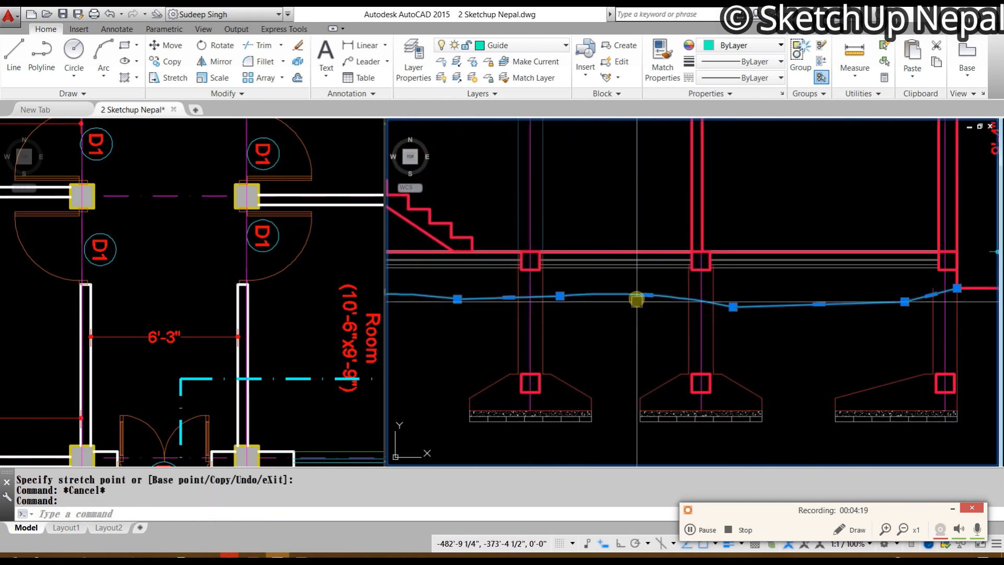
key(Escape)
click(600, 295)
click(628, 317)
click(627, 319)
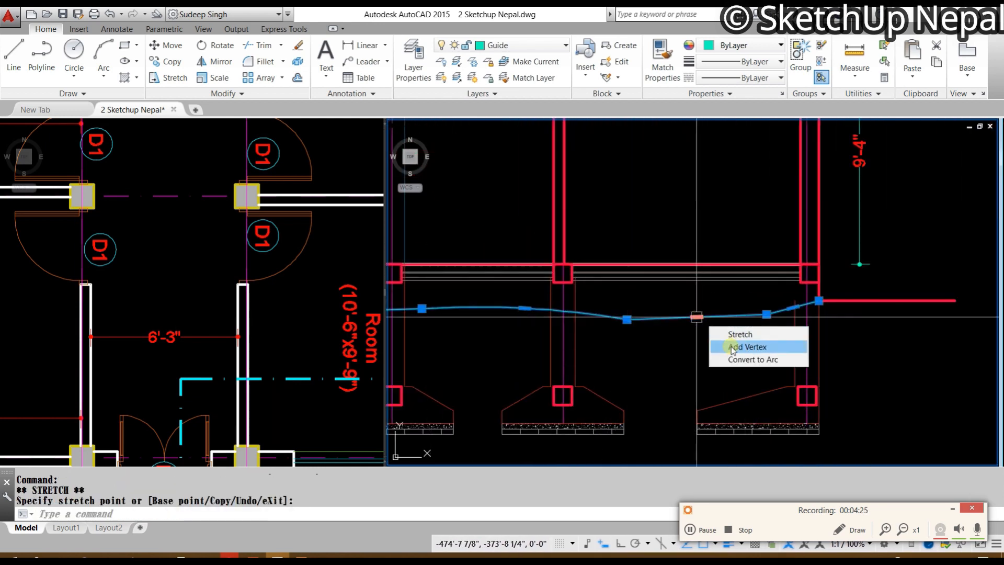
Step: Convert the soil-line segment beneath the right bay into an arc
click(734, 360)
click(699, 306)
scroll(720, 302, up, 2)
key(Escape)
Step: Remove the soil-line vertex near the right column and convert the merged segment into a downward-sagging arc ending at the wall corner
click(758, 313)
mouse_move(793, 321)
click(837, 366)
click(753, 363)
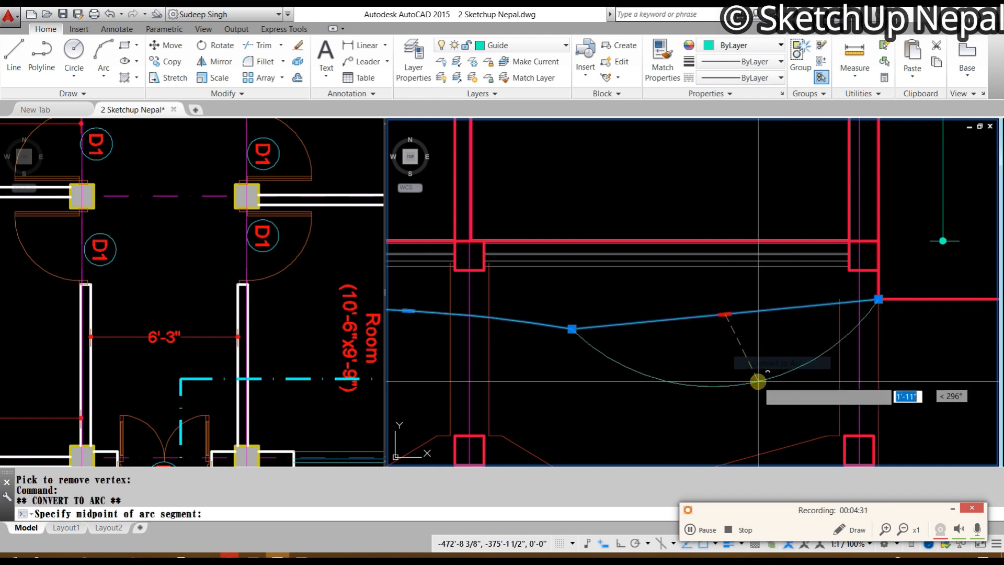
key(Escape)
scroll(758, 381, down, 3)
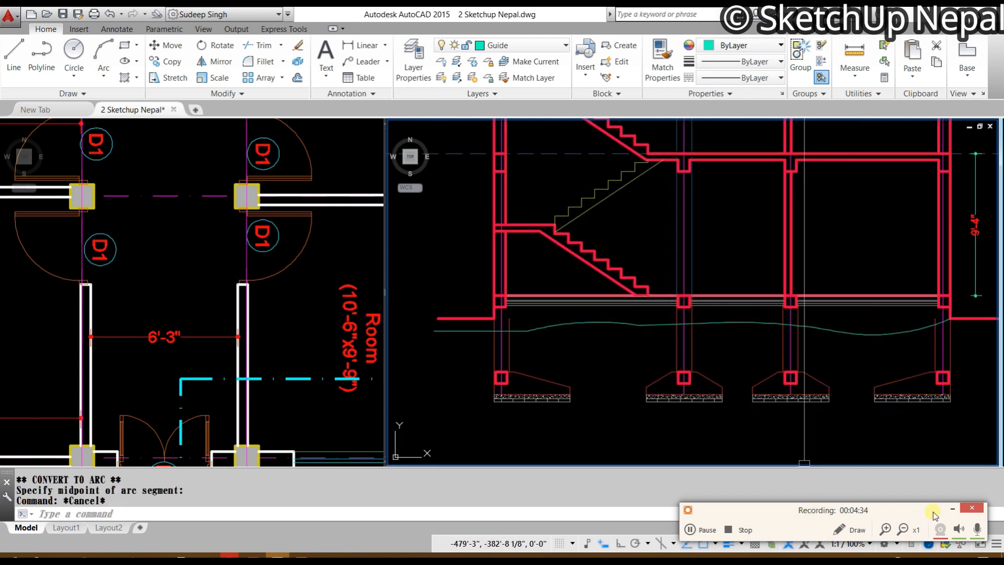
Step: Extend the left column's inner side line up to the lowest floor layer line
click(953, 510)
middle_drag(437, 323, 549, 363)
scroll(614, 365, up, 3)
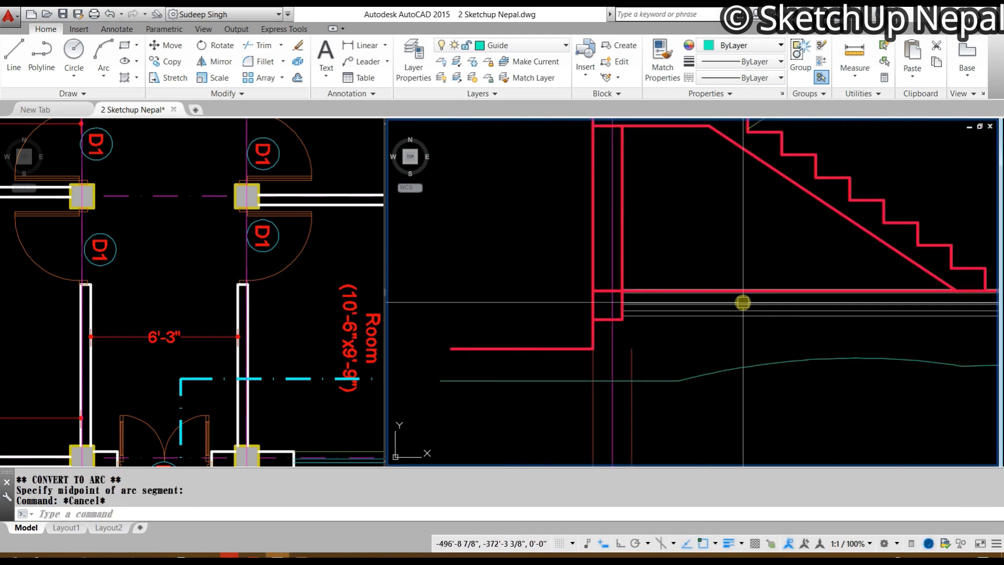
middle_drag(743, 303, 607, 274)
key(Escape)
text(e)
key(Return)
key(Return)
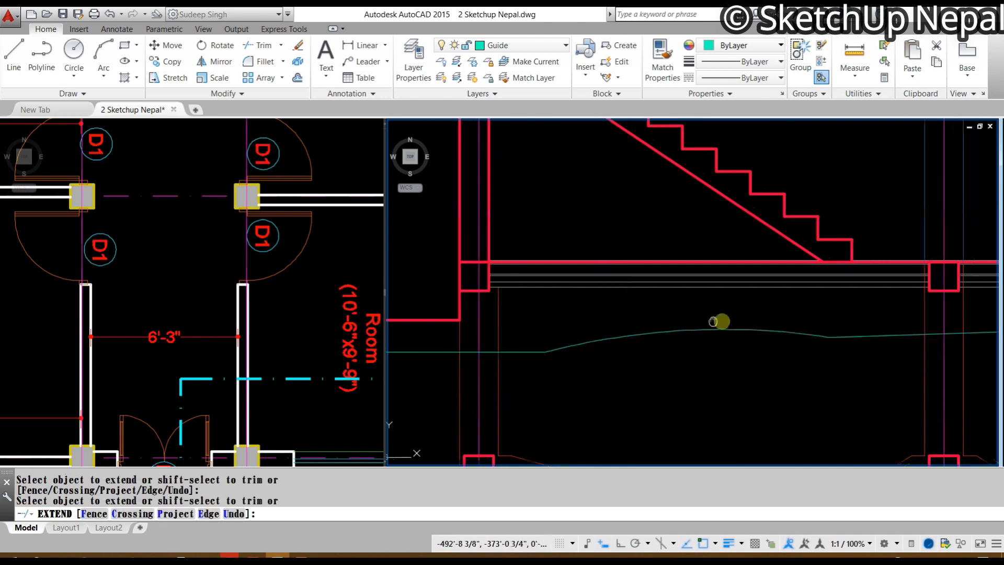
Step: Trim the second column's staircase-side line back to the lowest floor layer line
scroll(552, 273, down, 2)
scroll(617, 230, up, 4)
scroll(617, 230, up, 3)
key(Escape)
text(tr)
key(Return)
key(Return)
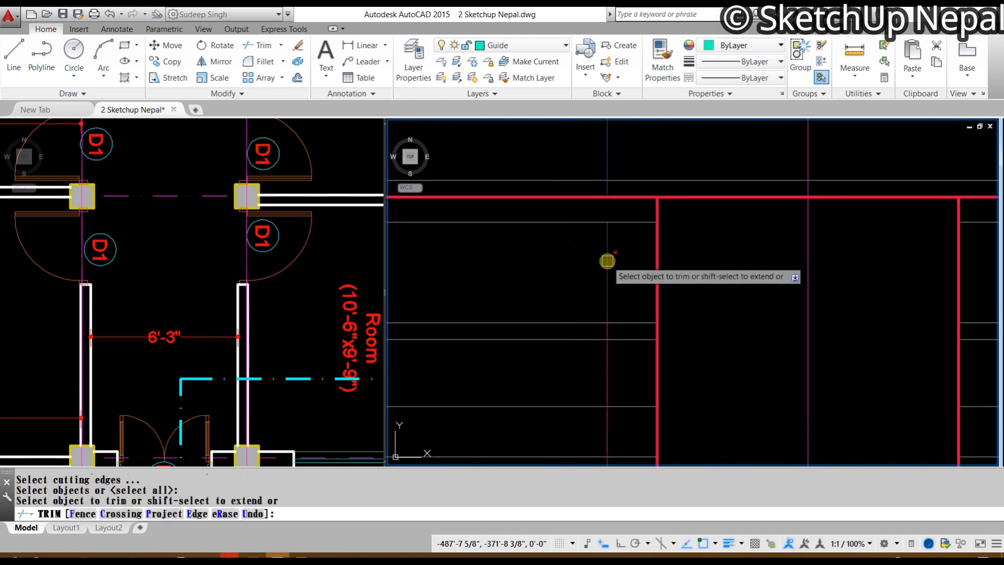
scroll(606, 337, up, 3)
click(613, 318)
click(650, 298)
scroll(643, 231, down, 4)
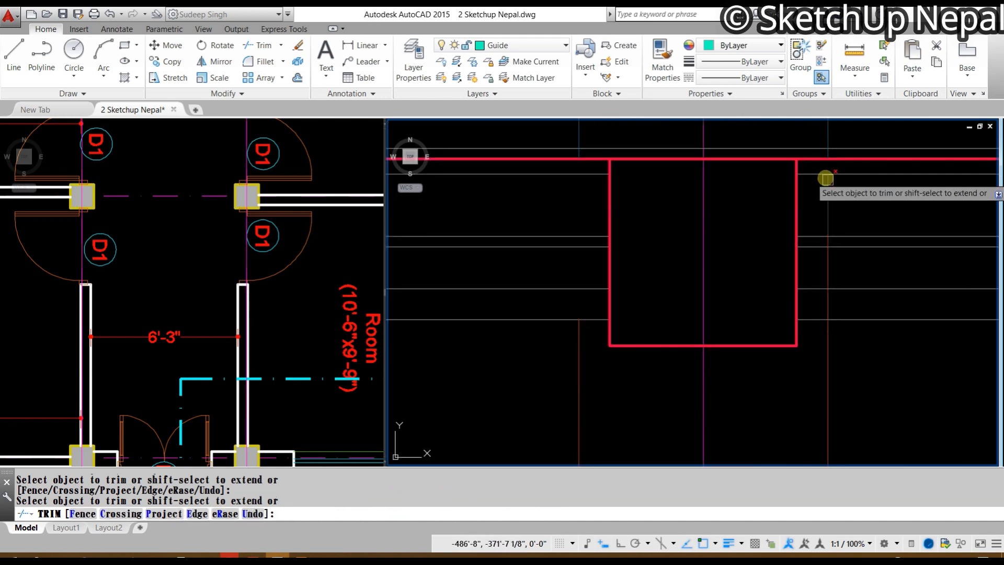
Step: Trim the second column's other side line at the floor layers and erase the leftover piece
scroll(830, 271, up, 2)
middle_drag(815, 309, 625, 310)
key(Escape)
click(617, 184)
click(738, 280)
key(Delete)
Step: Trim both side lines of the third column above the soil line
scroll(673, 251, down, 5)
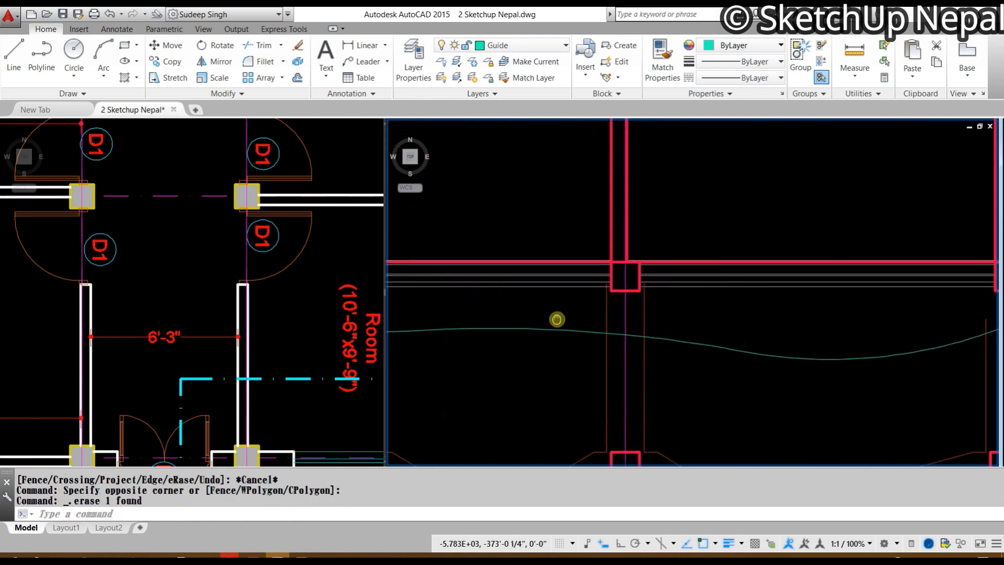
scroll(622, 292, up, 8)
text(tr)
key(Return)
key(Return)
scroll(570, 237, down, 2)
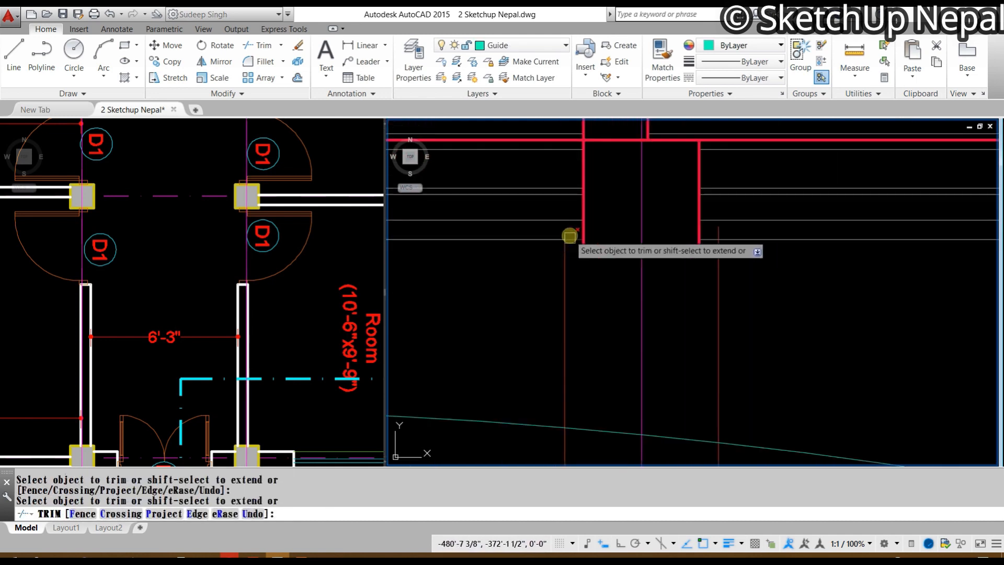
scroll(713, 233, up, 2)
scroll(746, 249, down, 5)
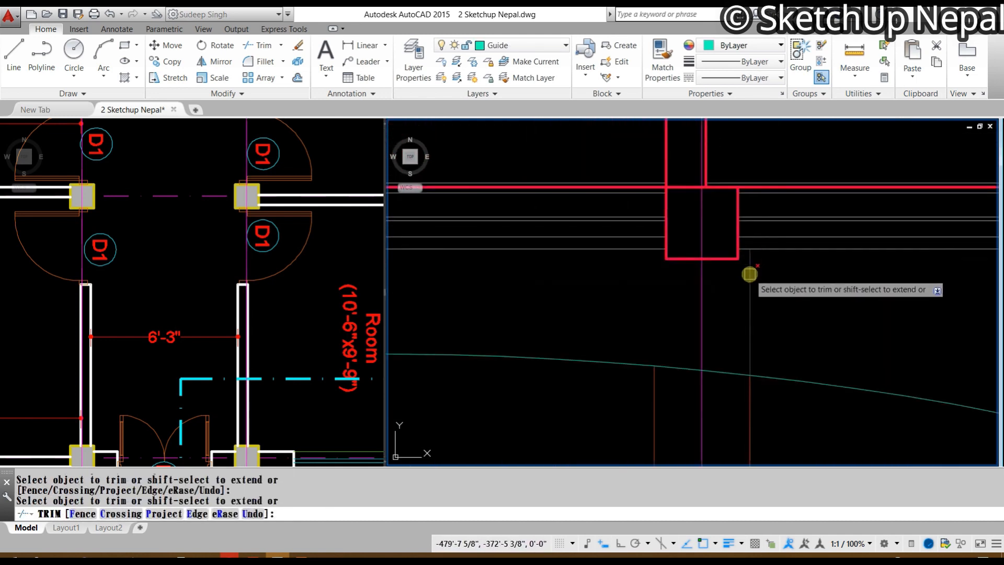
scroll(784, 289, up, 3)
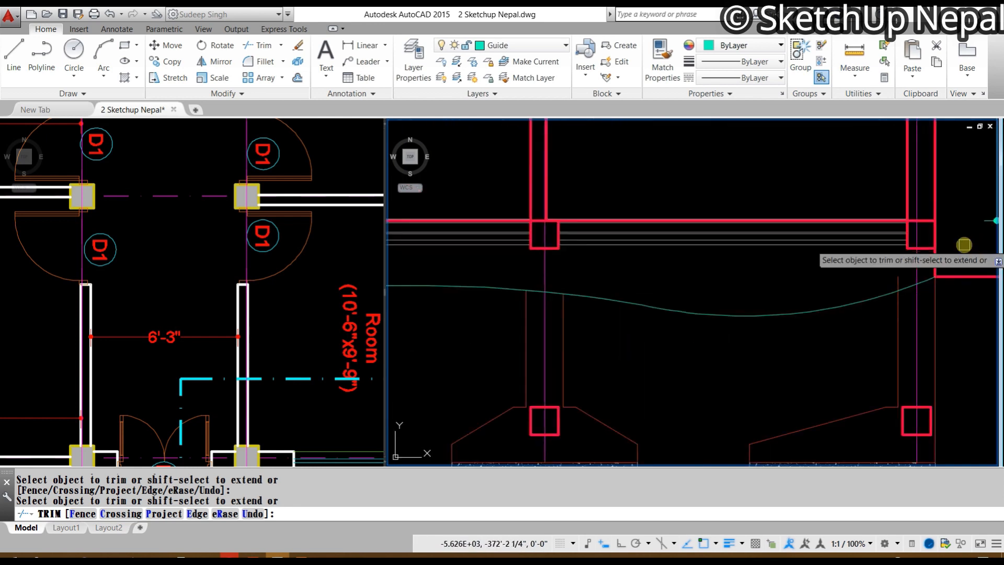
key(Escape)
key(Escape)
Step: Extend the right column's inner side line up to the lowest floor layer line
scroll(910, 267, up, 2)
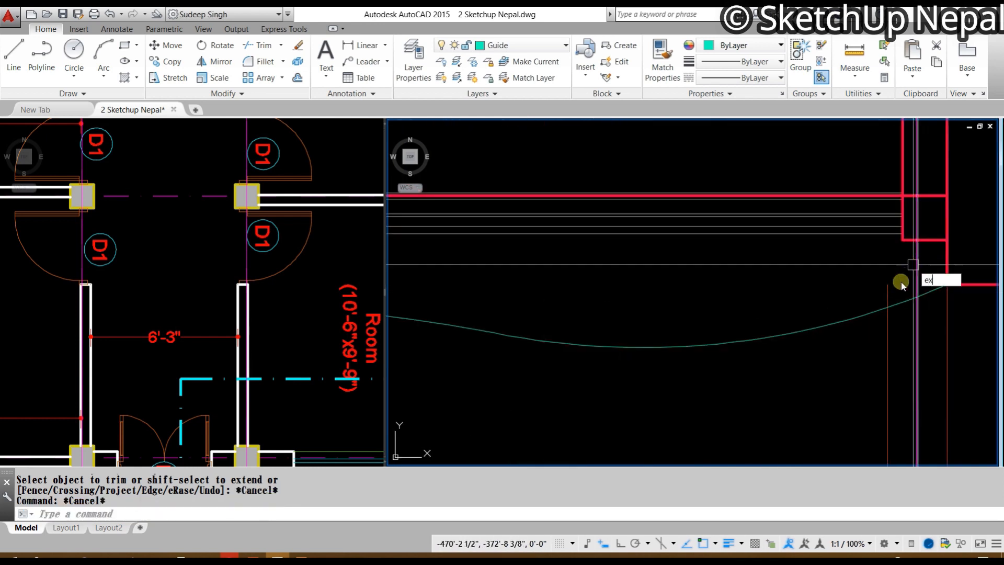
key(space)
key(space)
click(895, 278)
click(885, 290)
scroll(886, 272, down, 5)
middle_drag(722, 344, 664, 397)
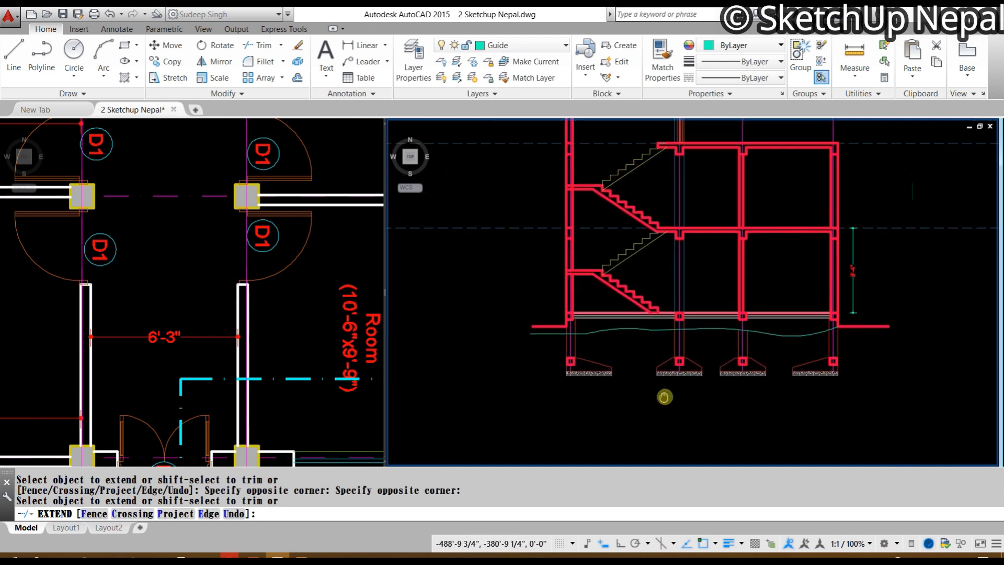
key(Escape)
Step: Match the soil-line polyline's properties to the lowest floor layer line on the Hatch layer
scroll(692, 343, up, 2)
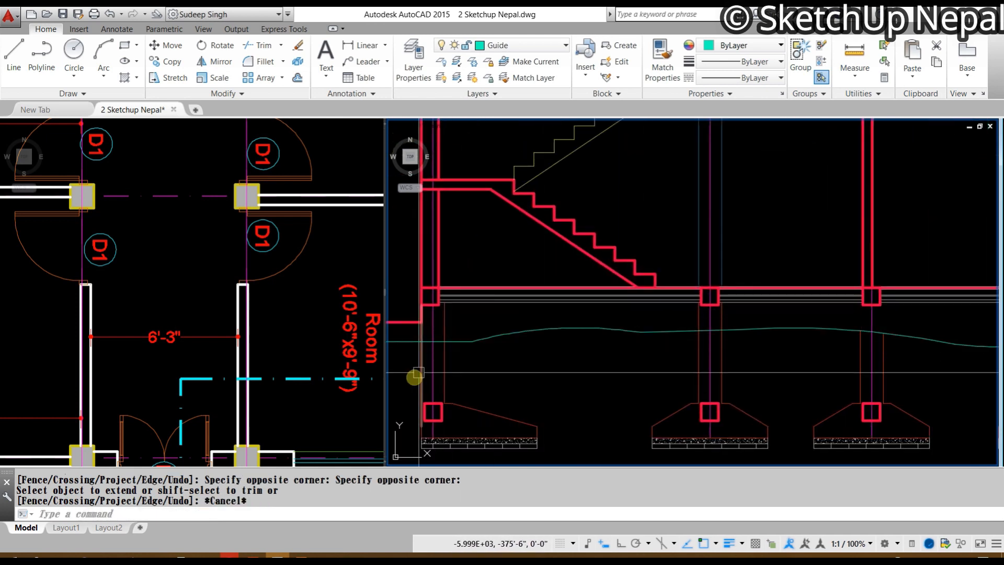
middle_drag(415, 377, 639, 325)
scroll(713, 298, up, 2)
click(713, 291)
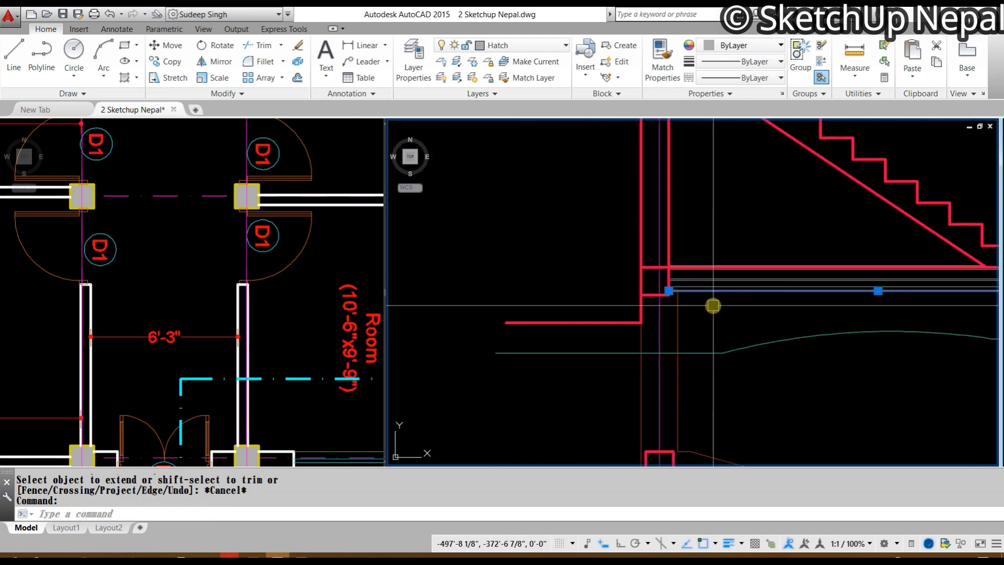
click(782, 337)
click(760, 372)
key(Escape)
scroll(732, 335, down, 4)
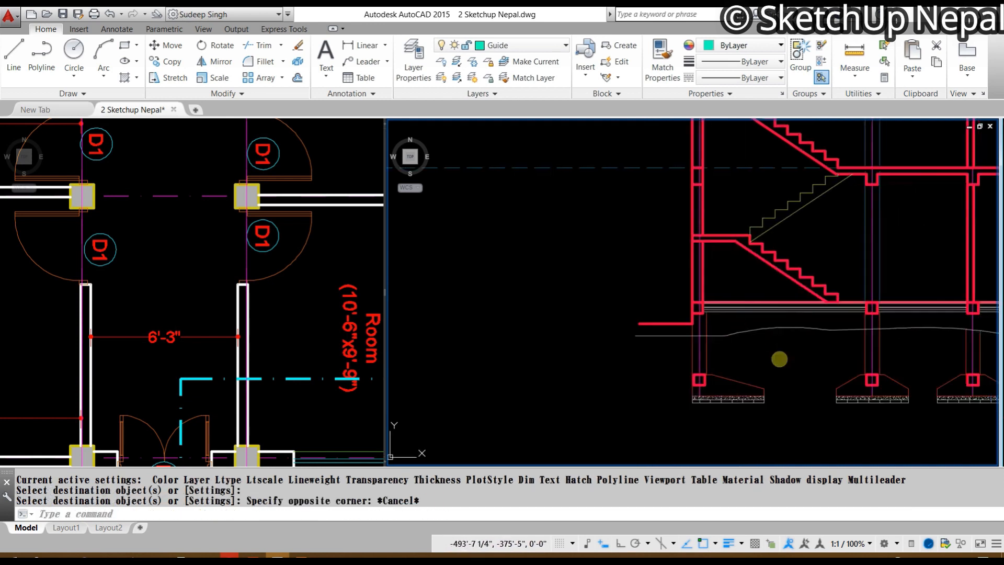
Step: Draw a short vertical line down from the outer end of the left ground line to the soil line
key(Escape)
scroll(526, 355, up, 2)
mouse_move(666, 359)
middle_down()
mouse_move(526, 355)
mouse_move(575, 354)
mouse_move(493, 339)
middle_up()
key(Escape)
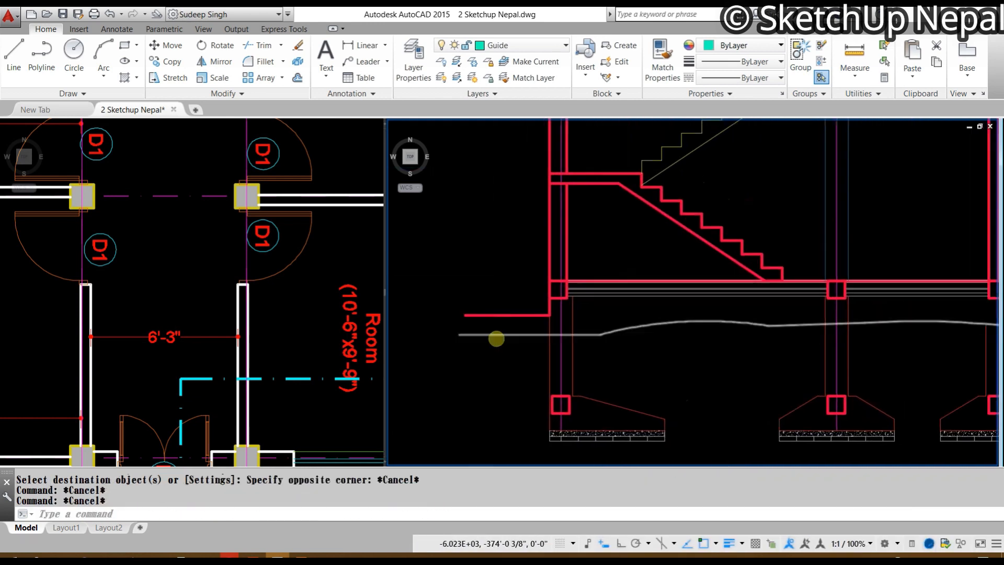
scroll(458, 319, up, 2)
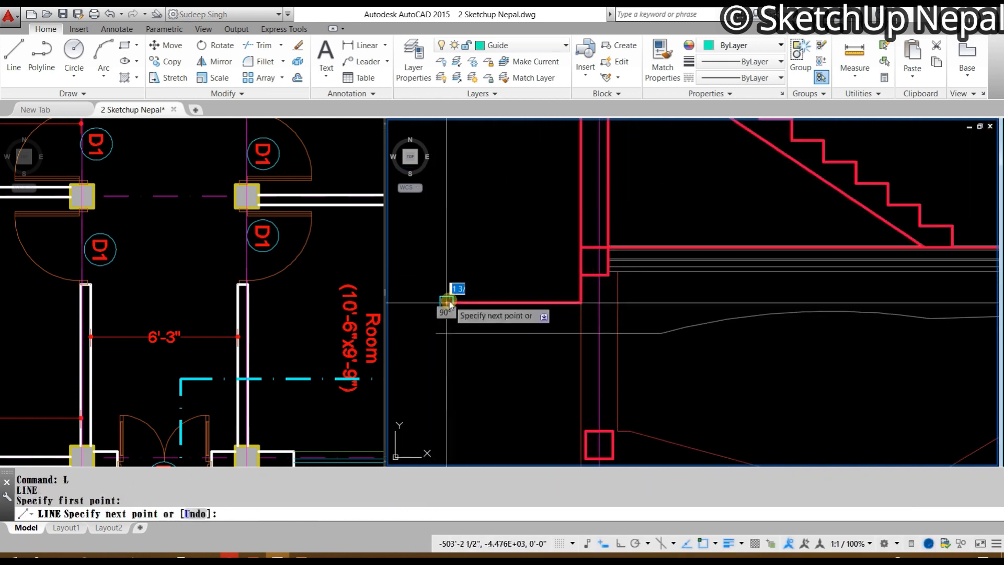
key(Escape)
scroll(605, 375, down, 3)
scroll(666, 347, up, 3)
scroll(941, 347, down, 2)
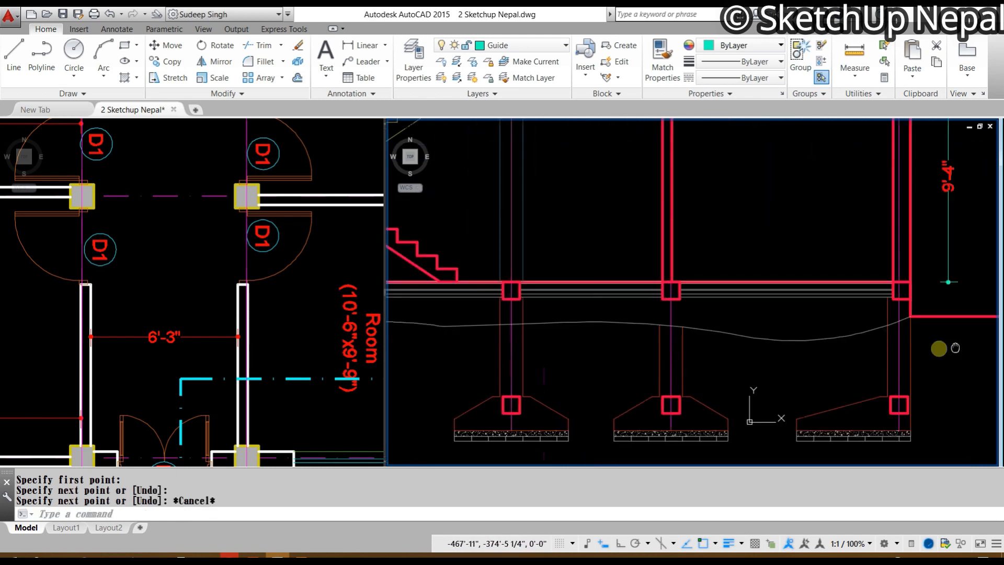
Step: Stretch the soil line's left endpoint up to the outer end of the left ground line
scroll(511, 342, up, 2)
scroll(511, 342, up, 2)
click(542, 338)
click(438, 307)
key(Escape)
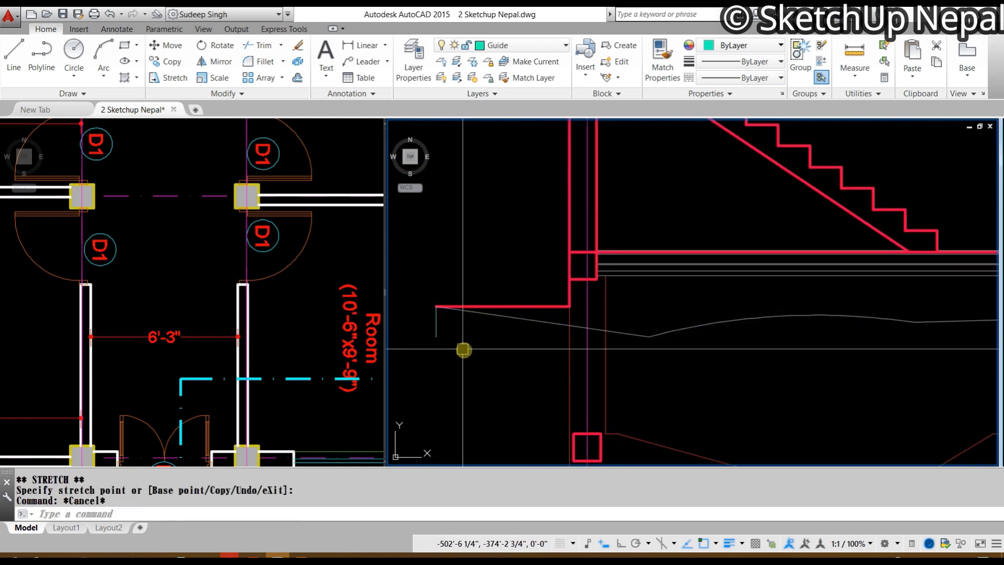
Step: Move the soil line's second vertex outward and convert its first segment into a downward-curving arc
click(649, 337)
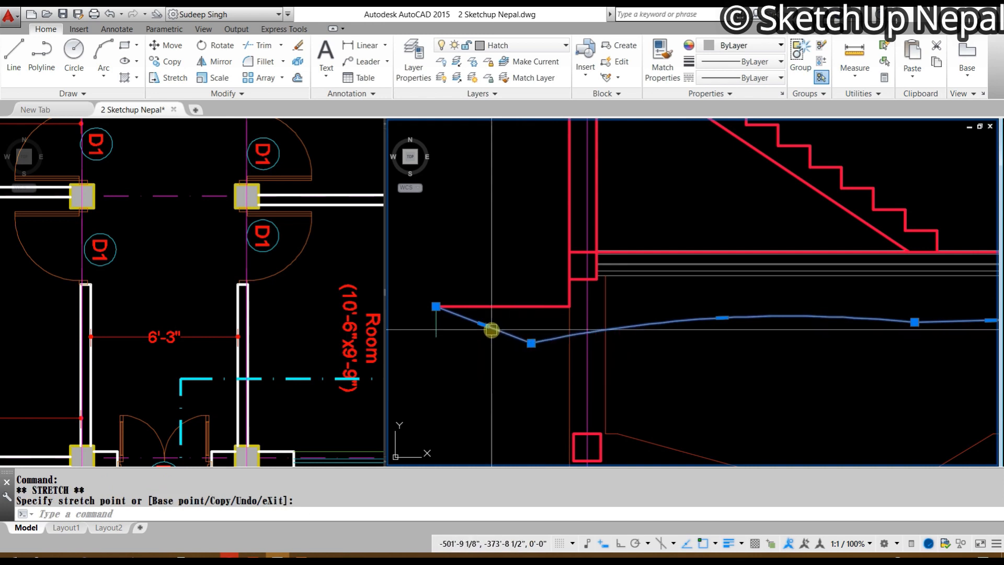
click(518, 376)
scroll(489, 353, up, 4)
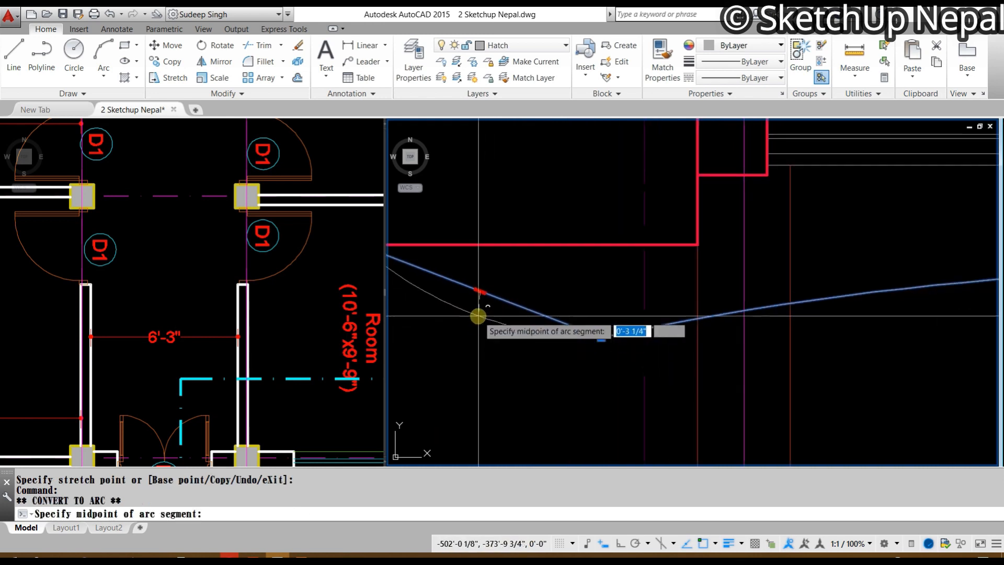
click(477, 316)
scroll(544, 336, down, 4)
key(Escape)
Step: Erase the short vertical line at the outer end of the left ground line
scroll(471, 320, down, 3)
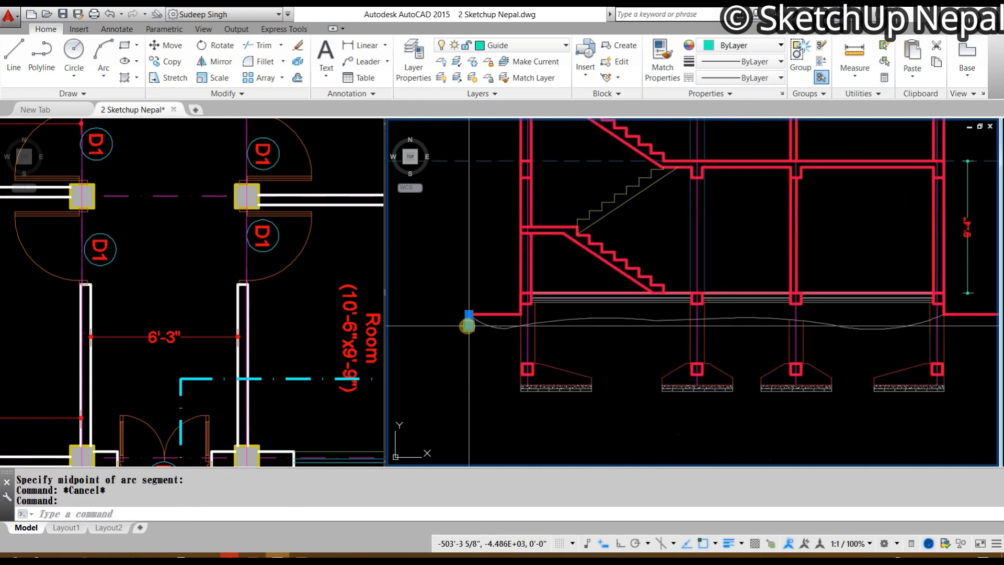
middle_drag(879, 285, 787, 318)
middle_drag(542, 372, 745, 380)
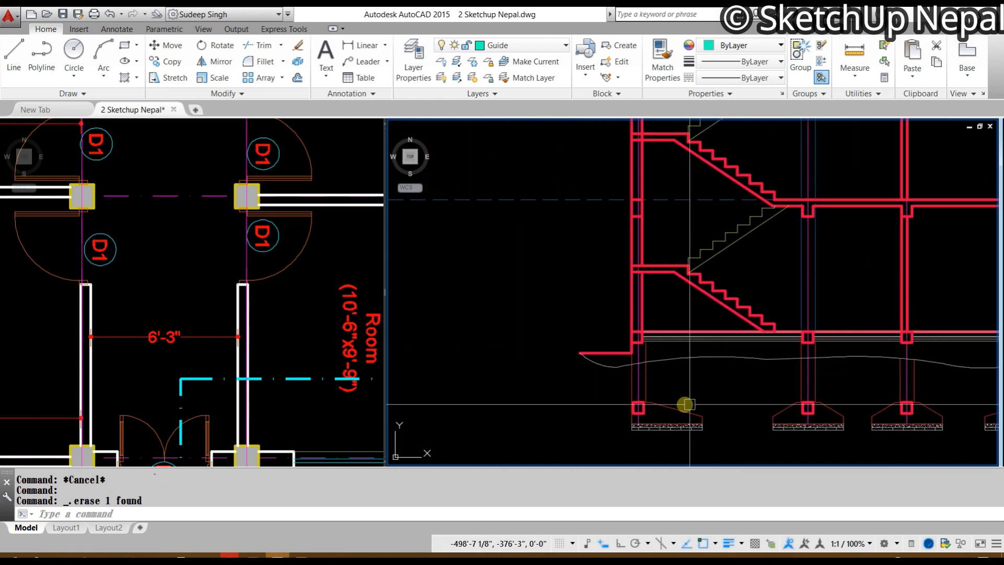
middle_drag(691, 406, 559, 376)
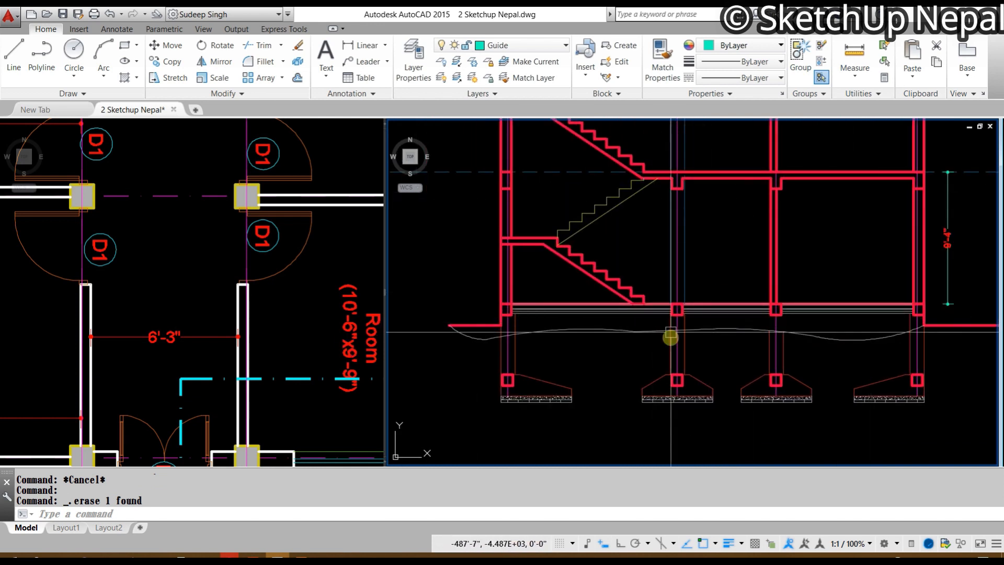
scroll(769, 340, up, 2)
text(e)
key(Return)
key(Return)
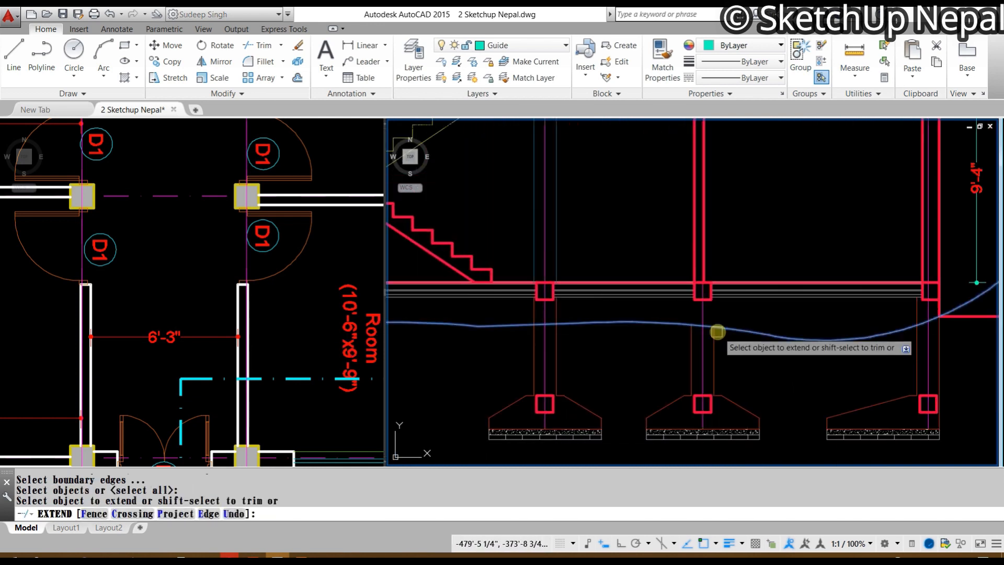
middle_drag(687, 335, 820, 372)
key(Escape)
key(Escape)
Step: Trim the second column's side line between the floor layers and the soil line
text(tr)
key(Return)
key(Return)
click(684, 339)
scroll(699, 335, down, 4)
key(Escape)
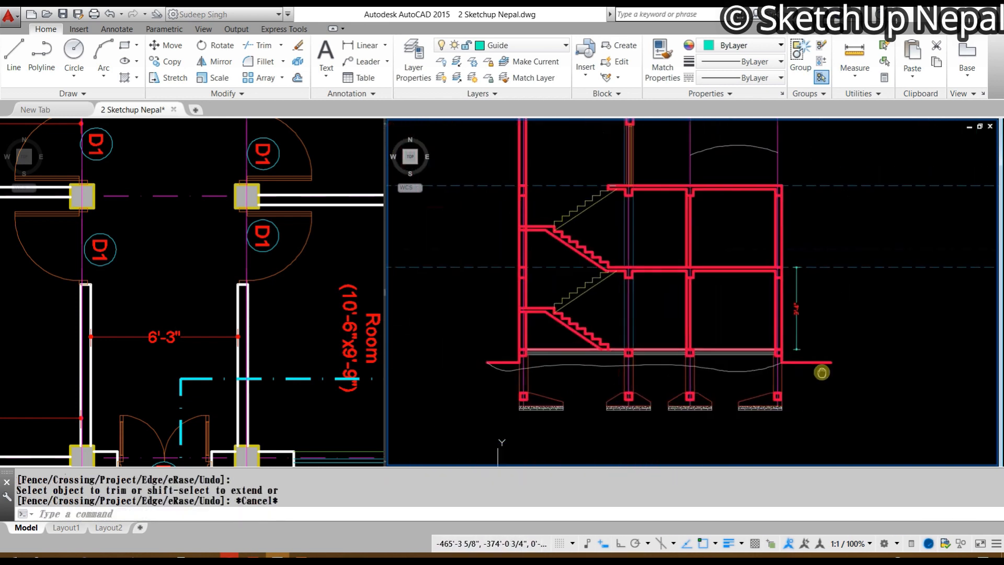
Step: Stretch the soil line's right endpoint to the outer end of the right ground line
scroll(680, 341, up, 4)
click(630, 326)
click(641, 322)
key(Escape)
scroll(773, 309, down, 4)
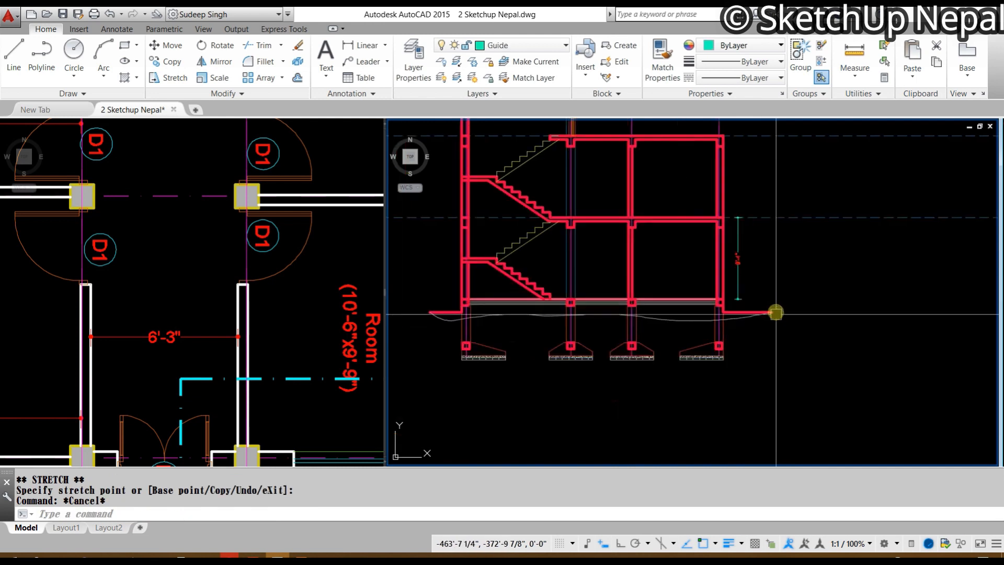
middle_drag(773, 309, 865, 384)
scroll(644, 298, up, 3)
scroll(643, 299, down, 2)
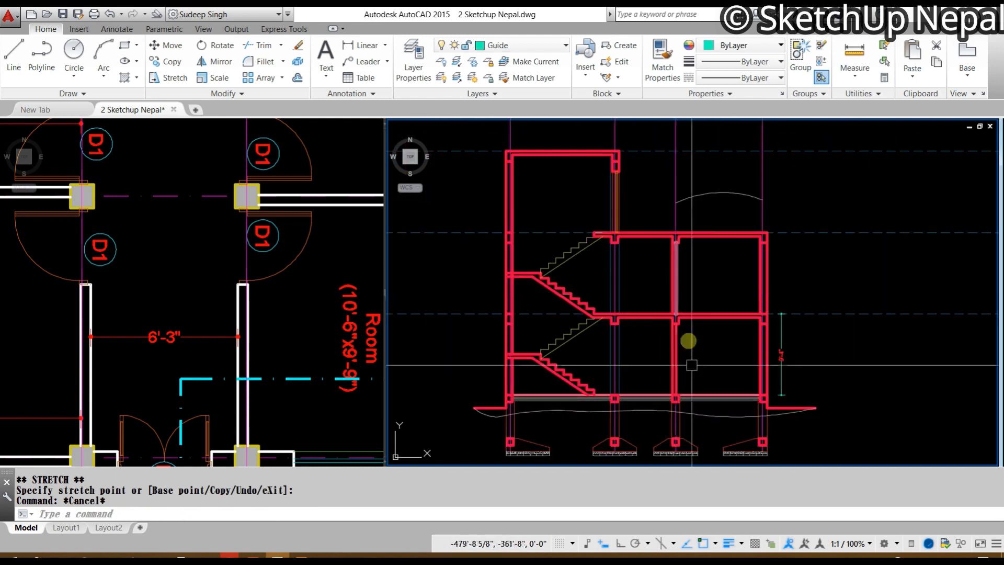
middle_drag(614, 393, 644, 316)
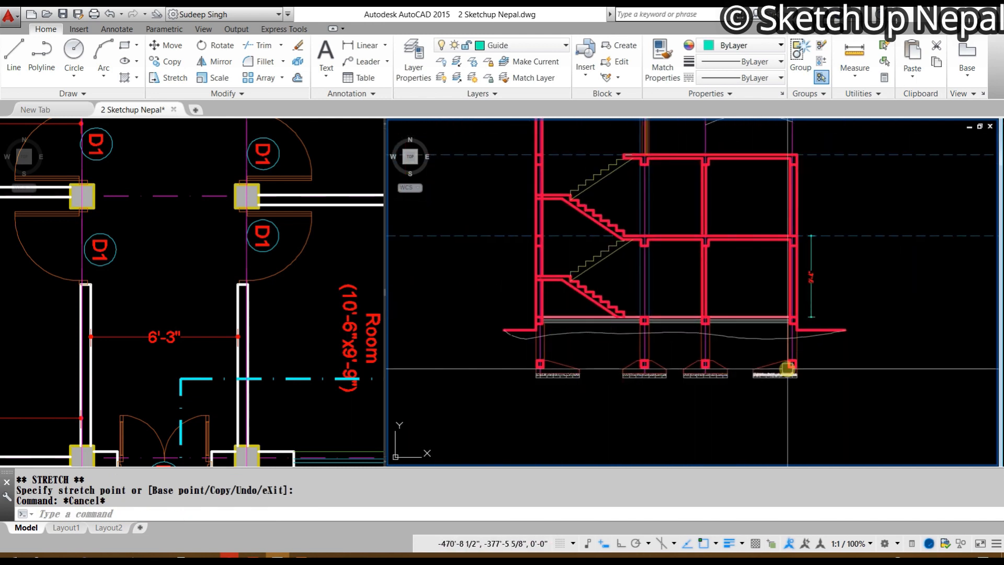
middle_drag(788, 369, 735, 353)
middle_drag(645, 296, 583, 354)
key(Escape)
Step: Draw a vertical cutting line with Ortho on, right of the section and across the three dashed floor-level guides
scroll(790, 326, down, 6)
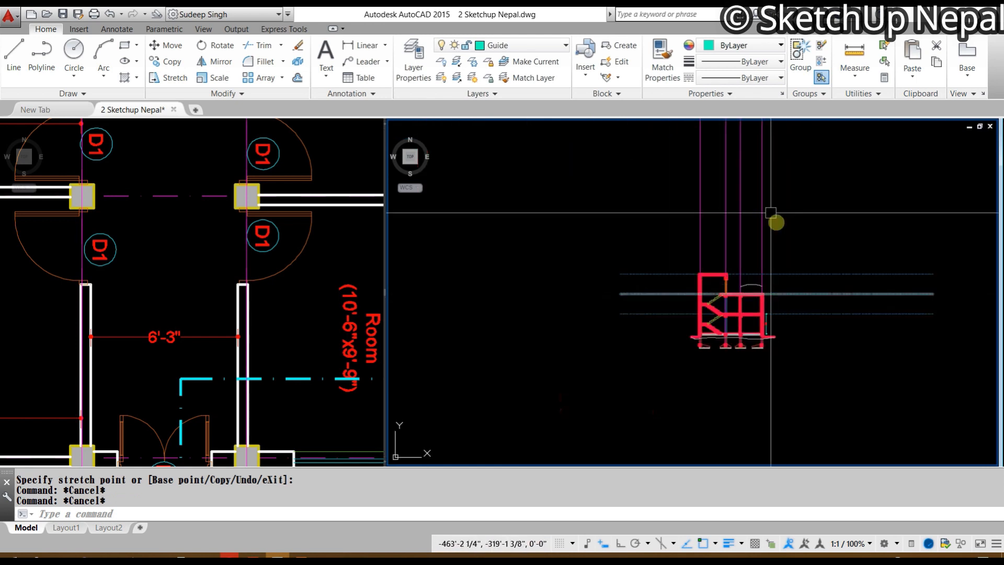
scroll(779, 251, up, 2)
text(L)
key(Return)
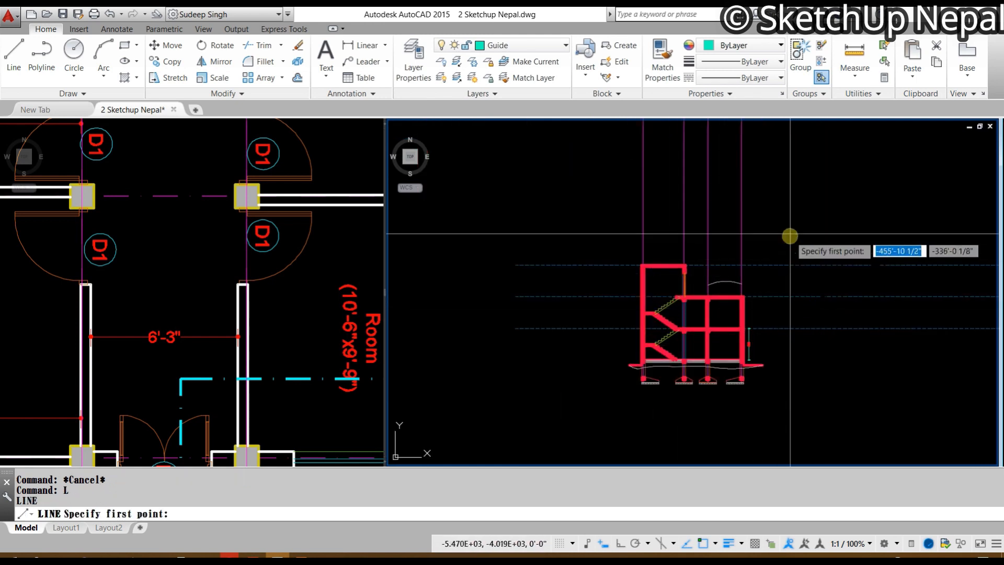
click(781, 233)
key(F8)
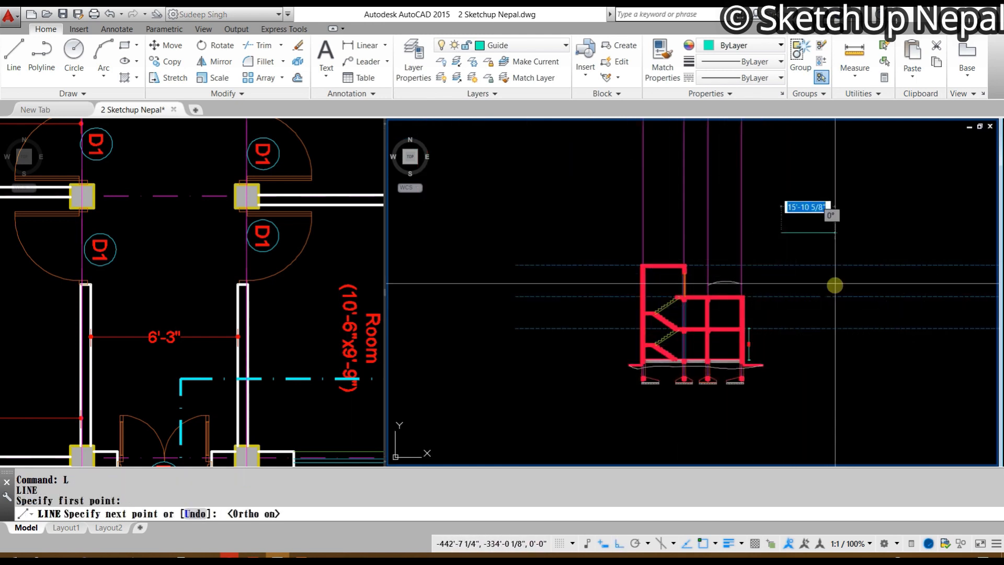
click(795, 410)
key(Escape)
Step: Trim the dashed floor-level guides beyond the vertical cutting line right of the section
text(tr)
key(Return)
click(780, 252)
key(Return)
click(835, 230)
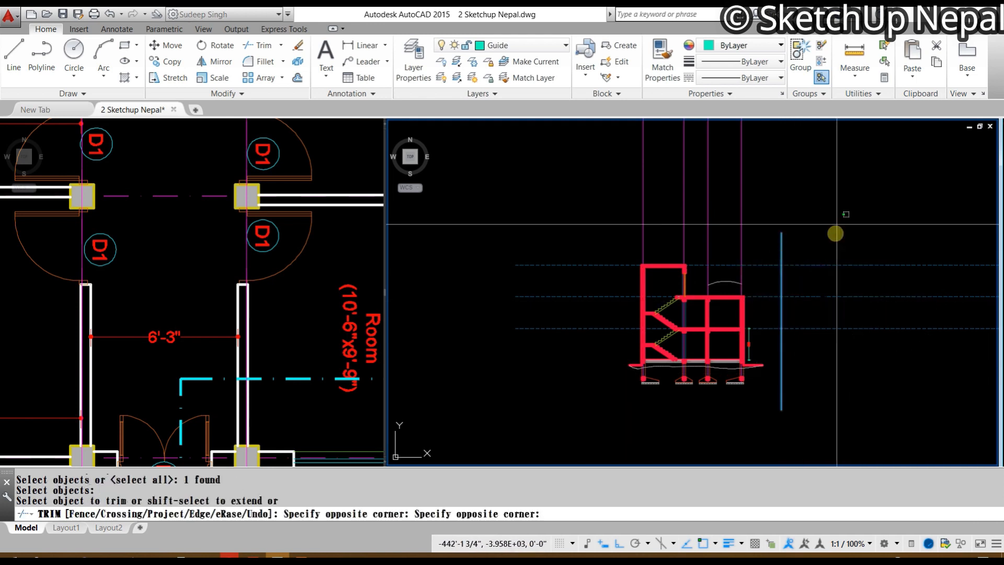
click(813, 356)
middle_drag(799, 238, 798, 265)
key(Escape)
key(Escape)
Step: Draw a horizontal cutting line above the section's roof, crossing all four vertical column grid lines
scroll(742, 259, up, 2)
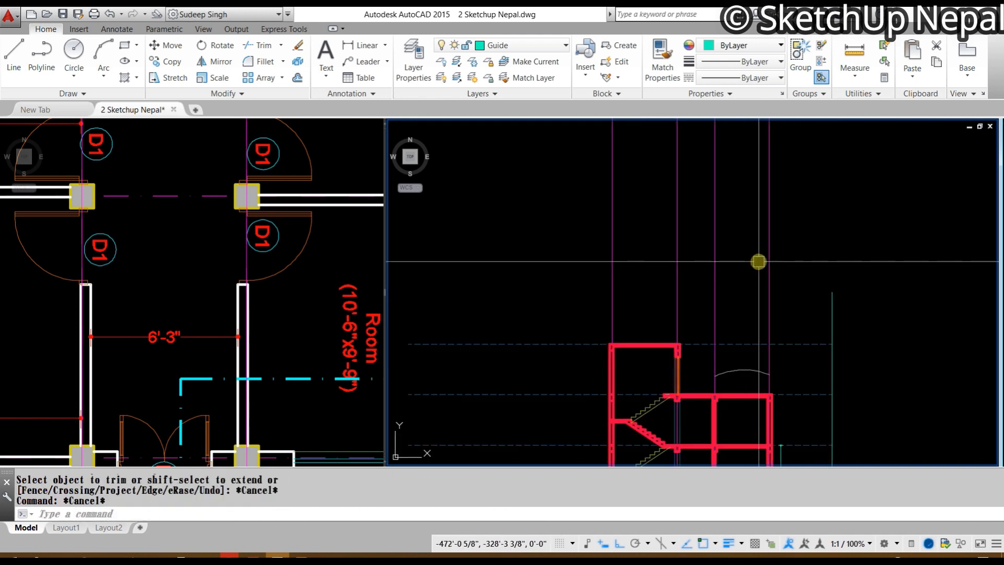
text(l)
key(Return)
click(792, 276)
click(551, 293)
key(Escape)
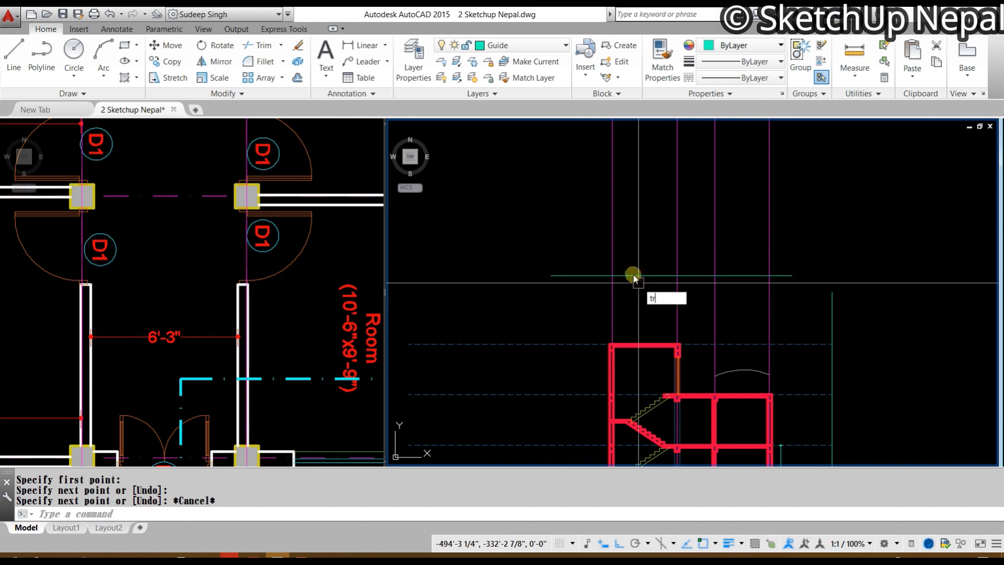
Step: Trim the four column grid lines above the horizontal cutting line
text(tr)
key(Return)
click(633, 275)
key(Return)
click(739, 209)
click(588, 246)
key(Escape)
click(689, 275)
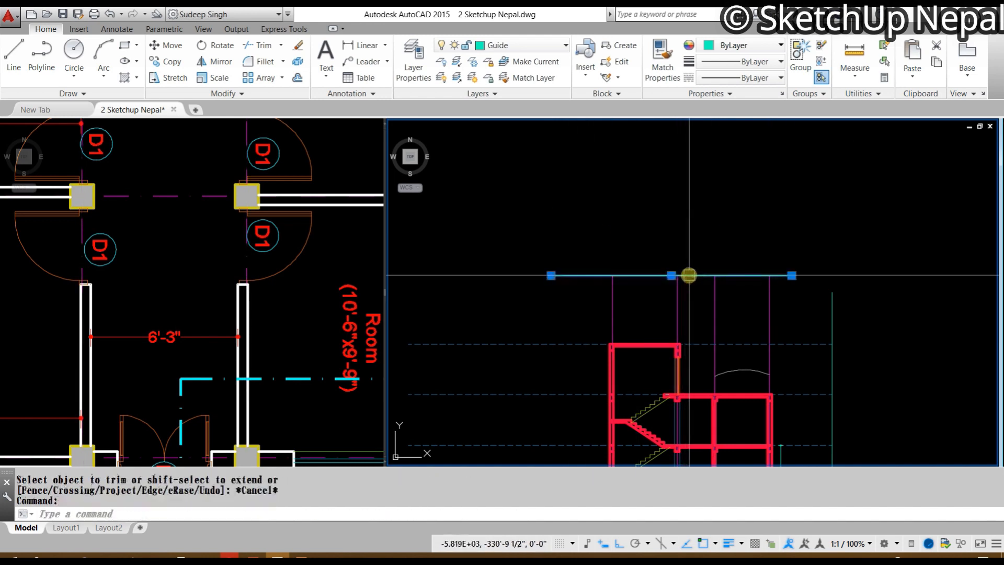
key(Return)
scroll(628, 336, up, 5)
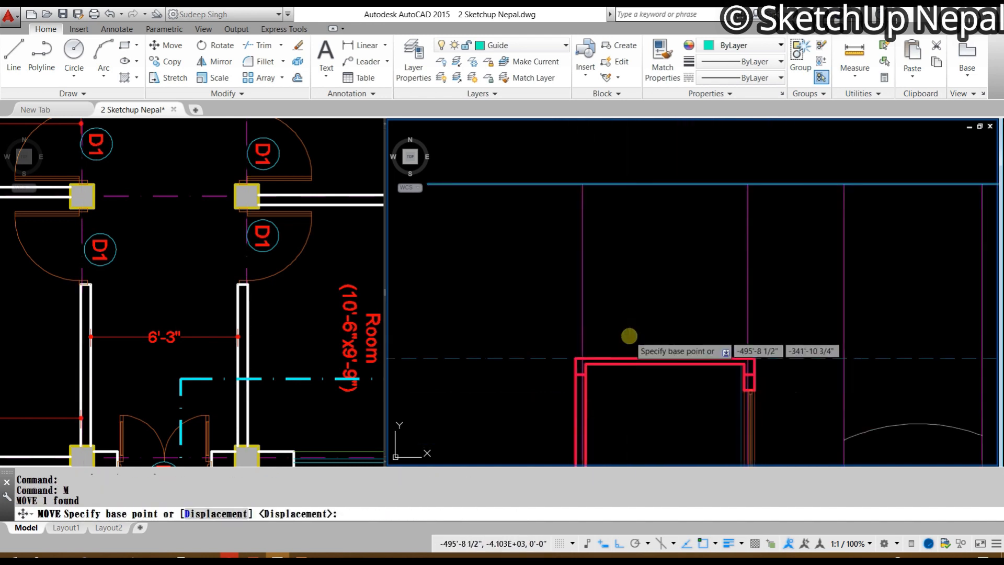
key(Escape)
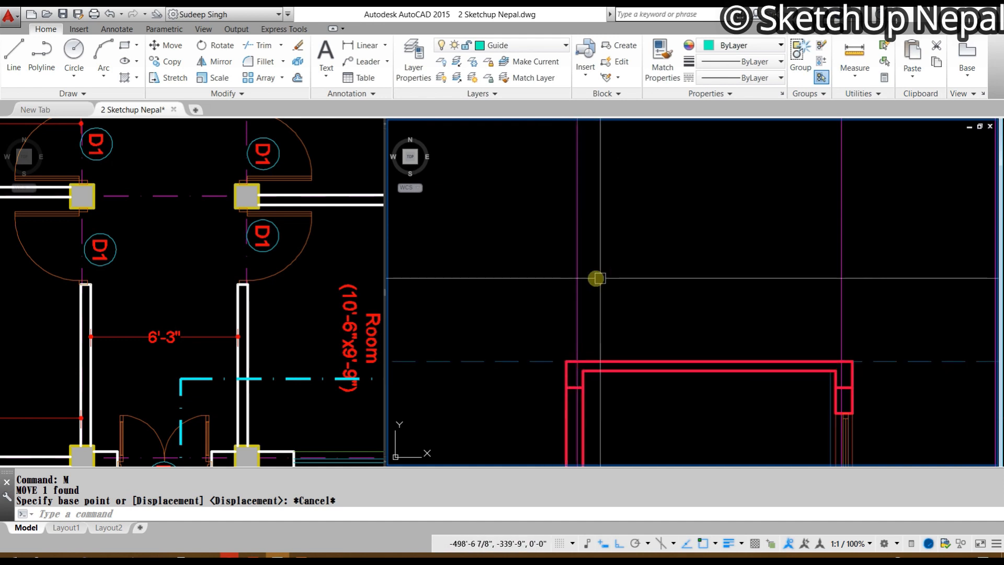
key(Escape)
Step: Draw a parapet wall polyline 3' high and 5" thick on the top roof slab's left outer corner
text(pl)
key(Return)
click(566, 361)
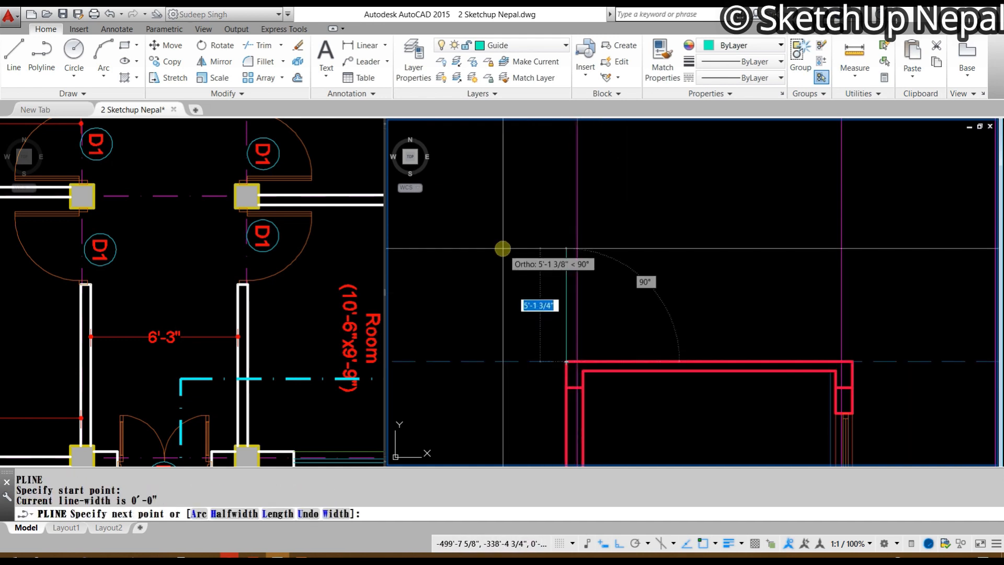
text(5)
key(Return)
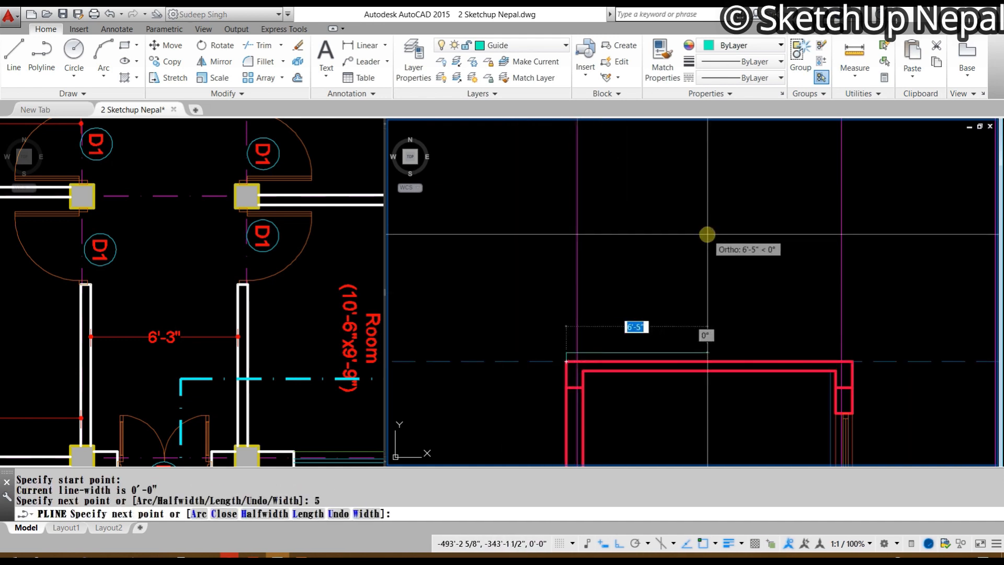
key(ctrl+z)
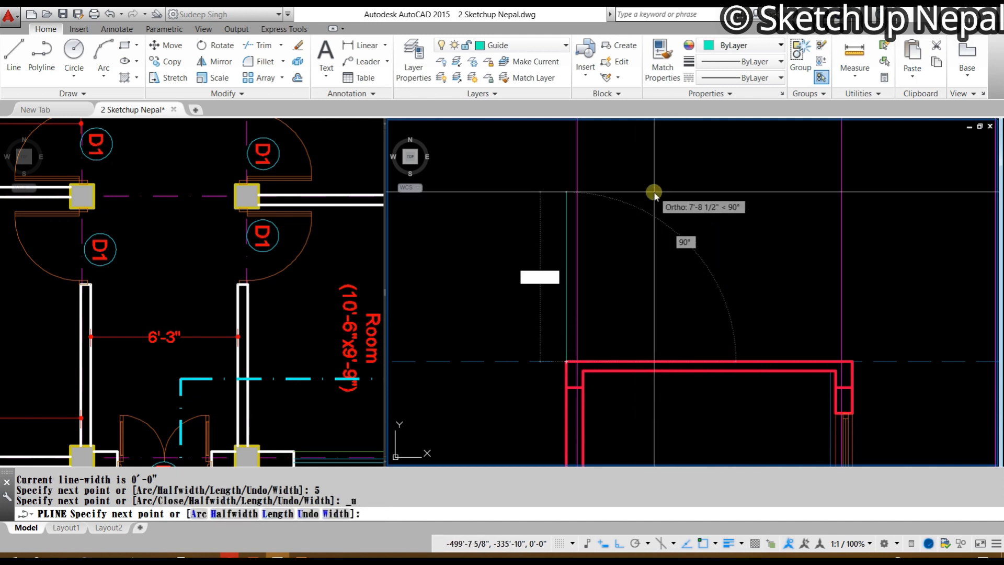
text(3')
key(Return)
text(5)
key(Return)
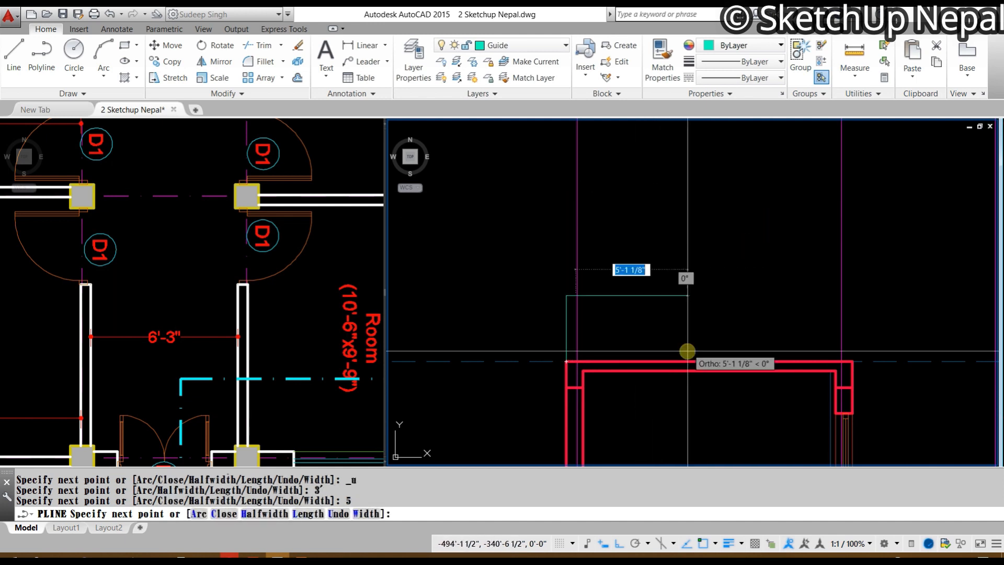
scroll(517, 372, up, 2)
key(Escape)
scroll(578, 242, down, 2)
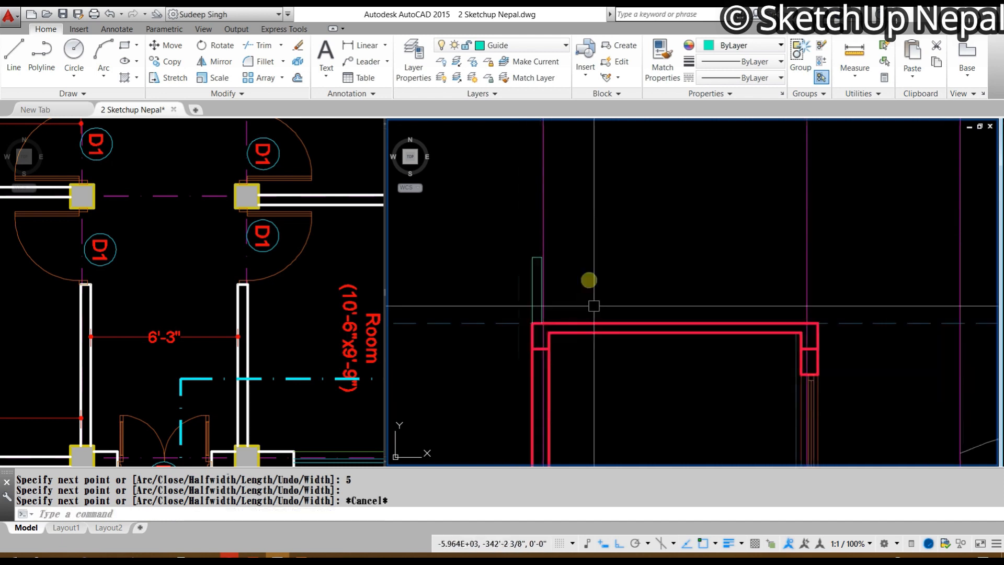
Step: Match the parapet polyline's properties to the roof slab on the Section-Cut layer
click(595, 327)
key(Return)
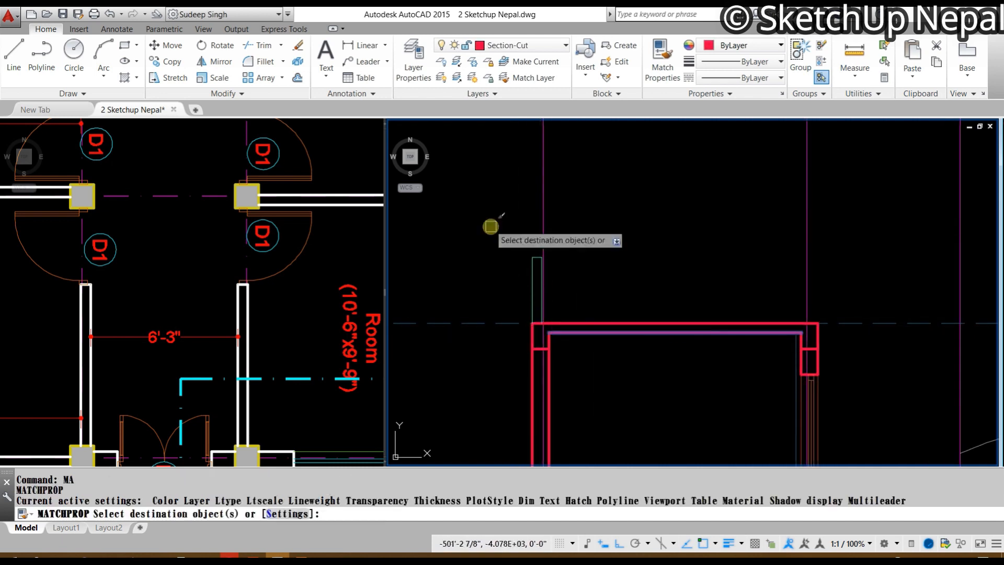
click(490, 211)
click(598, 401)
key(Escape)
Step: Copy the parapet from the roof slab's left end to its right outer corner
scroll(538, 314, up, 2)
click(528, 296)
text(co)
key(Return)
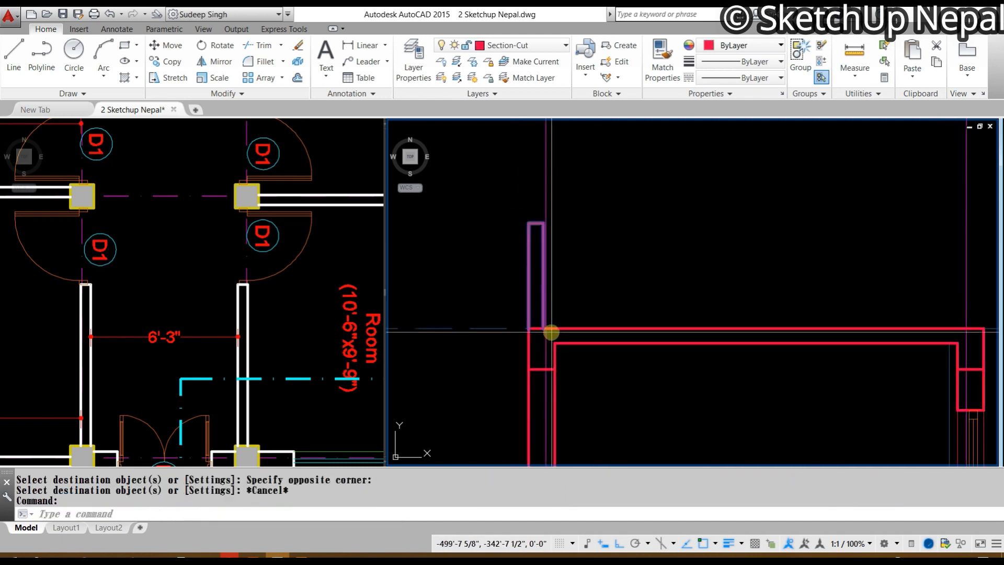
click(542, 328)
middle_drag(949, 334, 648, 335)
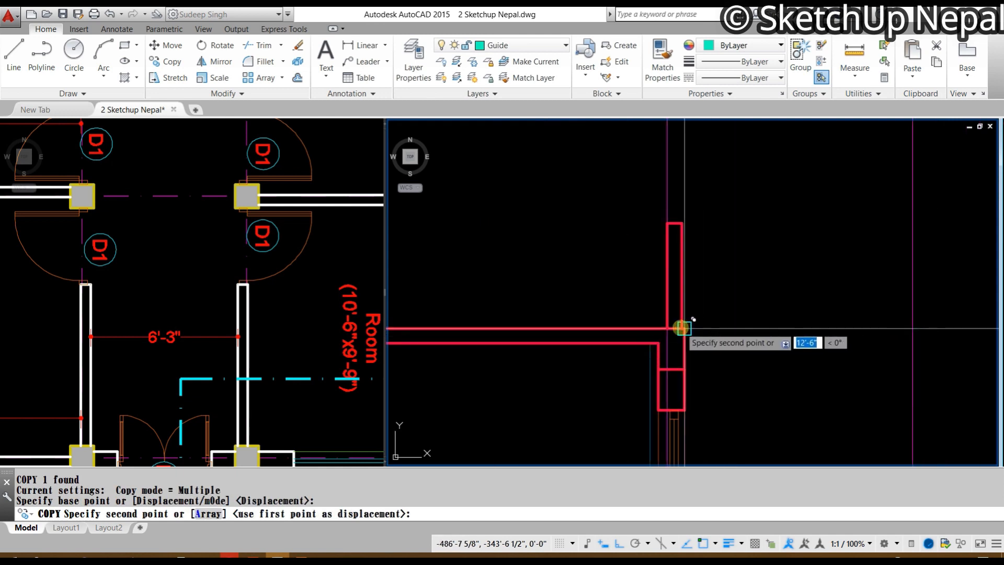
click(685, 328)
key(Escape)
Step: Move the horizontal cutting line straight down, closer to the tops of the parapets
scroll(699, 275, down, 5)
middle_drag(738, 257, 716, 312)
key(Escape)
click(618, 205)
click(611, 270)
text(m)
key(Return)
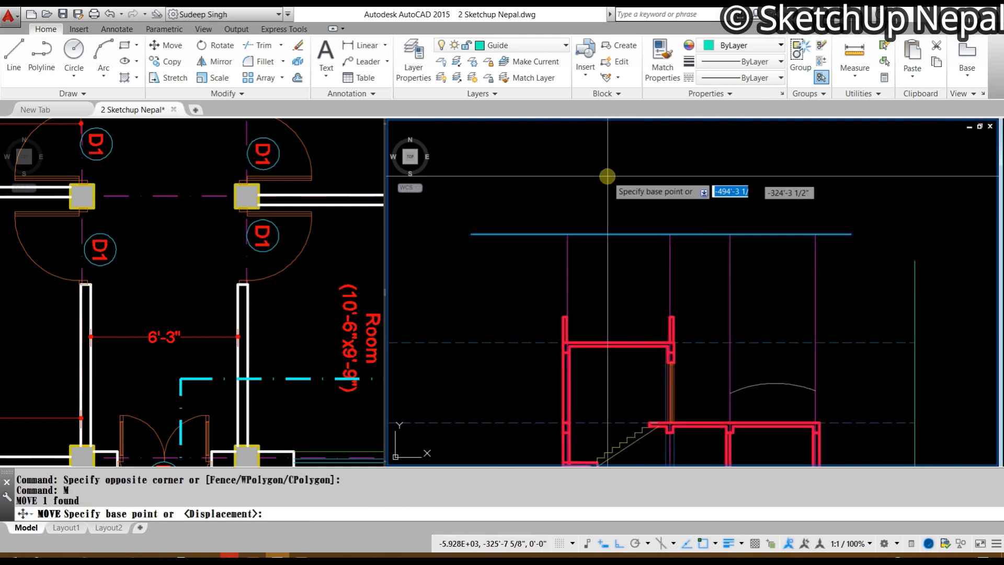
click(607, 175)
click(603, 216)
key(Escape)
Step: Trim the column grid lines above the lowered horizontal cutting line and erase that cutting line
text(te cor)
key(Return)
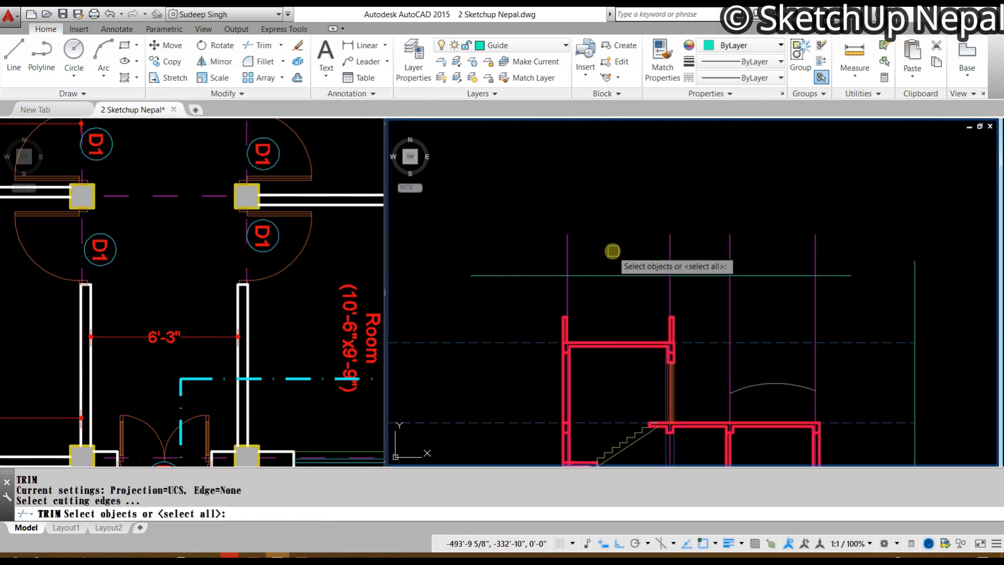
click(621, 275)
key(Return)
click(861, 238)
click(617, 250)
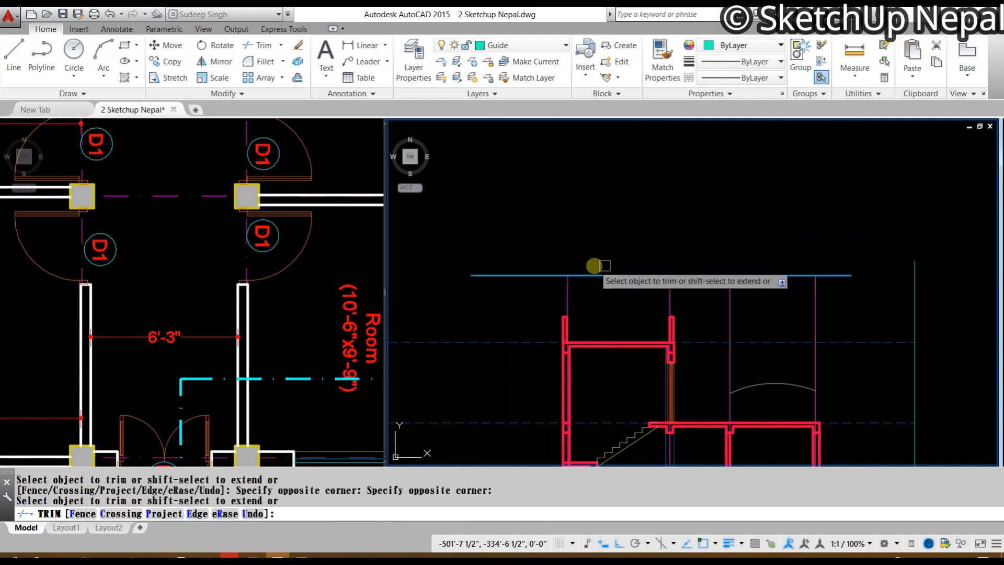
key(Escape)
click(609, 276)
key(Delete)
middle_drag(801, 349, 764, 204)
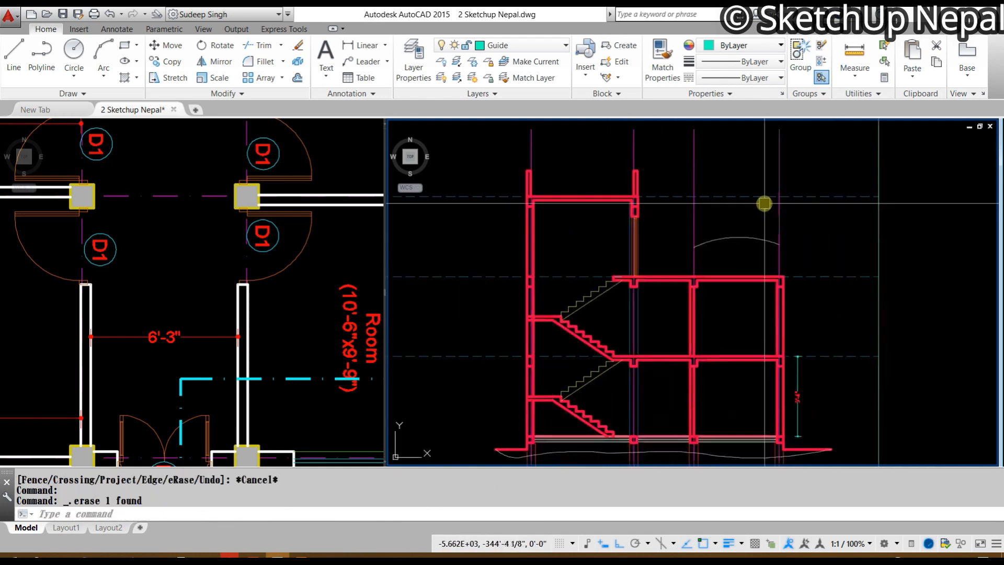
Step: Erase the leftover arc spanning the two outer column grid lines in the section
click(749, 236)
key(Delete)
mouse_move(837, 254)
middle_down()
mouse_move(825, 281)
mouse_move(841, 218)
middle_up()
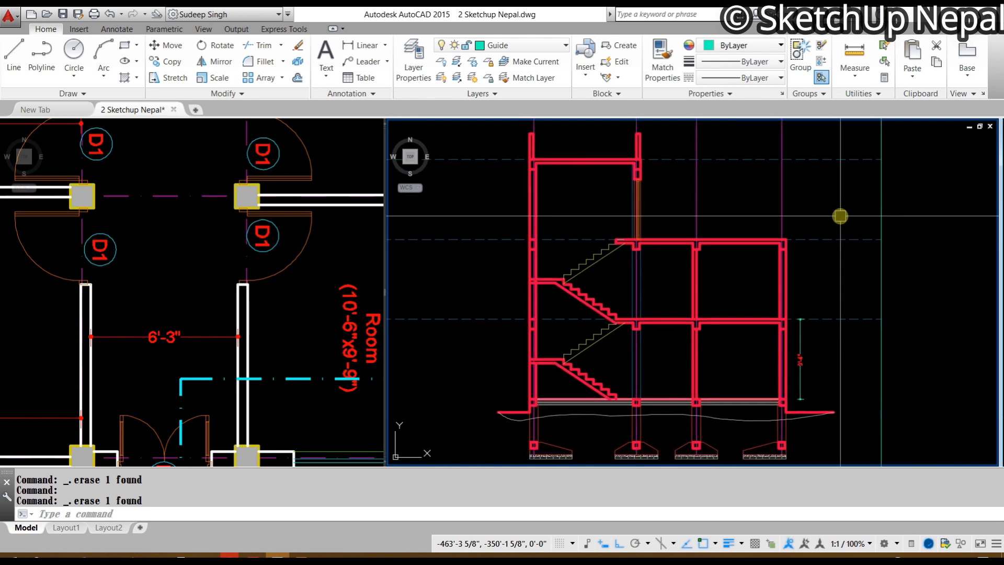
middle_drag(795, 288, 797, 225)
scroll(635, 386, up, 2)
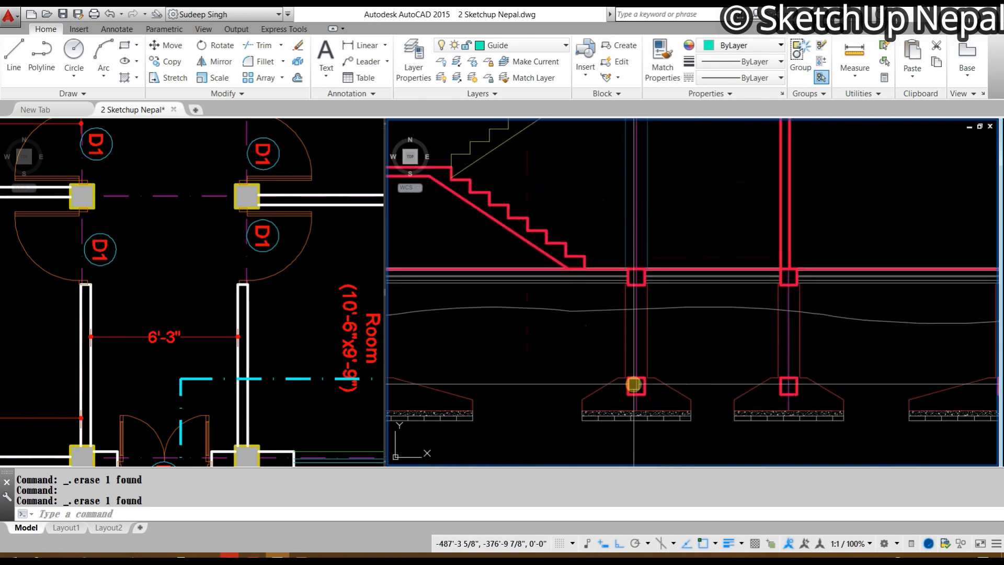
scroll(665, 357, down, 1)
scroll(669, 327, up, 2)
scroll(685, 314, down, 1)
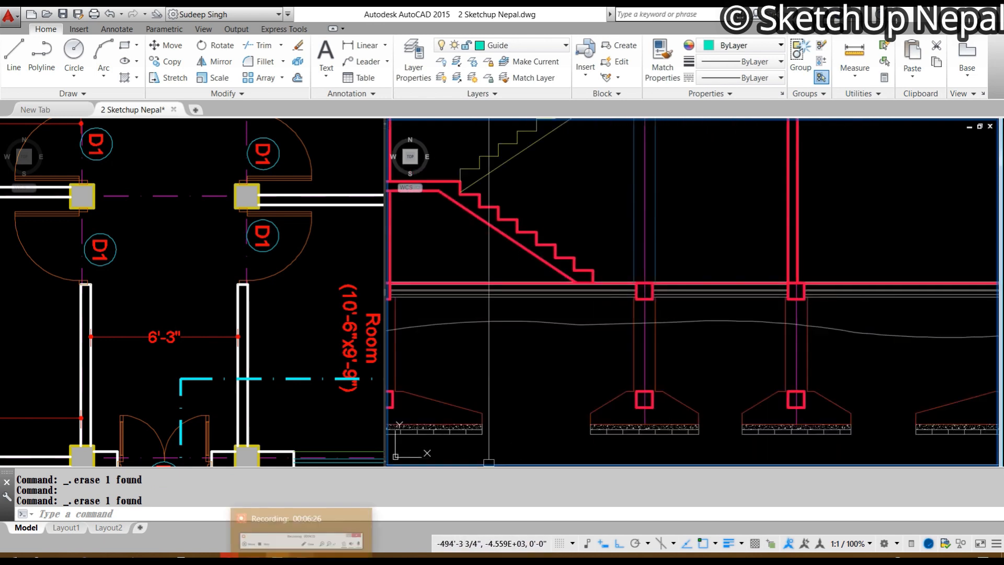
click(292, 556)
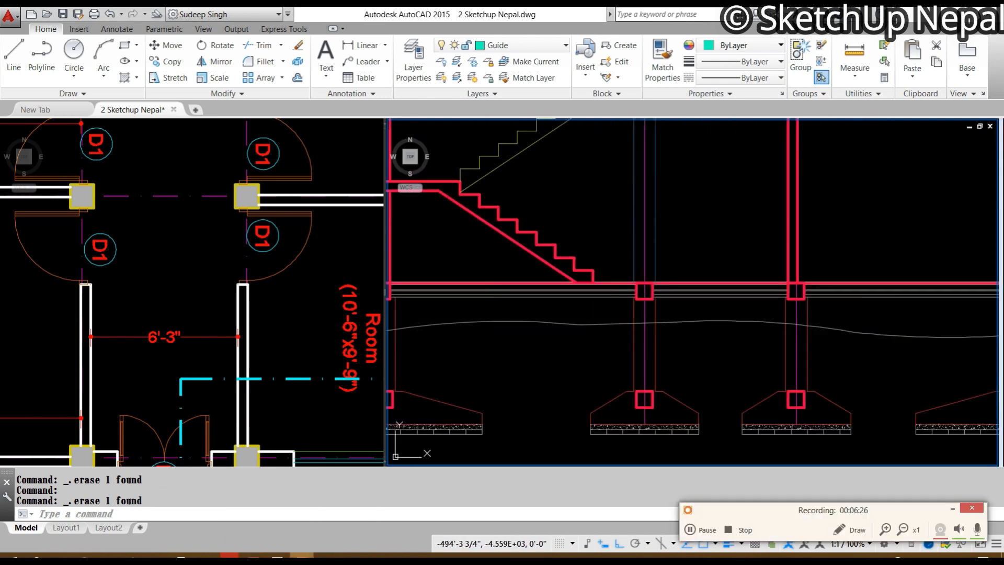
click(956, 507)
middle_drag(695, 341, 743, 370)
Step: Copy the Room (10'-6"x9'-9") label from the floor plan into the ground-floor space of the section, with ortho off
click(164, 336)
scroll(323, 330, down, 4)
middle_drag(325, 329, 166, 319)
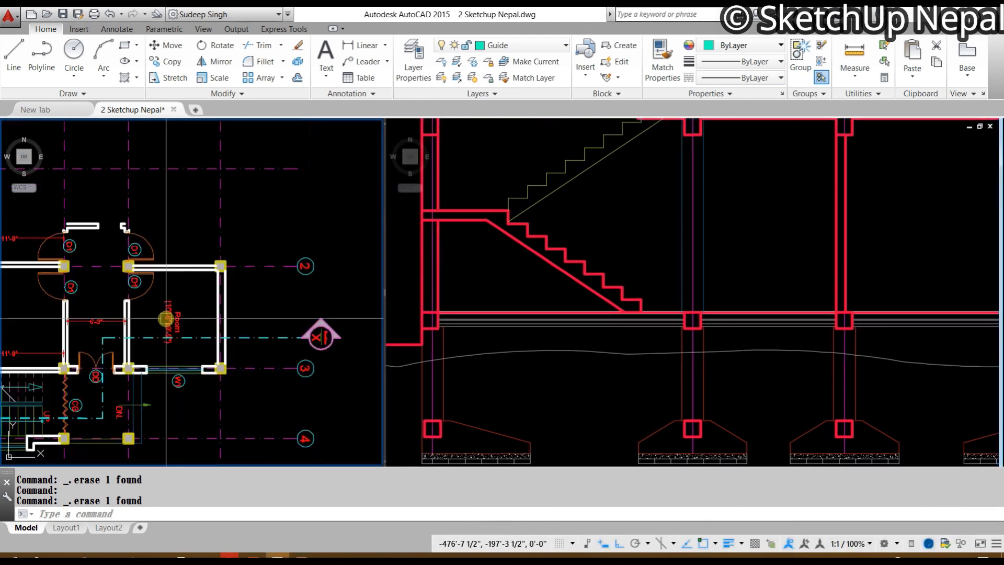
scroll(157, 324, up, 2)
click(203, 309)
text(co)
key(space)
click(184, 349)
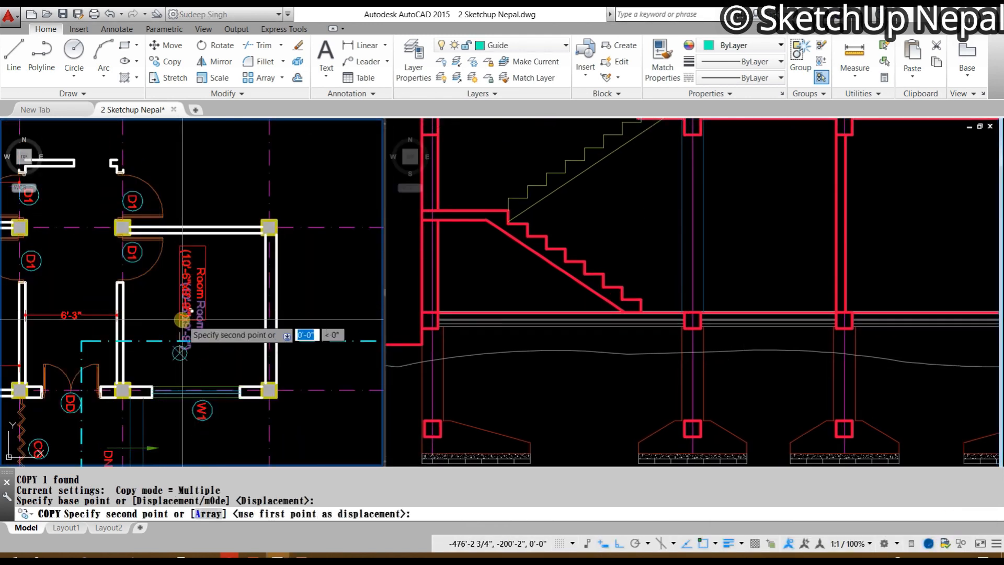
scroll(183, 321, down, 4)
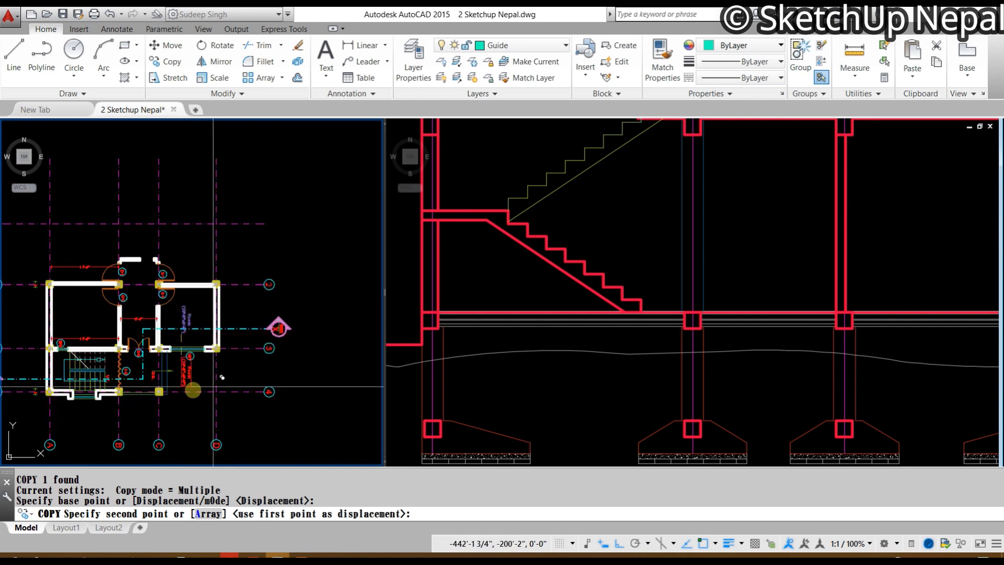
key(F8)
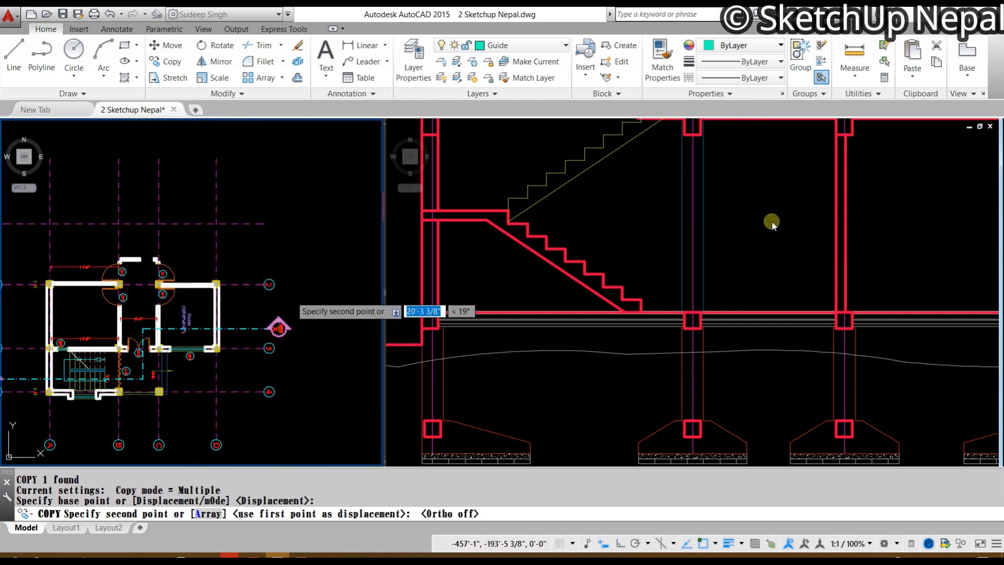
click(773, 222)
middle_drag(738, 279, 702, 347)
click(705, 358)
key(Escape)
Step: Reorient the copied Room label to its most readable rotation with TORIENT
click(720, 320)
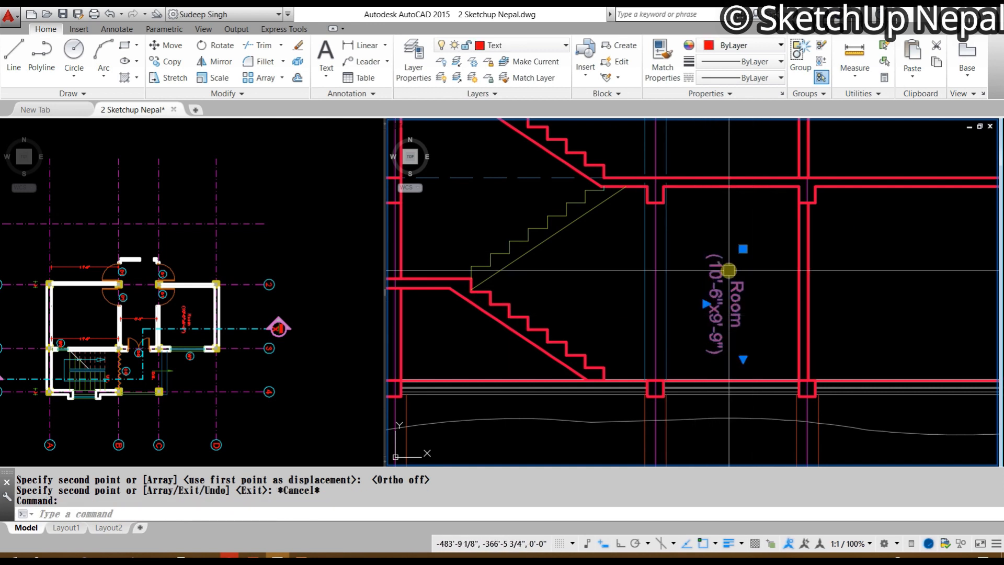
text(to)
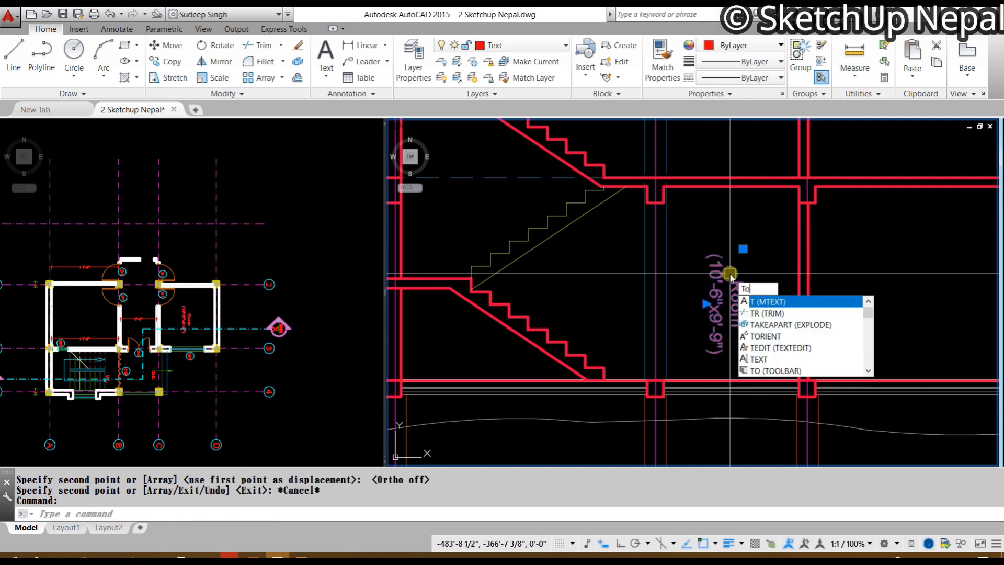
click(759, 313)
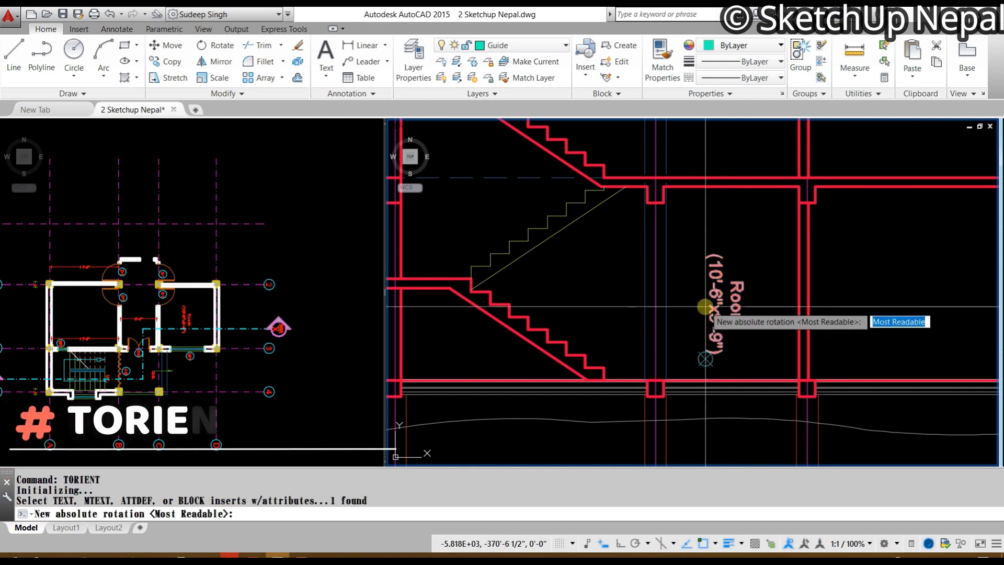
key(Return)
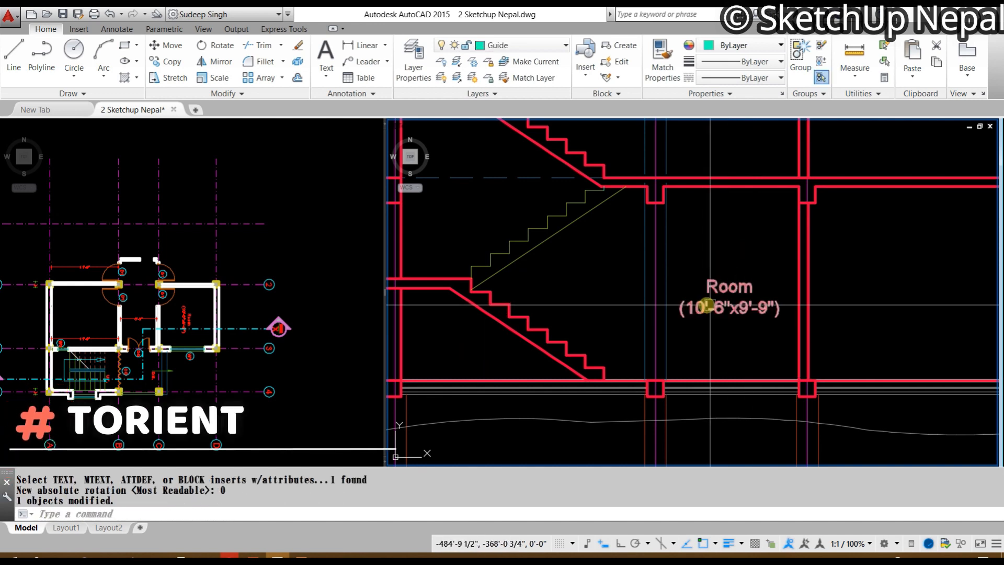
Step: Change the copied Room label's font to romans and its text height to 4"
click(729, 294)
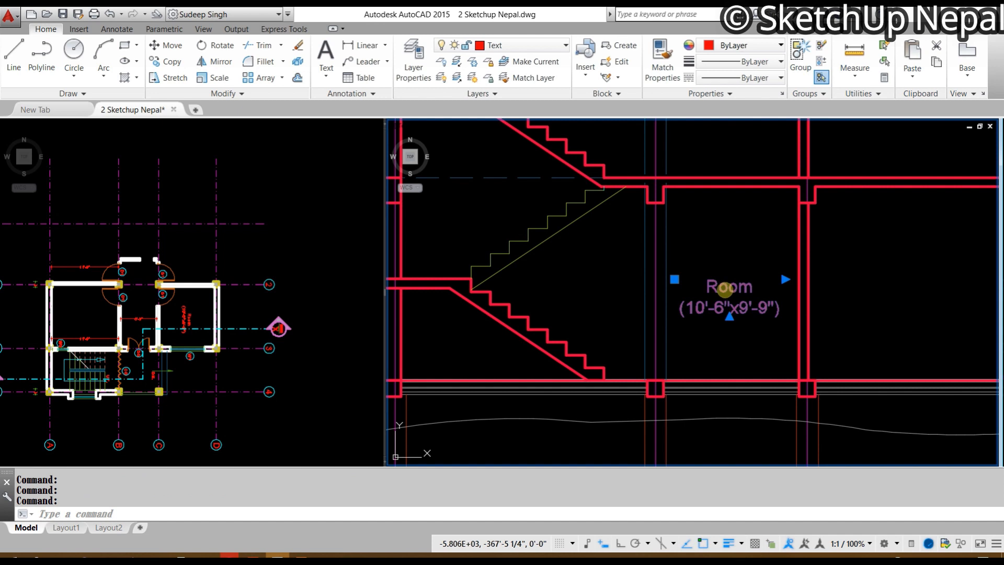
double_click(764, 317)
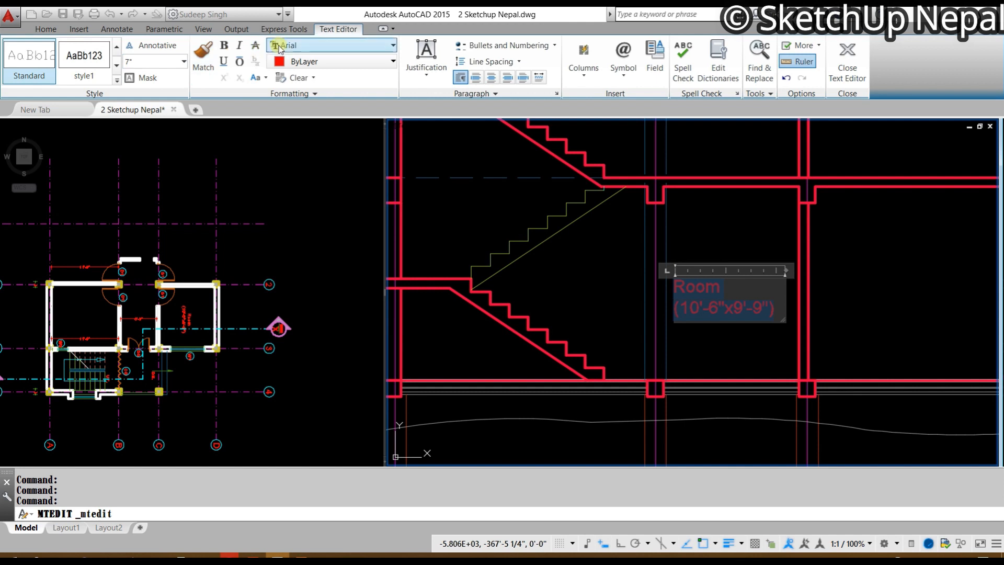
click(297, 43)
key(r)
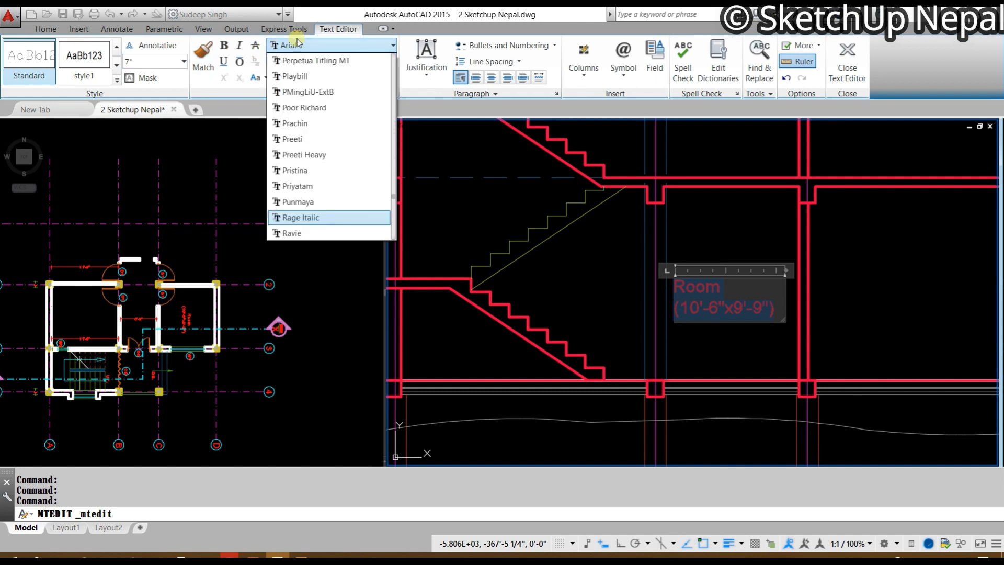
key(o)
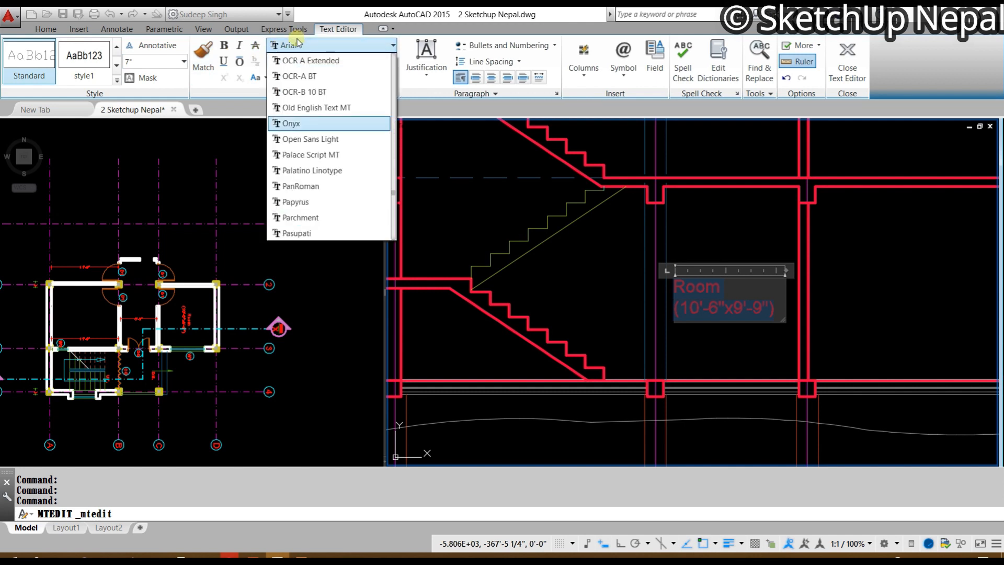
click(297, 43)
click(297, 43)
key(r)
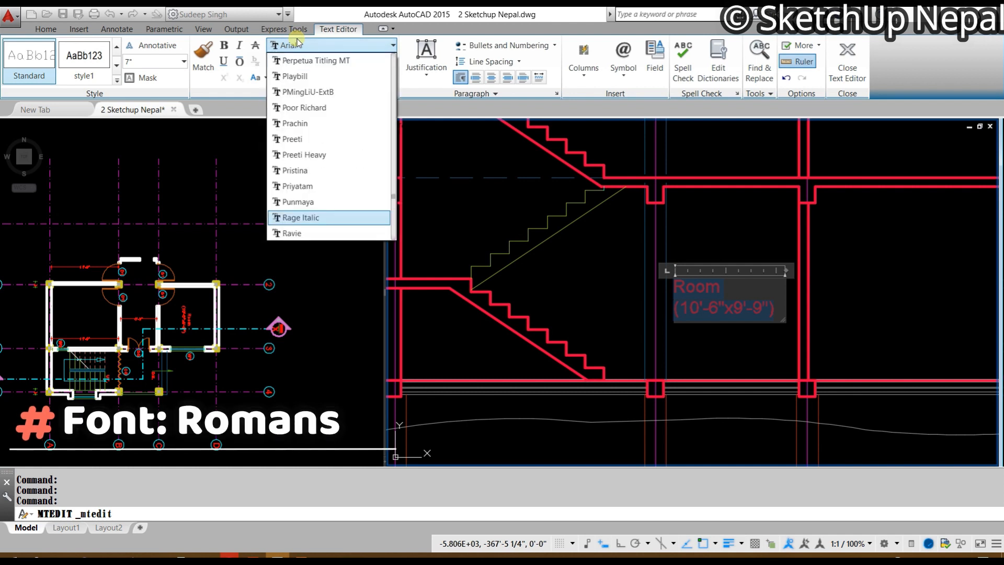
key(Return)
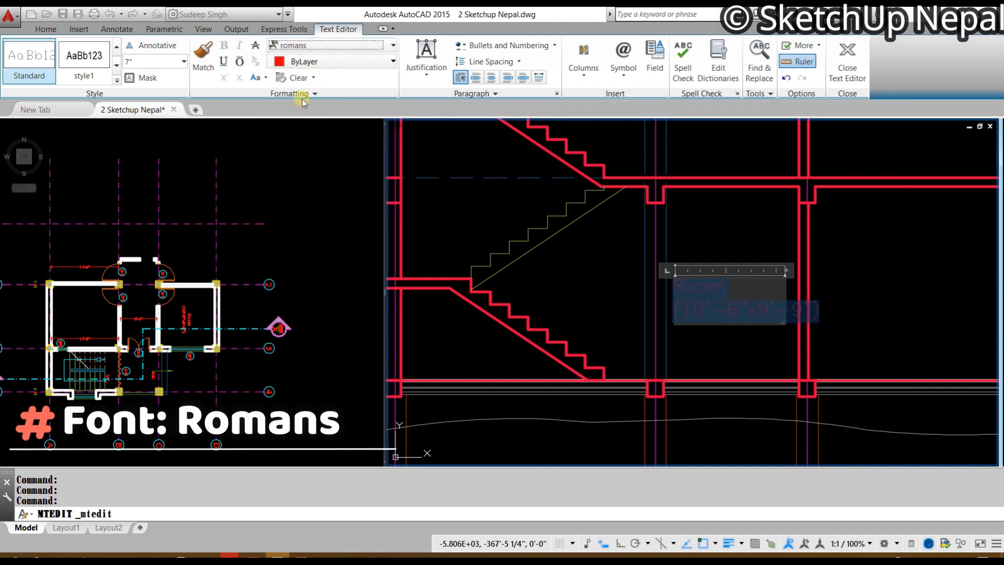
click(149, 62)
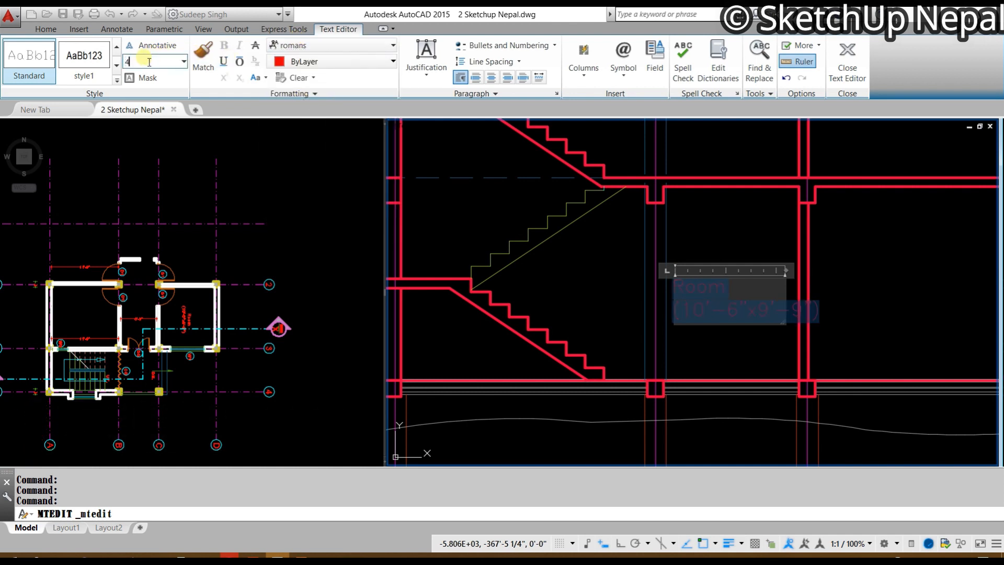
click(763, 258)
Step: Move the Room label below the ground floor, between the footings of the outer bay
scroll(716, 298, up, 2)
middle_drag(716, 298, 606, 240)
click(606, 239)
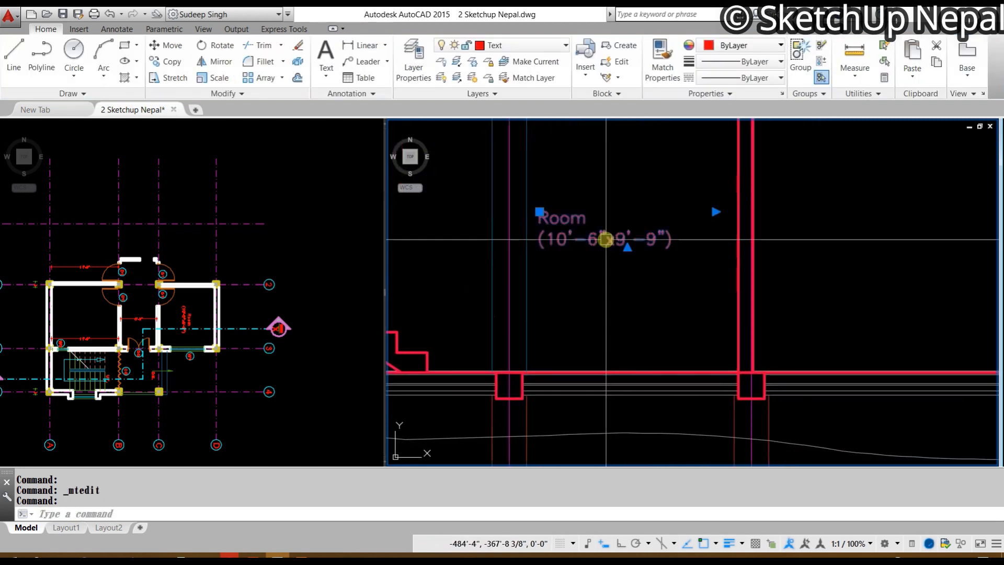
text(m)
key(space)
click(626, 152)
middle_drag(639, 360, 656, 163)
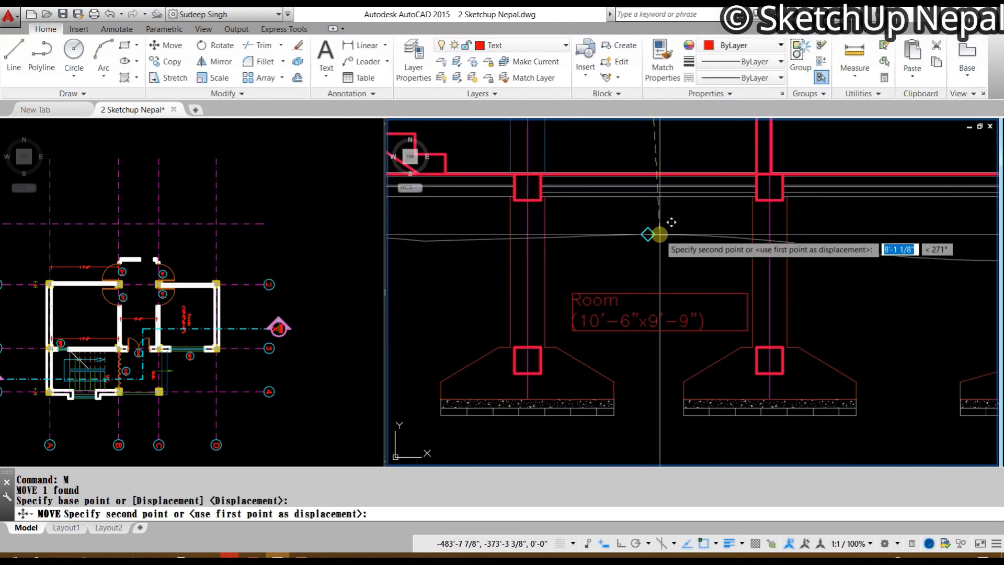
scroll(660, 233, down, 4)
middle_drag(660, 233, 683, 288)
scroll(740, 309, up, 3)
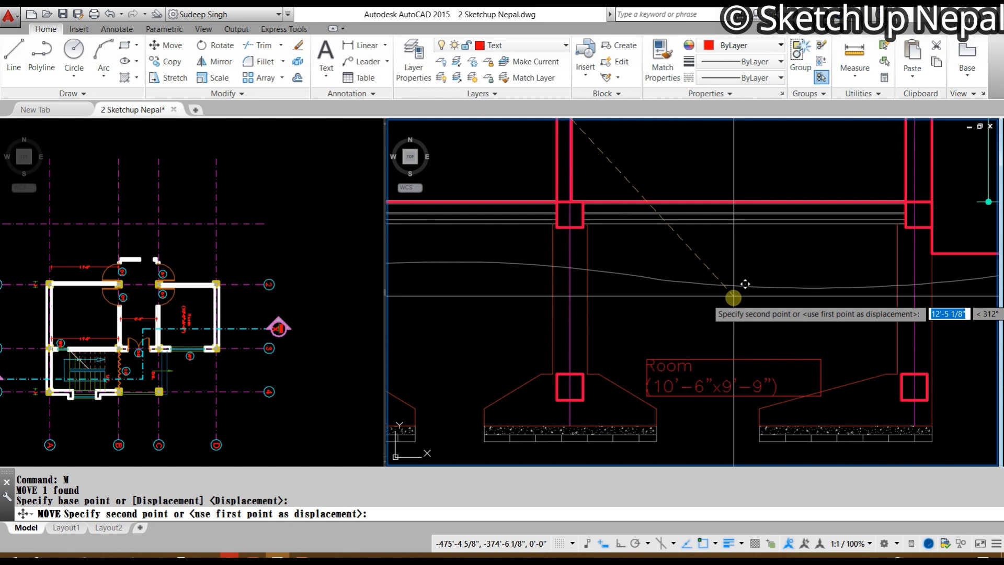
click(752, 253)
click(752, 254)
Step: Replace the moved label's text with "Floor Finishes" and reduce its text height
click(699, 318)
double_click(702, 315)
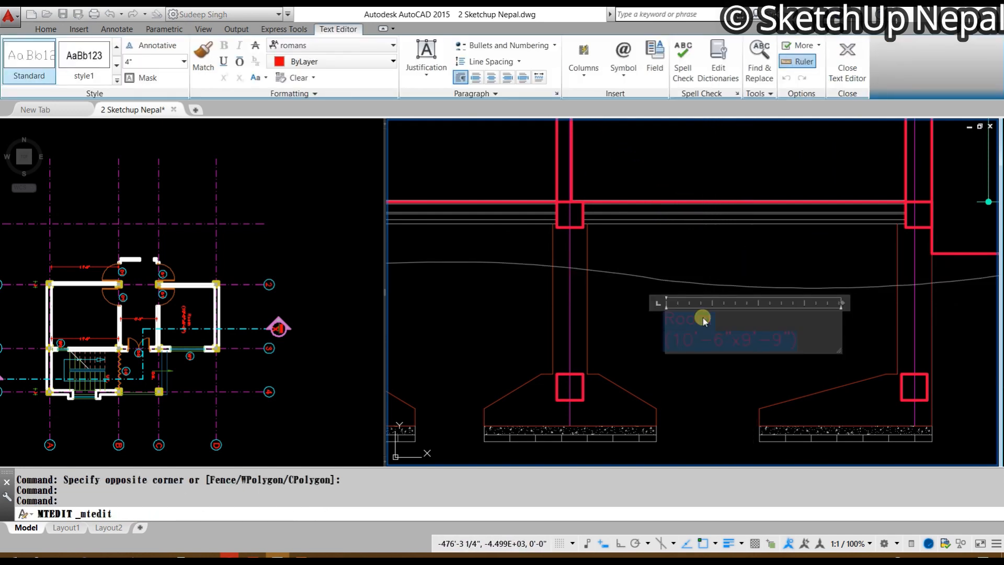
text(Floor Finishes)
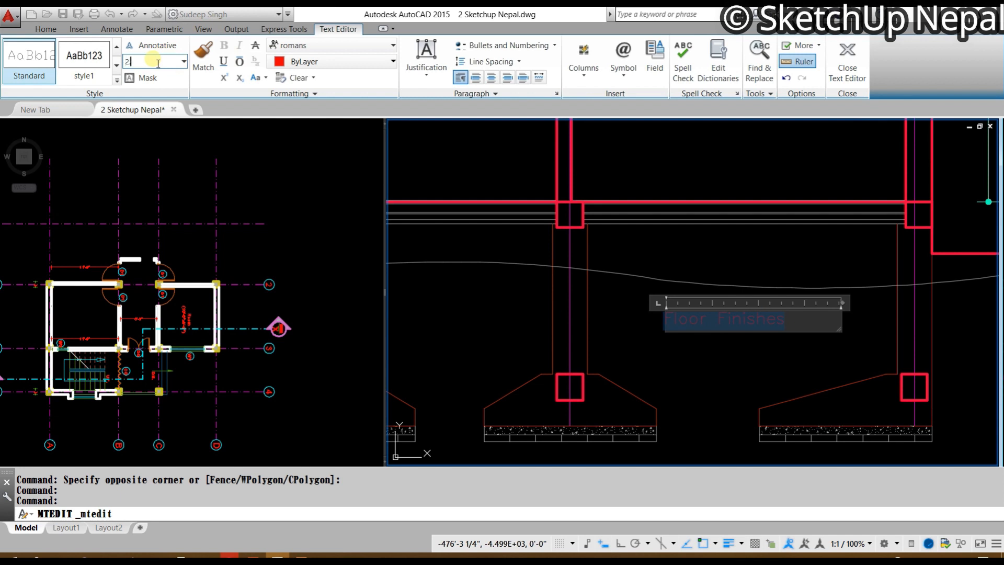
key(Return)
click(644, 375)
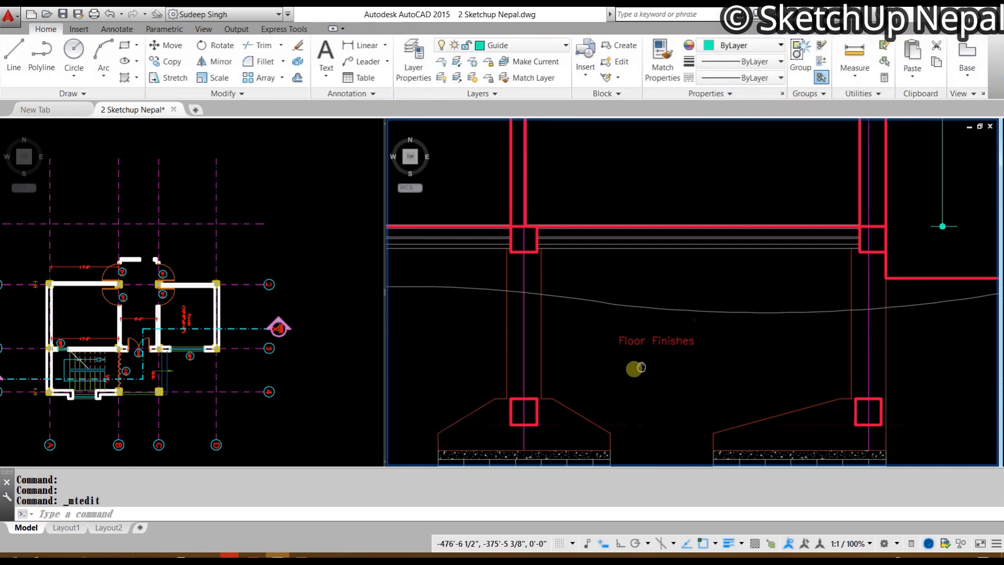
Step: Reposition the Floor Finishes label below the wavy soil line, close to the inner column of the bay
scroll(591, 374, up, 3)
key(m)
key(space)
click(602, 399)
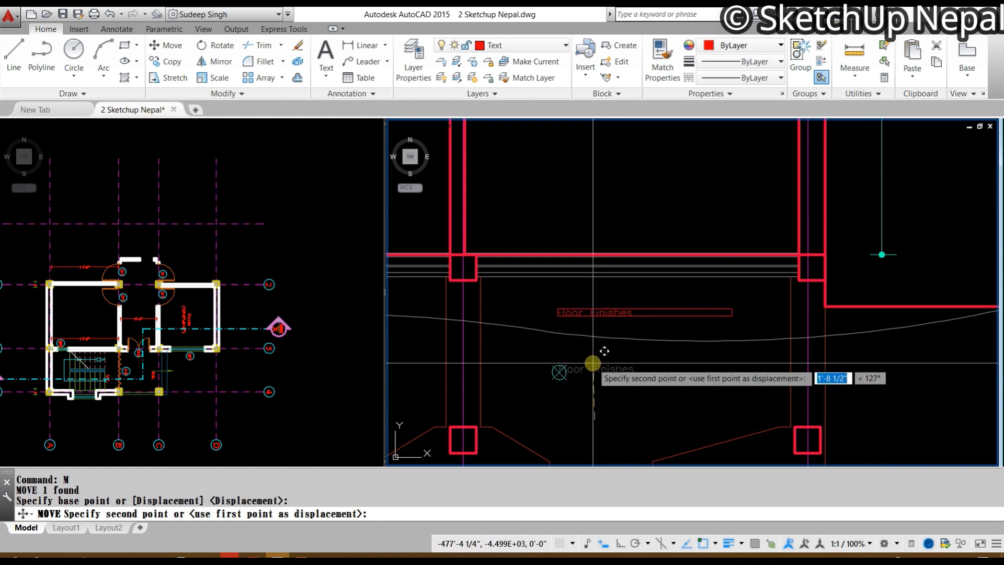
click(569, 352)
click(575, 336)
key(Escape)
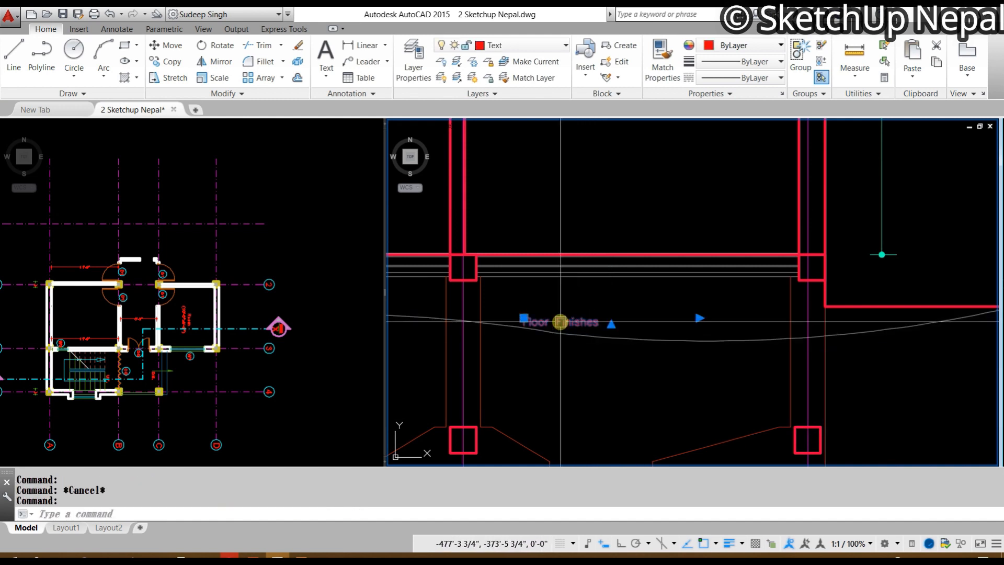
key(m)
key(space)
click(627, 314)
click(631, 359)
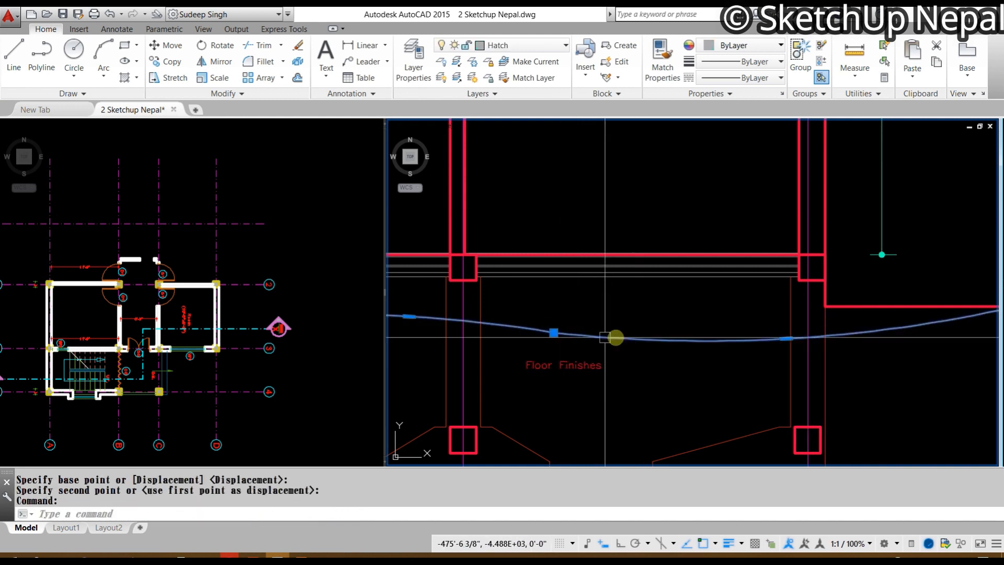
Step: Reshape the soil line near the inner column by stretching its vertex and the adjoining arc upward
click(554, 333)
click(553, 334)
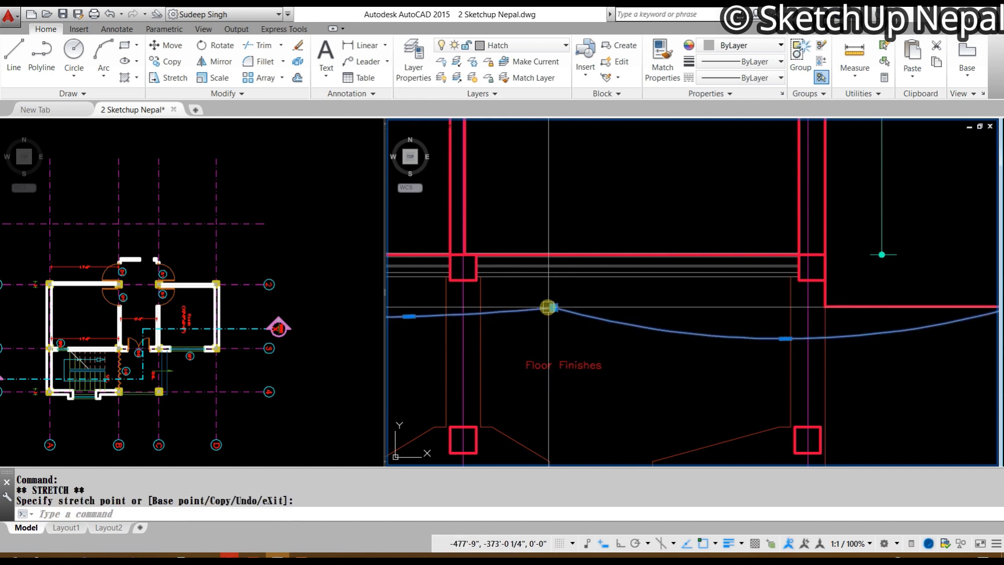
key(Escape)
click(591, 365)
middle_drag(641, 382, 732, 365)
click(509, 300)
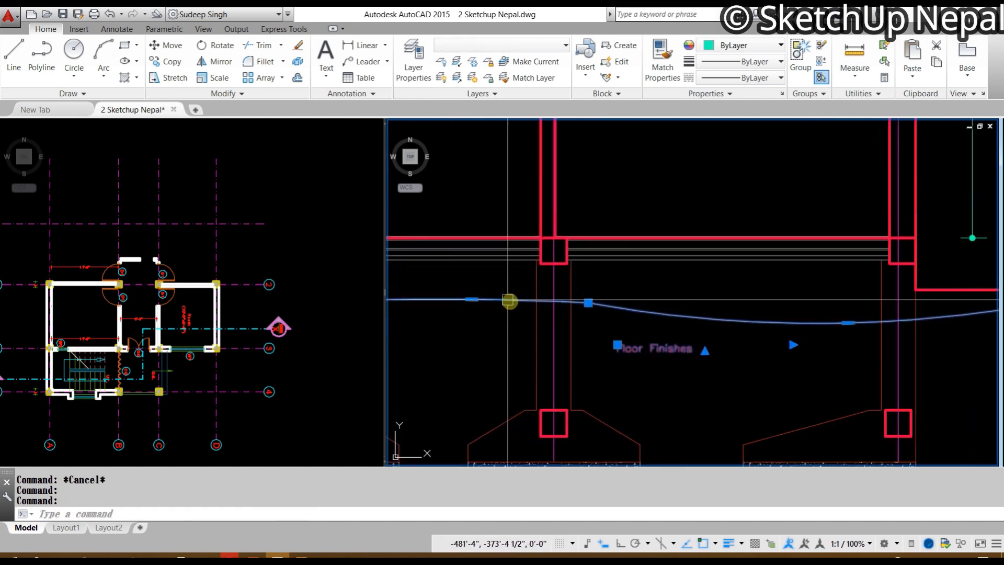
click(587, 274)
click(474, 300)
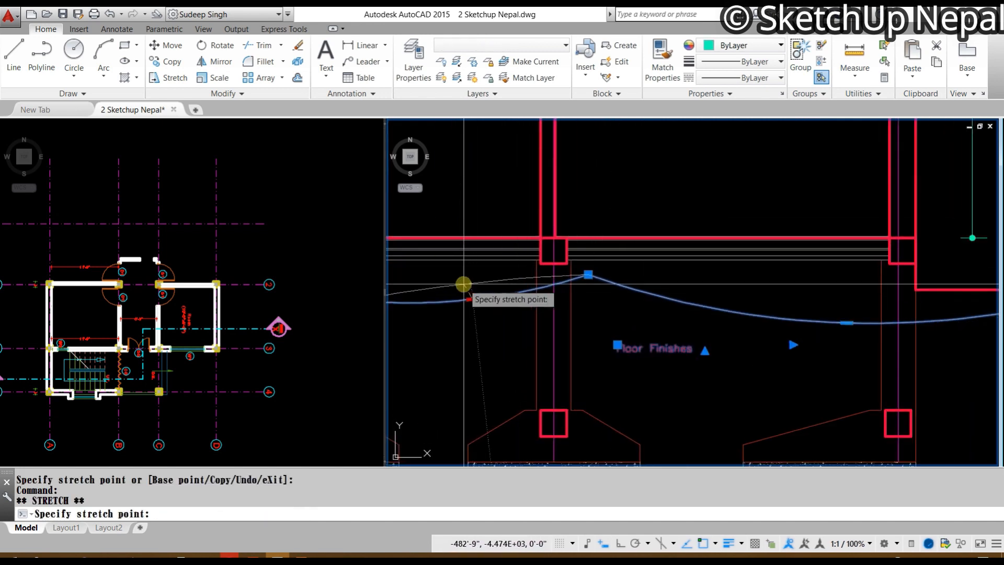
click(469, 283)
click(587, 274)
click(587, 284)
key(Escape)
Step: Move the Floor Finishes label up to just beneath the reshaped soil line, beside the inner column
click(660, 327)
click(655, 381)
key(m)
key(space)
click(659, 388)
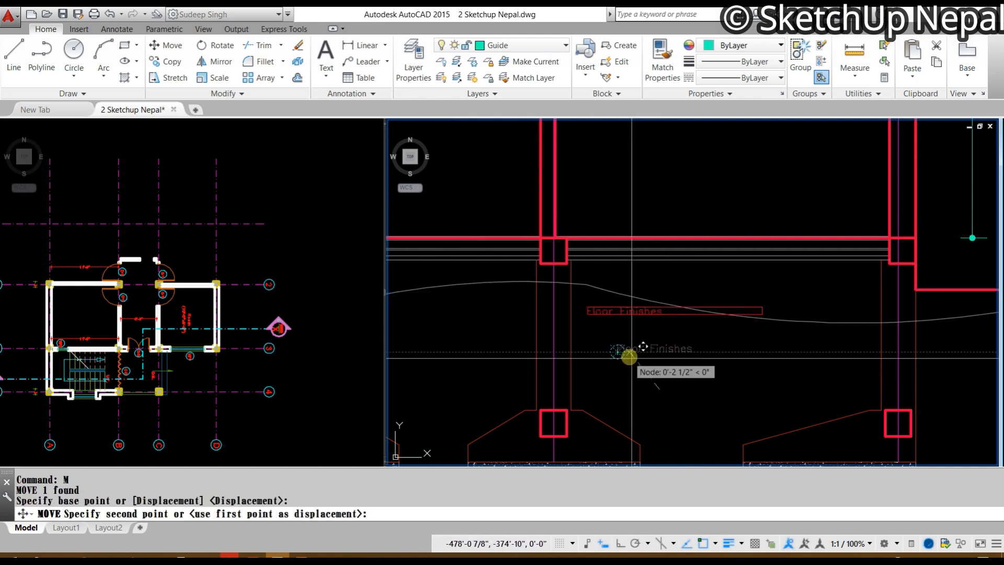
click(632, 359)
click(626, 321)
key(m)
key(space)
click(636, 350)
click(655, 350)
scroll(634, 336, down, 4)
scroll(632, 332, up, 4)
click(620, 316)
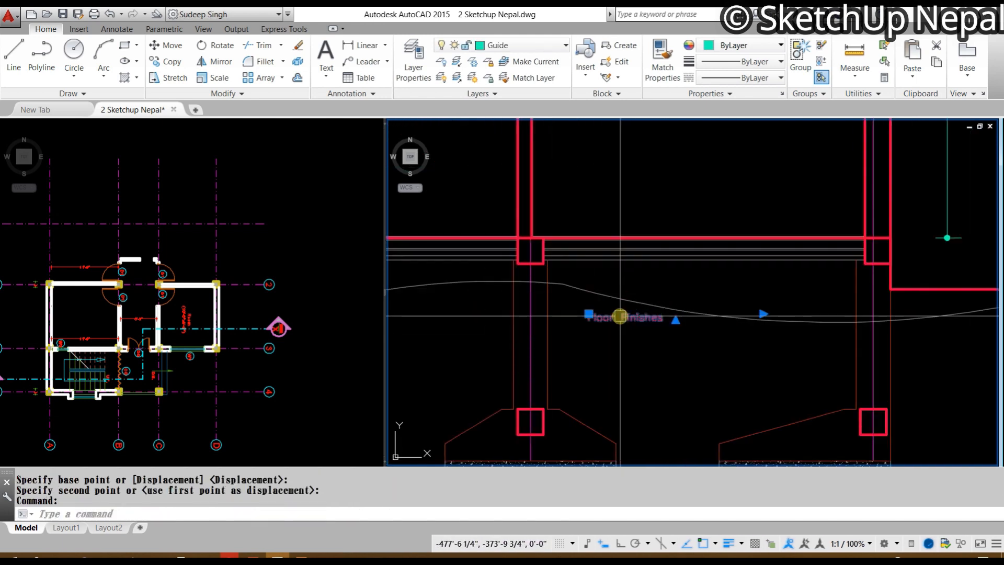
text(co)
key(space)
scroll(598, 350, up, 4)
click(640, 347)
key(F8)
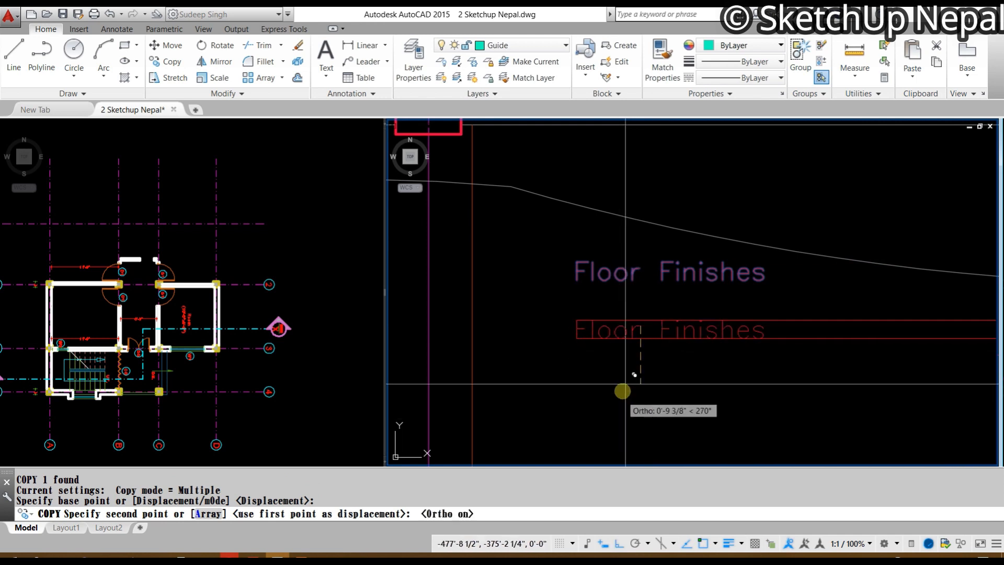
key(Escape)
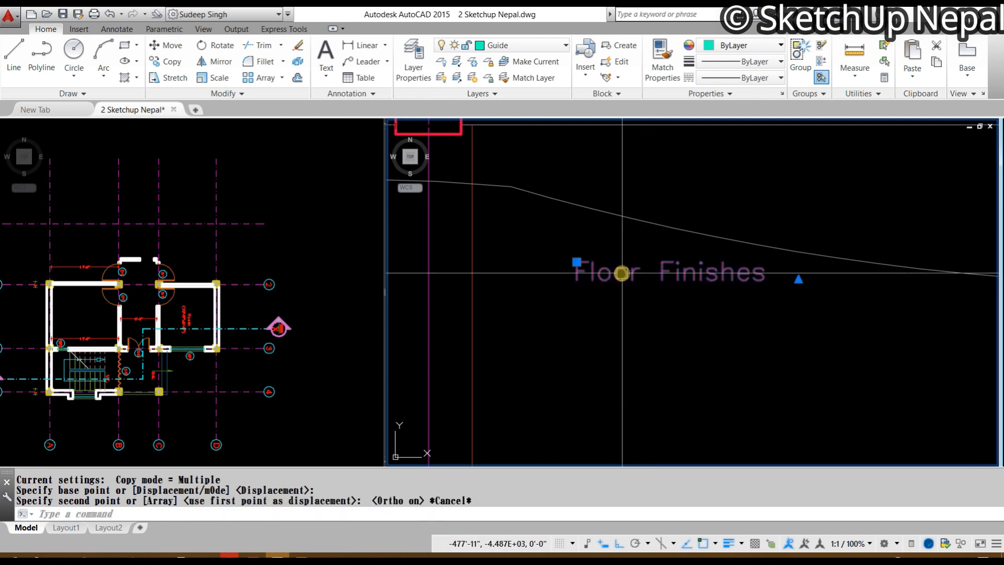
Step: Add the line "3/4inch Cement Screeding" below Floor Finishes in the layer label
double_click(776, 280)
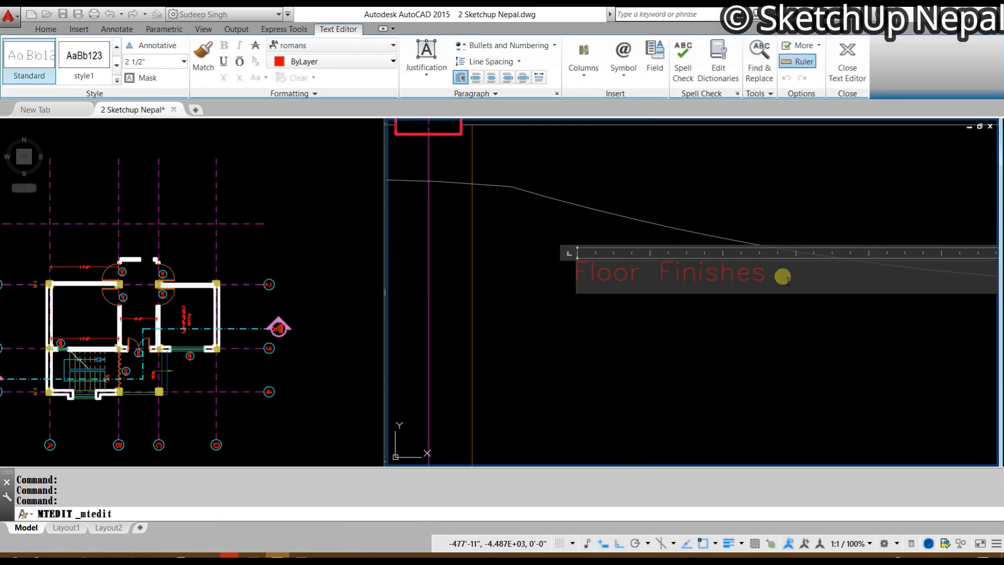
key(Return)
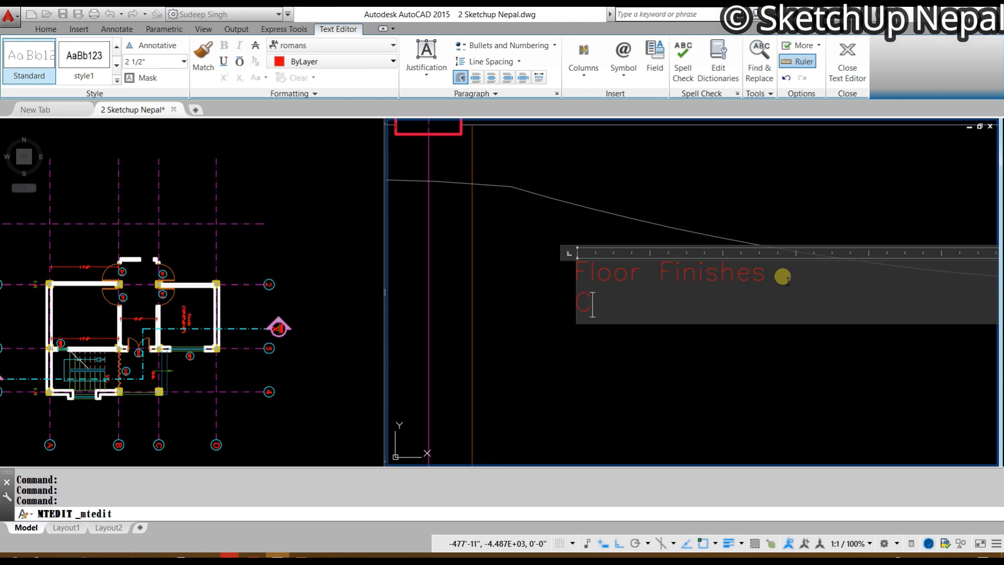
key(BackSpace)
text(3/4inch)
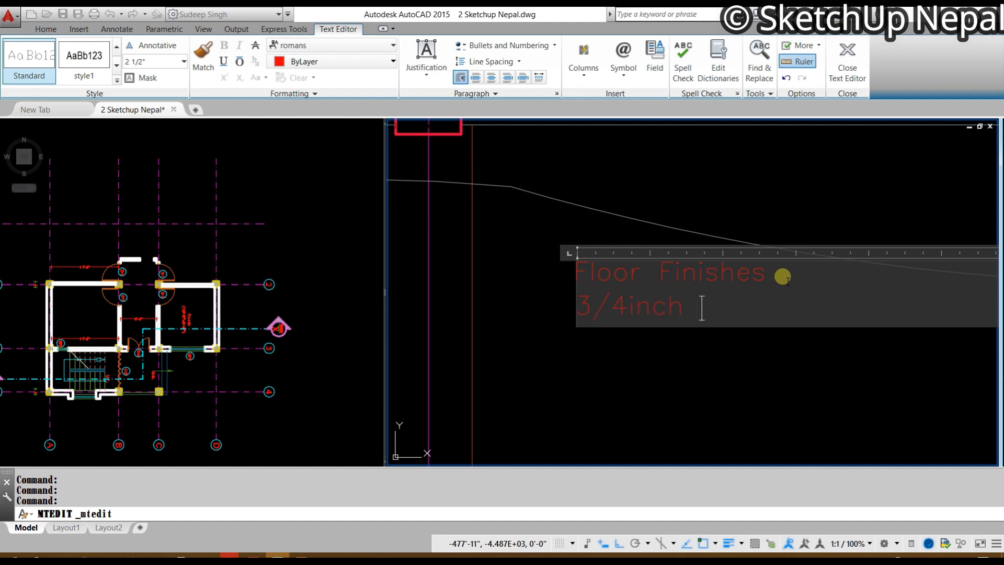
key(BackSpace)
key(BackSpace)
key(BackSpace)
key(Return)
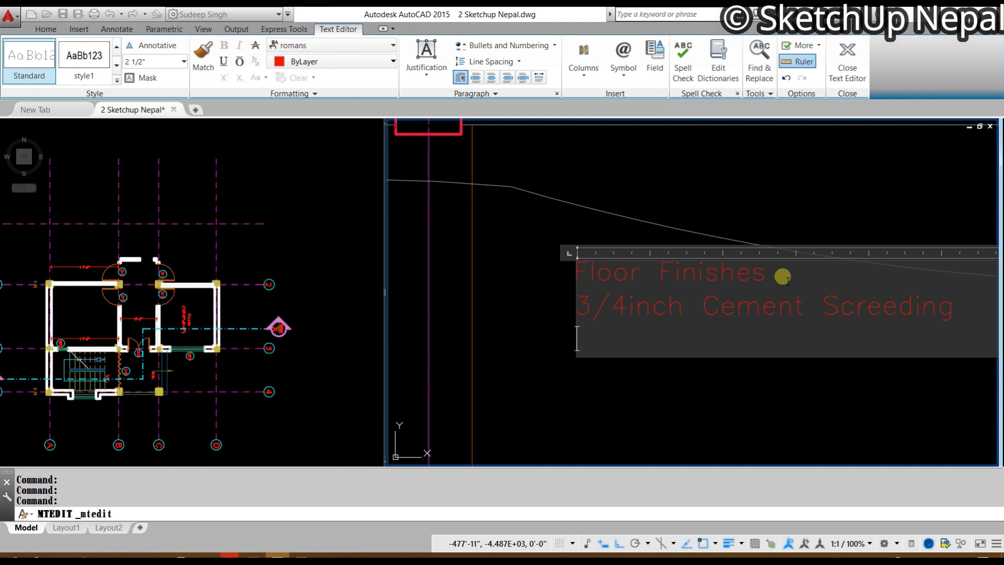
Step: Add the lines "3” PCC (1:2:4)" and "One layer of Plastic Sheet" below the cement screeding line of the label
text(3")
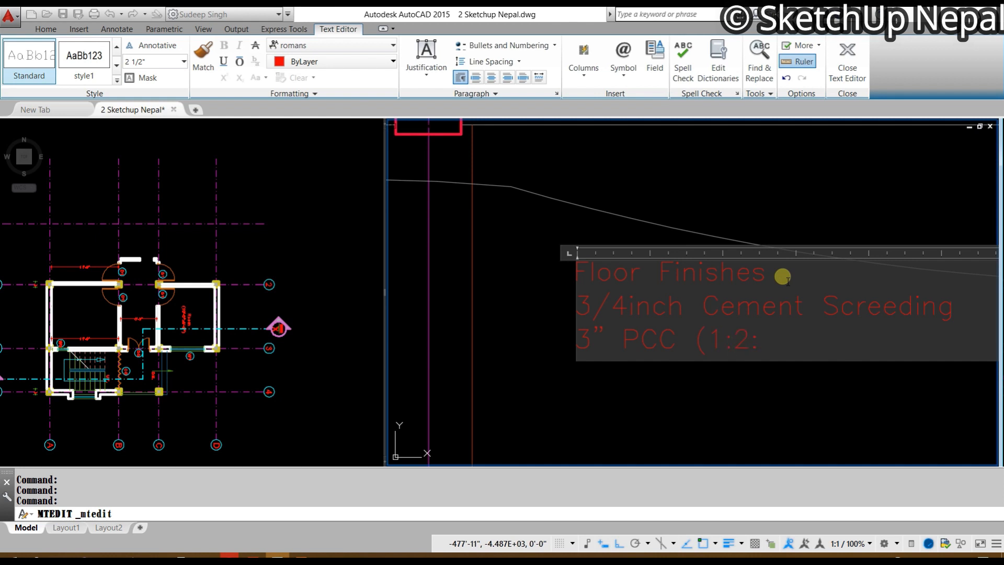
text(PCC (1:2:4))
key(Return)
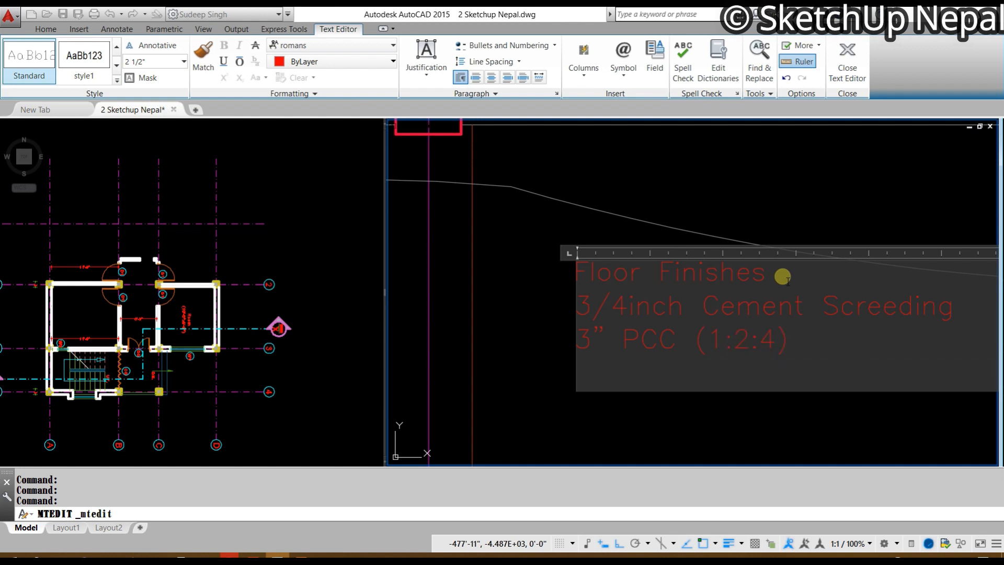
text(20)
key(Return)
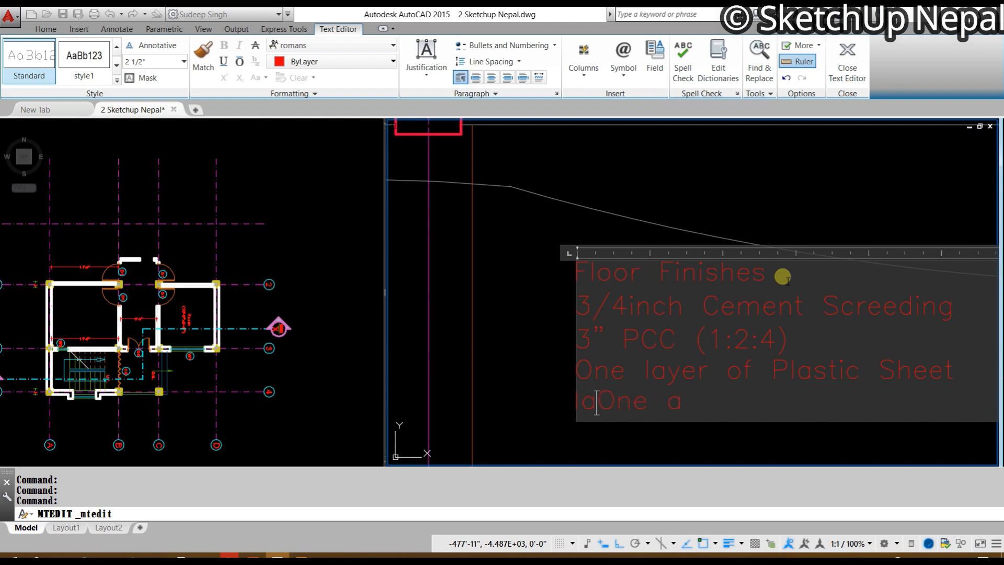
Step: Replace the mistyped last line of the label with "One Layer of Flat Brick Soling" and start a new line
drag(717, 400, 526, 407)
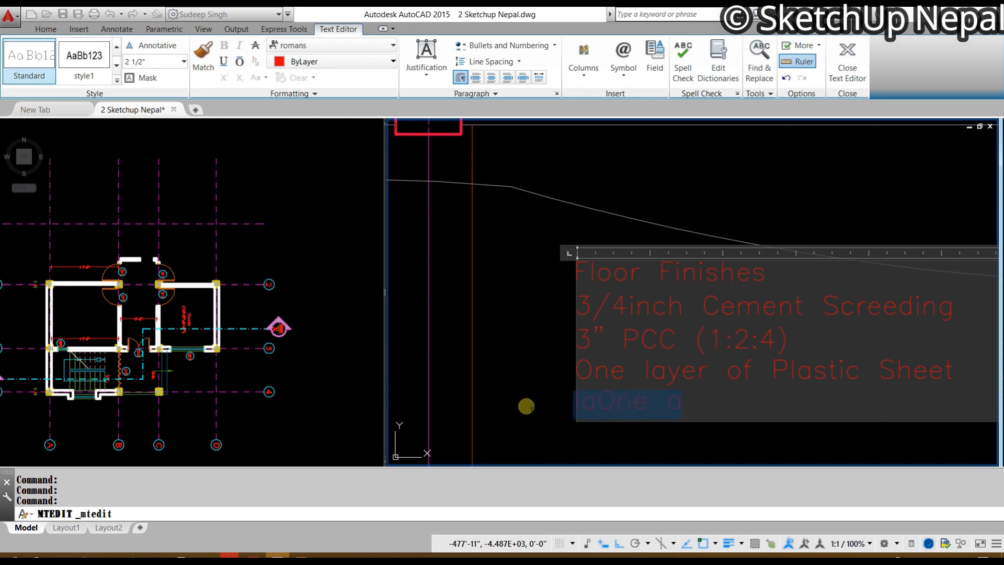
text(One La)
text(ye)
text(r of Flat Brick Soling)
key(Return)
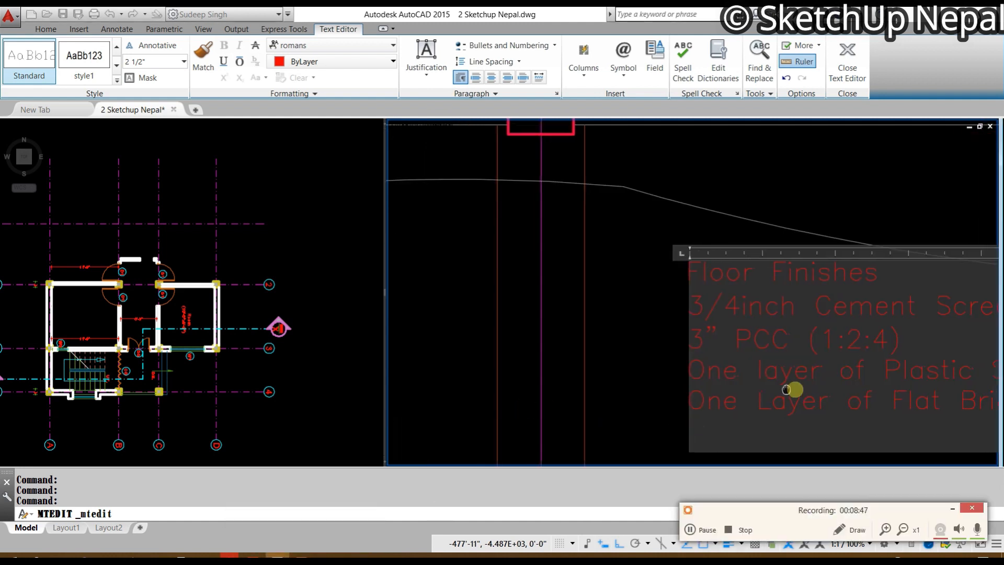
Step: Add the lines "Sand Filling" and "Compacted Earth" to the label and finish editing the text
middle_drag(787, 390, 613, 388)
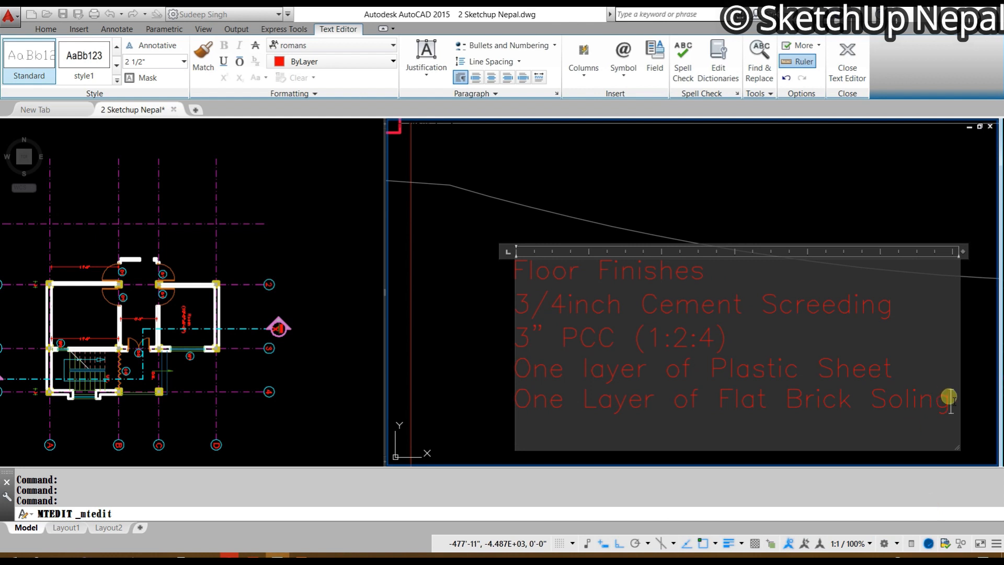
key(Return)
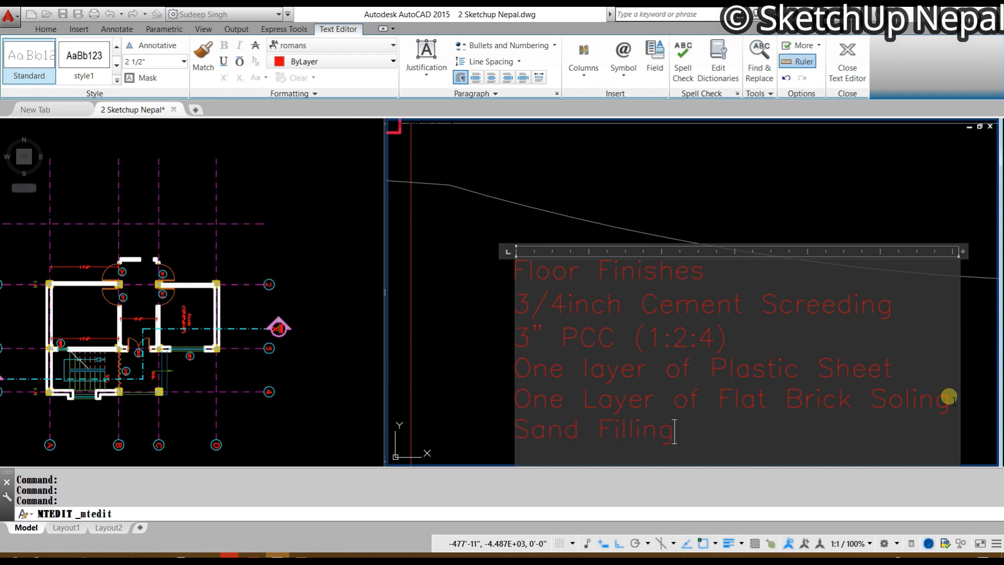
key(Return)
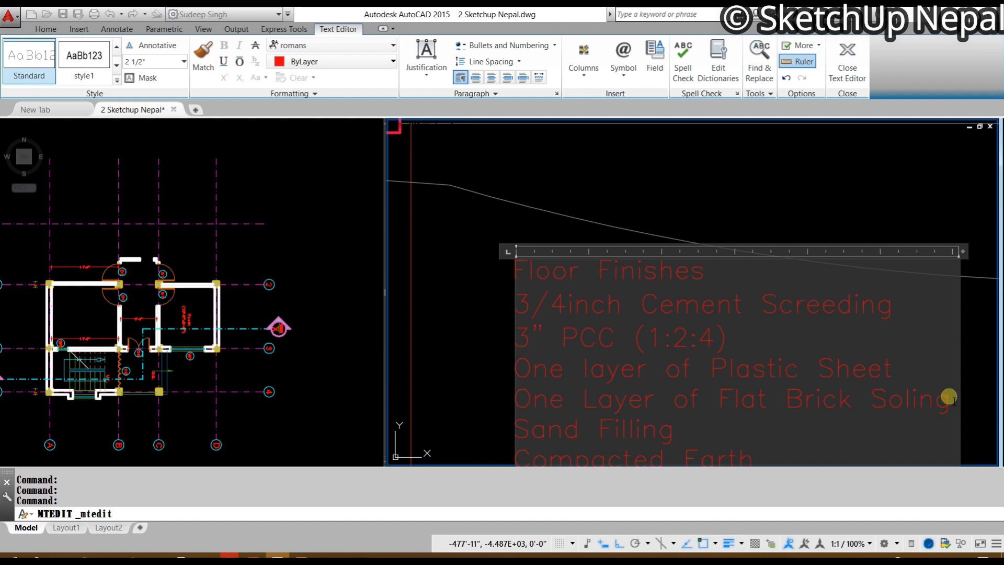
click(726, 148)
scroll(643, 324, up, 2)
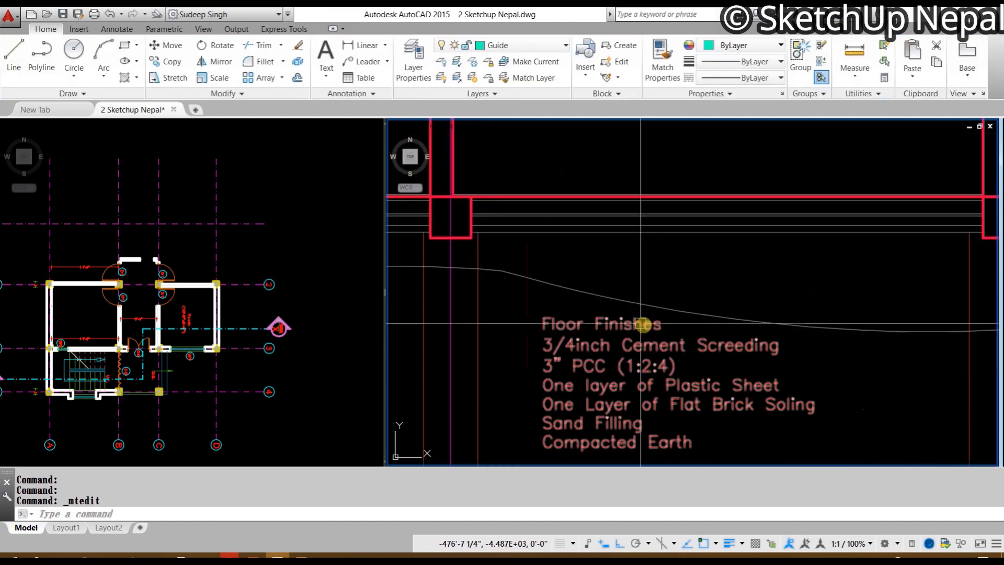
Step: Draw a vertical leader line from beside the Compacted Earth row straight up to the ground-floor slab
scroll(601, 329, down, 2)
text(L)
key(Return)
scroll(566, 399, up, 2)
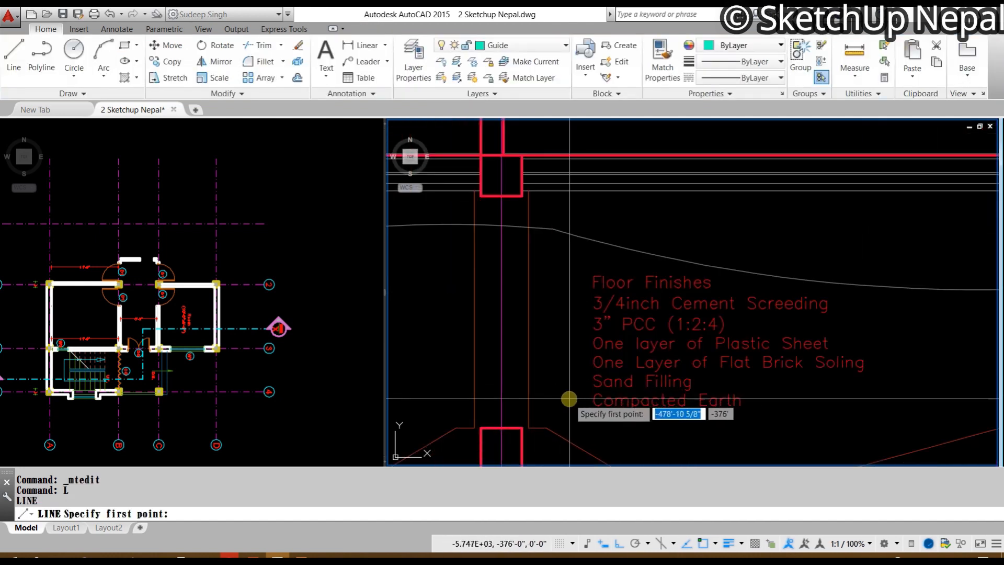
click(569, 400)
scroll(569, 149, up, 2)
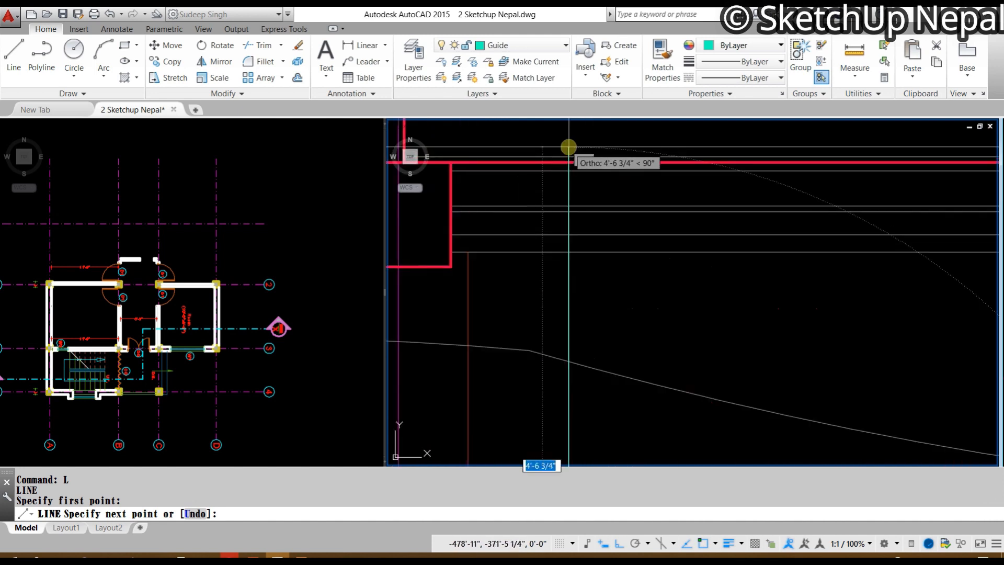
click(568, 152)
key(Escape)
scroll(614, 292, down, 3)
key(Escape)
Step: Move the layer label horizontally away from the vertical leader line to leave room for the tick lines
scroll(593, 300, up, 4)
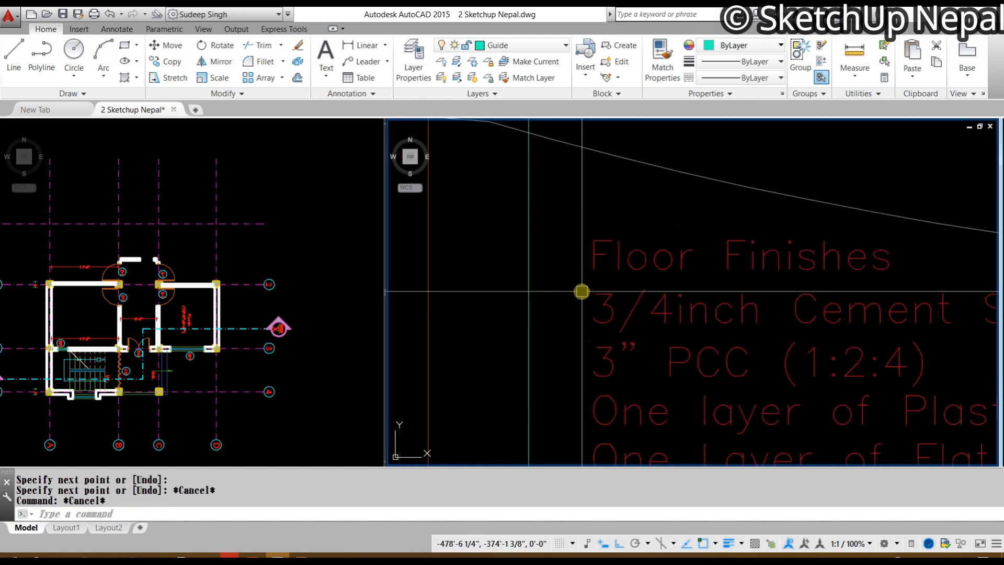
click(600, 243)
click(531, 318)
scroll(529, 320, down, 3)
text(M)
key(Return)
click(625, 236)
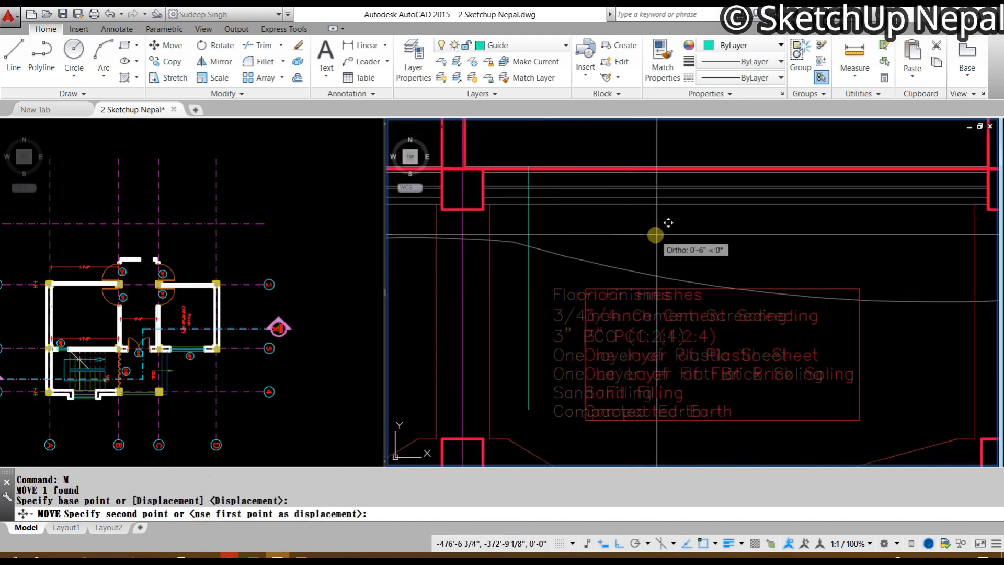
key(Escape)
Step: Draw a horizontal tick line from beside the Floor Finishes text to the vertical leader line
scroll(567, 320, up, 4)
text(L)
key(Return)
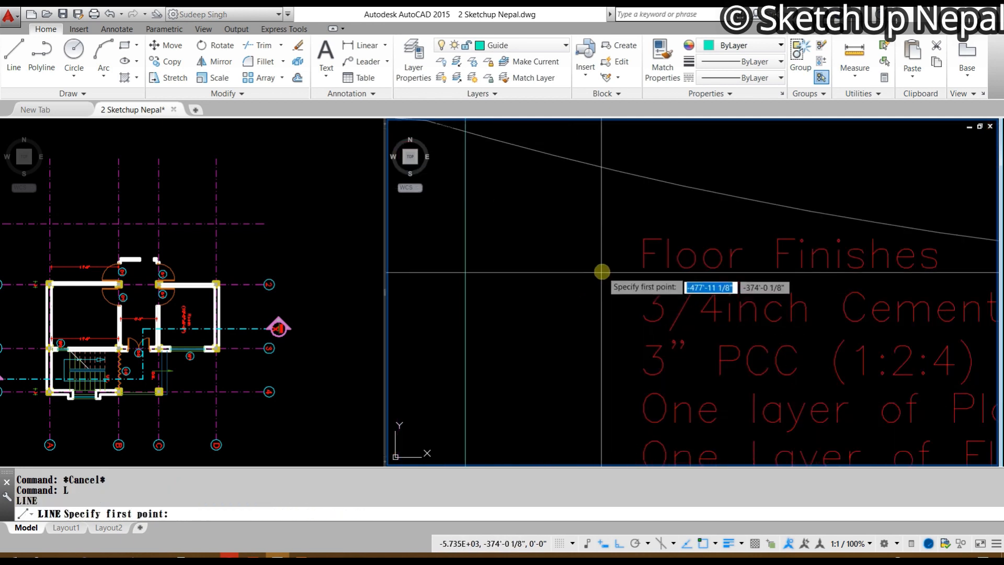
click(626, 257)
click(466, 257)
key(Escape)
Step: Copy the Floor Finishes tick line straight down to the 3/4inch Cement Screeding row
click(547, 229)
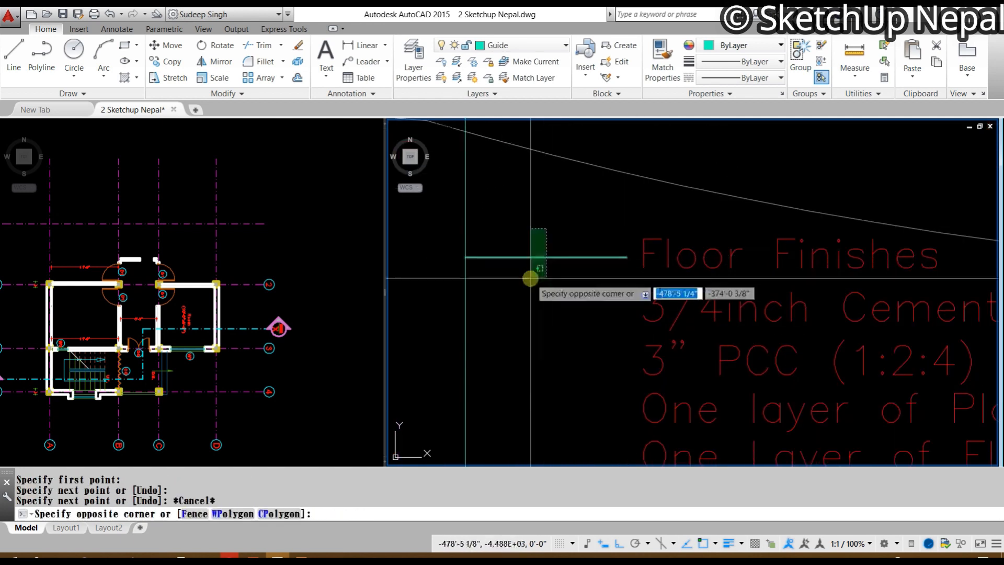
click(530, 278)
text(co)
key(Return)
click(568, 288)
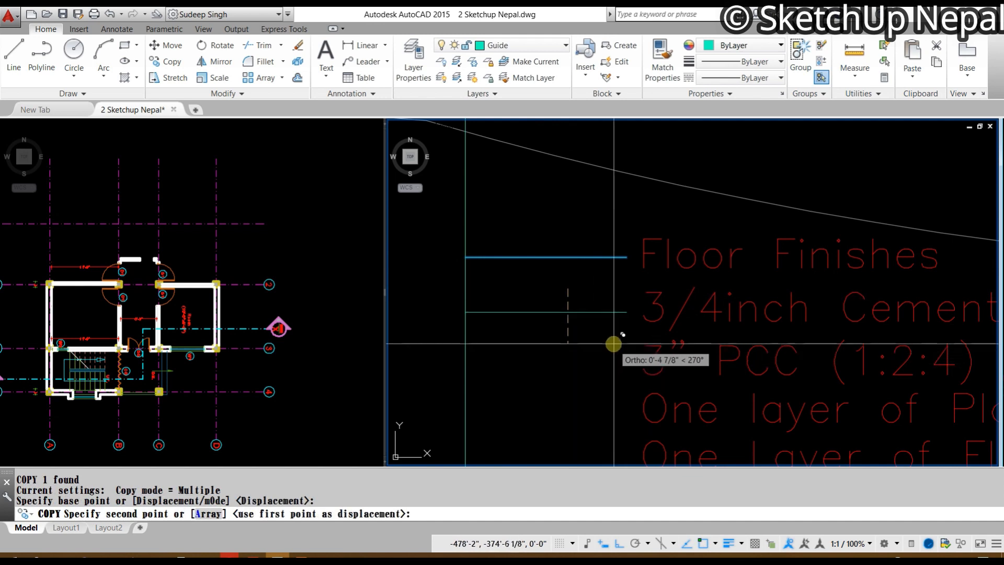
click(616, 341)
key(Escape)
Step: Copy the cement screeding tick line down at the same spacing for the PCC, plastic sheet and brick soling rows
click(587, 299)
click(569, 346)
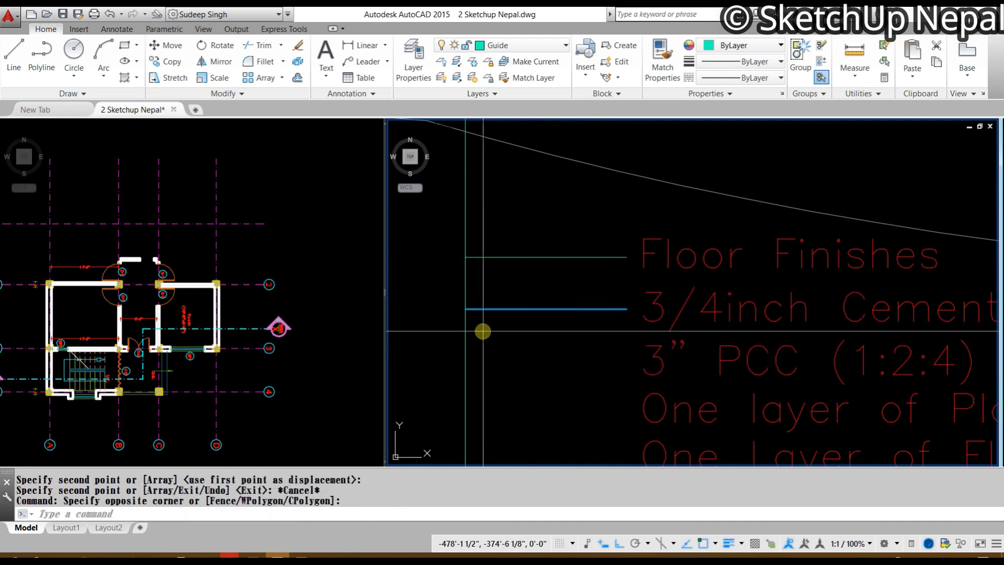
text(co)
key(Return)
click(466, 257)
click(476, 349)
middle_drag(476, 350, 548, 243)
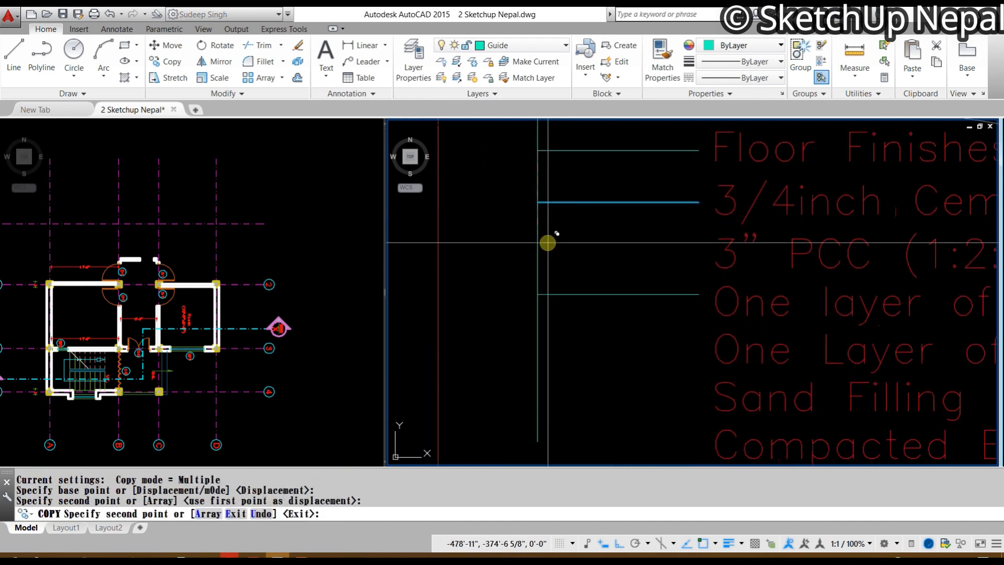
click(537, 203)
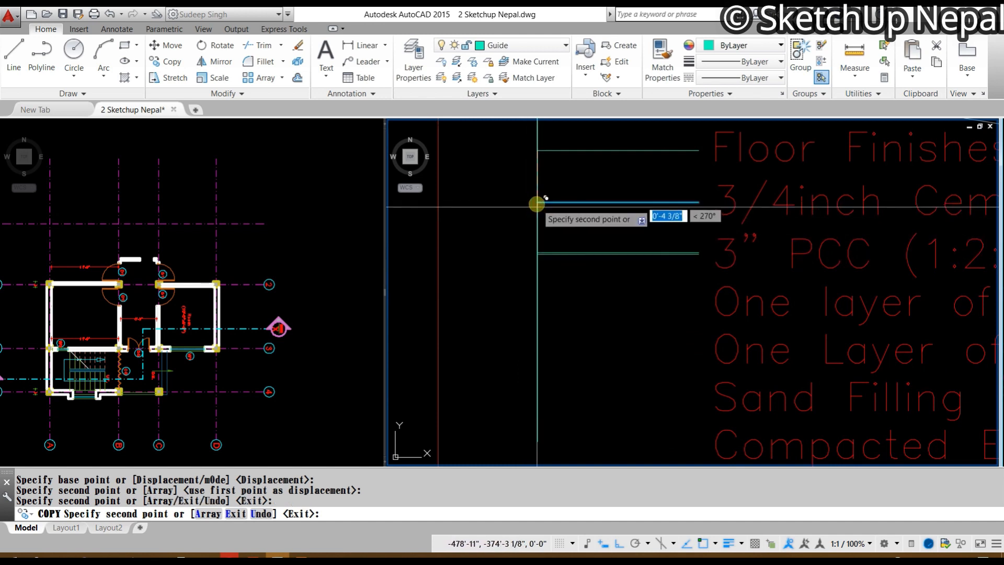
click(537, 254)
click(537, 306)
Step: Place two more tick-line copies for the Sand Filling and Compacted Earth rows and end the copying
middle_drag(554, 366, 566, 262)
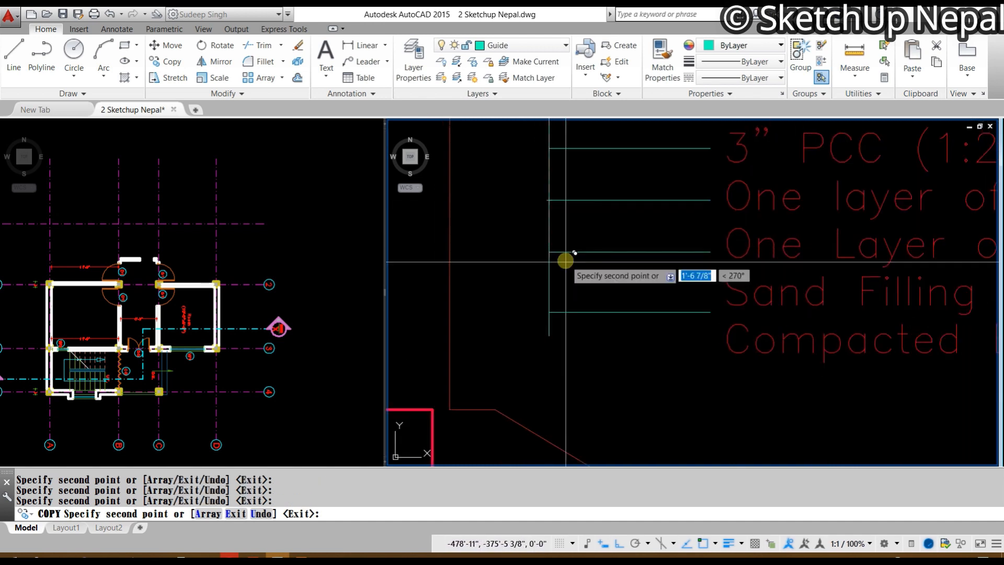
click(549, 252)
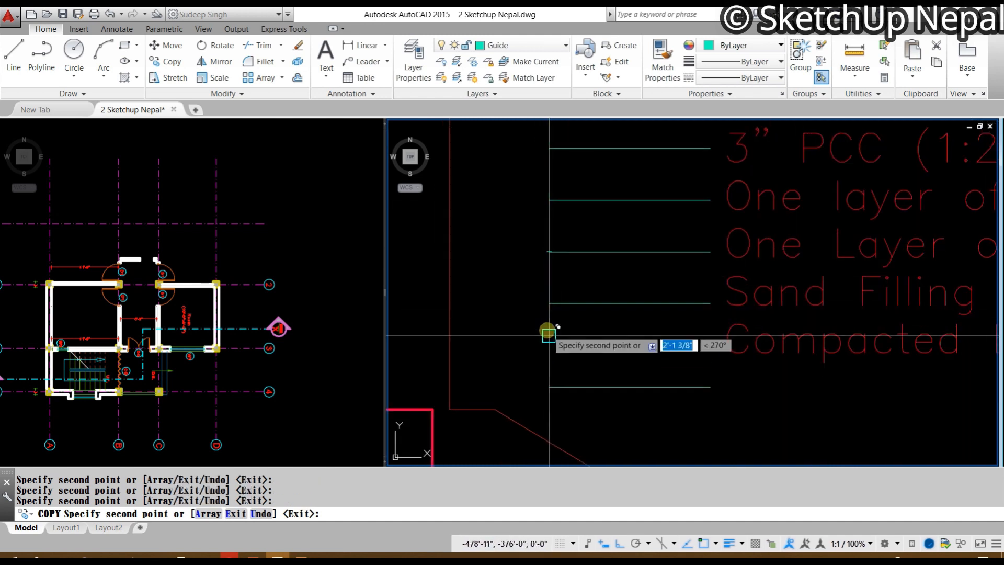
click(549, 303)
key(Escape)
key(Escape)
Step: Move the lowest tick line slightly up to align with the Compacted Earth row
click(598, 355)
text(m)
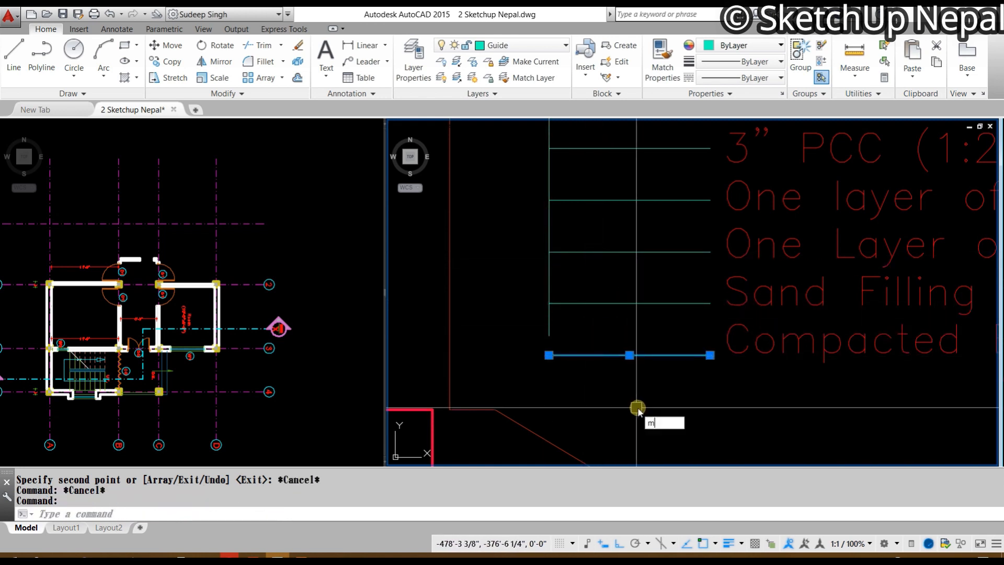
key(Return)
click(637, 407)
click(641, 392)
Step: Fillet the vertical leader line with the lowest tick line so they meet in a corner
text(f)
key(Return)
click(550, 332)
click(569, 339)
scroll(569, 339, down, 5)
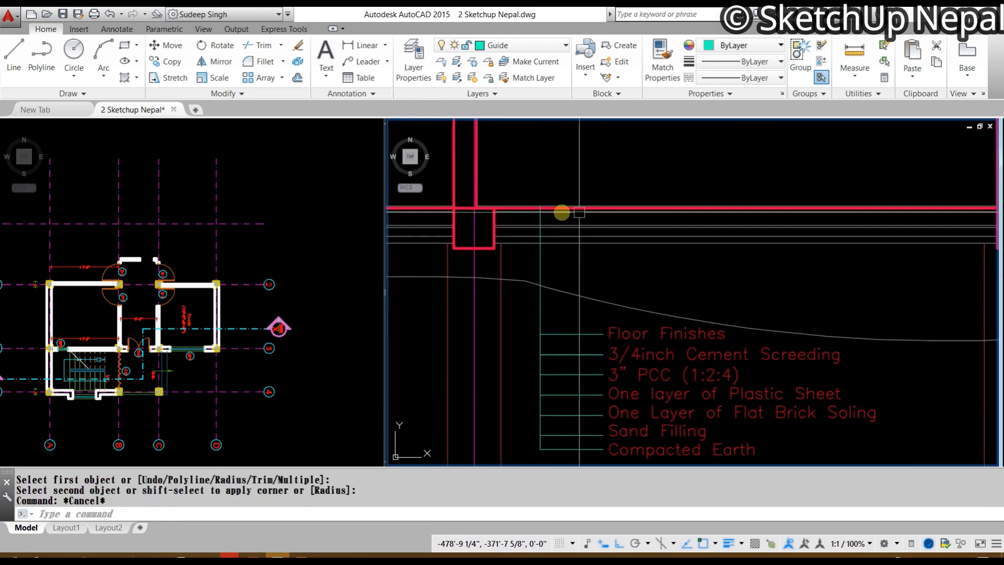
scroll(587, 265, down, 6)
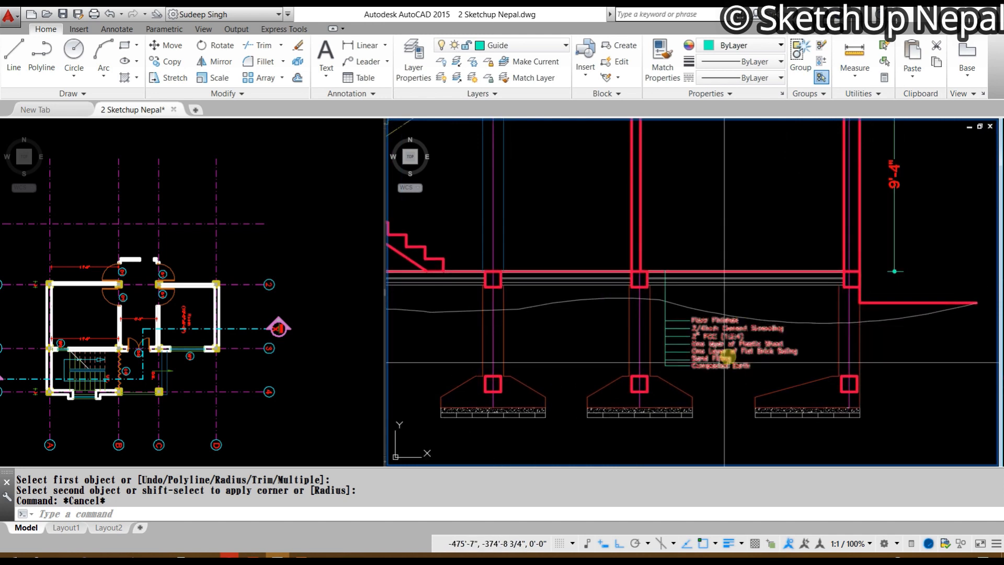
scroll(585, 309, down, 4)
middle_drag(650, 307, 677, 369)
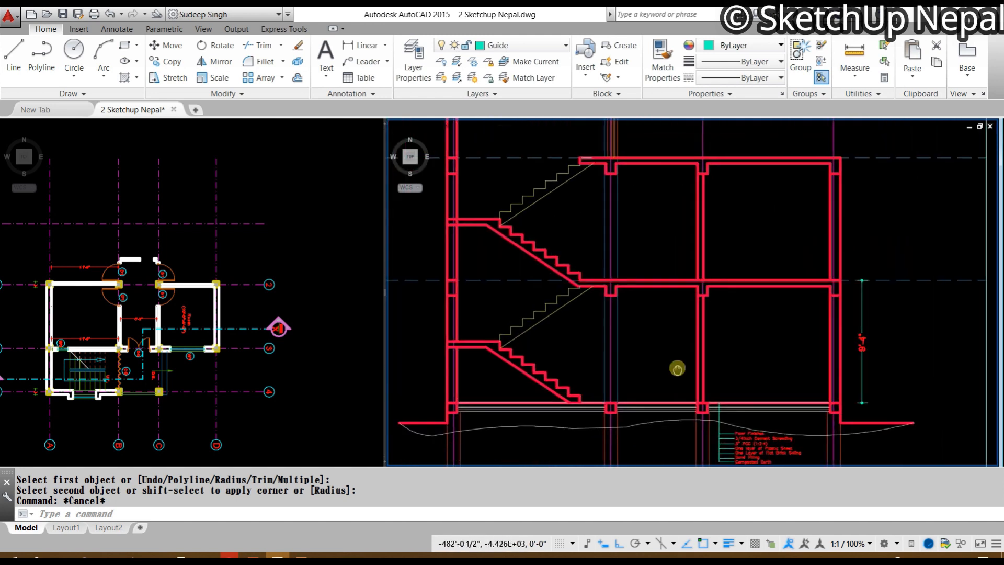
scroll(675, 367, down, 2)
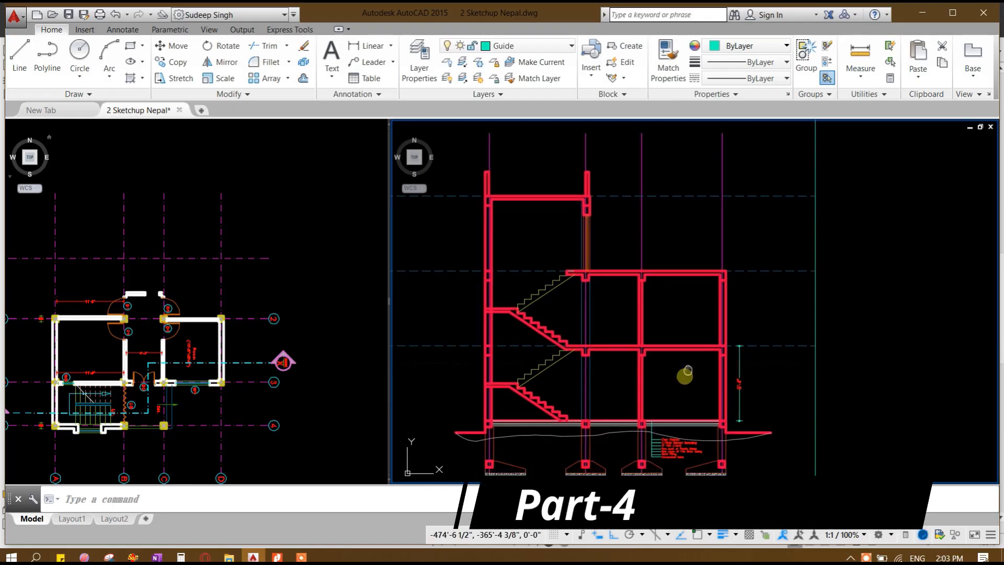
mouse_move(687, 371)
middle_down()
mouse_move(673, 316)
mouse_move(686, 336)
mouse_move(677, 356)
mouse_move(702, 383)
middle_up()
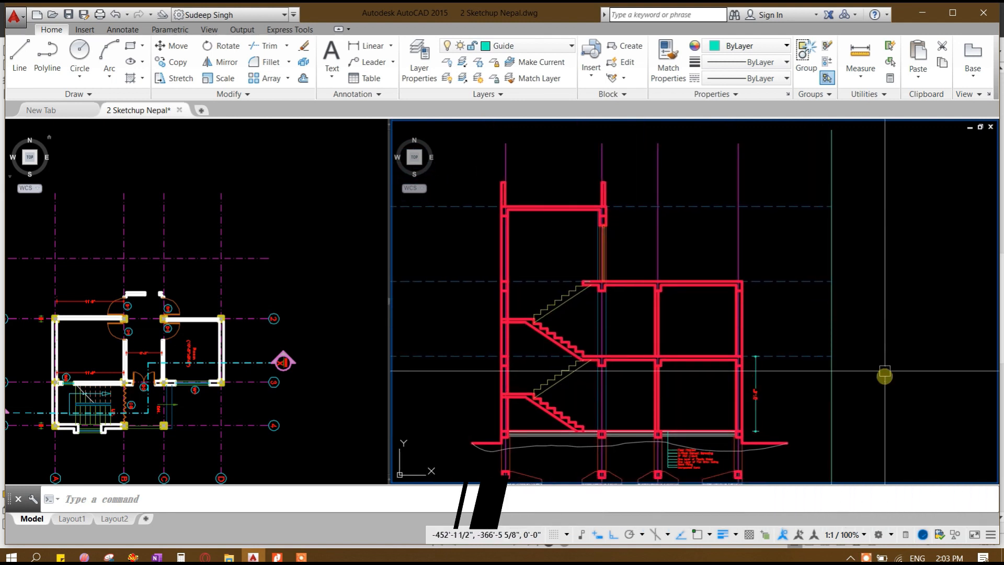
mouse_move(908, 399)
middle_down()
mouse_move(941, 347)
mouse_move(867, 303)
middle_up()
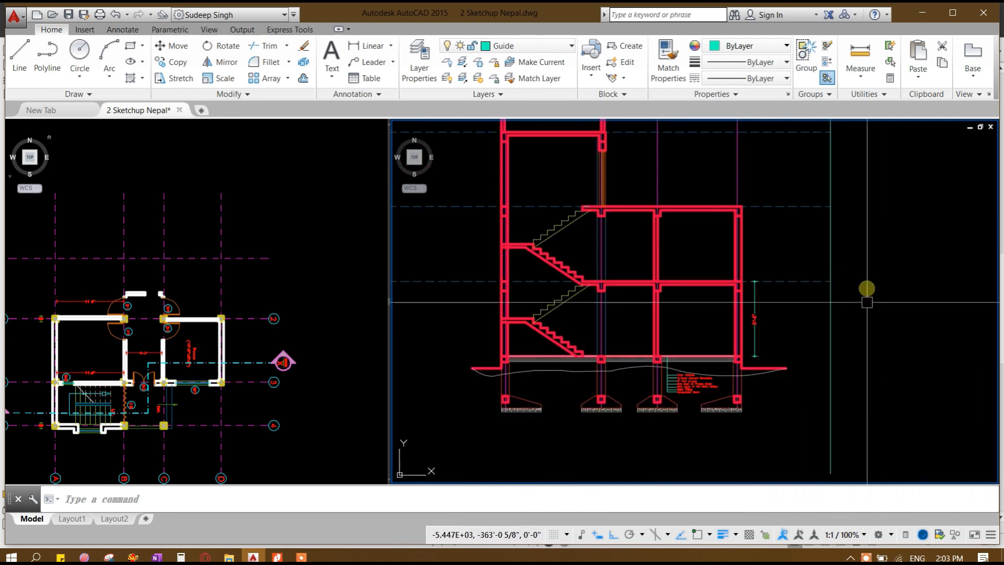
Step: Delete the vertical guide line standing to the right of the building section
scroll(867, 302, up, 3)
click(887, 312)
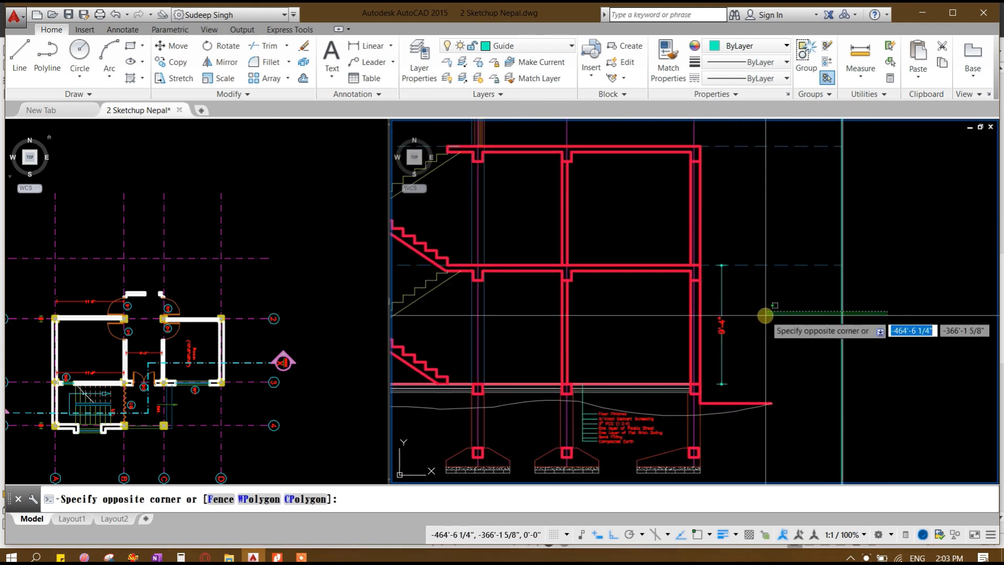
click(808, 386)
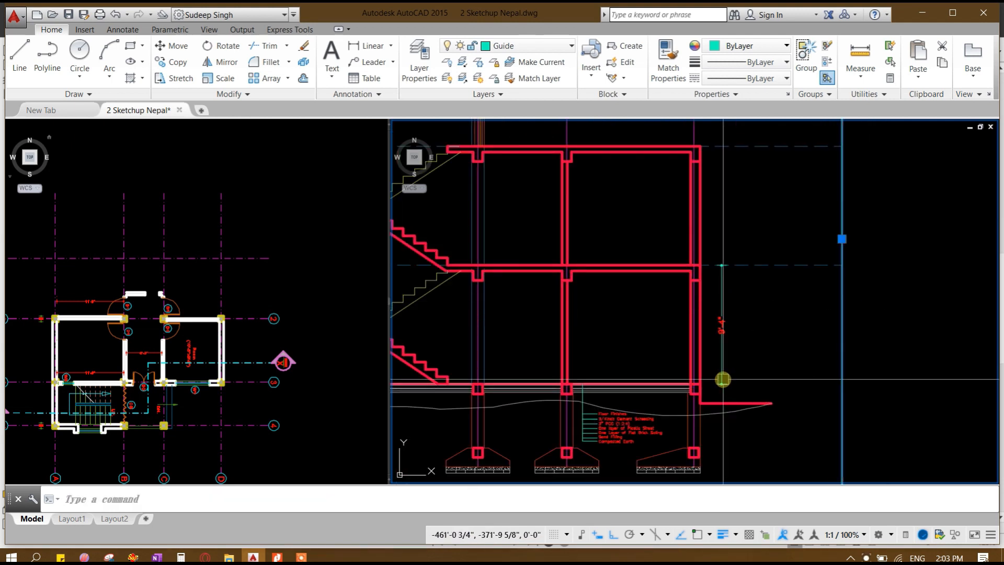
scroll(732, 319, down, 4)
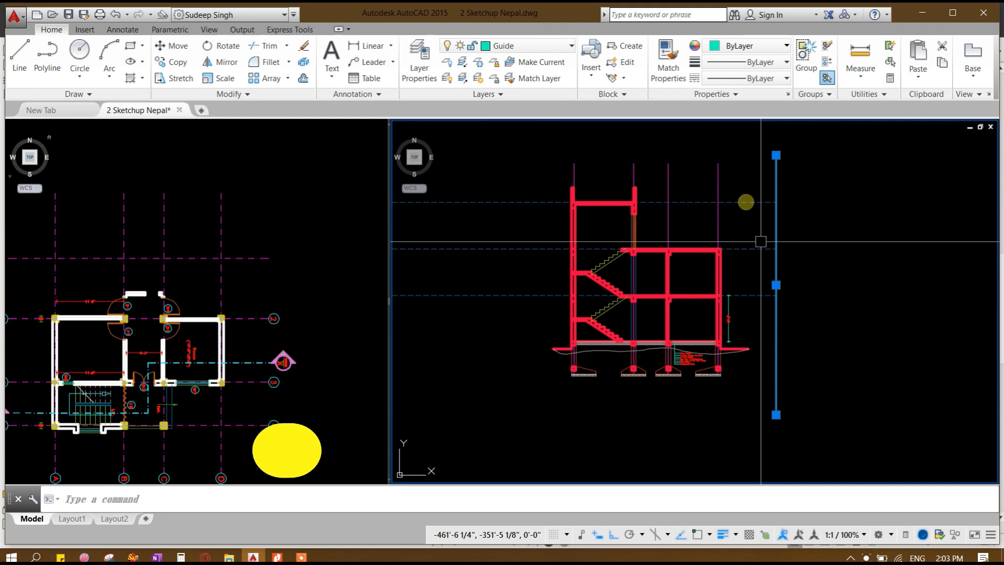
scroll(588, 168, up, 2)
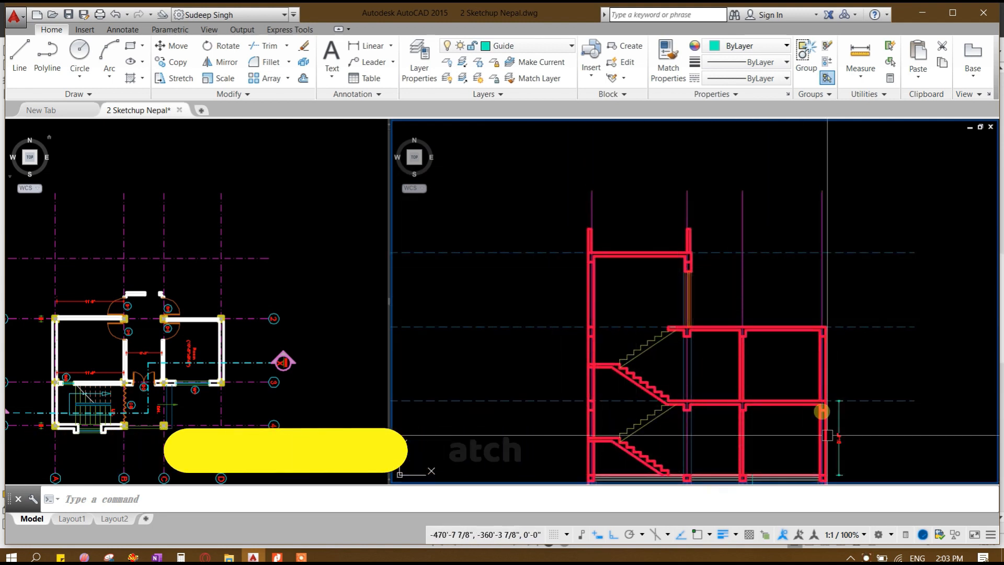
Step: Turn off the cl layer by picking one of the section's vertical centre lines, and end the layer-off command
scroll(828, 435, up, 5)
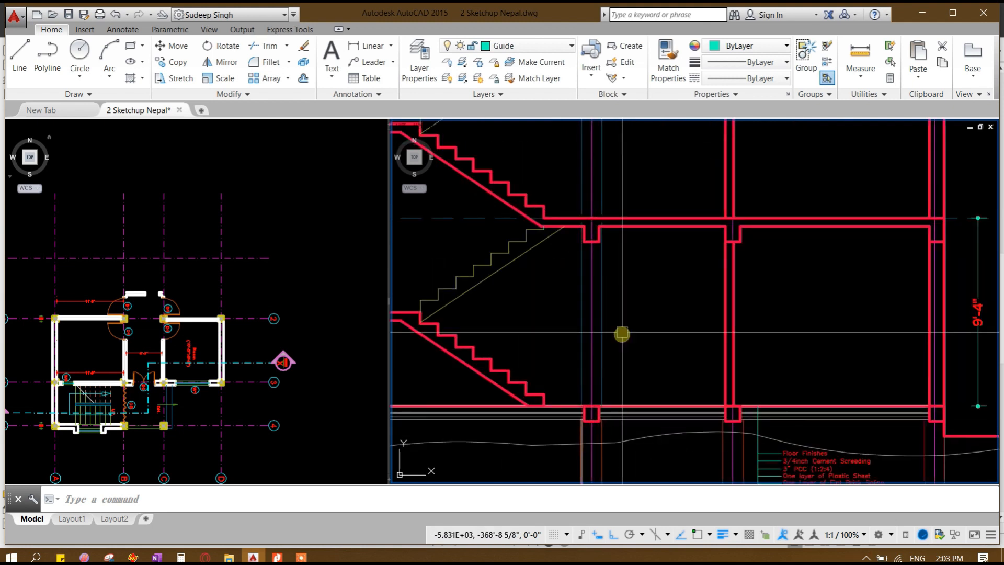
scroll(622, 333, down, 3)
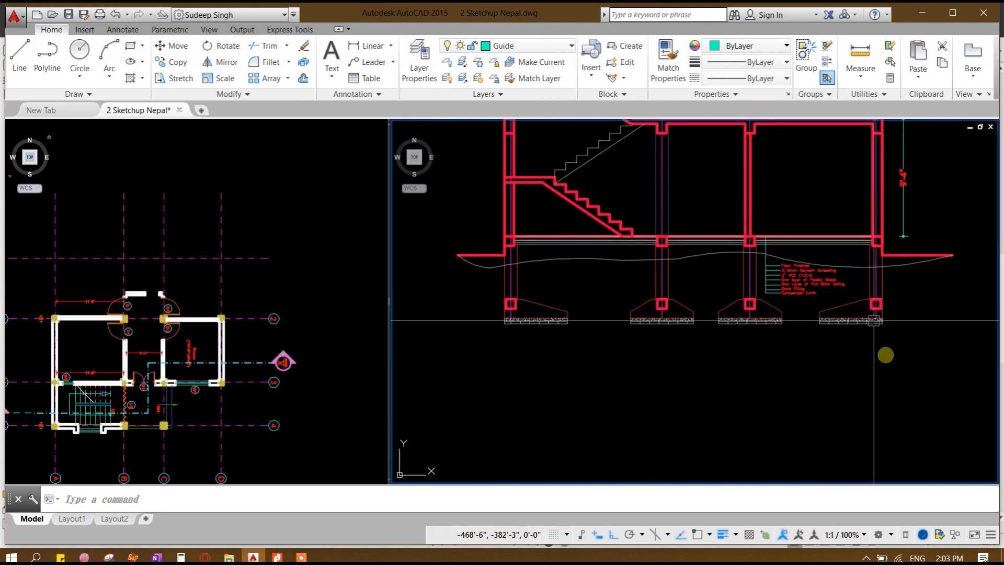
mouse_move(832, 227)
middle_down()
mouse_move(816, 302)
mouse_move(808, 480)
middle_up()
middle_drag(633, 265, 623, 385)
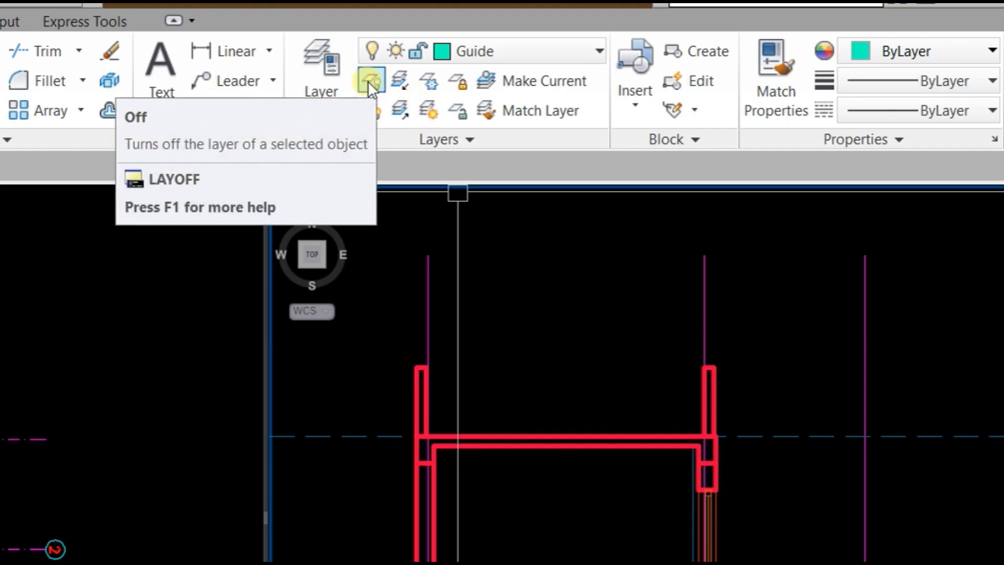
click(446, 63)
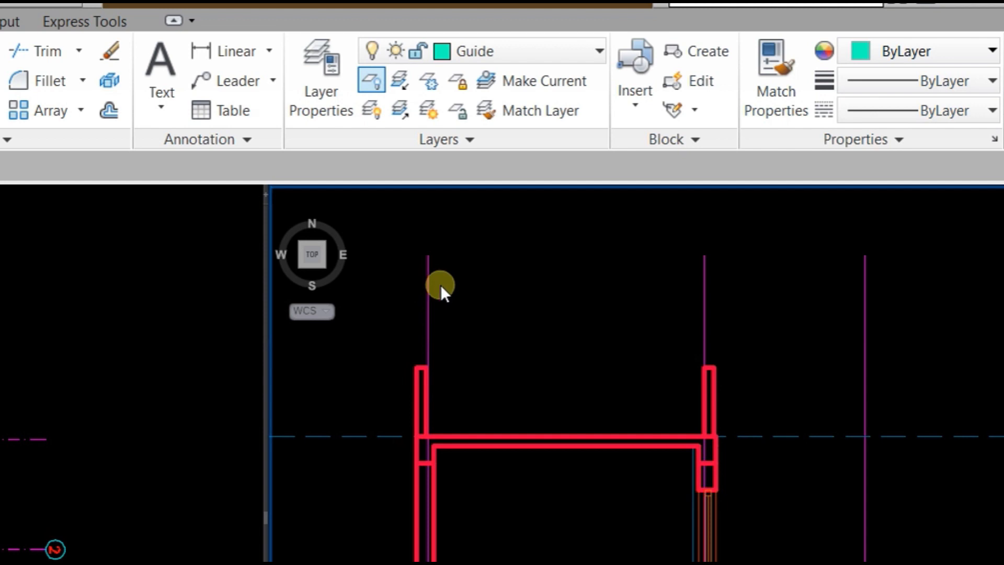
click(427, 319)
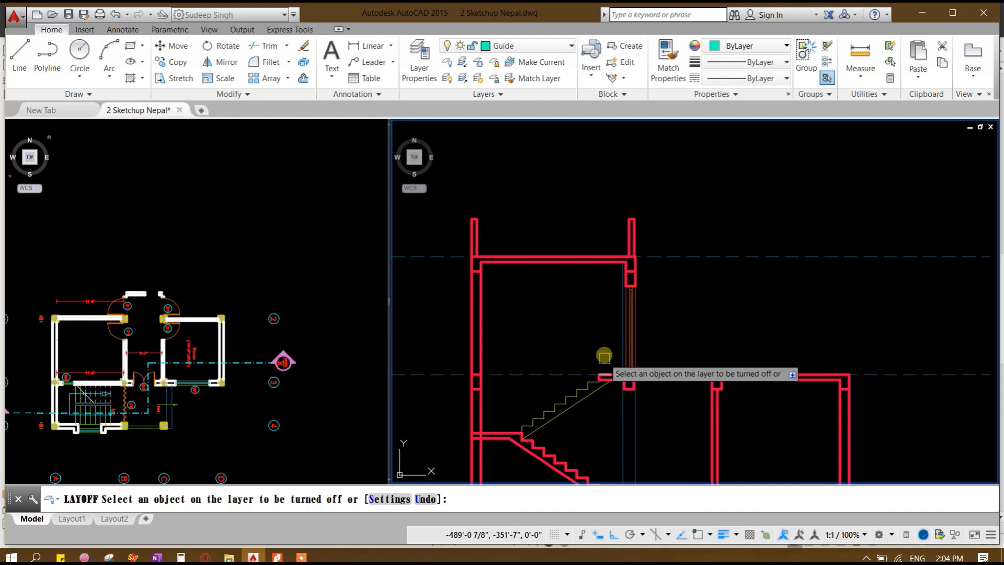
middle_drag(604, 356, 683, 269)
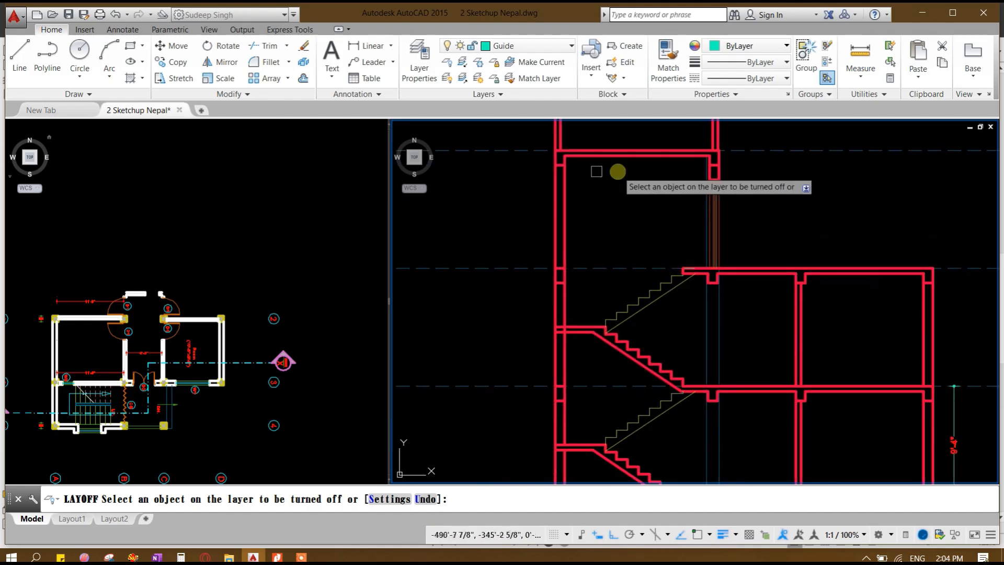
middle_drag(607, 364, 493, 413)
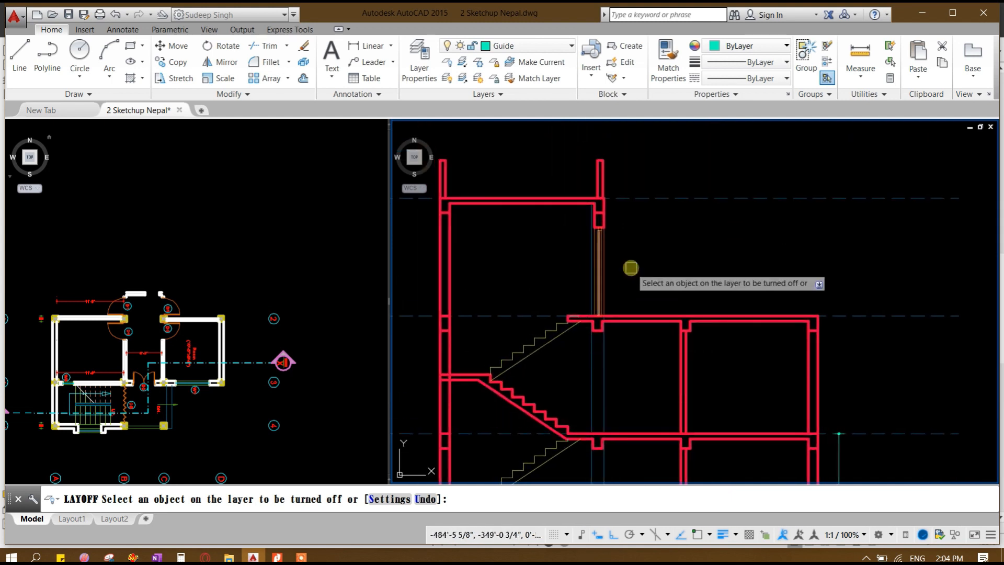
key(Escape)
Step: Trim the inner wall line where it crosses the upper stair landing slab, and end trimming
scroll(468, 397, up, 3)
scroll(465, 396, up, 3)
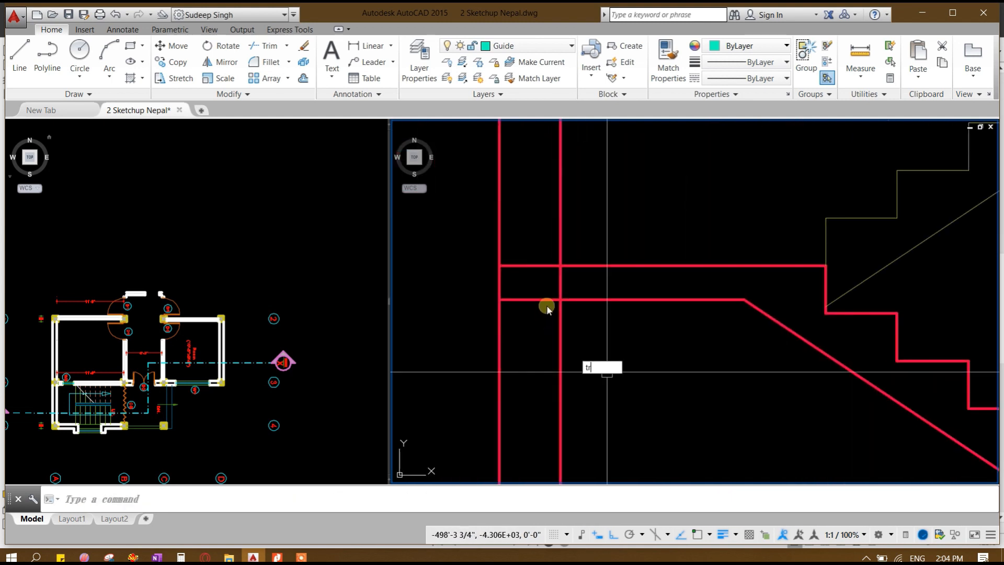
text(tr)
key(space)
key(space)
click(558, 282)
scroll(558, 283, down, 4)
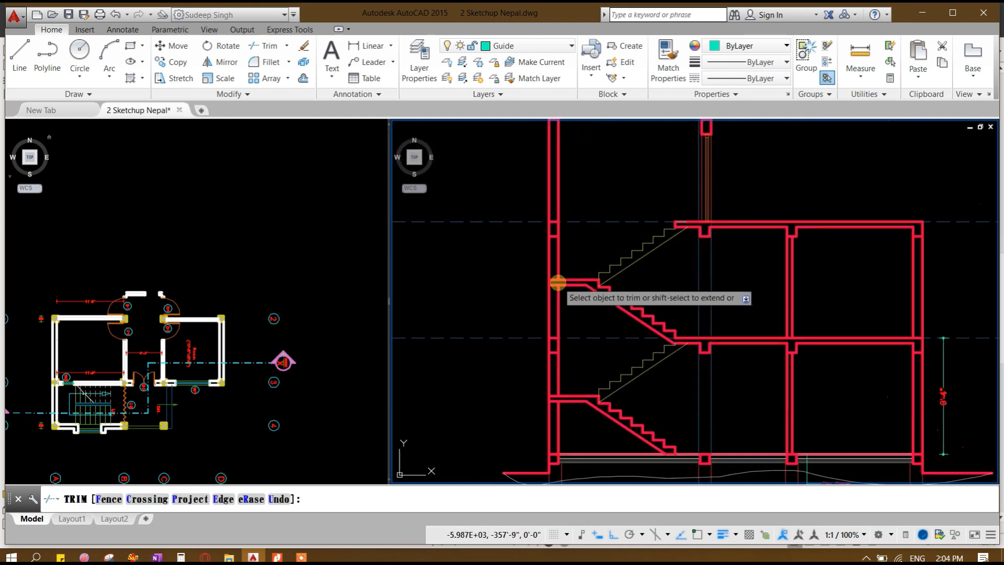
scroll(609, 233, down, 1)
middle_drag(656, 316, 603, 321)
scroll(601, 322, up, 1)
scroll(596, 306, up, 6)
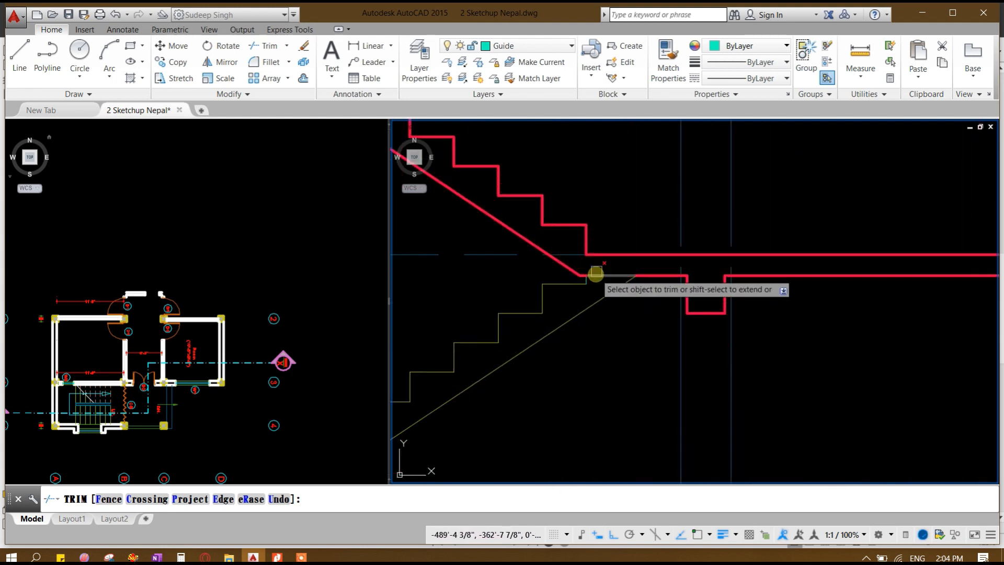
key(Escape)
middle_drag(587, 253, 684, 302)
scroll(686, 302, down, 4)
click(569, 303)
scroll(556, 327, down, 6)
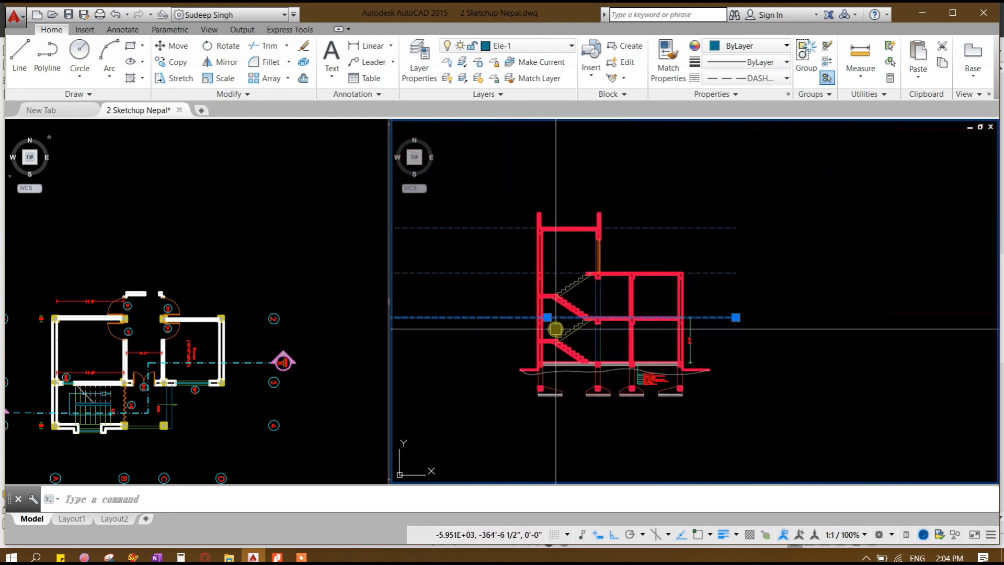
scroll(724, 324, up, 4)
scroll(725, 334, down, 2)
scroll(439, 320, up, 3)
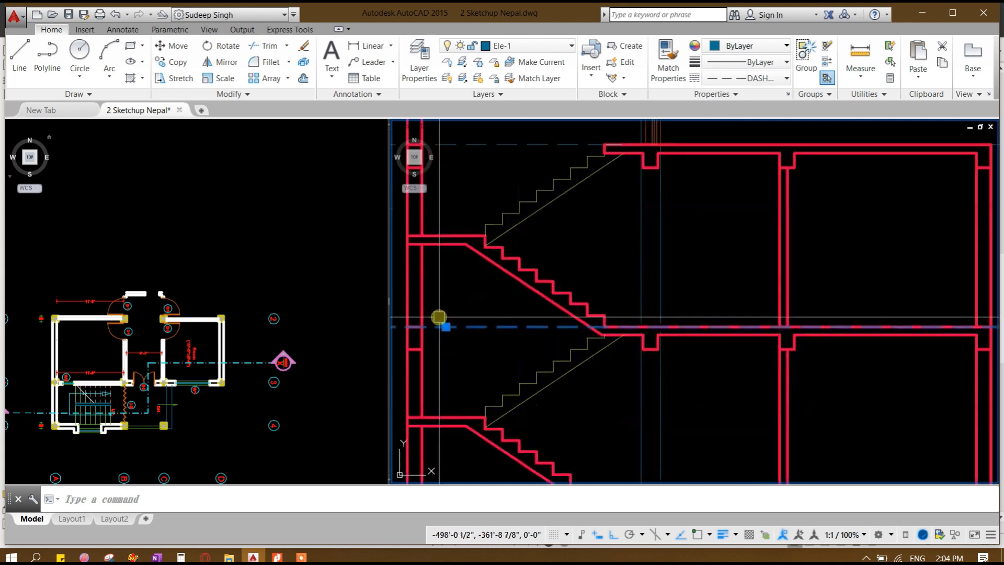
scroll(604, 344, down, 5)
click(762, 370)
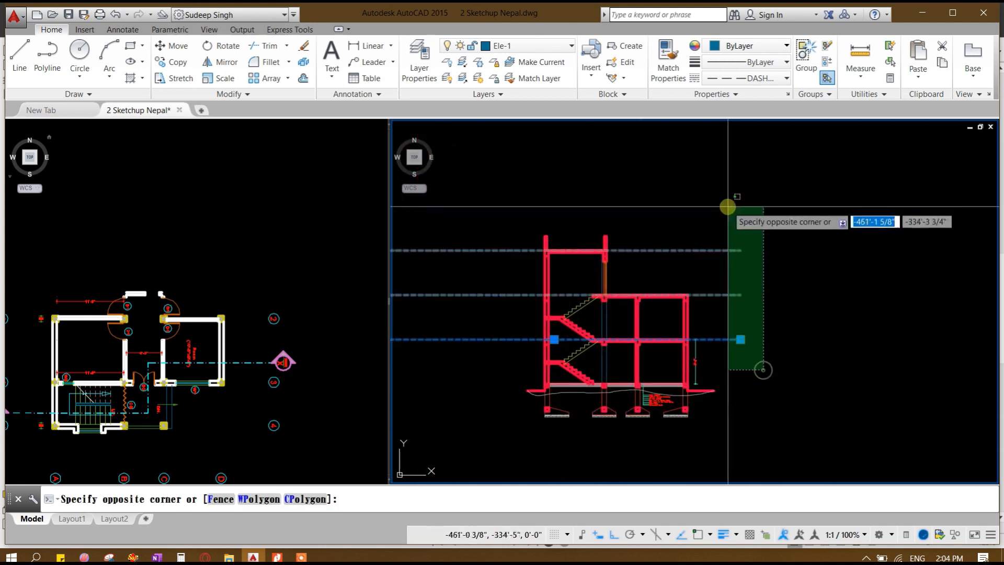
click(729, 206)
mouse_move(693, 238)
middle_down()
mouse_move(683, 262)
mouse_move(698, 264)
middle_up()
text(m)
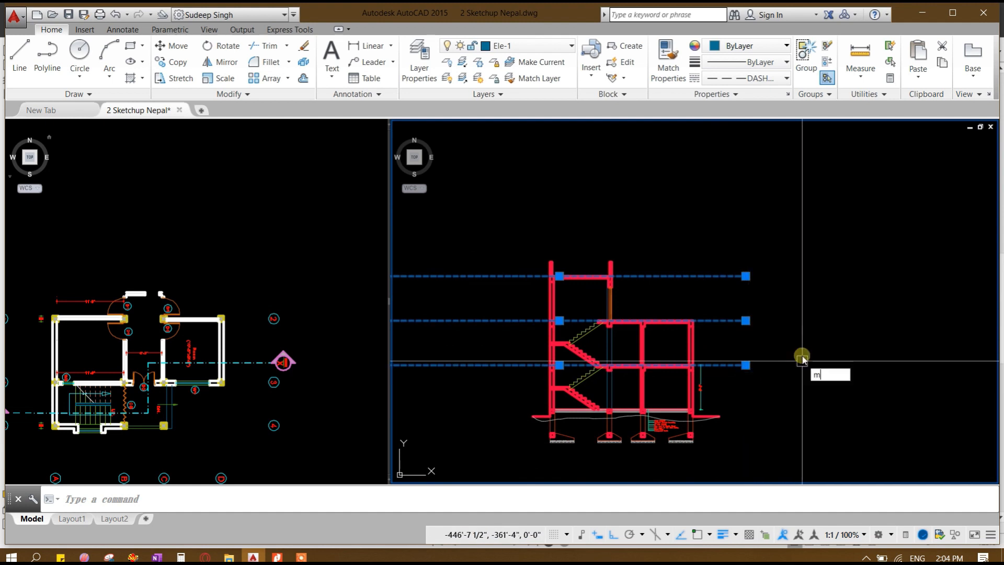
key(Escape)
Step: Delete the three horizontal dashed level lines running across the section
click(759, 408)
click(726, 218)
key(Delete)
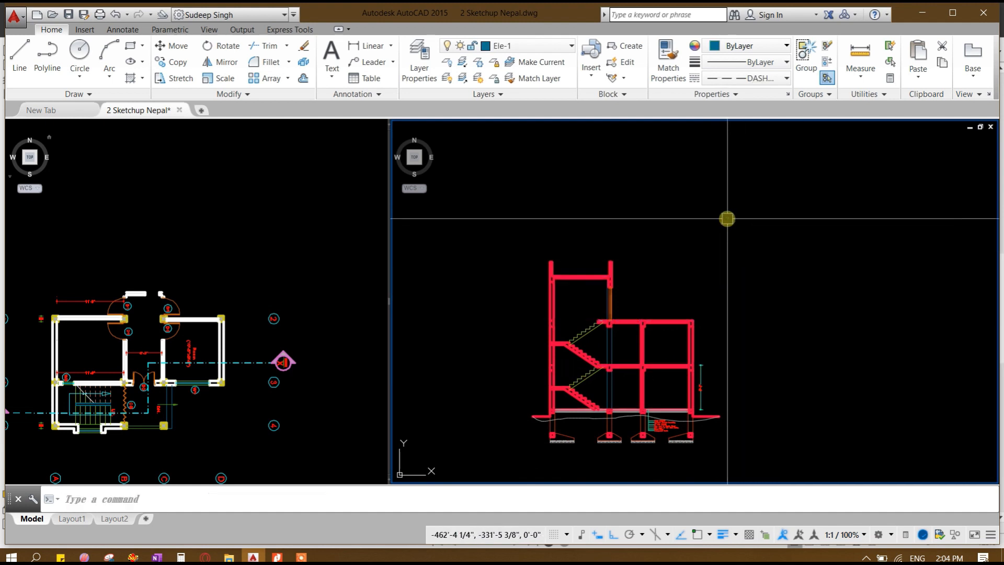
scroll(597, 384, up, 4)
mouse_move(597, 384)
middle_down()
mouse_move(628, 368)
mouse_move(633, 349)
middle_up()
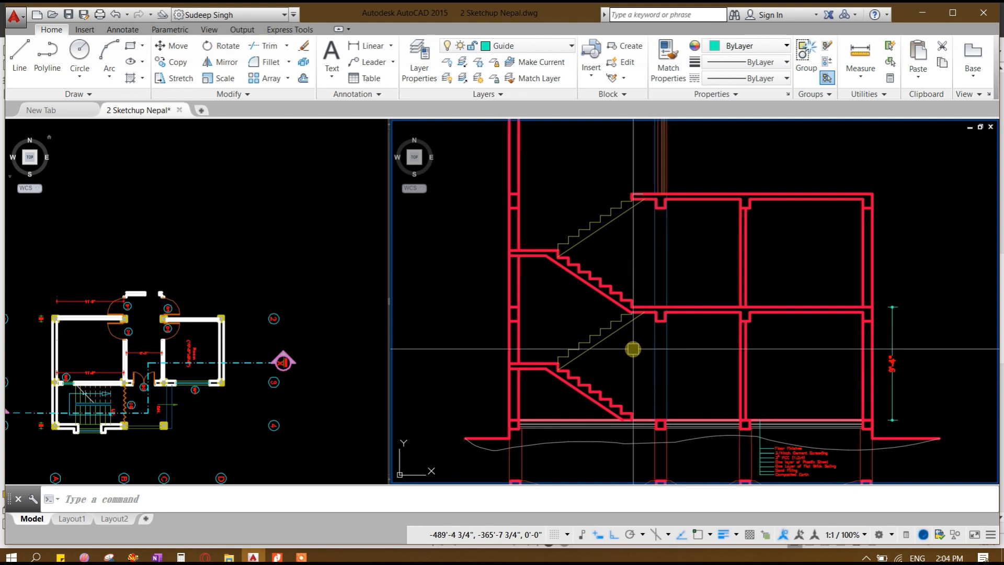
Step: Start a hatch with the SOLID pattern and set it to fill areas by picked internal points
text(h)
key(Return)
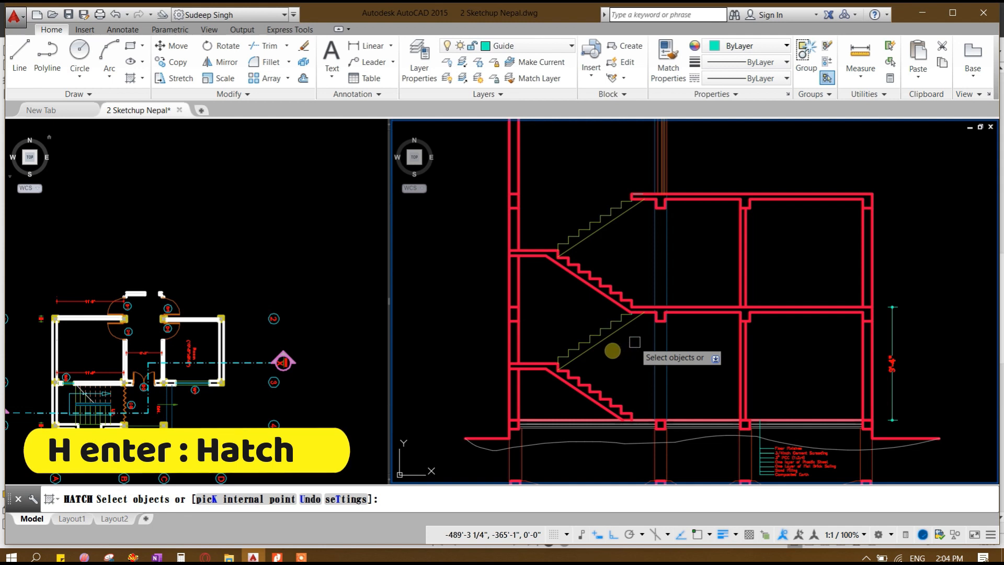
click(137, 68)
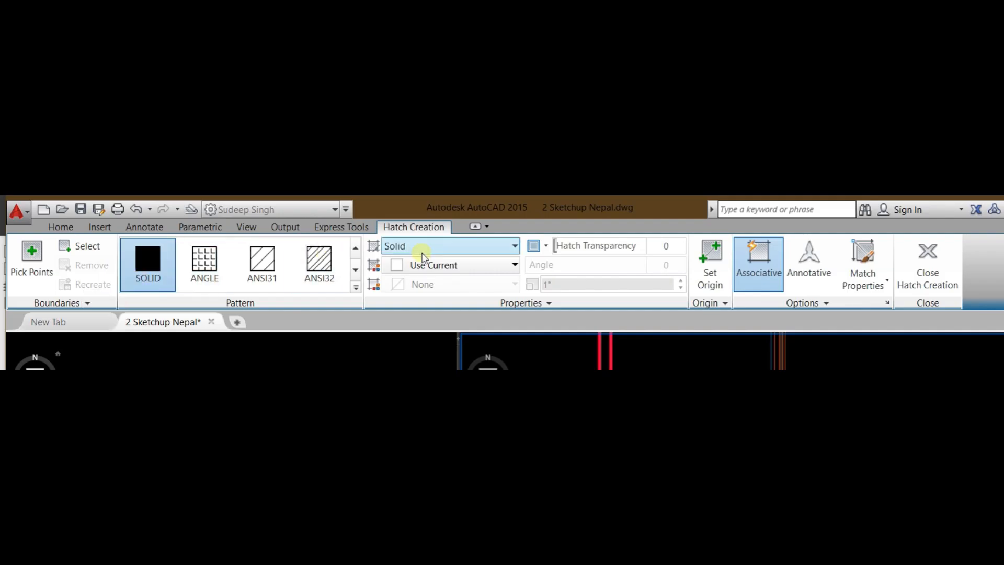
click(62, 227)
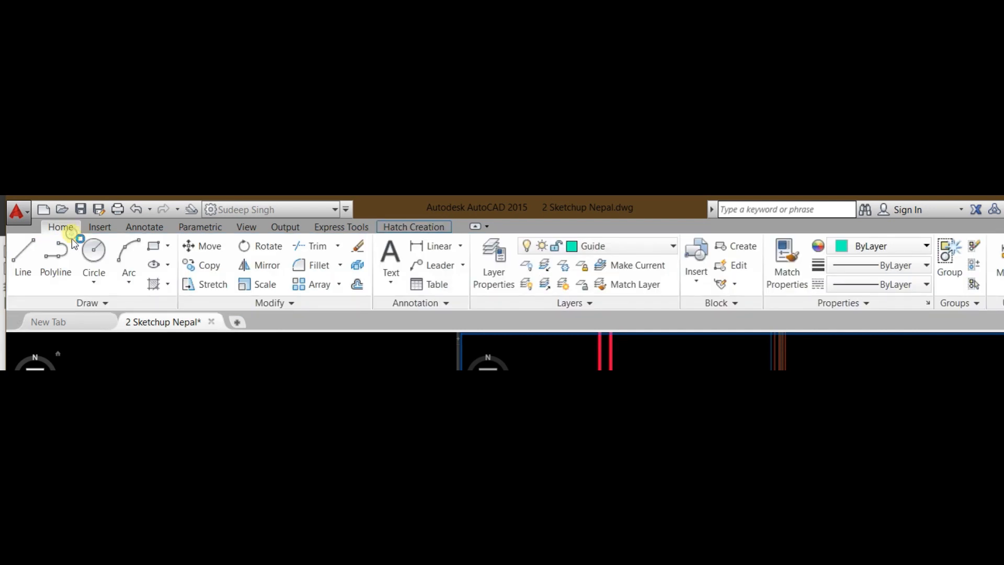
click(613, 250)
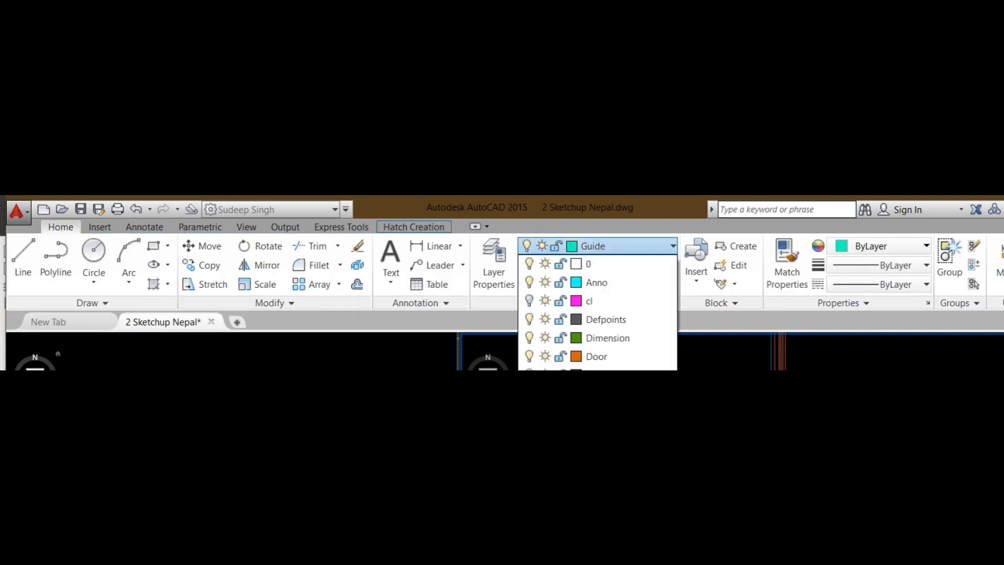
click(426, 228)
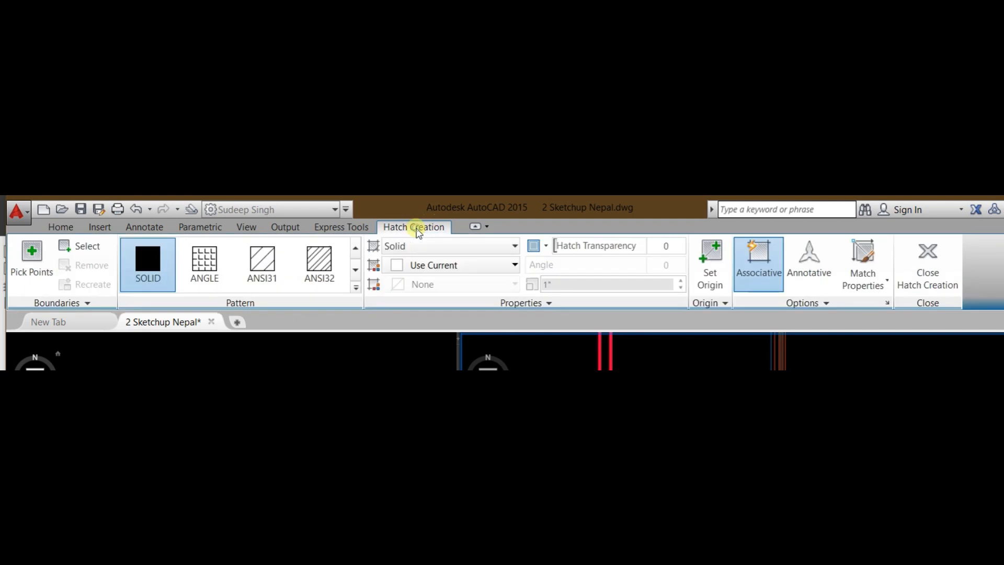
click(28, 266)
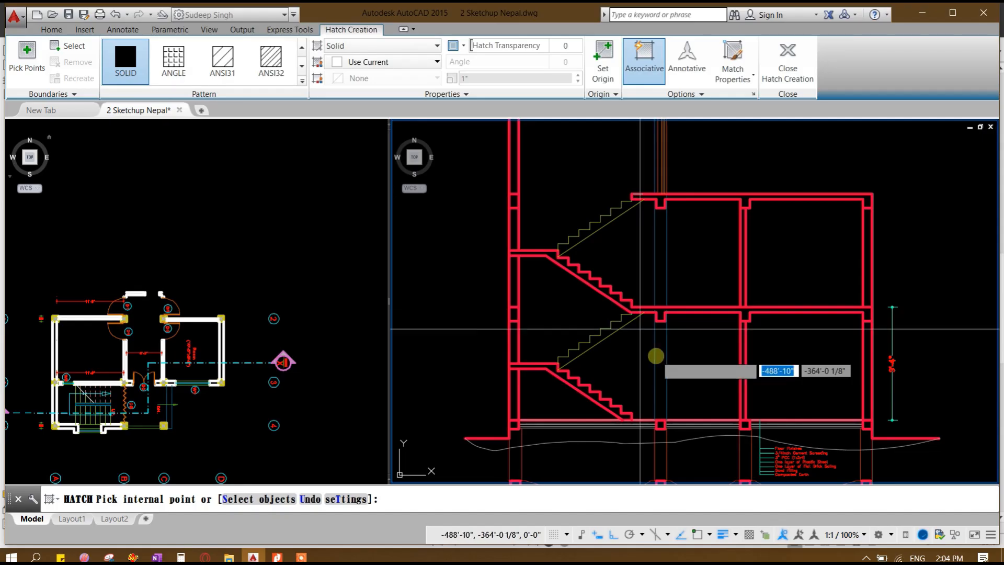
Step: Fill both cut stair flights with their landings, the first-floor slab and the stair-side end of the slab above with the solid hatch
scroll(588, 394, up, 4)
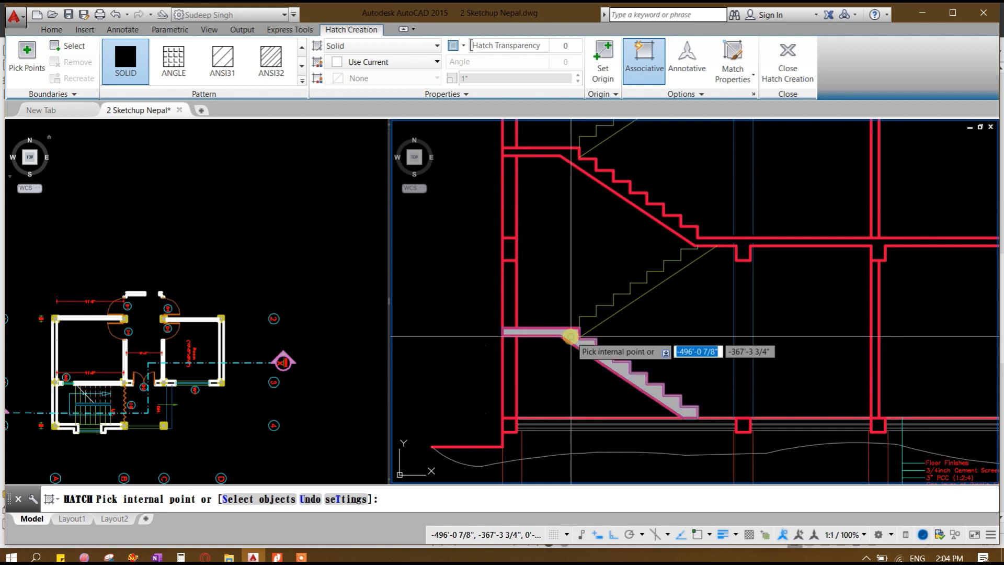
scroll(497, 359, down, 3)
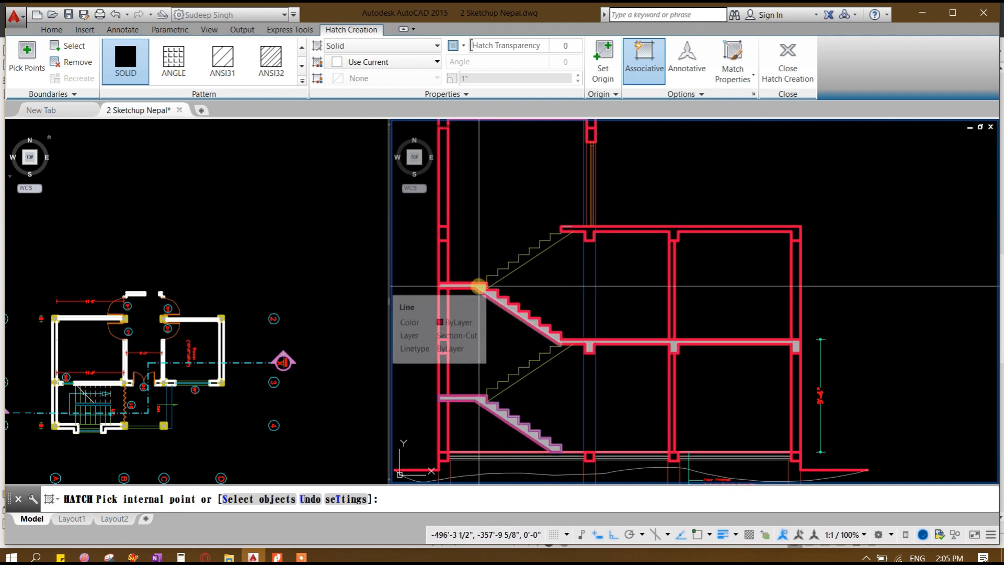
middle_drag(496, 245, 504, 325)
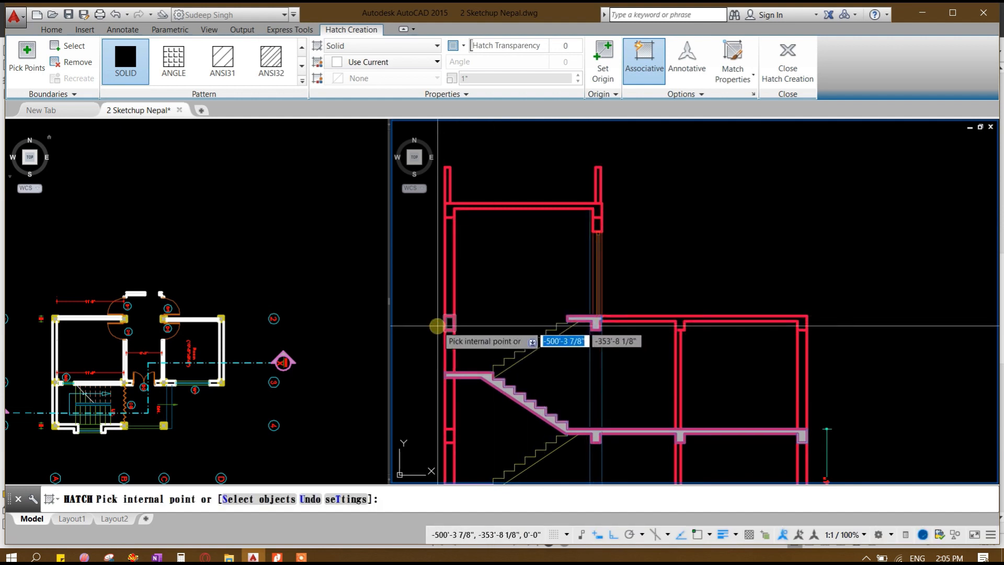
Step: Fill the top roof slab and the floor-level beams in the outer stair wall with the solid hatch
scroll(466, 201, up, 3)
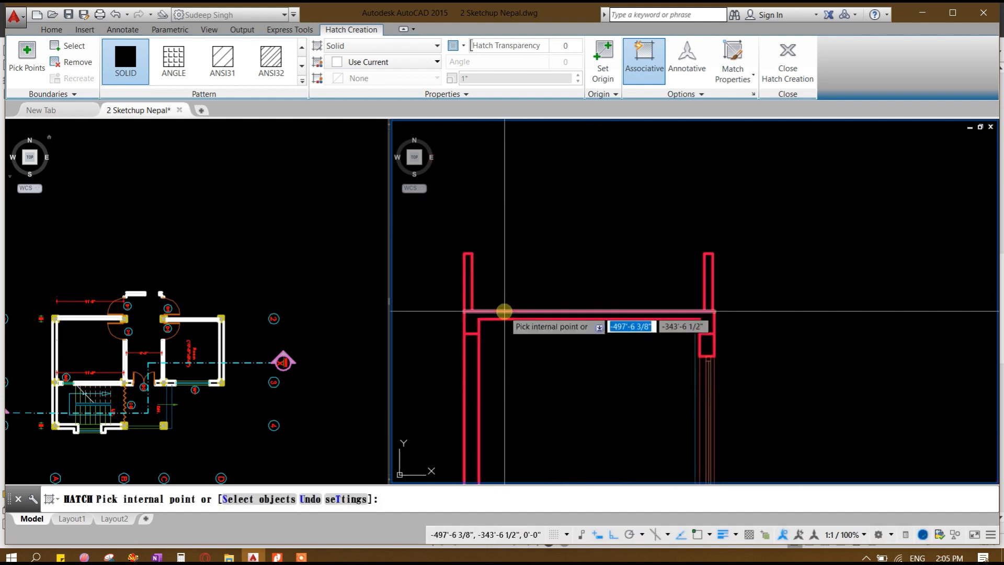
click(474, 319)
middle_drag(529, 432, 561, 112)
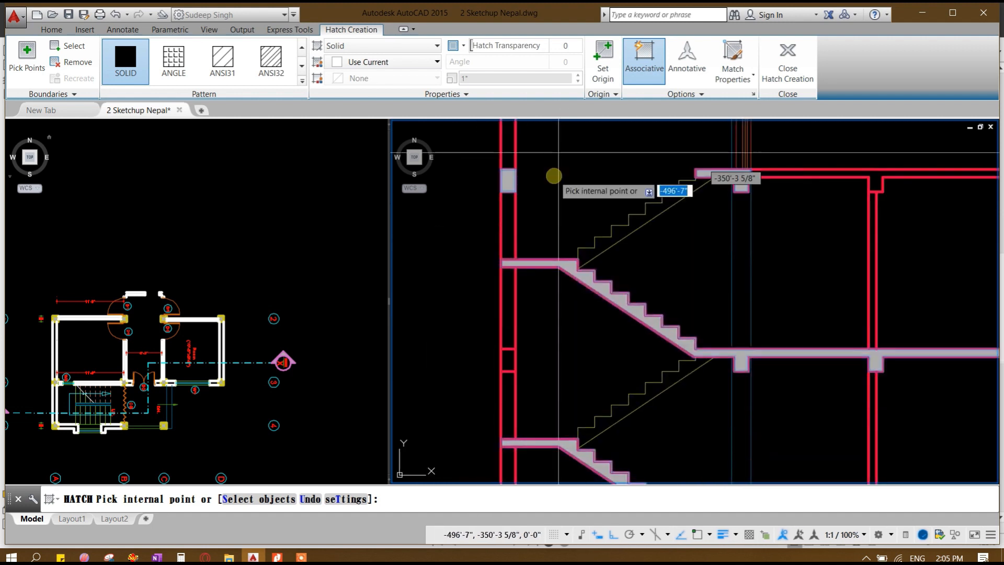
middle_drag(547, 372, 520, 240)
click(474, 227)
Step: Fill the ground-level plinth beams under the columns and outer walls with the solid hatch
mouse_move(690, 379)
middle_down()
mouse_move(384, 392)
mouse_move(617, 326)
middle_up()
scroll(615, 369, up, 4)
click(653, 336)
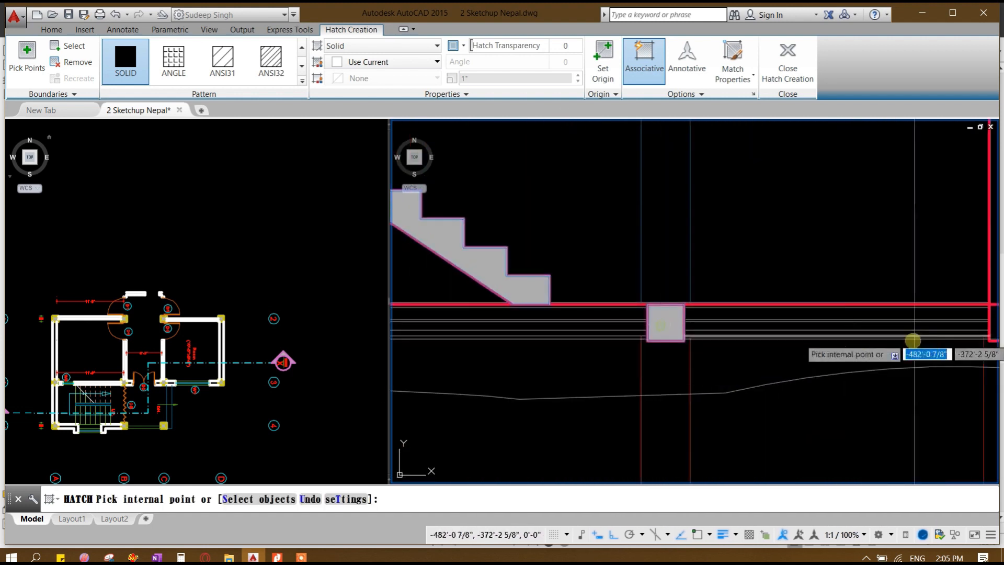
middle_drag(962, 338, 506, 344)
middle_drag(934, 360, 543, 361)
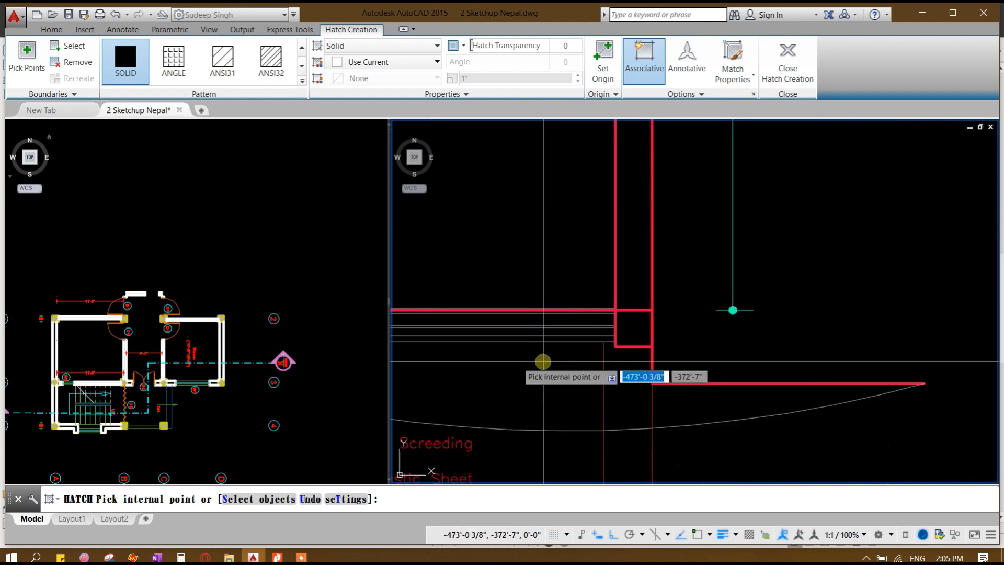
click(639, 328)
scroll(636, 331, down, 5)
middle_drag(634, 332, 781, 353)
scroll(399, 358, up, 5)
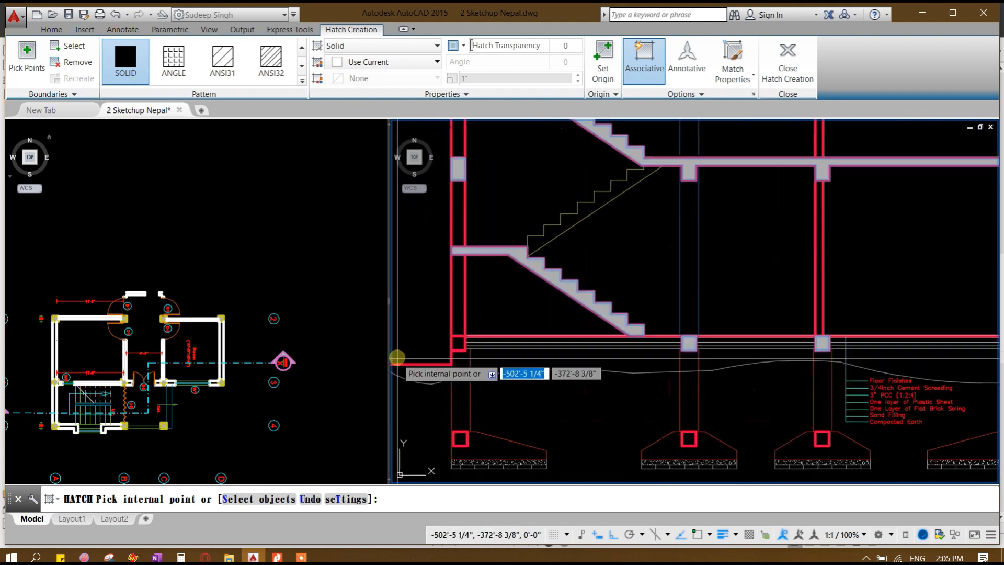
click(548, 328)
Step: Fill the square foundation beams above the footings with the solid hatch
scroll(551, 325, down, 4)
middle_drag(585, 394, 583, 316)
scroll(562, 348, up, 6)
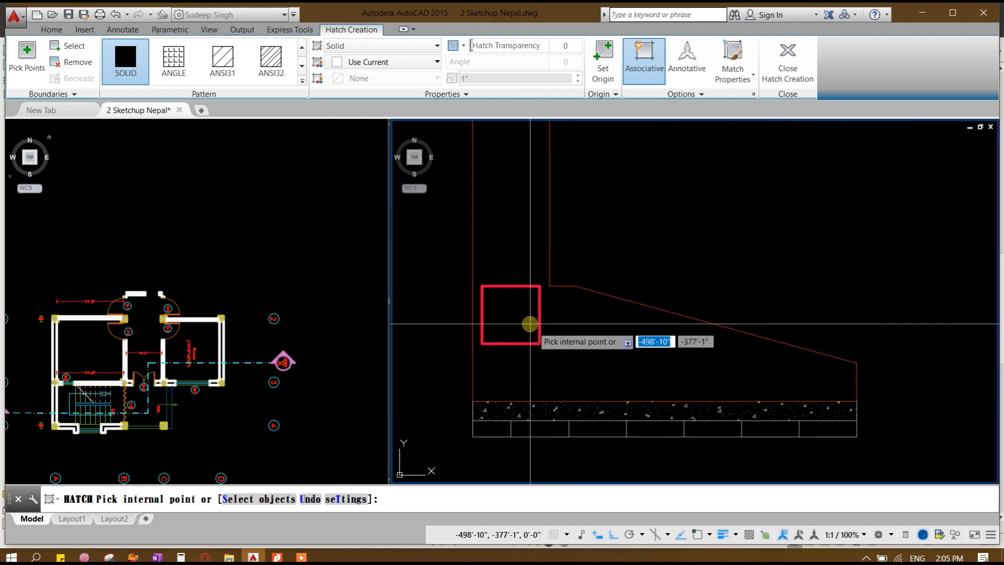
click(524, 320)
scroll(525, 320, down, 6)
middle_drag(733, 324, 605, 375)
scroll(606, 374, up, 2)
click(652, 361)
scroll(637, 366, down, 3)
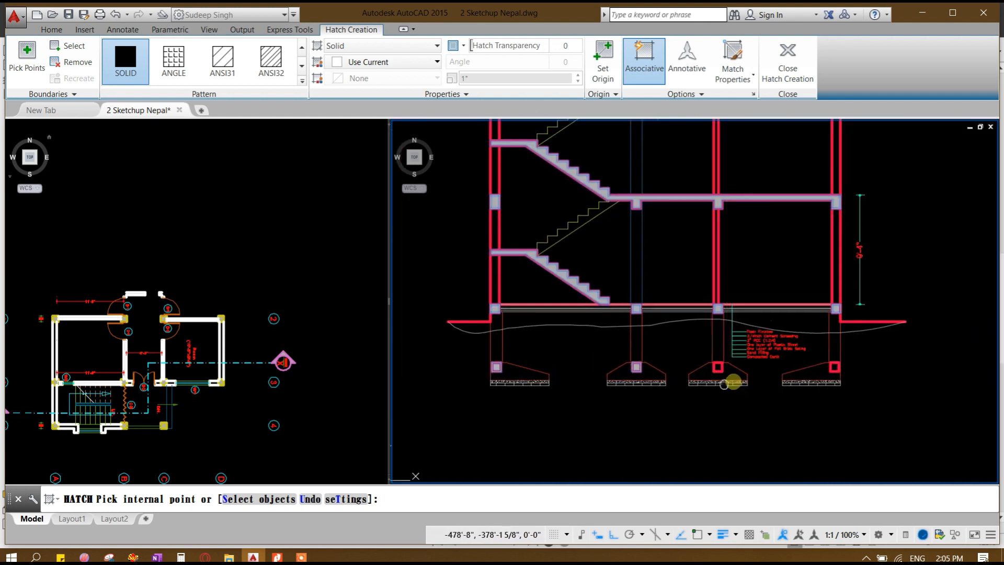
middle_drag(731, 382, 609, 401)
scroll(609, 400, up, 1)
scroll(609, 401, up, 2)
scroll(566, 361, down, 2)
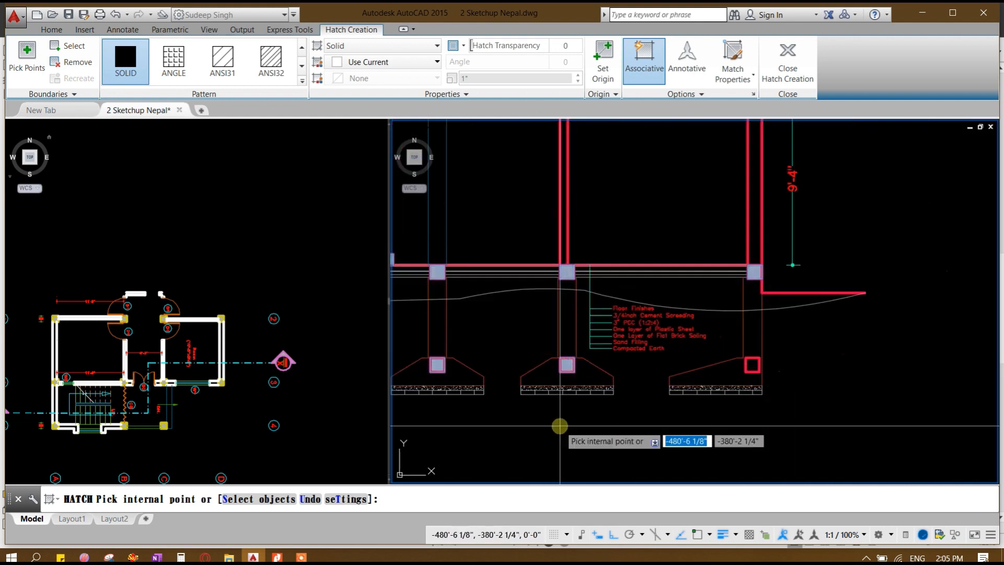
Step: Fill the remaining slab with its beams above the upper rooms with the solid hatch and finish hatching
scroll(751, 365, down, 4)
scroll(695, 397, up, 2)
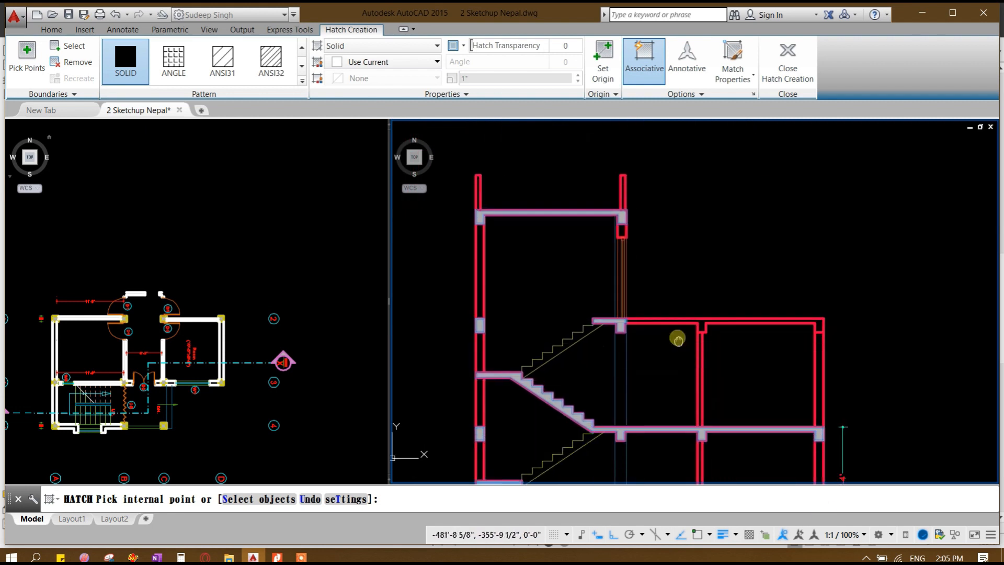
scroll(676, 278, up, 2)
click(677, 279)
key(Return)
scroll(549, 262, up, 3)
scroll(706, 428, down, 5)
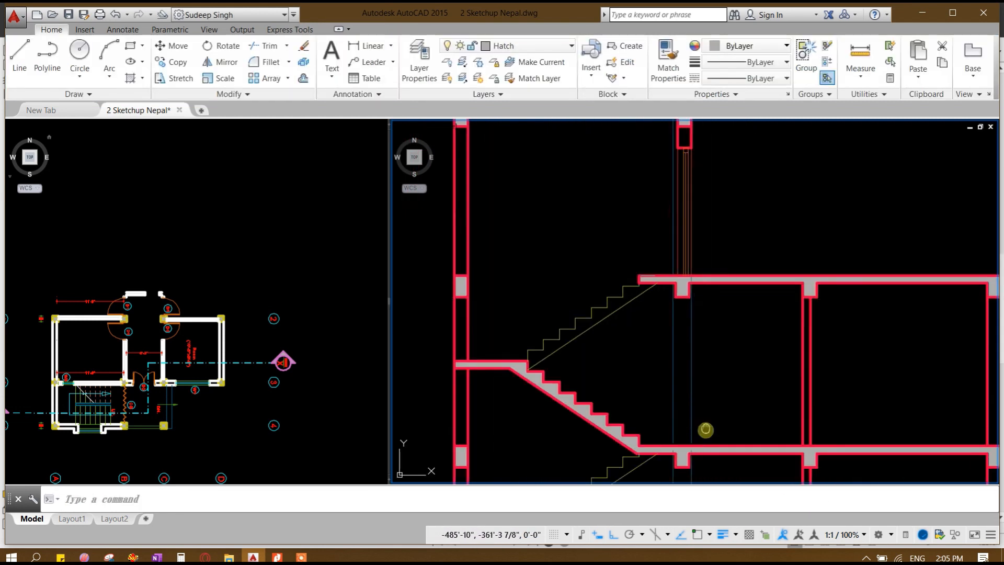
Step: Draw a horizontal line outward from the free end of the ground line beside the dimensioned outer wall, with object snap on
middle_drag(734, 313, 774, 303)
scroll(660, 273, down, 3)
middle_drag(596, 347, 919, 333)
scroll(712, 368, up, 5)
scroll(841, 285, down, 4)
middle_drag(864, 293, 717, 346)
scroll(789, 325, up, 2)
middle_drag(834, 394, 795, 299)
text(l)
key(Return)
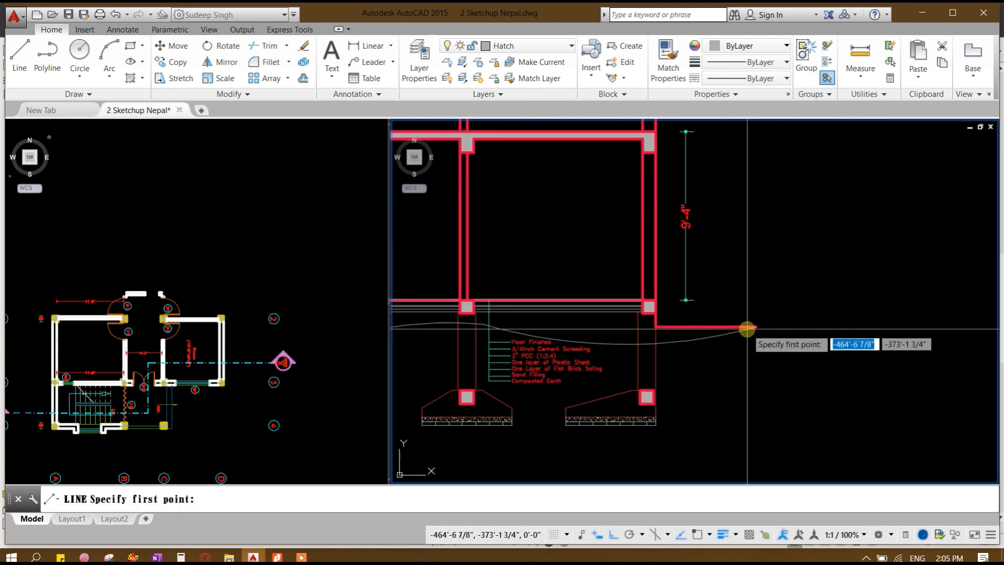
key(F3)
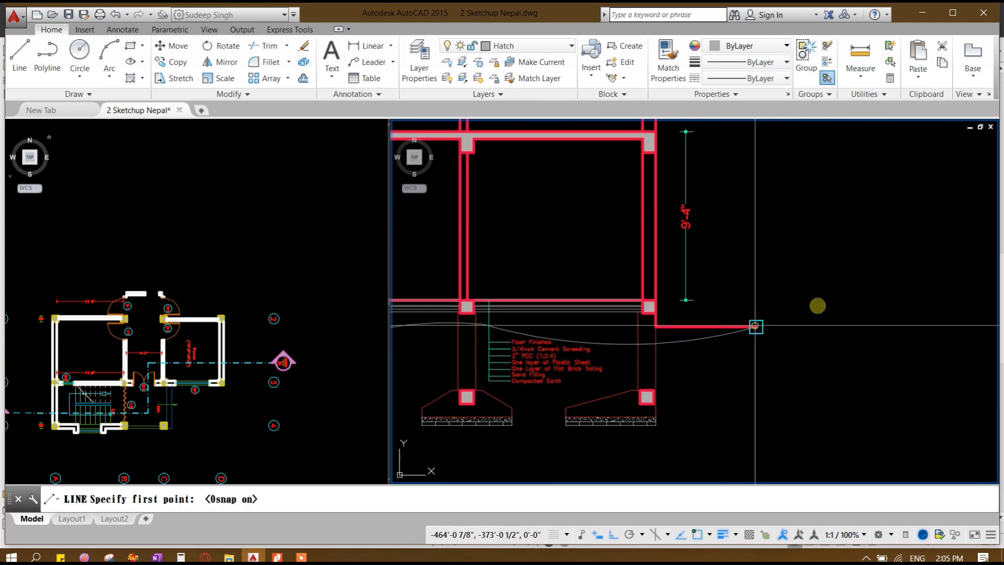
click(755, 326)
mouse_move(917, 256)
middle_down()
mouse_move(808, 283)
mouse_move(831, 343)
middle_up()
click(848, 259)
key(Return)
Step: Stretch the inner end of the new line horizontally past the stair-side wall so that it spans the whole section at ground level
scroll(795, 300, down, 4)
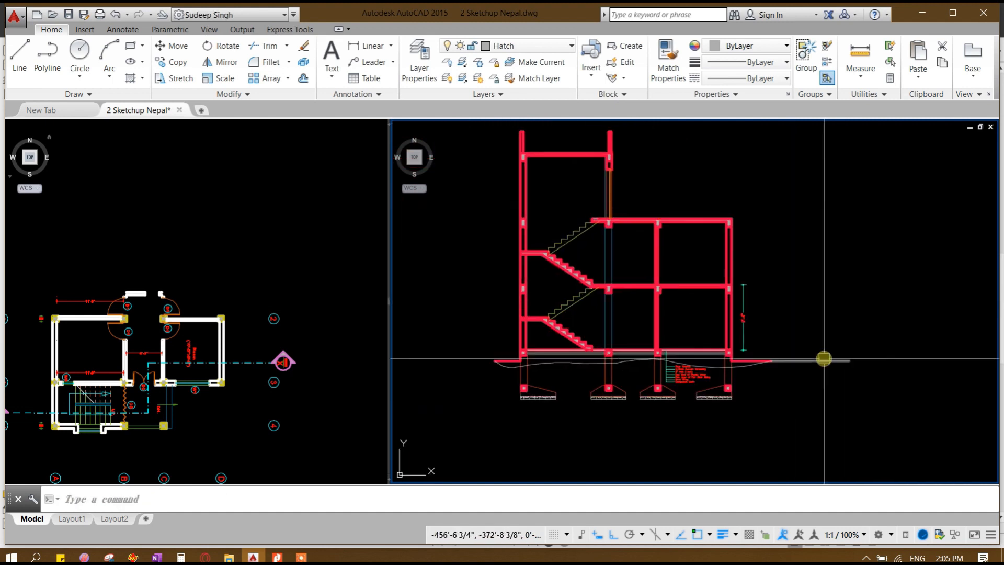
click(823, 358)
click(787, 393)
click(768, 361)
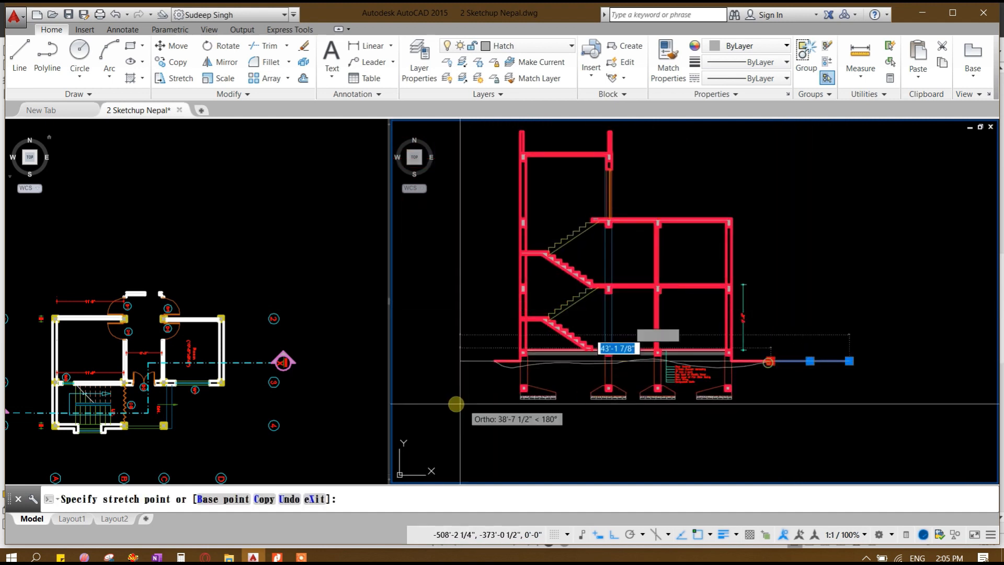
click(416, 389)
key(Escape)
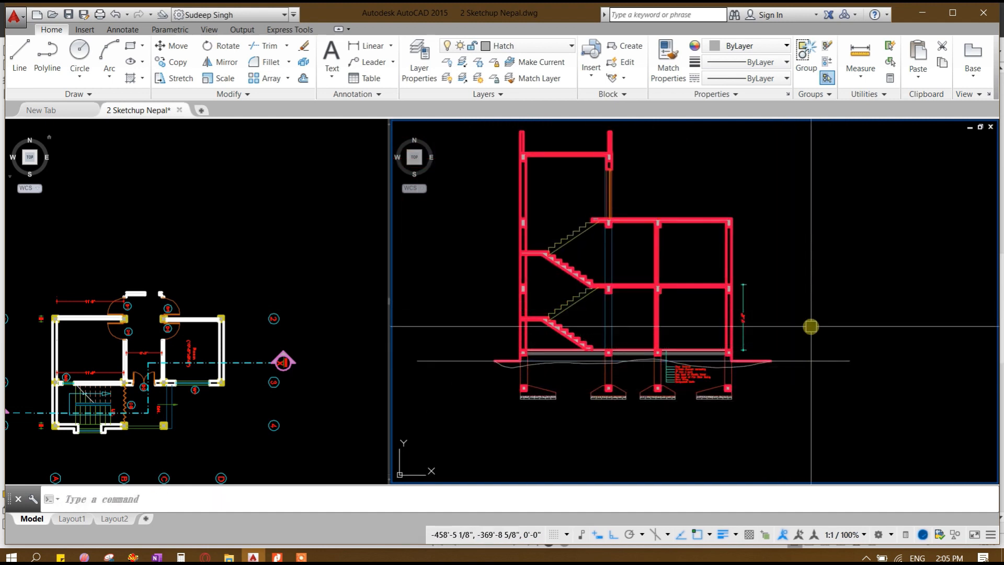
Step: Offset the ground level line upward by 1'-6" to create the plinth level line
click(841, 325)
click(820, 394)
middle_drag(809, 328, 809, 358)
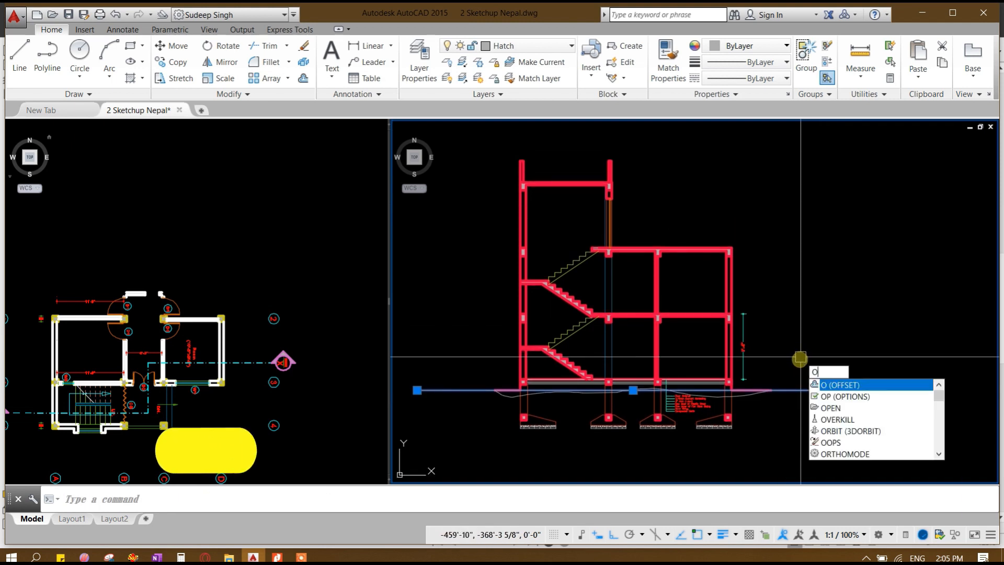
text(1'6)
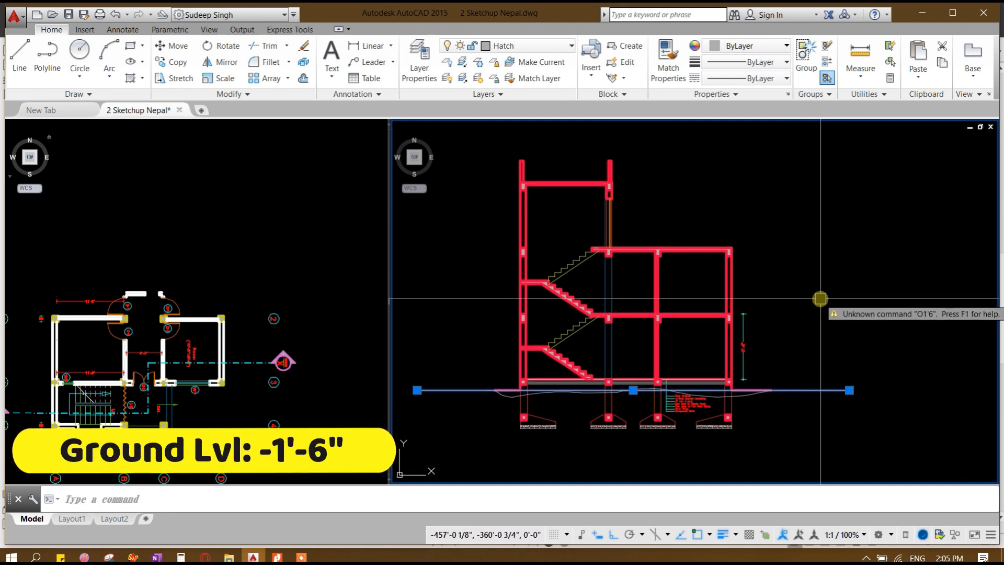
text(o)
key(Return)
text(1)
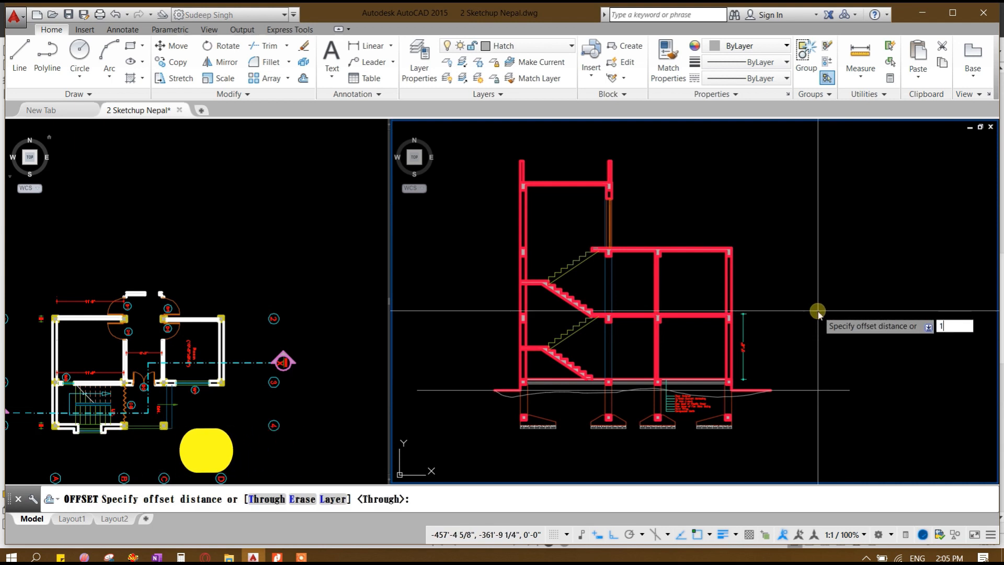
key(Return)
click(822, 389)
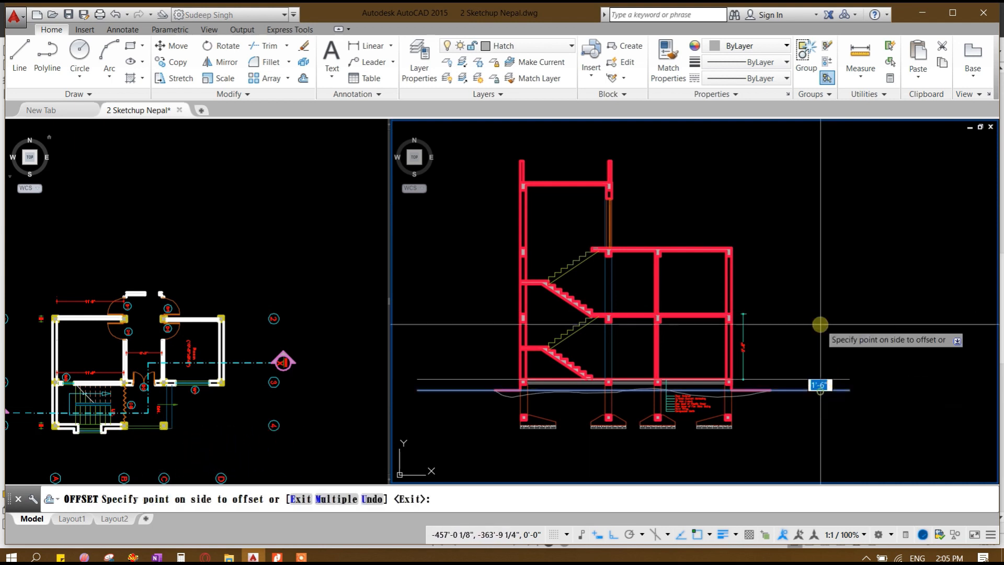
click(815, 379)
key(Return)
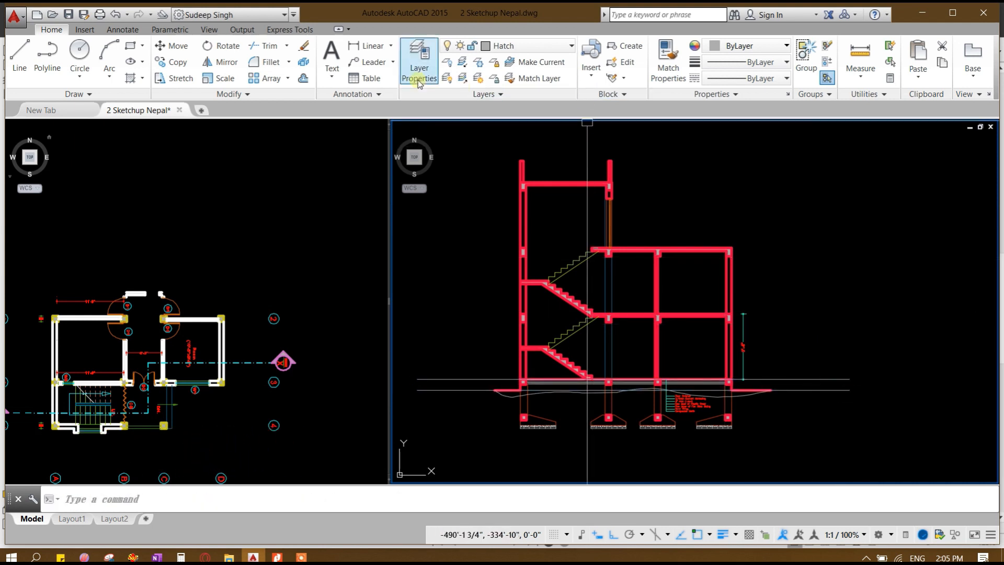
Step: Offset the plinth level line upward by 9'-6" towards the first-floor slab
scroll(824, 374, up, 2)
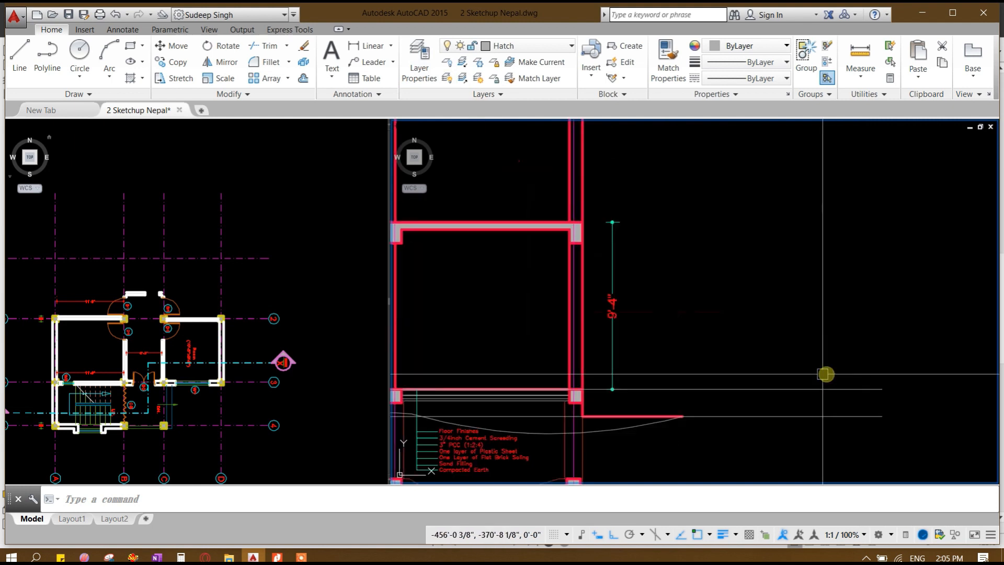
click(790, 391)
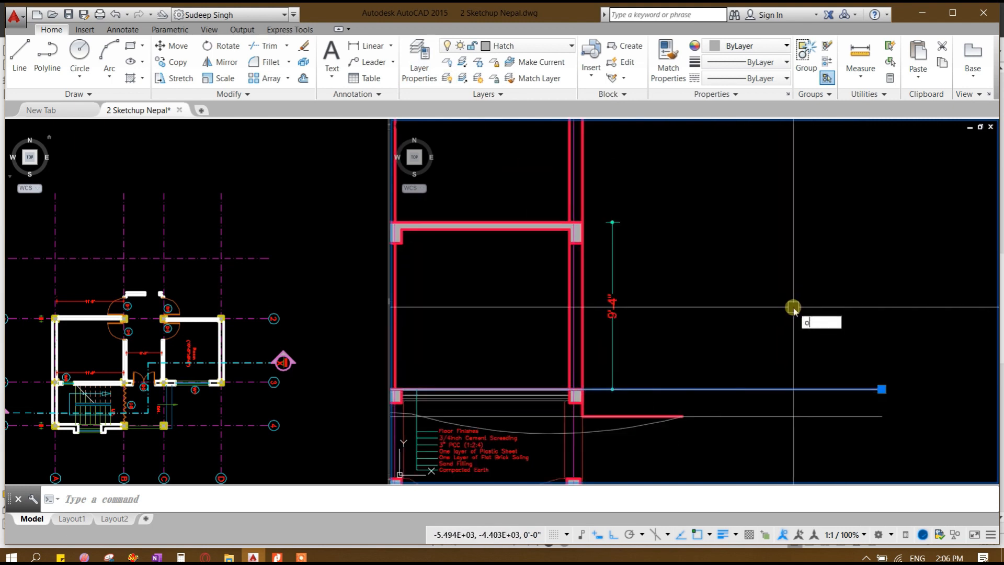
key(Return)
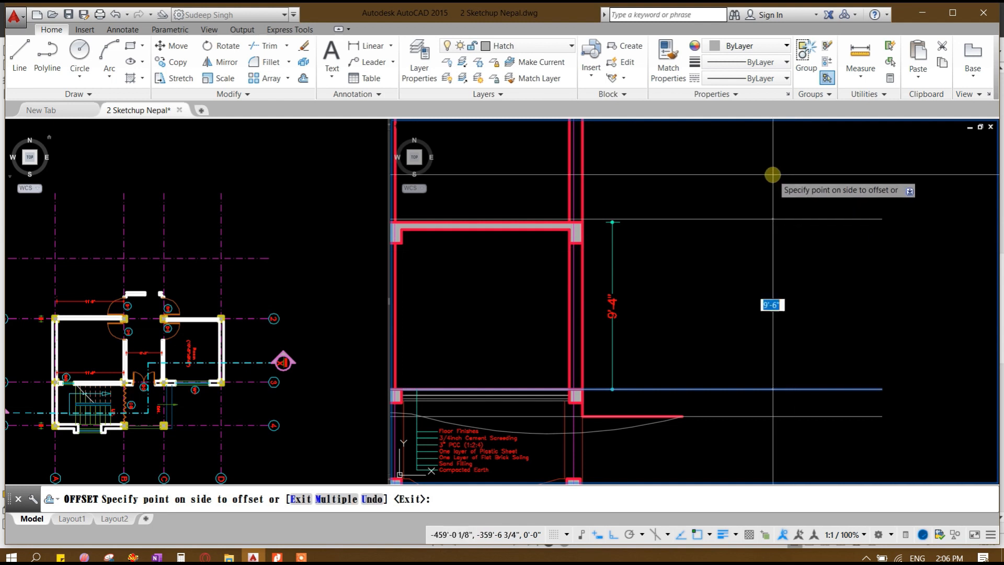
click(772, 176)
middle_drag(759, 199, 800, 295)
scroll(807, 291, down, 1)
scroll(666, 312, up, 1)
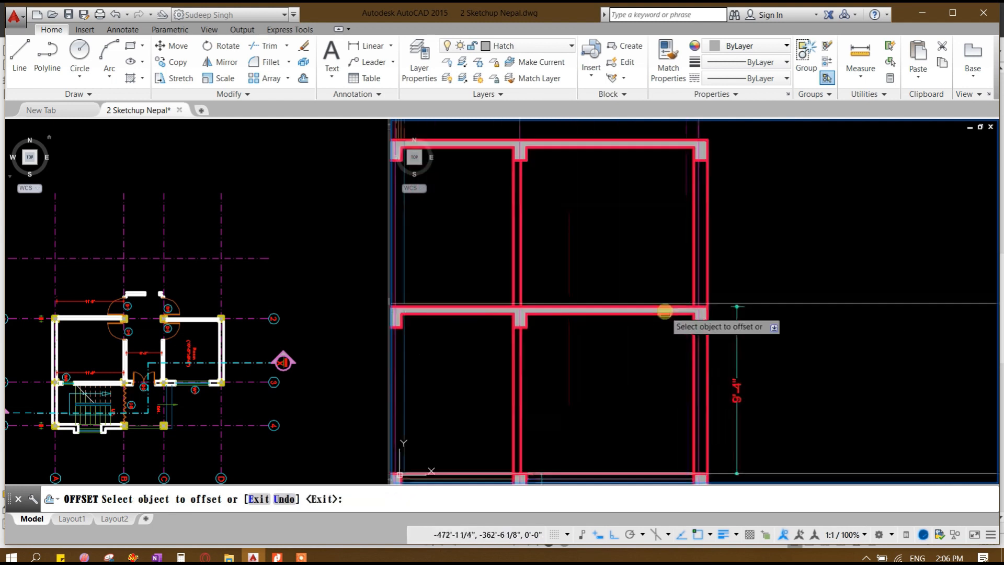
key(Escape)
Step: Move the first-floor level line down 2" onto the top of the slab
click(814, 302)
text(m)
key(Return)
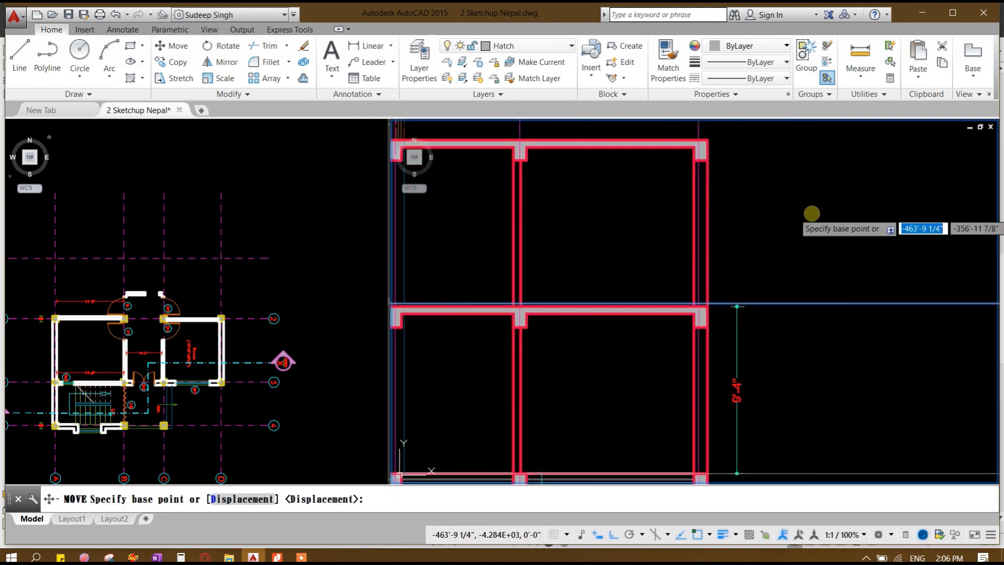
click(813, 213)
text(2)
key(Return)
middle_drag(824, 242, 798, 253)
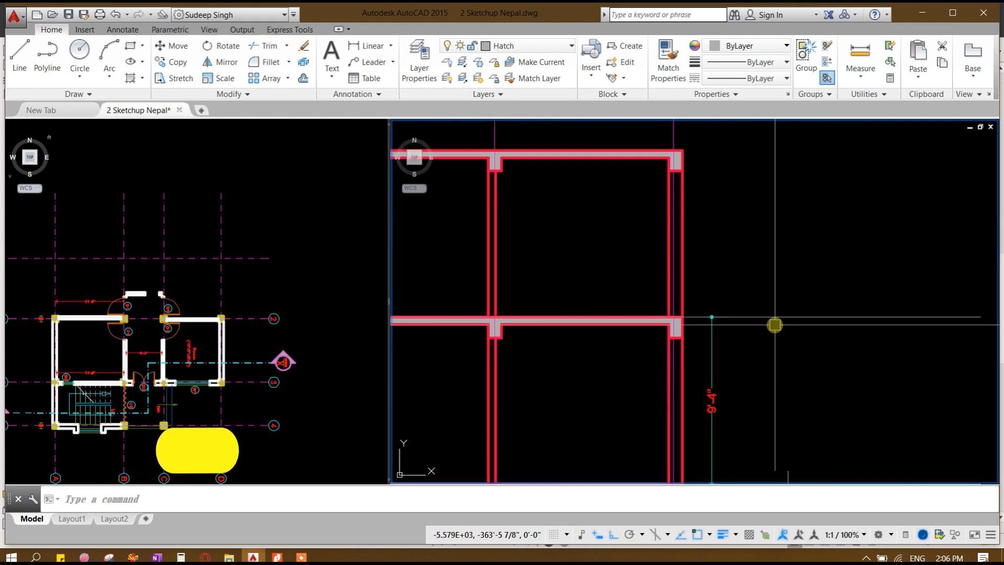
Step: Offset the first-floor level line upward by 9'-4" to mark the top of the next slab
text(o)
key(Return)
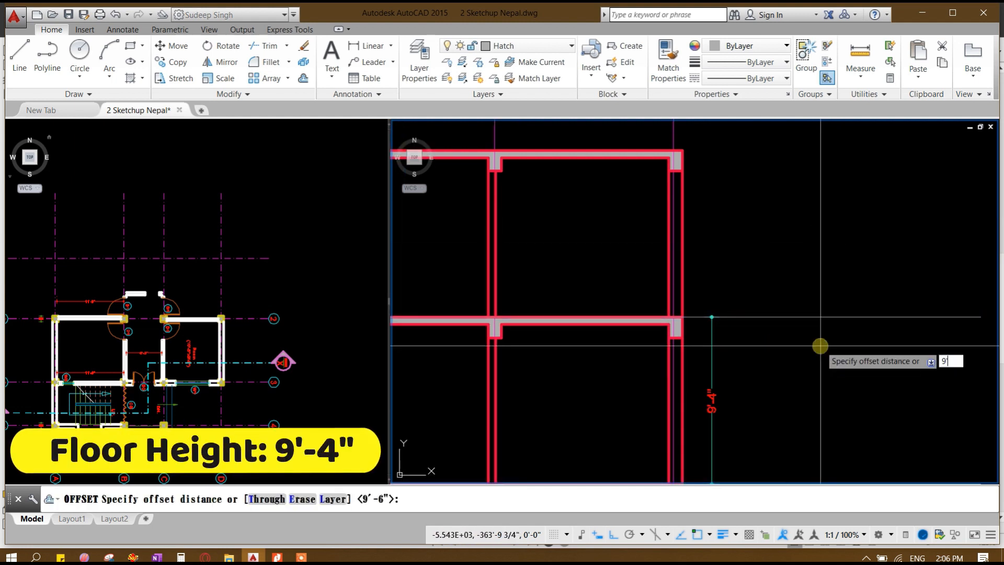
text(9'4)
key(Return)
click(819, 317)
scroll(802, 293, down, 3)
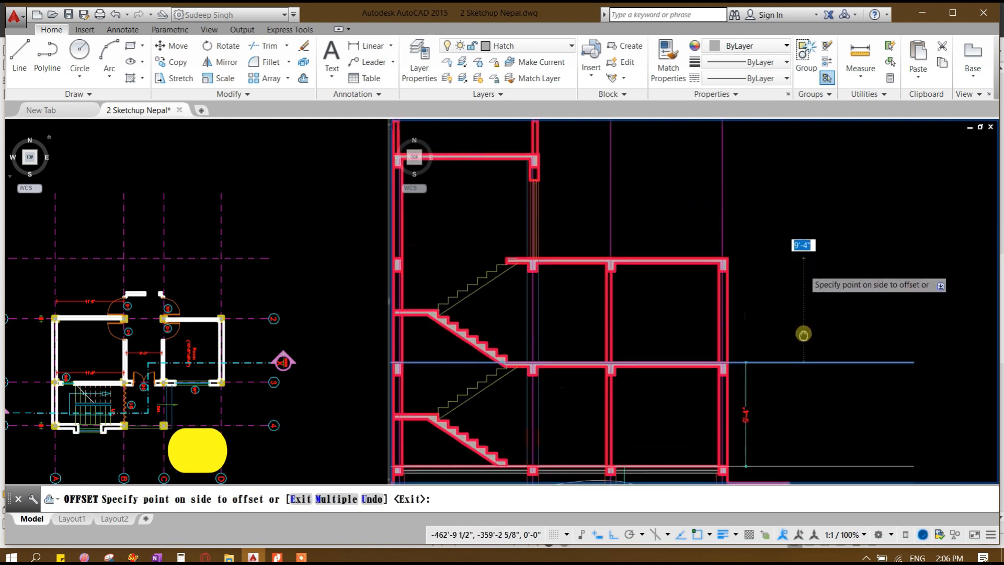
click(806, 296)
middle_drag(806, 296, 825, 348)
key(Escape)
Step: Offset the second-floor level line upward by 9'-4" to mark the top of the stair roof slab
click(824, 311)
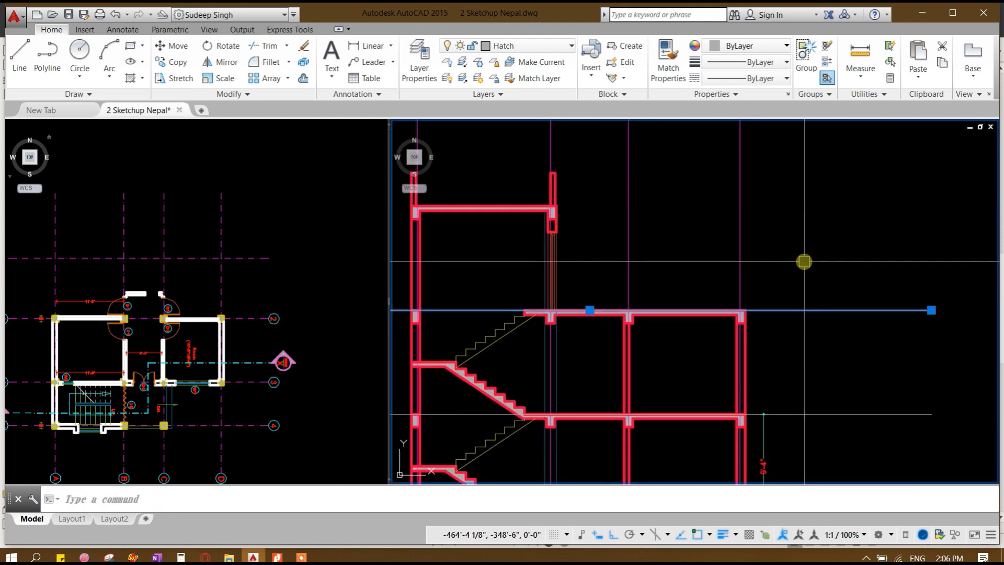
text(o)
key(Return)
text(9)
key(Return)
click(804, 310)
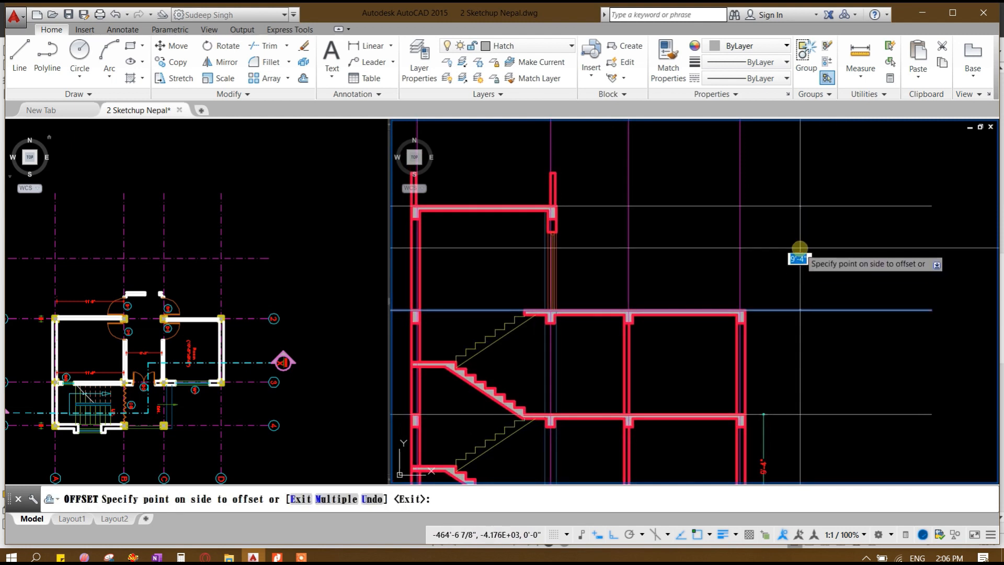
click(799, 240)
middle_drag(798, 238, 827, 321)
key(Escape)
Step: Offset the stair roof level line upward by 3' to mark the parapet top
click(856, 230)
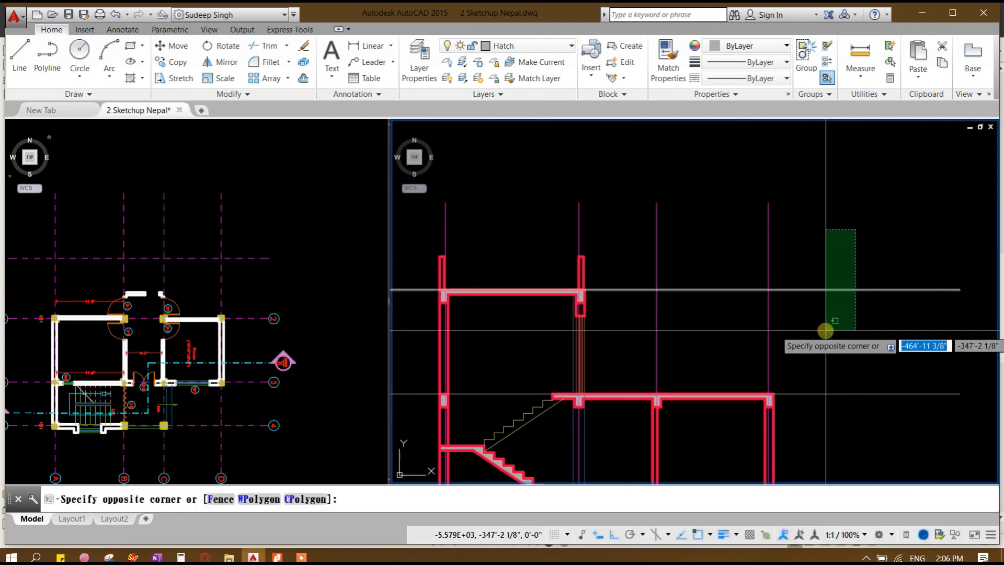
key(Return)
click(826, 330)
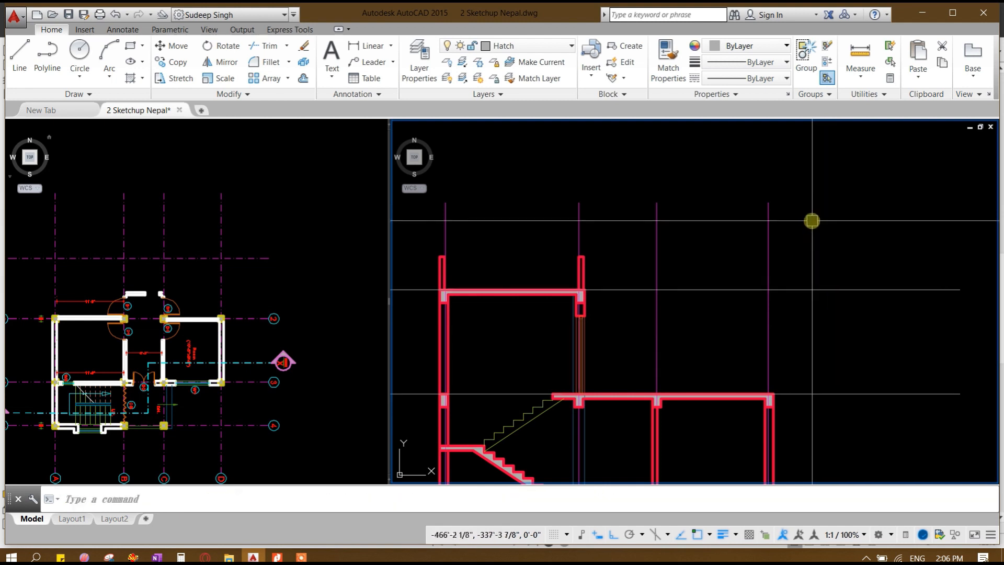
key(Return)
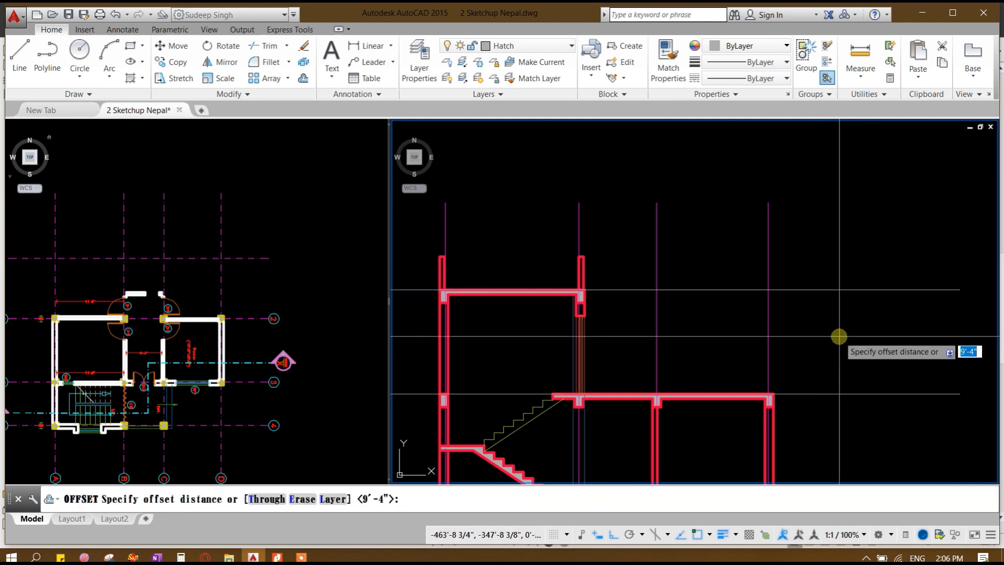
text(3')
key(Return)
click(835, 289)
click(823, 253)
key(Return)
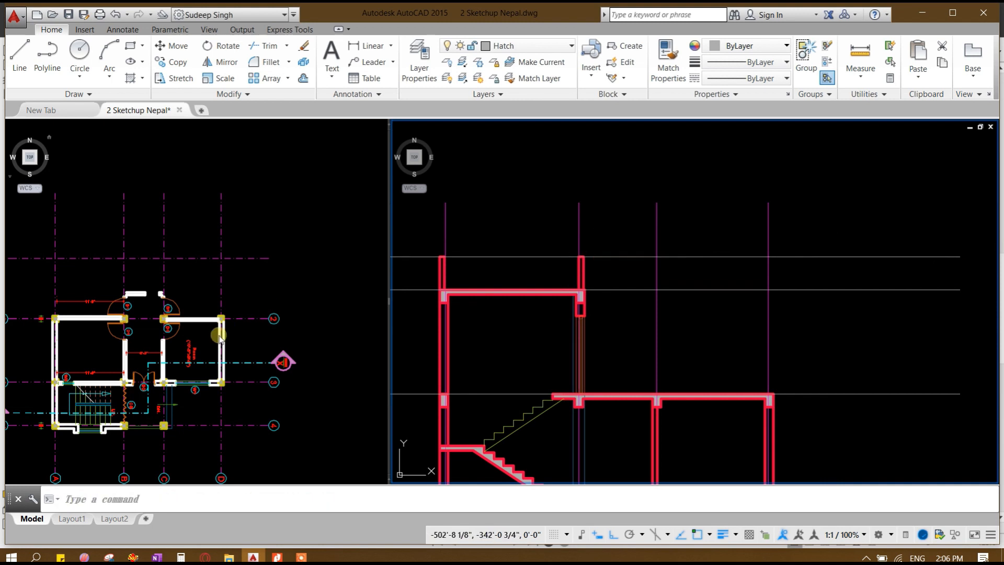
Step: Examine the terrace plan where the section line crosses the parapet and the slab projection
click(238, 353)
scroll(238, 353, up, 4)
scroll(191, 372, down, 10)
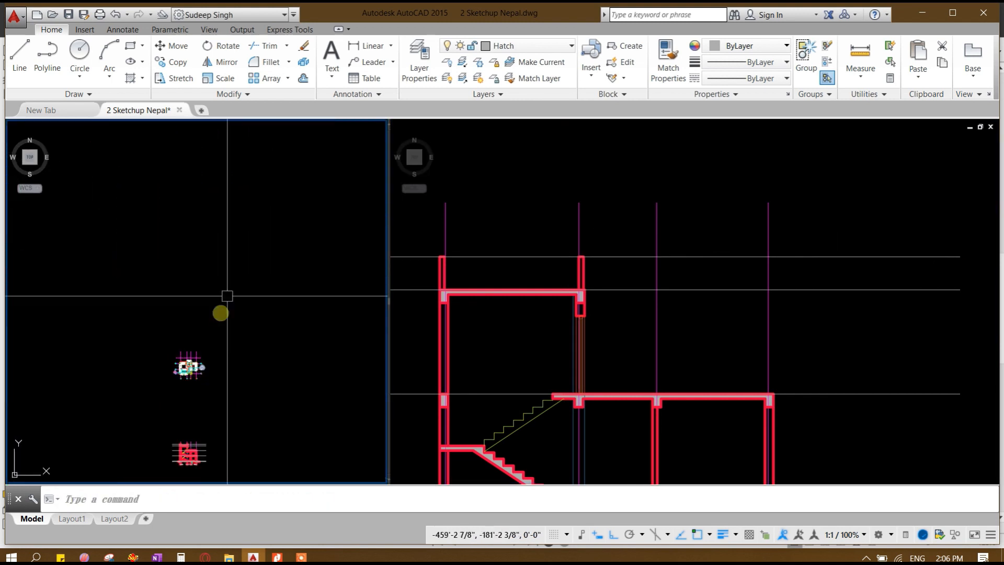
middle_drag(93, 386, 19, 385)
scroll(19, 385, down, 2)
scroll(239, 384, up, 13)
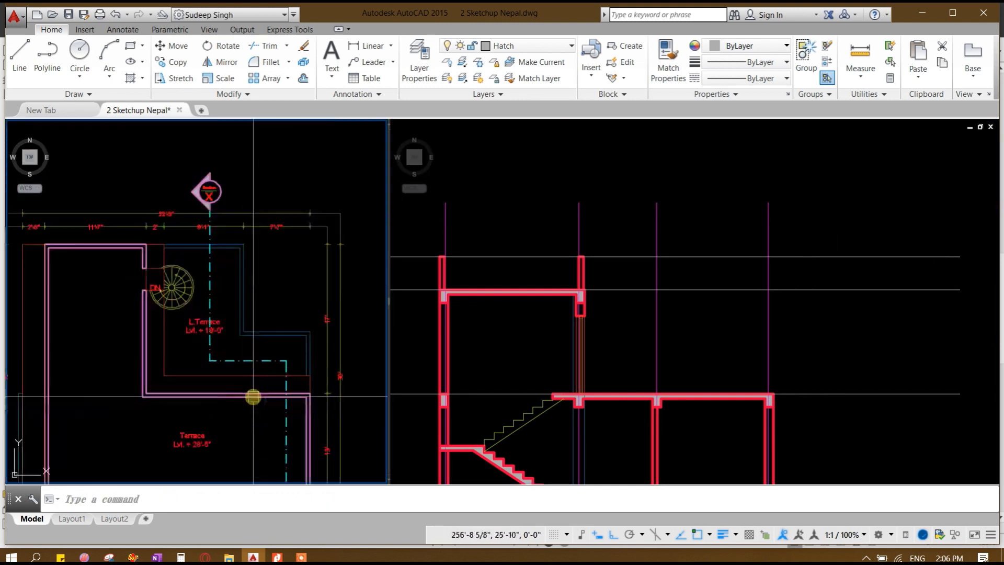
scroll(234, 344, up, 2)
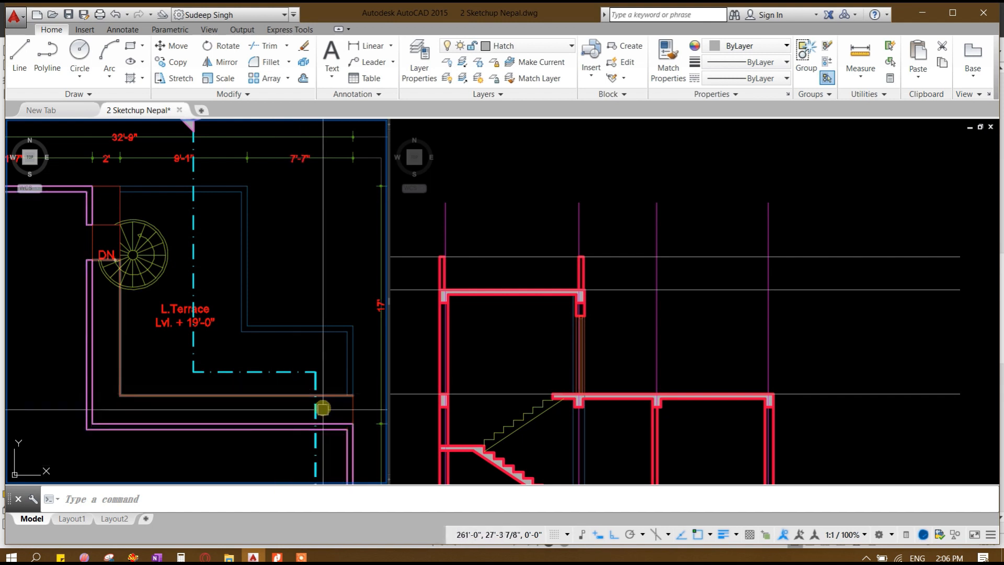
scroll(316, 416, up, 4)
middle_drag(315, 413, 74, 369)
Step: Measure the slab projection from the terrace's outer wall corner on the plan, cancel the dimension and return to the section
text(d)
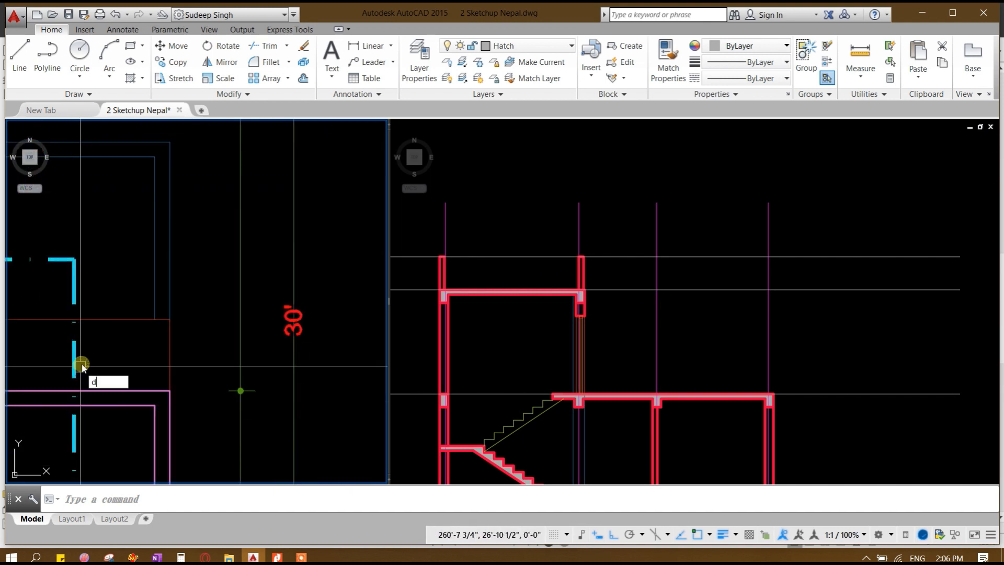
text(li)
key(Return)
click(168, 385)
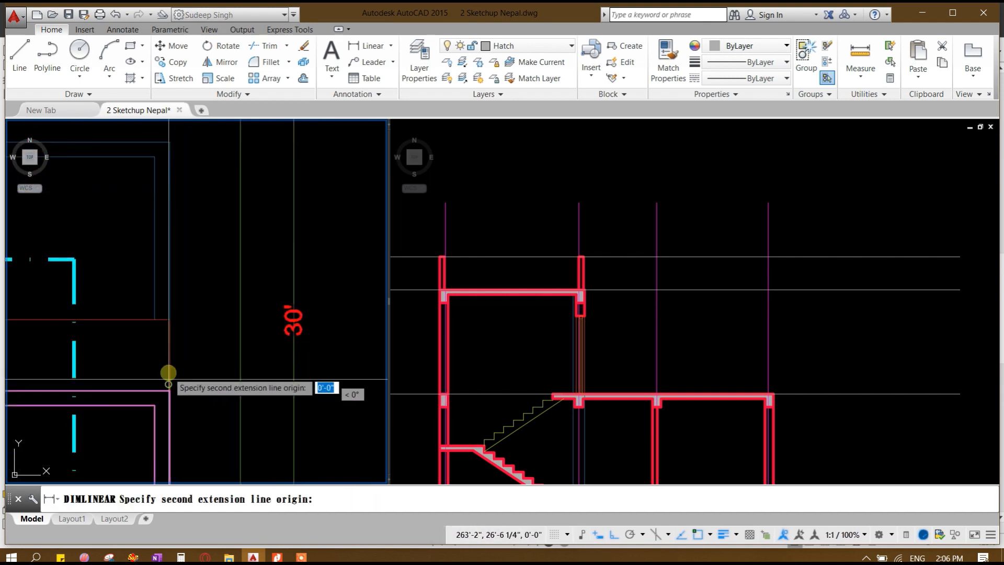
click(170, 320)
key(Escape)
click(646, 323)
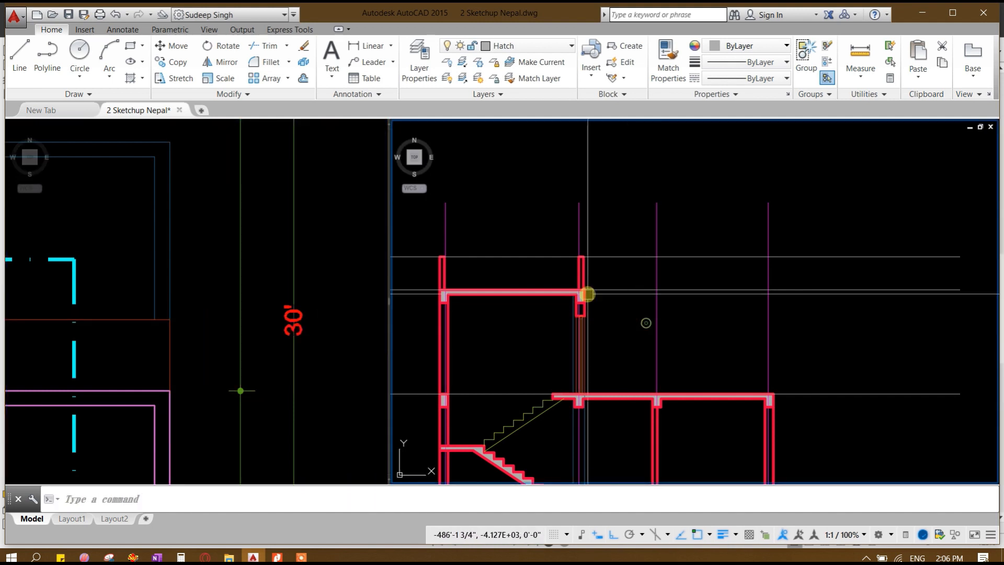
Step: Delete the solid hatch from the stair roof slab and remove the level line along the slab's top
scroll(588, 294, up, 5)
click(533, 350)
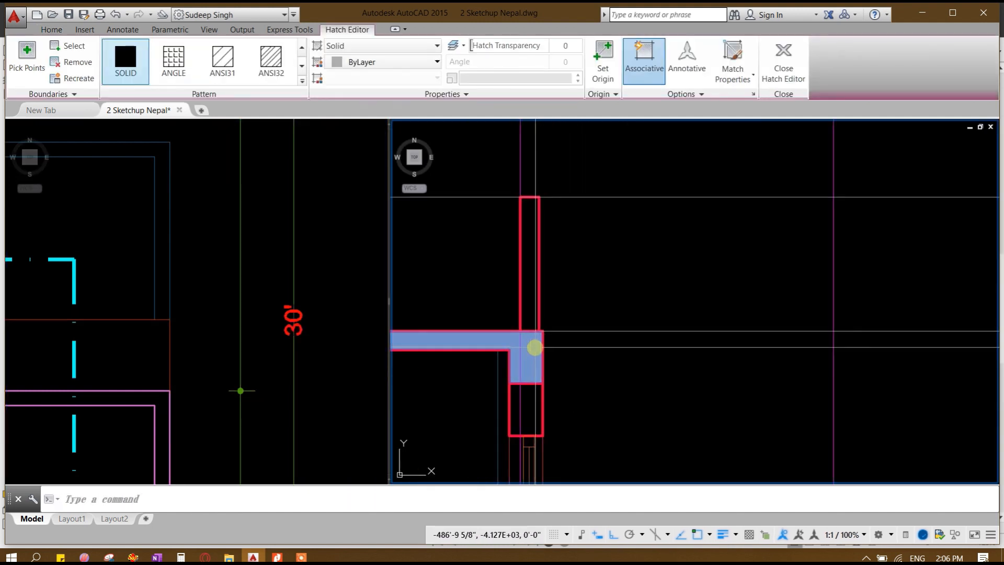
key(Delete)
click(594, 331)
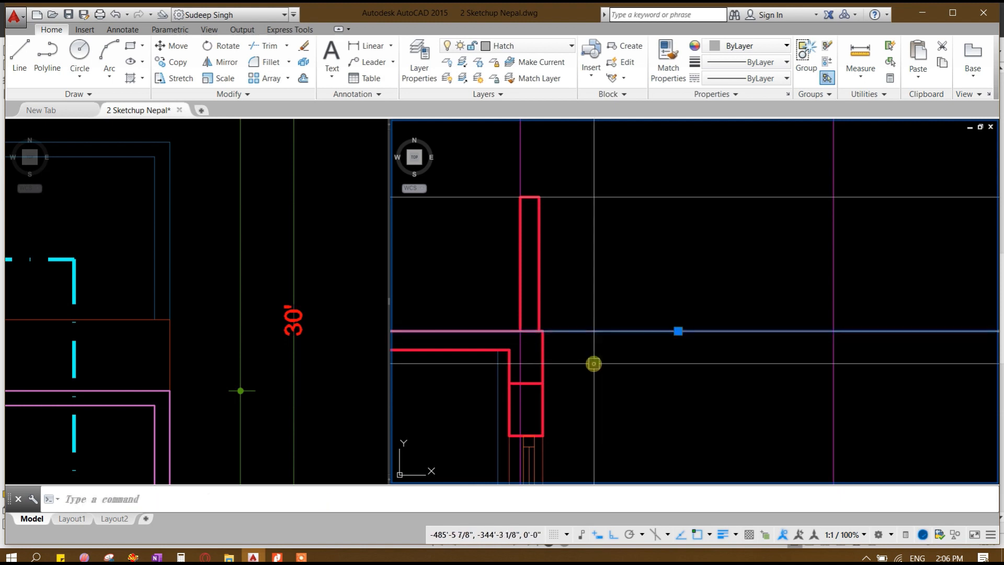
Step: Draw a polyline for the stair roof slab projection, 2' long and 5" thick, from the slab's outer top corner back to the wall
text(l)
key(Return)
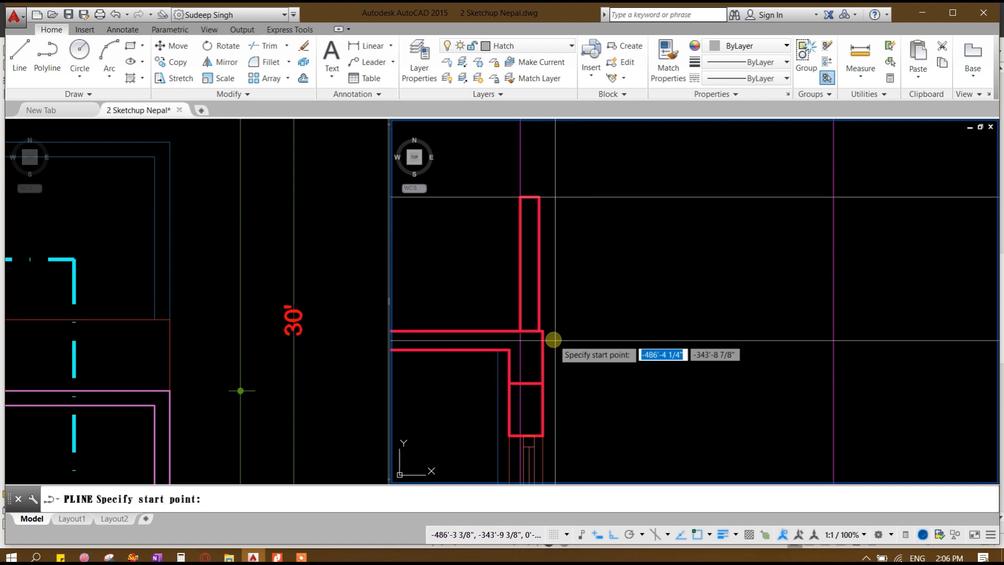
click(545, 331)
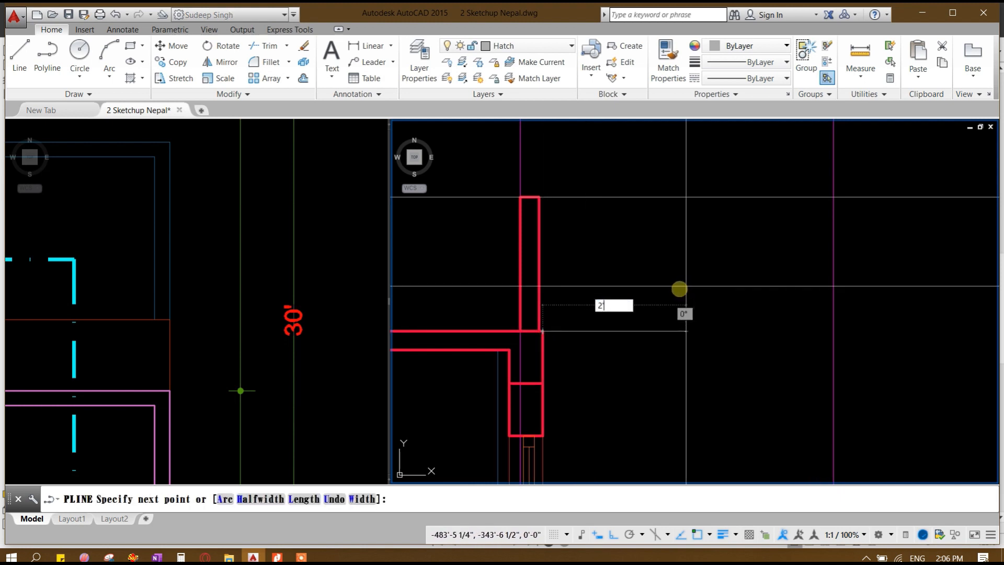
text(2')
key(Return)
text(2')
key(Return)
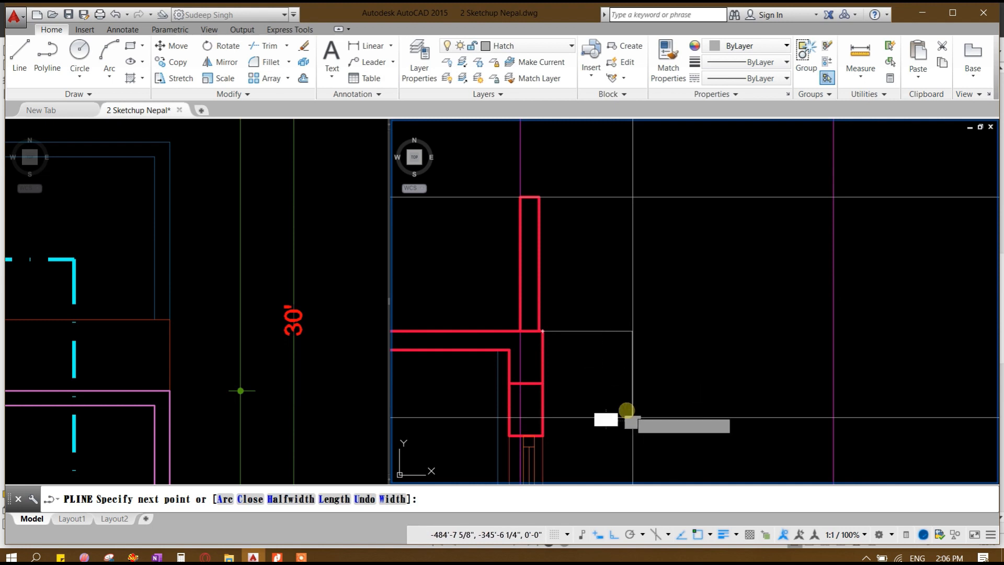
key(ctrl+z)
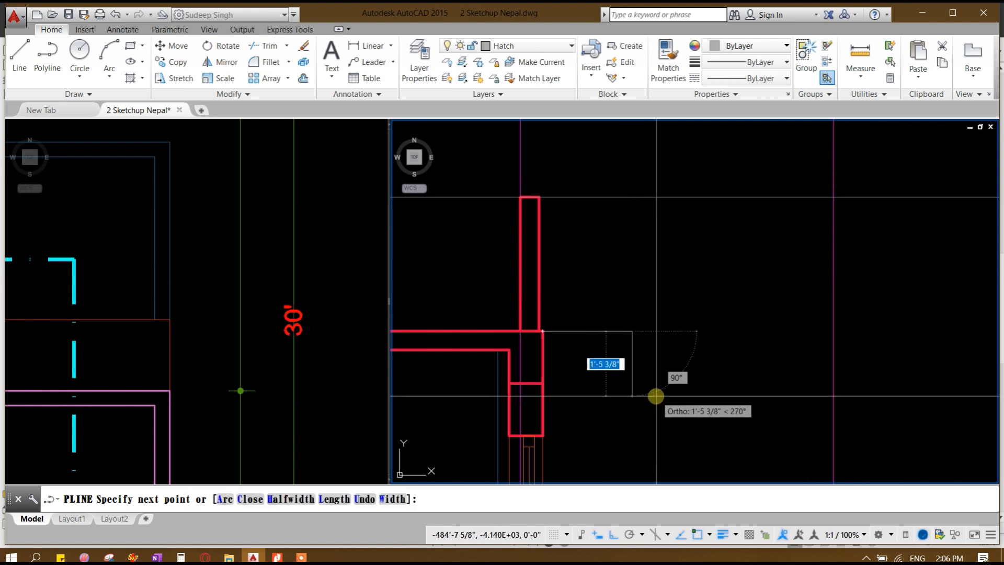
key(Return)
scroll(594, 379, up, 4)
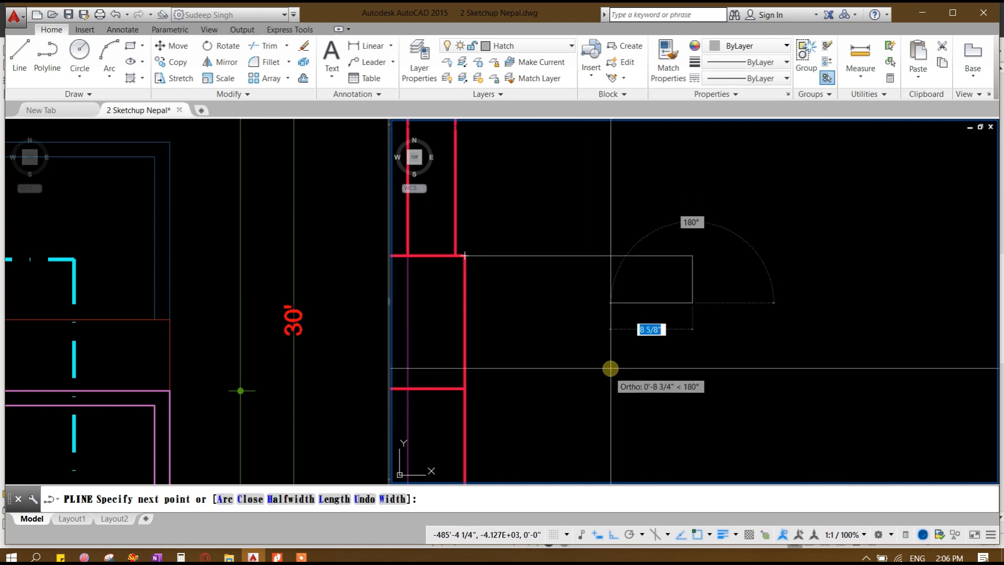
click(462, 297)
key(Return)
Step: Move the two parapet wall lines above the stair roof slab so the outer one aligns with the beam's outer face
middle_drag(483, 249, 655, 375)
drag(645, 298, 565, 321)
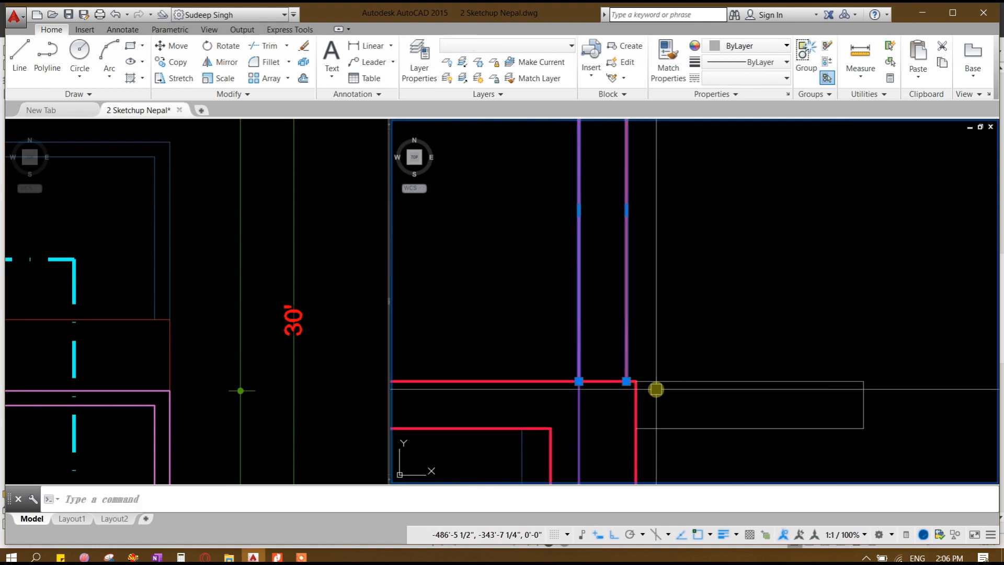
key(Return)
scroll(634, 394, up, 2)
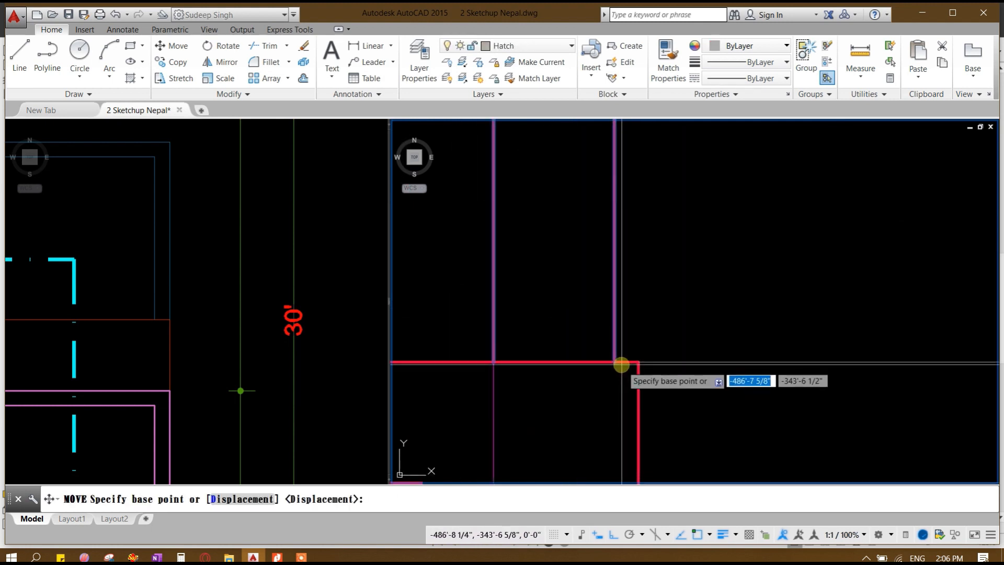
click(616, 361)
click(638, 360)
Step: Trim the outer wall line where the roof slab meets its projection and delete the leftover segment between them
scroll(557, 317, down, 4)
scroll(562, 340, up, 5)
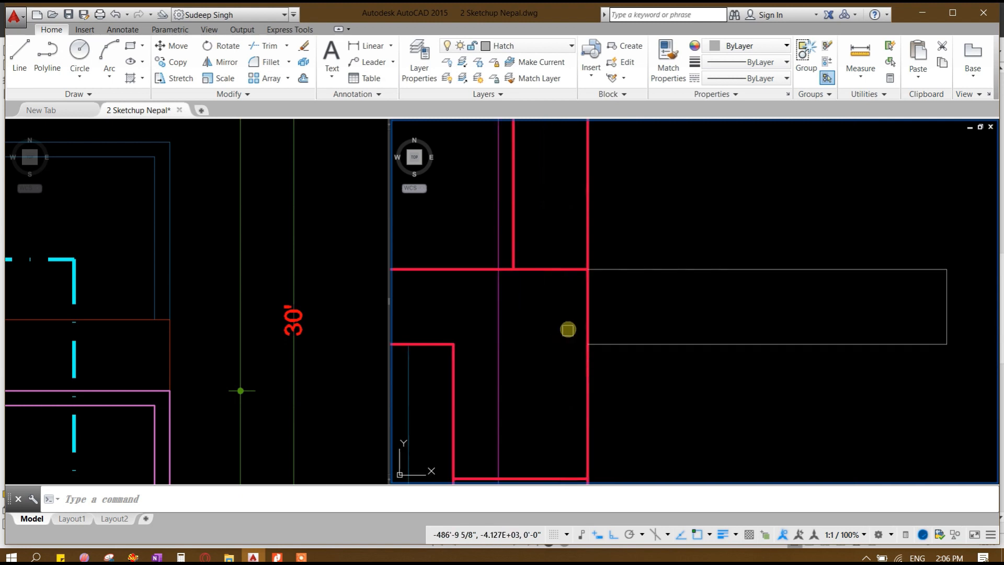
text(tr)
key(Return)
key(Return)
click(580, 312)
click(597, 302)
key(Escape)
scroll(590, 302, down, 4)
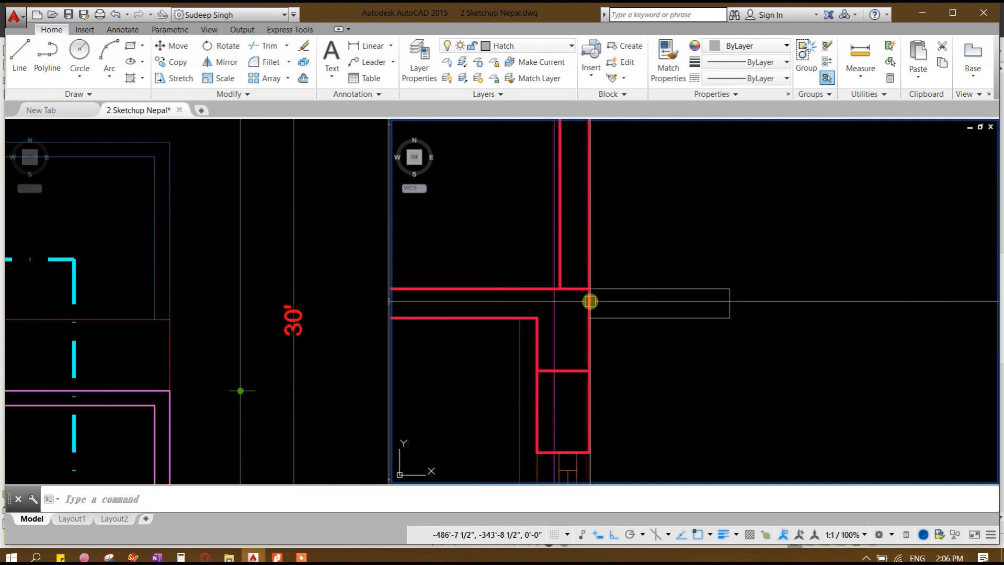
click(590, 301)
scroll(605, 305, up, 2)
key(Delete)
Step: Match the slab projection outline to the properties of the cut beam's outer edge line
click(577, 351)
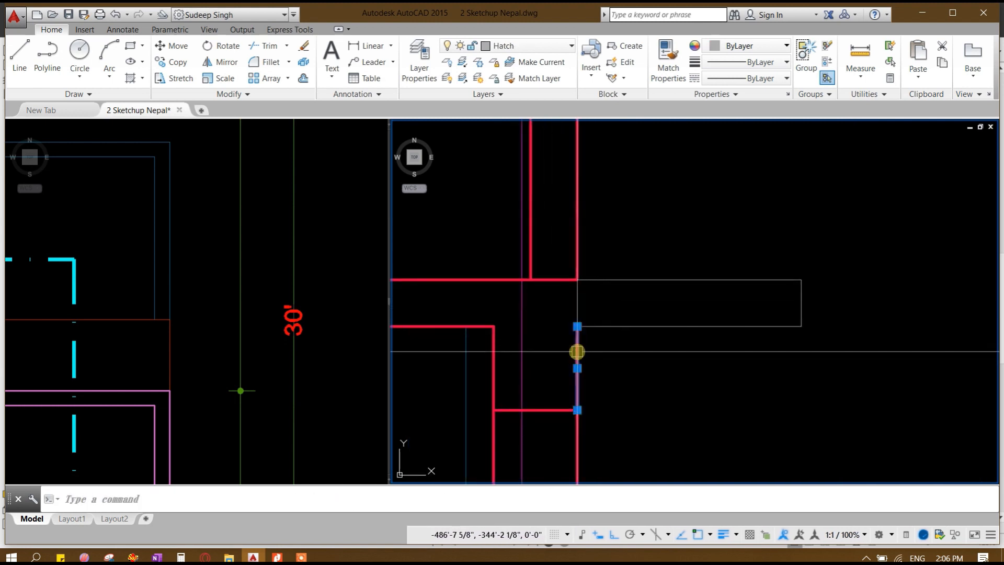
text(ma)
key(Return)
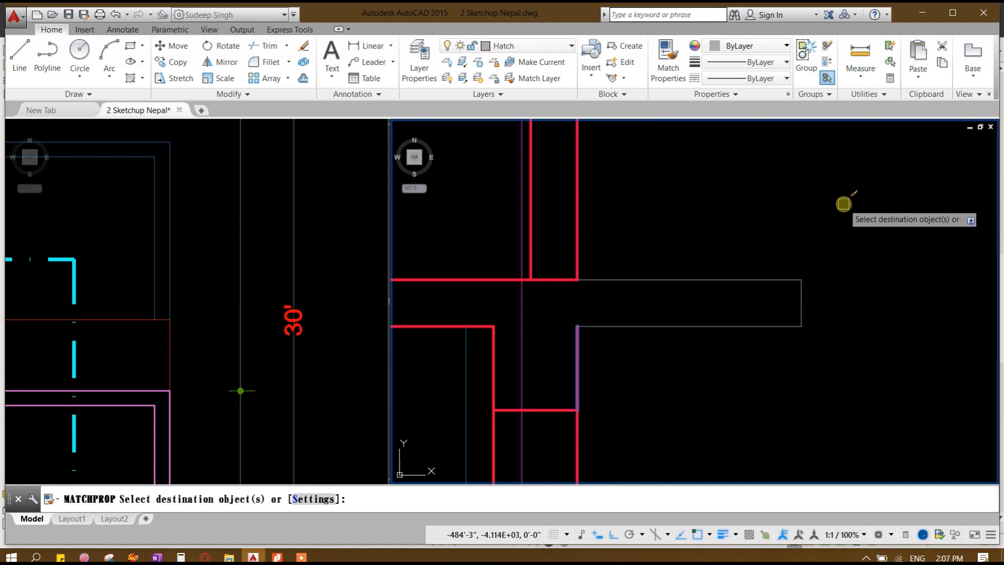
click(838, 220)
click(726, 395)
key(Escape)
scroll(729, 335, down, 6)
middle_drag(729, 335, 643, 352)
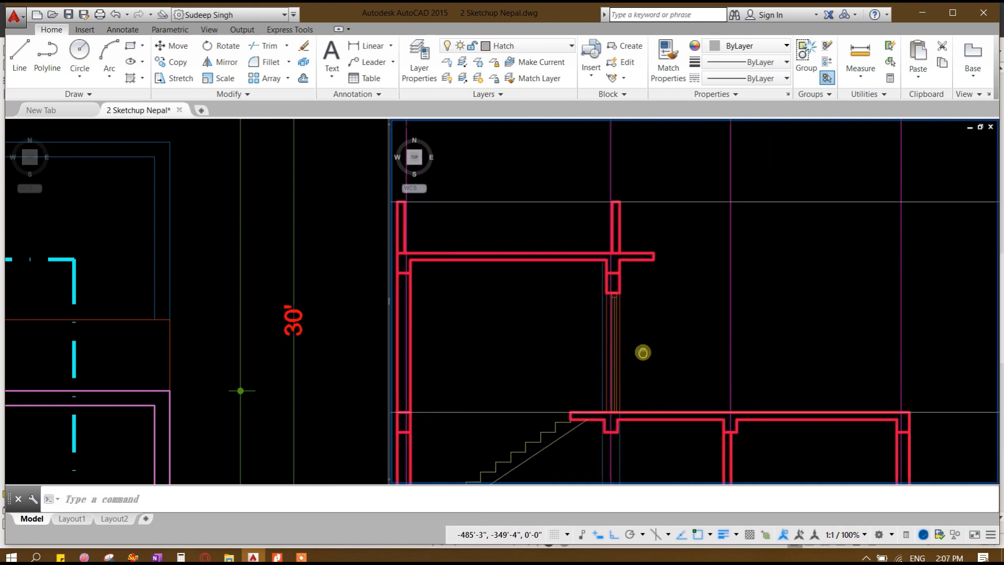
Step: Check the roof plan, then draw a vertical line upward from the outer top corner of the terrace slab in the section
scroll(693, 343, down, 3)
click(41, 303)
scroll(40, 304, down, 5)
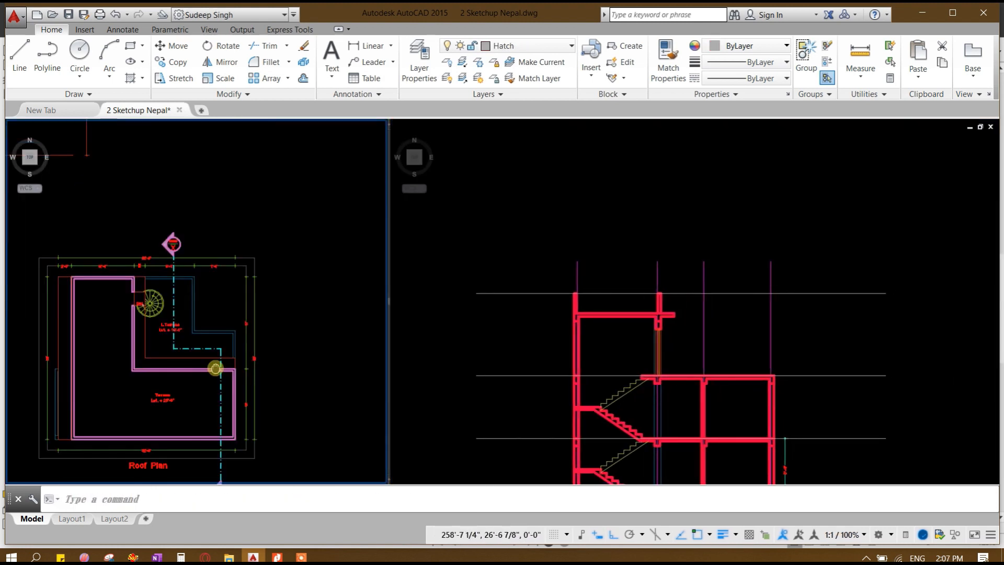
scroll(185, 351, up, 2)
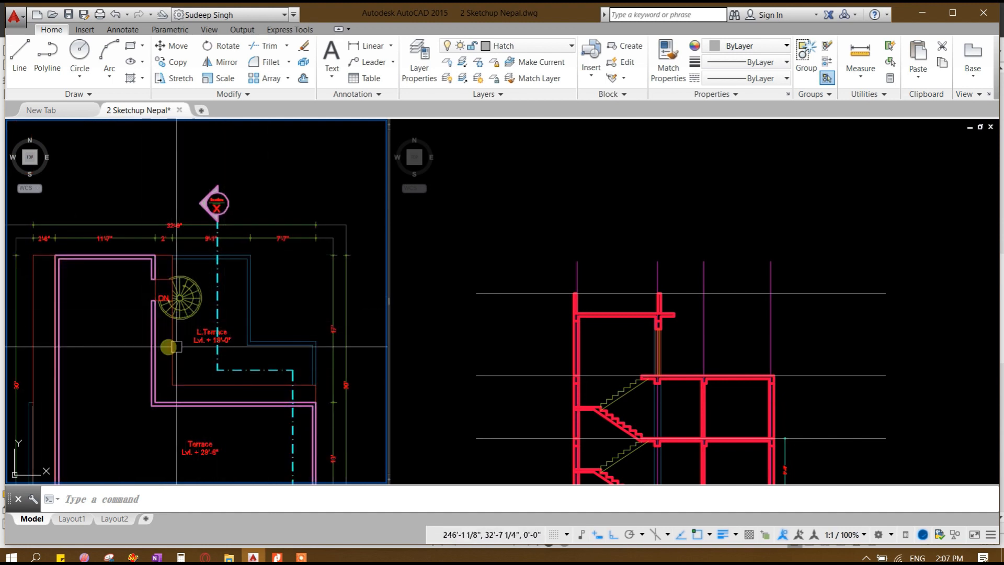
click(735, 336)
scroll(733, 334, up, 4)
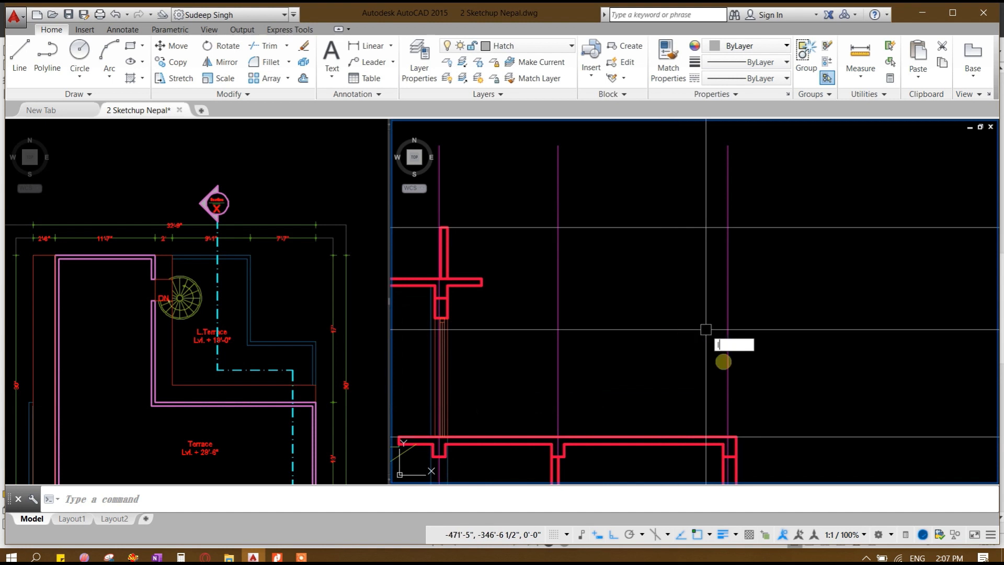
text(l)
key(Return)
click(736, 437)
click(789, 240)
key(Return)
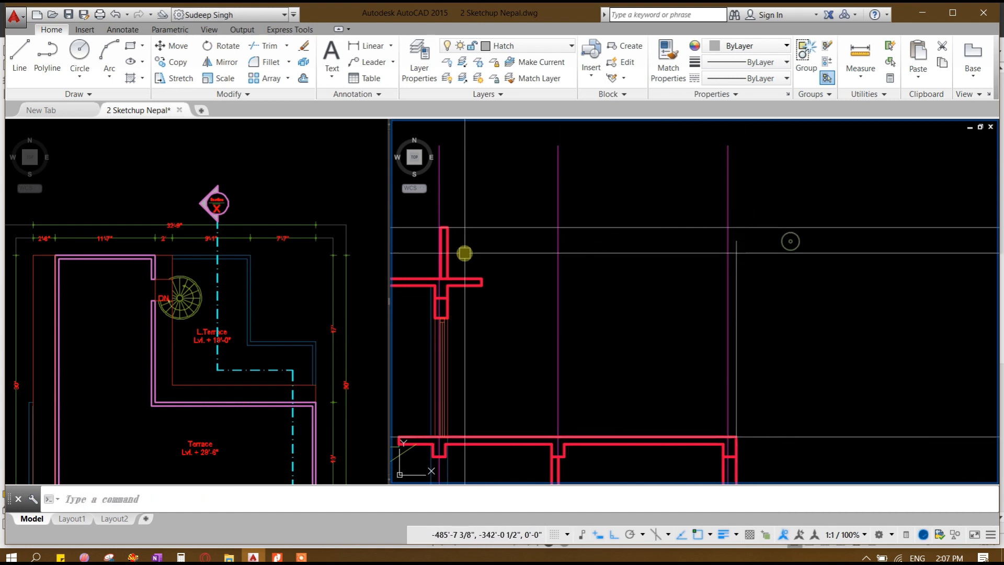
Step: Draw a horizontal line from the projection's top outer corner and fillet it with the vertical line above the terrace slab edge
key(Return)
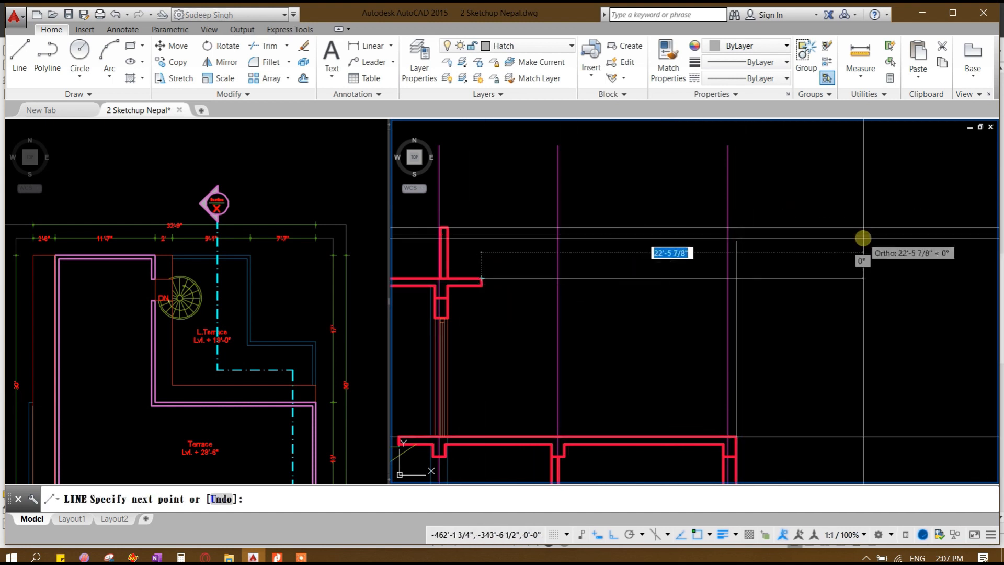
click(863, 237)
key(Return)
scroll(754, 262, up, 3)
text(f)
key(Return)
click(674, 287)
click(726, 312)
Step: Offset the horizontal line beyond the slab projection downward by 5" to show the slab thickness in elevation
scroll(763, 295, down, 3)
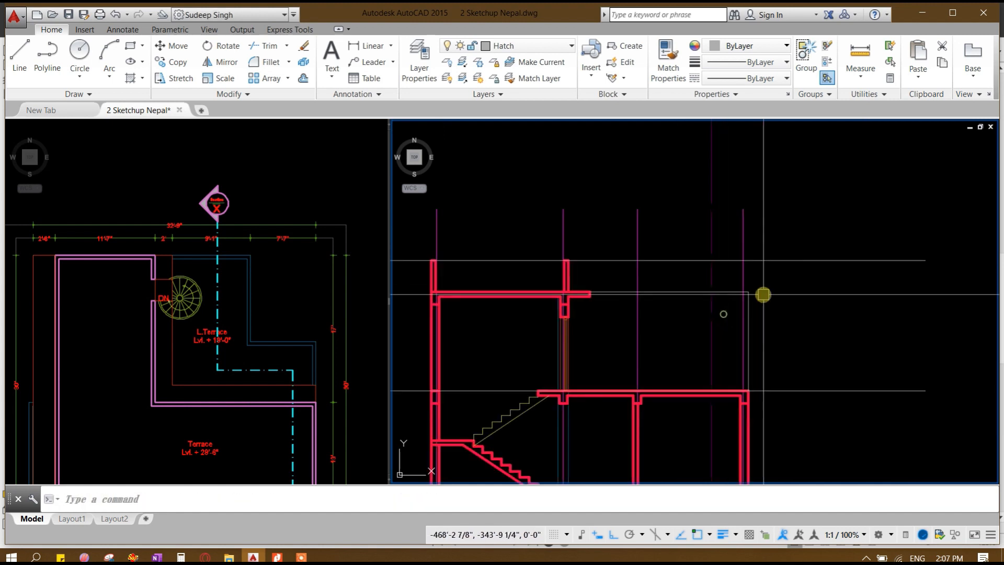
key(Return)
text(5)
key(Return)
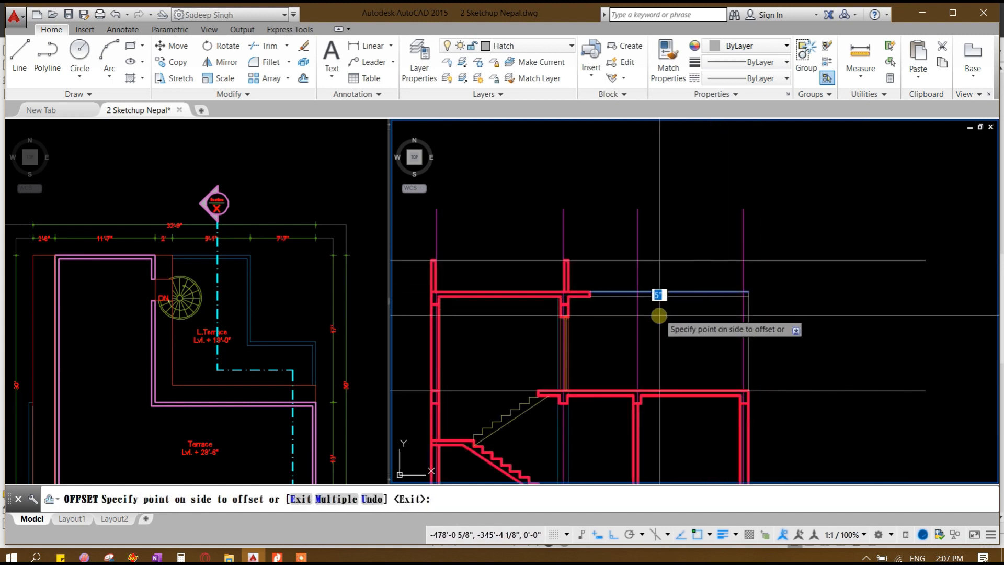
click(659, 320)
middle_drag(644, 342, 641, 370)
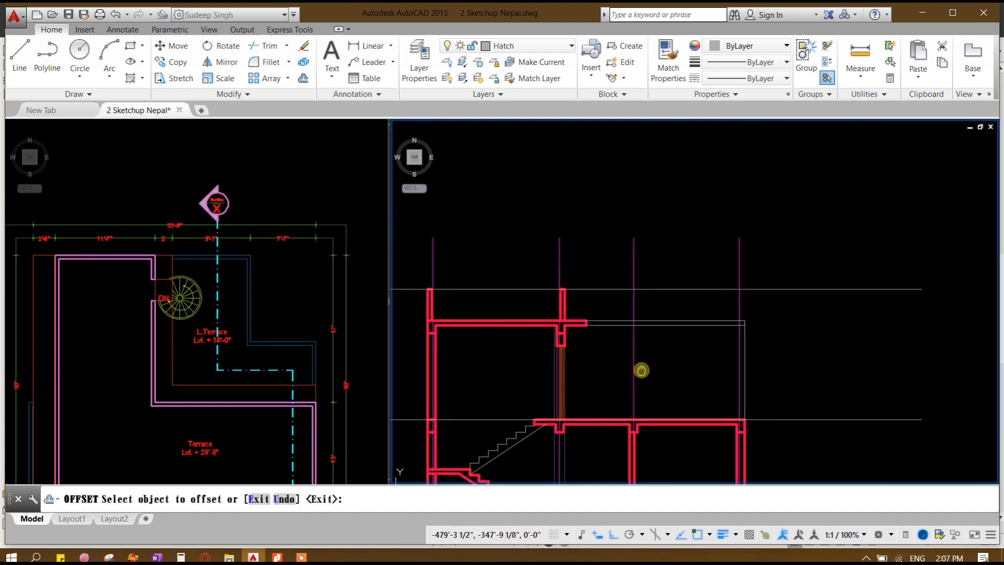
key(Return)
Step: Draw a vertical line upward from the outer corner of the slab elevation and fillet it with the parapet top level line
scroll(753, 335, up, 5)
text(l)
key(Return)
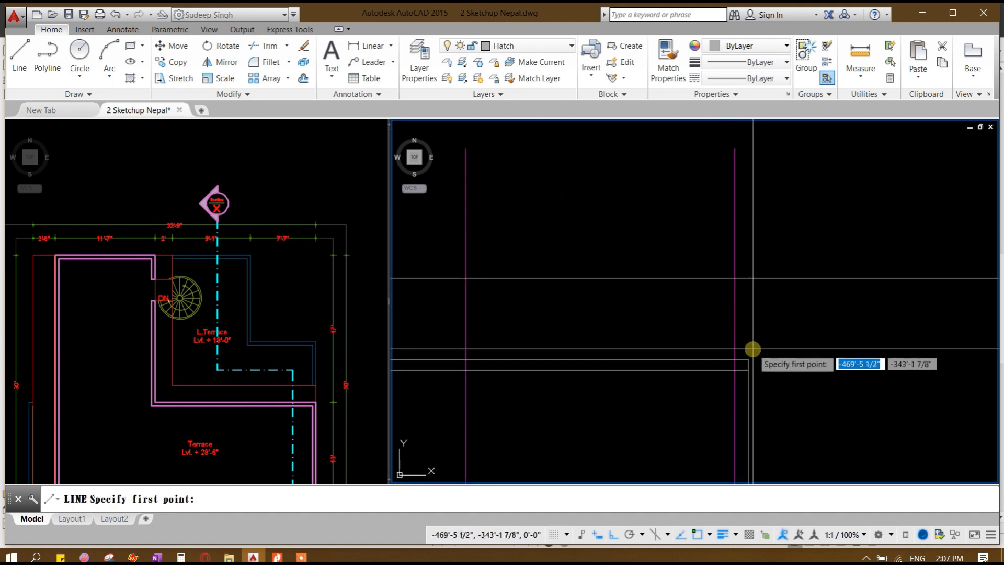
click(748, 359)
click(782, 203)
key(Return)
text(f)
key(Return)
click(708, 278)
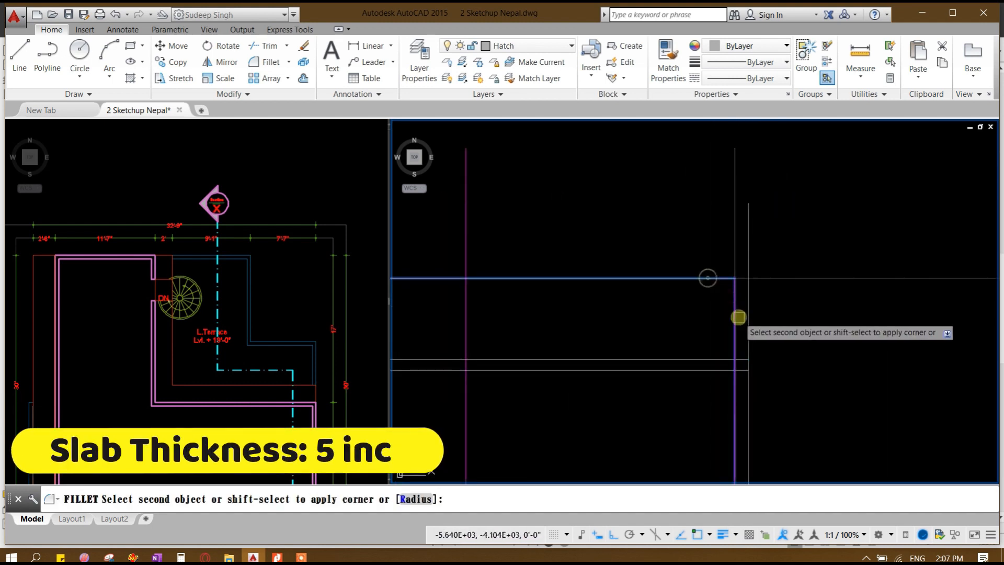
click(746, 324)
Step: Shorten the parapet top line to start at the outer top corner of the cut parapet above the door
scroll(761, 295, down, 2)
middle_drag(535, 300, 679, 301)
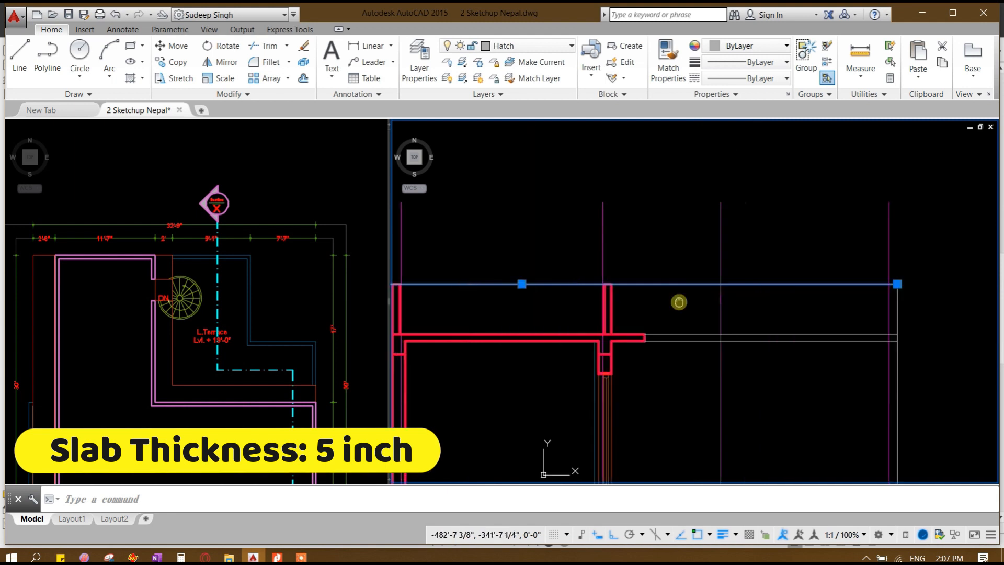
middle_drag(416, 286, 548, 284)
scroll(548, 287, down, 6)
scroll(514, 296, up, 4)
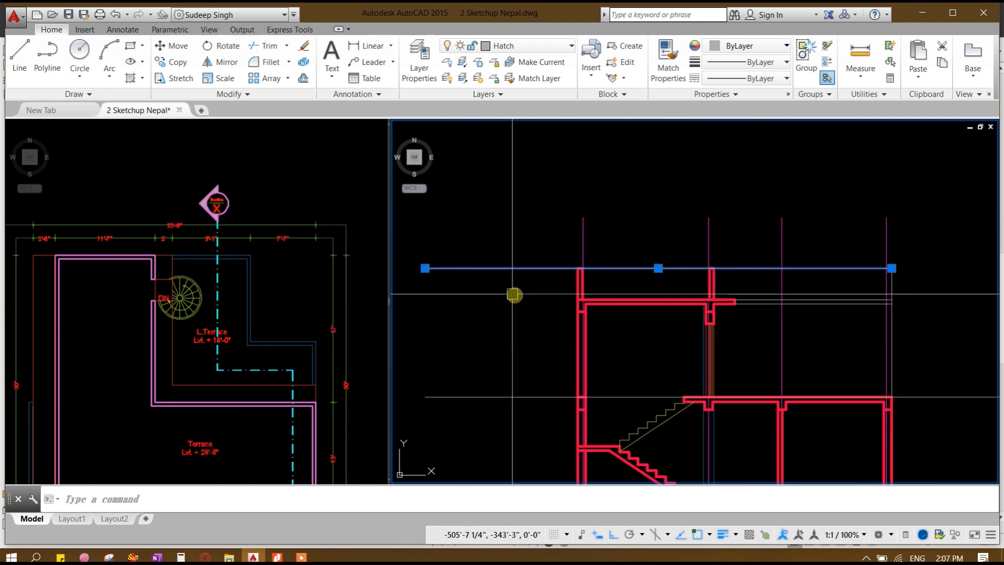
scroll(744, 267, up, 6)
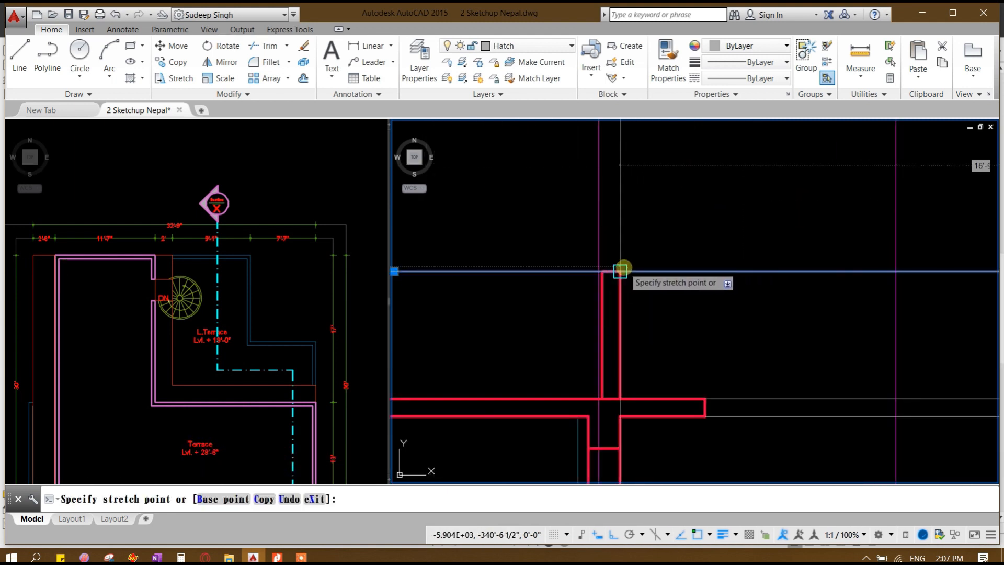
click(621, 270)
key(Escape)
Step: Put the parapet and slab elevation lines and the vertical edge lines beyond the cut on the Ele-1 layer
scroll(568, 255, down, 4)
middle_drag(830, 287, 644, 297)
scroll(646, 298, up, 2)
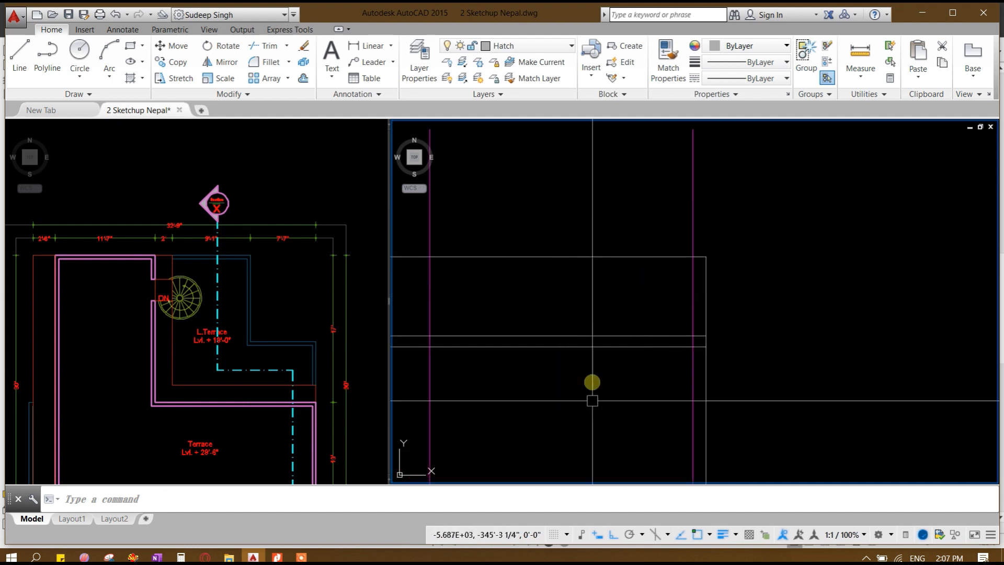
scroll(590, 392, down, 3)
scroll(630, 369, up, 3)
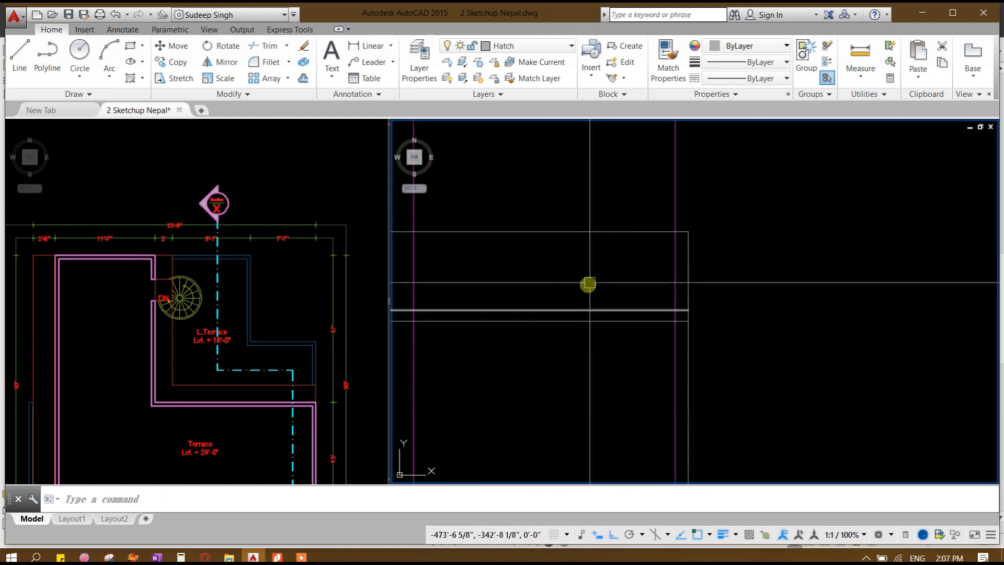
click(590, 282)
click(551, 354)
middle_drag(636, 291, 723, 355)
click(677, 270)
click(641, 318)
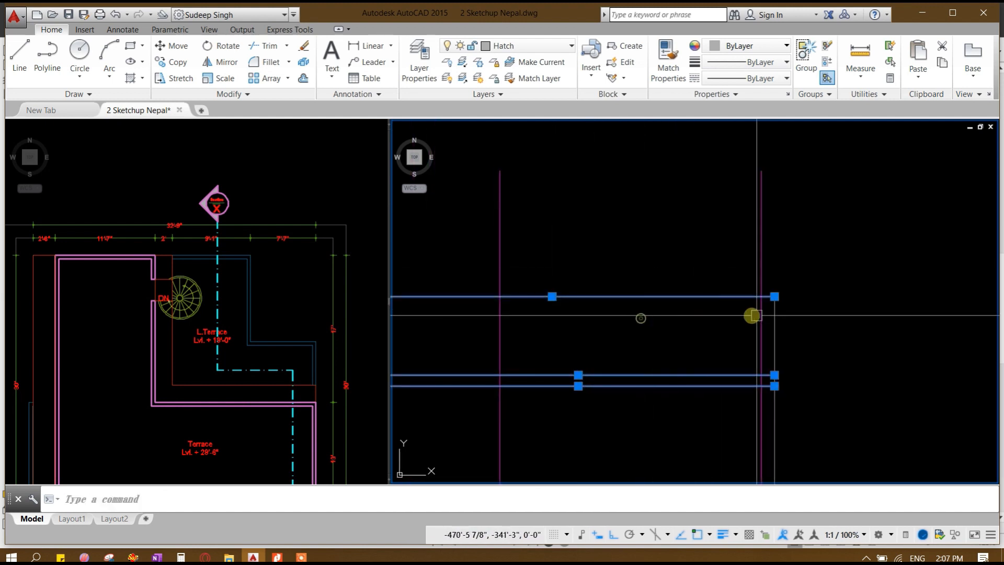
scroll(774, 332, down, 6)
scroll(784, 314, up, 4)
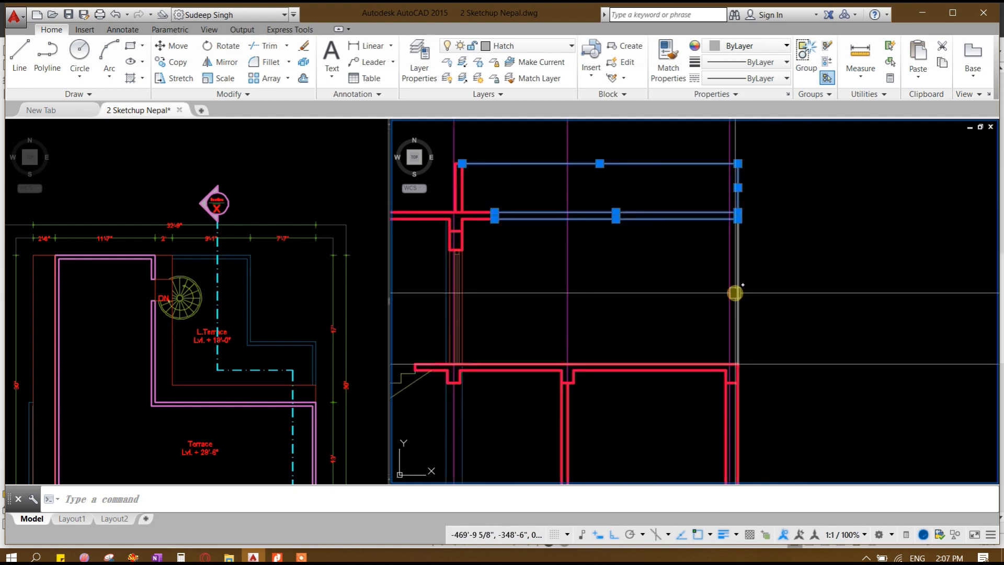
click(515, 47)
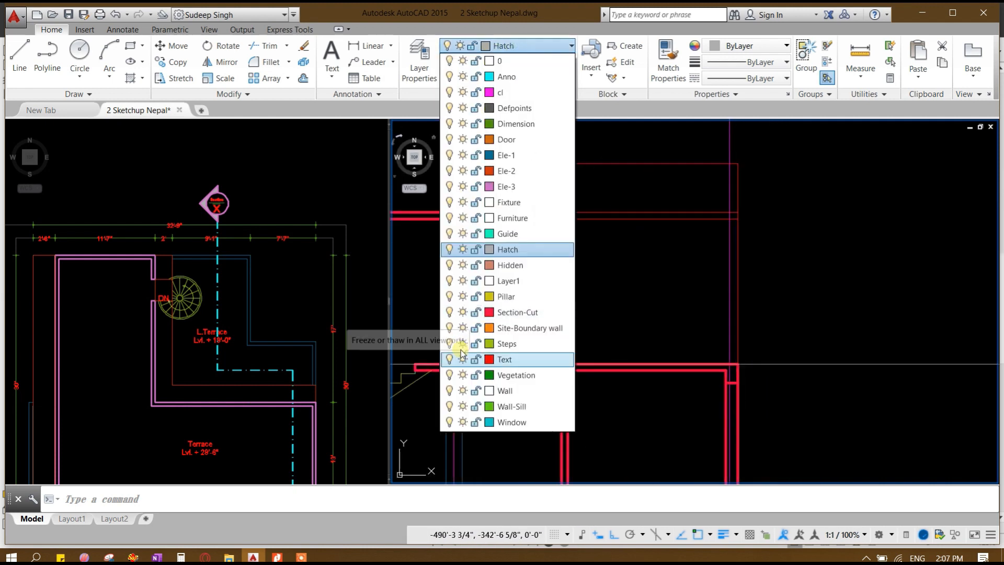
click(535, 155)
scroll(585, 189, down, 4)
key(Escape)
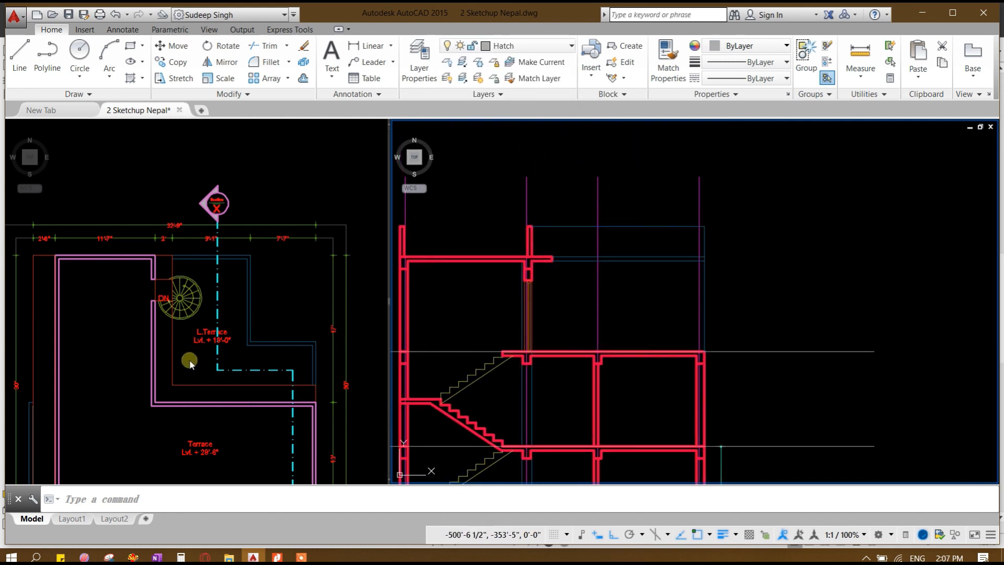
Step: Check in the upper floor plan, using a horizontal construction line, whether the column corner beside door D1 aligns with the toilet wall face
click(190, 360)
scroll(183, 357, down, 7)
scroll(131, 351, up, 5)
middle_drag(59, 350, 283, 355)
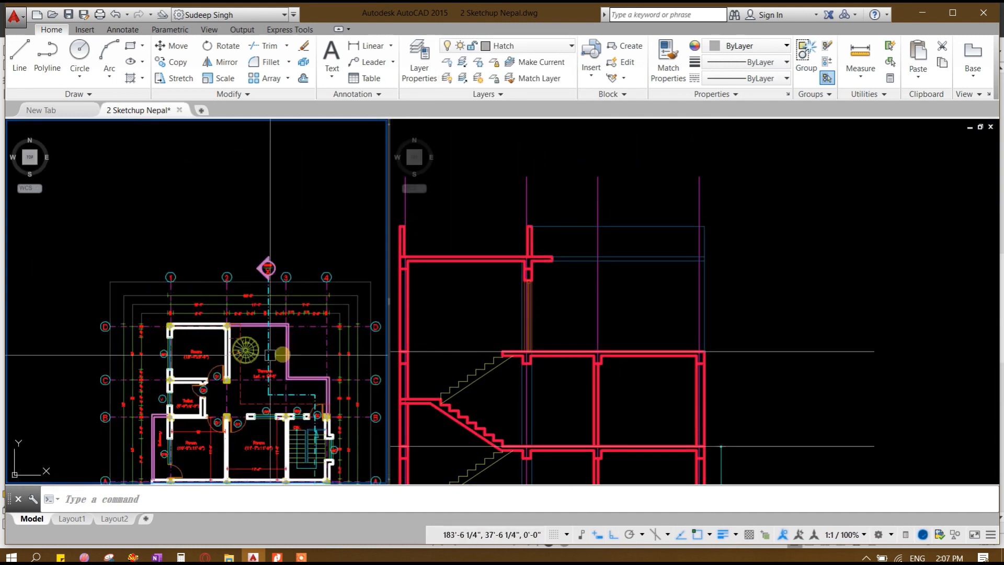
scroll(270, 354, up, 2)
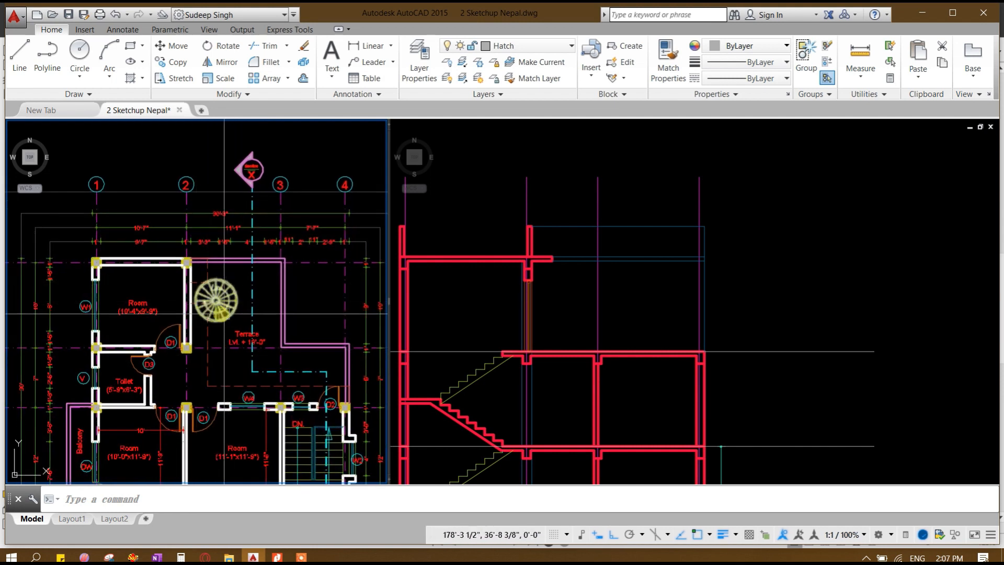
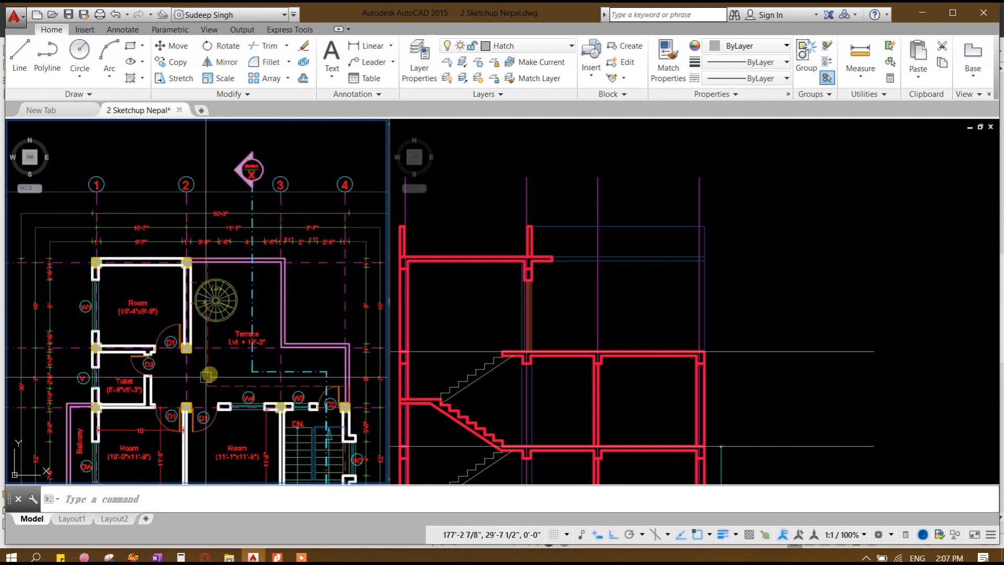
scroll(158, 369, up, 6)
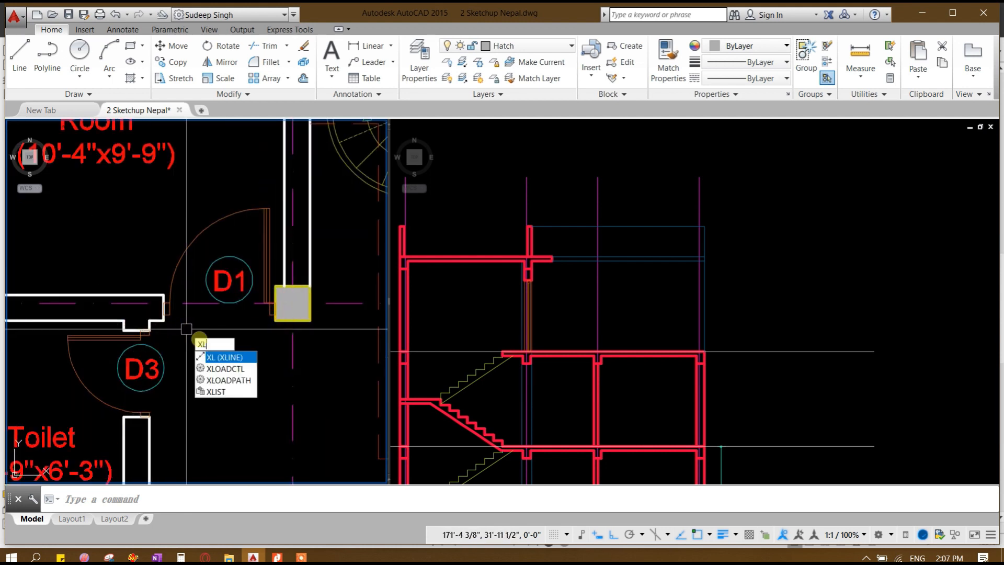
key(space)
text(h)
key(space)
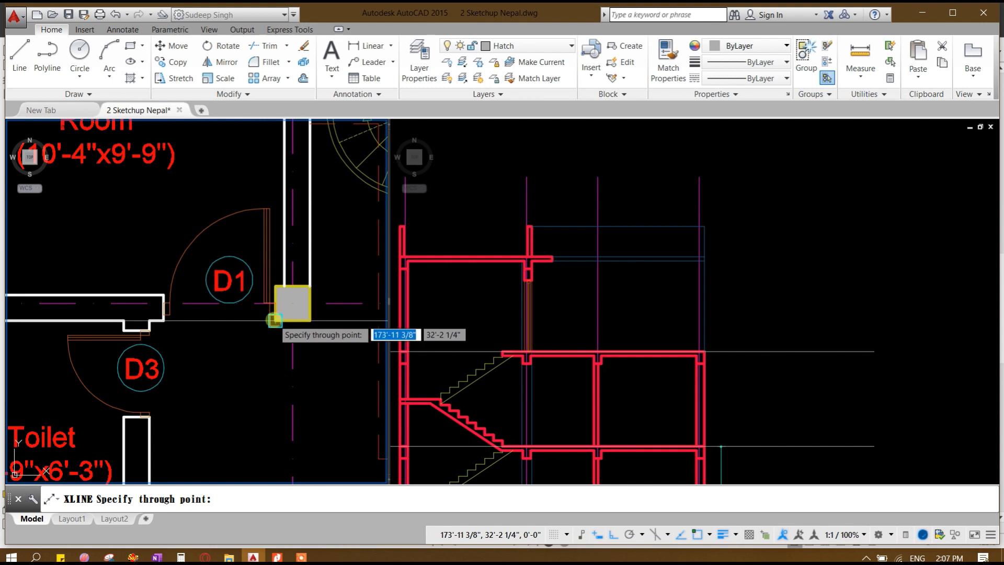
click(265, 321)
key(Escape)
Step: Measure the distance from the wall face beside door D1 to the end of the wall projection at door D3
scroll(265, 321, up, 4)
text(d)
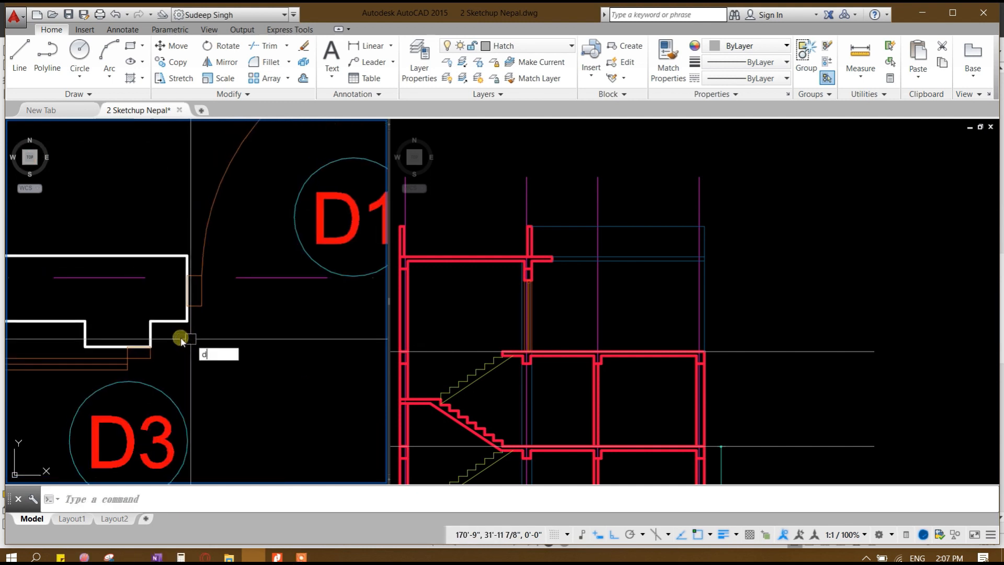
text(li)
scroll(161, 338, up, 2)
key(Return)
click(146, 314)
click(146, 354)
scroll(232, 367, down, 4)
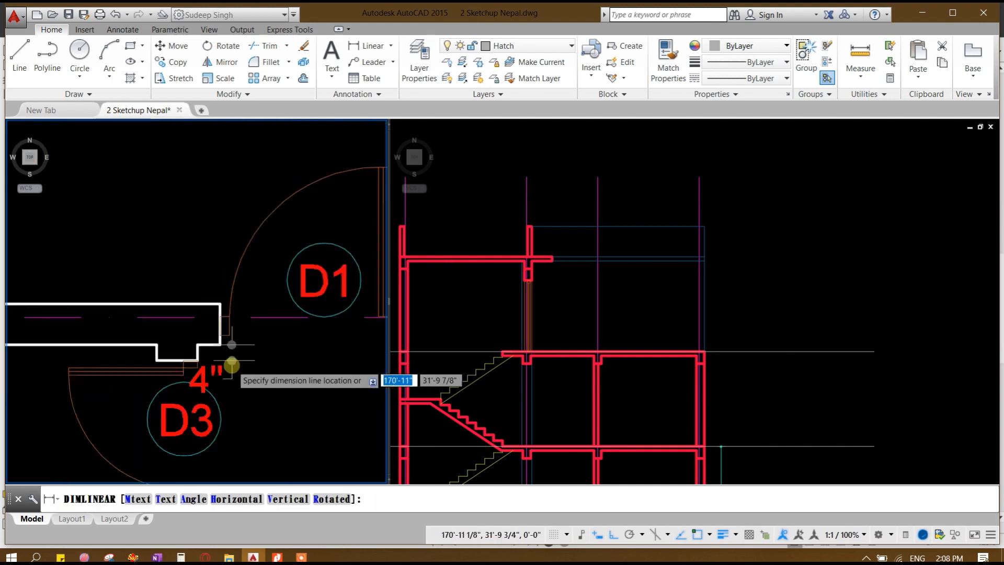
key(Escape)
scroll(231, 366, down, 4)
middle_drag(212, 401, 198, 374)
scroll(199, 373, up, 4)
key(Return)
key(Escape)
Step: Offset the section's vertical grid line above the middle wall towards the stairs to mark the column face beyond
click(527, 289)
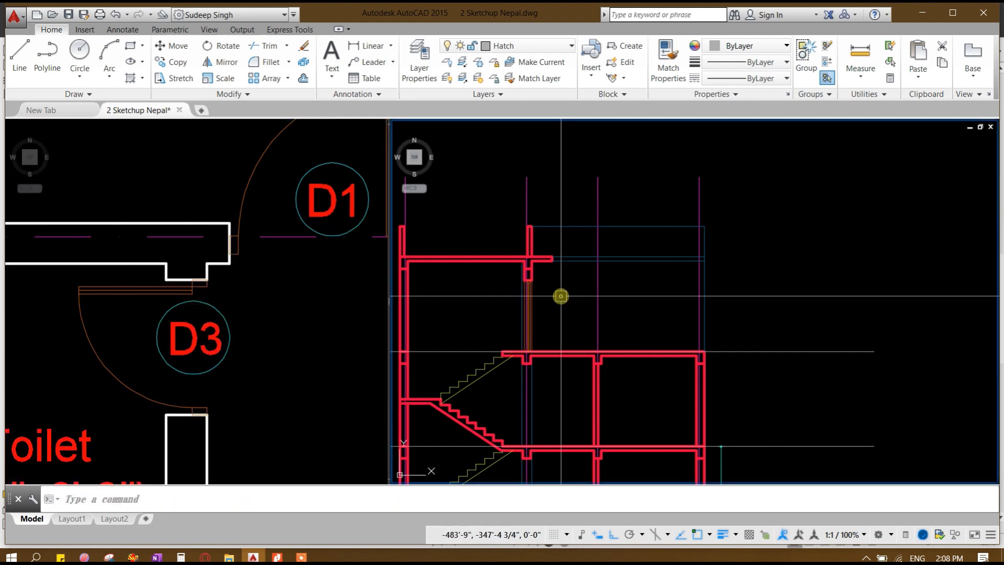
scroll(226, 315, down, 4)
click(301, 324)
scroll(301, 323, up, 4)
click(522, 323)
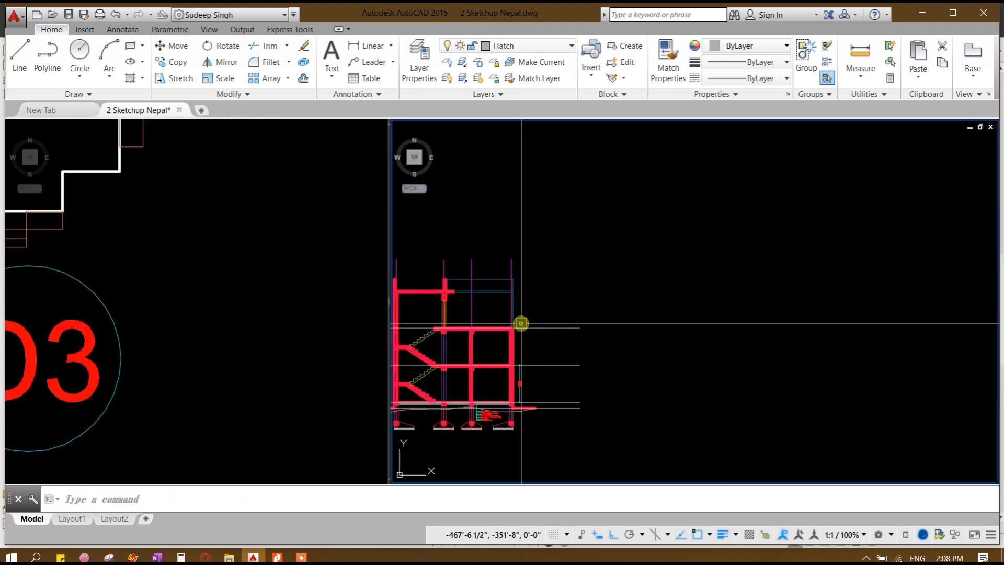
scroll(450, 321, up, 3)
scroll(551, 384, down, 2)
scroll(596, 350, up, 1)
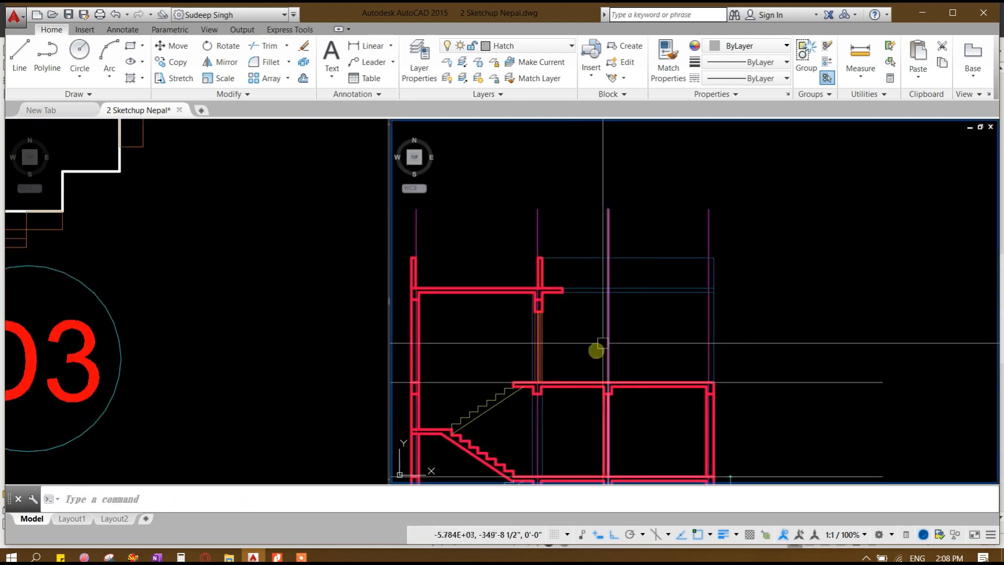
scroll(602, 344, up, 2)
click(607, 322)
key(Return)
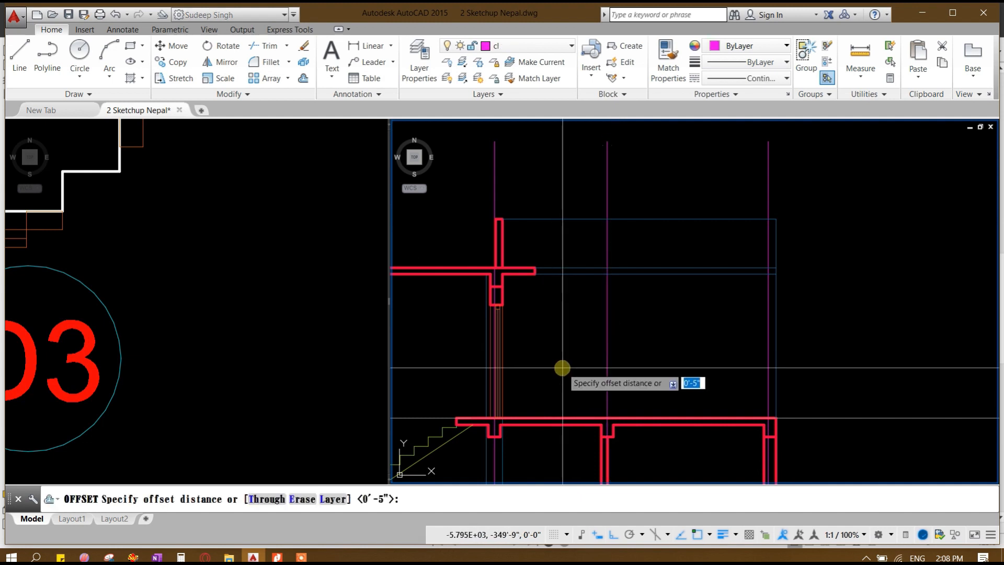
key(Return)
click(606, 366)
click(549, 366)
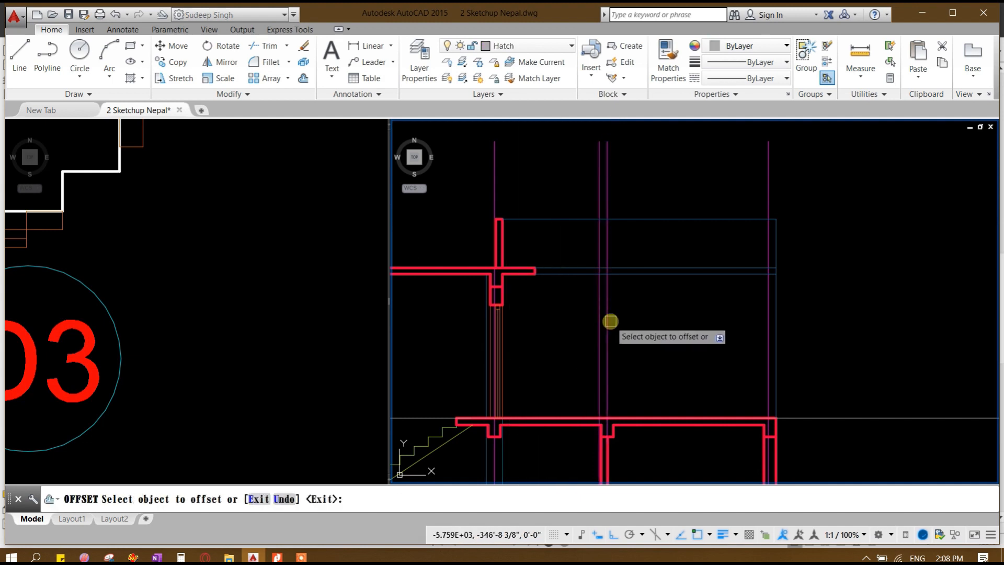
click(601, 329)
click(595, 351)
text(o)
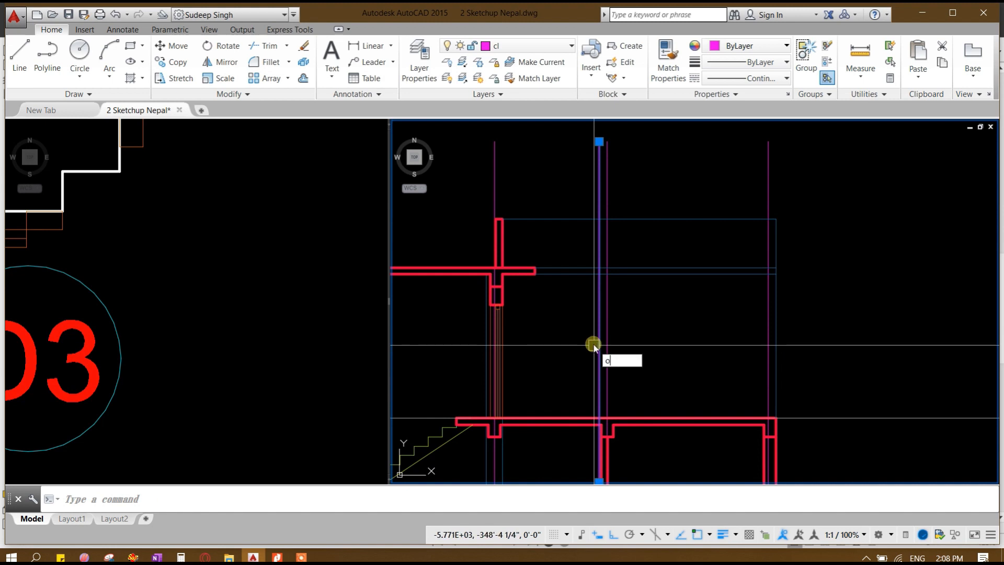
text(r)
key(Return)
click(527, 343)
click(582, 337)
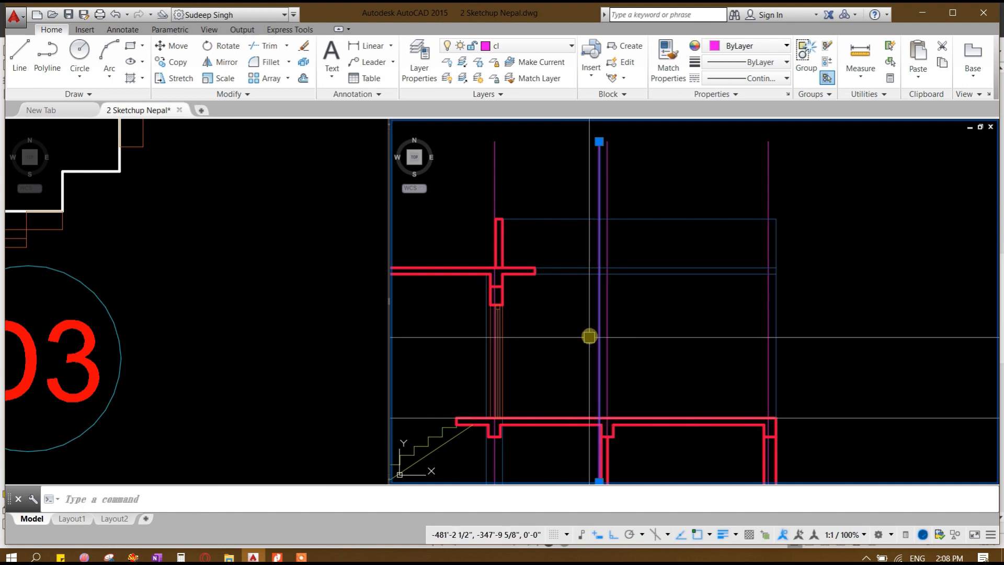
Step: Offset the column face line by 4" towards the stairs to mark the near jamb of door D3
text(o)
key(Return)
text(4)
key(Return)
click(600, 333)
click(565, 332)
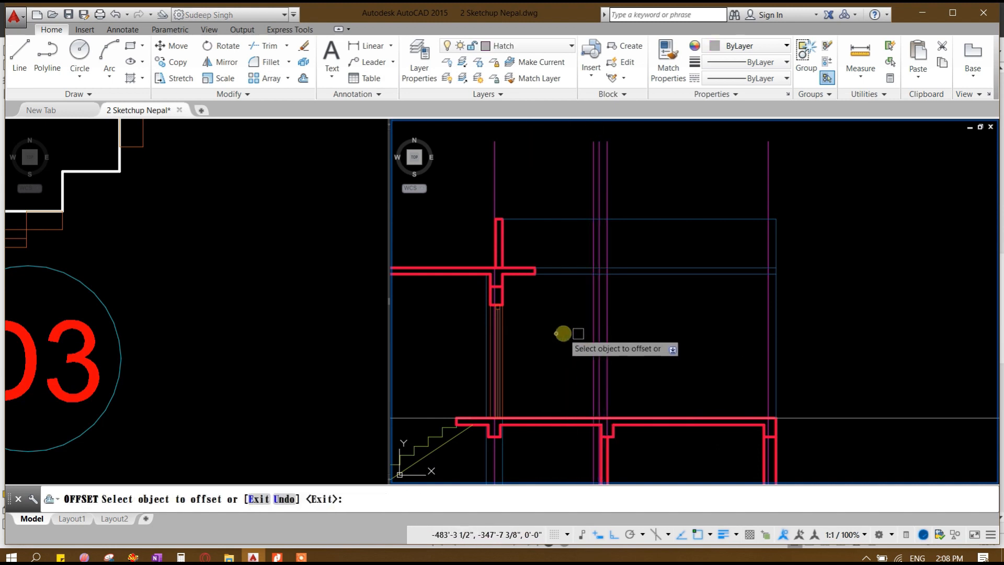
key(Return)
Step: Offset the near jamb line by the door width towards the stairs to mark the far jamb of door D3
text(o2)
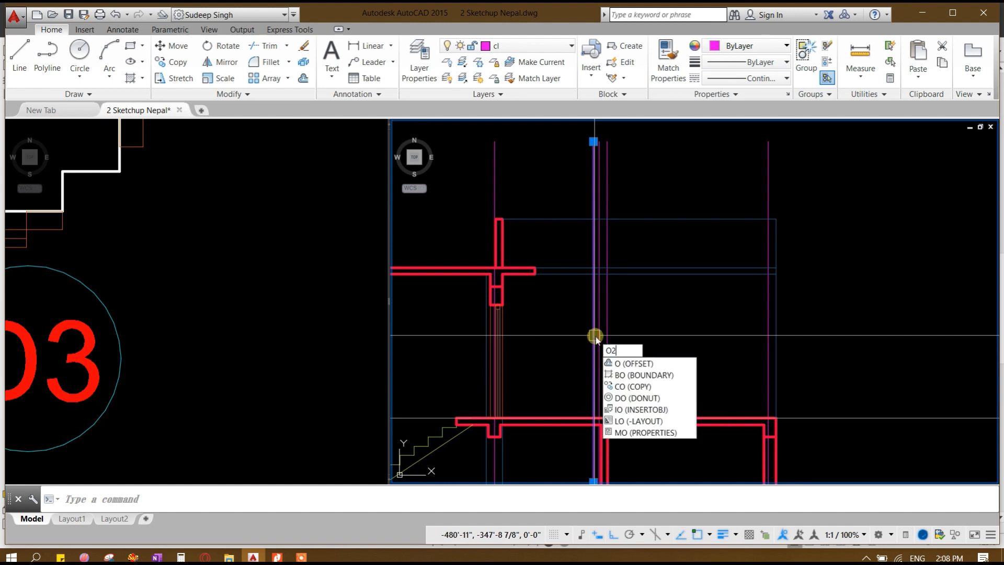
key(Escape)
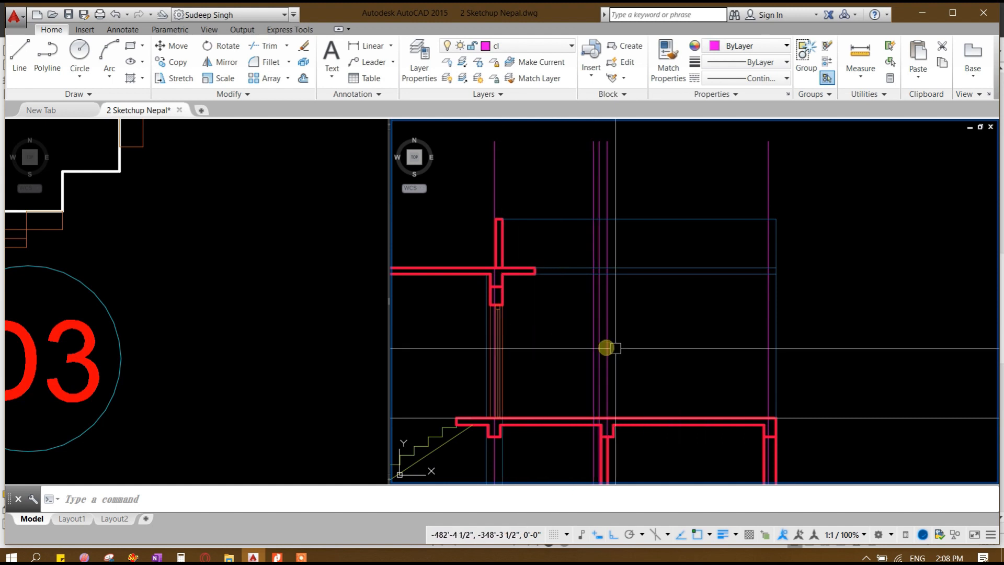
text(o)
key(Return)
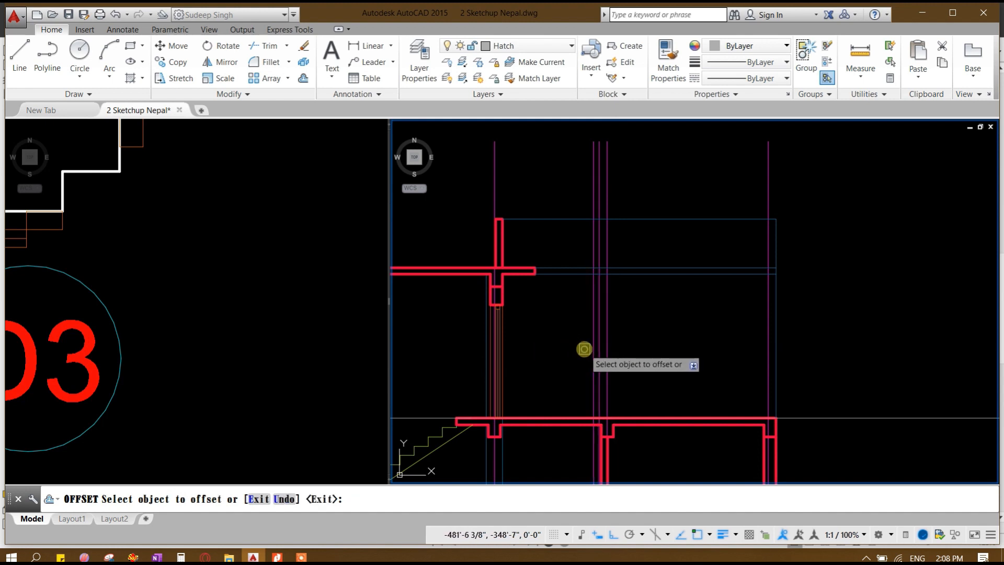
click(591, 355)
click(526, 358)
key(Escape)
Step: Offset the terrace floor level line upward by 7' to mark the door head height
scroll(576, 417, up, 6)
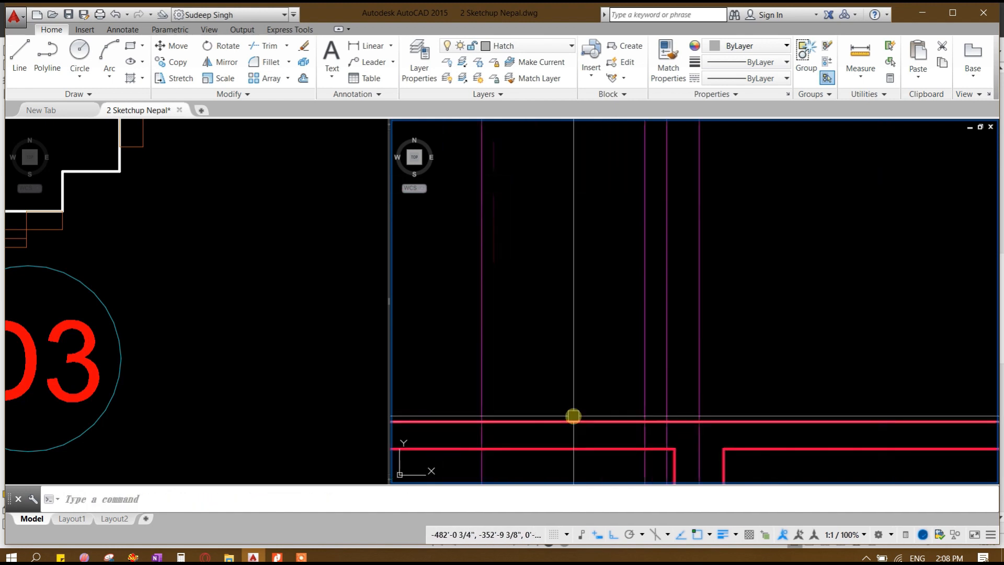
text(oo)
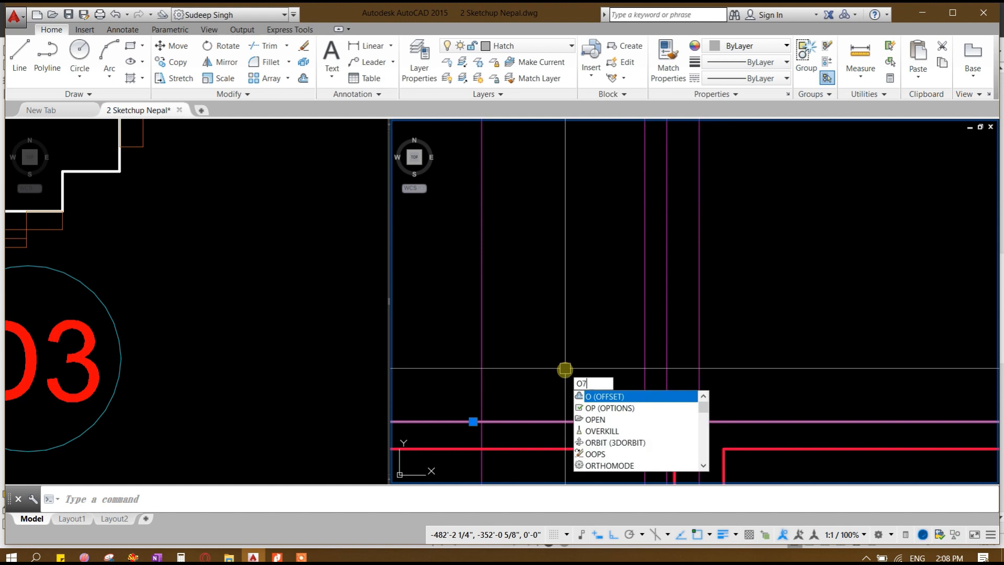
key(Return)
scroll(567, 233, down, 4)
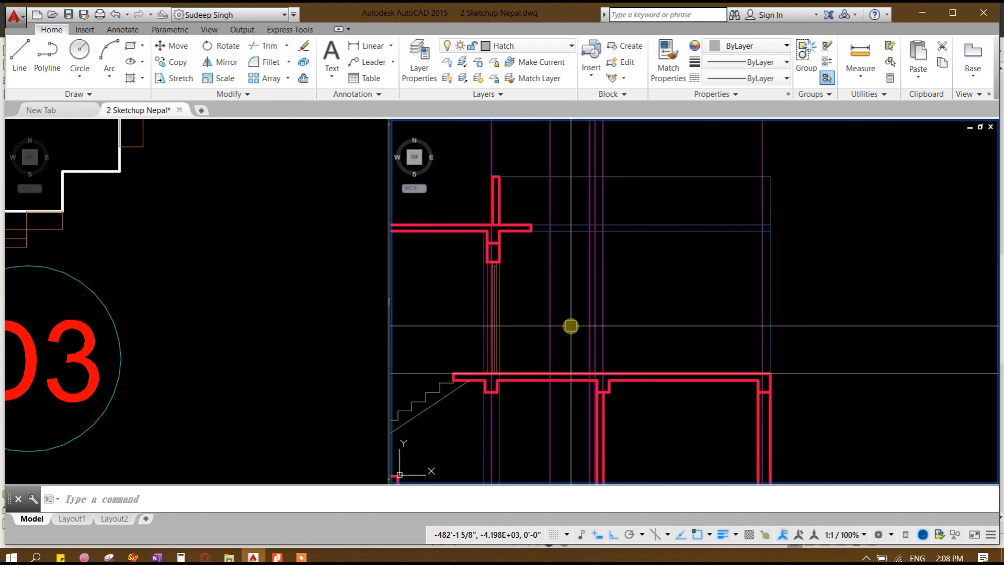
text(o)
key(Return)
text(7)
key(Return)
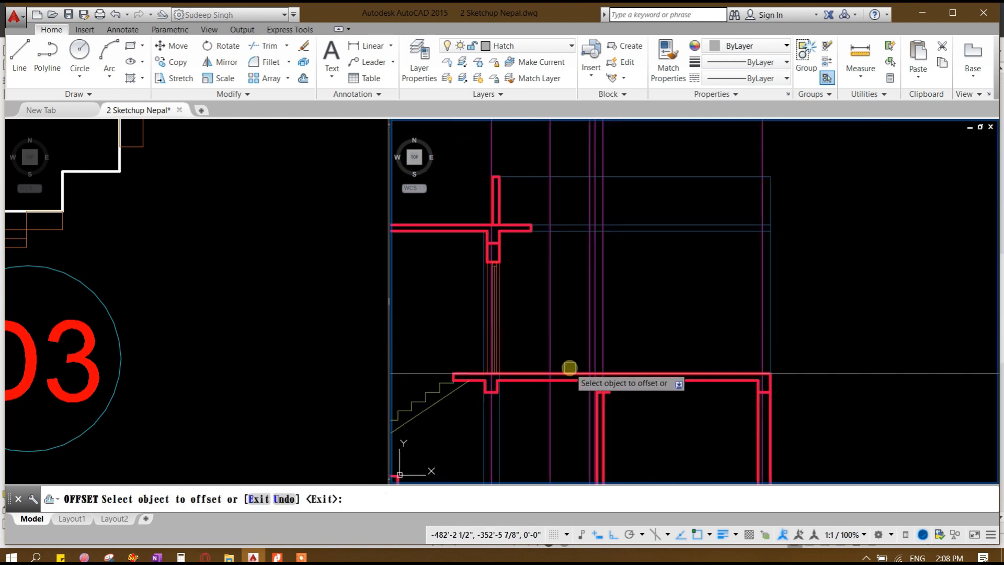
click(568, 371)
click(565, 325)
key(Escape)
Step: Fillet the door head line with both jamb lines to form the top corners of the door opening
scroll(558, 259, up, 4)
text(f)
key(Return)
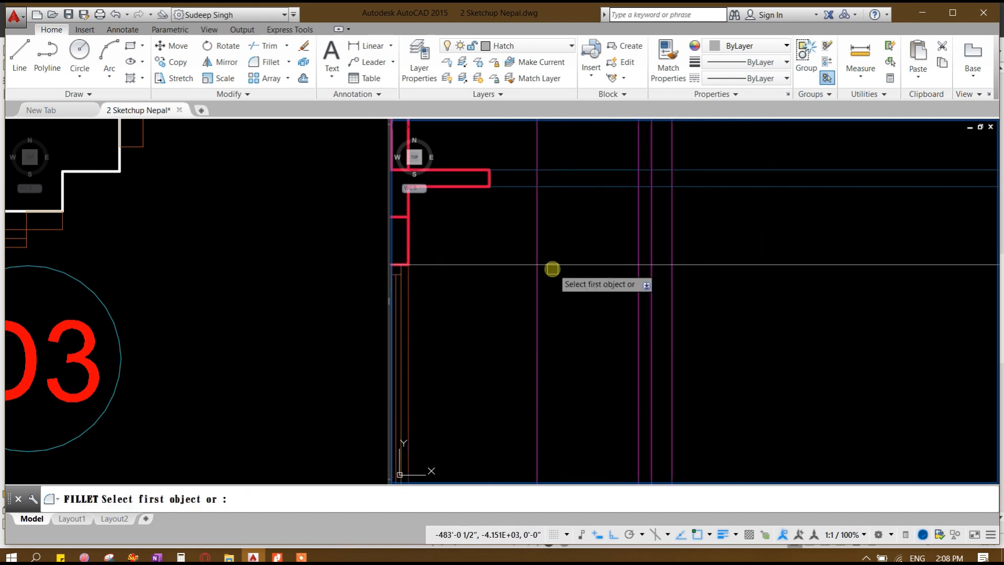
click(551, 267)
click(538, 286)
key(Return)
click(614, 264)
click(635, 296)
scroll(635, 293, down, 4)
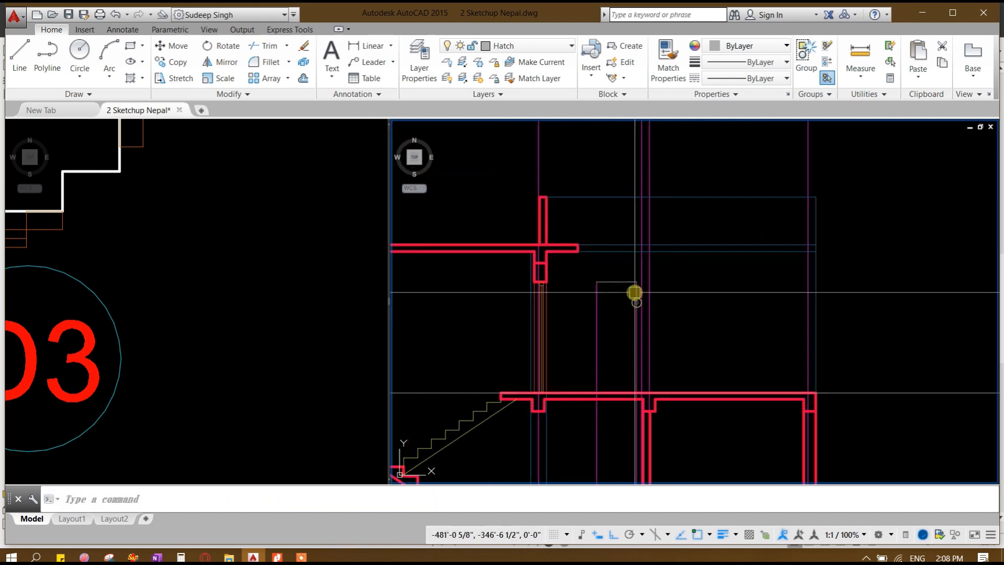
Step: Trim both door jamb lines below the terrace floor level
scroll(636, 290, up, 2)
click(641, 271)
scroll(570, 267, down, 2)
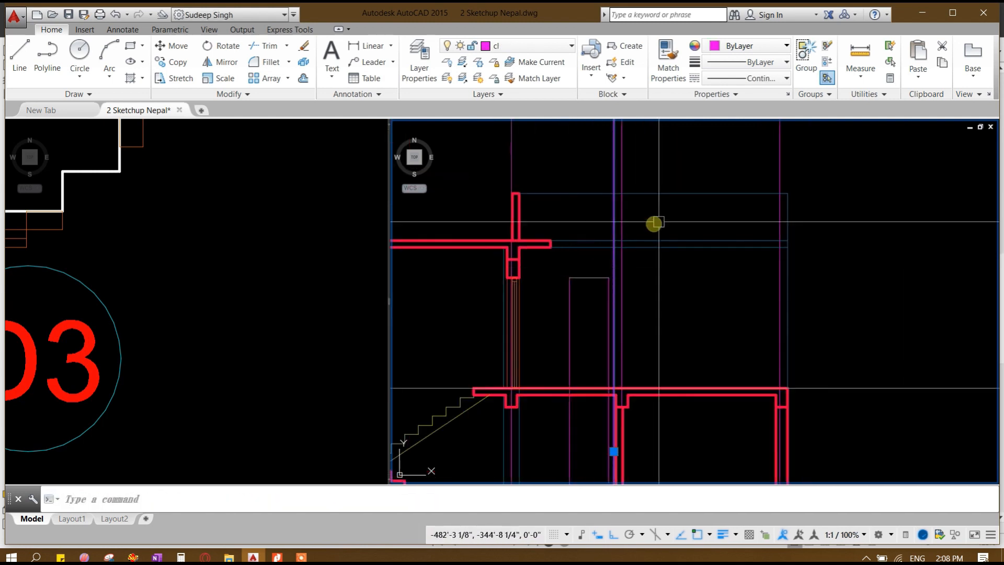
scroll(619, 398, up, 2)
scroll(619, 398, up, 2)
key(Escape)
key(Return)
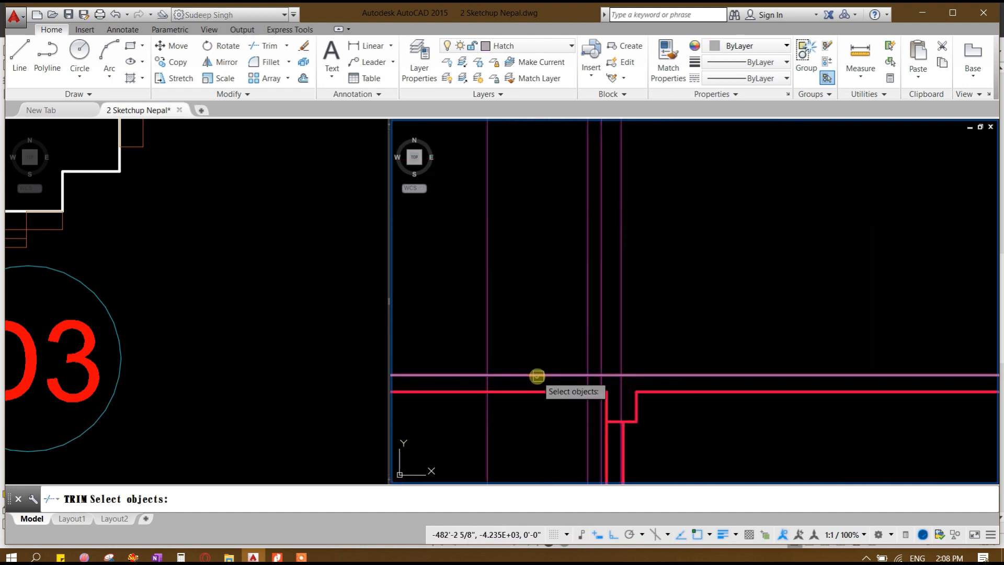
key(Return)
click(485, 425)
click(585, 413)
key(Escape)
Step: Join the door head line and the two jamb lines into a single polyline
scroll(587, 413, down, 4)
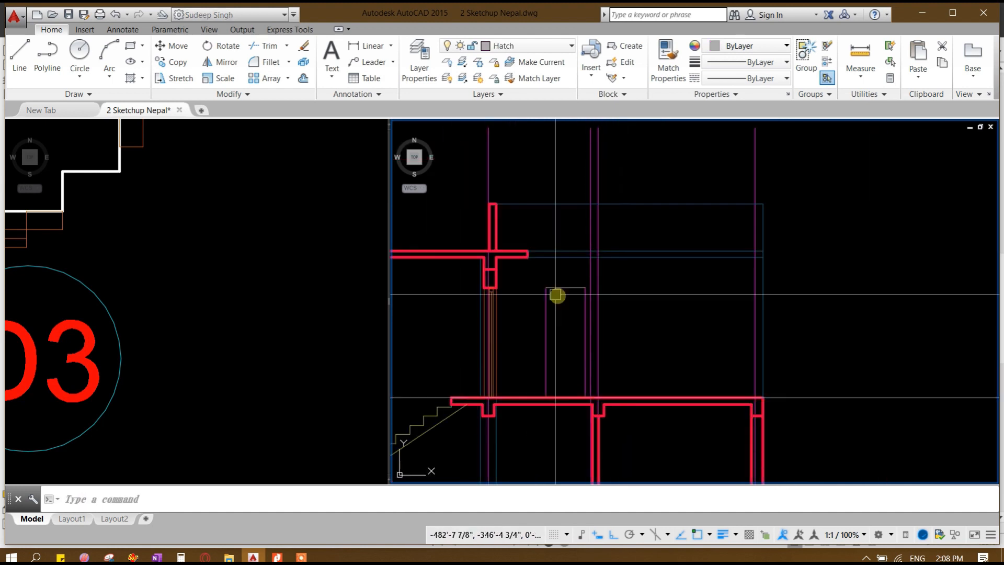
scroll(556, 288, up, 2)
scroll(589, 276, up, 4)
click(647, 287)
click(479, 362)
scroll(514, 292, down, 4)
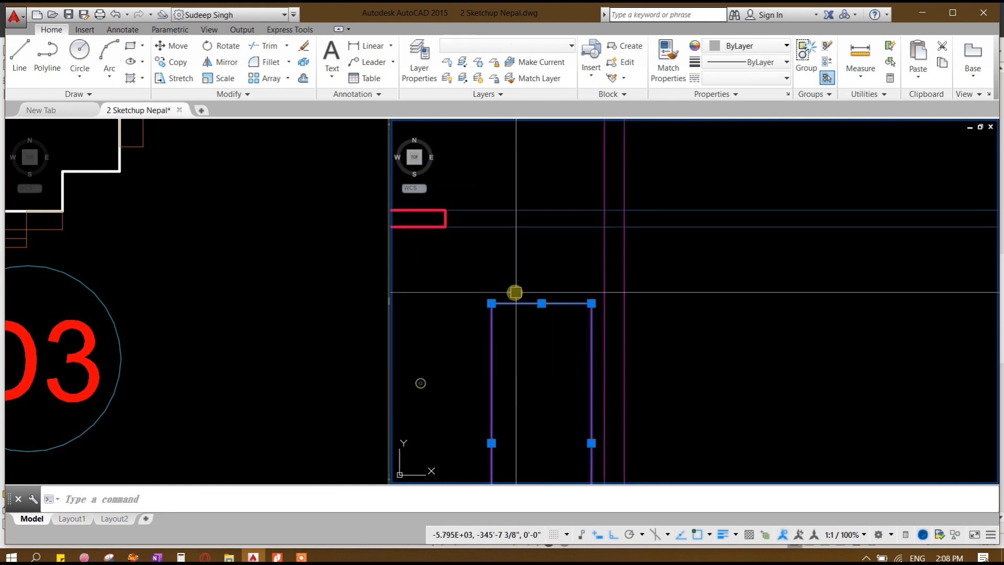
text(o)
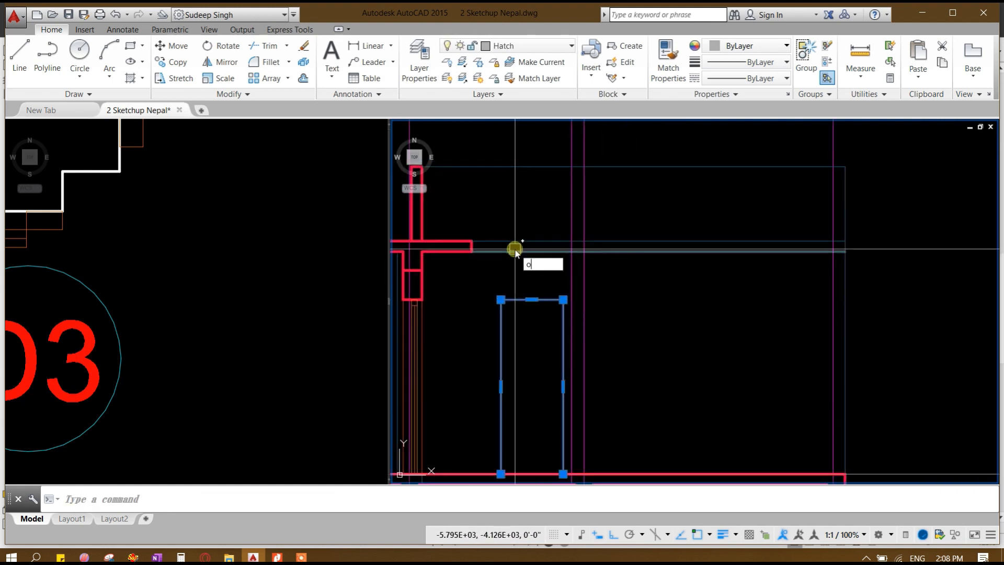
key(Return)
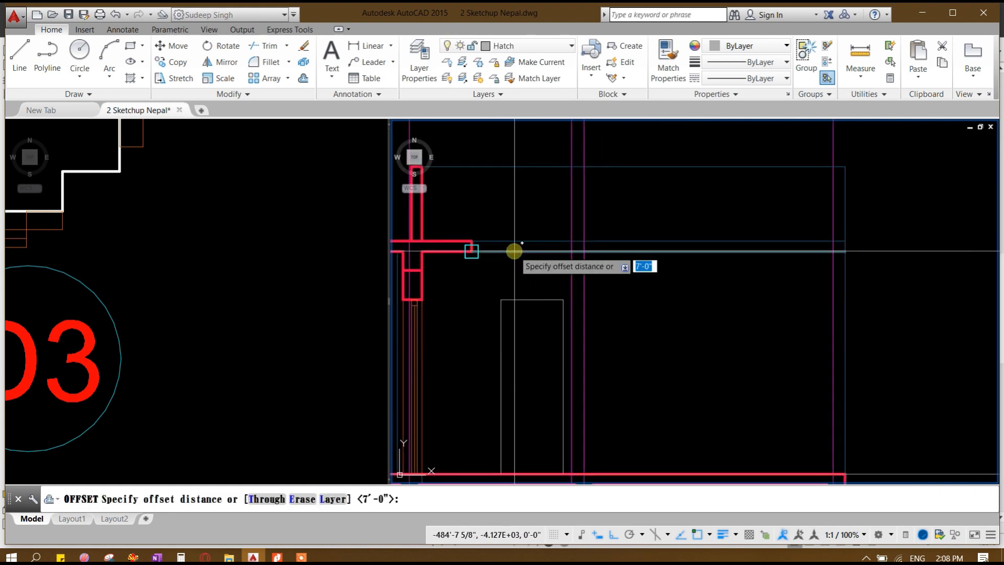
key(Return)
click(516, 299)
key(Escape)
Step: Offset the door outline inward by 2" to draw the door frame
click(534, 298)
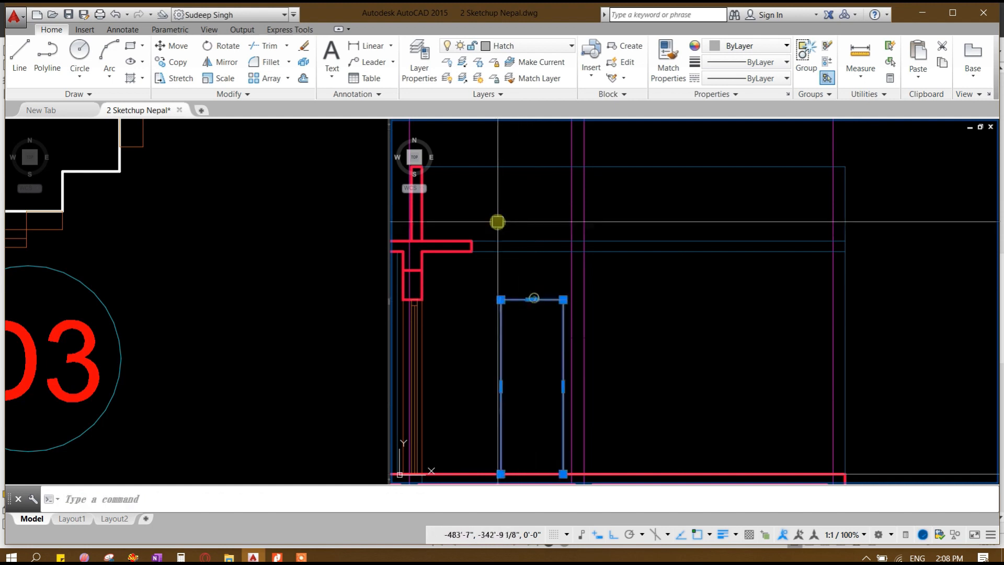
key(Return)
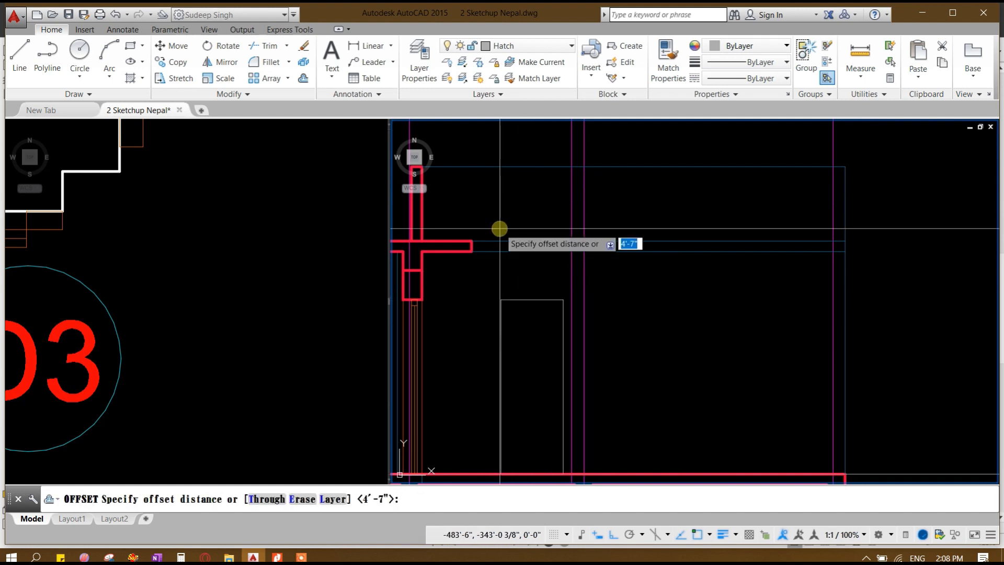
key(Return)
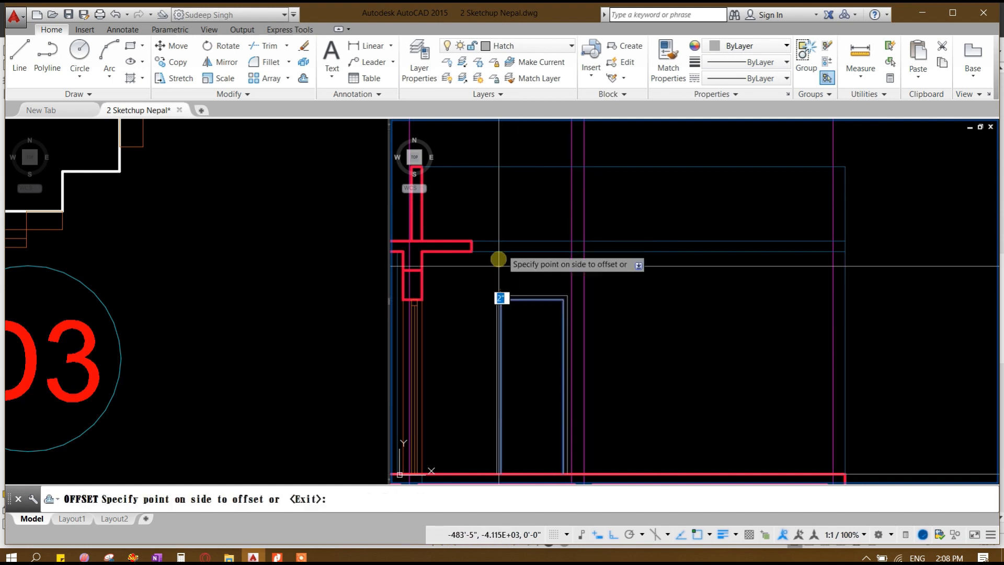
click(535, 374)
key(Escape)
Step: Trim the vertical wall edge line beside the toilet door above the underside line of the slab seen beyond
scroll(537, 375, down, 6)
middle_drag(589, 345, 628, 279)
scroll(648, 278, up, 4)
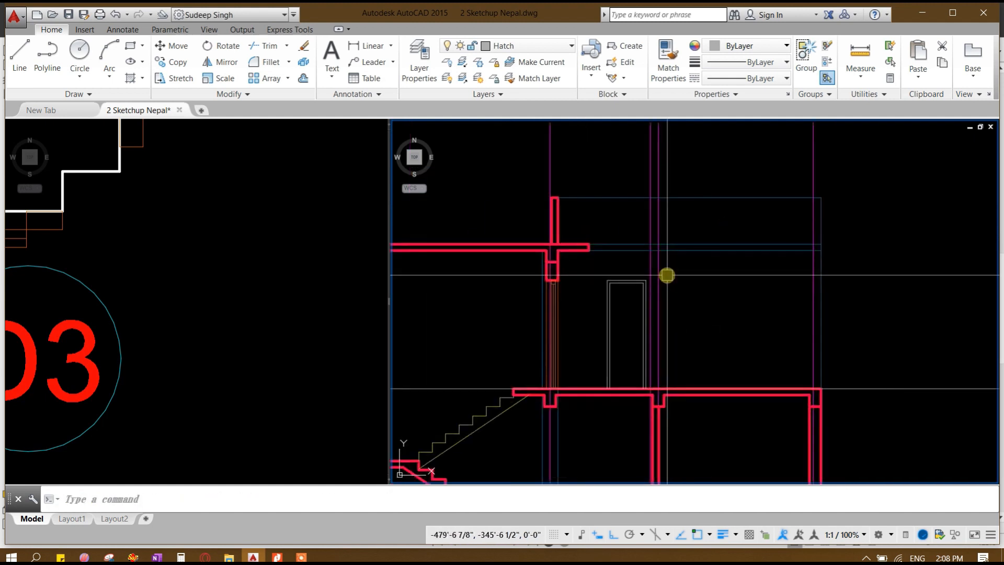
scroll(164, 284, up, 6)
scroll(111, 325, down, 4)
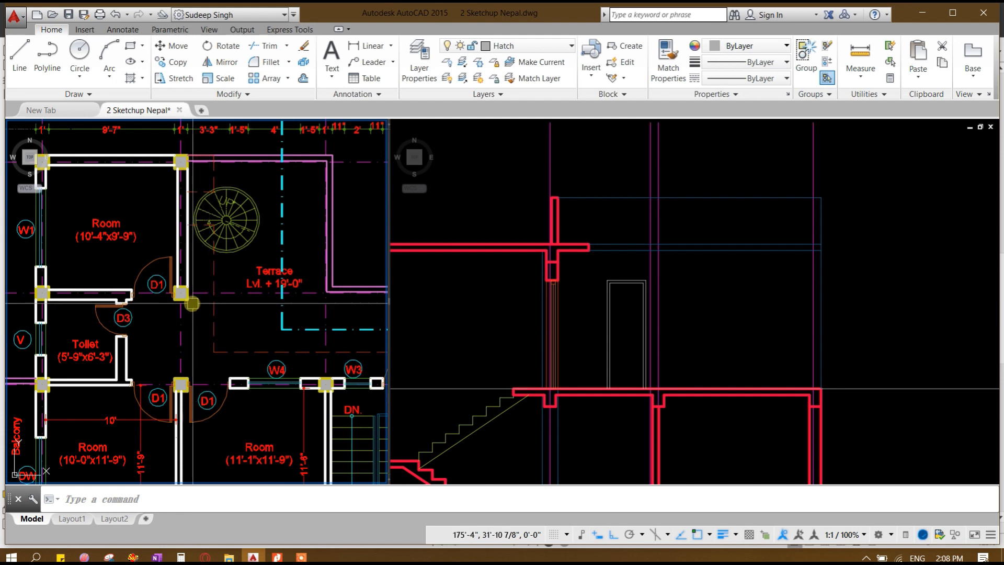
click(671, 311)
scroll(659, 272, up, 2)
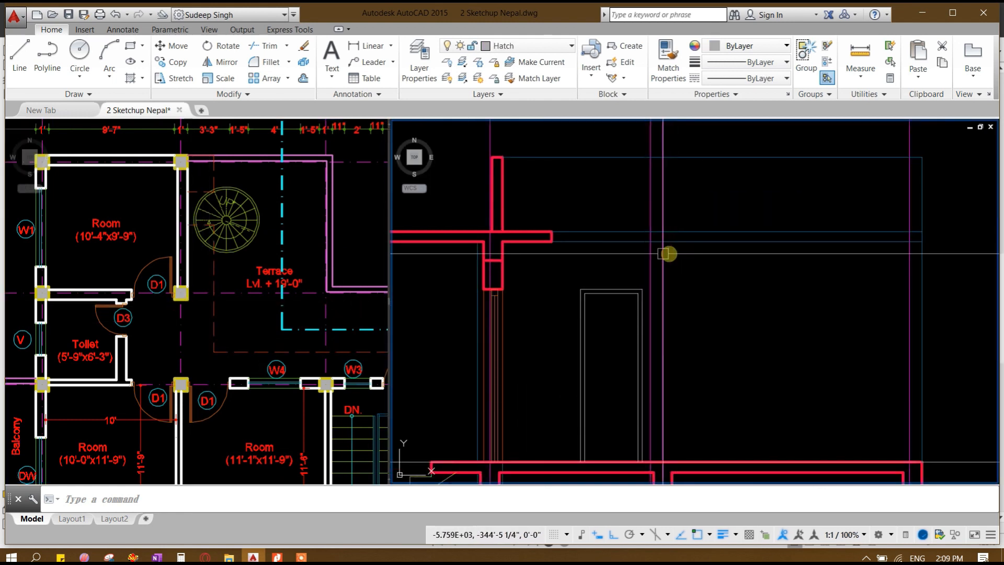
scroll(610, 284, down, 2)
scroll(638, 264, up, 1)
text(tr)
scroll(634, 267, up, 2)
key(space)
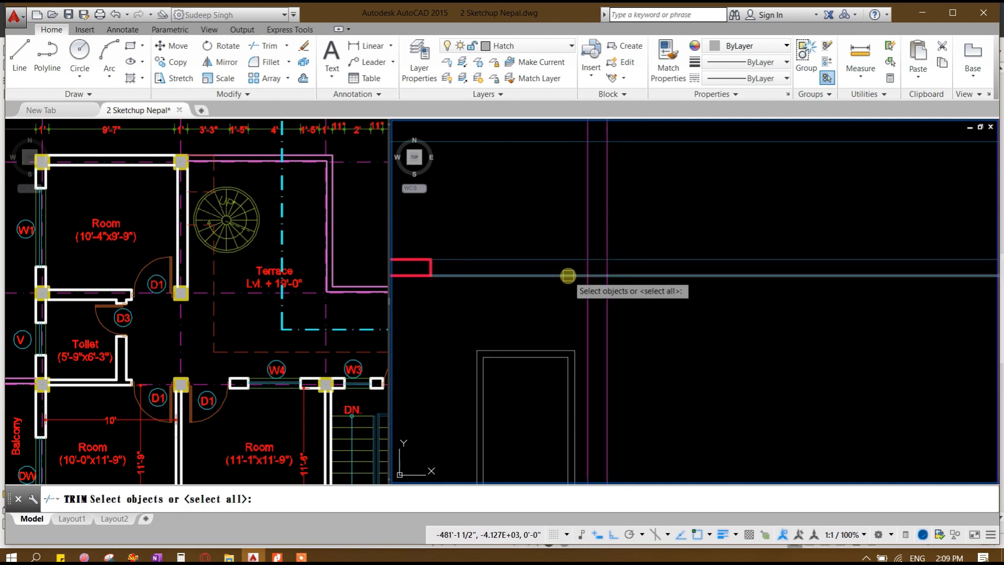
key(space)
click(587, 230)
scroll(583, 227, down, 3)
key(space)
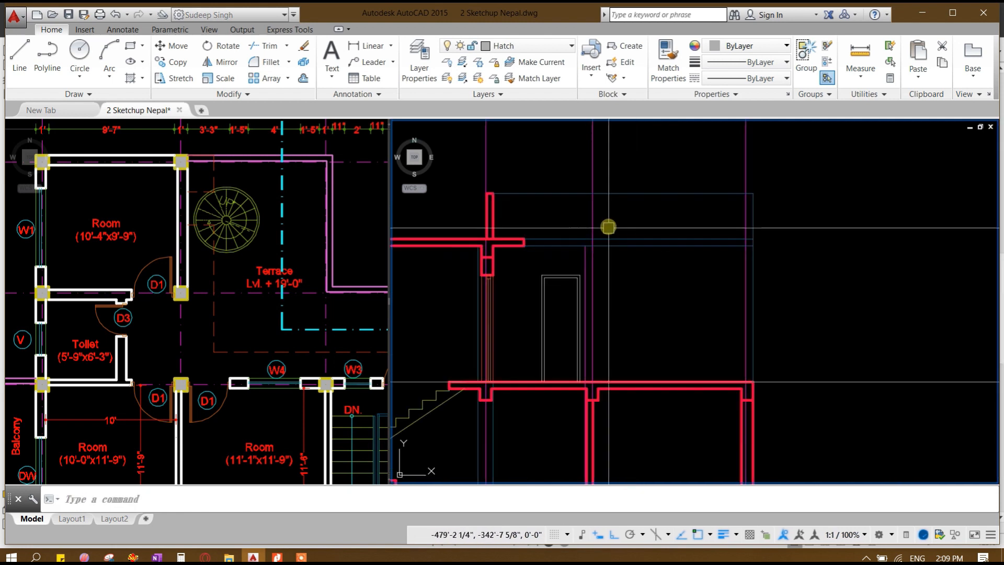
Step: Move the trimmed wall edge line beside the toilet door to the Ele-3 layer
scroll(573, 253, up, 3)
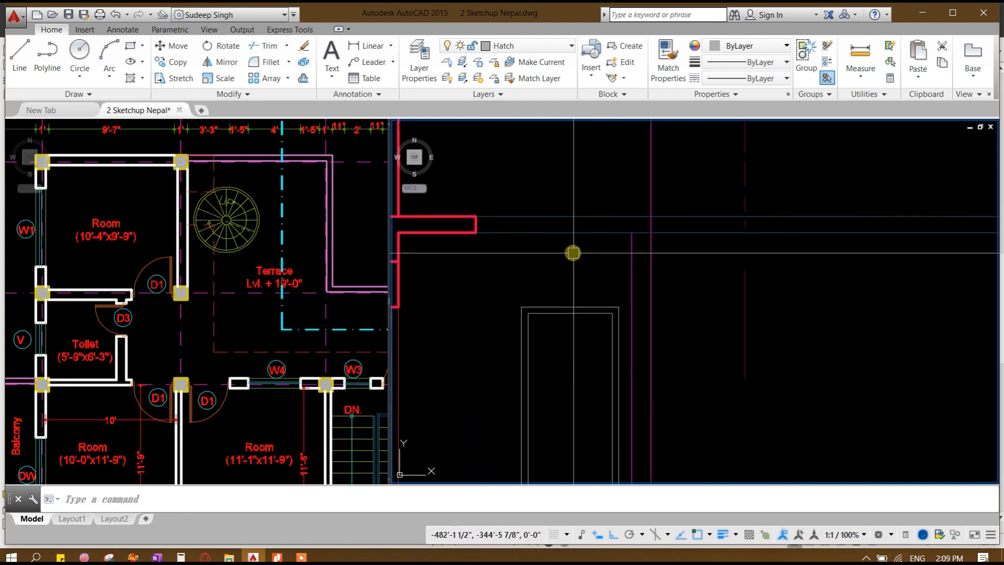
click(630, 267)
click(510, 47)
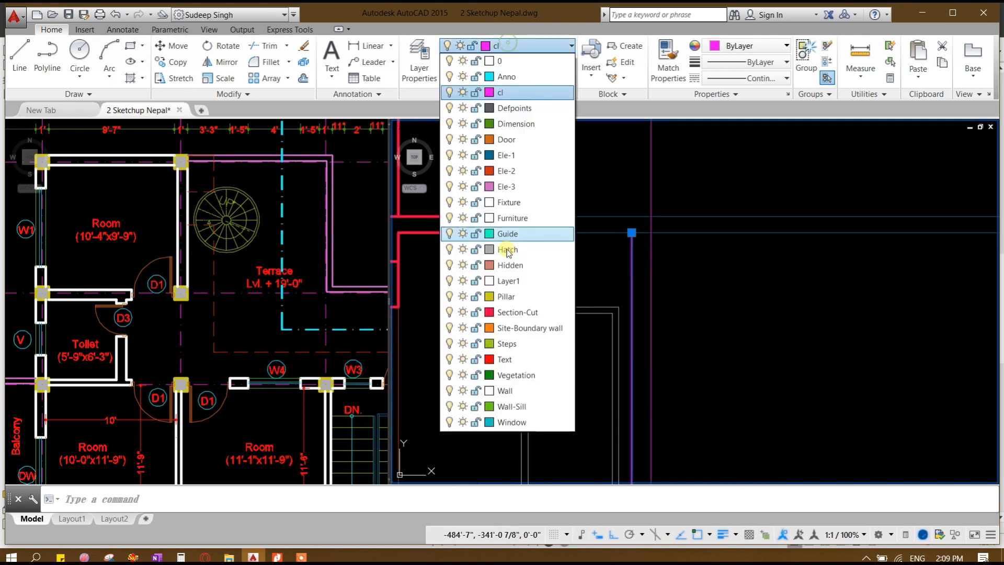
click(515, 187)
key(Escape)
Step: Match the properties of the blue slab underside line onto the wall edge line beside the toilet door
scroll(625, 231, down, 3)
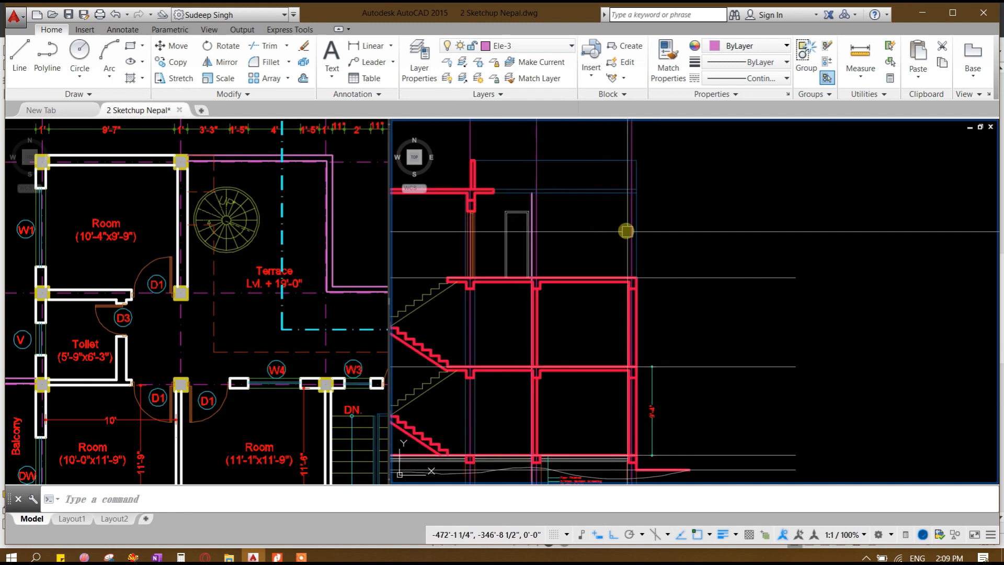
scroll(643, 298, up, 1)
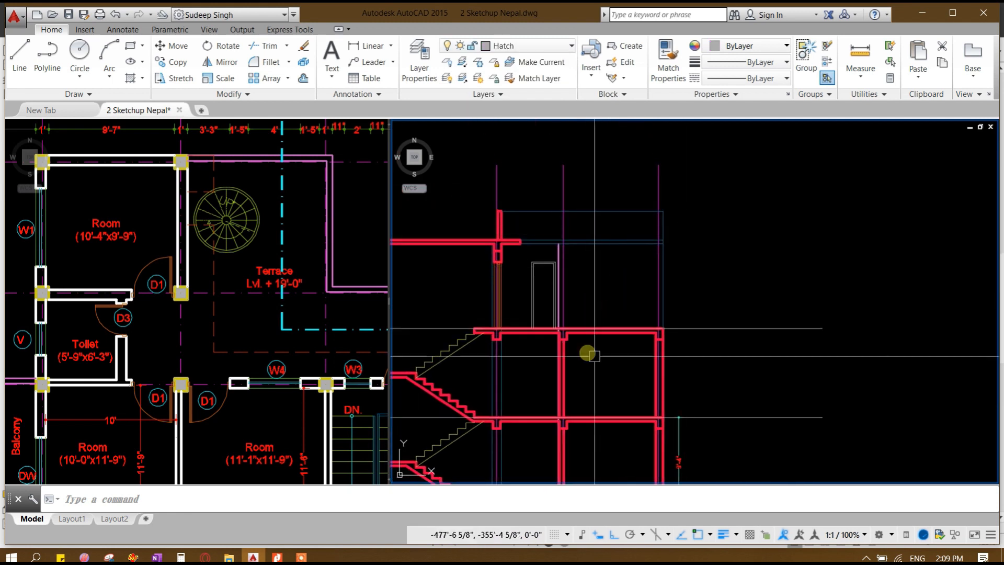
scroll(586, 251, up, 2)
click(577, 238)
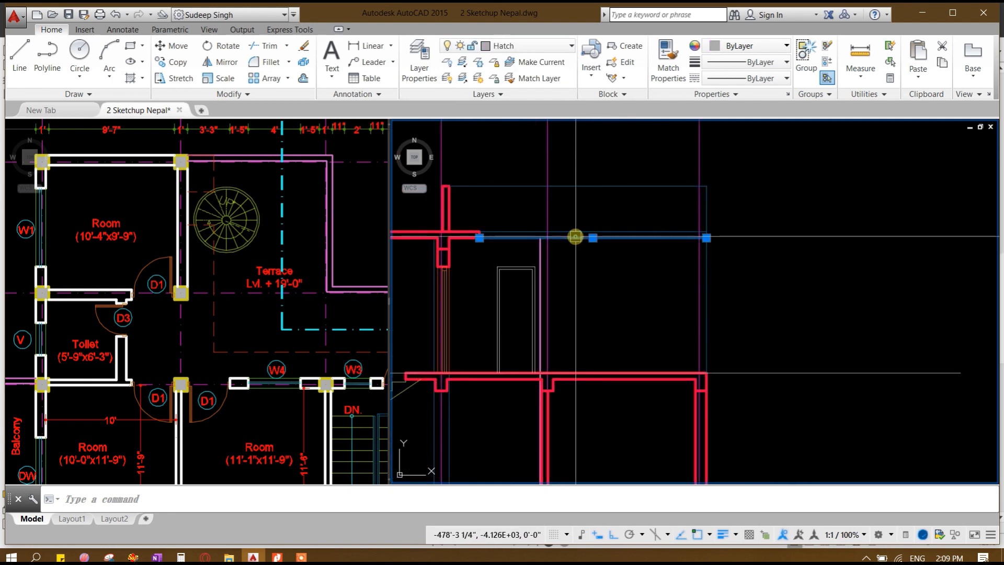
text(ma)
key(Return)
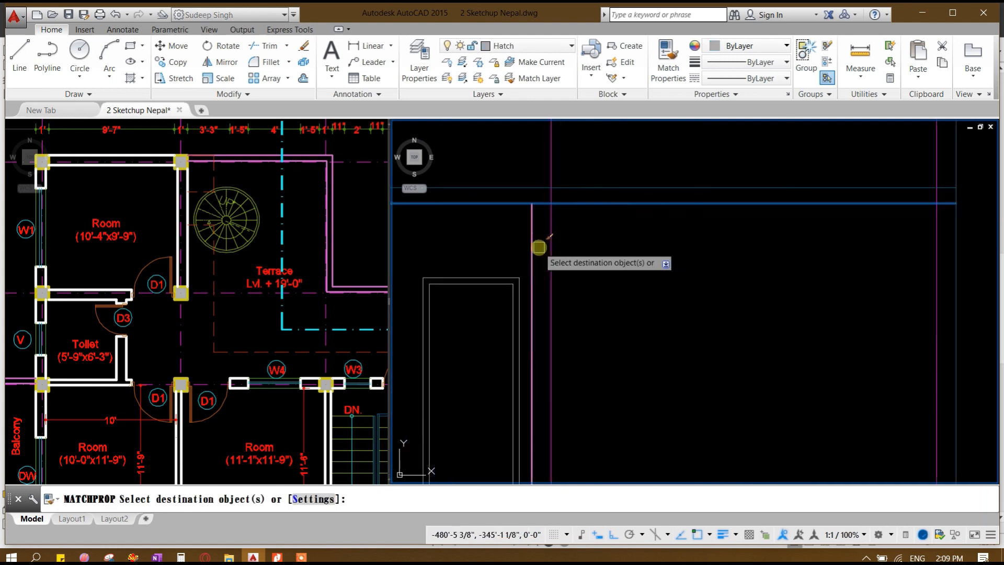
scroll(533, 241, down, 4)
key(Escape)
scroll(567, 280, up, 4)
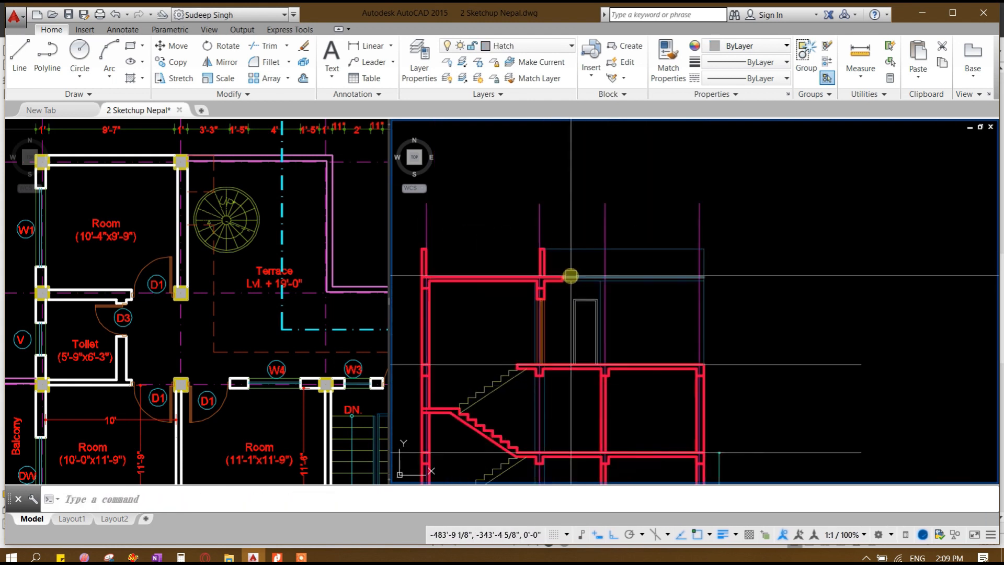
Step: Examine the lineweight and layer settings of the vertical centre lines in the section
click(769, 242)
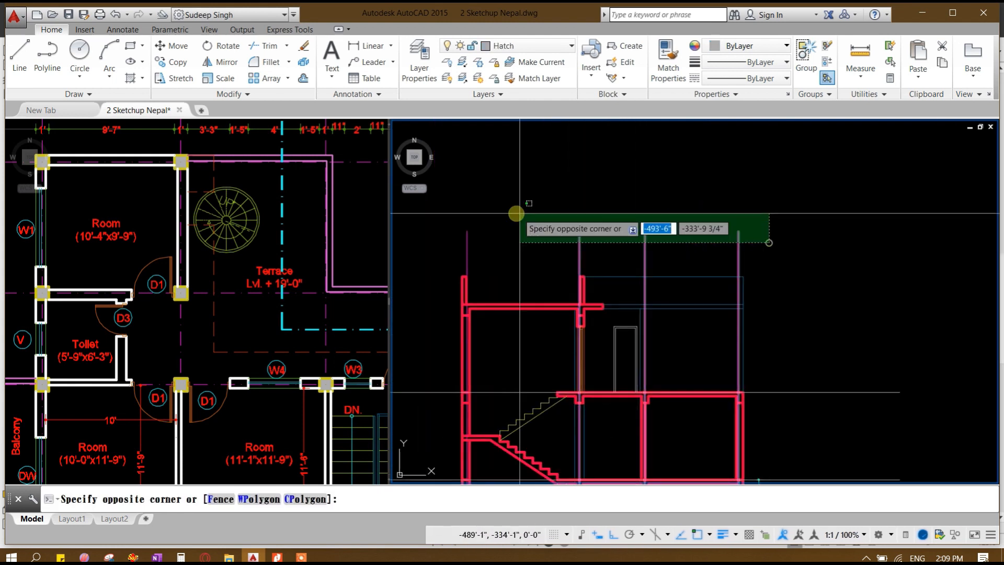
click(456, 218)
click(767, 63)
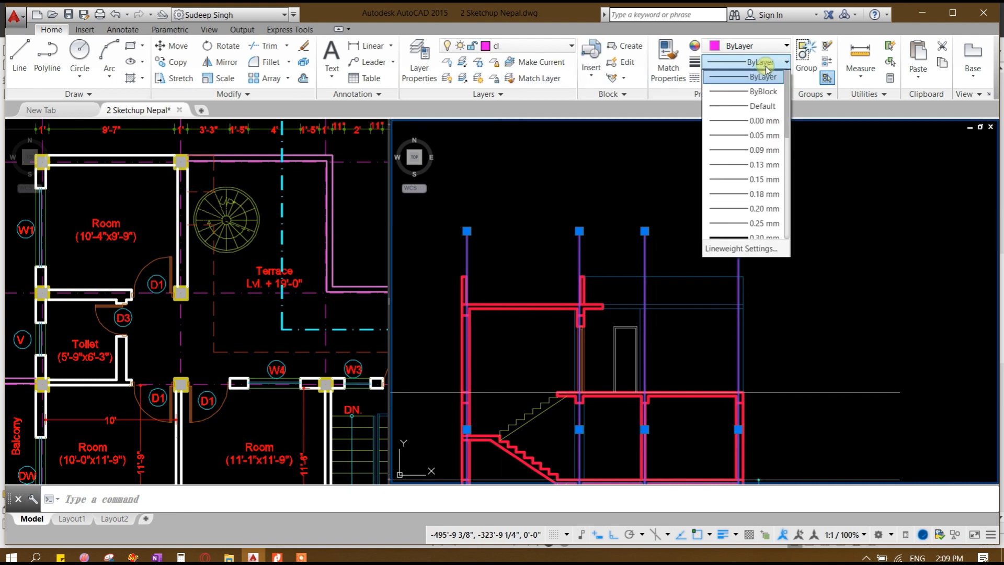
click(411, 61)
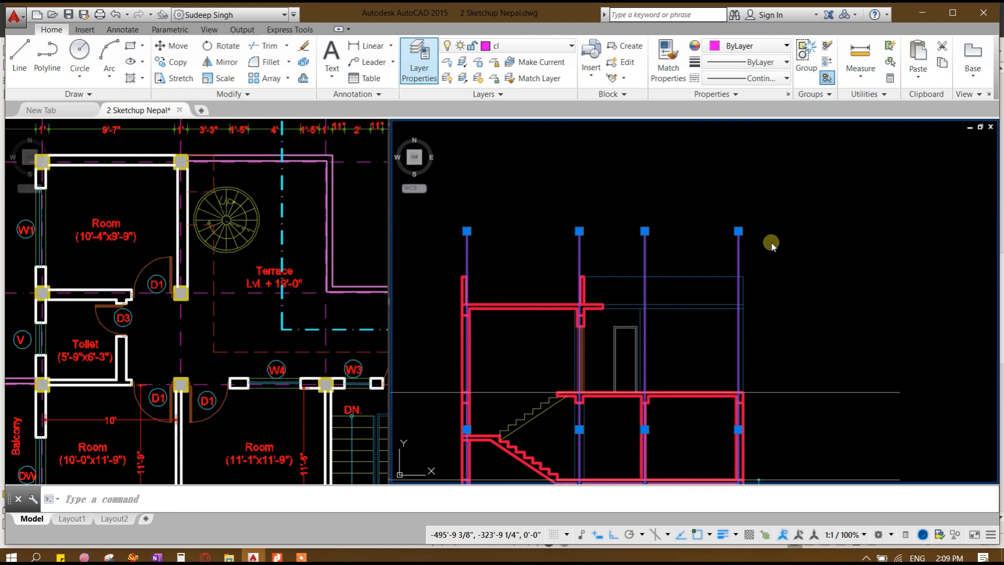
click(420, 58)
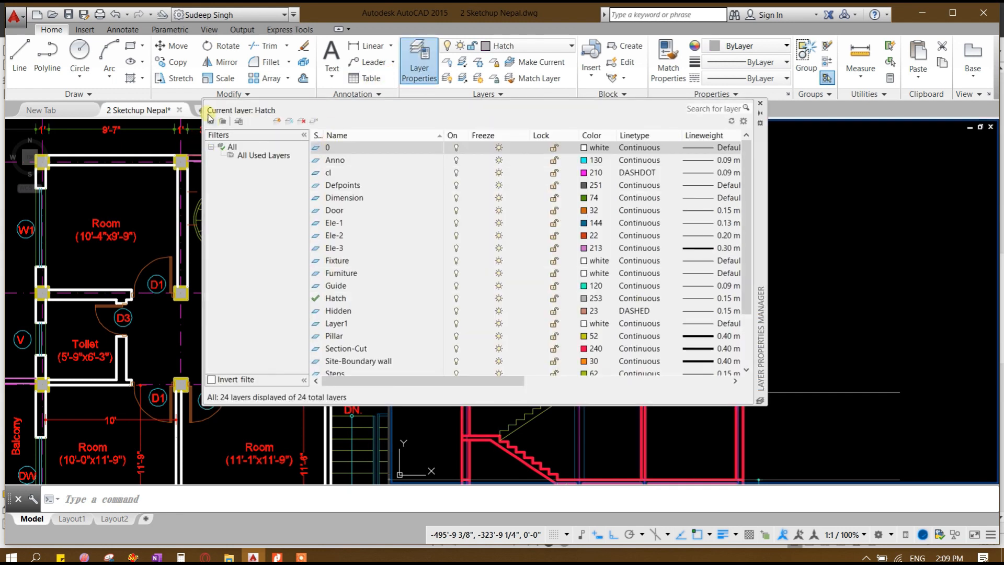
click(760, 103)
Step: Set the linetype of the third vertical centre line in the section to ByLayer
scroll(605, 262, up, 2)
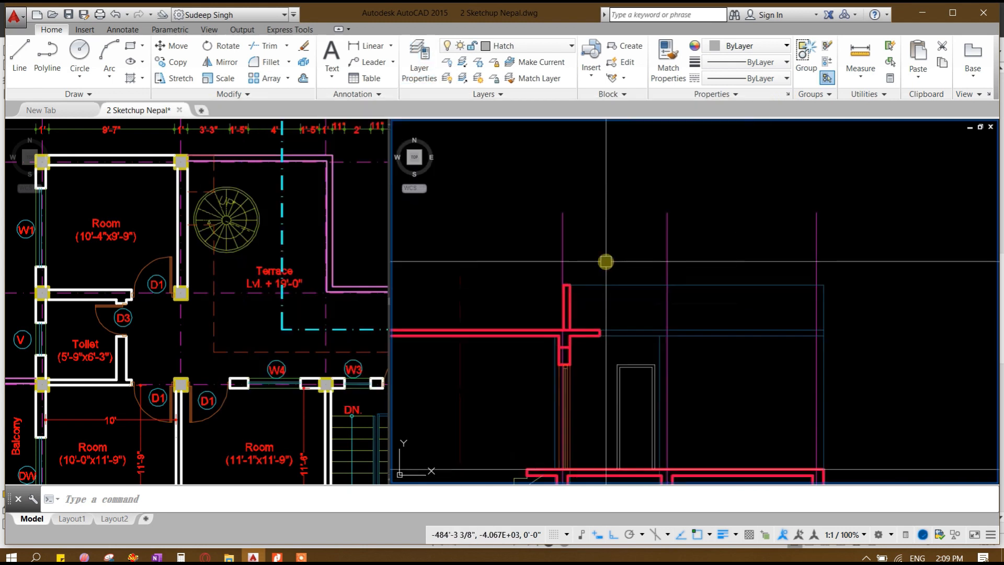
click(701, 237)
click(578, 250)
click(738, 80)
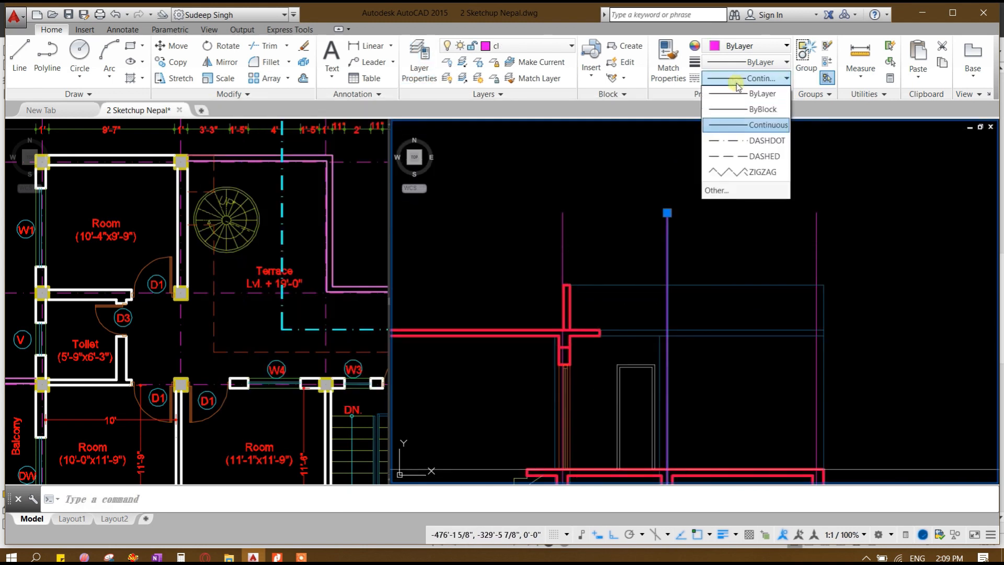
click(744, 95)
Step: Match the third centre line's properties onto the other three vertical centre lines of the section
text(m)
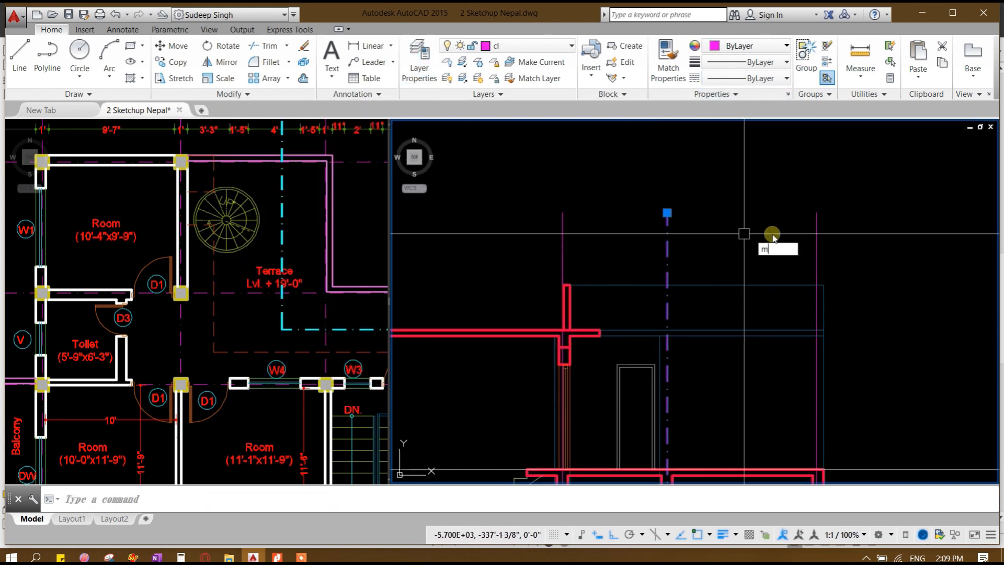
text(a)
key(Return)
click(824, 234)
click(770, 242)
click(589, 234)
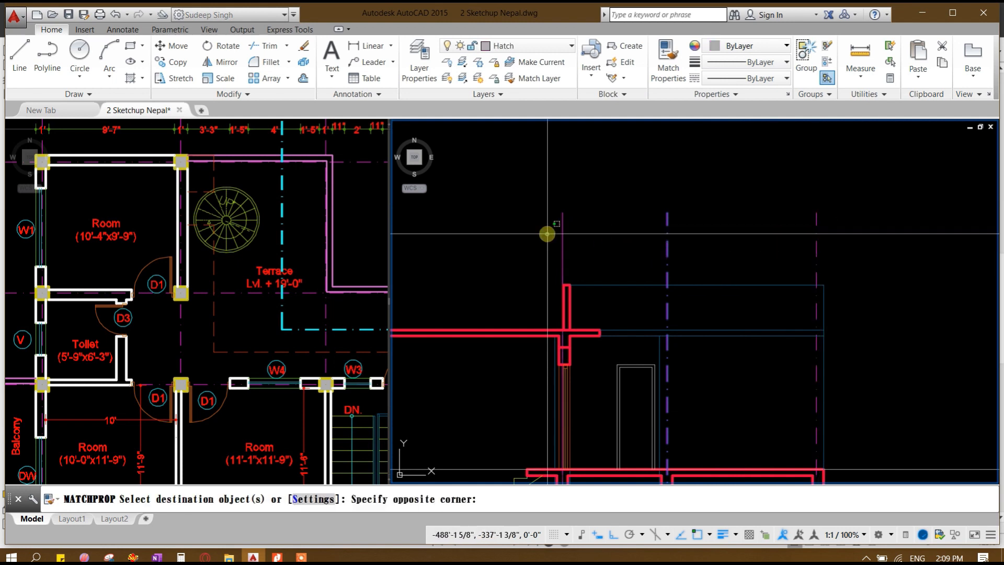
click(547, 236)
scroll(610, 219, down, 5)
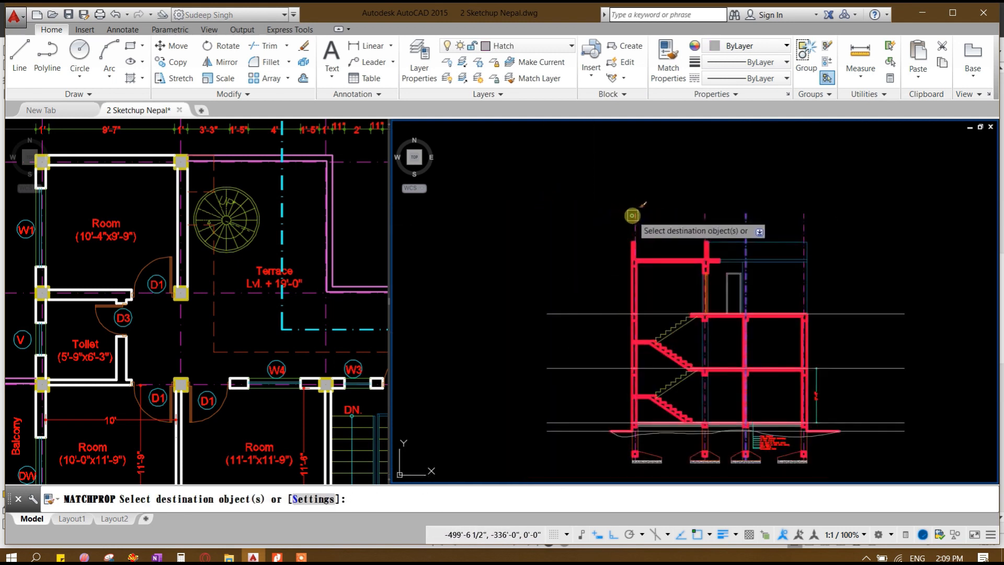
key(Escape)
Step: Copy grid bubble A from the second floor plan onto the upper end of the section's first centre line
middle_drag(669, 197, 629, 240)
scroll(630, 238, up, 2)
scroll(631, 245, down, 4)
click(294, 308)
scroll(250, 299, down, 4)
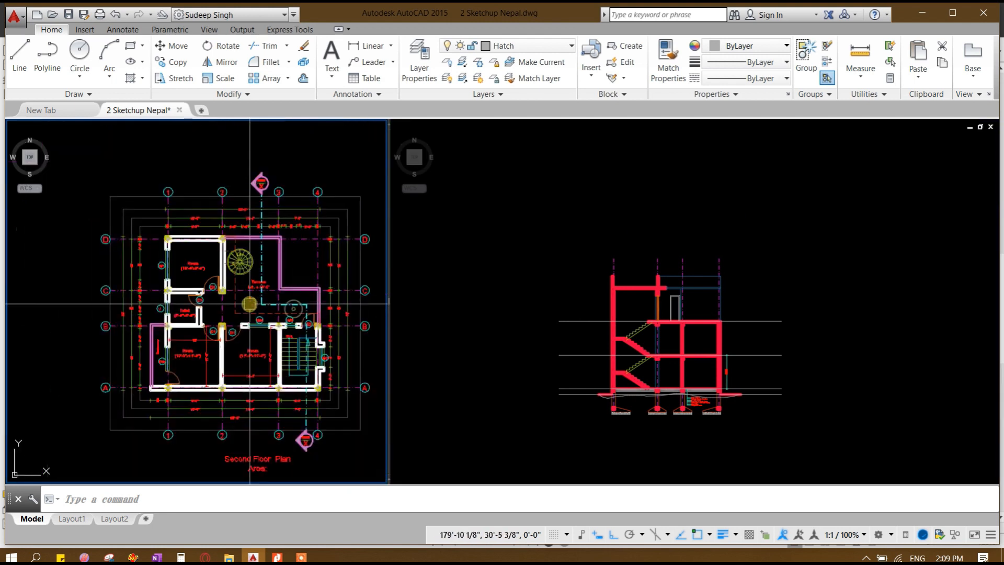
scroll(250, 303, up, 3)
scroll(368, 319, up, 3)
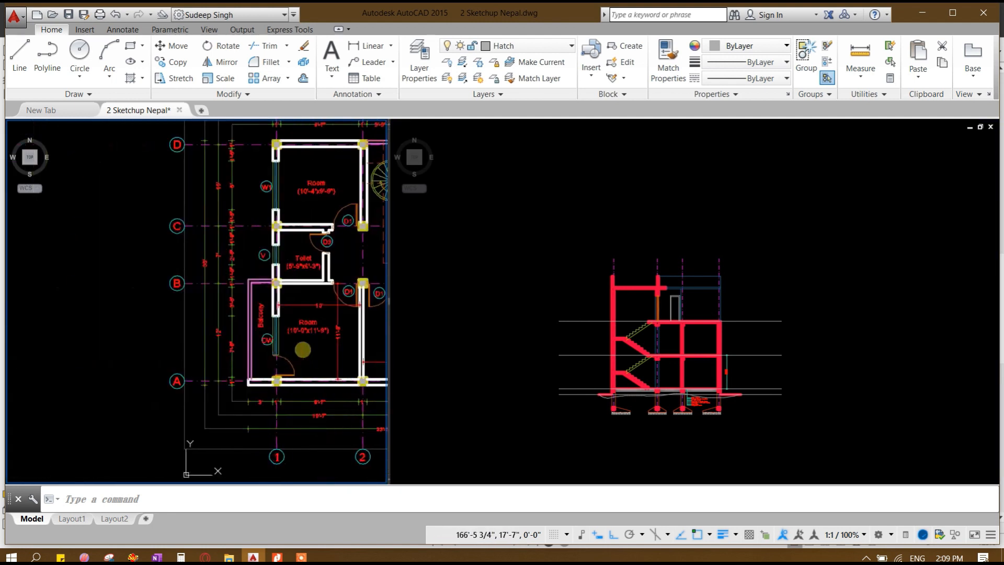
scroll(298, 287, up, 4)
click(106, 348)
click(173, 413)
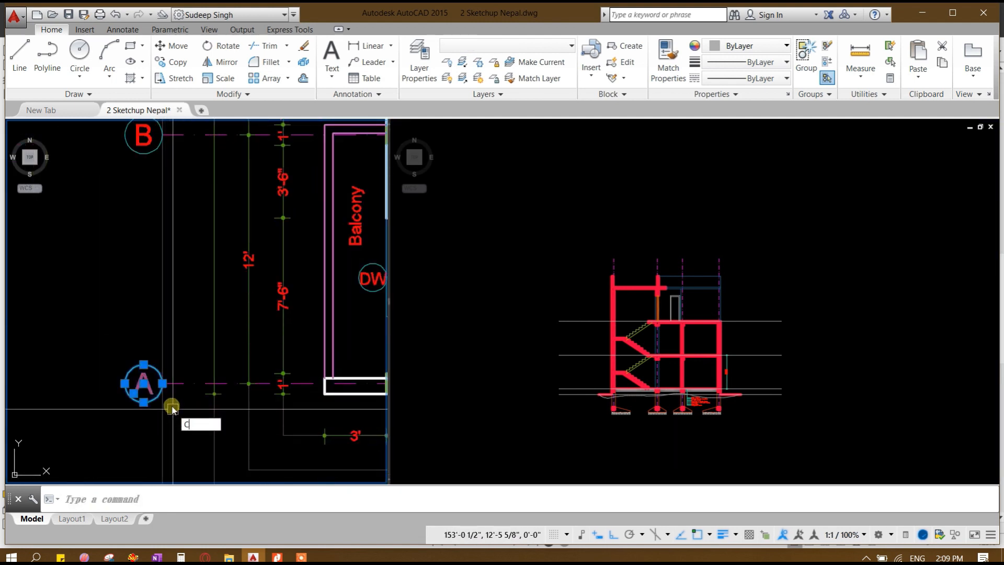
text(c)
key(Return)
click(143, 401)
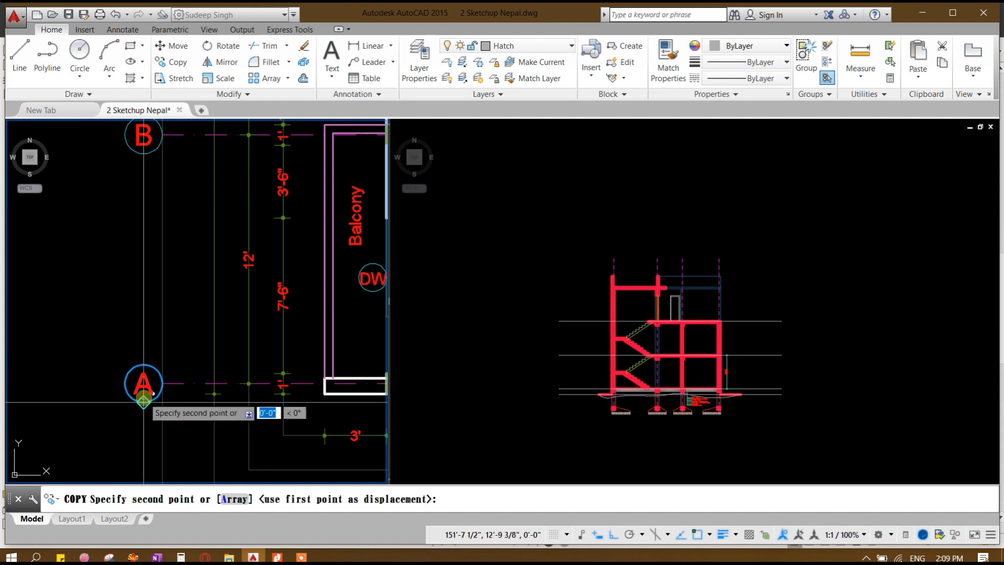
click(672, 239)
scroll(591, 246, up, 5)
click(683, 291)
key(Return)
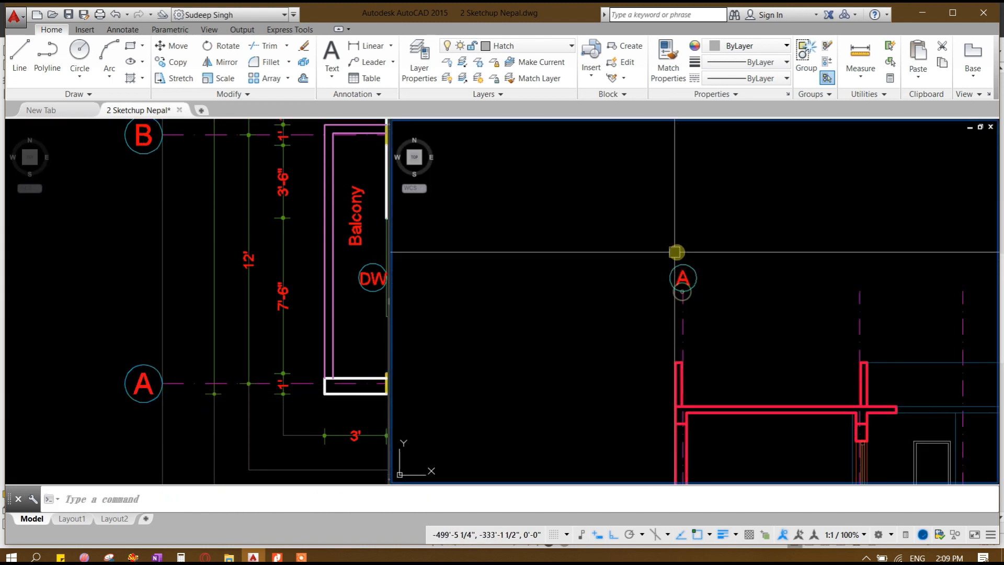
Step: Copy the section's grid bubble A onto the upper ends of the other three centre lines
middle_drag(675, 252, 586, 252)
click(561, 241)
click(619, 301)
text(c)
key(Return)
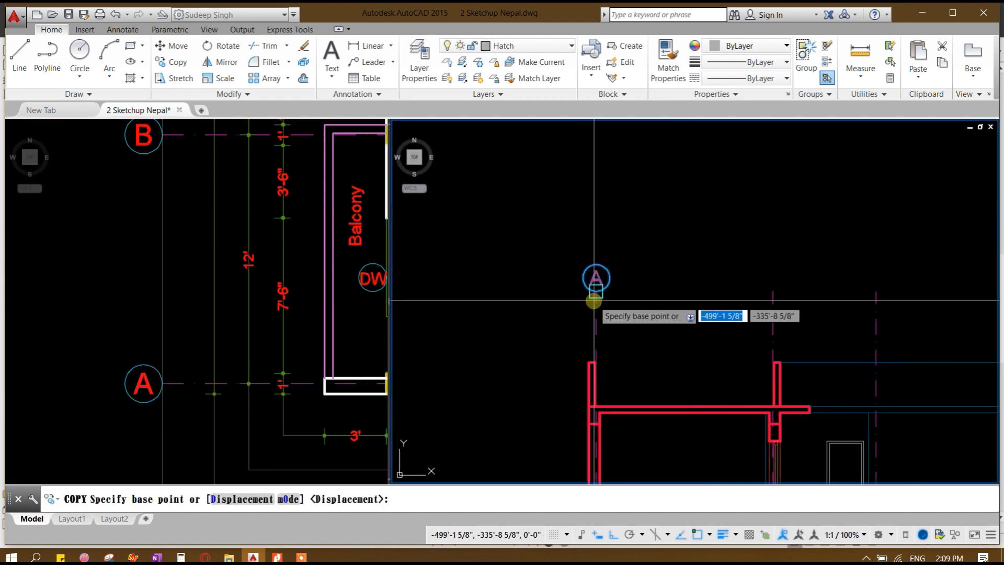
click(597, 291)
click(773, 291)
middle_drag(875, 293, 674, 293)
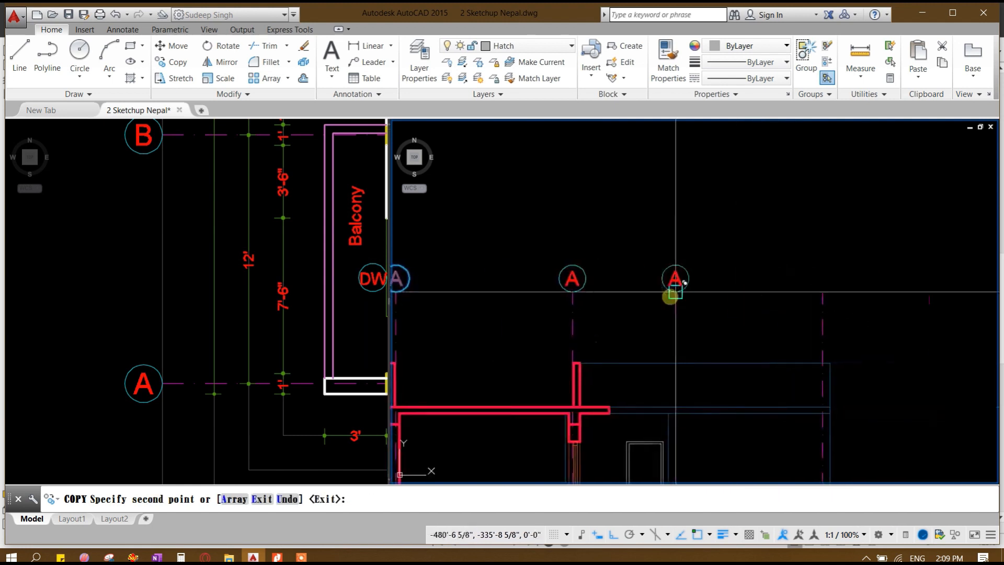
click(823, 291)
key(Return)
Step: Relabel the three copied grid bubbles as B, C and D in order
scroll(509, 265, up, 4)
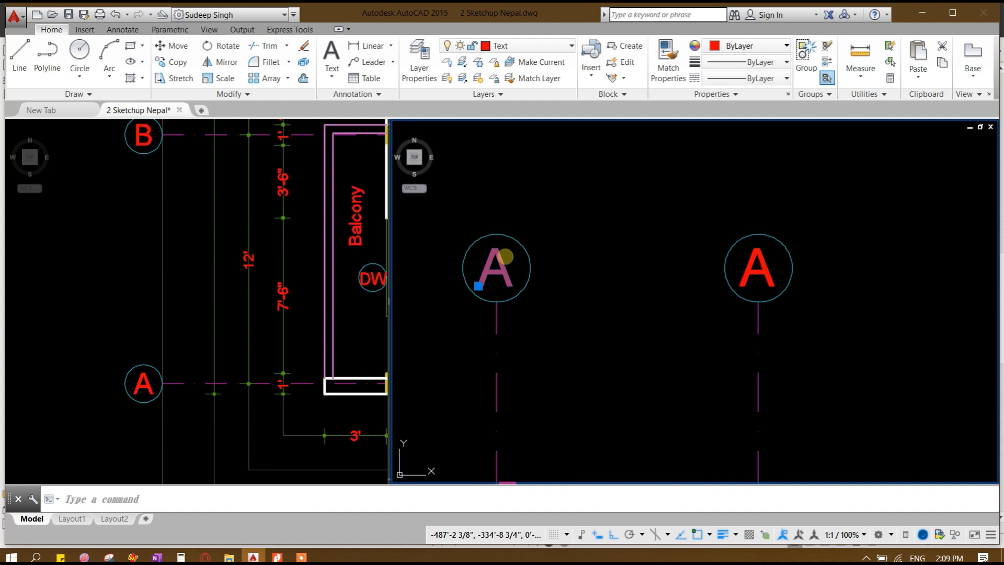
double_click(499, 268)
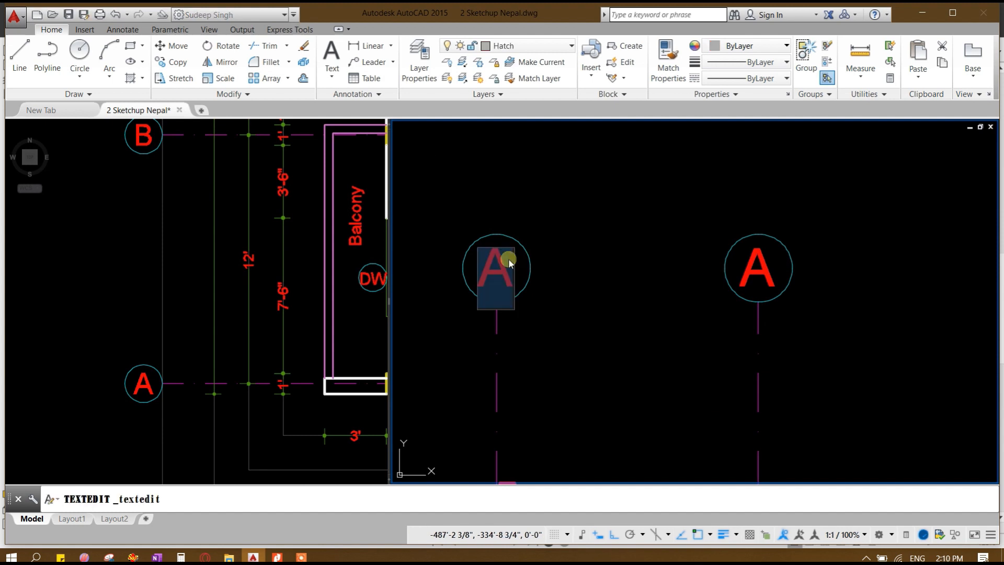
click(536, 210)
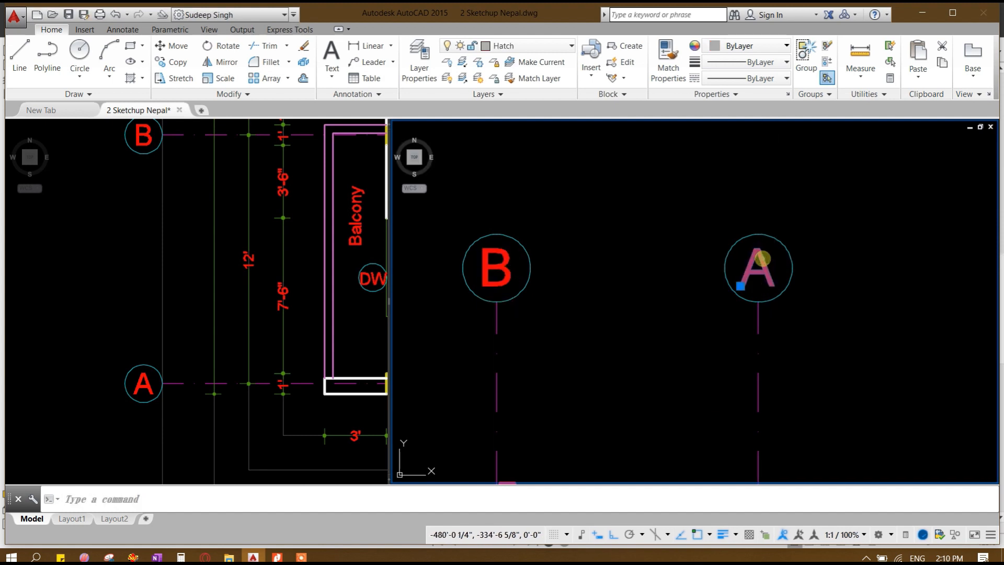
double_click(761, 261)
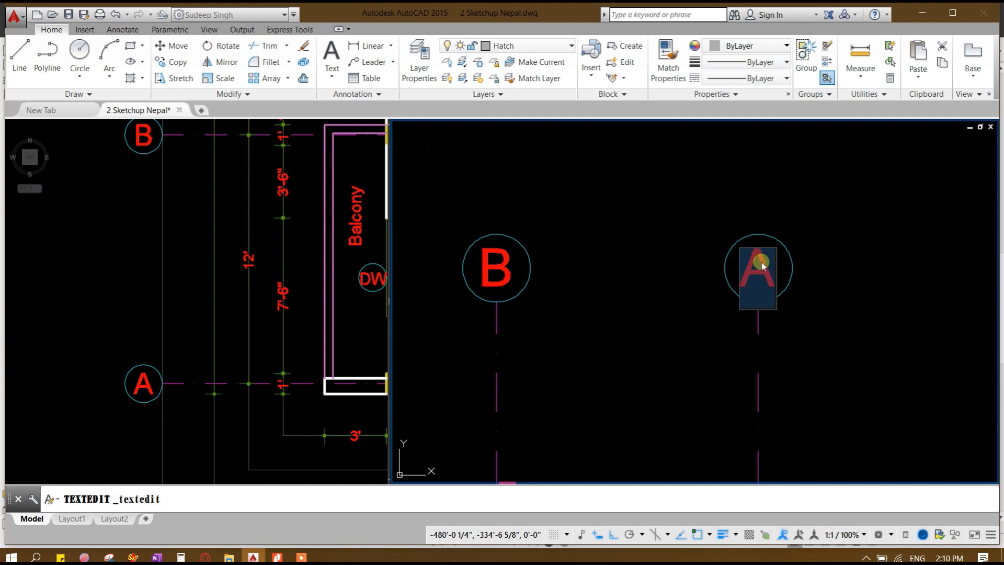
click(733, 170)
scroll(701, 214, down, 6)
scroll(841, 249, up, 4)
middle_drag(841, 249, 664, 322)
click(570, 265)
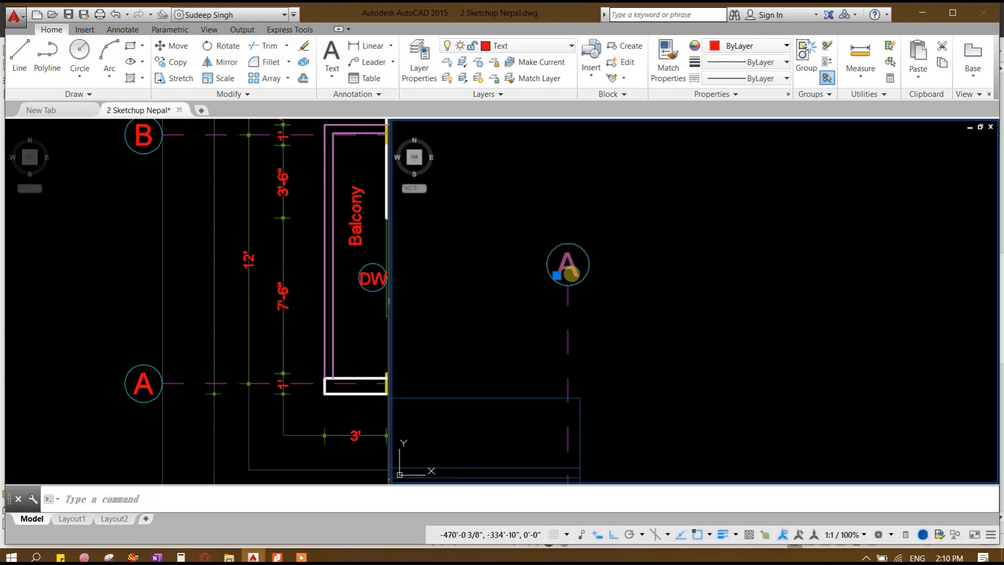
text(D)
click(550, 173)
Step: Add a linear dimension between grid lines A and B, placed just below the grid bubbles
scroll(573, 194, down, 6)
middle_drag(594, 249, 733, 306)
scroll(593, 302, up, 2)
text(D)
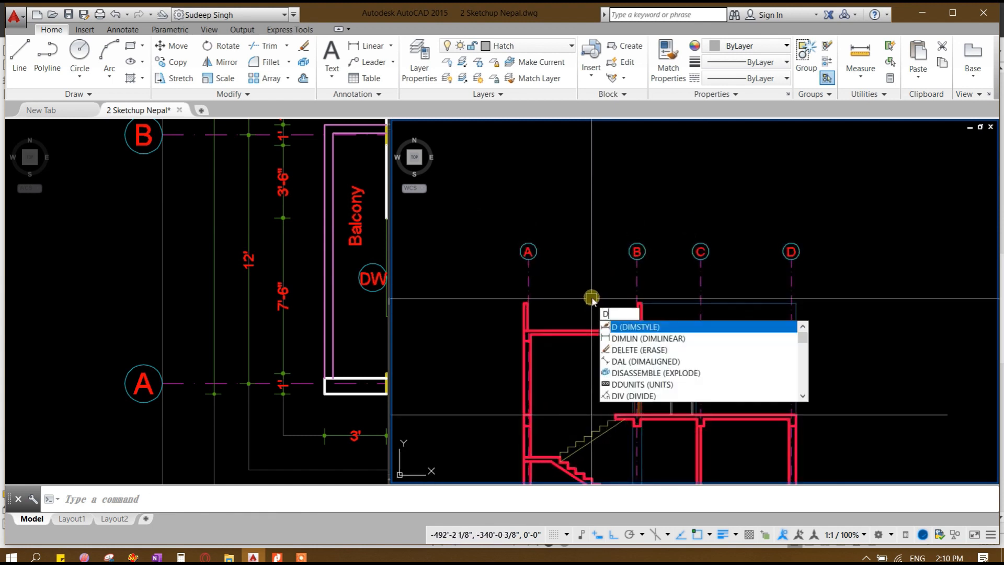
text(li)
key(Return)
scroll(565, 285, up, 6)
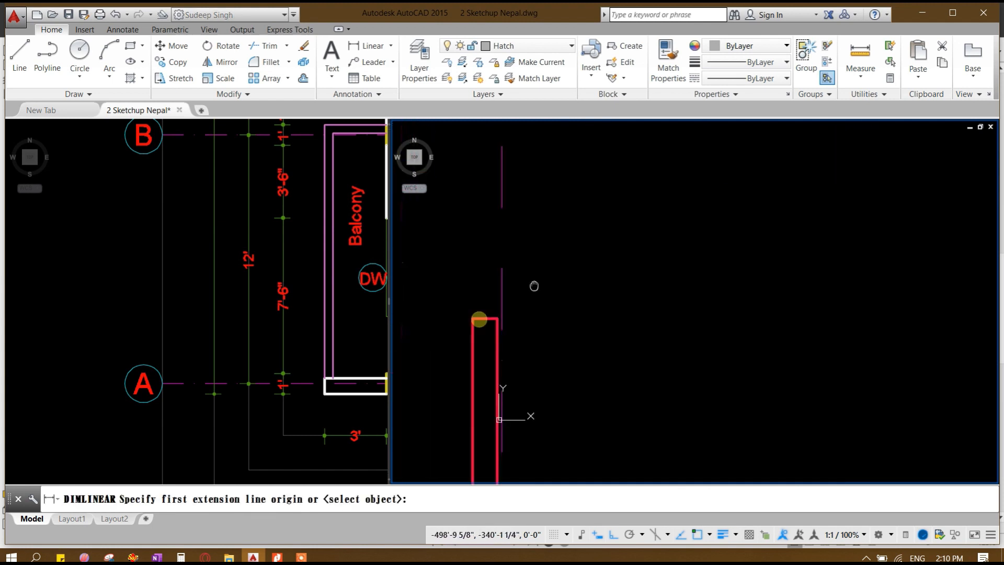
middle_drag(630, 440, 573, 351)
scroll(560, 329, up, 2)
scroll(555, 345, up, 6)
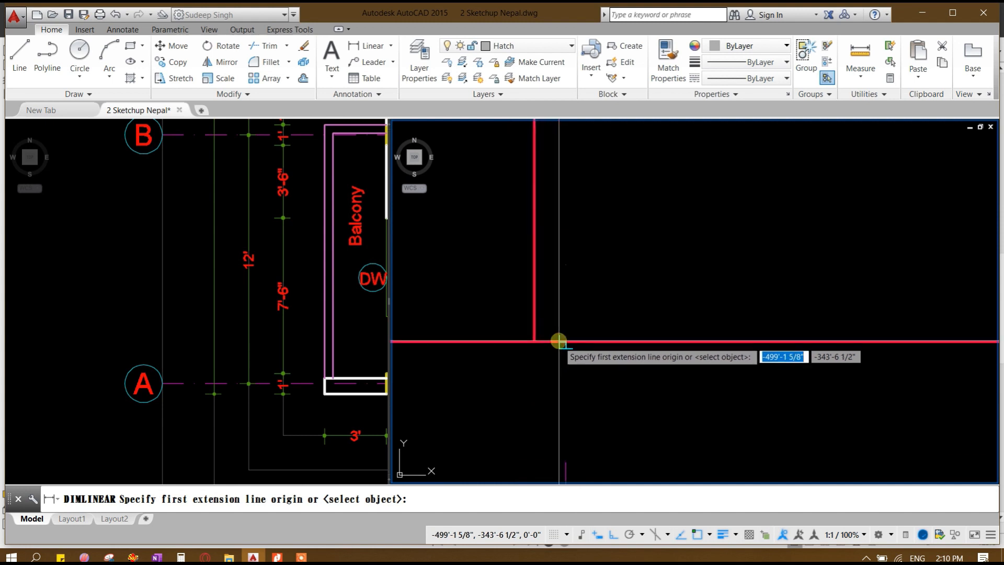
scroll(556, 331, down, 5)
click(561, 438)
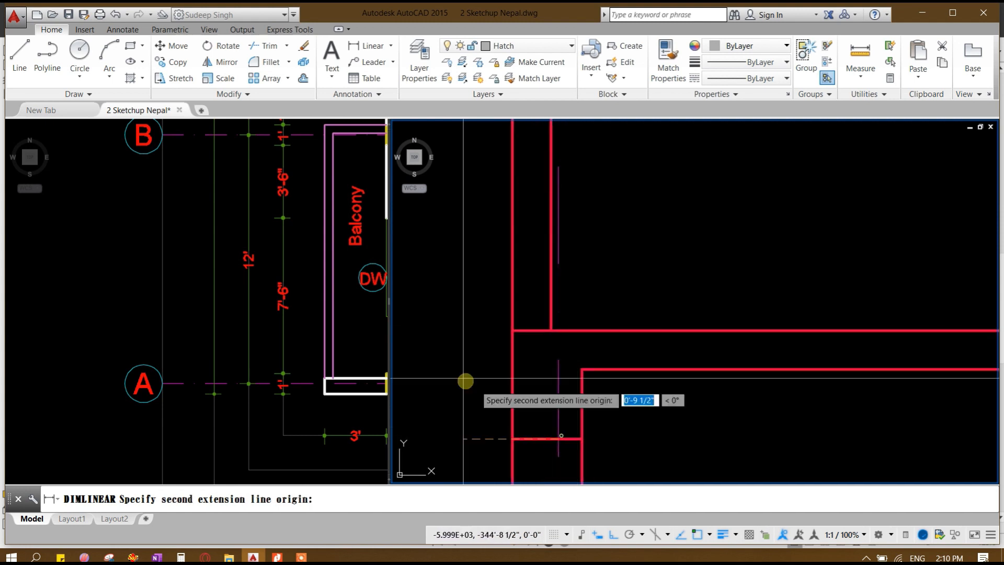
scroll(464, 378, down, 7)
scroll(643, 387, up, 3)
click(675, 329)
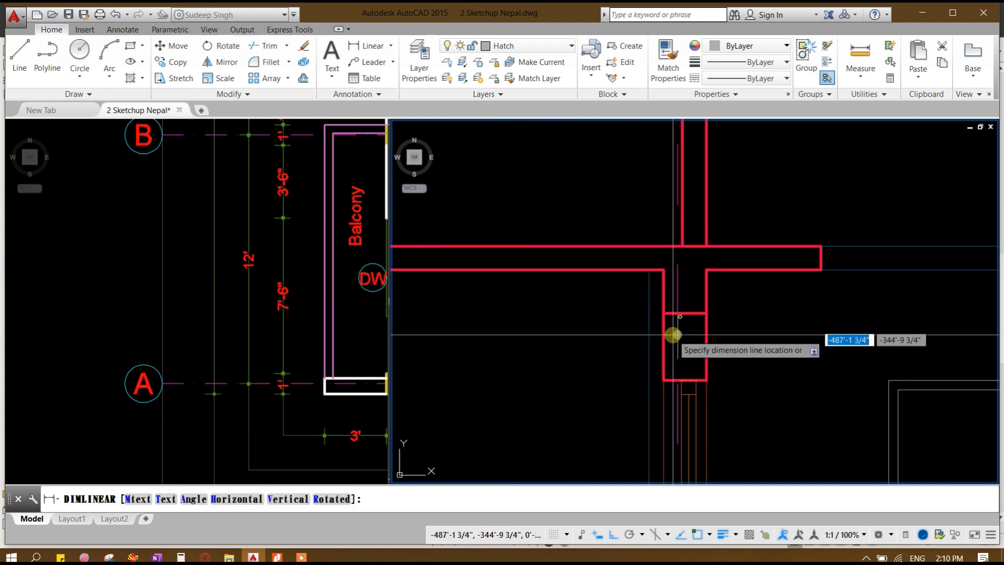
scroll(674, 329, down, 4)
scroll(680, 327, up, 4)
click(698, 344)
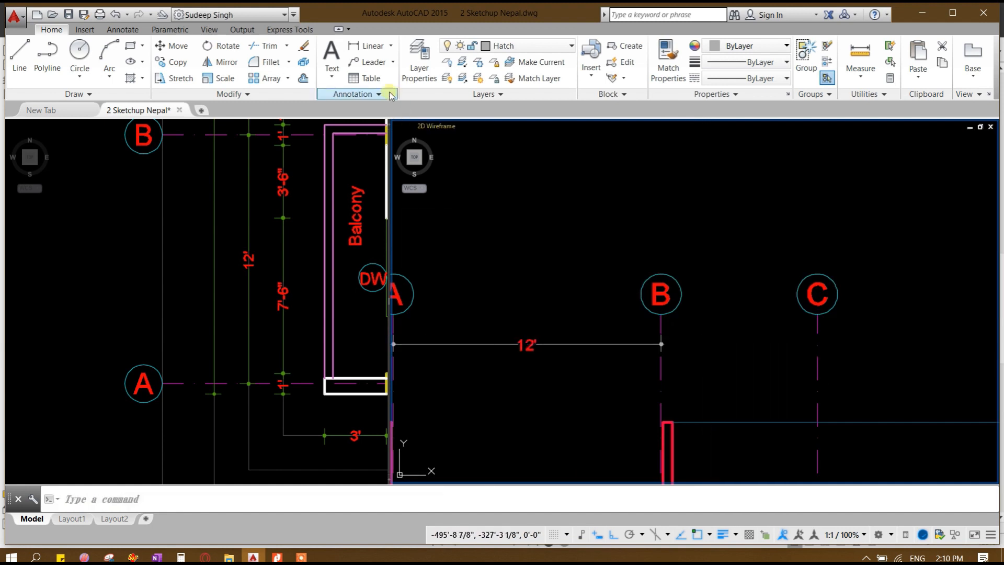
Step: Continue the grid dimension from B to grid lines C and D
click(123, 30)
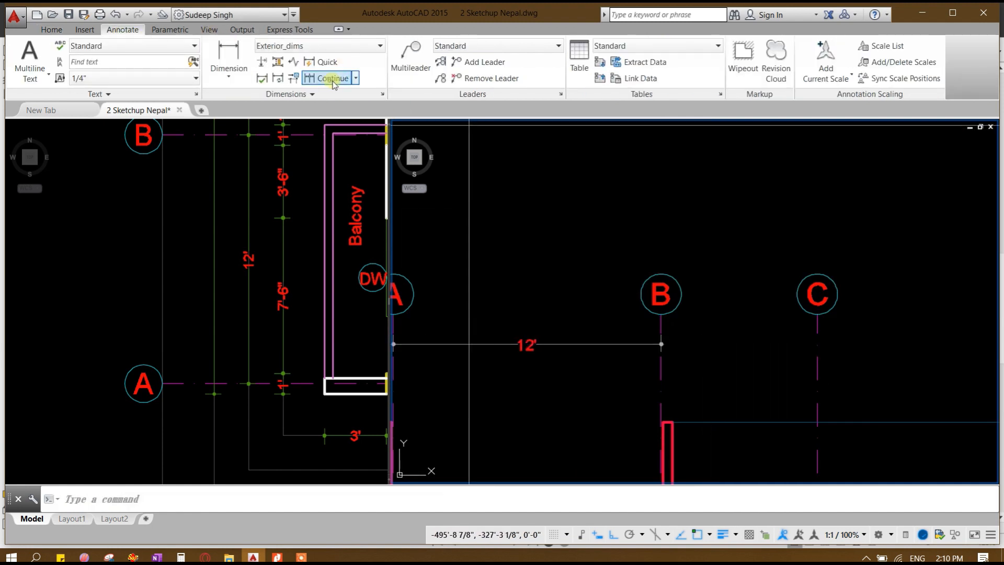
click(333, 79)
scroll(695, 261, down, 3)
scroll(696, 299, up, 3)
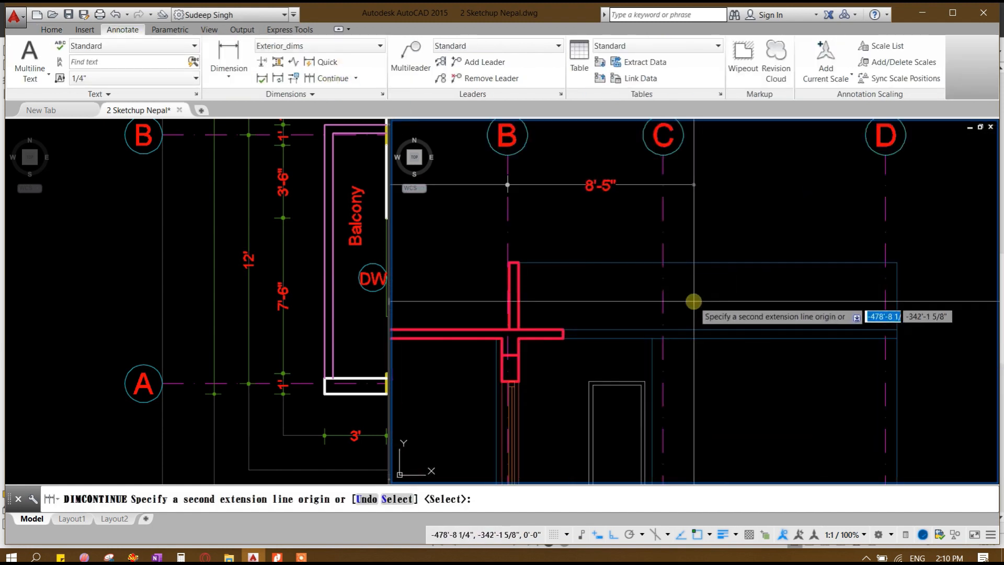
click(661, 327)
click(886, 331)
key(Escape)
scroll(675, 293, down, 4)
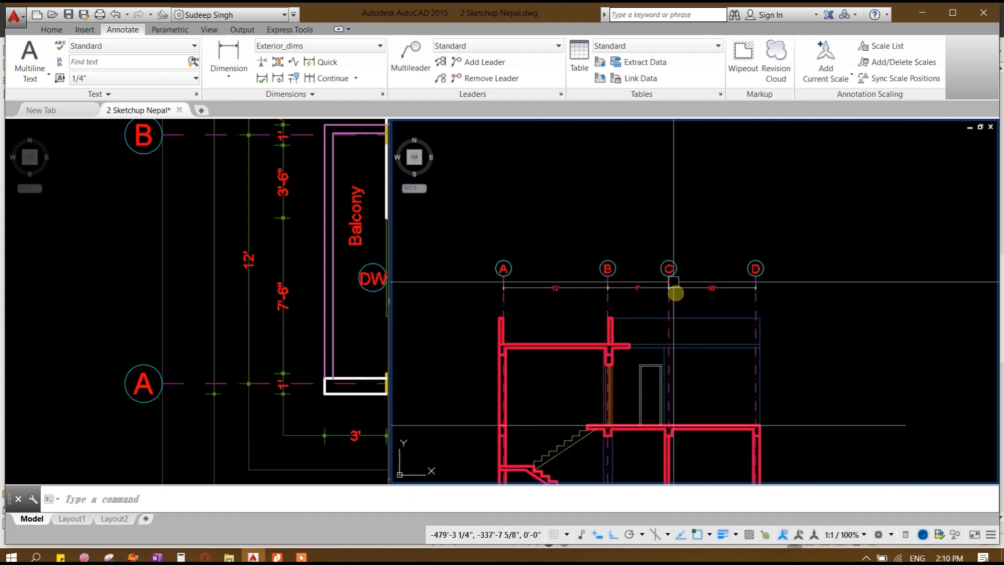
Step: Maximize the application window and save the drawing
double_click(477, 17)
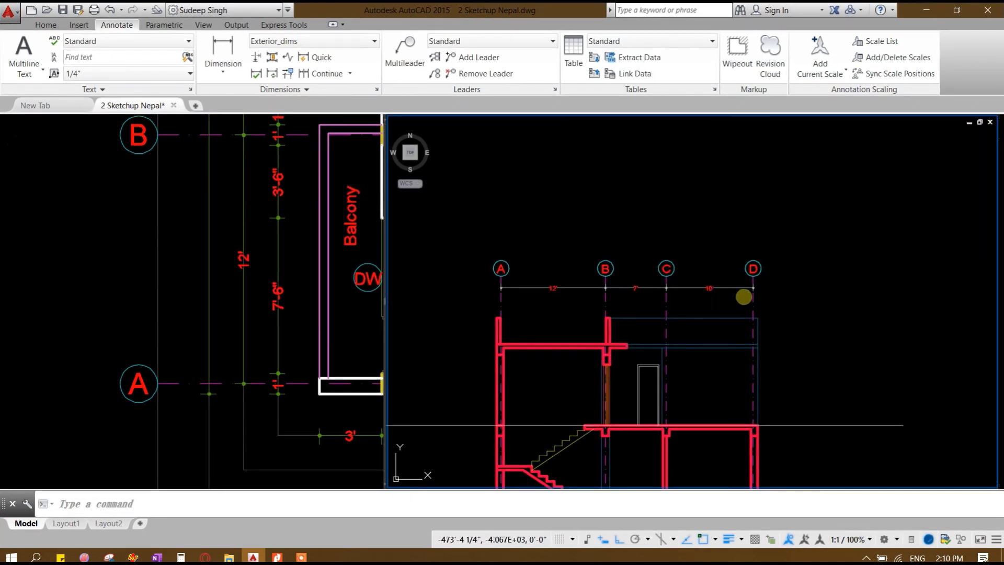
click(532, 289)
key(Escape)
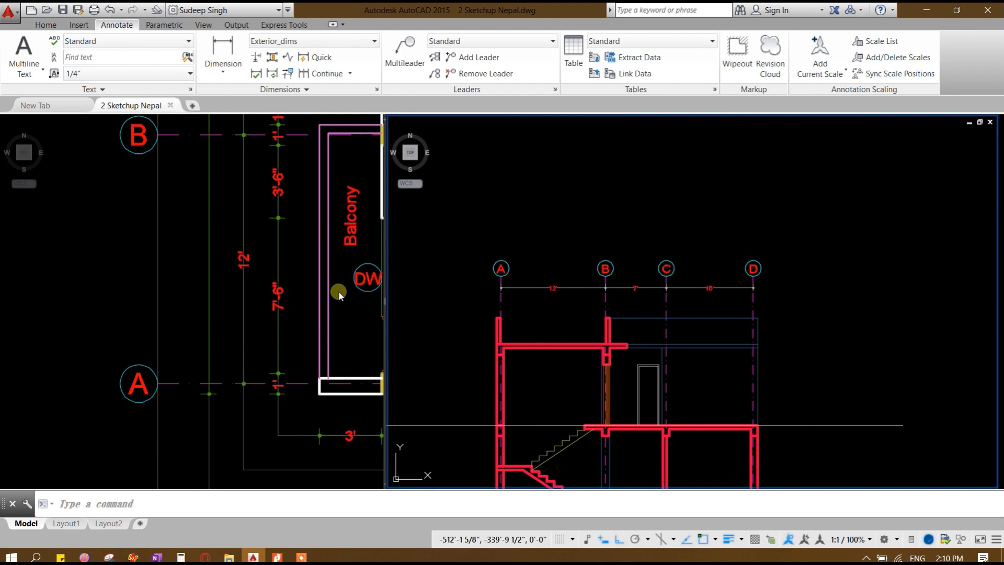
Step: Match the properties of the floor plan's 12' grid dimension onto the three grid dimensions above the section
click(252, 267)
text(m)
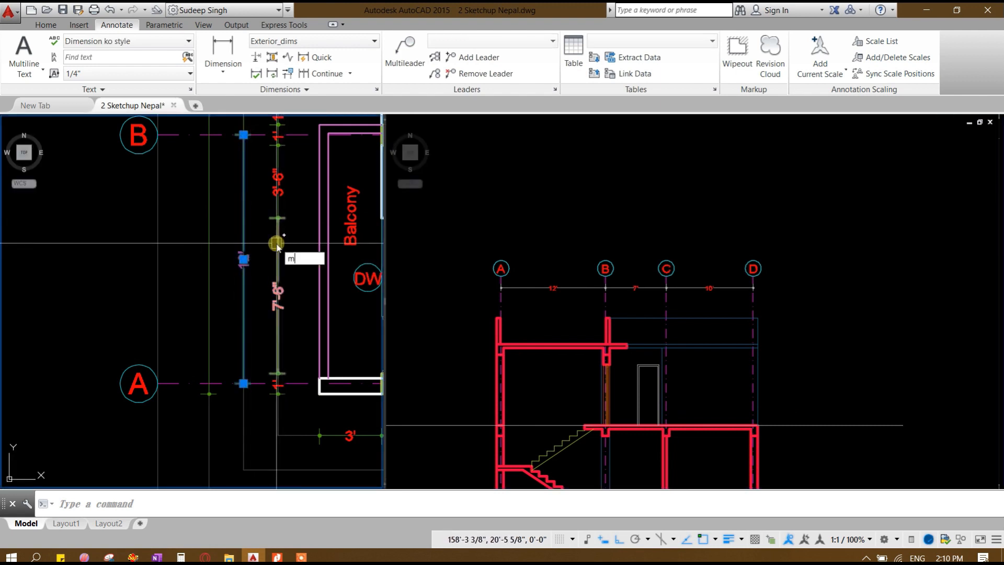
text(a)
key(Return)
click(553, 297)
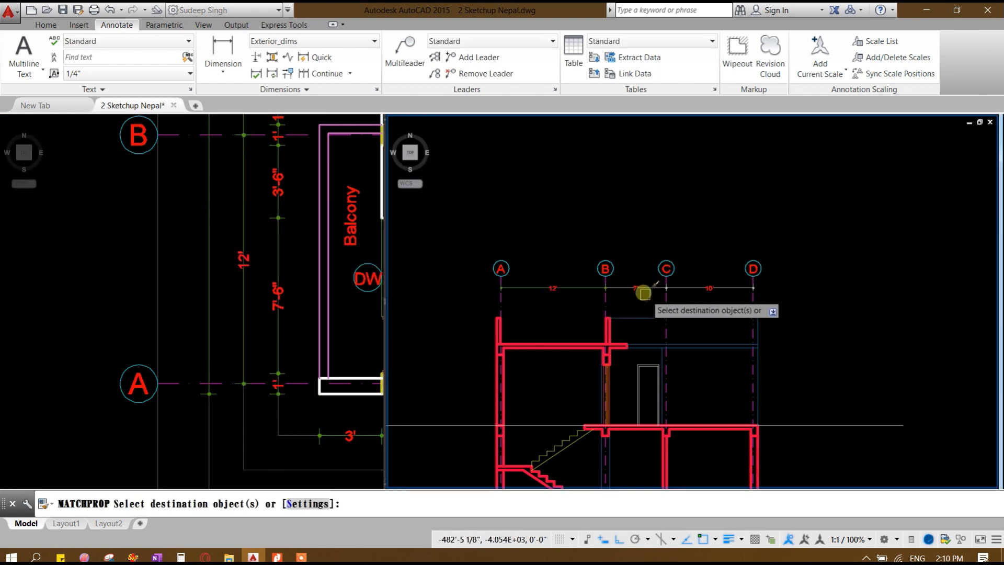
click(697, 288)
scroll(621, 235, down, 2)
middle_drag(695, 359, 630, 255)
key(Escape)
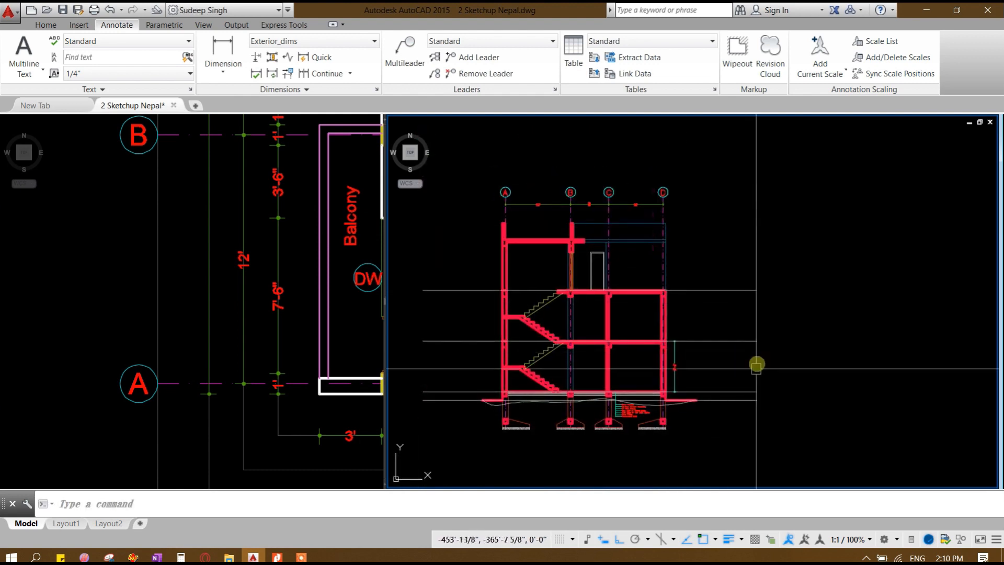
Step: Offset the uppermost horizontal level line upward by 9'4" to add a level line at the staircase roof slab
middle_drag(749, 255, 751, 251)
click(751, 253)
click(737, 307)
text(o)
key(Return)
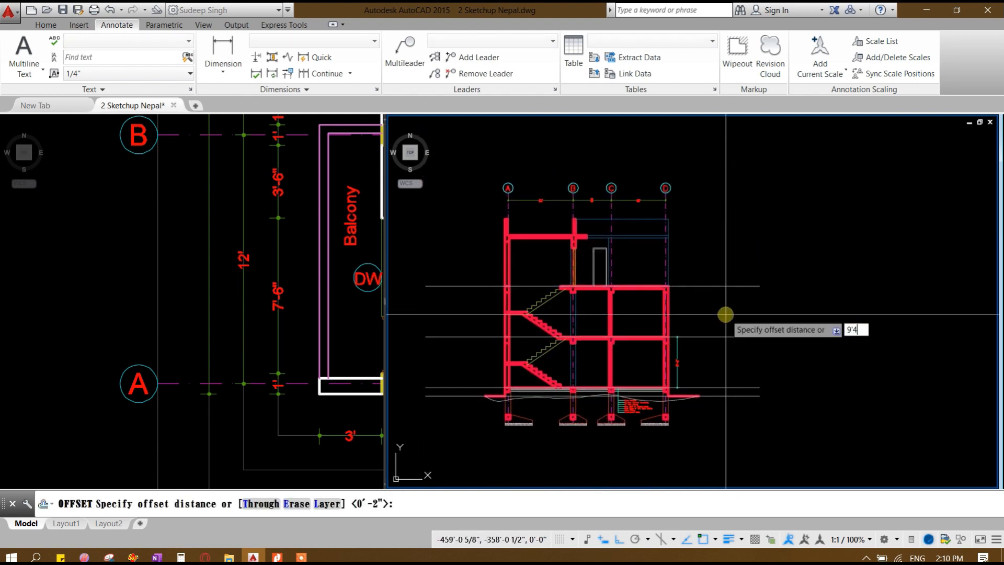
text(9'4)
key(Return)
click(737, 203)
middle_drag(786, 249, 774, 276)
key(Escape)
middle_drag(714, 401, 748, 388)
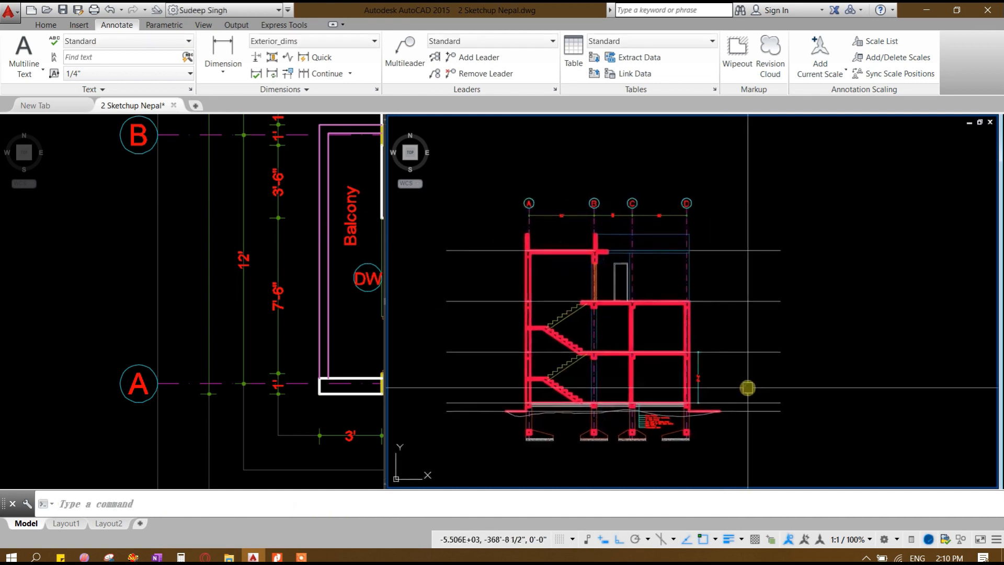
Step: Switch to the reference PDF in Nitro Pro to check how the section's levels are marked, and return to the drawing
mouse_move(301, 557)
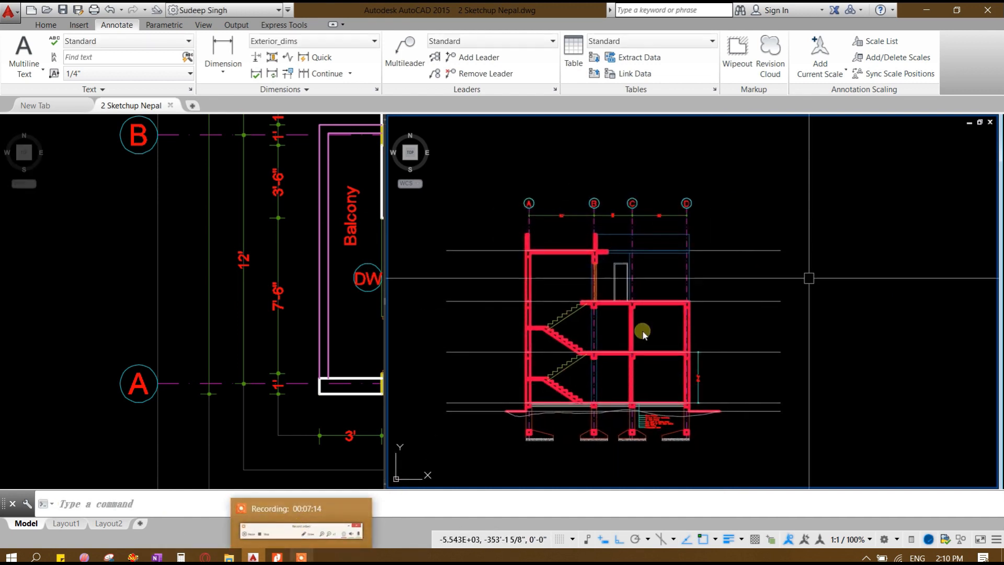
scroll(699, 284, up, 4)
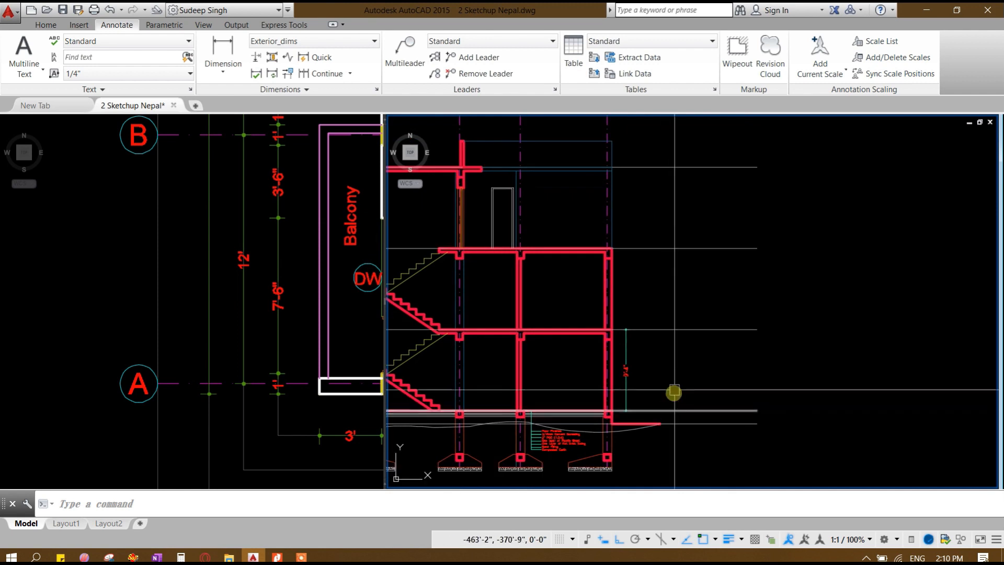
scroll(674, 392, up, 3)
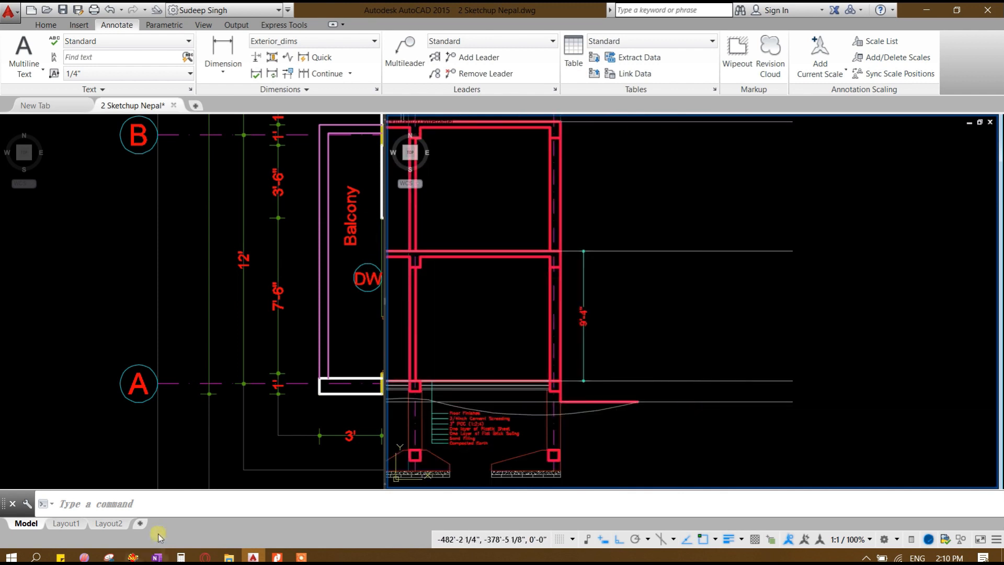
click(276, 557)
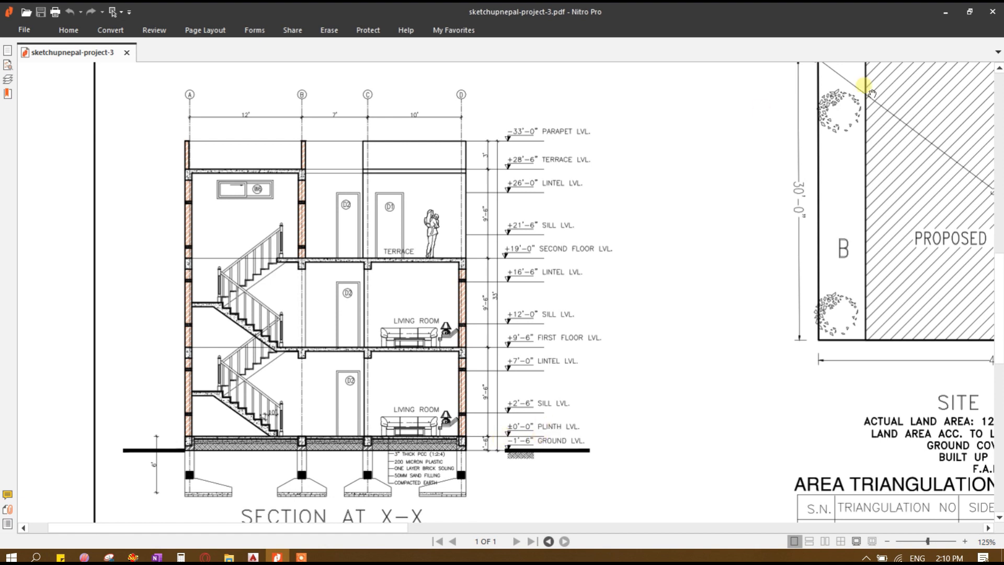
click(936, 13)
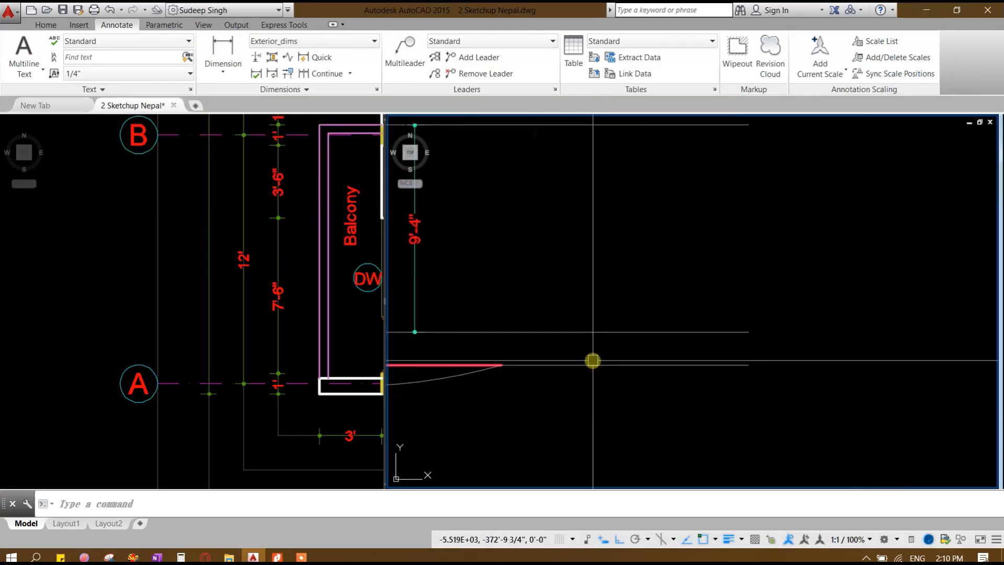
Step: Draw a small circle beside the section, just above the right-hand part of the plinth level line
text(c)
key(Return)
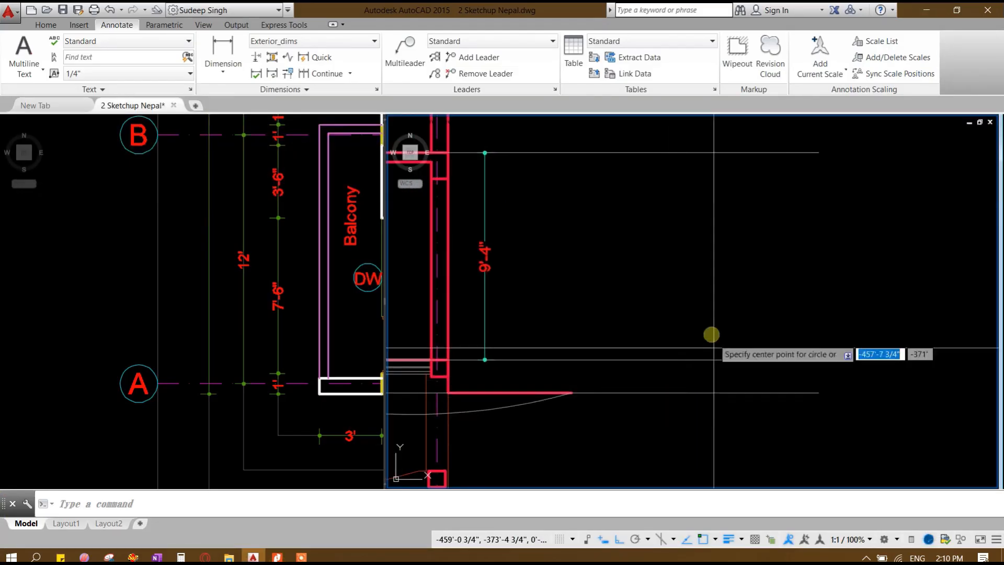
click(709, 309)
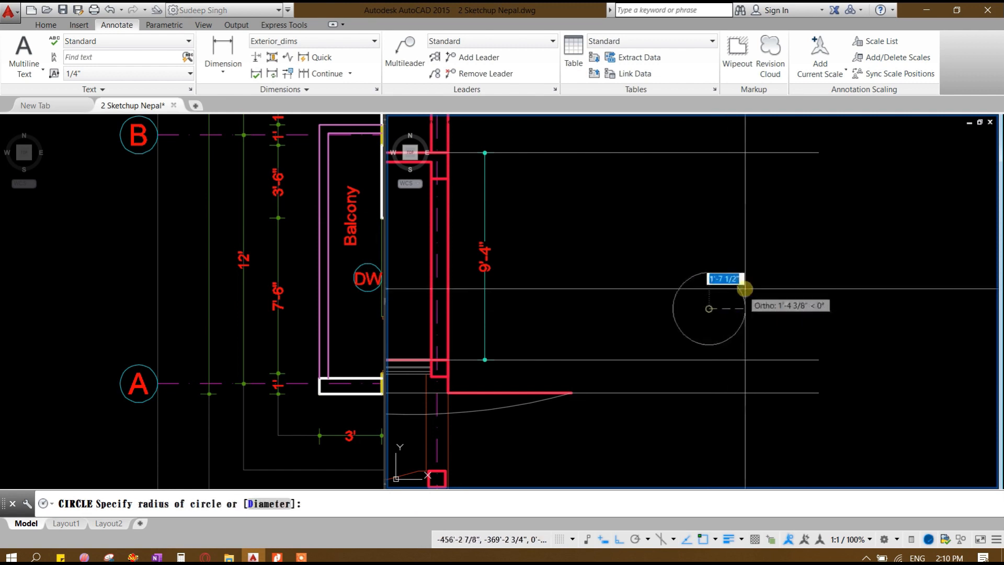
click(720, 298)
scroll(721, 299, up, 2)
Step: Draw a vertical and a horizontal diameter line between the circle's quadrant points to divide it into four quarters
text(l)
key(Return)
click(703, 287)
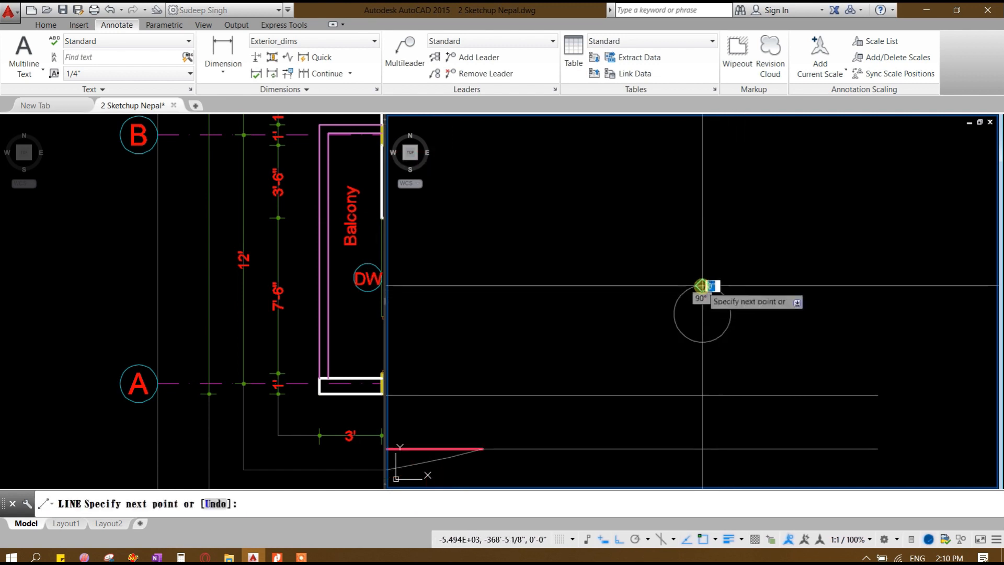
click(702, 343)
key(Return)
key(Return)
click(730, 314)
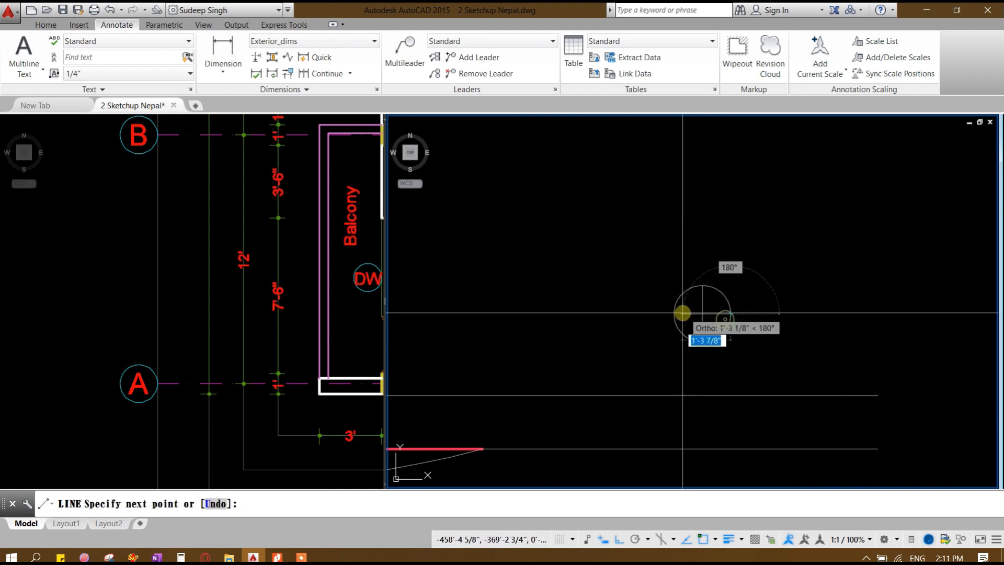
click(675, 314)
key(Return)
Step: Hatch the upper-left and lower-right quarters of the circle to form an elevation marker
click(638, 255)
click(757, 367)
click(45, 27)
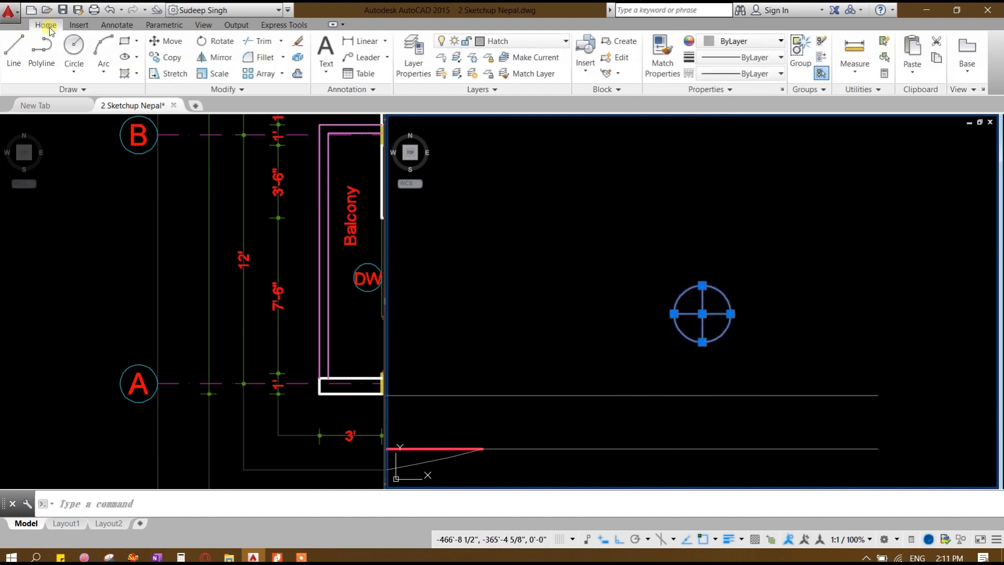
middle_drag(718, 215, 626, 198)
scroll(621, 248, up, 2)
key(Escape)
key(Return)
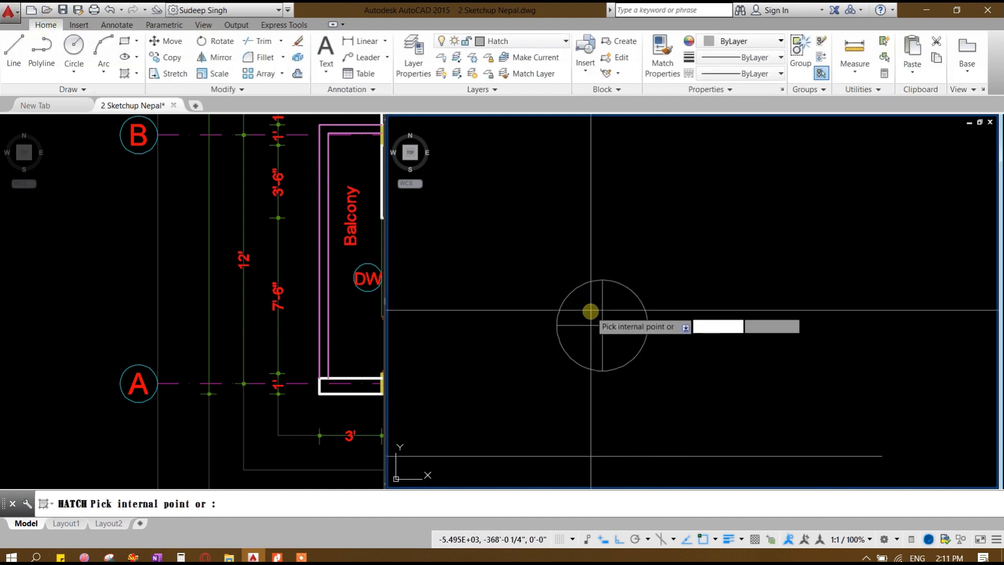
click(590, 315)
click(614, 338)
key(Return)
scroll(606, 244, down, 4)
scroll(607, 245, down, 2)
middle_drag(675, 277, 704, 359)
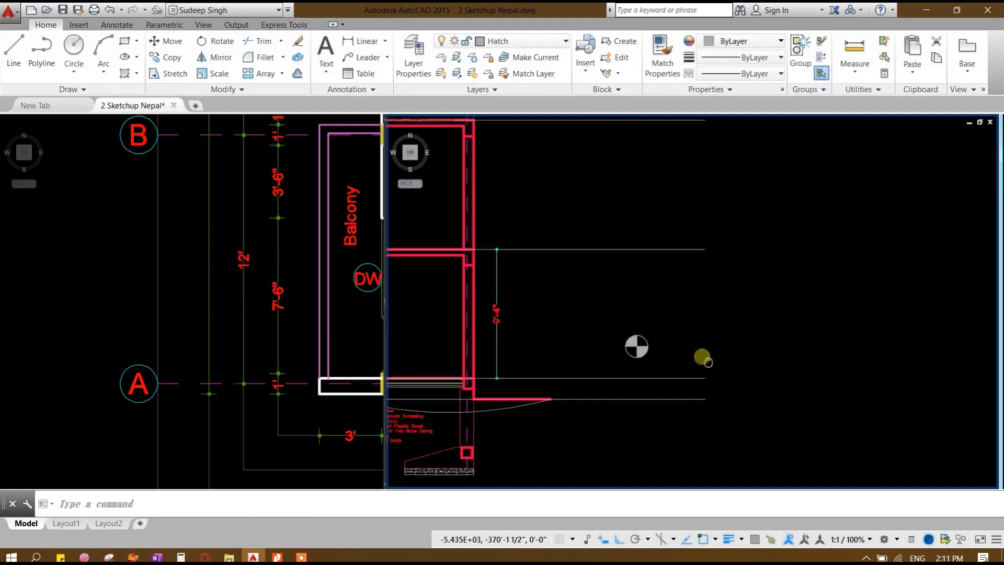
scroll(594, 337, up, 2)
click(614, 309)
click(714, 386)
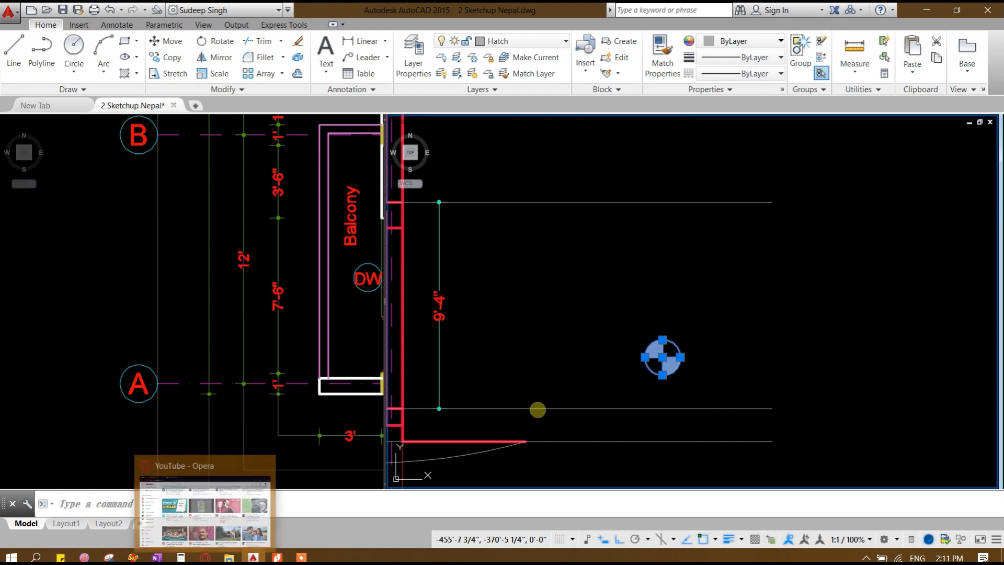
middle_click(738, 143)
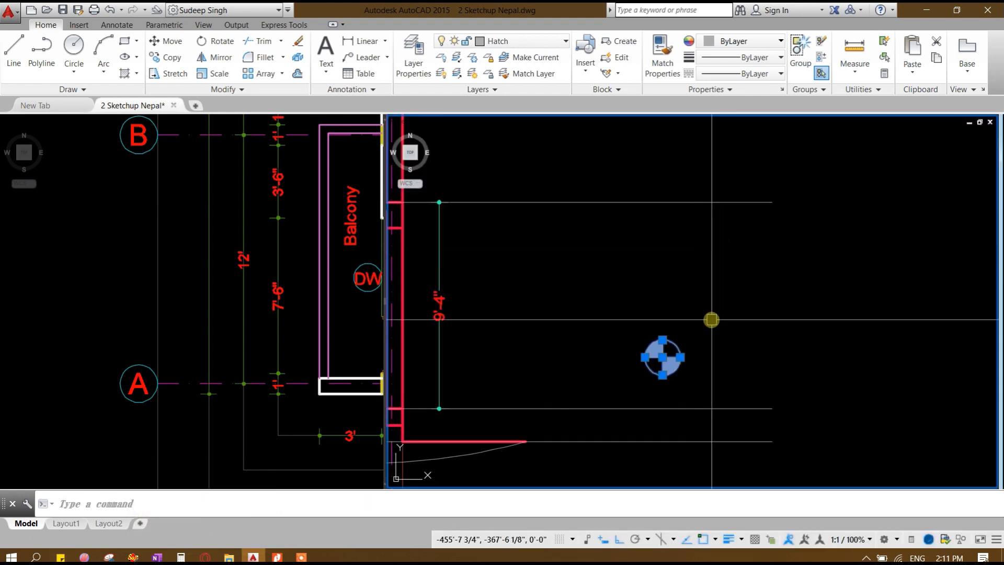
key(Escape)
text(NAVSWHEEL)
key(Return)
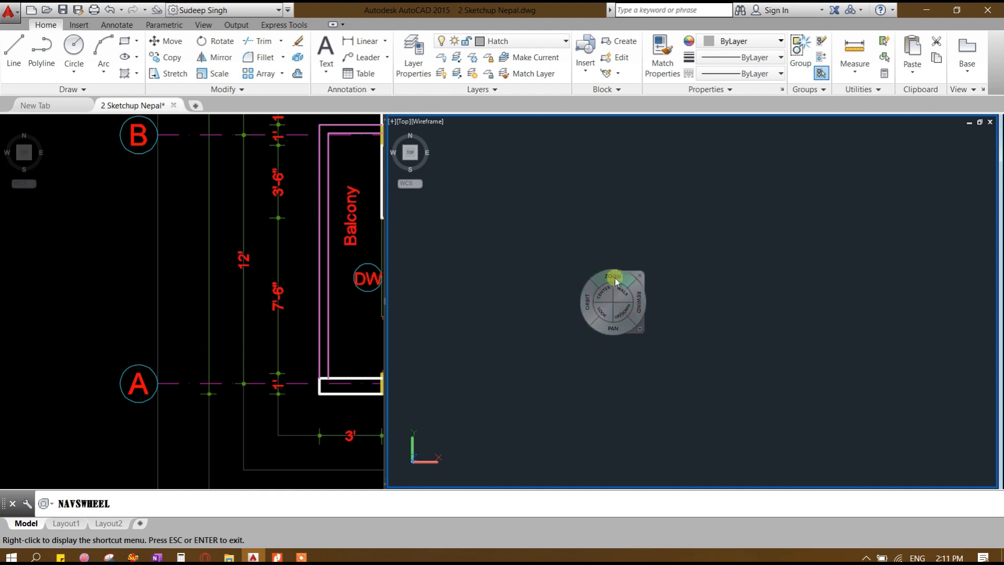
mouse_move(615, 279)
mouse_down()
mouse_move(648, 208)
mouse_move(611, 294)
mouse_up()
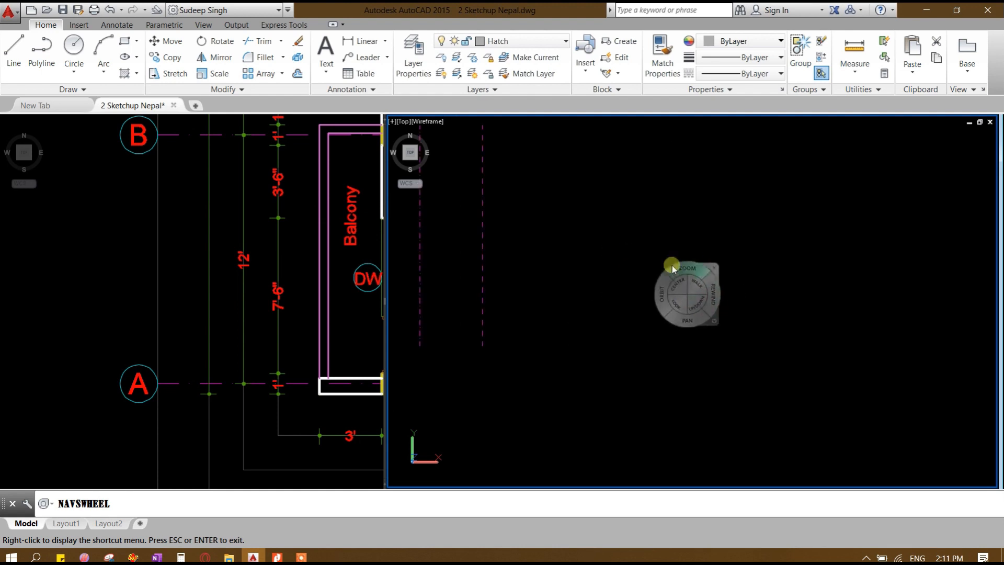
key(Escape)
Step: Convert the circle, its cross lines and hatch into a block named "tag elevation" with the base point at the circle's centre
scroll(645, 309, up, 10)
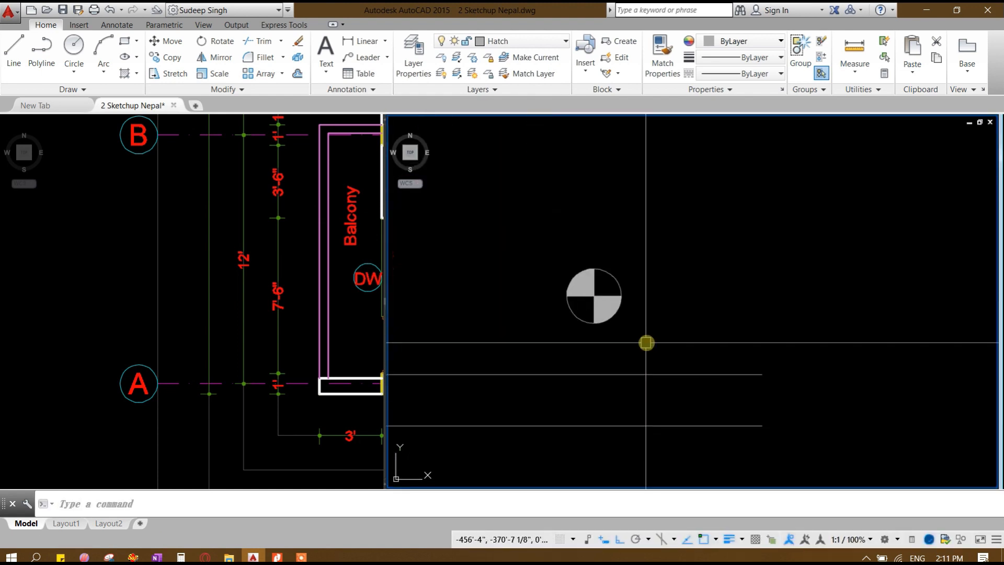
click(520, 202)
click(660, 346)
click(652, 340)
click(493, 181)
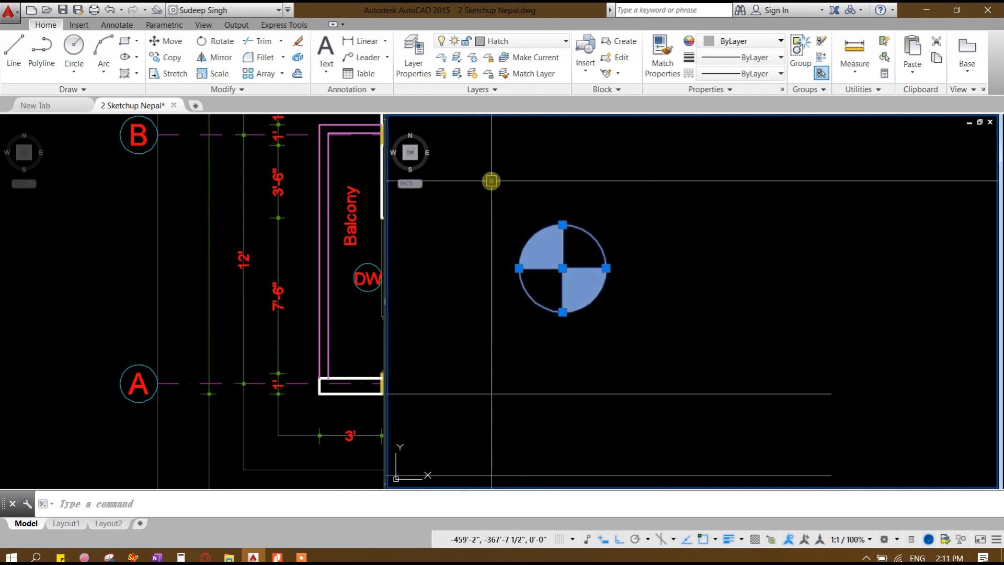
text(b)
key(Return)
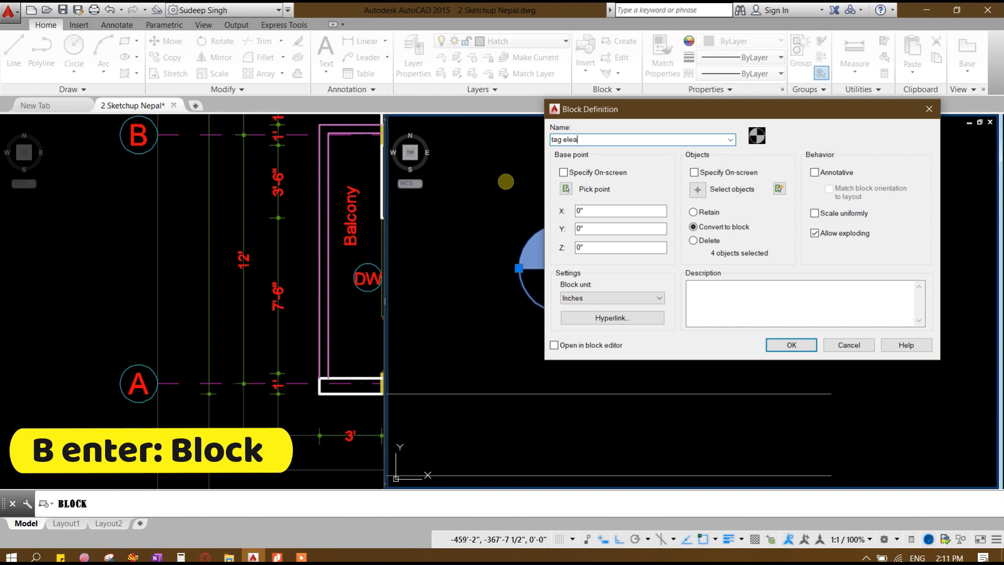
key(BackSpace)
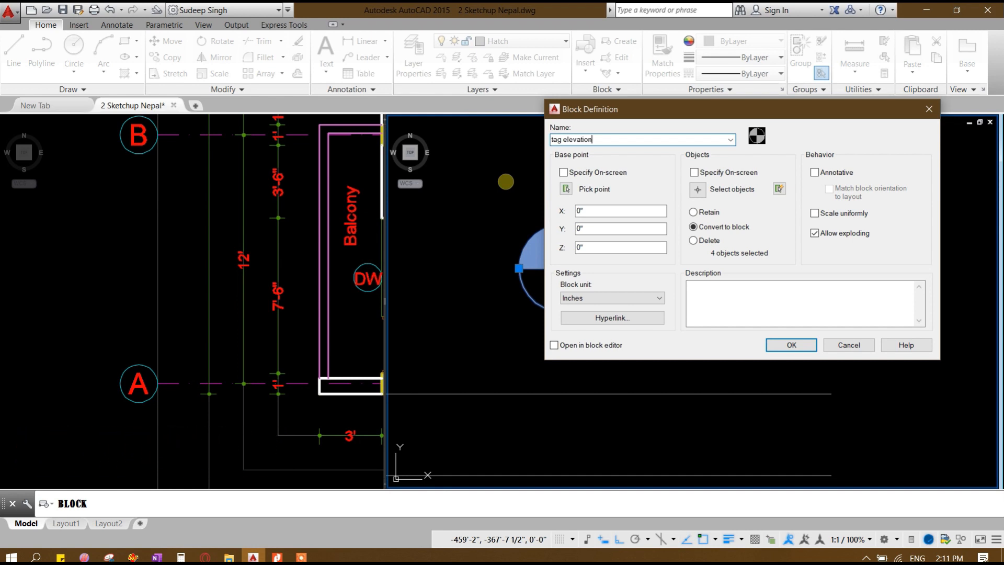
click(565, 190)
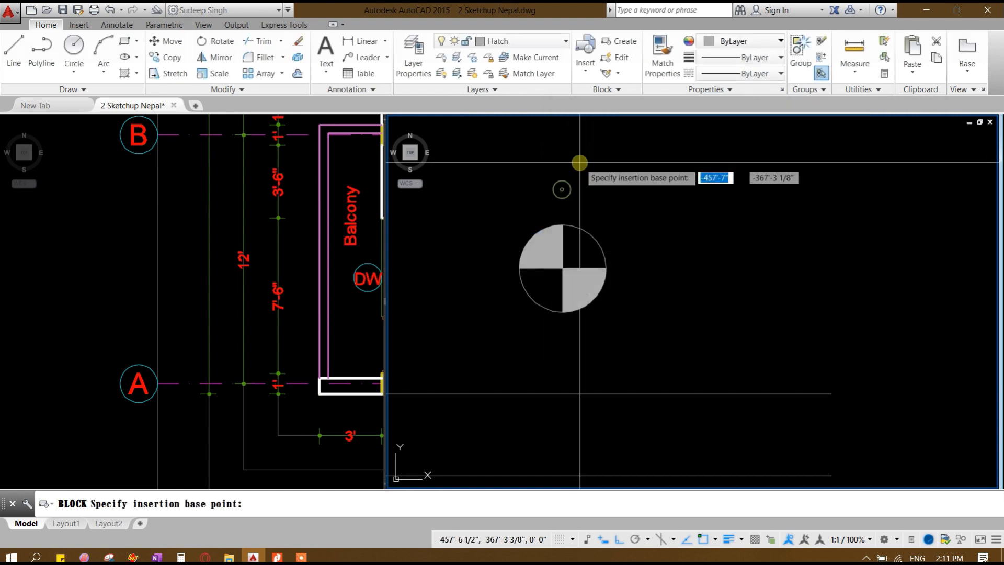
click(560, 266)
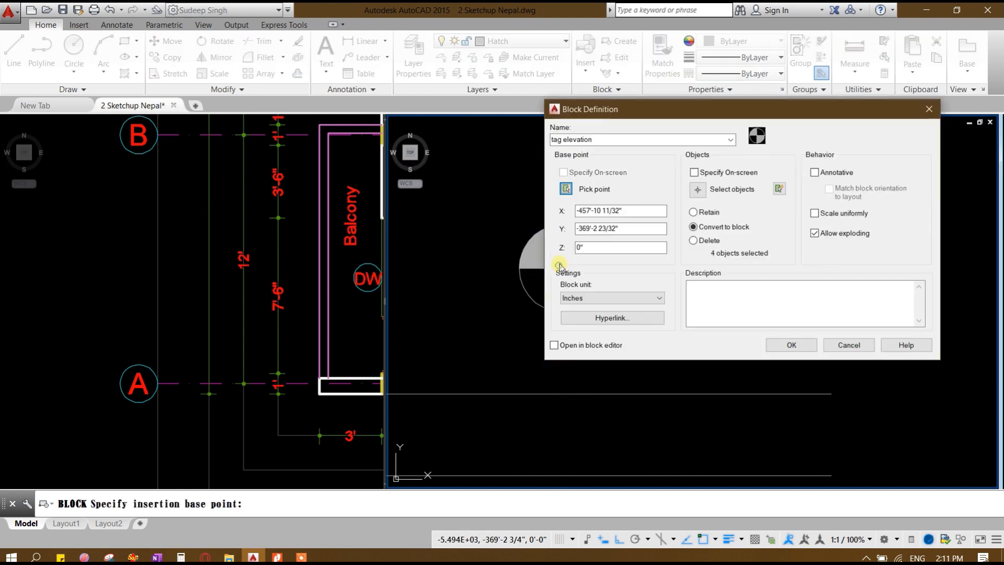
click(799, 345)
Step: Move the elevation tag block by its left quadrant to the right end of the ground level line
scroll(590, 284, down, 2)
click(582, 279)
scroll(582, 279, up, 1)
text(m)
key(Return)
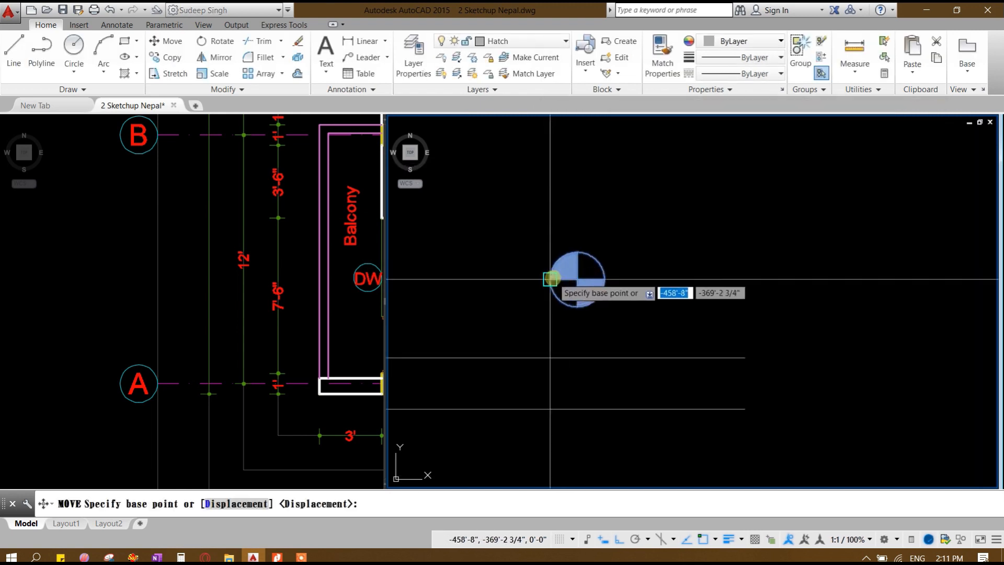
click(551, 279)
click(745, 409)
scroll(764, 355, down, 3)
scroll(762, 370, up, 2)
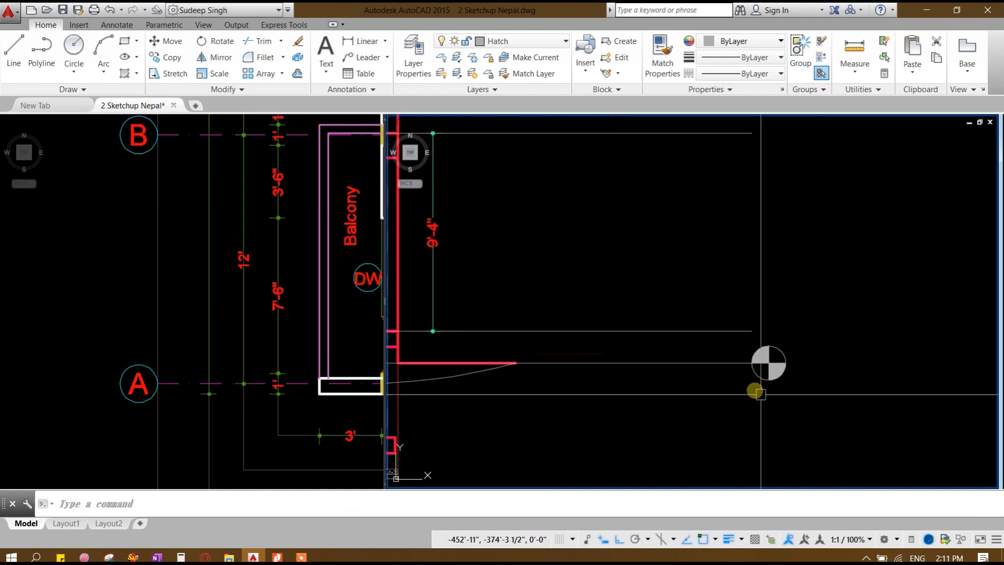
Step: Scale the elevation tag block about its centre by a factor of 0.7
scroll(755, 390, up, 1)
click(784, 351)
text(sx)
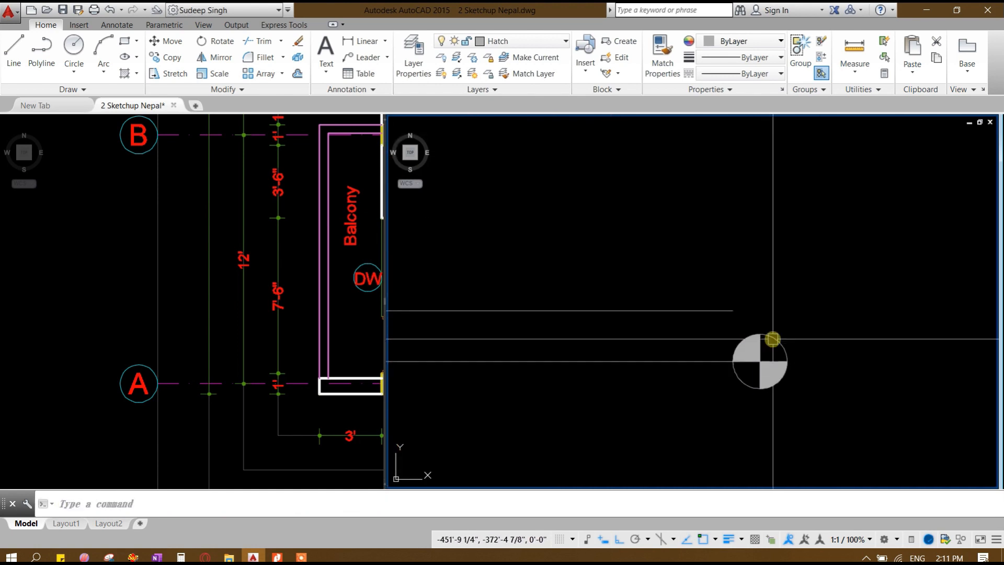
key(BackSpace)
text(c)
key(Return)
click(759, 361)
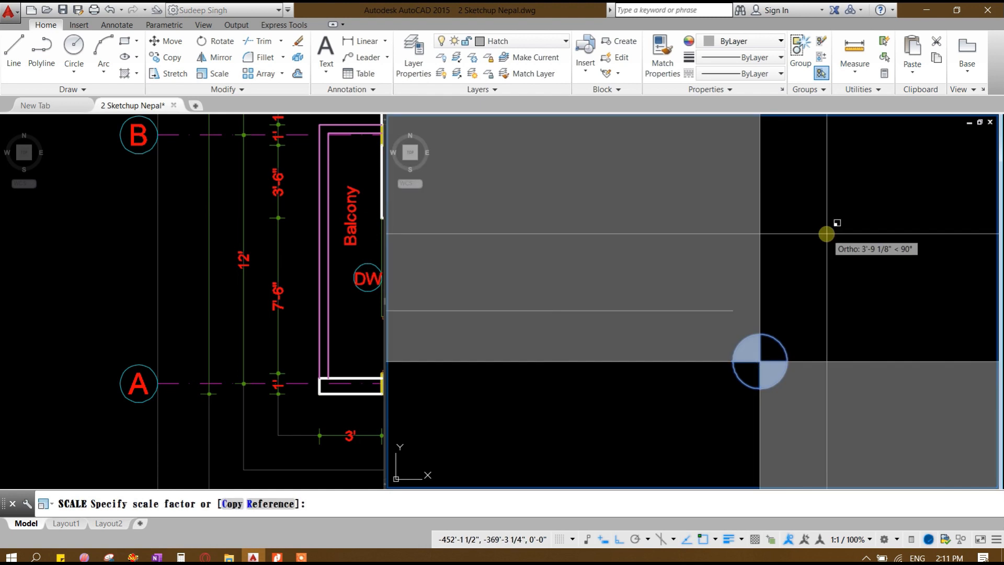
text(.7)
key(Return)
Step: Move the scaled elevation tag by its left quadrant so it touches the ground level line's right end
scroll(784, 285, down, 3)
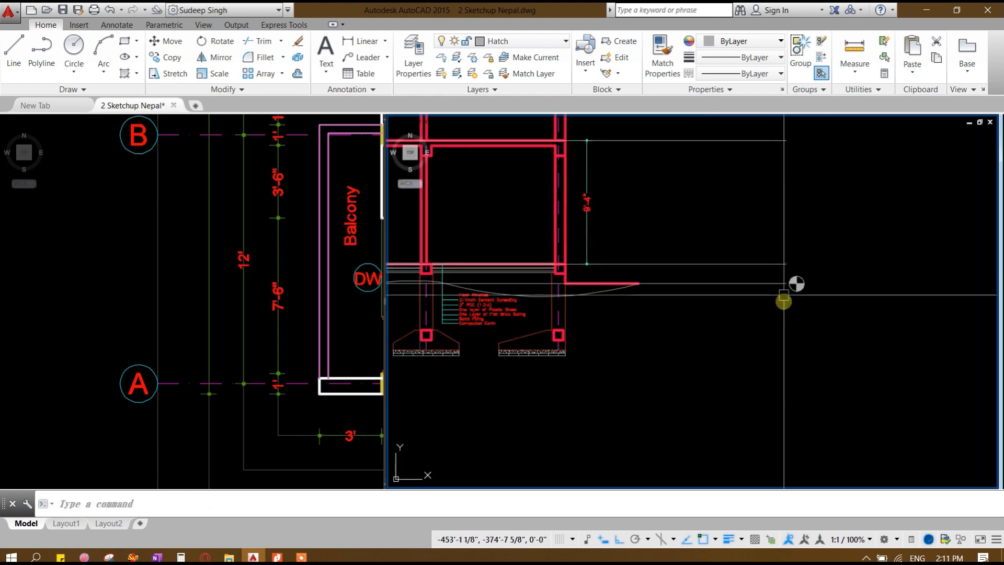
scroll(803, 276, up, 4)
key(Return)
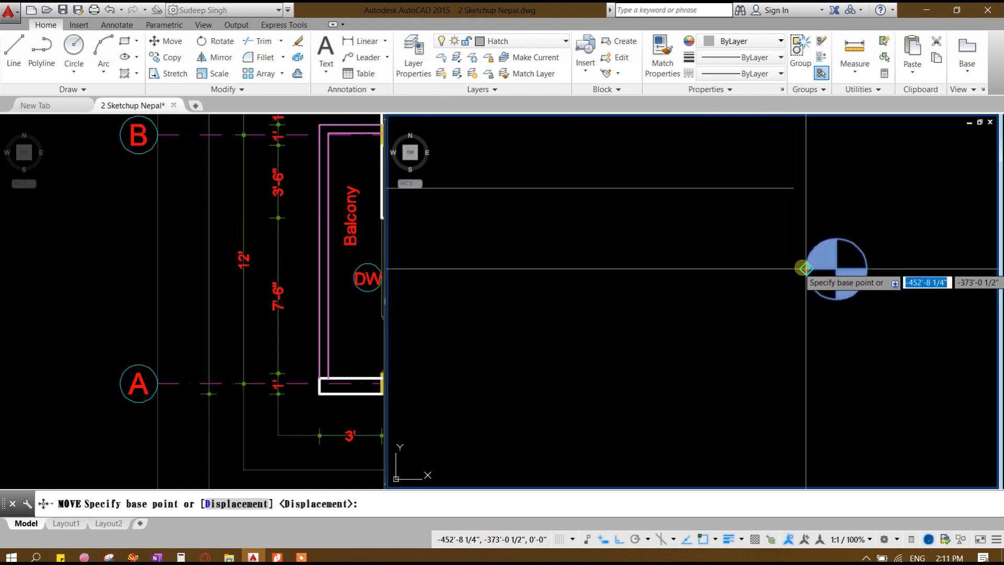
click(806, 268)
click(793, 269)
Step: Put the five horizontal level lines on the Anno layer and set their linetype to DASHED
scroll(657, 327, down, 8)
middle_drag(654, 347, 643, 419)
click(643, 420)
click(639, 197)
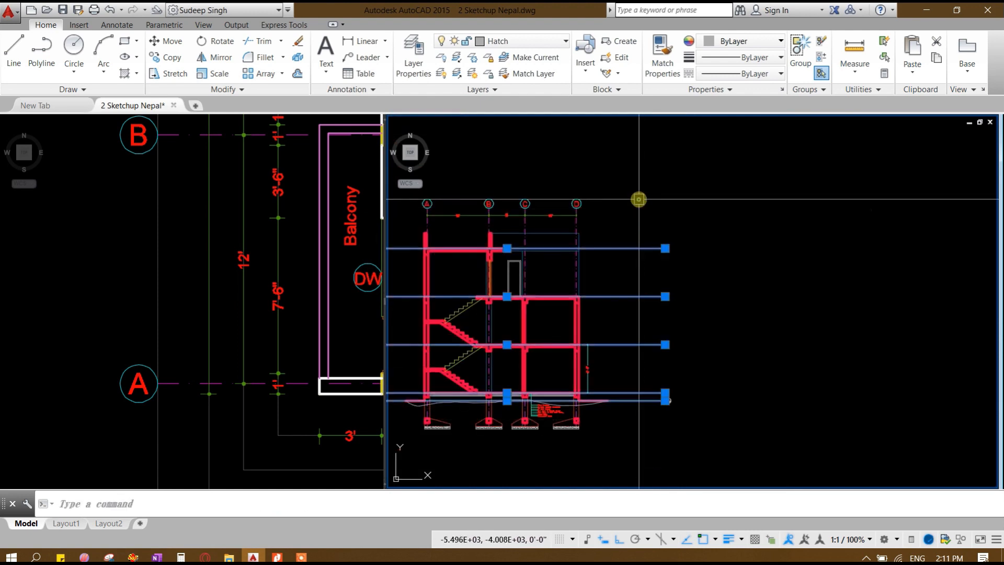
click(503, 41)
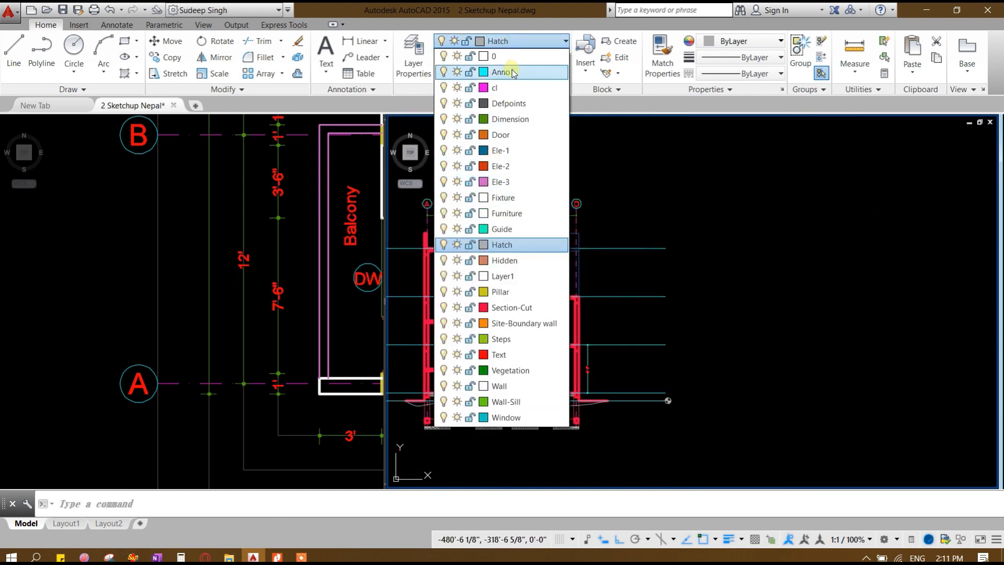
click(502, 72)
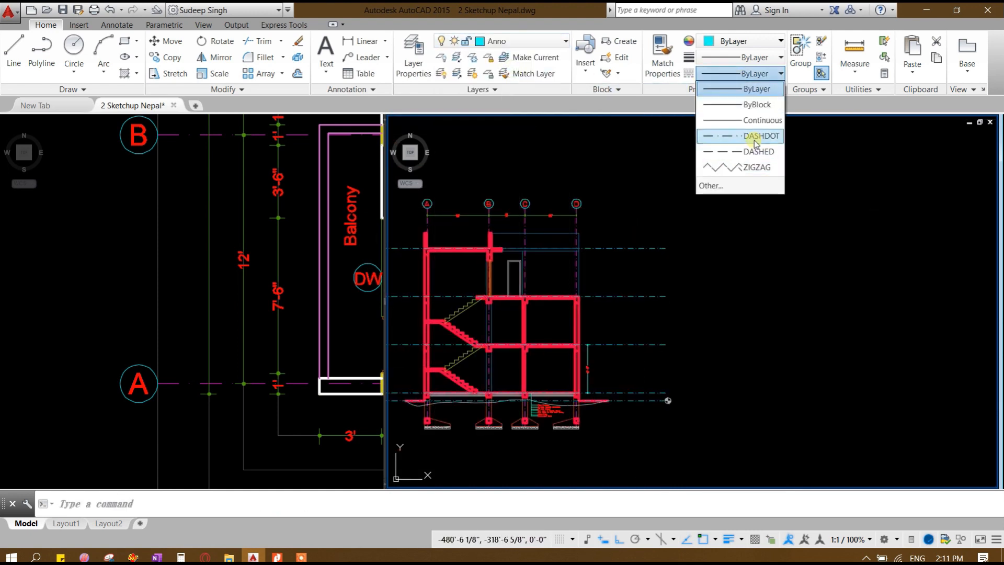
click(762, 157)
Step: Copy the elevation tag by its left quadrant from the ground level line to the right ends of the other four level lines
scroll(732, 335, up, 10)
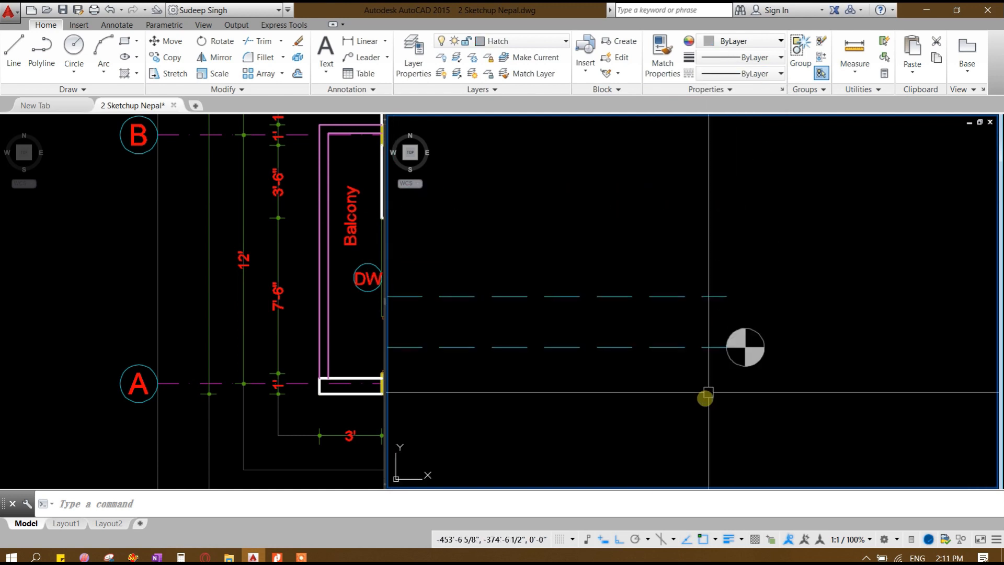
key(Return)
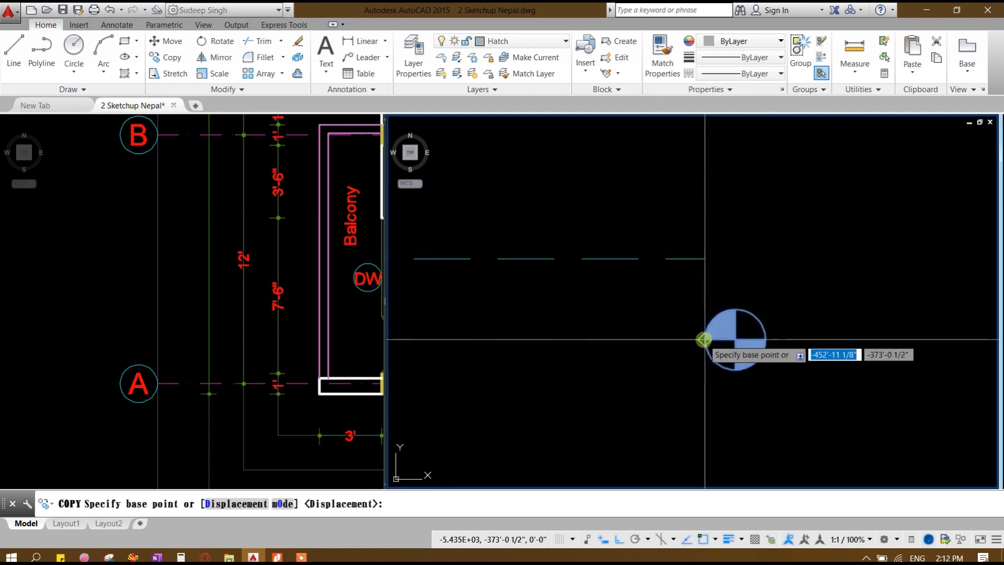
click(706, 339)
scroll(702, 256, down, 3)
middle_drag(716, 395, 719, 422)
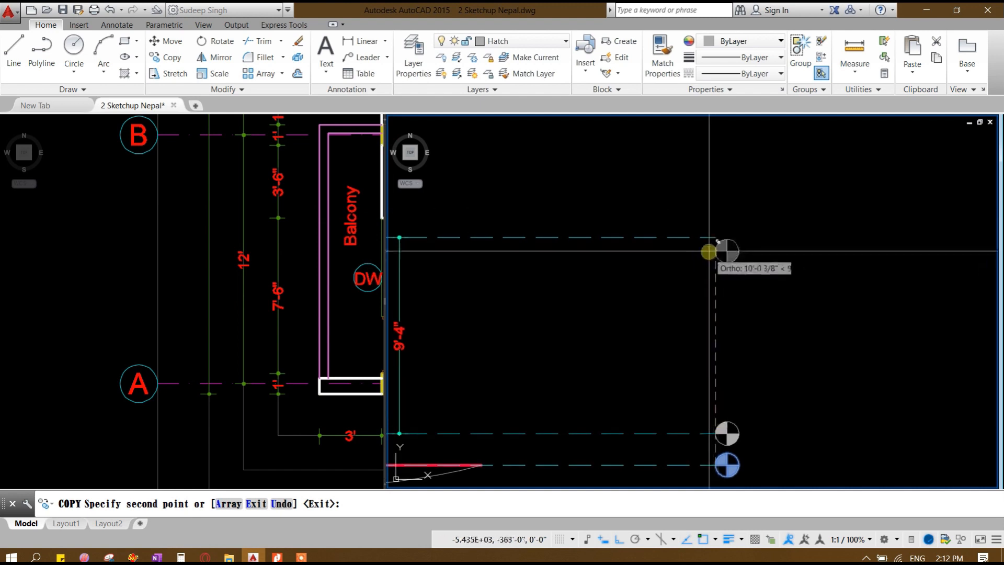
click(713, 235)
middle_drag(717, 305, 707, 478)
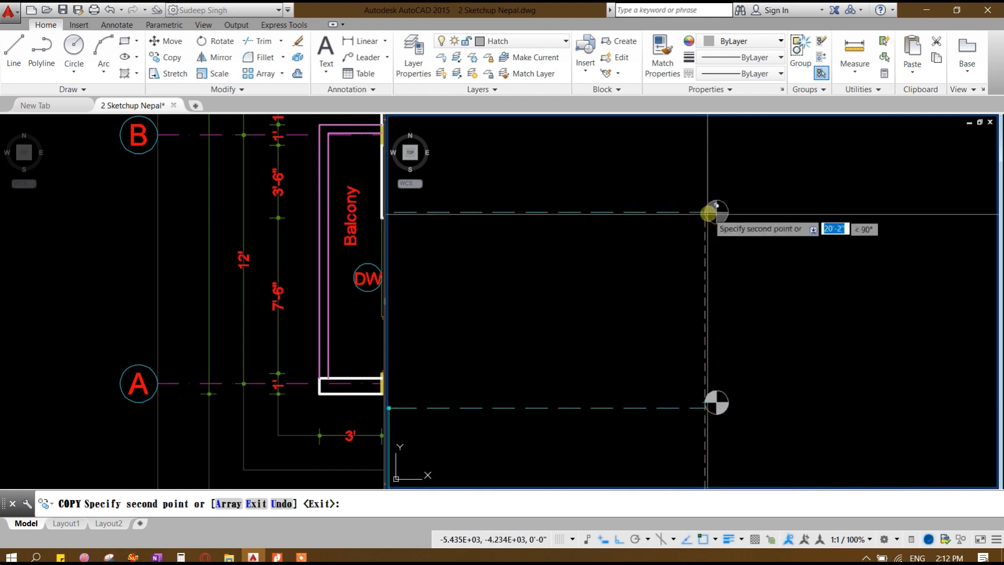
middle_drag(711, 362, 711, 307)
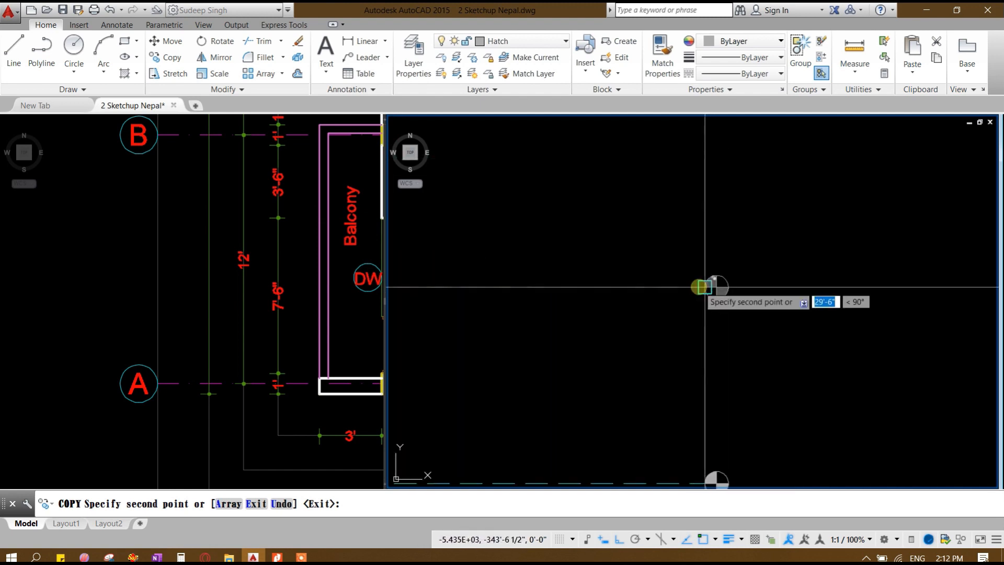
click(705, 287)
scroll(704, 295, down, 5)
scroll(701, 299, up, 4)
scroll(696, 309, down, 4)
scroll(700, 366, up, 5)
key(Escape)
Step: Move the misaligned elevation tag at the first floor level by its left quadrant onto the right end of its dashed line
scroll(656, 211, up, 4)
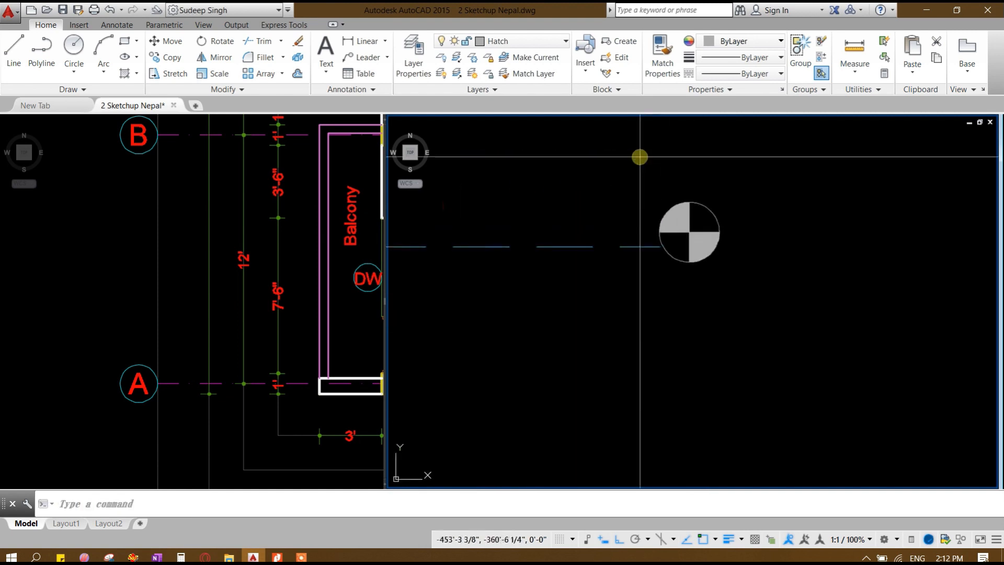
click(638, 157)
click(755, 290)
scroll(688, 231, up, 4)
text(m)
key(space)
click(605, 230)
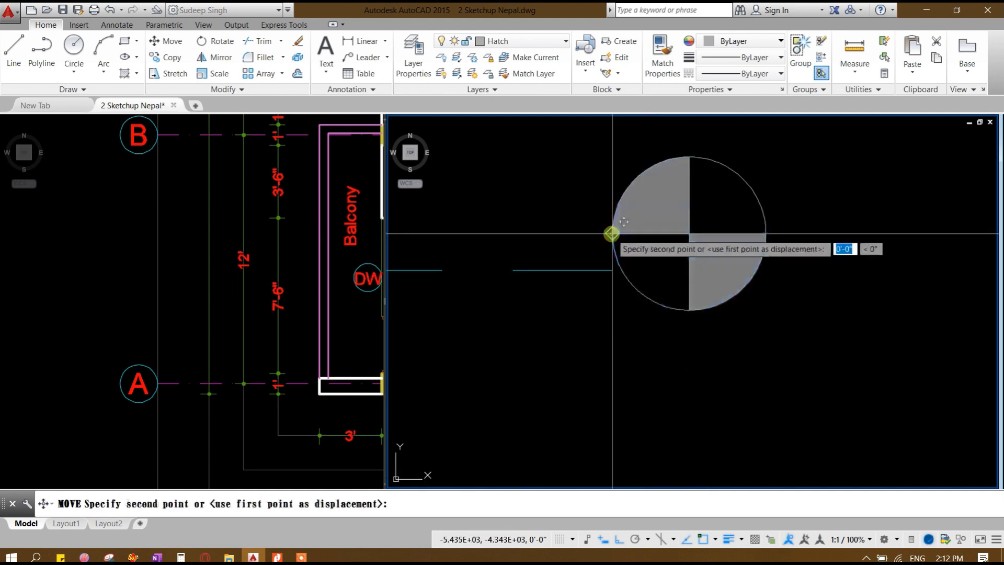
click(612, 270)
scroll(795, 358, down, 3)
scroll(767, 227, down, 2)
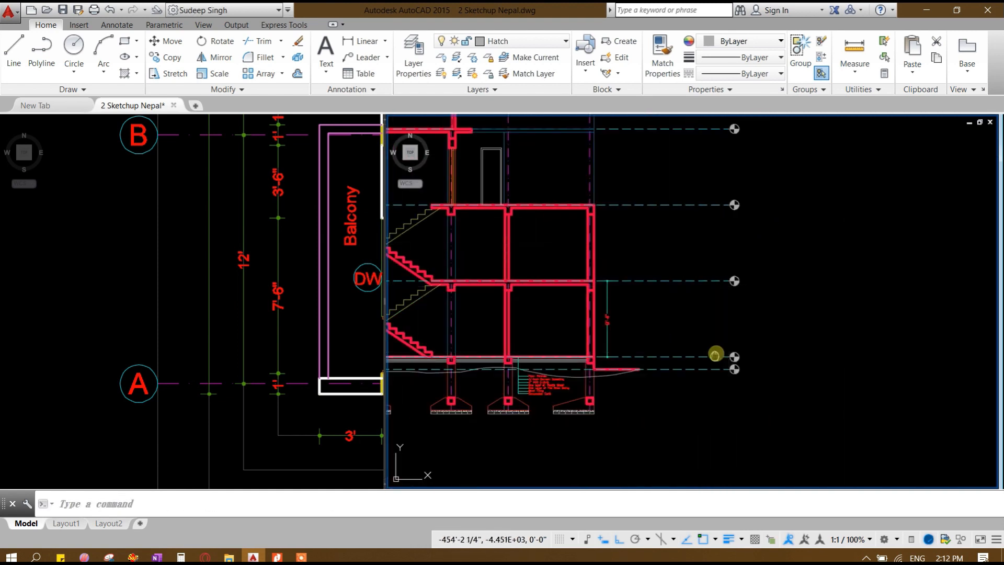
middle_drag(716, 355, 673, 360)
scroll(673, 368, up, 2)
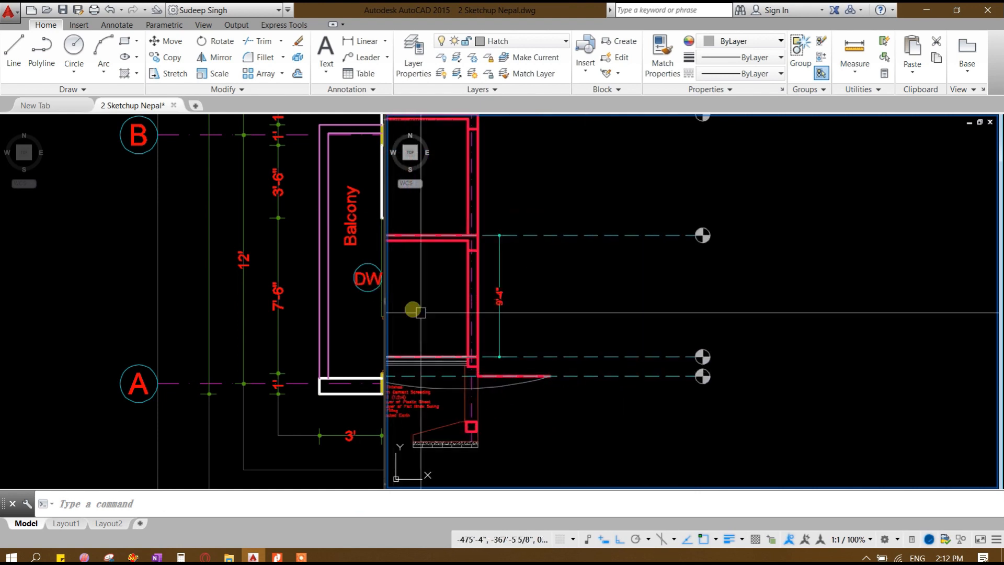
click(454, 318)
middle_drag(463, 319, 750, 315)
key(Escape)
middle_drag(639, 308, 658, 394)
scroll(658, 393, down, 4)
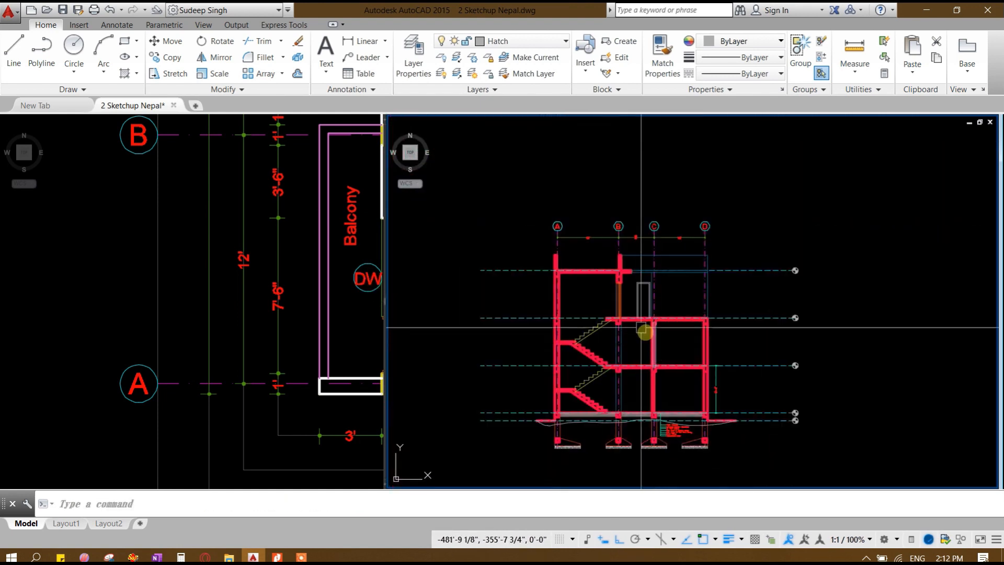
Step: Copy the grid bubble letter B to the dashed ground level line, a little before its elevation tag
scroll(620, 230, up, 8)
click(629, 219)
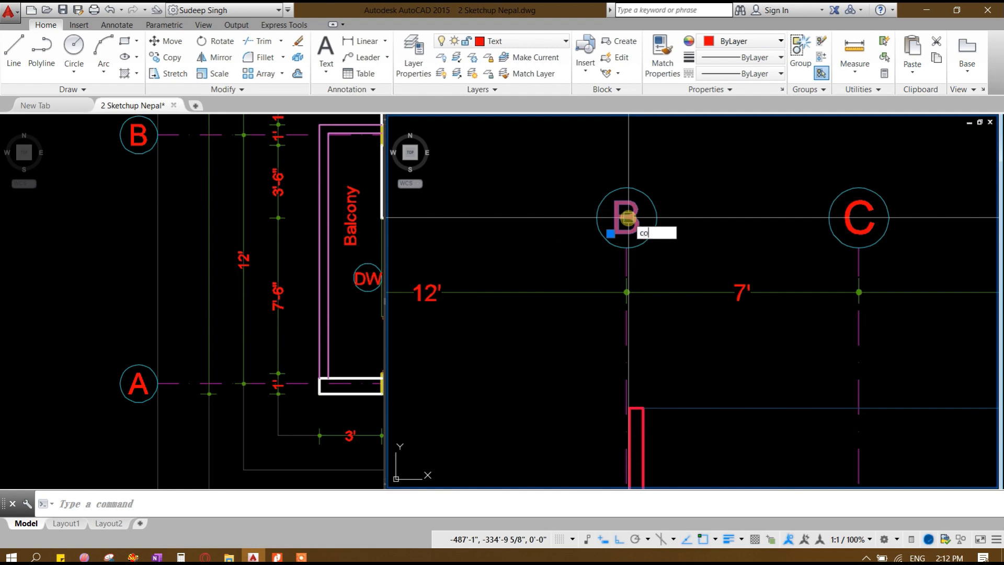
text(co)
key(space)
click(629, 218)
scroll(633, 168, down, 8)
middle_drag(800, 374, 634, 309)
key(F8)
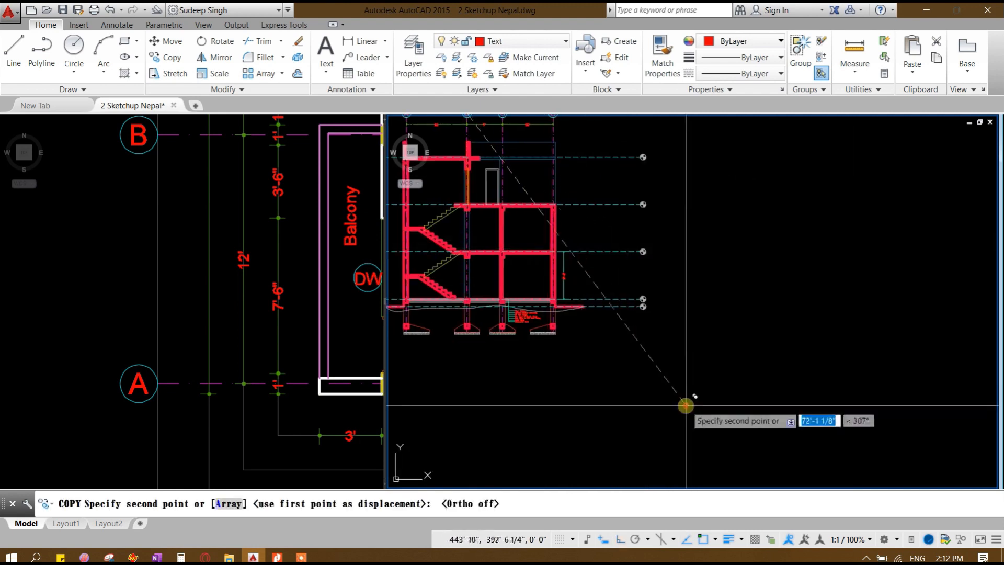
scroll(567, 366, up, 6)
click(720, 294)
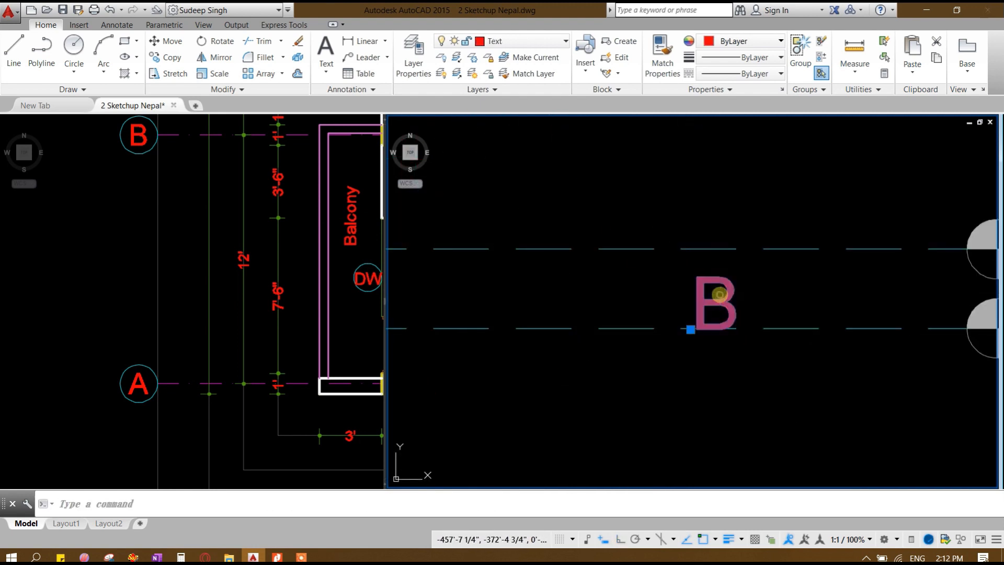
Step: Change the copied letter's text to "Ground Lvl."
scroll(761, 318, down, 3)
double_click(638, 340)
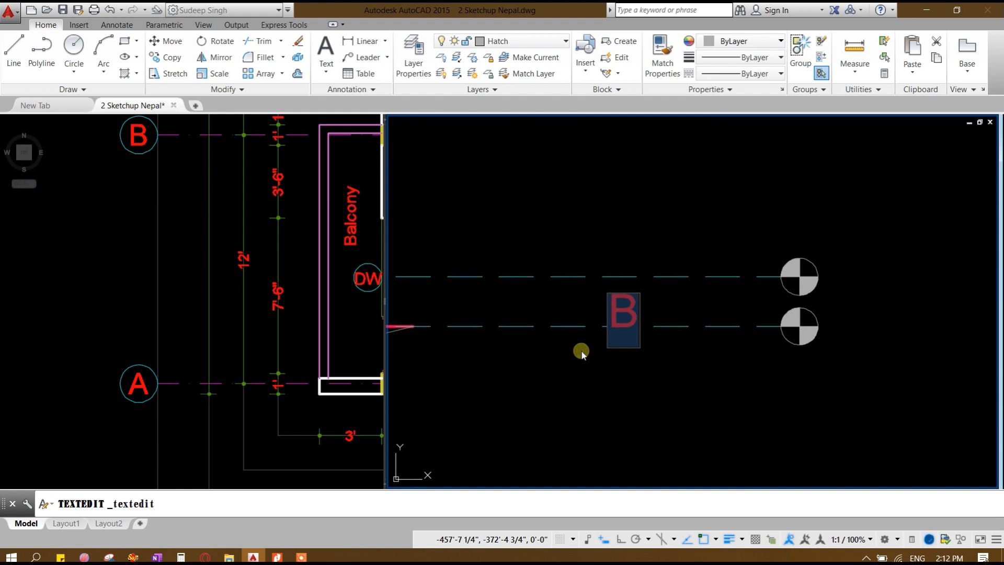
text(Ground)
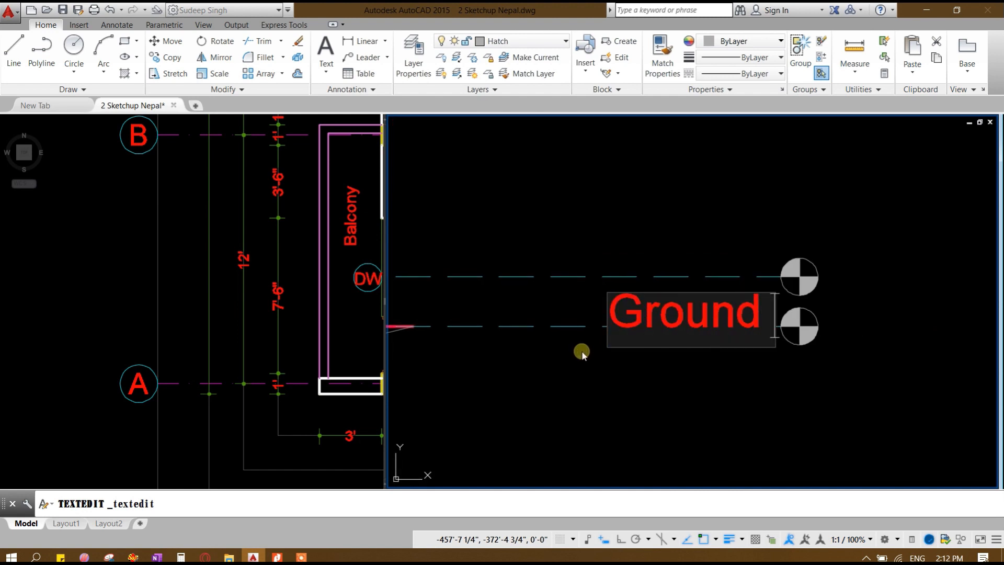
text( Lvl;)
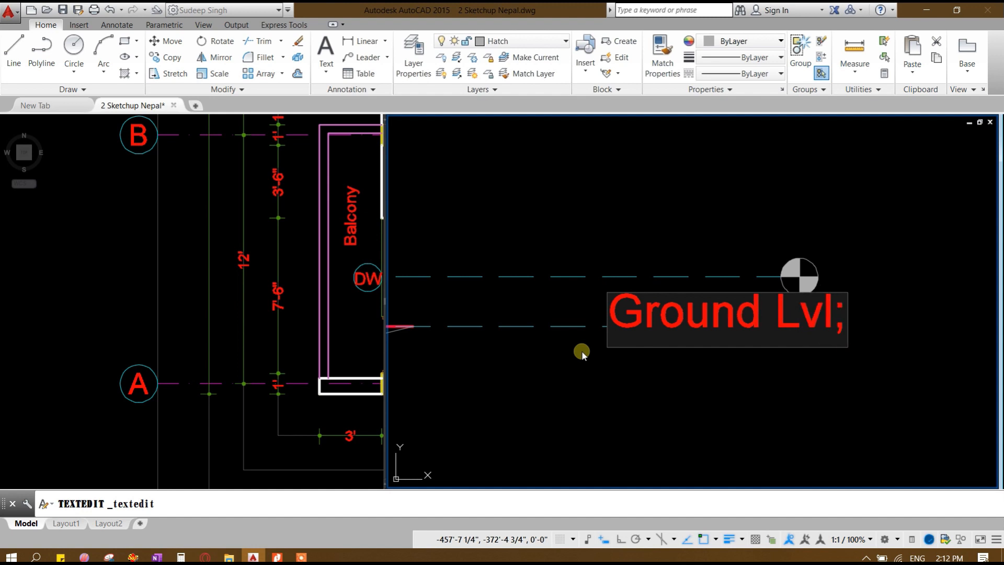
key(BackSpace)
text(.)
click(661, 371)
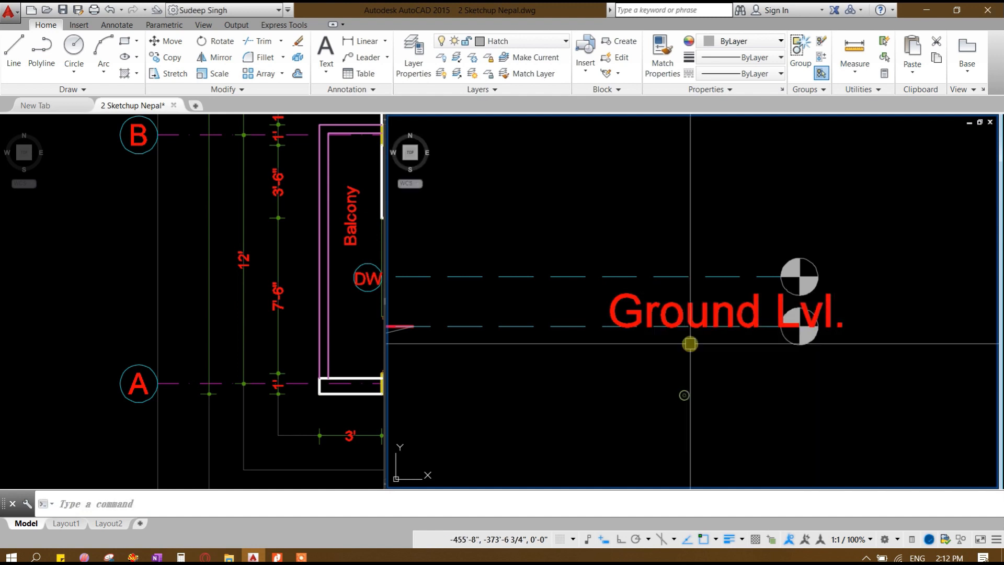
Step: Move the "Ground Lvl." label left so it clears the elevation tag
click(697, 323)
text(m)
key(space)
click(735, 362)
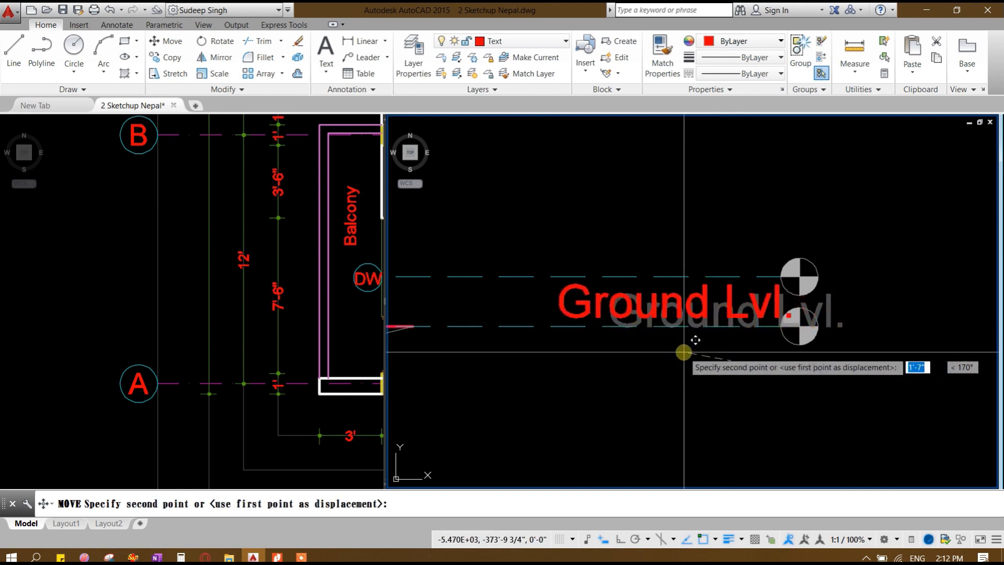
click(665, 357)
Step: Shift the "Ground Lvl." label slightly upward so it sits just above the ground level line
click(654, 308)
text(c)
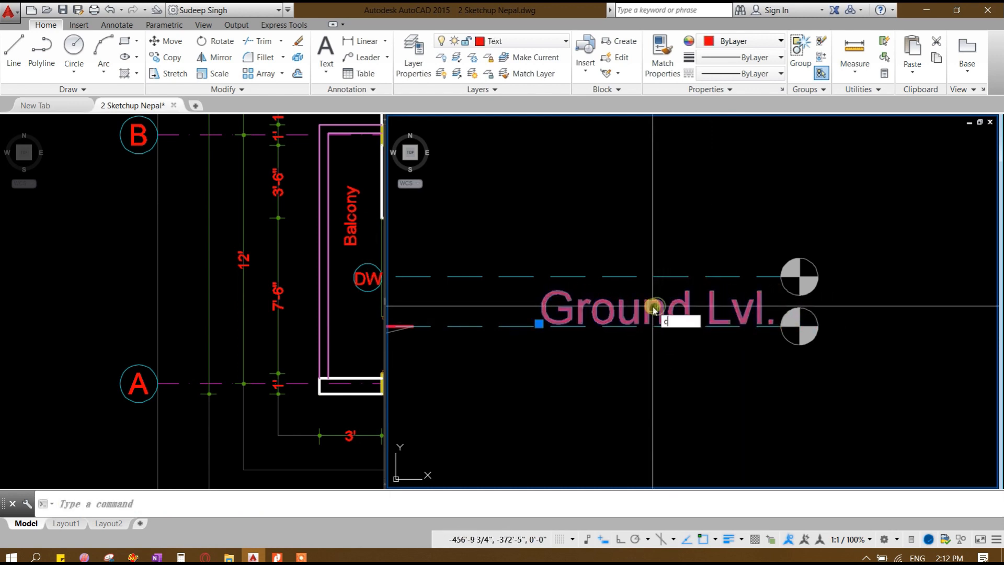
key(Escape)
click(677, 299)
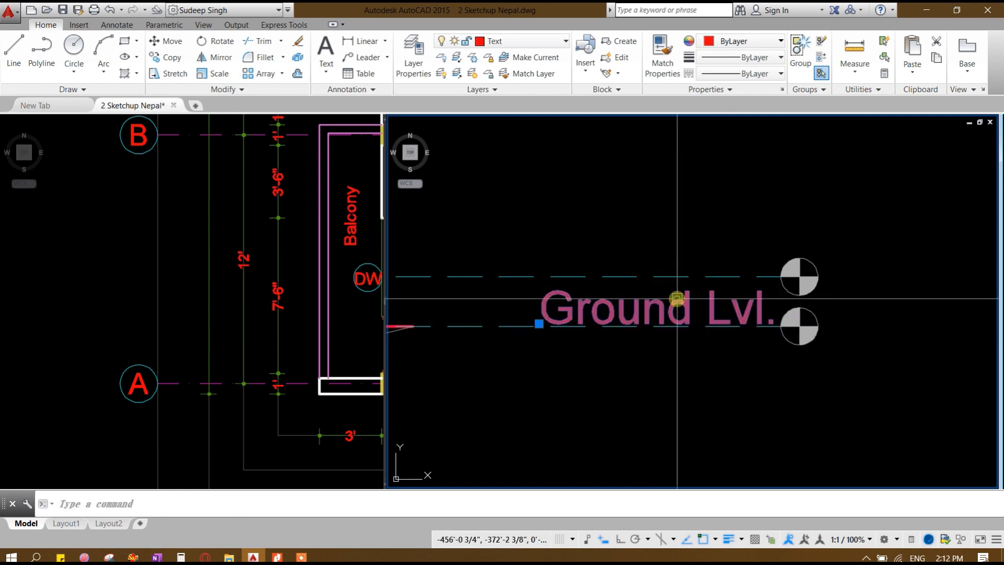
text(m)
key(space)
click(677, 299)
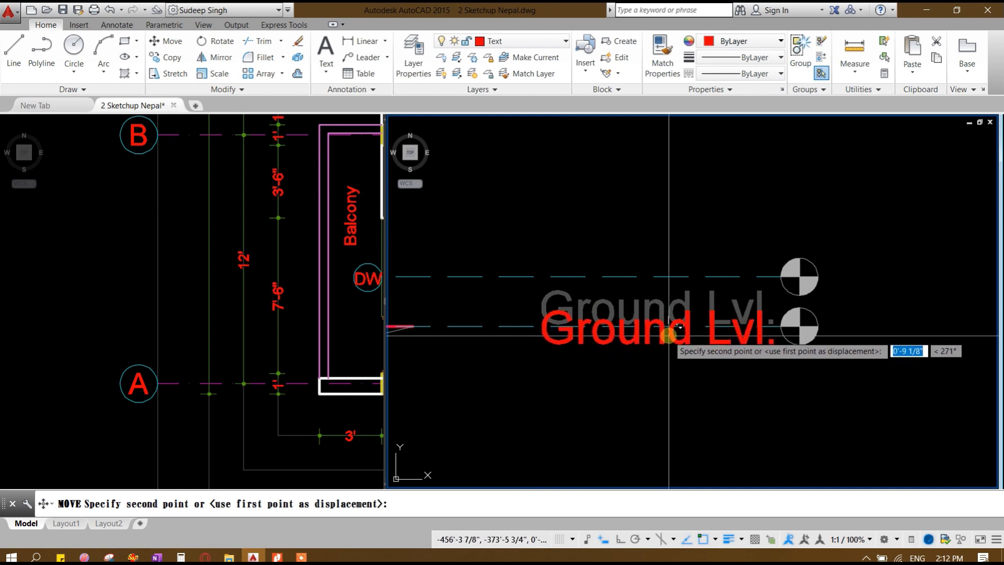
click(670, 309)
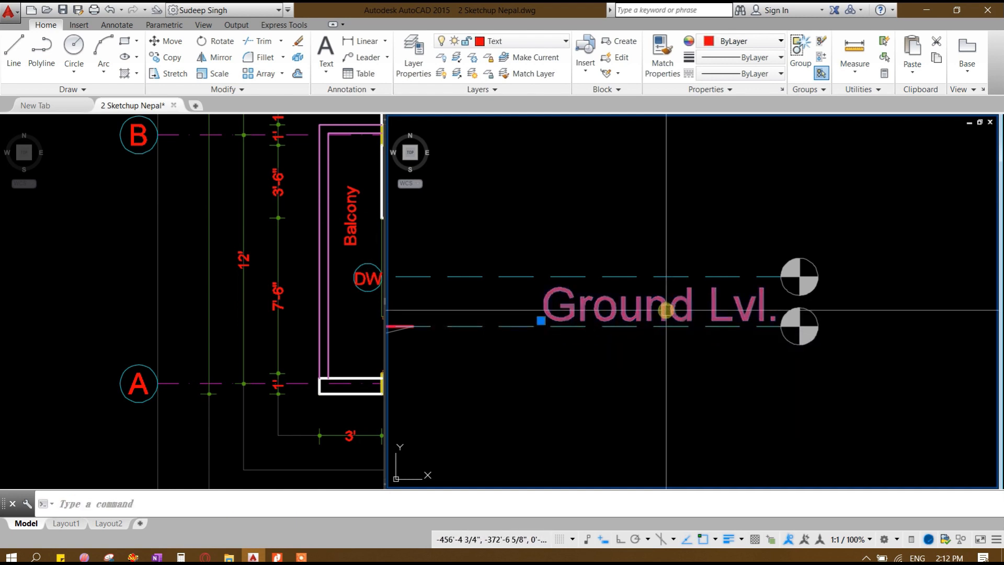
Step: Set the text height of the "Ground Lvl." label to 9"
double_click(622, 292)
click(643, 416)
click(612, 317)
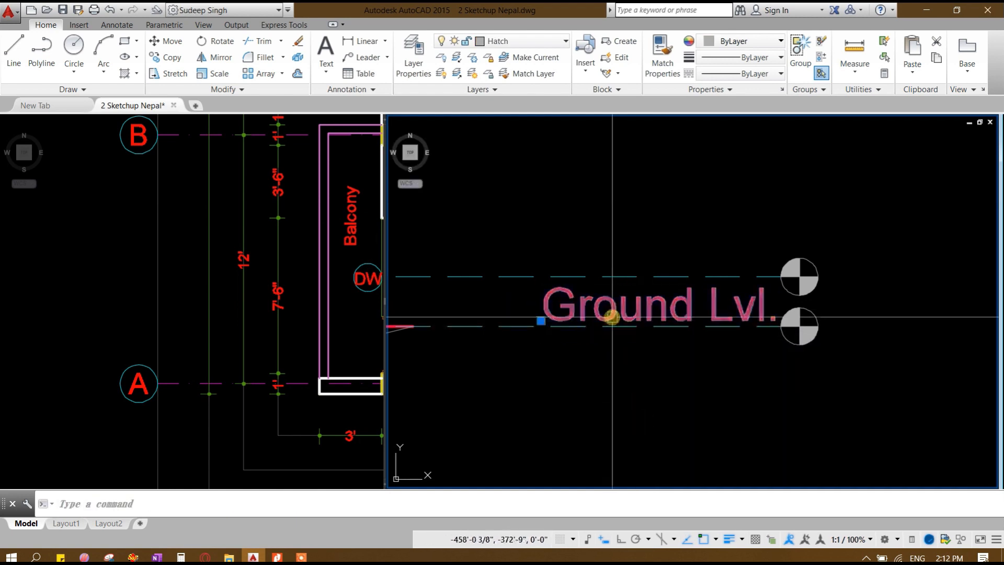
key(ctrl+1)
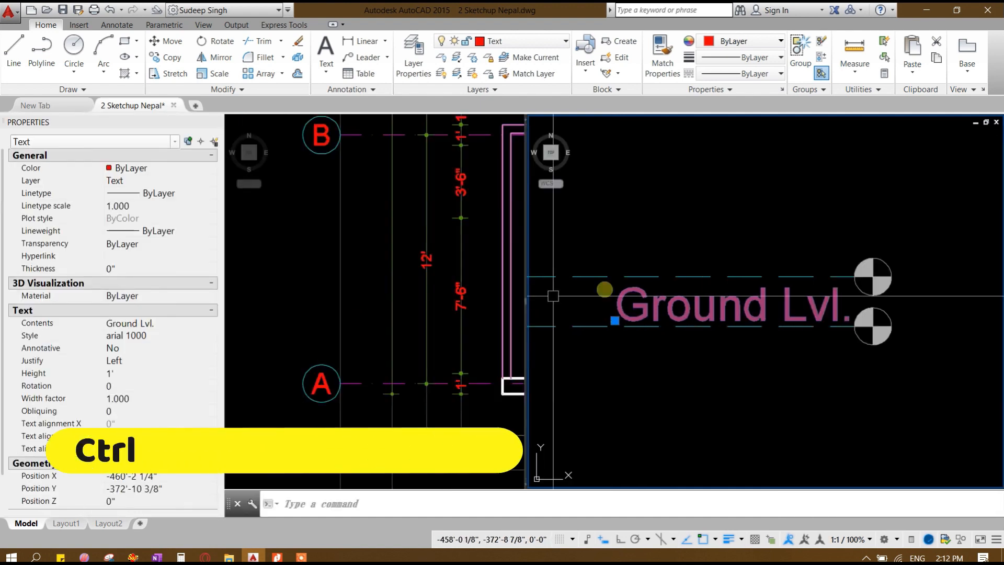
click(127, 362)
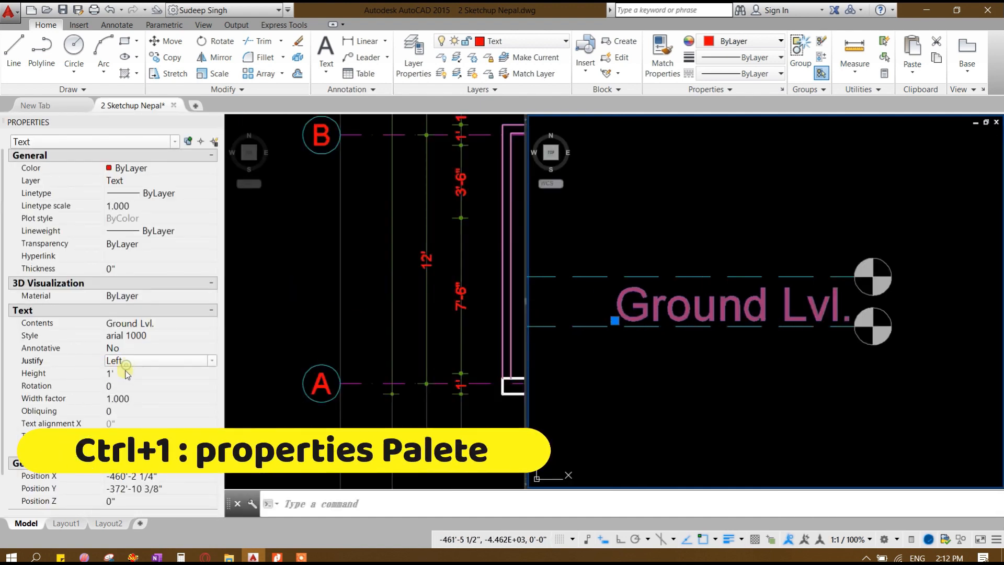
text(9)
key(Return)
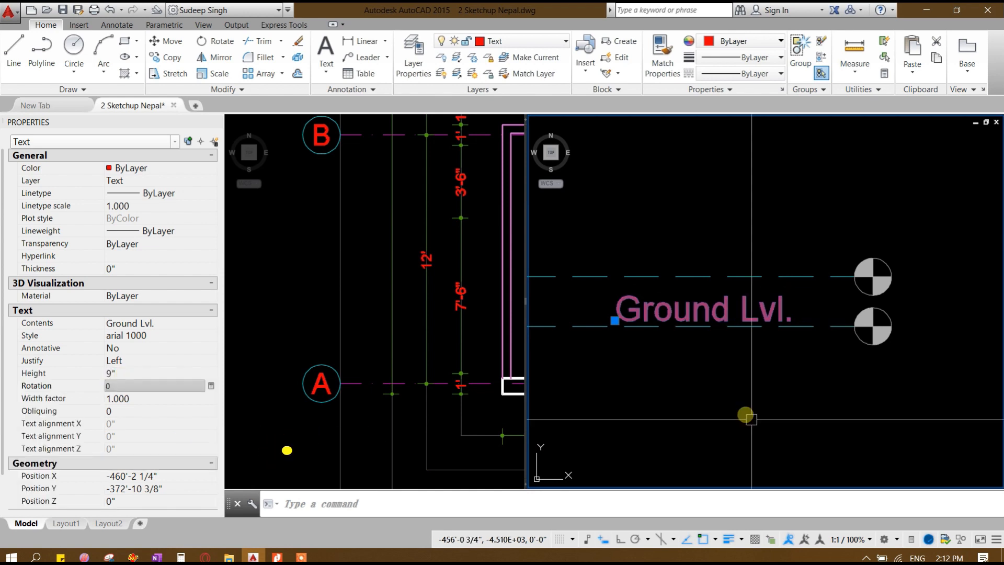
Step: Move the resized "Ground Lvl." label right so it ends just before the ground level's elevation tag
middle_drag(756, 418, 612, 416)
key(Escape)
click(607, 304)
middle_drag(621, 332, 796, 343)
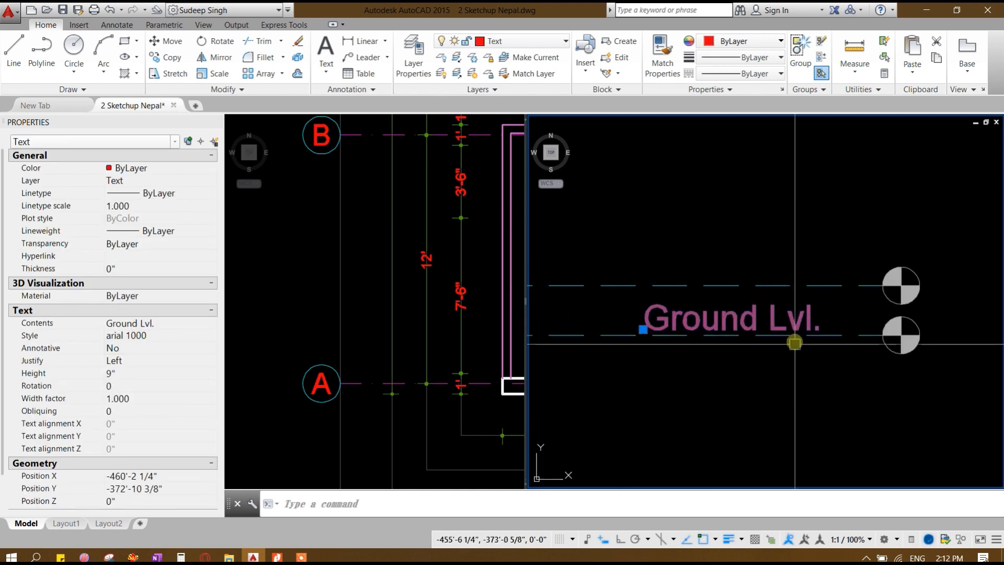
text(m)
key(Return)
click(737, 395)
click(795, 393)
Step: Copy the "Ground Lvl." label straight down to just below the ground level line
click(761, 314)
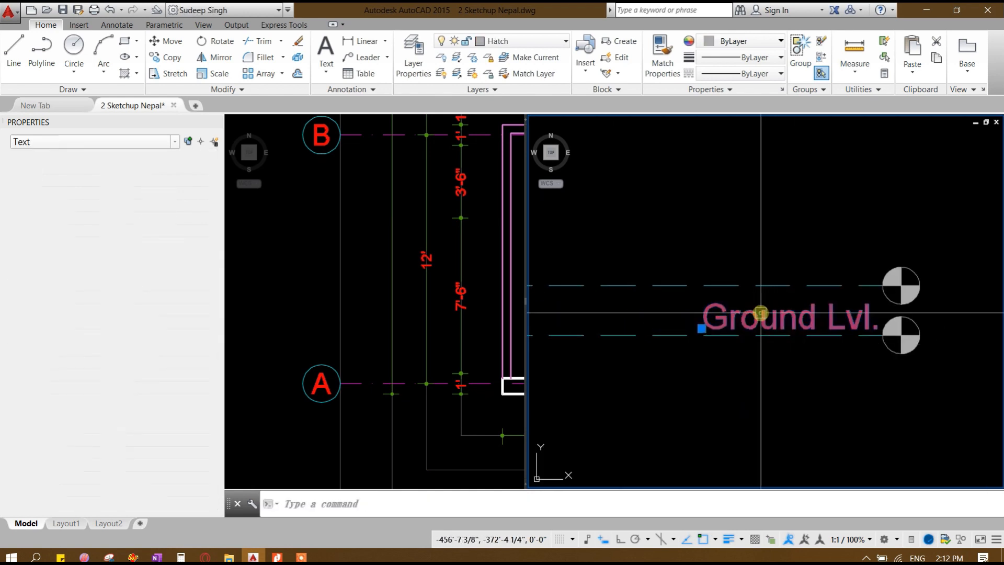
text(co)
key(Return)
click(759, 384)
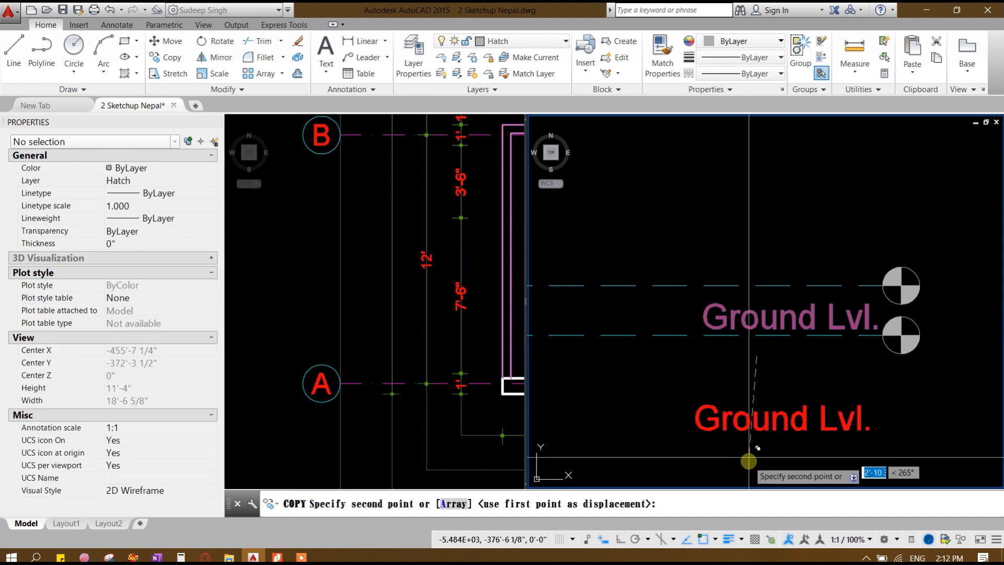
key(F8)
click(757, 393)
key(Return)
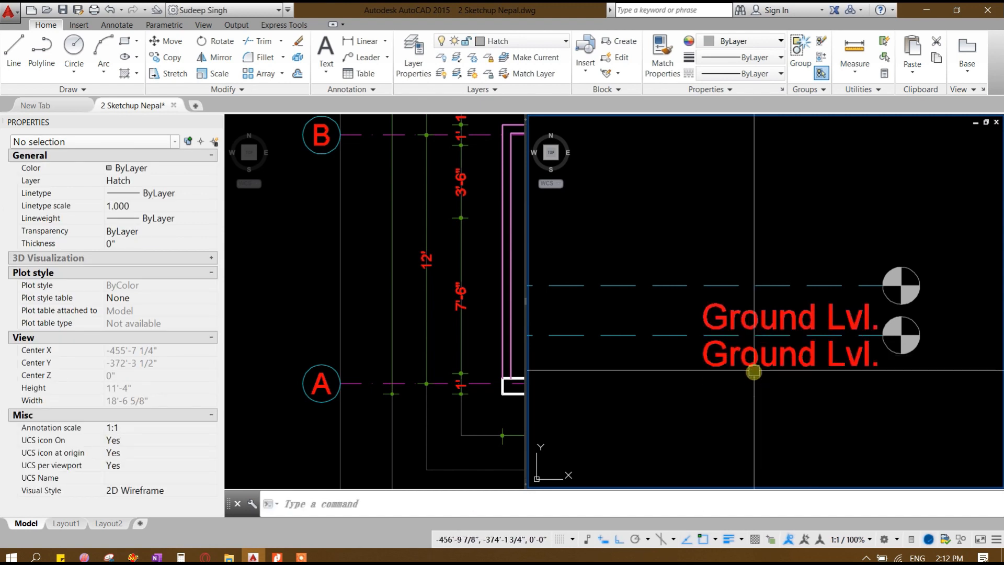
Step: Change the text of the lower label copy to -1'-6"
click(759, 361)
double_click(760, 360)
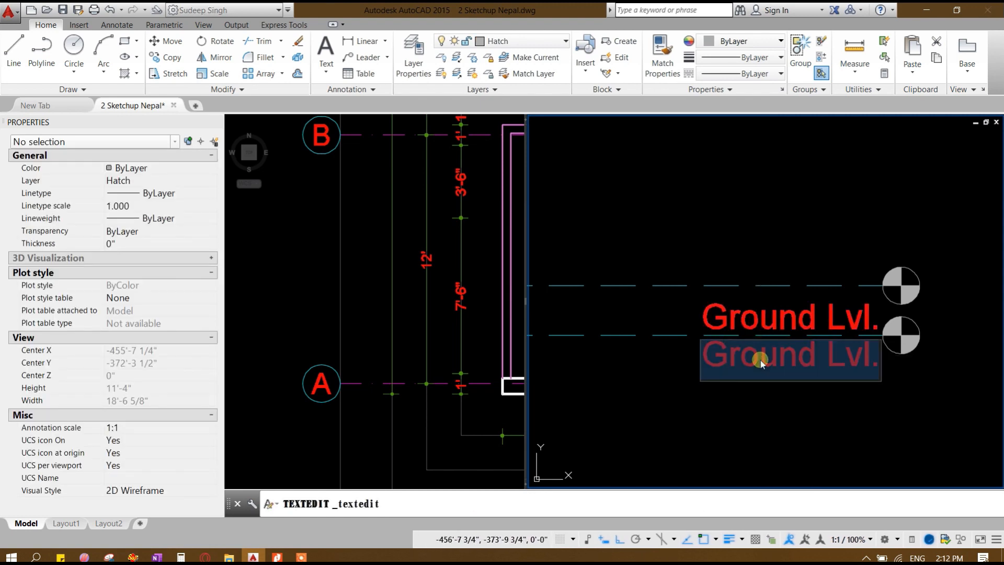
key(BackSpace)
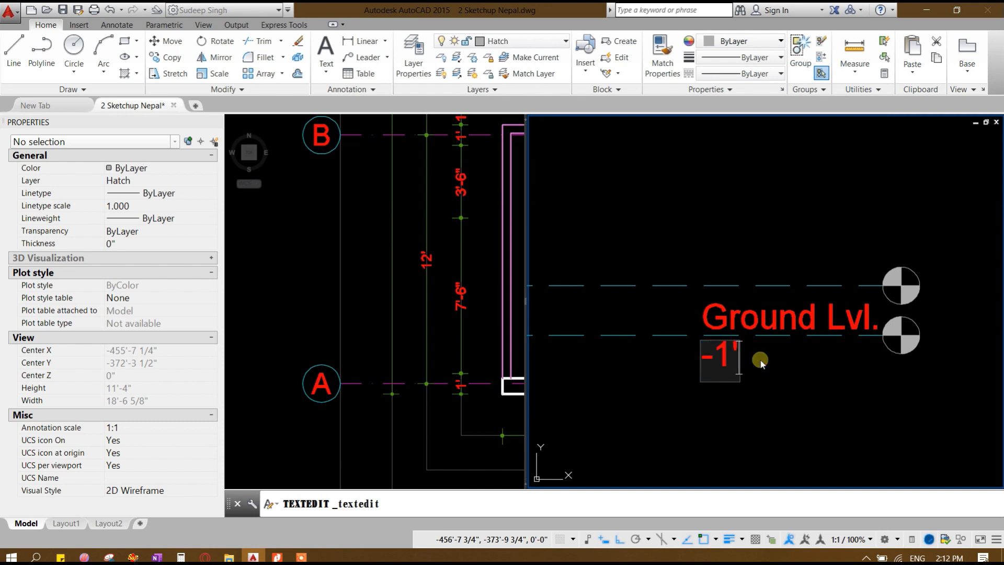
click(738, 403)
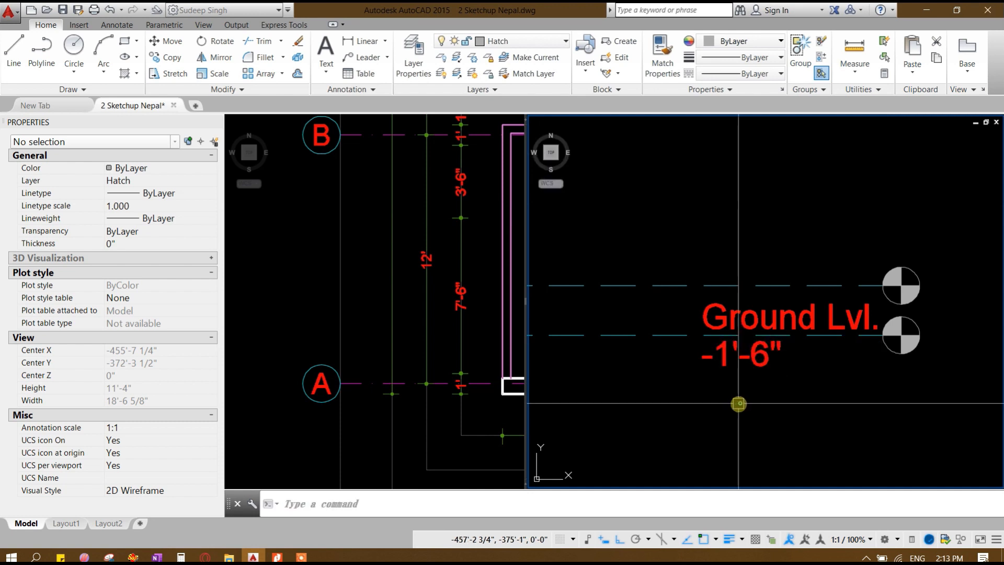
Step: Move the -1'-6" text horizontally right so its end roughly lines up with the end of the "Ground Lvl." label
click(748, 353)
text(m)
key(Return)
click(761, 401)
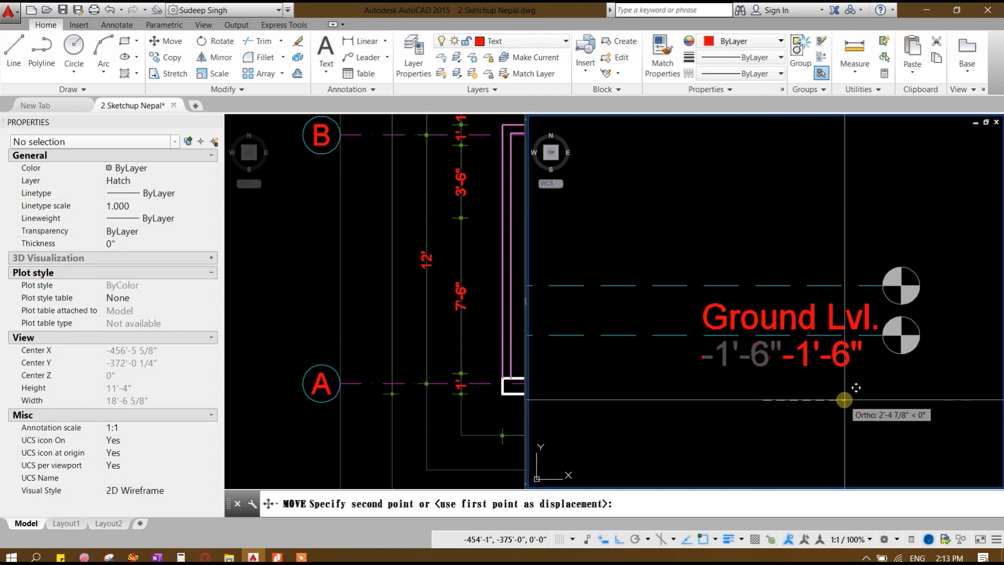
click(852, 400)
Step: Copy the "Ground Lvl." and -1'-6" labels straight up to the end of the plinth level line at its elevation tag
click(758, 318)
click(832, 358)
text(co)
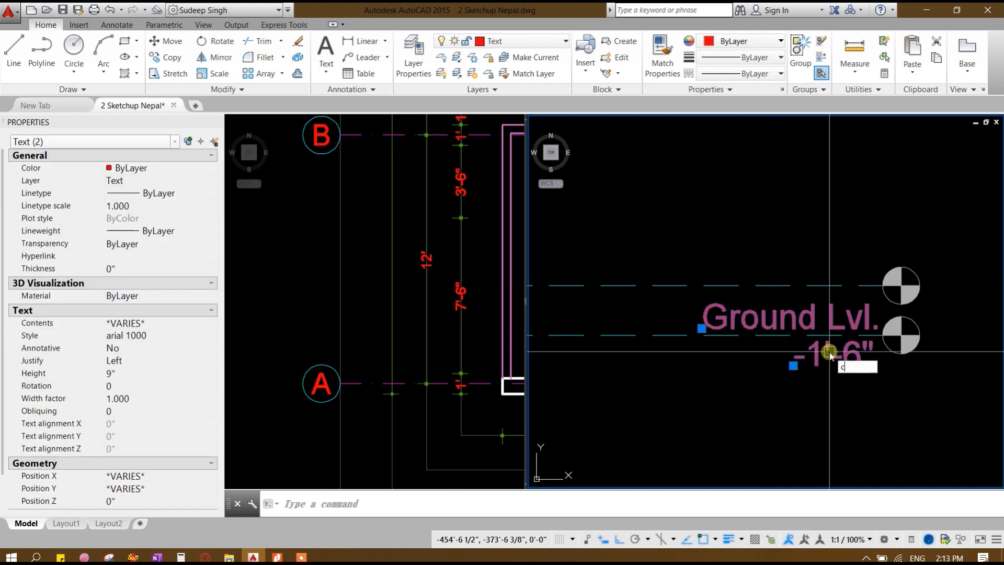
key(Return)
click(889, 318)
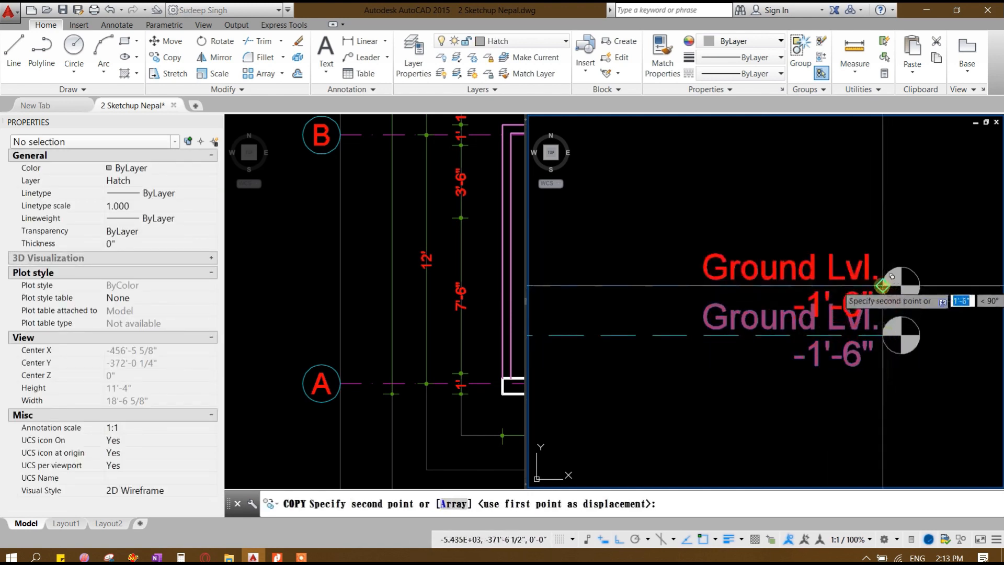
click(883, 286)
key(Return)
Step: Move the upper "Ground Lvl." and -1'-6" labels together with the horizontal line between them straight down, closer to the plinth level line
middle_drag(880, 286, 807, 253)
scroll(791, 313, down, 2)
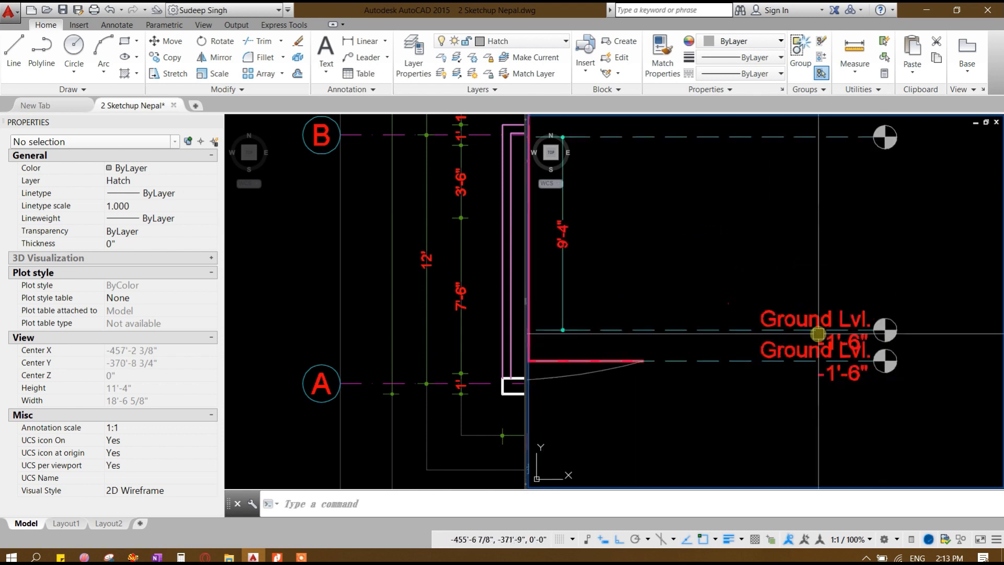
scroll(847, 262, up, 2)
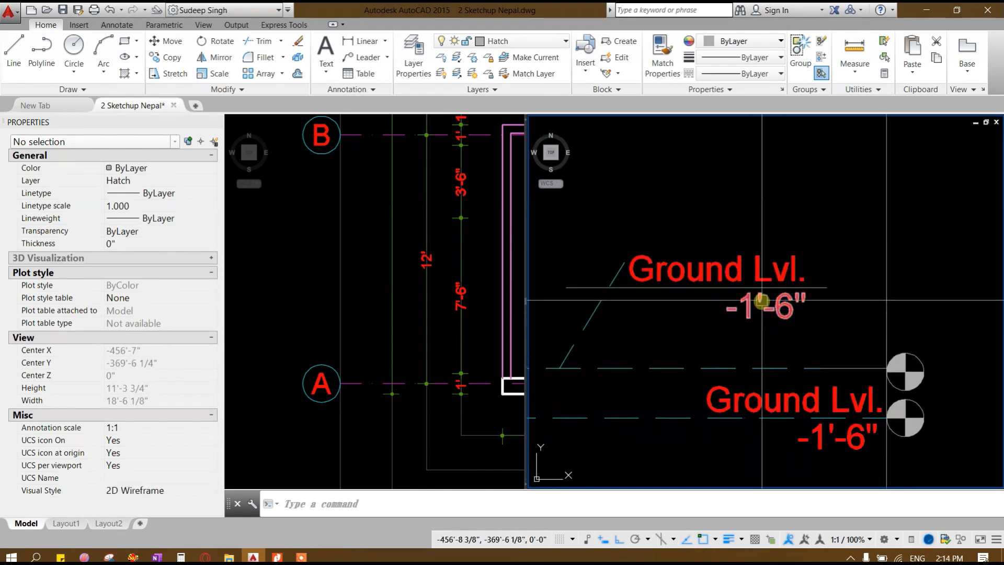
click(786, 328)
click(715, 249)
middle_drag(739, 246, 811, 271)
text(m)
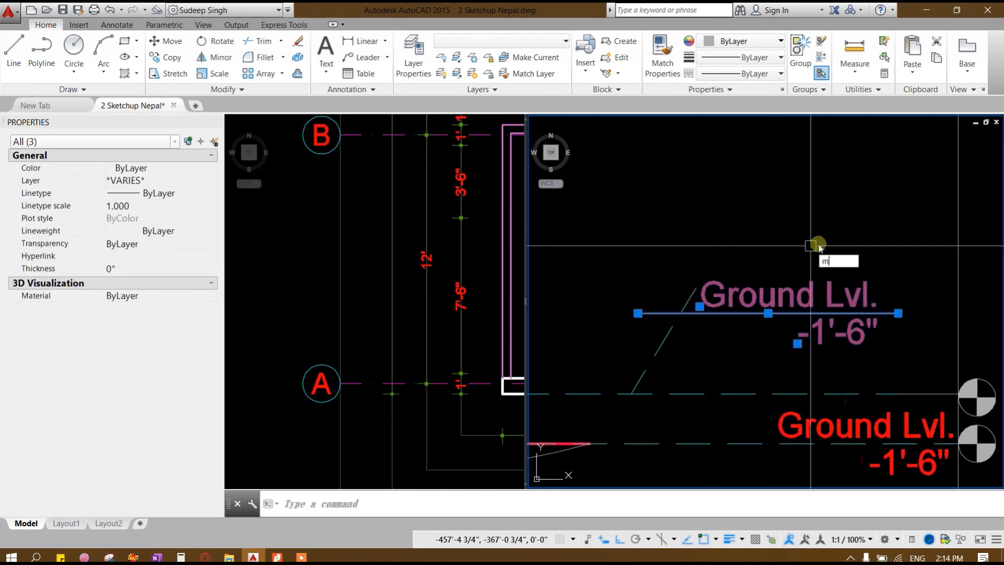
key(Return)
click(823, 219)
click(822, 250)
Step: Fillet the diagonal dashed line to the raised horizontal line and to the dashed plinth line to form a stepped level line
middle_drag(847, 339, 893, 276)
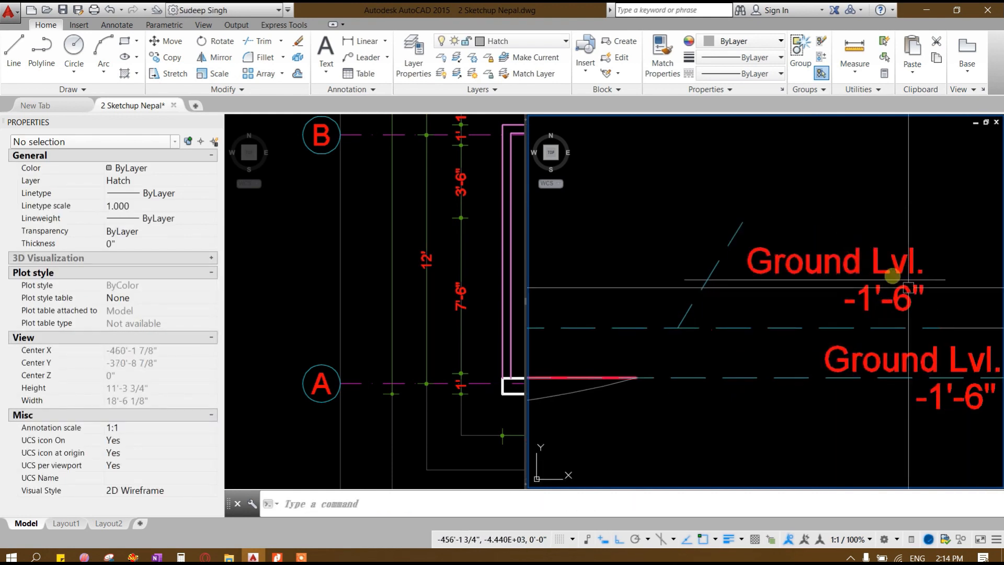
key(Return)
click(724, 281)
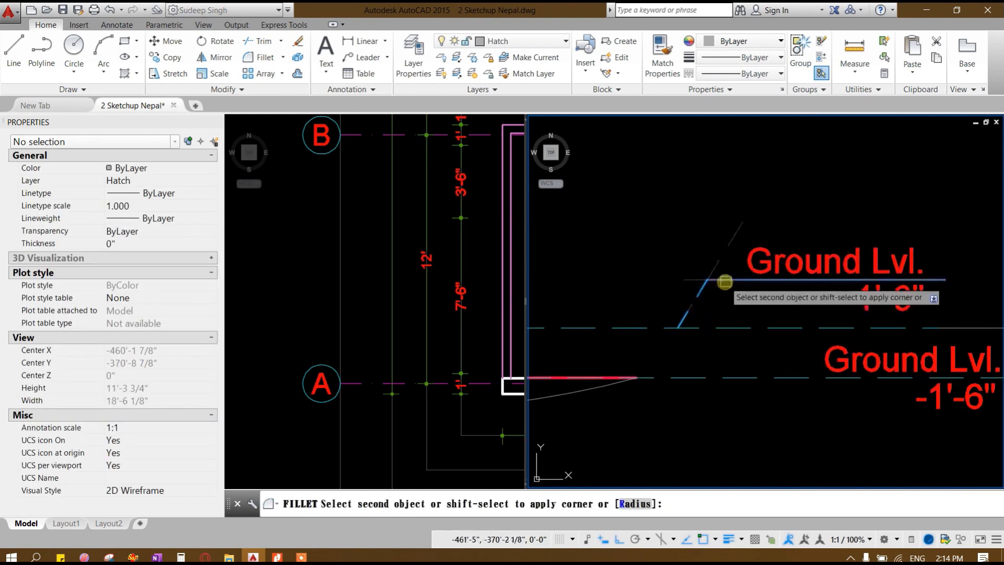
click(695, 312)
key(Return)
click(690, 313)
click(630, 328)
Step: Stretch the free end of the raised horizontal line to the vertical guide line through the elevation tags' edges
scroll(630, 328, down, 2)
middle_drag(724, 318, 609, 335)
scroll(708, 316, up, 2)
click(707, 318)
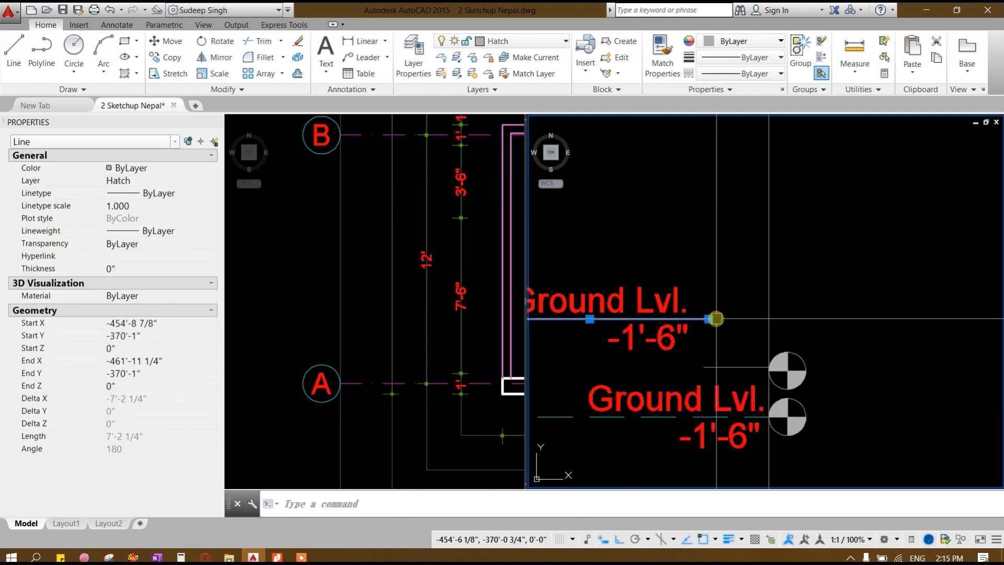
click(709, 318)
click(769, 318)
key(Escape)
Step: Move the upper "Ground Lvl." and -1'-6" labels horizontally right so they end just before the vertical guide line
middle_drag(700, 357, 866, 295)
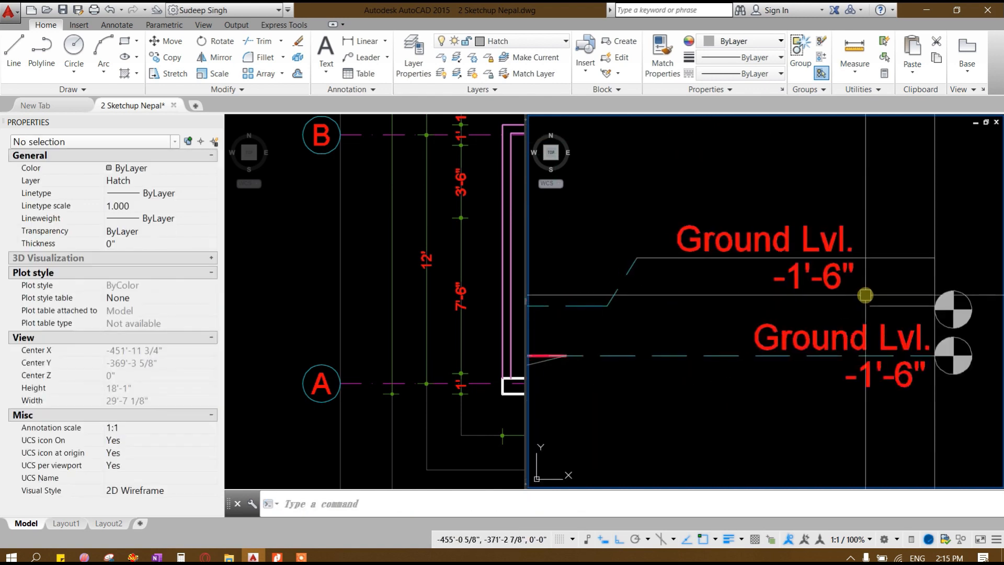
scroll(865, 295, down, 3)
click(722, 273)
click(748, 293)
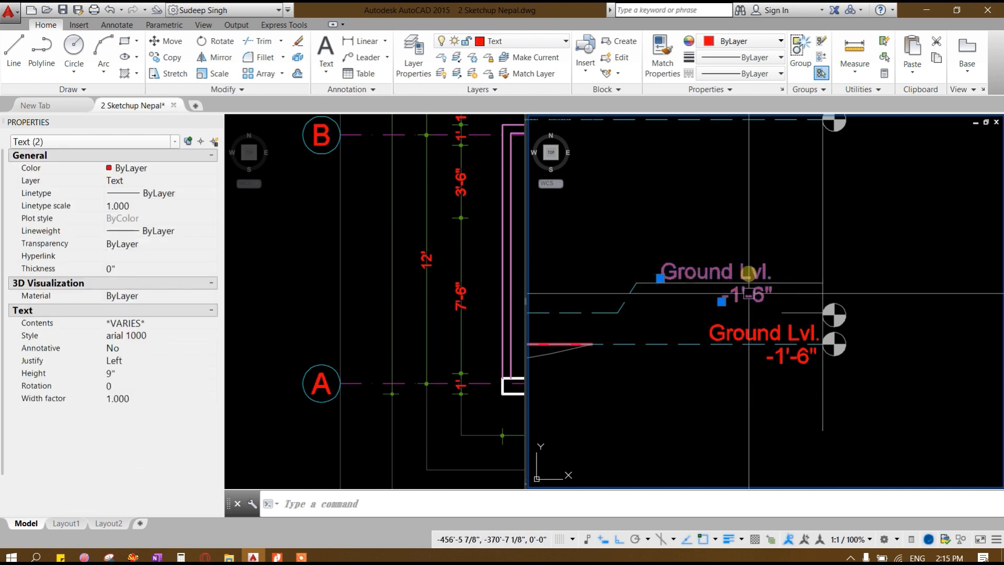
text(n)
key(Escape)
click(737, 273)
click(751, 291)
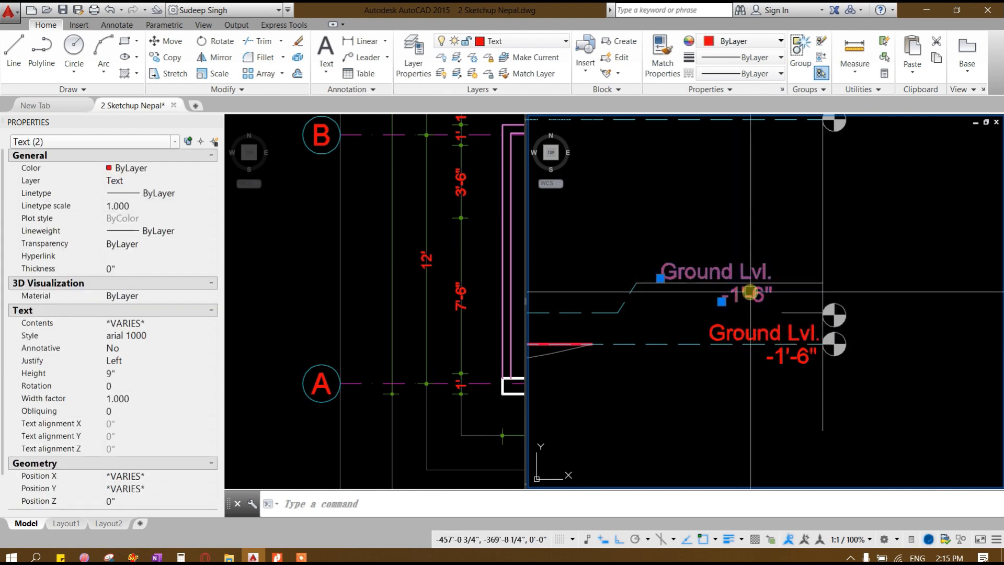
text(m)
key(Return)
click(723, 202)
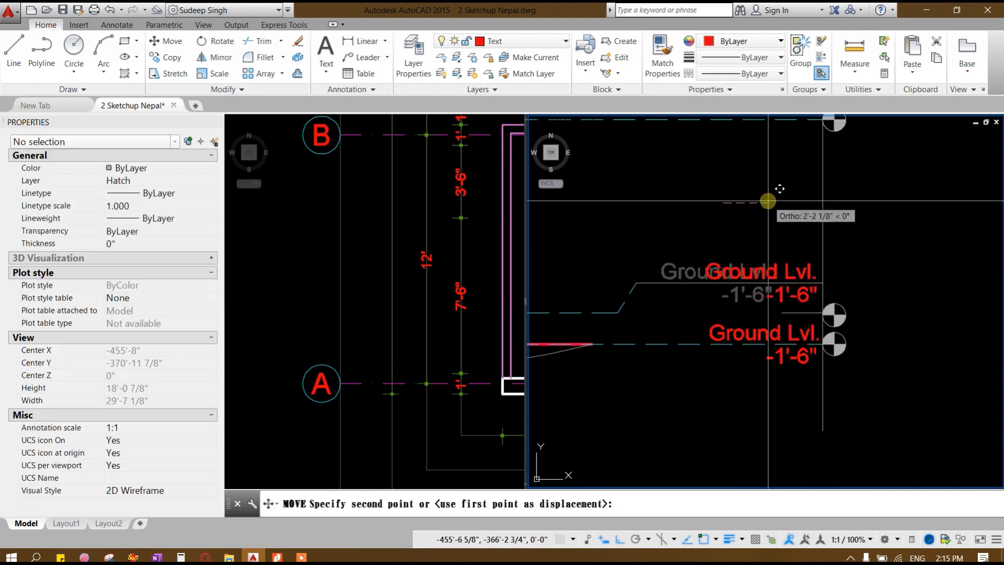
click(768, 201)
Step: Change the upper -1'-6" height text to ±0'-0", using the %%p code for the plus-minus sign
scroll(770, 296, up, 2)
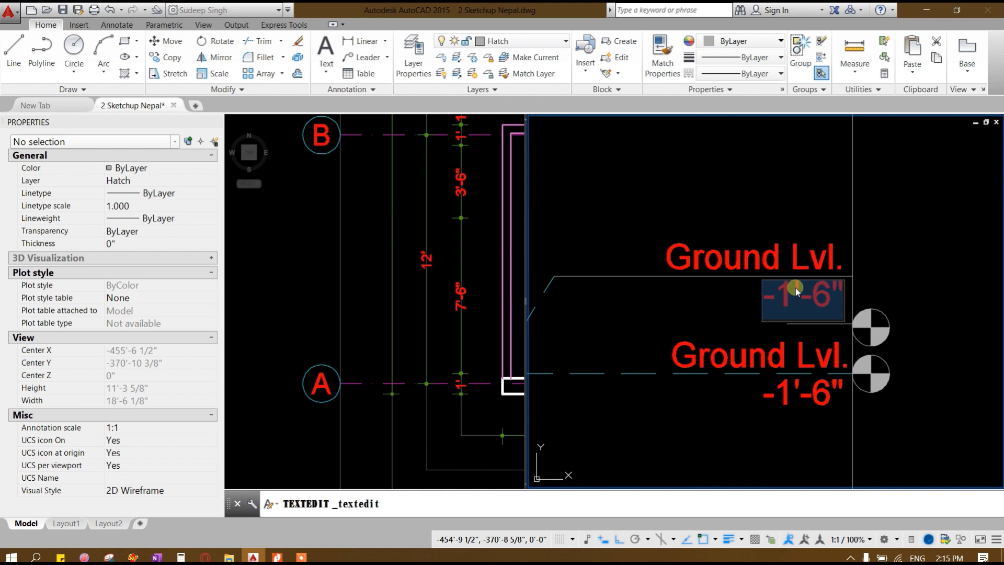
text(%%)
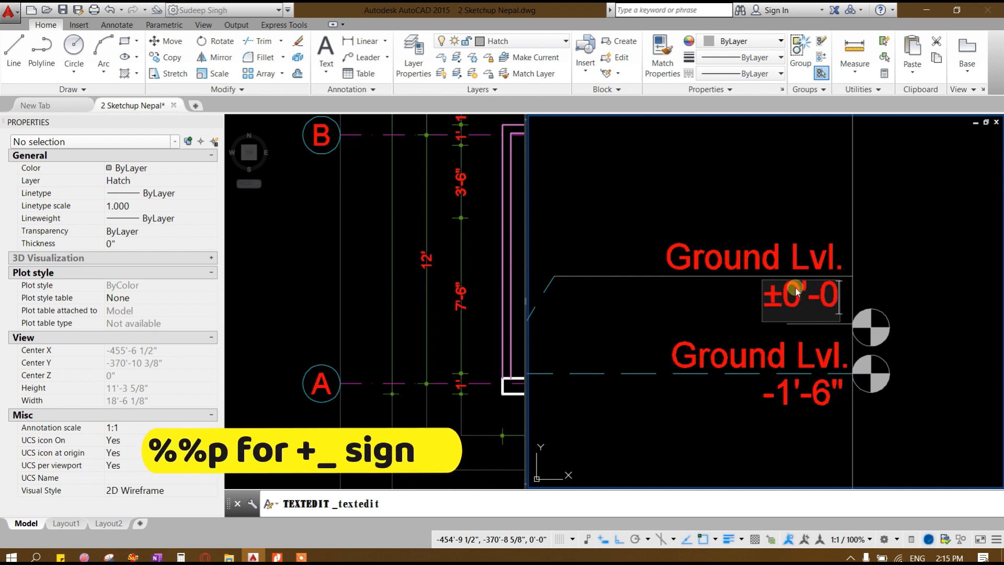
click(612, 154)
Step: Change the upper "Ground Lvl." label's text to "Plinth Lvl."
double_click(746, 269)
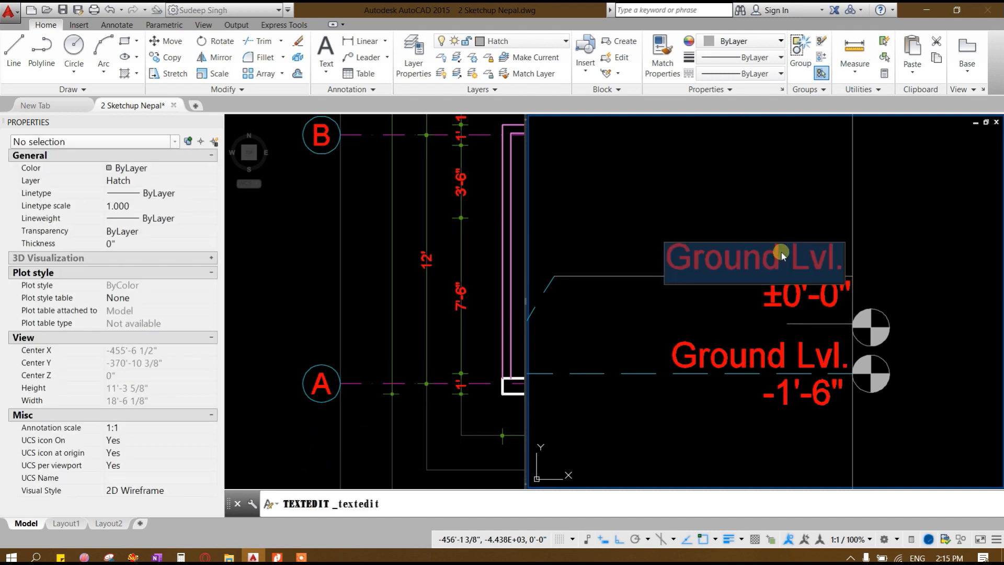
drag(782, 254, 609, 241)
text(Plinth)
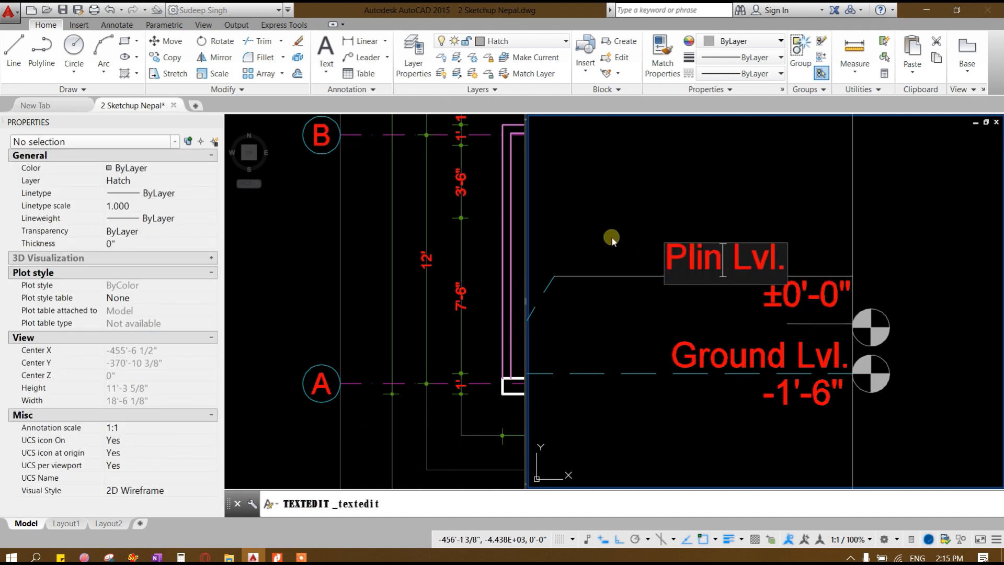
key(Return)
key(Return)
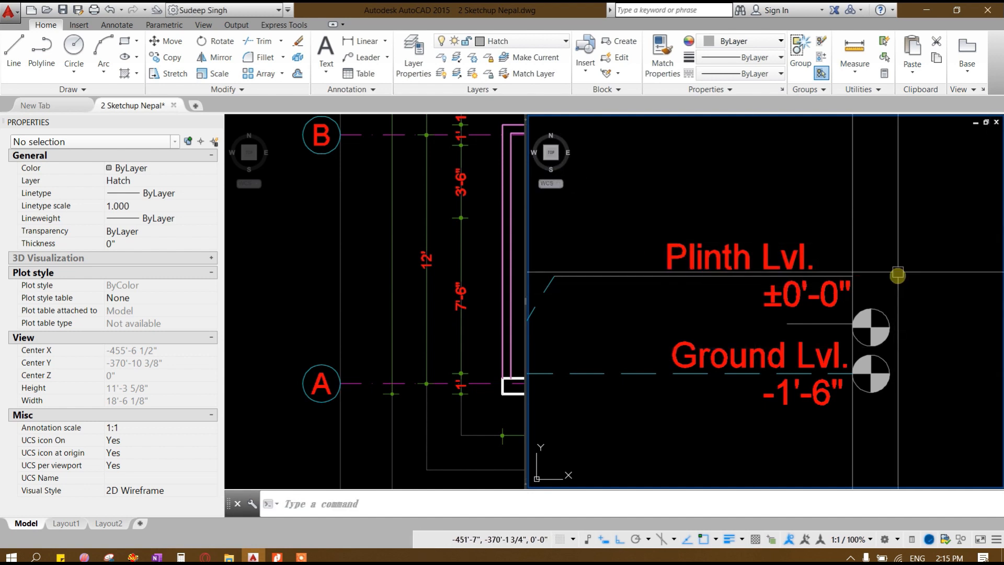
Step: Move the "Plinth Lvl." label horizontally right so its end roughly lines up with the end of the "Ground Lvl." label
click(761, 264)
text(m)
key(space)
click(752, 217)
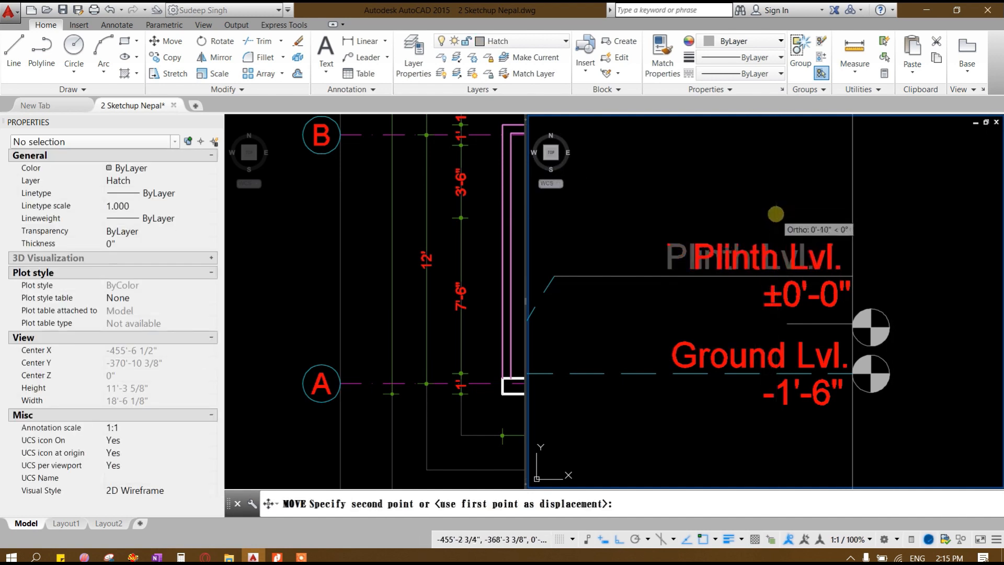
click(777, 213)
Step: Move the plinth level's elevation tag straight up to the end of the raised horizontal line
click(893, 327)
text(m)
key(space)
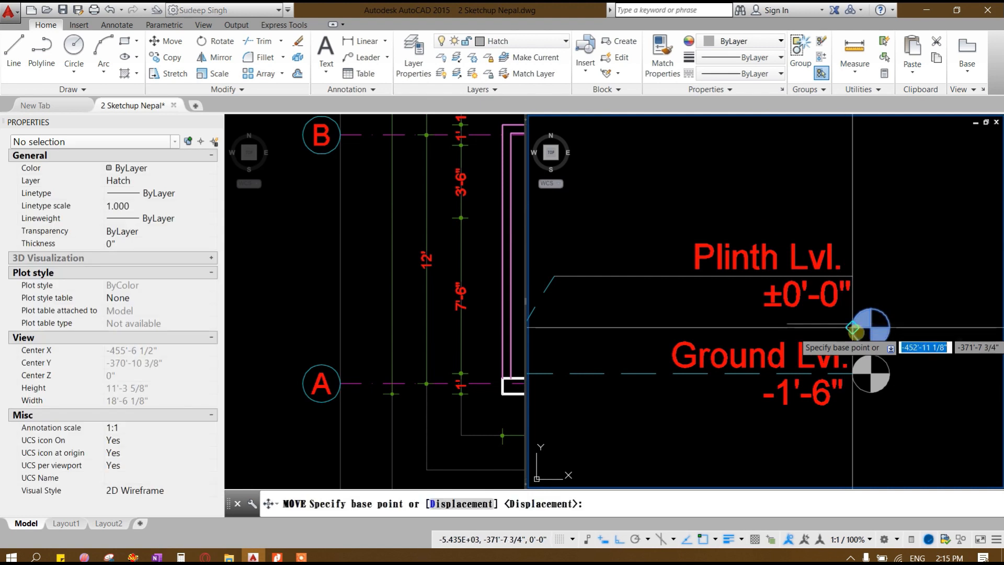
click(852, 327)
click(852, 276)
Step: Match the raised horizontal line's properties to those of the dashed plinth level line
scroll(746, 336, down, 3)
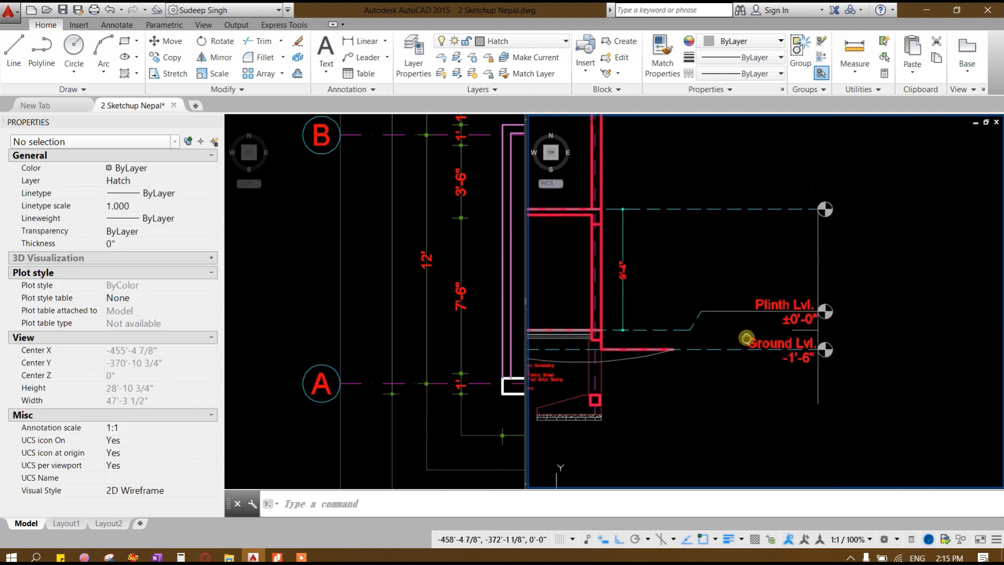
click(680, 332)
text(ma)
key(space)
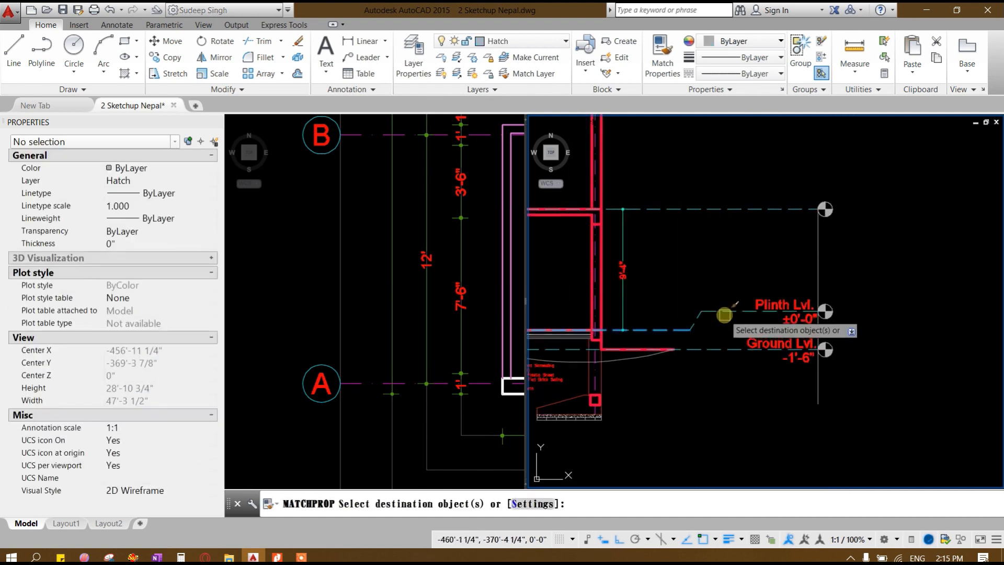
click(724, 313)
key(space)
Step: Move the diagonal segment of the stepped plinth line about 3'-8" horizontally right, towards the "Plinth Lvl." label
scroll(680, 292, up, 2)
click(715, 339)
middle_drag(698, 319, 668, 318)
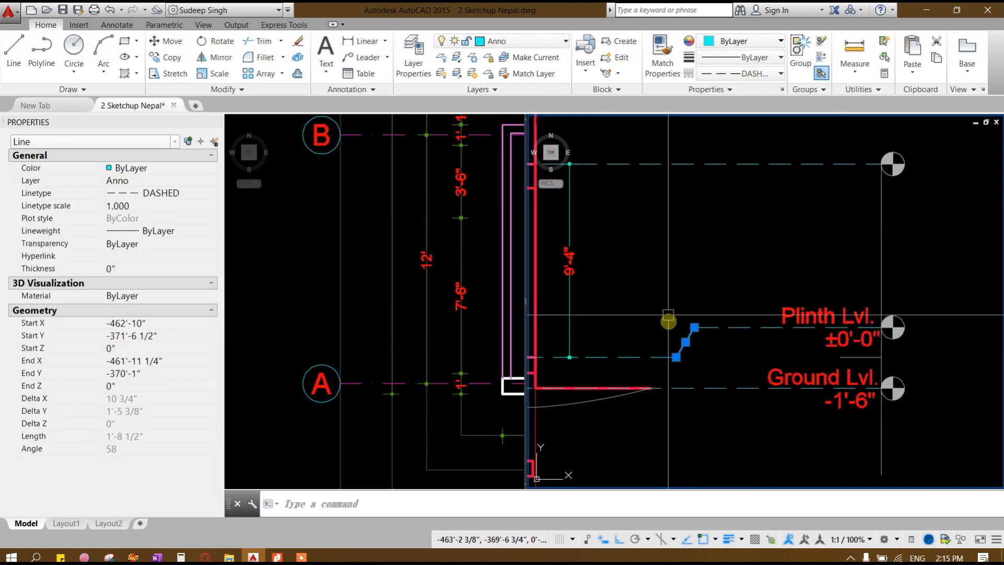
text(m)
key(space)
click(667, 279)
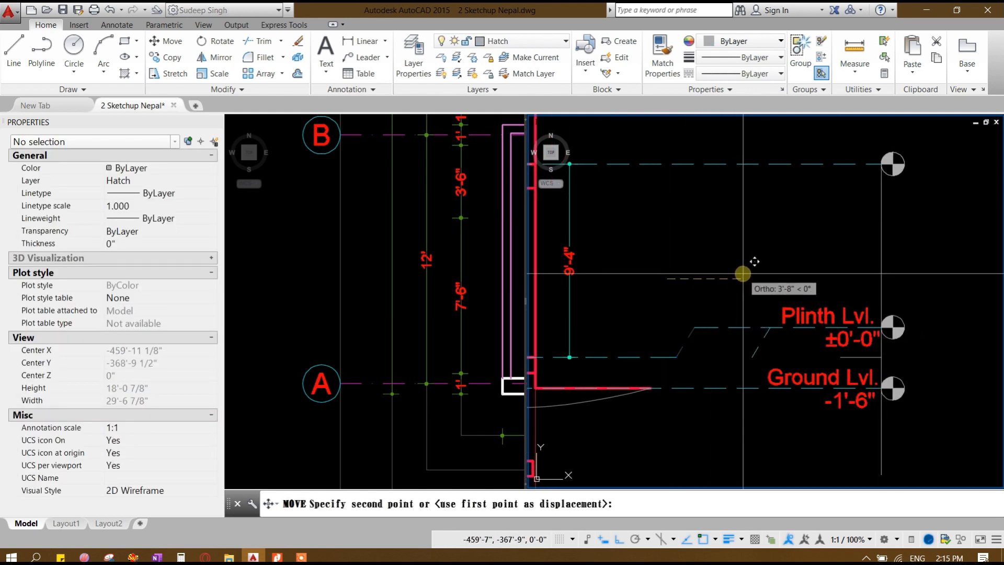
click(742, 274)
Step: Fillet the moved diagonal segment to the lower plinth line and to the raised line to close both corners of the step
text(f)
key(space)
click(664, 357)
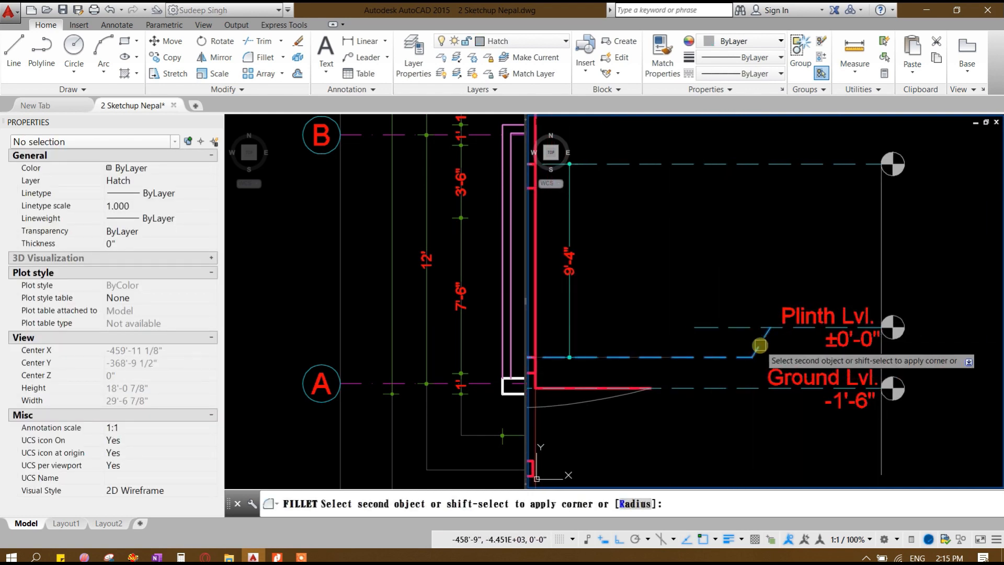
click(760, 345)
scroll(773, 329, up, 2)
text(f)
key(space)
scroll(755, 340, up, 2)
click(780, 321)
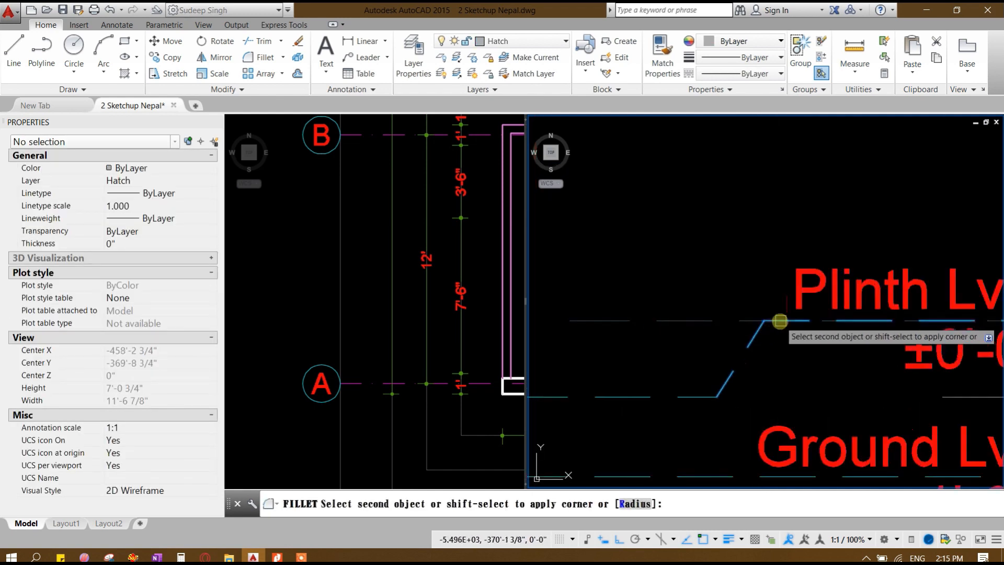
click(780, 320)
Step: Delete the vertical guide line at the elevation tags and the leftover short line segment between the plinth and ground labels
scroll(764, 318, down, 4)
click(848, 293)
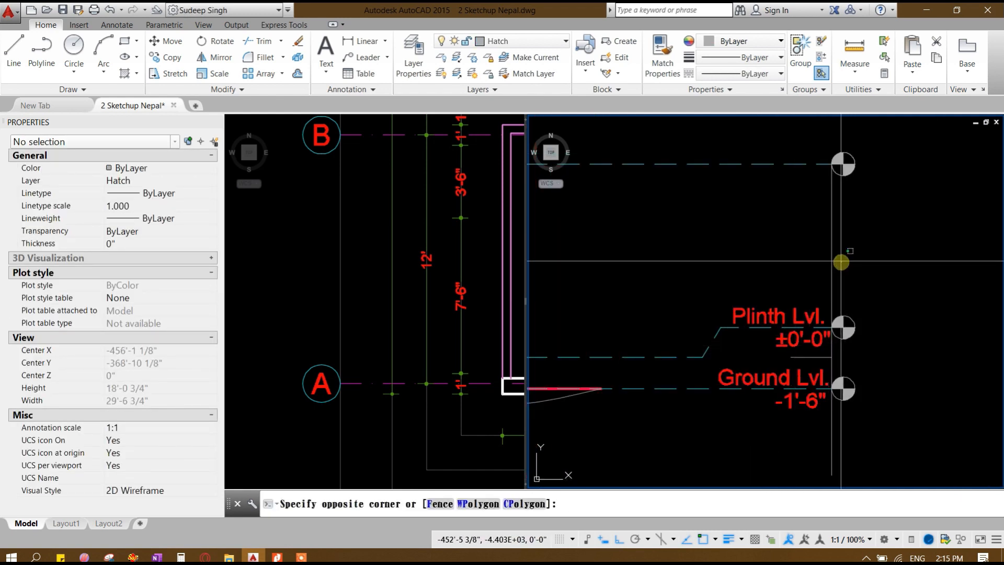
click(813, 248)
key(Delete)
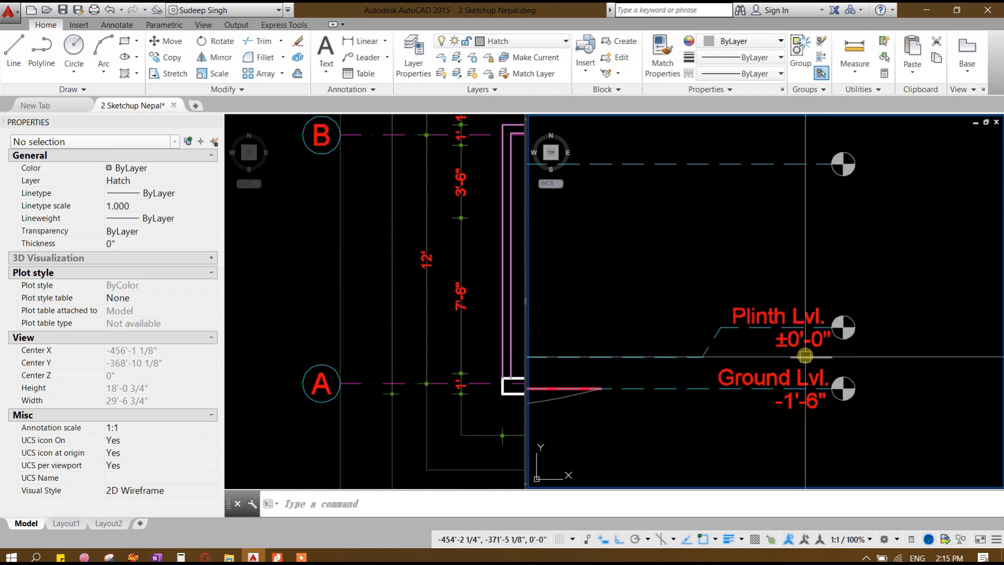
click(805, 356)
key(Escape)
scroll(816, 330, down, 2)
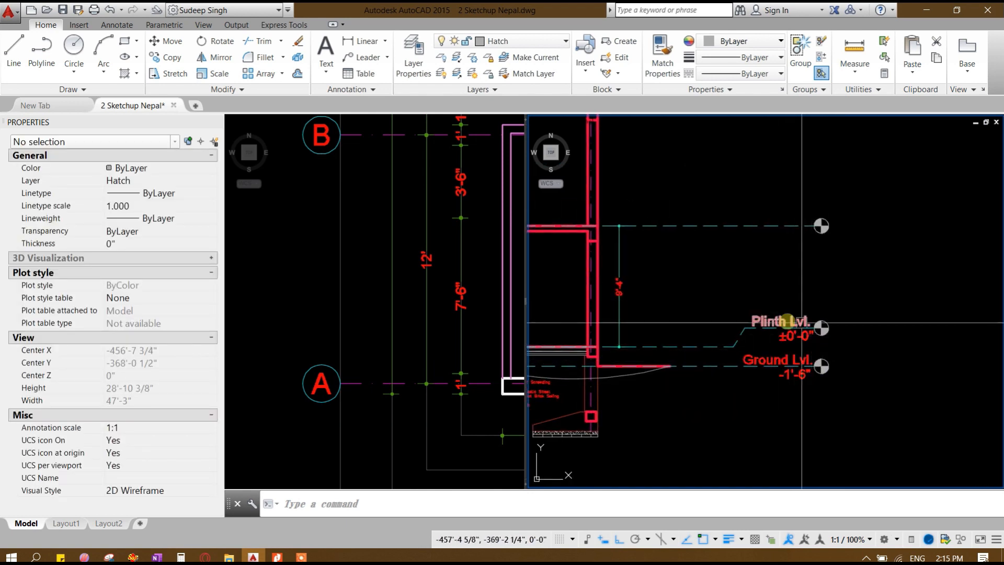
Step: Copy the "Plinth Lvl." and ±0'-0" labels from the plinth tag up to the elevation tag of the next floor level
mouse_move(737, 321)
middle_down()
mouse_move(722, 321)
mouse_move(718, 360)
middle_up()
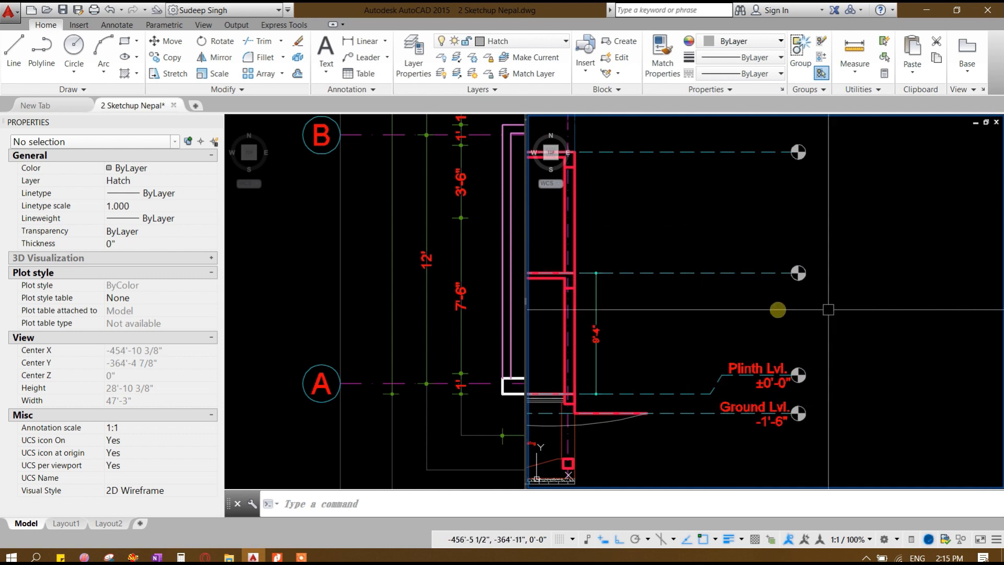
mouse_move(801, 324)
middle_down()
mouse_move(834, 347)
mouse_move(724, 347)
mouse_move(682, 361)
mouse_move(698, 375)
middle_up()
scroll(699, 375, up, 2)
click(753, 386)
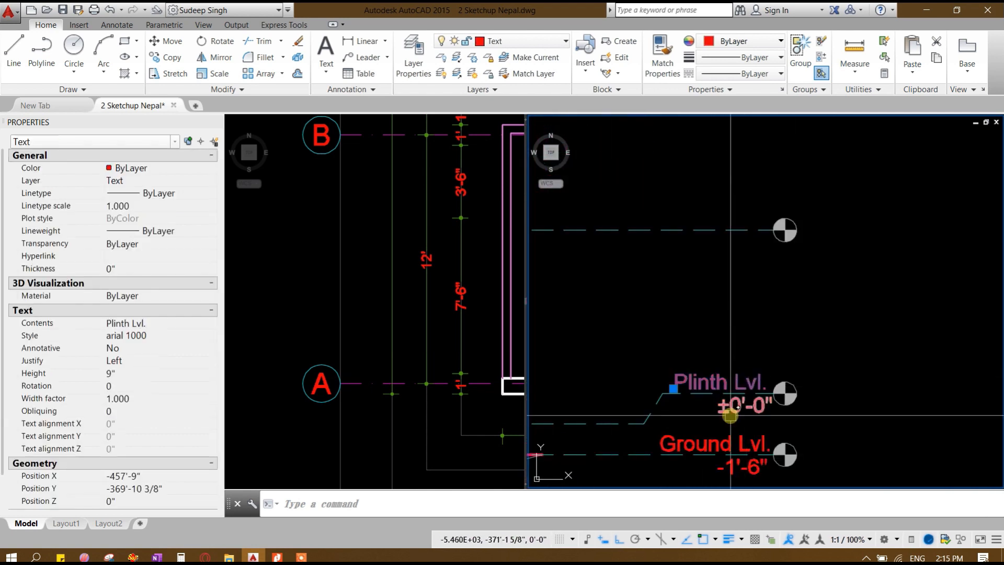
click(731, 416)
text(o)
key(Return)
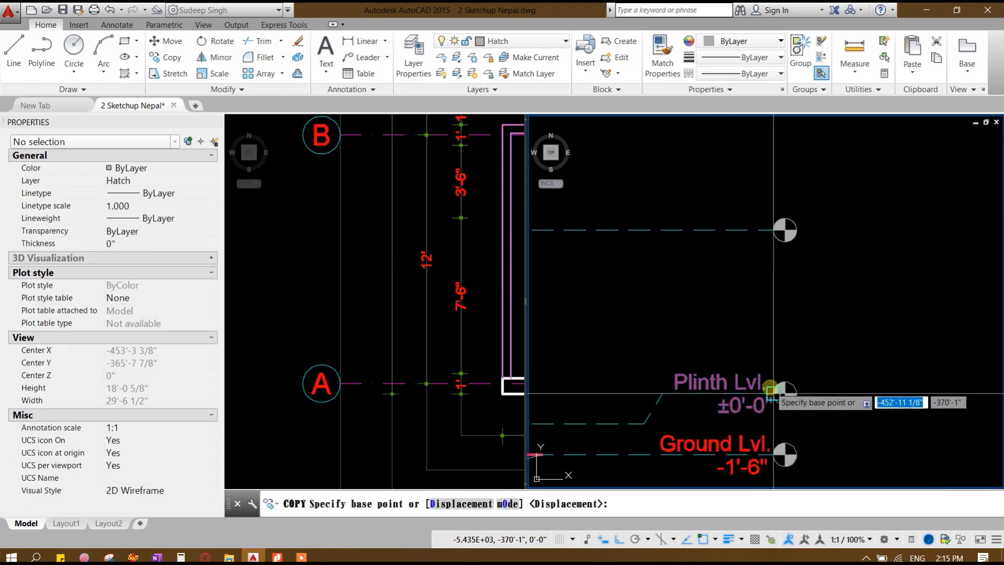
click(774, 394)
click(774, 229)
Step: Change the copied "Plinth Lvl." label at the next floor level to "First Floor Lvl."
scroll(774, 228, down, 2)
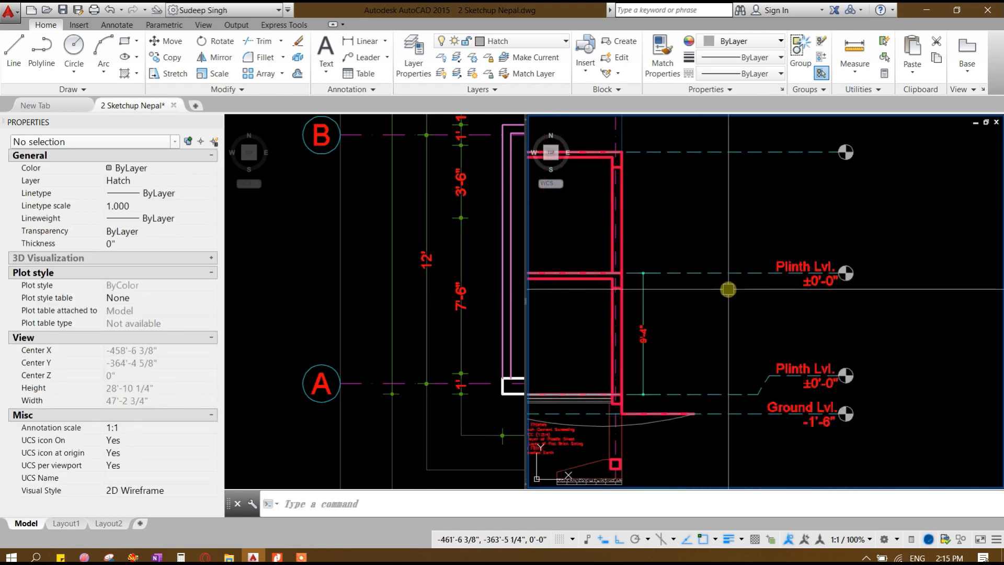
scroll(726, 287, up, 3)
click(788, 254)
double_click(787, 254)
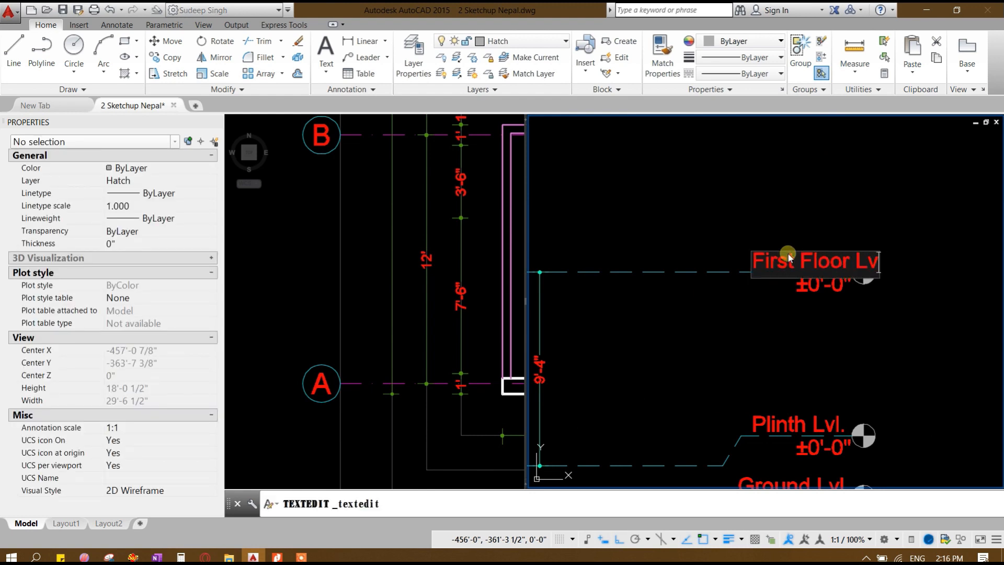
key(Return)
key(Return)
Step: Move the "First Floor Lvl." label horizontally by about 1'-10" away from its elevation tag so that it ends just before the tag
click(808, 262)
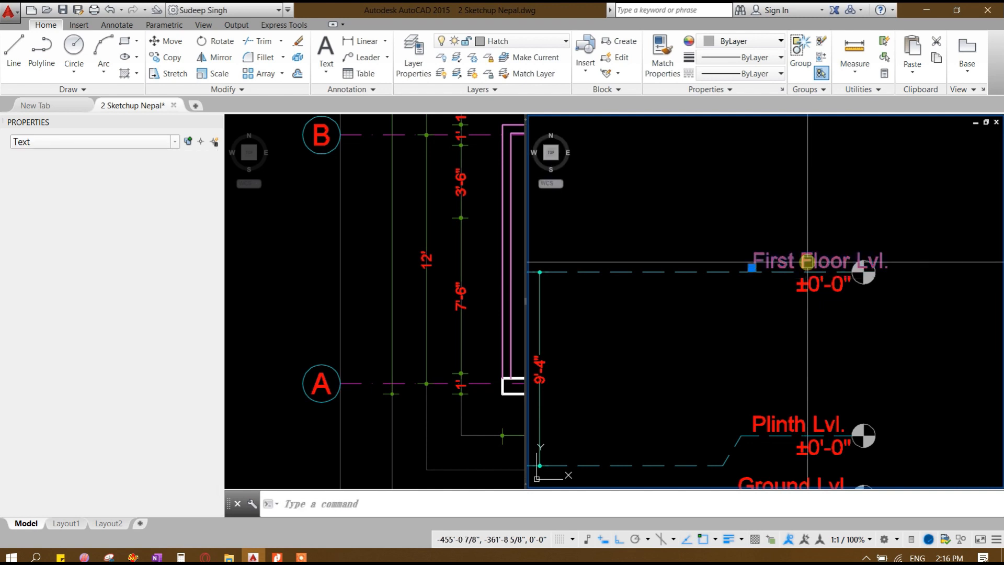
text(m)
key(space)
click(863, 120)
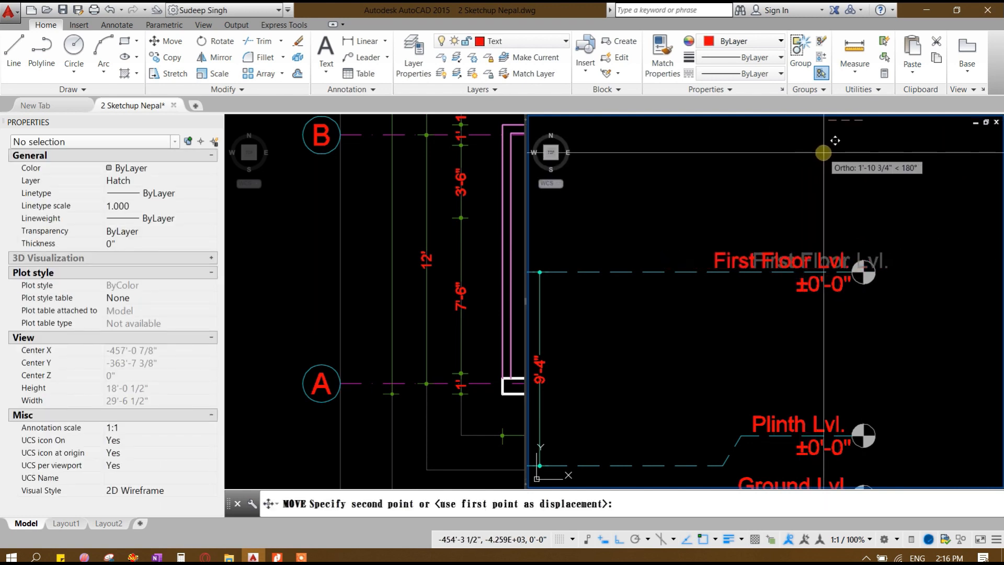
click(827, 152)
middle_drag(805, 329, 756, 204)
scroll(754, 366, up, 1)
scroll(749, 301, up, 1)
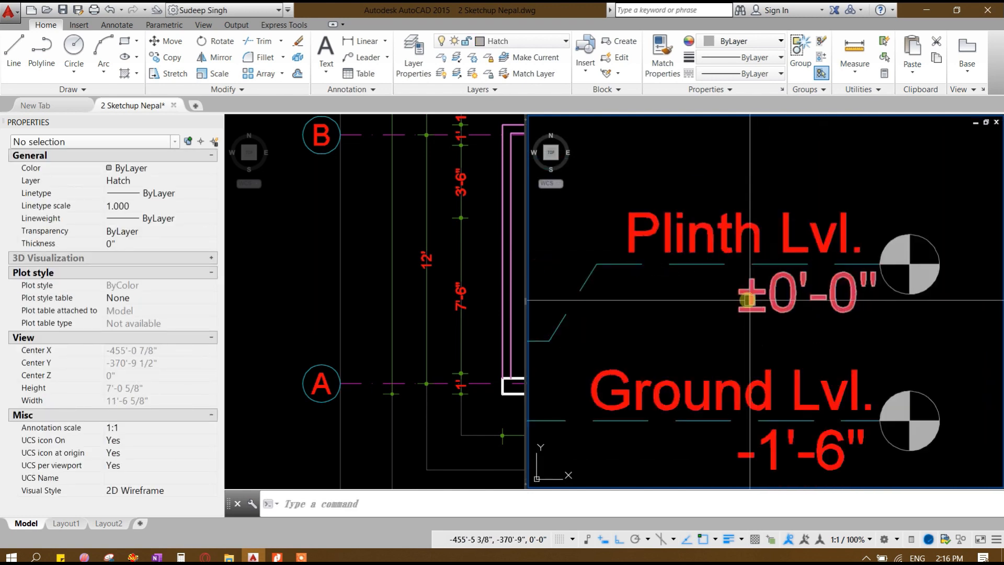
double_click(751, 299)
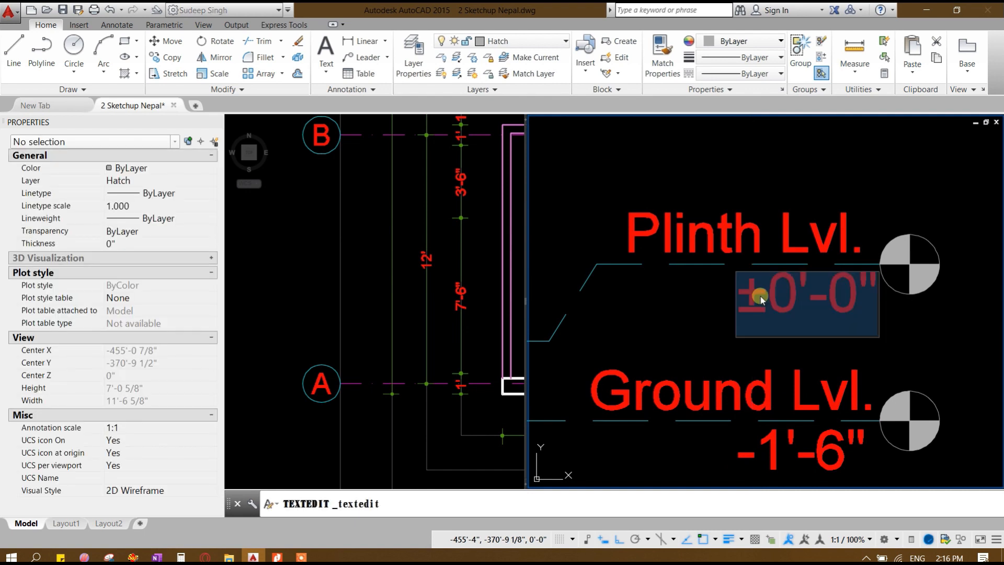
click(766, 272)
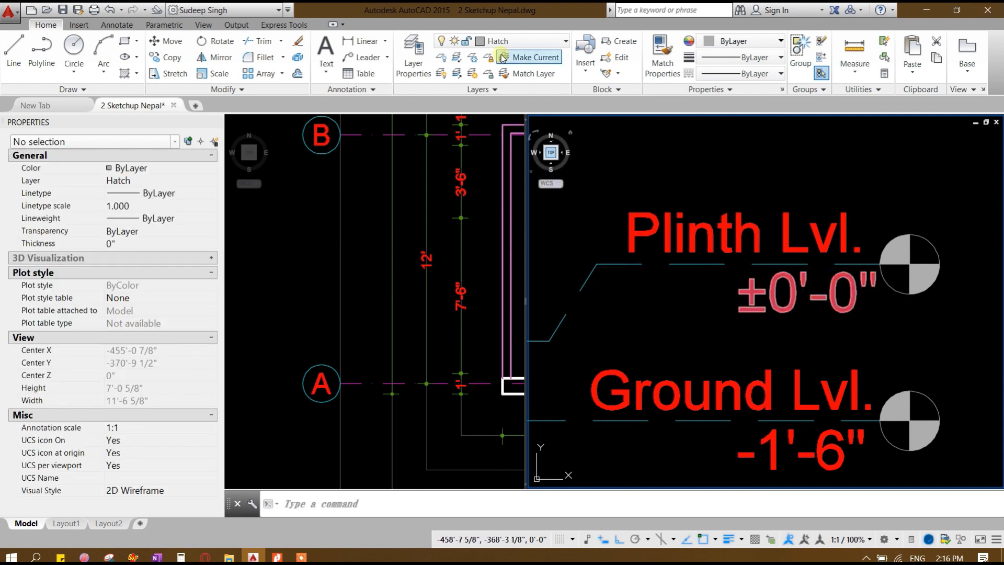
click(765, 302)
double_click(765, 302)
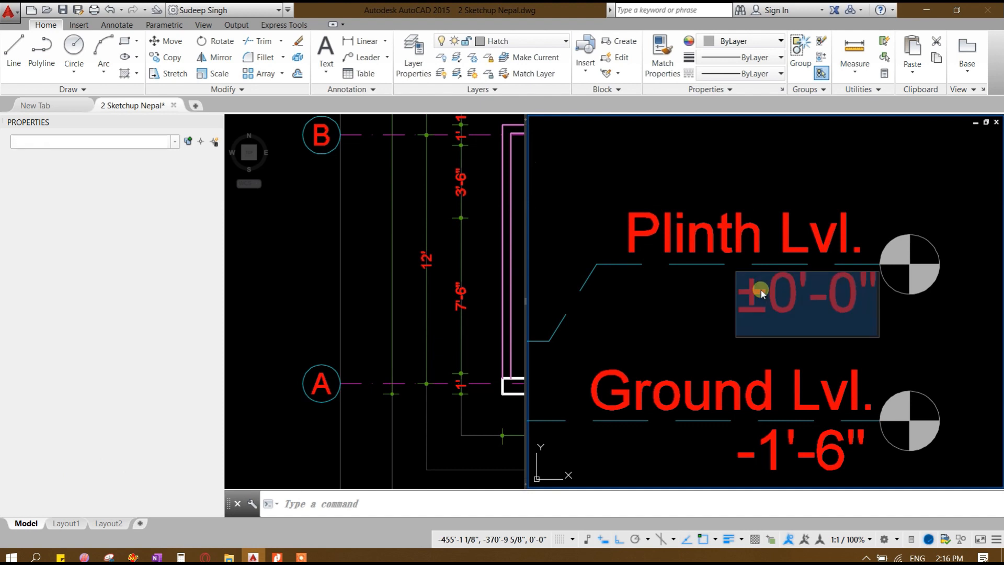
click(837, 343)
Step: Convert the ±0'-0" height text at the plinth level to multiline text
click(766, 317)
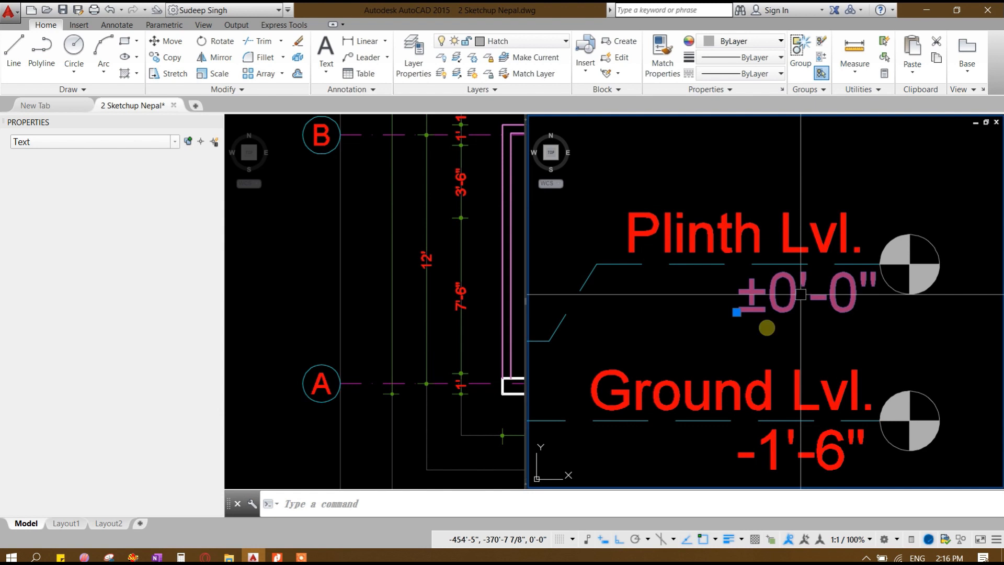
click(286, 29)
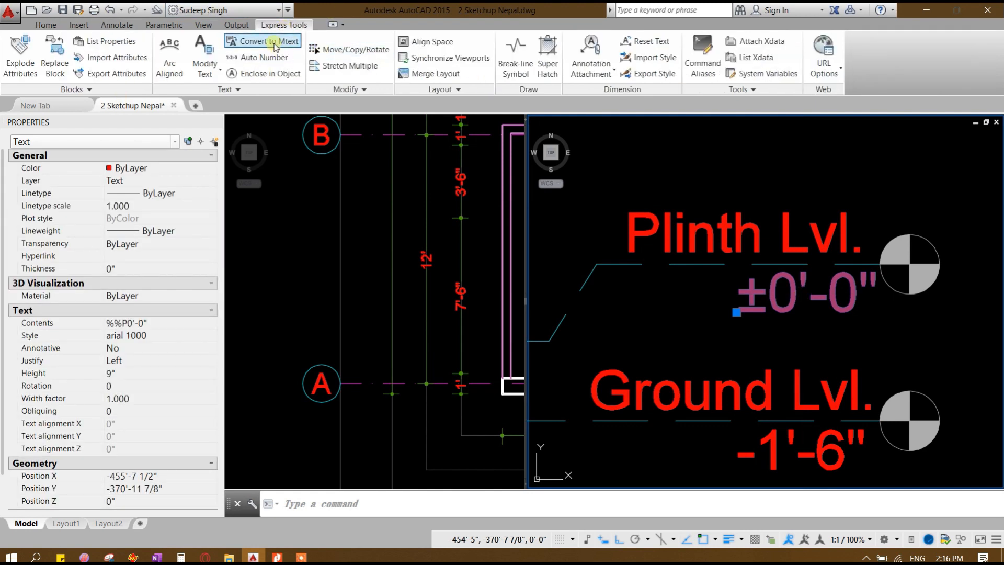
click(275, 42)
Step: Replace the plus/minus sign in the plinth level's height text with the Diameter symbol
click(753, 292)
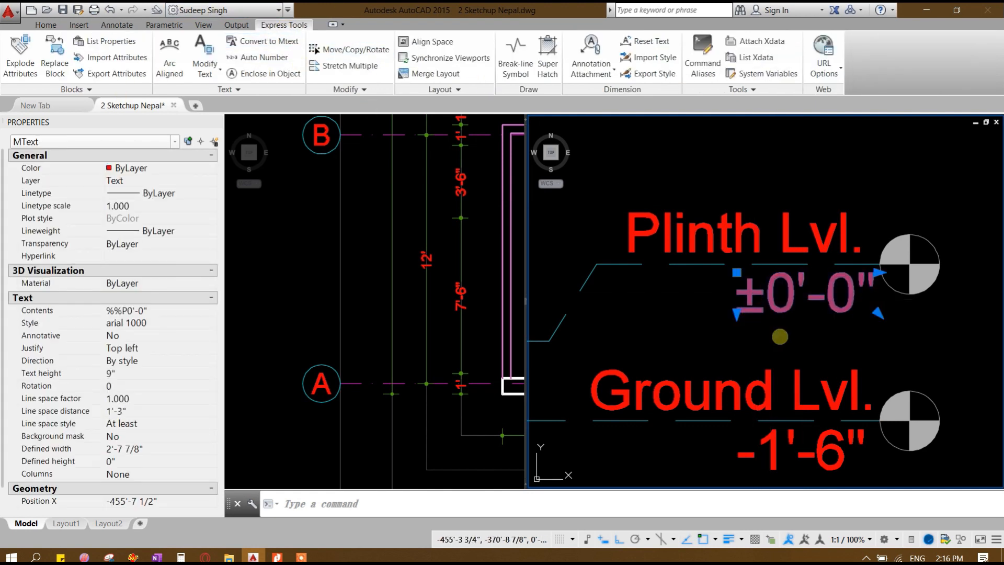
double_click(763, 301)
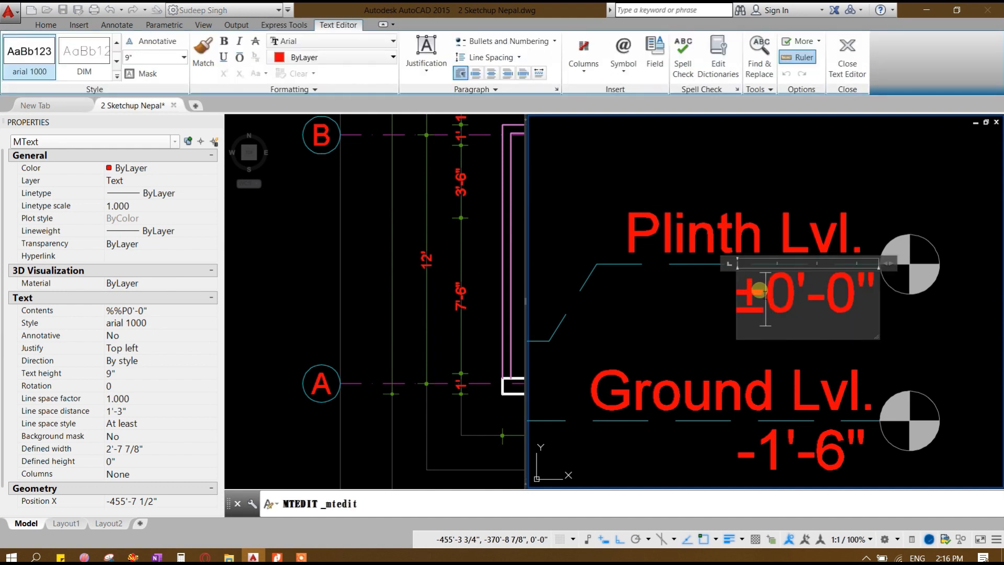
click(630, 77)
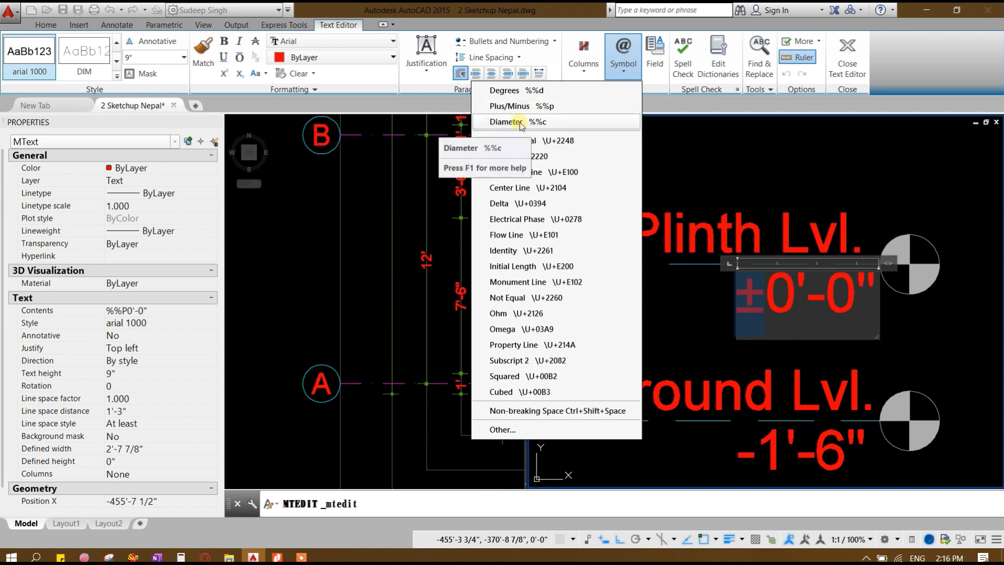
click(533, 122)
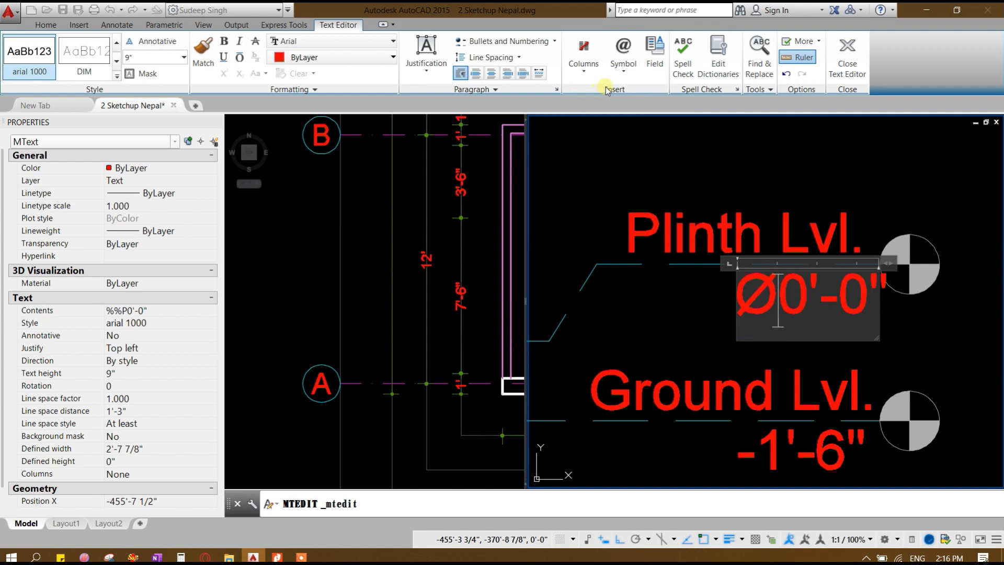
Step: Insert the Plus/Minus symbol in the plinth height text and delete the diameter sign
click(619, 79)
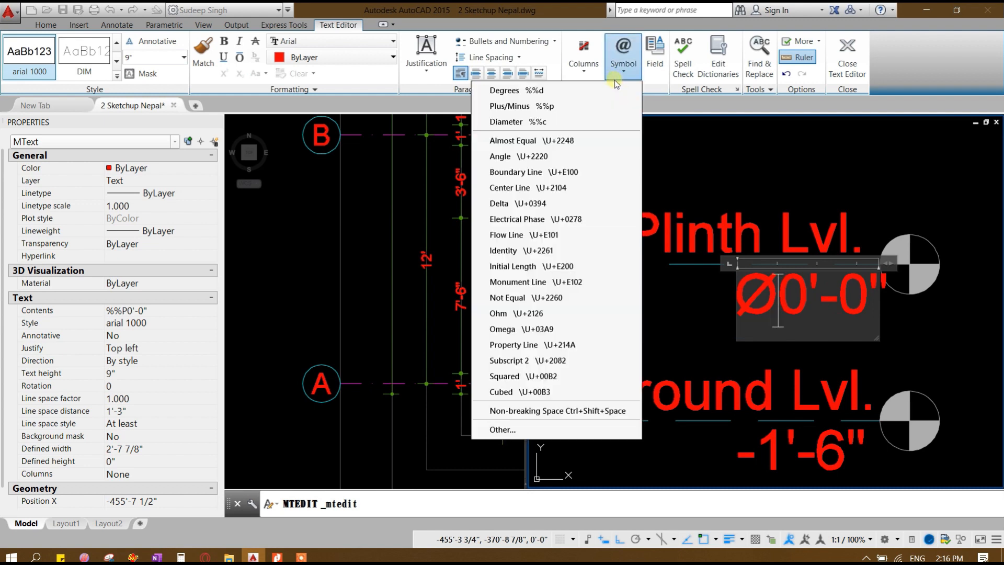
click(558, 107)
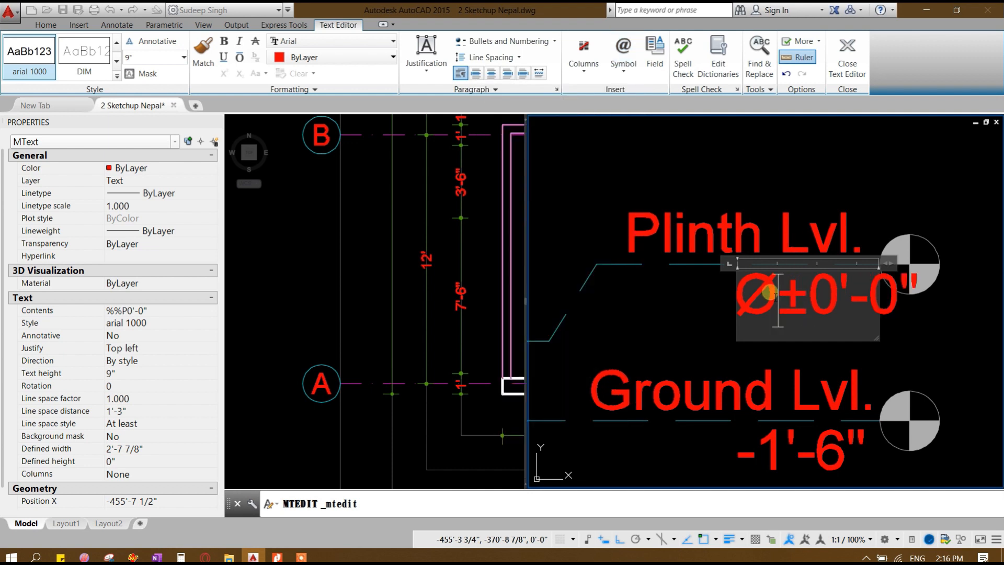
key(BackSpace)
click(691, 300)
Step: Change the height text under "First Floor Lvl." to +9'-4"
scroll(693, 300, down, 4)
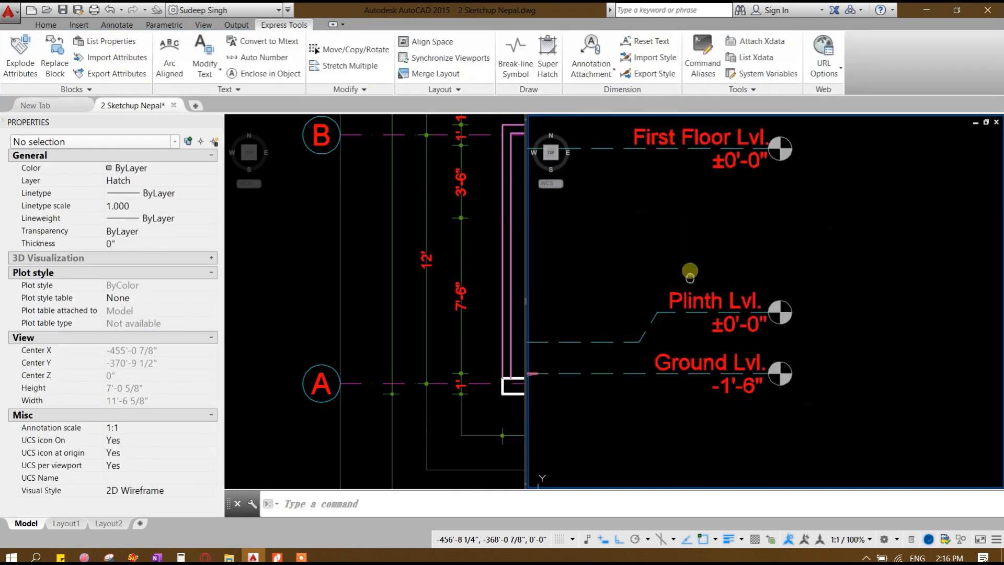
middle_drag(690, 271, 689, 387)
scroll(717, 293, up, 2)
double_click(716, 279)
scroll(719, 278, up, 3)
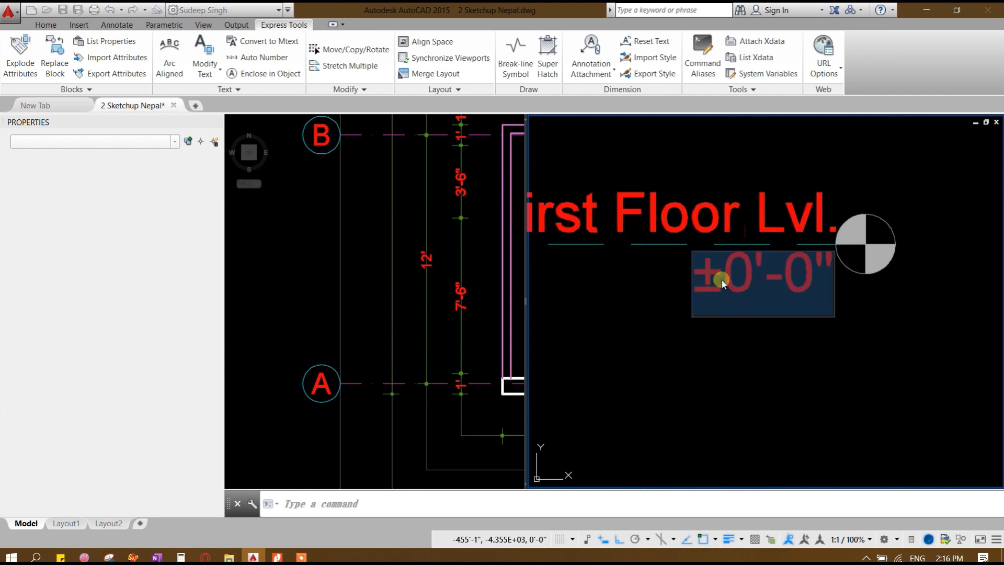
drag(718, 274, 701, 273)
text(+9)
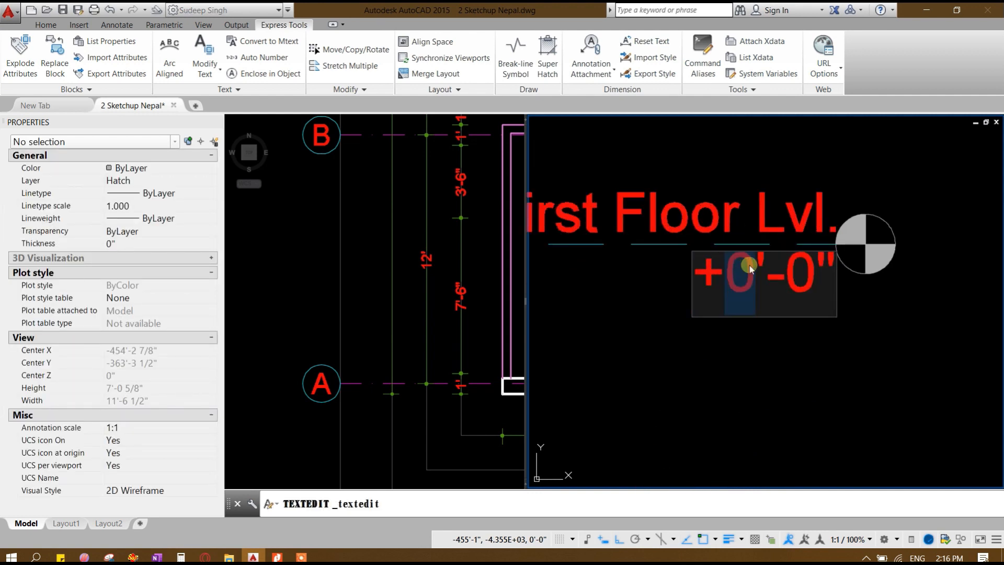
click(743, 368)
Step: Add a vertical linear dimension from the slab above the first floor down to the plinth floor line, outside the existing 9'-4" dimension
scroll(711, 340, down, 6)
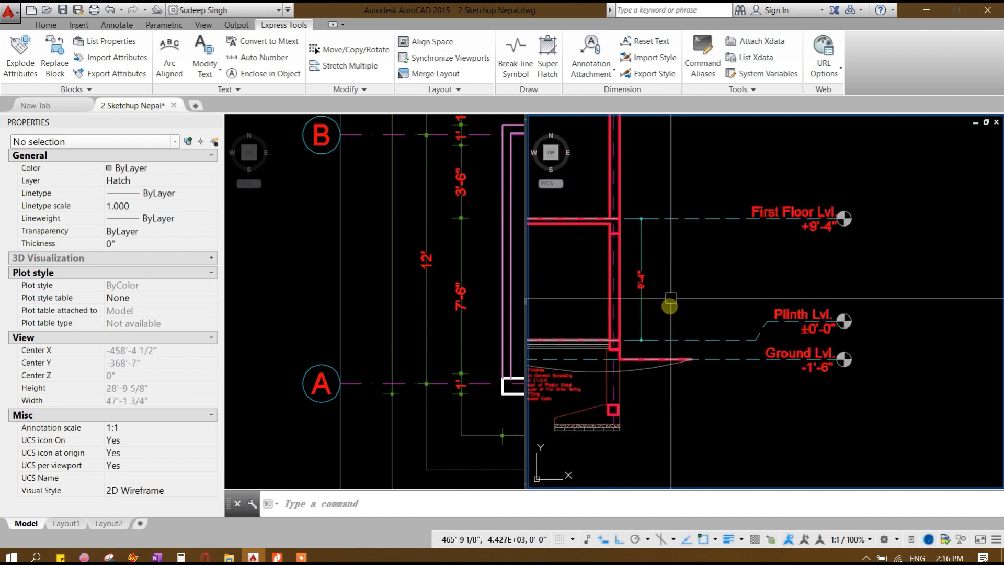
middle_drag(670, 307, 657, 359)
text(dli)
key(Return)
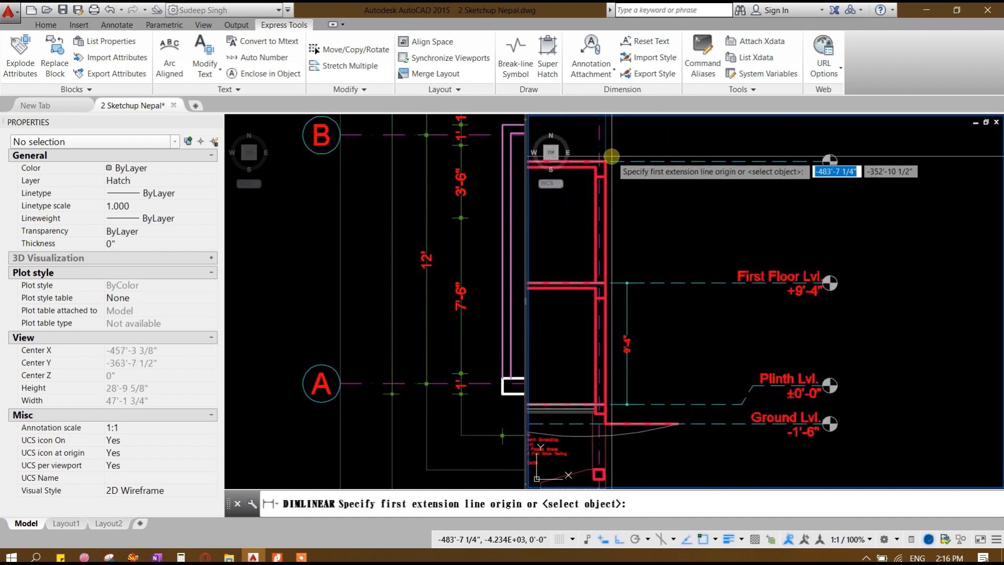
click(612, 155)
scroll(606, 397, up, 2)
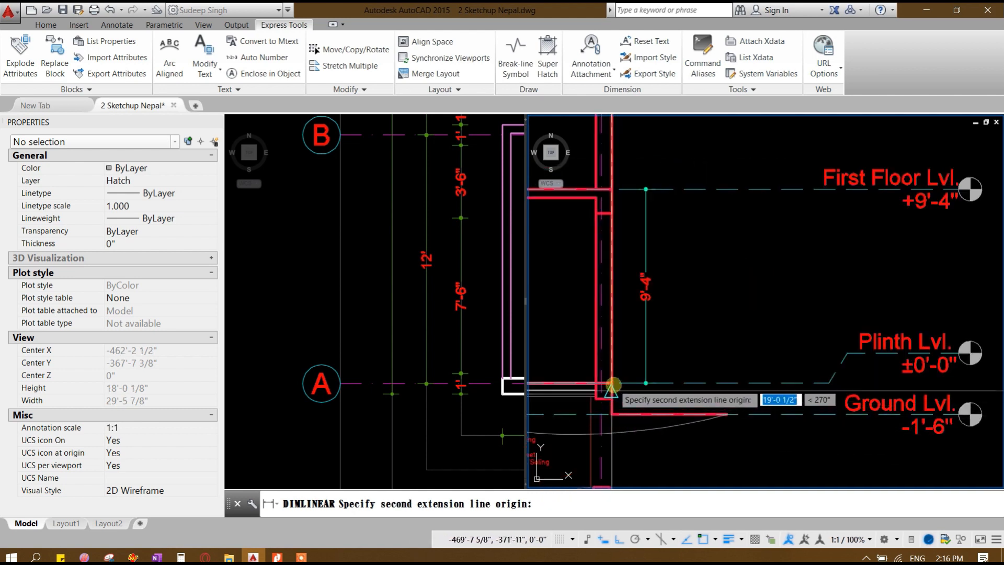
click(612, 383)
click(681, 295)
Step: Copy the "First Floor Lvl." and +9'-4" labels up to the next elevation tag above
middle_drag(709, 225, 655, 426)
middle_drag(854, 390, 775, 341)
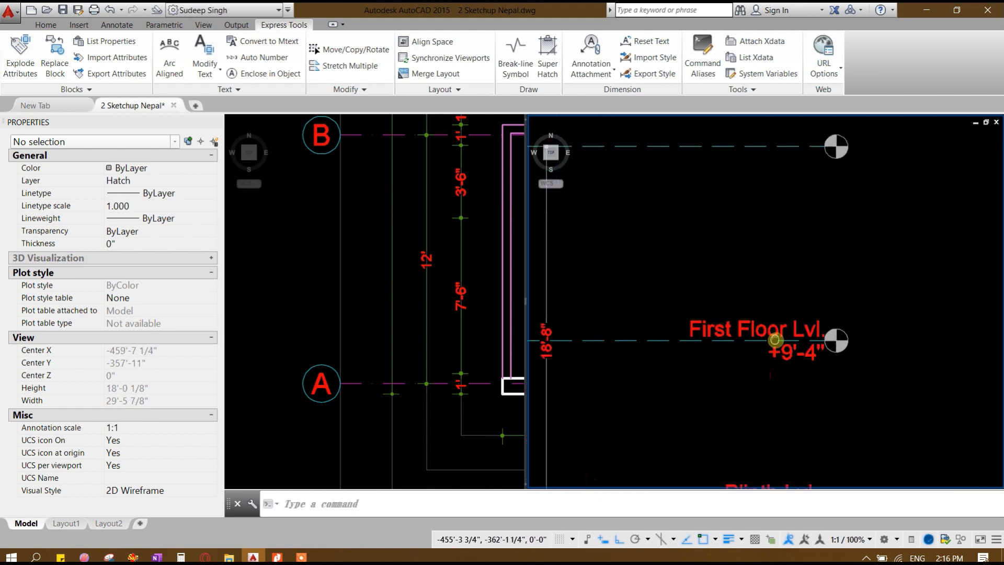
click(775, 339)
click(794, 357)
text(Co)
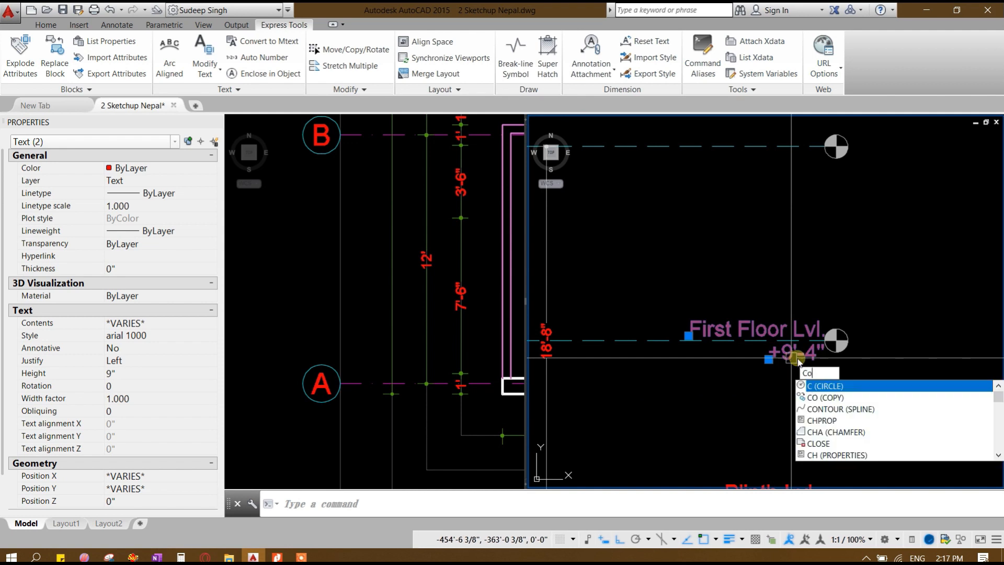
key(space)
scroll(820, 345, up, 4)
click(833, 332)
middle_drag(844, 185, 828, 416)
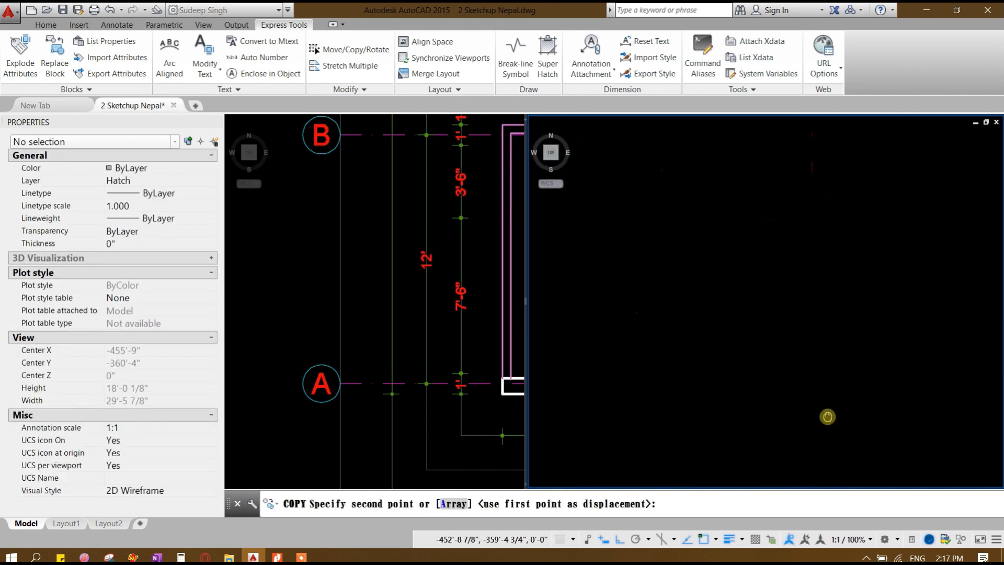
middle_drag(829, 283, 836, 443)
scroll(836, 444, down, 2)
click(823, 340)
key(Escape)
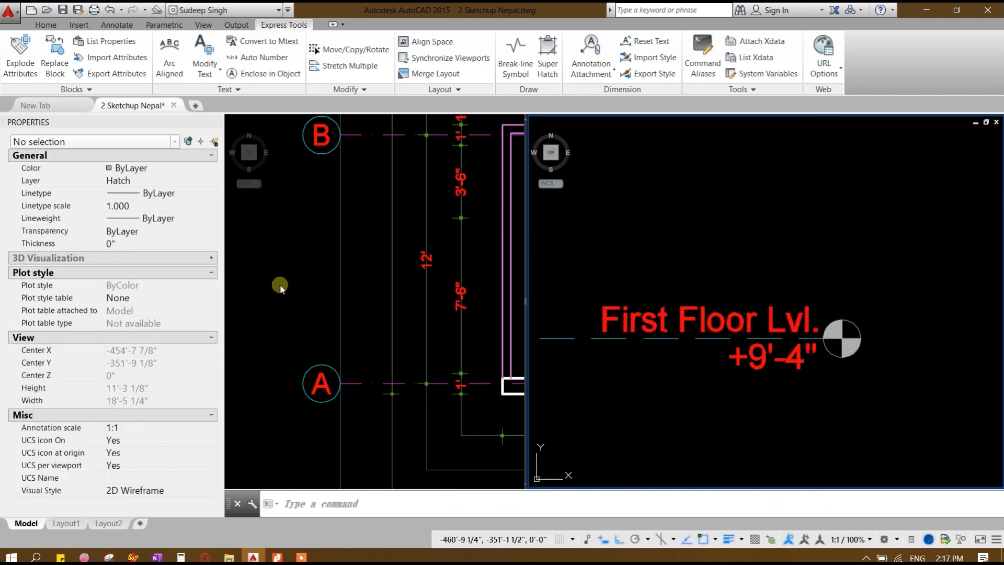
Step: Close the Properties palette and widen the viewport that shows the section
click(217, 121)
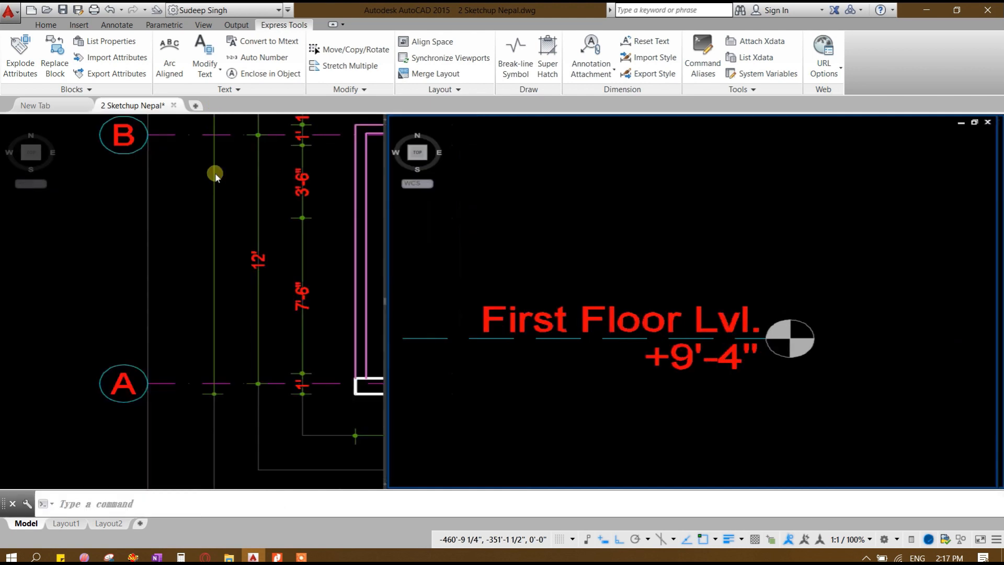
click(380, 303)
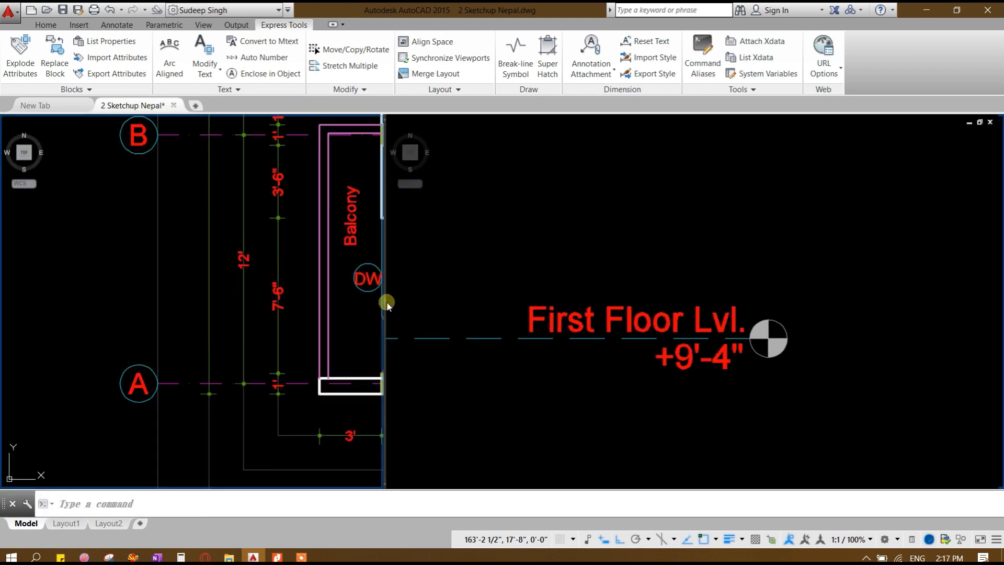
drag(386, 302, 117, 299)
click(390, 259)
scroll(390, 259, down, 5)
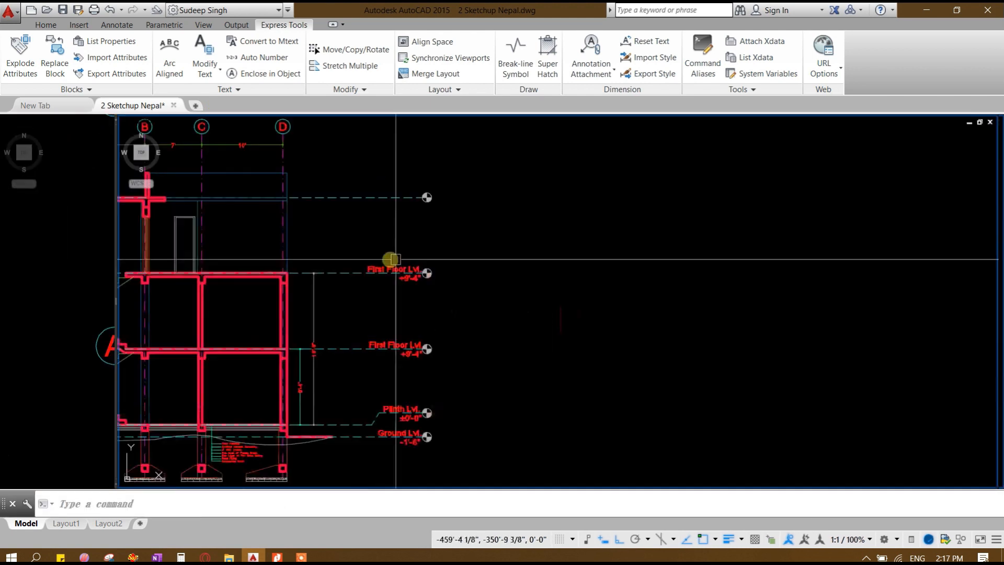
scroll(594, 315, up, 6)
click(573, 324)
click(606, 345)
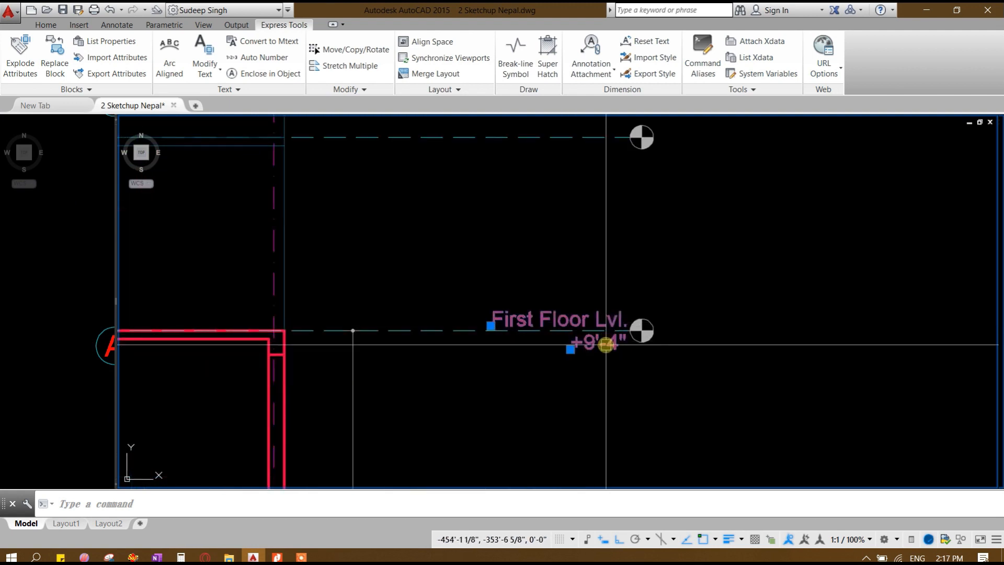
key(Escape)
Step: Change the height text of the upper copied "First Floor Lvl." label to +18'-8"
middle_drag(576, 361, 594, 298)
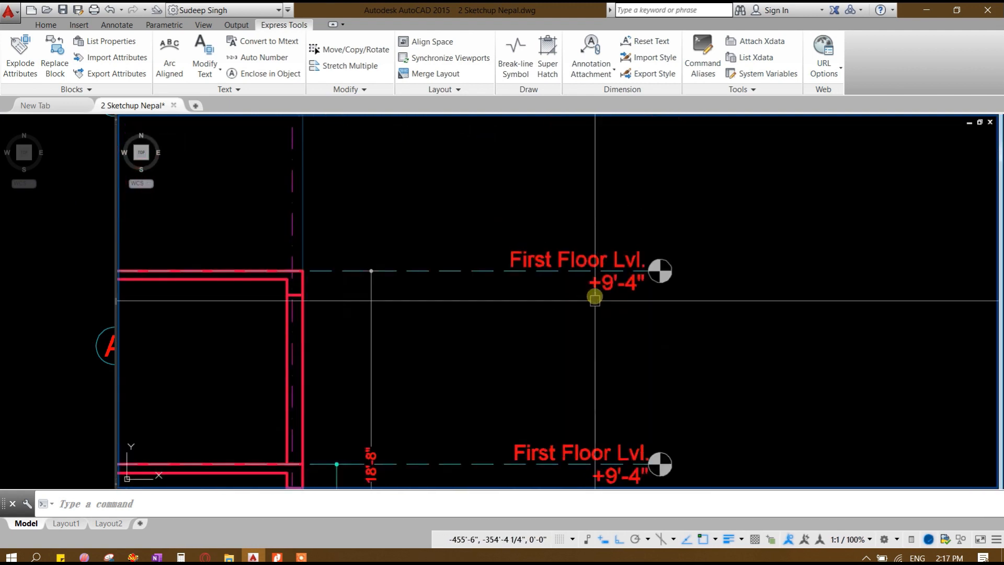
scroll(594, 288, up, 4)
click(600, 275)
double_click(613, 277)
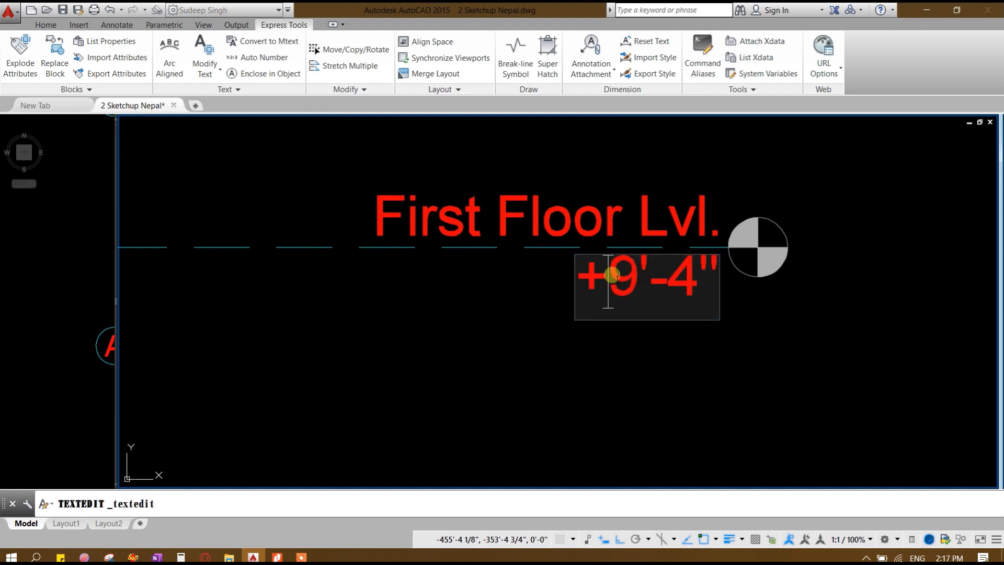
text(18)
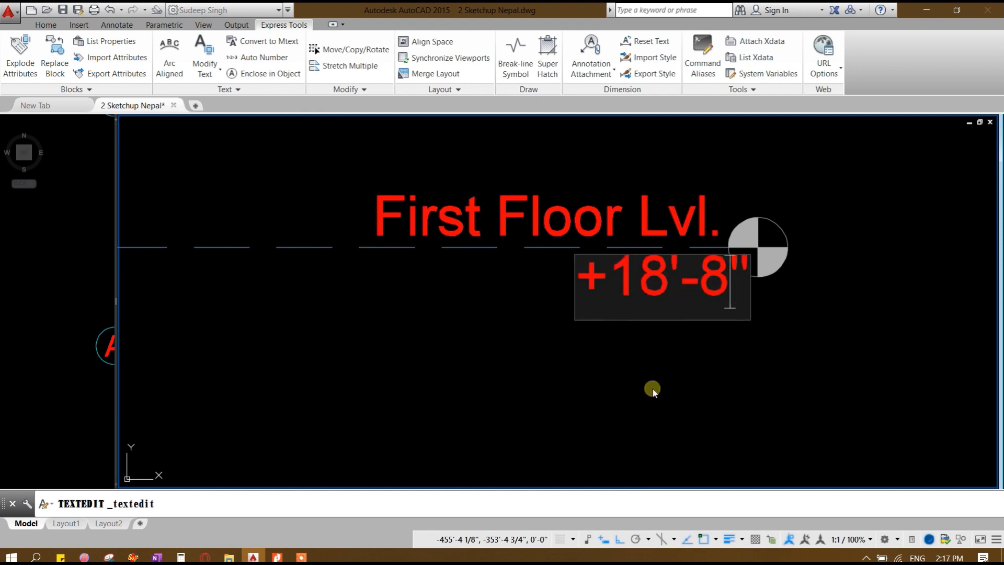
key(Return)
key(Return)
scroll(606, 309, down, 4)
middle_drag(605, 313, 617, 363)
click(603, 313)
click(644, 342)
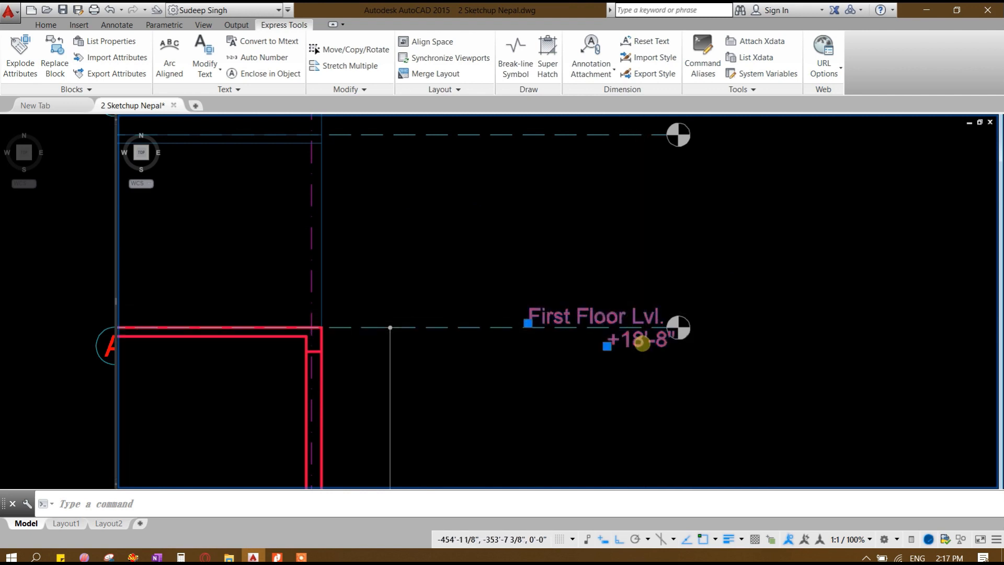
key(Escape)
Step: Move the +18'-8" text horizontally by about 7" so that it clears the elevation tag
click(643, 342)
scroll(643, 342, up, 4)
text(m)
key(Return)
click(666, 405)
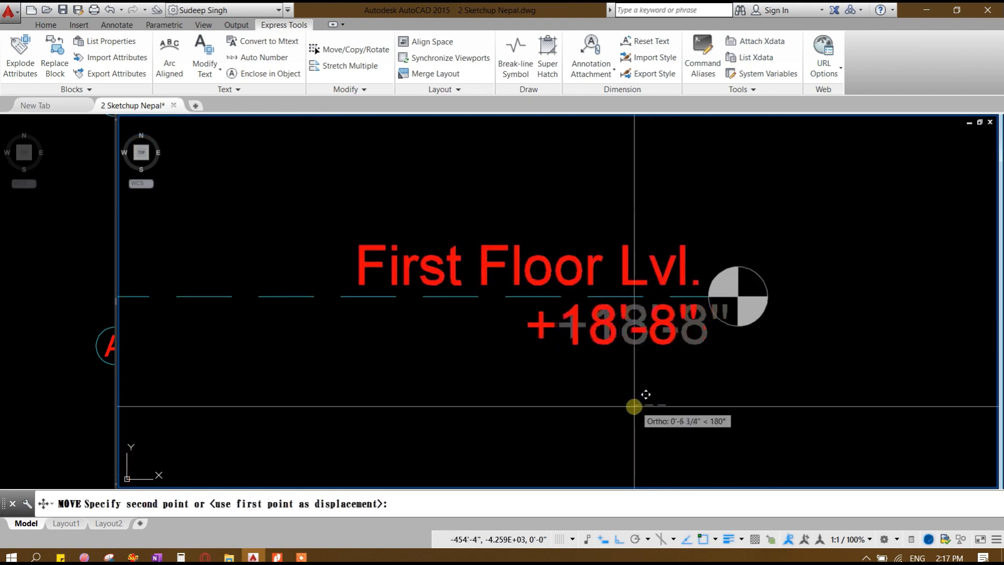
click(634, 405)
Step: Copy the "First Floor Lvl." and +18'-8" labels up to the topmost elevation tag
click(642, 312)
click(619, 335)
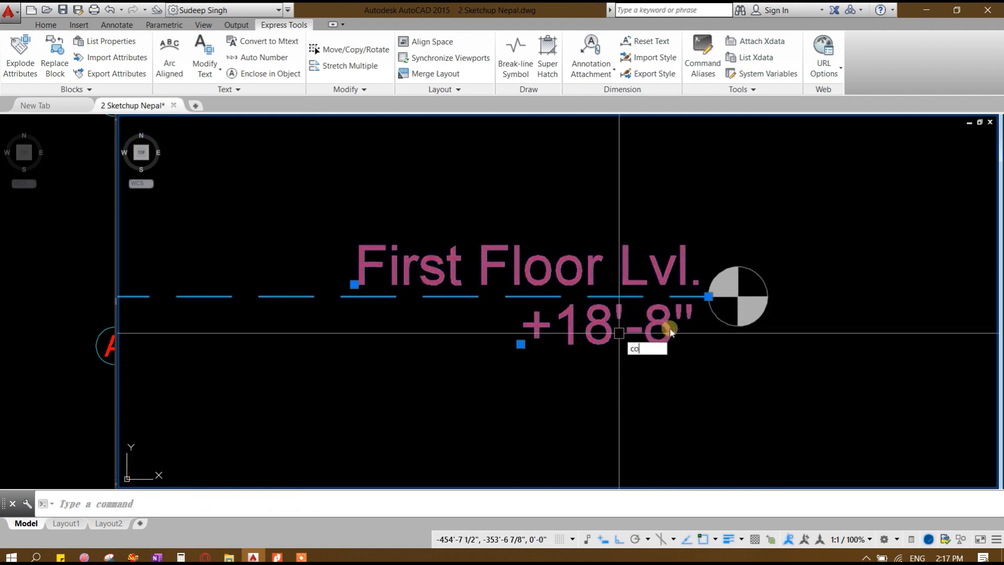
key(Return)
click(708, 296)
scroll(711, 298, down, 4)
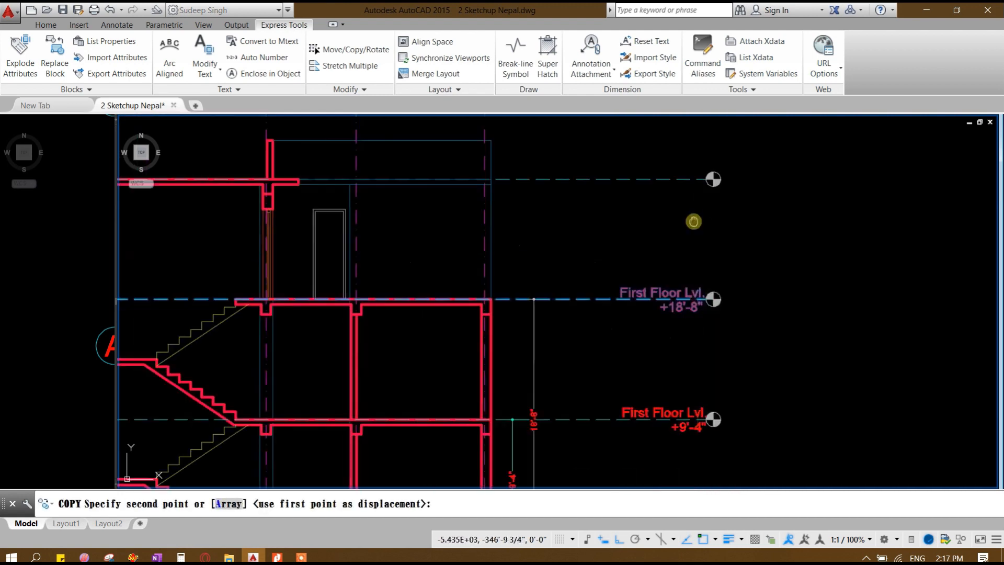
middle_drag(693, 221, 699, 334)
scroll(699, 335, up, 4)
click(729, 321)
key(Escape)
Step: Stretch the upper end of the 18'-8" height dimension up to the topmost dashed level line
scroll(654, 324, down, 4)
middle_drag(576, 353, 593, 274)
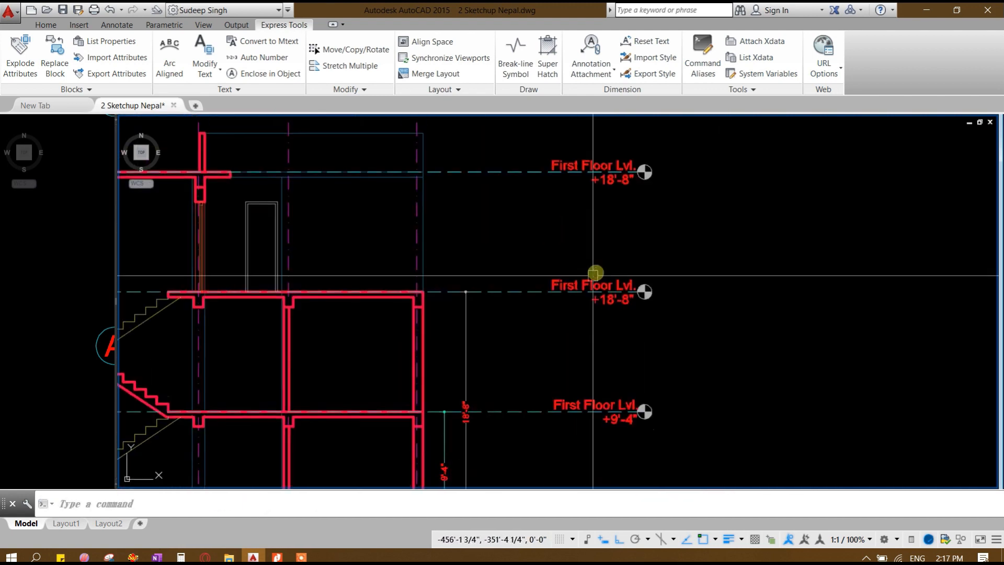
click(465, 354)
scroll(434, 290, up, 2)
click(417, 291)
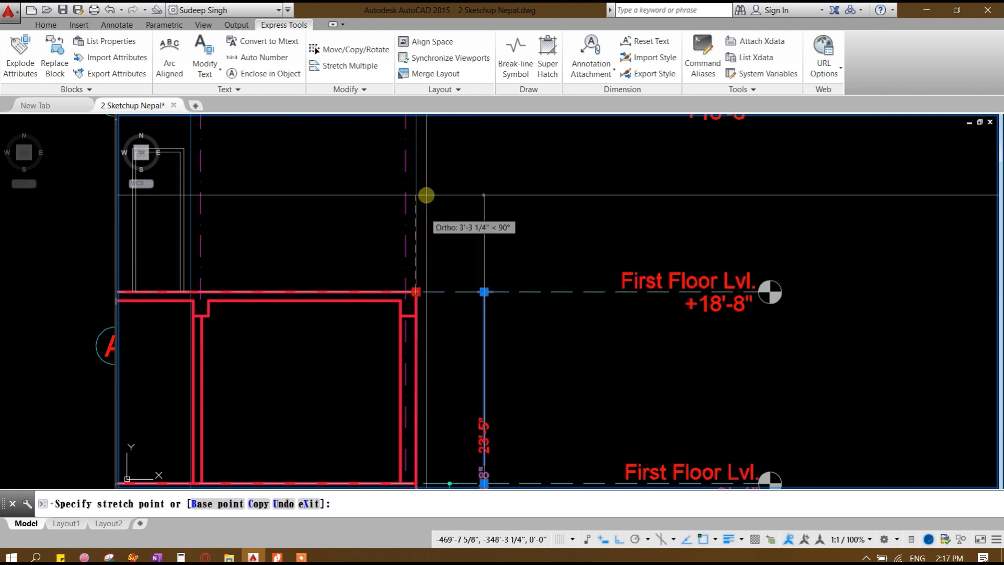
middle_drag(424, 189, 419, 340)
click(410, 251)
key(Escape)
scroll(408, 216, down, 2)
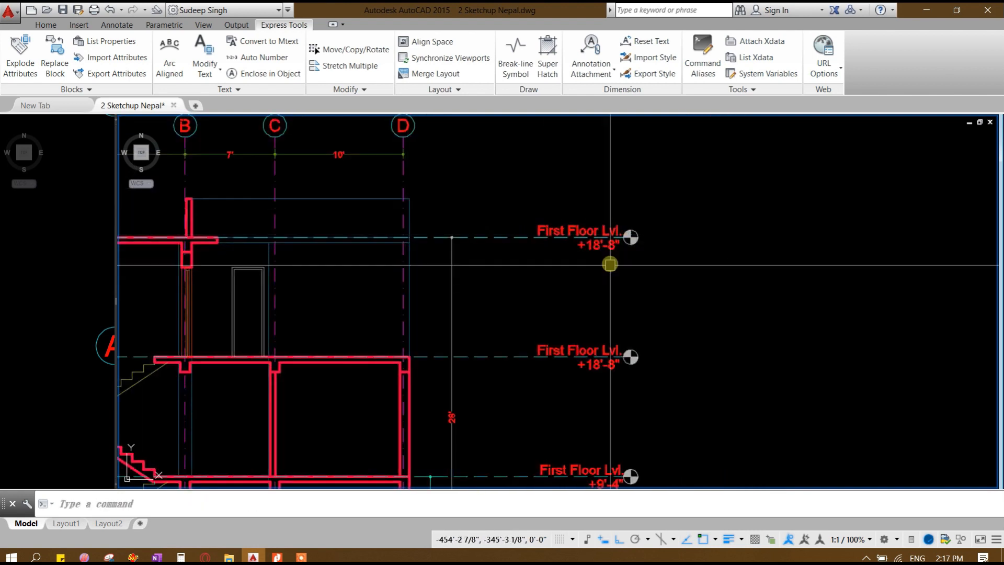
Step: Change the topmost level name text to "Upper Terrace Lvl."
mouse_move(602, 318)
middle_down()
mouse_move(619, 242)
mouse_move(589, 311)
middle_up()
scroll(578, 209, up, 4)
double_click(505, 236)
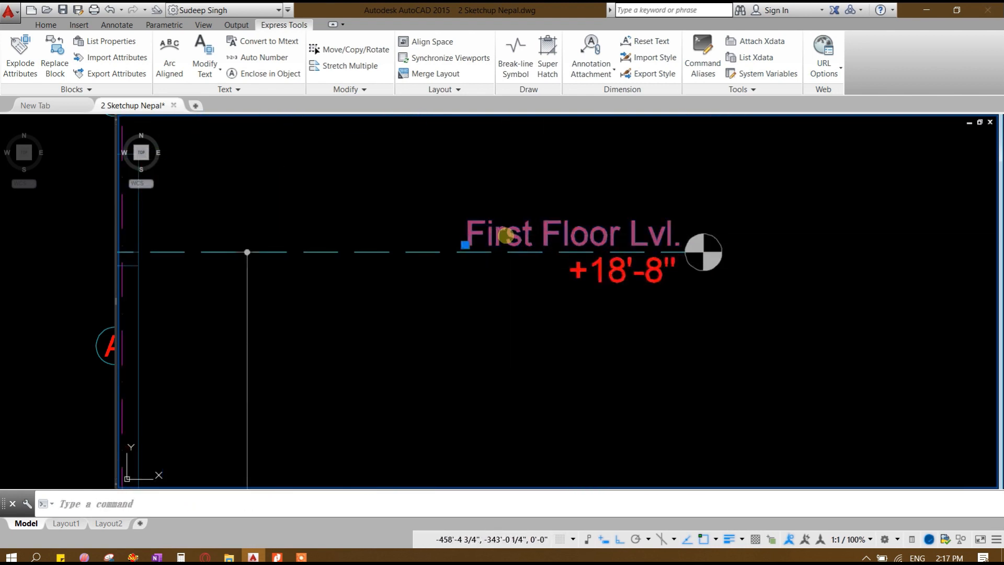
scroll(545, 235, down, 6)
scroll(544, 235, up, 2)
middle_drag(464, 314, 605, 303)
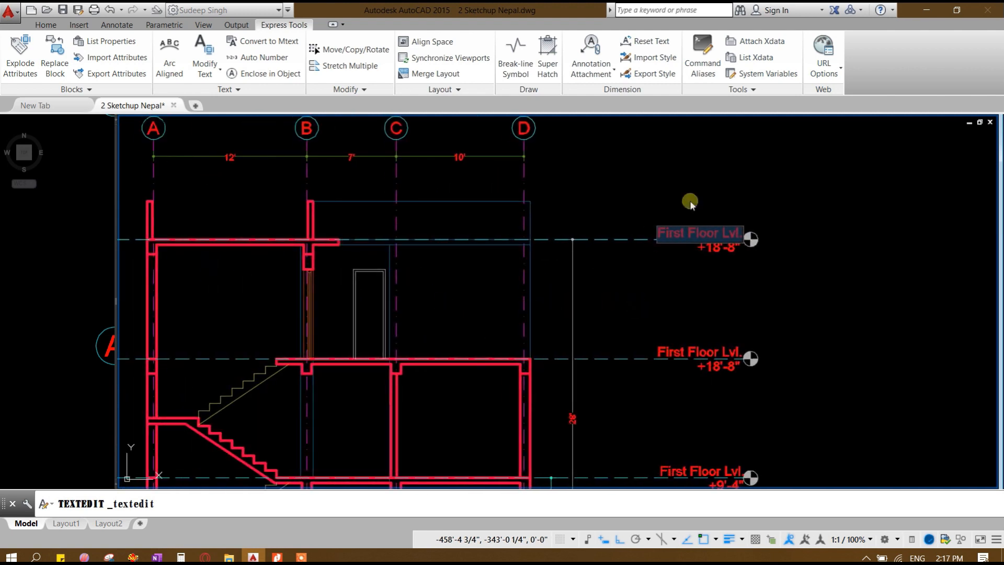
scroll(689, 201, up, 4)
drag(708, 275, 406, 267)
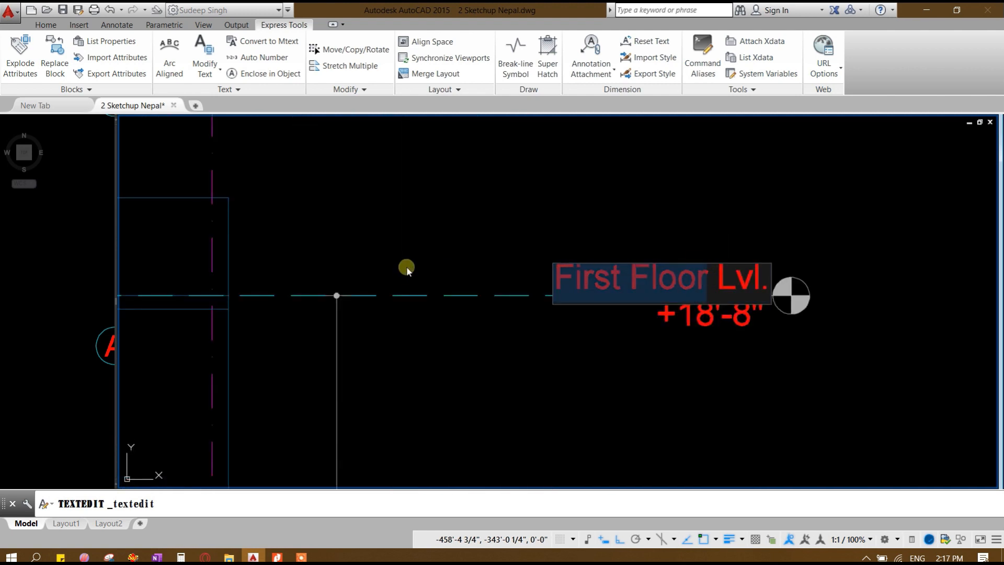
text(Upper)
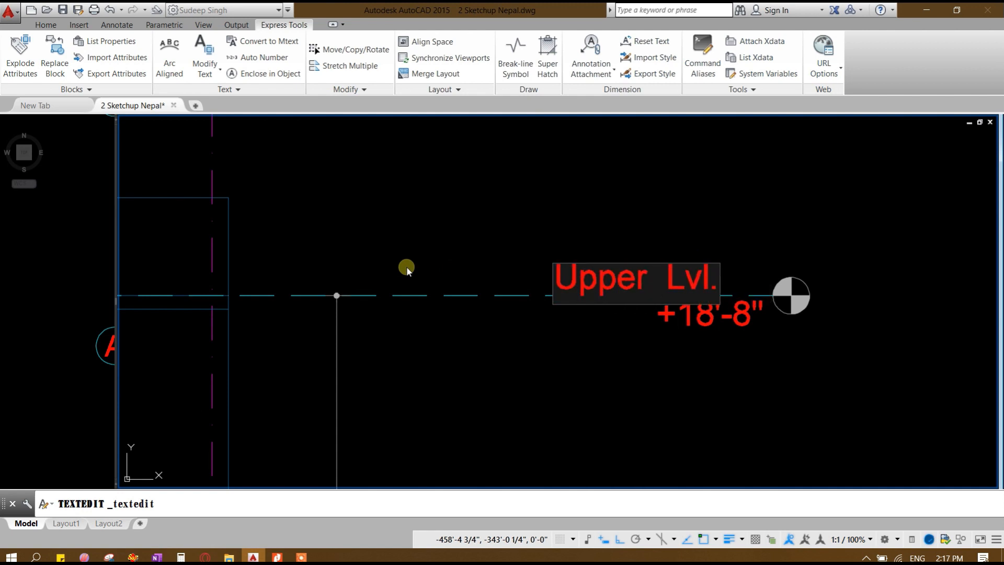
click(428, 233)
Step: Move the "Upper Terrace Lvl." text horizontally so that it clears the elevation tag
click(600, 263)
text(m)
key(space)
click(685, 226)
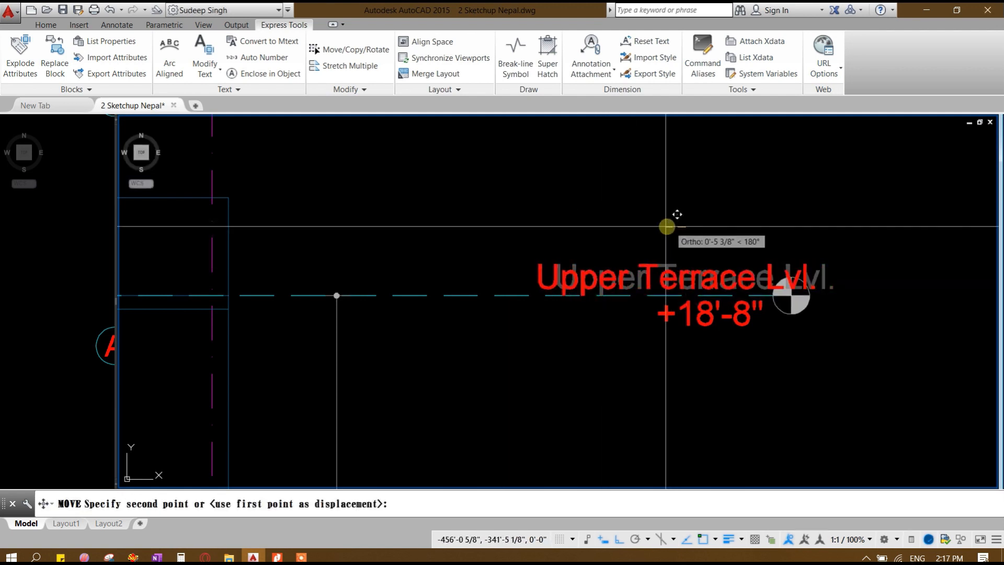
click(618, 226)
Step: Change the height text below "Upper Terrace Lvl." to +28'-0"
middle_drag(687, 361, 677, 273)
scroll(677, 273, down, 4)
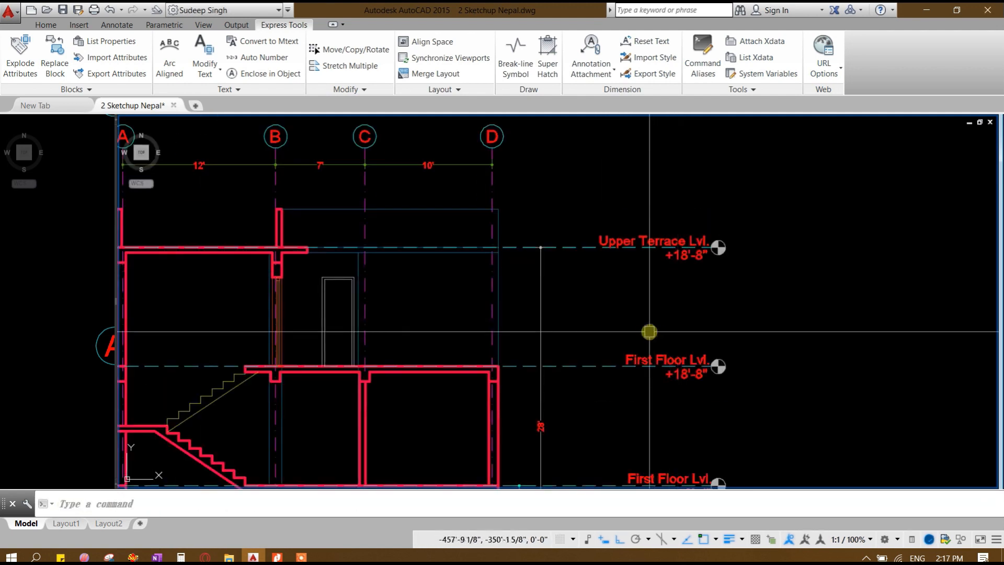
scroll(679, 273, up, 4)
click(695, 210)
double_click(689, 207)
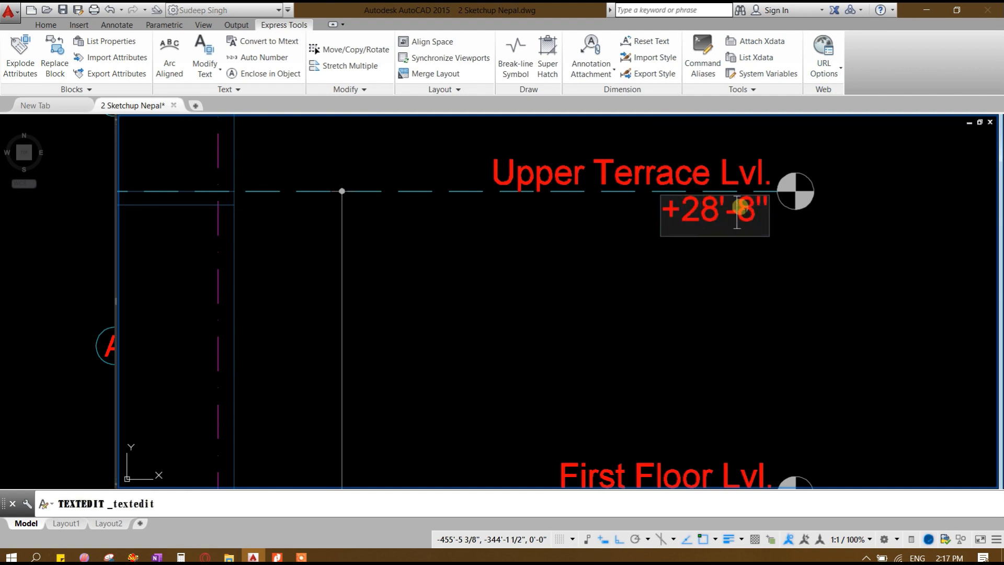
text(0)
click(753, 313)
scroll(605, 238, down, 2)
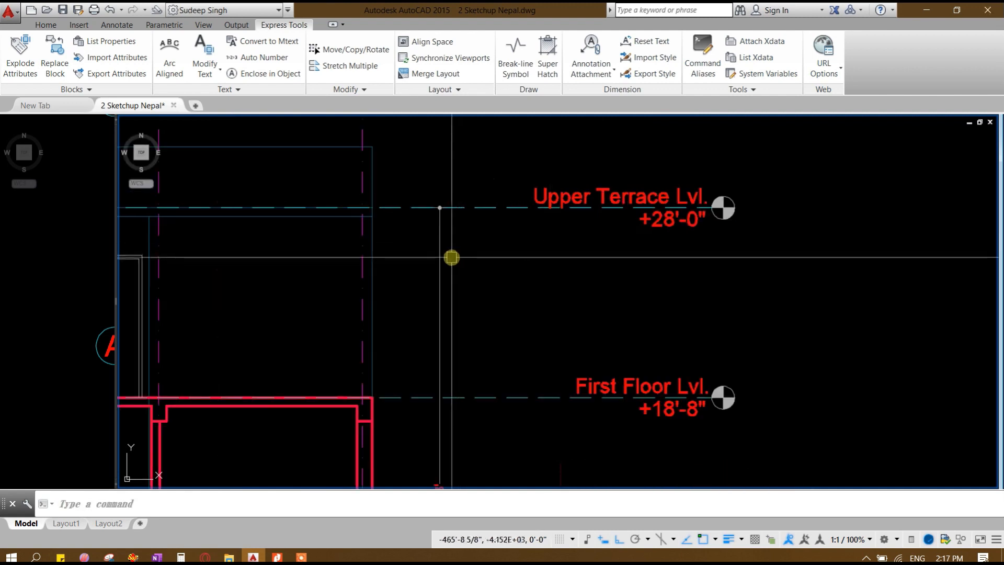
Step: Stretch the upper end of the overall height dimension from the upper terrace line to the top of the parapet
click(441, 256)
scroll(380, 191, up, 2)
middle_drag(380, 191, 410, 305)
click(397, 331)
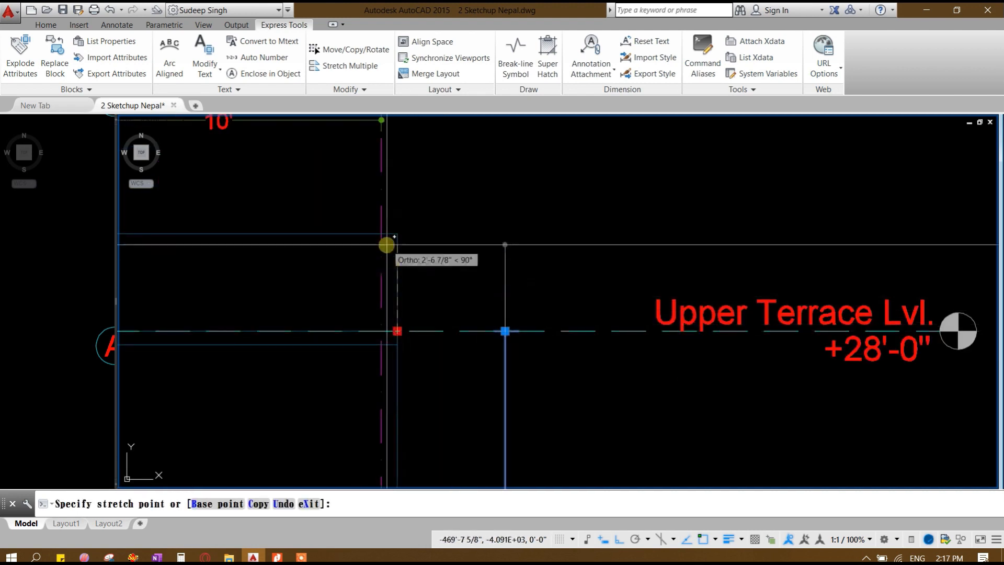
click(396, 233)
scroll(437, 326, down, 3)
key(Escape)
Step: Offset the upper terrace level line 3' upward to create a level line at the parapet top
scroll(424, 382, up, 2)
middle_drag(454, 424, 460, 307)
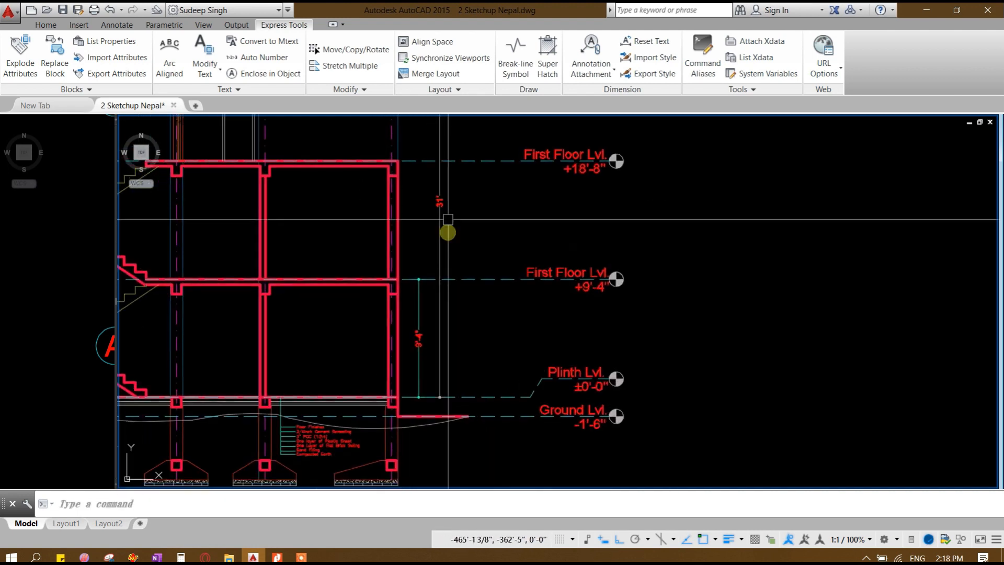
scroll(447, 220, up, 2)
middle_drag(447, 220, 387, 398)
middle_drag(620, 271, 579, 447)
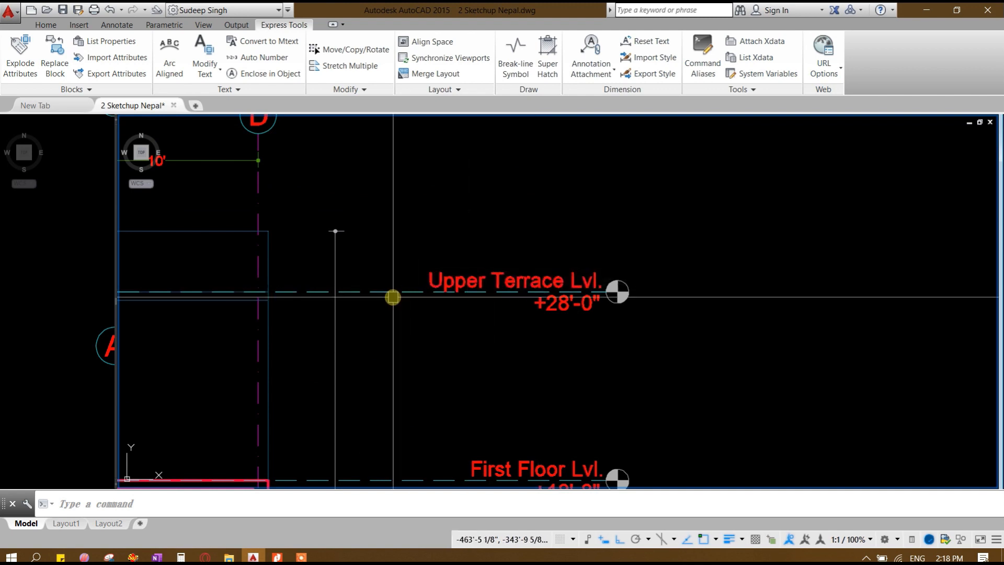
click(381, 265)
click(364, 326)
text(o)
key(Return)
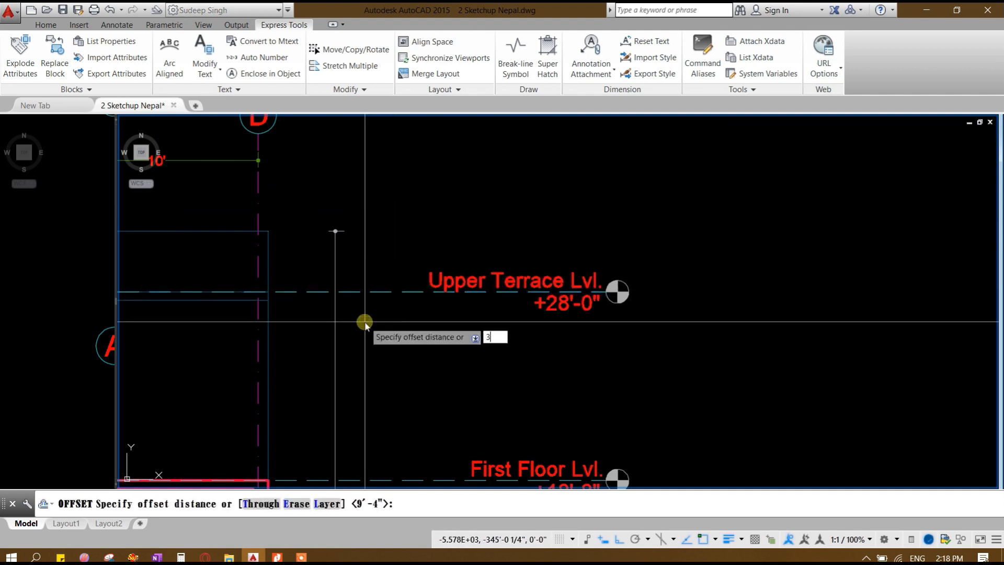
key(Return)
click(359, 291)
click(410, 197)
key(Return)
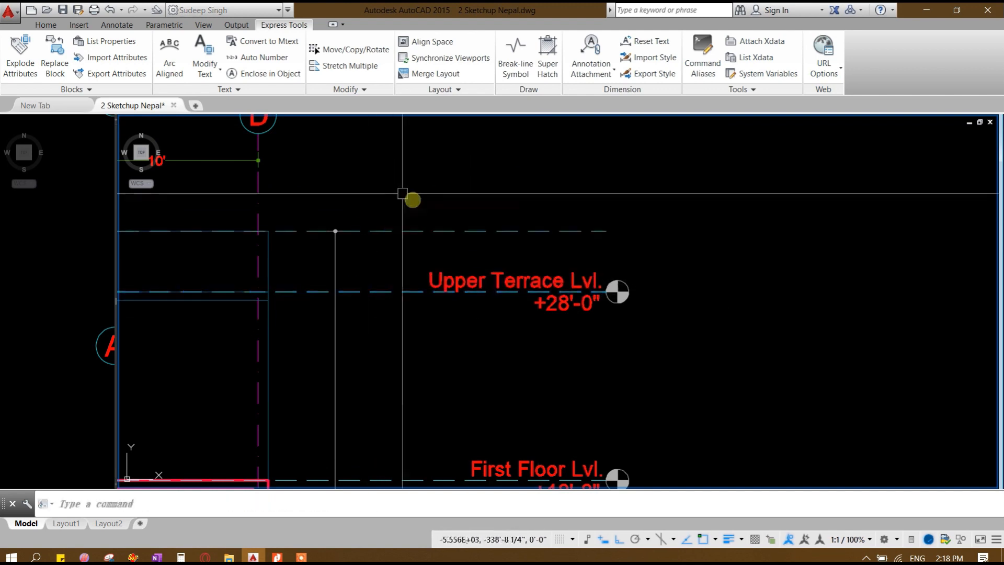
Step: Copy the "Upper Terrace Lvl." and +28'-0" labels up to the end of the new parapet level line
scroll(573, 299, up, 2)
click(573, 298)
text(co)
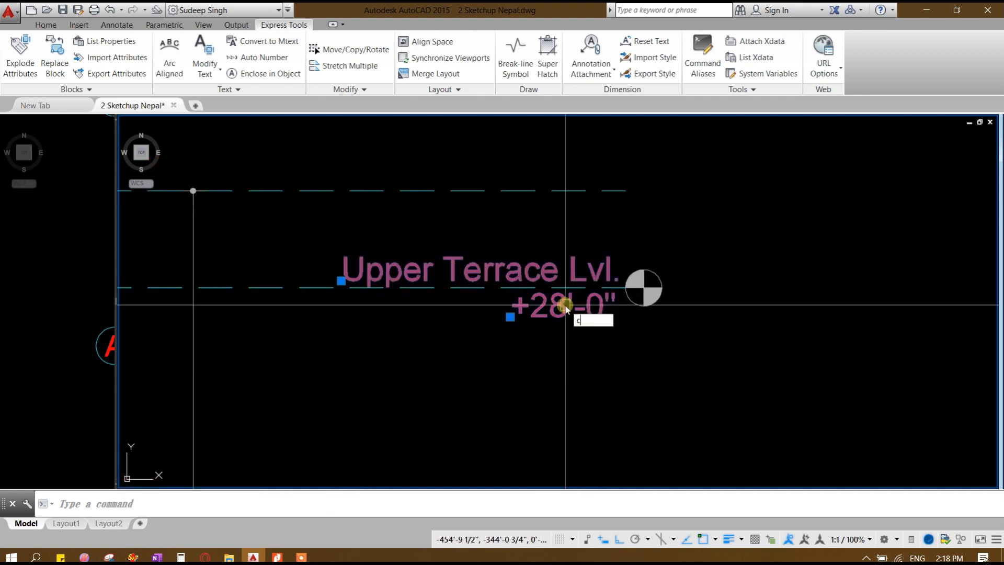
key(Return)
click(626, 288)
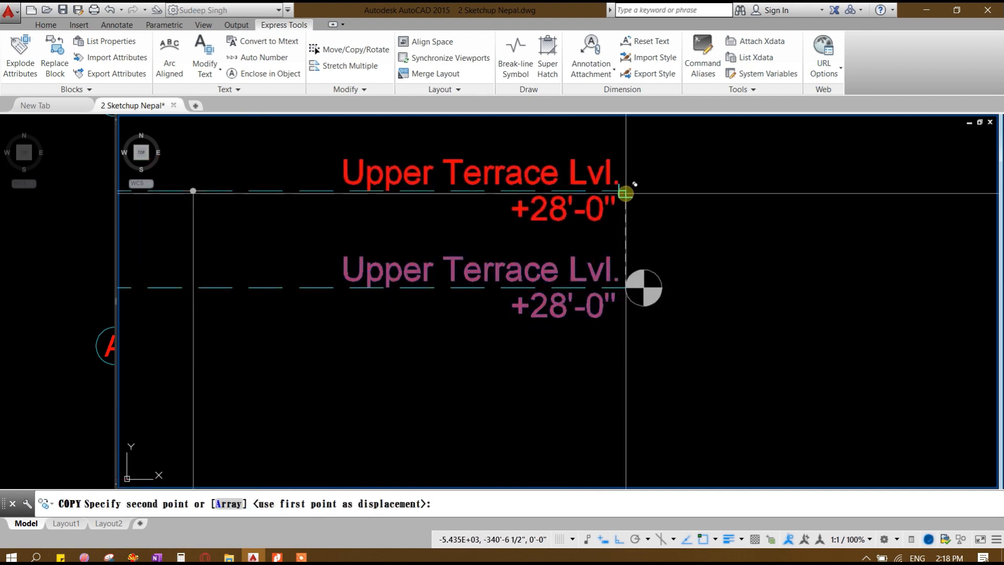
click(626, 191)
key(Return)
Step: Copy the upper terrace elevation tag up to the end of the parapet level line
text(co)
key(Return)
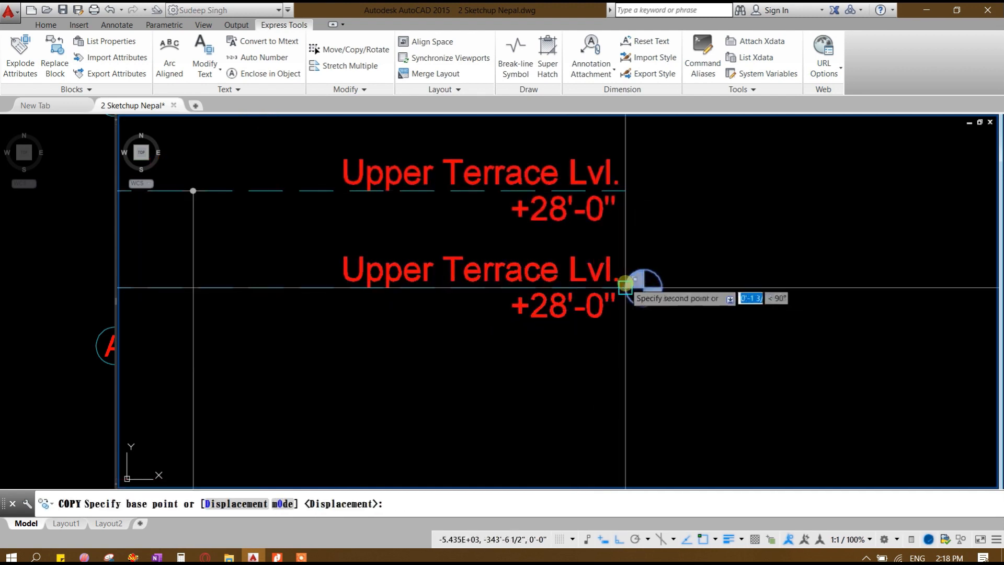
click(643, 287)
click(643, 191)
key(Return)
Step: Change the level name on the parapet level line to "Top Lvl."
middle_drag(397, 196, 433, 282)
click(440, 262)
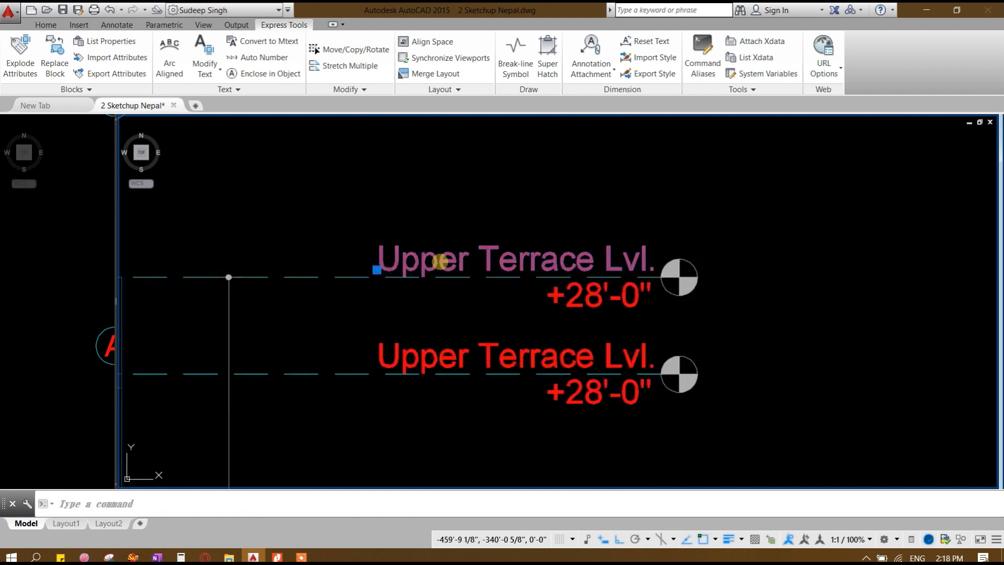
double_click(440, 261)
text(Top)
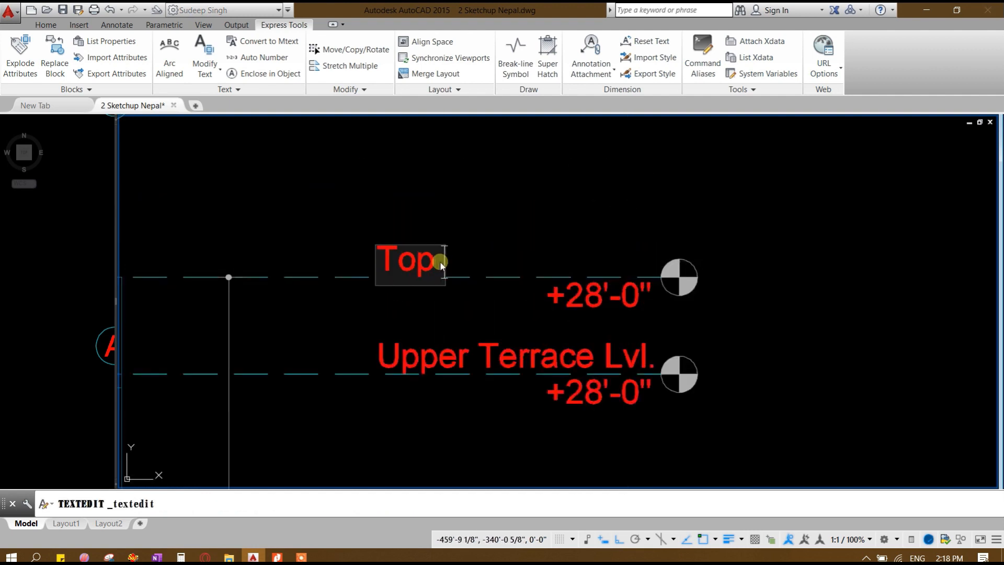
text( Lvl.)
key(Return)
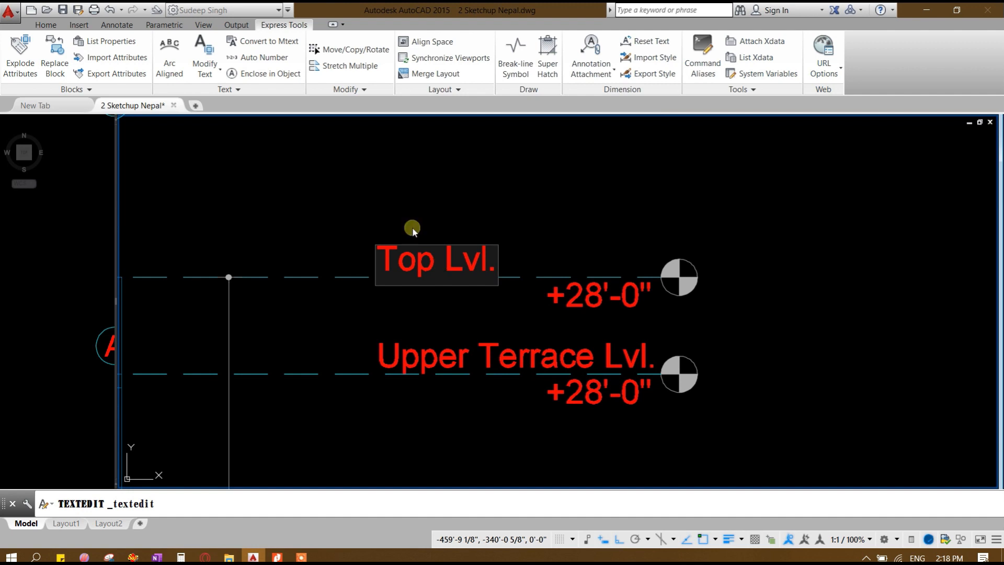
key(Return)
Step: Move the "Top Lvl." text about 5' horizontally toward its elevation tag, above the height text
text(m)
key(space)
click(429, 230)
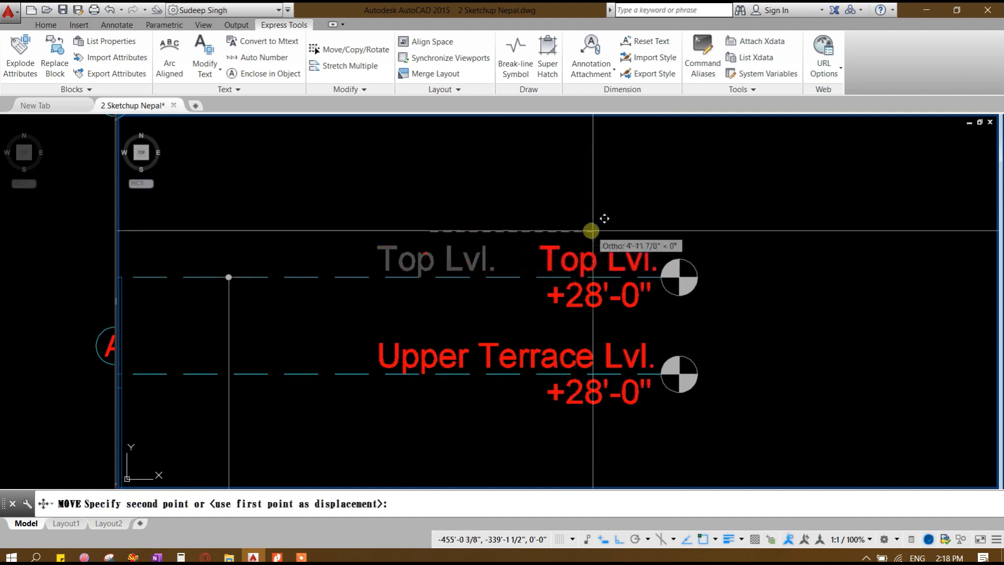
click(592, 230)
Step: Change the height text below "Top Lvl." to +31'-0"
scroll(546, 259, down, 4)
middle_drag(542, 278, 523, 296)
scroll(544, 309, up, 5)
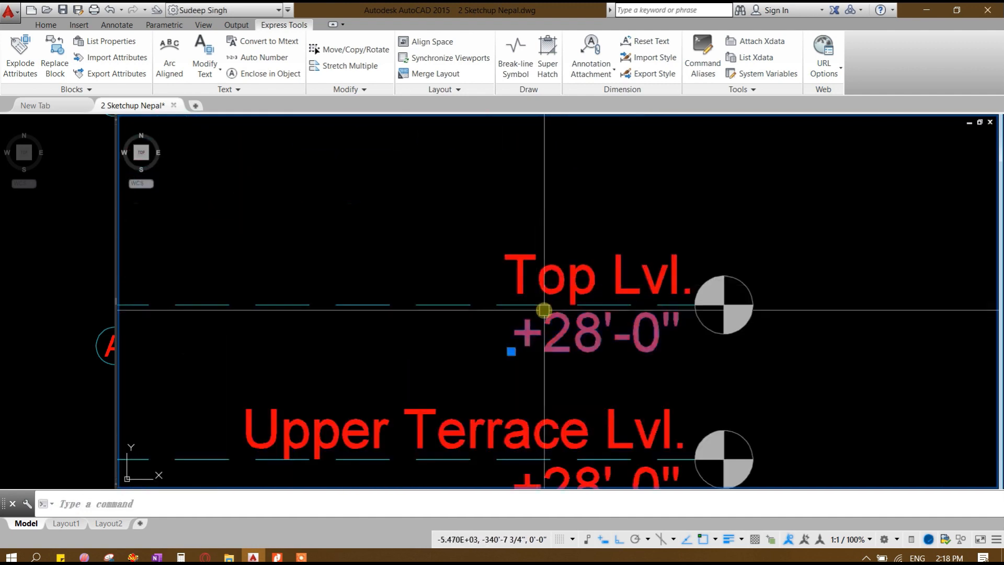
double_click(563, 343)
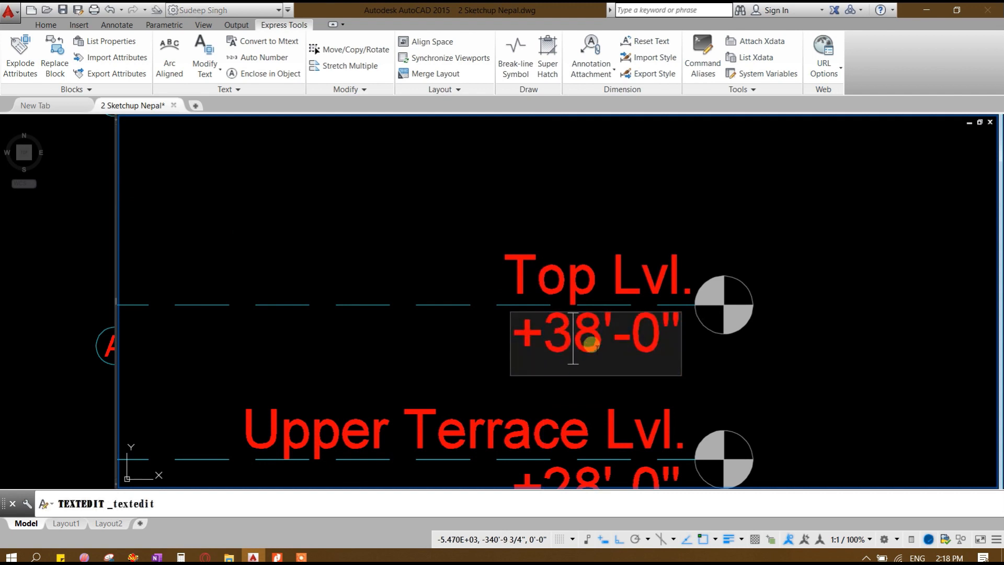
key(Return)
key(Return)
scroll(529, 311, down, 5)
middle_drag(525, 311, 594, 244)
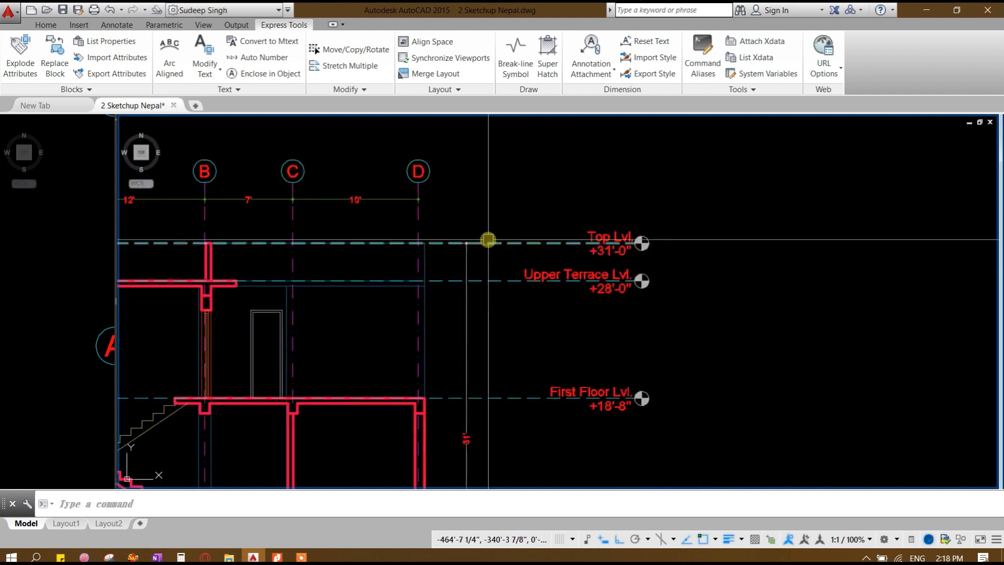
Step: Select the dashed "Top Lvl." line and load the ACAD_ISO07W100 ISO dot linetype into the drawing
click(489, 241)
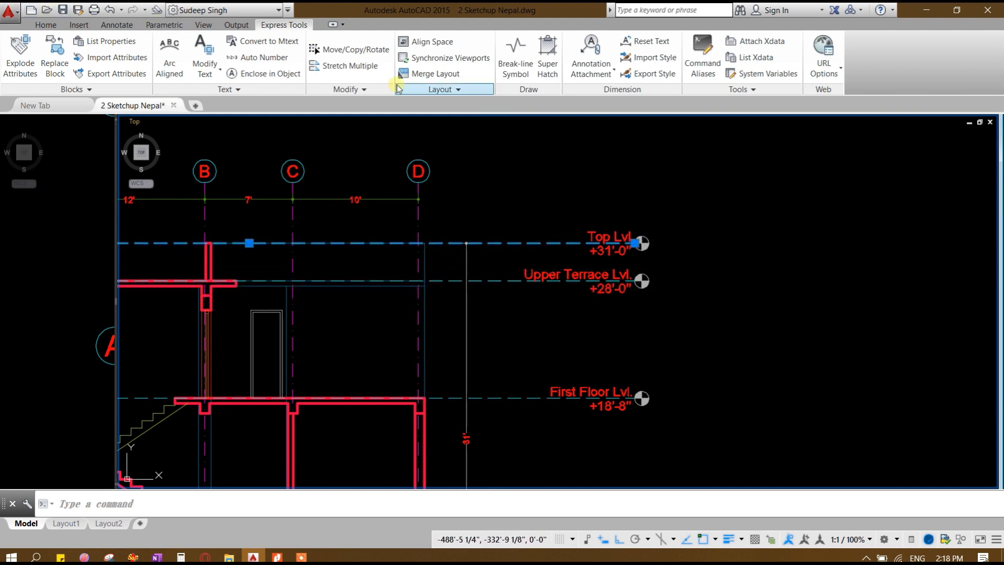
click(54, 27)
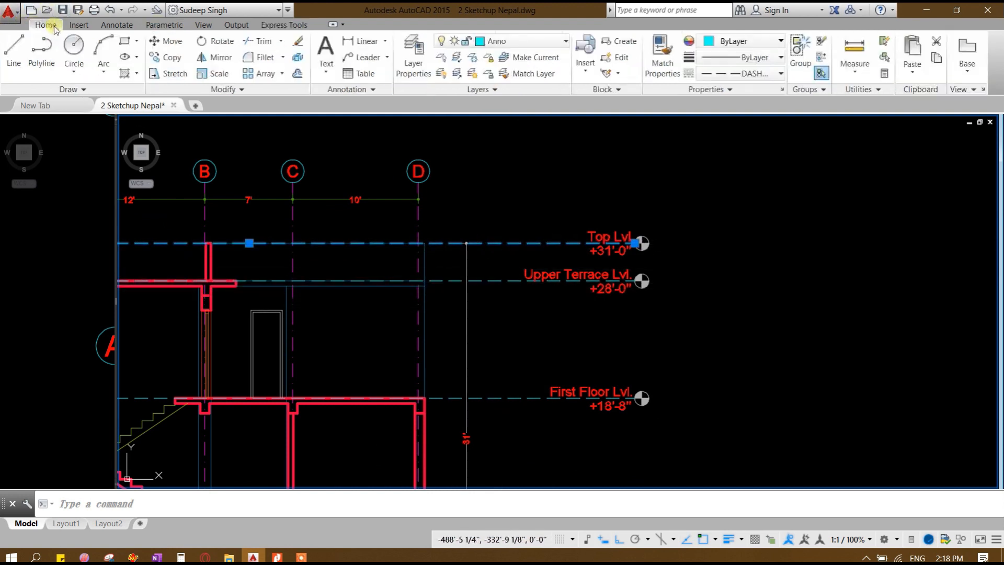
click(712, 75)
click(719, 182)
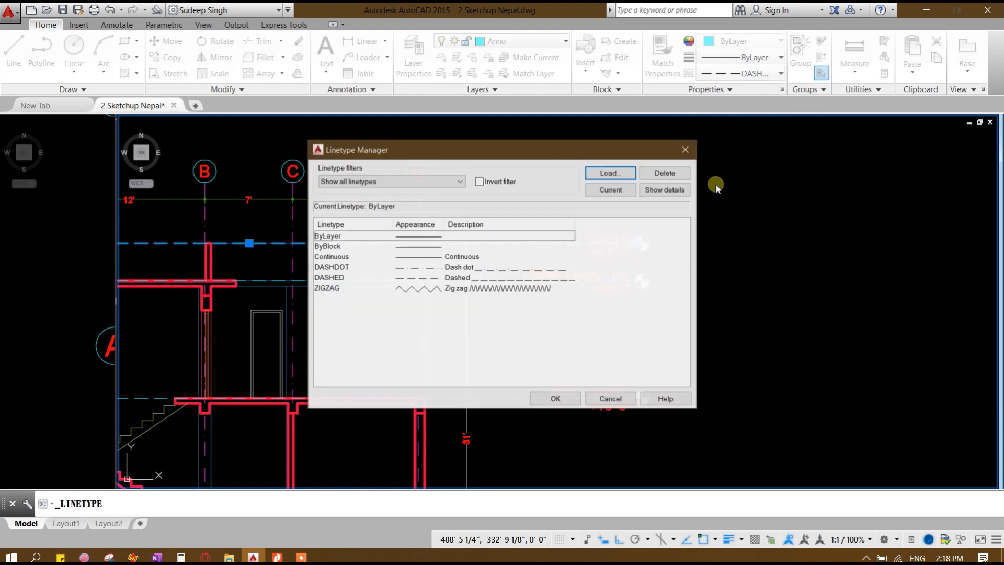
click(610, 173)
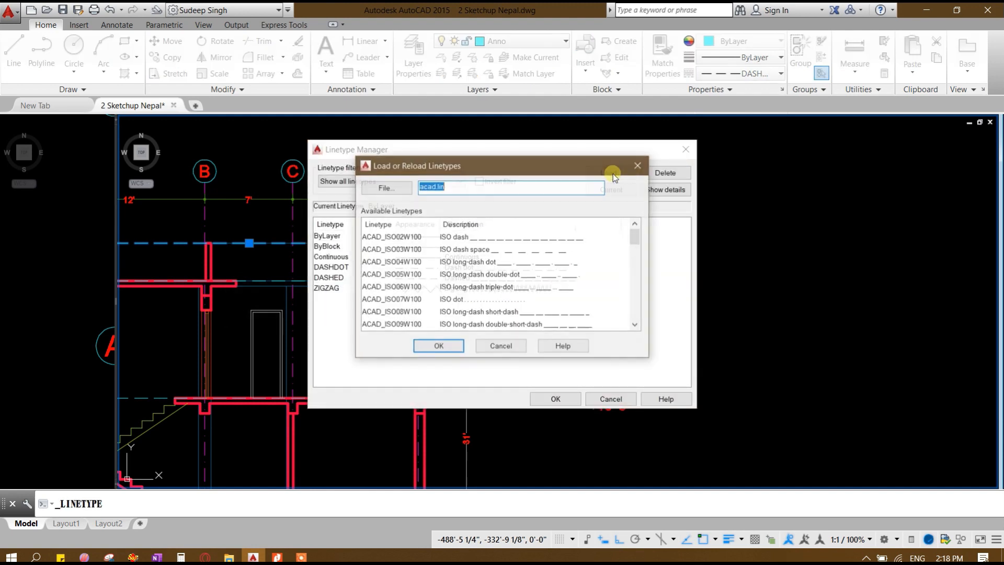
click(438, 347)
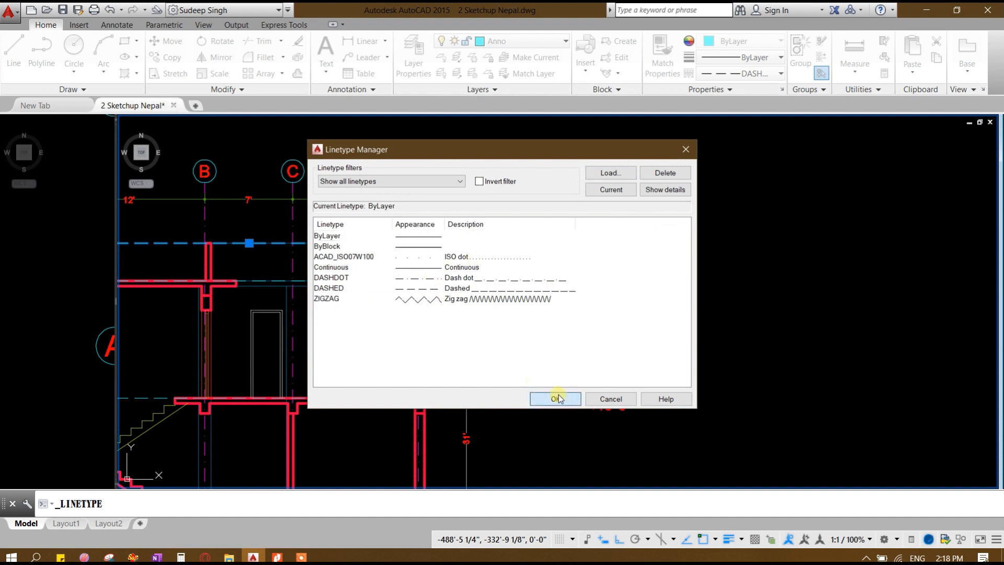
click(556, 398)
Step: Apply the ACAD_ISO07W100 linetype to the "Top Lvl." line
click(742, 74)
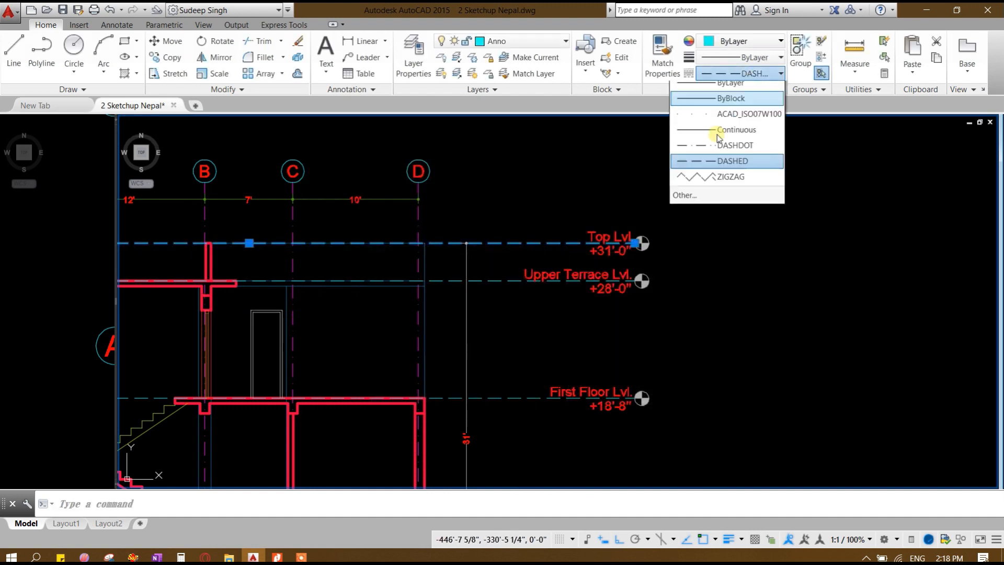
click(733, 120)
click(520, 246)
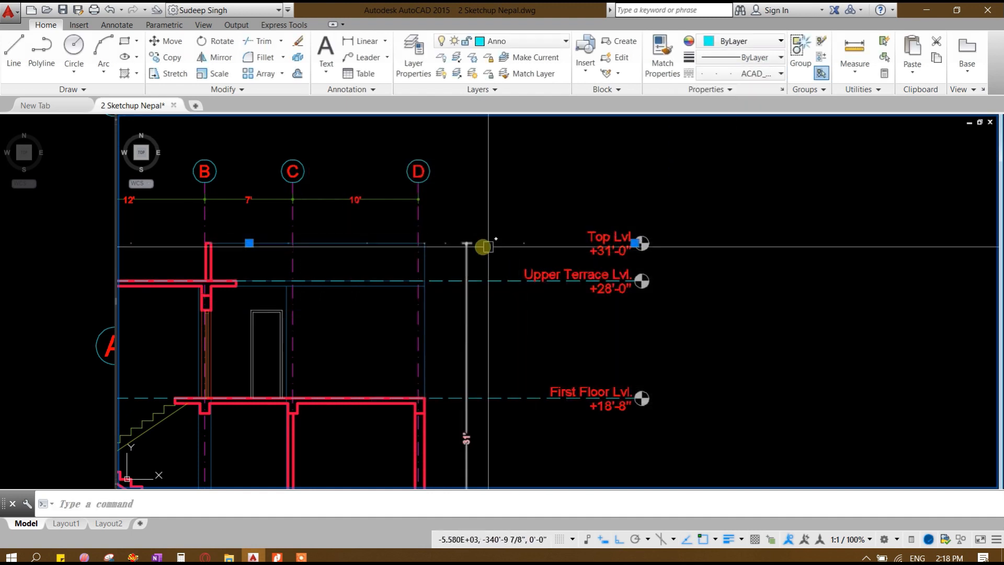
Step: Set the linetype scale of the "Top Lvl." line to .2
key(ctrl+1)
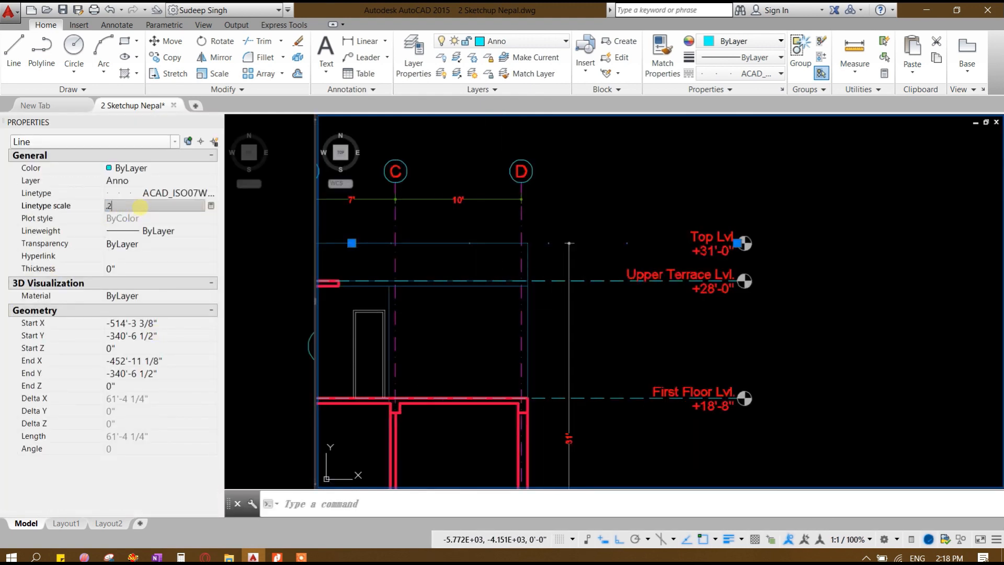
click(144, 207)
key(Escape)
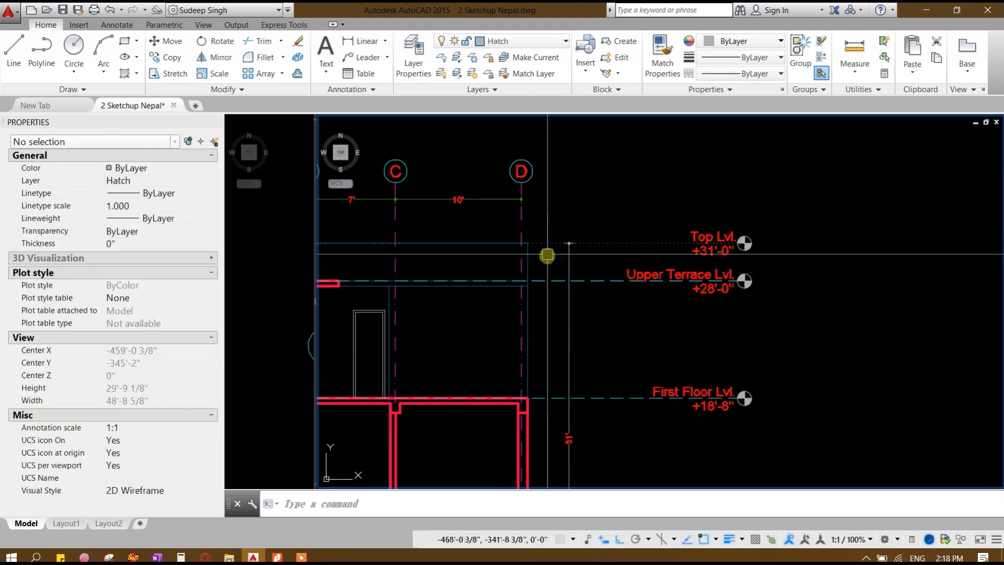
Step: Match the "Top Lvl." line's properties onto the "Upper Terrace Lvl." line and the +18'-8" "First Floor Lvl." line
click(594, 244)
text(ma)
key(Return)
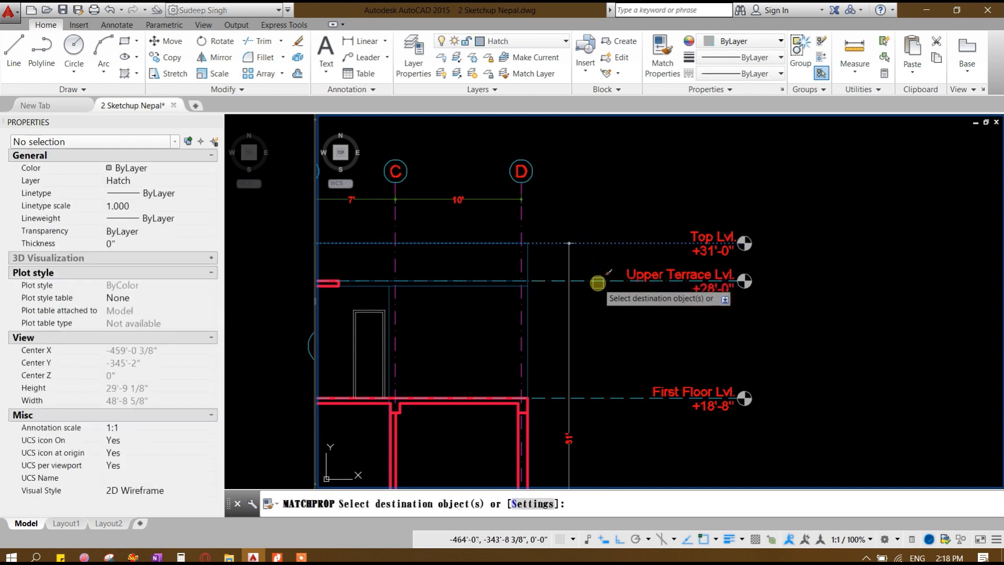
middle_drag(603, 378, 630, 321)
scroll(621, 227, up, 2)
middle_drag(640, 259, 641, 334)
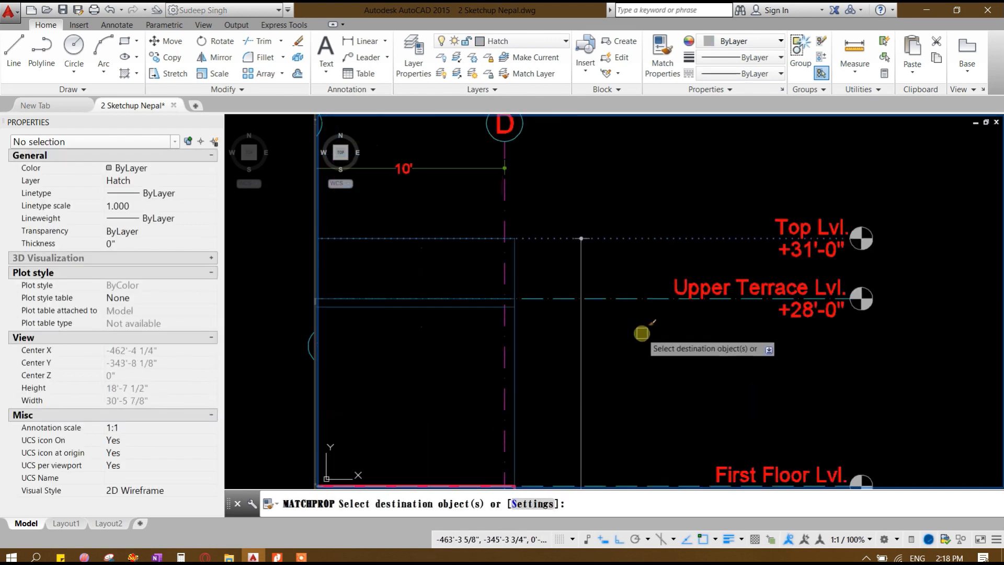
click(623, 298)
middle_drag(657, 414, 672, 242)
click(671, 315)
Step: Apply the same matched properties to the +9'-4" "First Floor Lvl.", "Plinth Lvl." and "Ground Lvl." lines
middle_drag(681, 429, 680, 199)
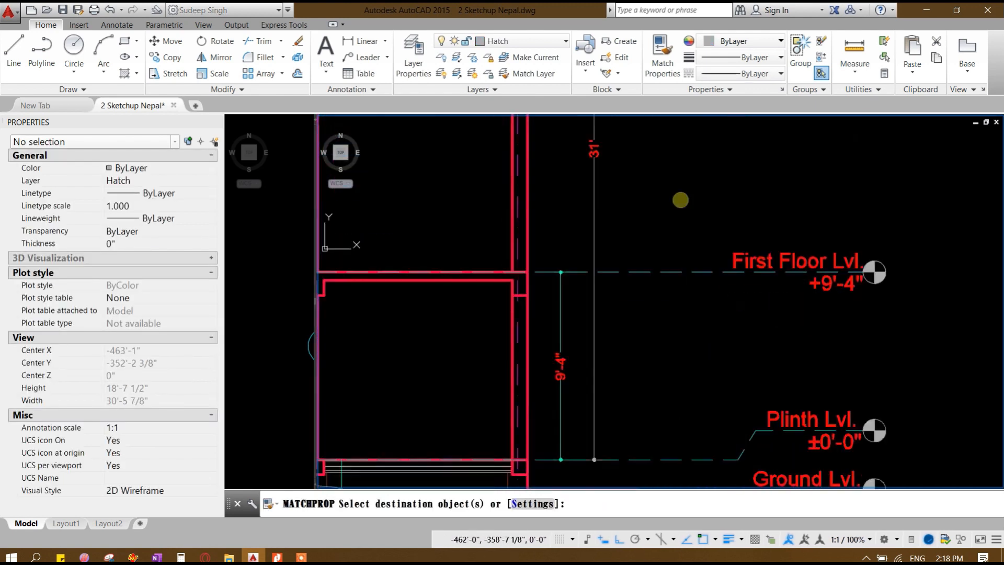
click(684, 242)
click(648, 332)
middle_drag(638, 427, 684, 240)
click(746, 254)
click(733, 355)
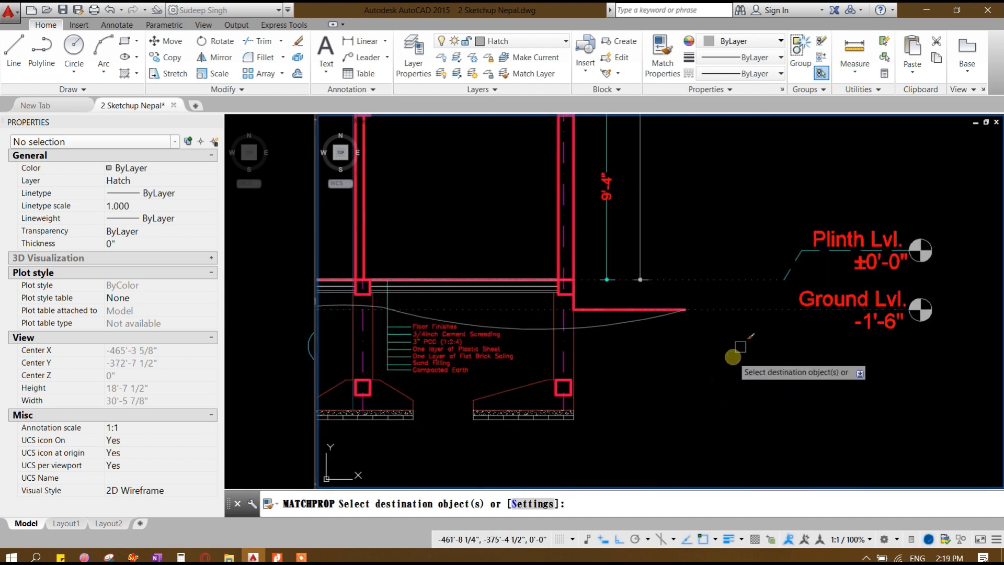
Step: Apply the matched properties to the angled part of the "Plinth Lvl." line and end the property matching
middle_drag(771, 295, 731, 355)
scroll(760, 328, up, 4)
click(773, 286)
scroll(700, 309, down, 4)
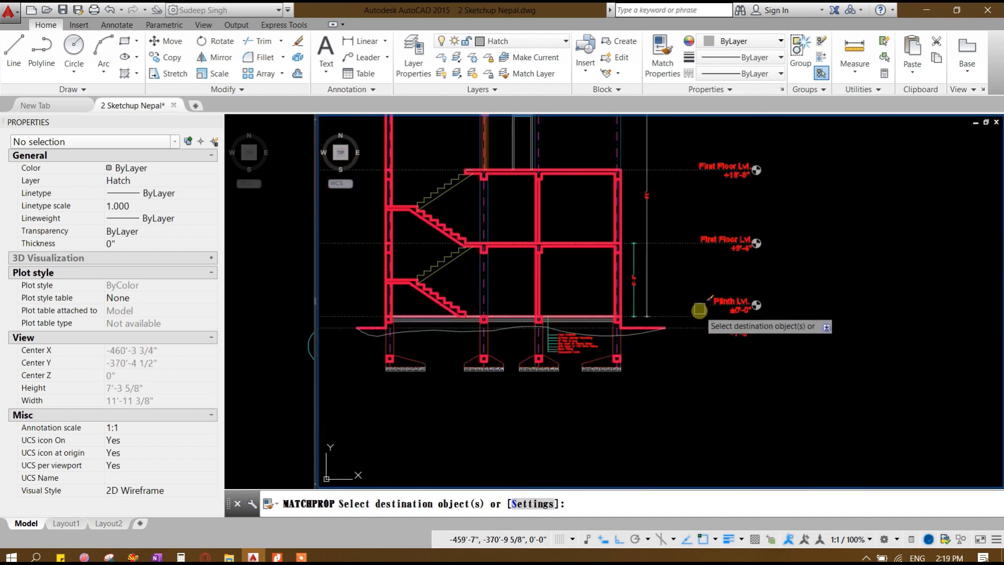
middle_drag(693, 280, 693, 393)
middle_drag(702, 251, 712, 346)
key(Escape)
Step: Close the Properties palette
mouse_move(734, 296)
middle_down()
mouse_move(759, 255)
mouse_move(739, 224)
middle_up()
middle_drag(724, 323, 701, 258)
scroll(701, 258, down, 1)
scroll(708, 211, up, 2)
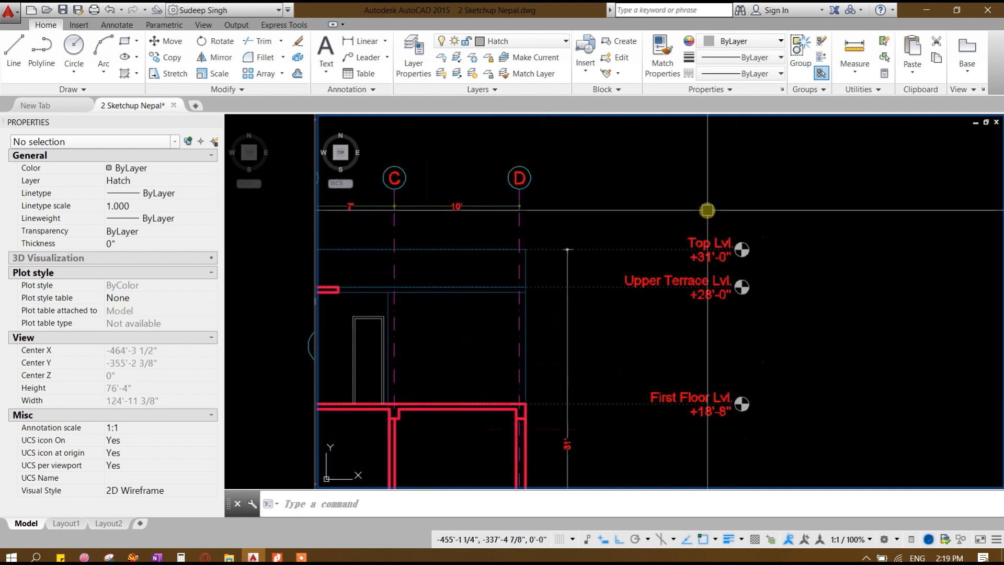
middle_drag(481, 343, 776, 220)
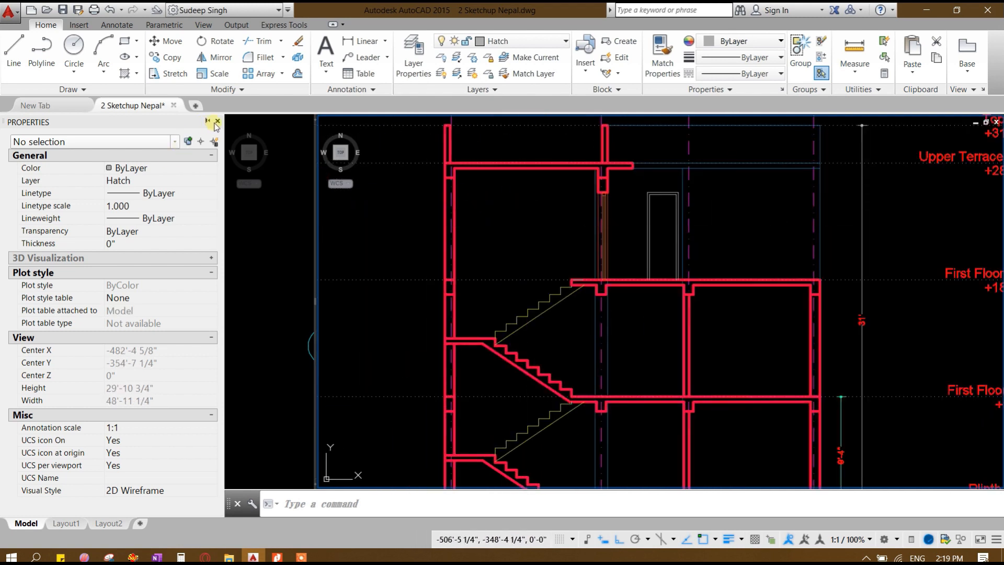
click(217, 122)
scroll(580, 330, down, 2)
middle_drag(581, 329, 542, 318)
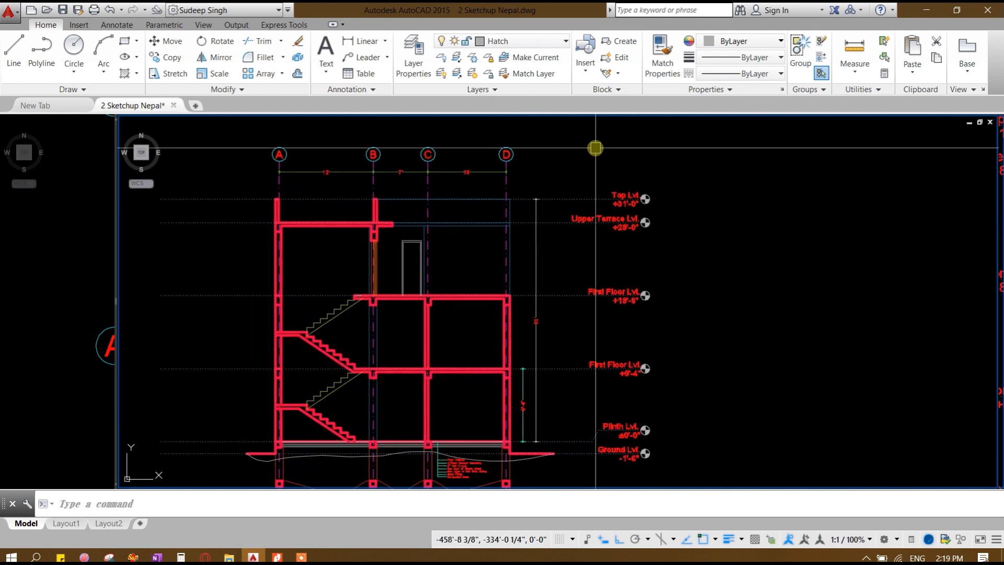
click(556, 146)
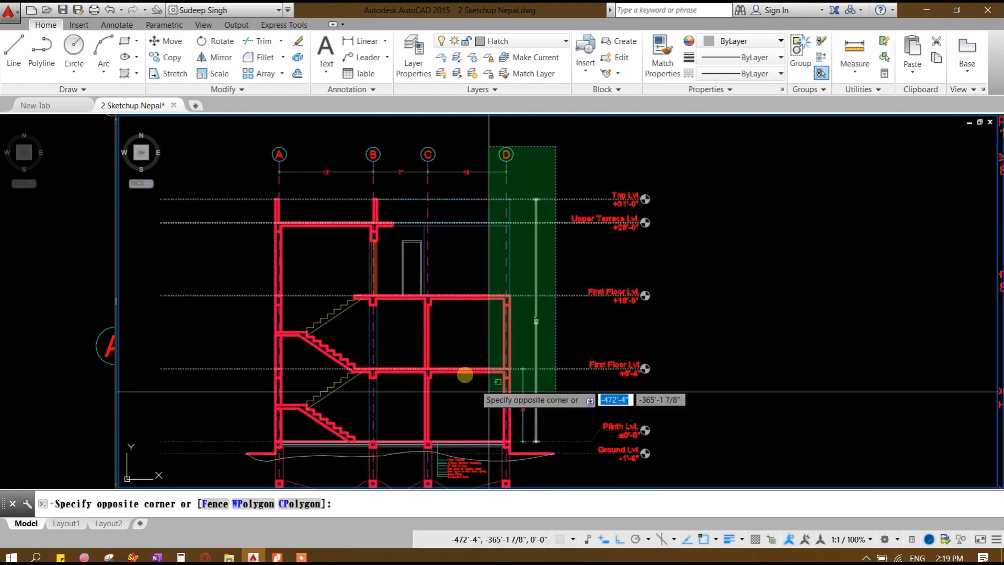
middle_drag(677, 453, 675, 354)
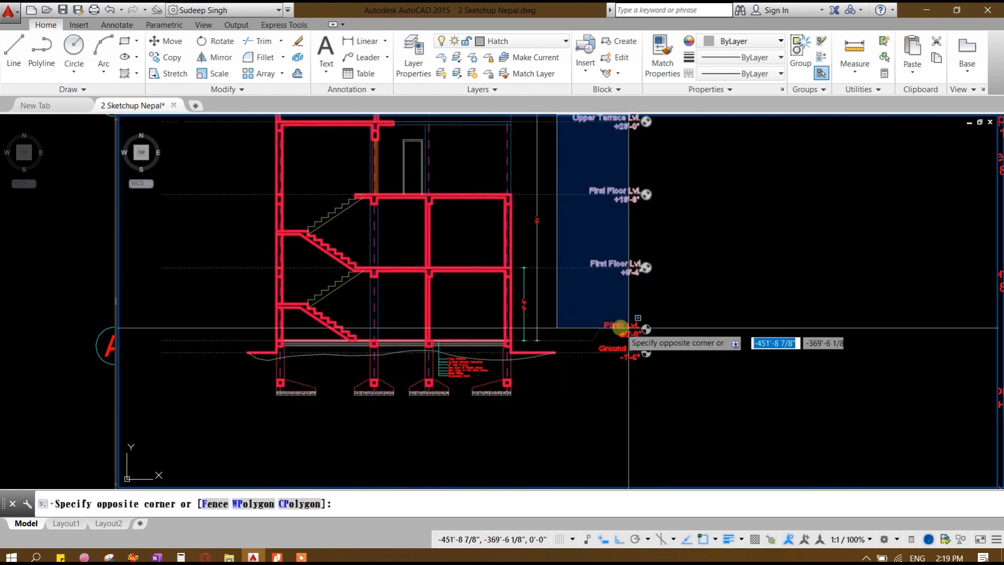
key(Escape)
Step: Delete the 31' overall height dimension and the 9'-4" dimension beside the outer wall at grid D
middle_drag(545, 236, 543, 354)
click(534, 346)
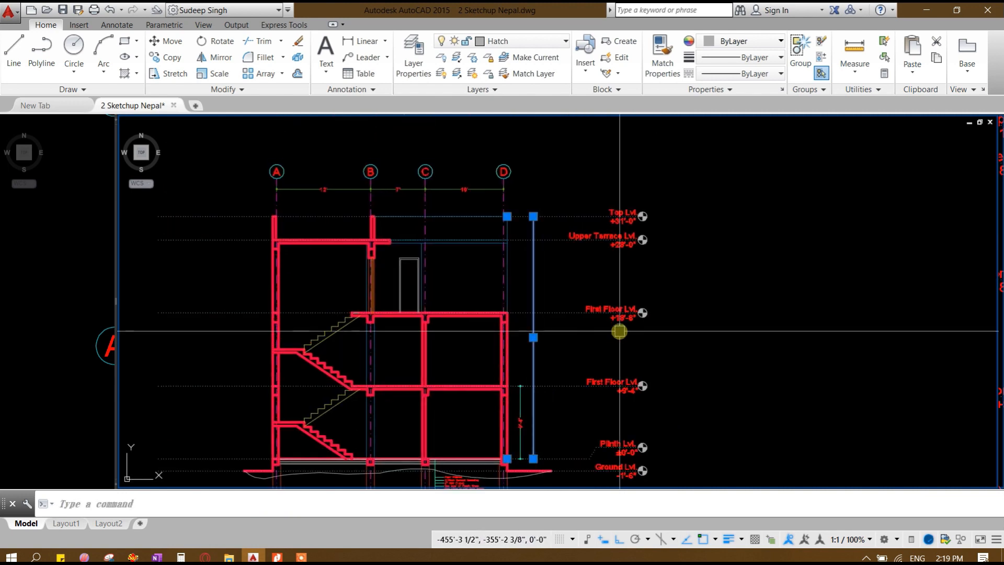
scroll(532, 407, up, 4)
middle_drag(518, 413, 496, 287)
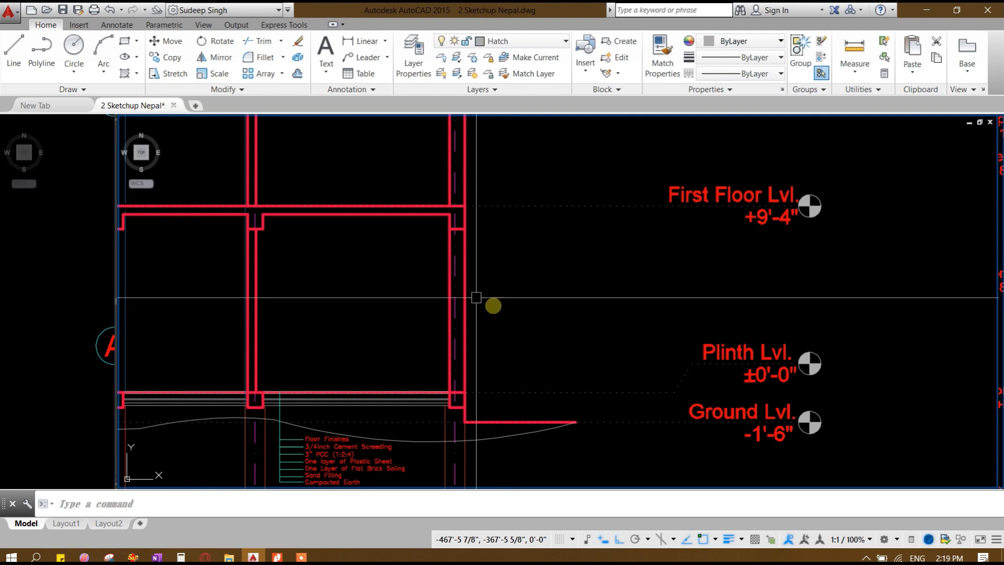
Step: Add a vertical linear dimension between the ground and plinth levels, just outside the wall at grid D
key(Return)
scroll(460, 414, up, 3)
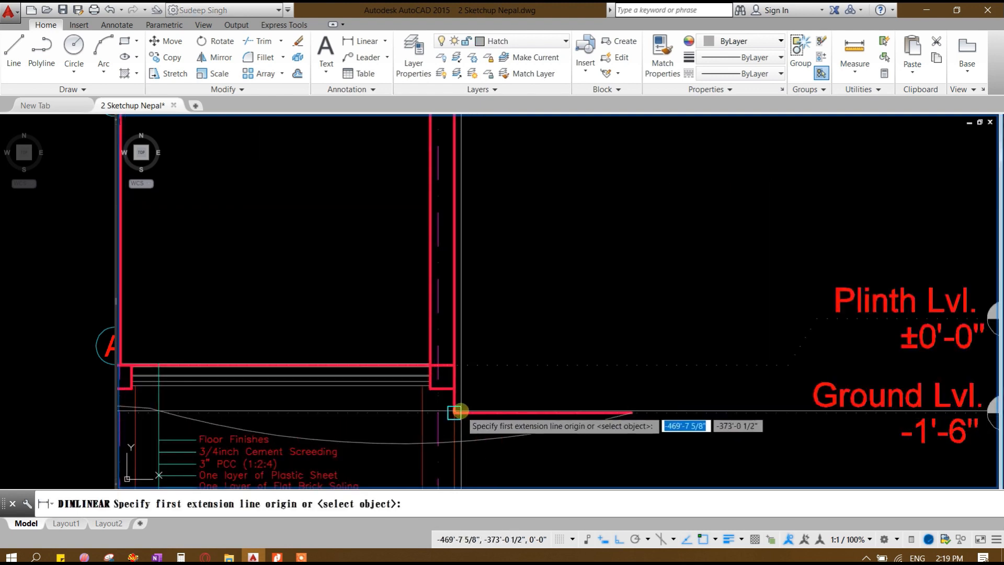
click(455, 386)
click(504, 376)
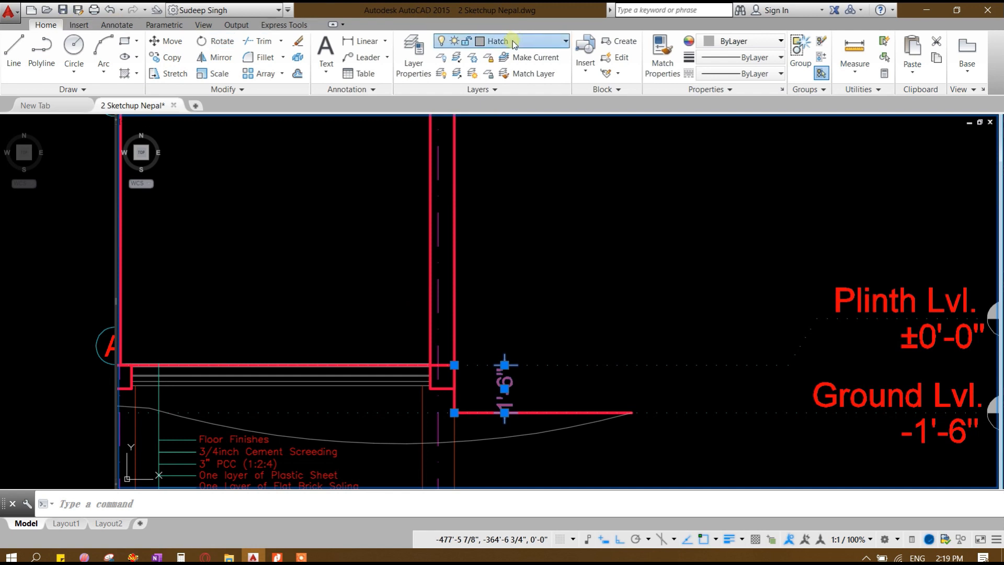
Step: Assign the ground-to-plinth dimension to the Dimension layer
click(514, 42)
click(510, 120)
click(505, 387)
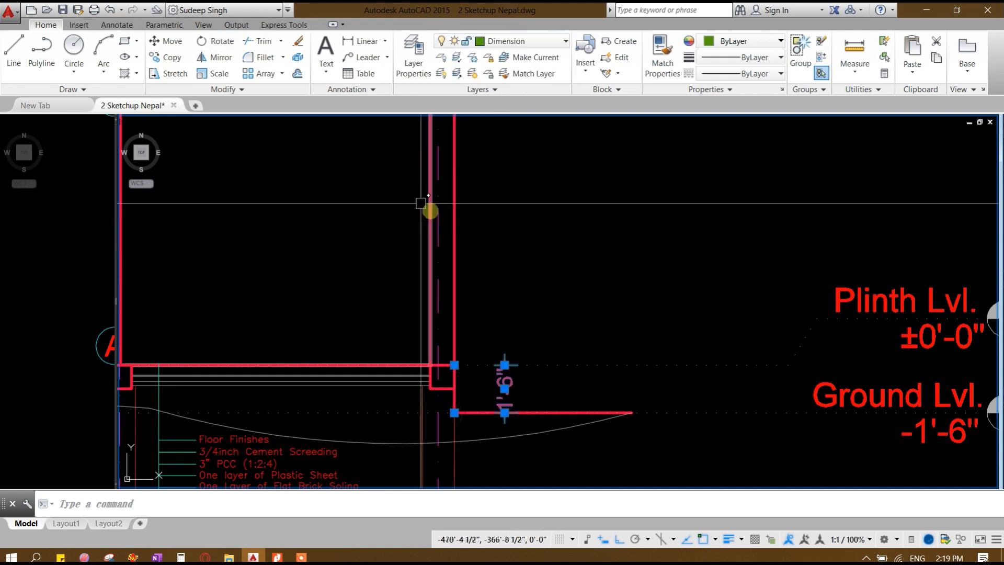
Step: Continue the vertical dimension chain from the plinth level up to the +9'-4" and +18'-8" floor levels
click(117, 25)
click(326, 74)
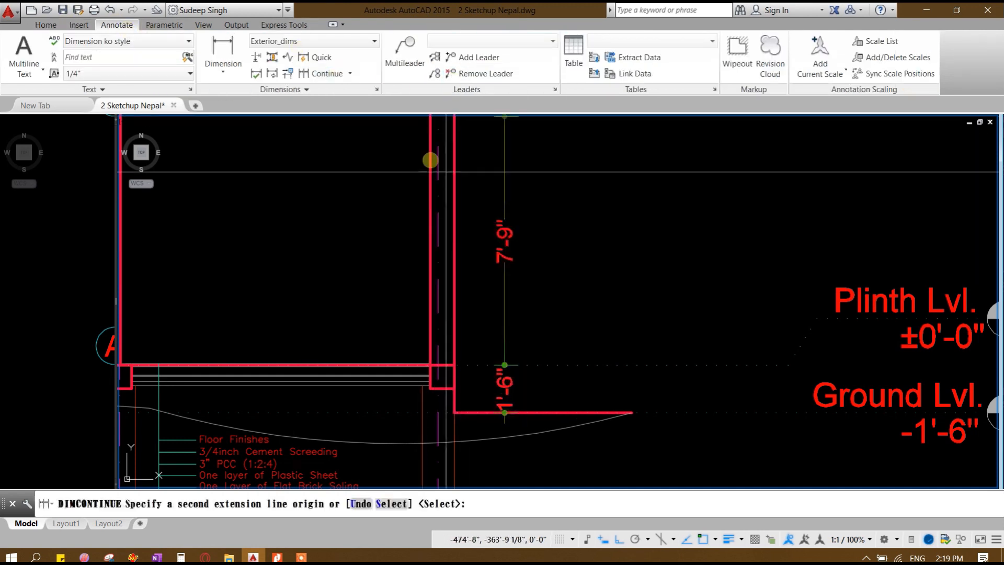
middle_drag(527, 248, 476, 404)
click(401, 229)
scroll(400, 228, down, 3)
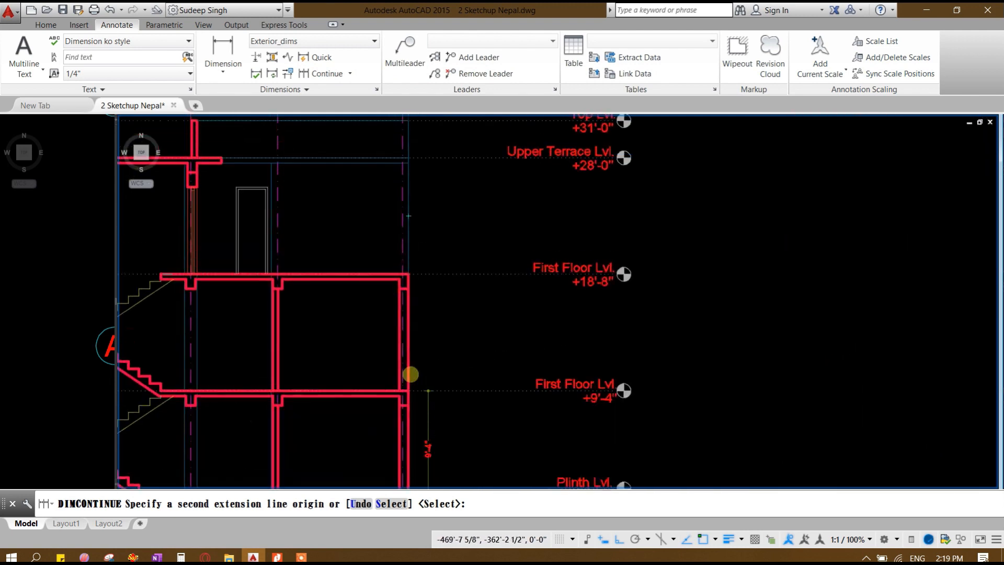
scroll(410, 375, up, 2)
middle_drag(406, 224, 380, 360)
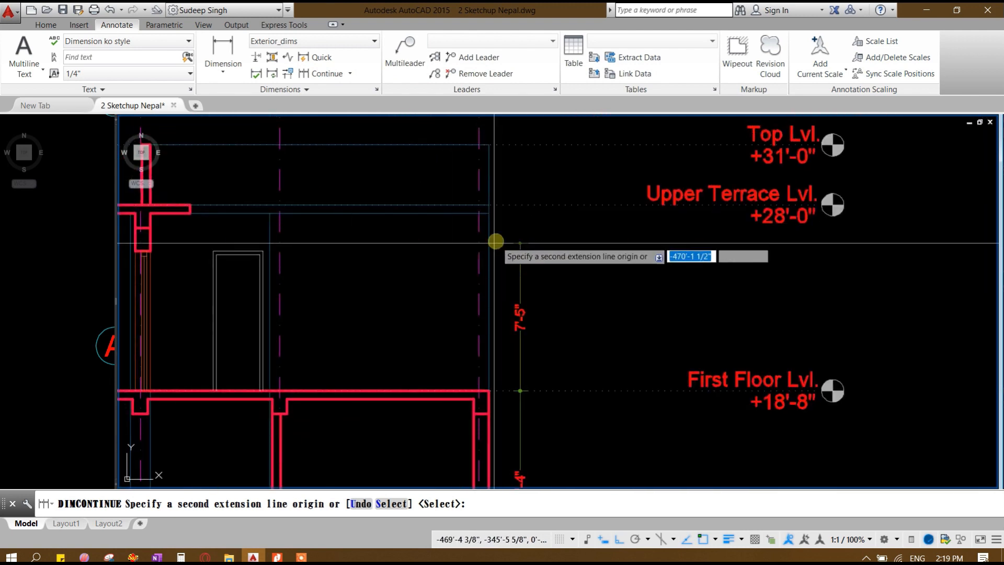
Step: Continue the dimension chain to the "Upper Terrace Lvl." and "Top Lvl." lines and end the command
click(490, 204)
click(489, 145)
scroll(502, 182, down, 2)
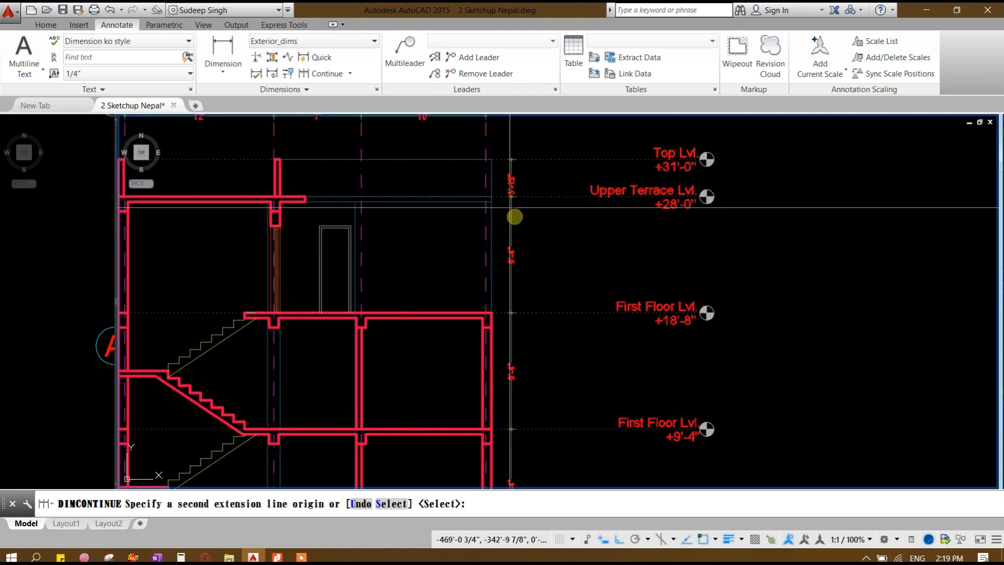
key(Escape)
mouse_move(545, 354)
middle_down()
mouse_move(556, 234)
mouse_move(526, 278)
mouse_move(493, 303)
mouse_move(508, 330)
mouse_move(508, 314)
middle_up()
scroll(556, 233, down, 2)
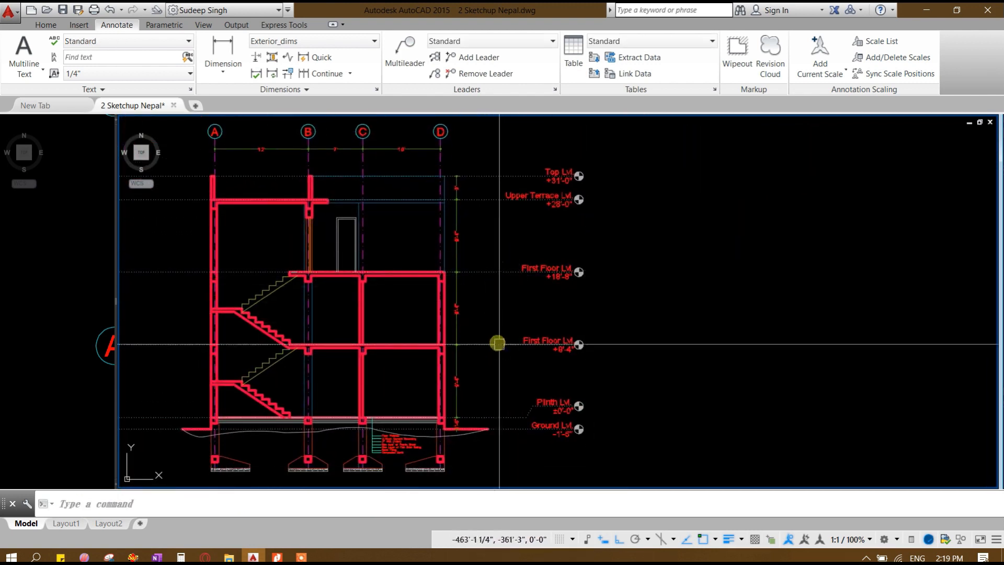
click(506, 152)
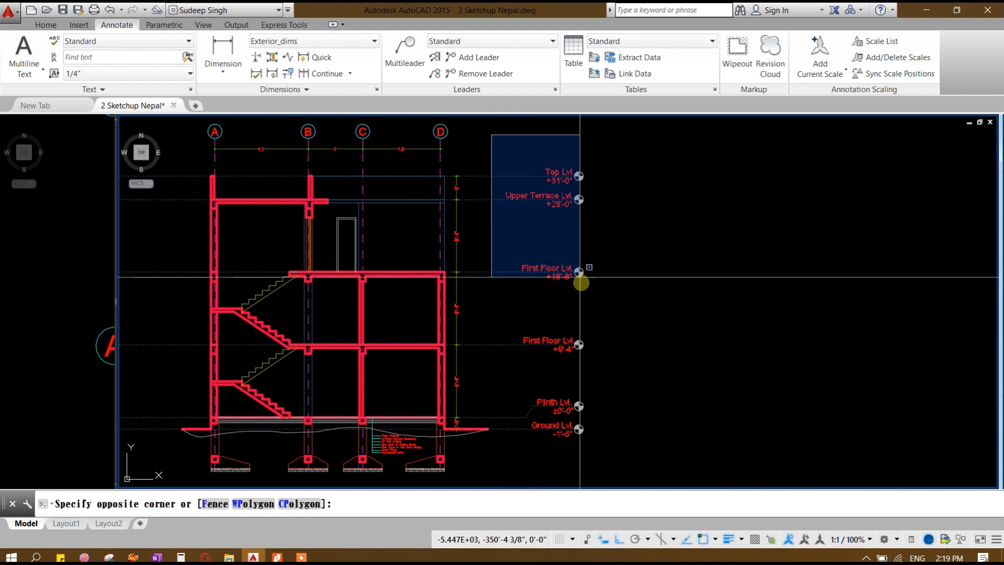
click(645, 460)
click(508, 461)
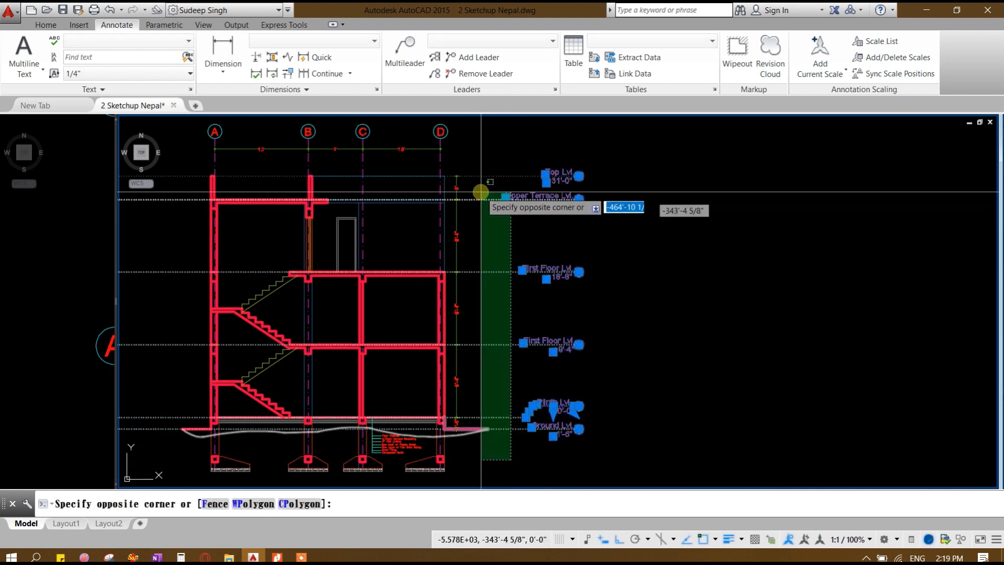
click(483, 167)
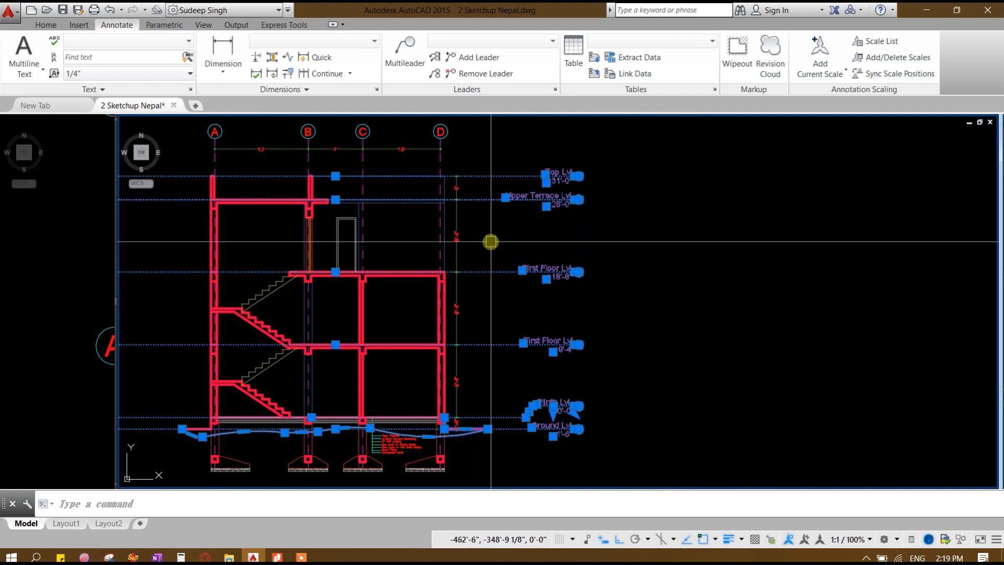
middle_drag(709, 279, 769, 283)
text(m)
key(Return)
click(829, 259)
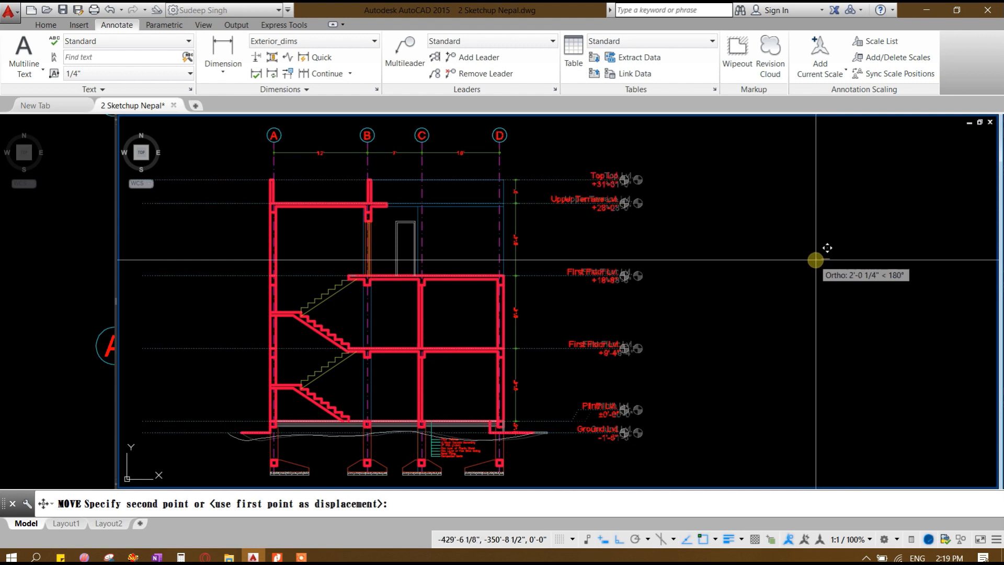
Step: Move all level lines with their names, heights and elevation tags horizontally about 3'-5" closer to the section
click(627, 393)
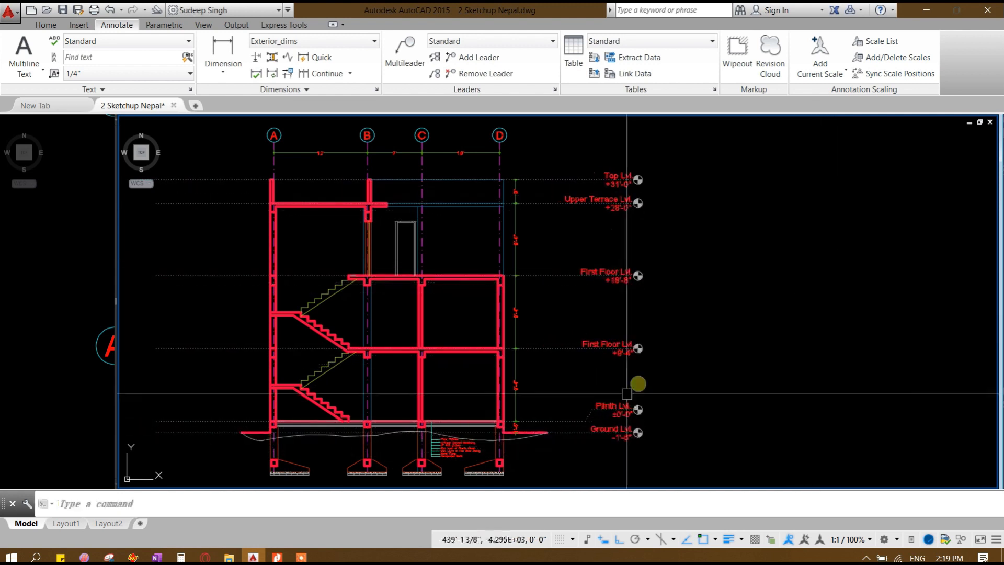
click(668, 466)
click(567, 130)
click(718, 450)
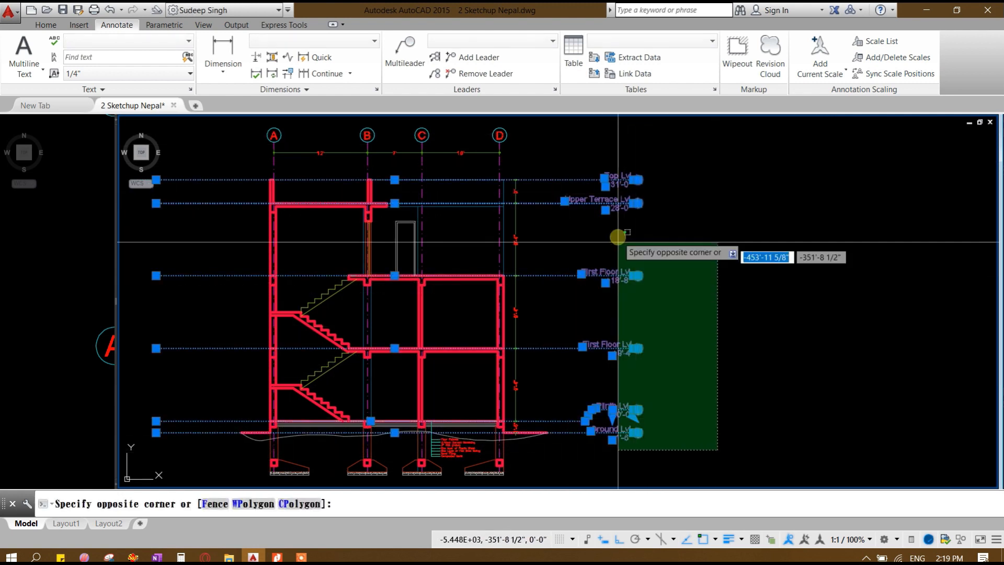
click(599, 166)
text(m)
key(Return)
click(767, 273)
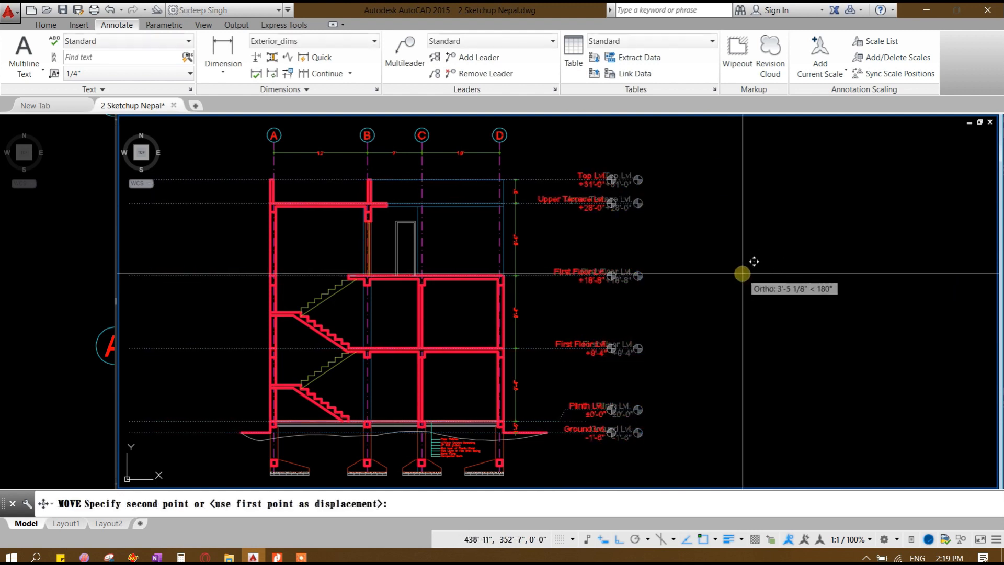
scroll(743, 274, down, 4)
scroll(528, 318, up, 4)
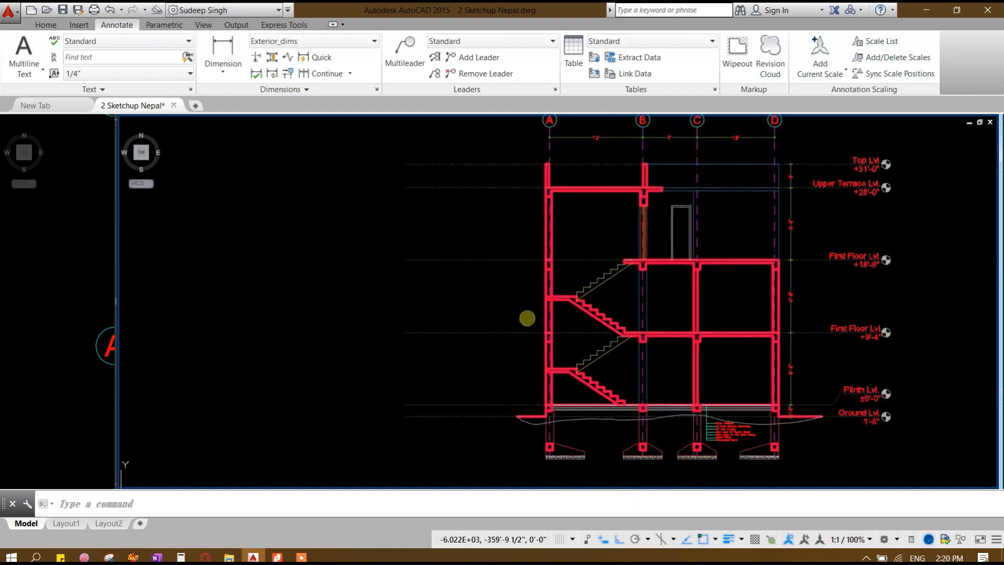
Step: Draw a vertical line just outside the wall at grid A, crossing all level lines from below ground to above the grid bubbles
key(Return)
click(507, 444)
middle_drag(502, 180, 505, 261)
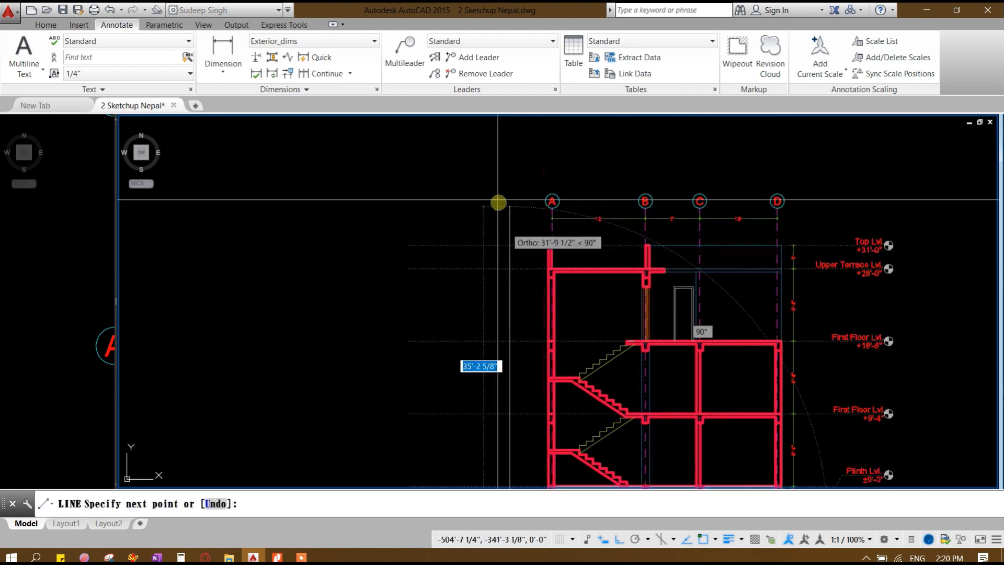
click(497, 173)
key(Return)
scroll(510, 244, down, 2)
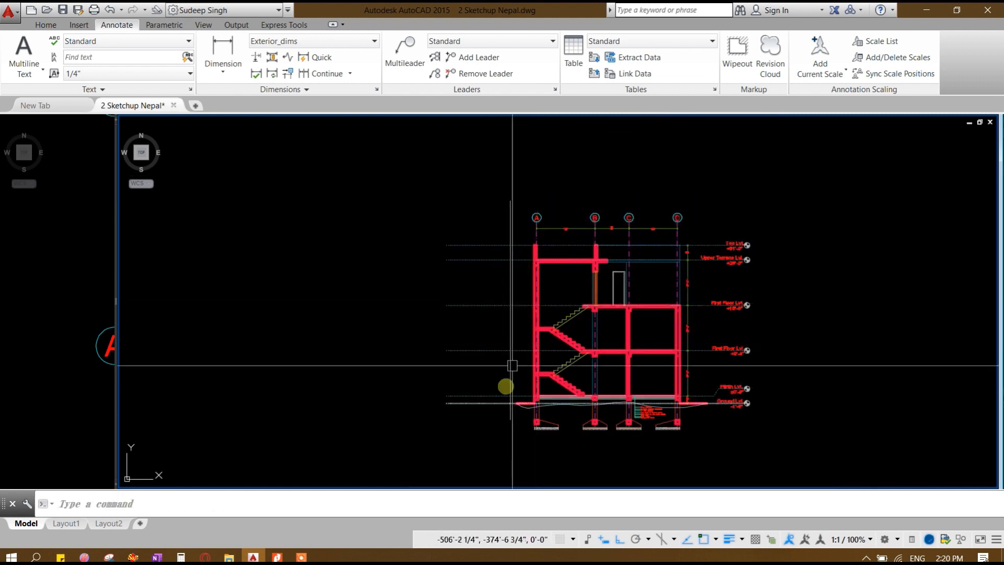
key(Return)
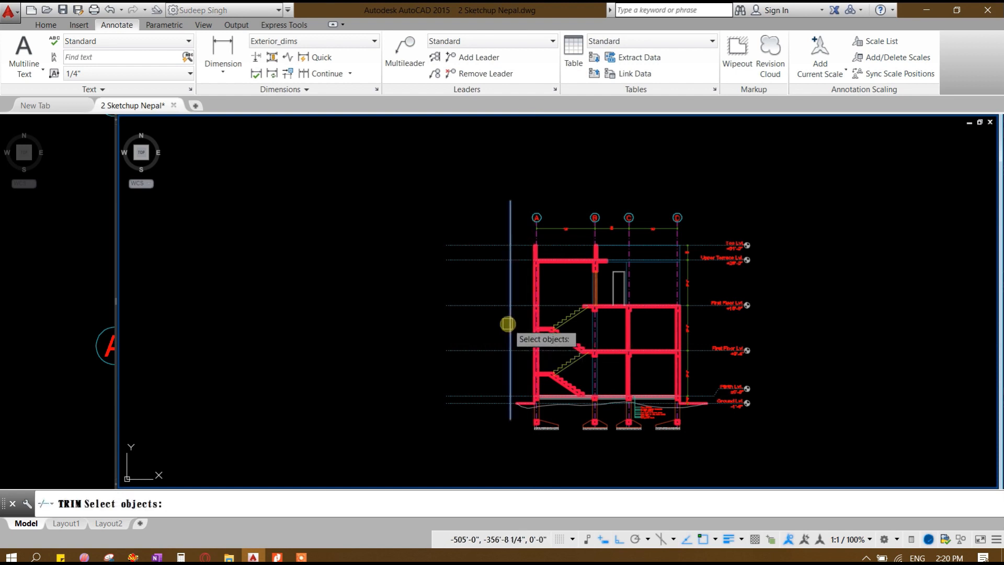
click(476, 440)
click(436, 204)
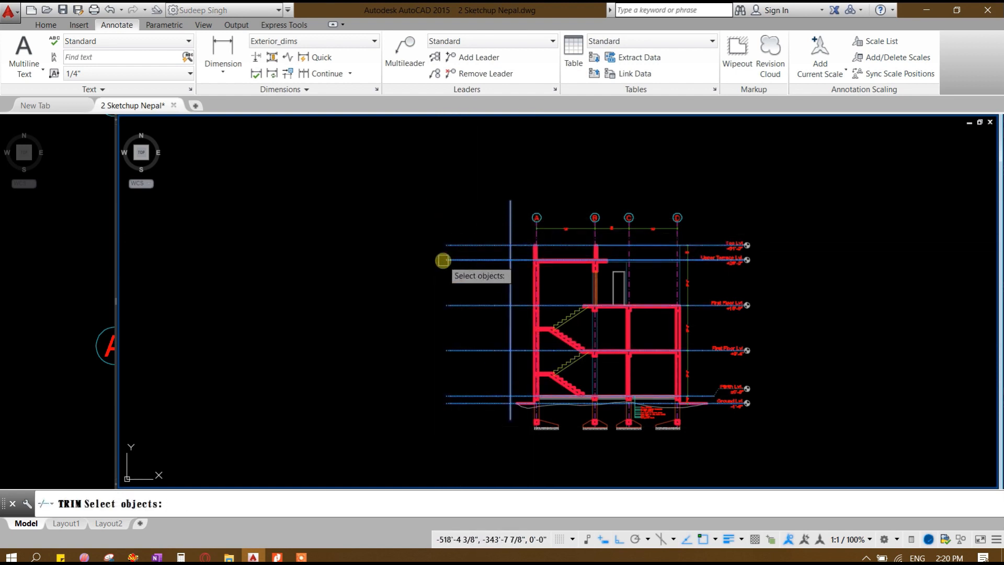
key(Escape)
Step: Trim the upper level lines back to the vertical line outside the wall at grid A
text(tr)
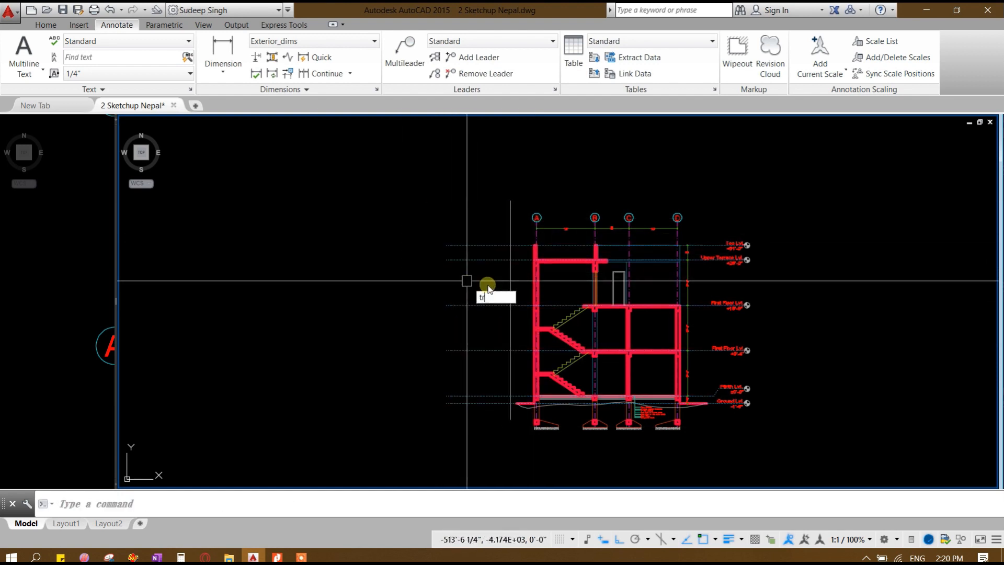
key(Return)
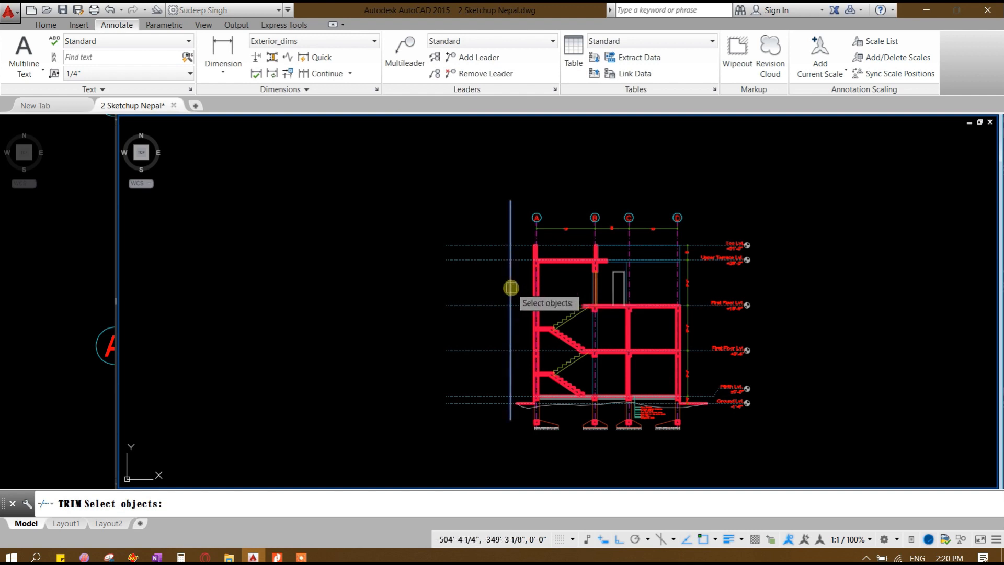
click(483, 316)
click(461, 287)
click(482, 419)
click(455, 271)
scroll(495, 416, up, 3)
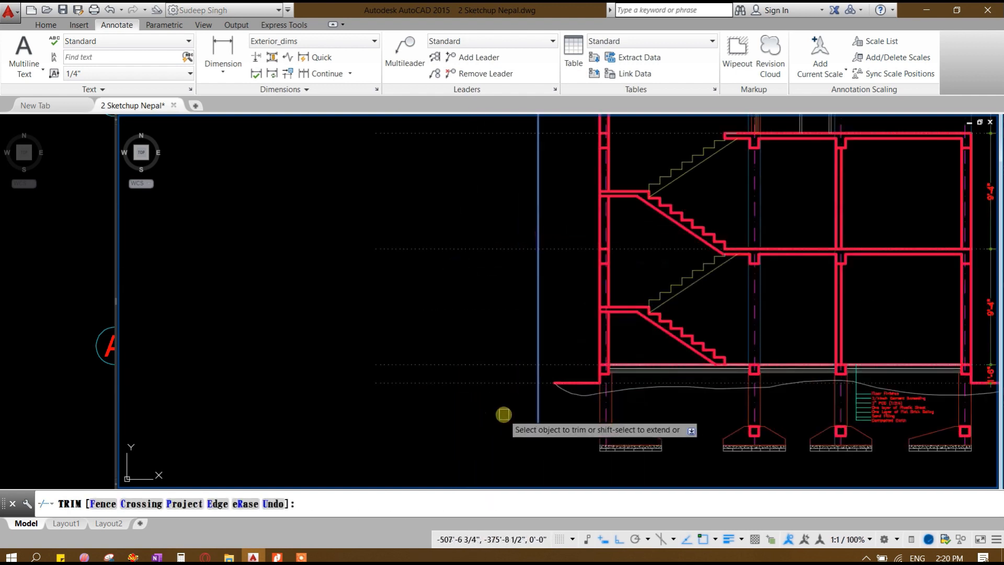
Step: Trim the remaining level lines back to the vertical line outside grid A and delete that line
click(504, 415)
click(497, 275)
click(442, 435)
click(363, 289)
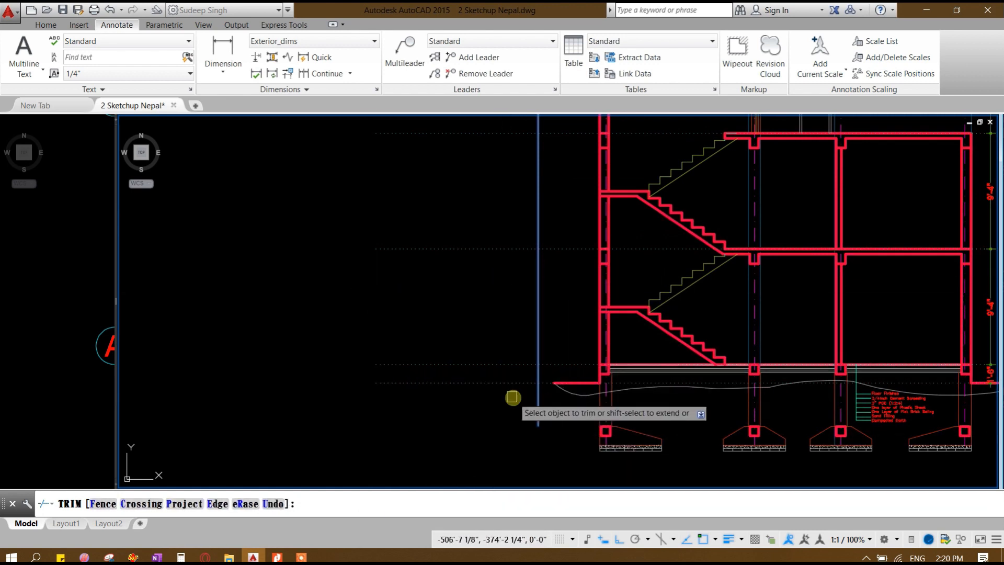
middle_drag(486, 254, 466, 352)
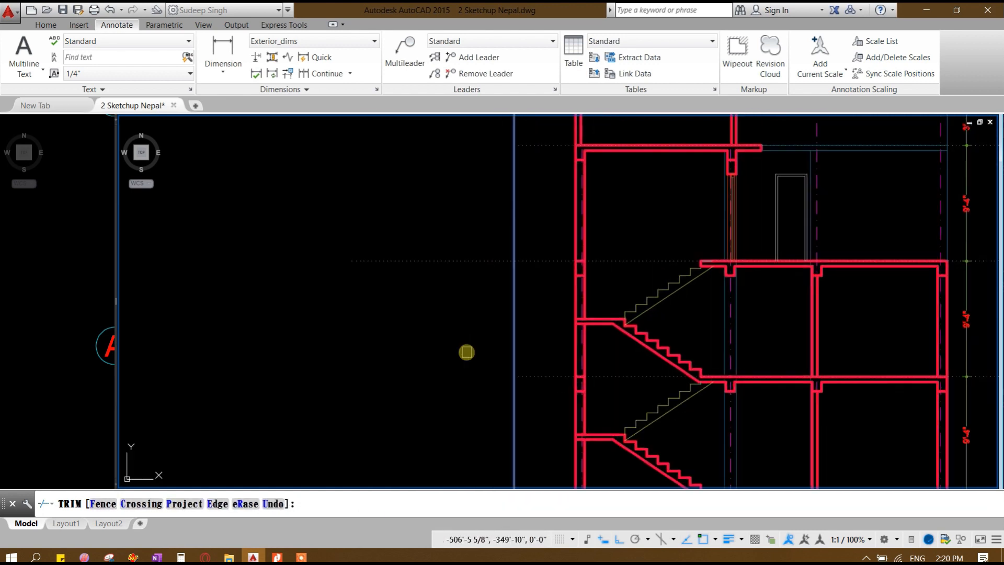
scroll(478, 264, down, 5)
key(Escape)
click(417, 318)
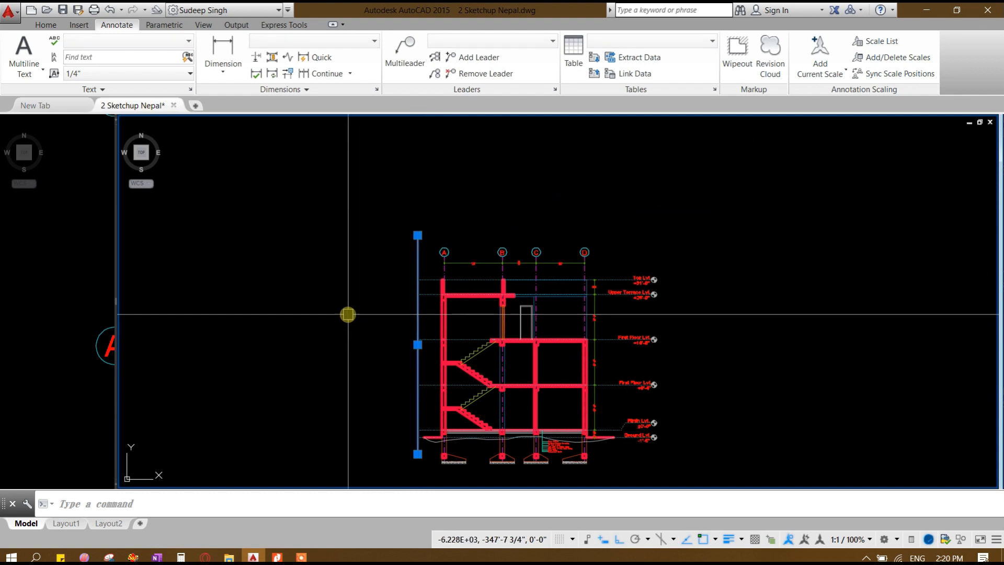
key(Escape)
Step: Add a vertical linear dimension from ground level to plinth level just outside the wall at grid A
scroll(494, 385, up, 4)
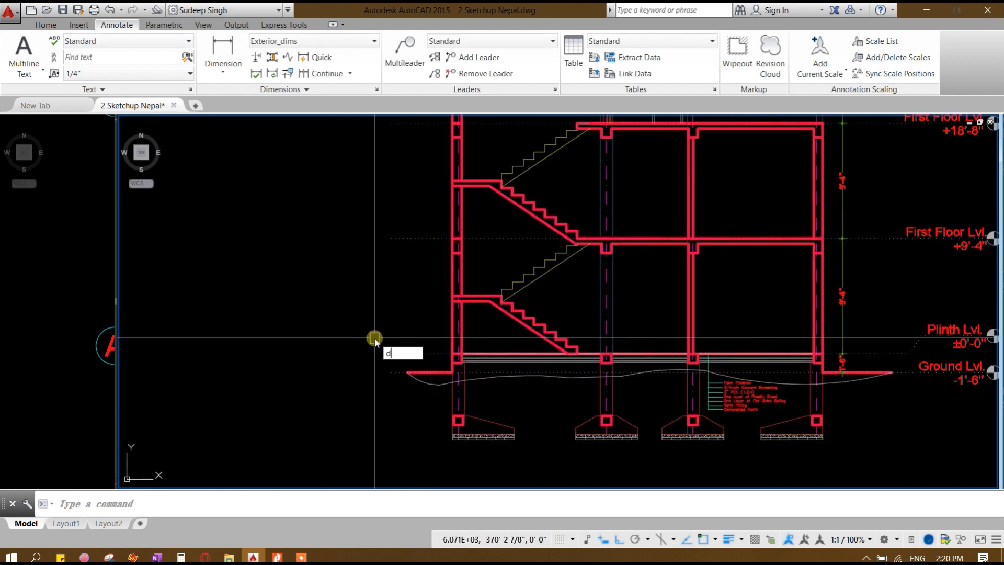
text(li)
key(Return)
scroll(445, 355, up, 4)
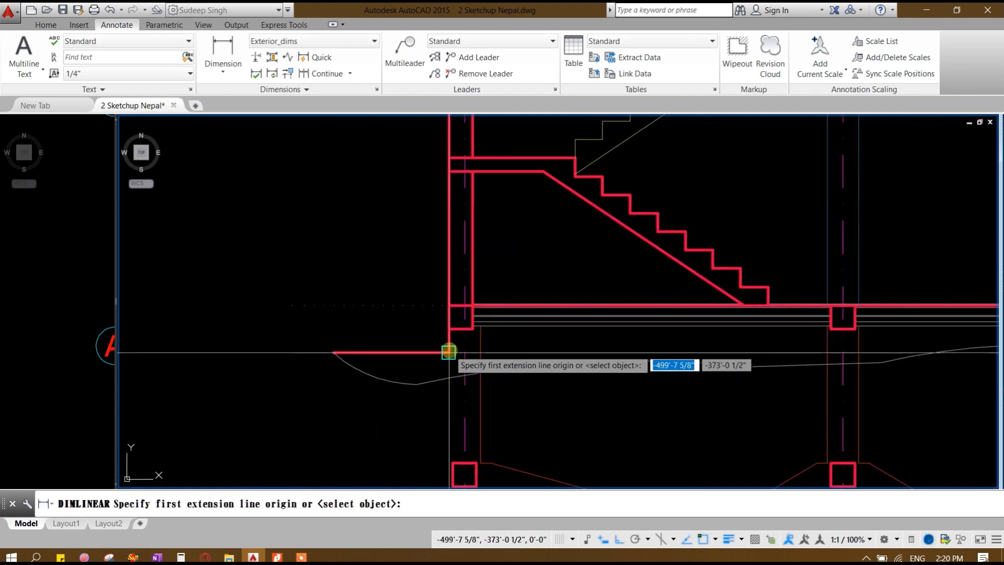
click(449, 351)
click(448, 306)
click(382, 272)
scroll(471, 334, down, 4)
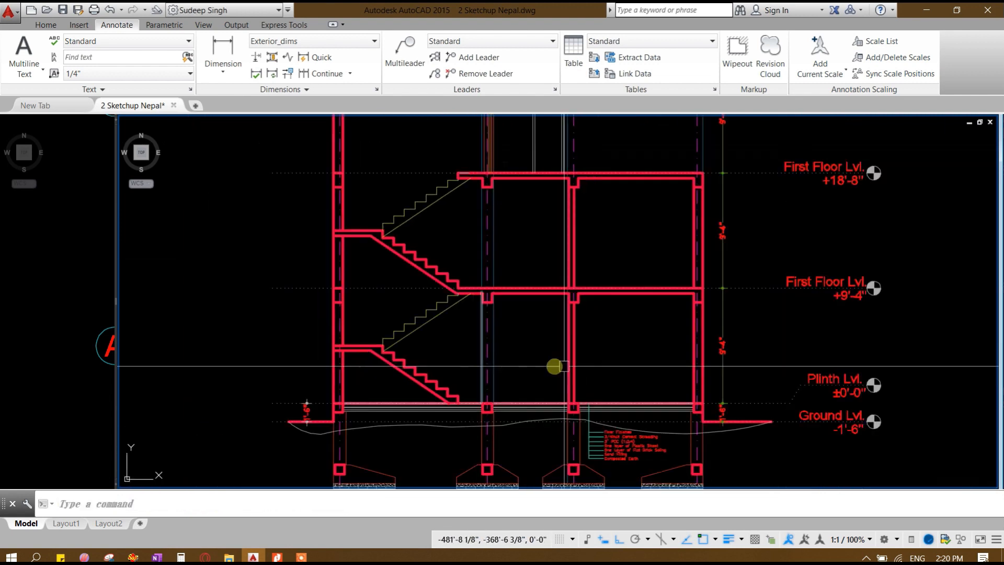
Step: Match the new ground-to-plinth dimension at grid A to the style of the 9'-4" dimension beside grid D
scroll(729, 347, up, 3)
click(723, 356)
scroll(770, 309, down, 3)
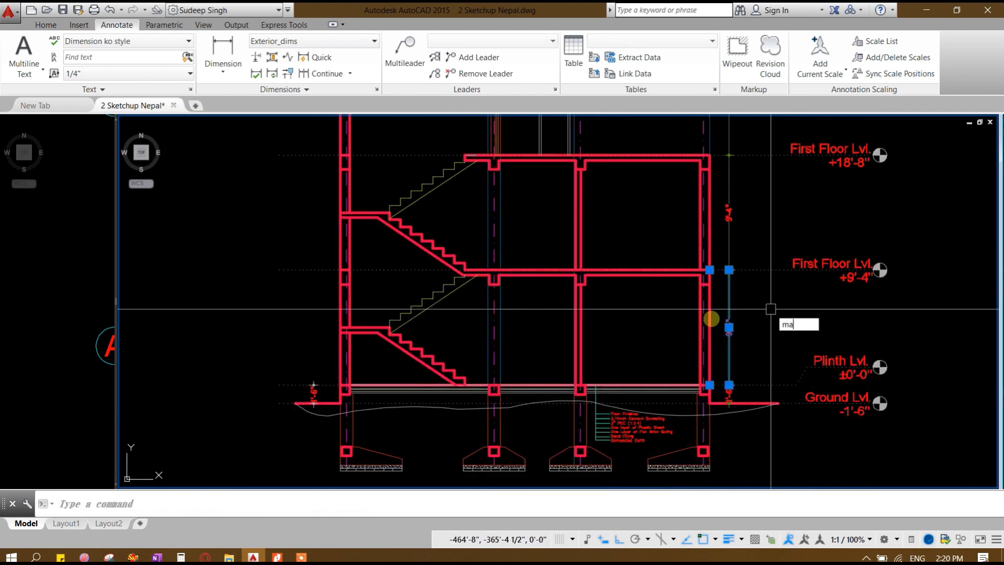
text(ma)
key(Return)
scroll(287, 391, up, 4)
click(352, 399)
key(Escape)
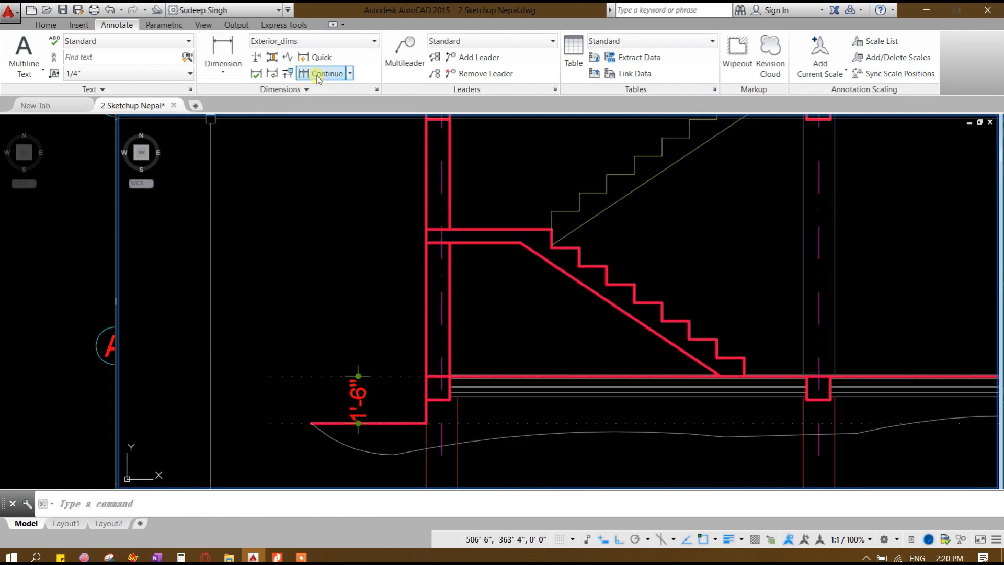
Step: Continue the dimension chain at grid A from plinth level up to the lower stair landing
click(317, 74)
click(426, 229)
middle_drag(426, 226, 410, 298)
Step: Undo the misplaced continued dimensions above the lower stair landing at grid A
click(409, 254)
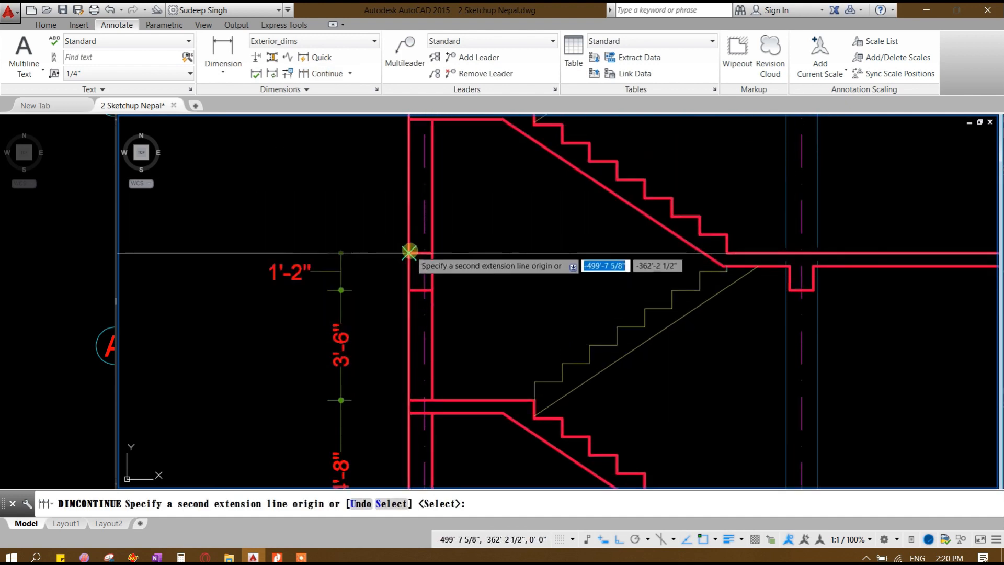
middle_drag(399, 193, 401, 238)
key(ctrl+z)
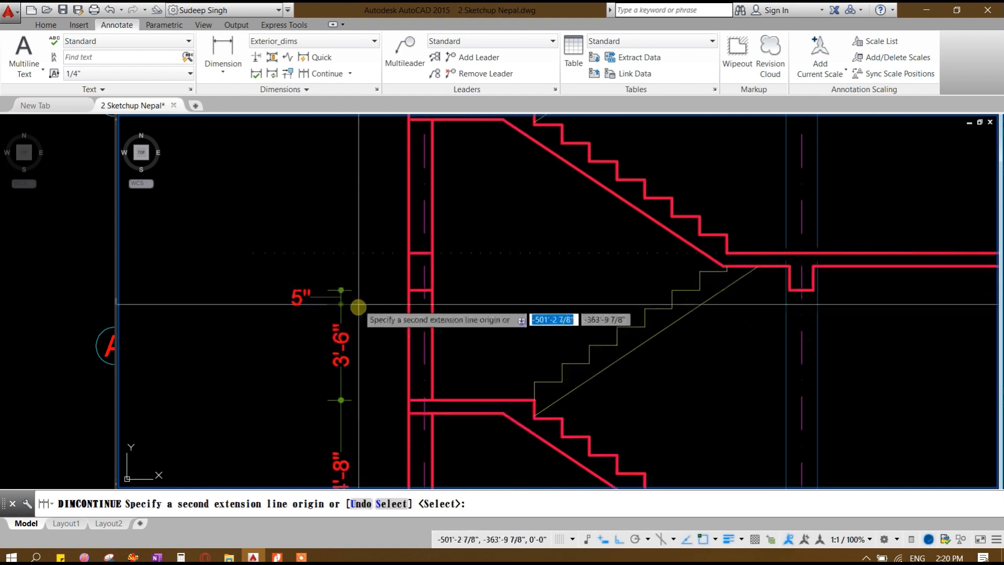
scroll(360, 230, down, 2)
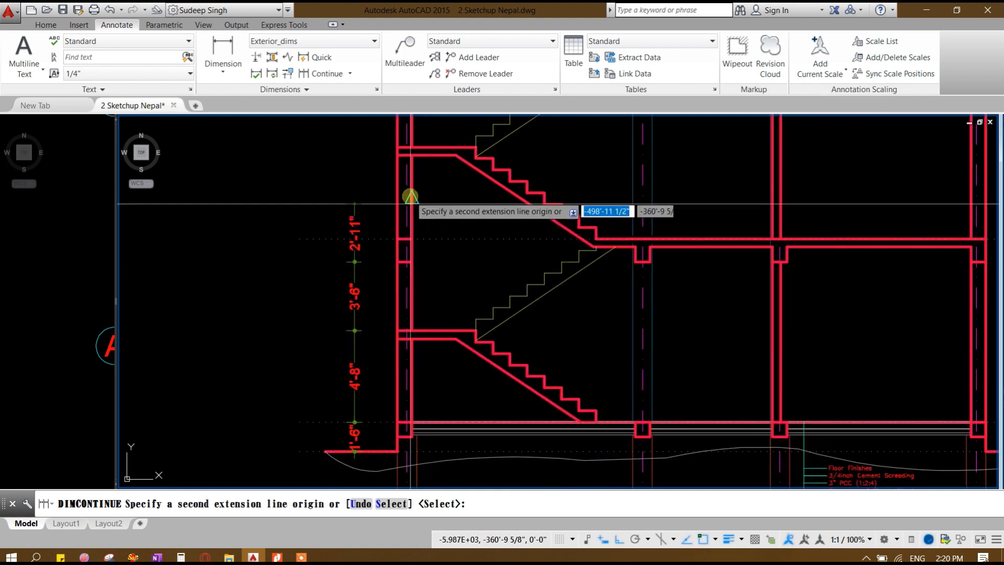
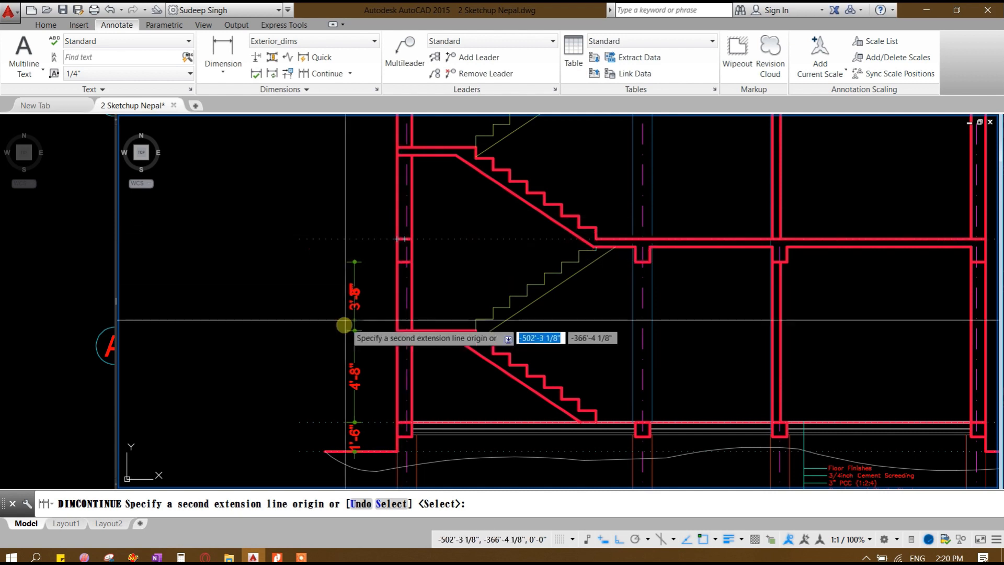
key(ctrl+z)
Step: Continue the grid A chain through the +9'-4" level, upper stair landing, +18'-8" level and Upper Terrace Lvl. to Top Lvl
middle_drag(407, 253, 404, 159)
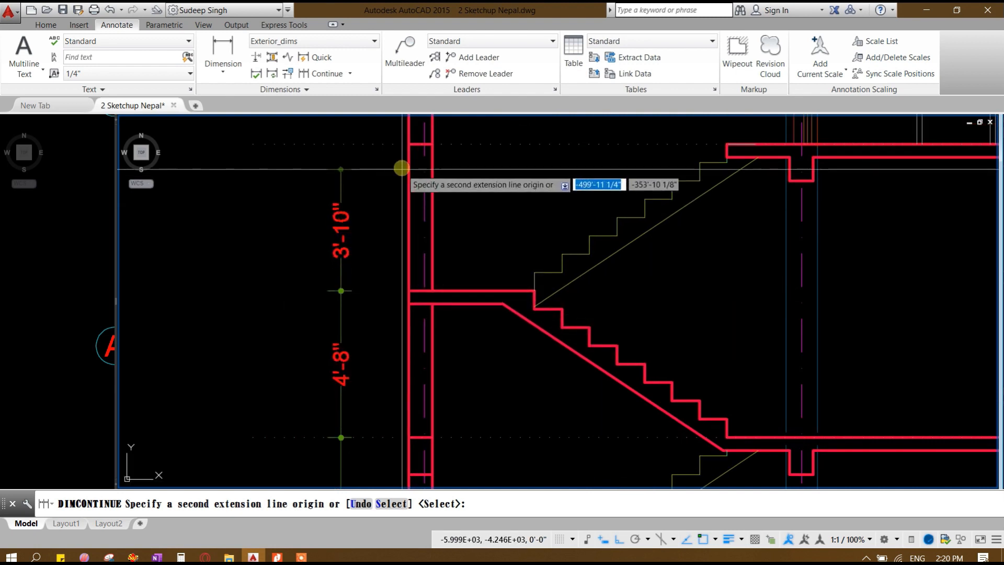
click(408, 143)
middle_drag(408, 143, 373, 419)
middle_drag(362, 231, 363, 305)
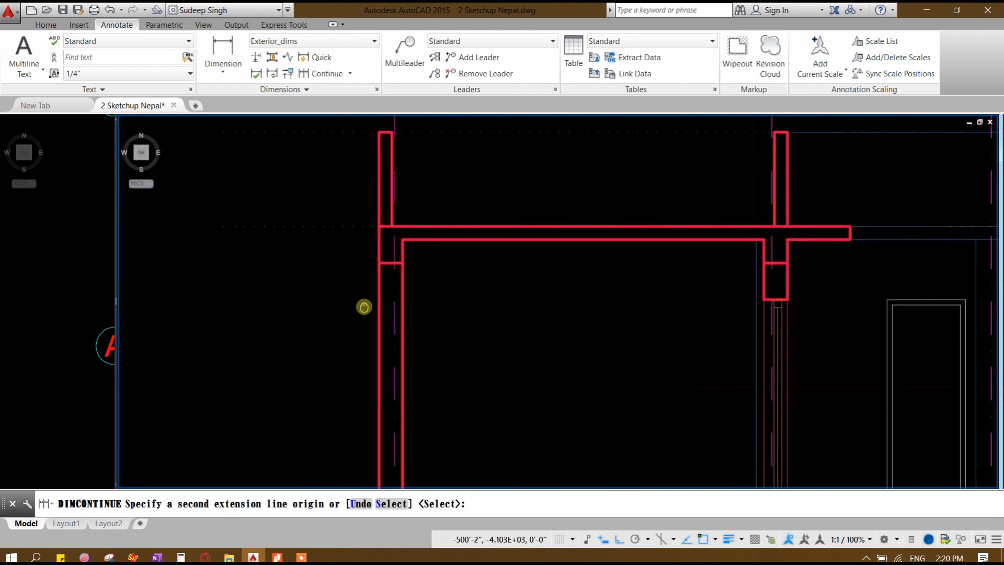
scroll(376, 226, down, 2)
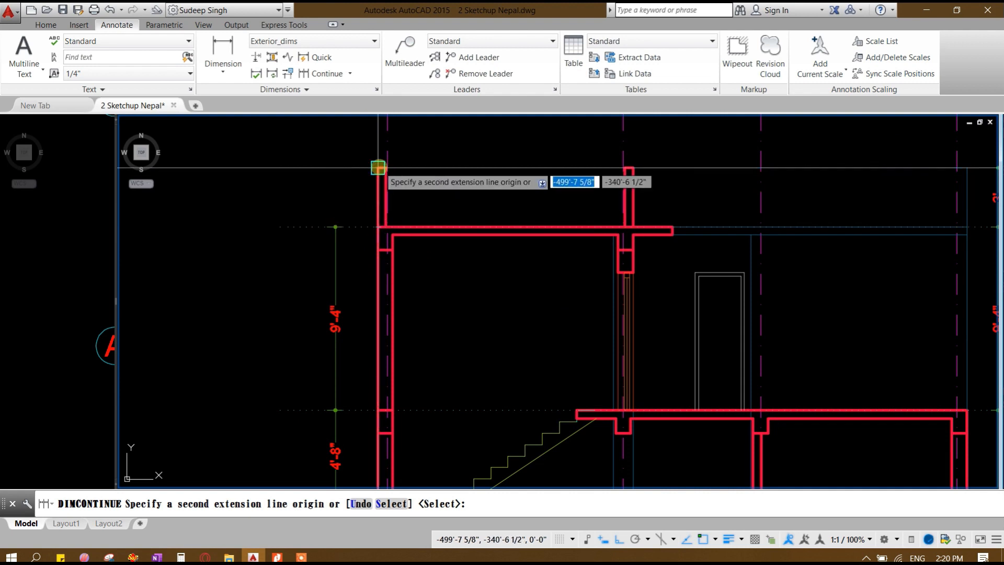
key(Escape)
Step: Add an overall height dimension from ground level to the parapet top, placed outside the chain at grid A
scroll(477, 265, down, 5)
scroll(436, 279, up, 2)
text(dli)
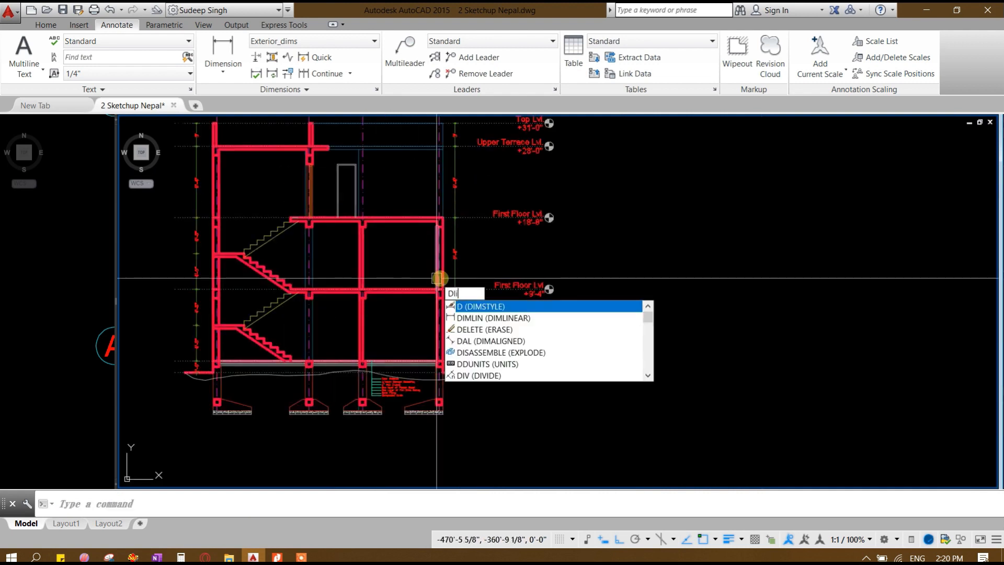
key(space)
scroll(198, 381, up, 5)
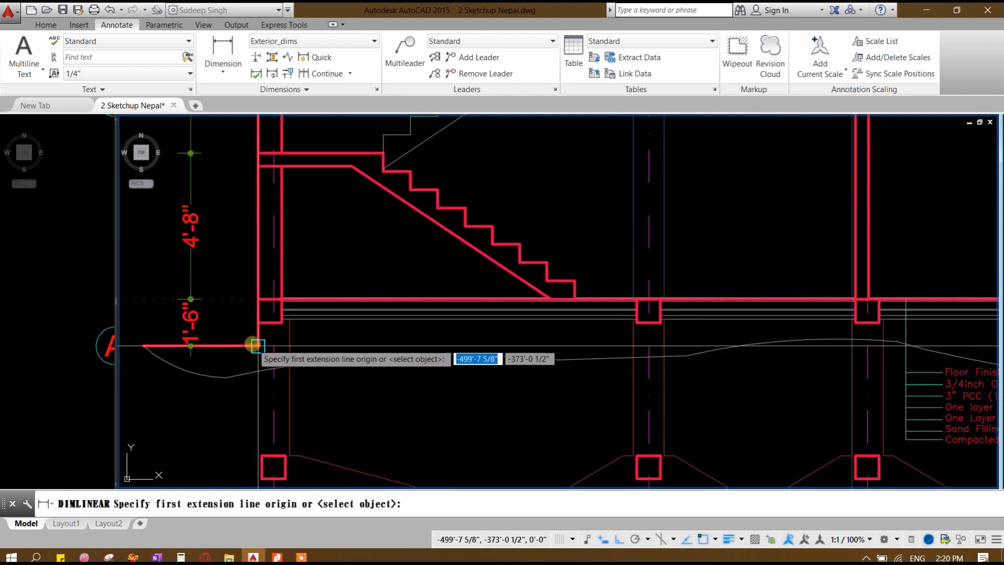
click(256, 345)
scroll(265, 258, down, 4)
middle_drag(330, 124, 364, 288)
scroll(364, 288, up, 2)
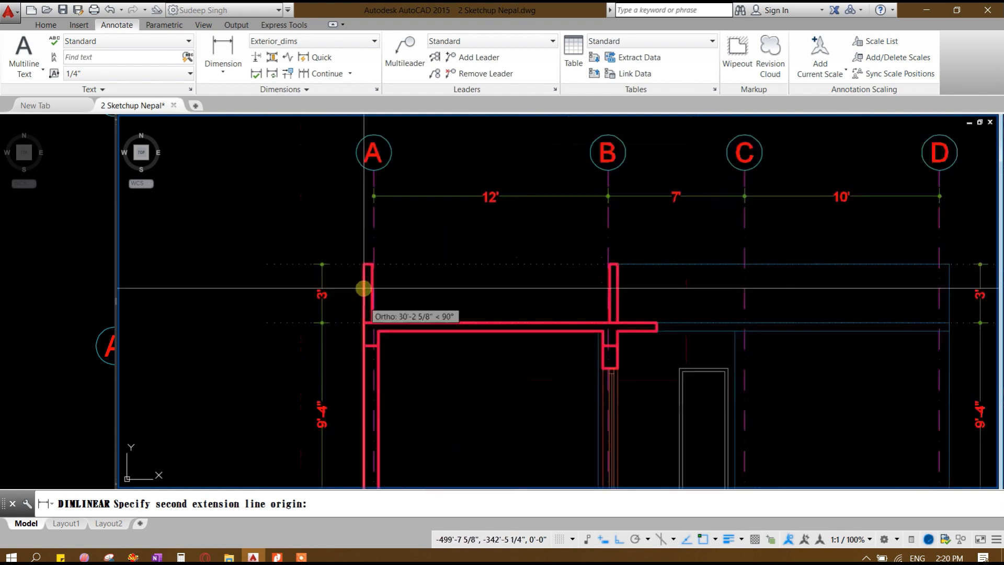
click(363, 263)
scroll(356, 235, down, 4)
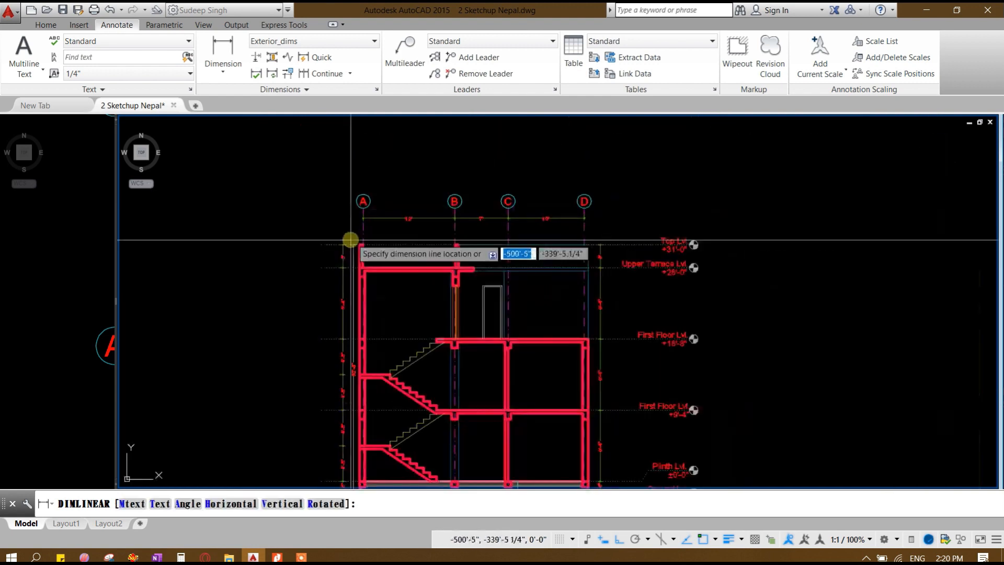
click(320, 225)
Step: Add an overall height dimension from plinth level to Top Lvl., placed outside the dimension chain at grid D
scroll(328, 383, up, 4)
scroll(298, 346, down, 4)
scroll(422, 320, up, 1)
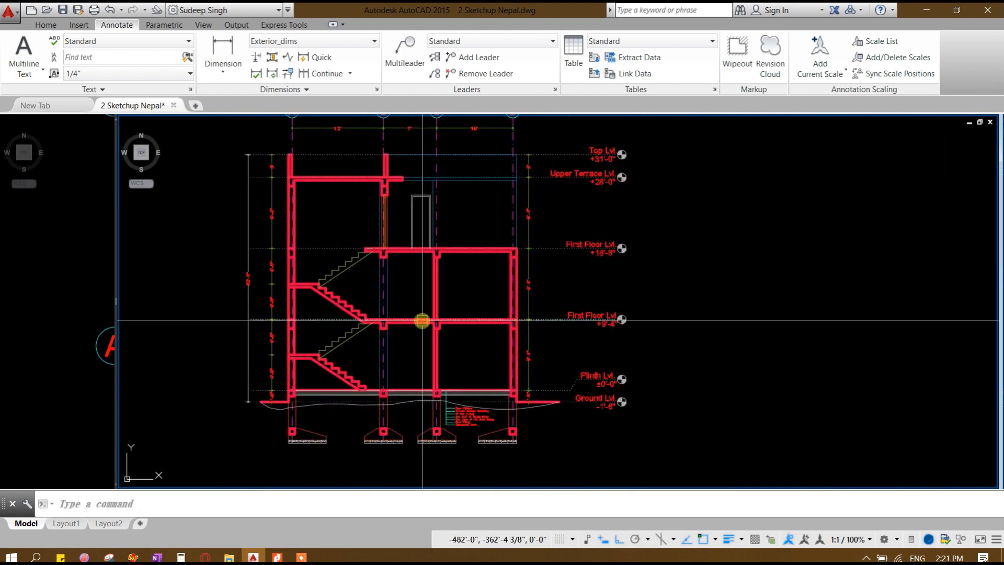
text(dli)
key(Return)
scroll(545, 408, up, 3)
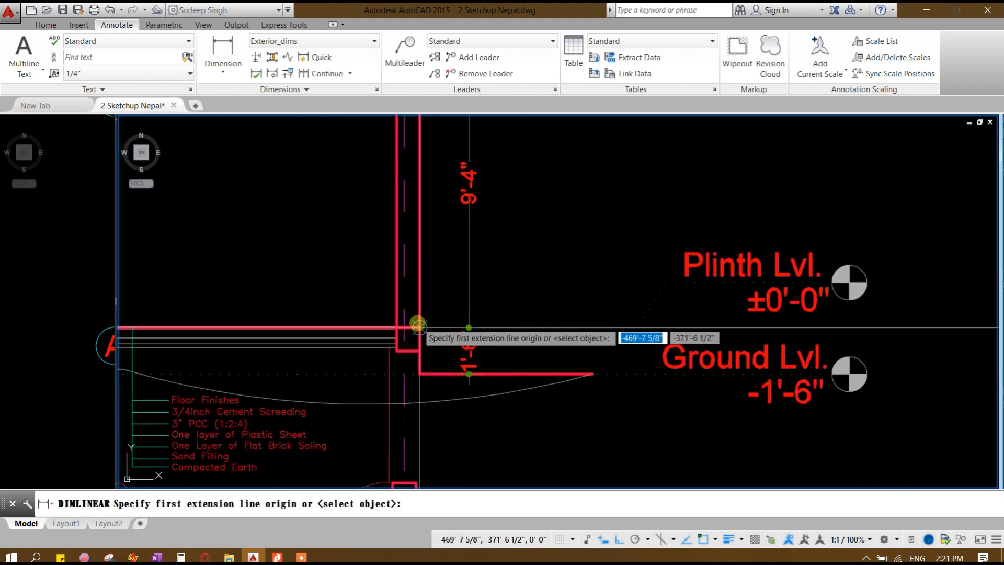
click(421, 327)
scroll(423, 327, down, 4)
scroll(413, 419, up, 4)
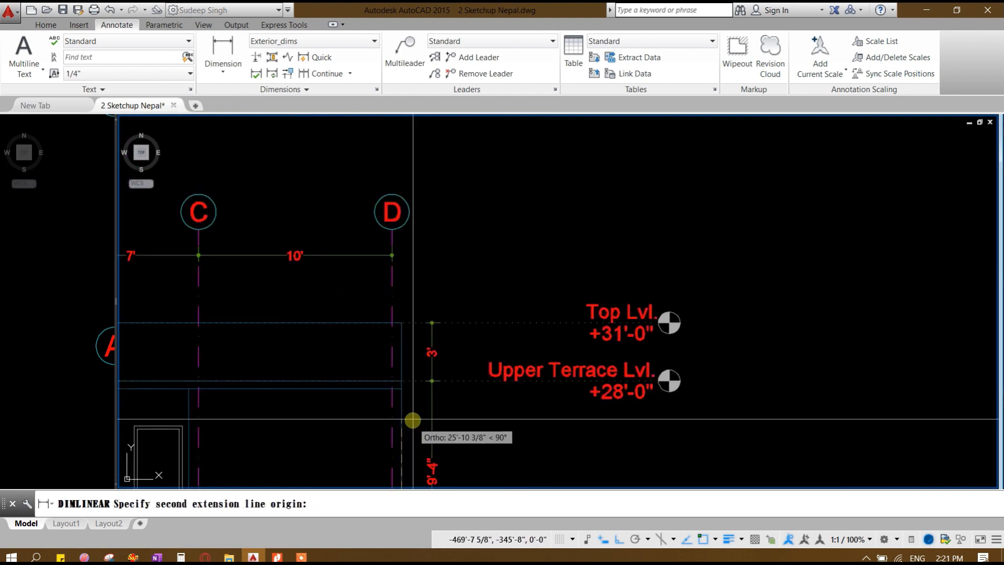
click(403, 323)
middle_drag(453, 386, 466, 240)
click(482, 293)
Step: Match both overall height dimensions to the style of the 9'-4" dimension in the grid D chain
middle_drag(484, 408, 508, 258)
click(479, 336)
text(ma)
key(Return)
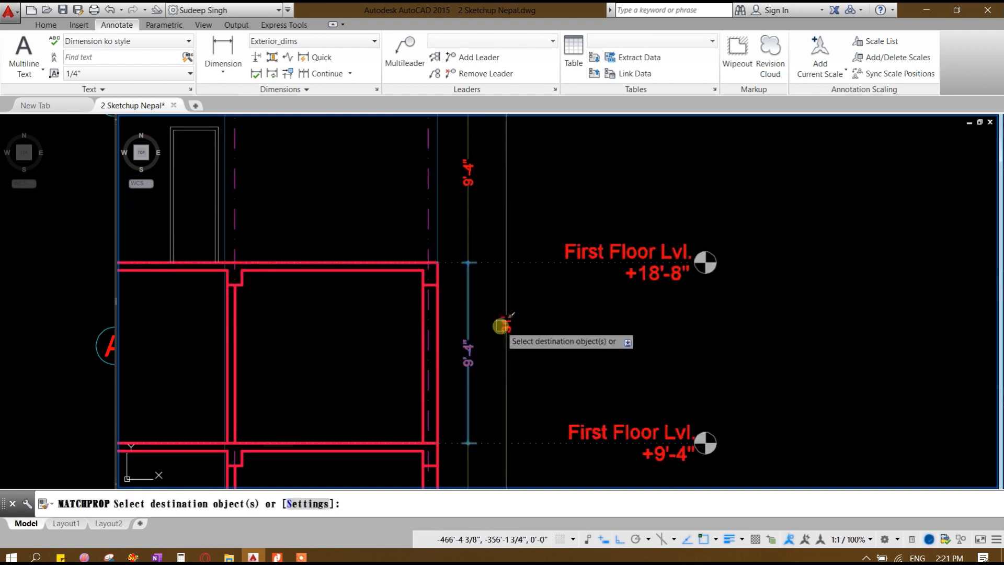
scroll(480, 330, down, 5)
key(Escape)
middle_drag(363, 405, 446, 386)
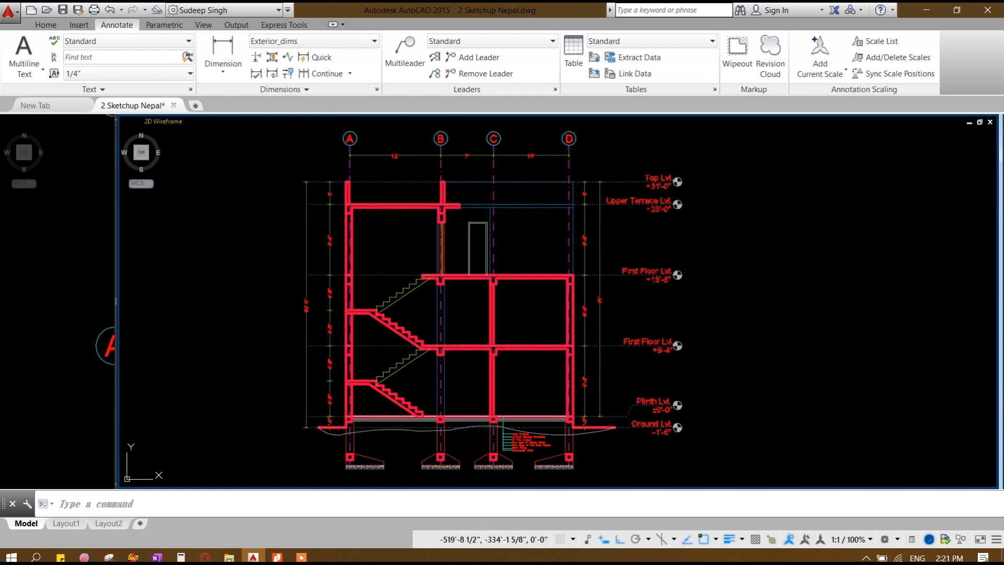
Step: Turn off the layers holding the dotted level lines, the grid bubble circles and the grid lines
click(44, 26)
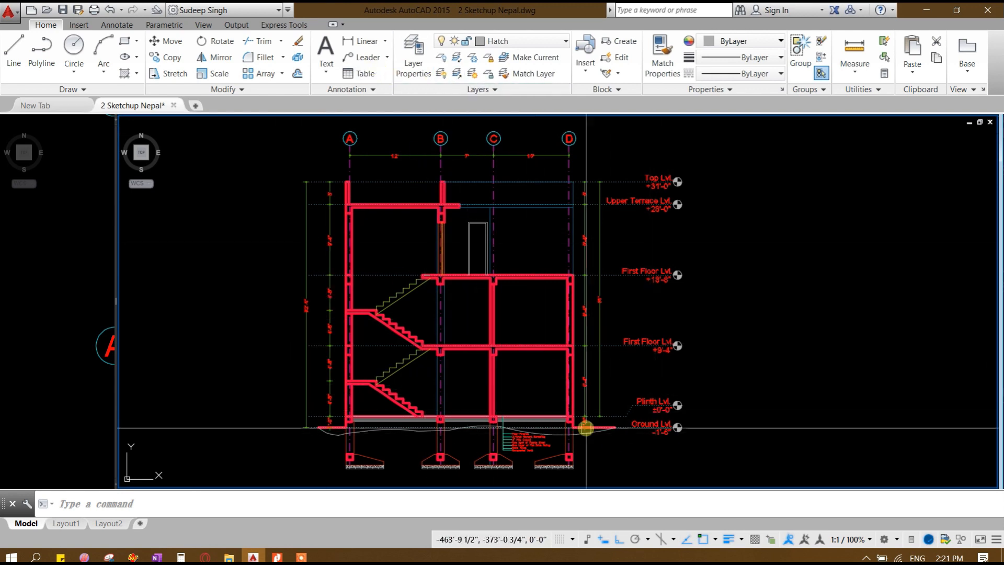
scroll(503, 371, up, 2)
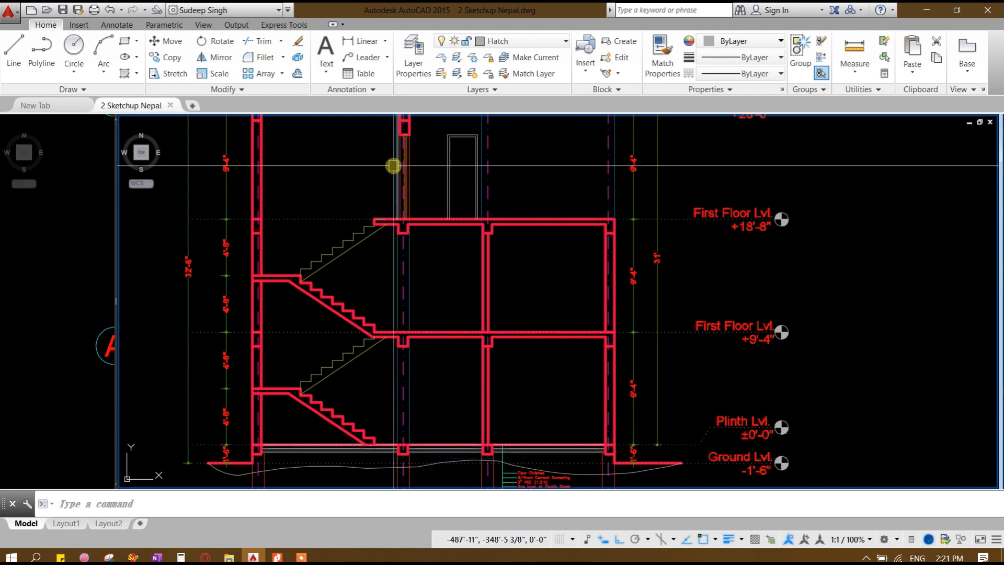
middle_drag(508, 424, 470, 312)
middle_drag(237, 299, 250, 329)
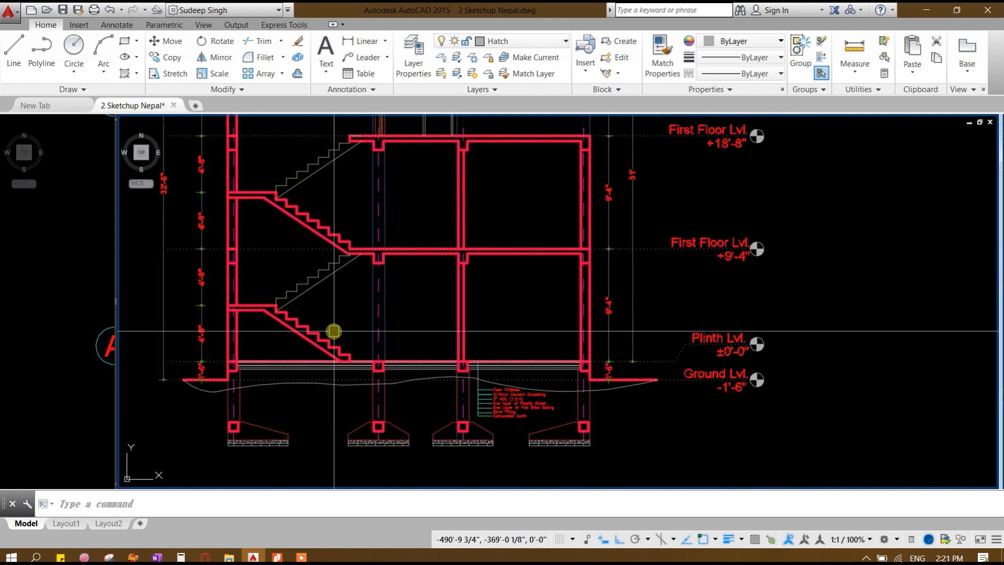
middle_drag(310, 261, 321, 325)
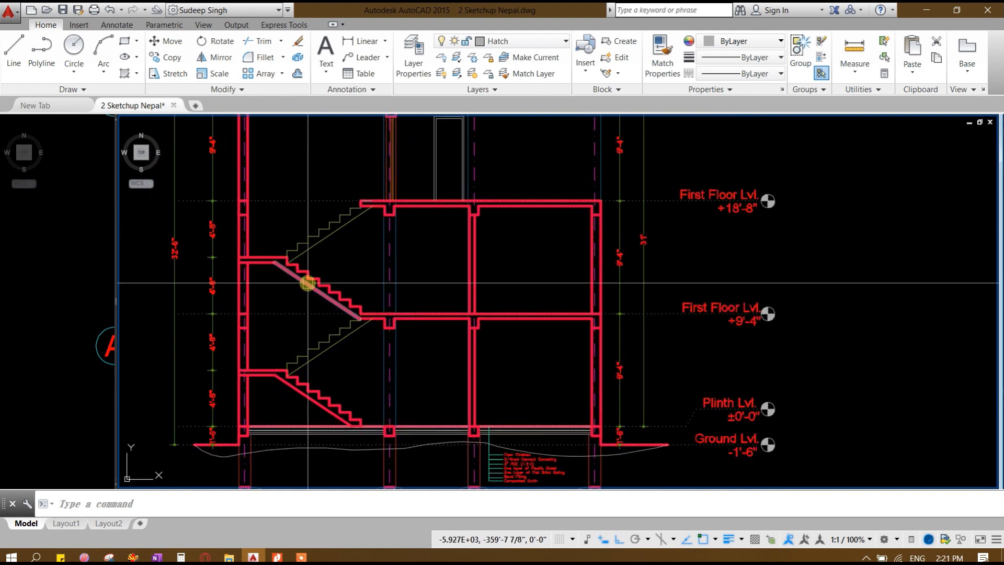
mouse_move(307, 282)
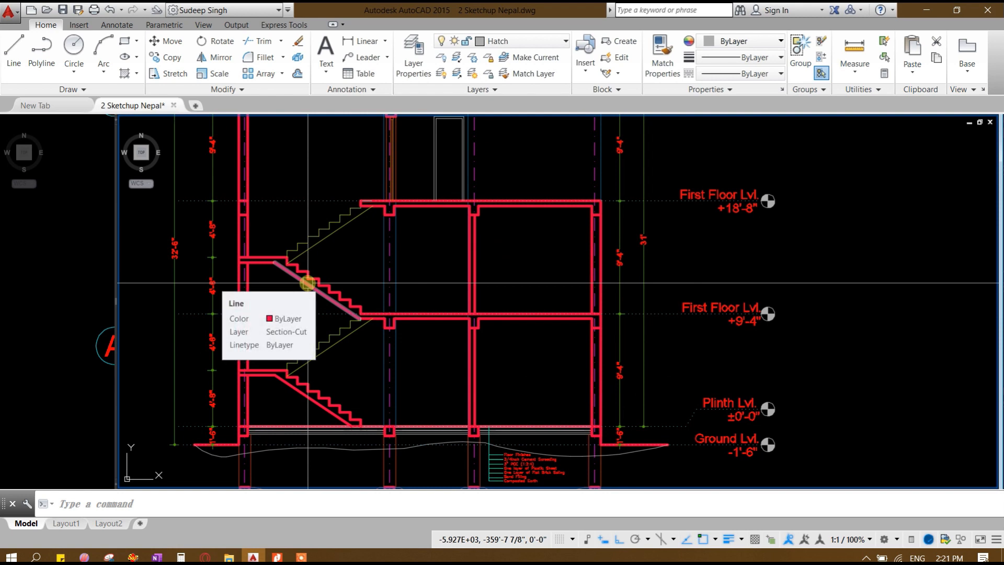
middle_drag(457, 284, 485, 415)
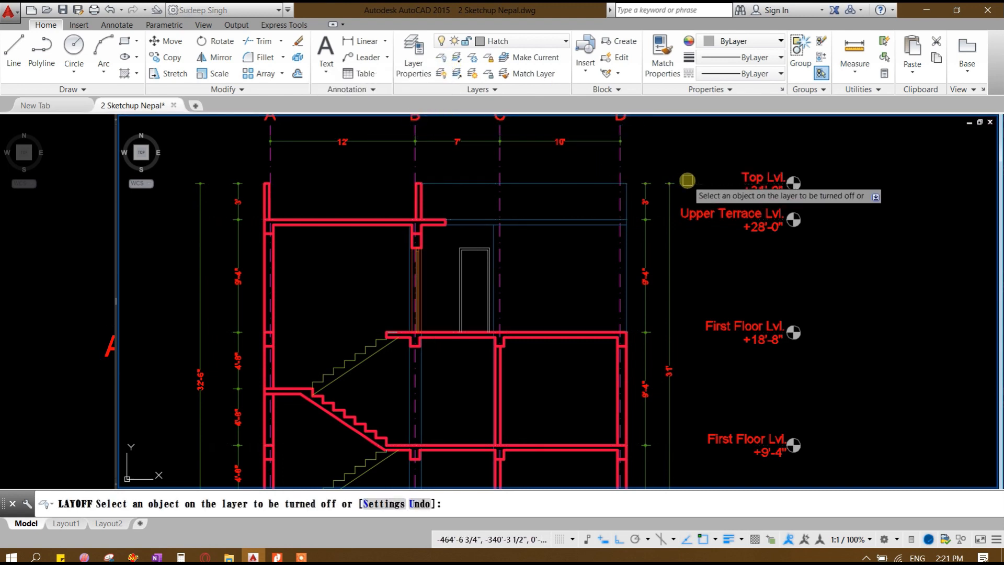
middle_drag(446, 358, 462, 315)
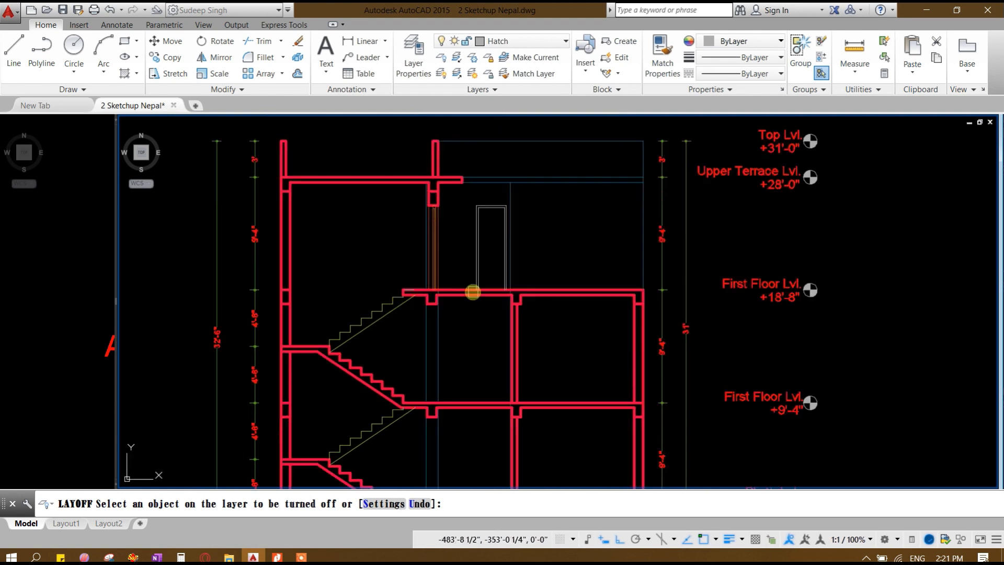
key(Escape)
Step: Fill the upper terrace slab and its beams at grids A and B with a solid hatch
text(h)
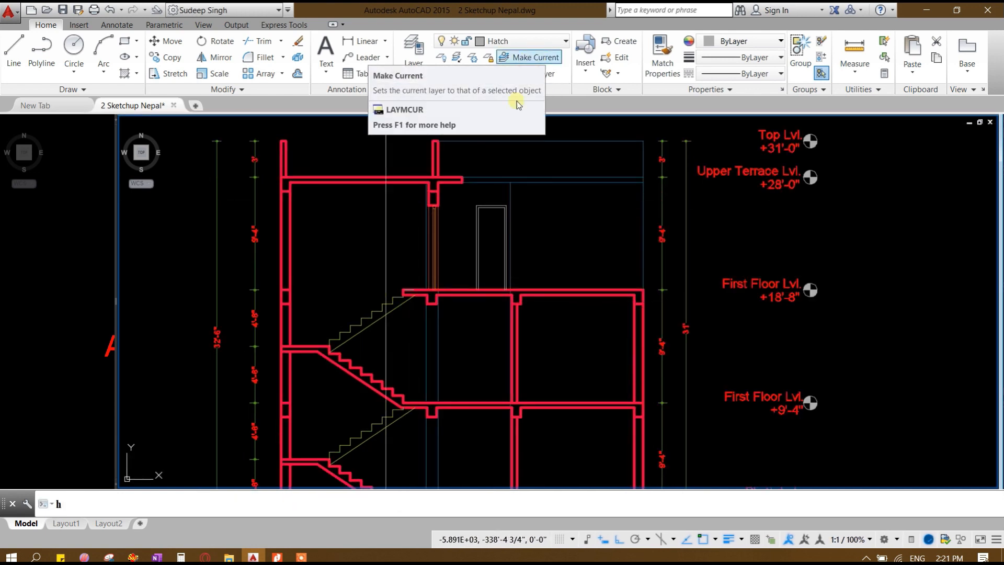
key(Return)
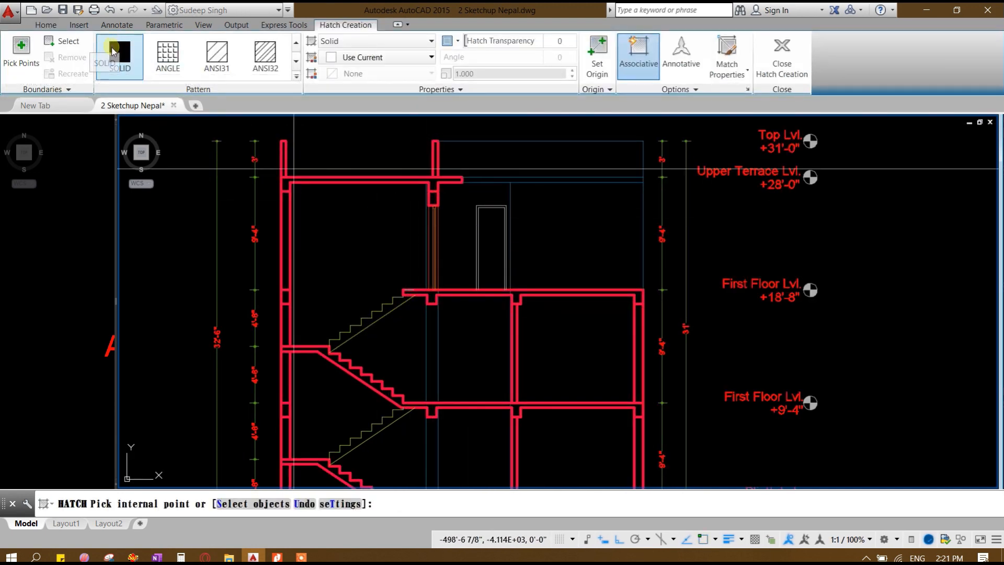
scroll(458, 303, up, 2)
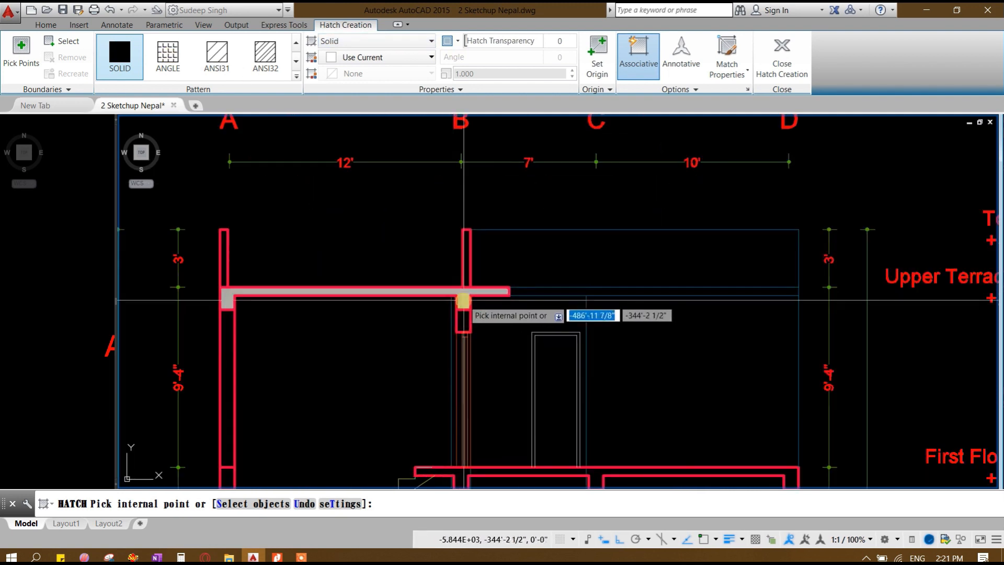
click(464, 301)
Step: Fill the floor slab at +18'-8" and its beams at grids B, C and D with the solid hatch
middle_drag(464, 455, 462, 268)
scroll(462, 312, up, 2)
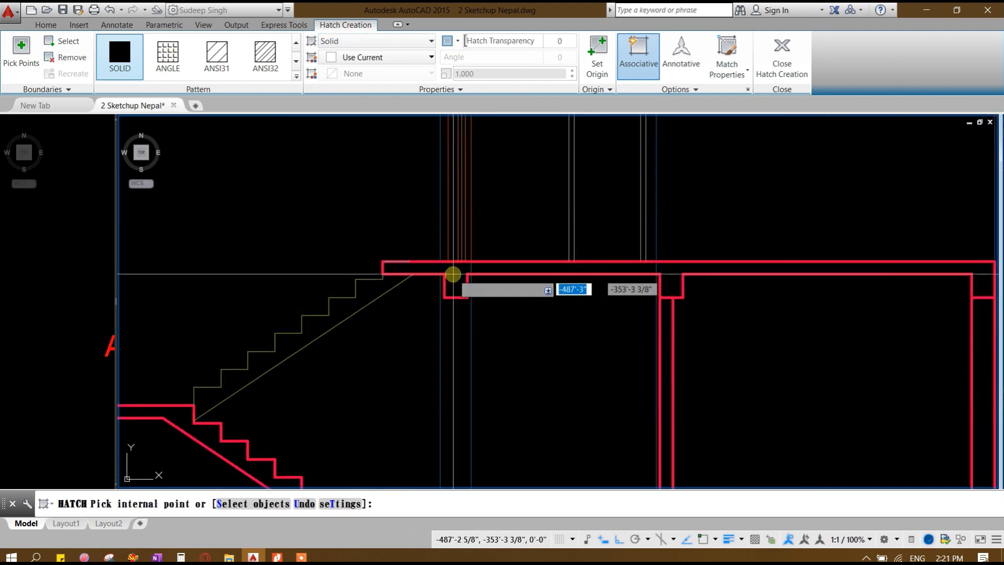
click(506, 268)
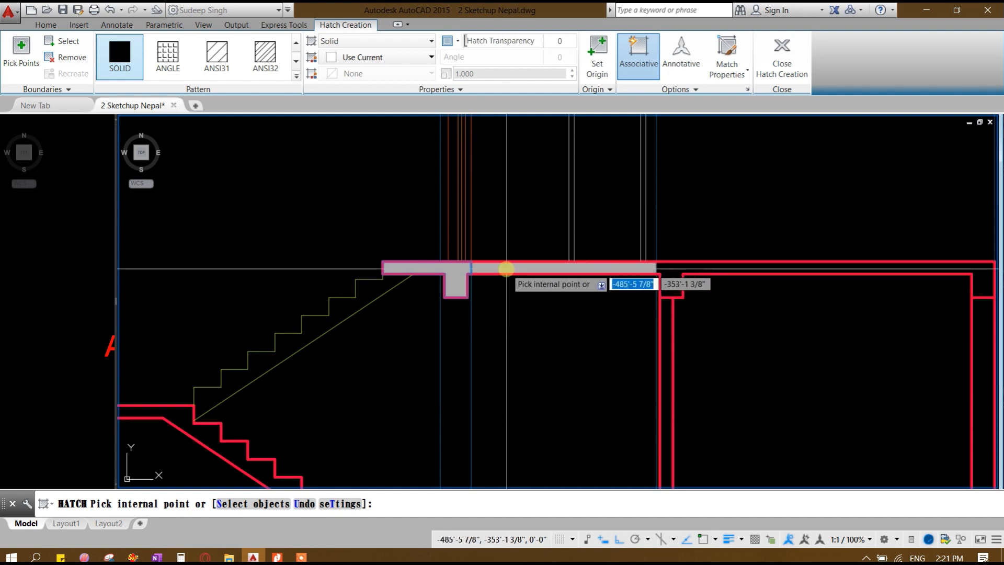
mouse_move(545, 278)
middle_down()
mouse_move(453, 295)
mouse_move(567, 272)
middle_up()
click(410, 279)
scroll(410, 282, down, 4)
key(Return)
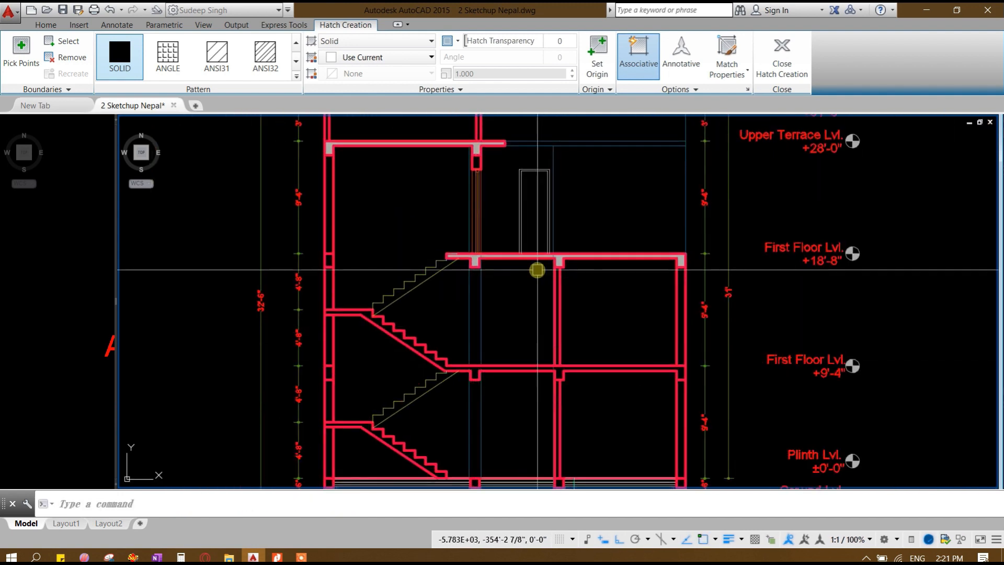
Step: Fill the upper landing and stair flight, together with the slab and beams at +9'-4", with the solid hatch
text(h)
key(Return)
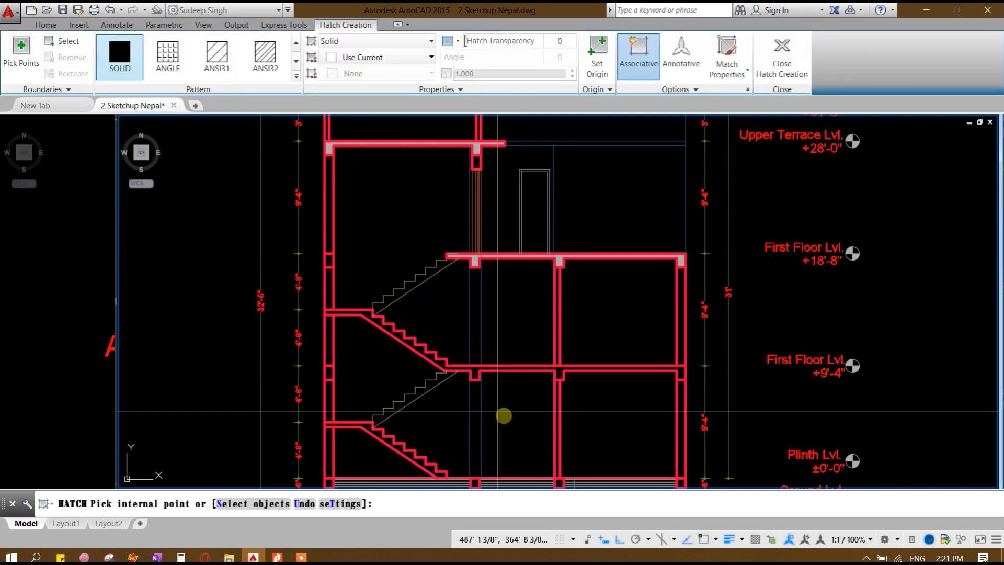
scroll(466, 381, up, 2)
click(476, 374)
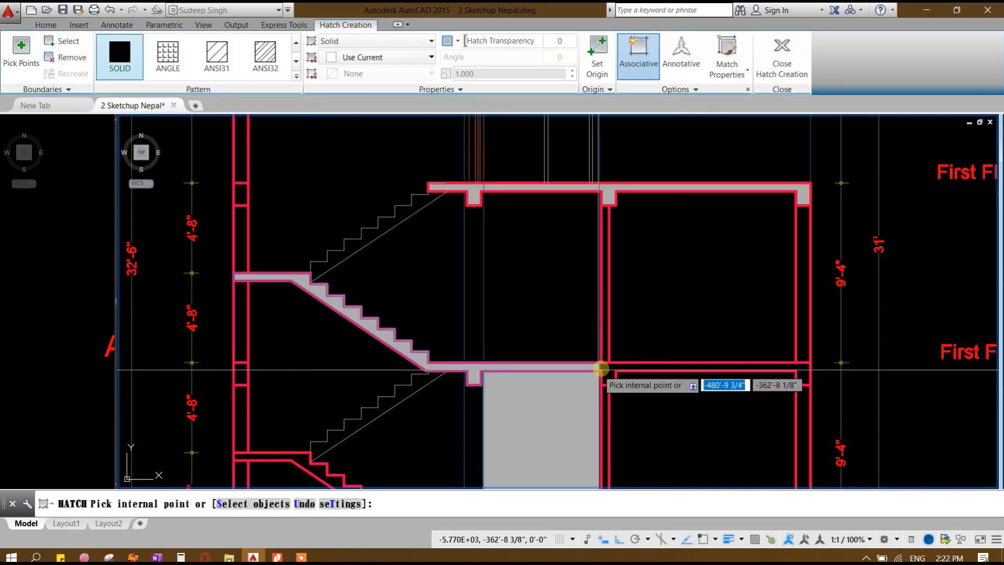
key(Return)
Step: Fill the lower stair landing and the cut flight down to plinth level with the solid hatch
middle_drag(340, 399, 358, 271)
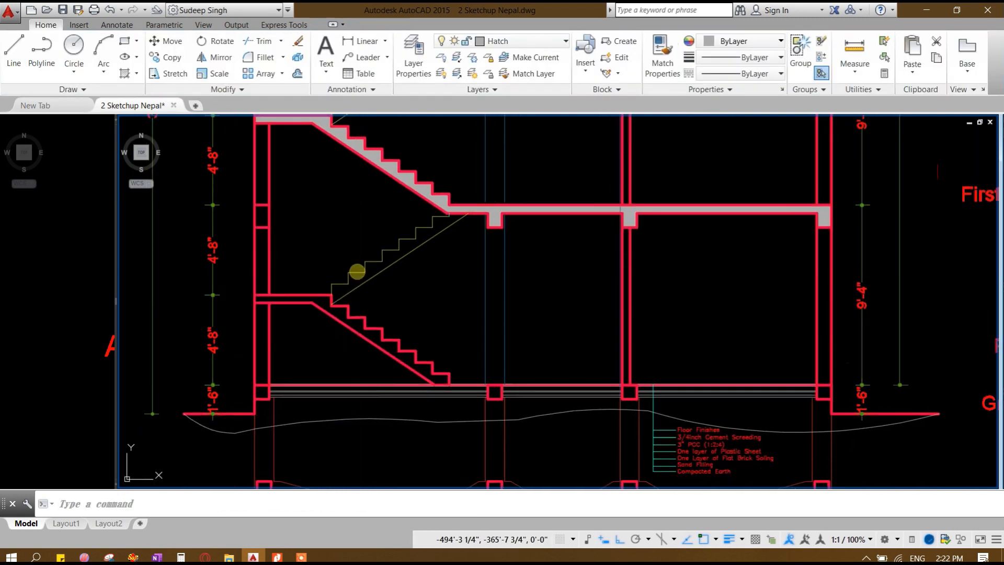
key(Return)
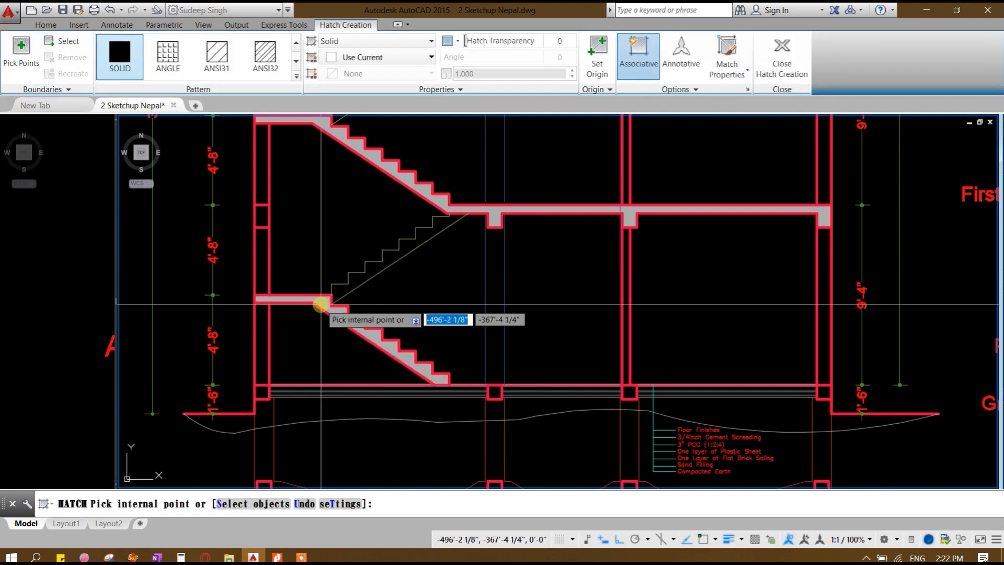
click(320, 304)
key(Return)
Step: Fill the plinth beam and the square foundation beam at grid A with the solid hatch
middle_drag(426, 345, 442, 274)
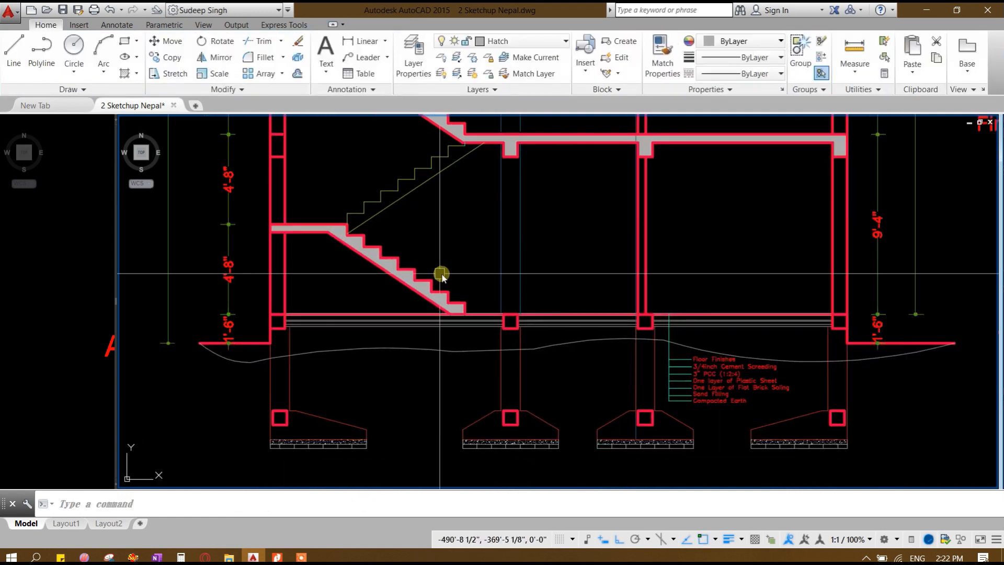
key(Return)
scroll(262, 355, up, 2)
click(287, 295)
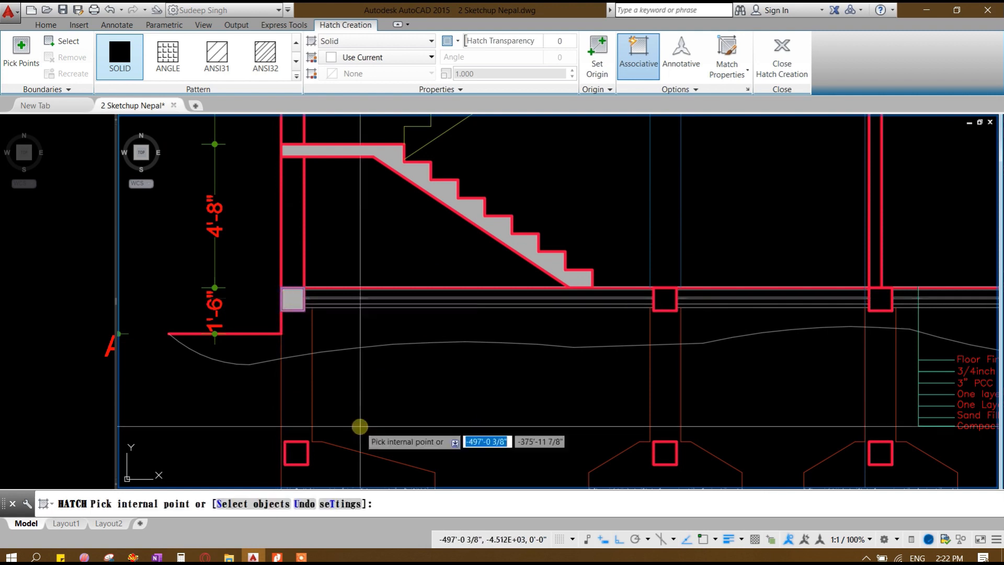
middle_drag(313, 440, 275, 325)
click(263, 330)
Step: Fill the plinth beams and the square foundation beams at grids B, C and D with the solid hatch
middle_drag(576, 306, 424, 345)
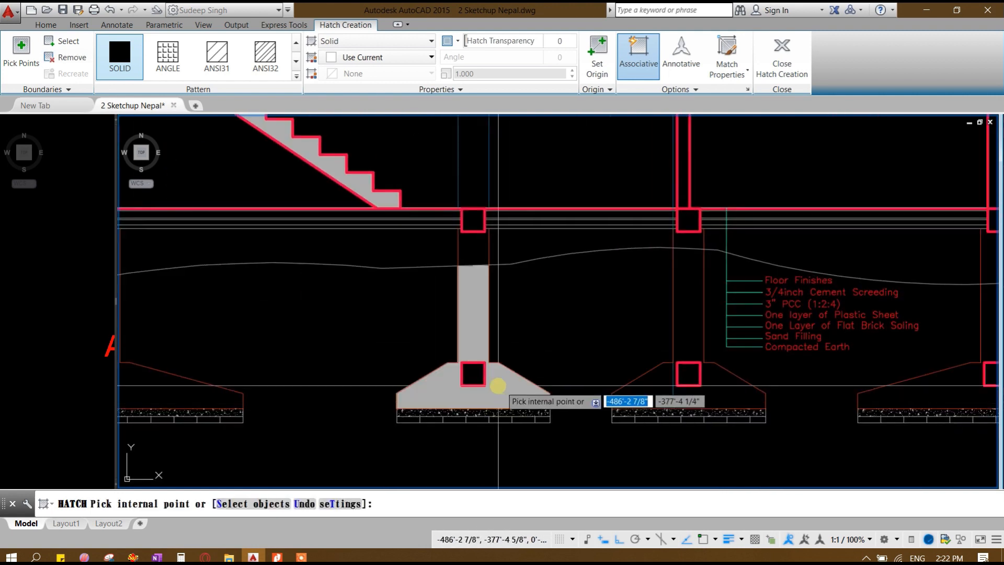
click(477, 373)
click(472, 219)
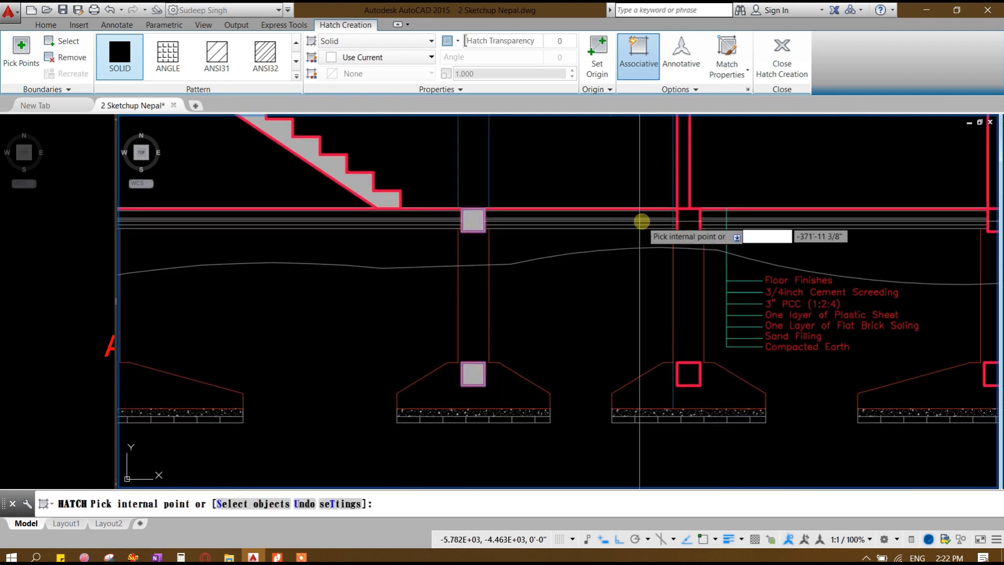
click(686, 216)
click(688, 378)
middle_drag(688, 378, 315, 393)
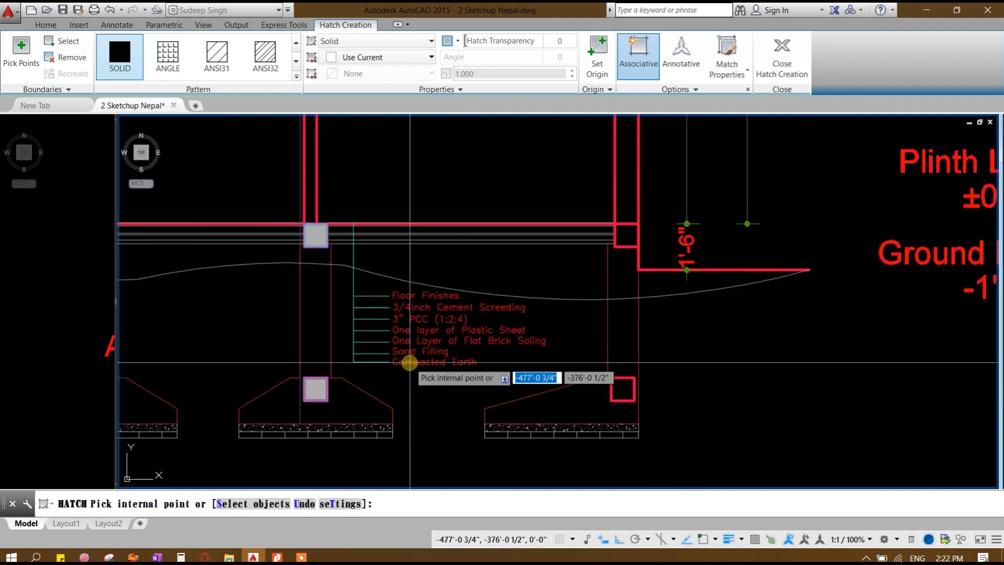
click(625, 240)
scroll(614, 260, down, 4)
middle_drag(614, 260, 633, 376)
key(Return)
Step: Turn all the hidden layers back on, including the grid lines, grid bubbles and dotted level lines
middle_drag(451, 333, 490, 425)
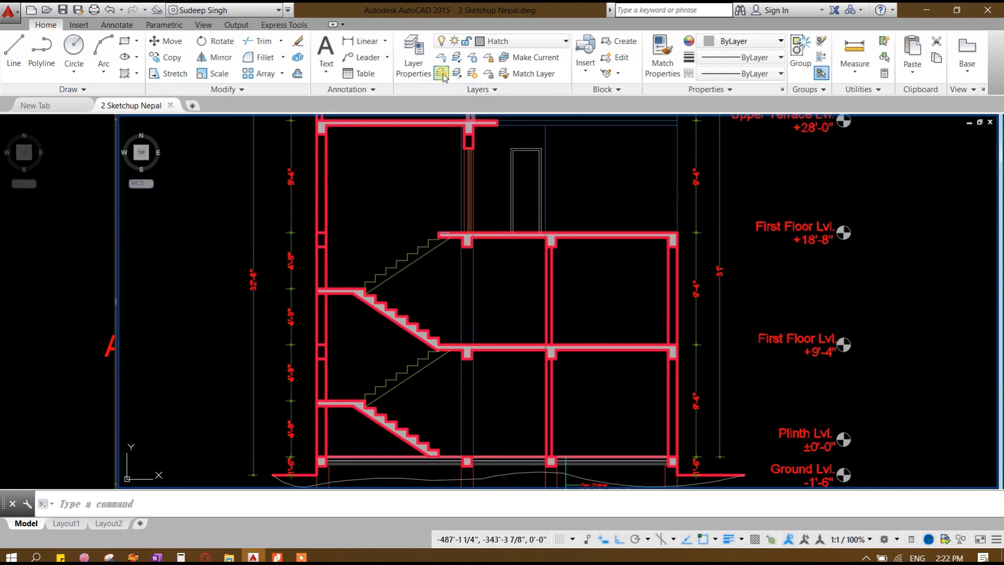
scroll(374, 406, up, 6)
middle_drag(268, 399, 496, 365)
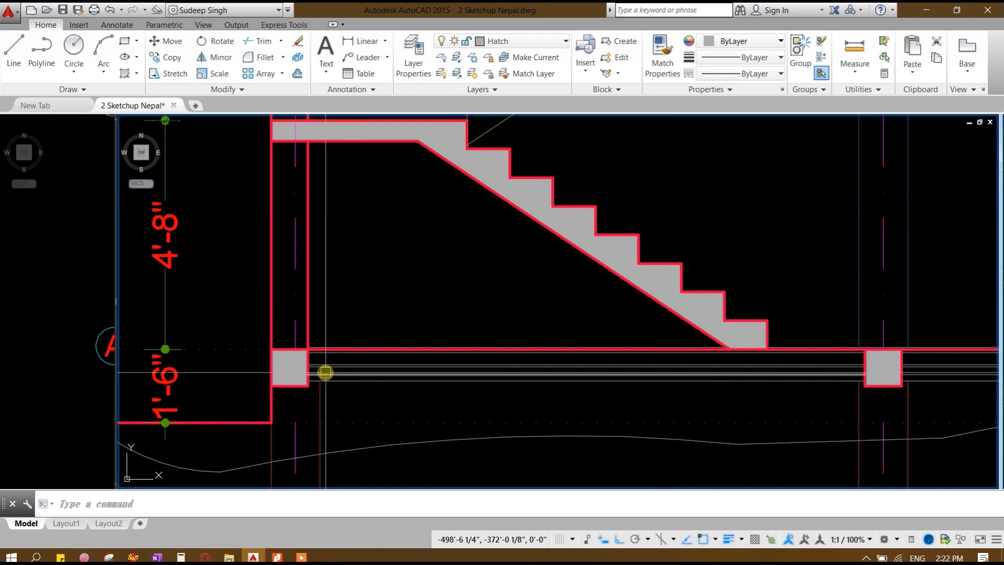
scroll(303, 352, up, 2)
middle_drag(303, 352, 136, 316)
scroll(208, 317, down, 2)
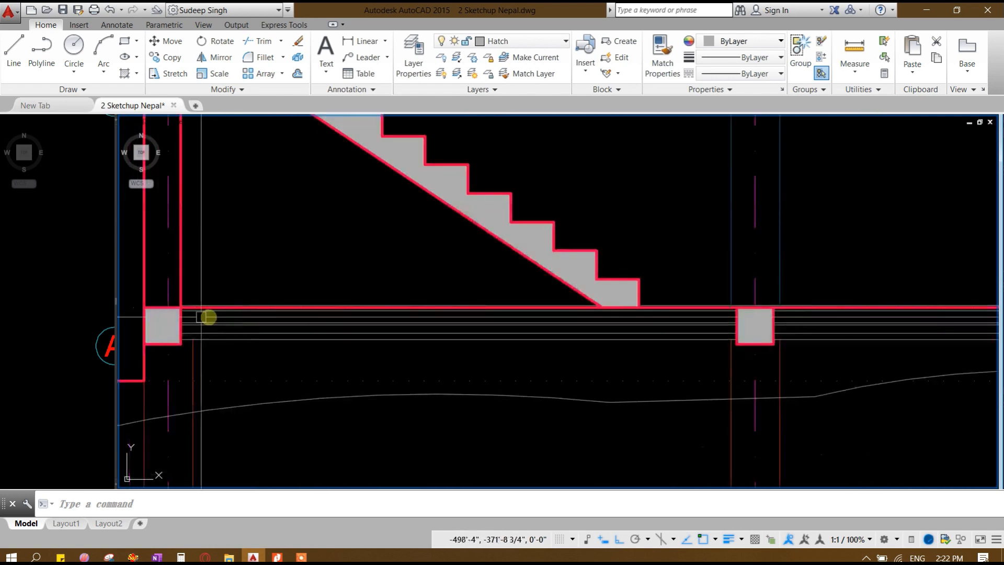
scroll(269, 324, down, 3)
scroll(300, 300, down, 1)
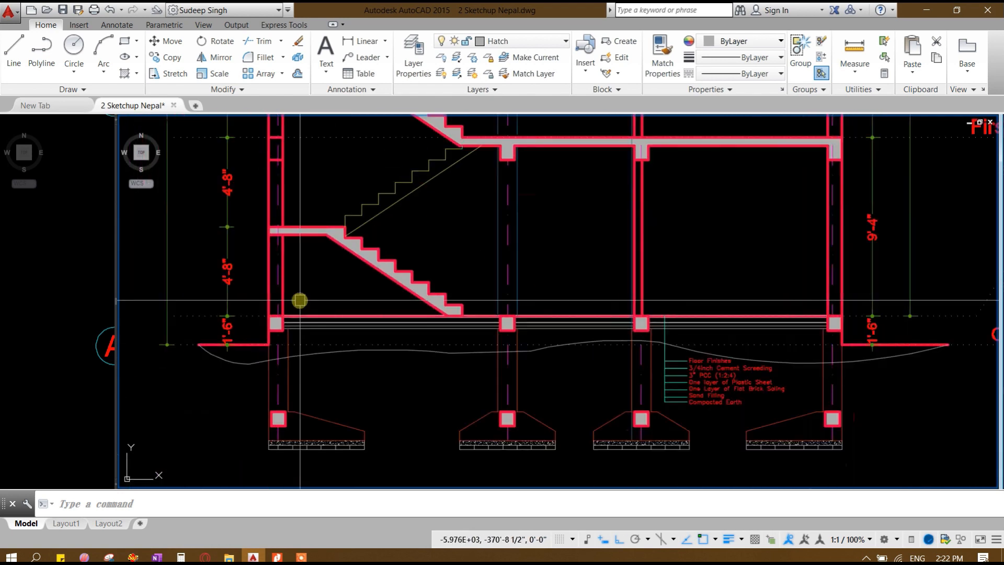
Step: Hatch the 3" PCC layer under the plinth floor with the AR-CONC pattern in all three bays between grids A and D
text(h)
key(Return)
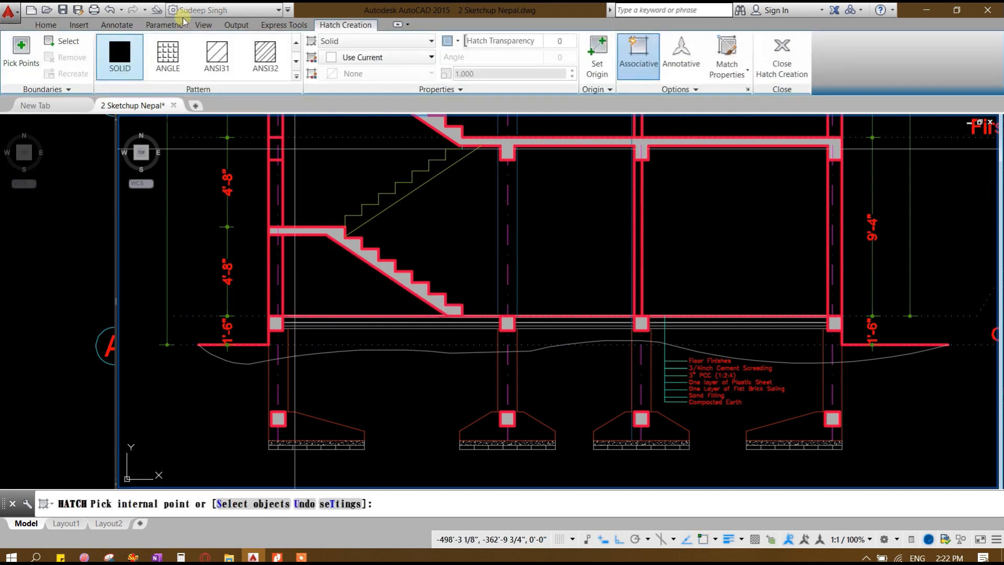
click(297, 76)
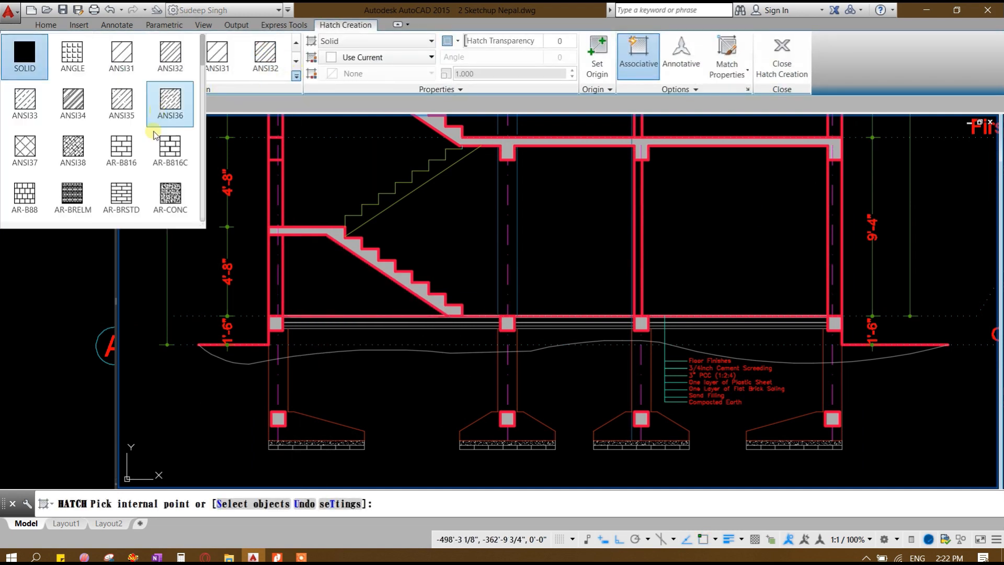
click(172, 197)
scroll(374, 341, up, 3)
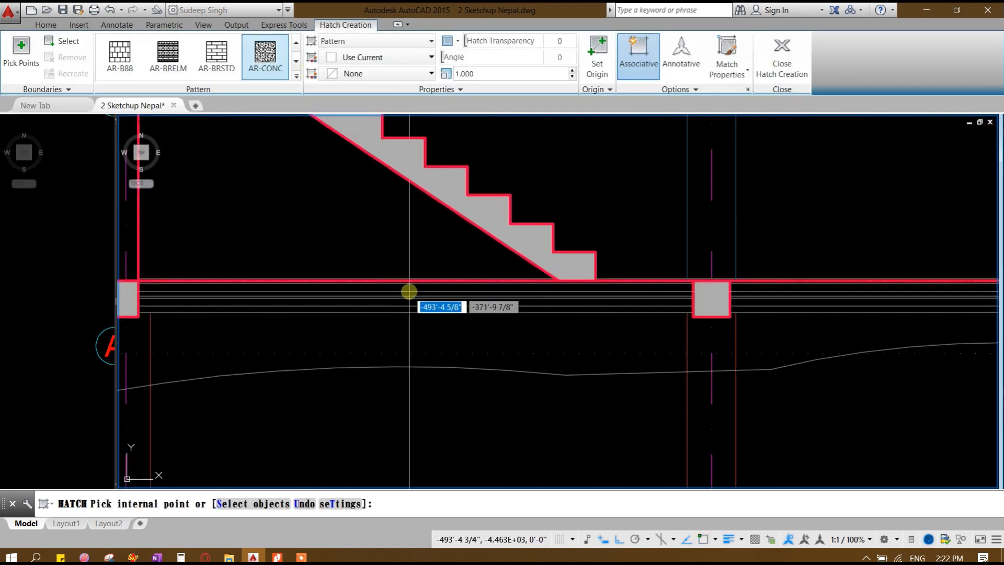
scroll(410, 290, down, 2)
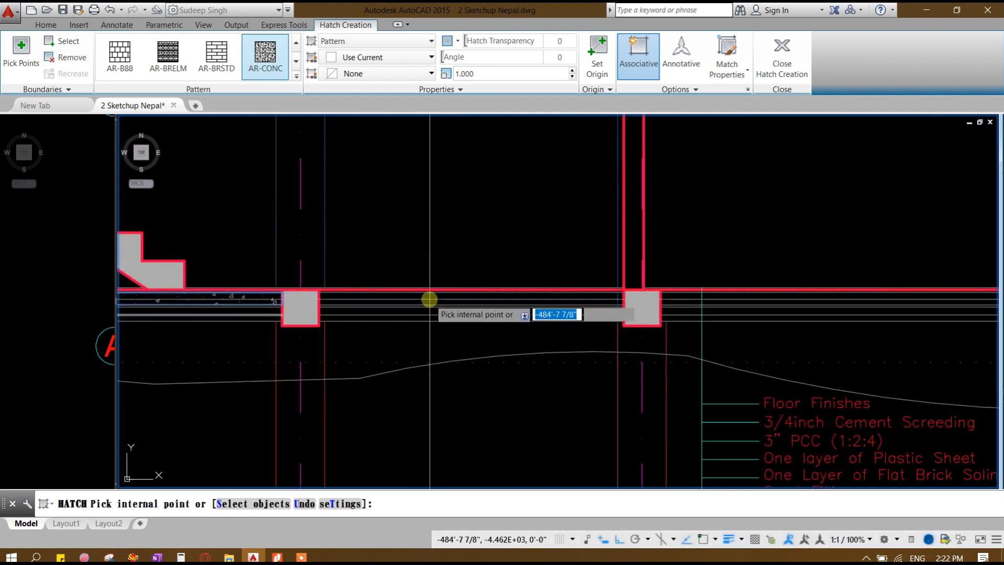
middle_drag(687, 306, 350, 327)
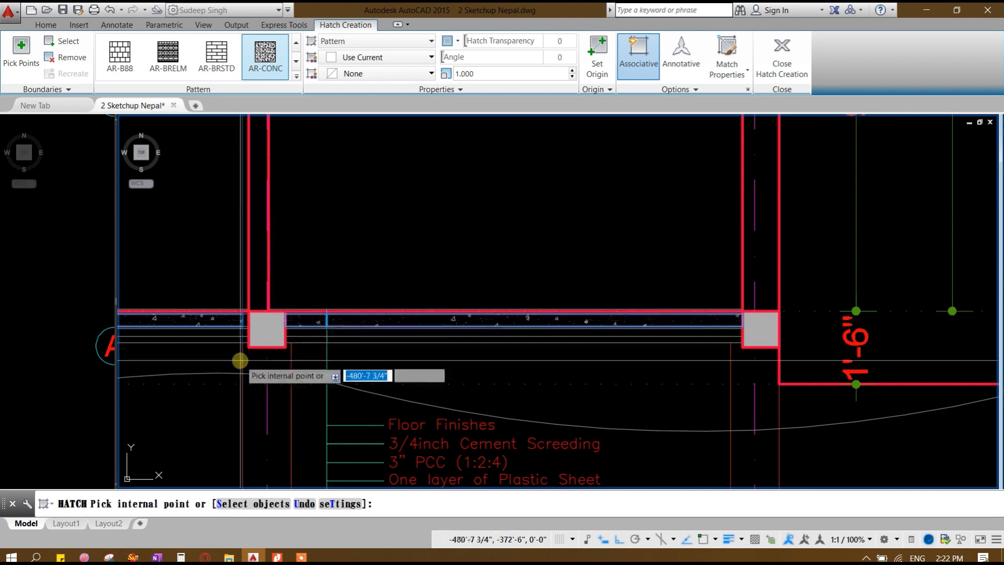
middle_drag(213, 362, 531, 344)
key(Return)
Step: Set the scale of the PCC layer's AR-CONC hatch to 0.5
middle_drag(166, 334, 493, 363)
scroll(399, 345, up, 2)
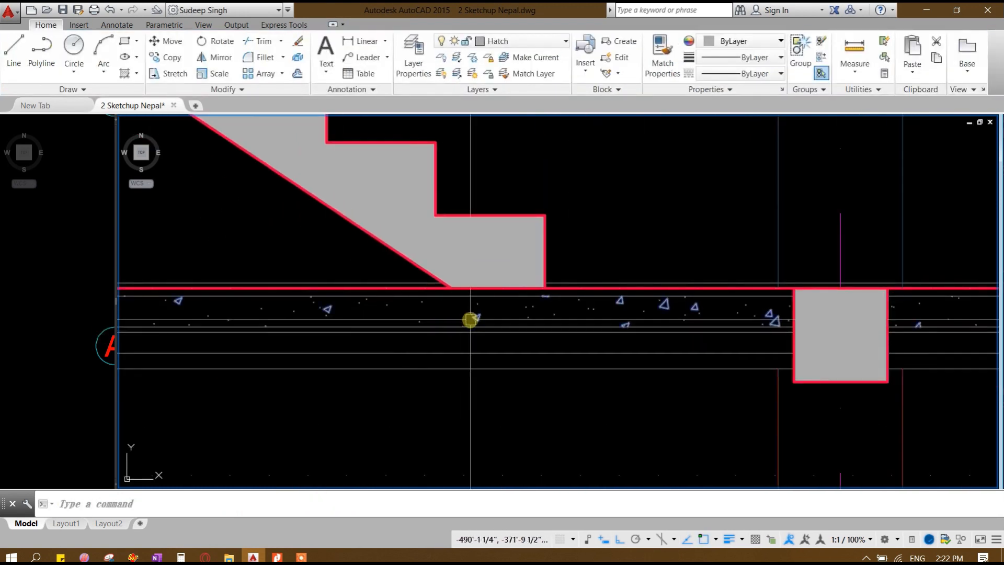
click(471, 320)
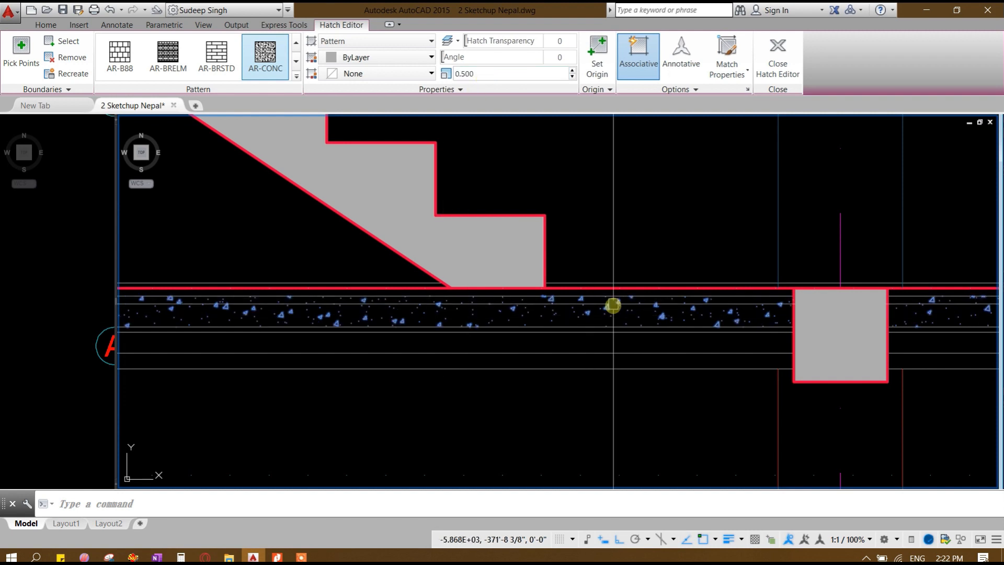
scroll(597, 309, down, 4)
text(ma)
key(space)
middle_drag(706, 328, 382, 334)
key(Escape)
Step: Switch to the reference PDF in Nitro Pro and examine the hatching of the ground-floor layers in Section at X-X
scroll(572, 327, down, 4)
scroll(464, 340, up, 4)
mouse_move(263, 342)
middle_down()
mouse_move(188, 350)
mouse_move(181, 287)
middle_up()
scroll(181, 287, down, 4)
scroll(461, 321, up, 2)
click(274, 557)
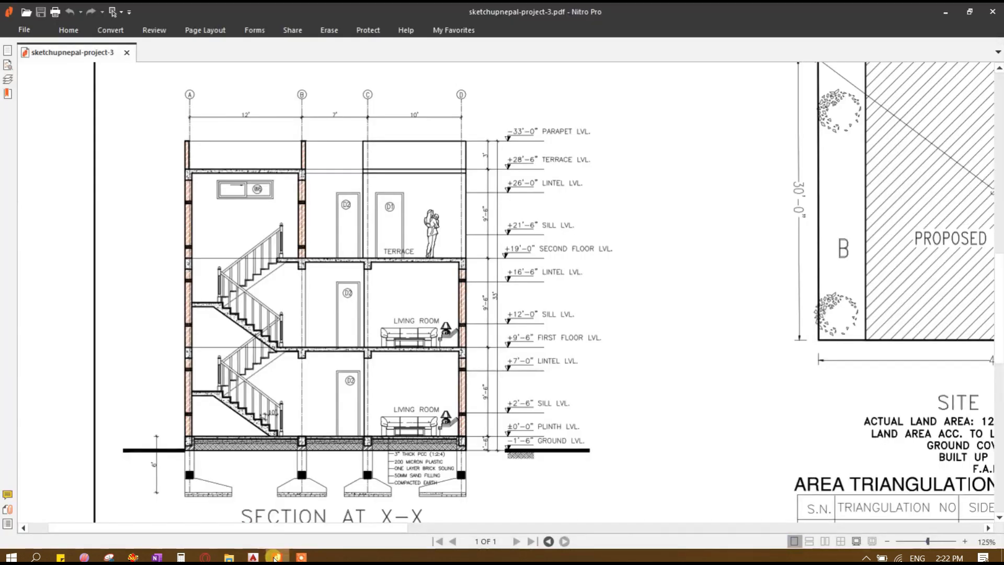
ctrl+scroll(336, 485, up, 4)
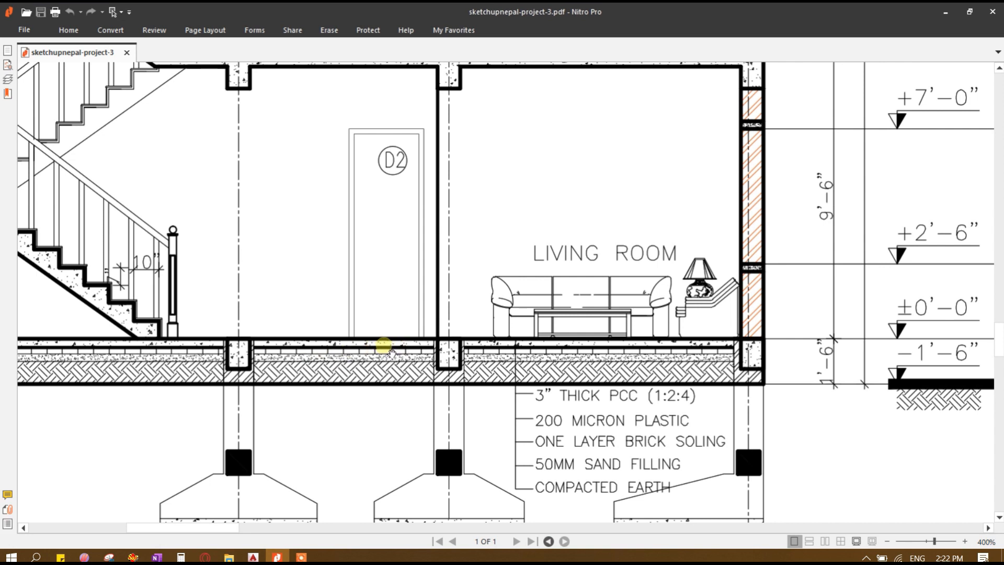
click(955, 13)
middle_drag(242, 307, 412, 368)
scroll(131, 253, up, 2)
middle_drag(130, 253, 541, 266)
scroll(508, 332, up, 2)
middle_drag(508, 332, 394, 300)
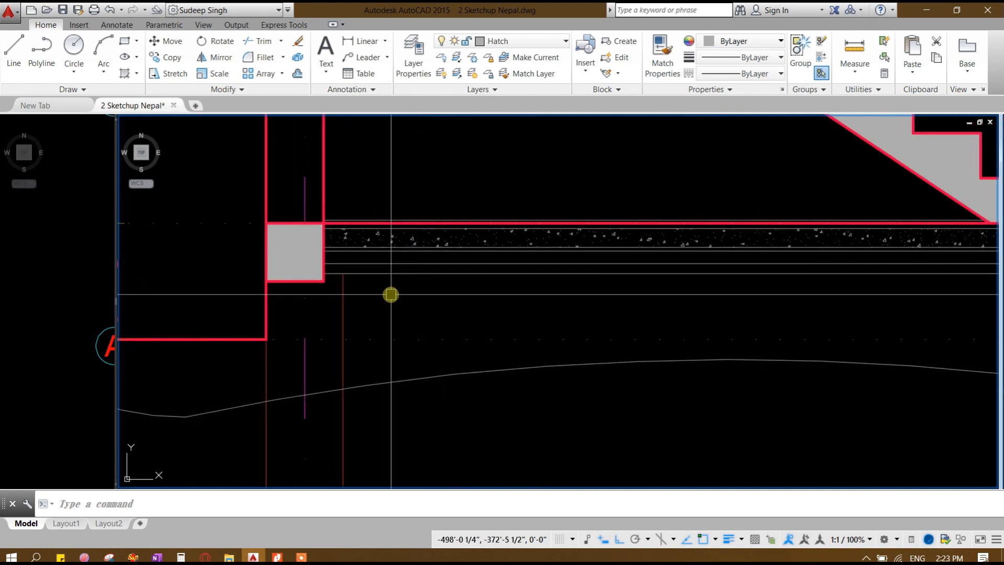
text(h)
key(Return)
scroll(419, 250, up, 2)
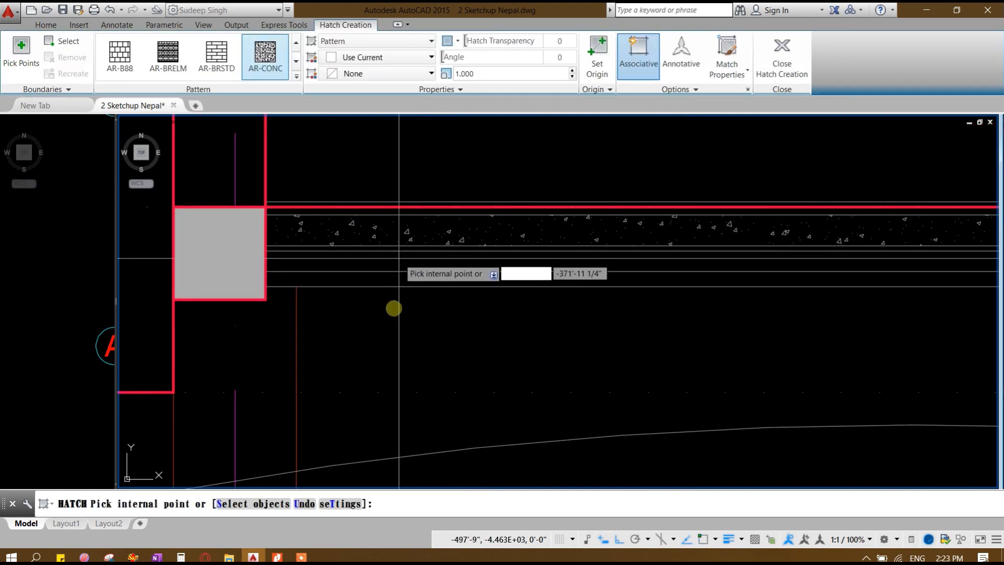
scroll(394, 307, down, 2)
middle_drag(408, 288, 372, 291)
scroll(358, 286, down, 4)
key(Escape)
Step: Hatch the brick soling layer below the PCC with the AR-CONC pattern in the bay between grids A and B
middle_drag(446, 307, 409, 344)
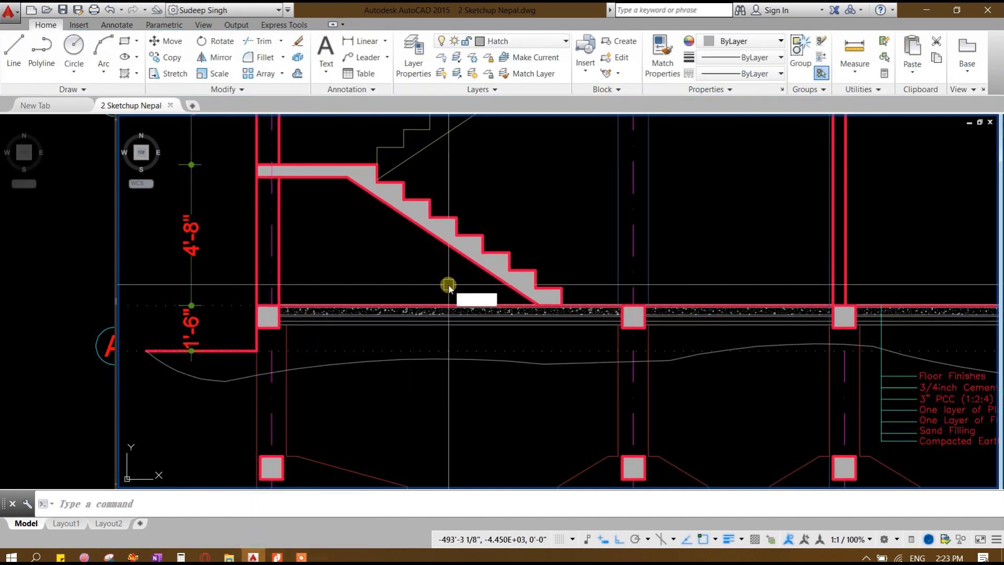
text(h)
key(Return)
scroll(542, 332, up, 2)
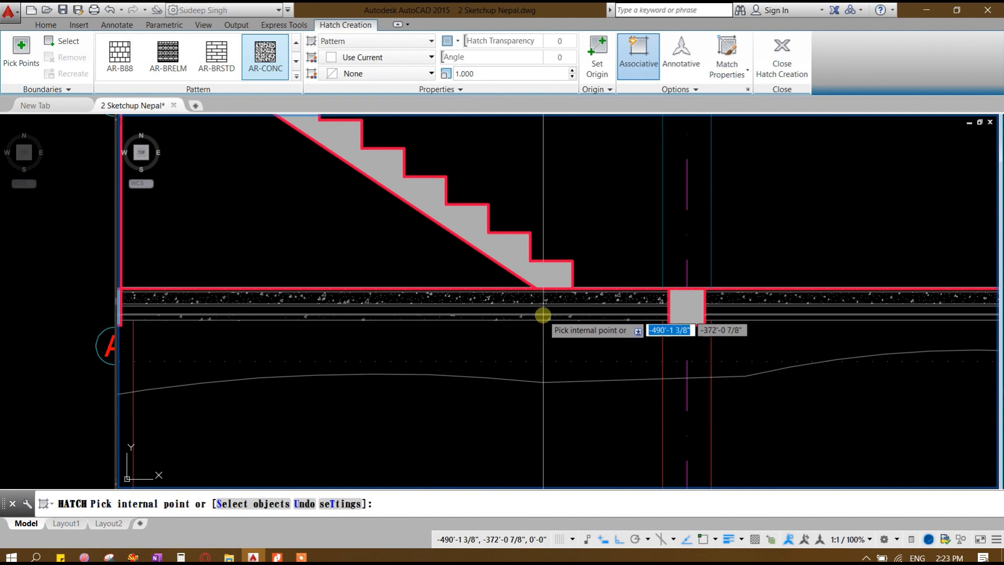
scroll(516, 311, up, 4)
key(Return)
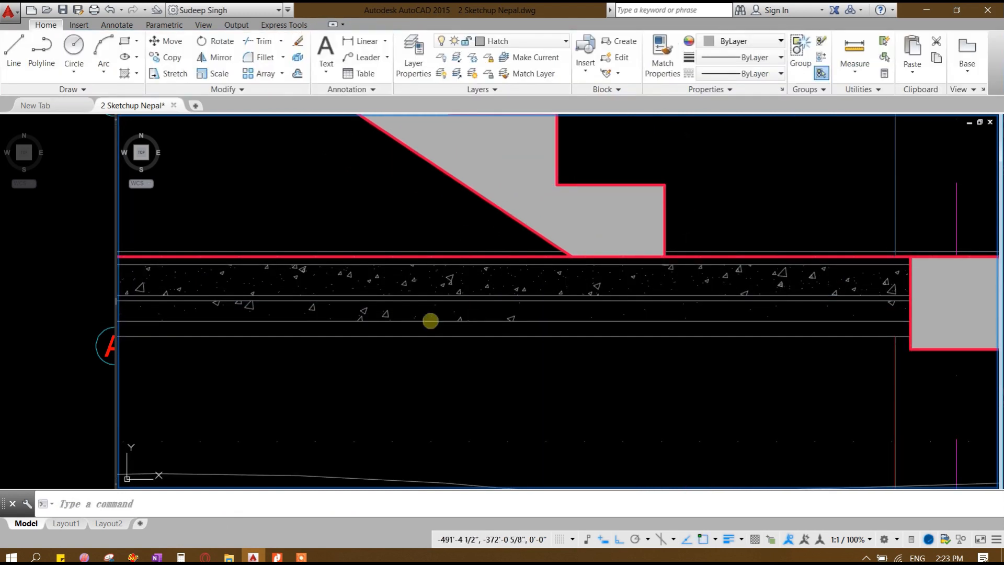
key(Return)
key(Escape)
key(Return)
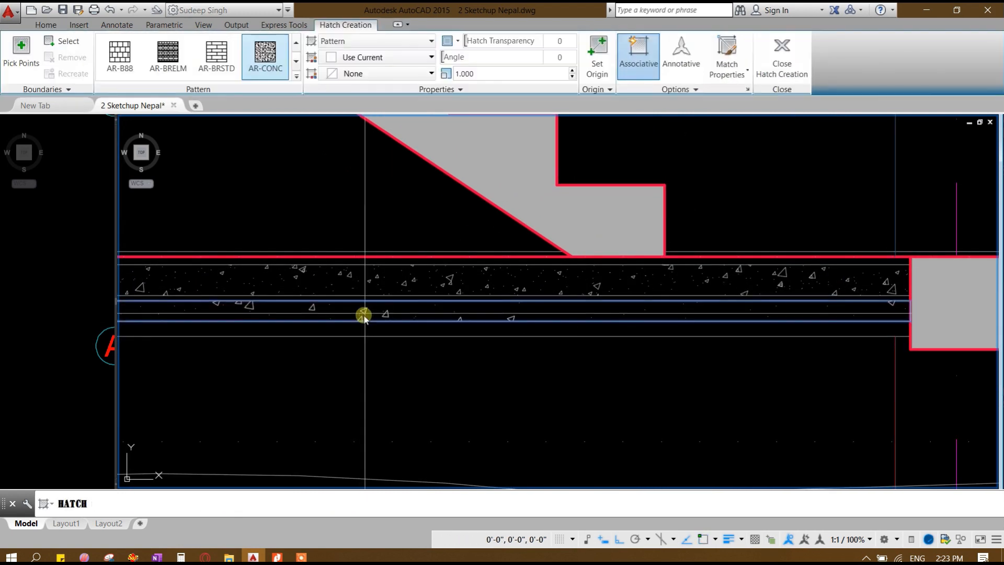
key(Return)
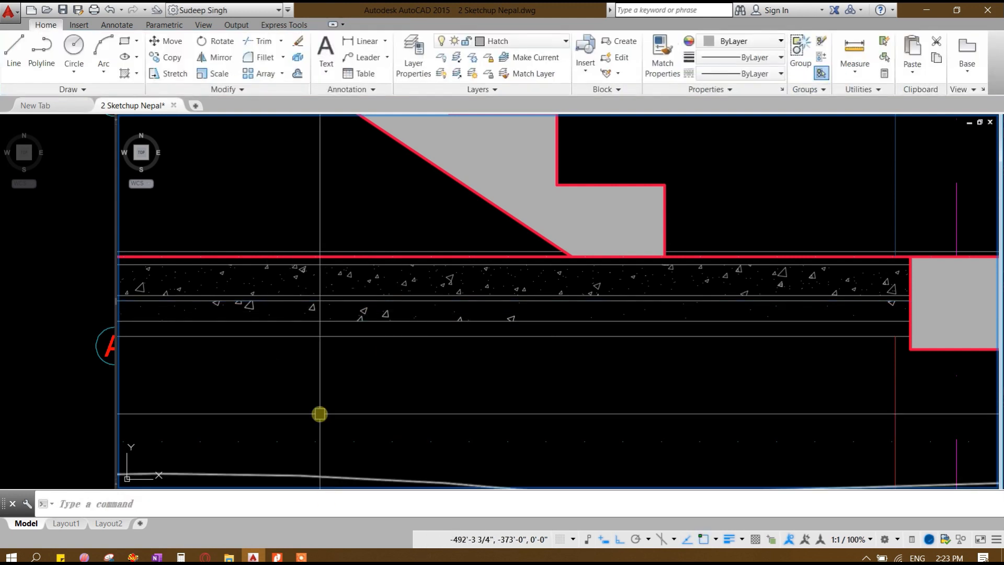
Step: Change the brick soling layer's hatch in the bay between grids A and B to the ANSI31 pattern at scale 50
click(366, 309)
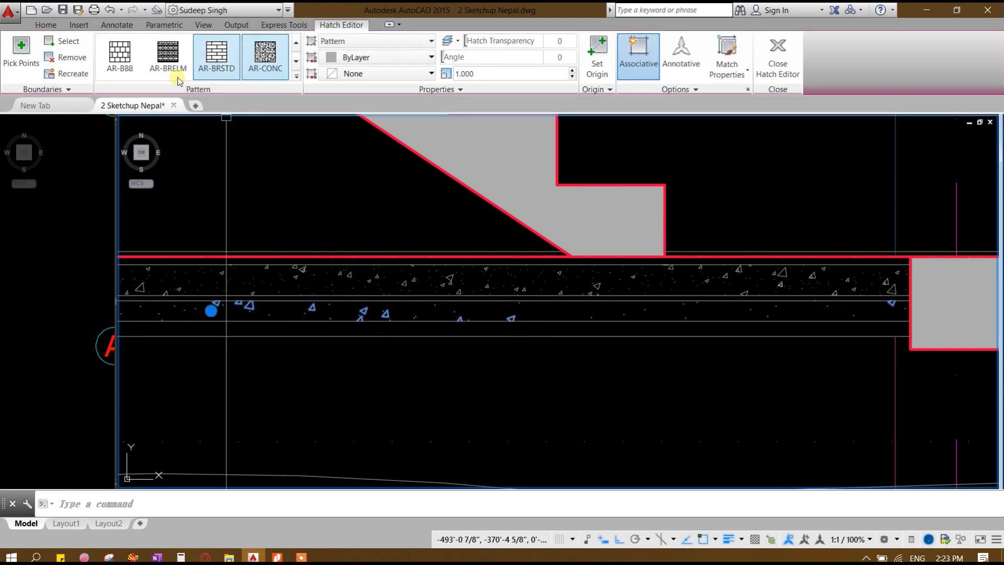
click(296, 76)
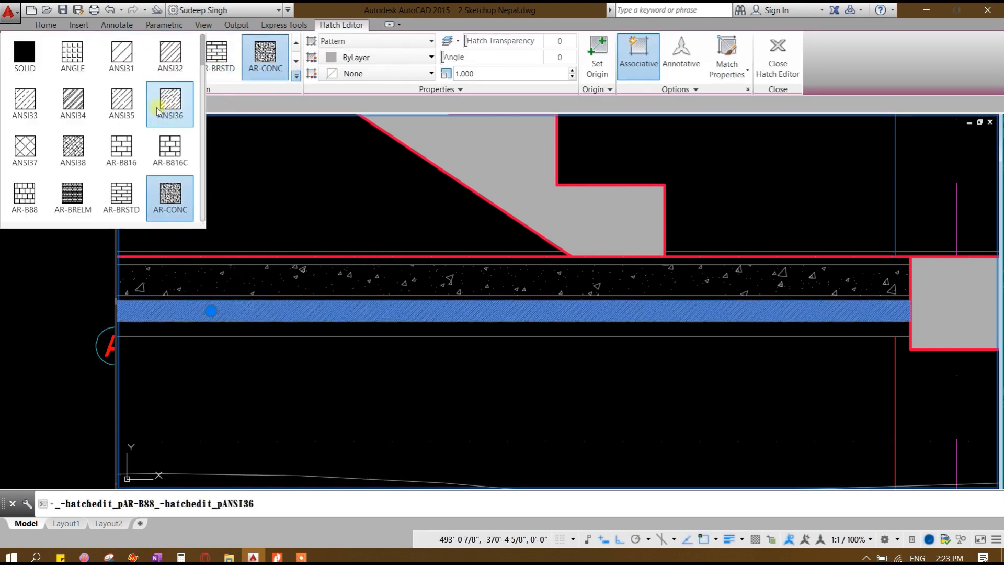
click(123, 58)
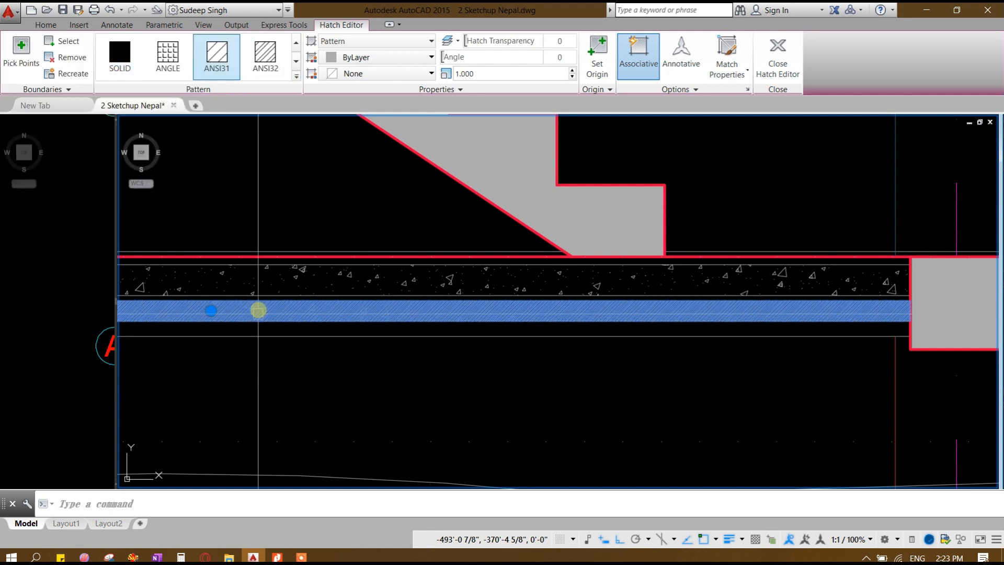
text(5)
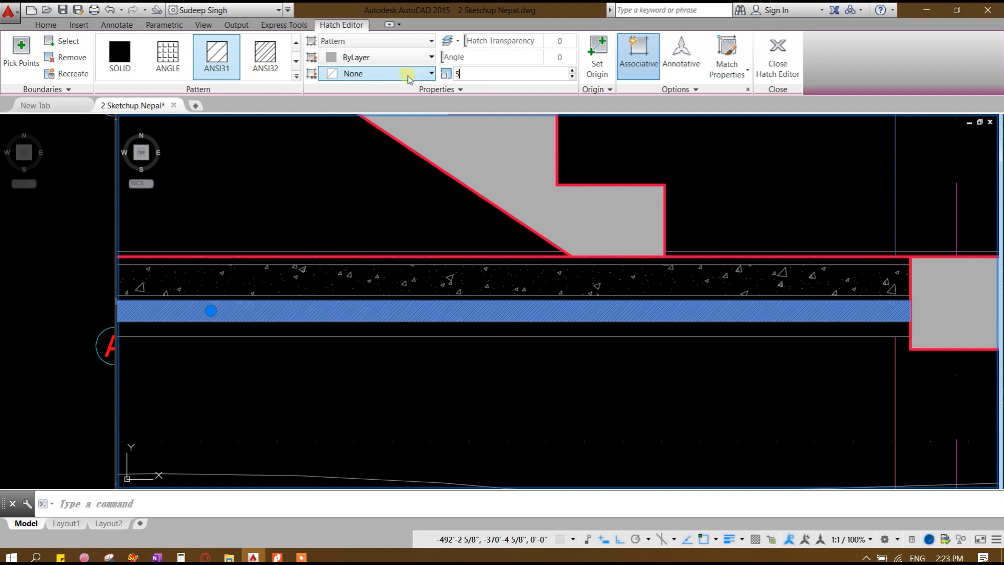
text(0)
key(Return)
scroll(393, 295, up, 4)
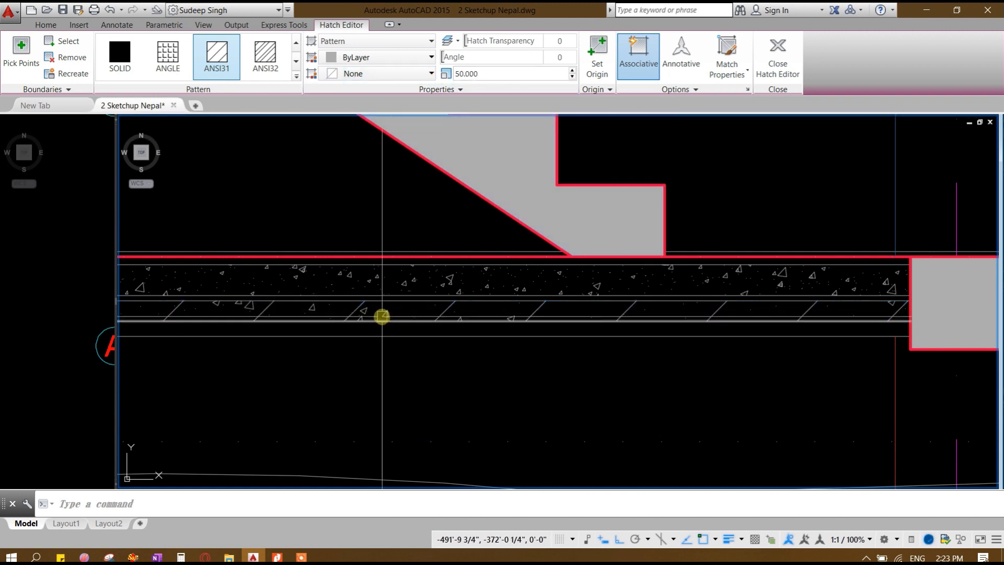
click(381, 314)
key(Escape)
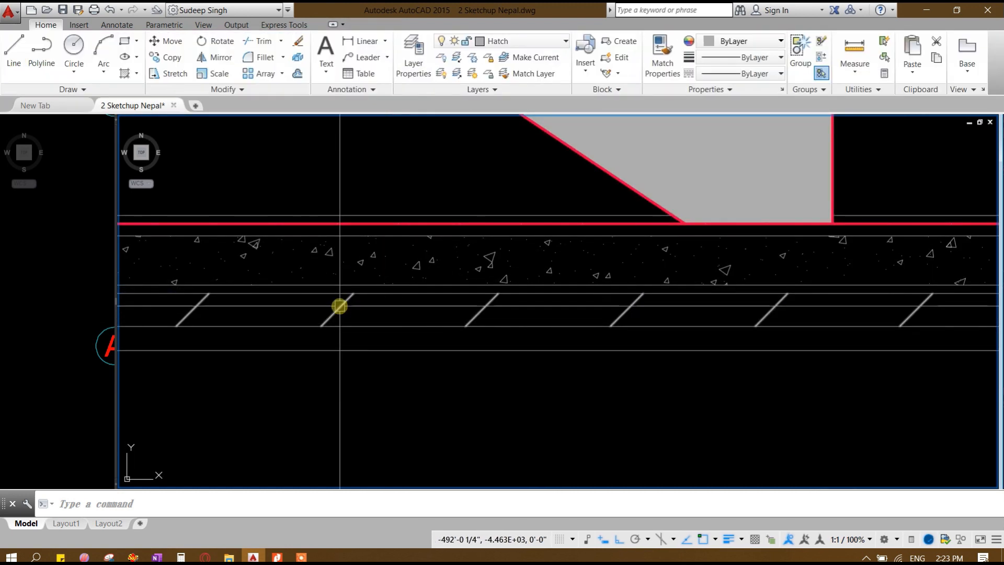
Step: Set the brick soling hatch's angle to 45 and its scale to 70
scroll(660, 247, down, 4)
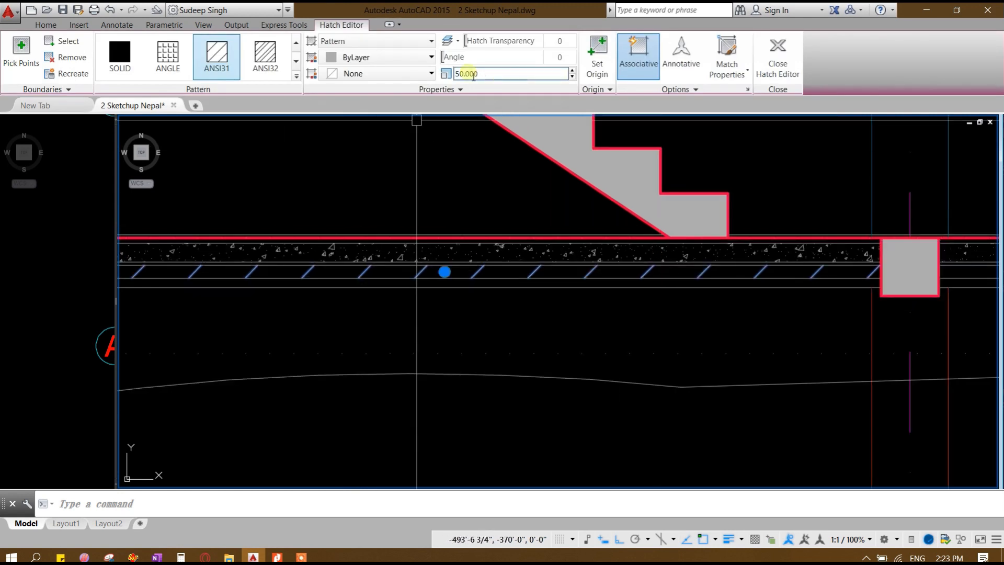
drag(459, 59, 472, 58)
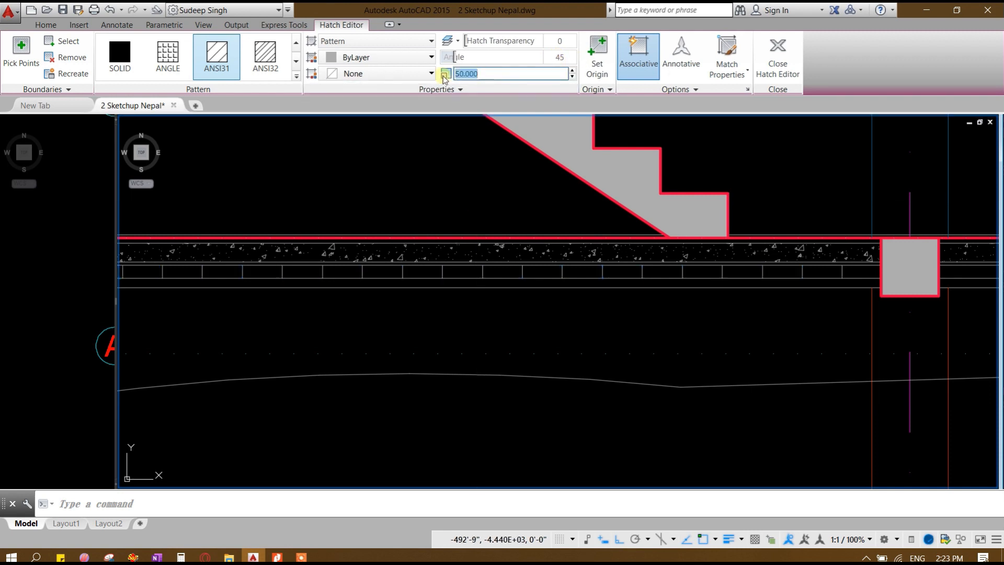
scroll(833, 332, down, 3)
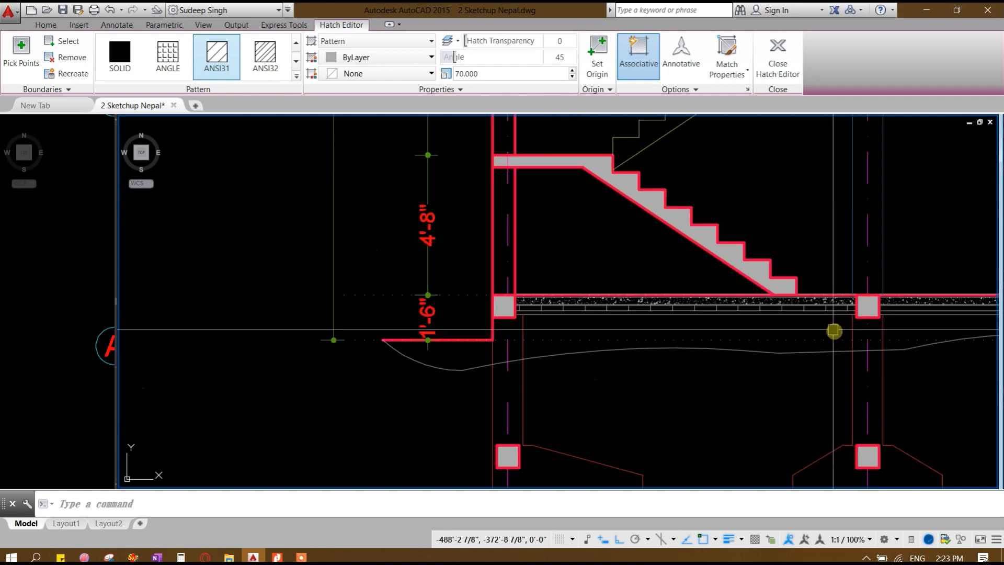
scroll(666, 316, up, 5)
key(Escape)
Step: Add a matching ANSI31 hatch to the brick soling layer in the two bays between grids B and D using Add Selected
click(677, 281)
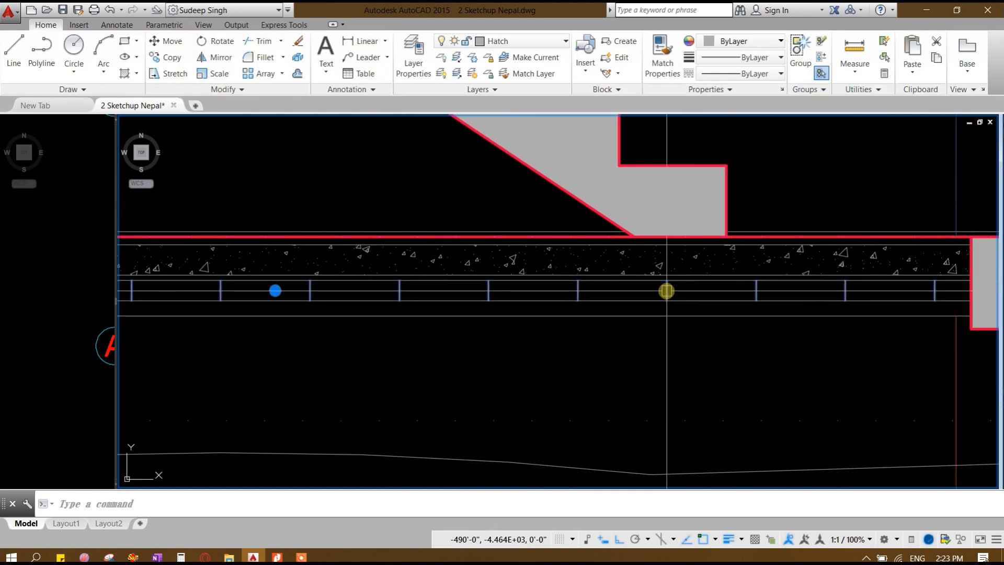
right_click(666, 291)
click(719, 439)
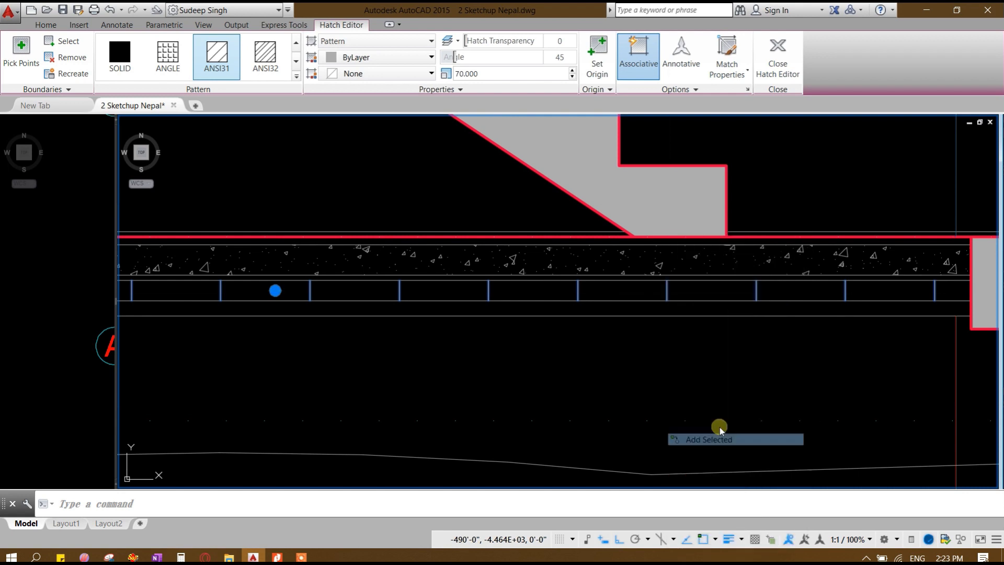
scroll(671, 349, down, 2)
middle_drag(779, 357, 308, 350)
middle_drag(738, 341, 493, 339)
click(545, 306)
middle_drag(698, 318, 337, 322)
scroll(415, 312, down, 2)
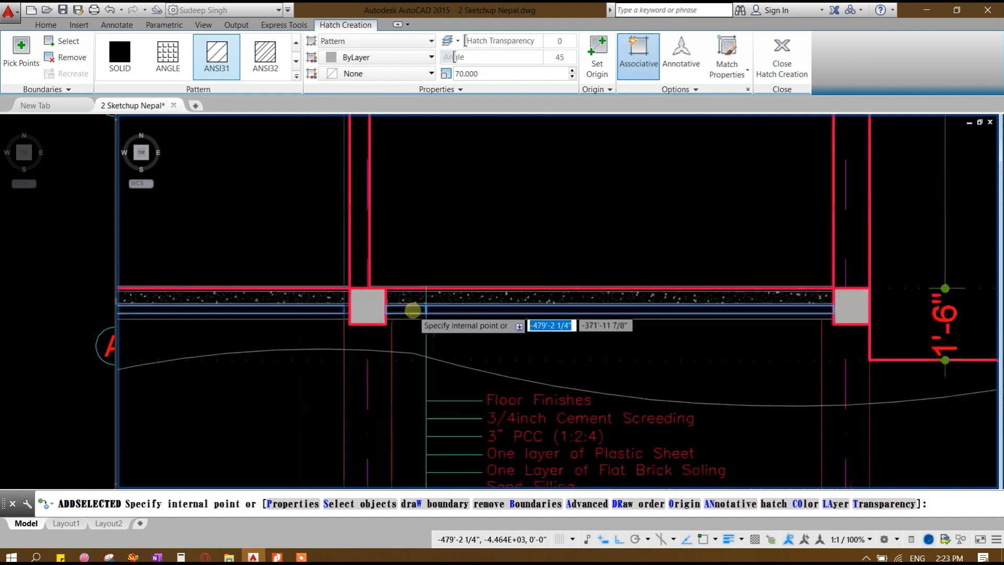
scroll(511, 345, down, 2)
key(Return)
Step: Review the hatched ground-floor layers from grid D back to grid A and the stairs above them
scroll(644, 346, down, 2)
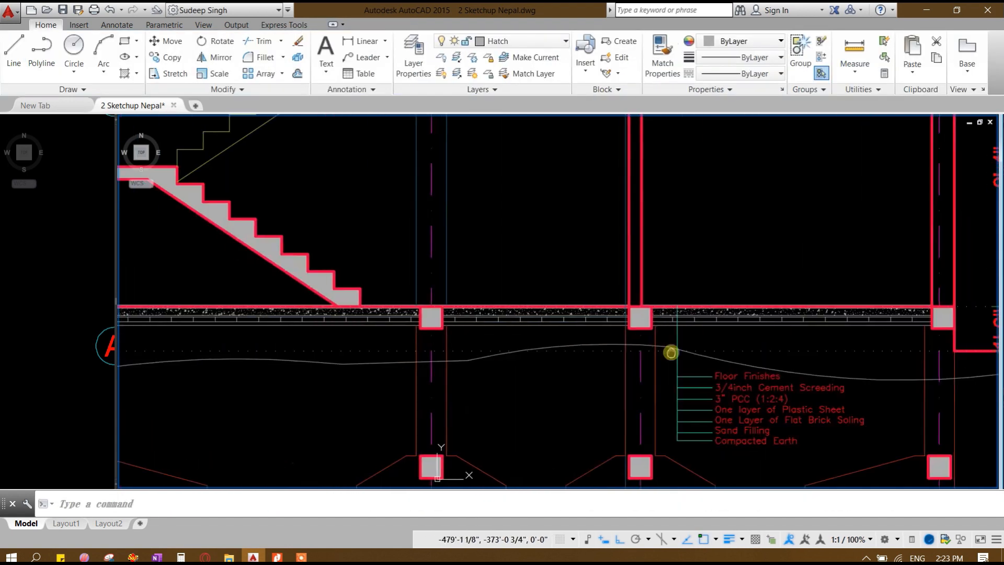
scroll(530, 245, down, 2)
scroll(332, 316, up, 2)
middle_drag(331, 316, 472, 336)
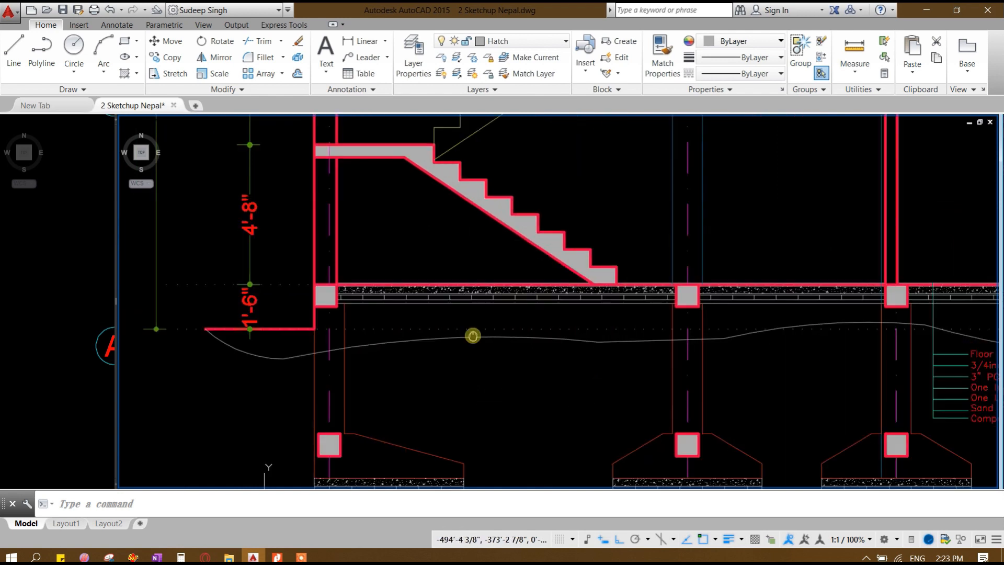
scroll(394, 316, down, 4)
mouse_move(496, 212)
middle_down()
mouse_move(477, 392)
mouse_move(426, 347)
middle_up()
scroll(489, 266, down, 2)
middle_drag(424, 233, 478, 298)
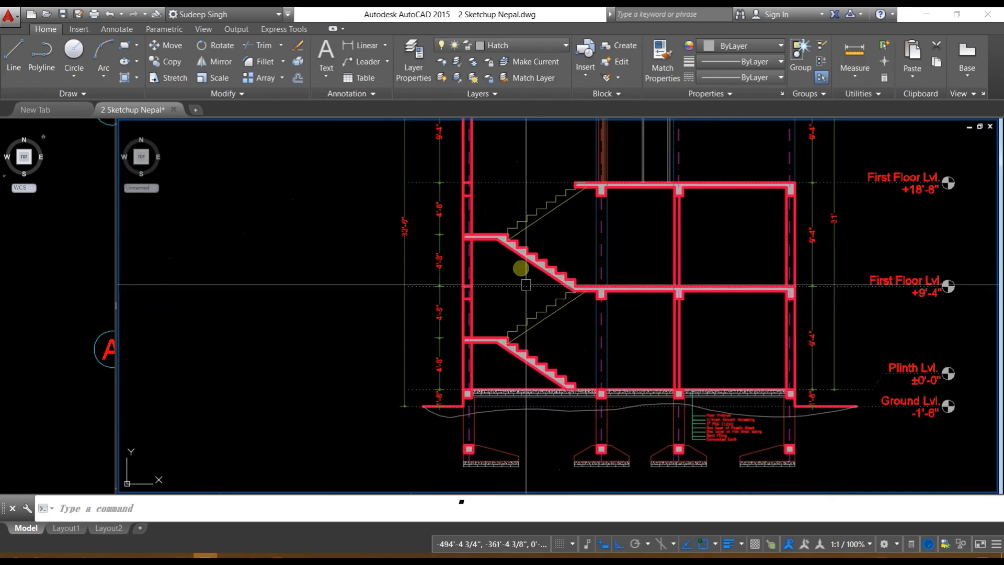
Step: Examine the level labels beside the section from the plinth up to the top level
scroll(516, 352, down, 5)
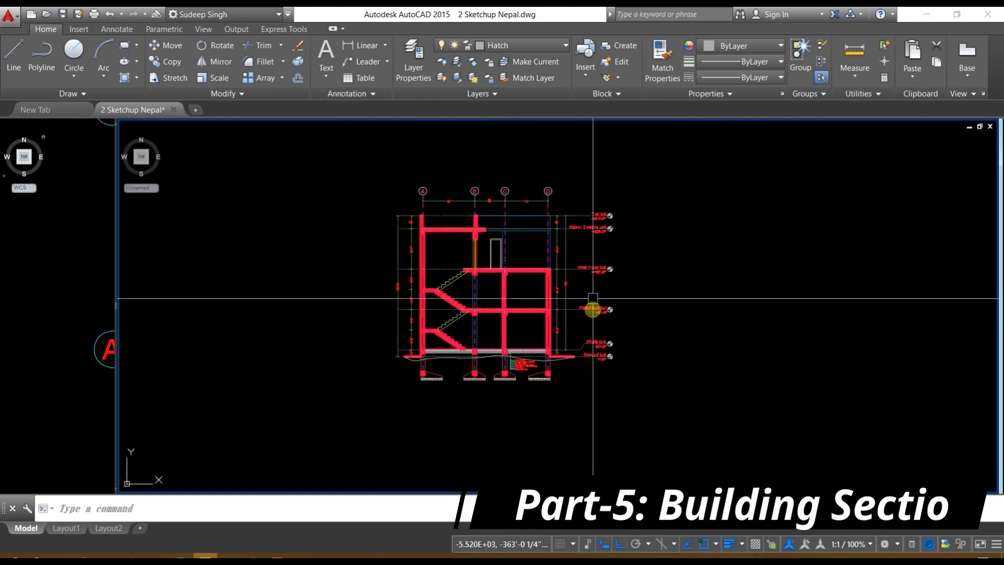
scroll(591, 313, up, 2)
scroll(601, 220, up, 1)
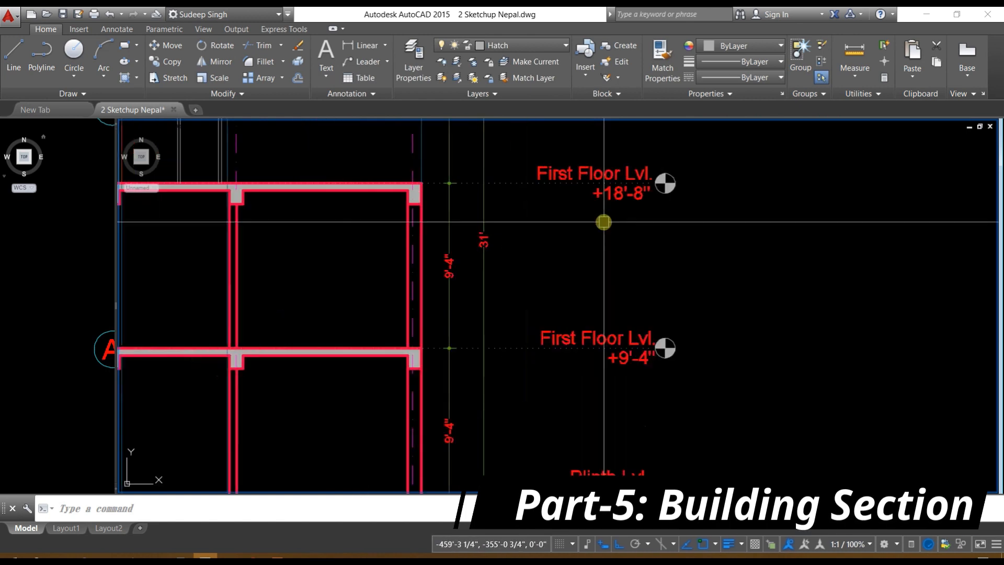
scroll(602, 232, down, 2)
middle_drag(579, 257, 576, 260)
scroll(577, 260, up, 1)
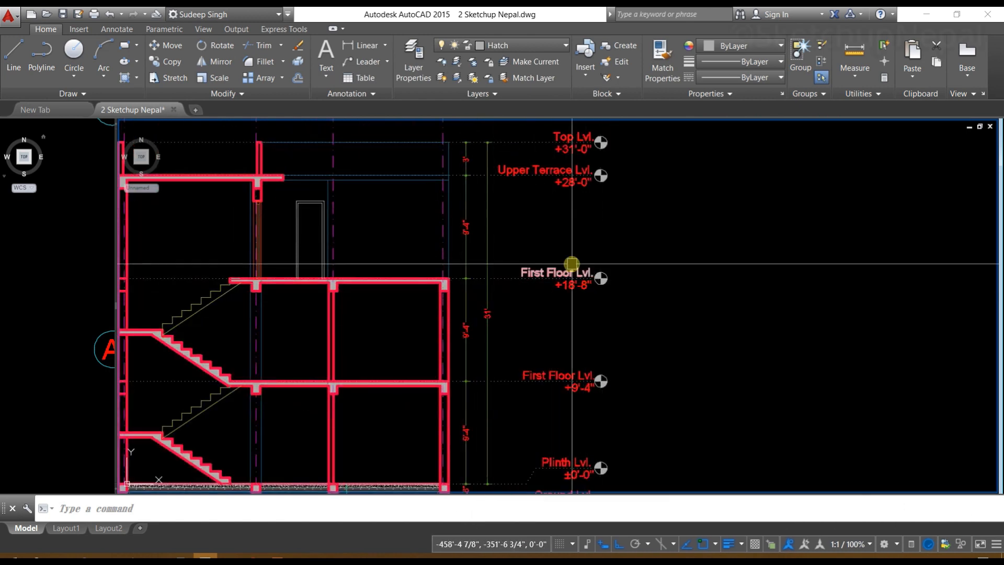
scroll(579, 269, up, 1)
scroll(486, 281, up, 1)
scroll(534, 285, down, 4)
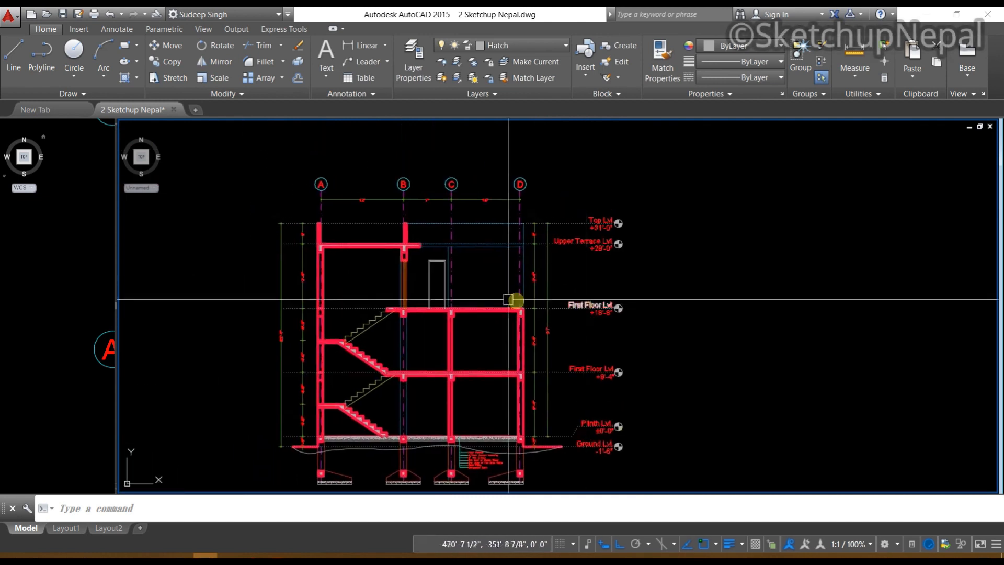
scroll(539, 297, up, 2)
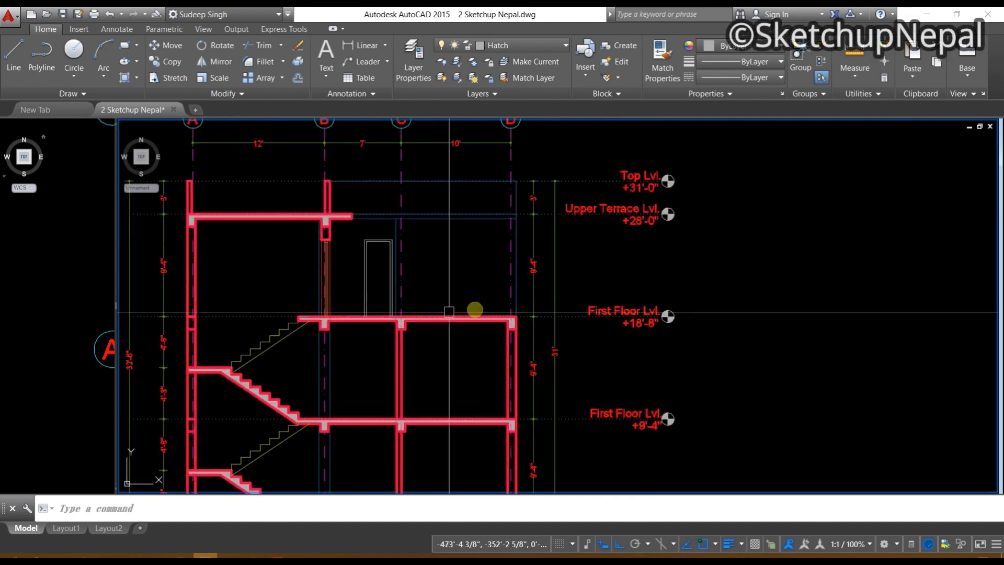
scroll(628, 335, up, 2)
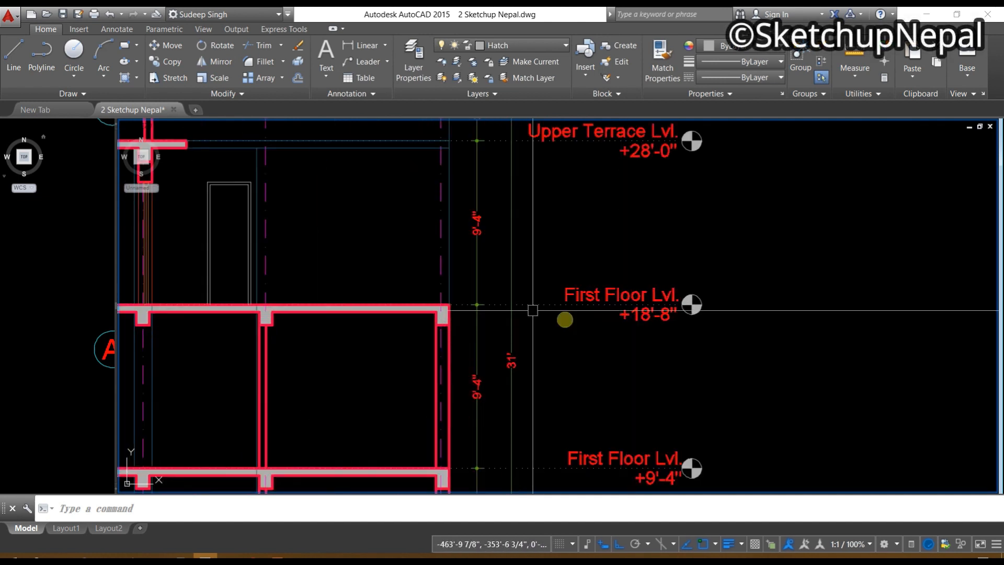
middle_drag(440, 261, 548, 389)
scroll(565, 343, down, 5)
Step: Change the text of the level label above +18'-8" to "Lower Terrace Lvl."
scroll(578, 358, up, 7)
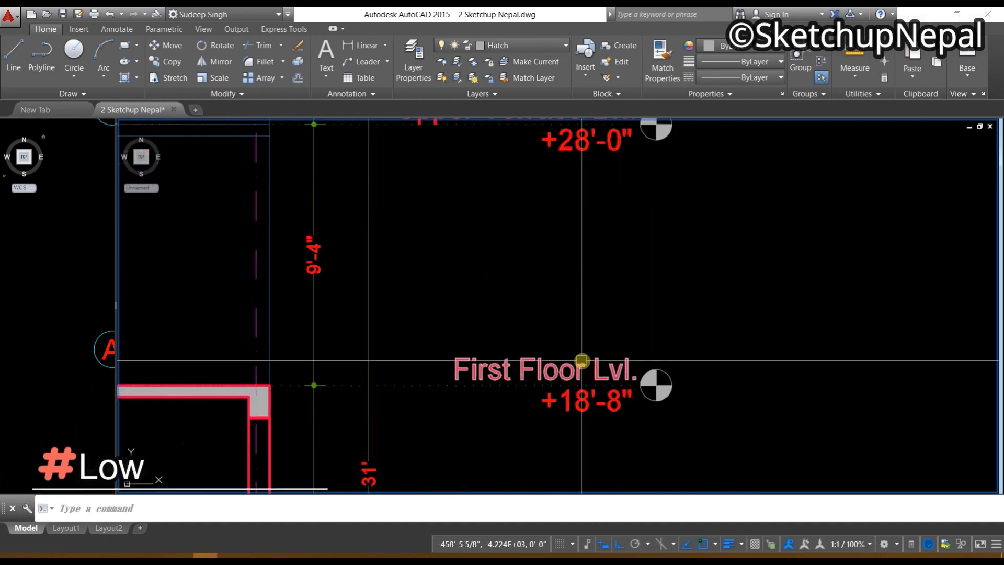
click(580, 360)
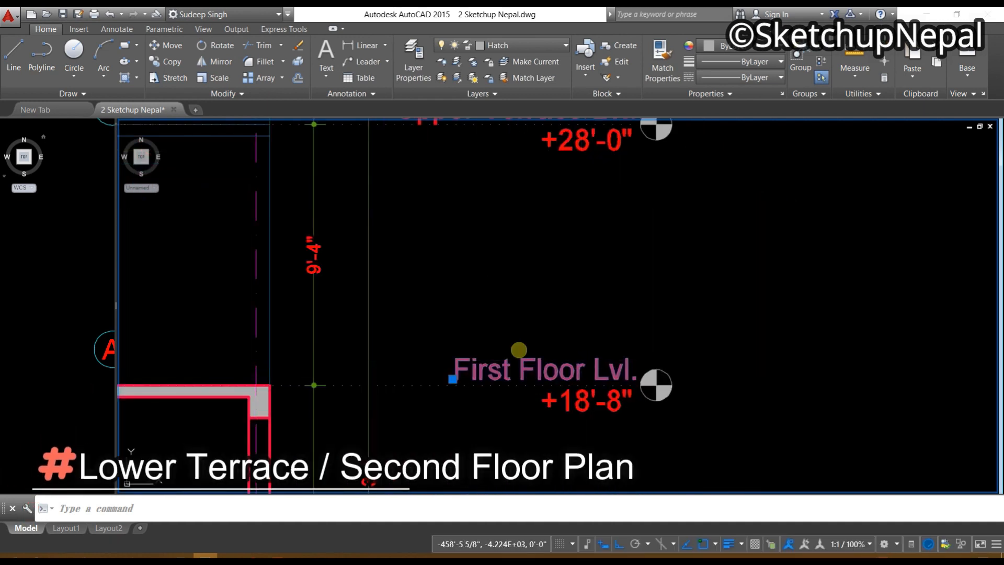
double_click(518, 353)
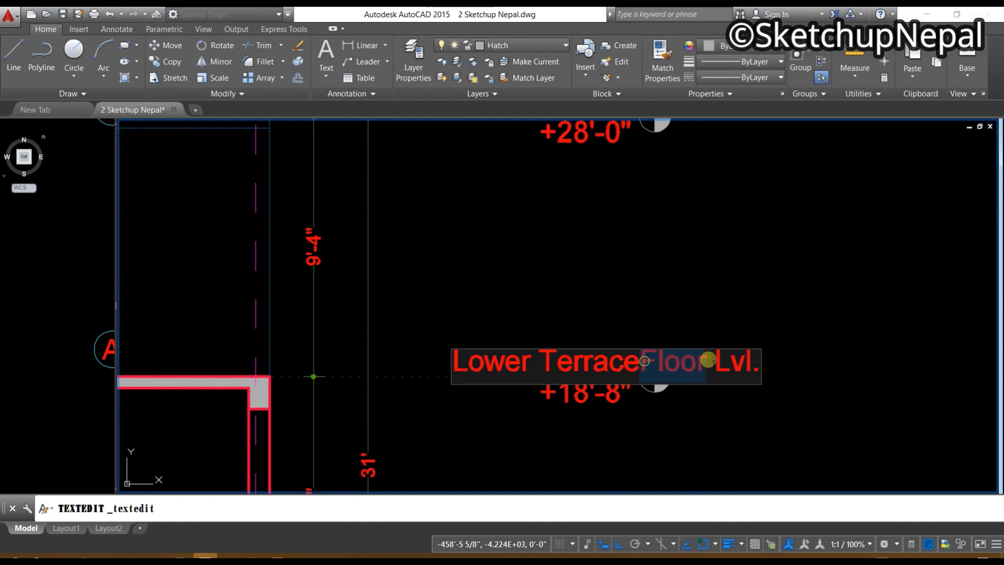
click(580, 249)
click(617, 377)
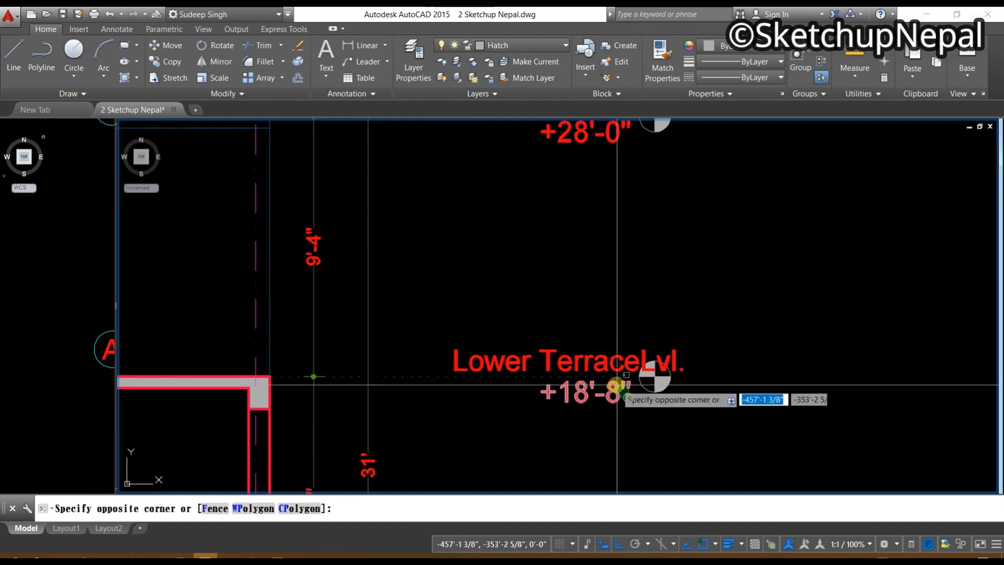
click(595, 363)
double_click(638, 364)
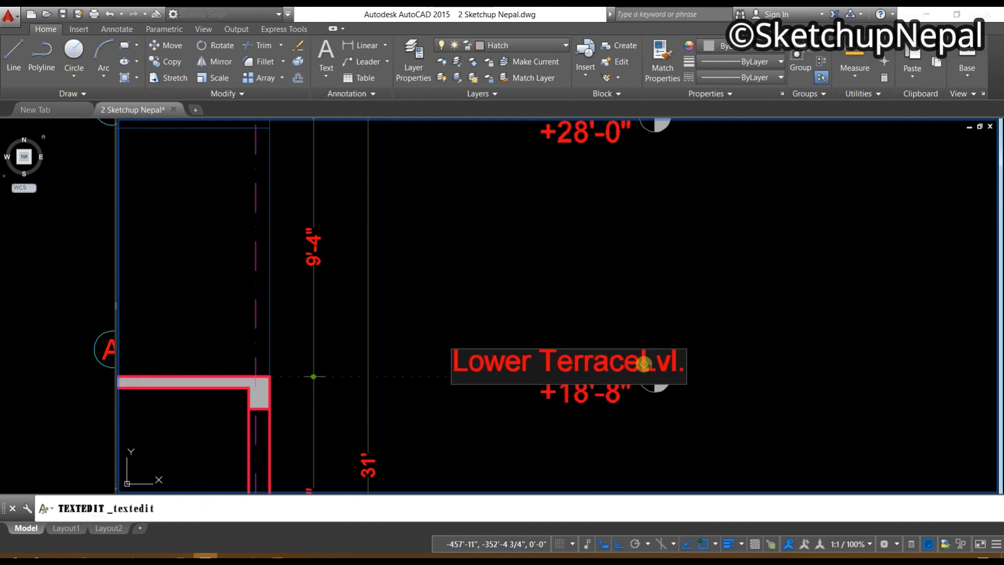
click(588, 299)
Step: Move the Lower Terrace Lvl. label about 1'-10 1/2" horizontally toward the building so it clears the level symbol
click(562, 360)
text(m)
key(space)
click(600, 286)
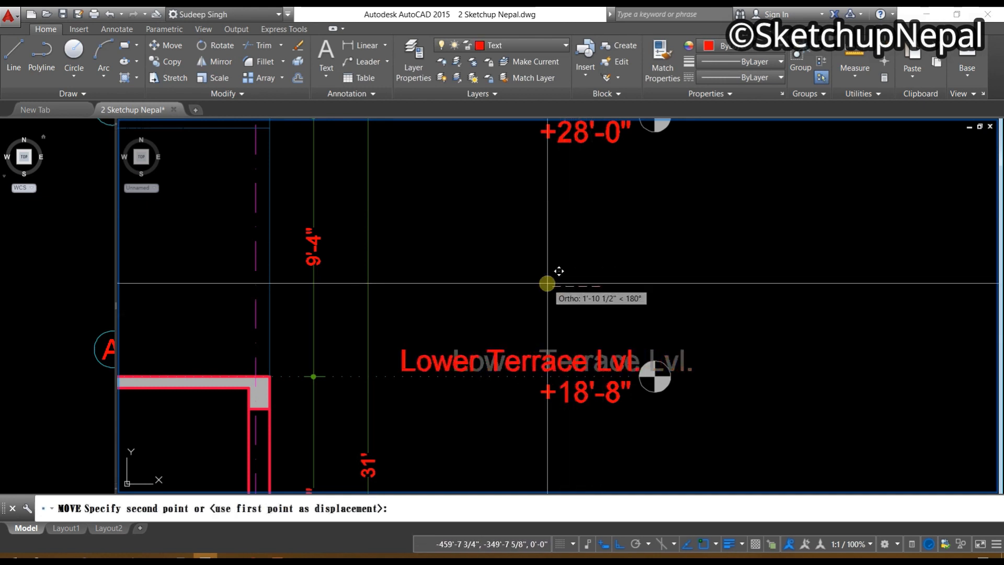
click(547, 283)
Step: Review the whole section and inspect the ground-floor layers against their material annotations between grids A and D
scroll(547, 284, down, 6)
middle_drag(455, 315, 526, 317)
scroll(502, 295, up, 2)
middle_drag(489, 368, 562, 232)
middle_drag(473, 256, 473, 305)
middle_drag(511, 271, 508, 283)
scroll(507, 283, down, 2)
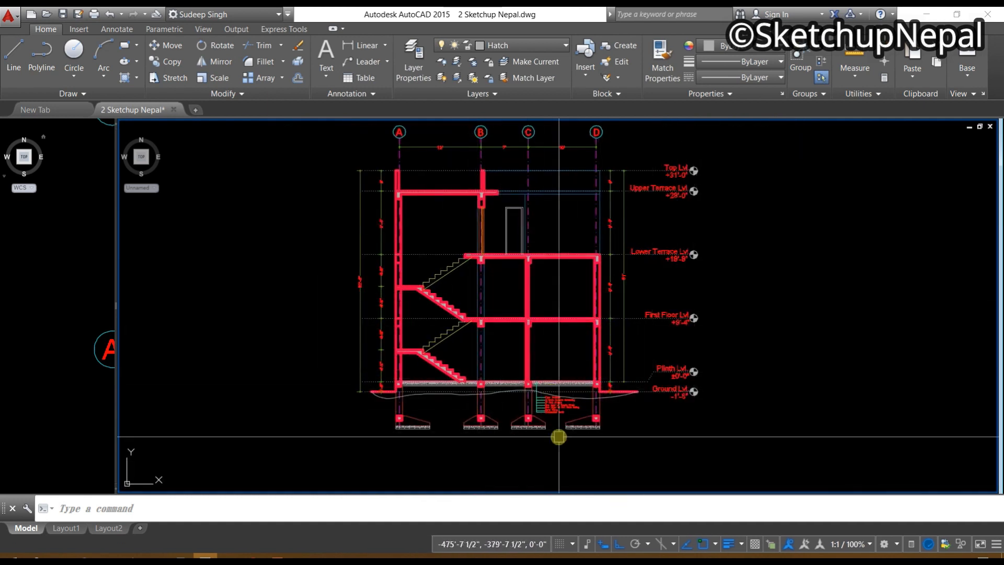
scroll(370, 426, up, 2)
scroll(274, 314, up, 4)
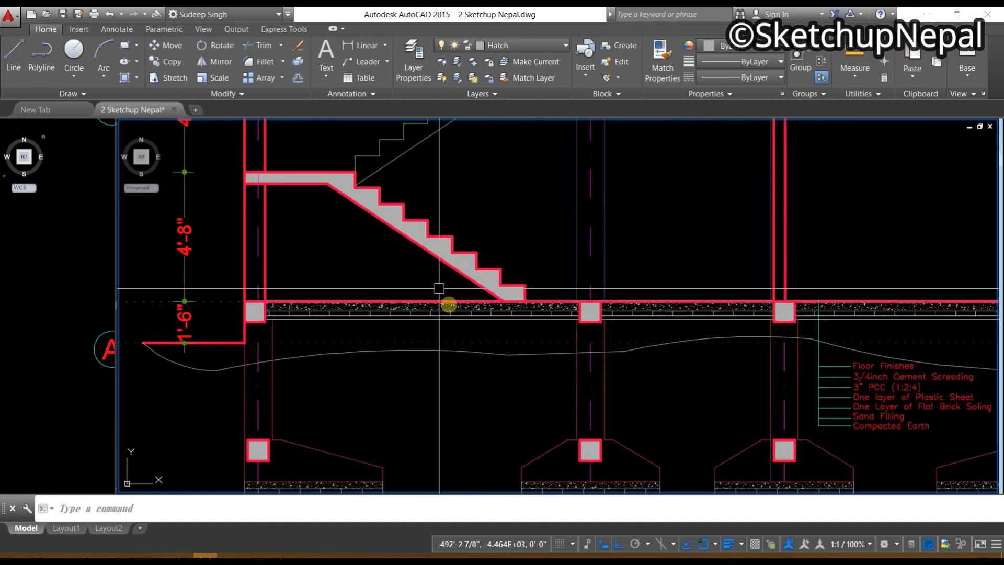
scroll(314, 306, up, 2)
middle_drag(318, 408, 249, 362)
scroll(249, 363, down, 1)
middle_drag(641, 349, 297, 267)
middle_drag(858, 280, 690, 271)
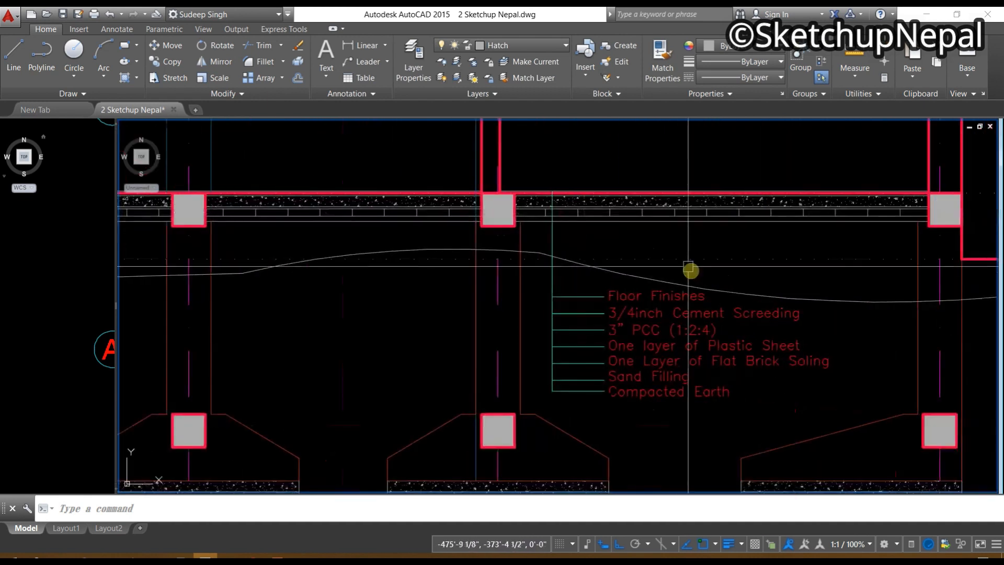
scroll(564, 204, up, 4)
scroll(456, 168, up, 2)
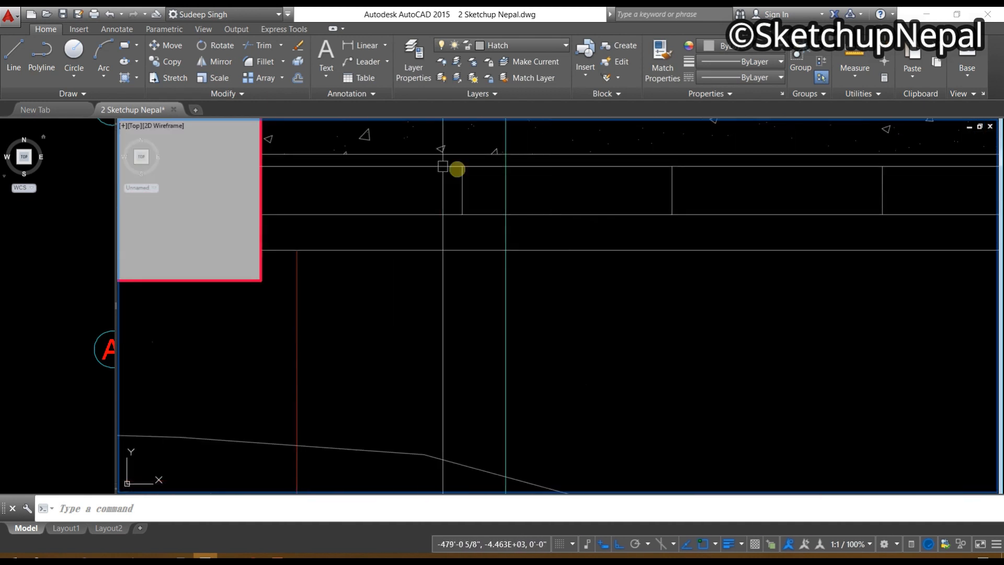
scroll(482, 298, down, 3)
mouse_move(769, 334)
middle_down()
mouse_move(294, 334)
mouse_move(608, 343)
middle_up()
middle_drag(381, 347, 562, 341)
scroll(387, 283, up, 4)
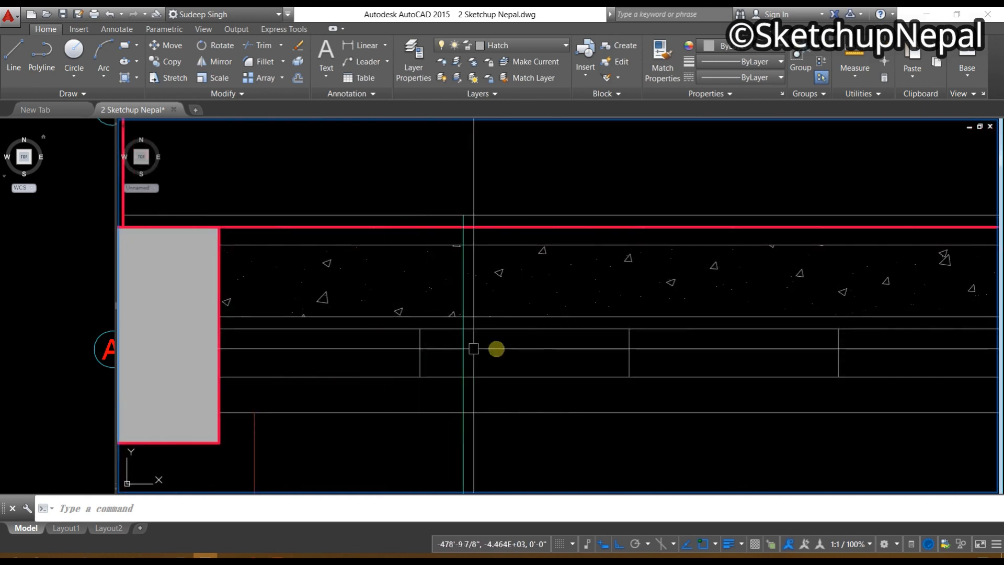
Step: Hatch the thin plastic sheet layer under the PCC with ANSI31 in the floor bay beside the 1'-6" plinth
scroll(336, 309, down, 5)
middle_drag(327, 366, 313, 368)
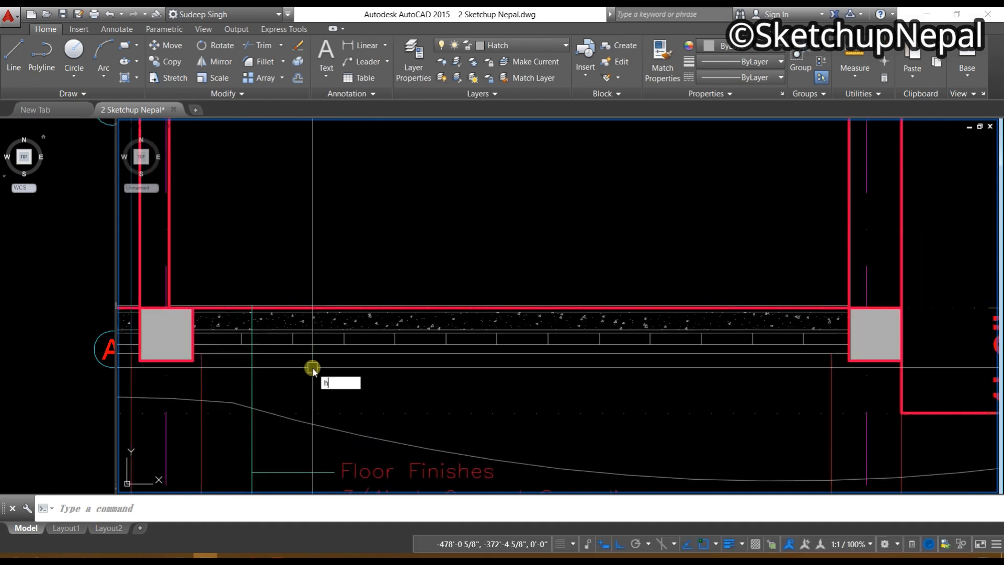
text(h)
key(Return)
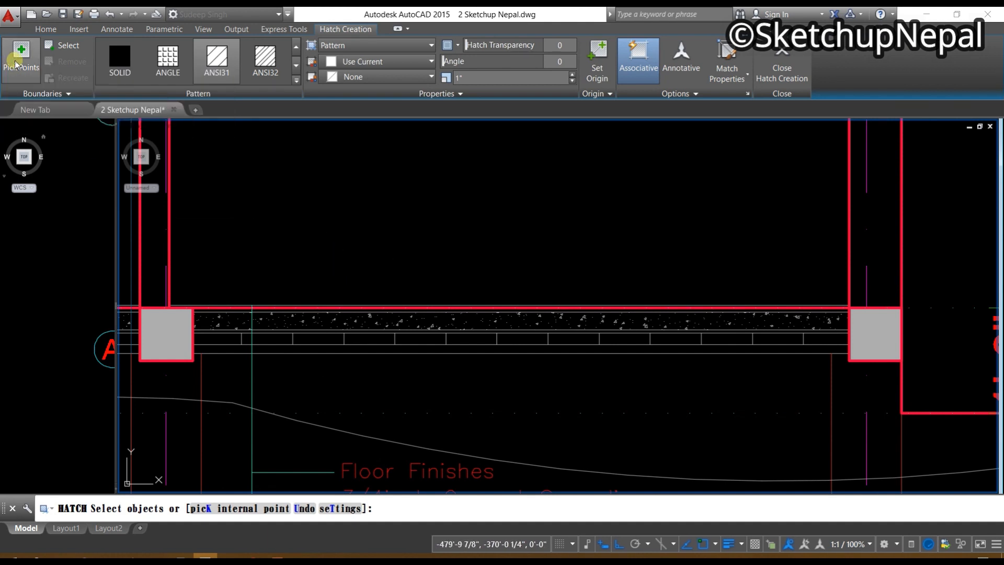
scroll(801, 348, up, 2)
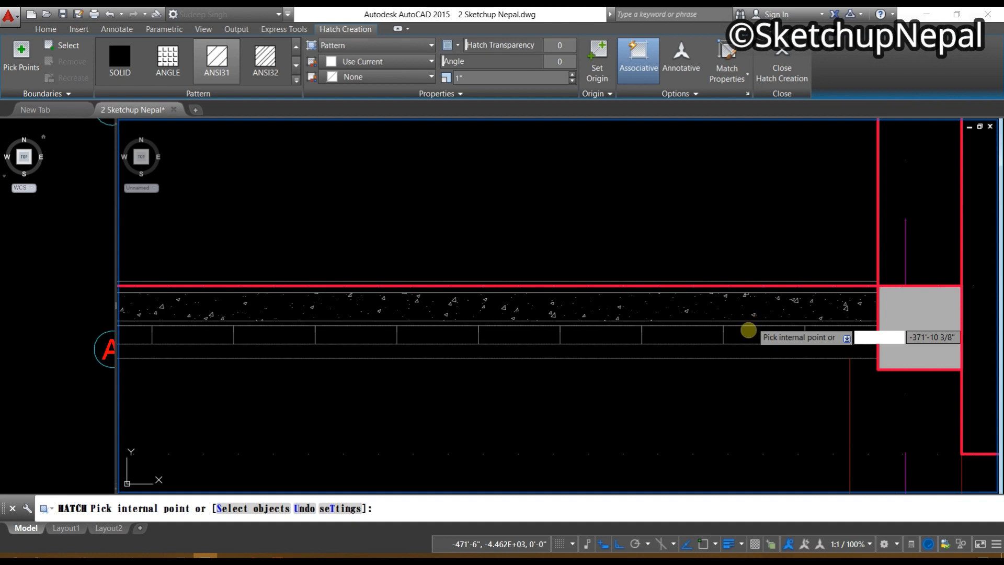
click(748, 331)
scroll(749, 330, down, 2)
key(Return)
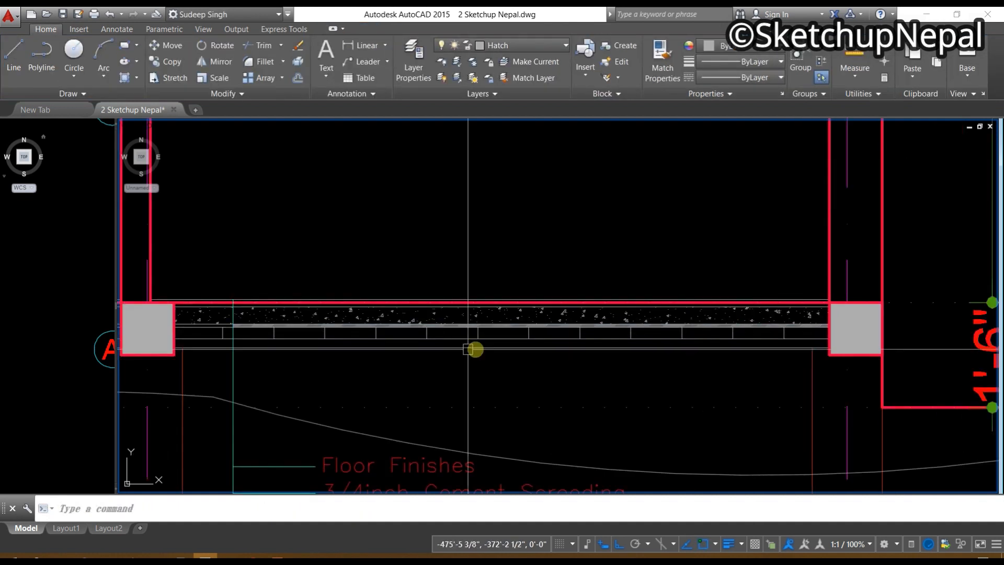
Step: Change the plastic sheet layer's hatch pattern to SOLID
scroll(477, 330, up, 5)
scroll(487, 329, up, 4)
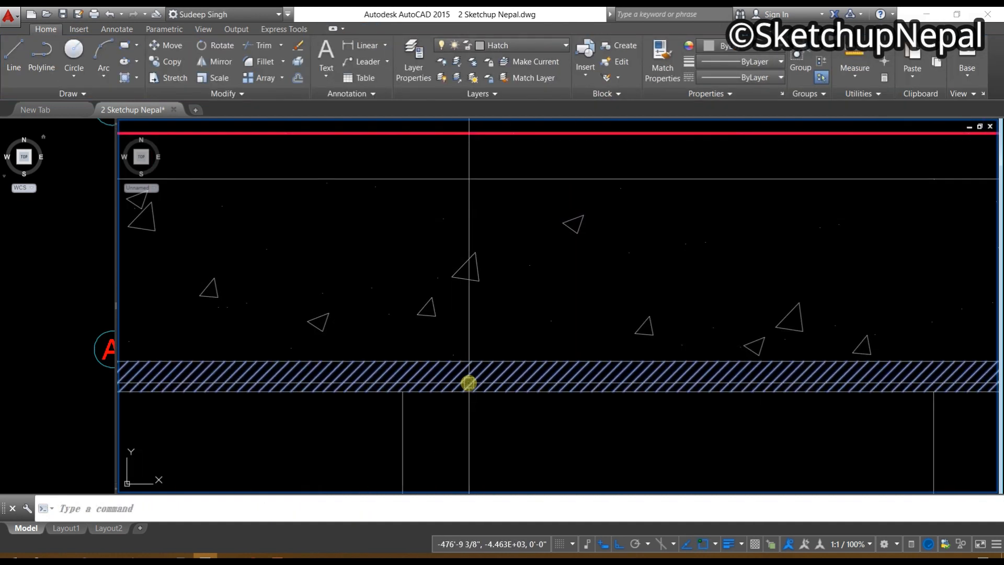
click(469, 382)
click(109, 73)
scroll(403, 313, down, 4)
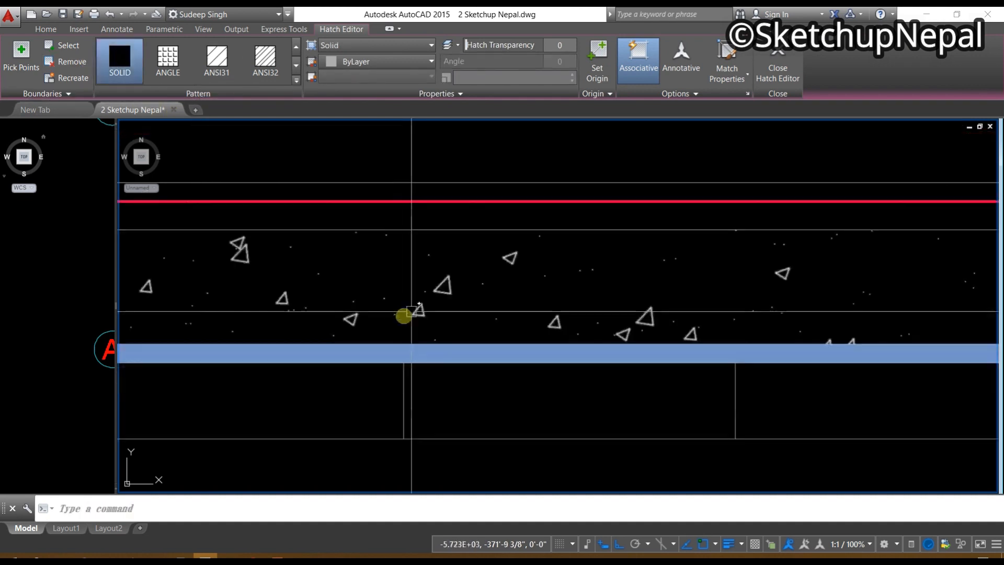
middle_drag(403, 314, 691, 349)
scroll(593, 332, up, 8)
key(Escape)
Step: Add a matching solid hatch to the plastic sheet strip between the annotation leader line and the adjacent column
click(434, 338)
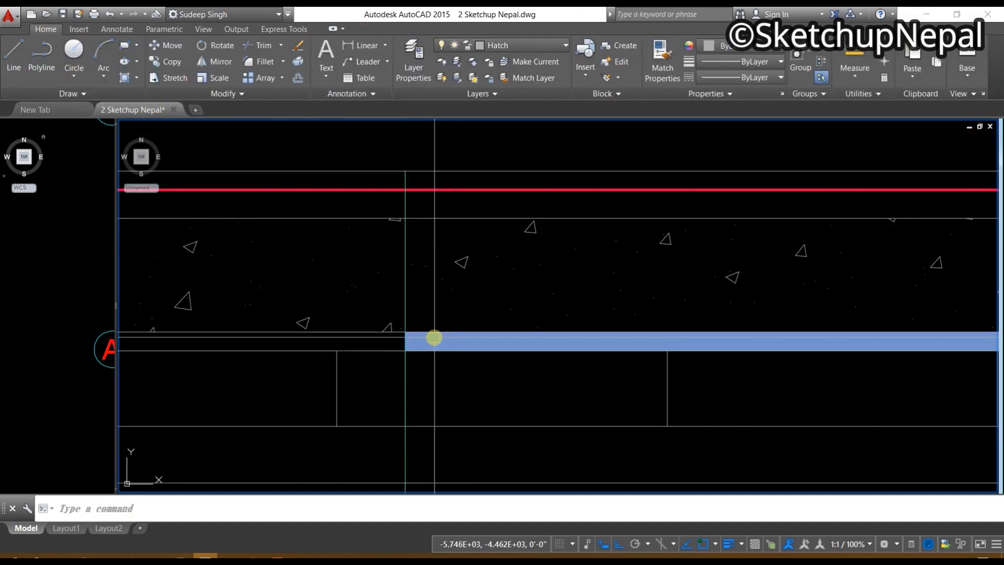
middle_drag(531, 344, 811, 343)
right_click(814, 339)
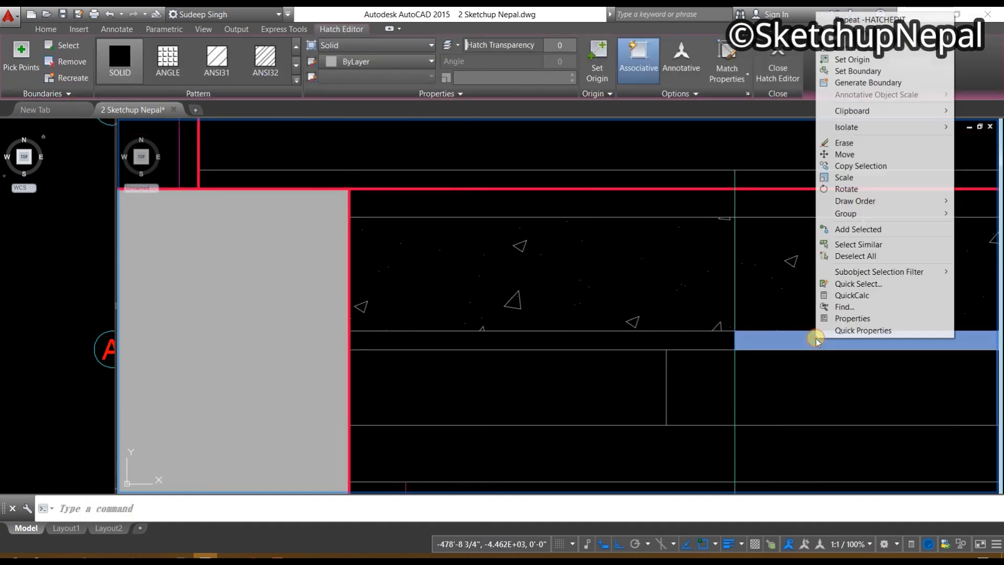
click(854, 233)
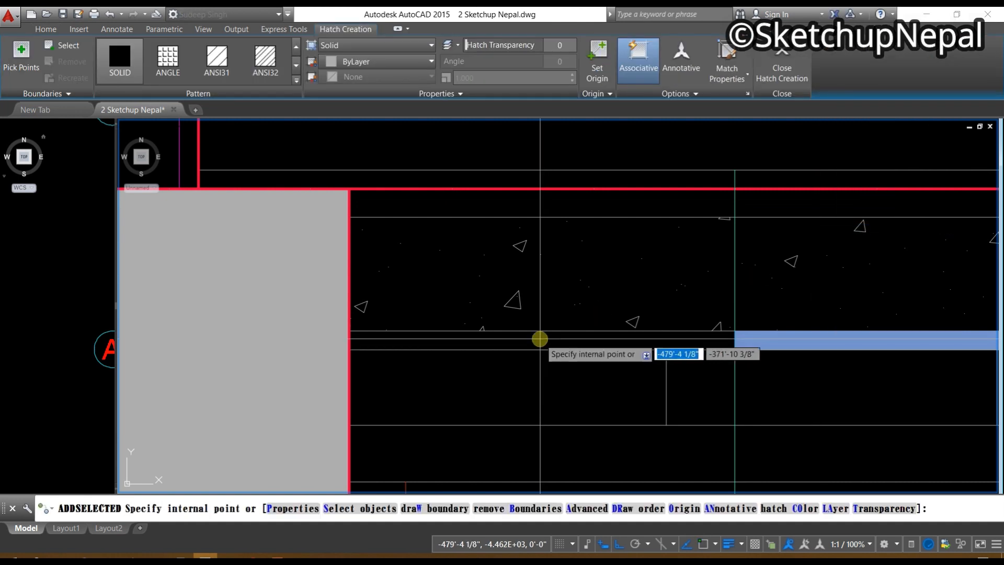
key(space)
scroll(456, 339, down, 3)
middle_drag(456, 339, 689, 327)
key(space)
scroll(689, 347, up, 4)
key(Escape)
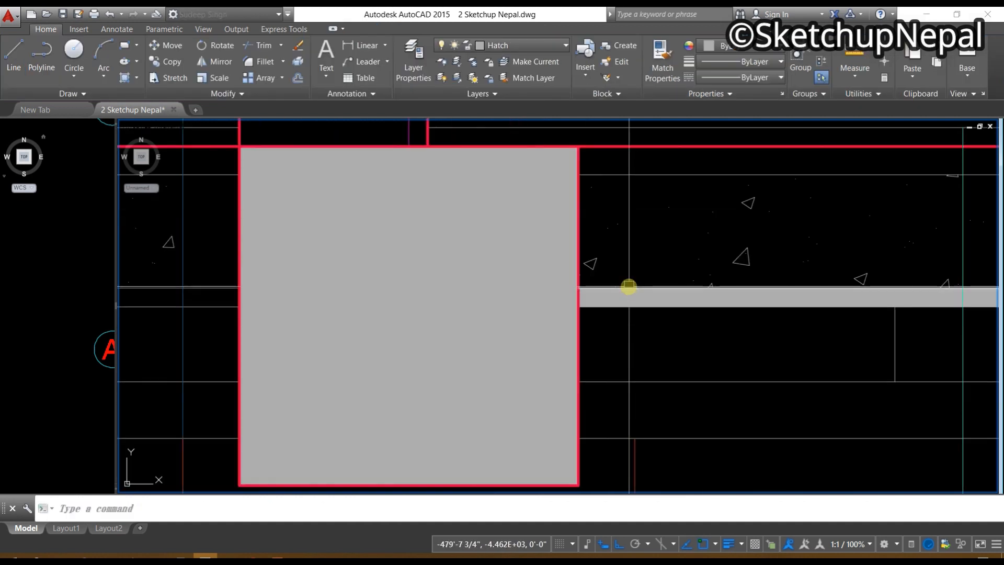
Step: Extend the matching solid hatch to the plastic sheet layer in the next bay, including the short strip beside the column
click(620, 301)
right_click(621, 299)
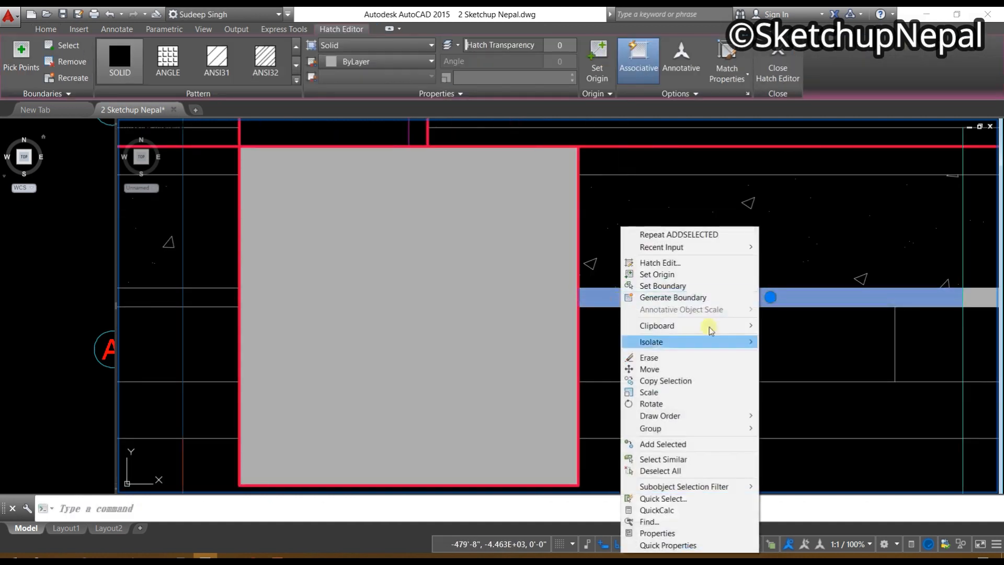
click(707, 443)
scroll(547, 343, down, 2)
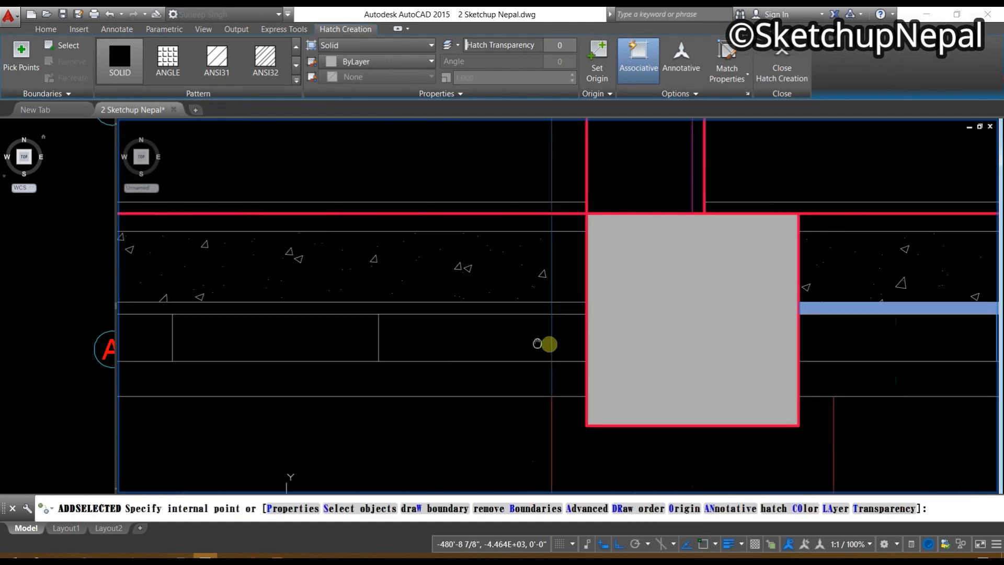
middle_drag(547, 343, 733, 377)
scroll(665, 391, down, 2)
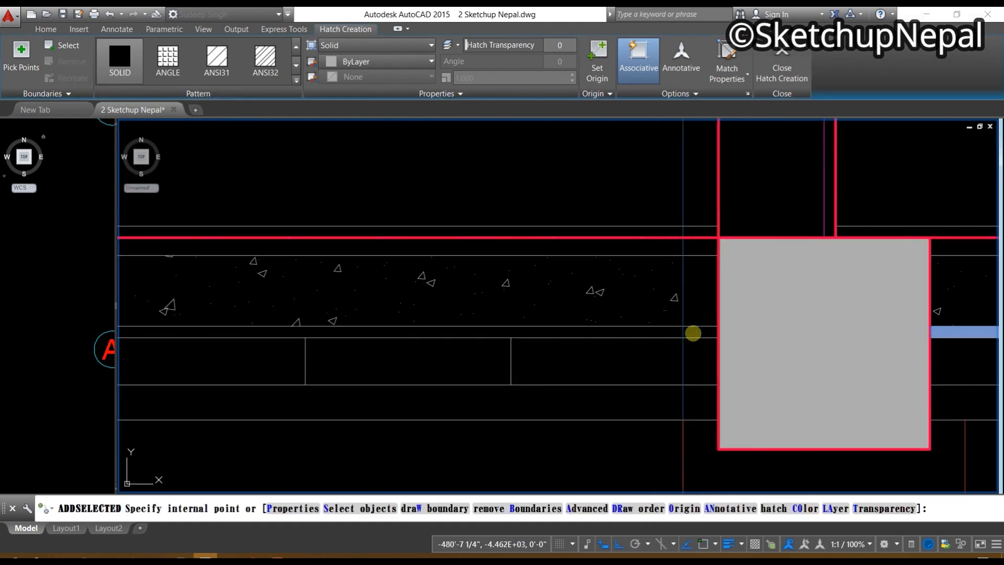
click(693, 333)
mouse_move(390, 335)
middle_down()
mouse_move(449, 353)
mouse_move(670, 356)
middle_up()
scroll(669, 356, down, 2)
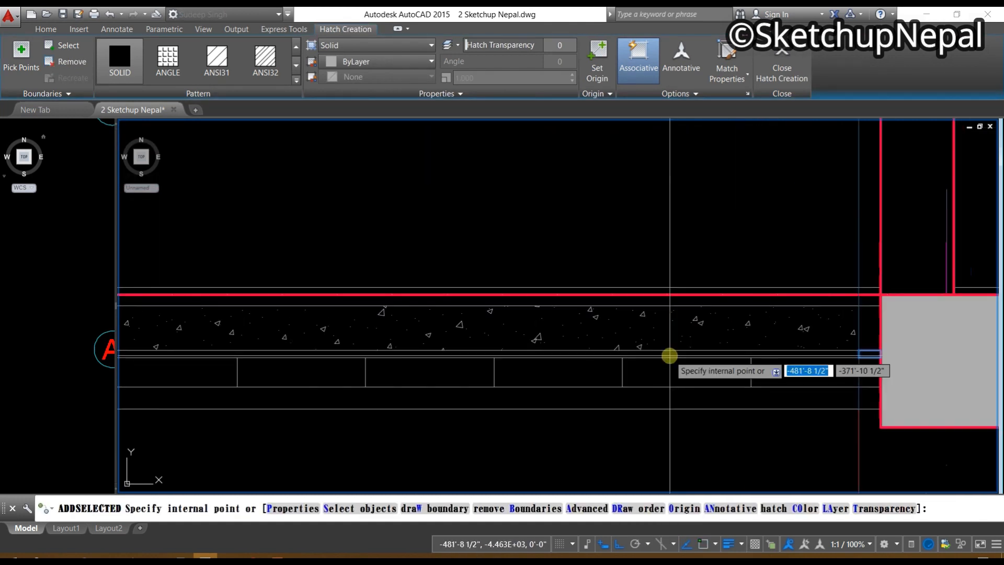
click(487, 355)
scroll(416, 374, down, 2)
middle_drag(421, 375, 580, 387)
middle_drag(296, 394, 743, 395)
scroll(599, 382, up, 2)
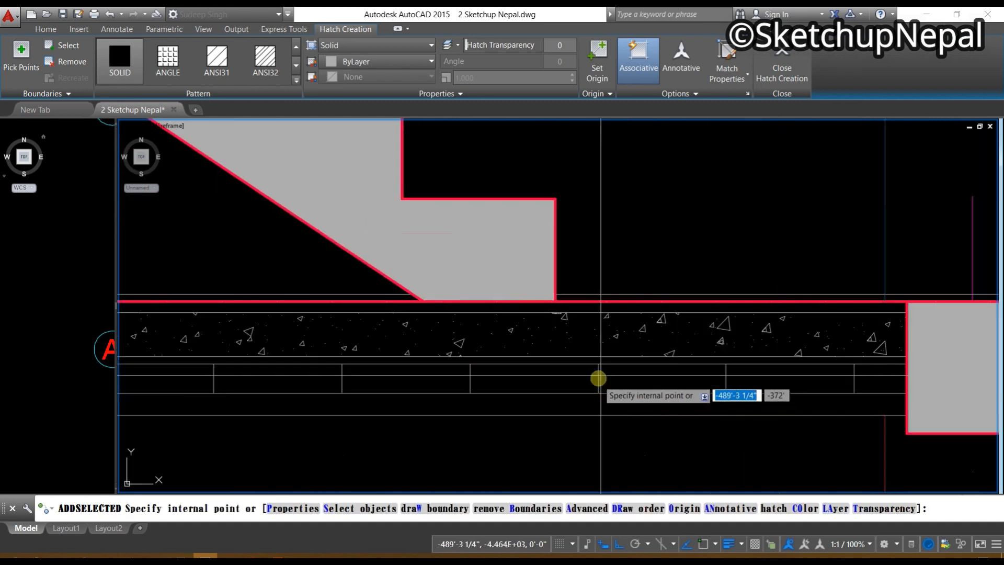
scroll(711, 392, down, 3)
scroll(694, 389, up, 2)
middle_drag(809, 396, 670, 385)
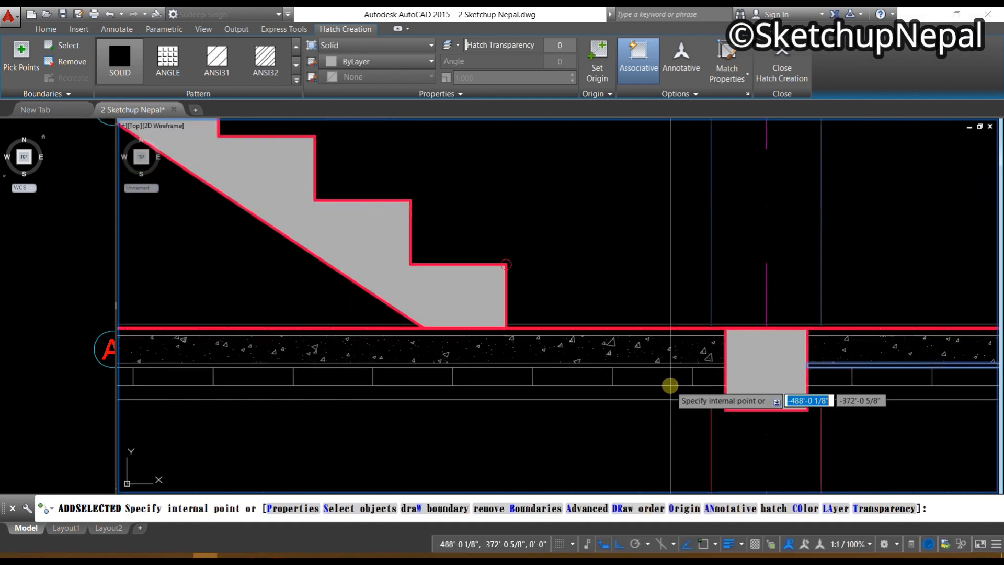
key(Return)
Step: Add the matching solid hatch to the plastic sheet layer in the floor bay beneath the staircase
scroll(670, 366, up, 2)
scroll(782, 381, down, 2)
scroll(551, 362, up, 3)
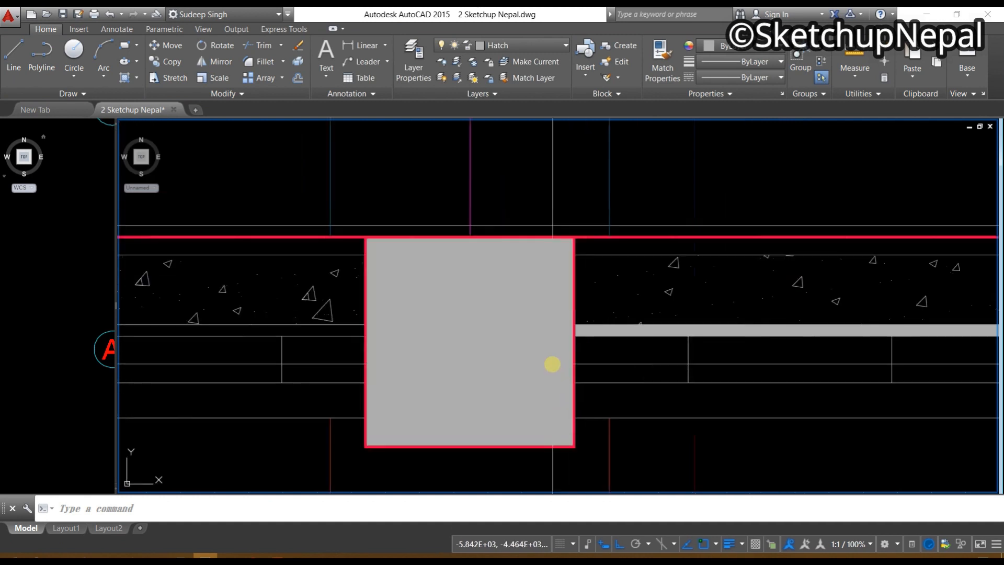
scroll(606, 319, up, 2)
click(617, 309)
right_click(617, 310)
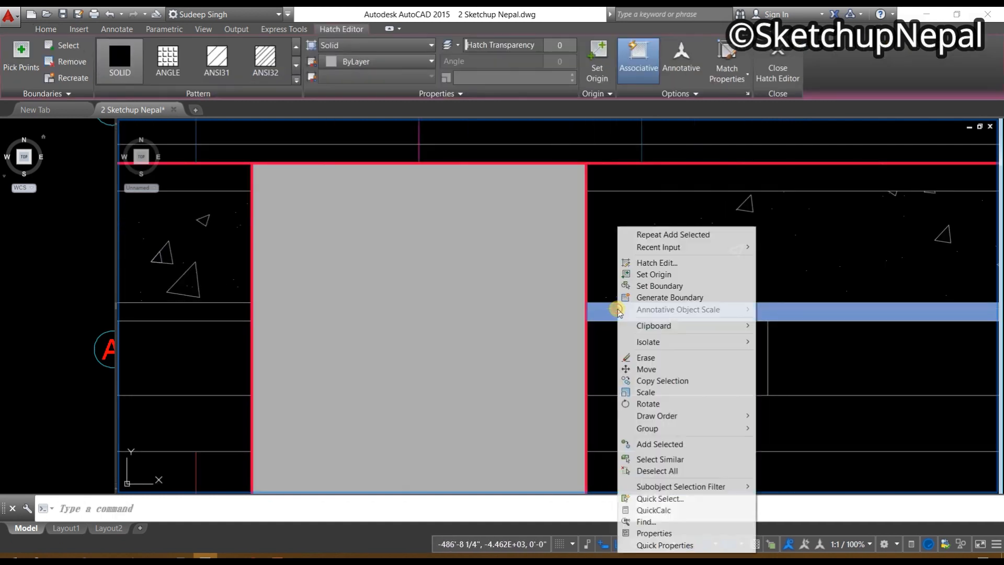
click(702, 442)
scroll(634, 306, down, 2)
scroll(410, 324, down, 2)
middle_drag(410, 324, 676, 377)
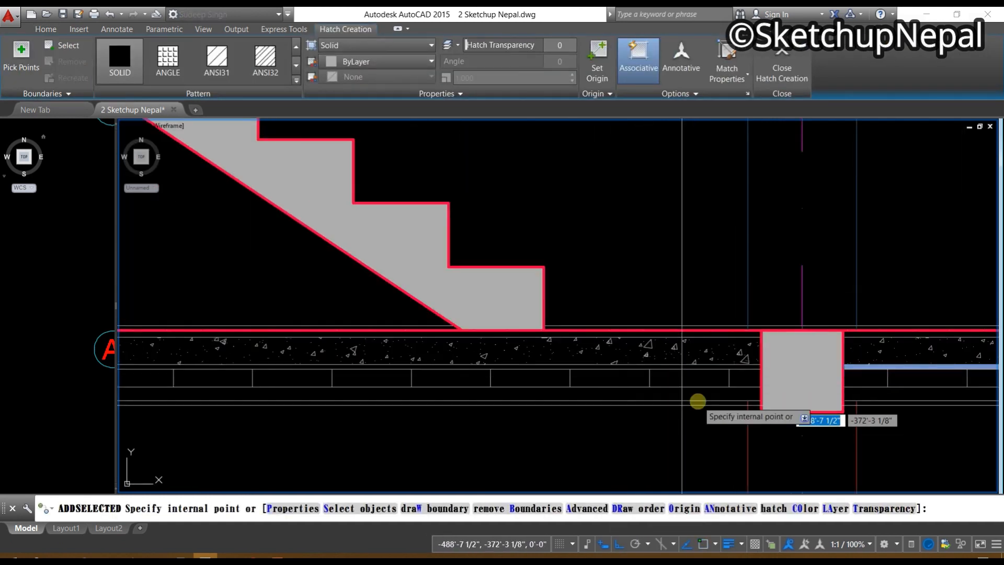
scroll(698, 401, up, 10)
middle_drag(867, 323, 484, 326)
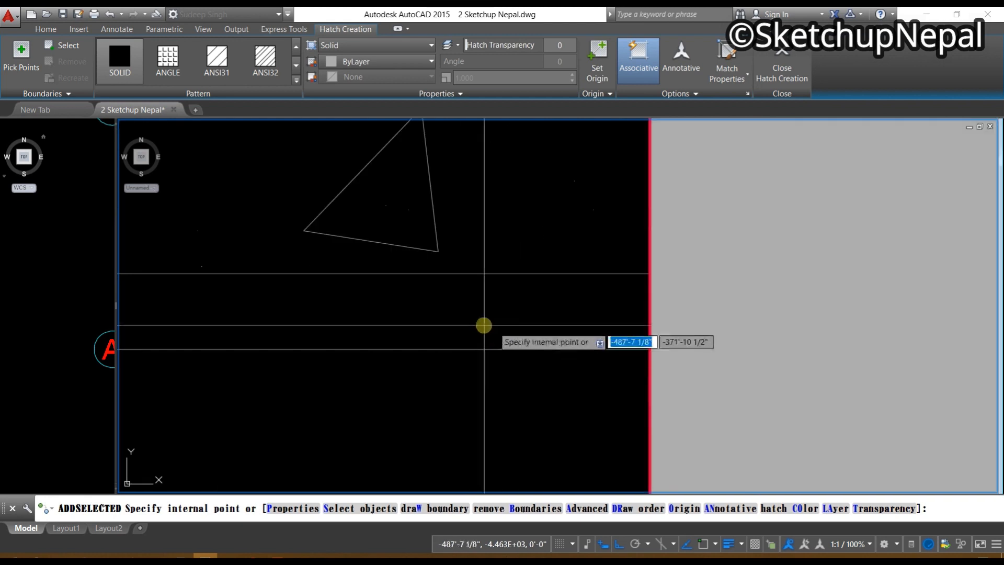
scroll(544, 317, up, 2)
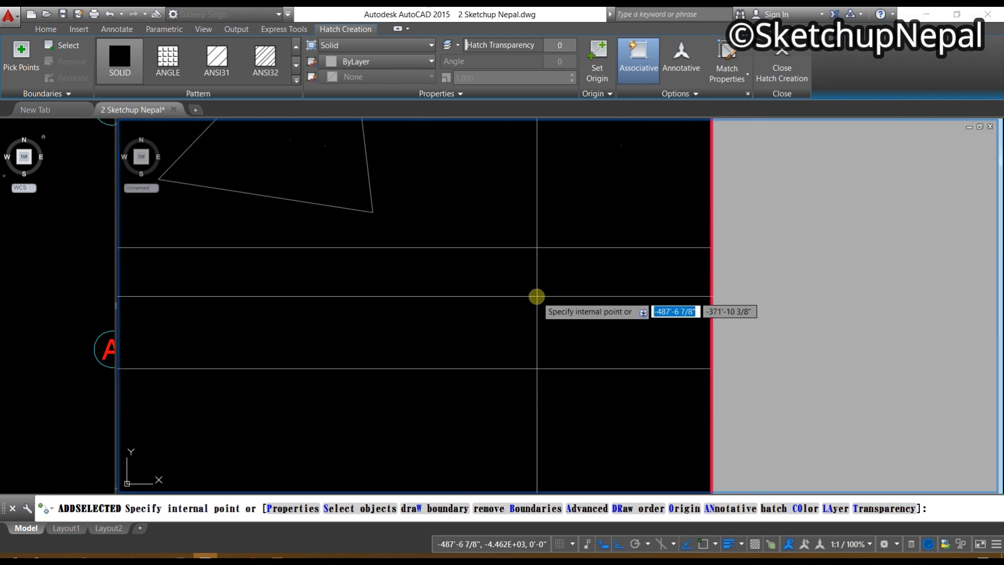
scroll(543, 297, down, 3)
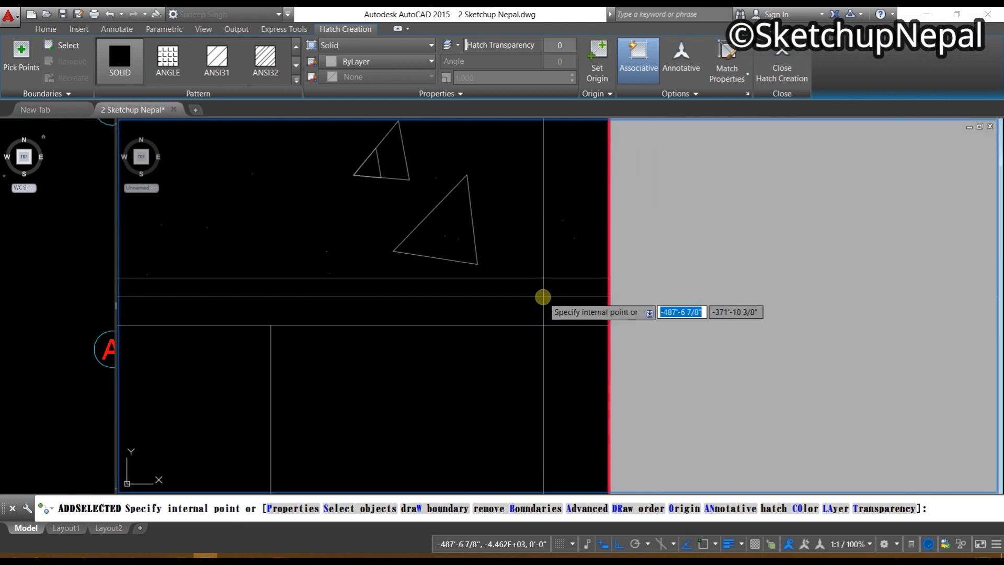
scroll(551, 291, down, 3)
scroll(602, 290, up, 3)
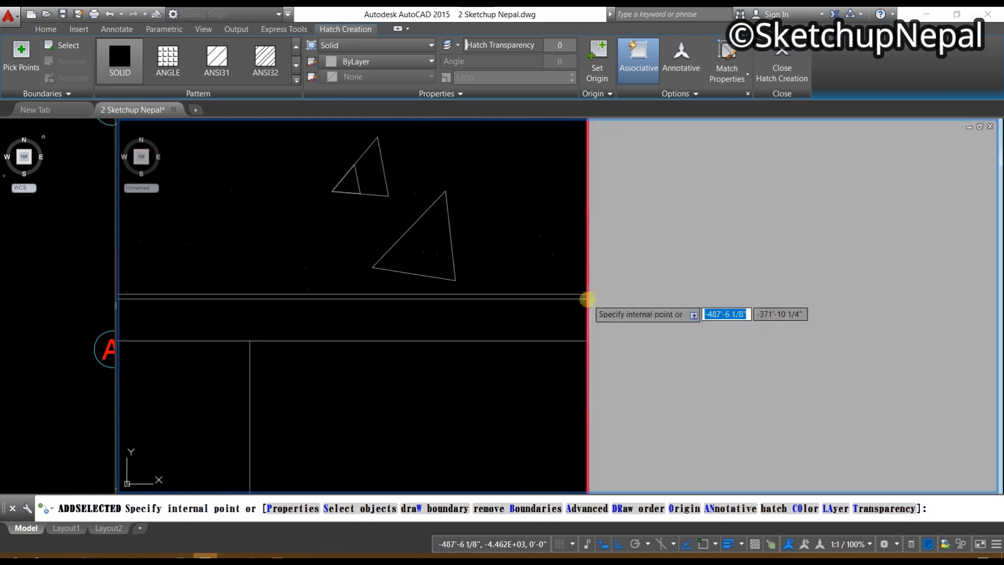
scroll(392, 329, down, 4)
middle_drag(372, 330, 654, 381)
scroll(654, 381, down, 4)
middle_drag(501, 402, 573, 354)
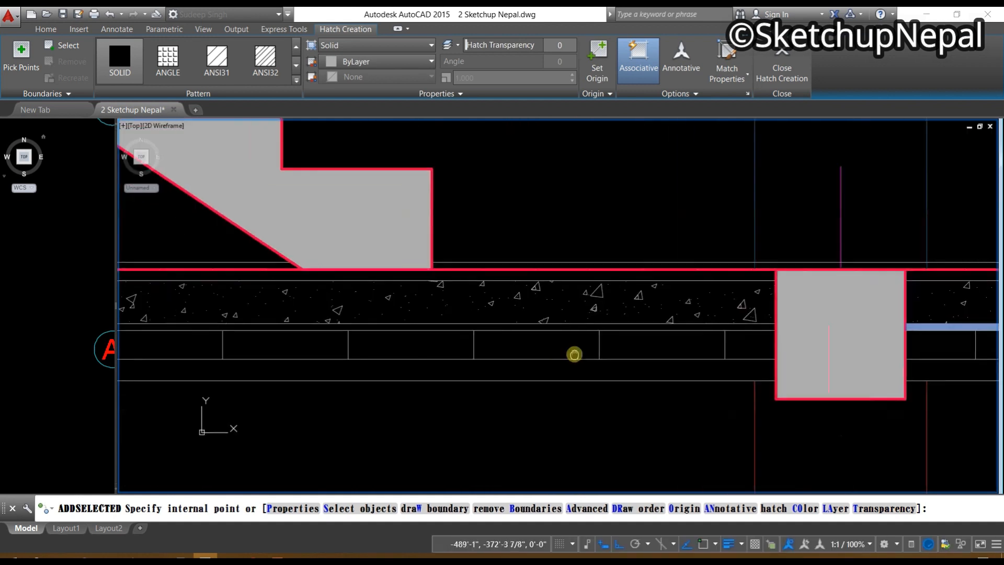
scroll(574, 354, down, 4)
middle_drag(458, 375, 599, 406)
scroll(595, 385, up, 2)
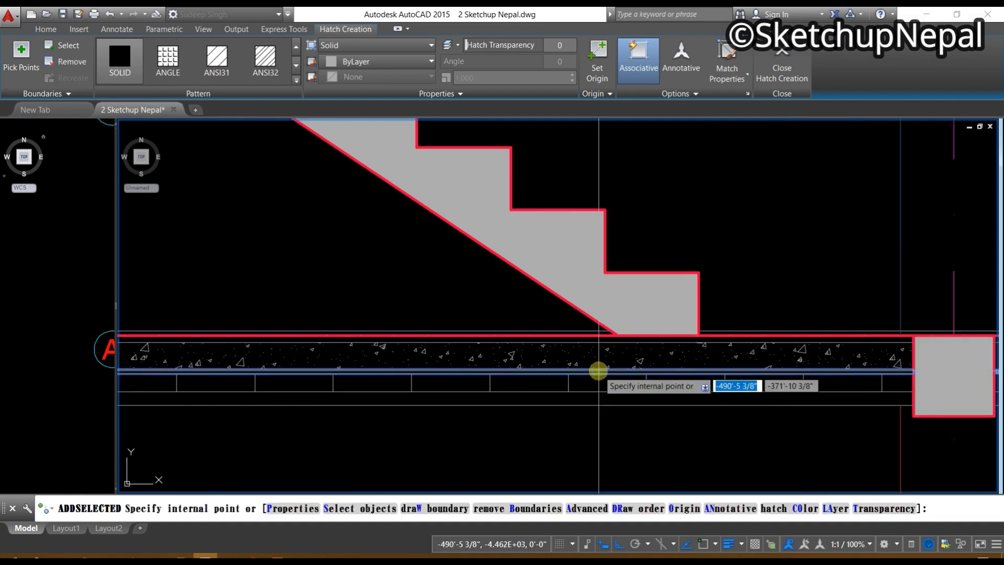
key(Return)
Step: Review the filled plastic sheet layer across the bays and read the material annotations for the layers below it
mouse_move(436, 395)
middle_down()
mouse_move(926, 379)
mouse_move(417, 328)
middle_up()
scroll(939, 379, down, 4)
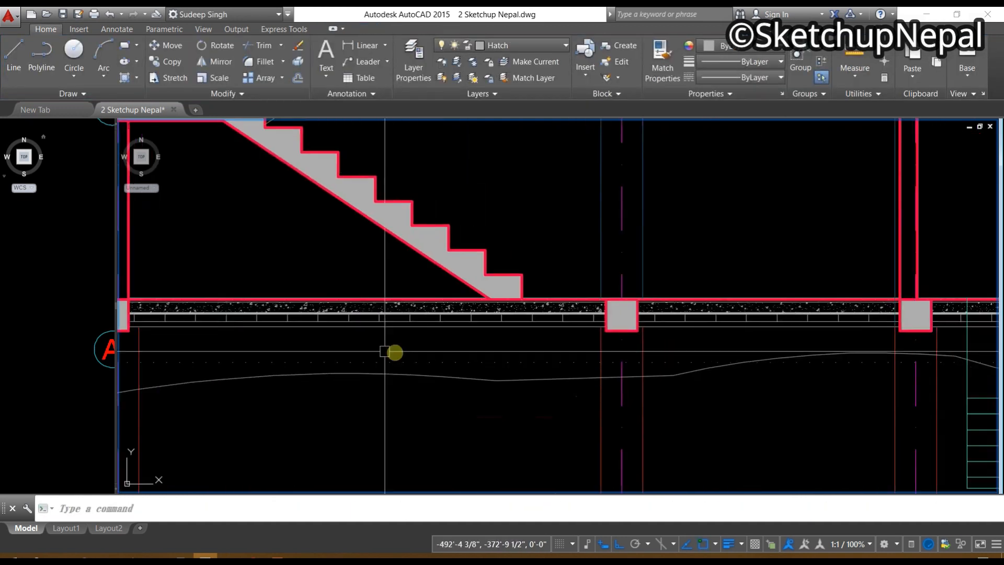
middle_drag(919, 352, 340, 263)
scroll(521, 333, up, 2)
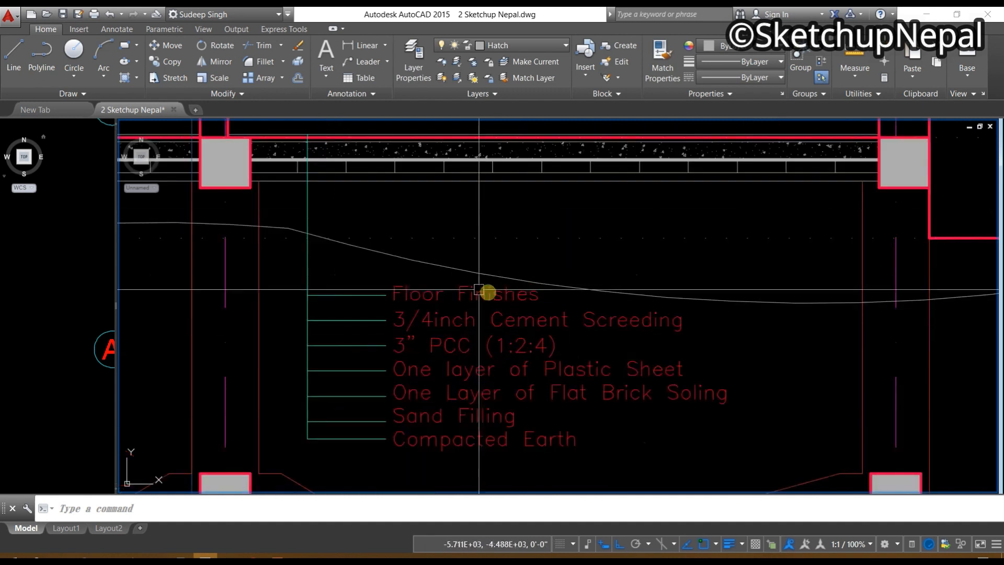
scroll(320, 173, up, 2)
scroll(320, 173, up, 1)
middle_drag(320, 173, 397, 132)
scroll(484, 129, down, 2)
middle_drag(589, 125, 492, 194)
middle_drag(474, 361, 509, 294)
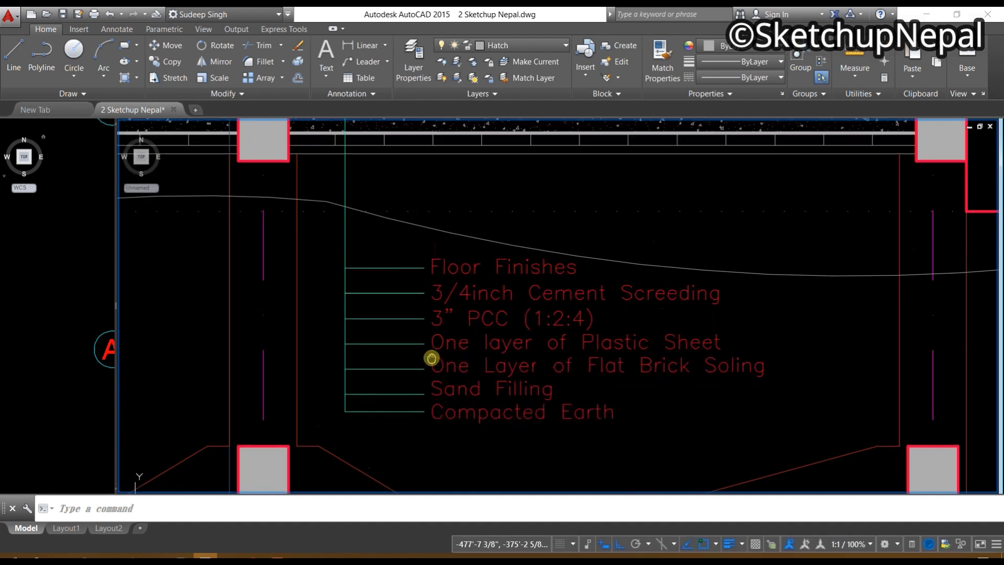
scroll(430, 356, down, 3)
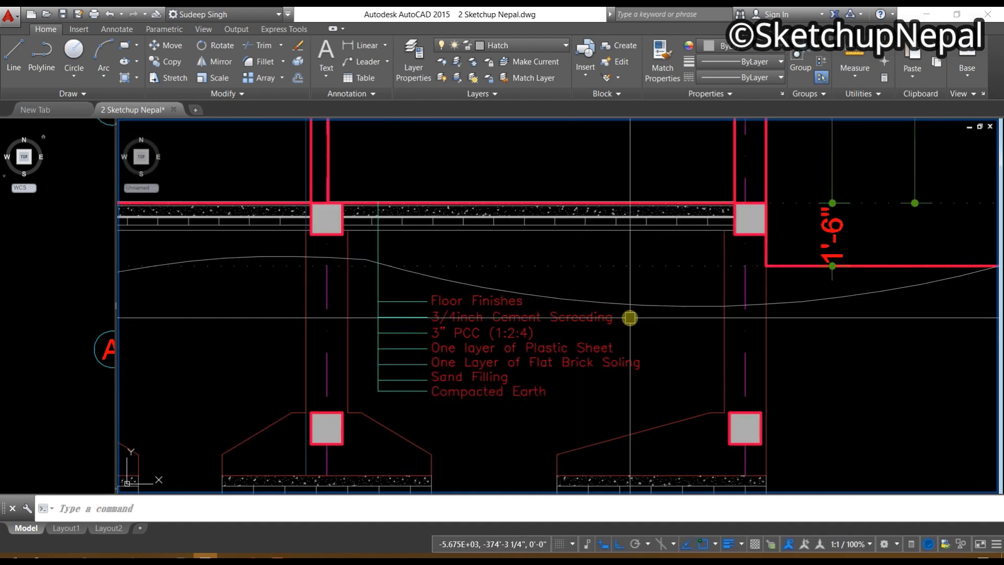
Step: Hatch the sand filling layer below the brick soling with the AR-SAND pattern in the bay beside the 1'-6" plinth
text(h)
key(Return)
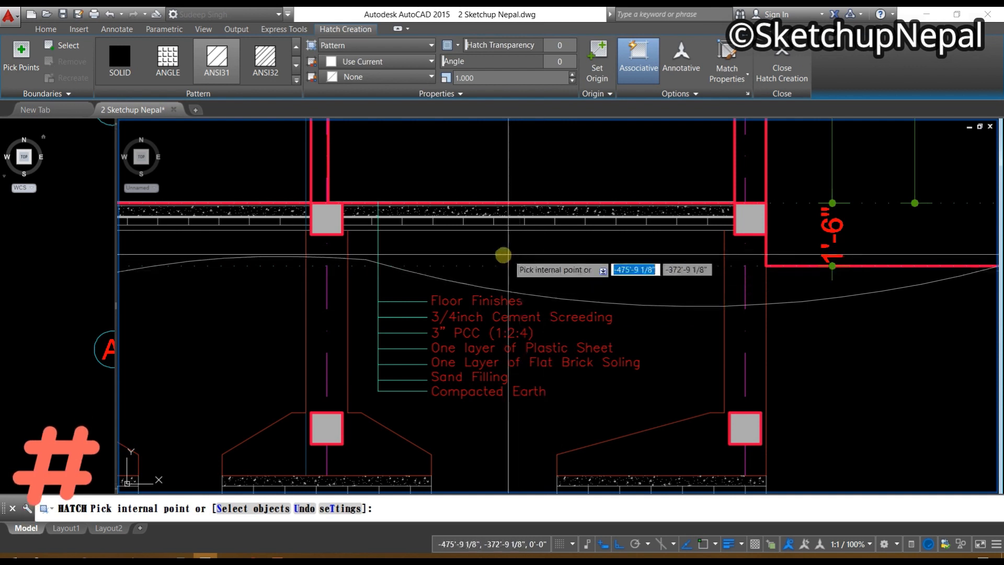
scroll(486, 261, up, 2)
middle_drag(469, 271, 459, 280)
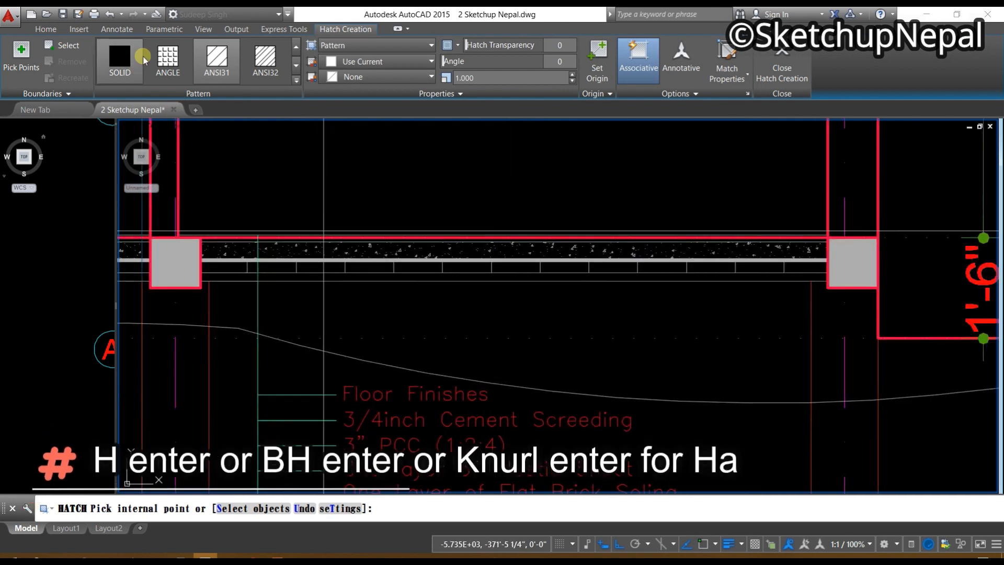
click(294, 82)
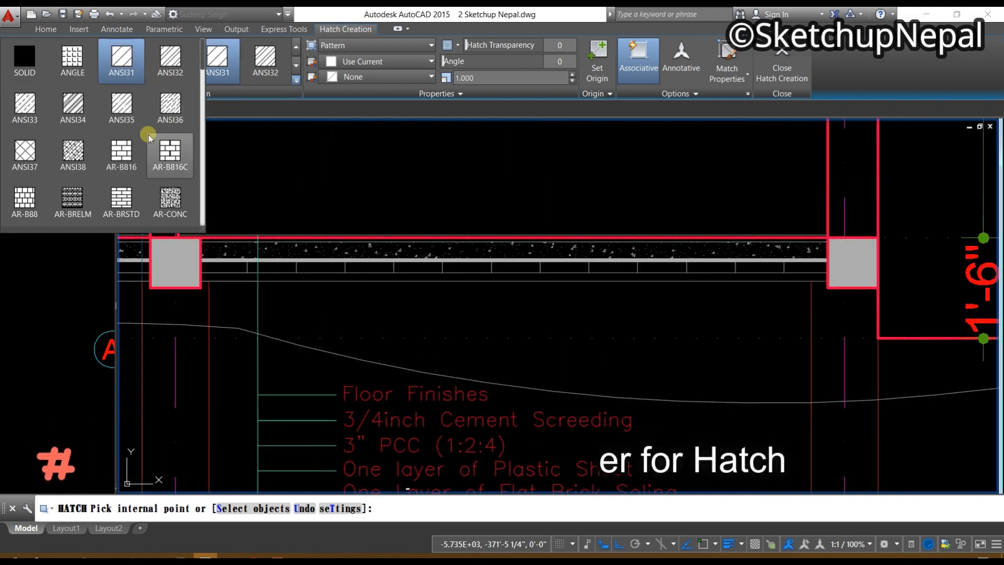
scroll(134, 126, down, 2)
click(73, 199)
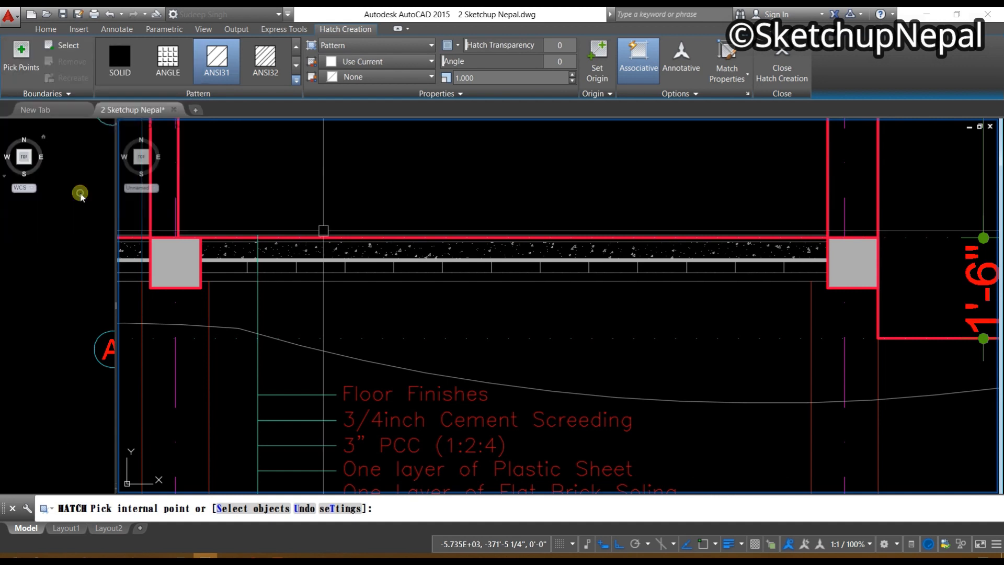
scroll(682, 343, up, 3)
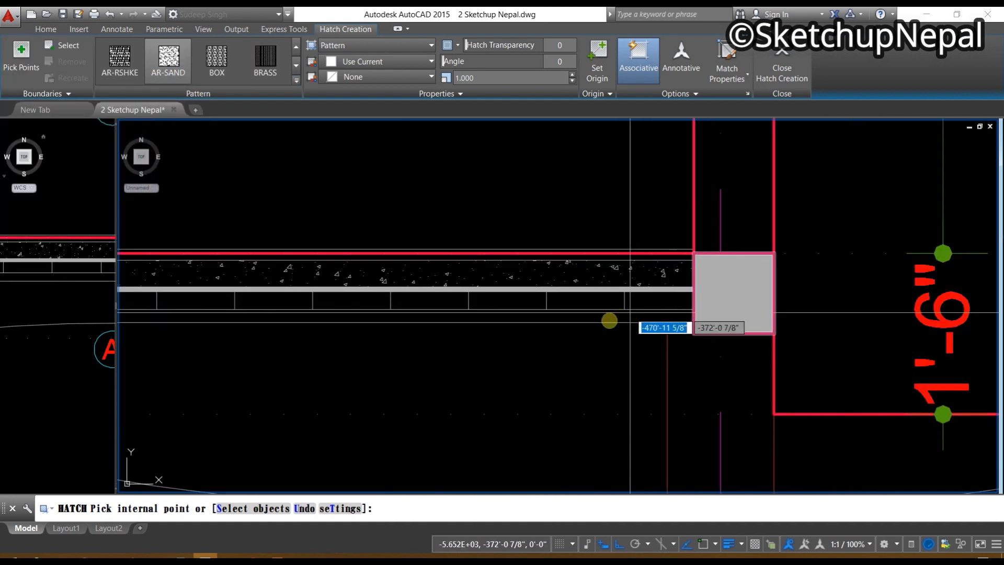
click(607, 317)
key(Return)
middle_drag(496, 351, 905, 359)
middle_drag(367, 351, 773, 370)
scroll(665, 335, up, 4)
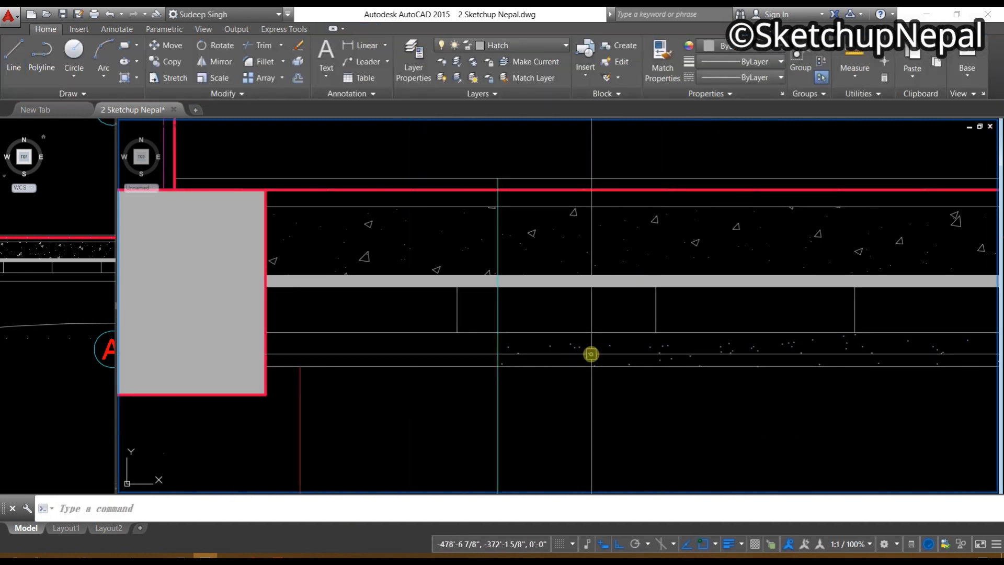
Step: Set the hatch scale of the AR-SAND sand filling beside the 1'-6" plinth to 0.8
click(591, 354)
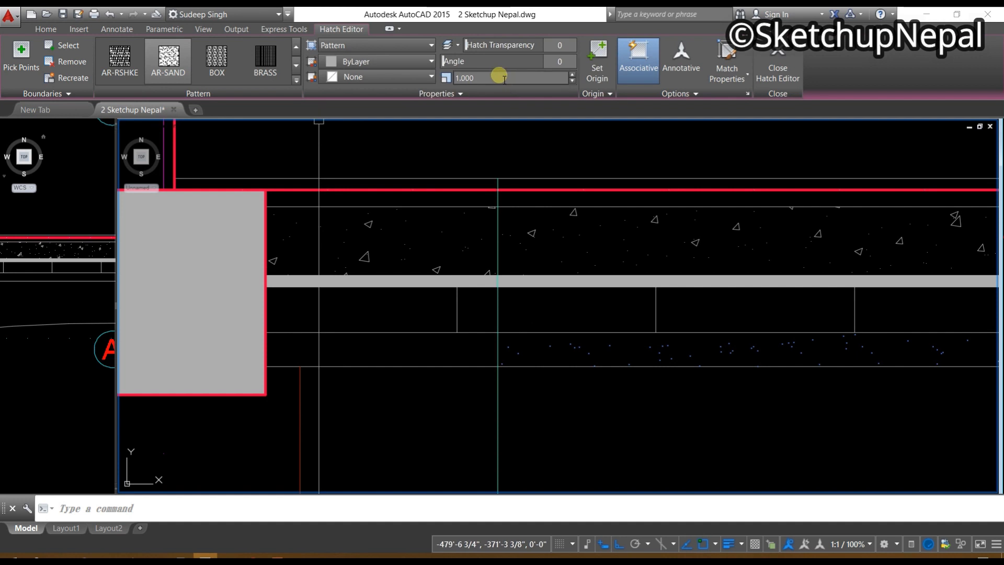
text(0.8)
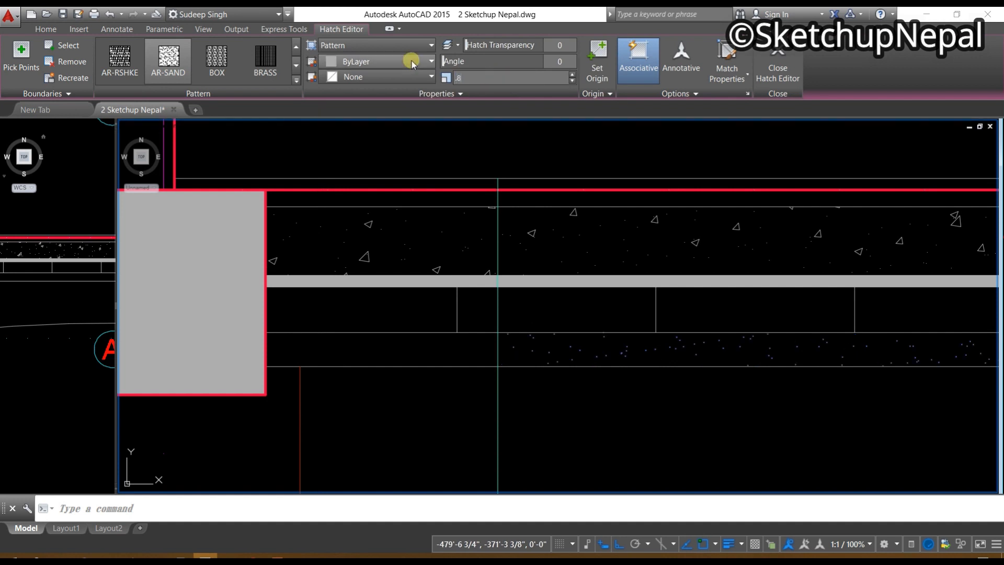
key(Return)
key(Escape)
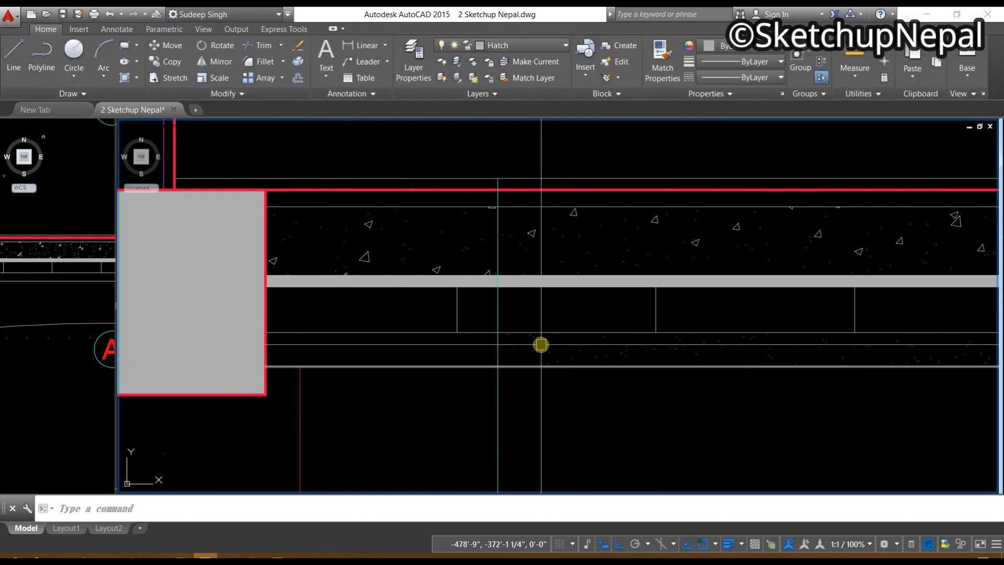
Step: Add the matching AR-SAND hatch at scale 0.8 to the sand filling layer in the remaining floor bays, including the one beneath the staircase
click(528, 357)
click(525, 359)
right_click(526, 358)
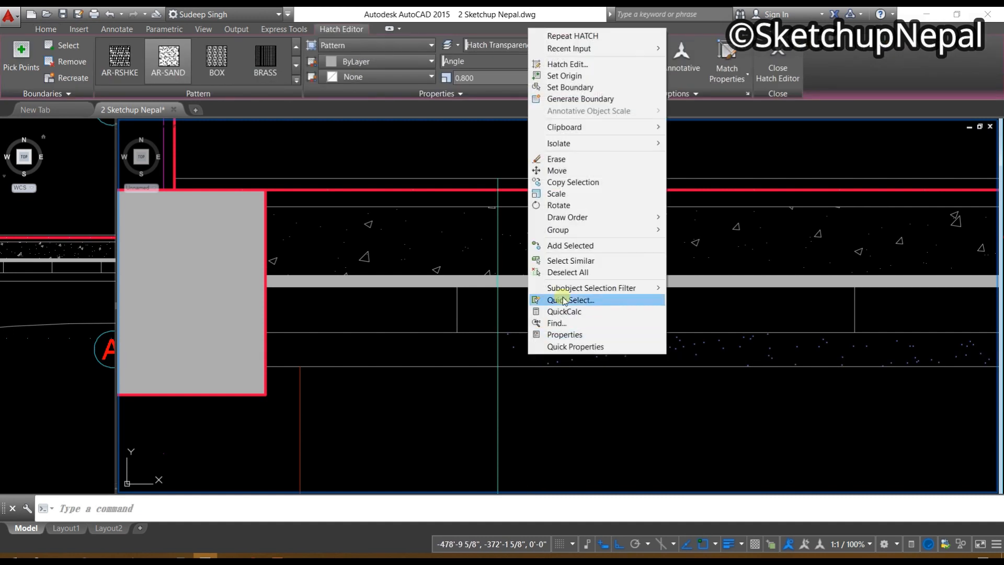
click(570, 245)
scroll(634, 392, down, 3)
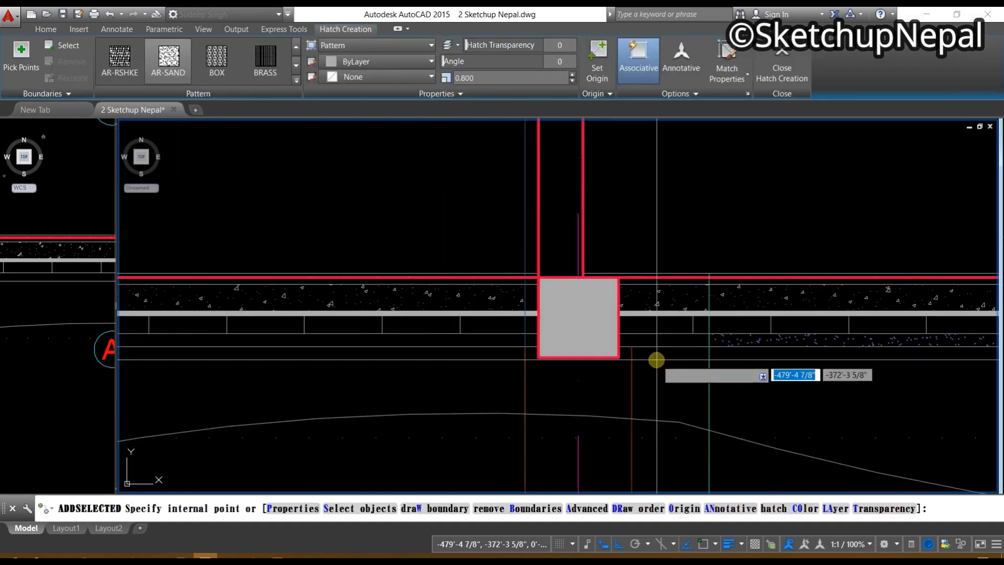
click(663, 341)
middle_drag(506, 367, 862, 387)
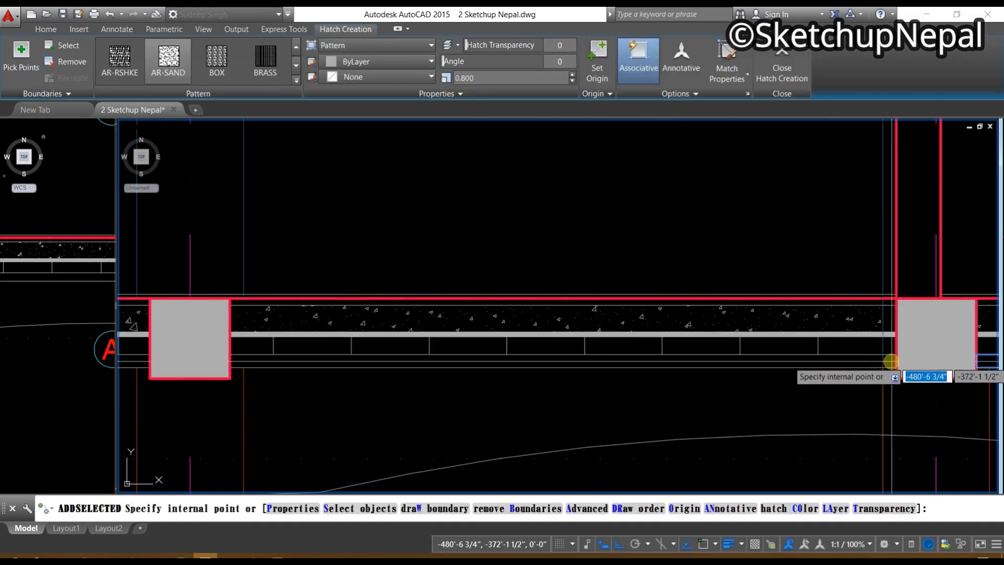
middle_drag(322, 417, 872, 410)
scroll(783, 368, down, 4)
middle_drag(620, 393, 818, 396)
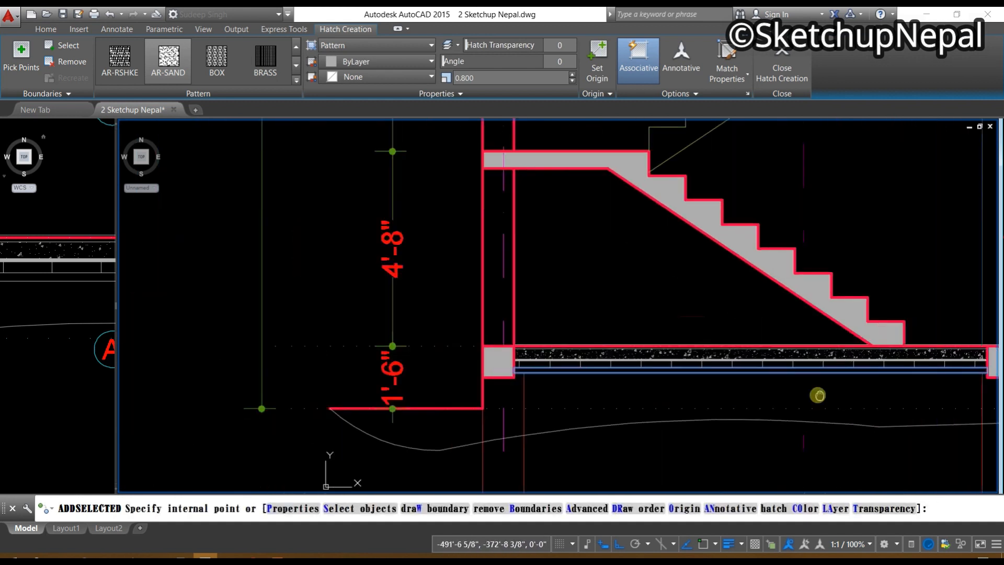
key(Return)
Step: Trace a polyline from the outer end of the ground line along ground level to the outer face of the plinth wall
mouse_move(702, 392)
middle_down()
mouse_move(590, 325)
mouse_move(455, 343)
middle_up()
scroll(455, 343, down, 4)
scroll(452, 337, up, 2)
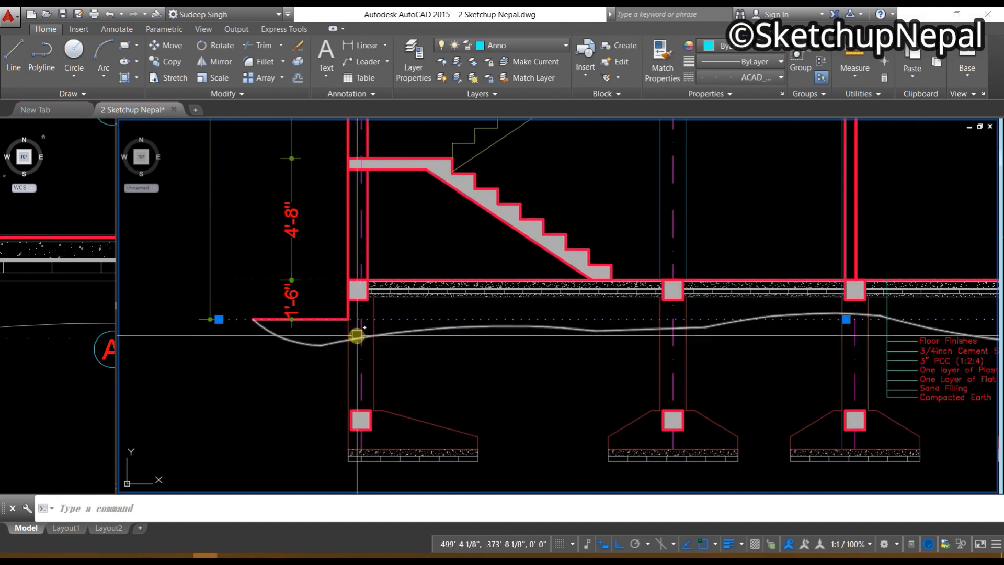
scroll(328, 324, up, 2)
scroll(460, 352, down, 2)
middle_drag(474, 385, 419, 412)
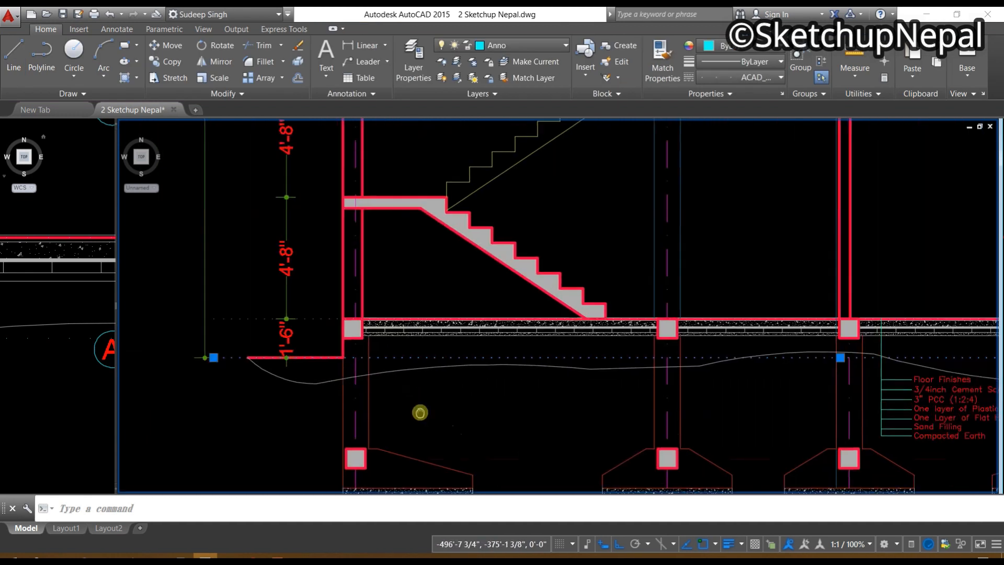
scroll(420, 374, up, 2)
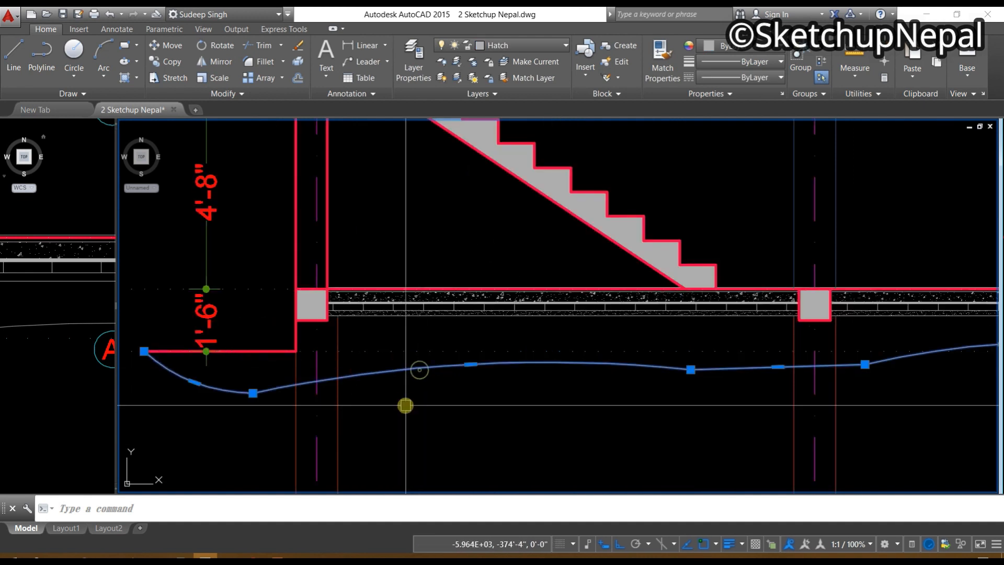
text(pl)
key(Return)
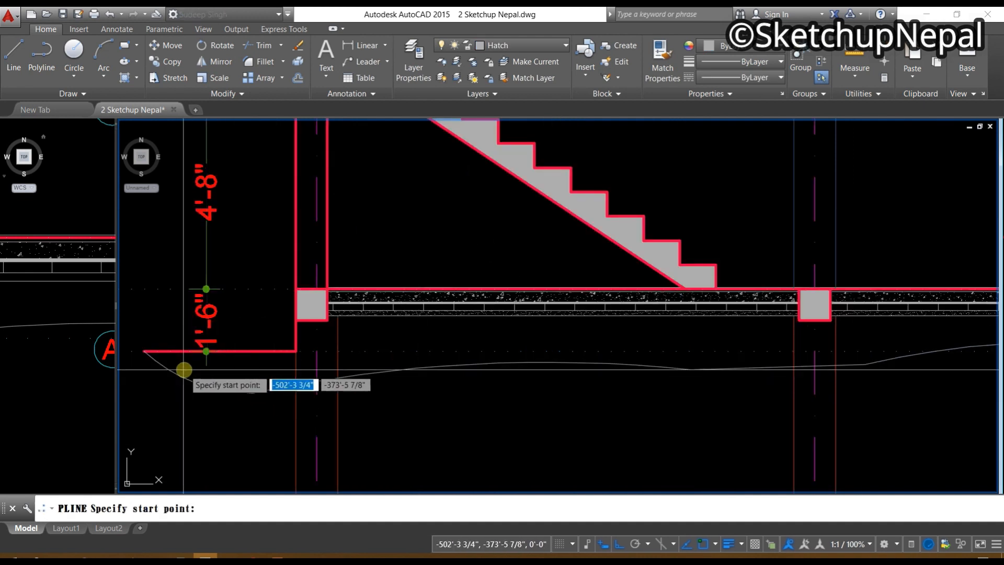
click(144, 351)
click(296, 351)
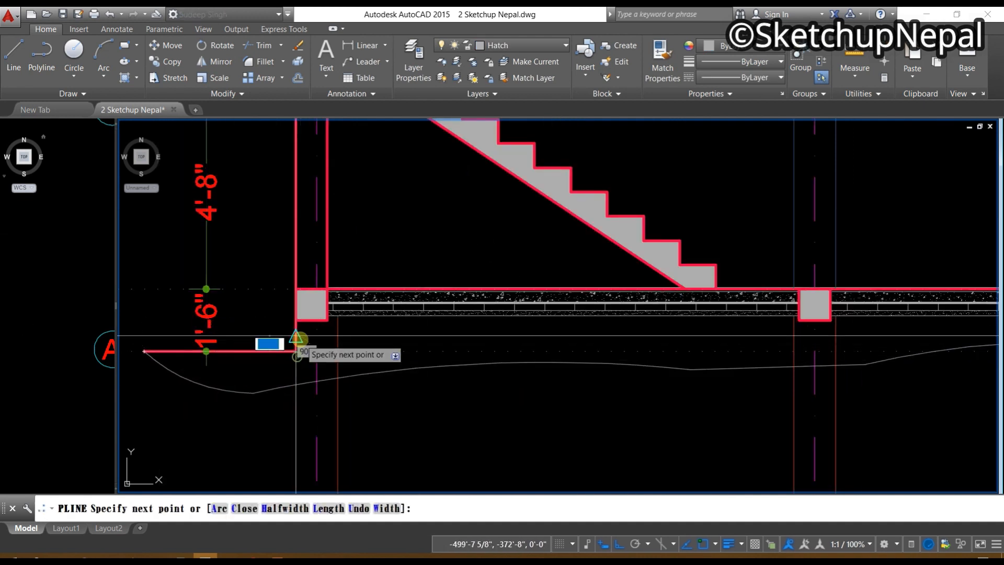
Step: Continue the polyline around the first plinth beam's underside and along the bottom of the floor layers to the second beam
click(296, 320)
scroll(339, 332, up, 4)
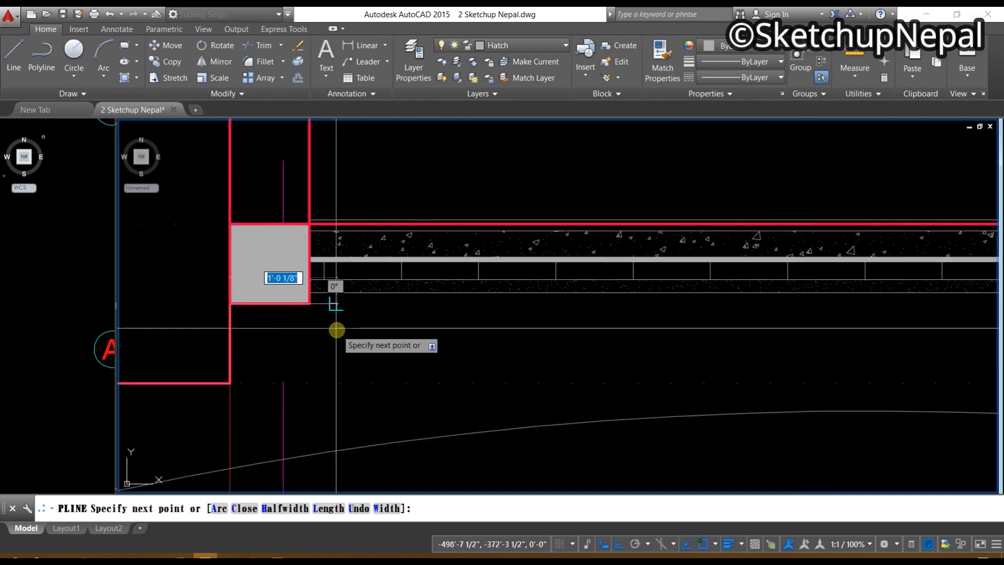
click(311, 293)
scroll(277, 313, down, 4)
middle_drag(647, 328, 377, 345)
scroll(376, 344, up, 4)
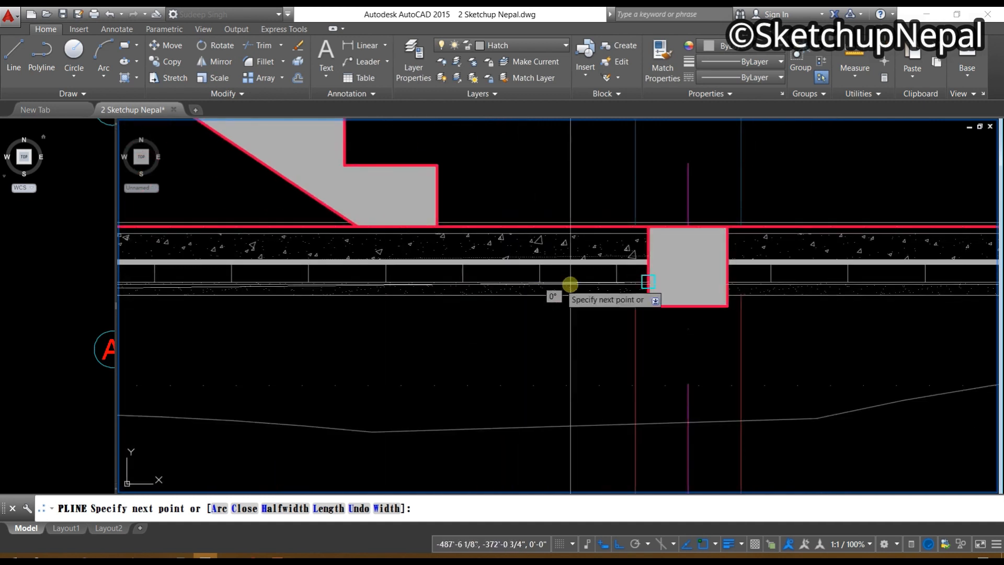
scroll(648, 296, up, 2)
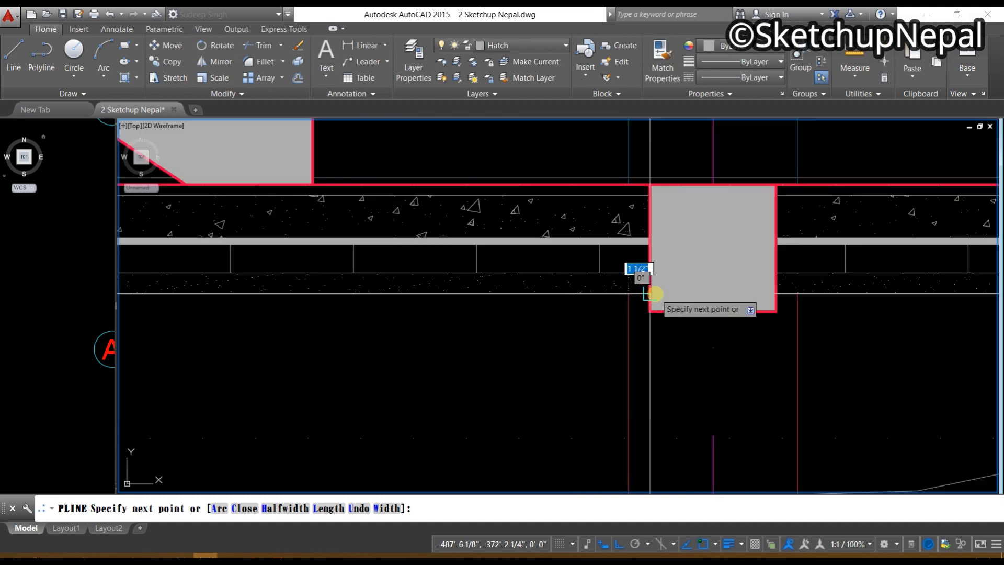
click(650, 310)
Step: Extend the polyline around the undersides of the second and third plinth beams, following the bottom of the floor layers between them
middle_drag(744, 317, 411, 352)
scroll(410, 352, up, 4)
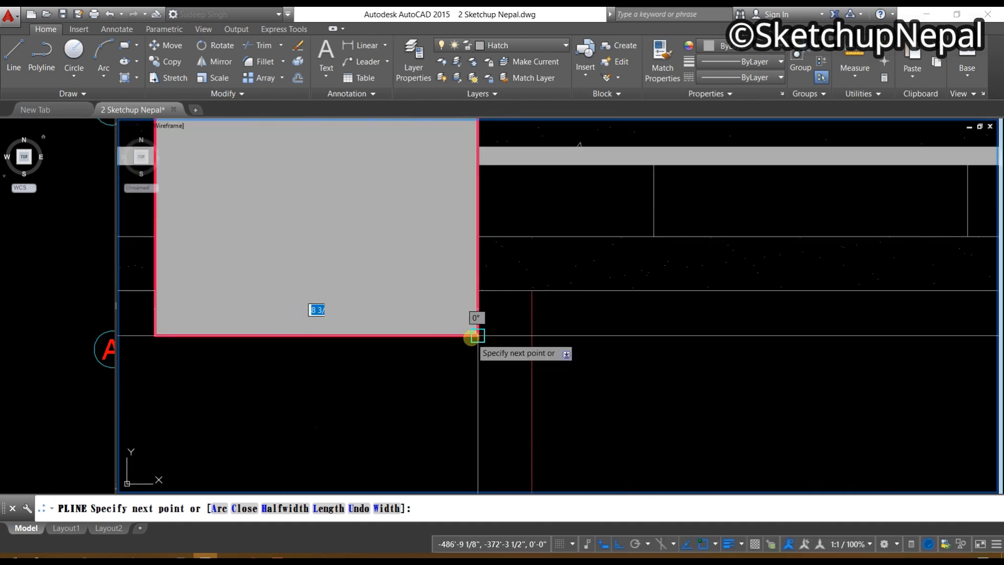
click(476, 336)
click(473, 294)
scroll(473, 294, down, 8)
middle_drag(732, 325, 408, 384)
scroll(473, 378, up, 4)
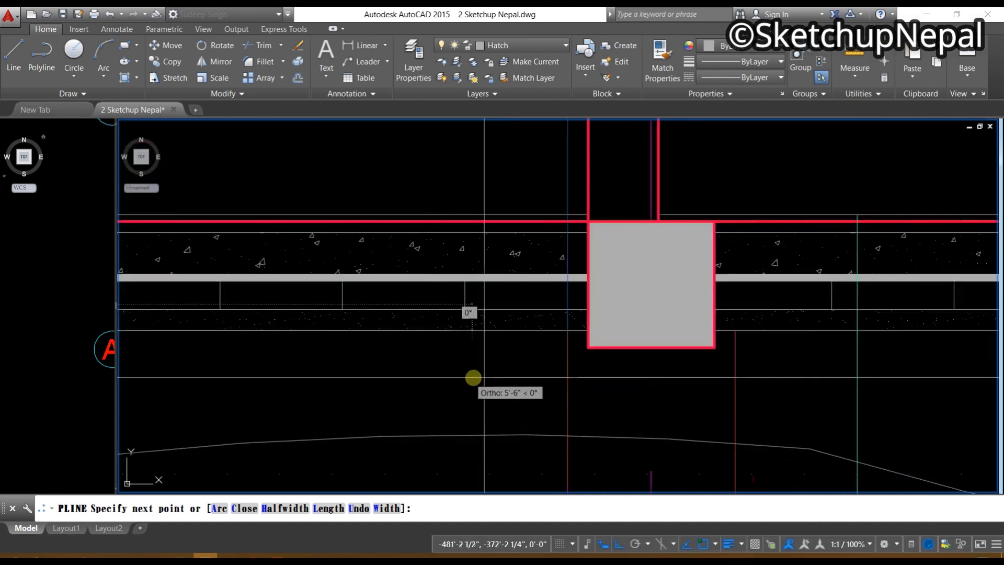
click(588, 347)
click(721, 334)
Step: Run the polyline under the last plinth beam, down to ground level and out to the ground line's far end, finishing it there
scroll(800, 320, down, 4)
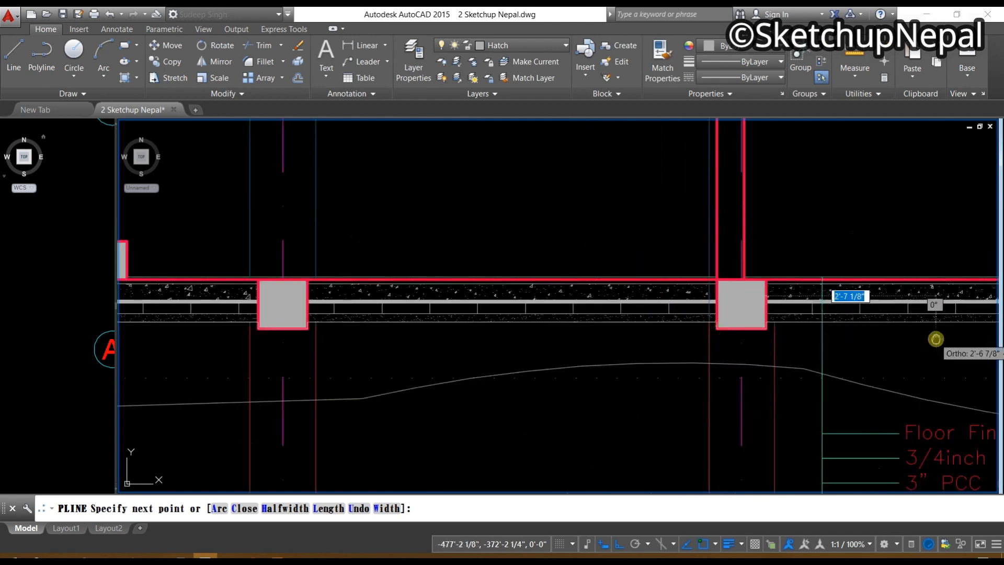
middle_drag(937, 339, 302, 356)
scroll(782, 356, up, 4)
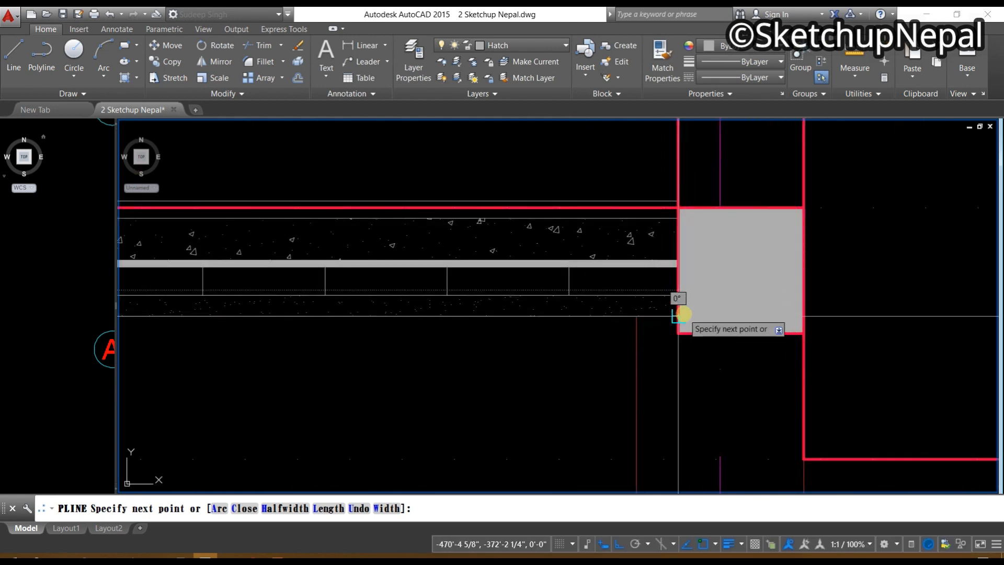
scroll(667, 320, down, 3)
middle_drag(677, 328, 515, 289)
scroll(538, 294, up, 2)
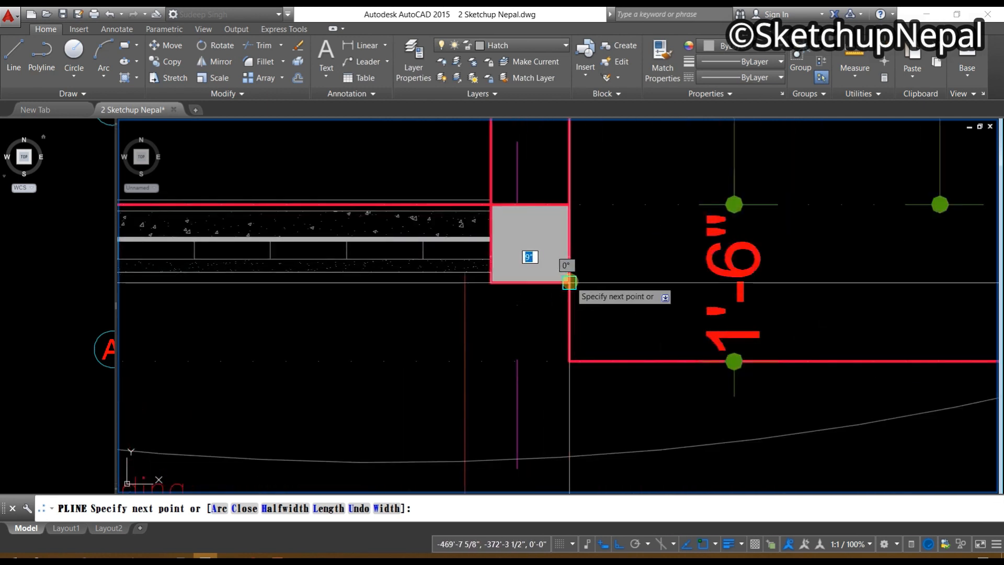
click(569, 283)
click(571, 364)
middle_drag(873, 374, 498, 374)
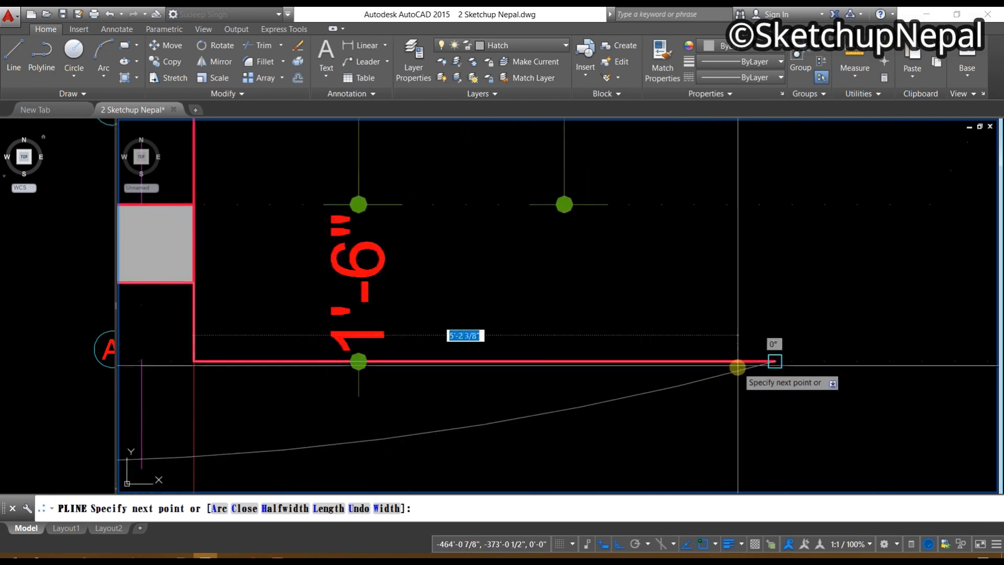
click(766, 362)
key(Escape)
Step: Copy the traced polyline and the curved earth line straight down into the empty space below the footings
click(695, 361)
scroll(674, 314, down, 4)
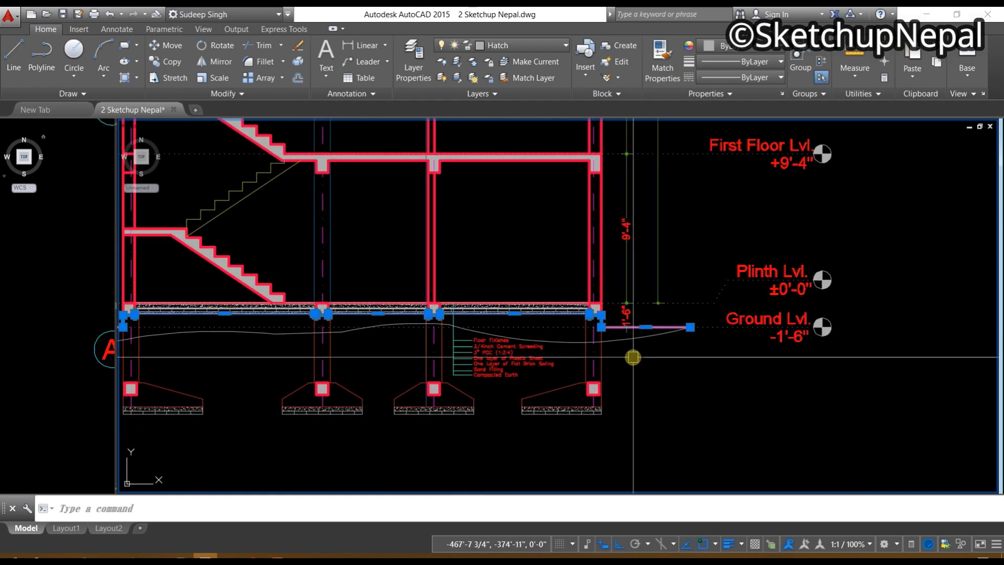
click(636, 340)
key(Return)
click(642, 391)
scroll(648, 326, down, 4)
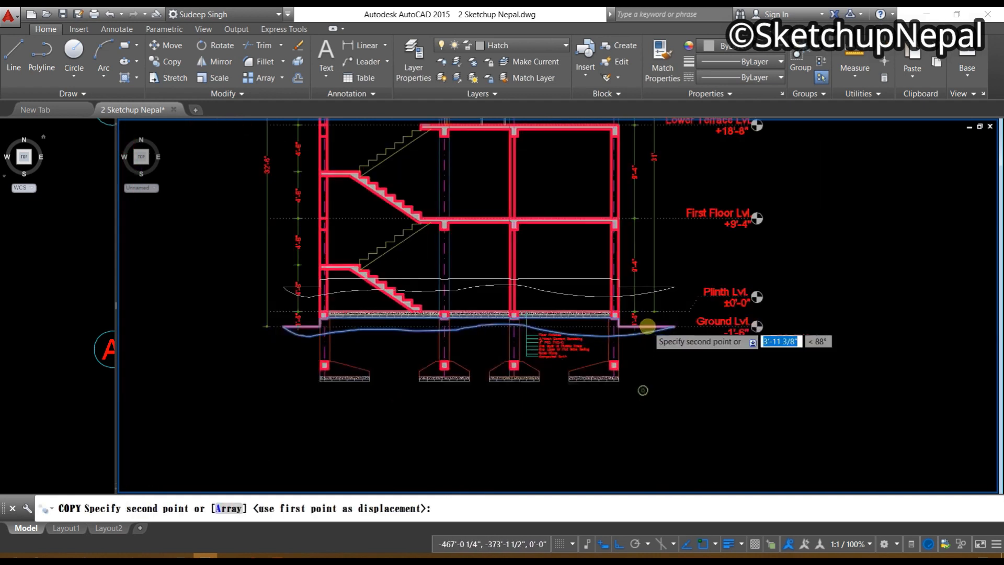
middle_drag(648, 327, 649, 253)
click(669, 434)
key(Escape)
Step: Hatch the copied outline with the EARTH pattern, using the polyline and curve as selected boundary objects
scroll(647, 425, up, 4)
middle_drag(618, 400, 657, 362)
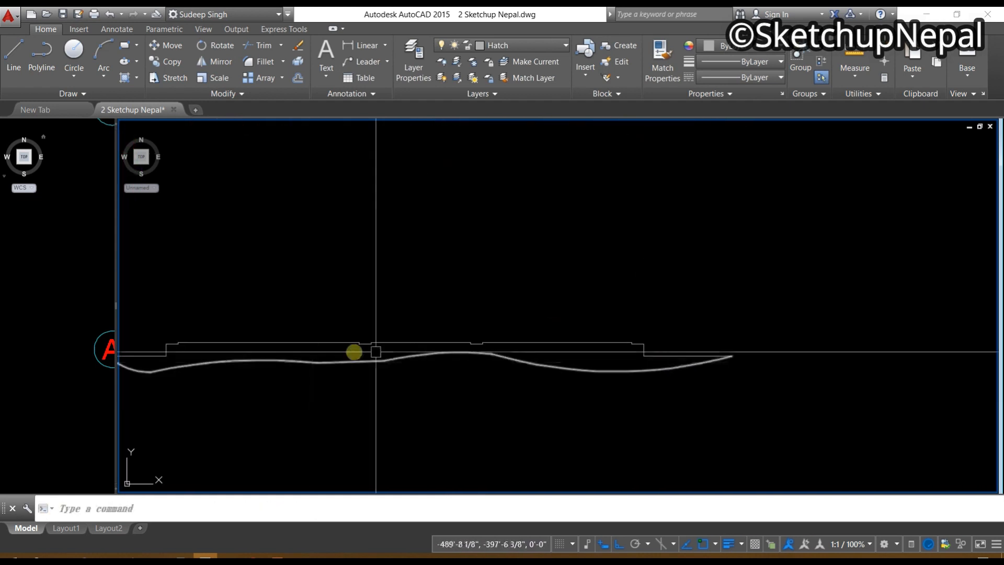
middle_drag(400, 352, 535, 337)
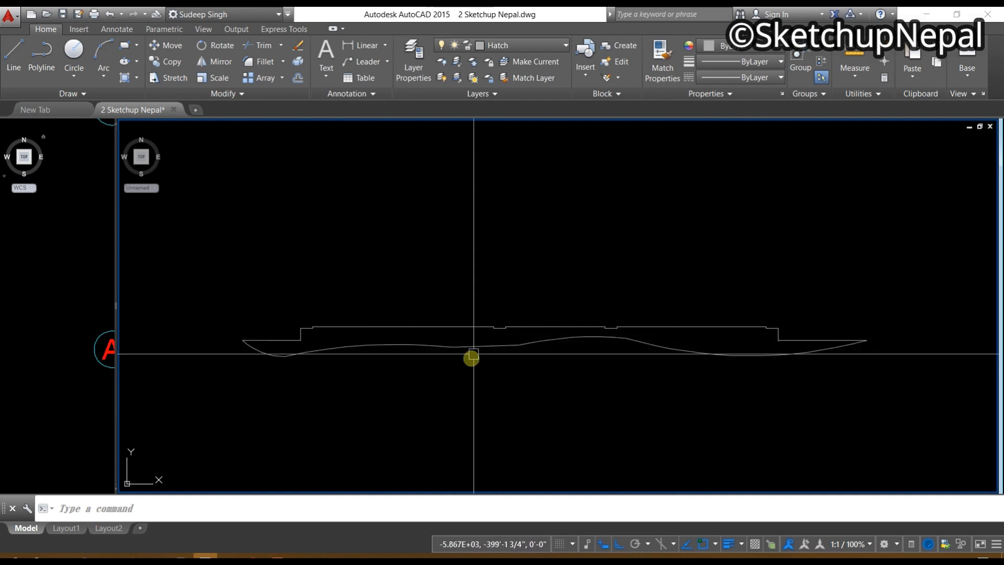
text(h)
key(Return)
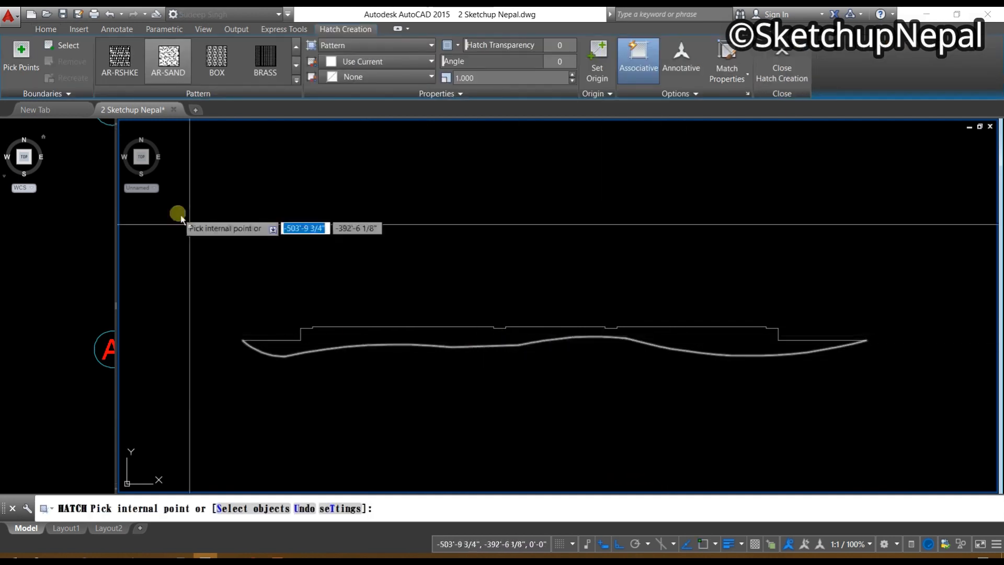
click(296, 80)
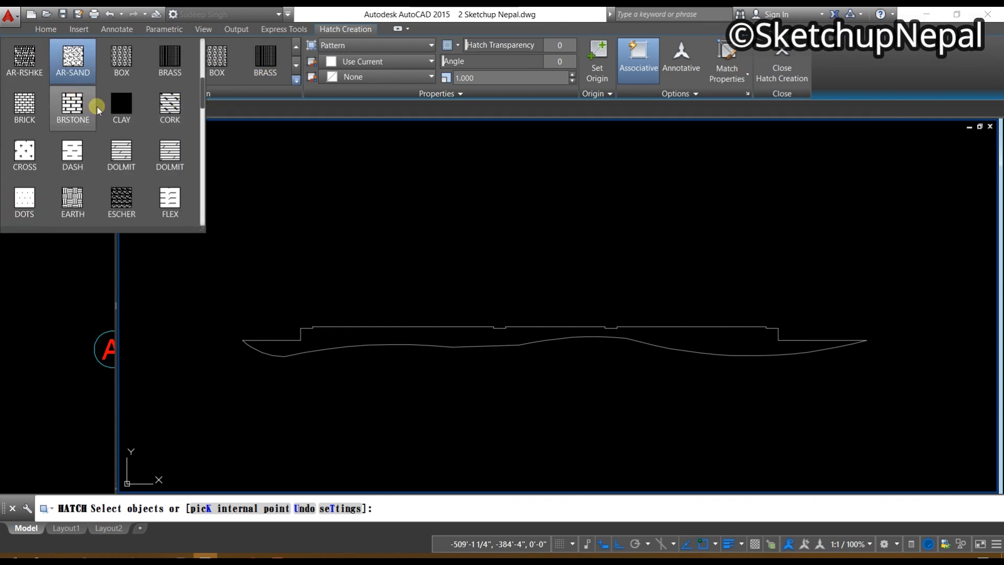
scroll(97, 105, down, 3)
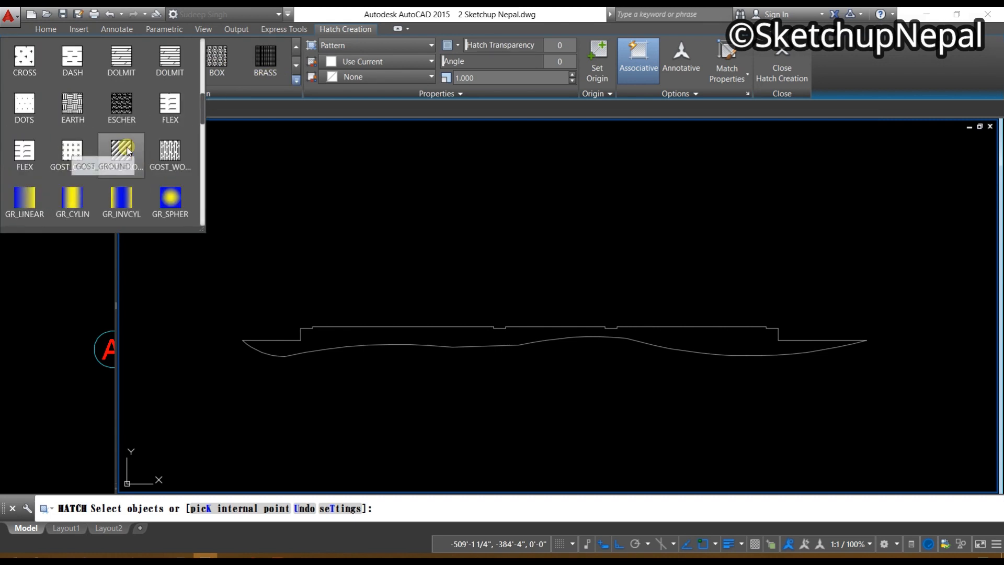
click(77, 105)
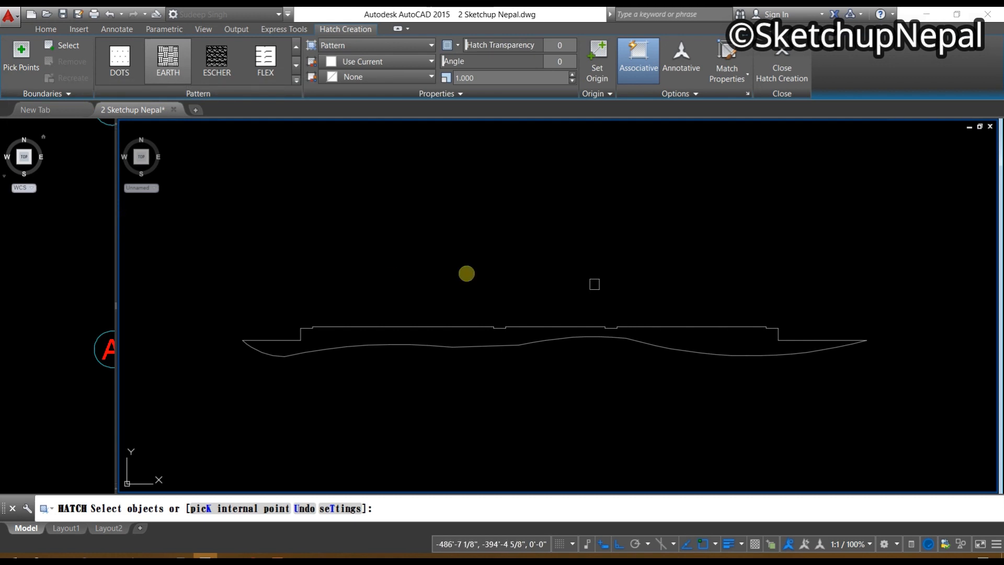
click(751, 278)
click(281, 454)
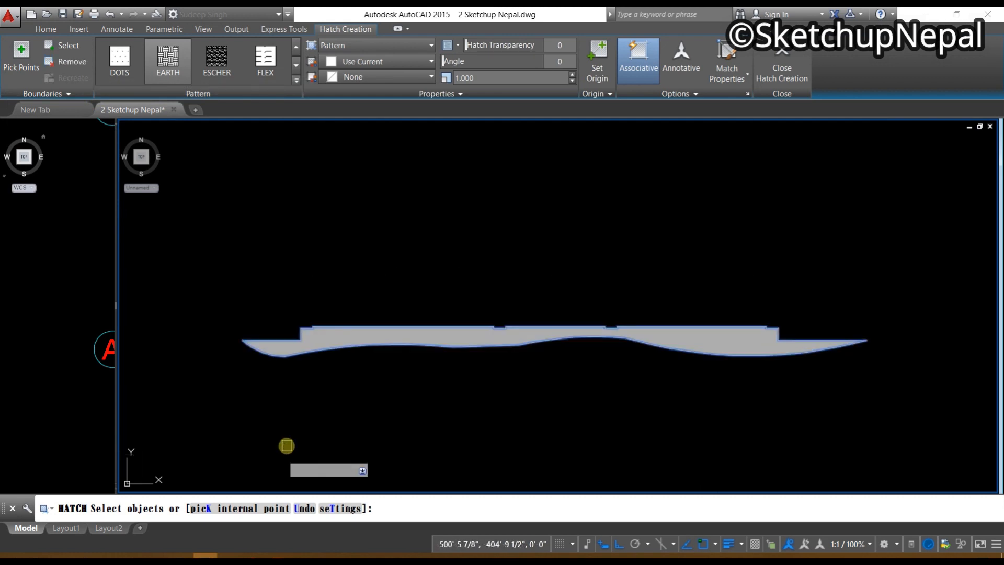
key(Return)
Step: Set the copied outline's EARTH hatch to a scale of 50 and an angle of 45
scroll(419, 334, up, 4)
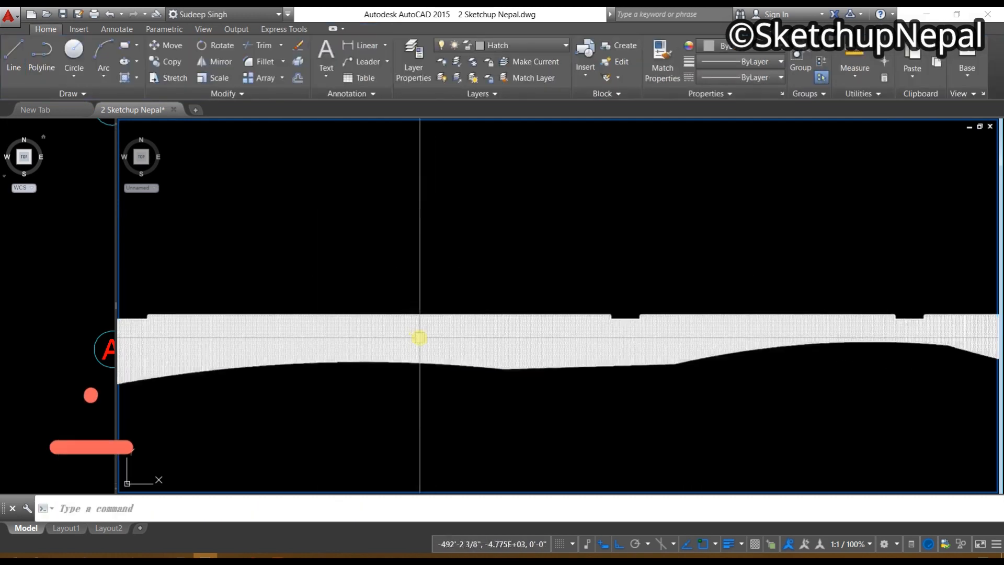
scroll(442, 340, up, 3)
scroll(440, 338, down, 8)
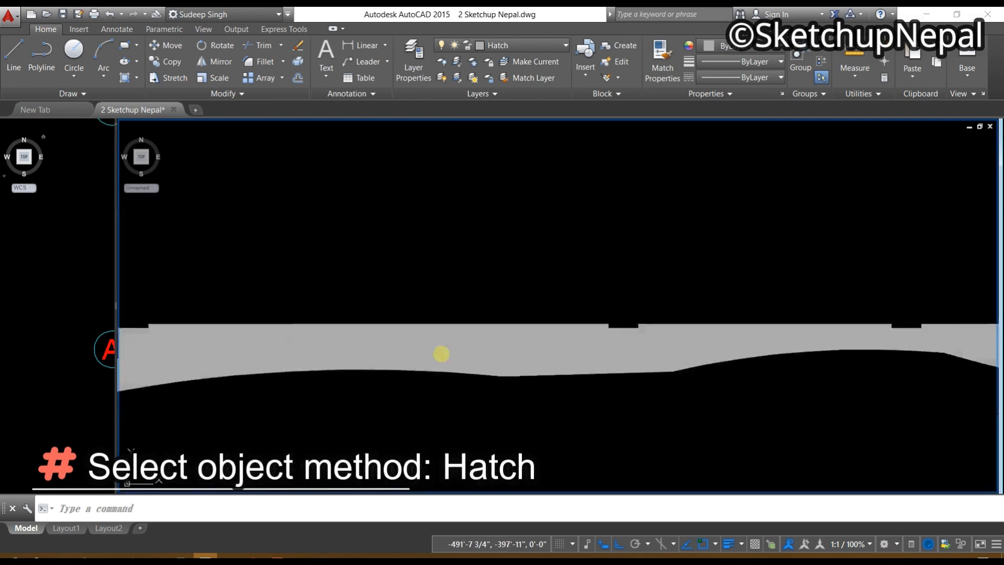
scroll(442, 340, up, 7)
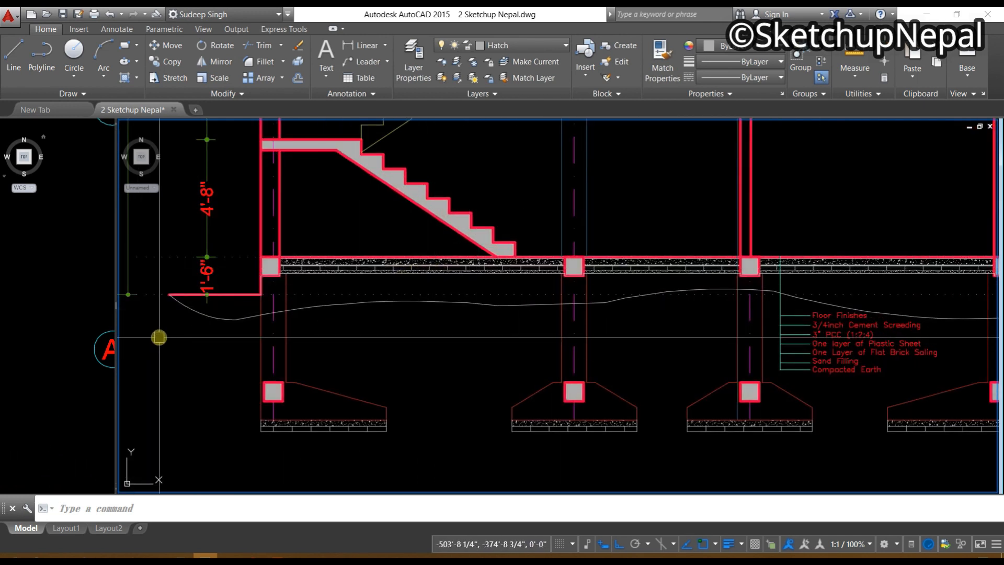
scroll(161, 338, down, 5)
middle_drag(240, 359, 361, 197)
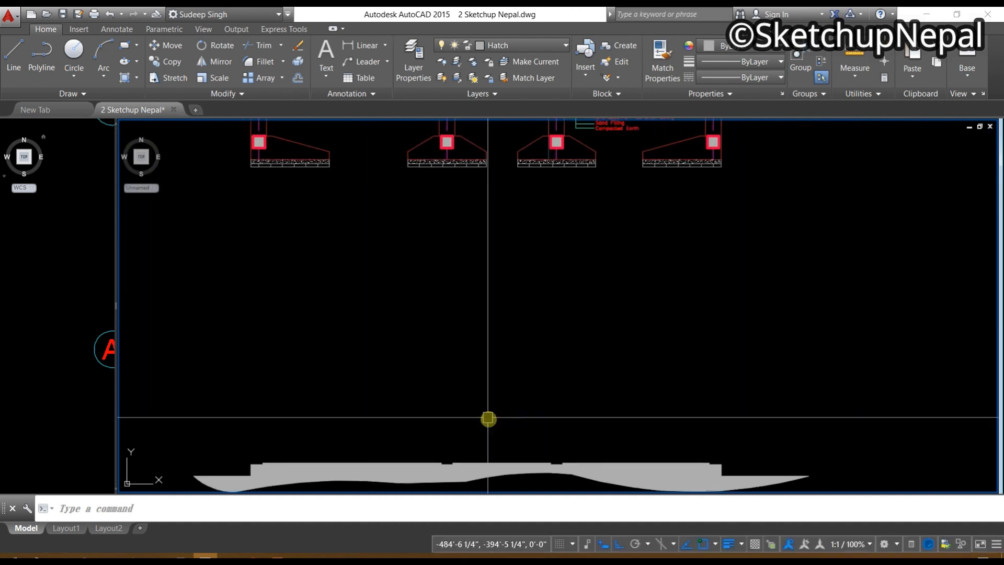
scroll(475, 377, down, 2)
scroll(469, 397, up, 4)
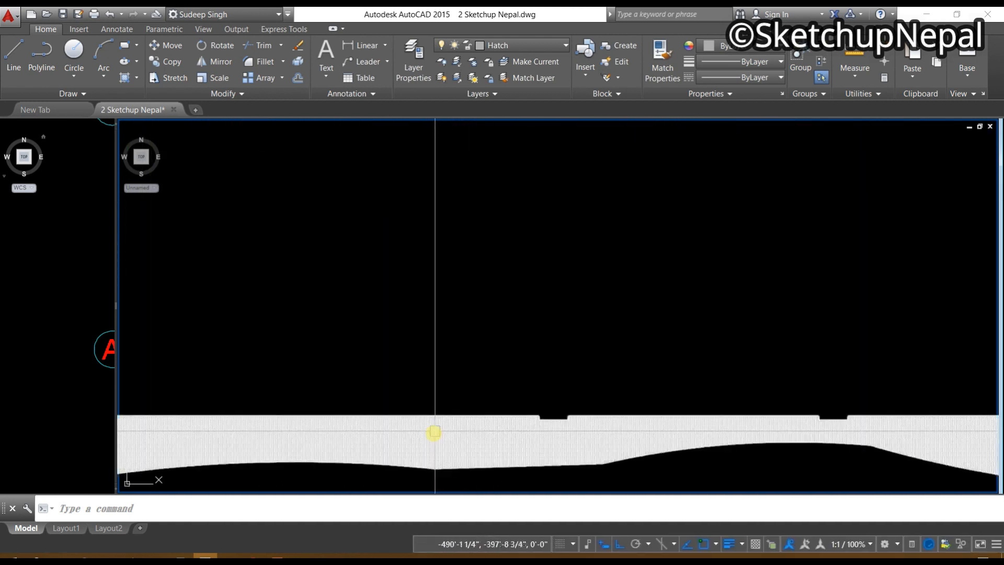
click(435, 424)
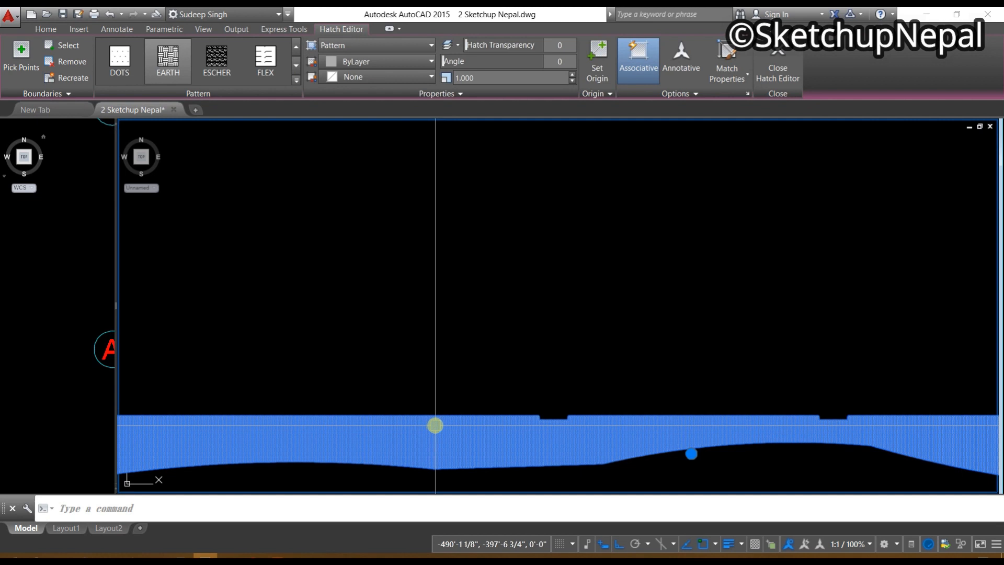
scroll(543, 355, down, 4)
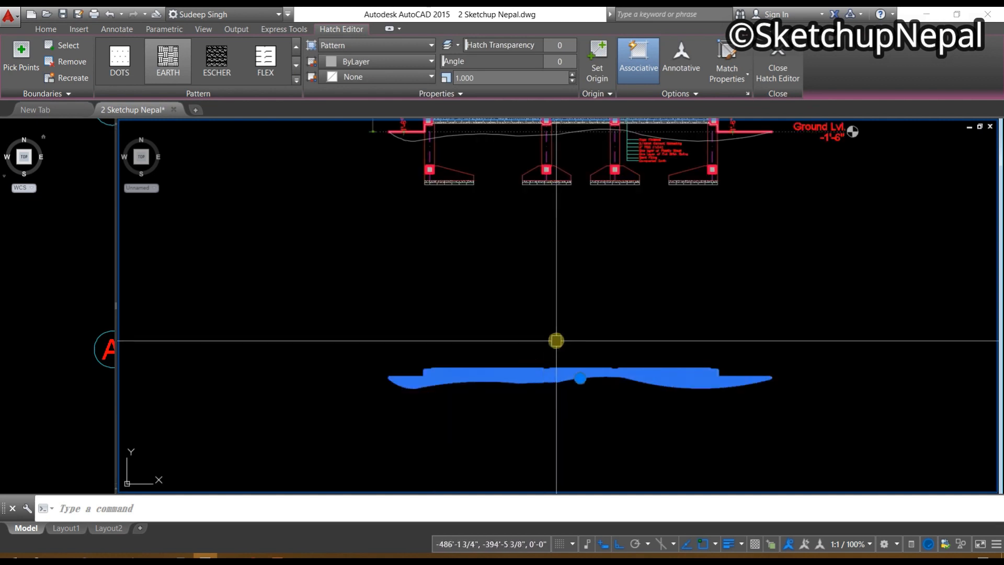
middle_drag(555, 340, 539, 409)
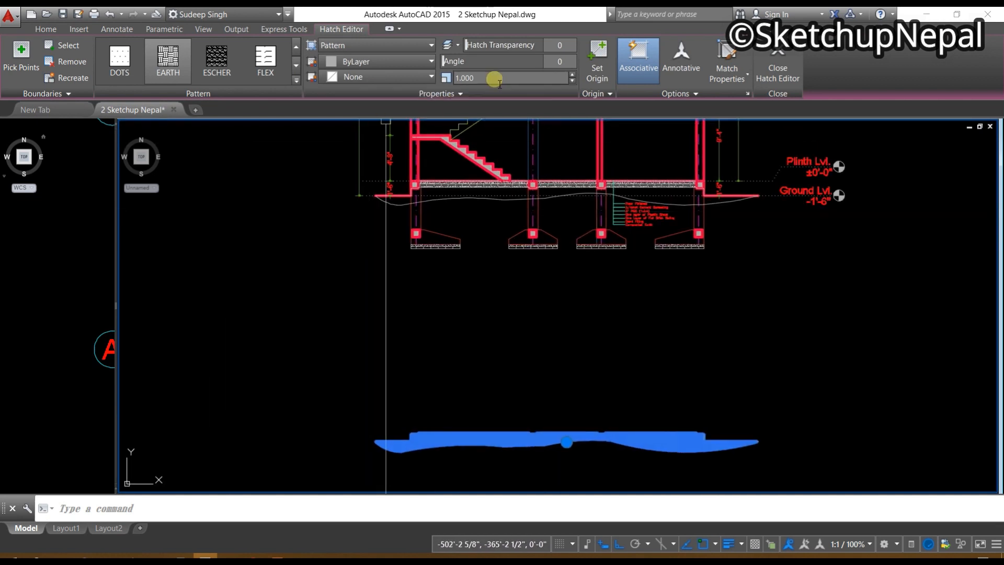
text(10)
key(Return)
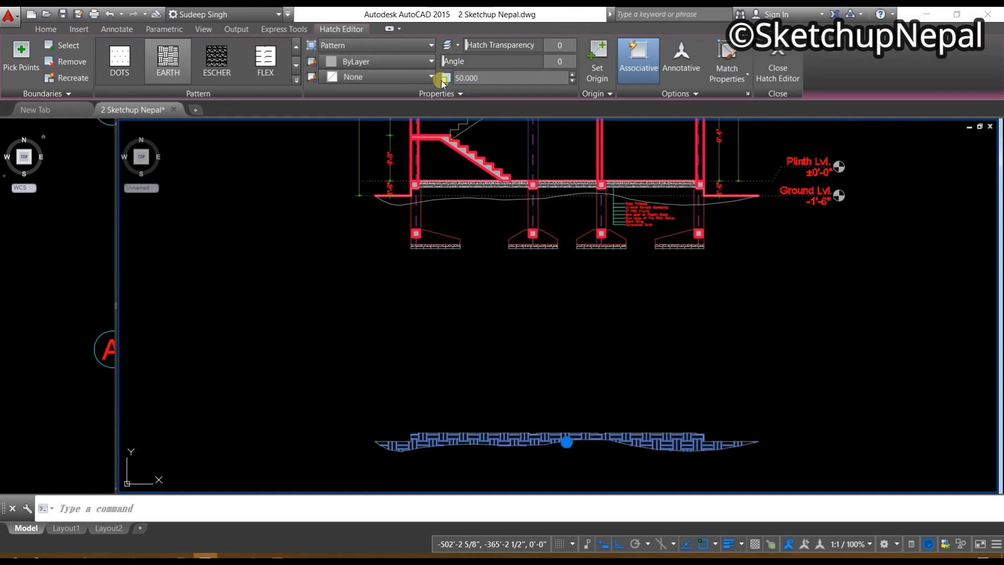
middle_drag(599, 351, 571, 265)
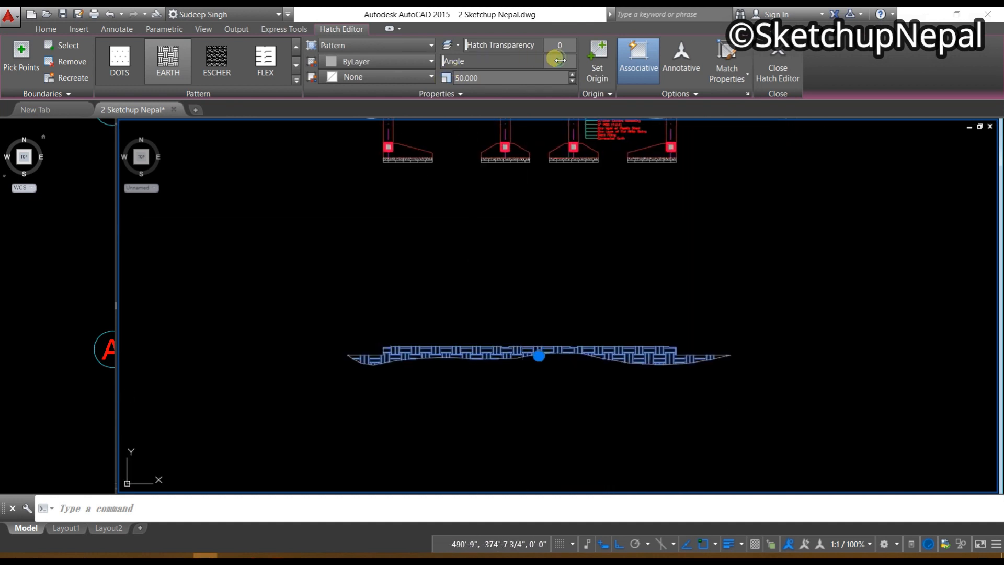
scroll(638, 343, up, 4)
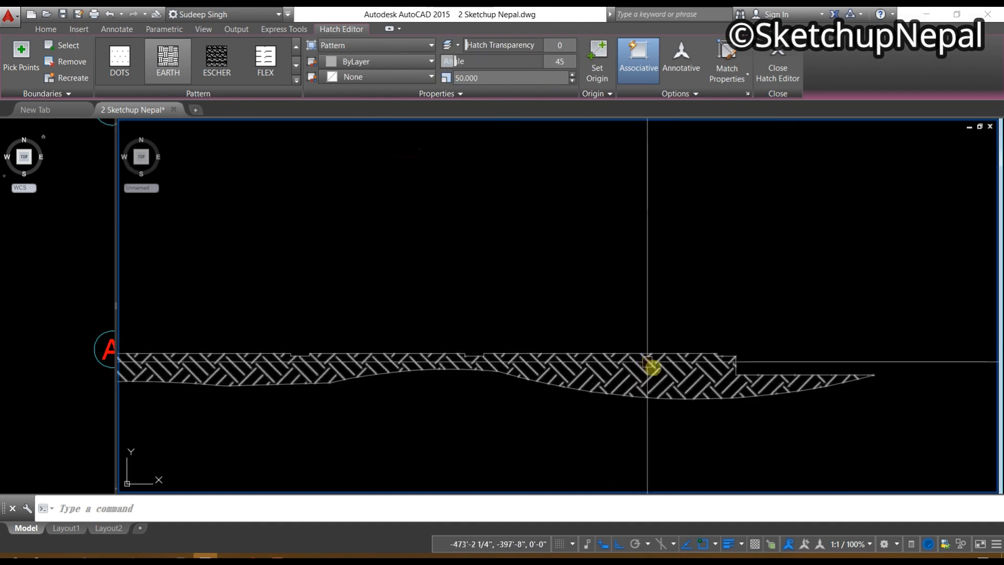
Step: Move the earth hatch from its pointed outer end up to the matching end of the section's ground line
text(m)
key(space)
scroll(601, 355, up, 3)
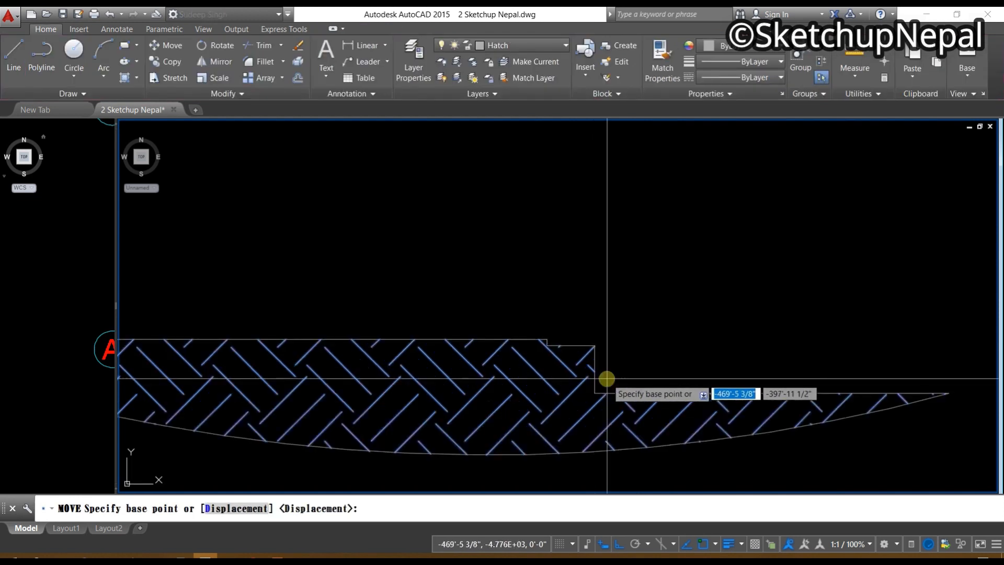
middle_drag(987, 377, 662, 371)
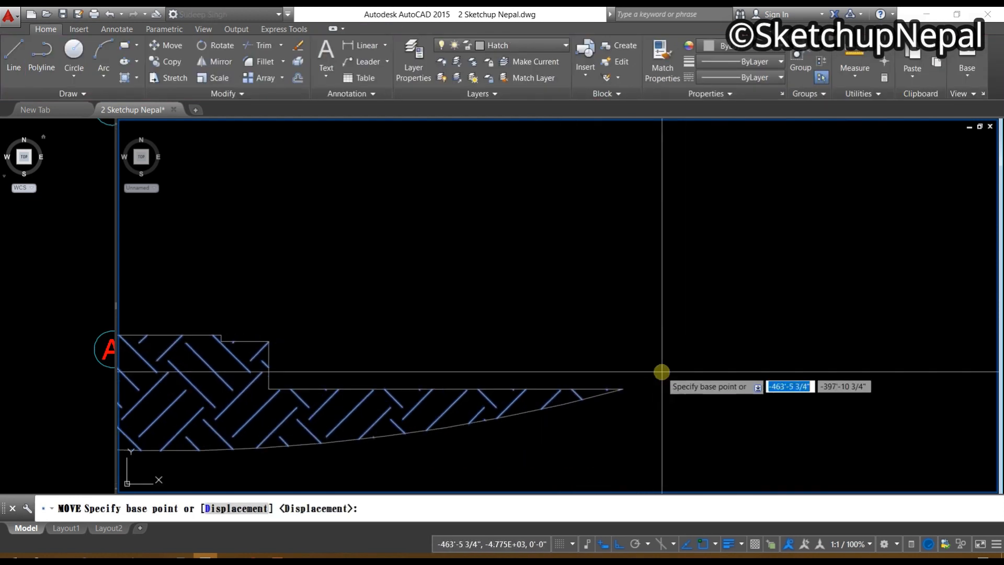
click(621, 388)
scroll(632, 376, down, 5)
scroll(596, 314, up, 5)
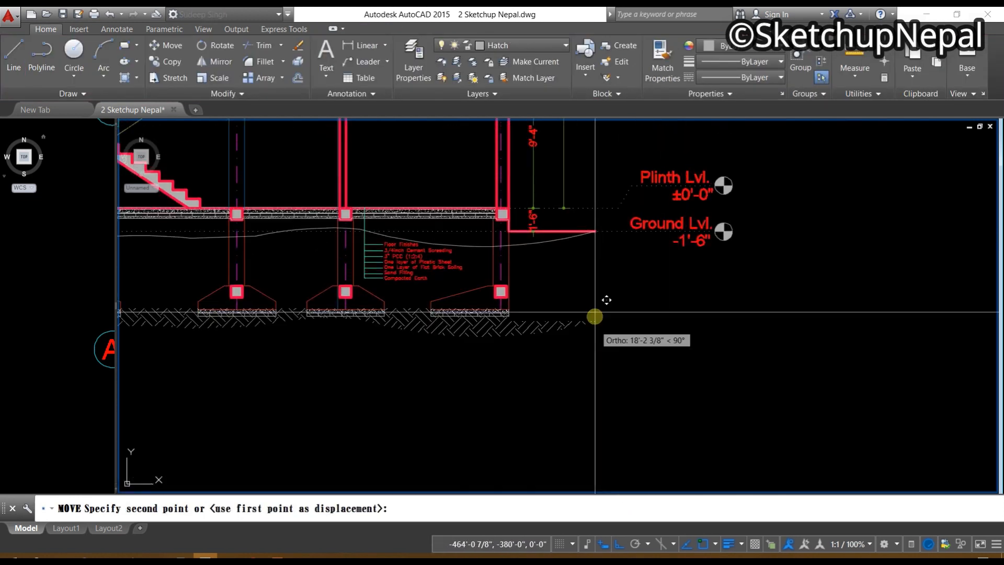
click(606, 160)
Step: Inspect how the earth hatch fits below the floor layers, plinth beams and ground line in the section
scroll(606, 160, down, 5)
scroll(578, 305, up, 4)
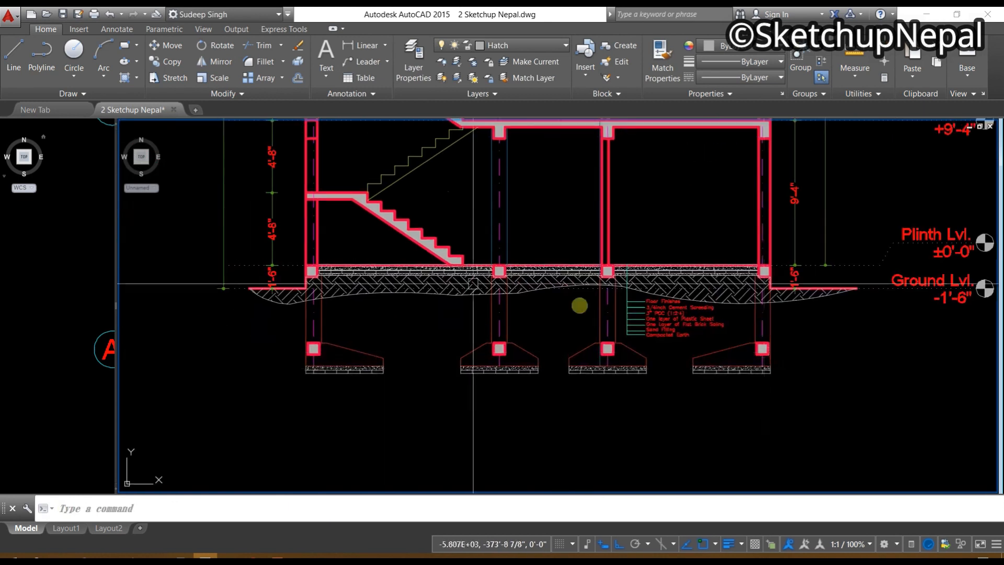
scroll(398, 416, up, 4)
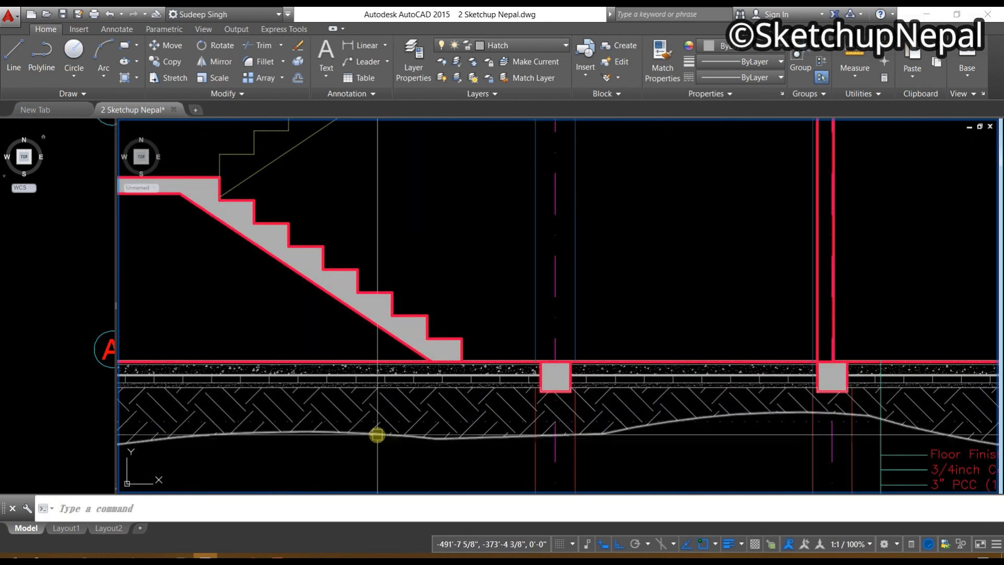
click(376, 434)
scroll(429, 411, down, 4)
scroll(657, 437, down, 3)
key(Escape)
scroll(667, 404, up, 6)
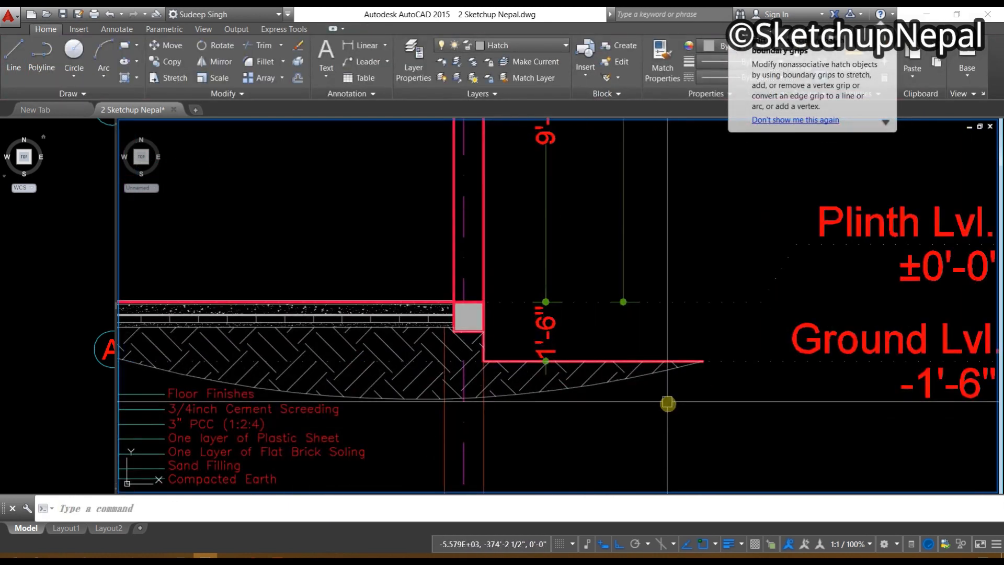
Step: Delete the curve that bounds the earth hatch from below in the section
scroll(648, 384, up, 3)
key(Escape)
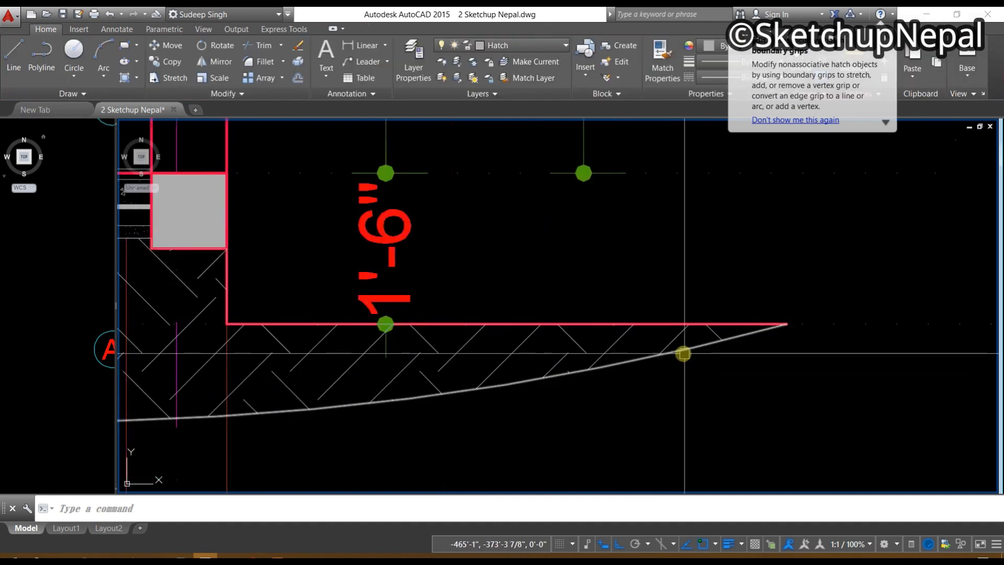
scroll(666, 374, down, 5)
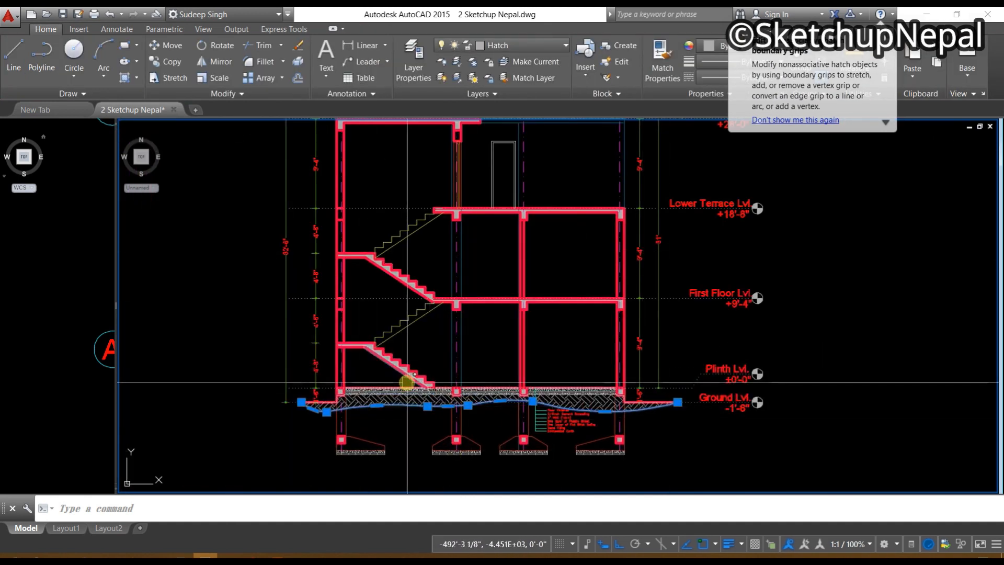
scroll(531, 471, down, 5)
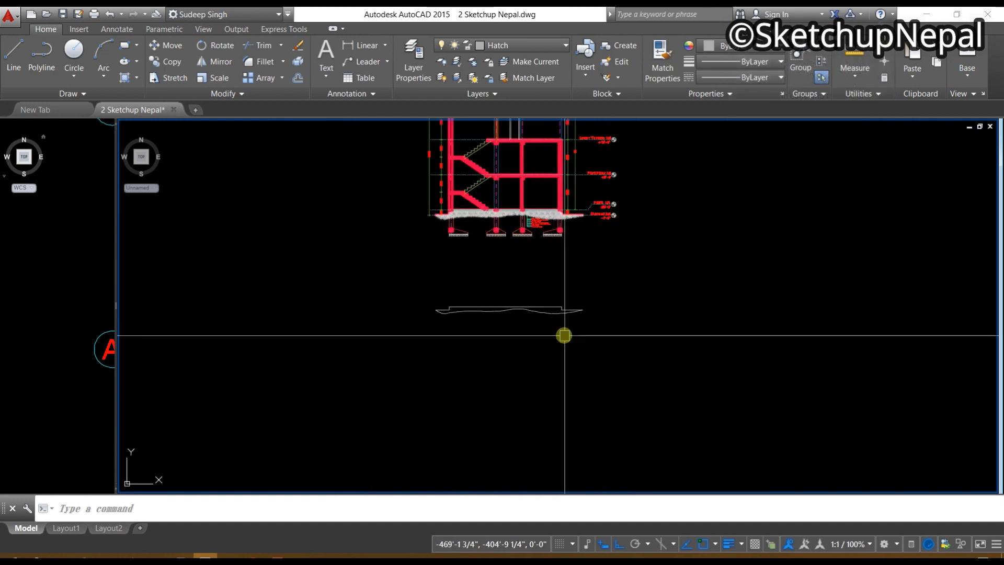
Step: Move the leftover copied outline below the section off to its left and delete it
click(595, 288)
click(529, 312)
middle_drag(550, 308, 530, 387)
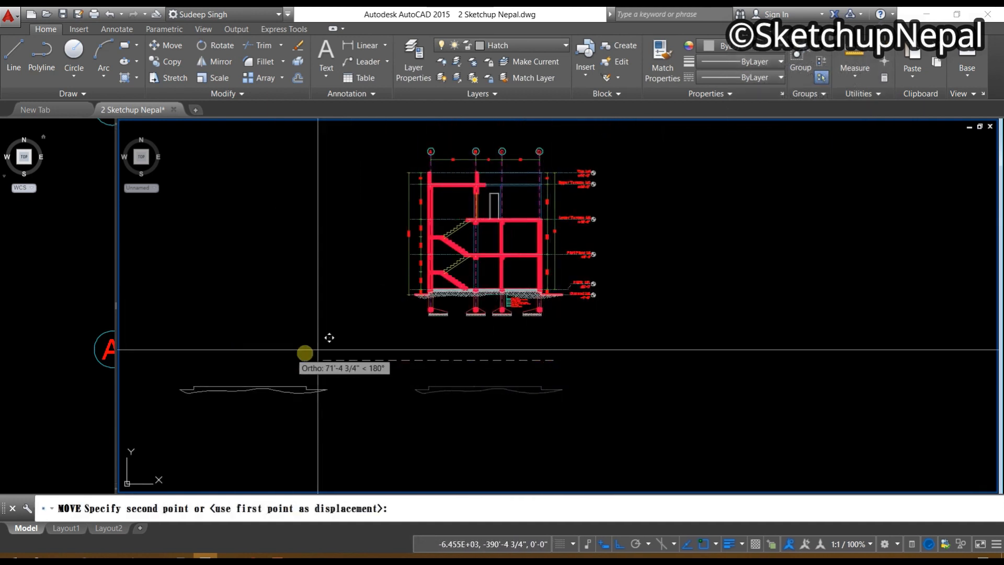
scroll(460, 274, up, 4)
scroll(403, 372, down, 2)
middle_drag(343, 382, 471, 278)
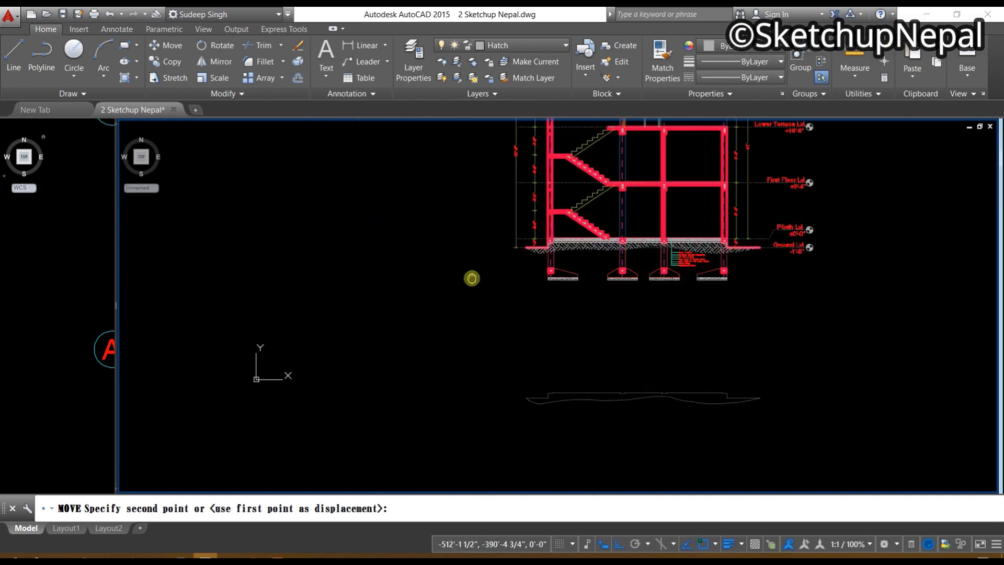
click(390, 315)
click(387, 435)
click(251, 311)
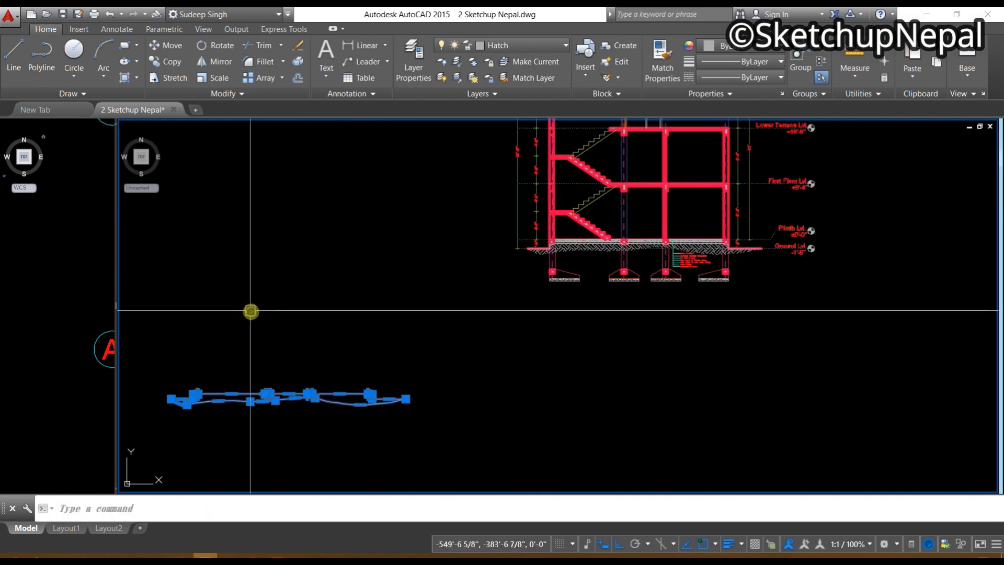
key(Delete)
Step: Examine the unbounded earth hatch, the footings and the lower floors of the section for elements still missing a hatch
scroll(681, 164, up, 4)
middle_drag(681, 163, 609, 271)
middle_drag(603, 393, 710, 249)
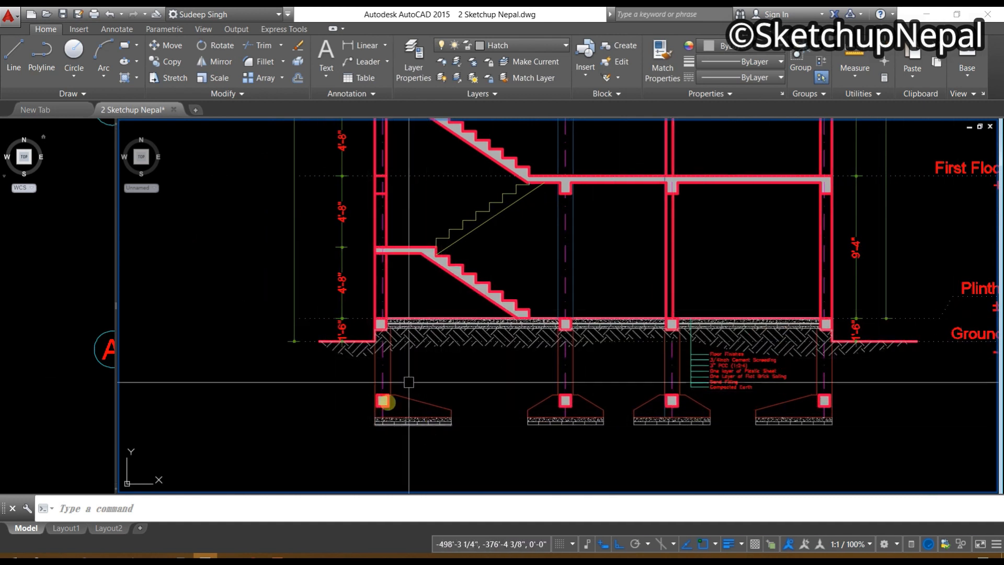
middle_drag(493, 342, 422, 506)
middle_drag(421, 416, 431, 325)
scroll(422, 442, up, 4)
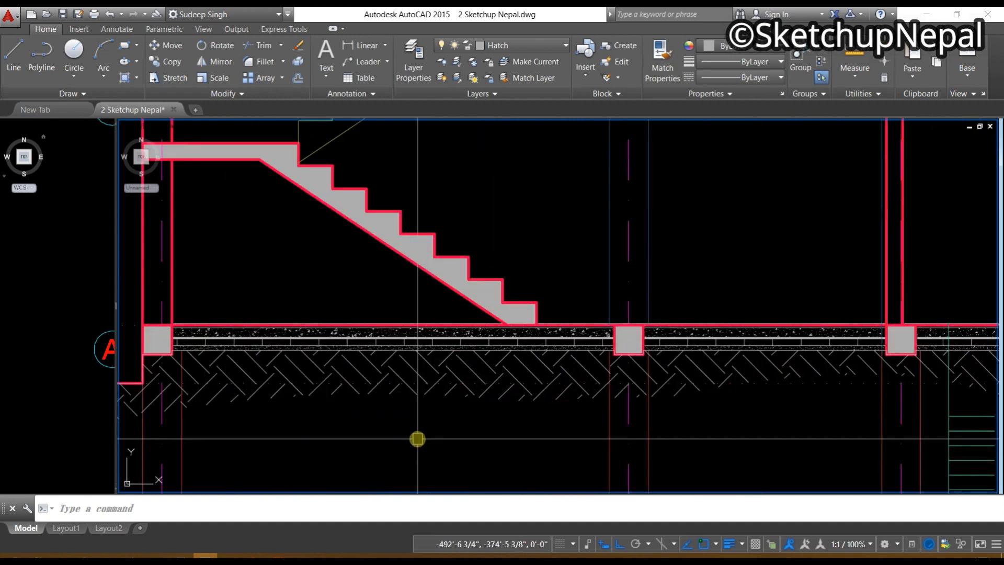
scroll(397, 399, down, 4)
scroll(416, 406, down, 2)
middle_drag(421, 357, 428, 265)
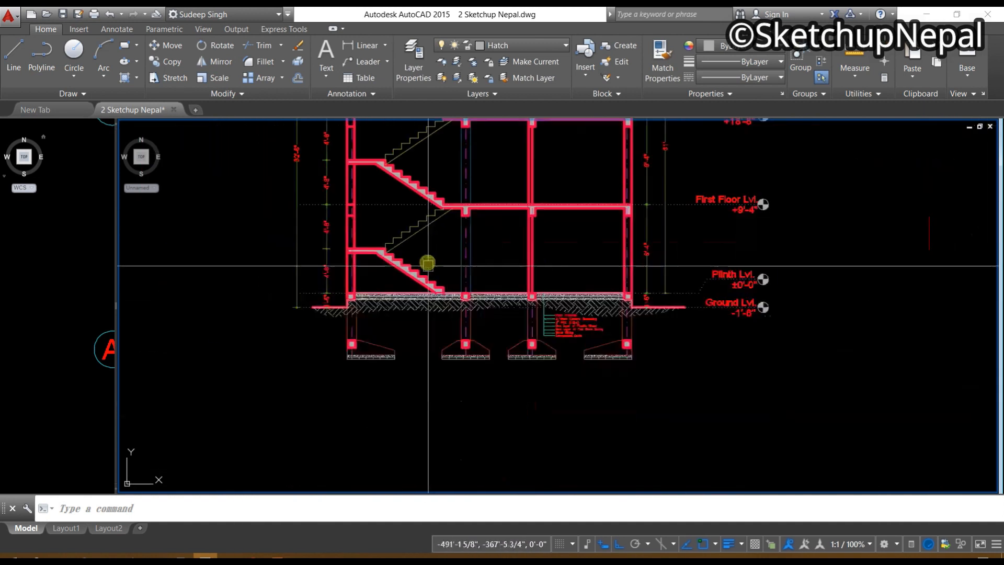
middle_drag(432, 306, 426, 430)
scroll(409, 387, up, 2)
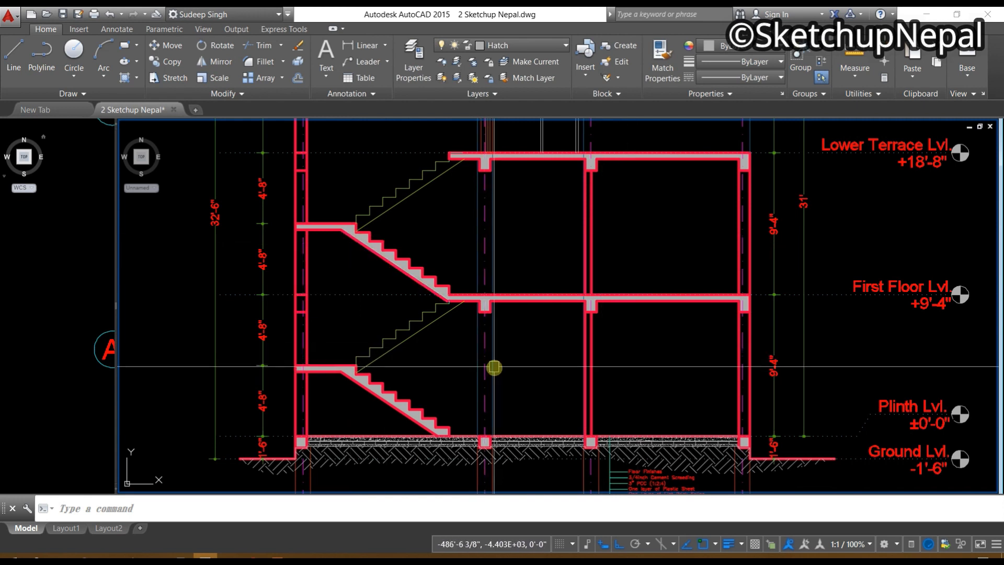
middle_drag(433, 371, 495, 395)
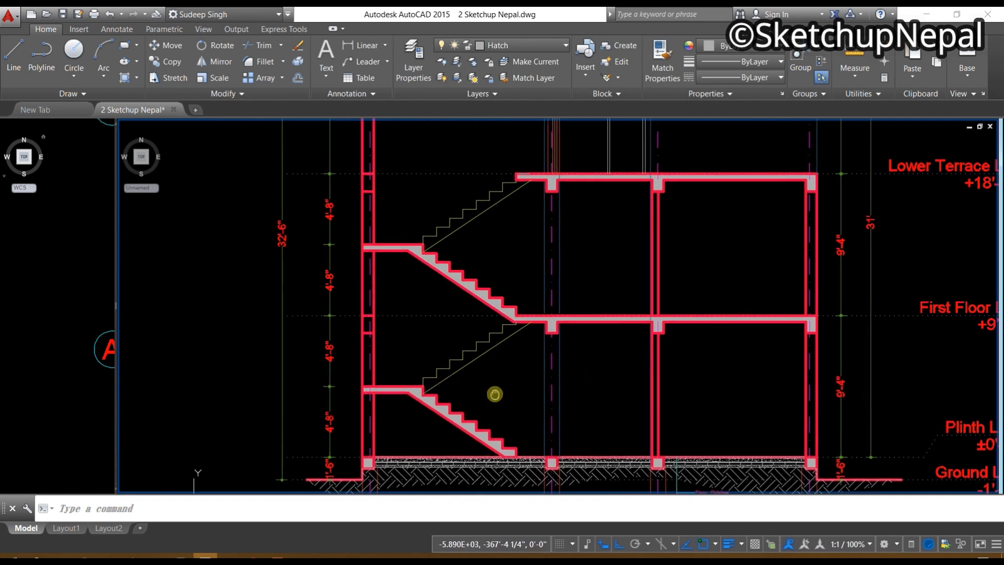
Step: Fill the rectangular beam in the grid A wall at first-floor level with a solid hatch based on the stair hatch, using Add Selected
scroll(460, 296, up, 3)
scroll(381, 316, down, 2)
scroll(417, 280, up, 3)
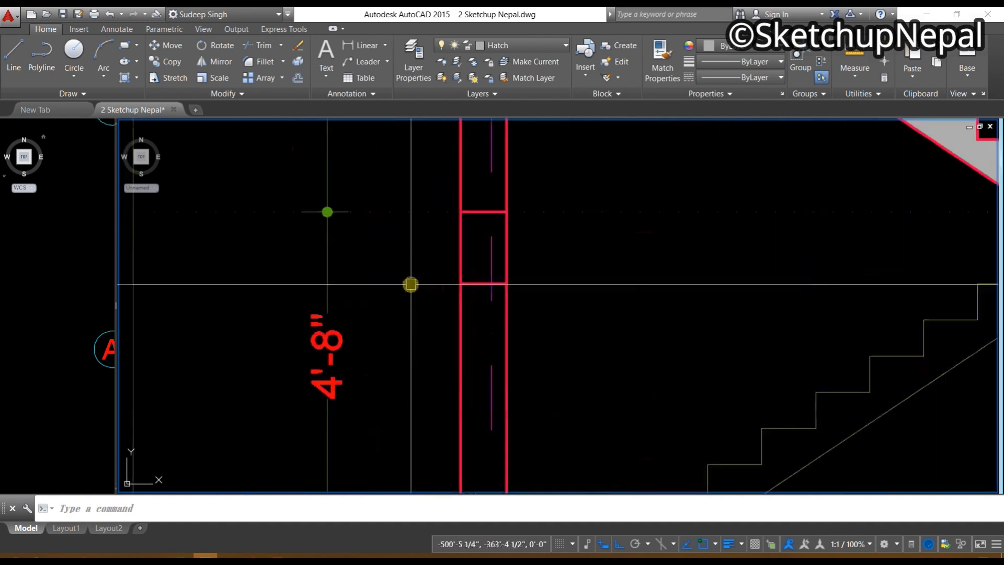
scroll(410, 285, down, 2)
scroll(375, 343, up, 2)
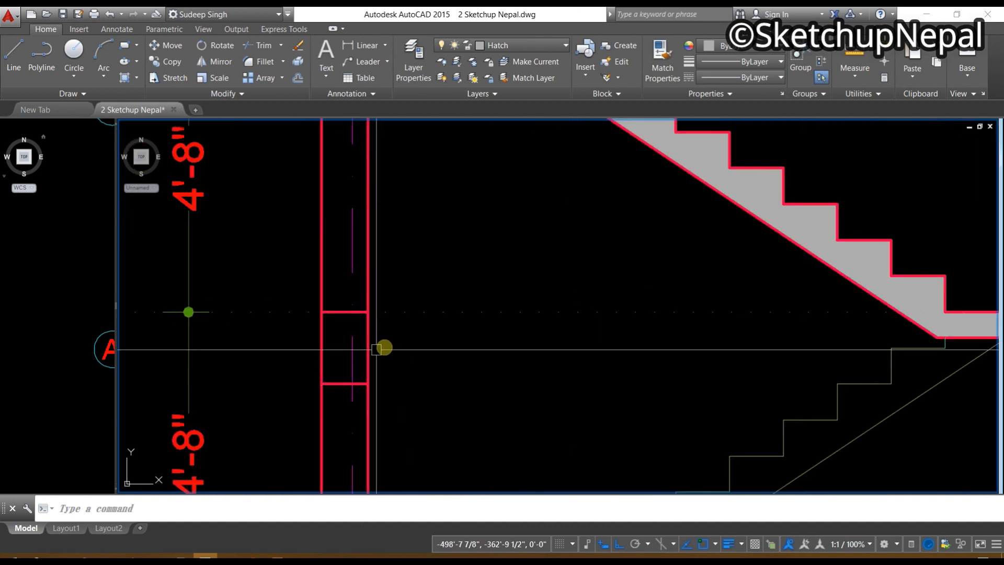
click(708, 152)
middle_drag(708, 152, 553, 273)
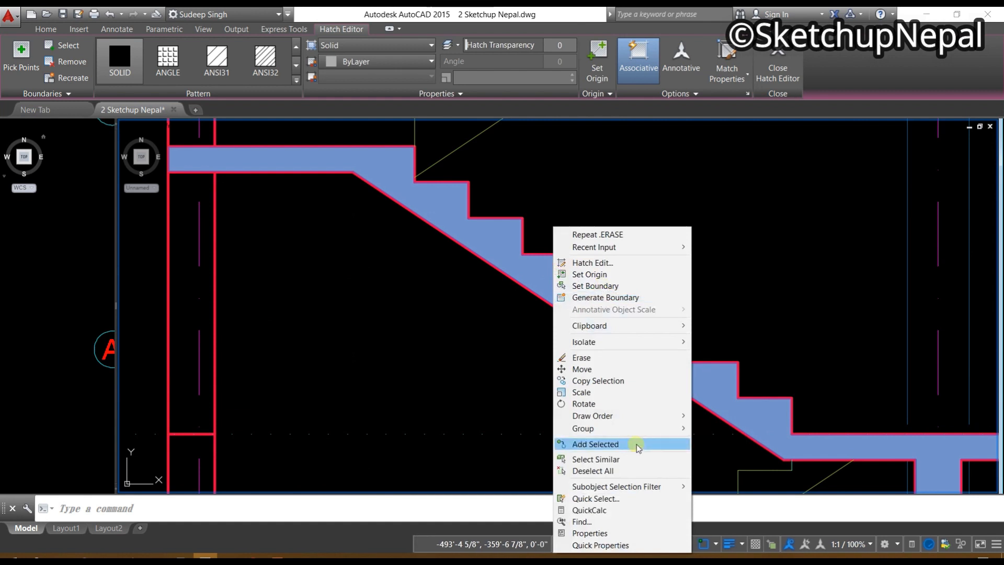
click(595, 444)
scroll(505, 332, down, 2)
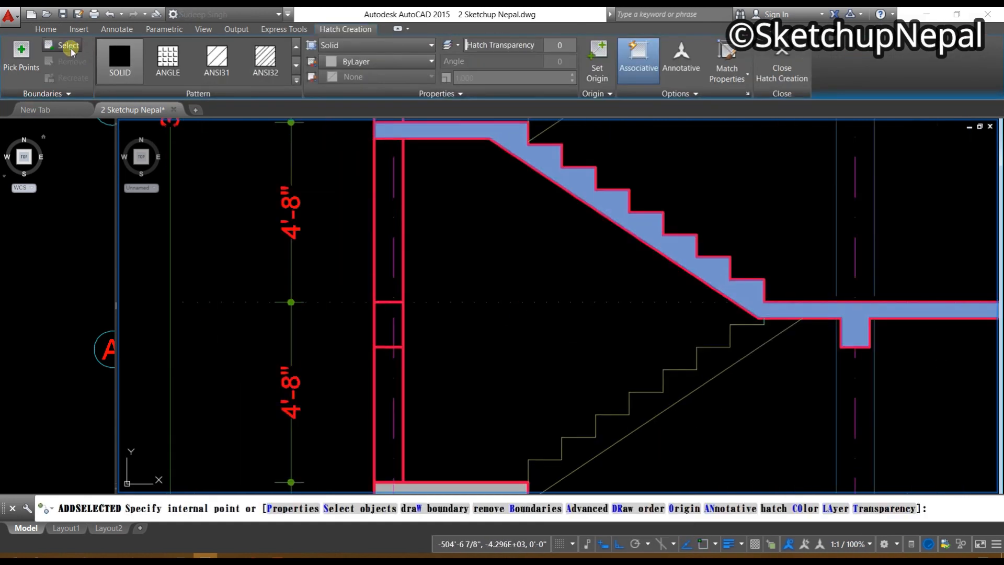
click(69, 46)
scroll(411, 353, up, 2)
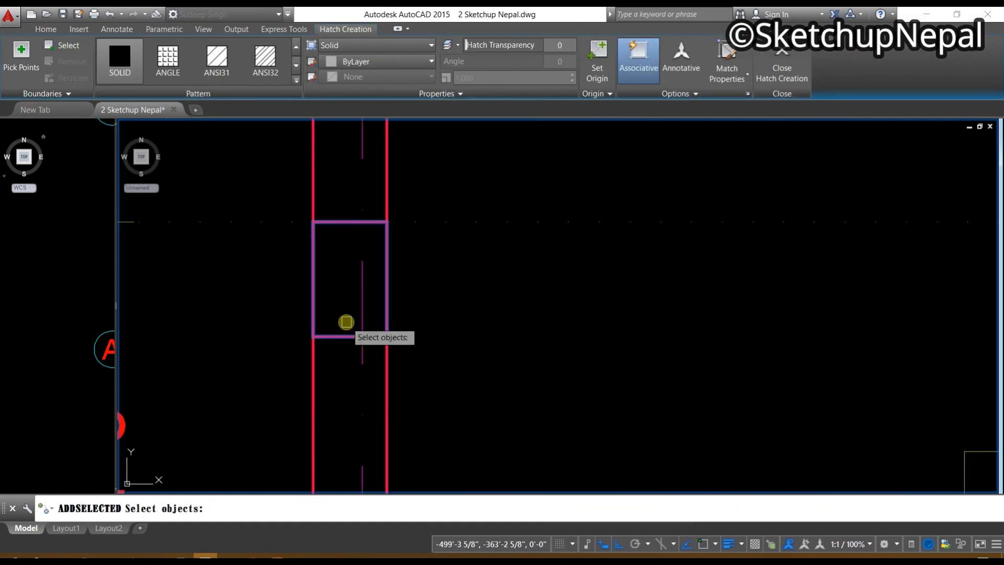
key(Return)
scroll(346, 320, down, 5)
scroll(350, 316, up, 2)
key(Return)
scroll(465, 290, down, 2)
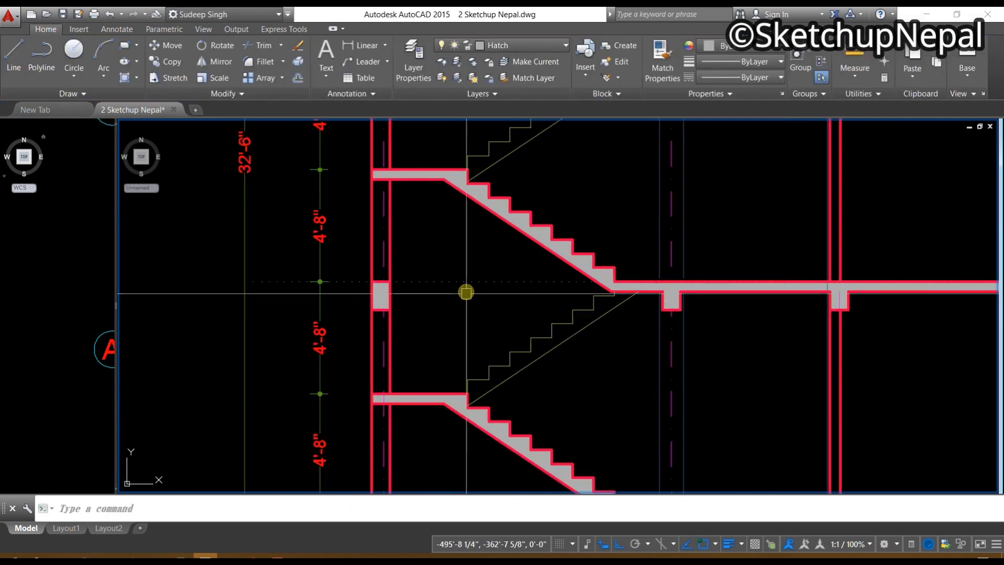
Step: Widen the floor plan viewport beside the section and make it the active viewport
scroll(370, 300, down, 4)
scroll(358, 372, up, 2)
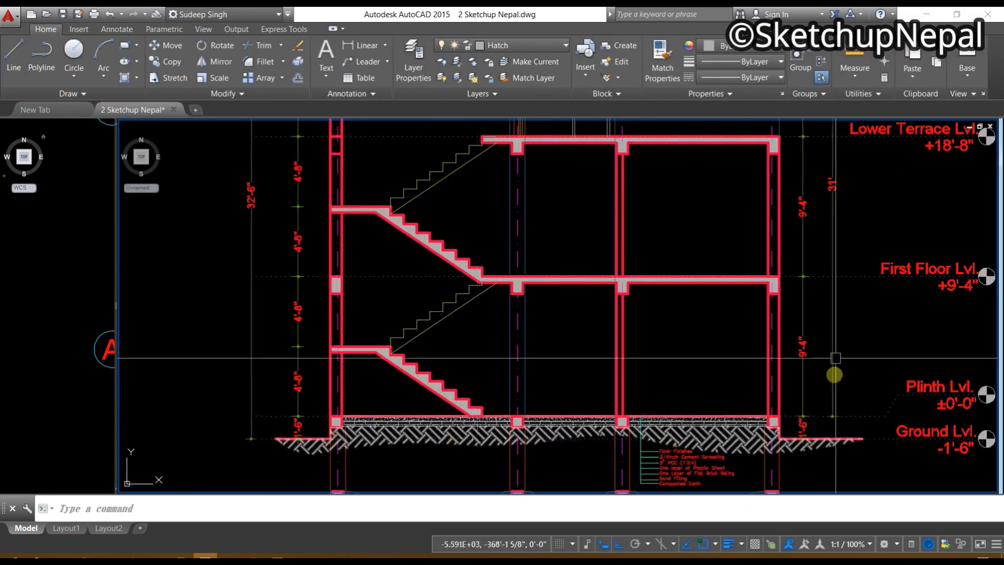
middle_drag(800, 238, 790, 394)
scroll(403, 343, down, 4)
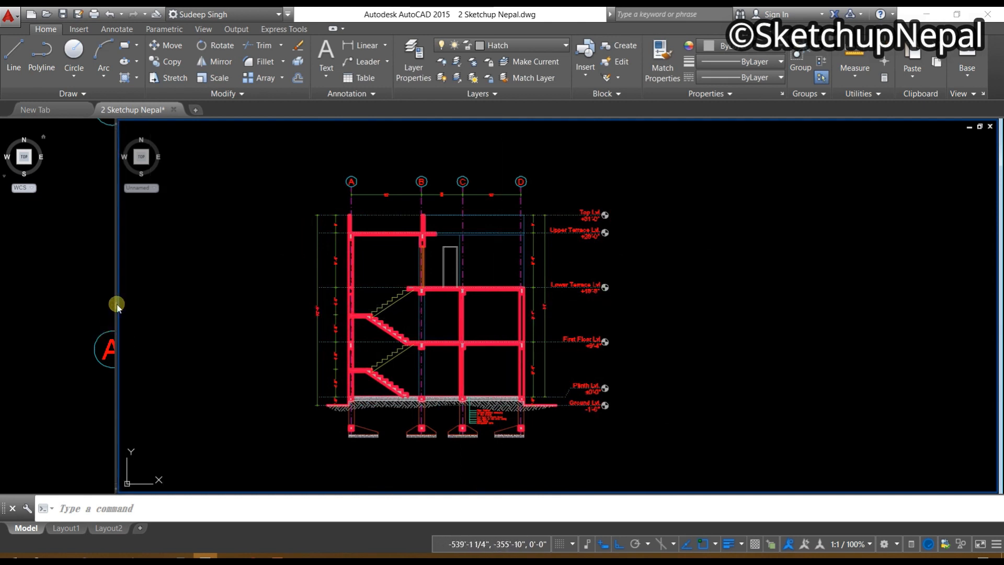
drag(117, 305, 119, 307)
drag(296, 323, 296, 322)
click(143, 304)
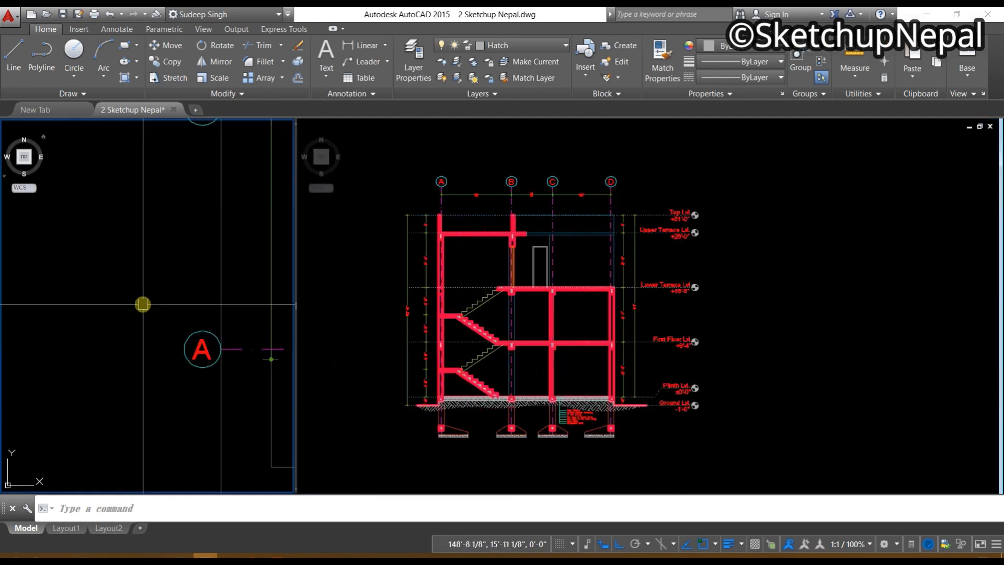
Step: Examine the floor plans along the section line to see which walls it cuts
scroll(143, 305, down, 9)
middle_drag(96, 297, 251, 287)
scroll(148, 340, down, 8)
scroll(173, 301, up, 8)
scroll(251, 287, down, 4)
scroll(184, 293, up, 6)
middle_drag(179, 297, 53, 349)
scroll(57, 348, down, 2)
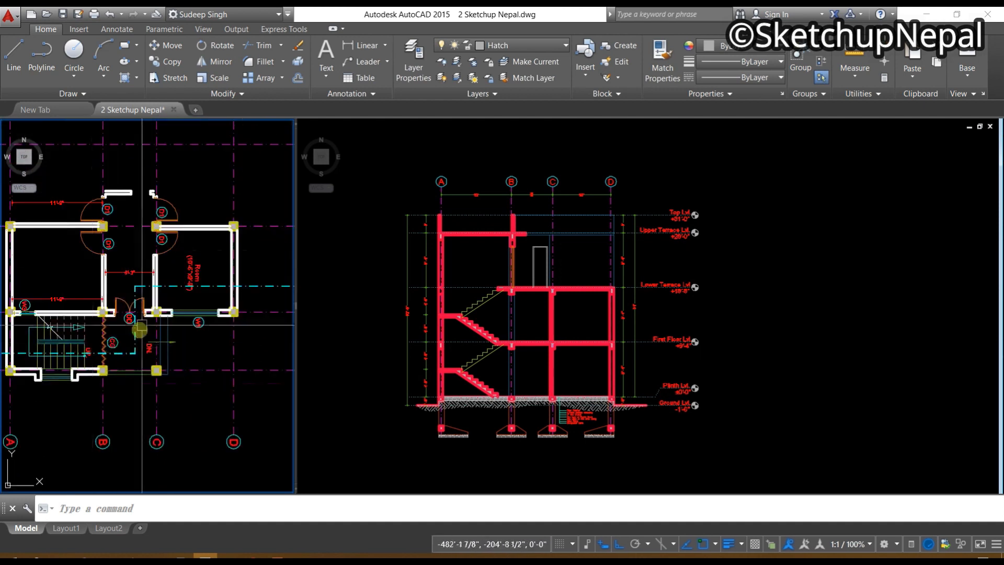
middle_drag(241, 294, 186, 338)
scroll(193, 335, up, 4)
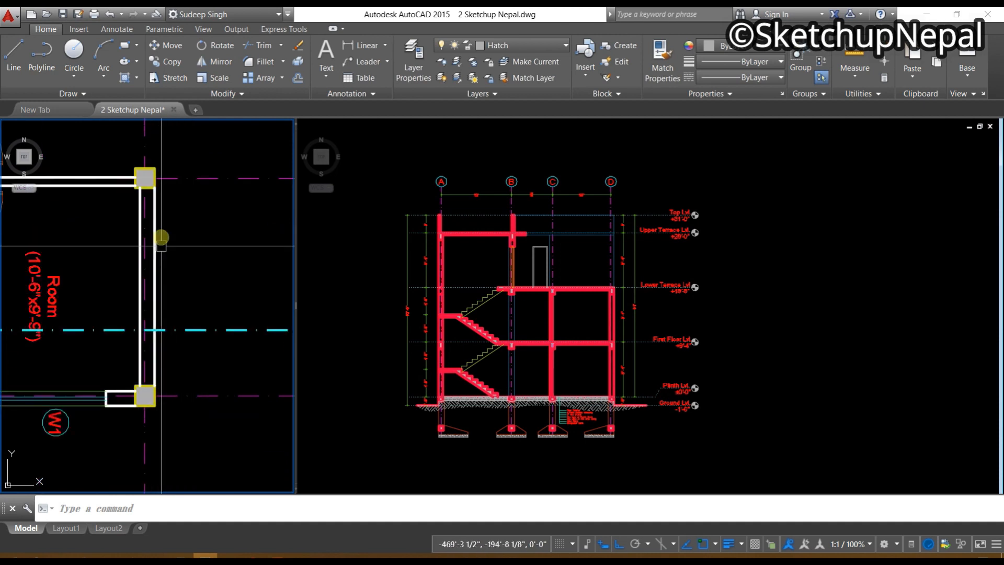
scroll(164, 291, down, 6)
middle_drag(159, 291, 39, 406)
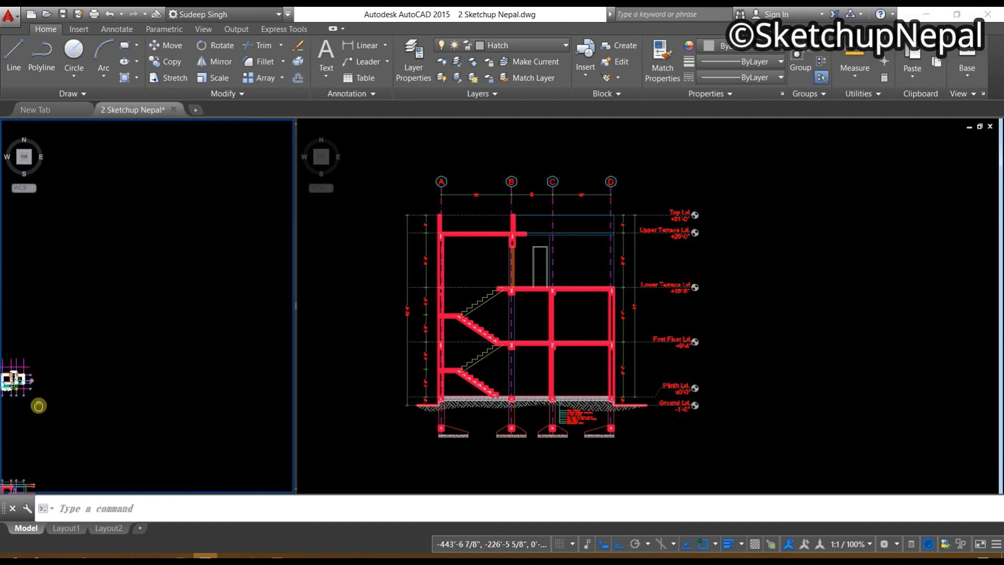
scroll(116, 223, up, 10)
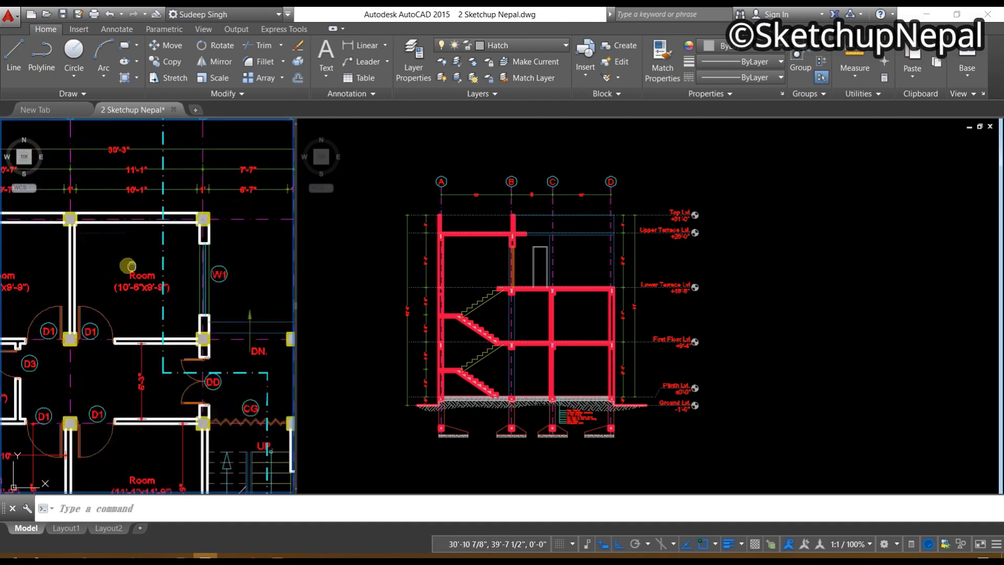
middle_drag(160, 273, 77, 269)
Step: Turn off the layer of the dashed grid line running through the grid D wall in the section
scroll(602, 387, up, 10)
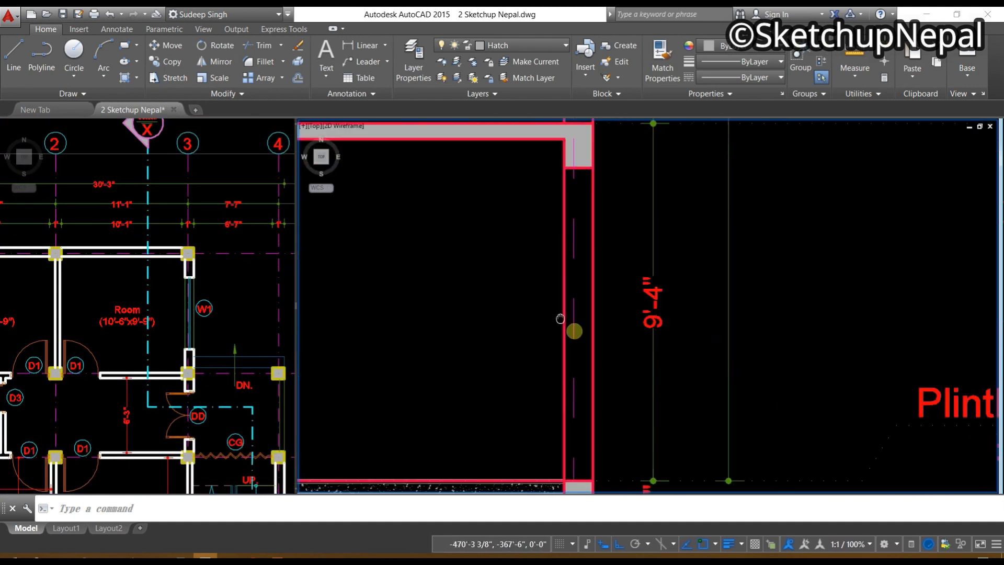
scroll(549, 413, down, 5)
scroll(579, 352, up, 5)
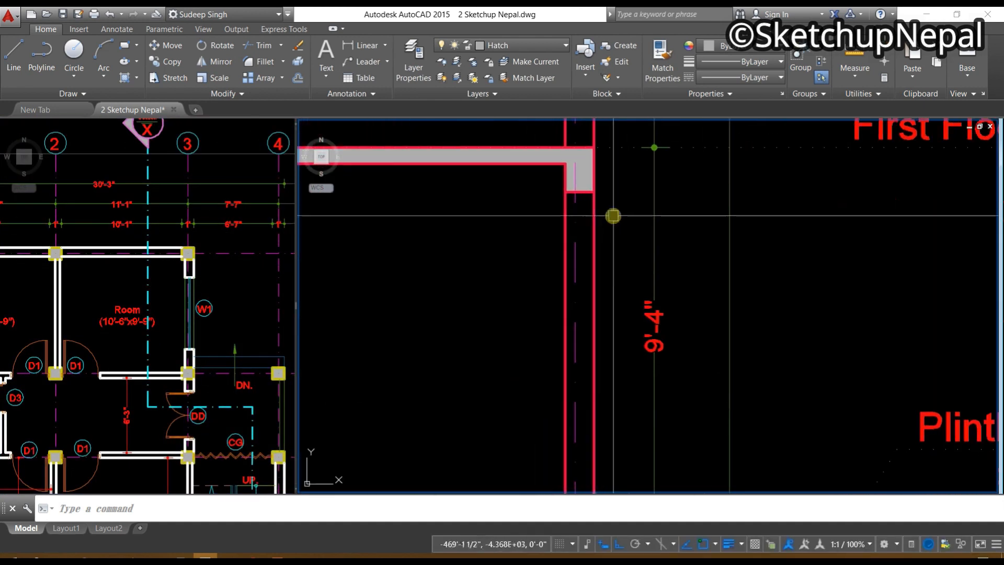
click(576, 261)
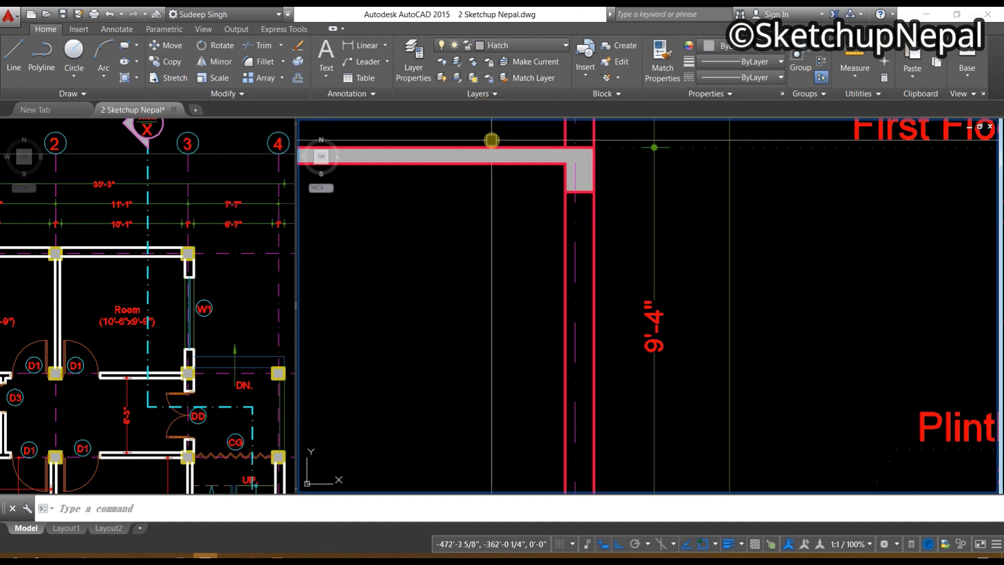
click(457, 77)
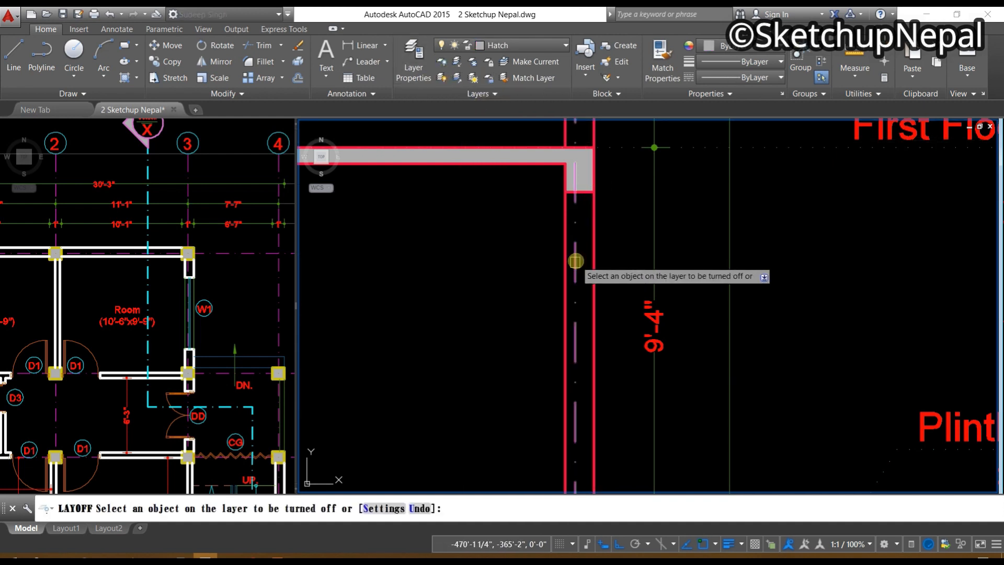
scroll(578, 262, down, 5)
middle_drag(578, 261, 506, 269)
key(Escape)
Step: Hatch the ground-floor wall at grid D between the plinth and floor beams with ANSI32, using an internal pick point
scroll(510, 238, up, 3)
key(Return)
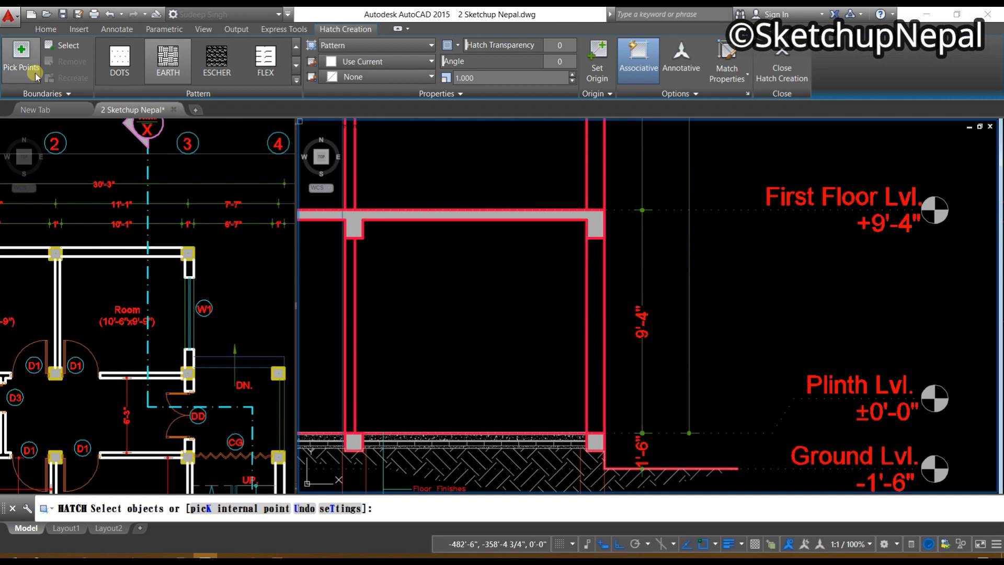
click(22, 62)
click(297, 82)
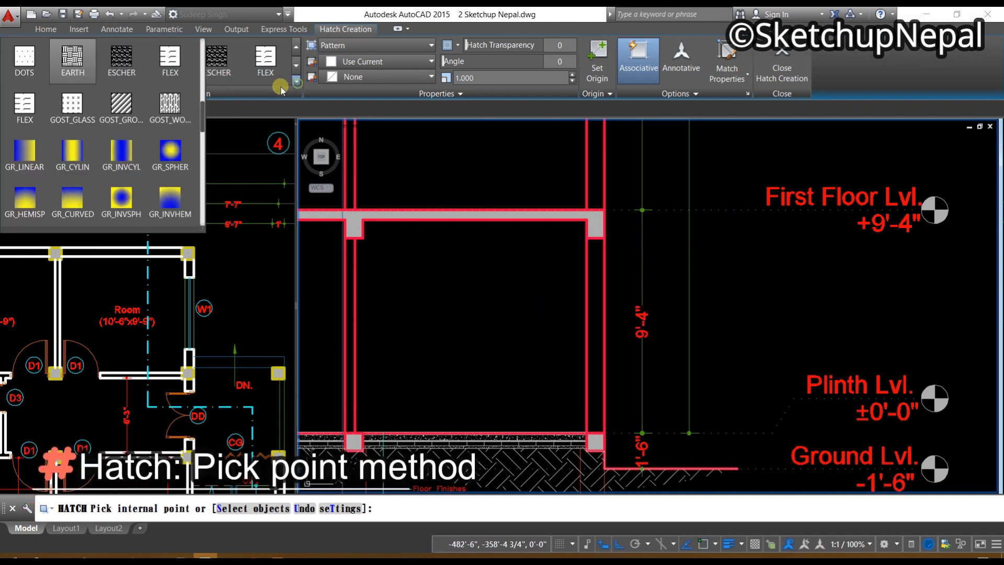
scroll(140, 95, up, 10)
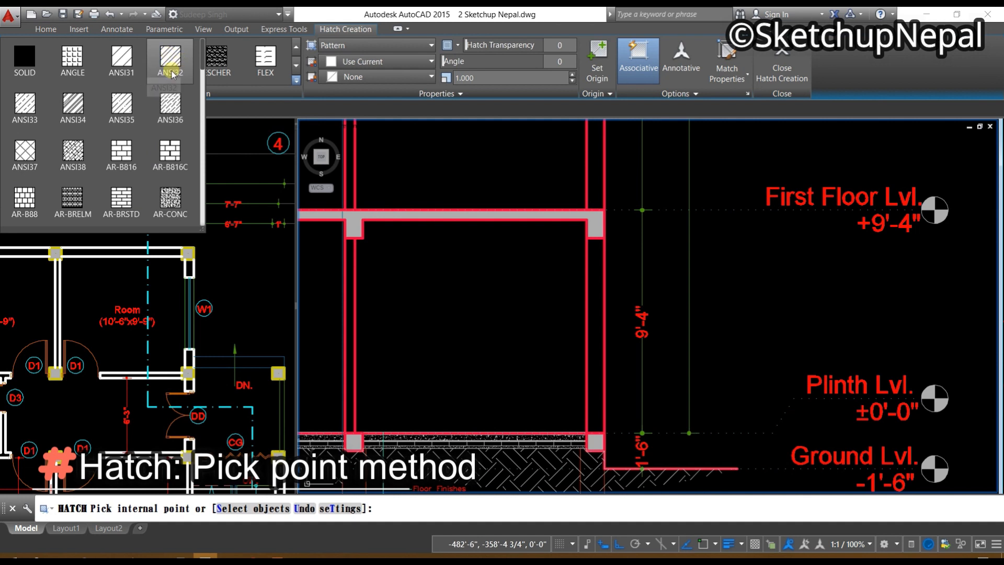
click(172, 57)
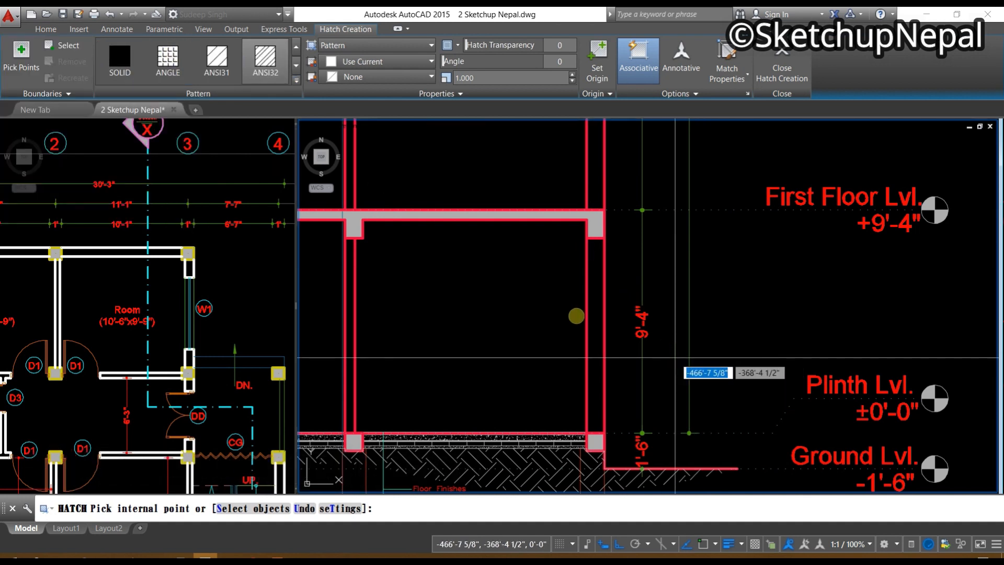
click(482, 374)
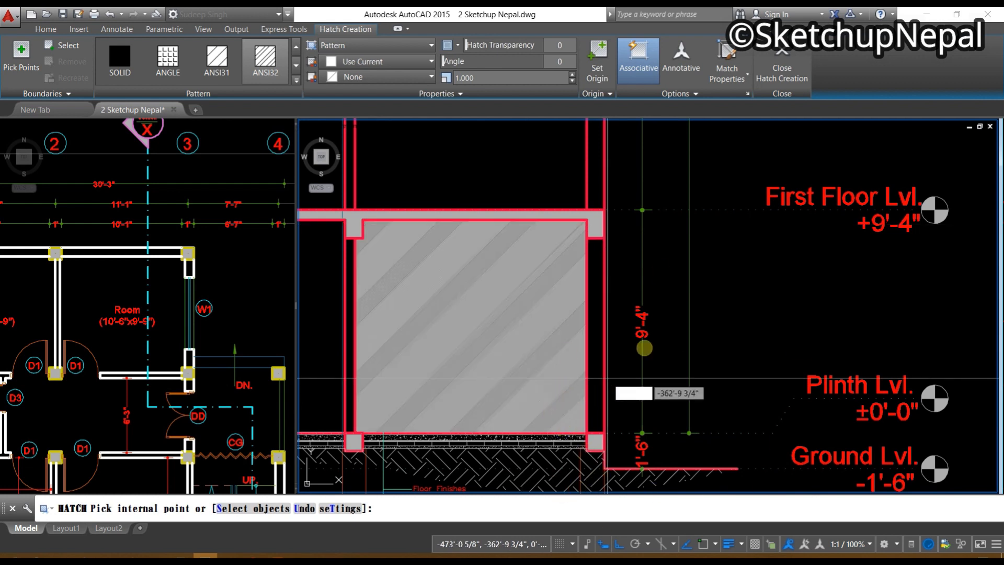
click(597, 320)
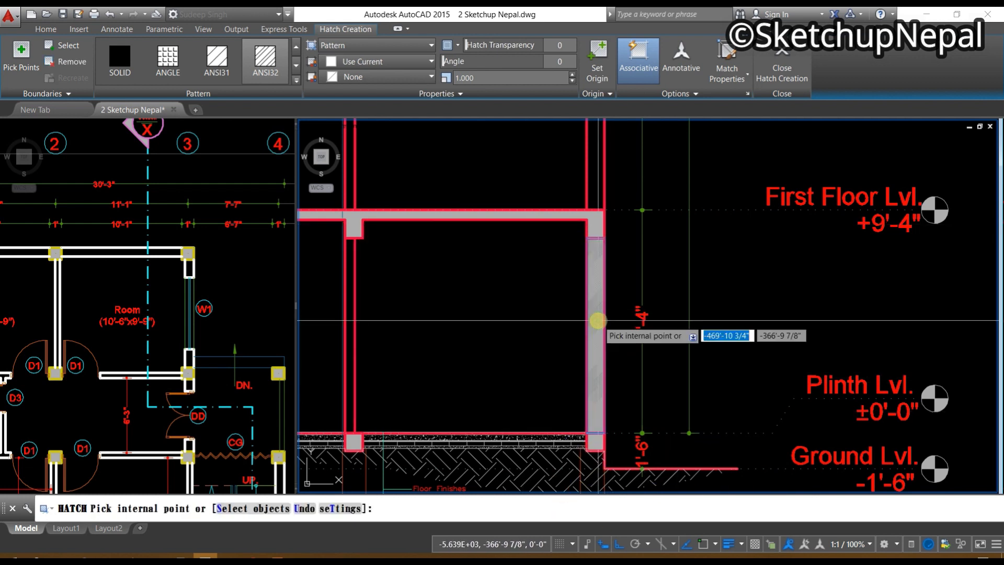
key(Return)
Step: Set the scale of the ground-floor wall hatch at grid D to 10
scroll(598, 321, up, 2)
click(598, 323)
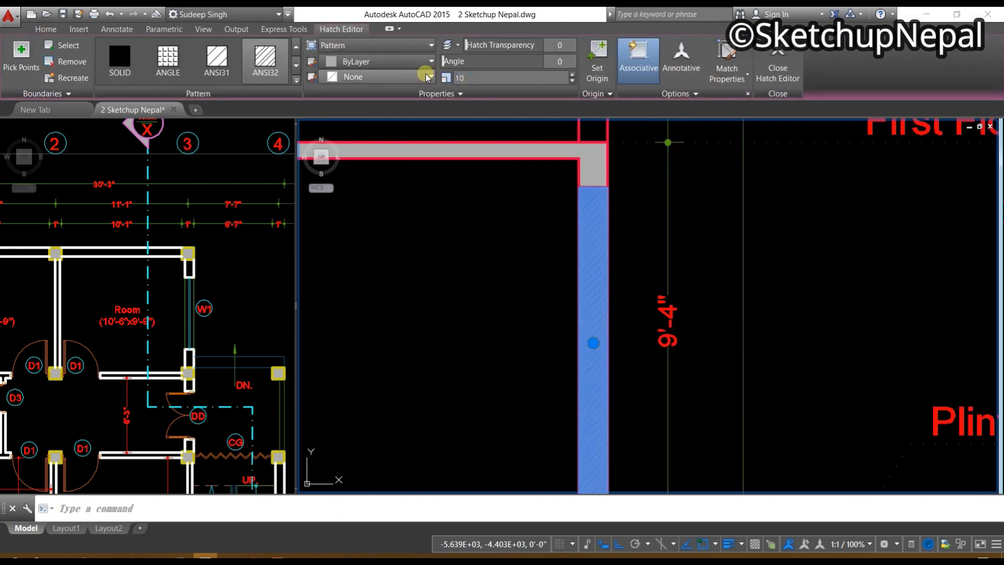
key(Return)
Step: Switch to the web browser and search Google Images for "brick hatch" in a new tab
click(254, 556)
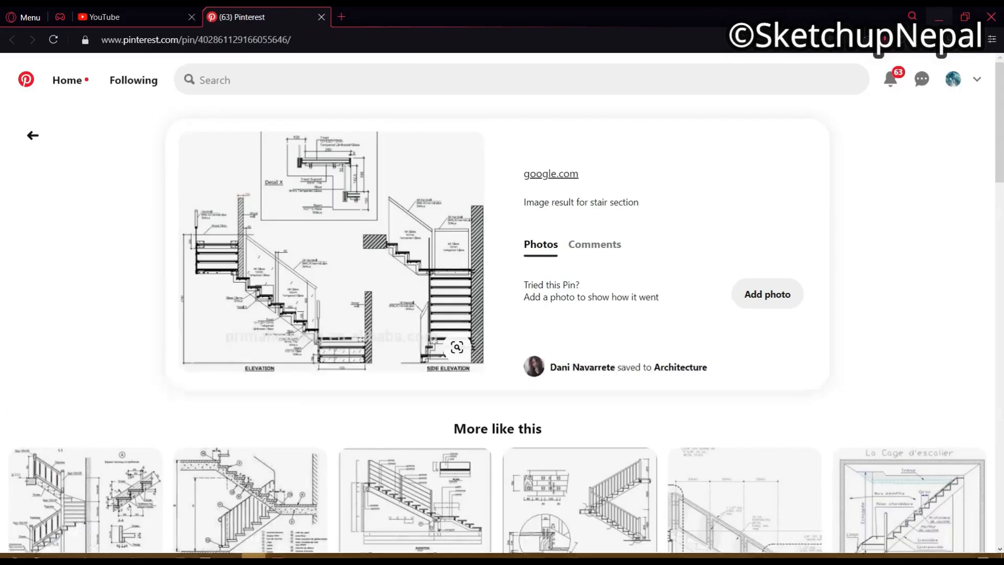
click(336, 17)
click(378, 106)
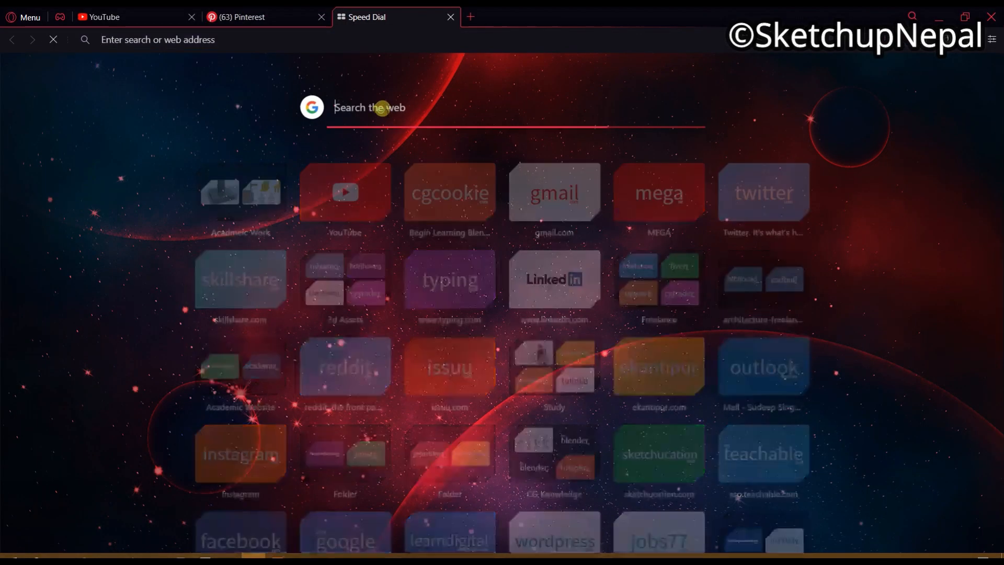
text(brick ha)
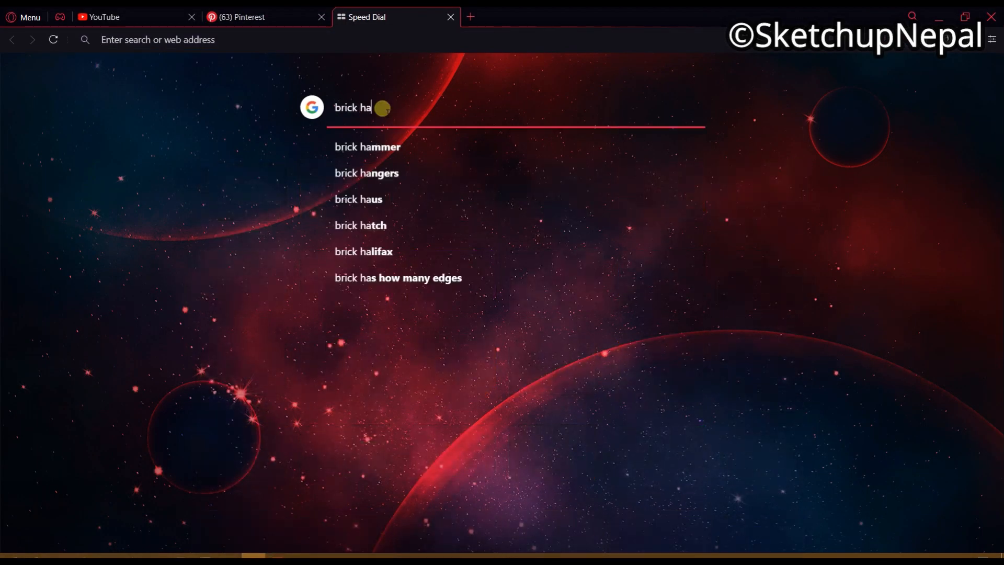
text(tch)
key(Return)
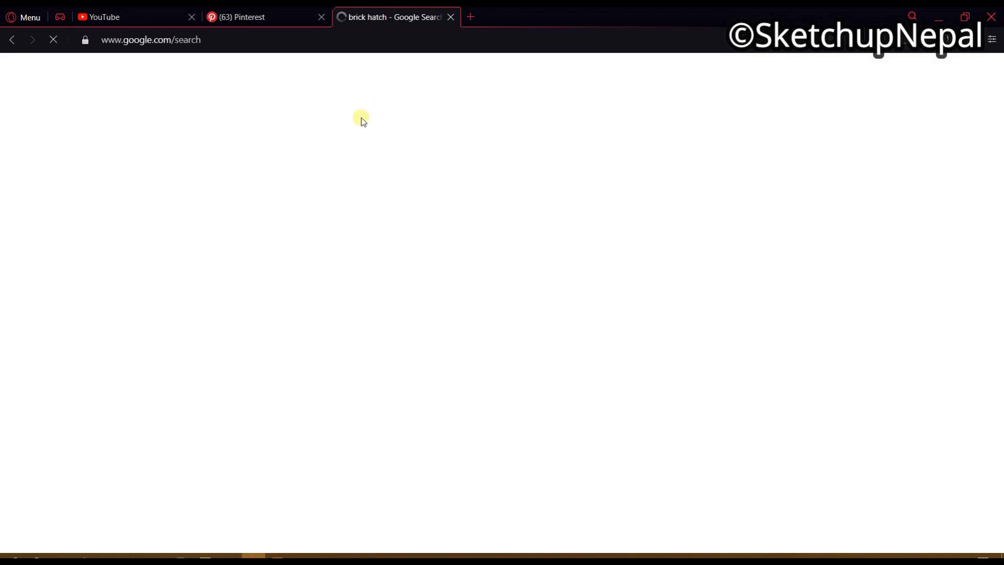
click(179, 118)
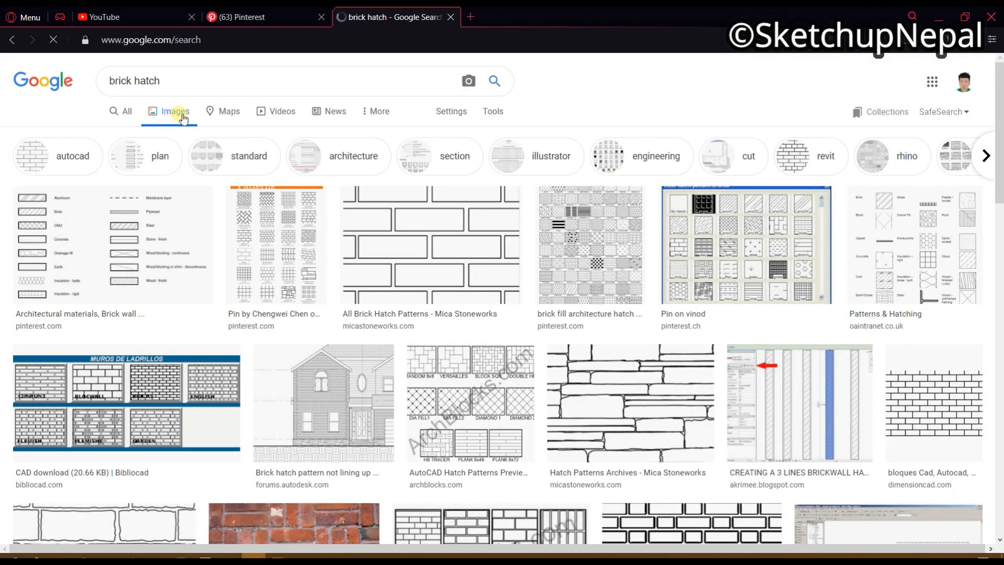
Step: Browse the brick hatch images and open the ANSI hatch patterns chart to check which pattern represents brick
scroll(308, 209, down, 3)
scroll(318, 243, up, 3)
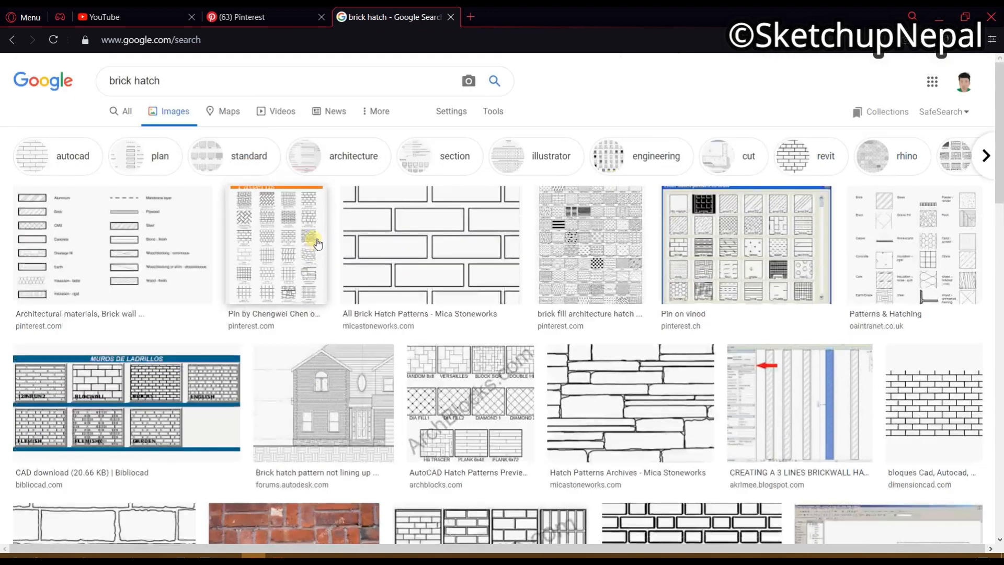
scroll(248, 285, down, 1)
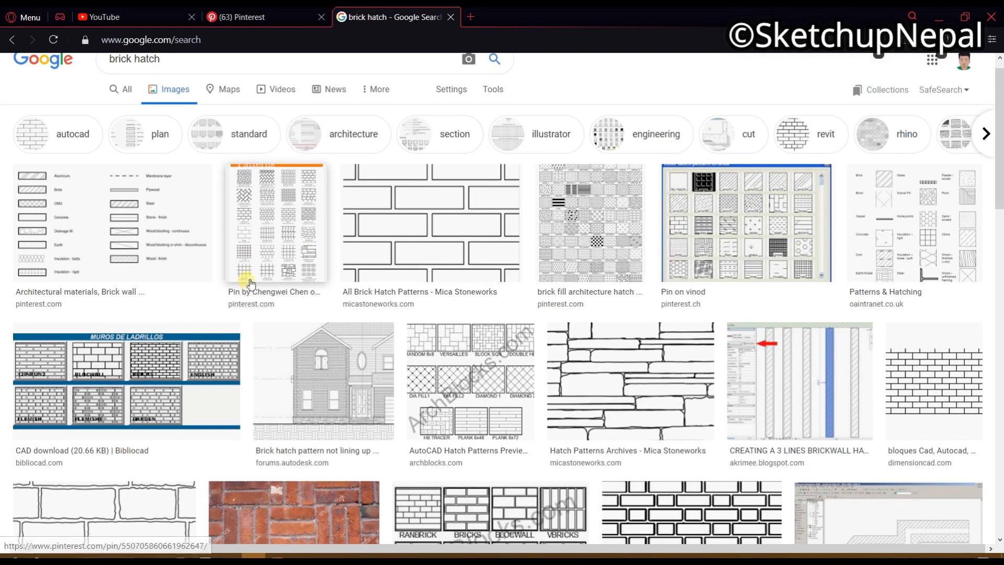
scroll(230, 319, up, 1)
scroll(209, 352, down, 8)
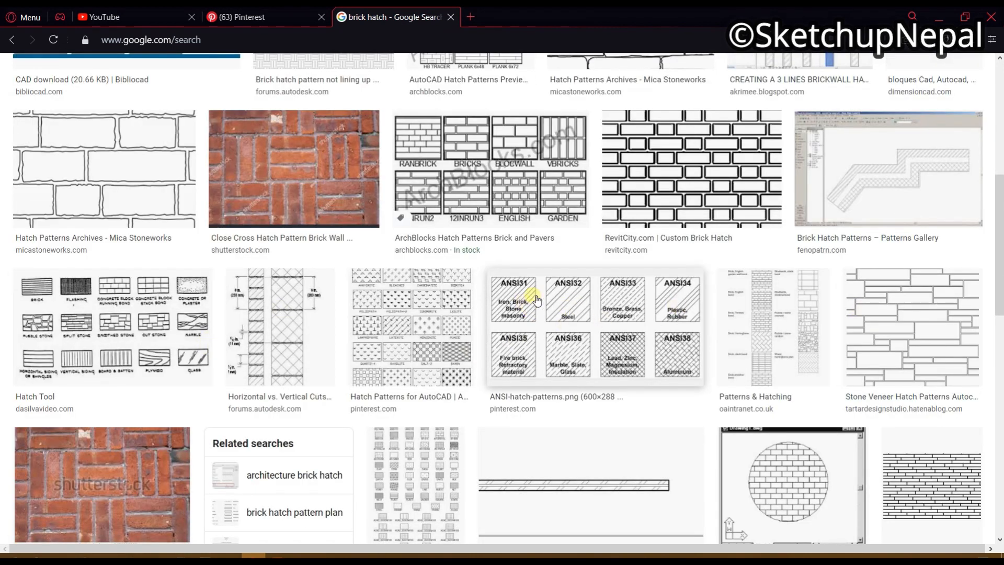
click(537, 299)
click(735, 153)
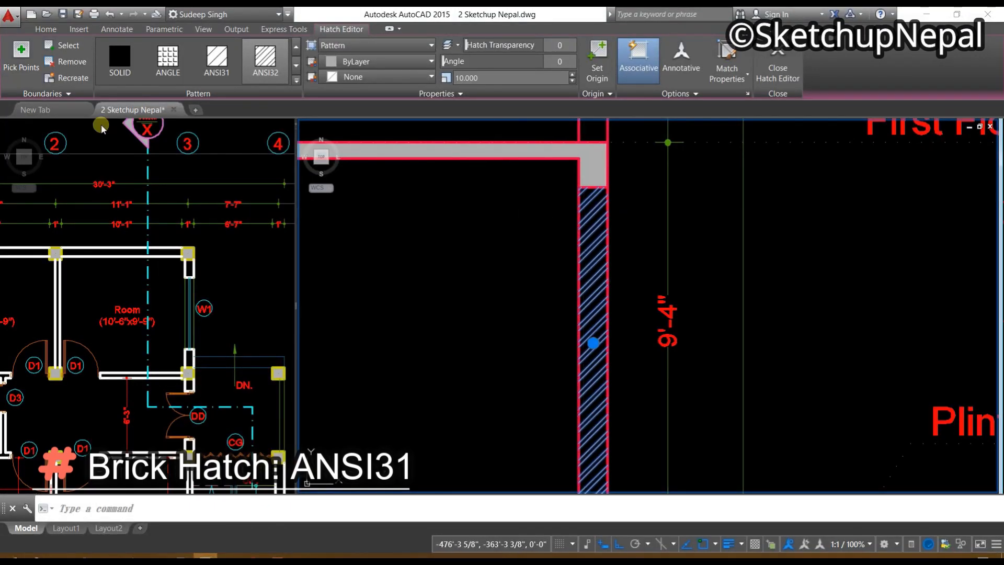
Step: Change the ground-floor wall hatch at grid D to the ANSI31 pattern with a scale of 20
click(217, 58)
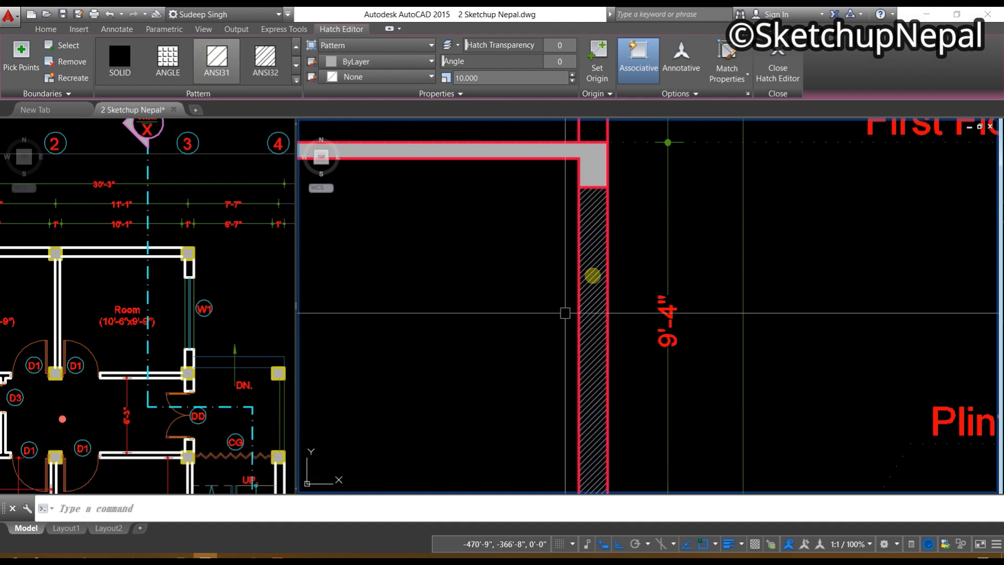
key(Return)
scroll(594, 270, up, 2)
click(595, 268)
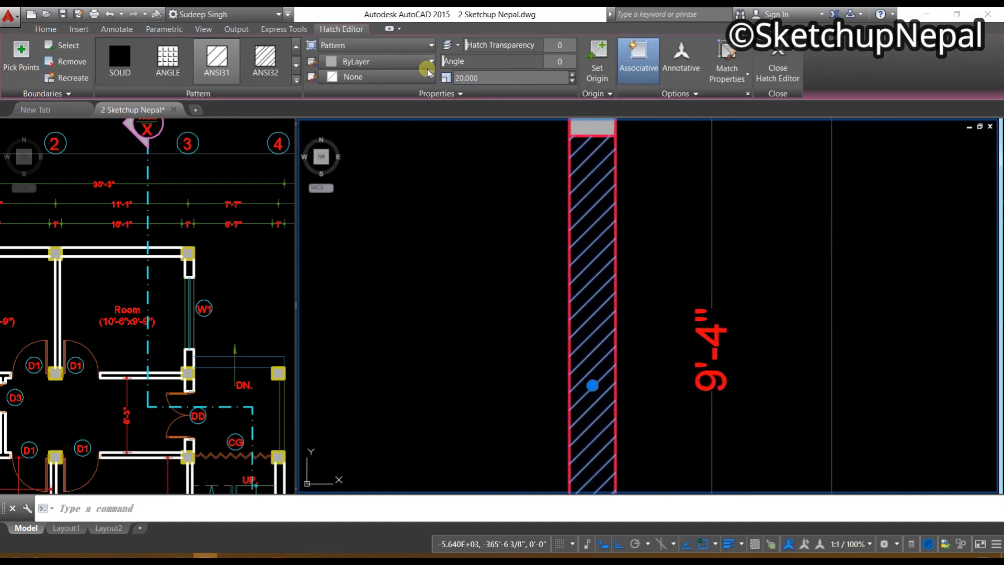
scroll(575, 173, down, 5)
key(Escape)
Step: Set the color of the grid D ground-floor wall hatch to orange 242,103,34
scroll(601, 260, up, 3)
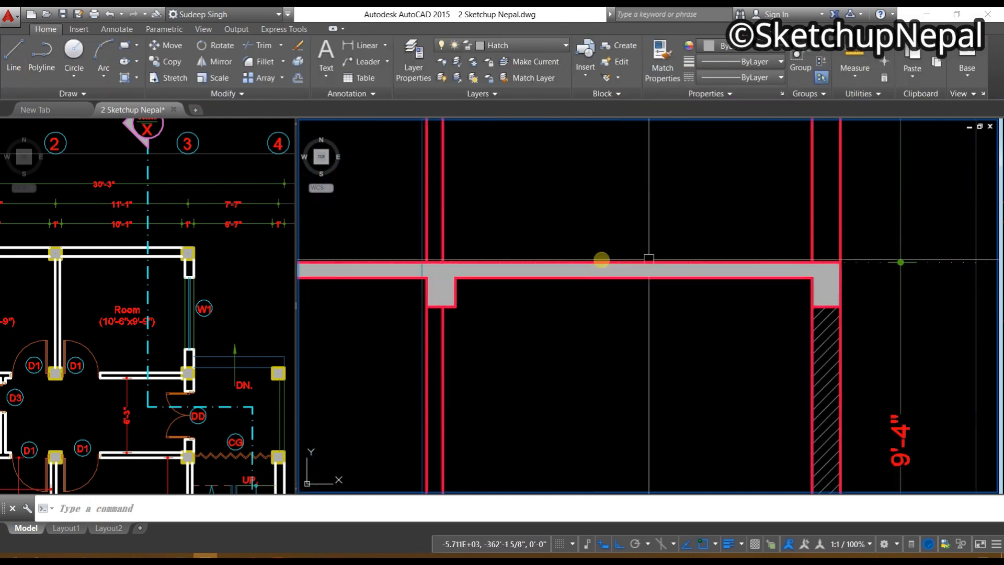
scroll(601, 259, down, 3)
scroll(511, 201, up, 4)
click(574, 203)
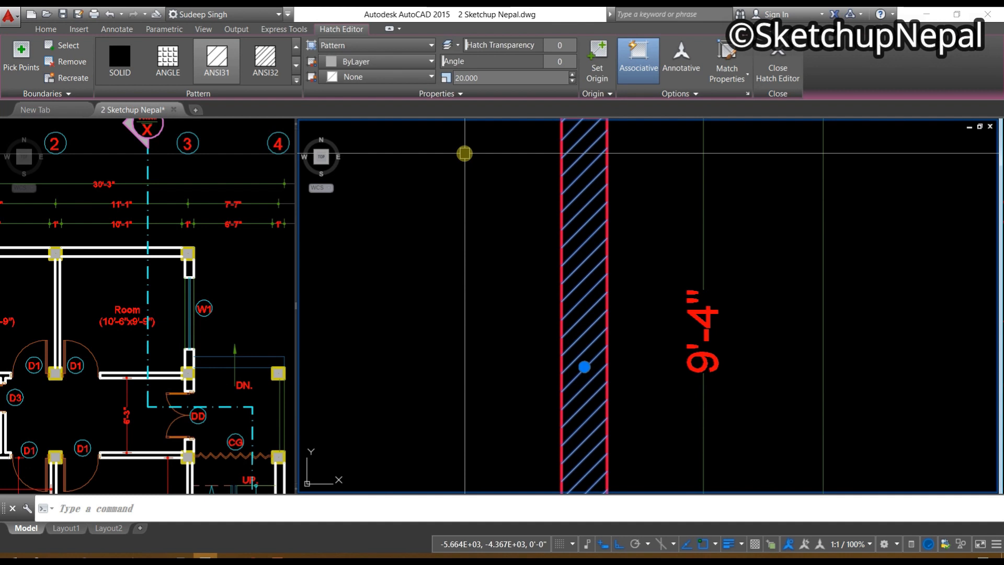
click(44, 32)
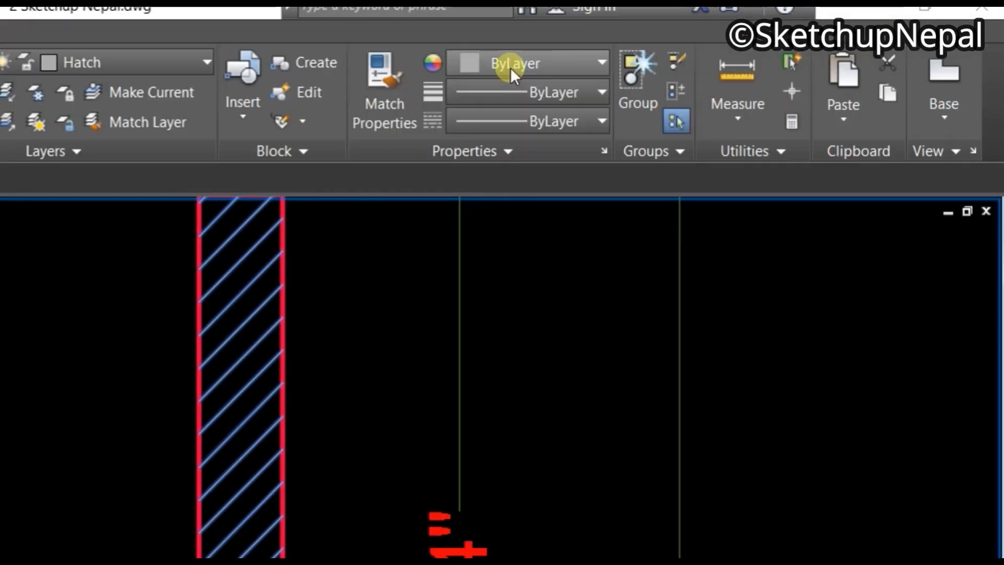
click(729, 47)
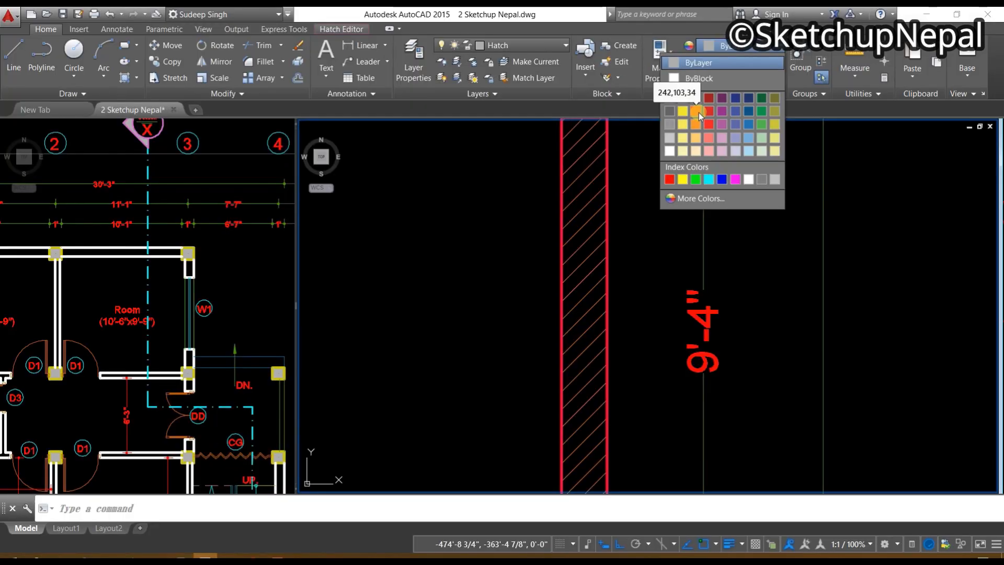
scroll(582, 229, down, 6)
key(Escape)
Step: Hatch the first-floor wall at grid D, using Add Selected on the orange ANSI31 hatch of the wall below
middle_drag(670, 247, 735, 334)
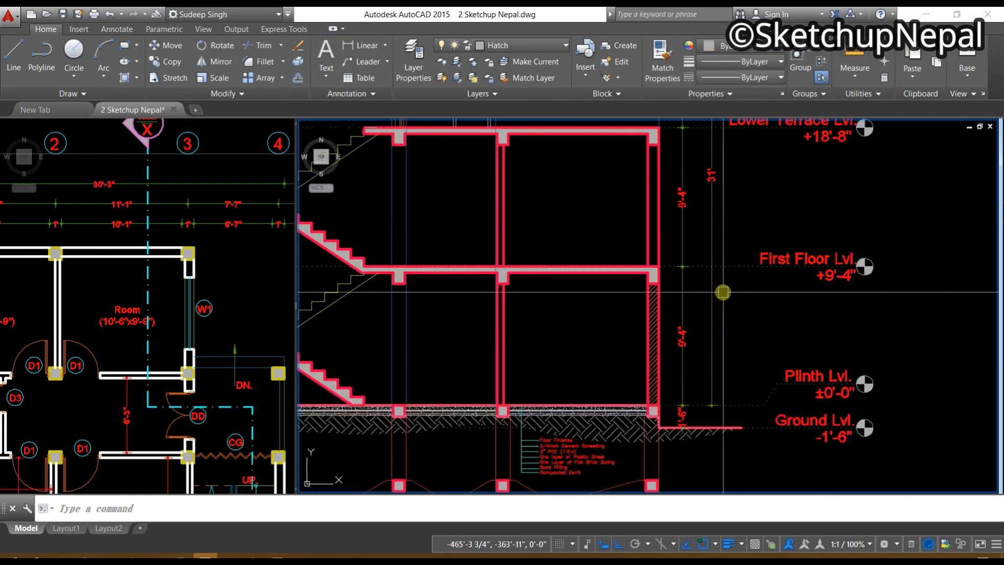
scroll(691, 346, up, 2)
scroll(693, 345, up, 2)
middle_drag(562, 183, 484, 340)
scroll(529, 361, down, 4)
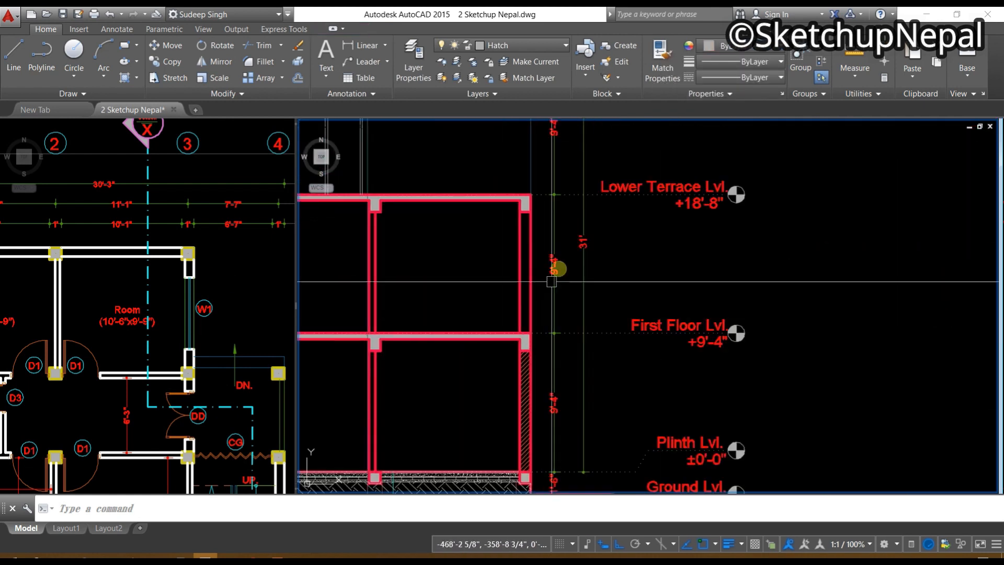
middle_drag(555, 269, 510, 461)
scroll(510, 462, up, 4)
click(549, 355)
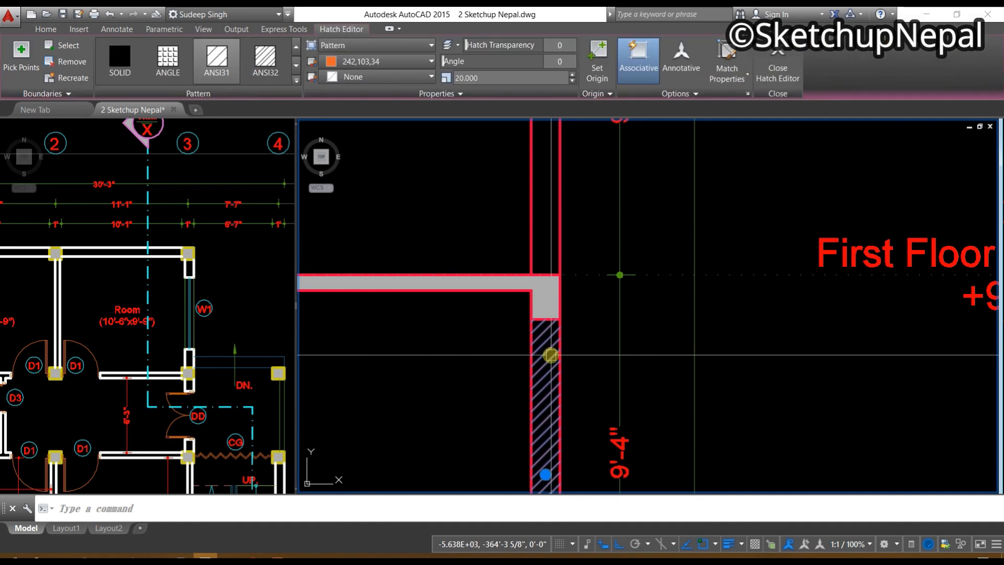
right_click(549, 360)
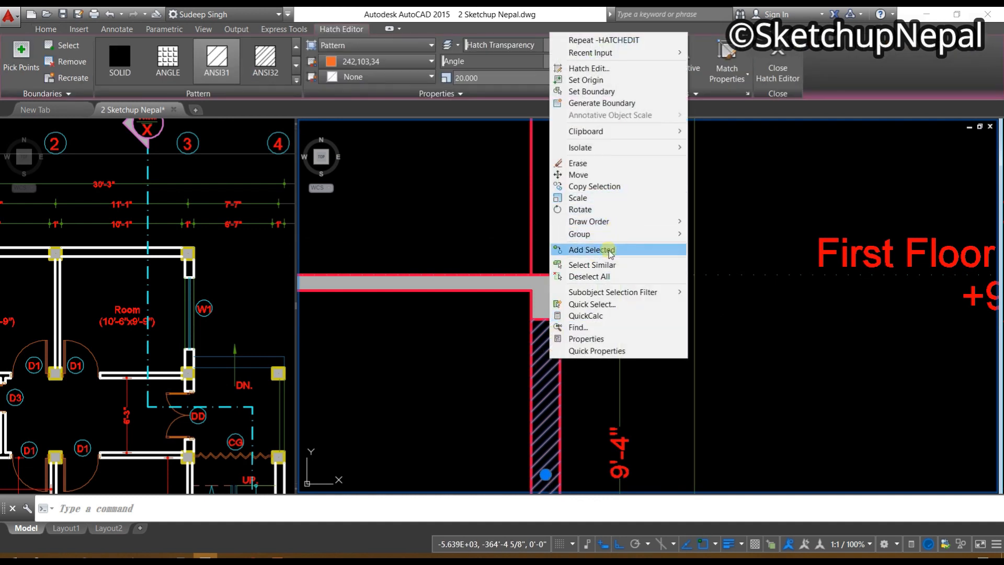
click(591, 250)
scroll(587, 287, down, 2)
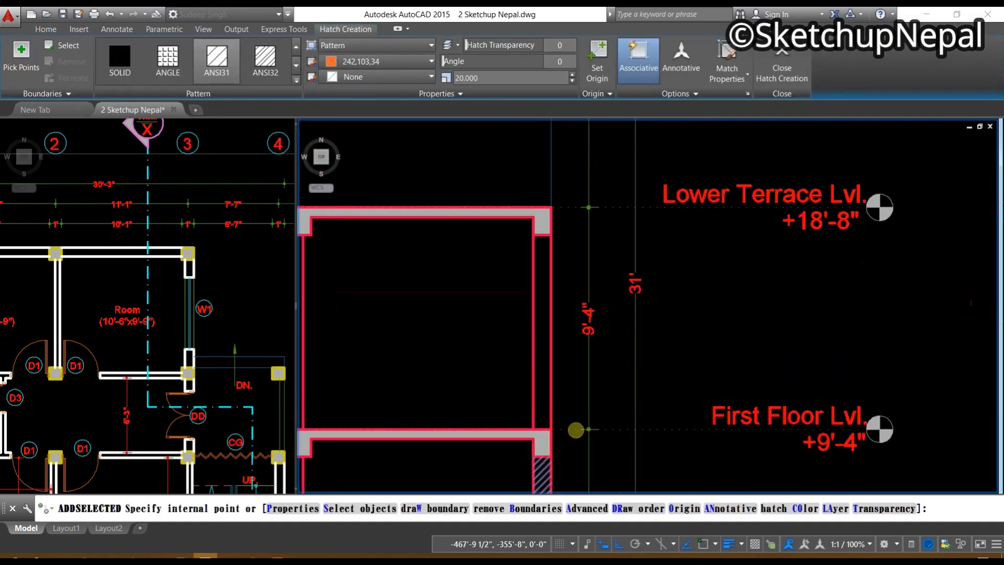
click(543, 301)
key(Return)
Step: Hatch the ground-floor and first-floor walls at grid C, using Add Selected on the orange ANSI31 wall hatch at grid D
scroll(655, 273, down, 3)
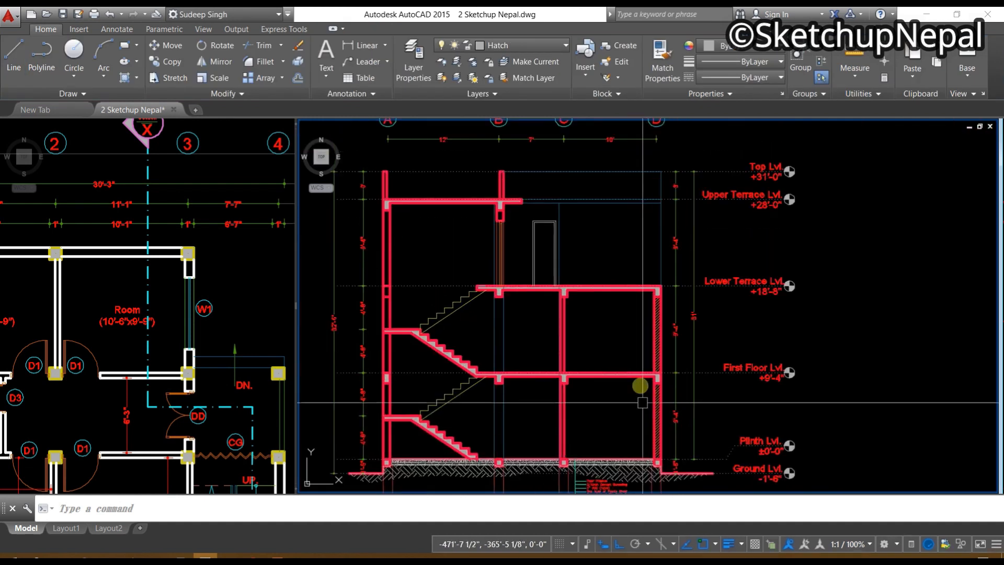
scroll(643, 403, up, 8)
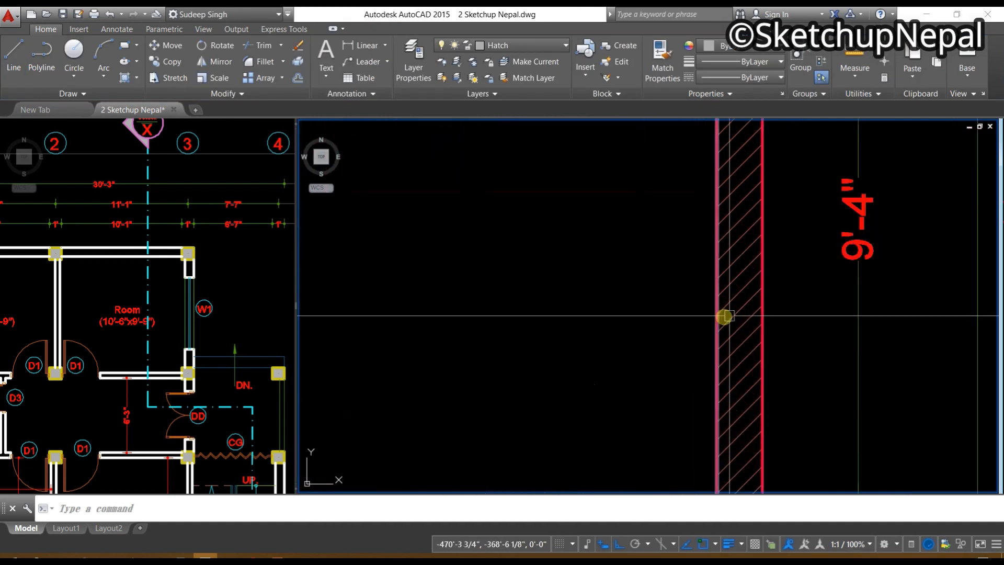
click(726, 317)
right_click(731, 315)
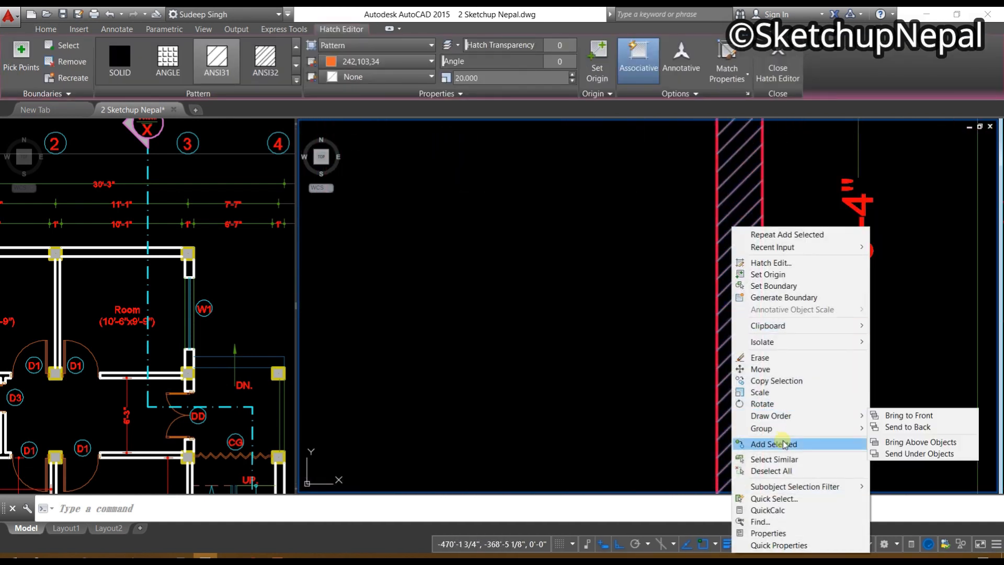
click(775, 444)
scroll(775, 340, down, 3)
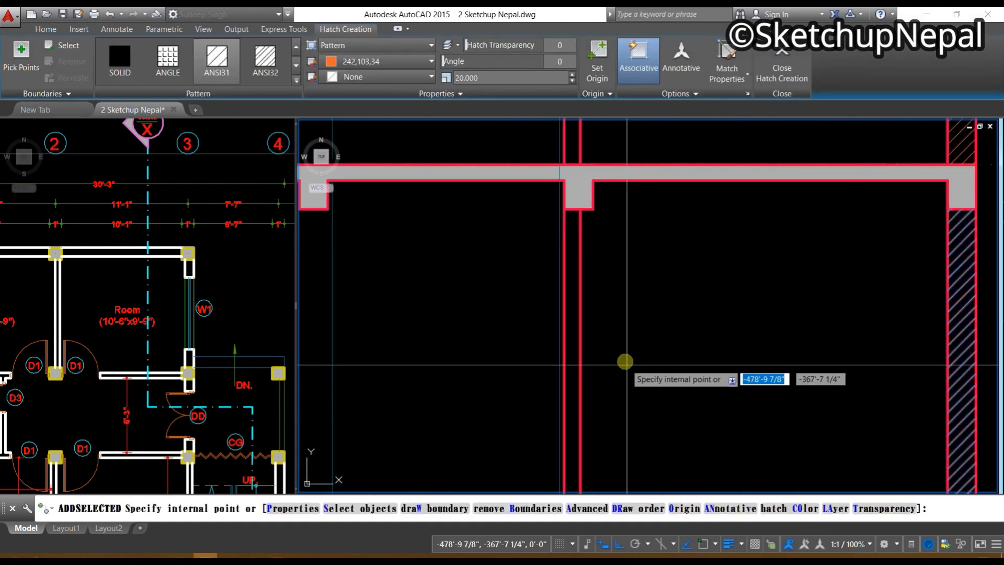
click(572, 298)
middle_drag(595, 230, 603, 505)
click(582, 320)
scroll(584, 292, down, 3)
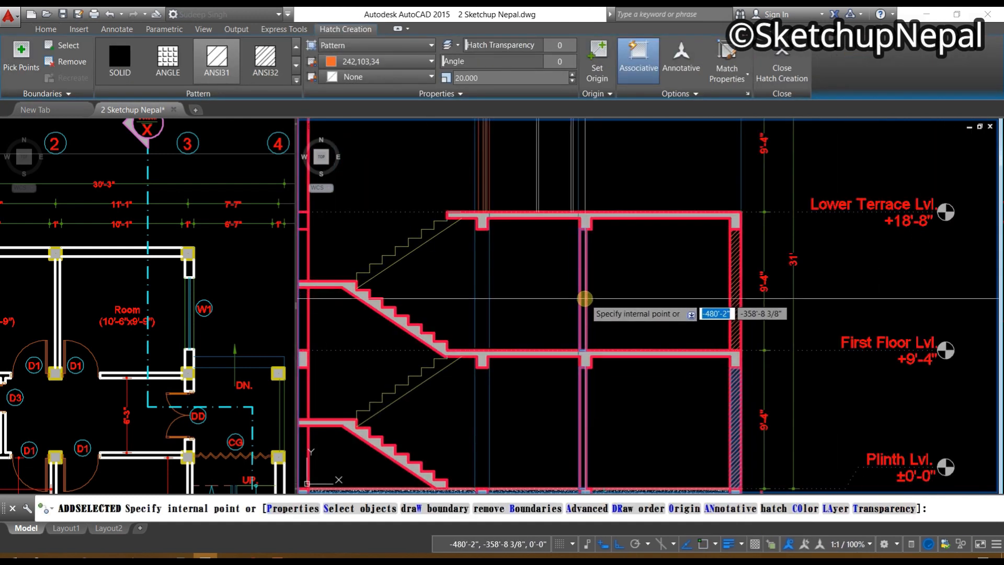
key(Return)
Step: Examine the section and the floor plan's staircase area along the section line to see which remaining walls are cut
scroll(477, 366, up, 2)
scroll(577, 262, up, 3)
scroll(802, 480, down, 3)
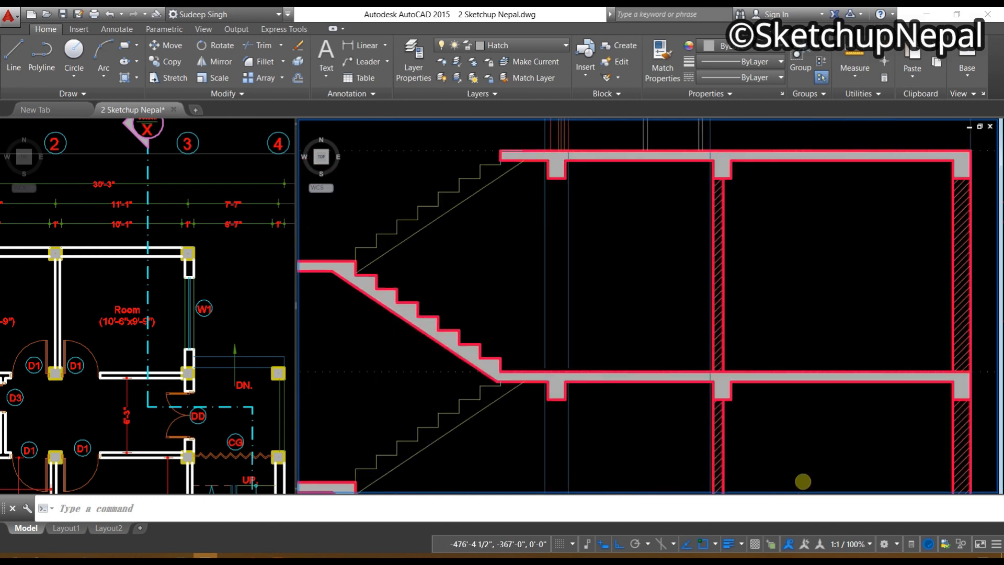
scroll(697, 287, down, 2)
middle_drag(697, 287, 627, 285)
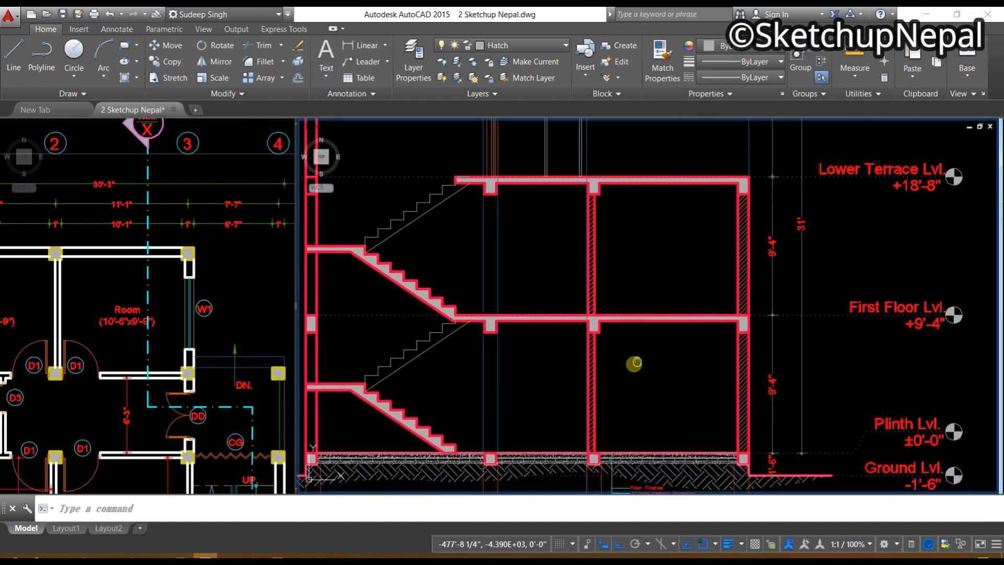
middle_drag(634, 361, 811, 341)
click(157, 308)
scroll(157, 307, down, 4)
scroll(182, 400, up, 4)
middle_drag(182, 400, 180, 350)
middle_drag(758, 354, 650, 337)
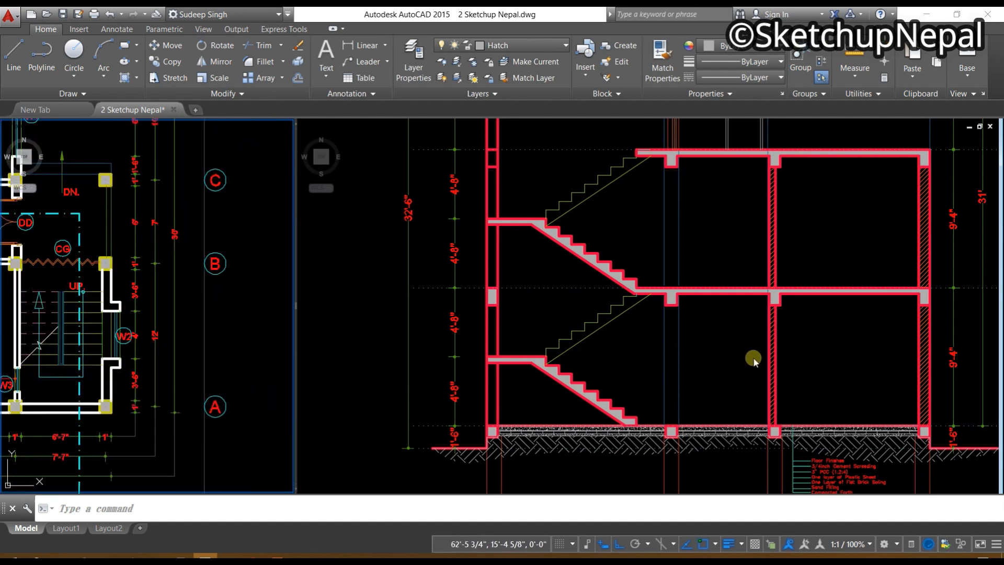
Step: Use Add Selected on the grid D wall hatch to fill the ground-floor wall at grid A below and above the stair landing
click(769, 381)
middle_drag(843, 400, 719, 310)
scroll(800, 282, up, 4)
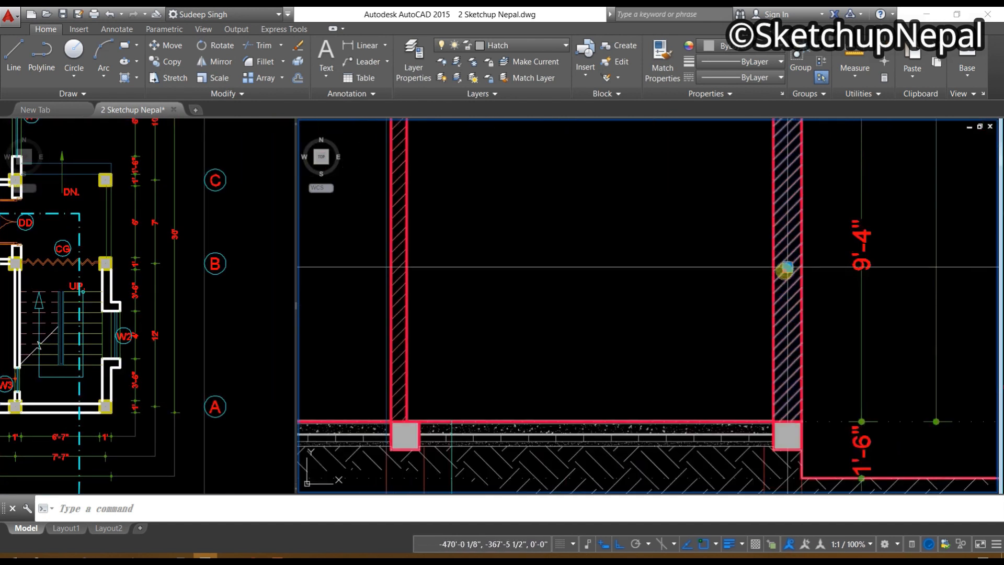
click(782, 264)
right_click(779, 260)
click(786, 221)
right_click(787, 222)
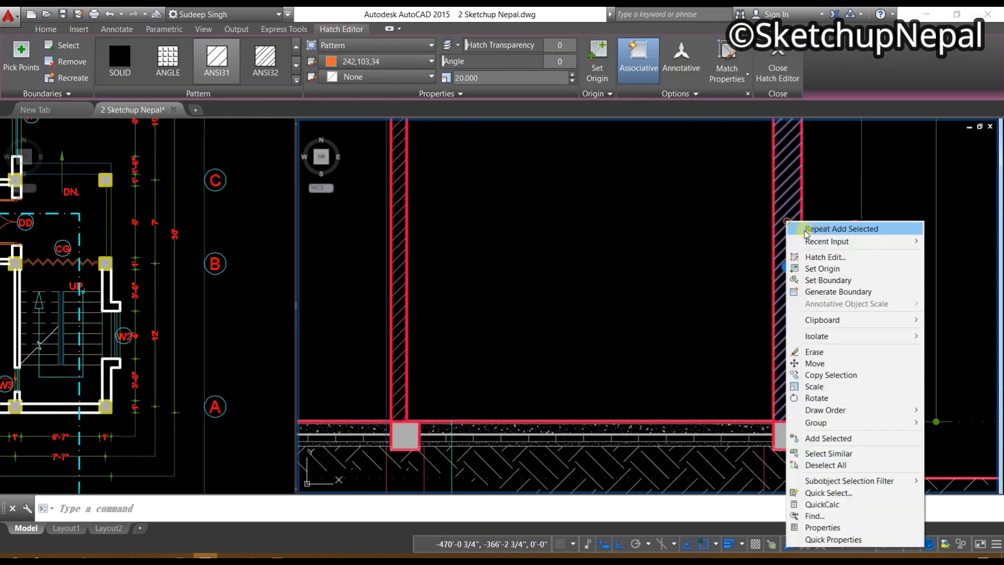
click(876, 439)
scroll(755, 317, down, 3)
scroll(758, 316, up, 3)
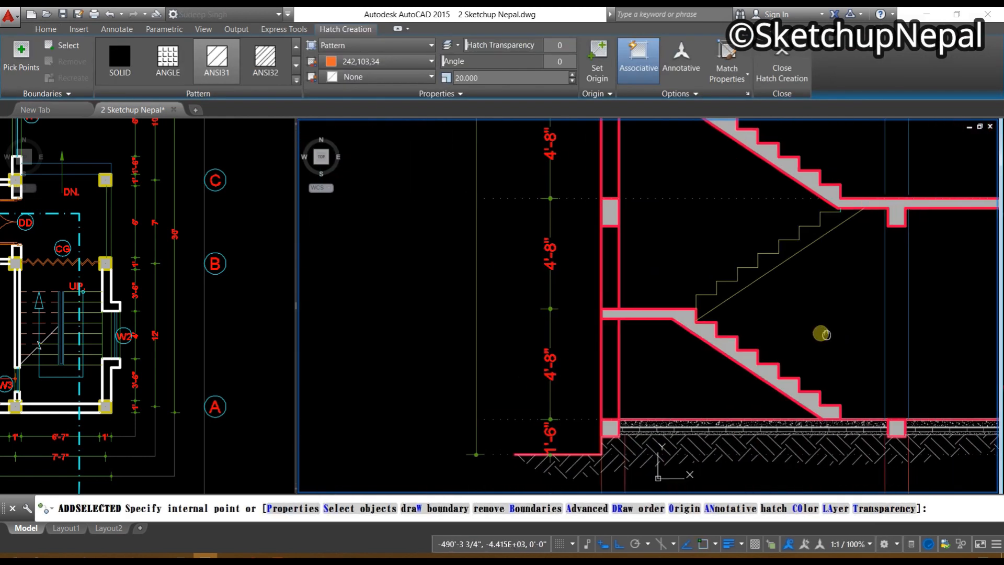
click(608, 352)
click(612, 274)
Step: Fill the upper wall segments at grid A, from the first-floor beam up to the upper terrace slab, with the same hatch
mouse_move(622, 214)
middle_down()
mouse_move(575, 406)
mouse_move(541, 180)
middle_up()
click(569, 340)
middle_drag(521, 301, 500, 394)
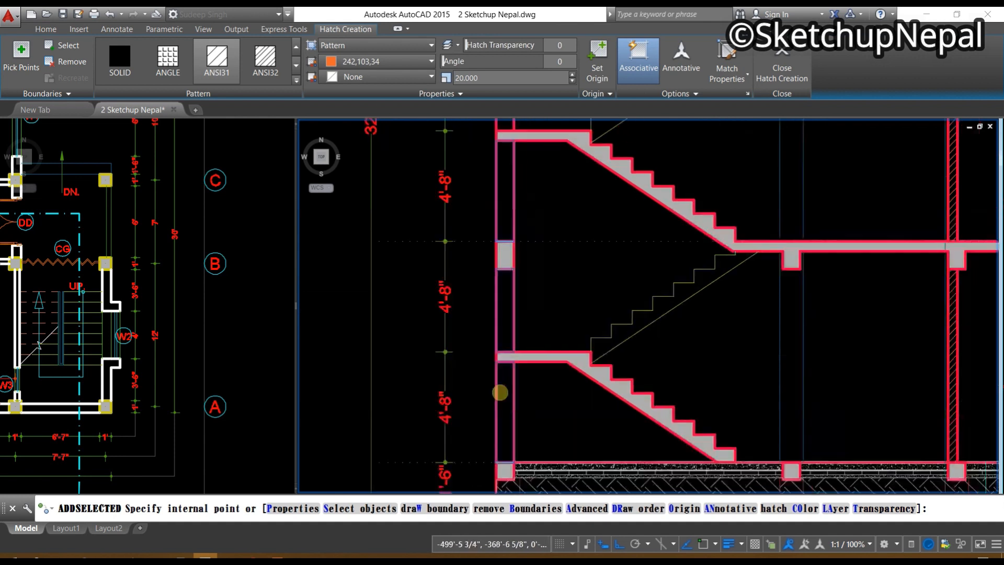
middle_drag(496, 162, 491, 320)
click(497, 245)
middle_drag(507, 182, 484, 358)
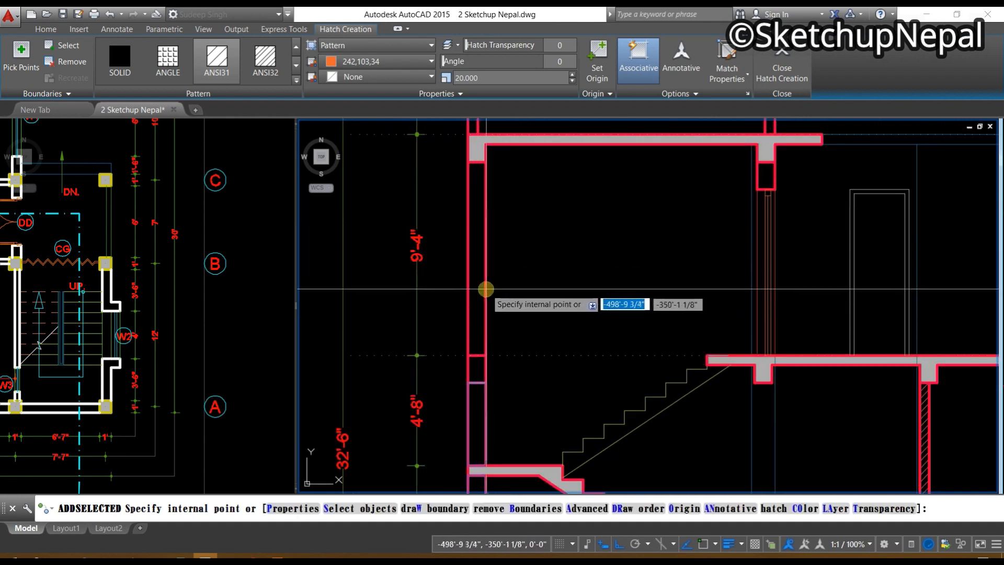
middle_drag(480, 145, 487, 331)
key(Return)
Step: Separate the combined ANSI31 wall hatch at grid A into individual hatches and select the wall segments to check them
mouse_move(529, 425)
middle_down()
mouse_move(516, 224)
mouse_move(373, 426)
middle_up()
scroll(515, 226, down, 6)
scroll(500, 353, up, 6)
click(524, 329)
scroll(413, 426, down, 2)
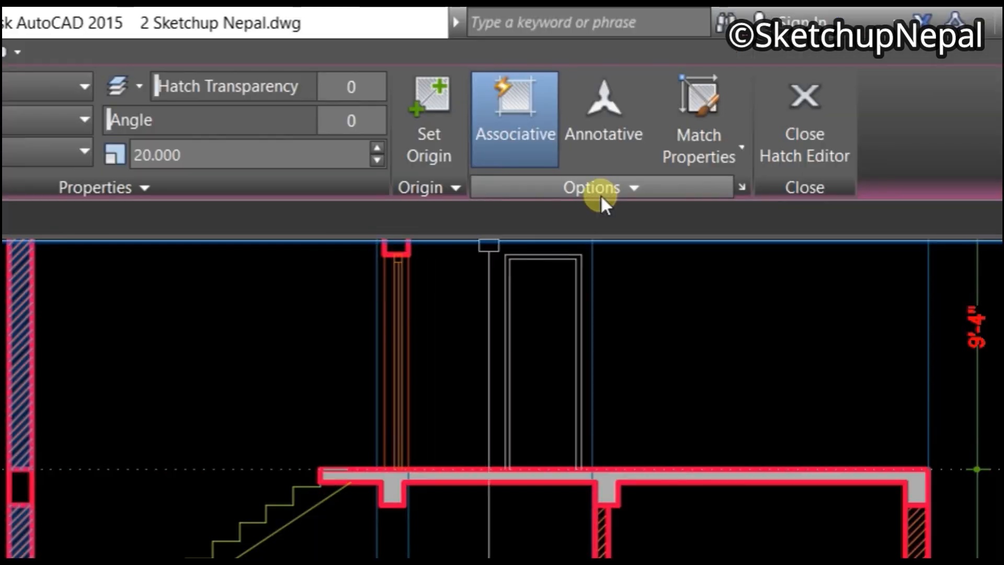
click(679, 94)
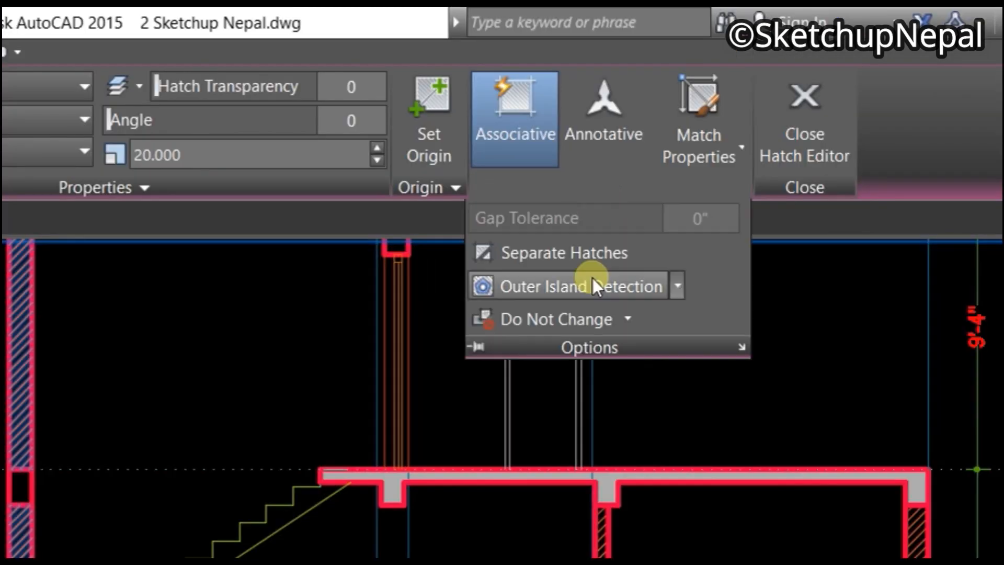
click(536, 252)
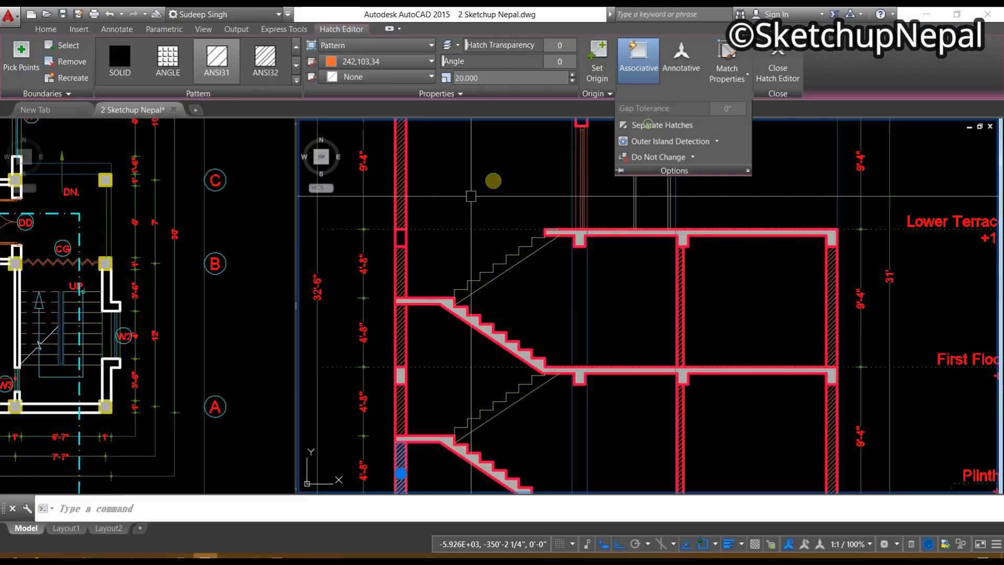
key(Escape)
scroll(389, 191, up, 2)
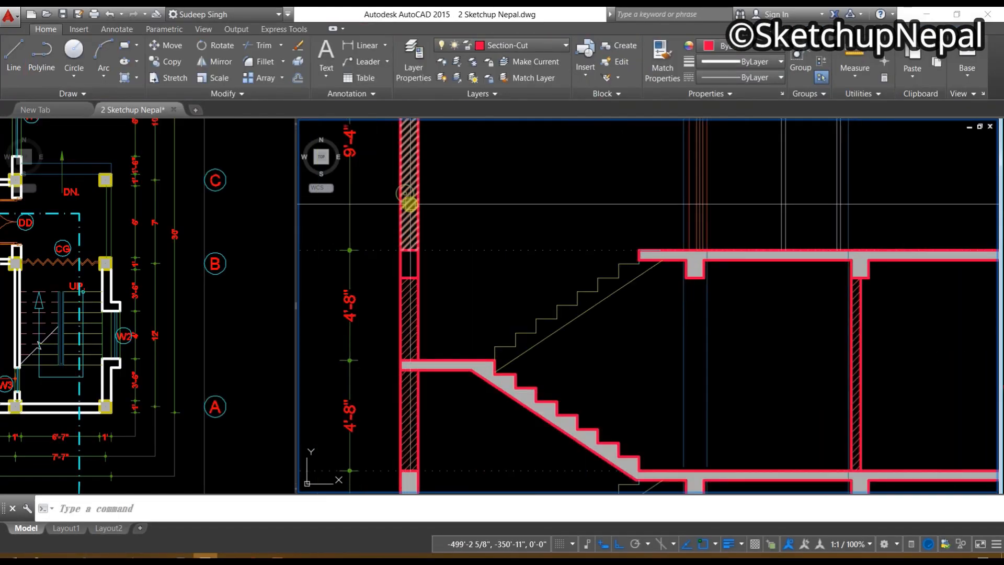
click(410, 204)
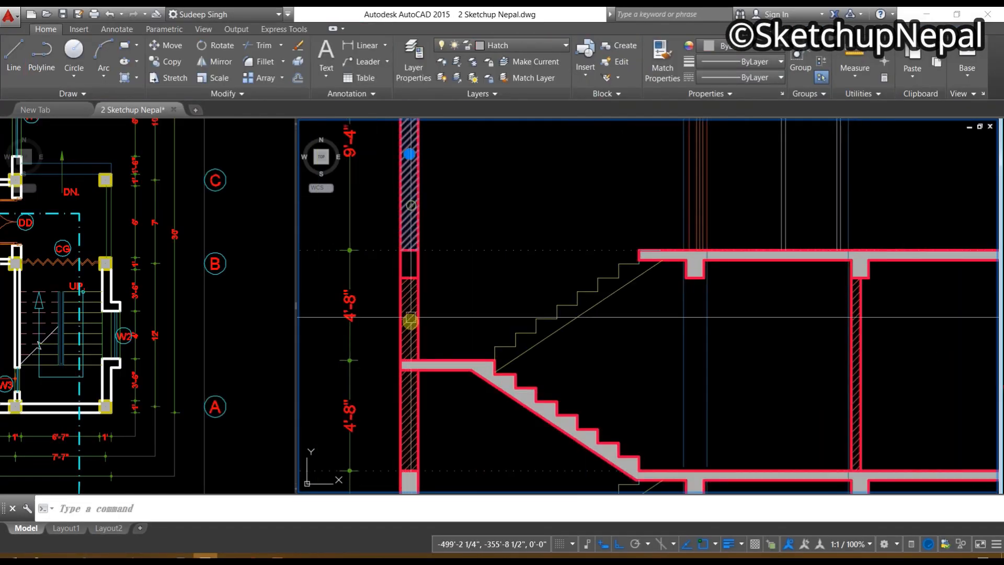
click(410, 321)
mouse_move(440, 434)
middle_down()
mouse_move(439, 267)
mouse_move(438, 462)
middle_up()
key(Escape)
Step: Use Add Selected on the lower terrace slab's solid hatch to fill the empty beam at grid A at that level
scroll(408, 304, up, 2)
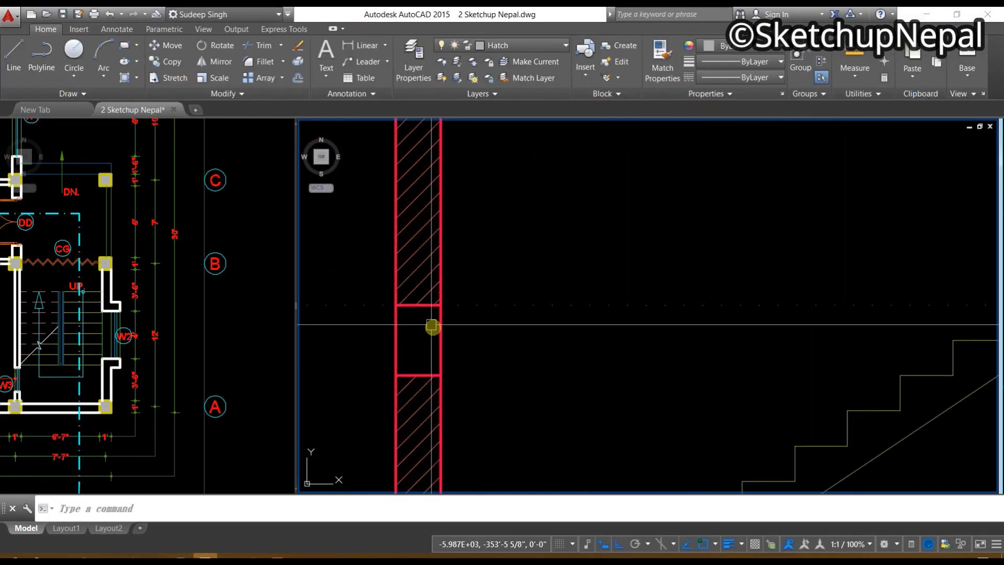
scroll(450, 395, down, 1)
middle_drag(421, 428, 271, 363)
scroll(582, 297, up, 2)
click(765, 251)
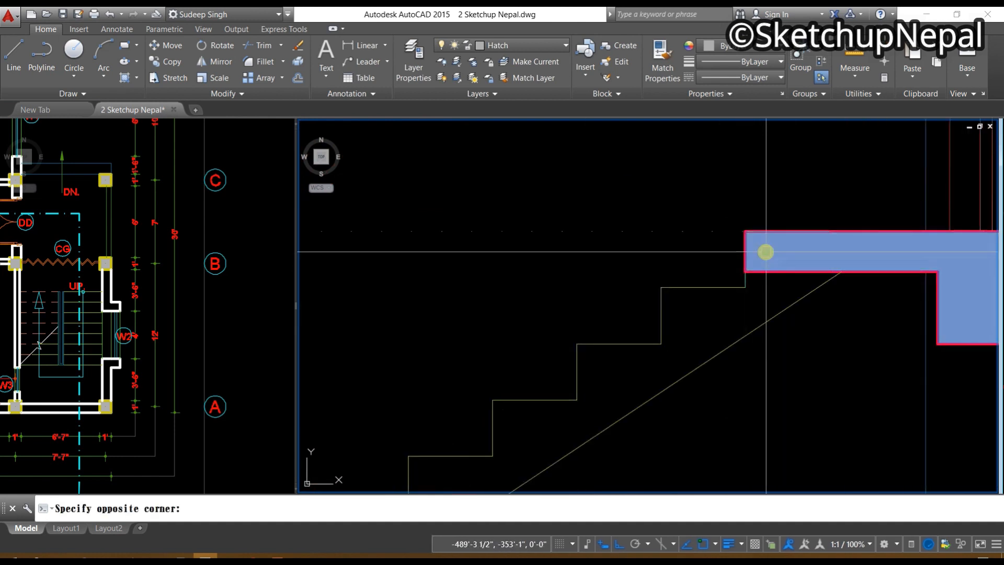
right_click(765, 251)
click(808, 443)
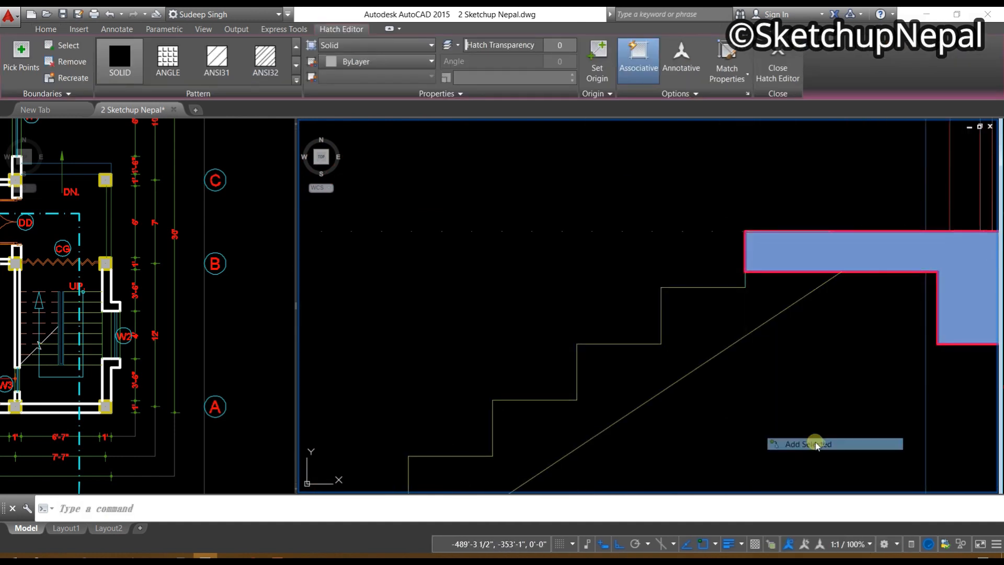
scroll(712, 376, down, 2)
scroll(565, 320, up, 4)
click(584, 319)
key(Return)
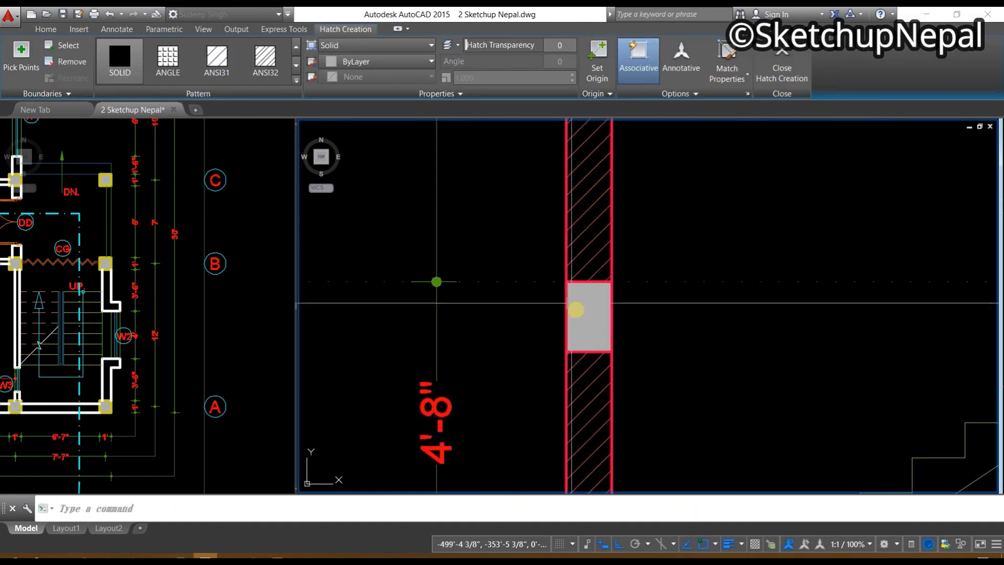
Step: Use Add Selected on the orange ANSI31 wall hatch at grid A to fill the parapet above the upper terrace slab
scroll(573, 374, down, 3)
scroll(601, 399, down, 1)
middle_drag(601, 399, 552, 274)
scroll(617, 149, up, 2)
middle_drag(617, 148, 733, 338)
scroll(445, 339, up, 2)
middle_drag(432, 394, 478, 289)
scroll(454, 350, up, 2)
click(454, 363)
right_click(454, 363)
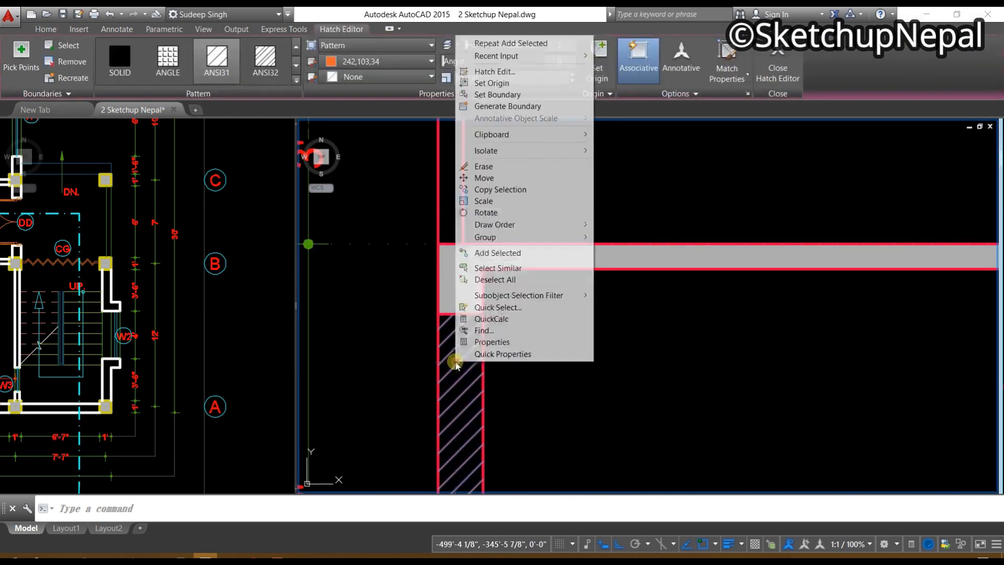
click(526, 254)
scroll(507, 267, down, 2)
middle_drag(508, 268, 499, 395)
click(462, 295)
Step: Fill the grid B parapet above the upper terrace slab with the same ANSI31 hatch and select the parapet hatches to check them
middle_drag(823, 352, 550, 353)
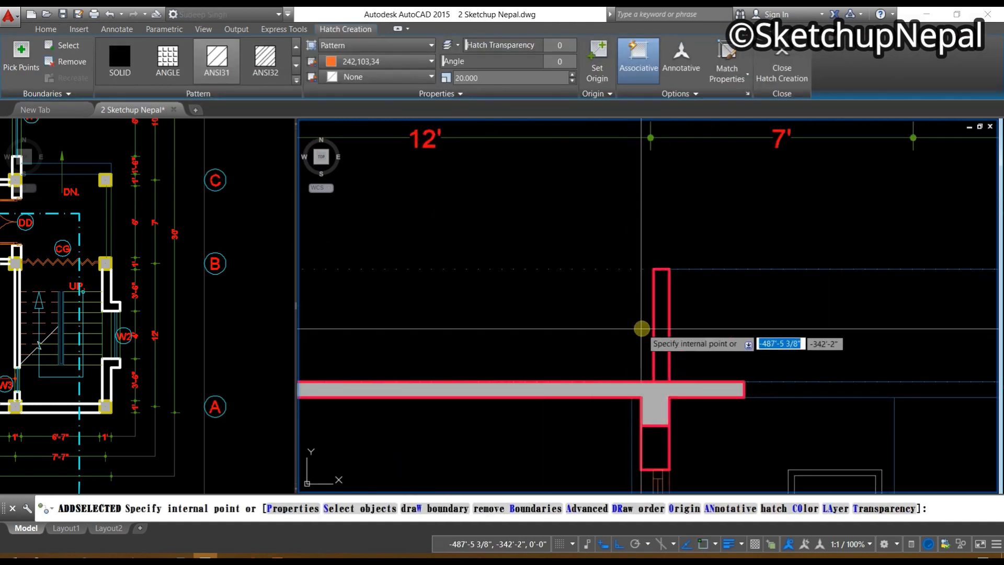
click(661, 323)
scroll(576, 357, down, 2)
scroll(612, 350, up, 1)
key(Return)
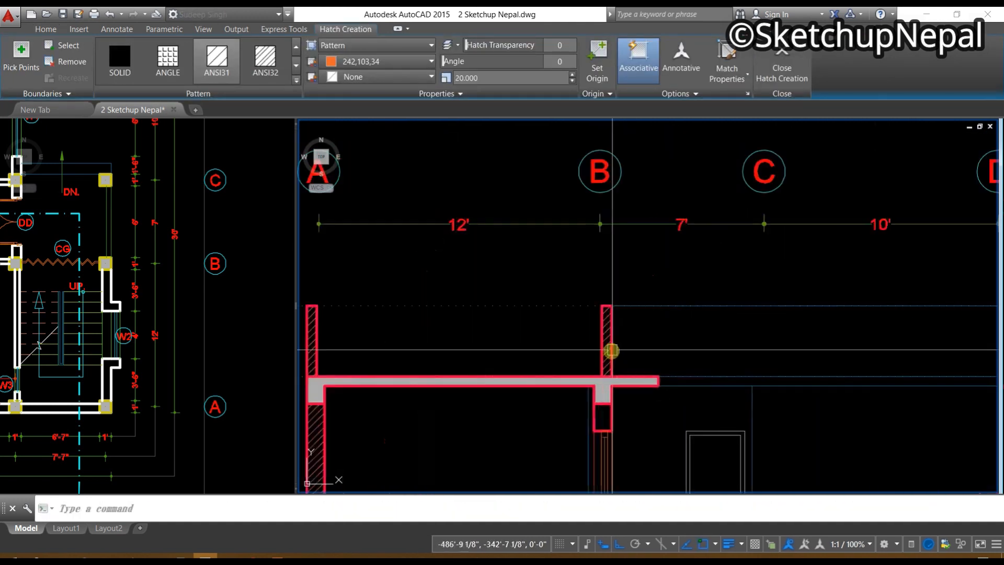
scroll(612, 351, up, 2)
middle_drag(451, 367, 713, 362)
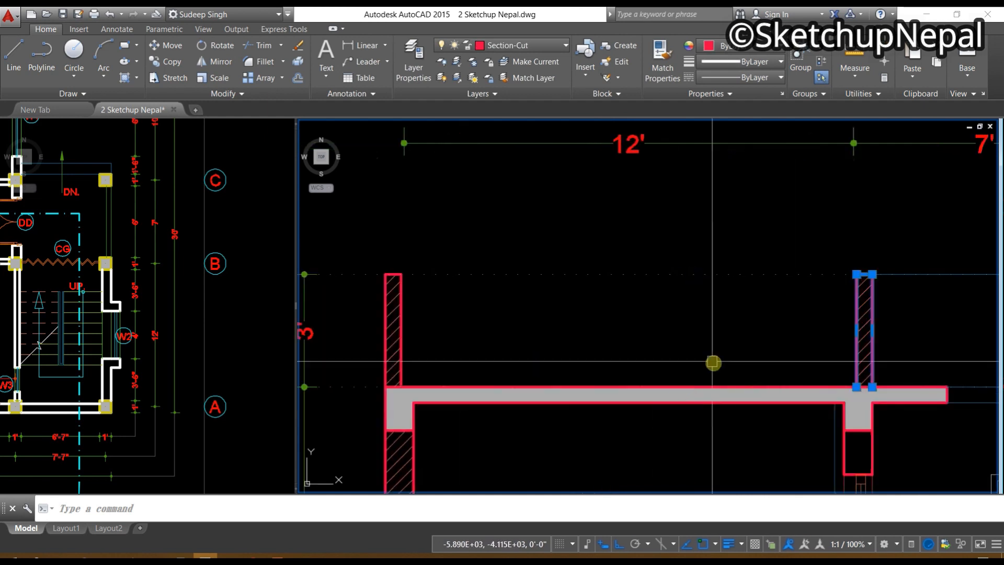
key(Escape)
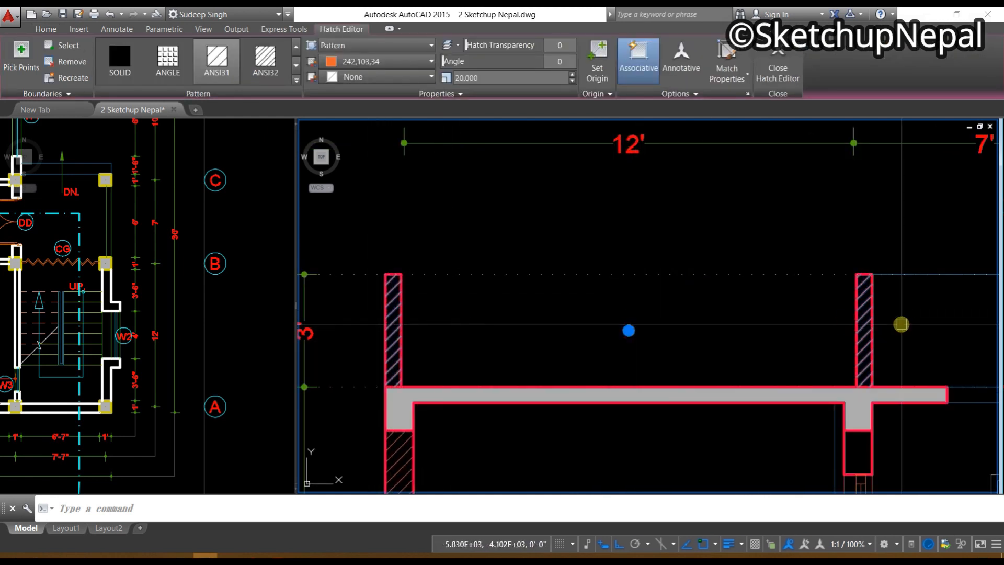
scroll(780, 288, down, 4)
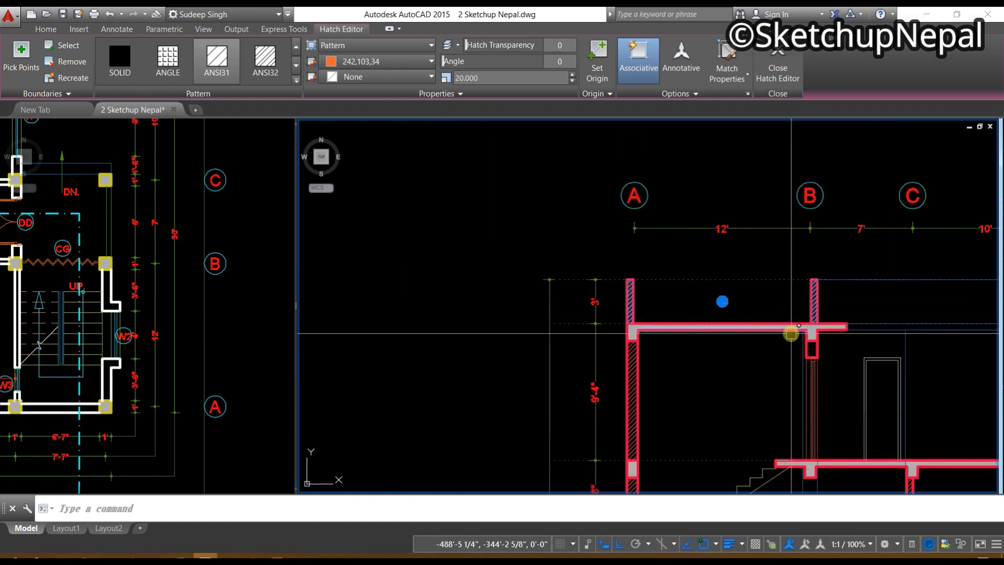
middle_drag(791, 390, 574, 280)
key(Escape)
Step: Review the hatched section from the footings and ground layers up to the top level, checking walls, beams, slabs and stairs
middle_drag(671, 332, 622, 213)
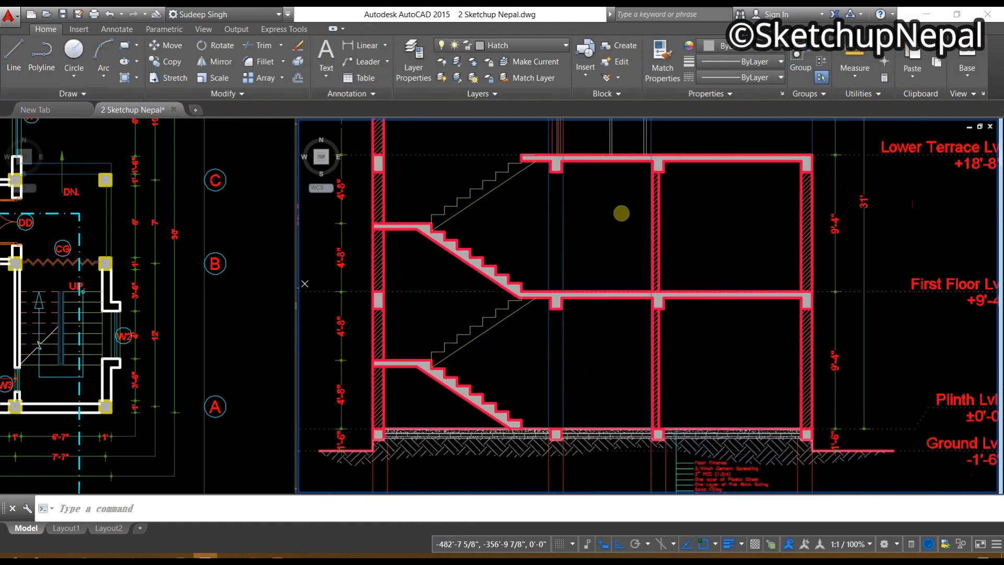
scroll(612, 358, down, 2)
middle_drag(727, 274, 675, 382)
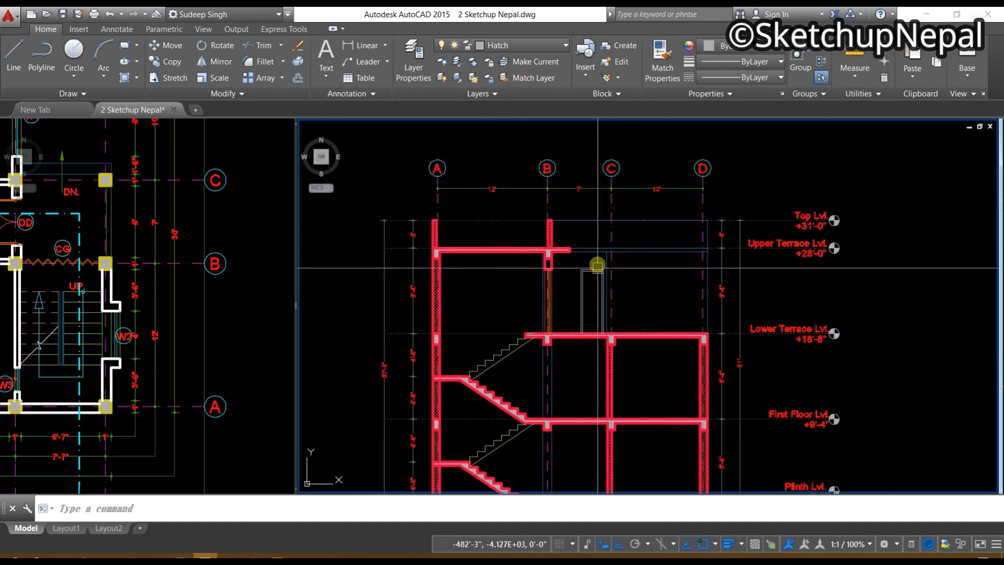
scroll(701, 150, down, 2)
scroll(579, 436, up, 4)
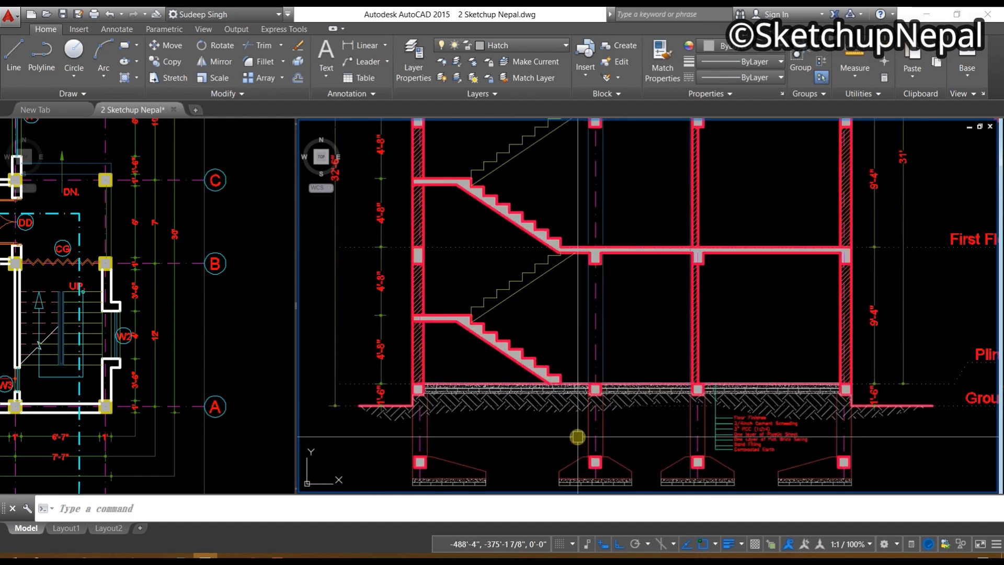
mouse_move(492, 346)
middle_down()
mouse_move(478, 442)
mouse_move(461, 460)
middle_up()
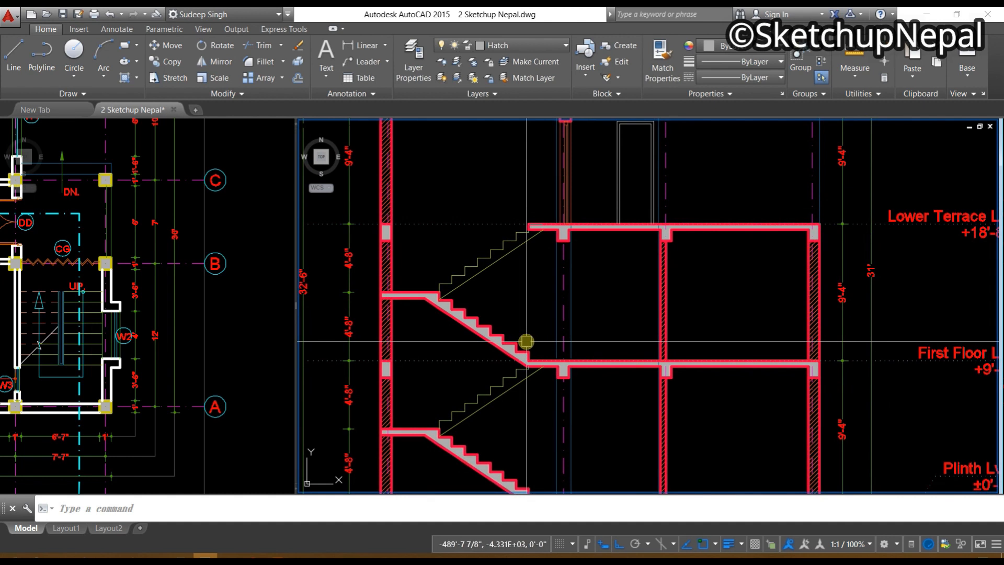
scroll(509, 311, down, 5)
scroll(478, 441, up, 3)
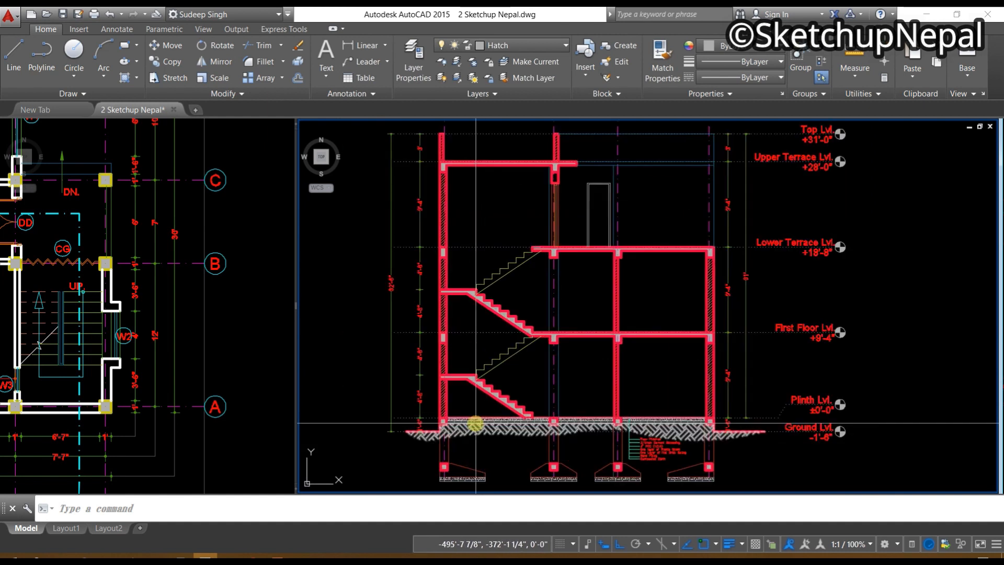
middle_drag(482, 407, 483, 413)
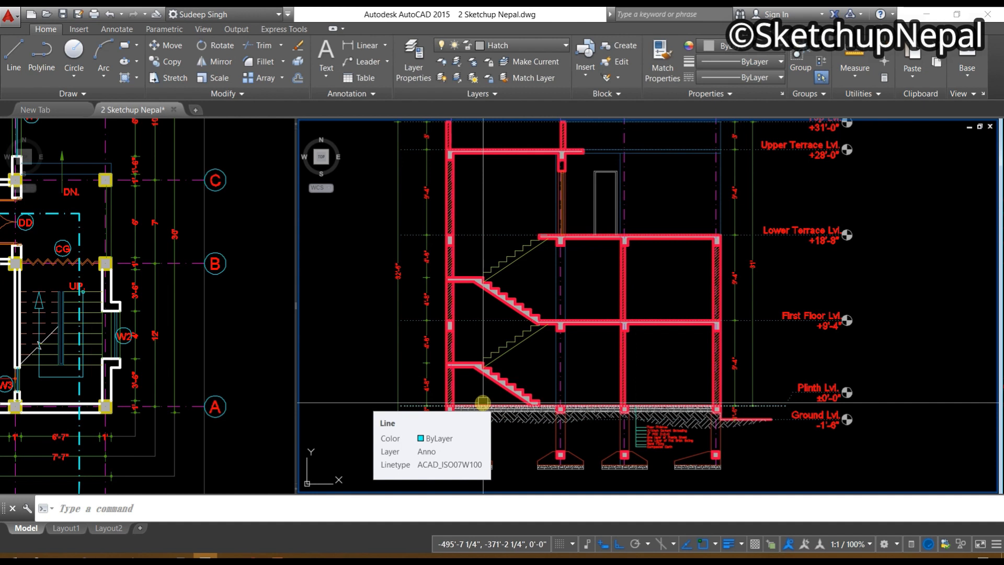
middle_drag(570, 267, 564, 319)
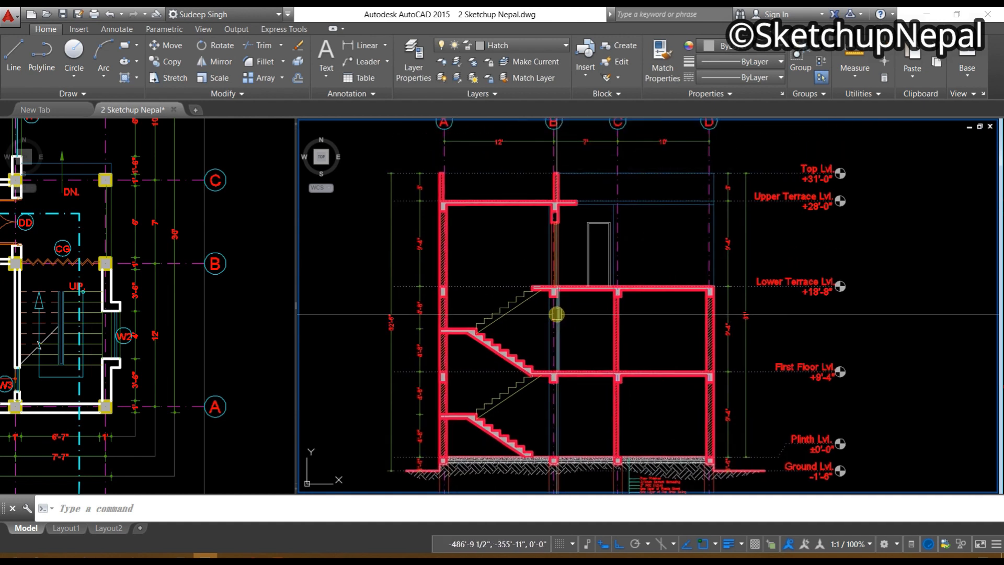
scroll(556, 314, up, 2)
middle_drag(572, 360, 550, 331)
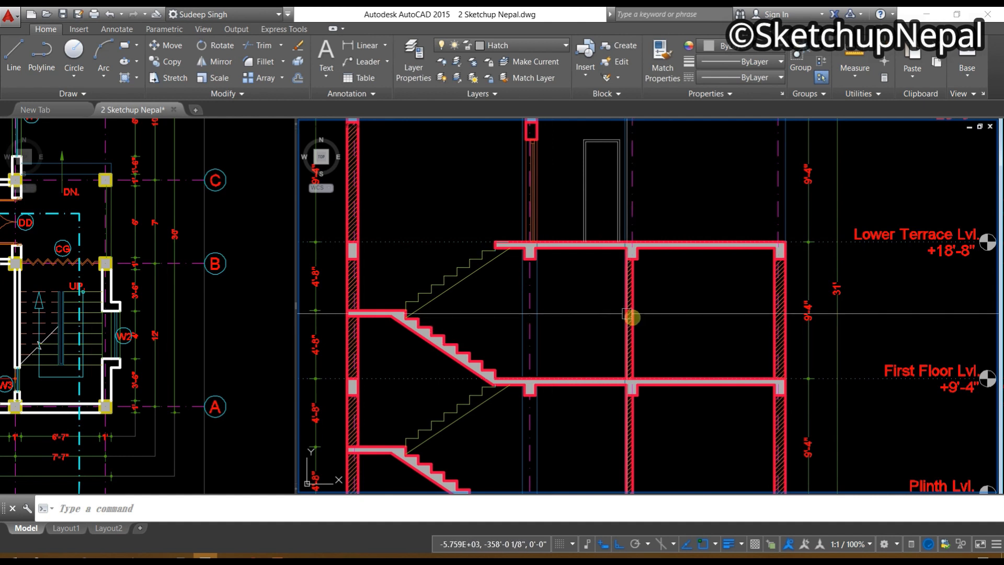
scroll(629, 335, down, 5)
scroll(621, 243, up, 2)
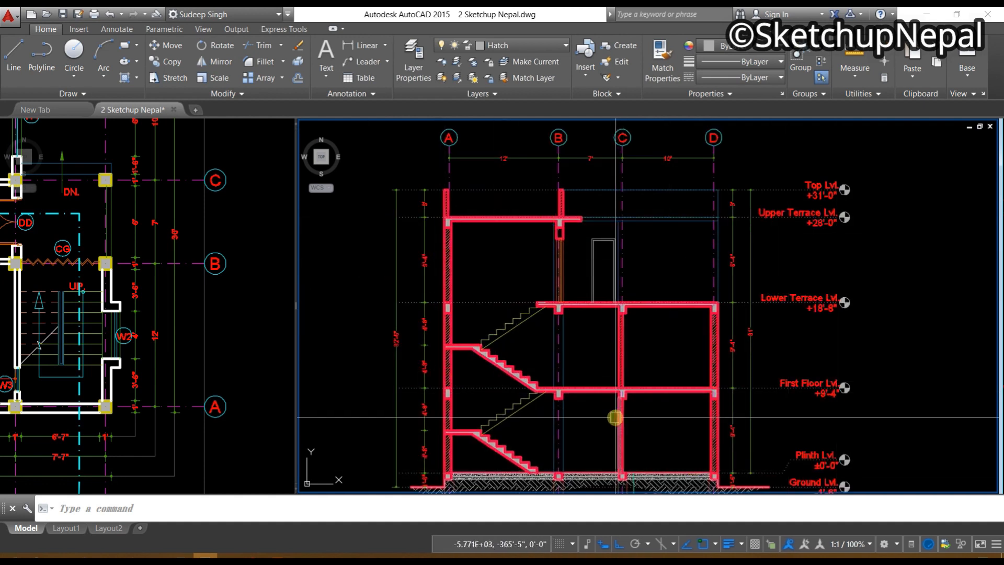
middle_drag(614, 417, 594, 368)
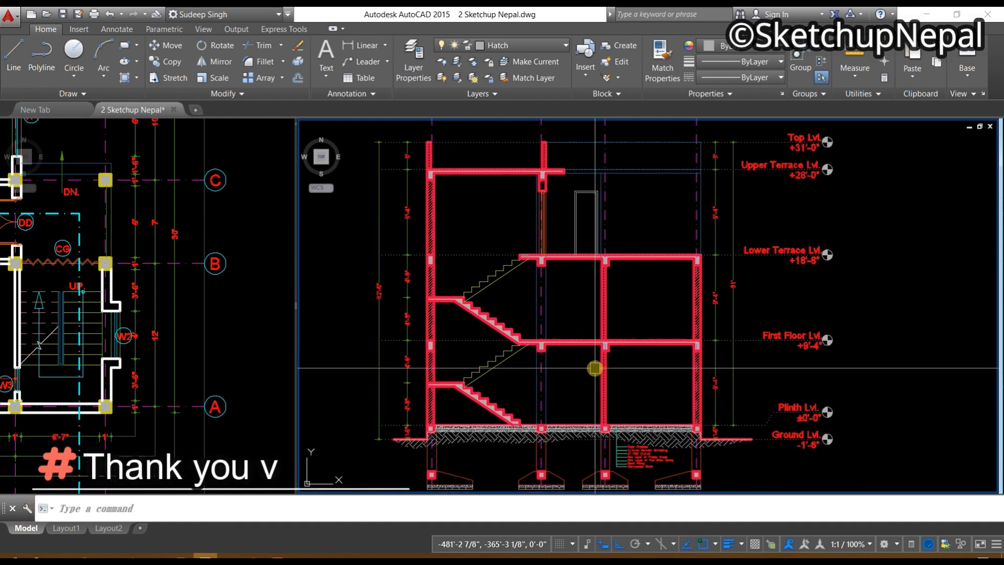
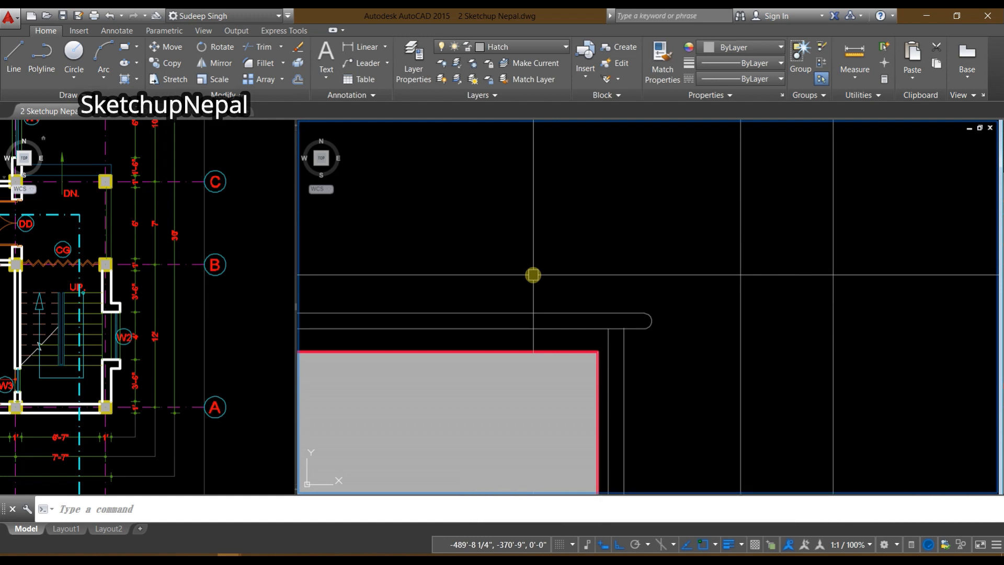
Step: Examine the railing post beside the stair and the rounded tread and riser finish on the bottom step
scroll(591, 337, down, 3)
scroll(476, 296, down, 2)
middle_drag(452, 282, 470, 391)
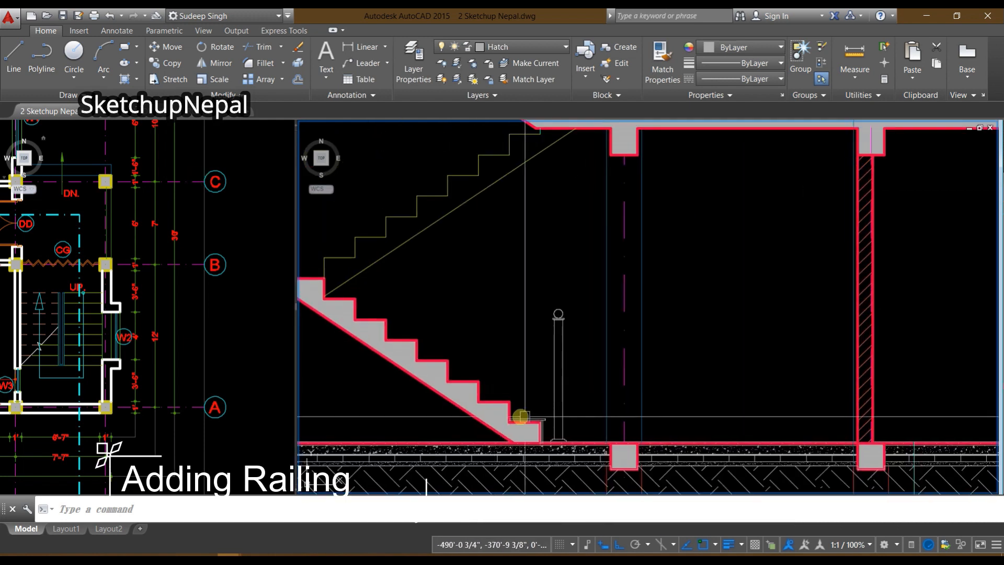
scroll(538, 430, up, 3)
scroll(538, 440, up, 4)
middle_drag(473, 350, 689, 403)
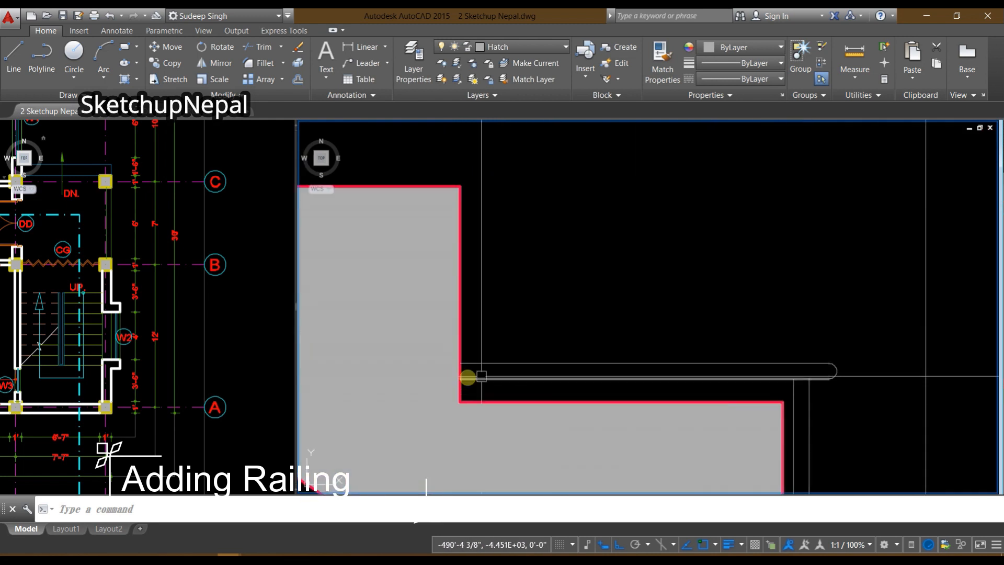
middle_drag(780, 388, 636, 315)
scroll(635, 314, up, 4)
scroll(733, 296, down, 6)
middle_drag(714, 335, 591, 345)
scroll(623, 343, up, 2)
scroll(622, 299, up, 2)
click(606, 321)
scroll(557, 273, down, 4)
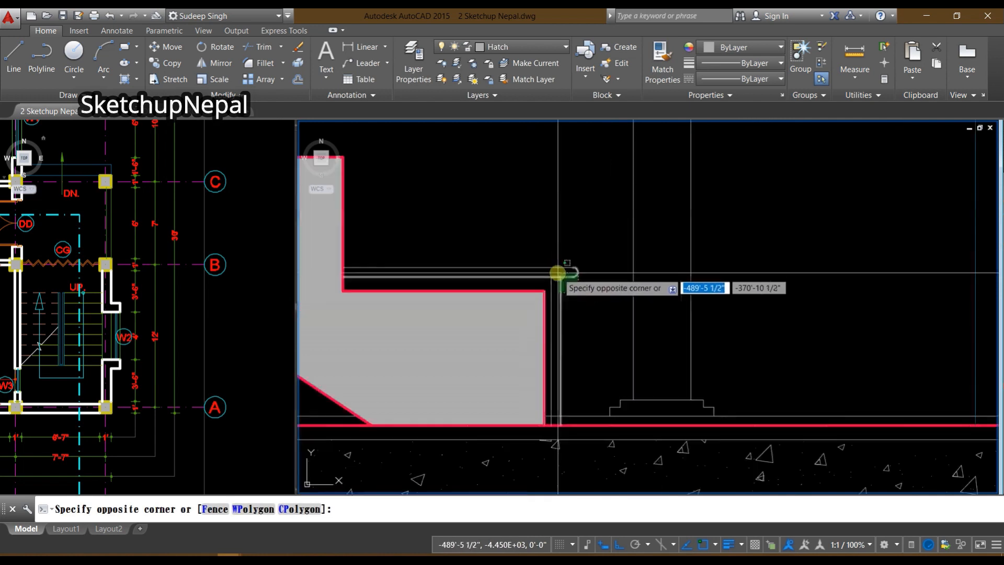
middle_drag(558, 273, 660, 345)
click(644, 312)
key(Escape)
scroll(670, 363, up, 4)
click(673, 346)
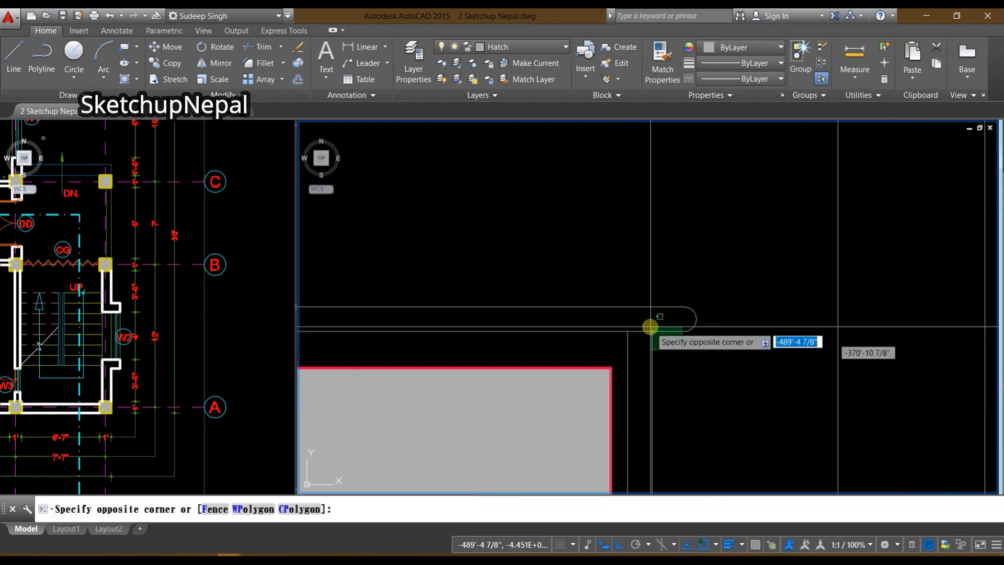
click(598, 273)
scroll(598, 273, down, 4)
middle_drag(598, 285, 598, 345)
text(m)
key(space)
click(597, 311)
scroll(595, 418, down, 4)
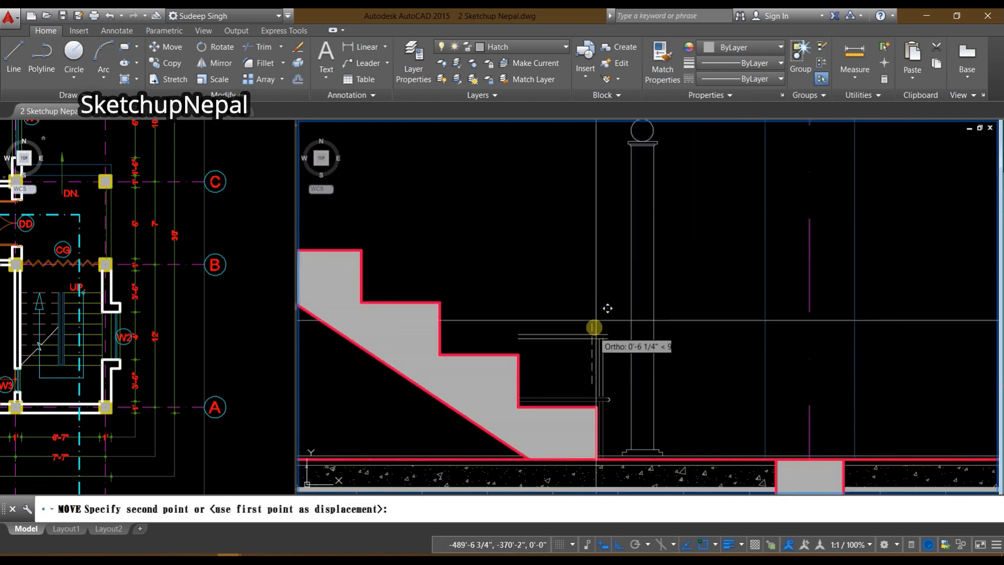
key(Escape)
Step: Move the tread and riser finish lines of the bottom stair step straight up, clear of the step
scroll(621, 386, up, 6)
click(610, 464)
click(551, 424)
scroll(533, 404, down, 4)
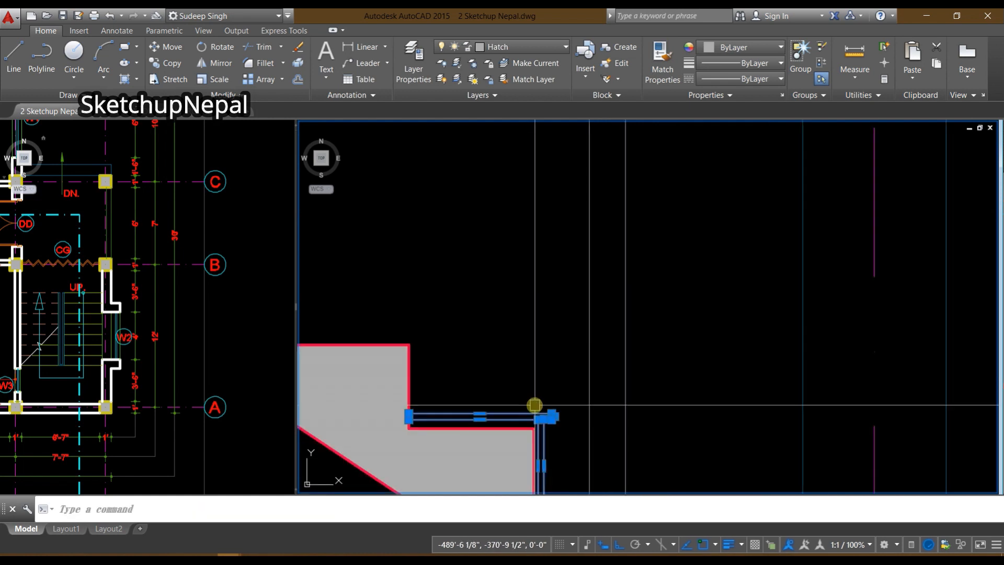
text(m)
key(space)
click(533, 381)
click(525, 167)
middle_drag(531, 410, 585, 309)
scroll(572, 334, up, 3)
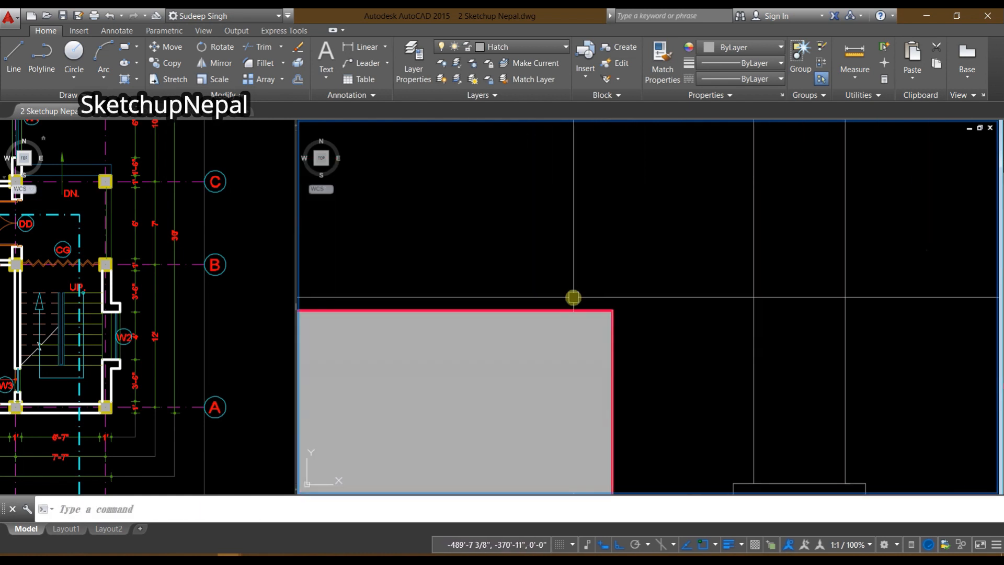
Step: Draw a polyline along the bottom step's tread edge and offset it 3/4" upward for the mortar layer
scroll(574, 297, down, 2)
text(p)
key(Escape)
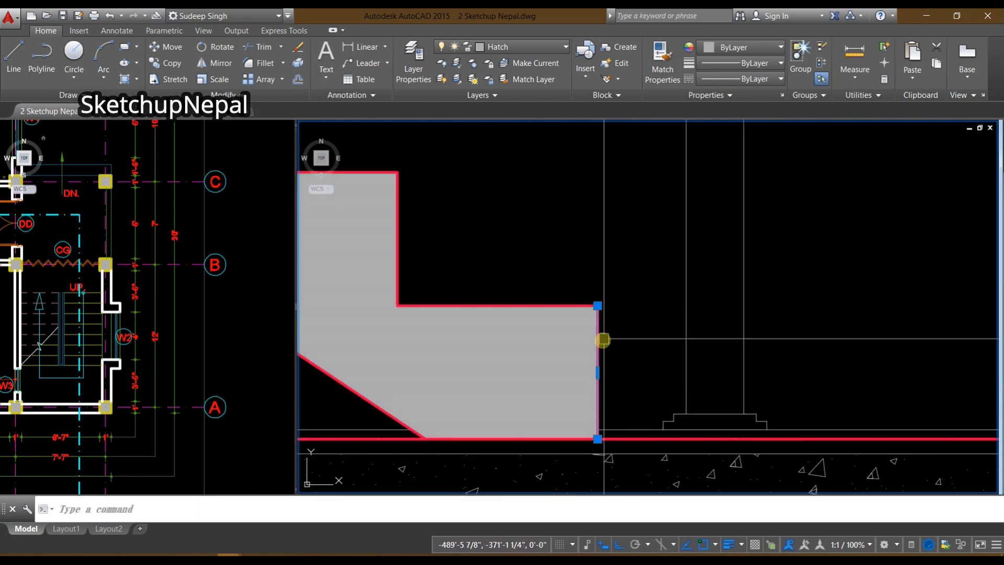
key(Escape)
text(pl)
key(Return)
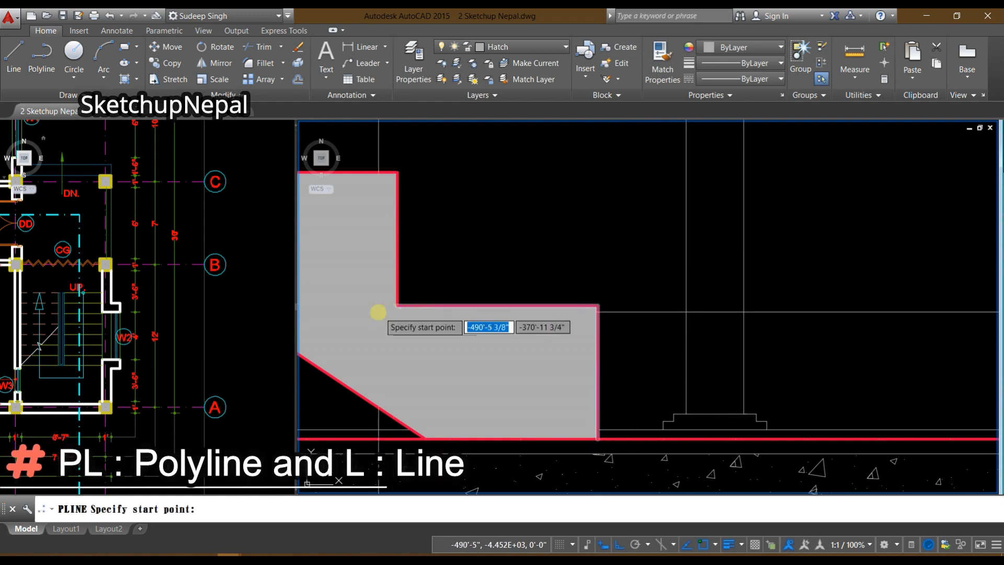
click(596, 305)
key(Escape)
click(549, 304)
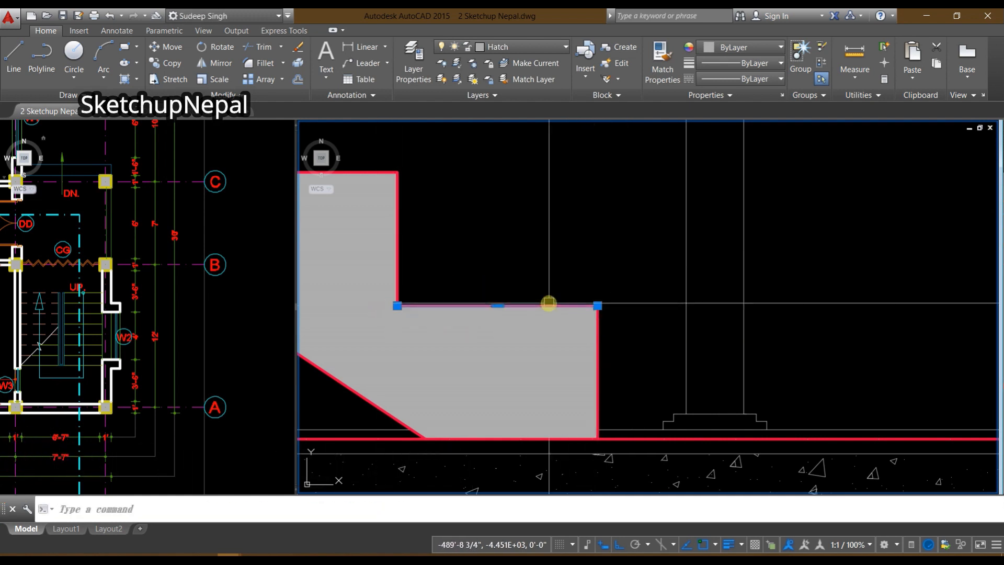
key(Return)
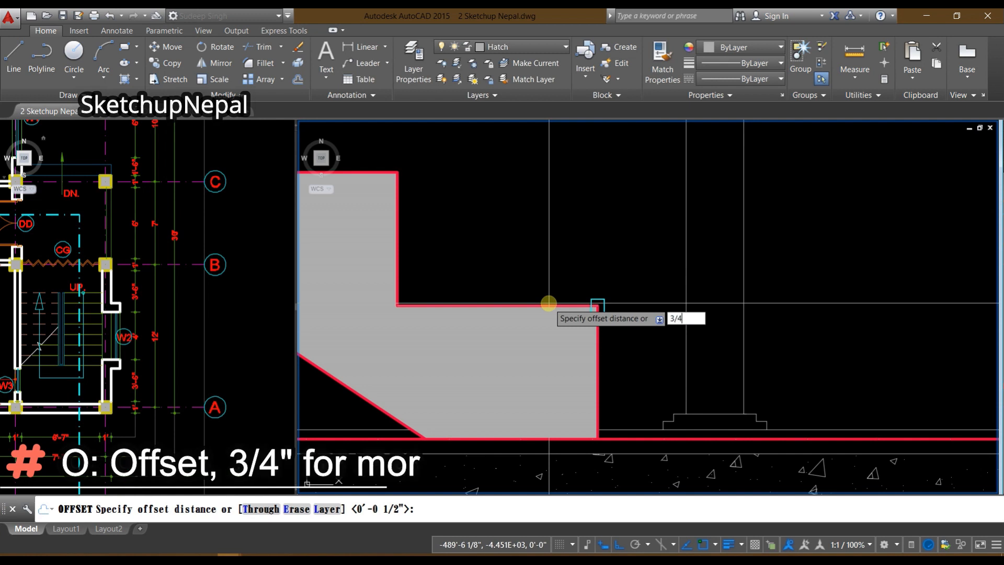
key(Return)
click(548, 303)
click(539, 235)
key(Return)
Step: Draw a vertical line along the bottom step's riser down to the floor and move it 3/4" outward from the step
text(l)
key(Return)
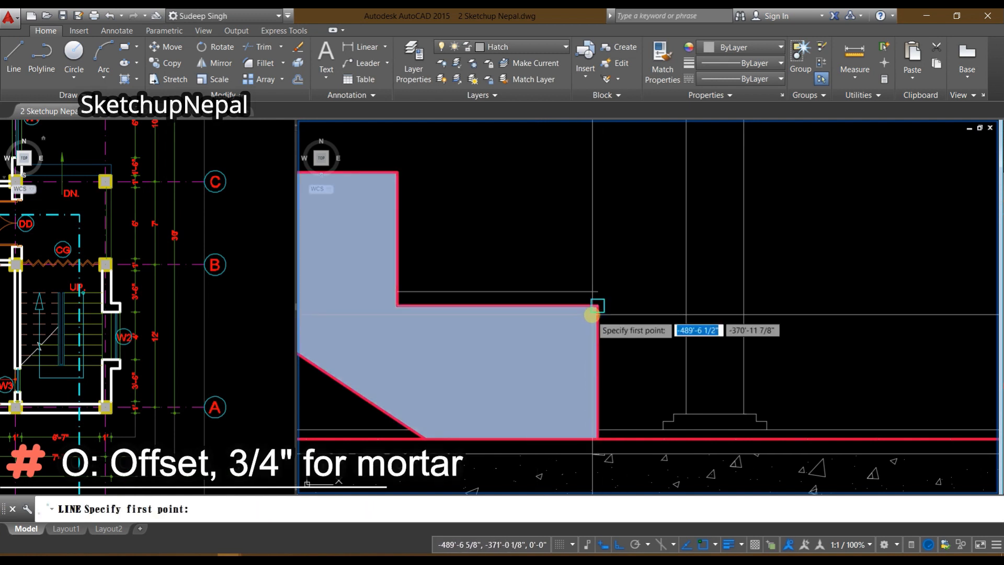
click(593, 314)
click(599, 437)
key(Escape)
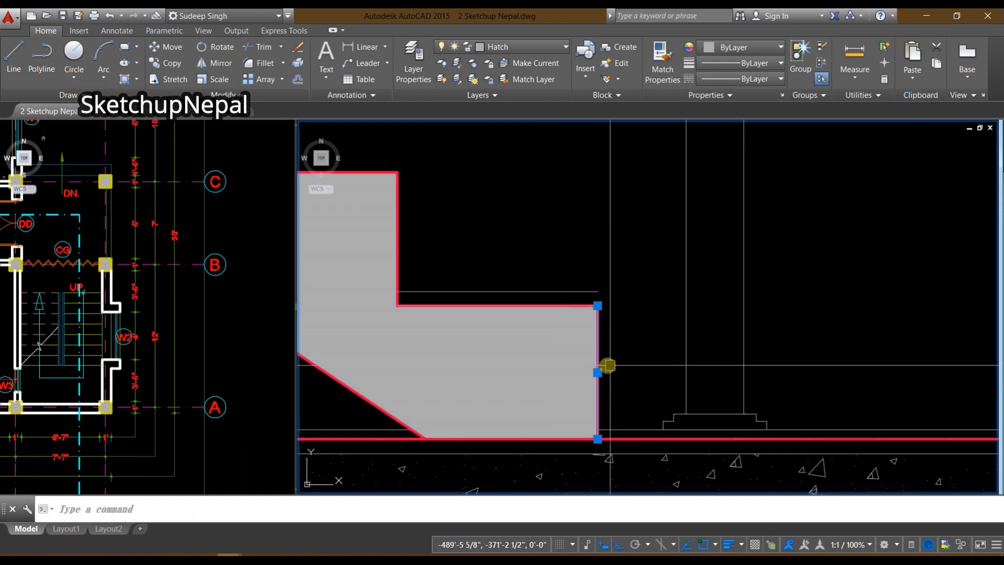
text(m)
key(Return)
click(618, 356)
text(3/4)
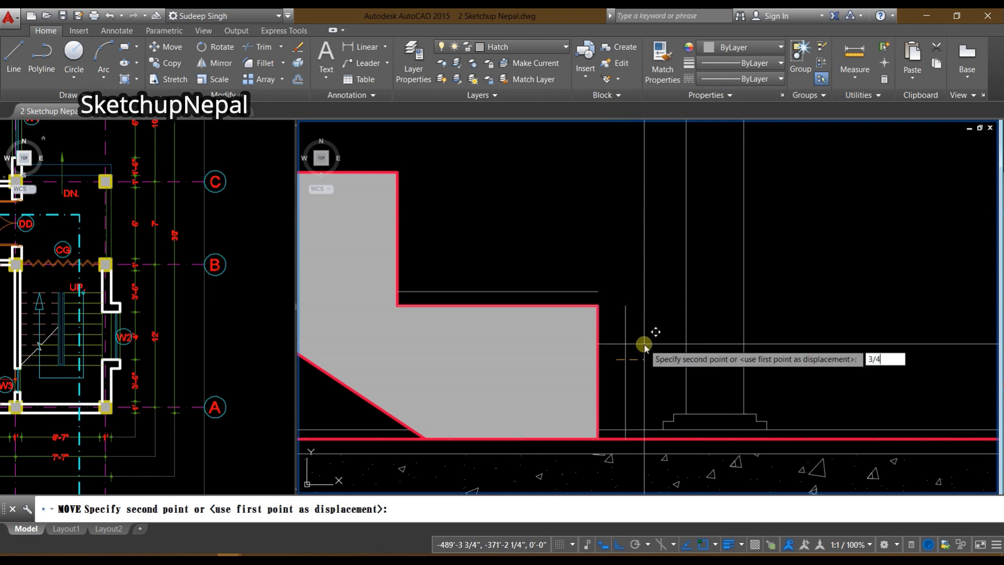
key(Return)
Step: Delete the leftover polyline lying on the bottom step's tread edge
scroll(599, 332, up, 4)
click(587, 266)
key(Delete)
scroll(586, 284, down, 4)
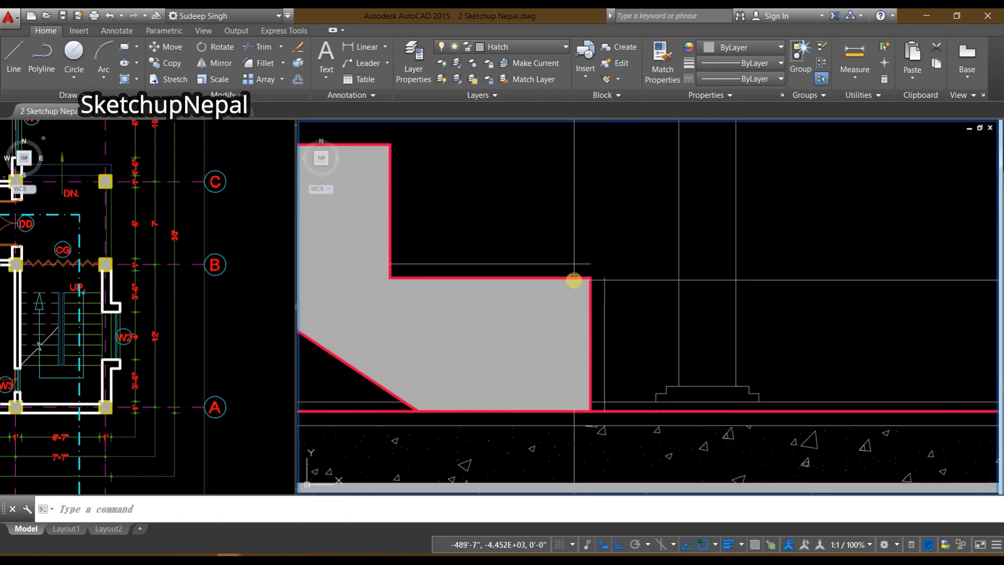
Step: Offset the tread line upward and the riser line outward by 1/2" each for the marble thickness
scroll(574, 281, up, 2)
click(625, 359)
text(o)
key(Return)
text(1)
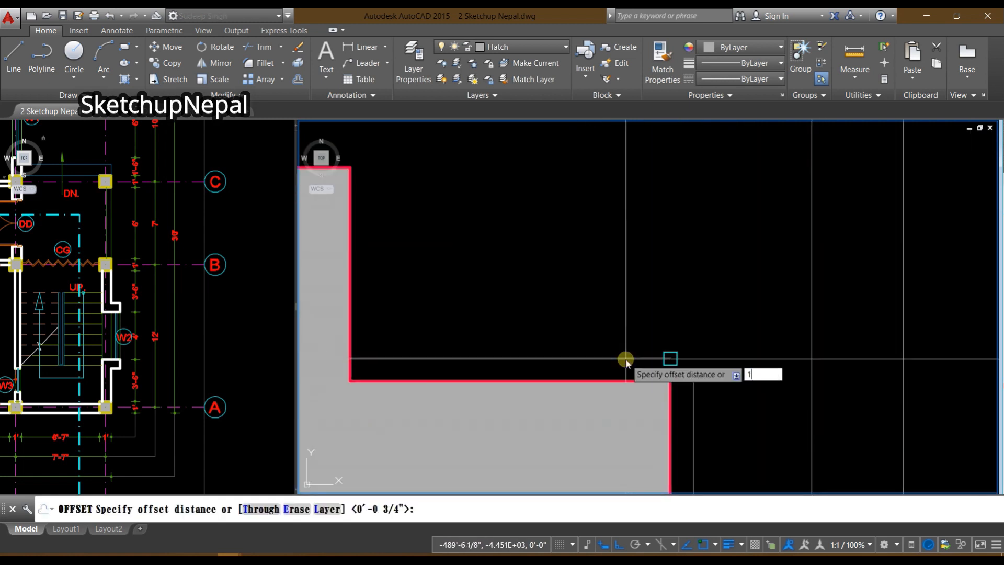
text(/2)
key(Return)
click(623, 298)
middle_drag(720, 434, 666, 329)
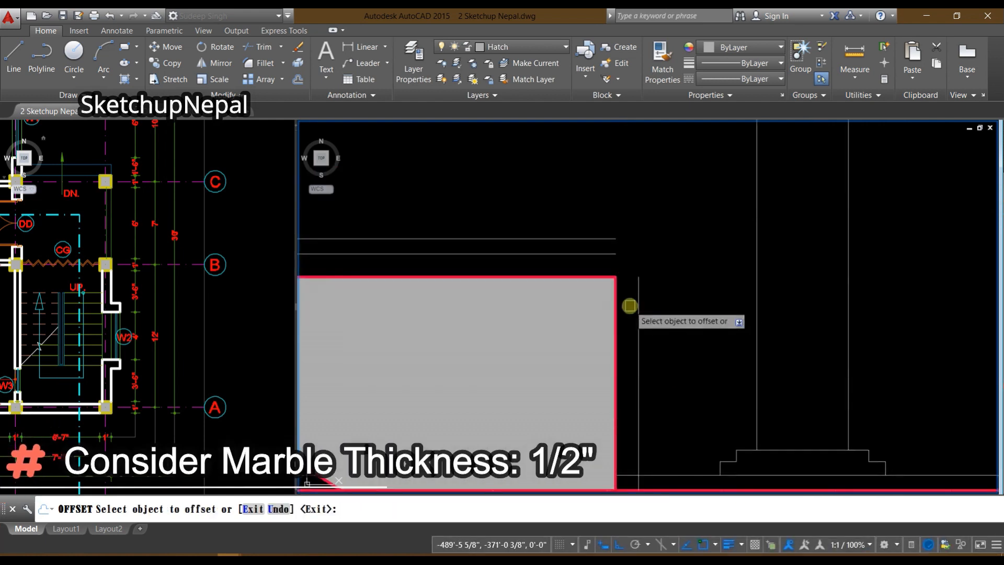
click(639, 307)
click(667, 307)
middle_drag(600, 280, 594, 404)
scroll(582, 394, up, 2)
key(Escape)
Step: Stretch the free ends of the two tread finish lines outward to about the outer riser line
click(648, 385)
click(572, 303)
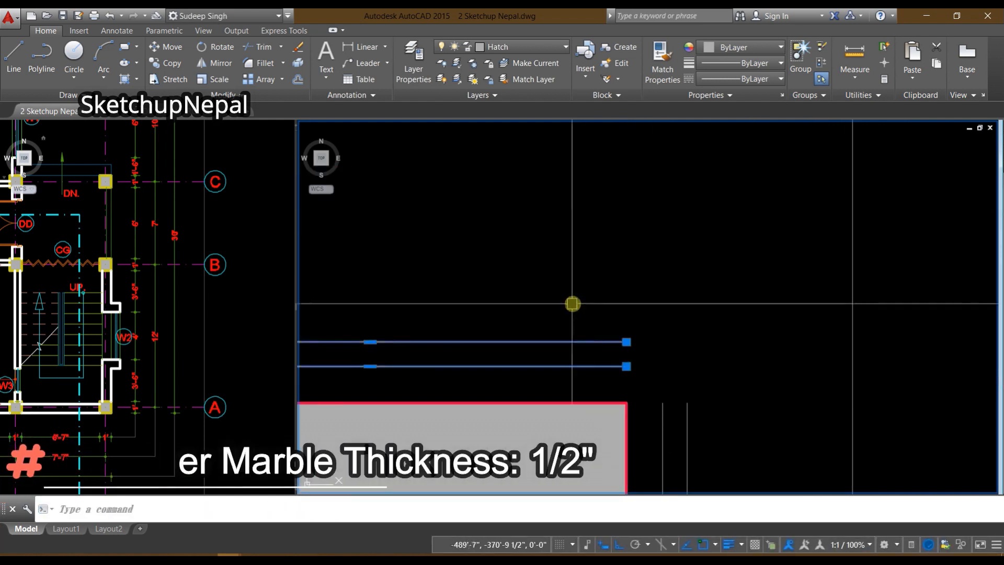
text(s)
click(575, 298)
click(639, 297)
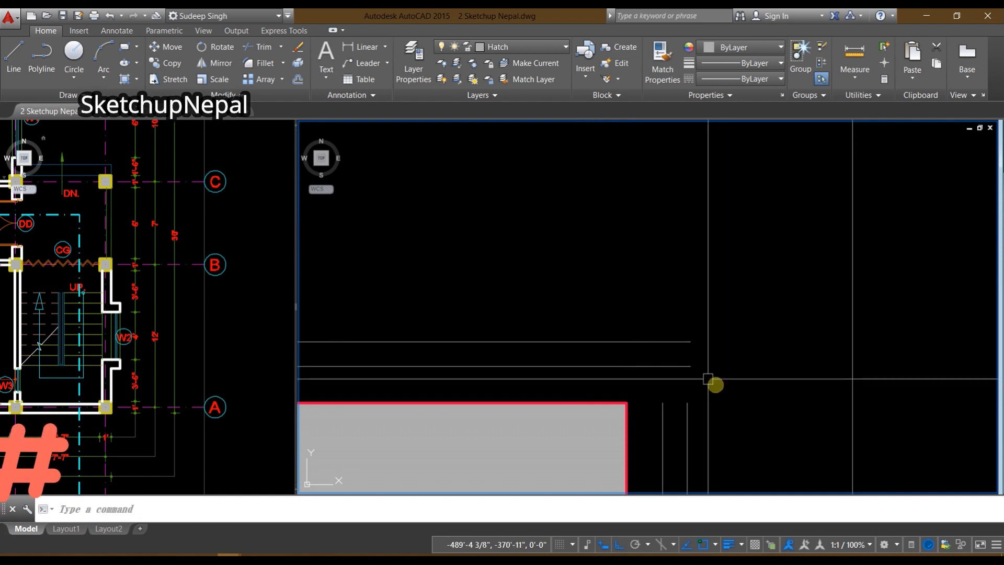
scroll(698, 371, up, 2)
click(701, 381)
click(653, 295)
text(a)
key(Return)
click(613, 279)
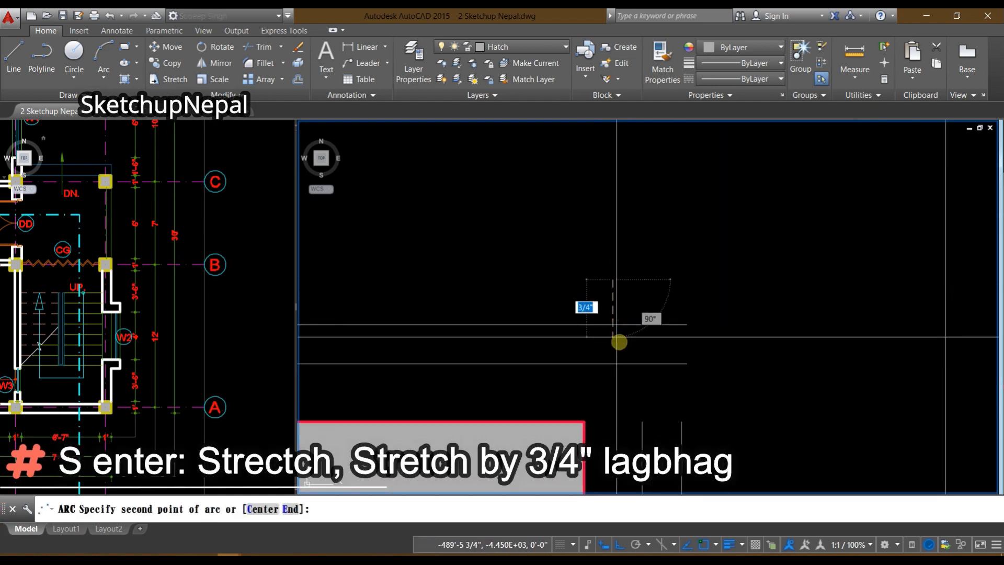
key(Escape)
click(721, 384)
click(657, 289)
key(Escape)
Step: Stretch the free ends of the two tread finish lines a further 3/4" outward to form the nosing overhang
click(719, 392)
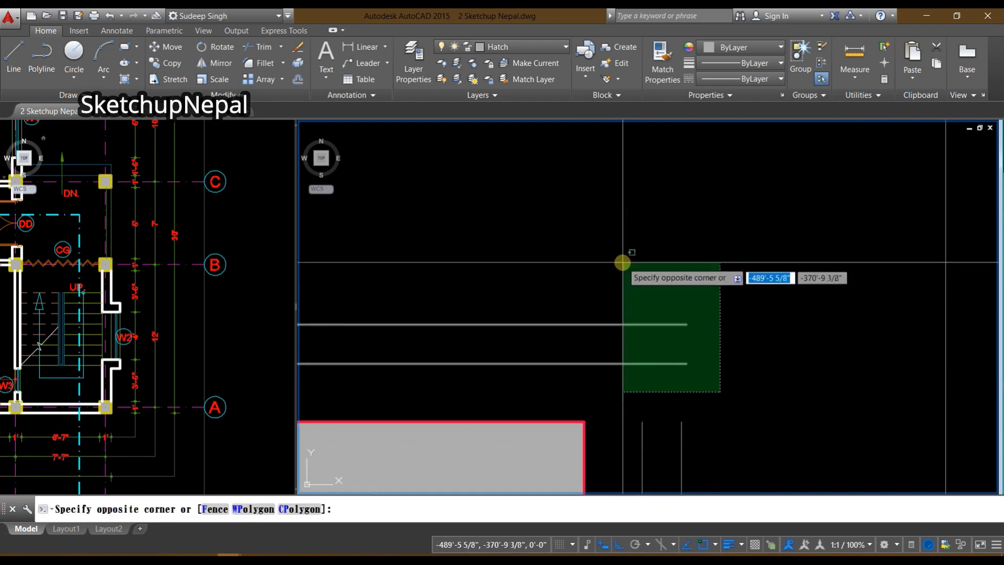
click(619, 265)
text(s)
key(Return)
click(599, 242)
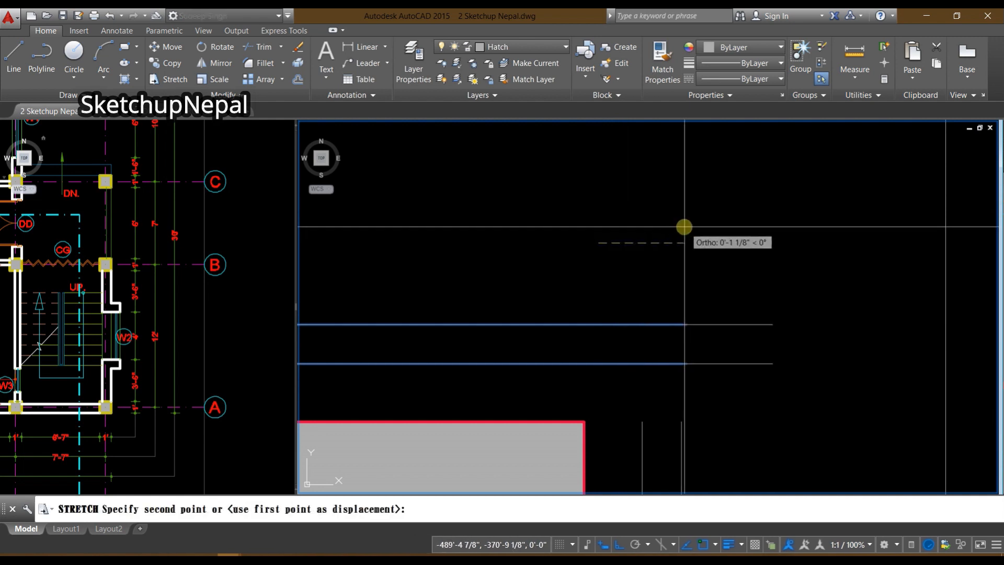
text(3/4)
key(Return)
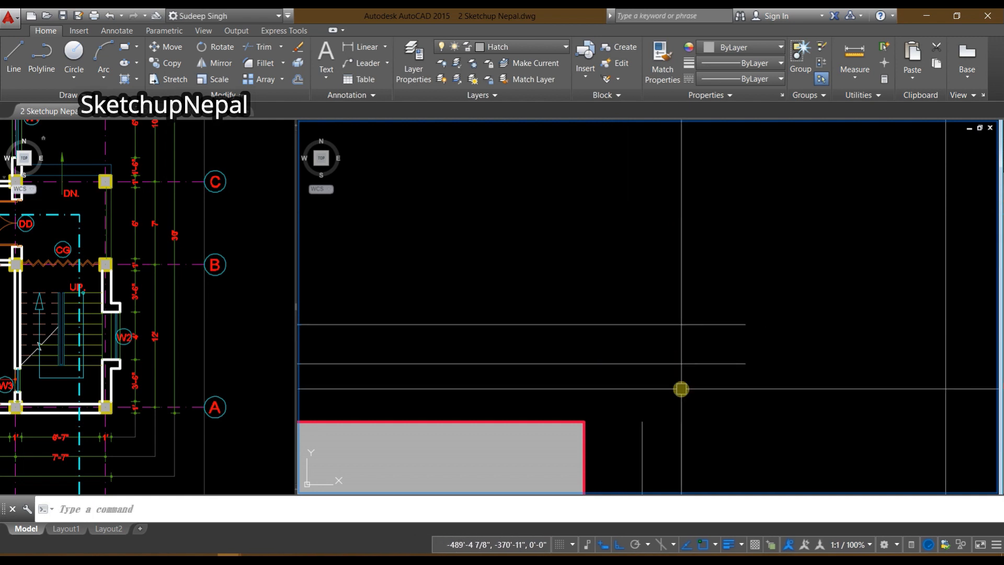
scroll(681, 388, down, 2)
middle_drag(681, 388, 691, 329)
scroll(688, 314, up, 2)
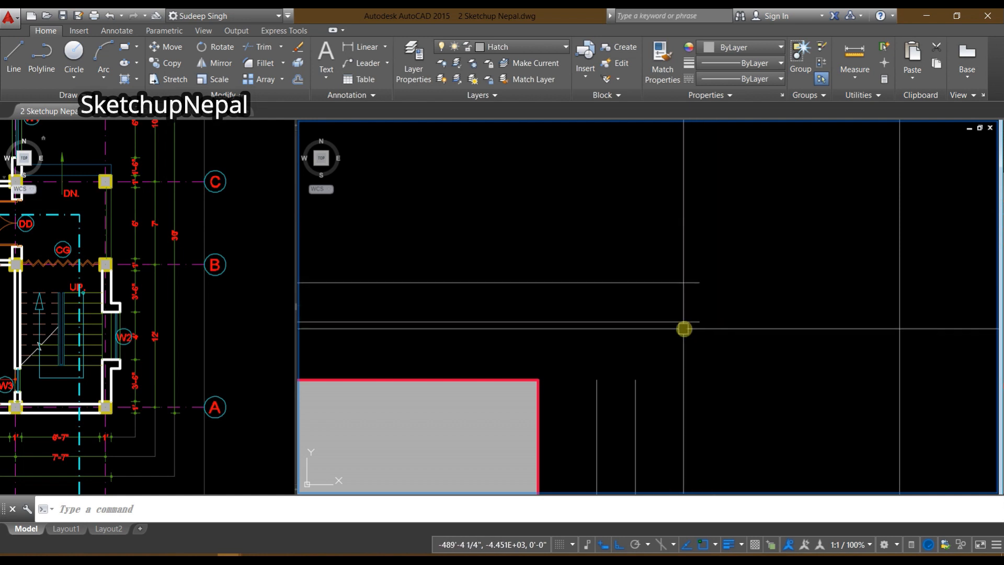
text(f)
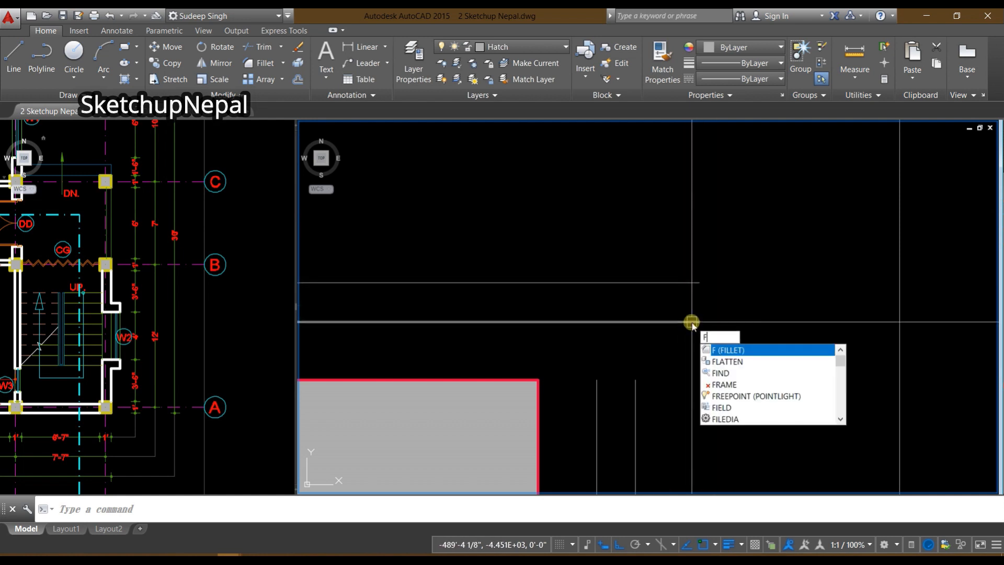
key(Return)
click(680, 283)
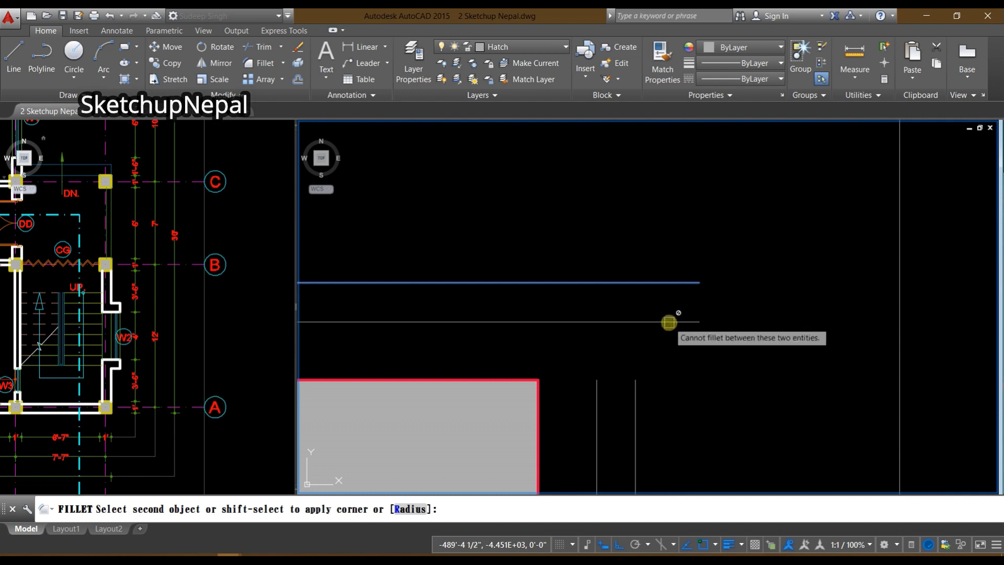
scroll(669, 322, down, 5)
key(Escape)
scroll(672, 320, up, 5)
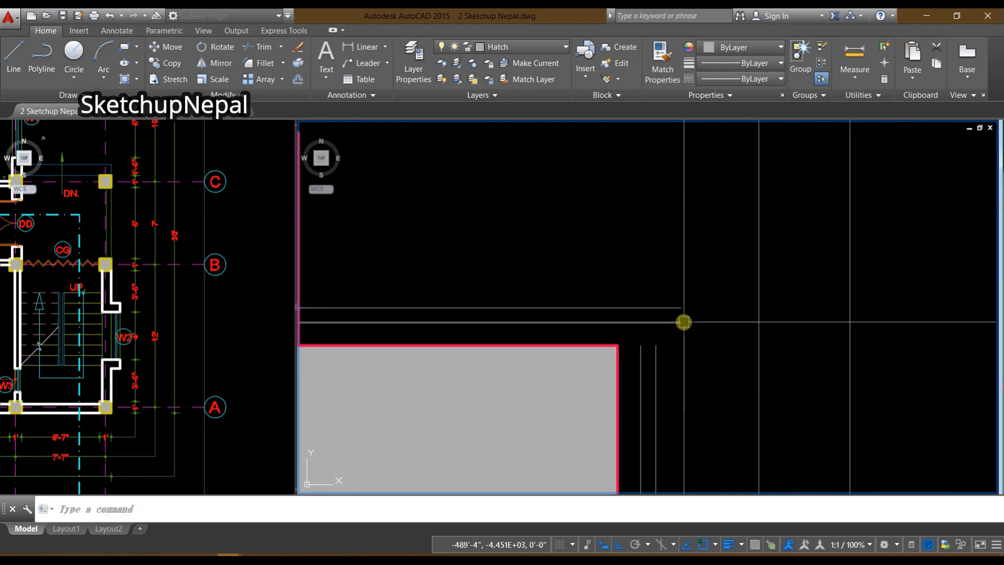
Step: Close the overhanging ends of the two tread marble lines with a short vertical line
text(l)
key(Return)
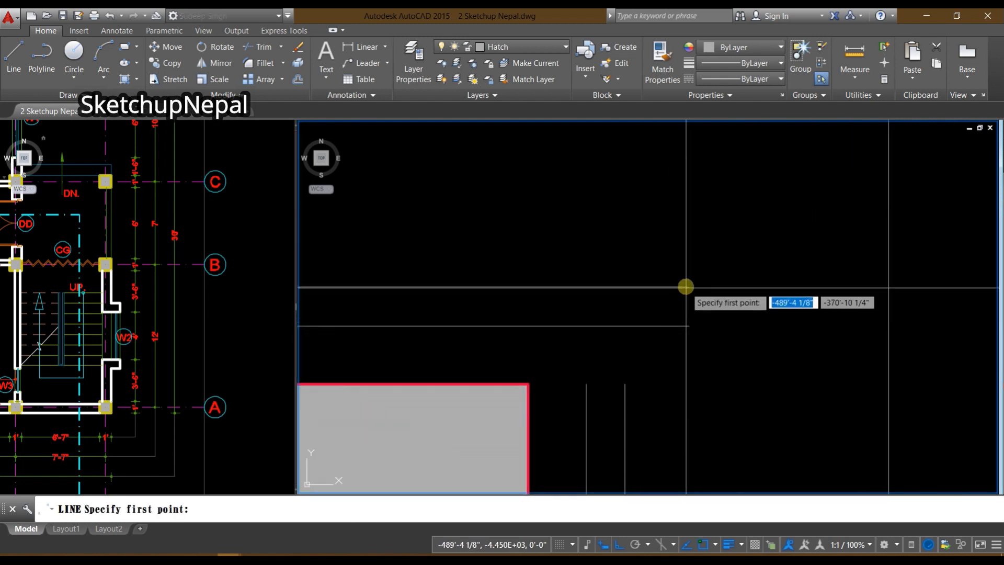
key(Escape)
scroll(692, 298, up, 2)
Step: Round the tread nosing with a circle centred on the end line's midpoint, trimmed to its outer half, and delete the end line
text(c)
key(Return)
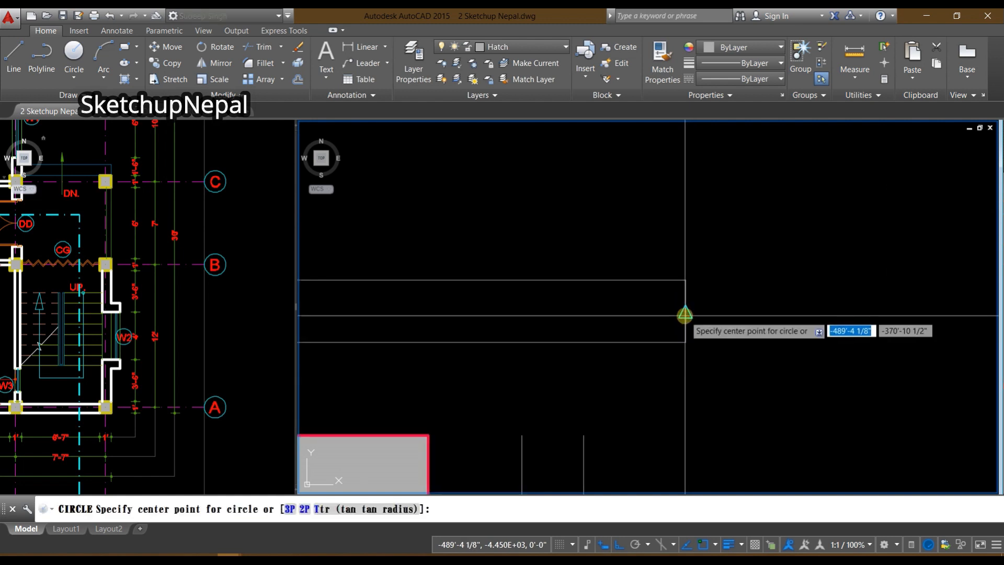
click(686, 312)
click(685, 280)
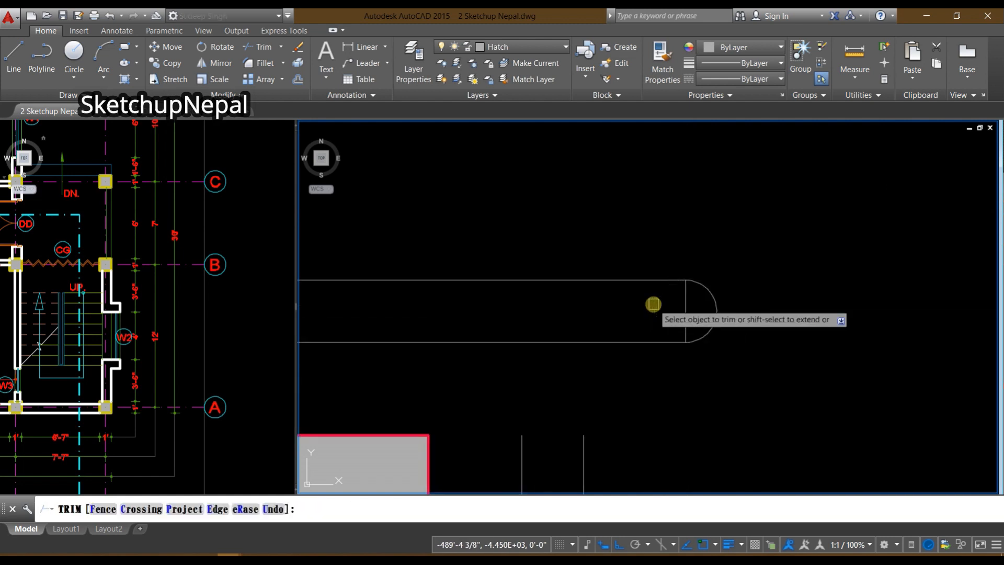
key(Escape)
click(686, 312)
scroll(644, 304, down, 4)
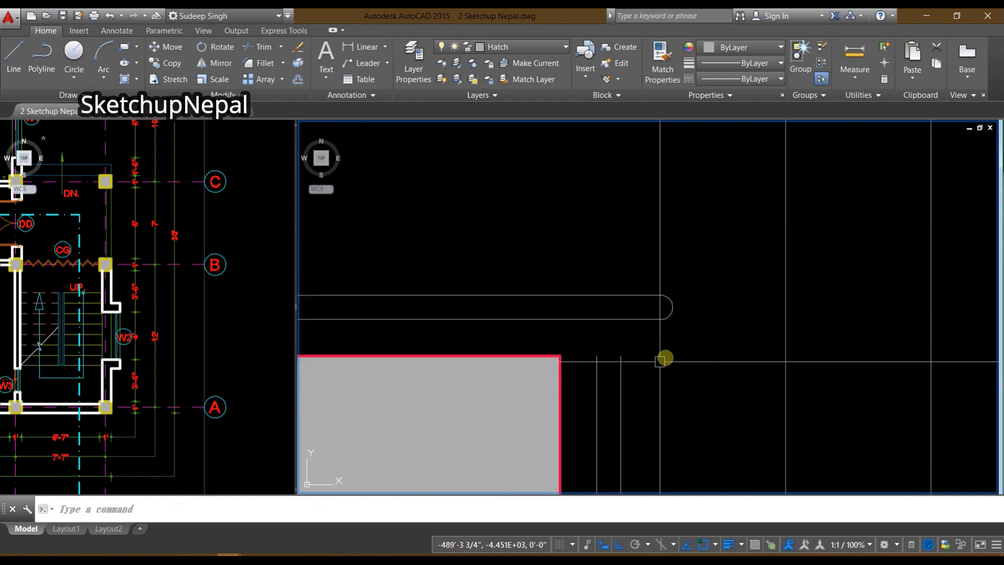
Step: Extend the two riser marble lines up to the underside of the tread marble
middle_drag(660, 359, 663, 321)
click(667, 320)
click(601, 349)
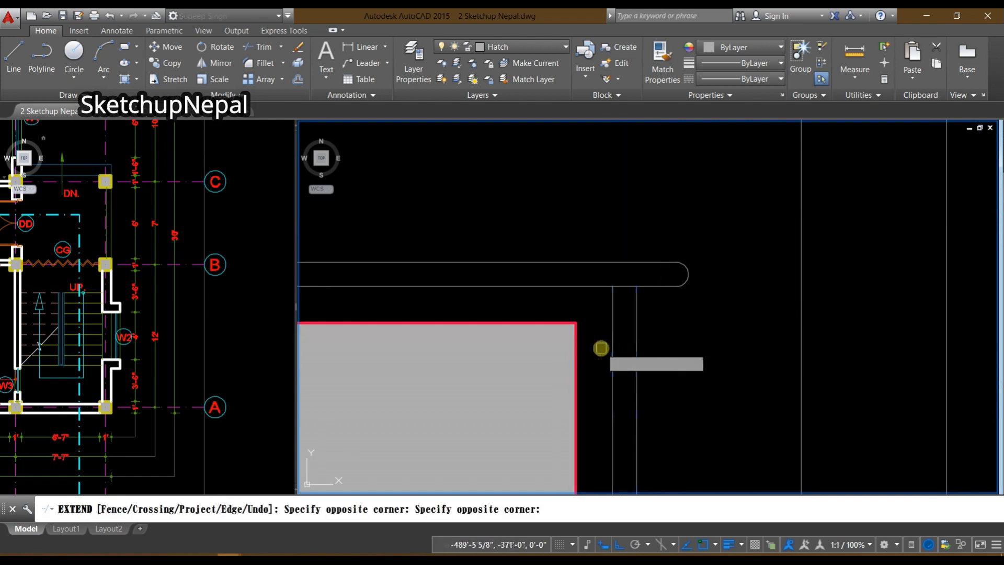
key(Escape)
scroll(665, 288, up, 3)
middle_drag(720, 294, 657, 334)
click(674, 353)
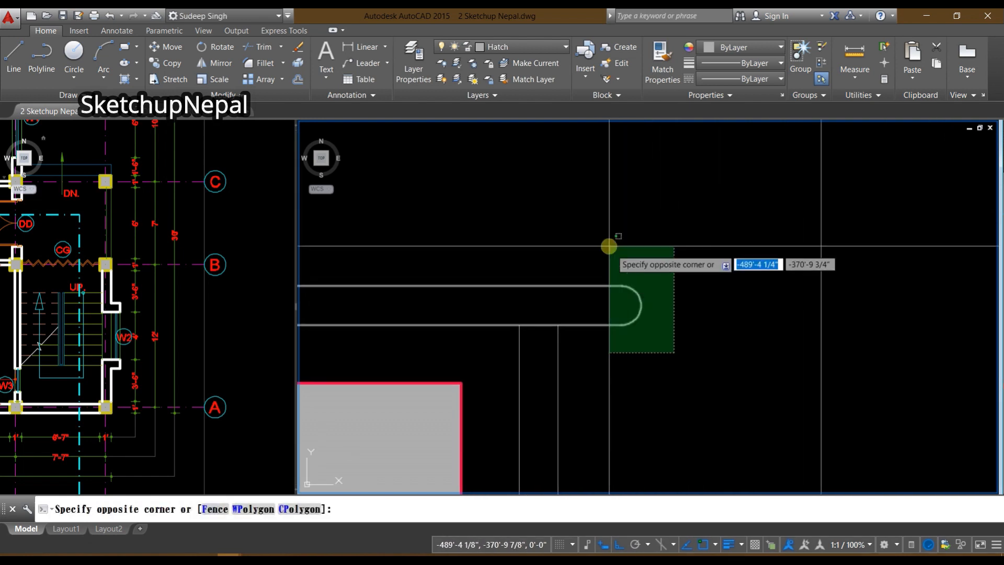
click(601, 241)
text(s)
key(space)
key(Escape)
Step: Stretch the rounded end of the tread marble back toward the riser to shorten its overhang
click(714, 359)
click(599, 249)
scroll(593, 247, down, 5)
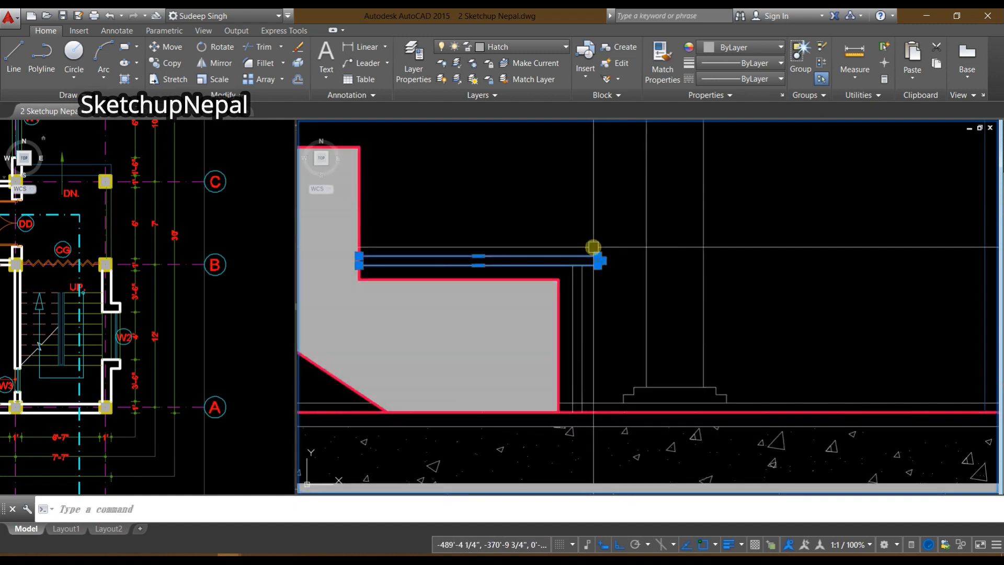
middle_drag(614, 226, 636, 289)
scroll(636, 289, up, 3)
text(s)
key(space)
click(656, 267)
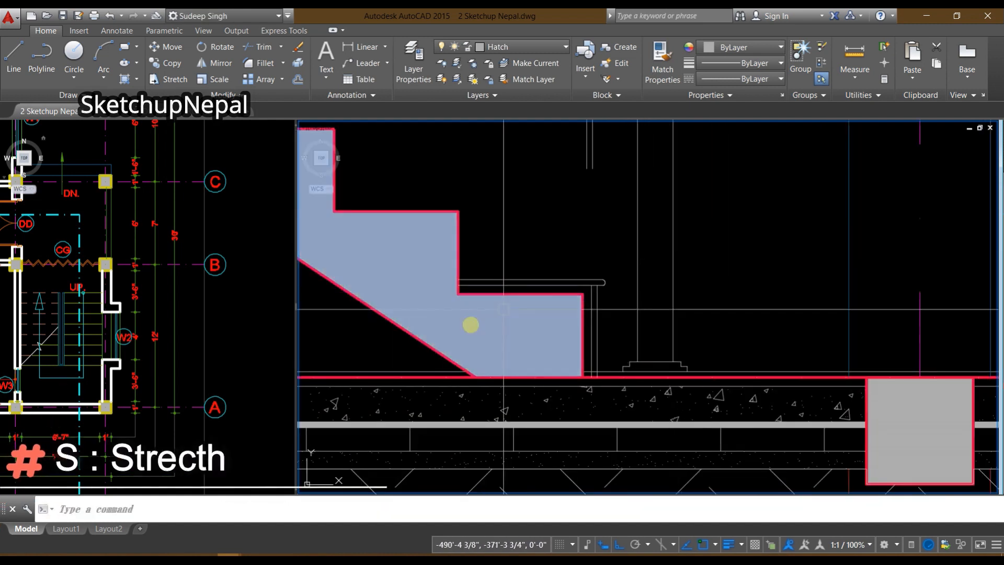
Step: Trim the floor finish line out from between the two riser marble lines at the foot of the bottom step
mouse_move(686, 400)
middle_down()
mouse_move(699, 432)
mouse_move(680, 408)
middle_up()
scroll(591, 405, up, 6)
text(tr)
key(space)
key(space)
click(585, 313)
scroll(588, 313, down, 6)
middle_drag(615, 306, 653, 374)
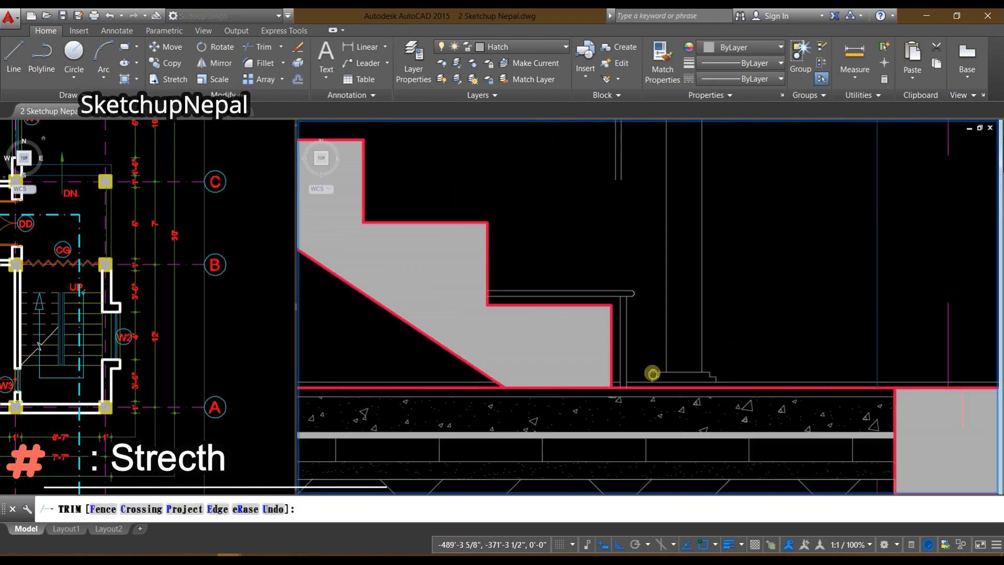
scroll(602, 340, up, 4)
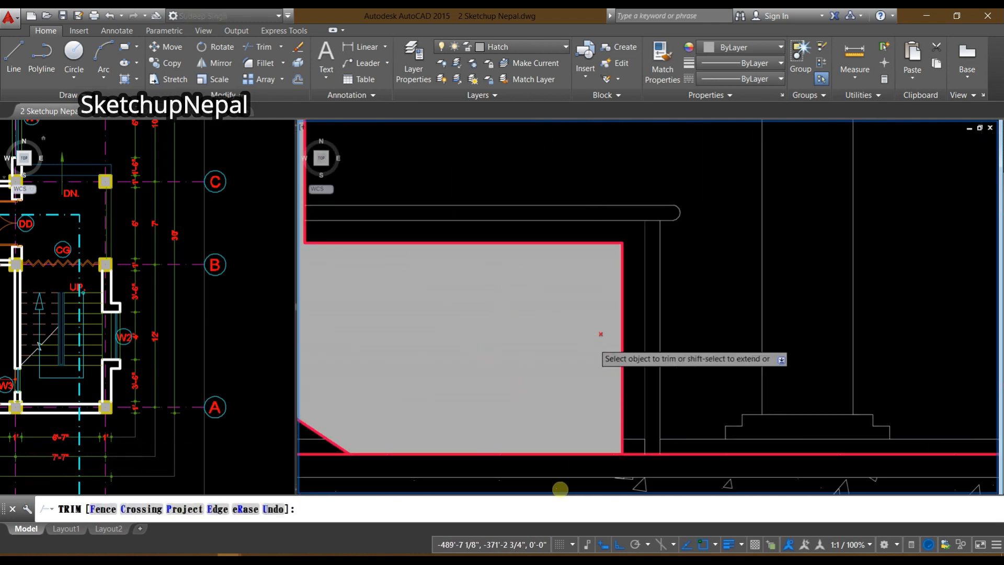
key(Escape)
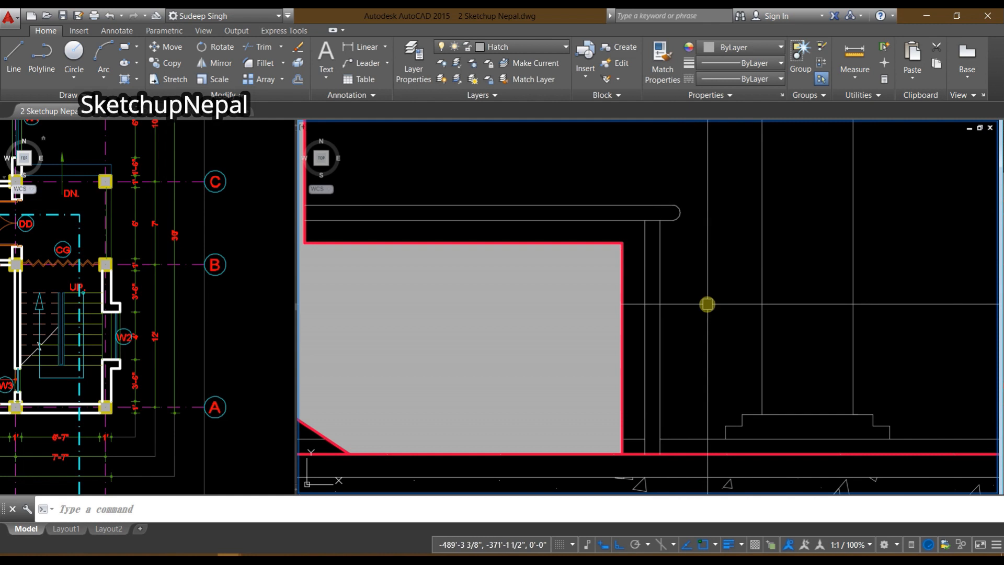
Step: Compare the new bottom step finish with the earlier tread and riser finish above it and the rest of the stair
scroll(708, 304, down, 5)
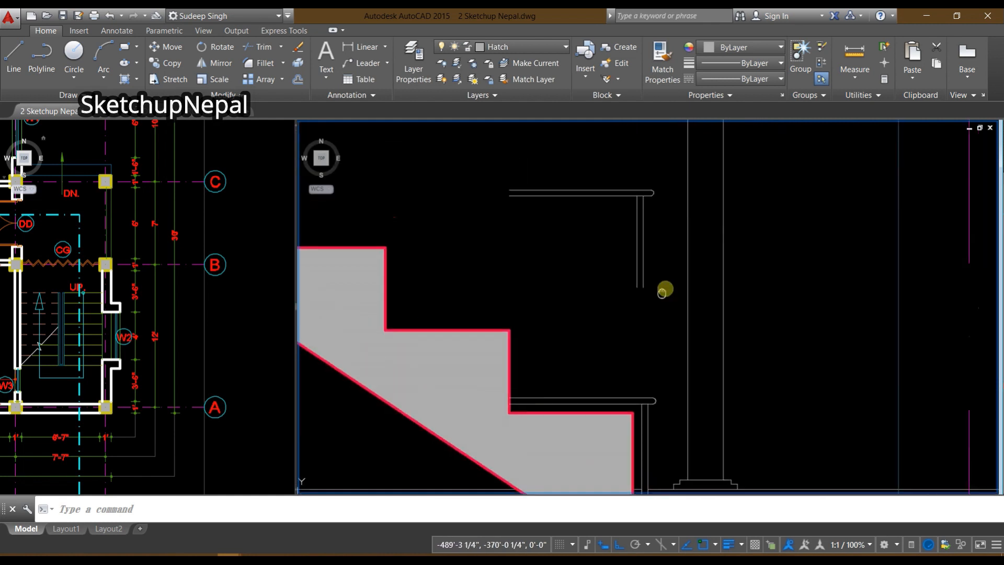
scroll(654, 305, down, 2)
scroll(560, 251, down, 2)
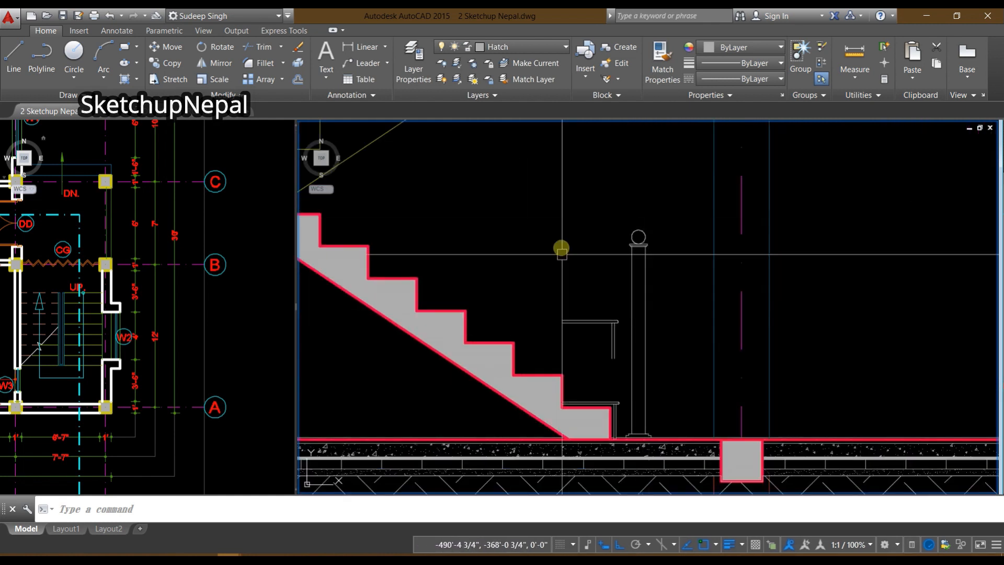
scroll(636, 459, up, 2)
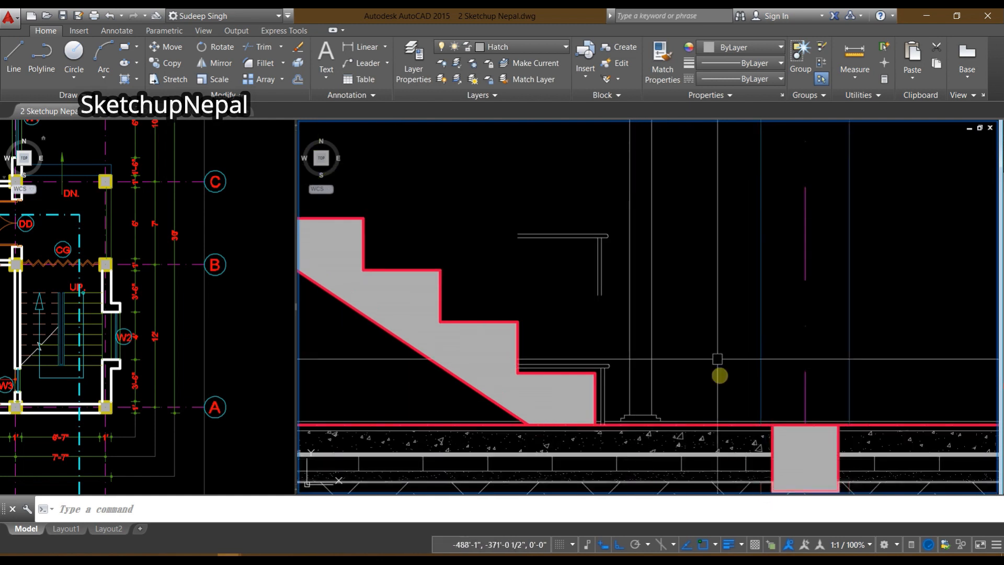
scroll(675, 340, down, 1)
scroll(406, 423, down, 2)
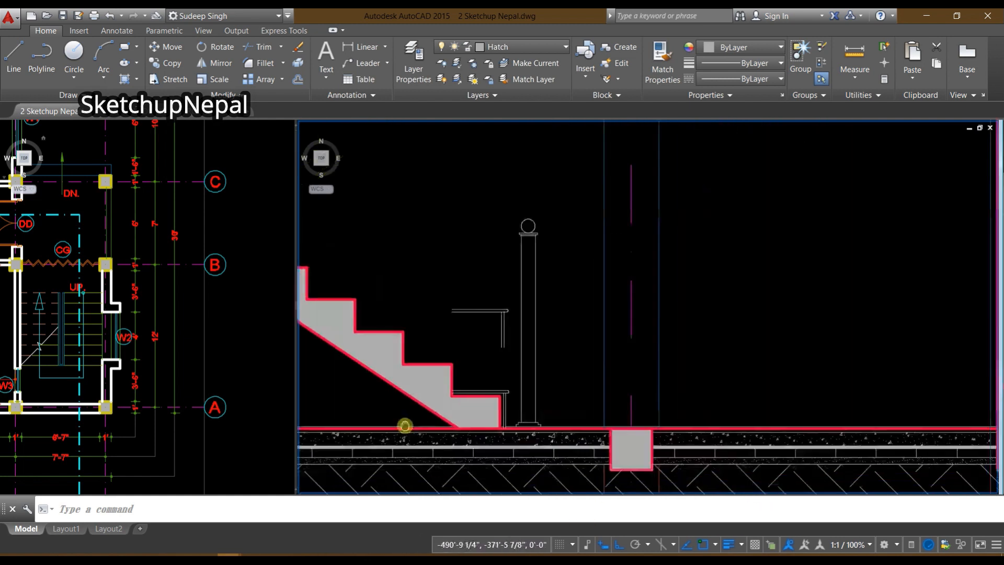
Step: Move the existing round-topped railing post, including its cap and base, horizontally away from the stair to beyond the column centerline
scroll(500, 217, up, 3)
click(501, 263)
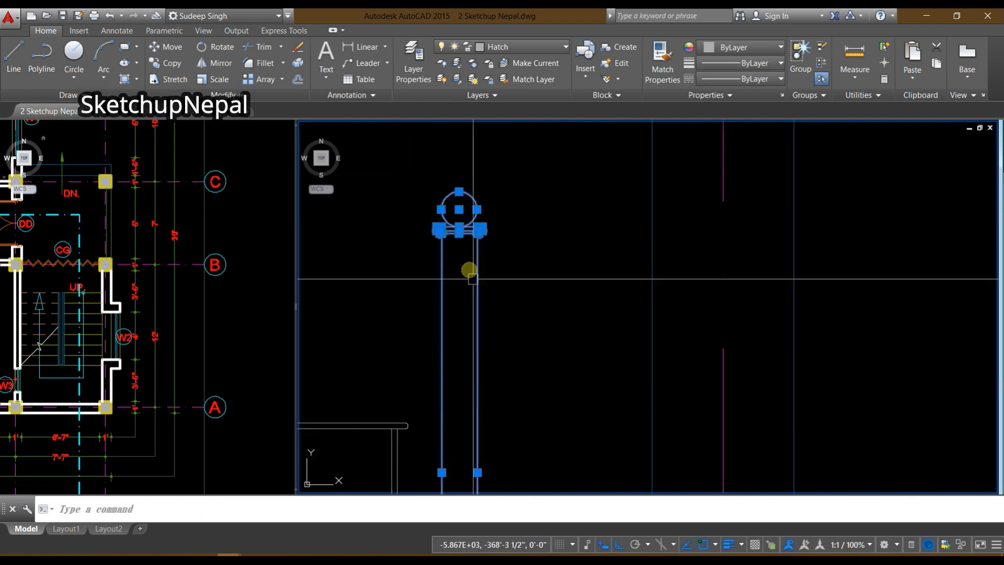
scroll(556, 312, up, 5)
click(688, 308)
scroll(674, 385, down, 5)
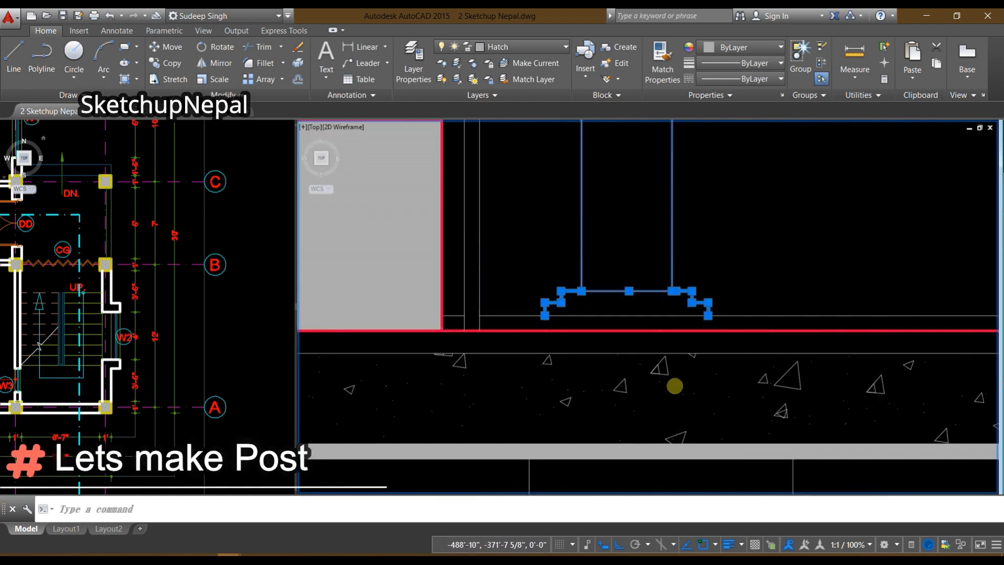
text(m)
key(Return)
click(569, 330)
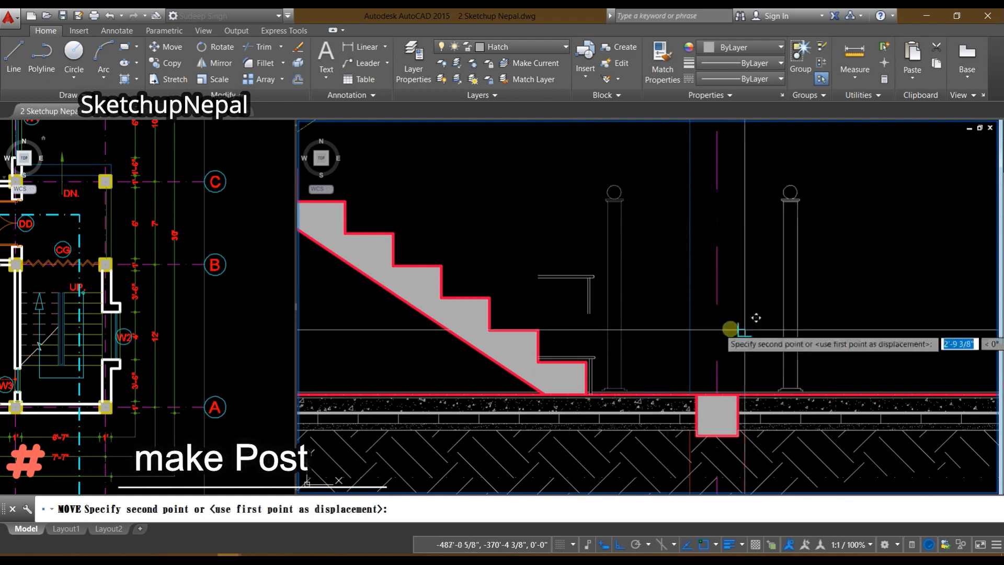
click(766, 327)
Step: Draw a vertical line 3'6" high up from the floor at the bottom step's riser finish
scroll(572, 358, up, 3)
scroll(545, 388, up, 3)
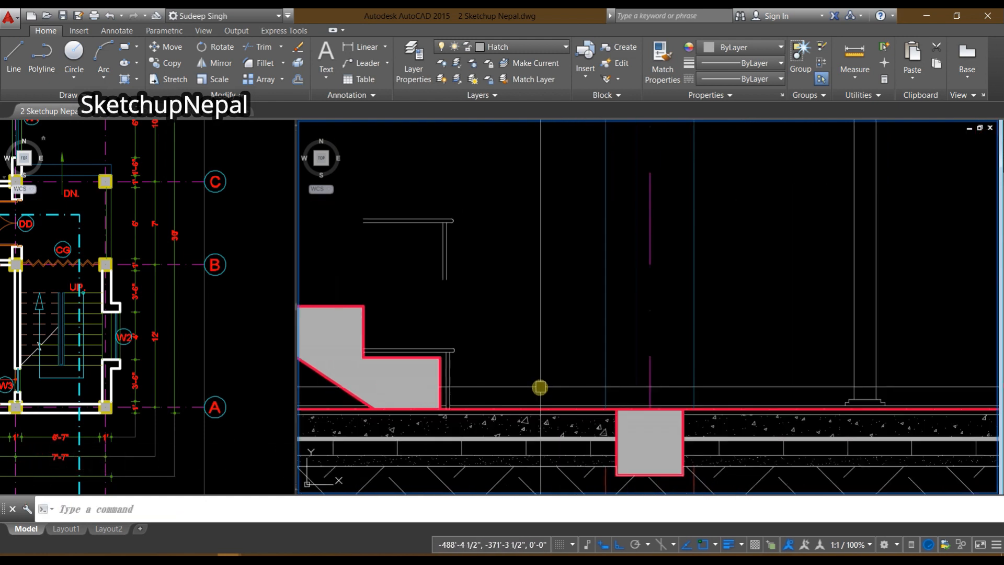
text(l)
key(Return)
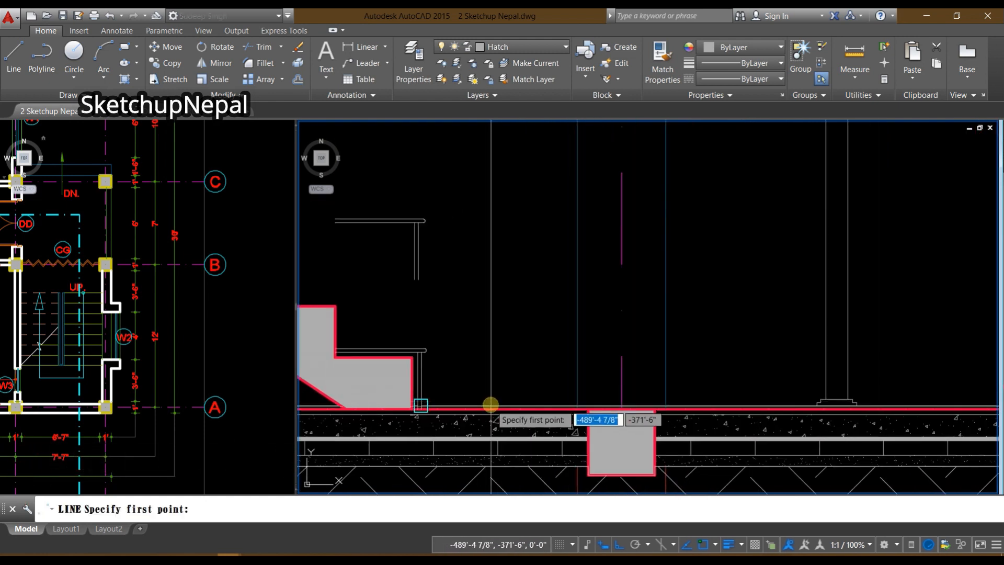
click(489, 409)
middle_drag(457, 193, 478, 299)
scroll(478, 298, down, 2)
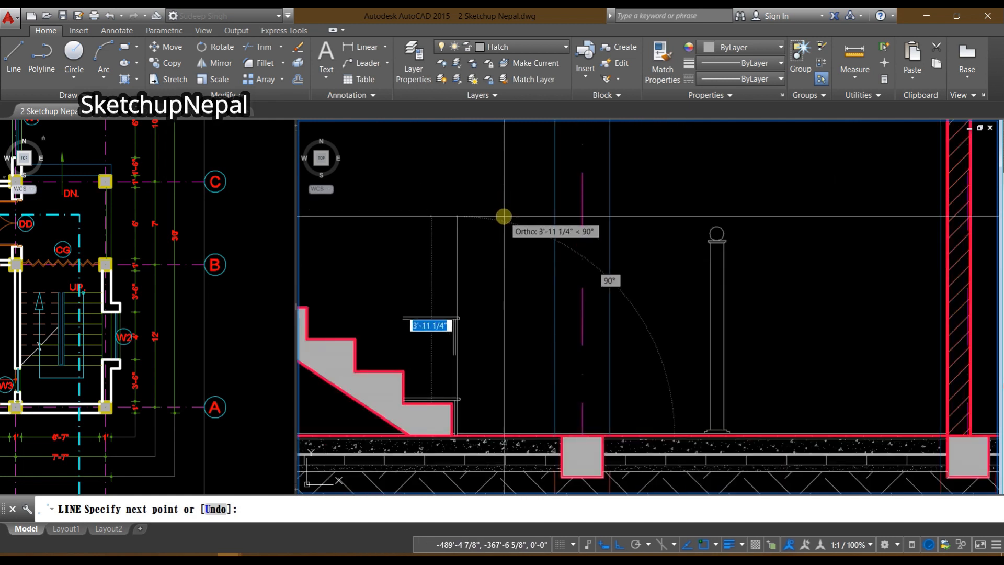
text(3'6)
key(Return)
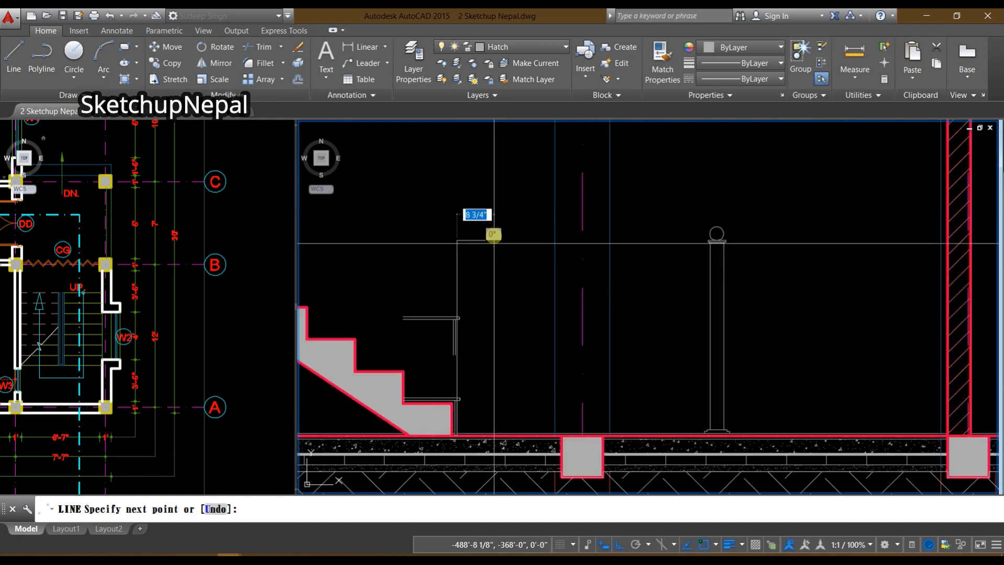
key(Return)
Step: Try to move the new vertical line sideways off the riser finish, and undo the change
click(479, 238)
click(442, 253)
text(m)
key(Return)
click(458, 209)
click(499, 212)
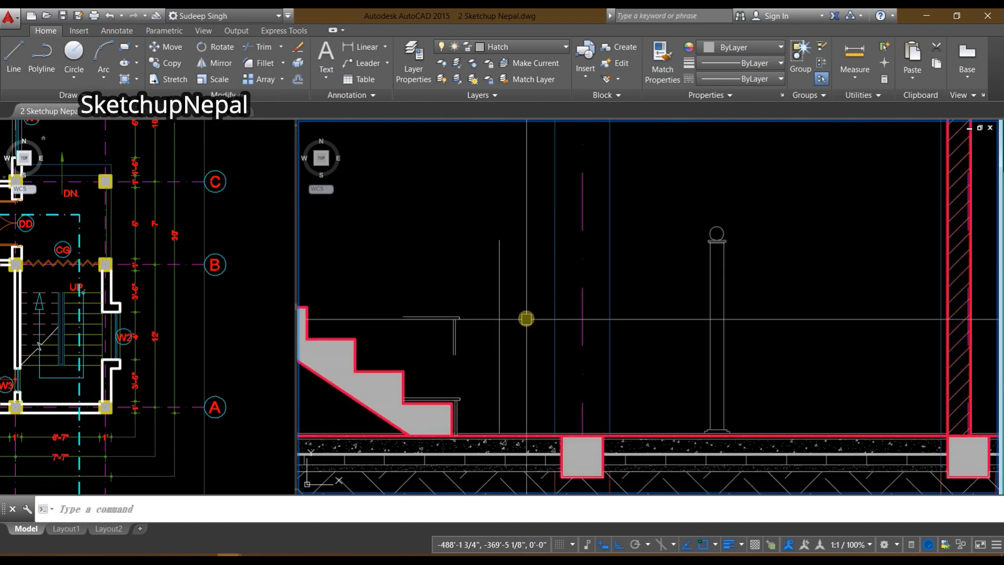
scroll(526, 319, up, 2)
key(ctrl+z)
key(ctrl+z)
Step: Move the 3'6" vertical line horizontally a short distance clear of the bottom step
click(518, 282)
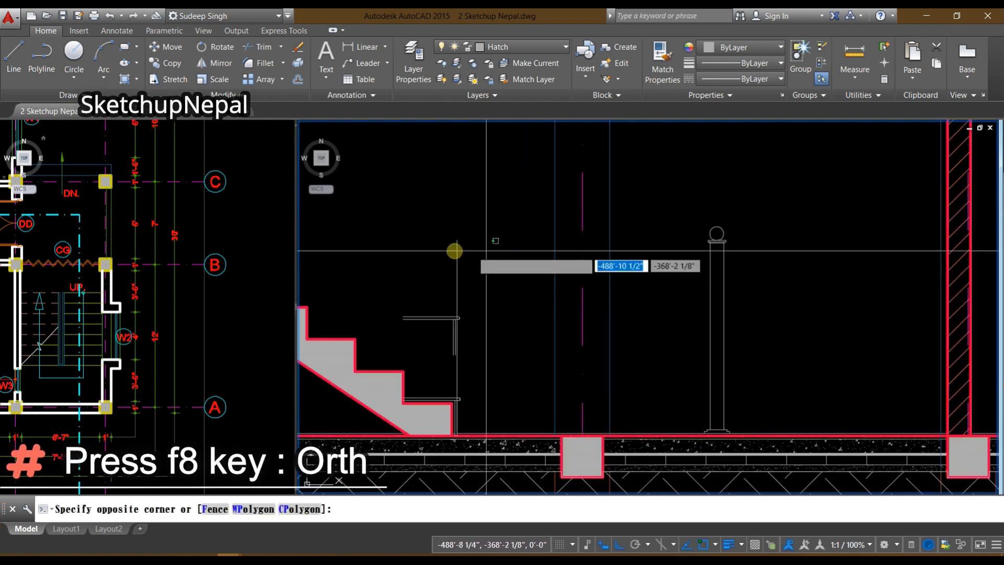
click(432, 251)
text(m)
key(Return)
click(419, 198)
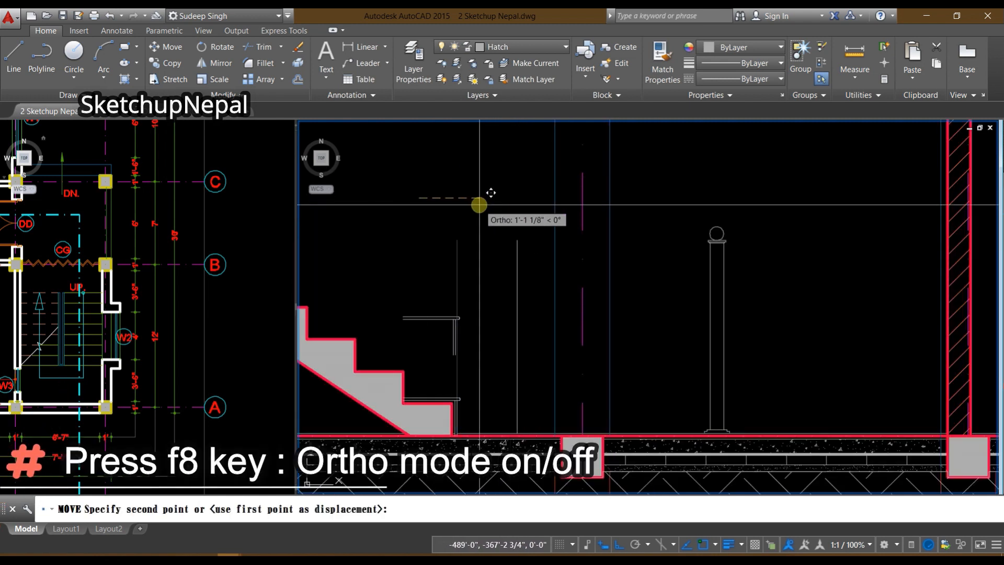
click(446, 207)
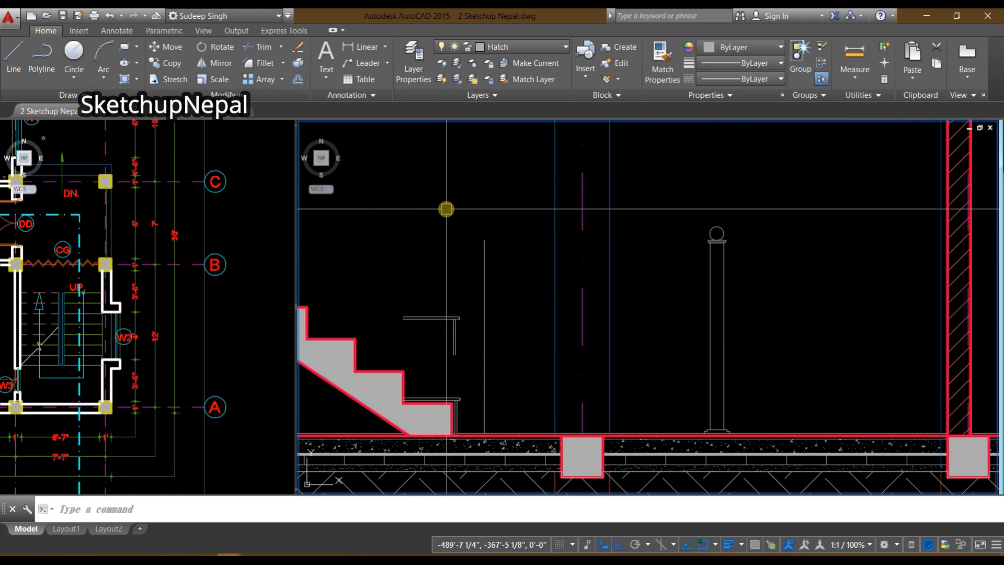
Step: Offset the vertical line 3" away from the stair to form the second side of the post
click(468, 252)
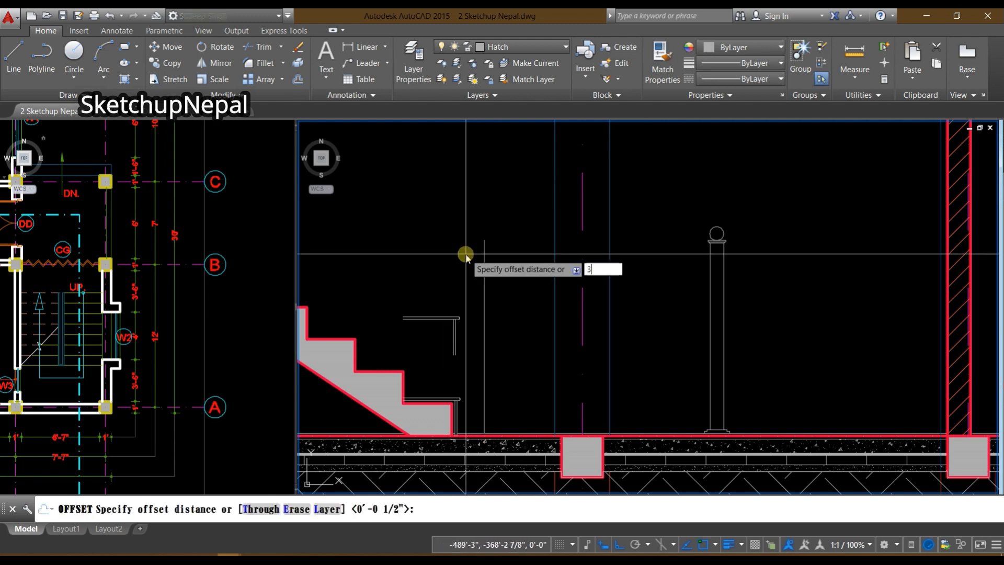
key(Return)
click(484, 260)
click(516, 285)
key(Return)
Step: Examine the cap profile of the existing post as a reference for the new one
scroll(496, 247, up, 4)
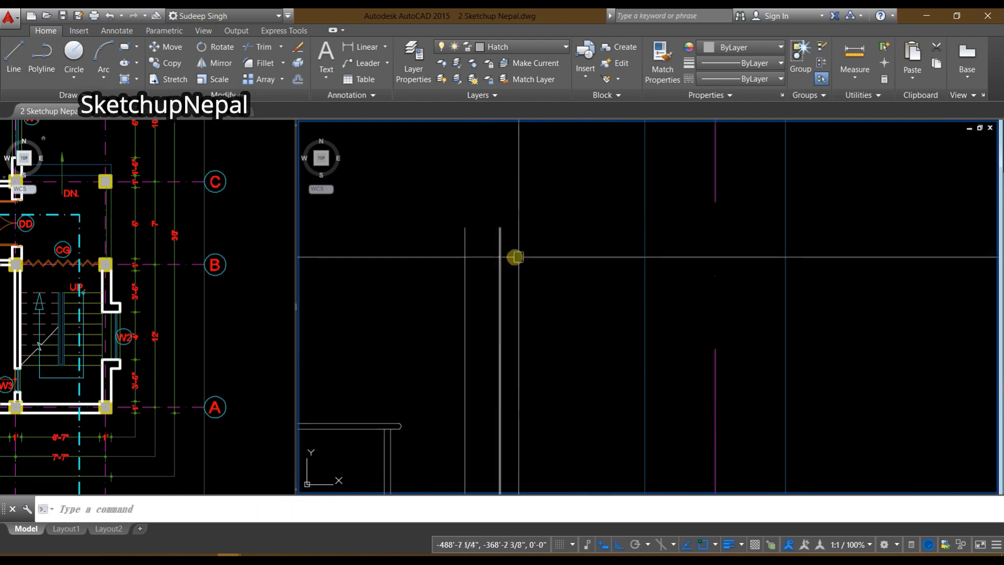
scroll(517, 257, down, 1)
middle_drag(669, 300, 522, 307)
scroll(711, 248, up, 2)
middle_drag(730, 233, 649, 222)
scroll(577, 260, down, 2)
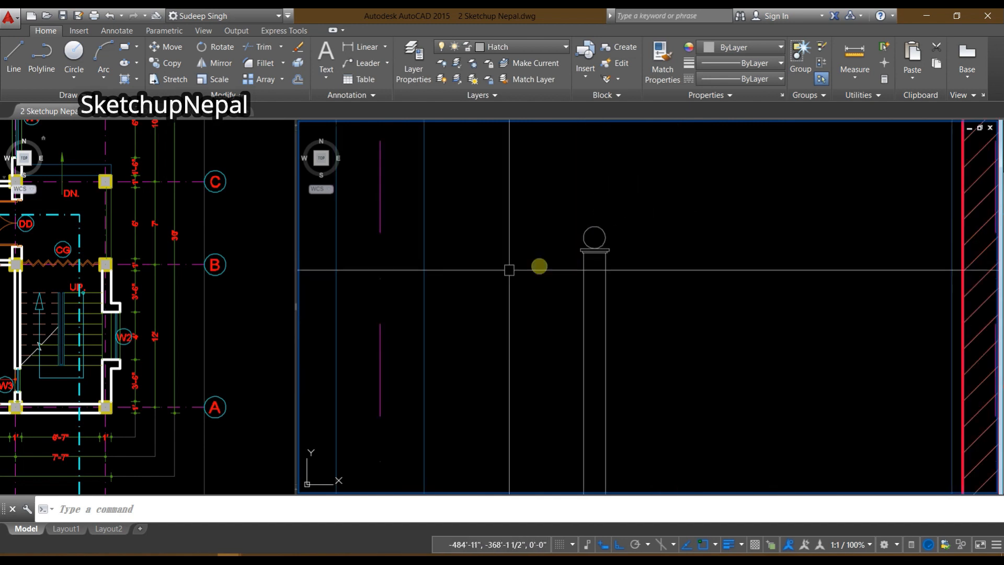
middle_drag(461, 283, 731, 279)
Step: Draw a stepped polyline cap profile outward from the top of the stair-side post line, stepping back in about 3/8"
scroll(450, 220, up, 4)
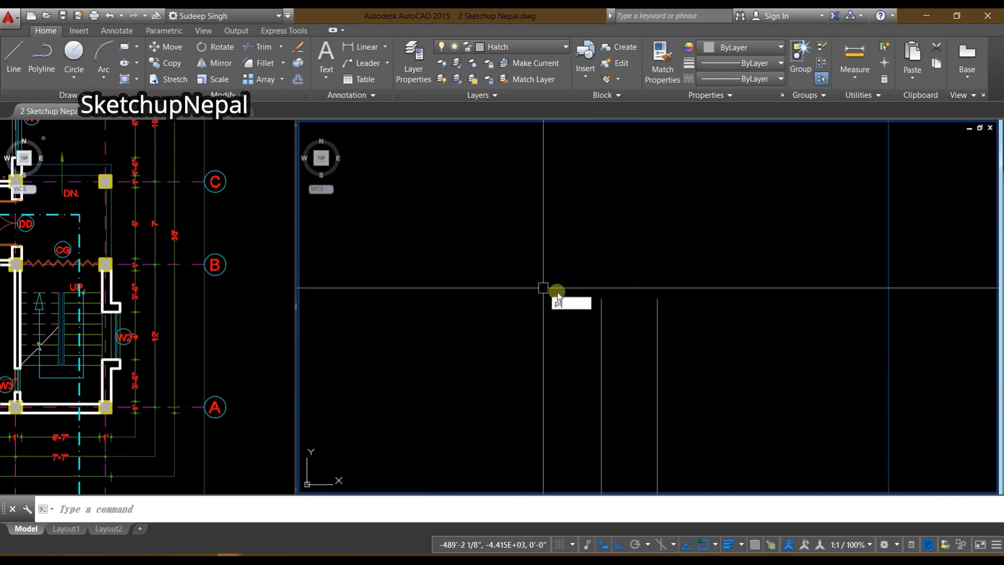
key(Return)
scroll(592, 310, up, 4)
click(617, 279)
middle_drag(607, 291, 485, 253)
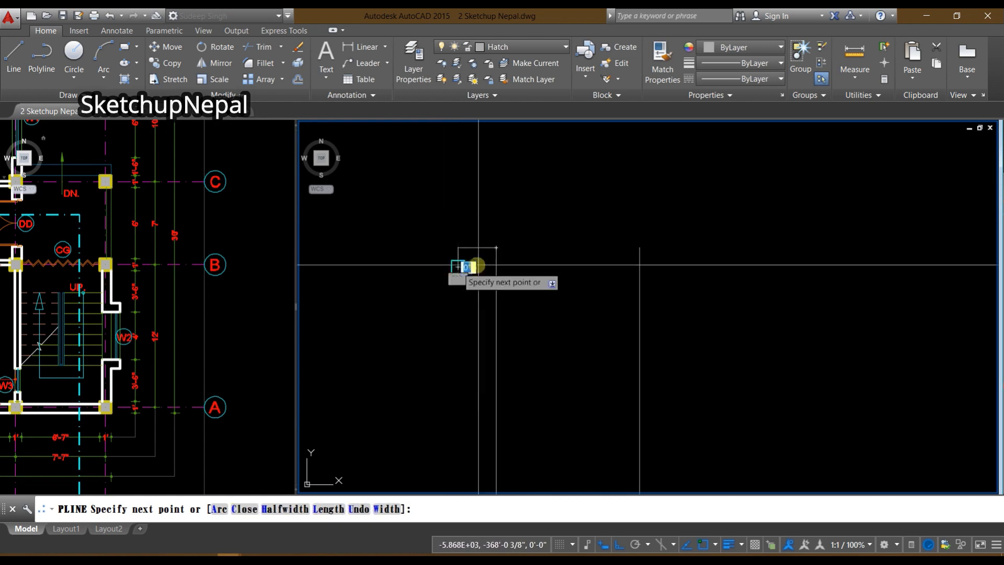
scroll(479, 265, up, 2)
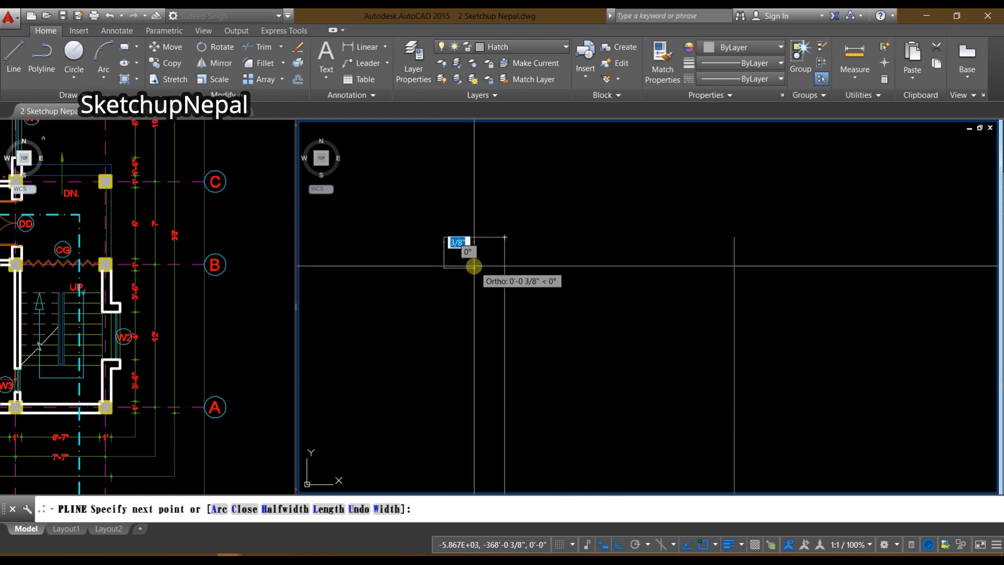
key(Return)
scroll(502, 272, down, 2)
click(510, 295)
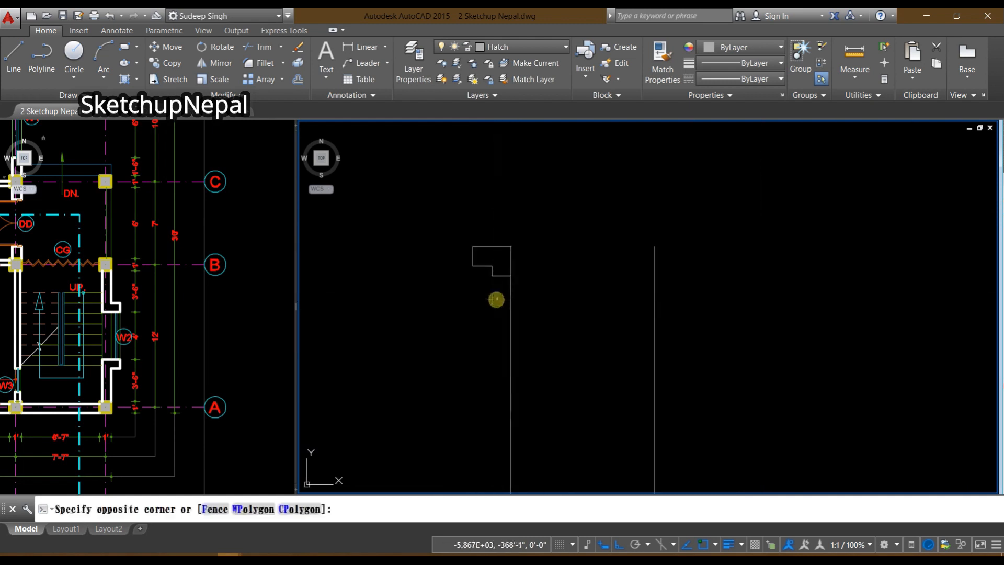
click(452, 232)
key(Escape)
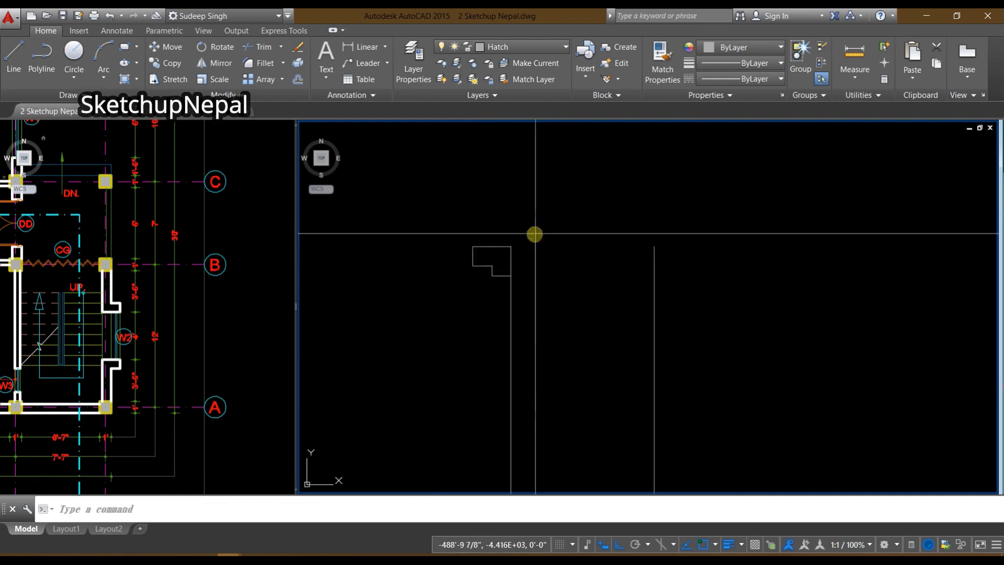
Step: Draw a horizontal line joining the tops of the two post side lines
key(l)
key(Return)
click(511, 246)
click(654, 246)
key(Return)
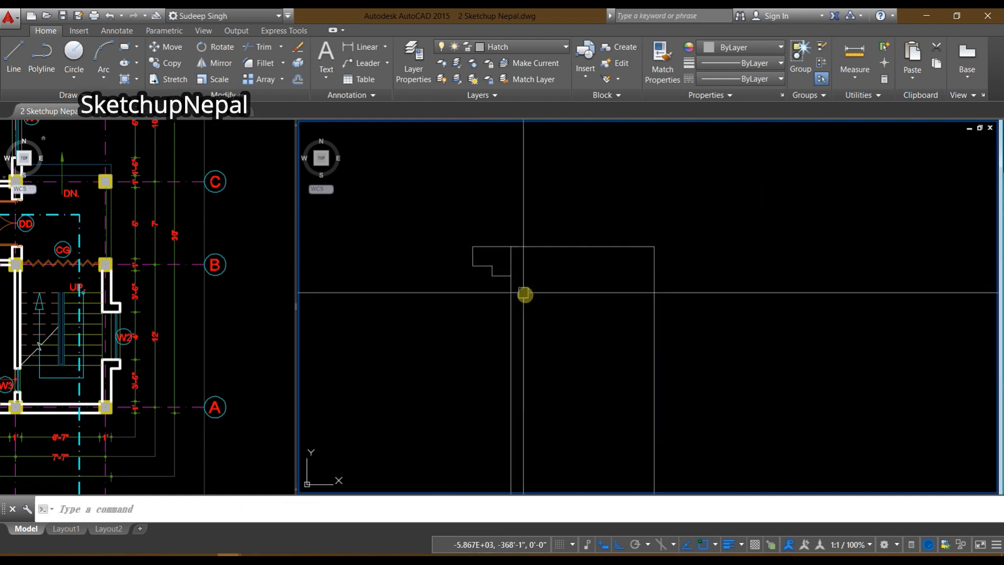
Step: Mirror the stepped cap profile to the other side of the post about the midpoint of its top line
click(498, 291)
click(459, 231)
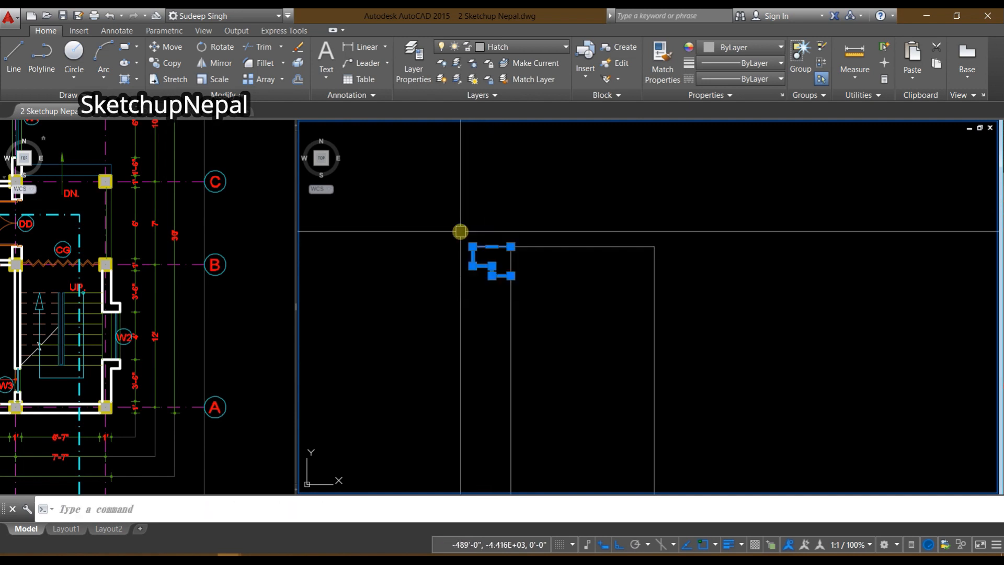
text(mi)
key(Return)
click(579, 246)
click(578, 356)
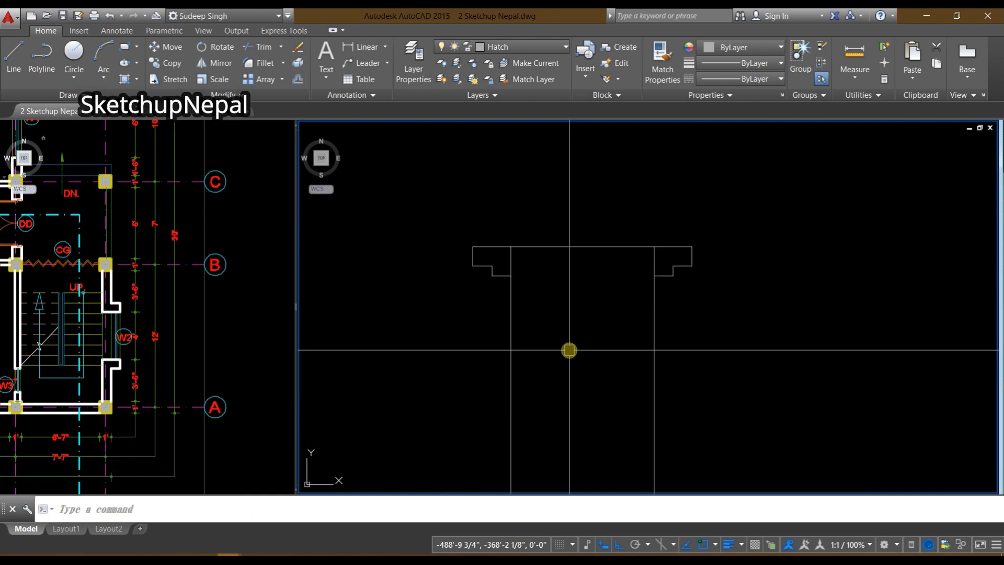
Step: Draw a circle centered on the midpoint of the post's top line, with its radius reaching the post's side
scroll(602, 236, down, 5)
middle_drag(688, 272, 589, 342)
scroll(497, 309, up, 5)
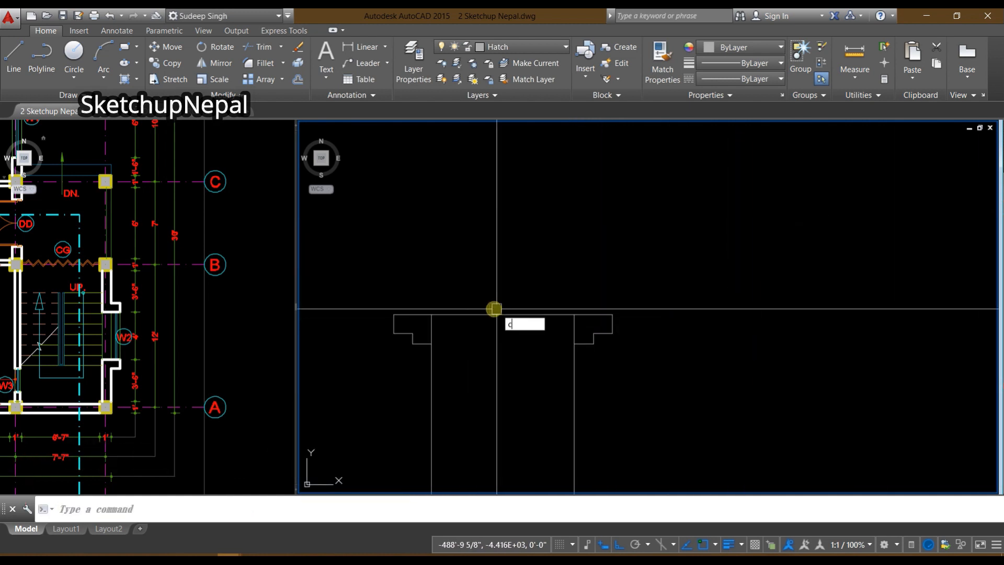
key(Return)
click(503, 314)
click(575, 315)
Step: Move the circle up so that its lowest point rests on the midpoint of the cap's top line
click(522, 383)
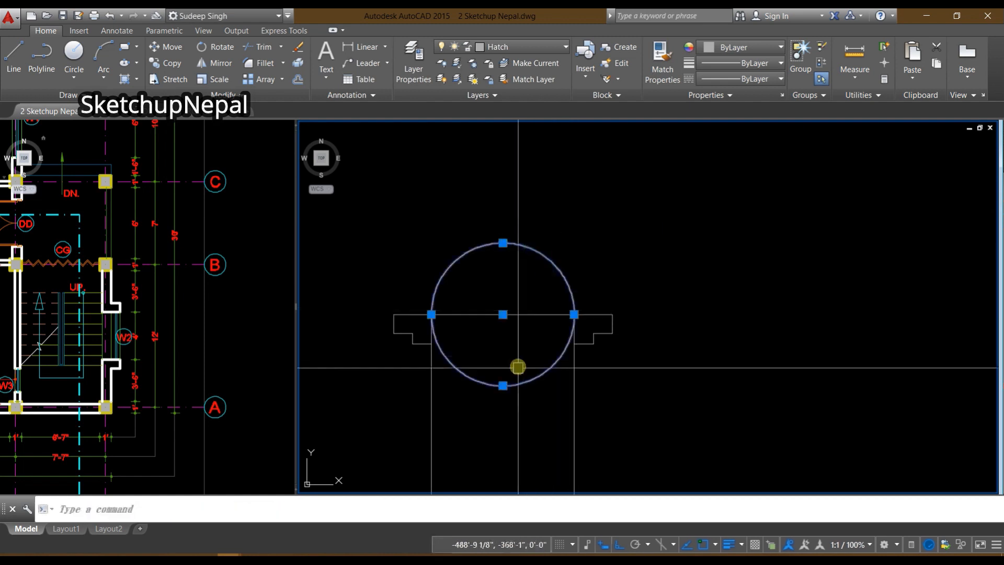
key(m)
key(Return)
click(502, 385)
click(502, 314)
Step: Draw two horizontal lines across the post to close the cap's upper slab and its narrower lower band
scroll(526, 331, down, 4)
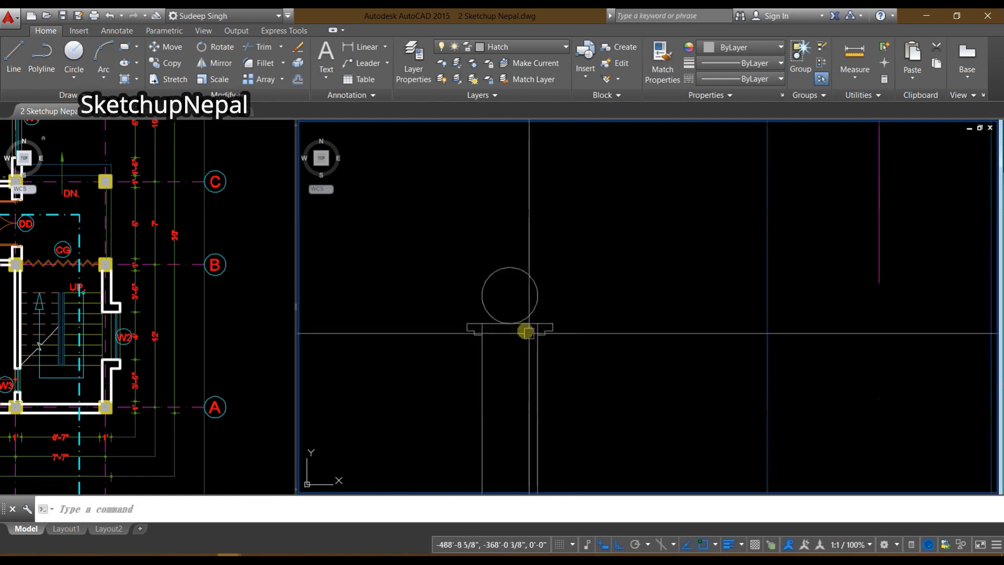
middle_drag(525, 331, 473, 278)
scroll(475, 286, up, 5)
key(l)
key(Return)
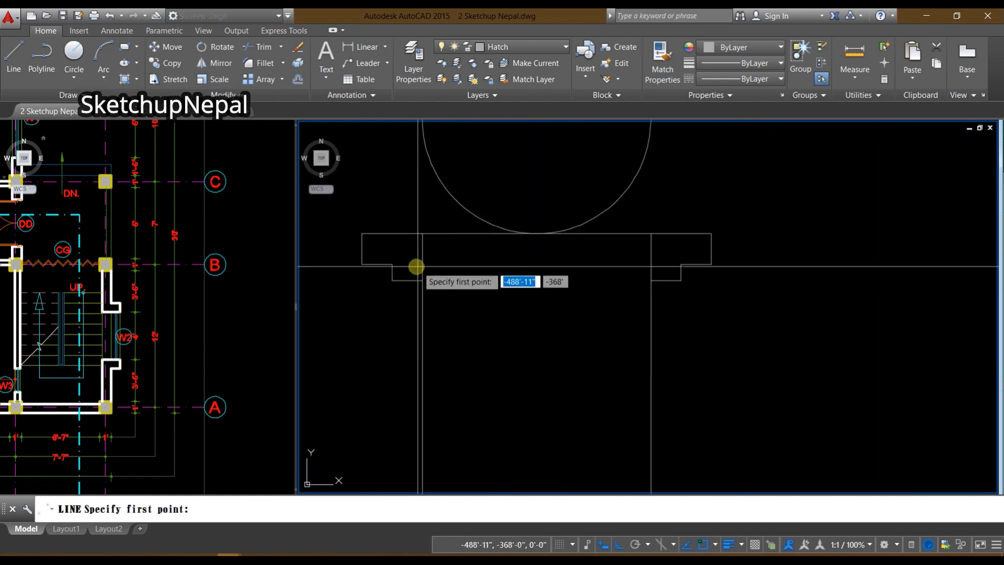
click(392, 264)
key(Return)
key(Return)
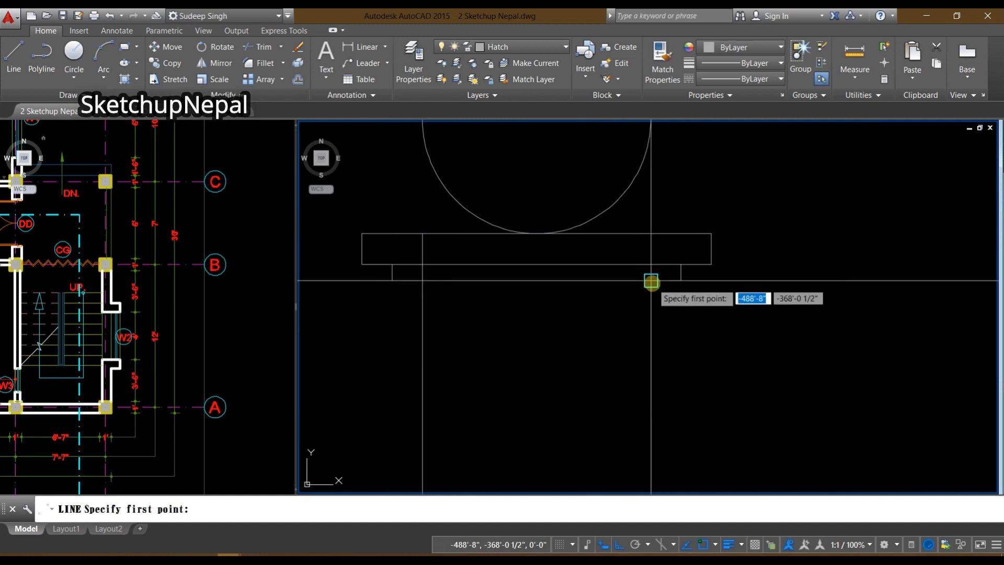
click(651, 281)
click(422, 281)
key(Return)
Step: Shorten one post side line to the underside of the cap and trim the other side line out of the cap
click(424, 316)
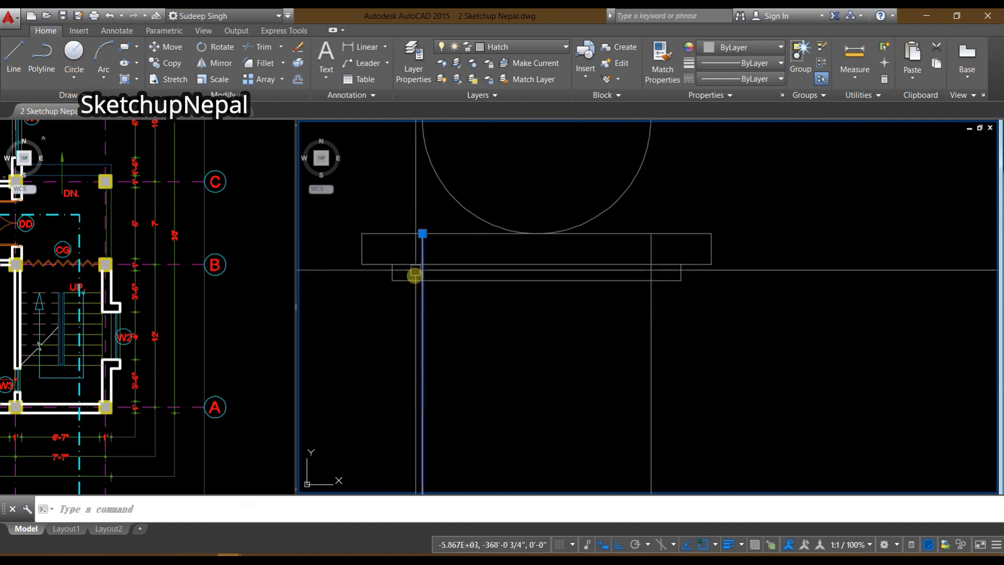
click(423, 234)
click(421, 281)
middle_drag(669, 305, 562, 262)
key(Escape)
text(tr)
key(Return)
key(Return)
click(590, 270)
key(Return)
Step: Examine the cap's lower edge where it meets the post side lines
scroll(533, 278, down, 4)
scroll(572, 262, down, 4)
scroll(544, 261, up, 6)
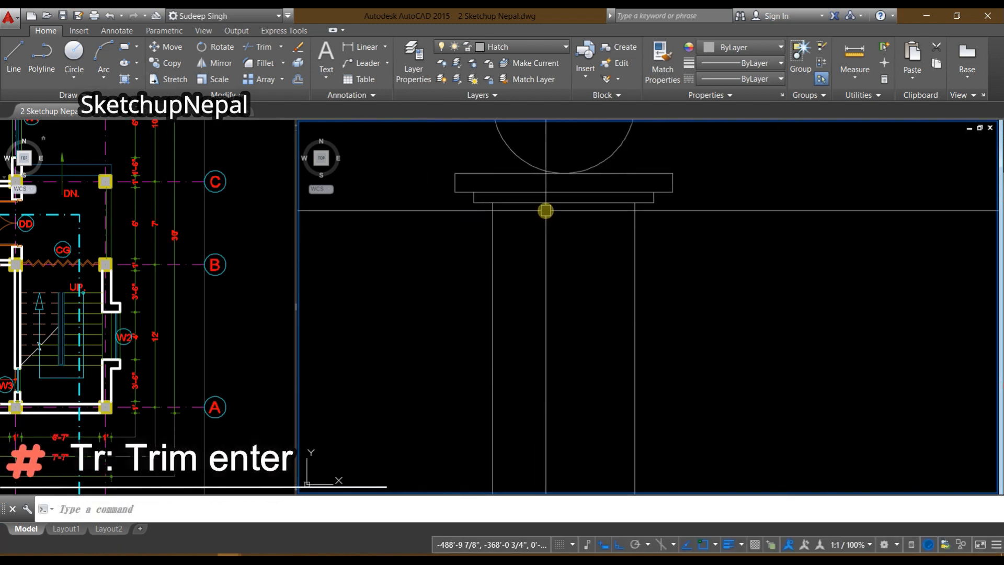
scroll(522, 209, up, 4)
click(419, 197)
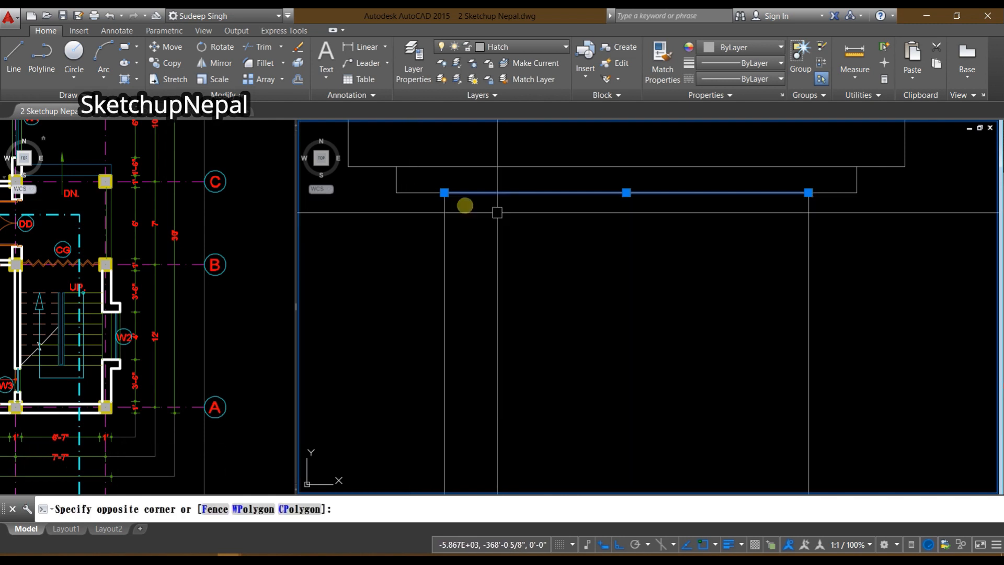
key(Escape)
scroll(569, 259, down, 4)
middle_drag(569, 259, 524, 256)
scroll(531, 256, up, 2)
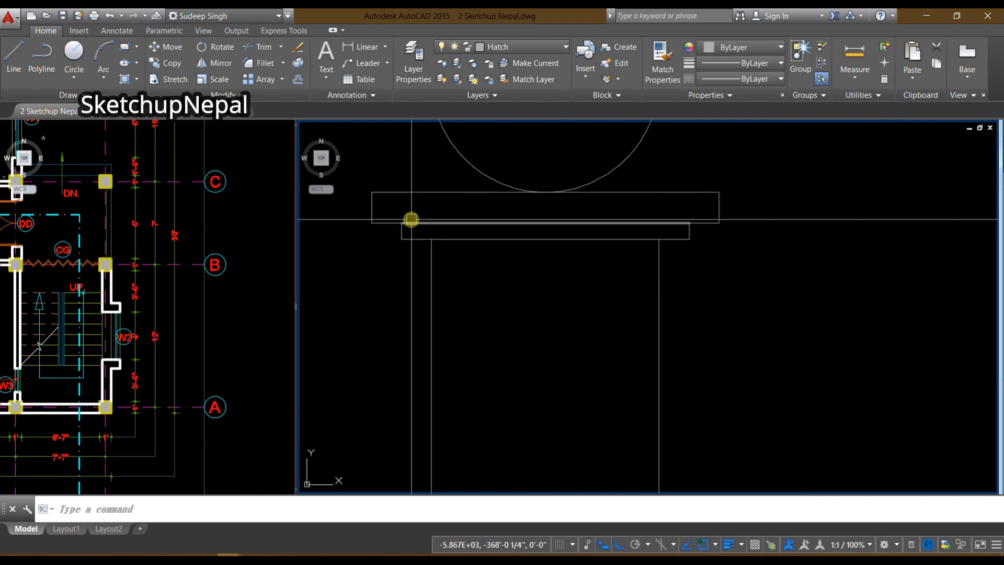
Step: Stretch the underside of the cap's lower band, with the tops of the post side lines, downward to deepen the band
click(748, 273)
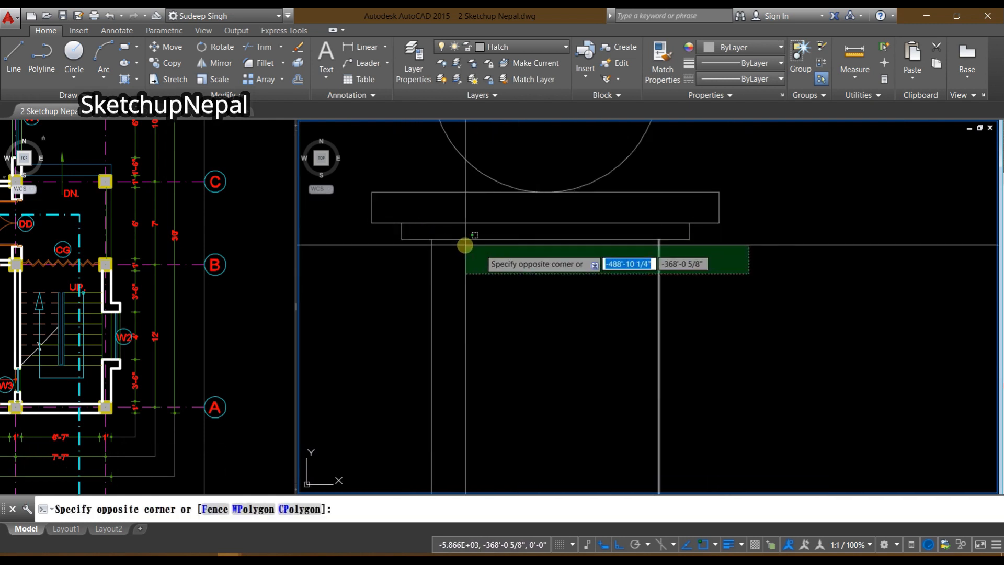
click(377, 234)
text(s)
key(space)
click(726, 280)
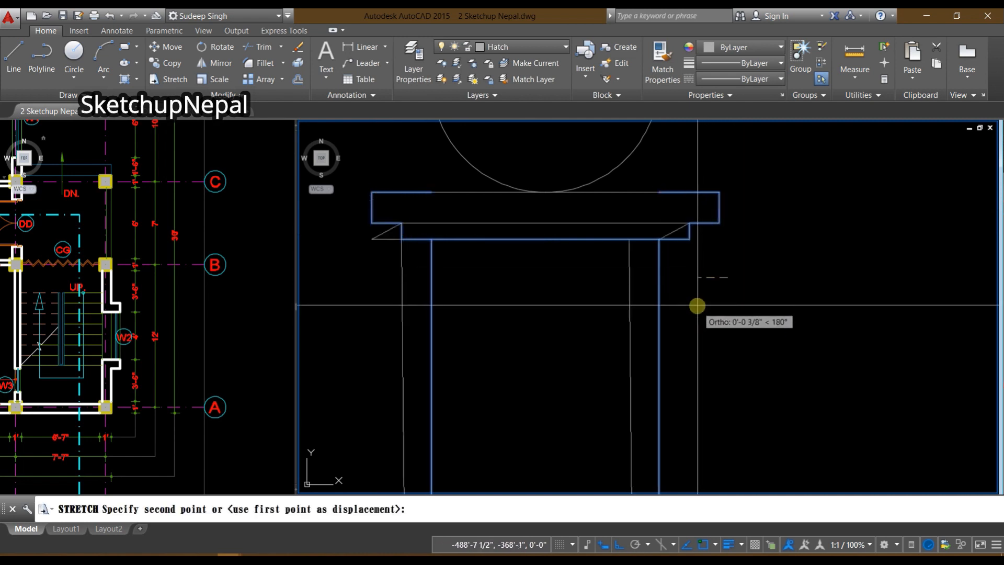
click(721, 290)
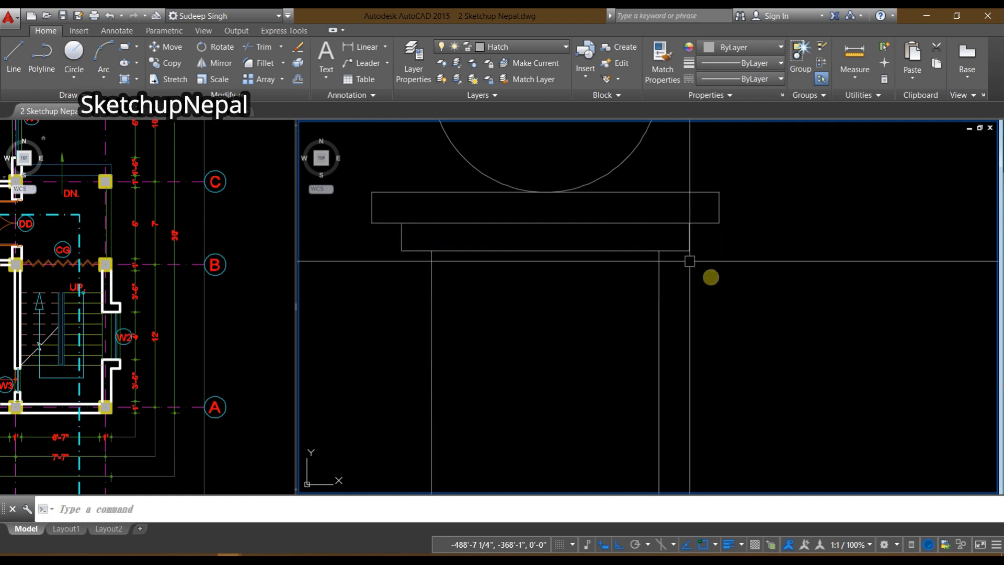
scroll(719, 402, down, 12)
middle_drag(706, 327, 515, 235)
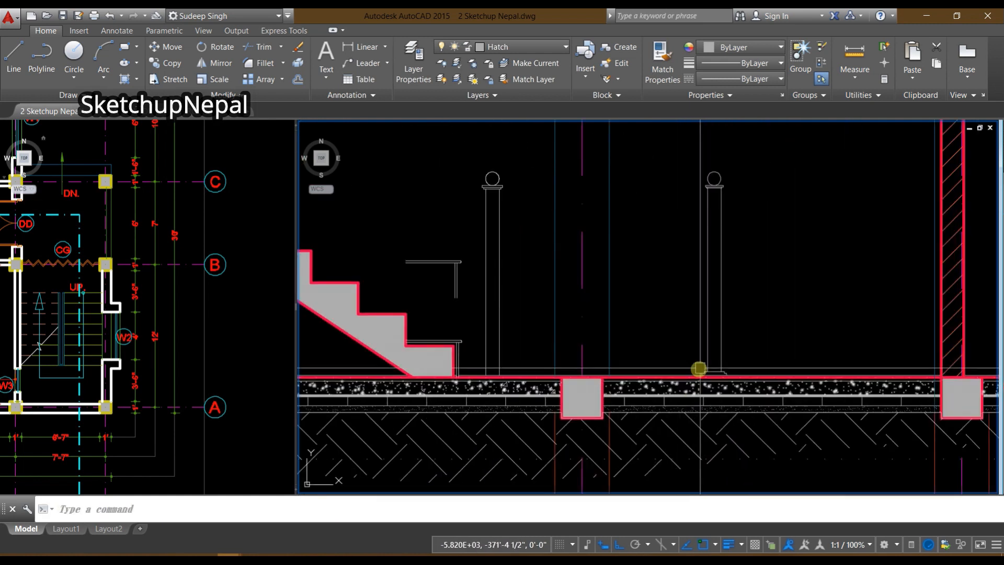
Step: Draw a two-step base profile as a polyline outside one foot of the post, with object snap off and steps about 1/2" each
scroll(701, 372, up, 6)
scroll(650, 347, down, 6)
scroll(434, 344, up, 6)
scroll(511, 350, up, 2)
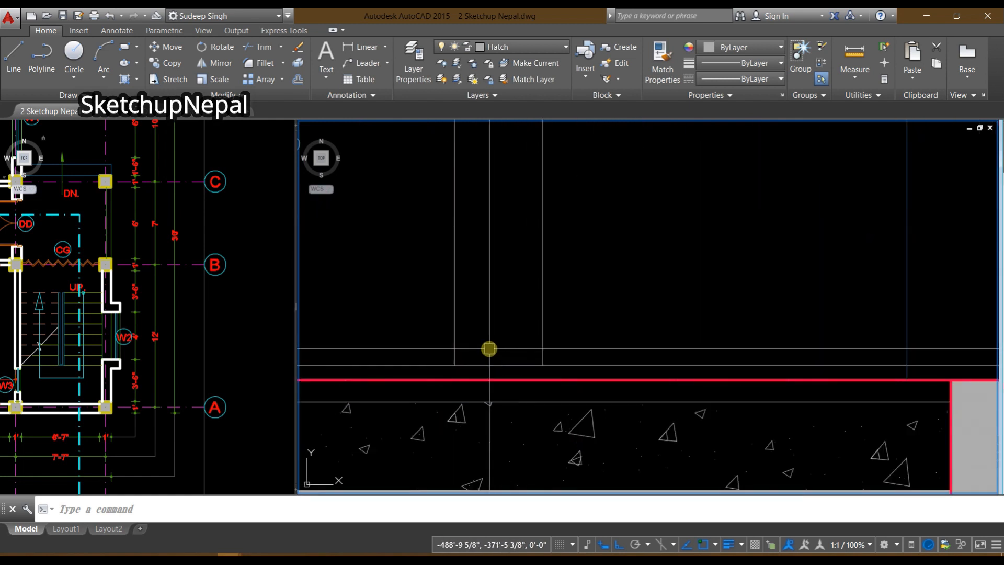
text(l)
key(Return)
scroll(466, 352, up, 3)
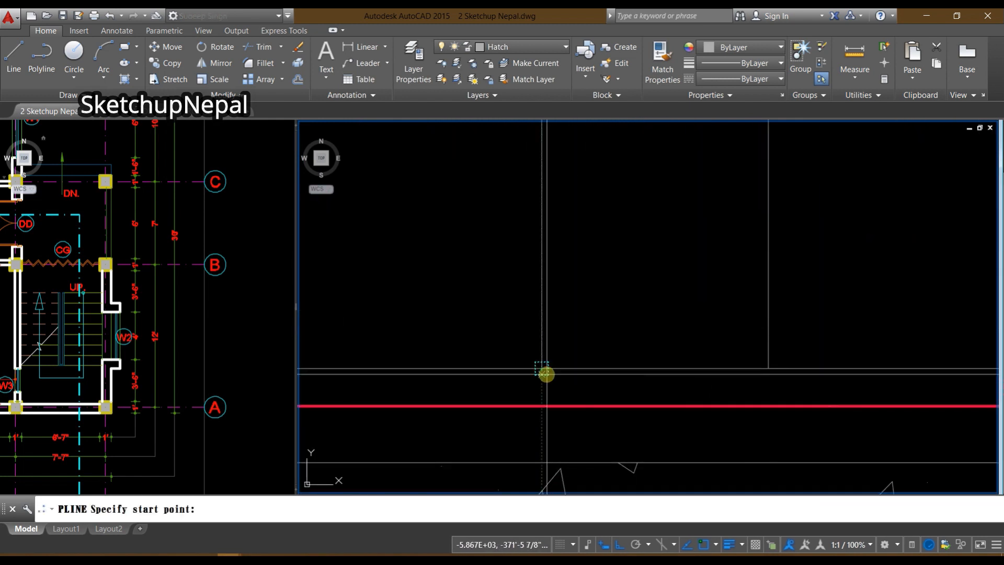
key(F3)
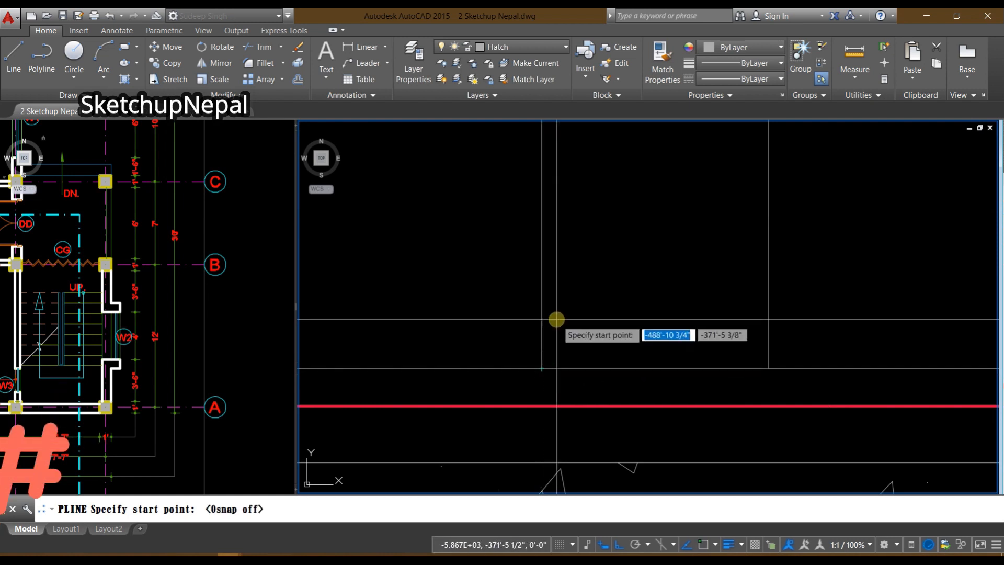
scroll(508, 309, up, 2)
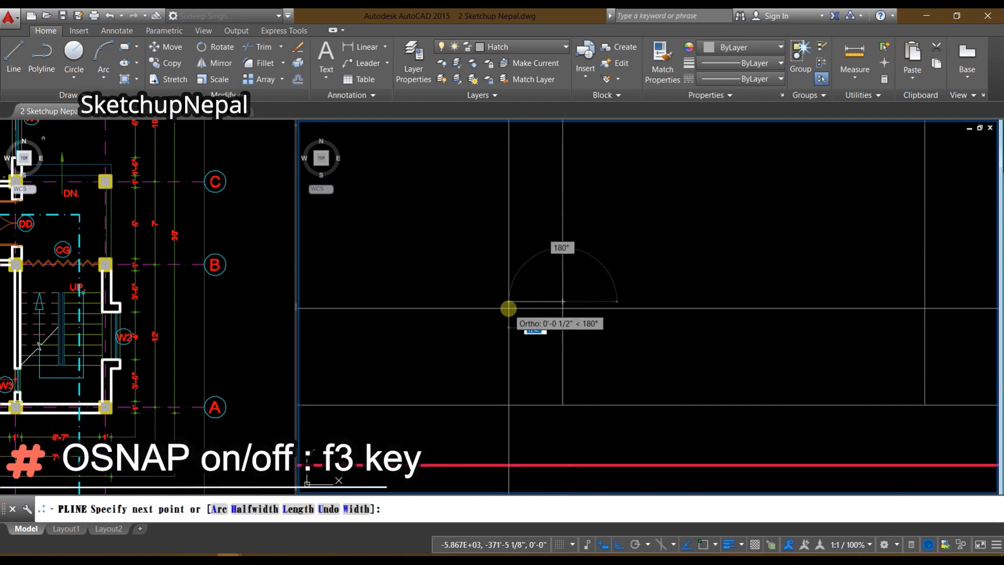
click(521, 301)
click(521, 343)
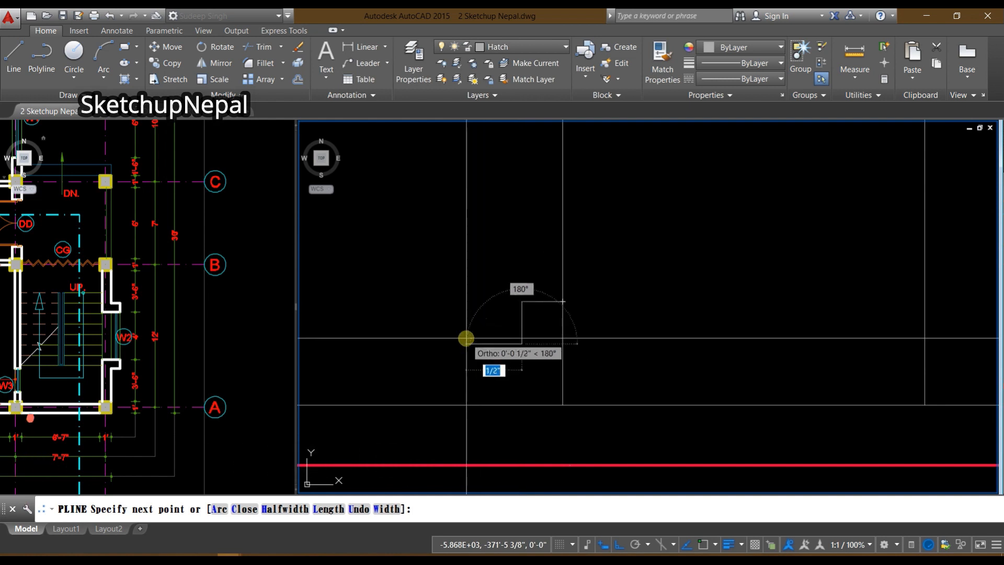
click(465, 343)
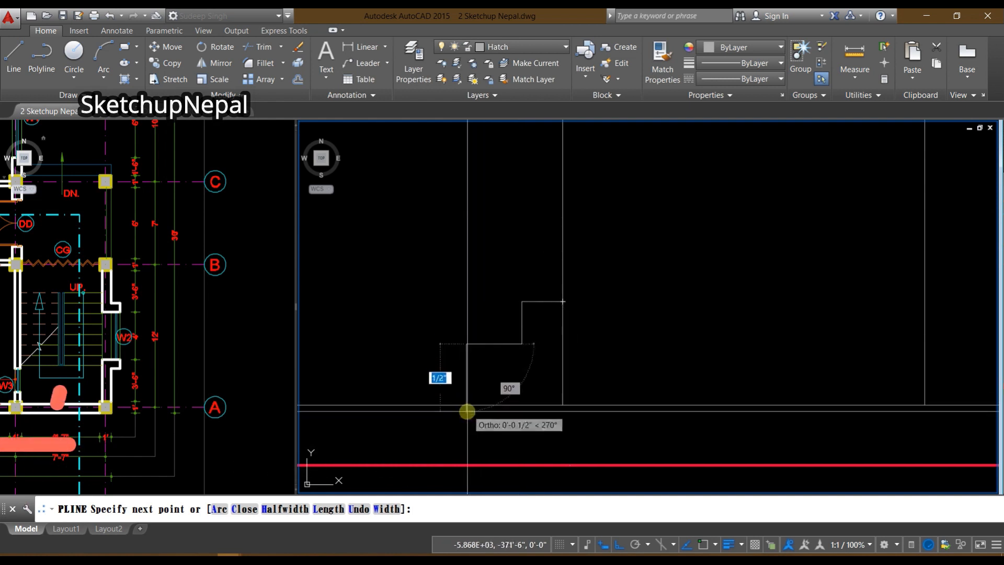
click(466, 405)
key(F3)
key(Return)
Step: Mirror the stepped base profile about the post's vertical centreline, keeping the original
click(519, 380)
click(422, 296)
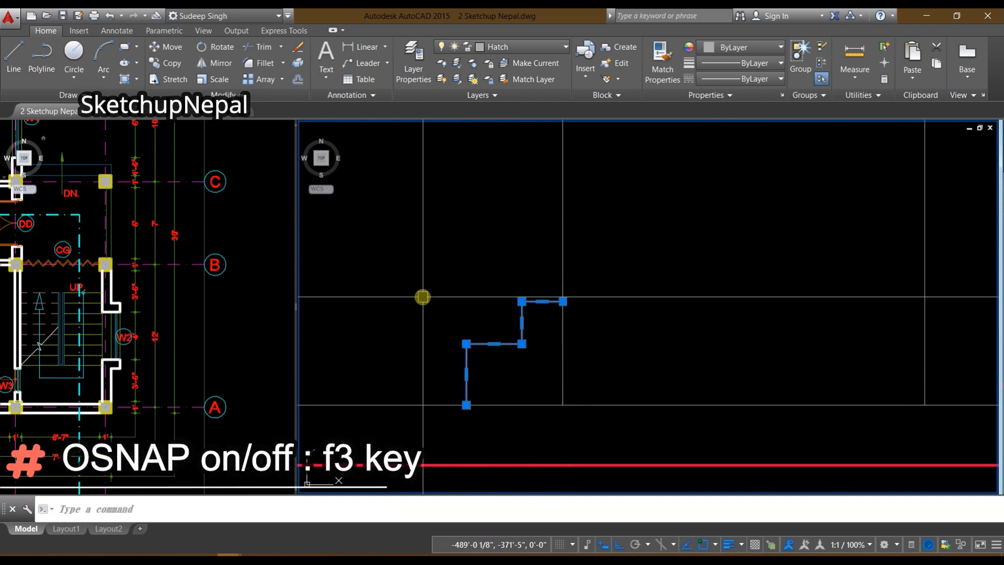
scroll(570, 341, down, 8)
text(mi)
key(Return)
scroll(592, 349, down, 4)
middle_drag(595, 293, 559, 515)
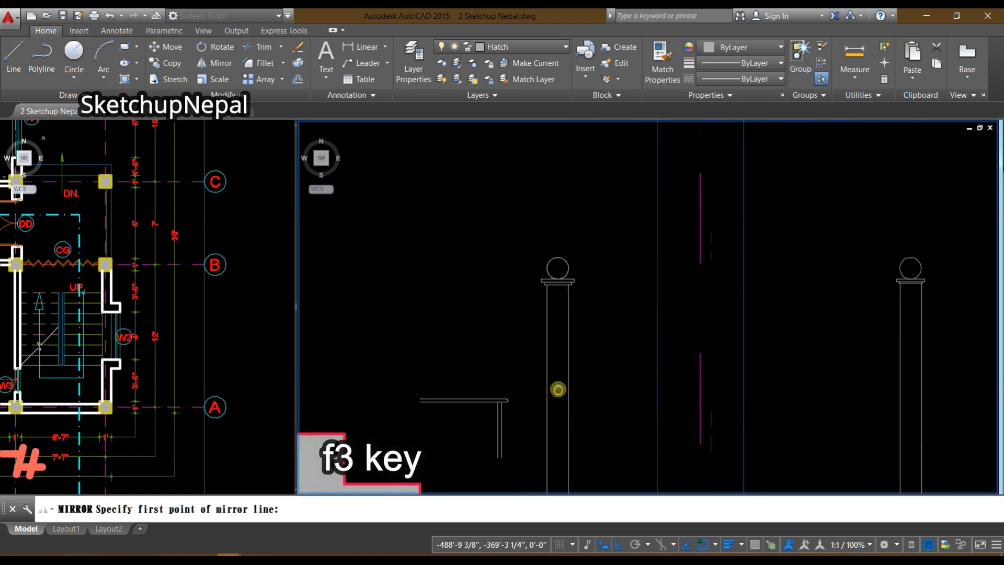
scroll(557, 312, up, 4)
click(555, 243)
scroll(558, 378, down, 6)
middle_drag(571, 478, 574, 320)
scroll(573, 348, up, 5)
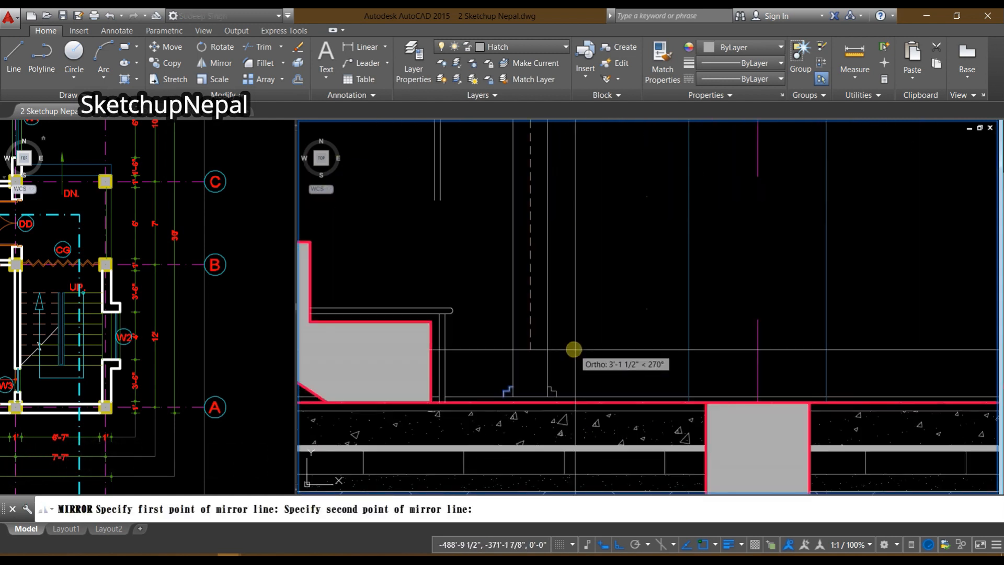
click(528, 385)
key(Return)
scroll(526, 382, up, 5)
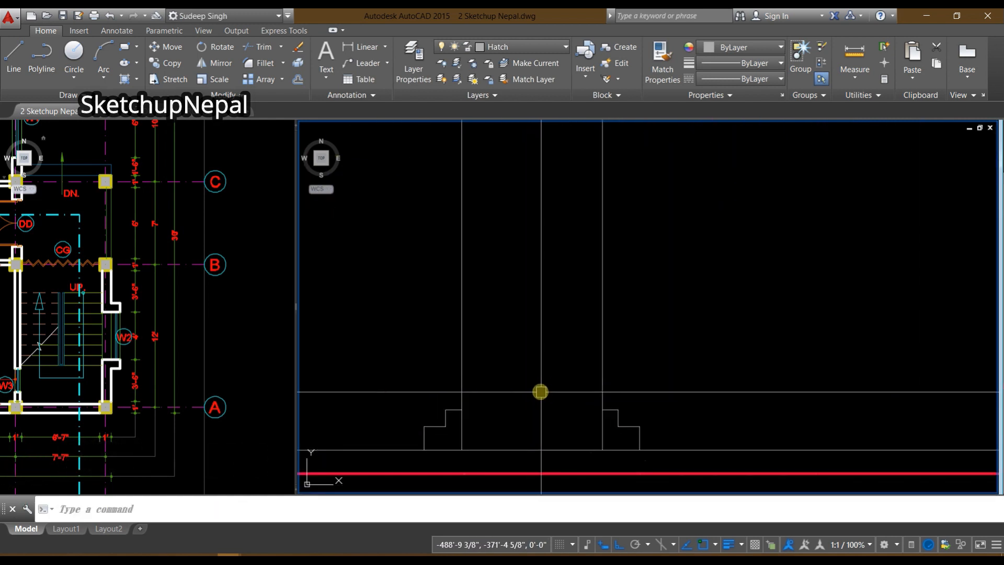
Step: Draw two horizontal lines joining the mirrored base profiles, one at the foot of the post and one at the middle step
text(t)
key(Escape)
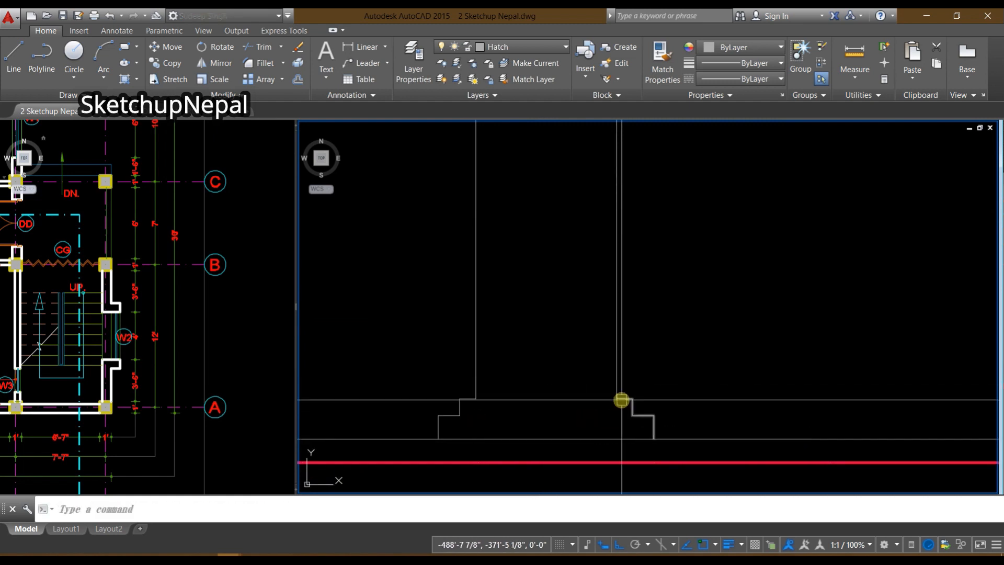
scroll(612, 405, up, 3)
text(l)
key(Return)
click(611, 399)
click(389, 400)
key(Return)
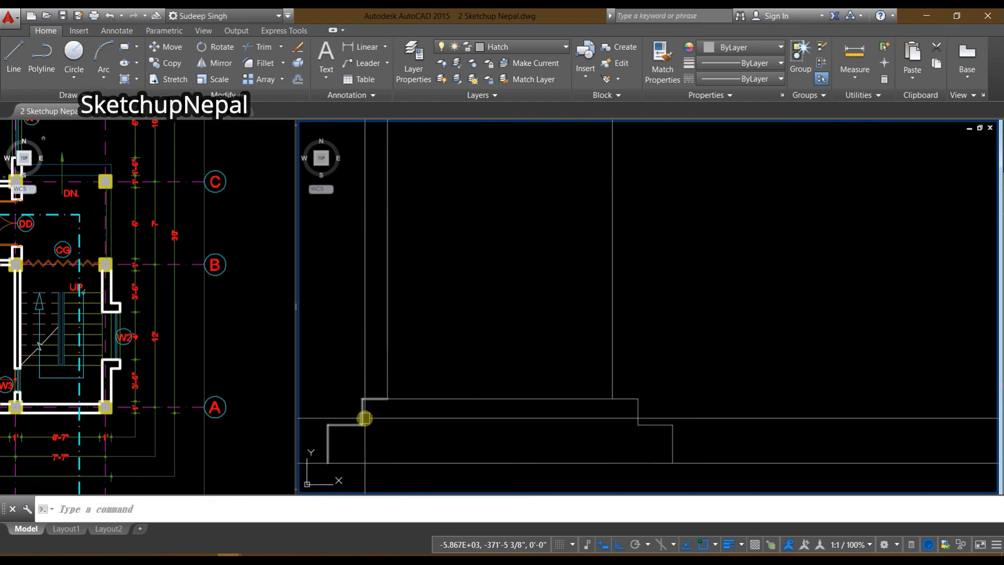
key(Return)
click(362, 425)
click(637, 426)
key(Return)
Step: Examine the whole post from ball finial to stepped base beside the staircase and the reference post
scroll(531, 414, down, 10)
middle_drag(578, 386, 605, 413)
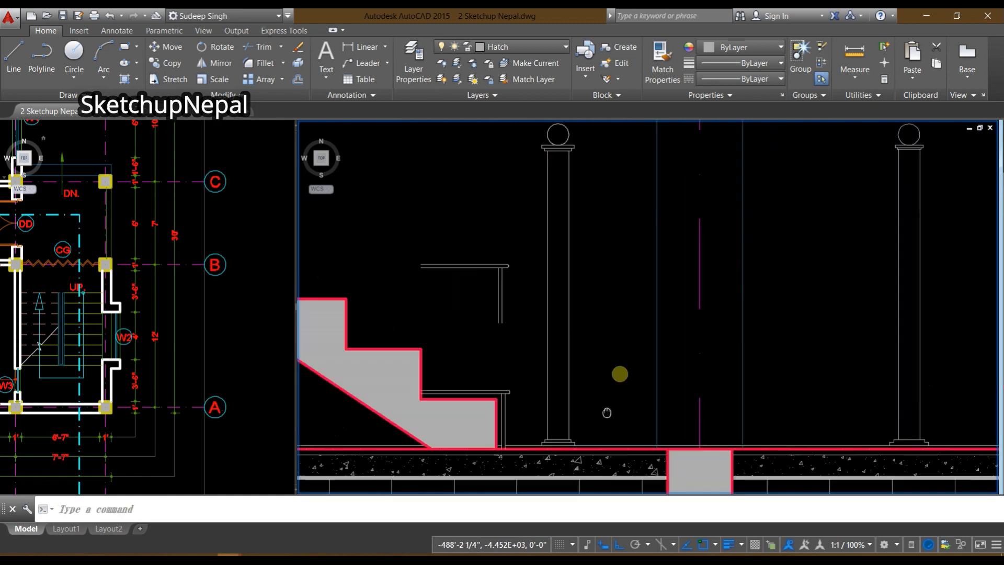
middle_drag(567, 249, 607, 354)
scroll(571, 307, down, 2)
scroll(571, 307, up, 2)
middle_drag(597, 390, 533, 356)
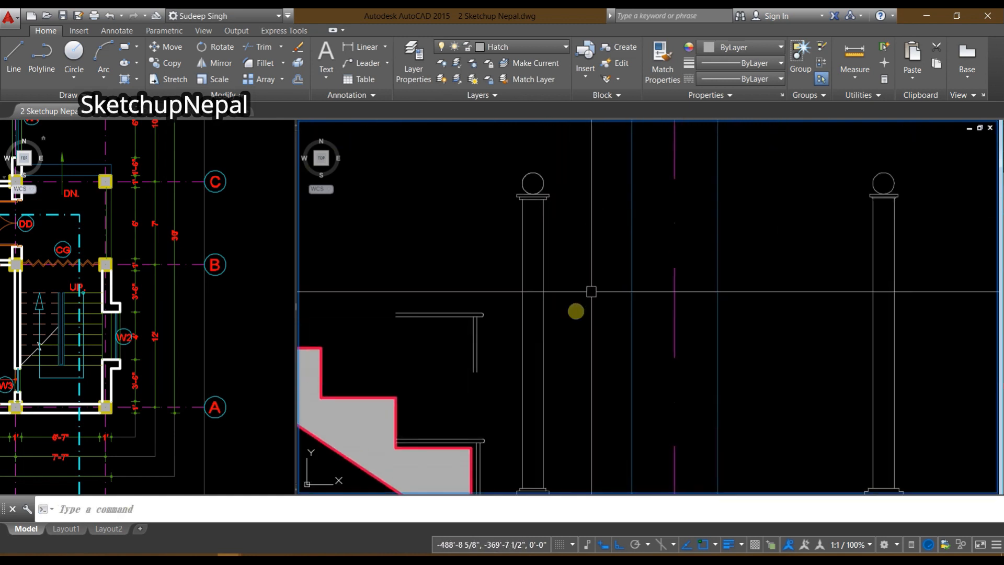
scroll(583, 336, down, 3)
middle_drag(638, 293, 641, 322)
Step: Put the tread and riser finish lines of the lowest stair step on the Ele-1 layer
scroll(616, 361, up, 5)
click(592, 336)
click(553, 291)
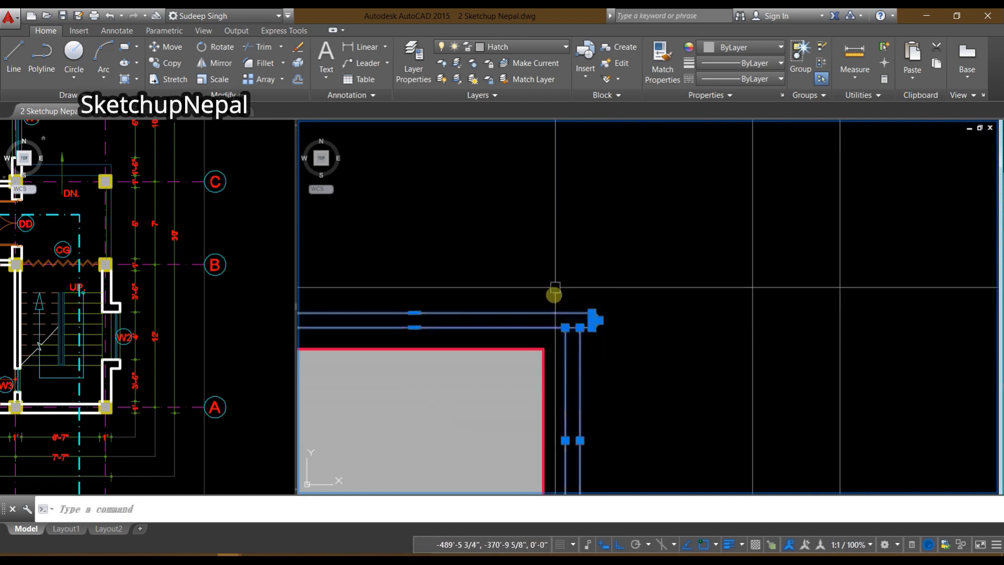
click(524, 49)
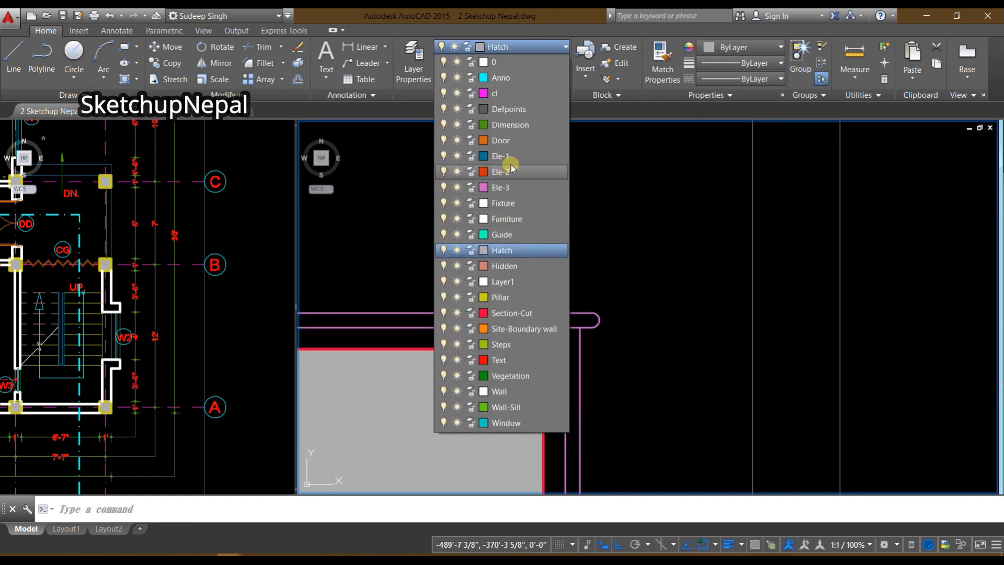
click(516, 157)
scroll(571, 228, down, 4)
middle_drag(575, 234, 538, 374)
key(Escape)
Step: Delete the spare copy of the tread and riser finish floating above the lowest steps
scroll(527, 314, up, 2)
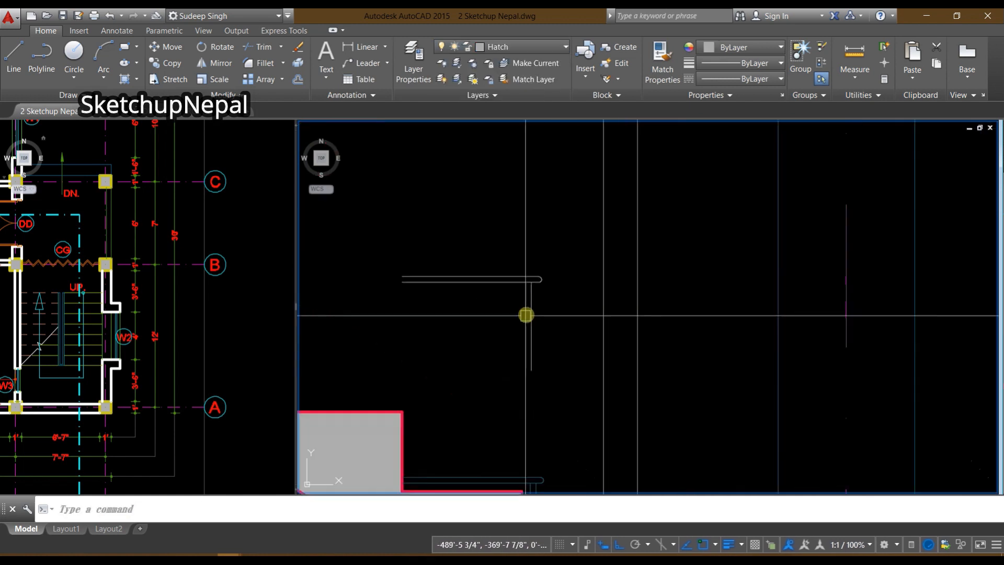
click(547, 253)
click(487, 336)
scroll(480, 302, down, 4)
key(Delete)
Step: Create a layer named Railing with color 52 and a 0.13 mm lineweight
middle_drag(549, 312, 584, 398)
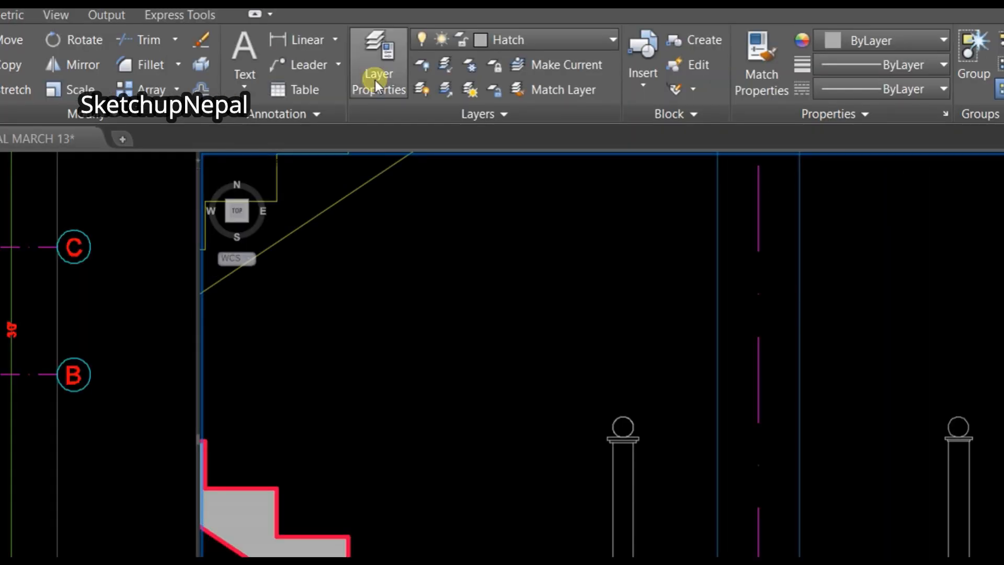
click(375, 80)
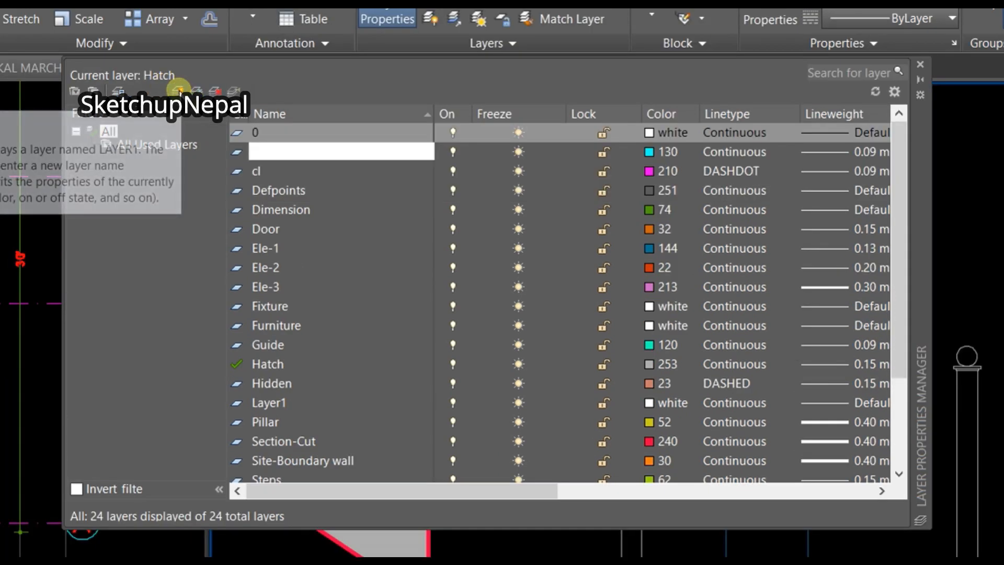
click(178, 90)
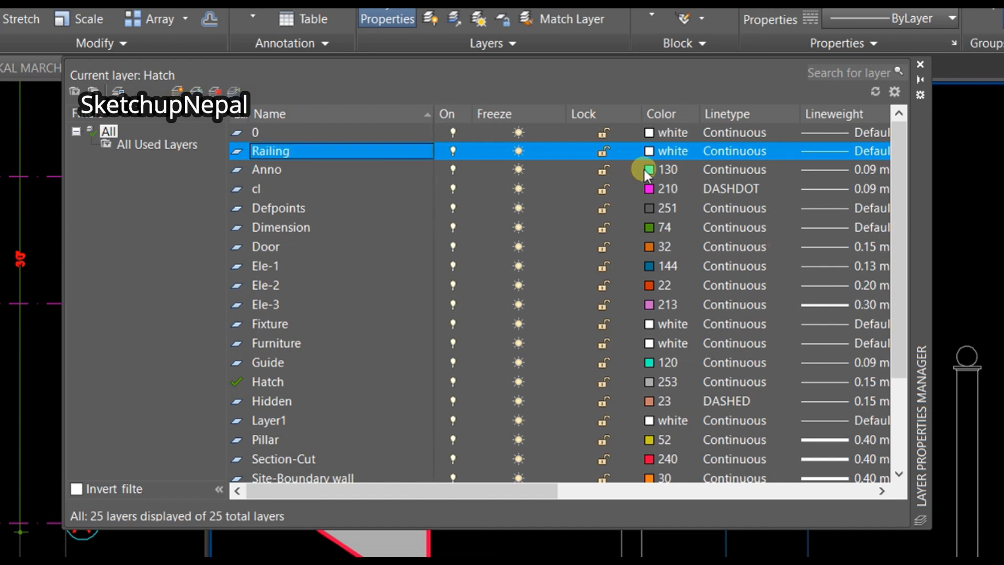
drag(547, 488, 641, 406)
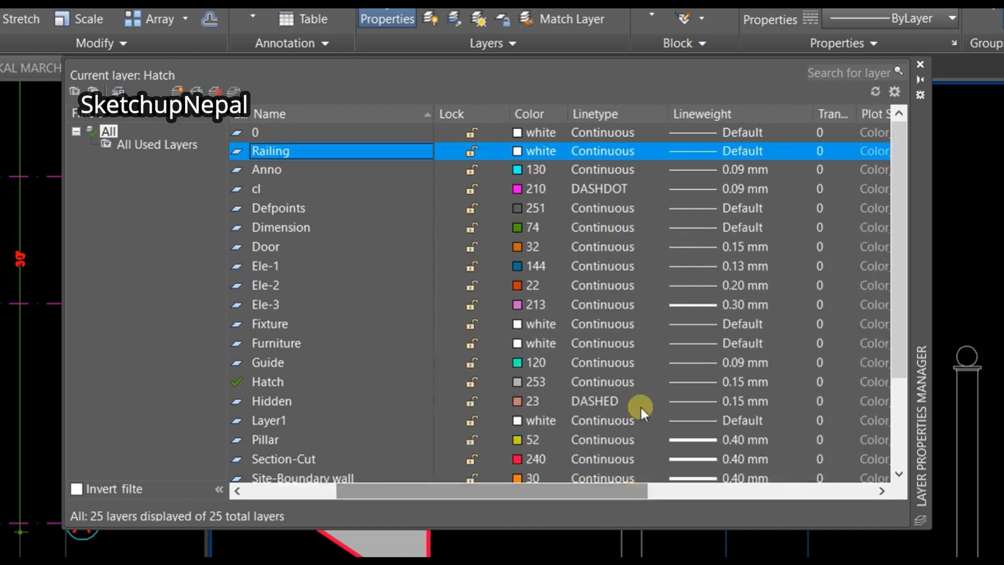
click(518, 151)
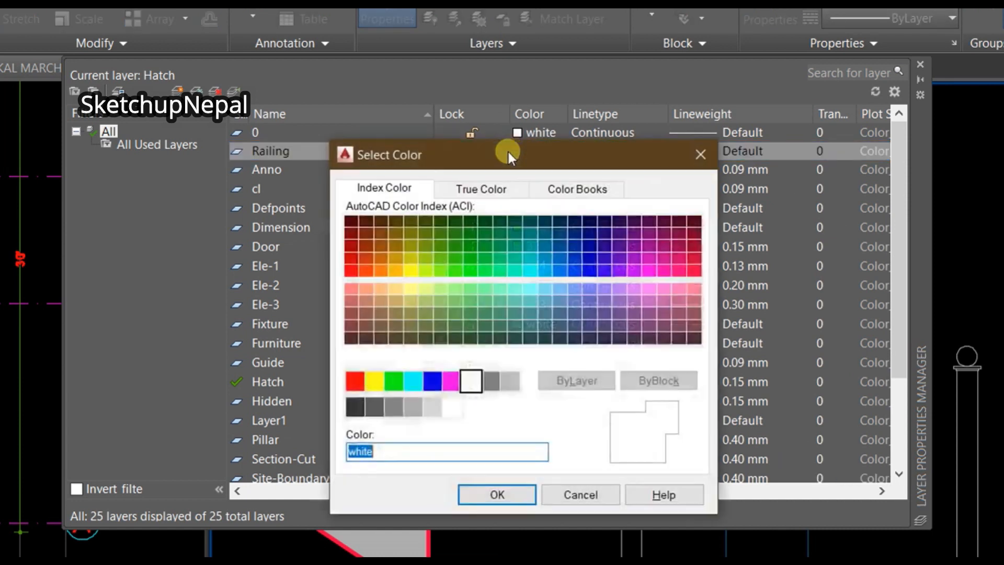
click(411, 257)
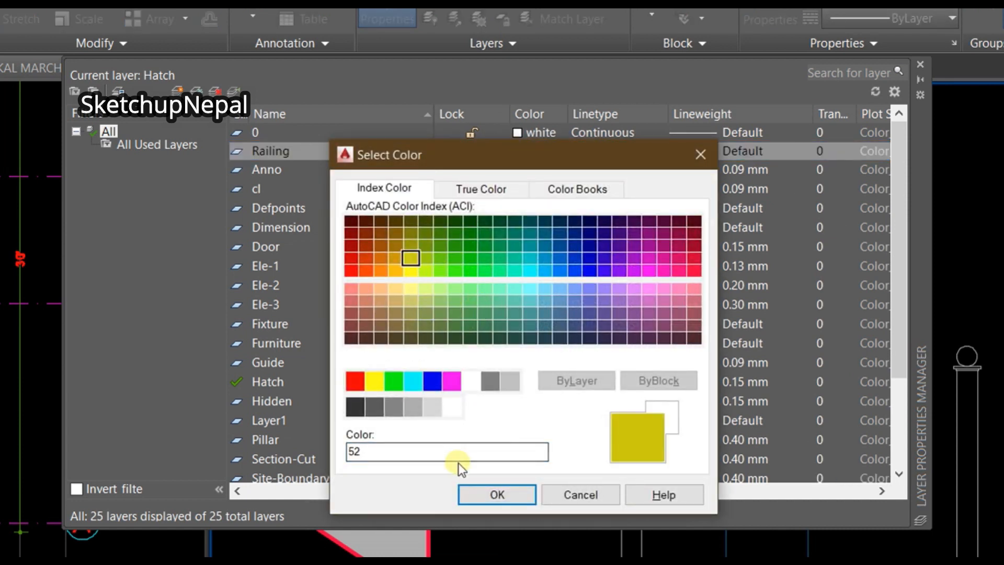
click(486, 497)
click(724, 153)
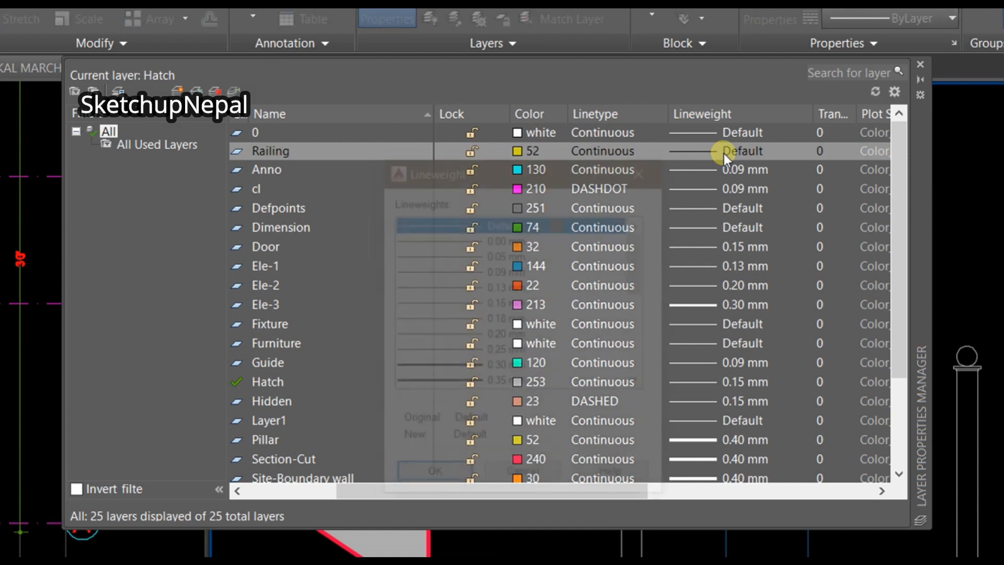
click(510, 282)
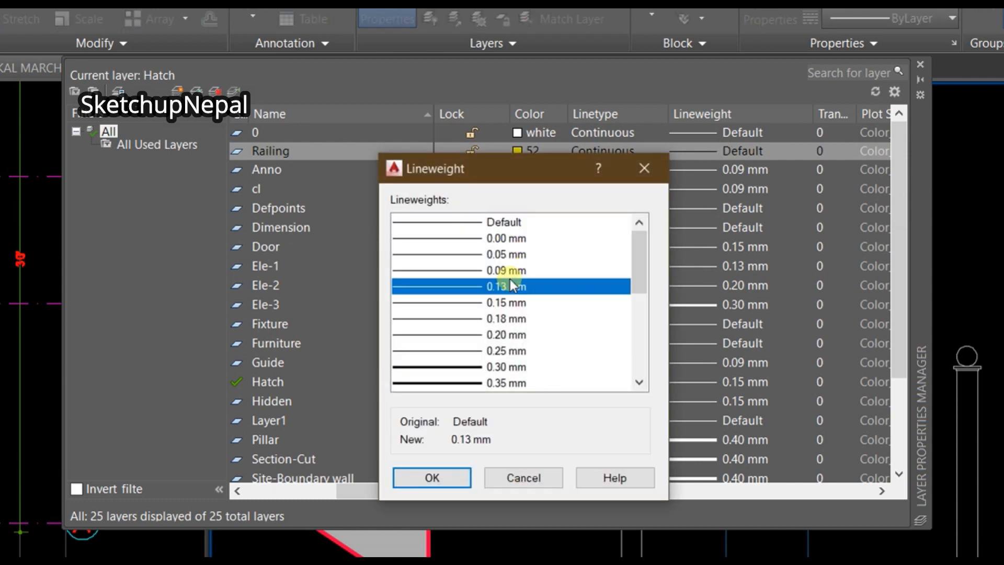
click(450, 477)
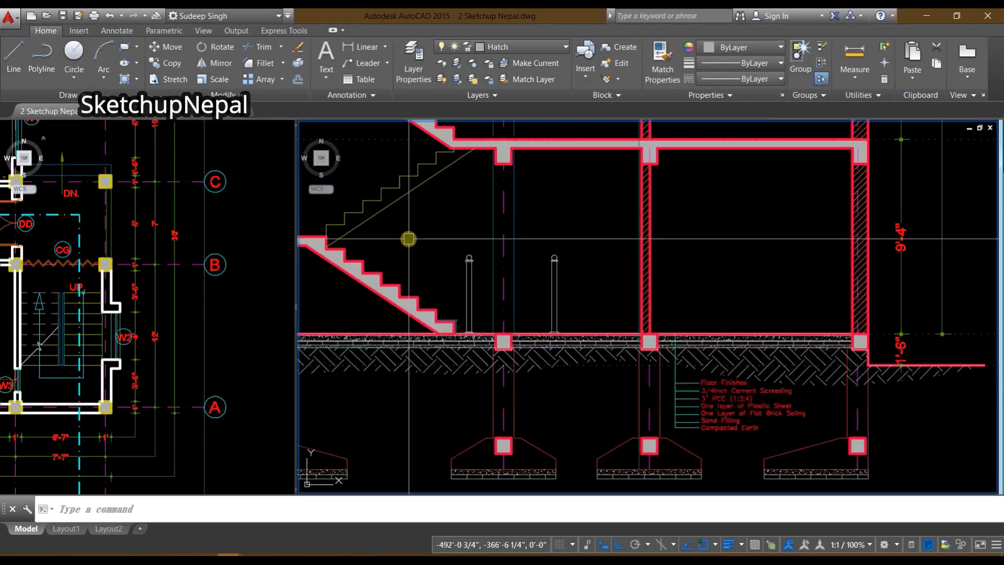
Step: Put the whole post at the foot of the stair, including ball, cap and stepped base, on the Railing layer
scroll(538, 341, down, 2)
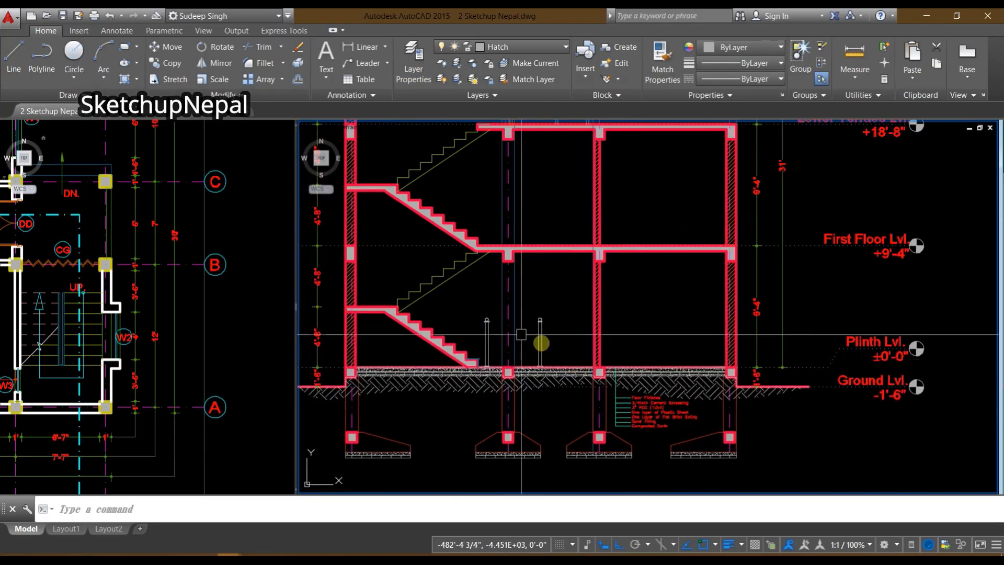
scroll(496, 343, up, 3)
scroll(572, 274, up, 2)
click(538, 186)
key(Escape)
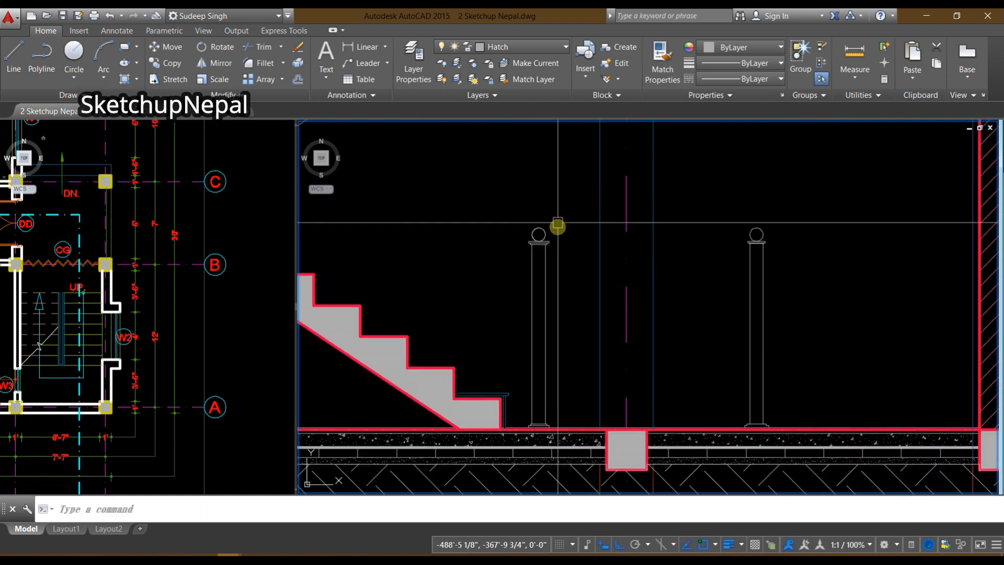
click(558, 224)
click(506, 333)
scroll(544, 424, up, 5)
click(488, 399)
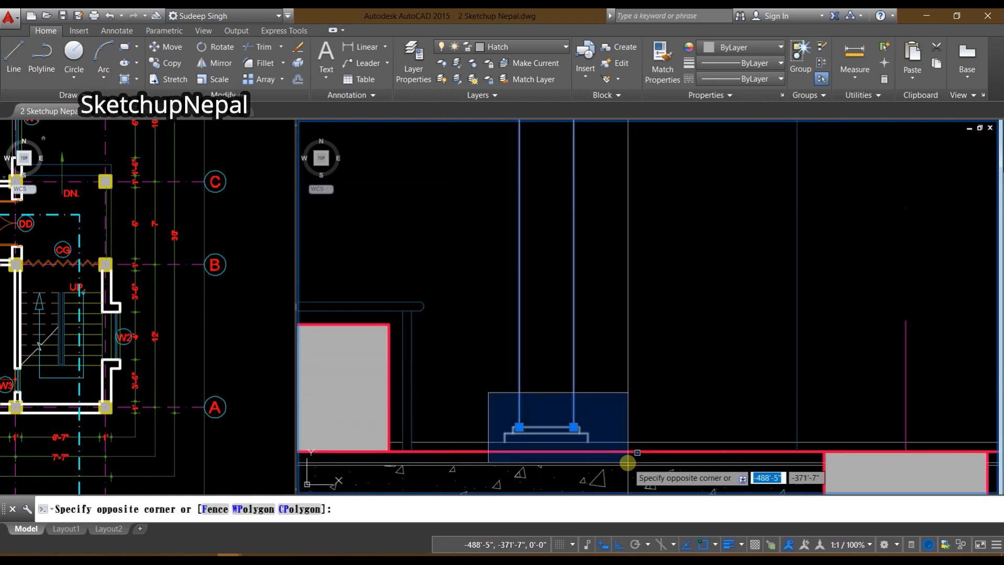
click(628, 464)
click(530, 49)
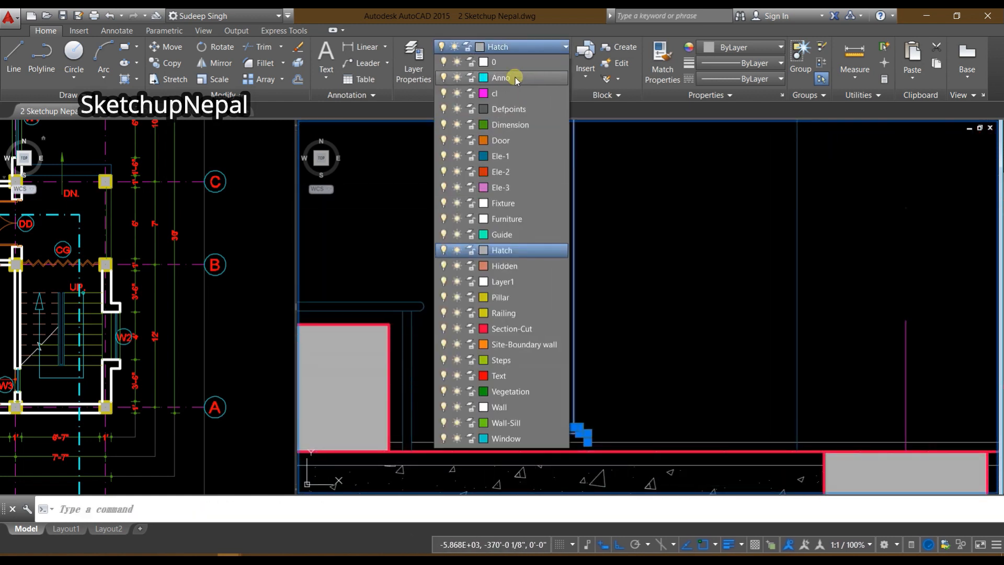
click(504, 313)
key(Escape)
scroll(542, 386, down, 4)
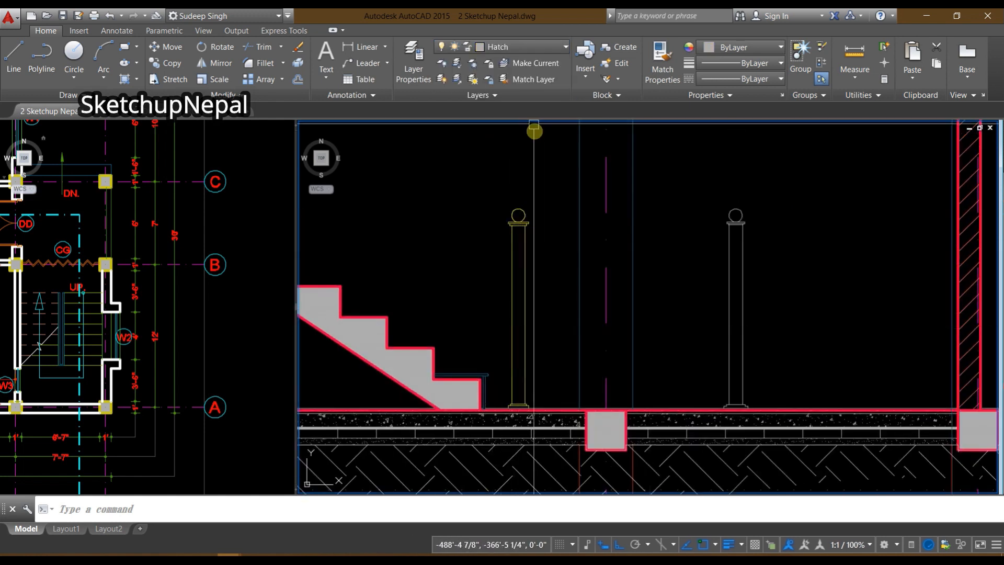
Step: Make Railing the current layer by matching the recoloured post
click(534, 62)
scroll(515, 251, up, 2)
click(516, 251)
scroll(507, 251, down, 5)
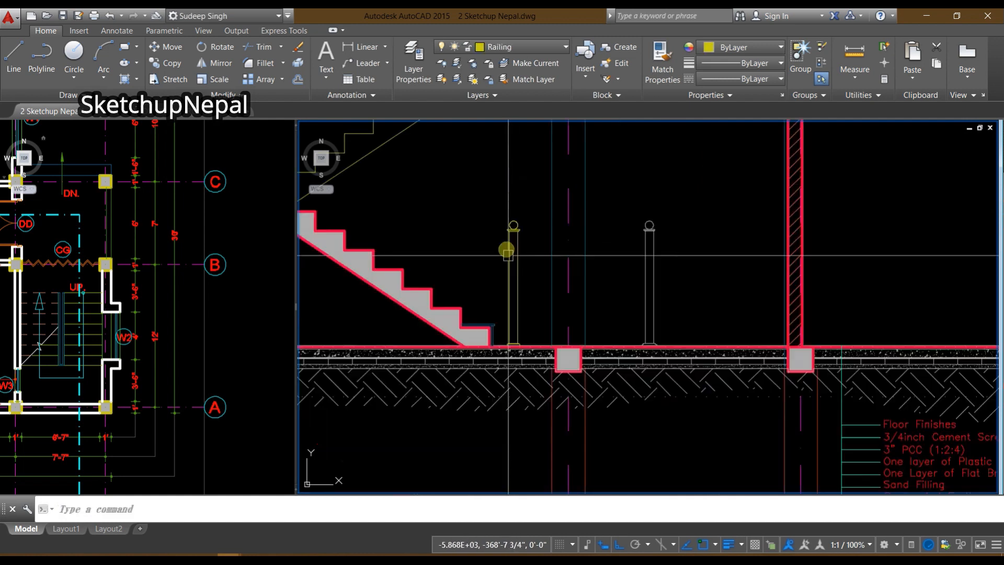
click(523, 47)
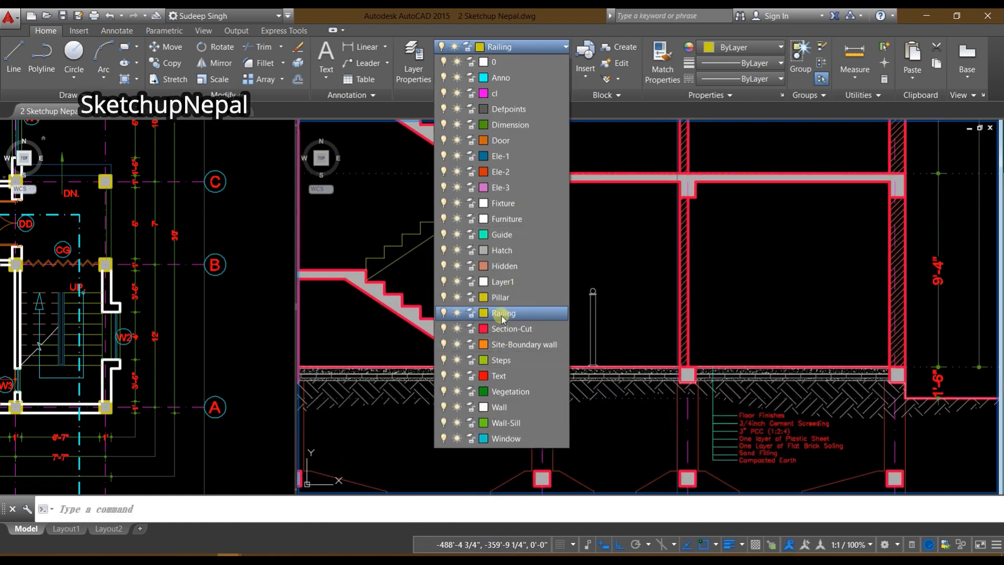
scroll(679, 344, up, 5)
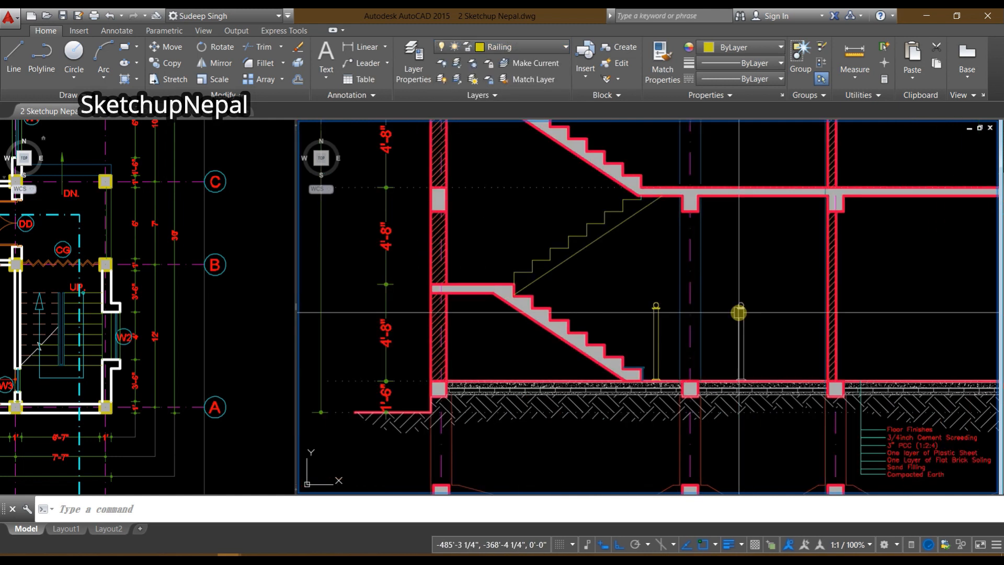
click(601, 223)
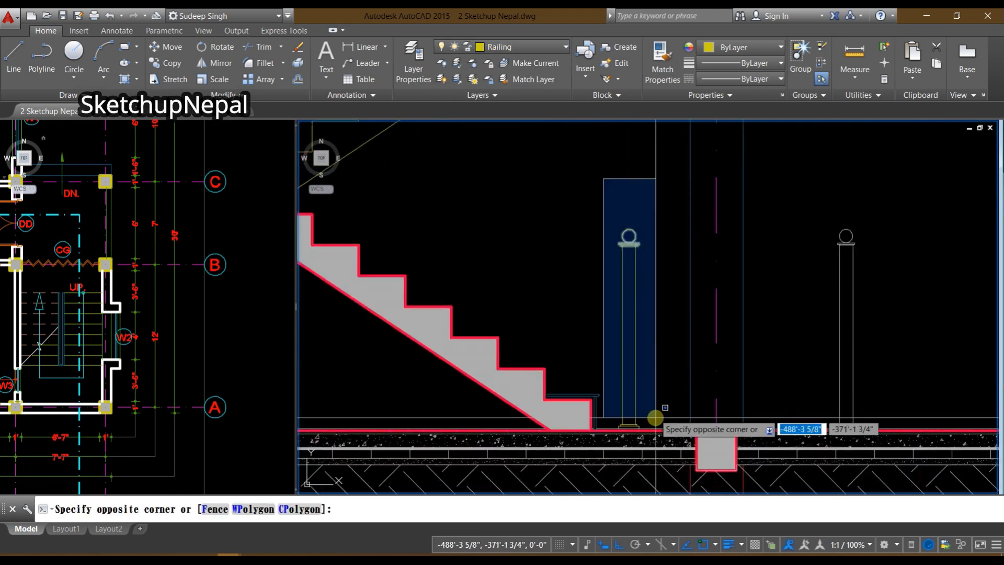
click(661, 446)
key(Escape)
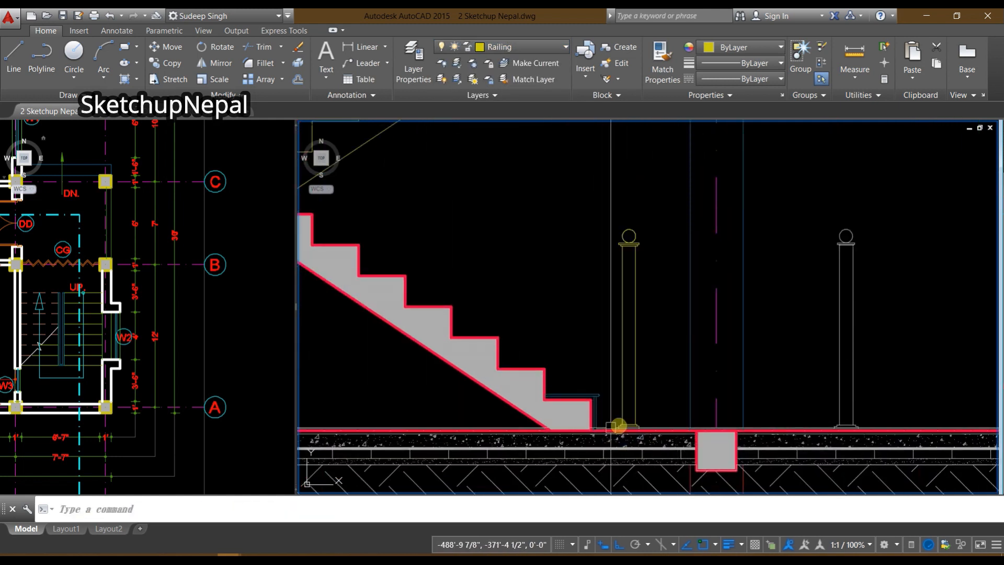
Step: Measure the horizontal gap between the lowest step's finish and the railing post beside it
scroll(606, 424, up, 4)
text(dli)
scroll(601, 418, up, 2)
key(space)
click(589, 365)
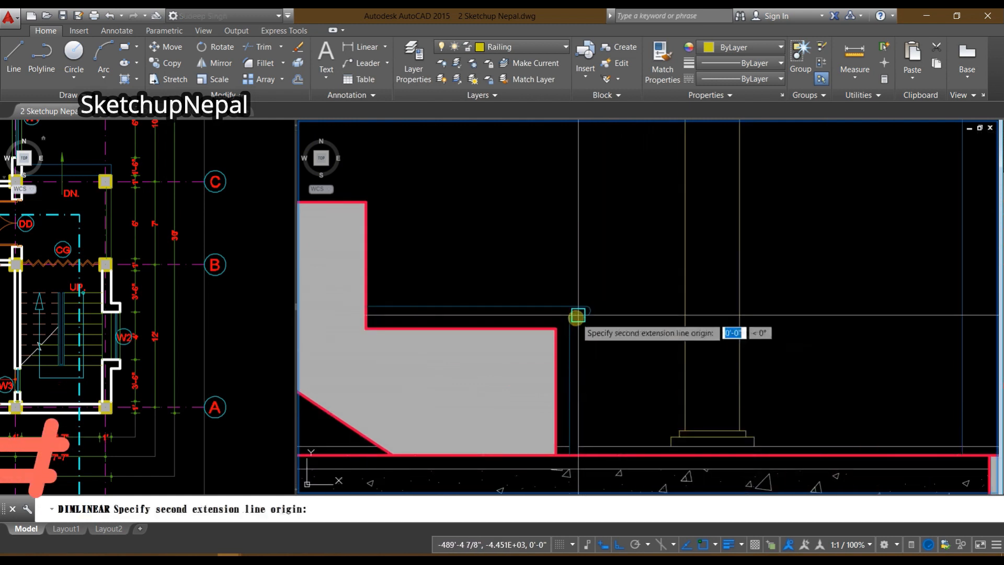
click(681, 316)
scroll(669, 312, down, 3)
middle_drag(669, 312, 603, 412)
key(Escape)
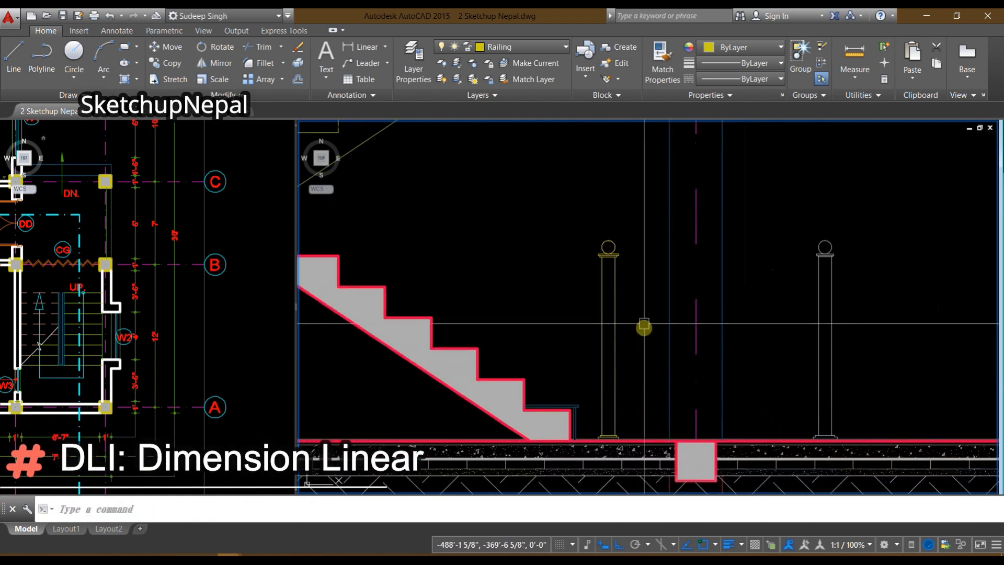
Step: Offset the lowest step's outer riser finish line 3 inches toward the railing post as a guide
scroll(576, 446, up, 4)
text(o)
key(space)
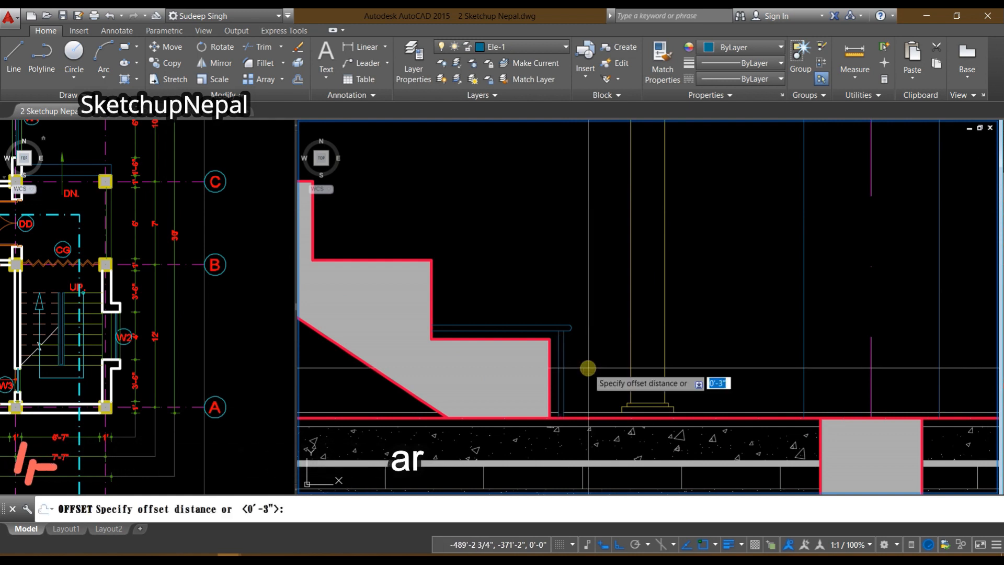
key(space)
click(563, 368)
click(595, 369)
key(Escape)
Step: Move the whole railing post horizontally so the outer edge of its base meets the offset guide line
scroll(592, 367, down, 4)
click(594, 165)
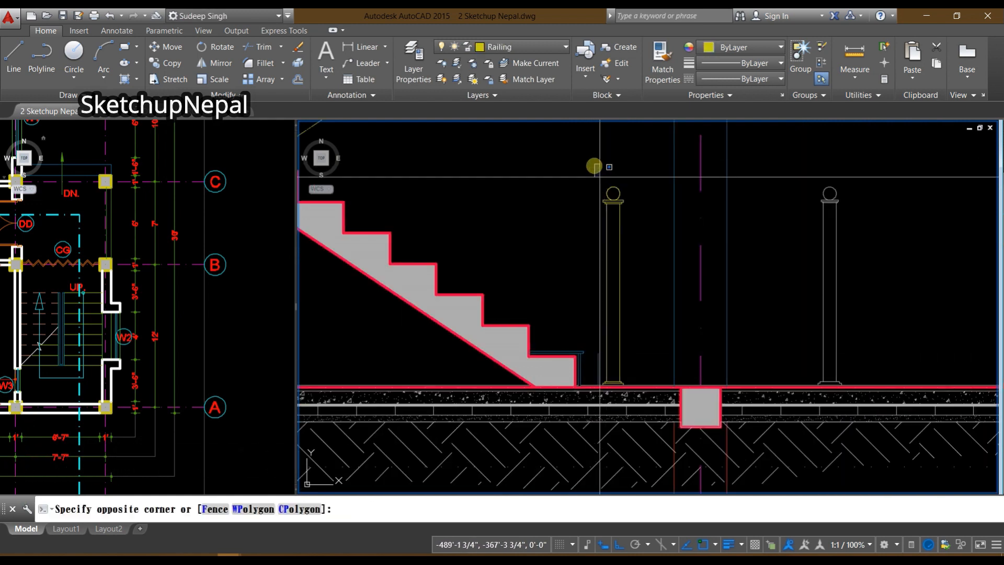
click(639, 409)
scroll(610, 410, up, 6)
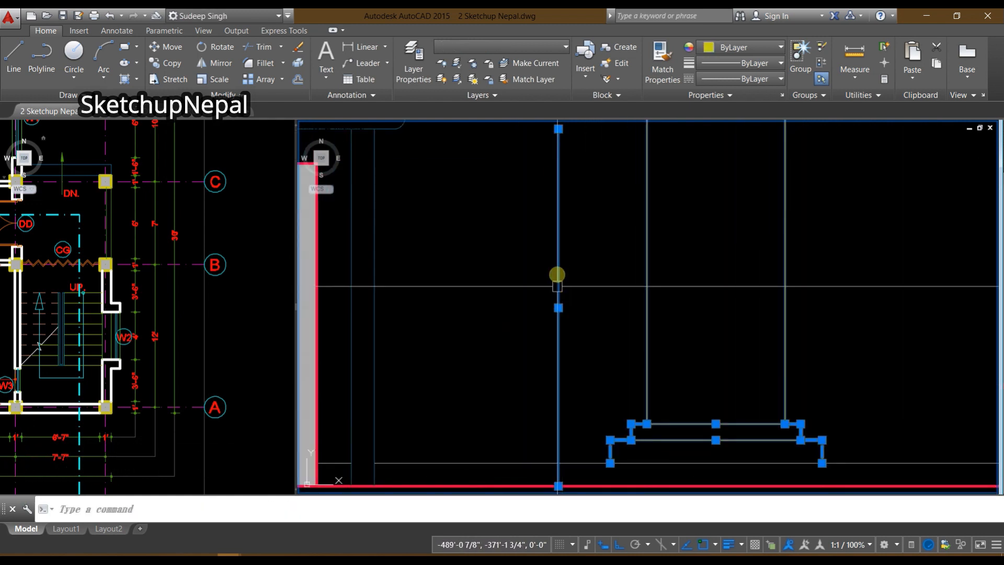
shift+click(570, 380)
shift+click(475, 264)
middle_drag(585, 474, 481, 346)
scroll(482, 345, up, 2)
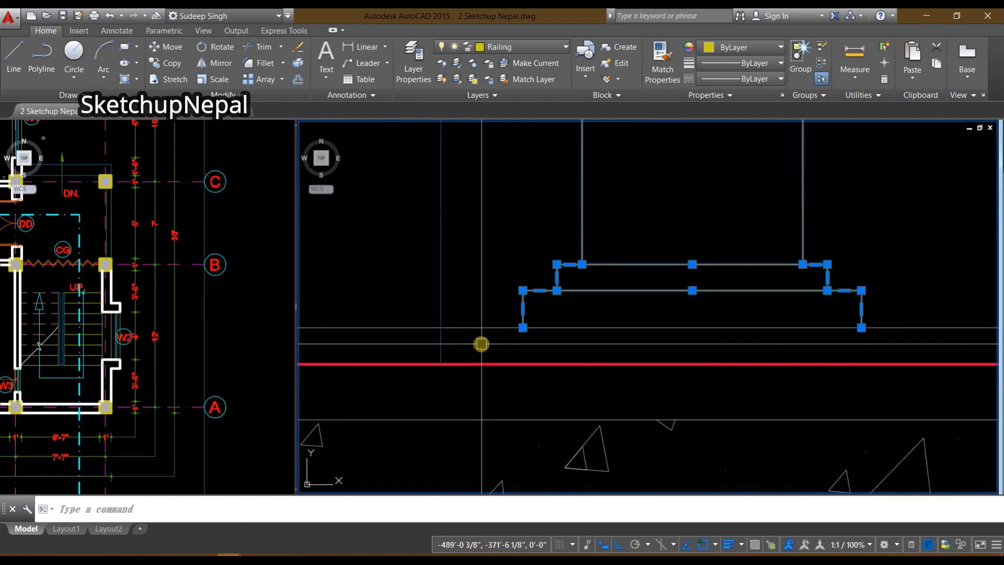
text(m)
key(space)
click(523, 328)
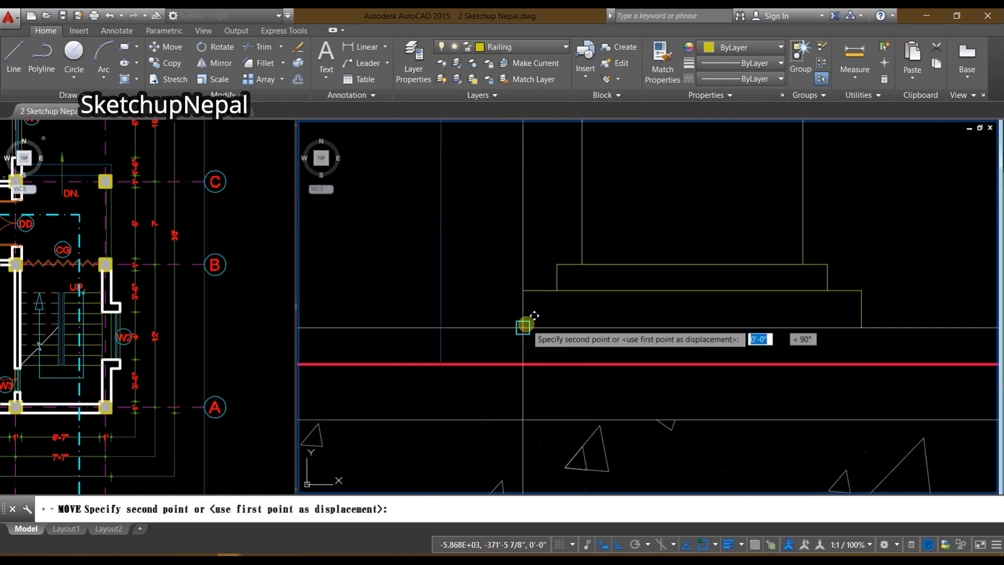
click(449, 328)
scroll(509, 414, down, 4)
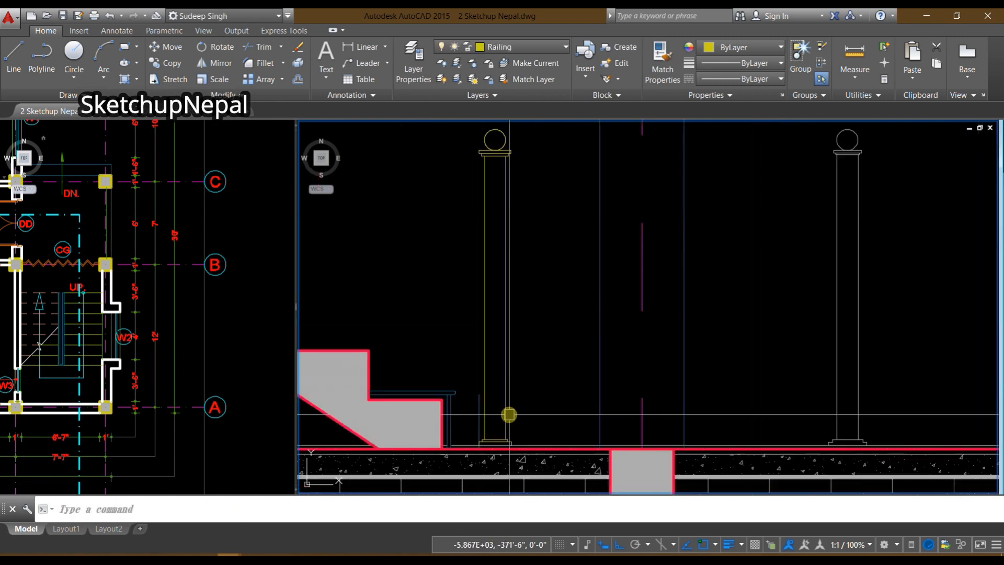
Step: Delete the offset guide line between the lowest riser finish and the post
scroll(514, 428, up, 4)
scroll(439, 369, down, 2)
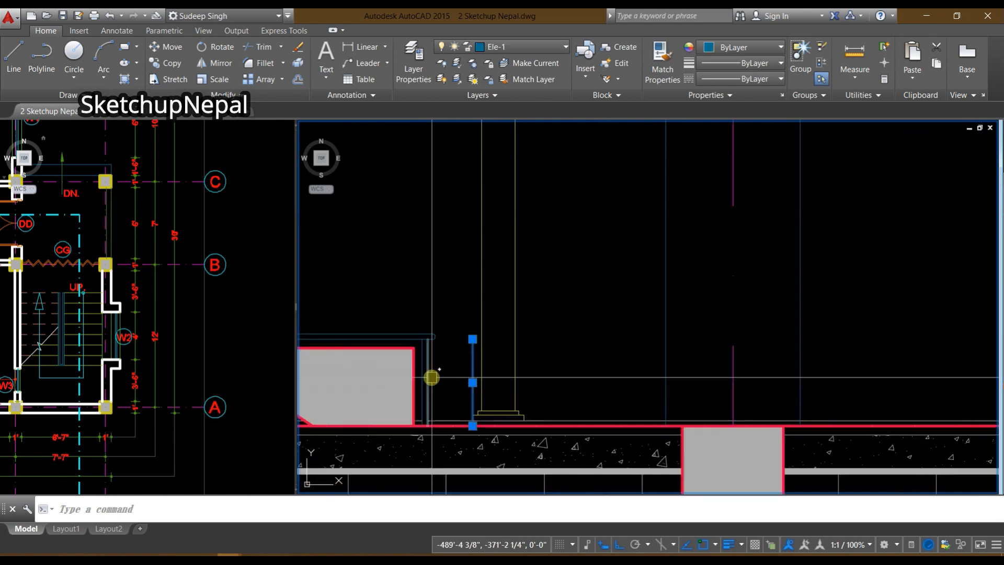
key(Delete)
Step: Copy the lowest step's tread and riser finish onto the next three steps, using the concrete step corner as base point
scroll(444, 362, down, 2)
middle_drag(487, 318, 648, 420)
scroll(649, 418, down, 2)
scroll(608, 456, up, 8)
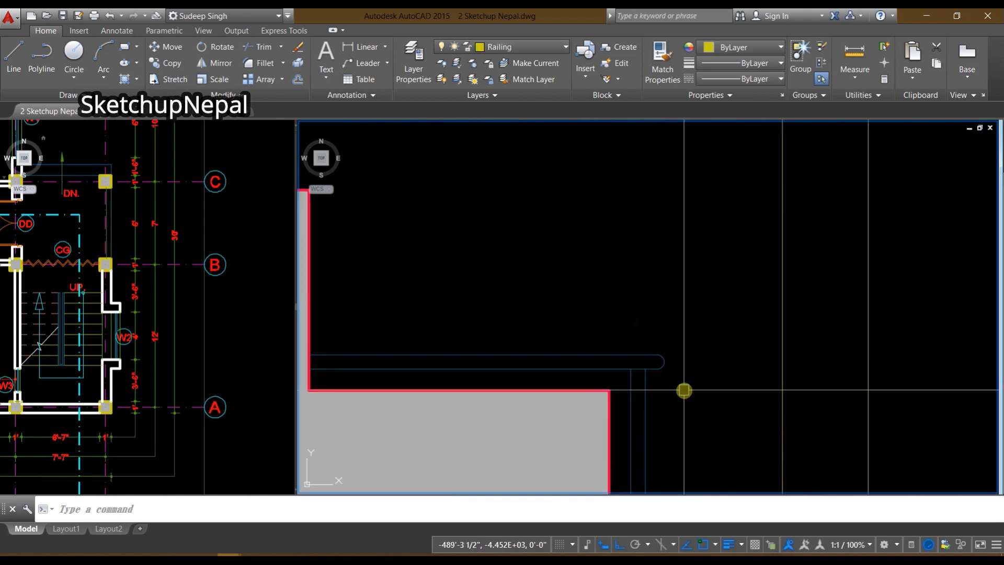
click(635, 314)
scroll(639, 313, down, 3)
text(co)
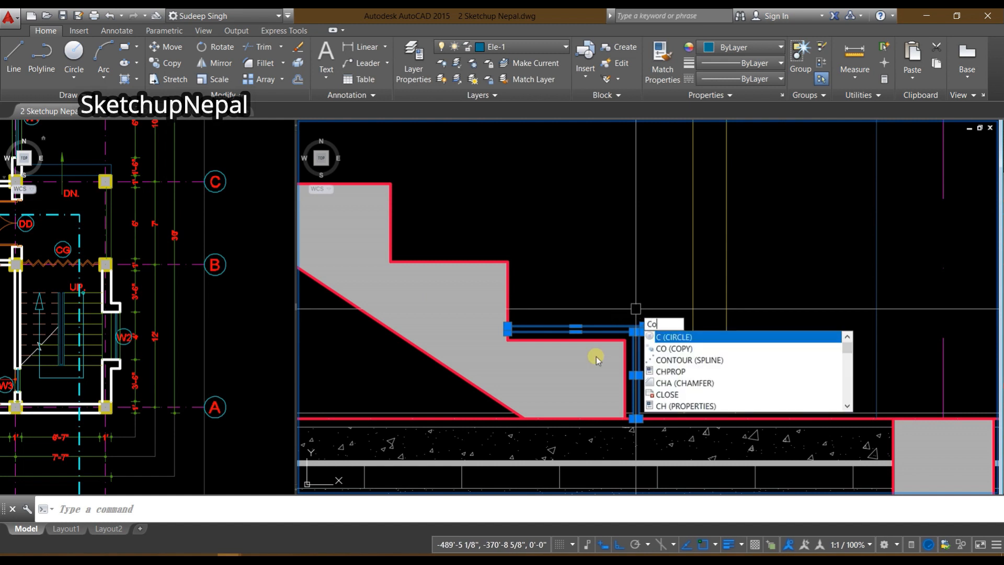
key(Return)
scroll(655, 319, up, 5)
click(714, 279)
scroll(683, 324, down, 3)
scroll(666, 294, up, 6)
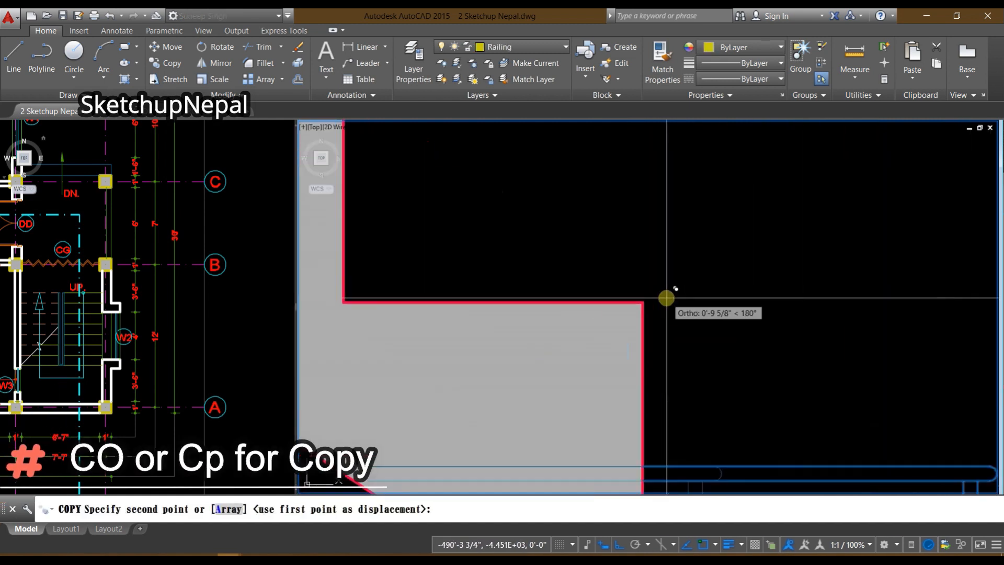
click(642, 302)
scroll(654, 272, down, 3)
scroll(645, 386, up, 4)
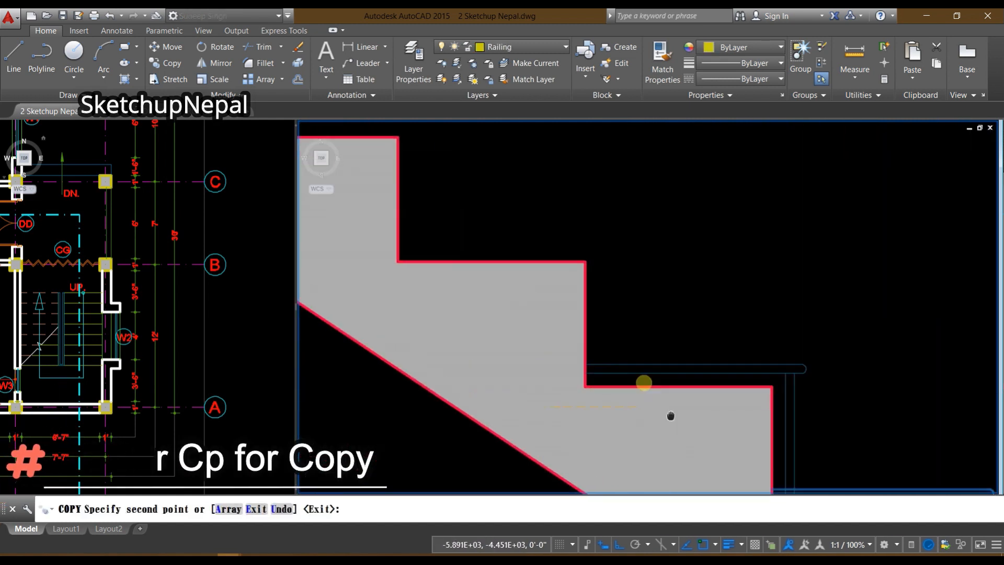
middle_drag(681, 377, 652, 376)
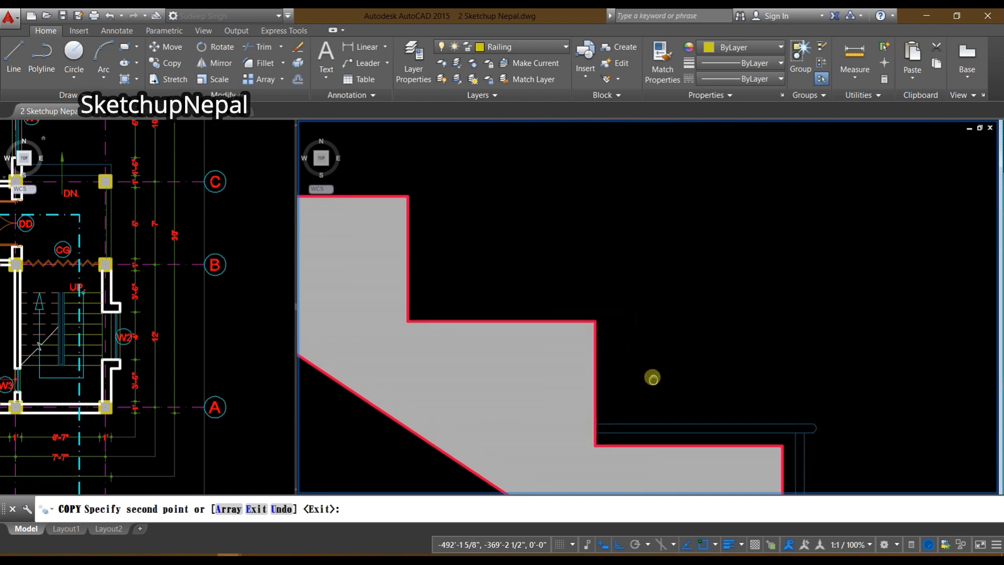
click(592, 323)
key(Escape)
scroll(596, 465, up, 5)
text(tr)
key(space)
key(space)
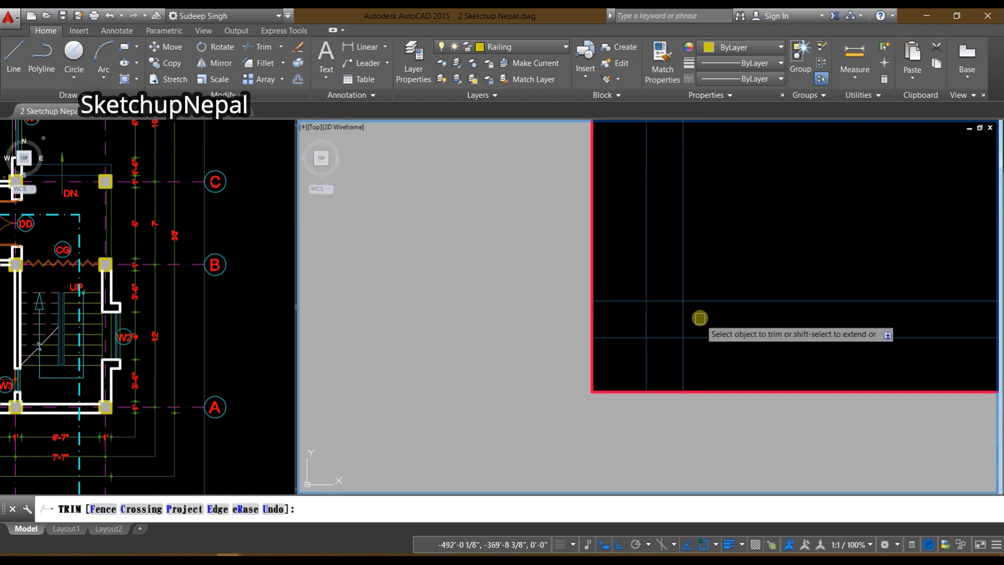
key(Escape)
scroll(699, 318, down, 5)
middle_drag(699, 316, 553, 366)
scroll(655, 329, up, 3)
key(space)
scroll(652, 305, down, 4)
key(Escape)
scroll(554, 366, up, 2)
Step: Try to trim the crossing tread and riser finish lines at the inner corner beneath the highest copied finish
text(t)
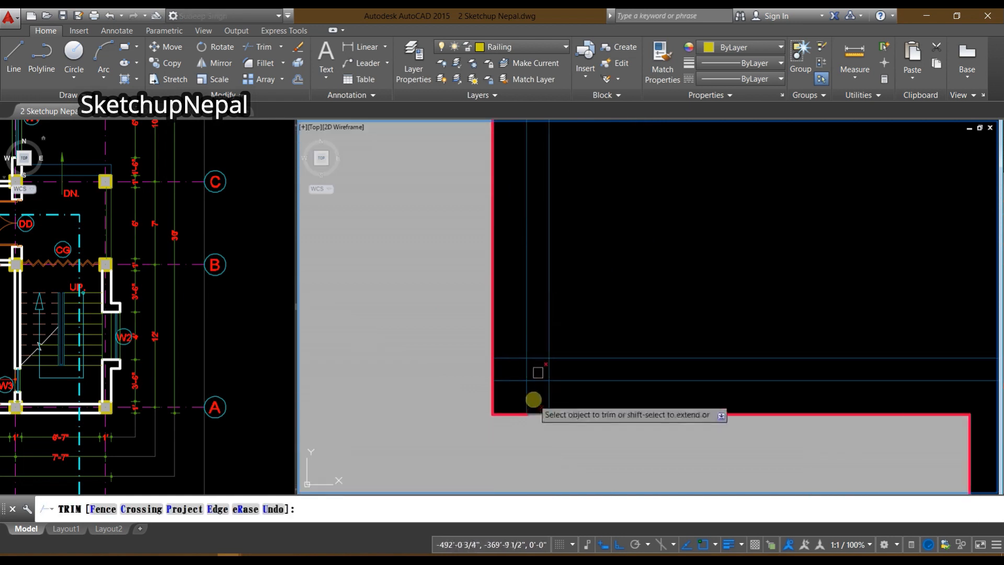
scroll(549, 372, up, 2)
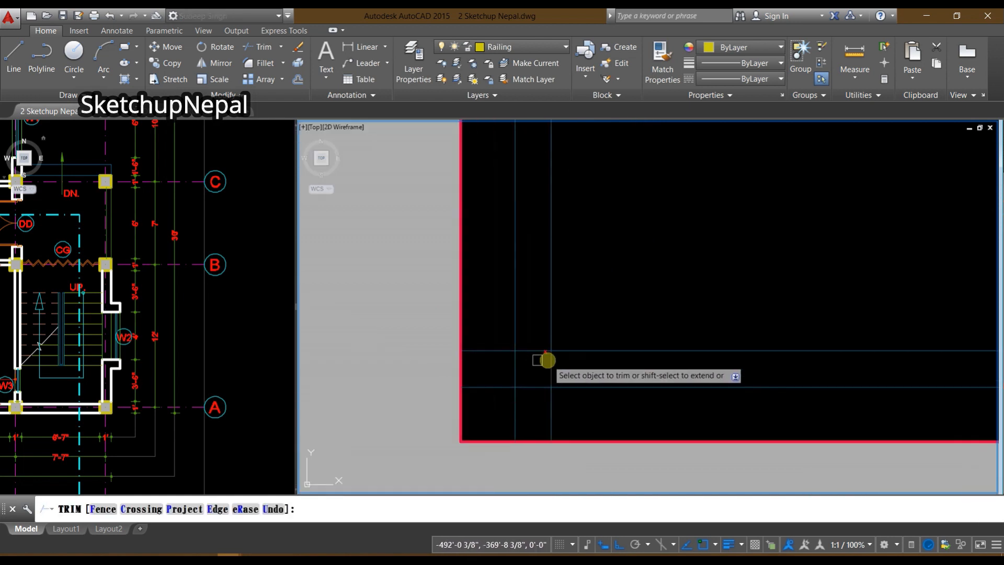
scroll(548, 358, down, 3)
scroll(543, 361, up, 3)
click(502, 326)
click(499, 406)
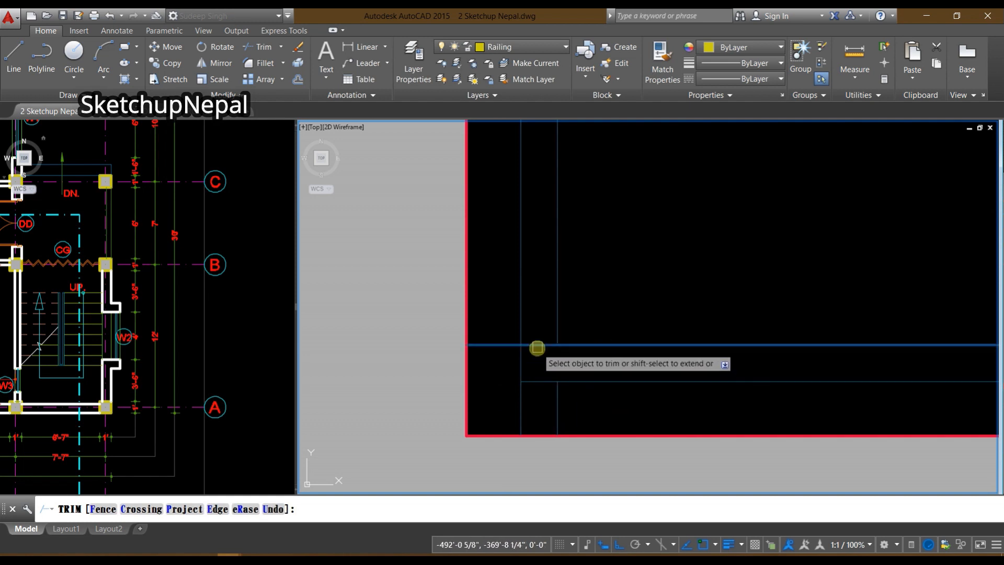
click(520, 381)
scroll(569, 336, down, 1)
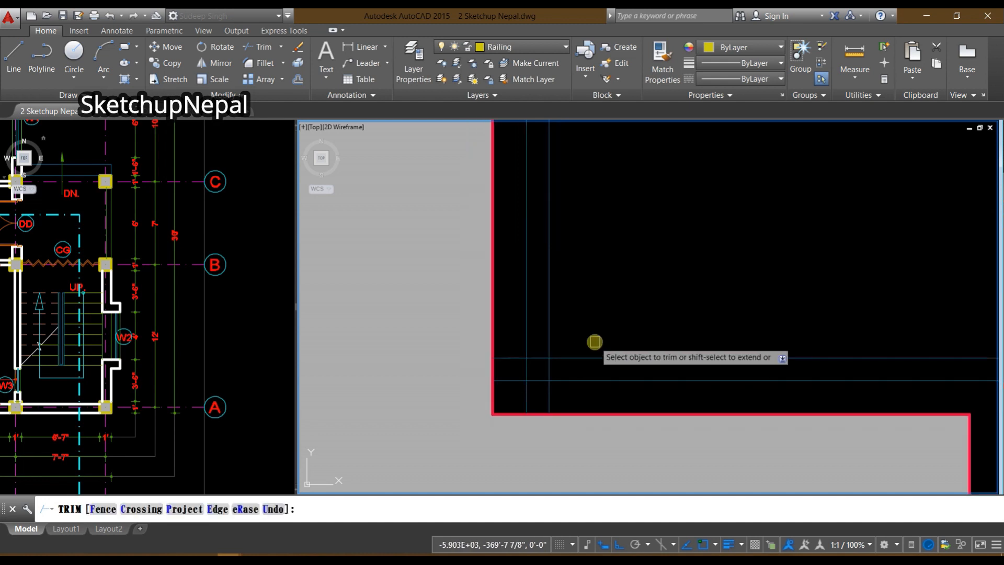
key(Escape)
Step: Trim the tread finish lines where they cross the riser finish at the inner corner beneath the highest copied finish
scroll(392, 296, down, 3)
scroll(473, 327, up, 3)
text(tr)
key(space)
key(space)
middle_drag(403, 305, 510, 321)
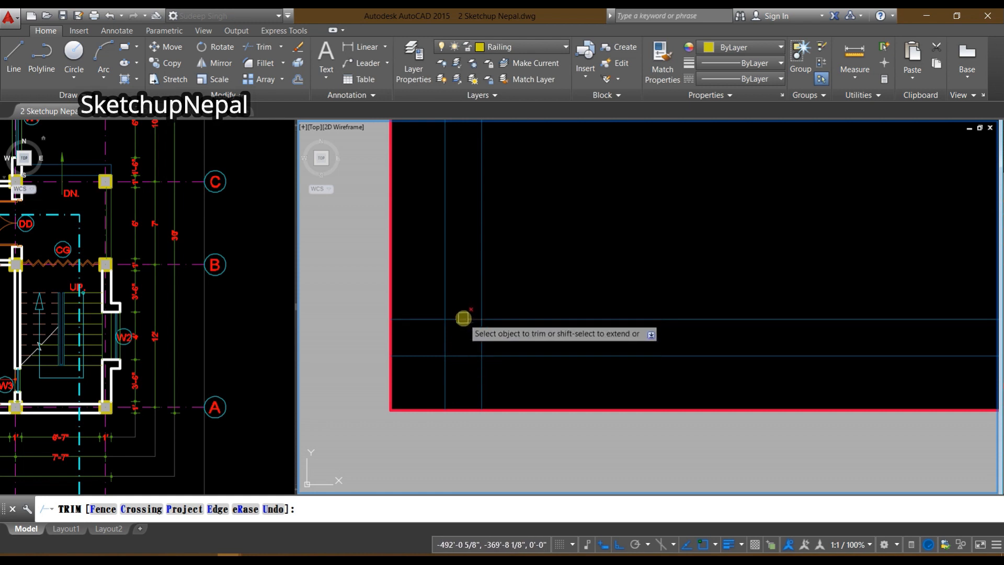
key(Escape)
scroll(539, 309, down, 5)
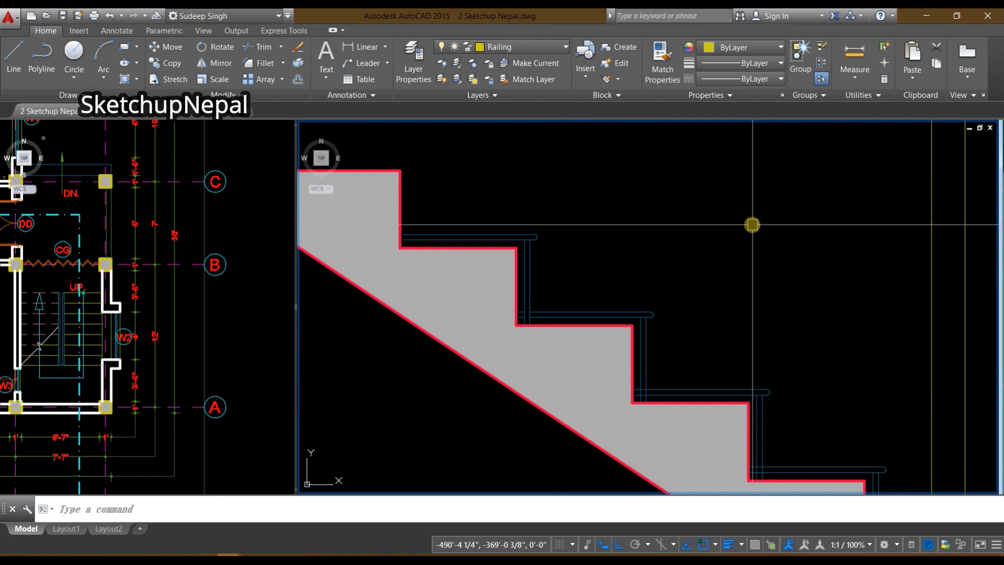
scroll(558, 271, up, 8)
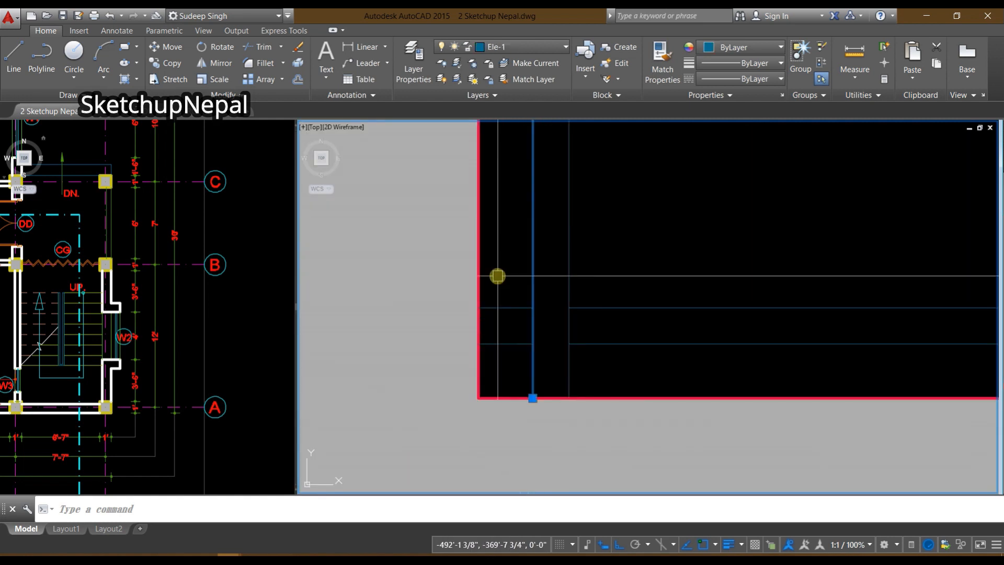
scroll(502, 302, down, 5)
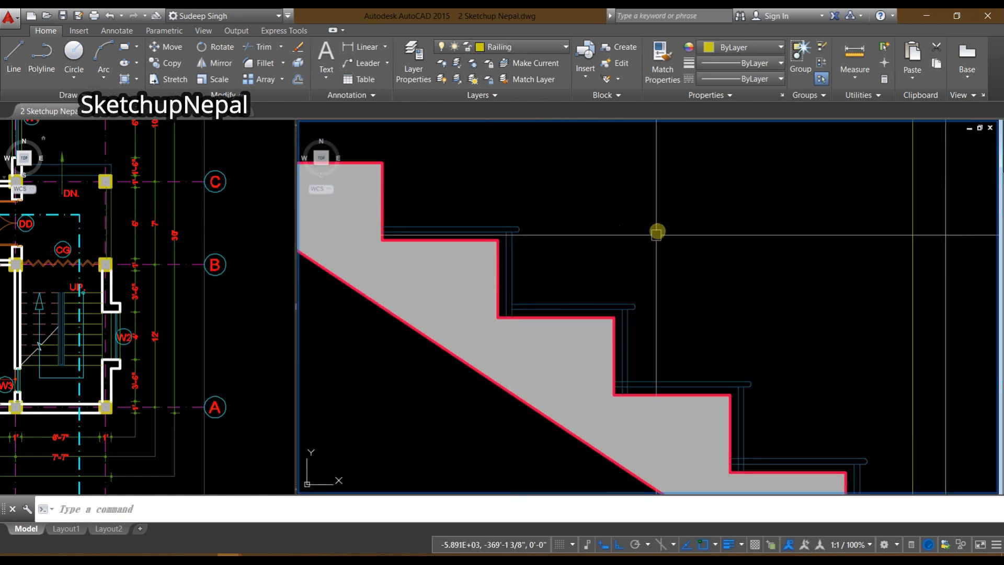
Step: Copy the highest tread and riser finish onto the three remaining steps and the landing edge
scroll(575, 293, up, 4)
click(588, 273)
click(532, 209)
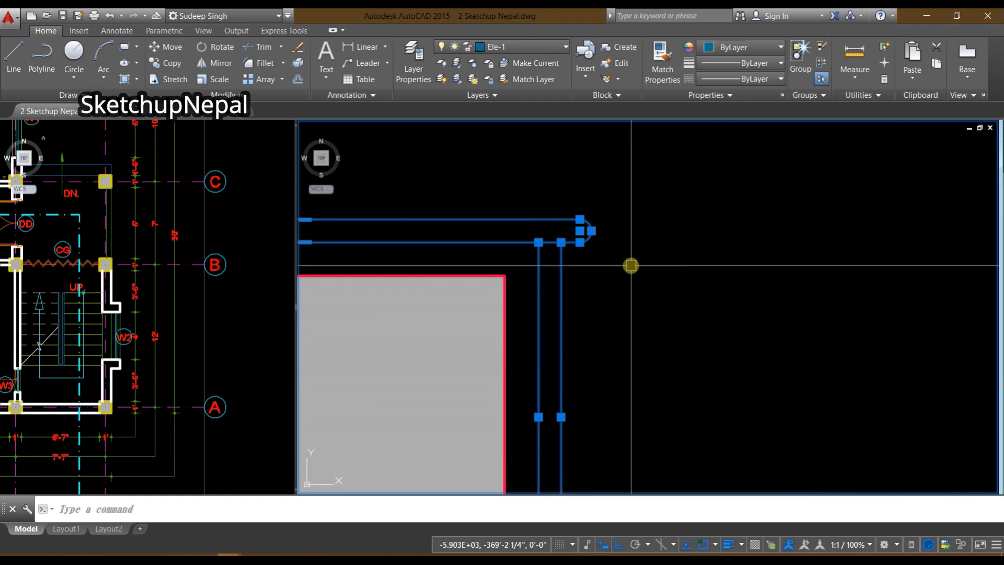
text(co)
key(Return)
scroll(697, 331, down, 3)
middle_drag(697, 331, 776, 367)
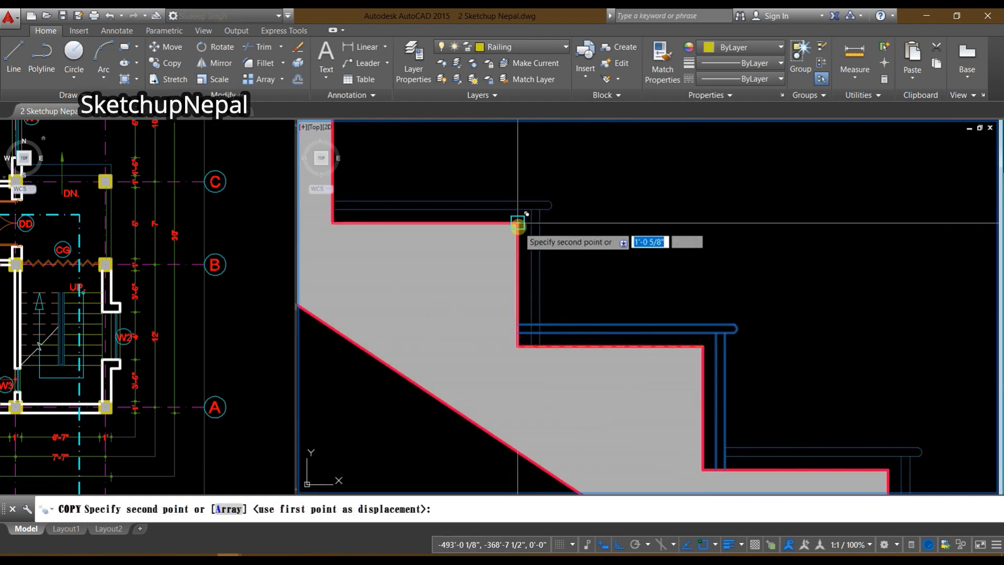
click(518, 222)
middle_drag(437, 182, 646, 348)
click(540, 263)
middle_drag(382, 173, 602, 309)
click(576, 275)
middle_drag(439, 251, 616, 379)
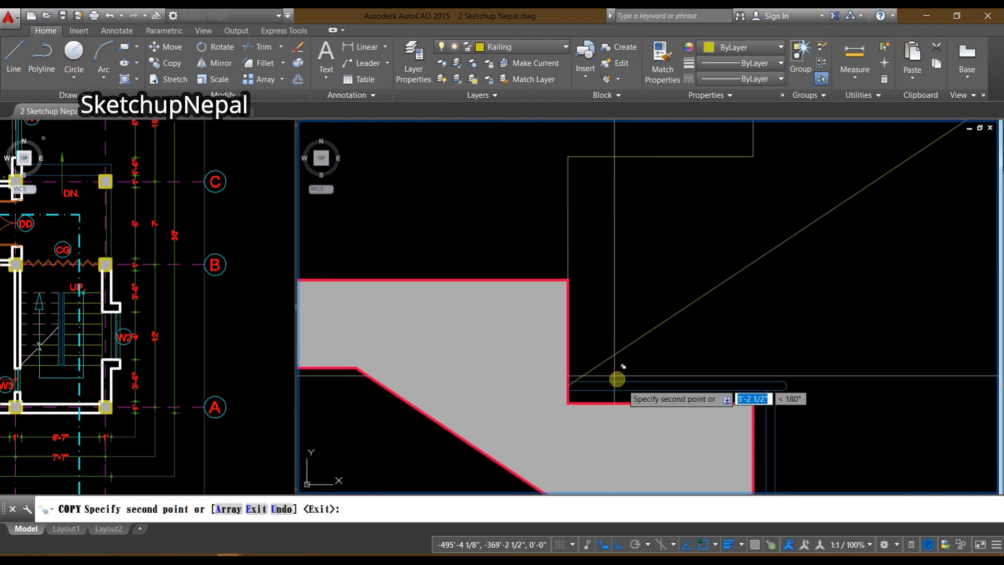
click(567, 280)
scroll(578, 247, down, 2)
key(Escape)
Step: Extend both finish lines on top of the landing to the hatched wall's inner face
middle_drag(458, 297, 710, 404)
text(ex)
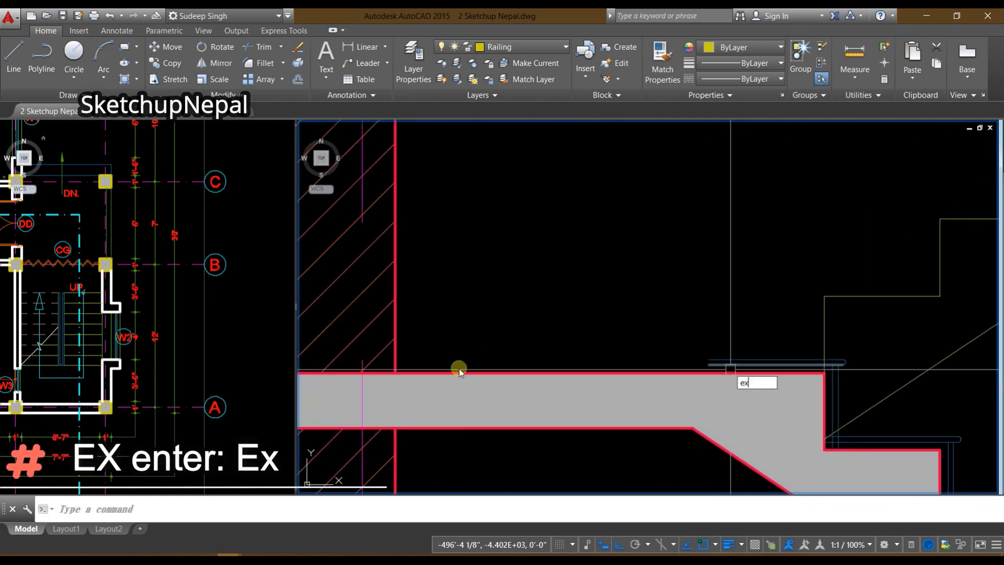
key(Return)
key(Return)
click(721, 356)
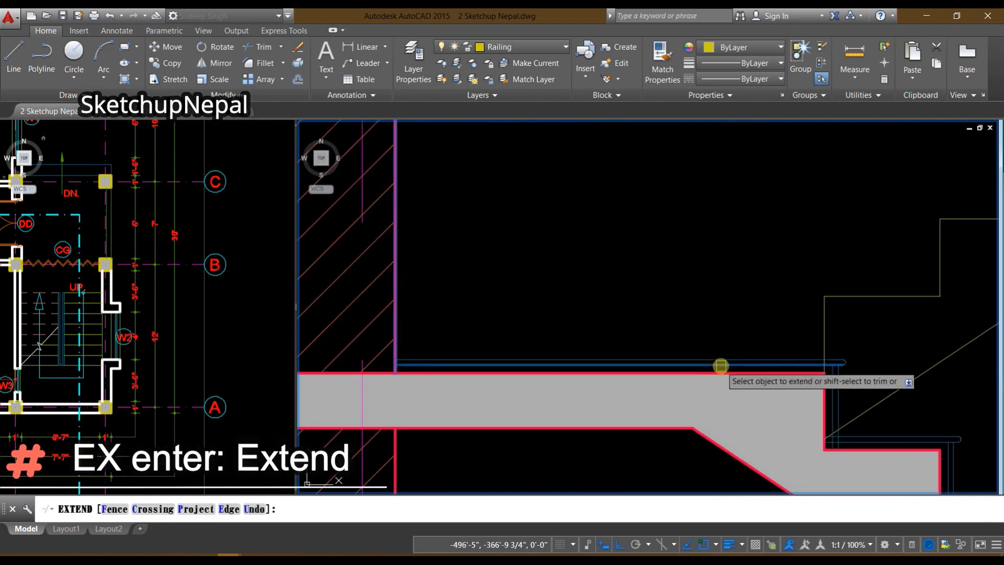
click(720, 366)
scroll(612, 290, down, 2)
key(Escape)
Step: Trim the tread finish and sloping line at the inner corner below the landing and delete the pieces left behind the riser finish
middle_drag(798, 404, 644, 363)
scroll(626, 360, up, 4)
scroll(533, 330, up, 6)
text(t)
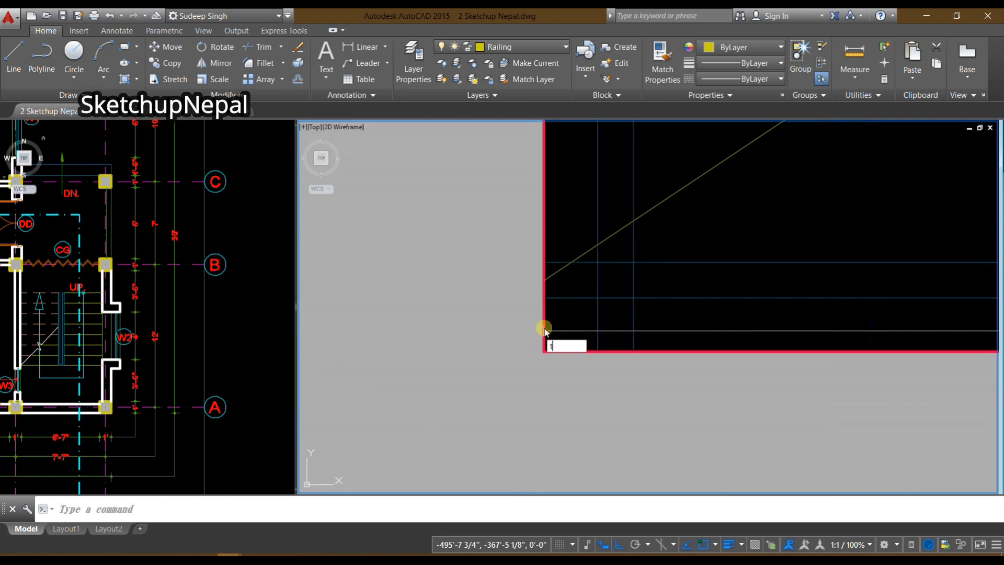
text(r)
key(Return)
key(Return)
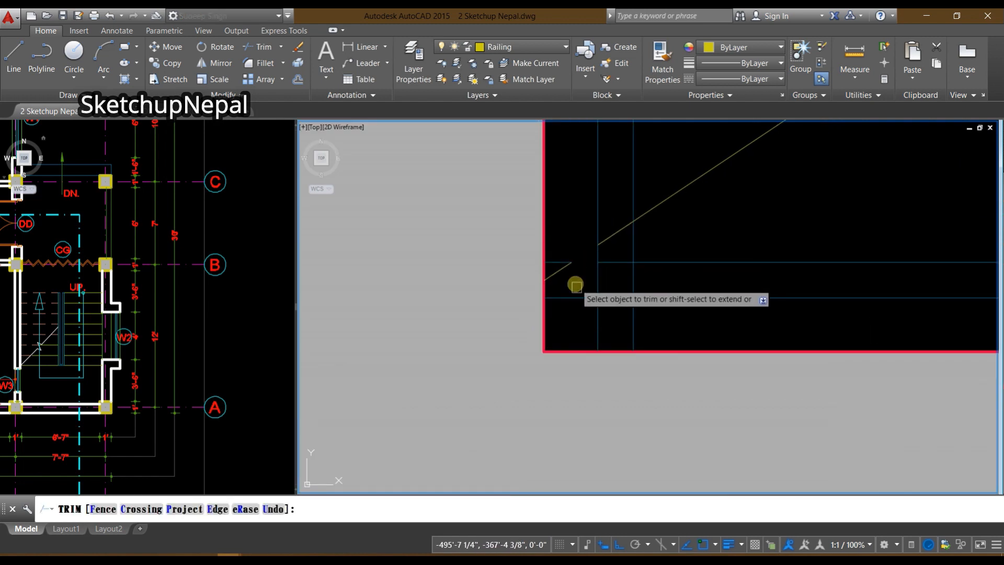
click(583, 307)
click(575, 286)
scroll(571, 266, up, 2)
scroll(567, 264, up, 2)
key(Escape)
click(571, 280)
click(549, 247)
scroll(545, 269, down, 5)
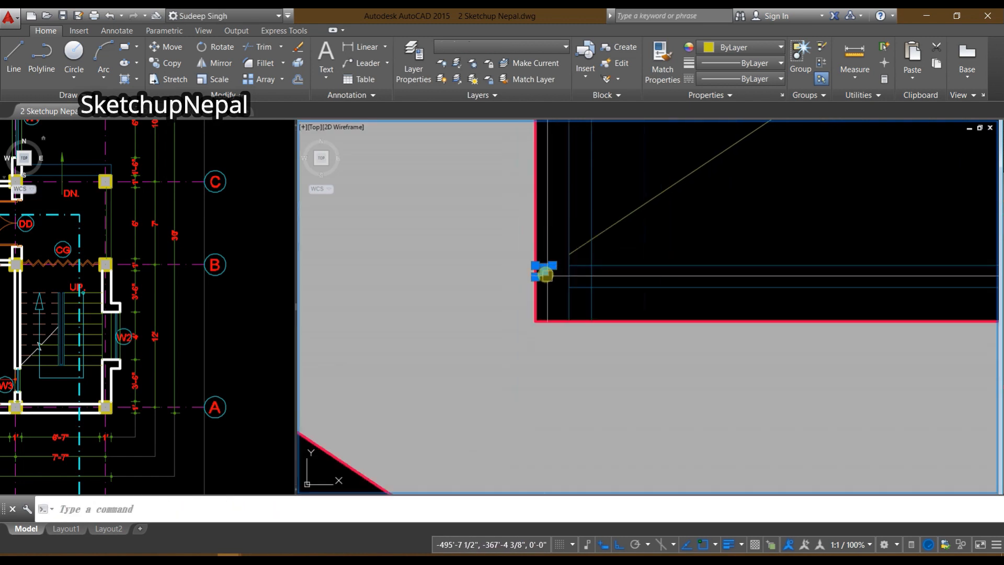
key(Delete)
Step: Trim the tread finish lines and the sloping line between the two riser finish lines at the first inner corner below the landing
middle_drag(589, 293, 524, 371)
scroll(524, 370, up, 4)
text(tr)
key(Return)
key(Return)
click(508, 396)
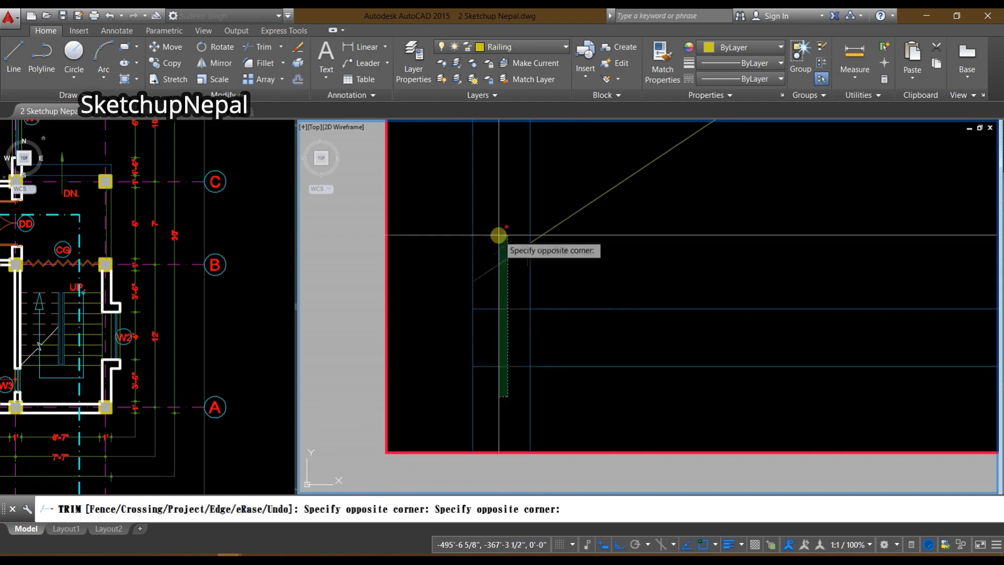
click(498, 234)
scroll(486, 251, down, 7)
middle_drag(655, 312, 523, 265)
key(Escape)
Step: Try to trim the tread finish lines between the two riser finish lines at the second inner corner below the landing
scroll(535, 371, up, 6)
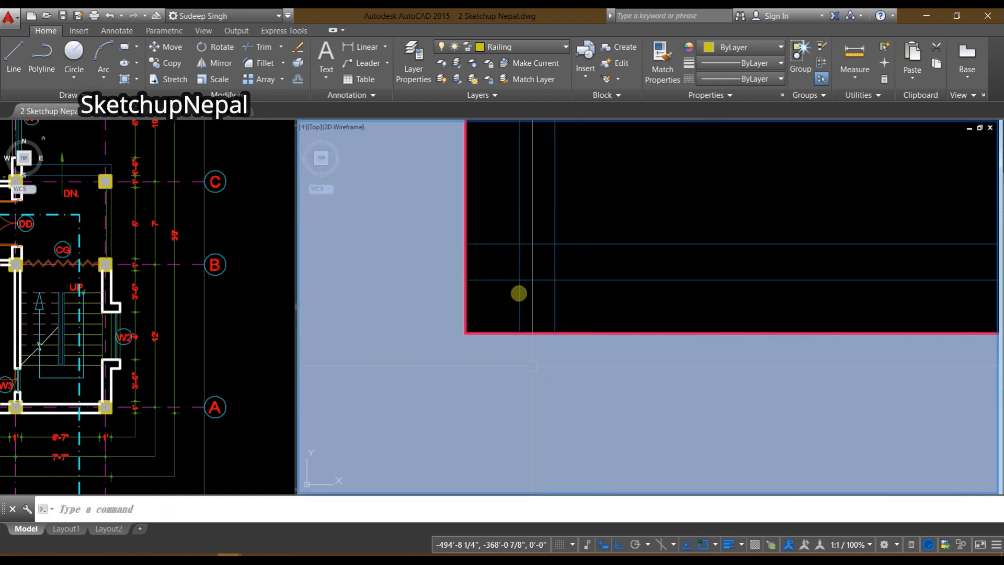
text(tr)
key(Return)
key(Return)
click(538, 291)
click(536, 236)
scroll(536, 235, down, 6)
middle_drag(716, 368, 518, 240)
key(Escape)
Step: Trim both tread finish lines back to the outer riser finish line at the second inner corner below the landing
scroll(518, 239, up, 6)
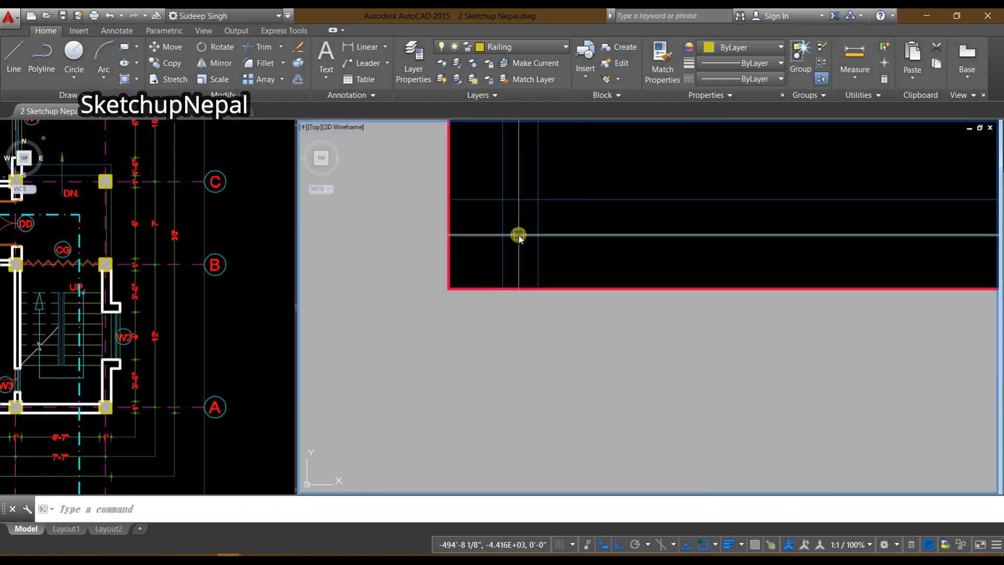
click(538, 219)
key(Return)
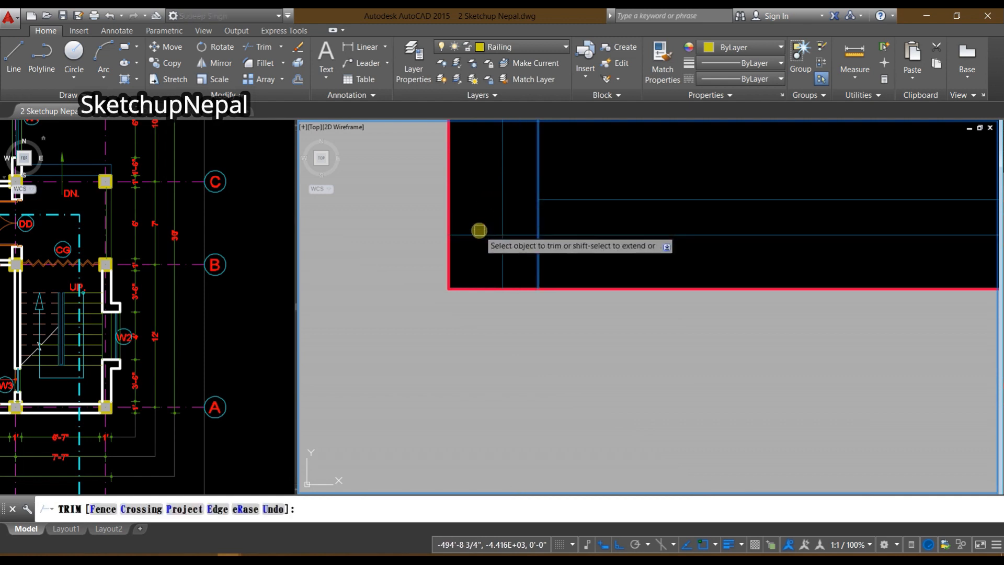
click(479, 232)
scroll(472, 249, down, 6)
key(Escape)
Step: Trim the tread finish lines behind the outer riser finish line at the third inner corner below the landing
scroll(623, 347, down, 2)
middle_drag(622, 347, 543, 335)
scroll(589, 358, up, 6)
text(tr)
key(Return)
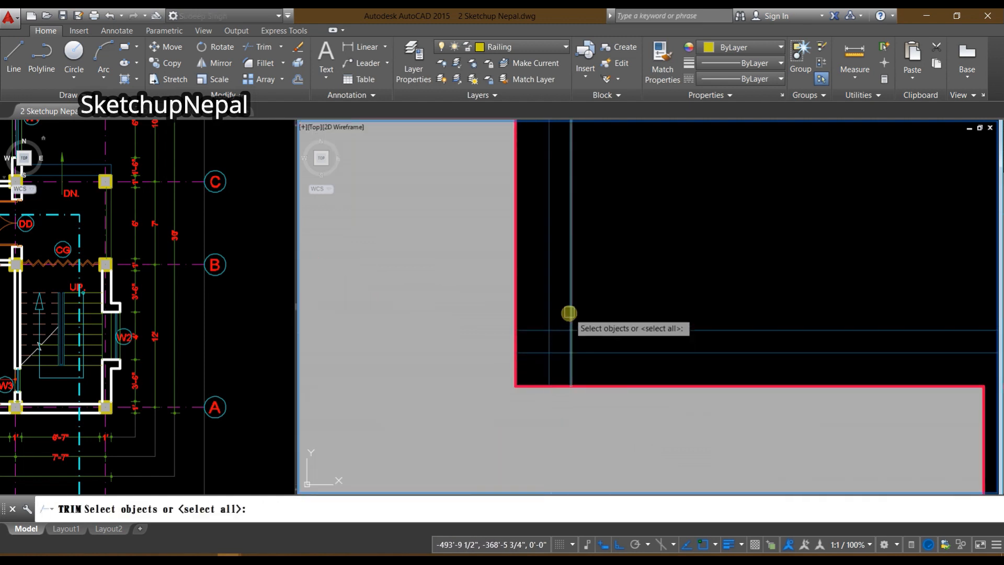
click(569, 313)
scroll(536, 350, up, 4)
key(Return)
click(536, 301)
click(529, 364)
click(526, 335)
scroll(513, 339, down, 6)
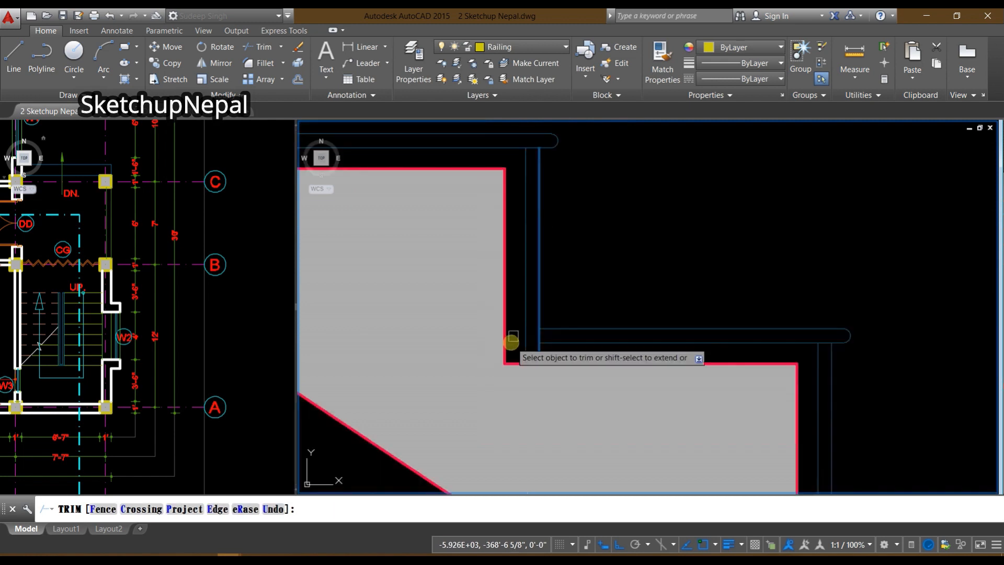
key(Escape)
Step: Inspect the trimmed tread and riser finishes on the upper steps
scroll(533, 324, down, 5)
middle_drag(559, 310, 607, 310)
scroll(605, 376, up, 3)
scroll(675, 338, up, 2)
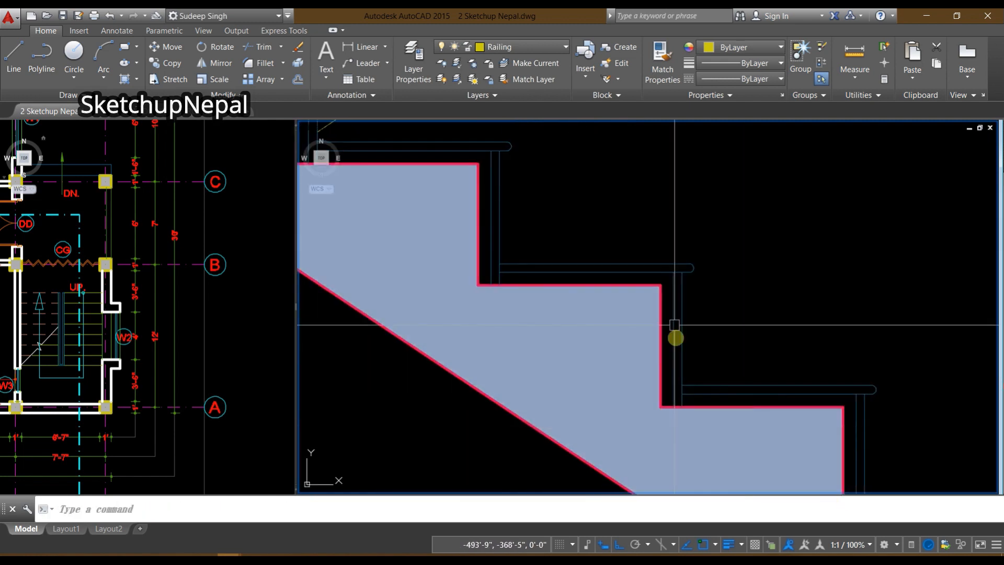
scroll(675, 325, up, 2)
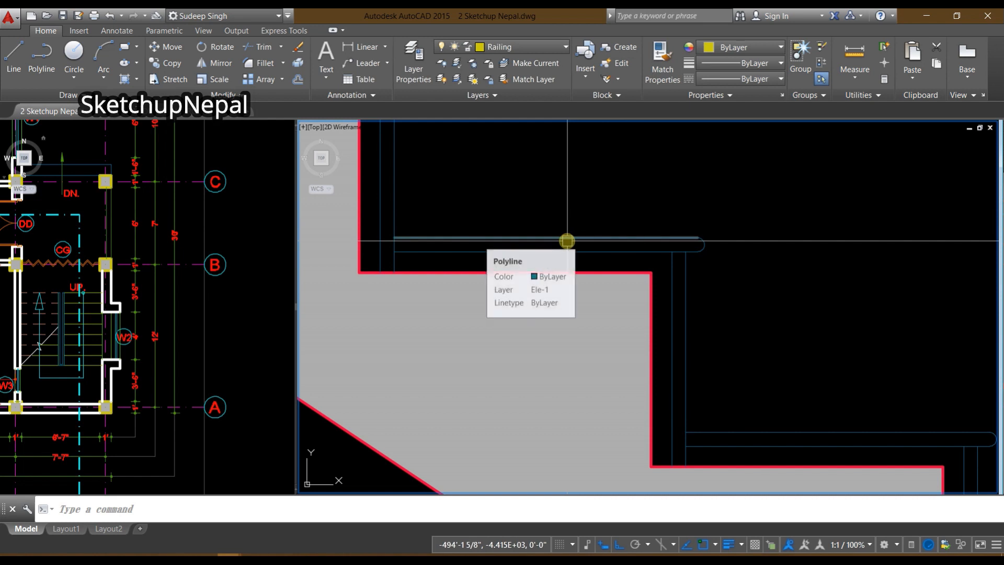
scroll(568, 242, down, 2)
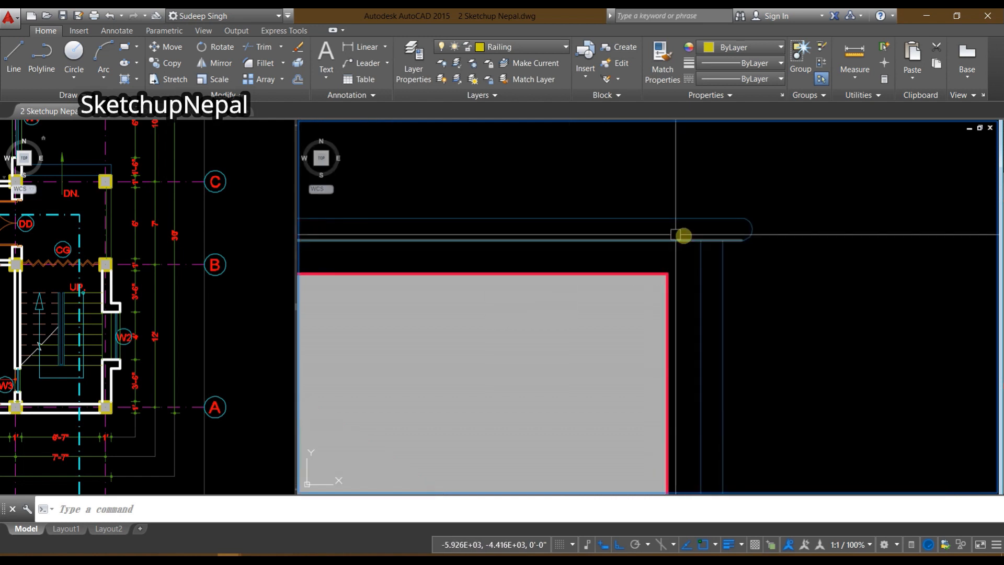
scroll(661, 269, up, 2)
scroll(638, 226, down, 3)
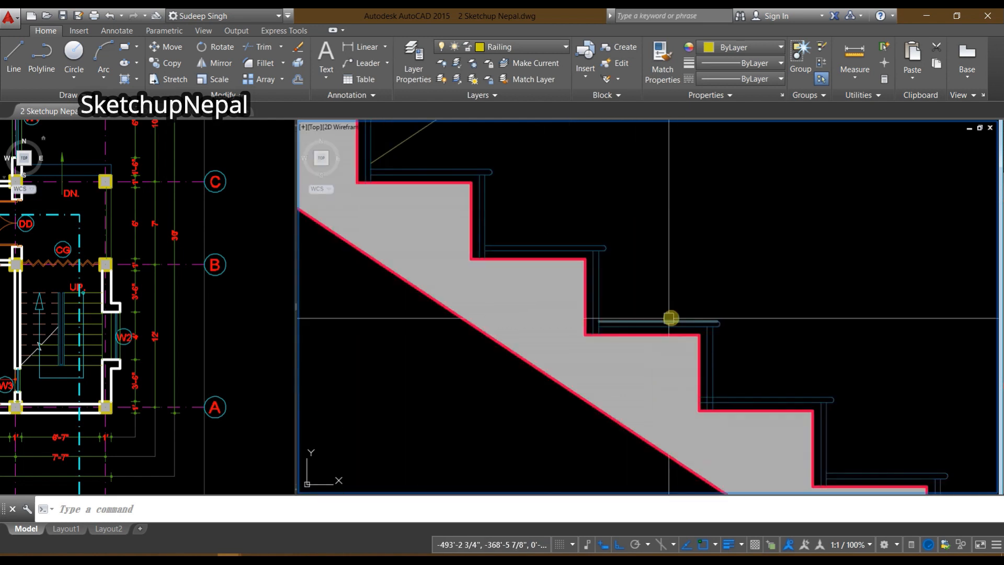
Step: Trim both tread finish lines back to the outer riser finish line at the fourth inner corner below the landing
scroll(615, 222, up, 3)
scroll(617, 225, up, 3)
text(tr)
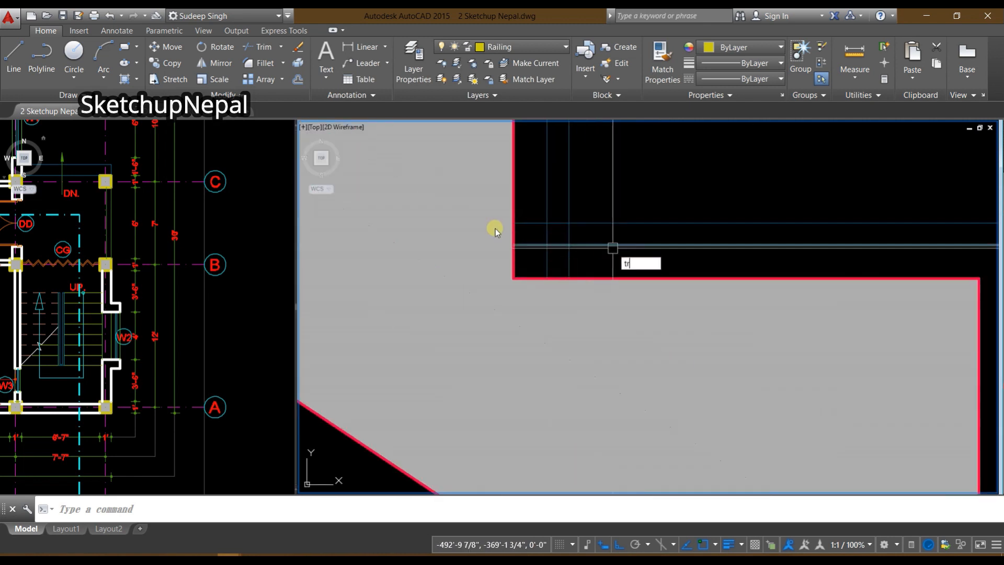
key(space)
key(space)
scroll(519, 227, up, 3)
middle_drag(520, 225, 496, 321)
scroll(529, 284, down, 4)
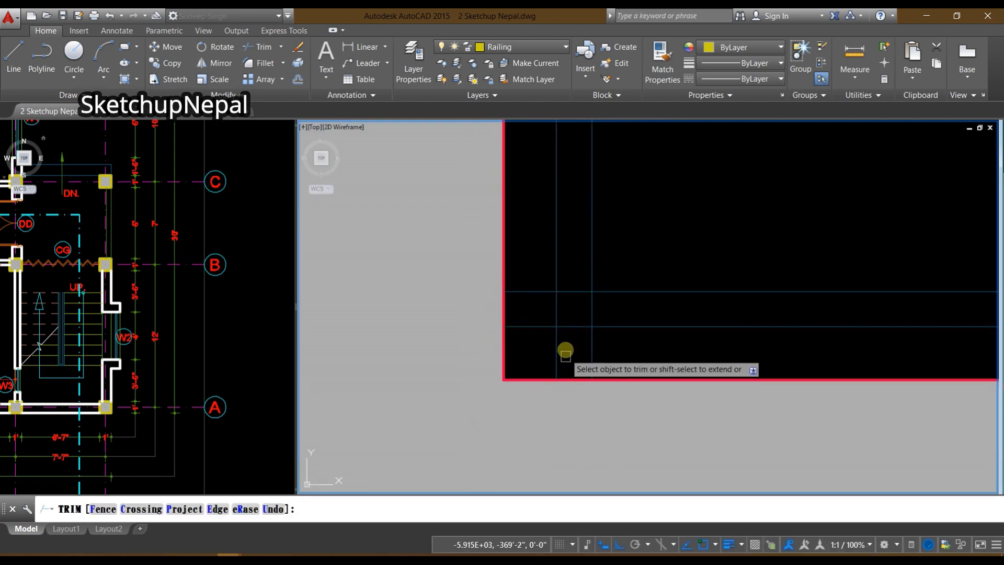
scroll(657, 343, down, 4)
scroll(621, 332, up, 6)
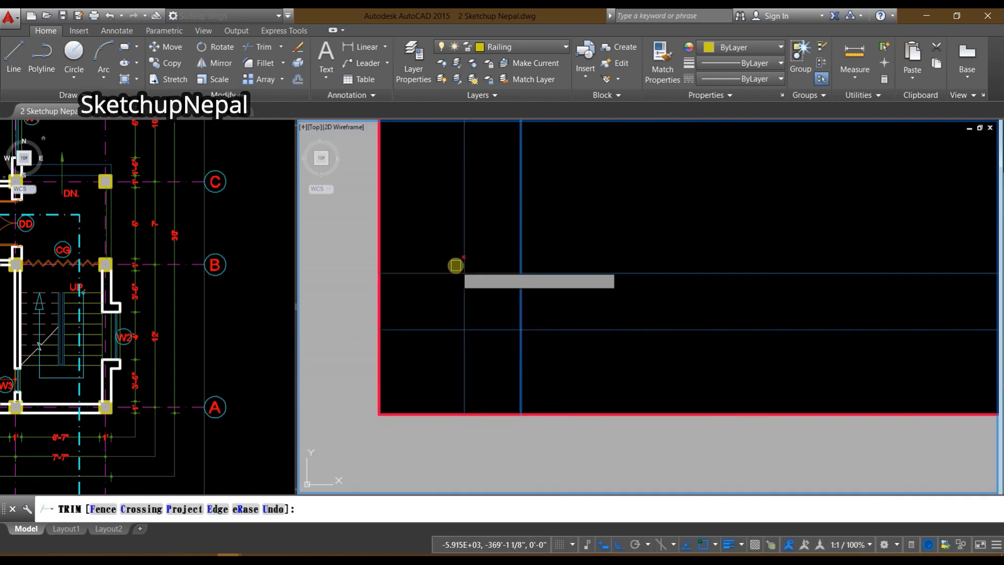
click(455, 265)
click(433, 343)
scroll(420, 340, down, 6)
key(Escape)
scroll(546, 328, down, 4)
middle_drag(659, 354, 683, 268)
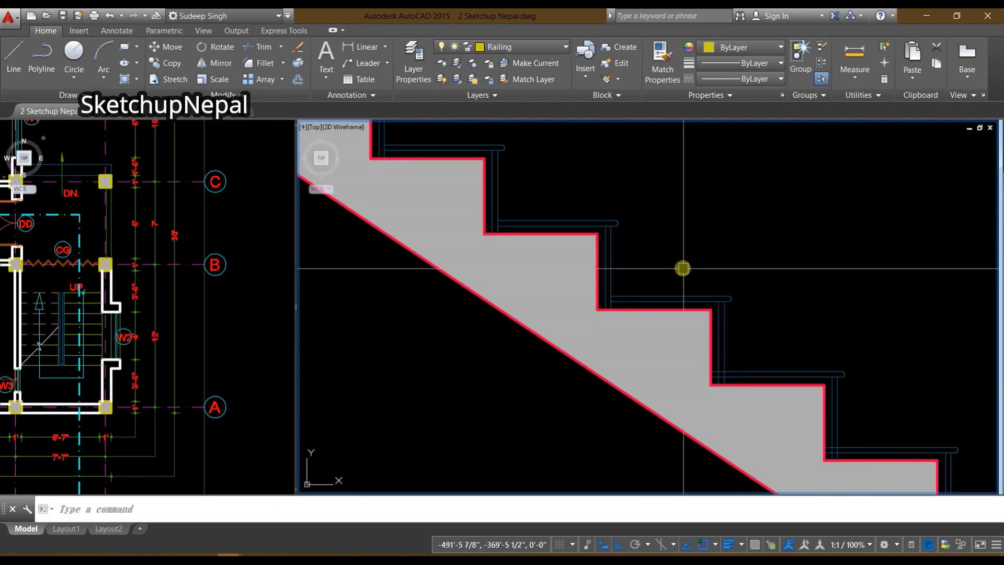
Step: Trim the second-lowest step's tread finish lines where they run behind the riser finish at the inner corner
scroll(701, 319, up, 5)
text(tr)
key(Return)
scroll(675, 392, up, 6)
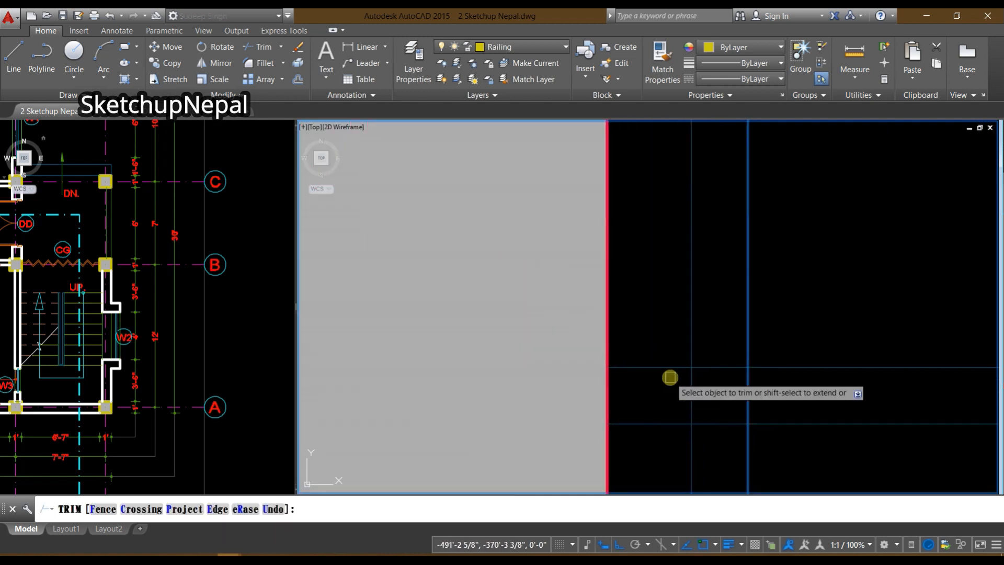
click(665, 321)
click(657, 465)
scroll(607, 329, down, 8)
key(Escape)
Step: Trim the lowest step's tread finish lines where they run behind the riser finish at the inner corner
middle_drag(788, 426, 680, 269)
scroll(680, 261, up, 5)
text(tr)
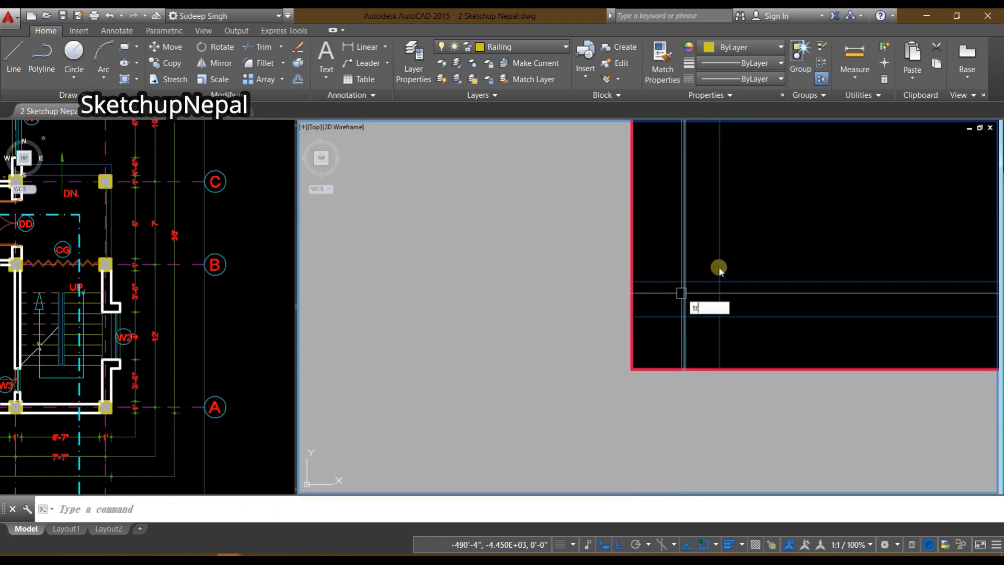
key(Return)
scroll(657, 283, up, 2)
click(674, 262)
click(673, 361)
scroll(607, 306, down, 8)
key(Escape)
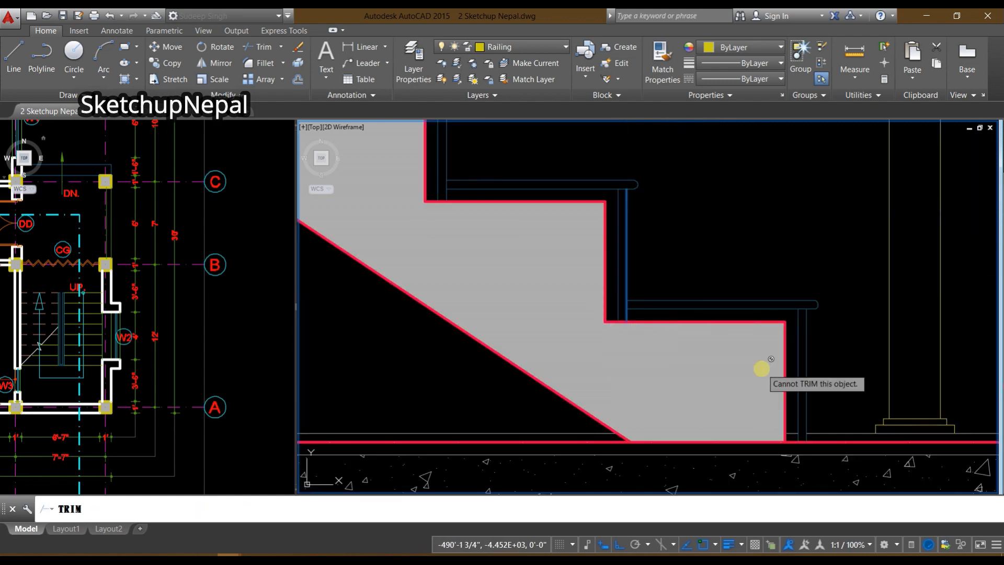
middle_drag(814, 361, 670, 279)
key(Escape)
Step: Look over the finished lower flight, the landing and the railing posts within the full section
scroll(654, 288, down, 4)
middle_drag(591, 194, 730, 343)
middle_drag(616, 281, 871, 437)
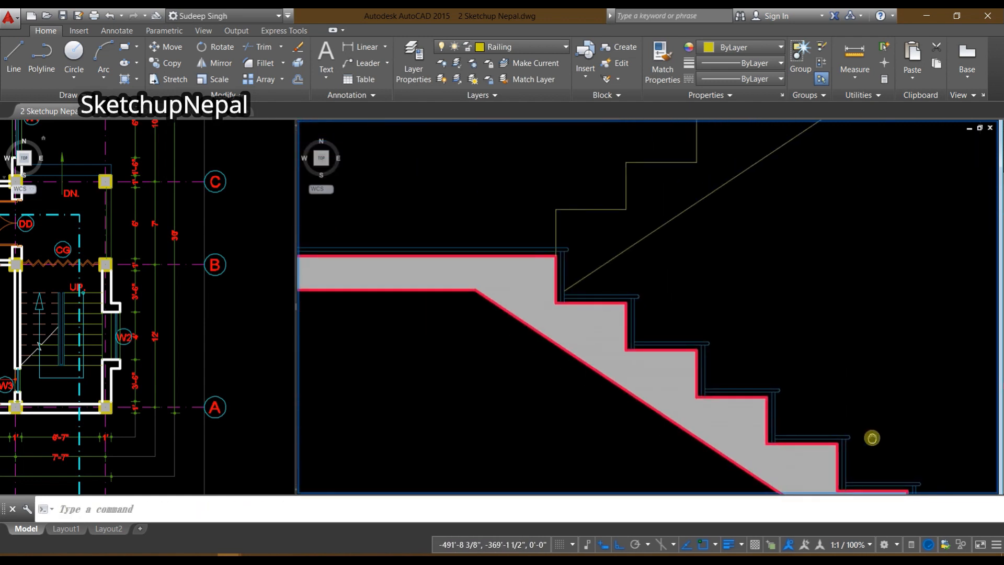
scroll(662, 312, down, 2)
scroll(708, 318, down, 4)
middle_drag(628, 372, 554, 335)
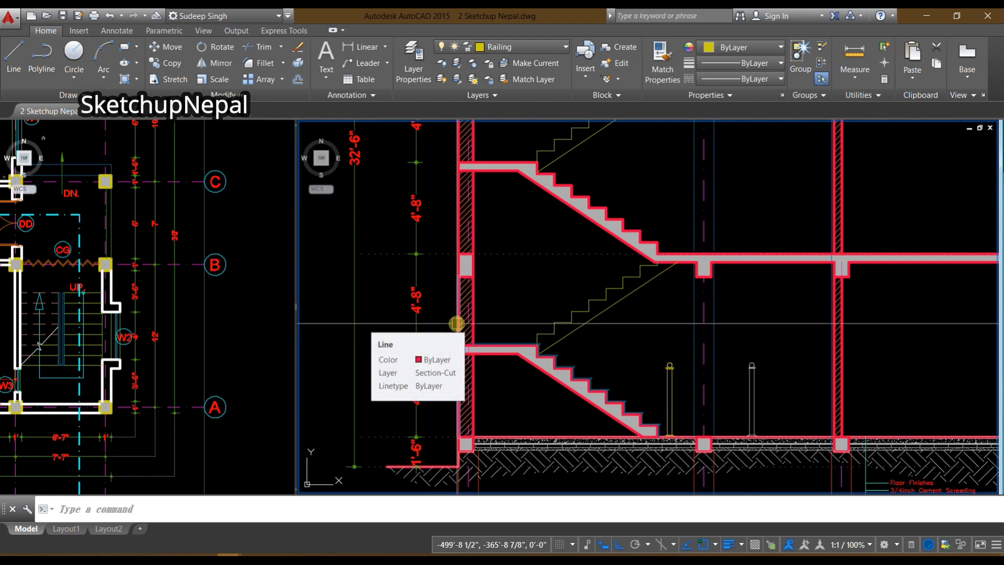
scroll(667, 401, up, 4)
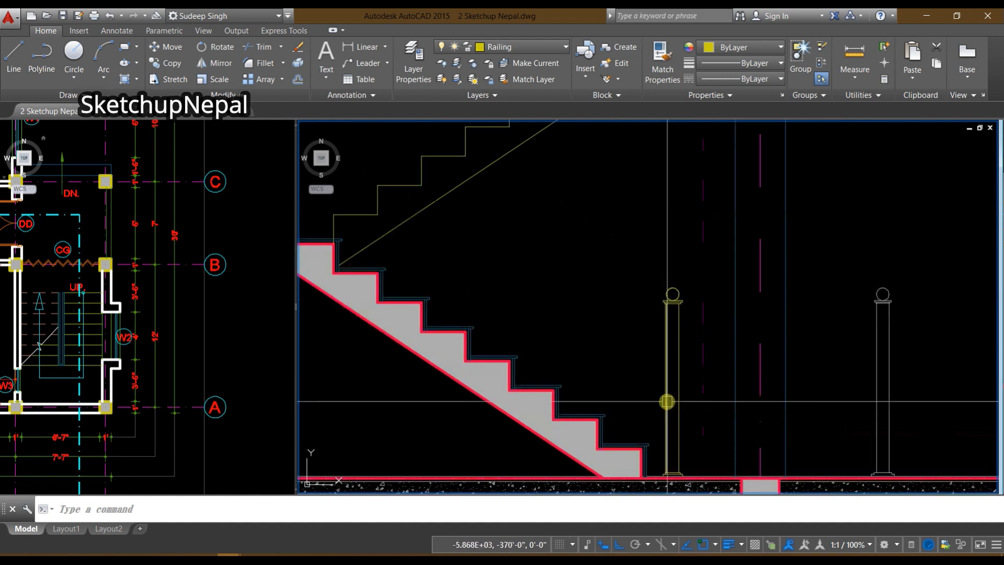
Step: Copy the railing post beside the lowest step to the landing, from the lowest riser's foot to the landing slab's upper outer corner
click(697, 325)
click(649, 266)
scroll(668, 282, up, 6)
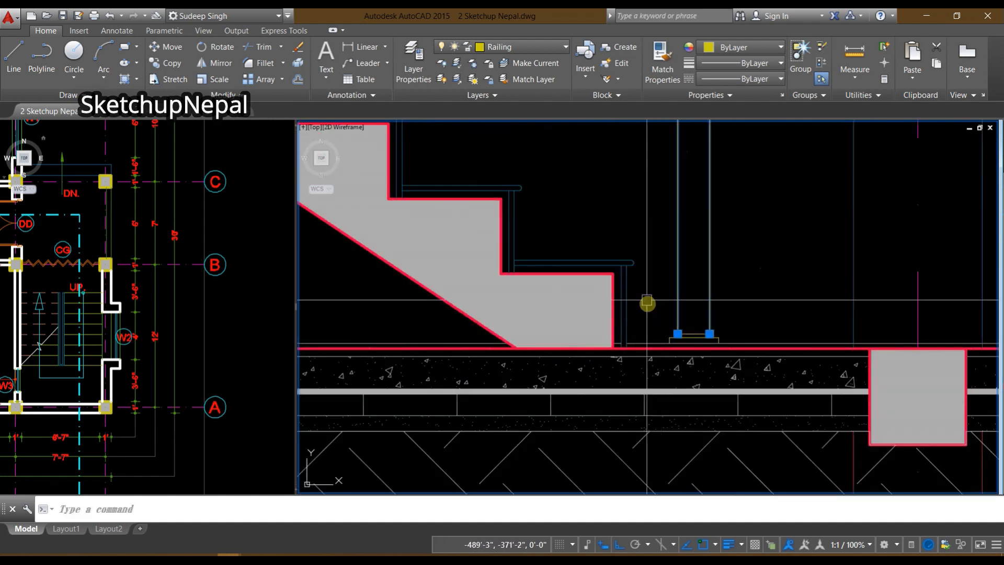
scroll(703, 345, down, 5)
scroll(658, 427, up, 4)
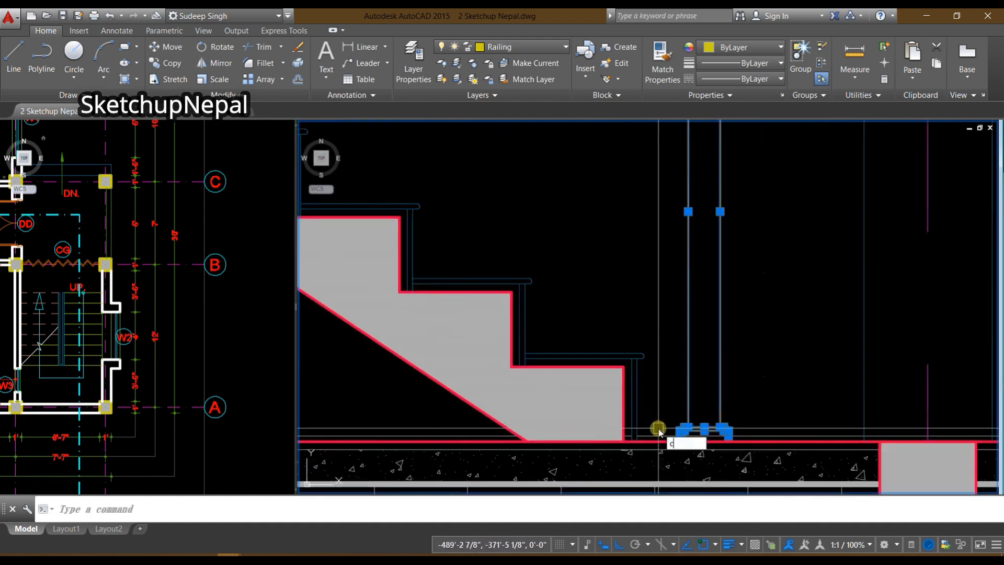
text(Co)
key(Return)
scroll(658, 428, up, 2)
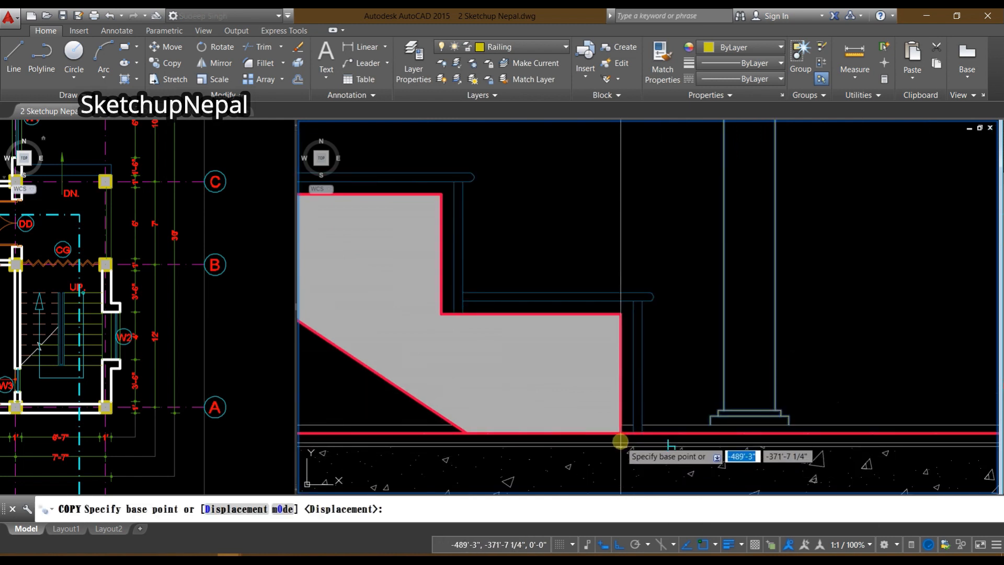
click(621, 433)
scroll(622, 426, down, 3)
scroll(531, 307, up, 4)
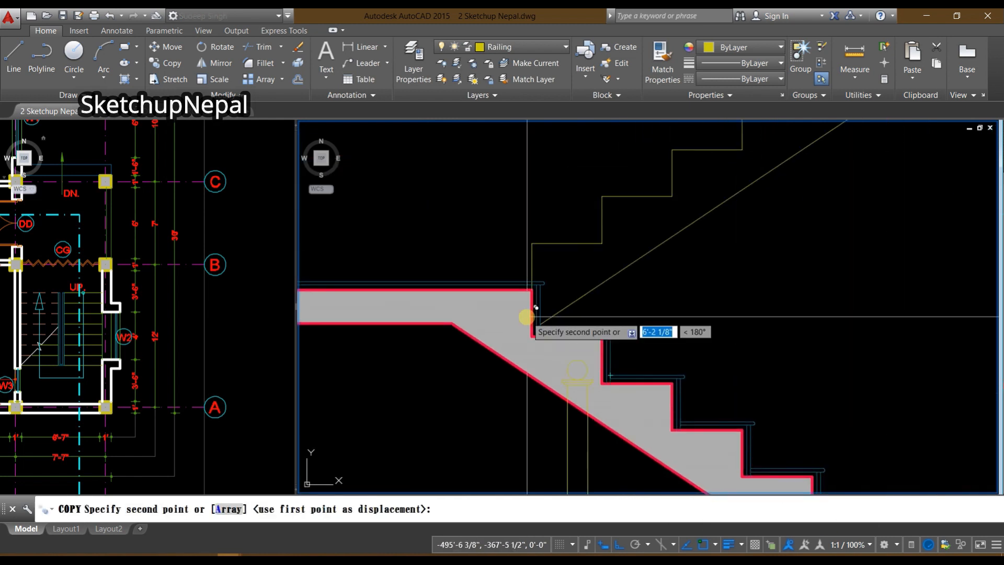
scroll(555, 408, down, 6)
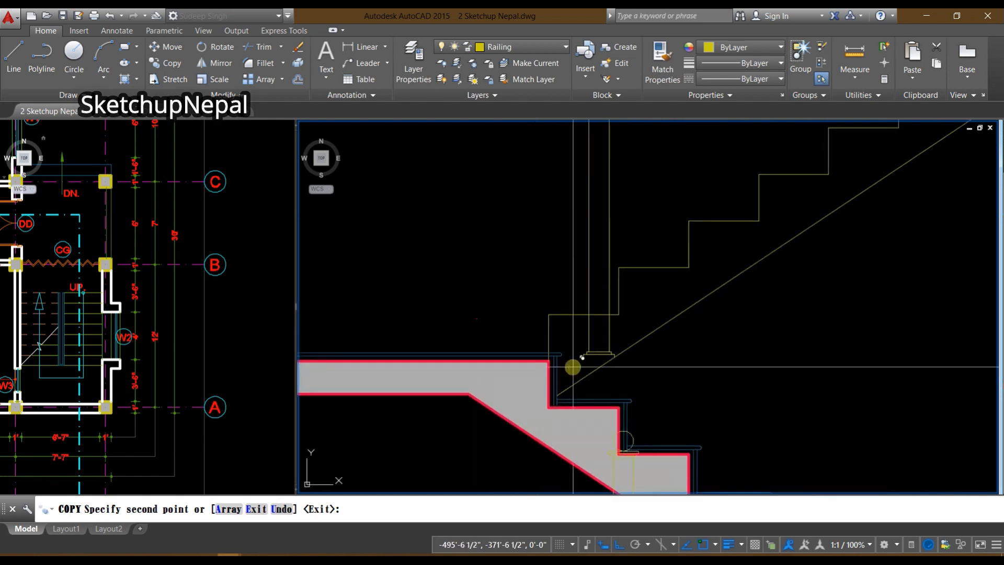
key(Escape)
Step: Move the copied post so its base's lower stair-side corner sits on the landing slab's upper outer corner
middle_drag(595, 251, 599, 307)
click(573, 170)
scroll(614, 370, up, 2)
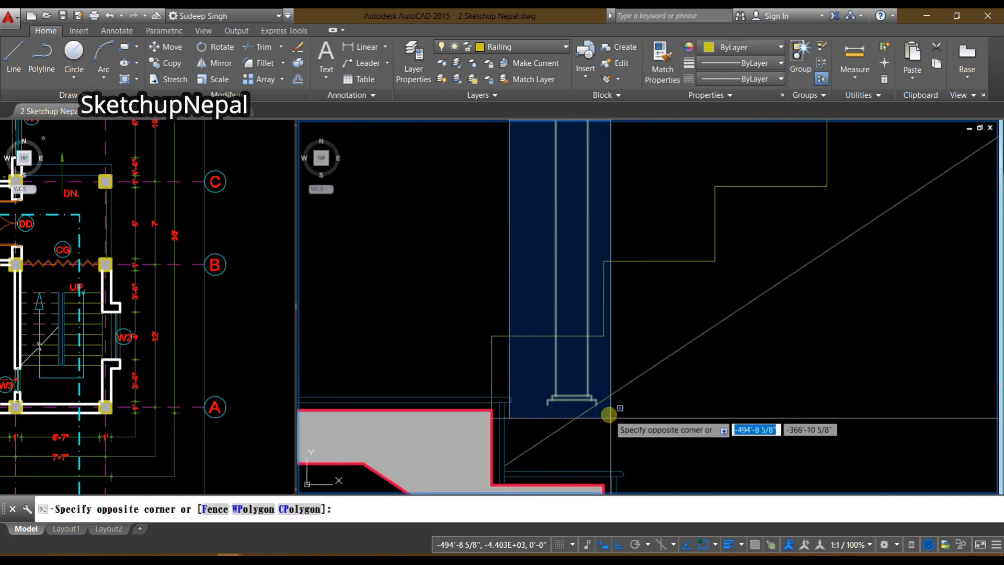
click(621, 422)
scroll(679, 402, down, 2)
scroll(617, 196, up, 1)
click(611, 190)
click(719, 309)
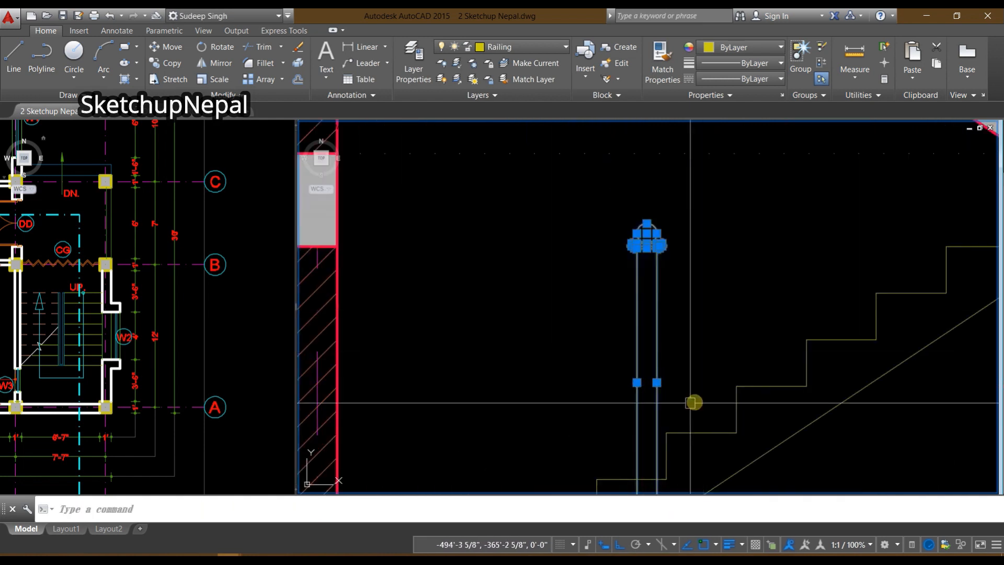
middle_drag(654, 489, 657, 325)
text(m)
key(Return)
scroll(656, 351, up, 4)
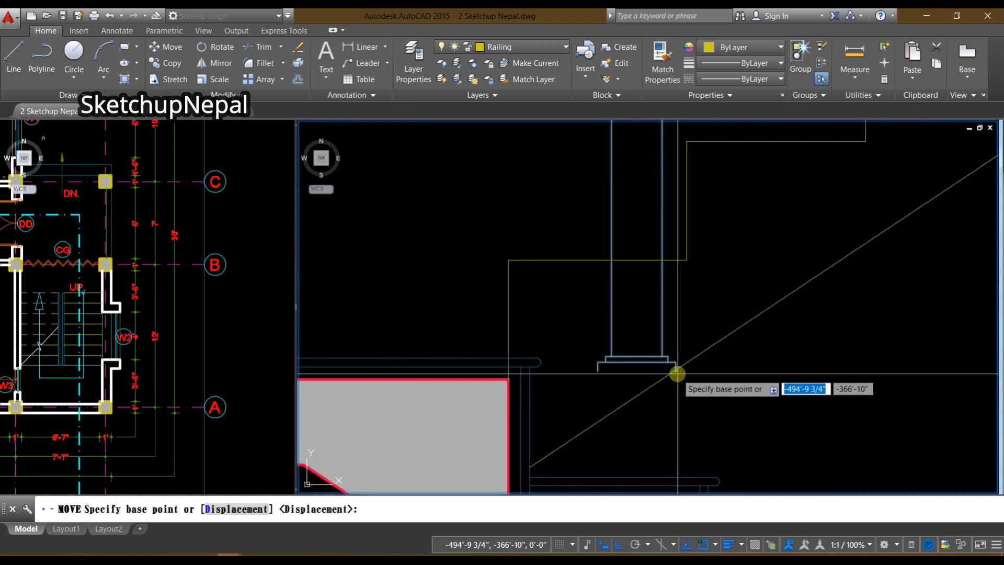
click(675, 372)
scroll(518, 374, up, 2)
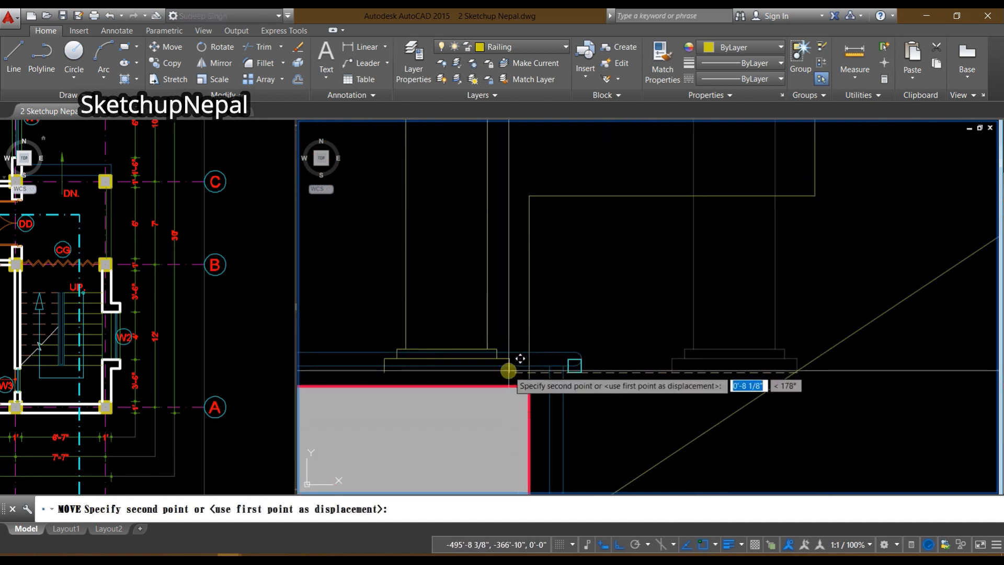
scroll(565, 364, up, 3)
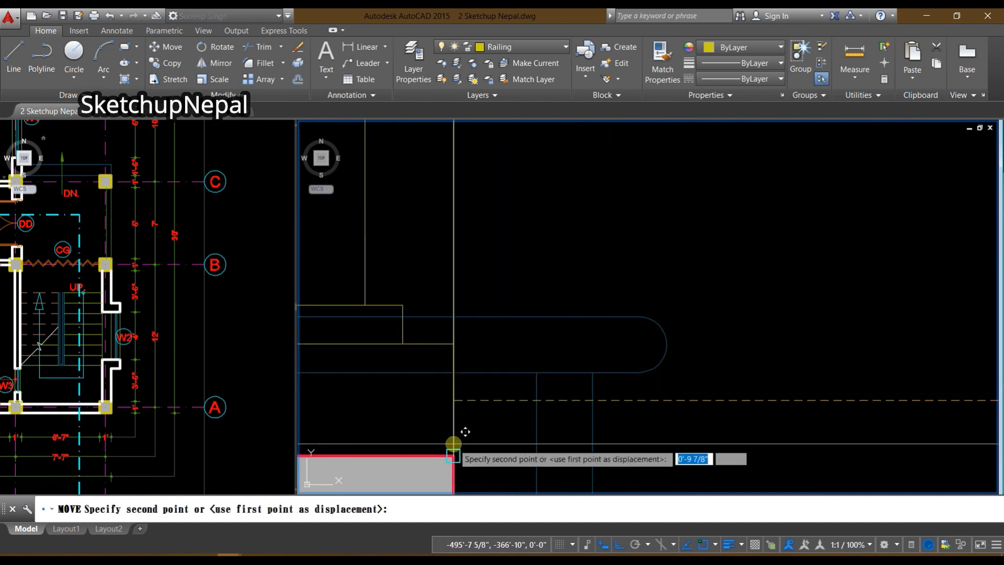
click(453, 456)
scroll(502, 361, down, 7)
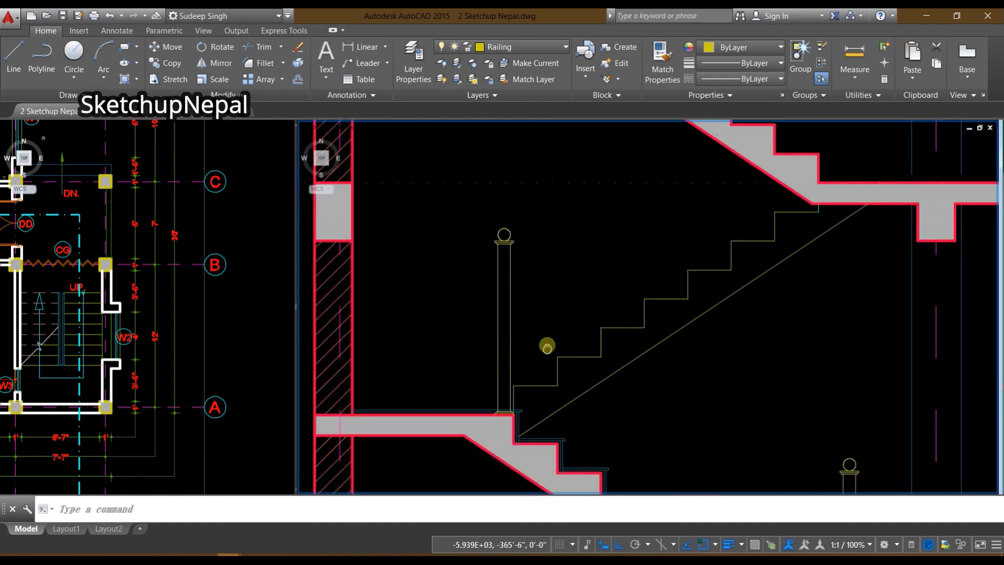
Step: Move the landing post straight up so its base rests on top of the marble finish
click(553, 296)
click(479, 232)
scroll(491, 388, up, 6)
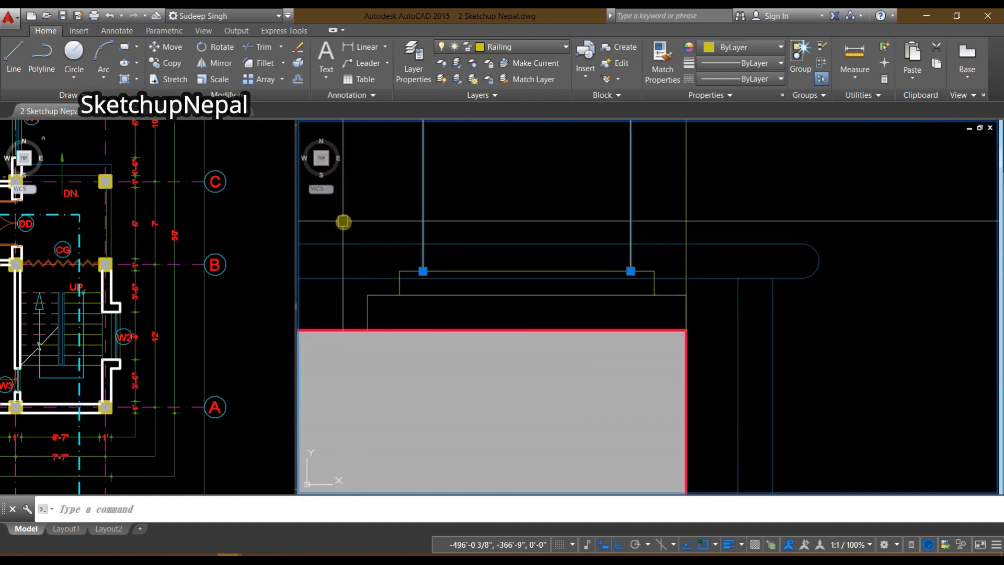
click(343, 218)
click(700, 368)
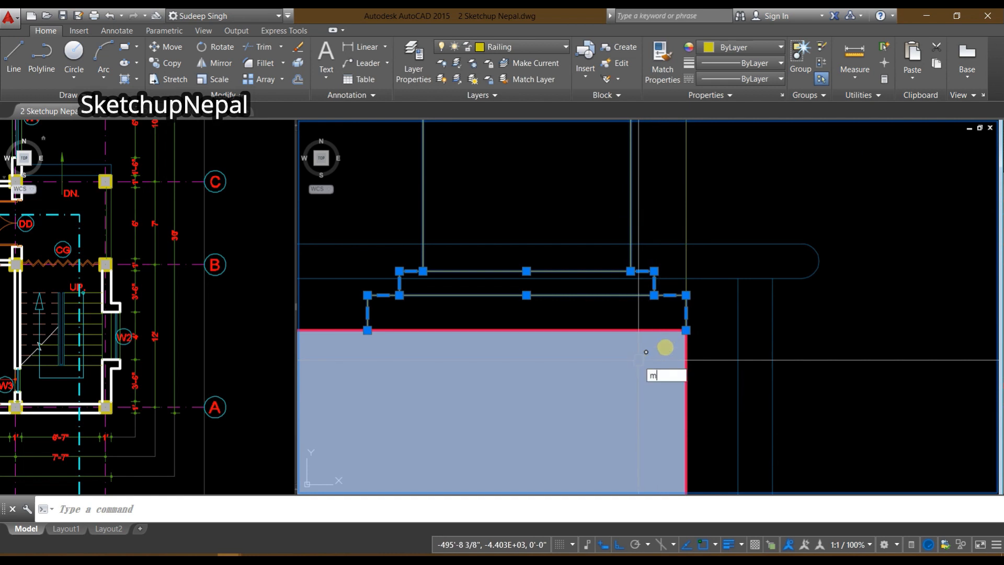
key(Return)
click(687, 331)
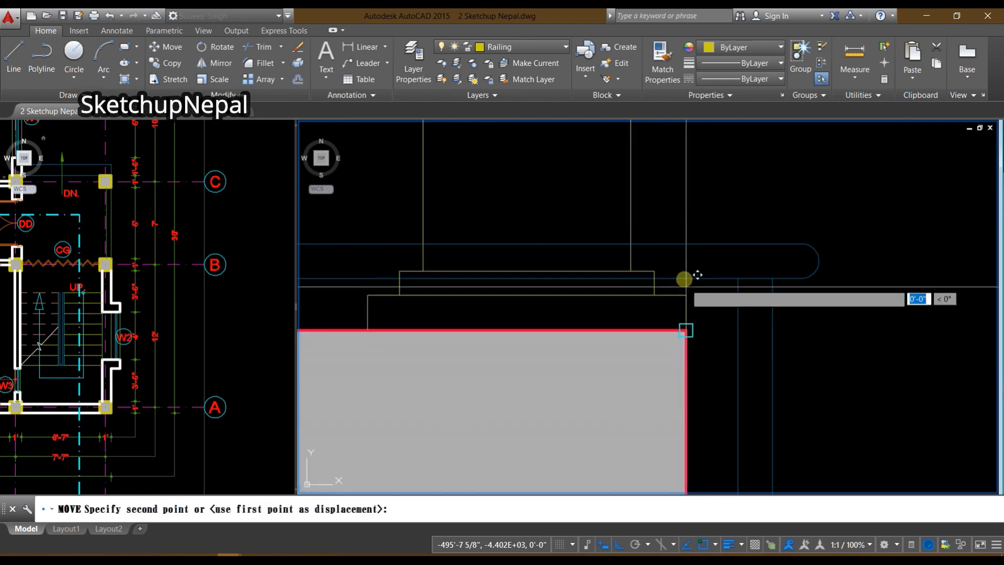
click(686, 244)
scroll(647, 251, down, 6)
scroll(580, 194, up, 4)
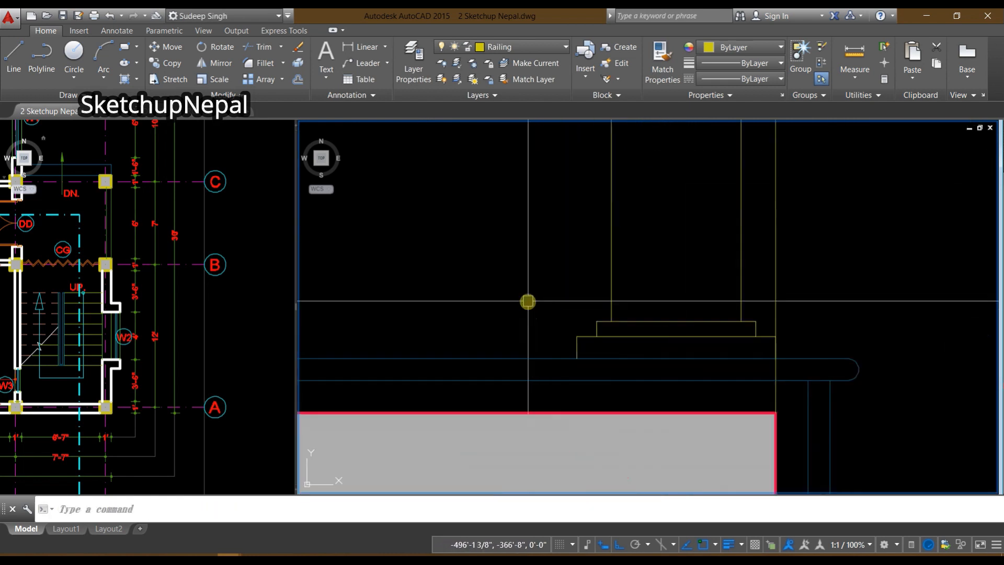
Step: Move the whole landing post, from base to ball top, 4" horizontally away from the stair toward the brick wall
click(527, 292)
click(790, 358)
scroll(740, 310, up, 2)
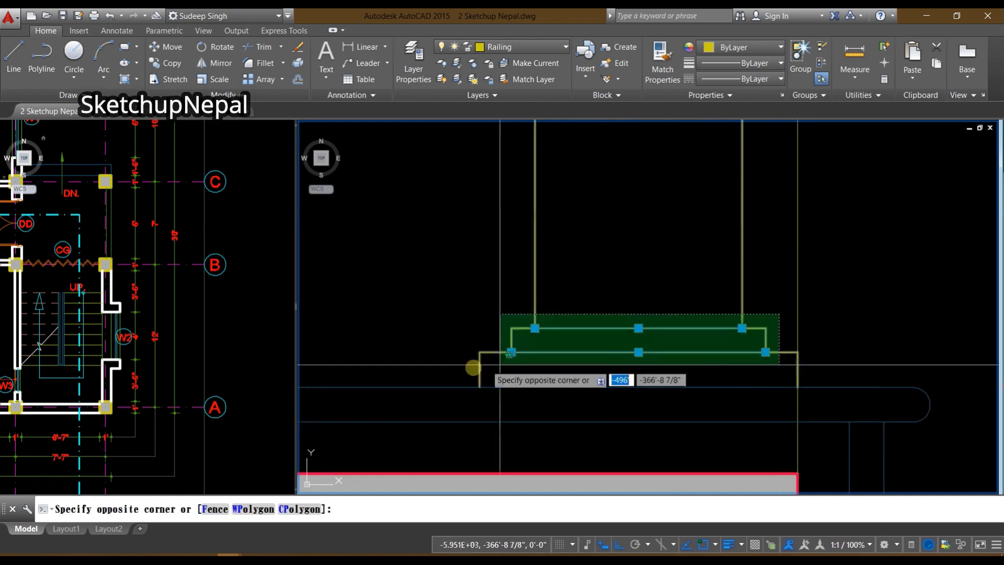
scroll(502, 367, down, 10)
middle_drag(547, 335, 542, 437)
middle_drag(472, 213, 475, 286)
click(489, 271)
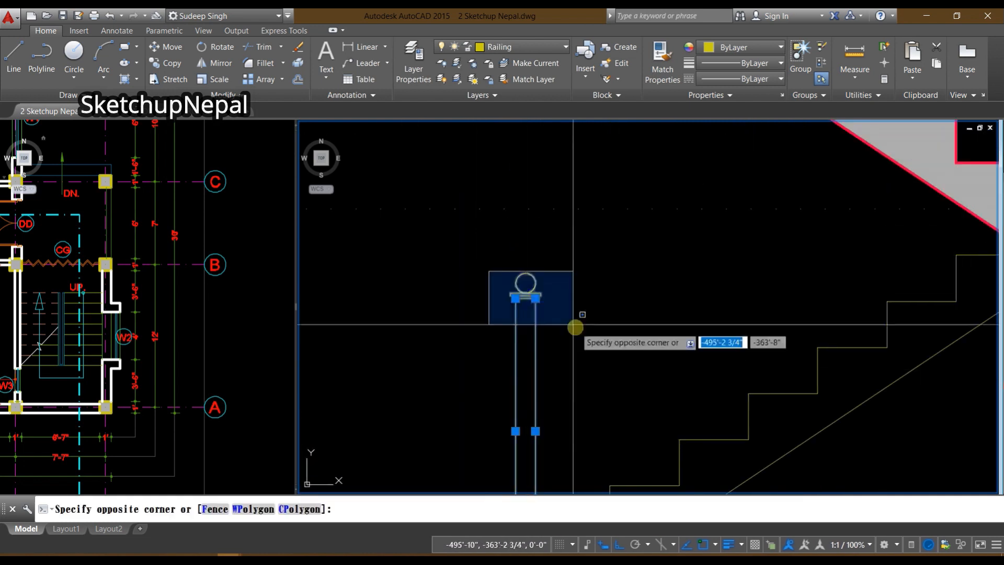
click(578, 332)
middle_drag(594, 363, 693, 237)
text(m)
key(Return)
click(592, 331)
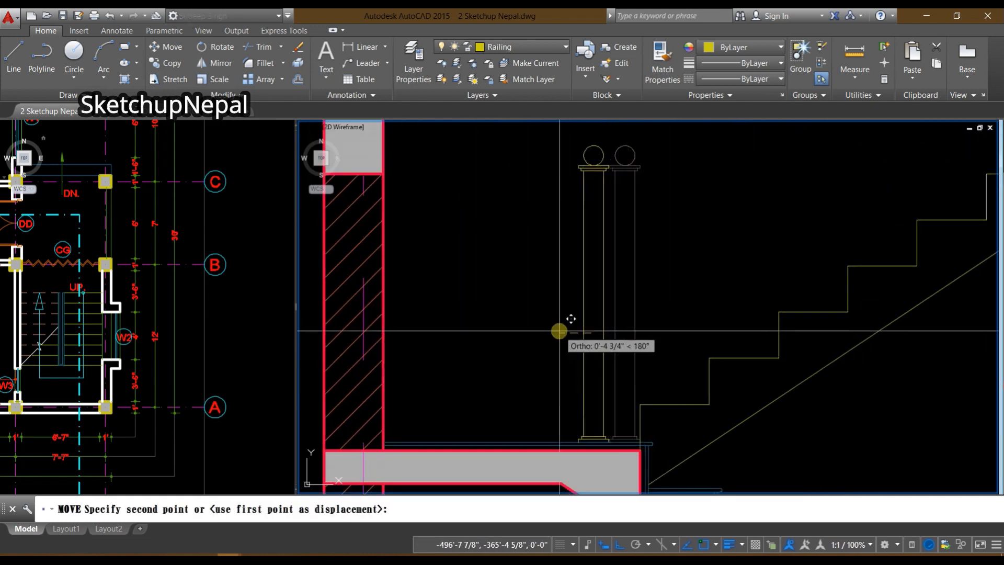
text(4)
key(Return)
Step: Copy the floor and landing posts straight up one storey, from the floor post's outer base corner to the first-floor slab's top
scroll(559, 332, down, 4)
middle_drag(603, 331, 504, 233)
scroll(569, 296, down, 2)
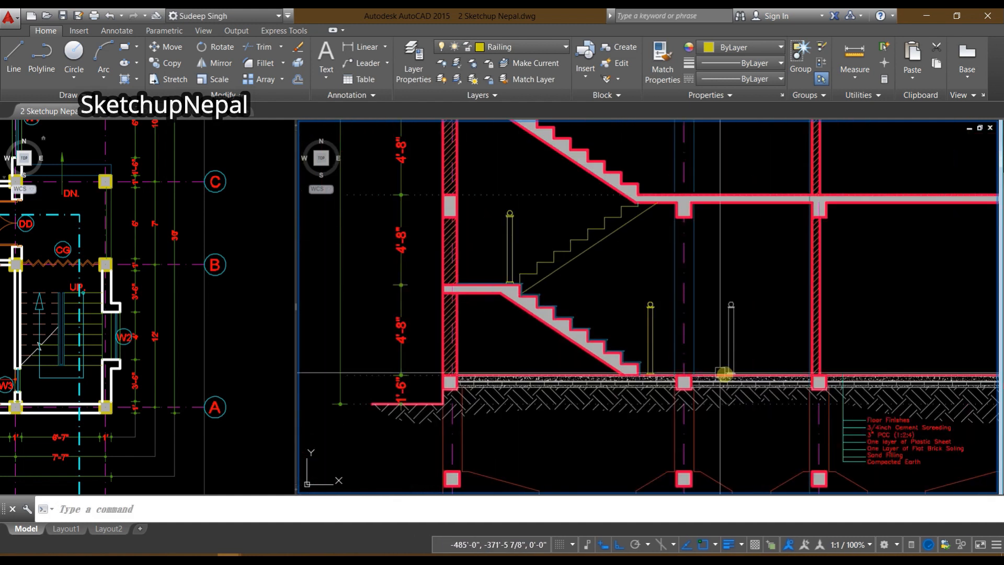
scroll(634, 314, up, 2)
scroll(634, 314, up, 2)
click(640, 243)
scroll(701, 387, up, 4)
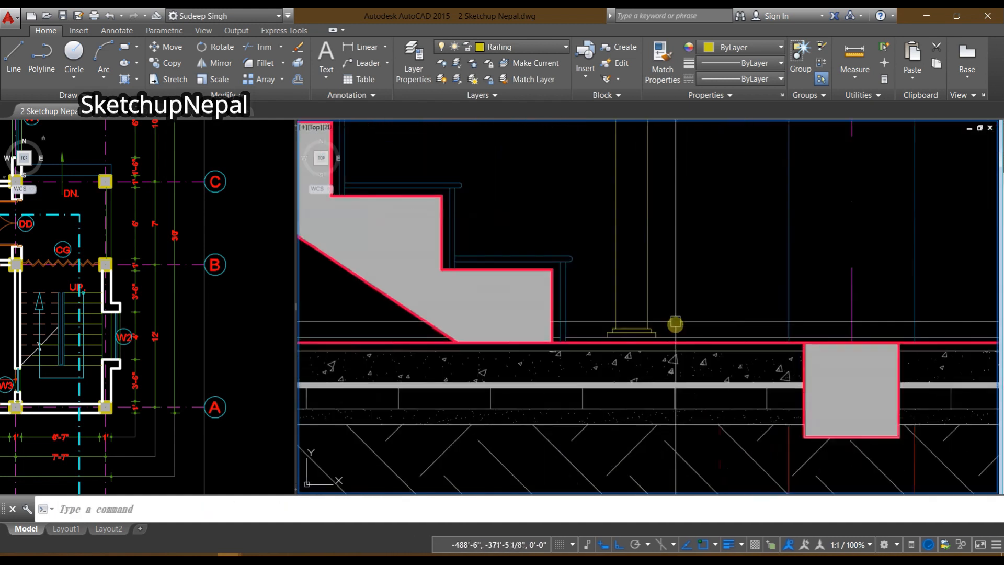
click(602, 240)
scroll(601, 256, down, 6)
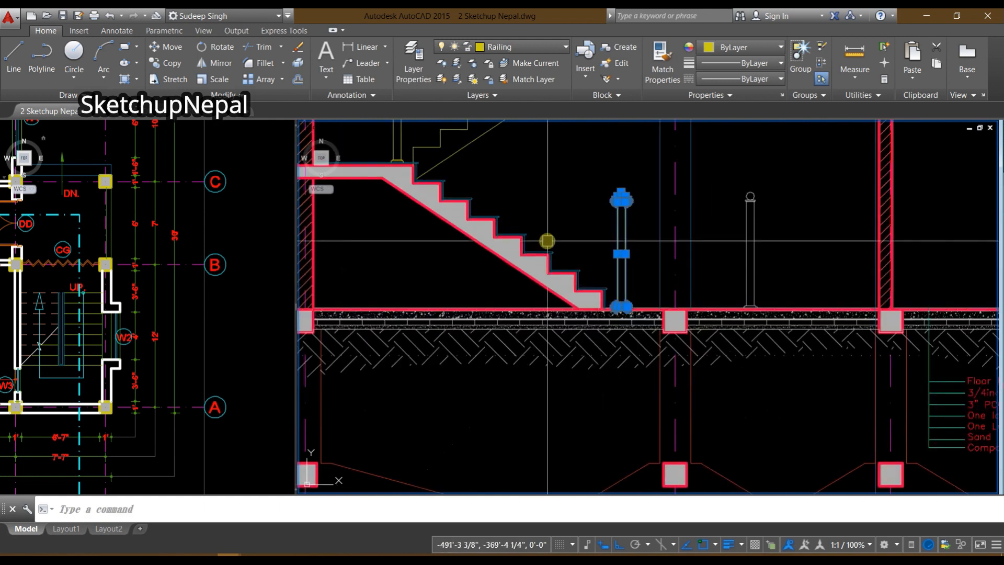
middle_drag(523, 214, 657, 397)
scroll(466, 235, up, 4)
middle_drag(602, 444, 570, 267)
scroll(575, 327, up, 4)
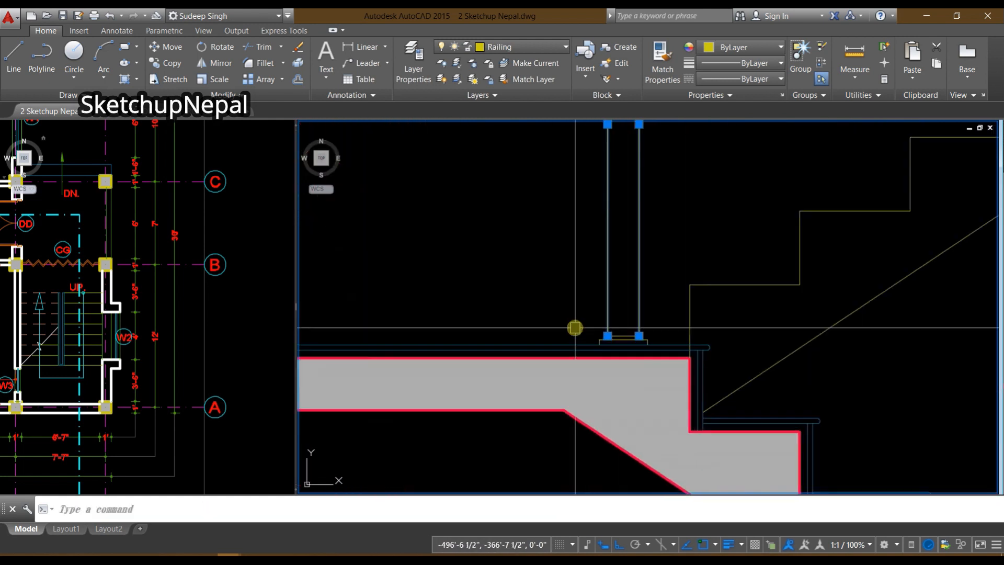
click(722, 391)
scroll(612, 334, down, 7)
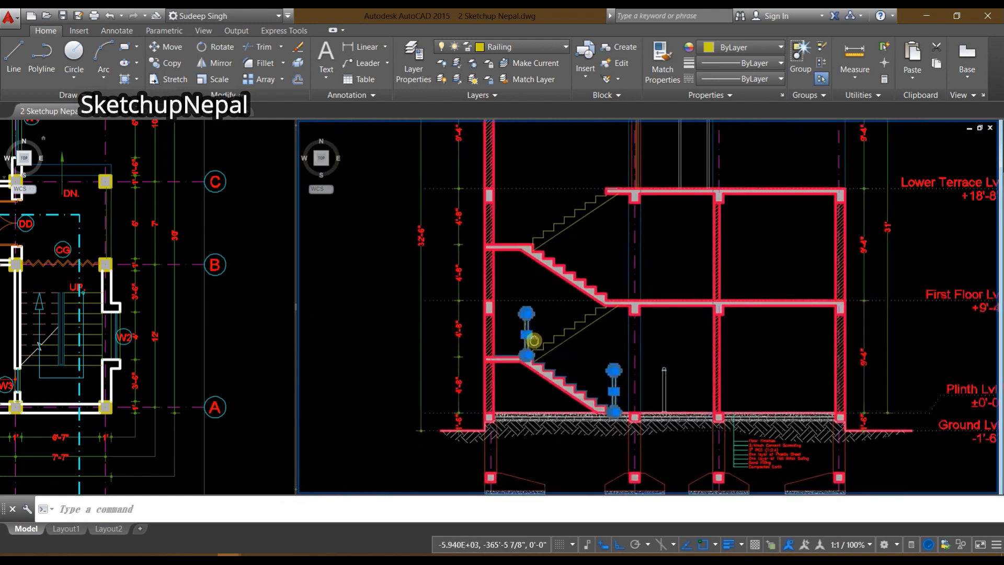
scroll(544, 358, up, 3)
scroll(525, 374, up, 2)
text(co)
key(Return)
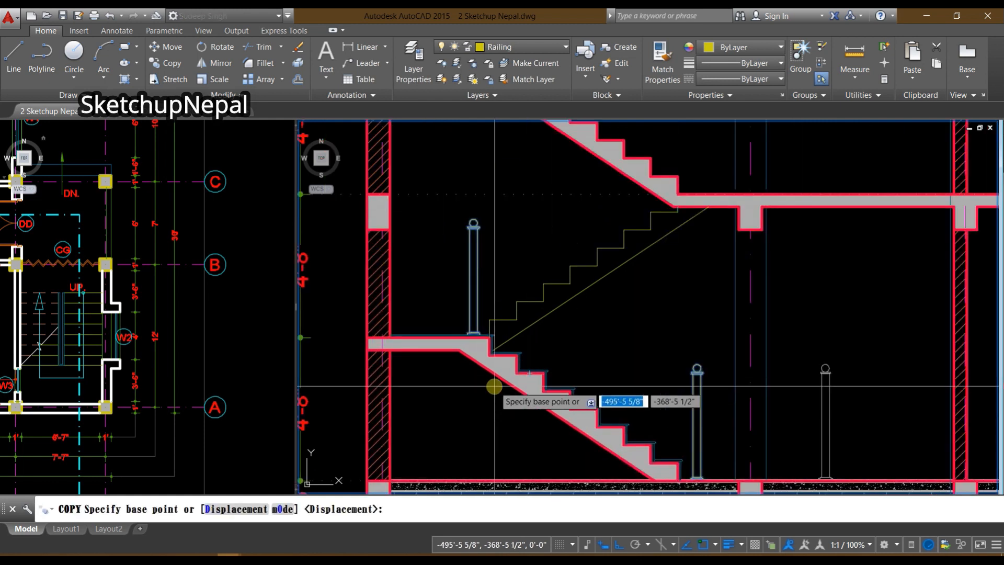
middle_drag(582, 313, 541, 350)
middle_drag(658, 443, 587, 285)
scroll(596, 306, up, 6)
scroll(555, 248, up, 6)
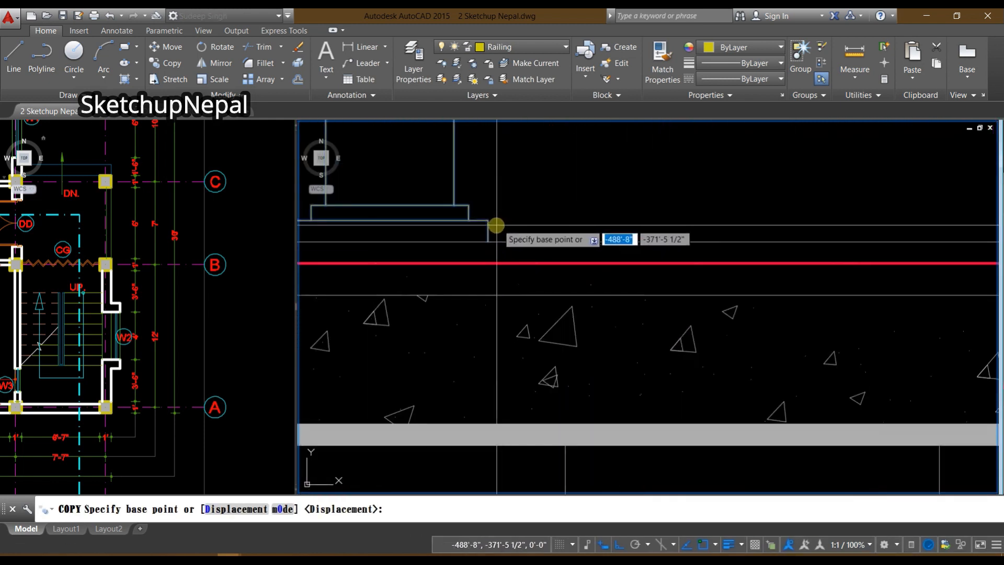
scroll(487, 272, down, 5)
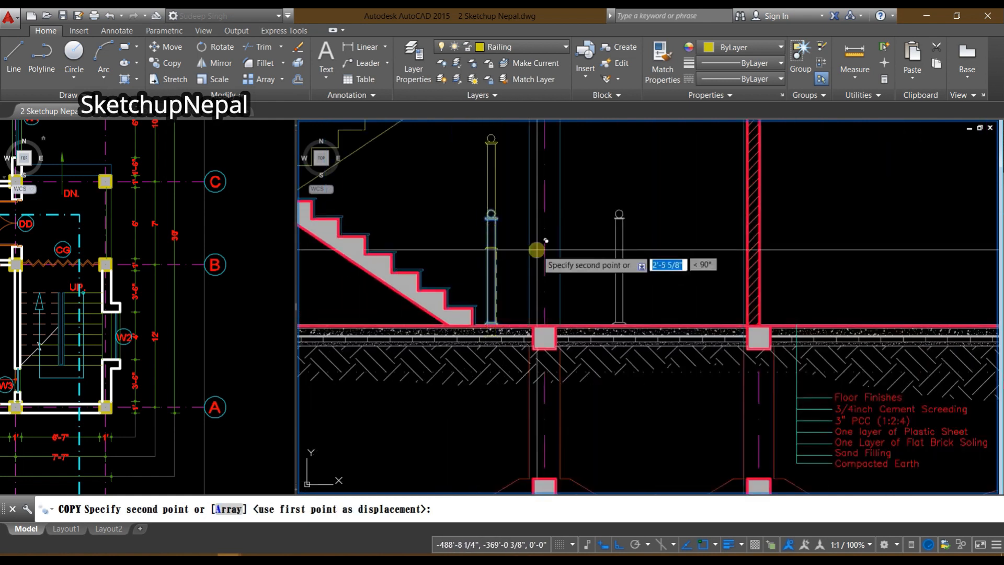
scroll(540, 311, up, 5)
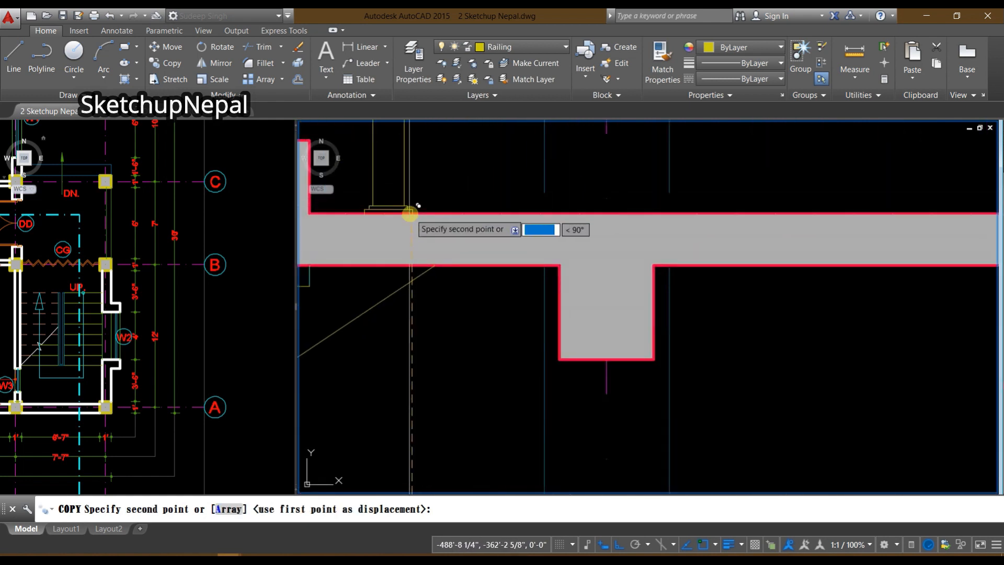
scroll(455, 190, down, 4)
scroll(437, 348, up, 6)
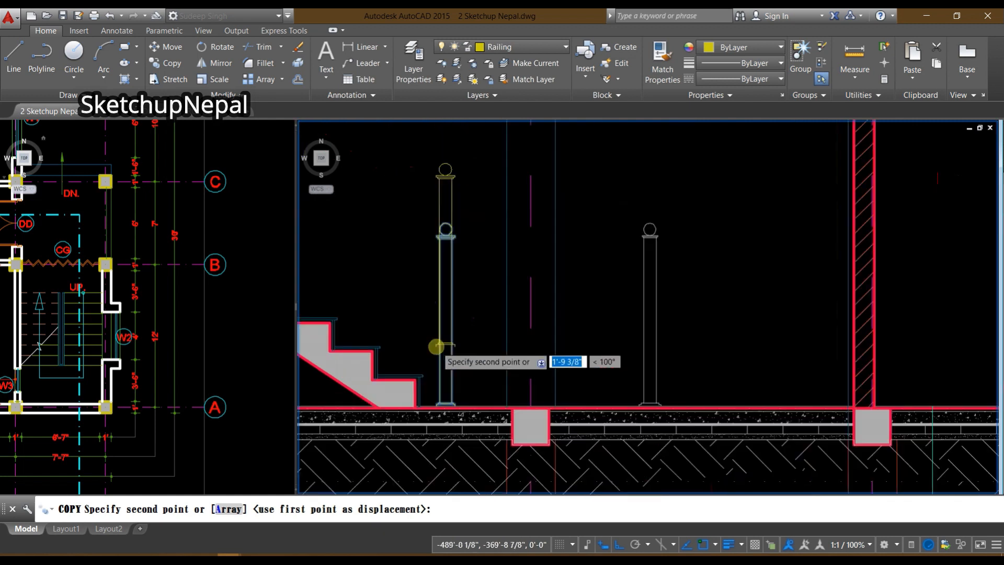
scroll(511, 330, down, 6)
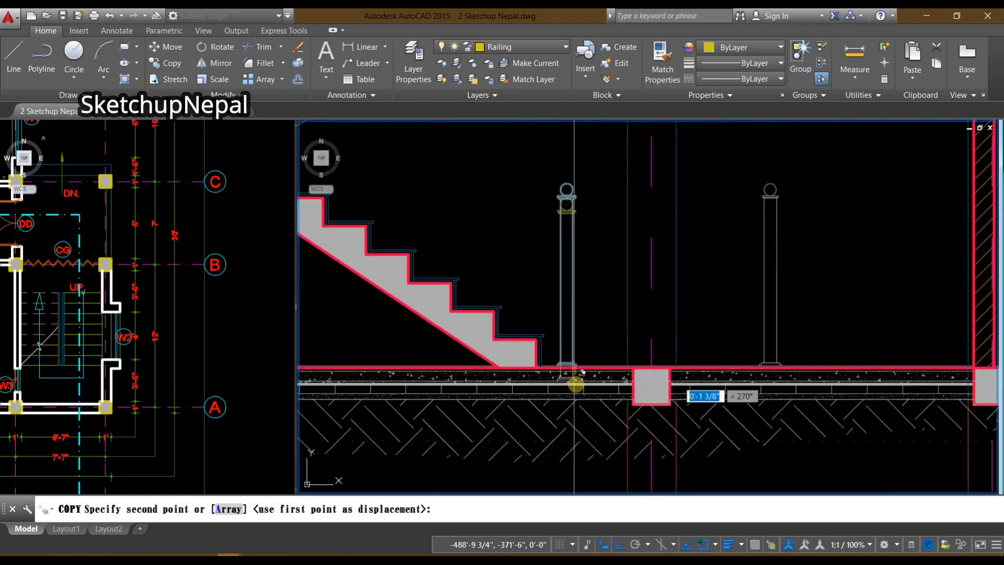
scroll(575, 314, up, 4)
scroll(529, 296, up, 4)
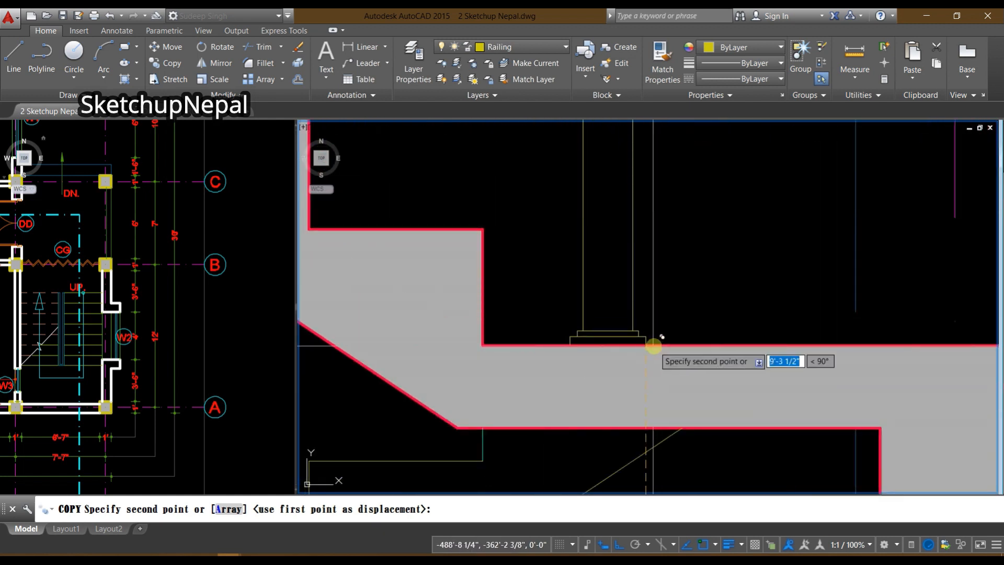
scroll(575, 330, down, 6)
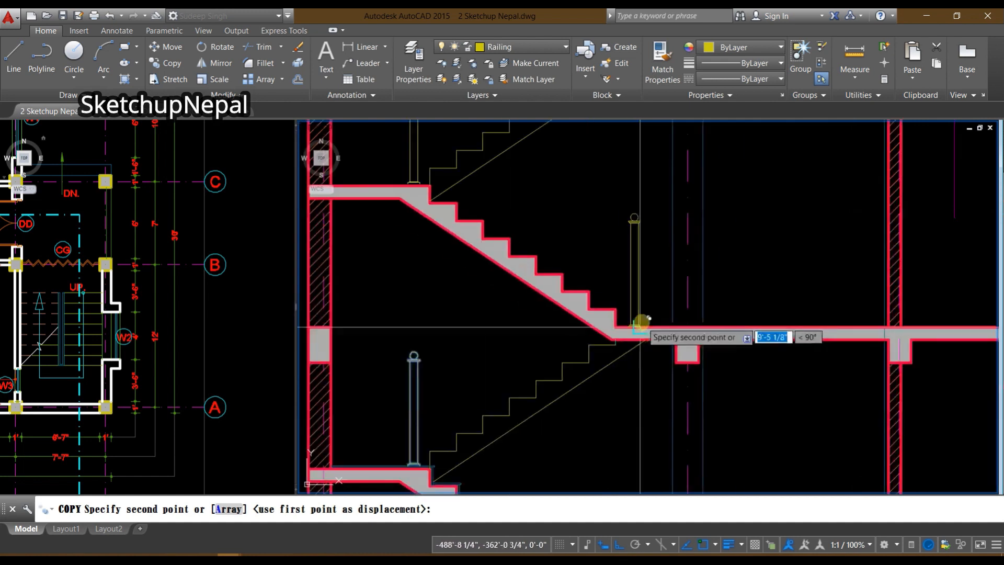
scroll(634, 332, up, 2)
key(Escape)
scroll(651, 367, down, 5)
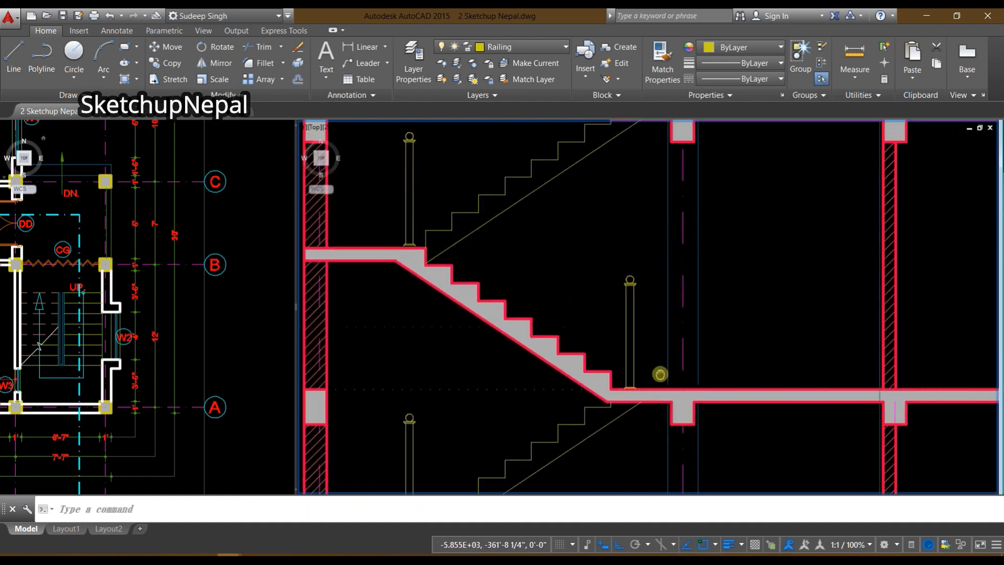
scroll(636, 324, up, 5)
middle_drag(644, 383, 661, 202)
scroll(644, 307, up, 4)
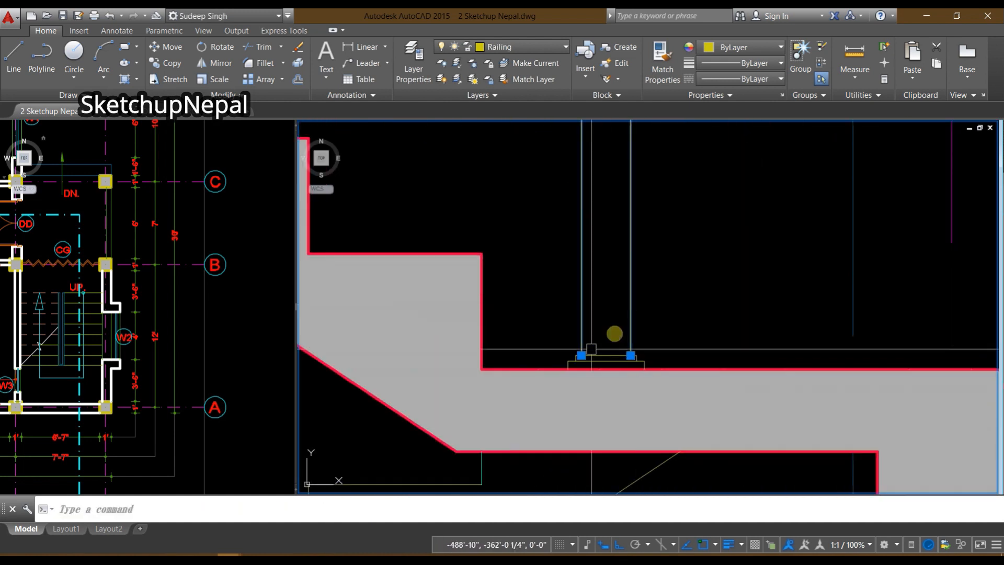
click(549, 318)
click(667, 385)
scroll(672, 385, down, 6)
middle_drag(521, 261, 705, 545)
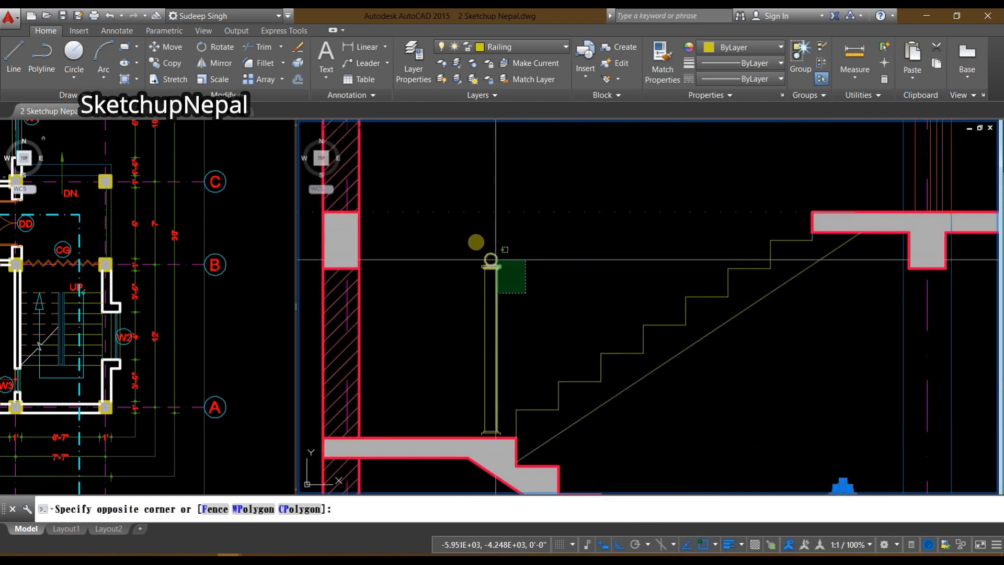
click(468, 236)
middle_drag(516, 368, 527, 348)
scroll(502, 327, up, 4)
click(449, 326)
click(580, 398)
scroll(580, 398, down, 6)
key(Escape)
Step: Move the copied post on the first-floor slab straight up by 1/2"
middle_drag(814, 461, 585, 234)
scroll(585, 234, up, 2)
click(523, 140)
click(576, 359)
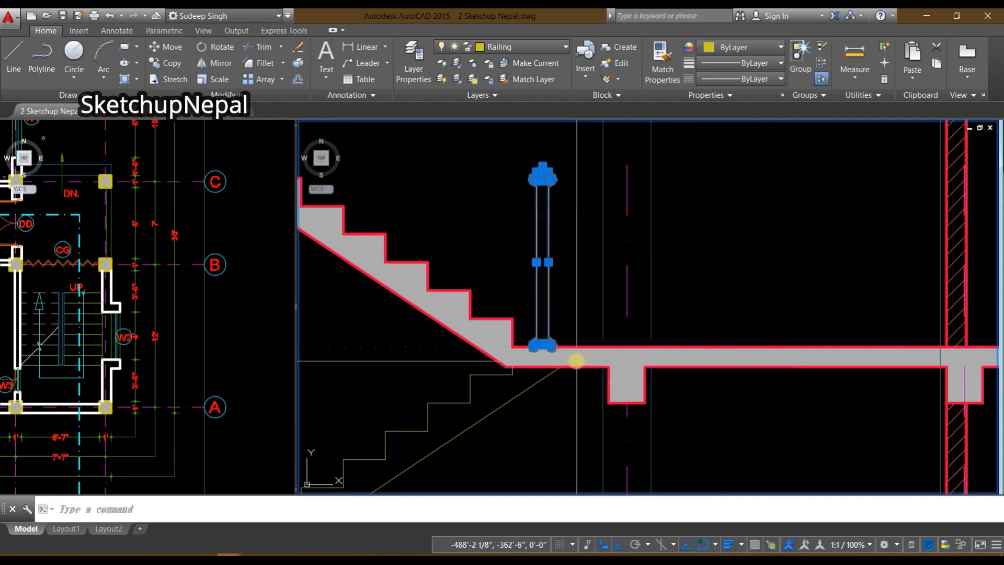
middle_drag(567, 319, 565, 354)
scroll(562, 346, up, 2)
scroll(562, 339, up, 2)
text(m)
key(space)
click(563, 322)
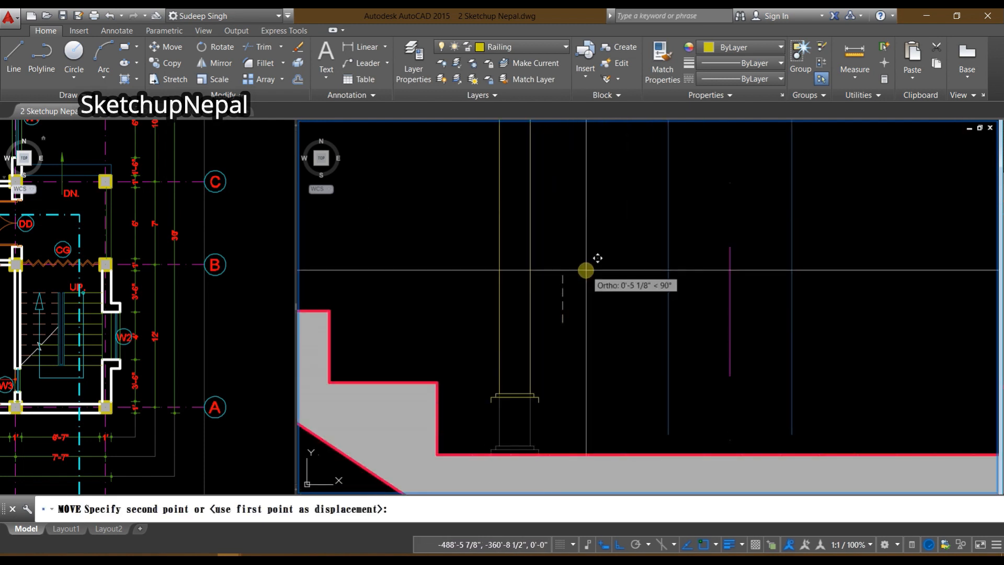
text(1/2)
key(Return)
Step: Try to offset the first-floor slab's top edge 1/2" upward to meet the post's base
middle_drag(534, 409, 522, 324)
scroll(522, 325, down, 6)
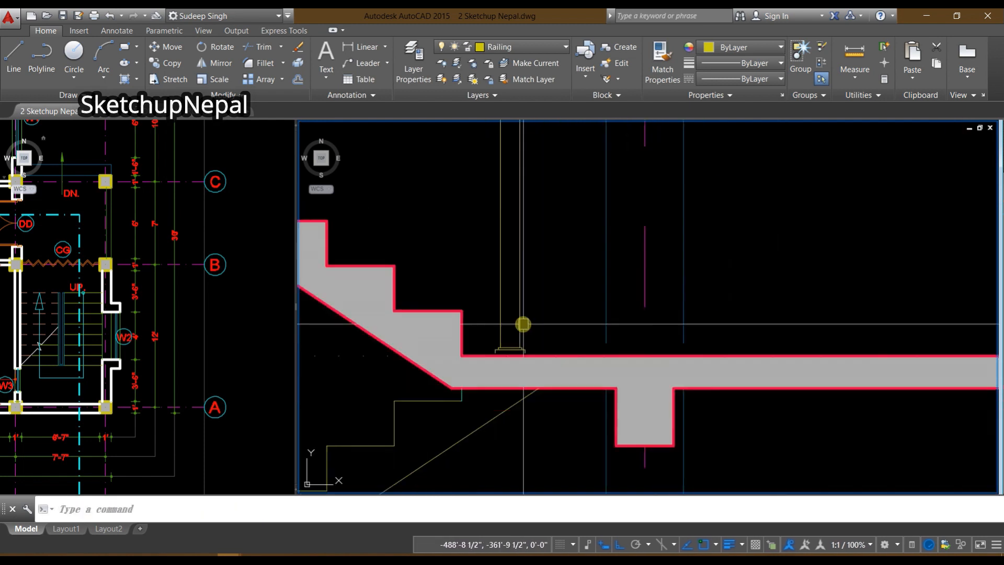
scroll(512, 348, up, 4)
scroll(511, 343, up, 4)
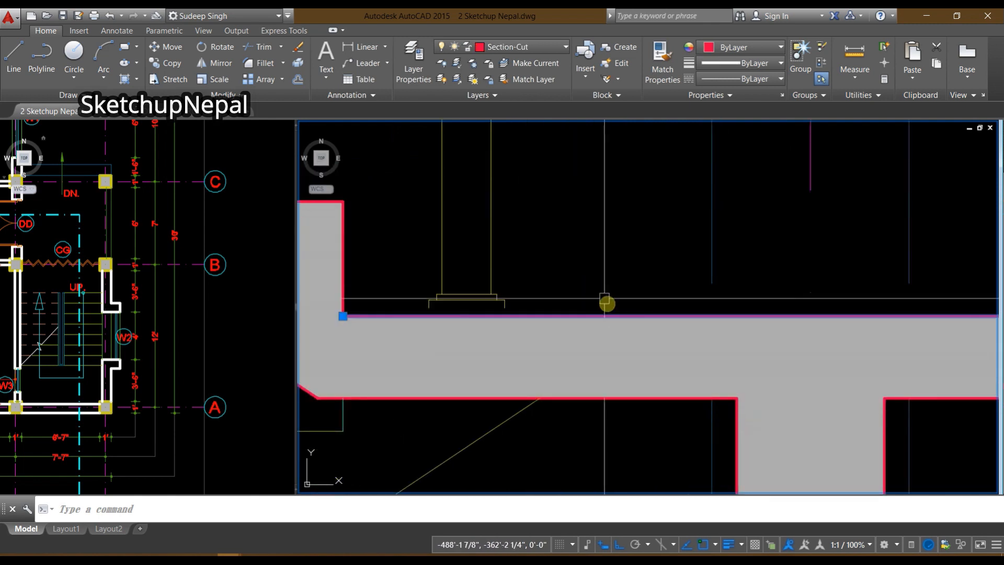
text(1/2)
key(Return)
click(590, 315)
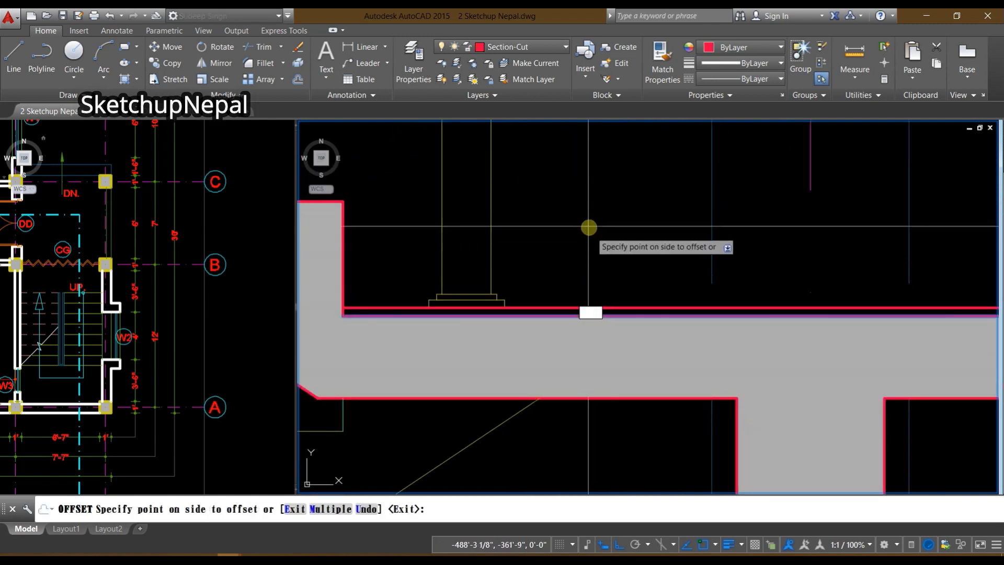
click(589, 227)
key(Return)
scroll(574, 206, down, 8)
Step: Offset the first-floor slab's top edge 1/2" upward as the floor finish line under the post
scroll(578, 220, up, 6)
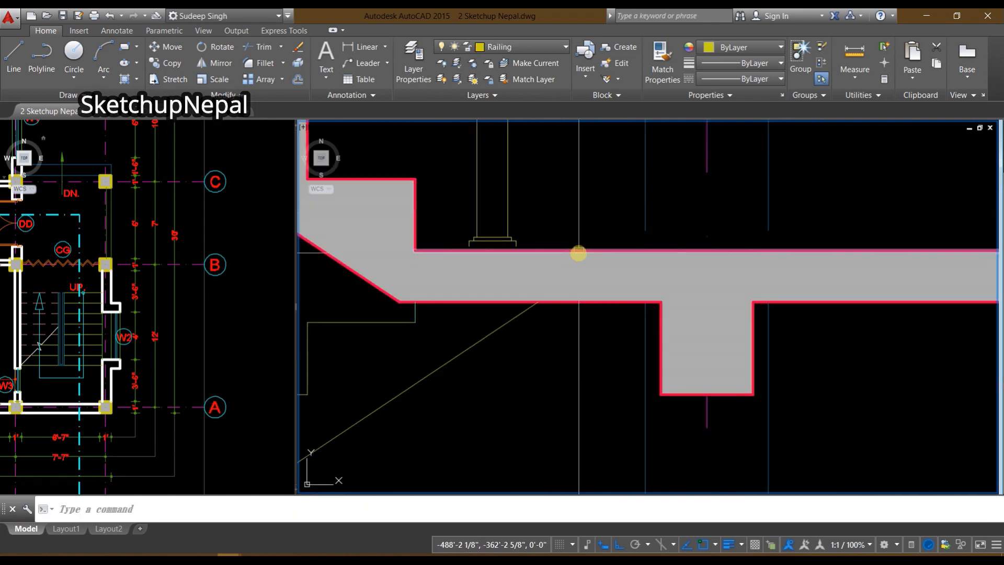
key(Return)
text(1/2)
key(Return)
click(578, 252)
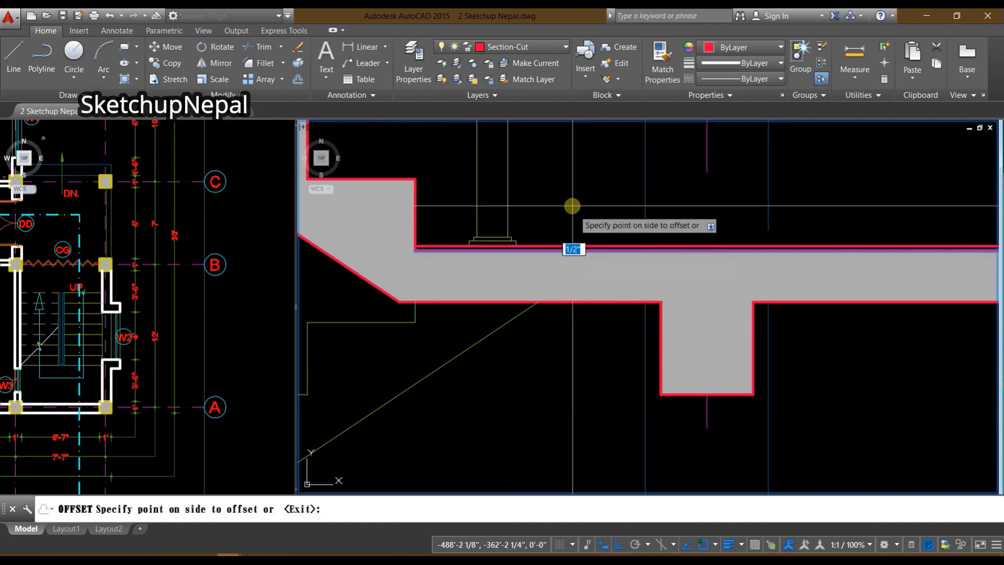
click(574, 209)
key(Return)
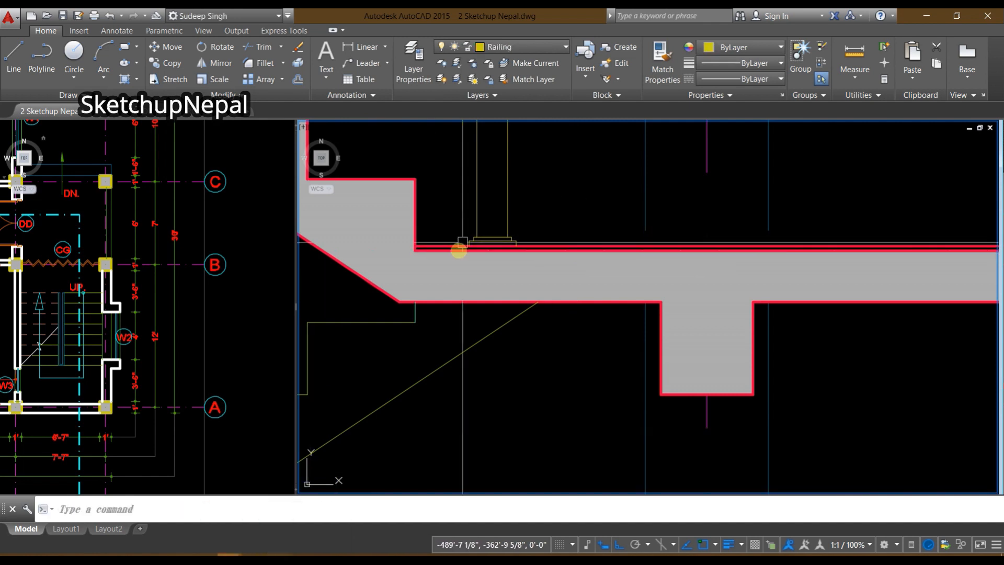
Step: Match the properties of the ground-floor finish line onto the new finish line above the first-floor slab
scroll(460, 247, down, 6)
scroll(464, 397, up, 6)
click(489, 434)
scroll(489, 433, down, 4)
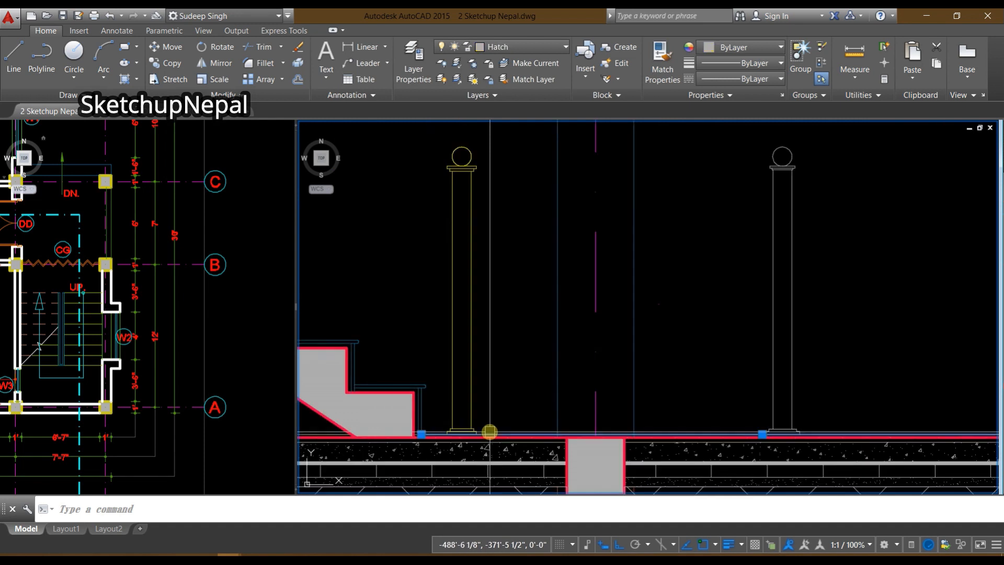
middle_drag(481, 181, 499, 400)
middle_drag(522, 153, 543, 333)
text(ma)
key(Return)
scroll(542, 333, down, 5)
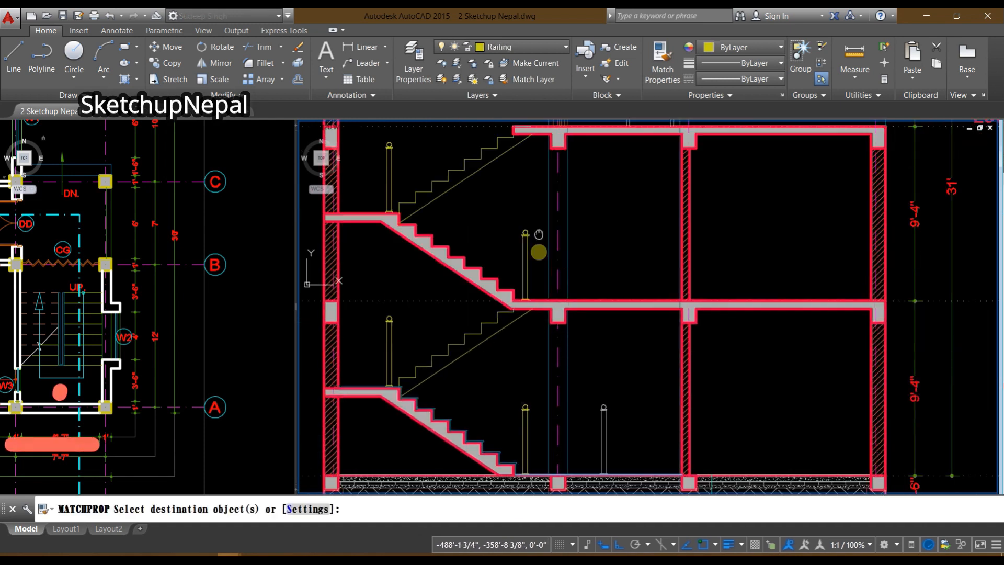
scroll(540, 283, up, 7)
scroll(506, 240, up, 4)
click(520, 225)
scroll(517, 246, down, 11)
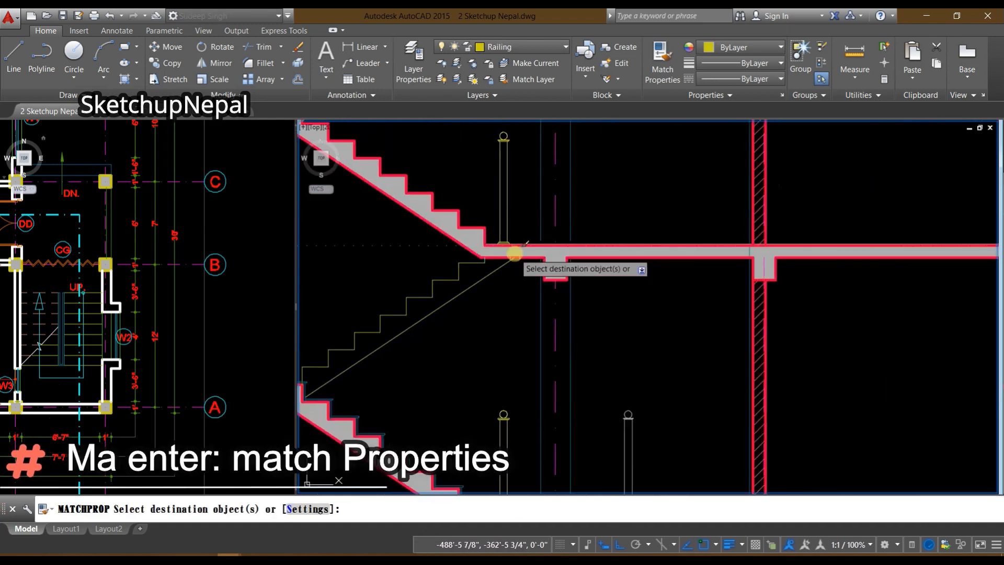
key(Escape)
Step: Copy all marble and mortar tread, riser and nosing lines of the ground-floor flight straight up onto the matching first-floor flight
scroll(515, 305, up, 2)
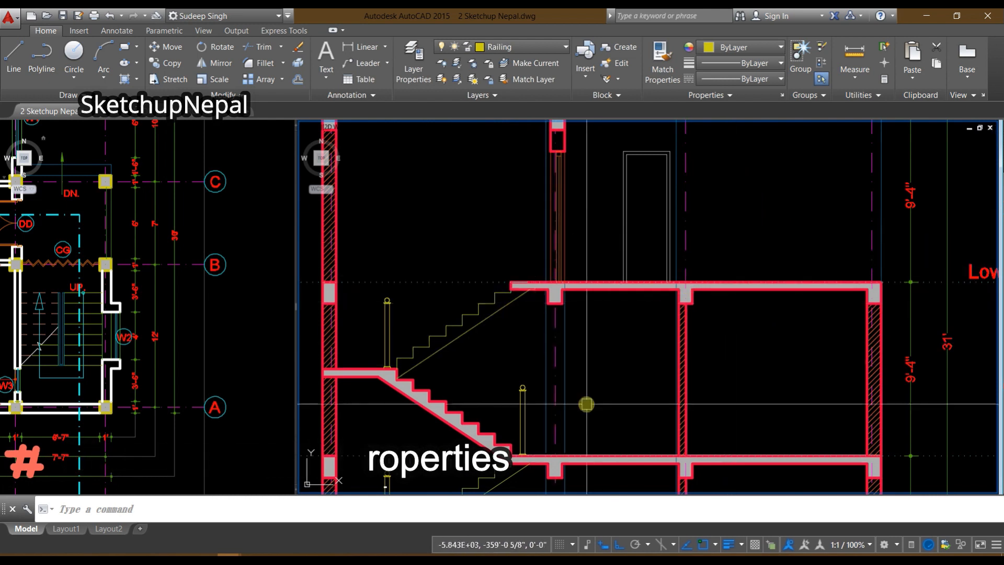
middle_drag(474, 277, 632, 99)
scroll(670, 414, down, 2)
scroll(554, 336, up, 7)
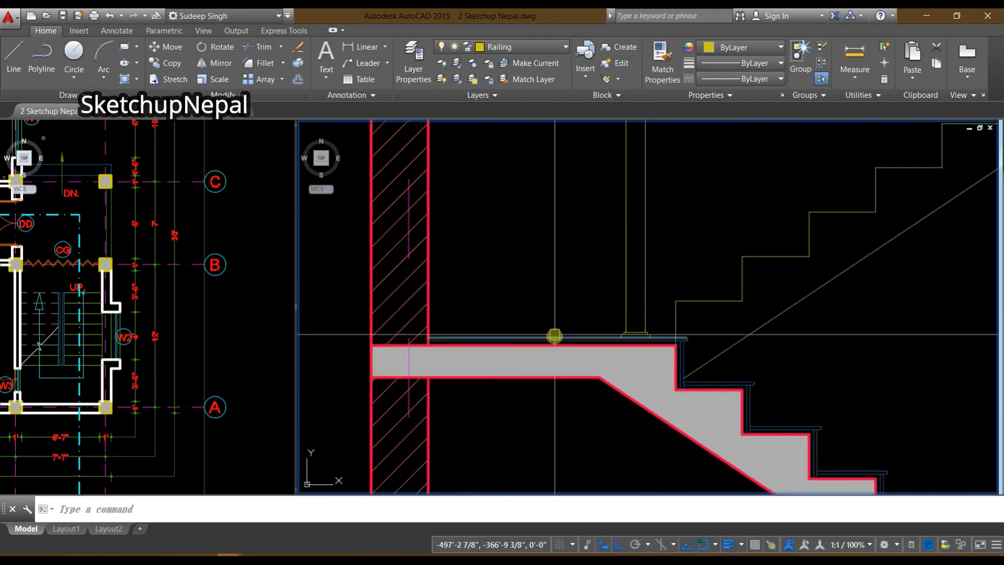
scroll(811, 314, up, 4)
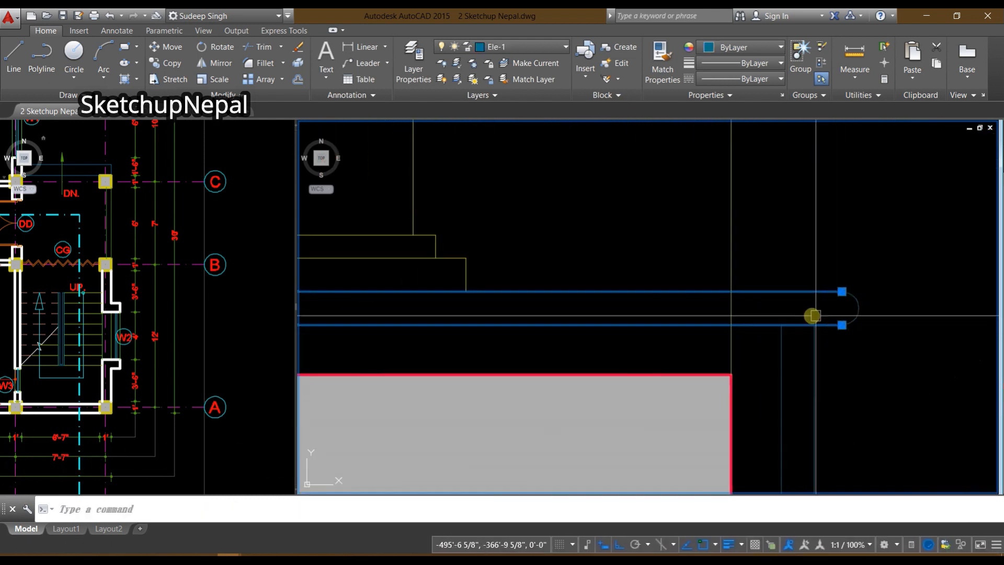
click(863, 319)
click(779, 287)
scroll(602, 289, down, 8)
scroll(786, 266, up, 4)
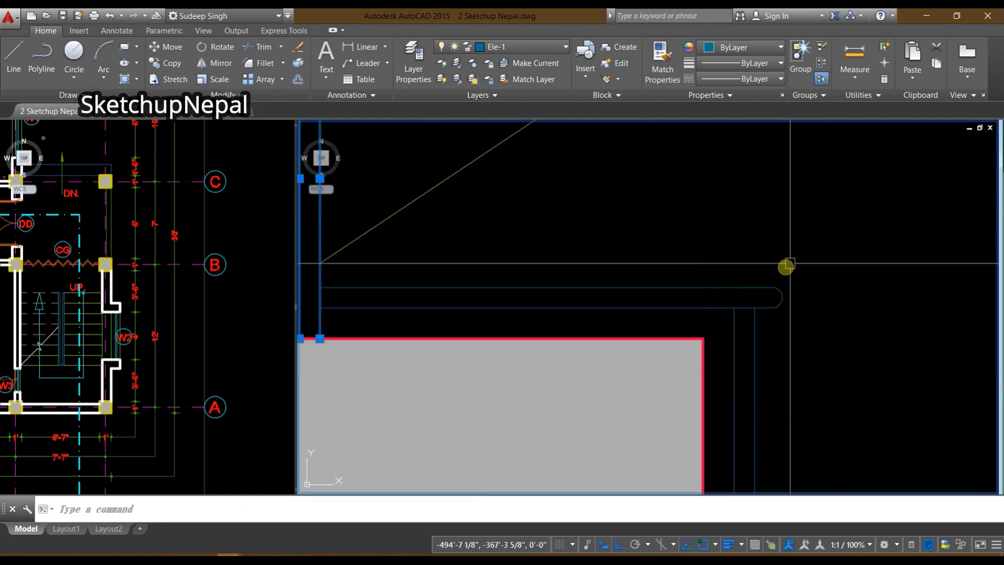
click(734, 321)
scroll(713, 331, down, 3)
scroll(661, 325, up, 3)
click(747, 303)
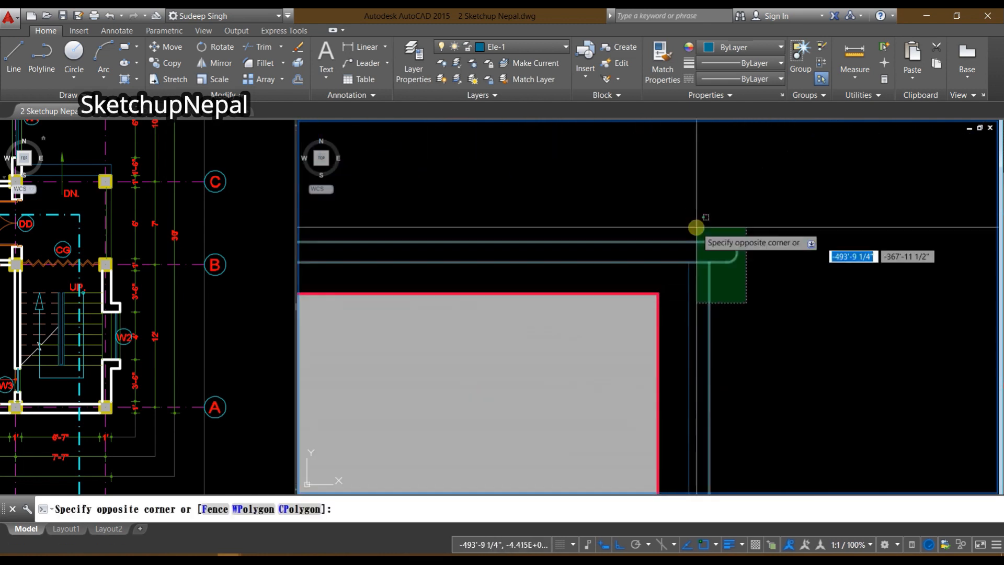
click(677, 215)
scroll(677, 216, down, 3)
scroll(787, 329, up, 3)
key(Escape)
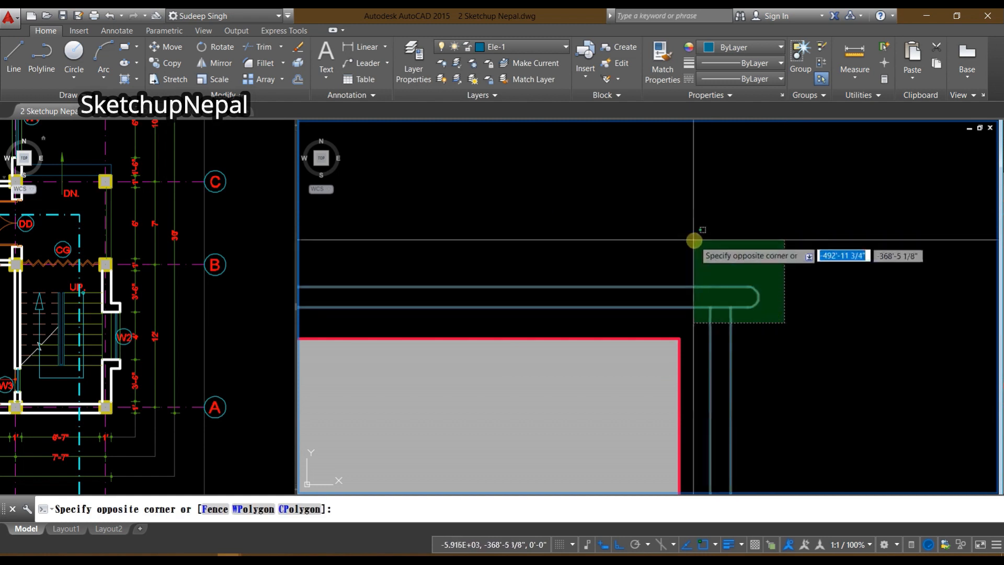
click(694, 240)
scroll(694, 241, down, 3)
scroll(466, 303, up, 4)
key(Escape)
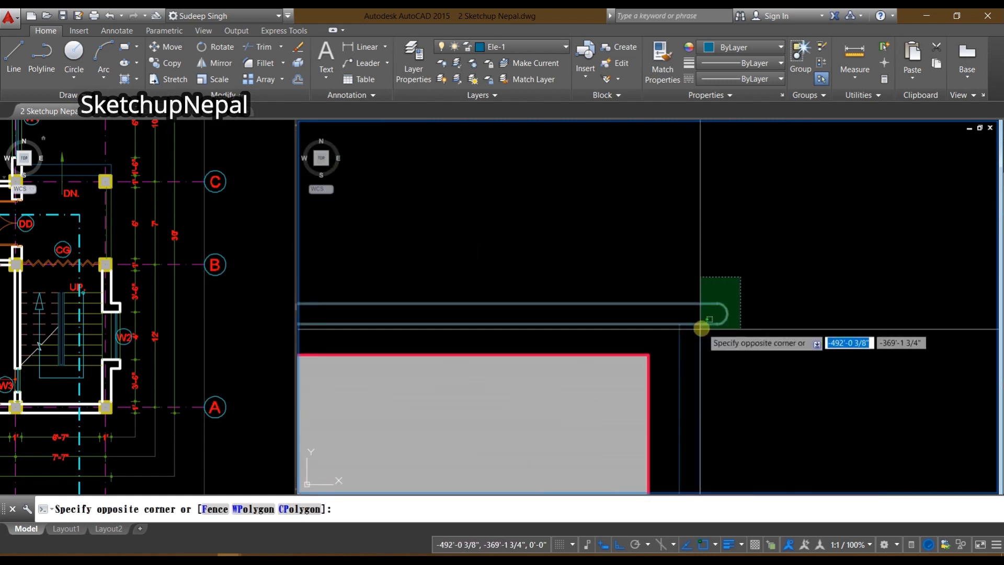
scroll(654, 317, down, 3)
scroll(751, 392, up, 3)
key(Escape)
click(701, 302)
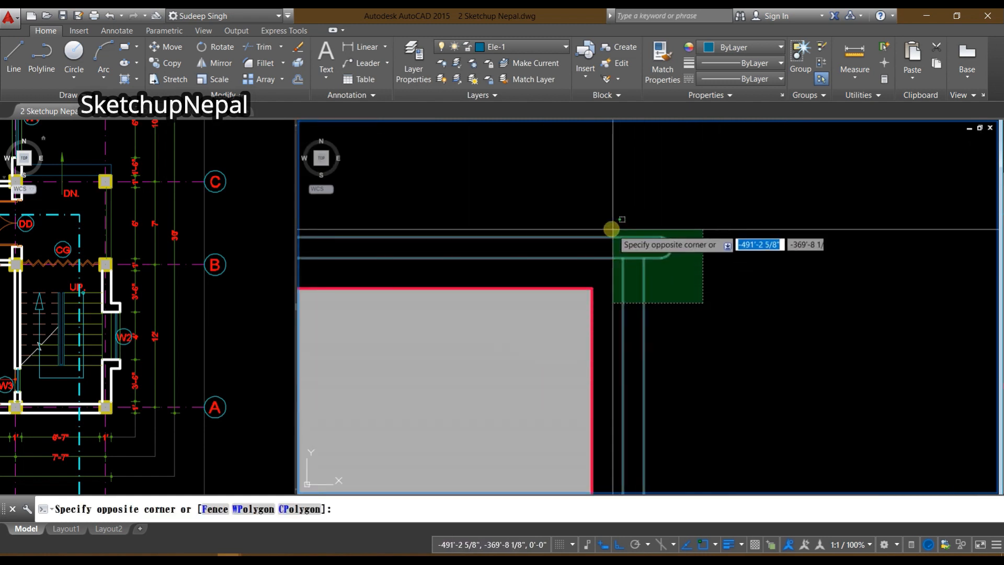
click(611, 228)
scroll(612, 228, down, 3)
scroll(647, 325, up, 3)
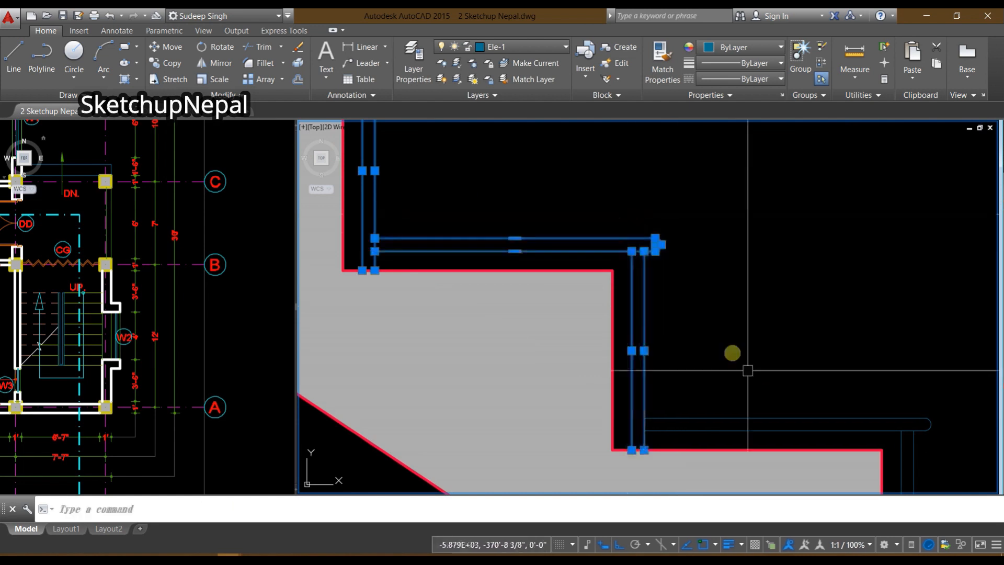
scroll(748, 370, down, 3)
scroll(582, 303, up, 5)
scroll(605, 252, down, 5)
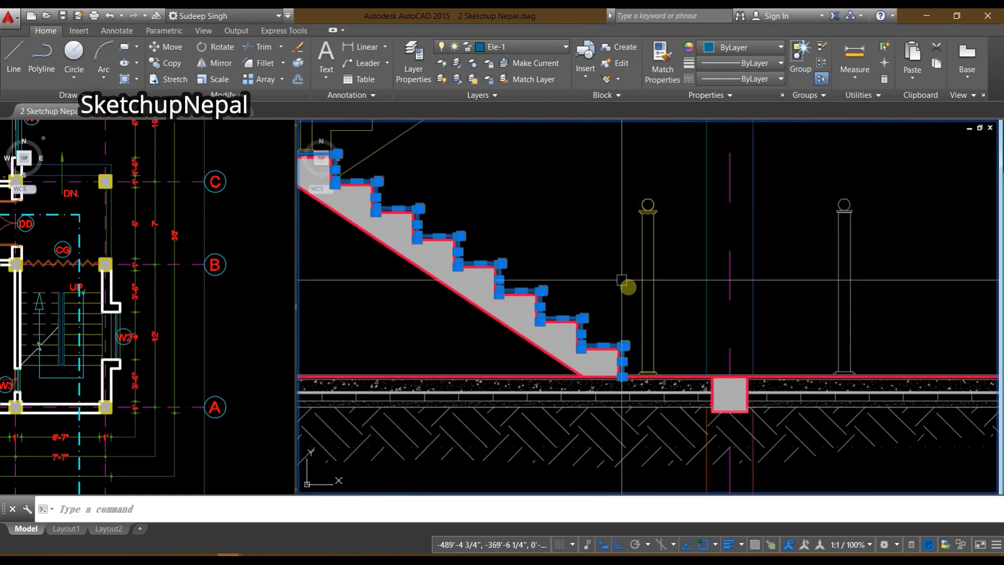
middle_drag(623, 282, 513, 257)
scroll(575, 305, up, 2)
middle_drag(576, 305, 638, 421)
scroll(638, 421, down, 4)
scroll(637, 442, up, 2)
text(co)
key(space)
scroll(597, 424, up, 4)
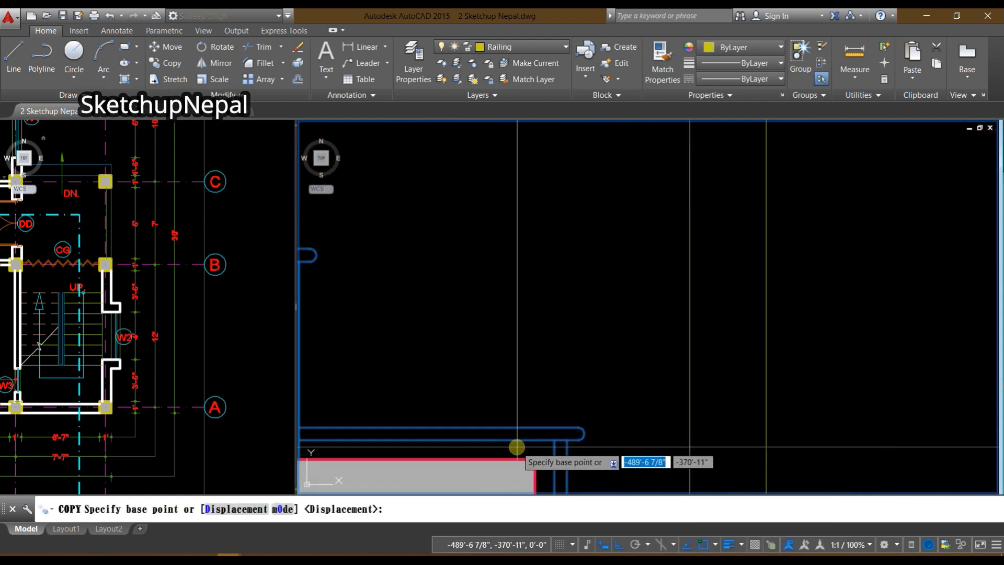
scroll(545, 467, down, 3)
middle_drag(572, 188, 602, 483)
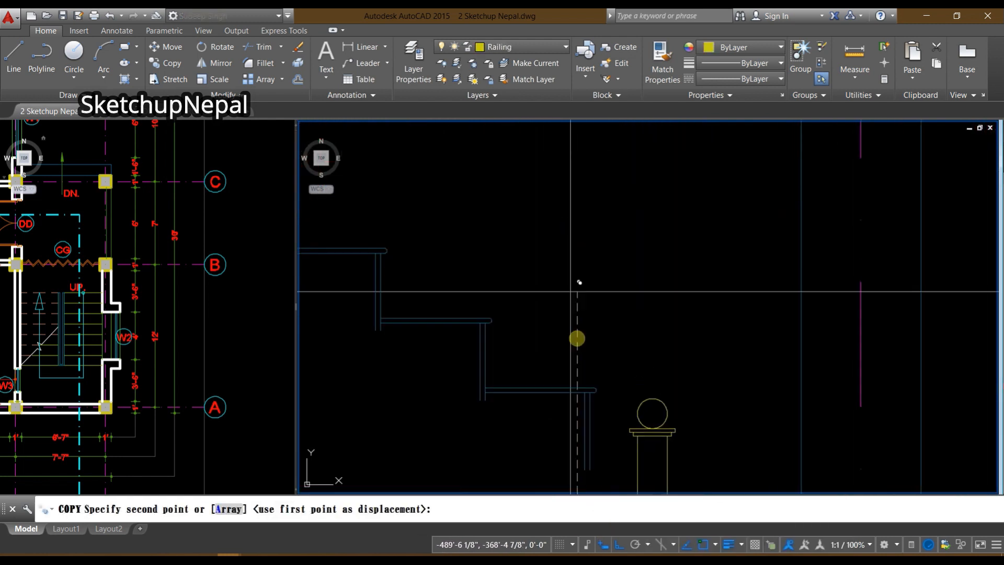
scroll(576, 238, down, 2)
scroll(576, 239, down, 1)
middle_drag(576, 287, 575, 412)
scroll(579, 241, up, 6)
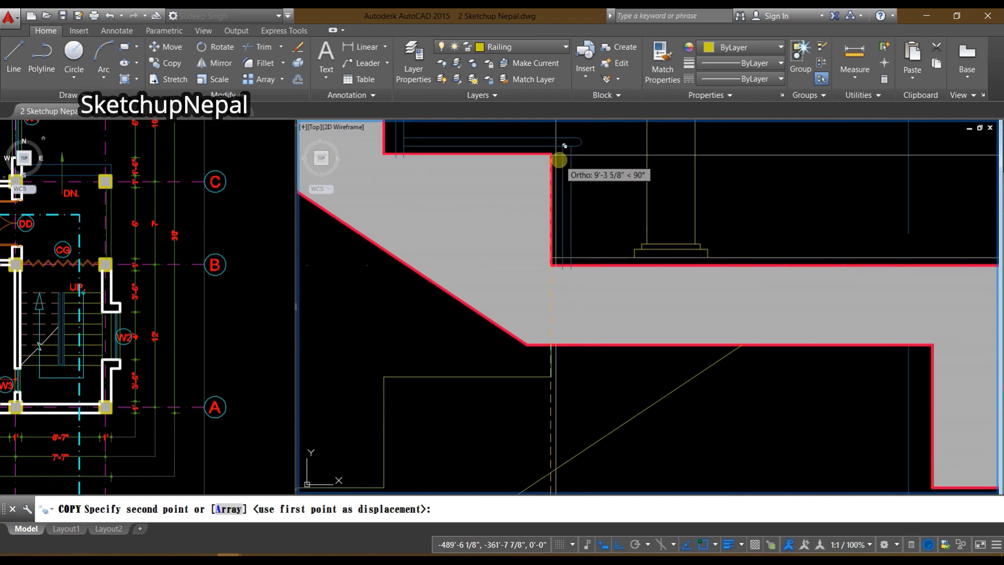
scroll(560, 144, down, 5)
middle_drag(558, 253, 573, 335)
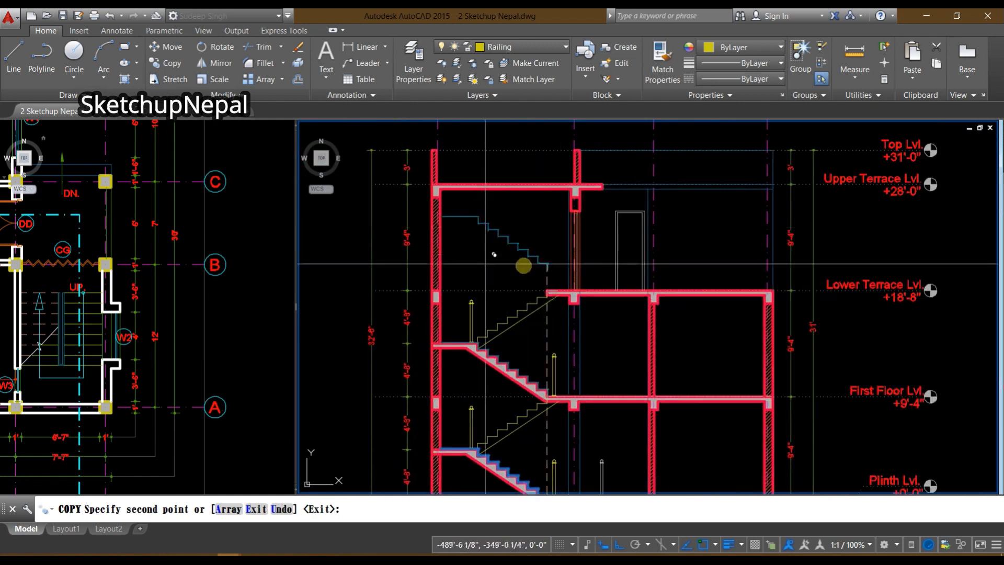
key(Escape)
Step: Trim the lower background flight's first riser line back to the top of the landing's marble finish
middle_drag(533, 421, 643, 234)
scroll(644, 234, up, 5)
scroll(590, 229, up, 2)
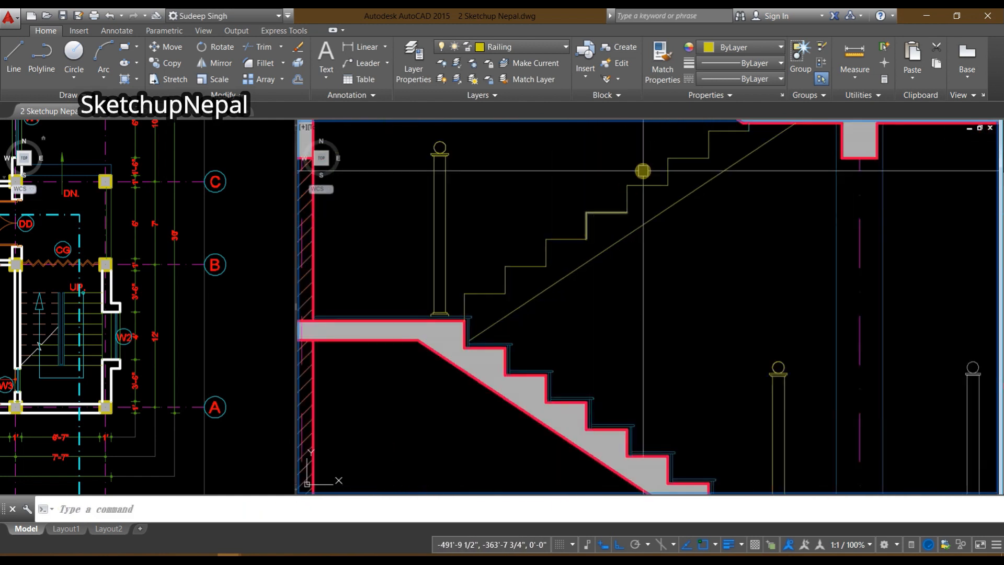
middle_drag(726, 129, 584, 270)
middle_drag(453, 372, 709, 336)
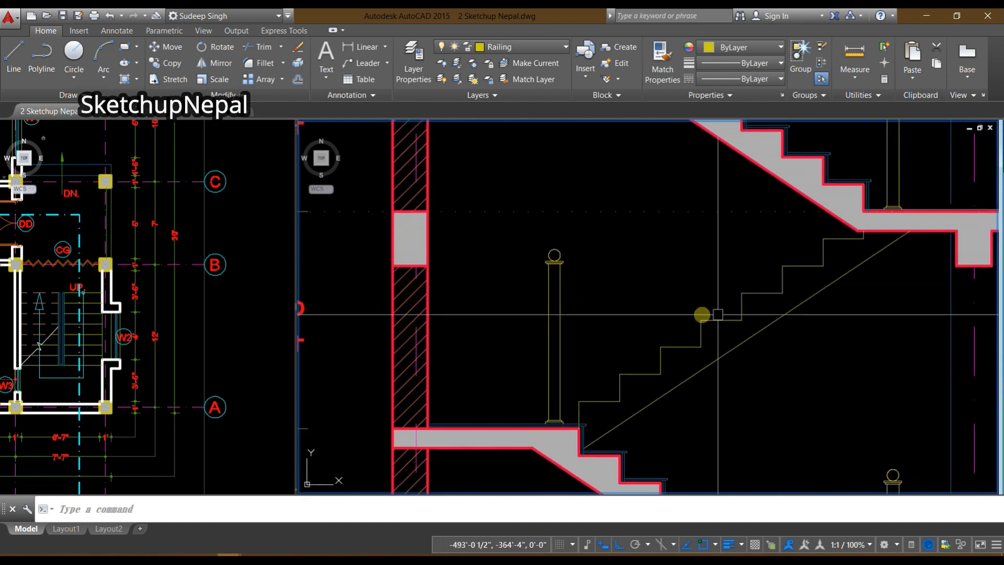
scroll(619, 453, up, 4)
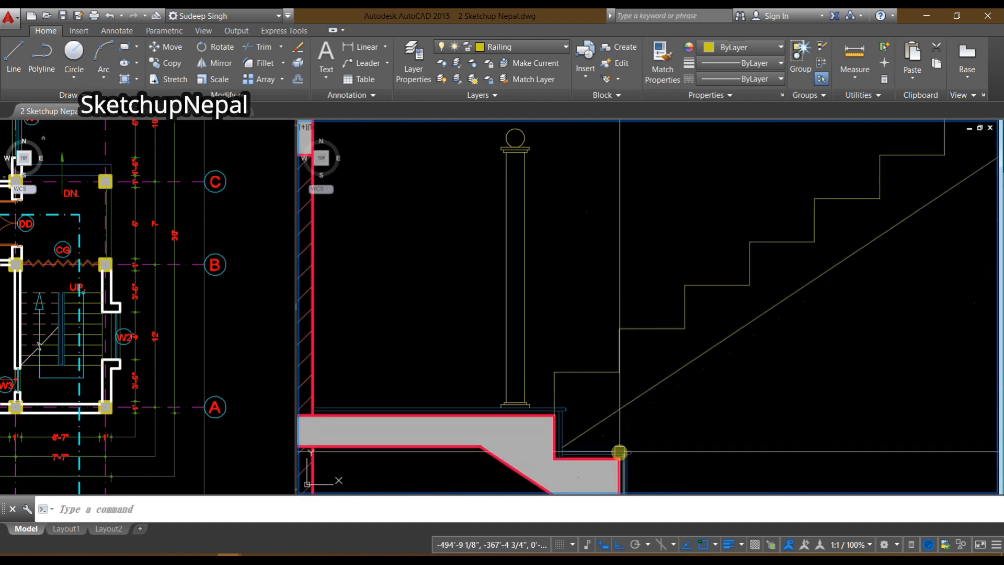
scroll(654, 267, down, 2)
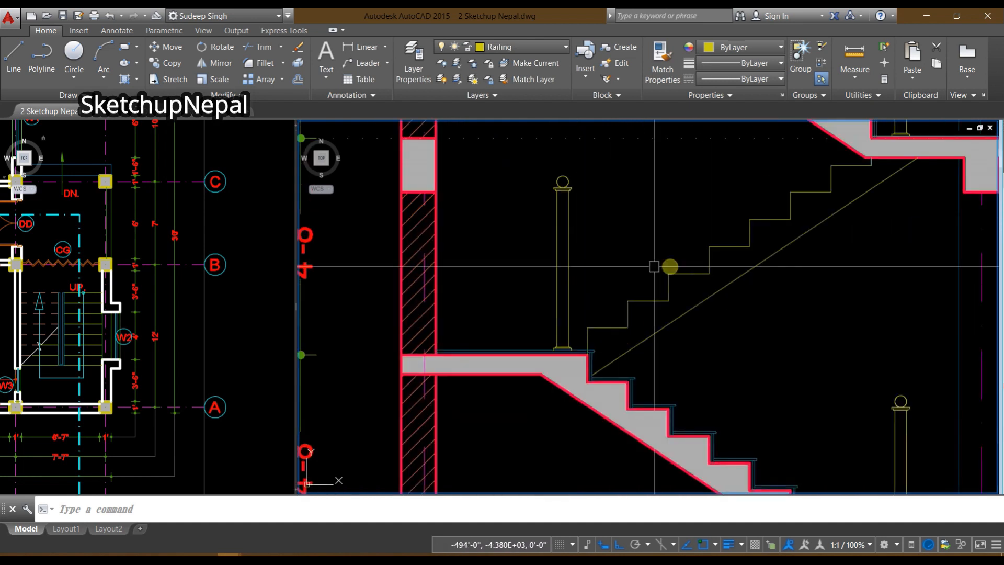
middle_drag(658, 298, 588, 443)
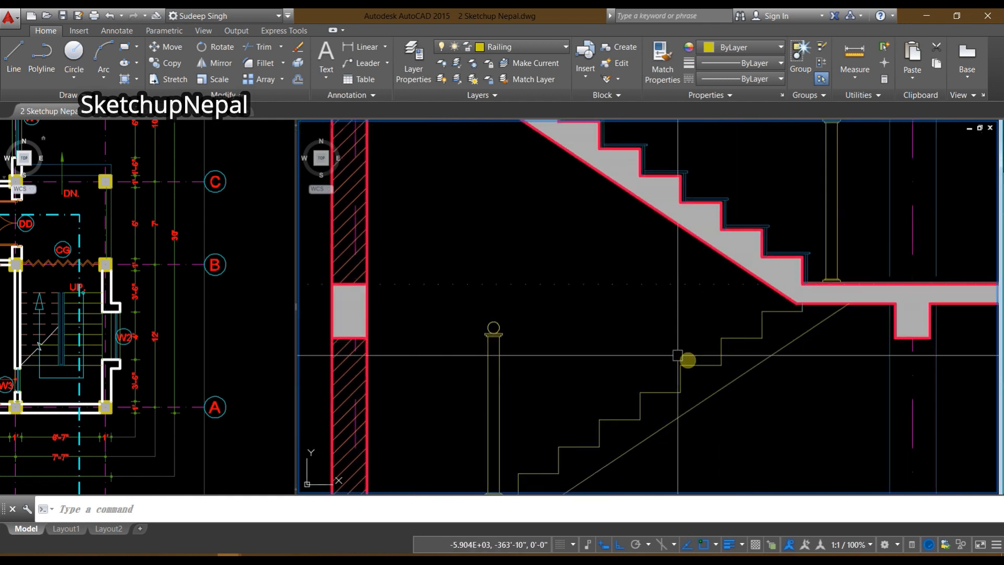
scroll(678, 356, down, 3)
scroll(637, 367, up, 3)
scroll(628, 286, up, 6)
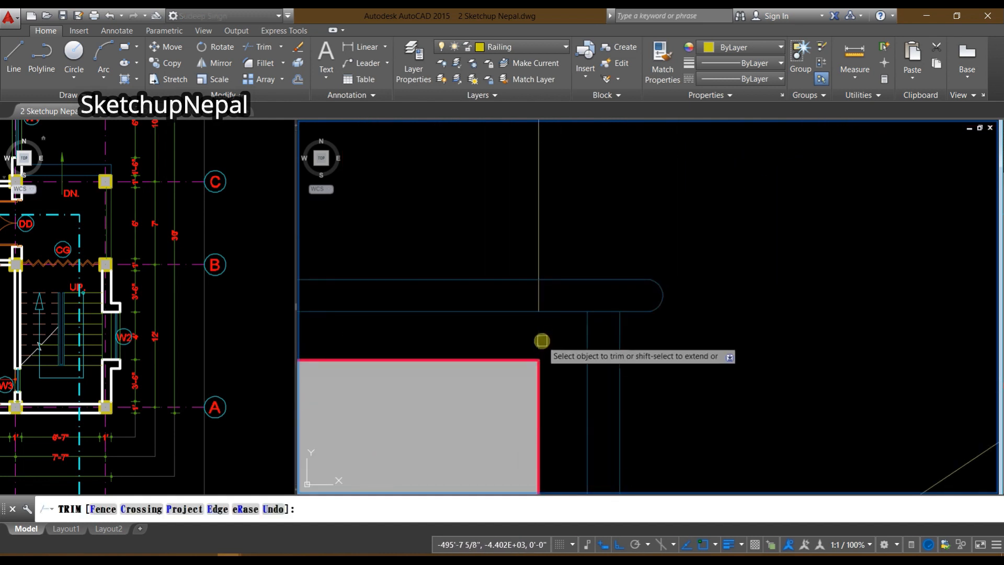
key(Escape)
scroll(458, 282, down, 5)
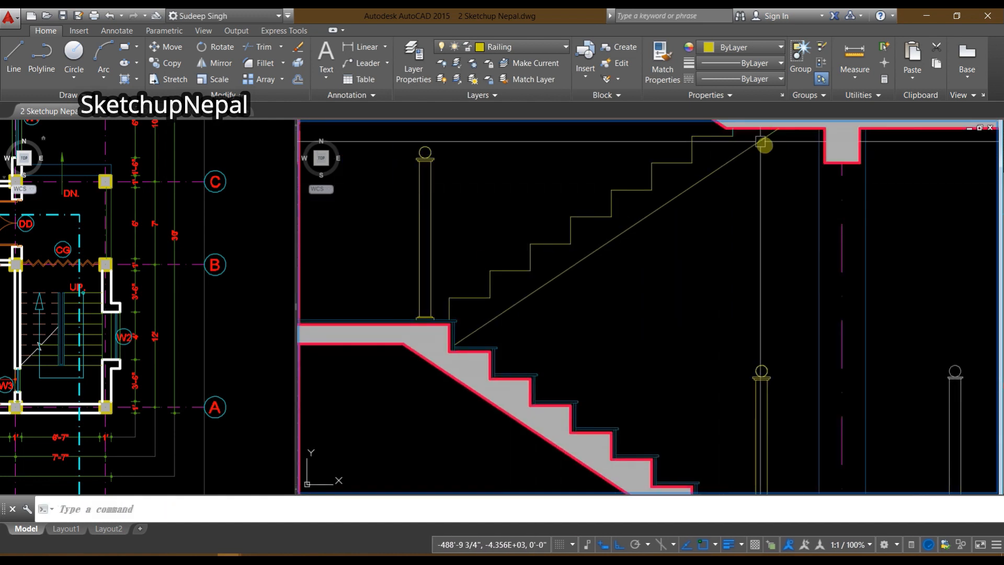
Step: Trim the upper background flight's sloping soffit line back to the outer face of the riser finish
scroll(673, 280, up, 4)
scroll(673, 280, down, 4)
scroll(641, 213, up, 6)
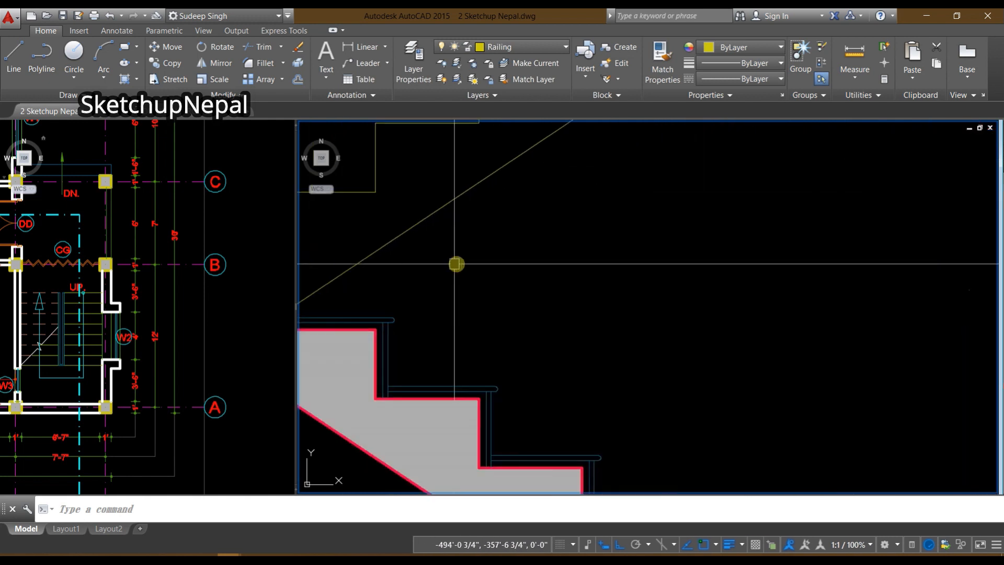
scroll(748, 313, up, 7)
text(tr)
key(space)
key(space)
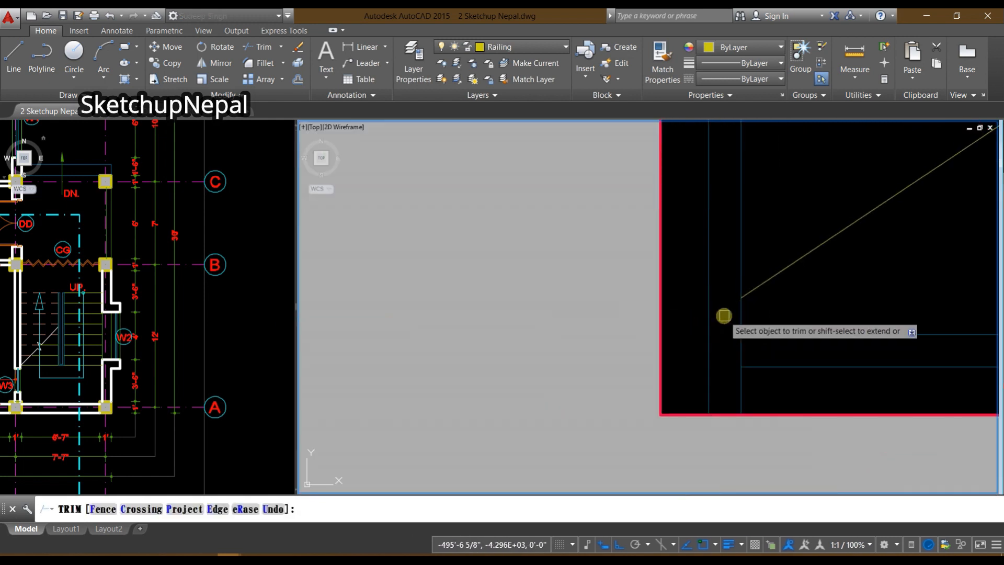
scroll(639, 339, down, 8)
middle_drag(690, 315, 588, 403)
key(Escape)
Step: Trim the upper background flight's first riser line where it runs through the upper landing's finish layers
scroll(531, 404, up, 5)
text(tr)
key(space)
scroll(570, 416, up, 5)
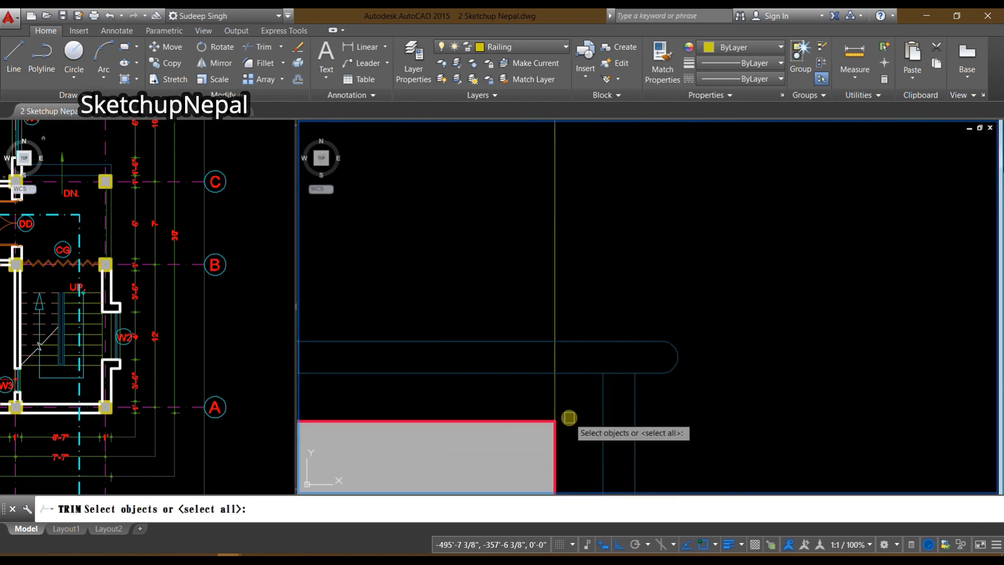
key(space)
click(554, 396)
click(556, 359)
scroll(554, 356, down, 8)
key(Escape)
Step: Explode the outline of the first step in the background flight above the lower landing
middle_drag(608, 294, 587, 201)
middle_drag(702, 387, 688, 186)
middle_drag(570, 367, 706, 325)
scroll(693, 315, up, 3)
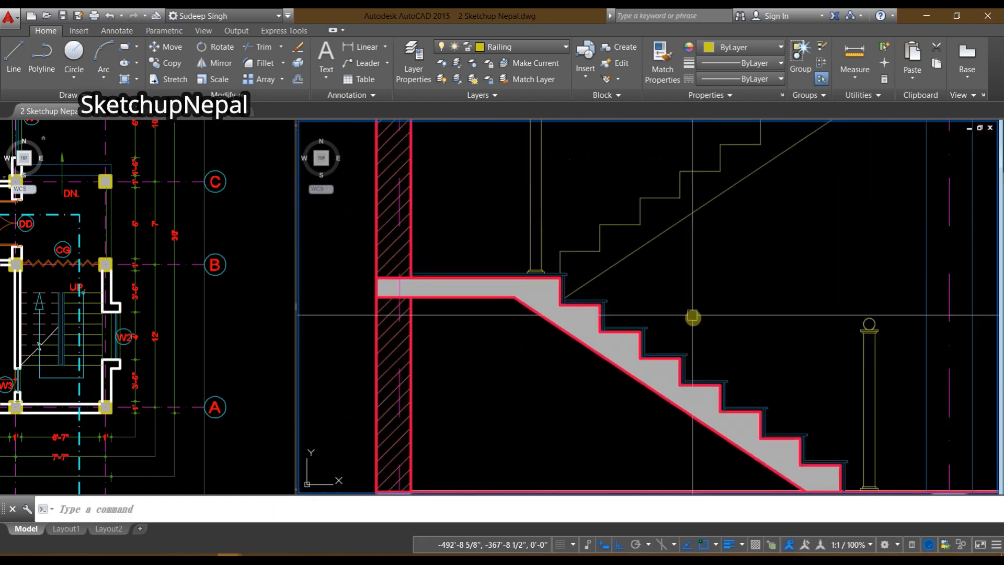
scroll(637, 317, up, 4)
middle_drag(518, 264, 620, 452)
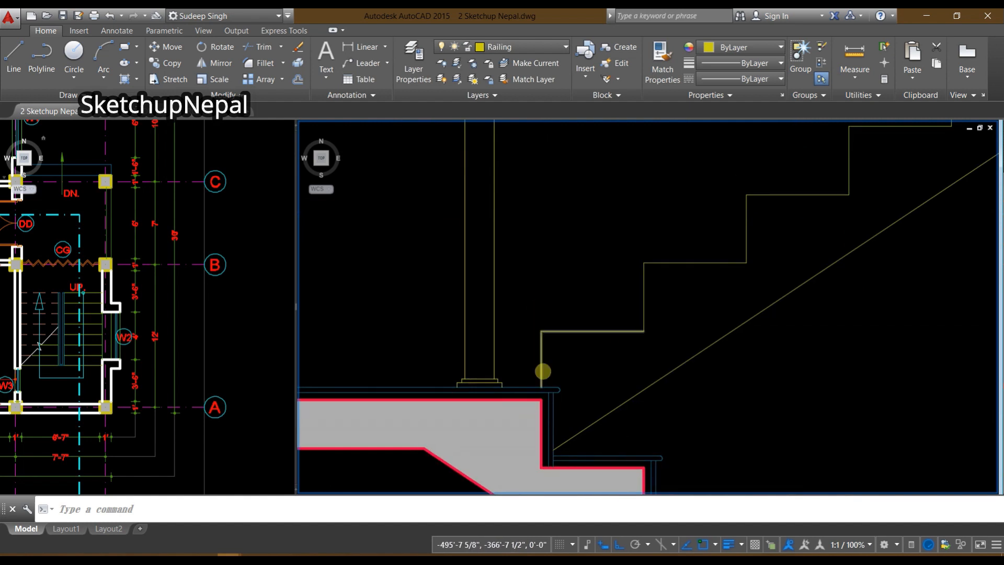
scroll(543, 371, up, 2)
click(621, 312)
click(590, 312)
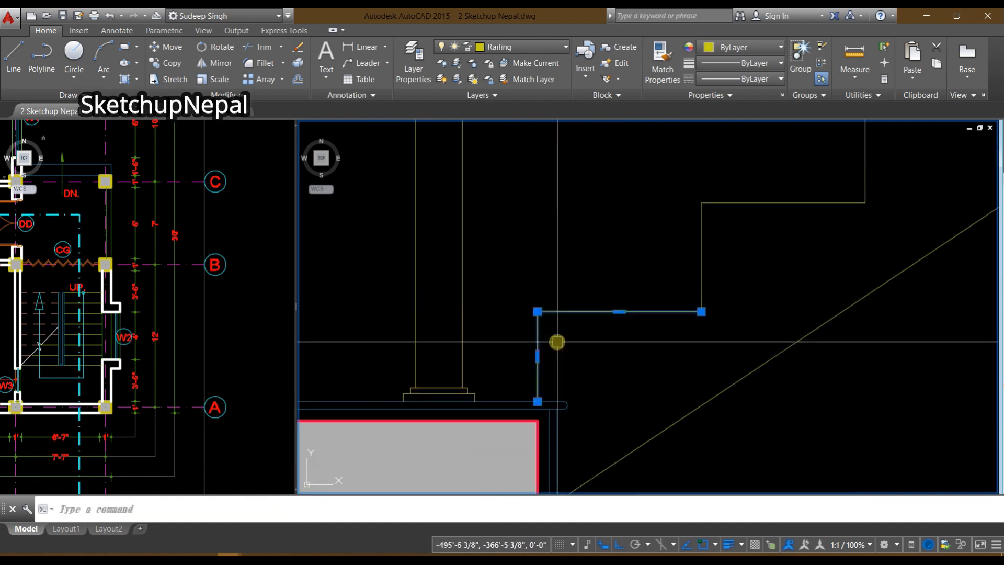
key(Return)
Step: Offset the first background step's tread line 3/4" upward and its riser line 3/4" outward for the mortar
click(597, 313)
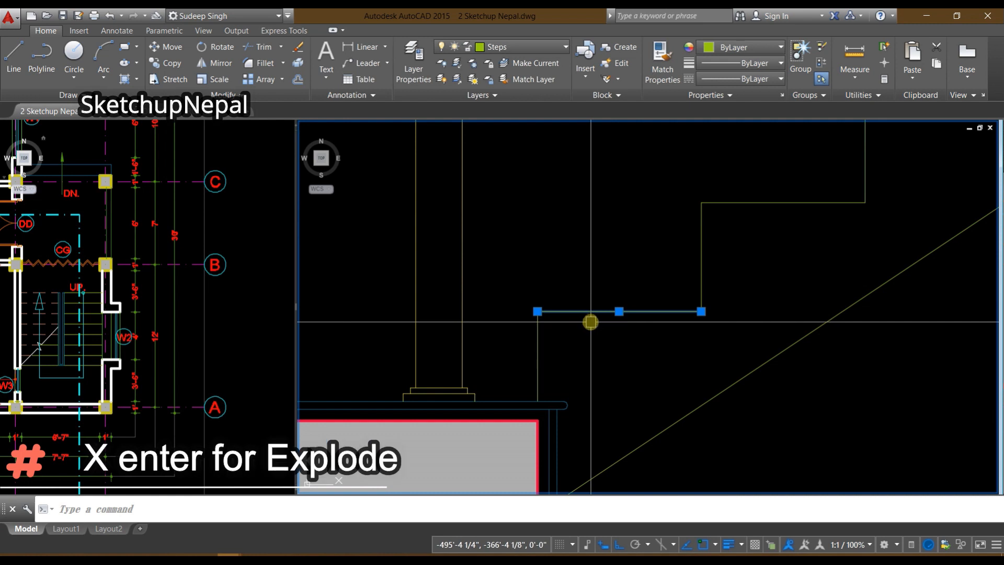
key(Return)
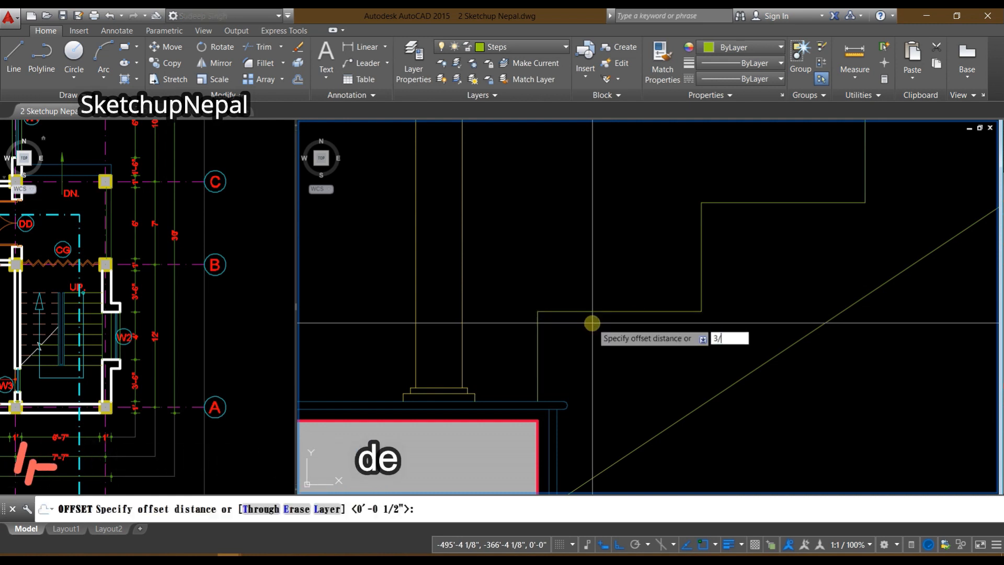
text(3/4)
key(Return)
click(567, 312)
click(578, 251)
scroll(557, 314, up, 2)
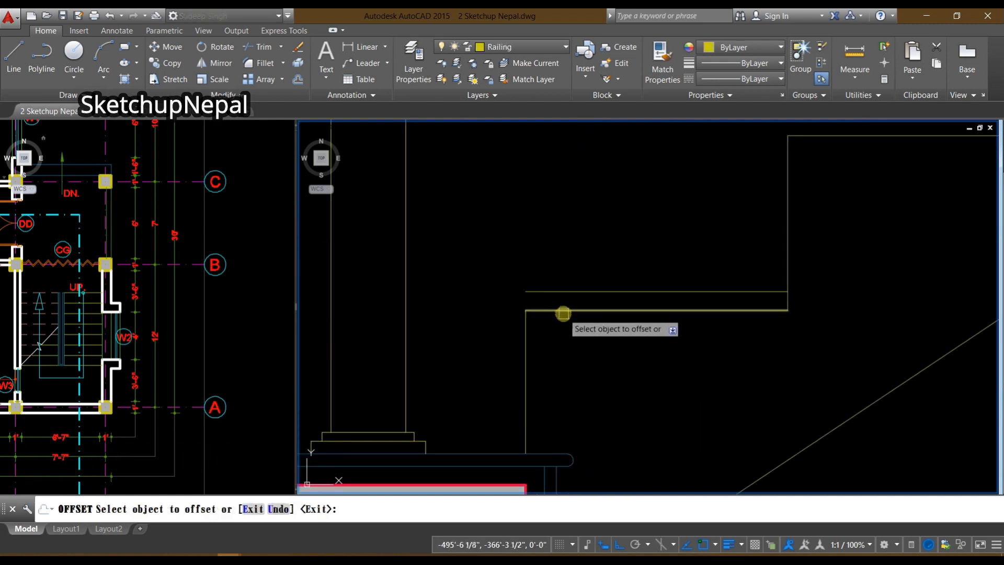
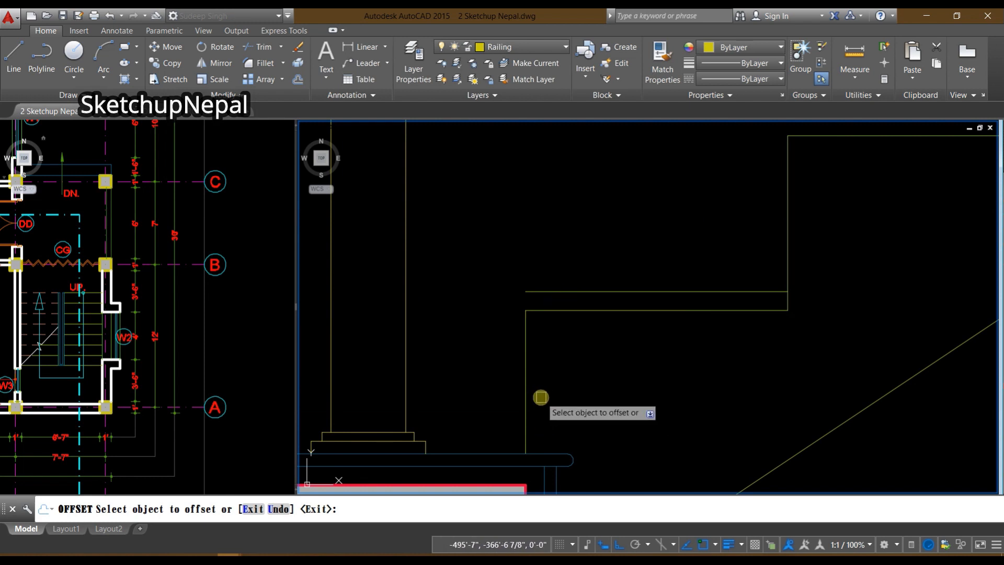
click(526, 350)
click(489, 345)
key(Return)
Step: Offset the new tread line 1/2" upward and the new riser line 1/2" outward as the marble thickness
click(547, 290)
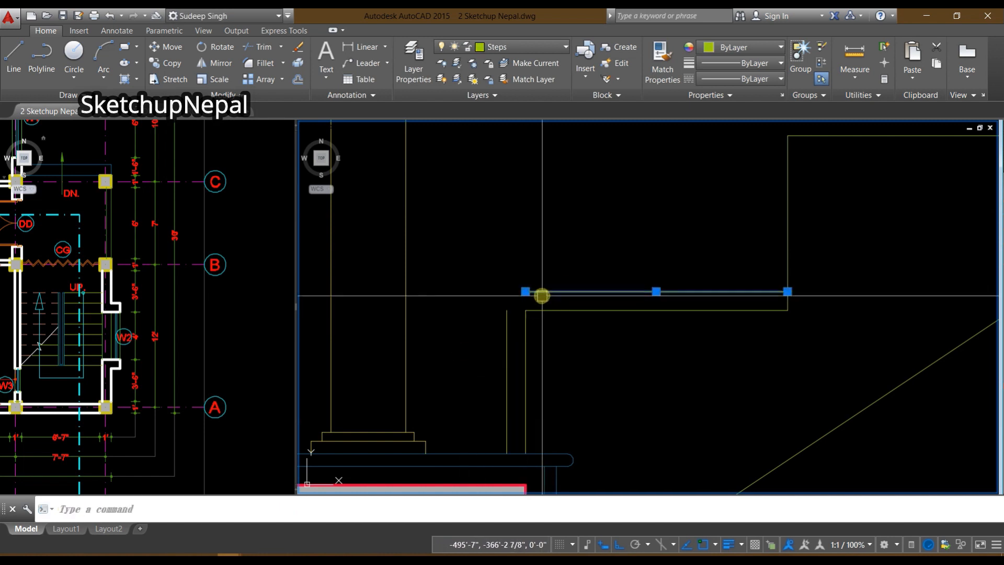
text(o)
key(Return)
text(1/2)
key(Return)
click(545, 291)
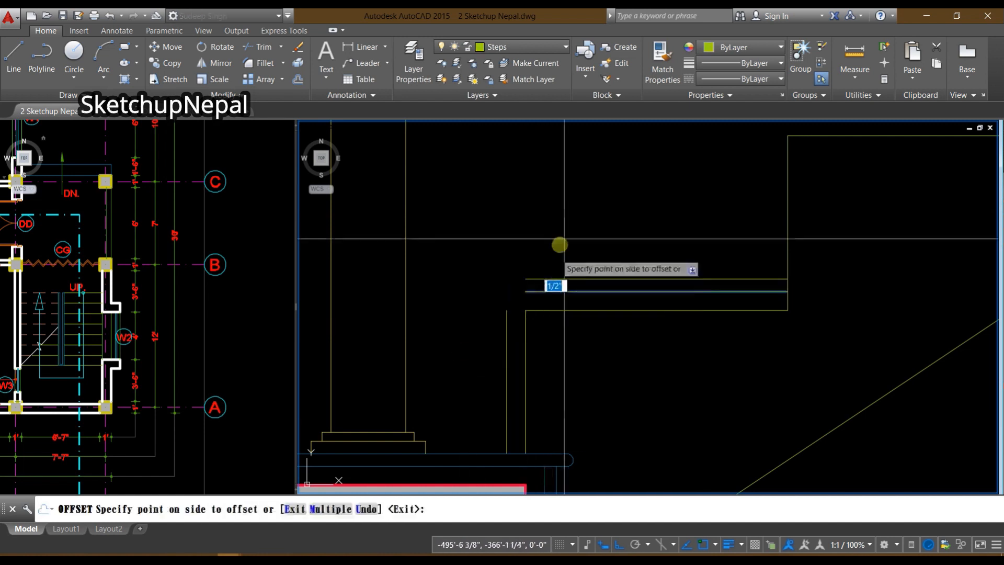
click(563, 229)
click(508, 331)
click(470, 317)
key(Return)
scroll(554, 259, up, 4)
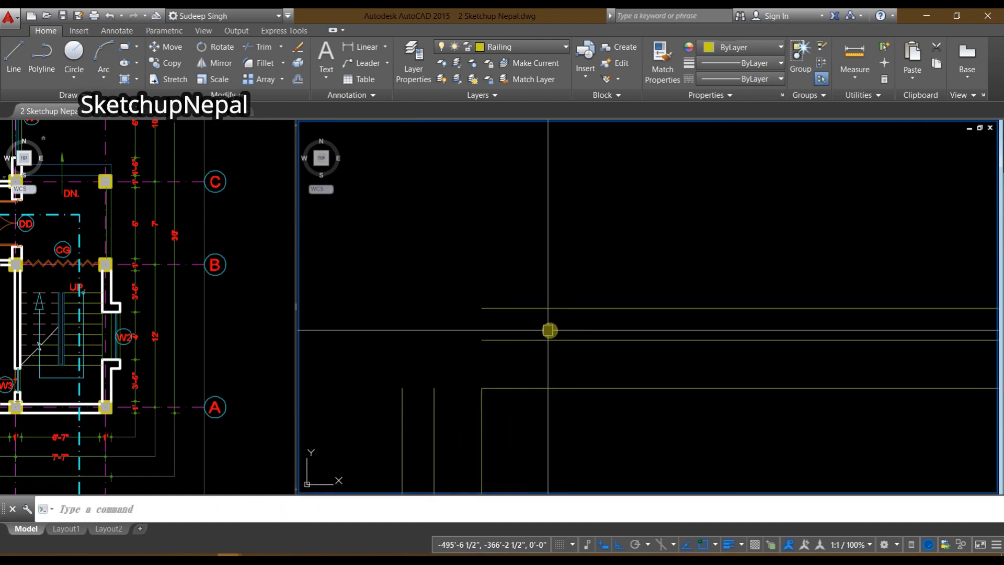
Step: Stretch the front ends of the two tread marble lines outward past the riser marble to form the nosing overhang
click(553, 360)
click(457, 237)
text(s)
key(Return)
click(495, 244)
click(349, 255)
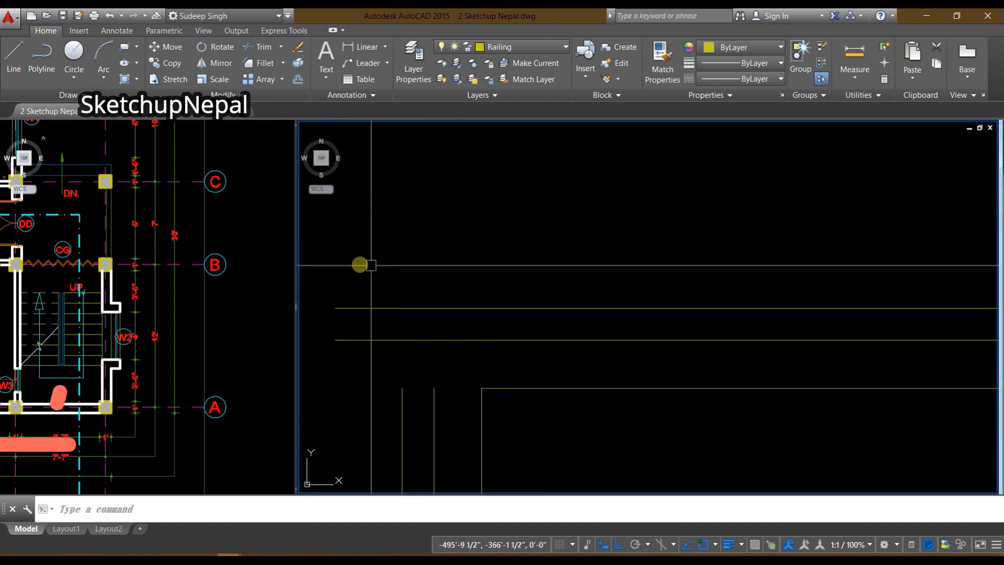
Step: Round the nosing of the first background step by filleting the front ends of its two tread marble lines
scroll(558, 296, down, 4)
scroll(487, 303, up, 4)
text(f)
key(Return)
click(460, 288)
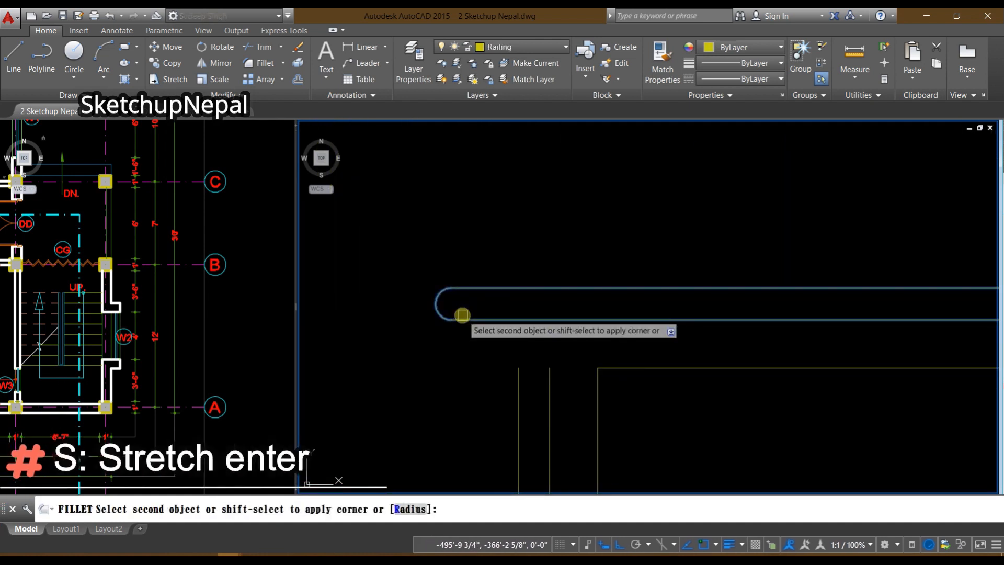
click(460, 319)
scroll(487, 320, down, 3)
scroll(500, 282, up, 3)
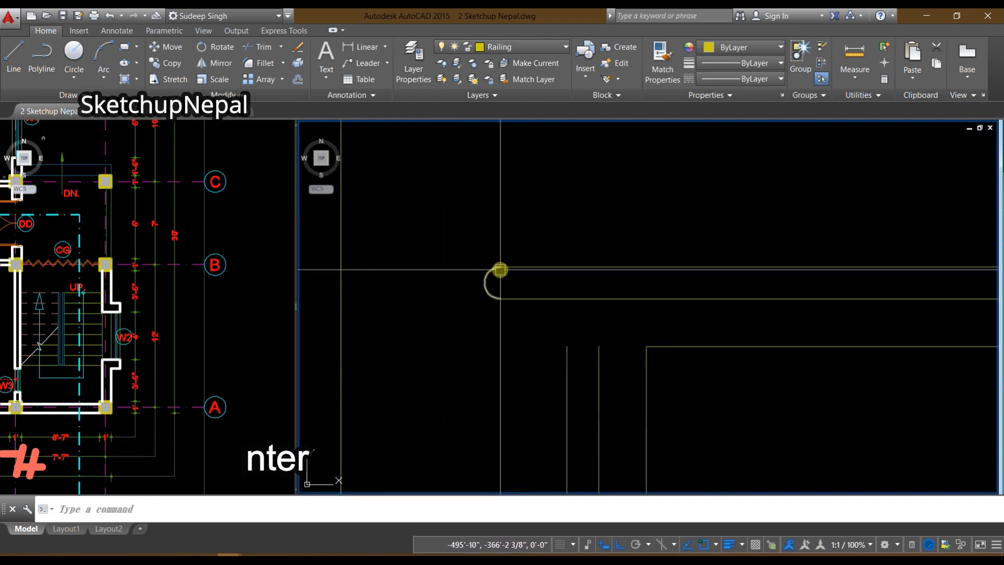
Step: Extend the two riser marble lines of the first background step up to the underside of the tread marble
middle_drag(516, 365, 483, 302)
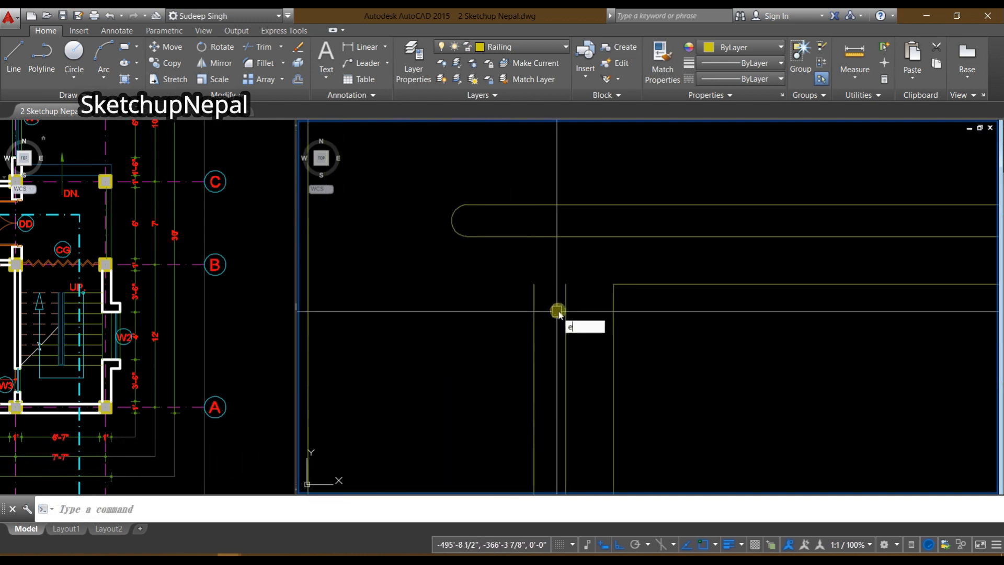
key(Escape)
key(Return)
key(Return)
click(581, 283)
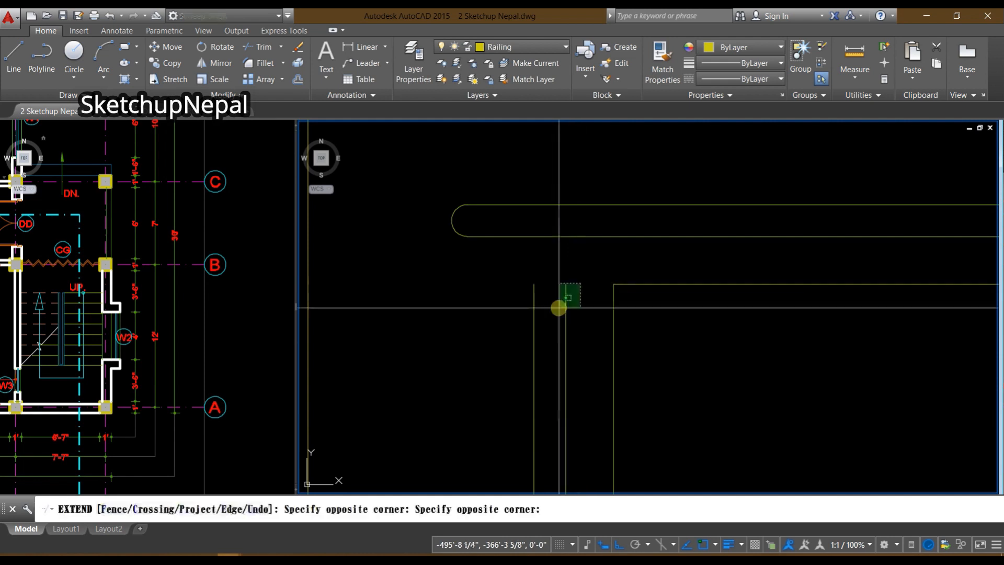
click(510, 312)
scroll(510, 313, down, 4)
key(Escape)
middle_drag(563, 354, 540, 313)
scroll(539, 303, down, 2)
scroll(524, 290, up, 2)
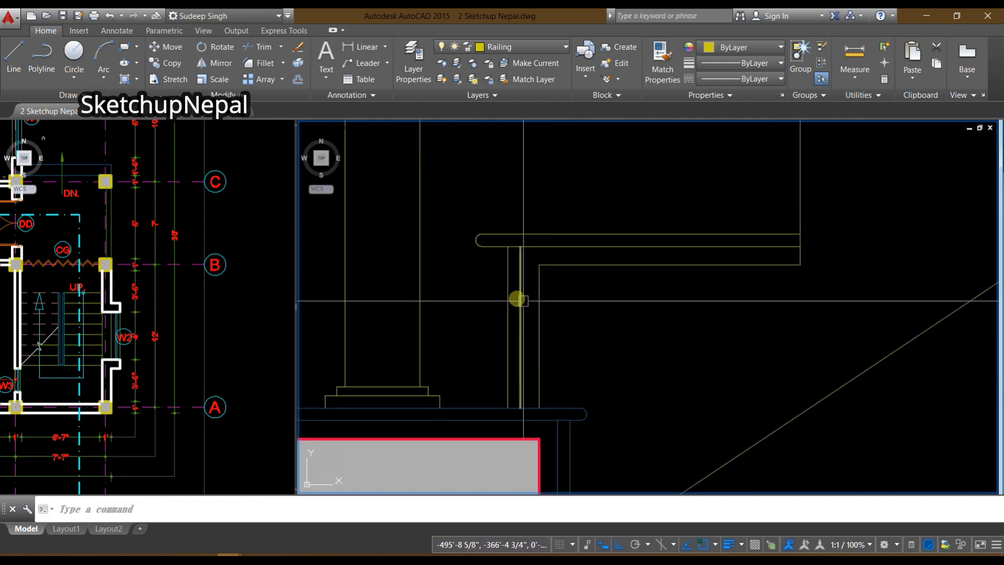
Step: Move the first background step's tread, nosing and riser marble lines to the Hatch layer
scroll(523, 288, down, 3)
scroll(528, 267, up, 3)
scroll(539, 283, down, 1)
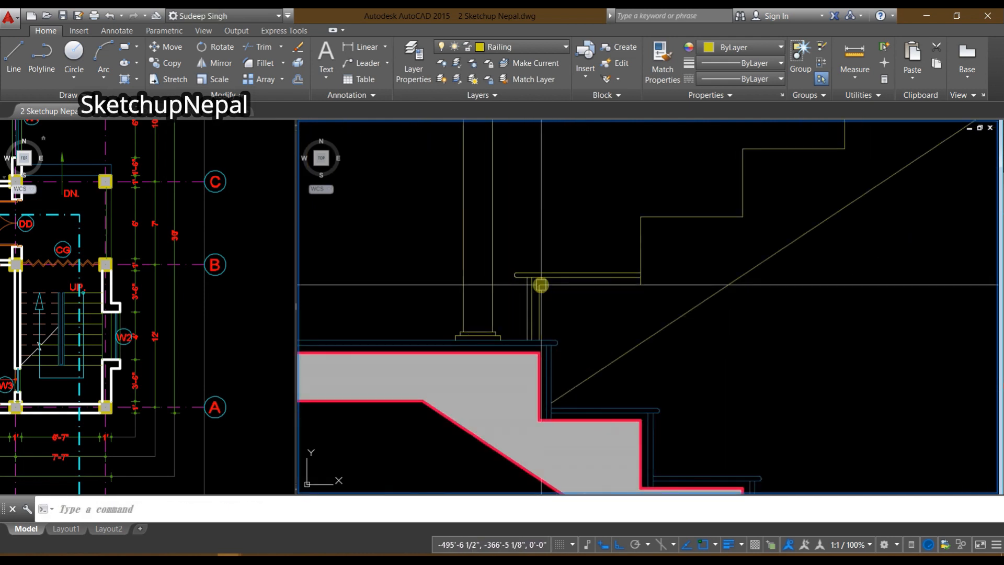
scroll(541, 285, up, 3)
click(538, 340)
click(416, 236)
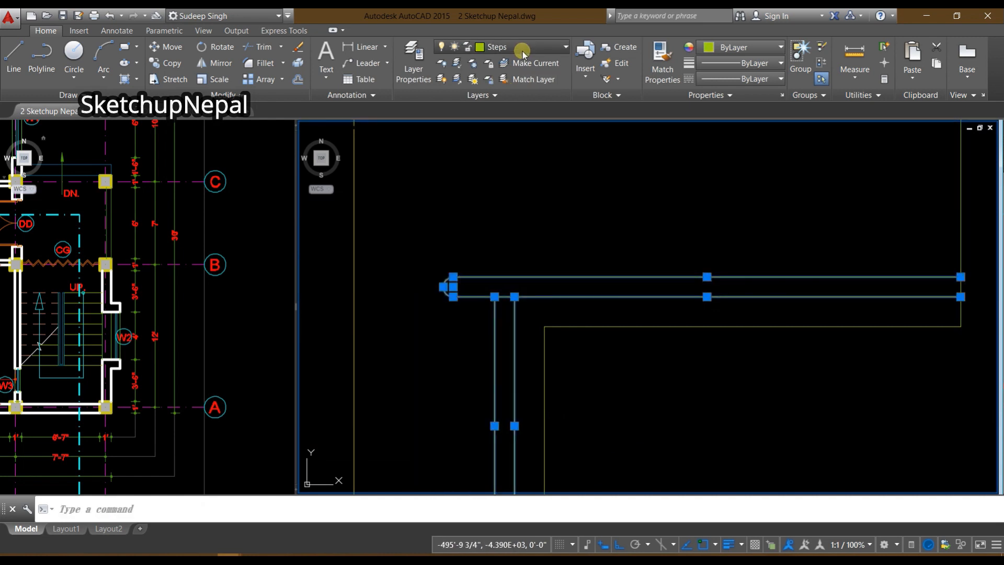
click(523, 50)
click(502, 312)
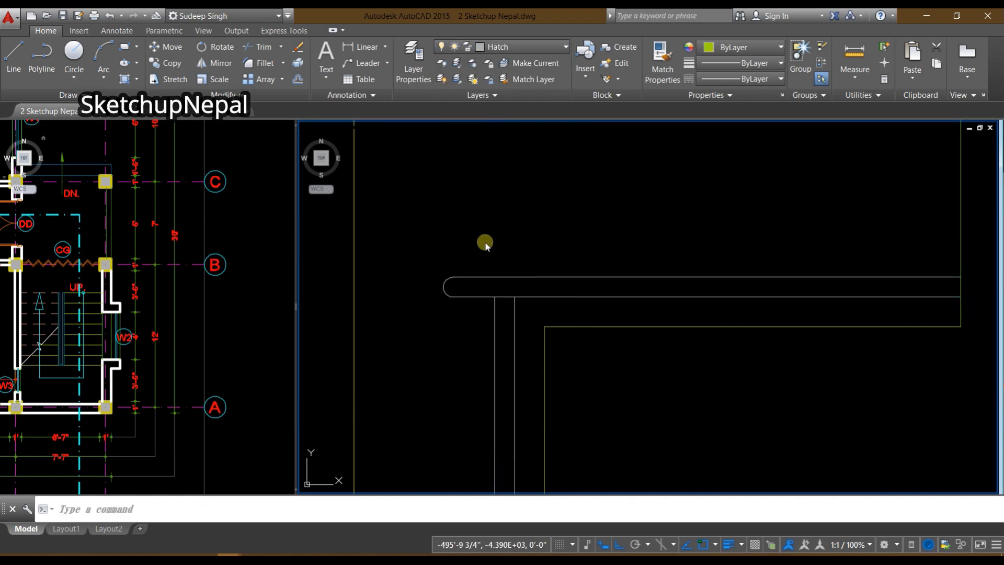
scroll(484, 242, down, 2)
scroll(502, 267, up, 2)
Step: Stretch the rounded nosing of the tread marble back toward the riser to shorten its overhang
click(524, 301)
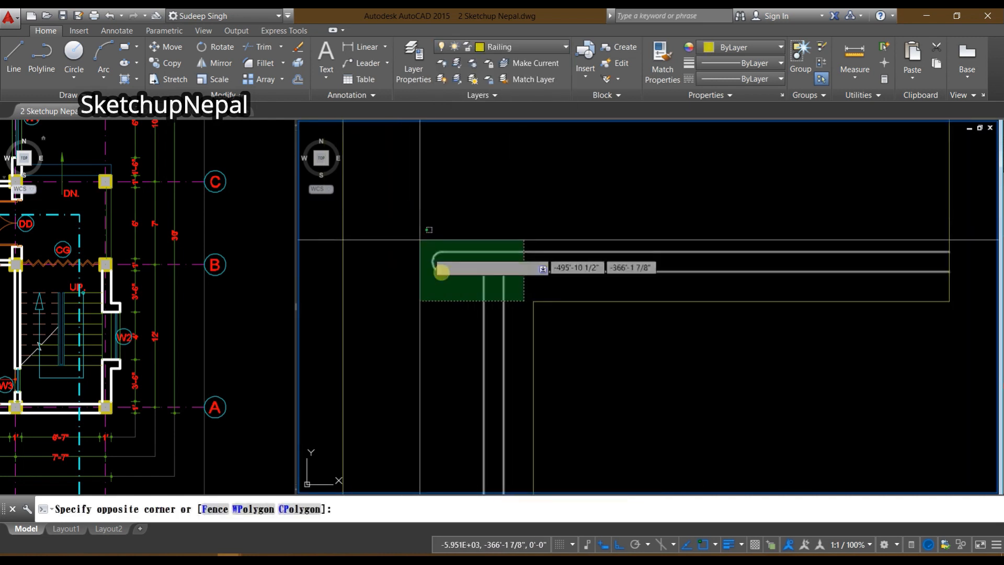
key(Escape)
click(461, 301)
click(419, 225)
text(s)
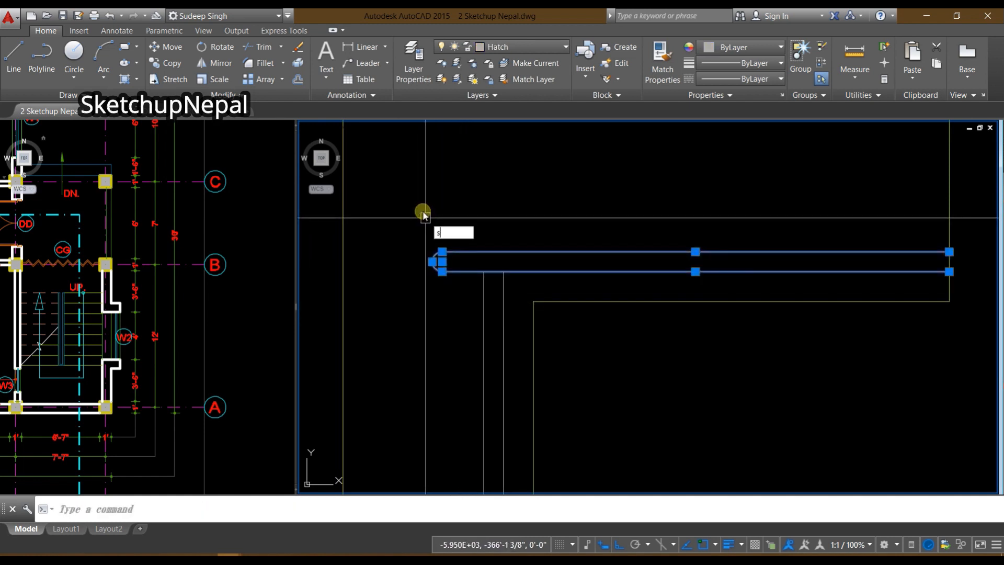
key(space)
click(423, 188)
click(445, 188)
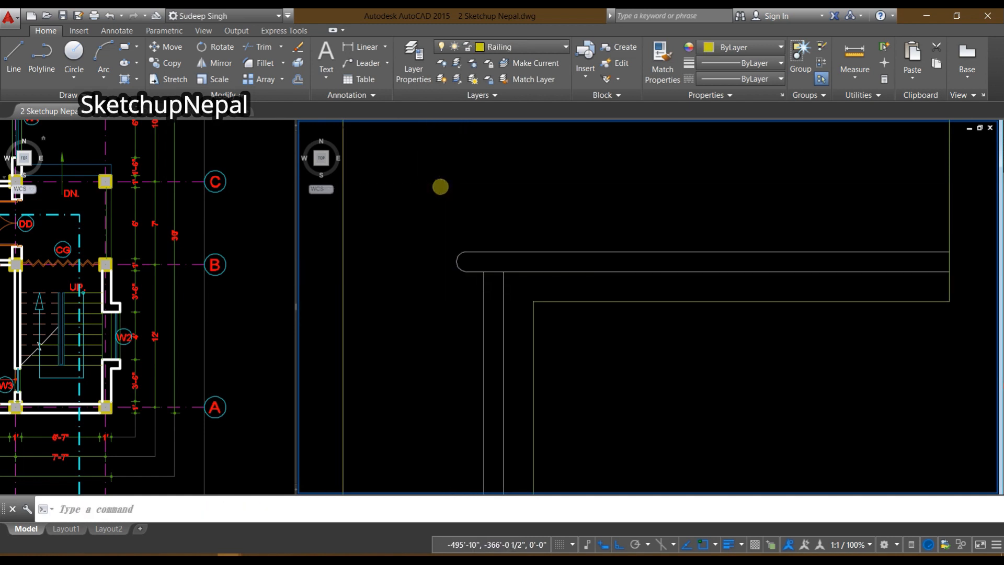
Step: Start copying the first background step's tread, nosing and riser marble lines
scroll(440, 186, down, 4)
scroll(462, 211, up, 4)
middle_drag(458, 203, 575, 343)
click(569, 343)
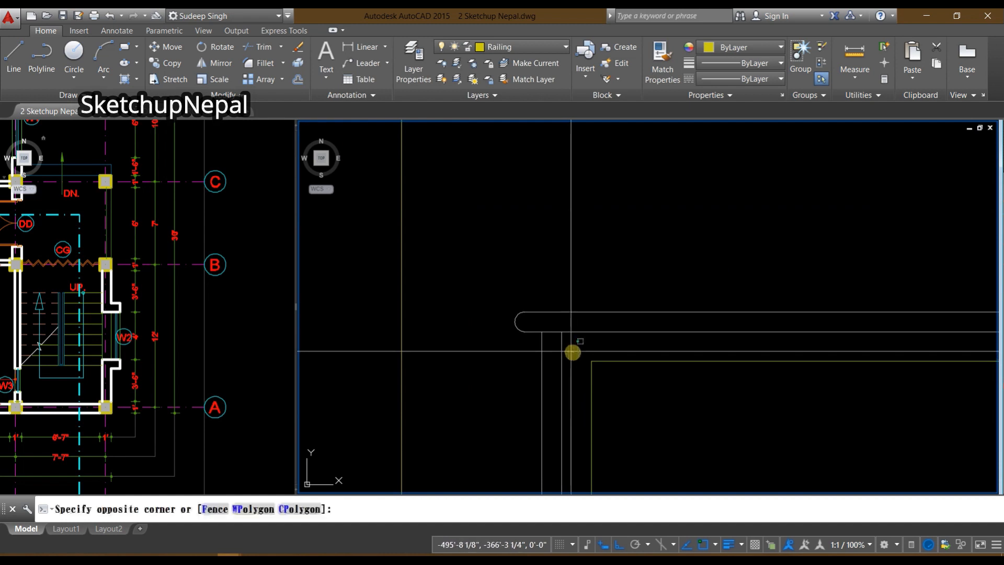
click(481, 279)
text(co)
key(space)
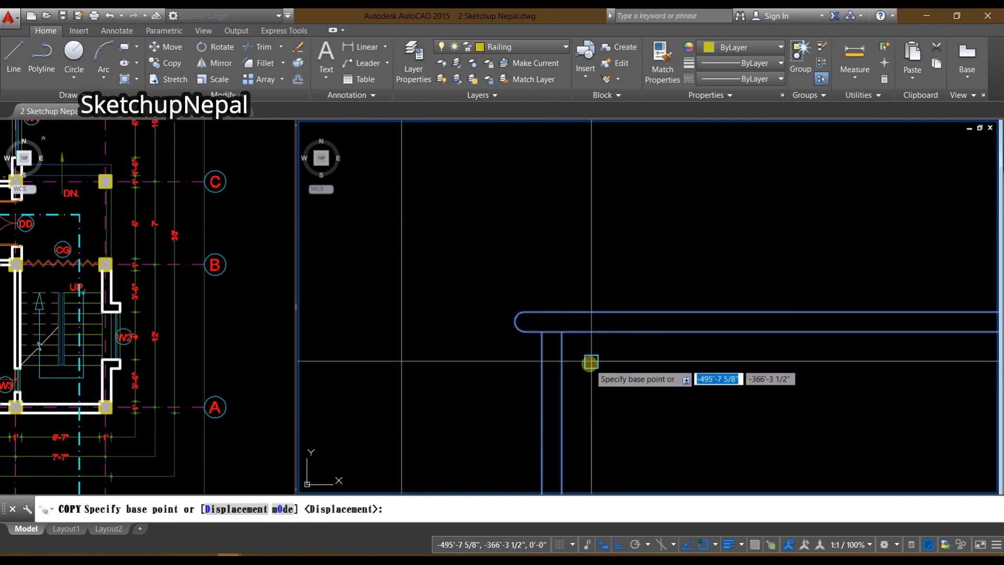
Step: Copy the selected tread and riser finish profile from its step corner onto the next steps of the flight below the first-floor slab
click(592, 361)
scroll(564, 421, down, 8)
scroll(673, 376, up, 4)
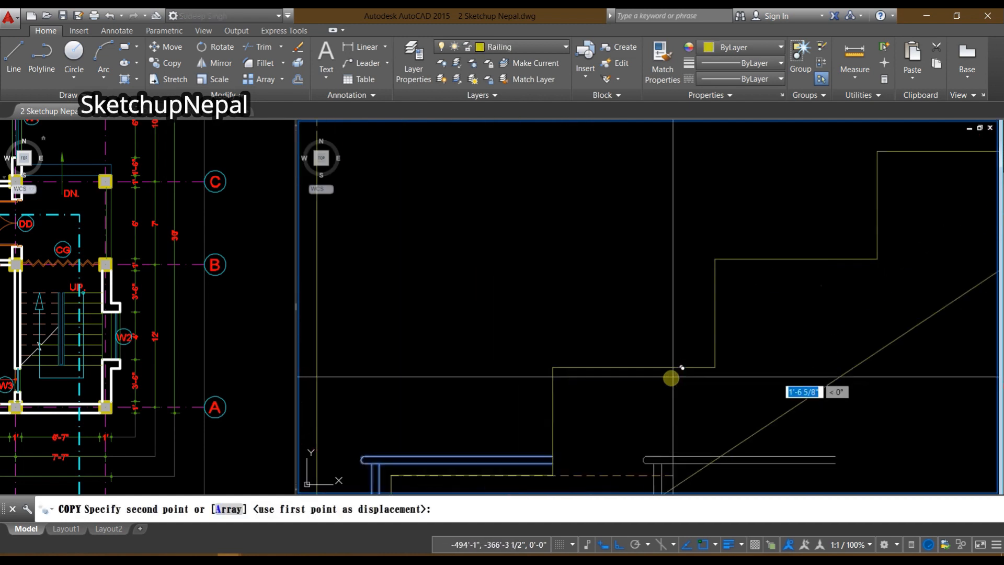
click(553, 367)
middle_drag(594, 401, 472, 348)
click(592, 206)
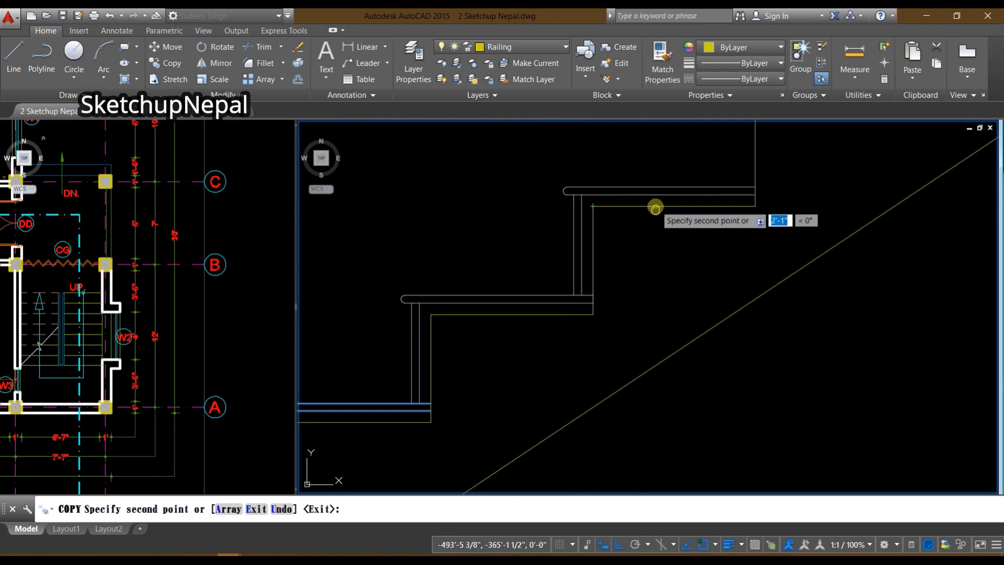
Step: Place further copies of the tread and riser finish on the remaining upper steps up to the slab and end the Copy command
middle_drag(674, 189, 555, 368)
scroll(636, 277, down, 5)
scroll(673, 330, up, 5)
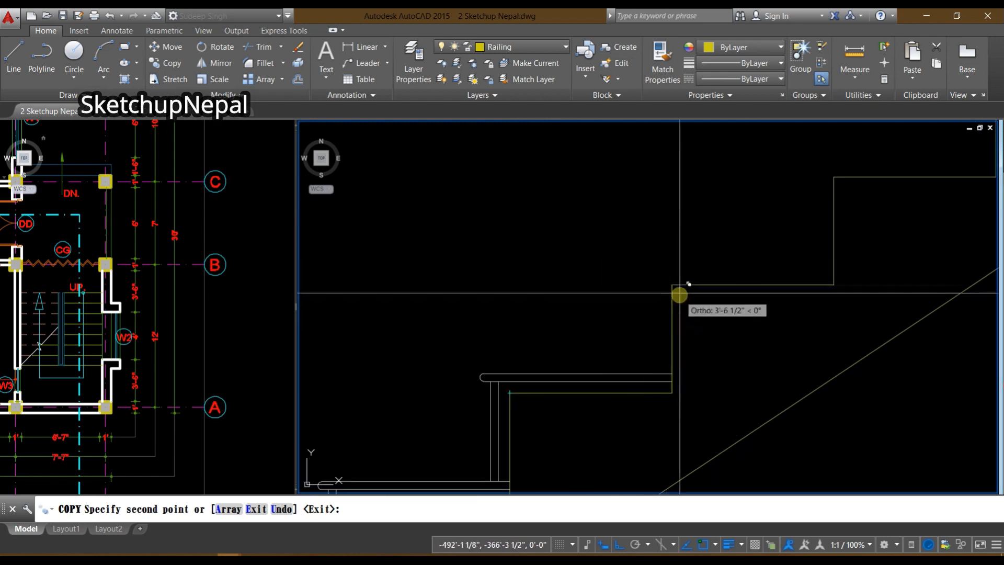
middle_drag(681, 275, 651, 271)
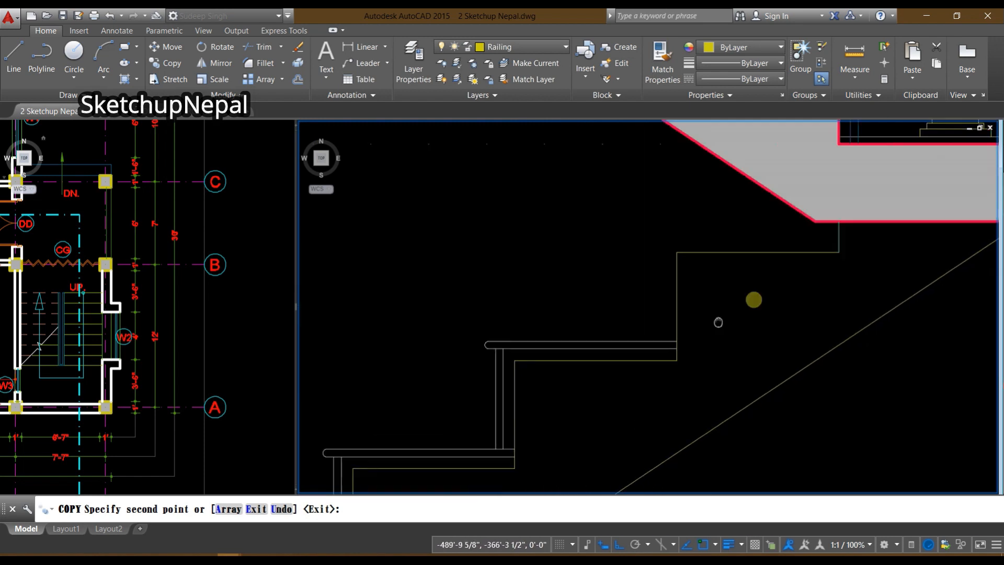
click(649, 272)
key(Return)
scroll(744, 283, down, 5)
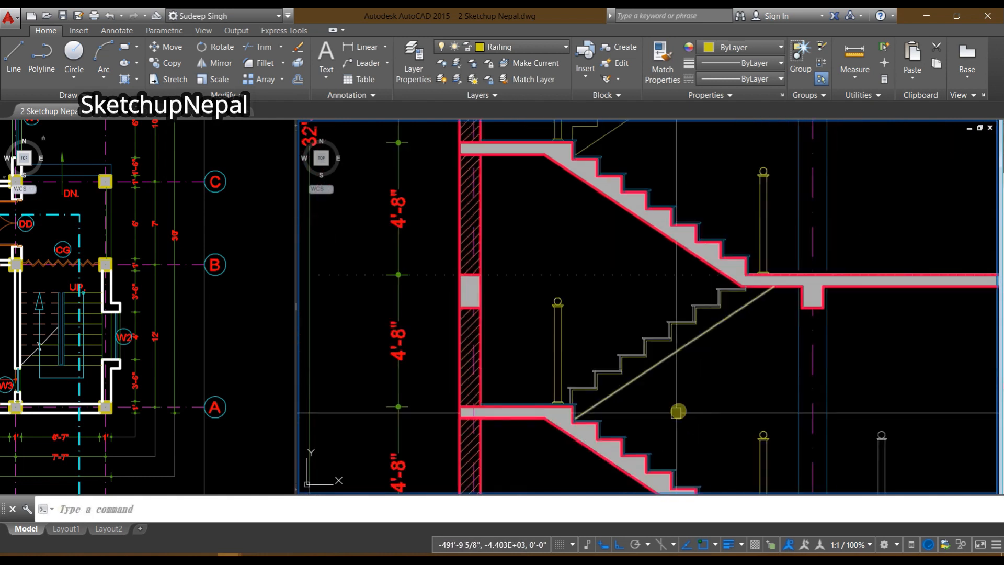
middle_drag(677, 413, 605, 257)
scroll(613, 287, down, 2)
middle_drag(615, 293, 619, 374)
scroll(524, 346, up, 4)
scroll(582, 289, up, 5)
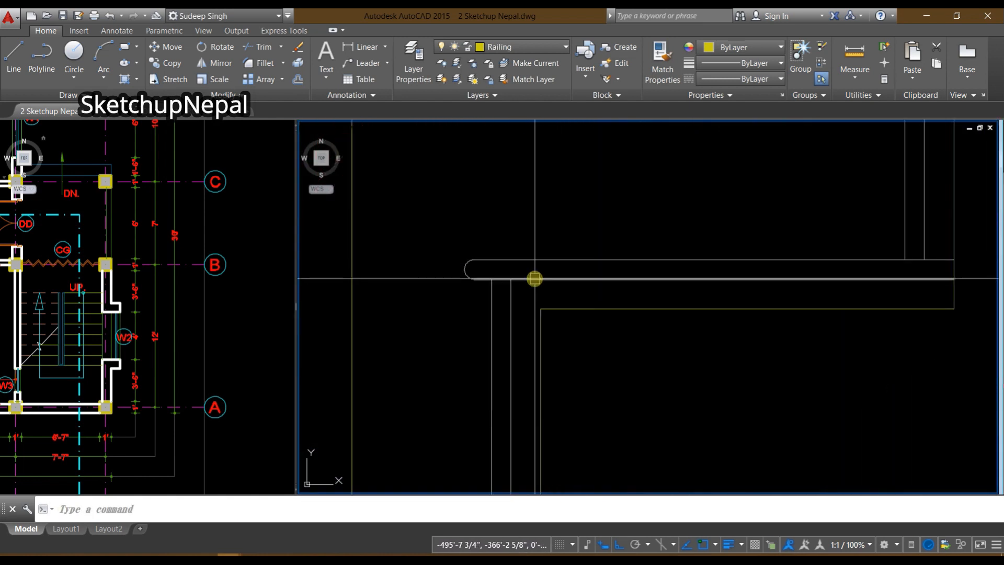
click(497, 305)
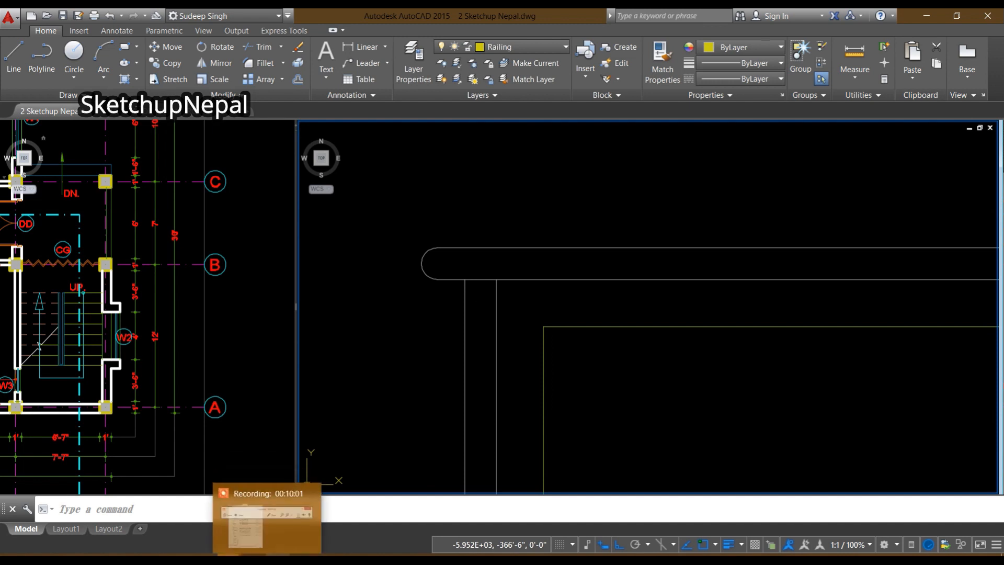
click(278, 552)
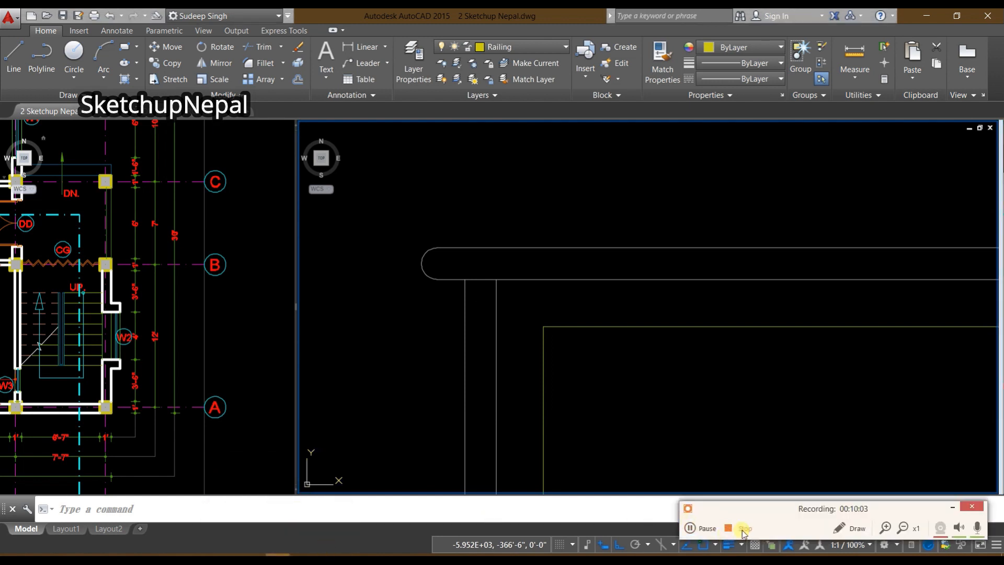
Step: Select the tread and riser finish lines on the upper steps of the flight below the first-floor slab
click(639, 218)
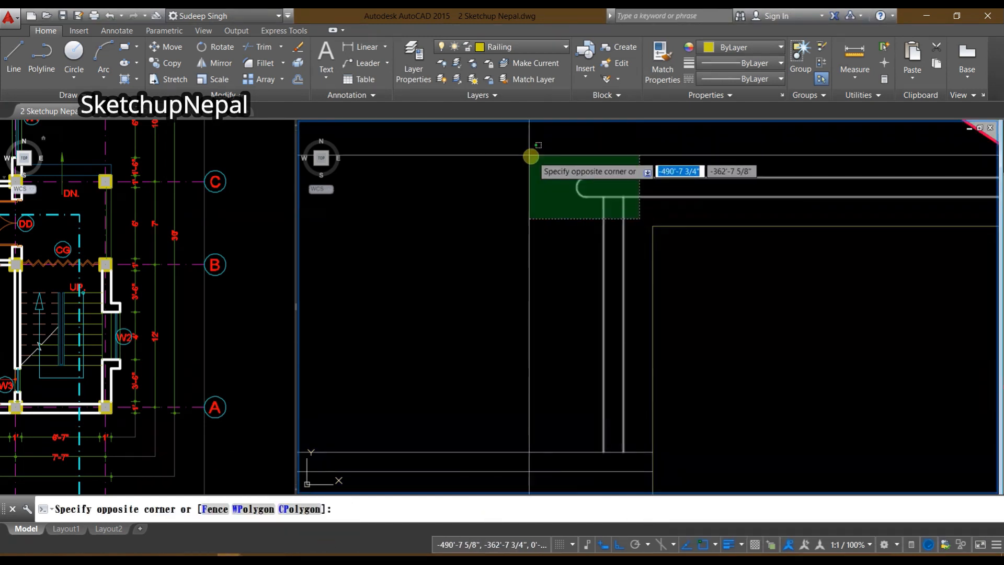
click(531, 157)
scroll(562, 293, up, 2)
scroll(511, 237, down, 1)
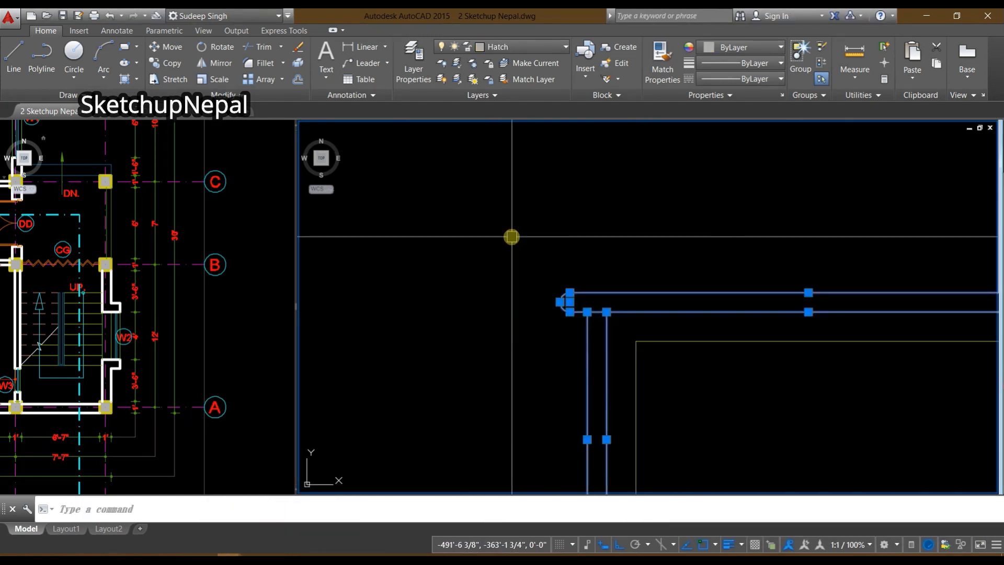
scroll(667, 217, down, 3)
scroll(604, 303, up, 3)
click(438, 333)
click(357, 273)
scroll(481, 348, down, 2)
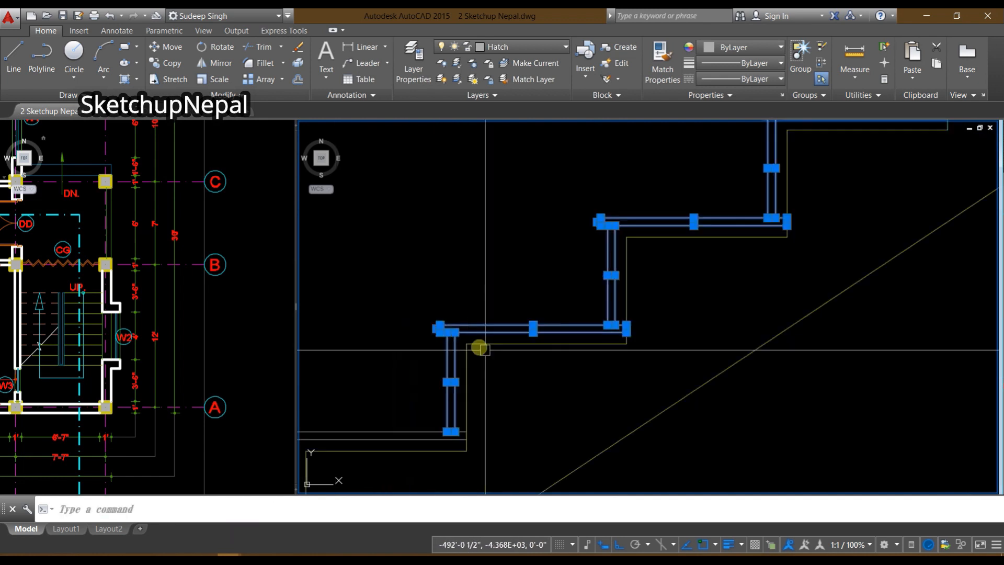
Step: Remove the stair outline from the selection so that only the tread and riser finish lines are kept
scroll(485, 348, up, 4)
scroll(523, 396, down, 3)
scroll(482, 372, up, 3)
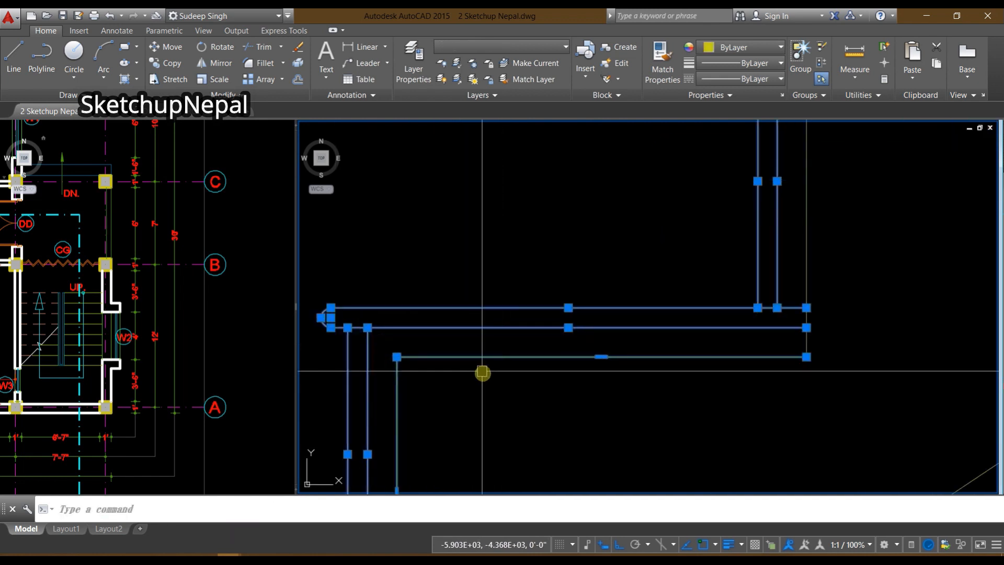
shift+click(474, 345)
shift+click(408, 399)
scroll(479, 344, down, 6)
middle_drag(371, 409, 649, 321)
scroll(649, 320, up, 6)
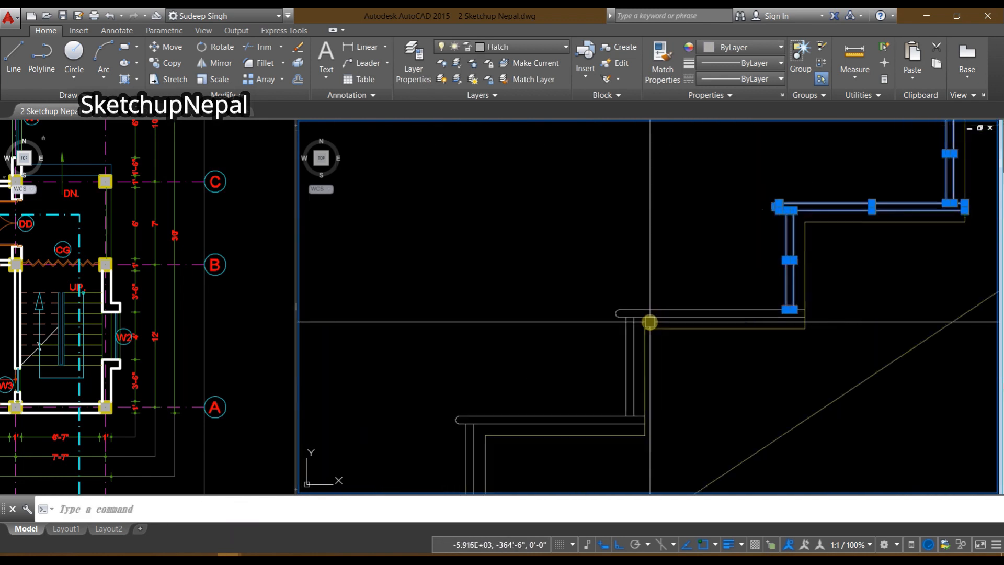
Step: Add the tread and riser finish of the middle steps of the same flight to the selection
click(637, 319)
click(509, 240)
scroll(509, 240, down, 3)
middle_drag(430, 359, 575, 320)
scroll(575, 320, up, 2)
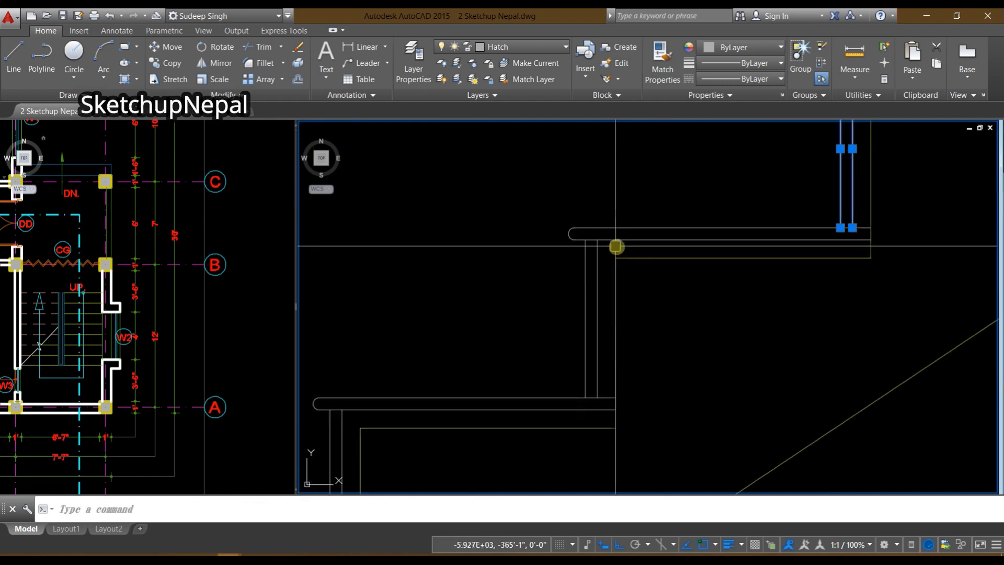
click(616, 246)
click(551, 212)
scroll(550, 211, down, 3)
middle_drag(549, 212, 746, 281)
scroll(696, 318, up, 3)
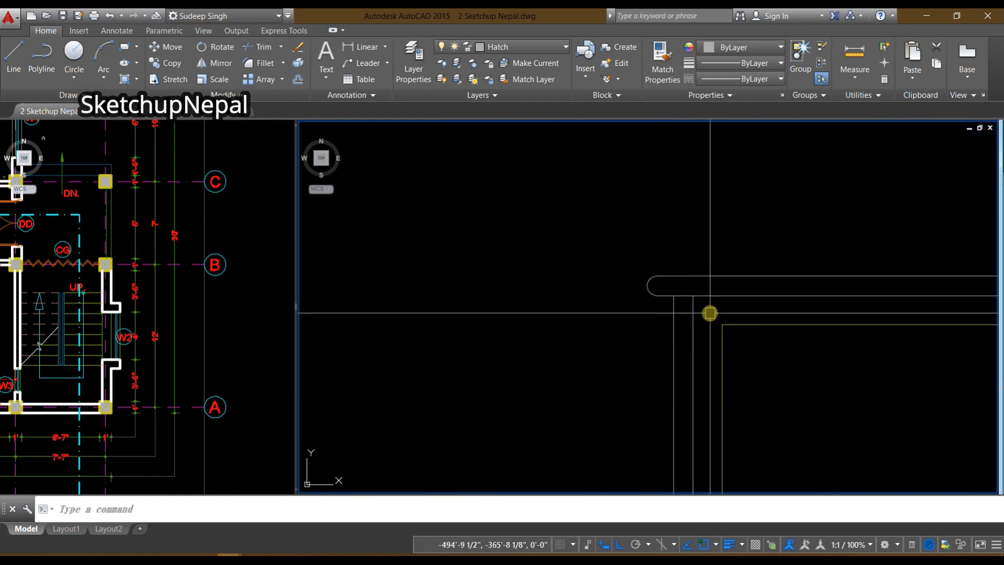
Step: Add the tread and riser finish of the lowest steps of the flight to the selection
click(710, 314)
click(590, 232)
scroll(590, 232, down, 3)
middle_drag(534, 307, 628, 290)
scroll(627, 290, up, 3)
click(580, 328)
click(474, 254)
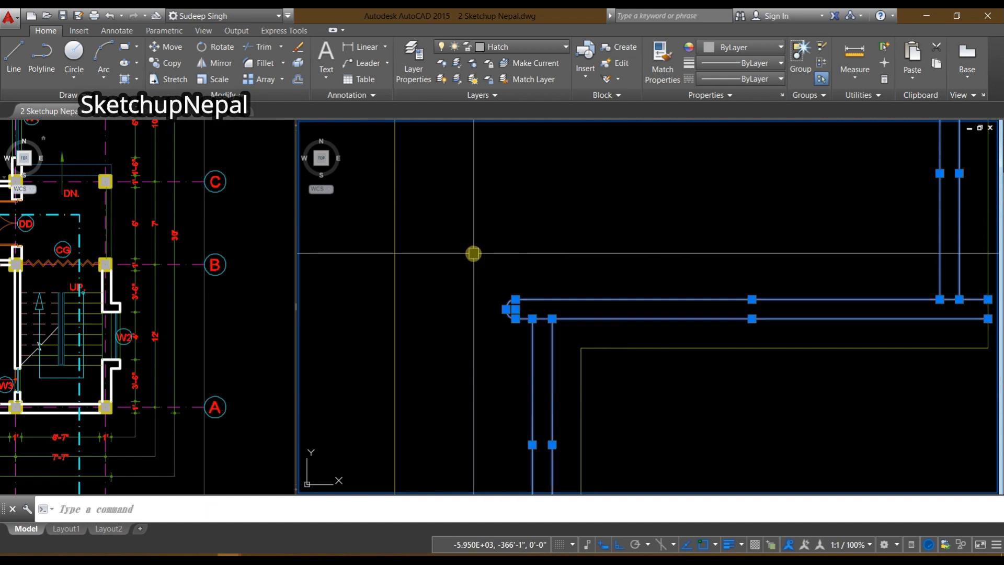
Step: Copy the selected step finishes from a step corner to the matching corner of the corresponding flight one storey above
scroll(474, 253, down, 3)
middle_drag(623, 246, 581, 374)
text(o)
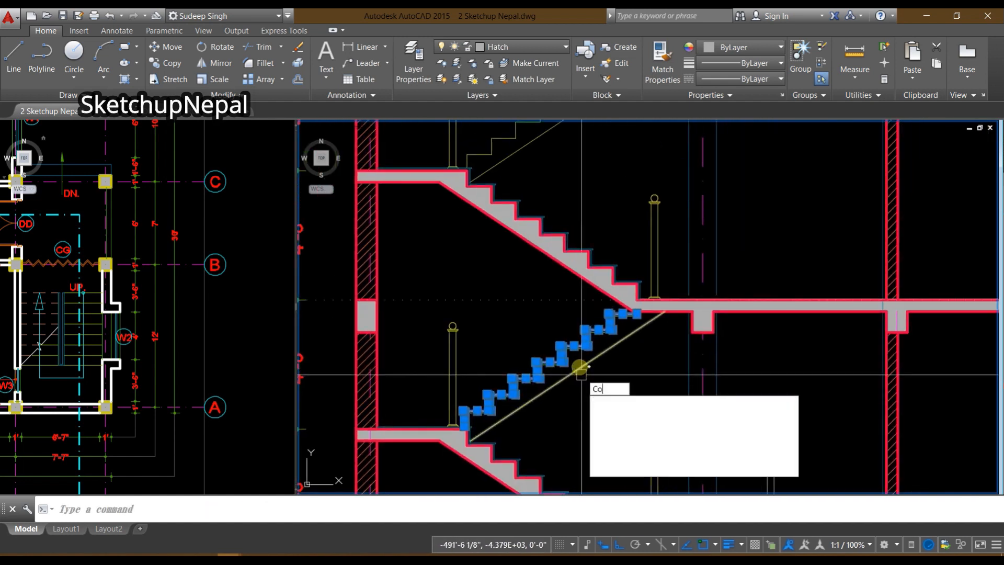
key(Return)
scroll(581, 371, up, 3)
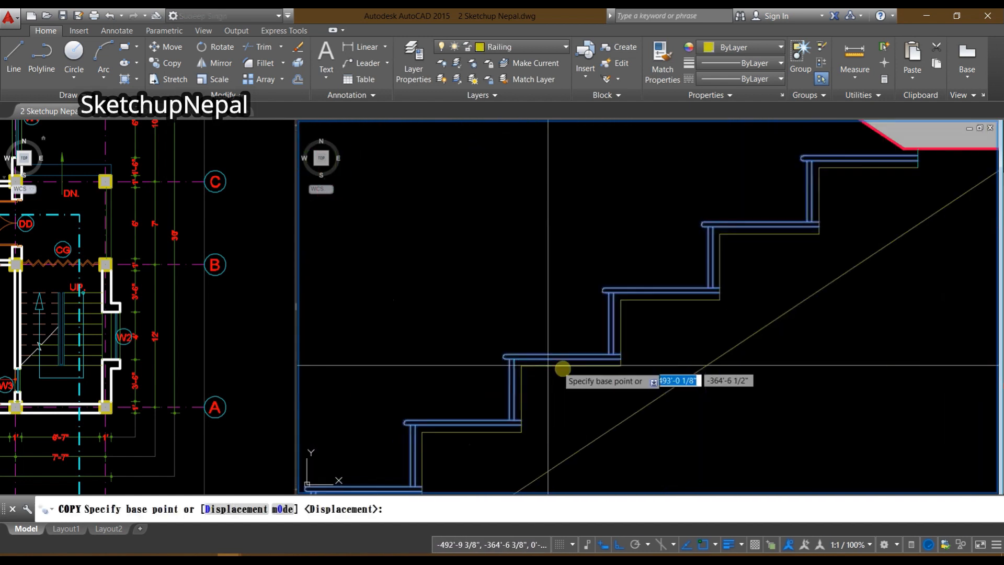
click(621, 366)
scroll(620, 369, down, 4)
scroll(605, 224, up, 7)
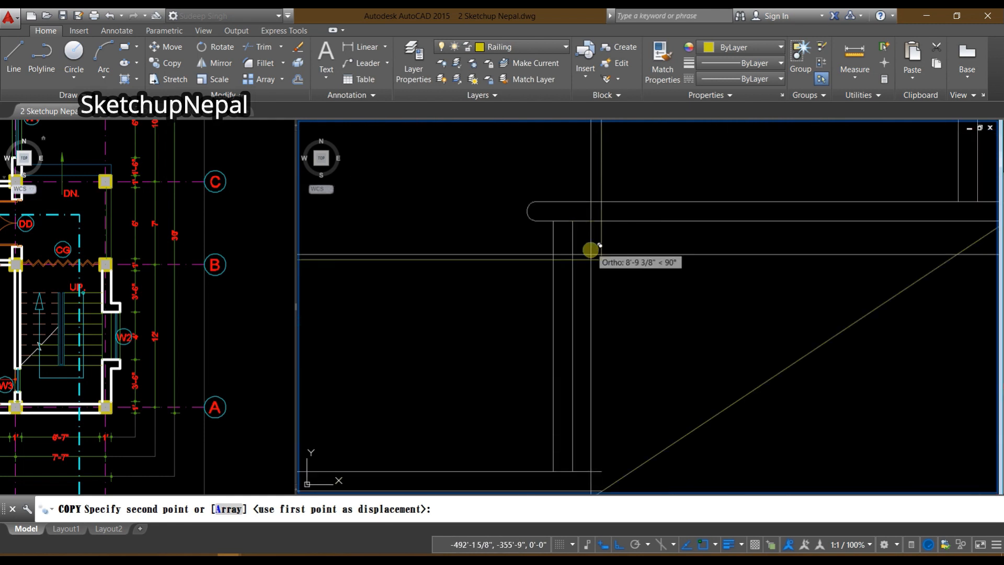
click(601, 258)
key(Return)
scroll(675, 327, down, 4)
scroll(667, 282, up, 3)
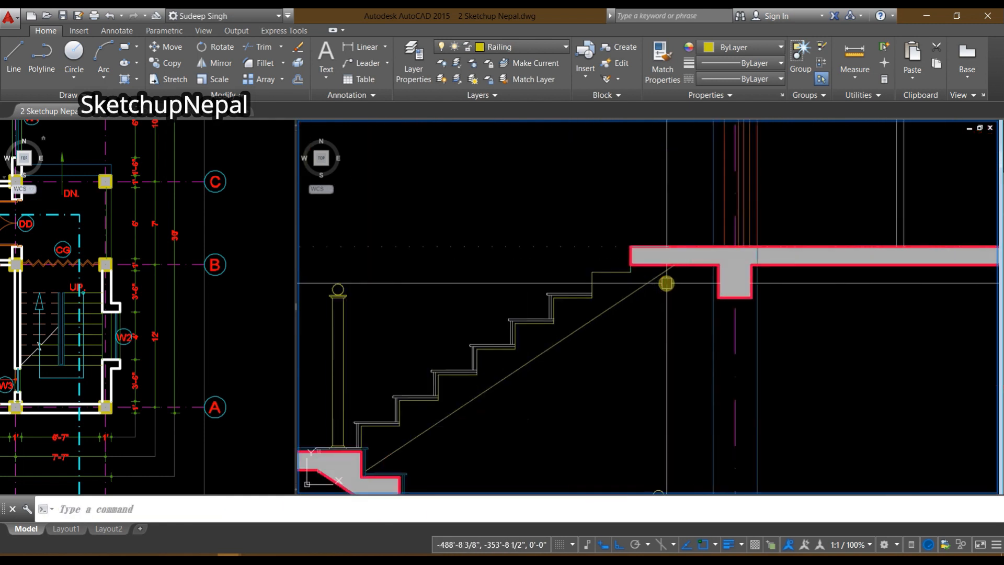
scroll(651, 272, down, 4)
scroll(538, 313, up, 3)
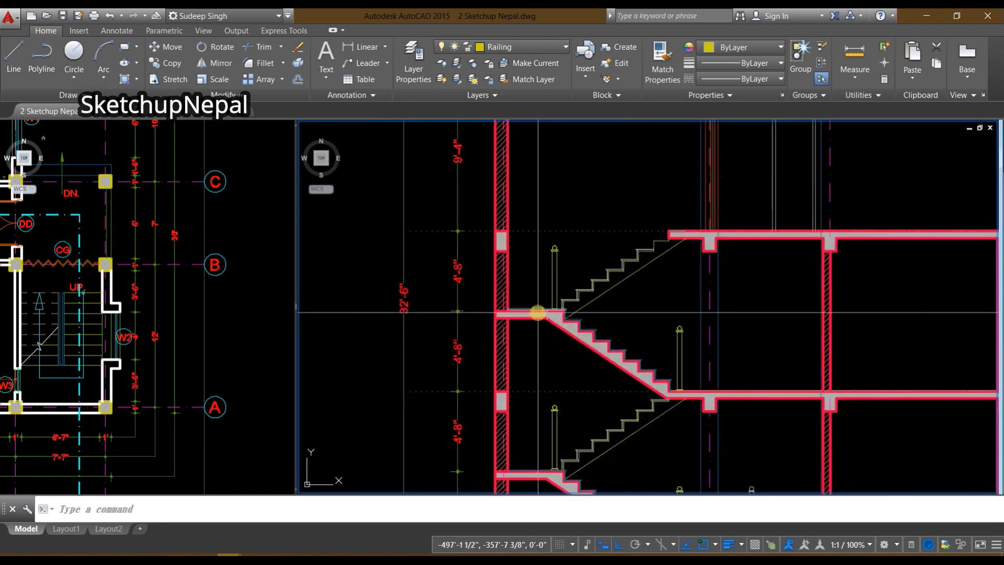
Step: Copy the highest tread and riser finish of the upper flight onto its bare top step beside the slab
scroll(663, 406, up, 7)
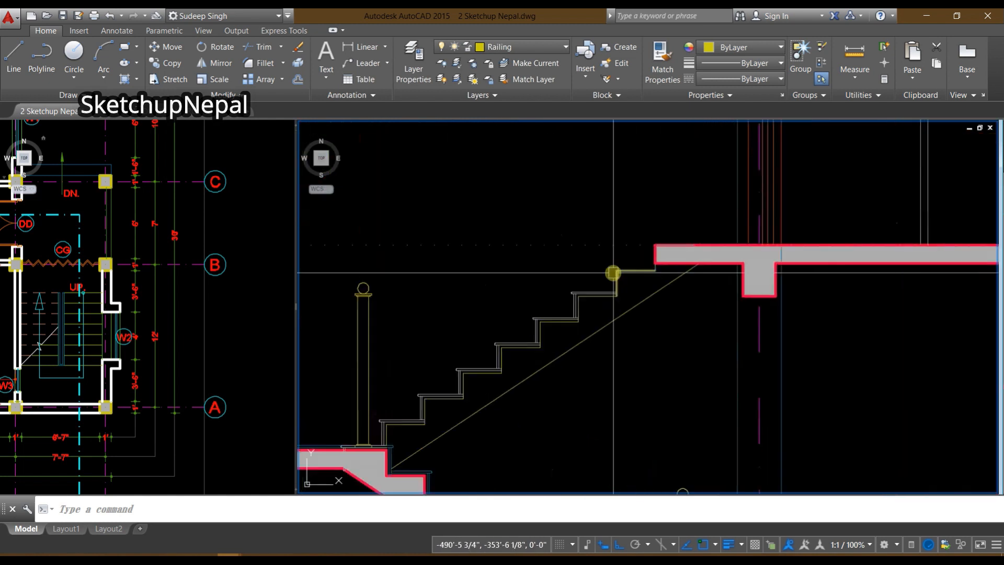
scroll(574, 250, up, 2)
click(601, 256)
click(525, 203)
scroll(479, 285, down, 3)
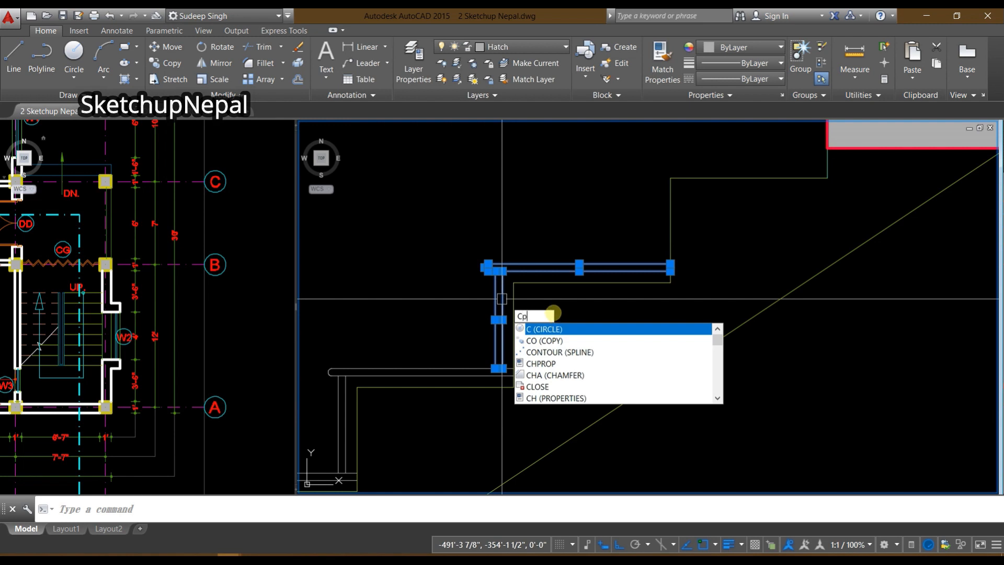
key(Return)
click(522, 285)
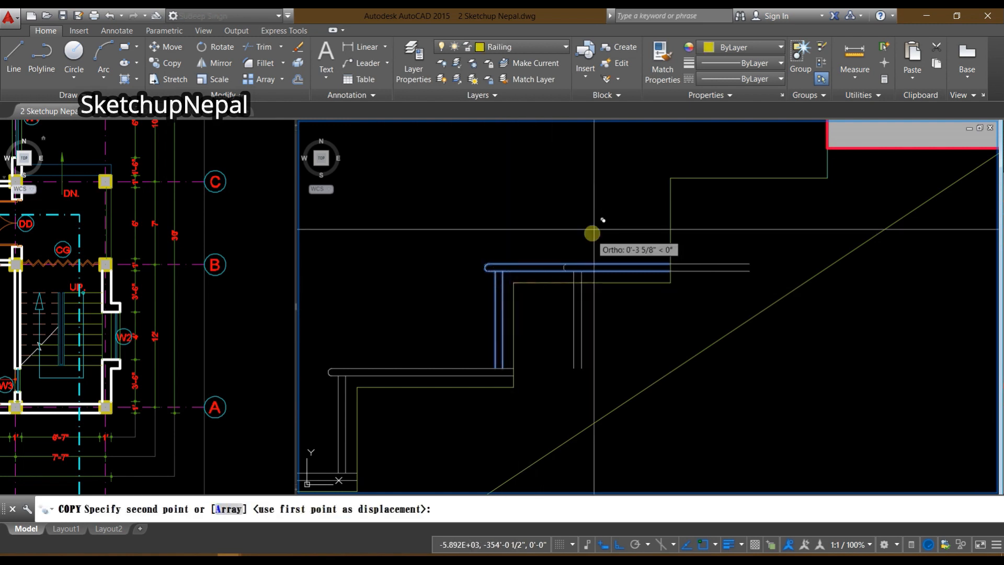
click(670, 179)
scroll(664, 183, down, 2)
middle_drag(656, 212, 561, 349)
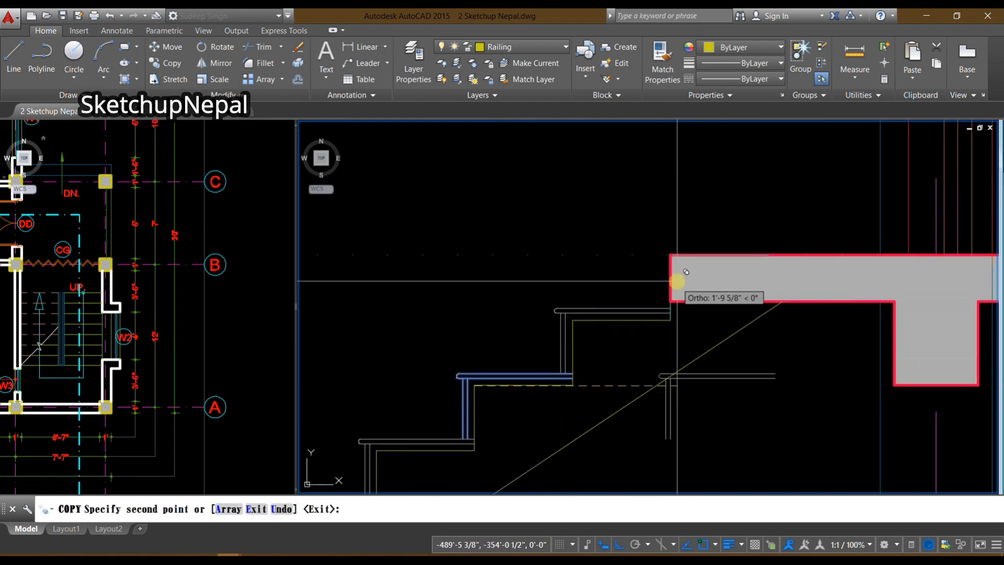
key(Escape)
scroll(651, 217, down, 3)
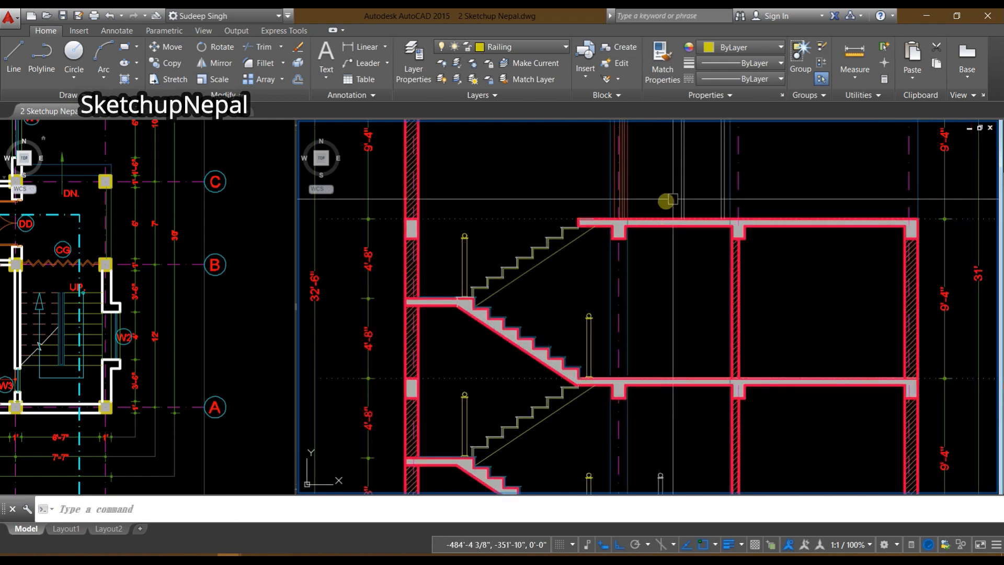
scroll(673, 199, up, 2)
scroll(534, 234, down, 2)
middle_drag(491, 379, 600, 357)
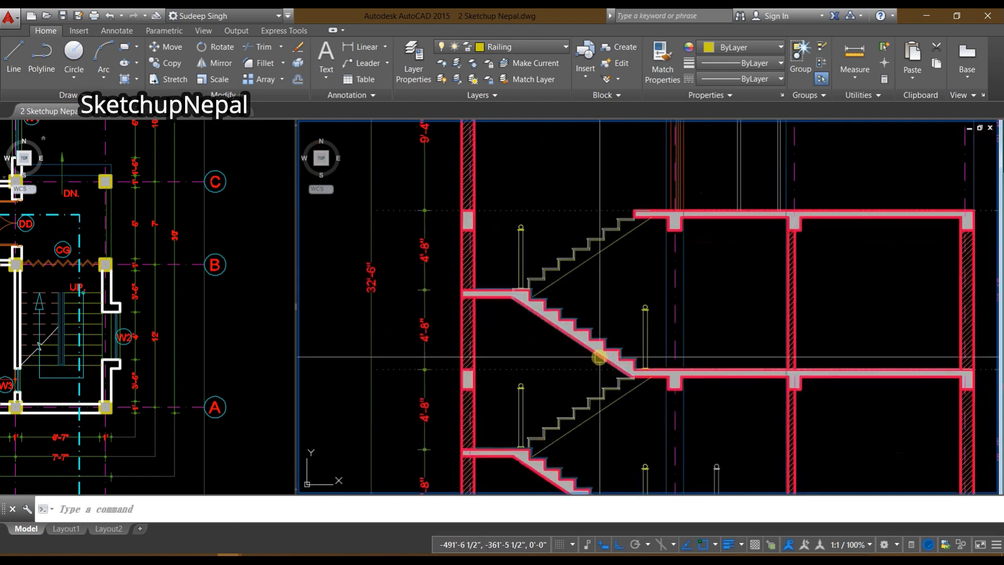
middle_drag(650, 477, 645, 343)
scroll(645, 343, up, 2)
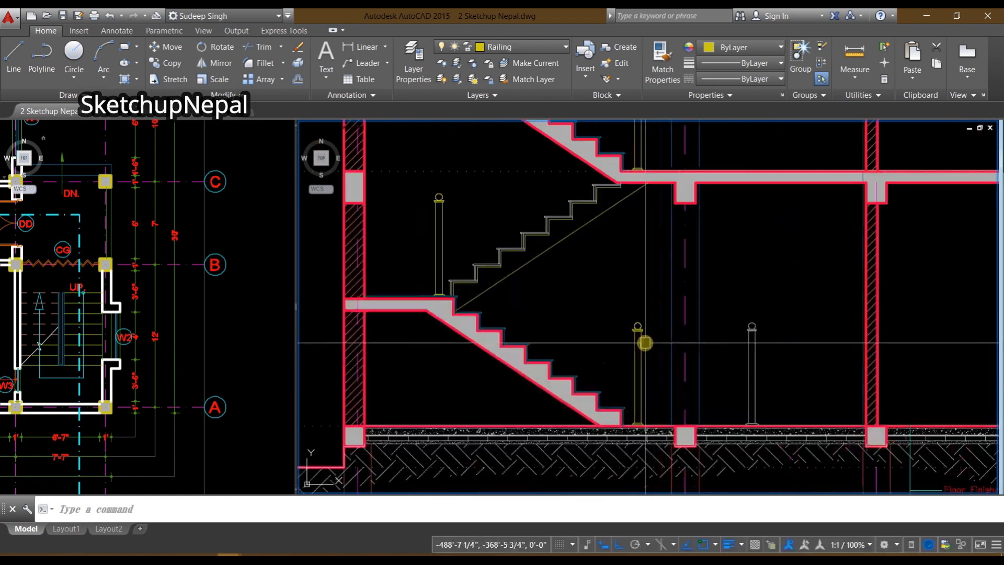
middle_drag(580, 399, 577, 451)
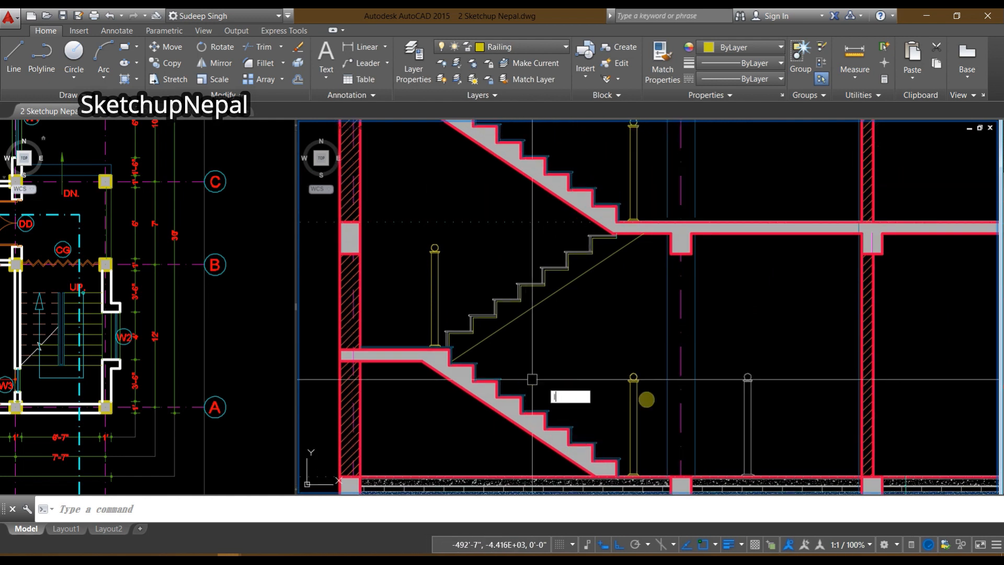
key(Return)
scroll(637, 391, up, 6)
click(592, 318)
scroll(600, 335, up, 3)
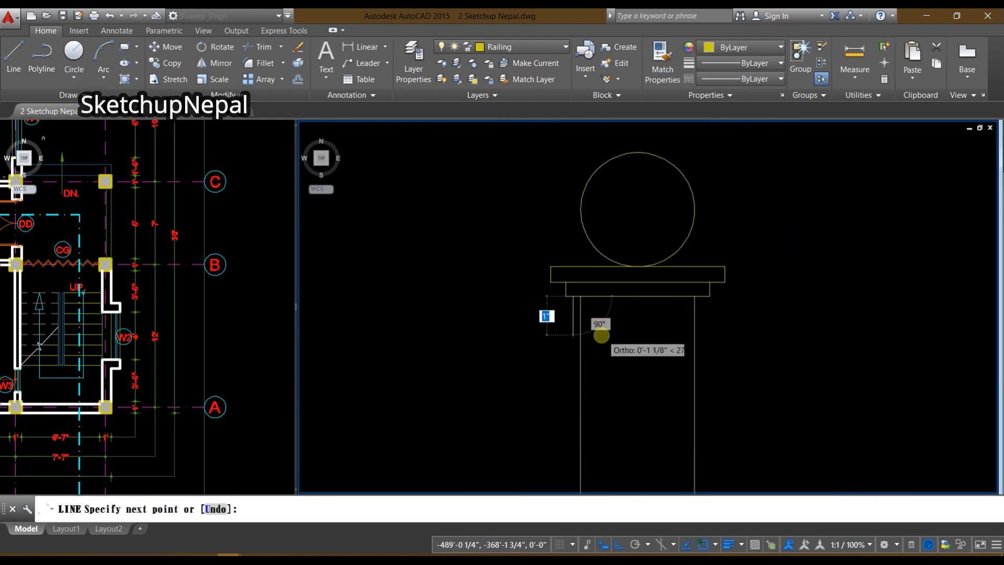
key(Escape)
Step: Draw a sloping line from the cap of the ground-floor newel post to the cap of the lower landing's newel post
key(Return)
click(572, 280)
scroll(630, 362, down, 3)
middle_drag(481, 249, 880, 448)
scroll(784, 426, down, 3)
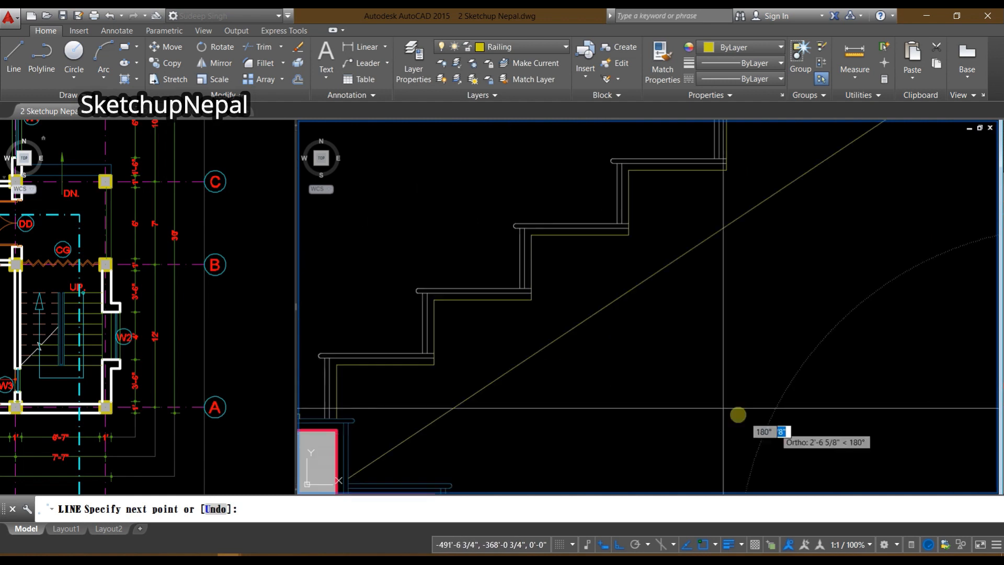
middle_drag(478, 381, 897, 438)
middle_drag(819, 256, 802, 413)
scroll(764, 298, up, 2)
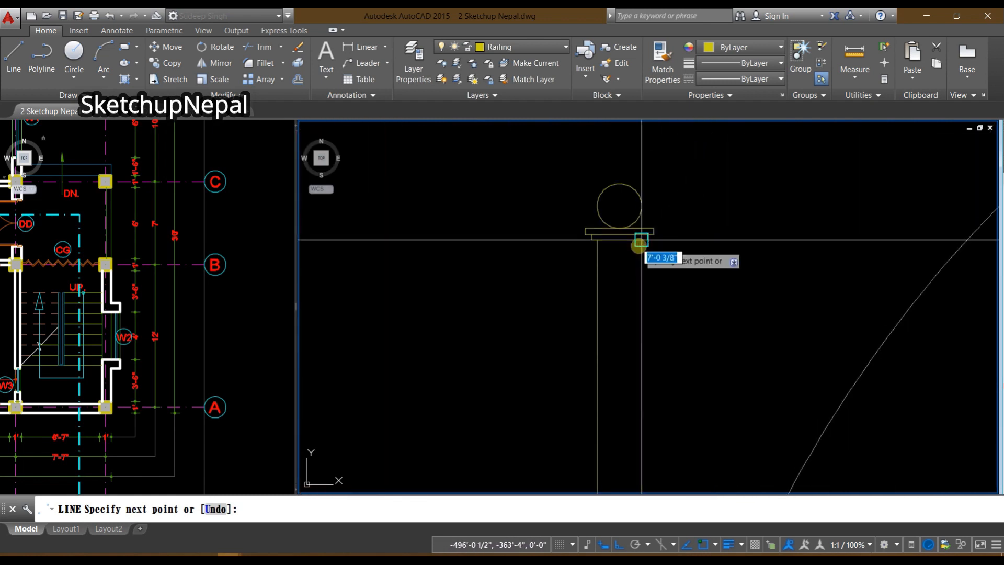
key(Escape)
scroll(534, 245, down, 4)
scroll(587, 355, up, 2)
middle_drag(588, 354, 572, 392)
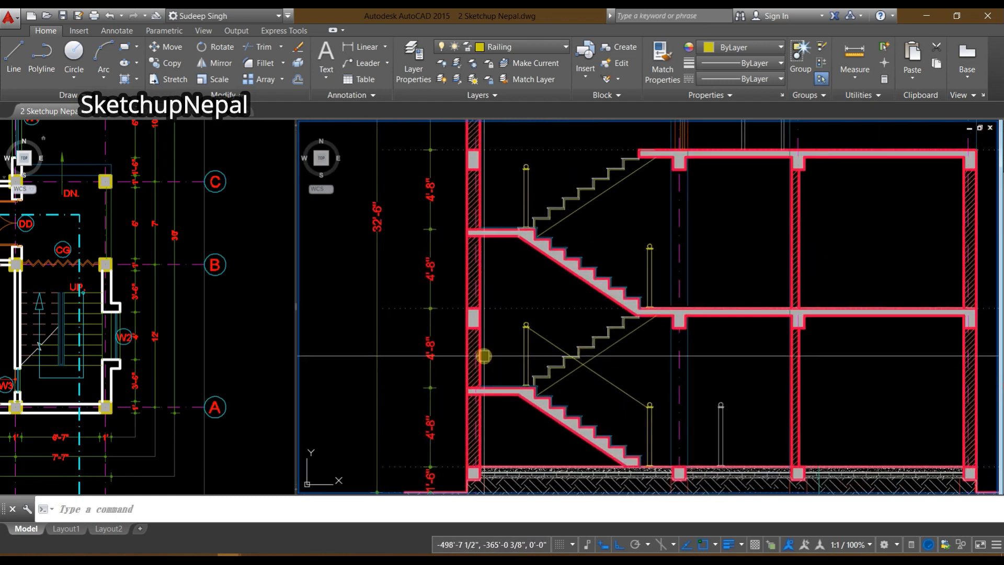
scroll(483, 356, up, 2)
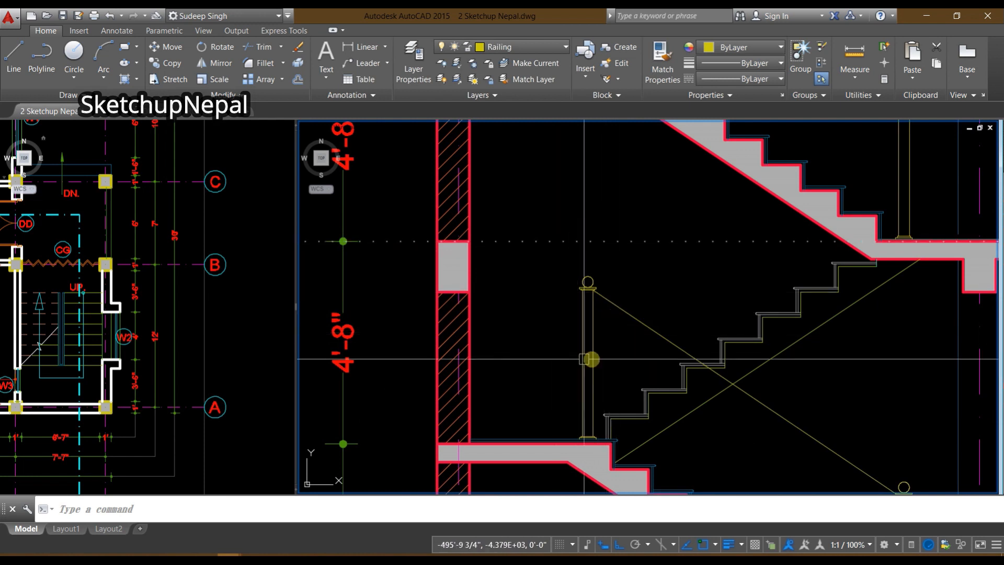
scroll(584, 359, down, 2)
scroll(580, 363, up, 2)
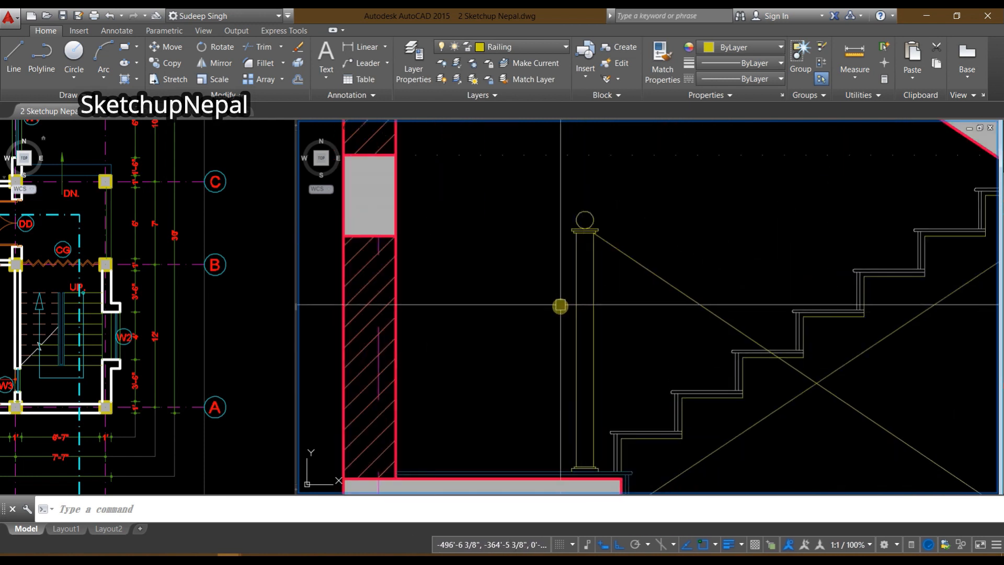
Step: Move the sloping railing line a short distance straight down, below the caps of the two newel posts
scroll(561, 305, down, 2)
scroll(610, 363, down, 2)
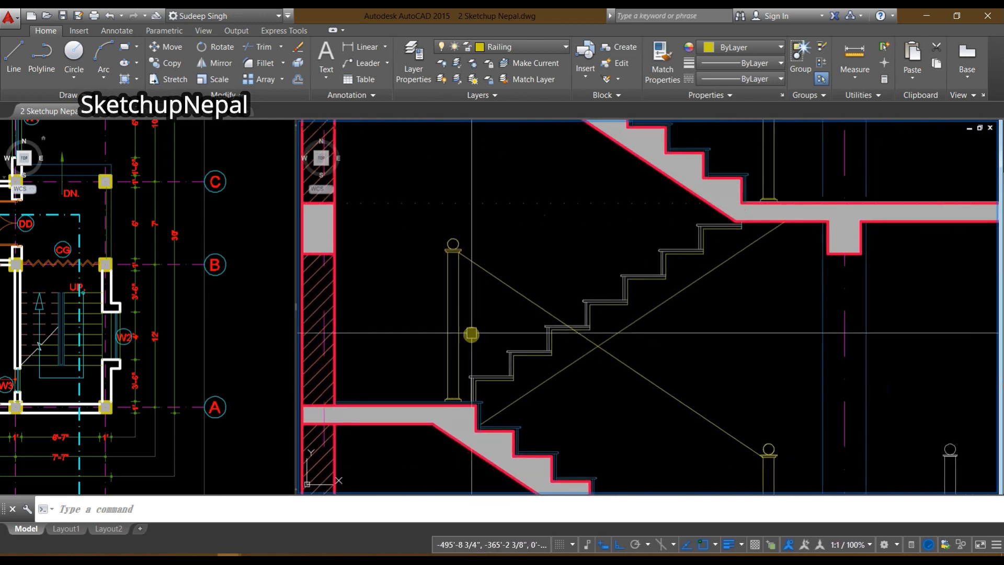
scroll(630, 399, up, 1)
click(630, 396)
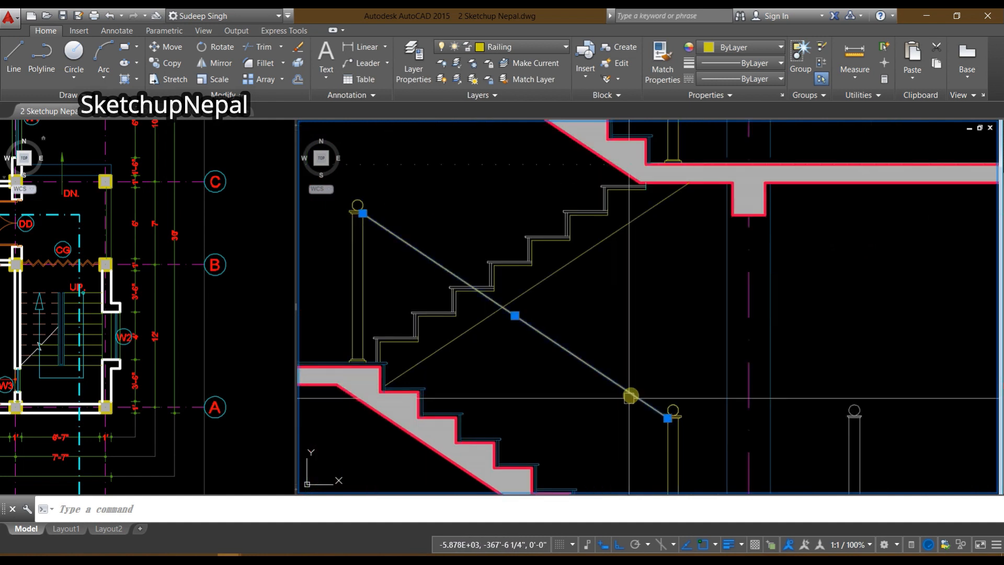
key(Return)
click(615, 421)
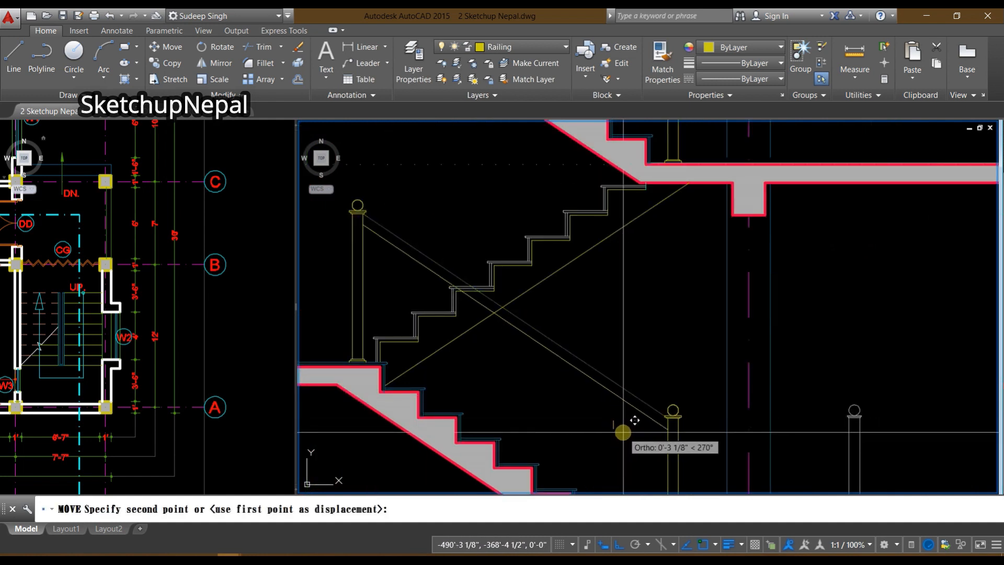
click(613, 373)
Step: Offset the sloping railing line 2" to its lower side to form the second edge of the rail
click(603, 413)
text(o)
key(Return)
text(2)
key(Return)
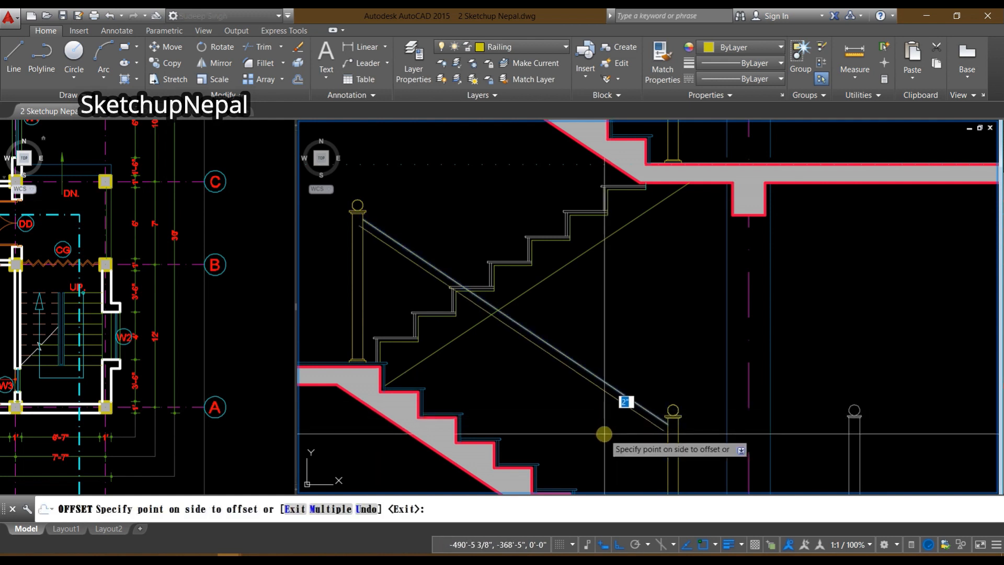
click(603, 435)
key(Escape)
Step: Copy the pair of sloping rail lines straight down twice to make the middle and lower rails
scroll(341, 243, up, 5)
click(506, 210)
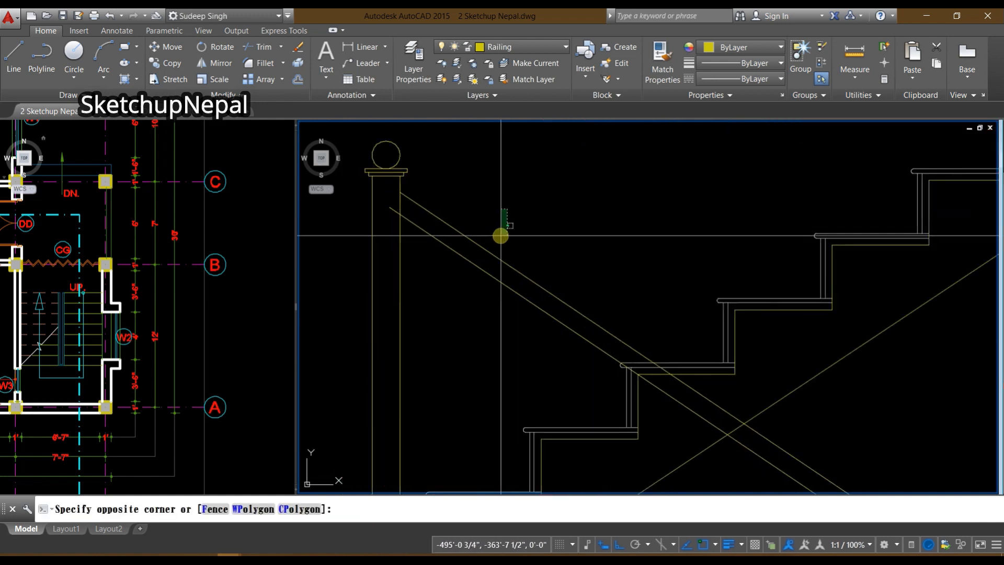
click(465, 272)
scroll(464, 272, down, 5)
middle_drag(648, 359, 572, 255)
text(co)
key(Return)
middle_drag(633, 340, 554, 288)
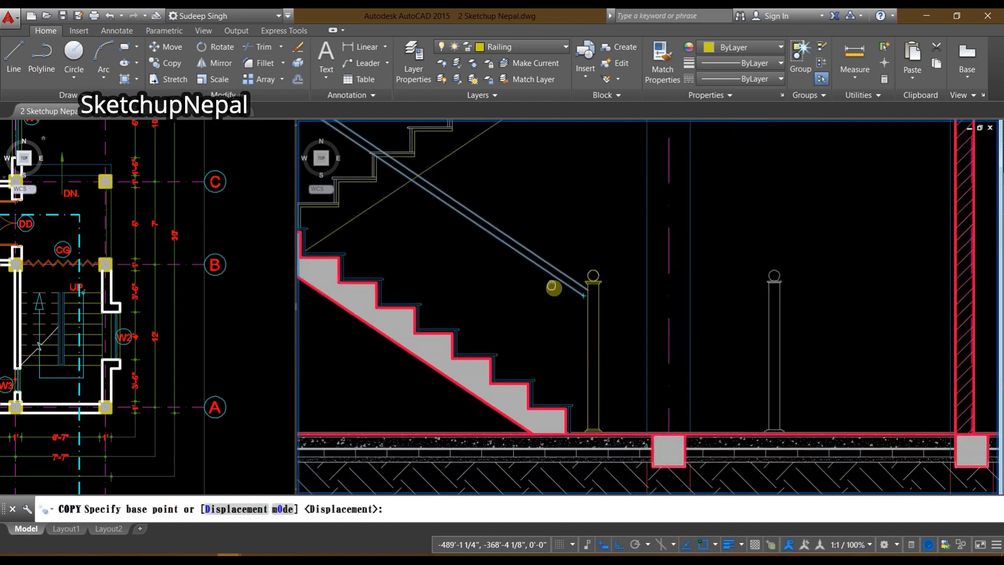
click(622, 302)
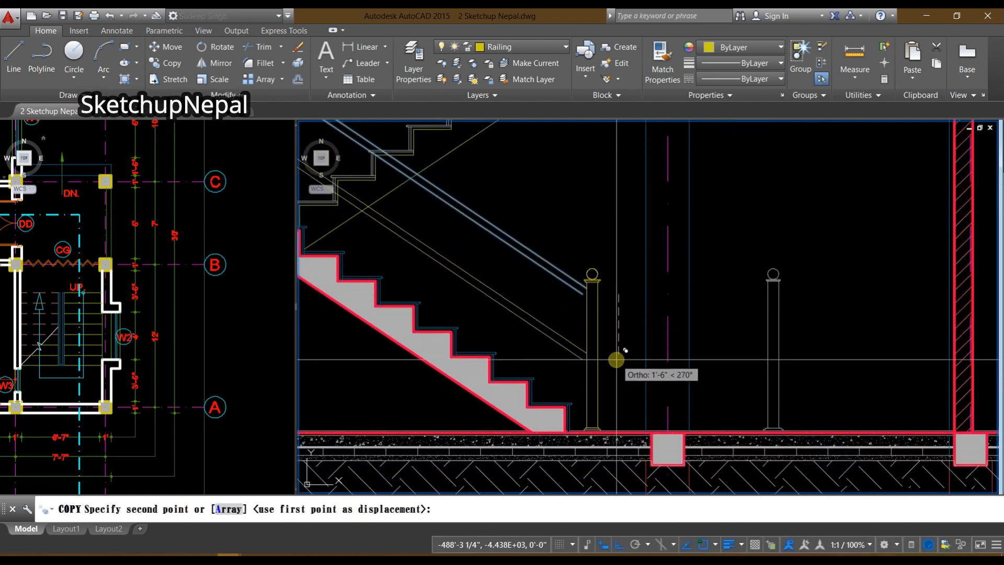
click(618, 393)
key(Return)
Step: Trim the ends of the sloping rails that run into the landing and ground-floor newel posts
scroll(609, 387, down, 3)
scroll(582, 417, up, 4)
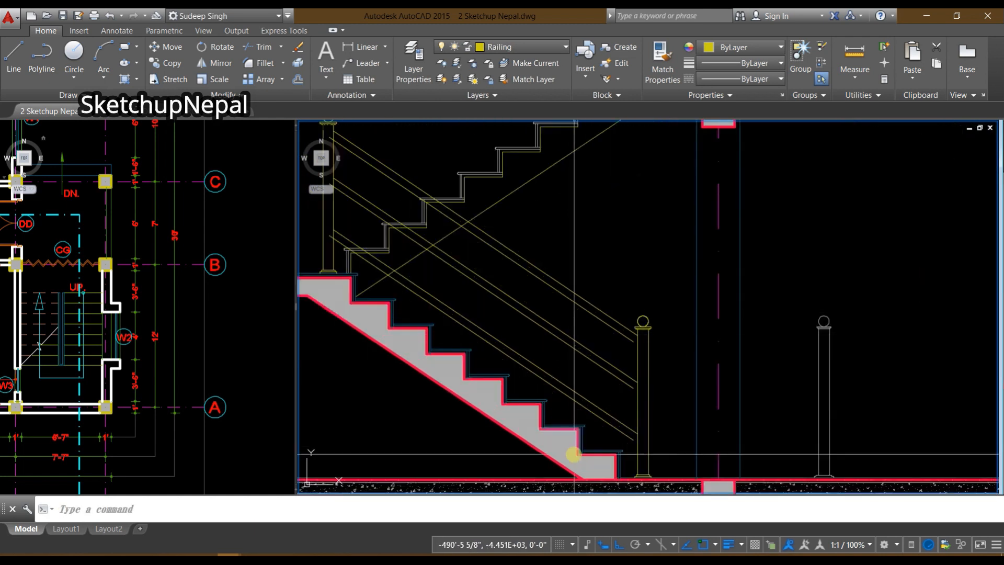
middle_drag(378, 326, 442, 392)
scroll(410, 339, up, 2)
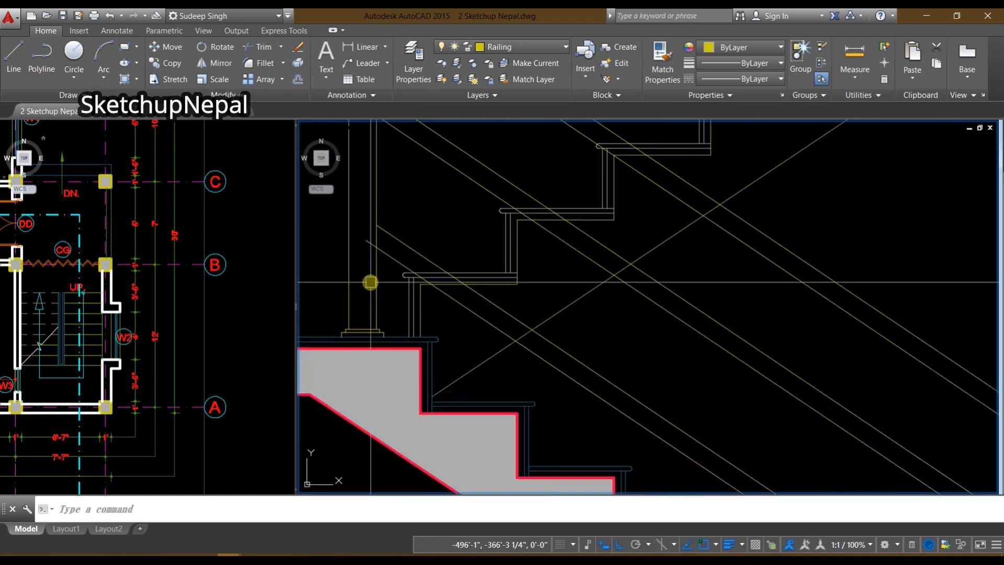
scroll(355, 253, up, 2)
scroll(392, 210, down, 3)
scroll(409, 345, up, 4)
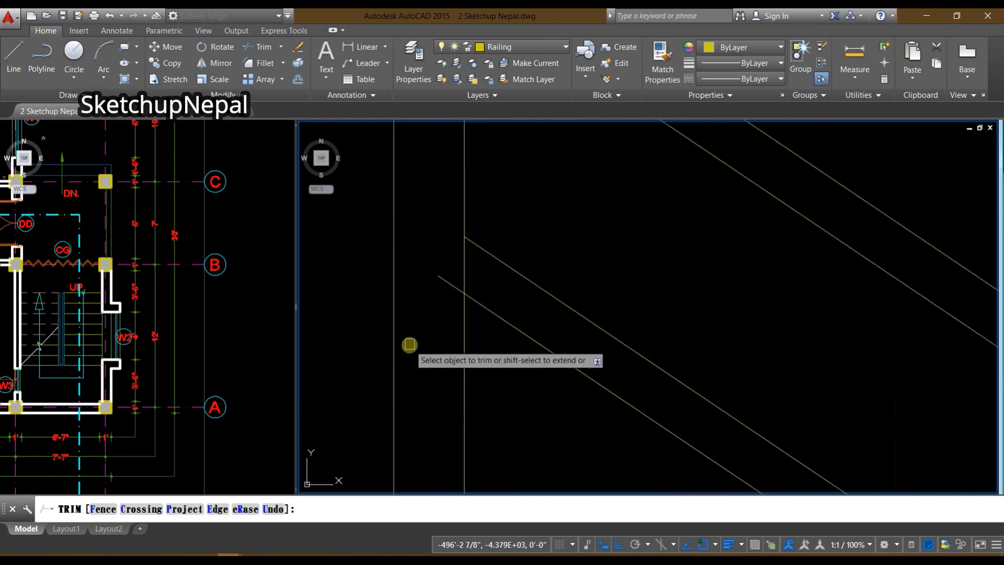
scroll(441, 286, down, 3)
scroll(430, 325, up, 3)
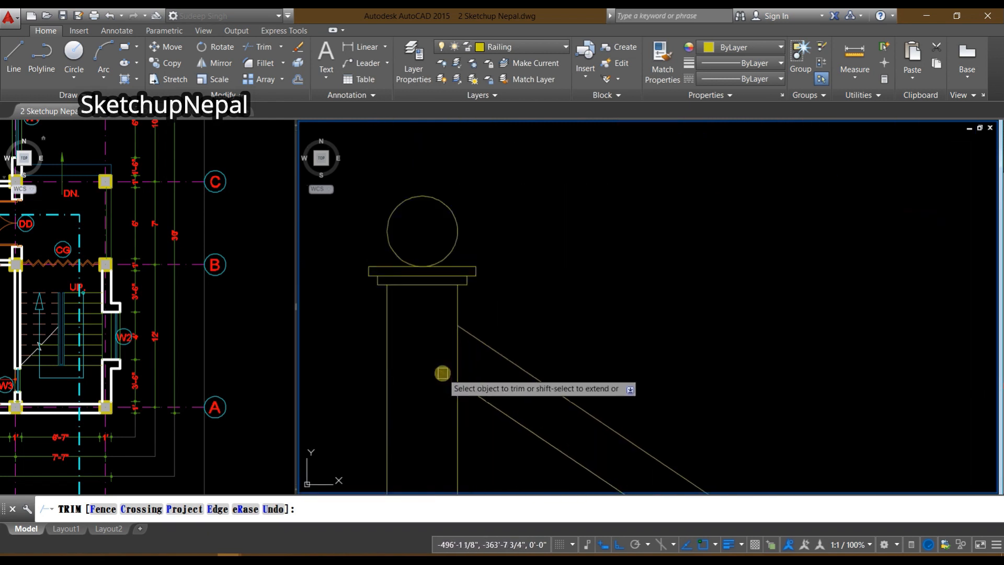
scroll(443, 373, down, 3)
key(Escape)
scroll(417, 307, down, 2)
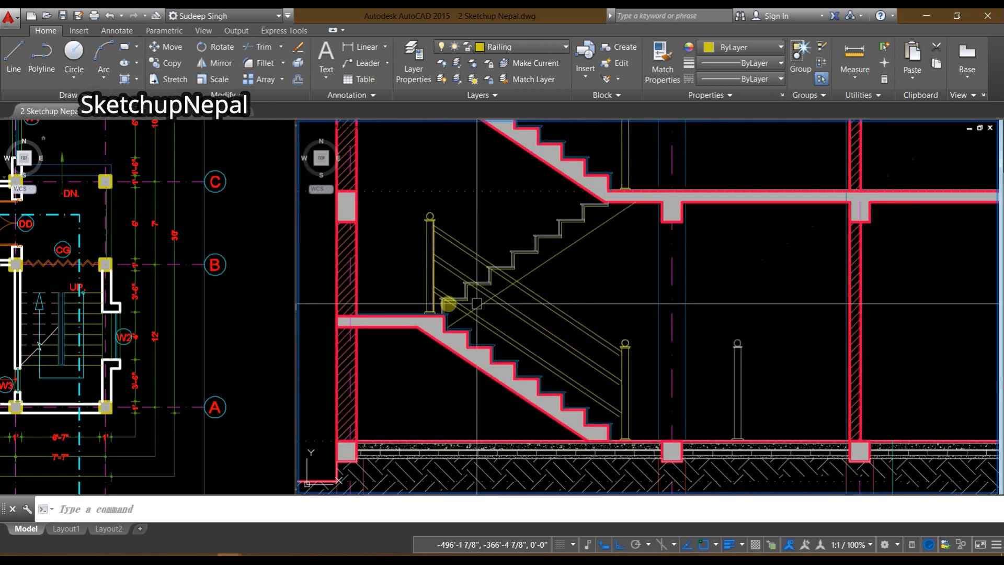
scroll(649, 336, up, 2)
middle_drag(411, 397, 643, 470)
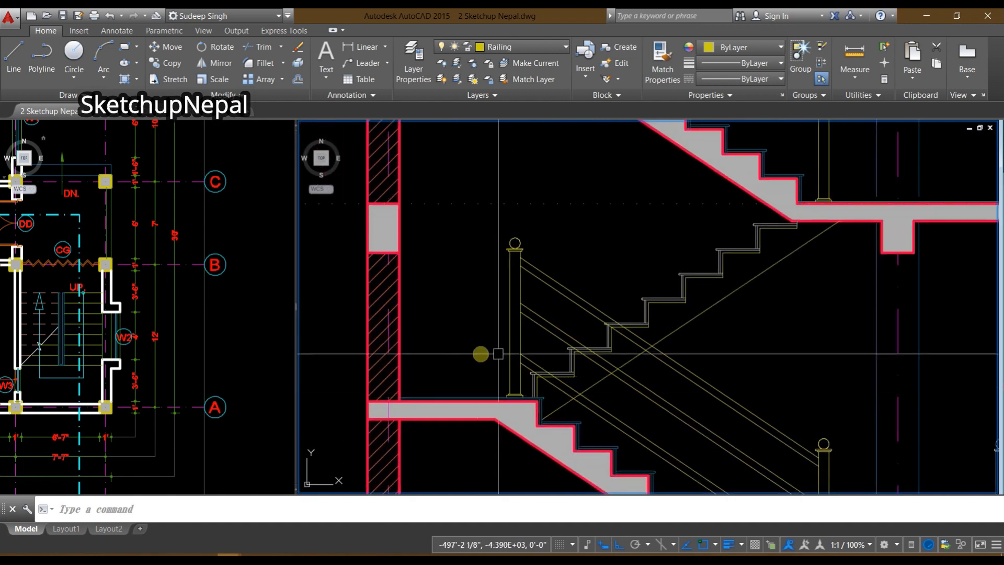
middle_drag(566, 361, 520, 287)
scroll(494, 375, up, 4)
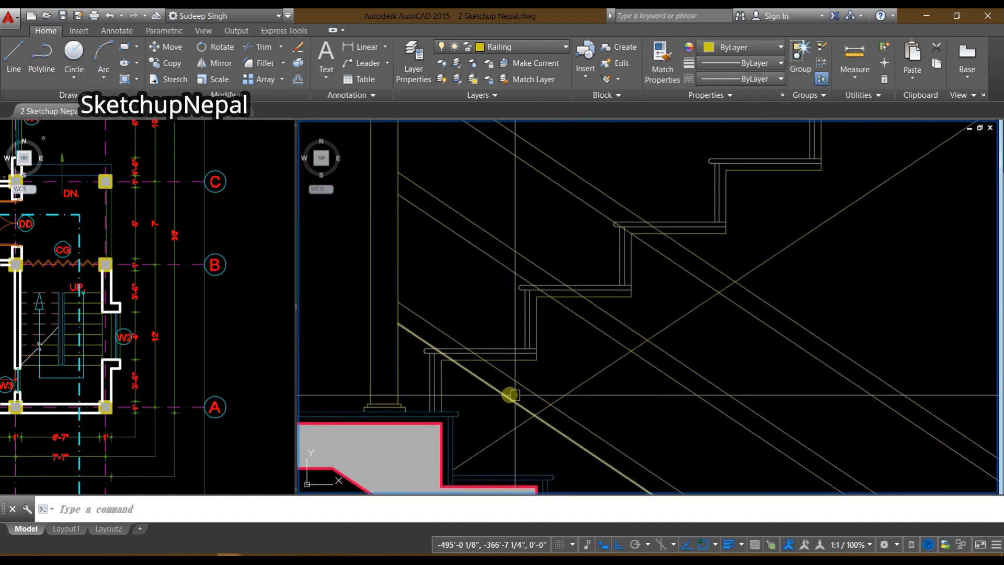
scroll(499, 376, up, 4)
scroll(473, 356, down, 4)
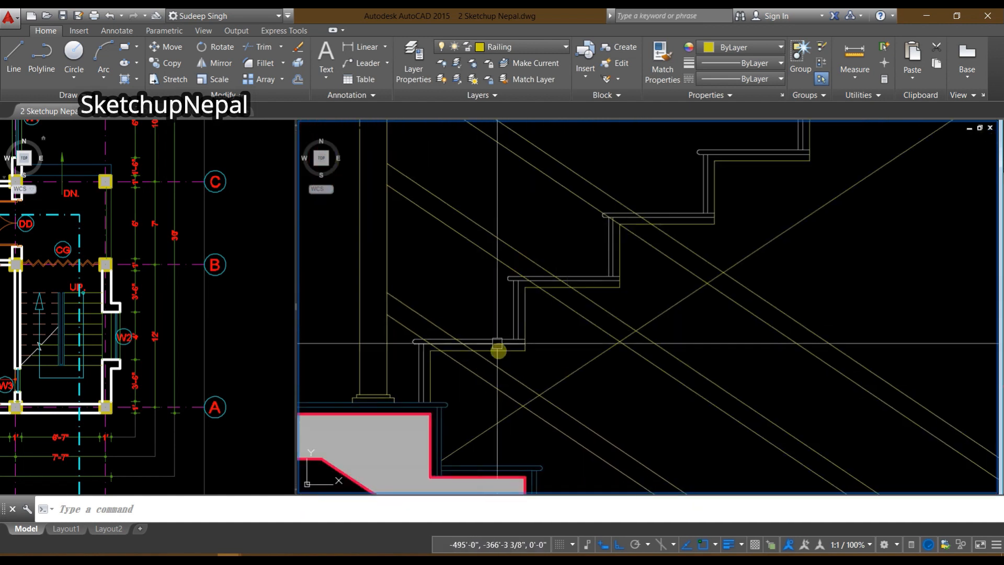
scroll(498, 350, down, 4)
scroll(628, 336, up, 3)
click(647, 241)
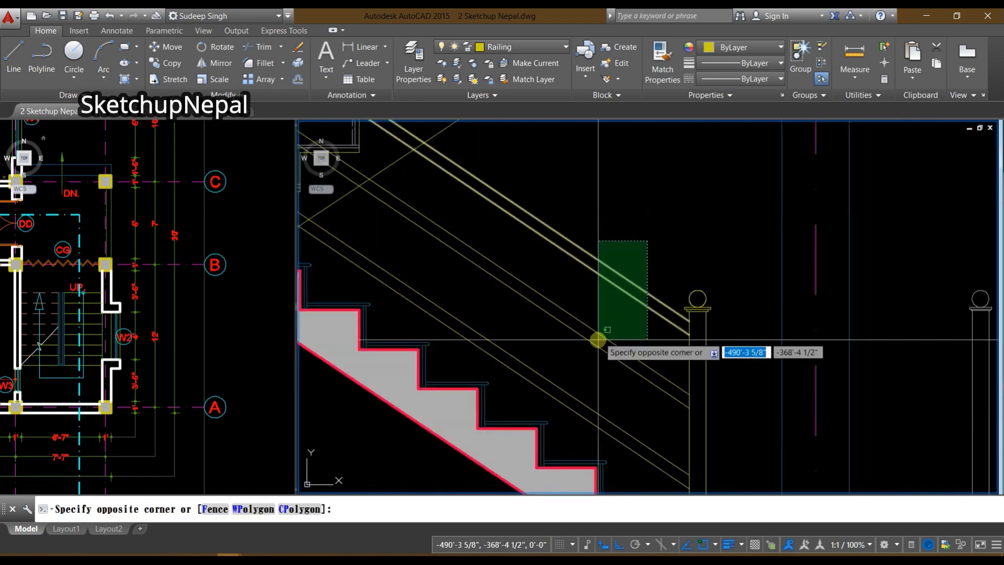
click(576, 421)
scroll(627, 279, down, 3)
text(c)
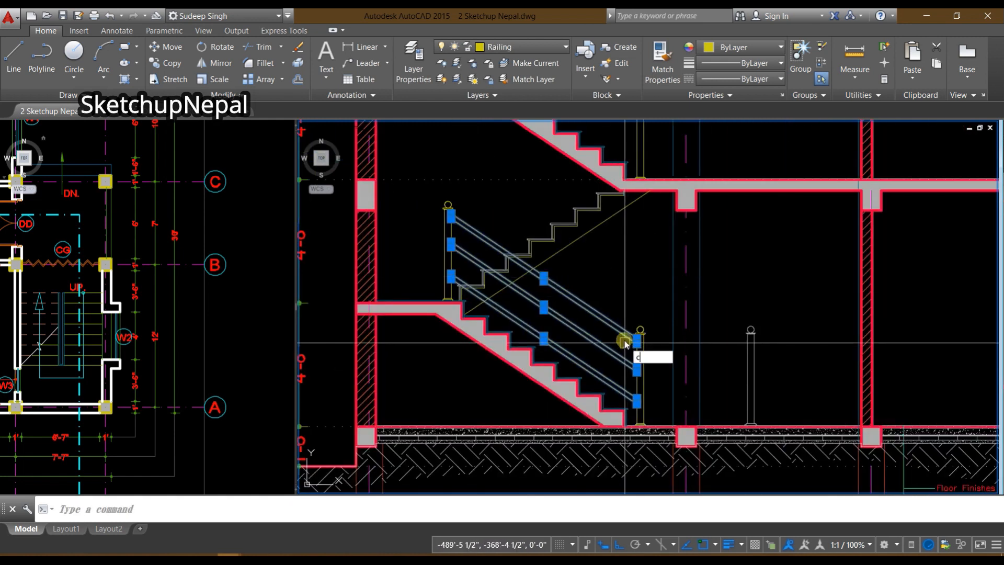
text(o)
key(space)
scroll(561, 378, up, 3)
key(Escape)
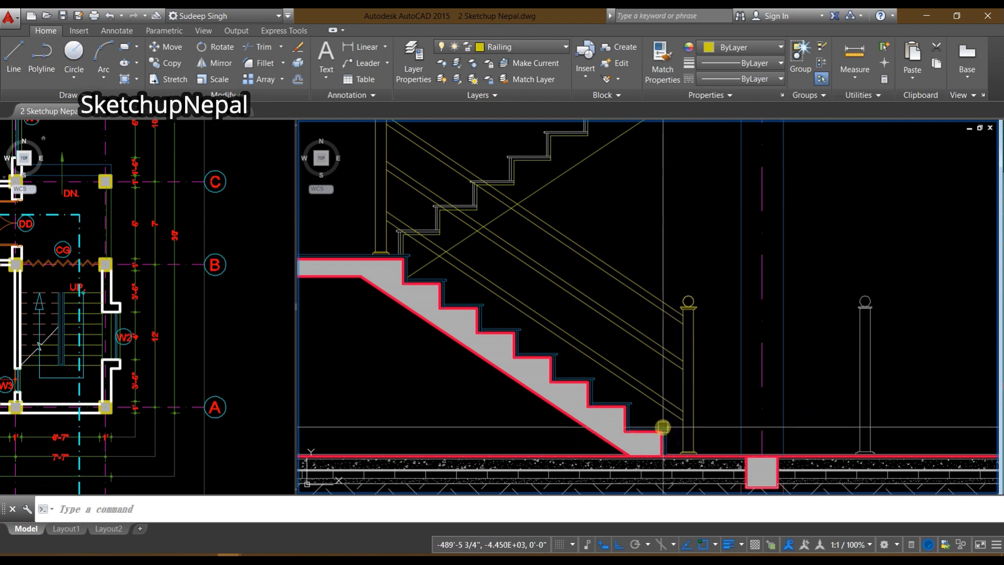
Step: Draw a vertical line from the outer corner of the flight's lowest step up past the highest rail
text(l)
key(space)
scroll(654, 447, up, 3)
scroll(657, 439, down, 3)
click(663, 427)
scroll(661, 419, up, 3)
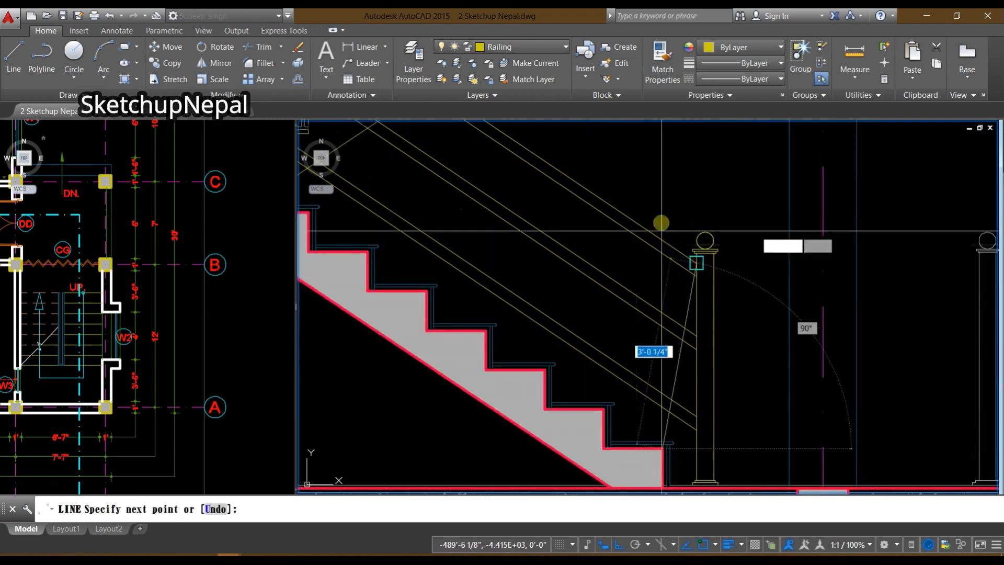
click(665, 209)
key(space)
Step: Offset the vertical line towards the flight to form the second edge of a slim baluster
text(o)
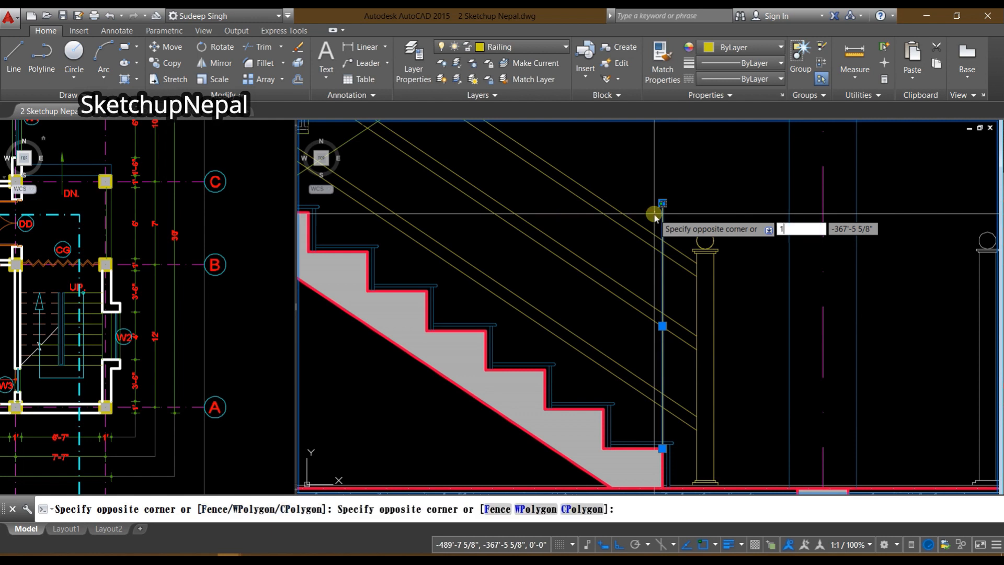
key(space)
text(o)
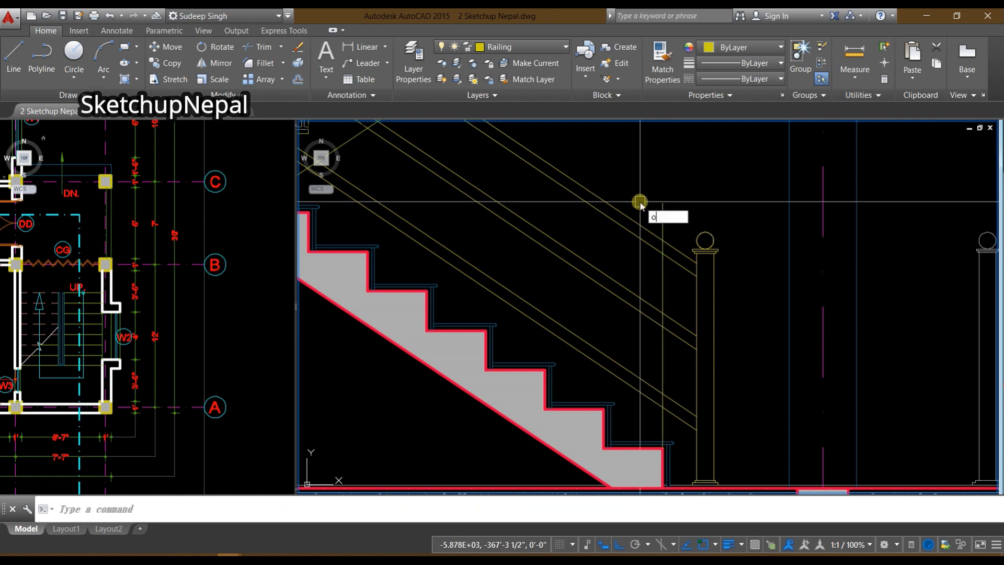
key(space)
text(1.)
key(space)
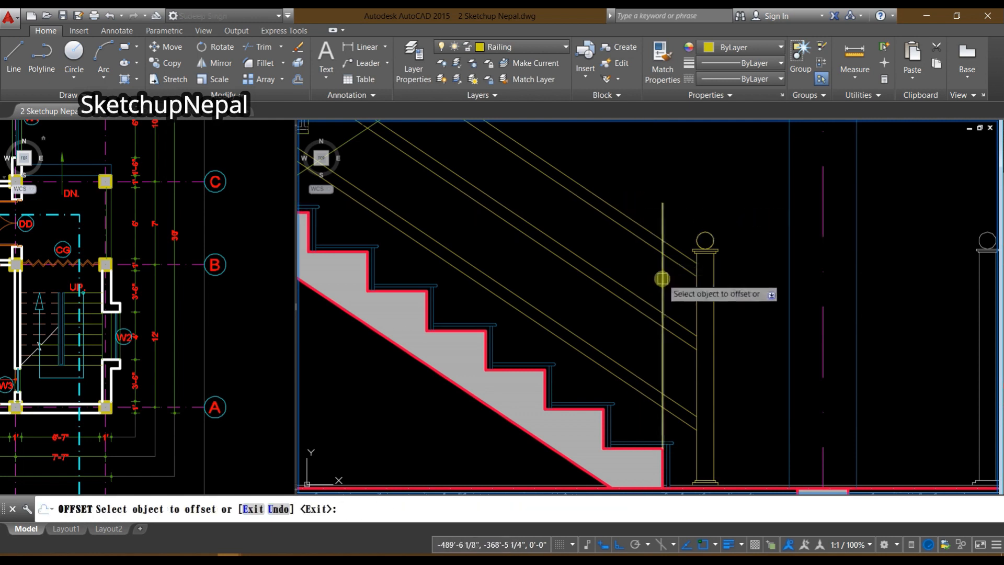
key(Escape)
Step: Move both baluster lines 1" horizontally inward from the outer corner of the lowest step
scroll(688, 379, up, 2)
click(672, 391)
click(622, 337)
text(m)
key(space)
click(591, 283)
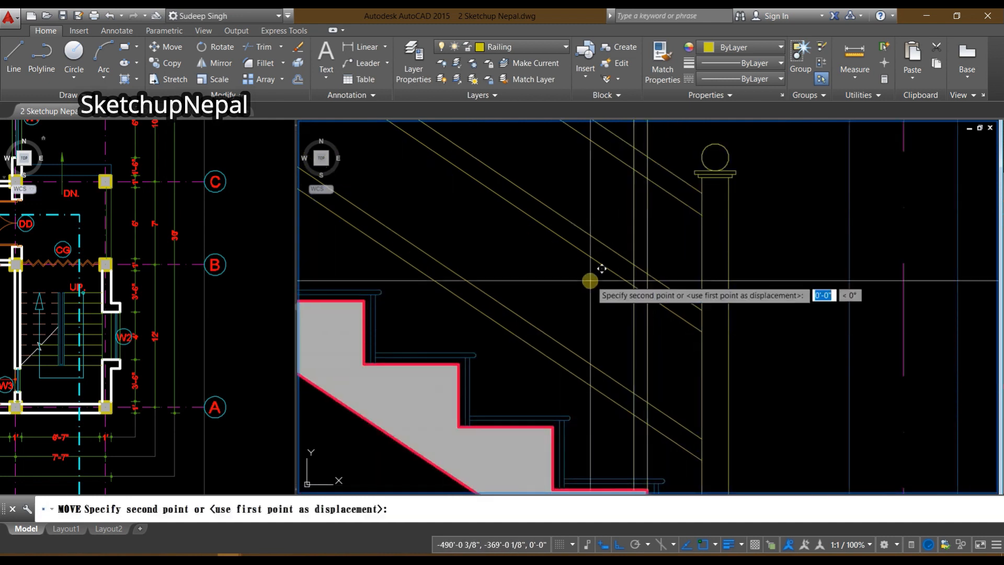
text(1)
key(space)
scroll(634, 401, down, 3)
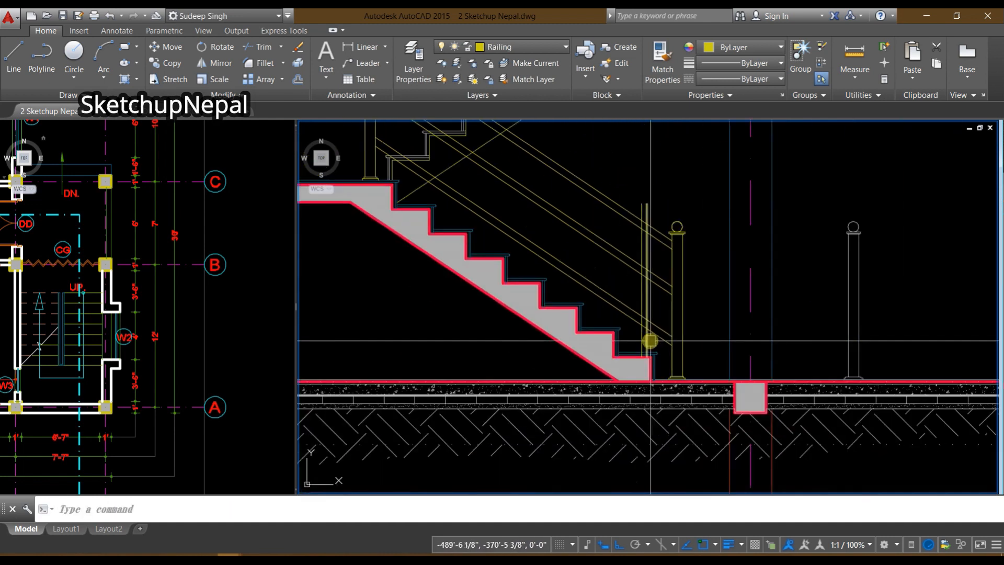
scroll(634, 301, up, 3)
key(Escape)
Step: Move the baluster from the lowest step's corner to the matching corner of the second step
scroll(640, 306, down, 2)
click(646, 309)
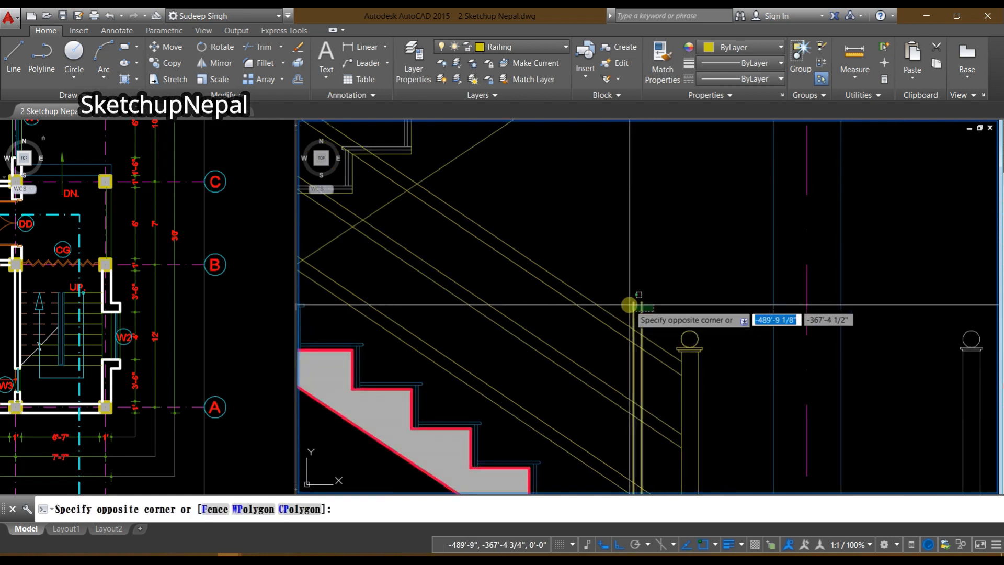
click(626, 312)
middle_drag(665, 360, 696, 198)
scroll(676, 406, up, 2)
scroll(677, 407, up, 2)
text(m)
key(space)
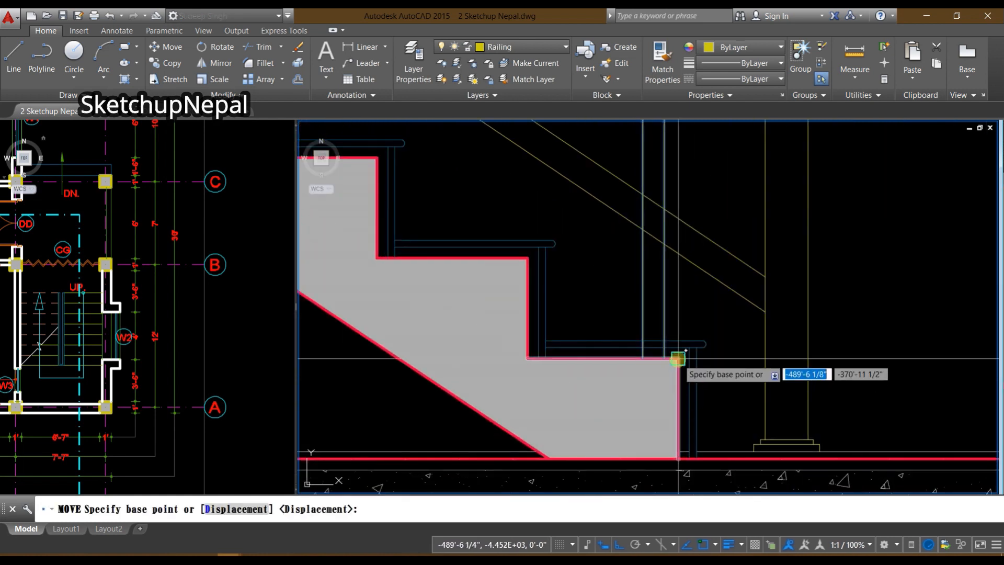
scroll(523, 261, up, 3)
click(540, 247)
scroll(547, 323, down, 6)
middle_drag(581, 334, 627, 408)
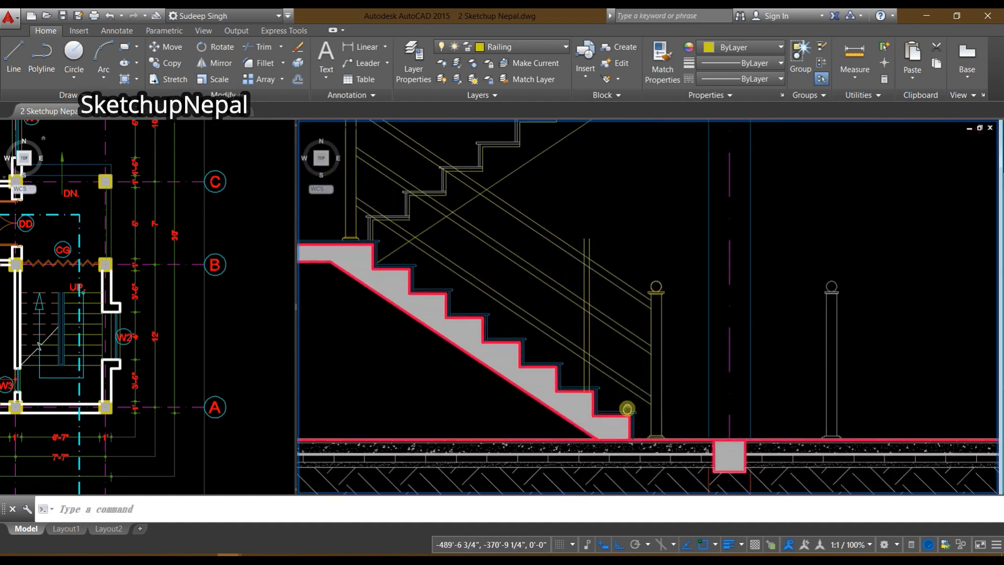
Step: Copy the baluster from the second step's corner to the matching corners of the fourth and sixth steps
scroll(615, 402, up, 3)
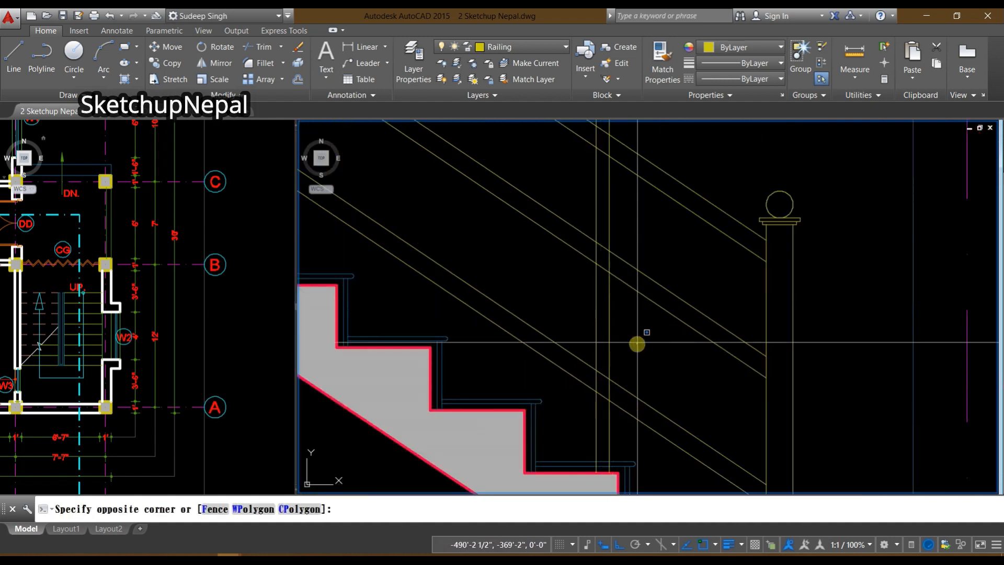
key(Return)
middle_drag(611, 341, 658, 259)
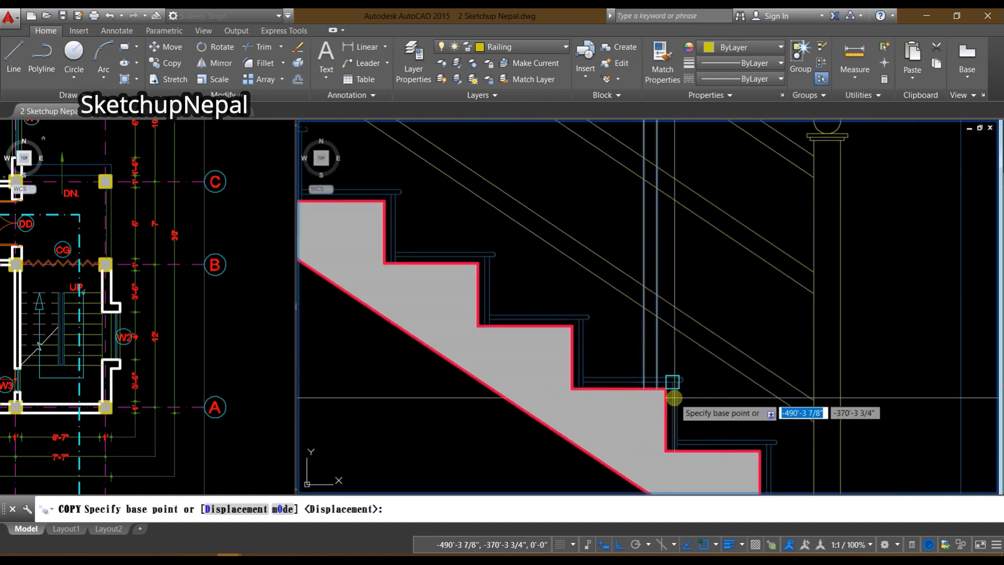
scroll(674, 398, up, 4)
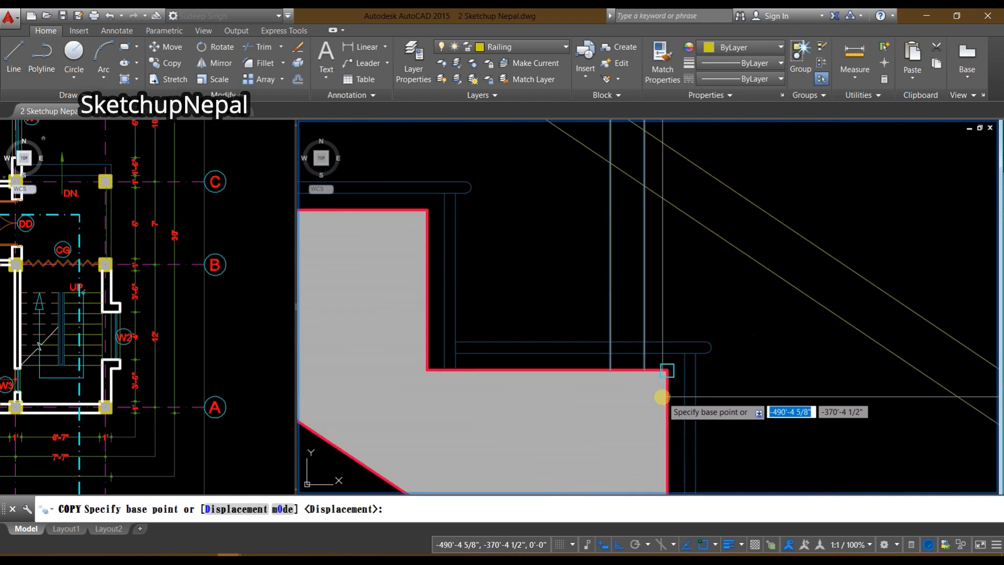
click(666, 370)
scroll(601, 324, down, 3)
scroll(544, 301, up, 3)
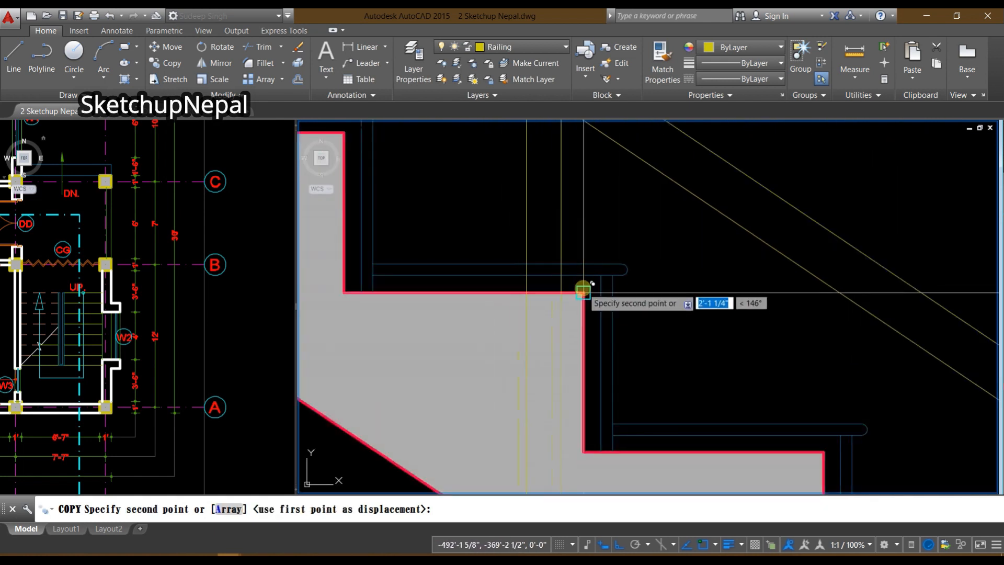
click(583, 291)
scroll(584, 291, down, 4)
scroll(601, 344, up, 3)
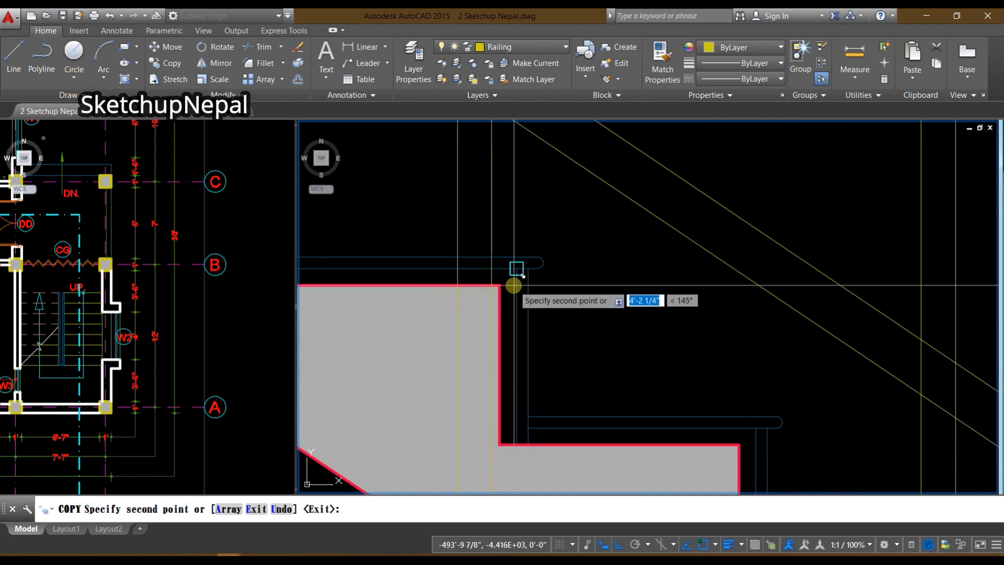
scroll(496, 287, down, 6)
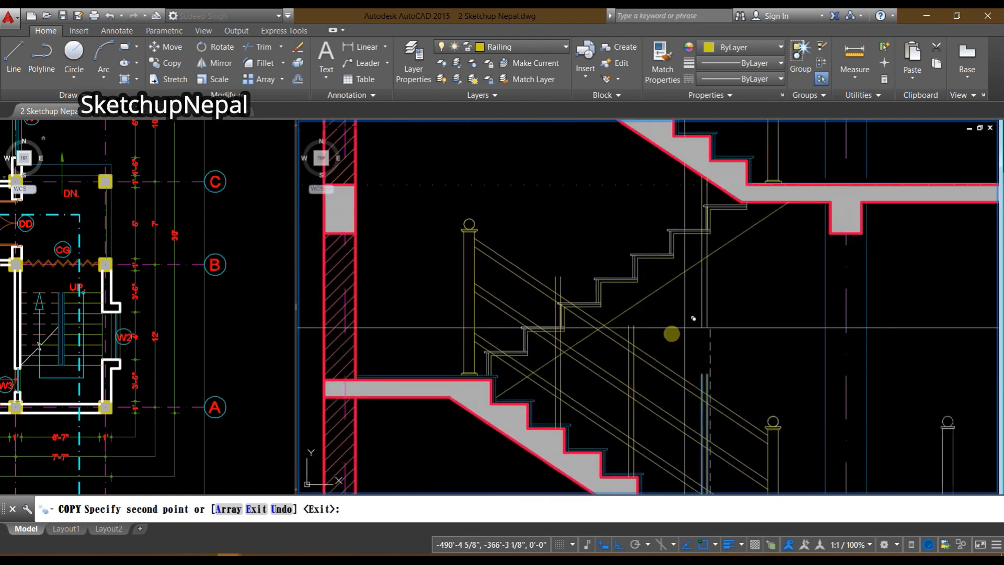
middle_drag(762, 390, 712, 318)
key(Escape)
middle_drag(679, 414, 660, 334)
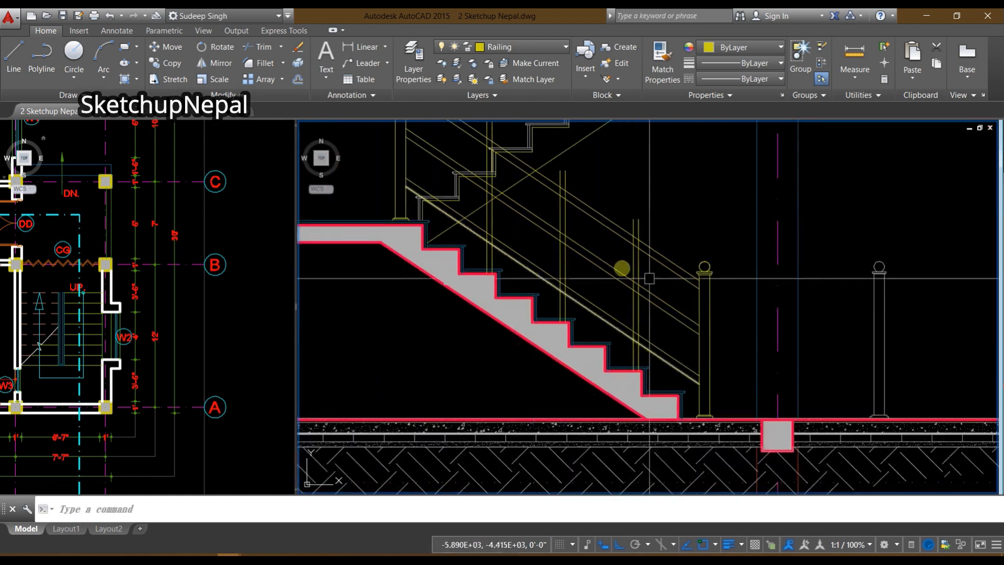
mouse_move(675, 240)
middle_down()
mouse_move(632, 274)
mouse_move(674, 291)
middle_up()
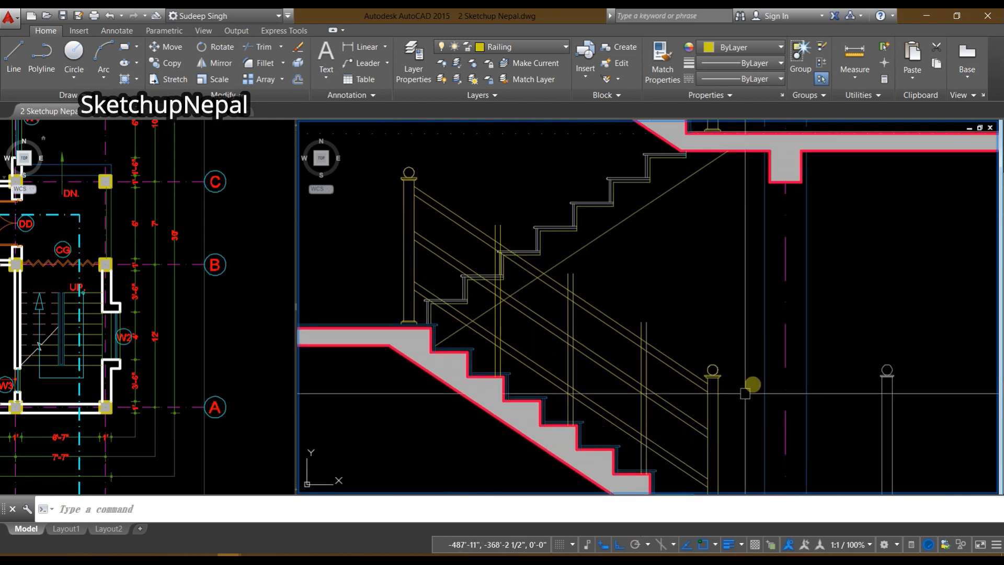
Step: Trim the balusters' upper ends that project above the top line of the sloping handrail
middle_drag(754, 384, 641, 291)
scroll(660, 294, up, 2)
middle_drag(607, 236, 623, 340)
scroll(668, 310, down, 4)
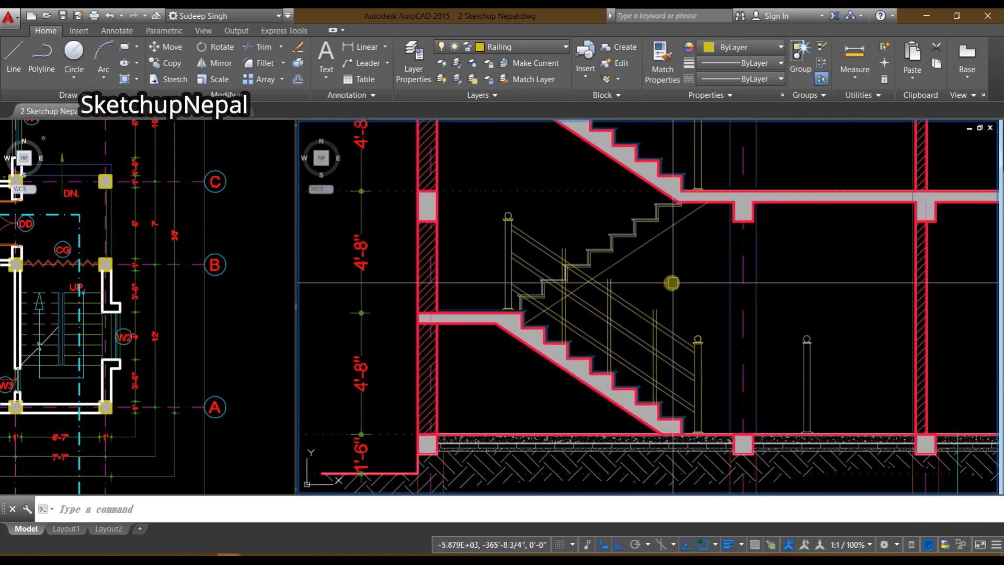
middle_drag(589, 393, 531, 446)
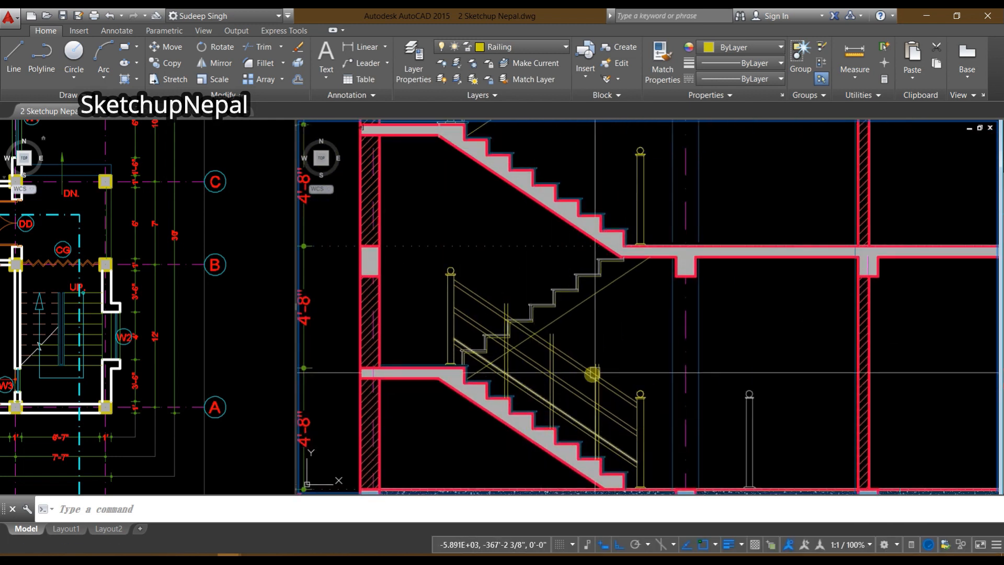
scroll(593, 373, up, 3)
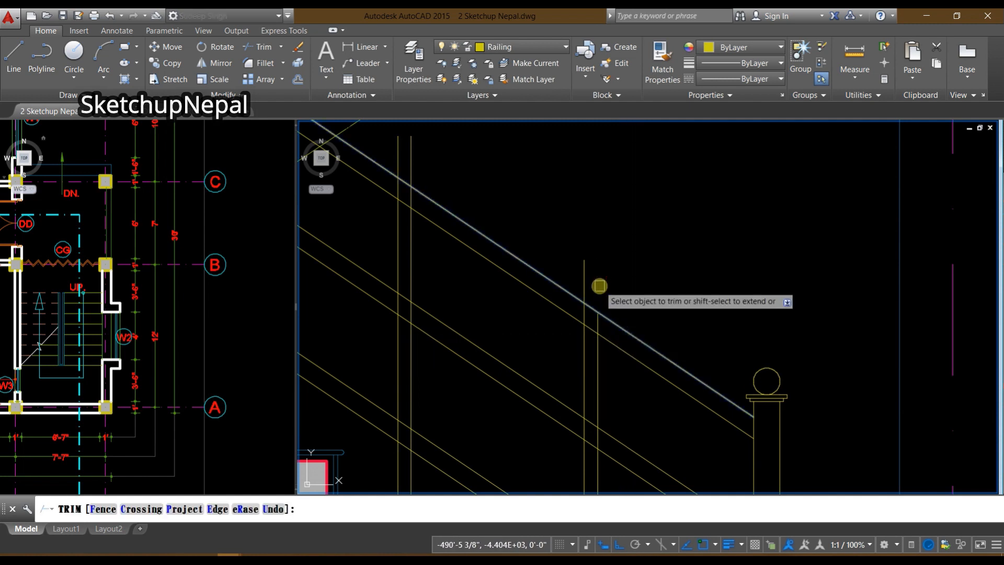
middle_drag(521, 227, 537, 331)
middle_drag(497, 278, 688, 449)
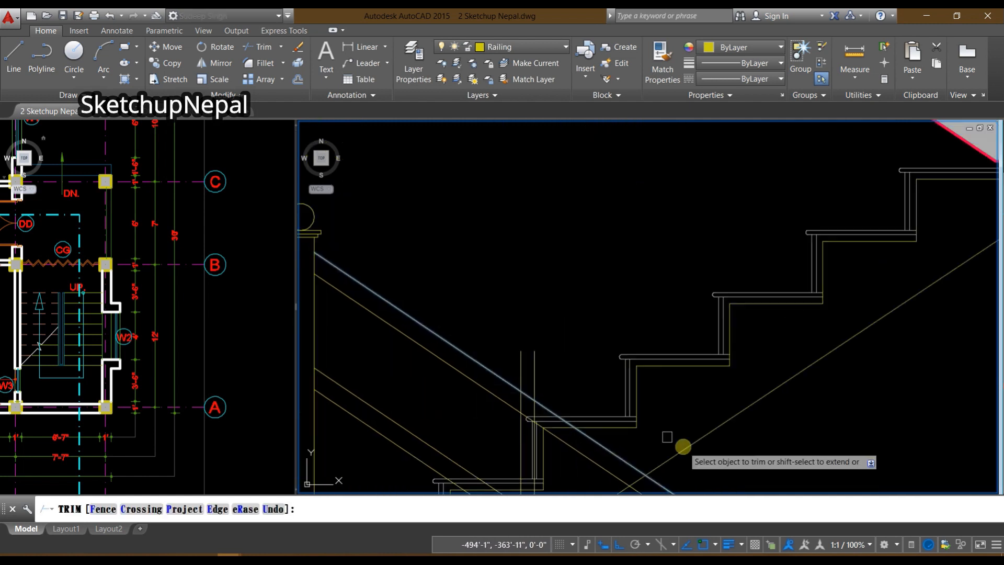
scroll(417, 328, up, 1)
click(616, 399)
click(567, 345)
scroll(529, 244, down, 3)
middle_drag(654, 402, 606, 292)
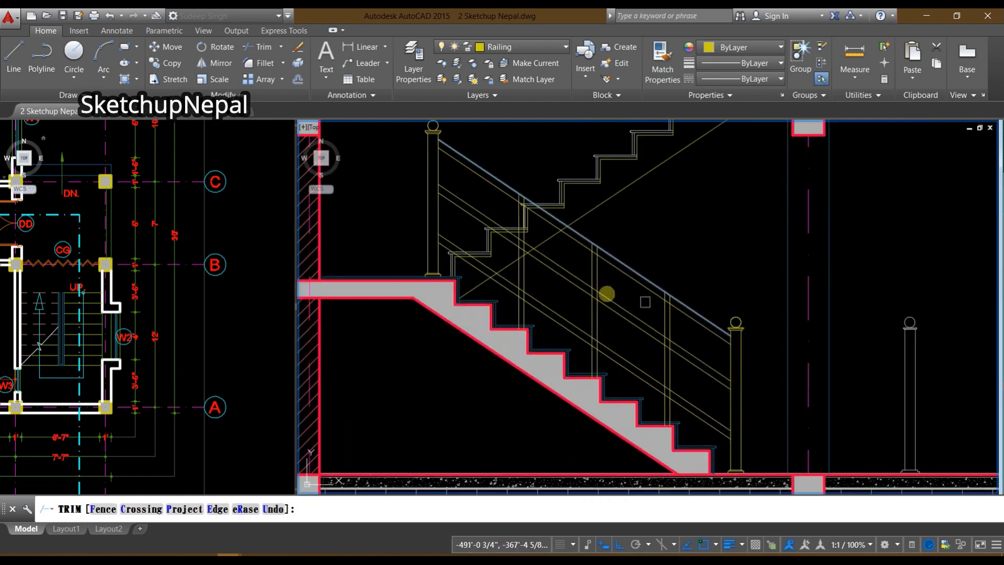
scroll(671, 417, up, 2)
click(671, 417)
scroll(686, 433, up, 1)
scroll(679, 423, up, 1)
click(667, 415)
scroll(668, 415, down, 1)
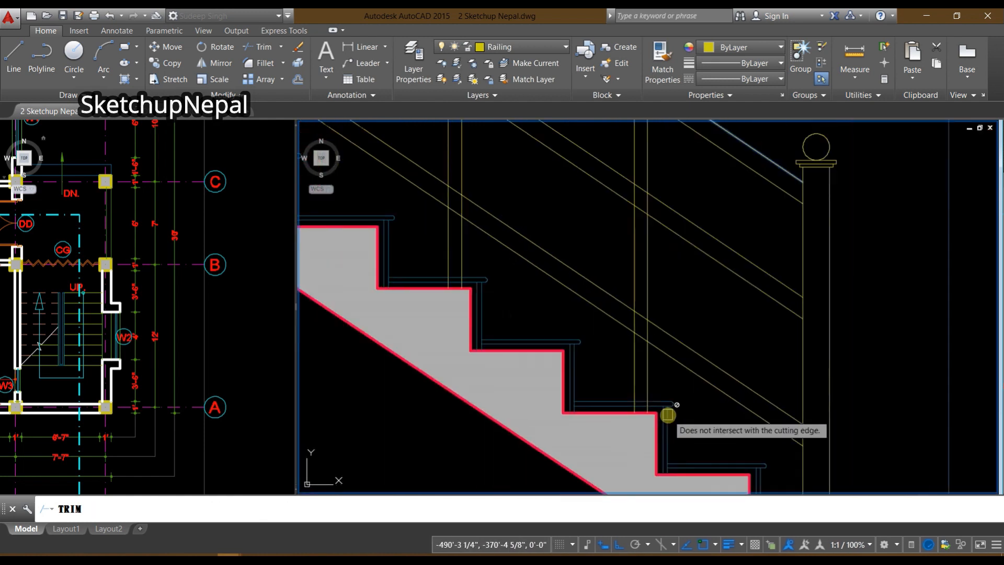
scroll(668, 413, down, 1)
middle_drag(672, 410, 672, 425)
key(Escape)
Step: Trim the lower ends of the lowest baluster at the top line of its tread finish
scroll(667, 427, up, 2)
scroll(648, 430, up, 2)
text(tr)
key(Return)
click(638, 409)
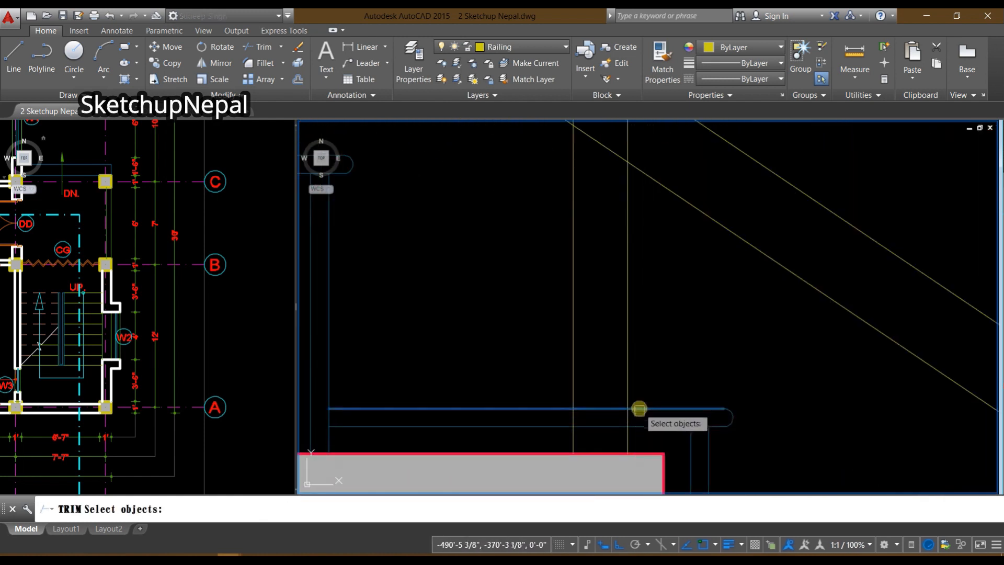
key(Return)
click(652, 438)
click(560, 428)
scroll(574, 432, down, 3)
key(Escape)
Step: Trim the lower ends of the middle baluster at the top line of its tread finish
scroll(587, 421, up, 3)
text(t)
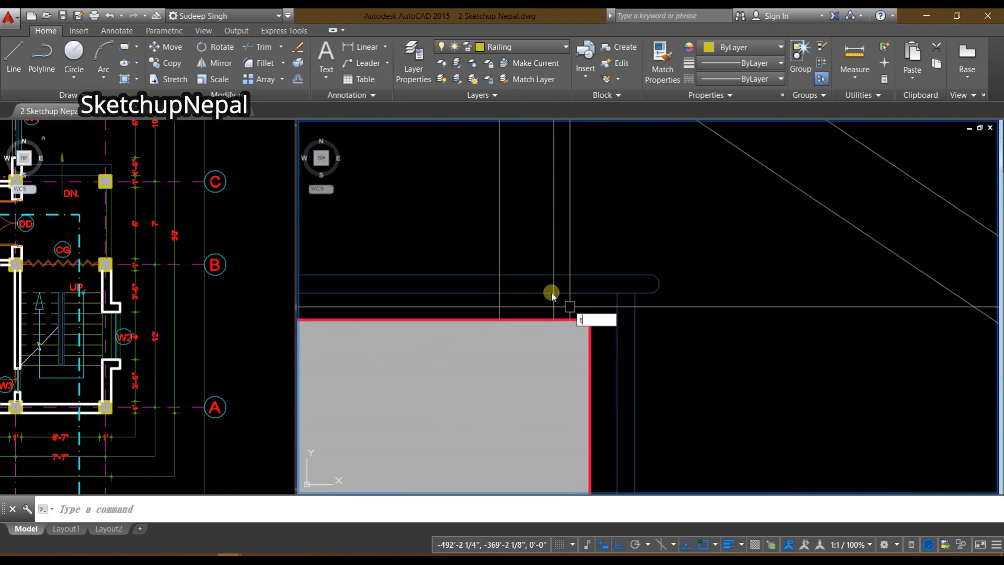
key(Return)
click(574, 308)
click(475, 305)
scroll(475, 305, down, 4)
middle_drag(369, 222, 536, 356)
key(Escape)
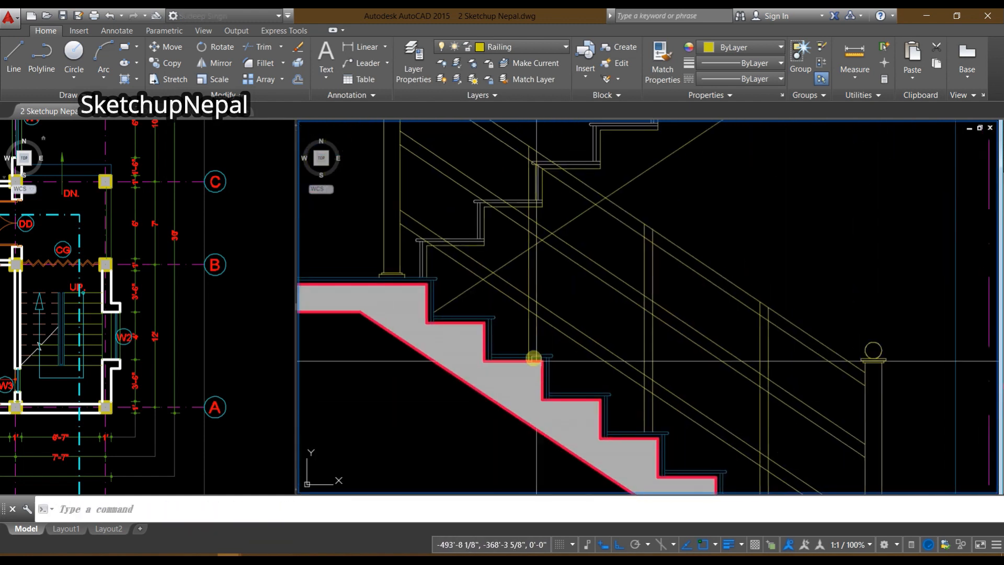
Step: Trim the lower ends of the uppermost baluster at the top line of its tread finish
scroll(536, 354, up, 3)
text(t)
scroll(558, 372, up, 2)
text(r)
key(Return)
click(542, 376)
key(Return)
click(541, 412)
click(459, 397)
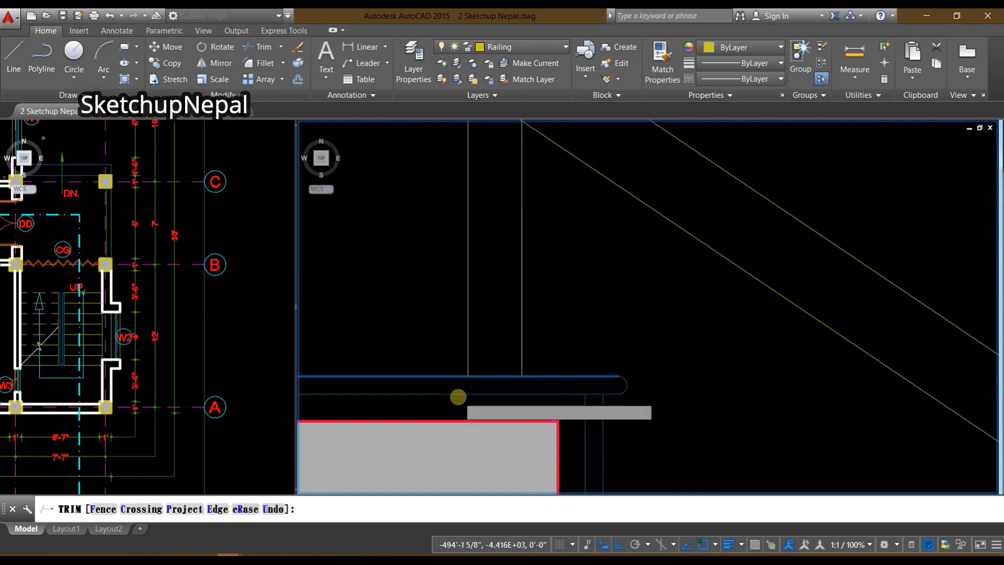
scroll(494, 371, down, 5)
key(Escape)
Step: Trim the lowest baluster's two lines out of the handrail so they end at its underside
scroll(650, 302, up, 5)
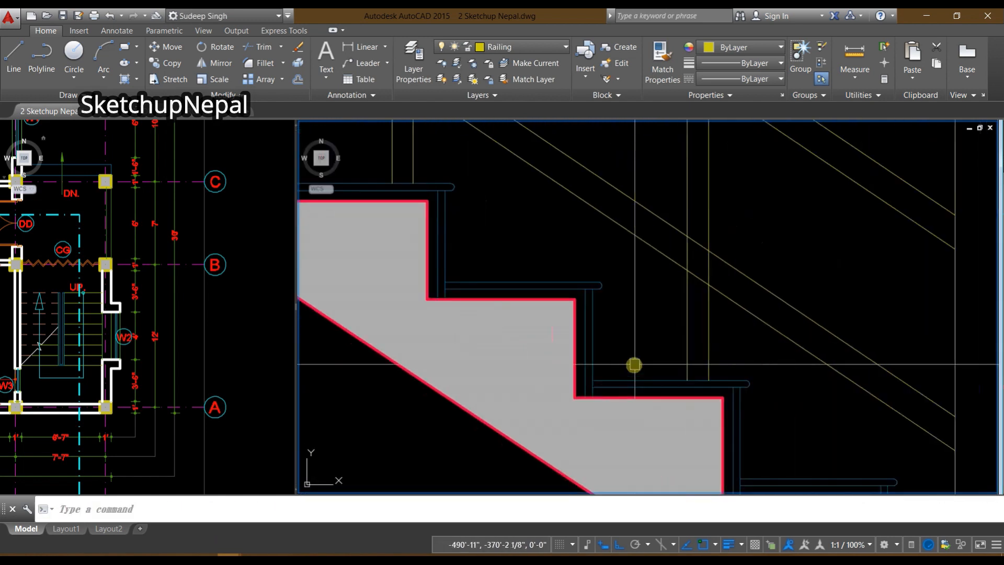
scroll(558, 393, down, 4)
scroll(539, 453, up, 4)
middle_drag(554, 388, 535, 309)
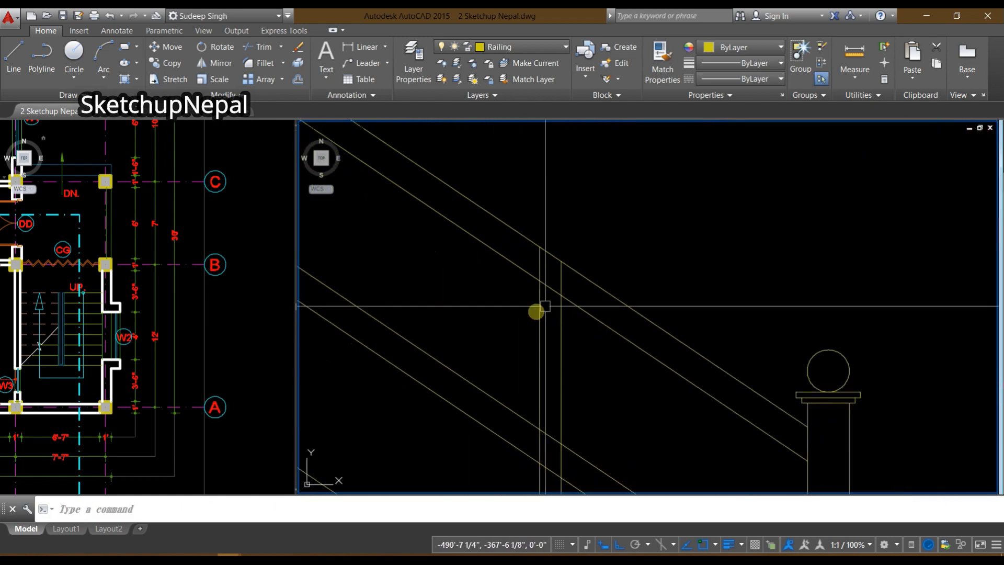
text(tr)
key(Return)
key(Return)
scroll(545, 277, up, 6)
click(520, 228)
click(588, 280)
click(596, 260)
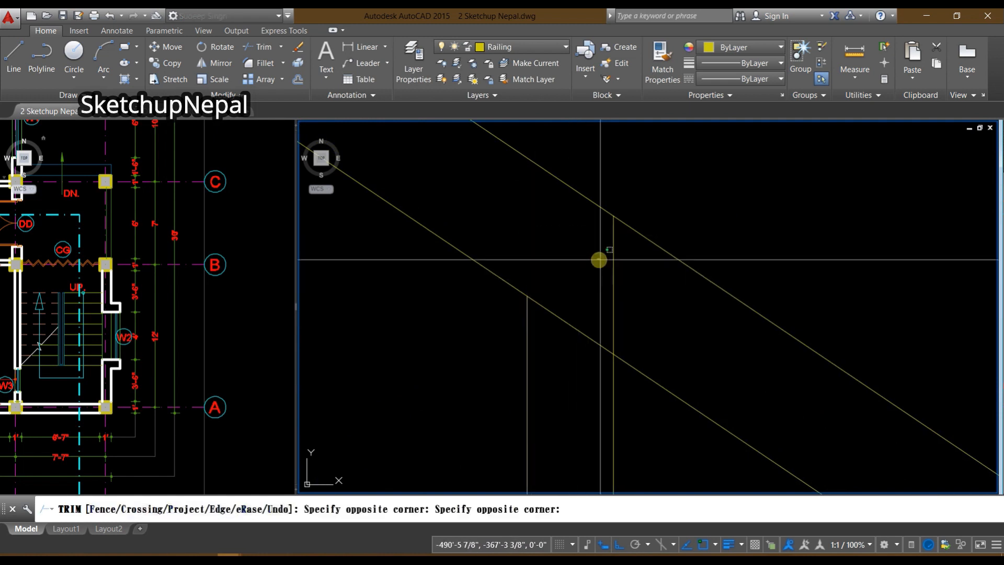
click(626, 276)
scroll(618, 263, down, 4)
scroll(617, 230, down, 4)
Step: Trim away the middle and lower rail lines that cross inside the lowest baluster
scroll(602, 286, up, 4)
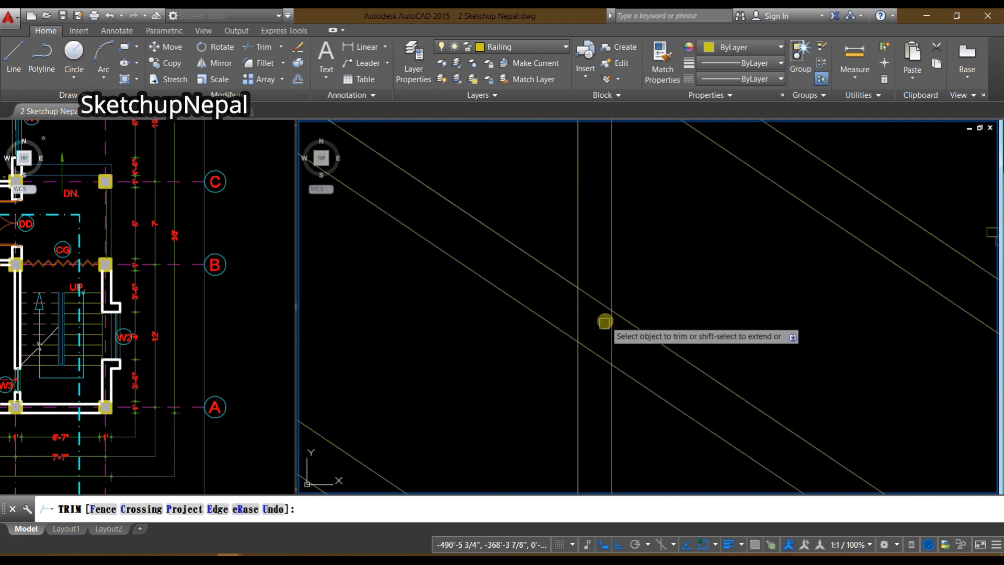
scroll(617, 357, down, 3)
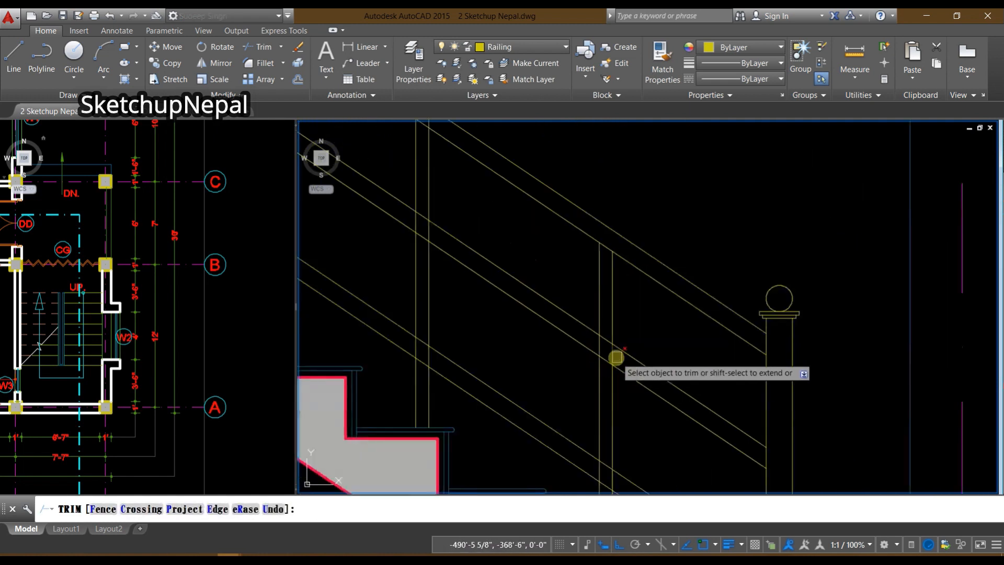
scroll(605, 357, up, 4)
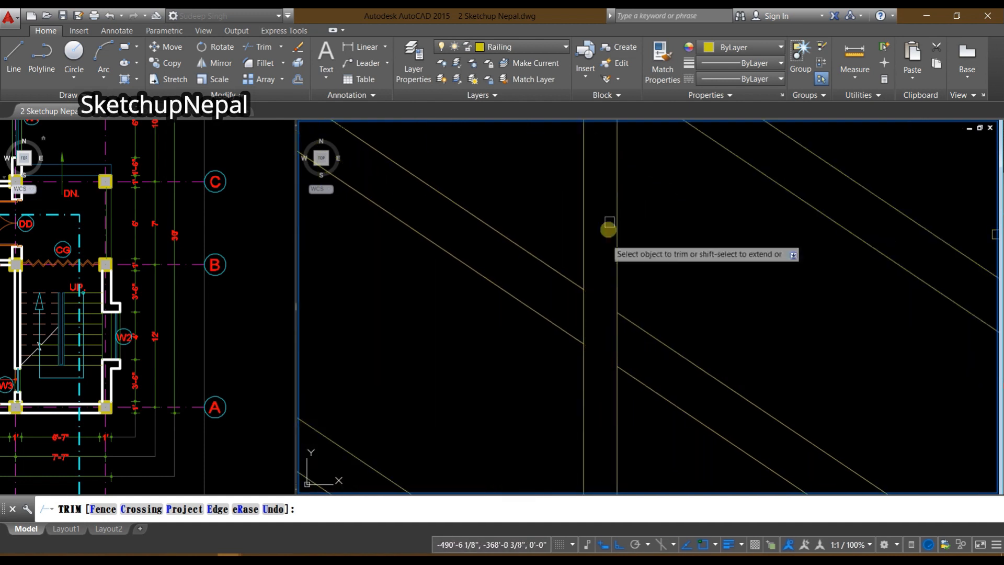
scroll(612, 209, down, 4)
scroll(615, 266, up, 4)
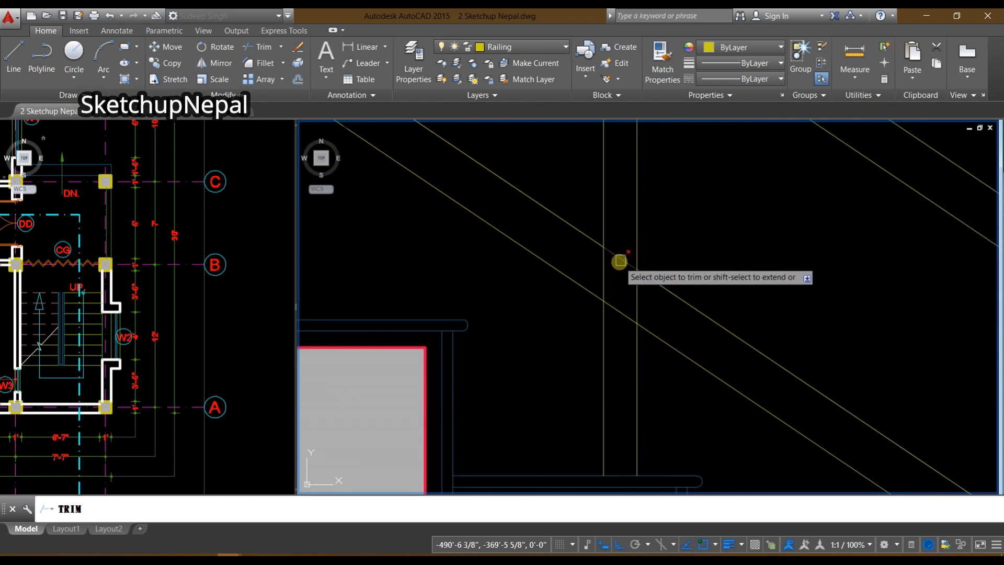
scroll(620, 313, down, 4)
Step: Trim the lower and middle rail lines inside the middle baluster and cut its top at the handrail's underside
scroll(511, 394, up, 4)
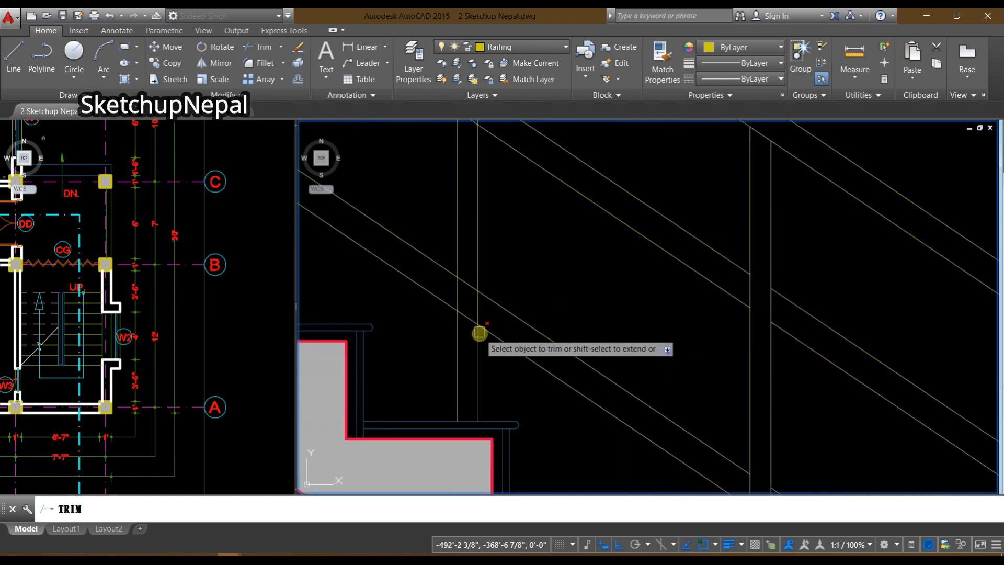
scroll(488, 335, up, 3)
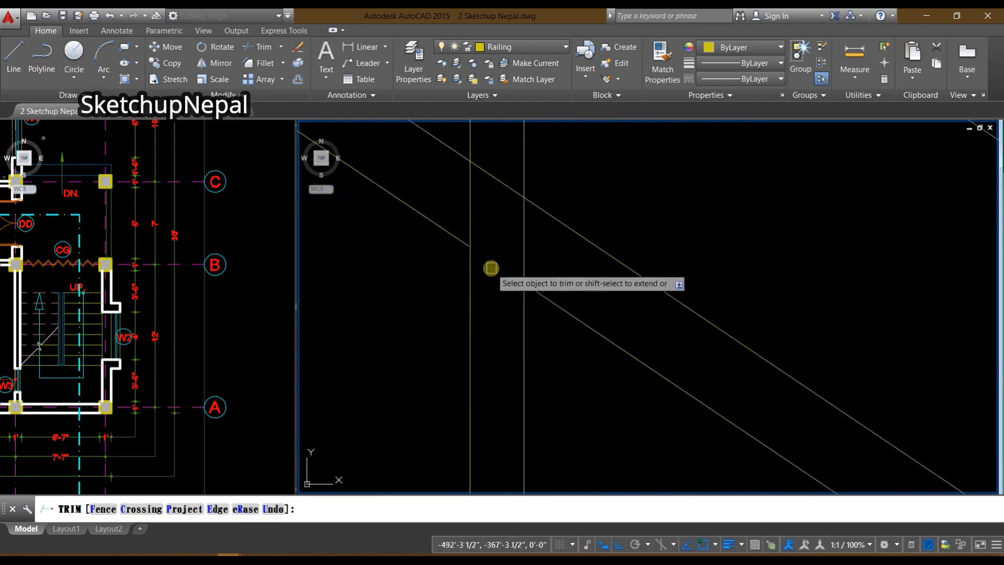
scroll(502, 354, down, 4)
scroll(477, 326, up, 4)
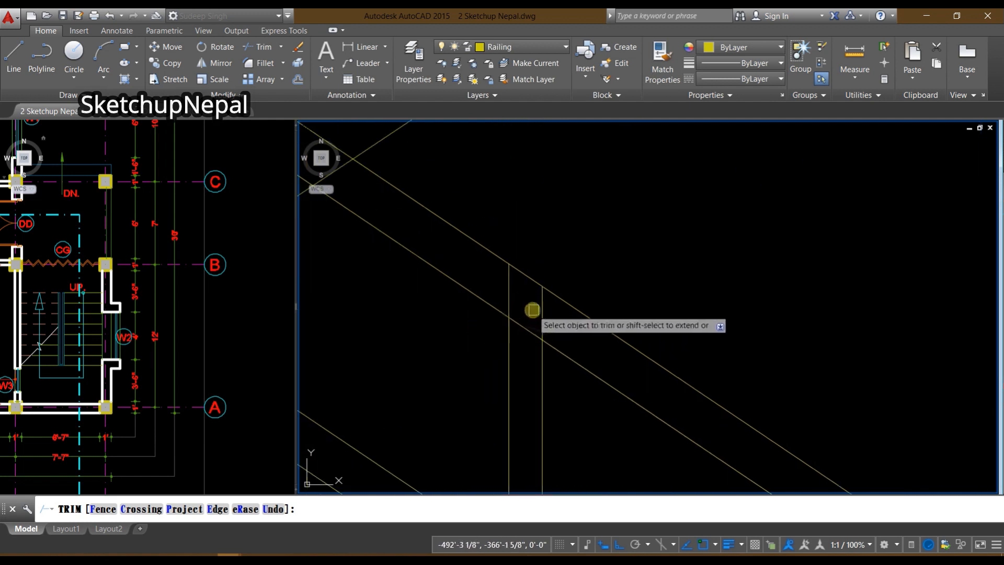
click(515, 288)
click(503, 284)
scroll(567, 247, down, 4)
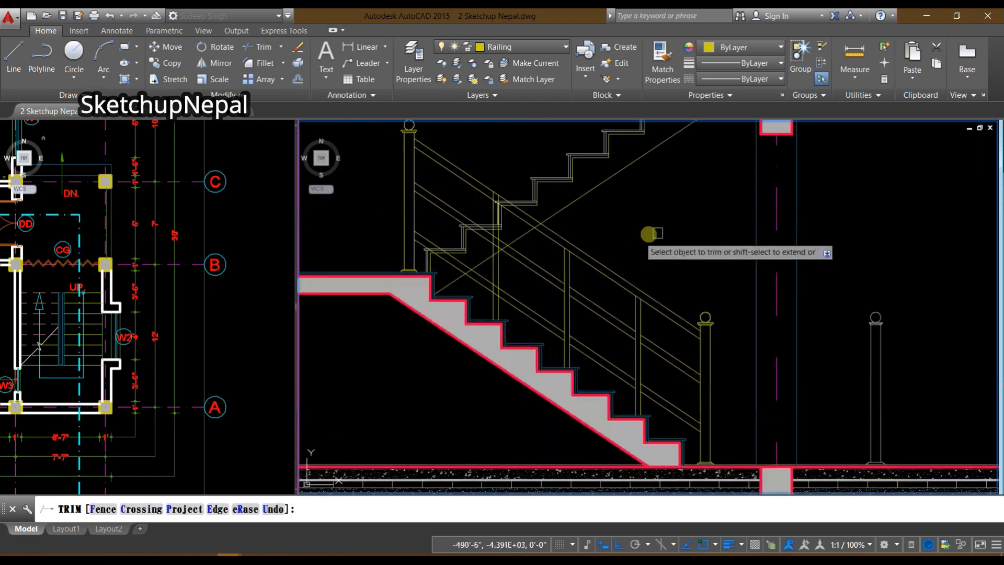
Step: Trim the lower and middle rail lines inside the uppermost baluster and cut its top at the handrail's underside
middle_drag(660, 247, 753, 381)
scroll(579, 434, up, 4)
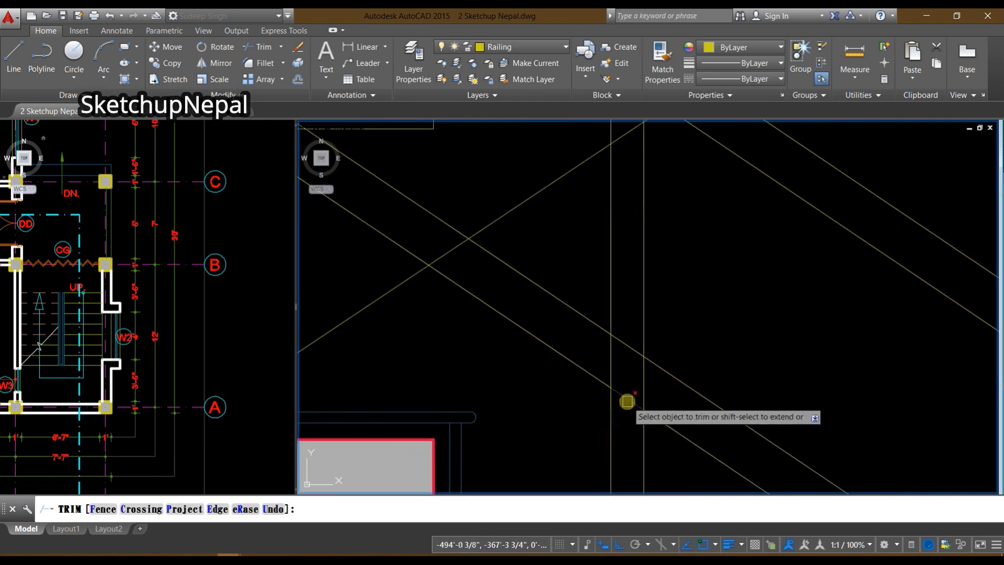
click(628, 401)
click(629, 343)
scroll(524, 336, down, 3)
middle_drag(524, 335, 527, 406)
scroll(545, 370, up, 4)
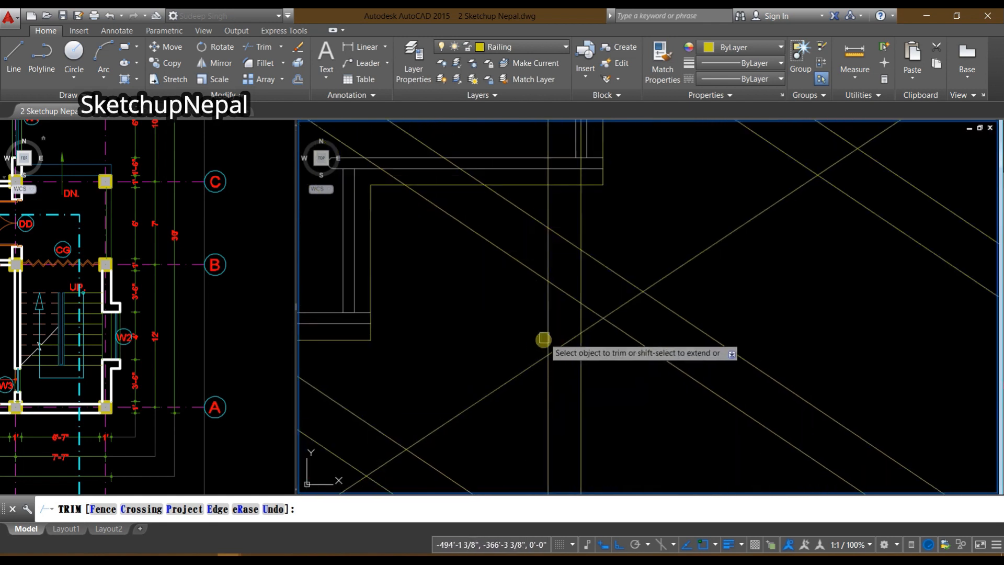
middle_drag(565, 214, 544, 450)
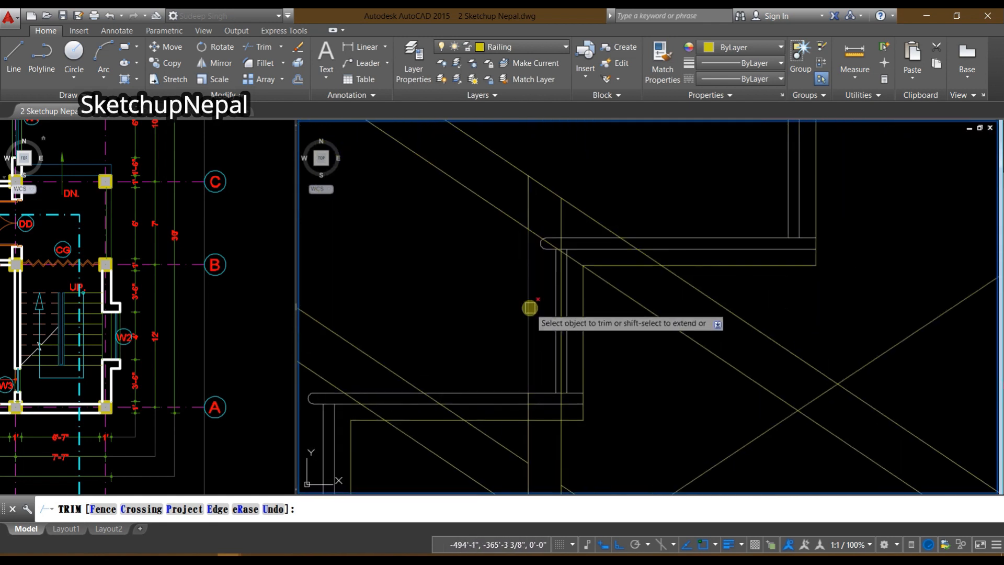
scroll(526, 207, up, 3)
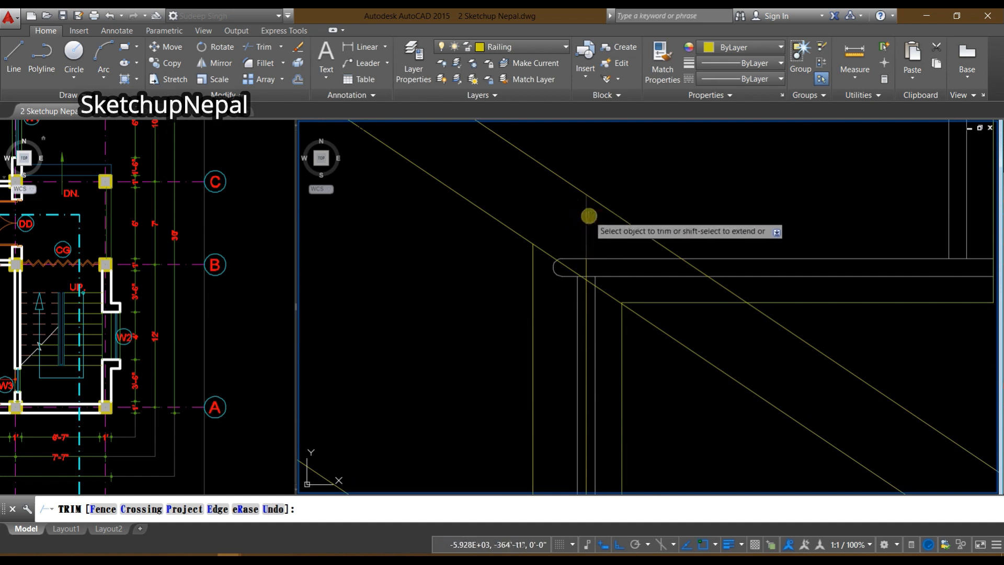
scroll(575, 264, up, 2)
scroll(597, 267, down, 5)
key(Escape)
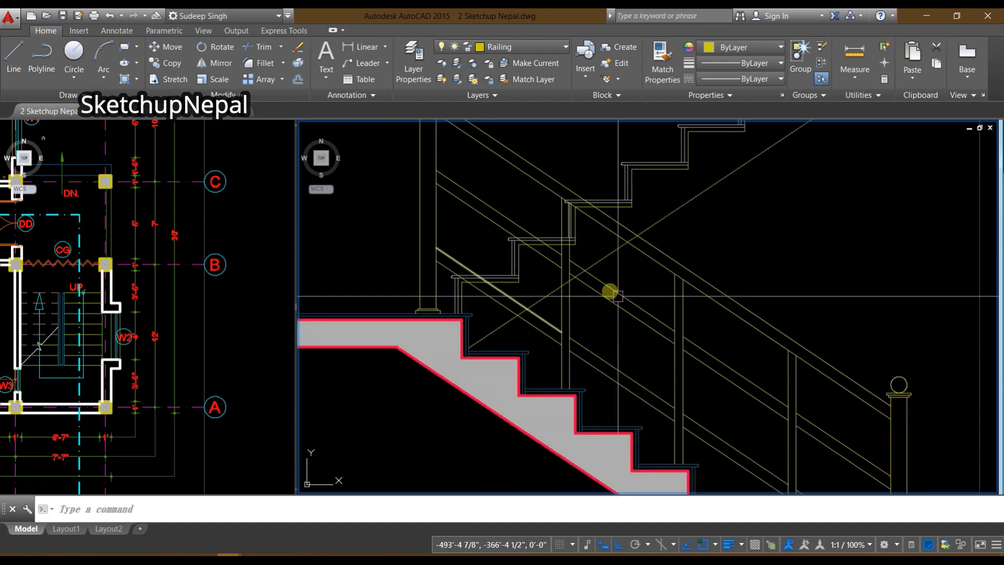
scroll(481, 294, up, 3)
scroll(471, 289, up, 2)
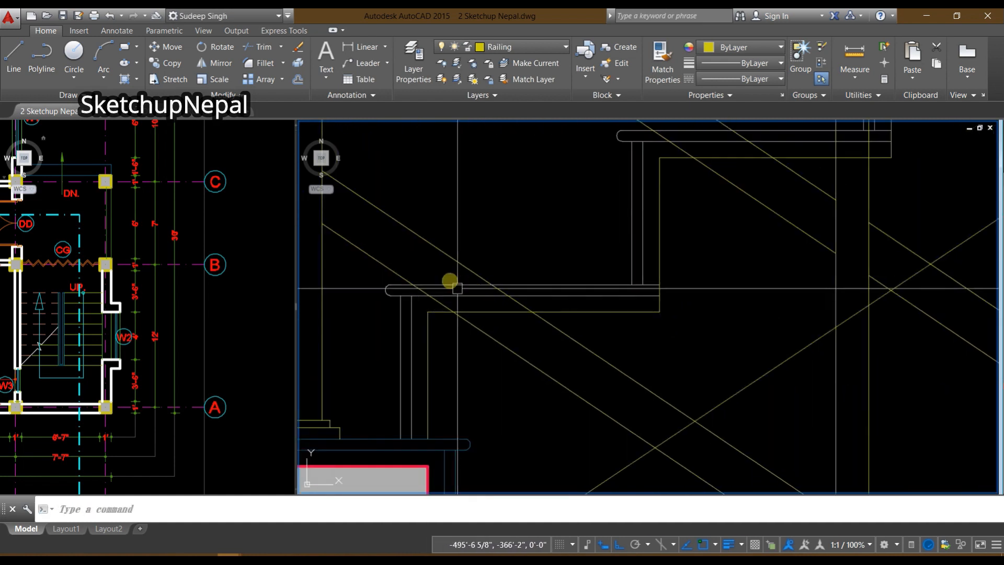
scroll(466, 290, down, 4)
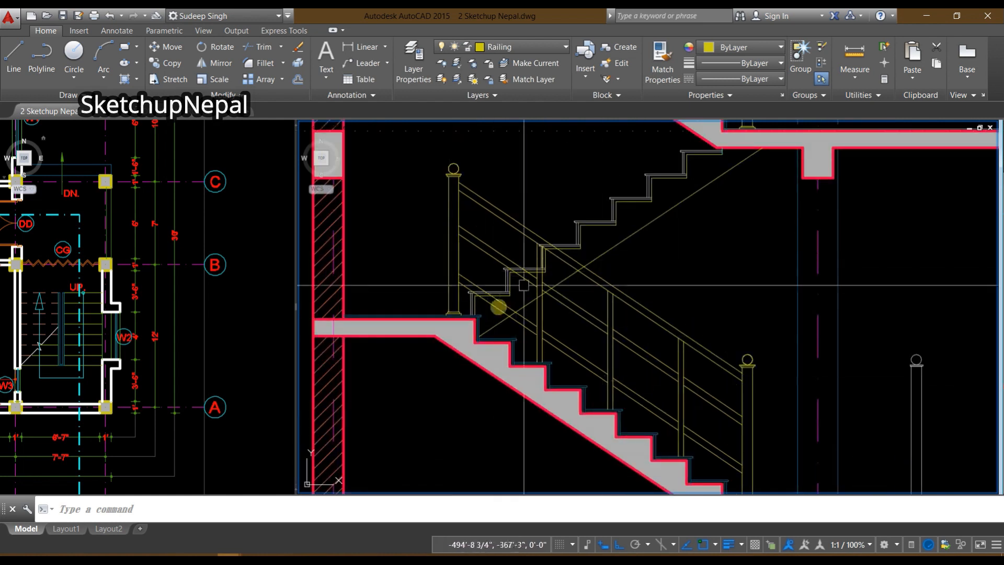
scroll(523, 285, down, 6)
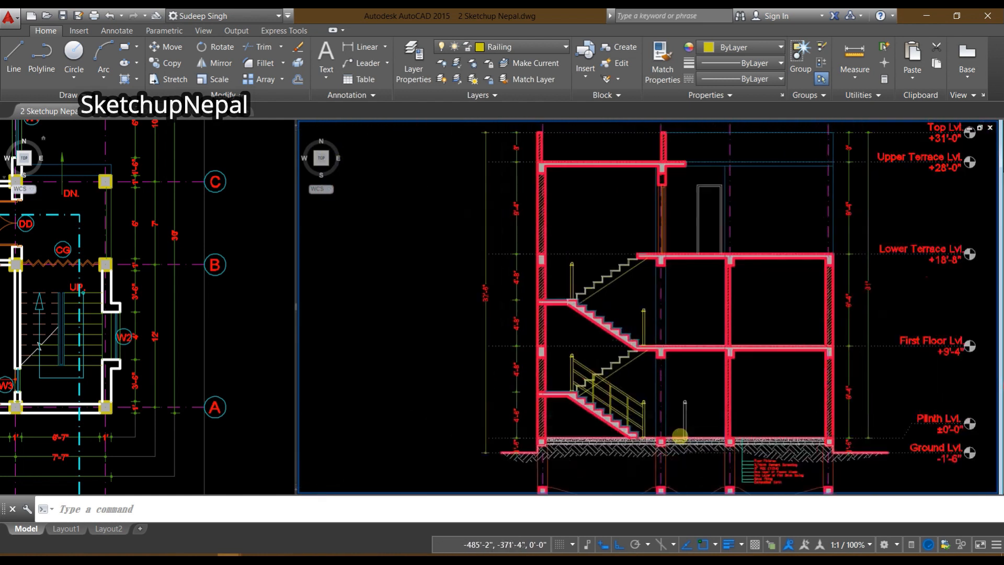
Step: Copy all rails and balusters of the lower flight's railing 9'-4" straight up onto the matching flight above, using the newel post as reference
scroll(675, 429, up, 8)
scroll(739, 311, up, 3)
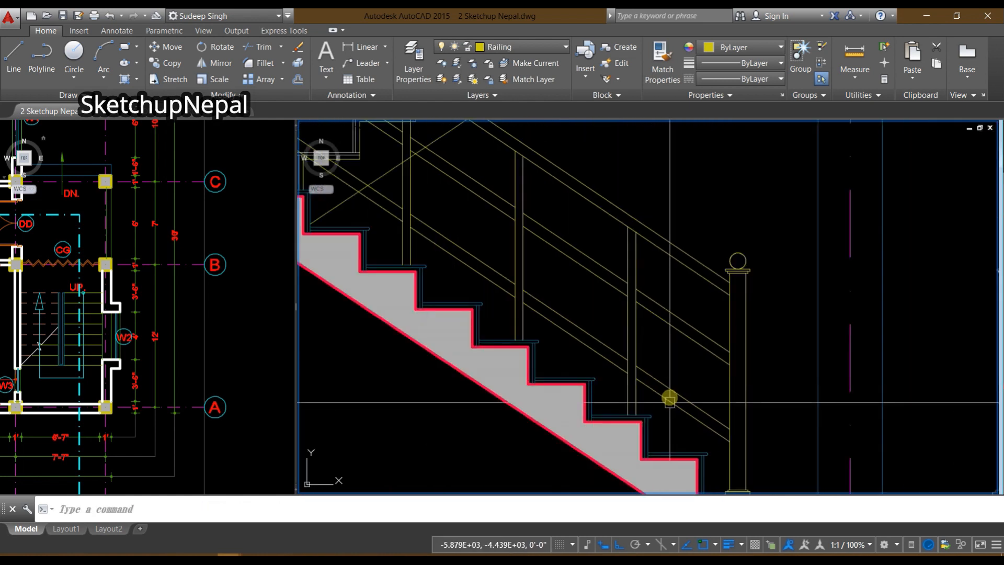
click(707, 225)
click(684, 343)
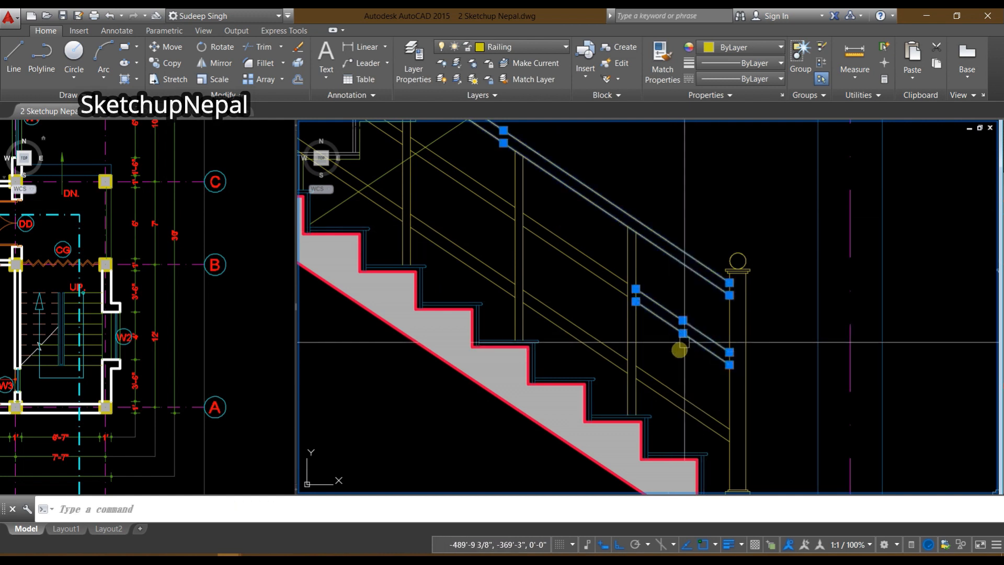
click(690, 375)
click(670, 423)
click(581, 225)
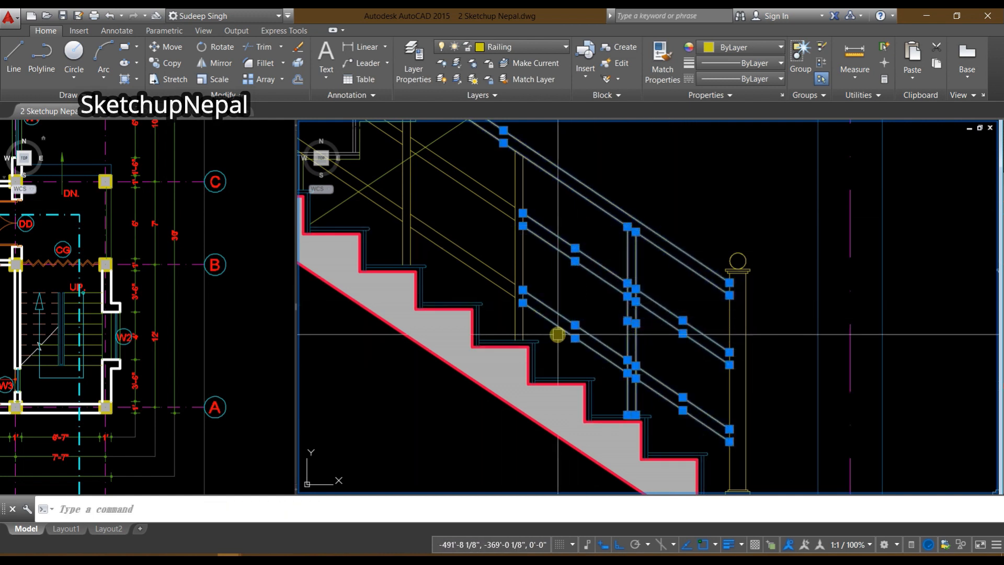
middle_drag(568, 313, 675, 408)
scroll(646, 385, up, 4)
click(655, 345)
click(558, 281)
middle_drag(578, 301, 763, 313)
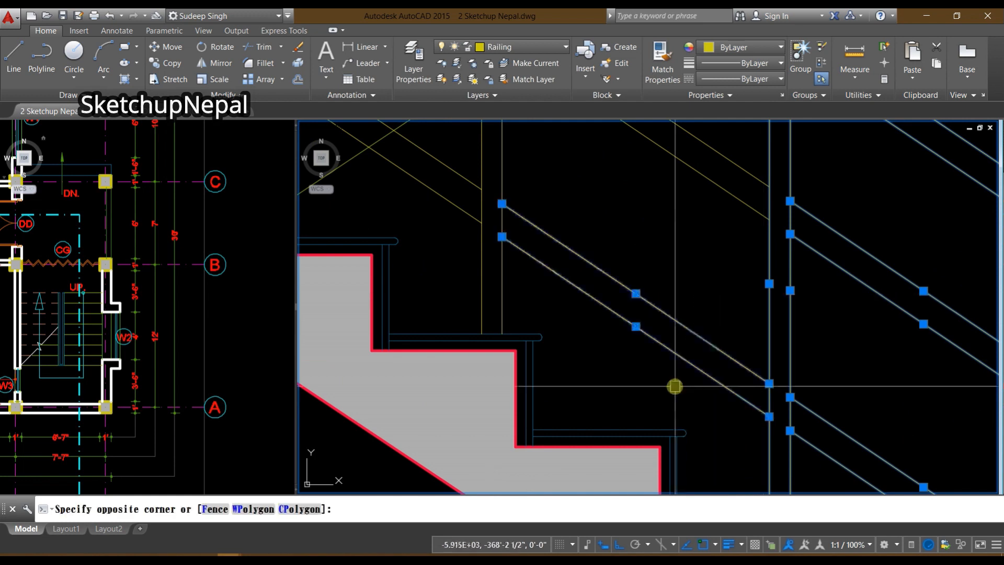
middle_drag(539, 225, 642, 376)
click(657, 326)
click(576, 390)
scroll(587, 317, down, 4)
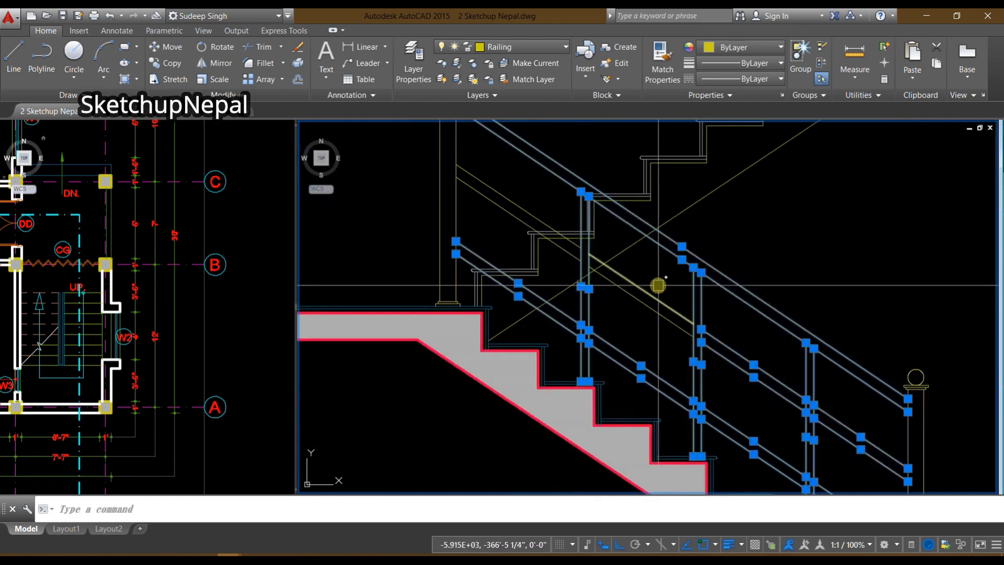
scroll(540, 316, up, 4)
click(573, 269)
click(538, 347)
scroll(594, 377, down, 4)
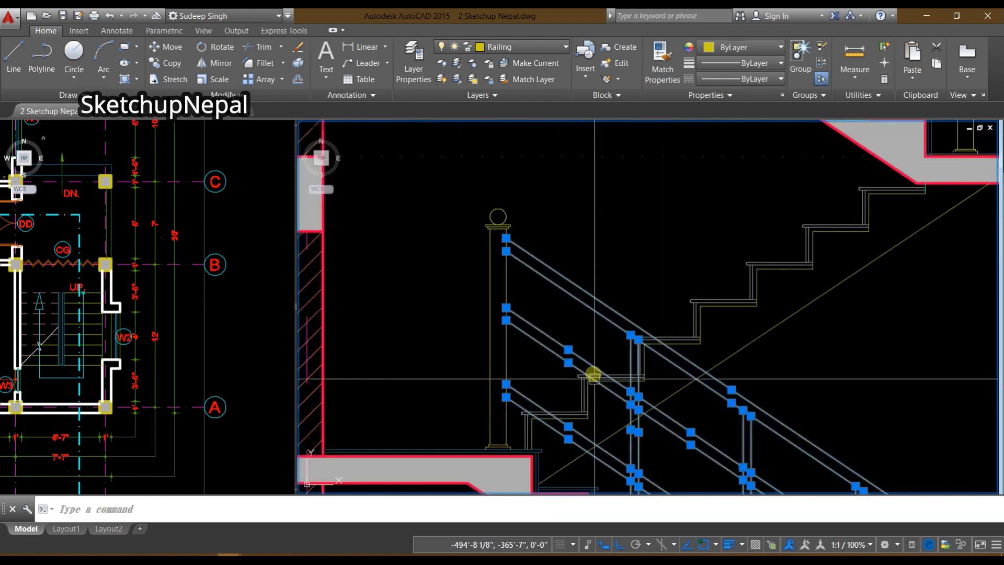
middle_drag(594, 377, 507, 290)
scroll(682, 324, down, 2)
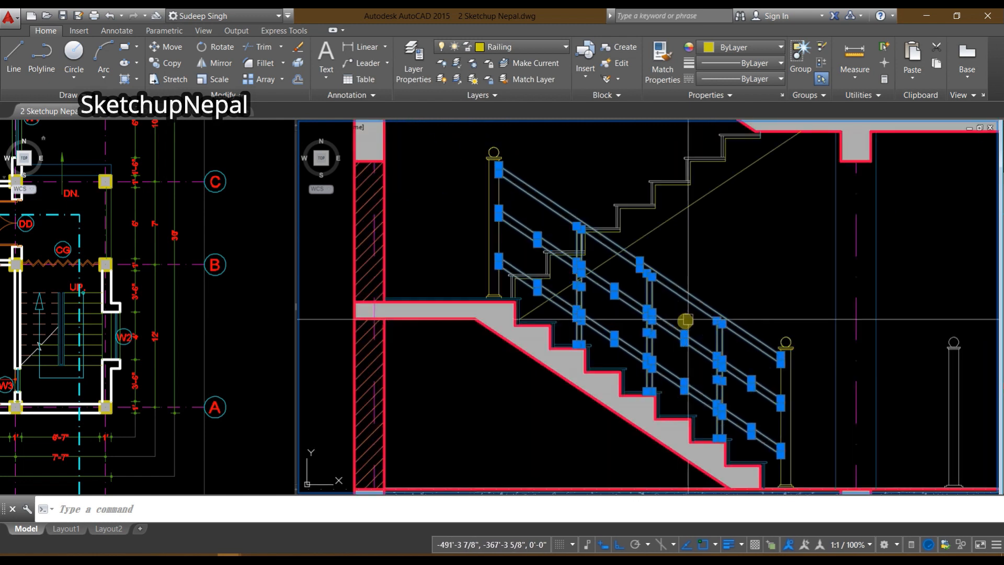
middle_drag(715, 315, 704, 348)
text(co)
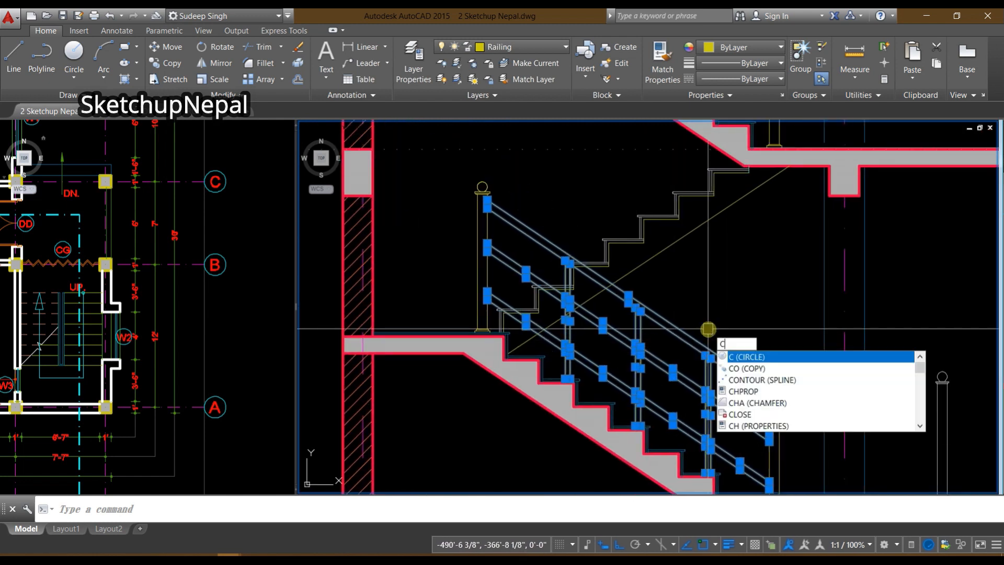
key(Return)
scroll(782, 343, up, 3)
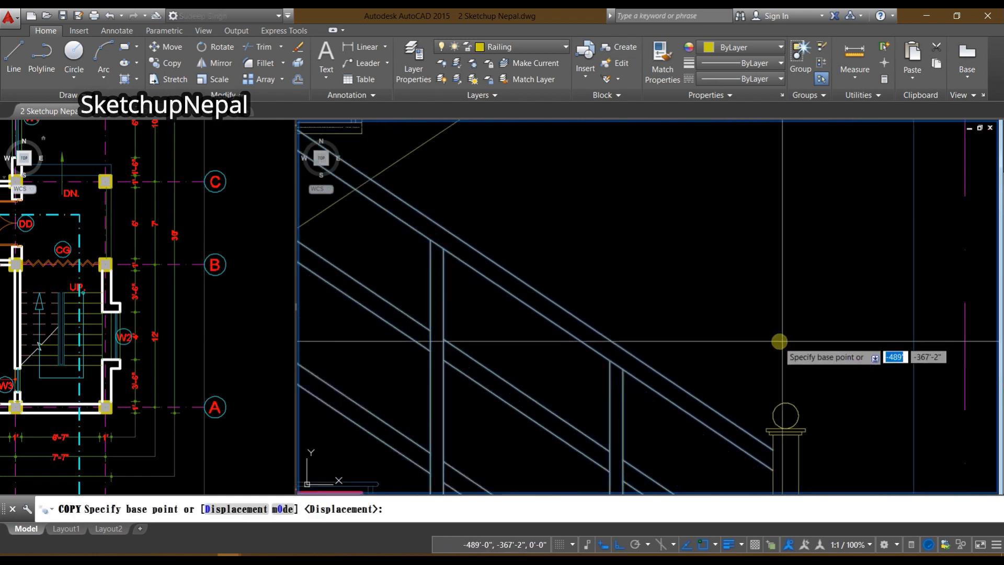
click(785, 408)
scroll(791, 377, down, 5)
scroll(764, 366, up, 5)
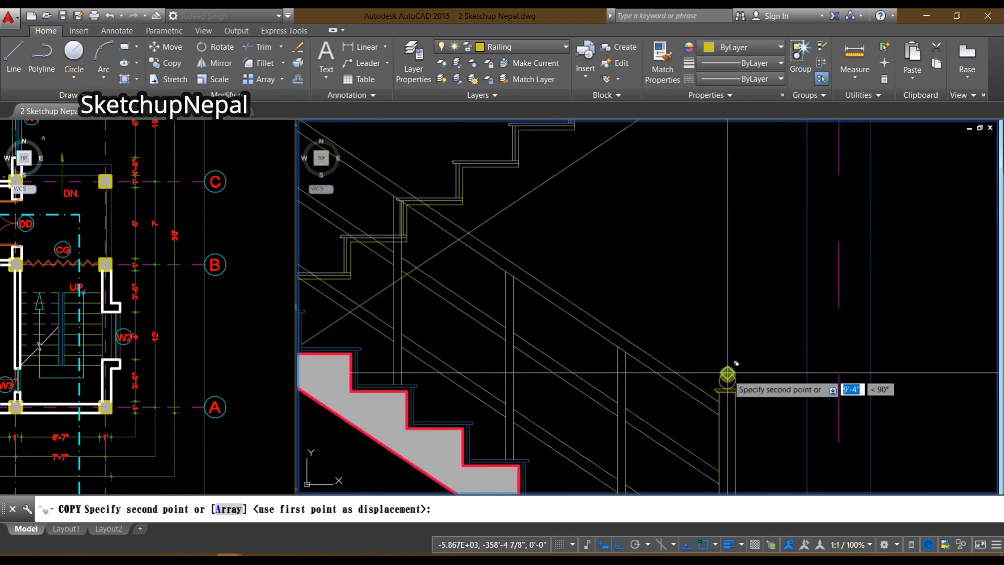
click(728, 377)
scroll(722, 288, down, 5)
middle_drag(730, 393, 639, 421)
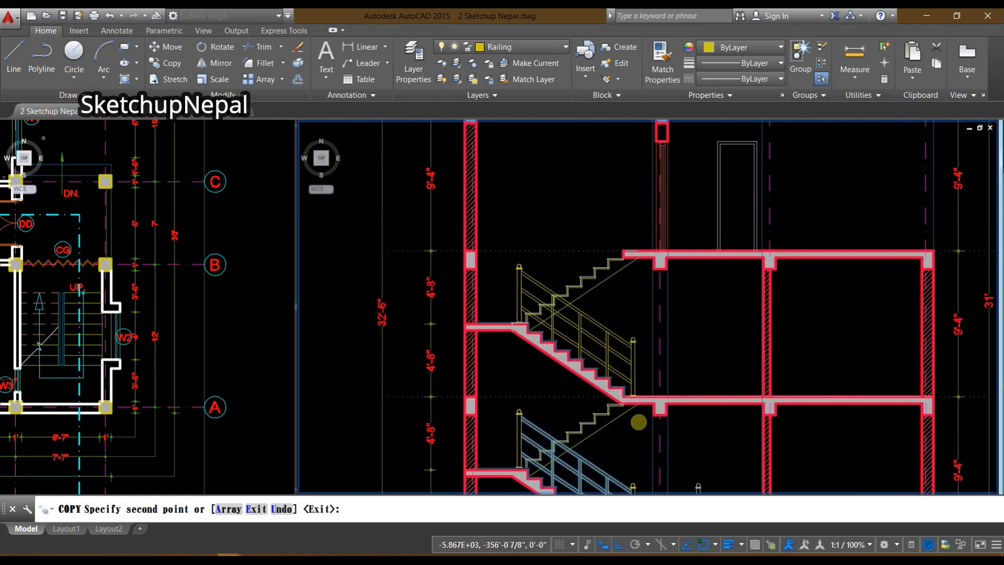
key(Escape)
Step: Copy the first-floor newel post with its cap and base onto the lower terrace slab at the top of the stairs
scroll(637, 403, up, 5)
scroll(614, 238, up, 5)
click(604, 193)
click(675, 264)
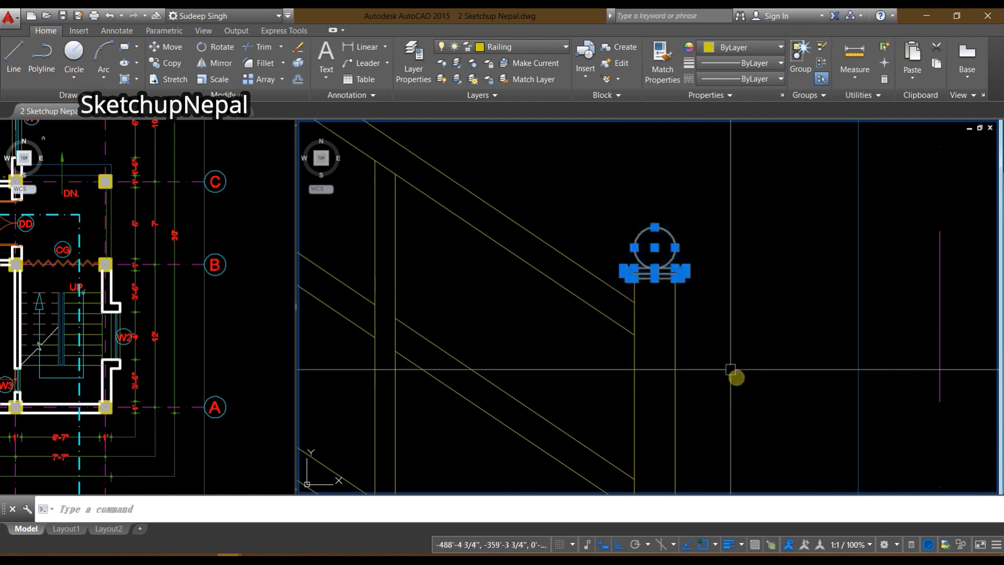
scroll(593, 367, down, 5)
text(co)
key(Return)
scroll(612, 455, up, 6)
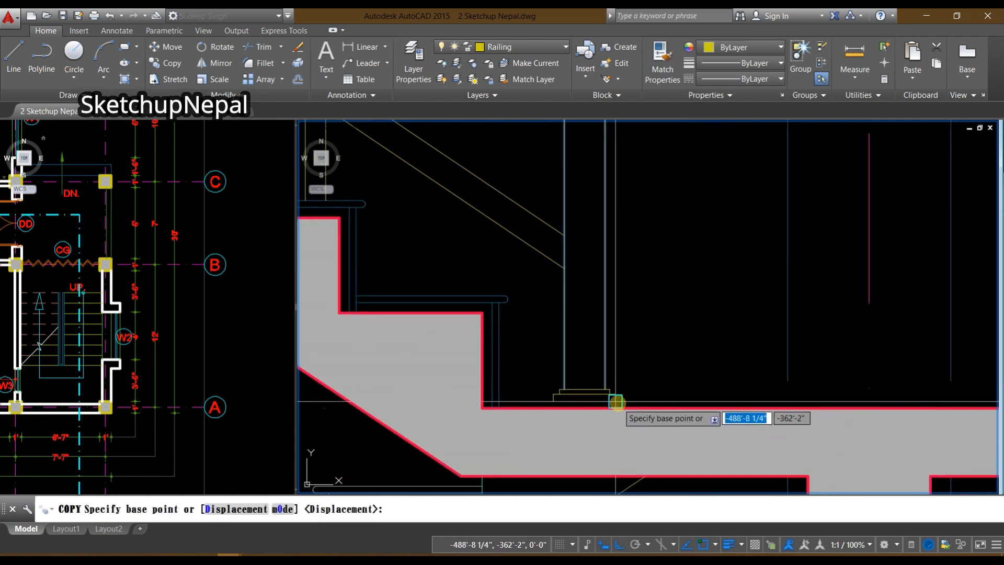
middle_drag(628, 460, 552, 330)
scroll(552, 330, down, 2)
click(665, 414)
scroll(663, 340, down, 3)
scroll(650, 464, up, 3)
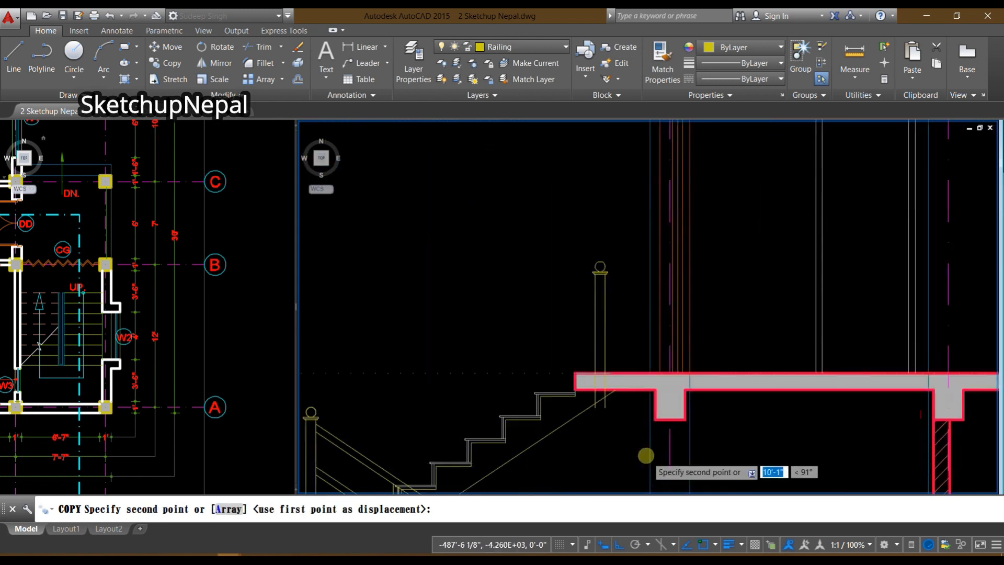
click(657, 410)
key(Return)
Step: Offset the guide line on the lower terrace slab's top edge upward at the stair end
scroll(573, 323, up, 4)
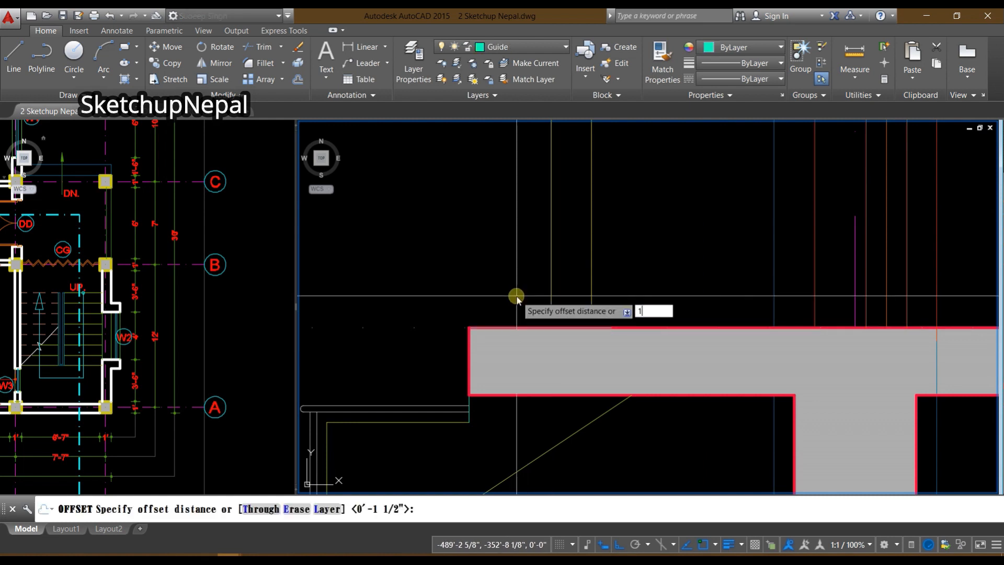
text(2)
key(Return)
click(518, 328)
click(532, 272)
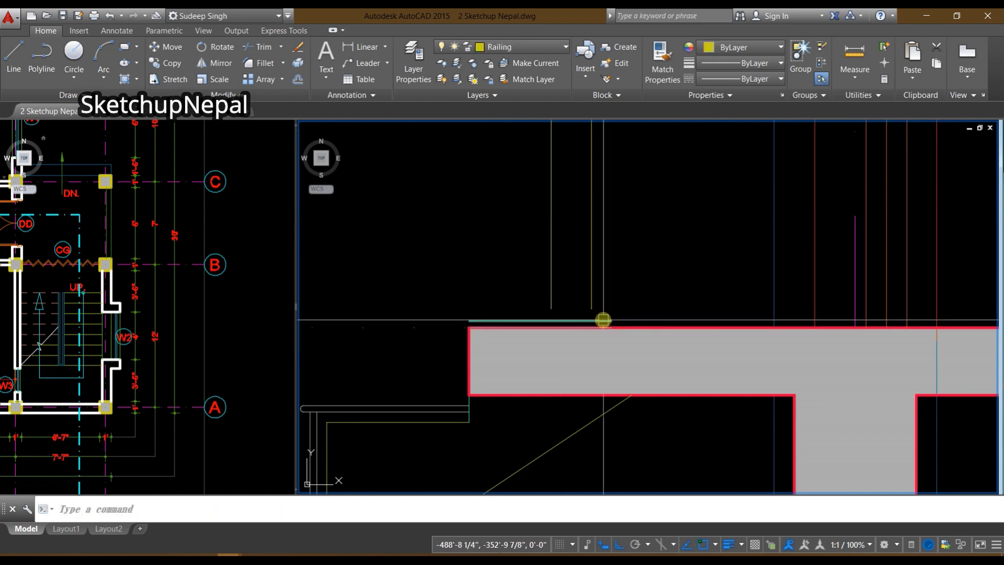
Step: Stretch the offset guide line horizontally along the lower terrace slab to its far outer edge
scroll(610, 321, down, 3)
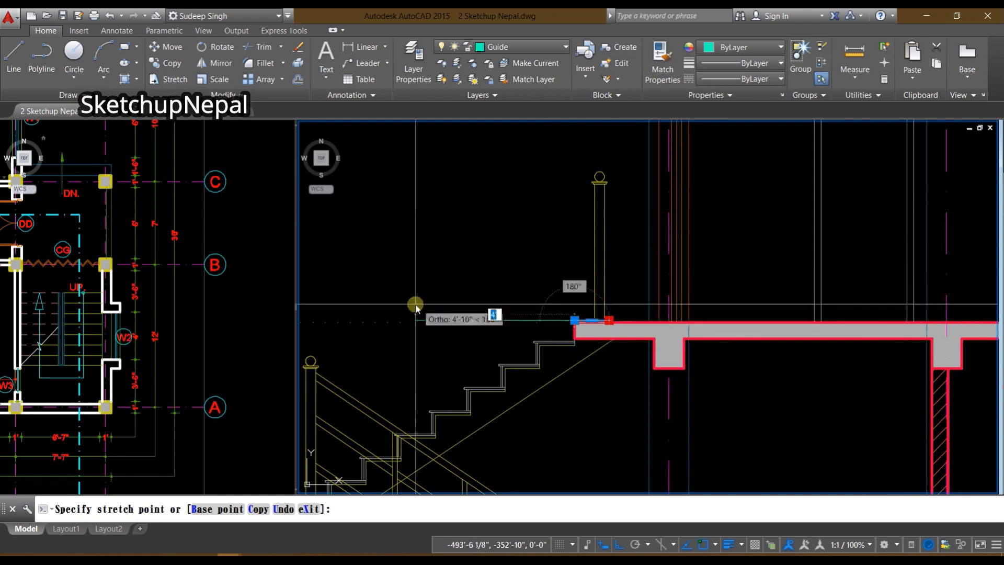
middle_drag(886, 340, 249, 345)
scroll(656, 321, up, 2)
scroll(785, 321, up, 4)
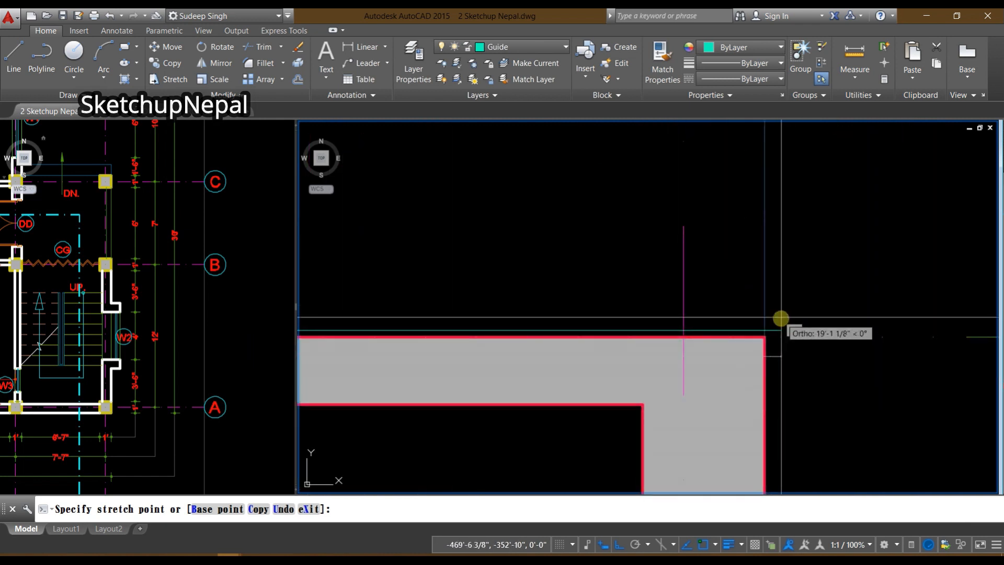
click(781, 318)
scroll(781, 319, up, 2)
scroll(762, 361, up, 4)
text(l)
key(Return)
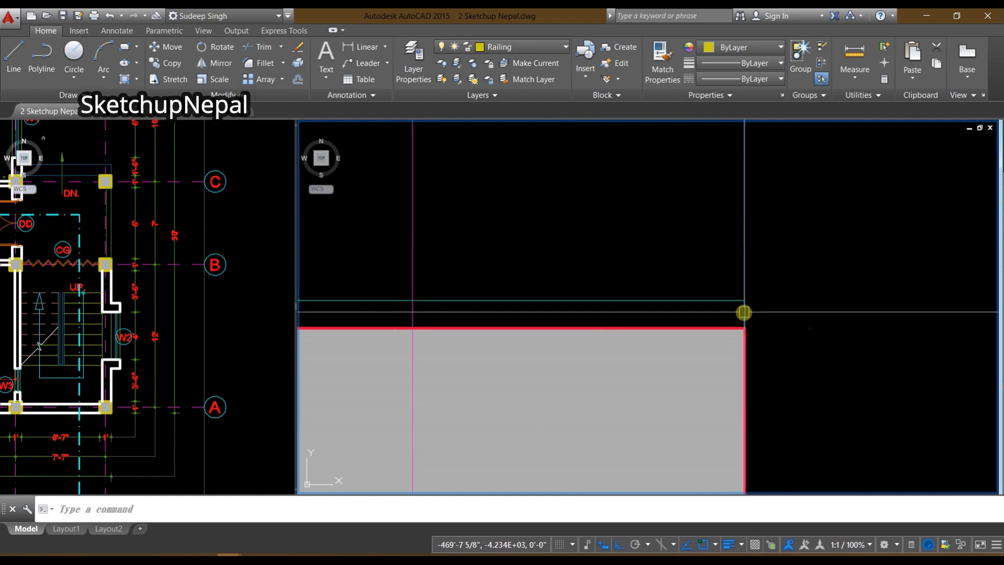
Step: Examine the railings, newel posts and steps of both stair storeys in the section
scroll(744, 312, down, 14)
middle_drag(555, 358, 850, 358)
scroll(551, 303, down, 2)
middle_drag(578, 345, 607, 223)
scroll(598, 350, up, 2)
middle_drag(679, 403, 641, 301)
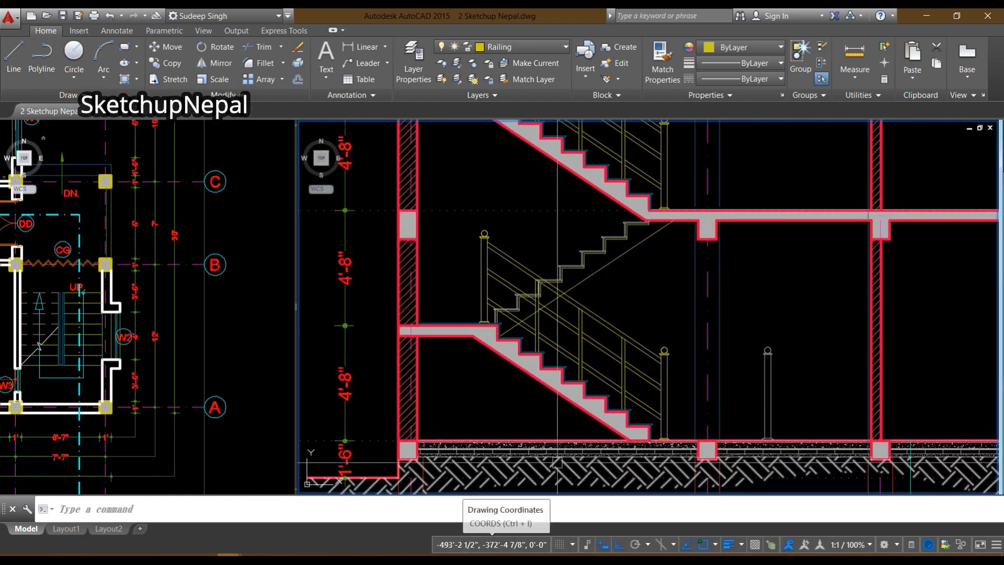
mouse_move(655, 315)
middle_down()
mouse_move(664, 459)
mouse_move(657, 325)
middle_up()
scroll(554, 227, up, 3)
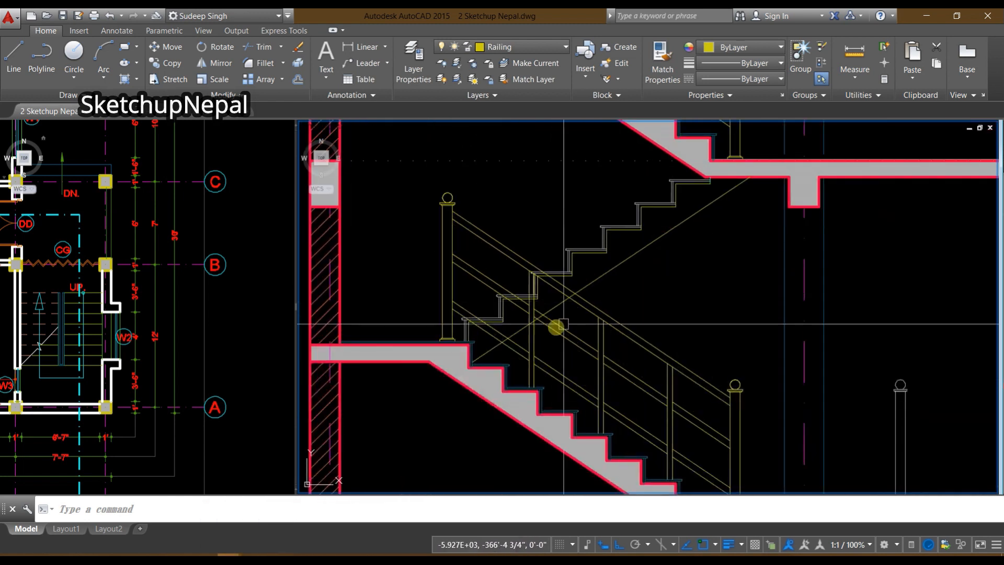
middle_drag(566, 308, 587, 428)
scroll(596, 419, down, 3)
middle_drag(707, 334, 632, 317)
middle_drag(579, 276, 584, 335)
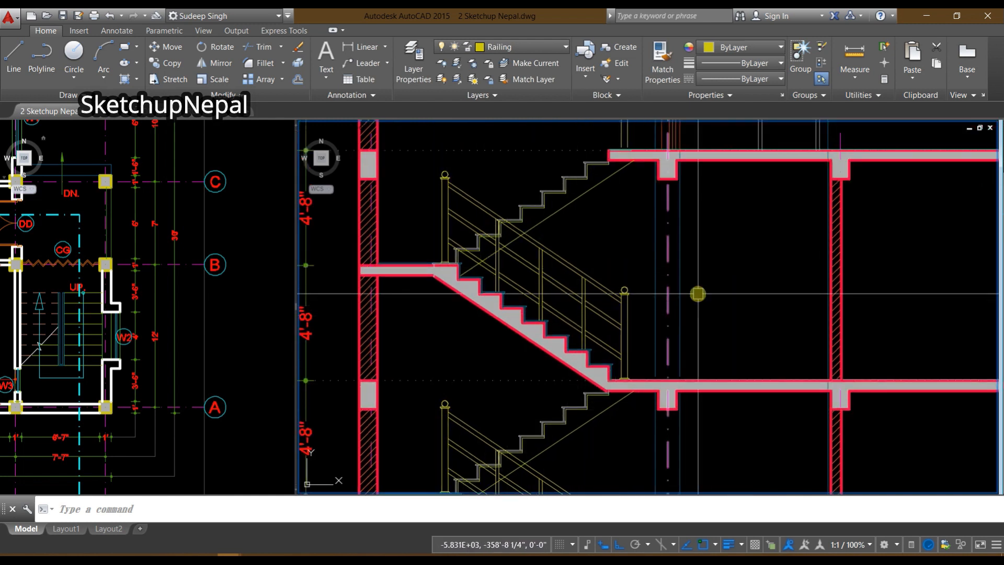
middle_drag(483, 366, 513, 296)
middle_drag(498, 342, 524, 286)
middle_drag(640, 299, 635, 341)
Step: Try to mirror the handrail and the rail segments beside the lower landing's newel post about a vertical axis in the first railing bay
scroll(511, 383, up, 4)
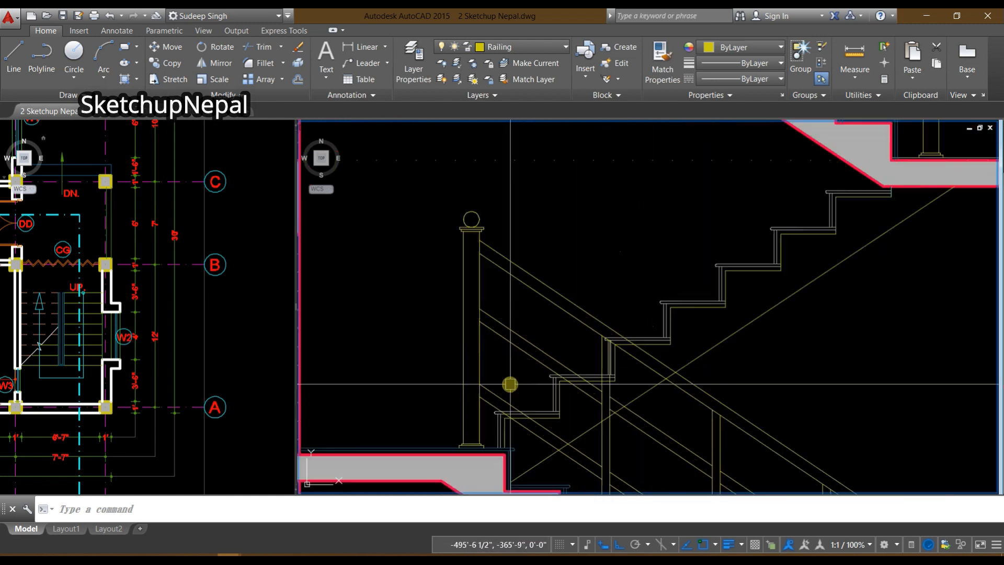
click(545, 230)
click(521, 338)
middle_drag(520, 359, 487, 325)
scroll(468, 347, up, 2)
click(464, 320)
click(455, 369)
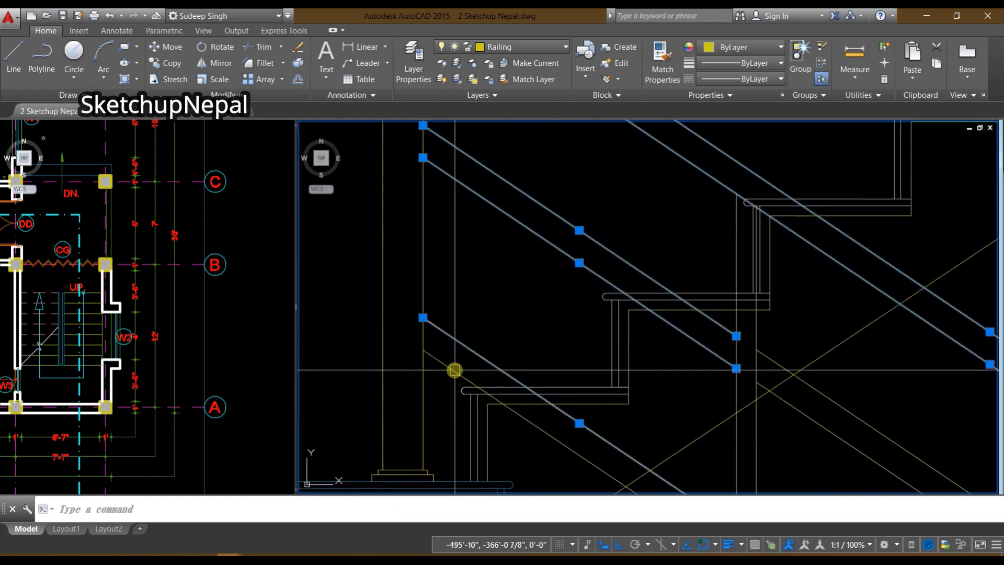
click(451, 366)
scroll(461, 360, down, 6)
key(Return)
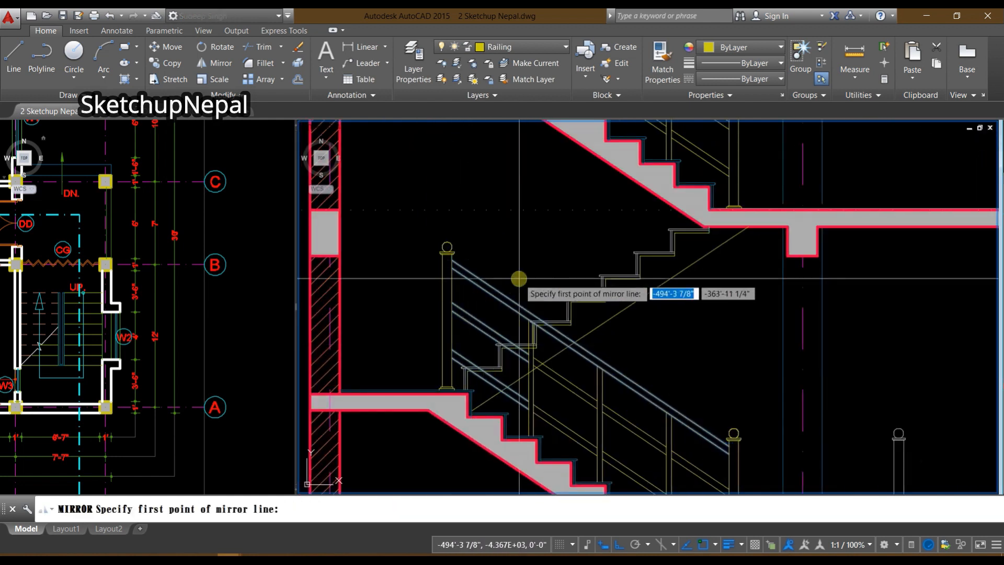
scroll(518, 230, up, 3)
click(551, 233)
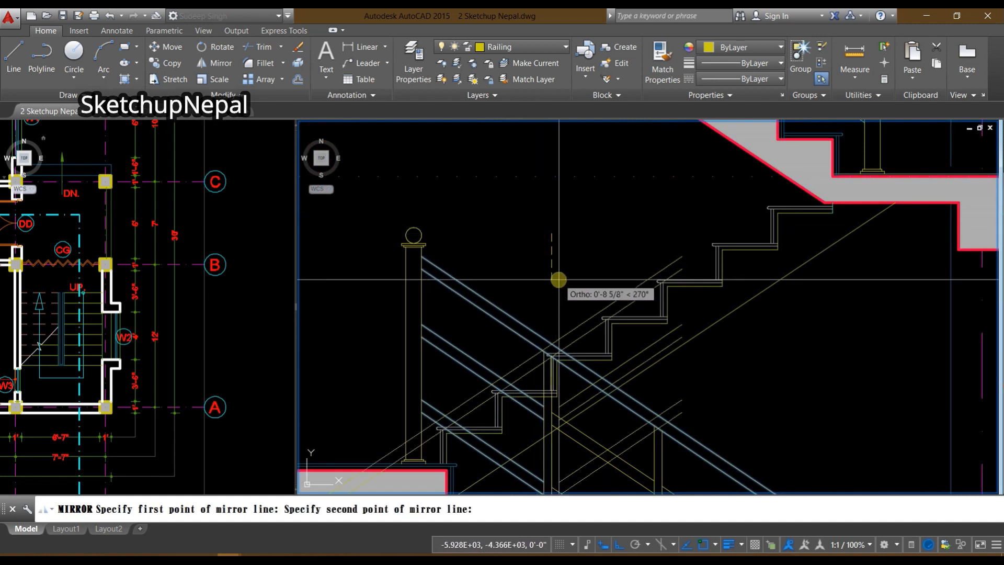
click(559, 281)
key(Return)
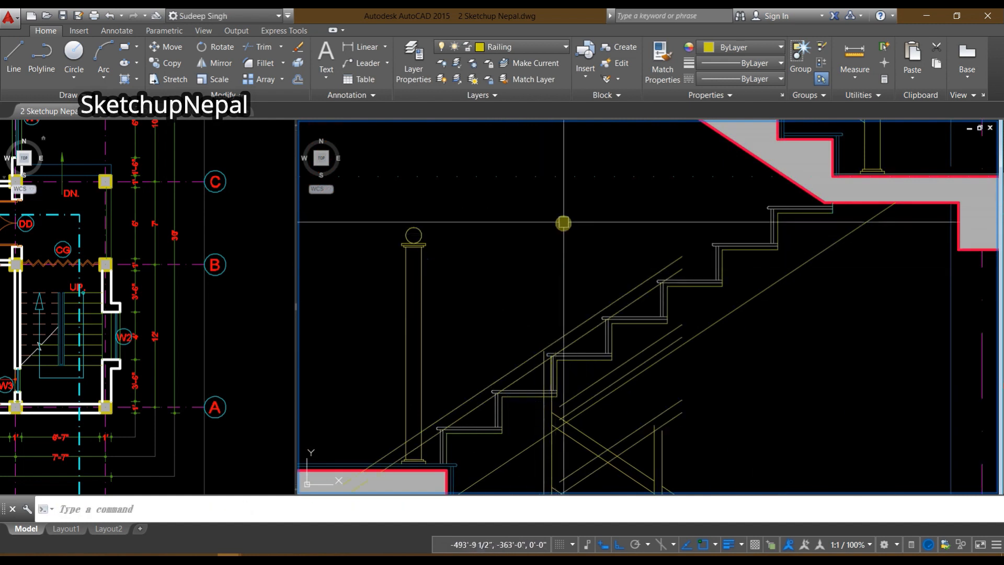
scroll(516, 381, down, 3)
scroll(588, 275, up, 2)
scroll(616, 273, down, 2)
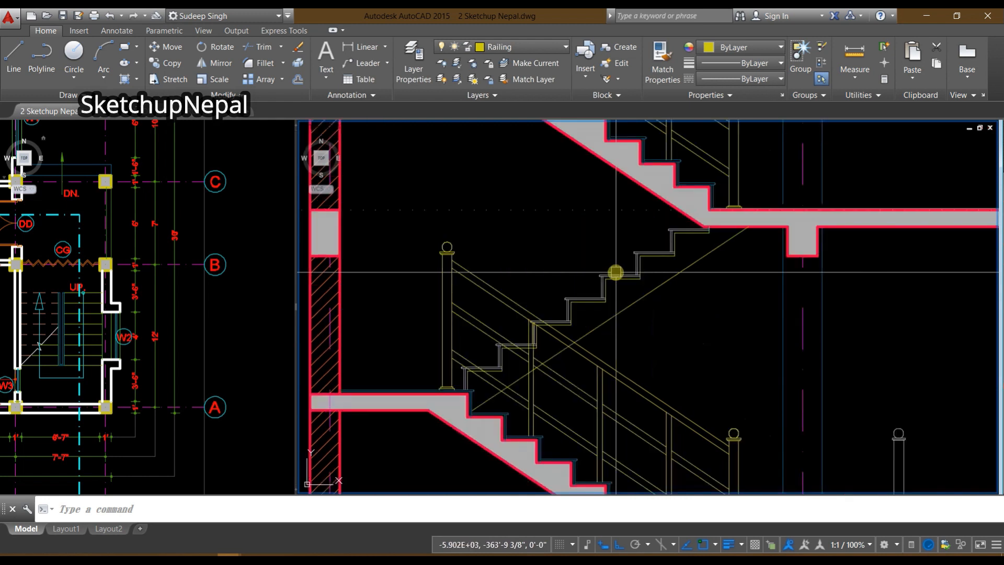
Step: Mirror the handrail and the first middle and lower rail segments about the lower landing newel's stair-side edge, keeping the originals
scroll(613, 275, up, 4)
scroll(601, 272, down, 2)
click(593, 176)
click(568, 255)
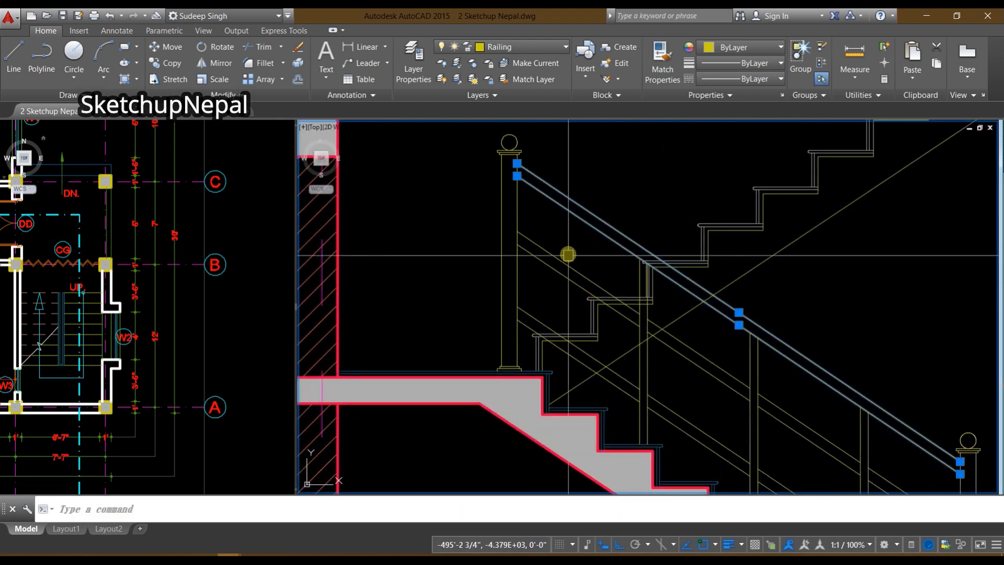
click(567, 239)
click(556, 277)
scroll(535, 298, up, 2)
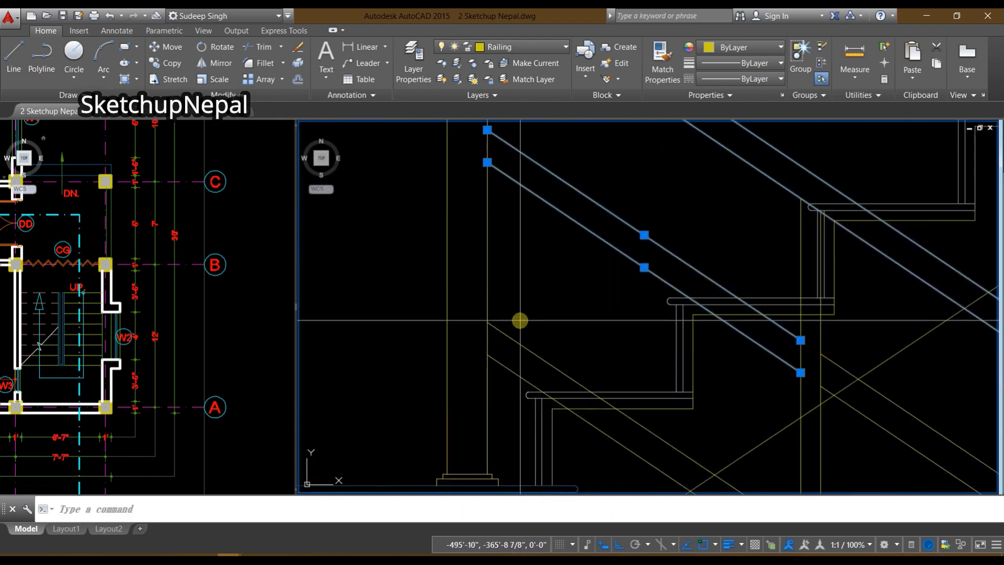
scroll(504, 381, down, 3)
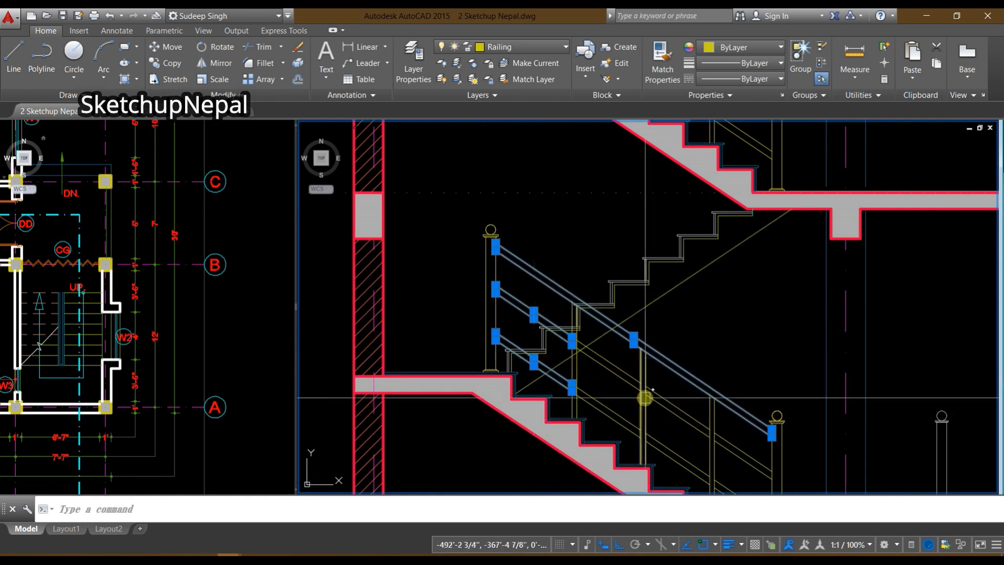
scroll(524, 309, up, 2)
scroll(511, 298, down, 2)
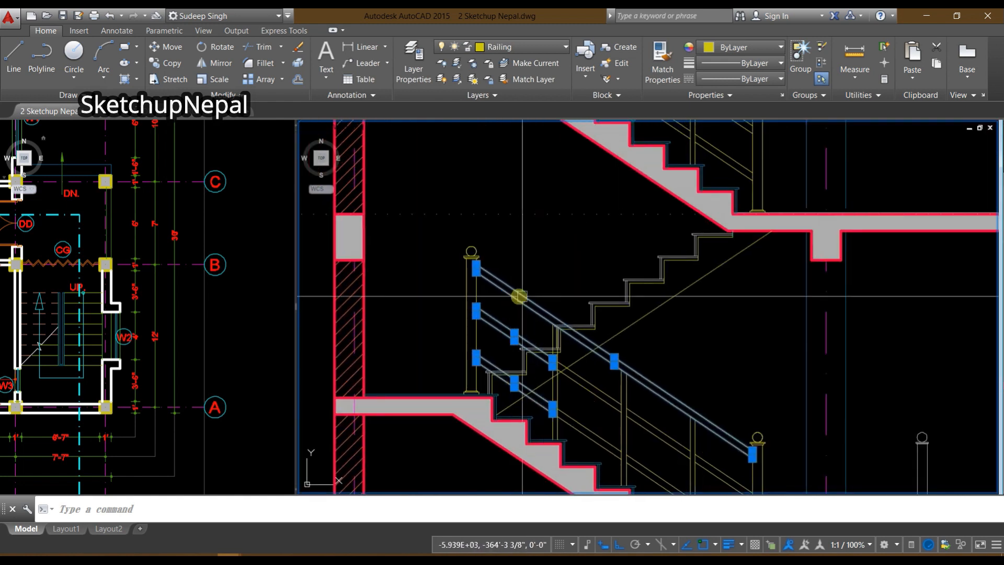
text(i)
key(Return)
scroll(485, 304, up, 2)
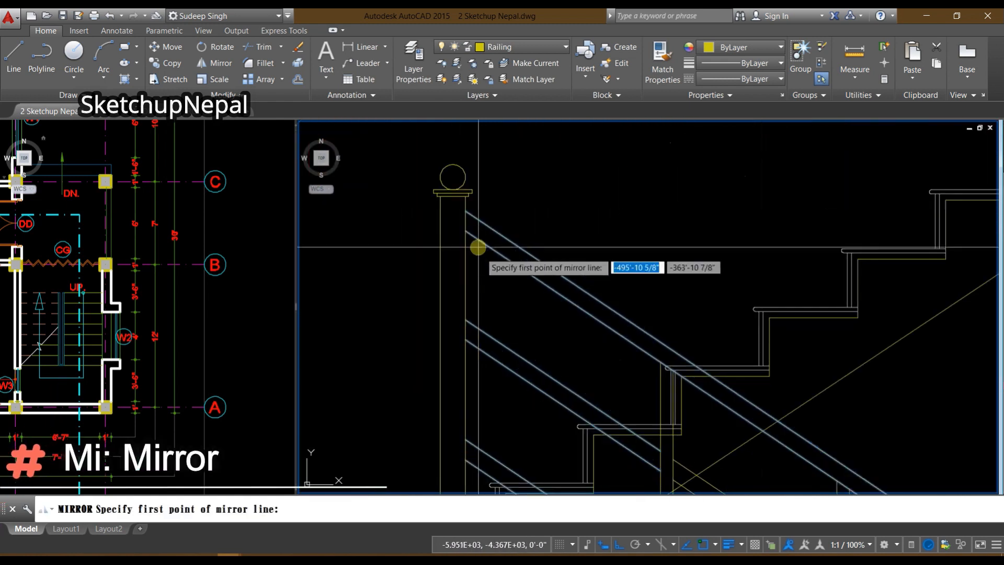
click(466, 212)
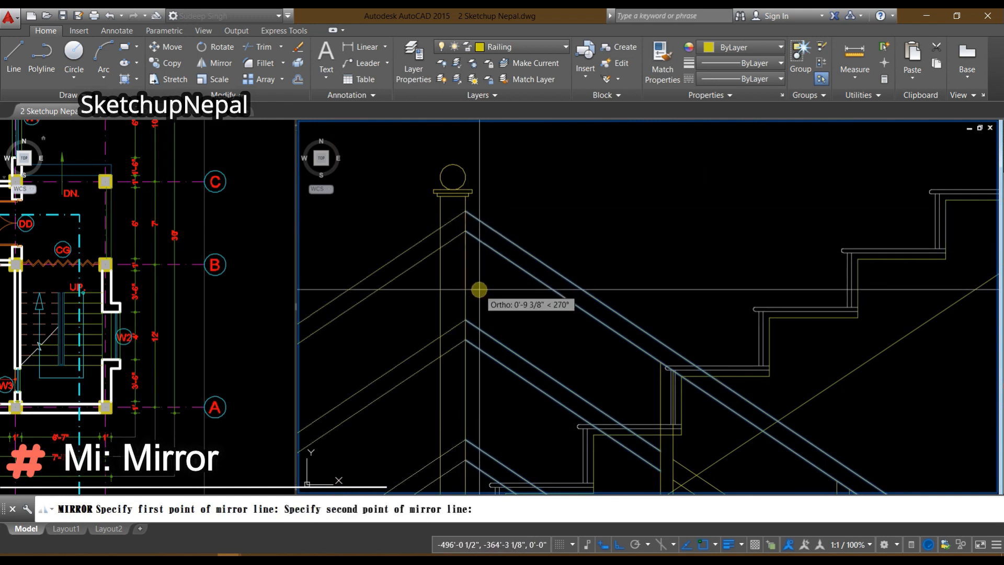
click(479, 289)
key(Return)
scroll(486, 321, down, 3)
scroll(555, 374, up, 3)
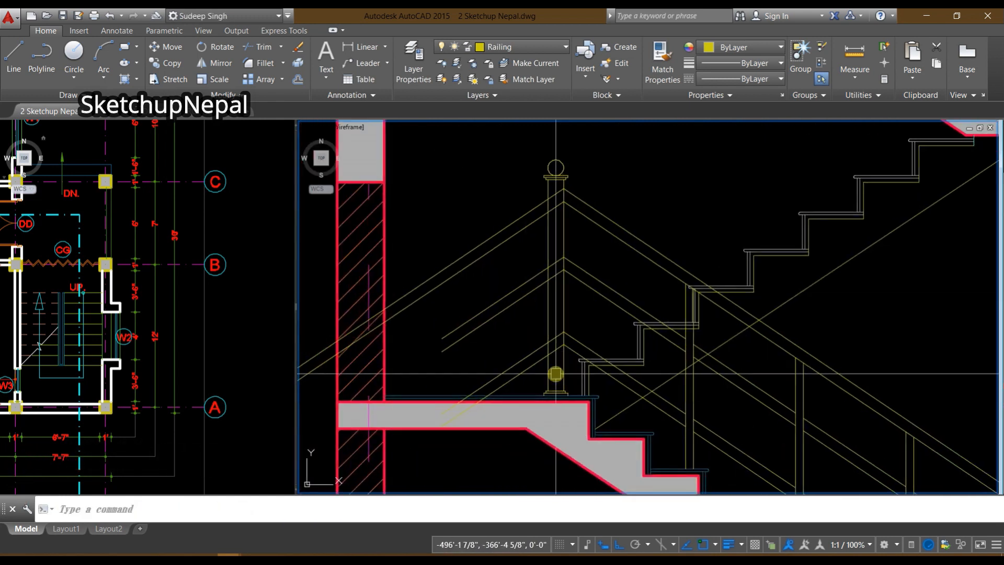
Step: Move the mirrored handrail and rails from the lower landing newel's cap corner to the matching cap corner of the first-floor newel
click(528, 383)
click(482, 226)
scroll(500, 261, down, 2)
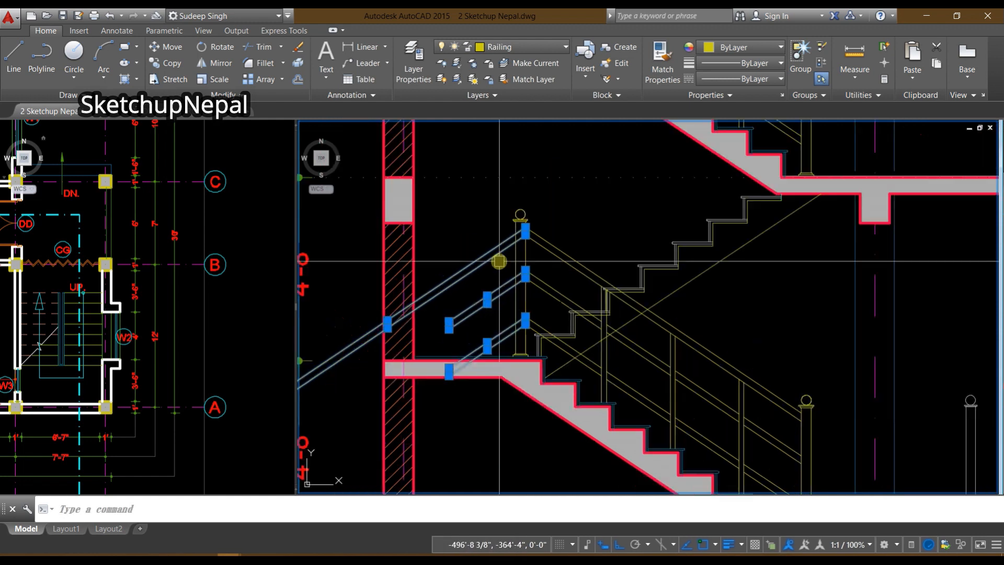
key(Return)
scroll(502, 292, down, 5)
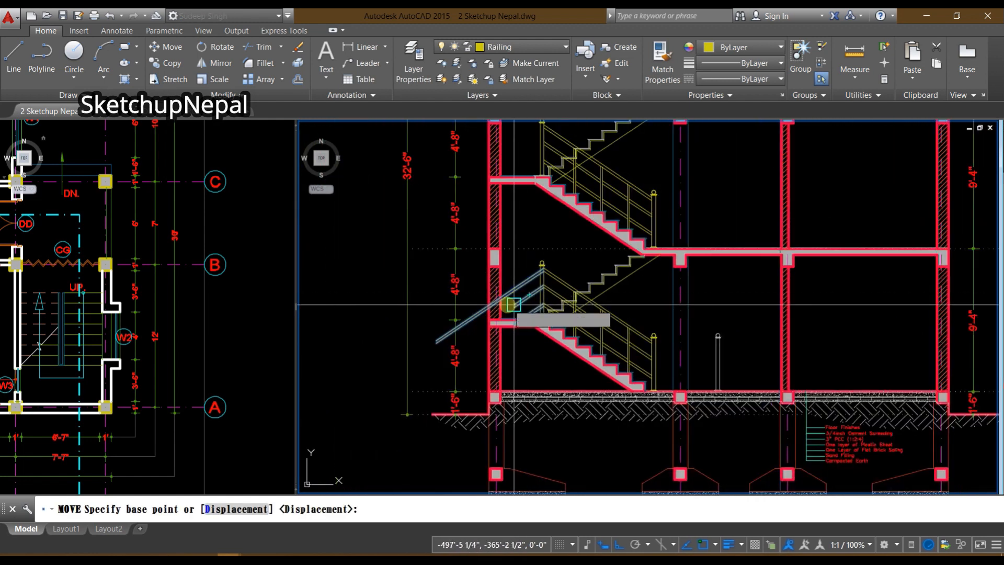
scroll(436, 346, up, 5)
scroll(430, 338, down, 4)
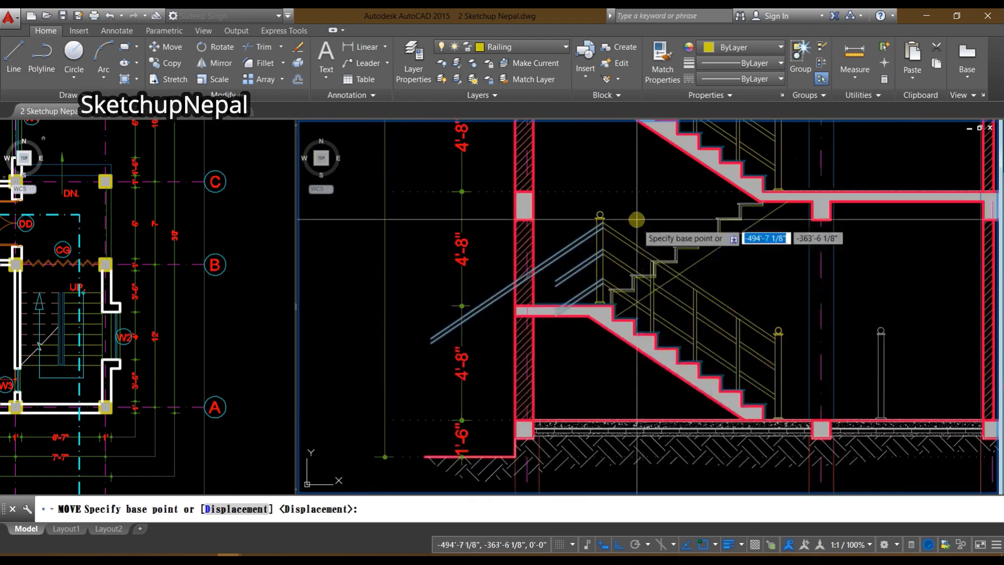
scroll(622, 248, up, 9)
scroll(453, 267, down, 8)
scroll(453, 266, down, 3)
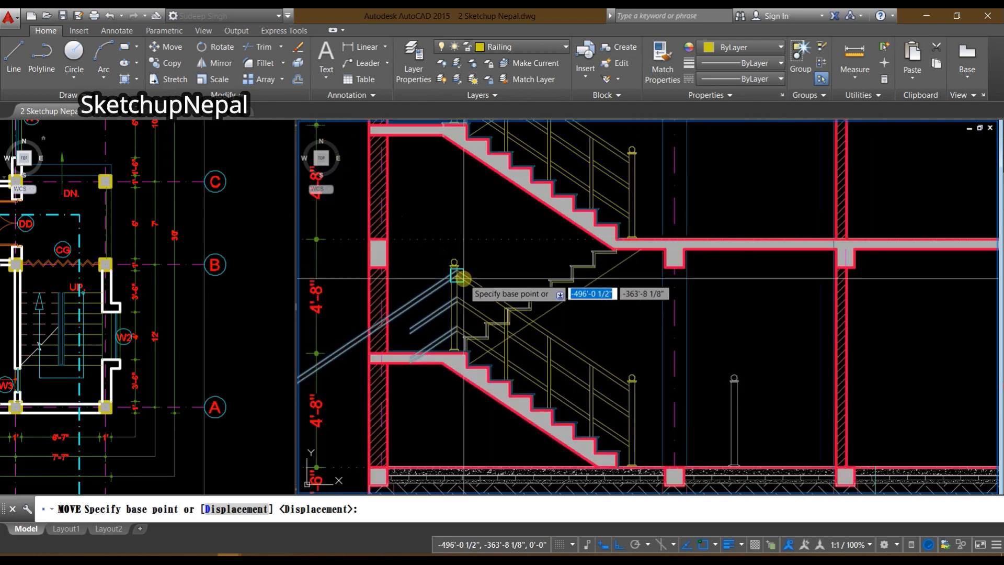
scroll(459, 280, up, 10)
click(572, 352)
scroll(550, 327, down, 6)
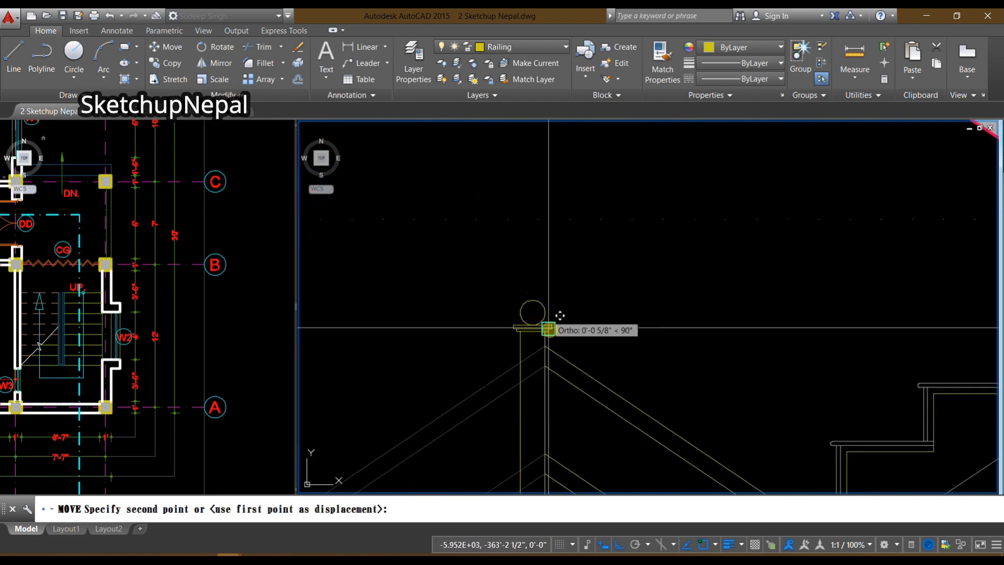
scroll(733, 183, up, 8)
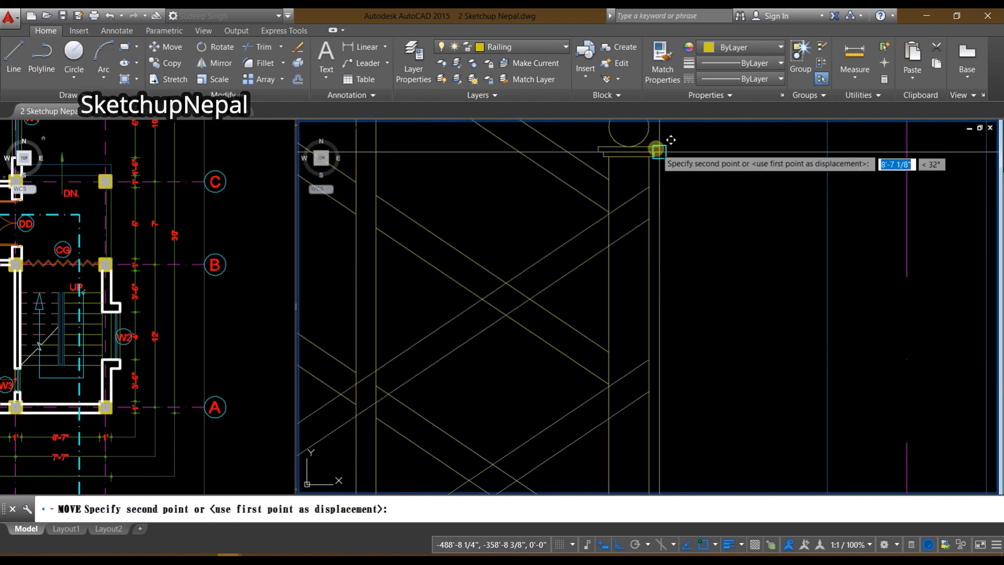
scroll(663, 157, up, 4)
click(668, 155)
scroll(668, 155, down, 10)
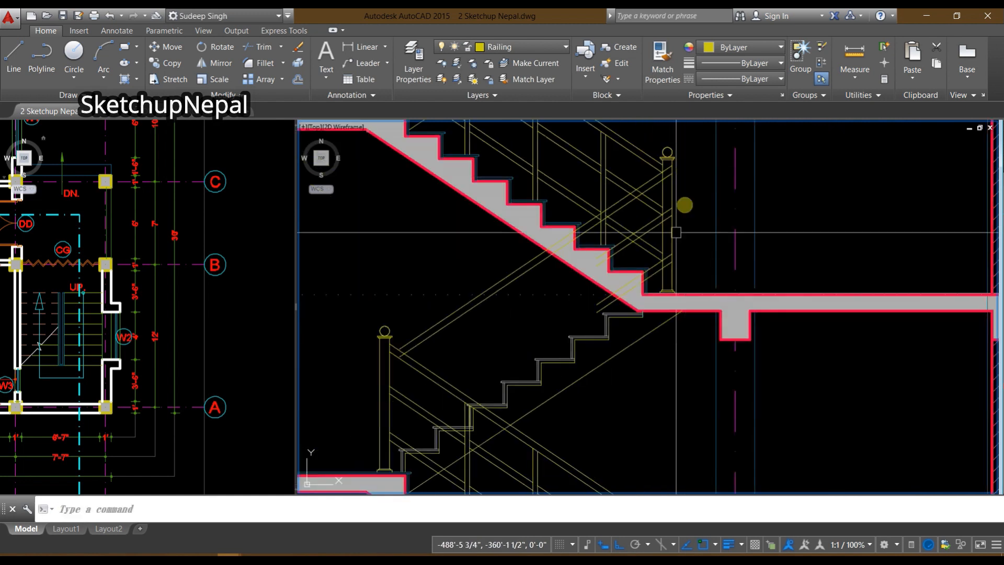
Step: Extend the moved middle and lower rails down to the stair-side edge of the lower landing's newel post
middle_drag(643, 307, 672, 320)
middle_drag(600, 356, 695, 310)
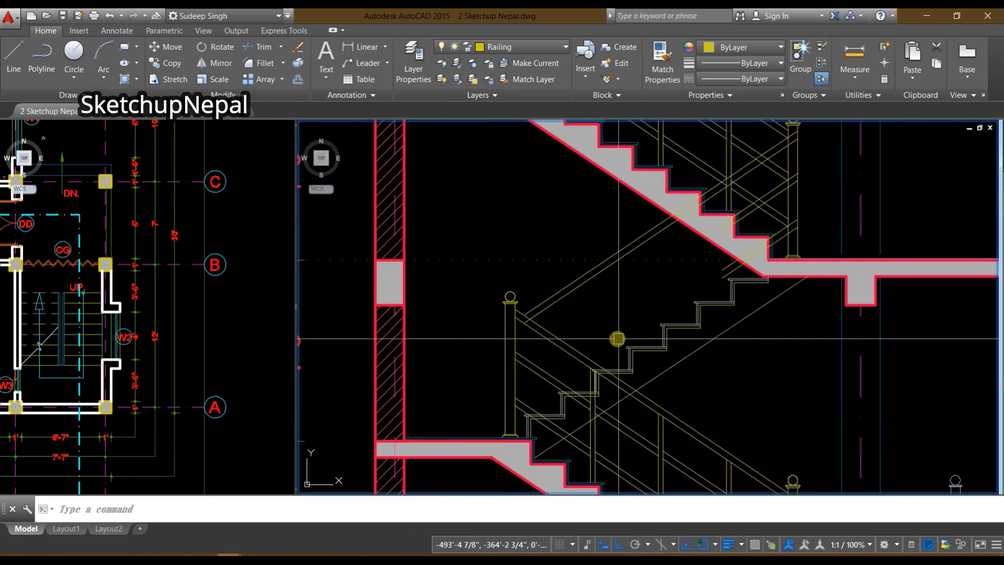
text(e)
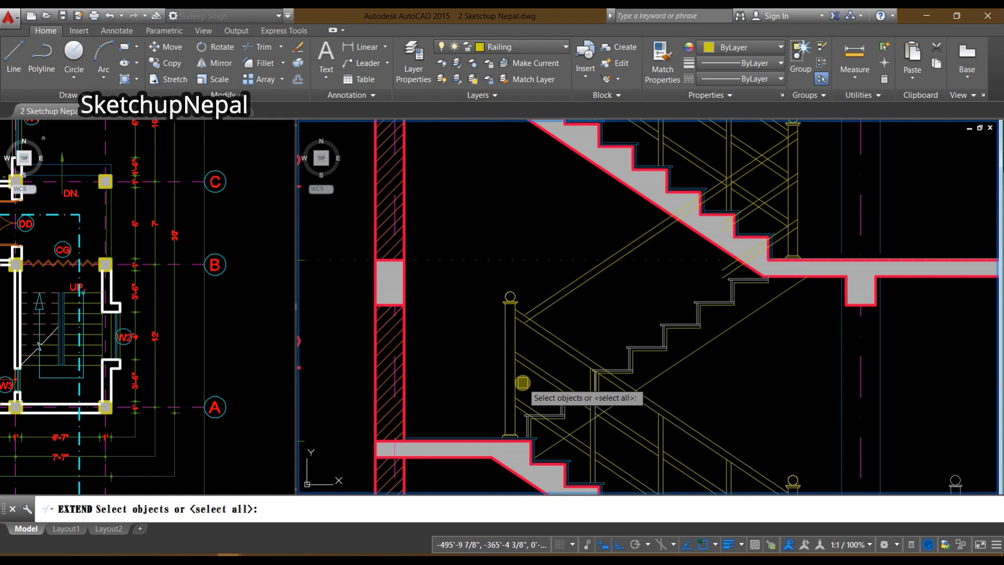
key(Return)
scroll(749, 215, up, 2)
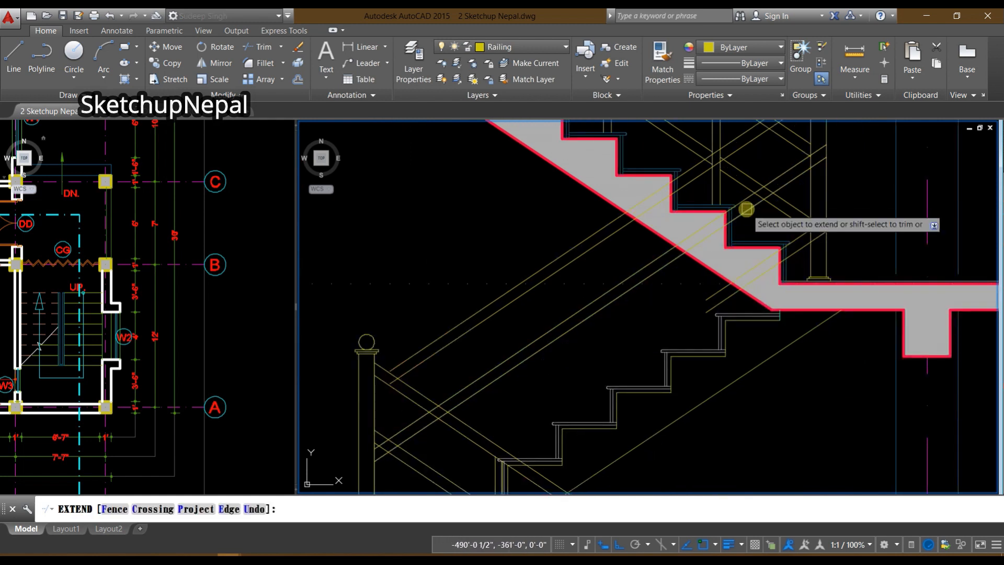
key(Escape)
scroll(673, 307, down, 5)
scroll(727, 241, up, 4)
text(e)
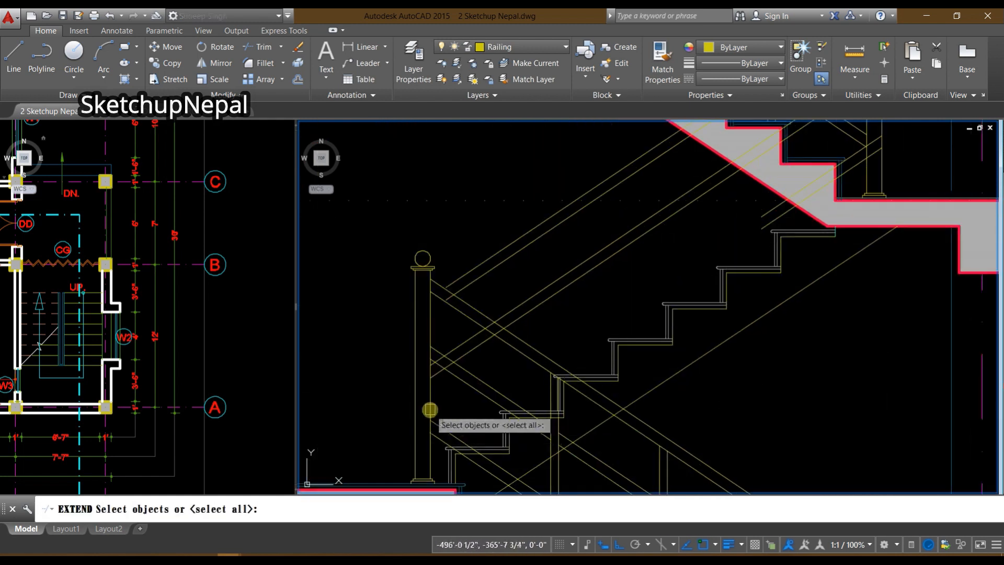
key(Escape)
scroll(706, 241, down, 4)
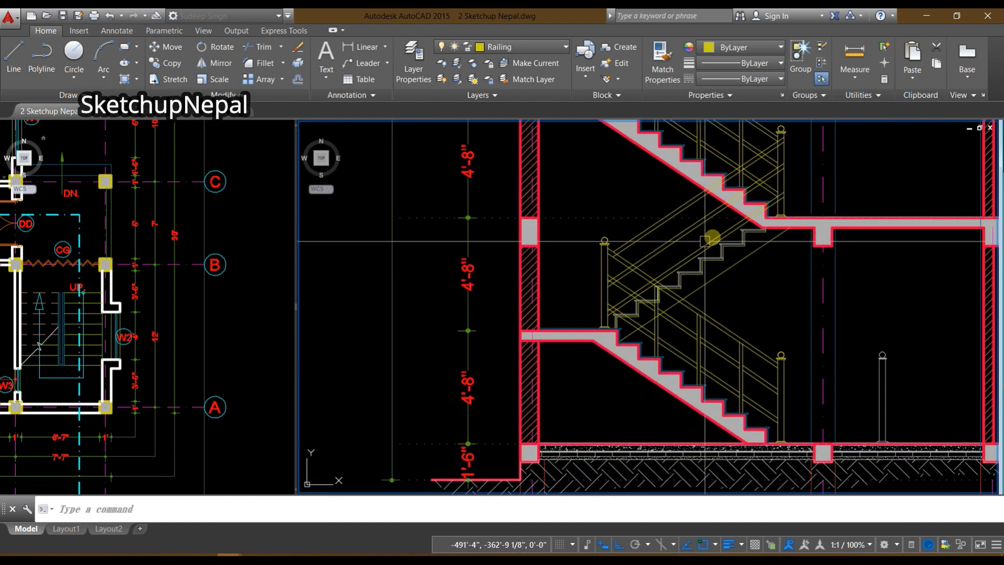
Step: Examine how the rear flight's rails cross the front railing and the sectioned stair flight
middle_drag(670, 327, 644, 363)
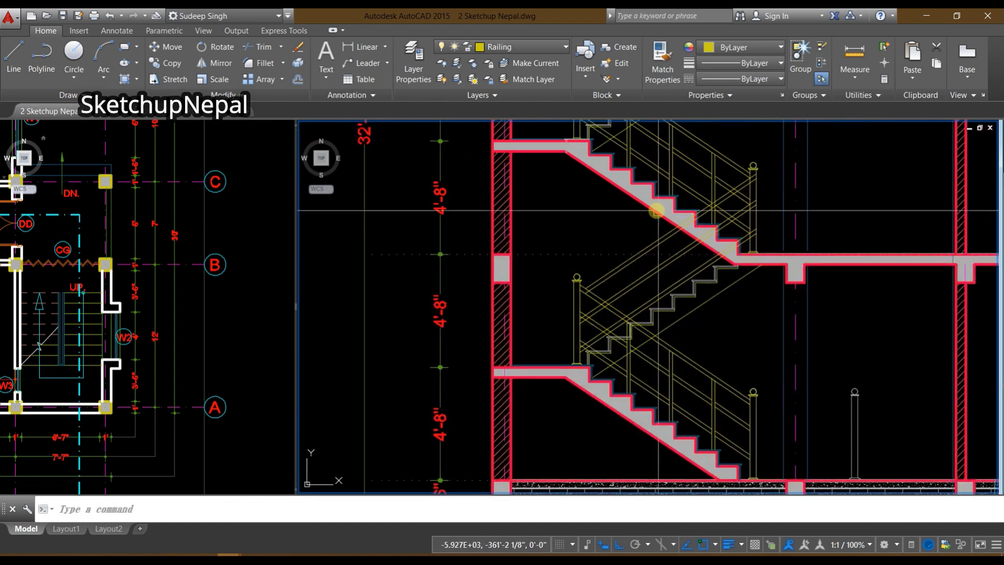
scroll(679, 409, up, 2)
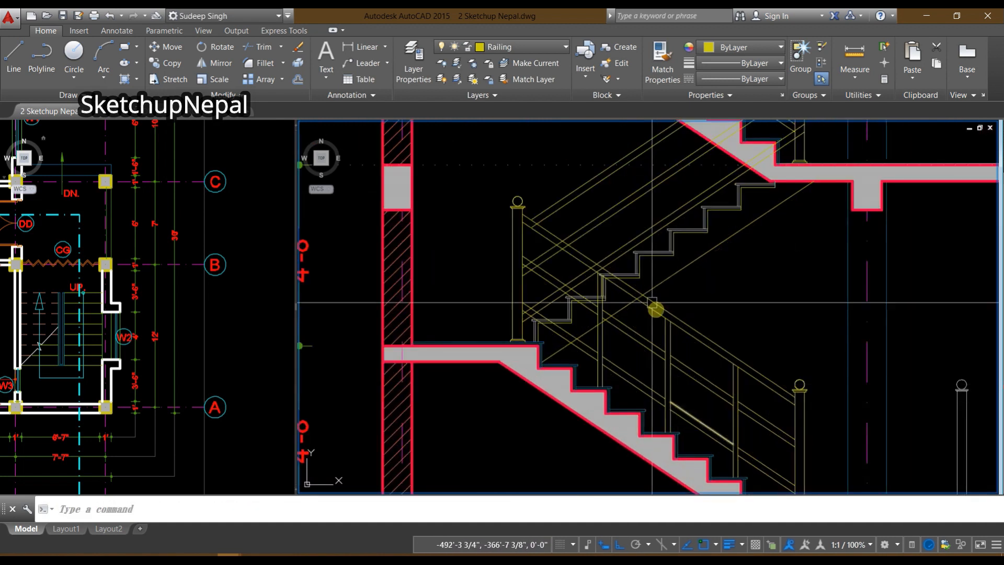
scroll(635, 358, down, 2)
mouse_move(655, 306)
middle_down()
mouse_move(653, 330)
mouse_move(586, 304)
mouse_move(606, 354)
mouse_move(664, 317)
middle_up()
scroll(579, 351, up, 2)
scroll(719, 375, down, 4)
scroll(657, 338, up, 3)
scroll(654, 341, down, 3)
scroll(520, 352, up, 3)
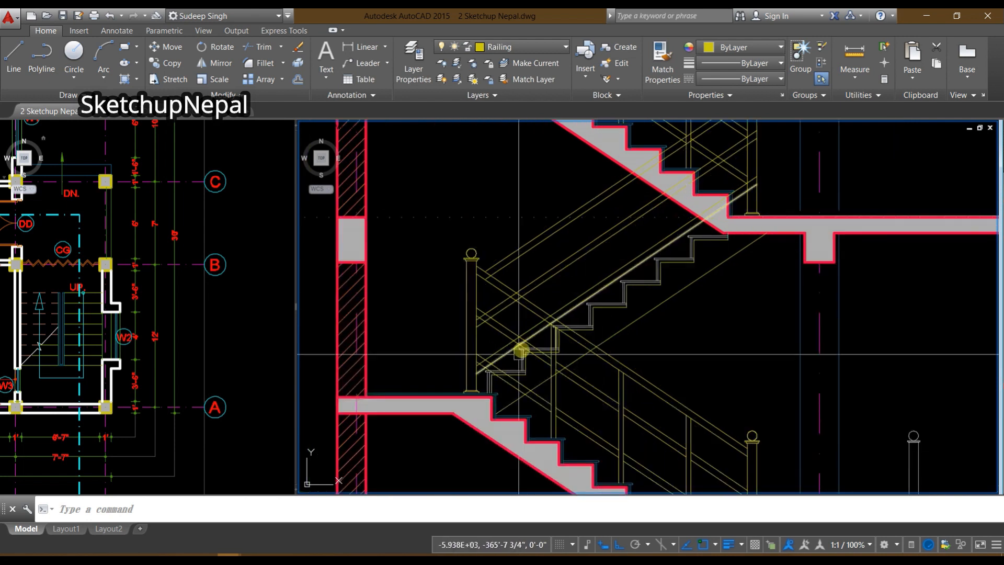
scroll(533, 230, up, 3)
scroll(510, 345, down, 5)
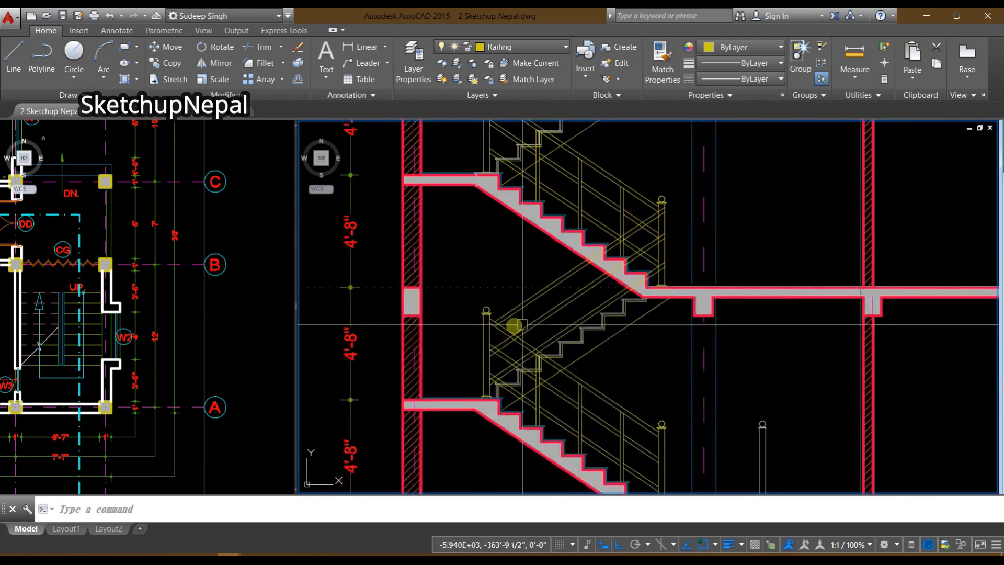
Step: Set the colour of the rear flight's handrail and middle rail lines to grey index colour 8
scroll(567, 294, up, 5)
click(560, 341)
click(502, 360)
click(420, 329)
click(392, 328)
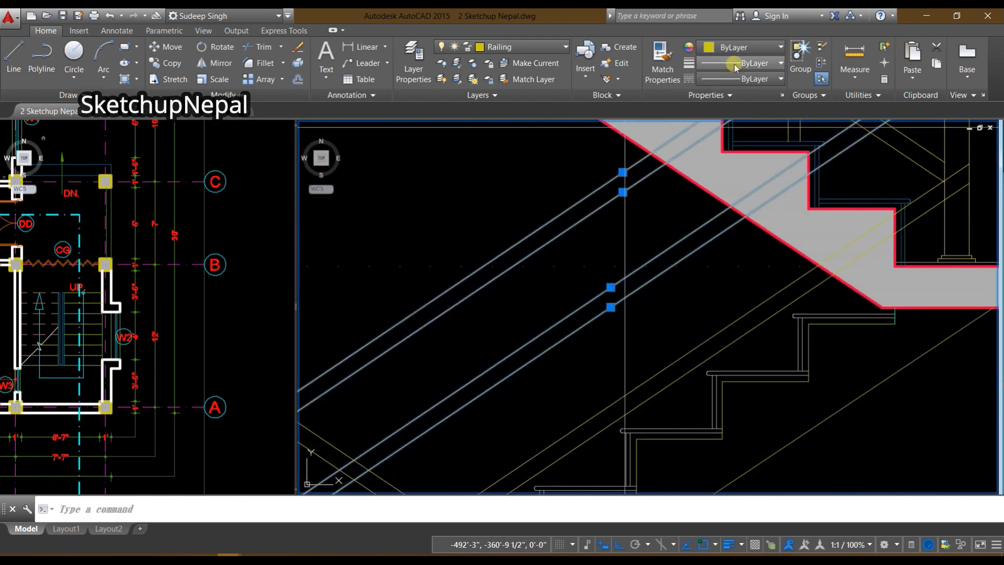
click(743, 47)
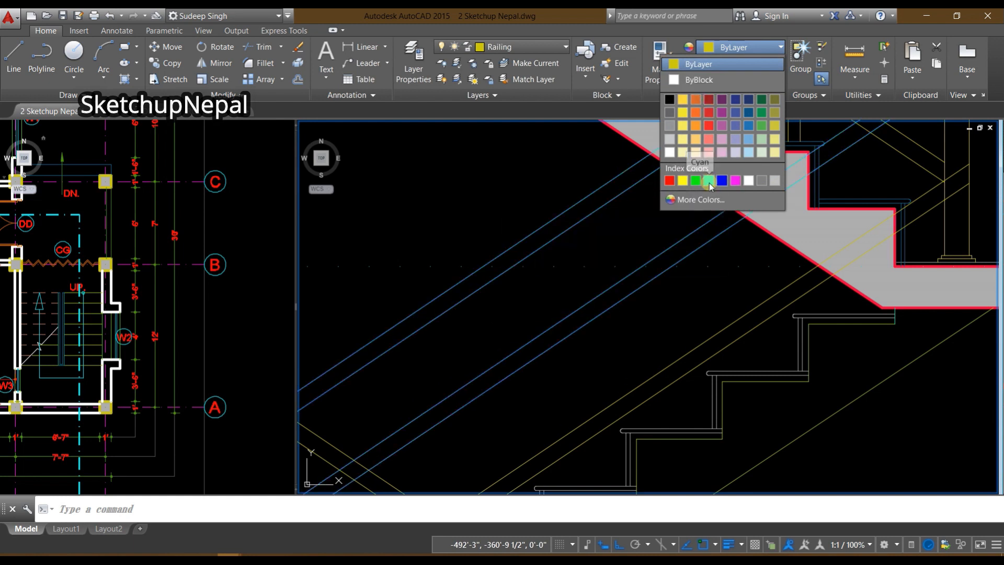
click(762, 180)
key(Escape)
Step: Match the rear flight's lower rail lines to the properties of its grey middle rail
scroll(563, 292, down, 3)
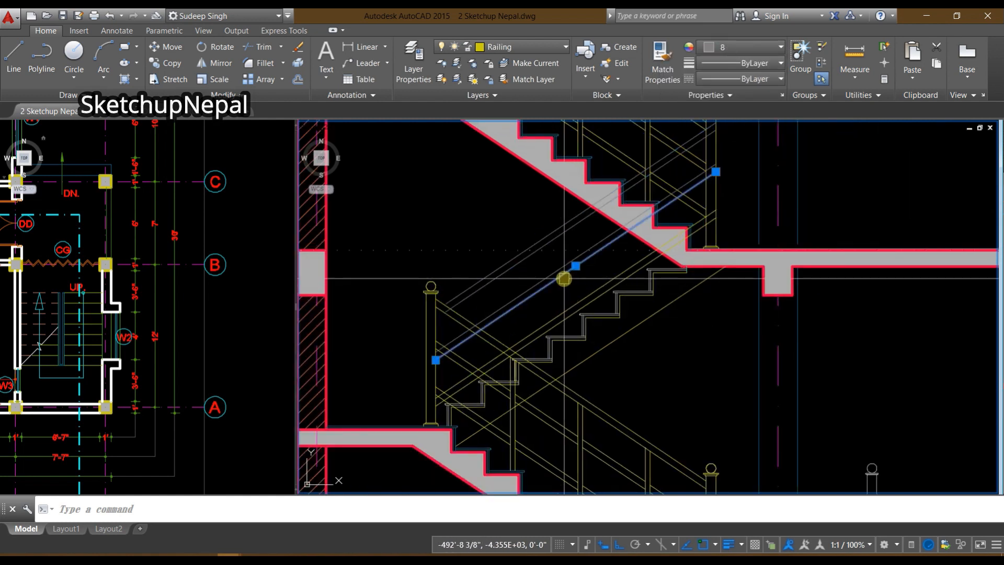
key(space)
scroll(569, 306, up, 3)
click(645, 299)
click(619, 255)
scroll(619, 259, down, 4)
key(Escape)
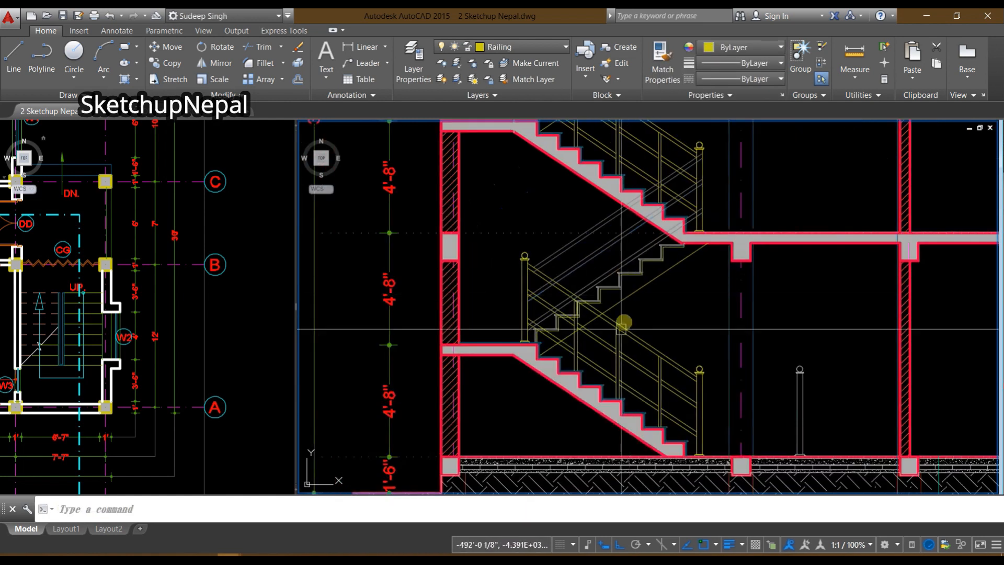
Step: Trim the parts of the grey rear rails that pass behind the front flight's handrail
scroll(623, 327, down, 2)
scroll(643, 290, up, 2)
scroll(663, 419, up, 5)
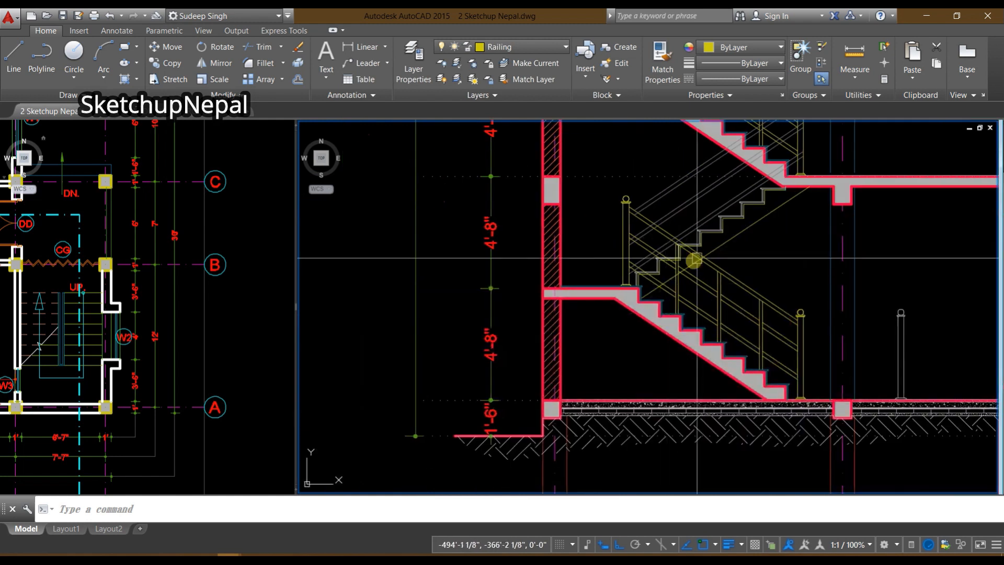
middle_drag(744, 278, 758, 343)
scroll(501, 249, up, 2)
scroll(559, 254, up, 4)
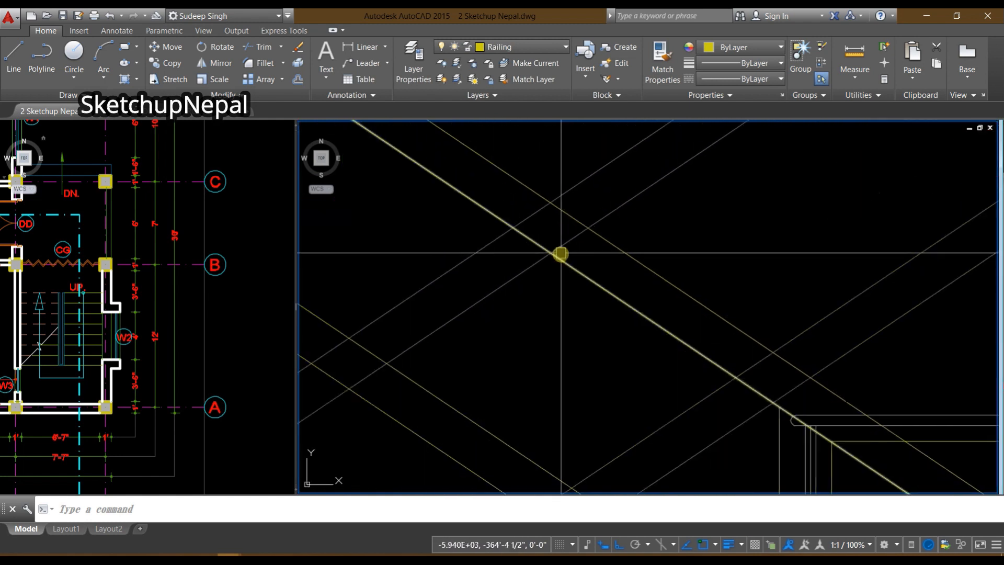
text(tr)
key(space)
key(space)
scroll(584, 251, up, 2)
middle_drag(584, 251, 650, 364)
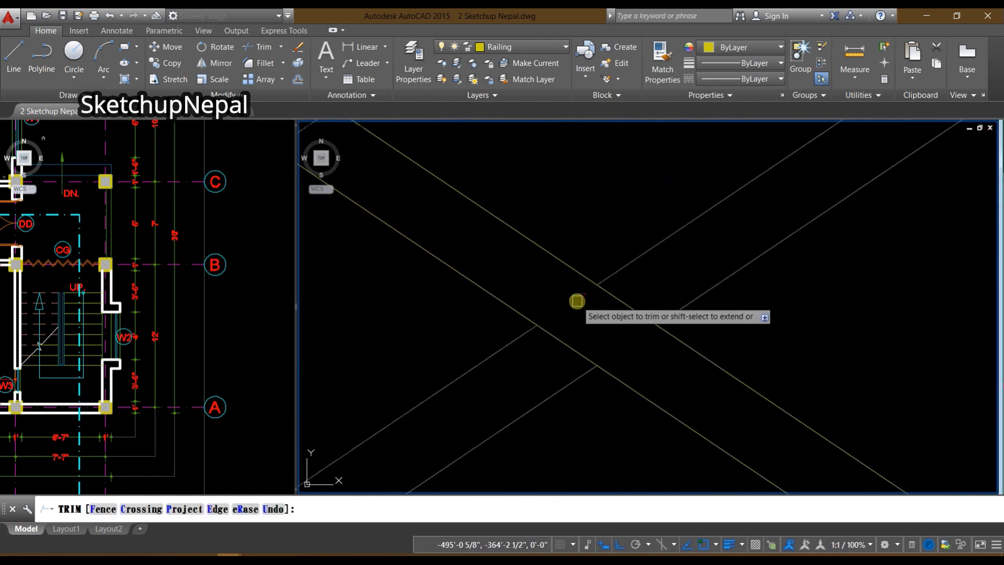
scroll(577, 301, down, 3)
middle_drag(601, 385, 563, 338)
scroll(581, 277, down, 3)
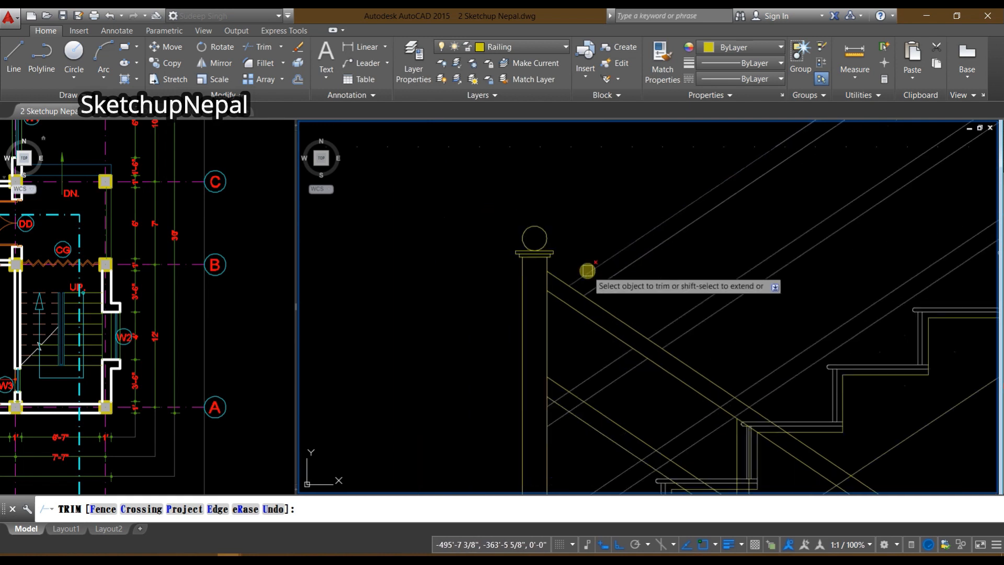
Step: Extend the grey rear handrail's lines beyond the front handrail towards the lower landing's newel post
scroll(584, 272, up, 3)
shift+click(611, 293)
shift+click(600, 309)
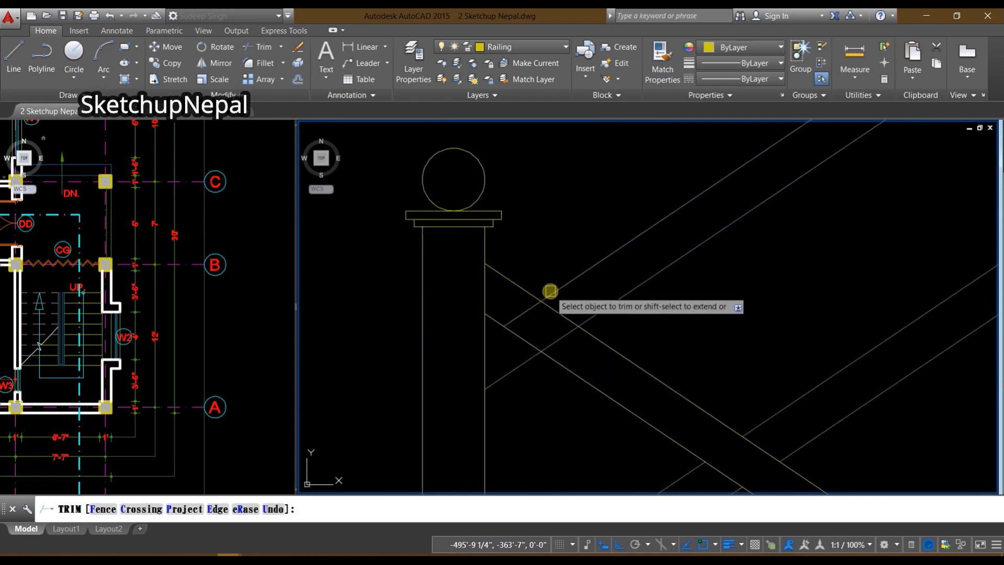
key(Escape)
scroll(562, 334, down, 5)
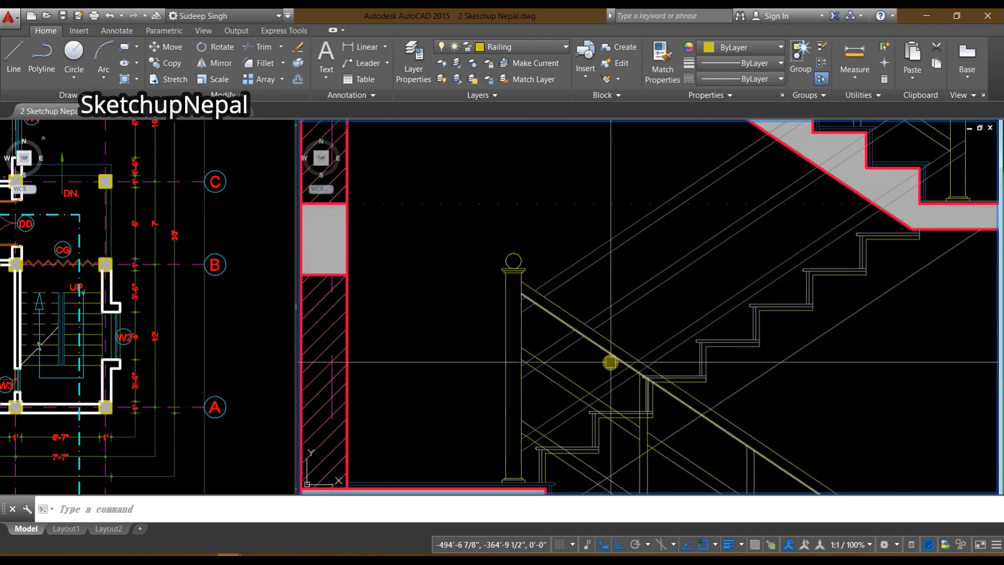
Step: Trim the remaining grey rail portions lying behind the front flight's middle and lower rails near the lower landing
scroll(610, 361, up, 4)
text(tr)
key(Return)
key(Return)
middle_drag(521, 361, 654, 322)
scroll(575, 314, up, 2)
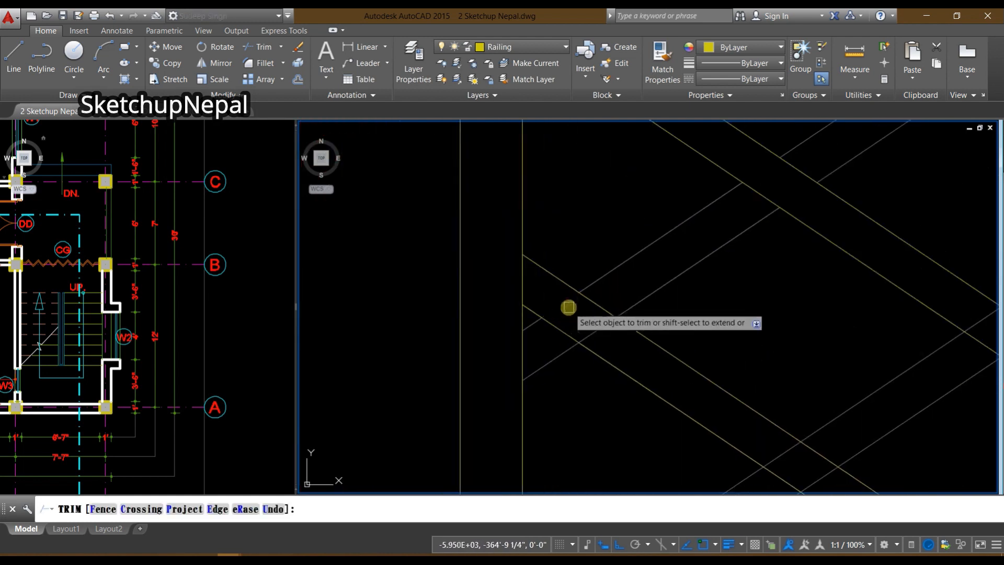
scroll(559, 273, down, 3)
scroll(455, 298, up, 4)
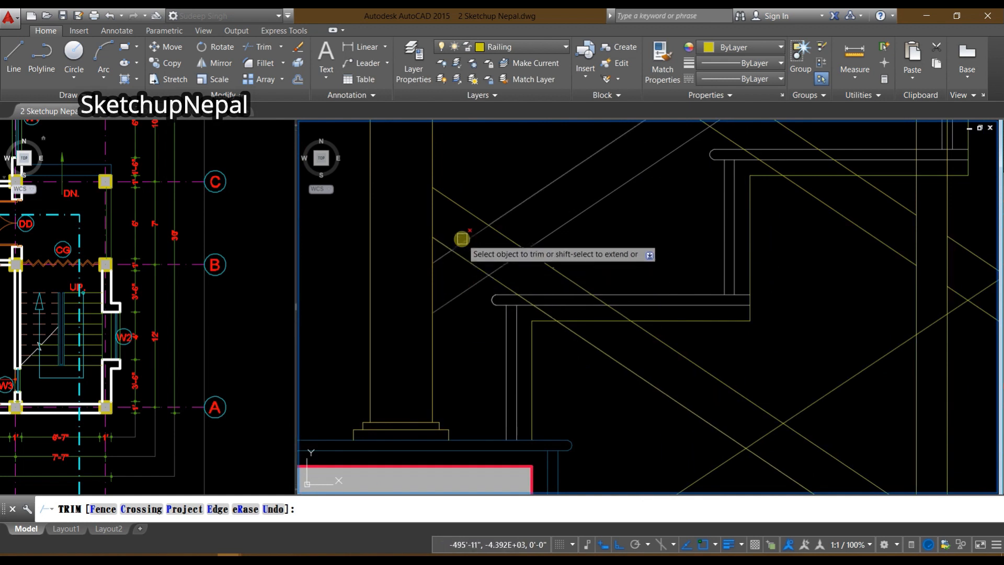
scroll(529, 274, down, 3)
scroll(538, 284, up, 3)
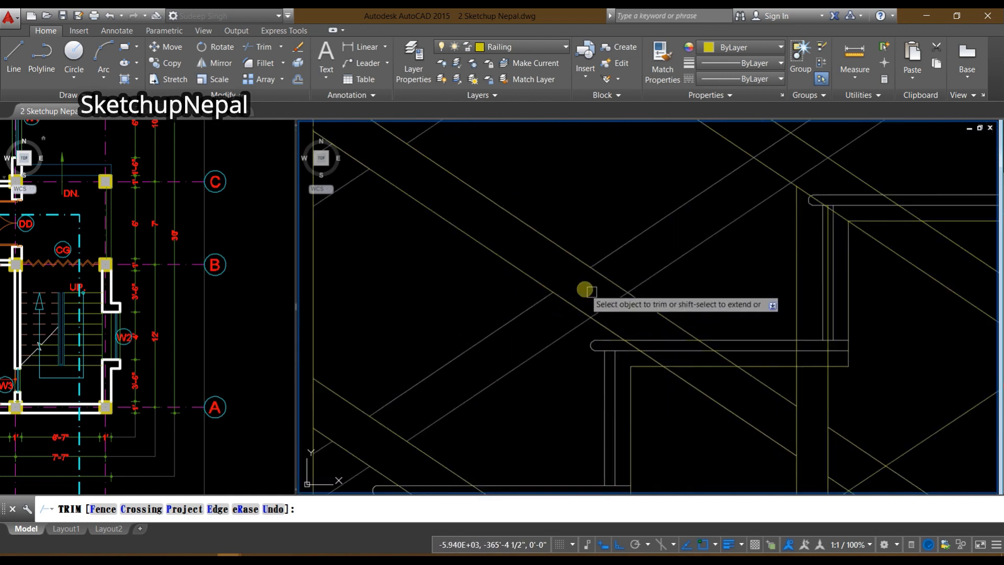
scroll(713, 298, down, 1)
scroll(618, 285, down, 3)
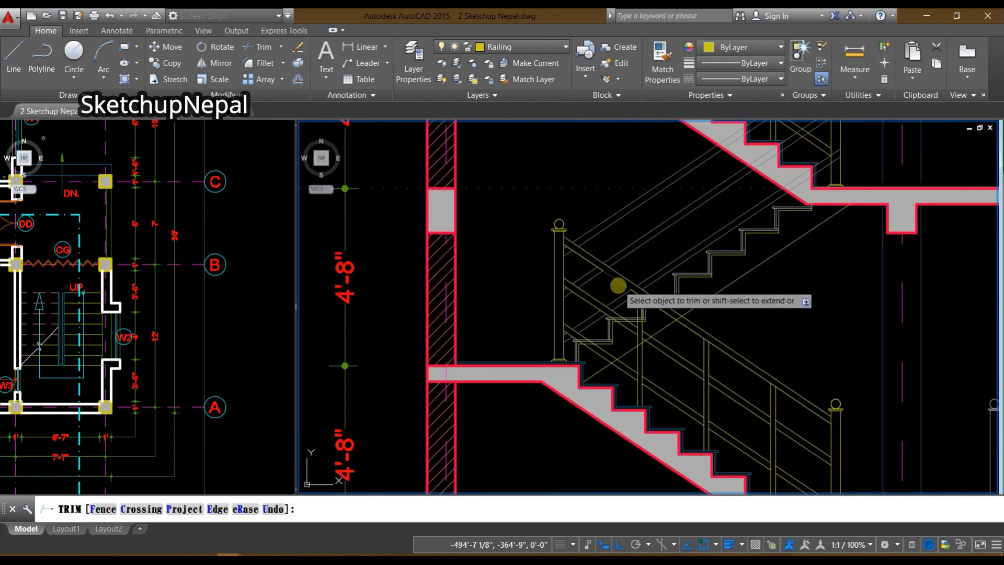
scroll(573, 359, down, 2)
scroll(657, 338, up, 2)
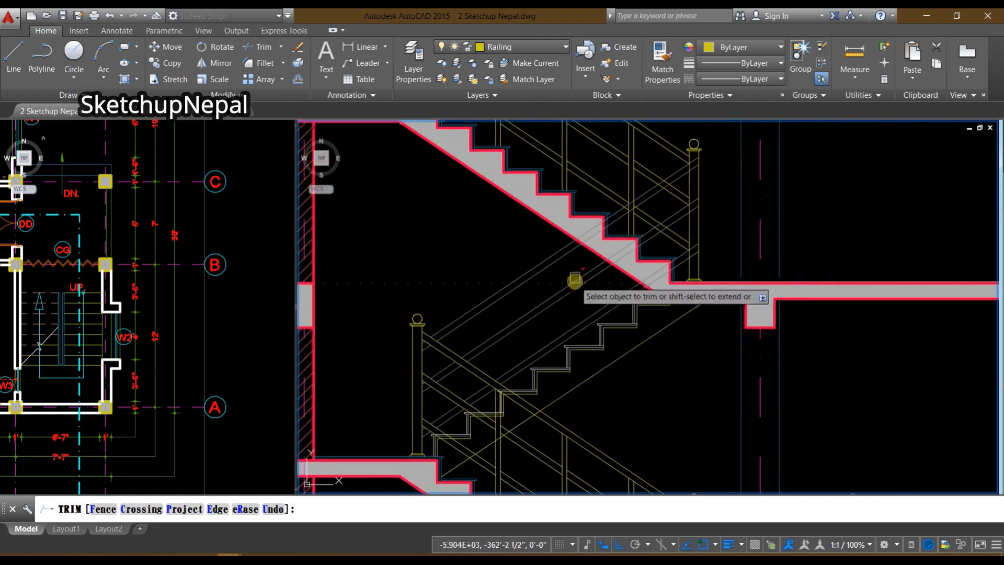
Step: Trim the grey handrail and middle rail lines inside the sectioned stair flight above, using its outline as cutting edge
key(Escape)
scroll(575, 281, up, 4)
scroll(498, 303, up, 2)
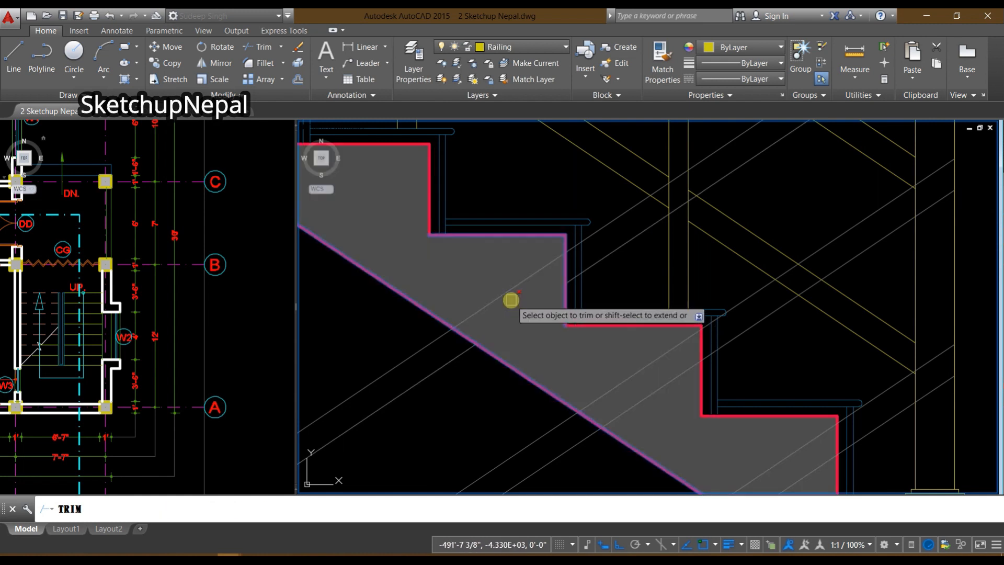
key(Escape)
scroll(549, 314, down, 3)
scroll(550, 314, up, 3)
text(t)
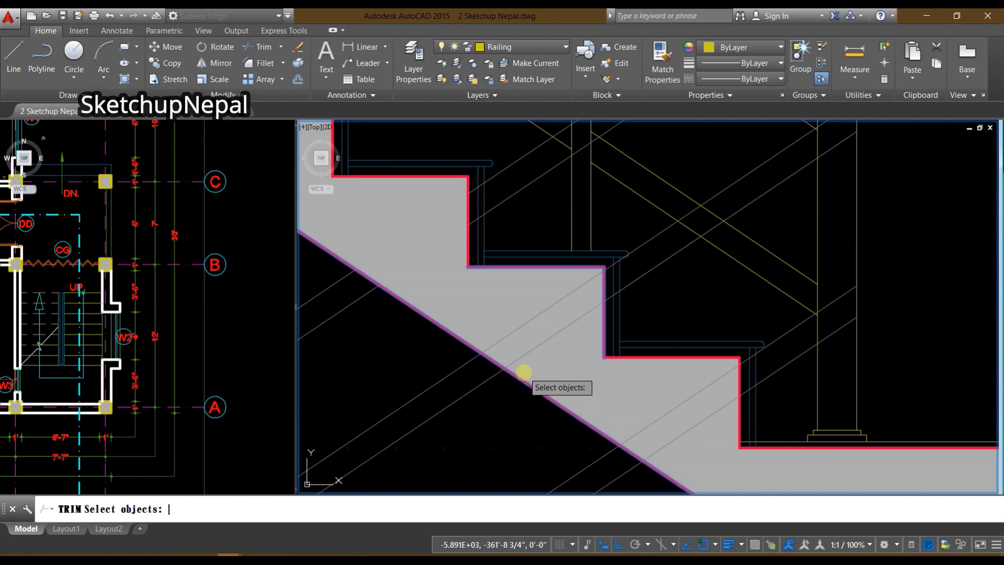
click(535, 348)
click(525, 326)
key(Escape)
scroll(525, 309, down, 3)
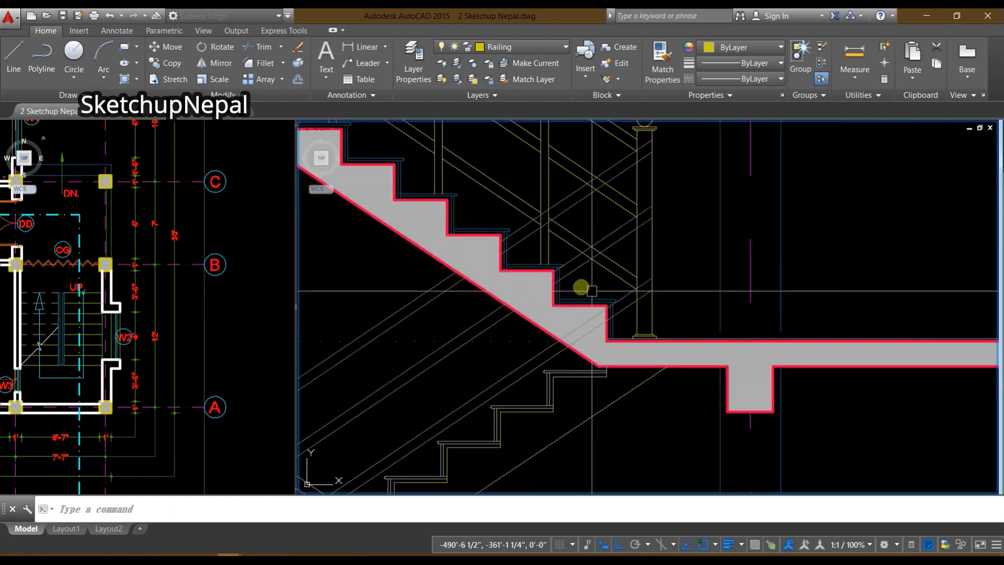
Step: Trim the grey rail lines inside the sectioned flight beside the floor landing, using its outline as cutting edge
scroll(585, 314, up, 3)
text(tr)
key(Return)
scroll(622, 350, up, 2)
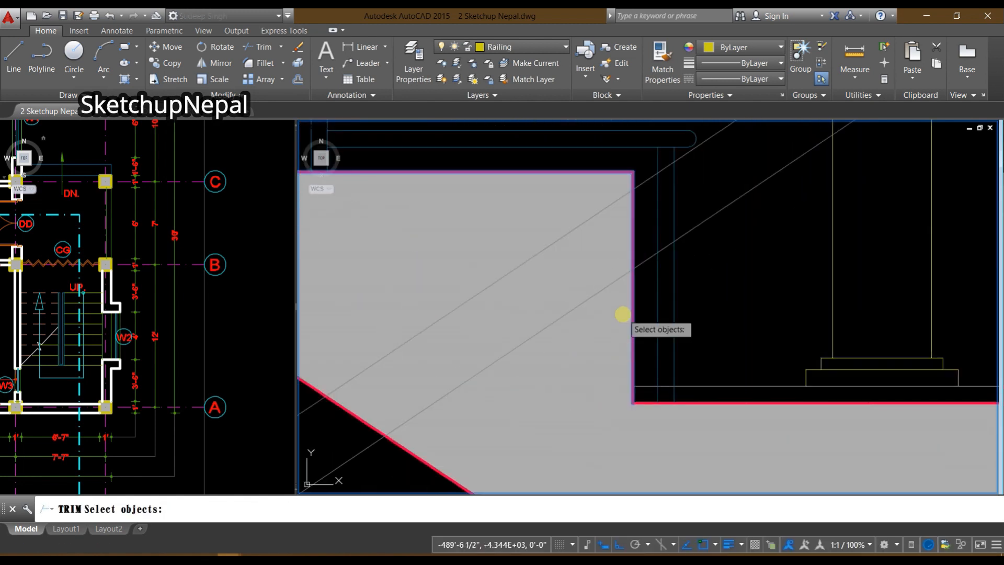
scroll(623, 314, down, 2)
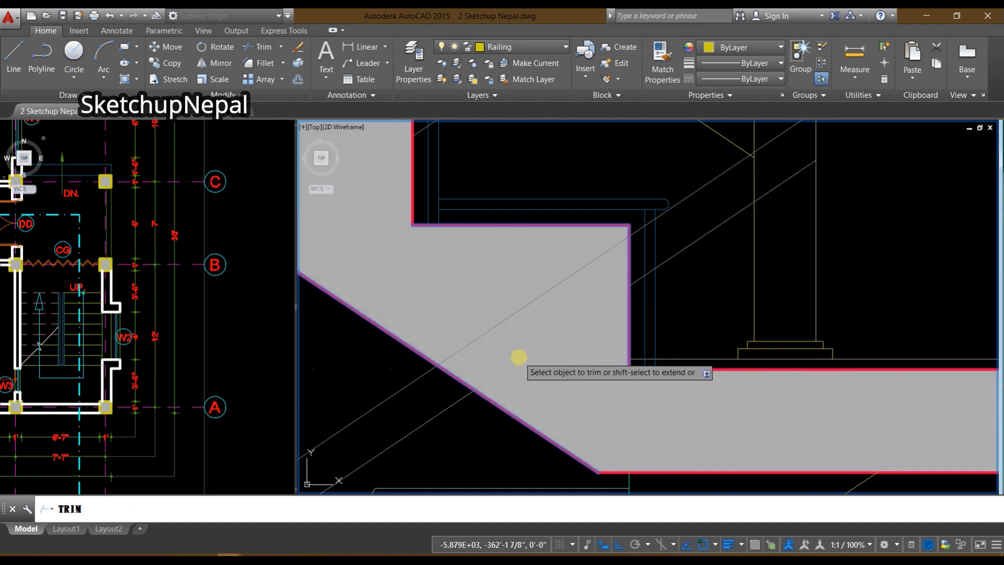
scroll(567, 285, down, 2)
key(Escape)
Step: Trim the lowest rear step's tread lines where they pass behind the front flight's bottom rail
scroll(630, 372, down, 3)
scroll(646, 296, up, 4)
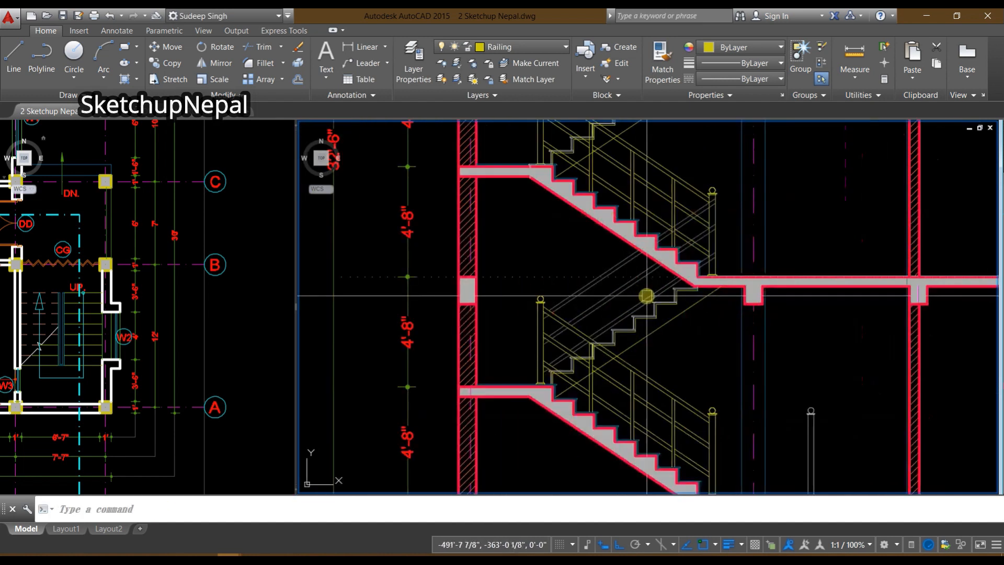
middle_drag(646, 367, 571, 347)
scroll(578, 215, up, 2)
middle_drag(527, 393, 617, 304)
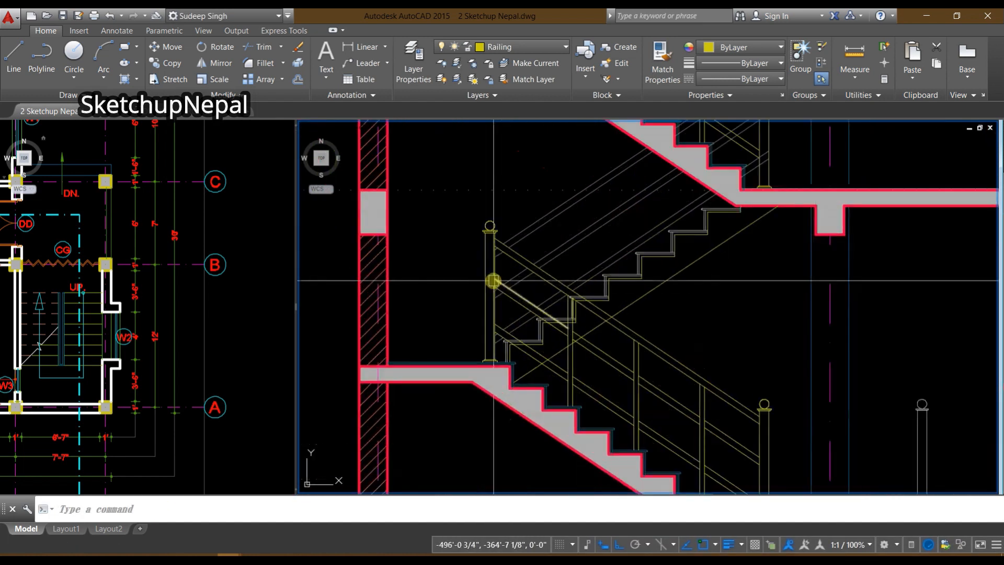
scroll(551, 368, up, 2)
scroll(572, 397, up, 1)
scroll(592, 390, up, 1)
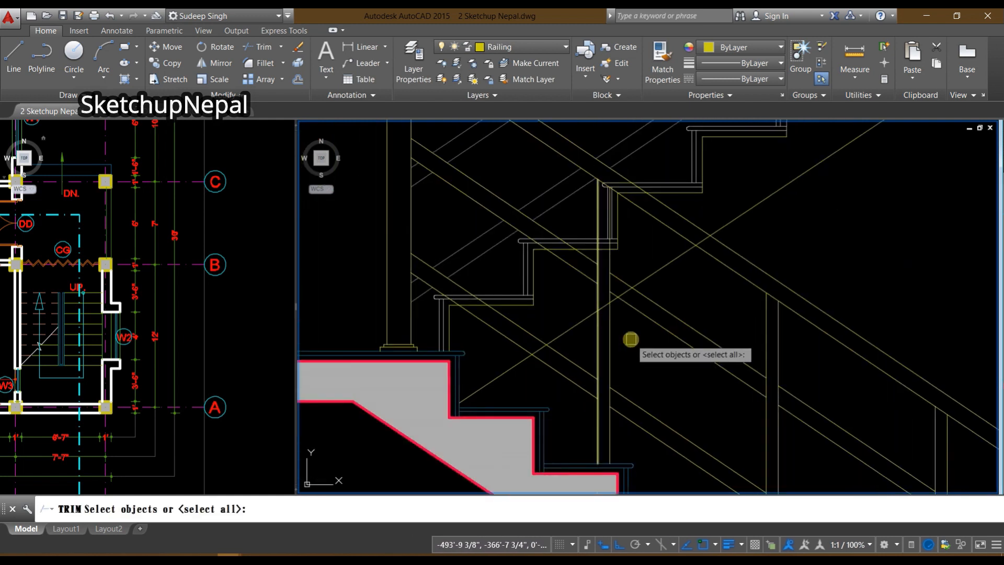
scroll(542, 347, up, 1)
text(tr)
key(Return)
scroll(546, 354, up, 2)
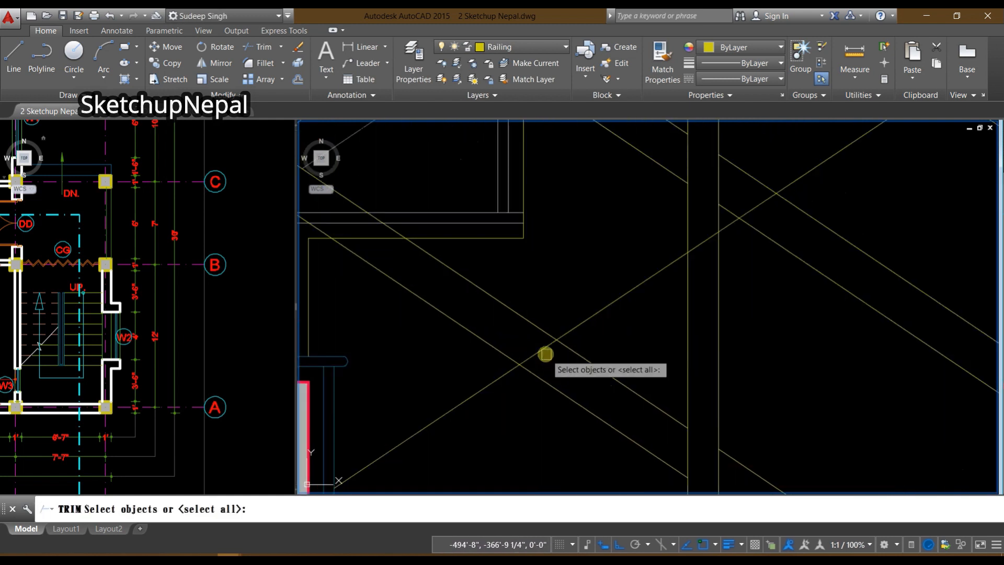
middle_drag(360, 230, 486, 327)
scroll(487, 324, up, 4)
click(499, 369)
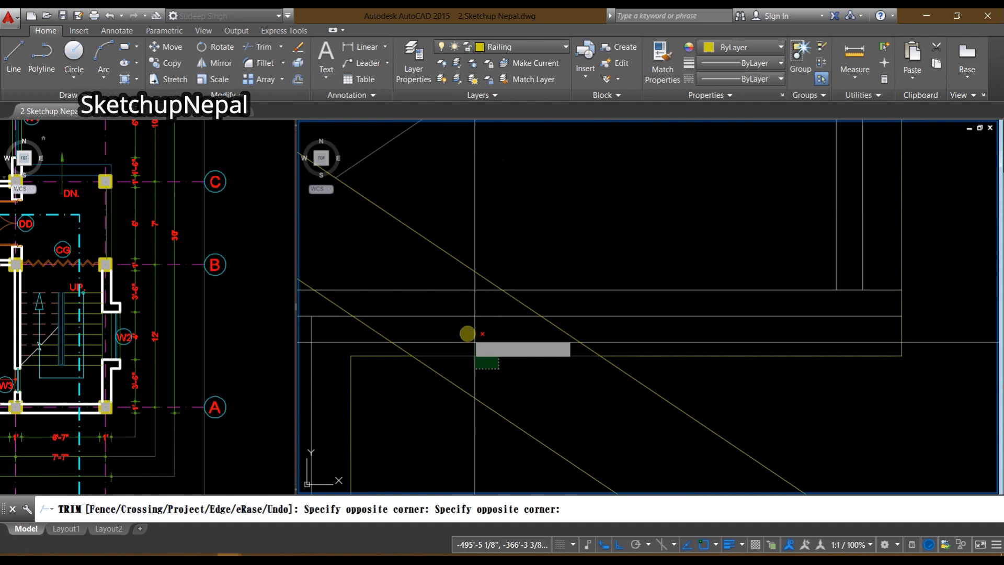
click(443, 301)
click(403, 287)
scroll(420, 289, down, 4)
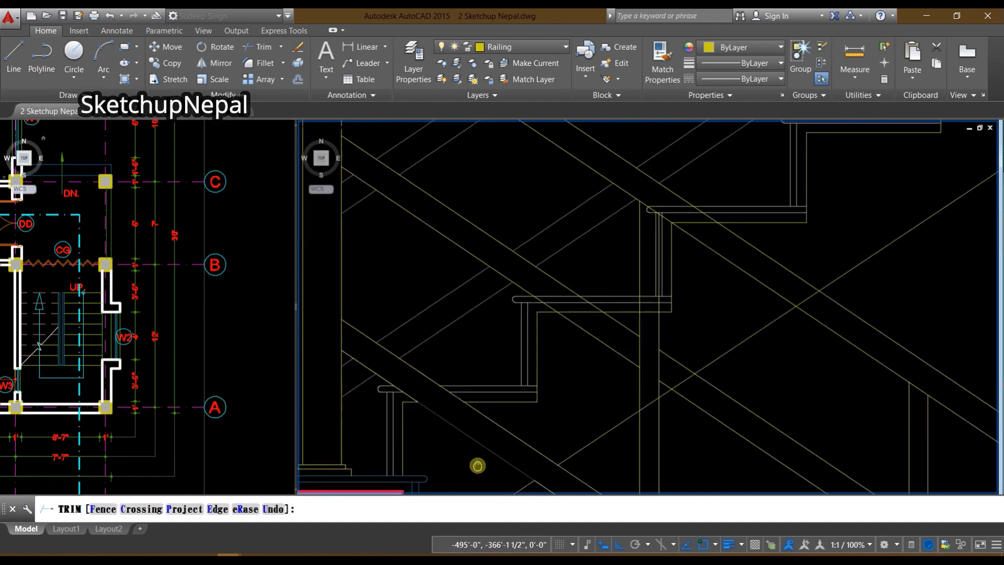
Step: Trim the second rear step's tread lines behind the front flight's middle rail and first baluster
scroll(600, 306, up, 4)
click(594, 274)
scroll(594, 278, down, 1)
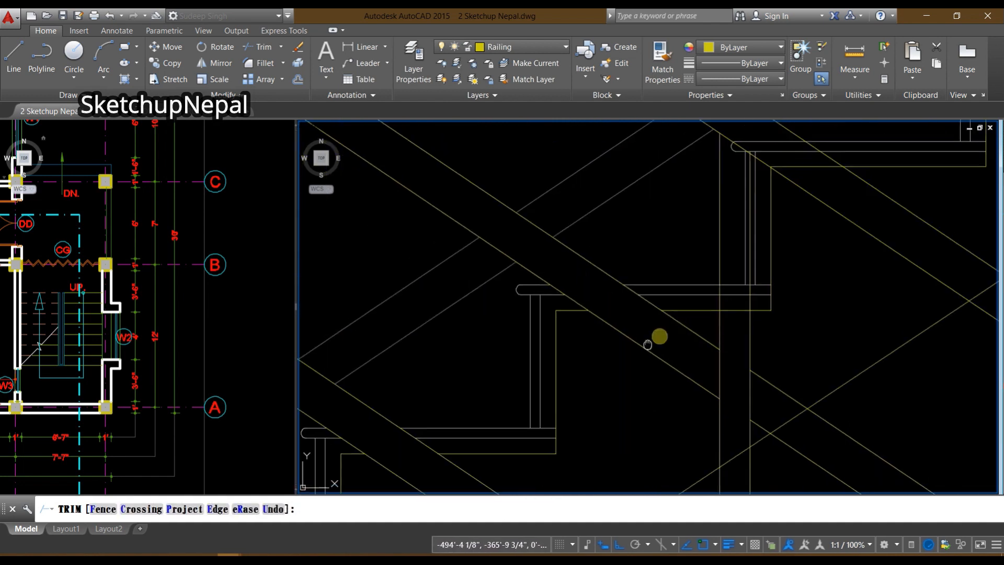
middle_drag(651, 340, 497, 418)
scroll(576, 408, up, 2)
click(576, 413)
click(565, 272)
scroll(565, 282, down, 3)
middle_drag(669, 312, 670, 364)
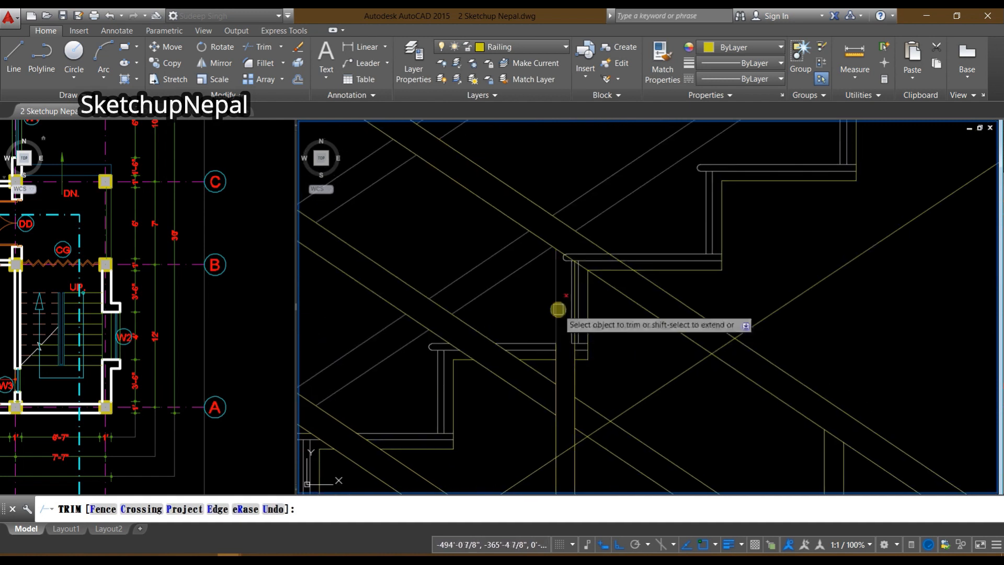
Step: Trim the next rear step's nosing and riser lines where they pass behind the first baluster and handrail
scroll(564, 266, up, 4)
scroll(587, 265, down, 4)
scroll(611, 374, down, 1)
scroll(598, 309, up, 4)
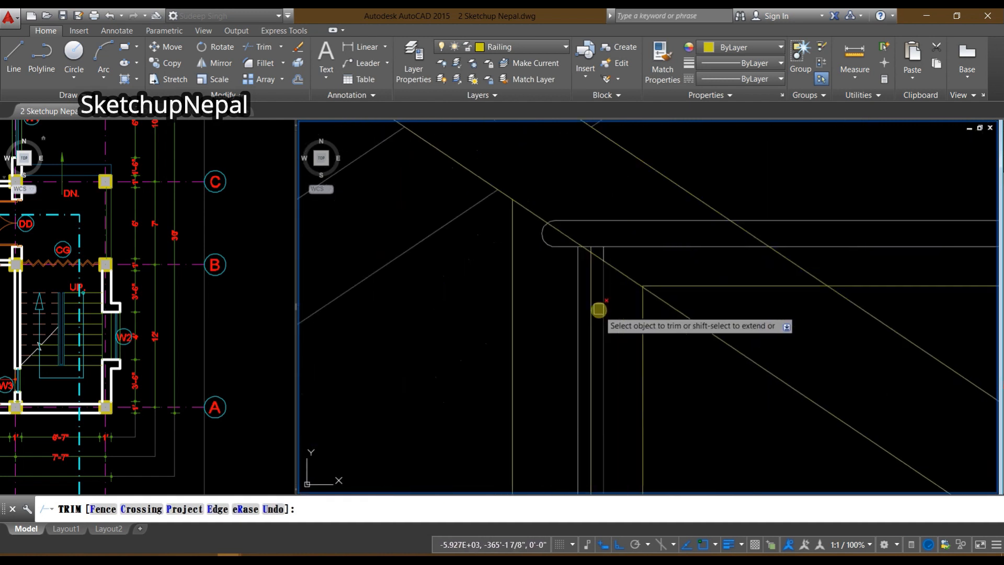
click(507, 248)
scroll(522, 259, down, 4)
middle_drag(577, 375, 589, 272)
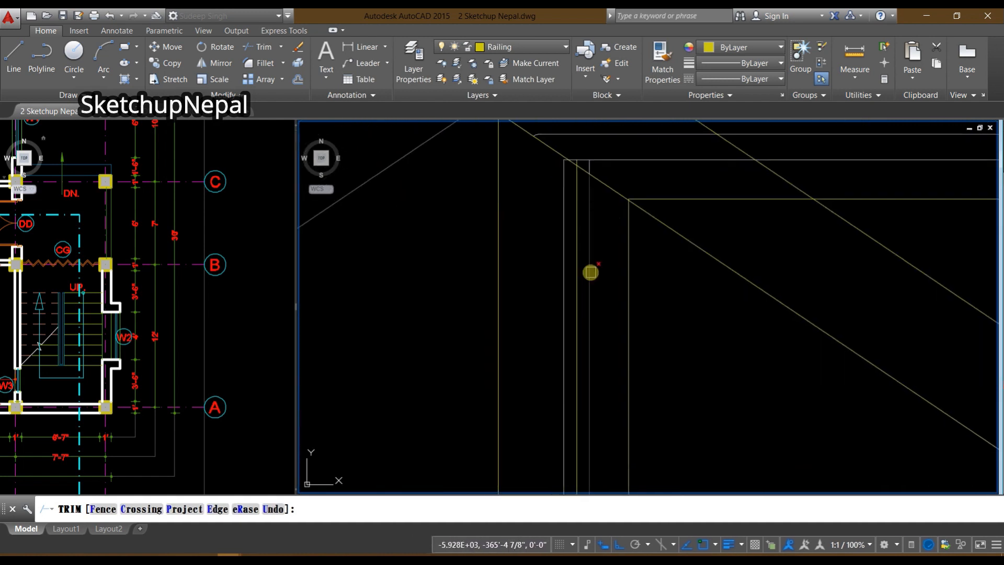
scroll(589, 271, down, 2)
click(598, 268)
click(579, 313)
scroll(626, 370, down, 2)
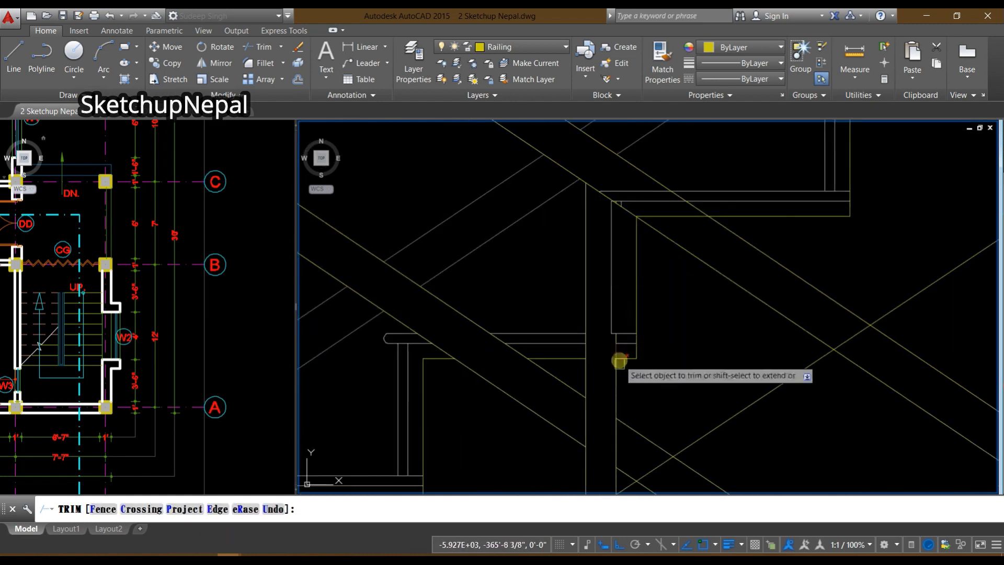
Step: Stretch the first baluster's right edge up past the handrail's lower line, and trim it there
key(Escape)
click(614, 343)
click(616, 333)
scroll(628, 202, up, 2)
click(621, 146)
key(Escape)
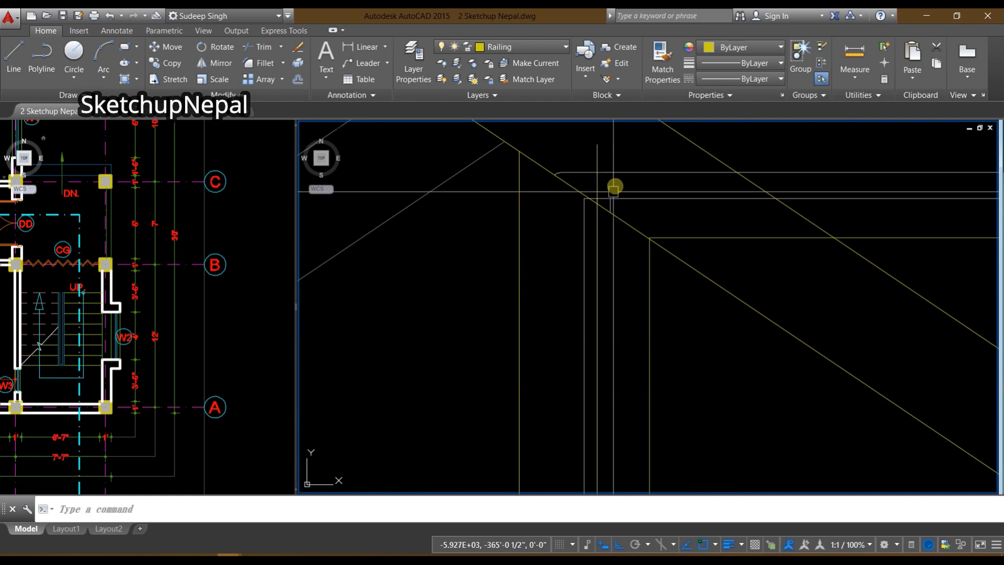
text(tr)
key(space)
click(624, 220)
key(space)
click(597, 152)
middle_drag(617, 190, 586, 294)
key(Escape)
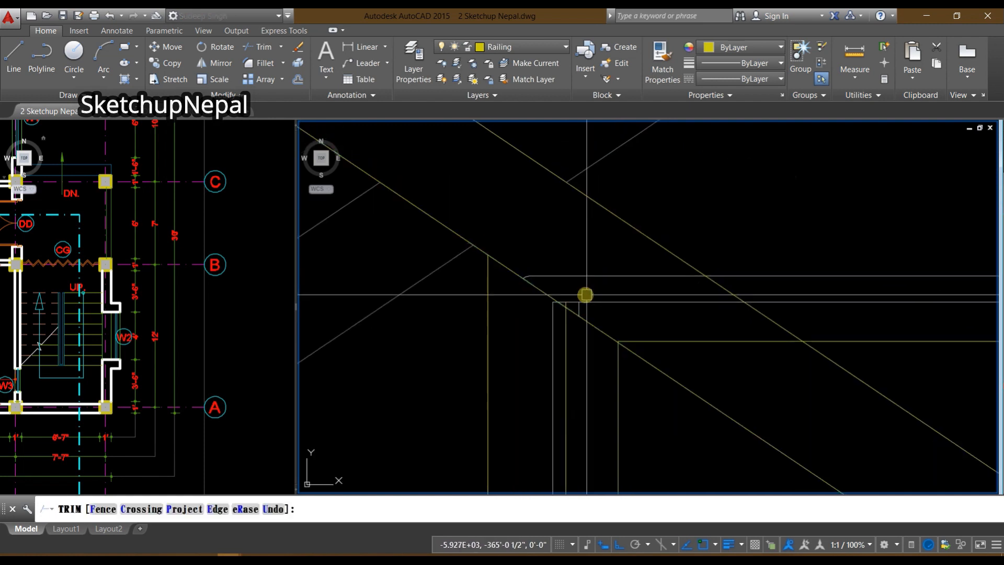
Step: Trim the rear step's tread lines between the two lines of the front flight's handrail
text(tr)
key(space)
key(space)
click(700, 346)
click(659, 310)
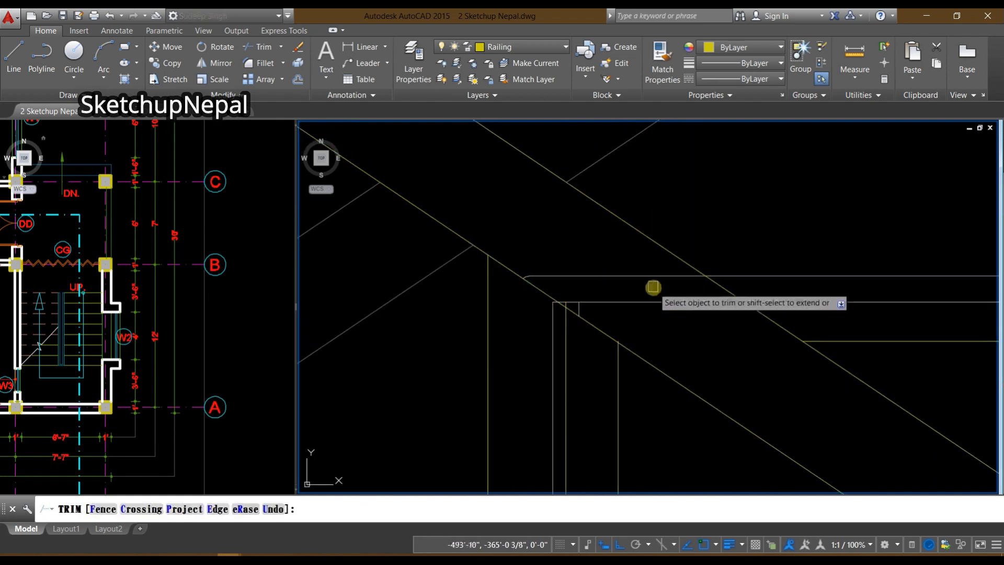
click(633, 268)
click(607, 311)
scroll(574, 310, down, 2)
key(Escape)
Step: Trim the leftover horizontal tread line above the handrail's lower edge near the first baluster
middle_drag(604, 378, 614, 300)
scroll(582, 224, up, 6)
text(tr)
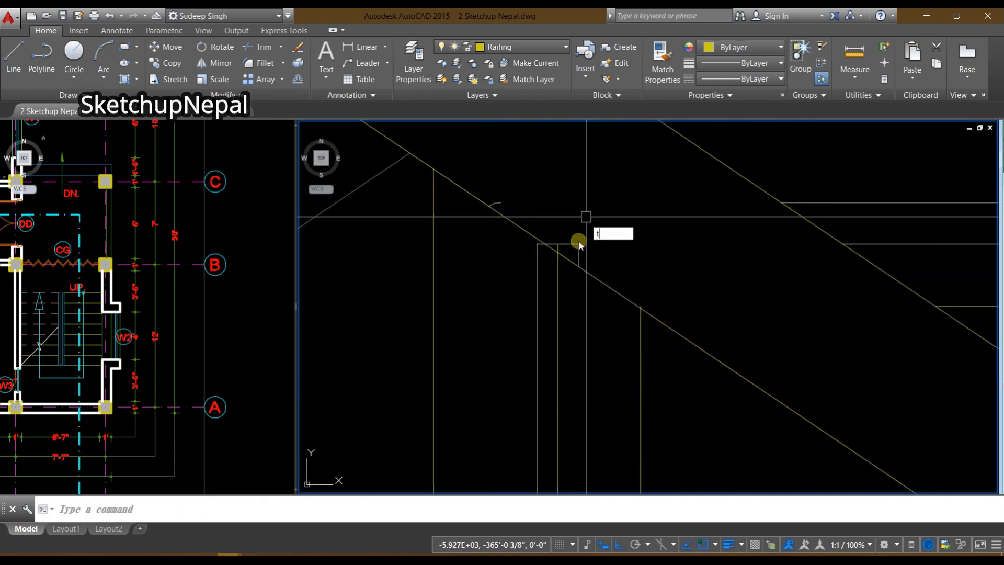
key(space)
key(space)
scroll(575, 240, up, 4)
click(592, 253)
click(563, 241)
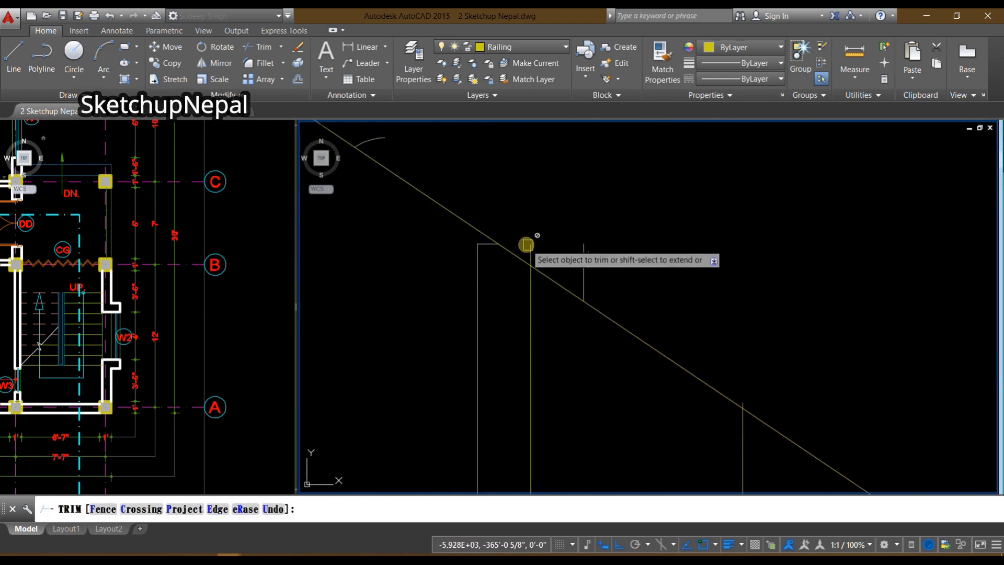
Step: Delete the leftover line and nosing fragments inside the handrail above the first baluster
key(Escape)
click(530, 254)
scroll(550, 237, up, 2)
scroll(548, 240, down, 11)
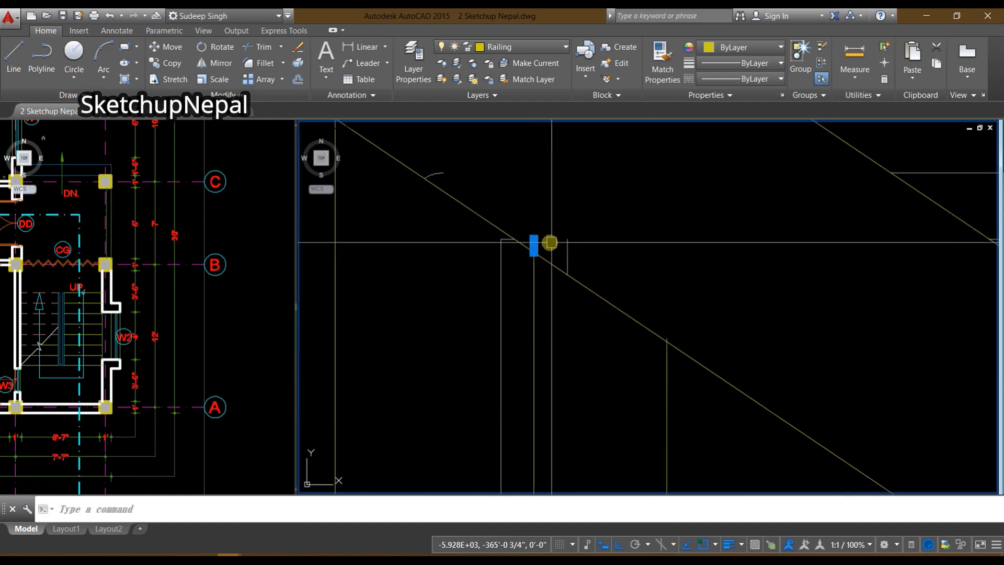
key(Delete)
scroll(565, 220, up, 6)
click(537, 218)
click(590, 294)
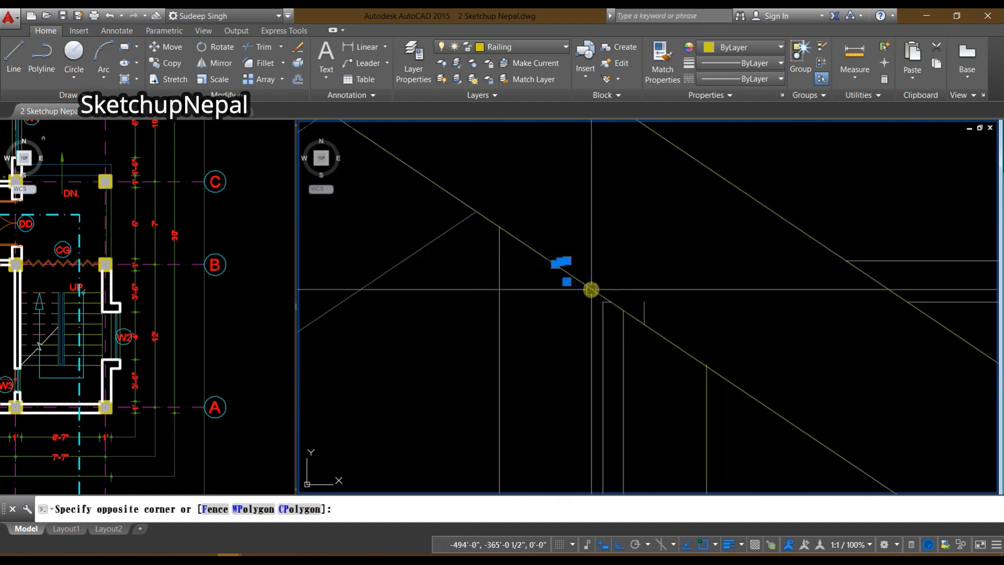
scroll(574, 209, down, 6)
key(Delete)
Step: Trim the remaining riser and tread stubs of the rear step behind the first baluster
scroll(572, 310, up, 2)
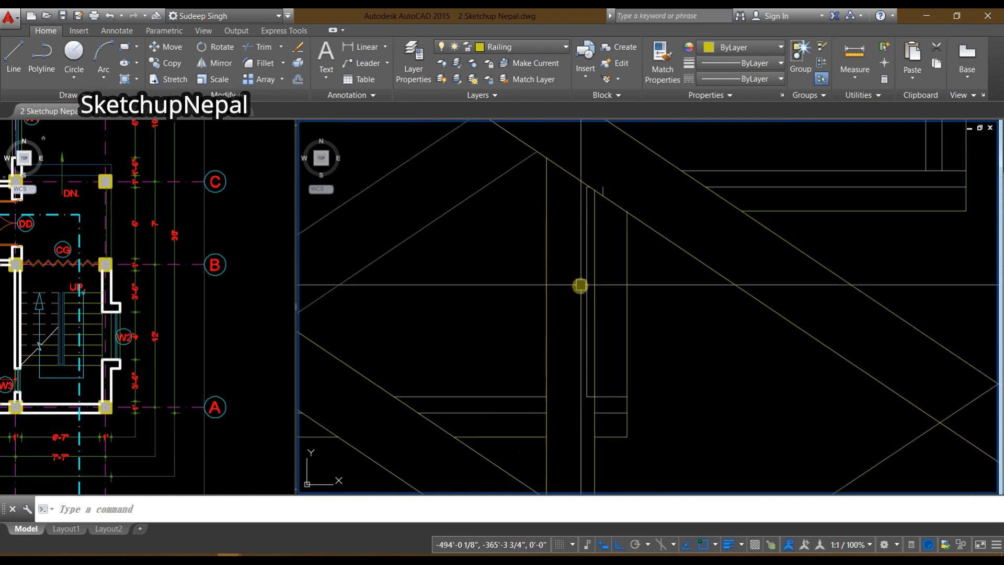
scroll(587, 281, down, 6)
scroll(594, 317, up, 10)
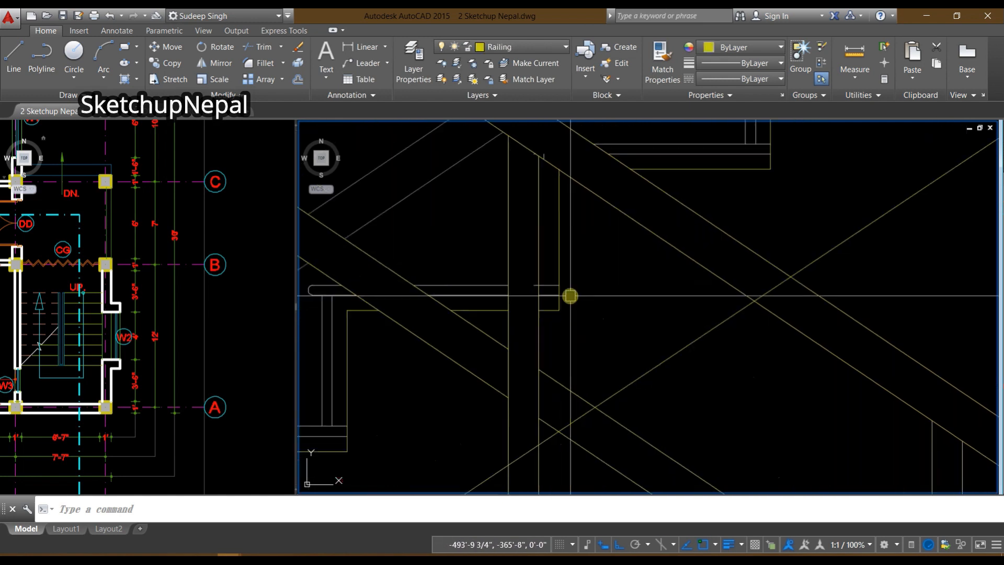
text(tr)
key(Return)
key(Escape)
scroll(572, 292, down, 5)
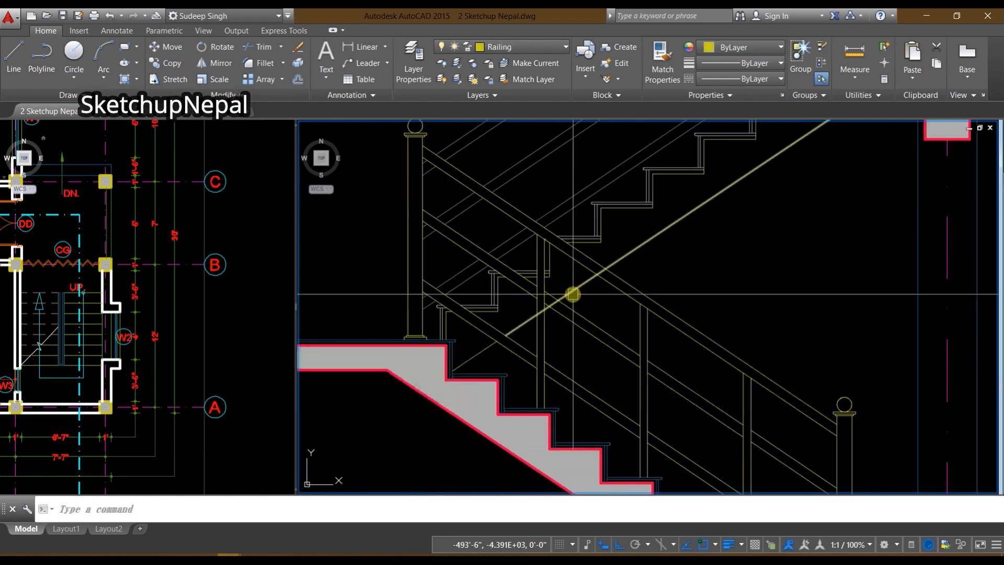
Step: Trim the rear flight's sloping soffit line where it passes behind the front flight's first baluster and rails
scroll(517, 387, up, 5)
text(tr)
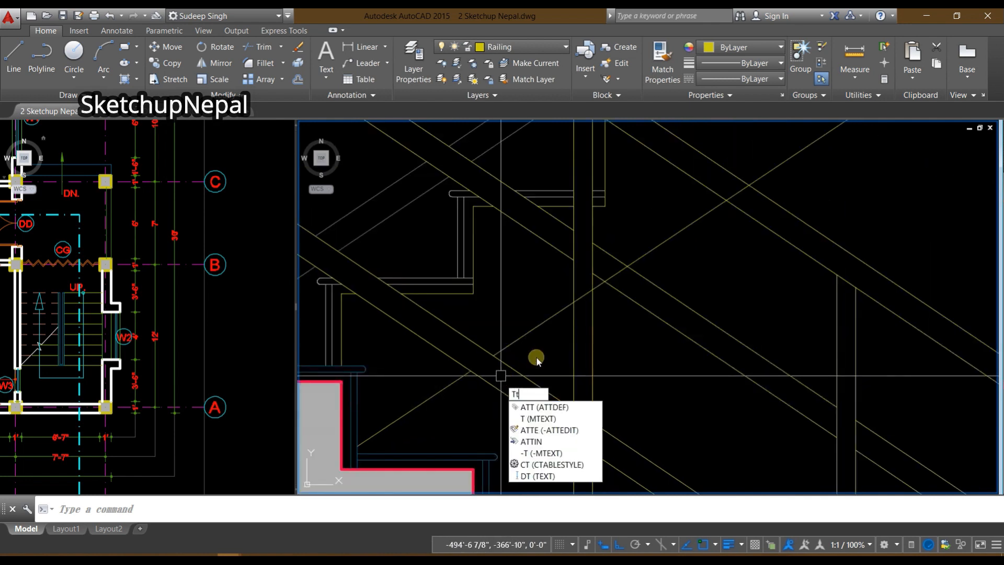
key(Return)
scroll(564, 319, up, 4)
key(Return)
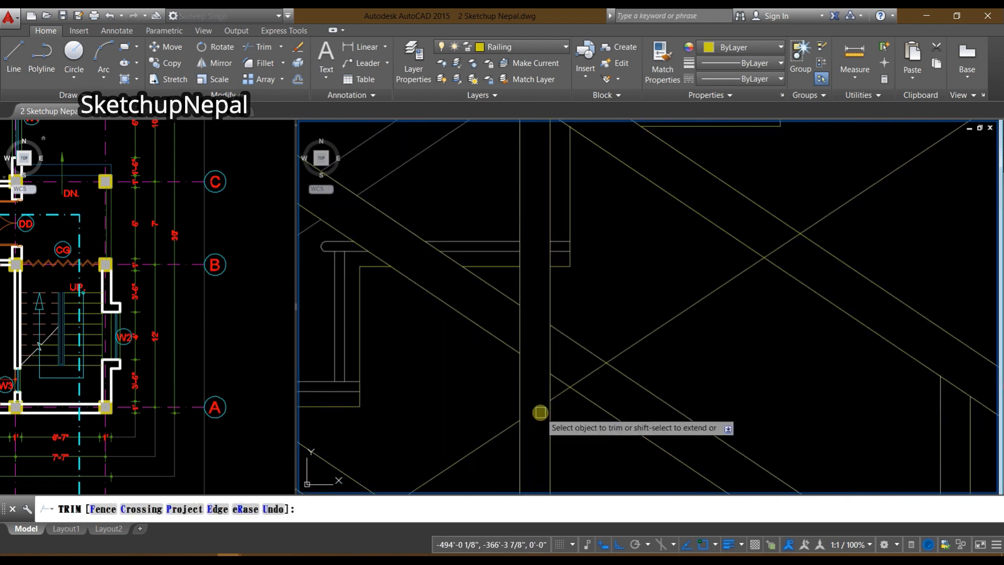
scroll(589, 381, down, 4)
scroll(636, 409, up, 3)
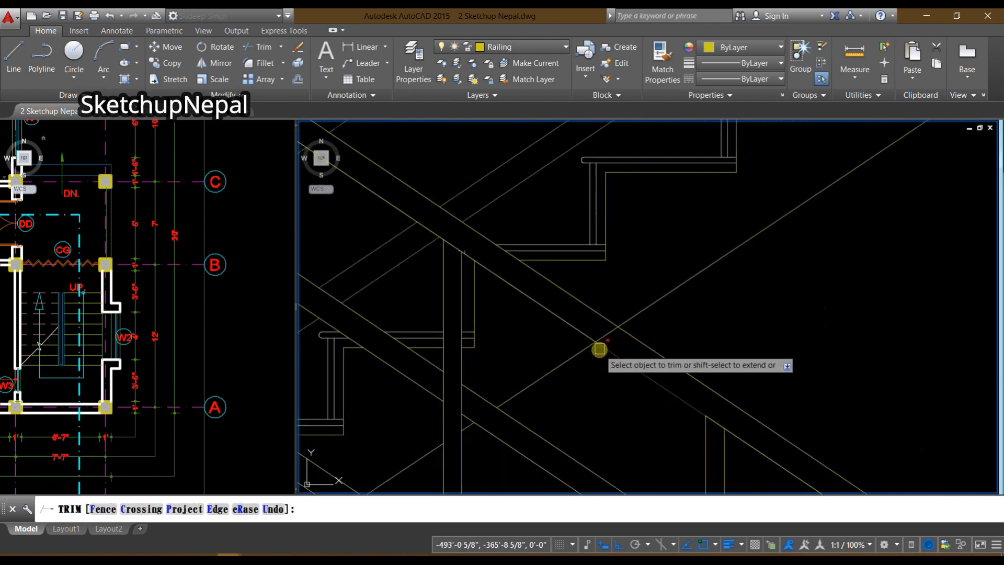
scroll(605, 330, down, 3)
scroll(686, 303, down, 3)
key(Escape)
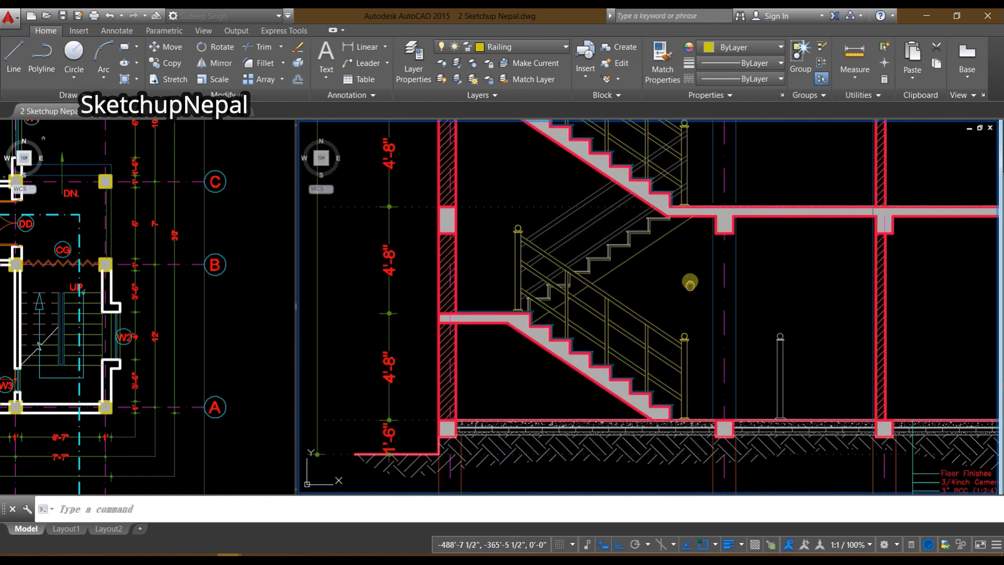
Step: Inspect the trimmed rear steps, soffit line and railings around the mid-landing for remaining hidden lines
scroll(663, 357, up, 3)
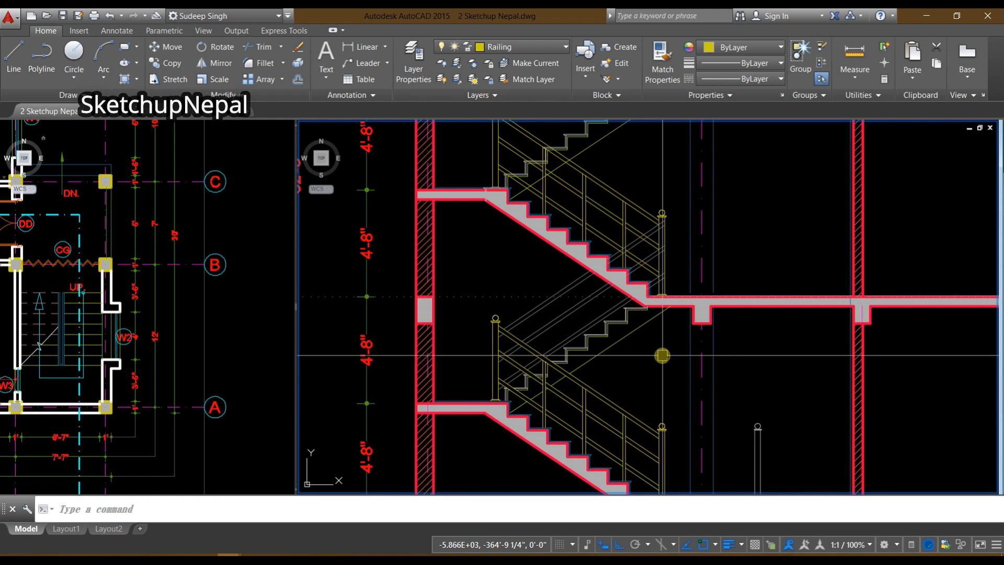
scroll(556, 409, up, 5)
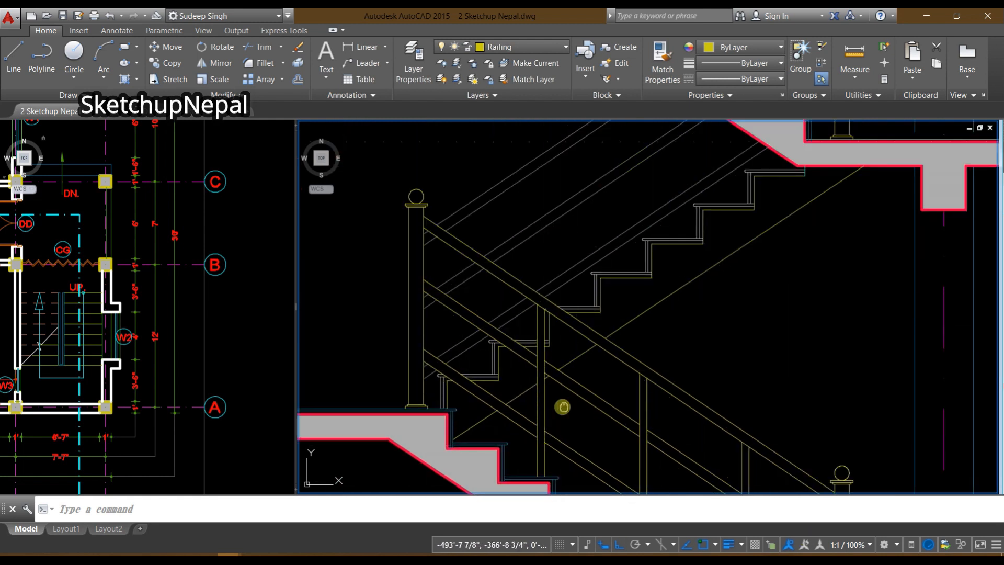
middle_drag(562, 407, 507, 388)
scroll(507, 386, down, 4)
middle_drag(500, 327, 431, 450)
scroll(490, 394, up, 4)
scroll(538, 346, down, 4)
scroll(525, 290, up, 2)
middle_drag(471, 416, 532, 296)
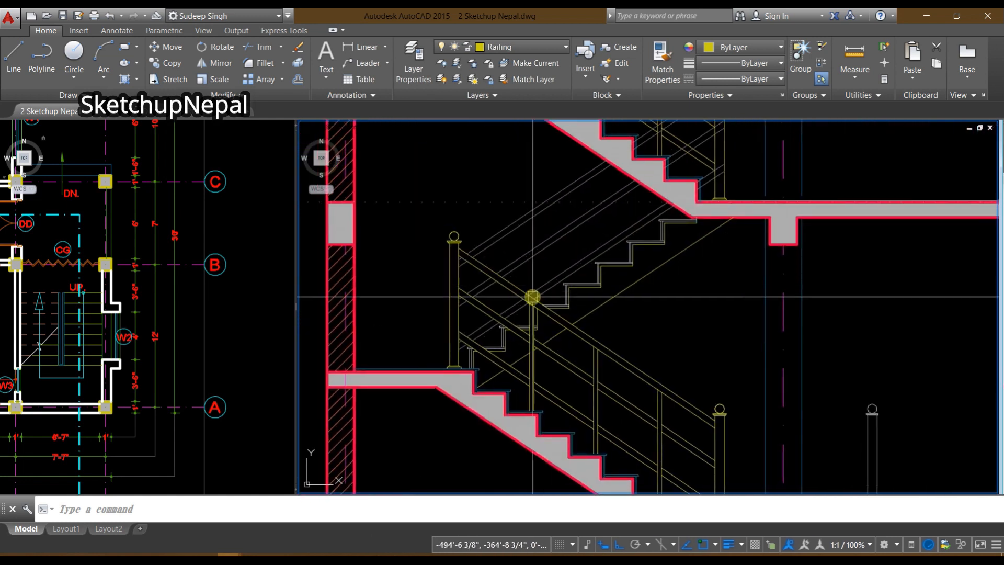
Step: Trim the rear rail lines hidden behind the last baluster and adjoining rails of the lower front flight
middle_drag(670, 258, 663, 449)
scroll(694, 279, up, 3)
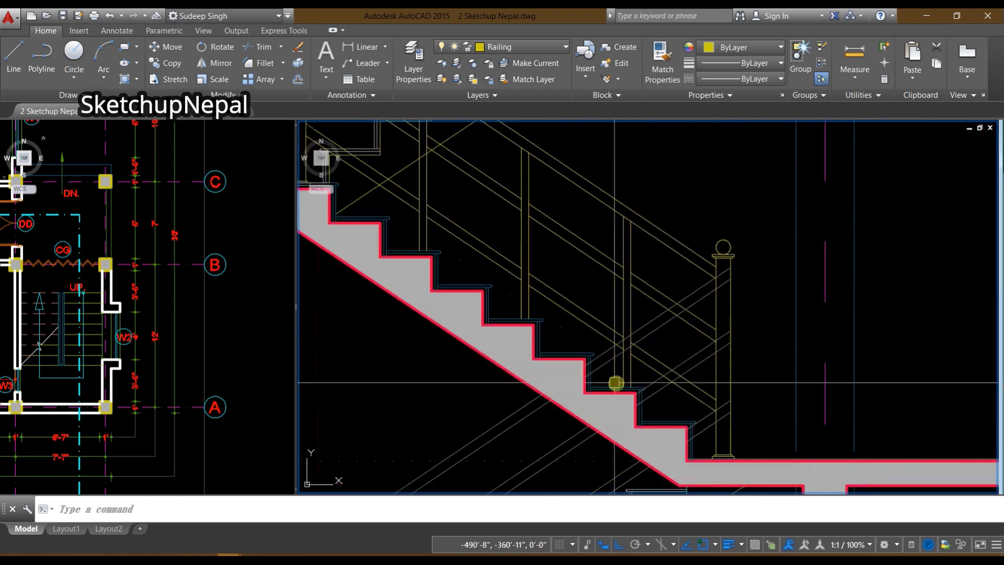
scroll(626, 343, down, 3)
scroll(626, 343, up, 5)
text(tr)
key(Return)
key(Return)
scroll(619, 334, down, 4)
scroll(626, 273, up, 3)
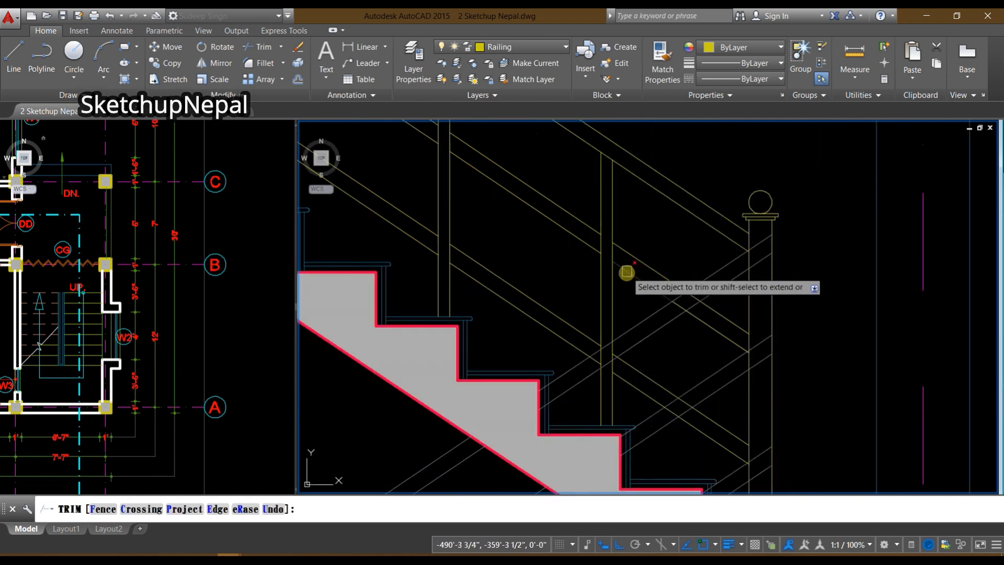
scroll(599, 366, up, 4)
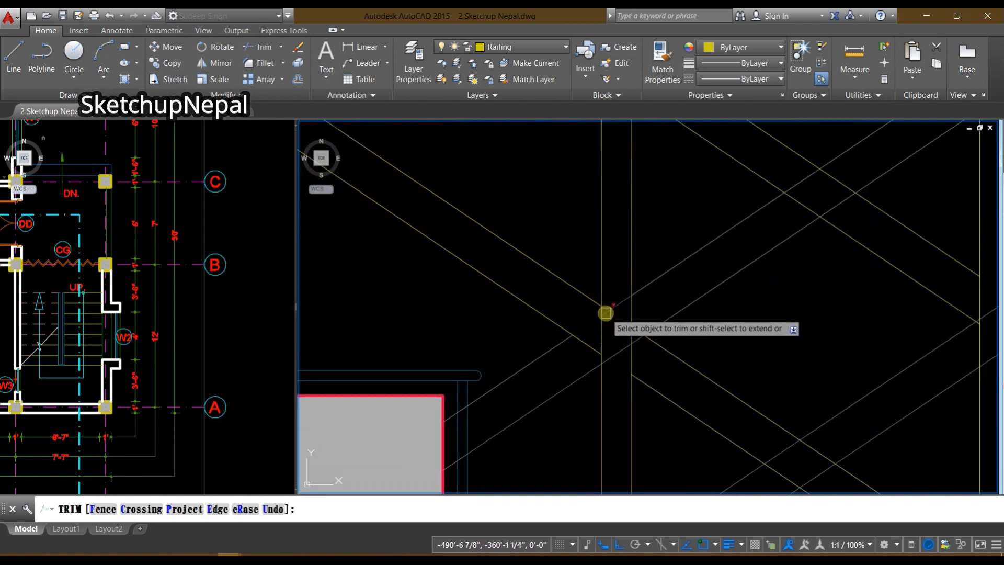
click(606, 313)
scroll(638, 356, up, 2)
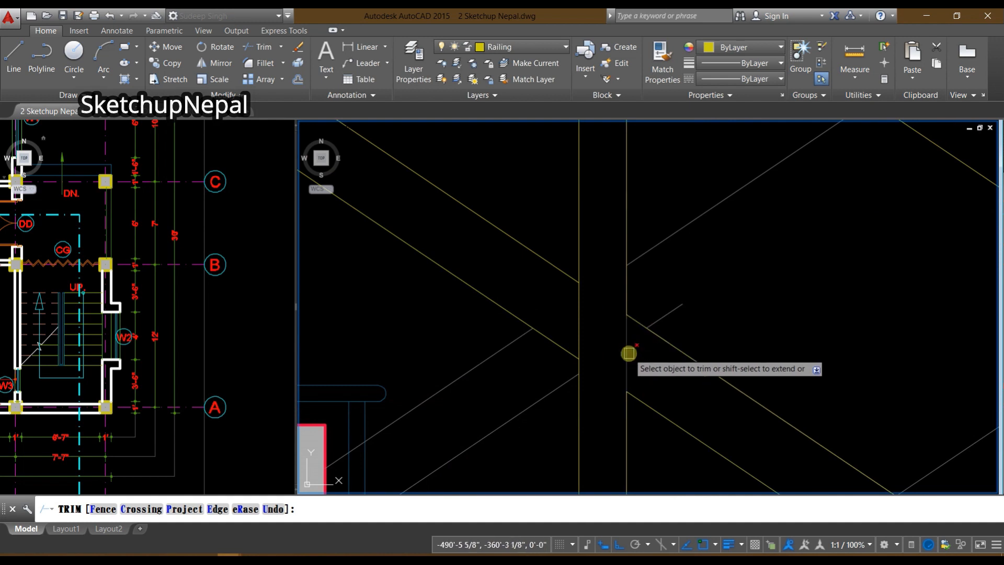
Step: Trim the rear rails where they pass behind the front middle rail and the newel post at the flight's foot
scroll(627, 356, down, 3)
scroll(665, 288, up, 3)
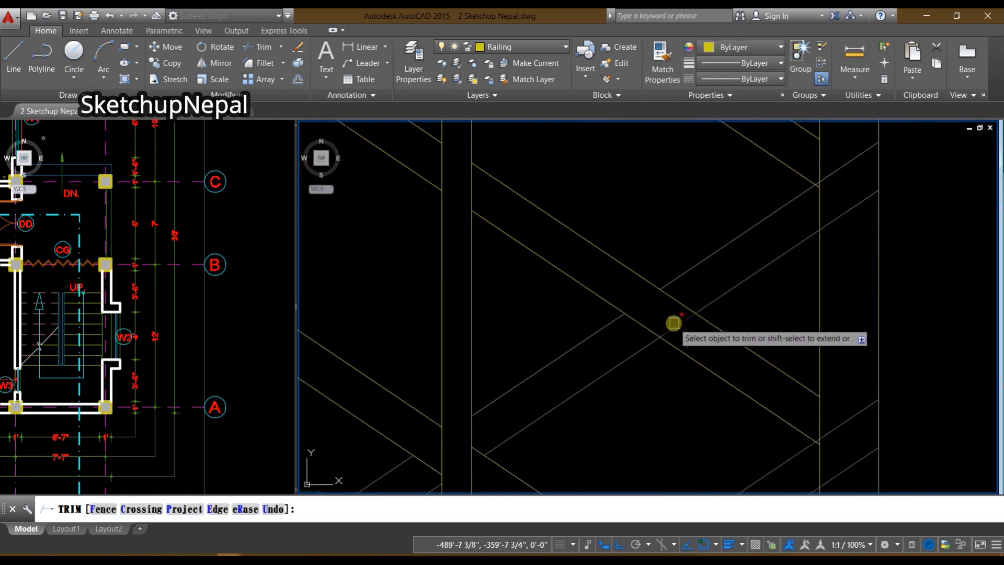
middle_drag(823, 247, 716, 360)
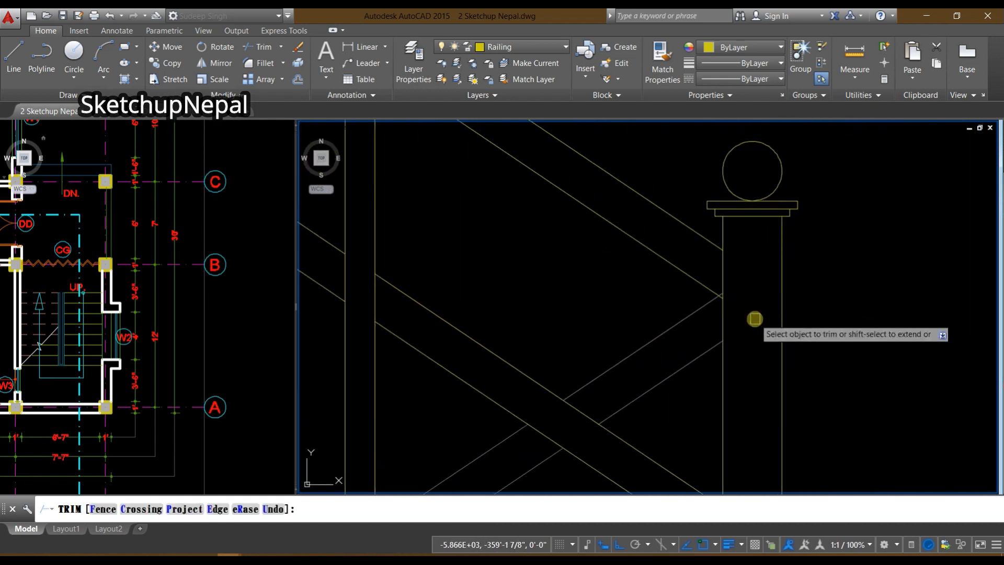
scroll(755, 319, down, 3)
scroll(762, 256, up, 3)
click(762, 334)
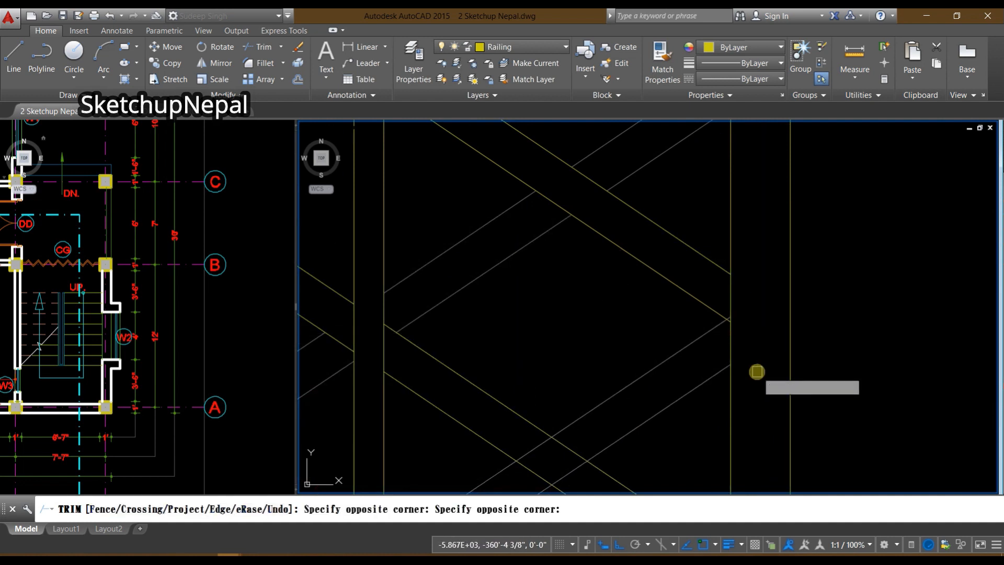
click(757, 371)
Step: Trim the lowest rear rail lines where they run behind the newel post at the foot of the flight
scroll(722, 318, up, 4)
scroll(748, 313, down, 4)
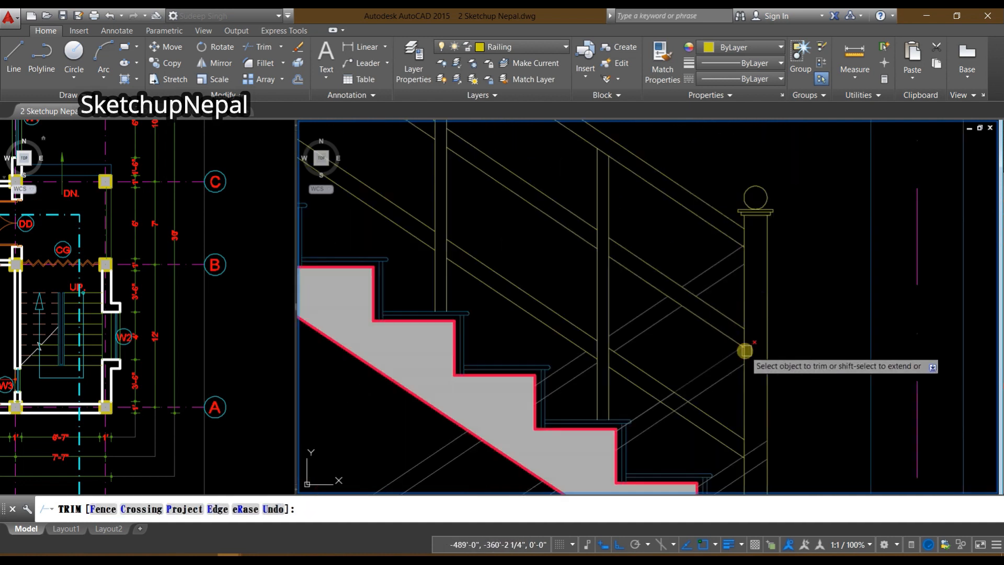
scroll(754, 312, up, 2)
scroll(724, 316, up, 6)
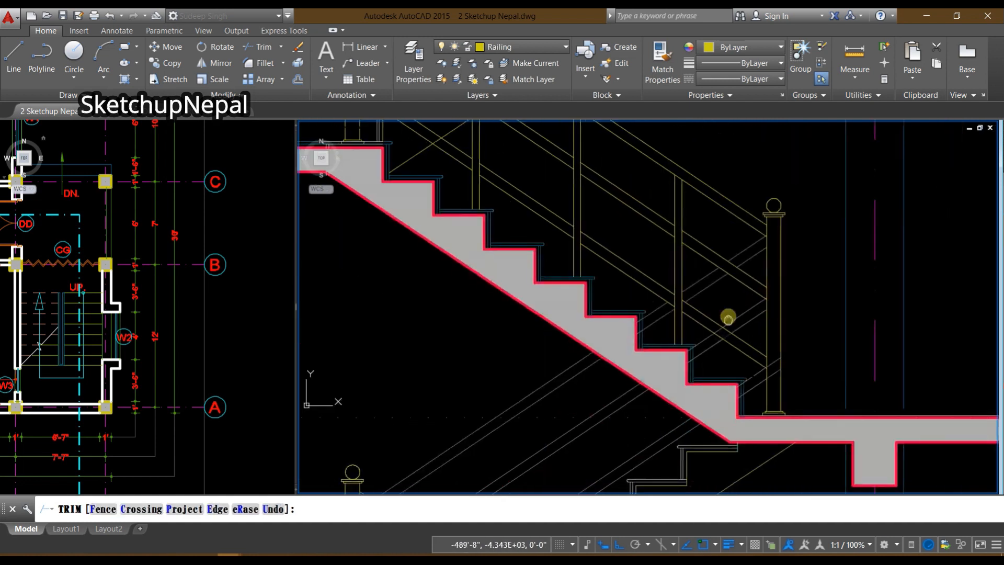
scroll(727, 349, up, 3)
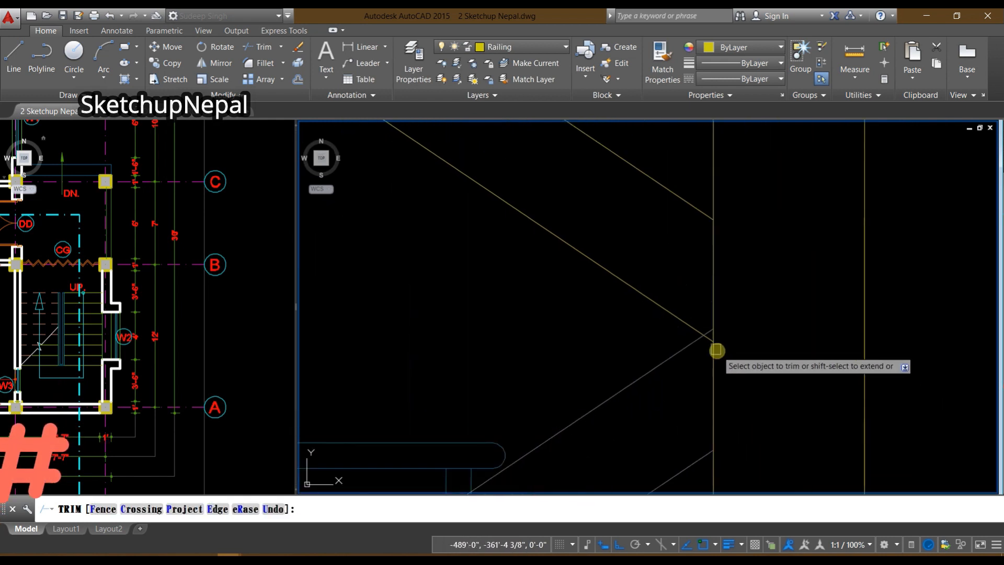
scroll(688, 292, down, 4)
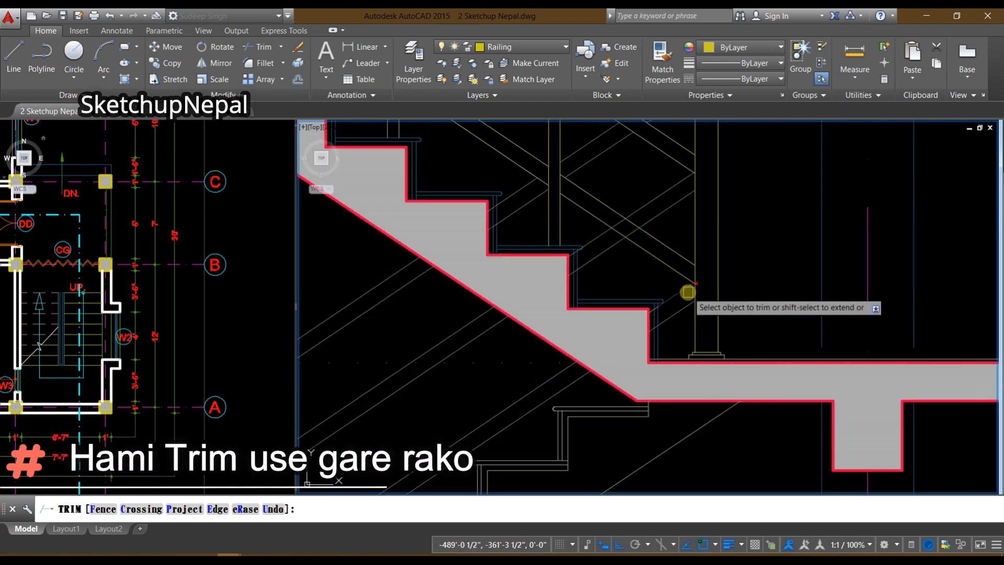
scroll(656, 340, up, 3)
key(Escape)
text(t)
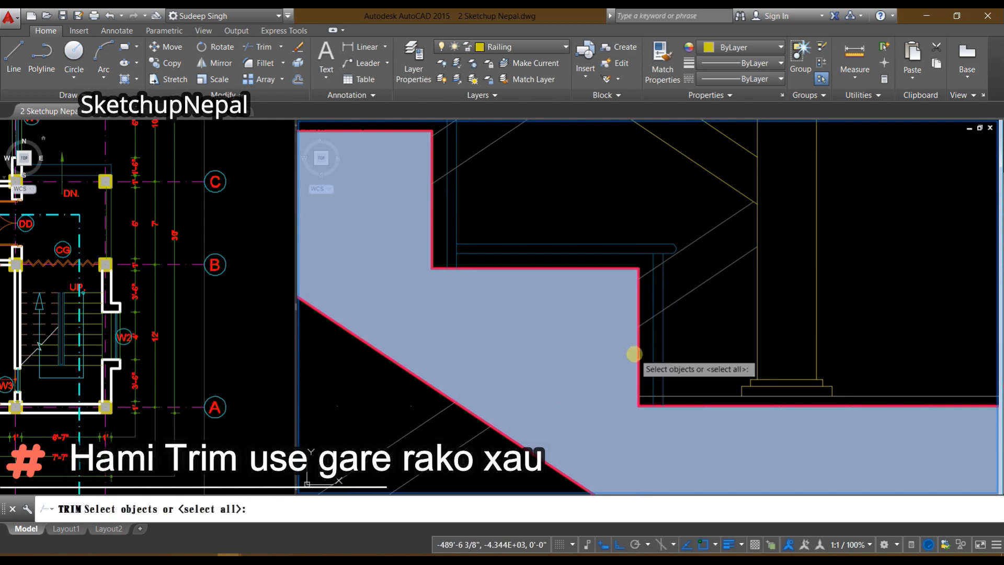
click(635, 354)
key(Return)
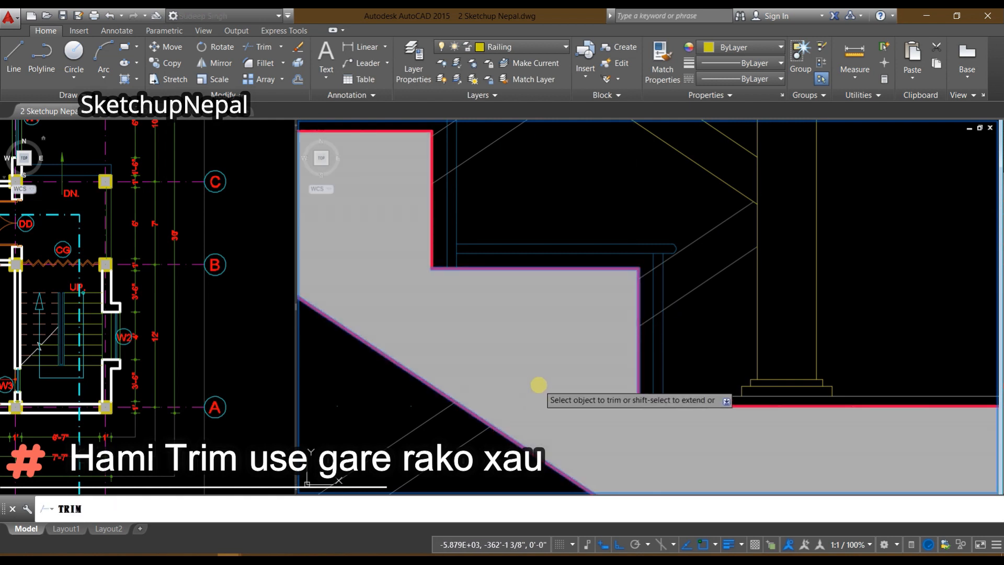
scroll(544, 389, down, 5)
Step: Trim the rear rail ends hidden behind the riser finish of the front flight's bottom step
scroll(657, 284, up, 6)
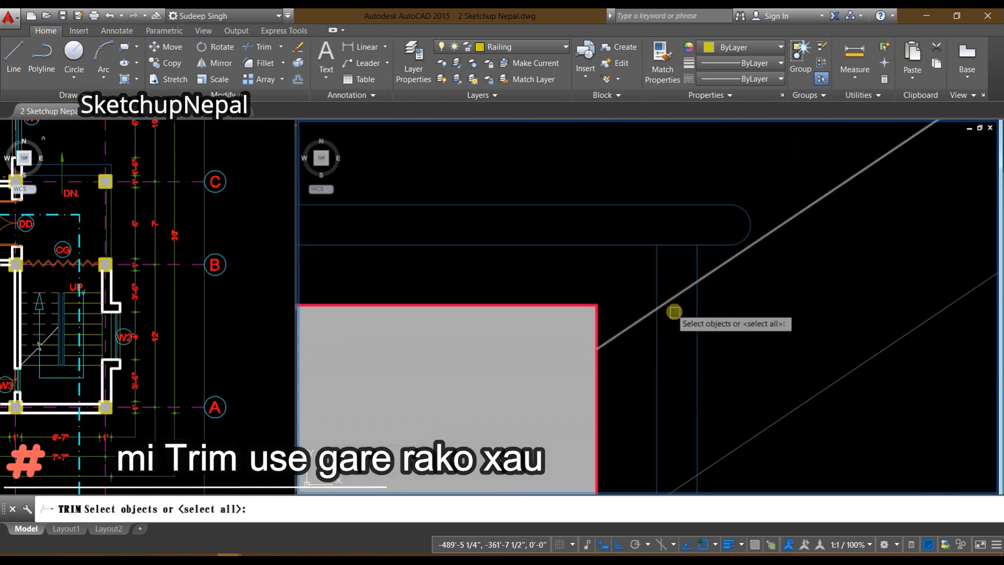
click(641, 324)
scroll(640, 363, down, 2)
click(644, 465)
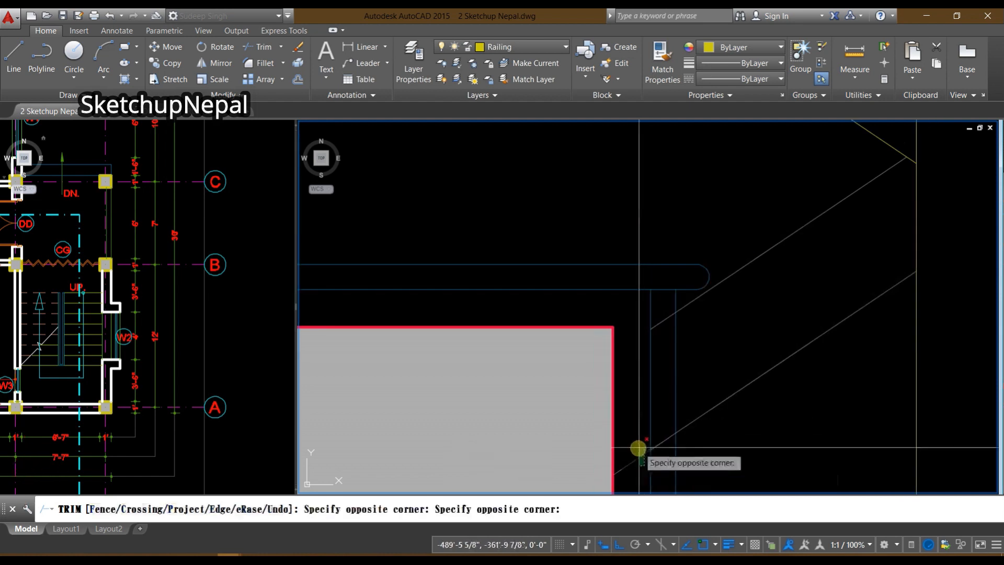
click(639, 448)
click(663, 441)
scroll(659, 312, down, 3)
key(Escape)
scroll(646, 287, up, 5)
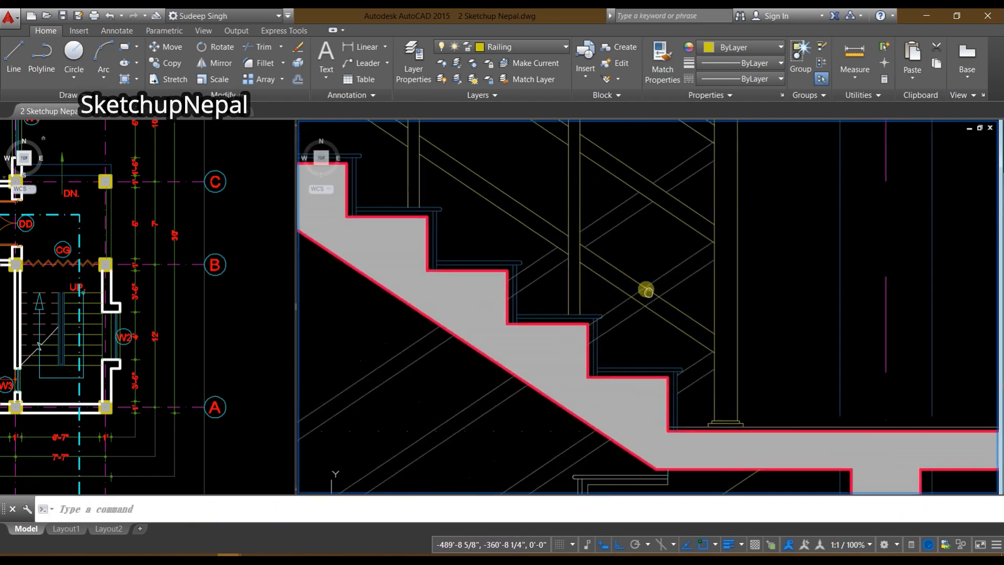
Step: Trim the rear rail ends hidden behind the nosing and riser finishes of the next steps up the front flight
text(tr)
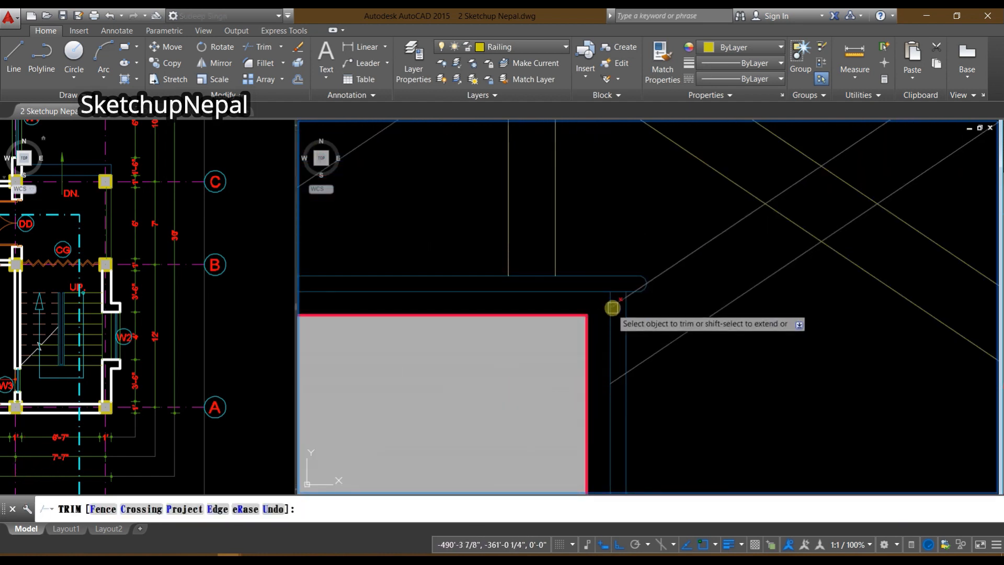
scroll(615, 378, down, 3)
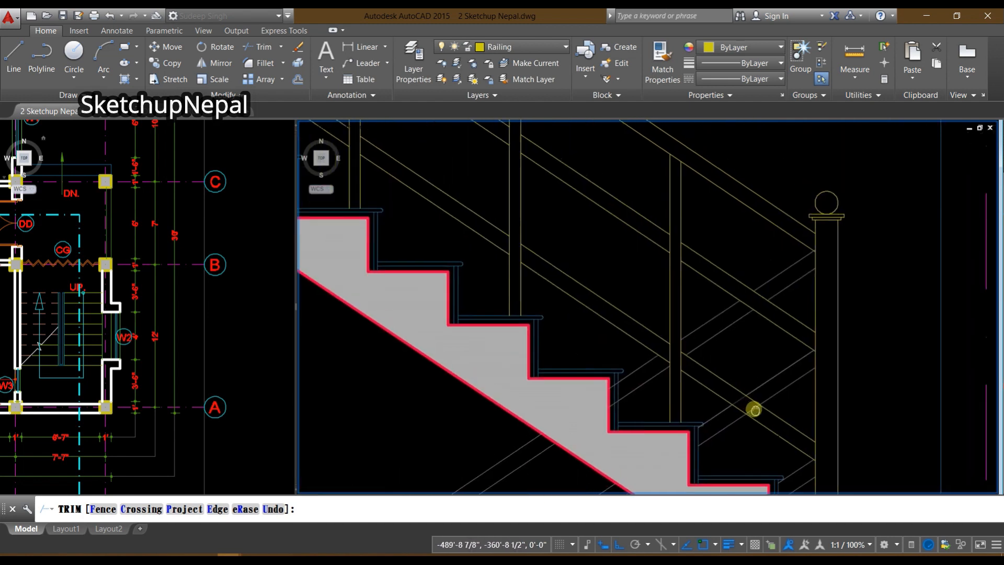
key(Escape)
scroll(661, 454, up, 4)
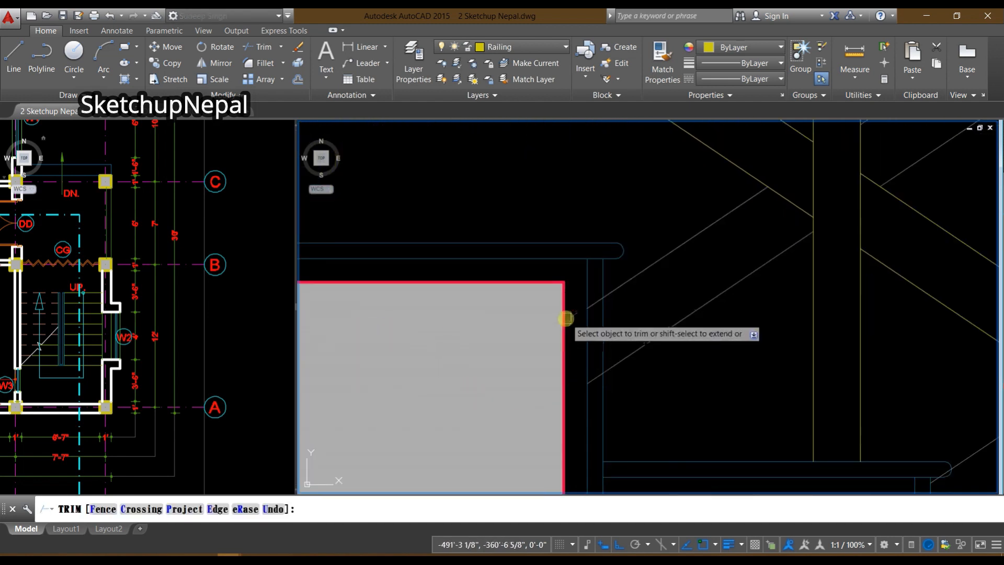
scroll(591, 308, up, 4)
scroll(616, 476, down, 3)
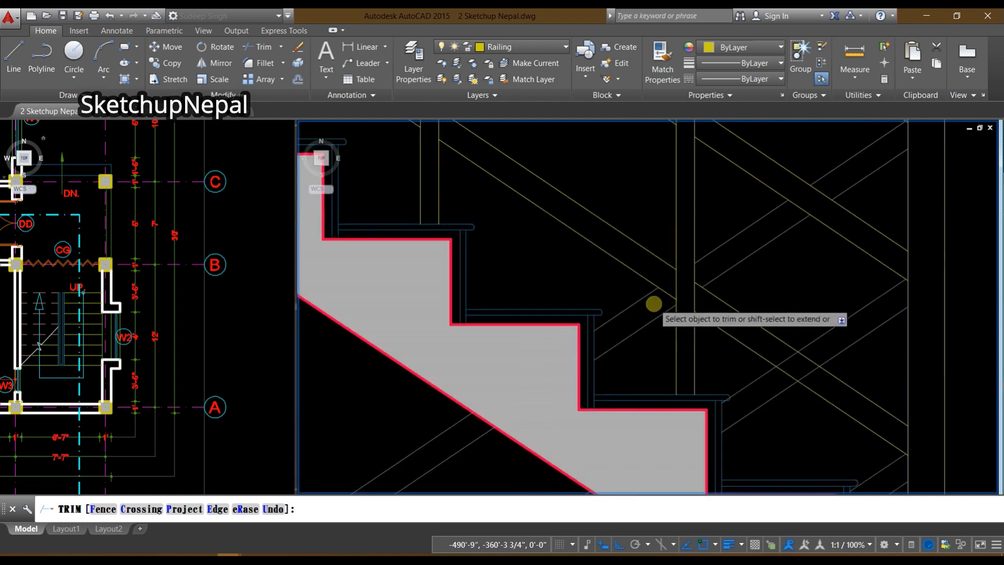
key(Escape)
Step: Copy the three pairs of rear rail lines from the flight below up to the topmost rear flight
mouse_move(278, 559)
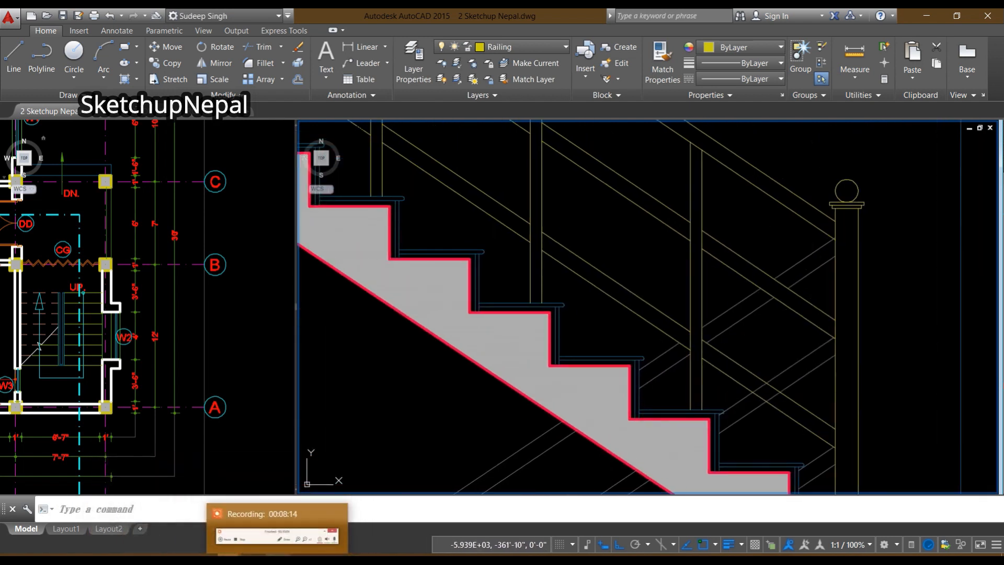
scroll(640, 309, down, 4)
middle_drag(670, 339, 639, 286)
scroll(697, 415, down, 2)
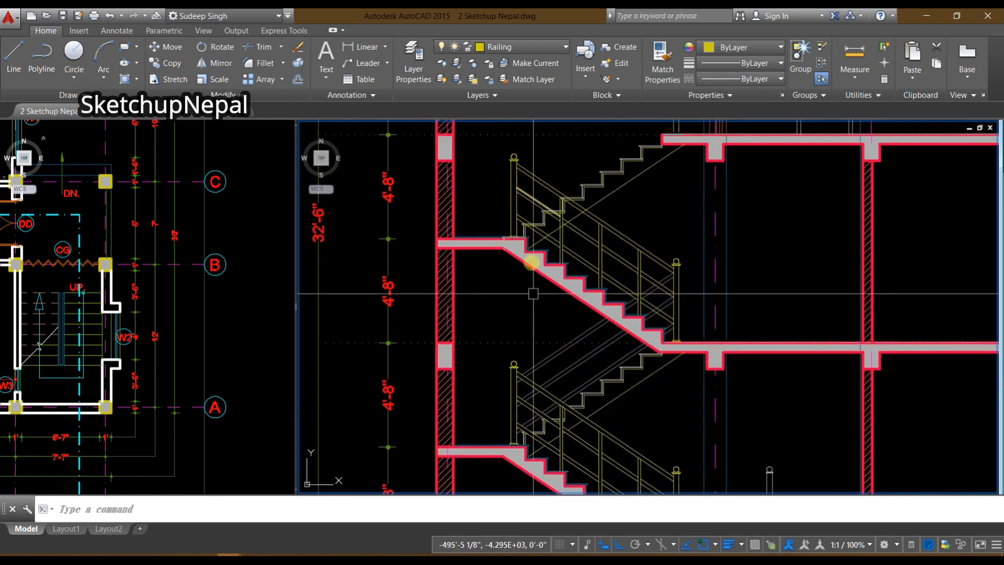
scroll(597, 401, up, 5)
scroll(598, 401, up, 2)
click(643, 370)
click(530, 272)
middle_drag(657, 383, 579, 304)
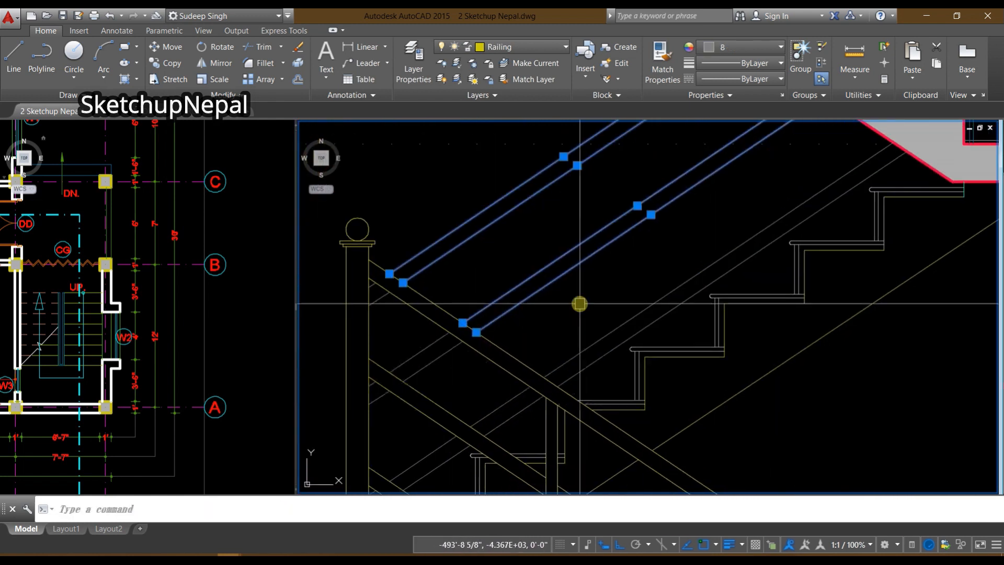
scroll(565, 322, down, 2)
text(c)
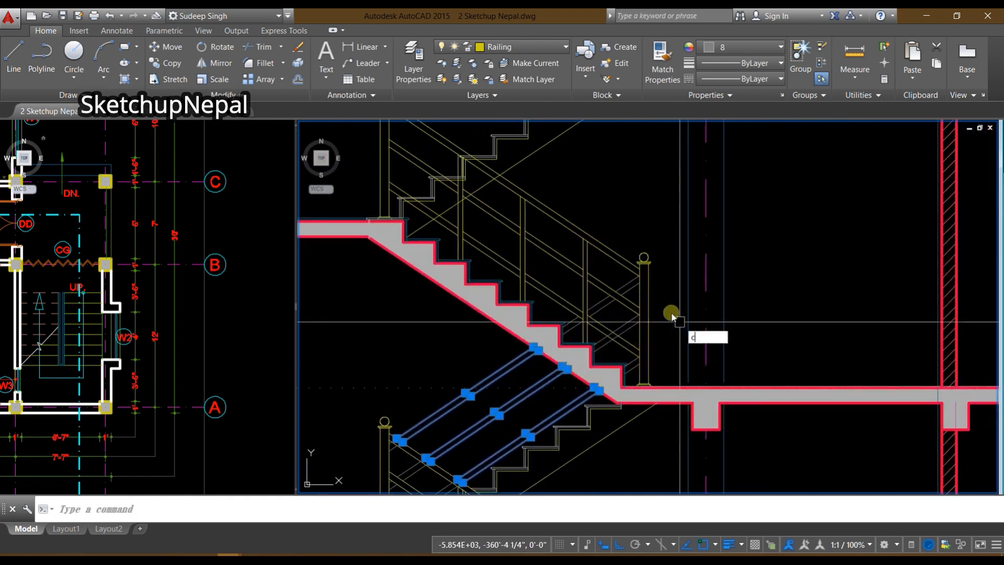
key(space)
scroll(653, 256, up, 4)
click(628, 242)
scroll(628, 257, down, 4)
middle_drag(617, 178, 628, 425)
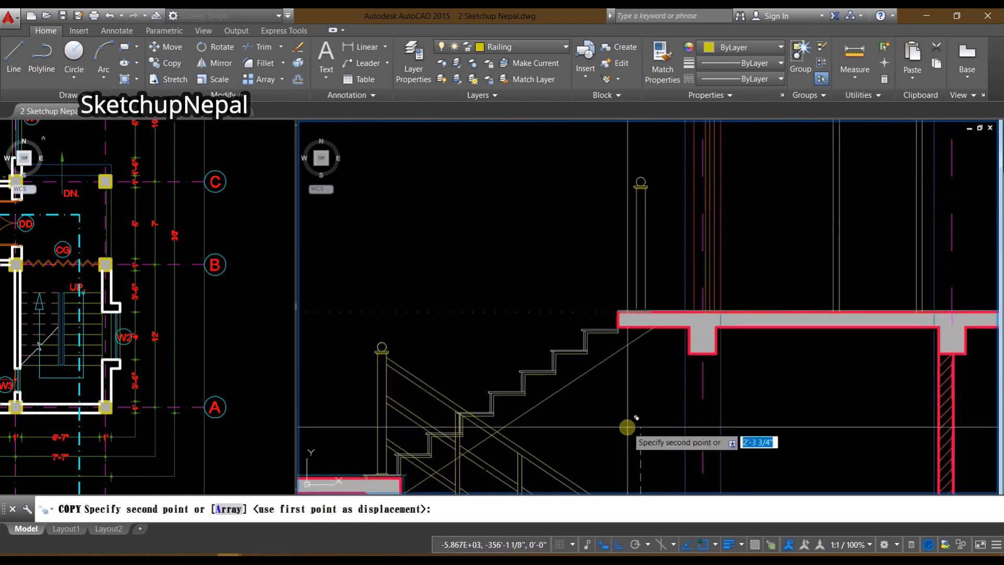
scroll(628, 170, up, 4)
click(657, 194)
key(Escape)
scroll(648, 184, down, 6)
Step: Extend the upper ends of the copied rear rails to the newel post on the top floor slab
scroll(593, 266, up, 4)
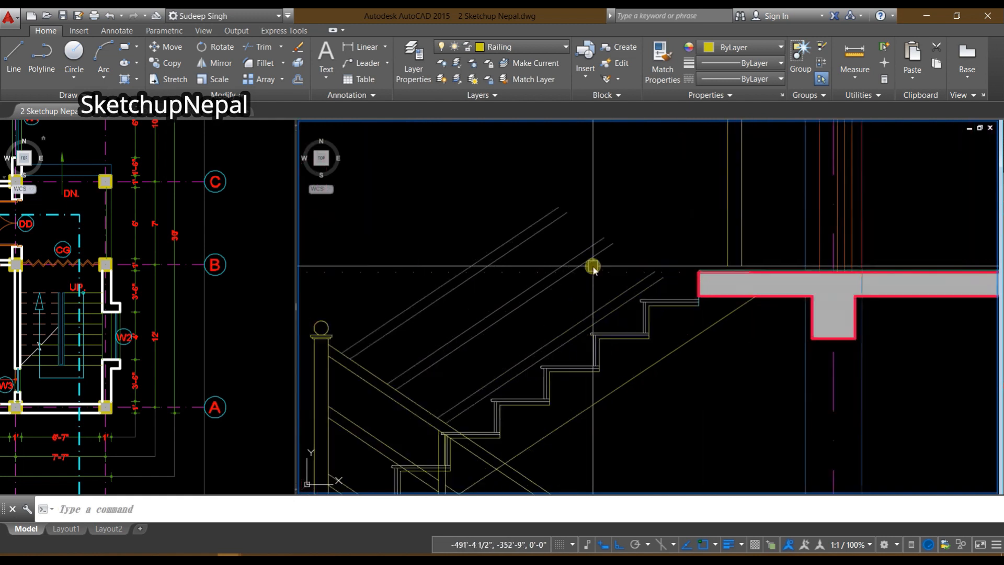
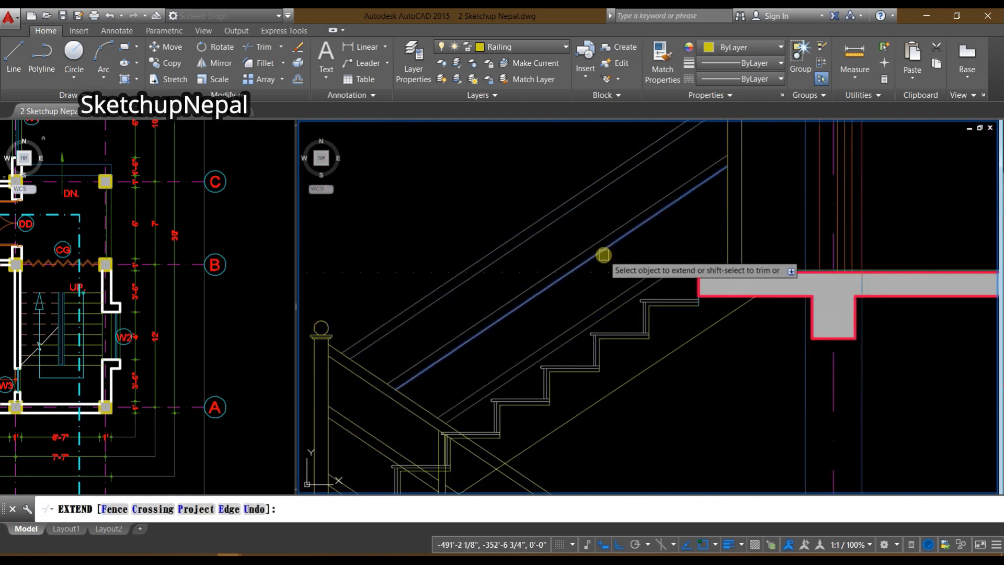
scroll(660, 281, down, 3)
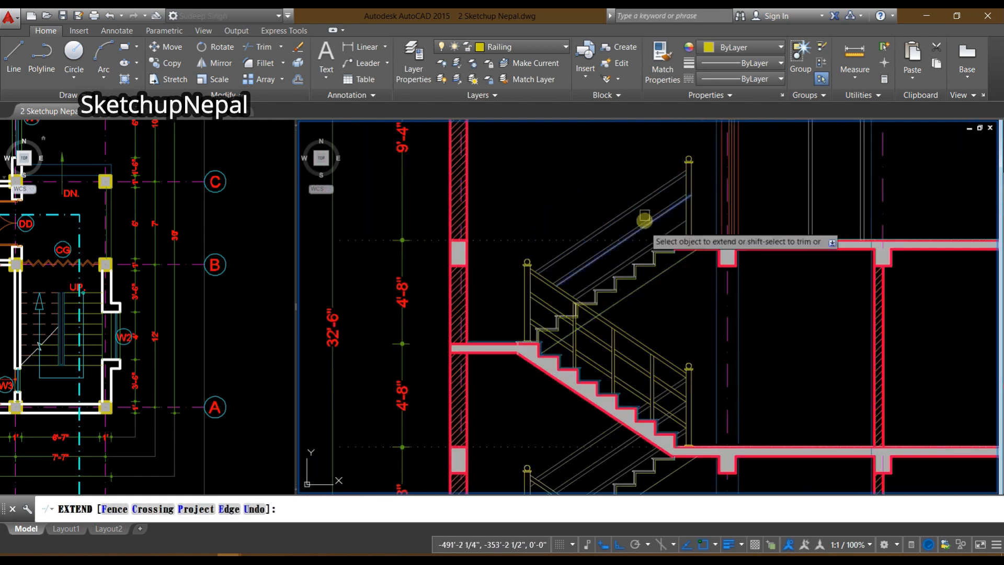
scroll(646, 220, up, 4)
scroll(534, 303, down, 1)
scroll(563, 280, up, 2)
key(Escape)
Step: Extend the lower ends of the copied rear rails to the newel post on the mid-landing
text(e)
key(Return)
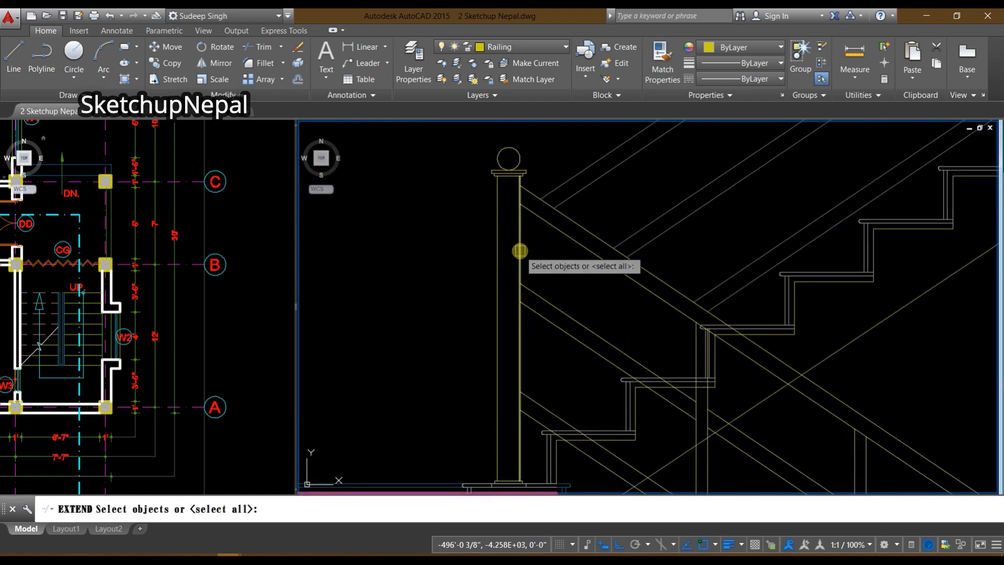
key(Return)
click(649, 226)
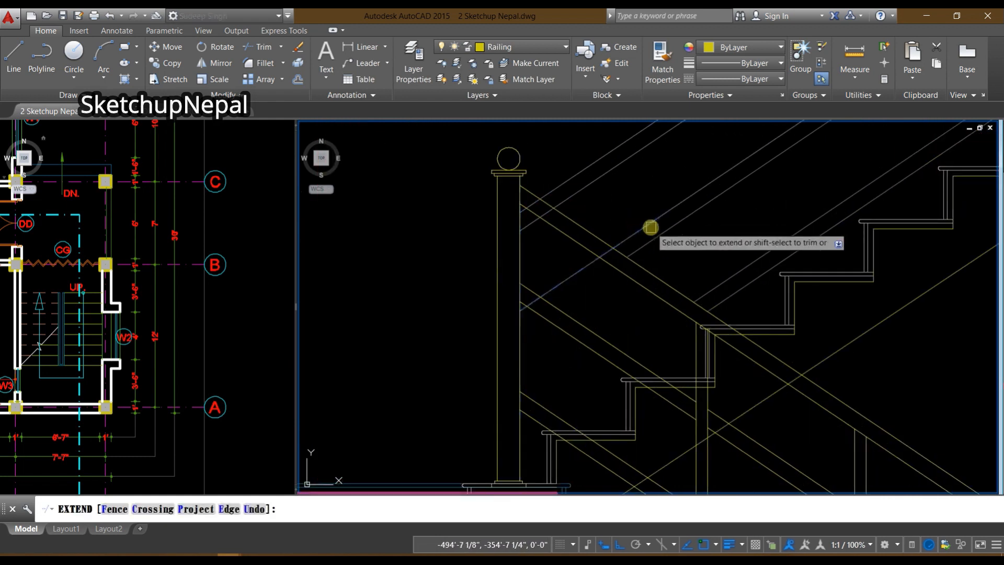
click(660, 236)
click(718, 279)
click(731, 292)
scroll(731, 292, down, 5)
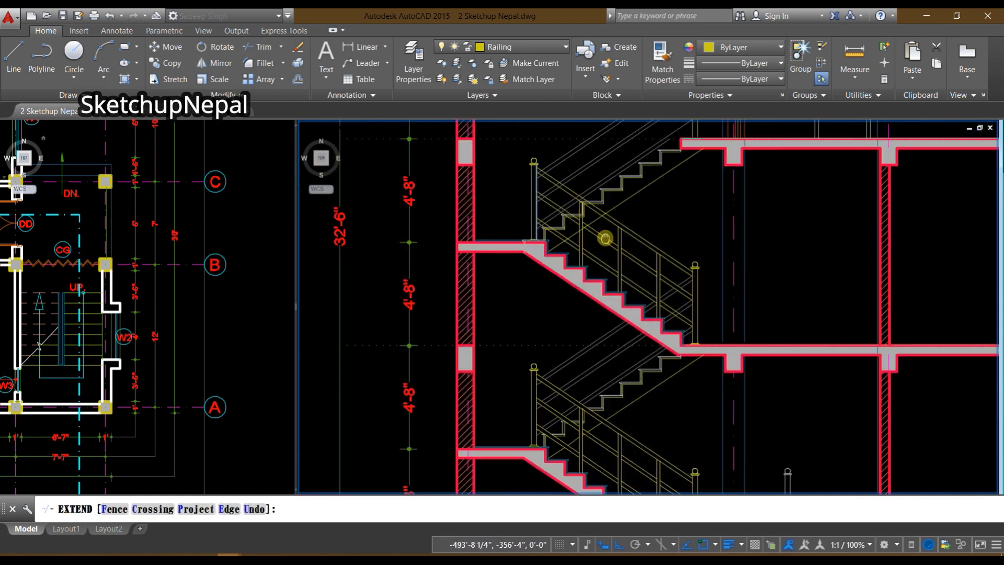
key(Escape)
Step: Trim the top flight's rear rails where they pass behind the front handrail near the mid-landing newel post
scroll(655, 255, up, 6)
scroll(640, 267, down, 4)
middle_drag(510, 170, 538, 330)
scroll(538, 329, up, 4)
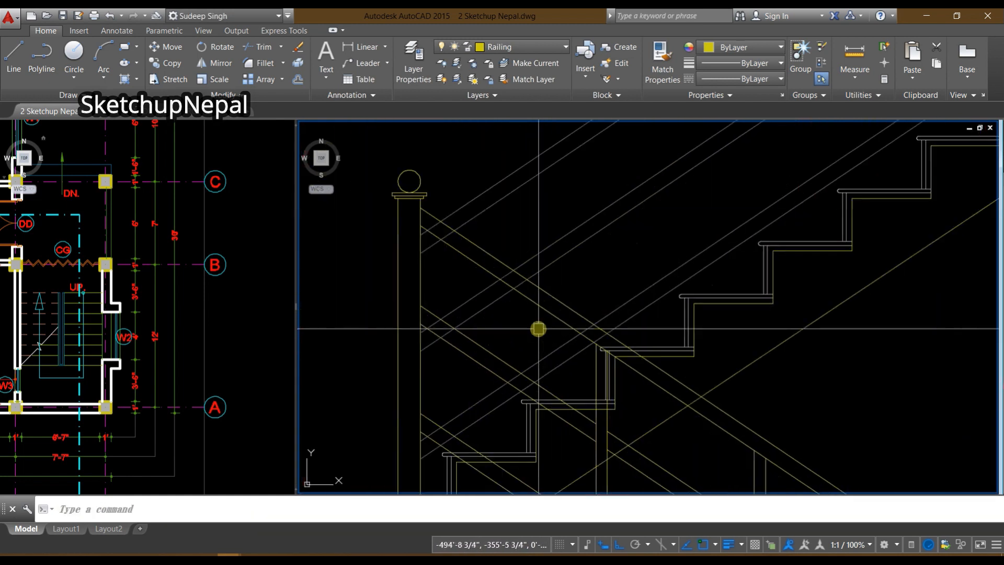
scroll(425, 235, up, 2)
scroll(474, 252, up, 4)
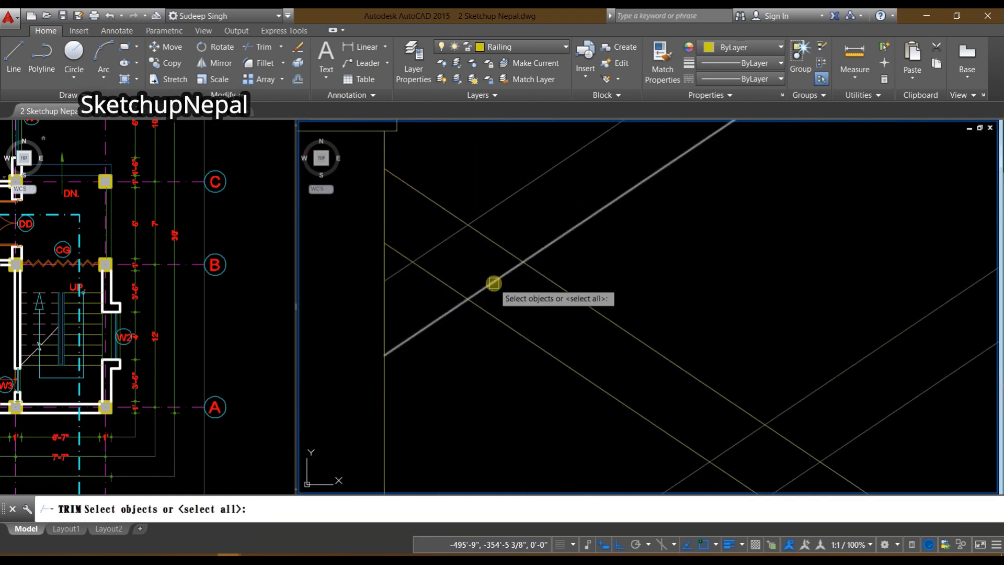
click(439, 241)
scroll(487, 281, down, 4)
scroll(568, 327, up, 4)
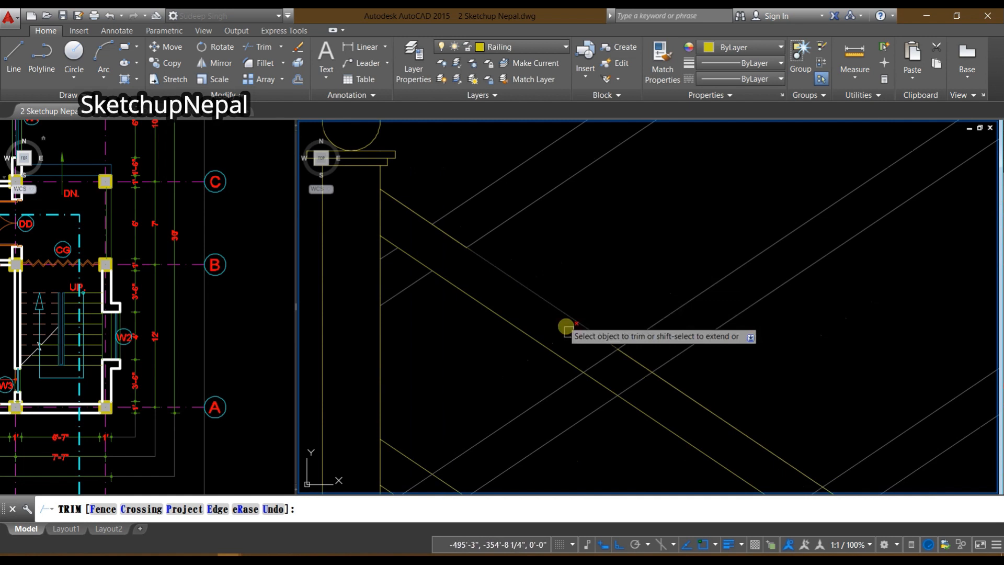
click(615, 364)
click(663, 404)
key(Escape)
Step: Join the two broken pieces of the front handrail's upper line where the rear rails cross behind it
click(619, 338)
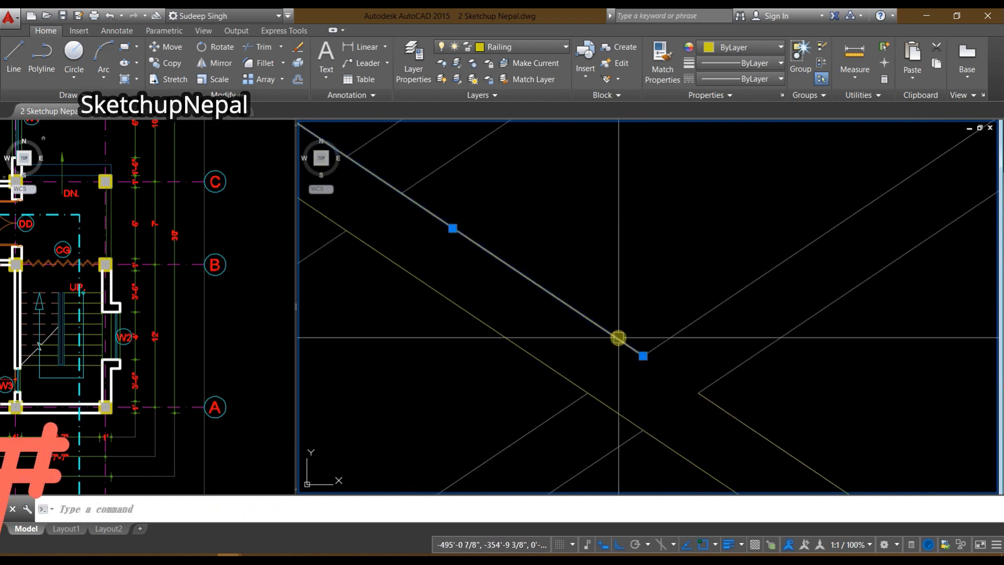
click(723, 417)
middle_drag(666, 389, 558, 291)
text(j)
key(Return)
scroll(603, 356, down, 4)
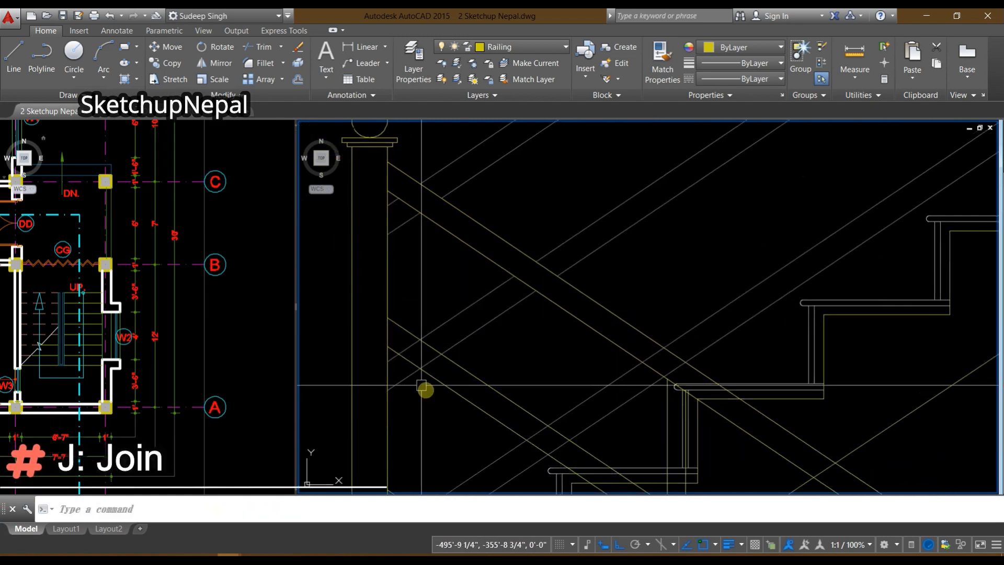
Step: Trim the rear rail lines where they pass behind the front middle rail near the mid-landing newel post
scroll(413, 370, up, 4)
text(tr)
key(Return)
key(Return)
click(401, 301)
click(456, 338)
click(454, 325)
scroll(442, 325, down, 5)
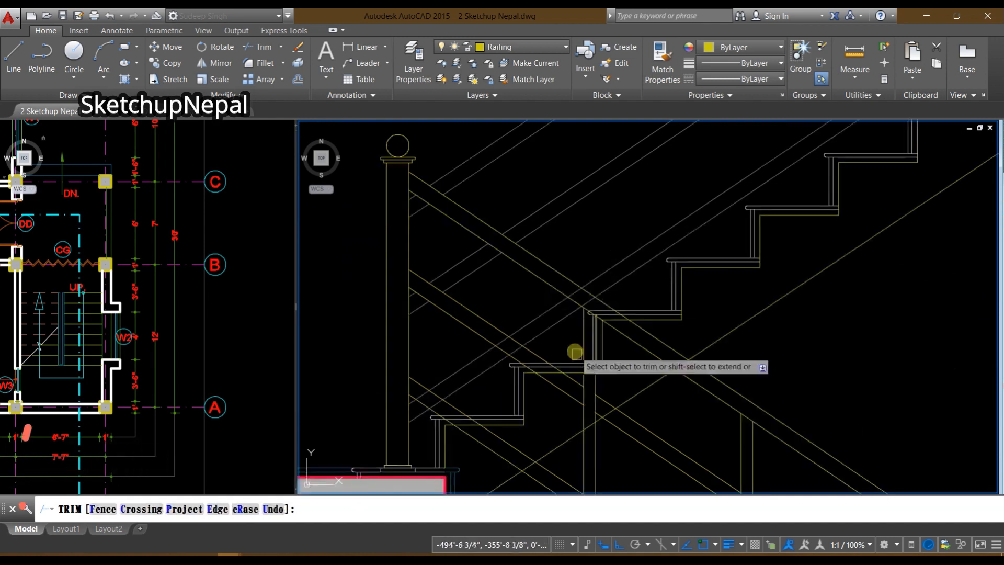
Step: Trim the rear rail pieces showing behind the lower front rails beside the mid-landing newel post
scroll(512, 355, up, 4)
key(Escape)
scroll(471, 343, down, 4)
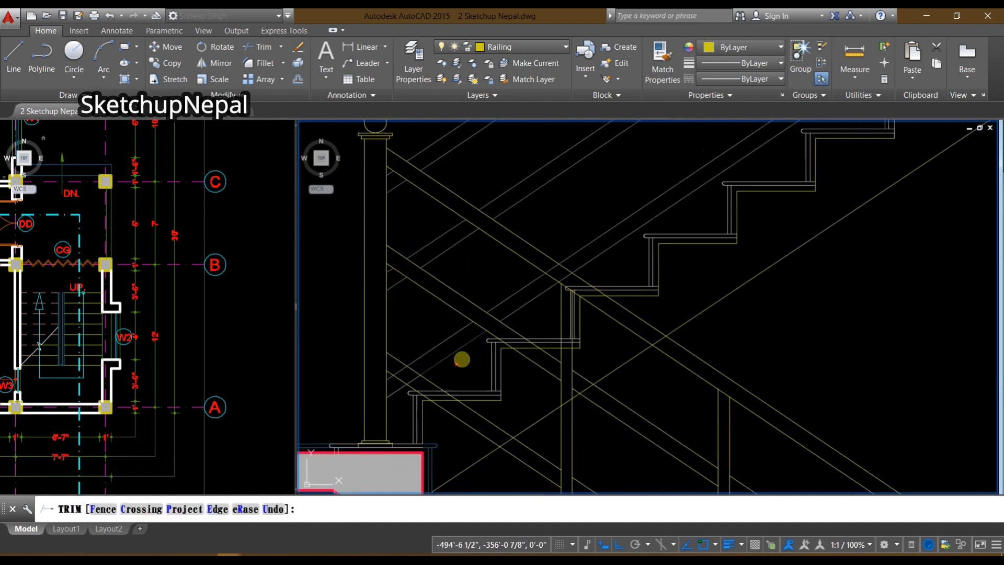
scroll(546, 275, up, 6)
key(Escape)
text(t)
scroll(650, 278, down, 7)
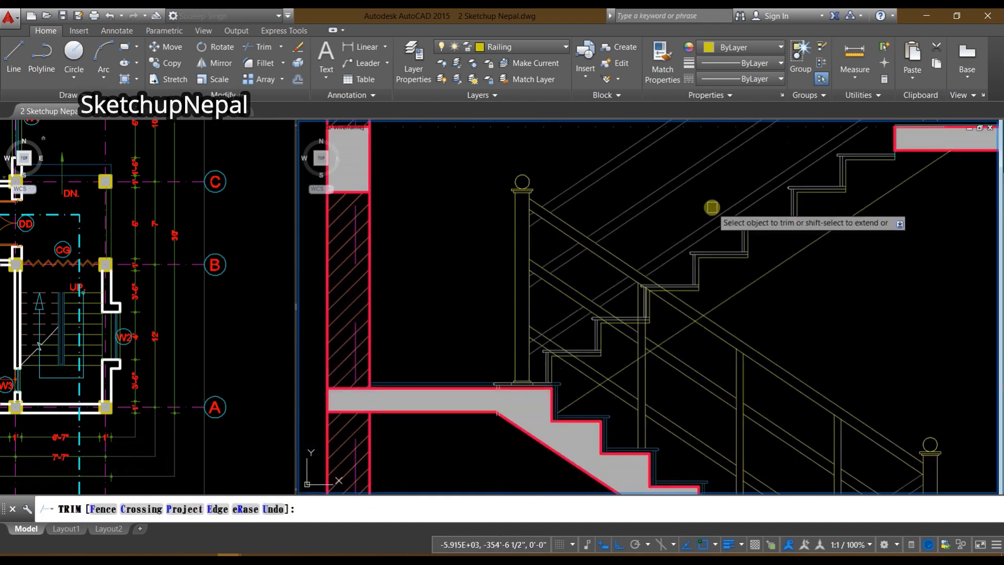
Step: Examine the topmost rear flight's rails and stairs from the top floor slab down to the mid-landing newel post for leftover hidden lines
middle_drag(874, 126, 724, 288)
middle_drag(441, 422, 302, 444)
scroll(622, 337, up, 2)
key(Escape)
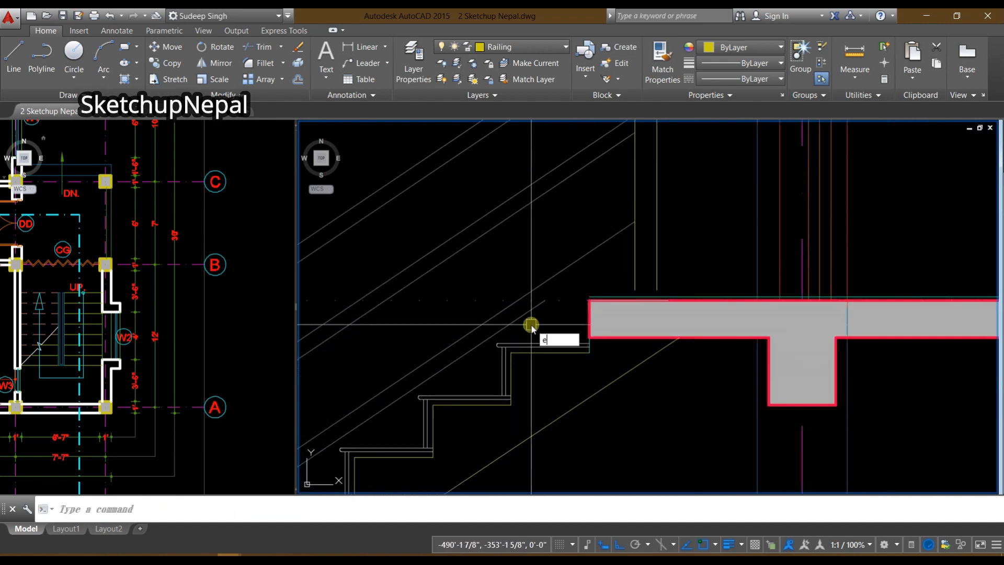
scroll(589, 214, down, 4)
key(Escape)
middle_drag(434, 389, 502, 357)
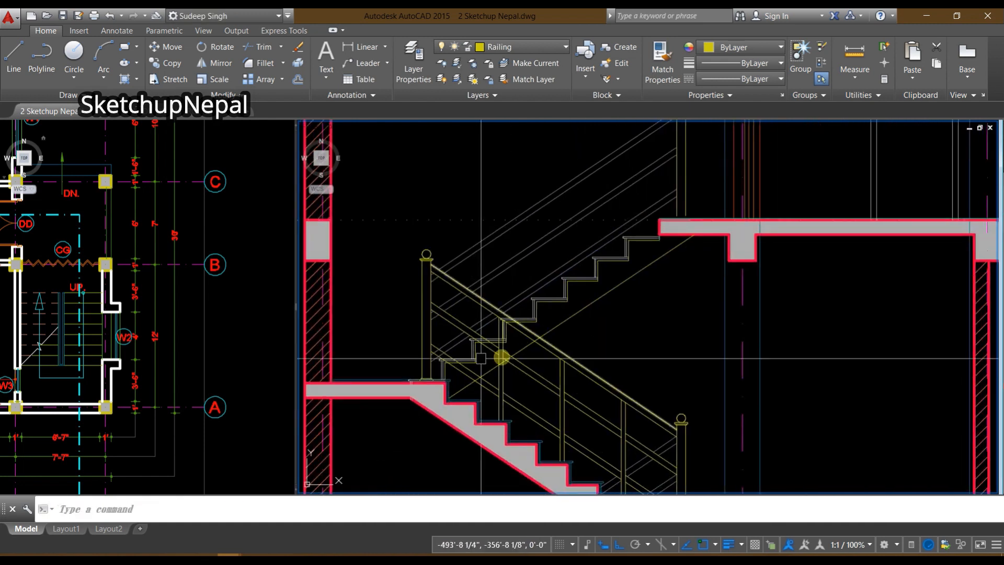
scroll(453, 354, up, 2)
scroll(409, 366, up, 2)
scroll(430, 343, down, 1)
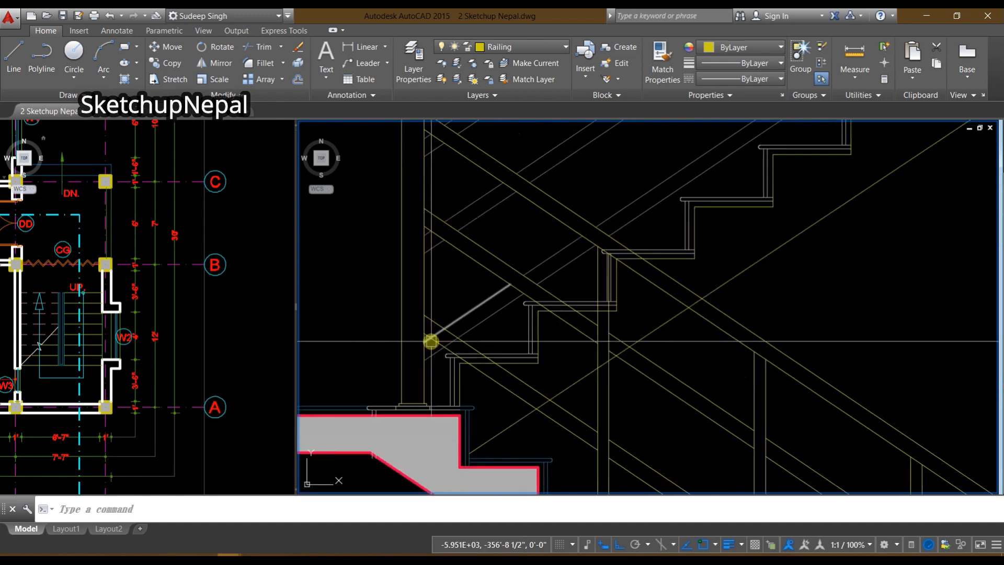
middle_drag(524, 431, 460, 293)
scroll(524, 293, down, 2)
scroll(572, 277, up, 5)
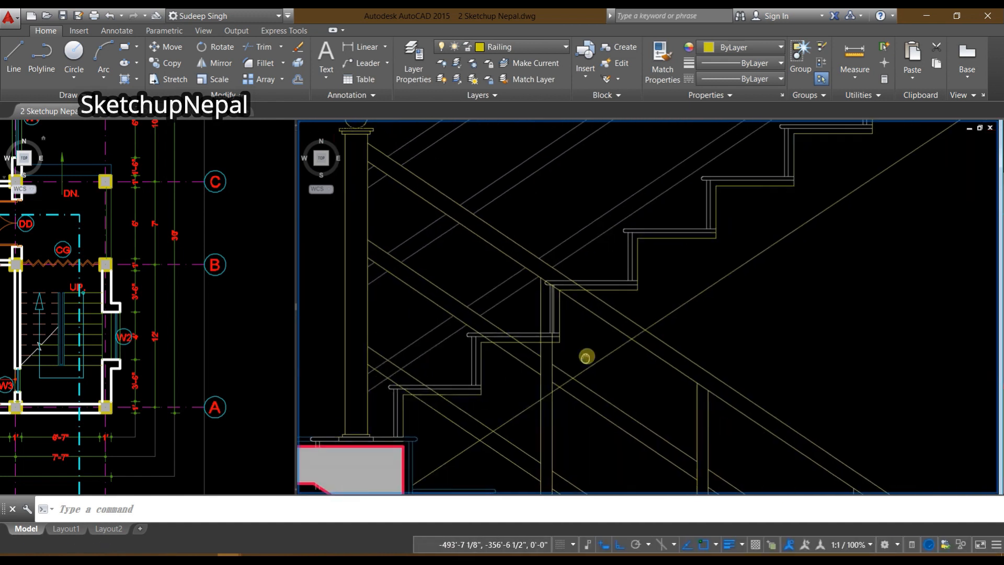
Step: Trim the rear tread's nosing and slab lines where they pass behind the front handrail above the first baluster
scroll(561, 273, up, 2)
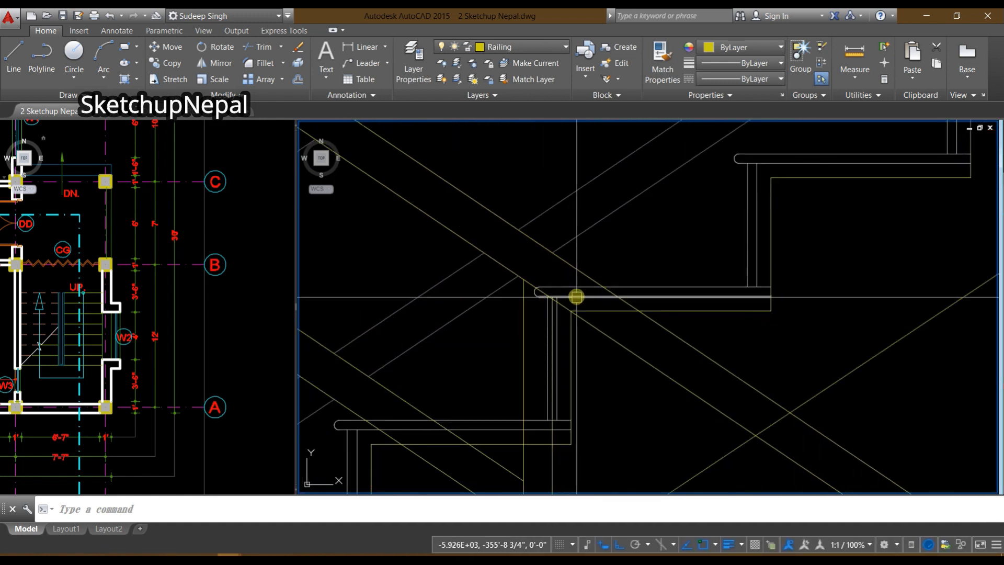
scroll(579, 297, up, 2)
text(tr)
key(space)
scroll(555, 273, up, 4)
key(Escape)
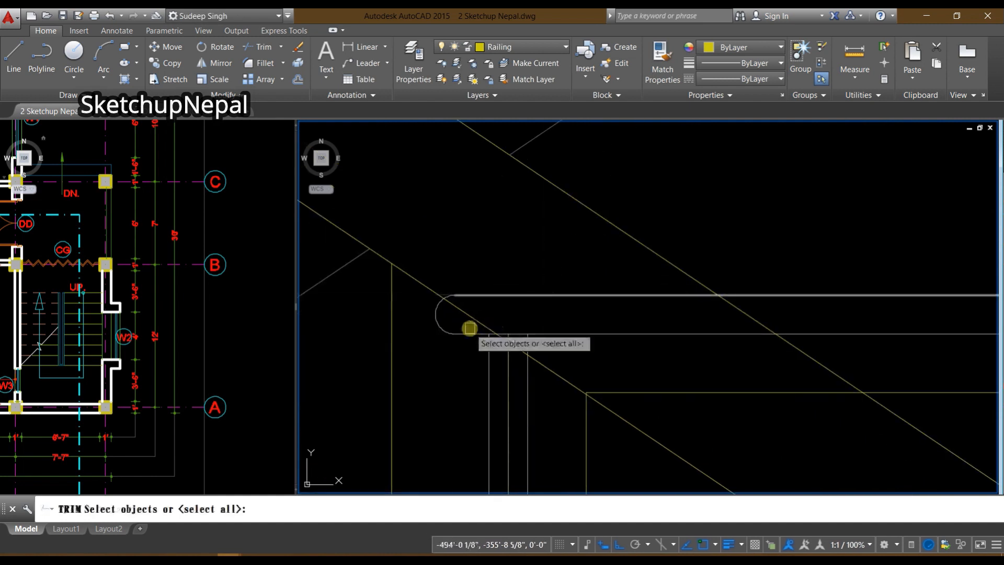
click(585, 329)
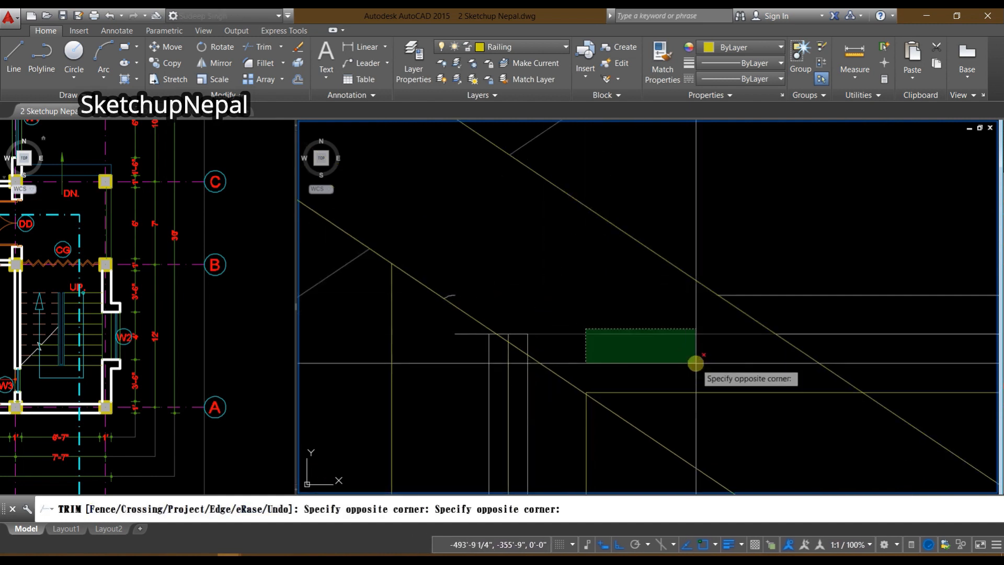
click(697, 365)
click(704, 400)
click(662, 345)
scroll(584, 296, down, 4)
middle_drag(569, 389, 583, 319)
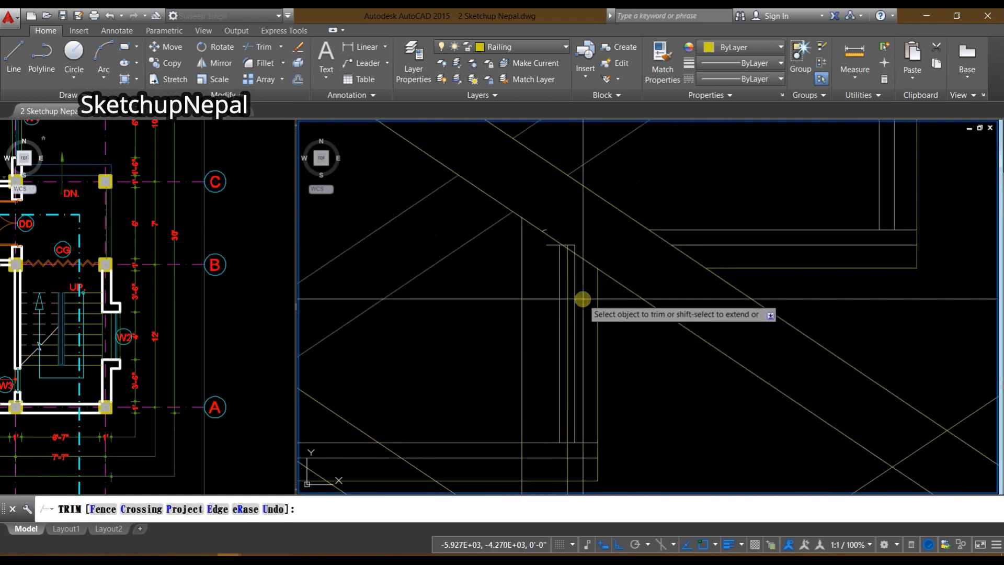
Step: Trim the rear tread and riser lines hidden behind the first front baluster
middle_drag(589, 392, 614, 231)
scroll(611, 374, down, 4)
scroll(589, 362, up, 4)
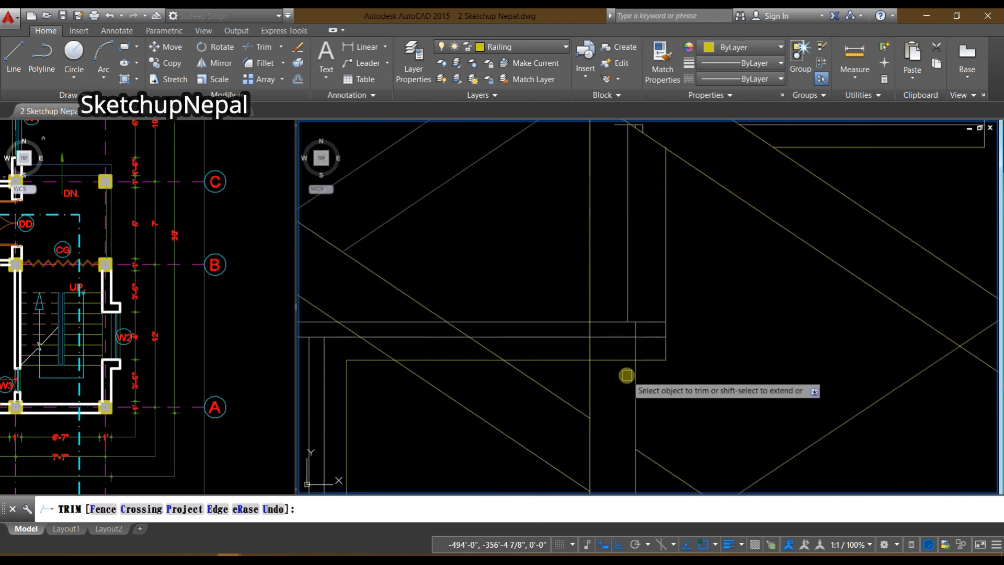
click(627, 318)
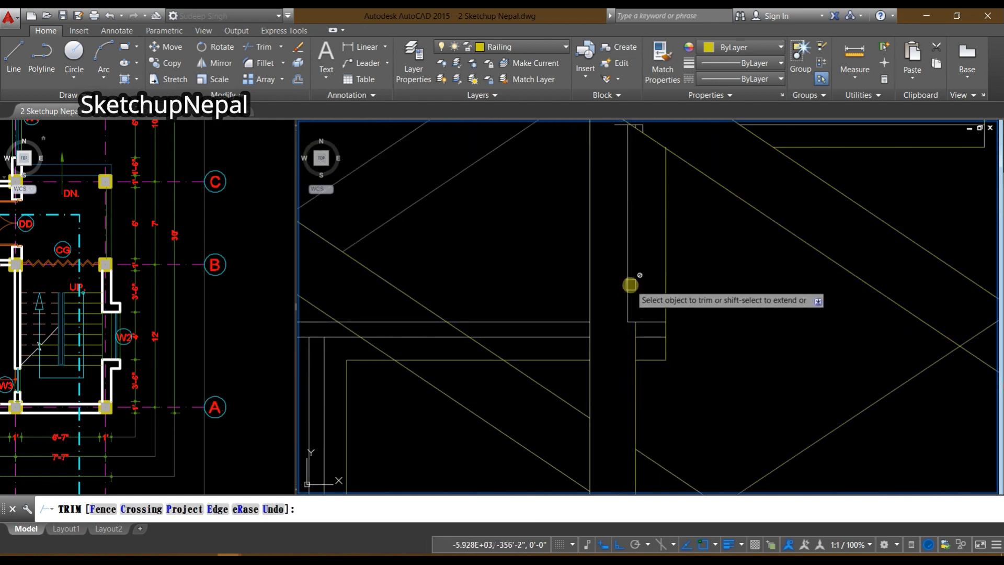
scroll(635, 327, up, 6)
click(606, 287)
scroll(575, 385, down, 8)
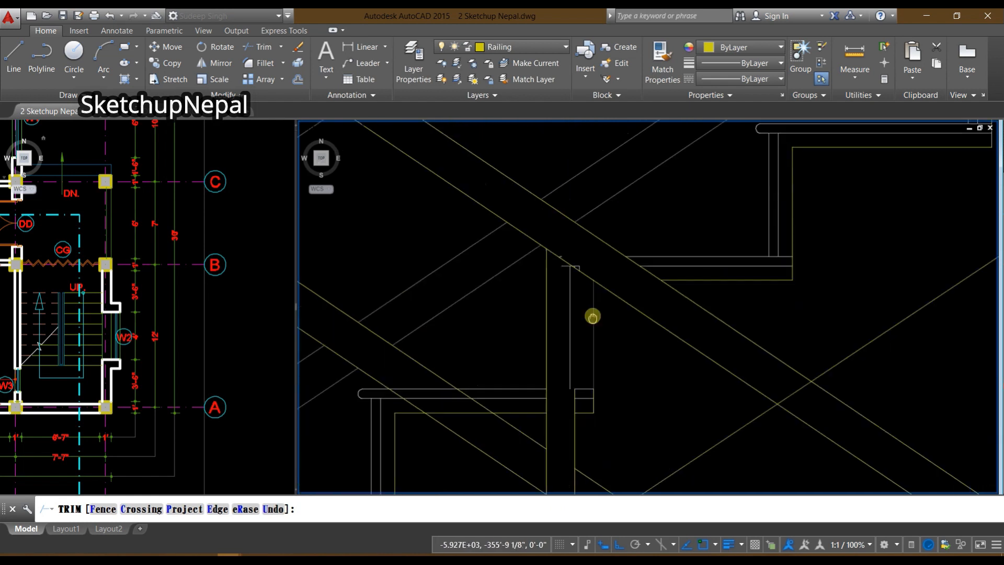
Step: Delete the leftover nosing fragments under the front handrail and extend the first baluster's cut edge up to the handrail
scroll(578, 304, up, 4)
key(Escape)
click(564, 356)
scroll(566, 291, up, 3)
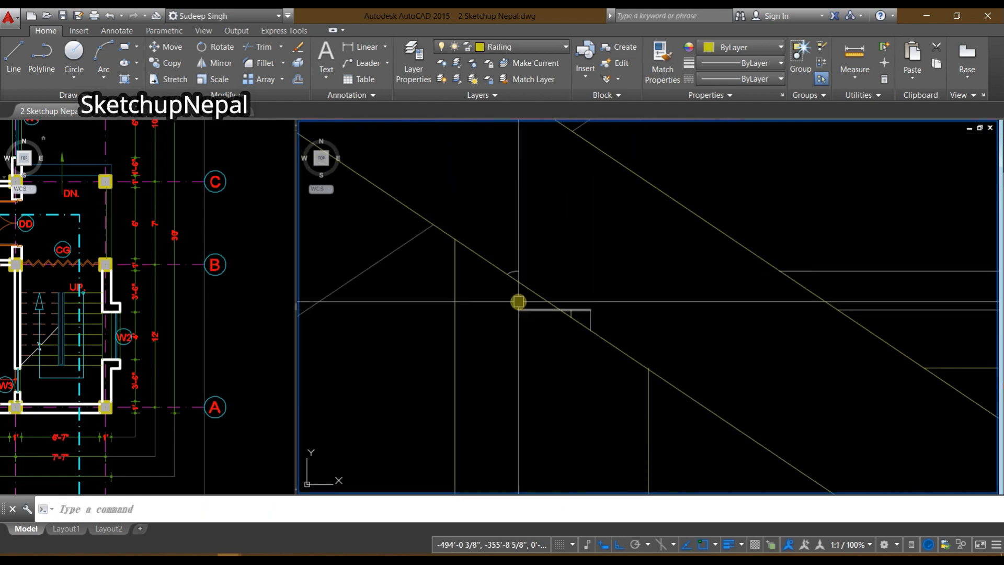
click(532, 278)
click(481, 227)
scroll(590, 272, up, 4)
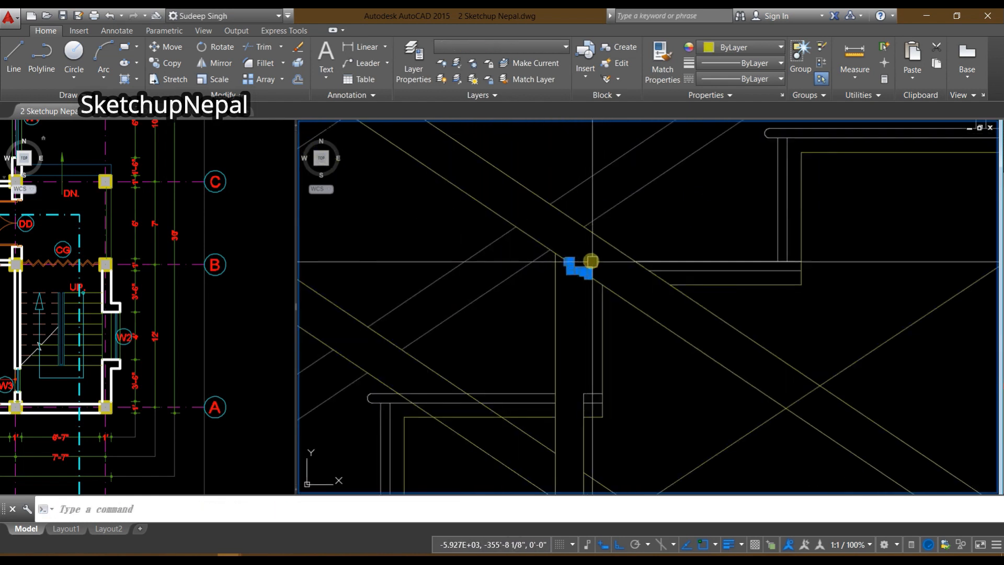
key(Escape)
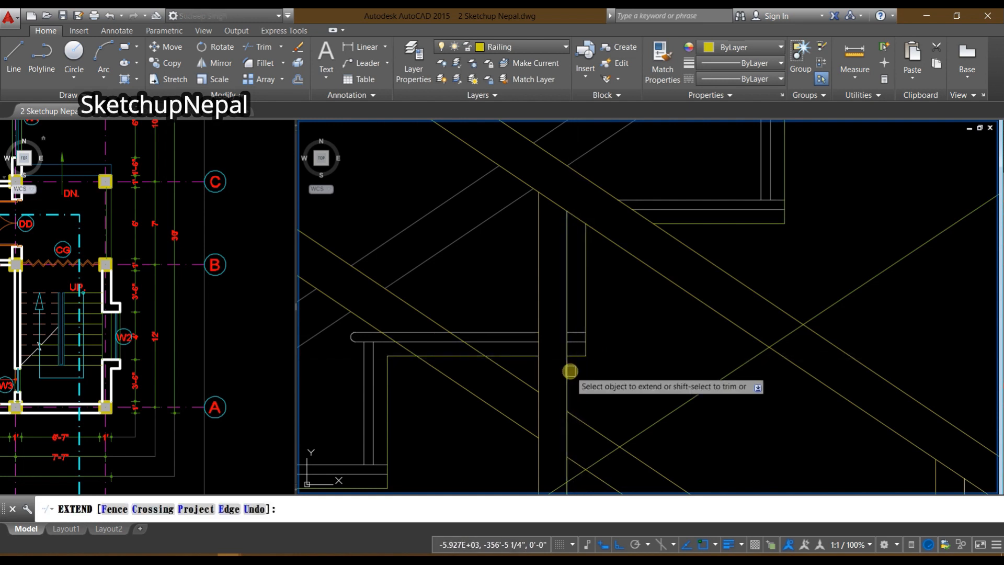
scroll(594, 294, down, 4)
scroll(513, 320, up, 6)
Step: Trim the rear tread lines where they pass behind the front middle rails
text(tr)
key(space)
key(space)
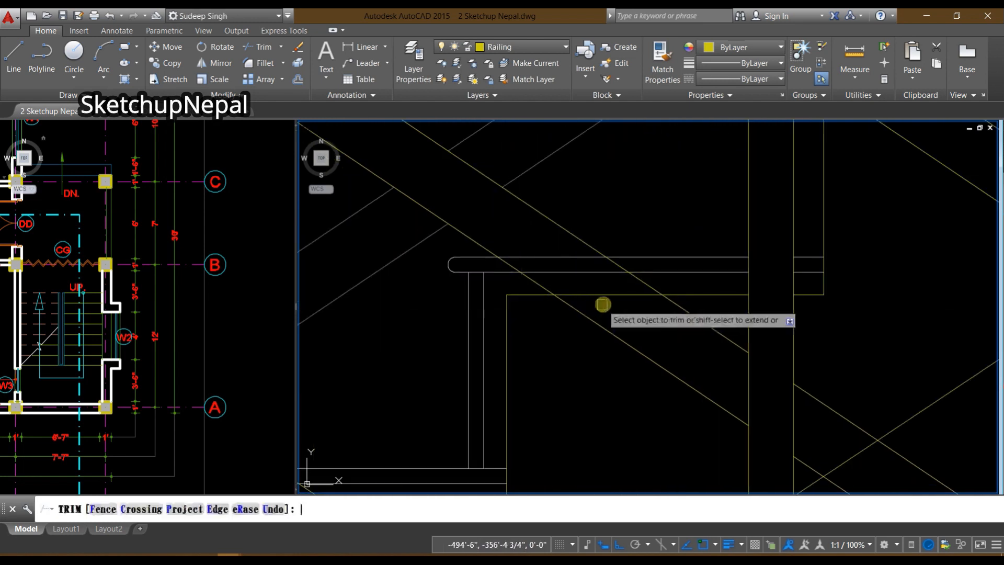
scroll(554, 256, down, 3)
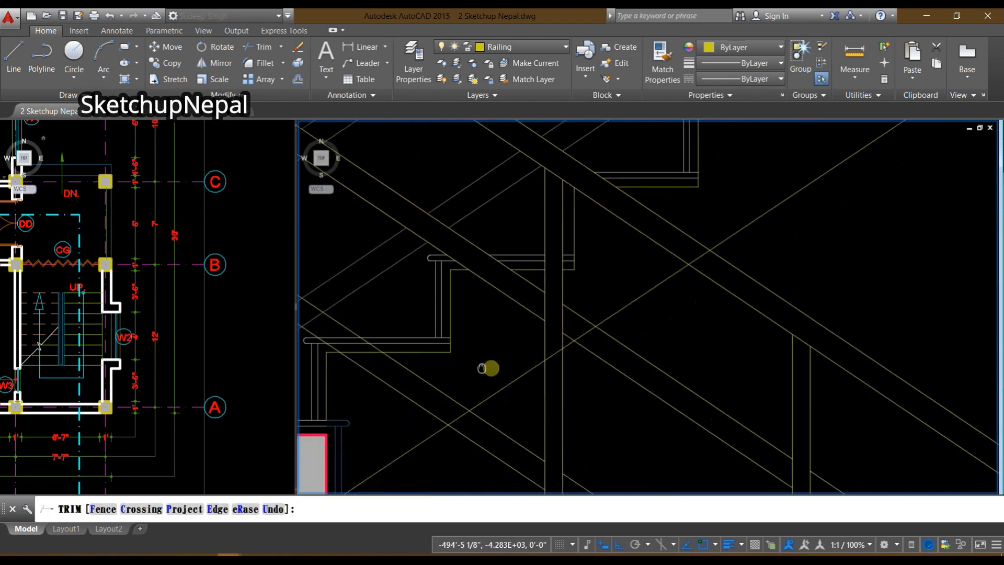
scroll(464, 358, up, 4)
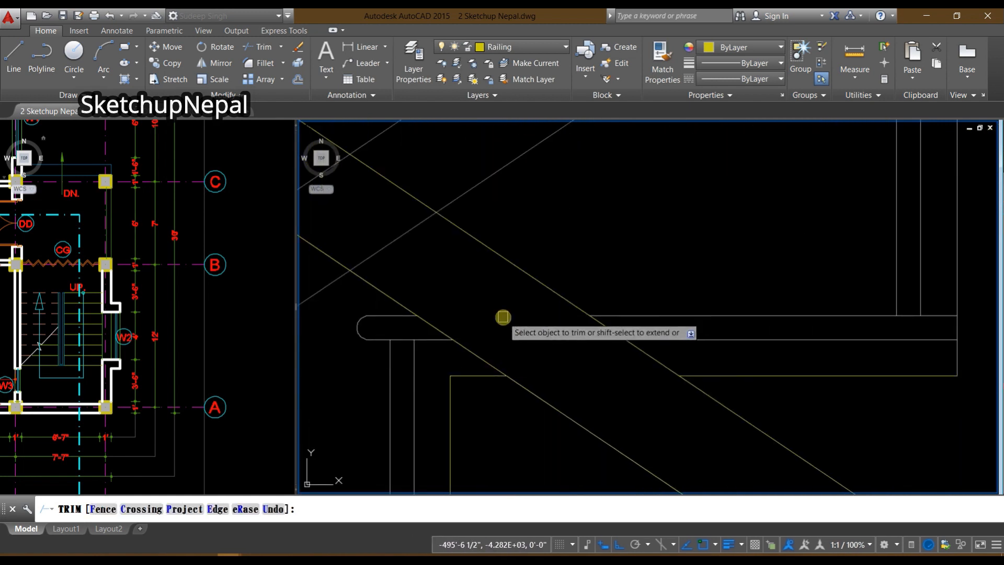
Step: Trim the rear flight's sloping soffit line where it passes behind the front rails and the first baluster
scroll(503, 317, down, 3)
middle_drag(442, 470, 436, 414)
scroll(468, 386, up, 3)
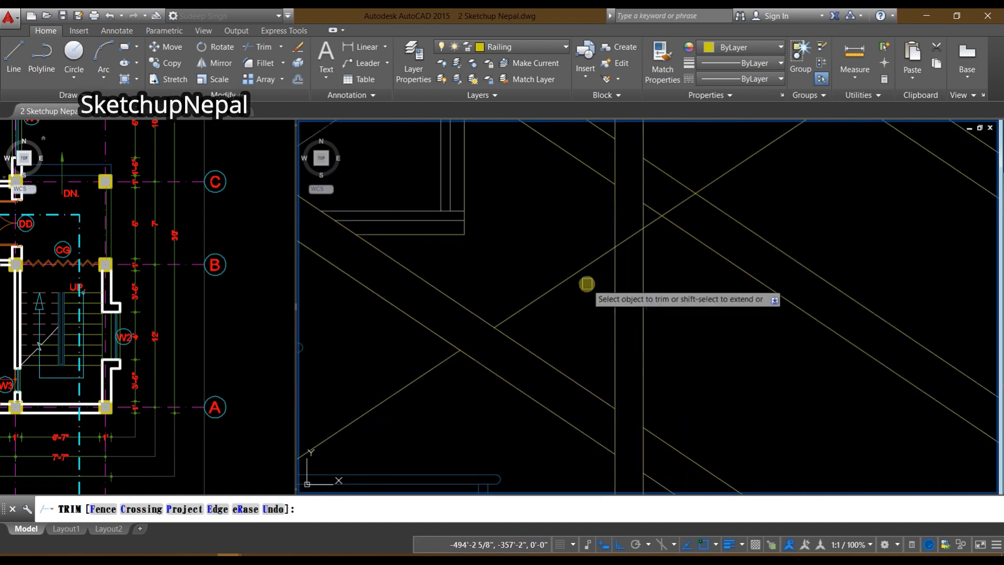
mouse_move(634, 253)
middle_down()
mouse_move(579, 345)
mouse_move(542, 376)
middle_up()
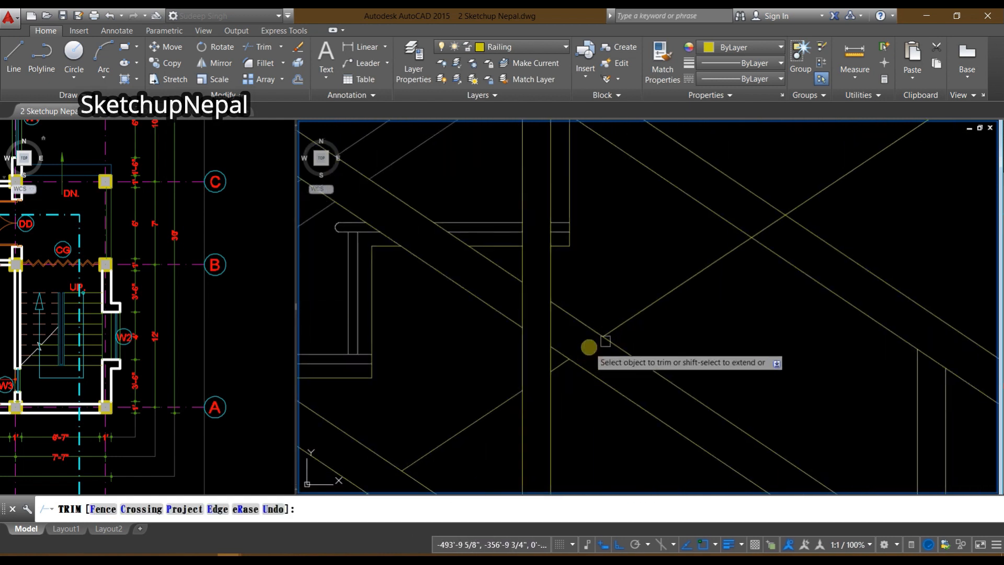
scroll(510, 253, down, 3)
middle_drag(645, 279, 808, 204)
scroll(666, 341, down, 4)
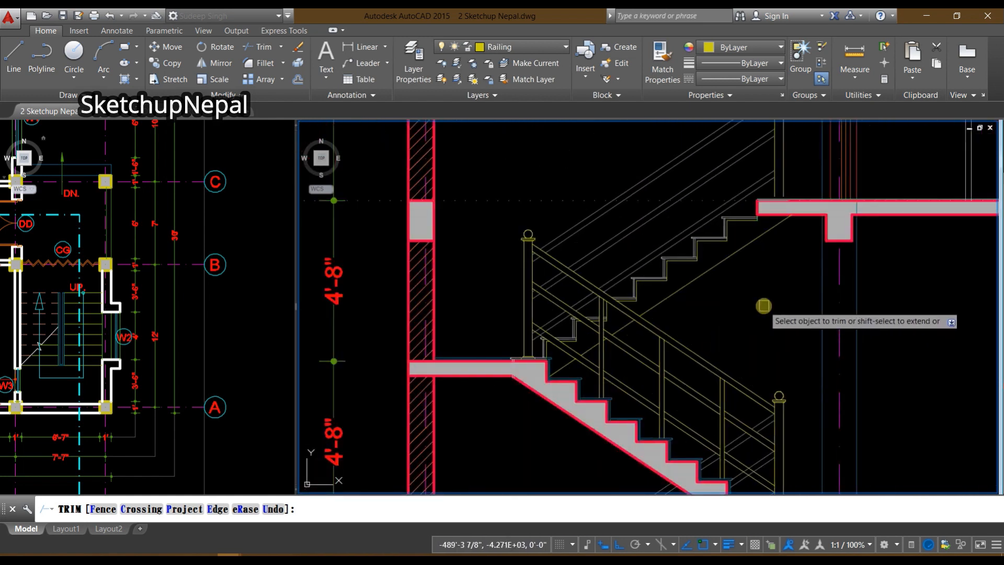
scroll(670, 348, down, 5)
key(Escape)
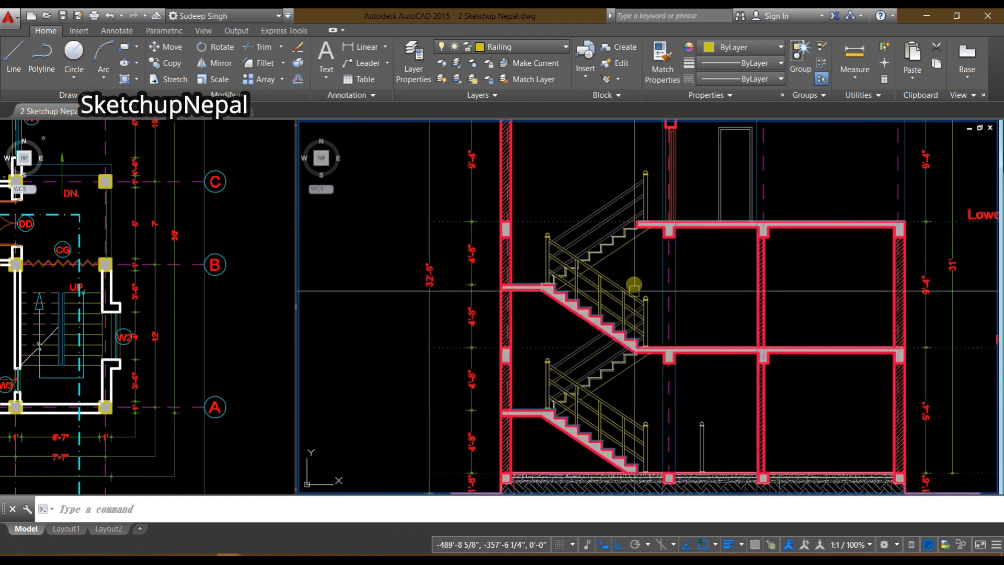
scroll(597, 178, up, 6)
middle_drag(615, 364, 627, 204)
middle_drag(598, 400, 620, 307)
scroll(570, 356, up, 4)
click(556, 384)
click(509, 353)
scroll(511, 352, down, 6)
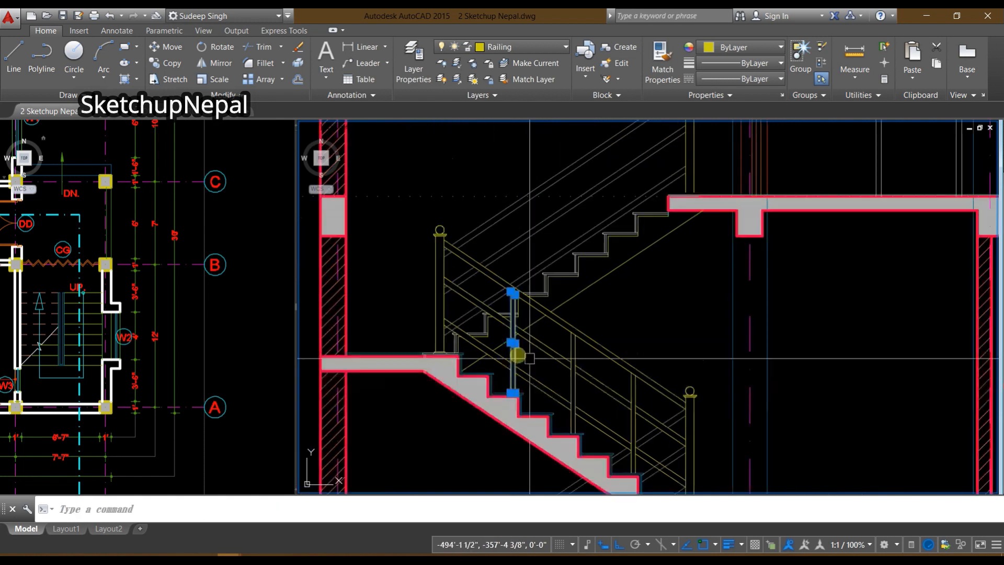
Step: Copy the lowest front baluster's two lines up to the topmost rear flight's highest tread, beside the top floor slab
middle_drag(528, 357, 468, 358)
scroll(615, 411, up, 5)
scroll(622, 329, down, 2)
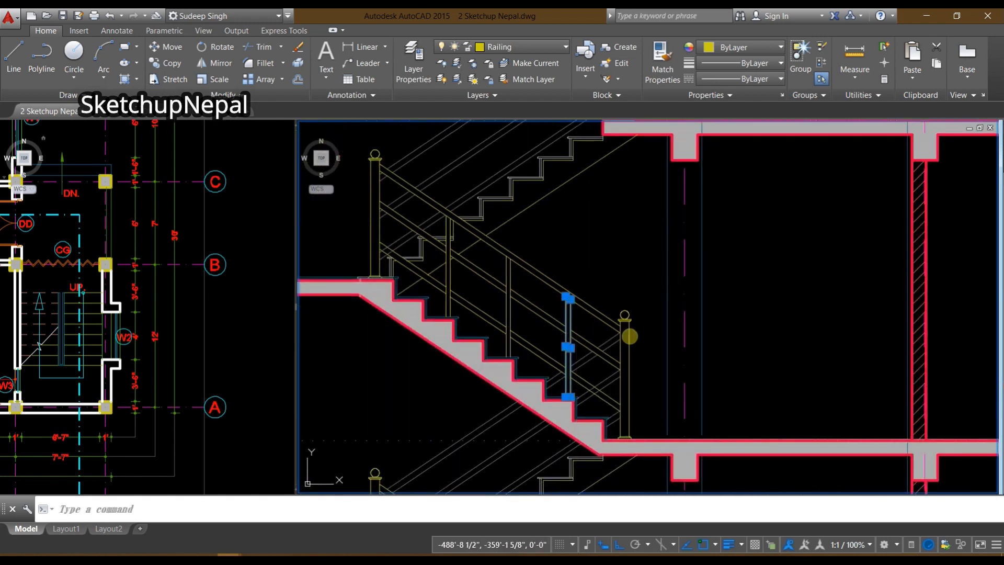
middle_drag(630, 336, 610, 303)
text(co)
key(Return)
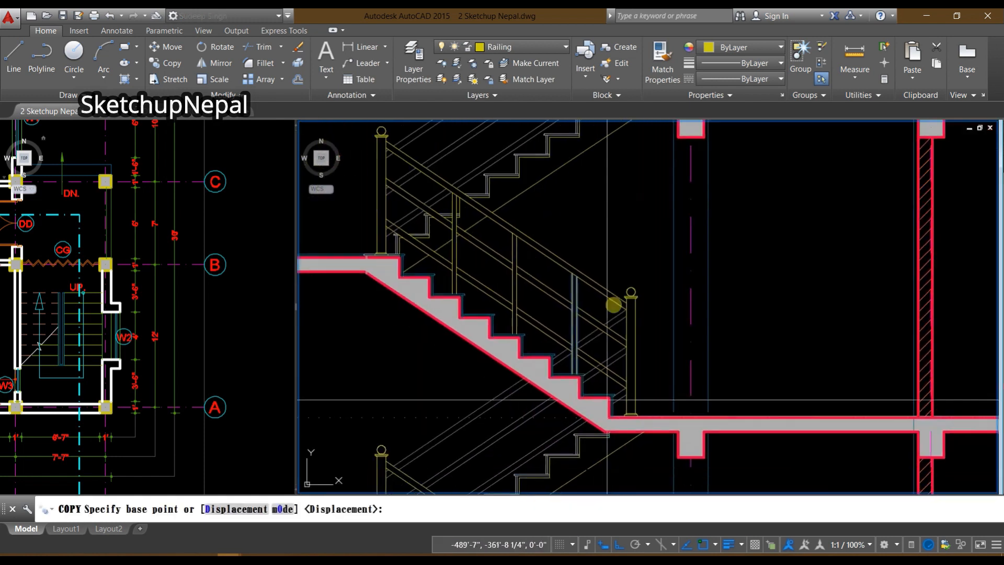
scroll(558, 379, up, 5)
scroll(547, 377, down, 4)
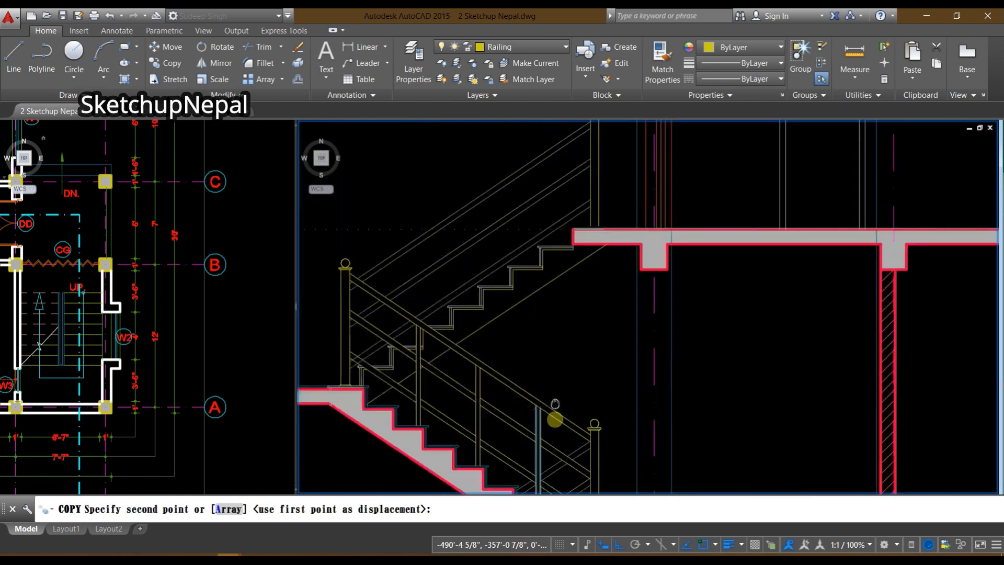
scroll(535, 305, up, 6)
click(636, 307)
key(Escape)
scroll(615, 312, down, 2)
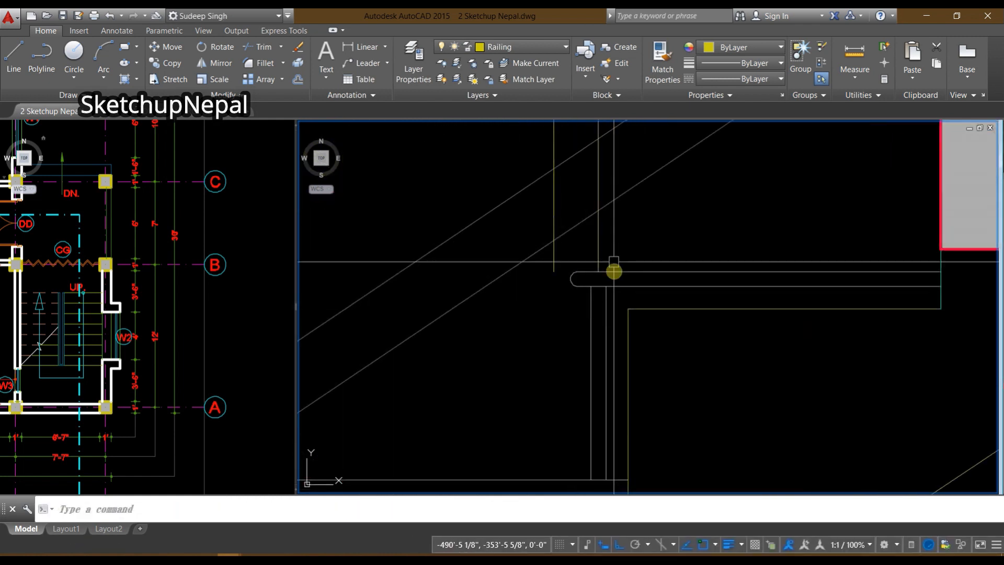
Step: Move the copied baluster lines so their lower left end meets the outer corner of the stair step beneath the highest tread
click(613, 246)
click(553, 257)
key(Return)
scroll(579, 257, up, 3)
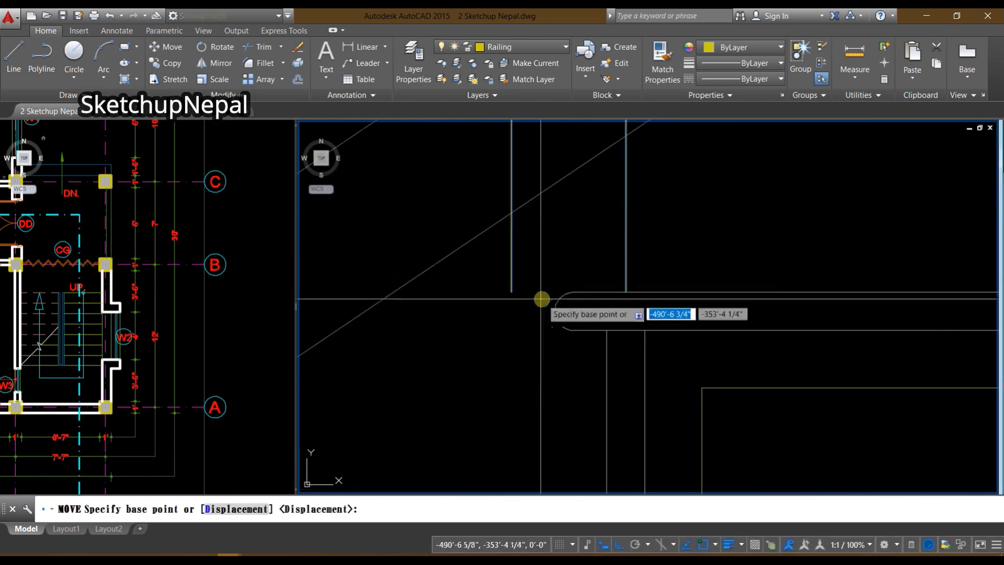
click(512, 292)
click(701, 386)
Step: Shift the copied baluster lines horizontally inward from the step's corner, and select both lines again
scroll(702, 385, down, 2)
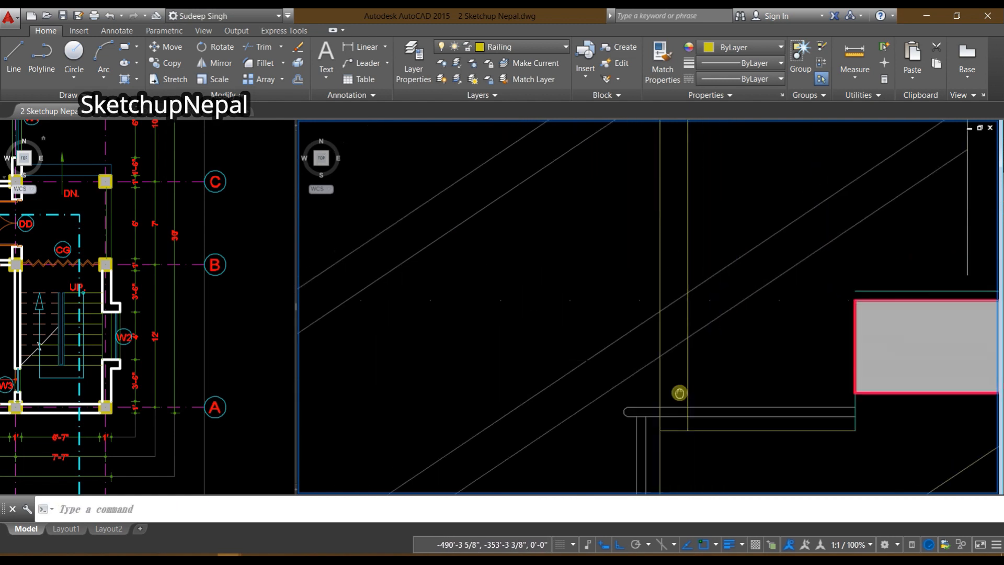
click(661, 373)
scroll(682, 440, up, 3)
key(Return)
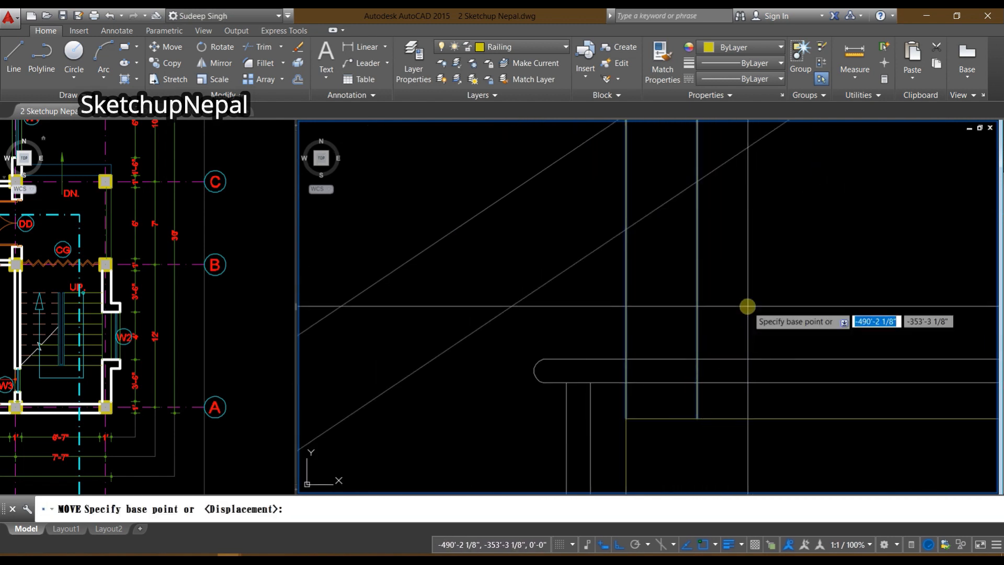
click(749, 306)
key(Return)
click(786, 312)
click(655, 321)
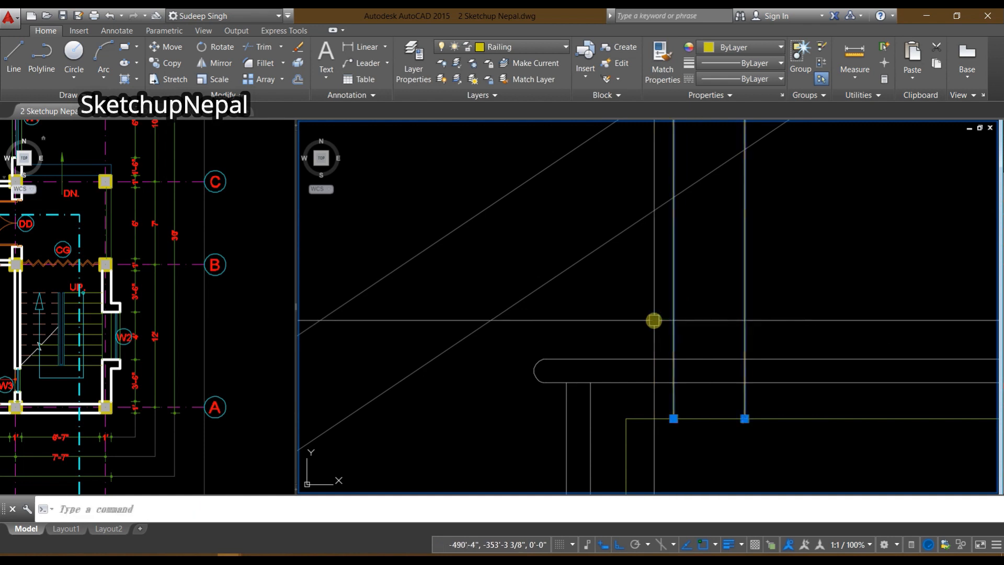
Step: Move the copied baluster lines straight up until their lower ends rest on the top surface of the highest tread
key(Return)
click(674, 418)
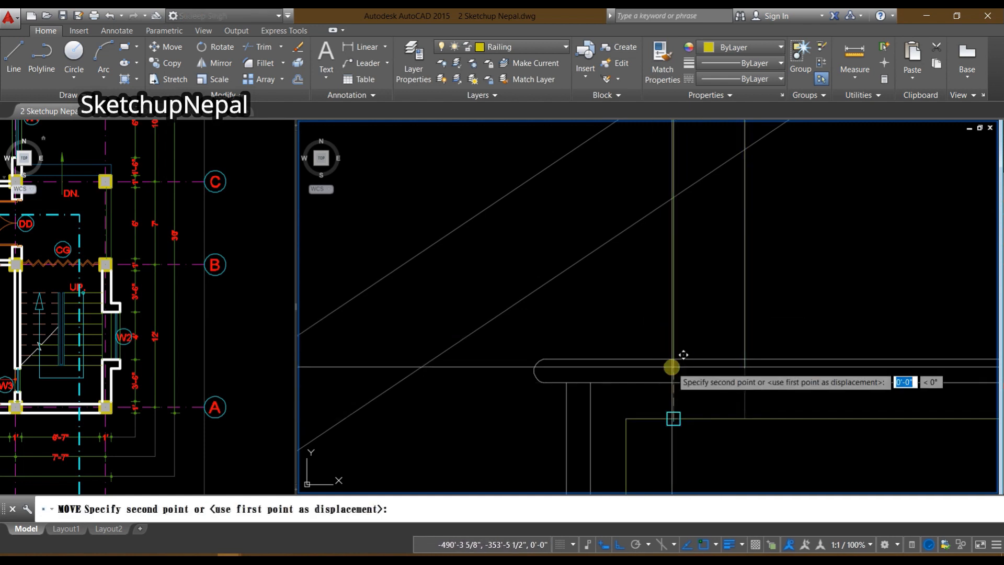
click(665, 361)
scroll(665, 361, down, 5)
middle_drag(717, 286, 684, 475)
Step: Match the properties of the rear flight's middle rail line onto both copied baluster lines
click(701, 290)
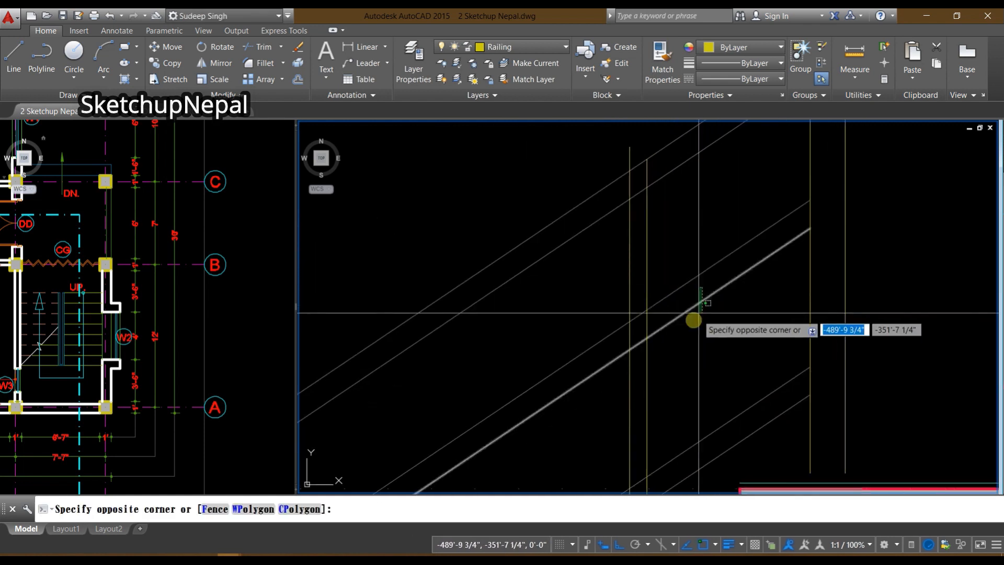
click(693, 321)
text(ma)
key(Return)
click(683, 232)
click(605, 291)
key(Return)
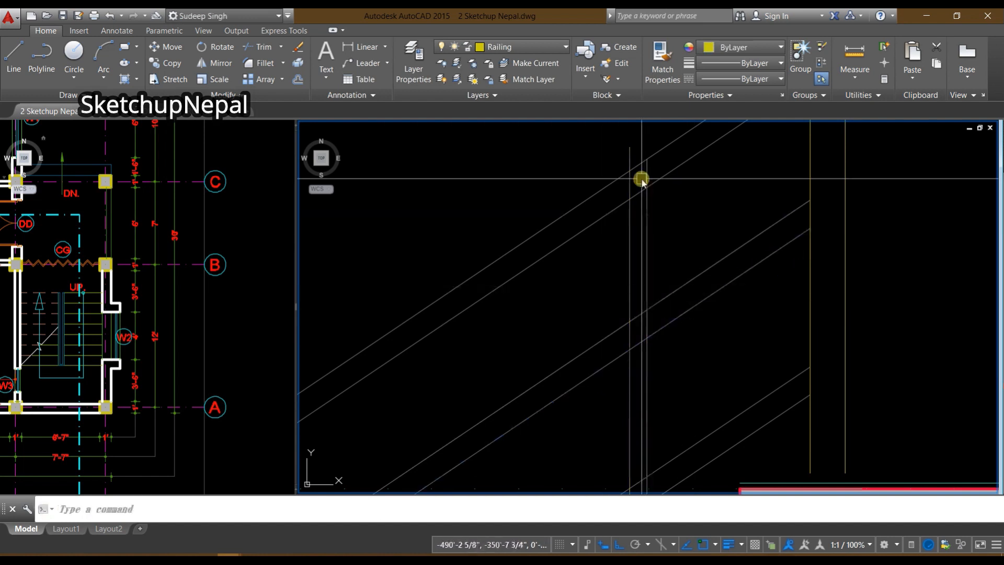
Step: Trim the top of the copied baluster where it projects past the lower edge of the rear handrail
text(tr)
key(Return)
key(Return)
scroll(663, 188, down, 1)
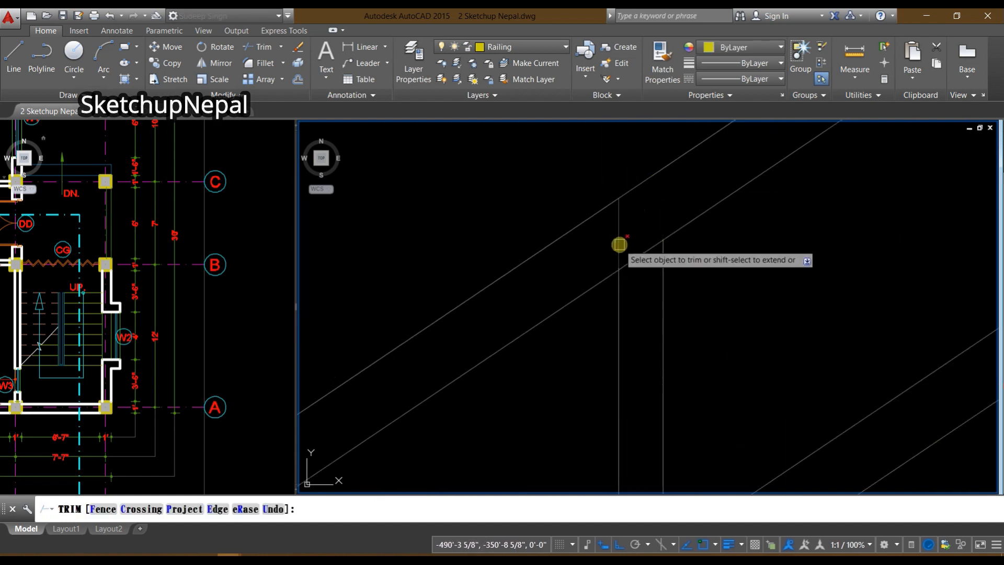
scroll(661, 283, down, 1)
scroll(661, 259, down, 2)
scroll(646, 285, up, 6)
key(Escape)
Step: Trim the rear middle and bottom rail lines where they pass between the two lines of the highest baluster
text(tr)
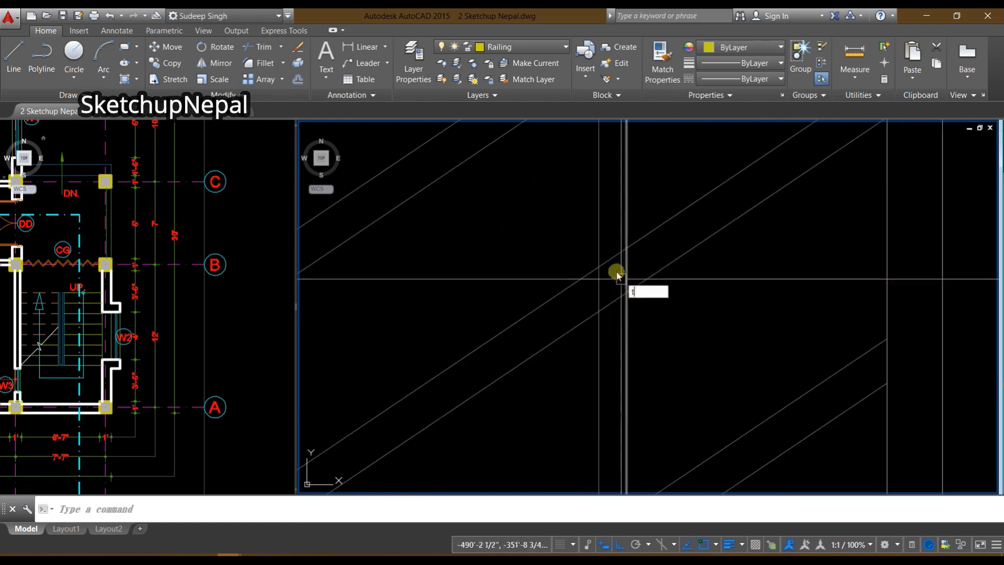
key(Return)
key(Return)
click(613, 257)
click(617, 308)
click(617, 297)
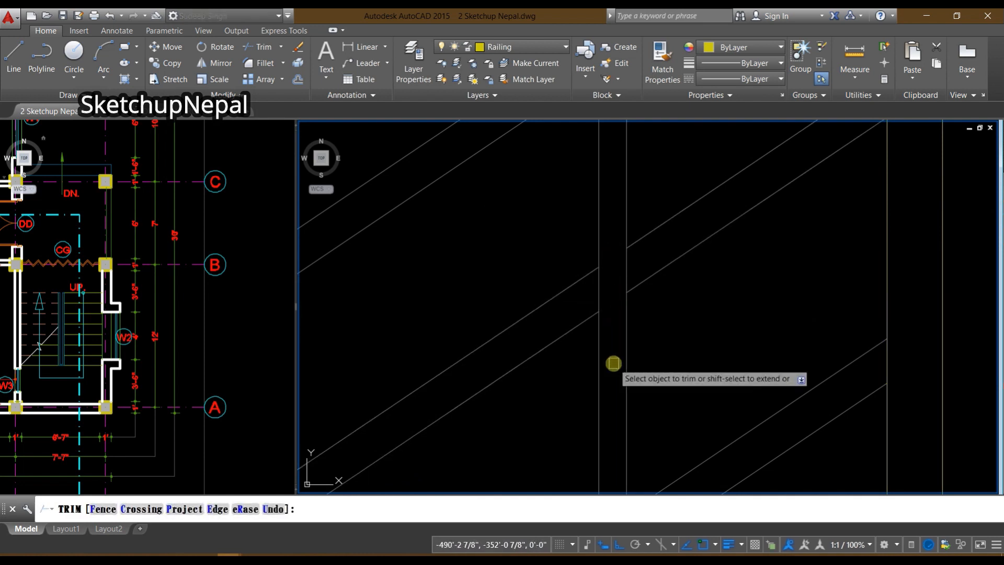
middle_drag(616, 484, 614, 257)
click(606, 300)
click(615, 329)
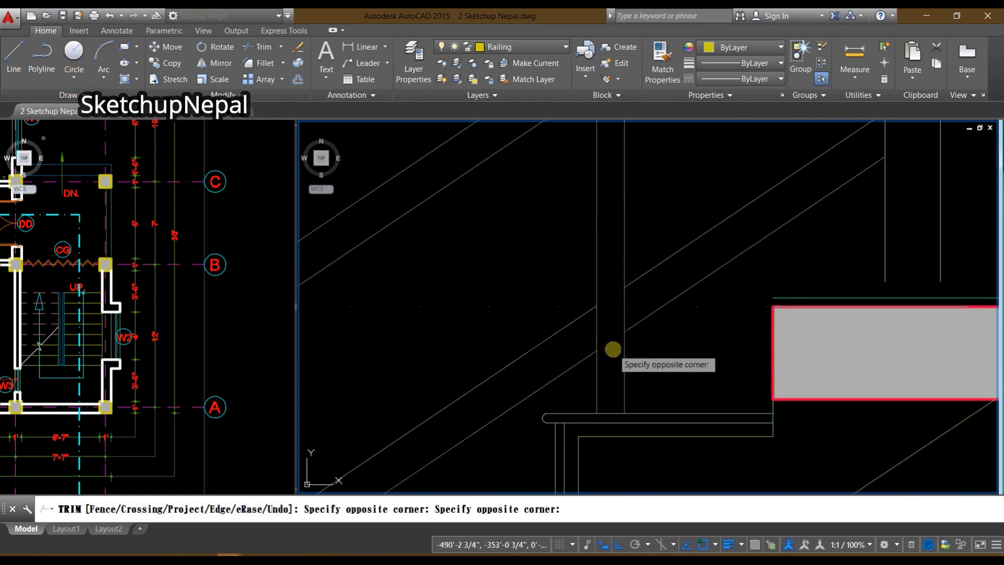
click(612, 350)
scroll(620, 340, down, 6)
key(Escape)
Step: Copy the highest rear baluster's two lines down the flight to the tread two steps below
middle_drag(636, 302, 633, 343)
scroll(624, 339, up, 2)
click(629, 321)
click(611, 339)
scroll(611, 339, down, 4)
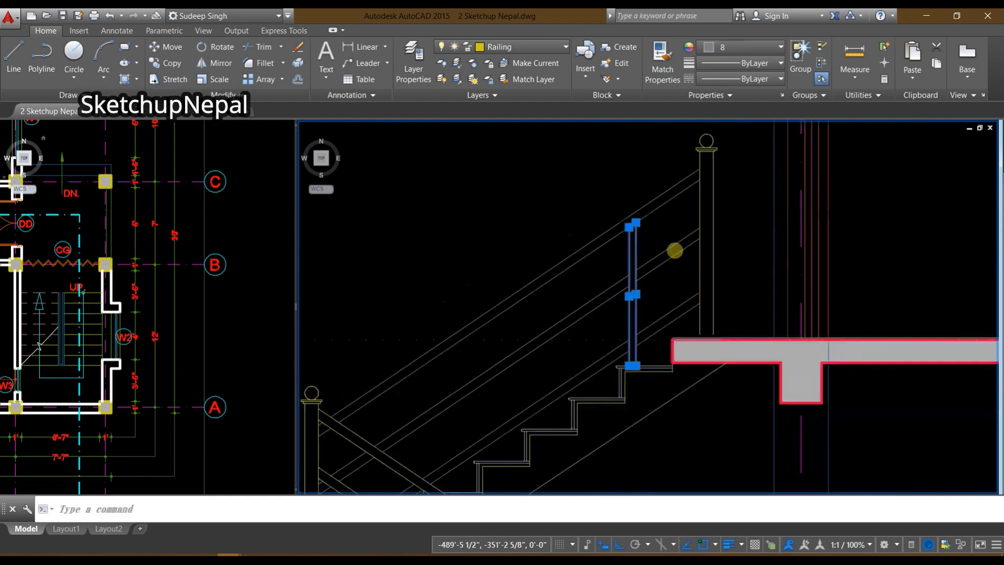
key(Return)
scroll(660, 312, up, 6)
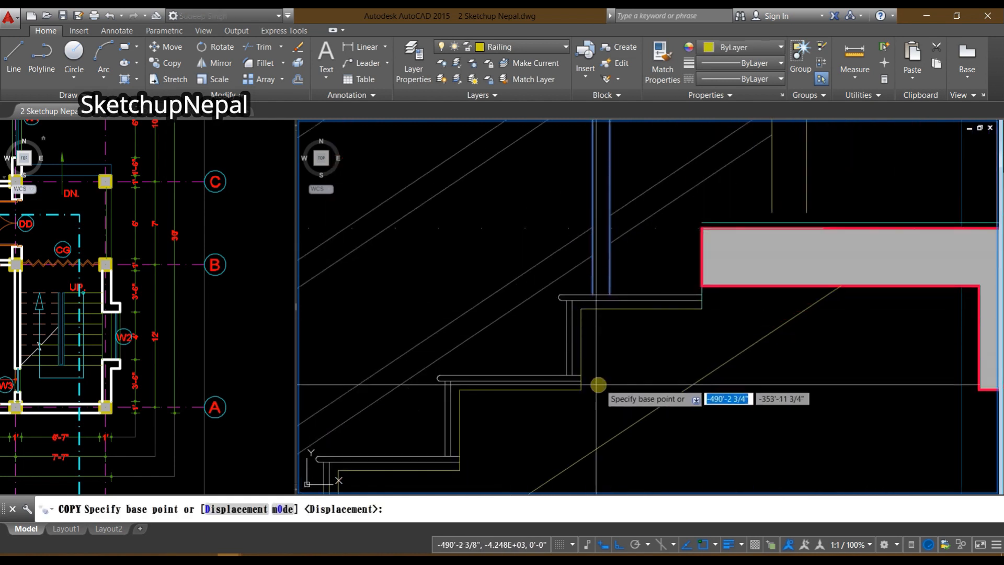
scroll(610, 333, down, 4)
scroll(643, 181, down, 3)
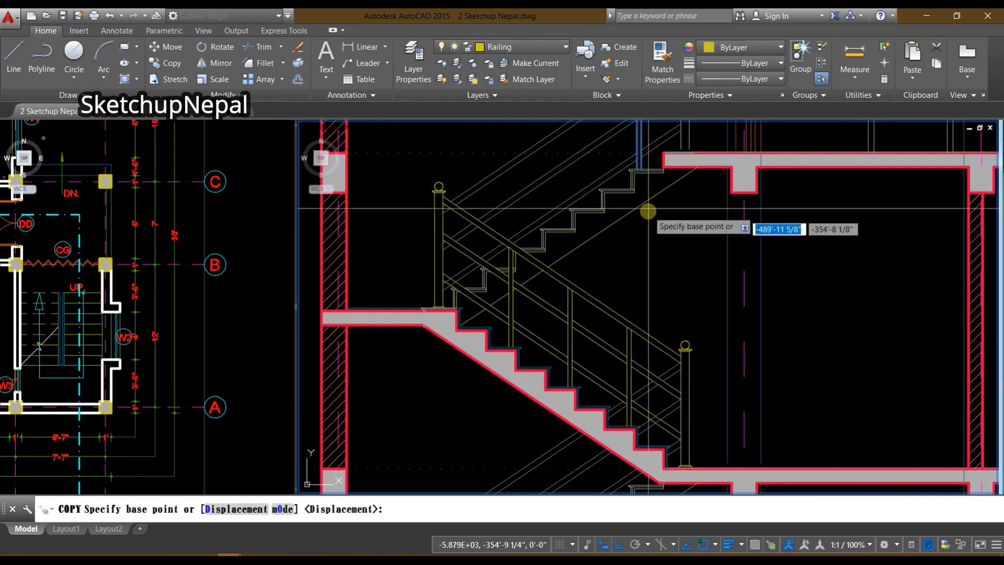
scroll(581, 188, up, 4)
scroll(582, 190, up, 2)
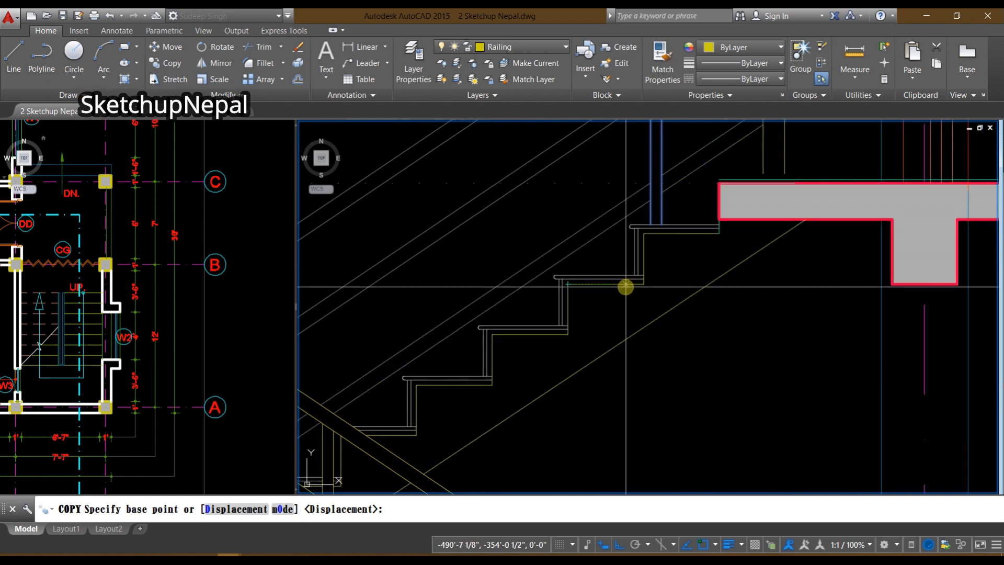
click(651, 222)
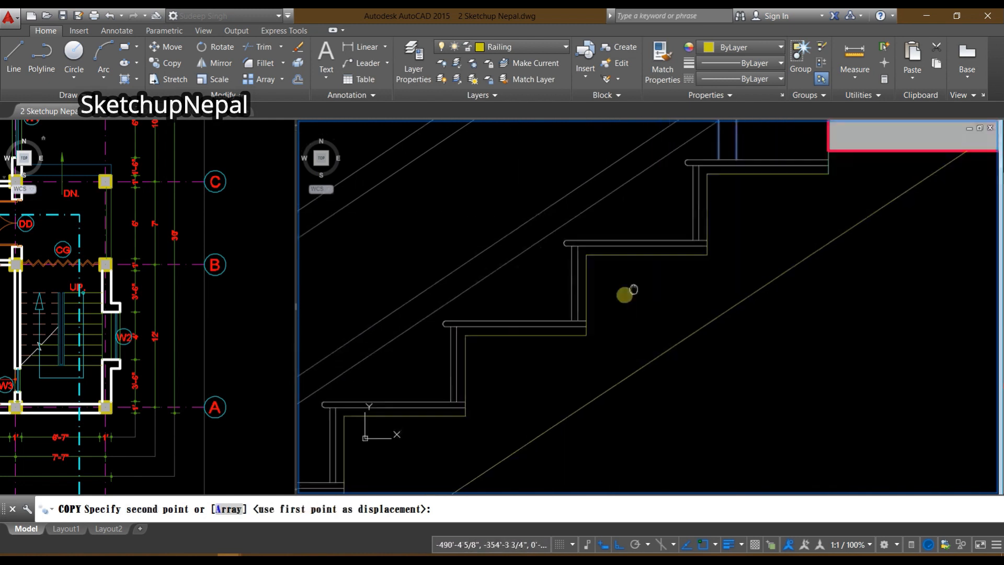
click(467, 331)
scroll(532, 365, down, 3)
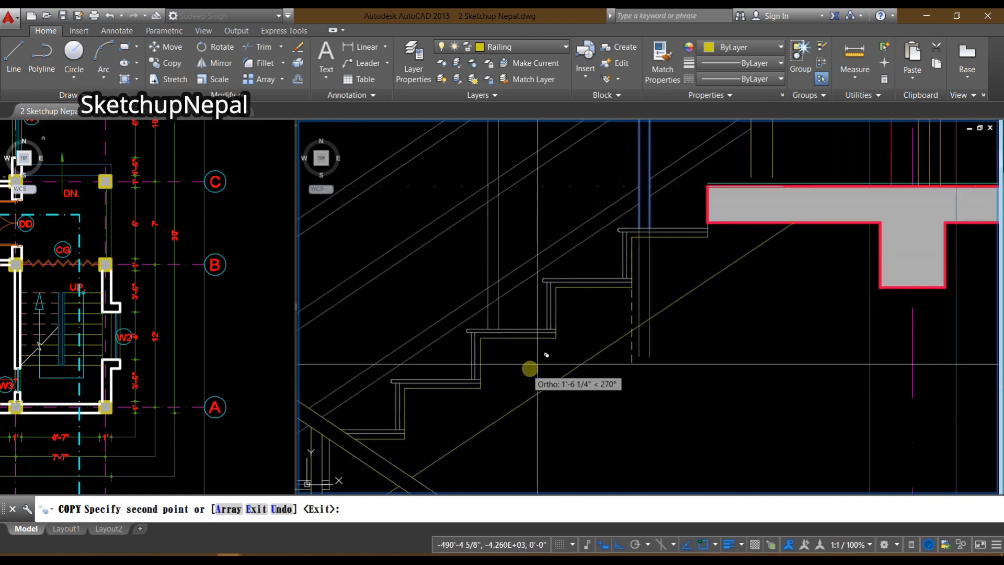
scroll(583, 341, up, 3)
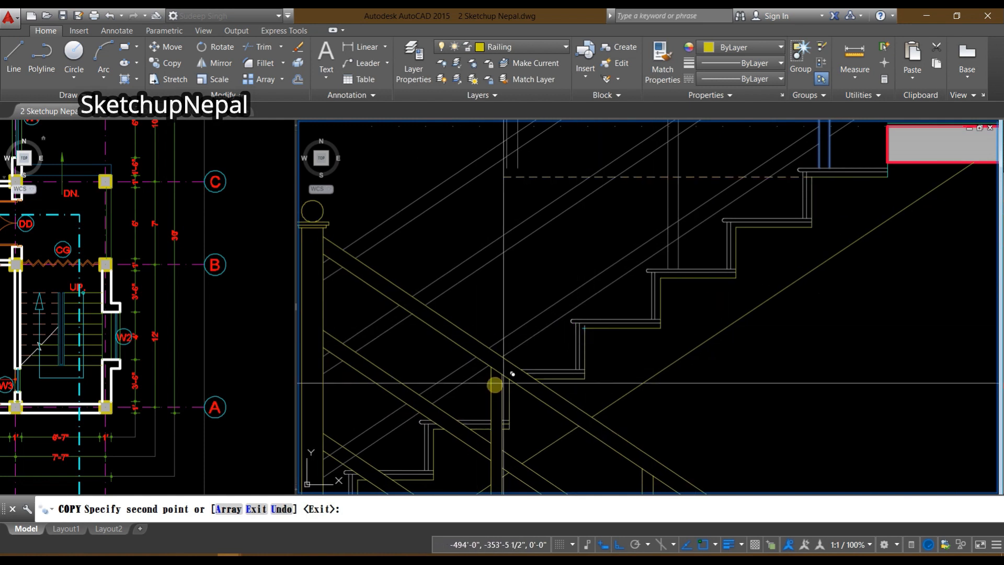
scroll(544, 361, down, 3)
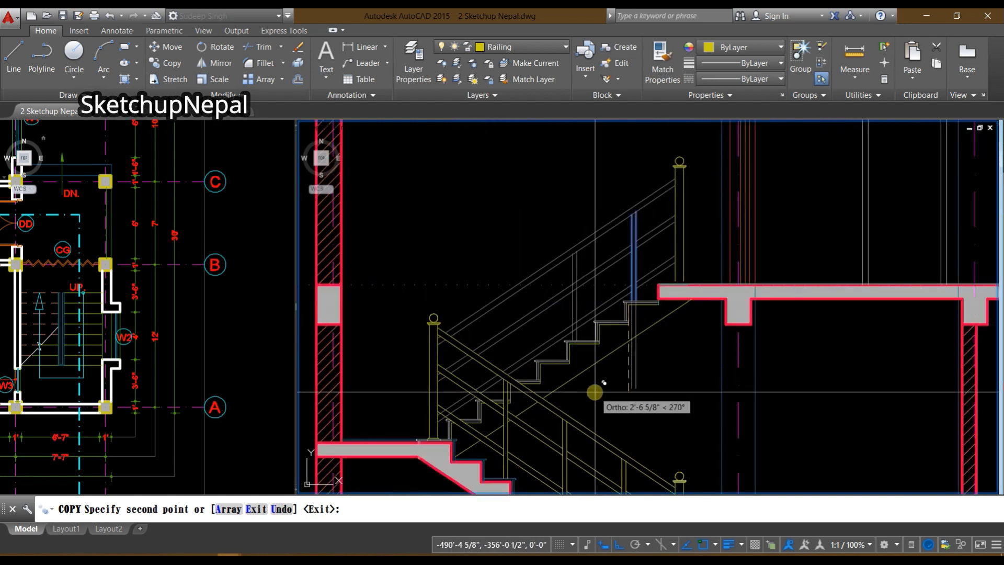
scroll(545, 399, up, 3)
key(Return)
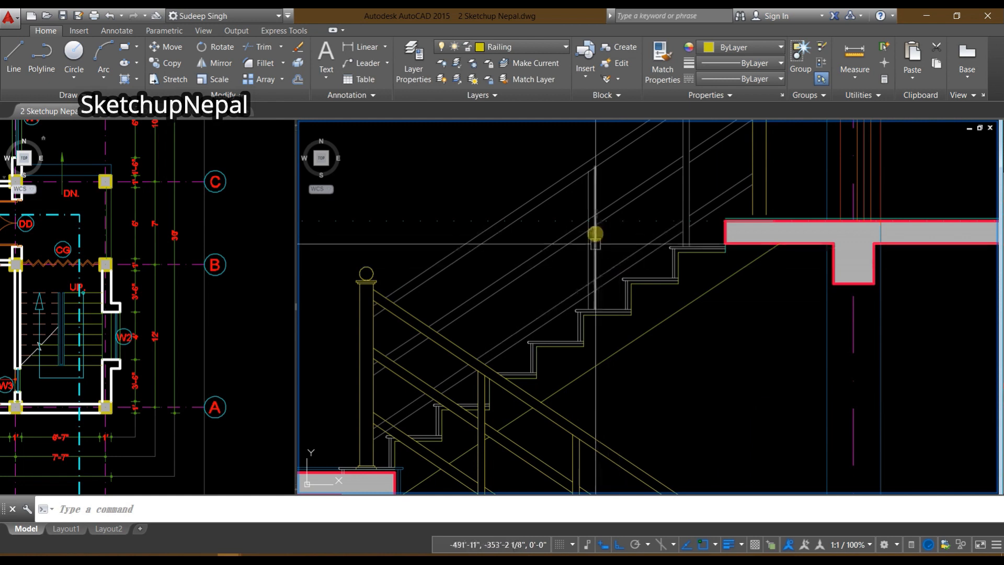
Step: Copy the second rear baluster down the flight twice, placing a copy at each successive two-tread interval
scroll(603, 268, up, 2)
middle_drag(604, 290, 633, 296)
click(624, 243)
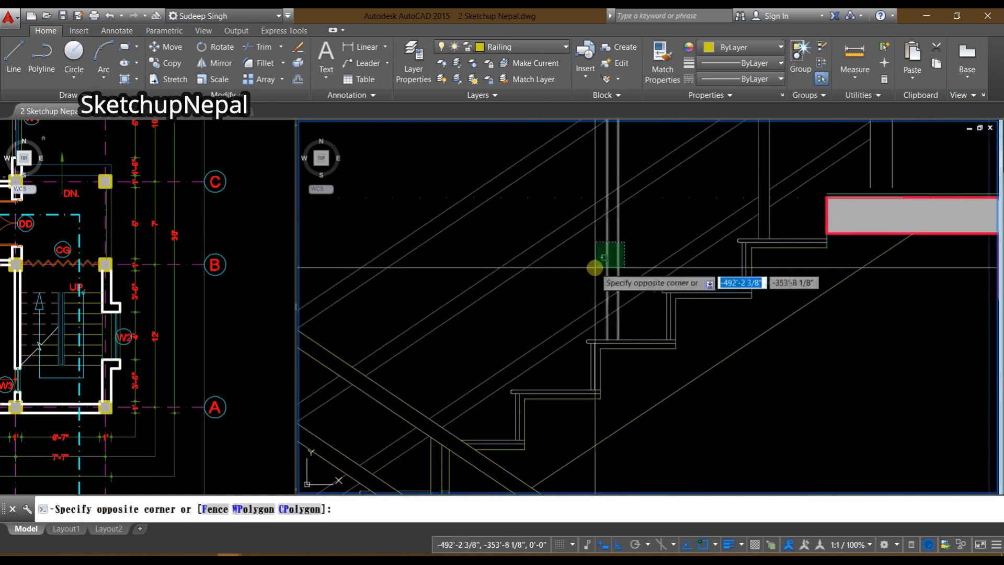
click(595, 269)
text(c)
key(Return)
scroll(664, 368, up, 2)
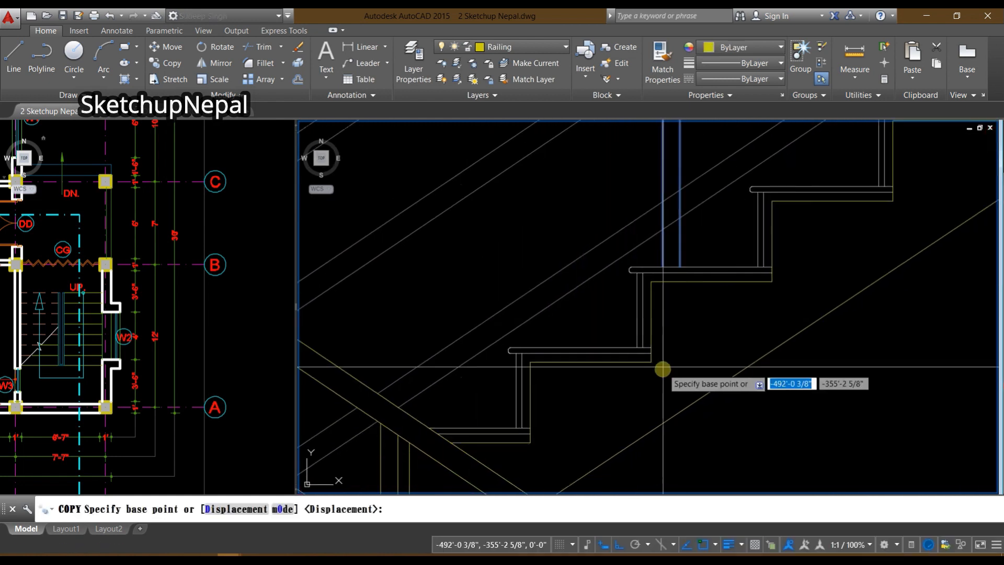
click(772, 283)
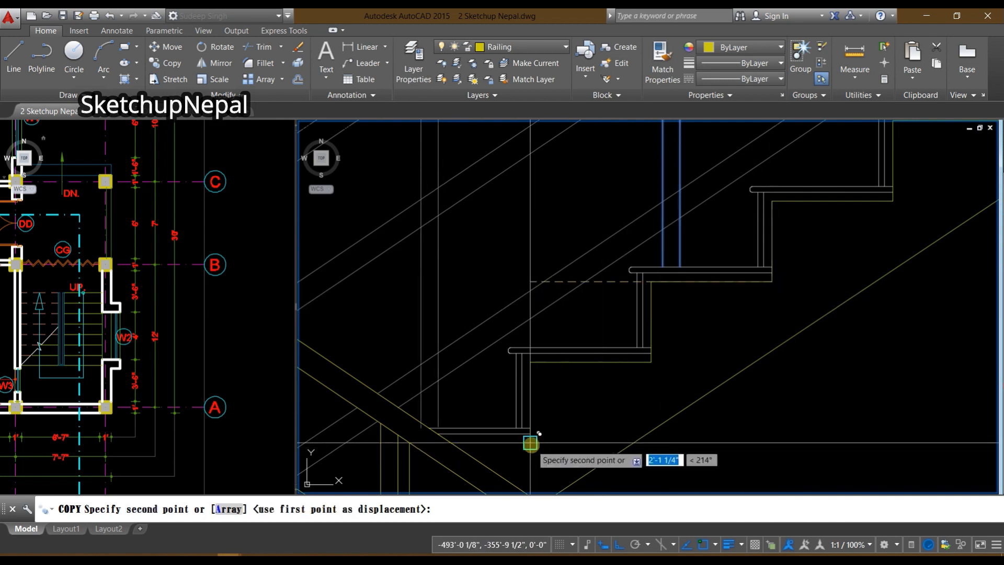
click(542, 435)
scroll(746, 211, up, 2)
scroll(530, 360, down, 2)
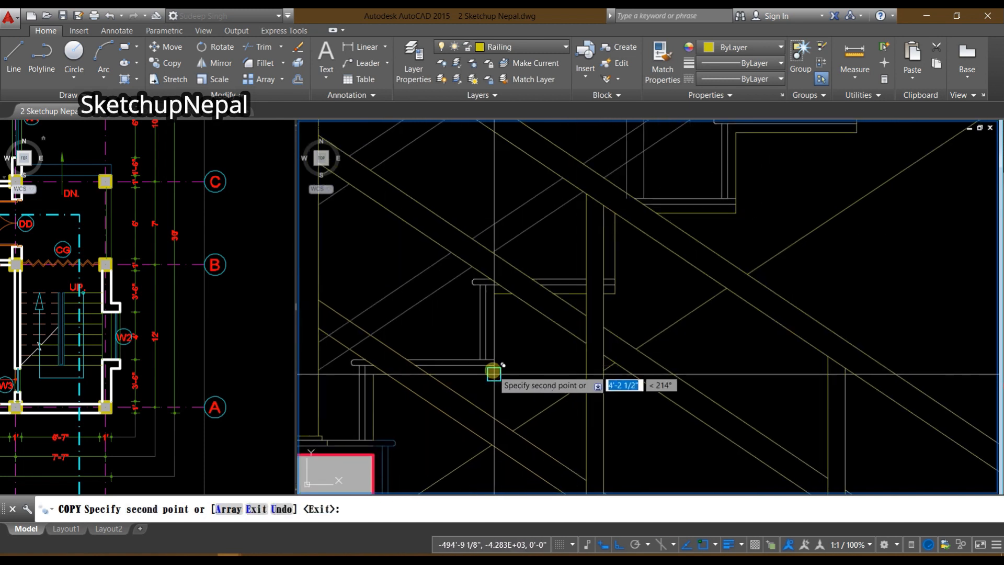
scroll(494, 372, down, 3)
key(Return)
Step: Trim the lowest rear baluster's lines above the rear handrail's lower edge and where they pass behind the front handrail
scroll(482, 341, up, 3)
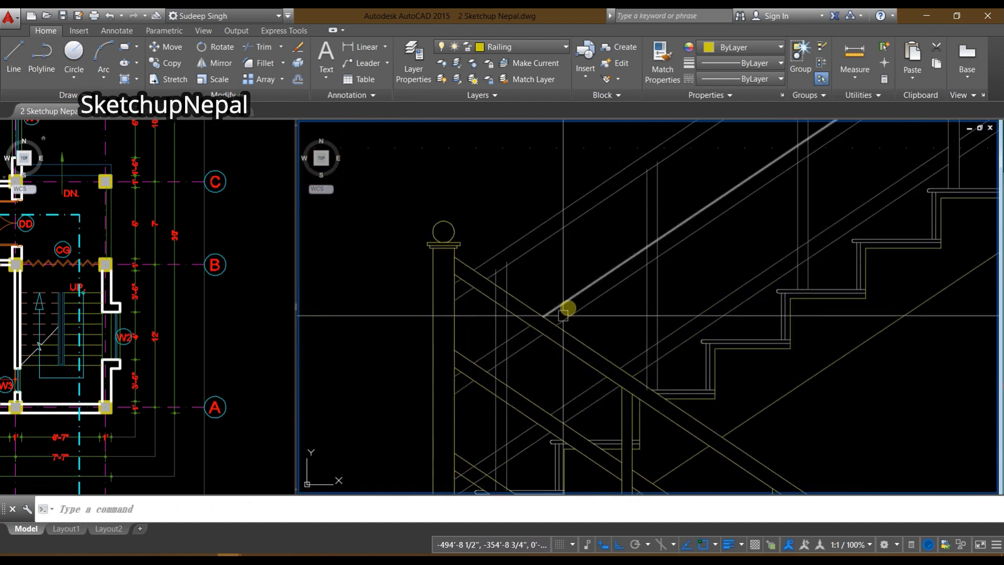
scroll(506, 294, up, 4)
text(tr)
key(Return)
key(Return)
scroll(477, 220, up, 3)
click(457, 216)
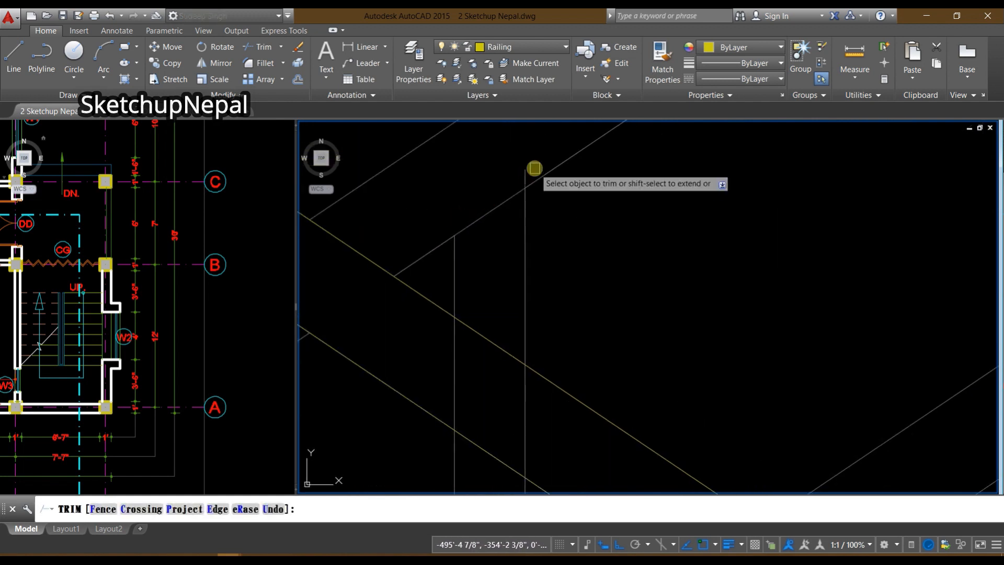
key(Return)
middle_drag(499, 364, 539, 313)
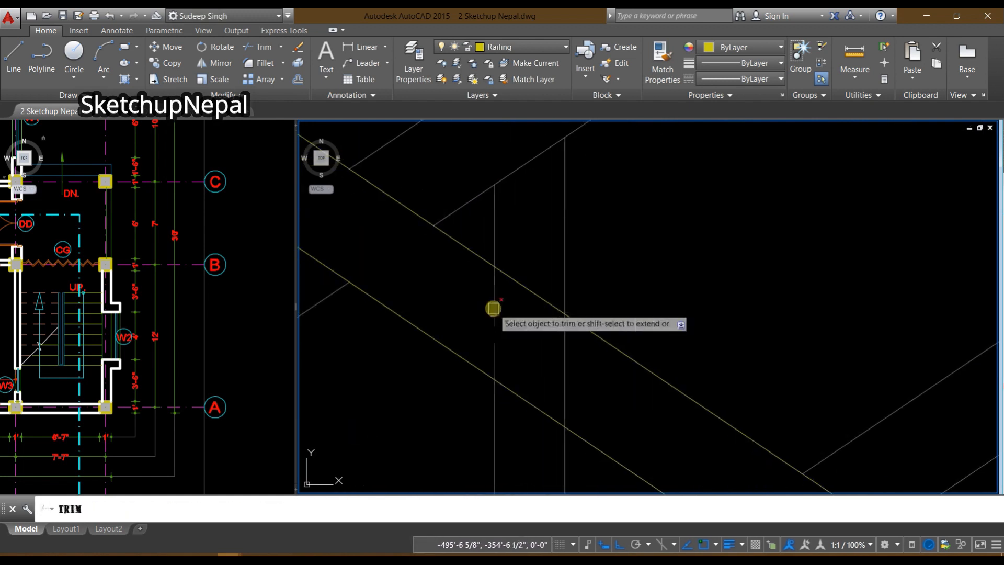
scroll(565, 366, down, 2)
Step: Trim the rear middle rail lines where they pass between the two lines of the lowest rear baluster
scroll(580, 361, up, 5)
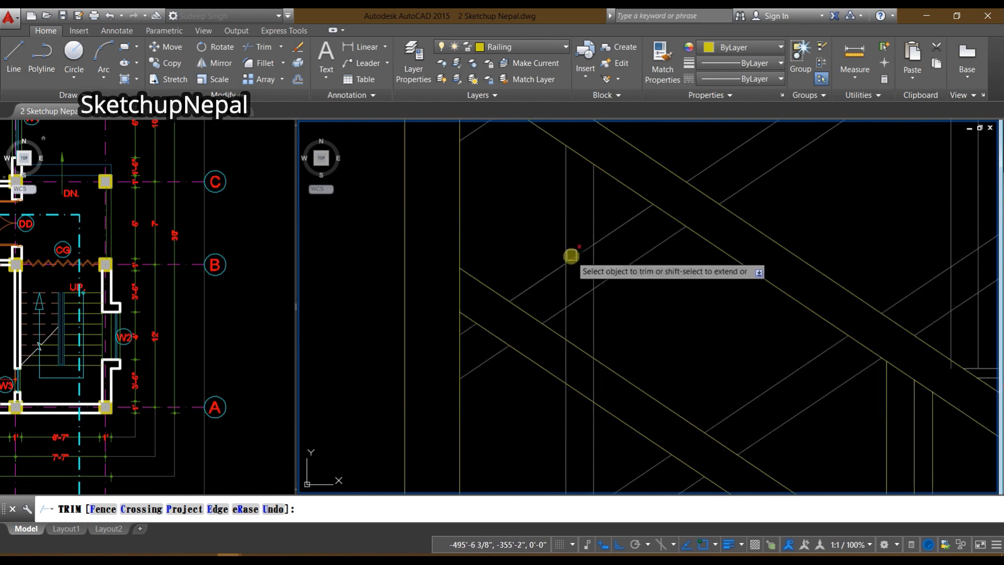
click(578, 256)
click(583, 303)
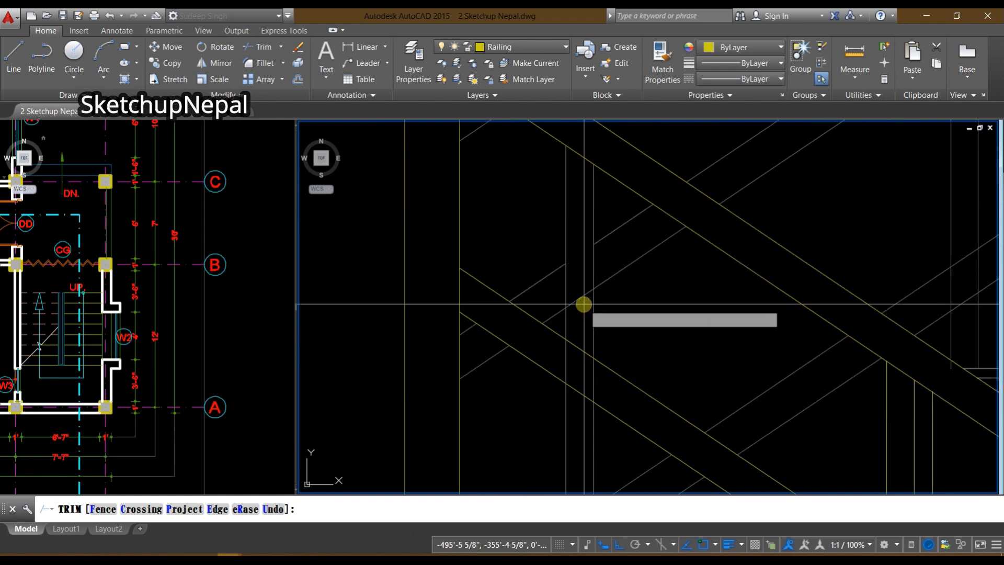
click(583, 286)
Step: Trim the lower ends of the lowest rear baluster's lines where they pass behind the front flight's bottom rail
middle_drag(585, 344, 606, 290)
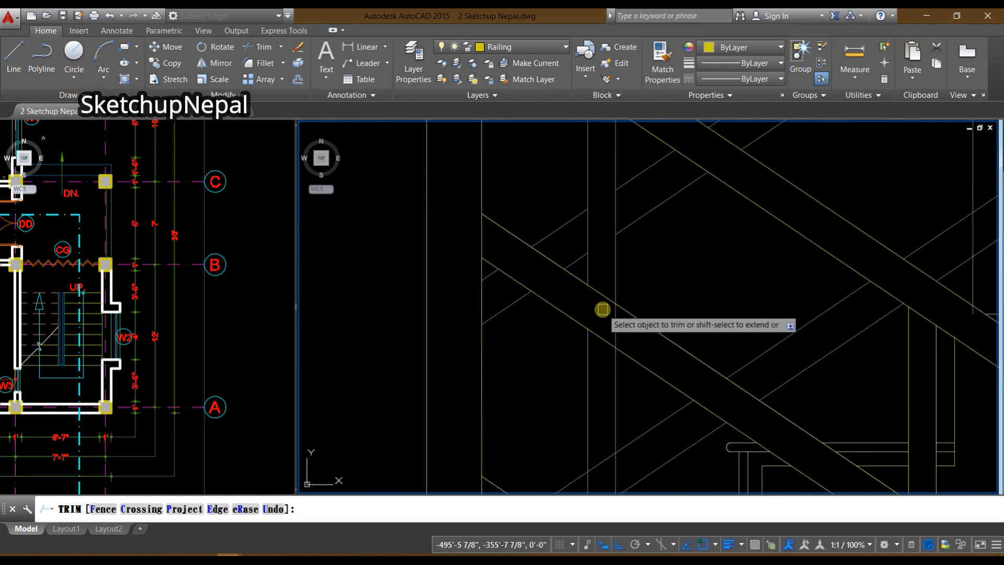
middle_drag(609, 483, 639, 311)
scroll(629, 405, up, 5)
key(Return)
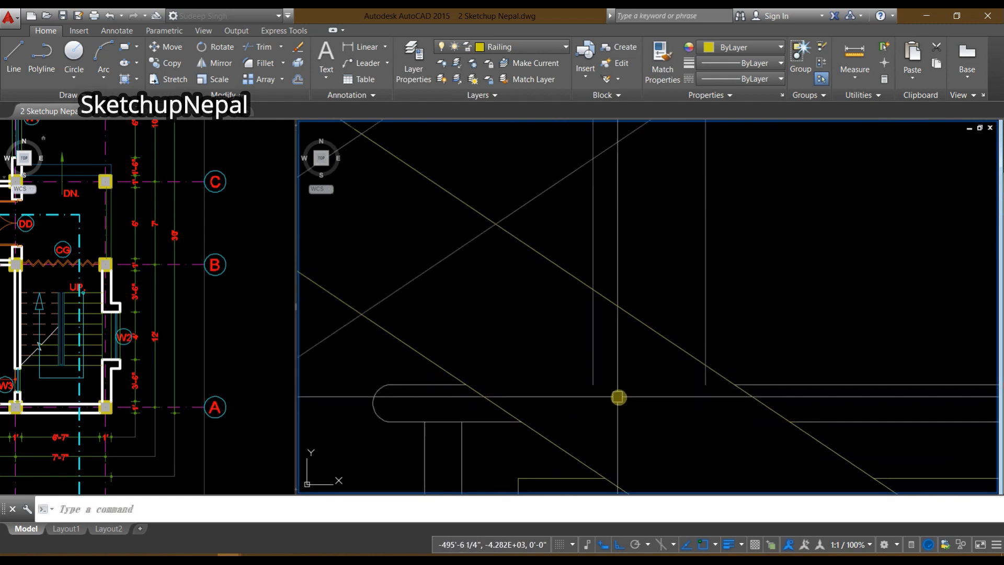
click(593, 347)
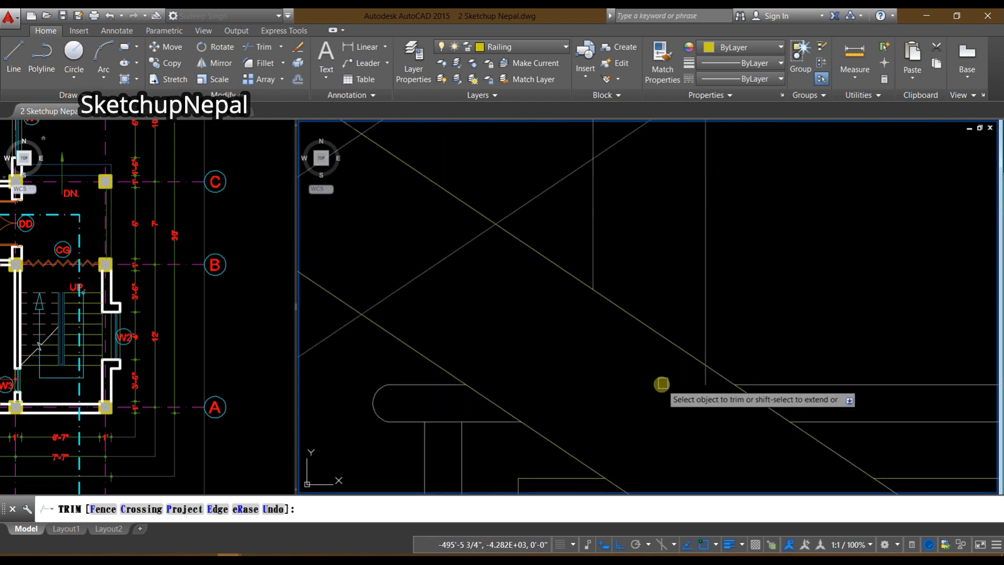
click(688, 382)
click(706, 376)
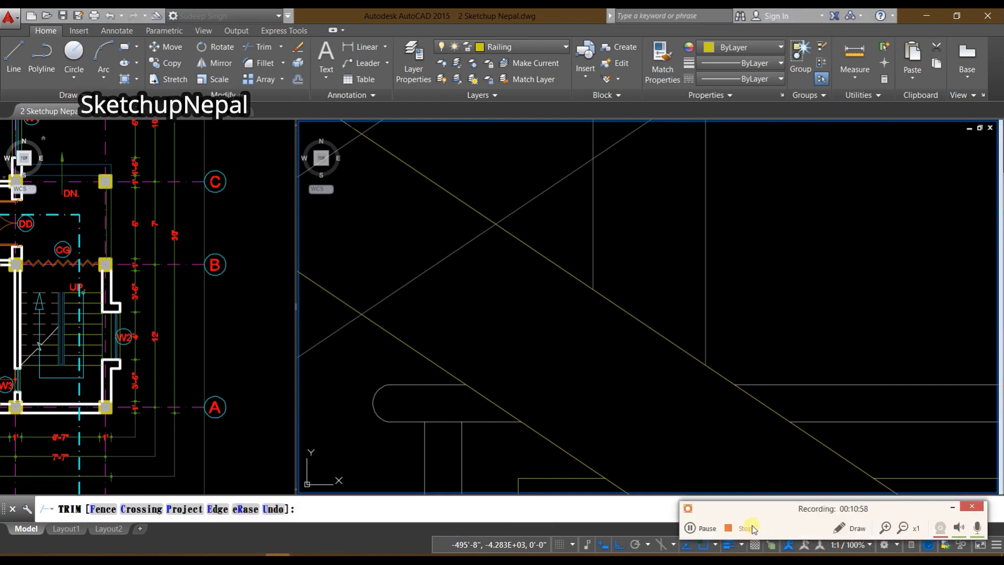
key(Escape)
Step: Trim the rear bottom rail lines where they pass between the two lines of the second-lowest rear baluster
scroll(539, 321, down, 4)
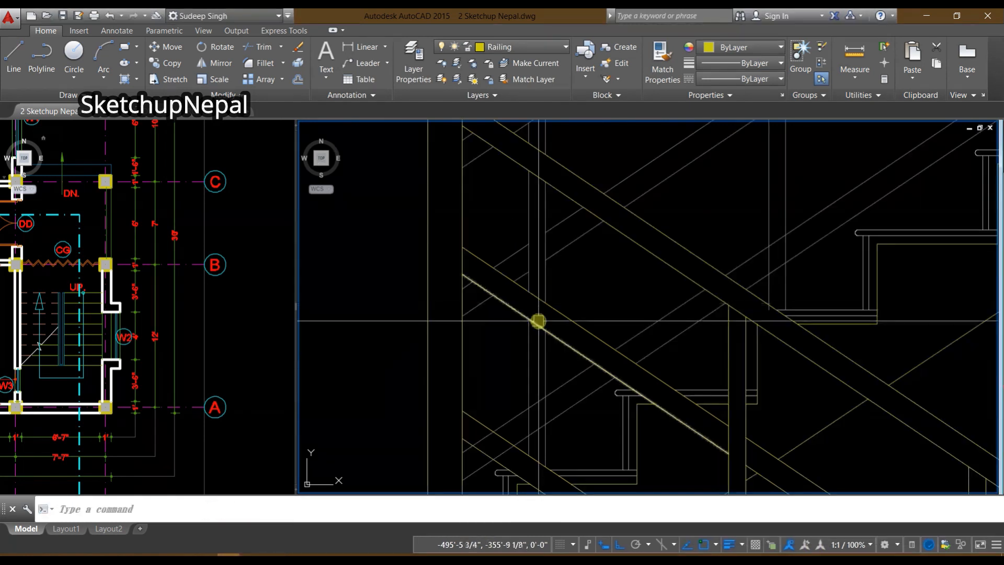
middle_drag(563, 314, 523, 426)
scroll(571, 358, up, 4)
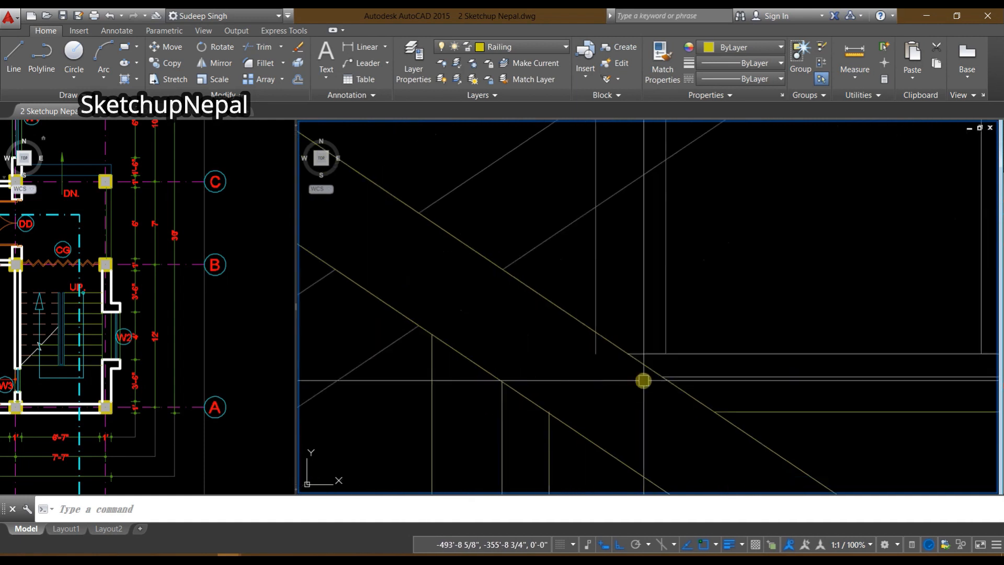
scroll(556, 338, down, 4)
key(Escape)
middle_drag(609, 256, 601, 317)
scroll(558, 390, up, 4)
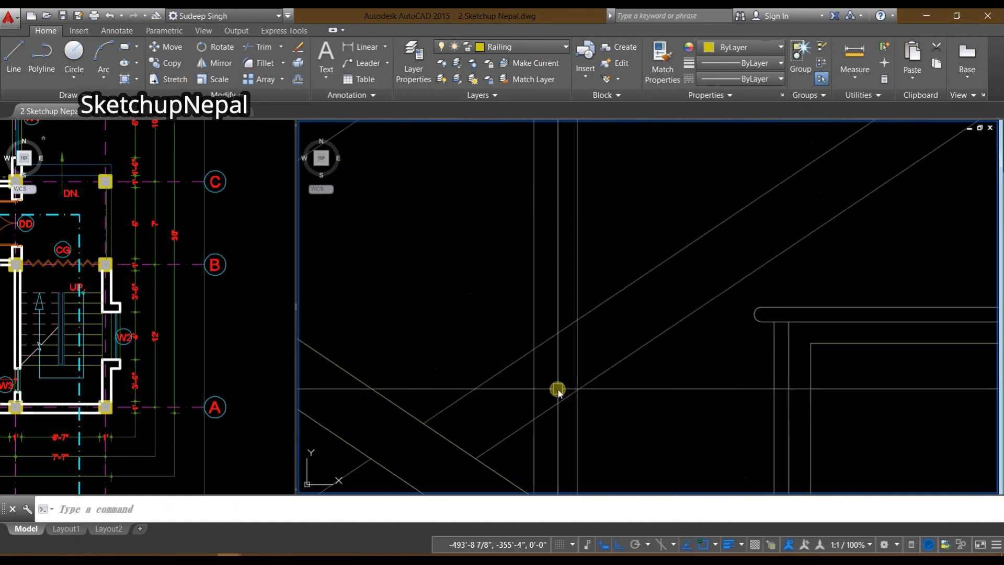
text(tr)
key(Return)
key(Return)
click(558, 405)
click(560, 343)
click(554, 316)
Step: Trim the rear middle rail lines where they pass between the two lines of the second-lowest rear baluster
scroll(553, 316, down, 4)
middle_drag(550, 261, 533, 369)
scroll(533, 371, up, 4)
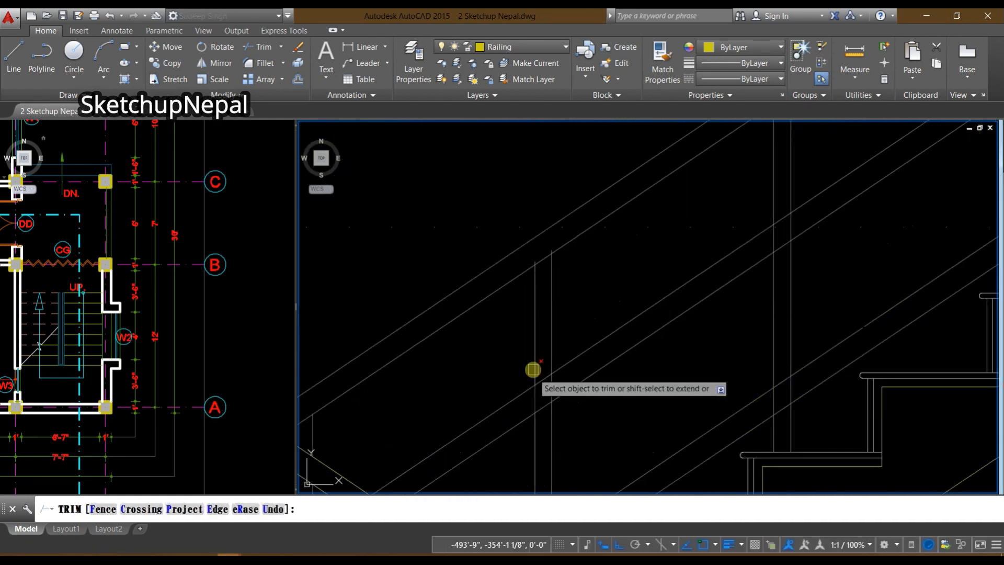
click(550, 385)
click(550, 419)
click(549, 446)
Step: Trim the upper ends of the rear balusters where they project above the lower line of the rear top rail
scroll(581, 267, down, 4)
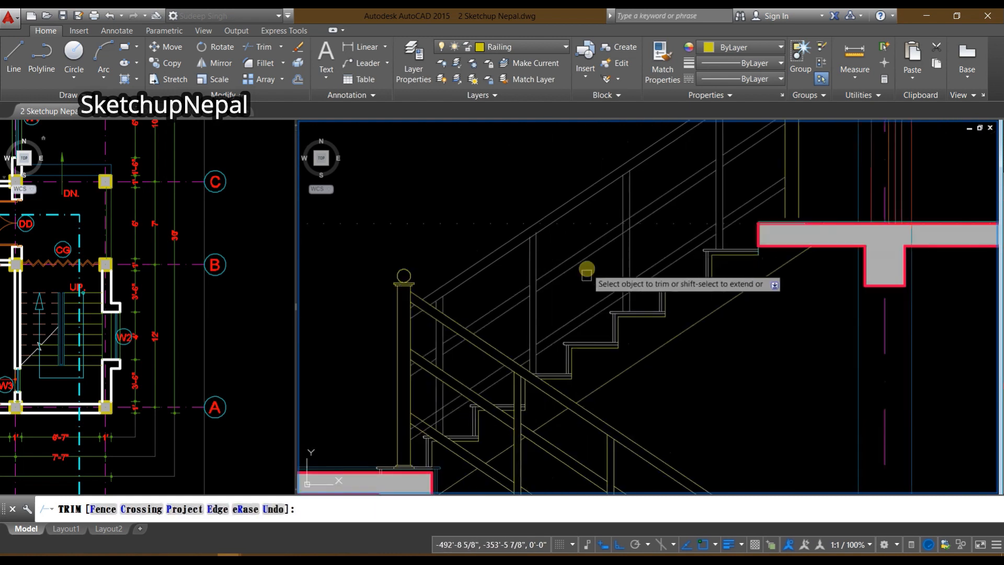
scroll(516, 303, up, 4)
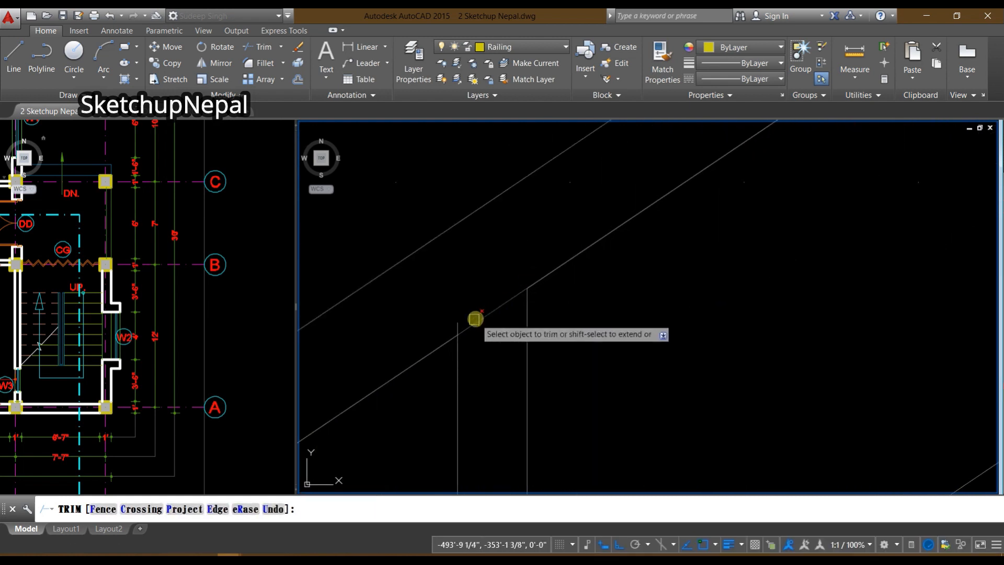
scroll(460, 321, down, 5)
middle_drag(592, 207, 502, 326)
scroll(503, 294, down, 2)
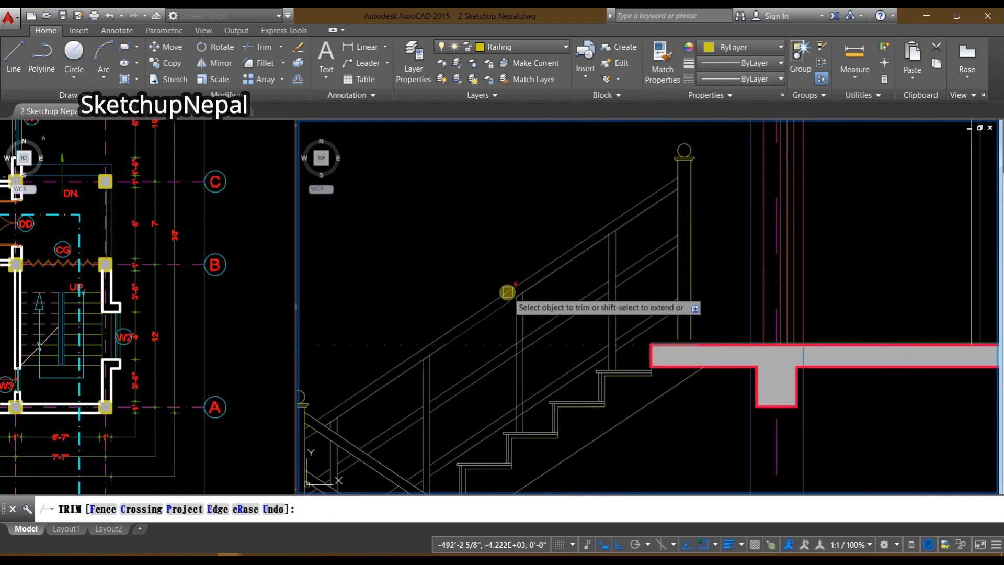
scroll(517, 292, up, 7)
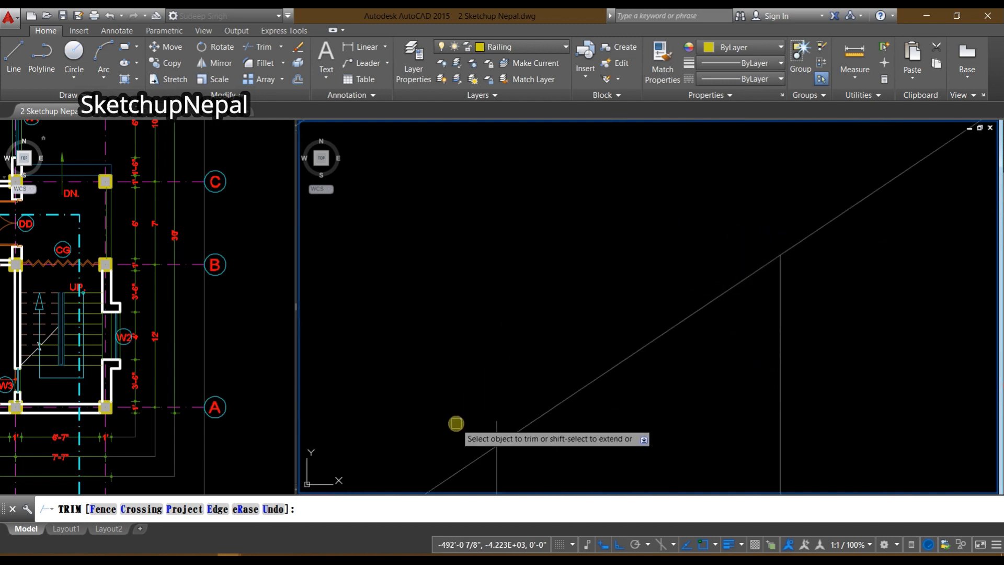
scroll(507, 281, down, 4)
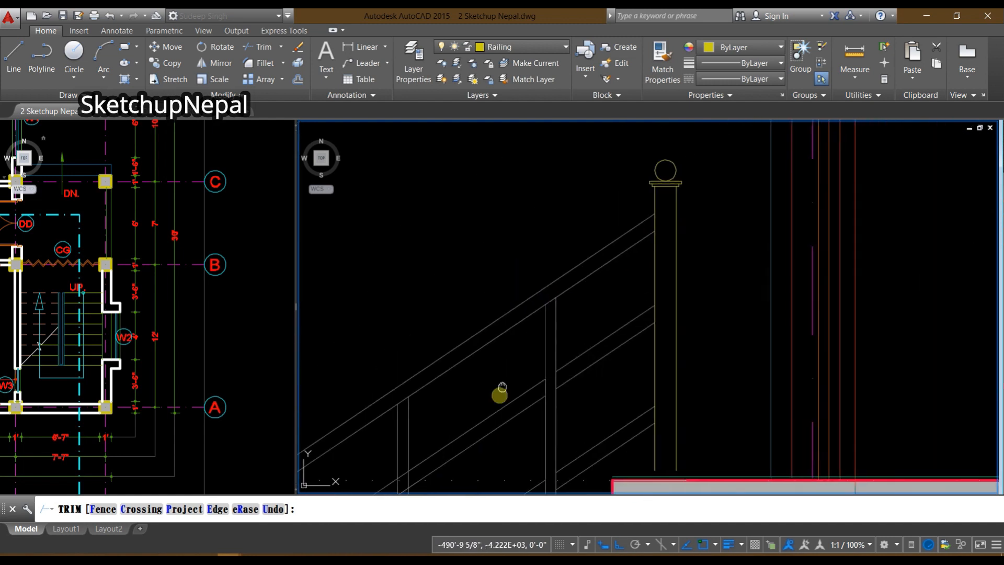
Step: Trim the rear bottom rail lines where they pass behind the front flight's bottom rail beside the lower newel post
scroll(450, 469, up, 4)
scroll(487, 406, up, 3)
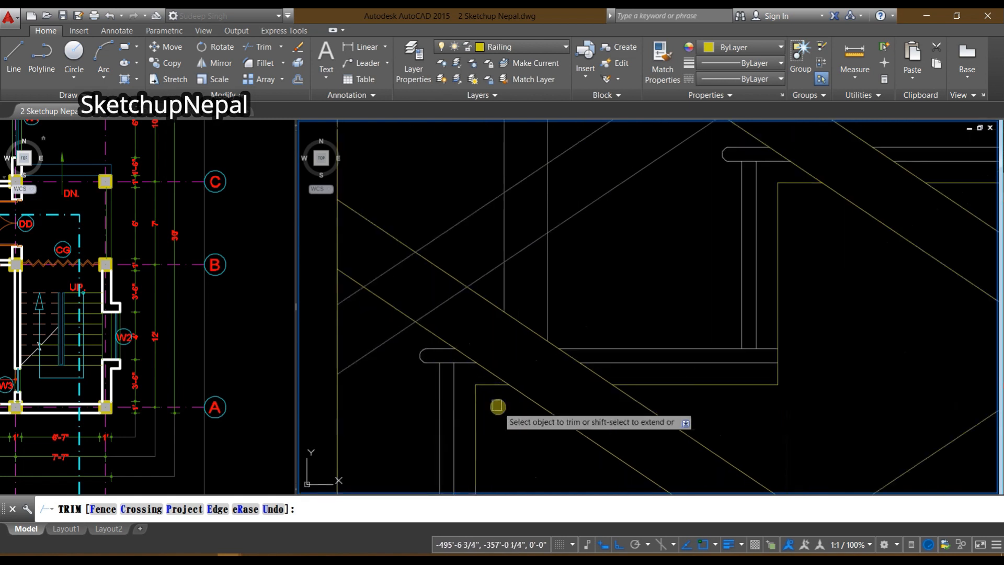
text(tr)
key(space)
key(space)
scroll(449, 303, down, 6)
middle_drag(449, 308, 475, 380)
scroll(455, 366, up, 4)
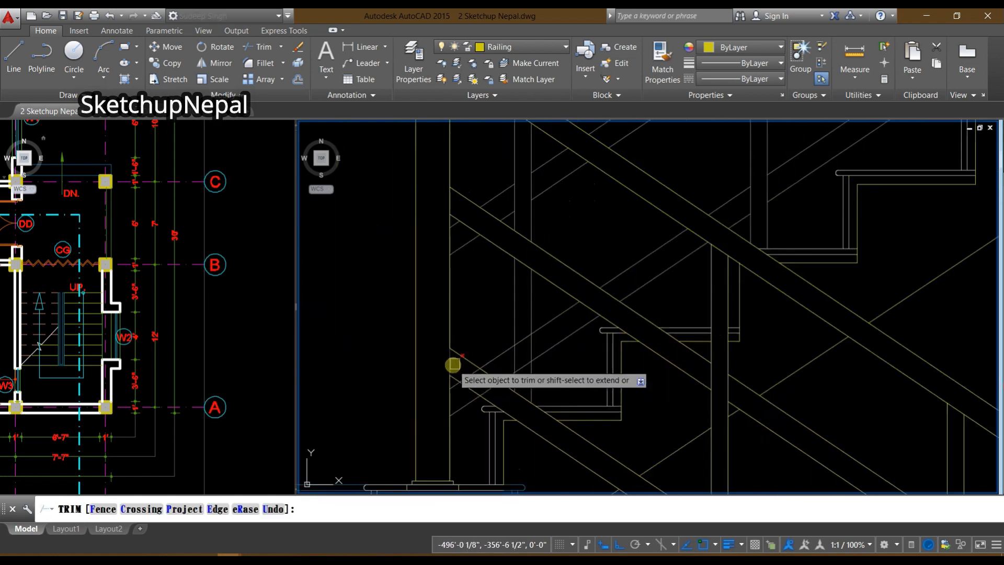
scroll(518, 384, down, 4)
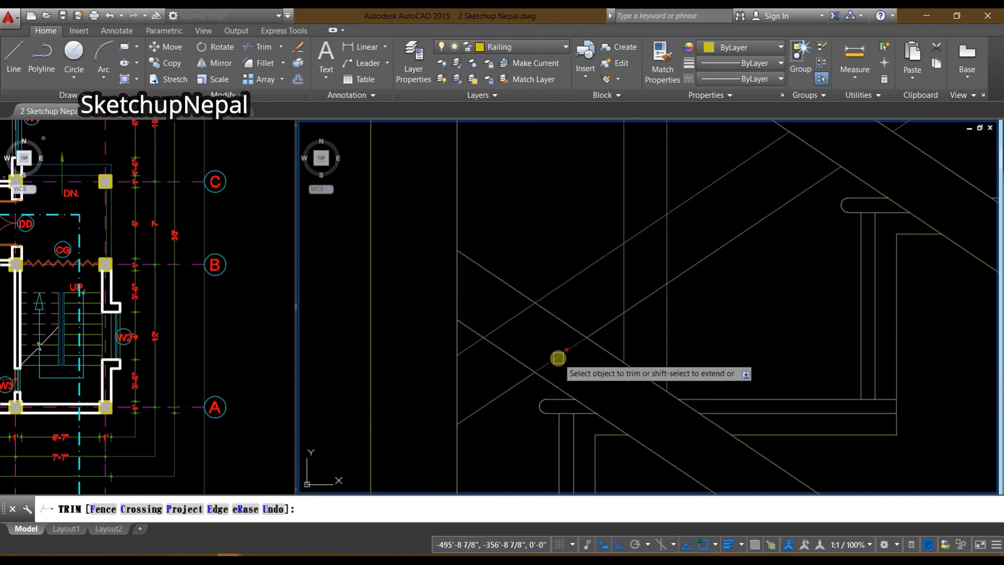
middle_drag(520, 455, 560, 307)
scroll(567, 312, up, 3)
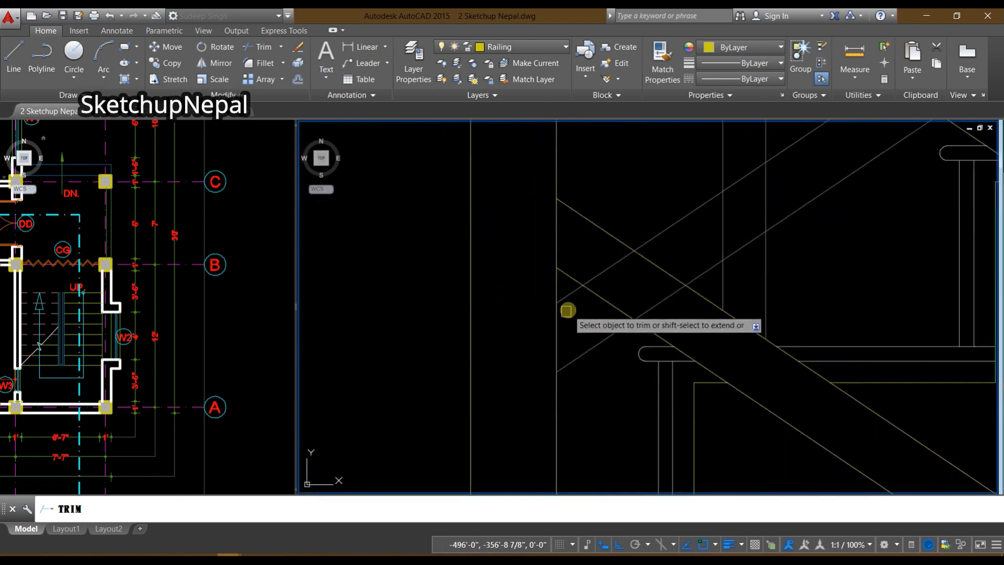
scroll(621, 343, down, 1)
scroll(607, 347, up, 5)
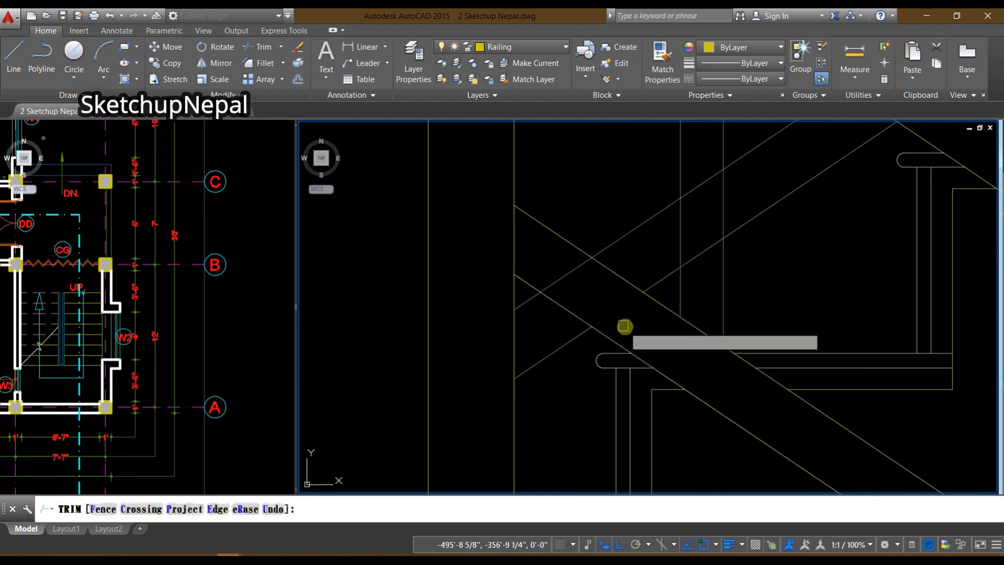
Step: Examine the trimmed railings along the topmost rear flight and the flights below it for remaining overlaps
scroll(576, 283, down, 6)
scroll(593, 298, up, 2)
middle_drag(637, 383, 577, 458)
scroll(569, 332, up, 2)
scroll(570, 297, down, 3)
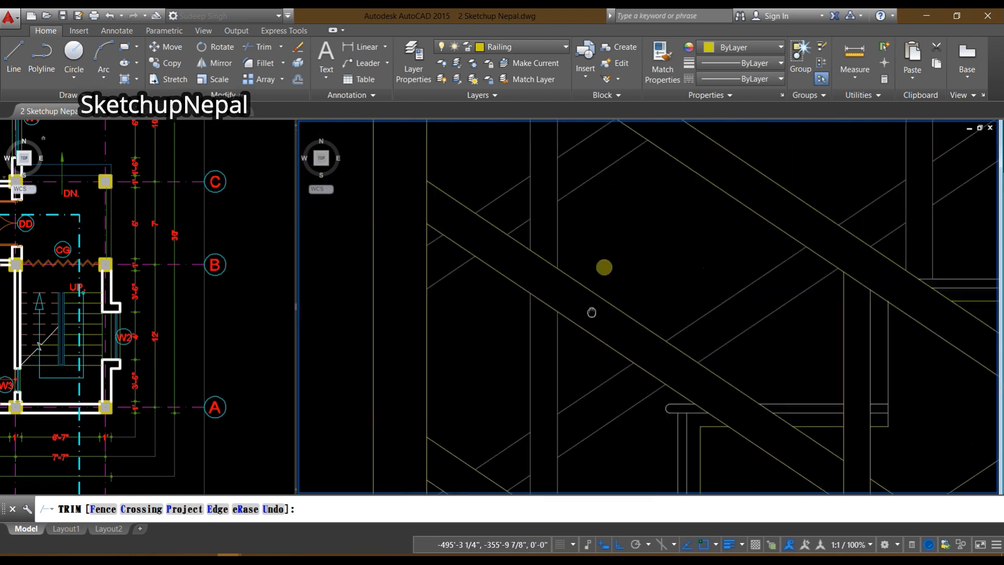
scroll(668, 266, down, 4)
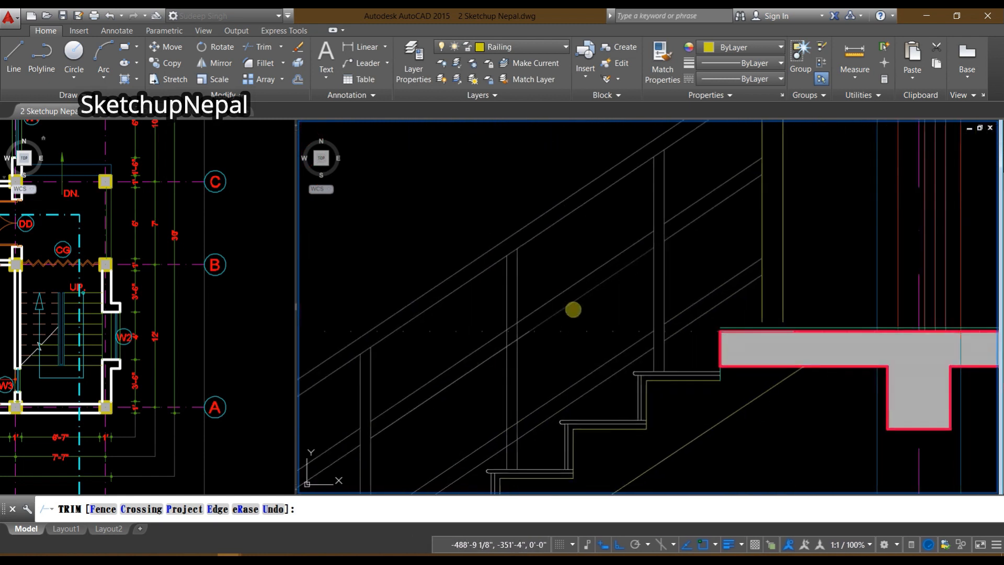
middle_drag(732, 274, 738, 171)
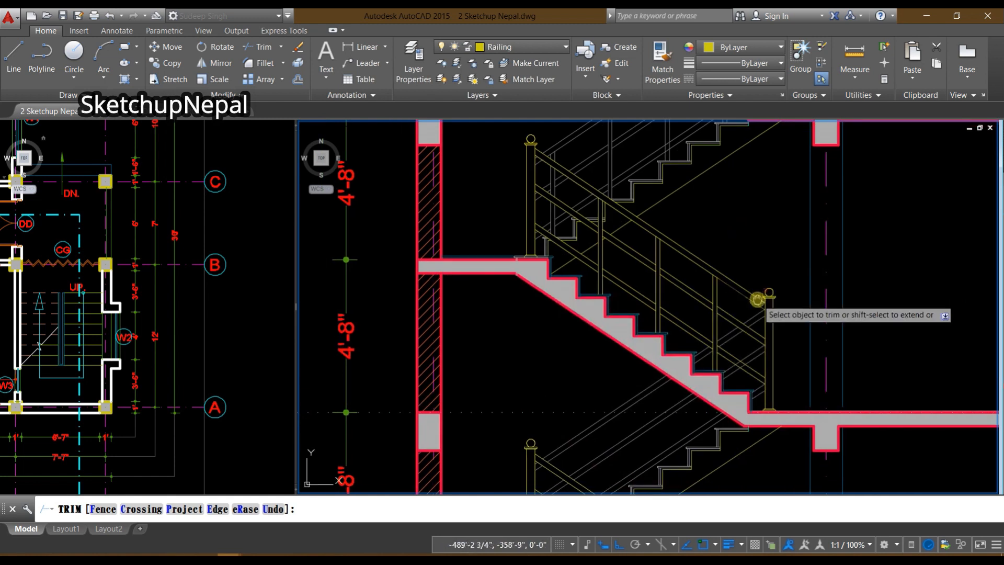
scroll(753, 308, down, 3)
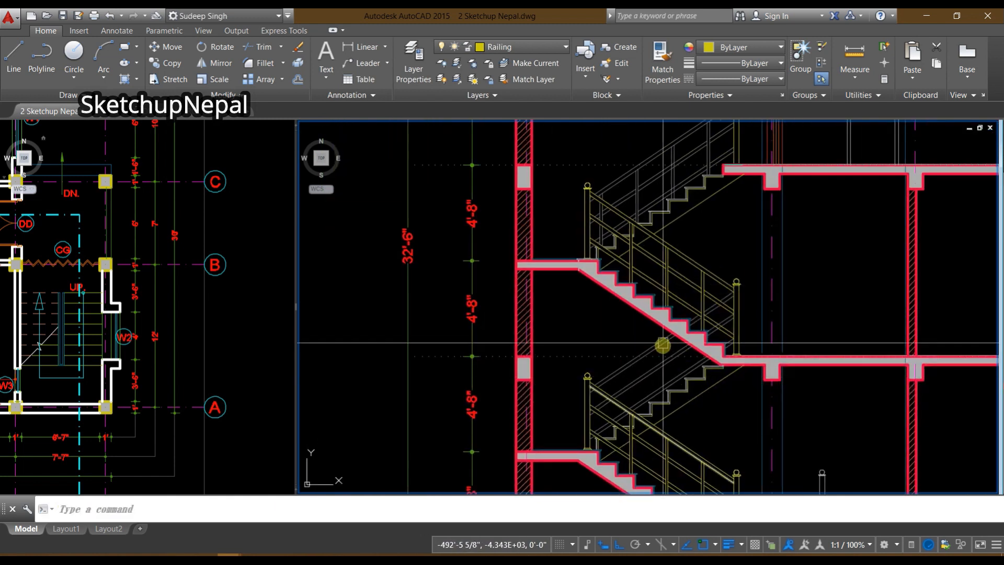
scroll(742, 320, up, 5)
click(706, 256)
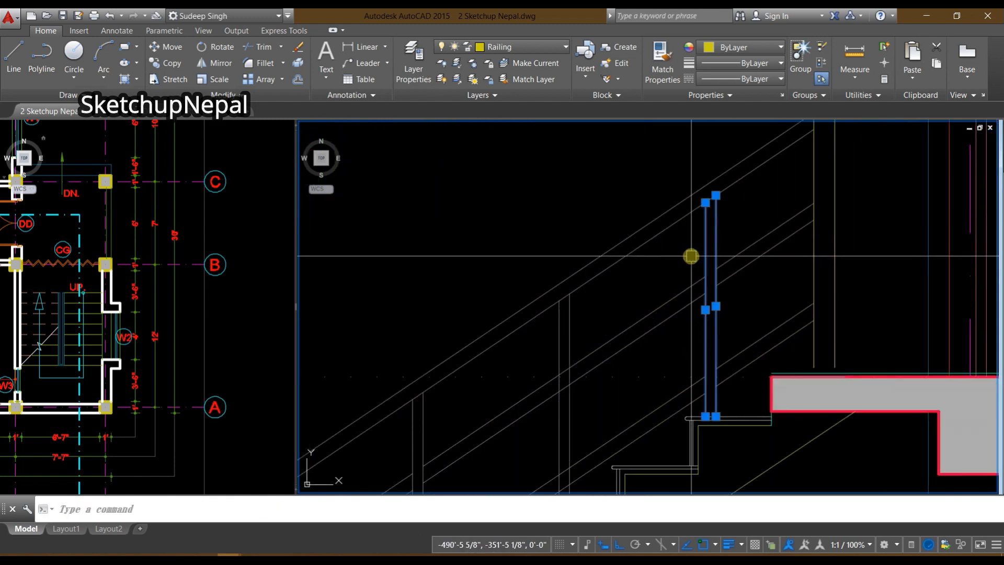
click(599, 326)
click(548, 356)
middle_drag(551, 368, 704, 280)
scroll(589, 339, up, 2)
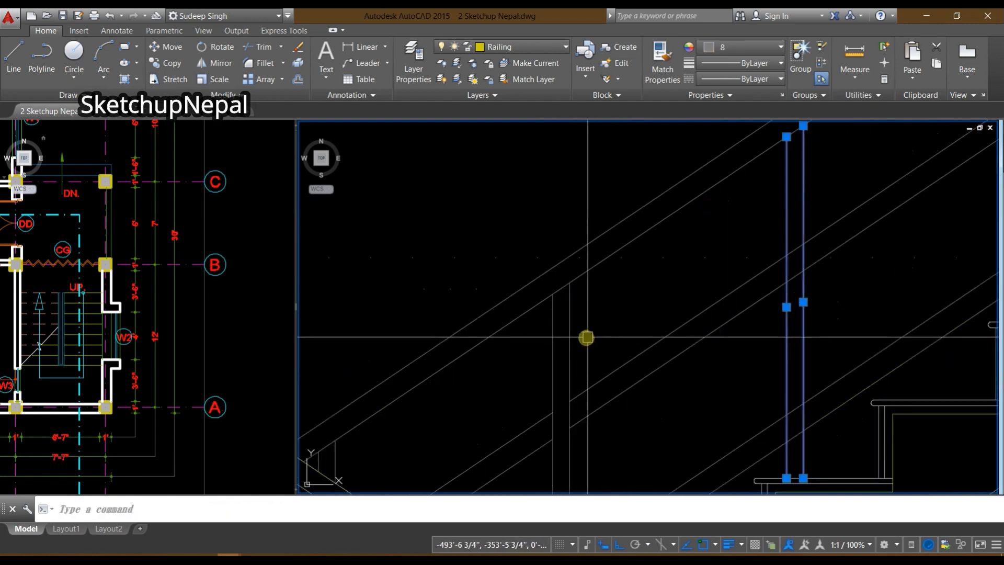
click(588, 338)
click(516, 365)
middle_drag(335, 478, 499, 353)
scroll(482, 364, up, 4)
click(550, 304)
click(473, 292)
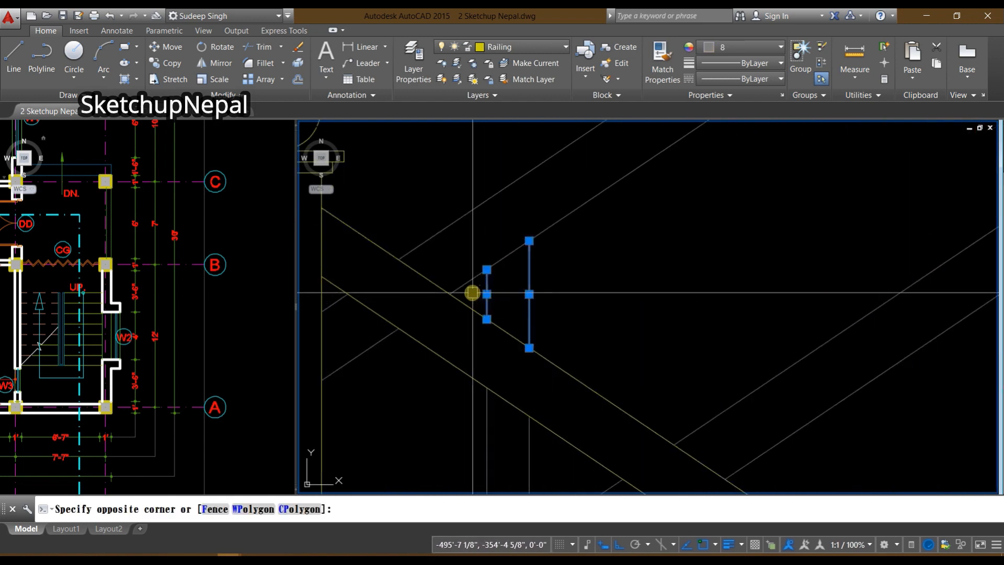
scroll(553, 238, down, 5)
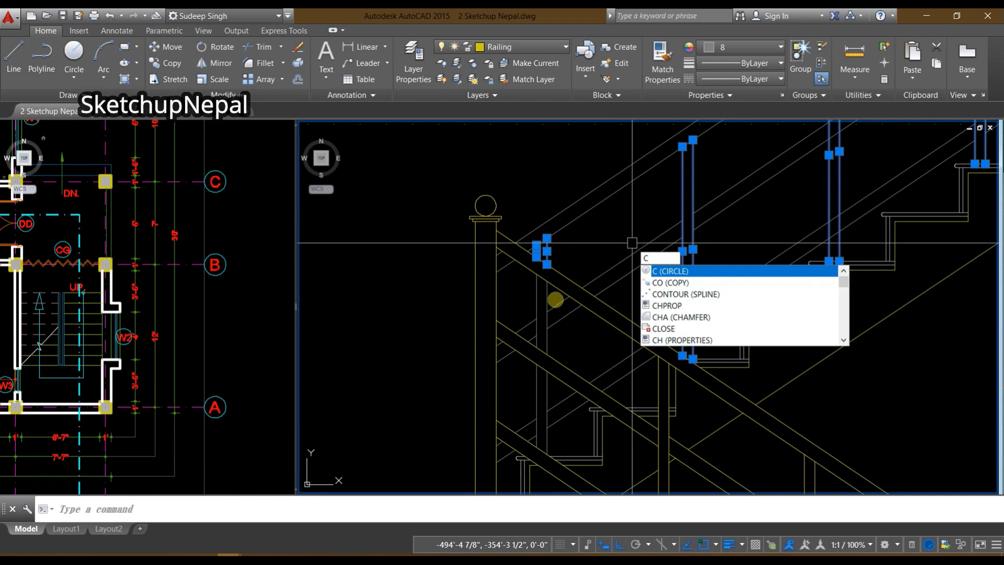
key(Escape)
key(Escape)
scroll(555, 300, up, 4)
click(560, 281)
click(505, 299)
scroll(553, 413, down, 4)
middle_drag(553, 412, 596, 332)
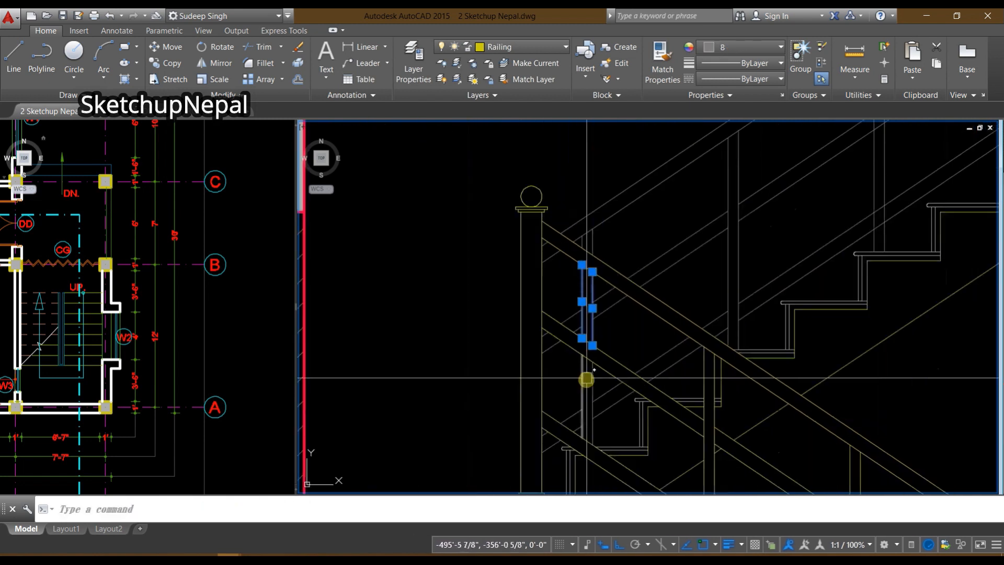
key(Escape)
Step: Trim the rear middle rail lines where they pass between the two lines of the third-lowest rear baluster
scroll(665, 323, down, 6)
middle_drag(690, 265, 623, 180)
scroll(595, 265, up, 5)
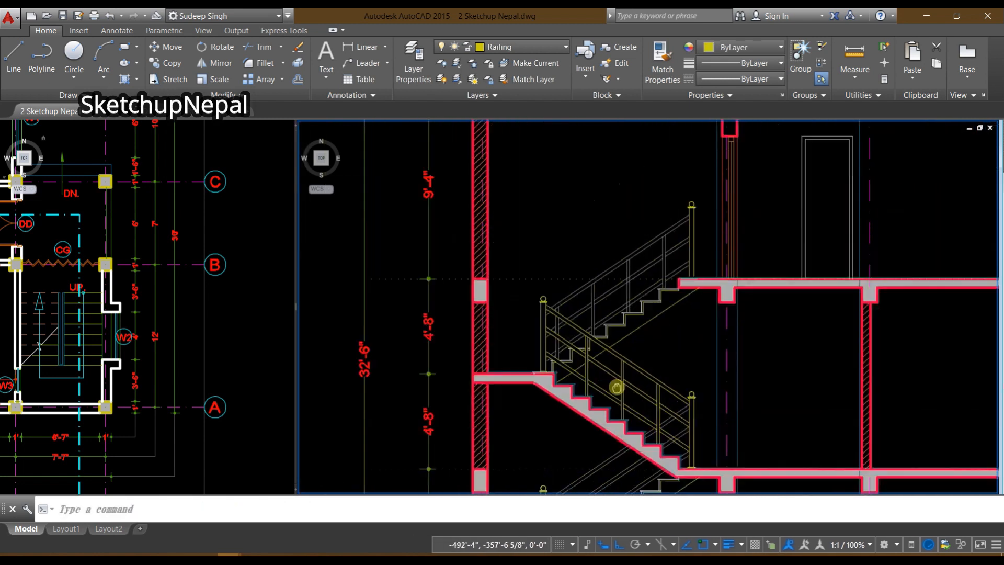
text(t)
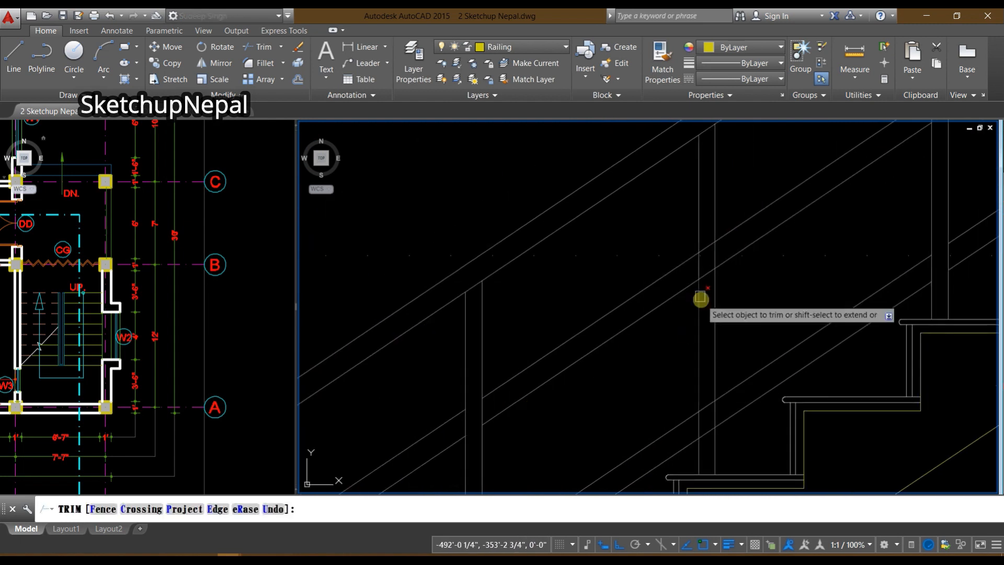
scroll(715, 204, up, 3)
scroll(700, 306, down, 6)
middle_drag(700, 307, 559, 384)
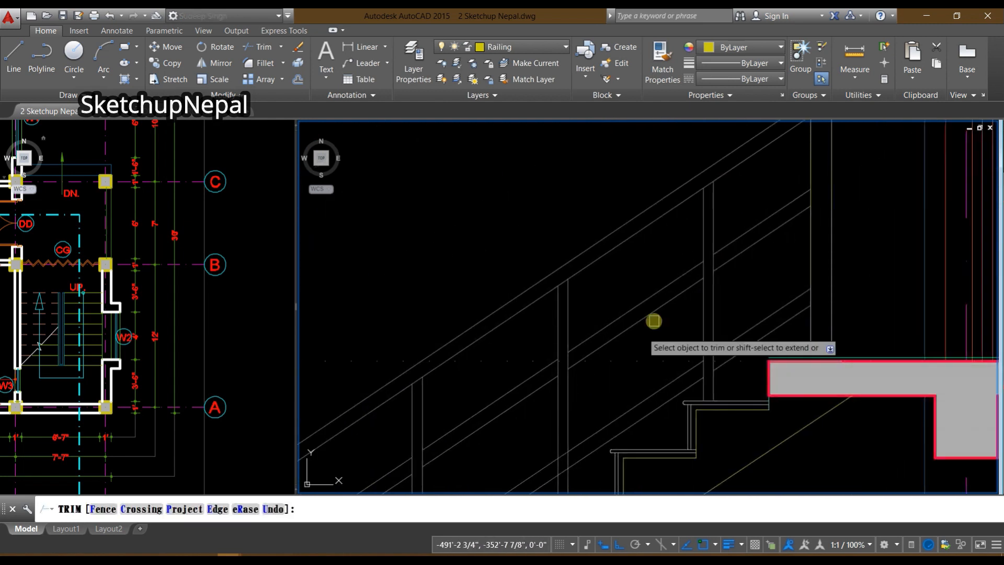
Step: Trim the rear bottom rail lines where they pass between the two lines of the third-lowest rear baluster
scroll(724, 275, down, 2)
middle_drag(736, 352, 571, 383)
scroll(736, 291, up, 5)
scroll(682, 351, down, 4)
scroll(680, 349, up, 2)
scroll(680, 348, down, 3)
middle_drag(685, 315, 668, 350)
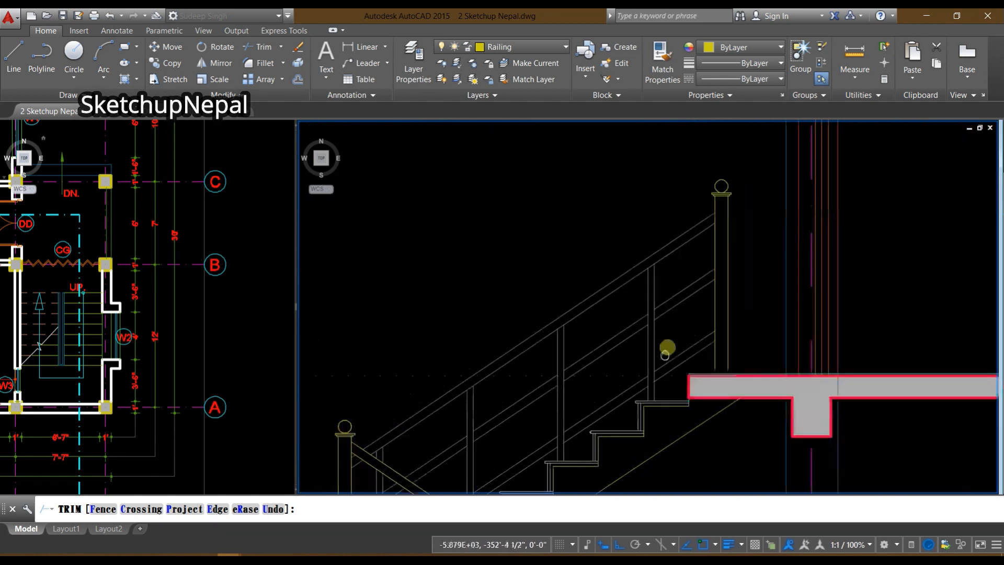
scroll(660, 312, up, 3)
key(Escape)
Step: Copy the topmost rear flight's balusters straight down to the rear flight one storey below, using the lower newel posts' balls as reference points
middle_drag(658, 395, 741, 321)
click(618, 381)
click(526, 424)
middle_drag(525, 427, 561, 390)
click(606, 350)
click(579, 391)
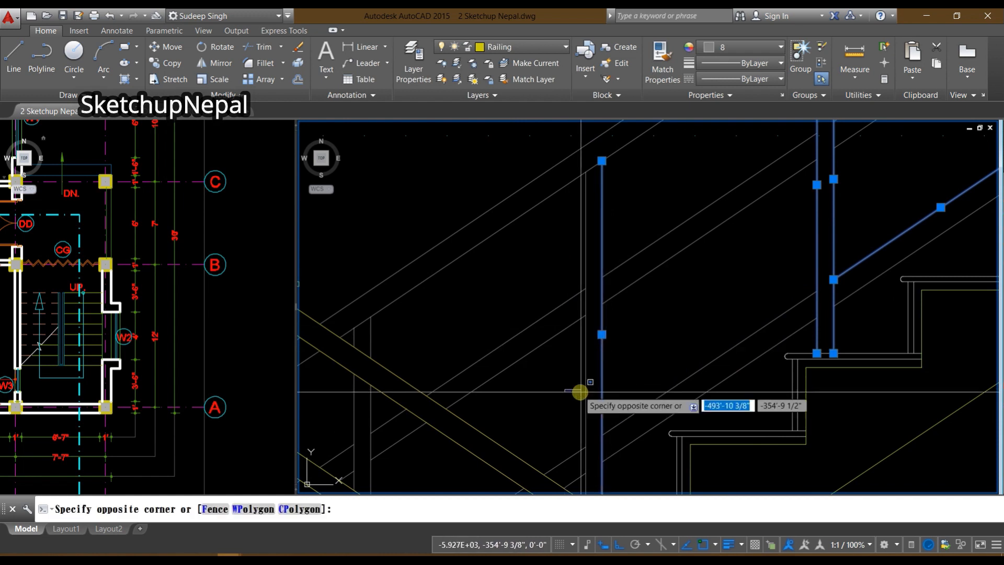
click(574, 385)
middle_drag(561, 401, 804, 236)
scroll(607, 339, up, 3)
click(618, 304)
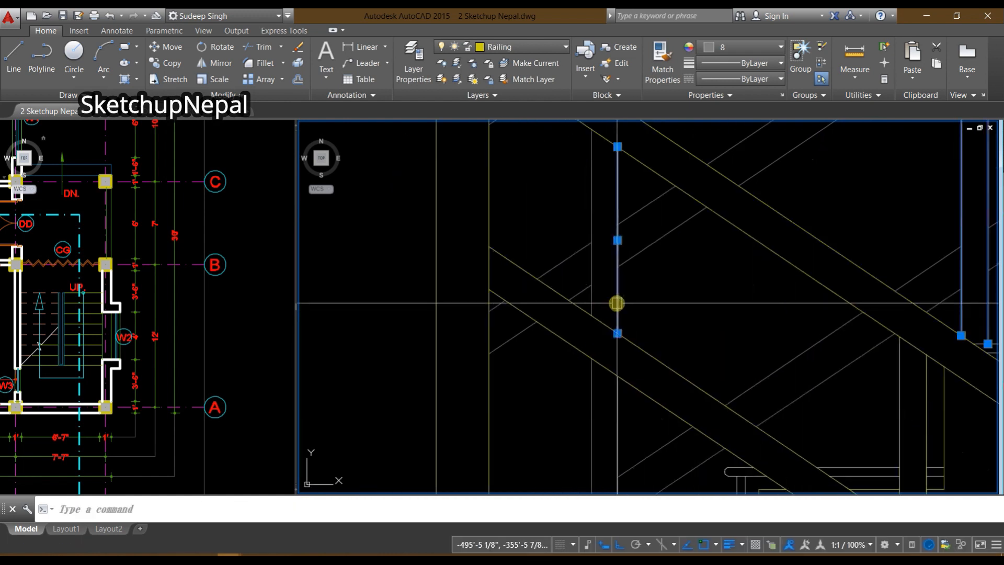
middle_drag(596, 285, 583, 432)
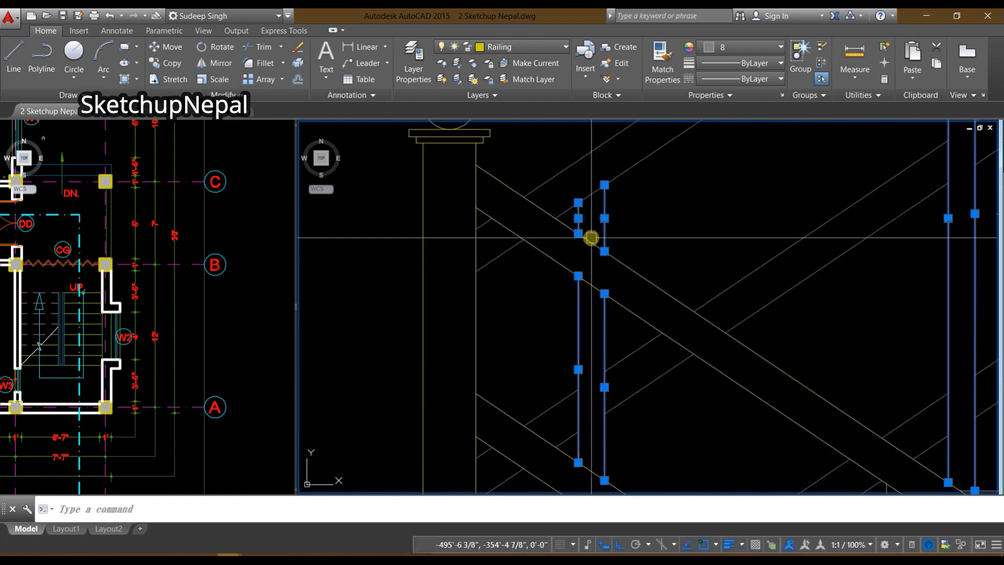
middle_drag(591, 237, 612, 168)
middle_drag(601, 433, 605, 234)
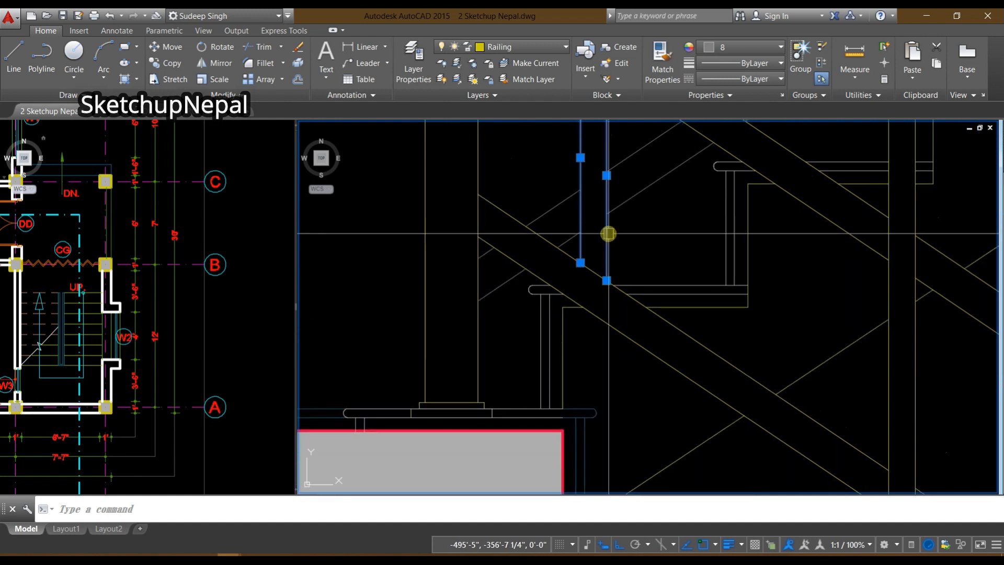
scroll(605, 239, down, 4)
text(co)
key(Return)
scroll(646, 322, down, 7)
scroll(600, 251, up, 7)
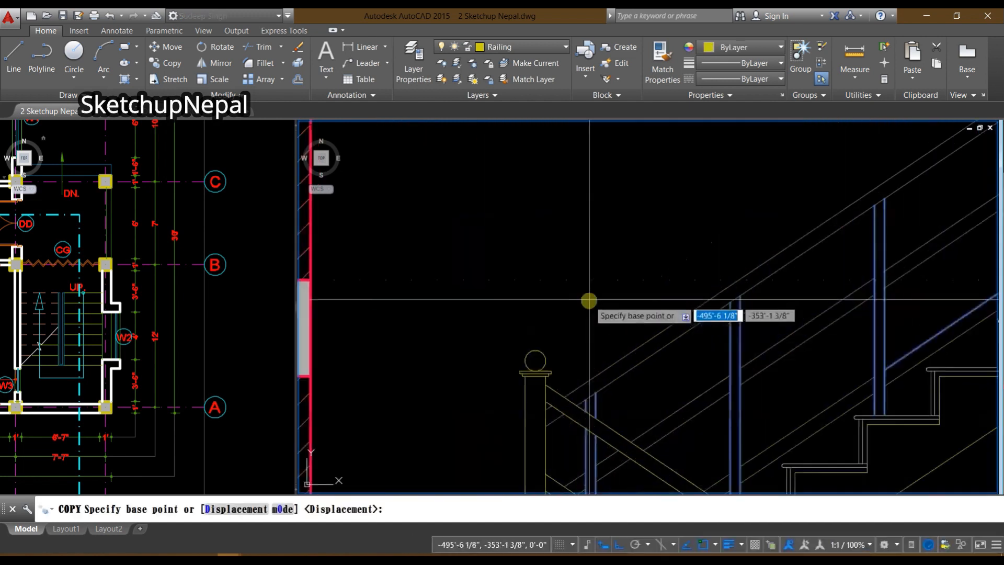
click(529, 343)
scroll(556, 197, down, 5)
scroll(542, 332, up, 5)
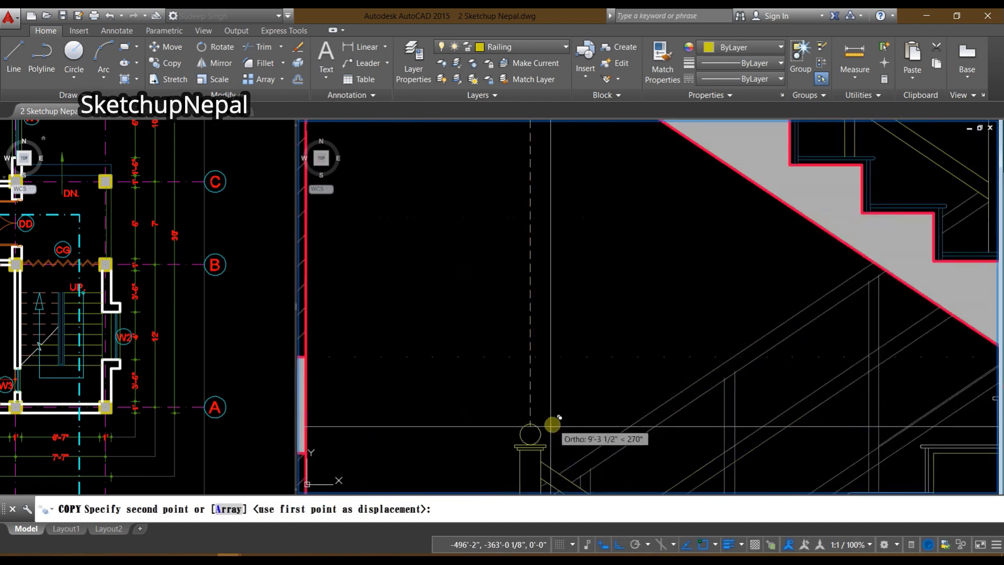
click(530, 424)
key(Escape)
Step: Trim the upper ends of the copied lowest rear baluster's lines at the lower line of the rear top rail
scroll(517, 338, down, 6)
scroll(576, 353, up, 6)
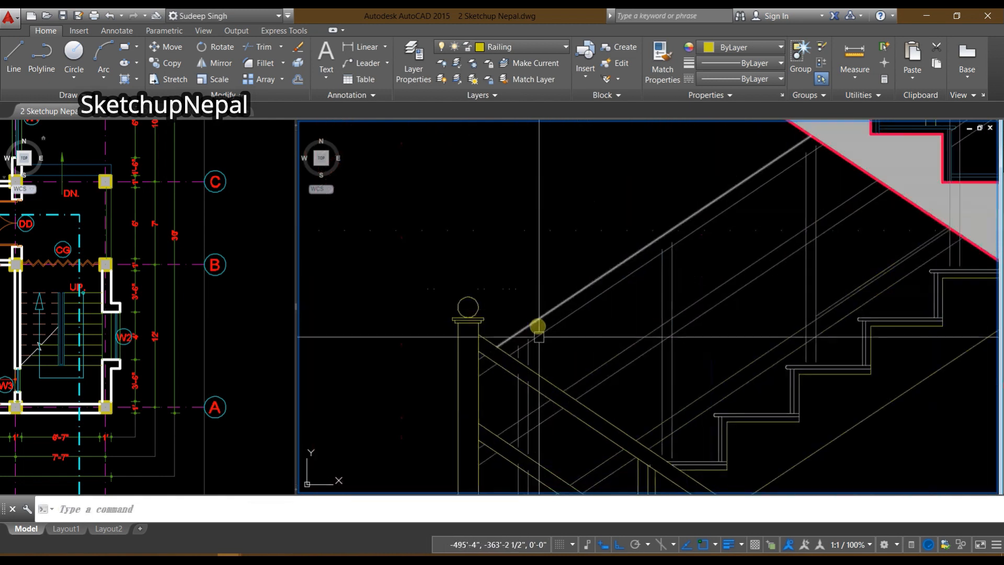
middle_drag(541, 364, 580, 272)
scroll(636, 280, up, 5)
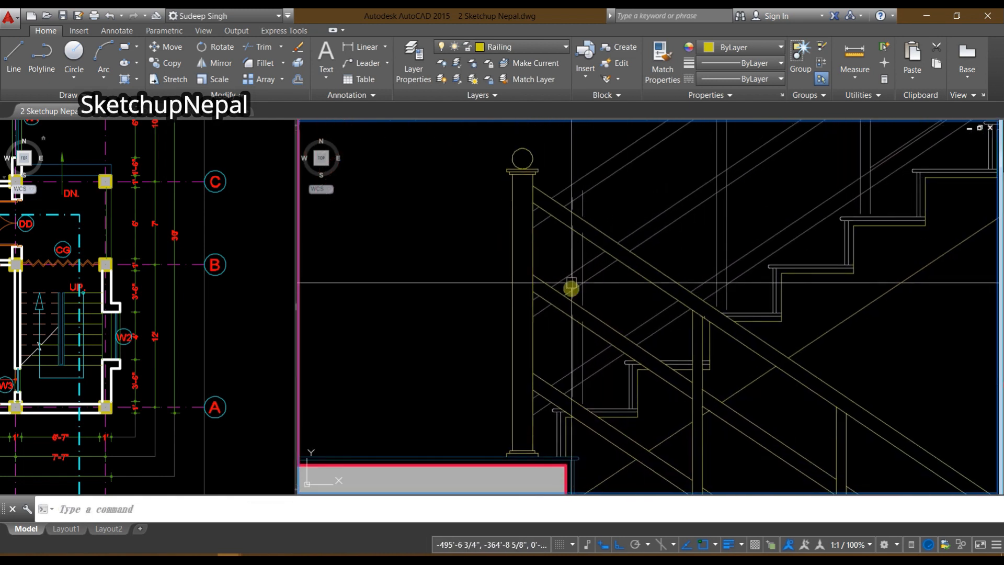
scroll(581, 166, up, 4)
text(tr)
key(space)
key(space)
click(567, 244)
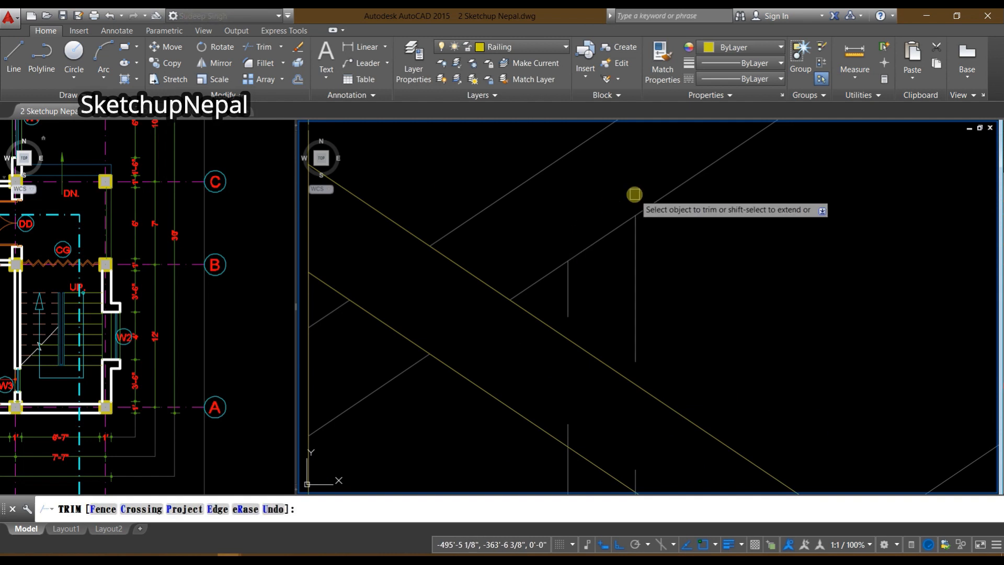
click(635, 195)
Step: Extend the lowest rear baluster's lines to the upper and lower edges of the front top rail
click(639, 335)
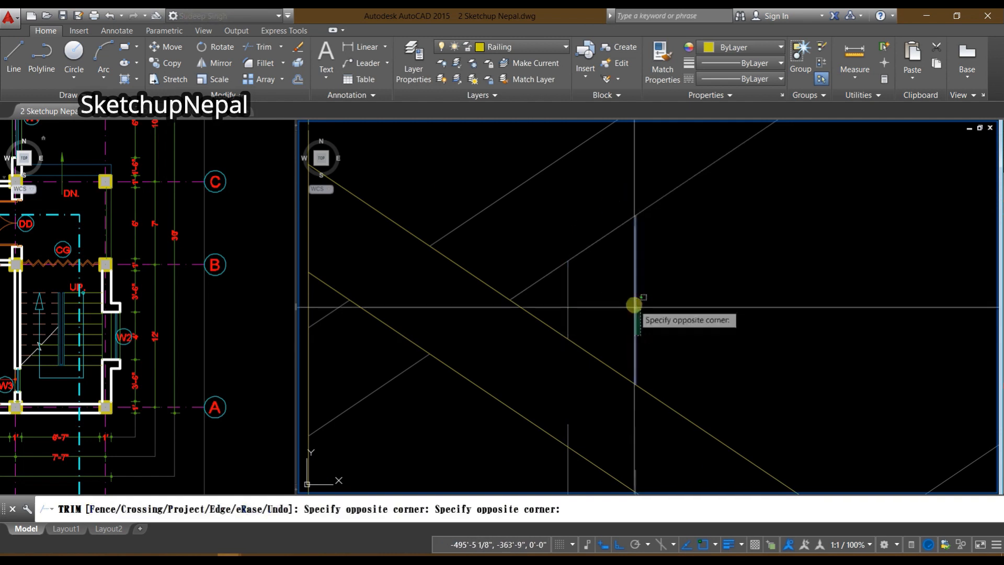
click(633, 333)
middle_drag(747, 356, 760, 228)
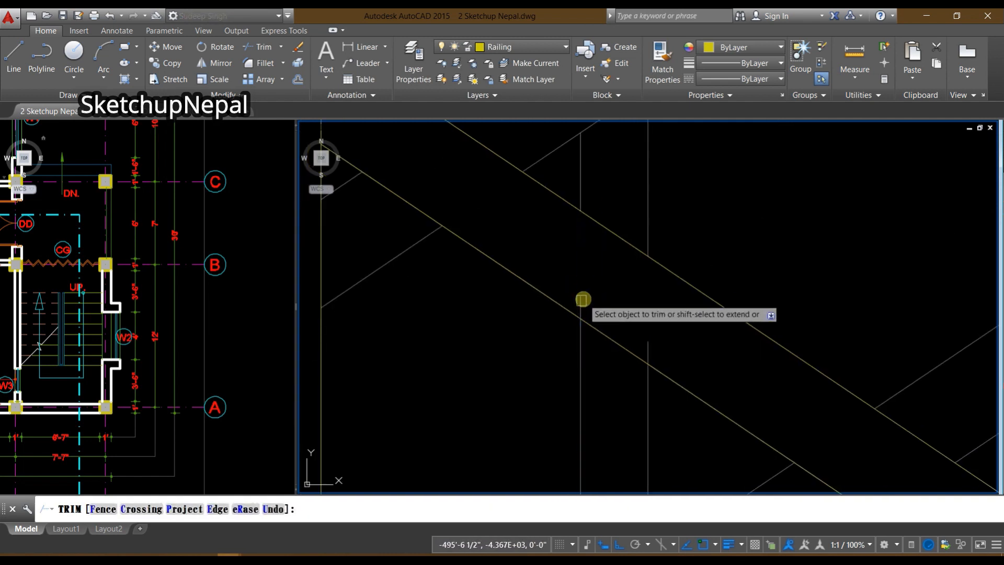
click(651, 345)
Step: Extend the lowest rear baluster's lines to the edges of the front middle and bottom rails
scroll(644, 276, down, 6)
middle_drag(644, 430, 636, 330)
scroll(631, 331, up, 2)
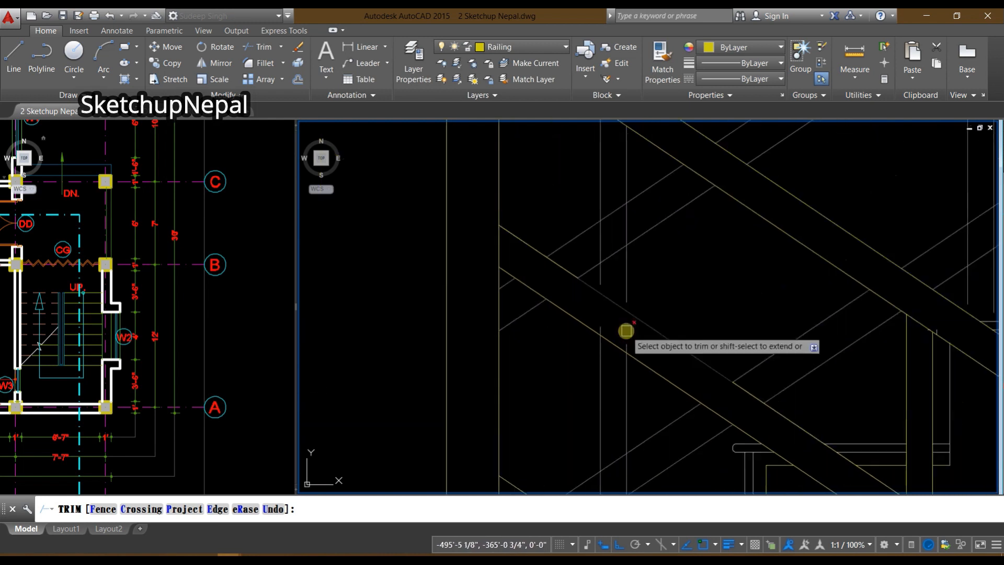
scroll(627, 283, up, 2)
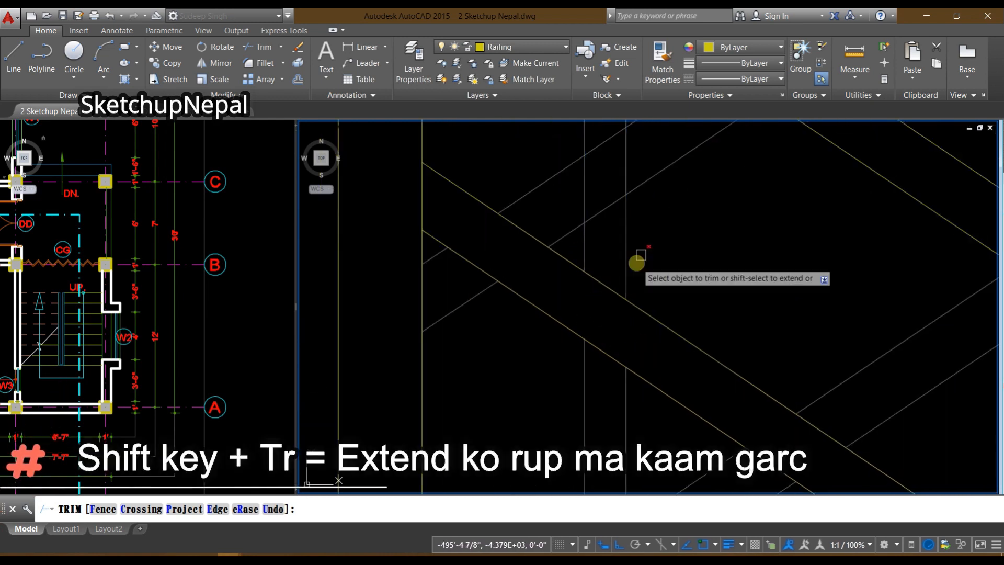
scroll(636, 263, down, 4)
scroll(628, 405, up, 2)
scroll(596, 387, up, 4)
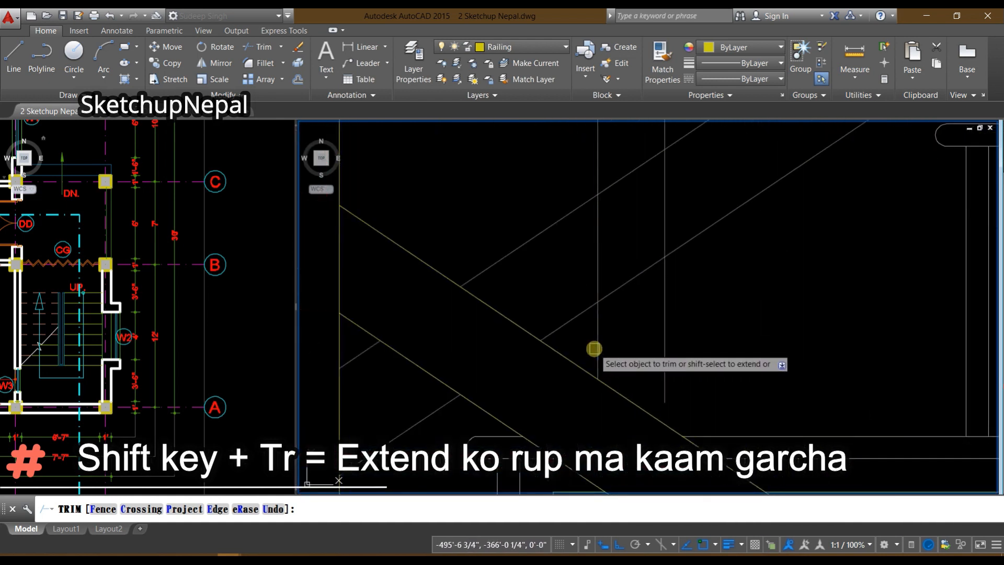
scroll(660, 371, down, 2)
Step: Trim the rear rail lines where they pass between the two lines of the lowest rear baluster
scroll(653, 324, up, 2)
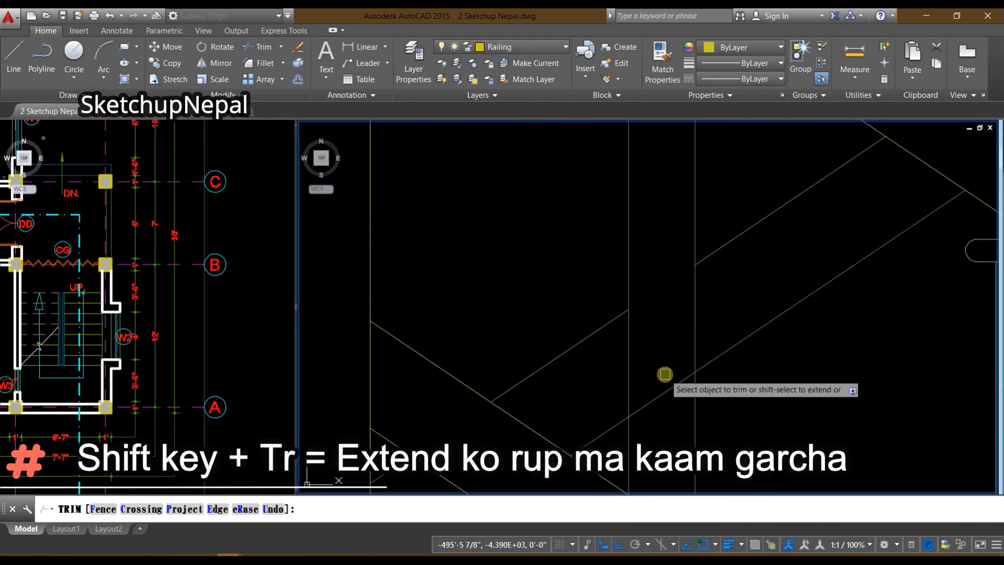
scroll(602, 414, down, 3)
scroll(505, 355, up, 3)
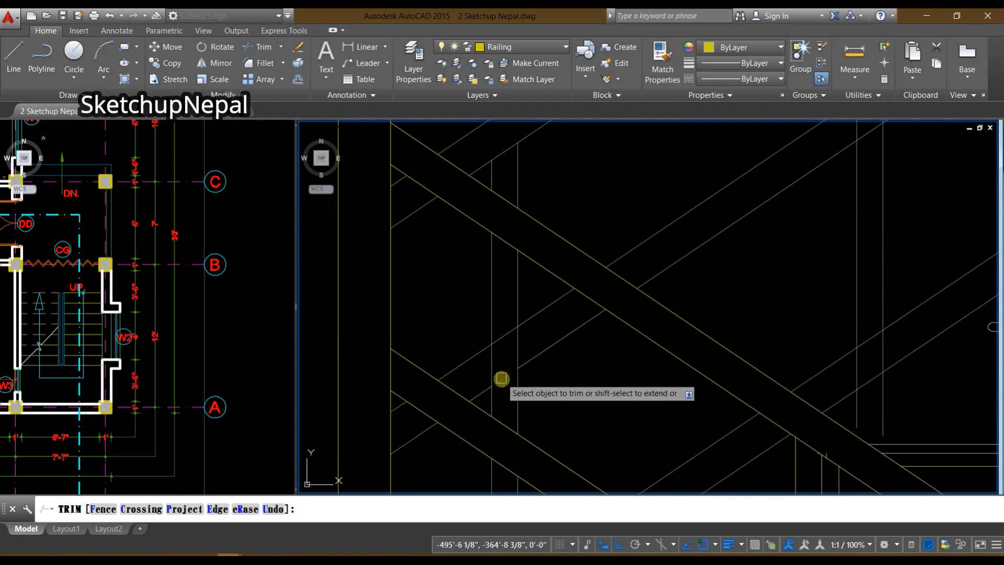
scroll(501, 334, down, 5)
scroll(598, 304, up, 5)
Step: Trim the rear middle and bottom rail lines between the second-lowest rear baluster's lines, and extend that baluster down to the tread
click(585, 256)
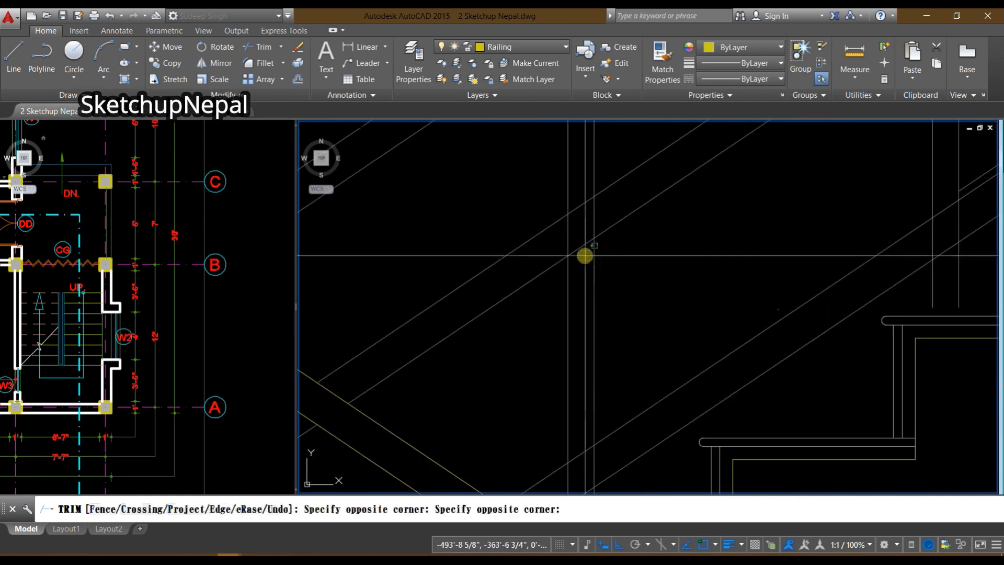
click(577, 234)
click(578, 205)
middle_drag(591, 390, 622, 256)
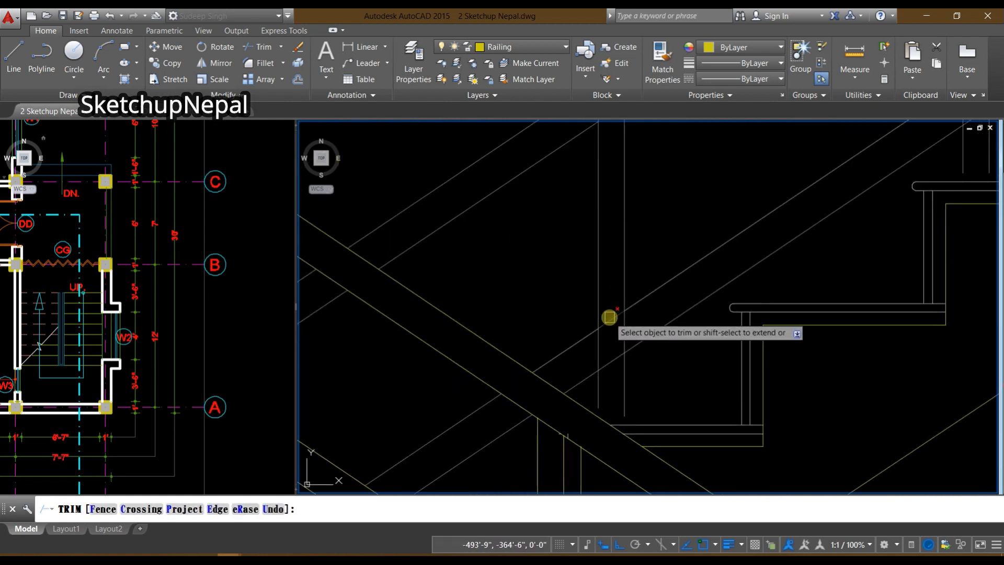
click(612, 370)
click(608, 354)
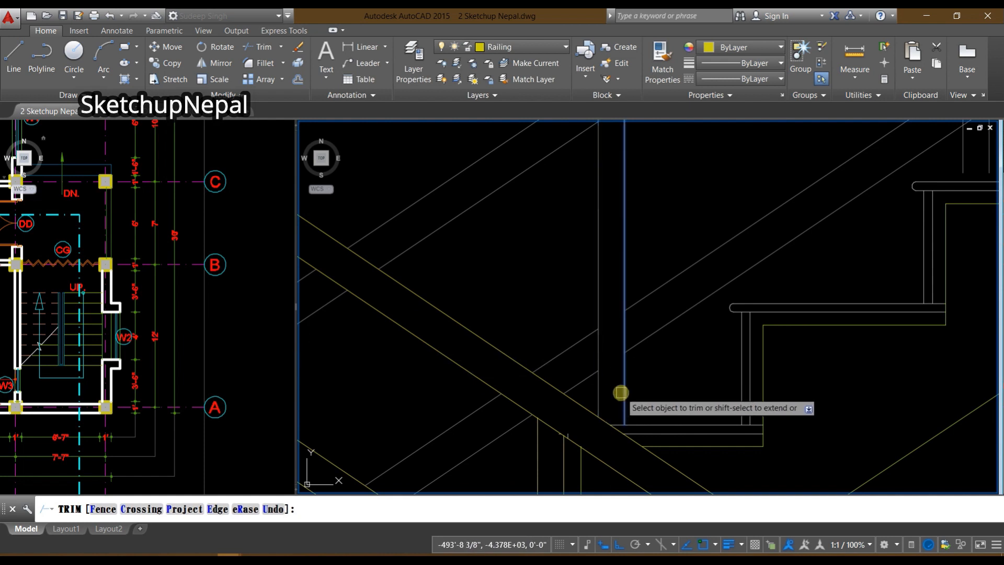
Step: Delete the short stray vertical line inside the front top rail, just above the first front baluster
scroll(626, 390, down, 3)
middle_drag(682, 338, 668, 363)
scroll(583, 435, up, 10)
key(Escape)
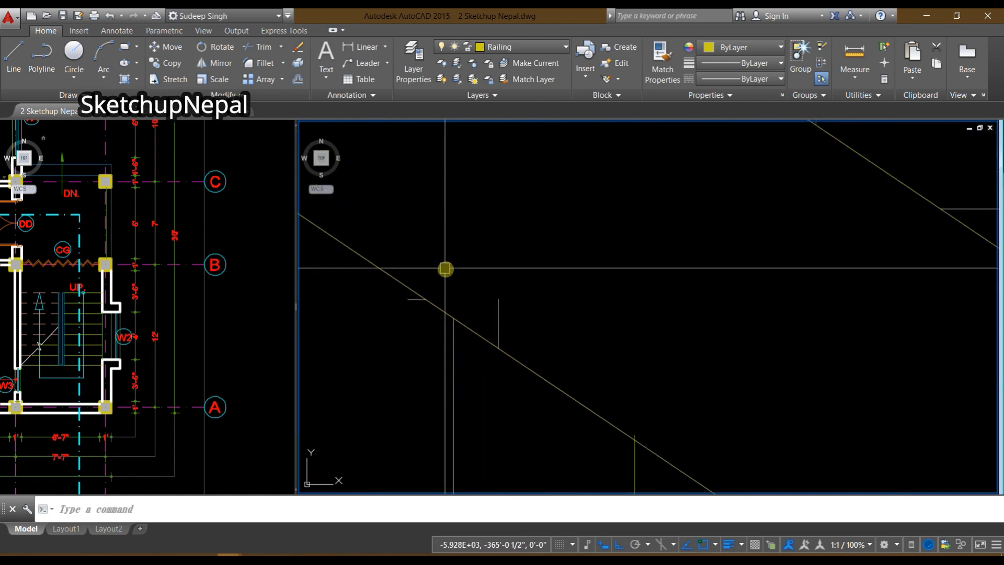
click(430, 245)
click(541, 416)
scroll(603, 278, down, 2)
key(Delete)
scroll(528, 294, up, 2)
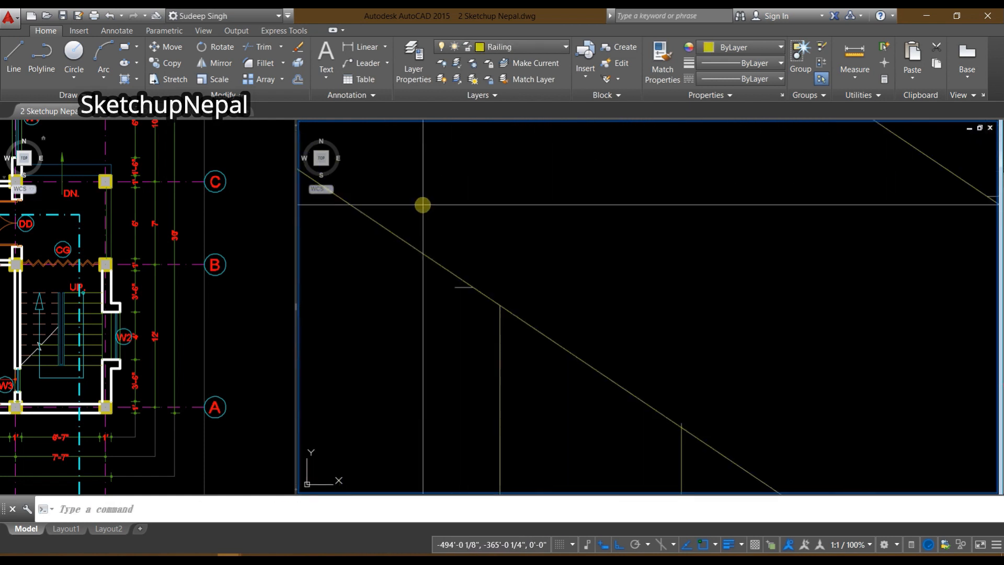
Step: Delete the duplicate diagonal line running just above the rear bottom rail beneath the stair slab
scroll(657, 239, down, 5)
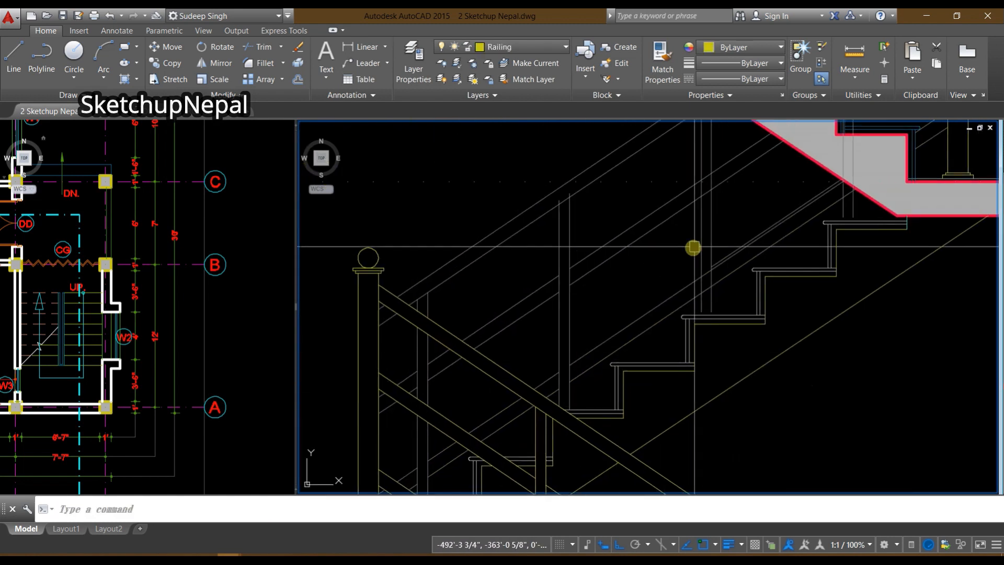
scroll(693, 247, up, 5)
click(663, 286)
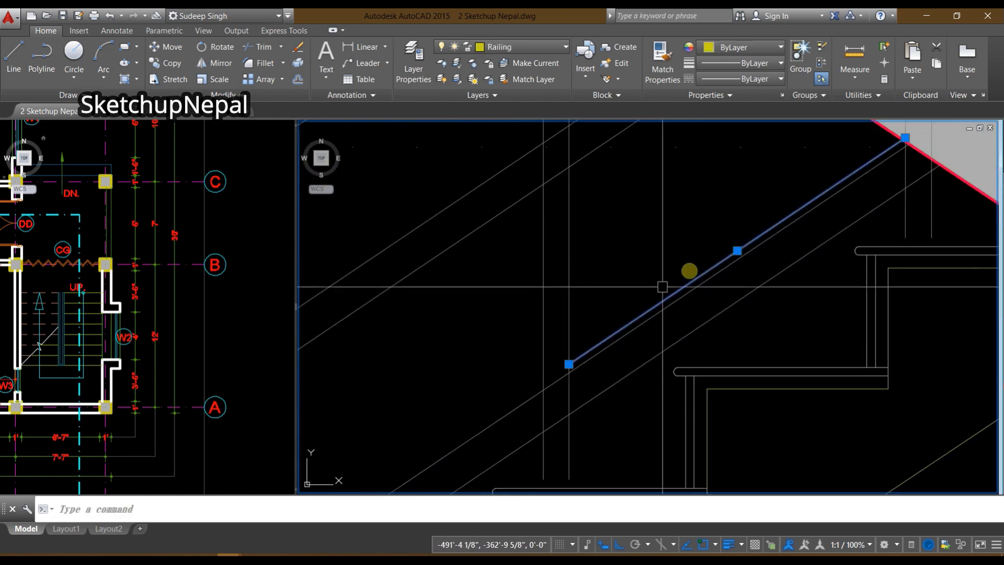
scroll(662, 287, down, 4)
Step: Extend the lower ends of the third-lowest rear baluster's lines down to the stair tread
scroll(710, 316, up, 8)
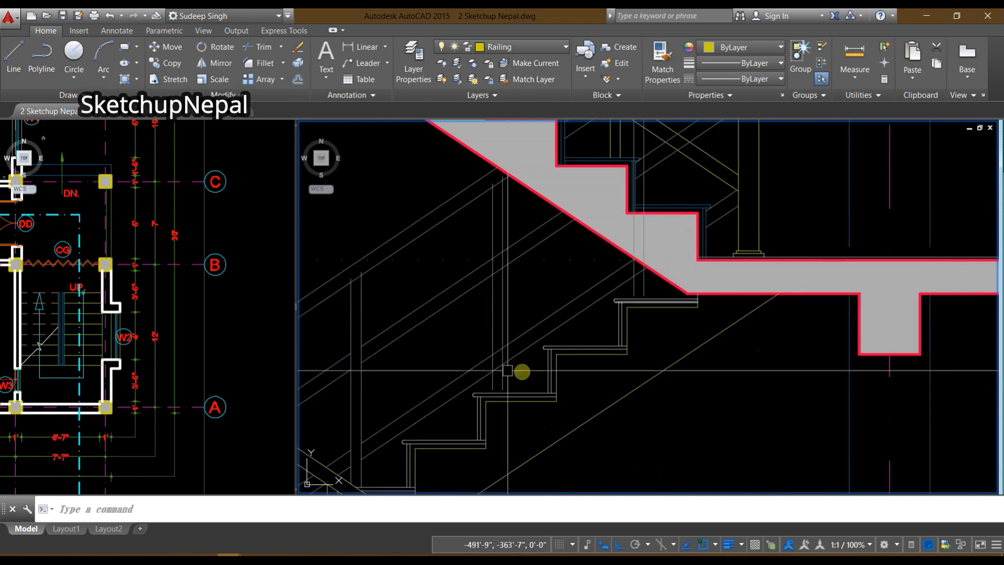
text(ex)
key(Return)
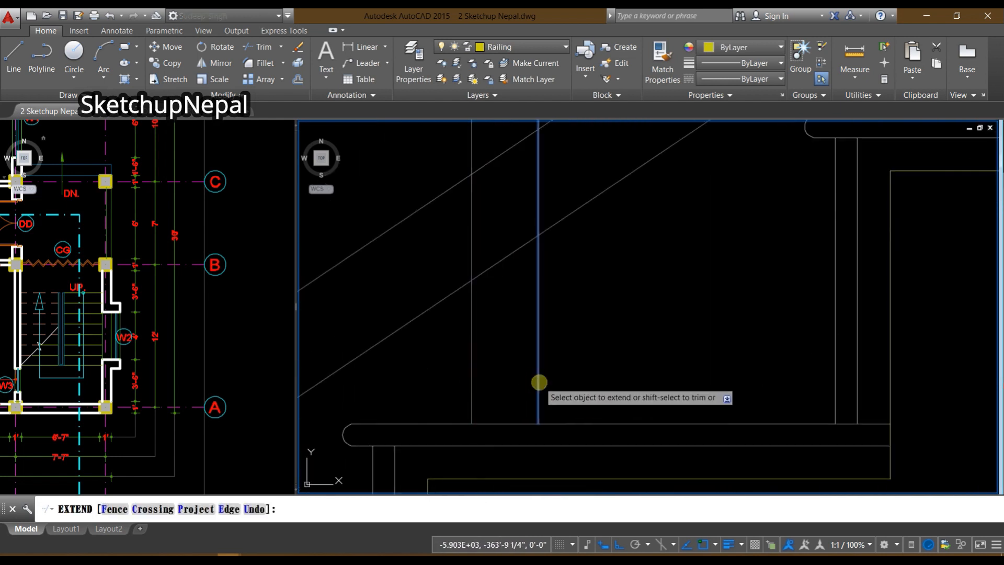
Step: Trim the rear middle and bottom rail lines inside the third-lowest rear baluster, and its upper ends at the rear top rail
scroll(523, 392, down, 4)
scroll(525, 349, up, 4)
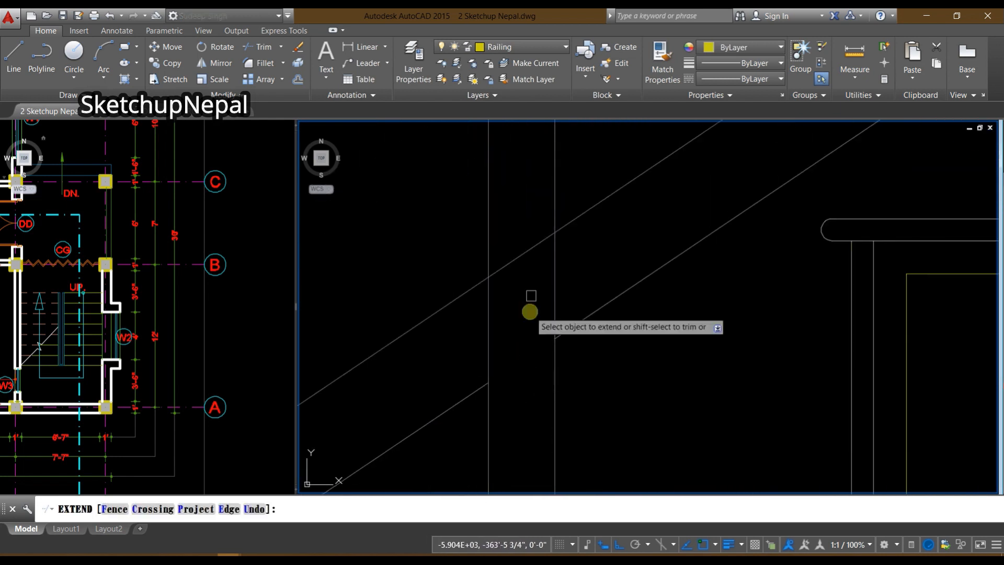
scroll(526, 245, down, 4)
scroll(567, 432, up, 4)
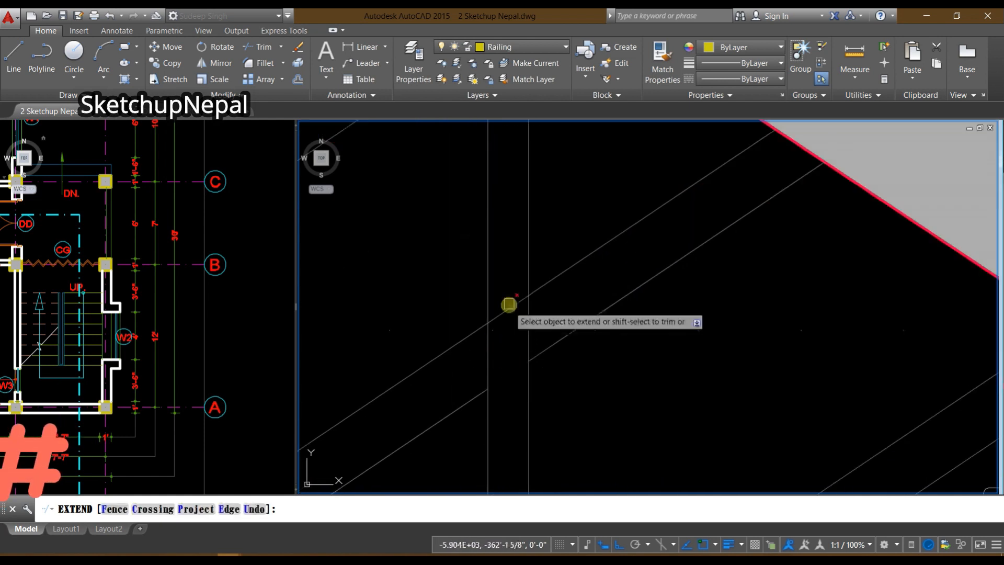
scroll(543, 359, down, 4)
scroll(556, 289, up, 4)
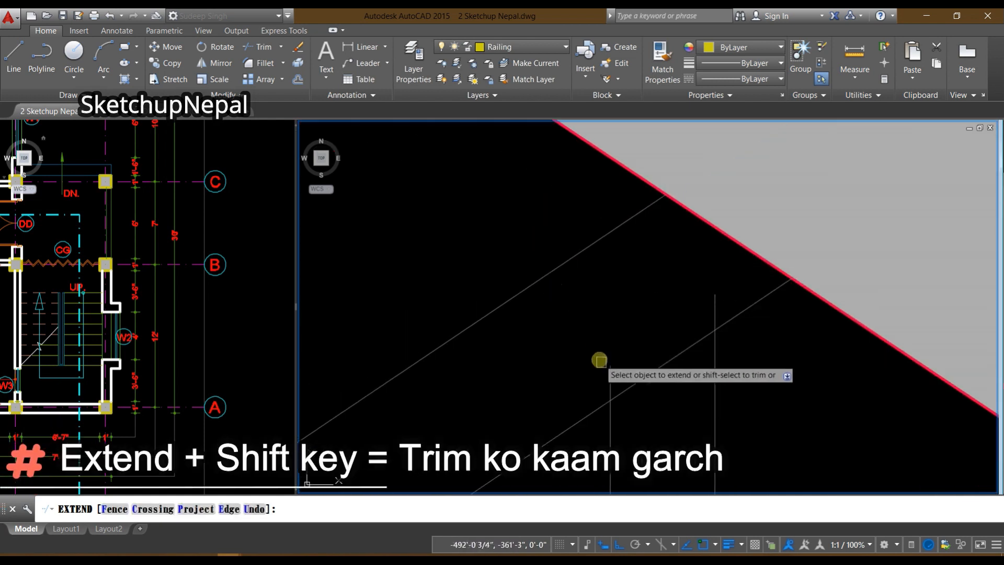
scroll(617, 406, down, 4)
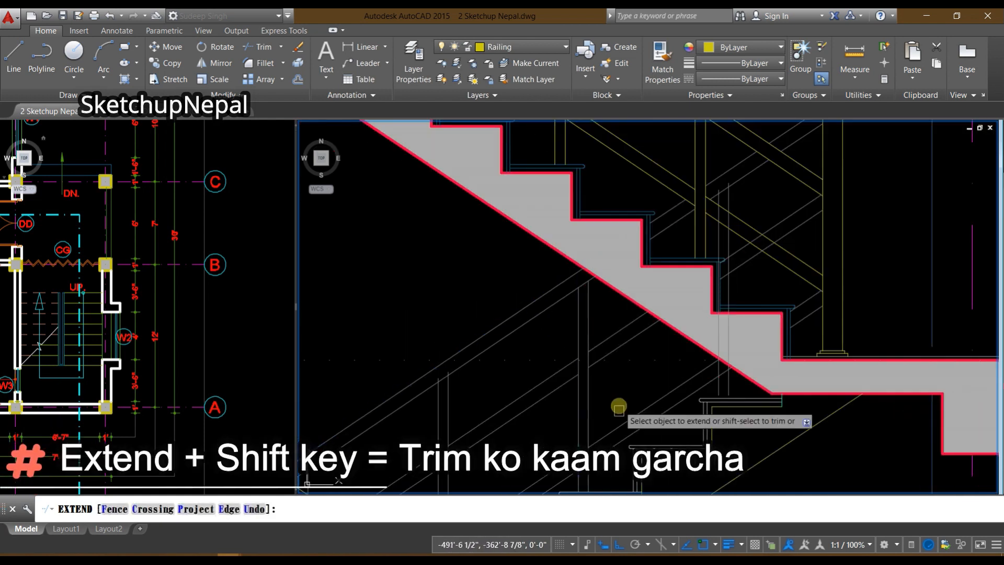
scroll(751, 189, up, 2)
key(Escape)
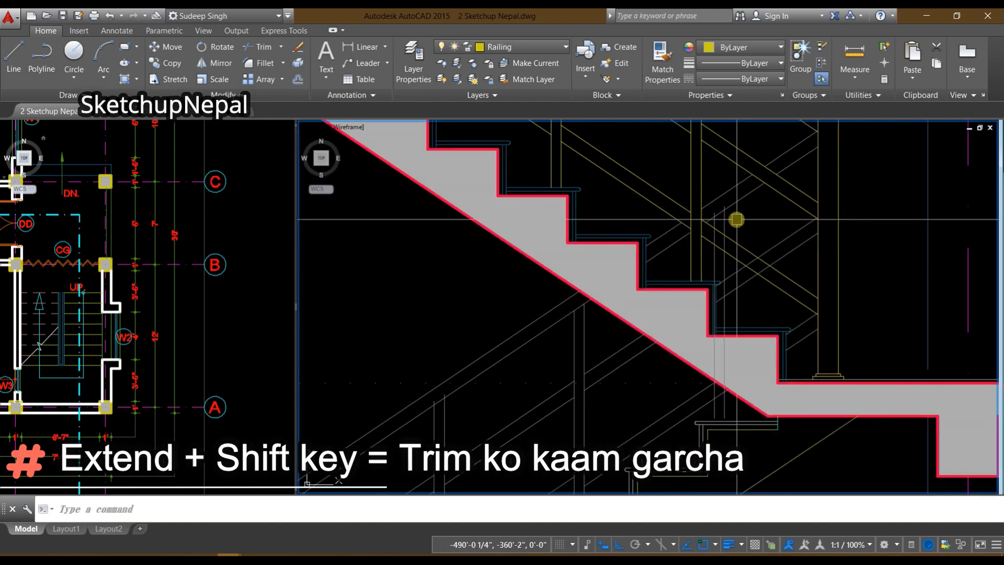
Step: Trim the fourth rear baluster's right line at the front flight's tread, removing the part hidden behind the stair slab
middle_drag(737, 219, 688, 228)
scroll(649, 431, up, 2)
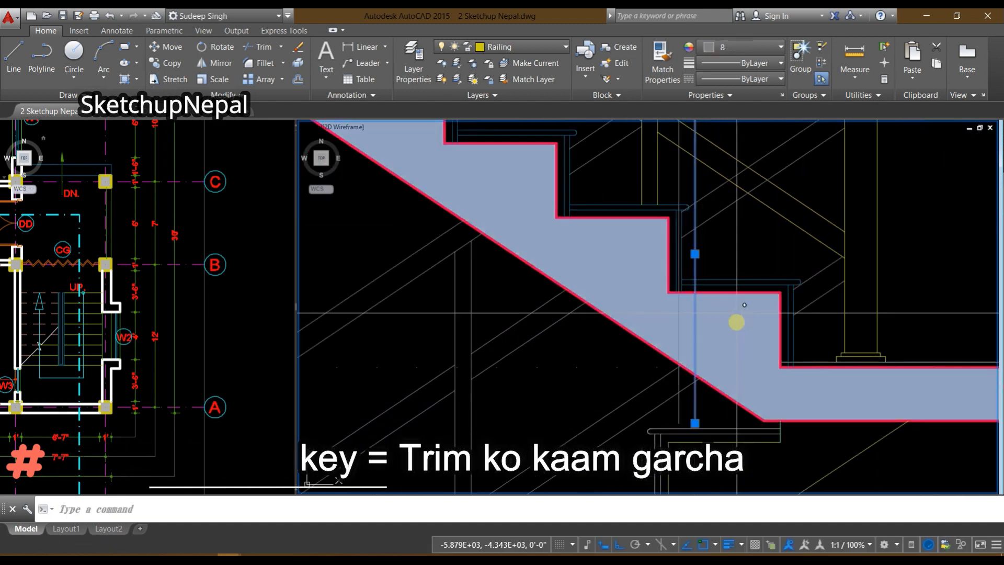
scroll(706, 285, up, 3)
text(tr)
key(Return)
click(683, 268)
scroll(705, 255, down, 3)
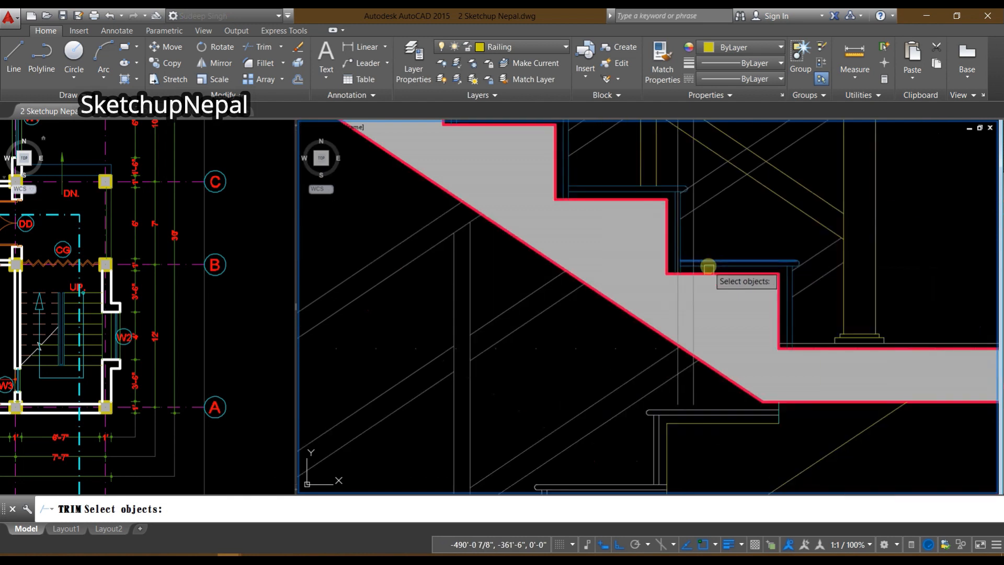
key(Return)
key(Escape)
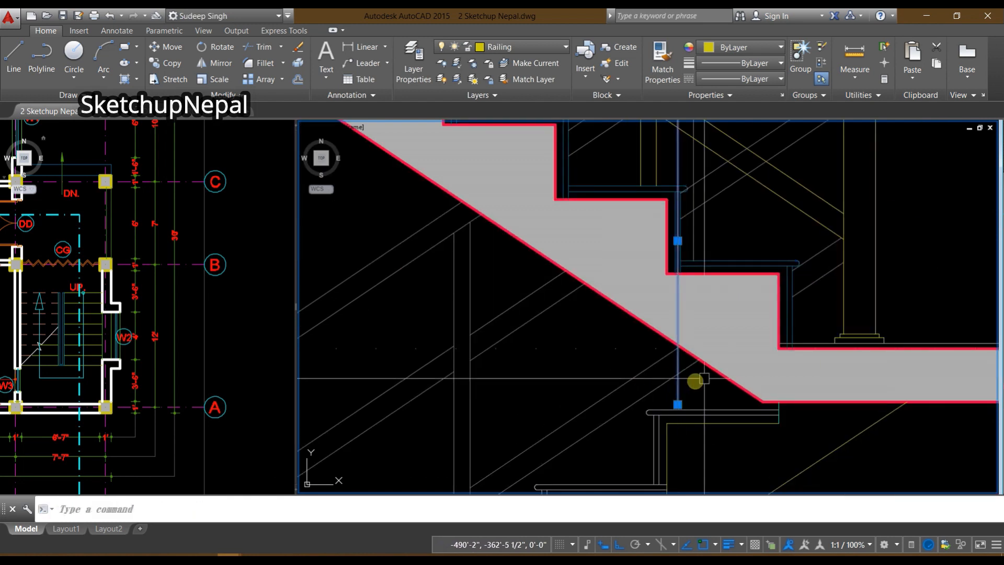
Step: Shorten the fourth rear baluster's left line by moving its lower end up to the top of the adjacent higher tread
click(679, 402)
scroll(672, 172, up, 3)
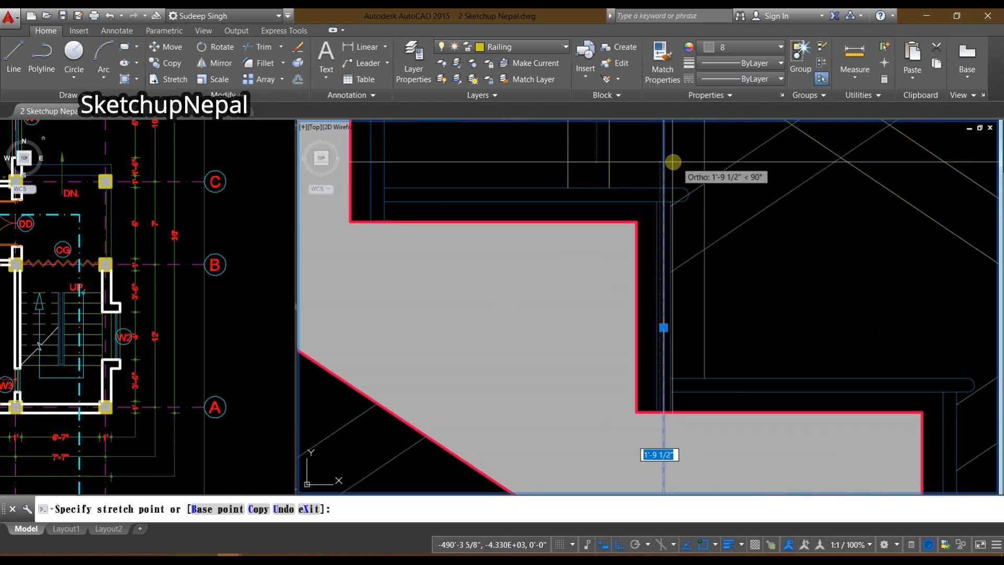
click(664, 188)
key(Escape)
Step: Trim the upper ends of the fourth rear baluster's lines at the lower line of the rear top rail
scroll(669, 195, down, 3)
middle_drag(708, 211, 679, 446)
scroll(636, 280, down, 2)
middle_drag(646, 304, 595, 413)
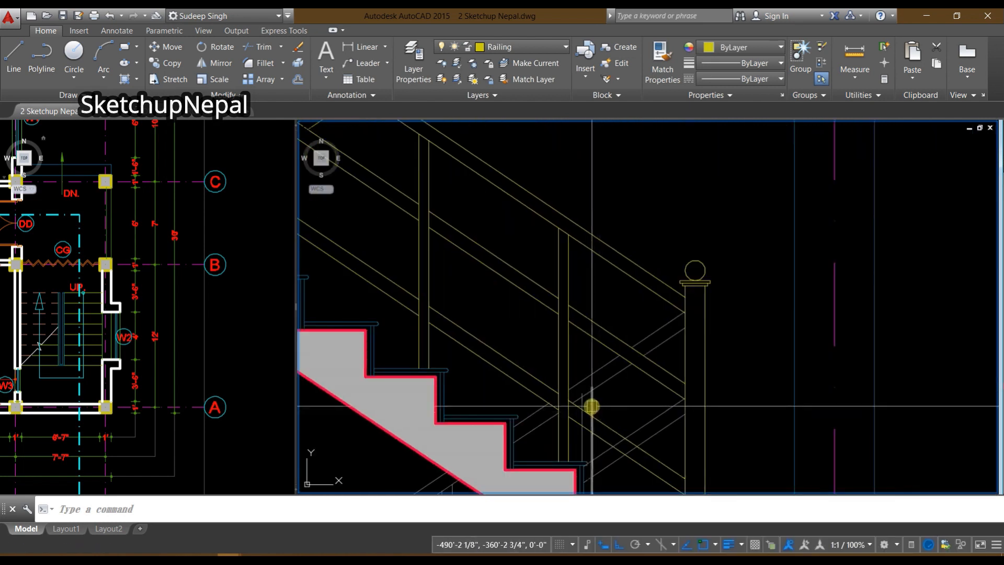
key(Escape)
scroll(596, 379, up, 5)
text(tr)
key(Return)
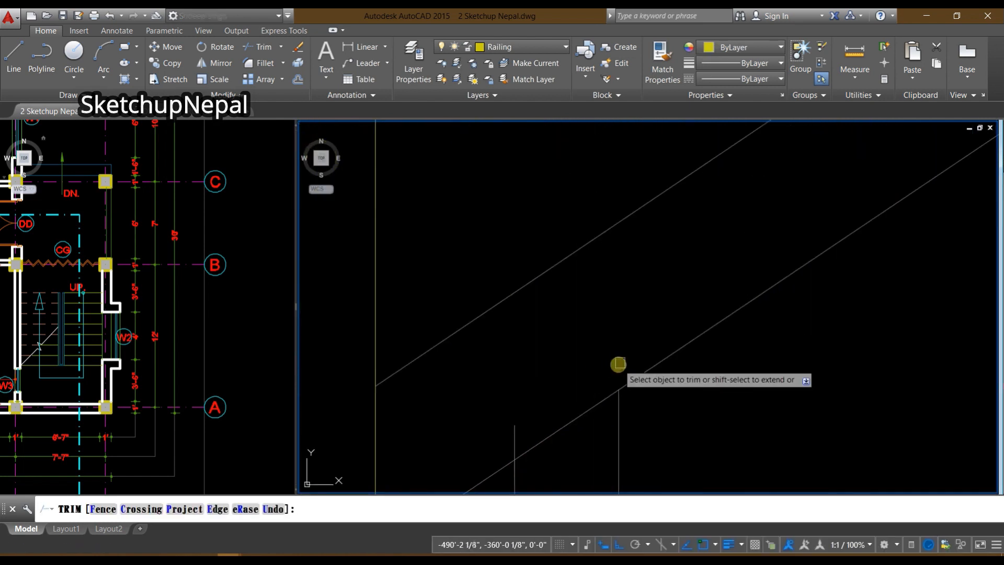
scroll(583, 347, down, 4)
key(Escape)
Step: Examine the staircase railings across the storeys for baluster lines that still need trimming
scroll(630, 398, up, 3)
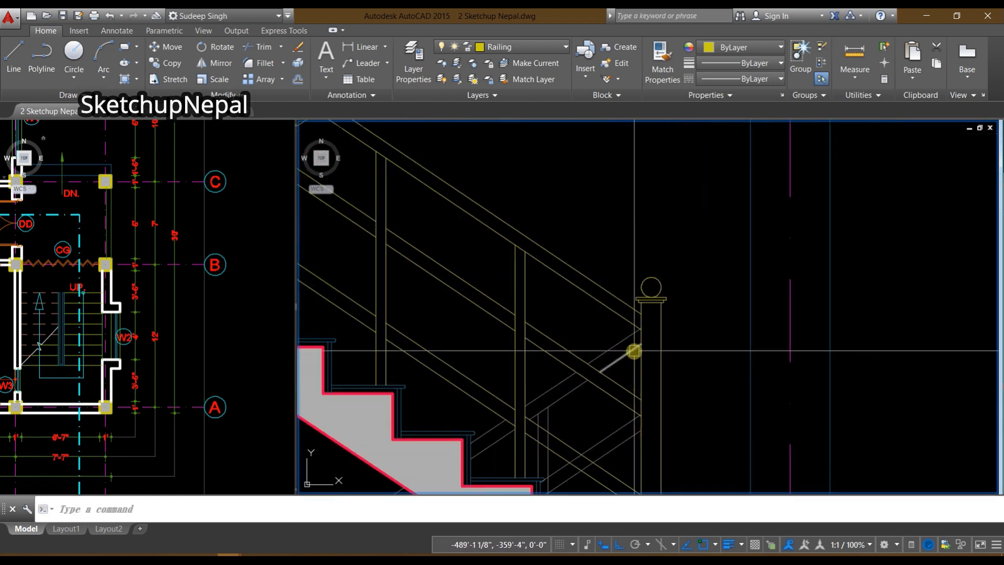
scroll(633, 222, down, 6)
scroll(599, 282, up, 2)
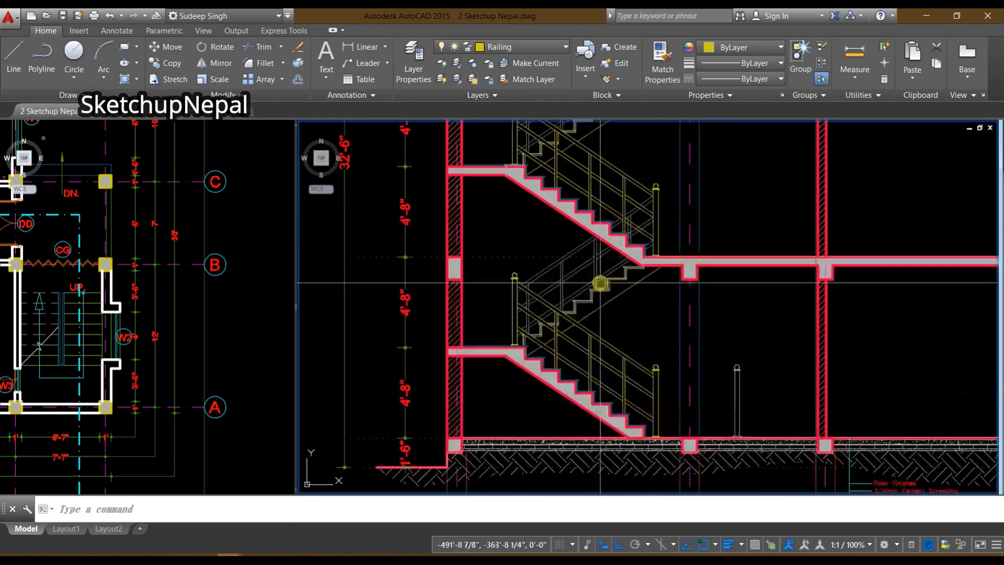
scroll(599, 284, down, 2)
middle_drag(604, 297, 550, 399)
scroll(548, 406, up, 2)
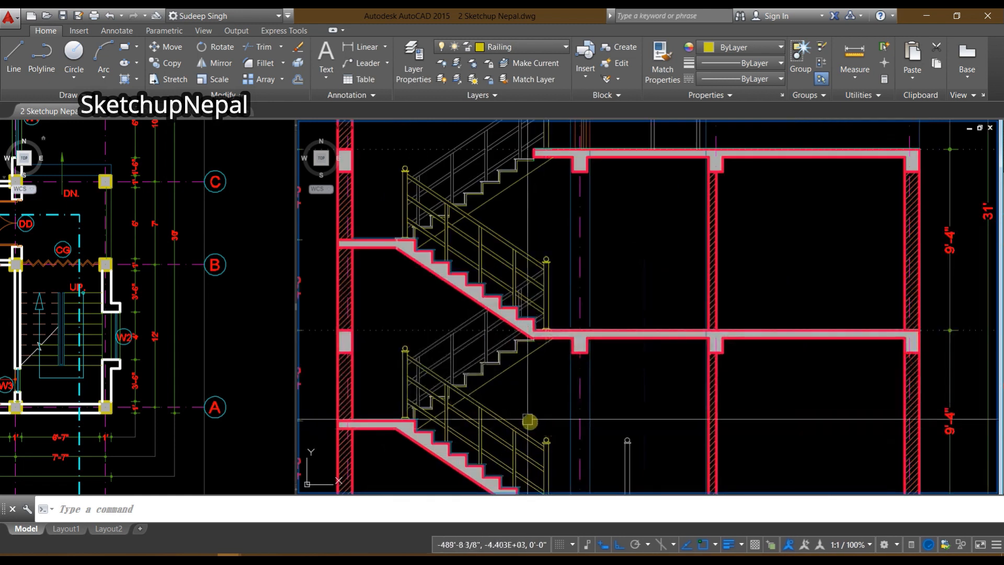
middle_drag(507, 434, 512, 347)
scroll(513, 343, up, 3)
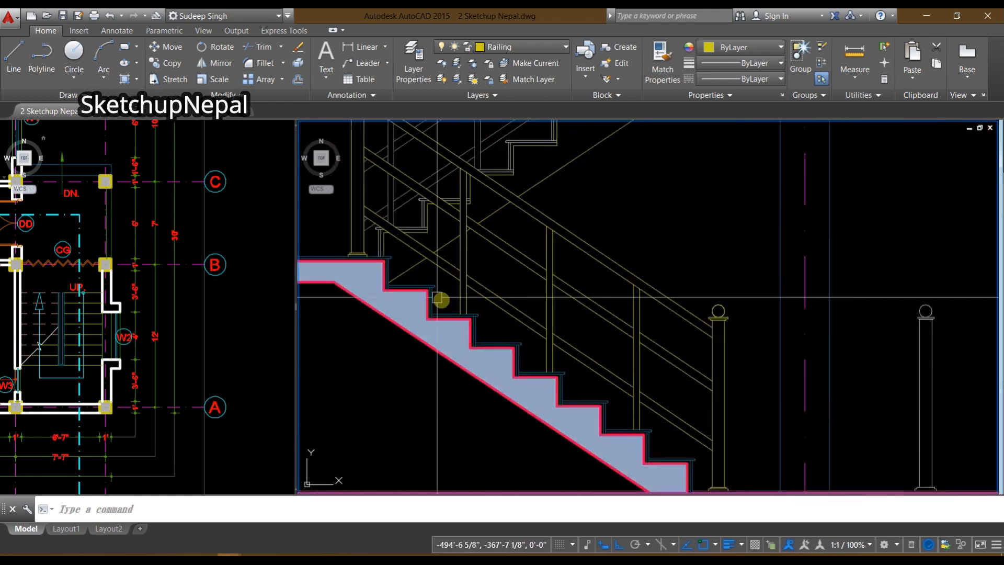
Step: Trim the upper ends of the second-lowest rear baluster's lines at the lower line of the rear top rail
middle_drag(442, 298, 571, 403)
scroll(531, 337, up, 4)
middle_drag(505, 199, 468, 464)
scroll(529, 338, down, 2)
scroll(481, 351, up, 4)
scroll(568, 331, up, 6)
text(tr)
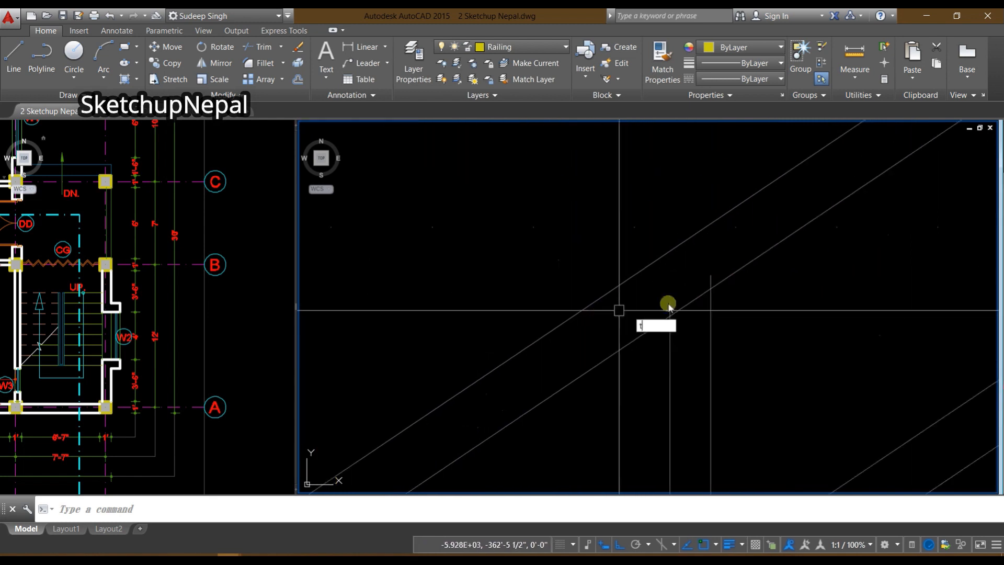
key(space)
key(space)
scroll(628, 314, up, 3)
click(672, 311)
click(836, 215)
scroll(685, 256, down, 12)
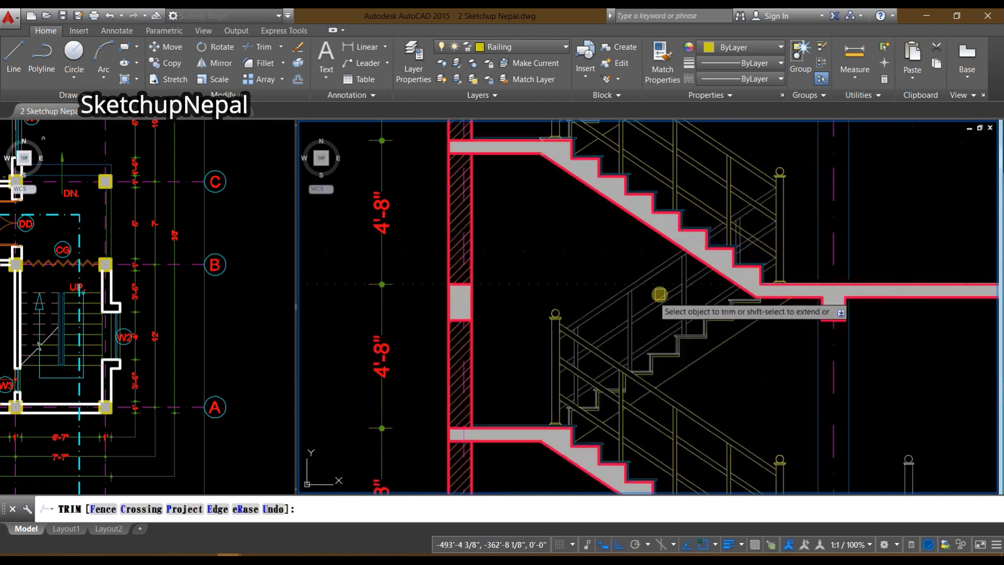
Step: Trim away the parts of the lowest rear baluster's lines lying between the two lines of the lowest front rail
middle_drag(631, 210, 513, 338)
key(Escape)
middle_drag(643, 318, 672, 406)
scroll(673, 406, down, 2)
scroll(661, 431, up, 8)
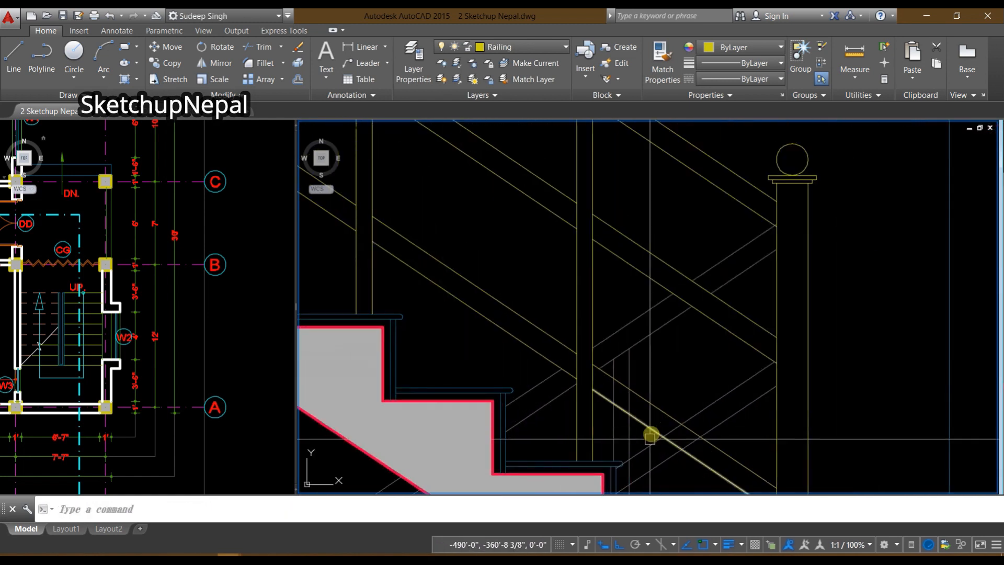
middle_drag(650, 441, 663, 357)
scroll(663, 356, up, 3)
text(tr)
key(space)
key(space)
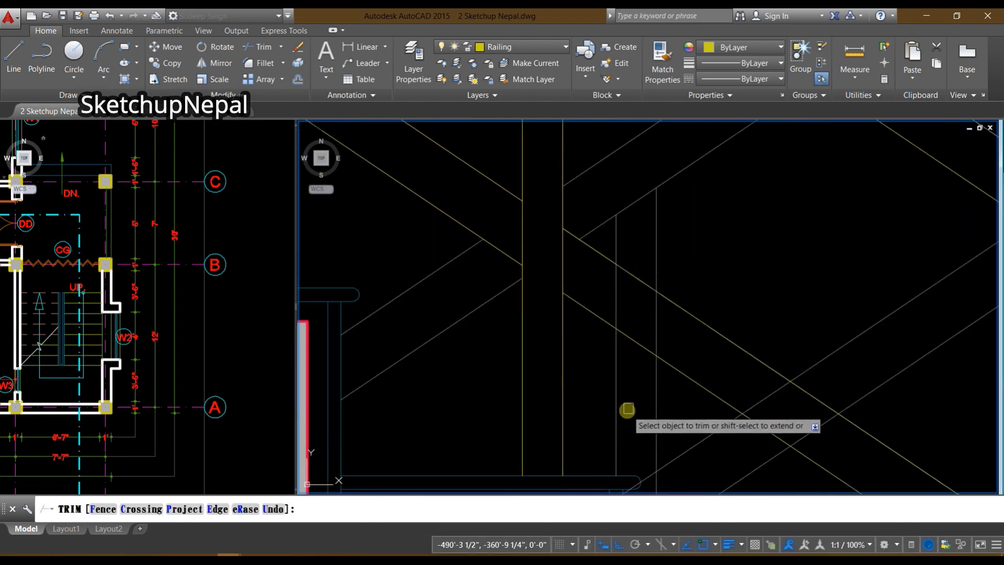
middle_drag(638, 391, 580, 393)
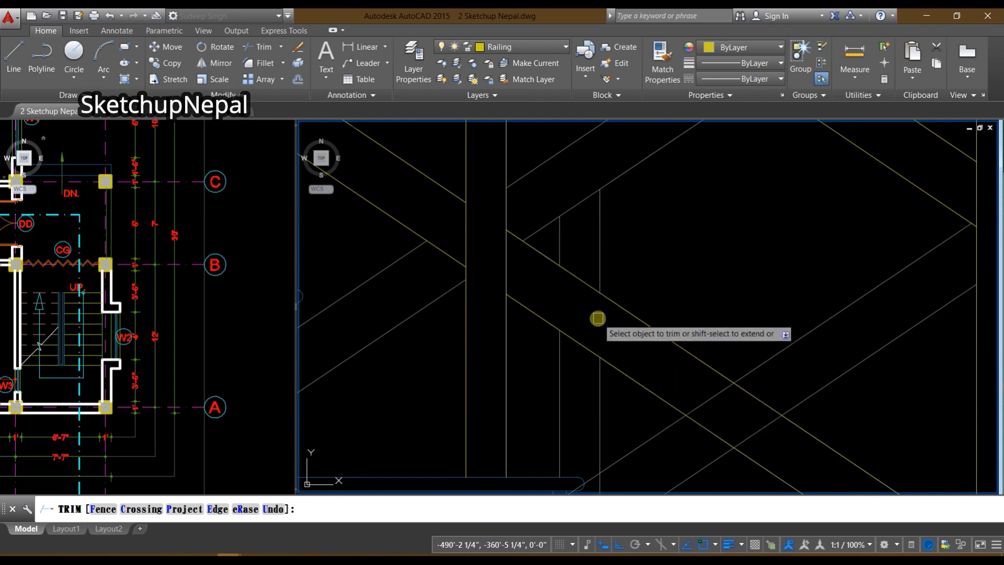
key(ctrl+z)
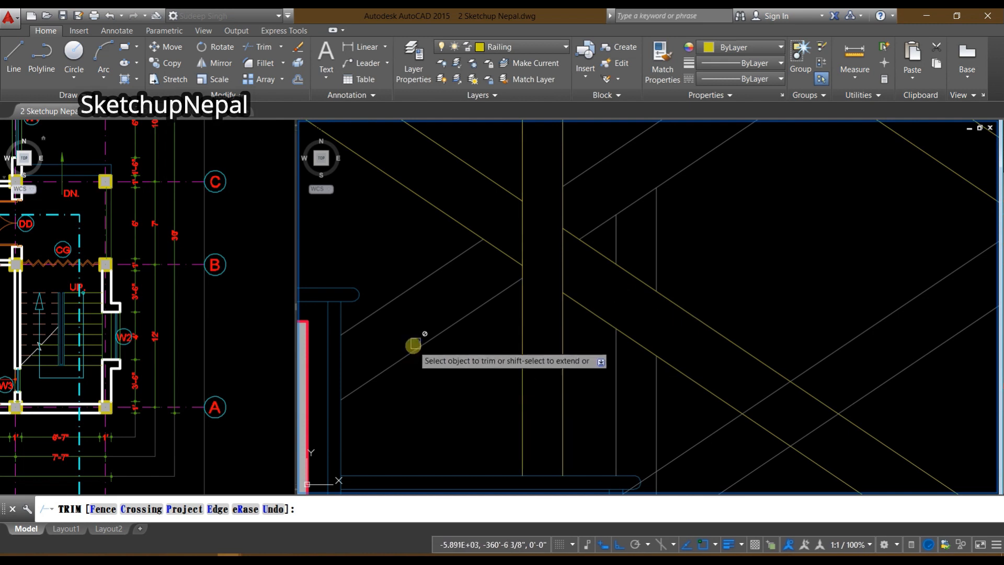
Step: Trim the lowest rear rail's lines at the lowest rear baluster and delete the leftover stub beside the tread nosing
scroll(415, 338, down, 2)
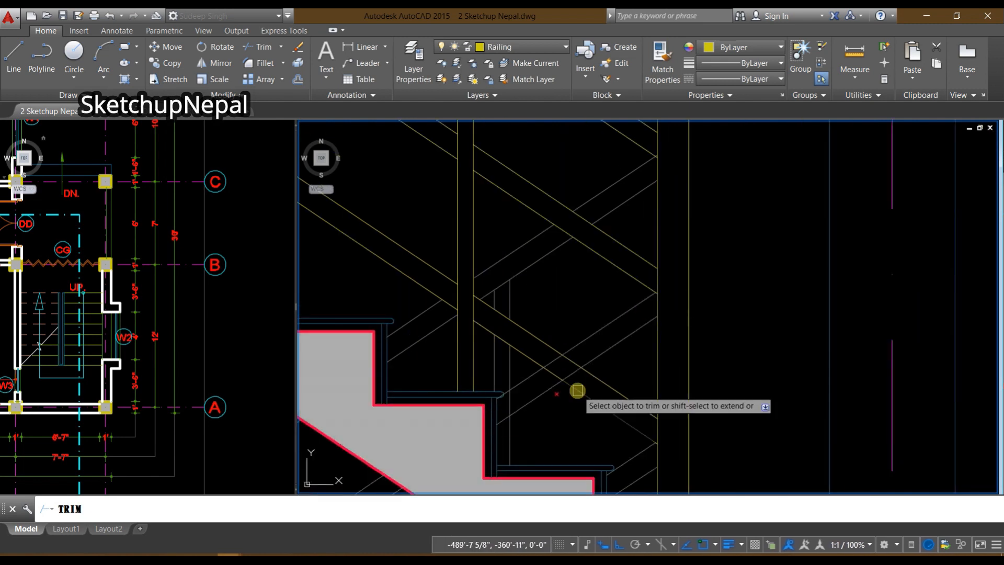
key(Escape)
scroll(494, 419, up, 5)
text(t)
key(Return)
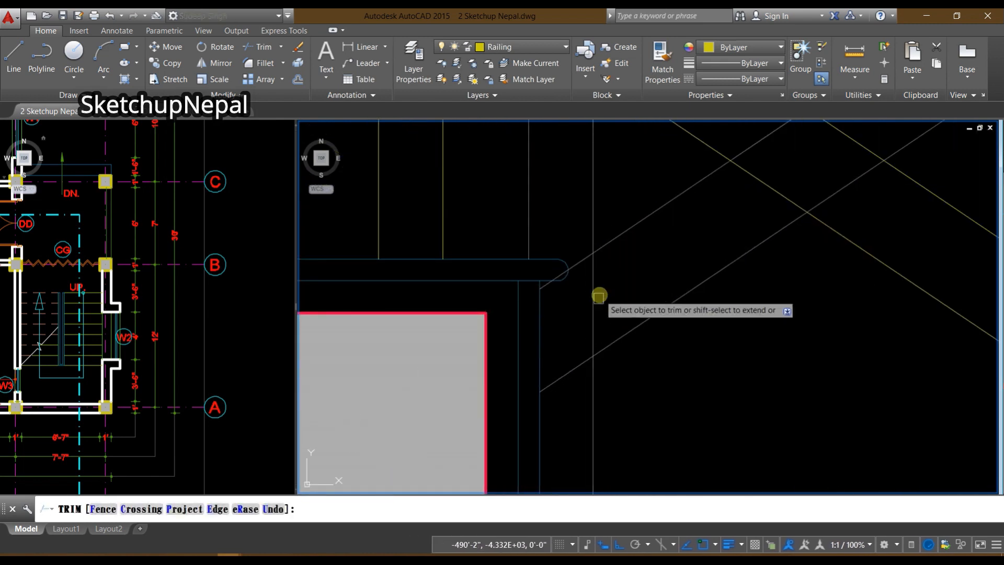
scroll(579, 314, down, 3)
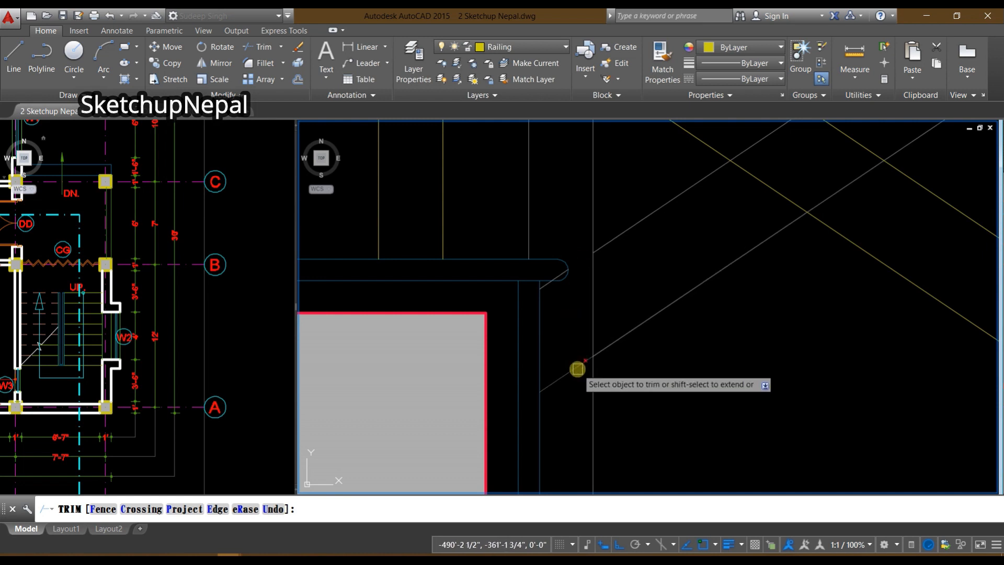
key(Escape)
click(560, 277)
scroll(554, 267, up, 4)
key(Escape)
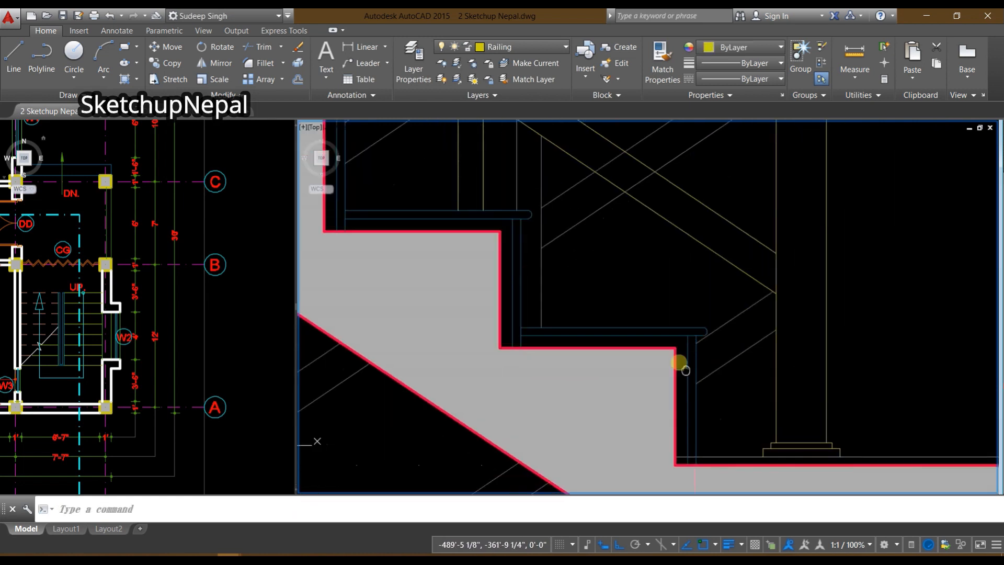
Step: Delete the two leftover short vertical riser lines beneath the nosing on the upper mid-landing
scroll(679, 363, down, 5)
middle_drag(663, 265, 662, 418)
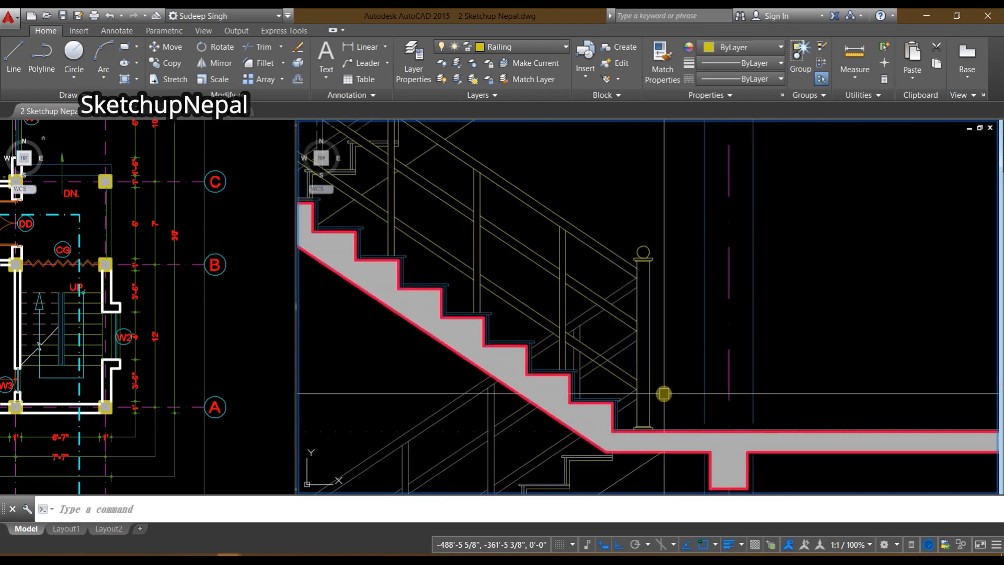
middle_drag(612, 347, 727, 323)
scroll(729, 320, down, 2)
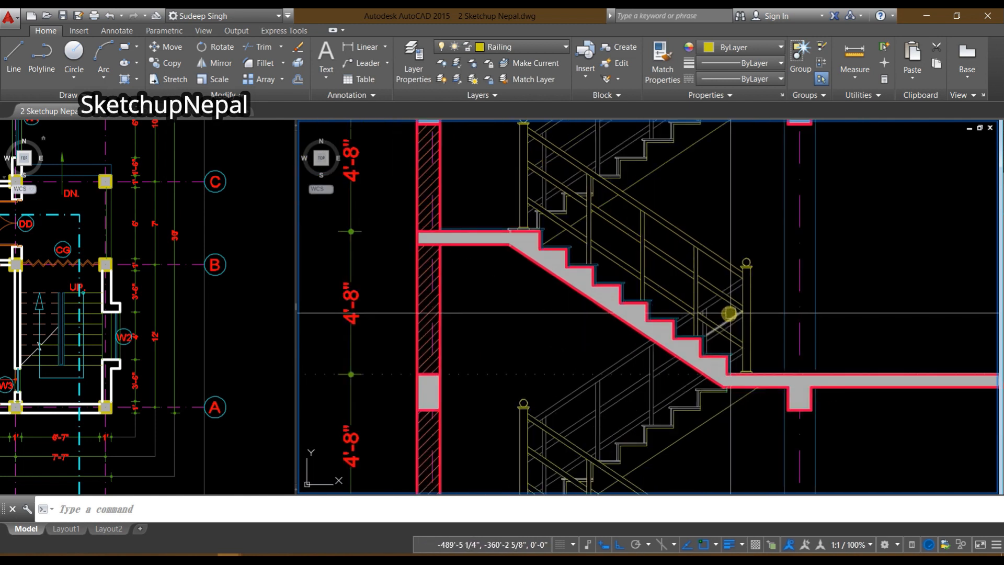
middle_drag(790, 238, 711, 325)
scroll(523, 352, up, 4)
scroll(522, 318, up, 4)
click(520, 315)
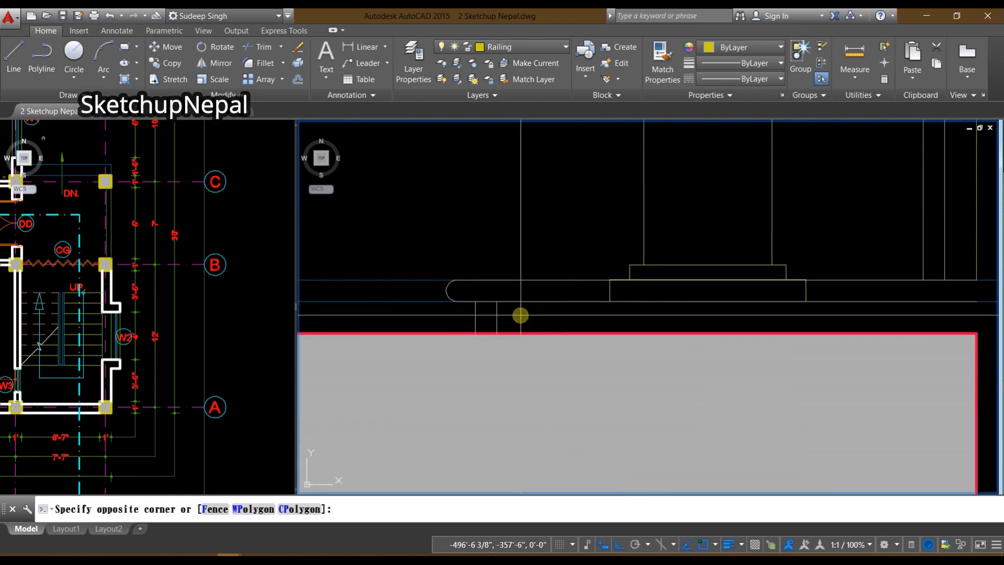
click(461, 314)
scroll(471, 309, down, 4)
key(Delete)
Step: Delete the leftover nosing arc and its two horizontal lines overlapping the floor finish on the upper mid-landing
scroll(481, 293, up, 3)
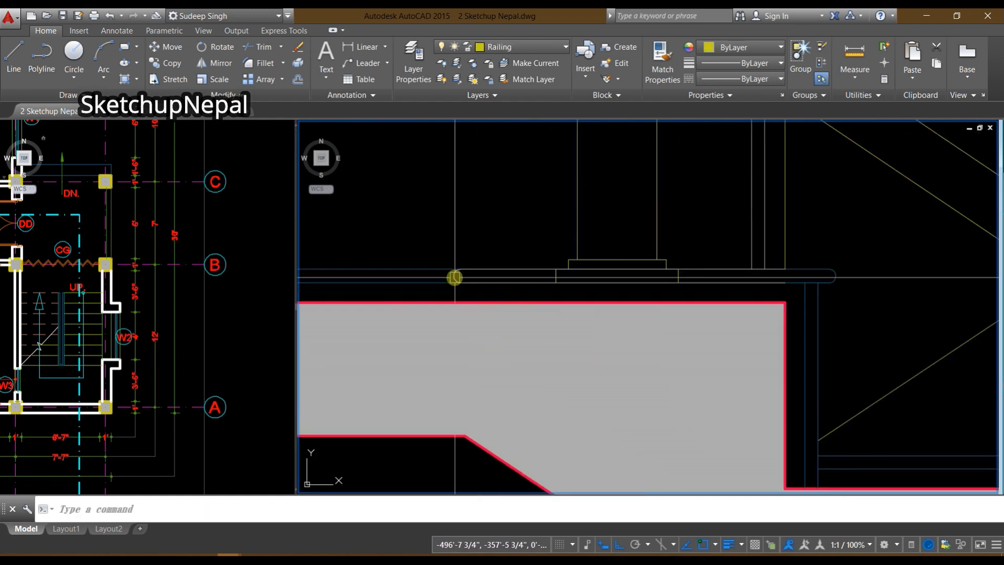
click(438, 242)
click(526, 291)
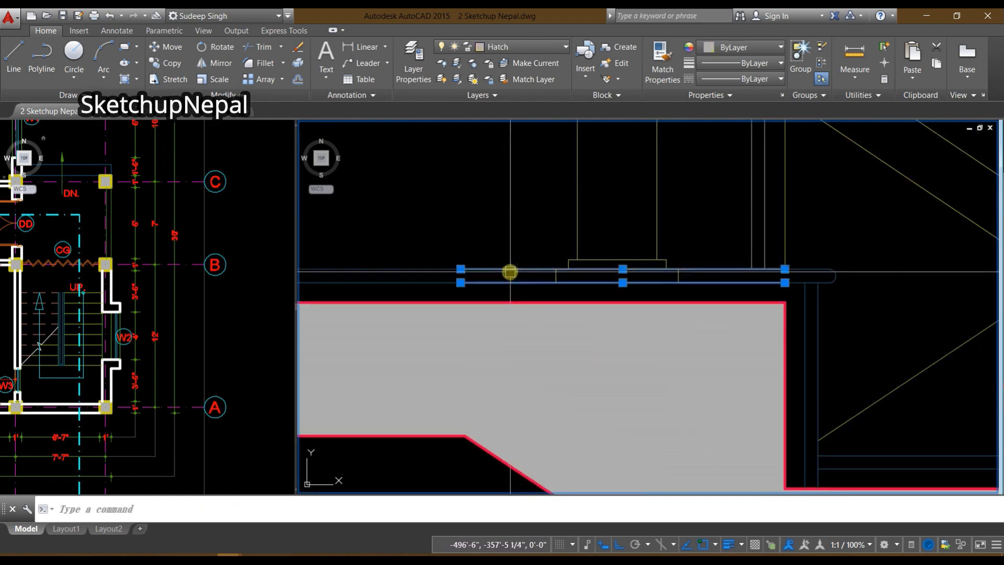
key(Delete)
Step: Change the model space viewport configuration with the whole building section in view
scroll(488, 244, down, 10)
middle_drag(644, 281, 505, 423)
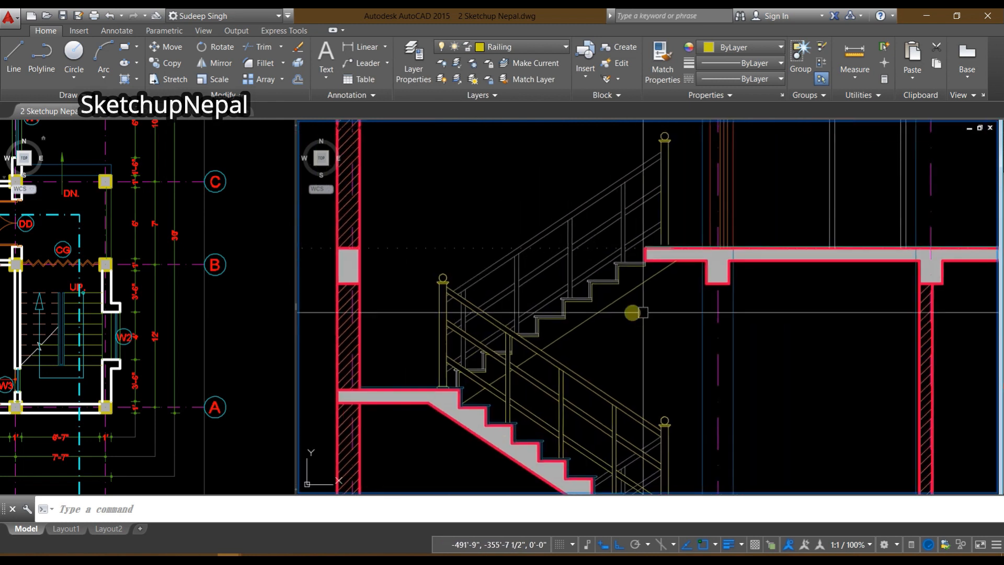
scroll(632, 312, down, 8)
middle_drag(650, 376, 674, 338)
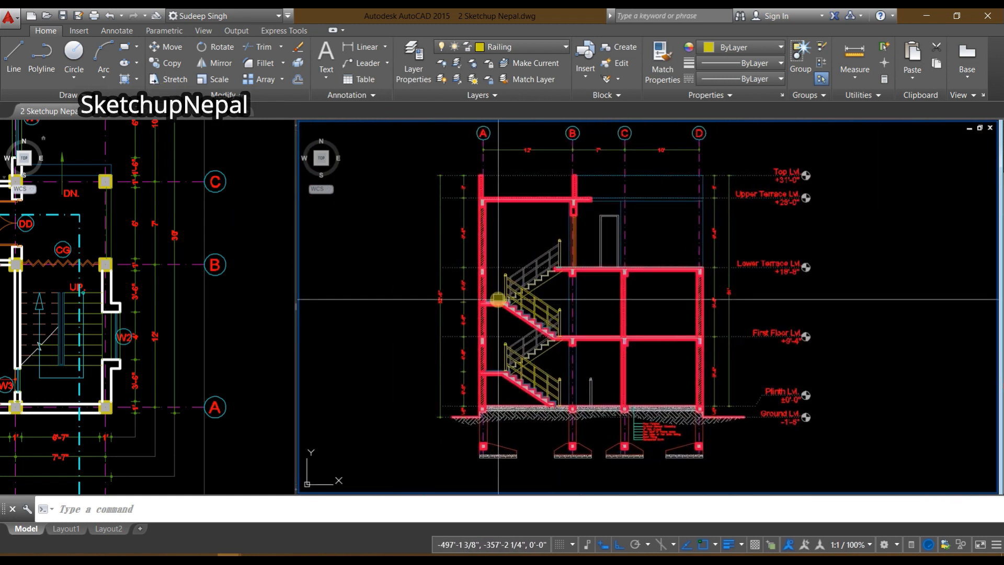
click(202, 31)
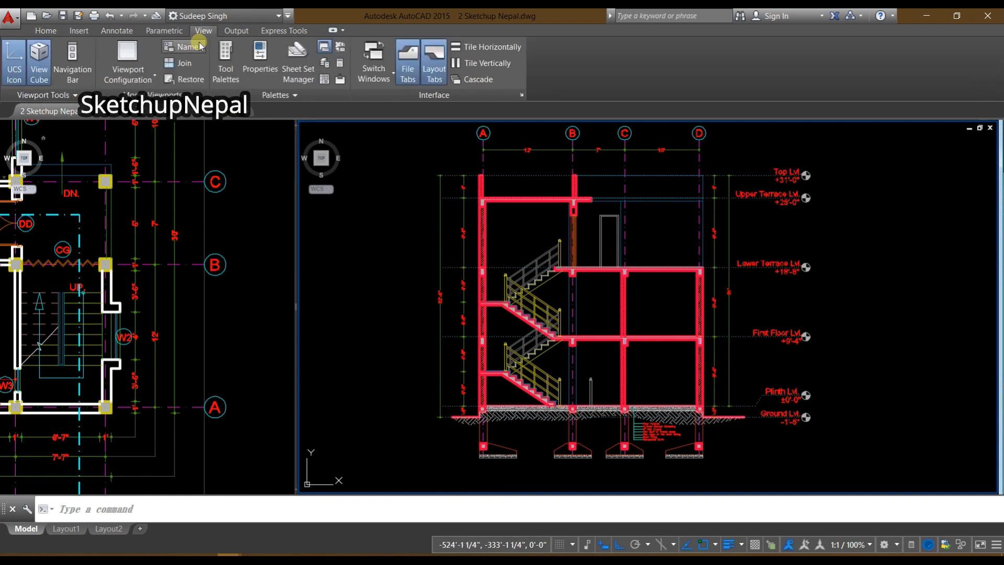
click(128, 73)
click(131, 92)
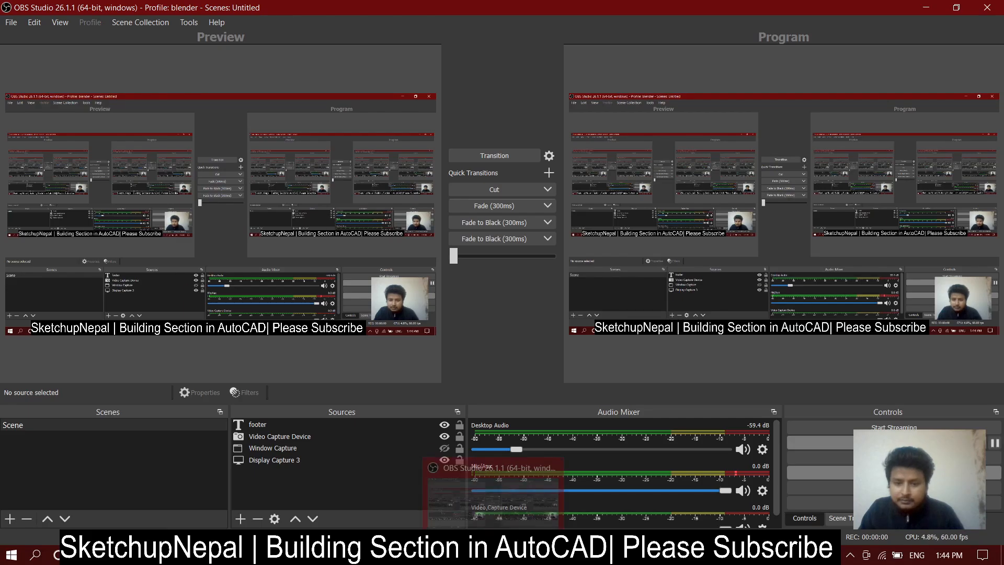
Step: Switch to section-part.dwg in AutoCAD 2020 and examine the sheet containing Section at X-X, the floor plans and the site plan
click(494, 555)
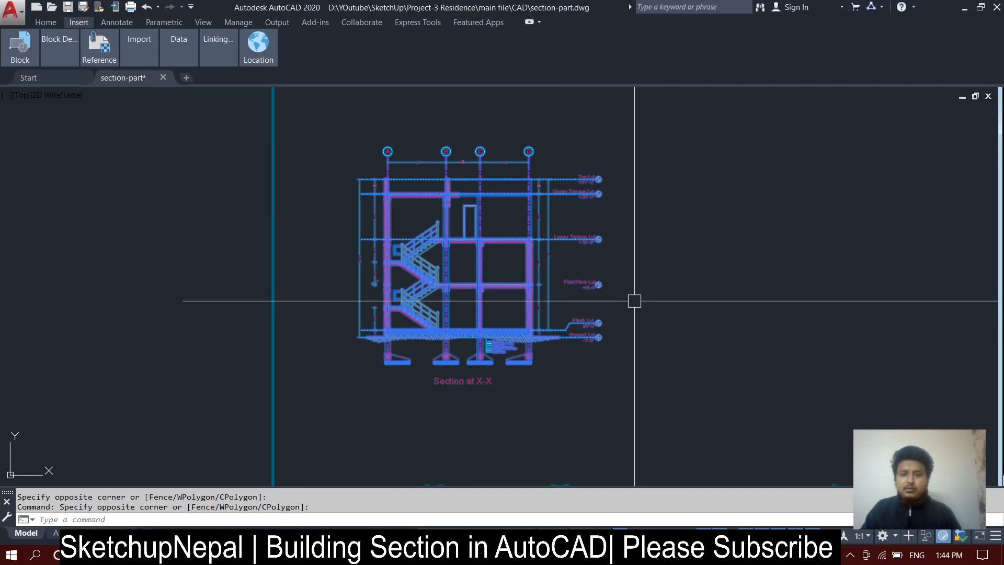
key(Escape)
key(Escape)
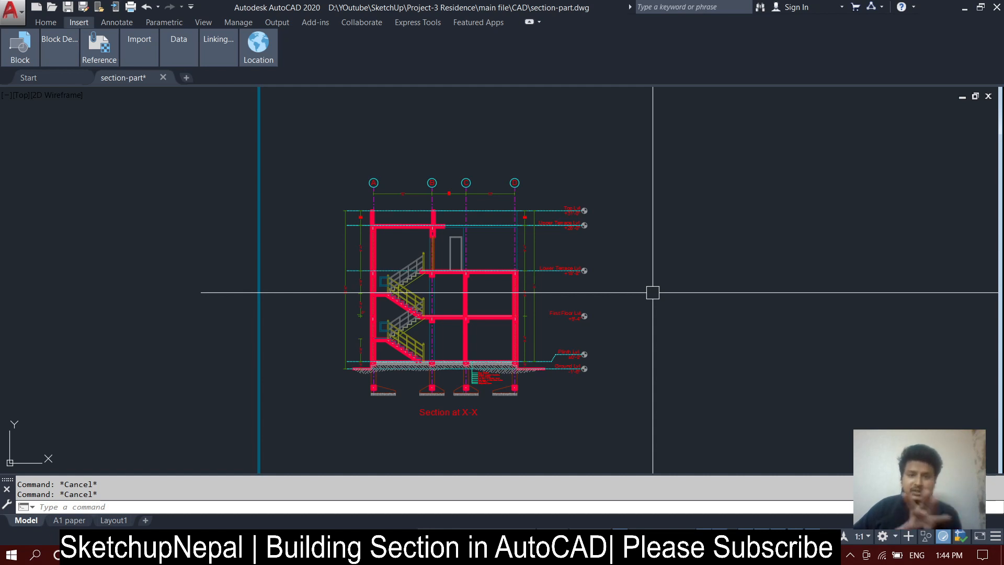
scroll(528, 206, down, 5)
scroll(464, 303, up, 5)
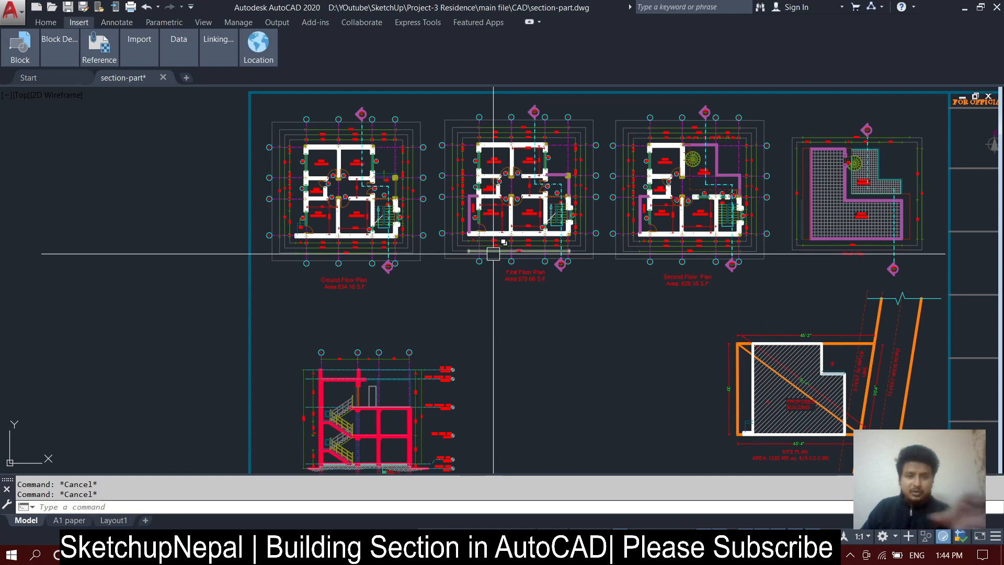
mouse_move(544, 368)
middle_down()
mouse_move(536, 290)
mouse_move(551, 241)
middle_up()
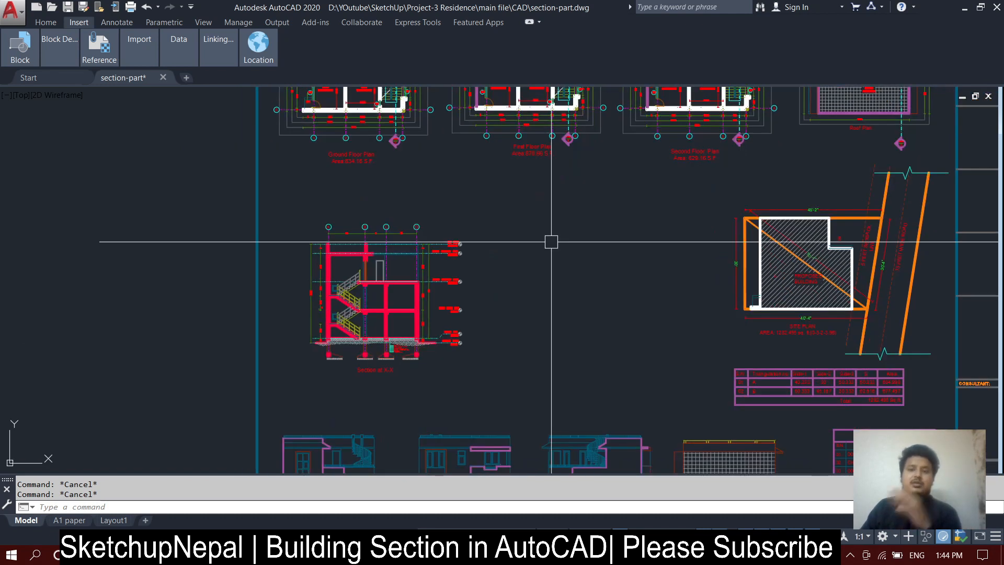